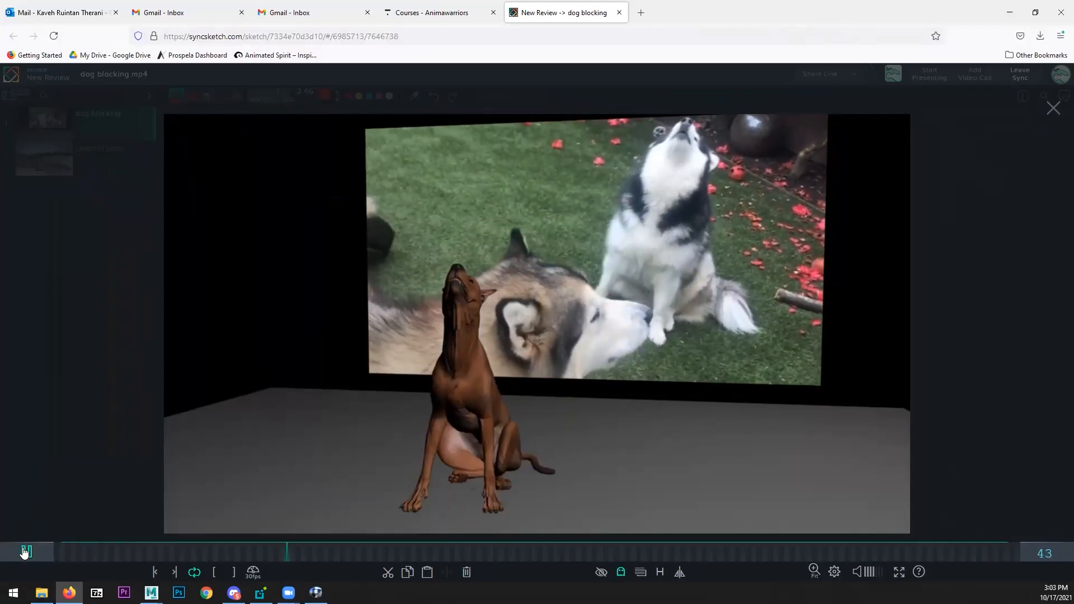
- Play and scrub the dog blocking clip up to frame 89, comparing the animated dog's poses with the husky reference
left_click(24, 552)
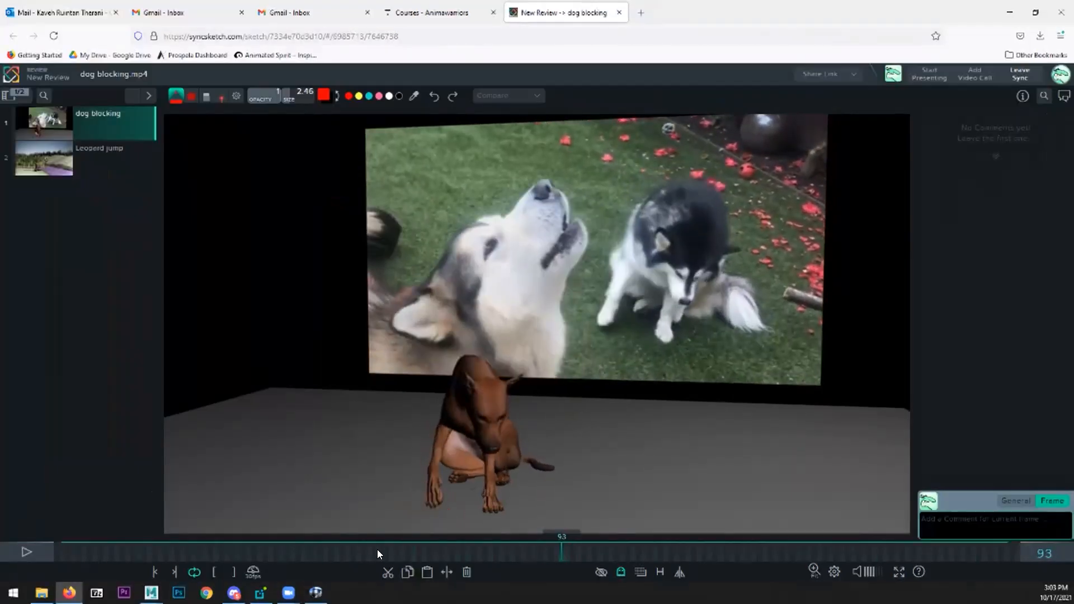
left_click(143, 546)
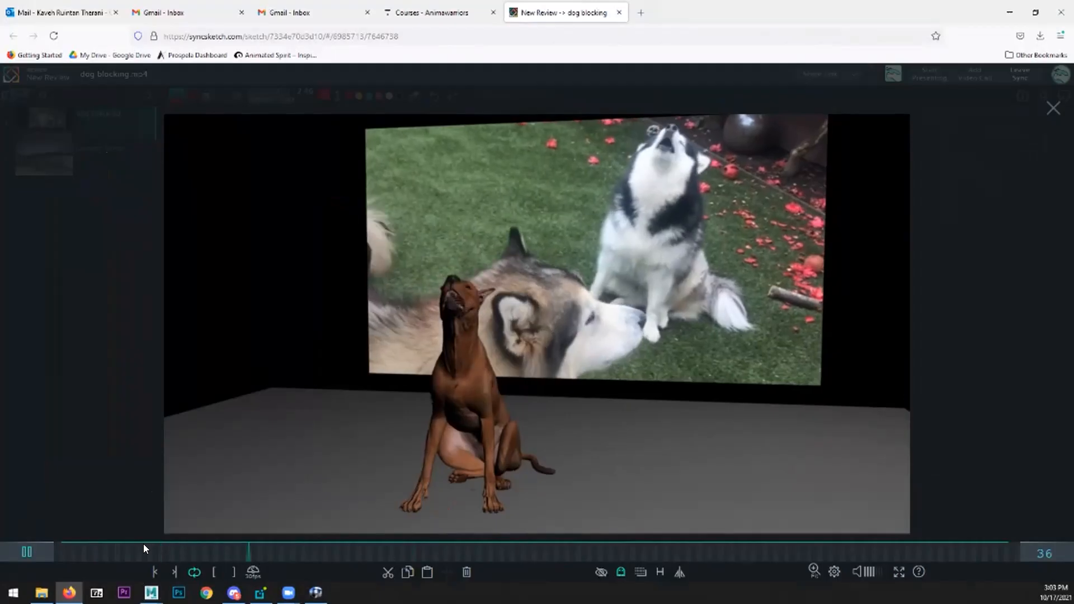
key("space")
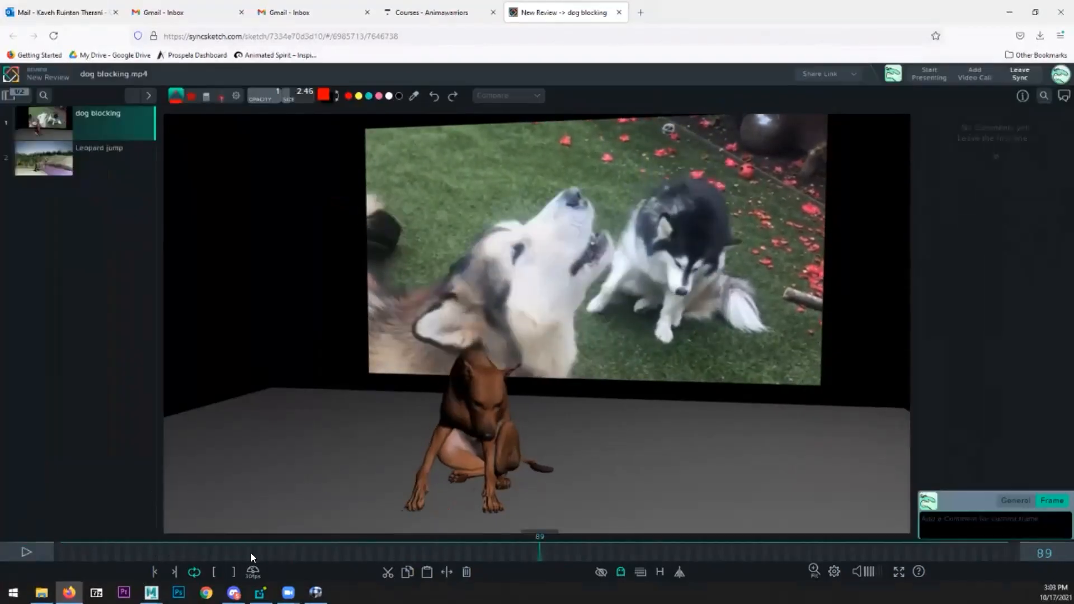
left_click_drag(474, 549, 335, 506)
key("space")
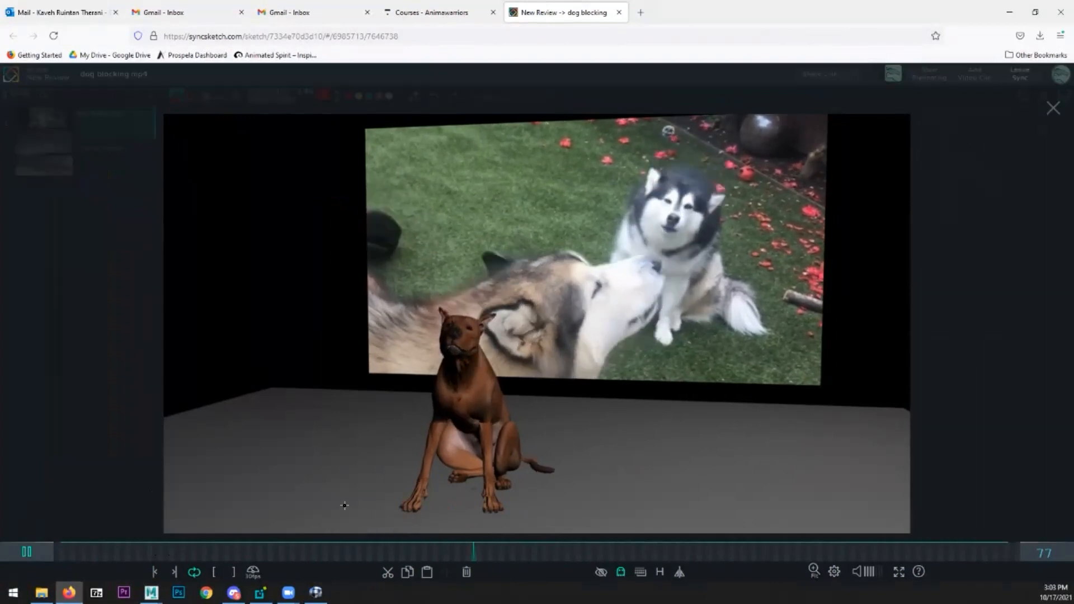
key("space")
left_click_drag(446, 521, 481, 486)
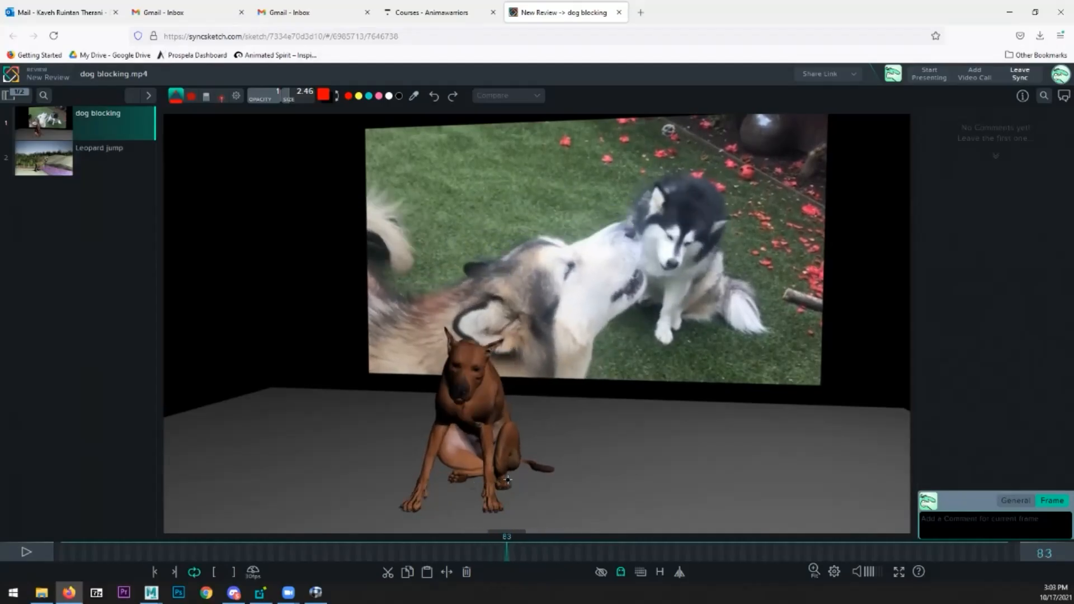
left_click_drag(512, 480, 538, 459)
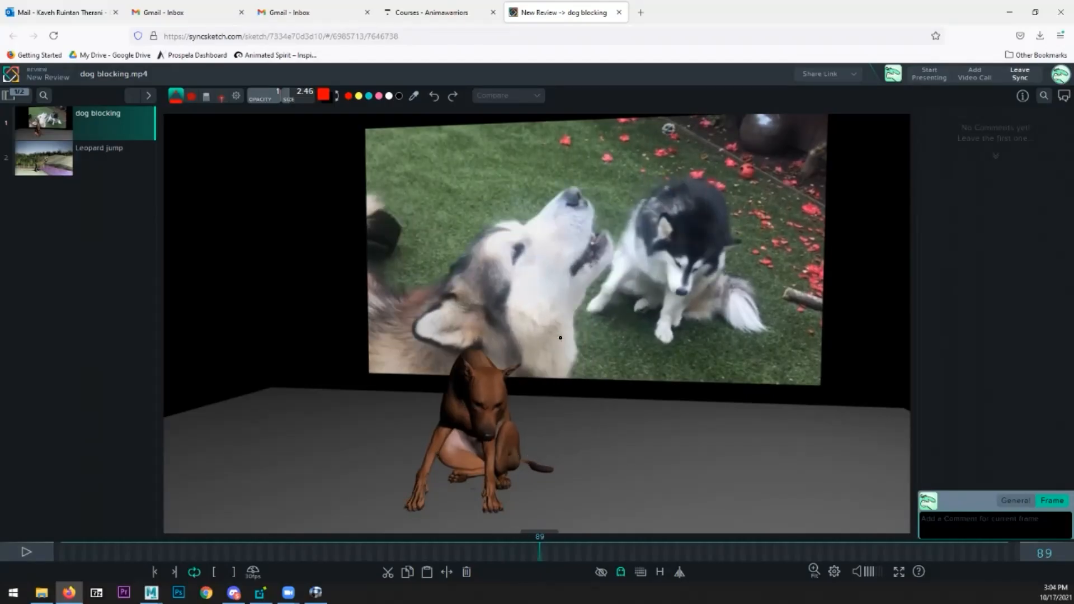
- Go back to frame 87 and draw a short red stroke over the husky's head in the reference footage
key("Left")
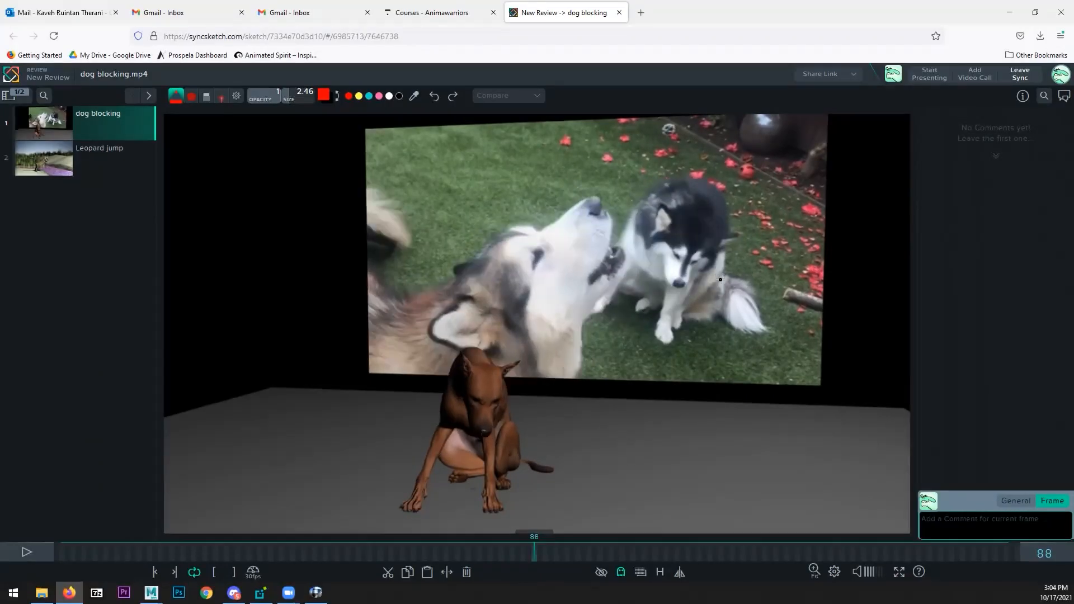
key("Left")
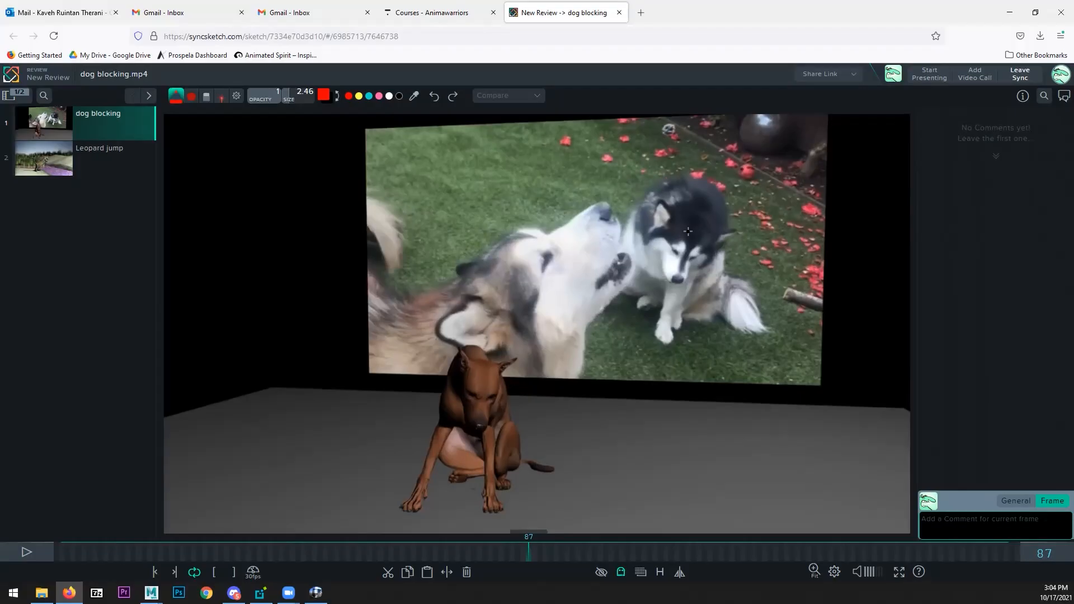
left_click_drag(683, 232, 700, 246)
- Advance to frame 92 and draw a red stroke across the animated dog's head
key("Right")
key("Right")
key("Right")
key("Right")
key("Right")
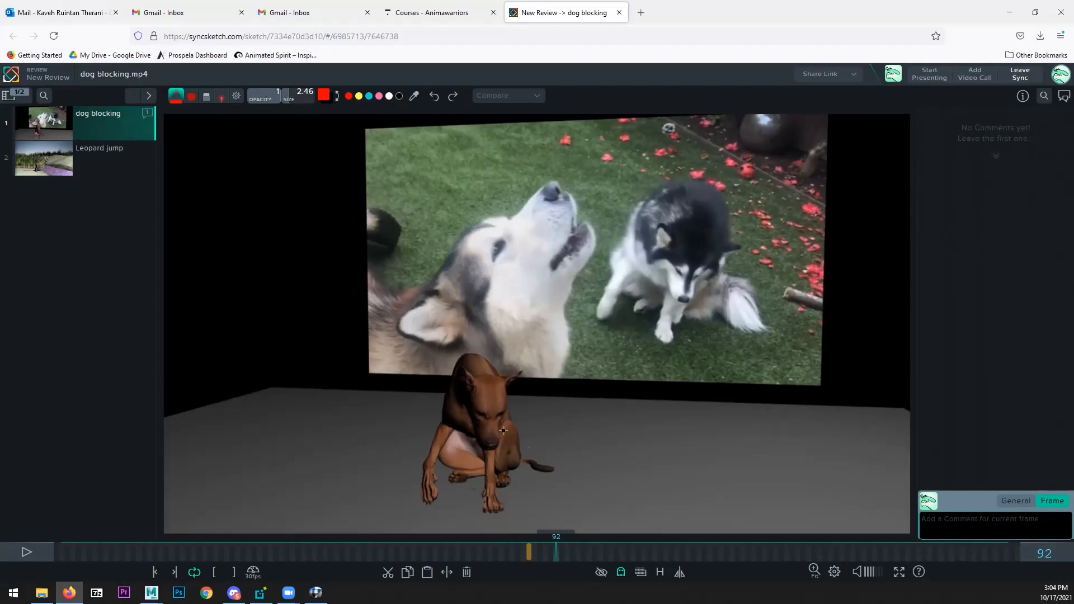
left_click_drag(512, 420, 476, 421)
- Examine frames 92 to 113 one by one, comparing the dog's front leg movement with the reference
key("Right")
key("Right")
key("Right")
key("Right")
key("Right")
key("Right")
key("Right")
key("Right")
key("Right")
key("Right")
key("Right")
key("Right")
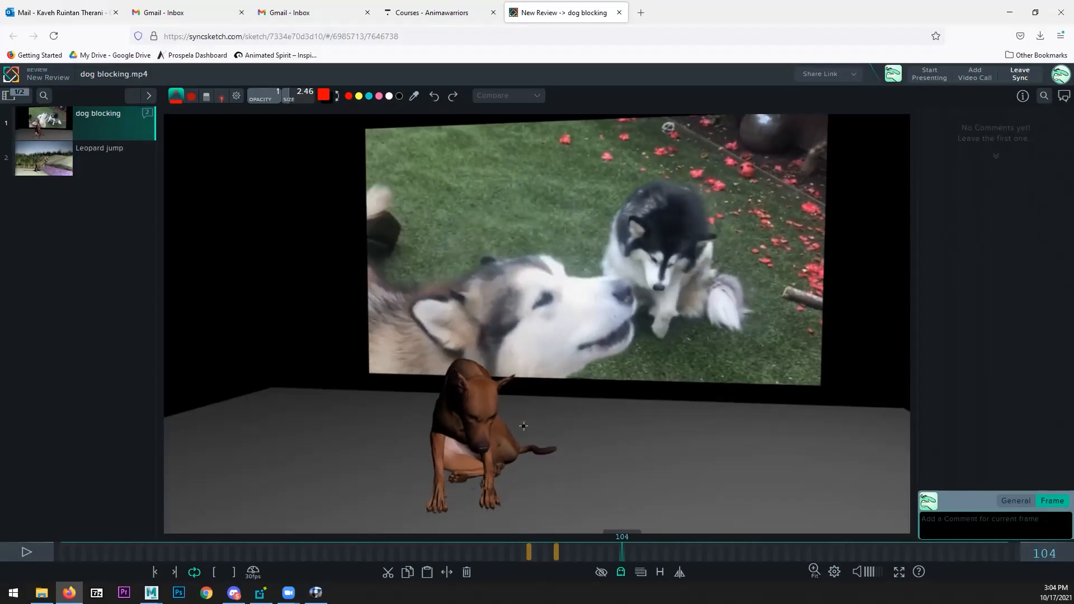
key("Right")
key("Right")
key("Right")
key("Right")
key("Right")
key("Right")
key("Right")
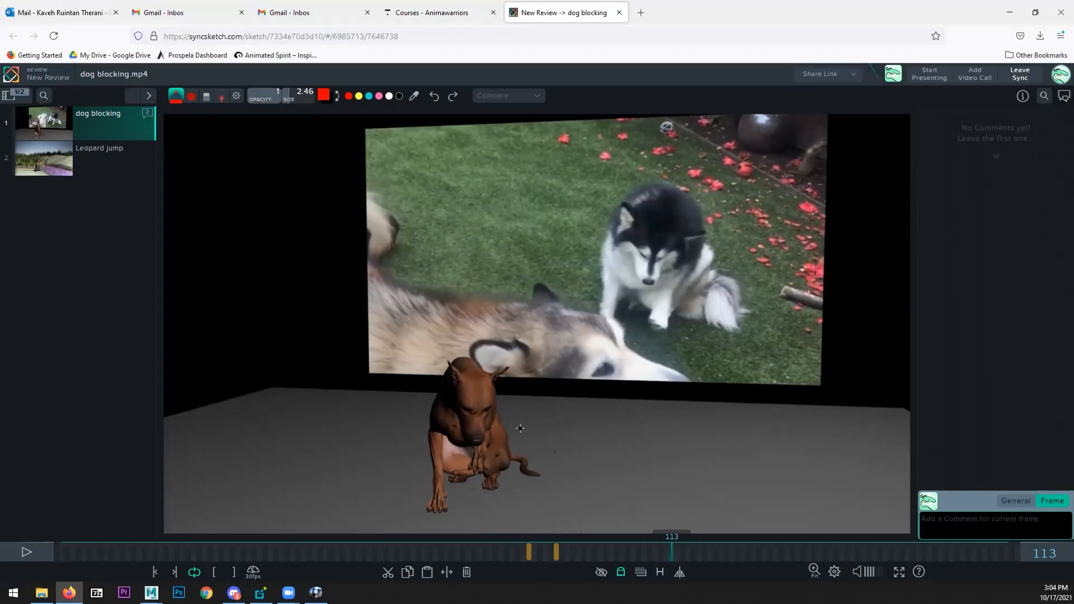
- Return to frame 104 and recheck the start of the front paw lift through frame 108
key("Left")
key("Left")
key("Left")
key("Left")
key("Left")
key("Left")
key("Left")
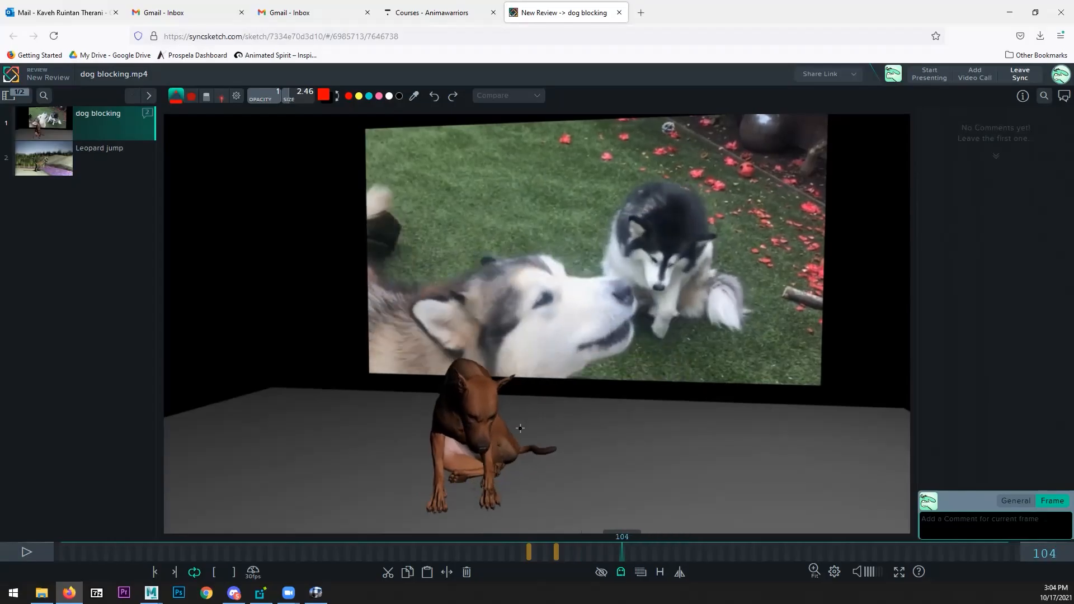
key("Right")
key("Right")
key("Right")
key("Right")
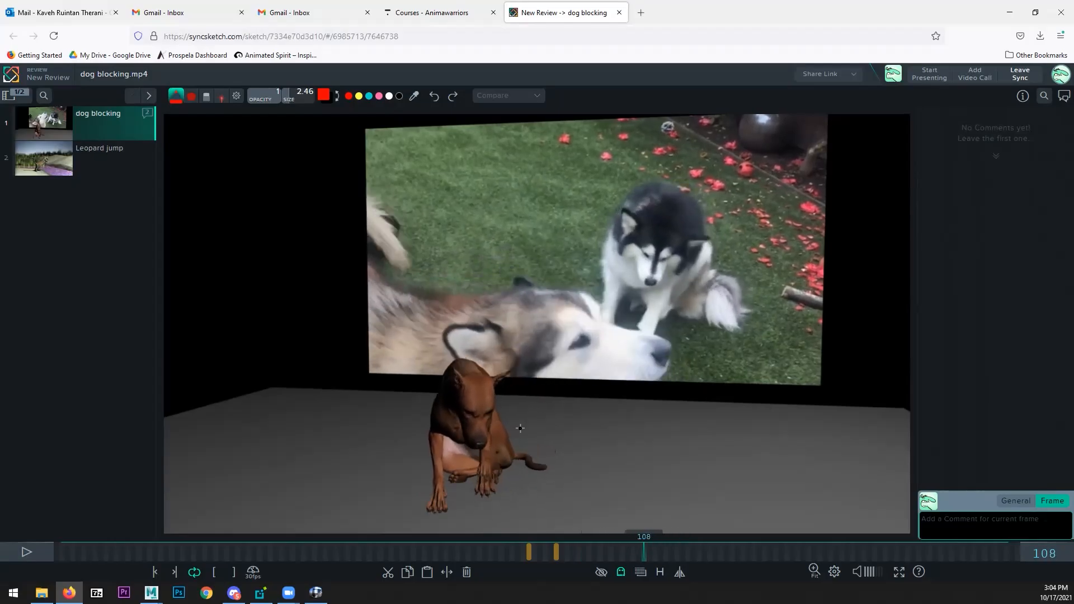
- Follow the front paw's lift and placement frame by frame from 108 to 126
key("Right")
key("Right")
key("Right")
key("Right")
key("Right")
key("Right")
key("Right")
key("Right")
key("Right")
key("Right")
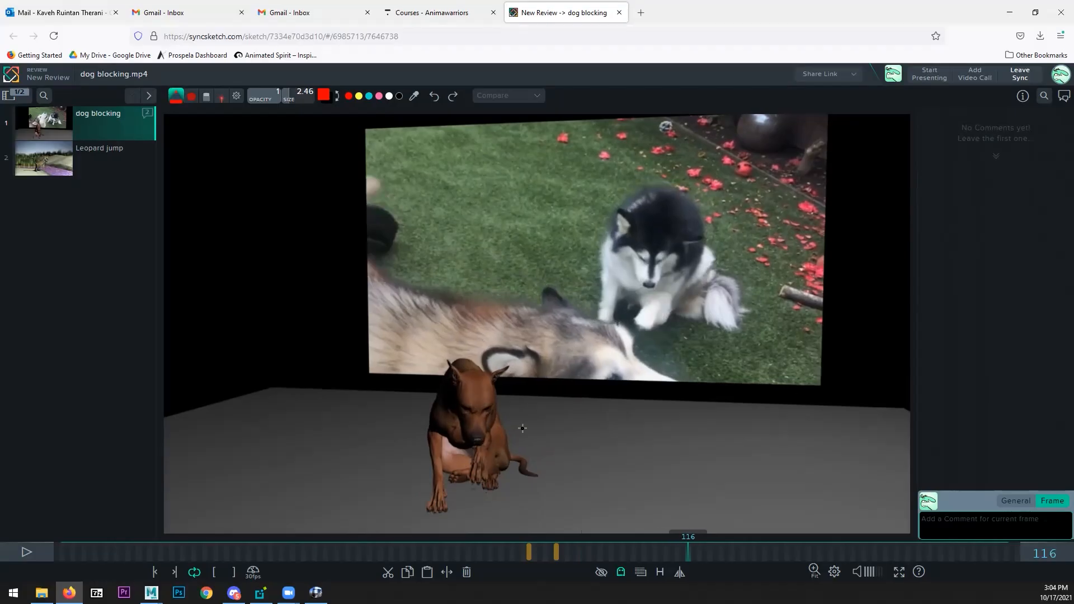
key("Right")
key("Right")
key("Right")
key("Right")
key("Right")
key("Right")
key("Right")
key("Right")
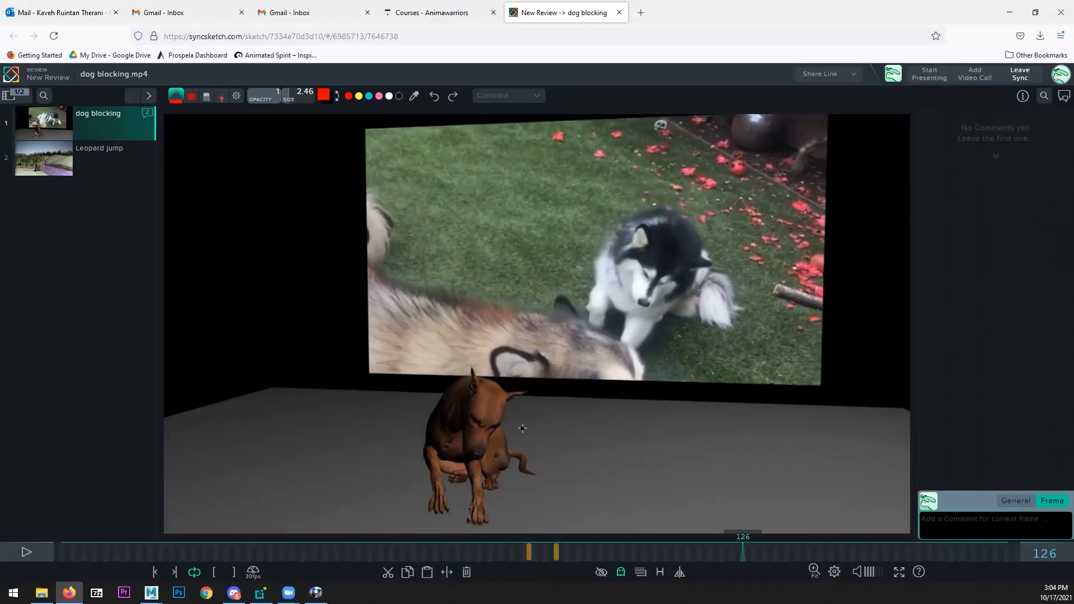
- Move back and forth between frames 122 and 127 to compare the dog's chest and shoulder drop with the reference
key("Left")
key("Left")
key("Left")
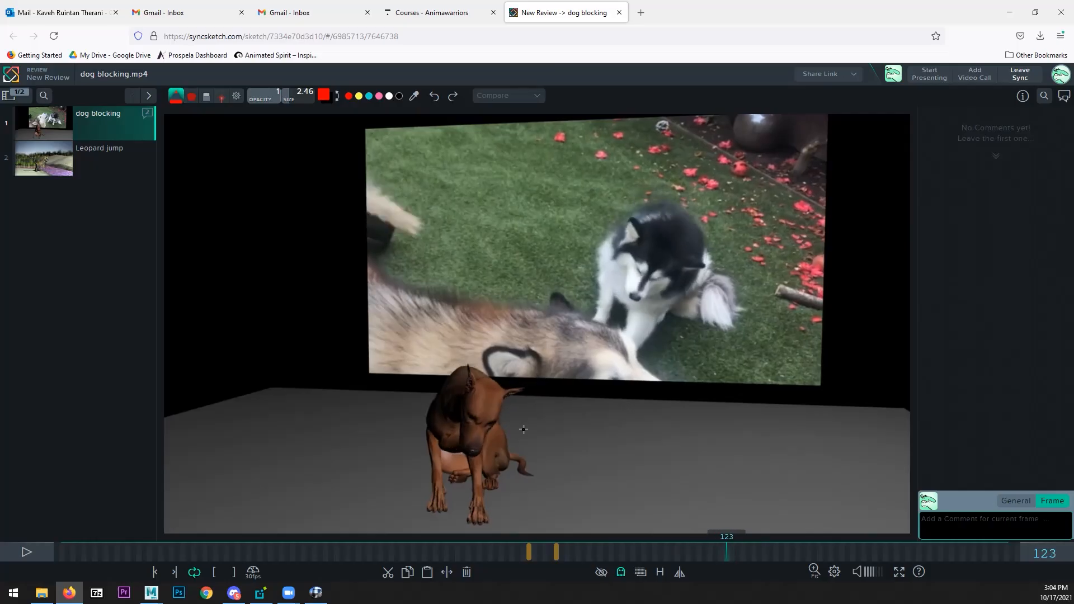
key("Right")
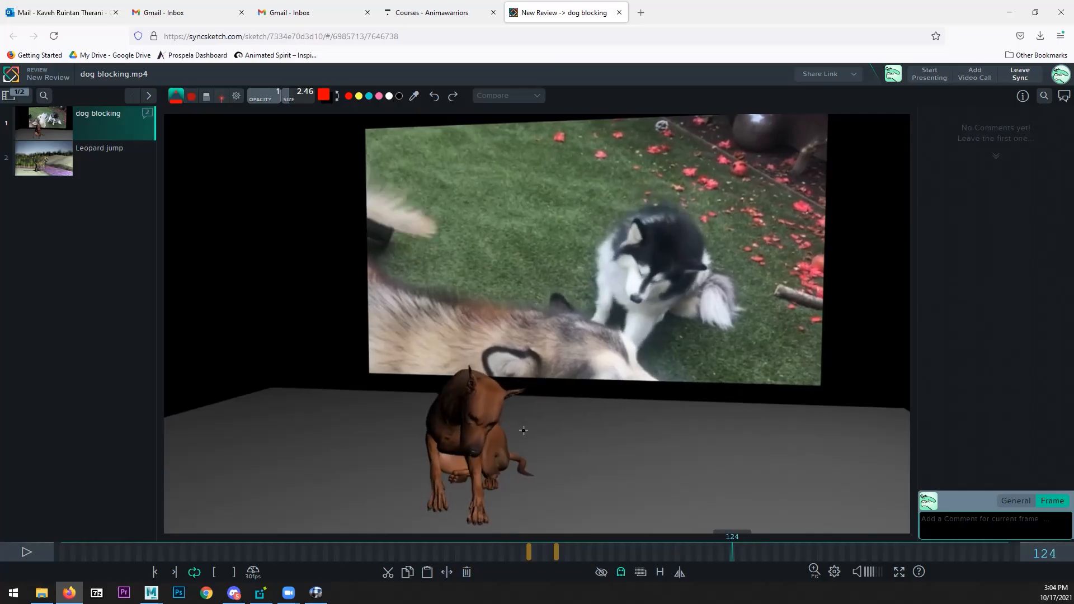
key("Left")
key("Left")
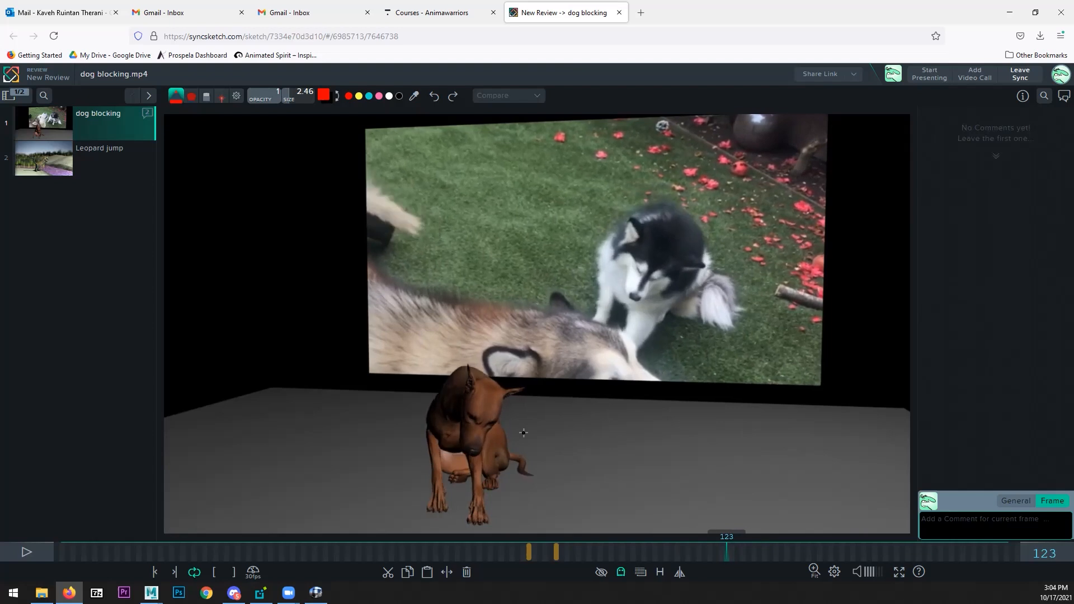
key("Left")
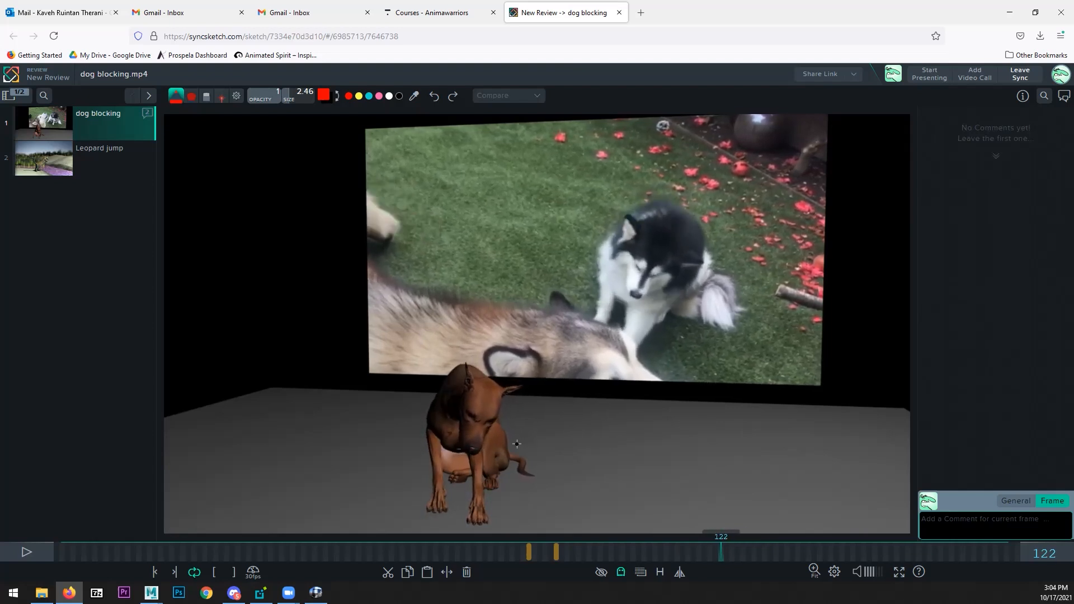
key("Right")
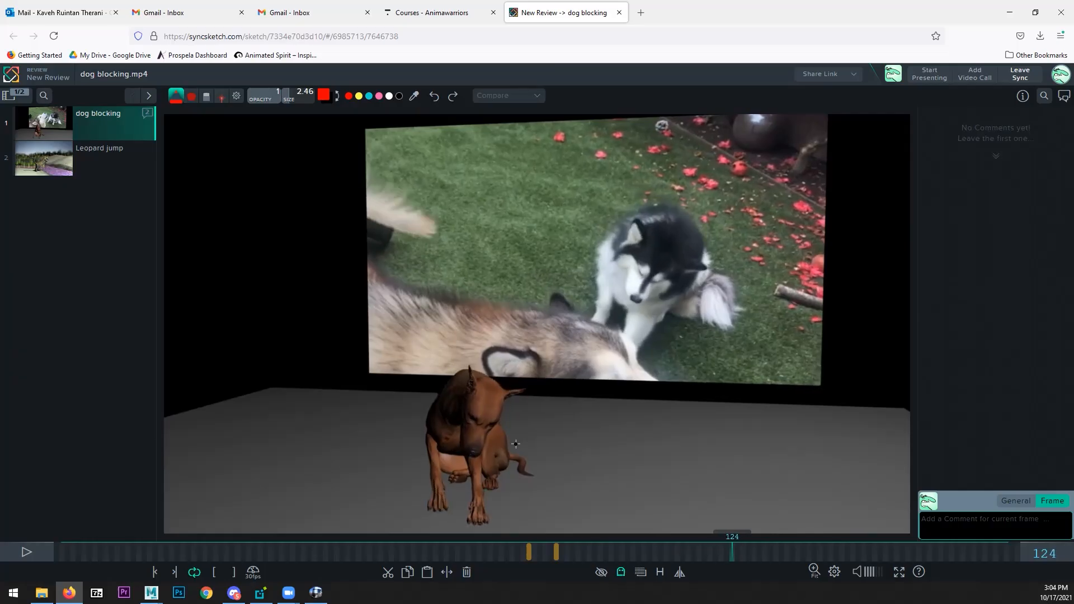
key("Right")
key("Right")
key("Right")
key("Right")
key("Right")
key("Right")
key("Right")
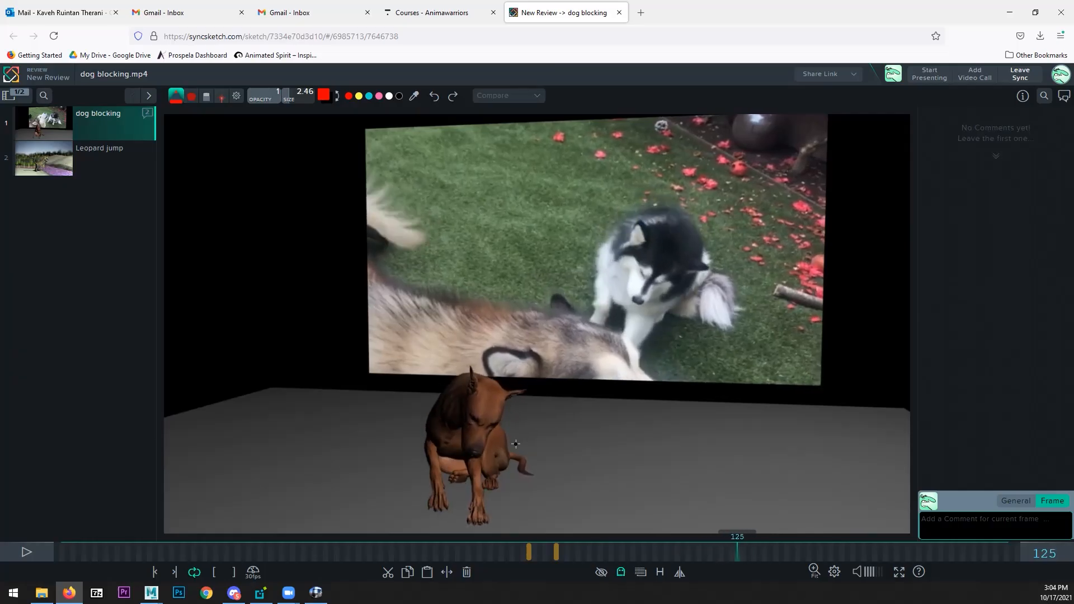
key("Left")
key("Left")
key("Left")
key("Left")
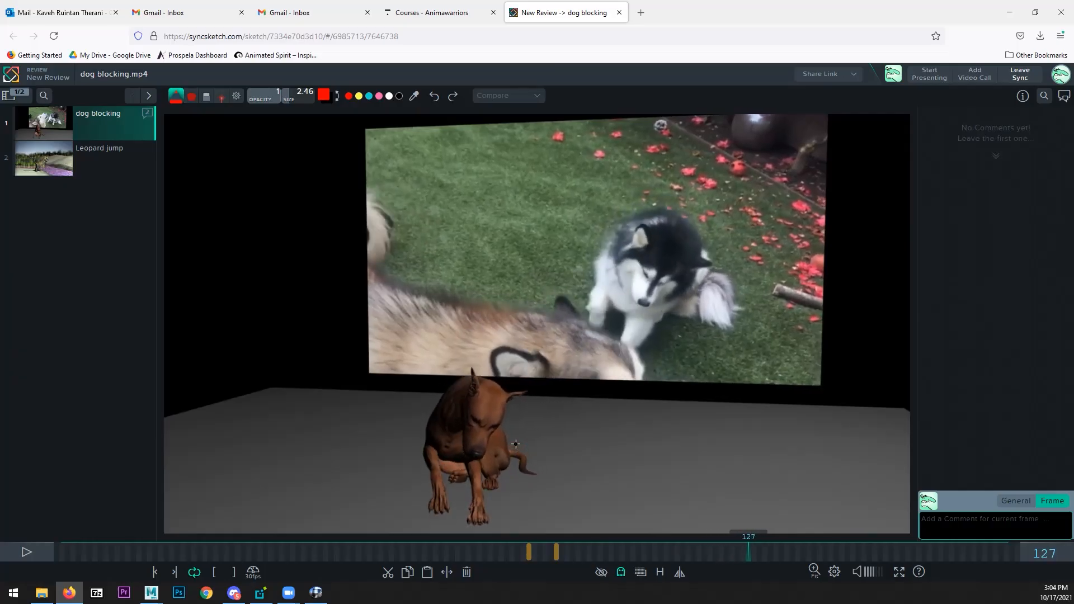
- Draw a red curve across the husky's lower chest in the reference footage at frame 126
key("Right")
key("Right")
key("Right")
key("Right")
key("Left")
key("Left")
key("Left")
key("Left")
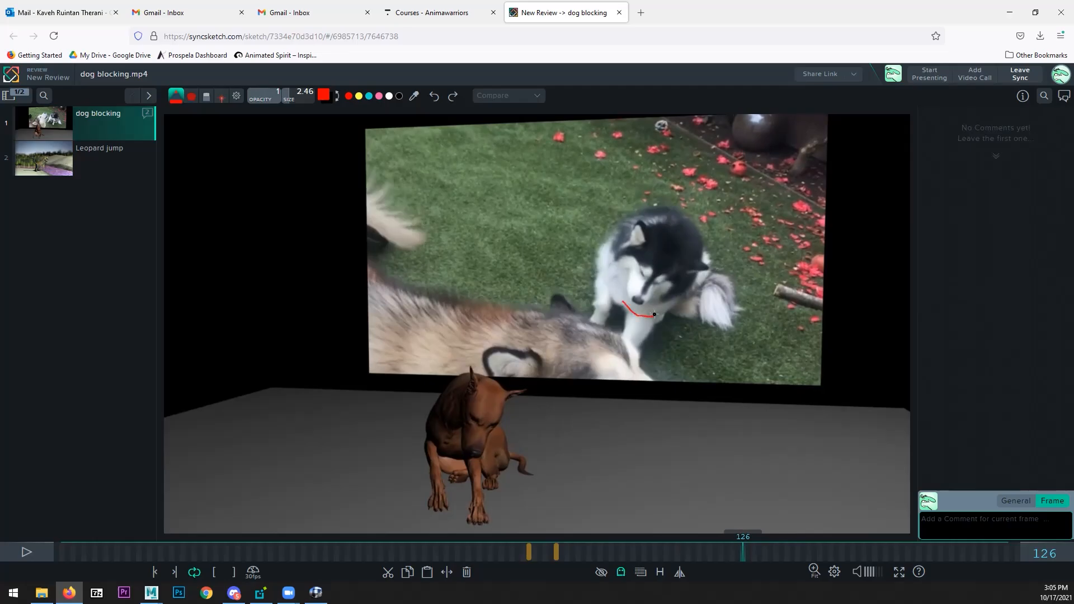
left_click_drag(646, 321, 654, 317)
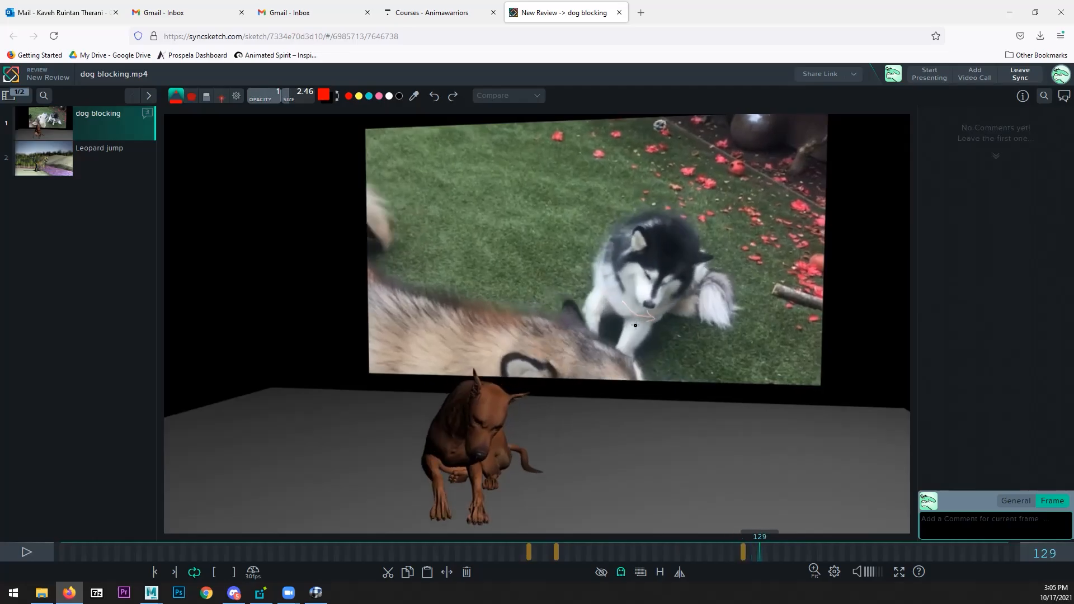
- Check the body lowering between frames 125 and 140 against the husky lying down in the reference
key("Right")
key("Right")
key("Right")
key("Right")
key("Right")
key("Right")
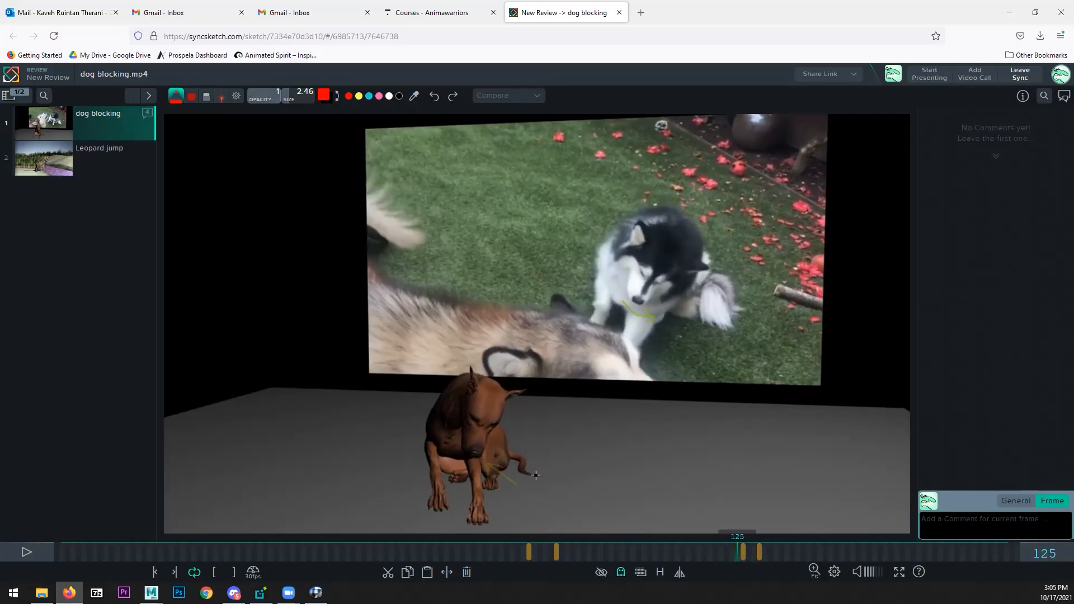
key("Right")
key("Right")
key("Right")
key("Right")
key("Right")
key("Right")
key("Right")
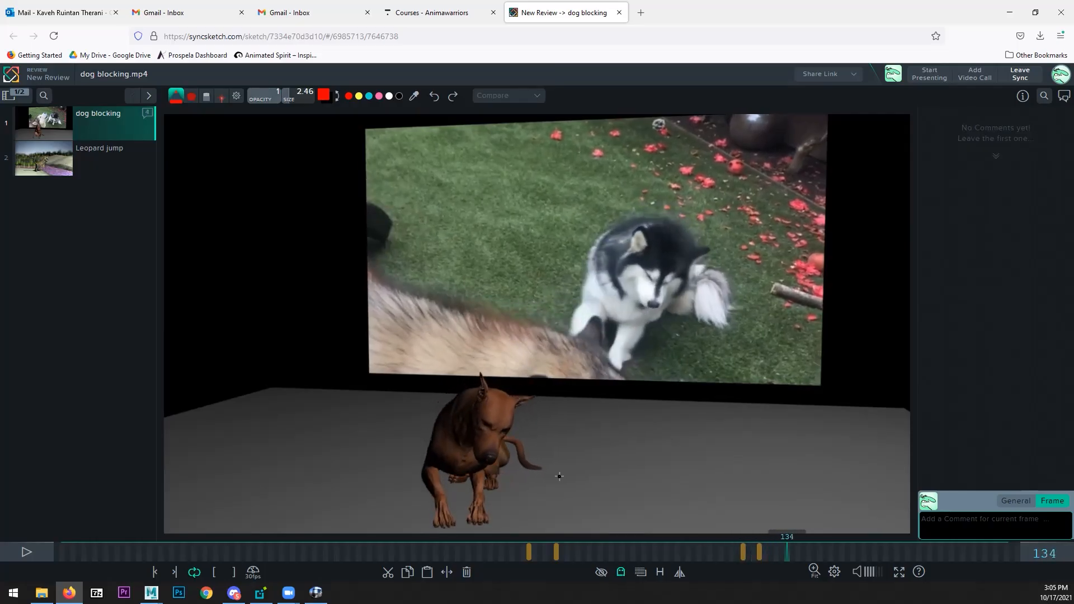
key("Right")
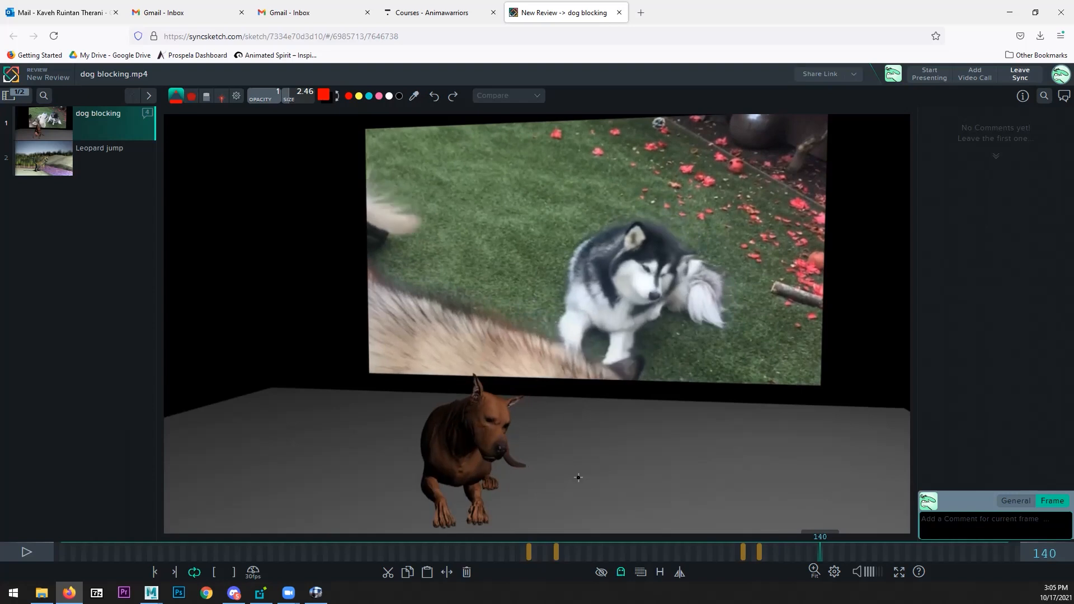
- Examine the dog's resting pose and head turn frame by frame from 140 to 160
key("Right")
key("Right")
key("Right")
key("Right")
key("Right")
key("Right")
key("Right")
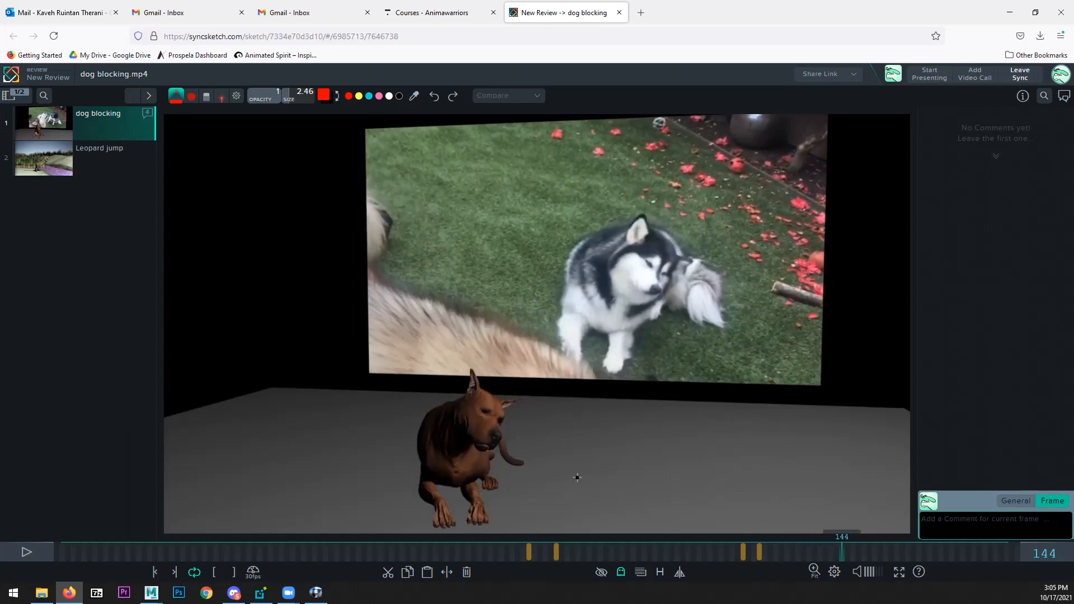
key("Right")
key("Right")
key("Right")
key("Right")
key("Right")
key("Right")
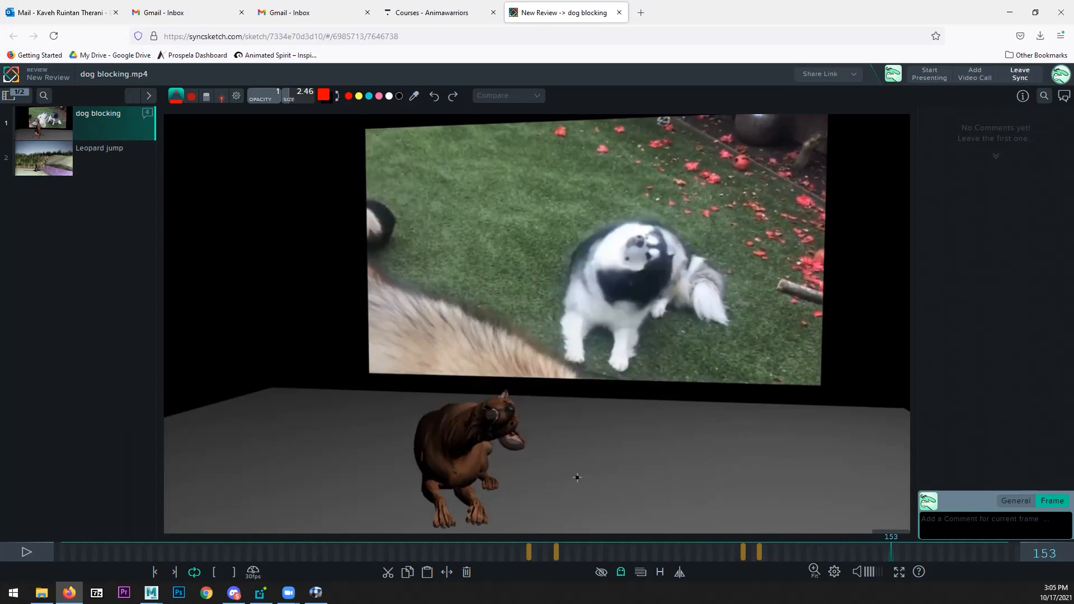
key("Right")
key("Right")
key("Right")
key("Right")
key("Right")
key("Right")
key("Right")
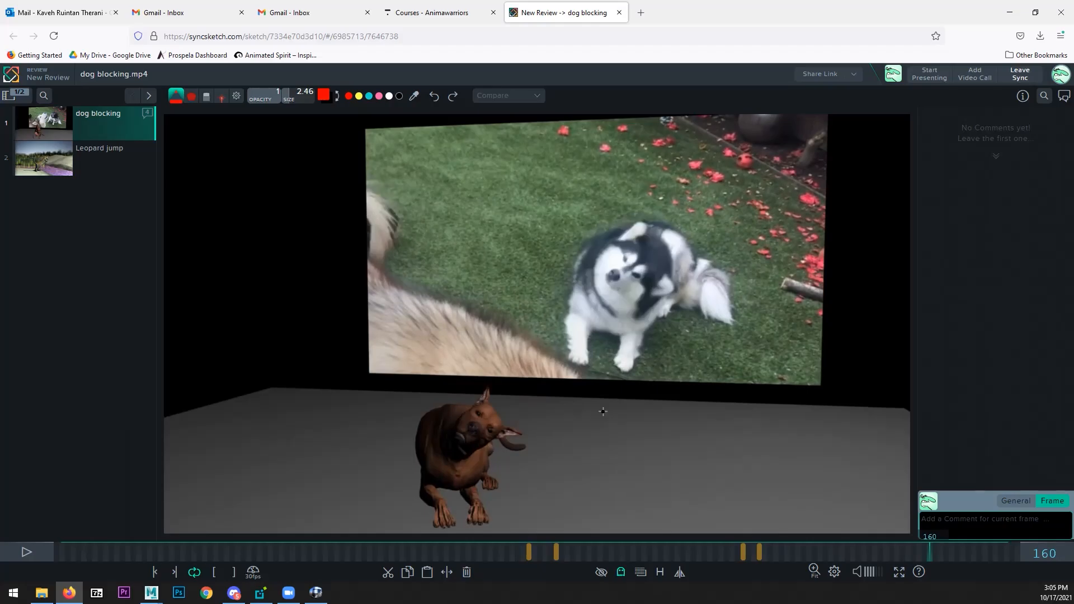
- Compare the dog's head tilt with the reference from frame 158 through frame 168
key("Left")
key("Left")
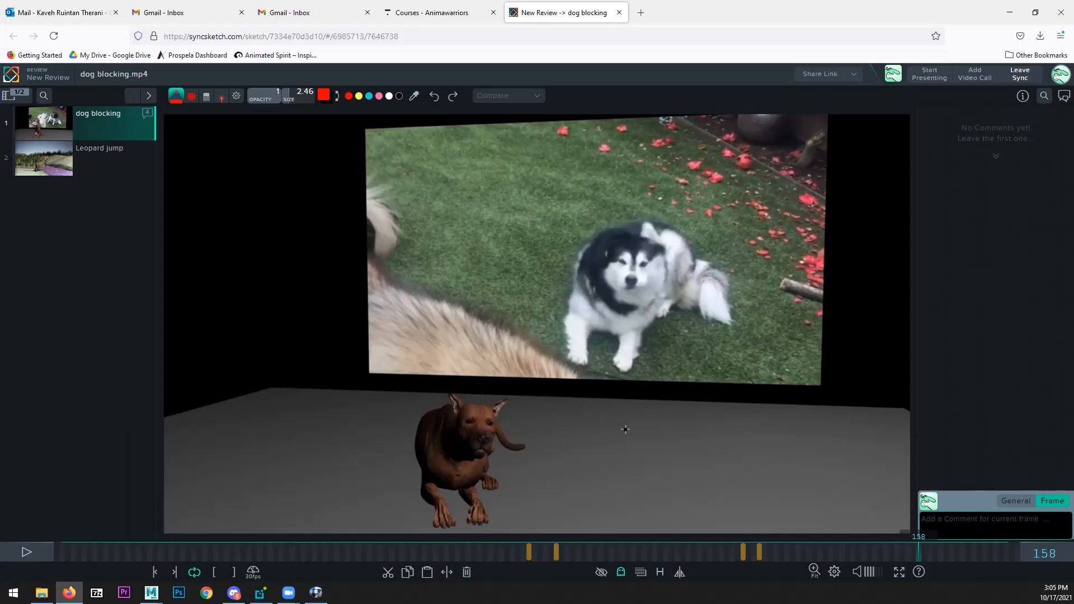
key("Right")
key("Right")
key("Right")
key("Right")
key("Right")
key("Right")
key("Right")
key("Right")
key("Right")
key("Right")
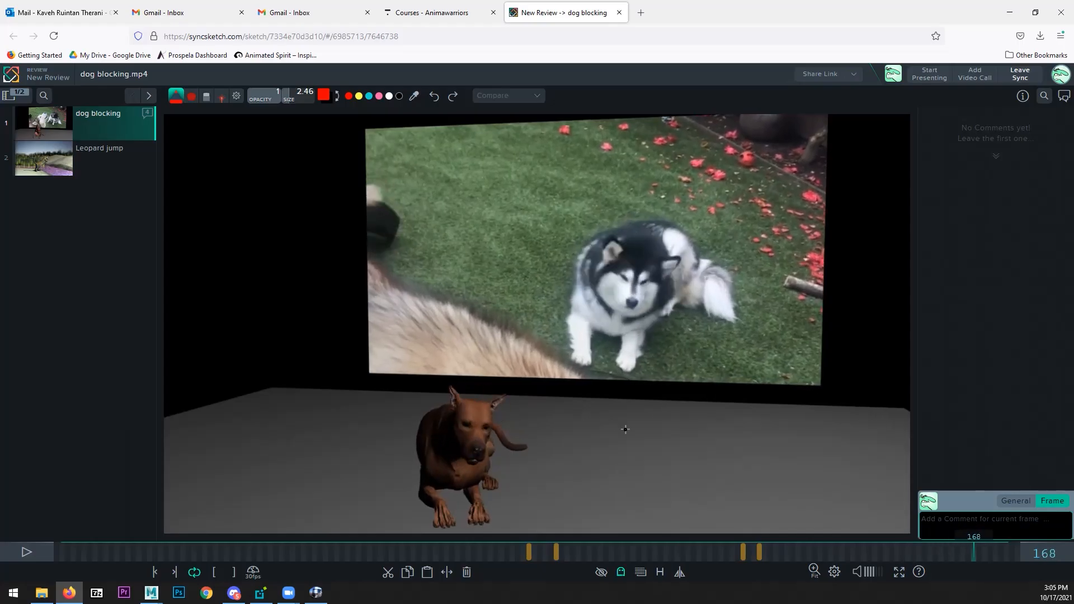
- Step forward to frame 170 and back to recheck the dog's head settling near the clip's end
key("Right")
key("Right")
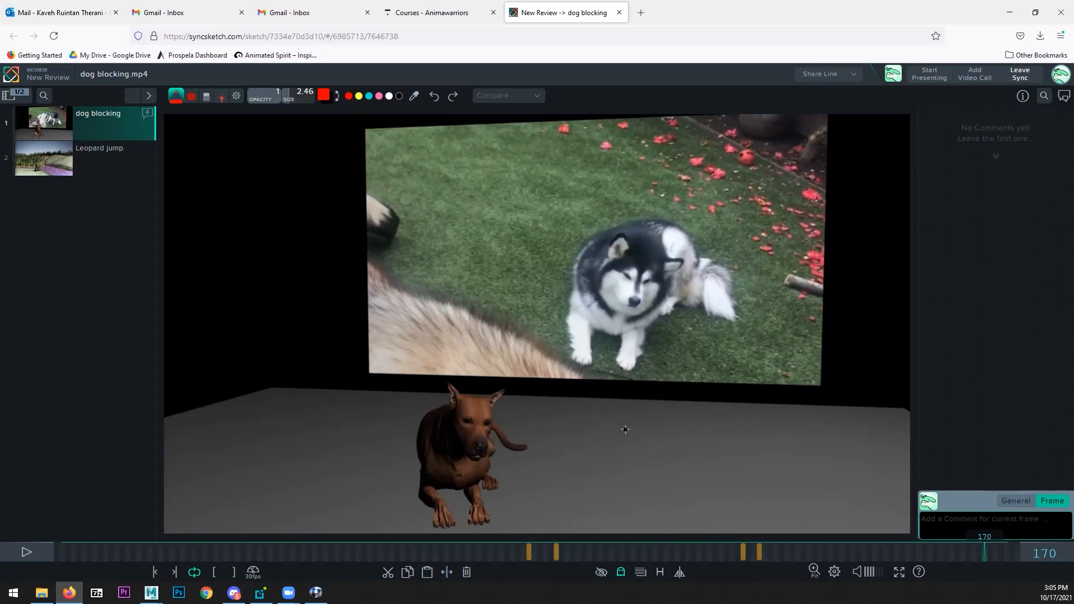
key("Left")
key("Left")
key("Left")
key("Left")
key("Left")
key("Left")
key("Left")
key("Left")
key("Left")
key("Left")
key("Left")
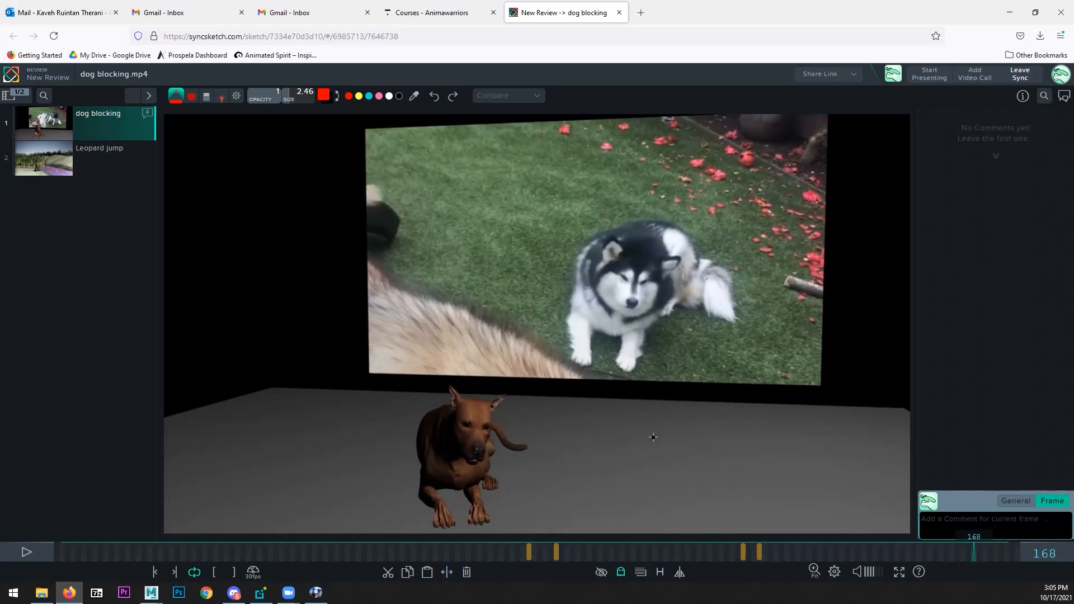
- Step back frame by frame from 168 to 125 to recheck the dog's head turn and body lowering against the reference
key("Left")
key("Left")
key("Left")
key("Left")
key("Left")
key("Left")
key("Left")
key("Left")
key("Left")
key("Left")
key("Left")
key("Left")
key("Left")
key("Left")
key("Left")
key("Left")
key("Left")
key("Left")
key("Left")
key("Left")
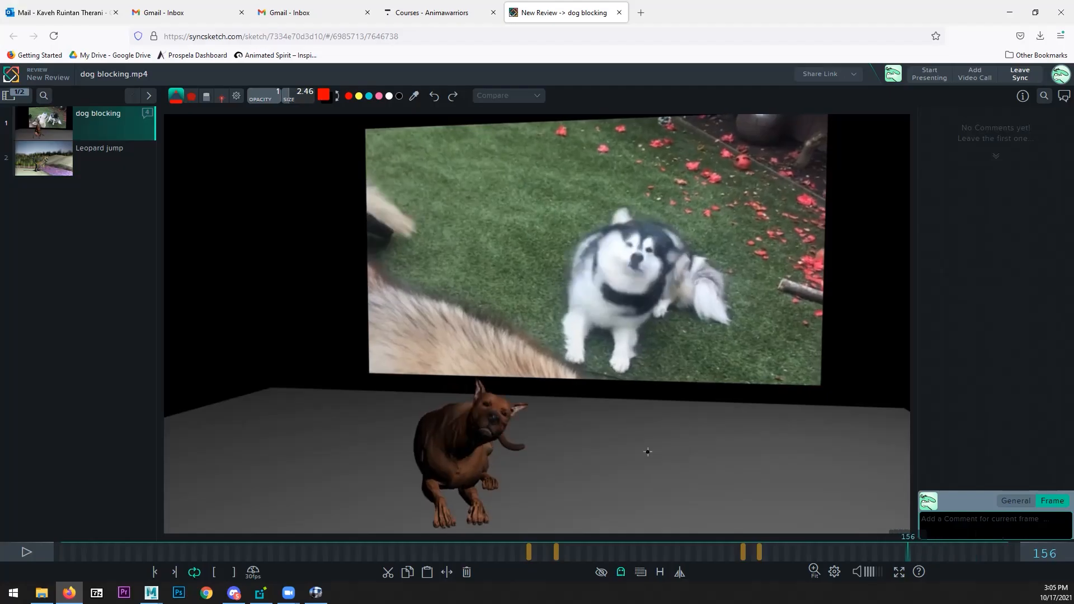
key("Left")
key("Left")
key("Left")
key("Left")
key("Left")
key("Left")
key("Left")
key("Left")
key("Left")
key("Left")
key("Left")
key("Left")
key("Left")
key("Left")
key("Left")
key("Left")
key("Left")
key("Left")
key("Left")
key("Left")
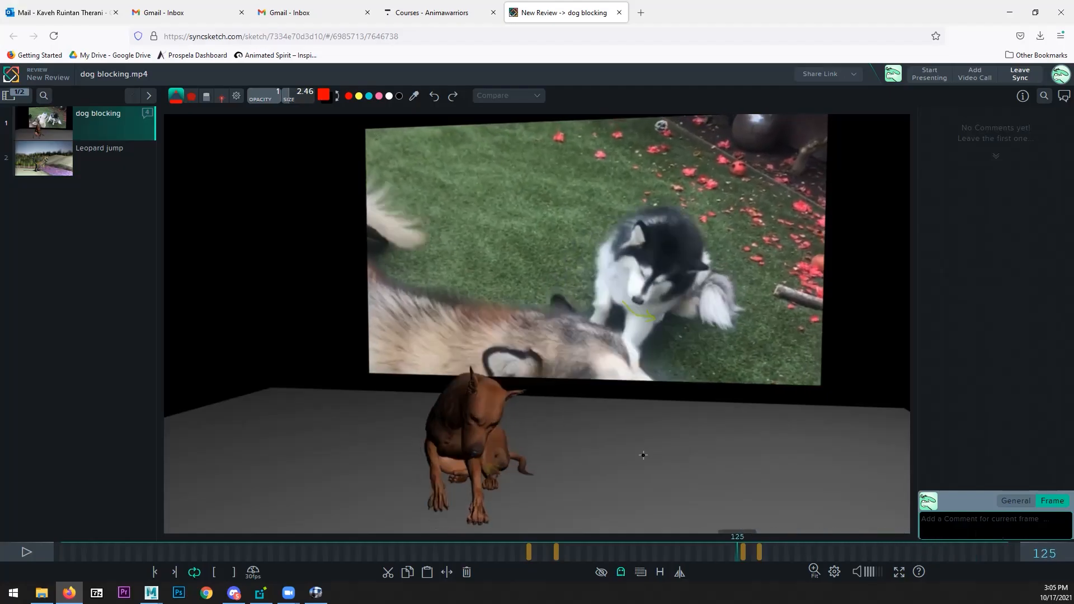
- Go back to frame 97 and circle the reference husky's planted front paw in red
key("Left")
key("Left")
key("Left")
key("Left")
key("Left")
key("Left")
key("Left")
key("Left")
key("Left")
key("Left")
key("Left")
key("Left")
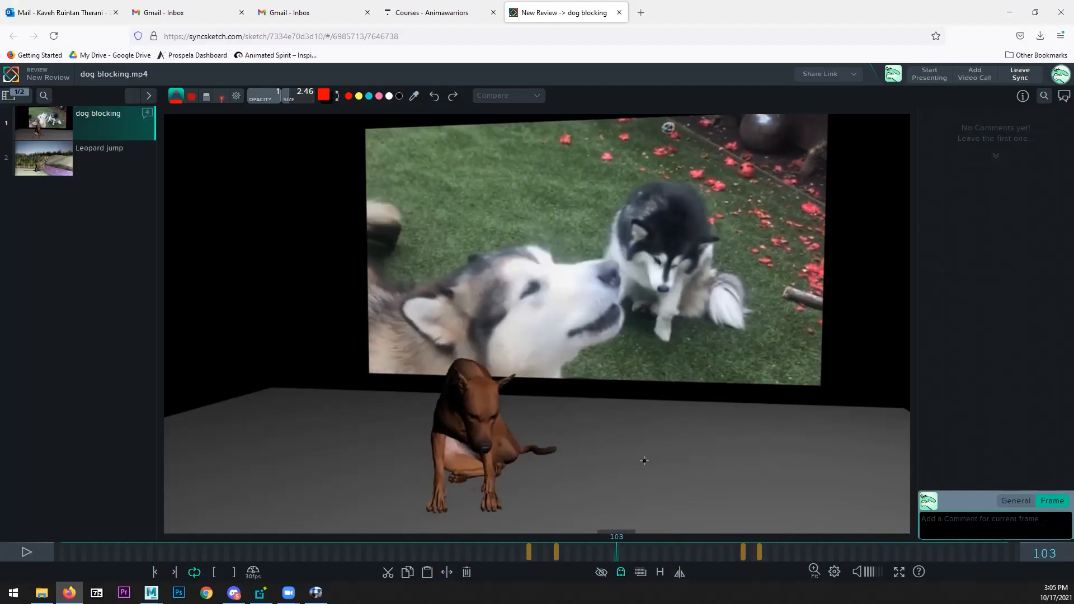
left_click_drag(635, 340, 675, 306)
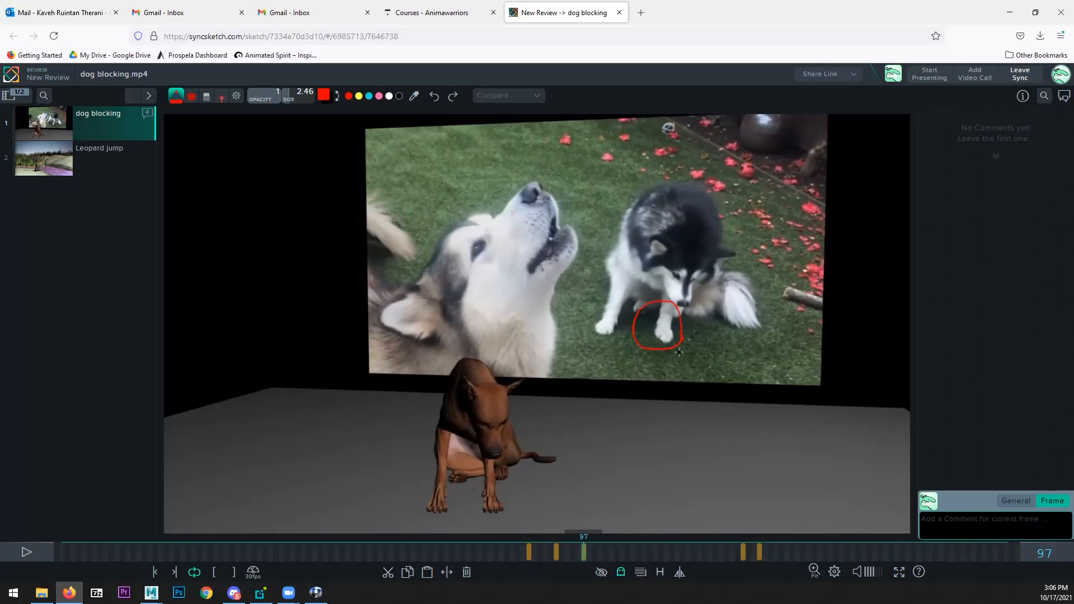
- Compare the husky's paw between frames 97 and 103, and sketch its bent foreleg with an arrow at the joint on frame 103
key("Right")
key("Right")
key("Right")
key("Right")
key("Right")
key("Right")
key("Right")
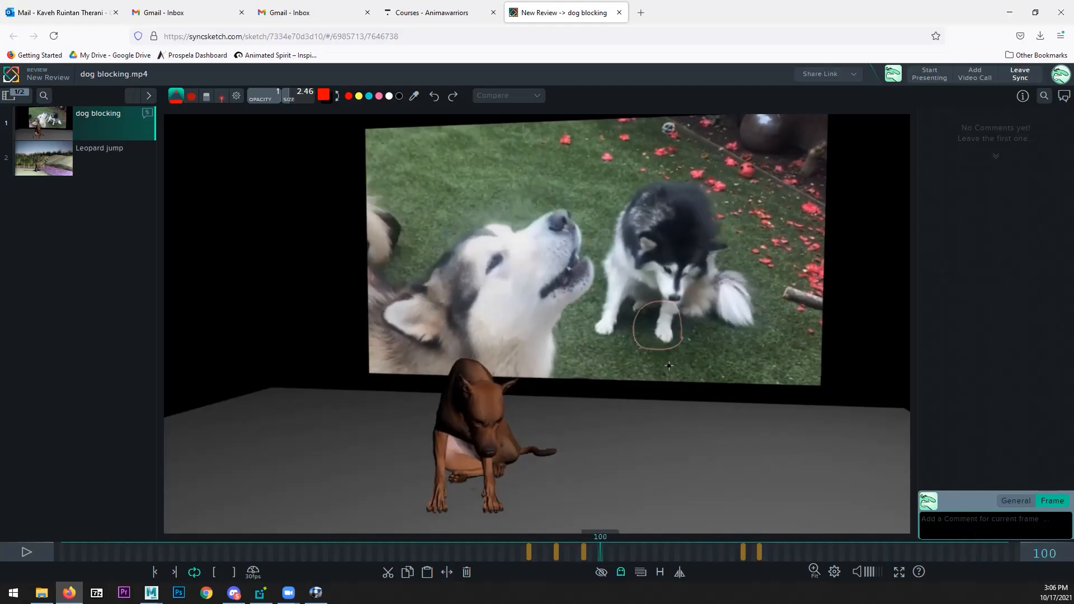
key("Right")
key("Left")
key("Left")
key("Left")
key("Left")
key("Right")
key("Right")
key("Right")
key("Right")
key("Left")
key("Left")
key("Left")
key("Left")
key("Right")
key("Right")
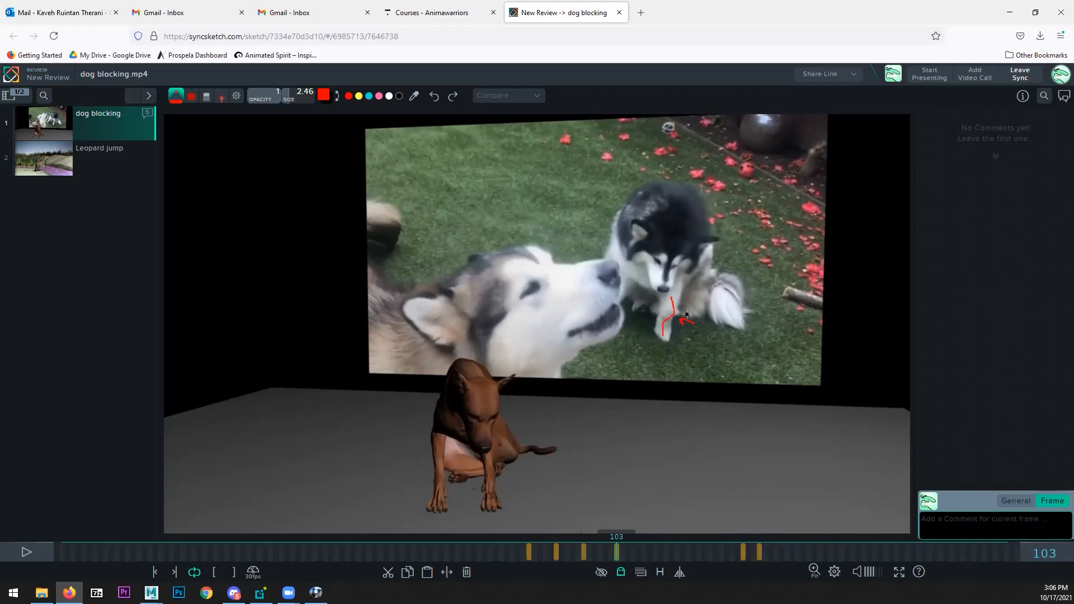
- Draw a straight red line along the husky's front leg on frame 100
key("Left")
key("Left")
key("Left")
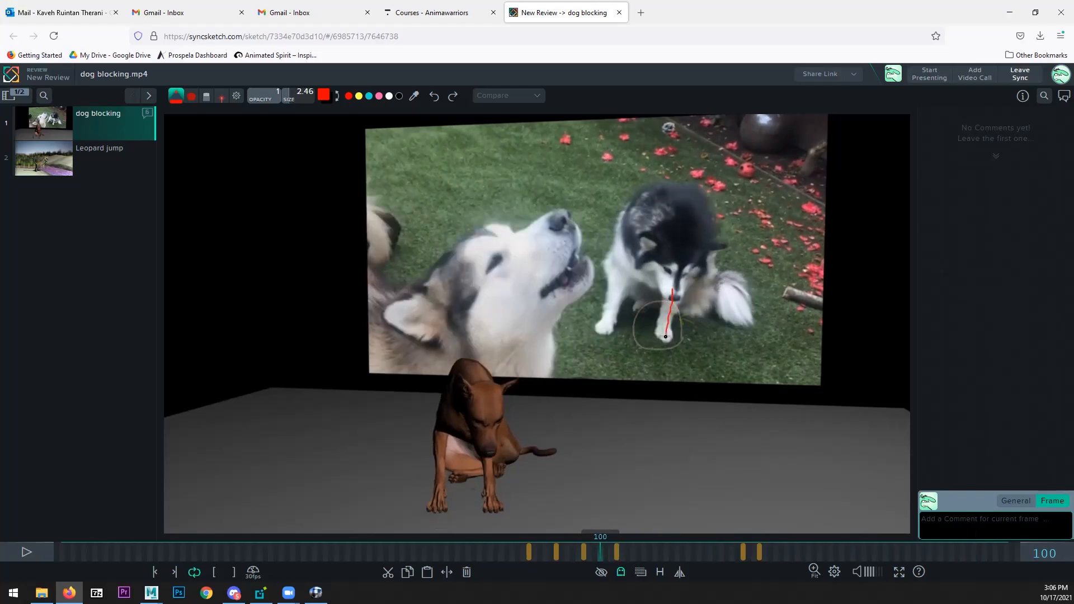
- Compare the straight foreleg drawn on frame 100 with the bent foreleg drawn on frame 103
key("Right")
key("Right")
key("Right")
key("Right")
key("Left")
key("Left")
key("Left")
key("Right")
key("Right")
key("Right")
key("Right")
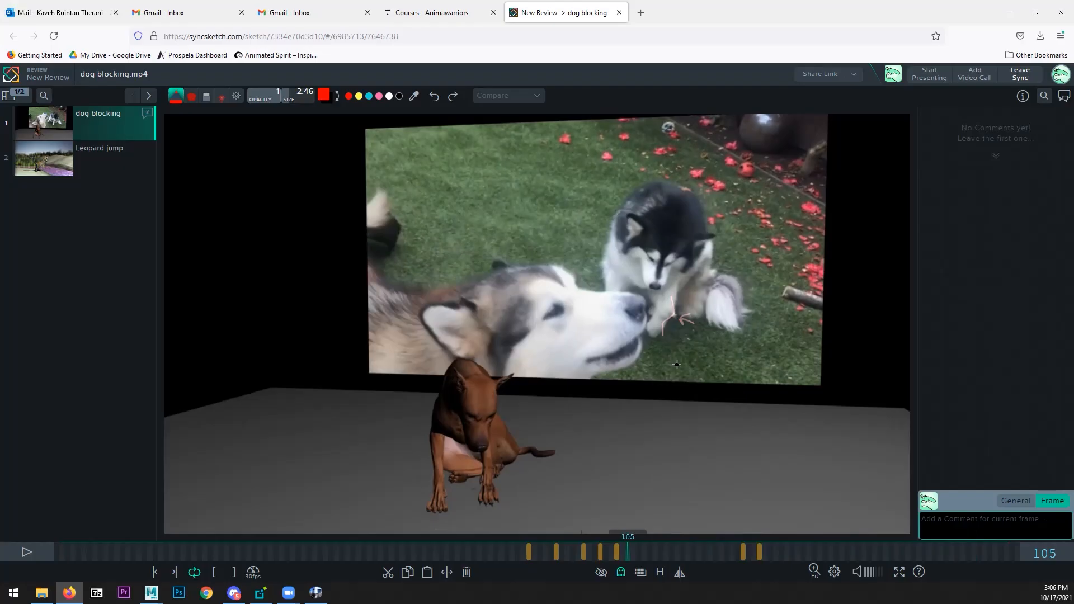
- Examine the paw lift of the dog and the husky frame by frame from 105 to 116
key("Right")
key("Right")
key("Right")
key("Right")
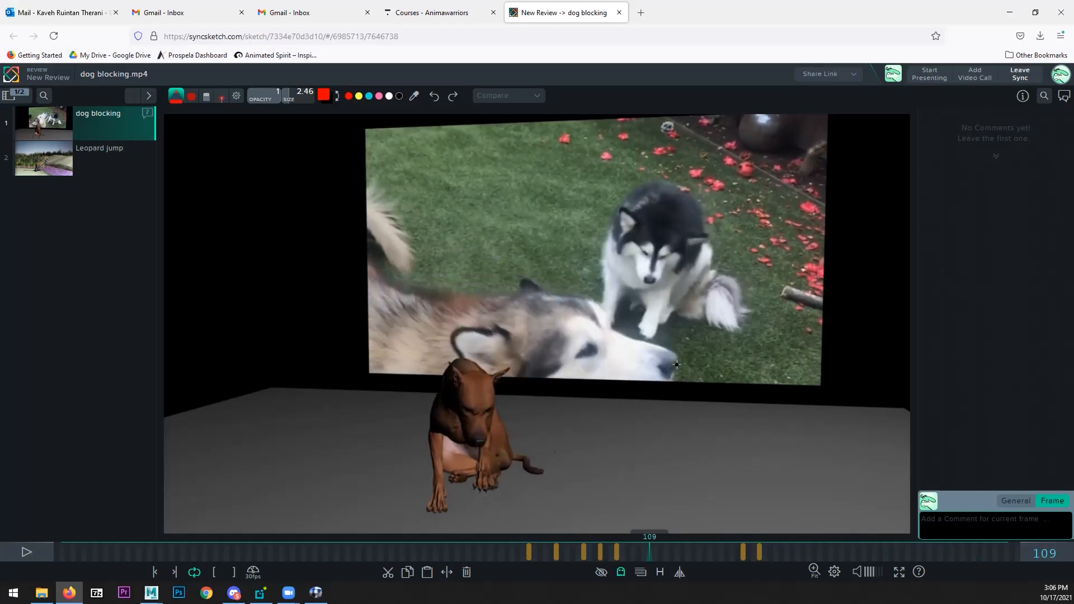
key("Right")
key("Right")
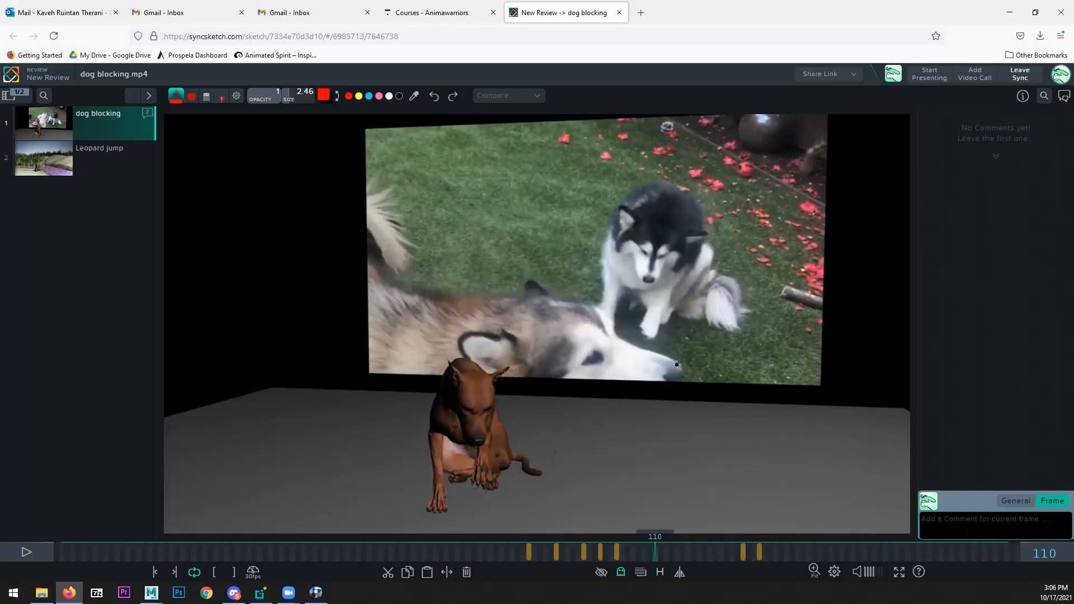
key("Right")
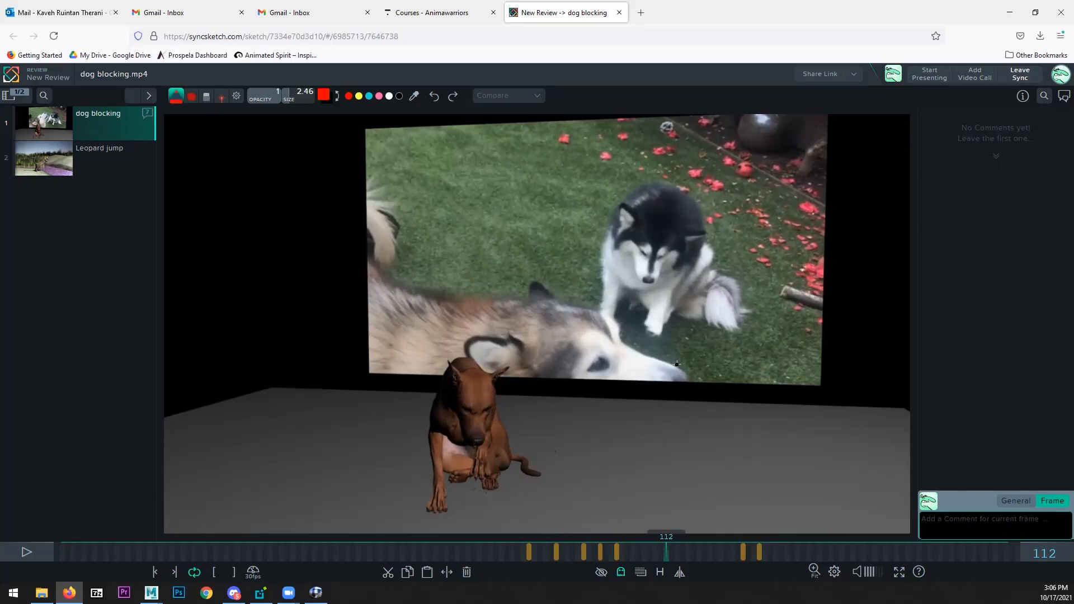
key("Right")
key("Right")
key("Right")
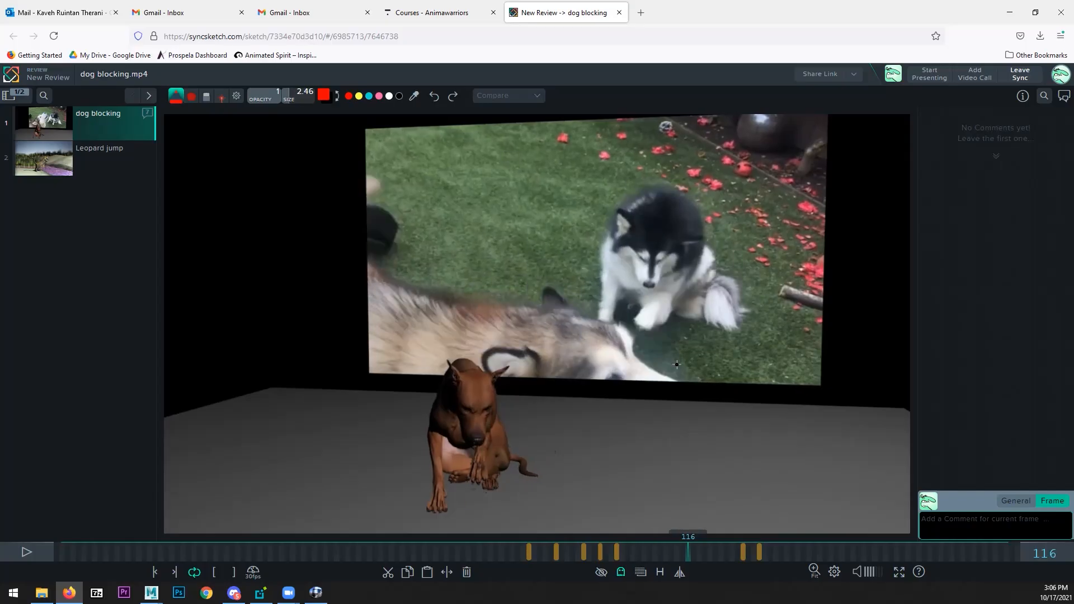
- Return to frame 106 and circle the animated dog's front paw in red
key("Left")
key("Left")
key("Left")
key("Left")
key("Left")
key("Left")
key("Left")
key("Left")
key("Left")
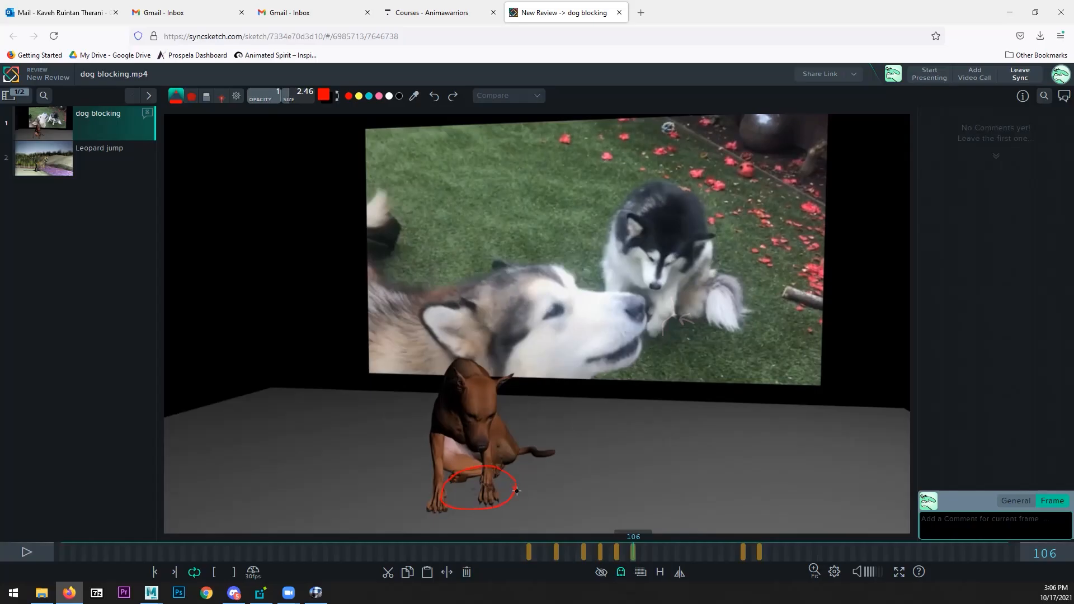
- Check the animated dog's front paw movement frame by frame from 106 to 127 against the reference
key("Right")
key("Right")
key("Right")
key("Right")
key("Right")
key("Right")
key("Right")
key("Right")
key("Right")
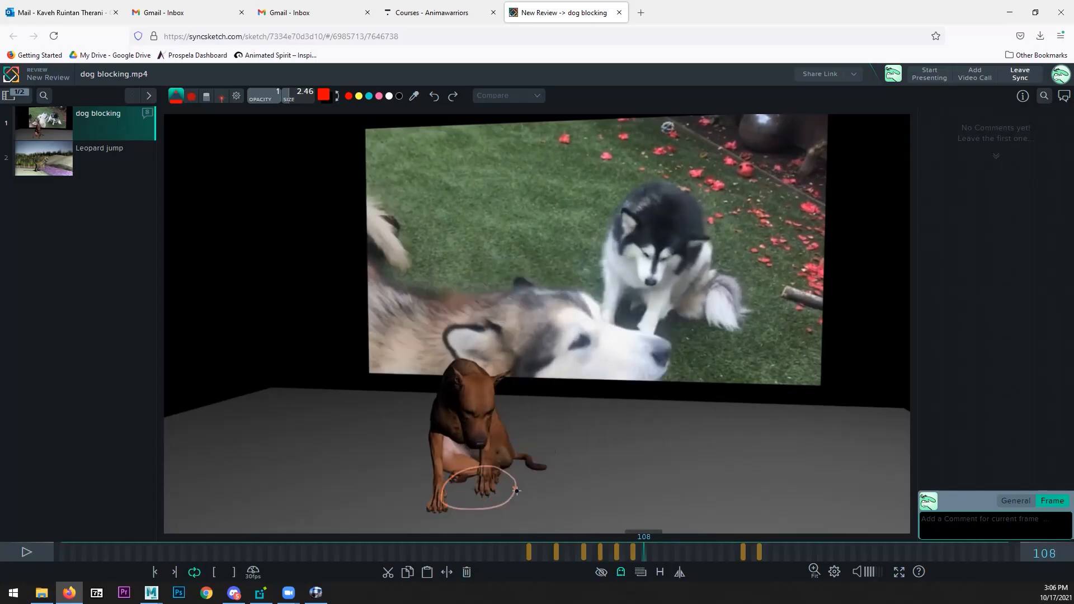
key("Right")
key("Right")
key("Right")
key("Right")
key("Right")
key("Right")
key("Right")
key("Right")
key("Right")
key("Right")
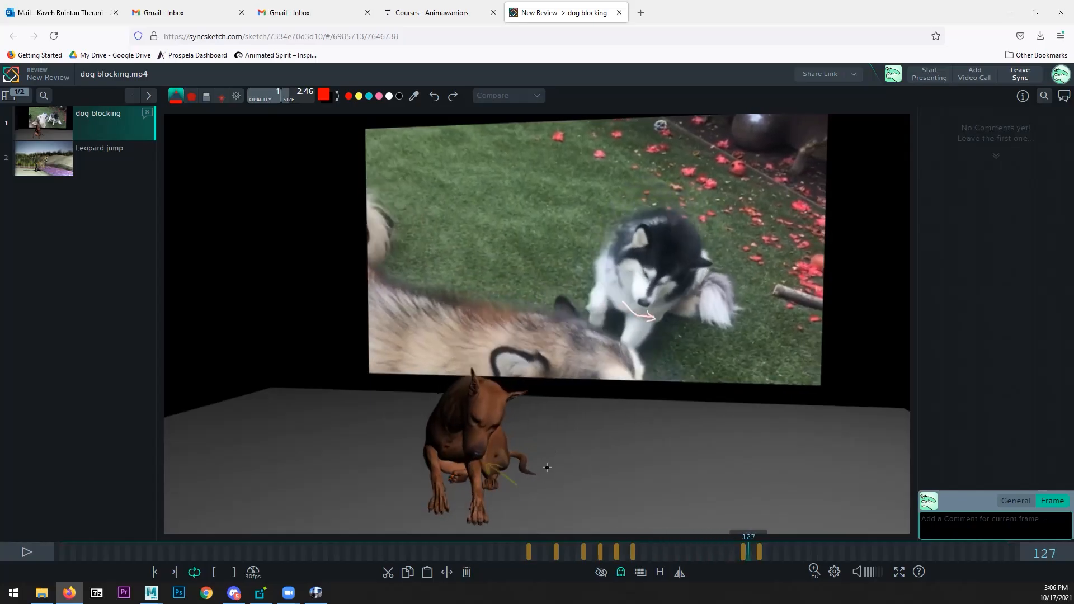
- Go back to frame 123 and draw a red line along the husky's straight supporting foreleg
key("Right")
key("Left")
key("Left")
key("Left")
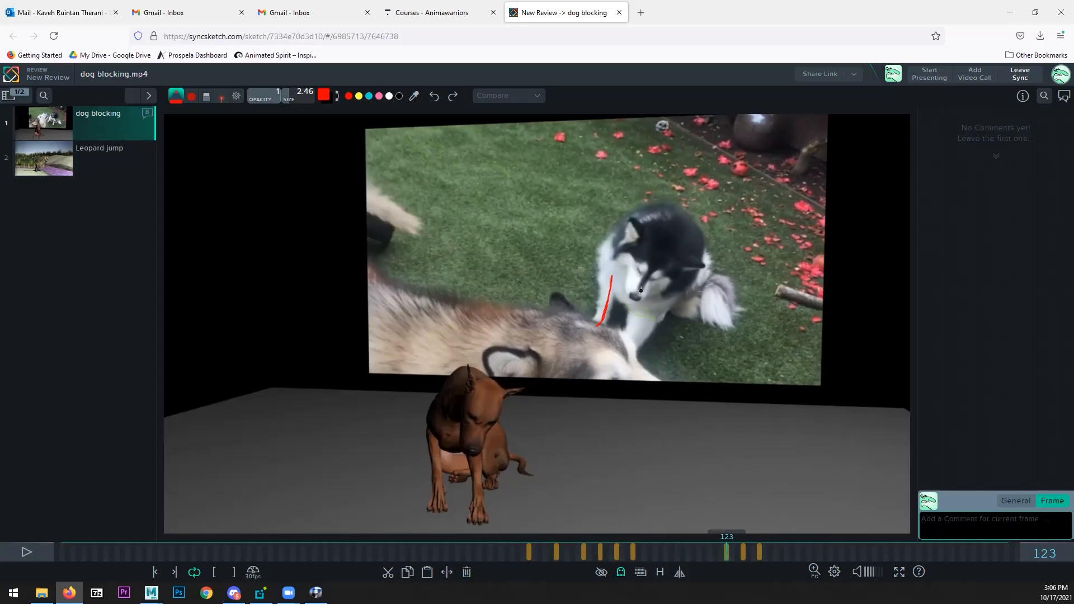
- Advance to frame 128 and sketch the bend of the husky's supporting foreleg in red
key("Right")
key("Right")
key("Right")
key("Right")
key("Right")
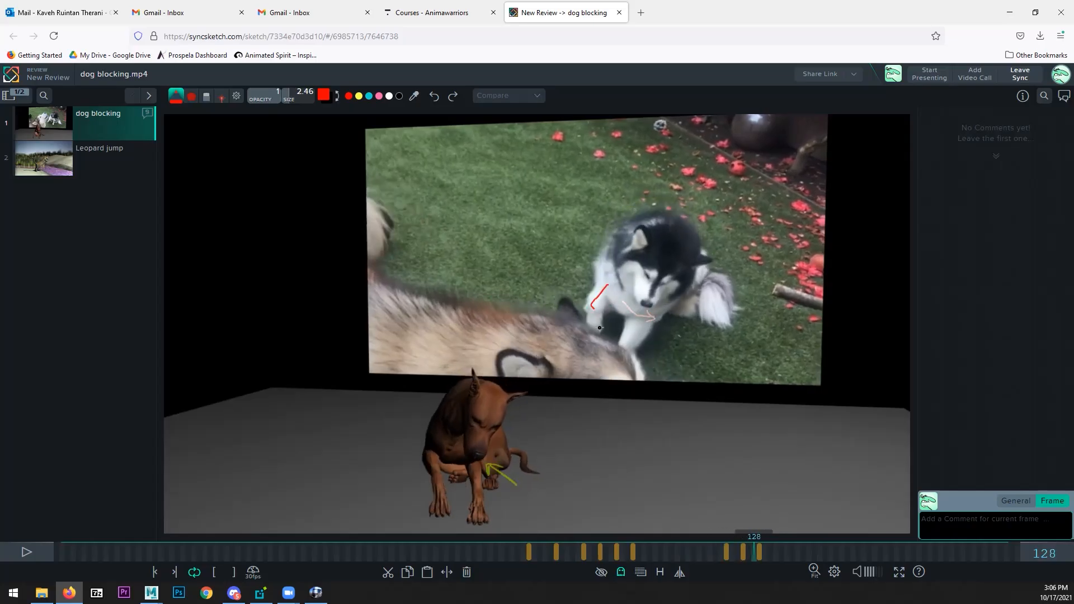
- Recheck the straight foreleg around frame 124 and reinforce the bent foreleg line down to the paw on frame 128
key("Left")
key("Left")
key("Left")
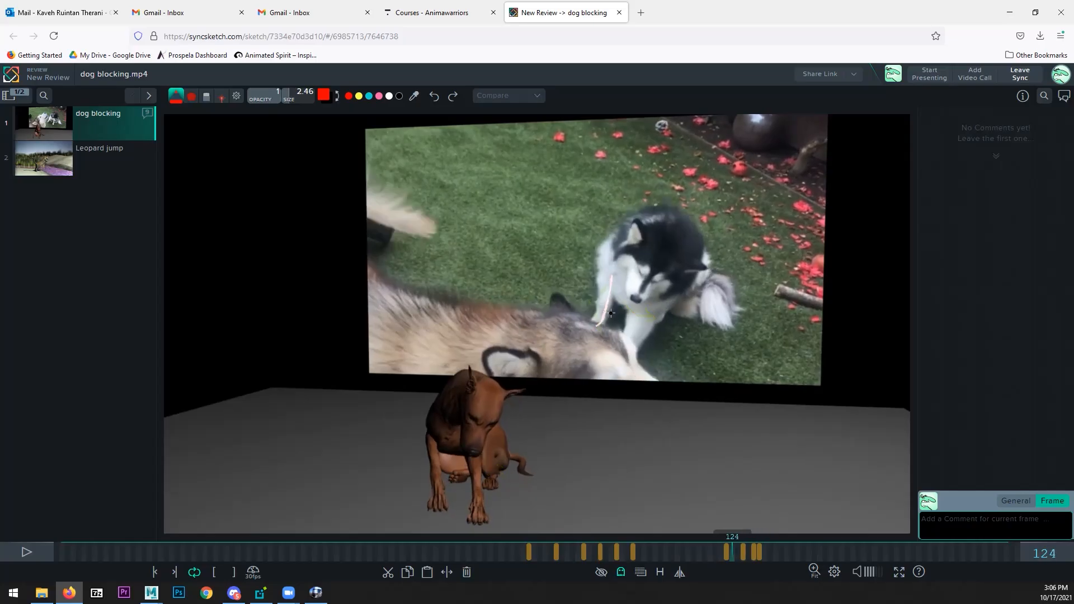
key("Right")
key("Right")
key("Right")
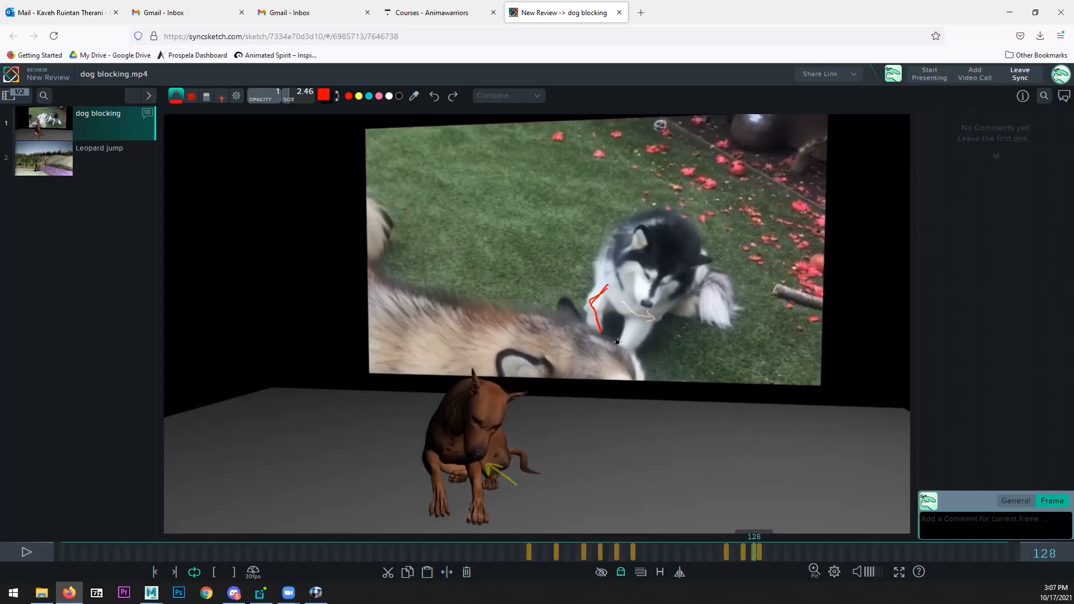
- Examine the front legs of the dog and the husky frame by frame from 128 to 136 as the bodies lower
key("Right")
key("Right")
key("Right")
key("Right")
key("Right")
key("Right")
key("Right")
key("Right")
key("Right")
key("Right")
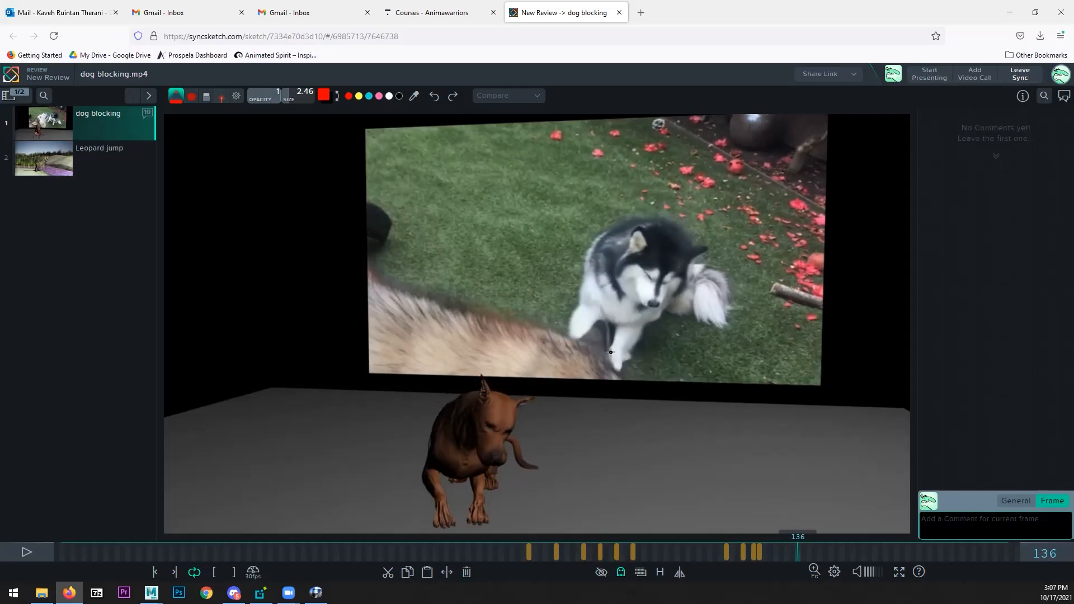
- Examine the dog's pose and head turn against the husky frame by frame from 136 to 154
key("Right")
key("Right")
key("Right")
key("Right")
key("Right")
key("Right")
key("Right")
key("Right")
key("Right")
key("Right")
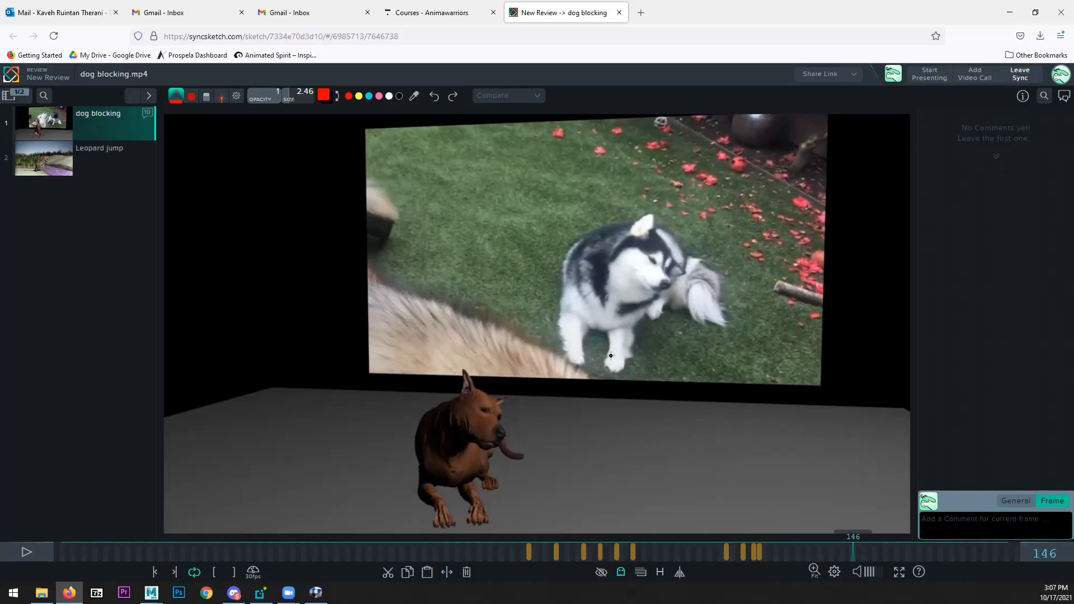
key("Right")
key("Right")
key("Right")
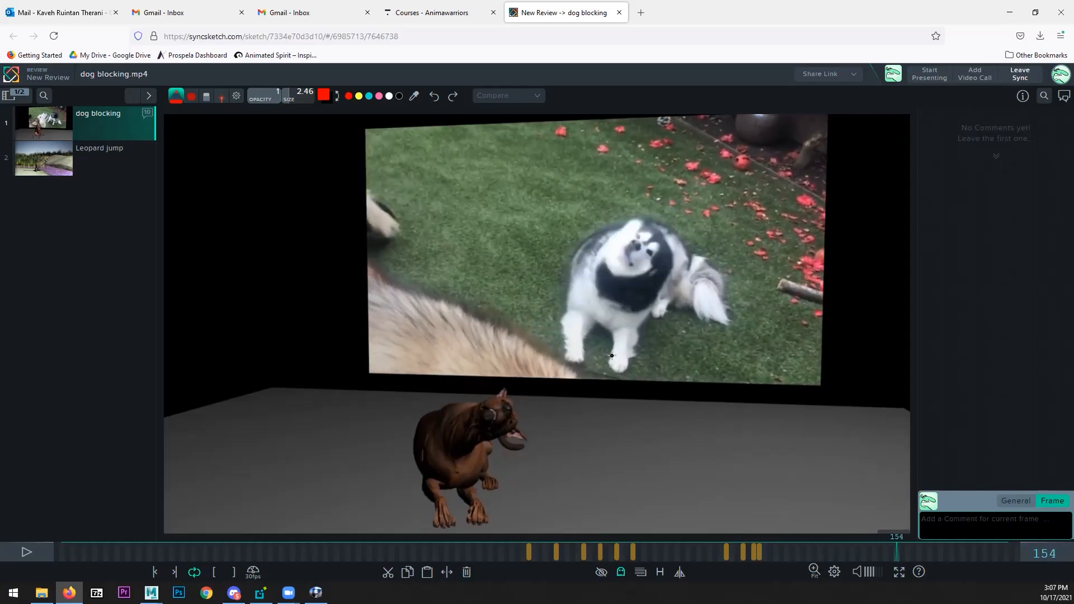
- Compare the head turns of the dog and the husky back and forth between about frames 149 and 160
key("Left")
key("Left")
key("Right")
key("Right")
key("Right")
key("Right")
key("Right")
key("Right")
key("Left")
key("Left")
key("Left")
key("Left")
key("Left")
key("Left")
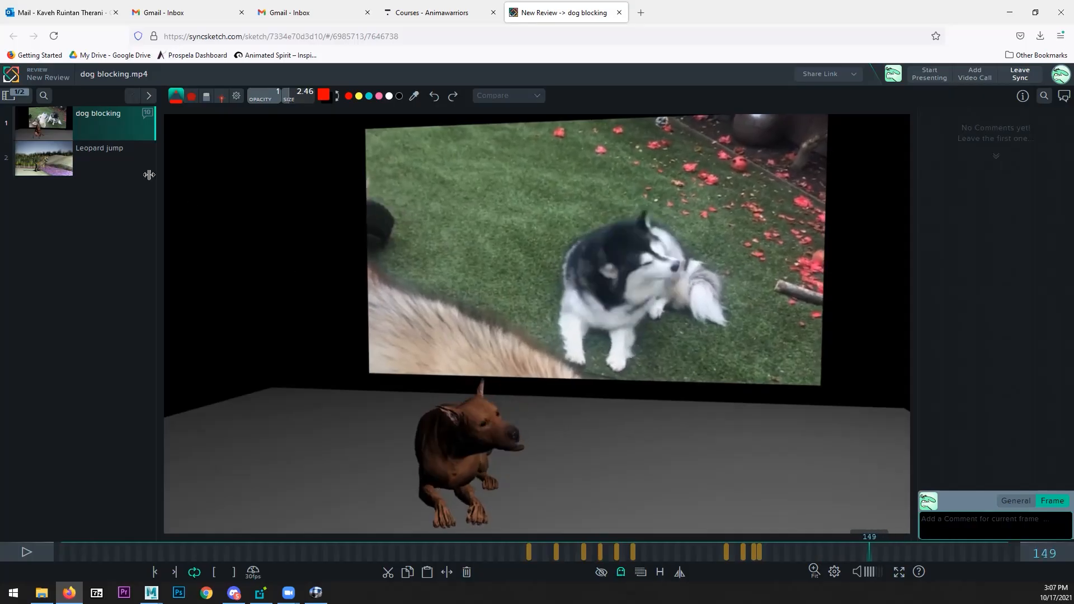
- Replay the clip, then draw arrows around the dog's chest and bent foreleg on frames 137 and 138
left_click(27, 554)
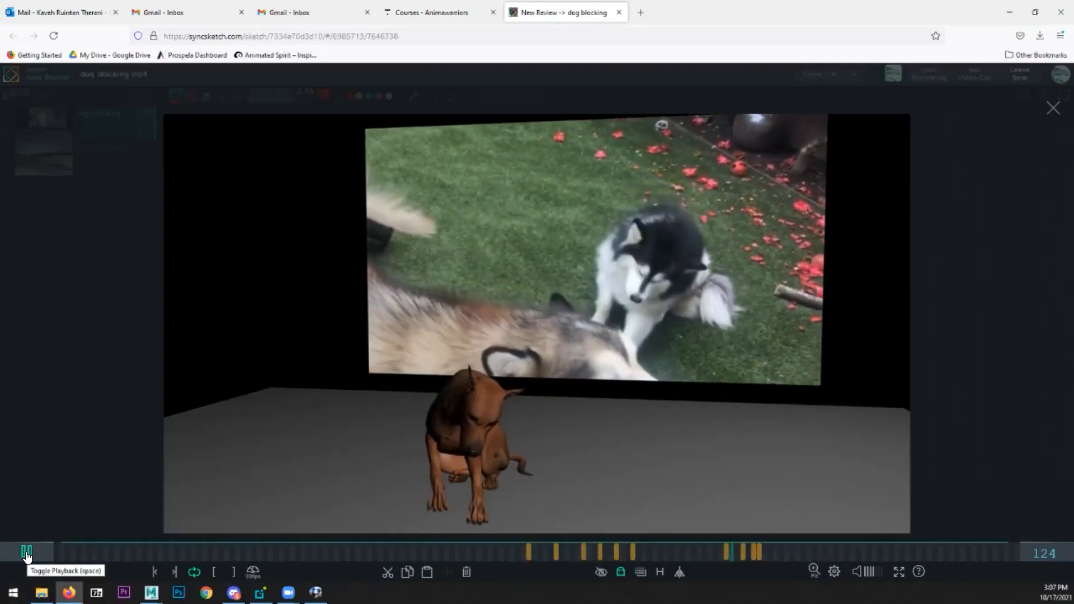
left_click(27, 554)
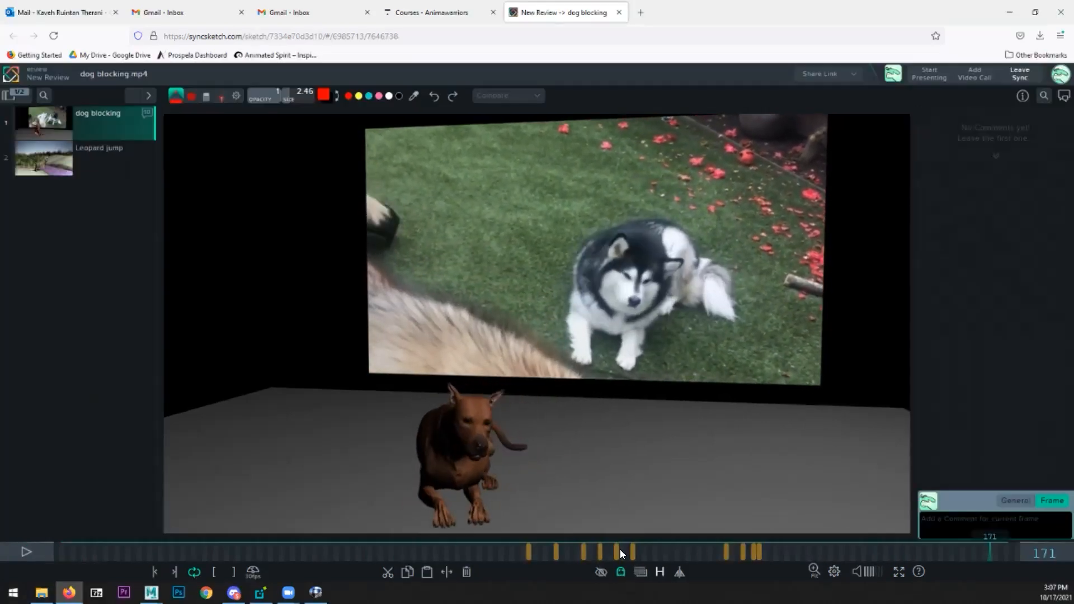
left_click_drag(888, 551, 800, 535)
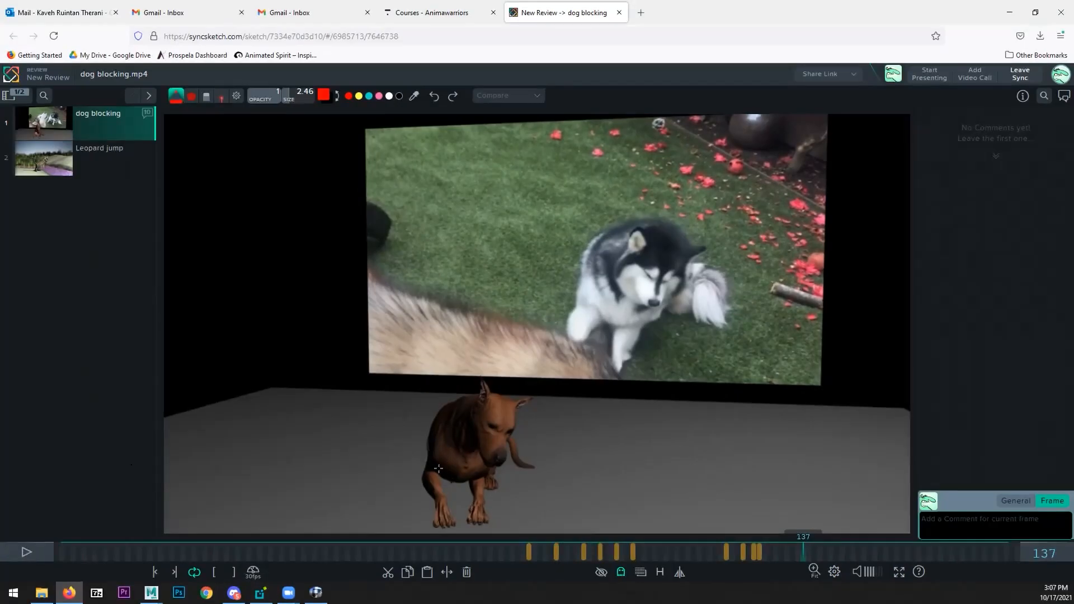
left_click_drag(390, 483, 443, 480)
left_click_drag(774, 548, 808, 552)
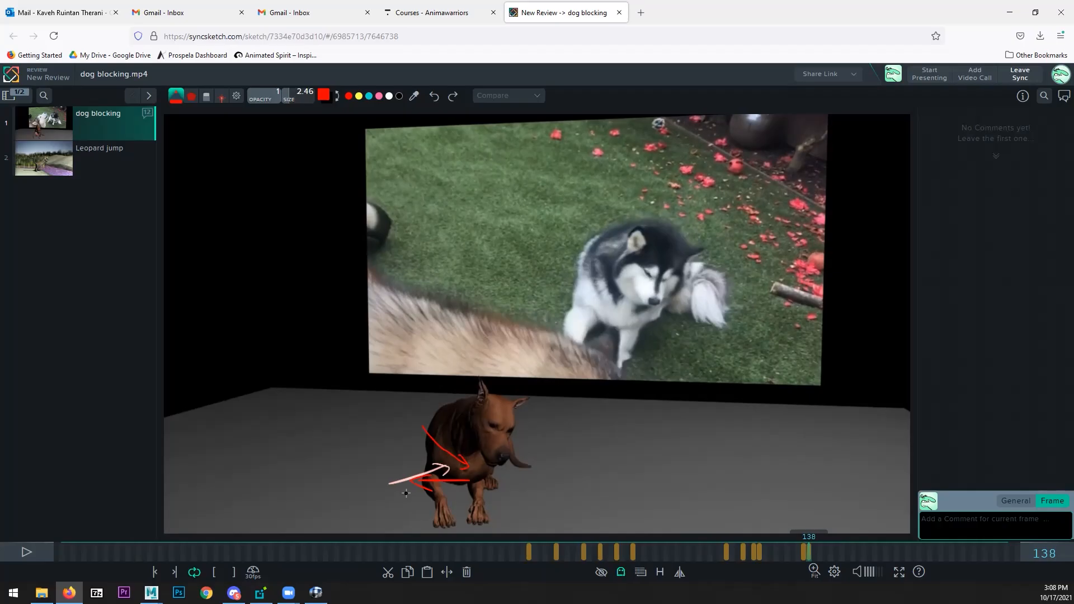
- Examine the dog's lowered pose and head turn frame by frame from 138 to 158
key("Right")
key("Right")
key("Right")
key("Right")
key("Right")
key("Right")
key("Right")
key("Right")
key("Right")
key("Right")
key("Right")
key("Right")
key("Right")
key("Right")
key("Right")
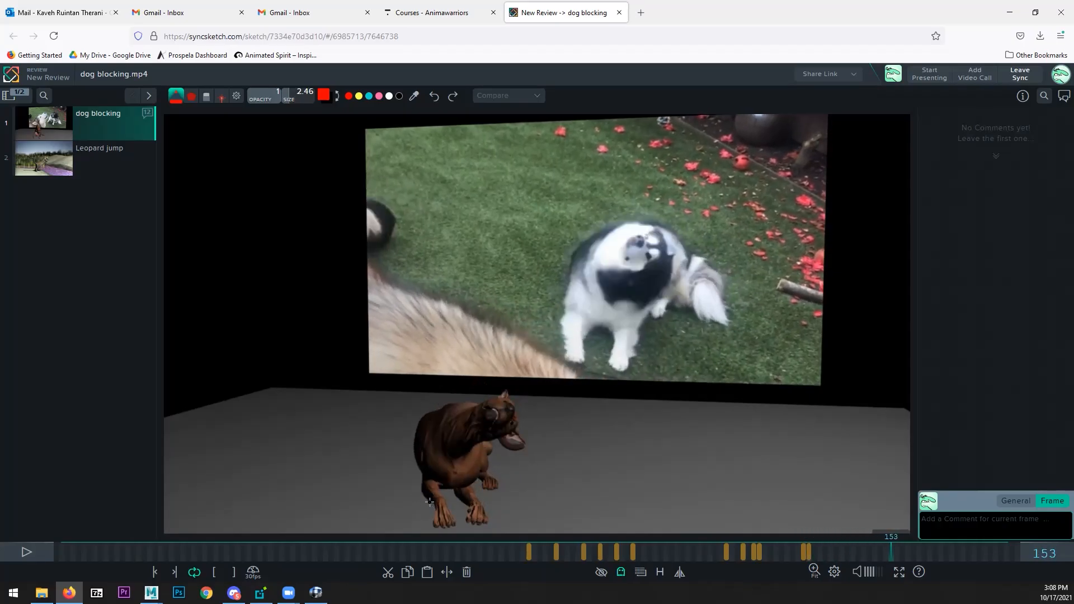
key("Right")
key("Right")
key("Right")
key("Right")
key("Right")
- Mute the clip's audio, play the animation and move to frame 160
key("m")
key("m")
key("m")
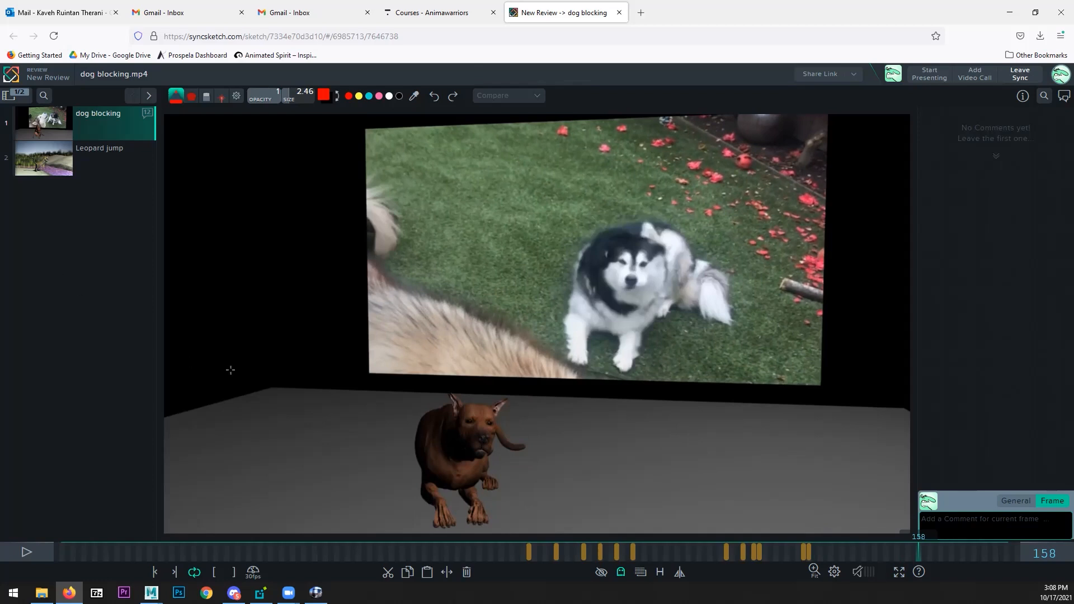
left_click(30, 558)
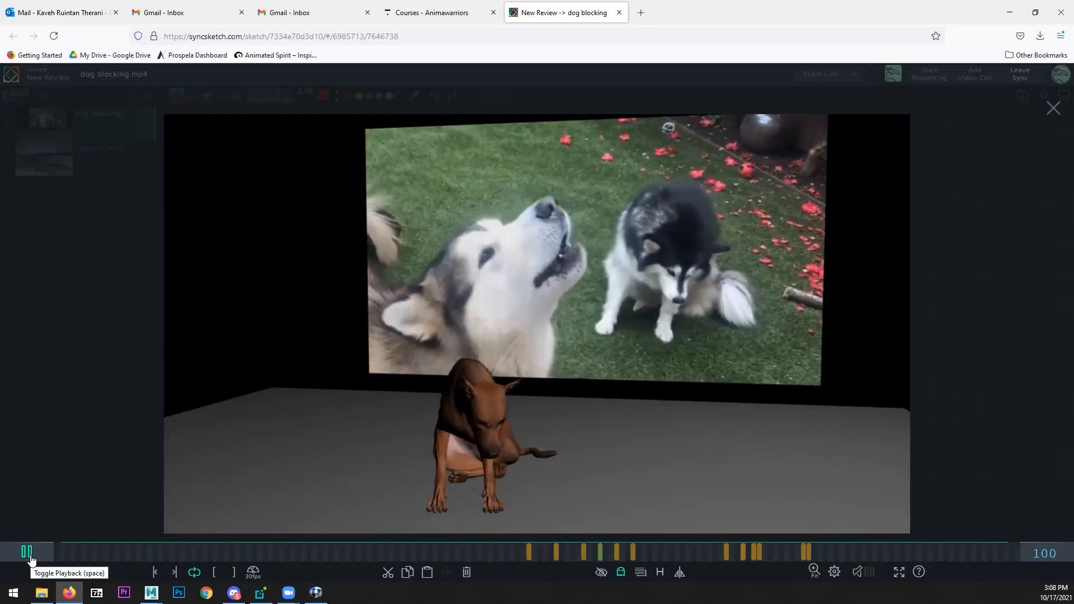
left_click(32, 558)
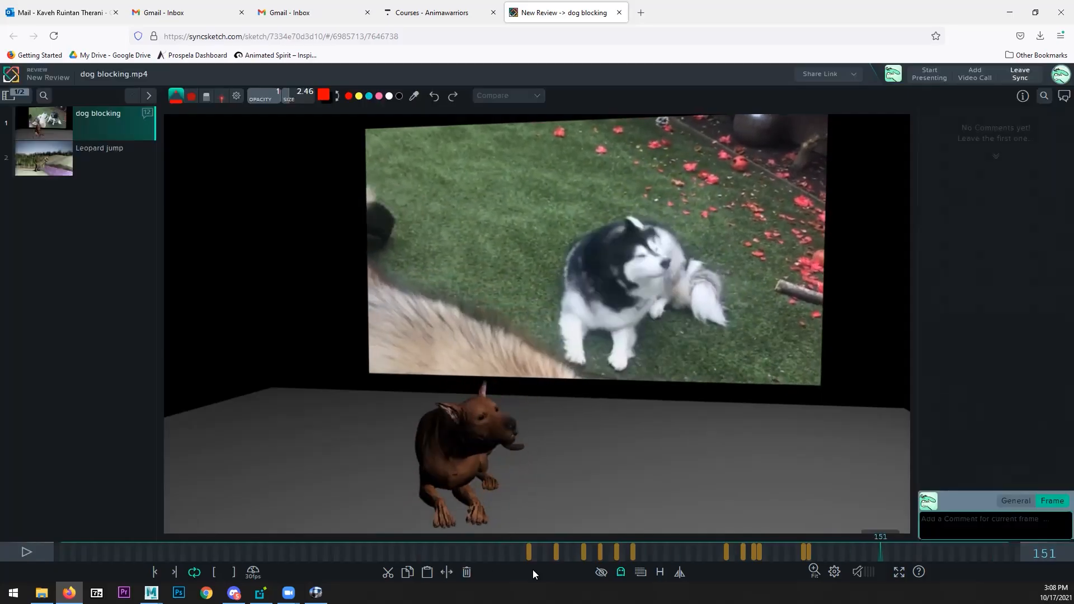
mouse_move(846, 558)
left_mouse_down()
mouse_move(694, 552)
mouse_move(783, 531)
mouse_move(678, 507)
mouse_move(972, 502)
mouse_move(565, 503)
mouse_move(929, 510)
left_mouse_up()
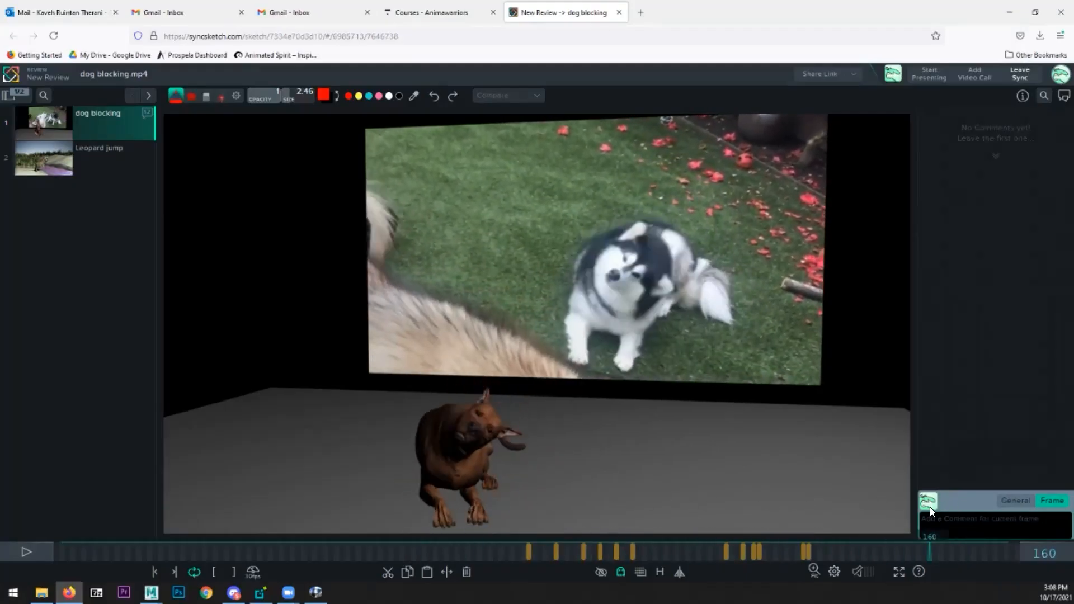
- Replay the dog blocking clip from the start and inspect the upright howling pose at frame 51
key("space")
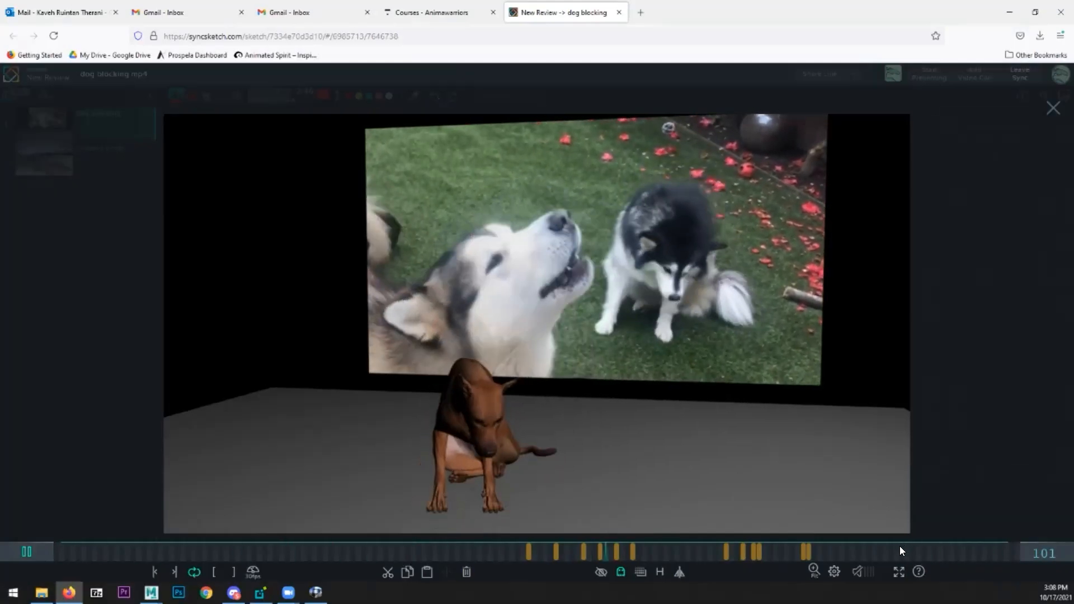
key("space")
key("space")
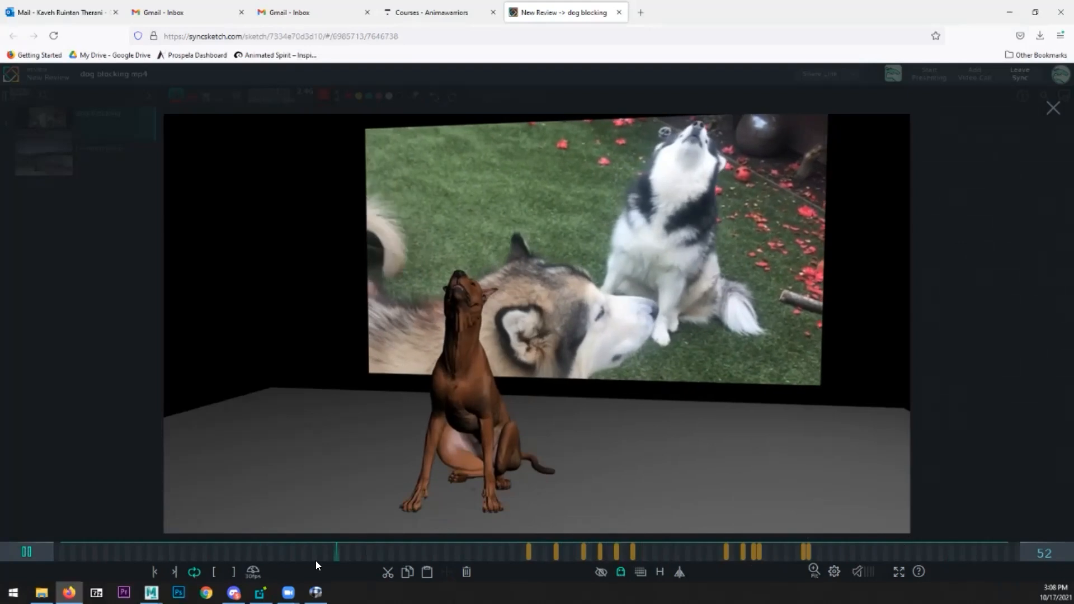
left_click_drag(189, 546, 57, 546)
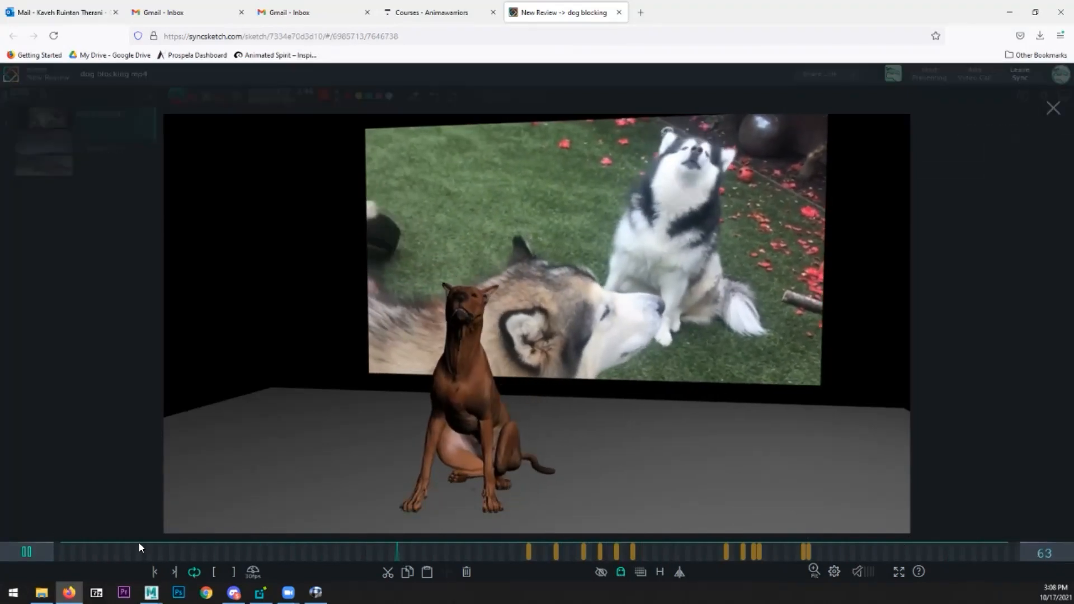
key("space")
left_click_drag(273, 547, 329, 459)
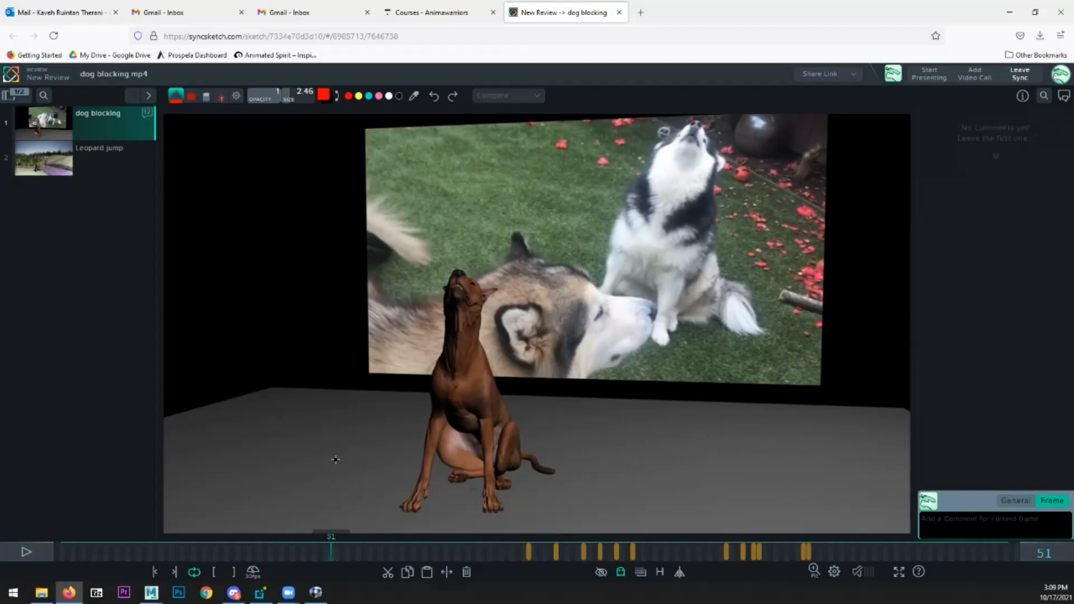
mouse_move(370, 459)
left_mouse_down()
mouse_move(380, 458)
mouse_move(330, 457)
mouse_move(490, 456)
mouse_move(462, 454)
mouse_move(514, 447)
mouse_move(443, 438)
mouse_move(561, 427)
mouse_move(960, 447)
mouse_move(319, 451)
left_mouse_up()
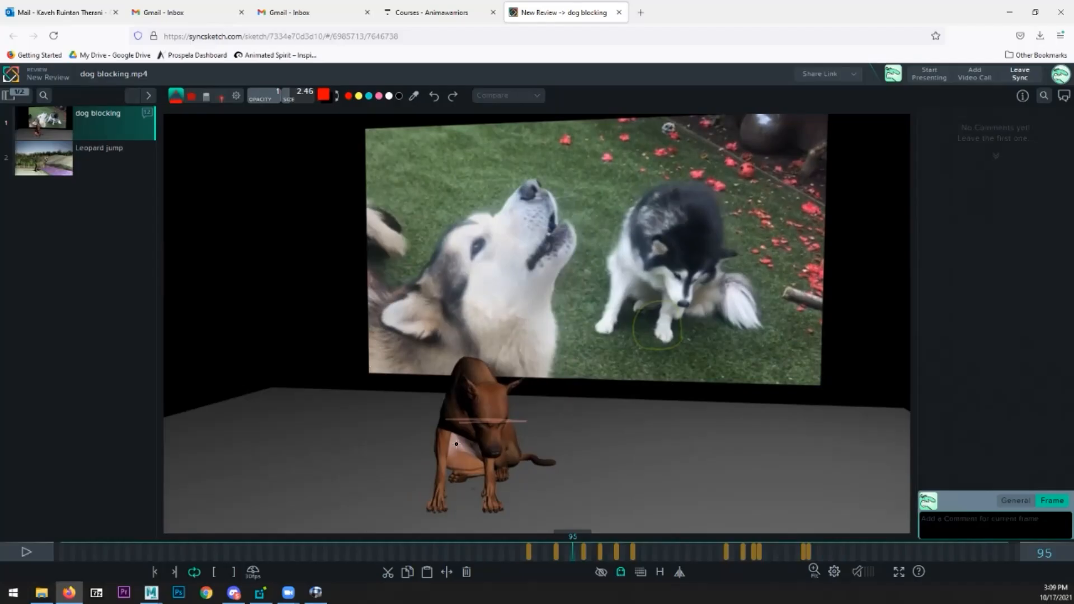
- Go back to frame 91 and draw a red arrow pointing at the dog's hind paw
key("Left")
key("Left")
key("Left")
key("Left")
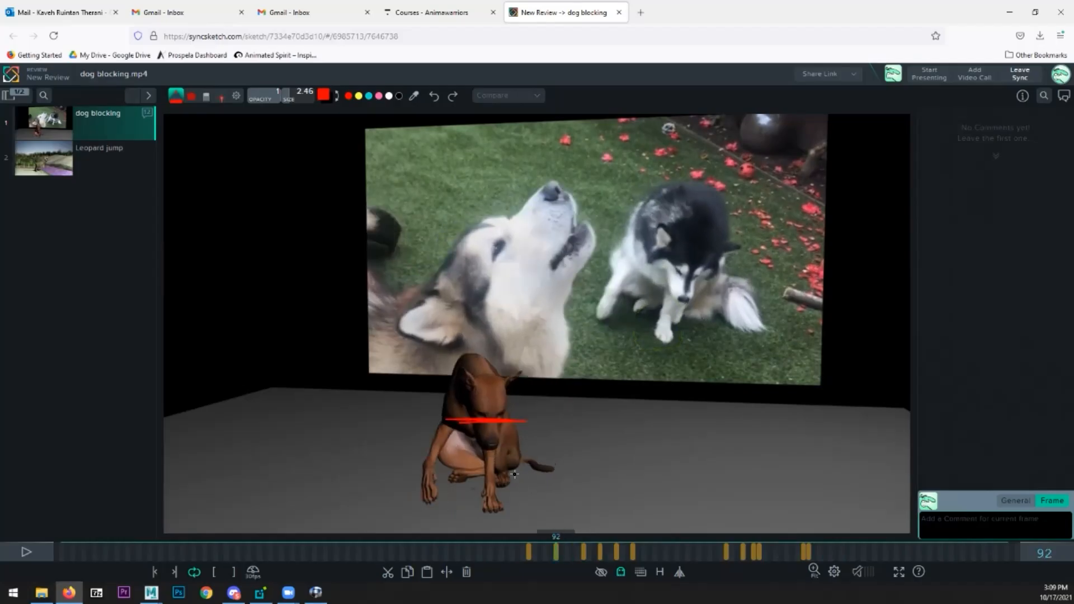
left_click_drag(545, 483, 515, 473)
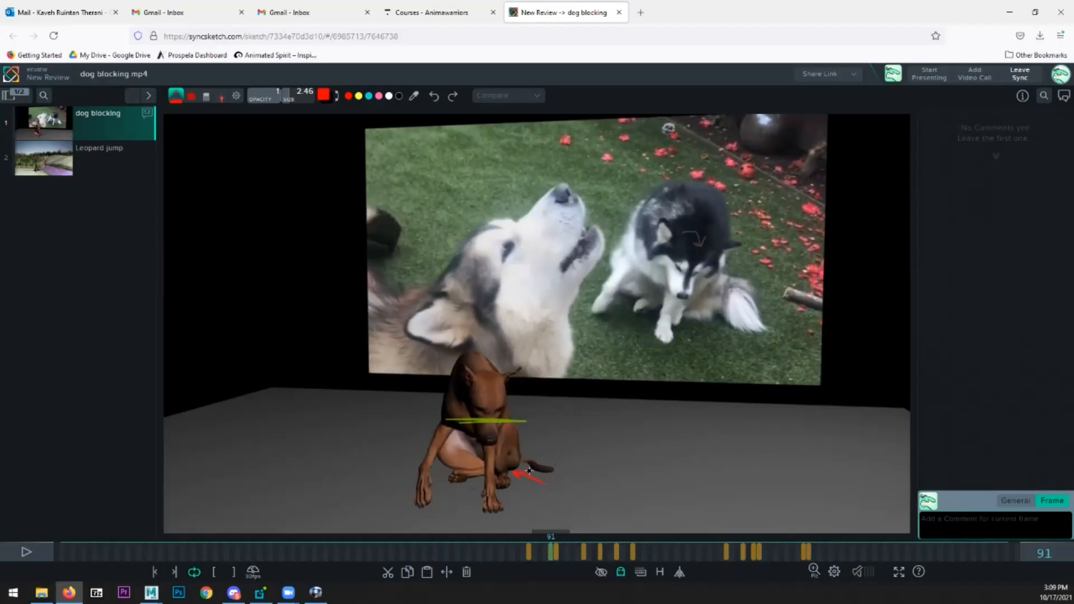
- Compare the dog's body and foreleg placement with the husky back and forth between frames 91 and 95
key("Right")
key("Right")
key("Right")
key("Right")
key("Right")
key("Right")
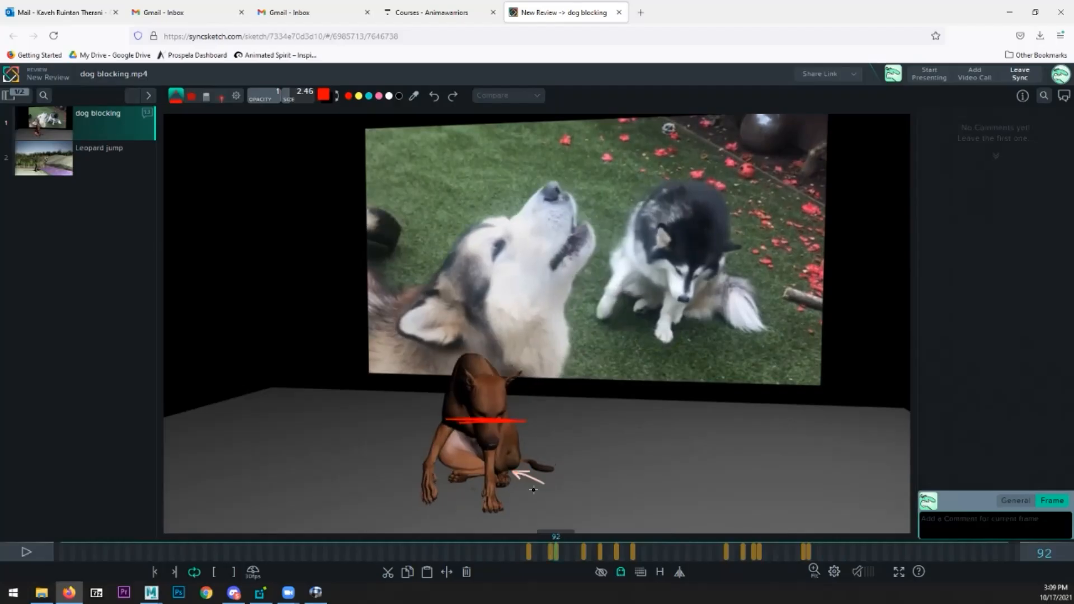
key("Left")
key("Left")
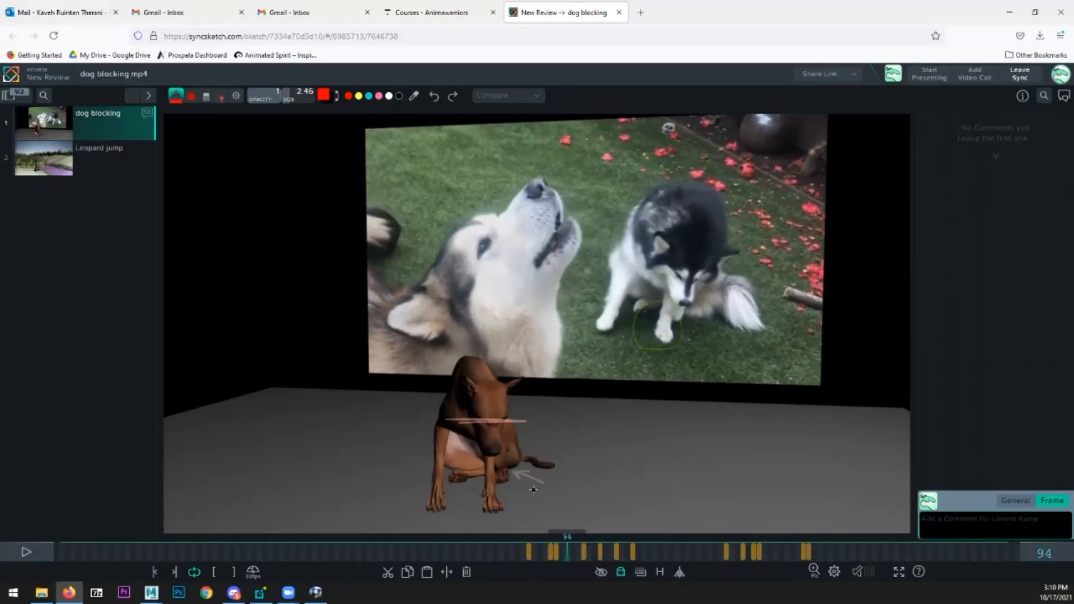
key("Left")
key("Left")
key("Left")
key("Left")
key("Left")
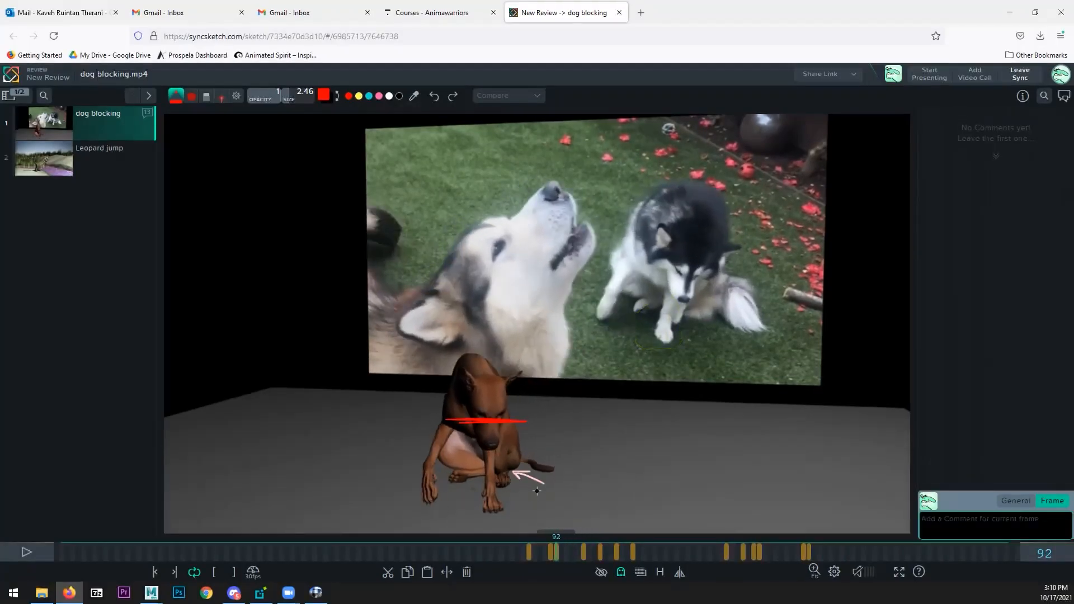
key("Right")
key("Right")
key("Right")
key("Right")
key("Left")
key("Left")
key("Left")
- Examine the dog's front paw movement frame by frame up to frame 108 and recheck it around frame 105
key("Right")
key("Right")
key("Right")
key("Right")
key("Right")
key("Right")
key("Right")
key("Right")
key("Right")
key("Right")
key("Right")
key("Right")
key("Right")
key("Right")
key("Right")
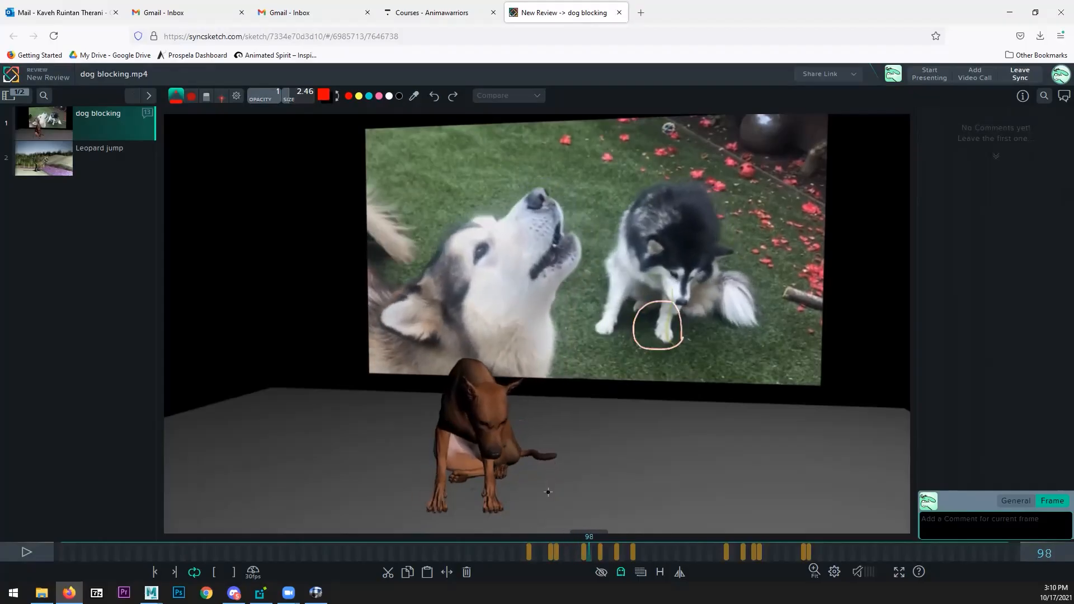
key("Right")
key("Right")
key("Right")
key("Right")
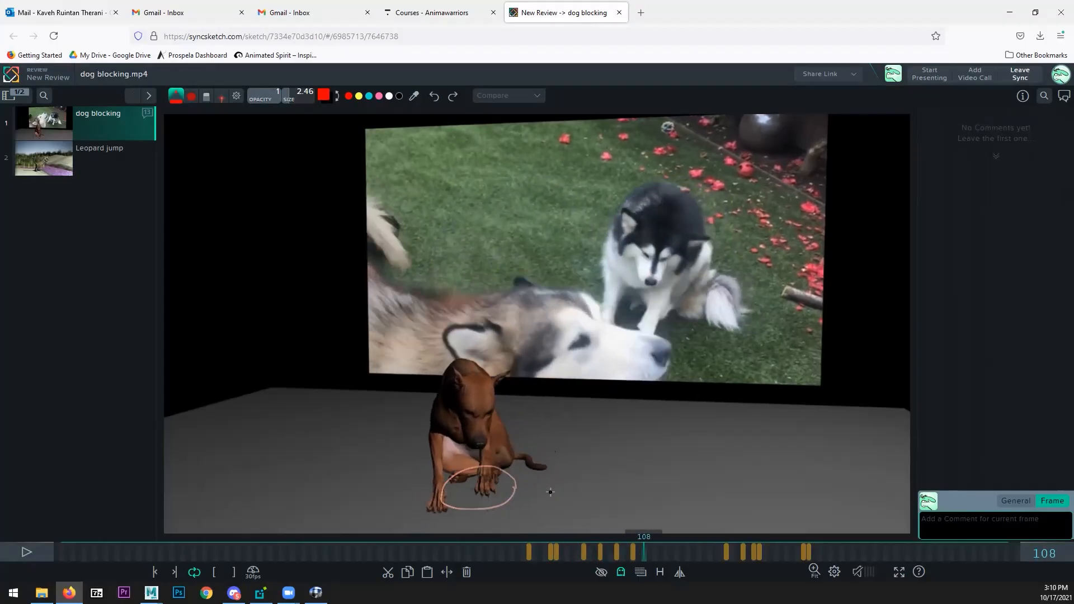
key("Left")
key("Left")
key("Left")
key("Left")
key("Left")
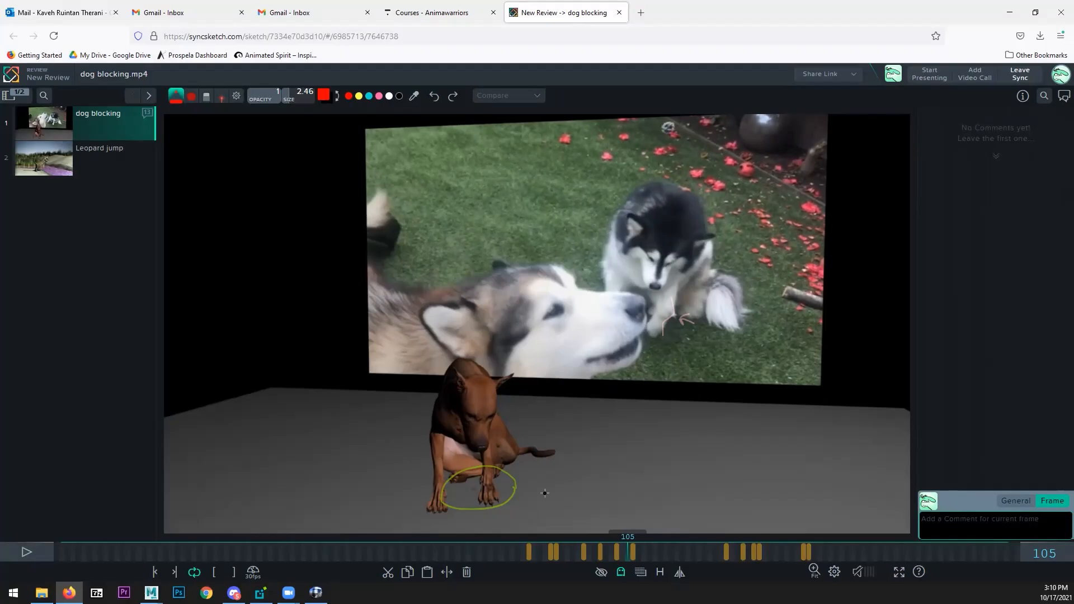
- Open the Leopard jump clip, play it and return to frame 1
left_click(48, 161)
left_click(27, 552)
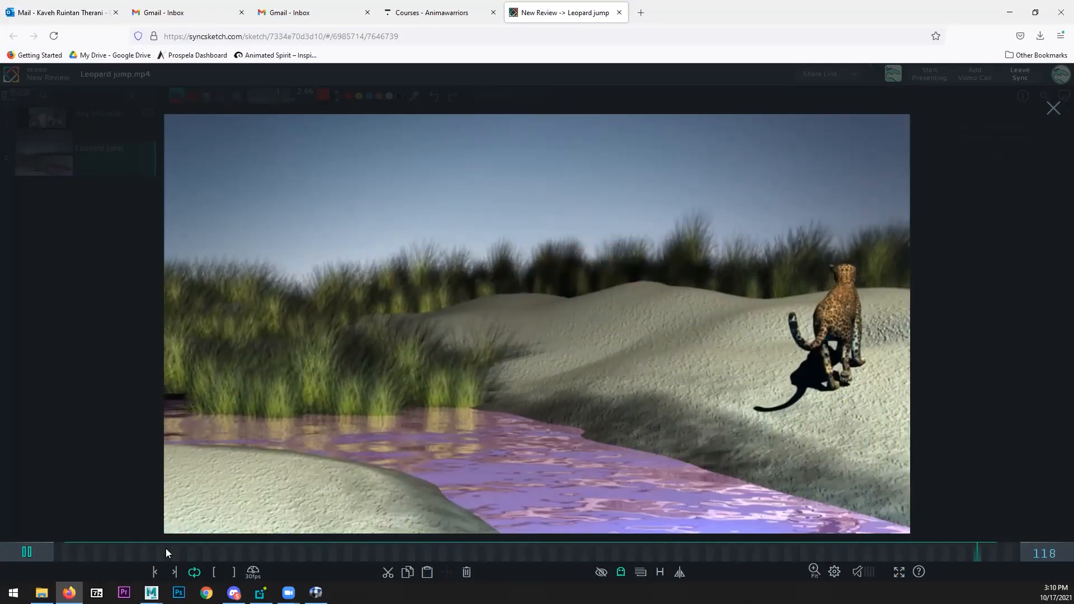
left_click_drag(134, 549, 88, 554)
key("space")
left_click(53, 553)
key("space")
key("space")
left_click(54, 553)
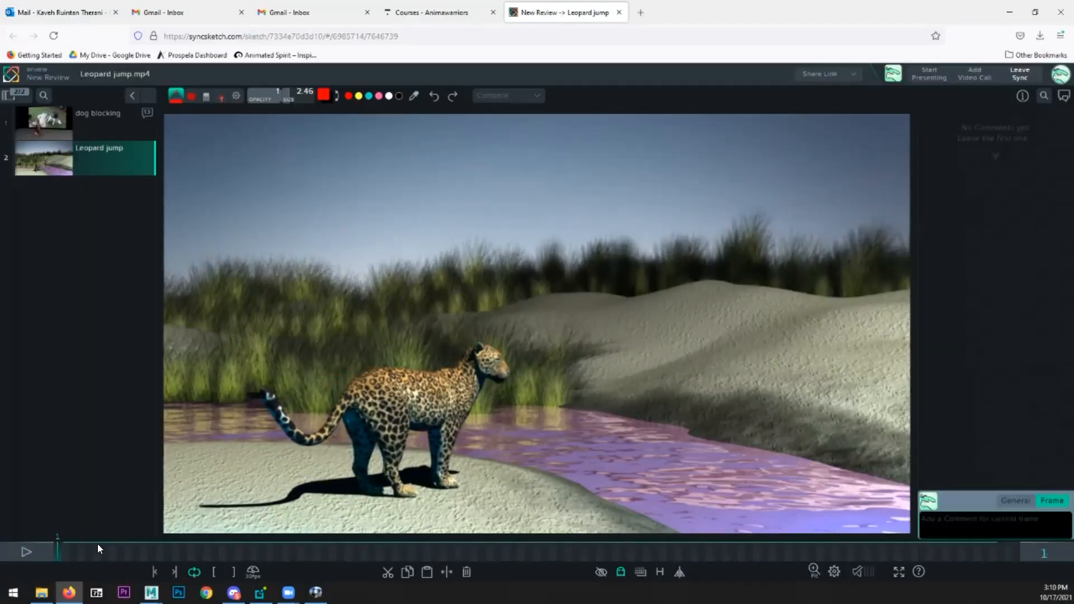
- Examine the leopard's hind leg and tail frame by frame between frames 1 and 10
key("Right")
key("Right")
key("Right")
key("Right")
key("Right")
key("Right")
key("Right")
key("Right")
key("Right")
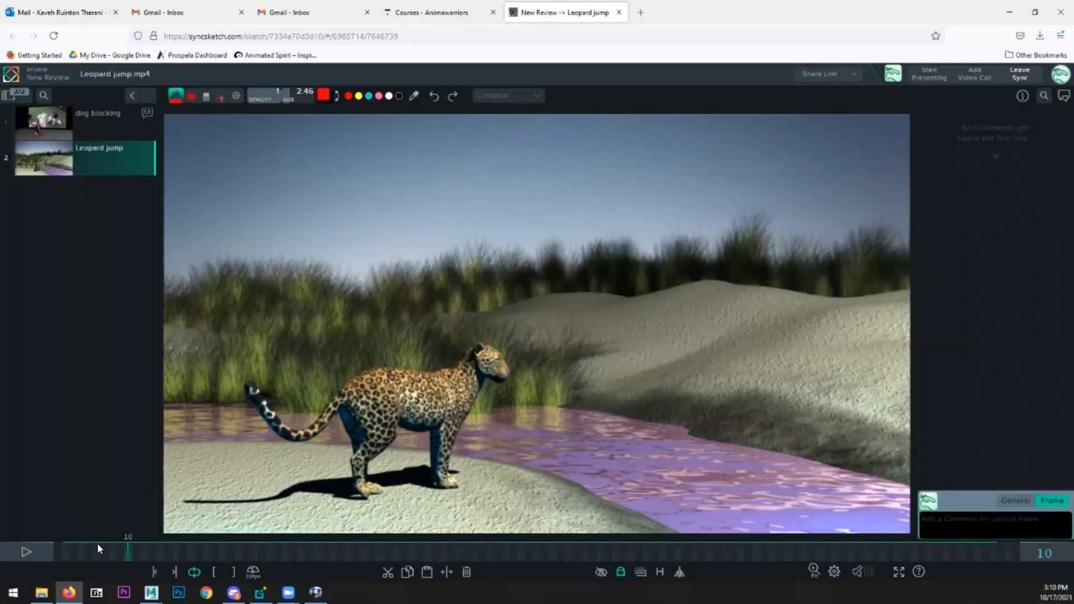
left_click(100, 540)
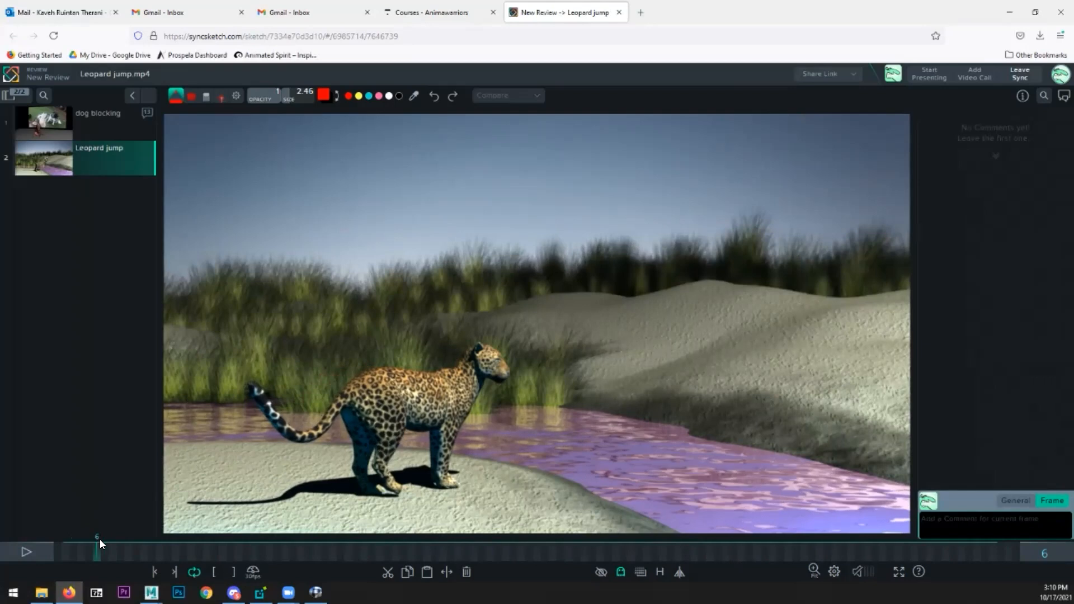
key("Left")
key("Left")
key("Left")
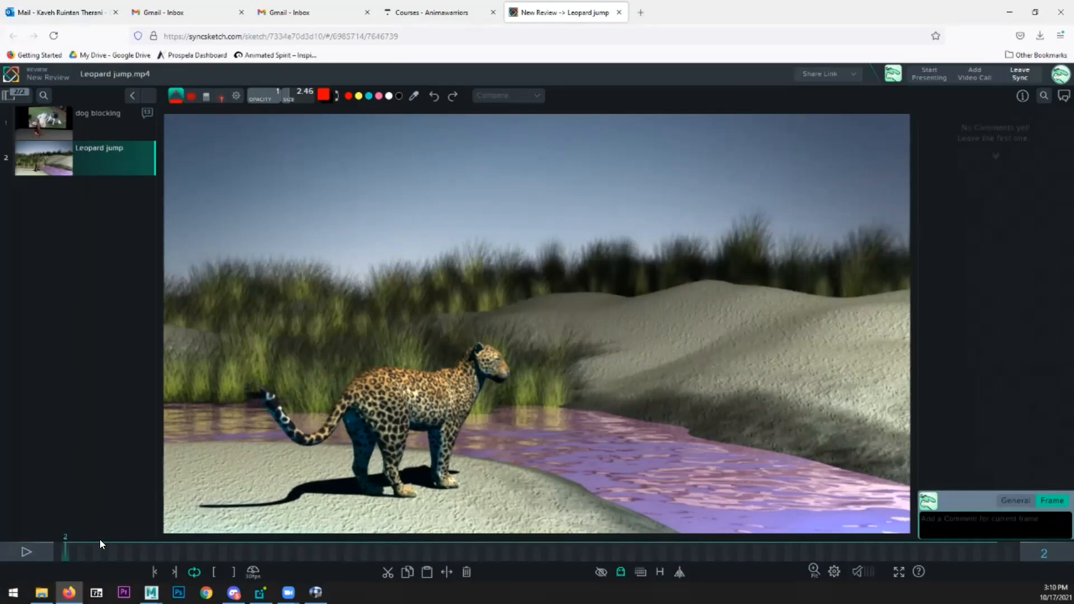
key("Left")
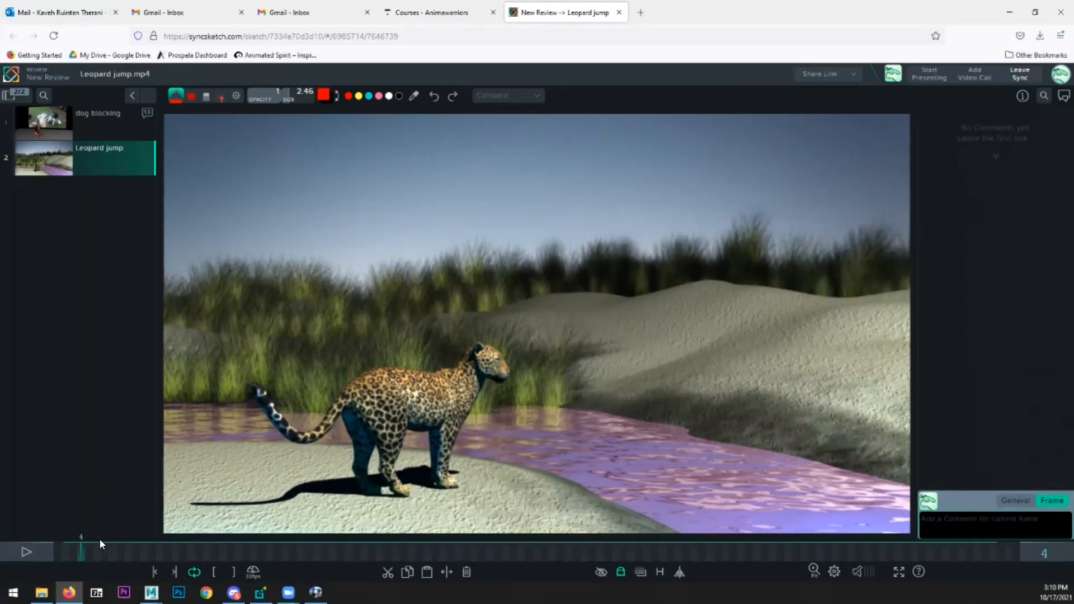
- Recheck the leopard's first hind foot movement back and forth around frame 6
left_click(100, 539)
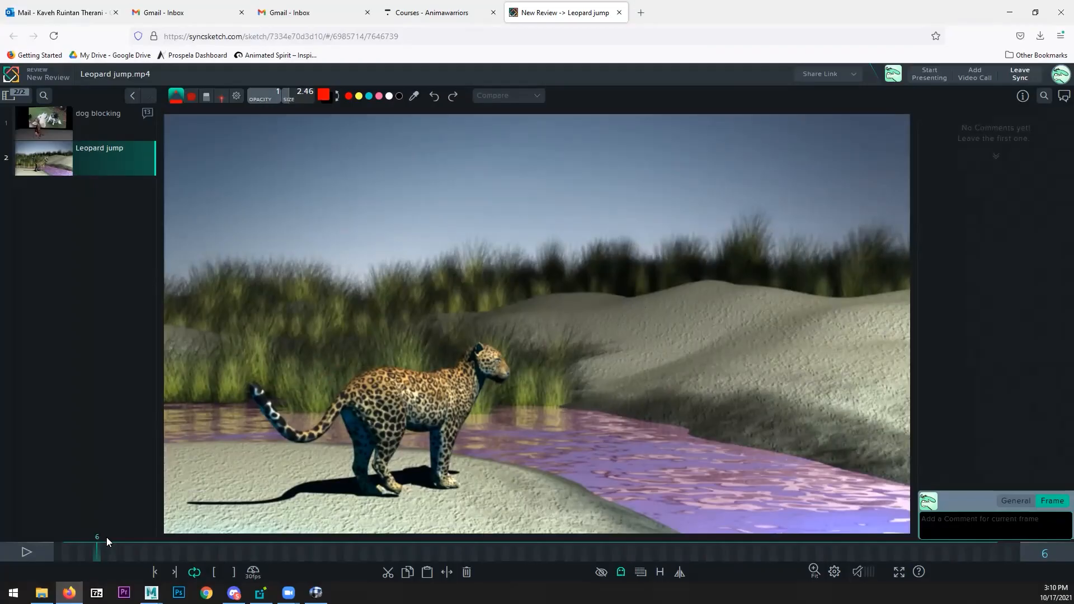
key("Right")
key("Right")
key("Right")
key("Left")
key("Left")
key("Left")
key("Left")
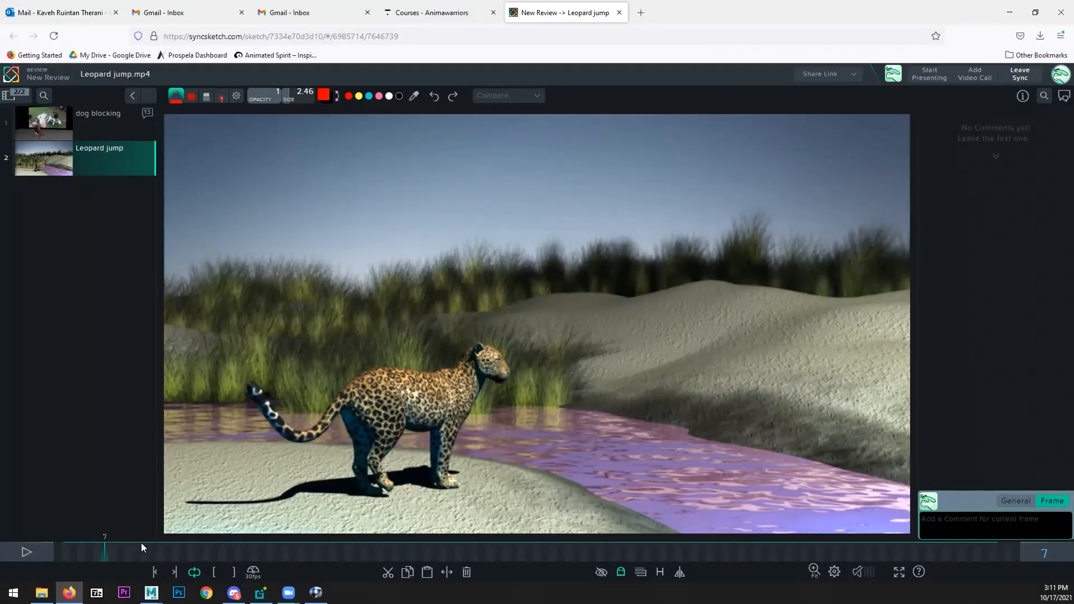
- Step forward through the leopard's opening frames once more and play the jump
key("Right")
key("Right")
key("Right")
key("Right")
key("Right")
key("Right")
key("Right")
key("Right")
key("Right")
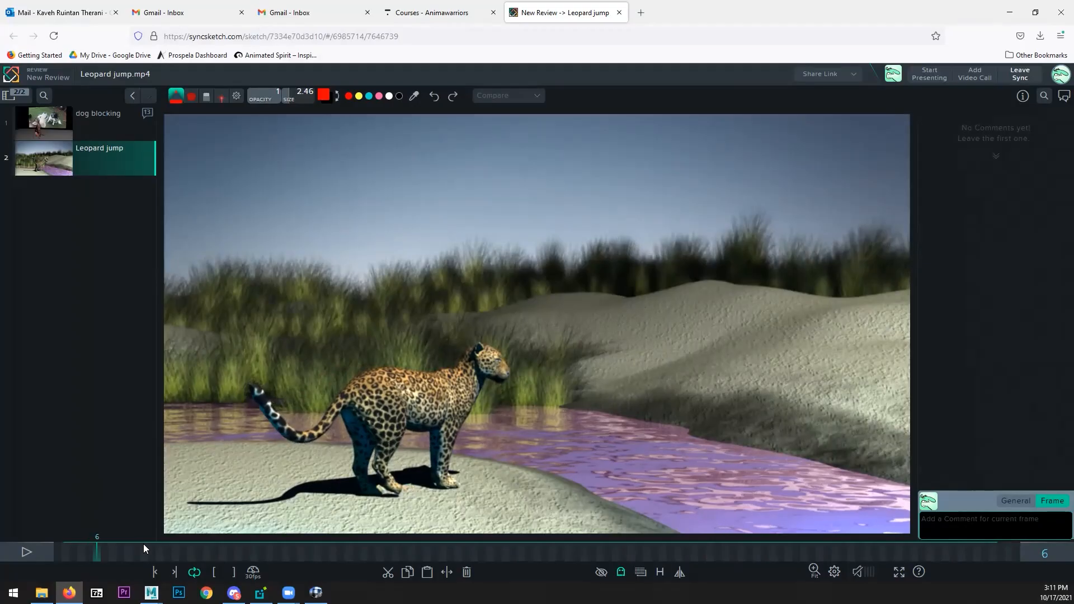
key("space")
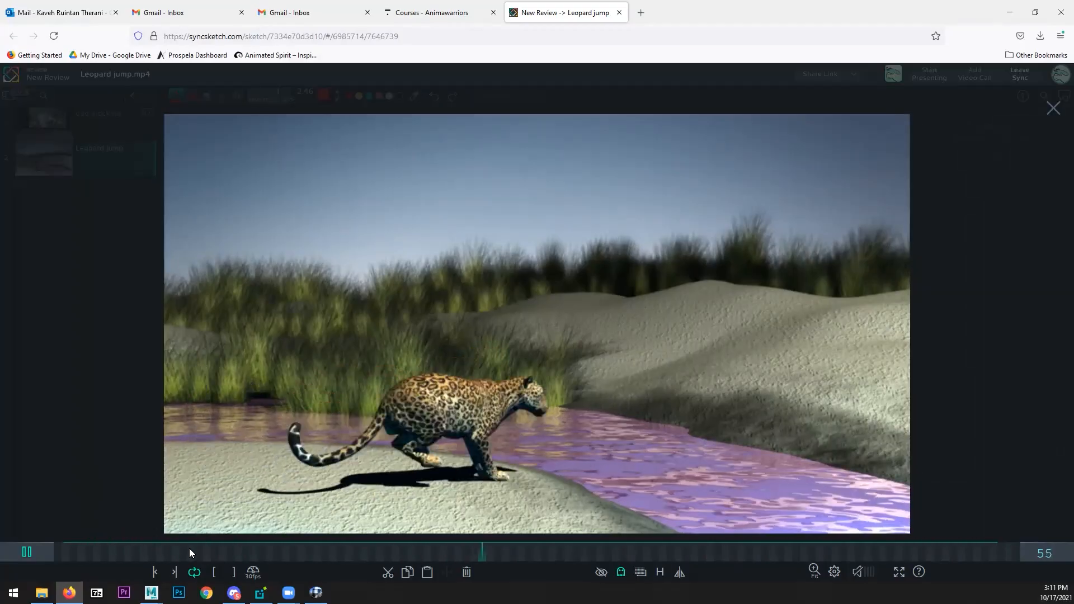
- Pause the leopard clip and examine the hind legs' push-off back and forth around frame 53
key("space")
key("Left")
key("Left")
key("Left")
key("Left")
key("Left")
key("Left")
key("Left")
key("Left")
key("Right")
key("Right")
key("Left")
key("Left")
key("Left")
key("Left")
key("Left")
key("Right")
key("Right")
key("Right")
key("Left")
key("Left")
key("Left")
key("Right")
key("Left")
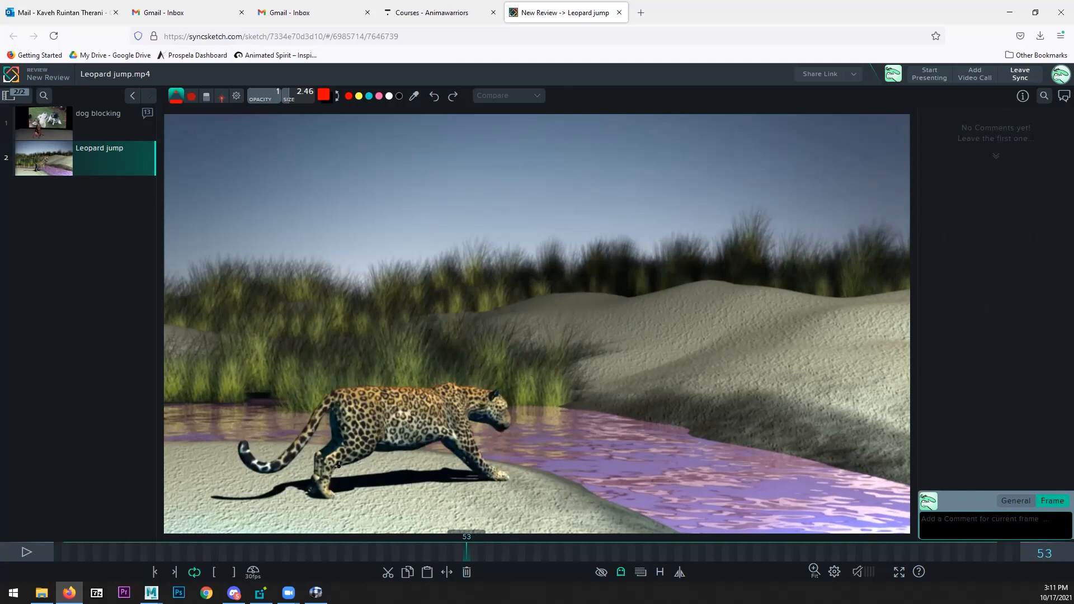
- Compare frames 52 to 54 and trace both of the leopard's hind legs in red on frame 53
key("Left")
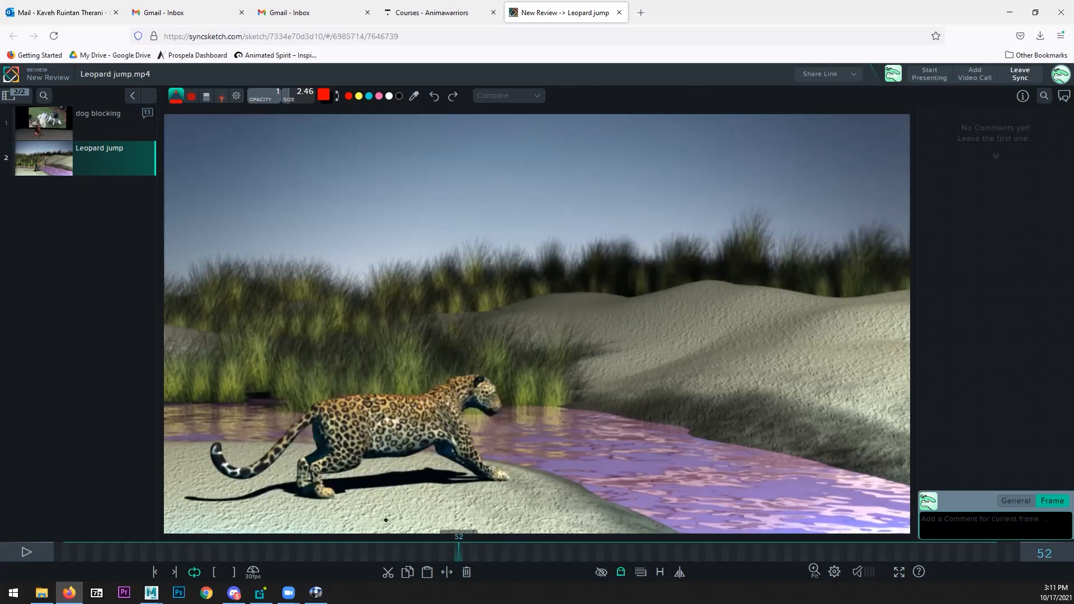
key("Right")
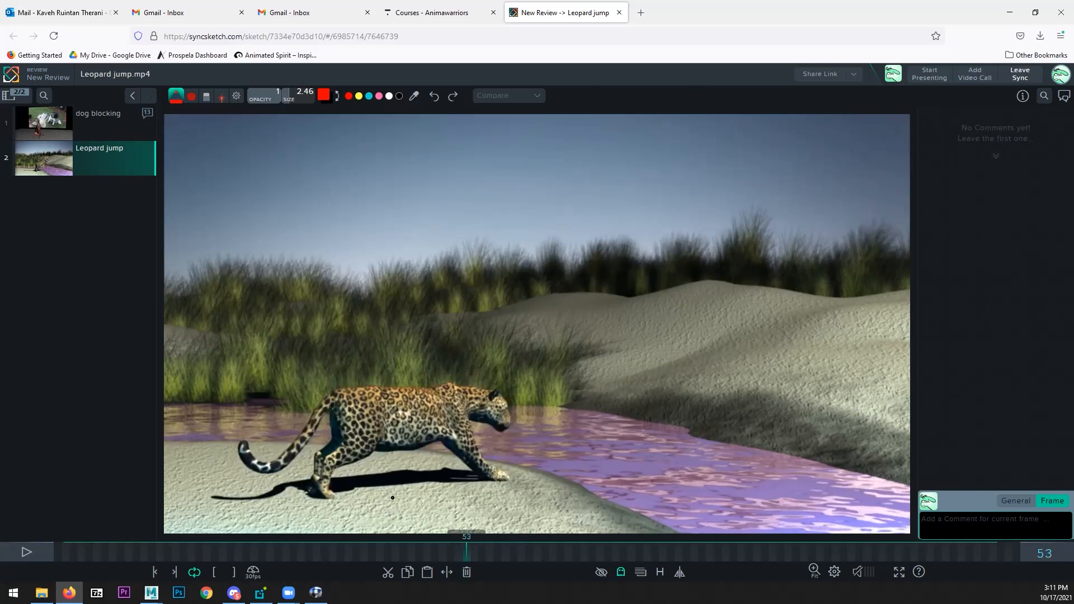
key("Right")
key("Left")
left_click_drag(360, 423, 323, 497)
left_click_drag(337, 420, 315, 469)
- Trace the leopard's planted hind leg in red on frame 58
key("Right")
key("Right")
key("Right")
key("Right")
key("Right")
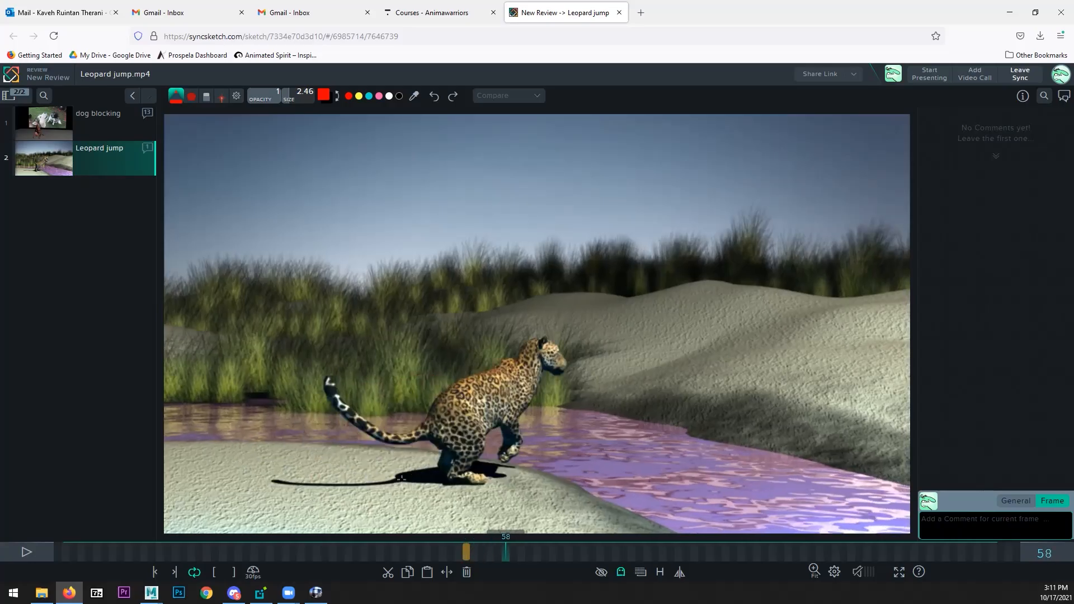
mouse_move(452, 432)
left_mouse_down()
mouse_move(453, 474)
mouse_move(477, 480)
left_mouse_up()
- Sketch the corrected hind leg positions in cyan on frame 54, using the frame 53 tracing as a guide
key("Left")
key("Left")
key("Left")
key("Left")
key("Left")
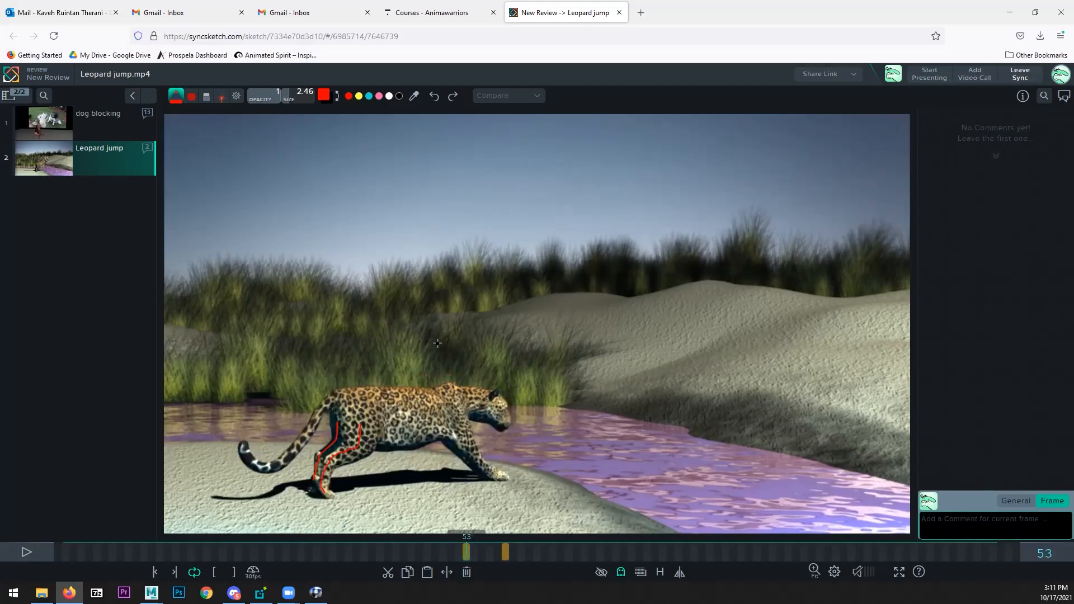
key("Right")
left_click(369, 96)
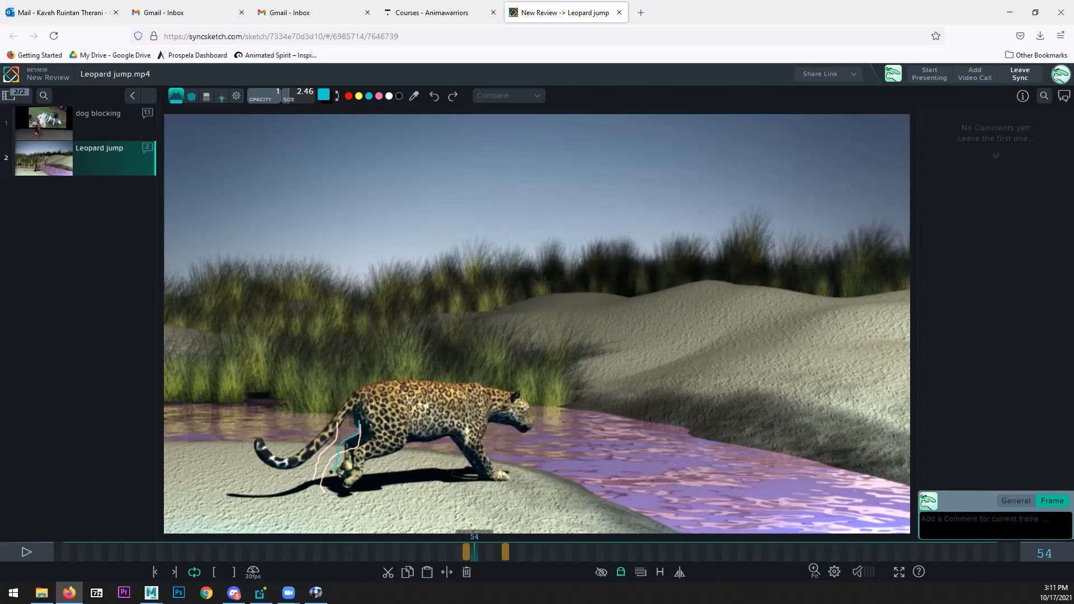
left_click_drag(347, 440, 338, 468)
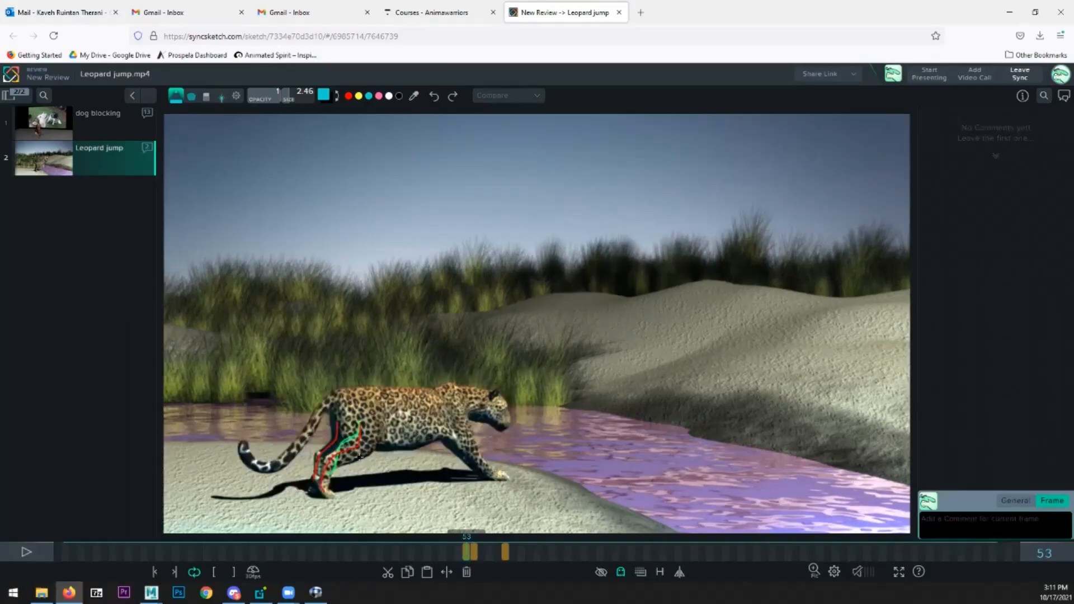
- Draw the corrected hind leg poses in cyan on frame 55, including the leg trailing behind the body
mouse_move(354, 449)
left_mouse_down()
mouse_move(383, 437)
mouse_move(428, 465)
left_mouse_up()
key("Right")
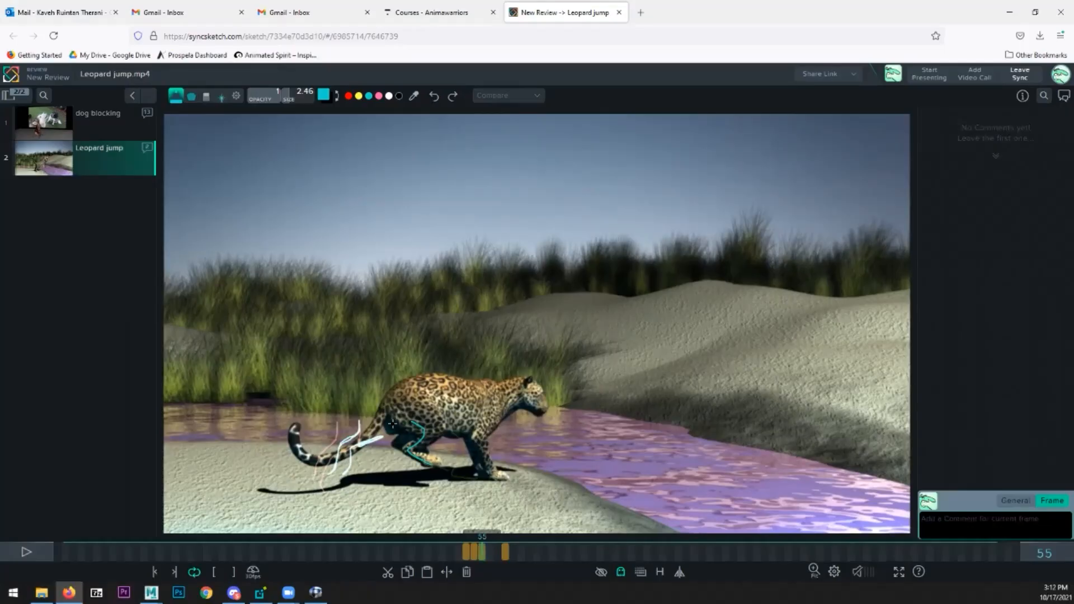
left_click_drag(393, 424, 385, 453)
- Draw the hind leg poses in cyan on frame 57, leading into the planted pose
key("Right")
key("Right")
key("Right")
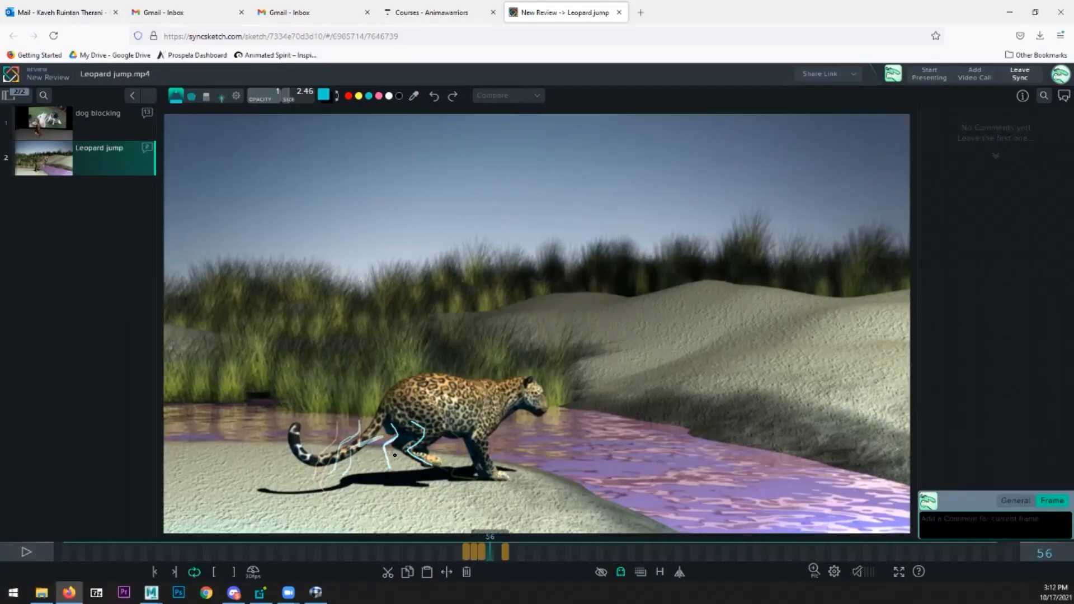
left_click_drag(459, 442, 473, 477)
key("Left")
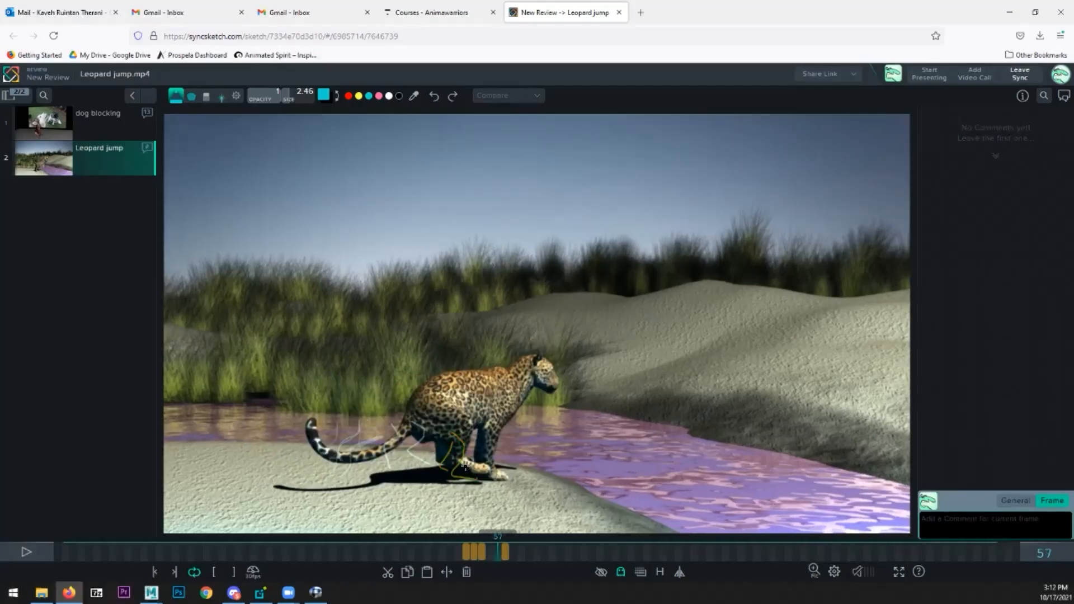
left_click_drag(441, 443, 447, 476)
- Examine the leopard's take-off and airborne poses frame by frame from frame 58 to about frame 72
key("Right")
key("Right")
key("Right")
key("Right")
key("Right")
key("Right")
key("Right")
key("Right")
key("Right")
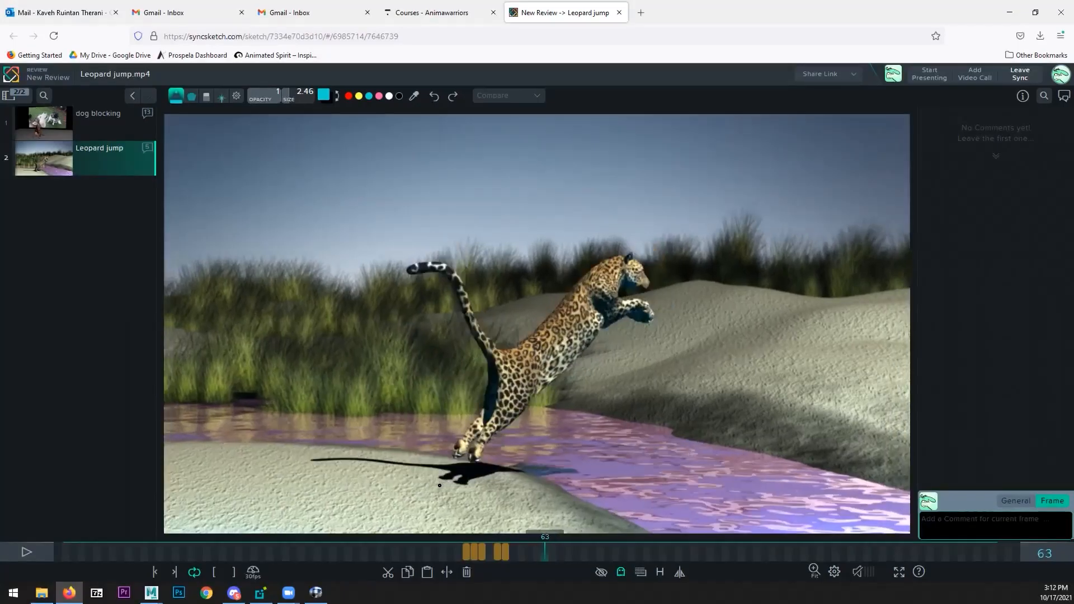
key("Right")
key("Right")
key("Right")
key("Right")
key("Right")
key("Right")
key("Right")
key("Right")
key("Right")
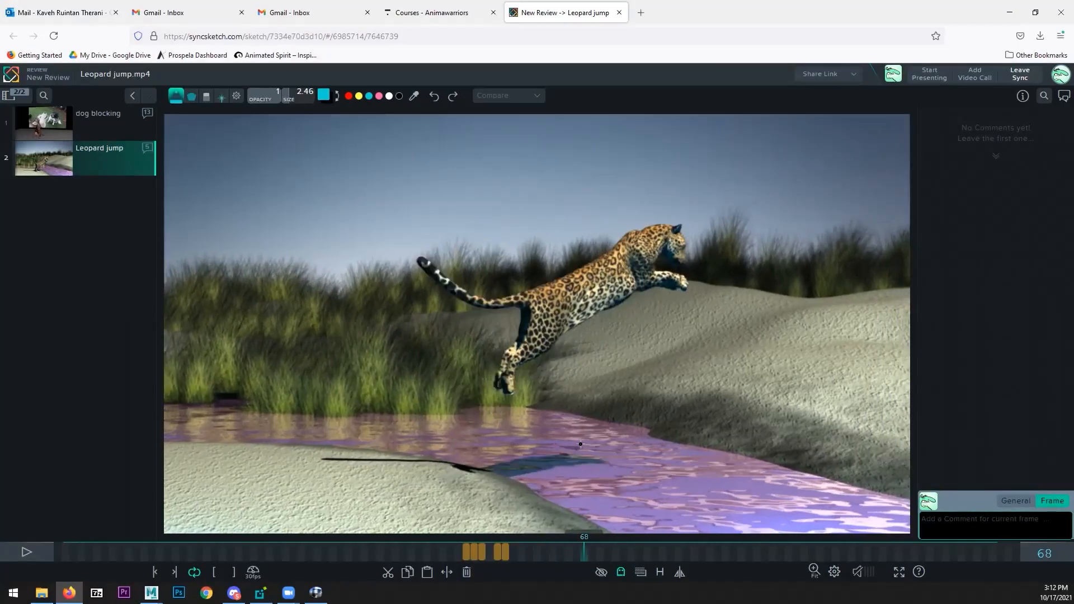
- Compare the leopard's mid-air poses back and forth between frames 70 and 73
key("Left")
key("Left")
key("Left")
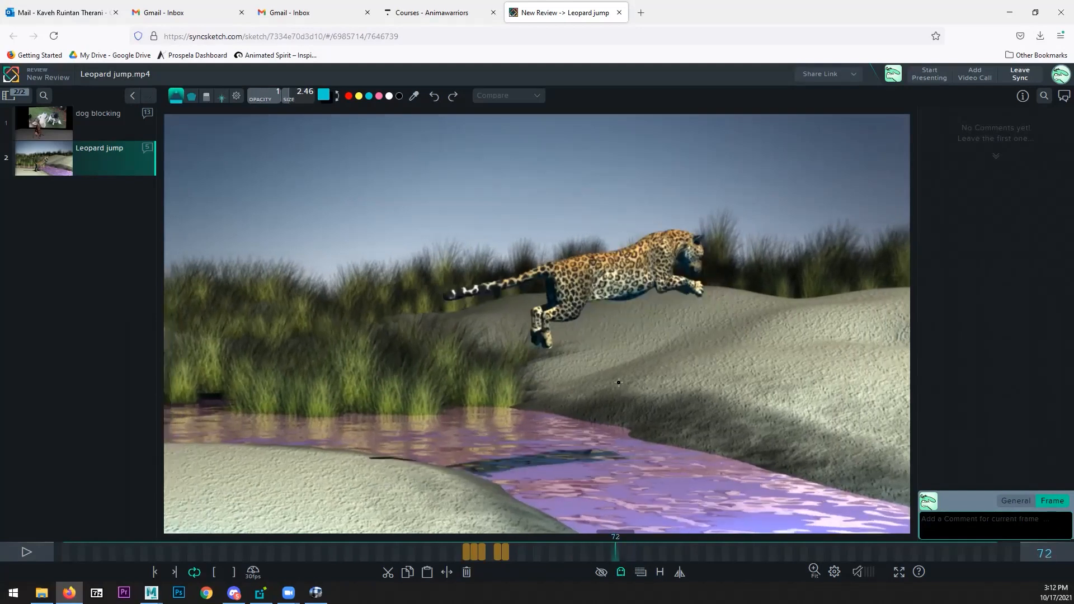
key("Right")
key("Right")
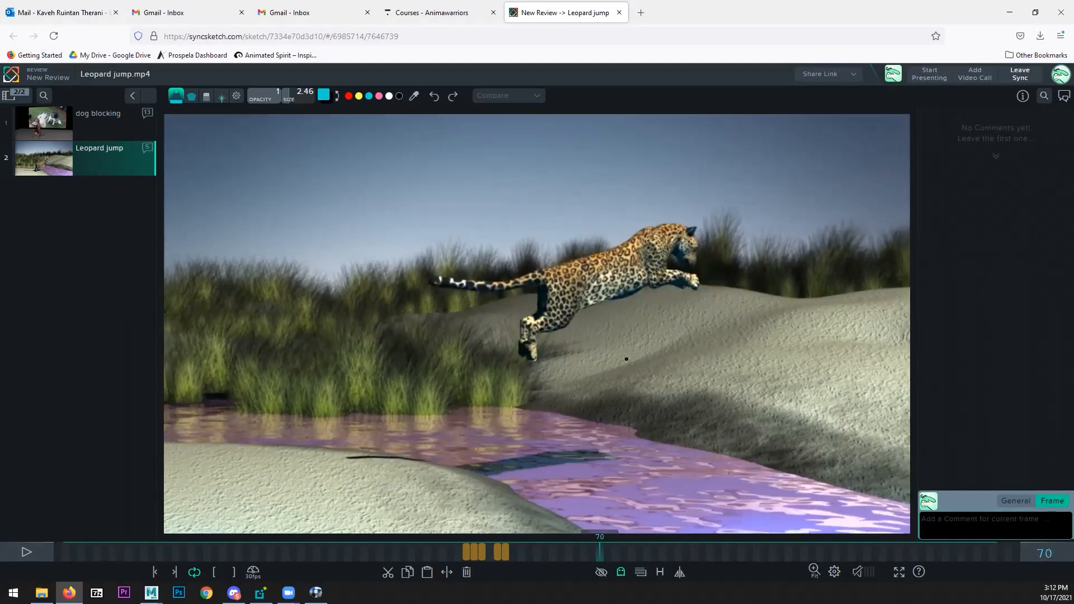
key("Left")
key("Left")
key("Left")
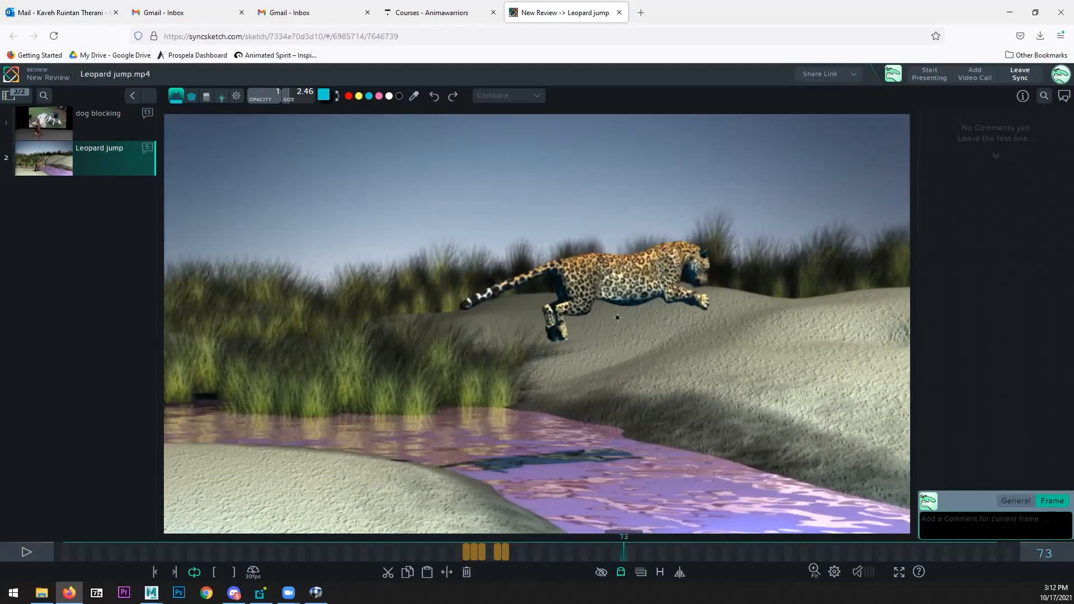
key("Right")
key("Right")
key("Left")
key("Left")
key("Left")
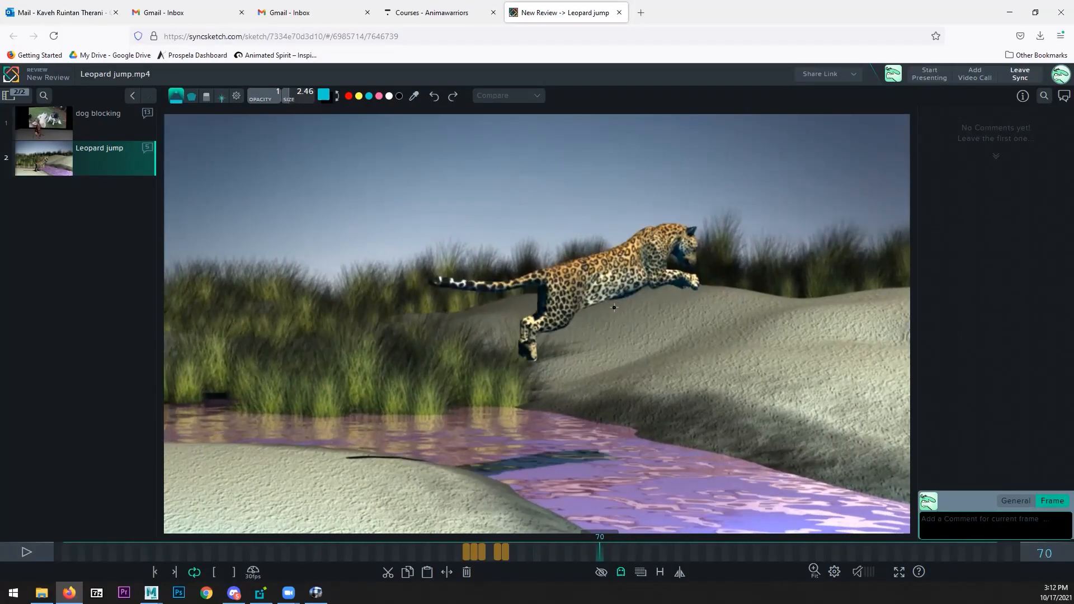
- Sketch a graph on frame 70 with cyan axes and a pointed jump curve, overlaid with a rounded red curve
mouse_move(254, 165)
left_mouse_down()
mouse_move(240, 275)
mouse_move(478, 309)
left_mouse_up()
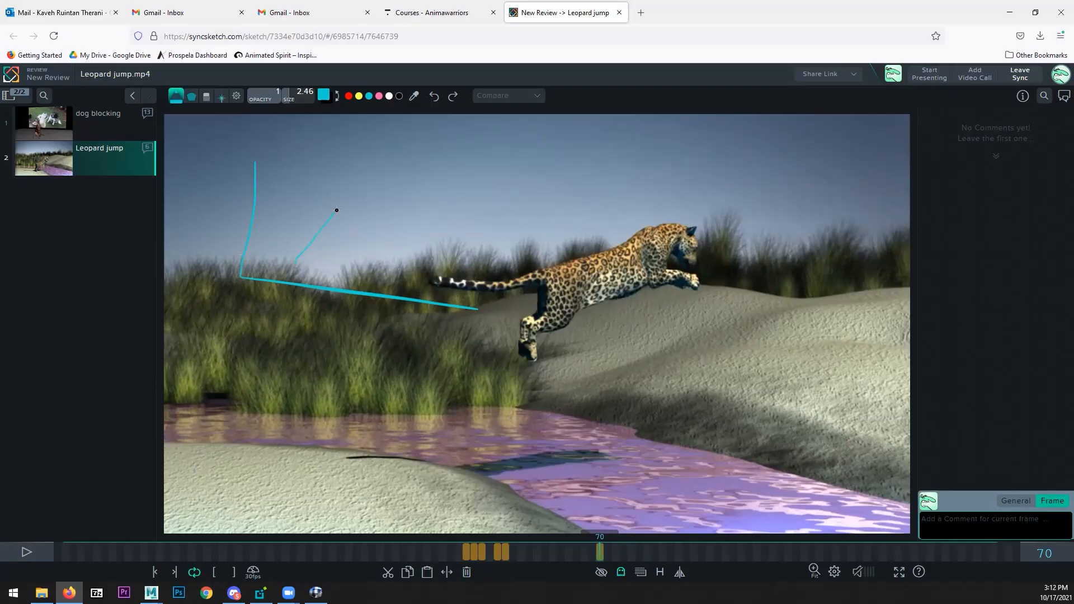
left_click_drag(369, 231, 383, 263)
left_click(349, 96)
left_click_drag(362, 213, 383, 270)
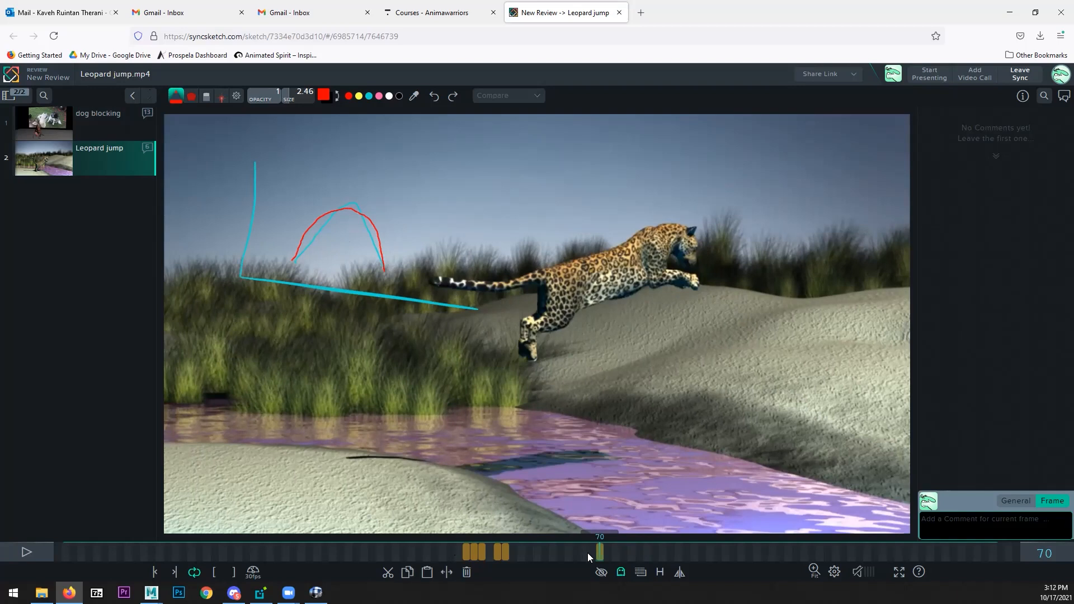
- Review the jump's path and draw a red arc ending in a downward arrow on frame 78, plus a smaller arc in the sky
left_click(532, 543)
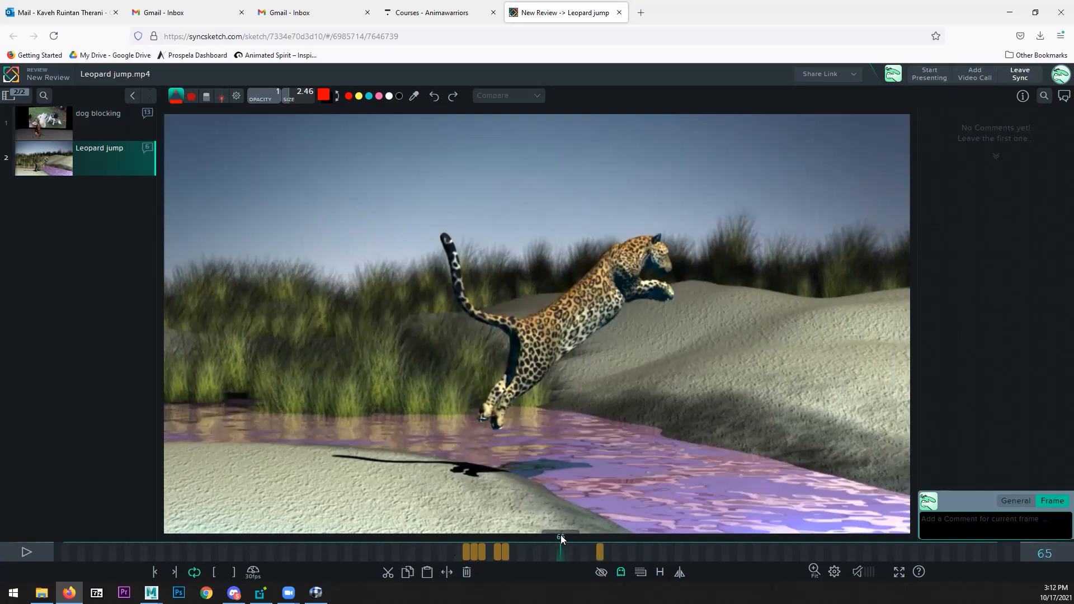
left_click(584, 536)
left_click_drag(584, 535, 796, 532)
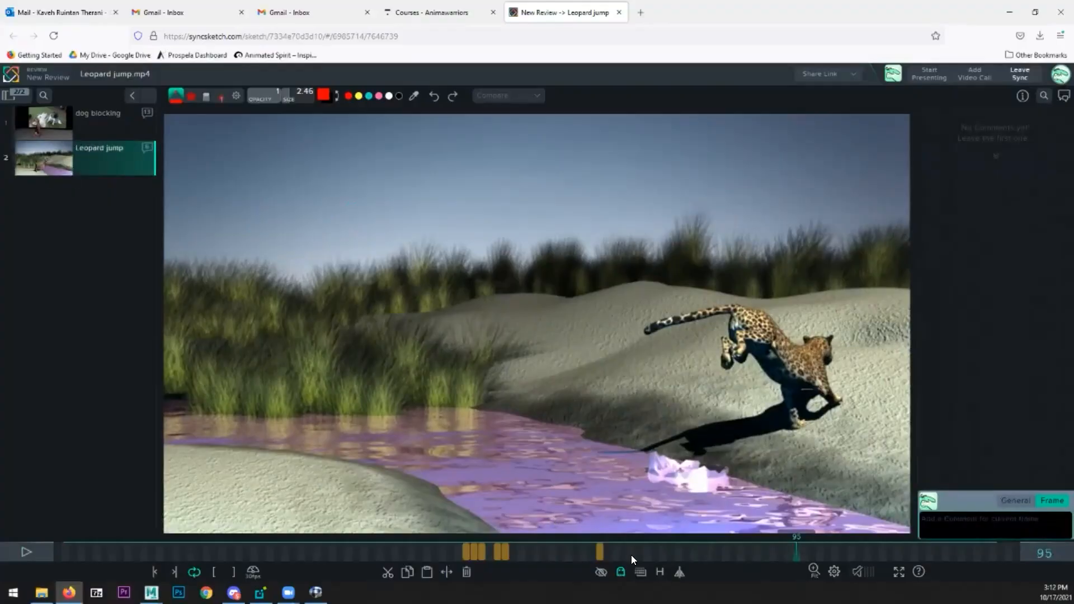
left_click(550, 545)
left_click_drag(551, 541, 654, 534)
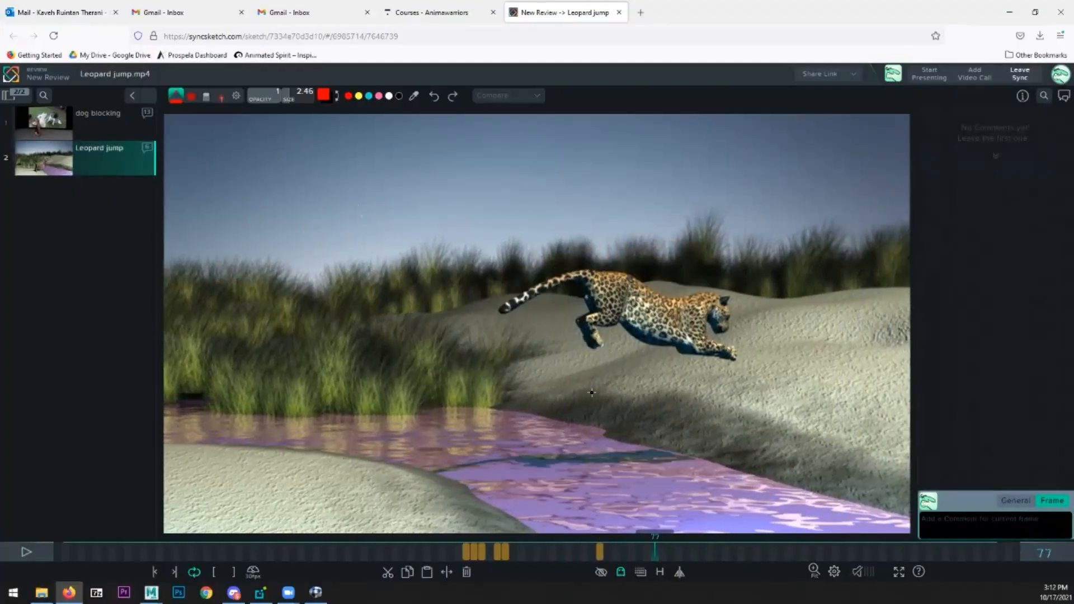
key("Right")
mouse_move(425, 418)
left_mouse_down()
mouse_move(494, 270)
mouse_move(607, 263)
mouse_move(622, 287)
left_mouse_up()
mouse_move(621, 301)
left_mouse_down()
mouse_move(646, 429)
mouse_move(654, 411)
left_mouse_up()
mouse_move(336, 252)
left_mouse_down()
mouse_move(346, 202)
mouse_move(399, 162)
mouse_move(440, 208)
mouse_move(446, 259)
left_mouse_up()
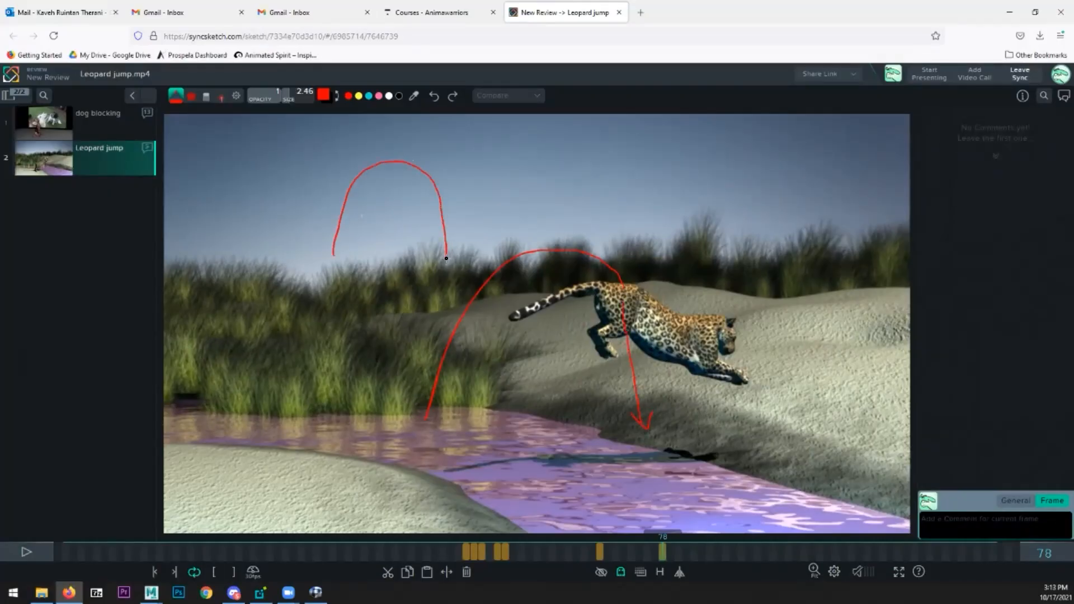
- Advance through the landing to frame 89, circle the water splash in red and add a check mark beside it
key("Right")
key("Right")
key("Right")
key("Right")
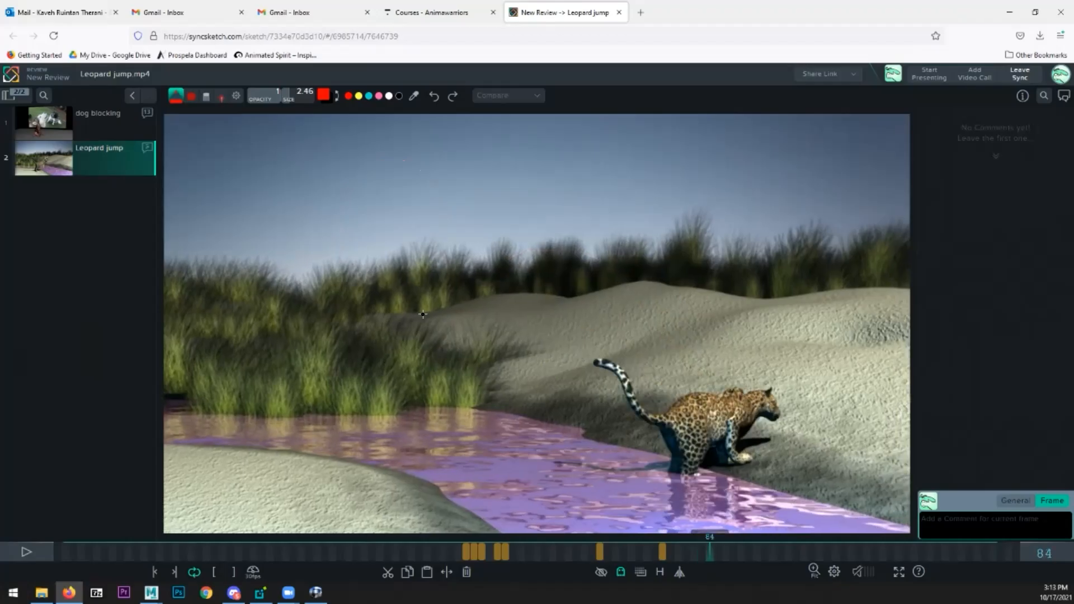
key("Right")
key("Right")
key("Right")
key("Right")
key("Right")
key("Right")
key("Right")
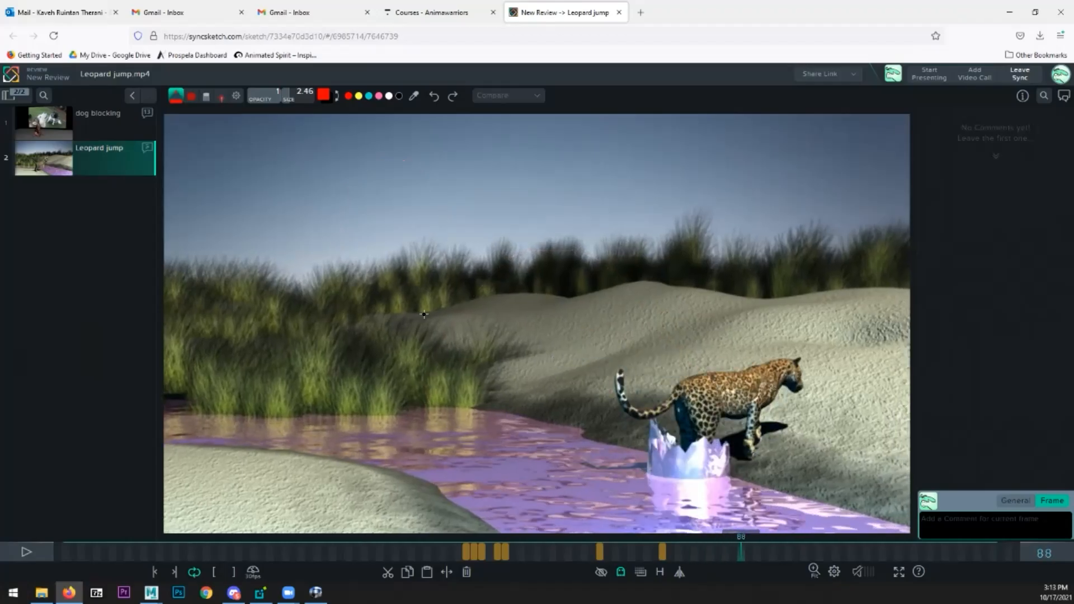
mouse_move(740, 480)
left_mouse_down()
mouse_move(757, 432)
mouse_move(736, 489)
left_mouse_up()
left_click_drag(585, 413, 633, 380)
- Examine the splash and the leopard leaving the water back and forth between frames 89 and 93
key("Right")
key("Right")
key("Right")
key("Right")
key("Right")
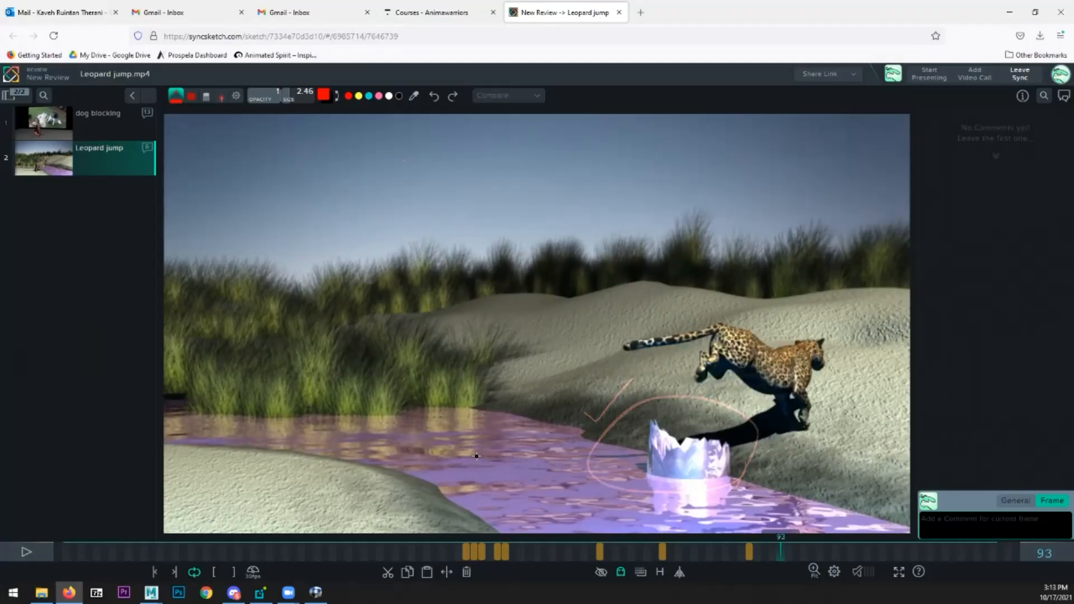
key("Left")
key("Left")
key("Left")
key("Left")
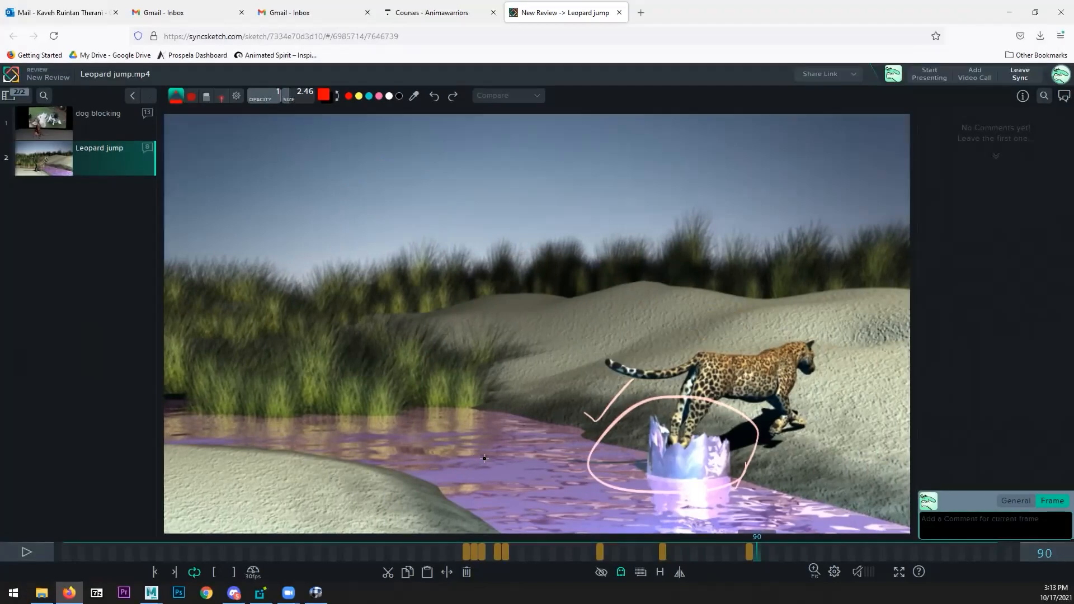
- Examine the leopard's bound onto the bank frame by frame up to frame 101
key("Right")
key("Right")
key("Right")
key("Right")
key("Right")
key("Right")
key("Right")
key("Right")
key("Right")
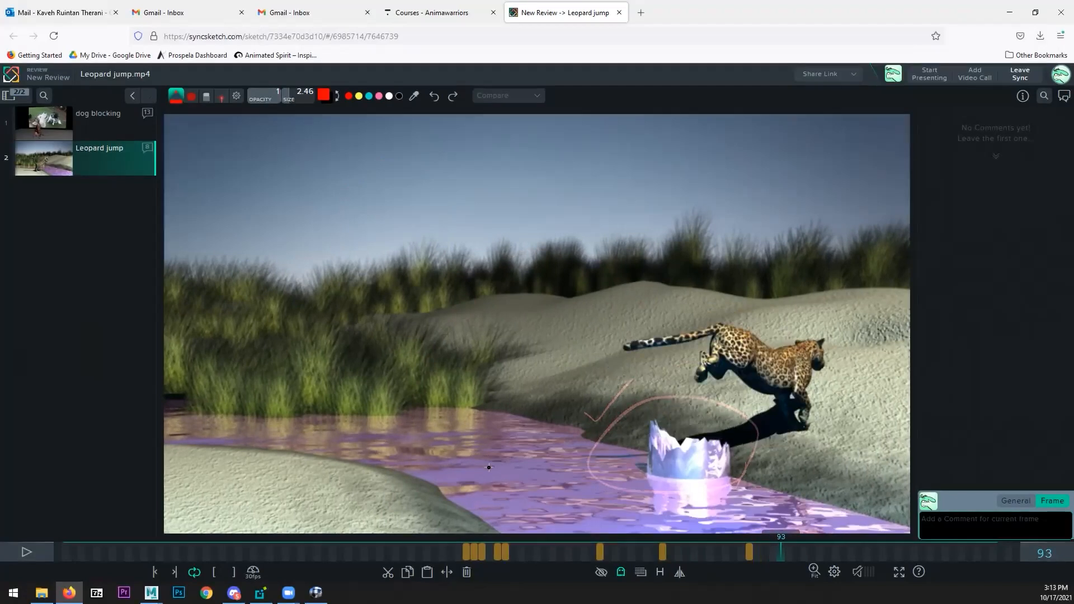
key("Right")
key("Right")
key("Right")
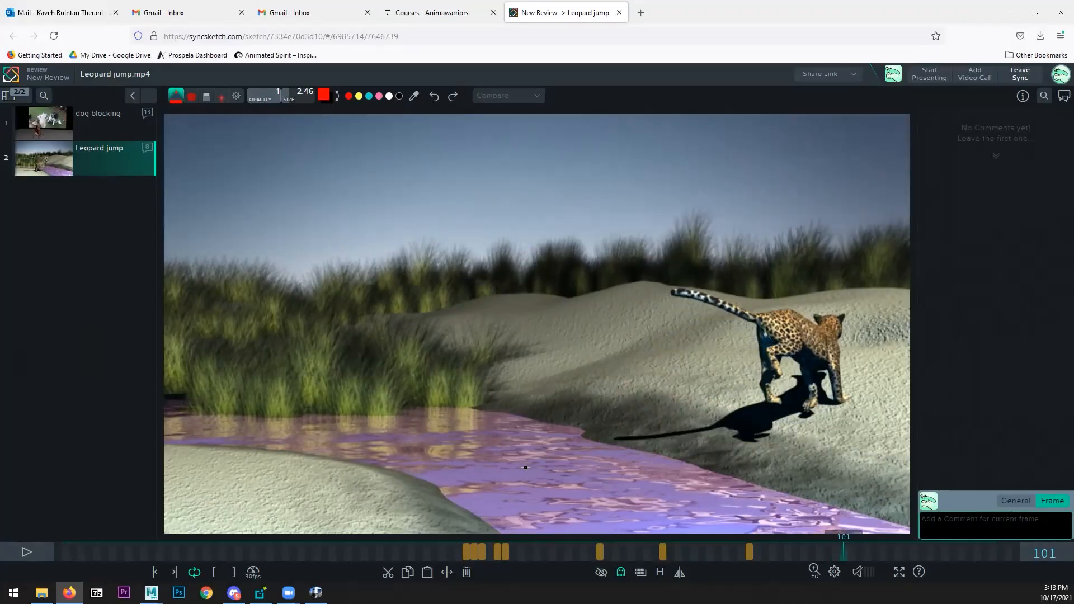
- Recheck the leopard's hip and hind leg movement on the bank over the frames leading to frame 102
key("Left")
key("Left")
key("Left")
key("Left")
key("Left")
key("Right")
key("Right")
key("Right")
key("Right")
key("Right")
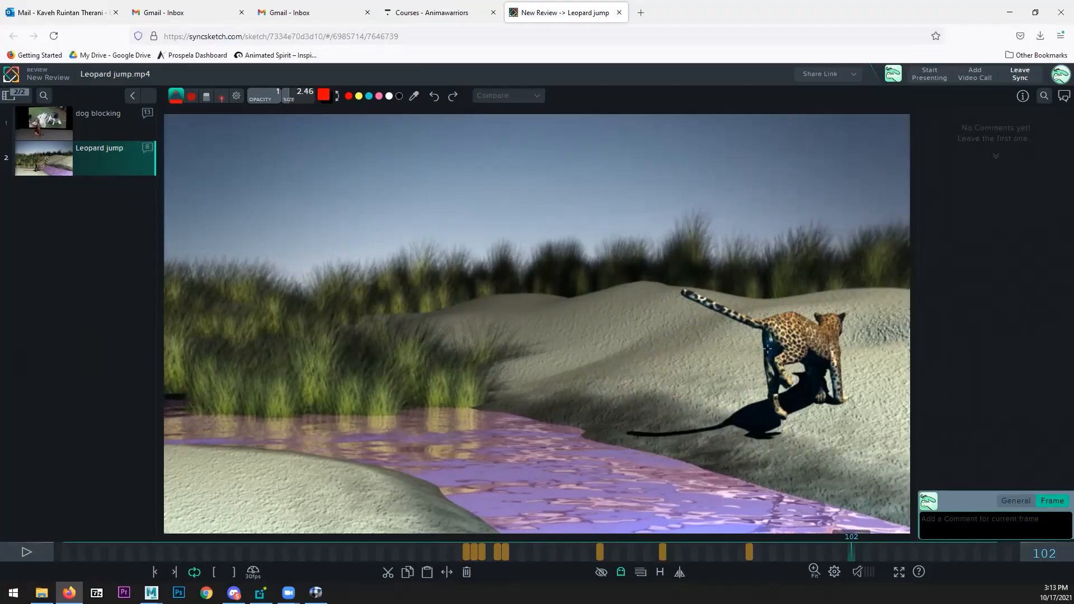
- Trace the hips and hind legs in red on frame 102 and sketch a pelvis diagram with an upward rotation arrow in the sky
mouse_move(783, 336)
left_mouse_down()
mouse_move(763, 347)
mouse_move(804, 347)
mouse_move(769, 402)
mouse_move(778, 417)
left_mouse_up()
mouse_move(559, 213)
left_mouse_down()
mouse_move(614, 223)
mouse_move(565, 235)
mouse_move(560, 213)
mouse_move(623, 193)
mouse_move(626, 247)
left_mouse_up()
left_click_drag(567, 230, 584, 315)
left_click_drag(564, 225, 611, 211)
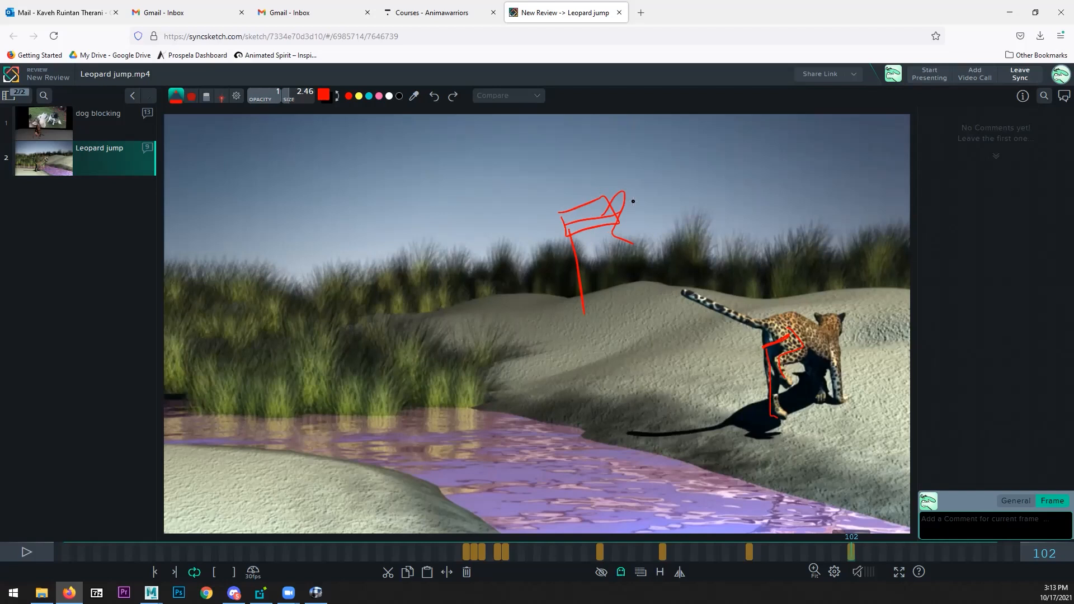
mouse_move(639, 210)
left_mouse_down()
mouse_move(626, 175)
mouse_move(616, 204)
mouse_move(567, 243)
mouse_move(620, 210)
left_mouse_up()
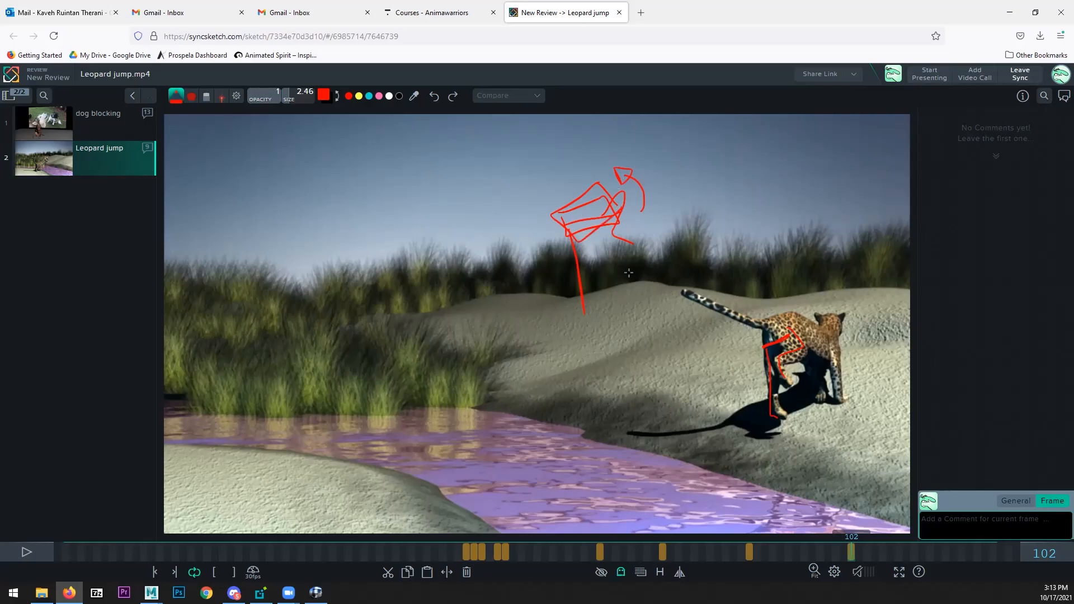
- Examine the leopard's hips and hind legs frame by frame after frame 102, going back and forth around frame 104
key("Right")
key("Right")
key("Right")
key("Right")
key("Left")
key("Left")
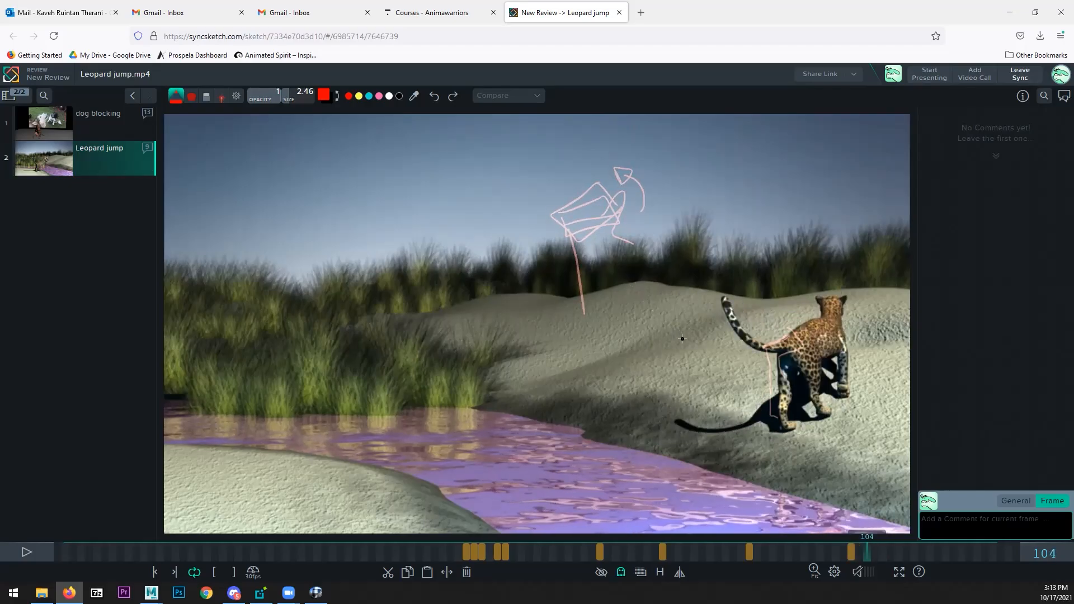
key("Right")
key("Right")
key("Right")
key("Right")
key("Right")
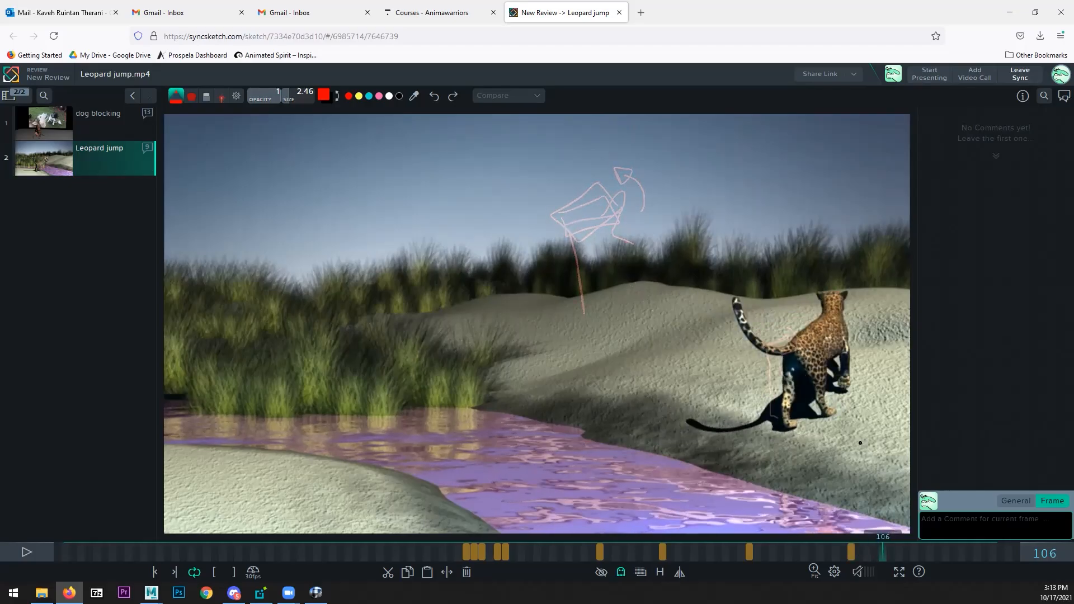
- Step back and forth around frames 104 to 106 to check how the leopard's hips shift over the planted hind leg
key("Left")
key("Left")
key("Left")
key("Left")
key("Left")
key("Left")
key("Left")
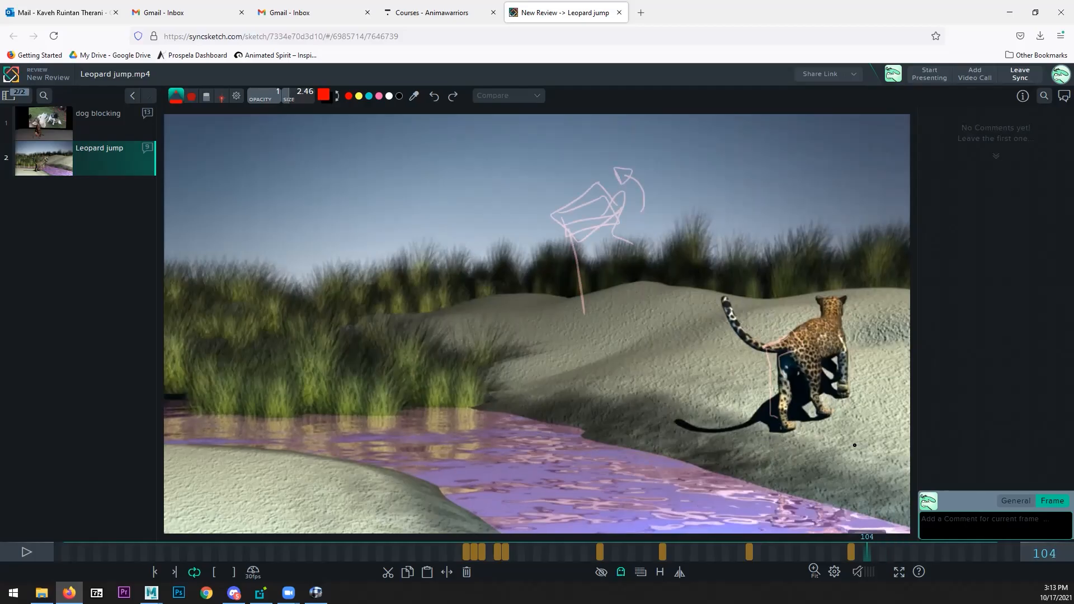
key("Right")
key("Right")
key("Right")
key("Right")
key("Right")
key("Right")
key("Right")
key("Left")
key("Left")
key("Left")
key("Left")
key("Left")
key("Left")
key("Left")
- Play the leopard's climb up the bank to frame 110 and go back through the frames to recheck the hind legs
key("space")
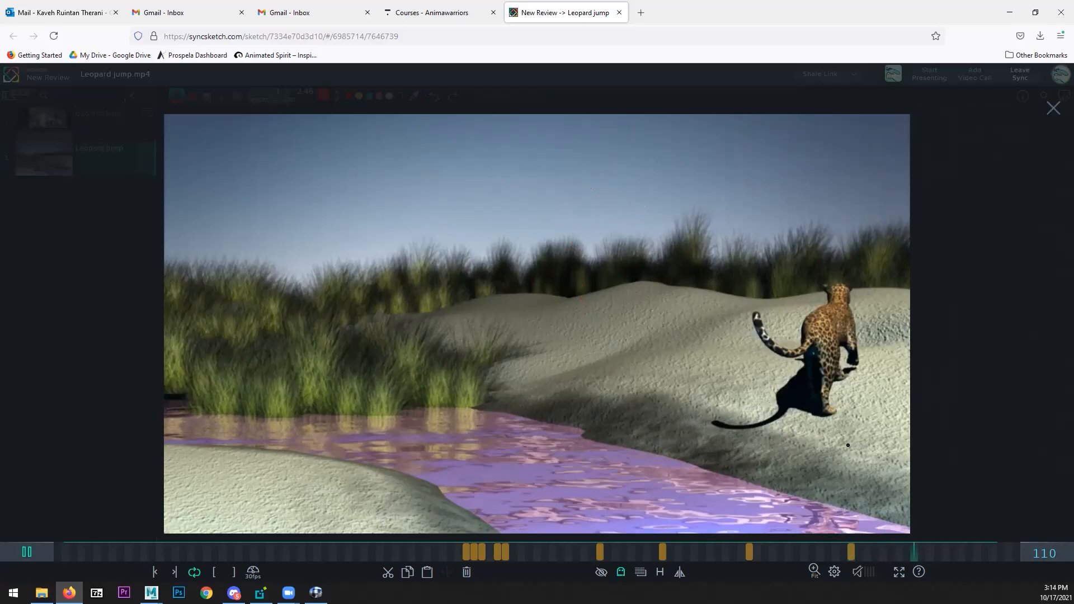
key("space")
key("Left")
key("Left")
key("Left")
key("Left")
key("Left")
key("Left")
key("Left")
key("Left")
key("Left")
key("Left")
key("Left")
key("Left")
key("Left")
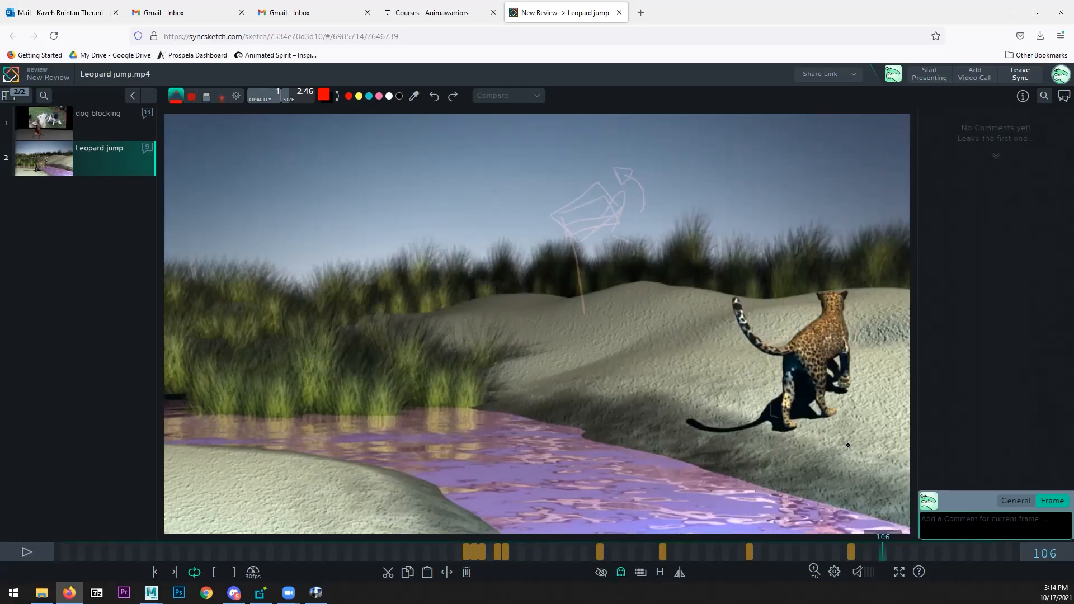
- Compare the leopard's hip and hind leg poses on frames 104 and 107, going repeatedly between them
key("Right")
key("Right")
key("Right")
key("Right")
key("Right")
key("Right")
key("Right")
key("Left")
key("Left")
key("Left")
key("Left")
key("Left")
key("Left")
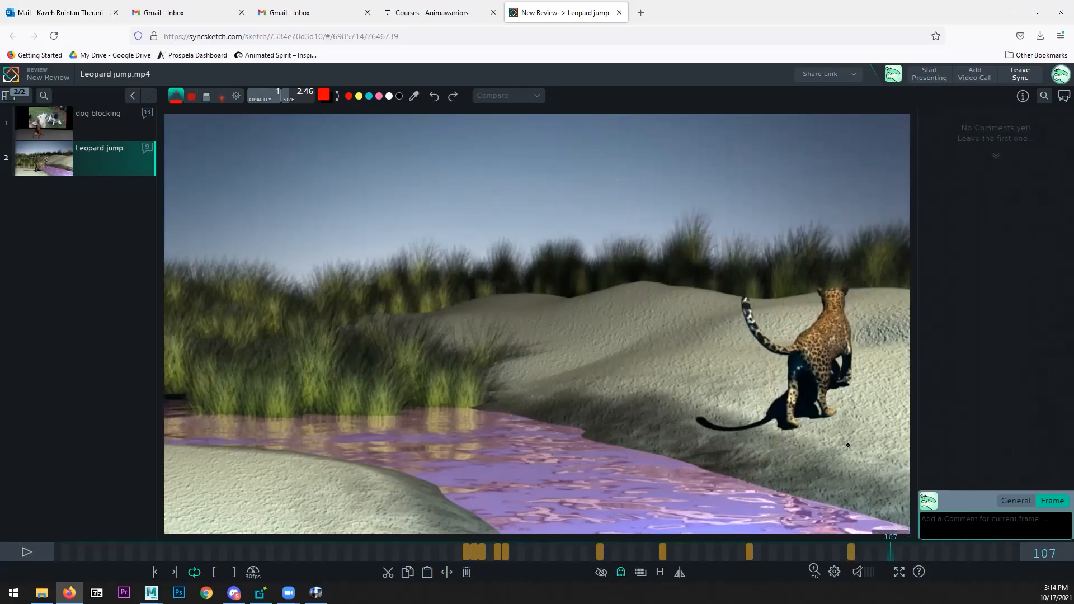
key("Right")
key("Right")
key("Left")
key("Left")
key("Left")
key("Left")
key("Right")
key("Right")
key("Right")
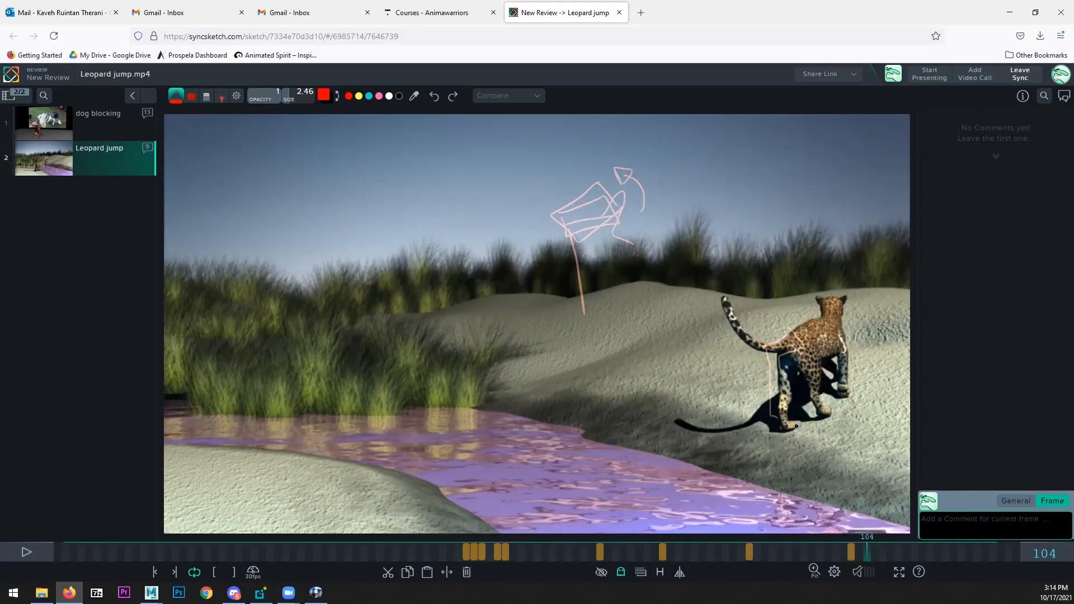
key("Right")
key("Right")
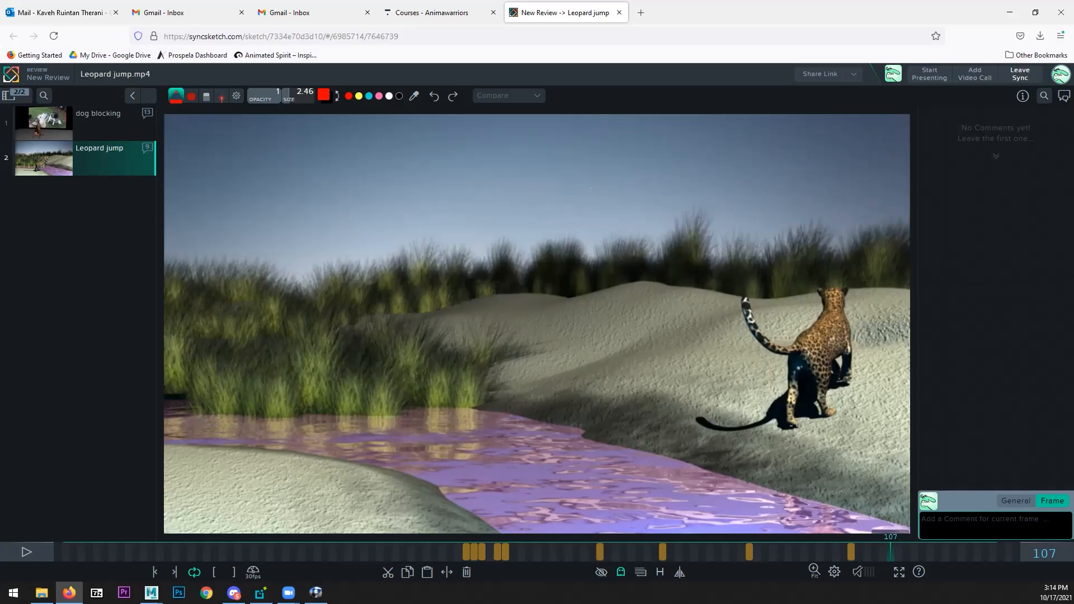
- Examine the leopard's hip rotation and body shift on the bank frame by frame from frame 103 to 111
key("Left")
key("Left")
key("Left")
key("Left")
key("Left")
key("Left")
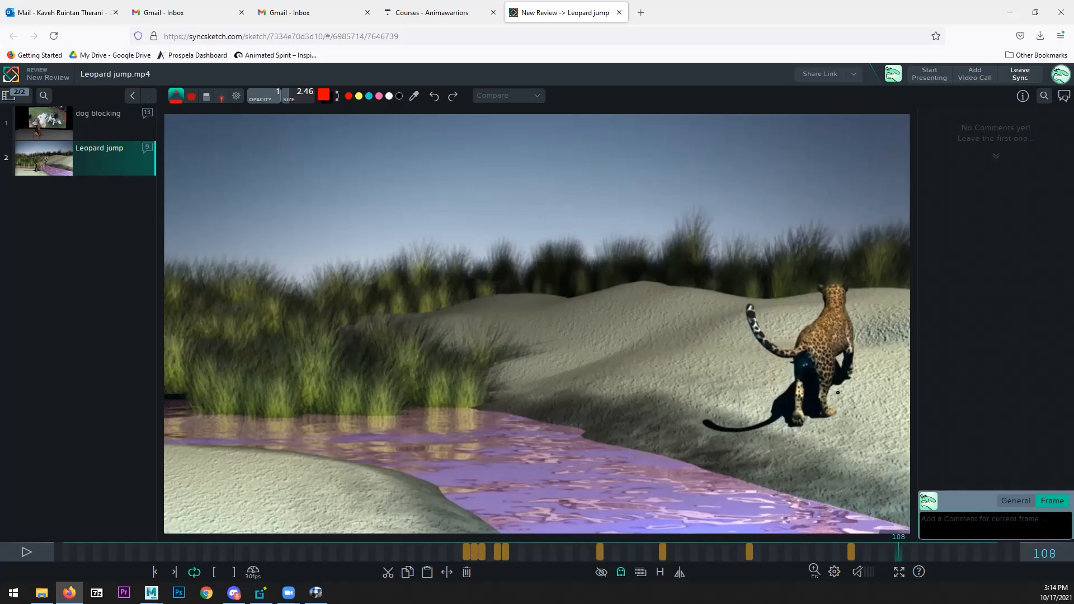
key("Right")
key("Right")
key("Right")
key("Right")
key("Right")
key("Right")
key("Right")
key("Right")
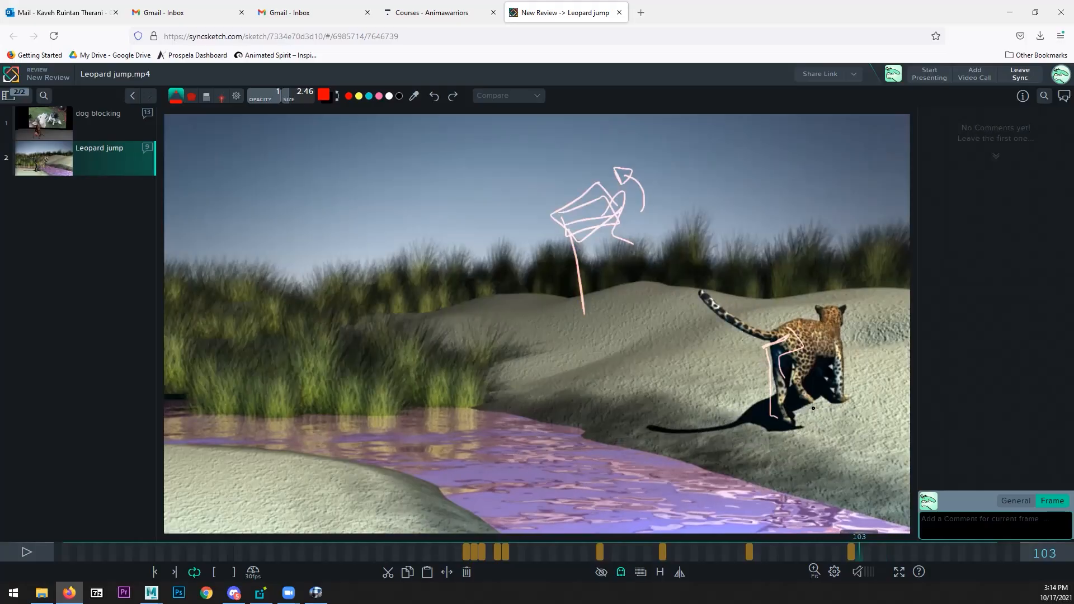
key("Right")
key("Right")
key("Right")
key("Right")
key("Right")
key("Right")
key("Right")
key("Right")
key("Right")
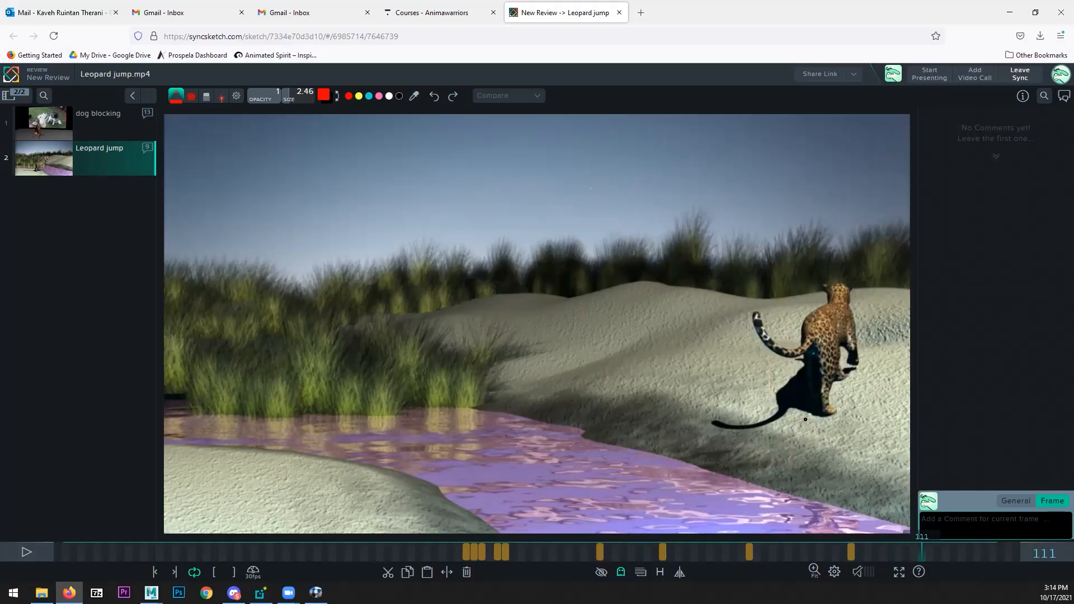
- Draw a short red stroke across the leopard's upper back on frame 104
key("Left")
key("Left")
key("Left")
key("Left")
key("Left")
key("Left")
key("Left")
key("Left")
key("Left")
key("Left")
key("Left")
key("Left")
key("Left")
key("Left")
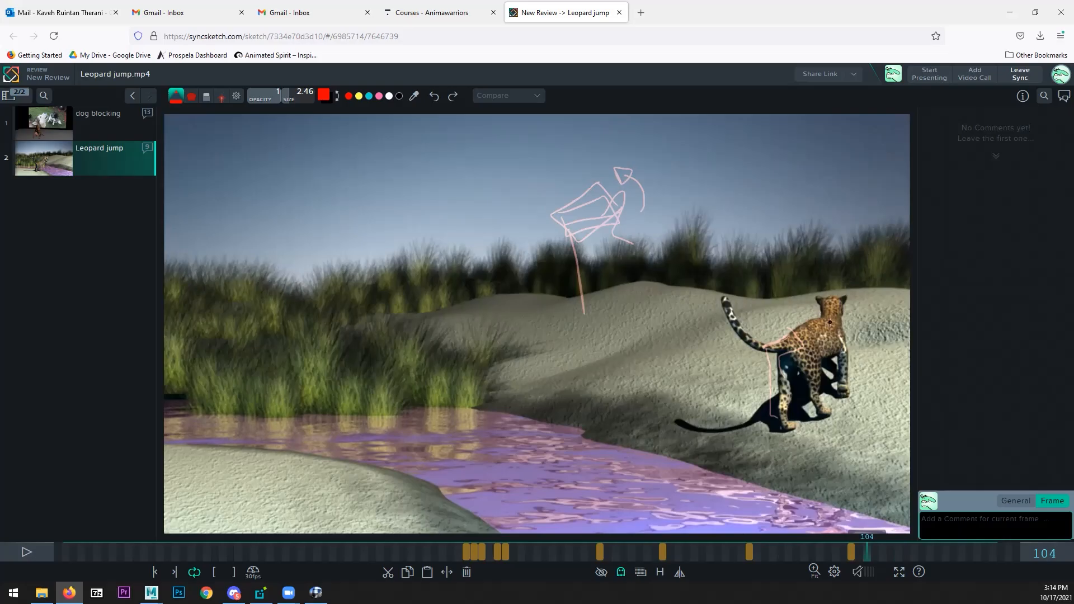
left_click_drag(807, 318, 837, 320)
- Examine the leopard's walk up the bank frame by frame from the marked frame 104 to frame 120
key("Right")
key("Right")
key("Right")
key("Right")
key("Right")
key("Right")
key("Right")
key("Right")
key("Right")
key("Right")
key("Right")
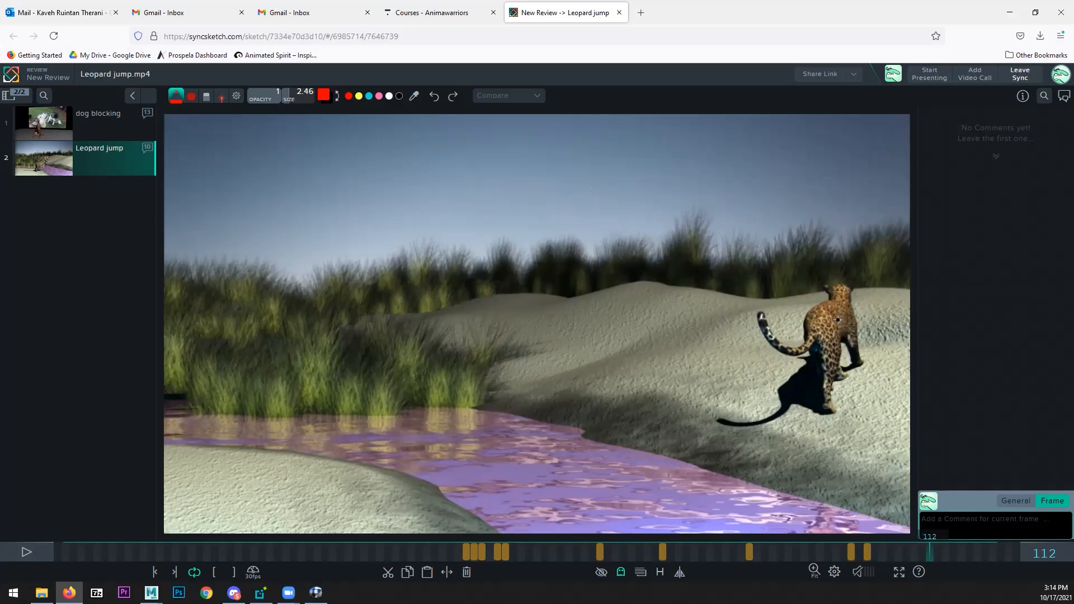
key("Right")
key("Right")
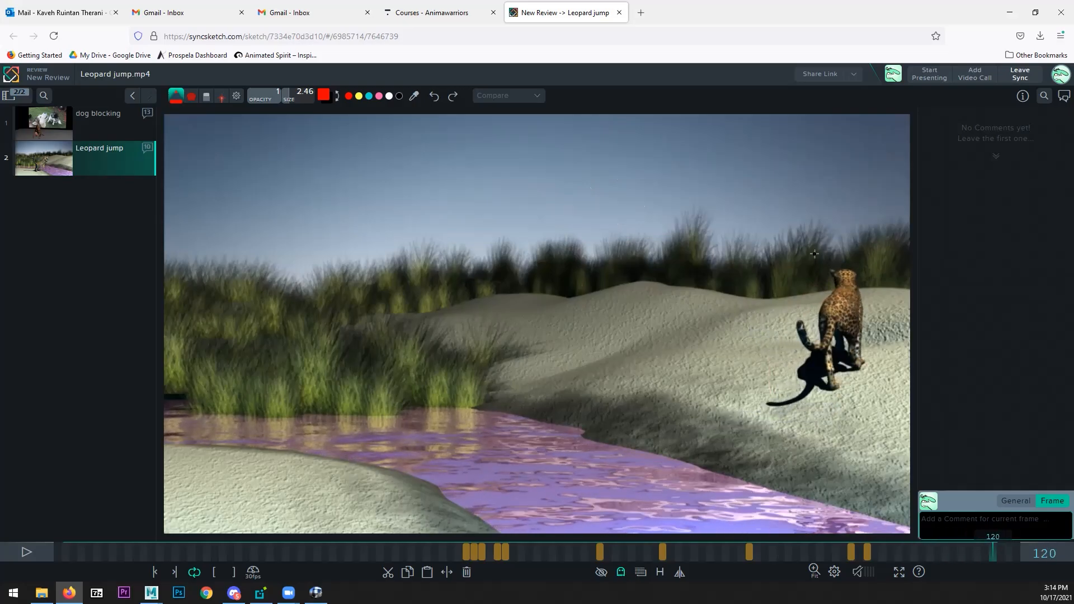
- Recheck the leopard's final steps on the bank from frame 109 through frame 117 to the end of the clip
key("Left")
key("Left")
key("Left")
key("Left")
key("Left")
key("Left")
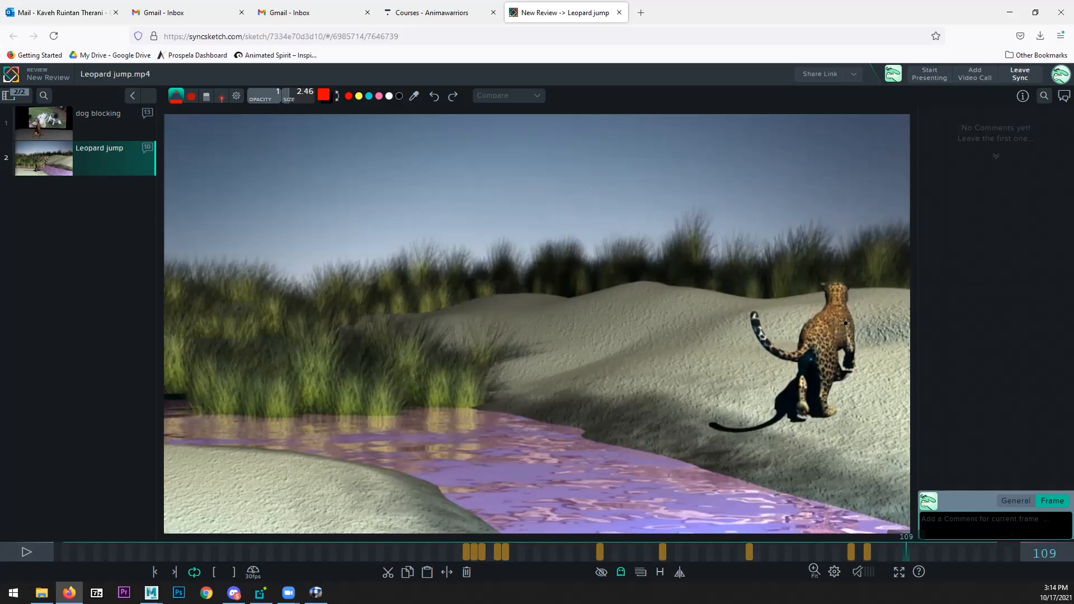
key("Right")
key("Right")
key("Right")
key("Right")
key("Right")
key("Right")
key("Right")
key("Right")
key("Right")
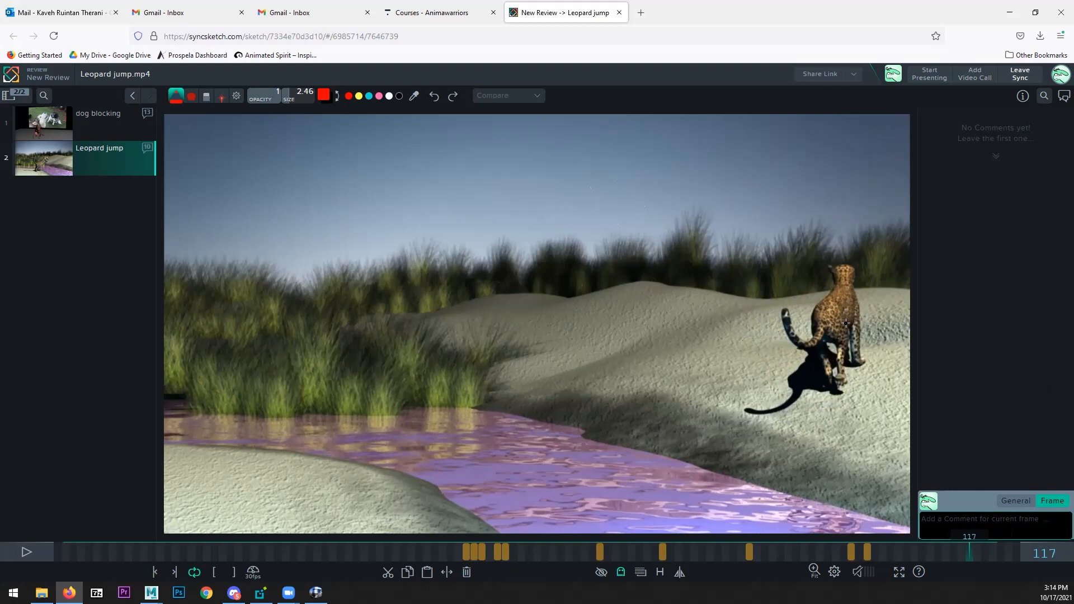
key("Right")
key("Right")
key("Right")
key("Right")
key("Right")
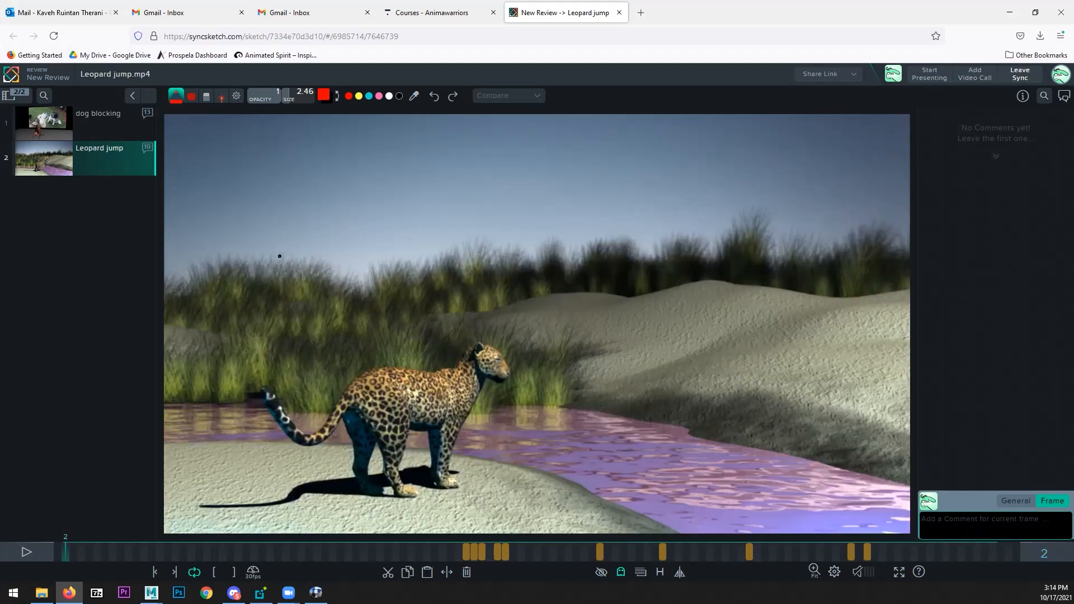
- Replay the leopard's jump from the start and draw a red box around its chest on frame 6
key("space")
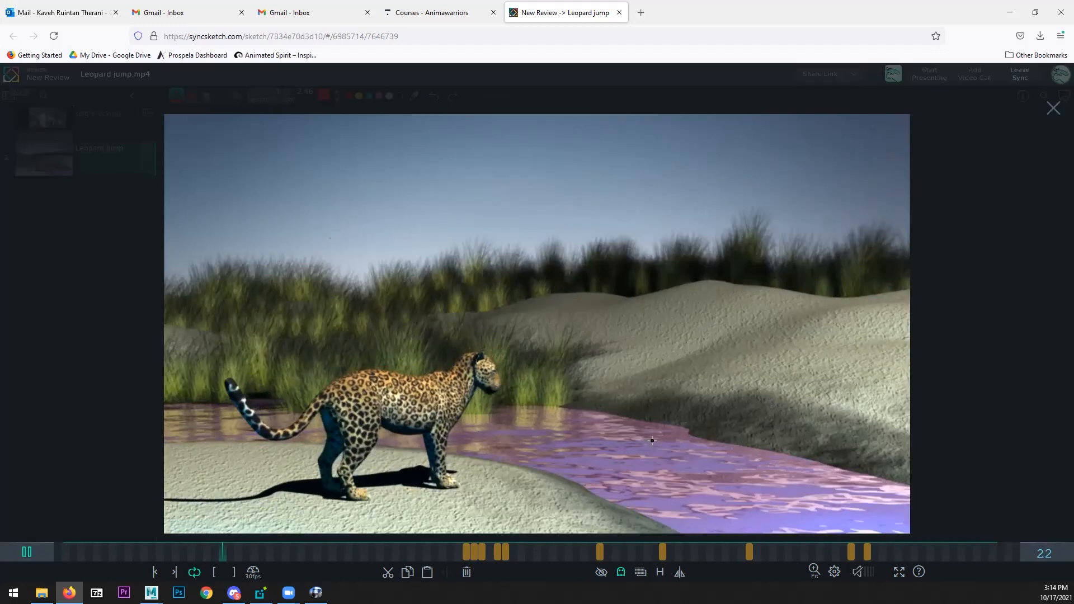
key("space")
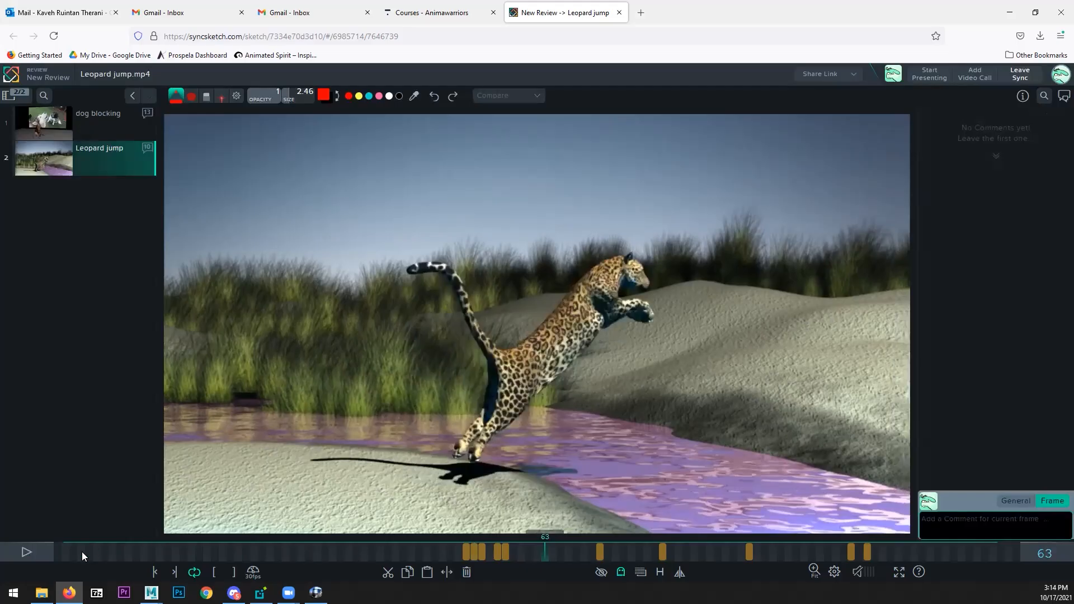
left_click(55, 553)
key("space")
left_click(71, 550)
left_click_drag(70, 551, 123, 538)
left_click(96, 547)
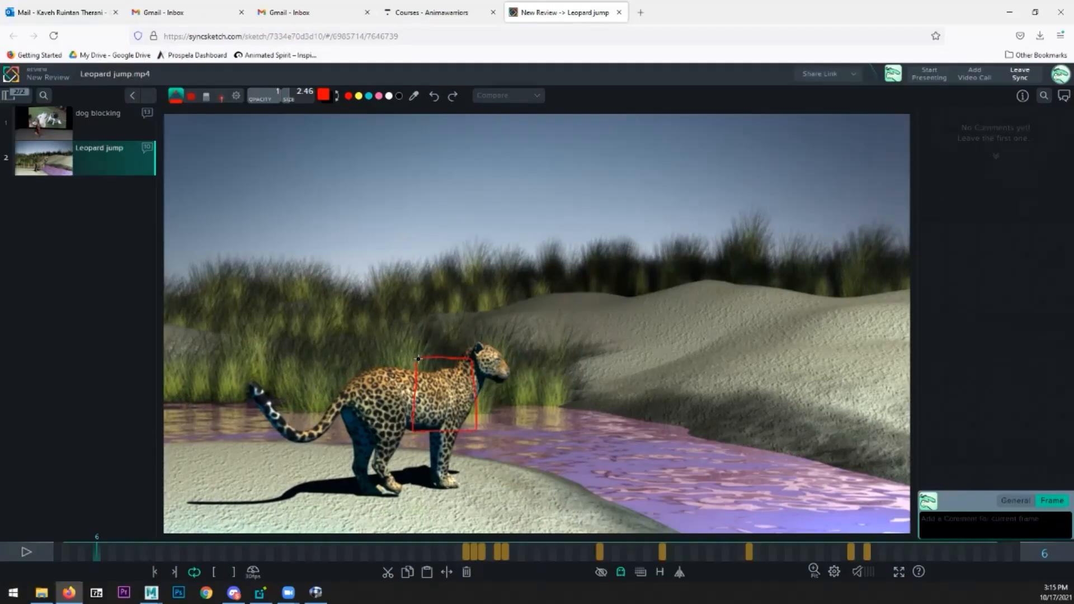
- Review the crouch and takeoff, and circle the leopard's front elbow in red on frame 68
mouse_move(71, 549)
left_mouse_down()
mouse_move(355, 552)
mouse_move(558, 534)
mouse_move(461, 534)
mouse_move(390, 515)
left_mouse_up()
key("space")
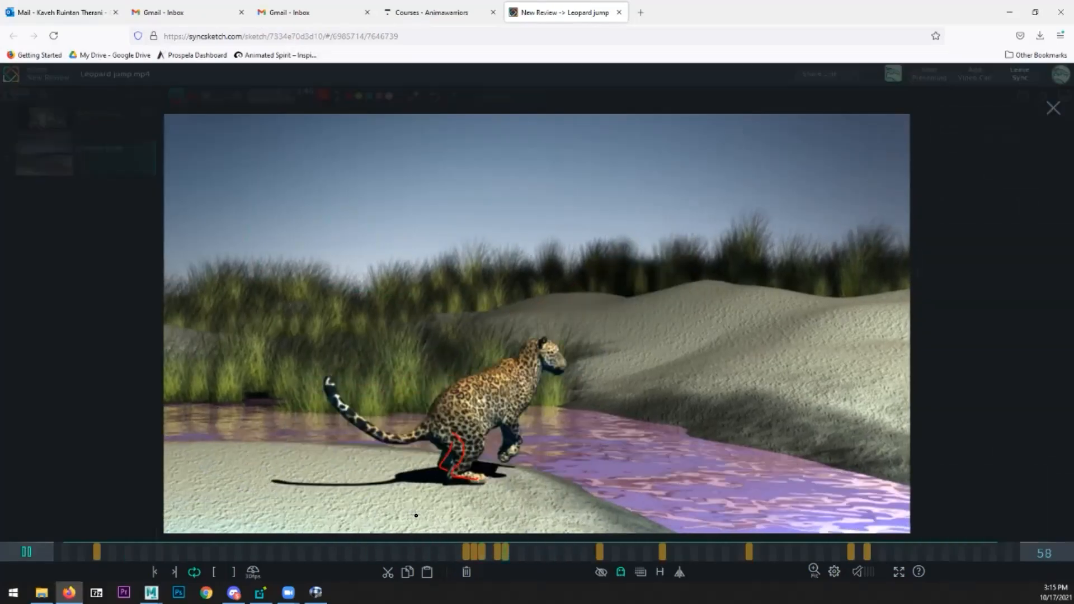
key("space")
mouse_move(529, 554)
left_mouse_down()
mouse_move(488, 548)
mouse_move(580, 531)
left_mouse_up()
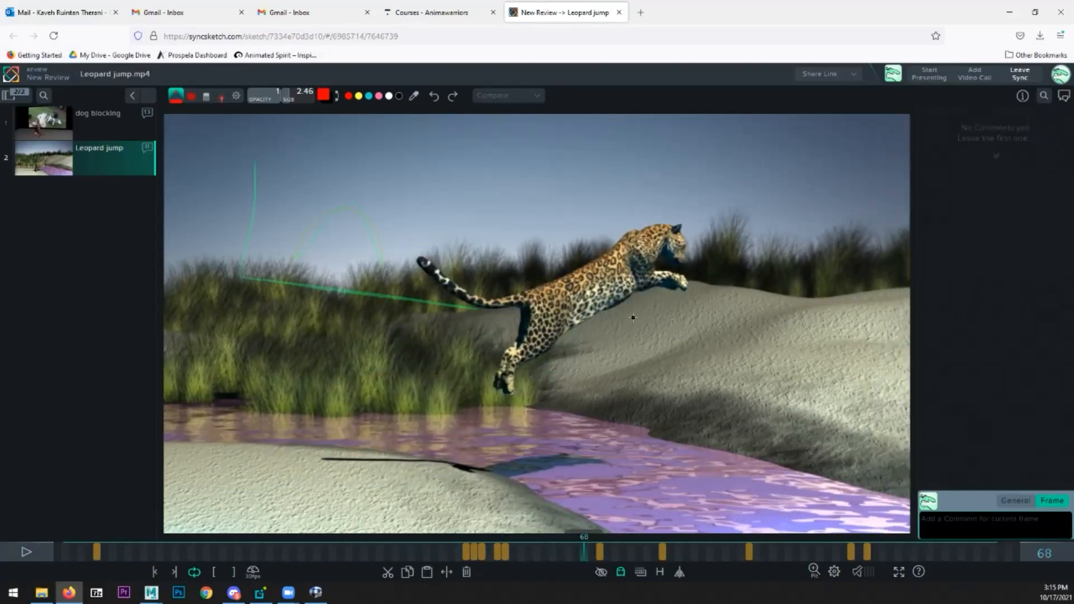
mouse_move(629, 296)
left_mouse_down()
mouse_move(648, 275)
mouse_move(635, 295)
mouse_move(632, 279)
mouse_move(645, 287)
left_mouse_up()
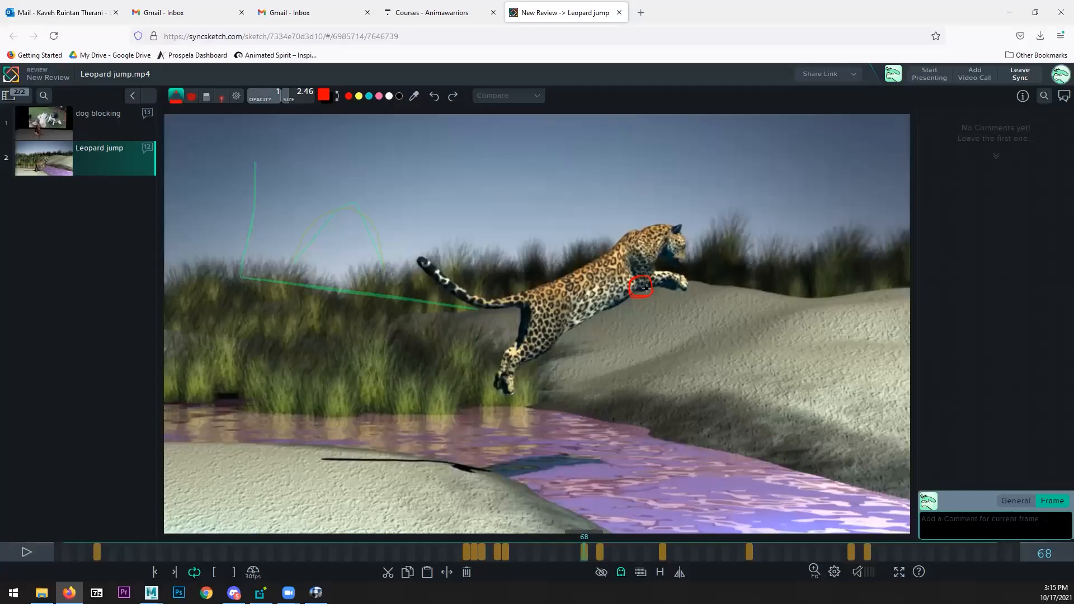
- Sketch a red curve below the leopard's chest on frame 59 and check it against the takeoff frames up to frame 61
key("space")
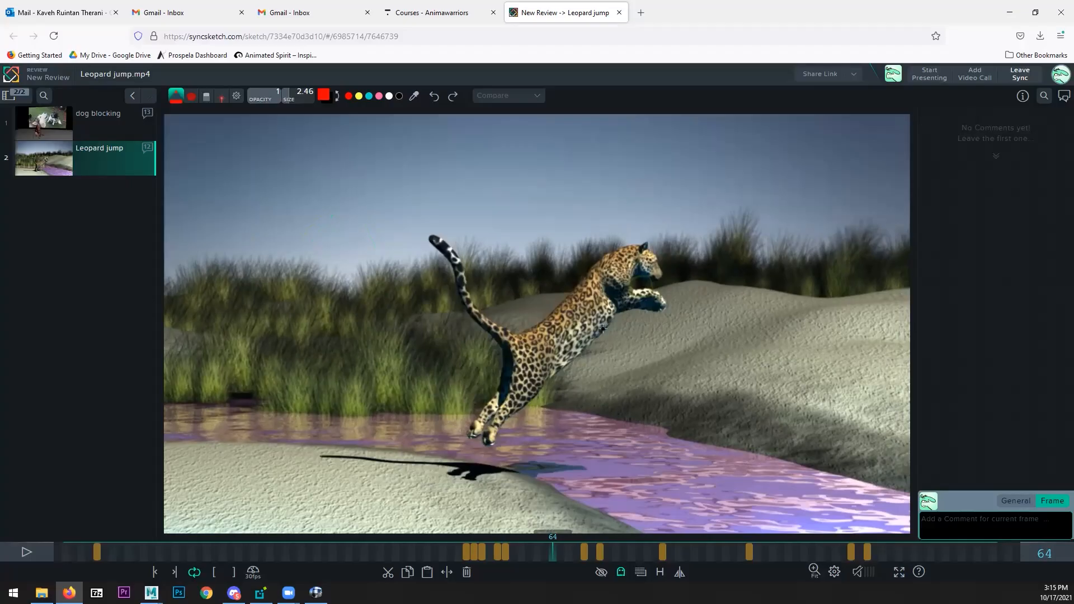
key("Left")
key("Left")
key("Left")
key("Left")
key("Left")
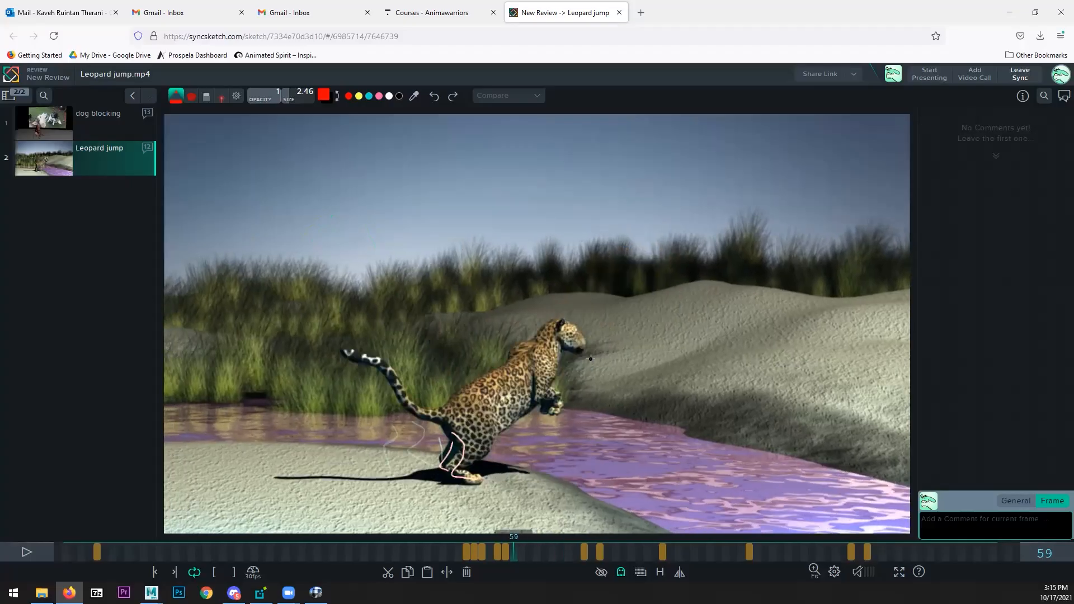
key("Right")
key("Right")
key("Right")
key("Right")
key("Right")
key("Right")
key("Right")
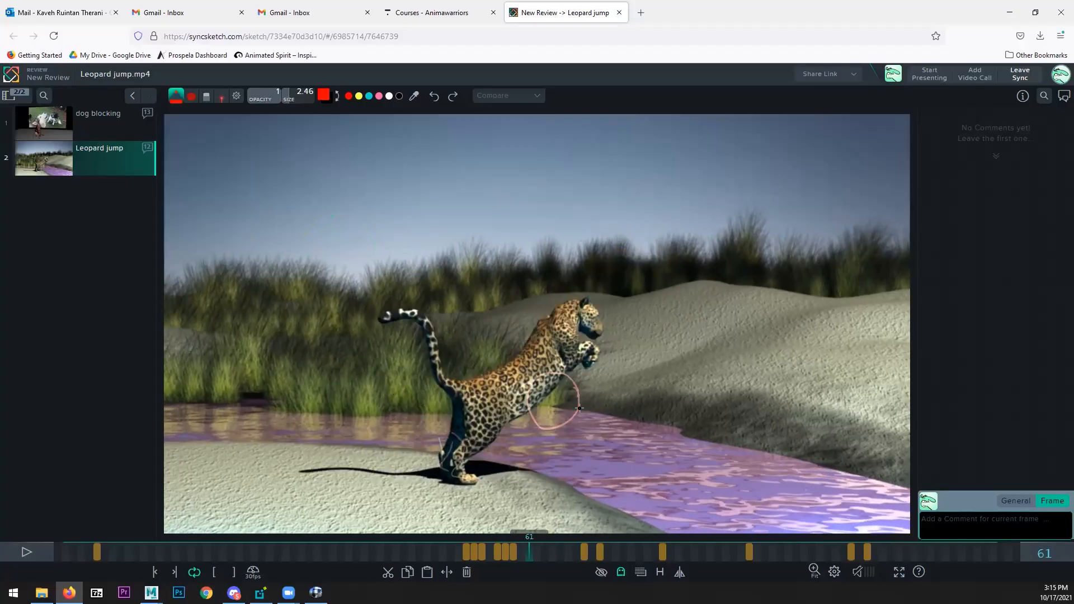
- Step through the leap from frame 61 to the landing, and circle the leopard's shoulder with a check mark on frame 85
key("Right")
key("Right")
key("Right")
key("Right")
key("Right")
key("Right")
key("Right")
key("Right")
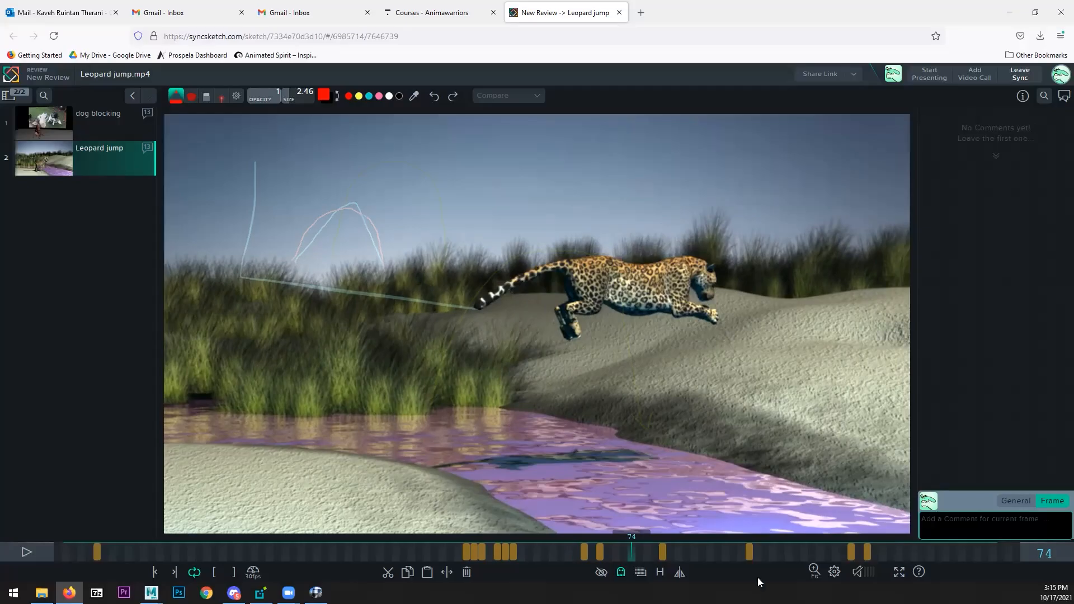
left_click_drag(638, 551, 717, 542)
mouse_move(750, 375)
left_mouse_down()
mouse_move(729, 398)
mouse_move(789, 325)
left_mouse_up()
- Move on past the splash and circle the leopard's front paws in red on frame 96
left_click(728, 553)
left_click_drag(728, 553, 804, 509)
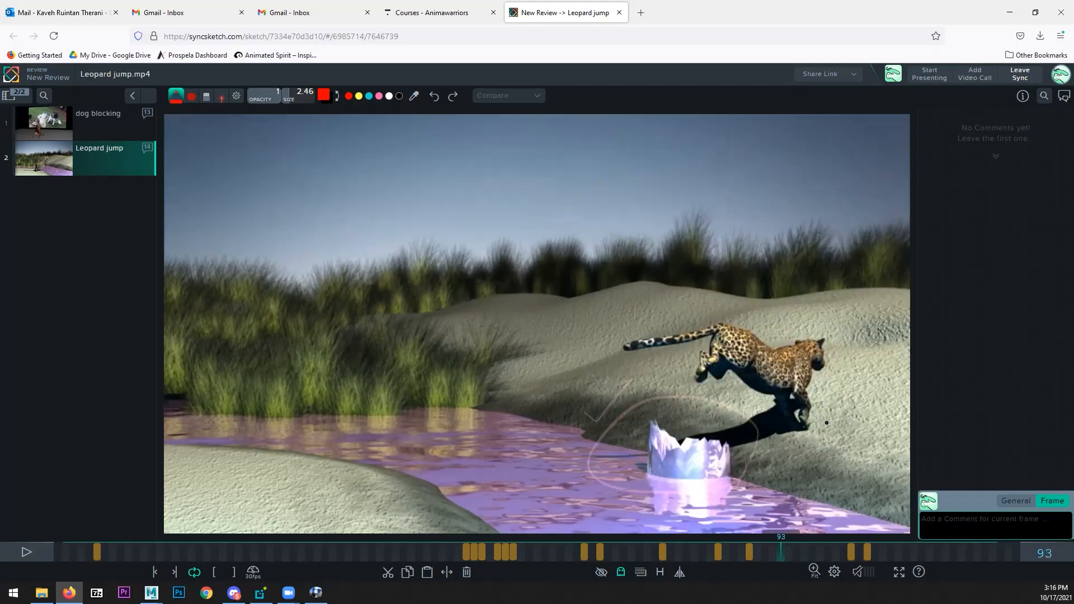
left_click_drag(824, 416, 847, 394)
- Advance through the hind-leg landing and circle the leopard's head in red on frame 100
key("Right")
key("Right")
key("Right")
key("Right")
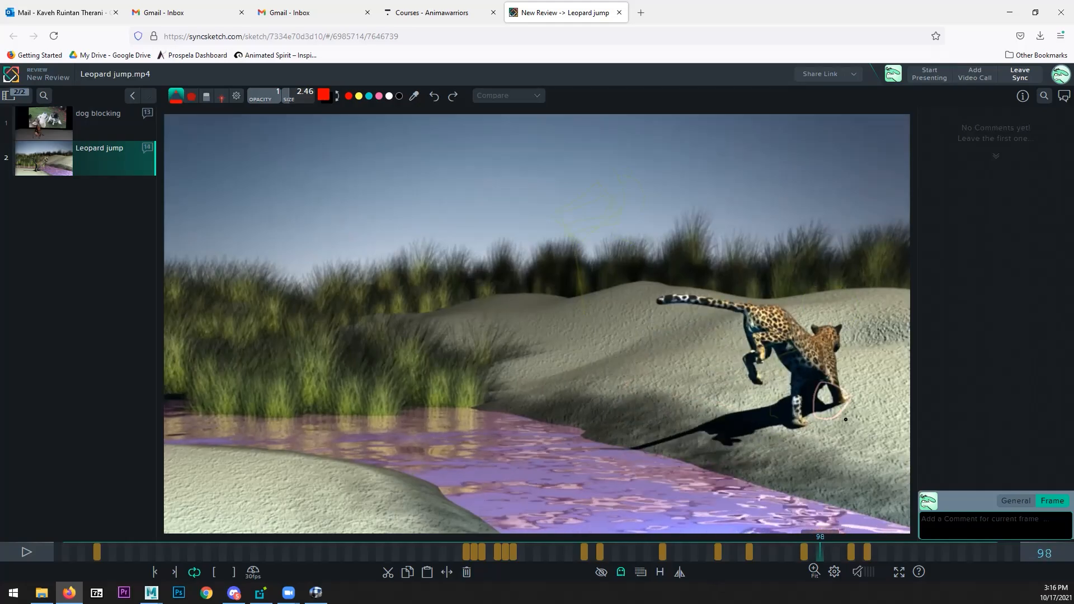
mouse_move(833, 337)
left_mouse_down()
mouse_move(812, 334)
mouse_move(843, 336)
left_mouse_up()
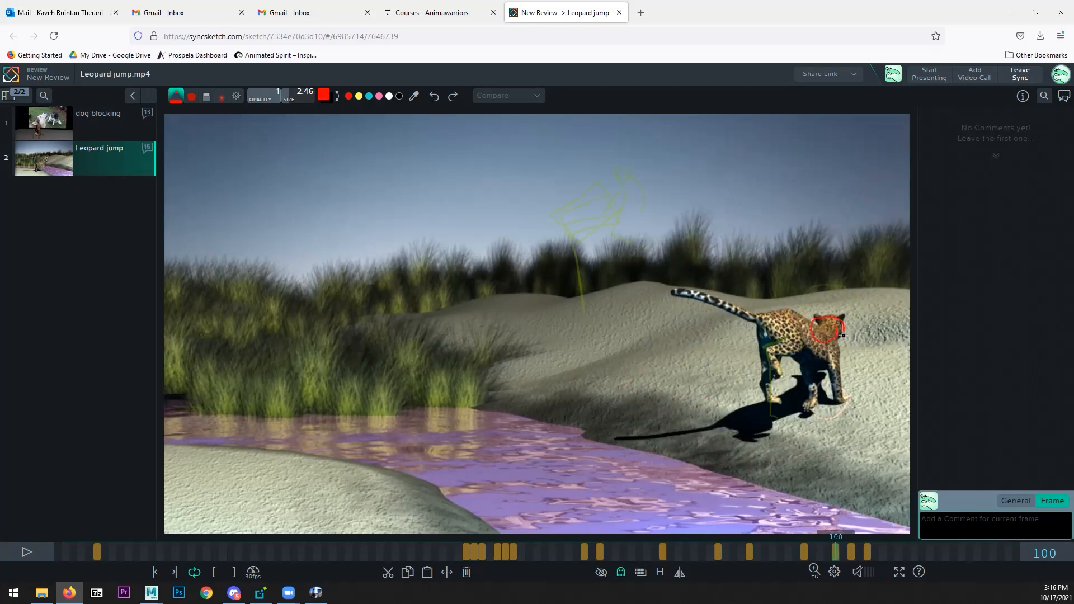
- Examine the leopard's head turn and walk up the bank frame by frame from frame 100 to frame 114
key("Right")
key("Right")
key("Right")
key("Right")
key("Right")
key("Right")
key("Right")
key("Right")
key("Right")
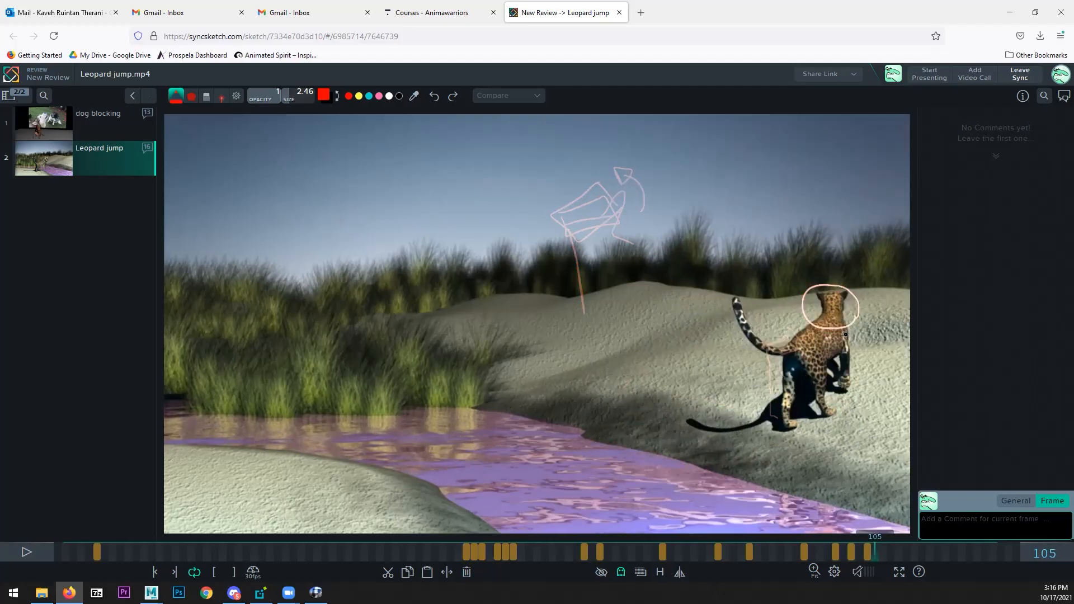
key("Right")
key("Right")
key("Right")
key("Right")
key("Right")
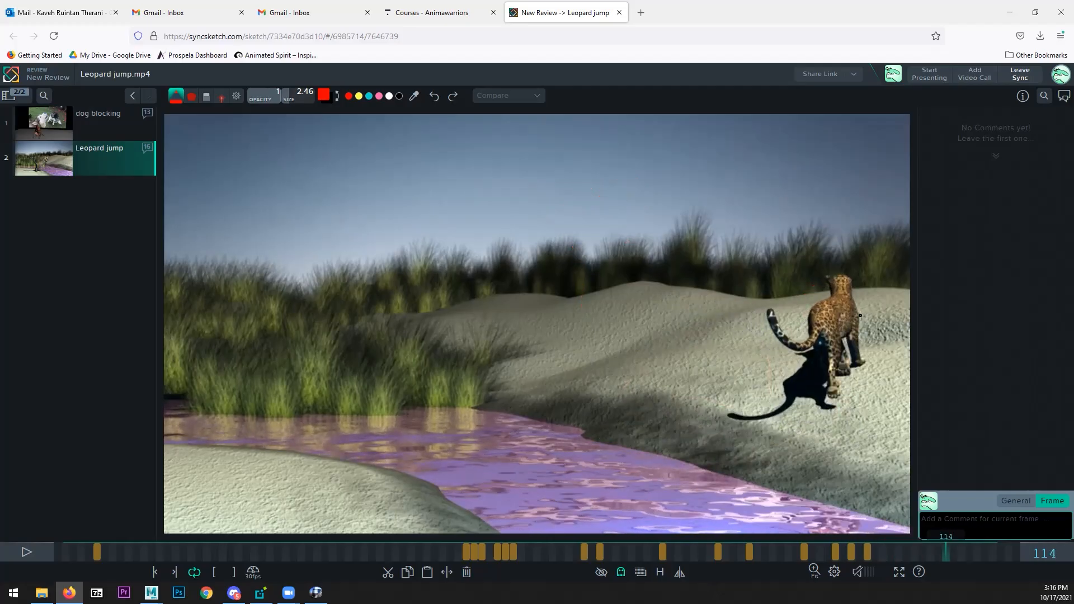
- Step through the final frames from 114 to the end of the clip, returning to frame 1
key("Right")
key("Right")
key("Right")
key("Right")
key("Right")
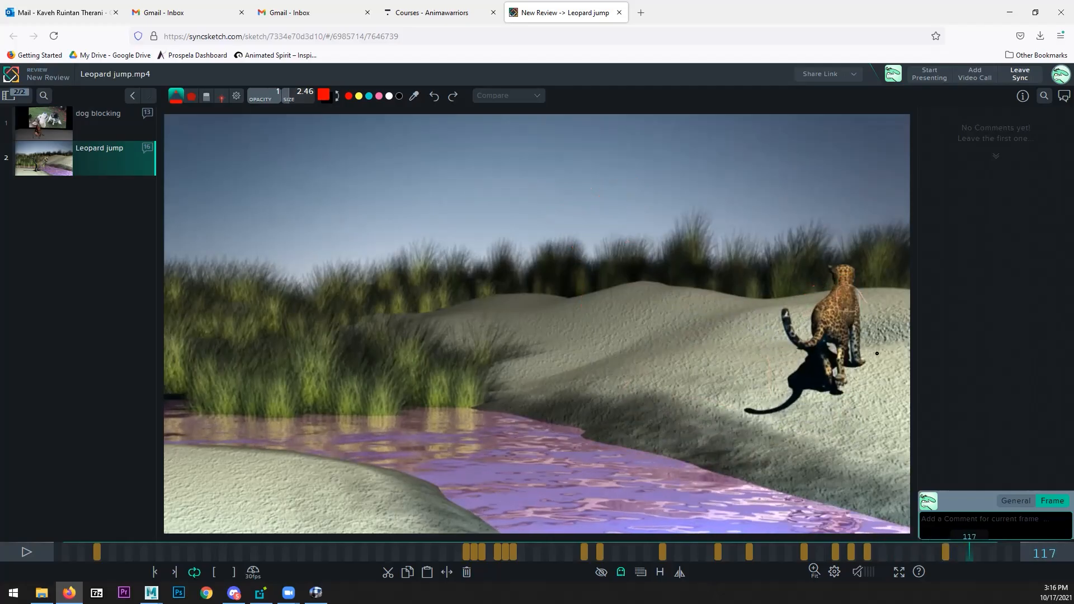
key("Right")
key("Right")
key("Right")
key("Right")
key("Right")
key("Right")
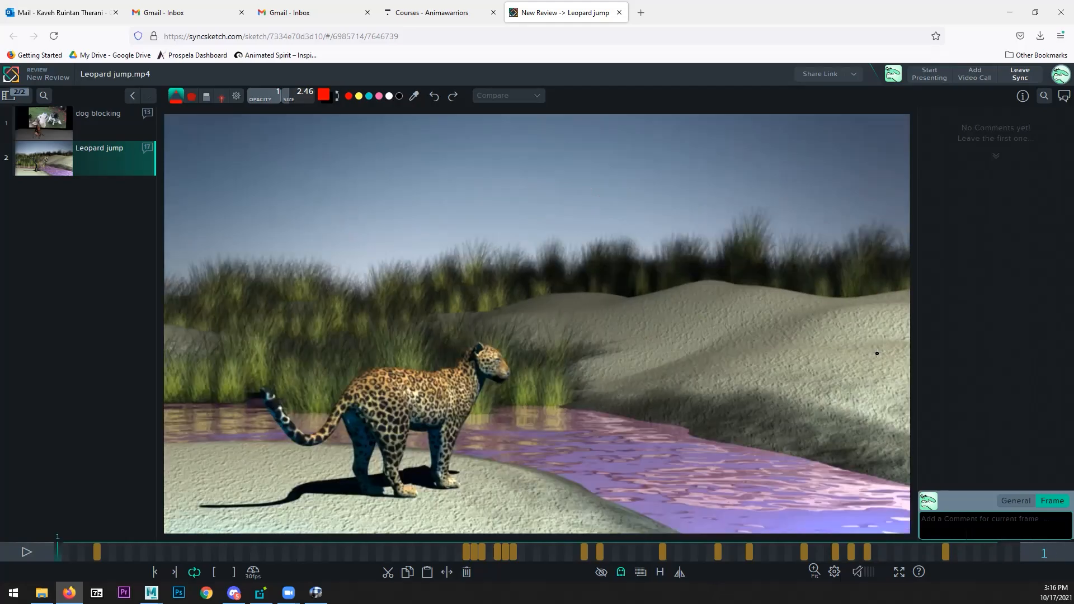
- Replay the leopard clip from the start, stop at the takeoff, and step through the jump from frame 61 to frame 78
key("space")
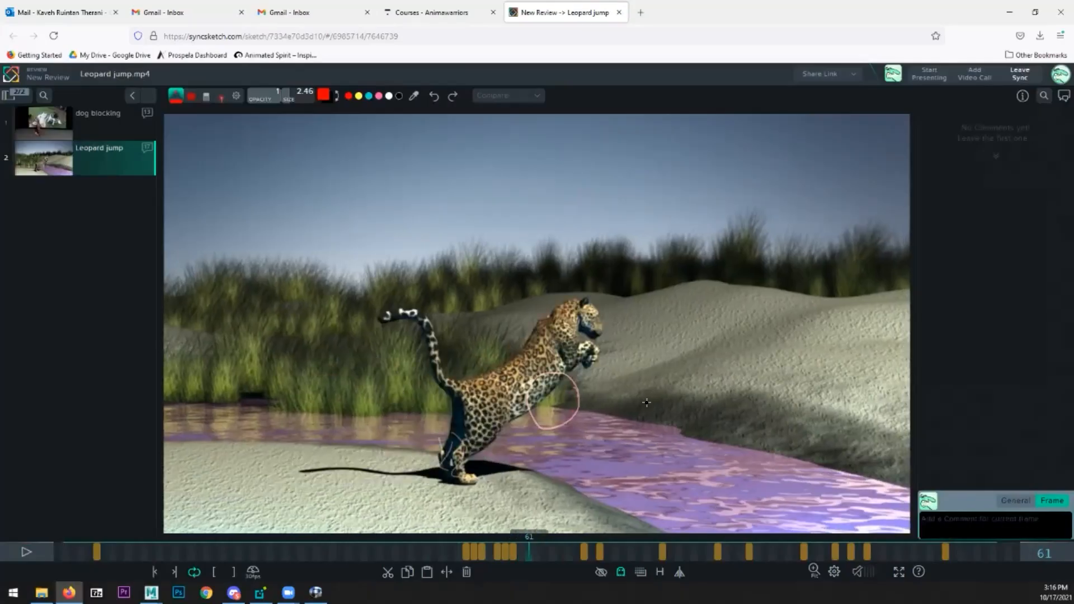
key("space")
key("Right")
key("Right")
key("Right")
key("Right")
key("Right")
key("Right")
key("Right")
key("Right")
key("Right")
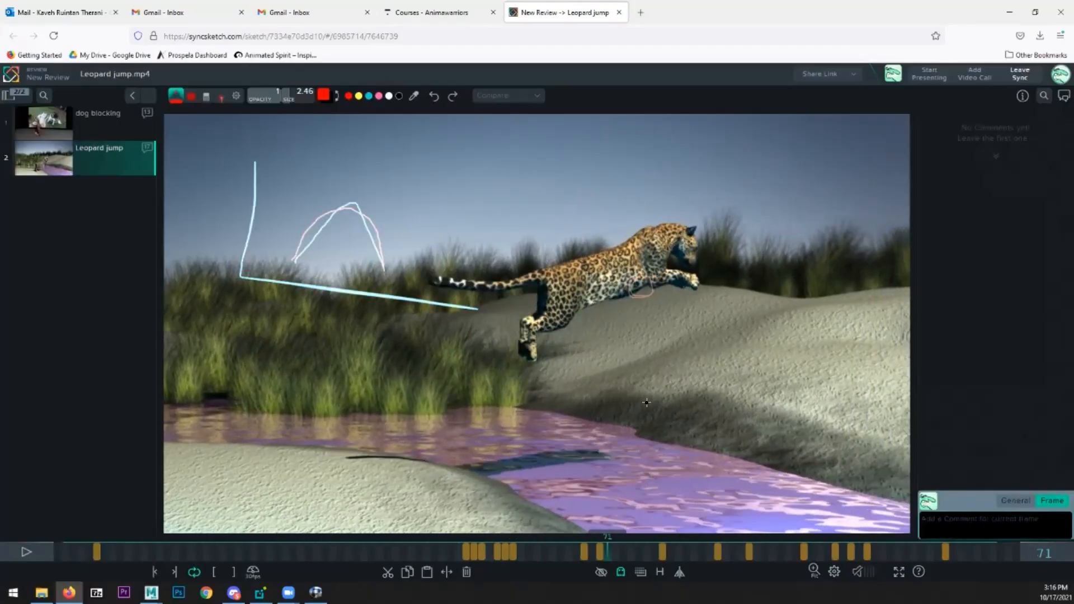
key("Right")
key("Right")
key("Right")
key("Right")
key("Right")
key("Right")
key("Right")
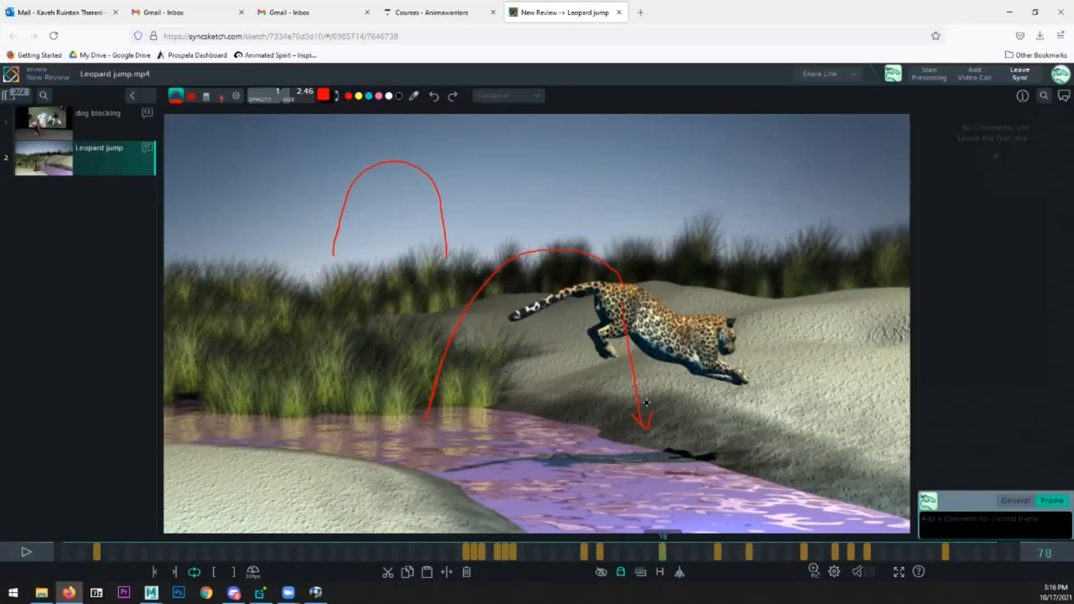
- Step back and forth through the descent around frames 78 and 79 to compare the body poses before landing
key("Left")
key("Left")
key("Left")
key("Left")
key("Left")
key("Right")
key("Right")
key("Right")
key("Right")
key("Right")
key("Right")
key("Right")
key("Right")
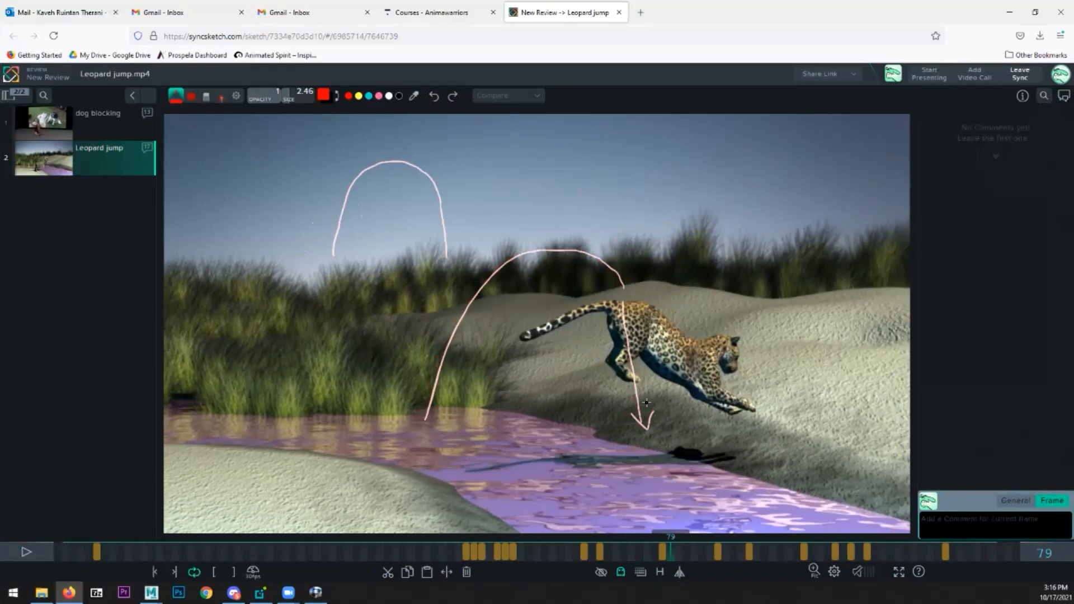
key("Right")
key("Right")
key("Right")
key("Right")
key("Left")
key("Left")
key("Left")
key("Left")
key("Left")
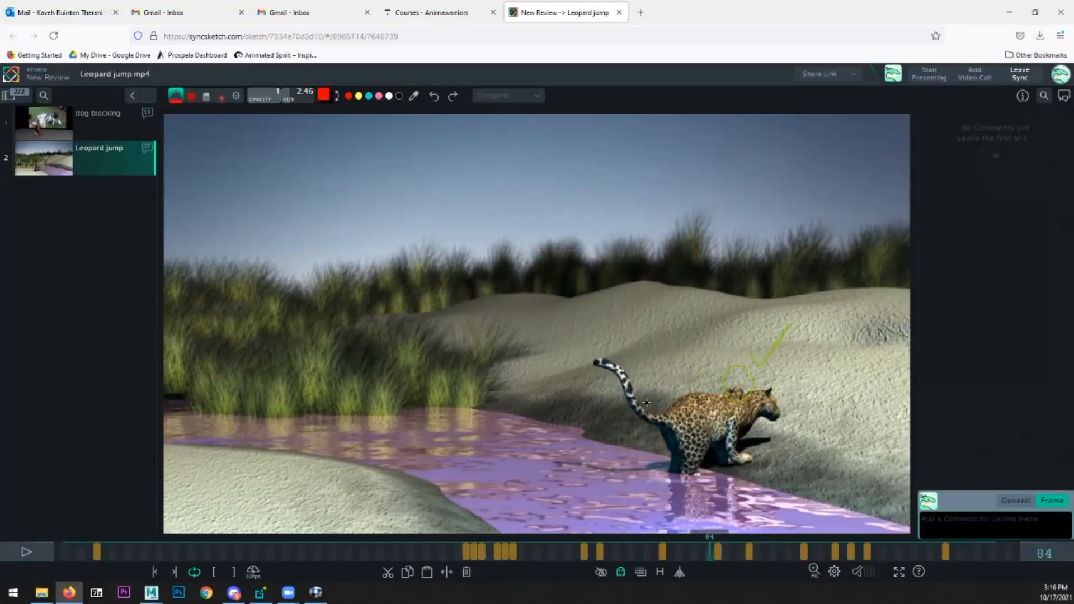
- Recheck the leopard's landing poses in the water around frame 84
key("Right")
key("Right")
key("Right")
key("Right")
key("Left")
key("Left")
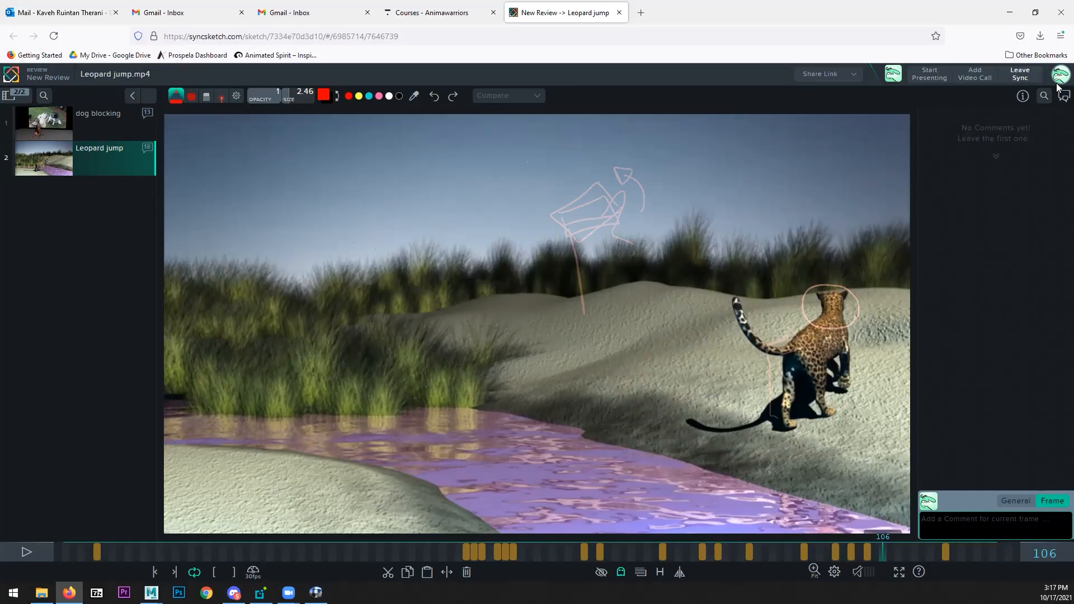
- Switch from the browser to the RV player with horseJump_002.mov and reposition its window over the Maya viewport
left_click(1011, 16)
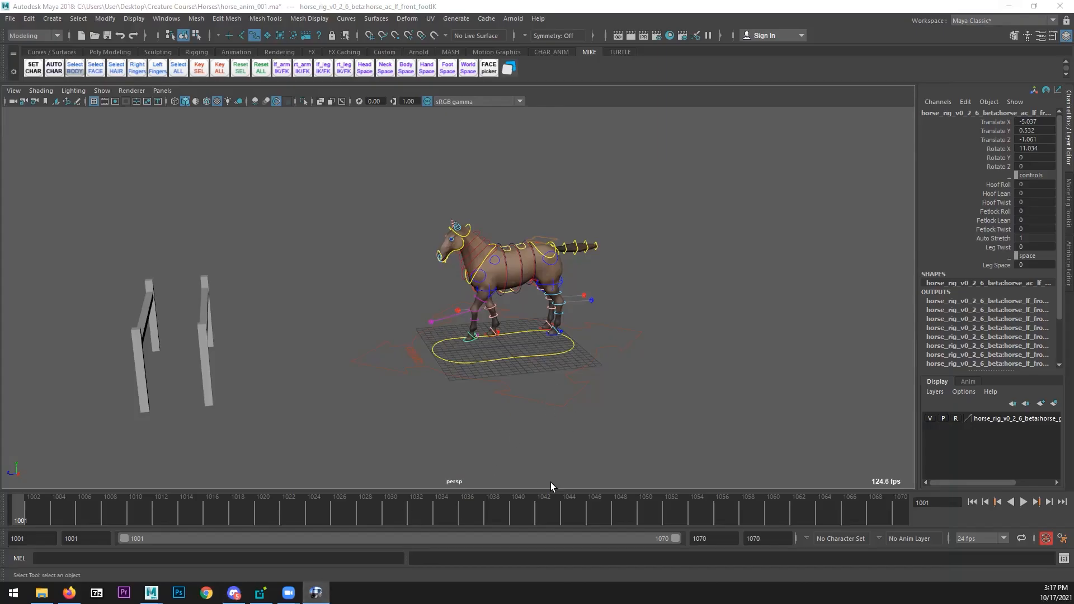
left_click(316, 593)
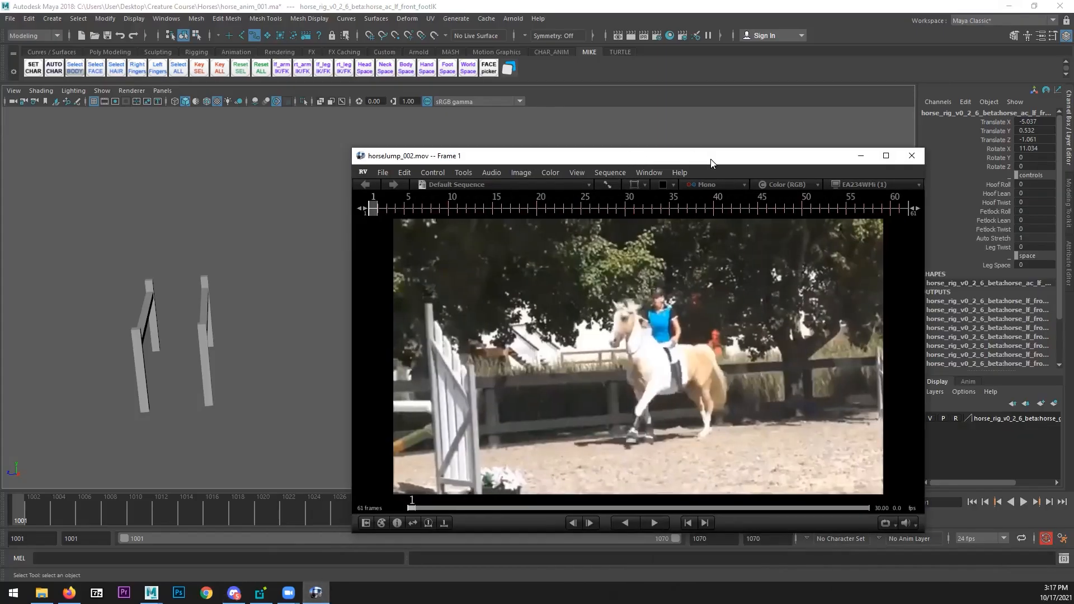
left_click_drag(712, 163, 664, 91)
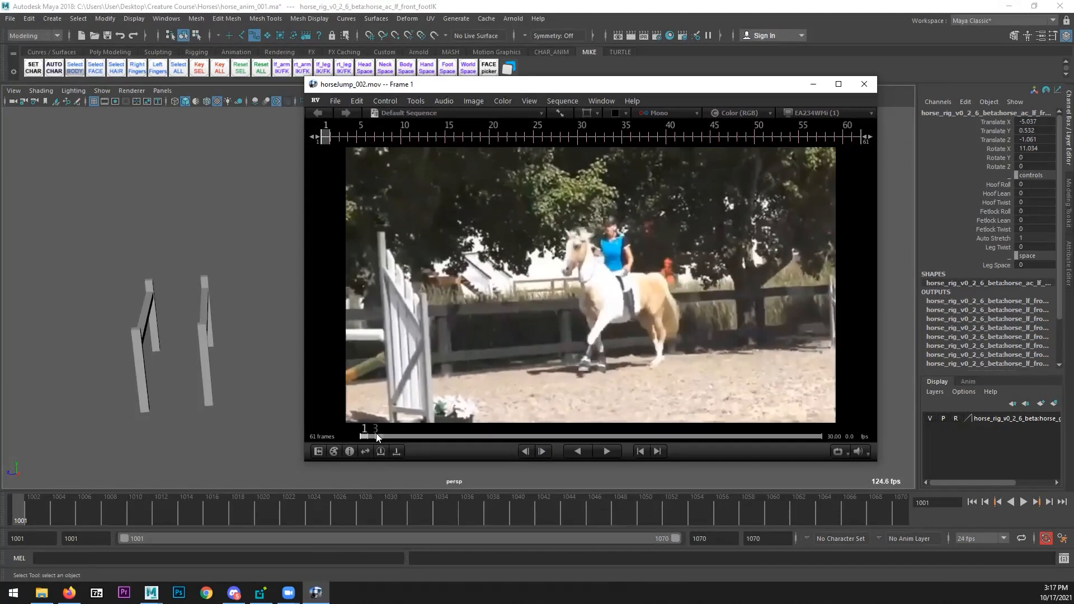
- Play and scrub the opening frames of the horse jump reference to study the approach strides toward the fence
mouse_move(376, 433)
left_mouse_down()
mouse_move(397, 434)
mouse_move(373, 431)
left_mouse_up()
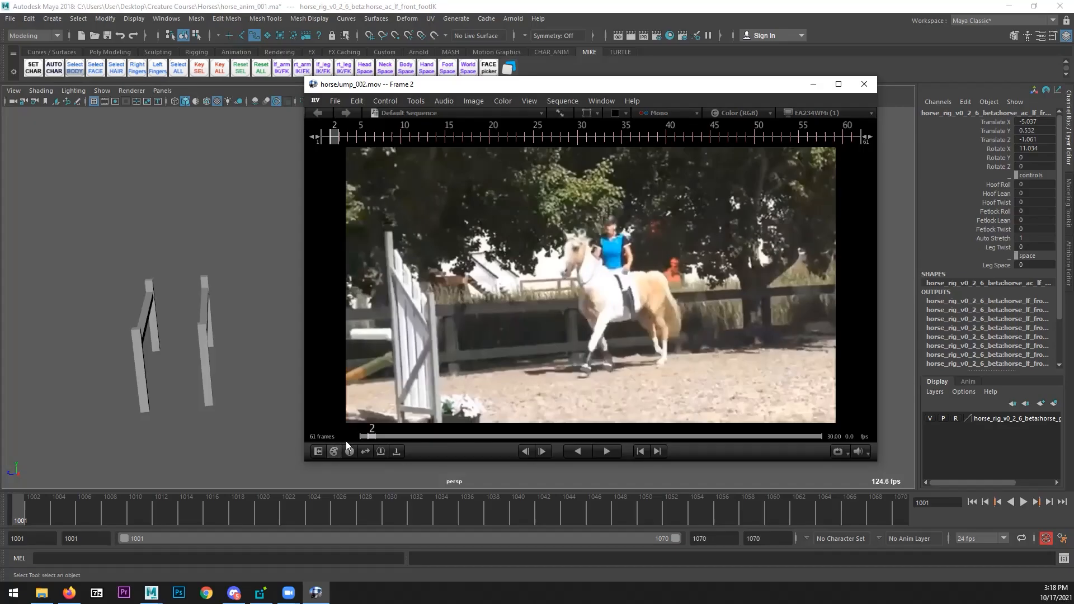
left_click_drag(377, 435, 388, 403)
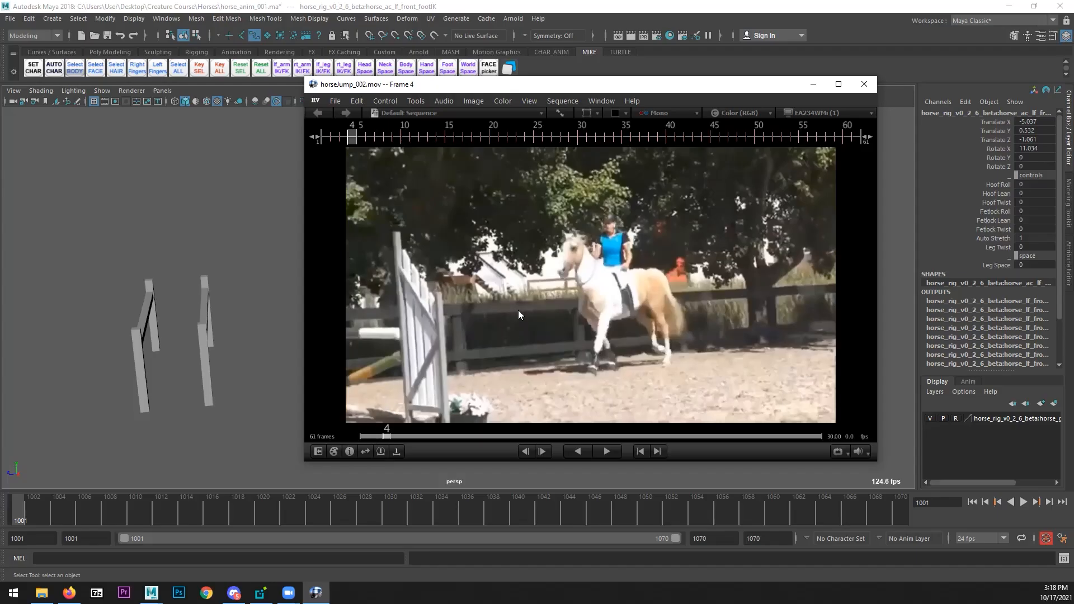
key("space")
key("space")
left_click_drag(400, 321, 319, 322)
key("space")
key("space")
left_click_drag(539, 324, 358, 326)
key("space")
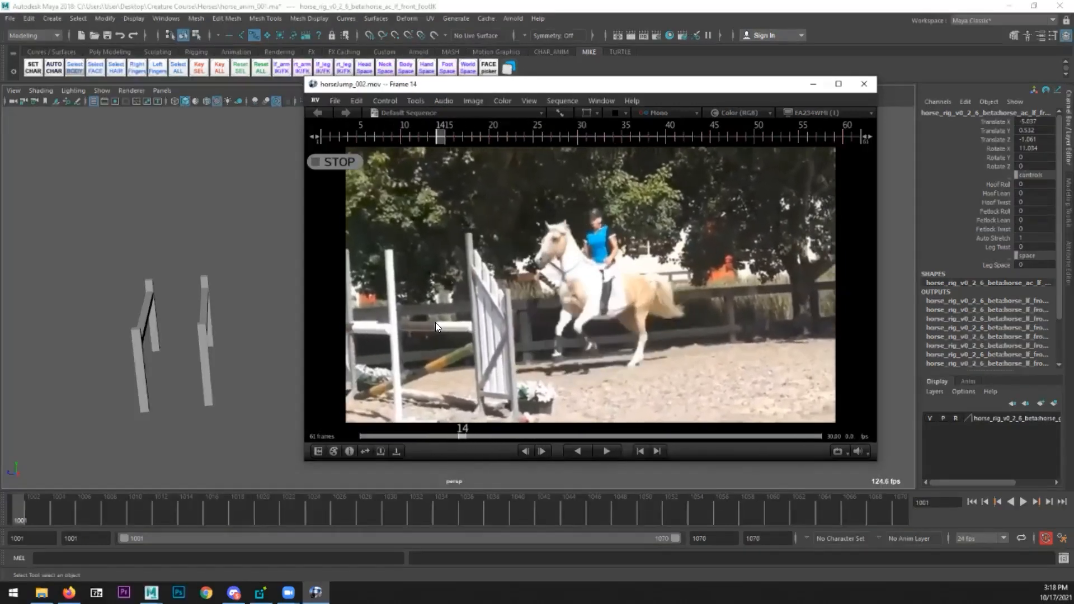
- Examine the horse's leg and body poses just before the fence around frames 19 and 20
key("space")
left_click_drag(480, 303, 547, 284)
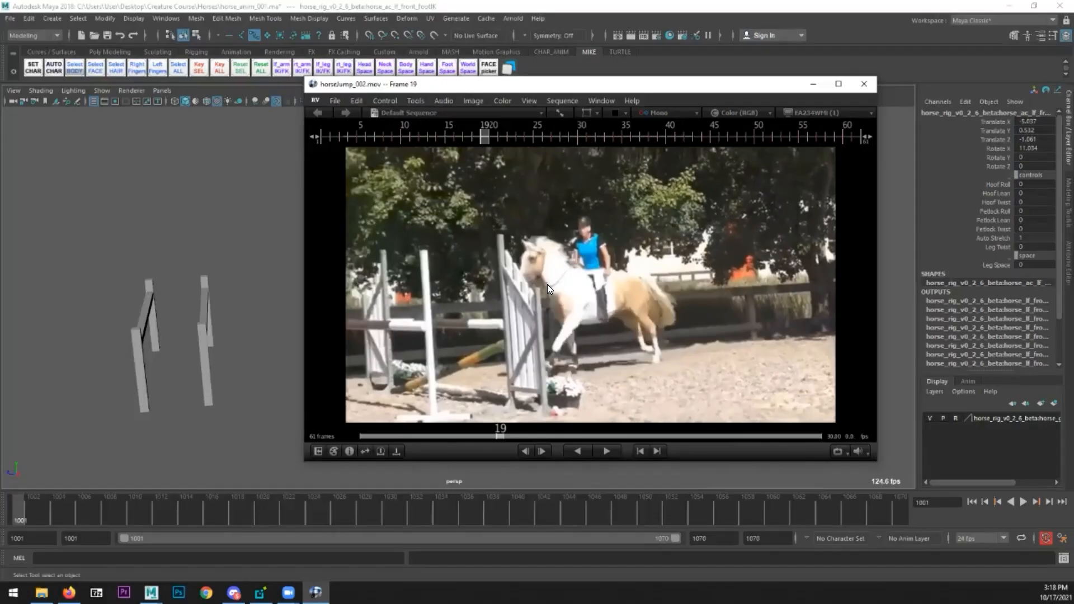
left_click_drag(567, 312, 631, 292)
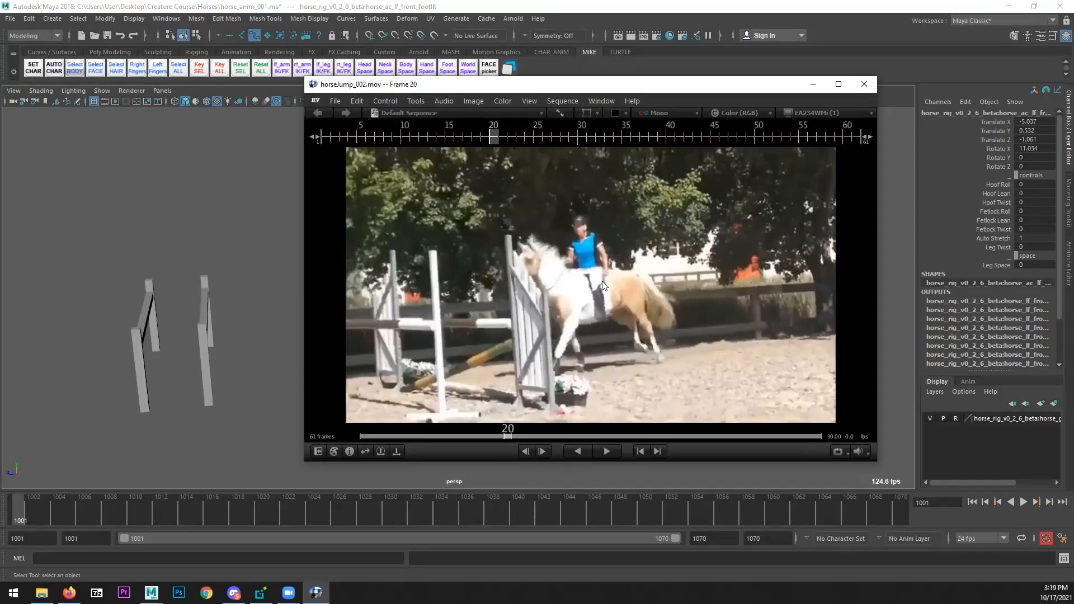
- Play the horse's jump over the fence and scrub its landing between frames 45 and 52
key("space")
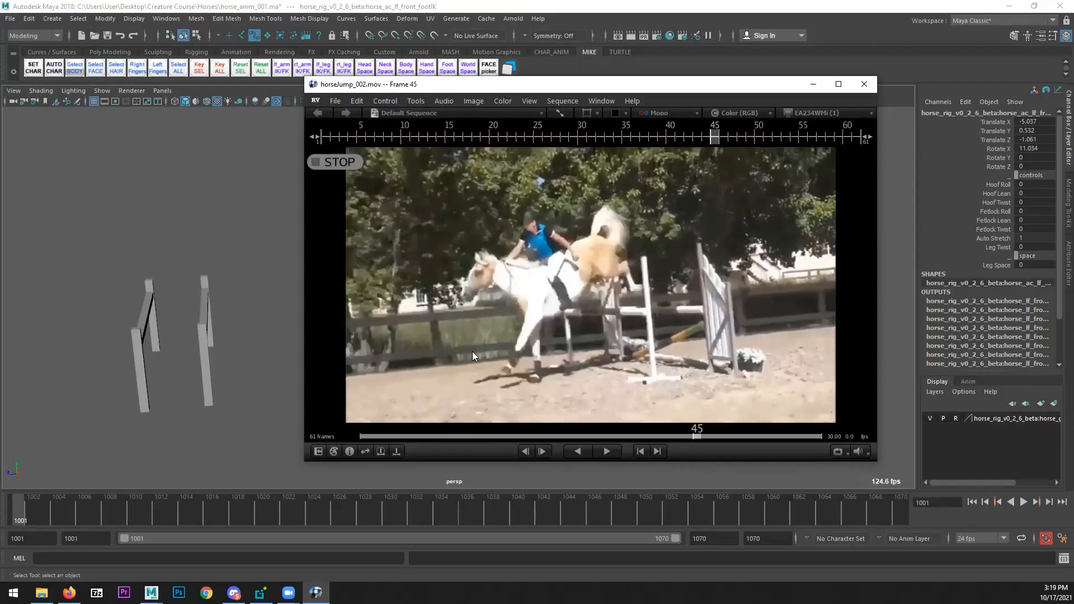
key("space")
left_click_drag(516, 342, 613, 330)
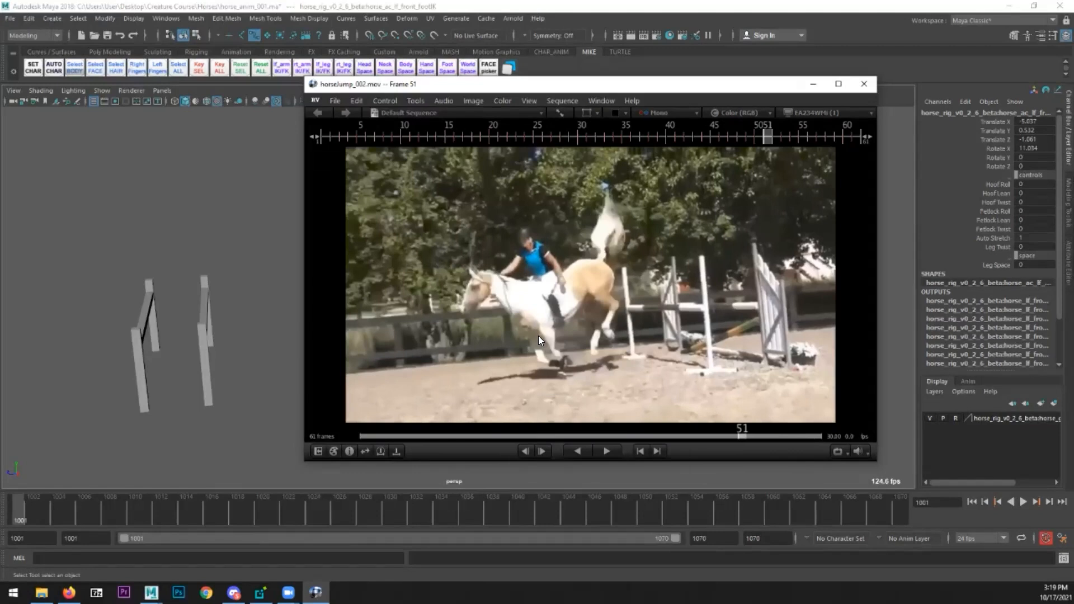
left_click_drag(615, 334, 604, 369)
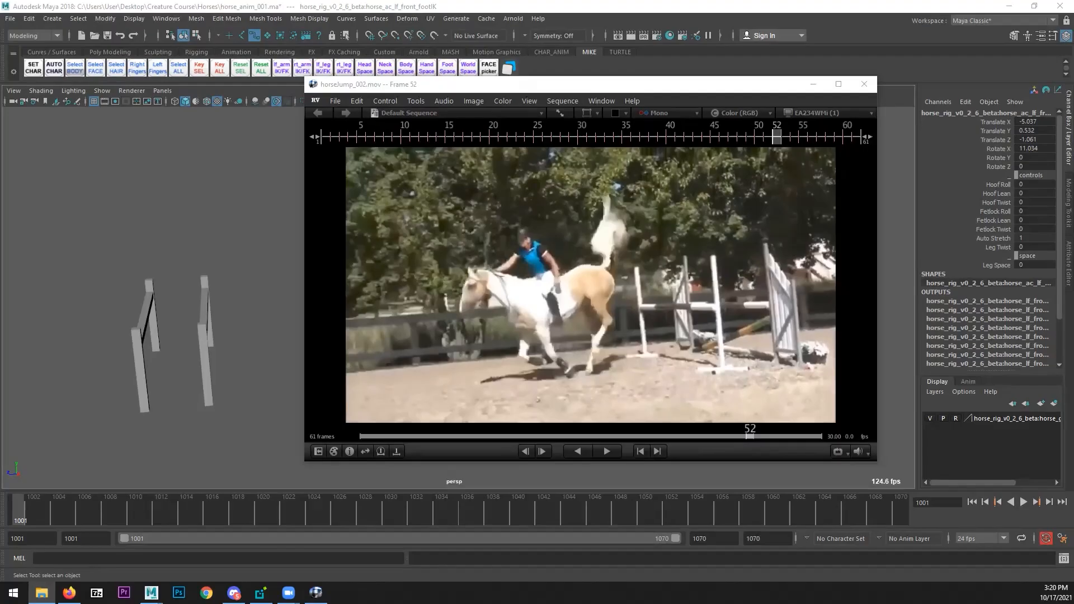
- Open Funny And Cute horse horse jump fence #08.mp4 in RV, maximize the player window and mute the audio
left_click_drag(1073, 190, 530, 92)
double_click(530, 92)
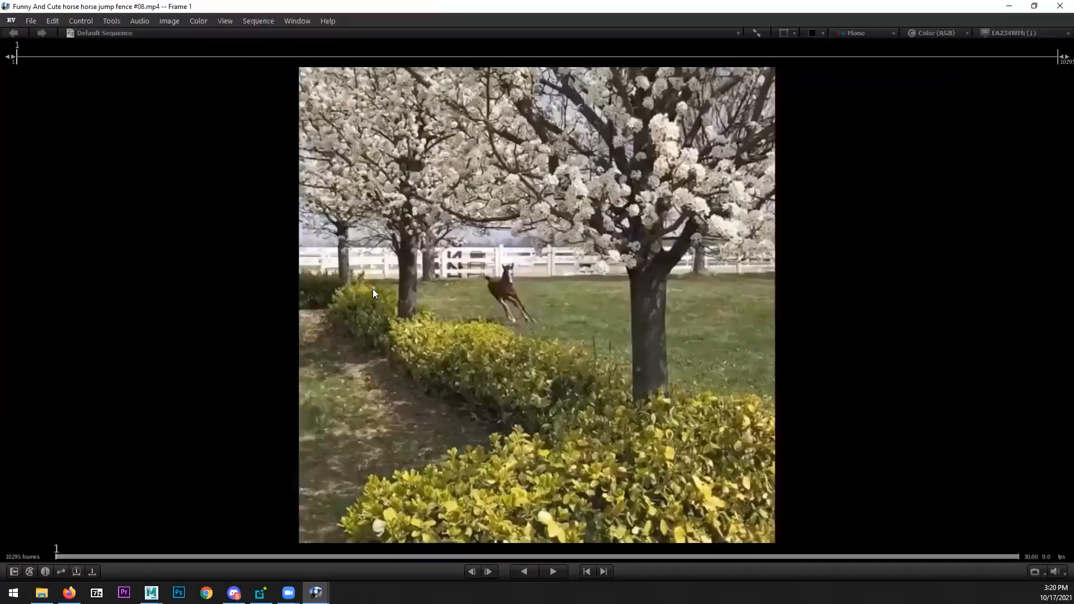
left_click(69, 554)
left_click(1054, 573)
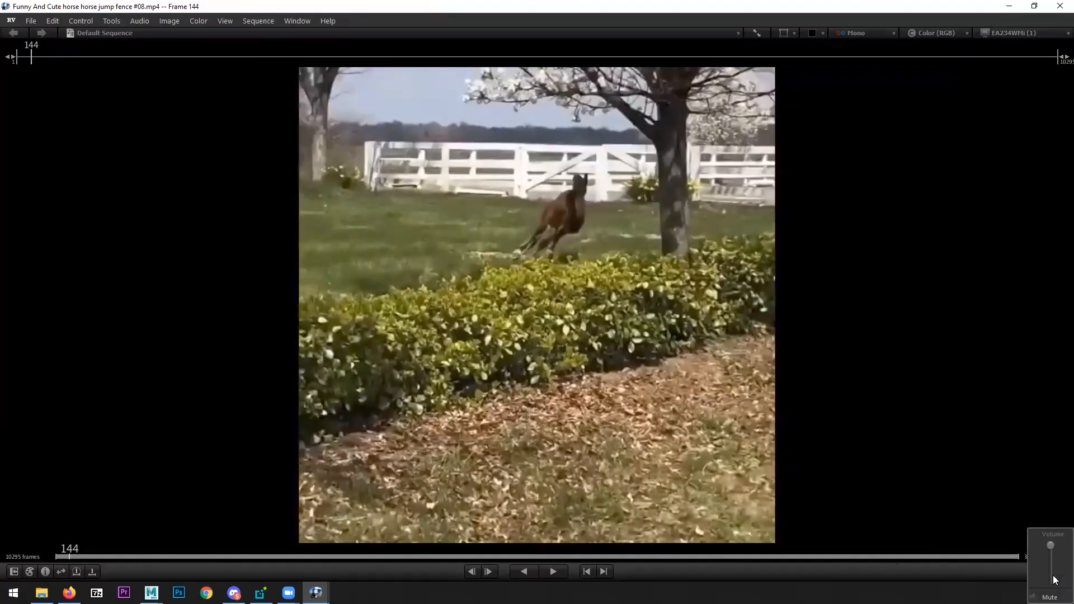
- Find the dark horse's indoor fence jump near frame 793, play it and stop at frame 834
left_click_drag(91, 554, 124, 553)
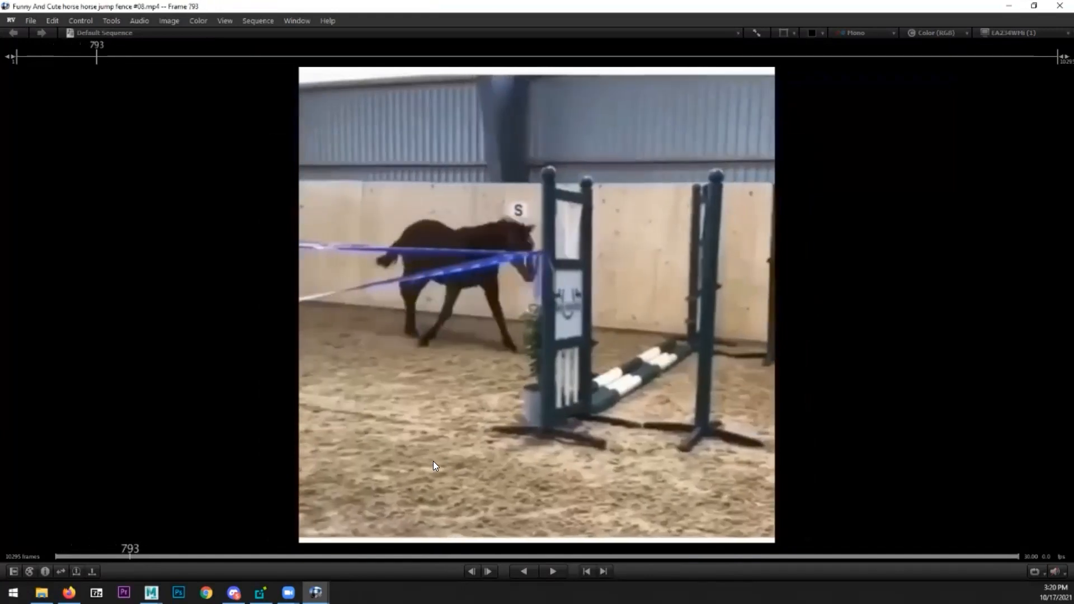
key("space")
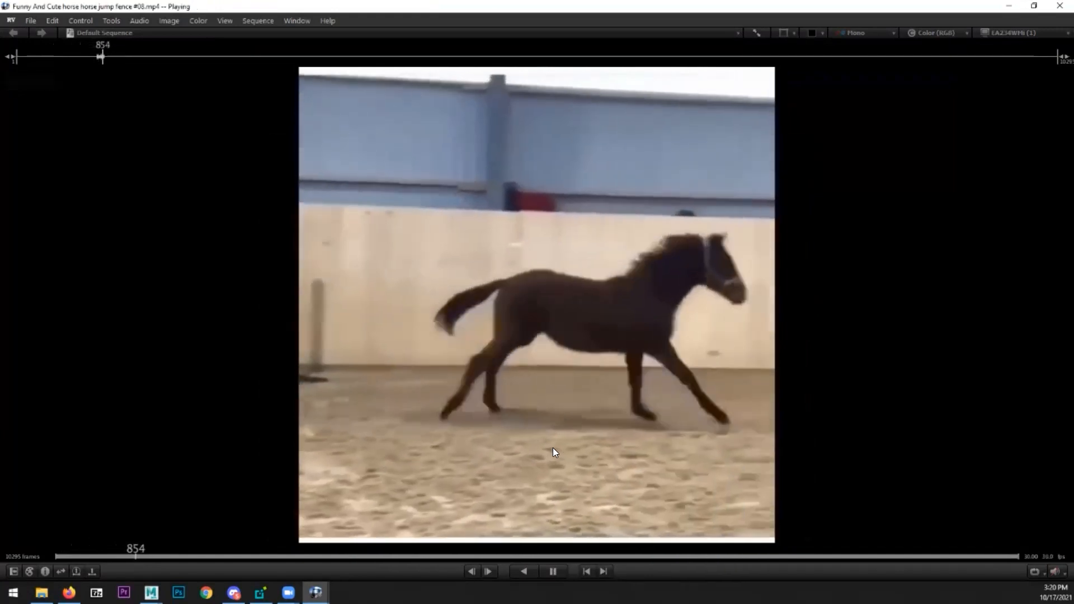
key("space")
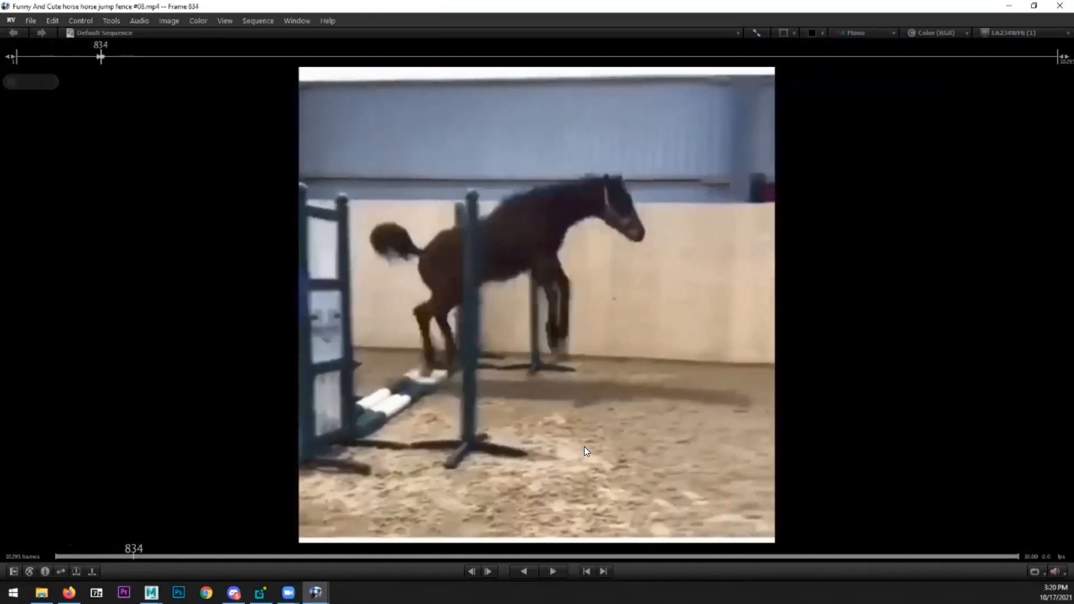
- Examine the dark horse's landing and first gallop strides frame by frame from frame 834 to frame 857
key("Right")
key("Right")
key("Right")
key("Right")
key("Right")
key("Right")
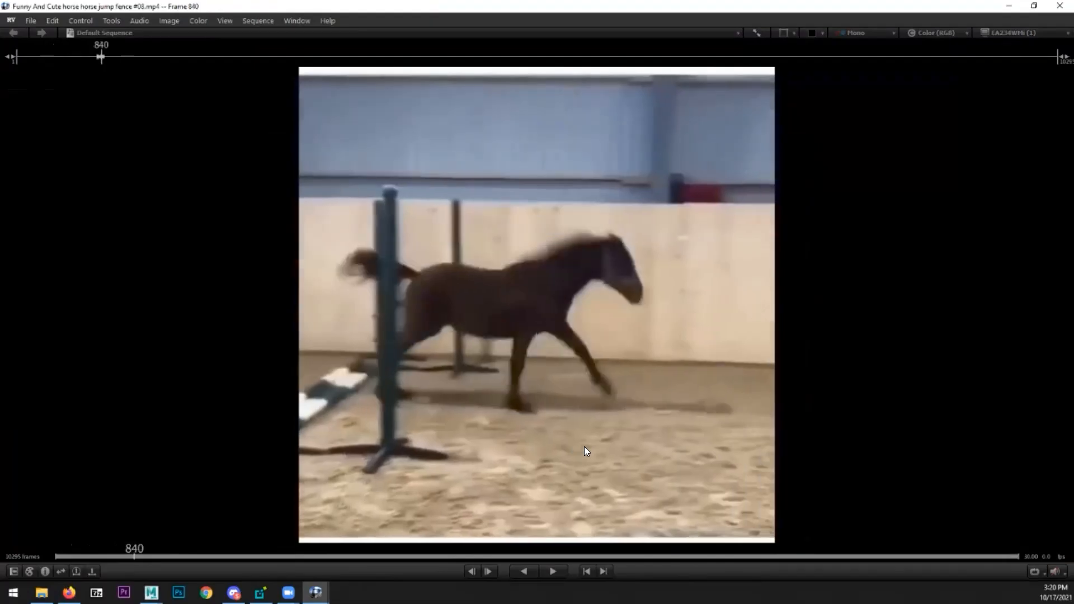
key("Right")
key("Right")
key("Right")
key("Right")
key("Right")
key("Right")
key("Right")
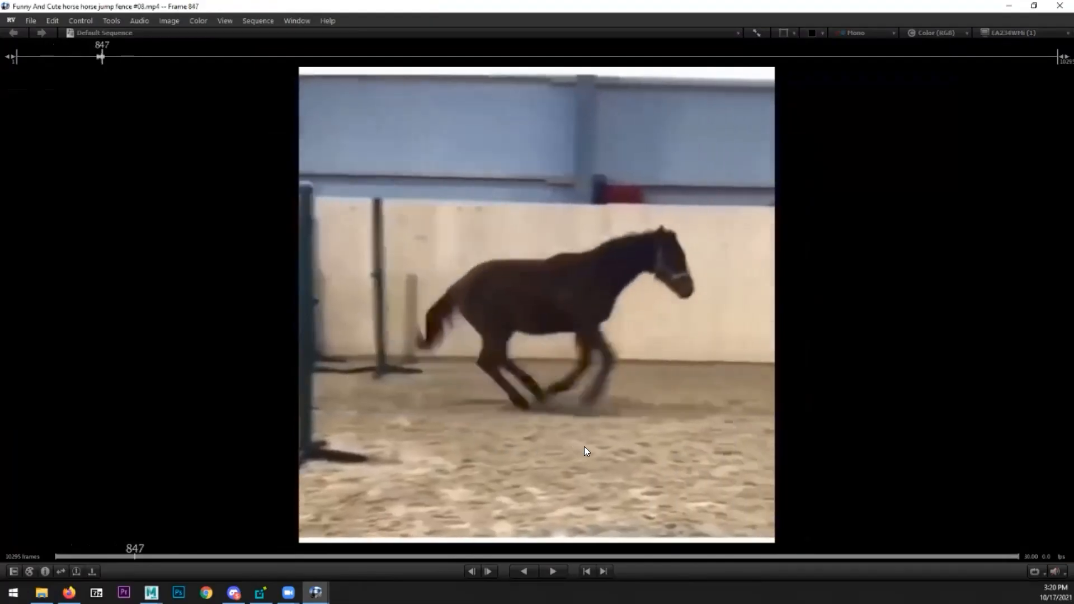
key("Right")
key("Right")
key("Right")
key("Right")
key("Right")
key("Right")
key("Right")
key("Right")
key("Right")
key("Right")
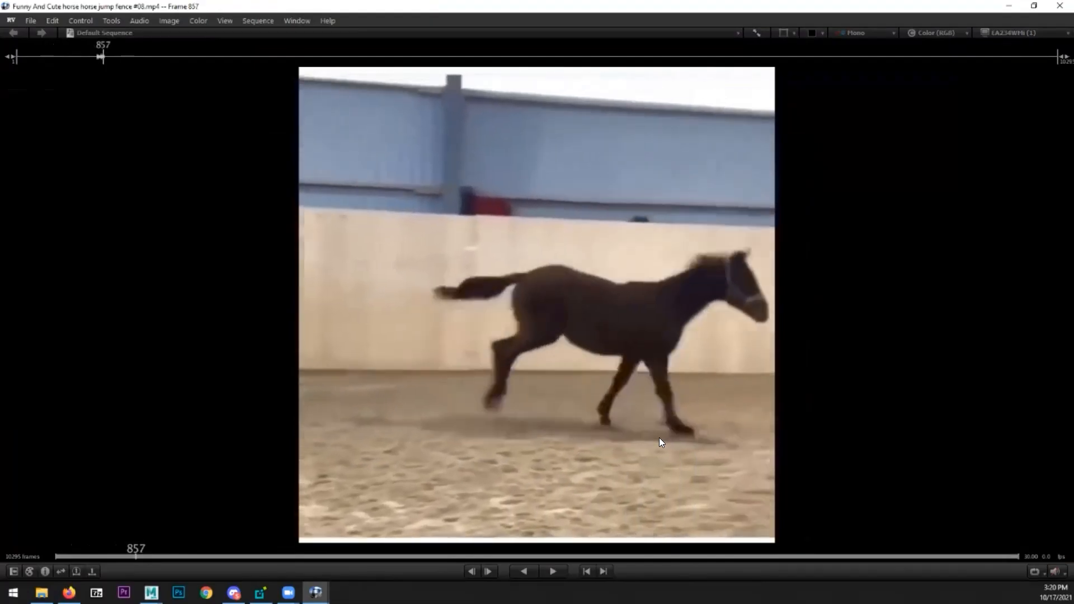
- Step backward from frame 857 to recheck the dark horse's strides after the landing
key("Left")
key("Left")
key("Left")
key("Left")
key("Left")
key("Left")
key("Left")
key("Left")
key("Left")
key("Left")
key("Left")
key("Left")
key("Left")
- Resume playback and scrub ahead to the dark horse's landing pose at frame 1117
key("space")
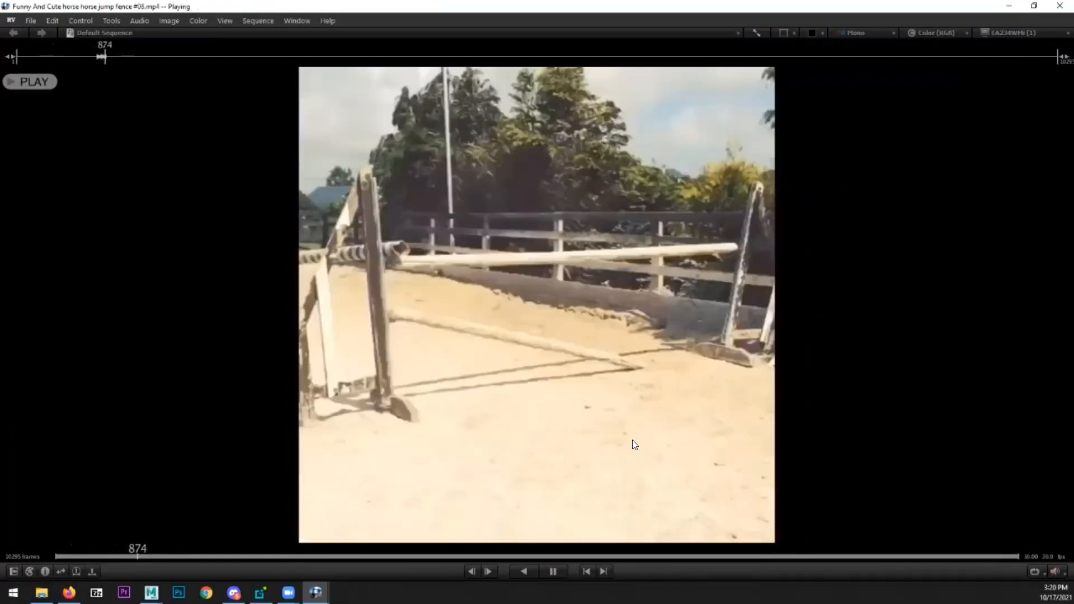
key("space")
left_click_drag(412, 443, 653, 444)
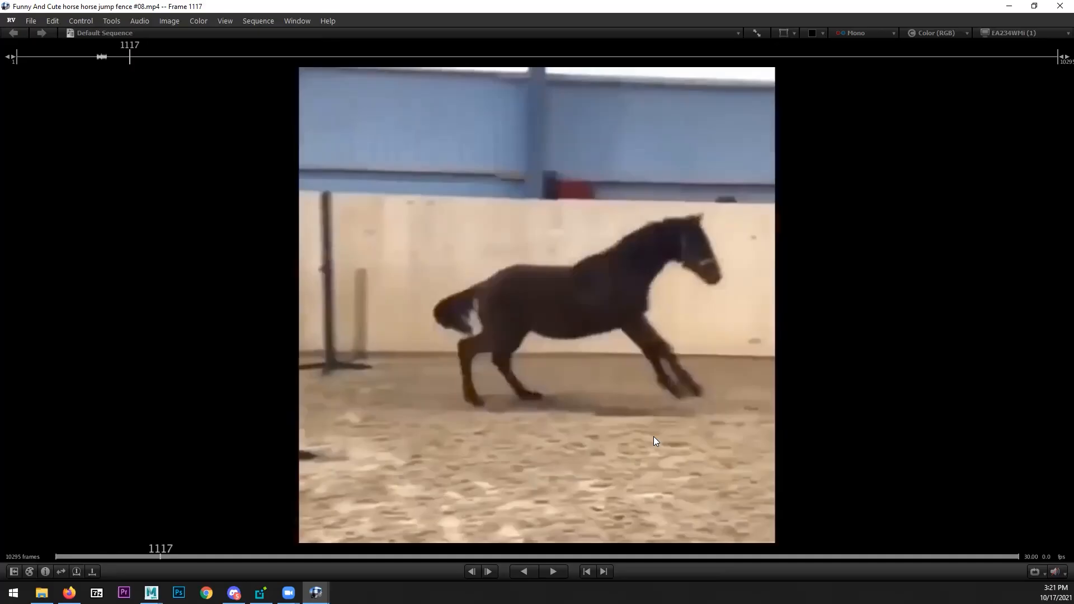
- Play and scrub onward through the next jump clips to find the white horse's canter toward the outdoor fence
left_click_drag(410, 409, 519, 374)
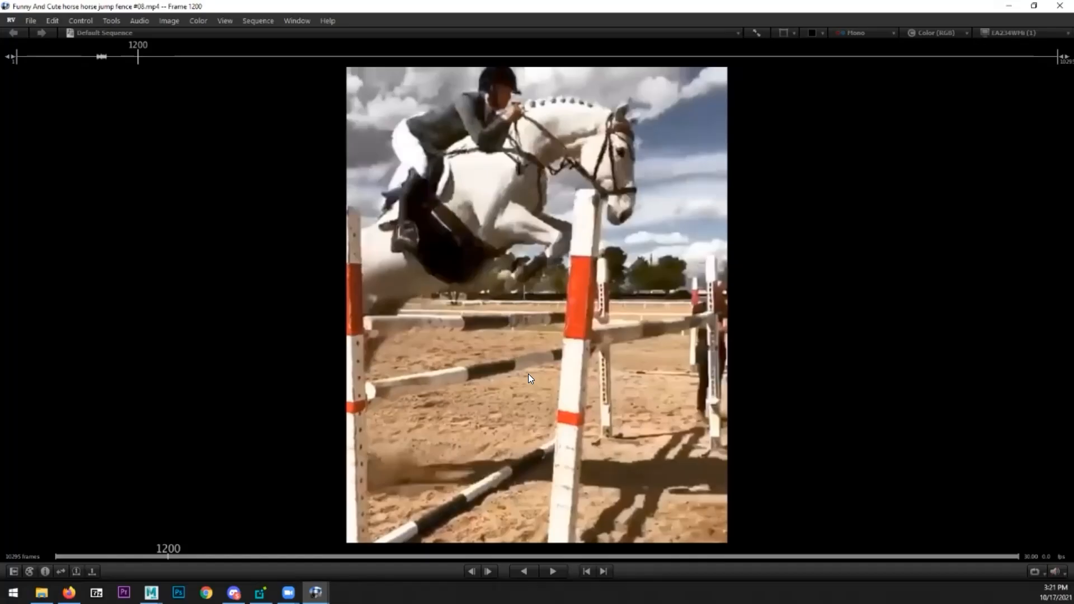
key("space")
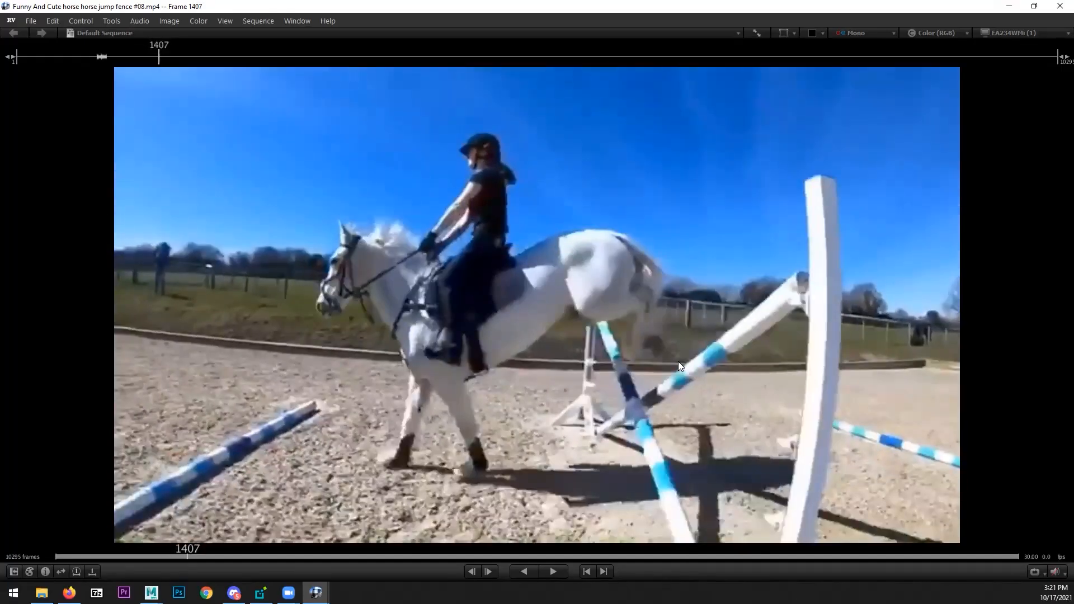
mouse_move(677, 361)
left_mouse_down()
mouse_move(629, 360)
mouse_move(660, 352)
left_mouse_up()
key("space")
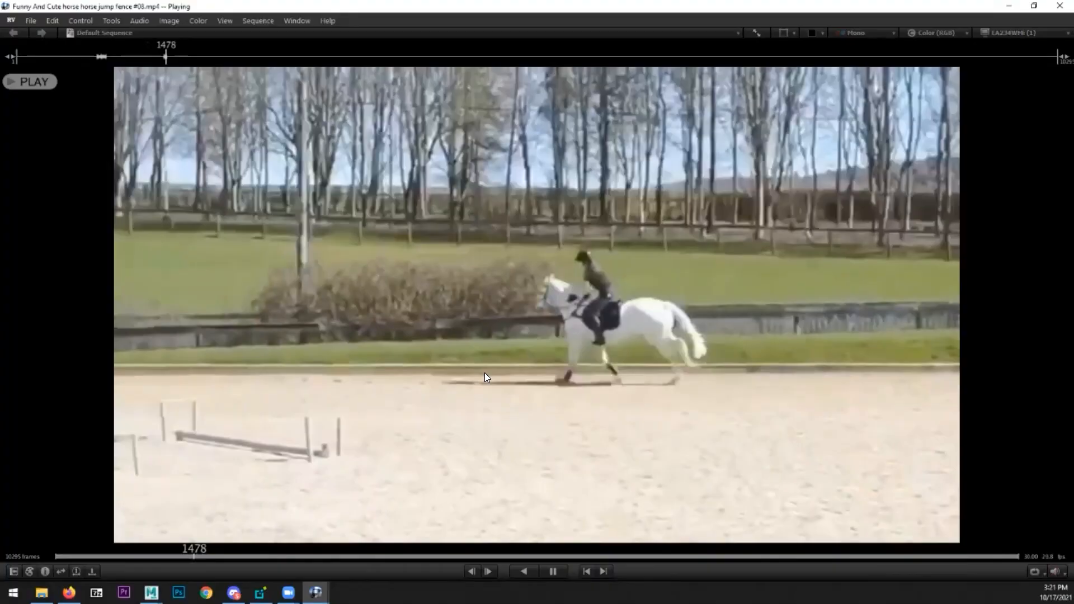
left_click_drag(484, 373, 772, 386)
left_click_drag(559, 387, 519, 376)
- Examine the white horse's approach and takeoff frame by frame up to frame 1728
key("Right")
key("Right")
key("Right")
key("Right")
key("Right")
key("Right")
key("Right")
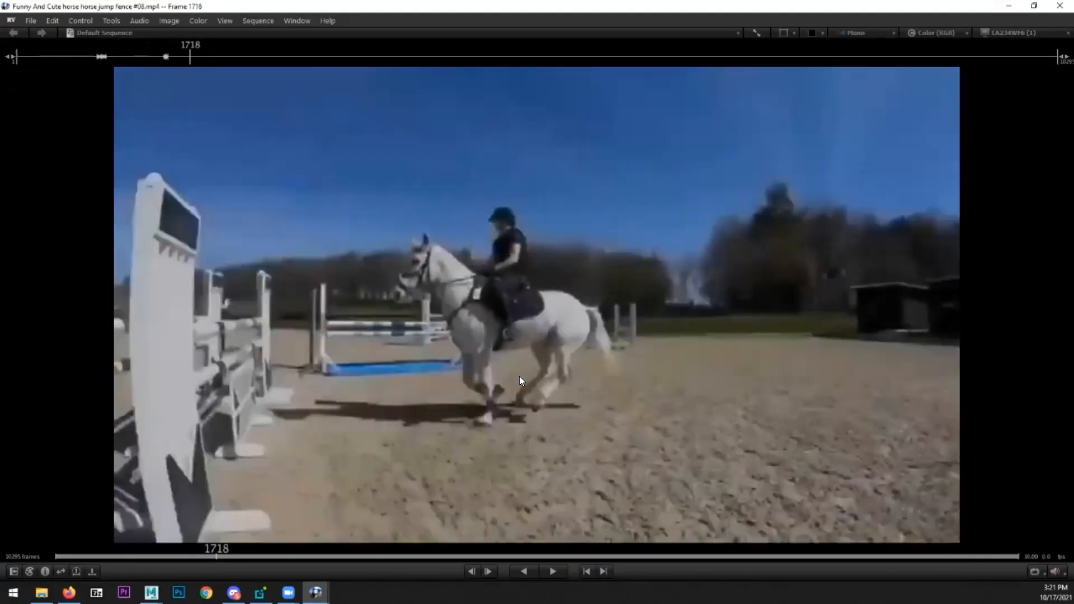
key("Right")
key("Right")
key("Right")
key("Right")
key("Right")
key("Right")
key("Right")
key("Right")
key("Right")
key("Right")
key("Right")
key("Right")
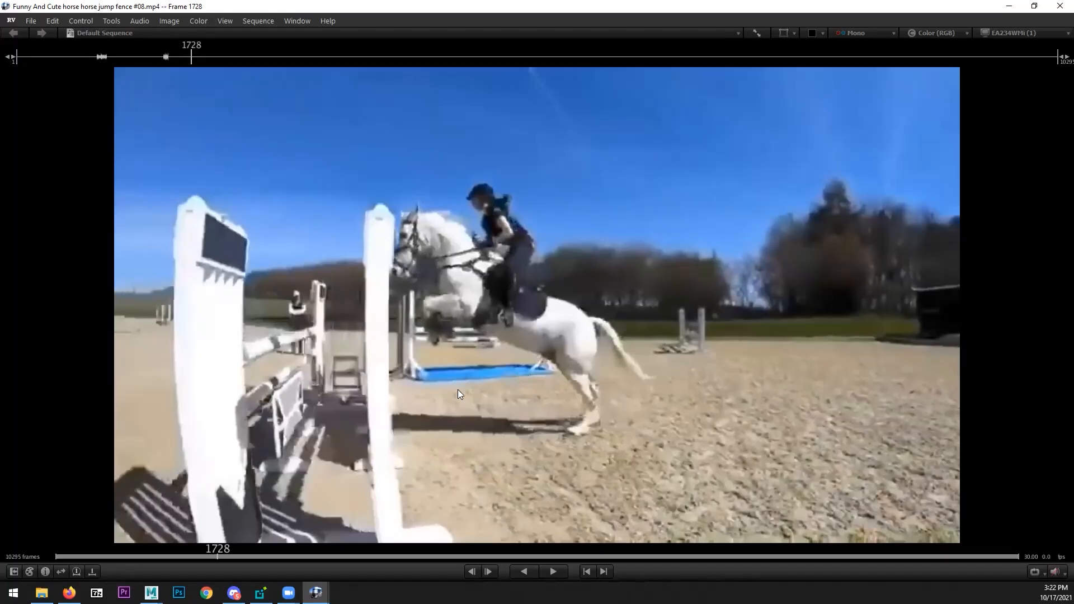
- Open the annotation tools, return to the white horse's last approach stride and draw a short stroke along its body
mouse_move(413, 392)
left_mouse_down()
mouse_move(441, 381)
mouse_move(412, 380)
left_mouse_up()
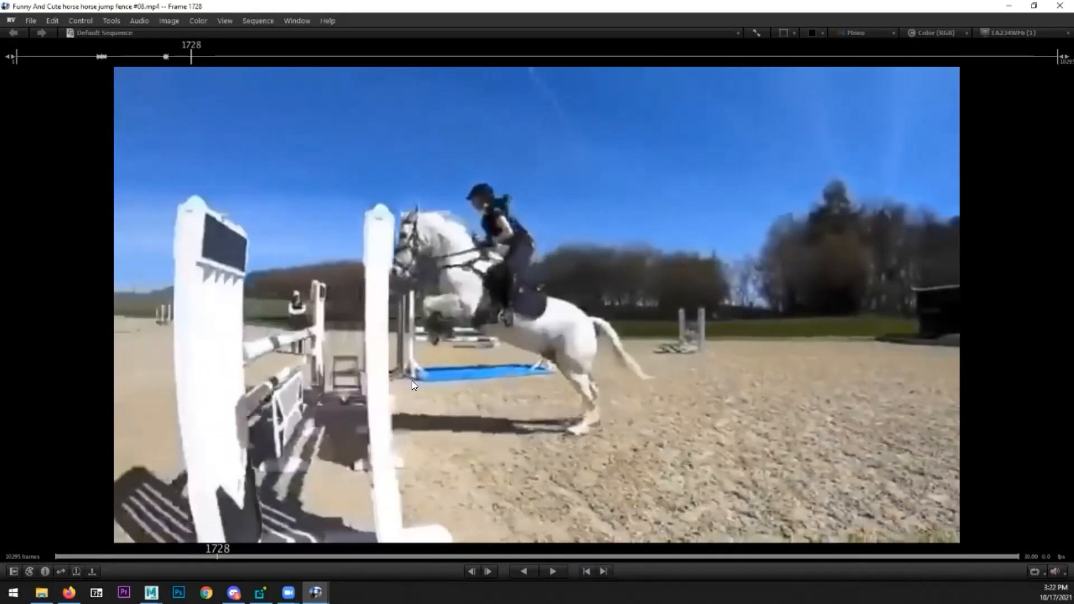
key("F10")
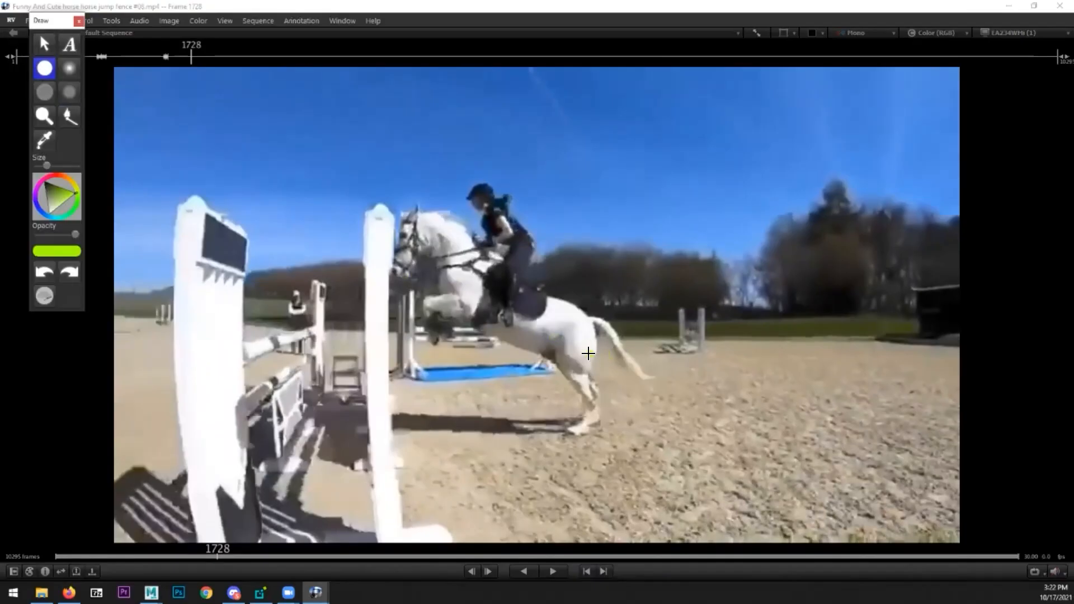
key("Left")
key("Left")
key("Left")
key("Left")
key("Left")
key("Left")
key("Left")
key("Left")
key("Left")
key("Left")
key("Left")
mouse_move(488, 323)
left_mouse_down()
mouse_move(591, 317)
mouse_move(458, 320)
left_mouse_up()
- Advance to the takeoff pose at frame 1728 and draw a stroke showing the white horse's upward body tilt
key("Right")
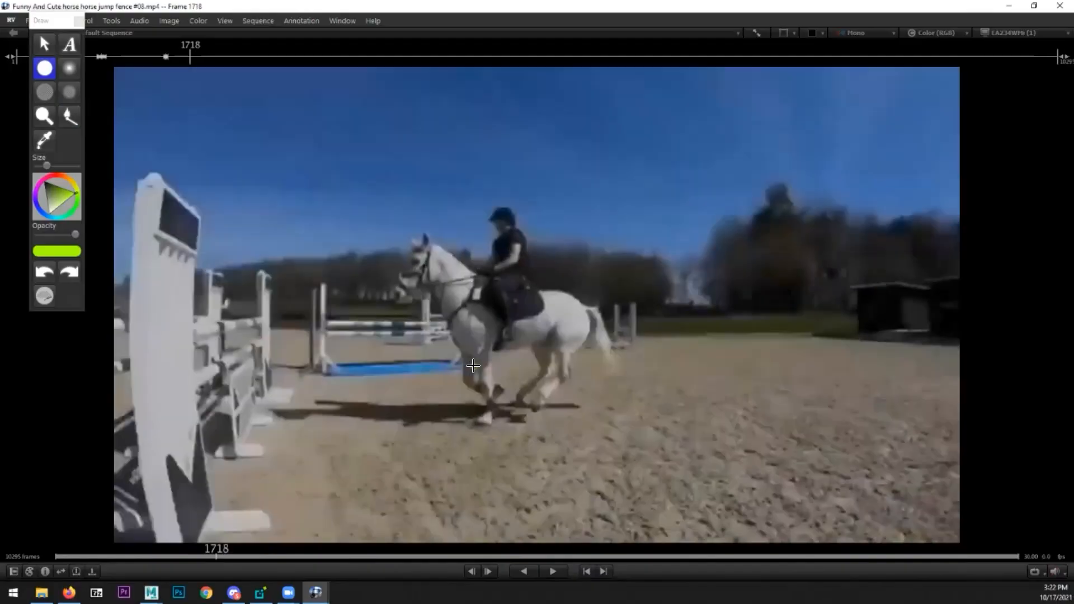
key("Right")
key("Right")
key("Right")
key("Right")
key("Right")
key("Right")
key("Right")
key("Right")
key("Right")
key("Right")
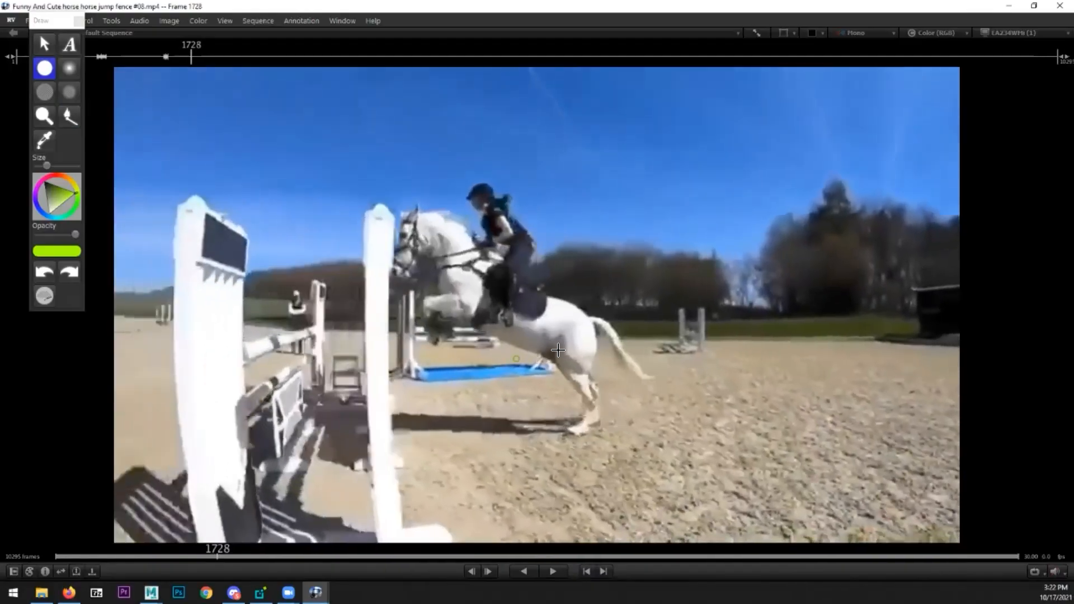
mouse_move(571, 339)
left_mouse_down()
mouse_move(467, 290)
mouse_move(534, 326)
left_mouse_up()
- Advance to frame 1734 and draw a green horizontal line along the white horse's body over the fence
key("Right")
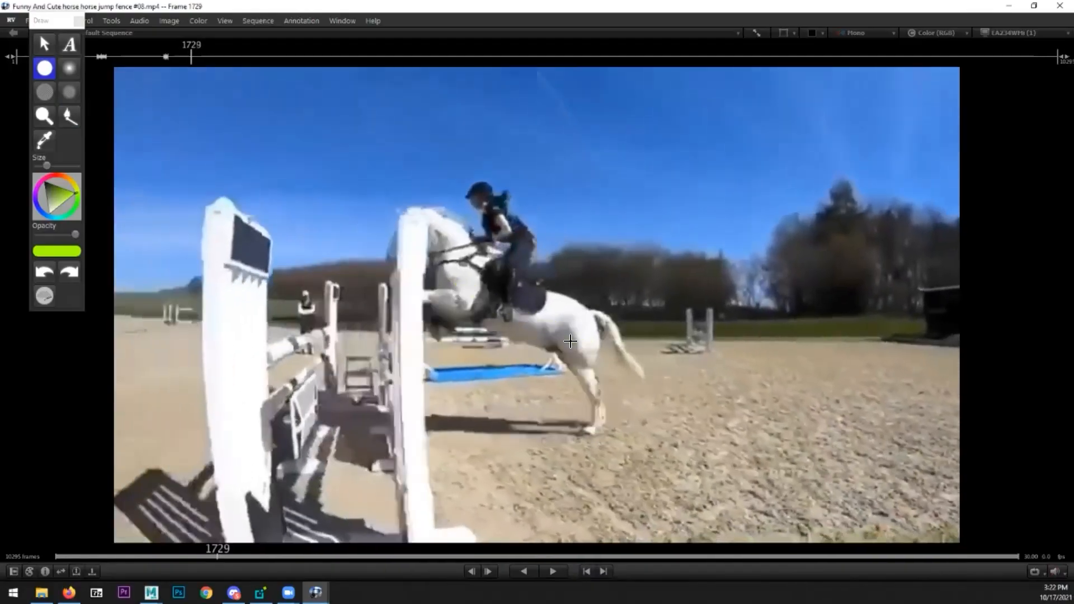
key("Right")
key("Right")
key("Right")
key("Right")
key("Right")
left_click_drag(500, 279, 591, 280)
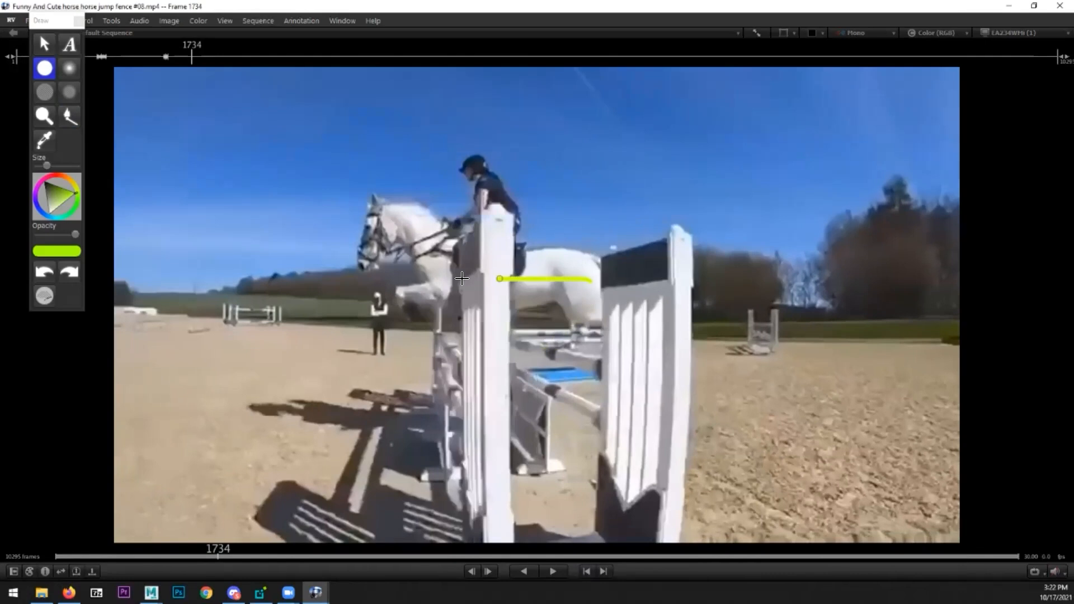
- Advance past frame 1742 into the white horse's landing and draw a line along its downward-tilted body
key("Right")
key("Right")
key("Right")
key("Right")
key("Right")
key("Right")
key("Right")
key("Right")
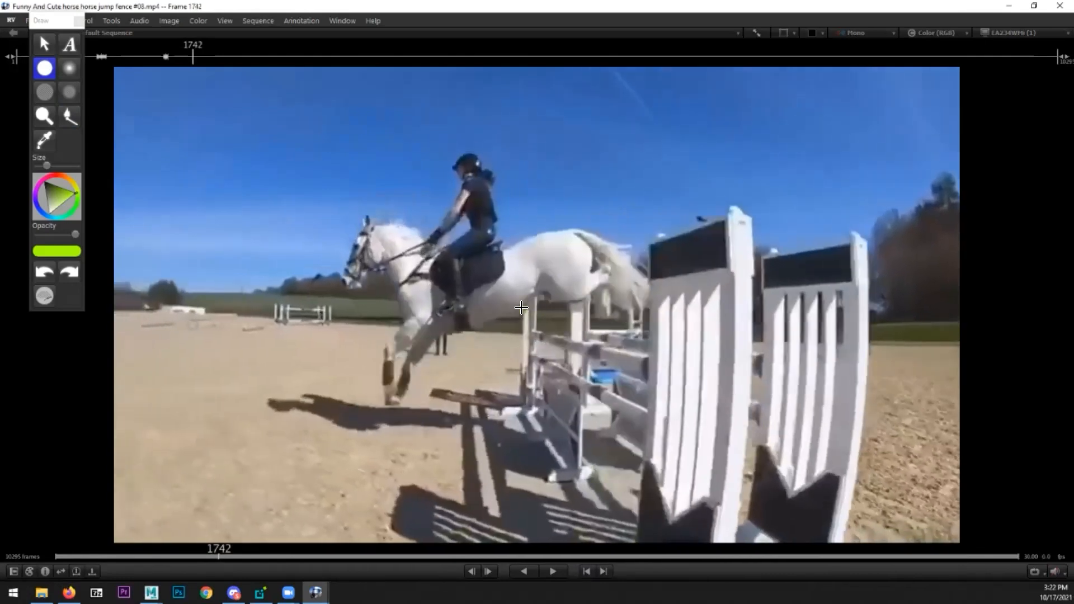
key("Right")
key("Right")
key("Right")
key("Right")
left_click_drag(554, 262, 428, 321)
- Examine the frames following the white horse's landing one by one up to frame 1753
key("Right")
key("Right")
key("Right")
key("Right")
key("Right")
key("Right")
key("Right")
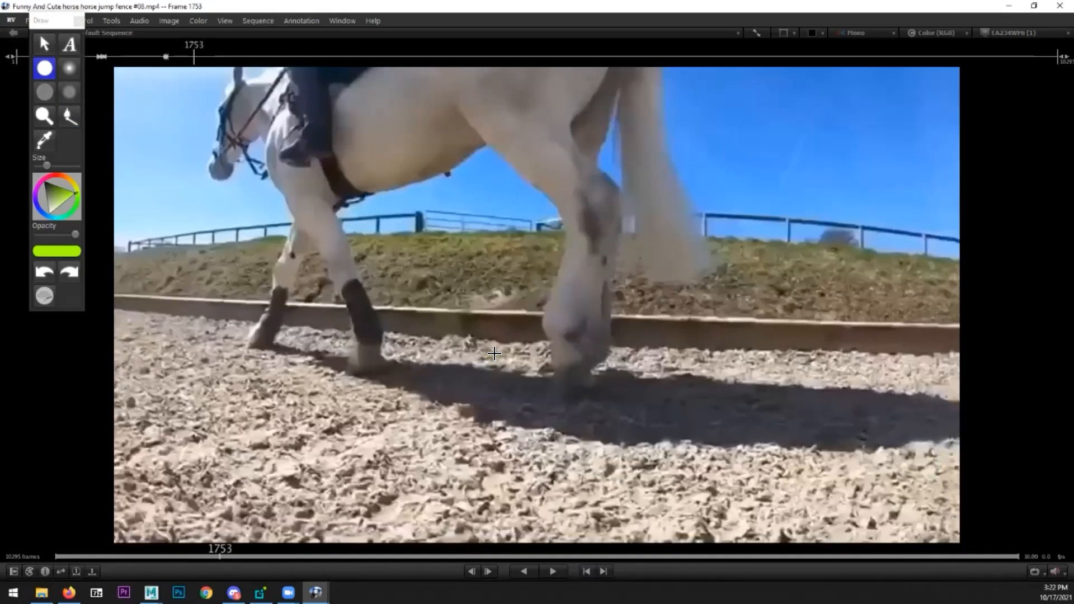
- Stop drawing, play ahead past the chestnut pony's clip and scrub back to its approach at frame 1868
left_click(44, 43)
key("space")
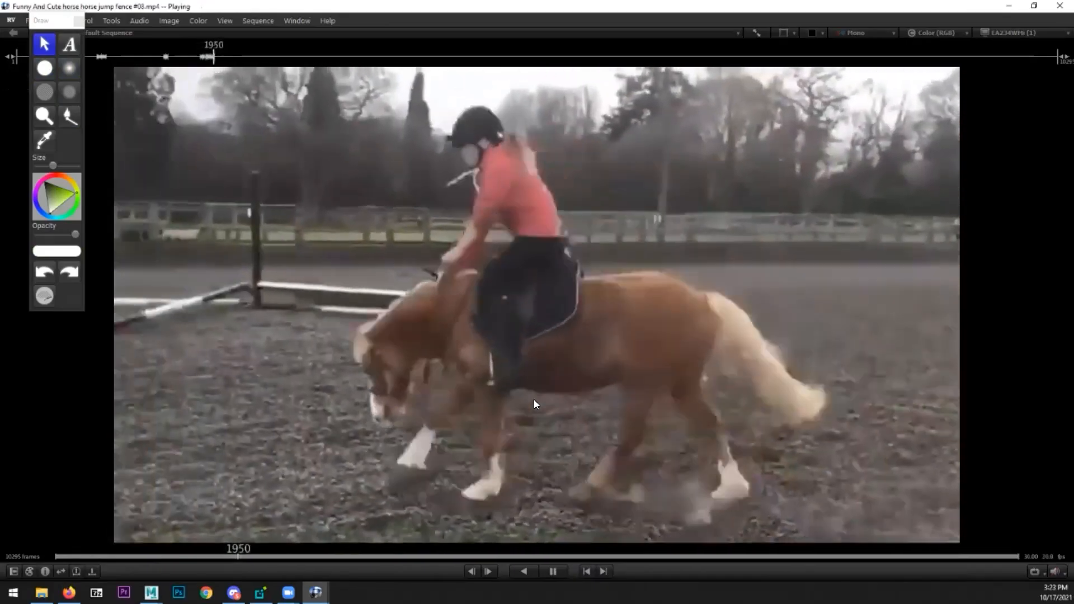
key("space")
left_click_drag(584, 406, 472, 407)
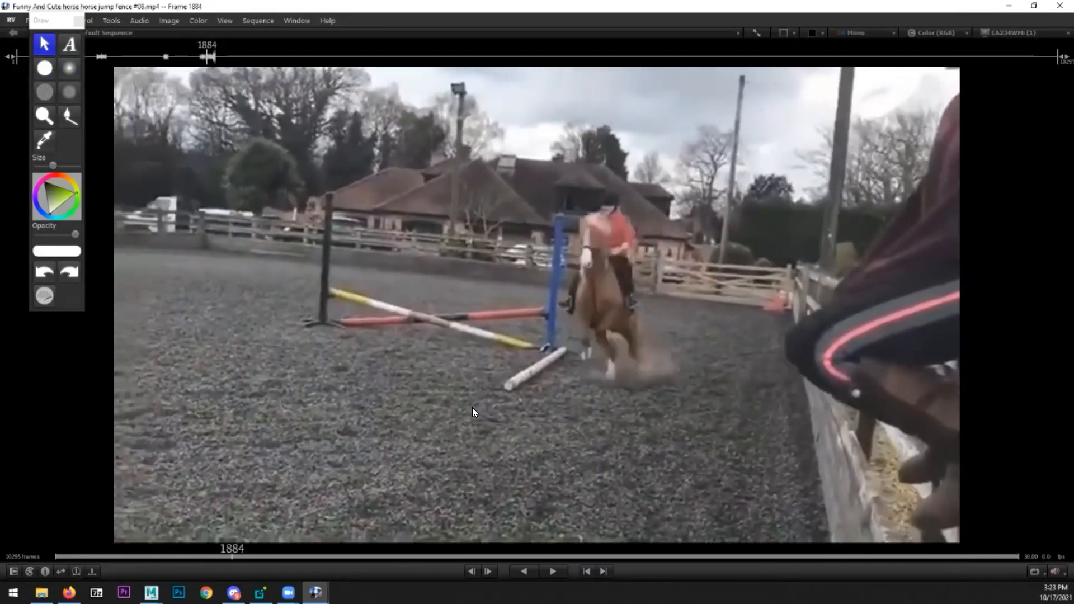
mouse_move(551, 363)
left_mouse_down()
mouse_move(521, 363)
mouse_move(542, 362)
left_mouse_up()
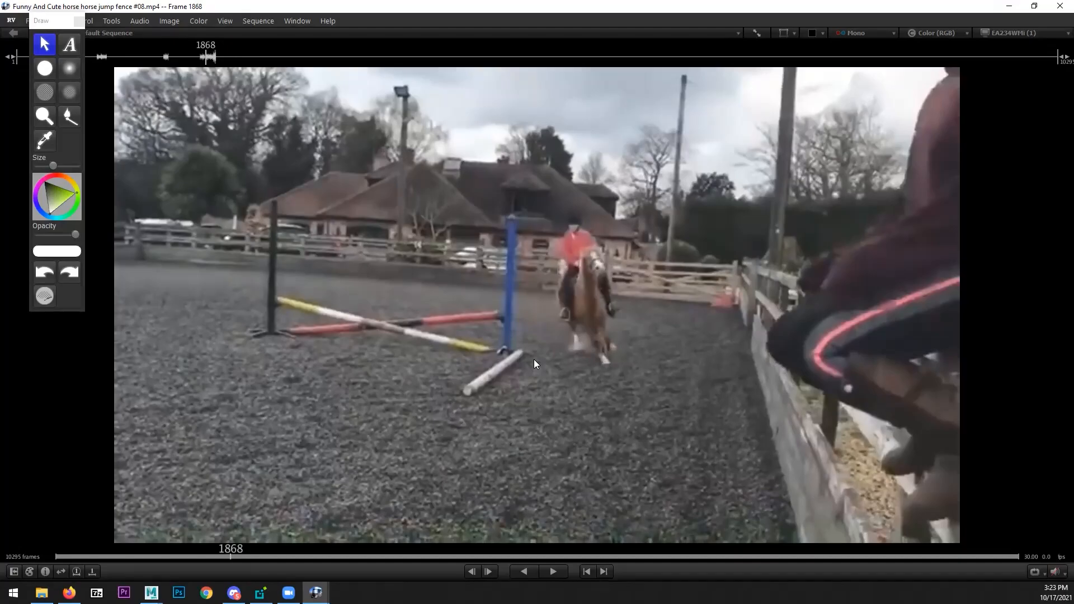
- Replay the chestnut pony's run past the crossed poles, rewind to frame 1825 and stop at frame 1883
key("space")
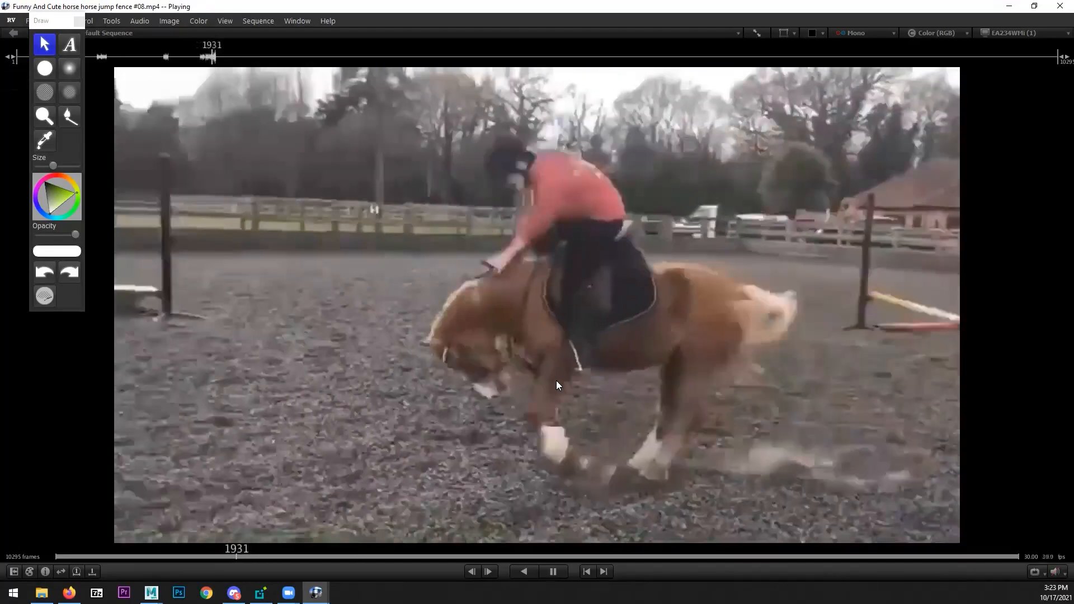
left_click_drag(554, 381, 384, 388)
key("space")
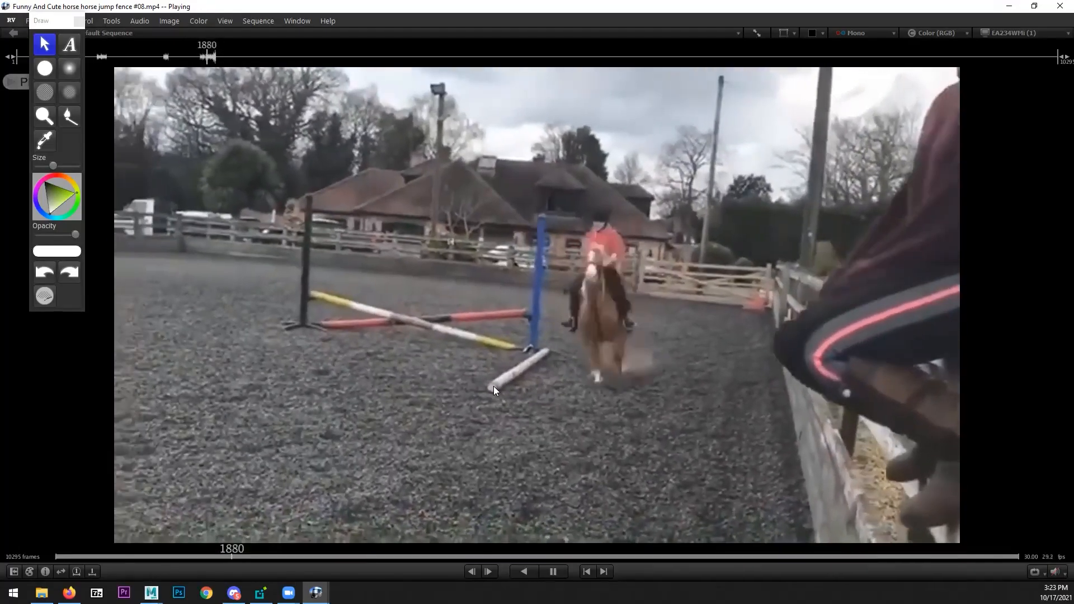
left_click_drag(493, 386, 405, 393)
key("space")
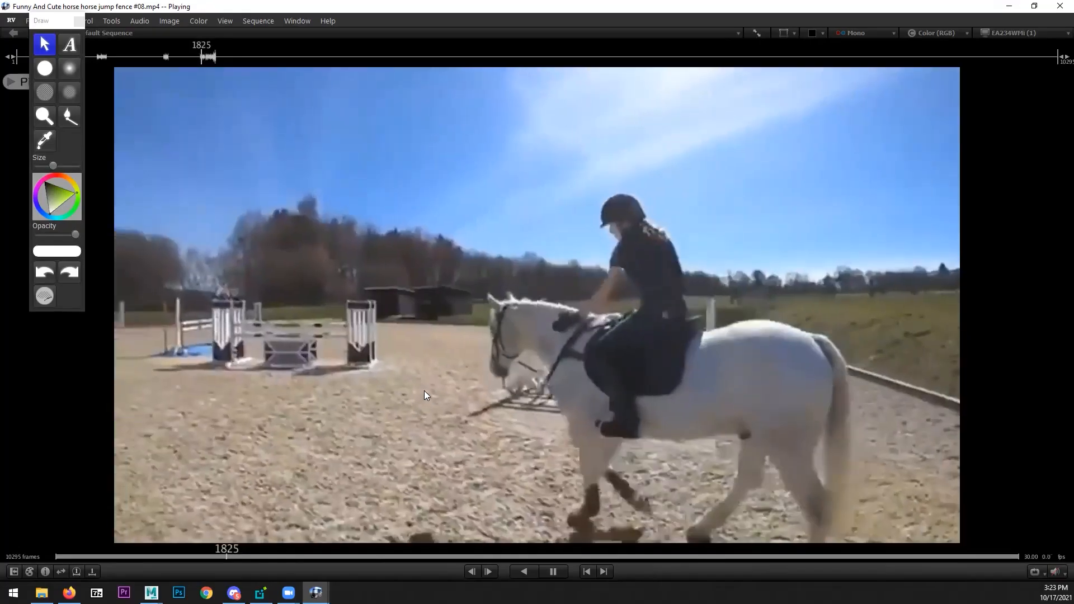
key("space")
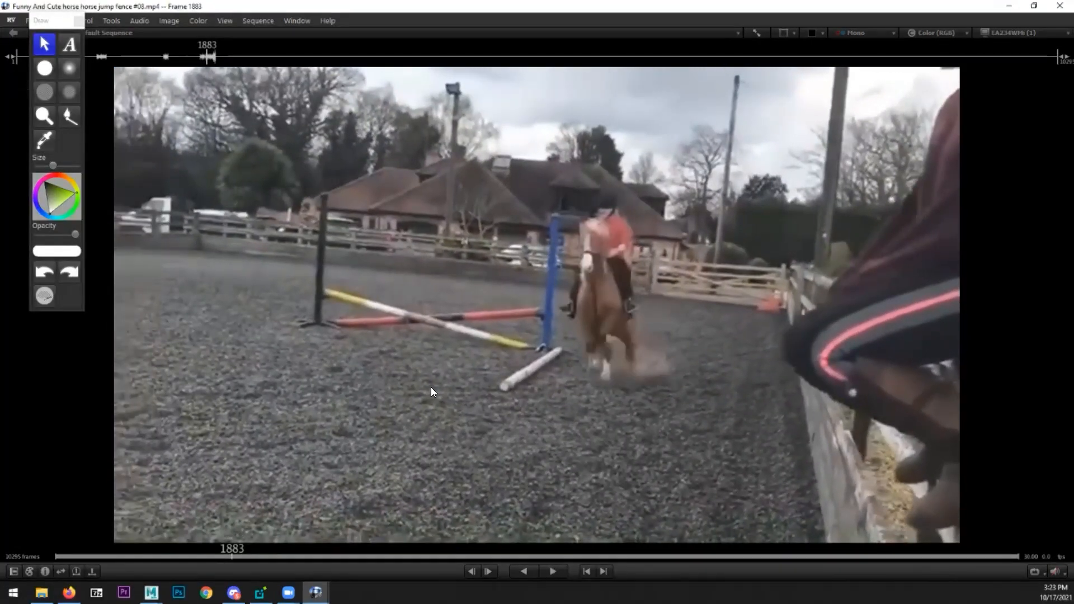
- Play the rest of the pony clip and stop on the white horse approaching crossed poles at frame 2071
key("space")
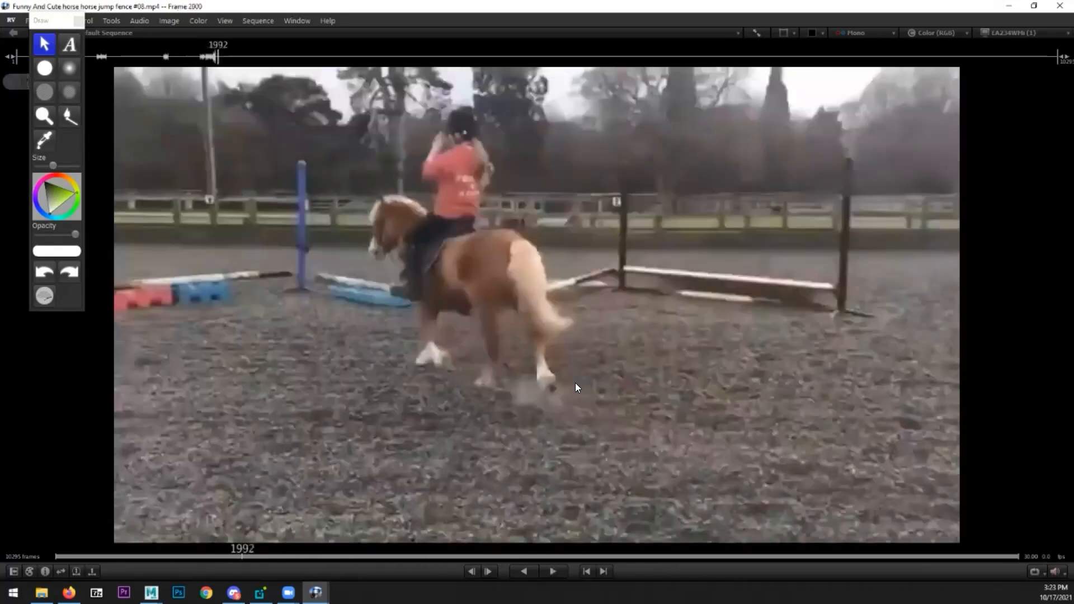
key("space")
key("space")
left_click_drag(596, 405, 503, 411)
key("space")
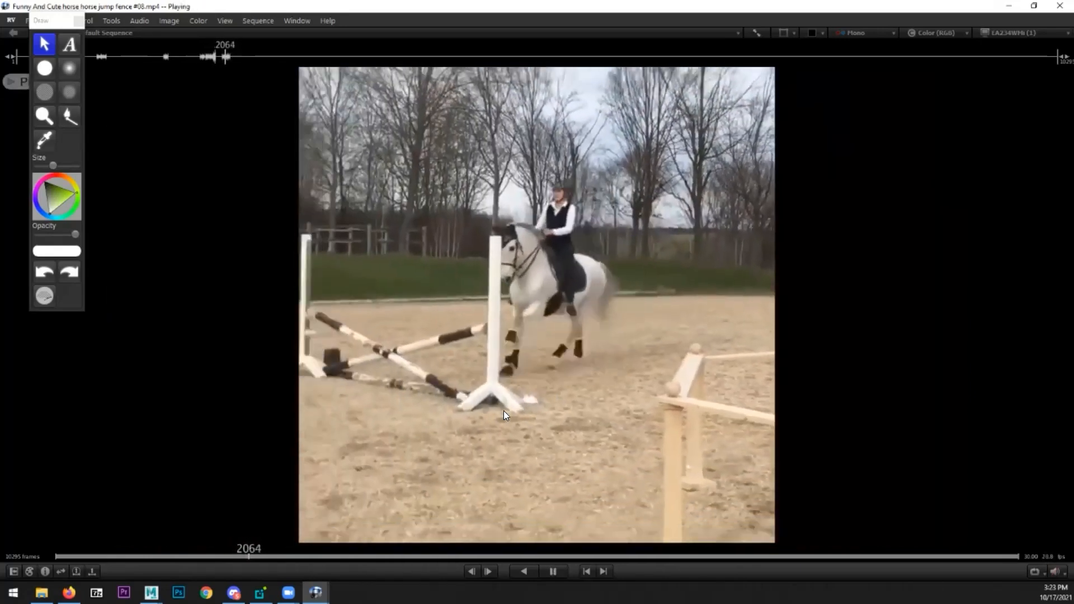
left_click_drag(503, 410, 449, 422)
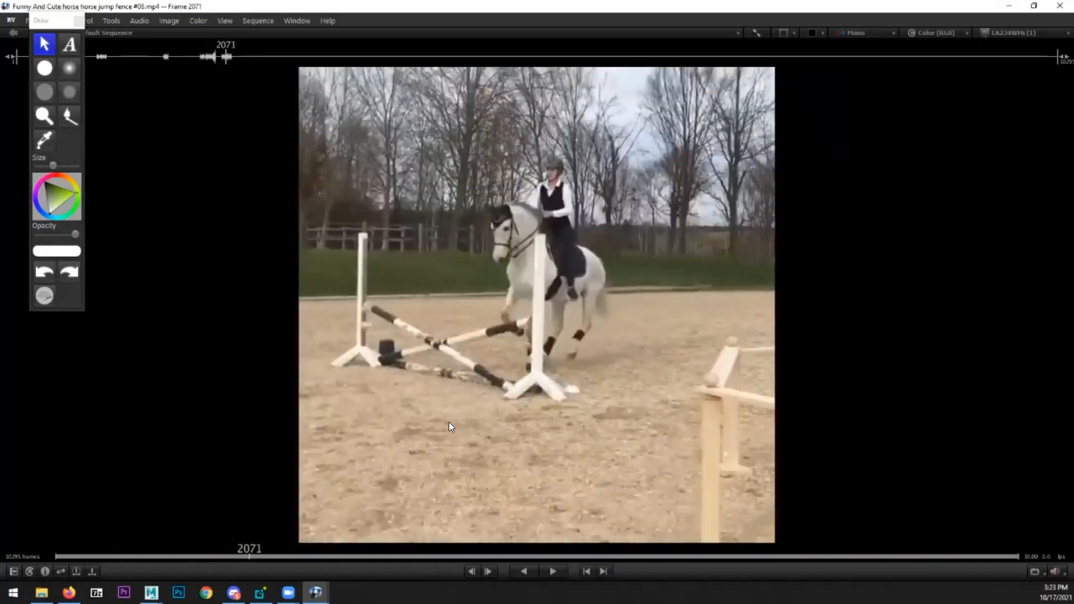
- Play onward and scrub to the dark horse's takeoff pose at the fence, frame 2615
key("space")
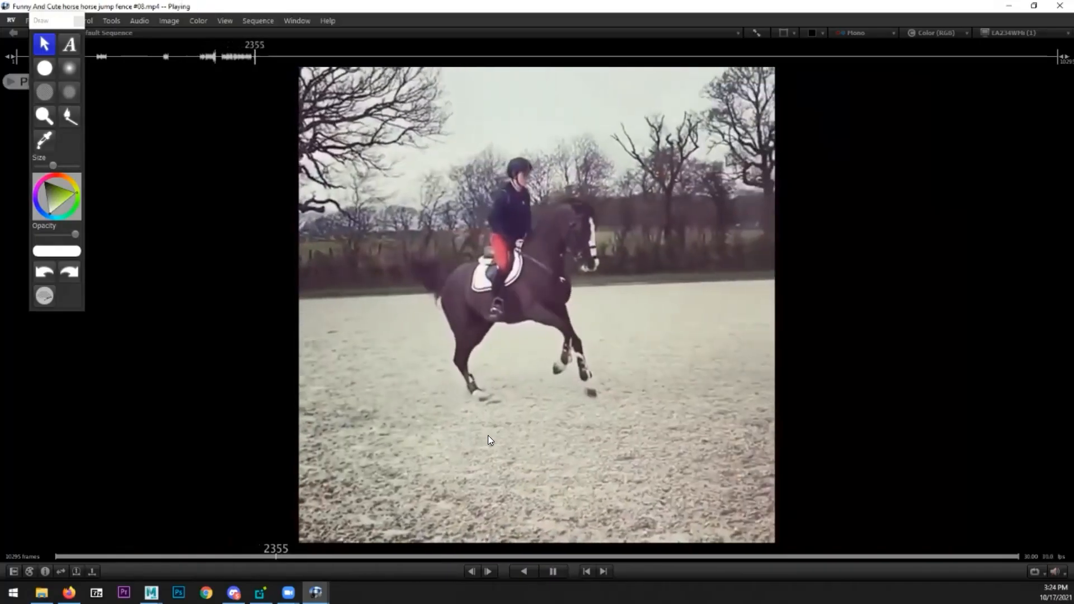
key("space")
left_click_drag(560, 437, 712, 381)
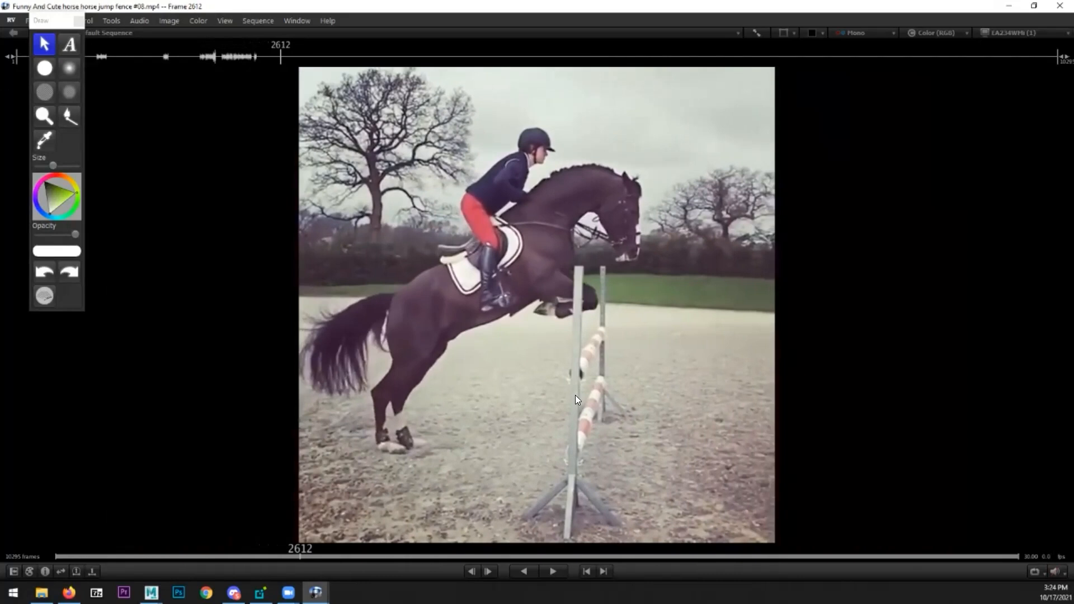
key("Right")
middle_click_drag(628, 392, 643, 389, "ctrl")
middle_click_drag(590, 381, 578, 403)
left_click_drag(579, 403, 585, 404)
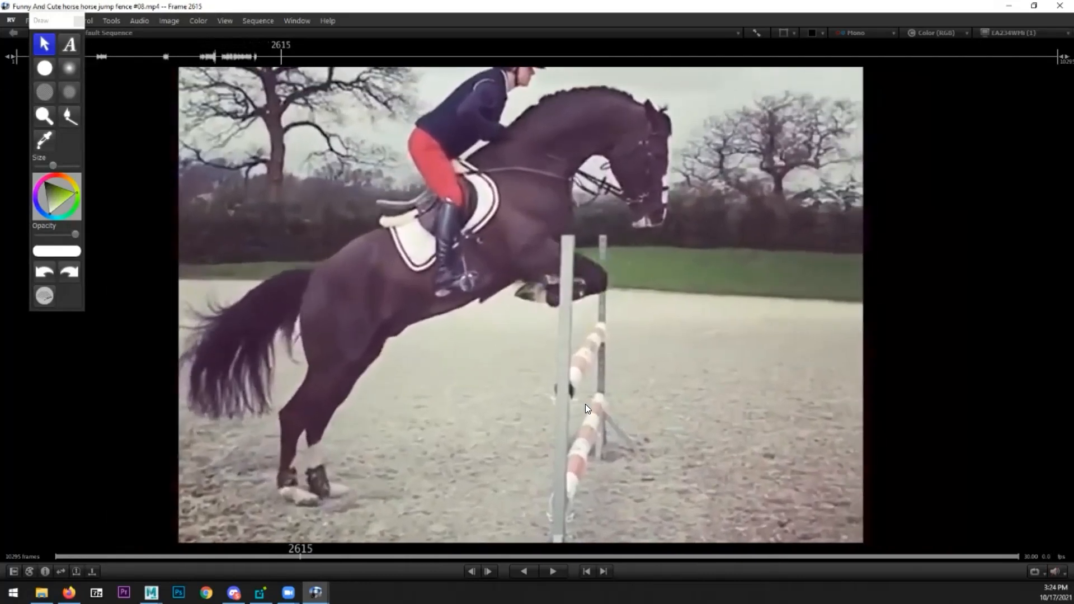
- Draw green strokes tracing the dark horse's folded front leg from shoulder to hoof at frame 2615
left_click(46, 69)
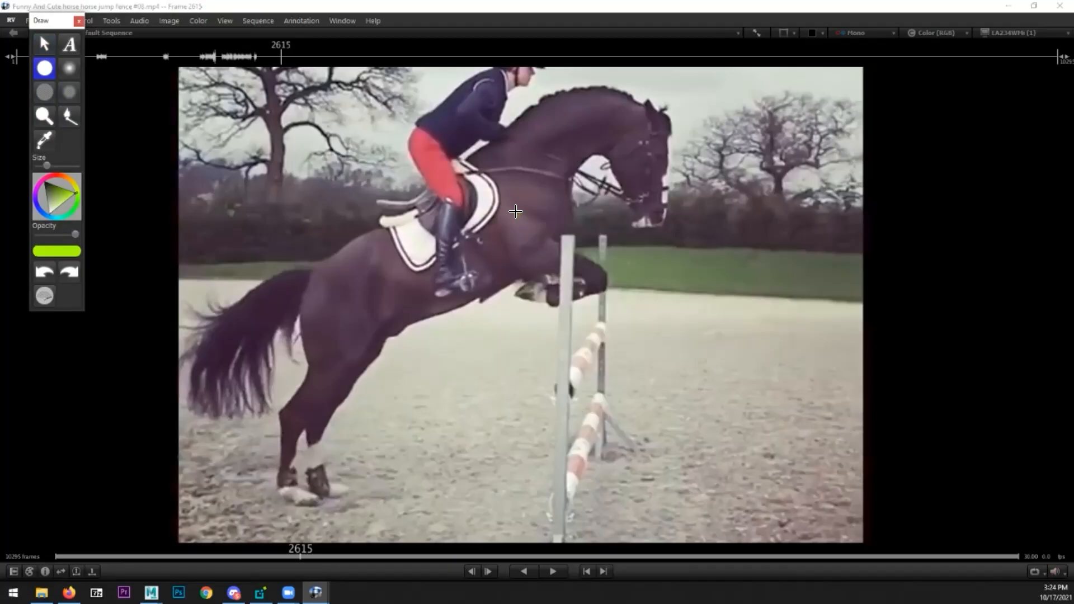
left_click_drag(515, 211, 520, 238)
mouse_move(593, 274)
left_mouse_down()
mouse_move(575, 289)
mouse_move(540, 288)
left_mouse_up()
mouse_move(513, 210)
left_mouse_down()
mouse_move(523, 249)
mouse_move(587, 267)
mouse_move(529, 291)
mouse_move(534, 278)
mouse_move(511, 291)
mouse_move(531, 274)
mouse_move(504, 286)
mouse_move(526, 273)
mouse_move(504, 288)
left_mouse_up()
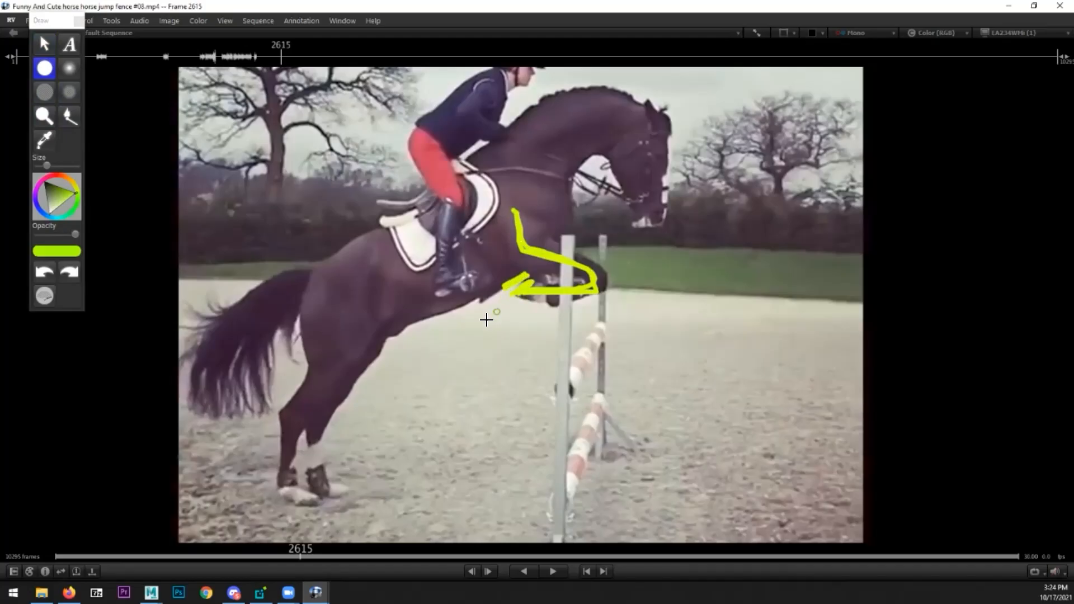
- Advance to frame 2718 and draw green lines along both of the dark horse's extended front legs
key("space")
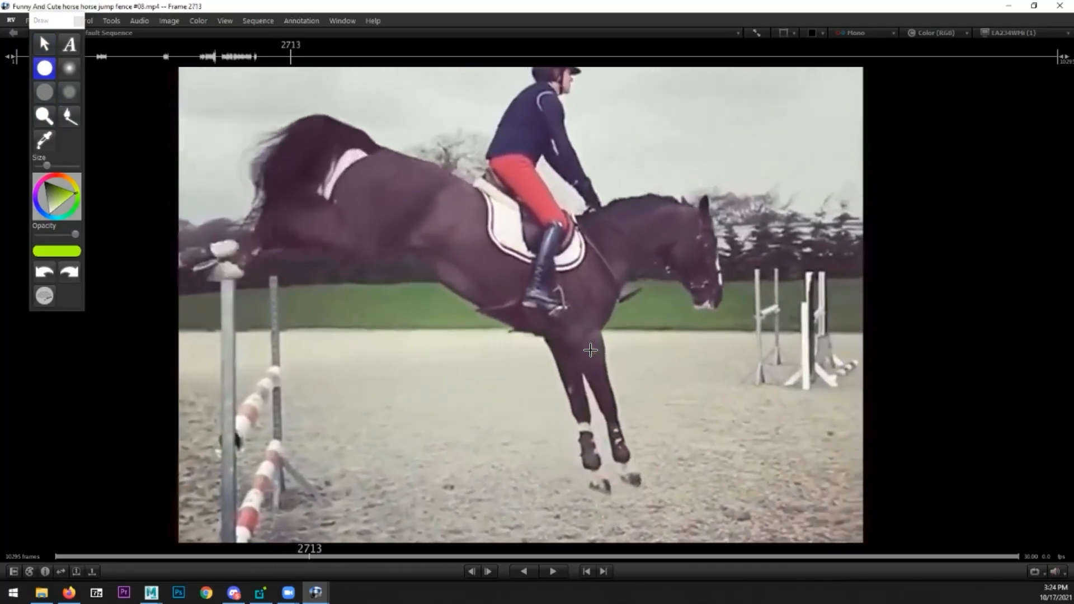
left_click_drag(587, 332, 632, 489)
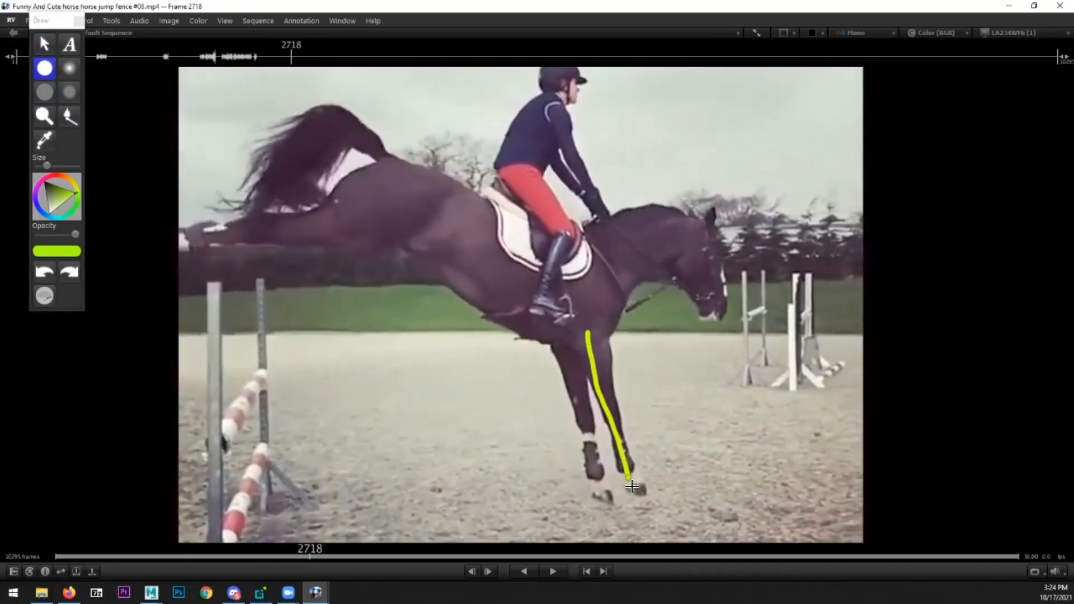
left_click_drag(565, 336, 600, 500)
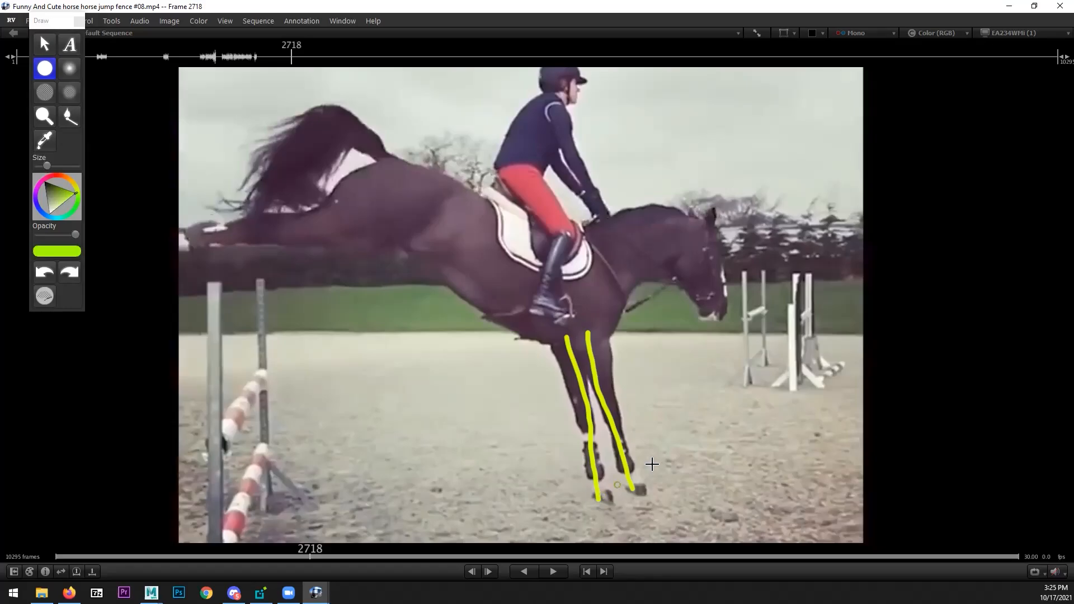
- Stop drawing and examine the dark horse's front-leg landing up to frame 2733
left_click(44, 44)
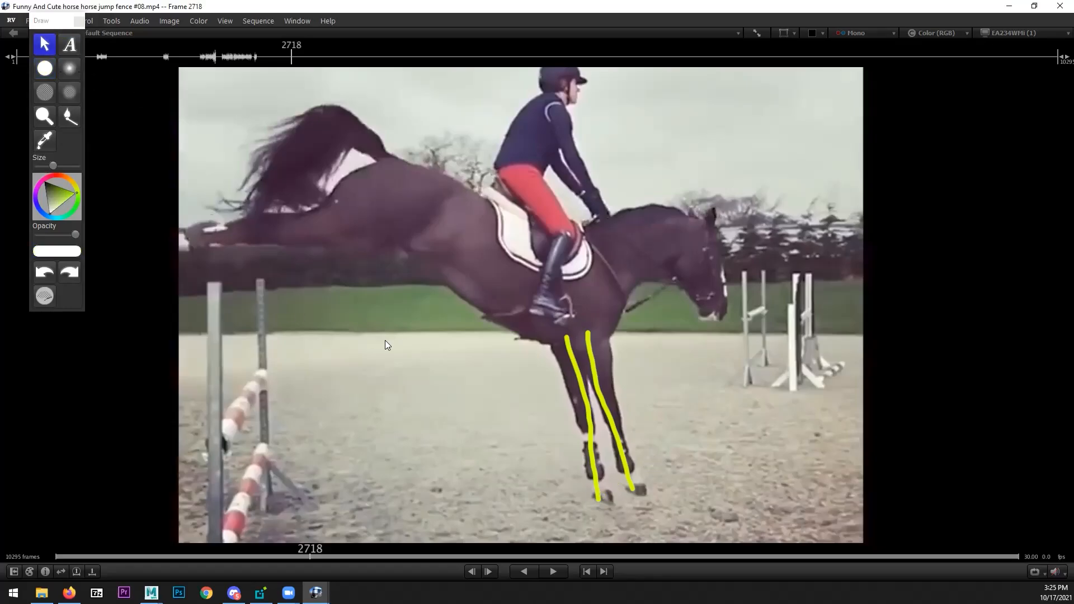
key("Right")
key("Right")
key("Right")
key("Right")
key("Right")
key("Right")
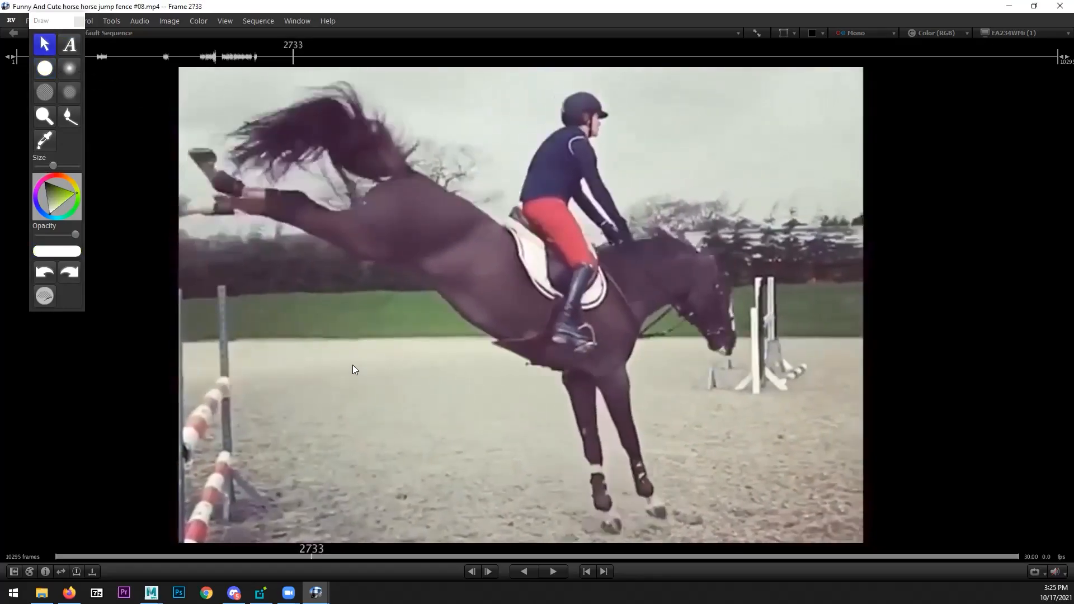
- Step backward through the dark horse's descent to recheck its leg poses down to frame 2686
key("Left")
key("Left")
key("Left")
key("Left")
key("Left")
key("Left")
key("Left")
key("Left")
key("Left")
key("Left")
key("Left")
key("Left")
key("Left")
key("Left")
key("Left")
key("Left")
key("Left")
key("Left")
key("Left")
key("Left")
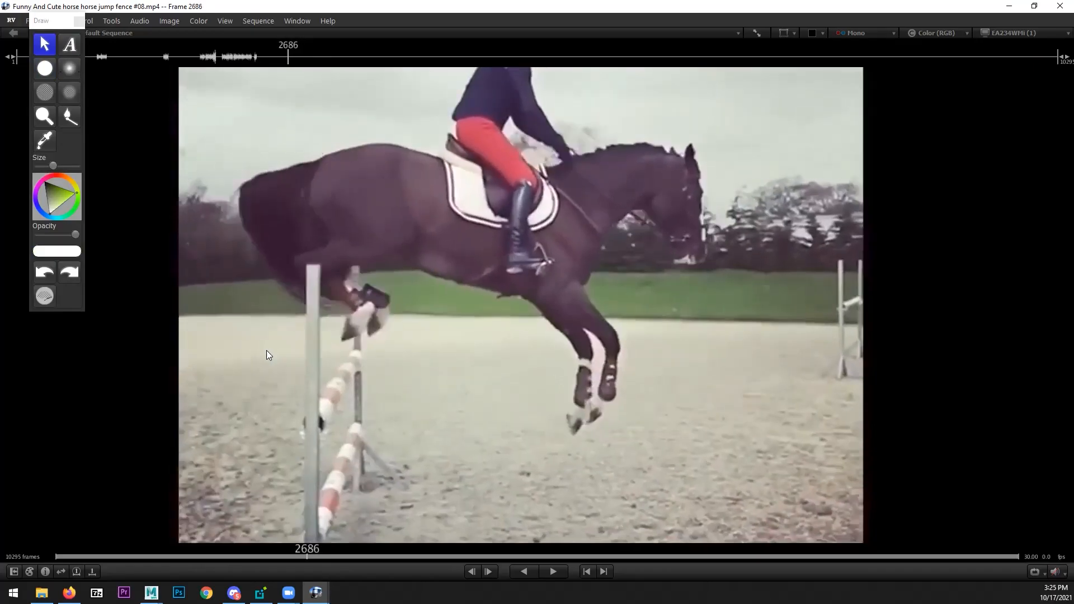
- Examine the dark horse's front legs extending over the fence frame by frame from frame 2686 to frame 2697
key("Right")
key("Right")
key("Right")
key("Right")
key("Right")
key("Right")
key("Right")
key("Right")
key("Right")
key("Right")
key("Right")
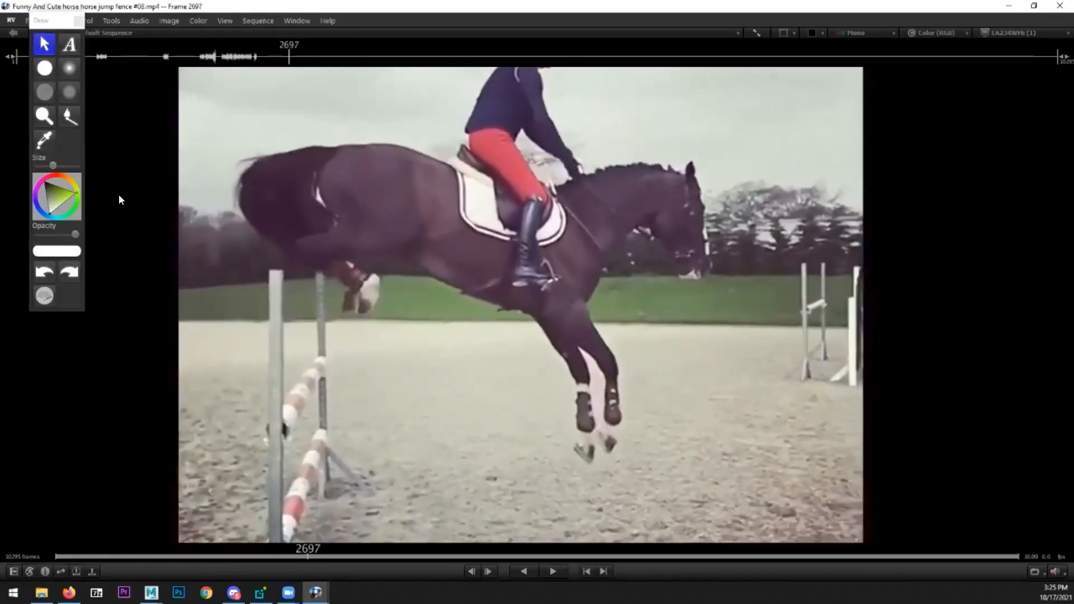
- Draw a green line along the dark horse's folded hind leg on frame 2697
left_click(46, 74)
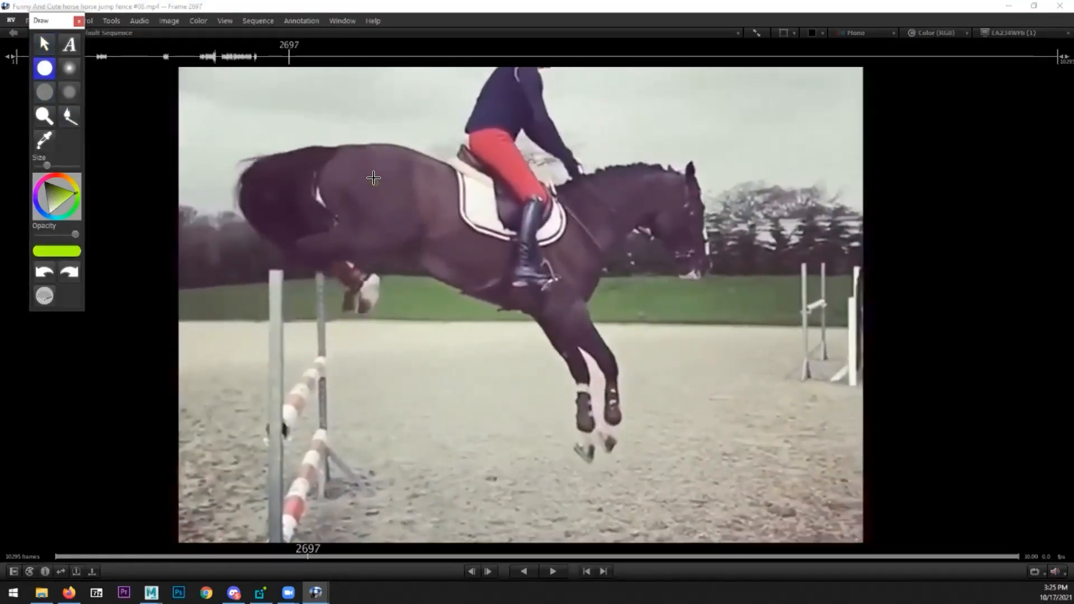
mouse_move(348, 168)
left_mouse_down()
mouse_move(392, 231)
mouse_move(312, 244)
mouse_move(370, 288)
mouse_move(365, 309)
left_mouse_up()
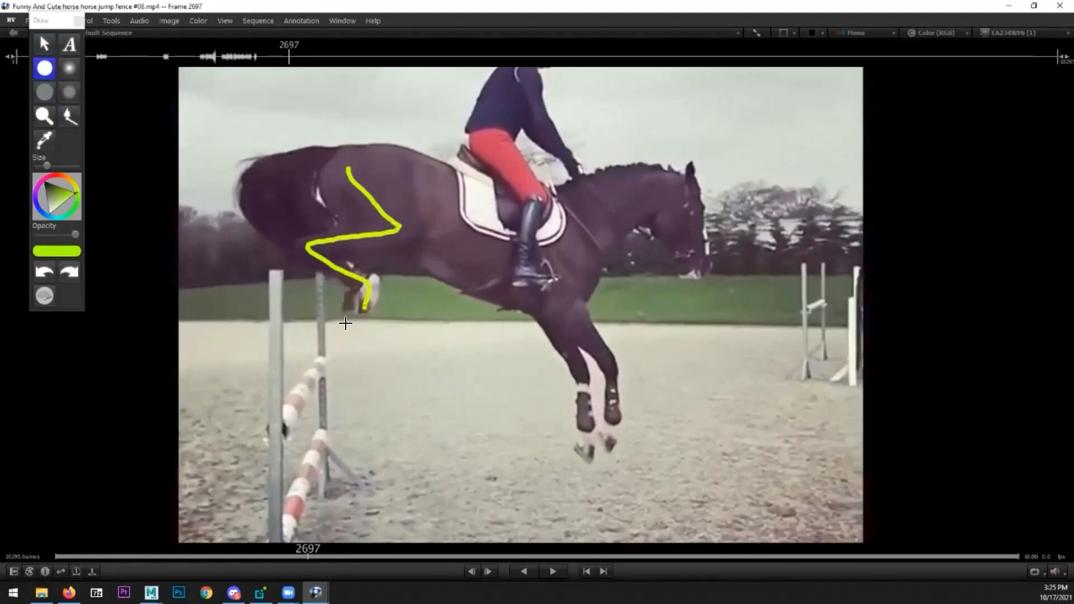
key("space")
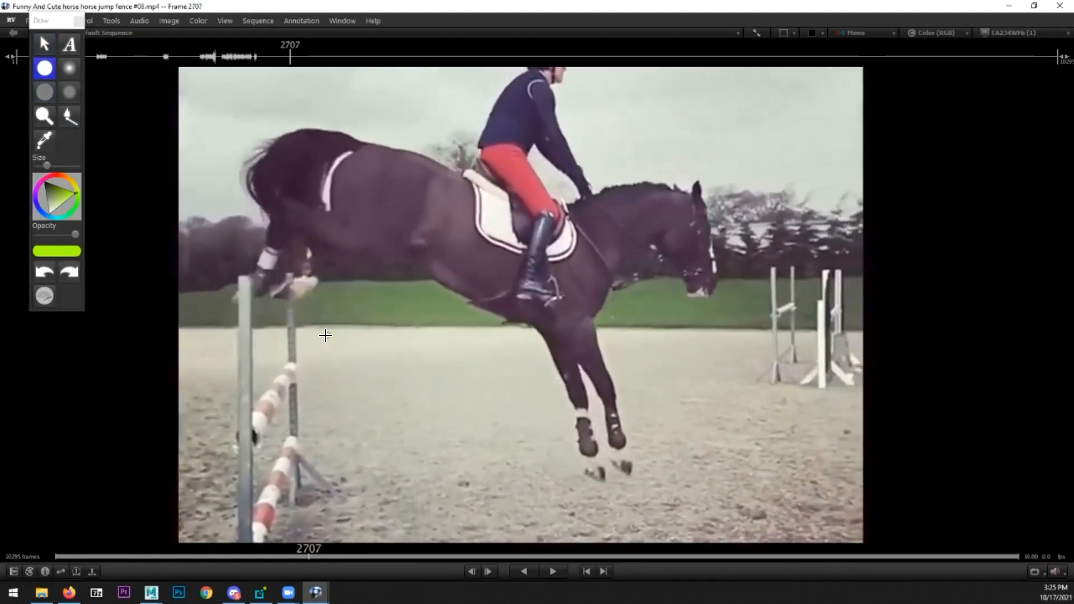
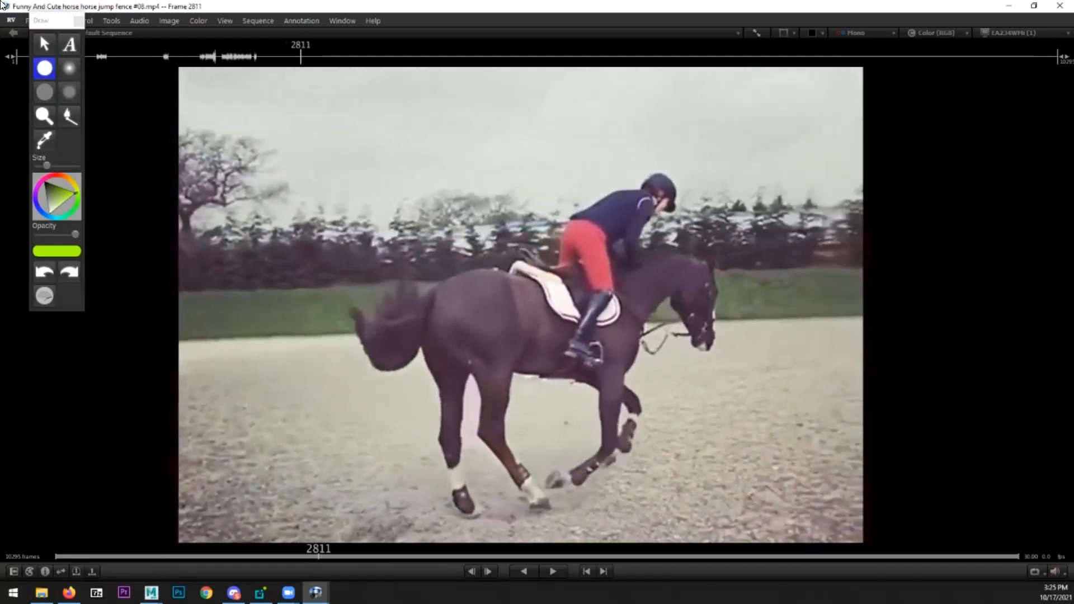
- Return to frame 2749 and draw green lines along both of the dark horse's planted front legs
left_click(42, 43)
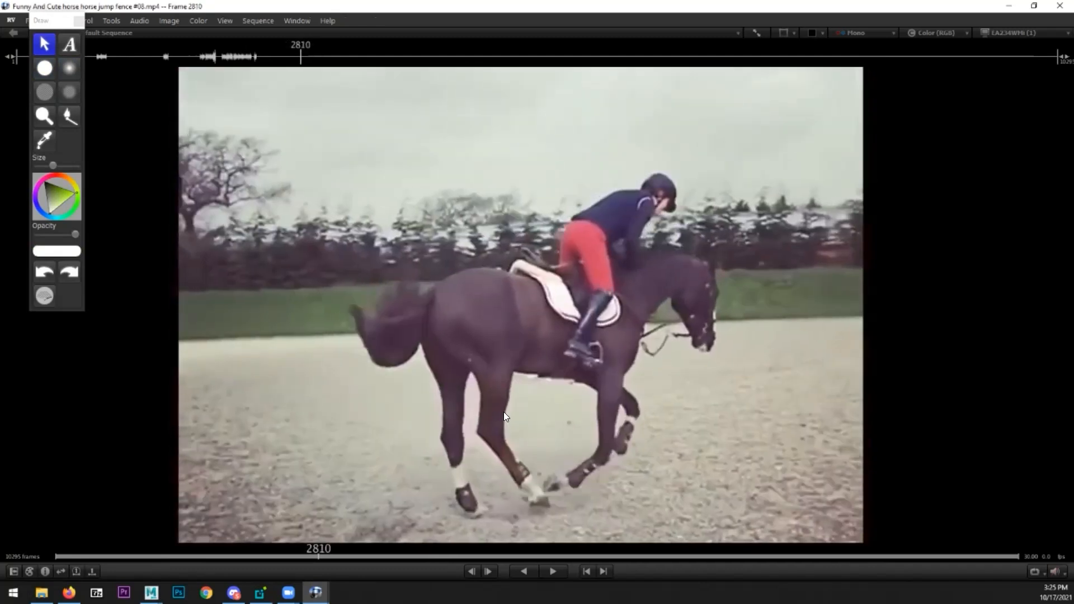
left_click_drag(504, 413, 407, 396)
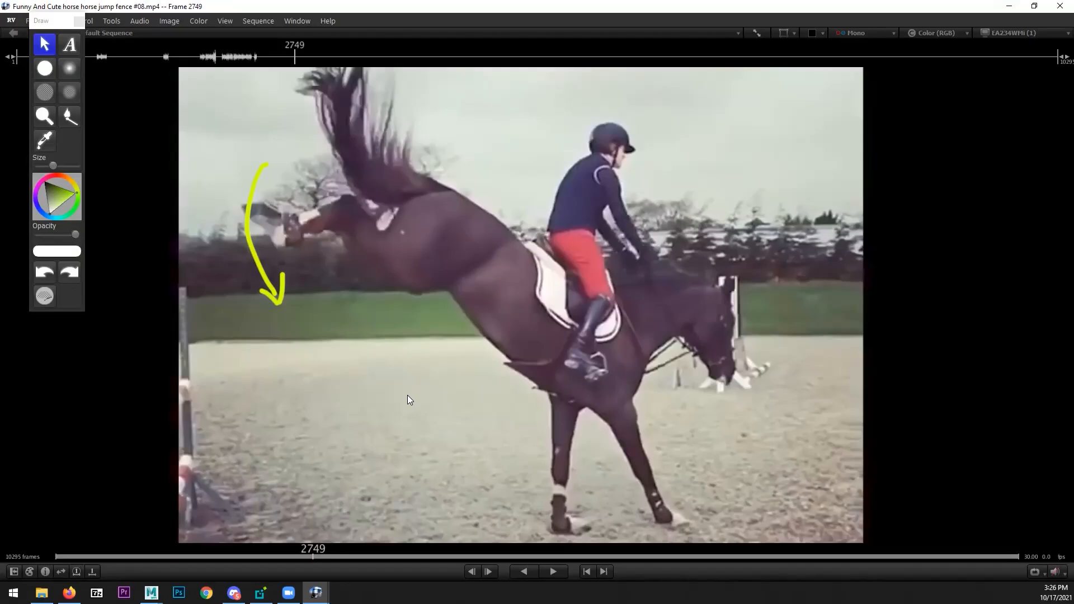
left_click(36, 66)
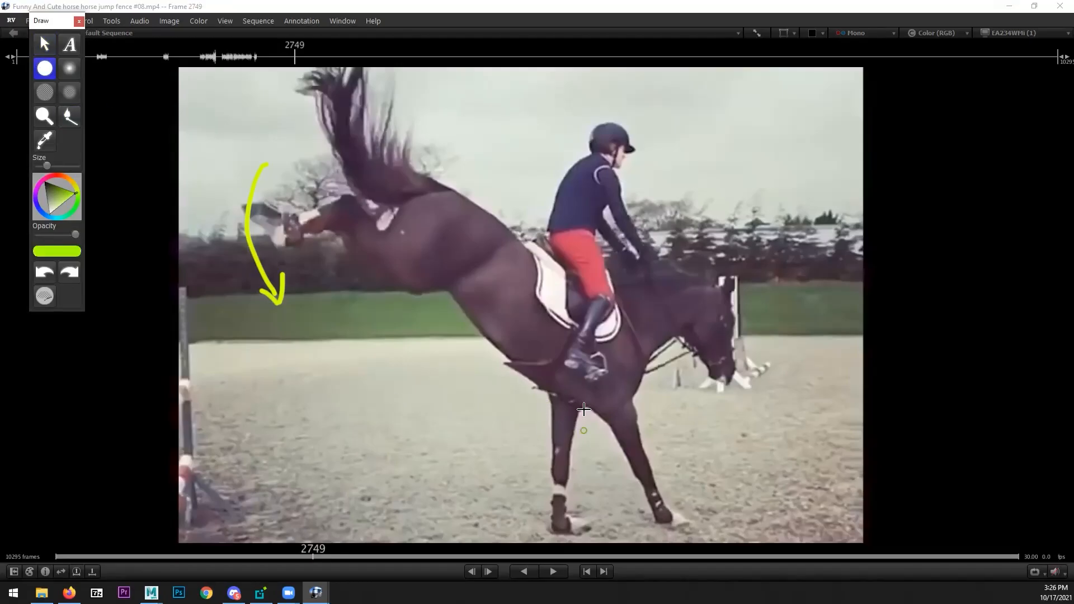
left_click_drag(571, 391, 555, 532)
left_click_drag(598, 388, 668, 529)
- Examine the dark horse's front-leg push and descending hind legs from frame 2749 to frame 2796
key("Right")
key("Right")
key("Right")
key("Right")
key("space")
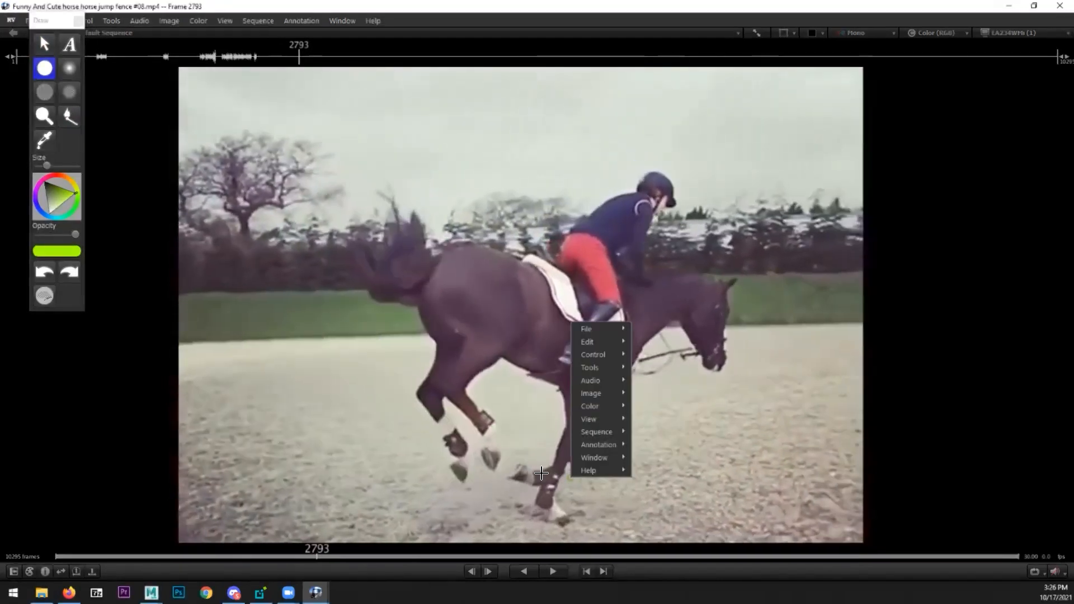
left_click(162, 8)
key("Right")
key("Right")
key("Right")
key("Right")
key("Right")
key("Right")
key("Right")
key("Right")
key("Right")
key("Right")
key("Right")
key("Right")
key("Right")
key("Right")
key("Right")
key("Right")
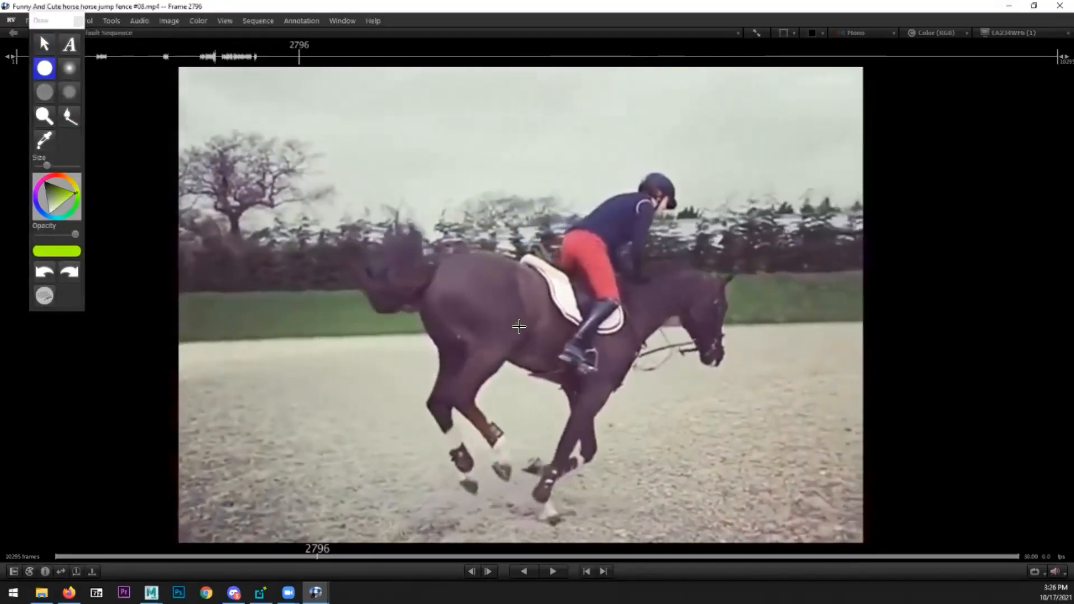
- Advance to frame 2818 and draw green lines along both of the dark horse's landed hind legs
key("Right")
key("Right")
key("Right")
key("Right")
key("Right")
key("Right")
key("Right")
key("Right")
key("Right")
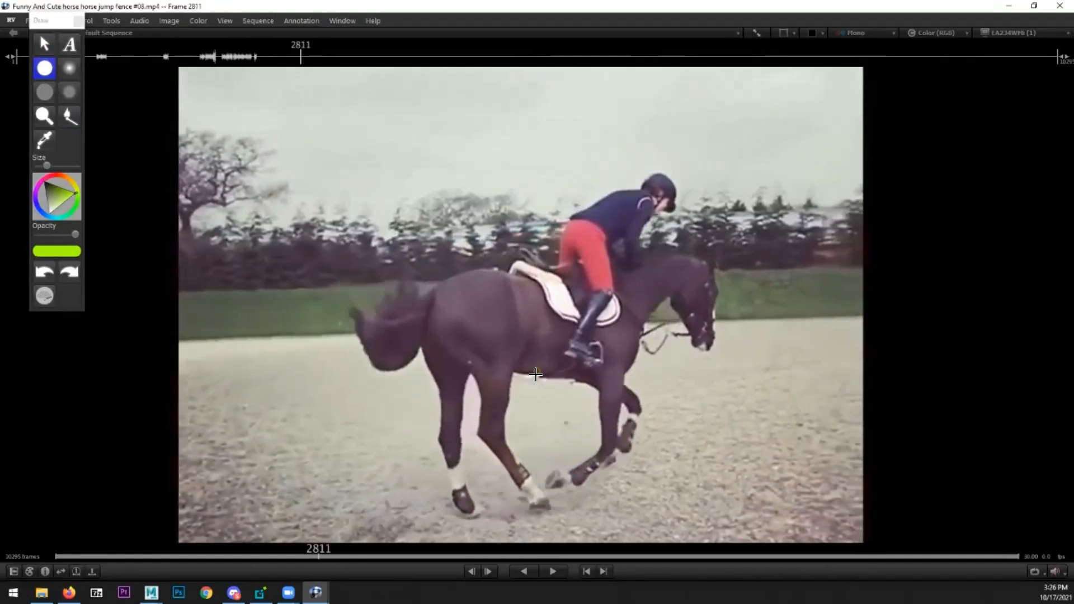
left_click_drag(436, 351, 432, 519)
left_click_drag(473, 341, 485, 404)
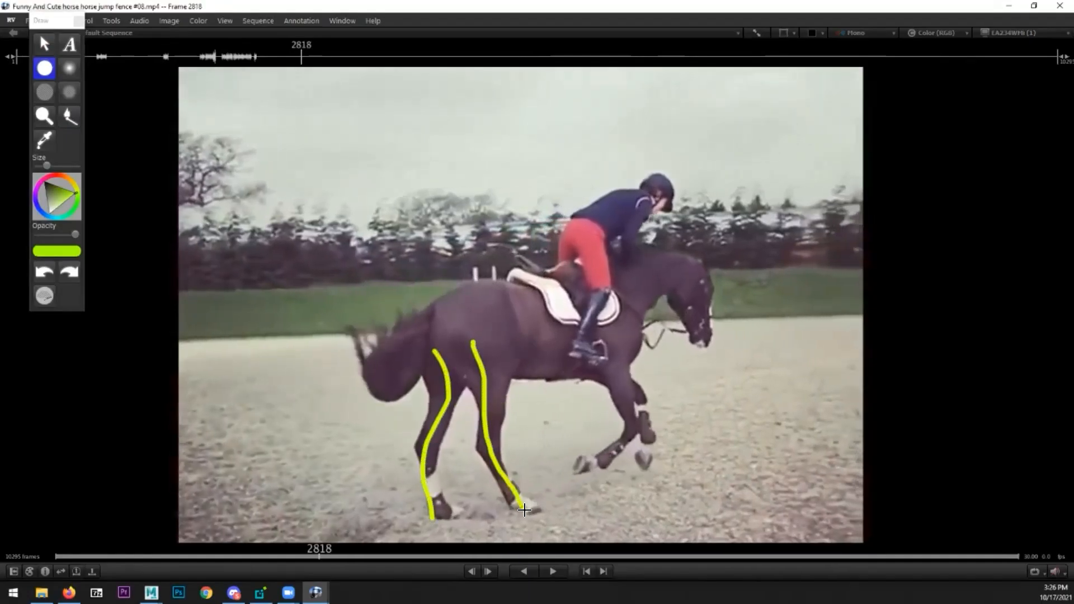
- Examine the dark horse's first stride after landing frame by frame, starting from frame 2818
key("Right")
key("Right")
key("Right")
key("Right")
key("Right")
key("Right")
key("Right")
key("Right")
key("Right")
key("Right")
key("Right")
key("Right")
key("Right")
- Play through the black horse's fence jump, pause on the sheep clip at frame 3248 and stop drawing
key("space")
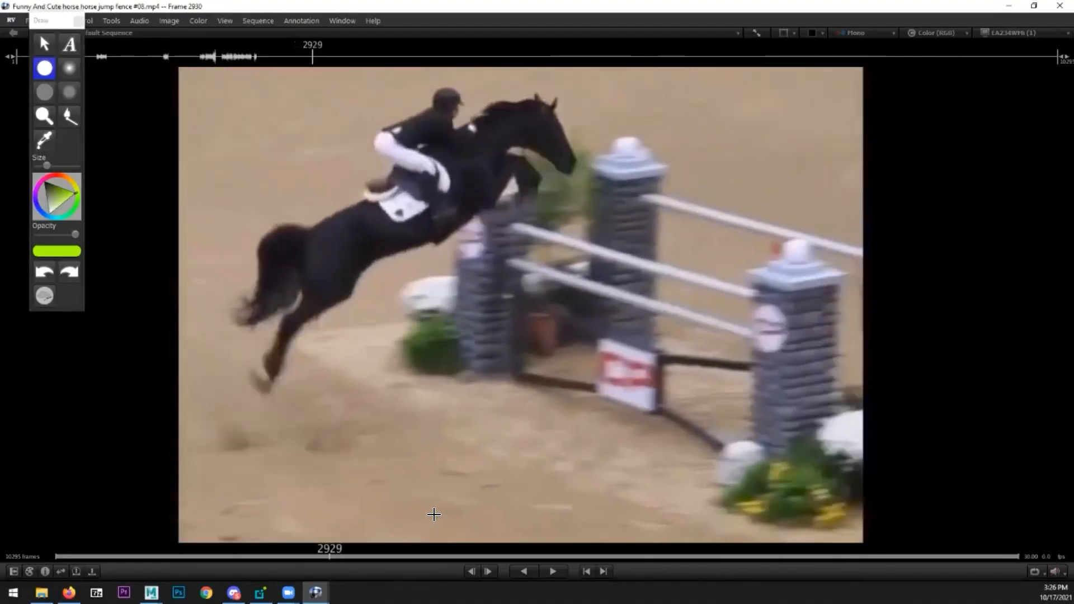
key("space")
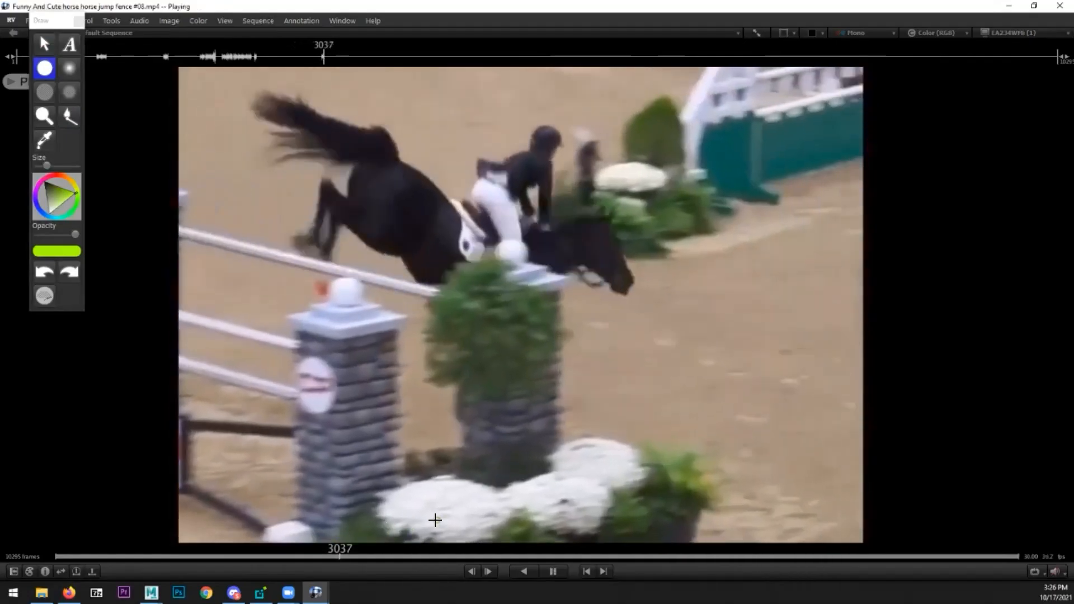
left_click(37, 45)
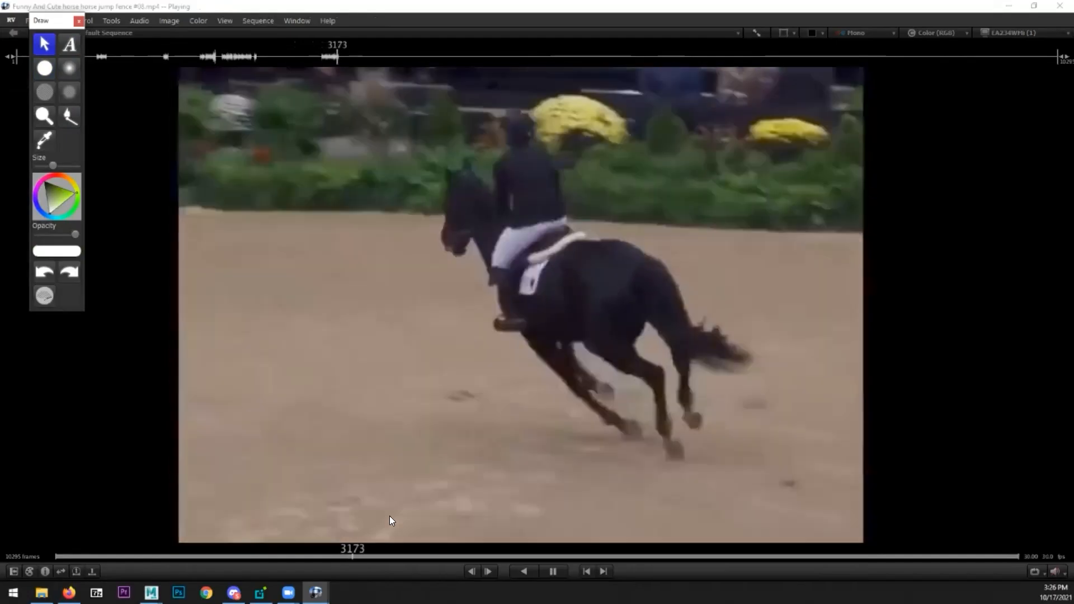
left_click(69, 117)
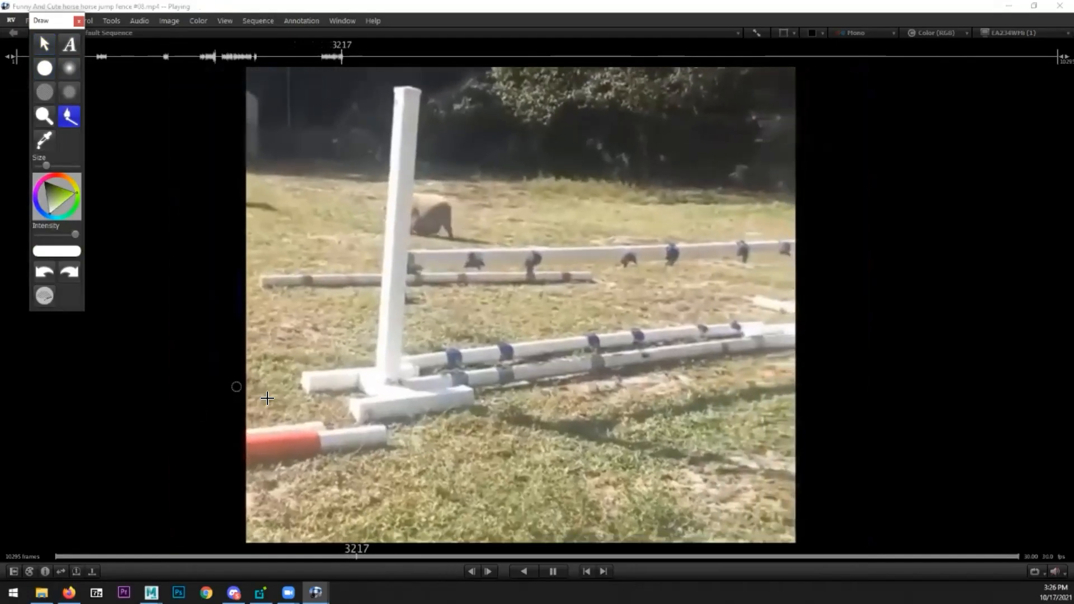
key("space")
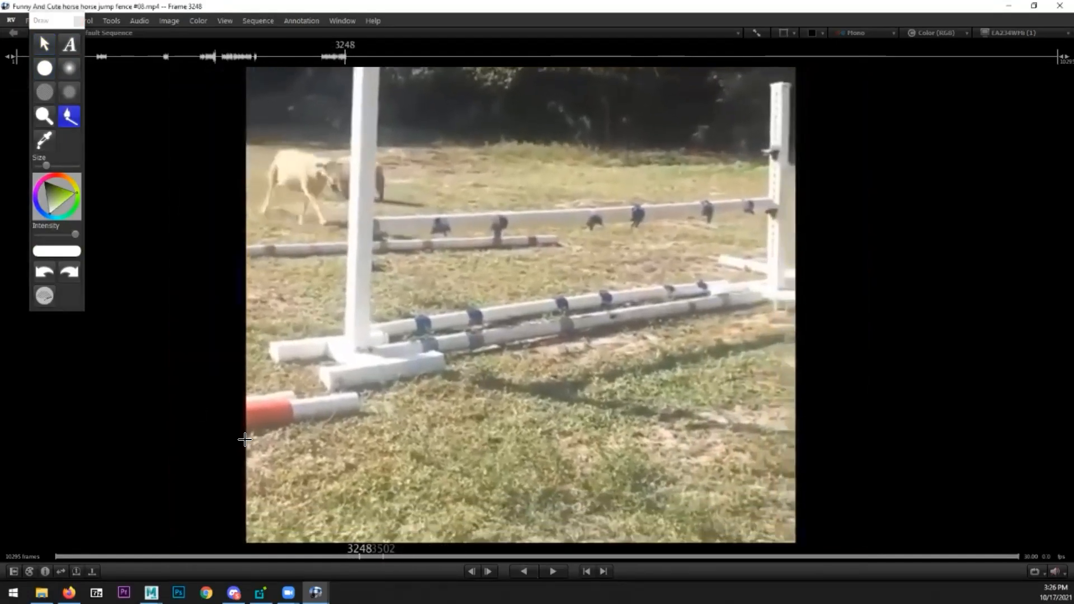
left_click(45, 44)
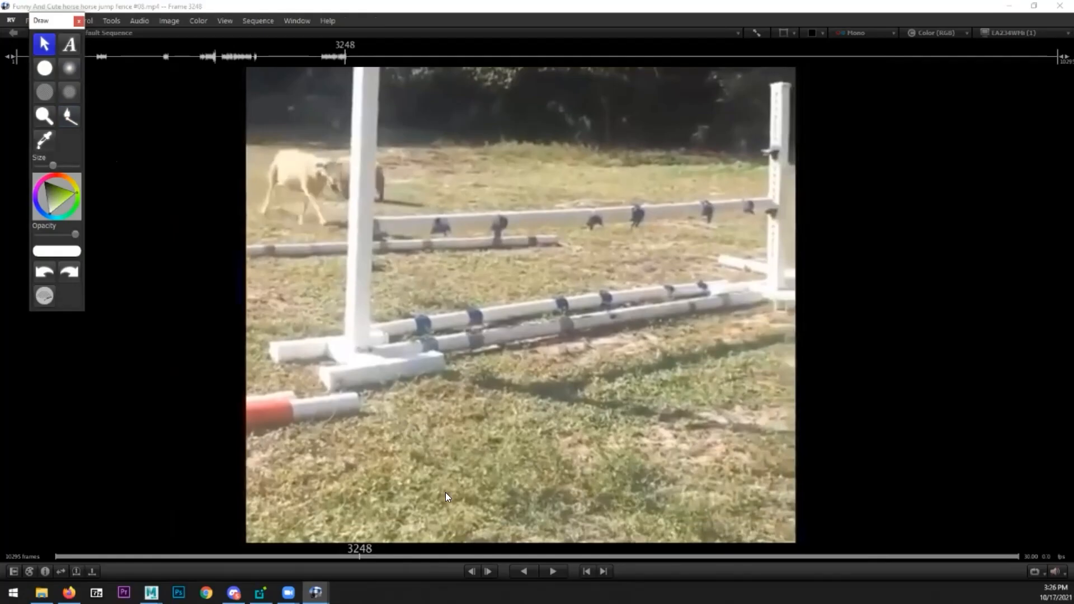
- Examine the sheep's jump over the rail and the brown horse's fence jump up to frame 3481
left_click_drag(361, 556, 360, 560)
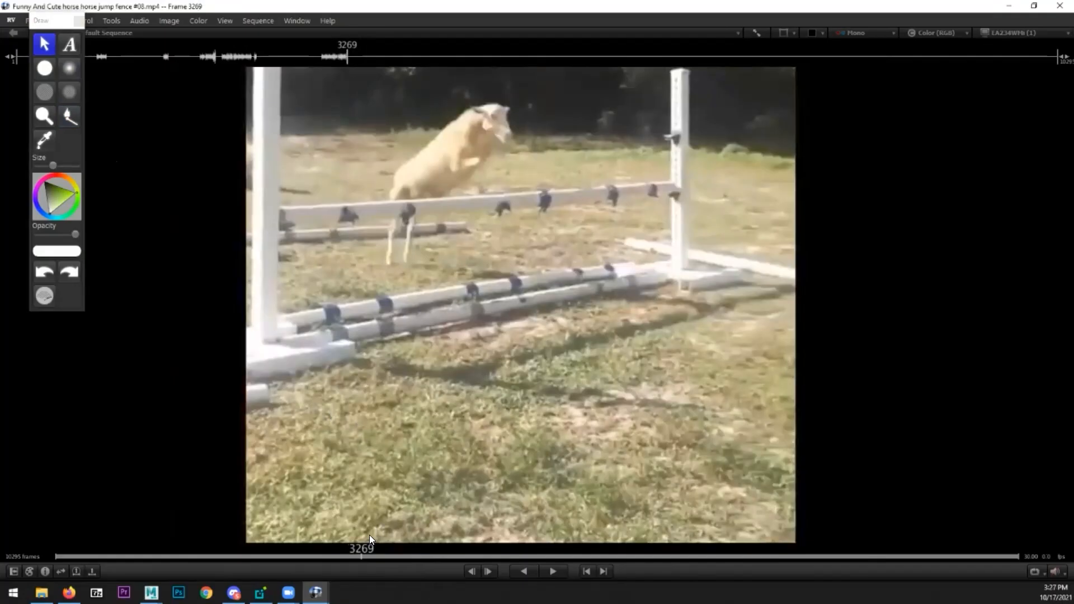
left_click_drag(360, 559, 364, 562)
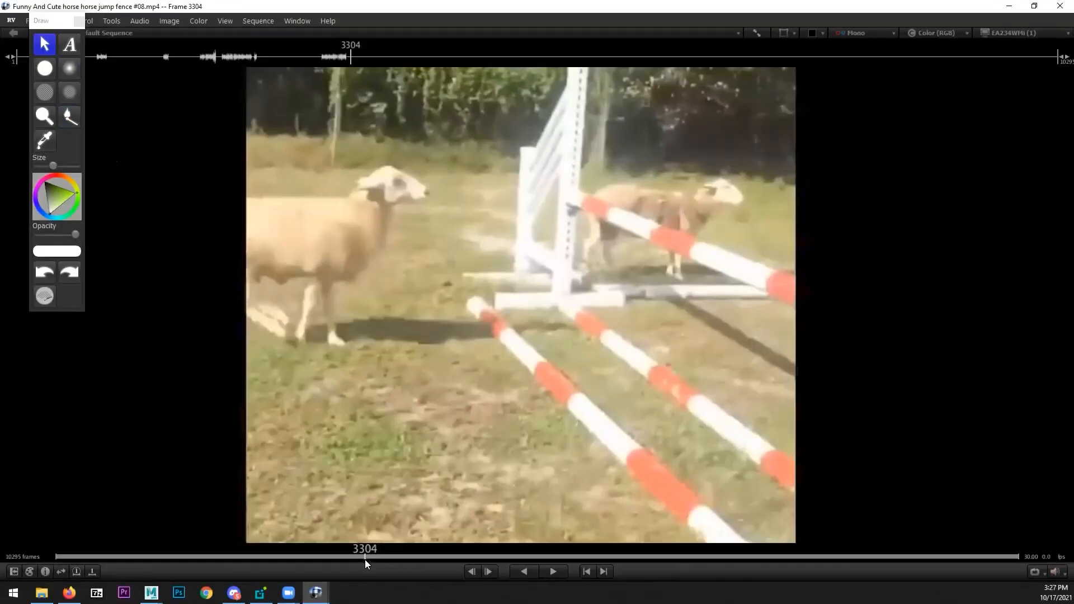
mouse_move(365, 555)
left_mouse_down()
mouse_move(376, 555)
mouse_move(367, 553)
left_mouse_up()
key("space")
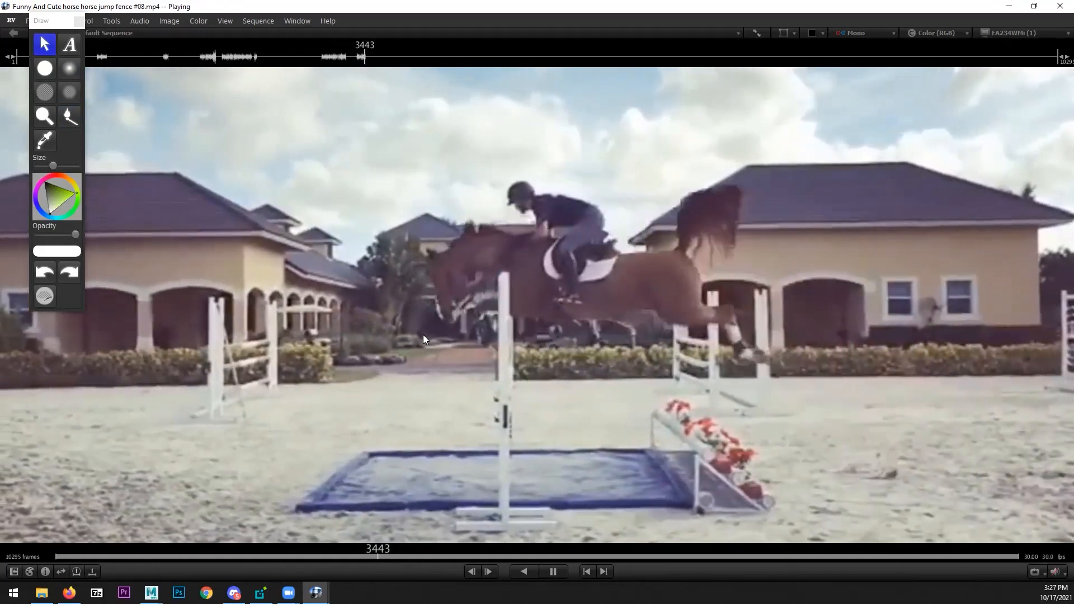
left_click_drag(518, 334, 557, 303)
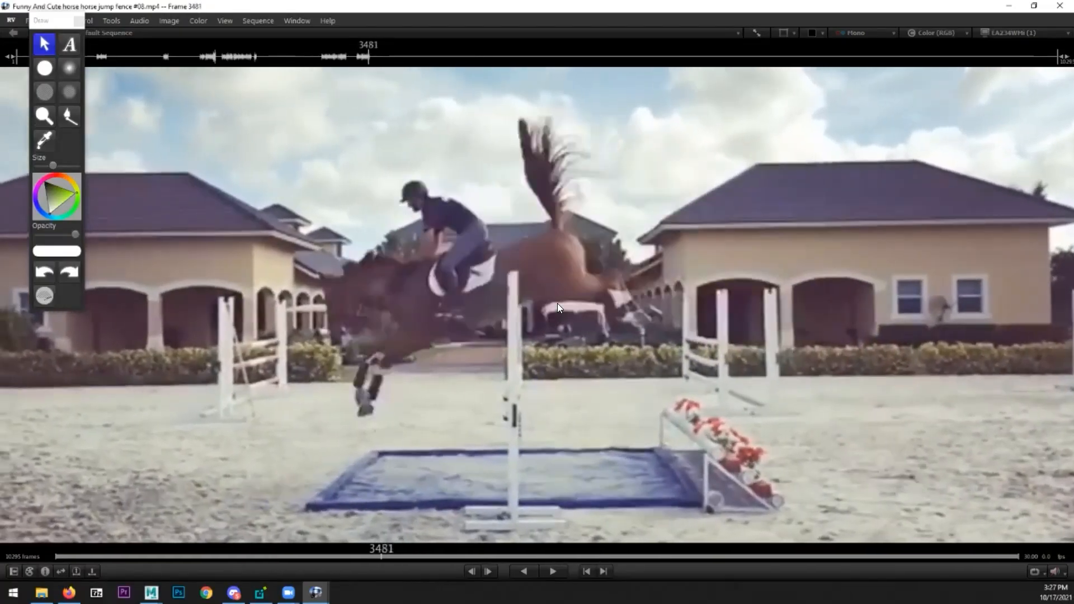
- Skim ahead through the following horse clips and pause on the white horse at frame 3944
key("space")
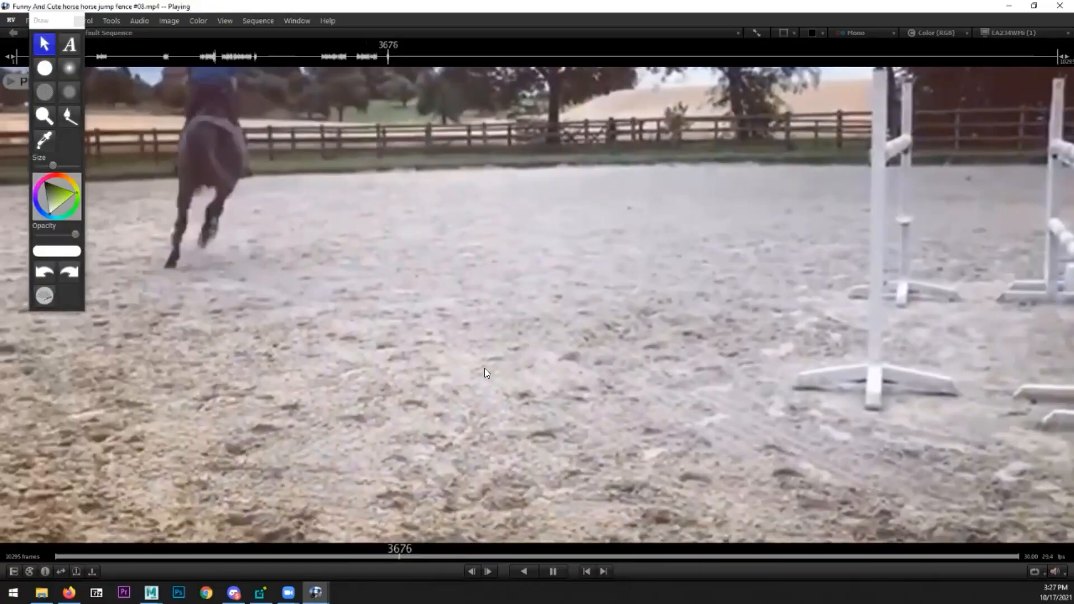
left_click_drag(485, 368, 741, 395)
key("space")
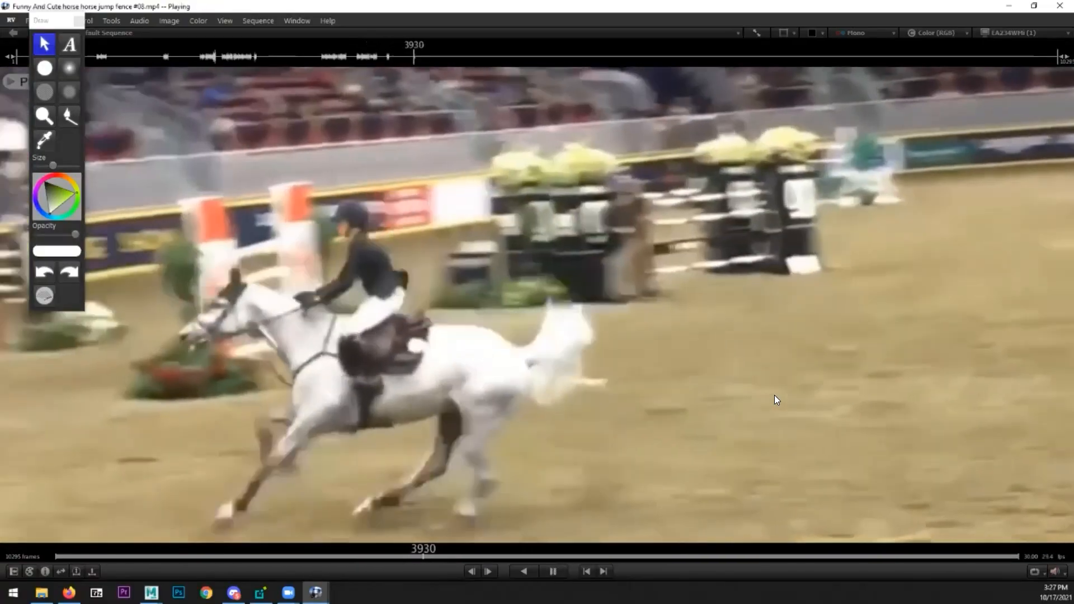
key("space")
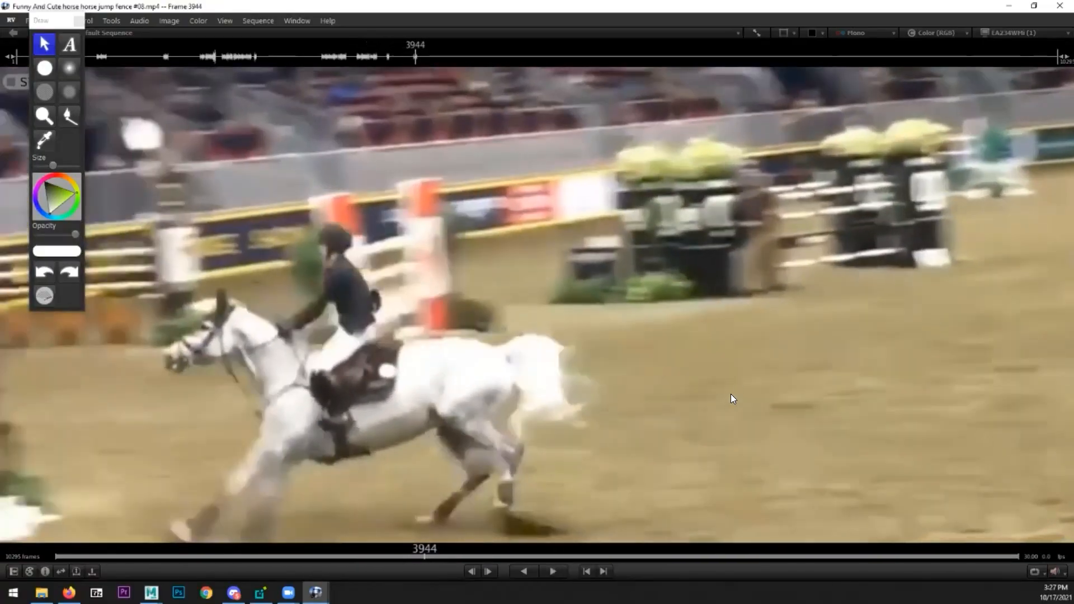
- Put the compilation video away and bring up the horseJump_002.mov reference at full window size
left_click(1007, 7)
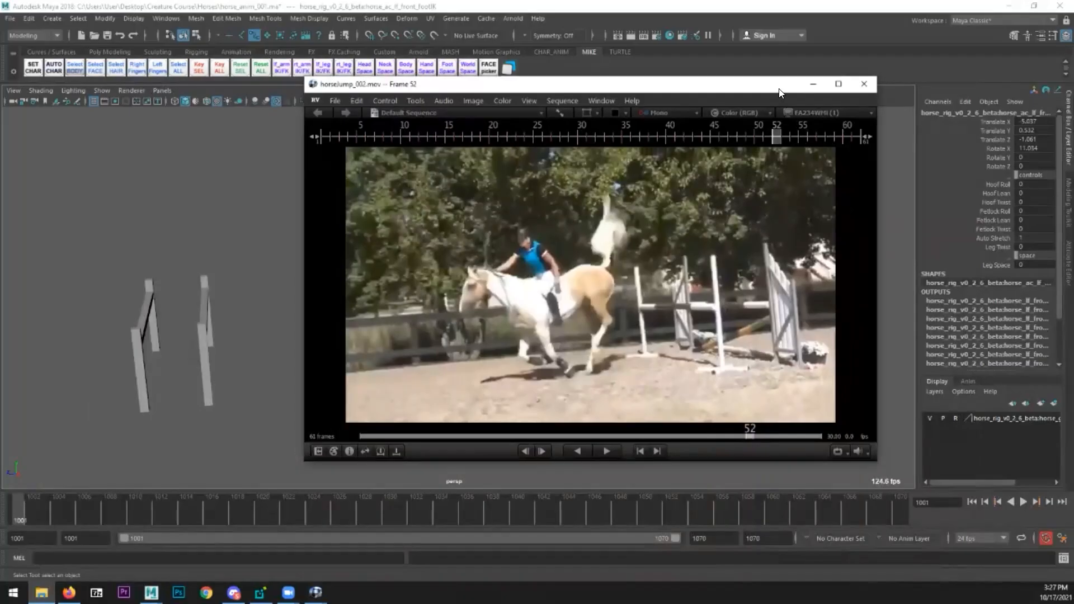
double_click(780, 88)
key("space")
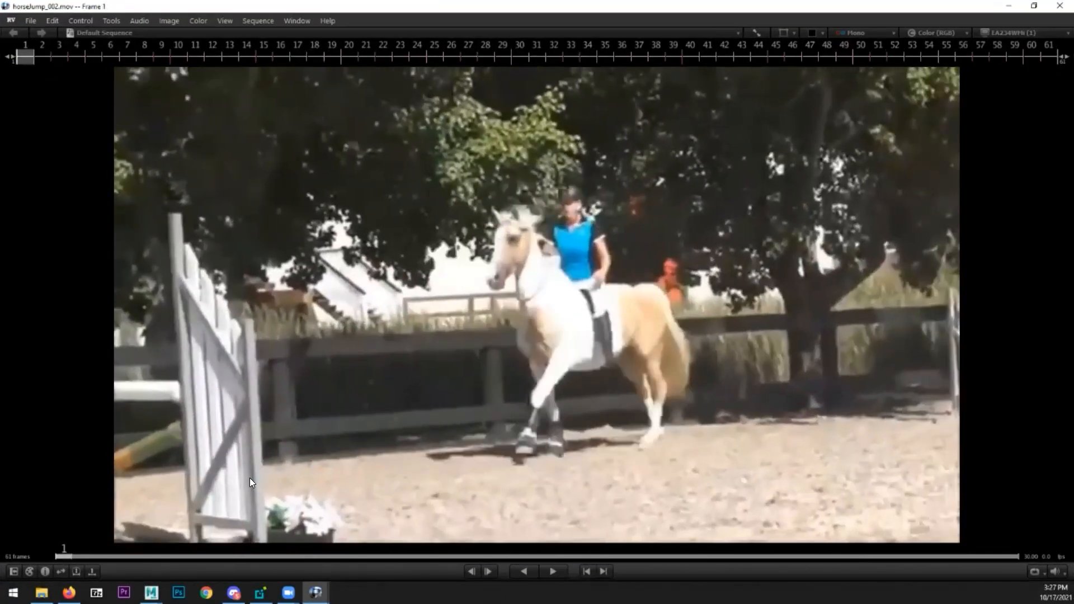
- Play through the palomino horse's whole jump and return to frame 1
key("space")
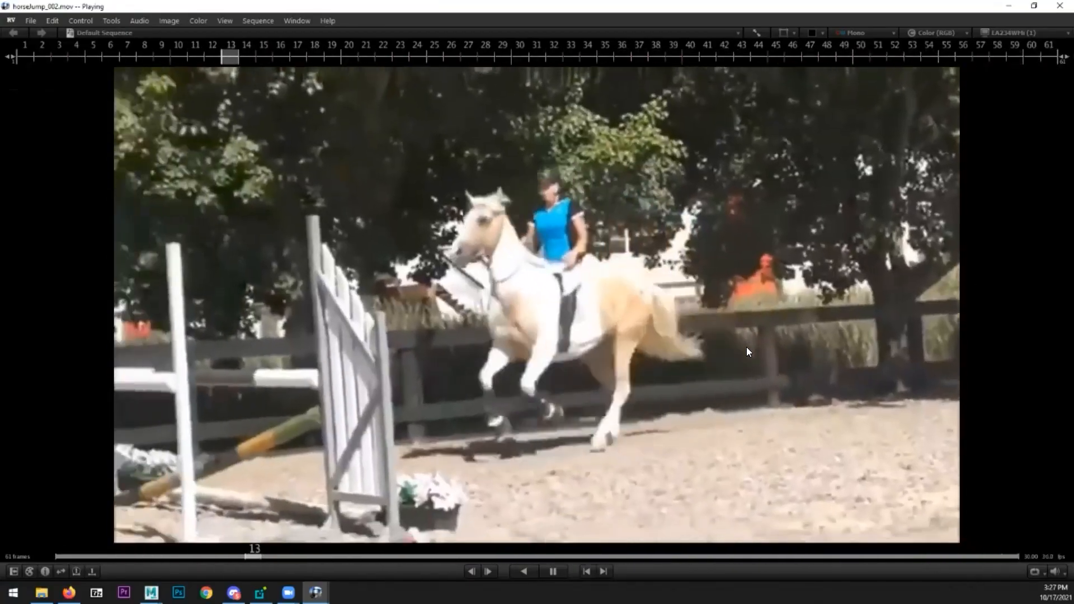
key("space")
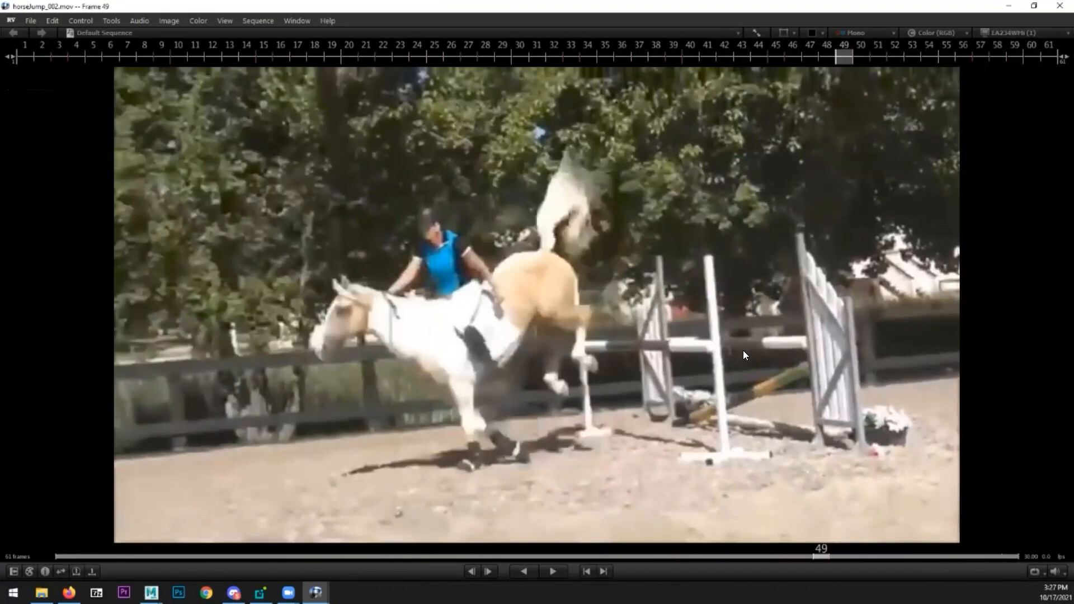
key("space")
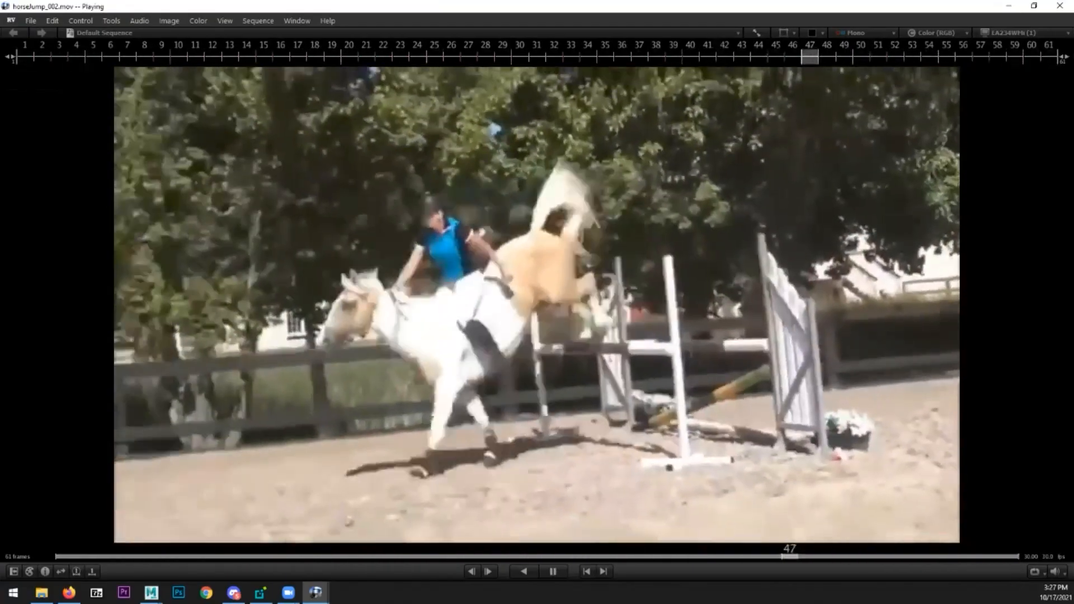
key("space")
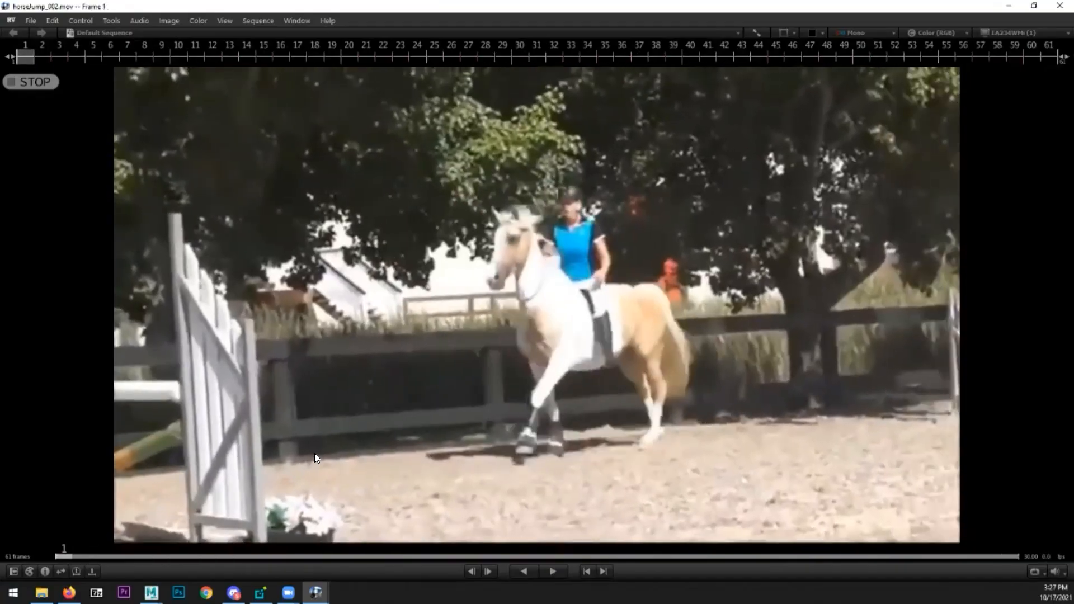
- Examine the palomino horse's approach to the fence frame by frame from frame 1 to frame 17
key("Right")
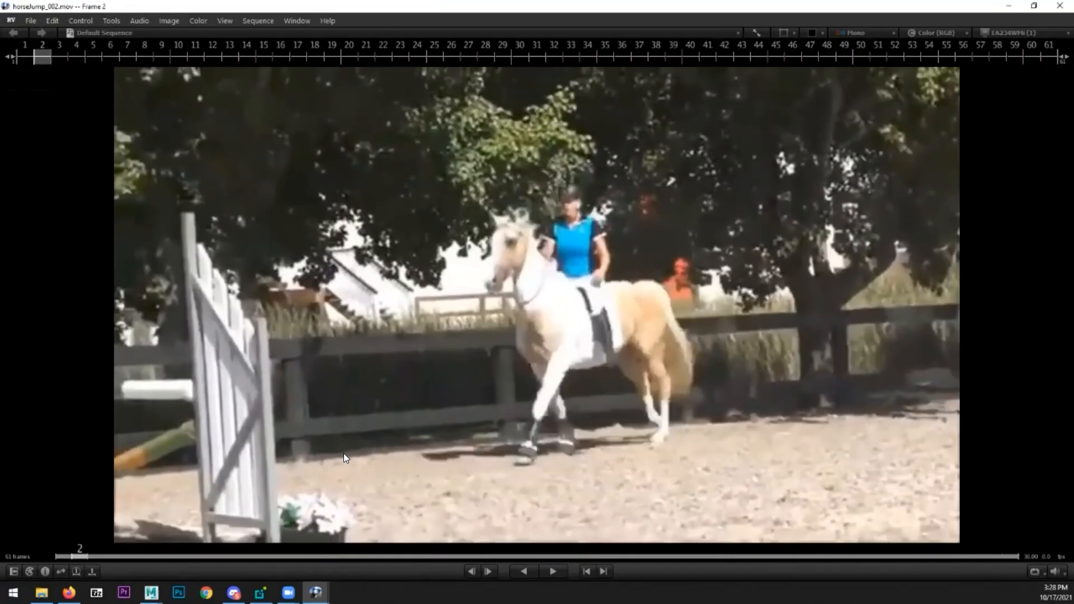
key("Right")
key("Right")
key("Right")
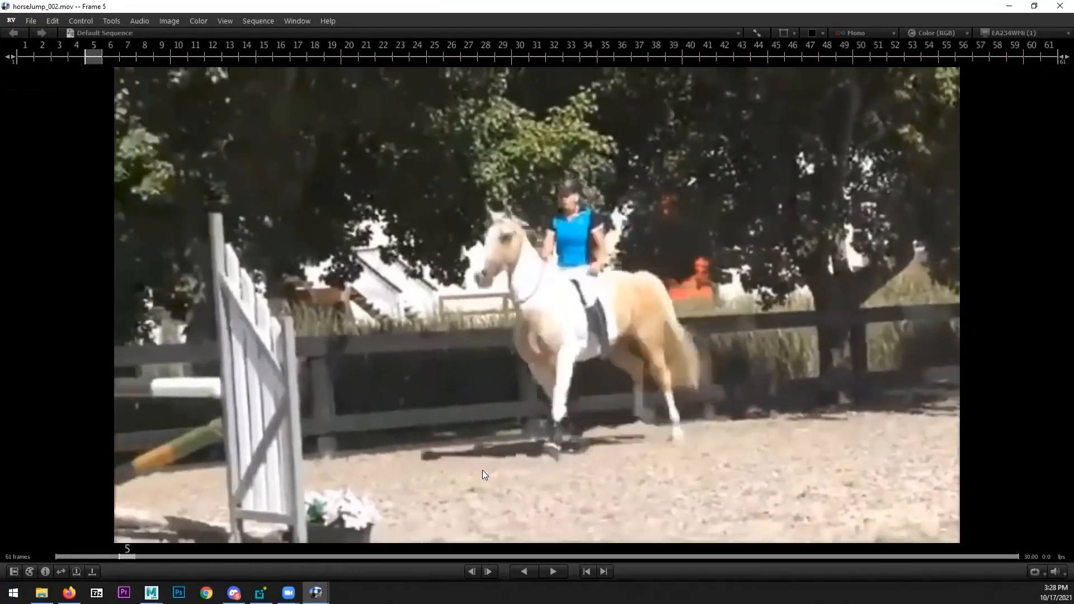
key("Right")
key("Right")
key("Right")
key("Right")
key("Right")
key("Right")
key("Right")
key("Right")
key("Right")
key("Right")
key("Right")
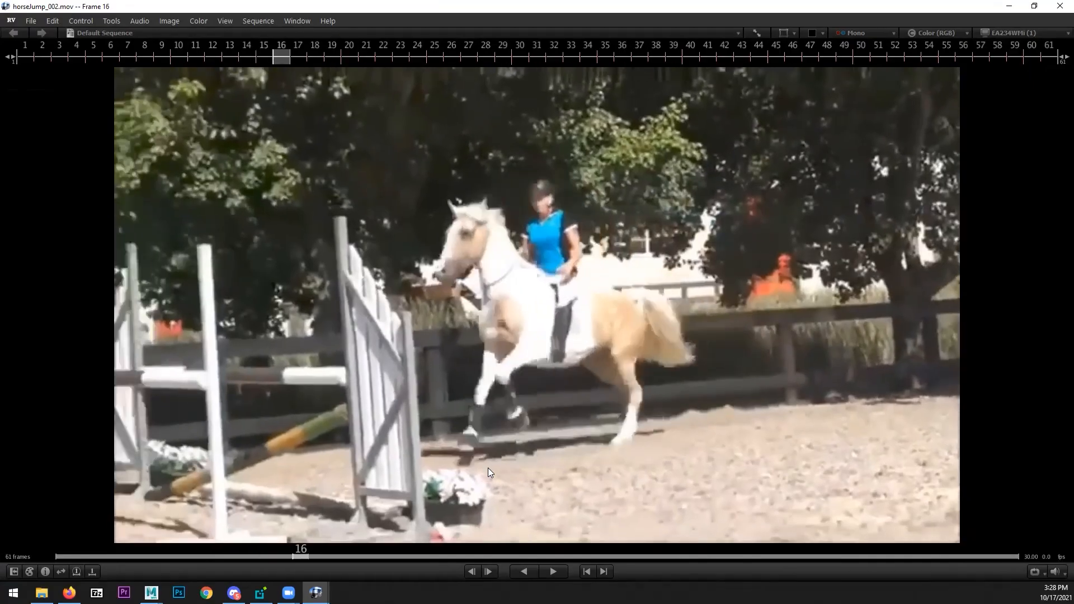
key("Right")
- Bring up the annotation drawing tools and examine the palomino horse's stride before the fence from frame 17 to frame 20
key("F10")
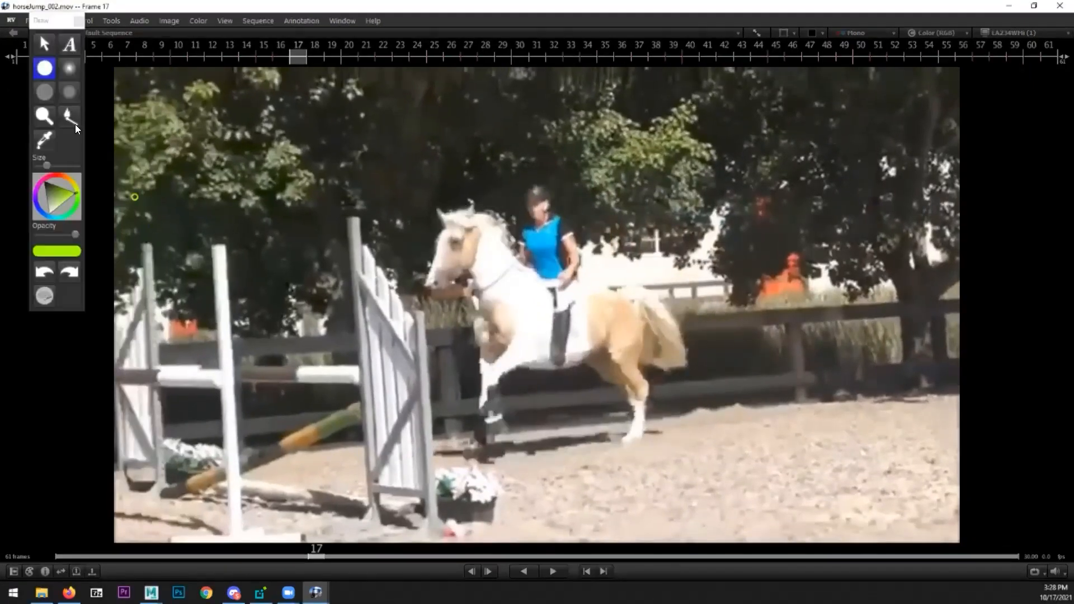
key("Right")
key("Right")
key("Right")
key("Right")
key("Right")
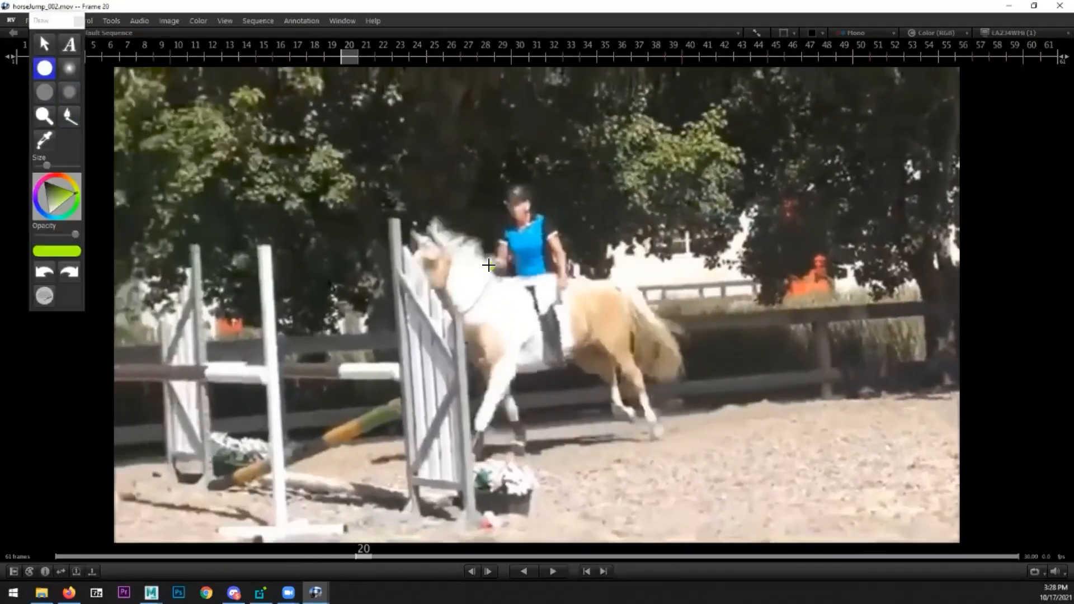
- Return to frame 5 and sketch the angle between the palomino horse's neck and head in green
key("Left")
key("Left")
key("Left")
key("Left")
key("Left")
key("Left")
key("Left")
key("Left")
key("Left")
key("Left")
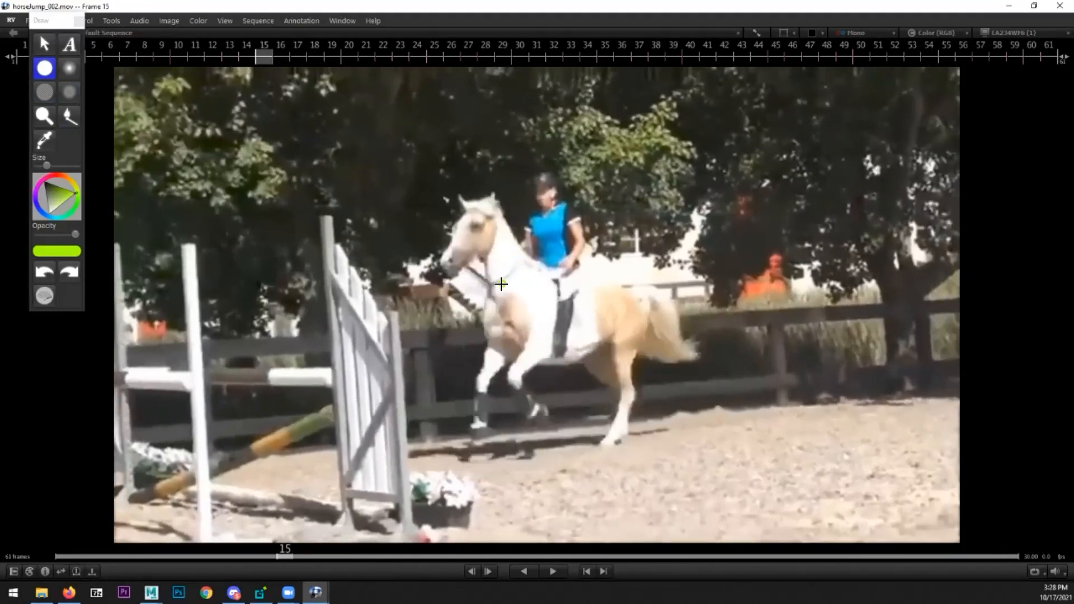
key("Left")
key("Left")
key("Left")
key("Left")
key("Left")
key("Left")
key("Left")
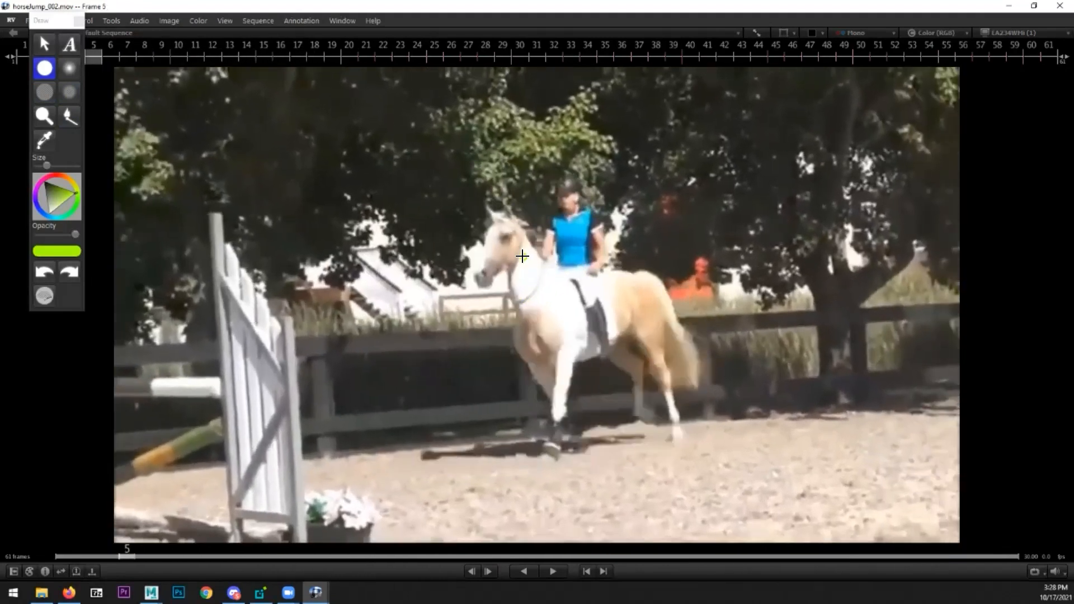
mouse_move(531, 280)
left_mouse_down()
mouse_move(510, 240)
mouse_move(491, 275)
left_mouse_up()
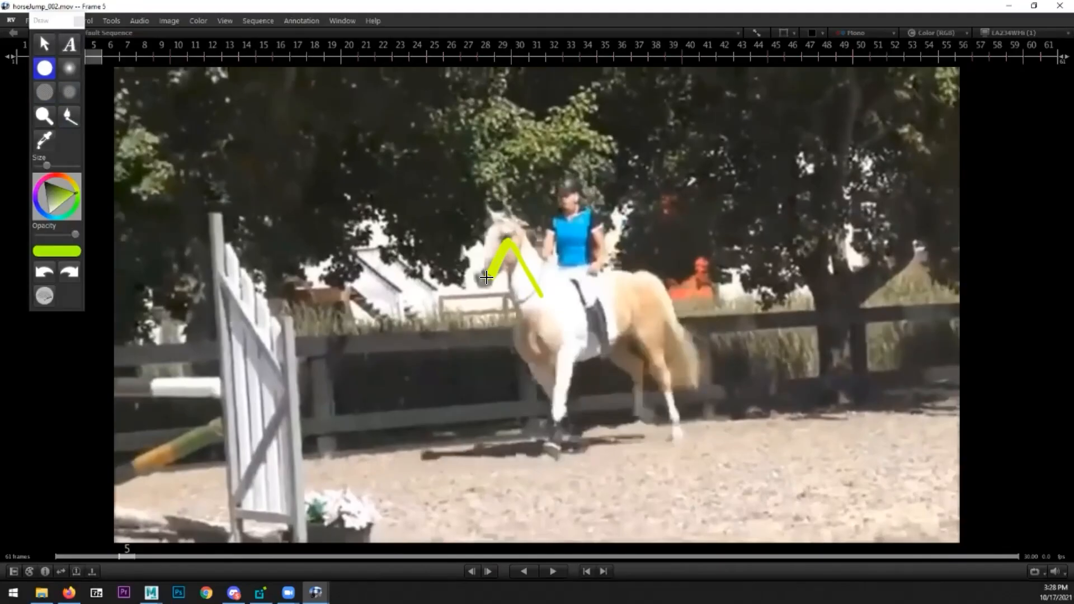
- Examine how the palomino horse's head and neck move during the approach from frame 5 to frame 18
key("Right")
key("Right")
key("Right")
key("Right")
key("Right")
key("Right")
key("Right")
key("Right")
key("Right")
key("Right")
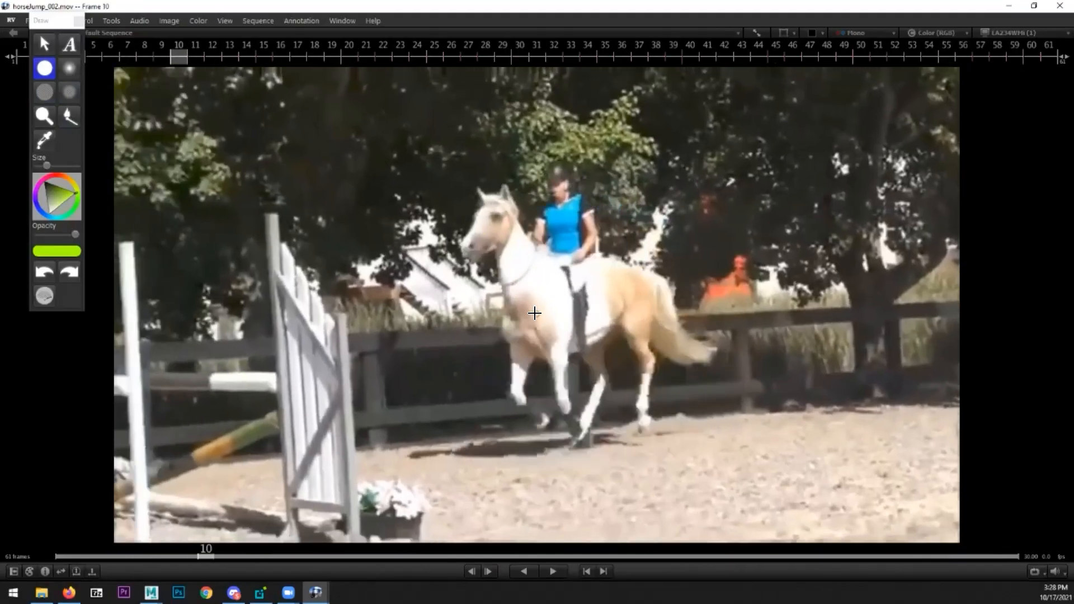
key("Right")
key("Right")
key("Right")
key("Right")
key("Right")
key("Left")
key("Left")
key("Left")
key("Left")
key("Right")
key("Right")
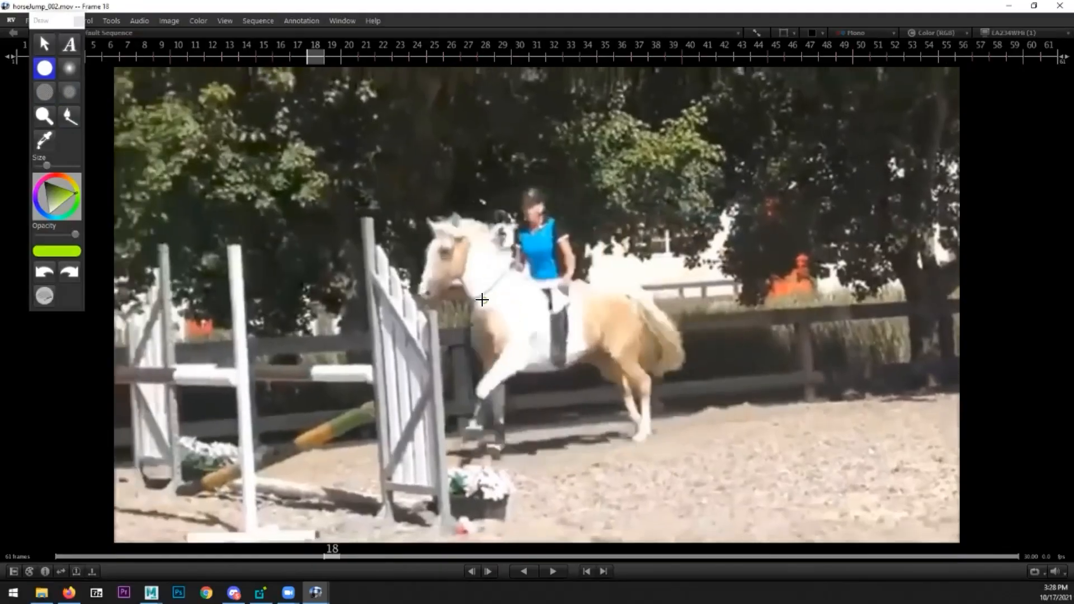
- Mark the horse's head and neck angle on frame 21 with green lines
key("Right")
key("Right")
key("Right")
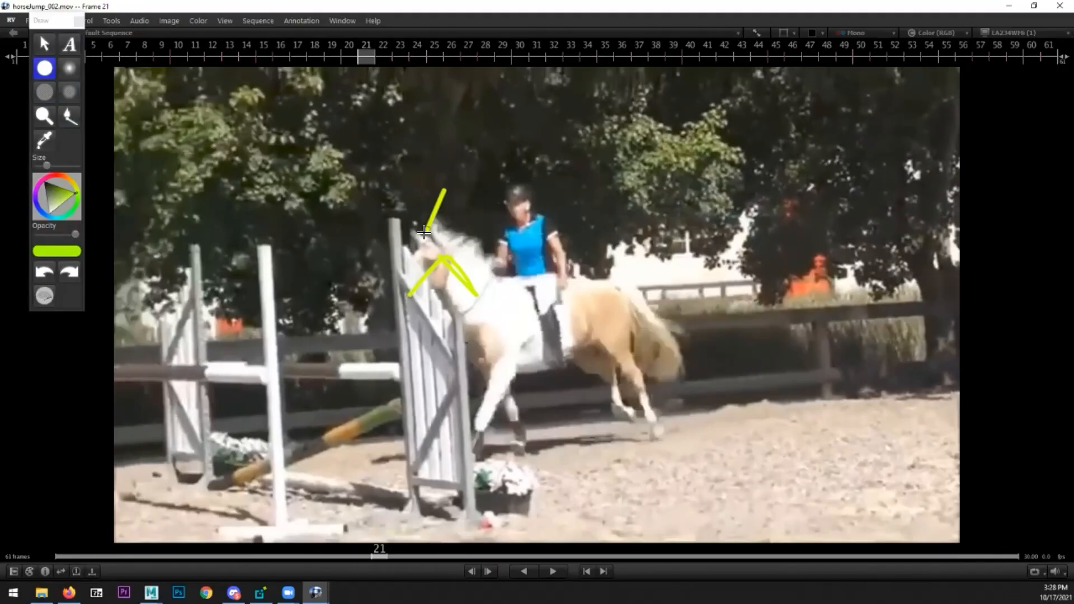
- Compare the horse's pose over the fence at frame 37 with its takeoff from frame 24 onward
key("Right")
key("Right")
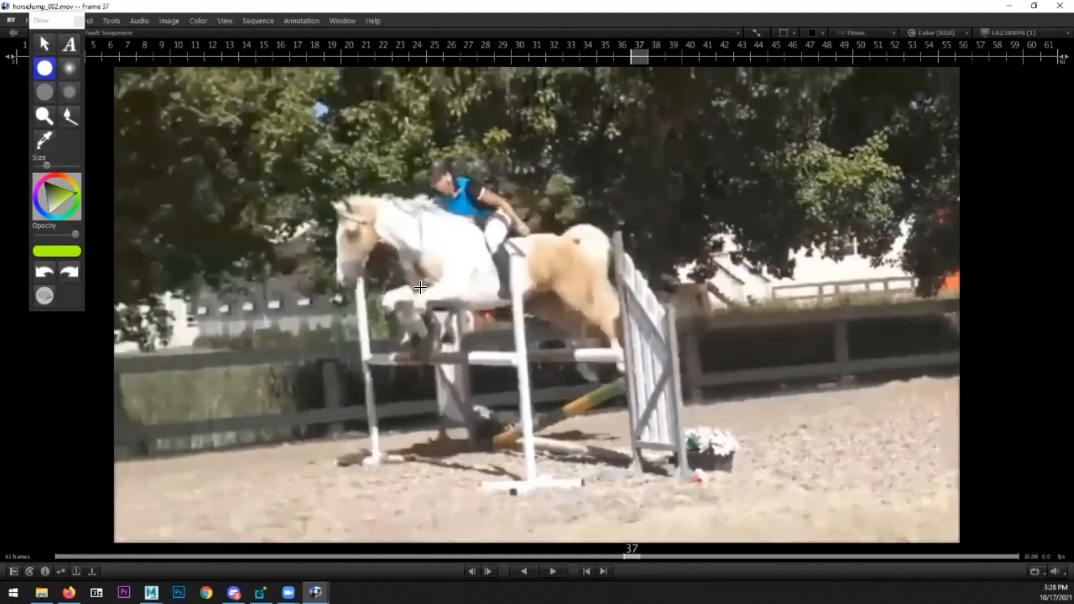
key("Left")
key("Left")
key("Left")
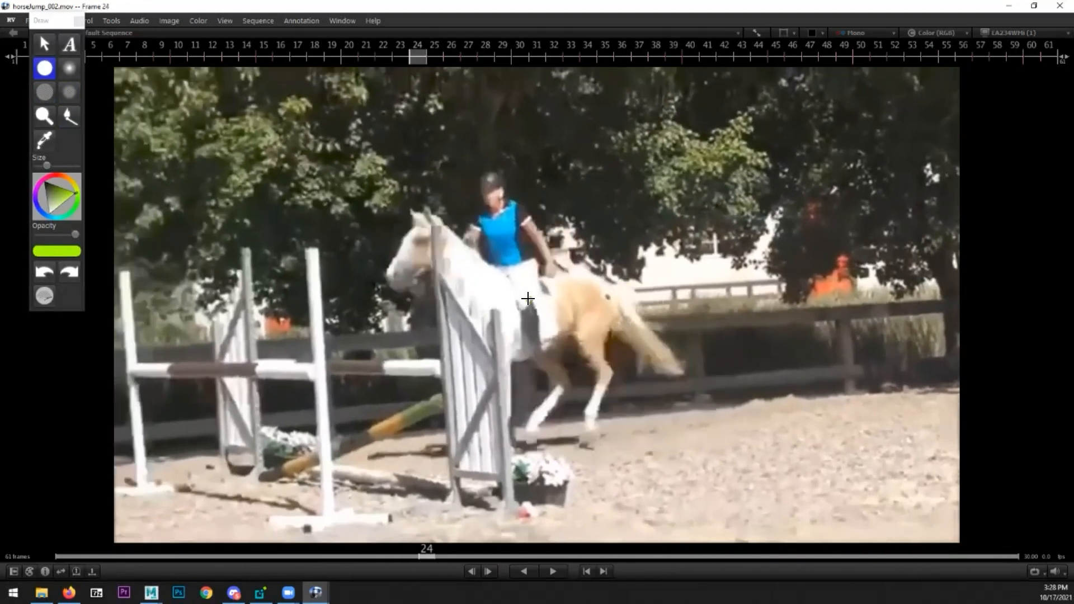
key("Right")
key("Right")
key("Right")
key("Left")
key("Left")
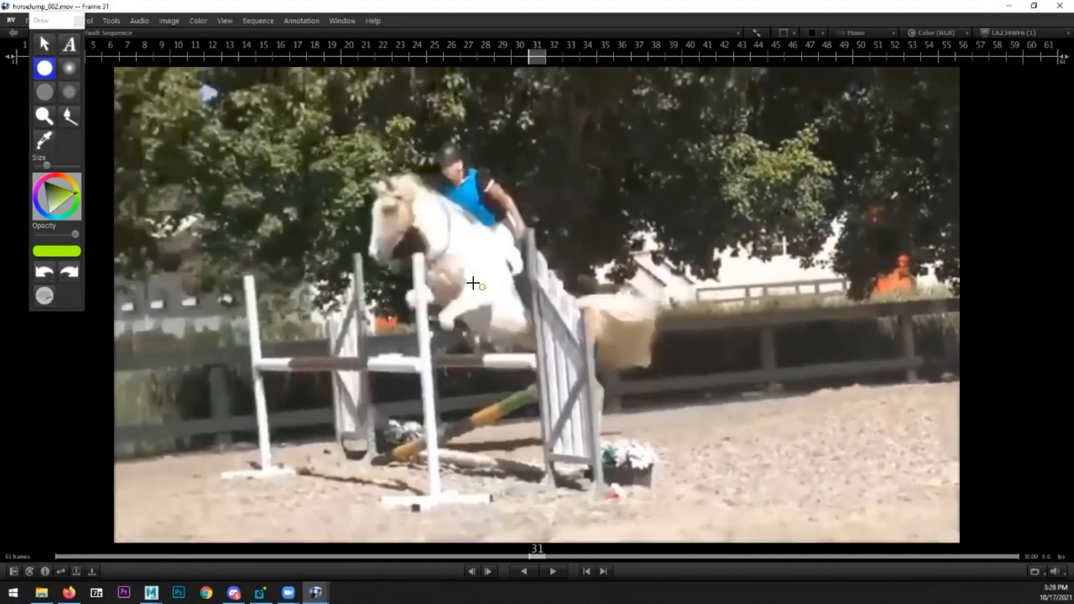
- Examine the horse's head and body in flight over the fence from frame 31 to frame 39
key("Right")
key("Right")
key("Right")
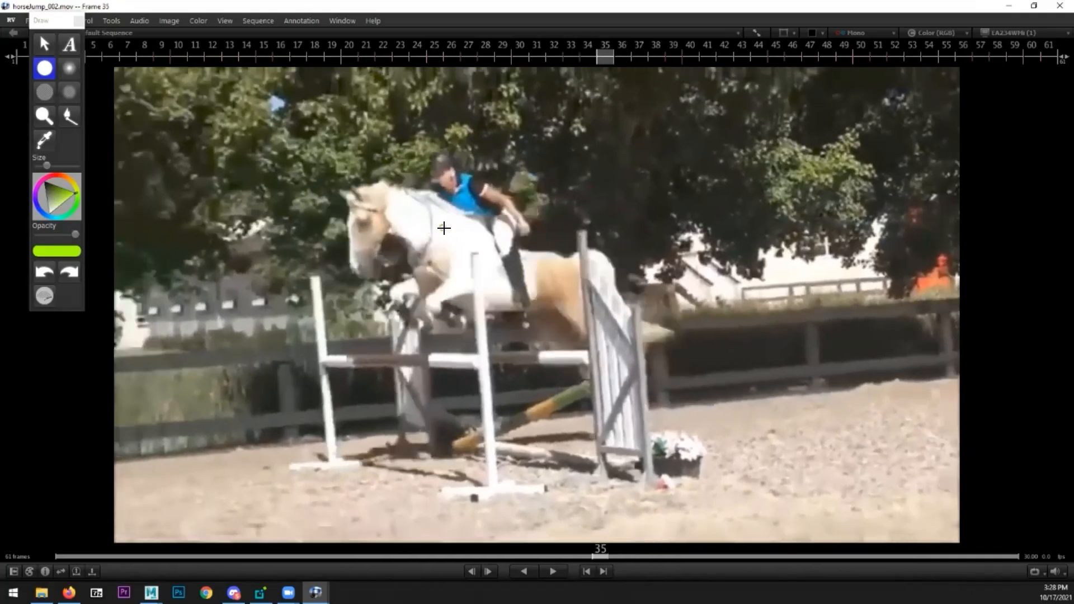
key("Right")
key("Right")
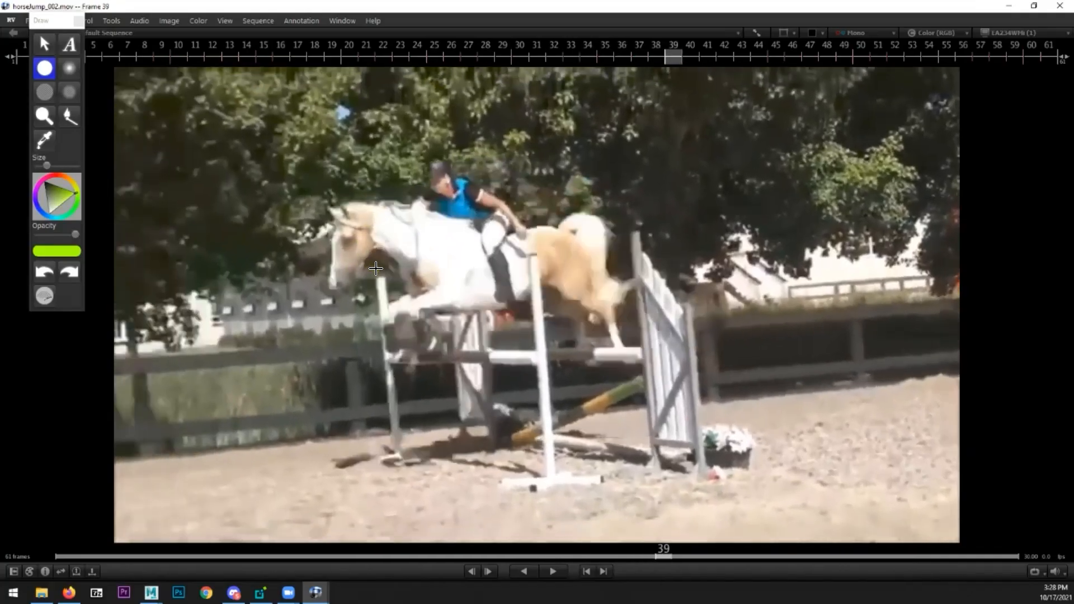
- Advance to the landing at frame 46 and sketch a green line along the horse's head
key("Right")
key("Right")
key("Right")
key("Right")
key("Right")
key("Right")
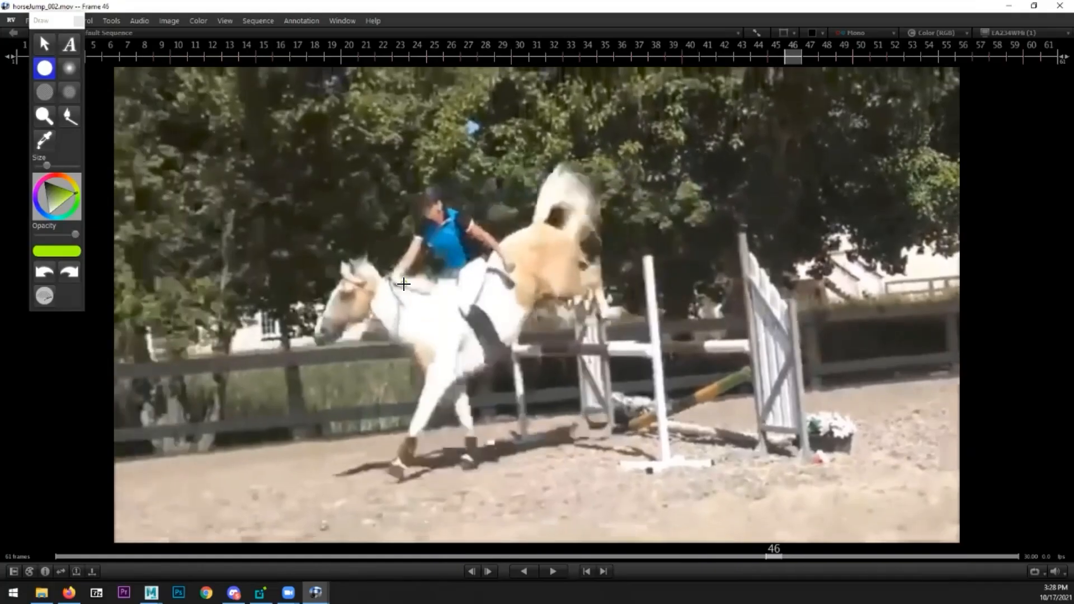
left_click_drag(381, 275, 324, 323)
- Examine how the horse's head and front legs absorb the landing around frames 46 to 48
key("Right")
key("Right")
key("Right")
key("Right")
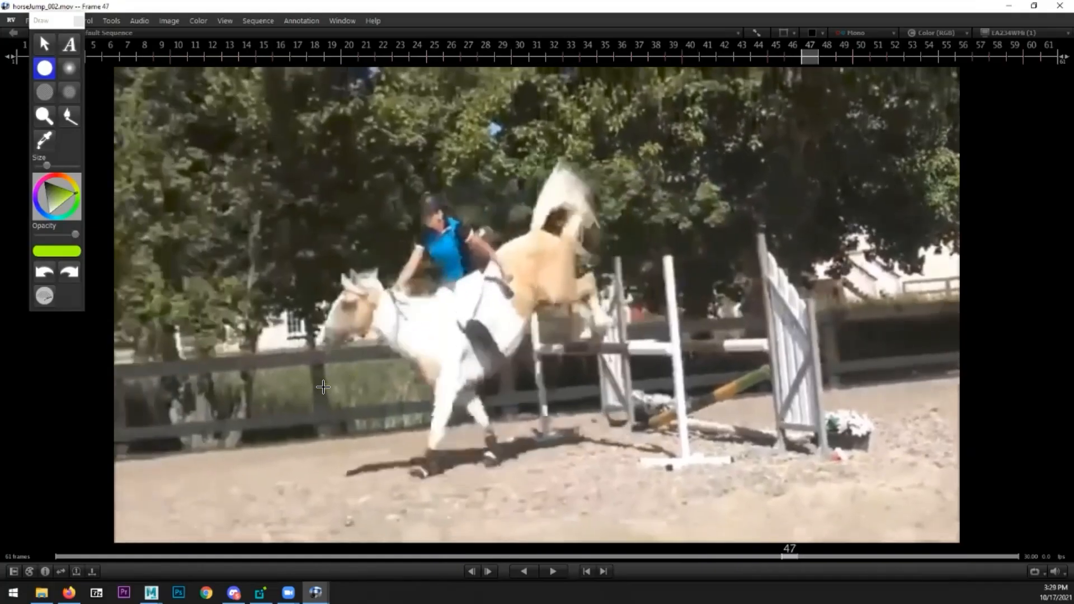
key("Left")
key("Left")
key("Left")
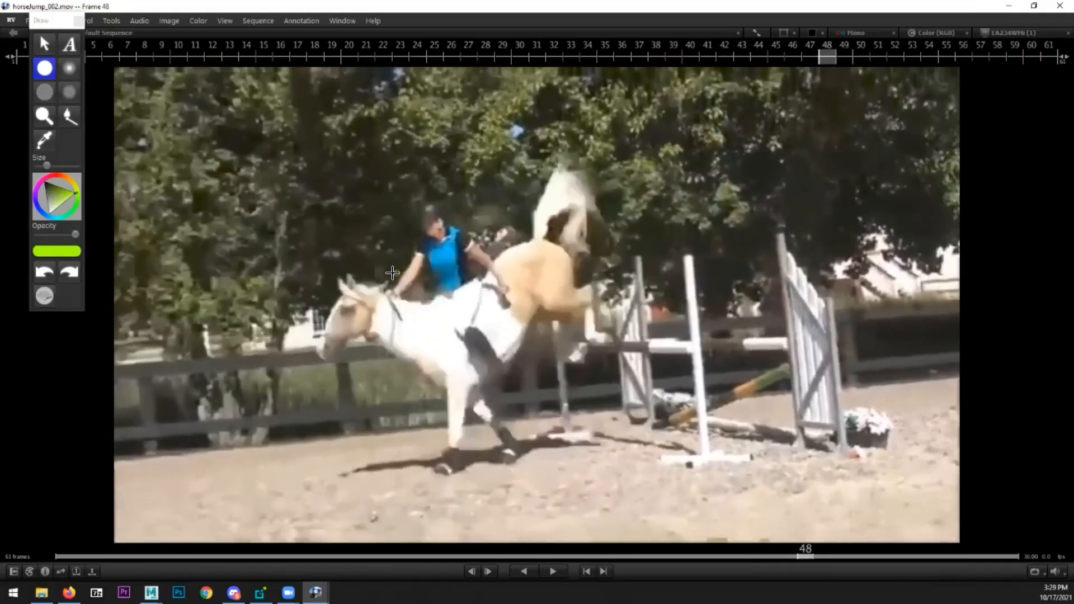
- Sketch a green V-shaped line at the horse's head on landing frame 48
key("Left")
key("Left")
key("Right")
key("Right")
key("Right")
key("Right")
key("Left")
mouse_move(378, 275)
left_mouse_down()
mouse_move(346, 317)
mouse_move(283, 275)
left_mouse_up()
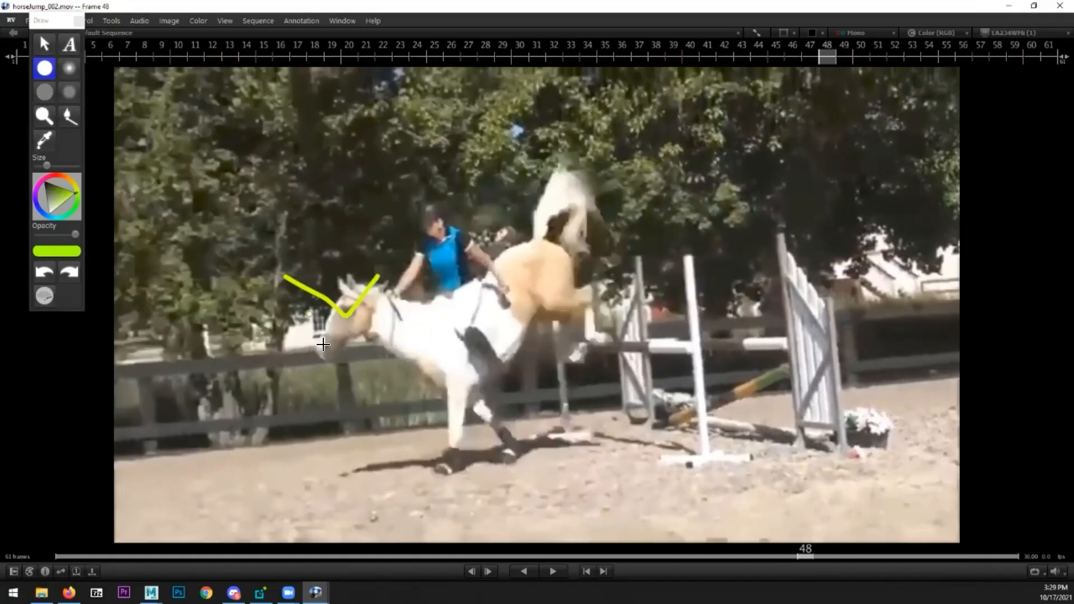
- Examine the horse's recovery after landing up to frame 54 and step back to frame 51
key("Right")
key("Right")
key("Right")
key("Right")
key("Right")
key("Right")
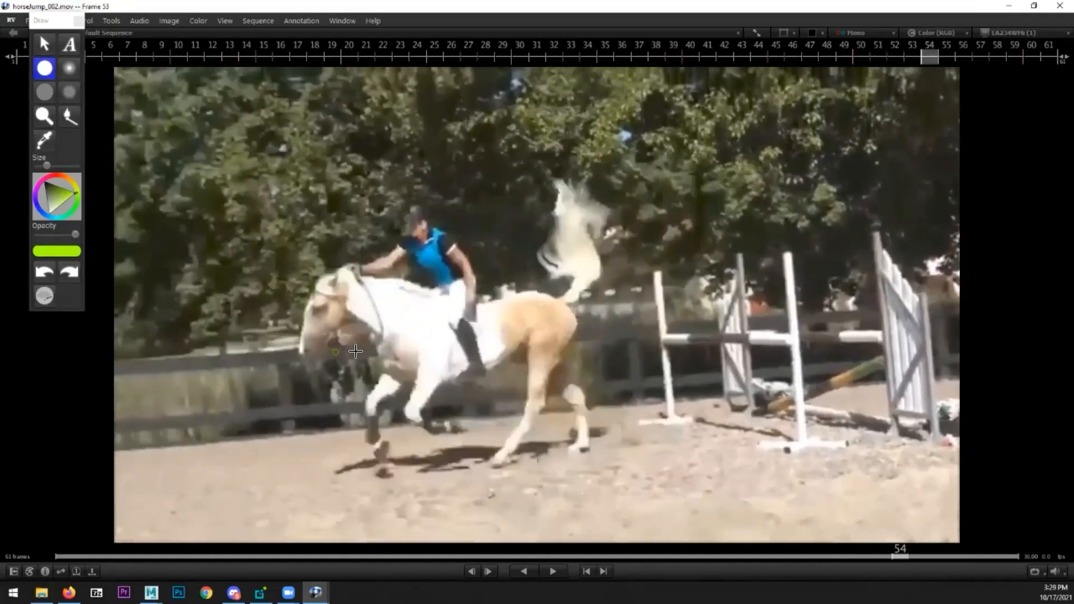
key("Left")
key("Left")
key("Left")
- Close the annotated clip and bring up a clean horseJump_002.mov at full window size
left_click(45, 44)
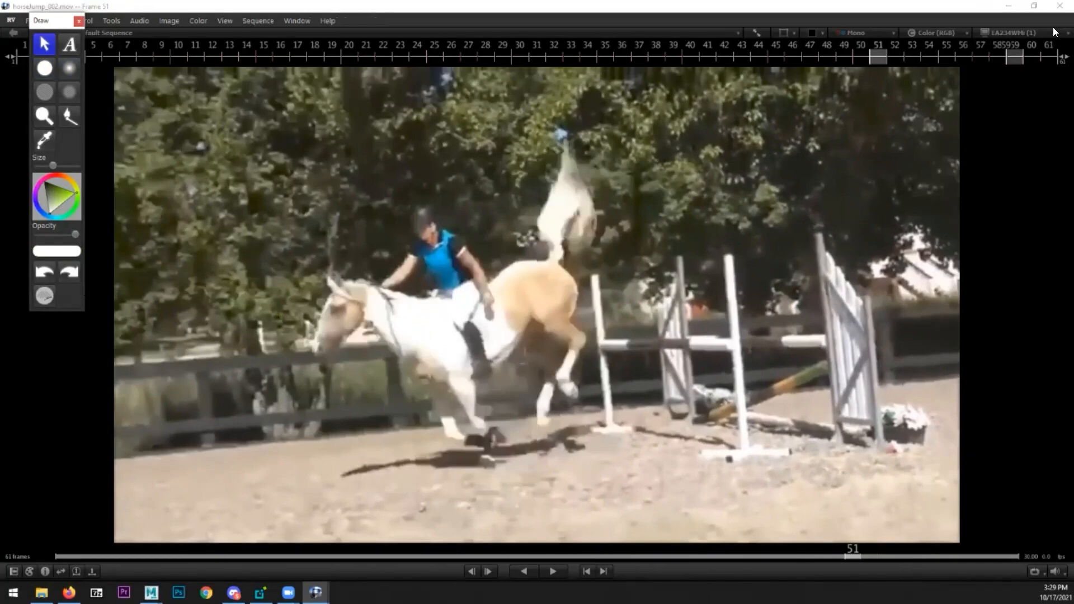
left_click(1059, 7)
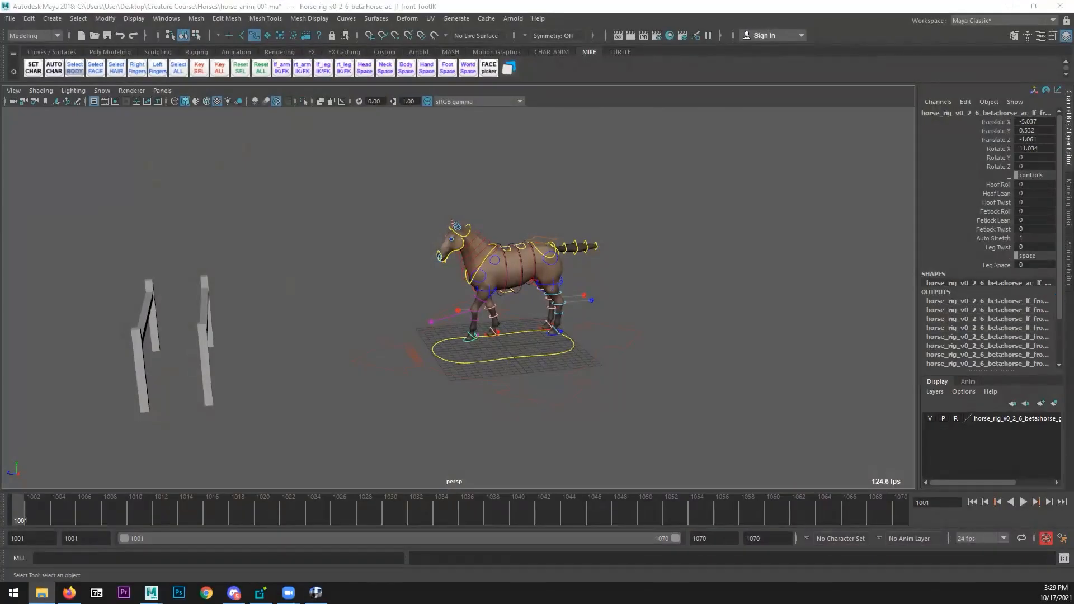
left_click_drag(1073, 184, 590, 131)
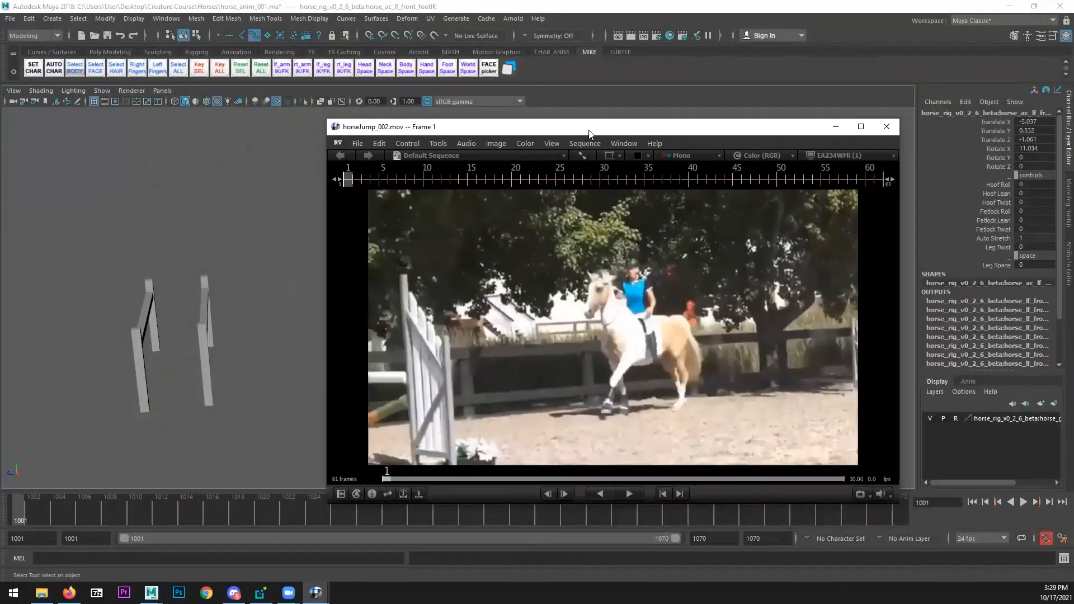
double_click(592, 130)
- Play through the palomino horse's jump once more and return to frame 1
key("space")
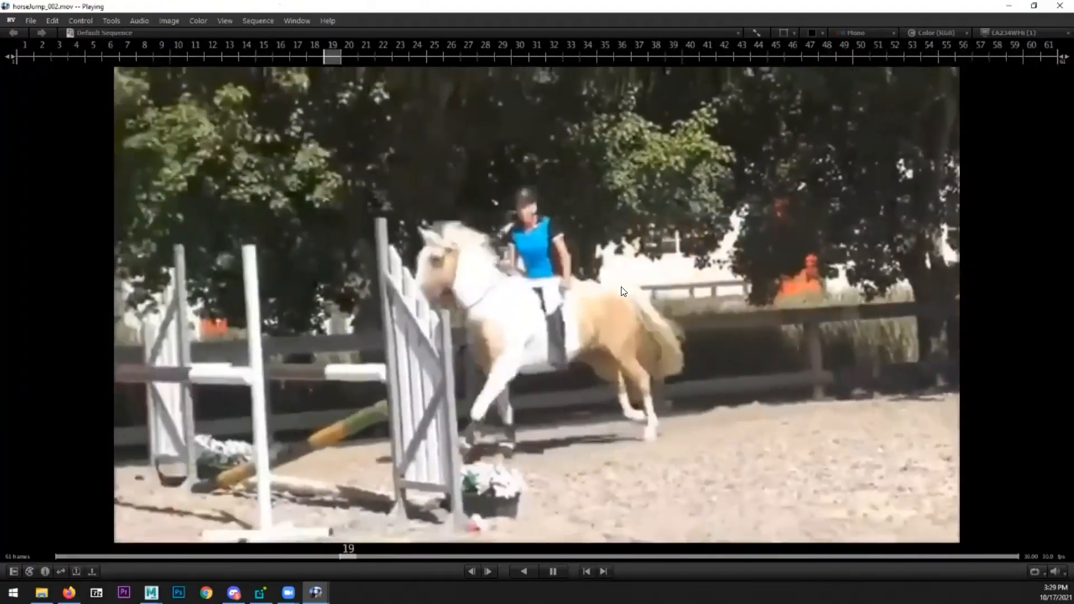
key("space")
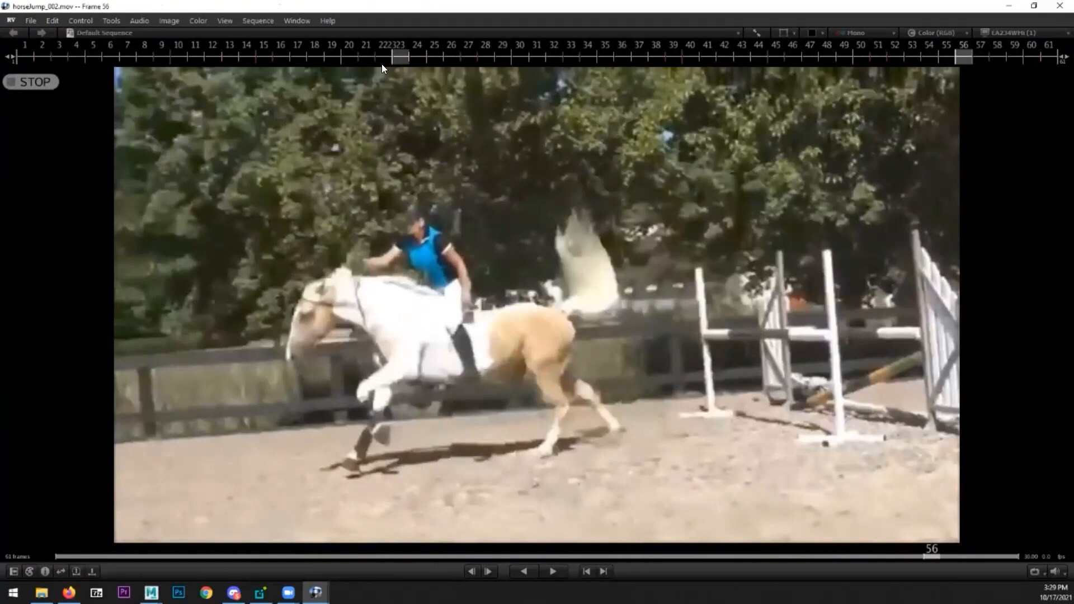
left_click_drag(540, 515, 216, 478)
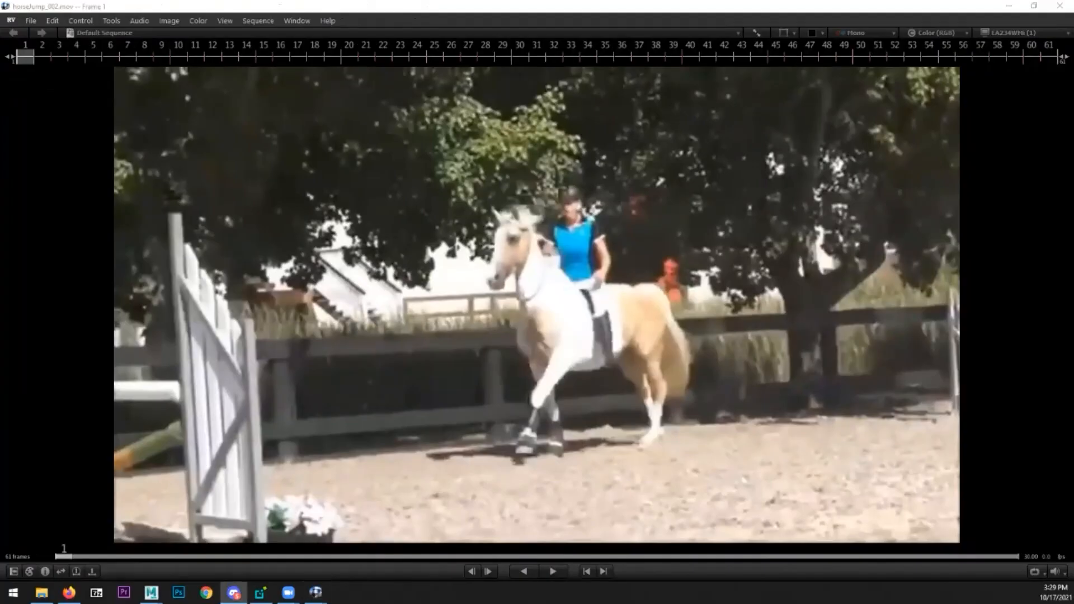
left_click(670, 108)
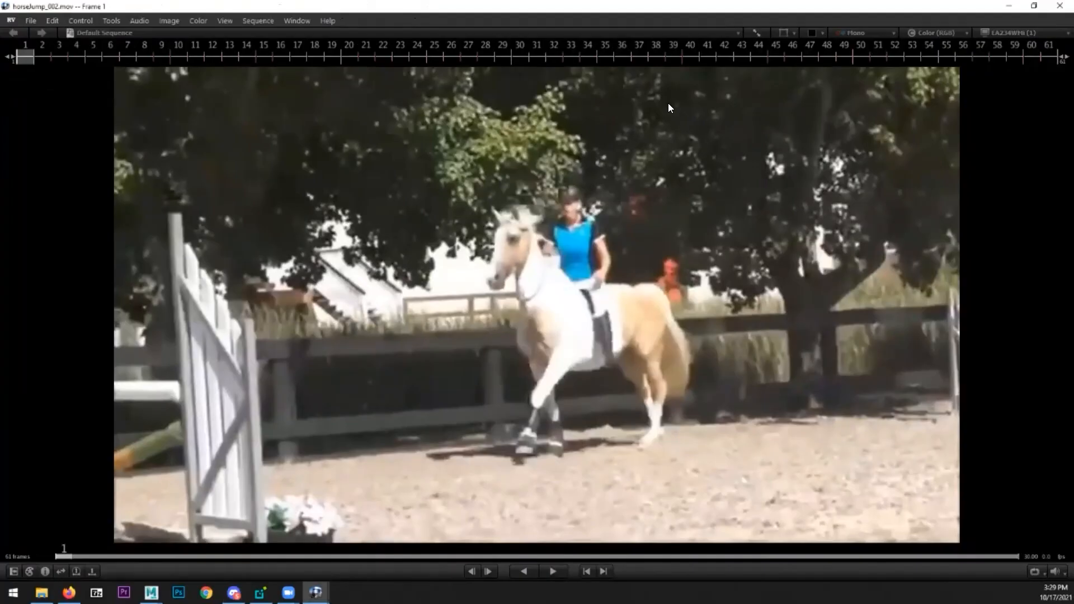
- Move the reference clip off the screen and deselect the horse rig control in the Maya scene
double_click(594, 8)
left_click_drag(1063, 45, 1073, 46)
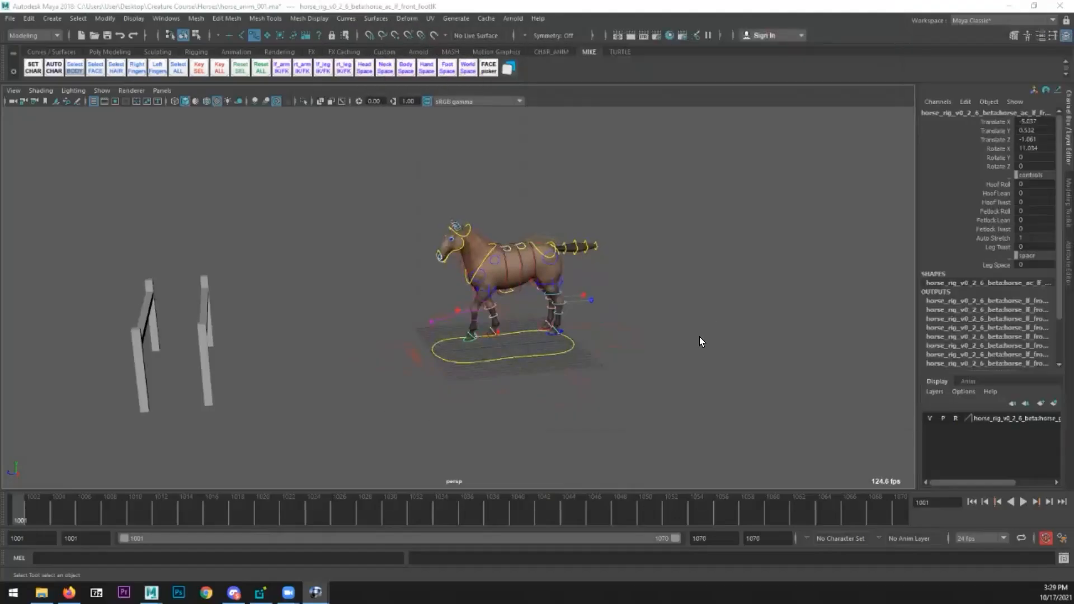
left_click(492, 421)
left_click_drag(227, 418, 441, 367, "alt")
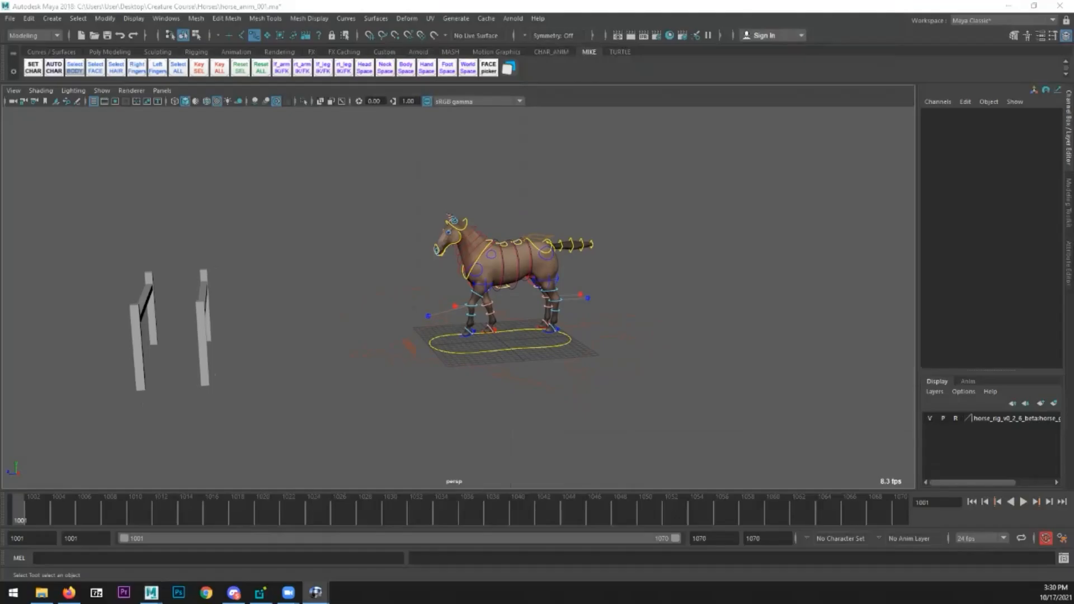
- Bring the horseJump_002.mov window back over the Maya scene and put it away again
left_click_drag(828, 141, 651, 91)
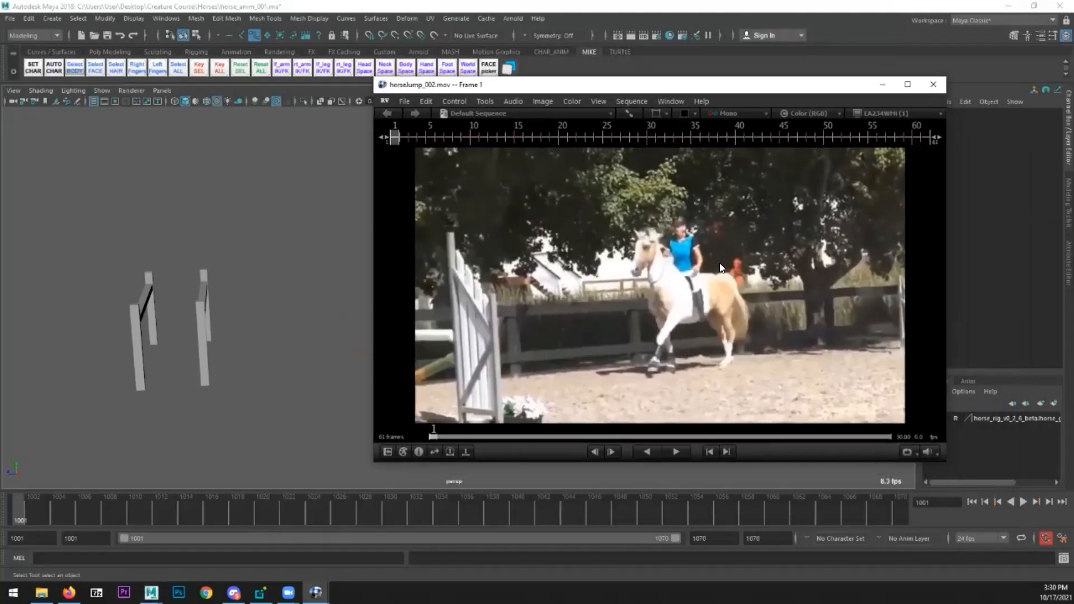
double_click(680, 89)
double_click(609, 4)
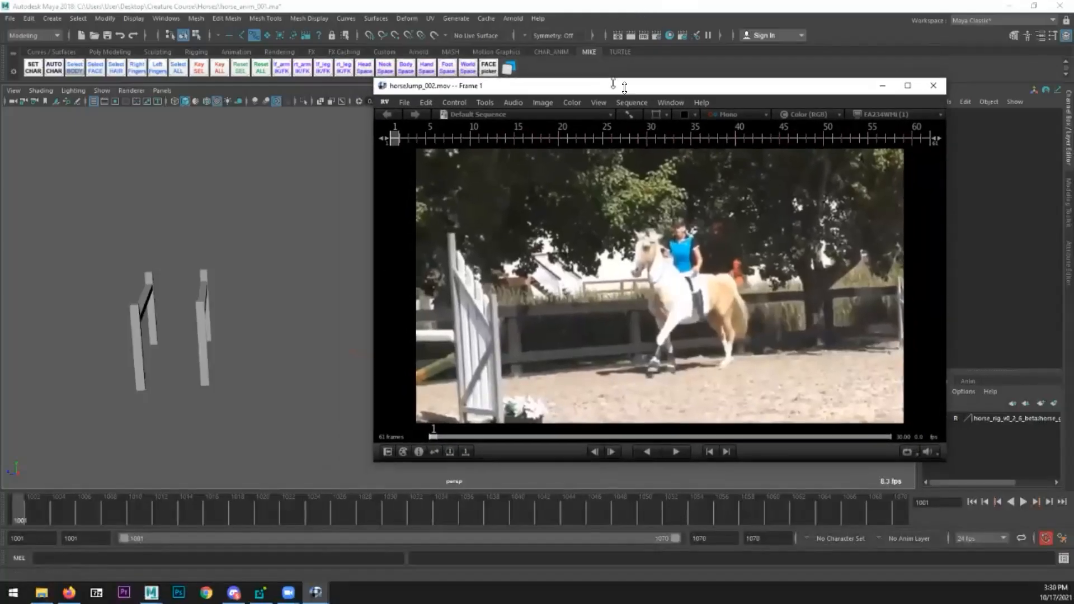
left_click_drag(624, 84, 624, 136)
left_click_drag(756, 141, 1073, 106)
- Try moving the horse rig's pelvis control vertically and undo the move
left_click_drag(479, 324, 564, 349, "alt")
scroll(515, 325, "up", 3)
left_click_drag(468, 301, 422, 302, "alt")
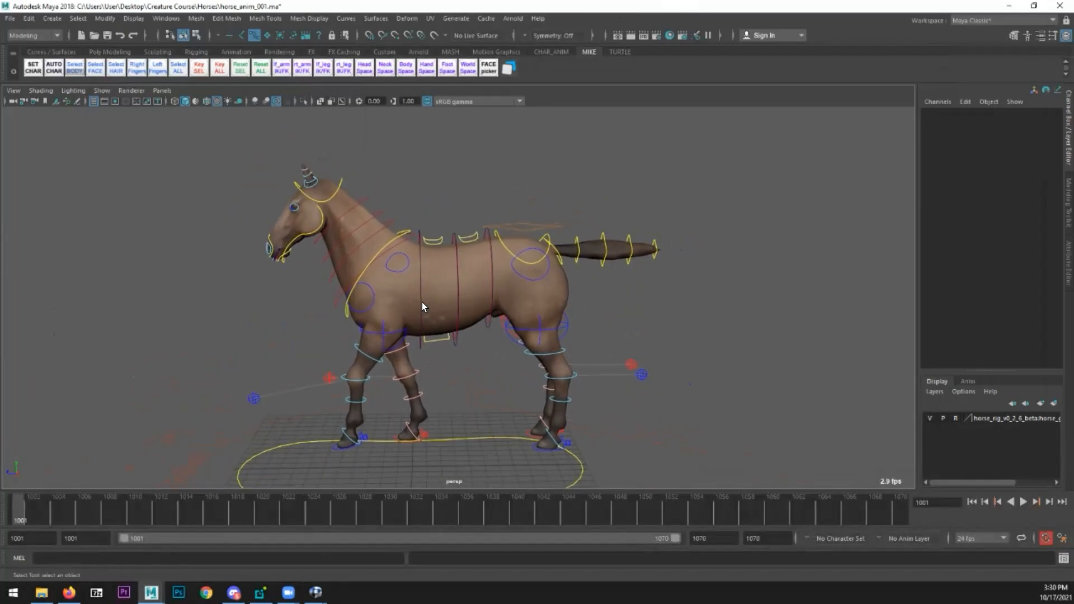
left_click(500, 239)
scroll(559, 311, "up", 2)
key("w")
left_click_drag(518, 252, 467, 239)
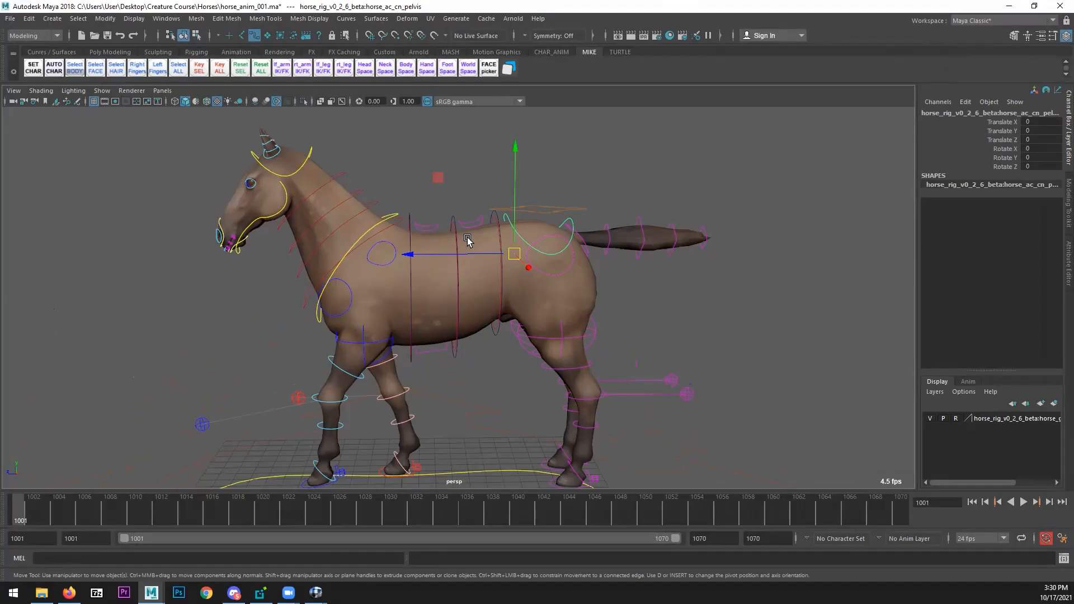
left_click_drag(523, 177, 528, 201)
key("ctrl+z")
- Try out the horse rig's neck controls with the Move tool
key("q")
left_click(391, 217)
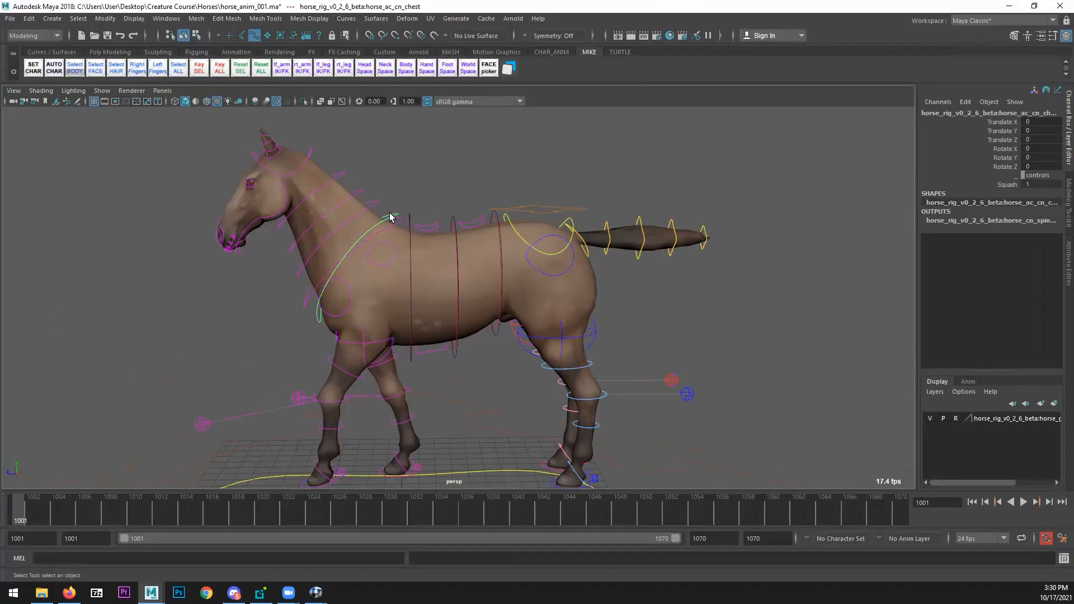
left_click(405, 184)
key("w")
left_click_drag(343, 271, 313, 270)
left_click_drag(331, 213, 341, 218)
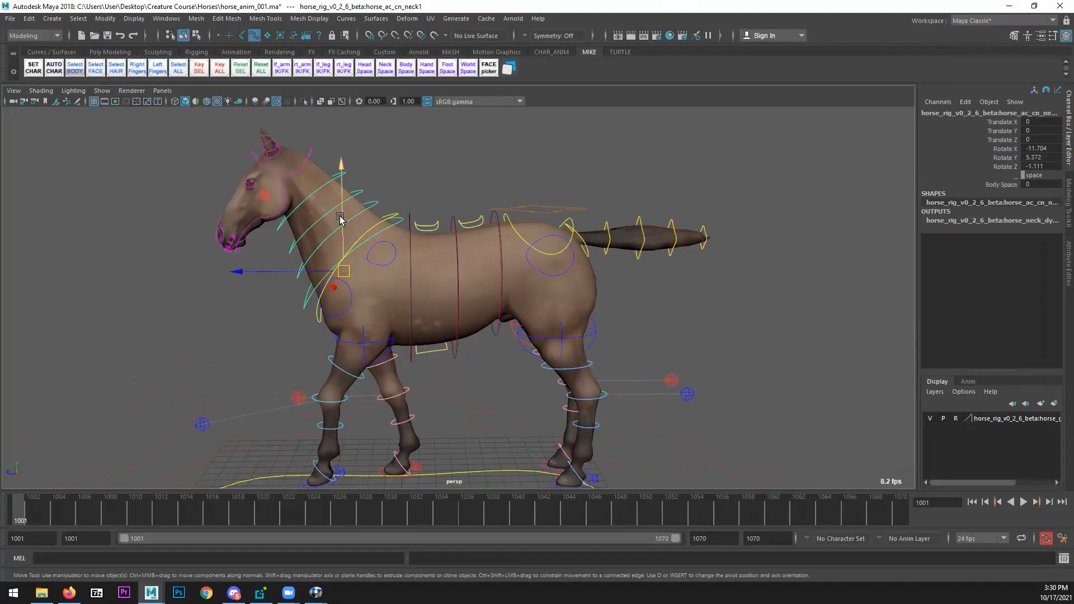
- Select the horse's chest control, try moving it, and undo the move
key("q")
left_click(386, 220)
left_click(386, 220)
key("w")
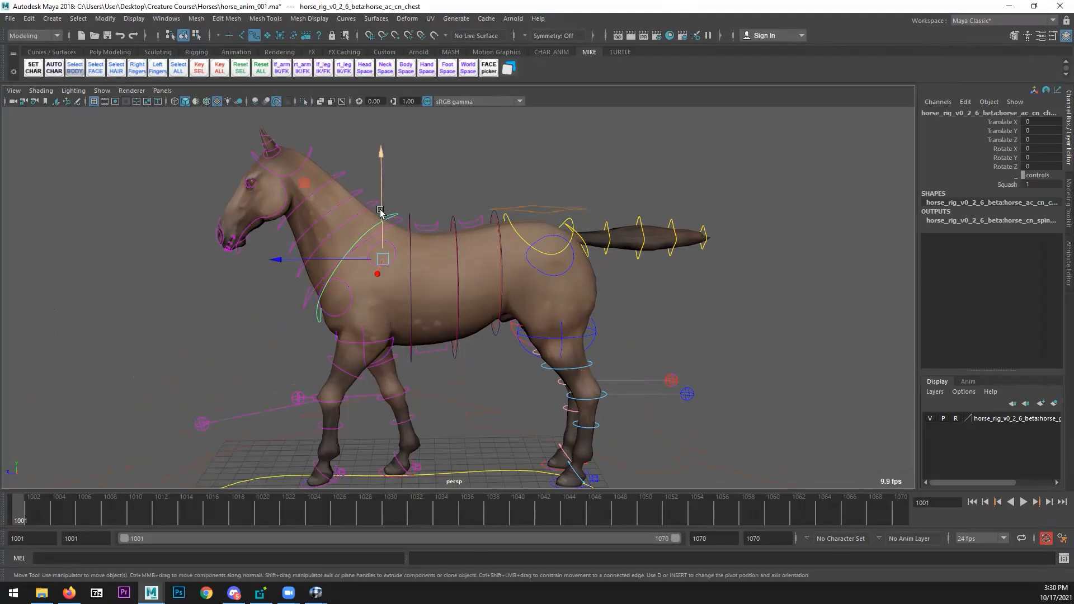
left_click_drag(383, 260, 353, 252)
left_click_drag(380, 191, 382, 202)
key("ctrl+z")
right_click_drag(392, 251, 358, 256, "alt")
right_click_drag(533, 266, 469, 246, "alt")
middle_click_drag(469, 249, 466, 232, "alt")
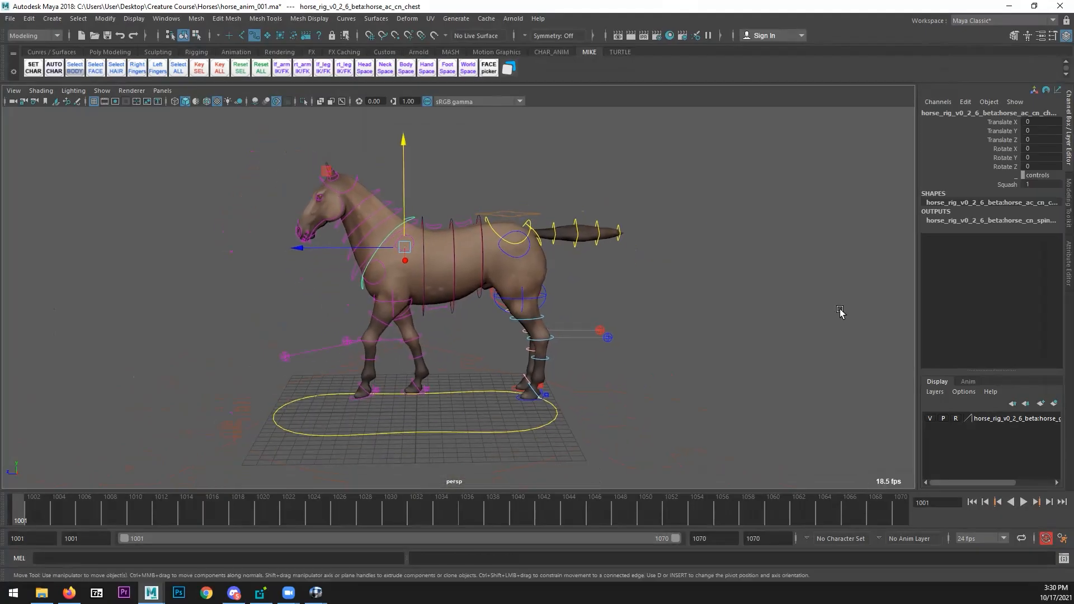
- Switch to the horseJump_002.mov reference at frame 1 and sketch green lines along the horse's neck and head
right_click_drag(660, 381, 410, 380, "alt")
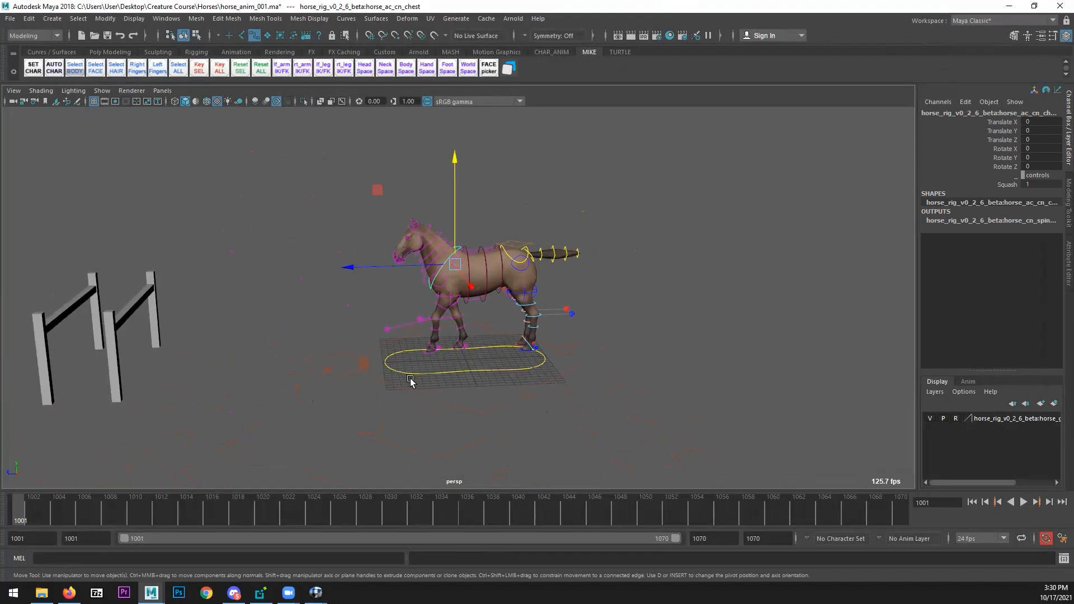
left_click(315, 592)
double_click(669, 116)
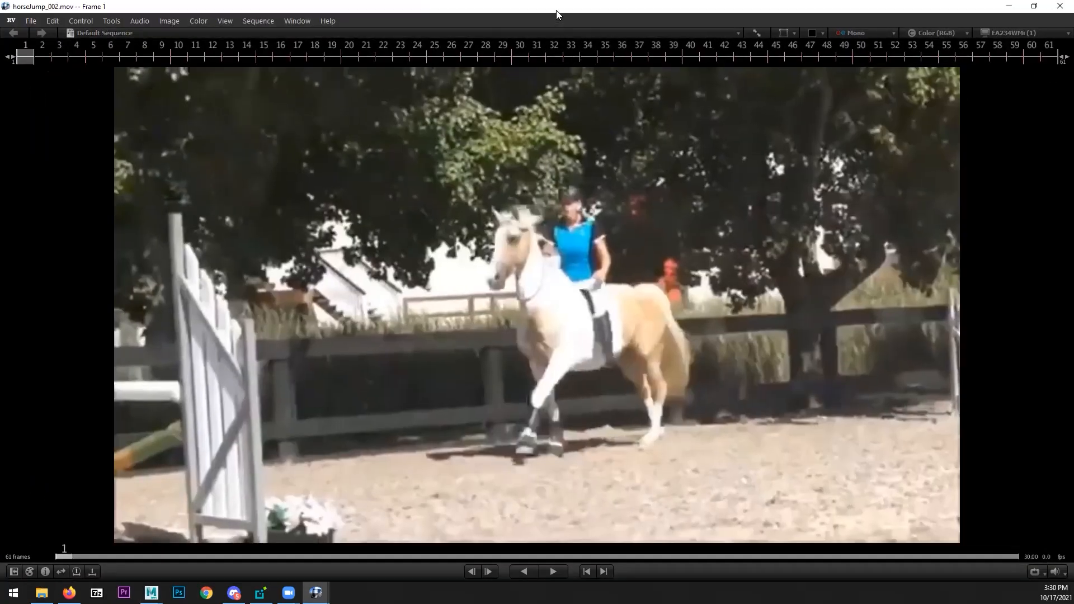
key("F10")
left_click(41, 73)
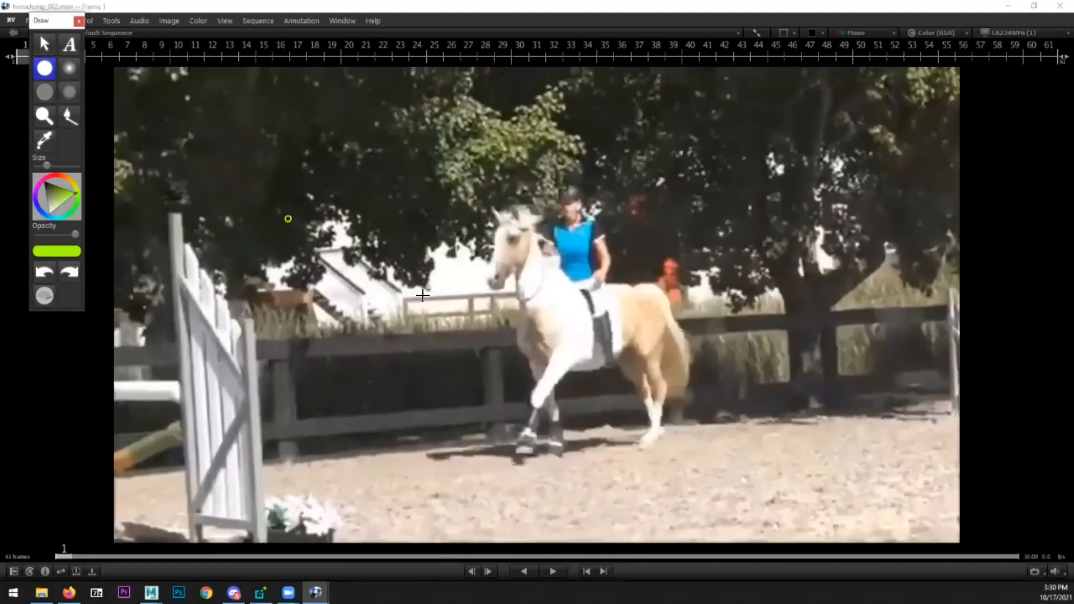
left_click_drag(553, 315, 520, 236)
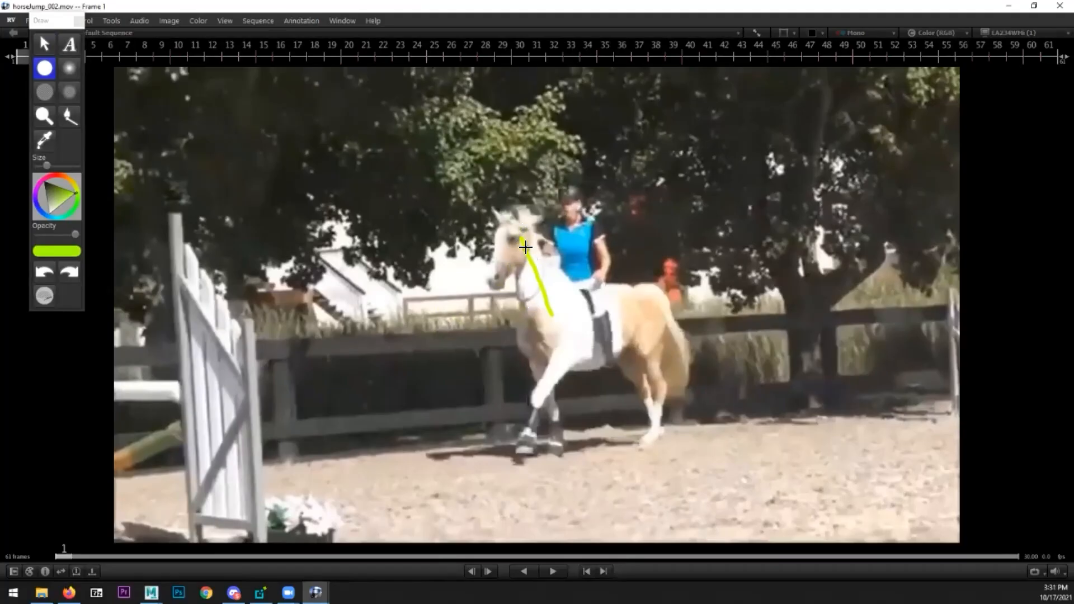
left_click_drag(521, 231, 492, 285)
- Sketch green lines over the horse's front legs, hind legs and back on frame 1, and move the reference window away
left_click_drag(576, 339, 520, 462)
left_click_drag(549, 392, 558, 448)
left_click_drag(553, 394, 538, 362)
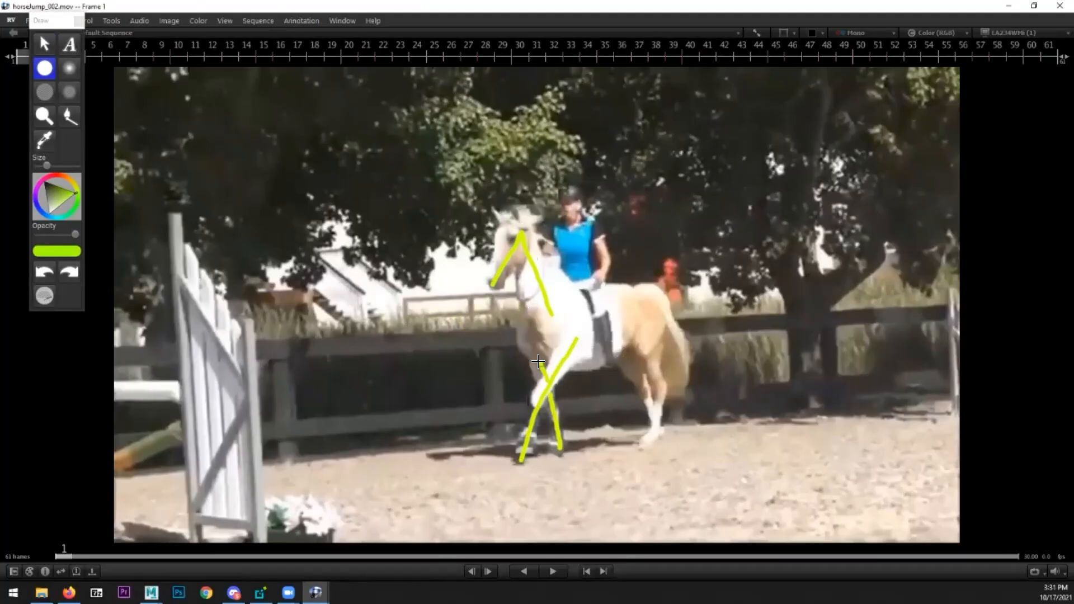
left_click_drag(648, 342, 652, 445)
left_click_drag(631, 362, 657, 405)
left_click_drag(551, 285, 657, 284)
mouse_move(545, 372)
left_mouse_down()
mouse_move(674, 358)
mouse_move(658, 285)
mouse_move(514, 294)
mouse_move(530, 372)
left_mouse_up()
left_click(46, 46)
mouse_move(163, 7)
left_mouse_down()
mouse_move(351, 48)
mouse_move(1073, 65)
left_mouse_up()
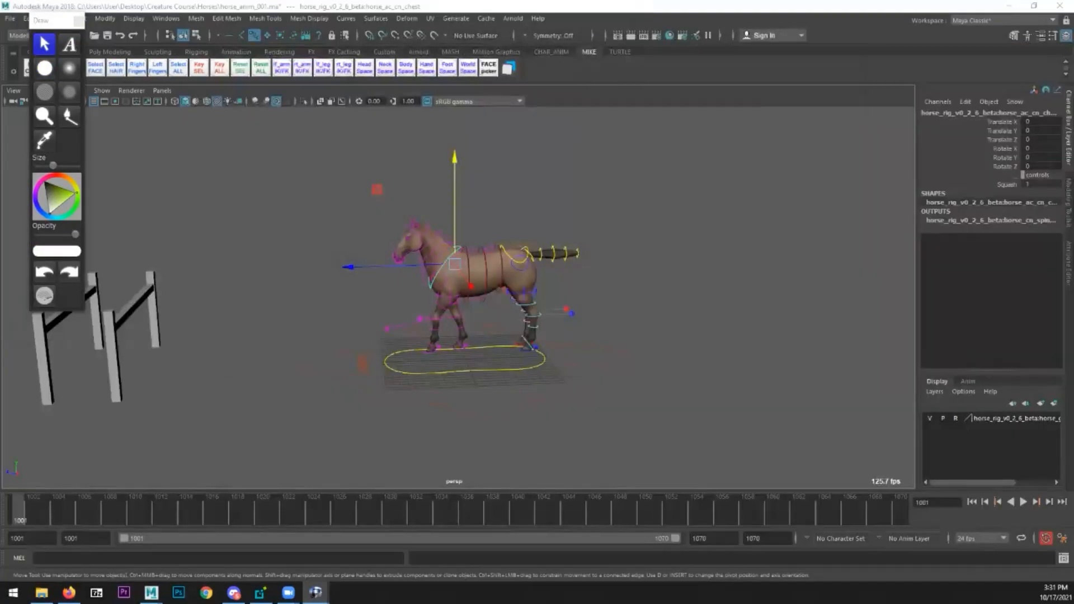
- Rotate the horse rig's base neck control to about -18.3 in Rotate X
left_click(280, 374)
left_click_drag(319, 422, 391, 407, "alt")
scroll(417, 336, "up", 5)
mouse_move(419, 329)
left_mouse_down("alt")
mouse_move(448, 347)
mouse_move(462, 290)
left_mouse_up("alt")
left_click(394, 300)
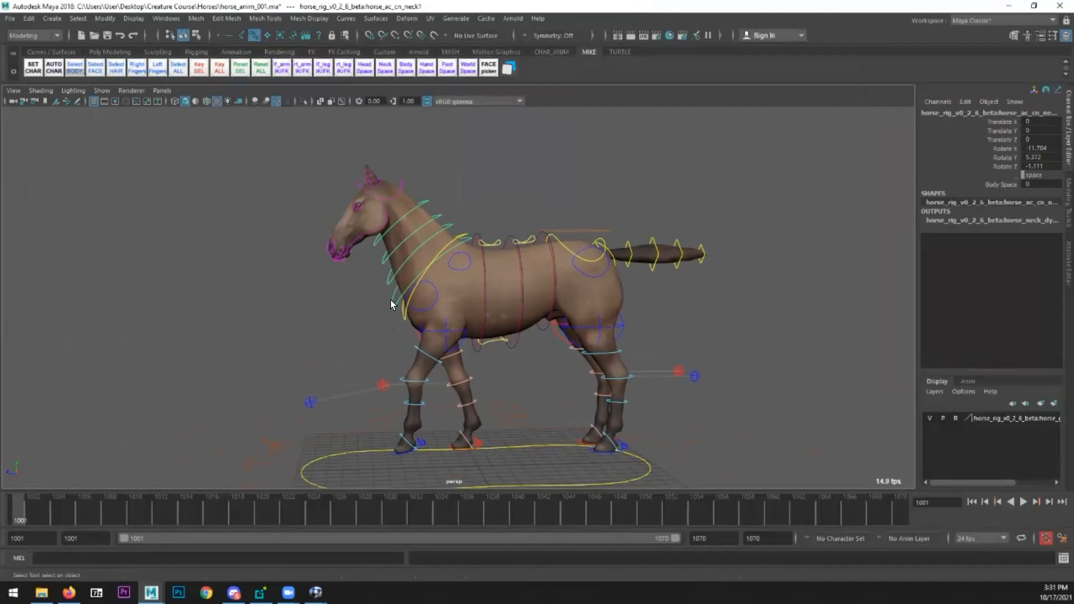
key("e")
left_click_drag(449, 181, 461, 193)
left_click_drag(421, 251, 420, 288, "alt")
key("q")
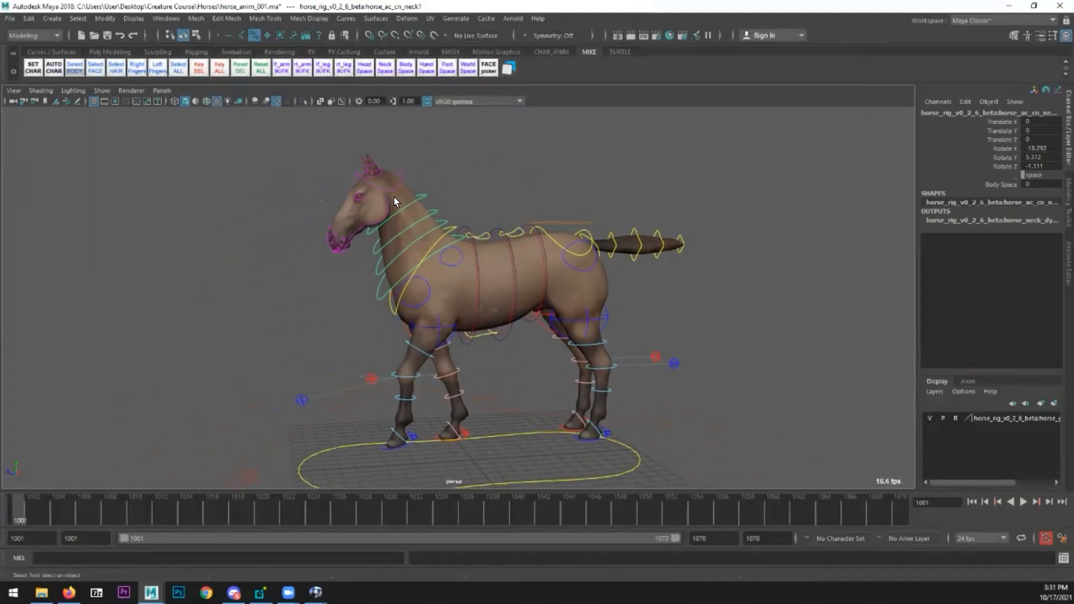
- Rotate the horse's head control slightly, to about 5.9 in X, -0.2 in Y and 3.6 in Z
left_click(389, 197)
key("e")
left_click_drag(278, 149, 280, 148)
left_click_drag(280, 149, 451, 319, "alt")
right_click_drag(450, 318, 454, 333, "alt")
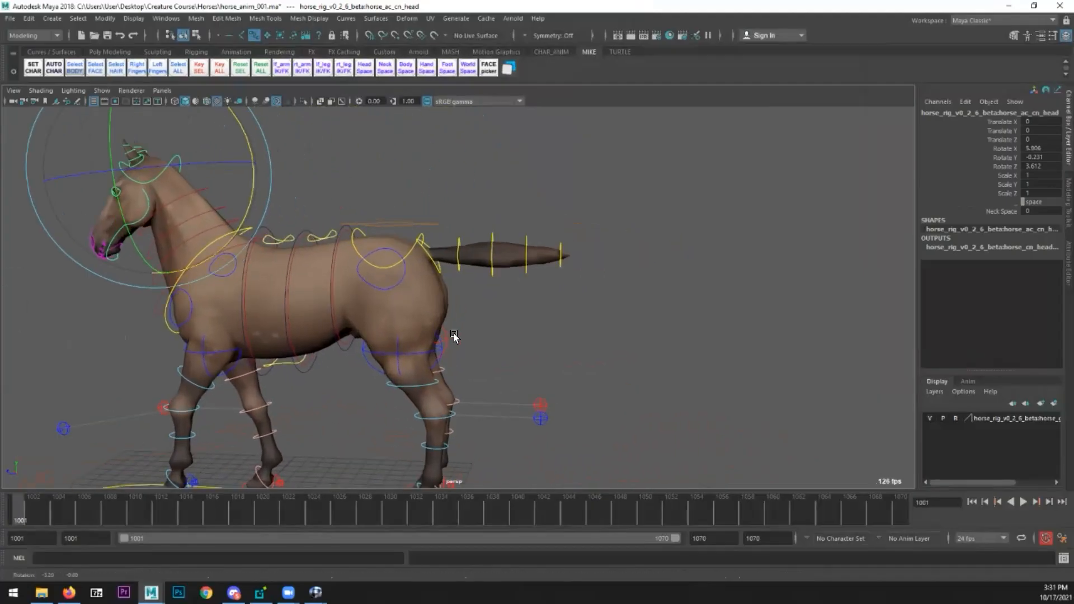
- Rotate the controls from the tail's base downward to about -22.8 in Rotate X
key("q")
left_click(445, 277)
left_click(438, 268)
left_click_drag(437, 267, 541, 226, "alt")
key("e")
left_click_drag(432, 292, 474, 264, "alt")
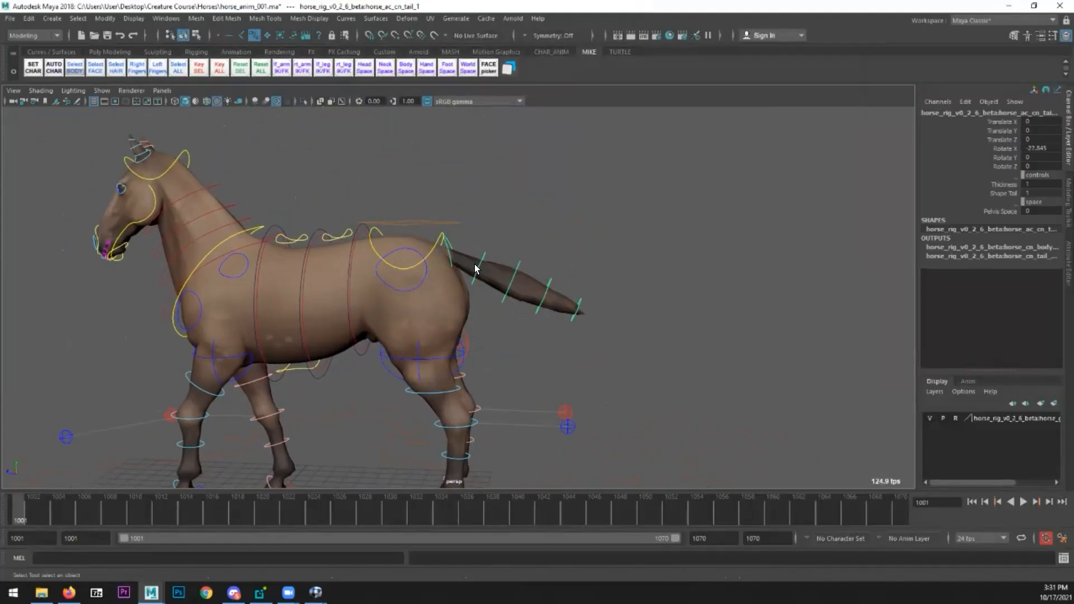
- Adjust the remaining tail controls down the chain so the tail hangs in a downward curve, and clear the selection
key("Down")
left_click_drag(549, 200, 551, 336)
key("q")
key("Down")
key("e")
key("q")
key("e")
key("q")
left_click(516, 365)
key("e")
key("w")
left_click_drag(561, 354, 563, 353)
key("e")
left_click_drag(588, 291, 582, 282)
key("w")
left_click_drag(554, 344, 601, 388)
left_click(648, 392)
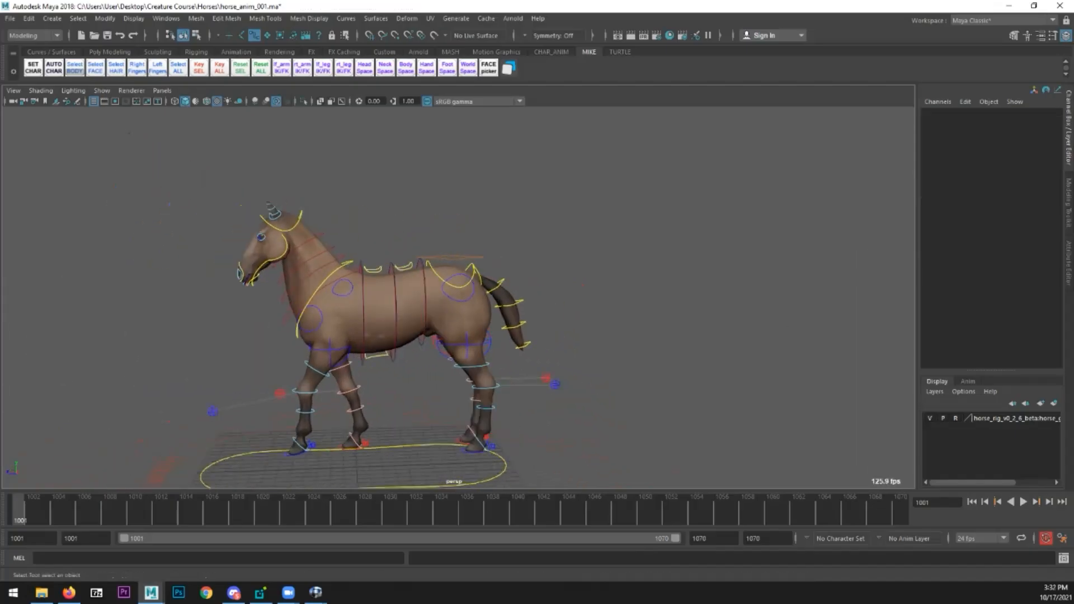
- Scrub horseJump_002.mov to frame 21, sketch green lines over the horse's front legs, body outline and hind leg, and put the reference away
key("alt+Tab")
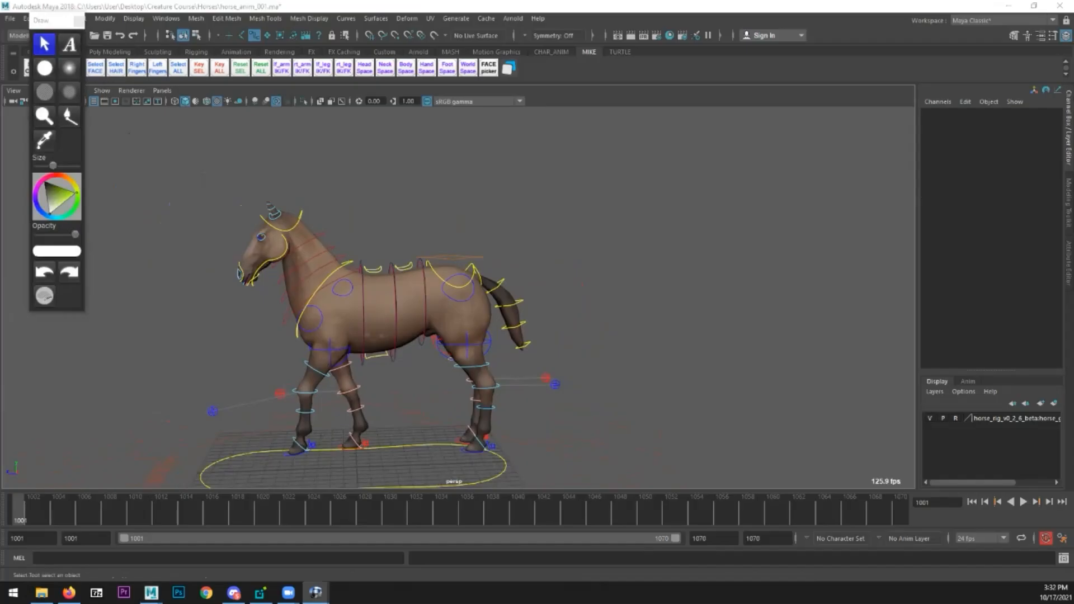
key("alt+Tab")
mouse_move(200, 449)
left_mouse_down()
mouse_move(546, 451)
mouse_move(347, 463)
mouse_move(209, 463)
mouse_move(579, 443)
mouse_move(557, 450)
left_mouse_up()
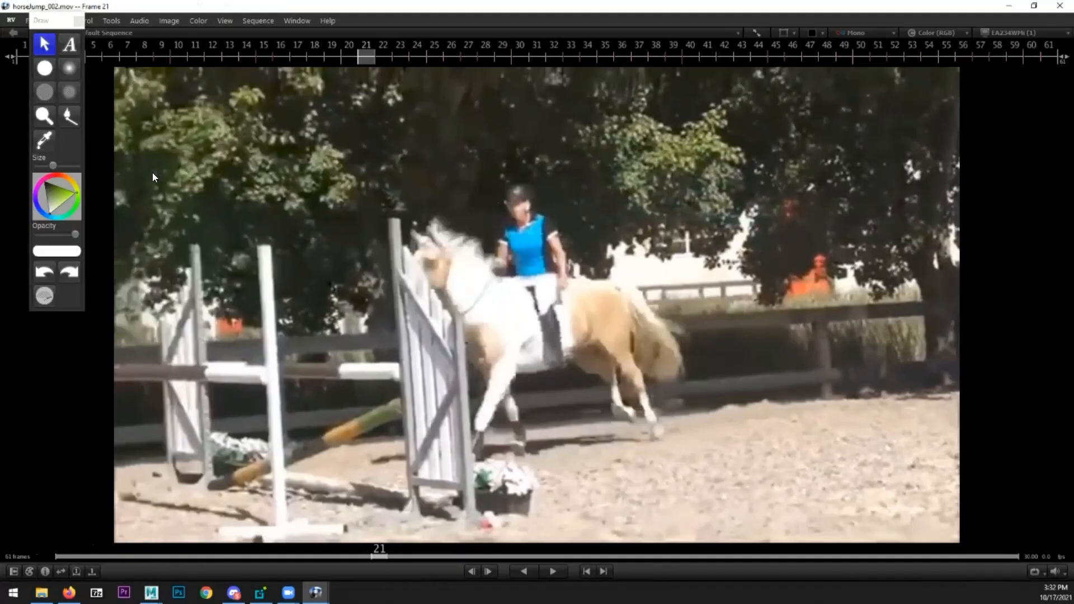
left_click(44, 68)
left_click_drag(515, 352, 470, 461)
left_click_drag(503, 397, 521, 450)
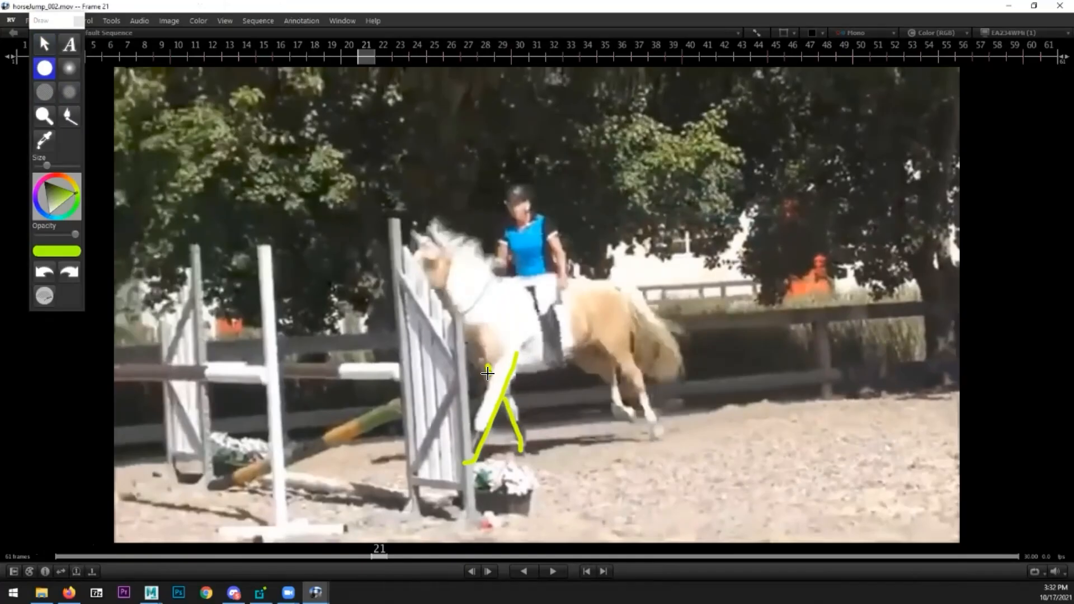
mouse_move(495, 278)
left_mouse_down()
mouse_move(566, 278)
mouse_move(640, 324)
mouse_move(490, 368)
mouse_move(488, 289)
left_mouse_up()
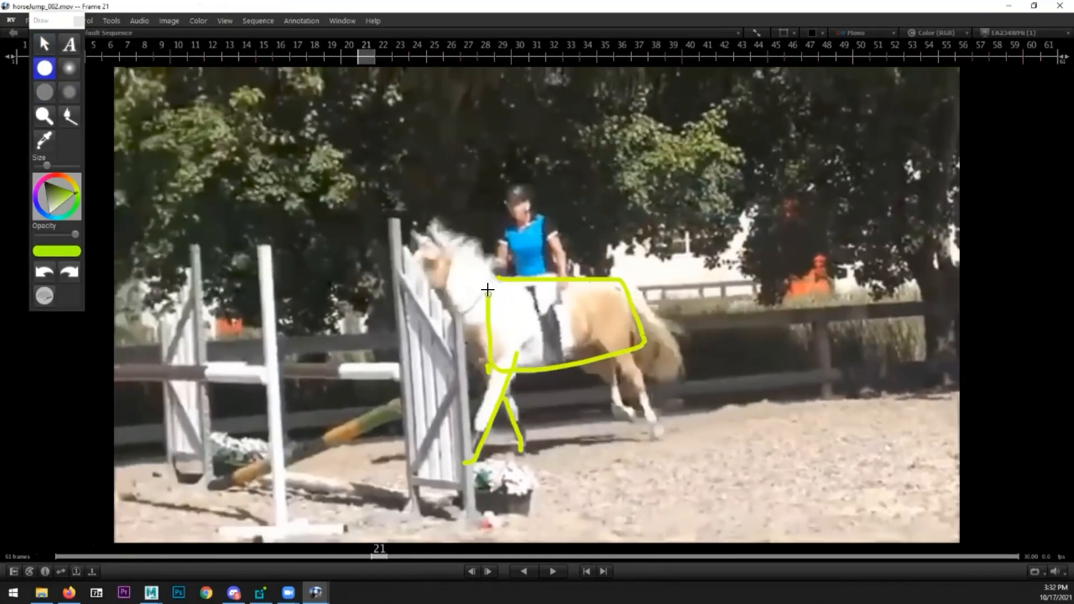
mouse_move(582, 350)
left_mouse_down()
mouse_move(613, 365)
mouse_move(630, 419)
mouse_move(637, 388)
mouse_move(653, 427)
left_mouse_up()
left_click_drag(290, 8, 1073, 22)
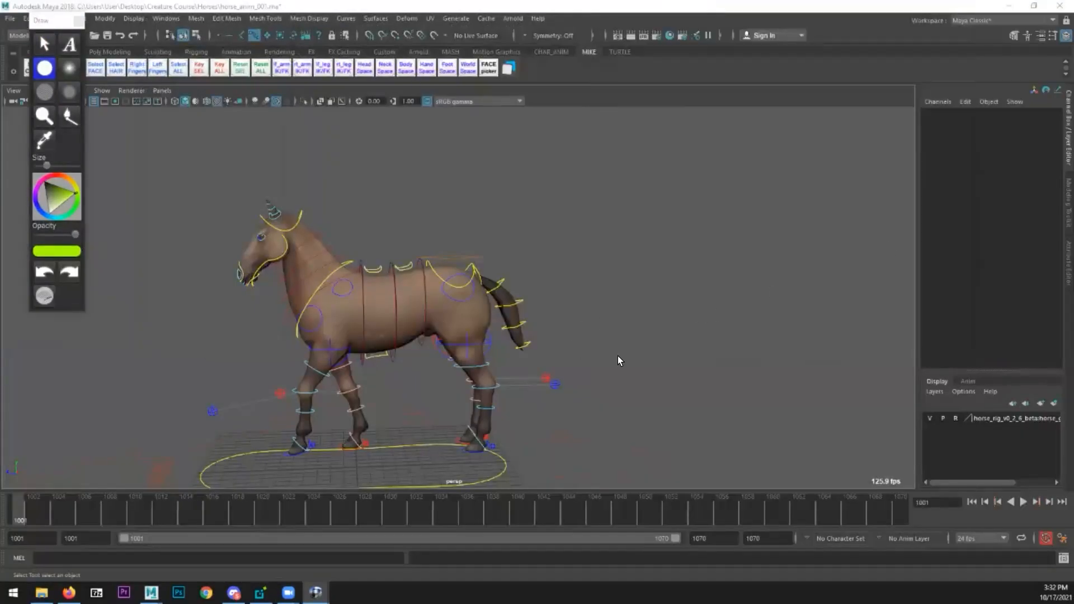
- Select the horse rig's root control together with its four IK foot controls
left_click(481, 258)
middle_click_drag(450, 335, 490, 285, "alt")
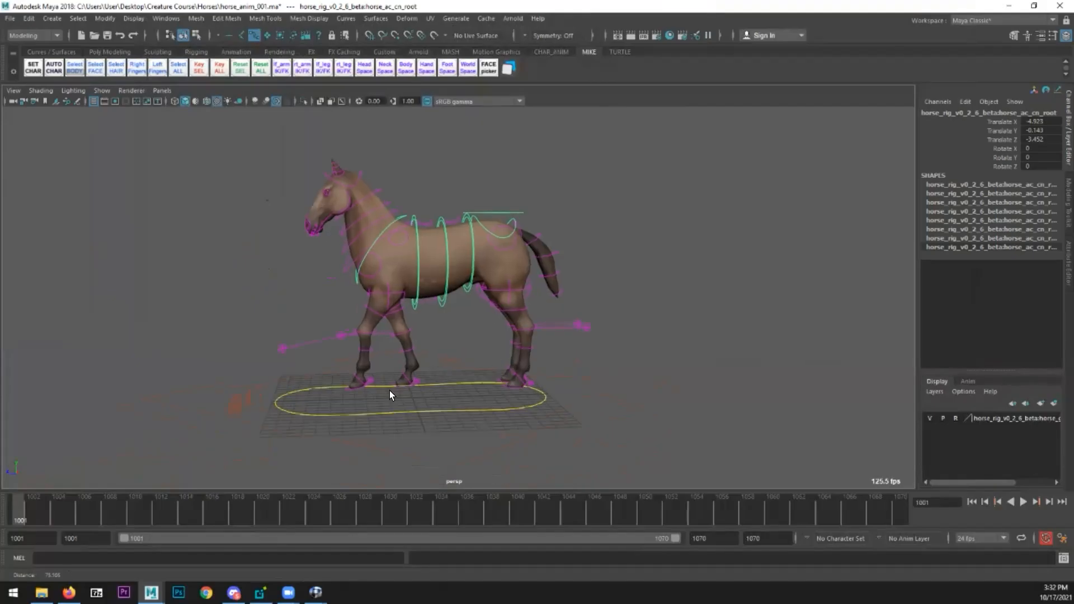
right_click_drag(350, 389, 397, 405, "alt")
left_click(324, 408, "shift")
left_click_drag(371, 405, 382, 420, "alt")
left_click(380, 378, "shift")
left_click(506, 368, "shift")
left_click(511, 380, "shift")
right_click_drag(416, 382, 363, 380, "alt")
left_click_drag(439, 381, 407, 385, "alt")
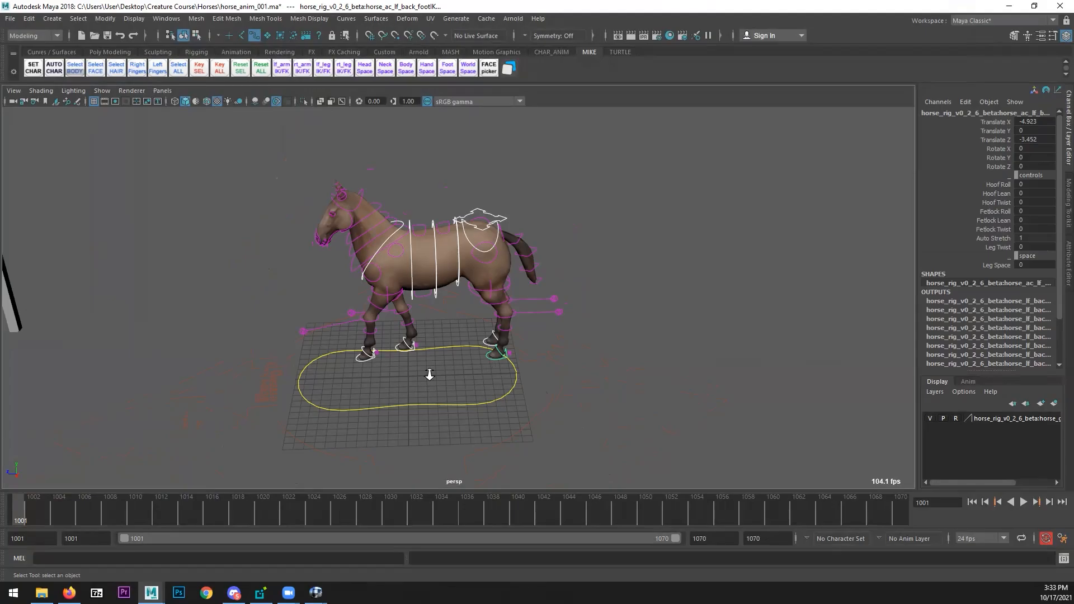
right_click_drag(429, 375, 418, 375, "alt")
left_click_drag(418, 375, 417, 387, "alt")
middle_click_drag(423, 357, 415, 356, "alt")
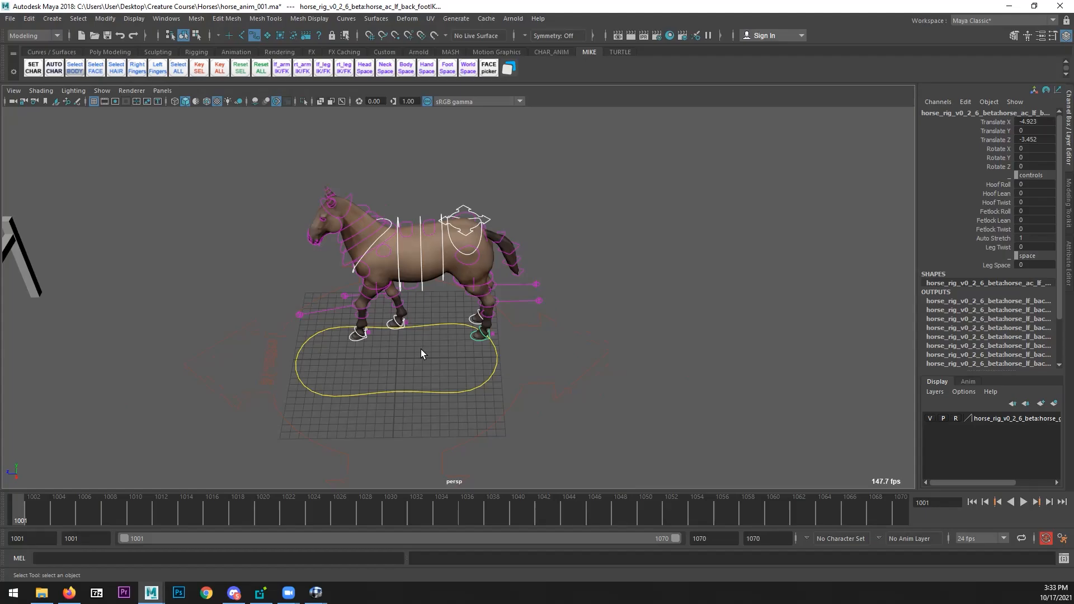
mouse_move(373, 328)
left_mouse_down("alt")
mouse_move(432, 305)
mouse_move(413, 311)
mouse_move(431, 334)
mouse_move(357, 334)
left_mouse_up("alt")
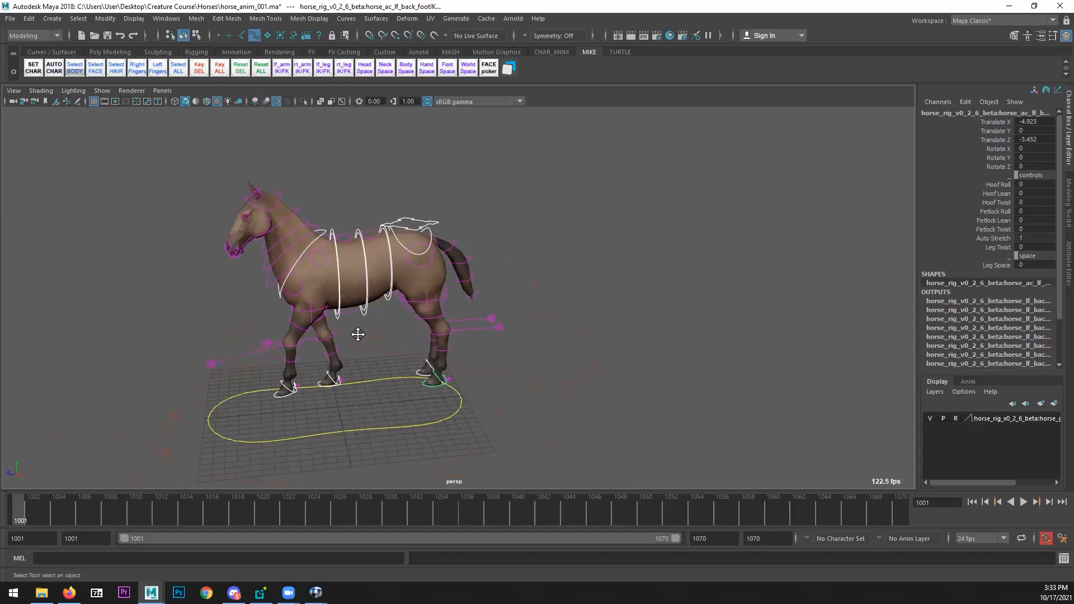
middle_click_drag(358, 334, 397, 311, "alt")
left_click_drag(480, 368, 467, 331, "alt")
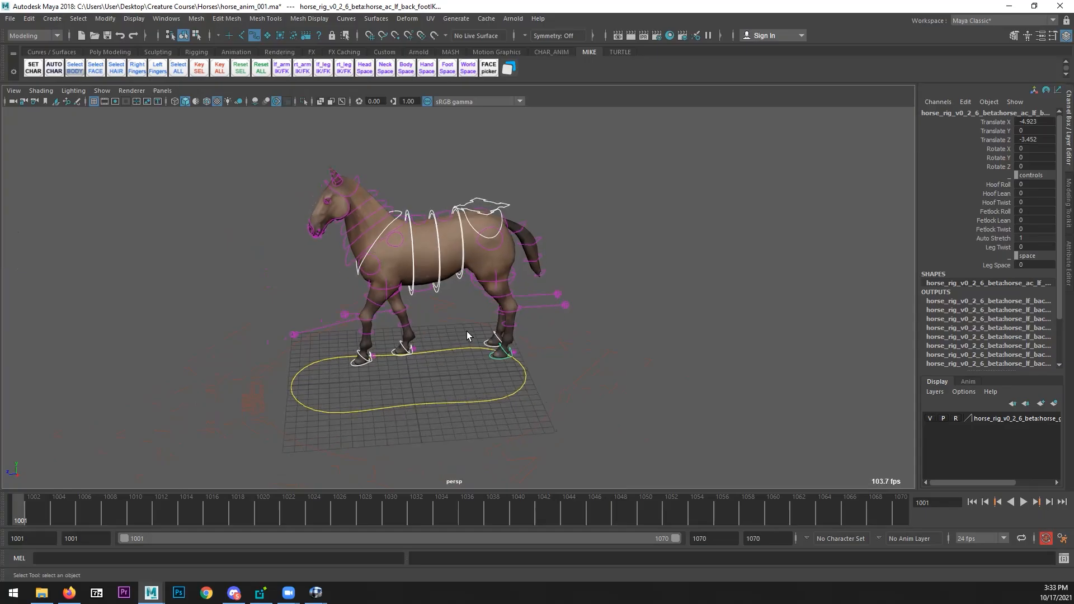
- Select all of the horse rig's controls and key them at frame 1001
right_click_drag(621, 286, 320, 378, "alt")
left_click(287, 183)
left_click_drag(286, 184, 549, 407)
key("s")
- Go to frame 1022 and select the root control plus all four IK foot controls
left_click_drag(72, 512, 200, 517)
right_click_drag(373, 388, 724, 400, "alt")
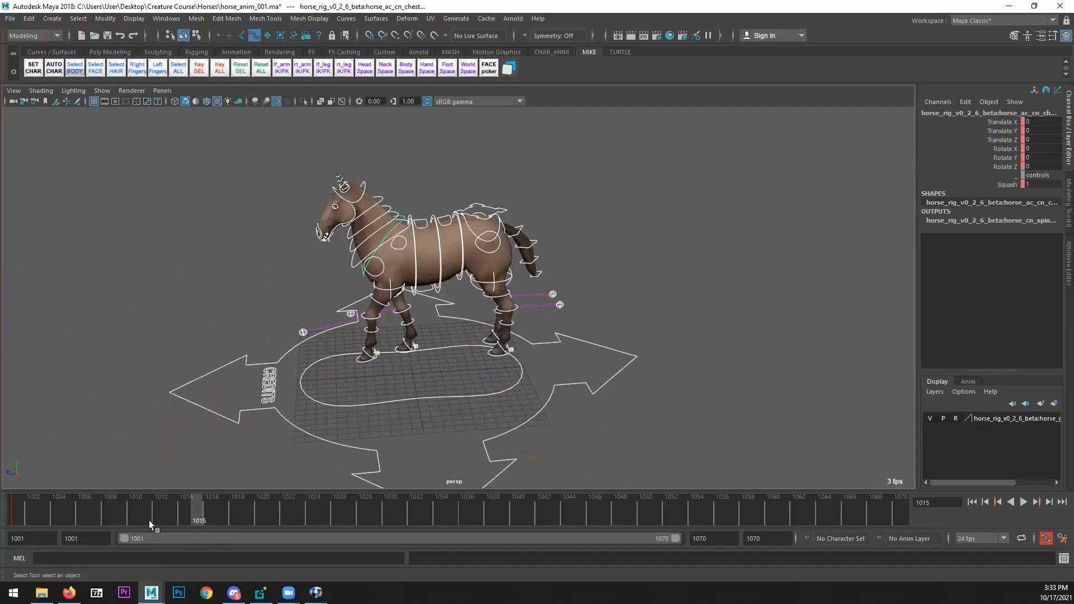
left_click(278, 515)
left_click(488, 202)
left_click(487, 203)
scroll(371, 347, "up", 2)
left_click(316, 368, "shift")
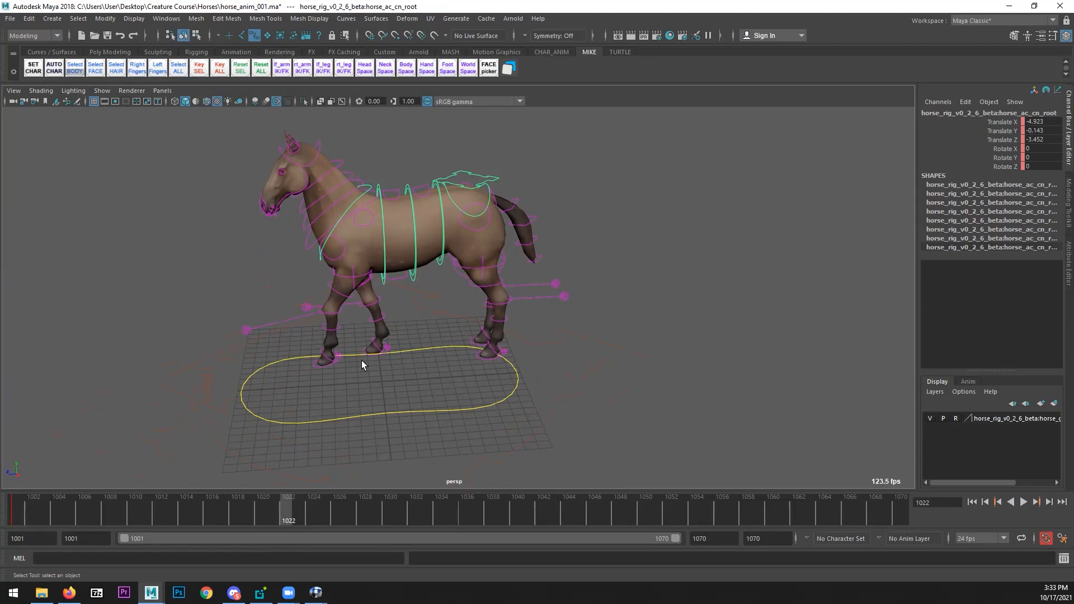
left_click(363, 349, "shift")
left_click(481, 358, "shift")
left_click(471, 338, "shift")
- Set the Move tool to world axes and move the selected controls toward the jump, to about 22.36 in Translate Z
key("w")
scroll(486, 372, "down", 2)
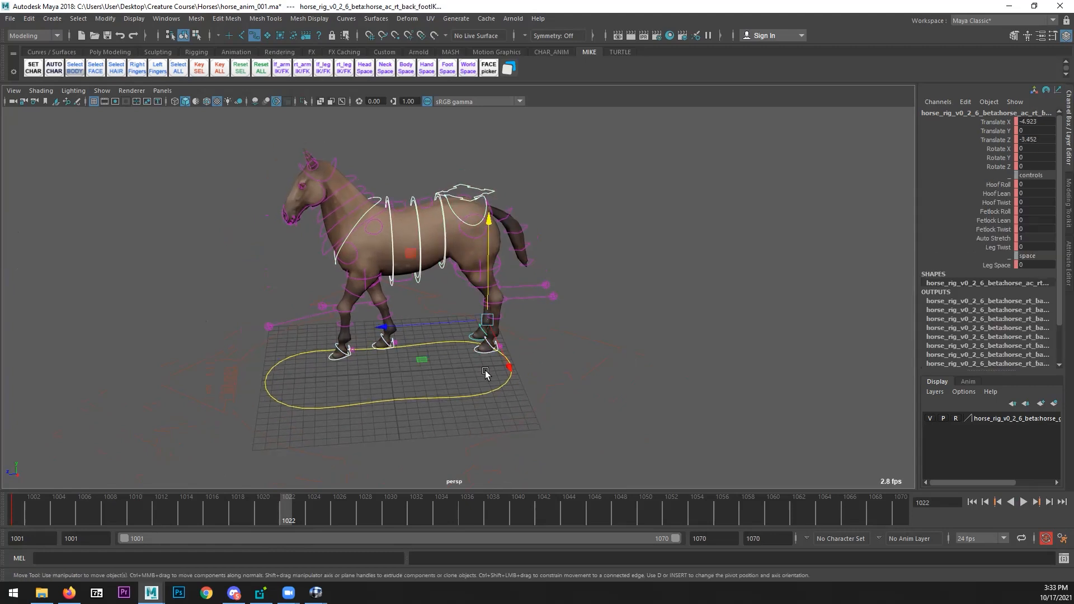
key("w")
left_click_drag(487, 316, 448, 322)
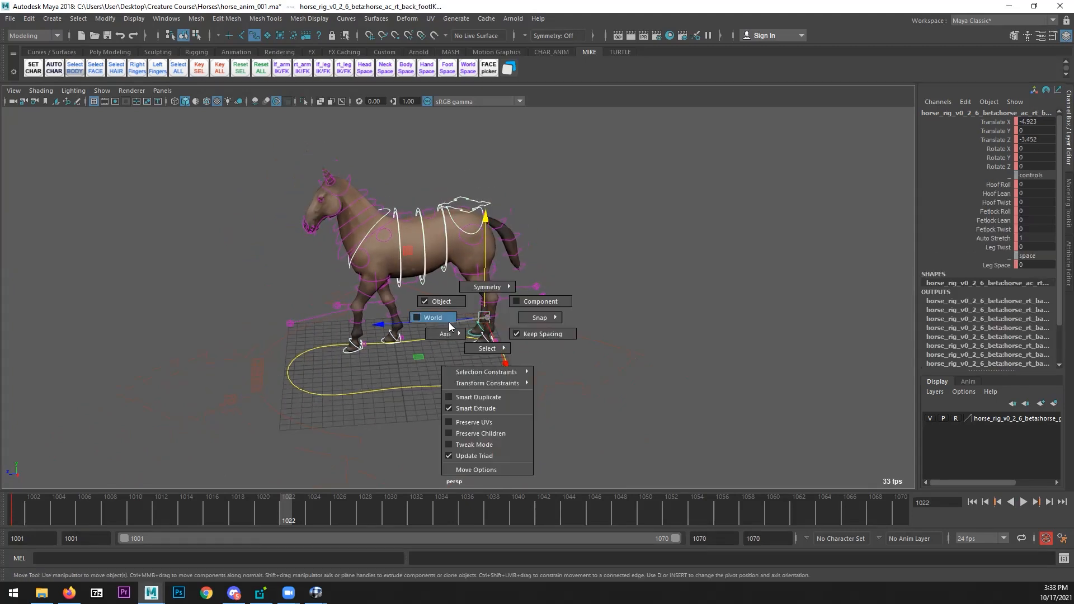
scroll(447, 323, "down", 2)
middle_click_drag(445, 323, 513, 338, "alt")
left_click_drag(514, 340, 337, 341)
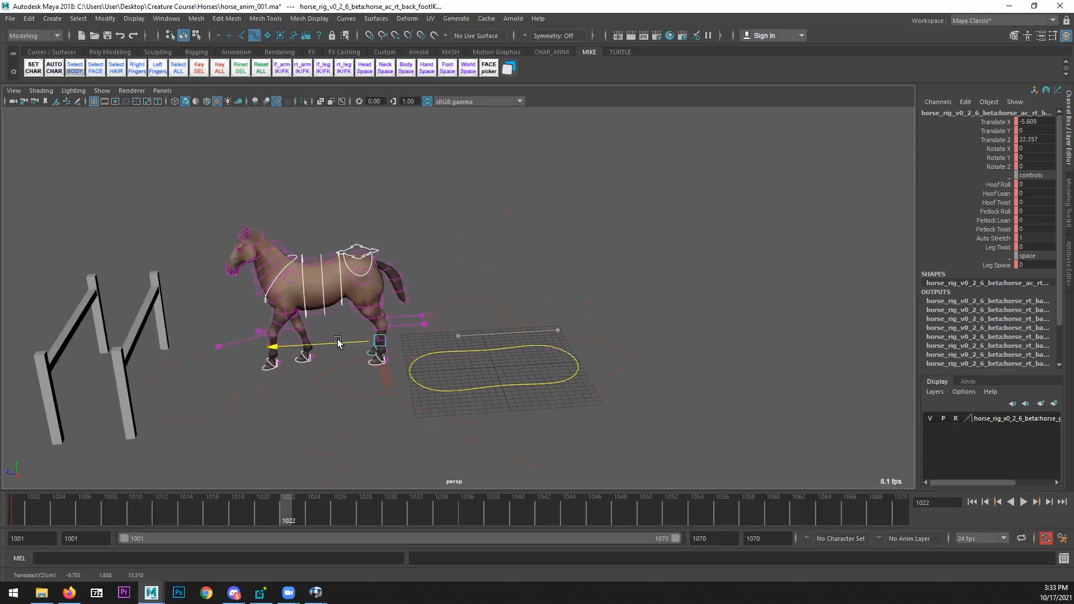
- Try setting the left front foot control's Translate Z to 0 and undo the change
right_click_drag(196, 382, 470, 369, "alt")
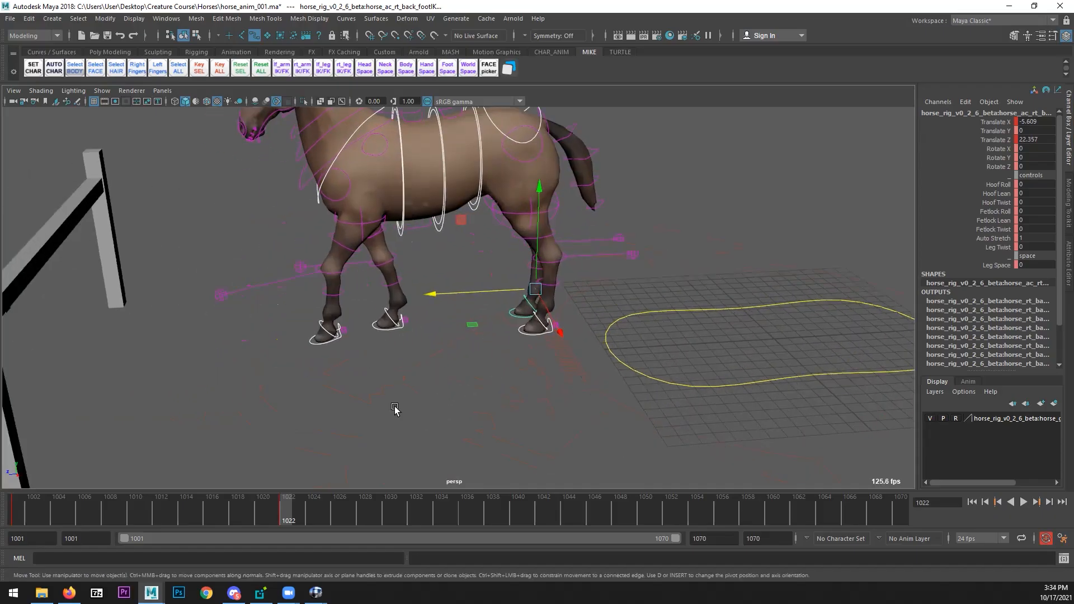
left_click(330, 342)
left_click(330, 343)
left_click_drag(347, 344, 386, 341, "alt")
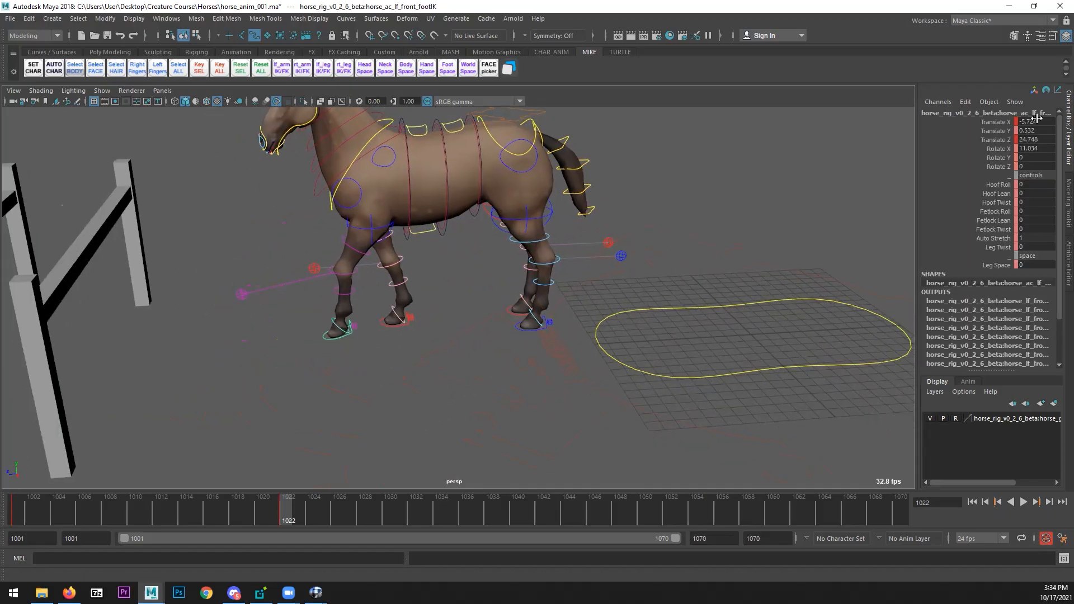
left_click(1036, 140)
type("0")
key("Return")
key("ctrl+z")
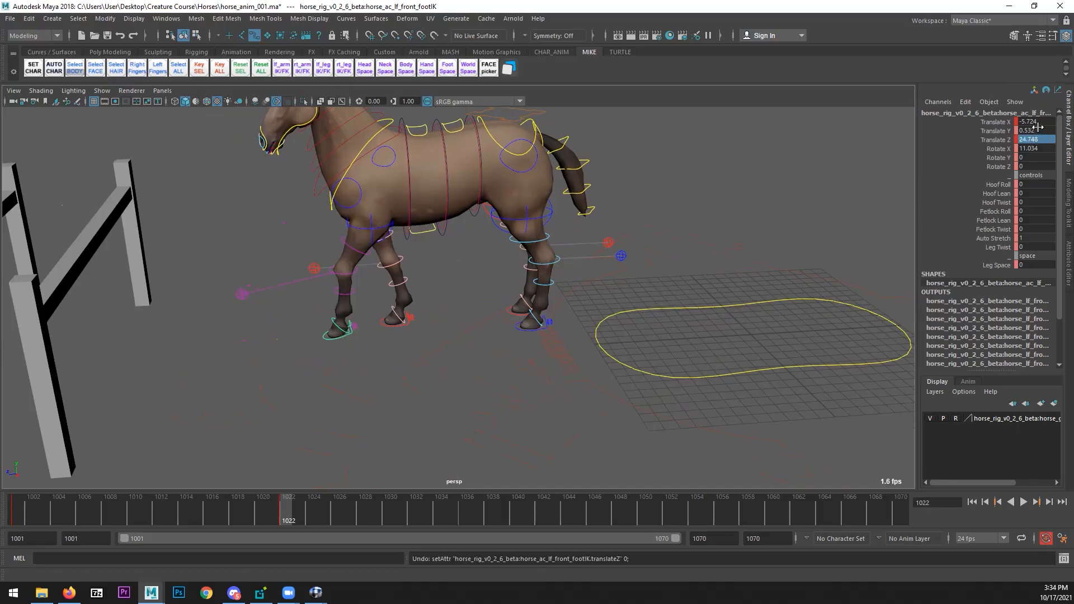
- Key all of the rig's controls at frame 1022 and compare the poses at frames 1001 and 1022
right_click_drag(576, 266, 368, 339, "alt")
left_click(368, 339)
left_click_drag(369, 208, 684, 422)
key("s")
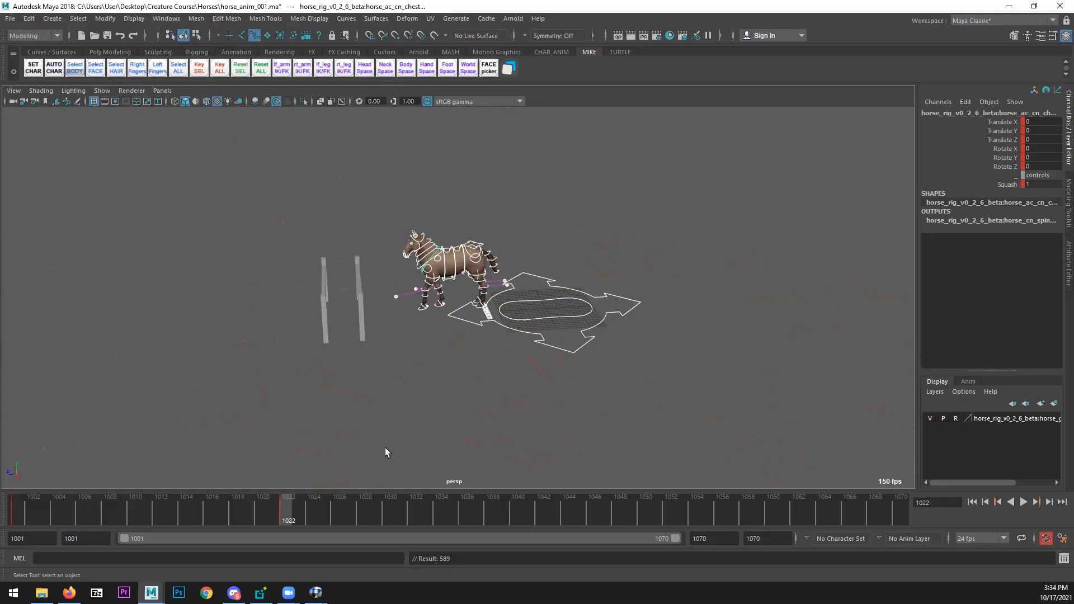
left_click(23, 510)
left_click(283, 511)
- Set the left front foot control's Rotate X and Translate Y to 0 at frame 1022
right_click_drag(224, 402, 406, 396, "alt")
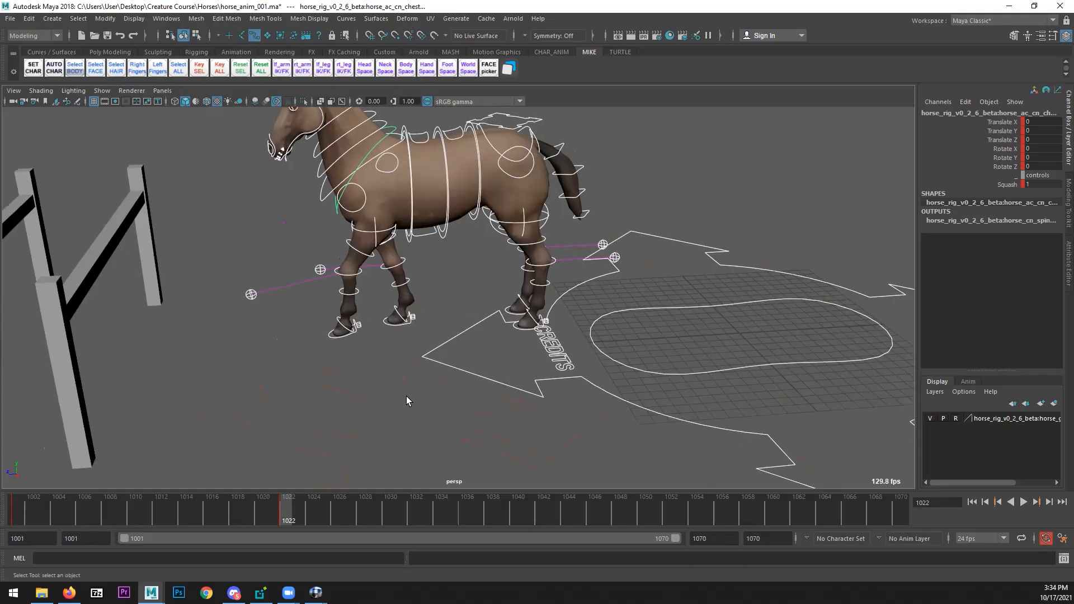
left_click(350, 351)
left_click(337, 339)
left_click(1036, 148)
type("0")
key("Return")
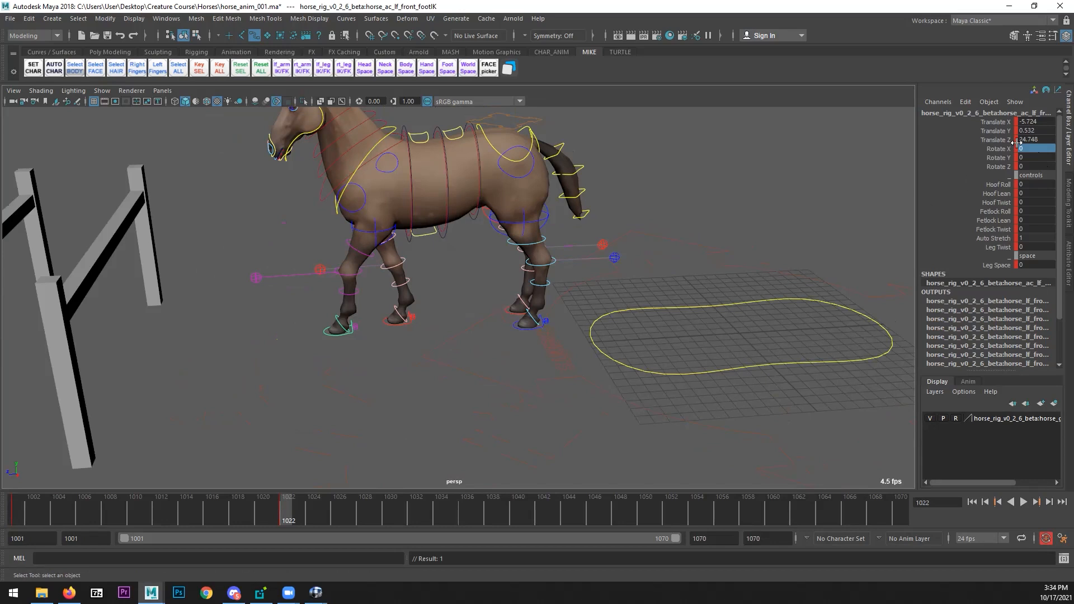
left_click(1032, 130)
type("0")
key("Return")
- Move the left front foot control slightly forward, to about 24.82 in Translate Z
left_click_drag(629, 310, 533, 159, "alt")
left_click(552, 158)
left_click(563, 168)
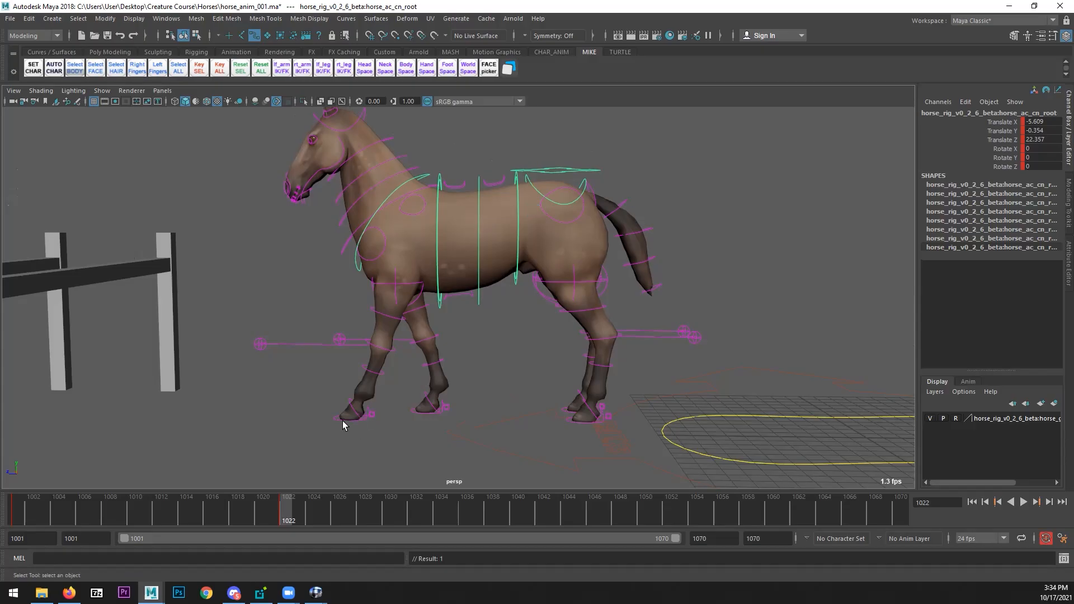
left_click(361, 424)
mouse_move(361, 423)
left_mouse_down("alt")
mouse_move(379, 426)
mouse_move(358, 403)
left_mouse_up("alt")
key("w")
left_click_drag(343, 387, 448, 318)
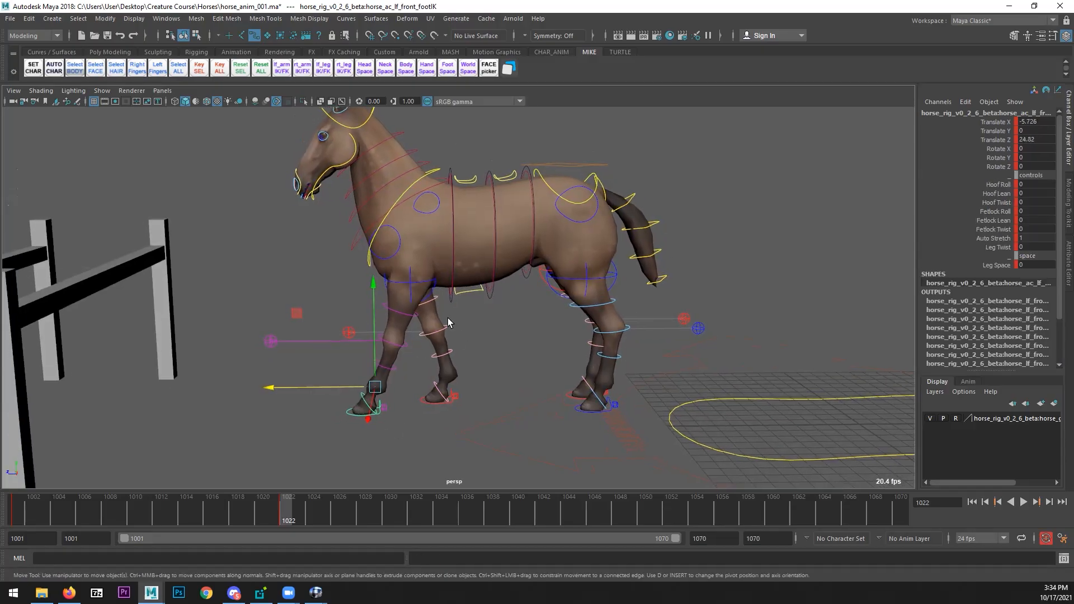
- Move the right front foot control slightly backward at frame 1022, to about 19.36 in Translate Z
key("q")
left_click(429, 404)
left_click_drag(429, 404, 529, 365, "alt")
key("w")
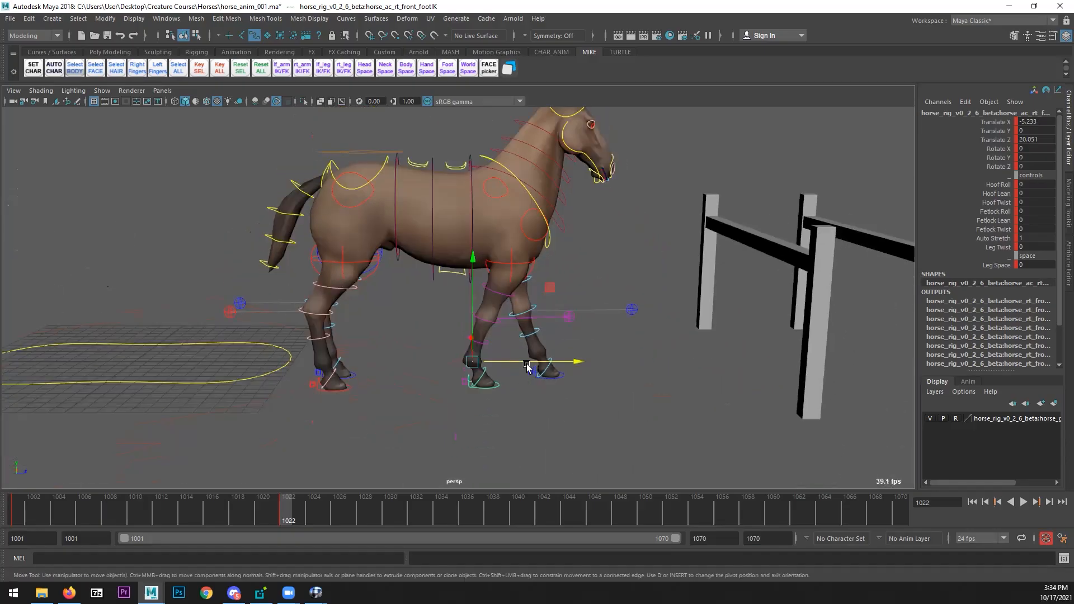
middle_click_drag(529, 365, 518, 355)
left_click_drag(517, 355, 545, 273, "alt")
- Move the right front leg control back to about -0.62 in Translate Z and try shifting the shoulder point control
left_click(506, 273)
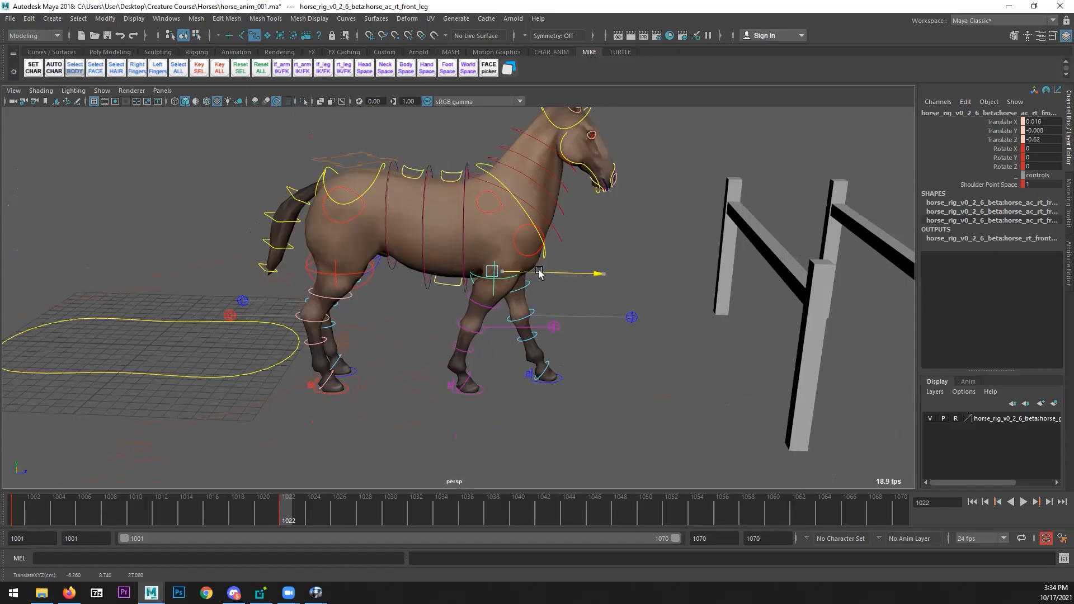
left_click(540, 252)
left_click_drag(578, 236, 495, 227)
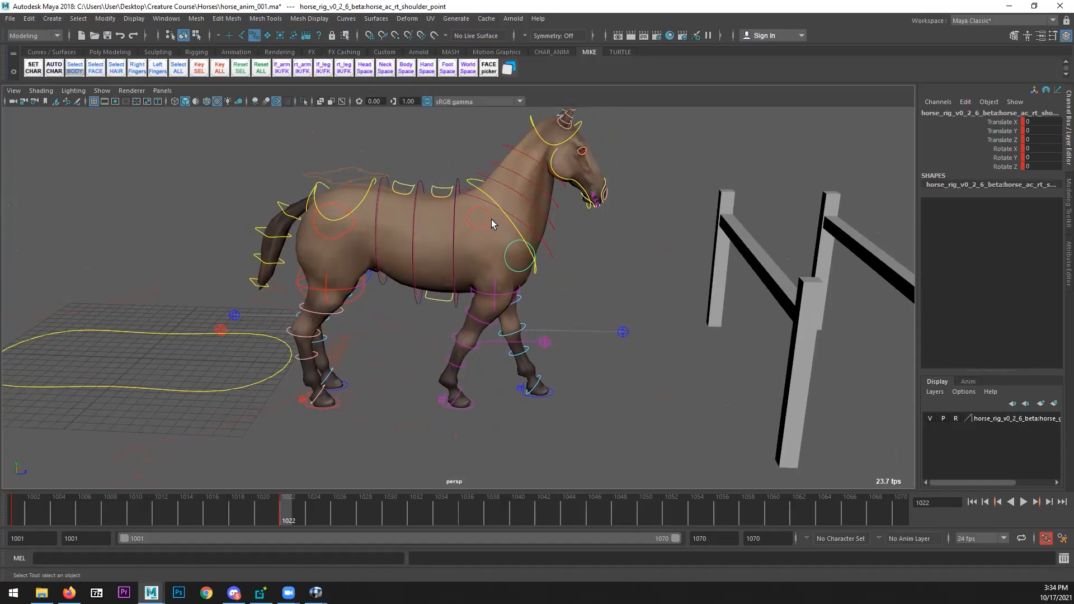
- Shift the right shoulder and shoulder point controls slightly backward together, and set the right front foot back to about 19.11 in Translate Z
left_click(492, 221)
key("q")
left_click_drag(532, 216, 567, 271, "alt")
left_click_drag(503, 256, 487, 252, "alt")
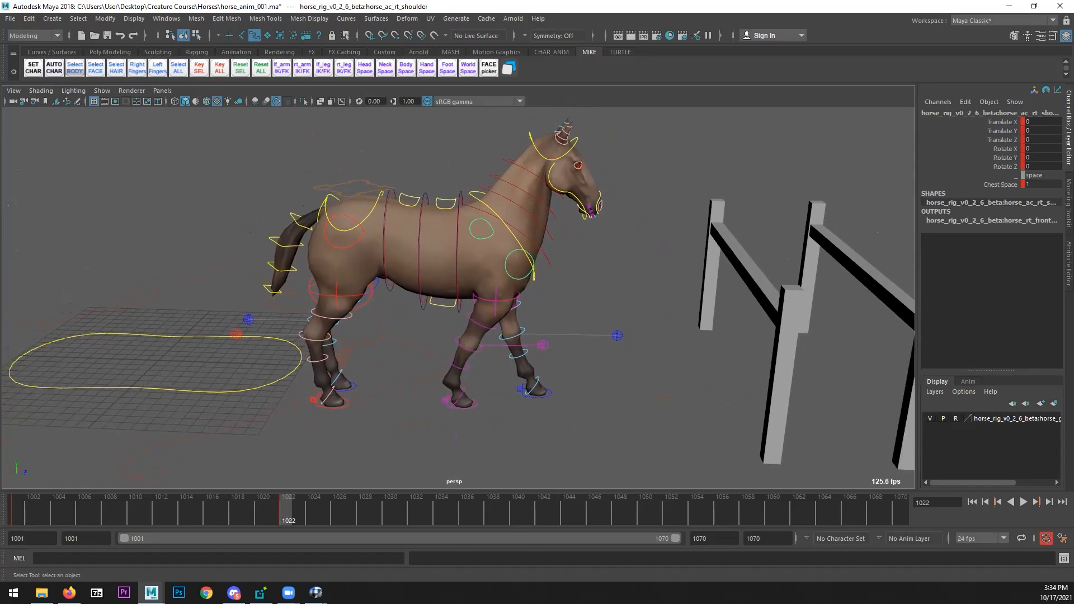
key("ctrl+shift+d")
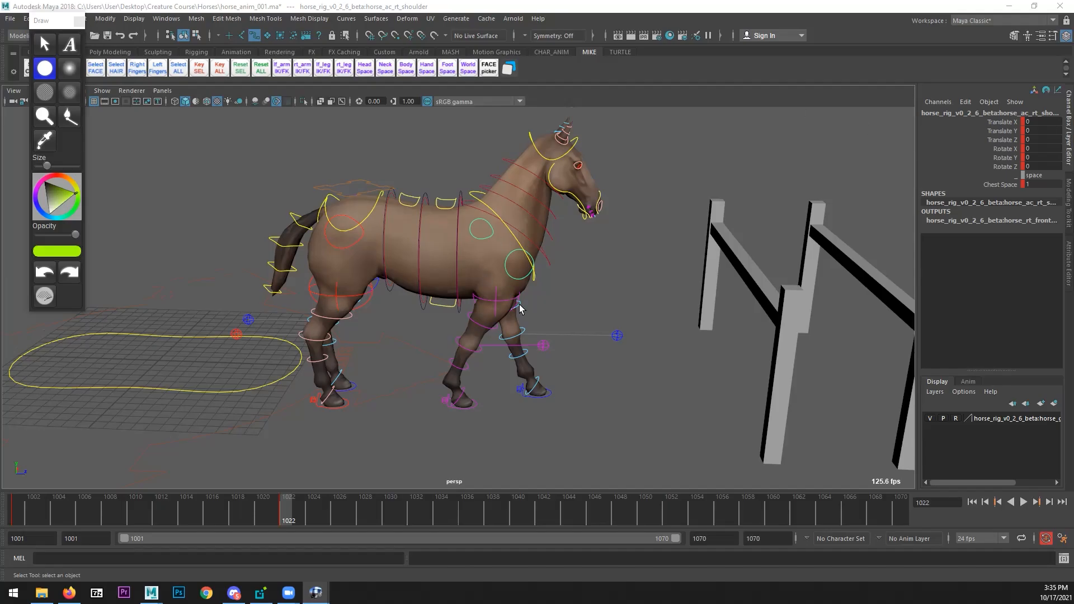
key("w")
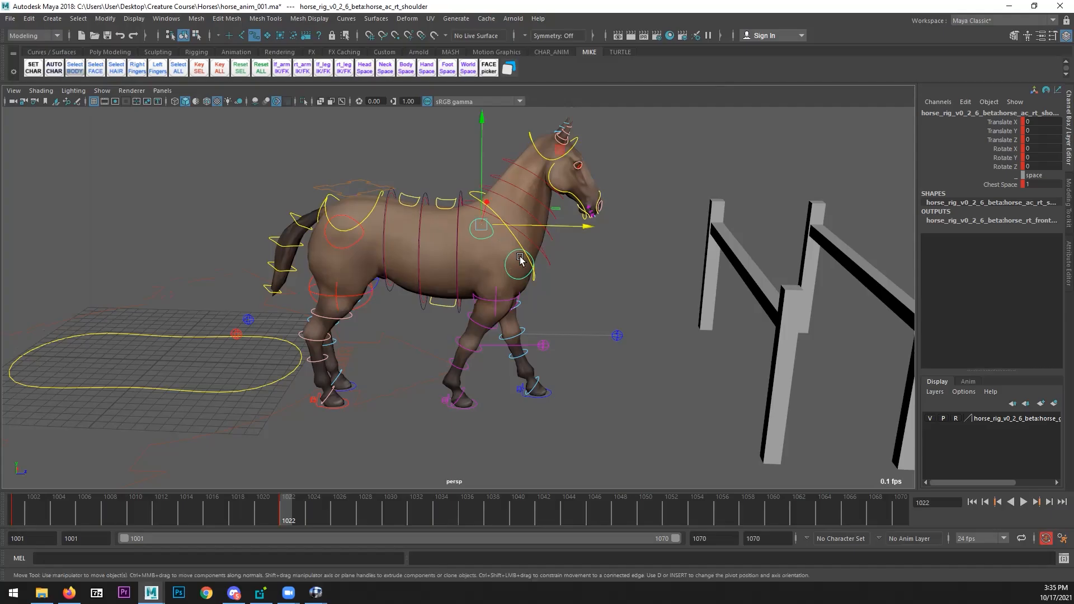
left_click_drag(563, 225, 551, 225)
left_click(474, 406)
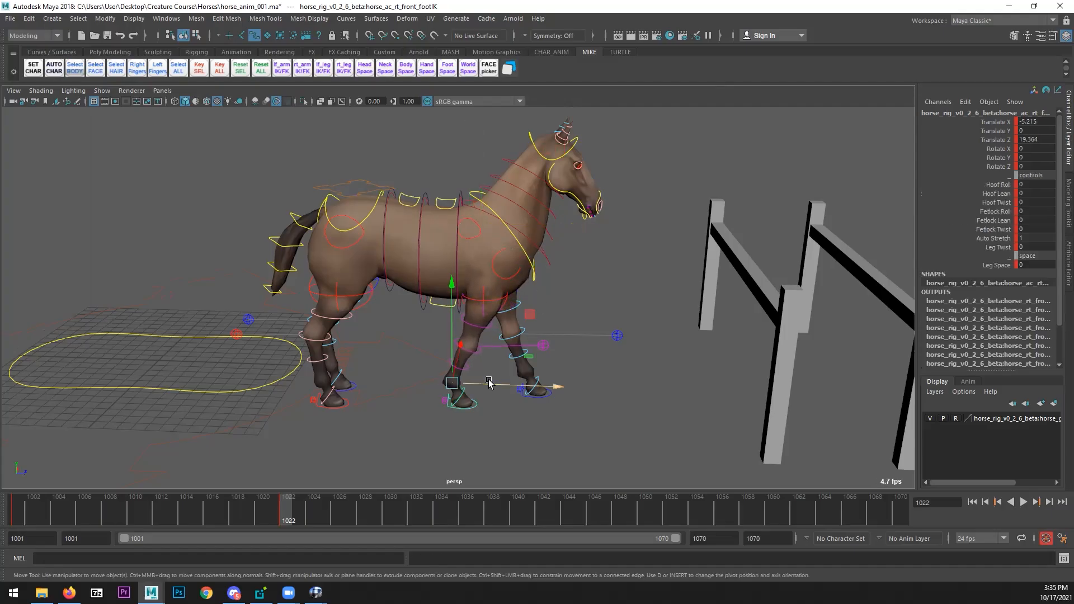
- Shift the left shoulder controls slightly forward and move the left front foot control forward to about 24.95 in Translate Z
left_click_drag(449, 341, 428, 283, "alt")
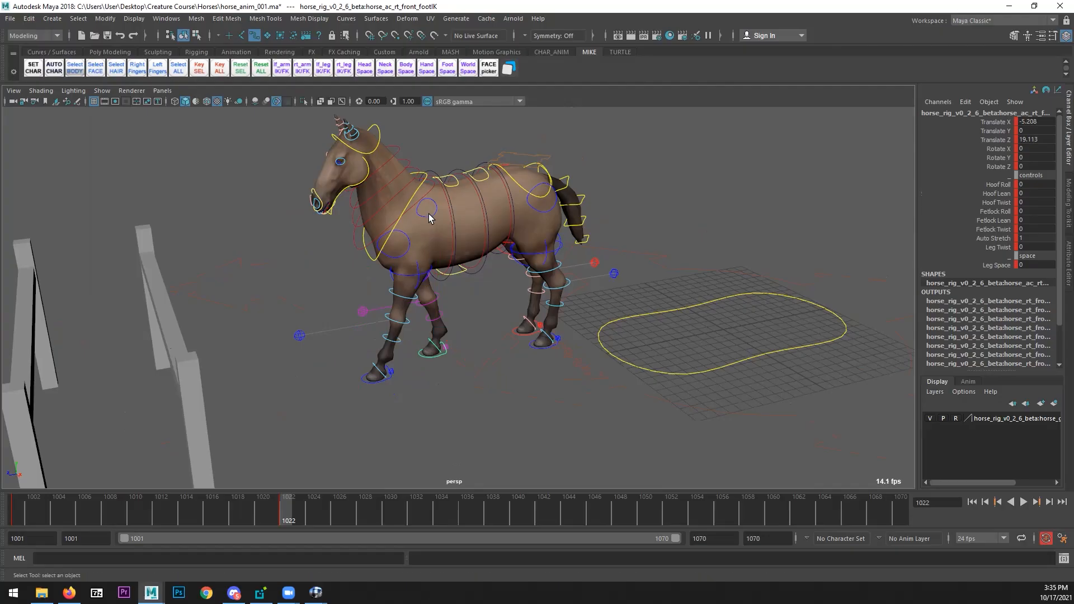
left_click(396, 240)
left_click_drag(387, 198, 381, 197)
key("q")
left_click(371, 365)
key("w")
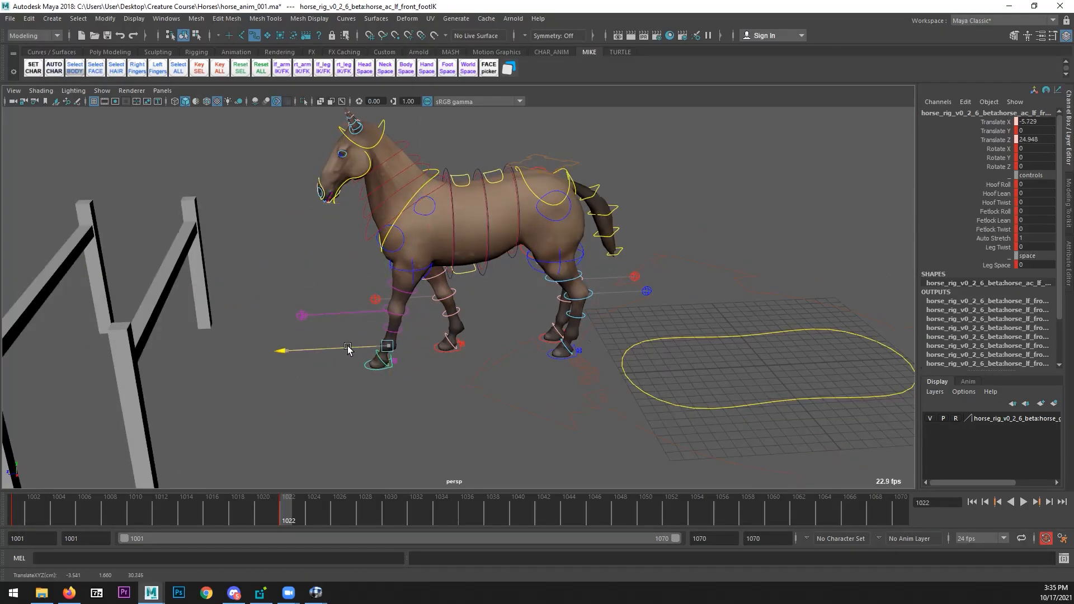
left_click_drag(344, 348, 441, 135)
- Lower the neck and rotate the head control to about 1.2, -0.2, 3.6 at frame 1022, and scrub from frame 1001 to compare
key("q")
left_click(438, 230)
key("e")
left_click(379, 193)
right_click_drag(449, 284, 443, 287, "alt")
middle_click_drag(443, 288, 406, 270, "alt")
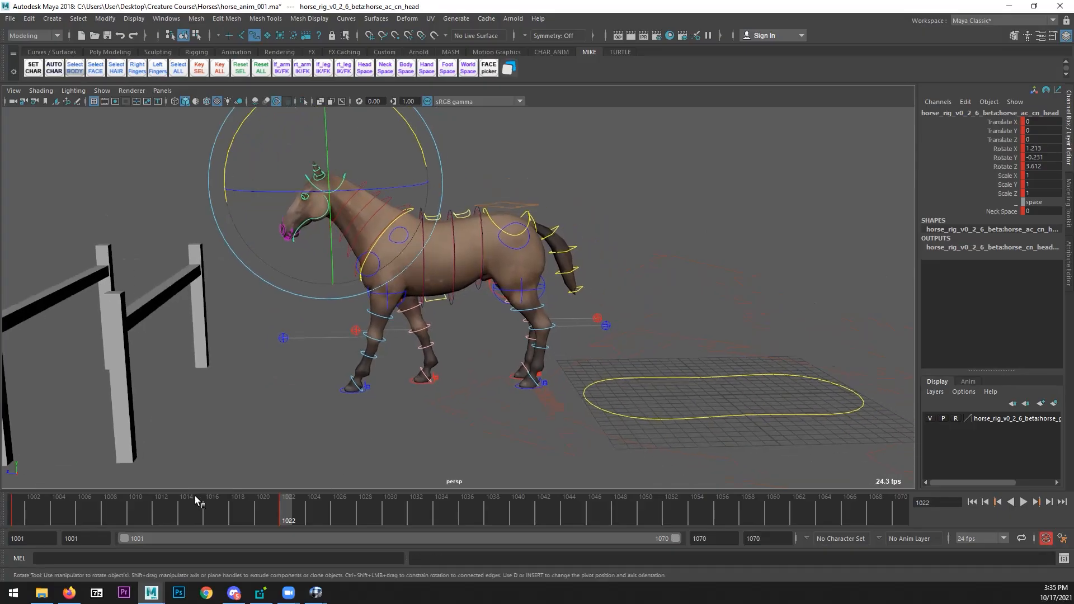
left_click_drag(17, 511, 283, 512)
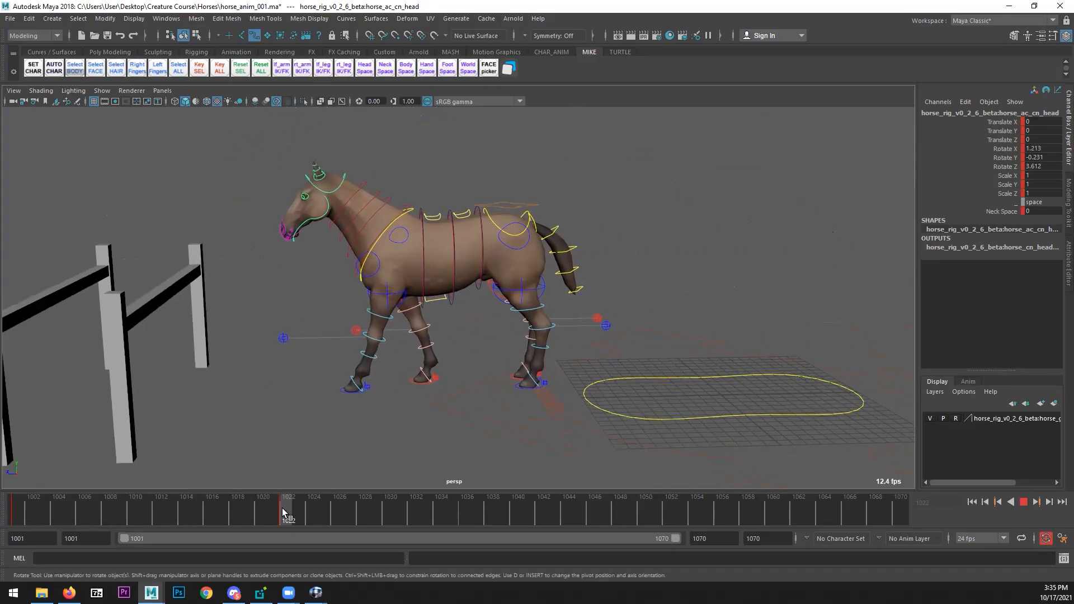
- Switch to the horseJump_002.mov reference in RV, enlarge it and scrub between frames 5 and 20 to study the hind legs
scroll(517, 380, "up", 2)
scroll(518, 380, "up", 3)
middle_click_drag(479, 354, 487, 276, "alt")
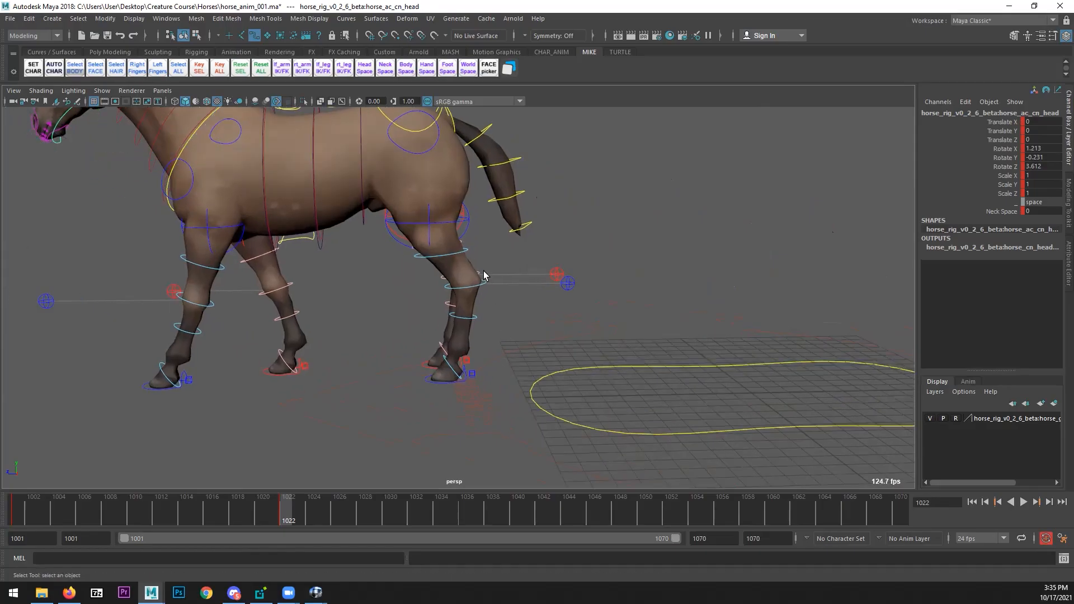
scroll(461, 202, "up", 1)
key("ctrl+shift+d")
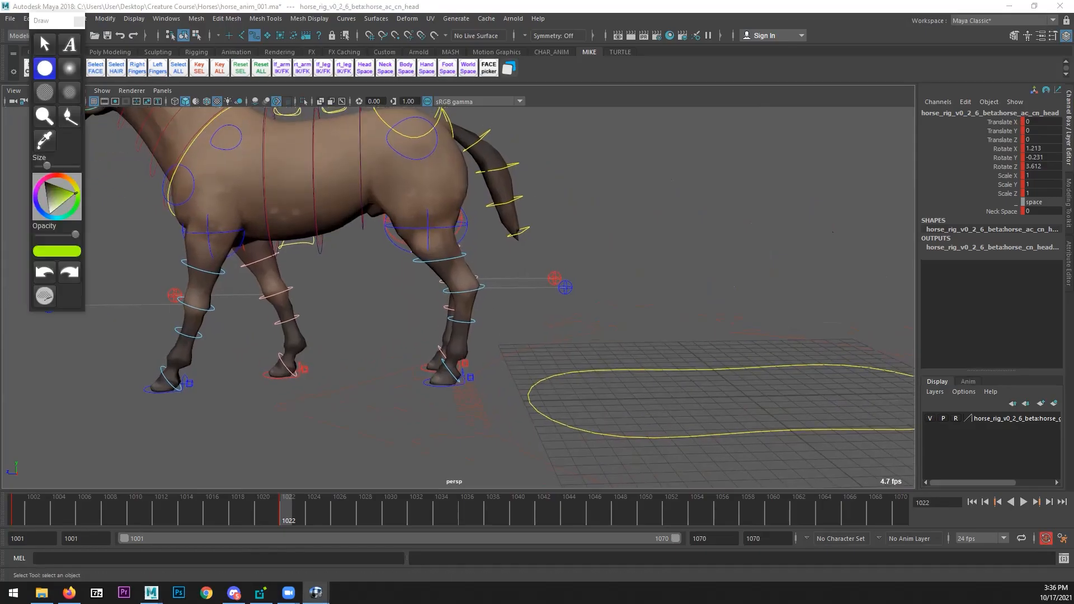
key("alt+Tab")
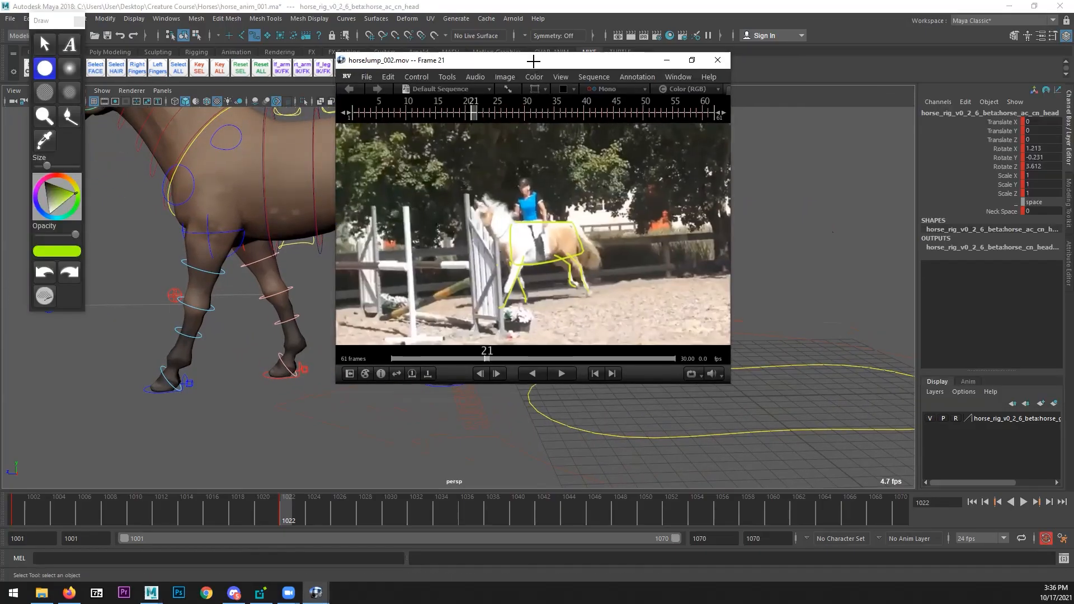
double_click(534, 49)
left_click(45, 44)
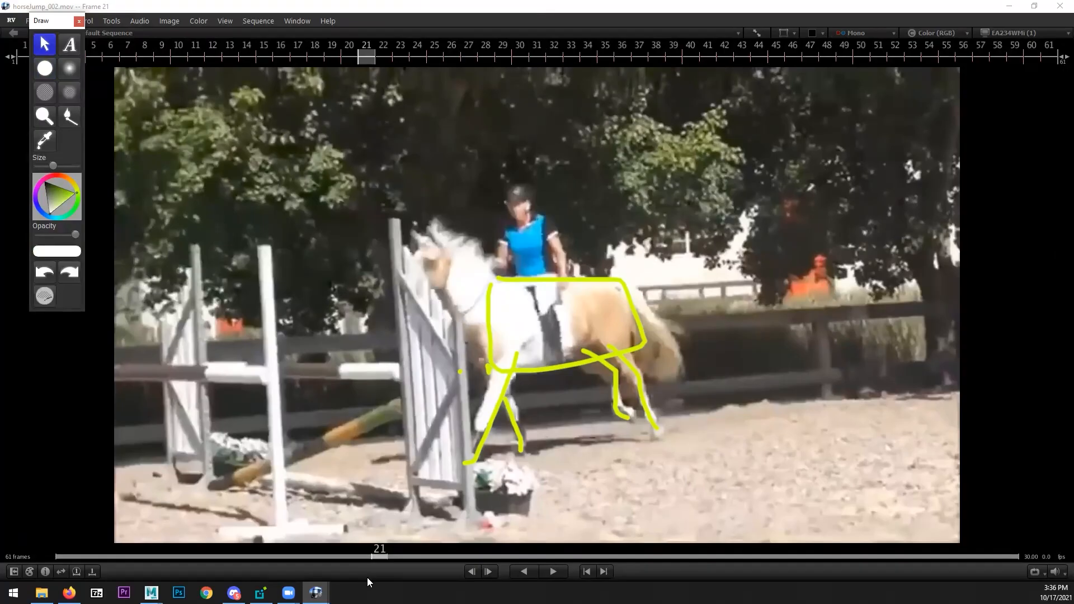
mouse_move(367, 549)
left_mouse_down()
mouse_move(165, 549)
mouse_move(246, 520)
mouse_move(383, 508)
left_mouse_up()
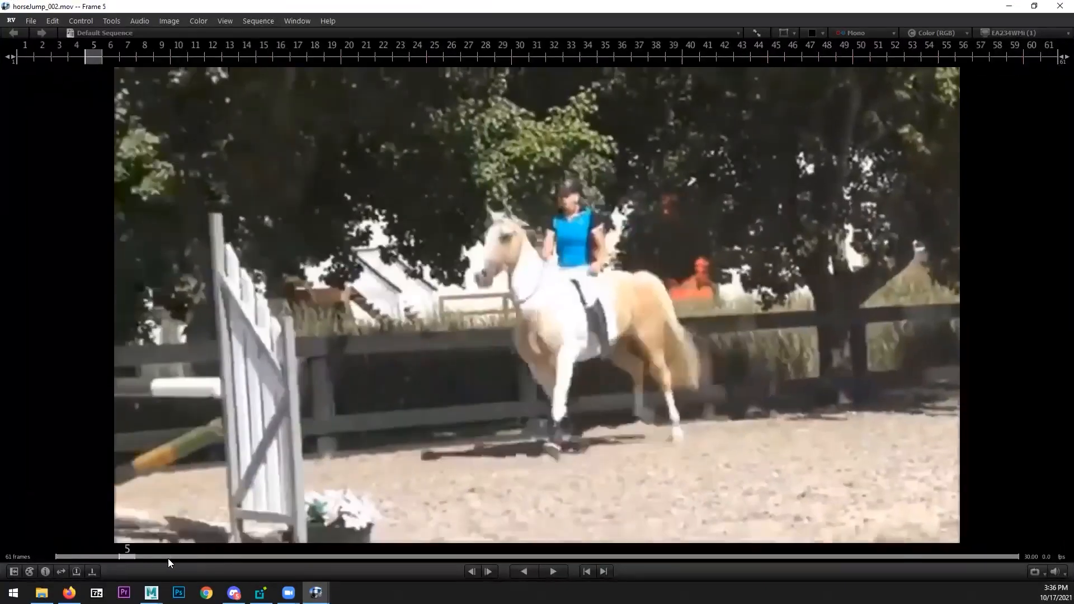
left_click_drag(168, 557, 360, 556)
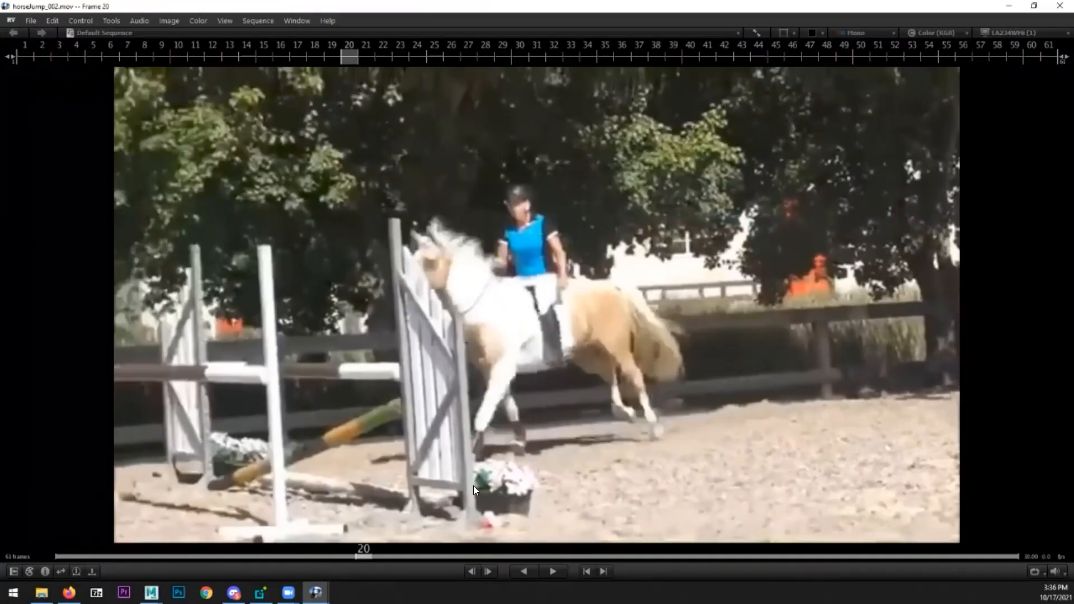
- Trace both of the horse's hind legs in green on frame 20 of the reference, checking their motion against the preceding frames
key("F10")
left_click(45, 70)
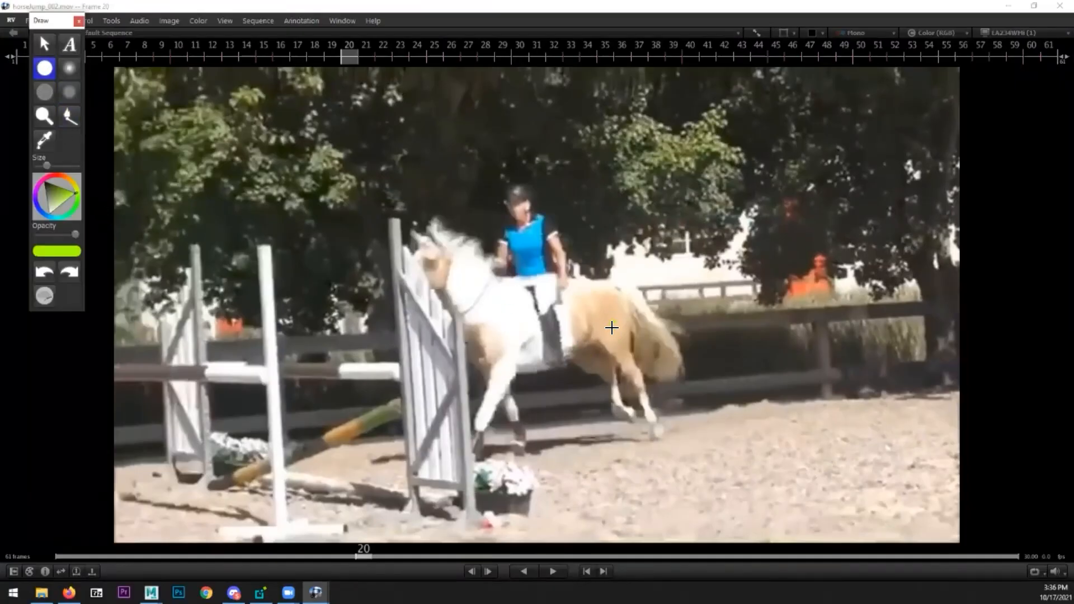
left_click_drag(607, 329, 656, 428)
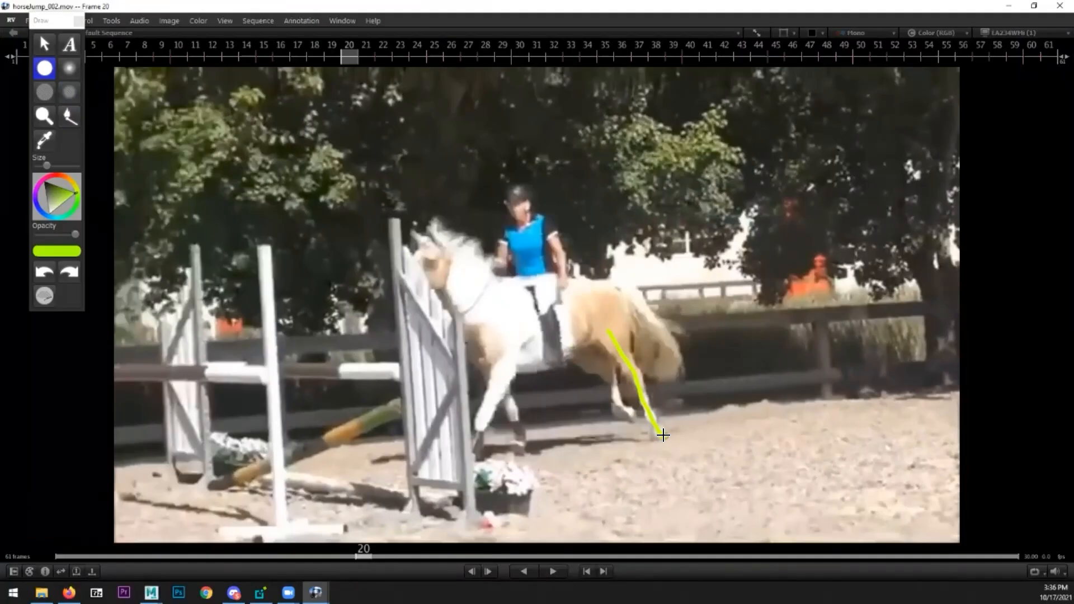
key("Left")
key("Left")
key("Left")
key("Left")
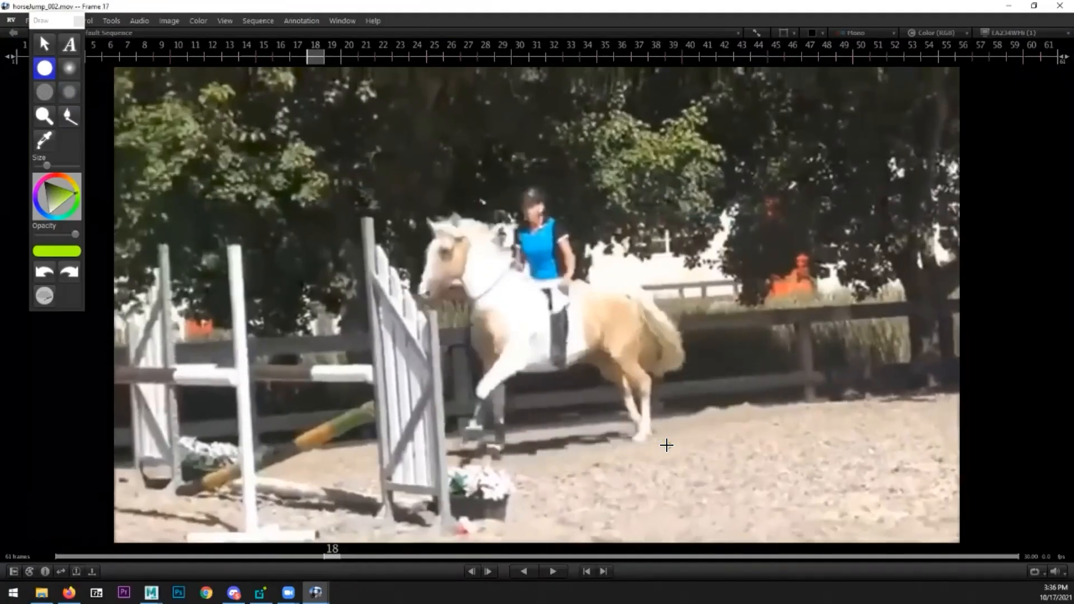
key("Right")
key("Right")
key("Right")
key("Right")
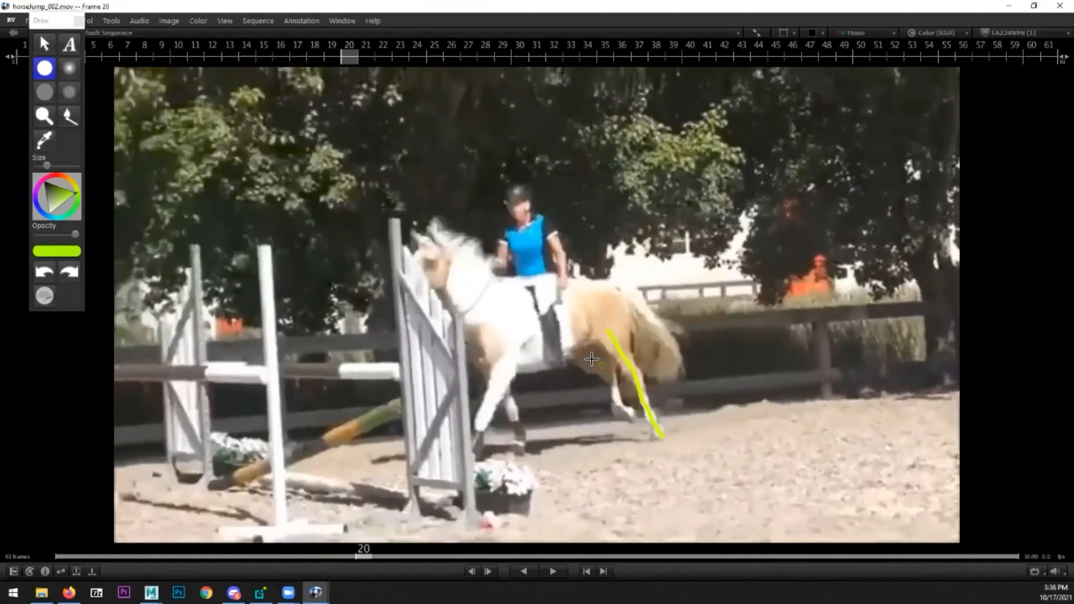
mouse_move(583, 356)
left_mouse_down()
mouse_move(609, 367)
mouse_move(618, 410)
left_mouse_up()
left_click(36, 48)
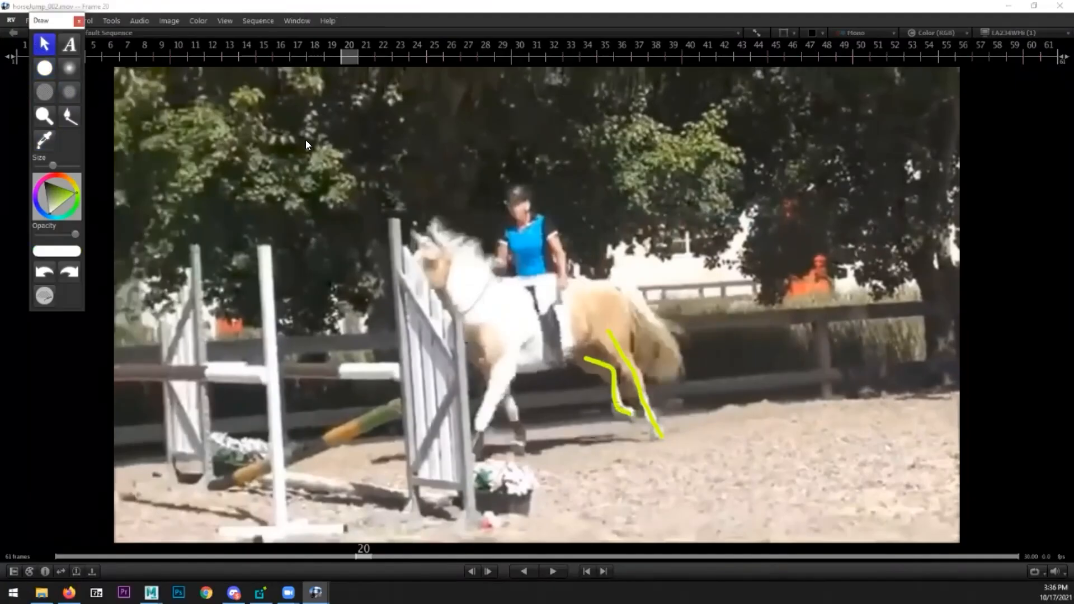
- Switch back to Maya and move the left back foot control backward to about 20.75 in Translate Z at frame 1022
left_click_drag(376, 7, 1073, 73)
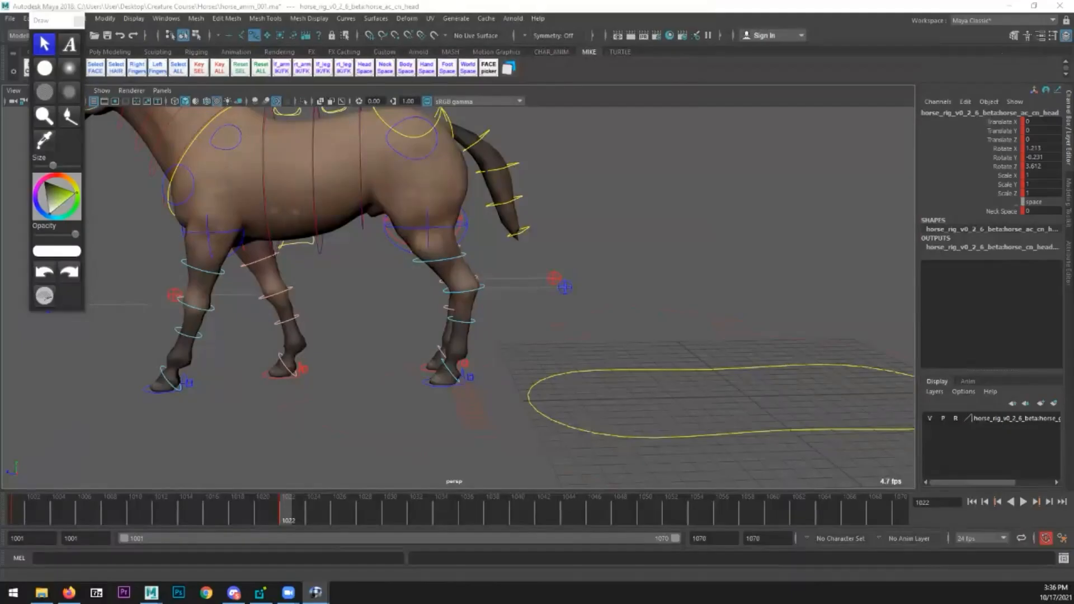
left_click(439, 386)
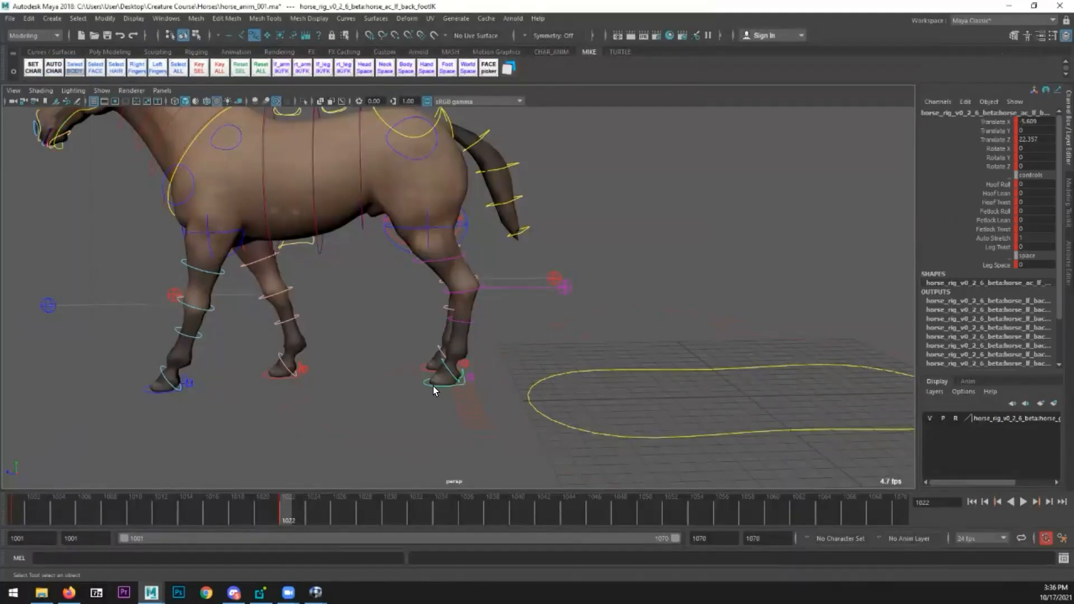
scroll(572, 395, "down", 3)
key("w")
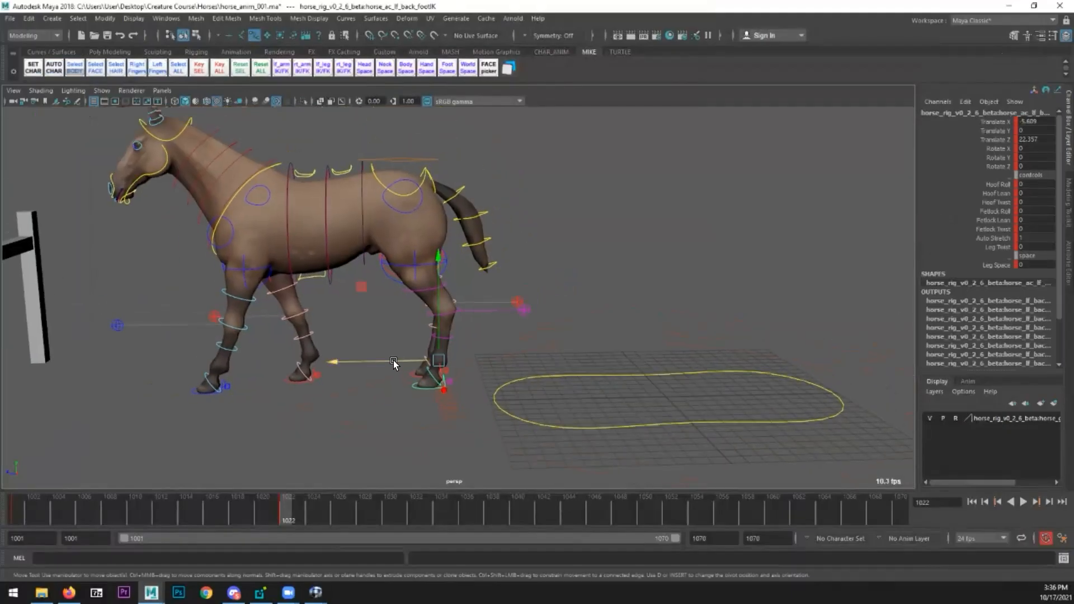
left_click_drag(394, 362, 415, 362)
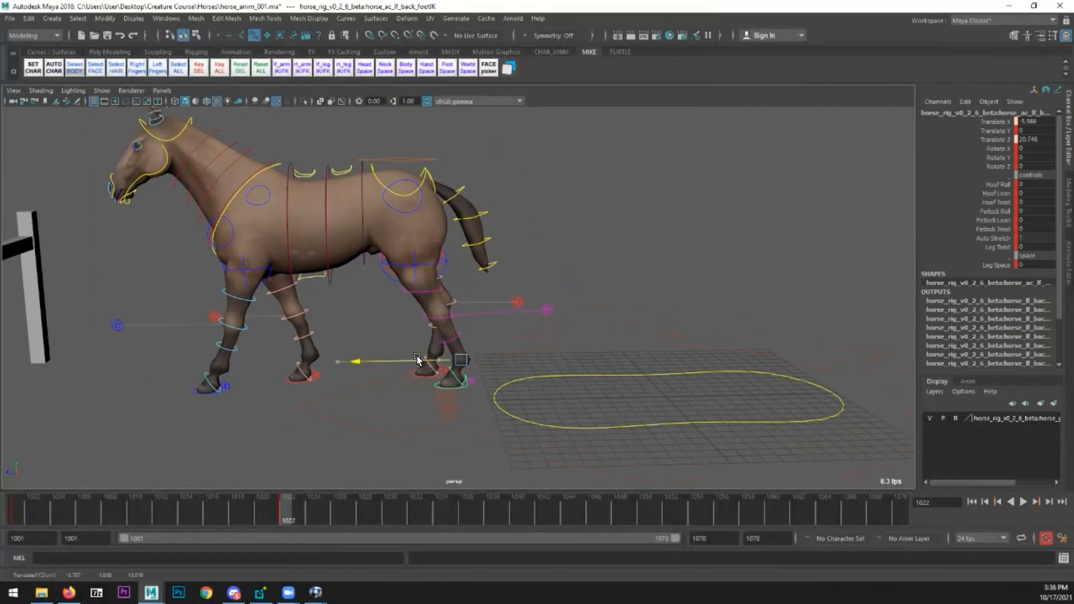
- Rotate the left back foot control to about 21 in Rotate X and raise it to about 0.65 in Translate Y
scroll(410, 386, "up", 3)
key("e")
left_click_drag(506, 249, 468, 244)
key("w")
left_click_drag(456, 312, 457, 298)
- Rotate the left back foot control further to about 38.5 in Rotate X and move it to about 20.35 in Translate Z
key("e")
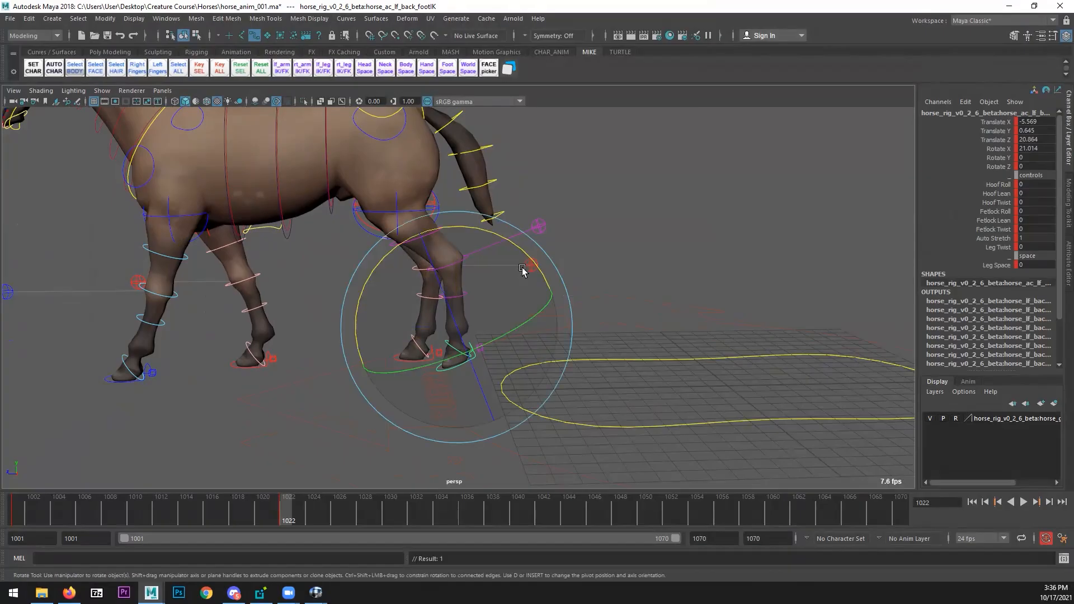
left_click_drag(512, 245, 487, 238)
key("w")
left_click_drag(440, 327, 436, 326)
right_click_drag(436, 327, 410, 292, "alt")
middle_click_drag(410, 292, 424, 325, "alt")
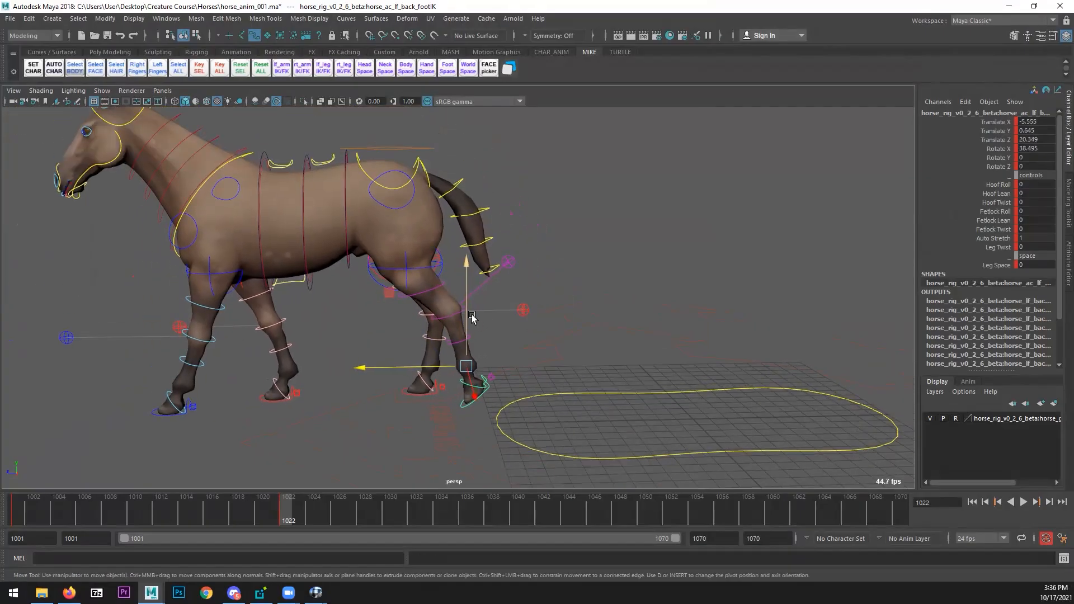
- Raise the right back foot control off the ground at frame 1022
left_click_drag(532, 319, 323, 330, "alt")
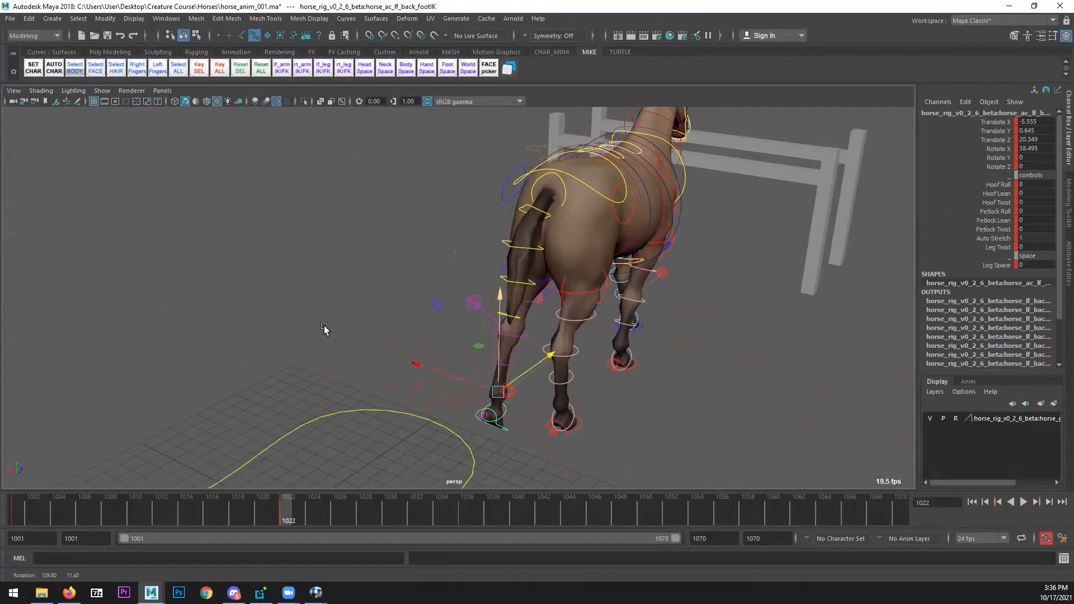
right_click_drag(324, 330, 498, 288, "alt")
left_click_drag(509, 347, 446, 323, "alt")
key("q")
left_click(453, 374)
right_click_drag(461, 376, 440, 389, "alt")
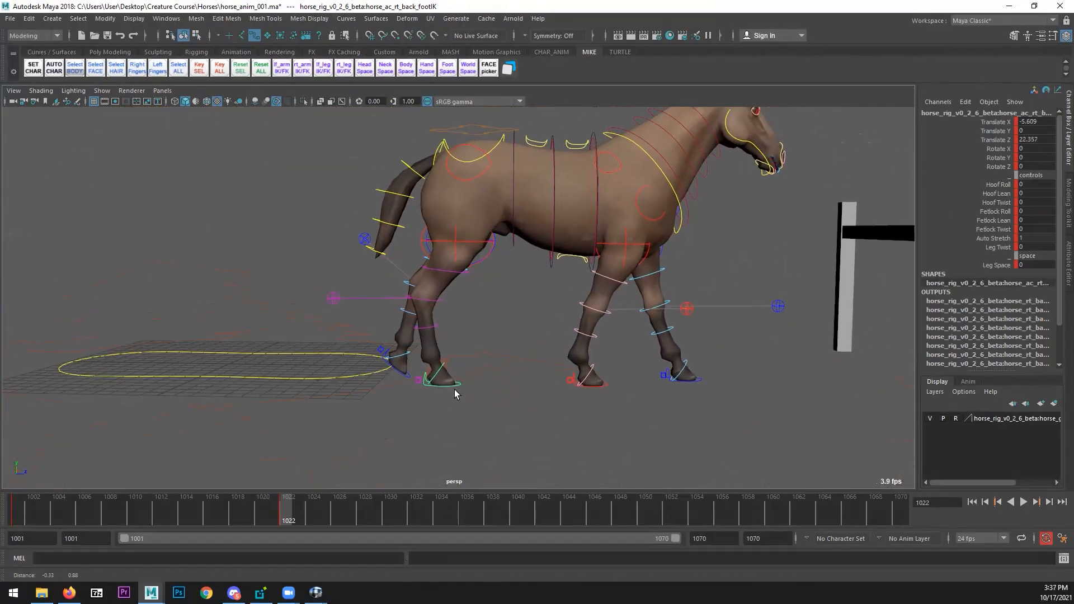
key("w")
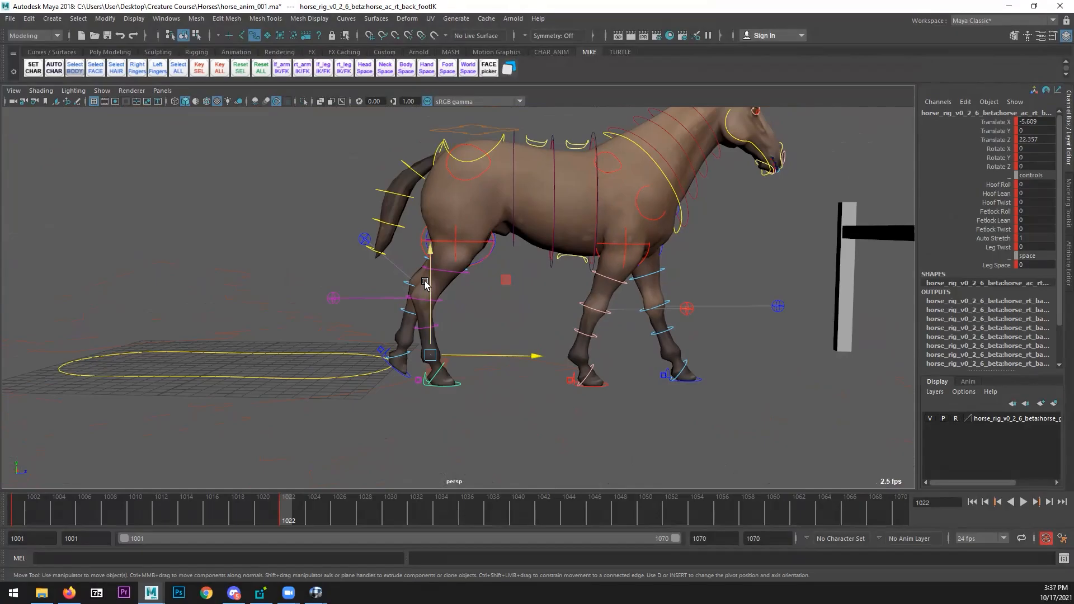
left_click_drag(440, 318, 442, 291)
- Rotate the right back foot so the hoof tips backward, and adjust the foot control's position under the bent leg
key("e")
left_click_drag(505, 262, 532, 370)
left_click_drag(434, 342, 476, 334, "alt")
key("w")
left_click_drag(448, 295, 402, 463)
key("q")
- Move the right back leg's pole control at frame 1022 to about -6.18 in Translate Y and -0.53 in Translate Z
left_click(459, 366)
left_click_drag(288, 516, 161, 495)
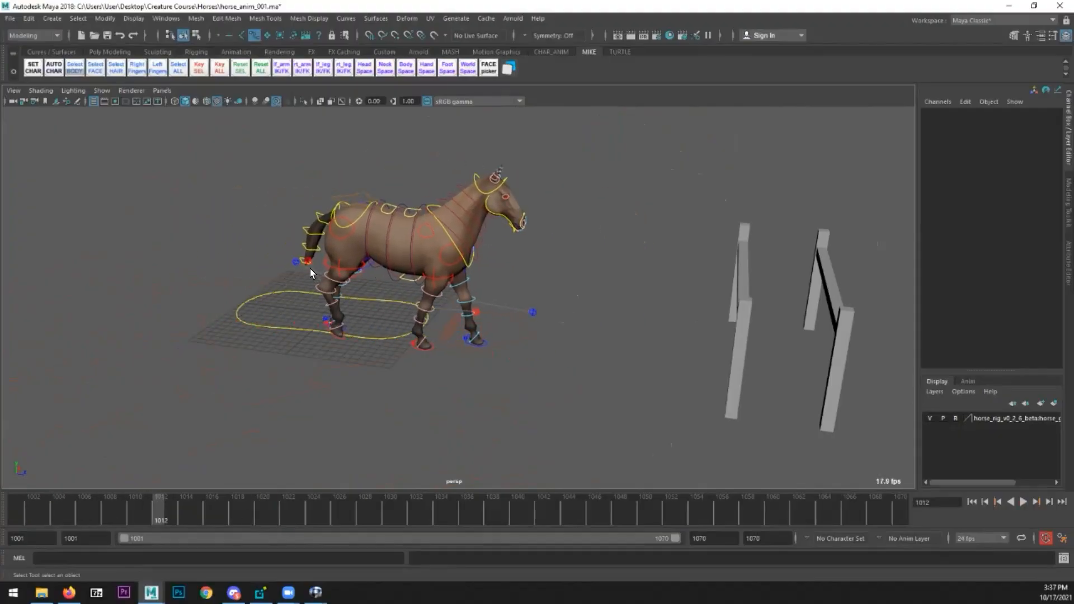
left_click(308, 261)
left_click(286, 506)
scroll(453, 363, "up", 5)
key("w")
left_click_drag(446, 246, 481, 252)
left_click_drag(425, 287, 456, 291, "alt")
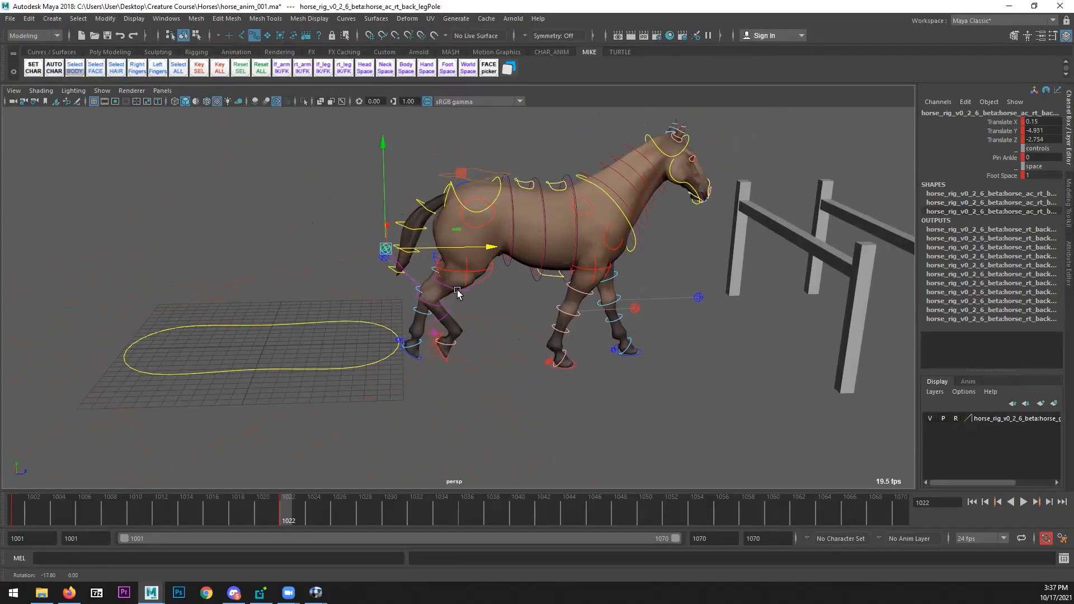
left_click_drag(384, 192, 425, 347)
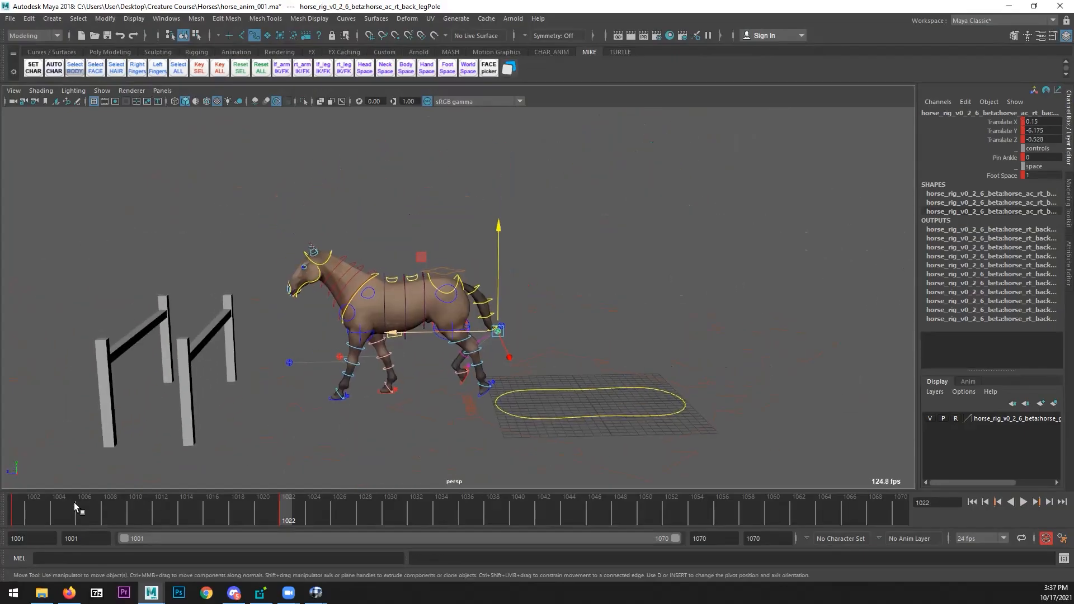
- Play the animation from frame 1001 and scrub the timeline to review the motion towards the jump
left_click(21, 511)
key("alt+v")
left_click_drag(169, 512, 18, 511)
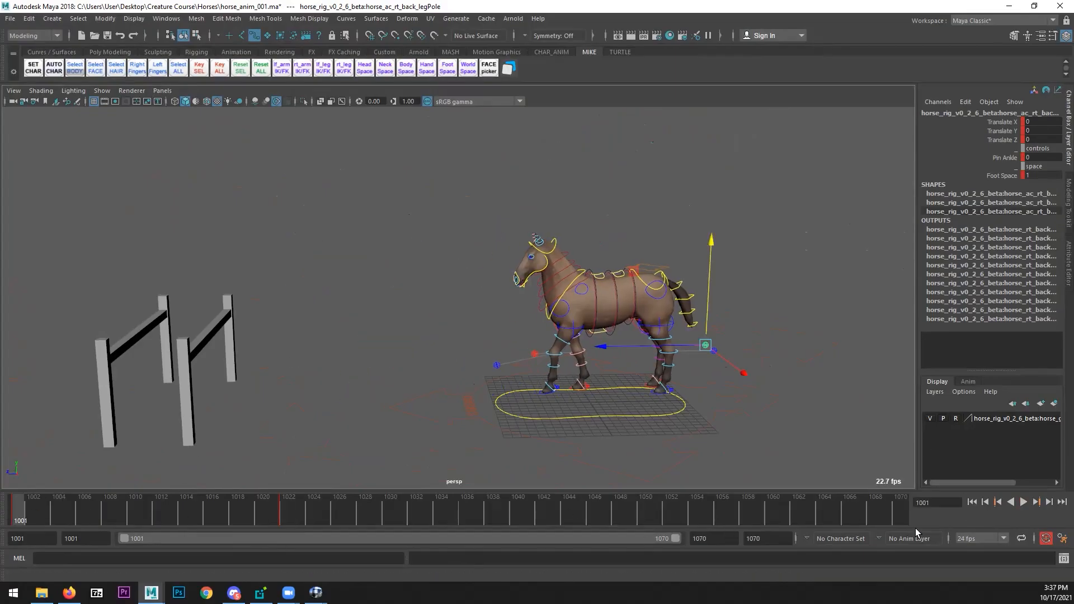
- Review the blocked motion and return to frame 1001, and switch to the reference clip to examine the horse's stance on frames 1 to 3
left_click(1023, 502)
left_click_drag(213, 514, 12, 508)
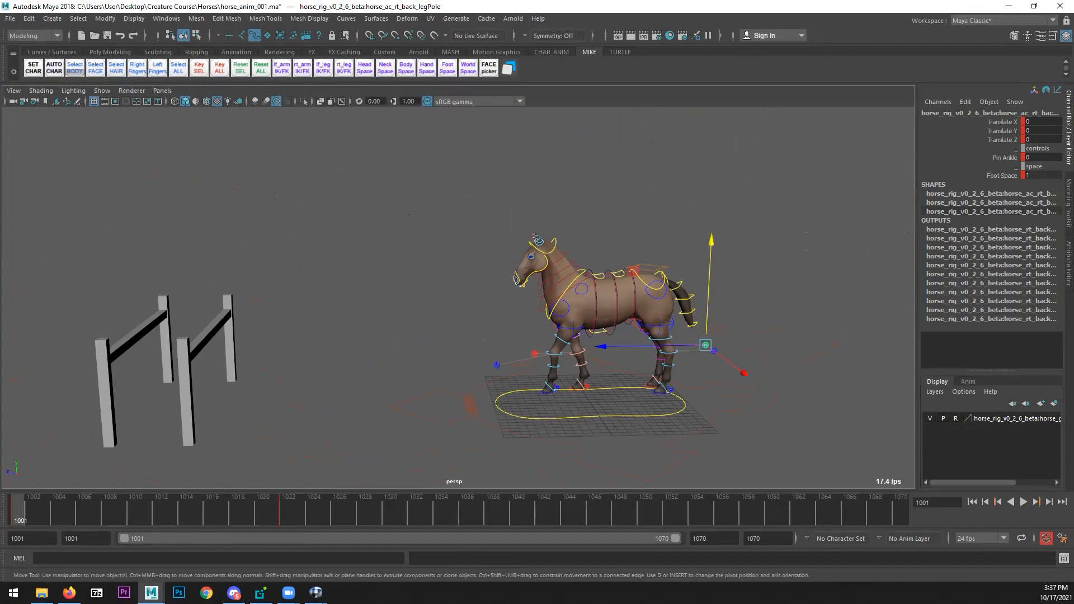
key("alt+Tab")
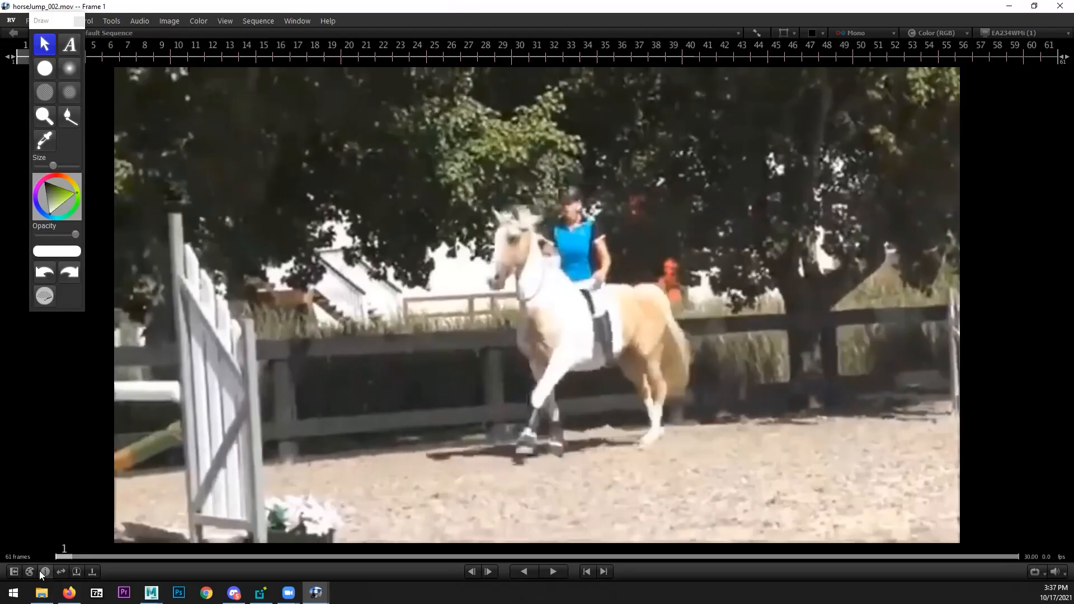
mouse_move(66, 553)
left_mouse_down()
mouse_move(169, 553)
mouse_move(185, 568)
mouse_move(55, 580)
mouse_move(182, 554)
mouse_move(64, 554)
left_mouse_up()
key("Right")
key("Right")
key("Left")
key("Left")
key("Right")
key("Right")
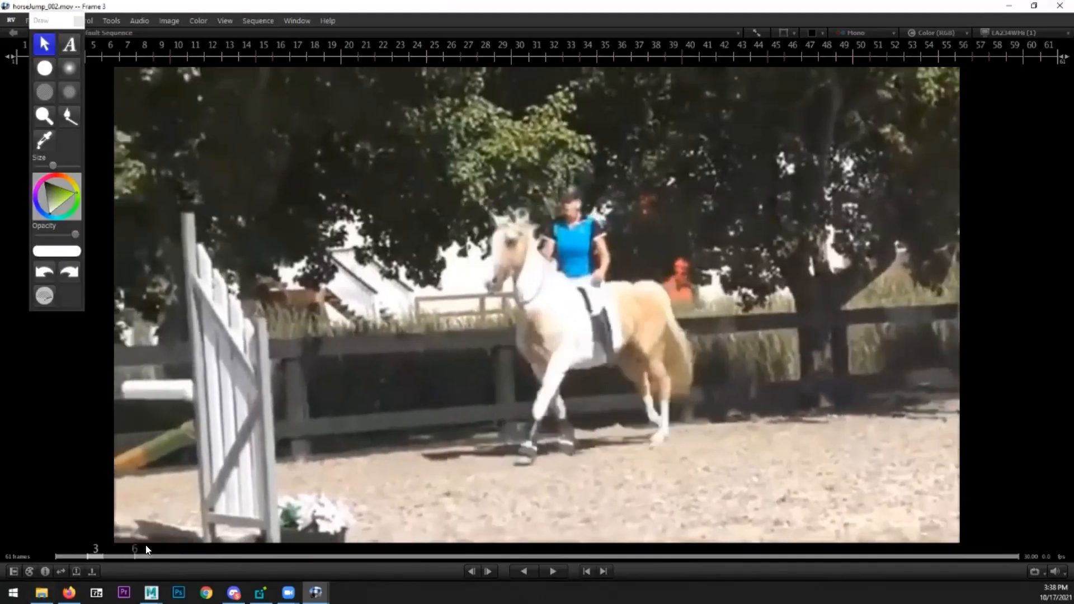
- Step back and forth through reference frames 1 to 8 to examine how the horse's hips move as it steps off
left_click(65, 556)
key("Right")
key("Right")
key("Right")
key("Right")
key("Right")
key("Right")
key("Left")
key("Left")
key("Left")
key("Right")
key("Right")
key("Right")
key("Right")
key("Left")
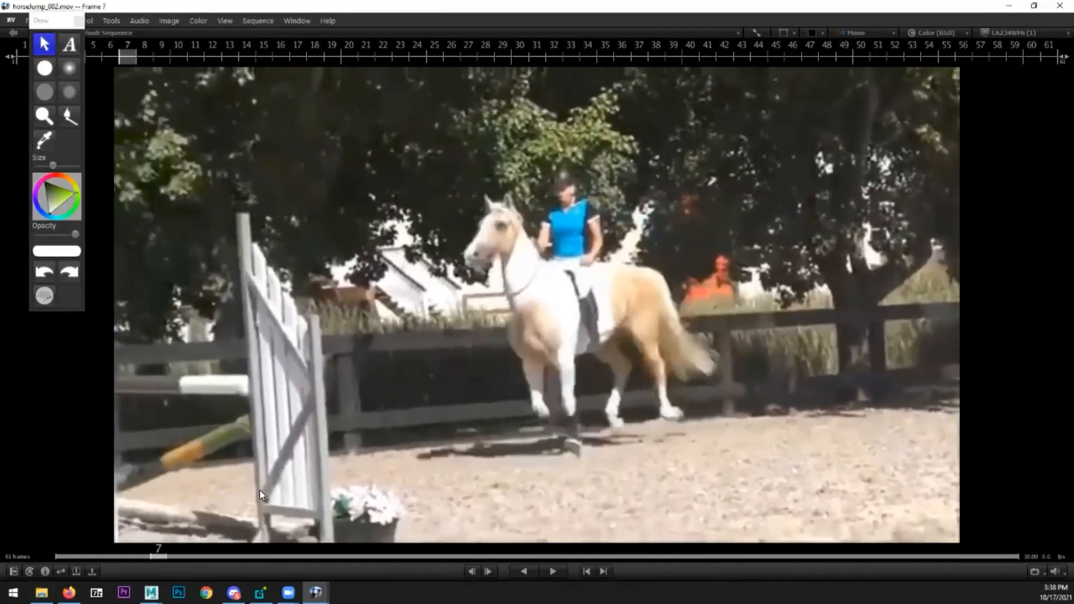
- Step through the reference up to frame 20 to examine the hip height during the approach to the jump
key("Right")
key("Right")
key("Right")
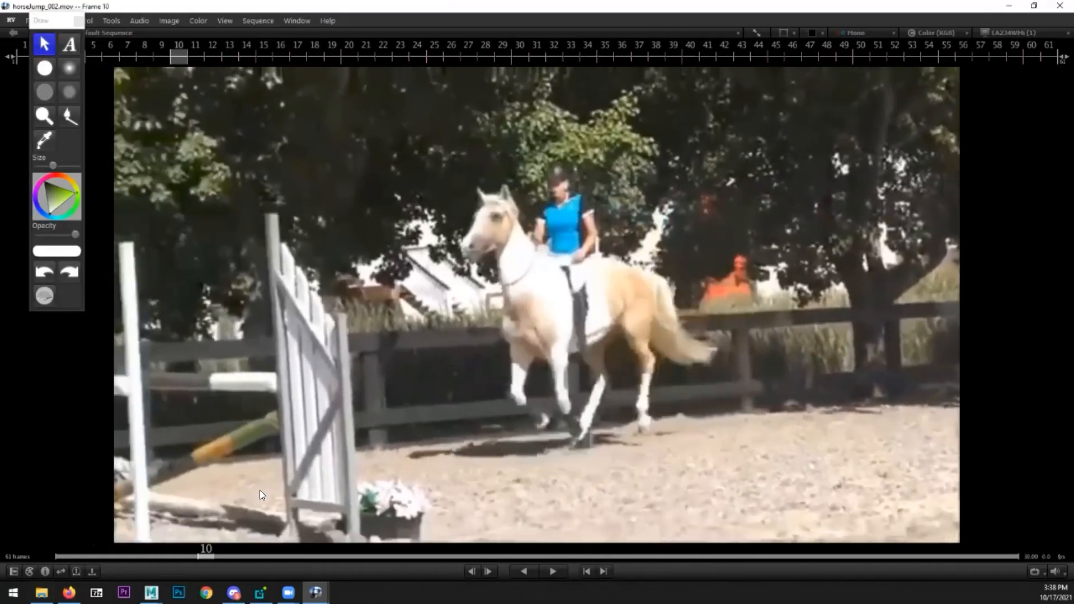
key("Right")
key("Right")
key("Right")
key("Right")
key("Right")
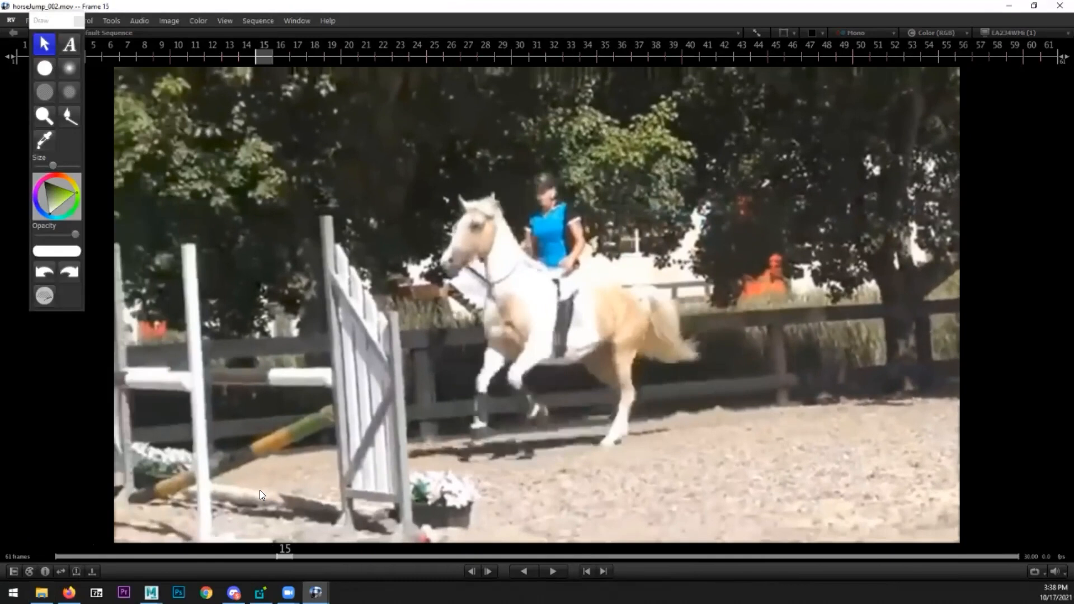
key("Right")
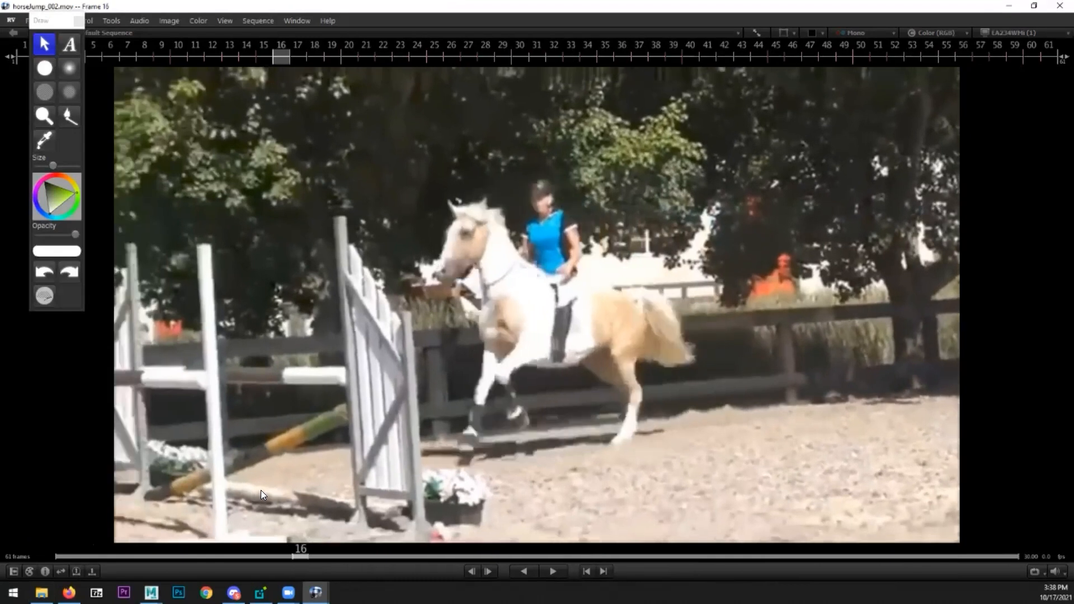
key("Right")
key("Right")
key("Right")
key("Right")
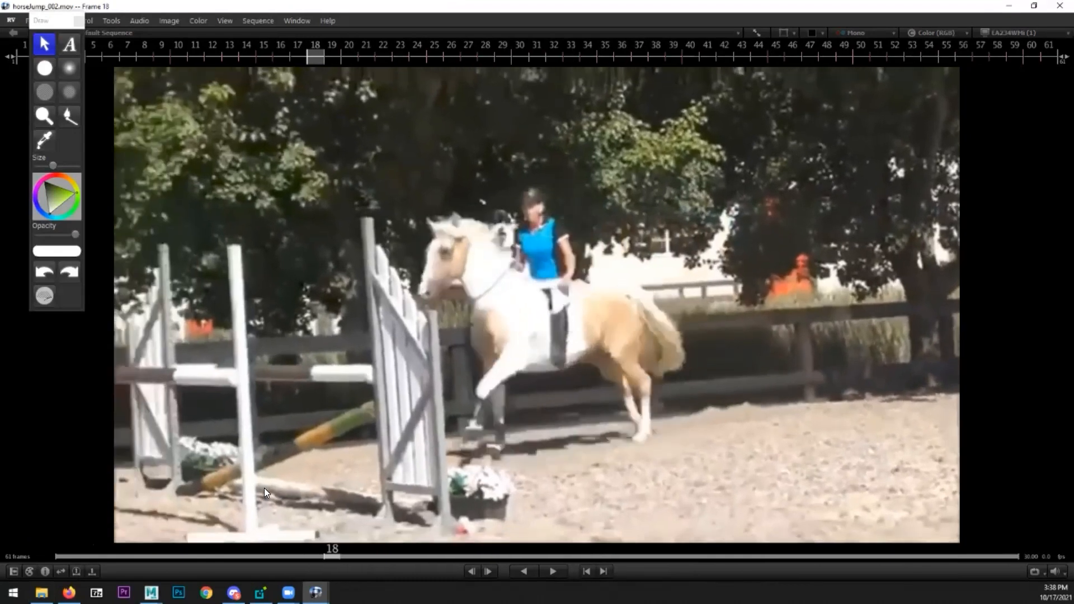
key("Left")
key("Left")
key("Right")
key("Right")
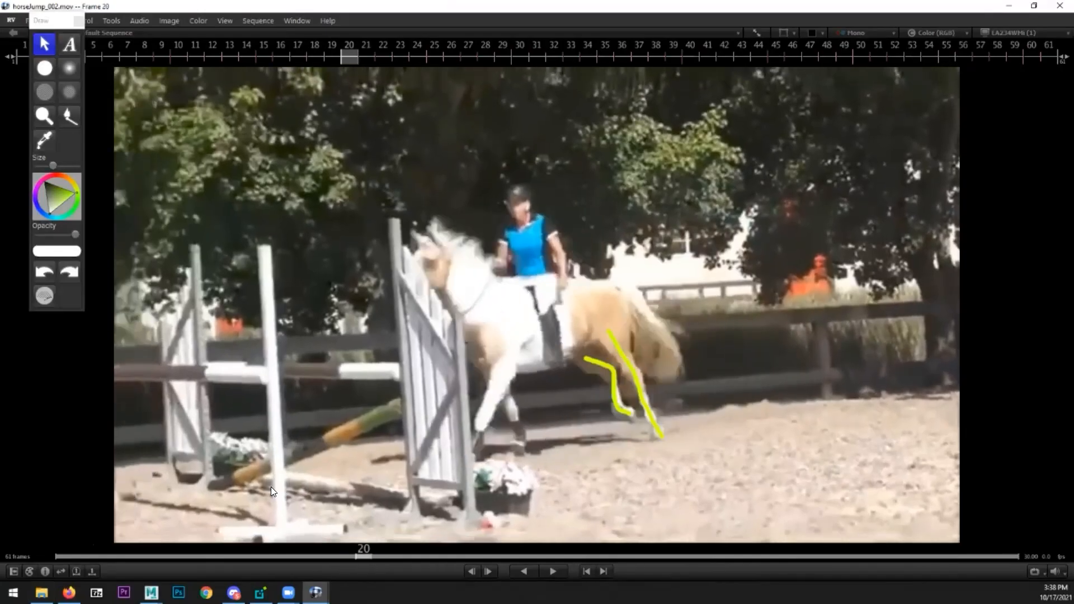
- Switch to Maya, select the pelvis control and check the motion from frame 1001 in a side view
double_click(406, 12)
key("alt+Tab")
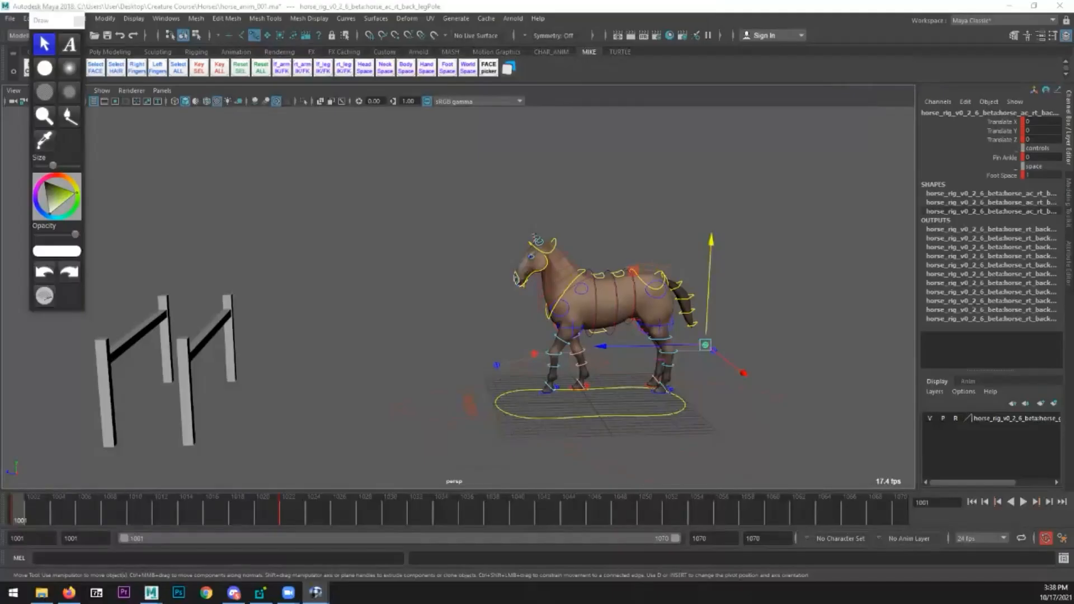
left_click(716, 329)
left_click(643, 283)
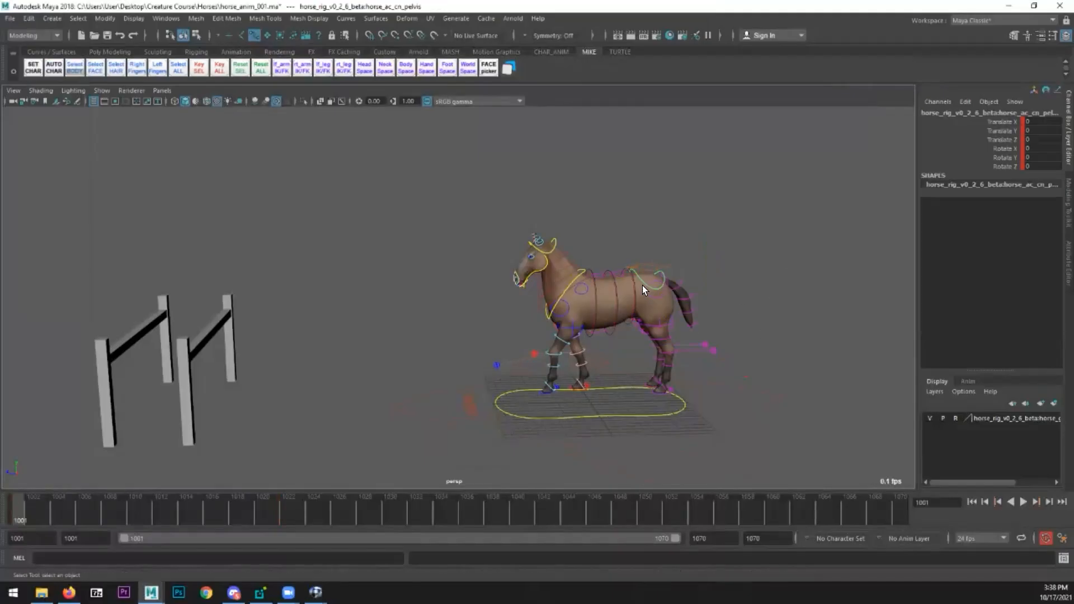
key("alt+v")
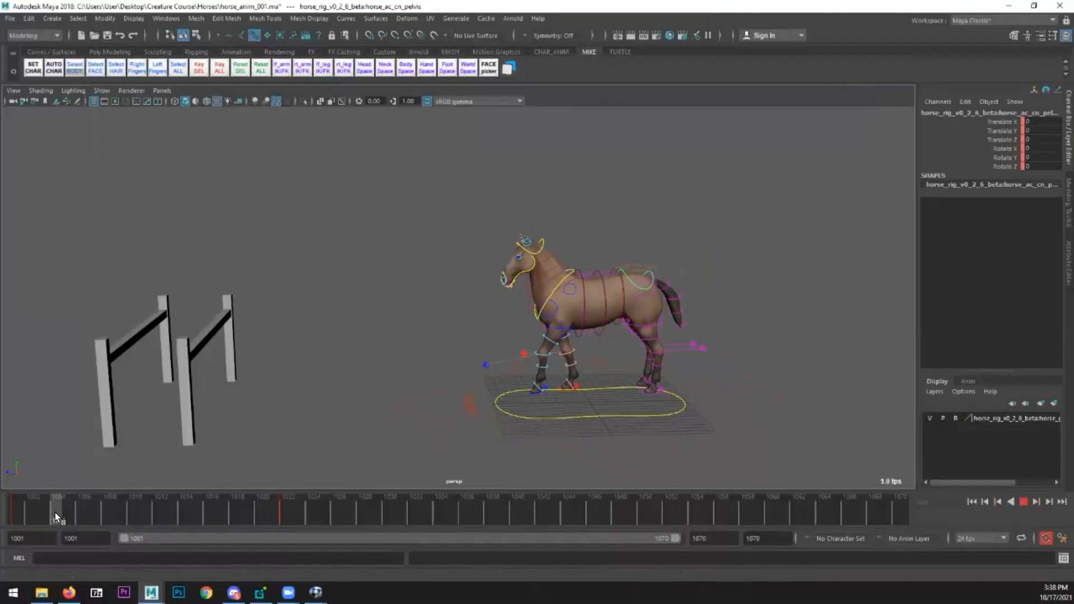
left_click_drag(330, 372, 252, 392, "alt")
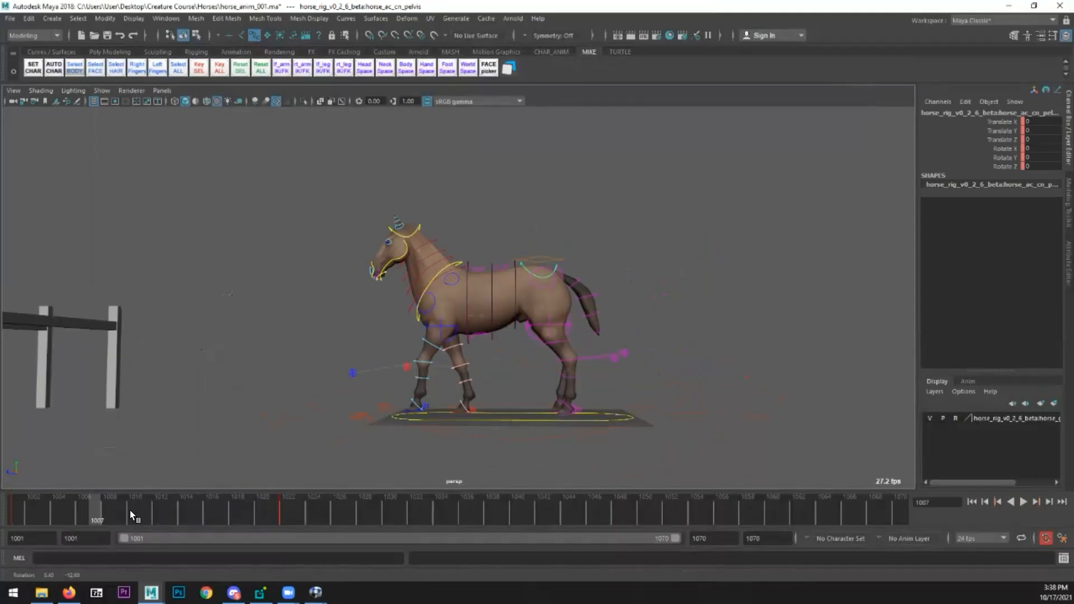
left_click(7, 515)
left_click_drag(302, 364, 438, 364, "alt")
key("alt+v")
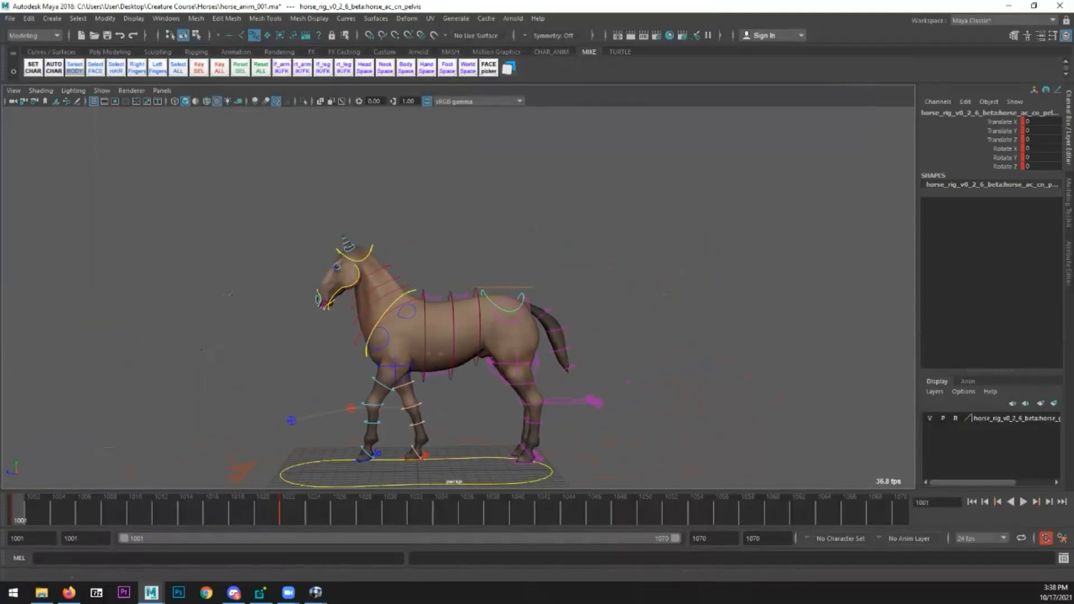
- Annotate reference frame 1 with a green arrow at the horse's rump and a line along its back, and move the reference window aside
key("ctrl+shift+1")
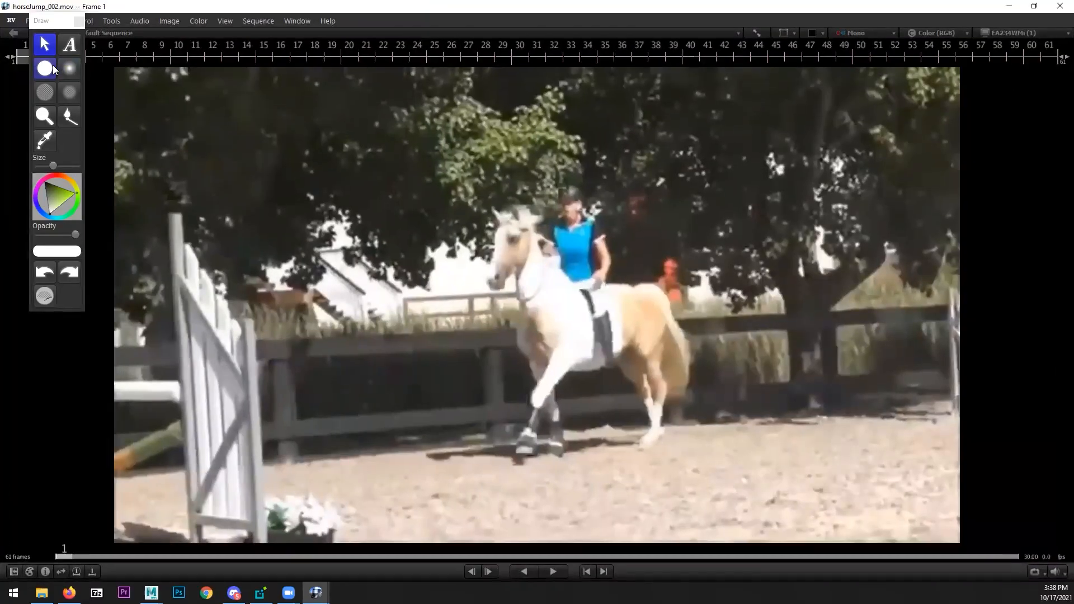
left_click(52, 66)
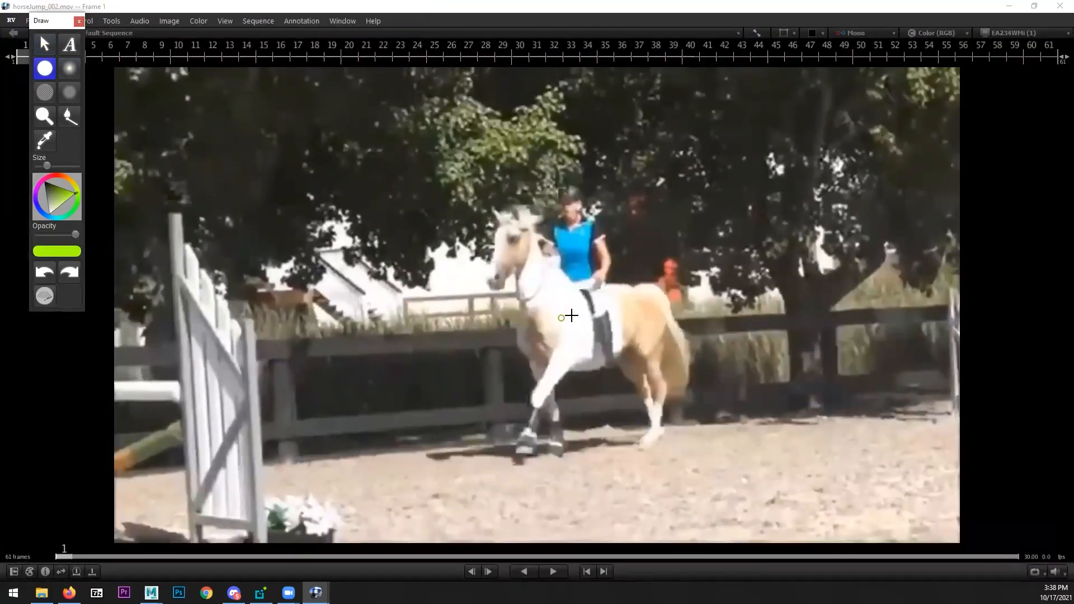
left_click_drag(683, 228, 674, 280)
left_click_drag(568, 288, 659, 285)
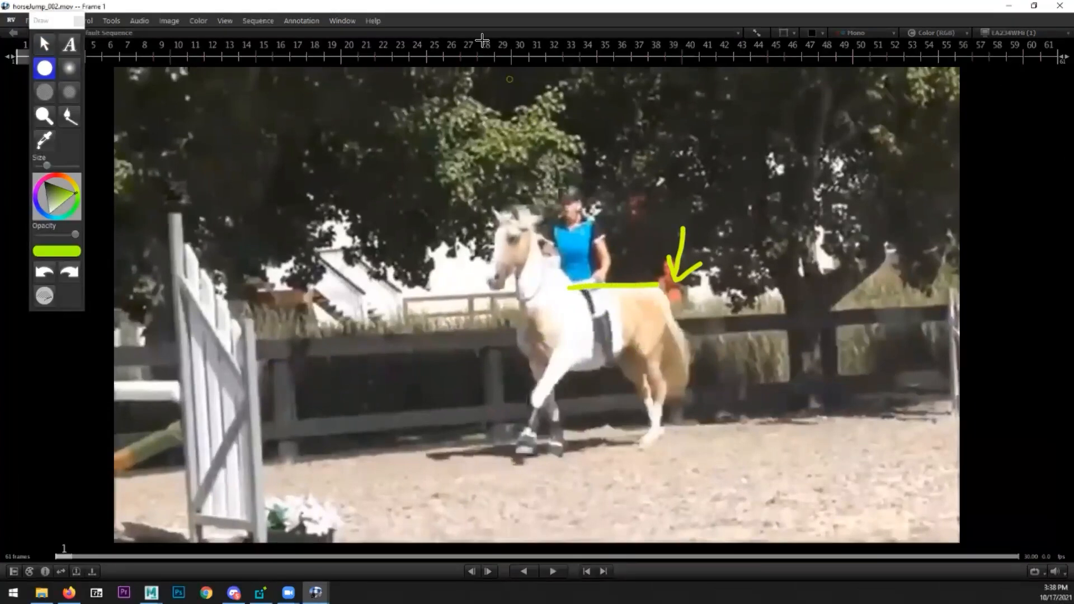
left_click_drag(469, 12, 1073, 69)
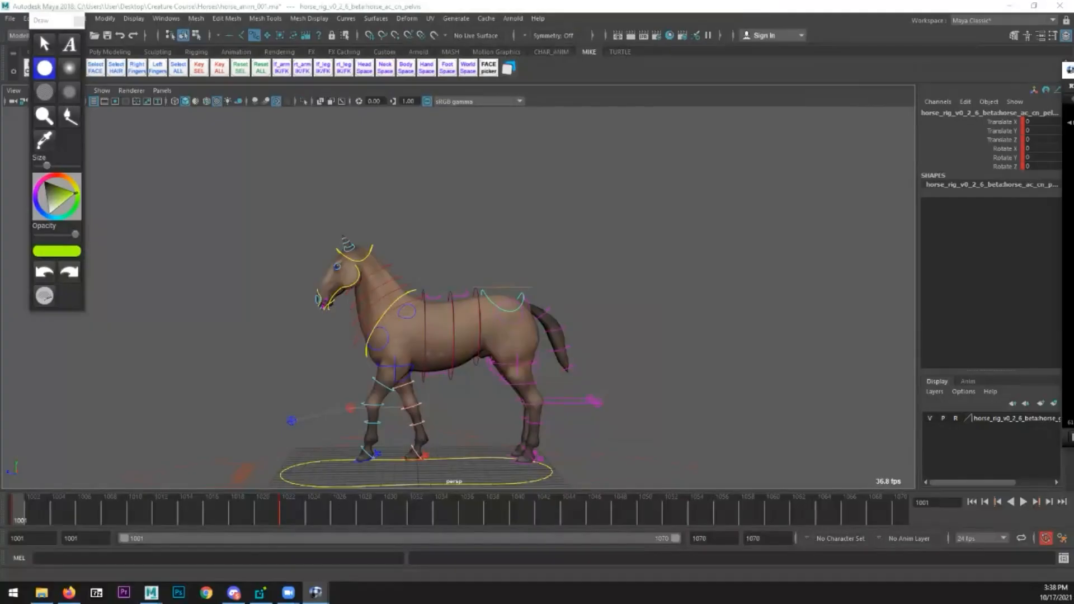
left_click_drag(1073, 69, 1073, 73)
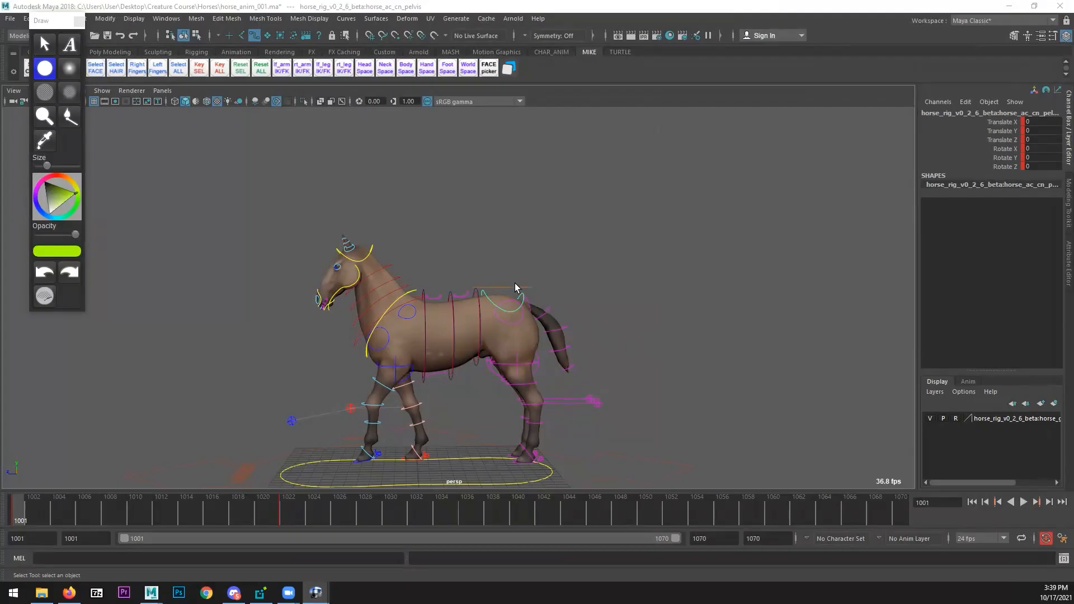
- Lower the pelvis control at frame 1001 to about -0.67 in Translate Y
left_click(487, 297)
key("w")
left_click_drag(491, 212, 487, 215)
- Raise the pelvis control at frame 1007 to about 0.2 in Translate Y and scrub through the motion
left_click_drag(31, 514, 112, 515)
left_click(98, 514)
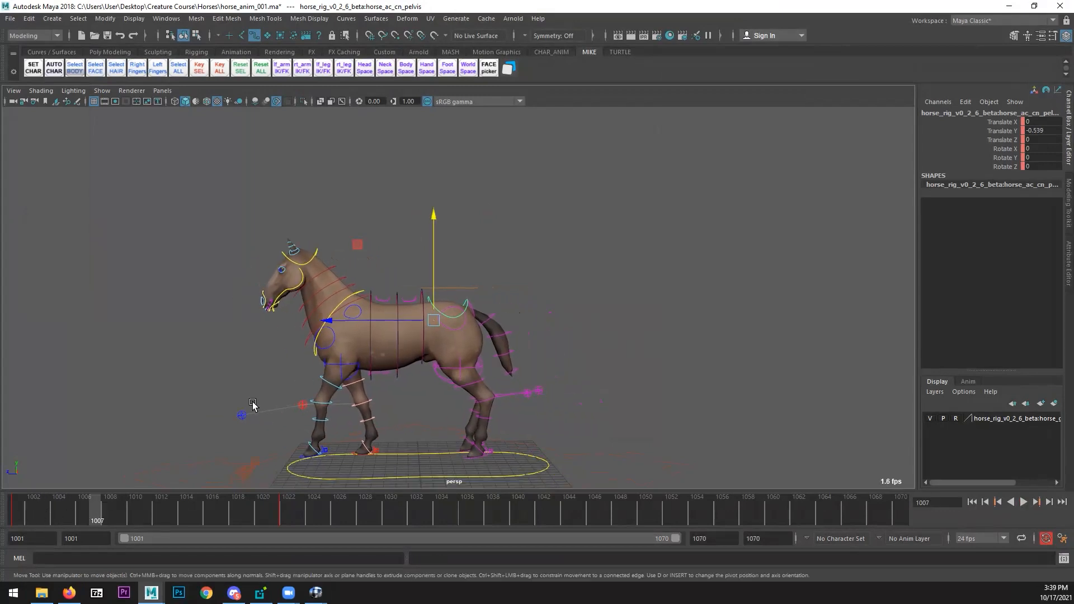
left_click_drag(429, 280, 434, 263)
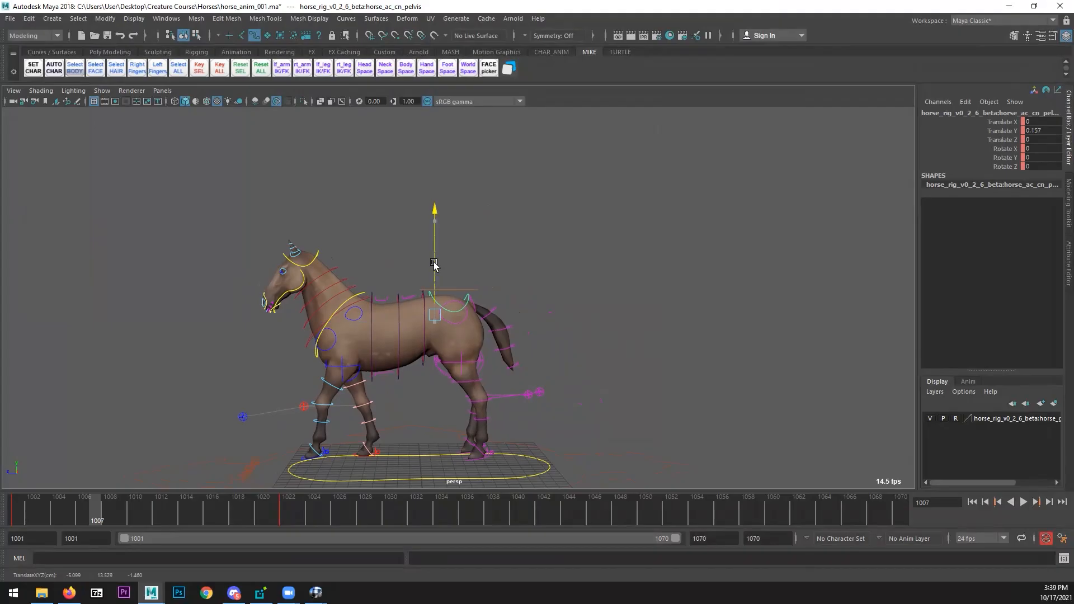
left_click_drag(18, 518, 172, 514)
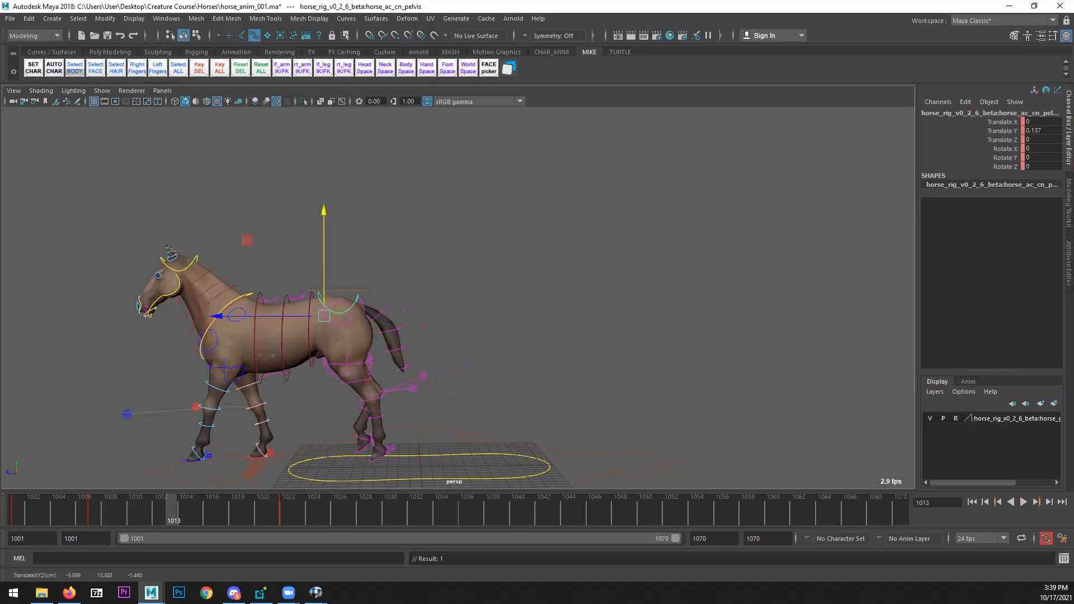
- Bring the reference clip back with the select tool active, and examine the hip height on frames 1 to 5
left_click(316, 592)
mouse_move(629, 60)
left_mouse_down()
mouse_move(608, 61)
mouse_move(601, 0)
left_mouse_up()
left_click(44, 43)
key("space")
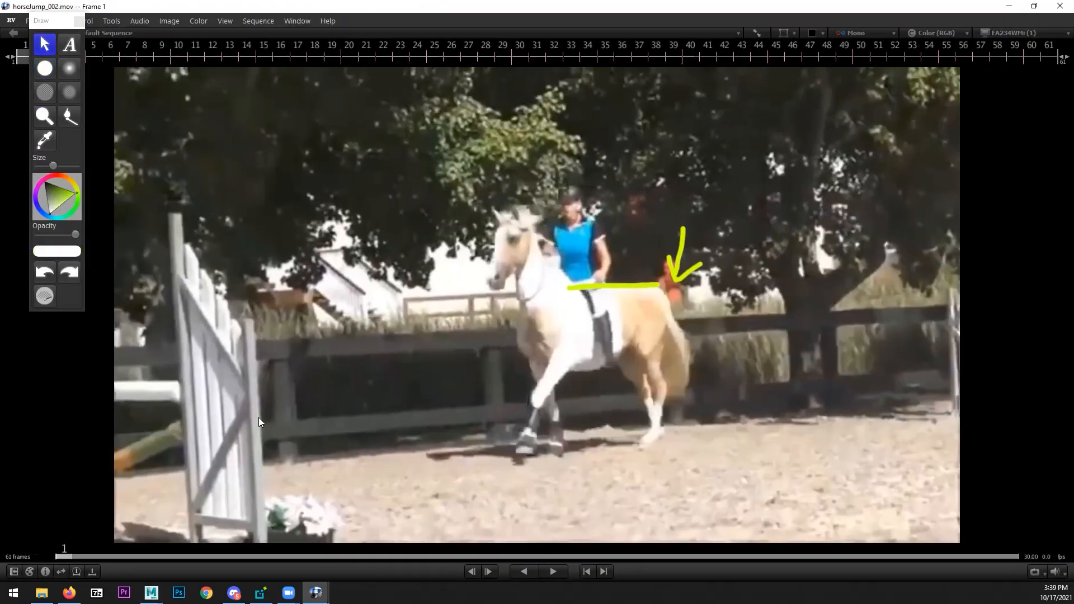
mouse_move(271, 435)
left_mouse_down()
mouse_move(108, 437)
mouse_move(160, 434)
left_mouse_up()
key("Right")
key("Right")
key("Right")
key("Right")
key("Right")
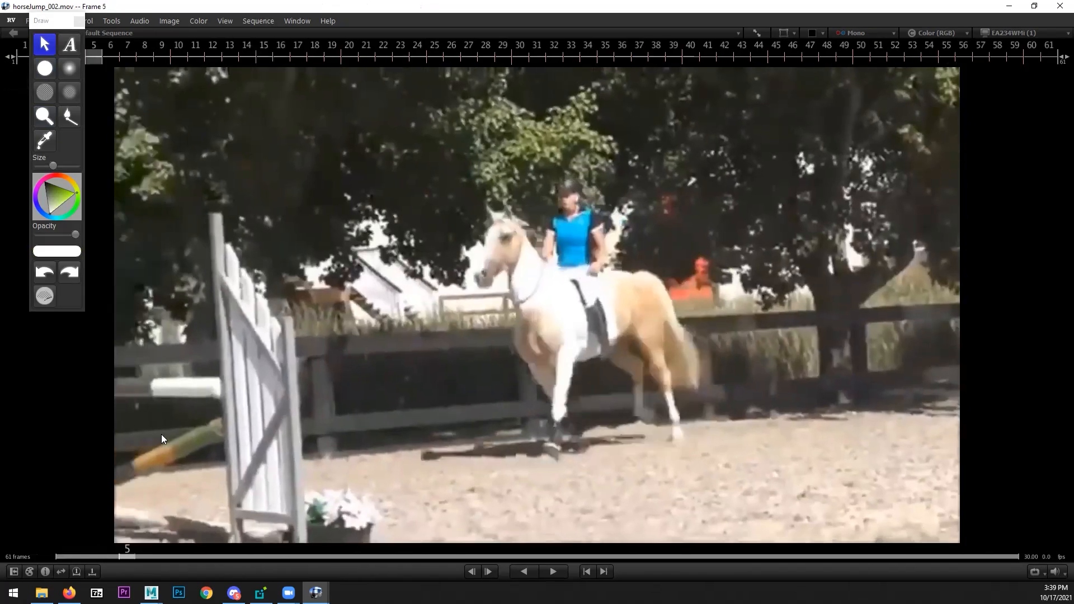
- Step the reference on to frame 17 to examine when the hips rise and drop
key("Right")
key("Right")
key("Right")
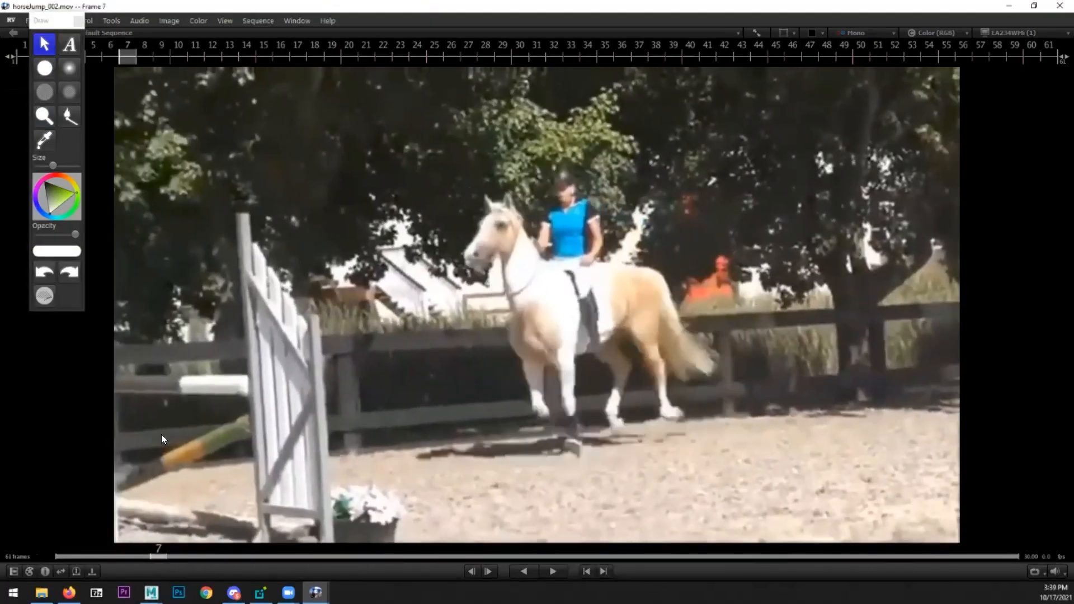
key("Right")
key("Right")
key("Right")
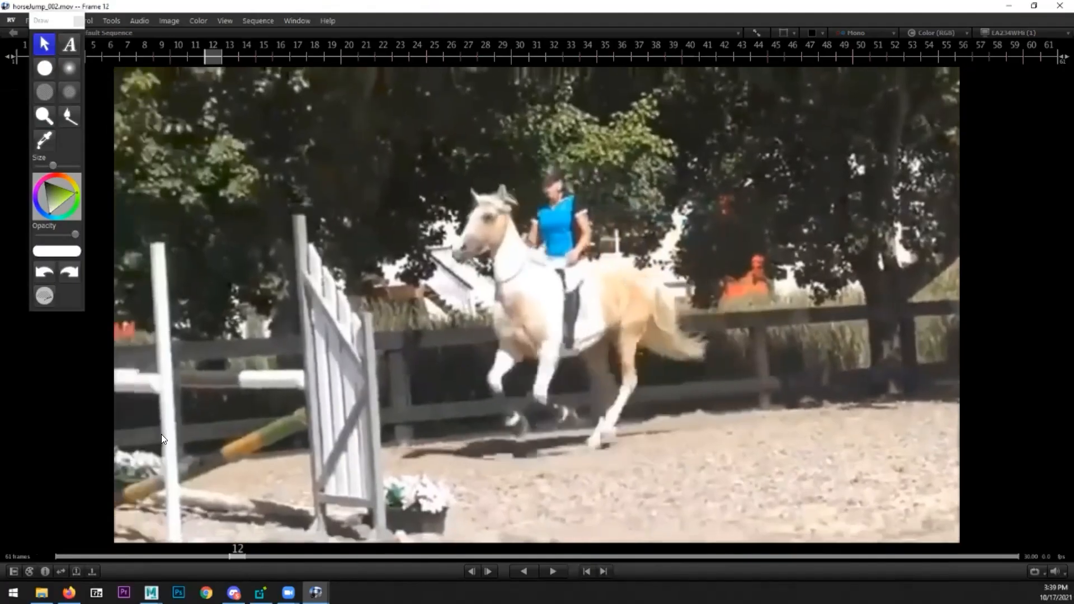
key("Right")
key("Right")
key("Right")
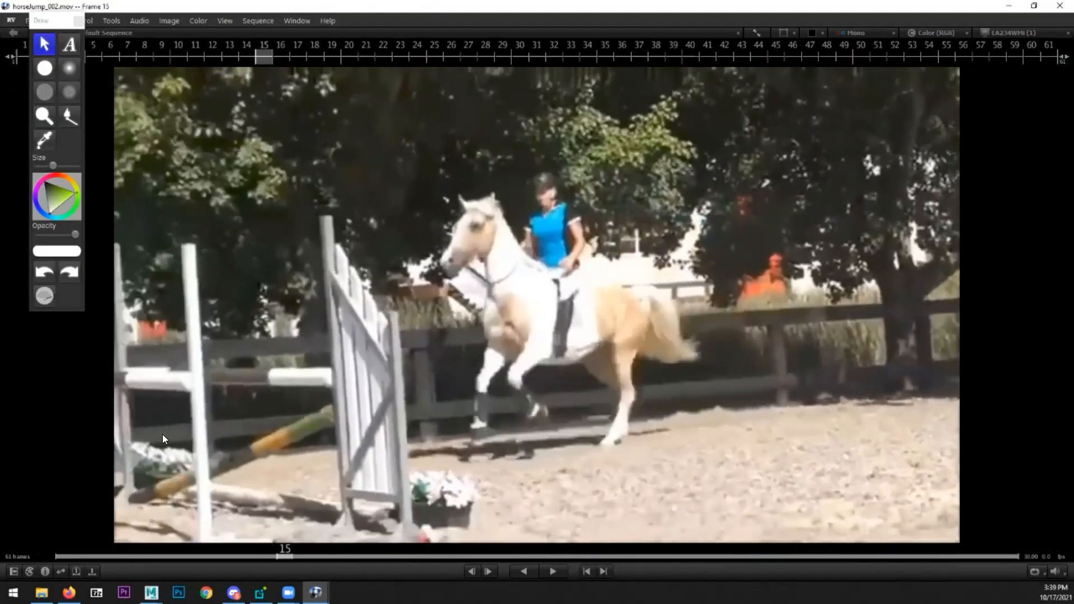
key("Right")
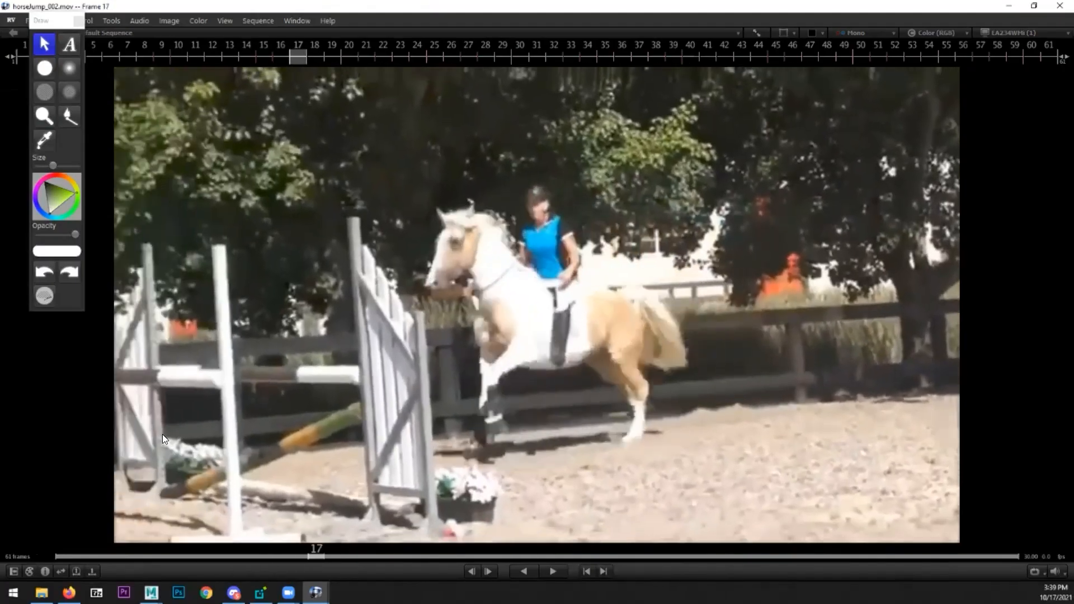
- Return to Maya at frame 1017 and show the pelvis control's Translate Y curve in the Graph Editor
left_click_drag(365, 6, 1073, 95)
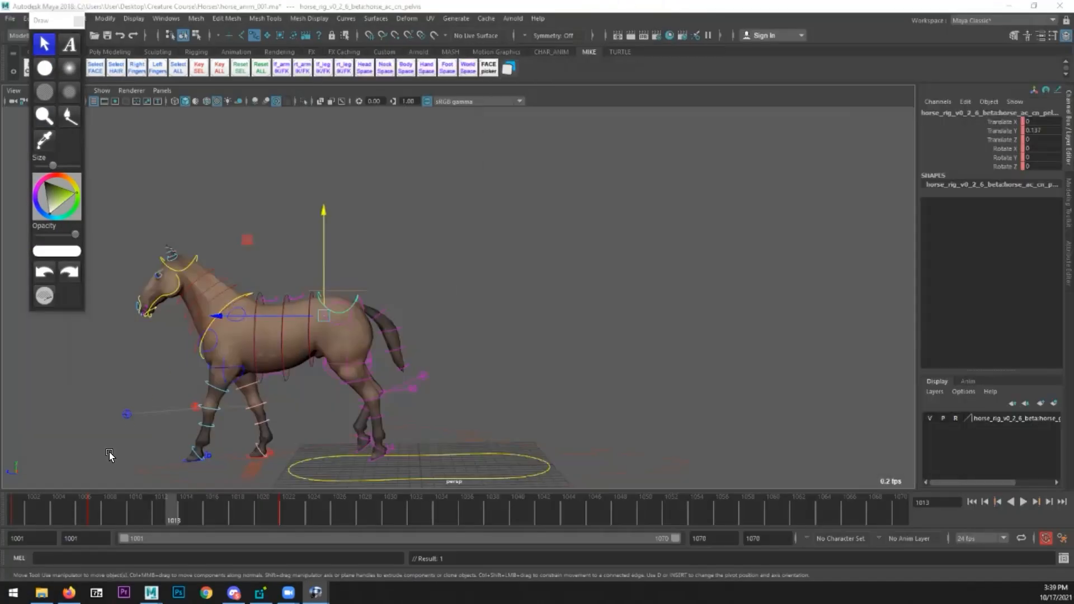
left_click_drag(105, 512, 214, 508)
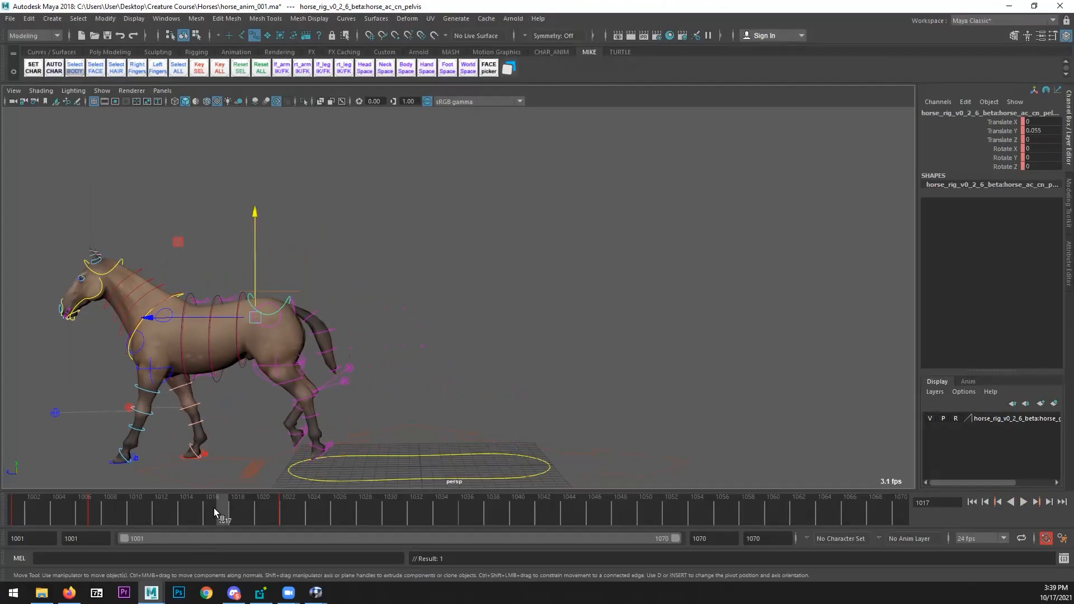
left_click(166, 18)
mouse_move(213, 79)
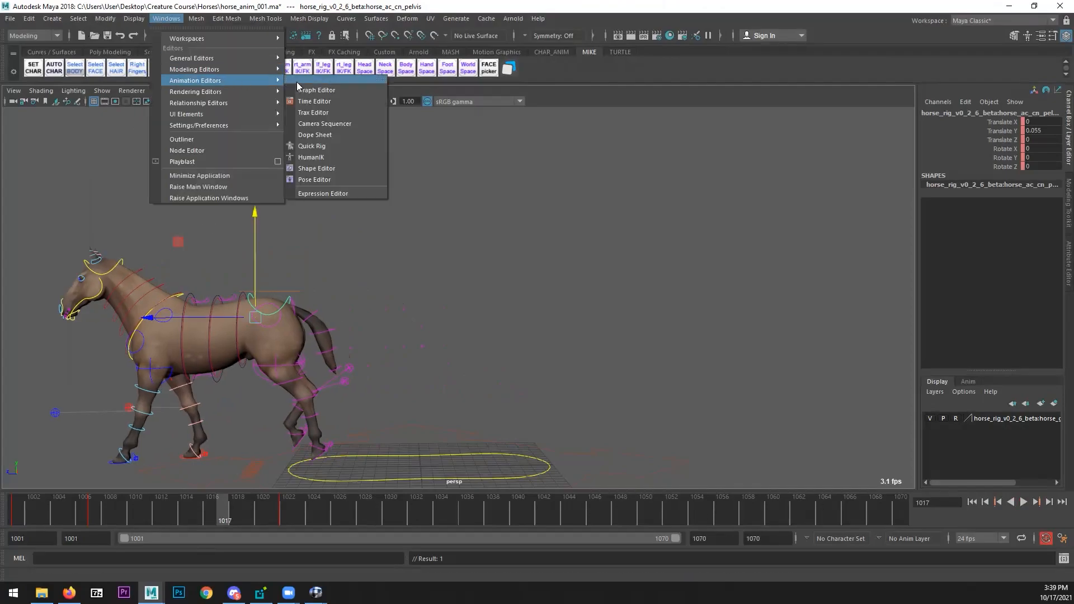
left_click(307, 90)
left_click(504, 212)
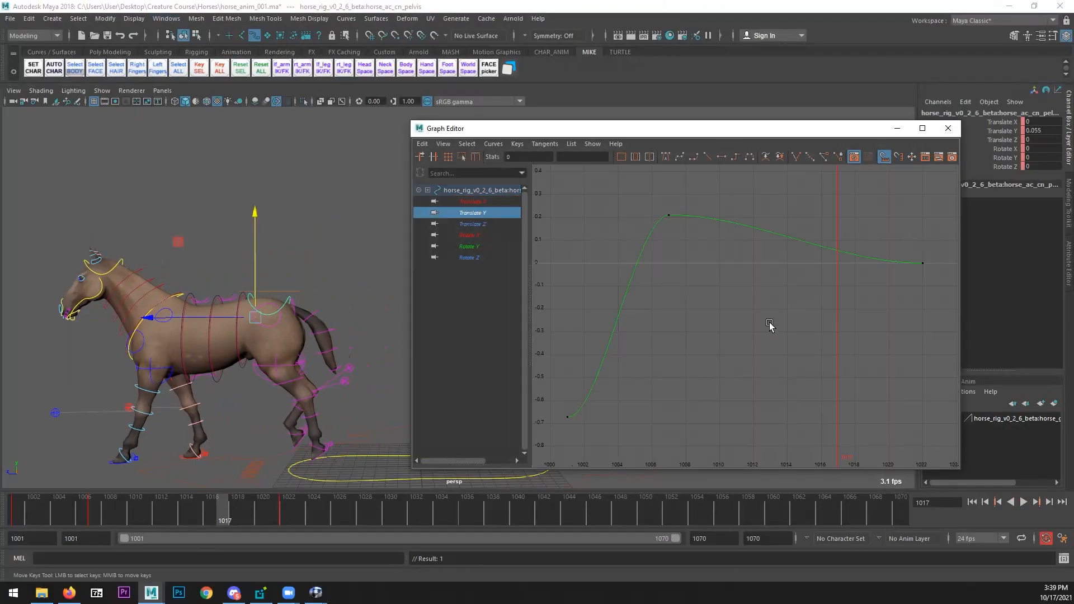
- Key the pelvis's Translate Y at frame 1017 and lower the key to about -0.95
left_click(1006, 132)
key("s")
right_click_drag(818, 306, 743, 327, "alt")
middle_click_drag(742, 329, 742, 392)
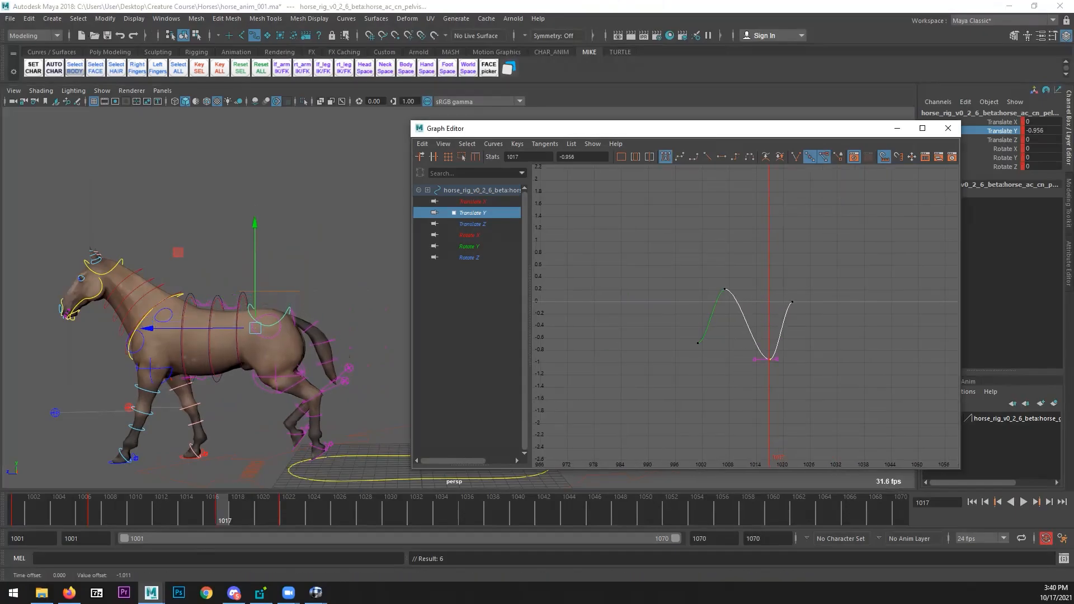
- Examine the horse's hip height on reference frames 17 to 20, and shrink the reference window
key("alt+Tab")
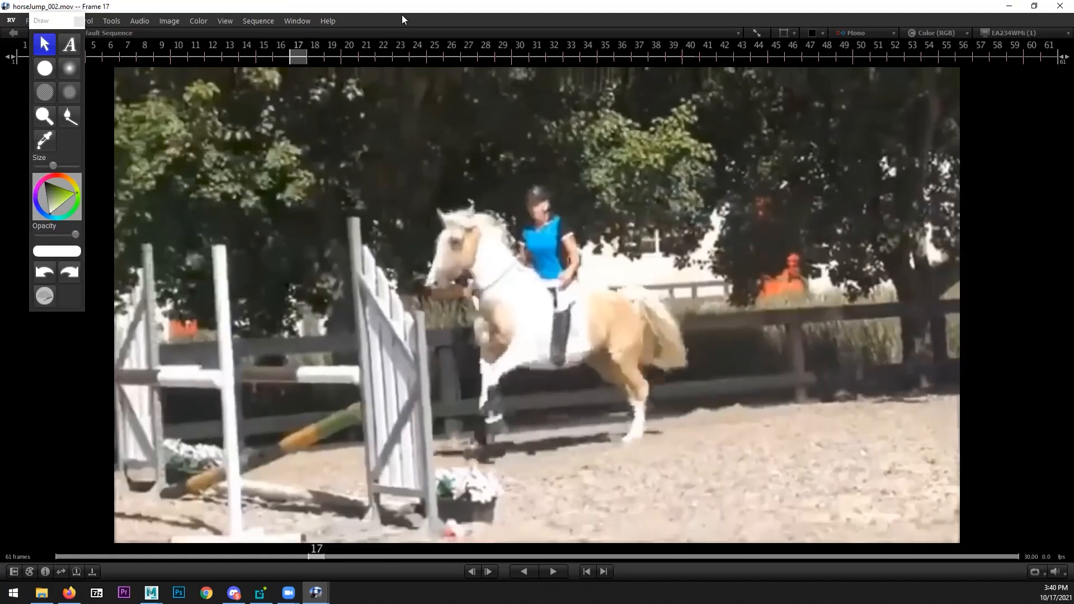
key("Right")
key("Right")
key("Right")
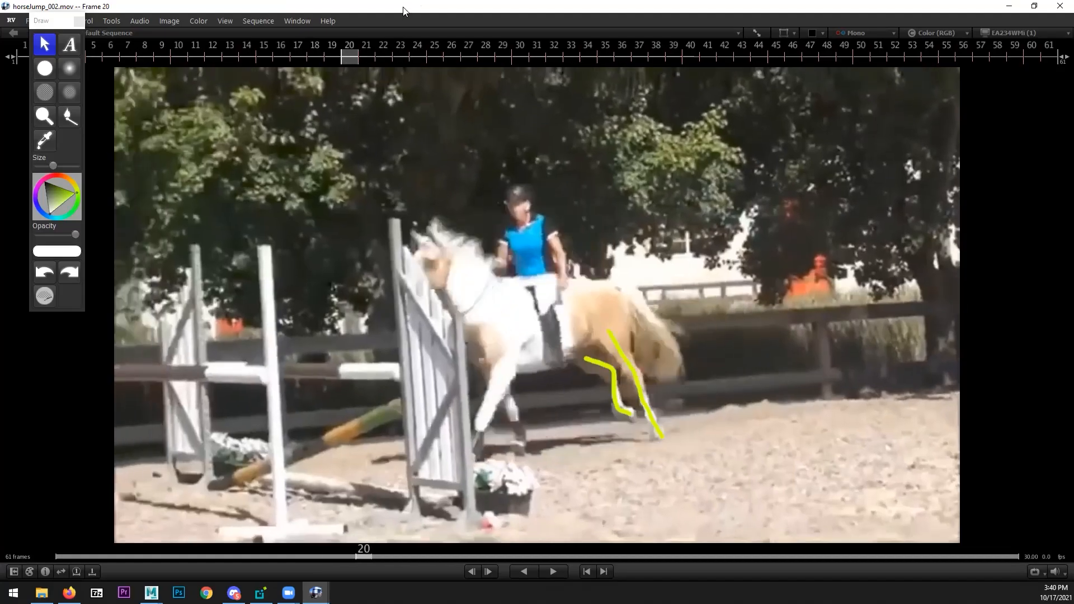
double_click(413, 8)
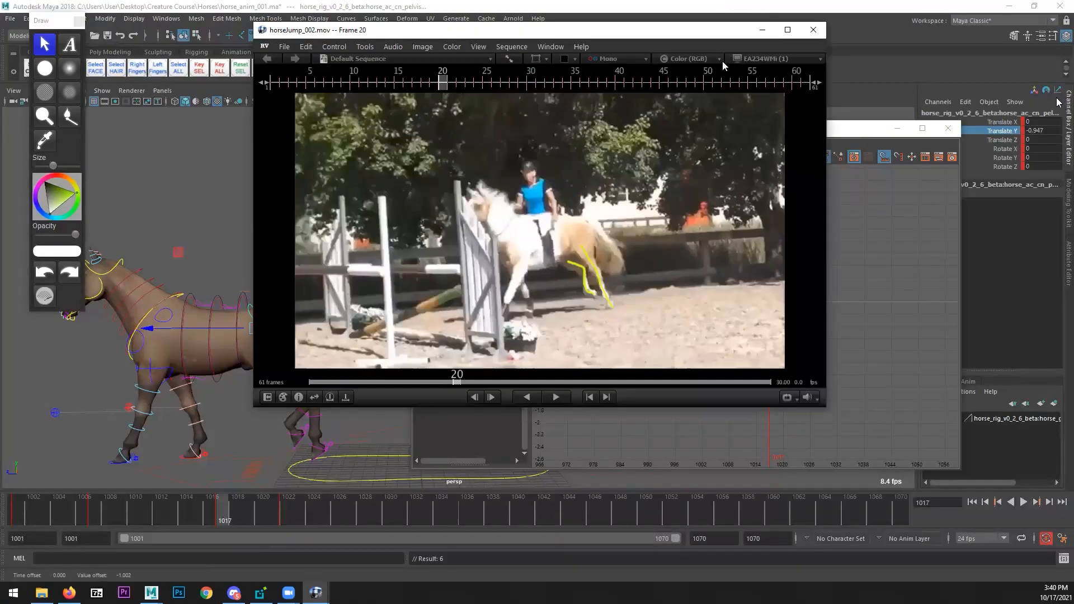
- Lower the pelvis's Translate Y key at frame 1022 to about -0.41 and give it a spline tangent
key("alt+Tab")
left_click_drag(228, 513, 280, 508)
middle_click_drag(783, 307, 770, 307, "alt")
right_click_drag(769, 307, 785, 304, "alt")
left_click_drag(807, 264, 771, 303)
mouse_move(770, 303)
middle_mouse_down()
mouse_move(770, 355)
mouse_move(761, 319)
middle_mouse_up()
left_click(679, 157)
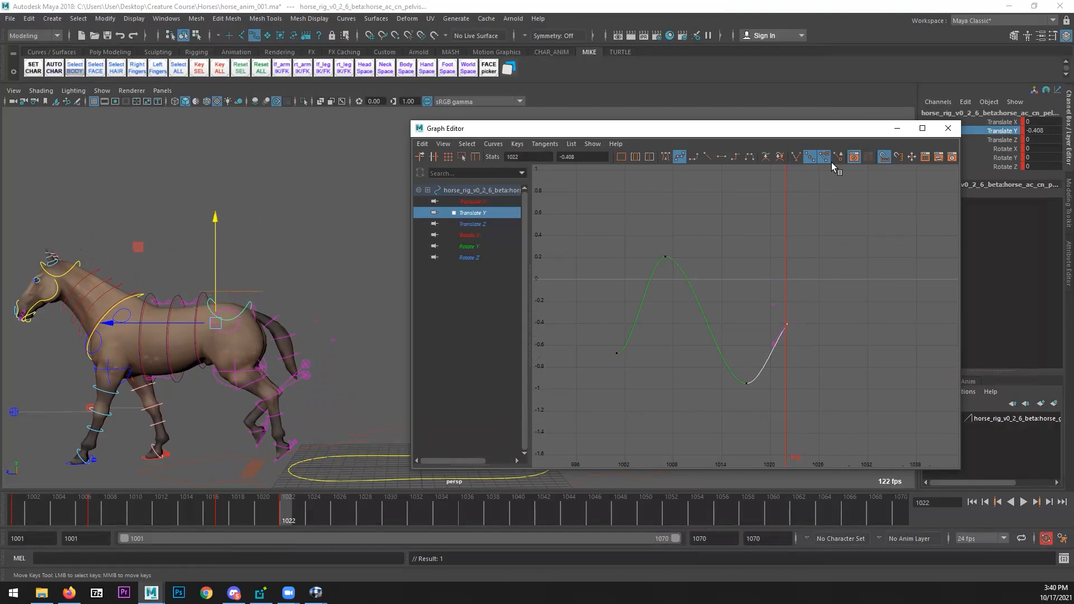
- Close the Graph Editor and return to frame 1001 with the whole horse in view
left_click(947, 128)
right_click_drag(481, 364, 417, 377, "alt")
middle_click_drag(418, 377, 428, 376, "alt")
left_click(18, 511)
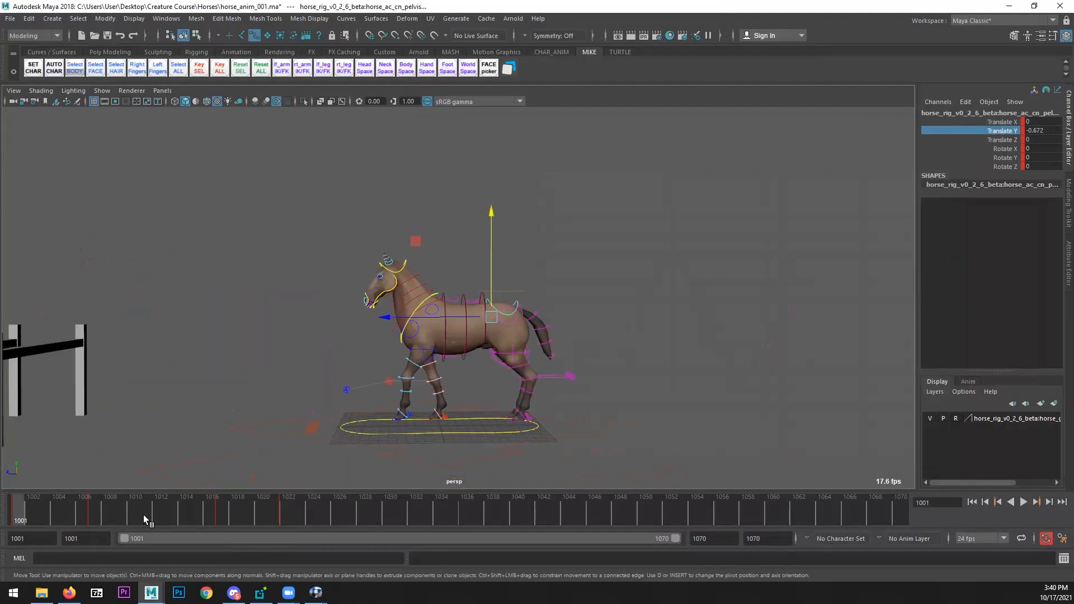
- Play back the horse animation from frame 1001 to review the pelvis's vertical movement
left_click(1025, 498)
left_click(1024, 498)
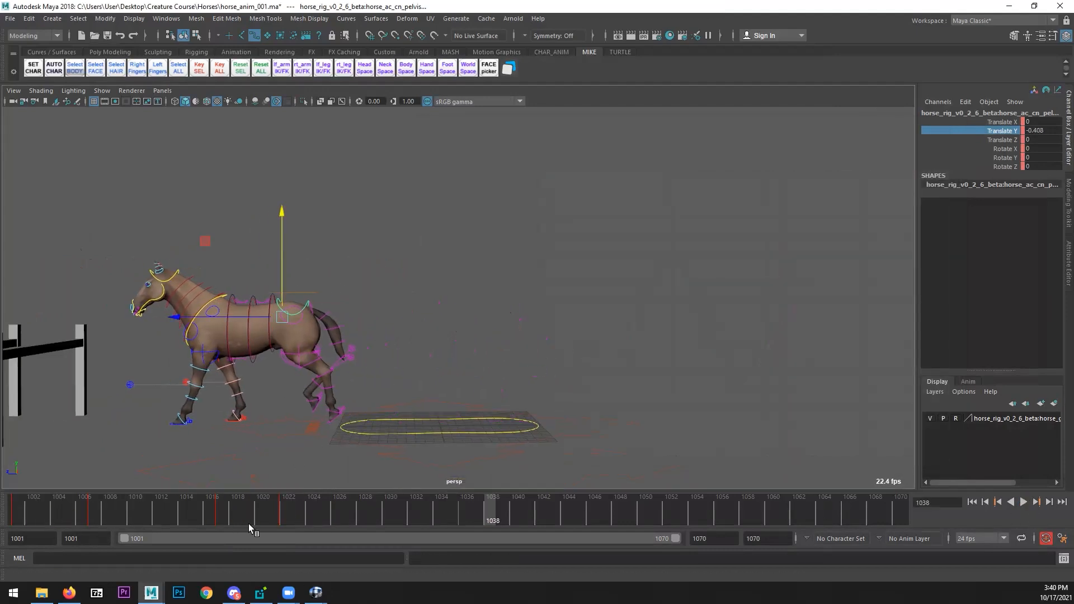
key("alt+v")
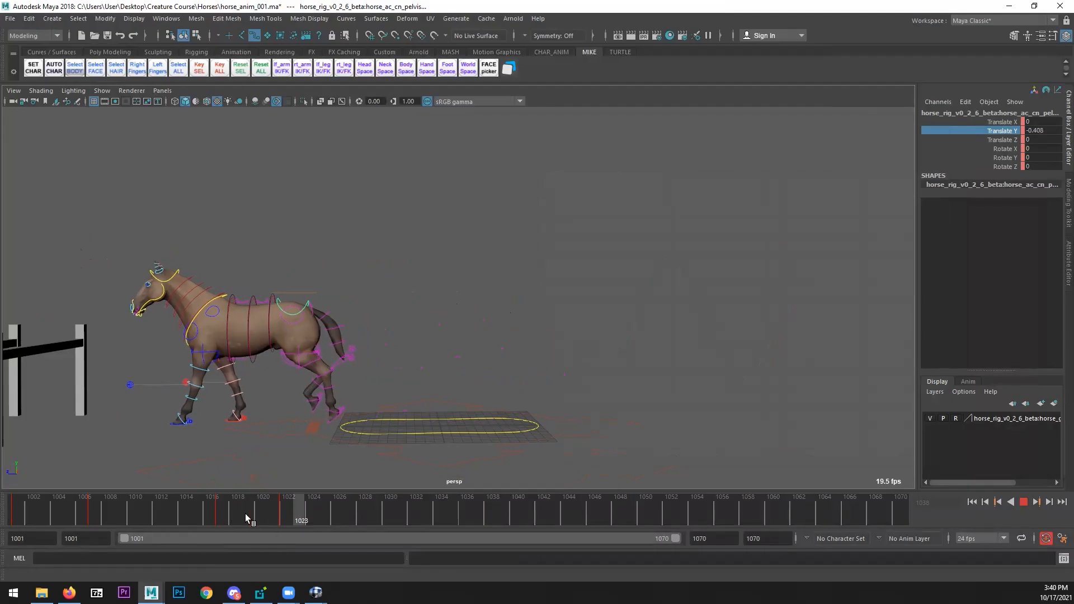
key("alt+v")
key("alt+shift+v")
left_click(1024, 501)
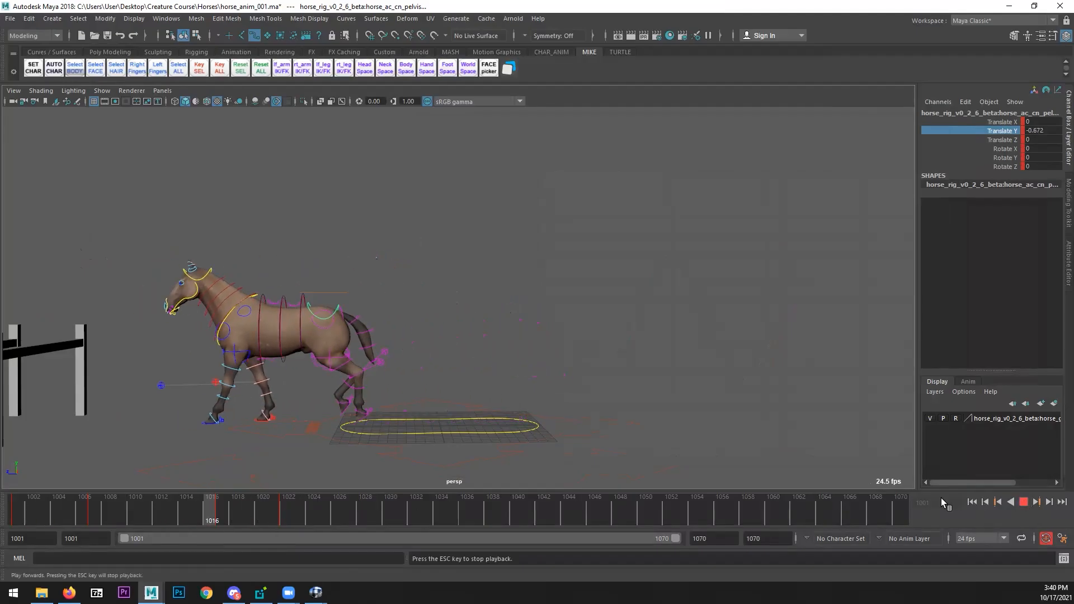
- Key the pelvis control at frame 1011 and show its Translate Y curve in a maximized Graph Editor
left_click(60, 512)
left_click_drag(61, 512, 149, 501)
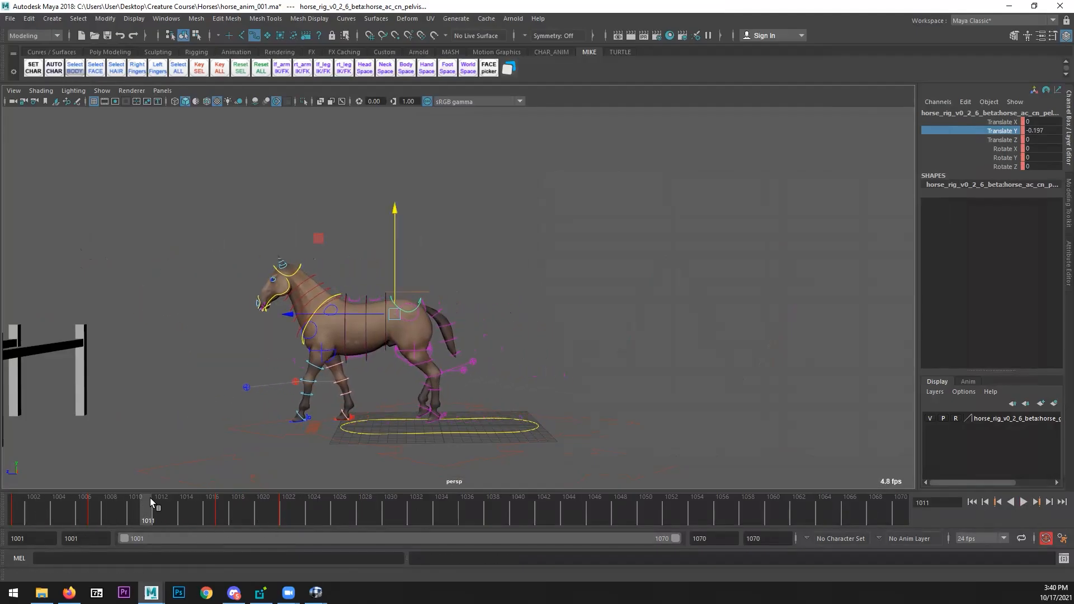
left_click(166, 19)
mouse_move(223, 84)
left_click(336, 90)
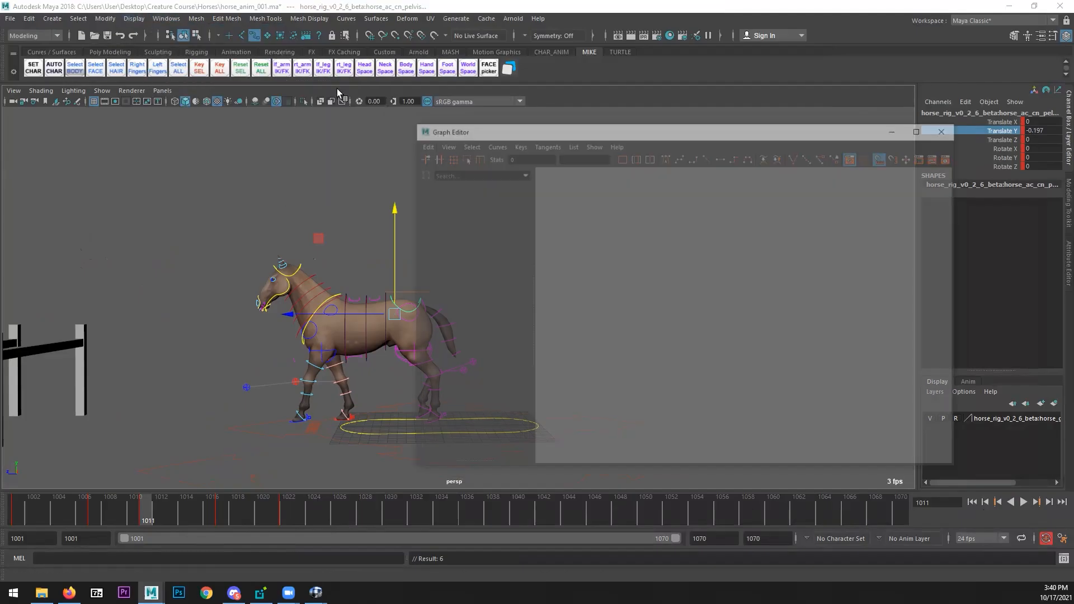
left_click(657, 388)
left_click(495, 213)
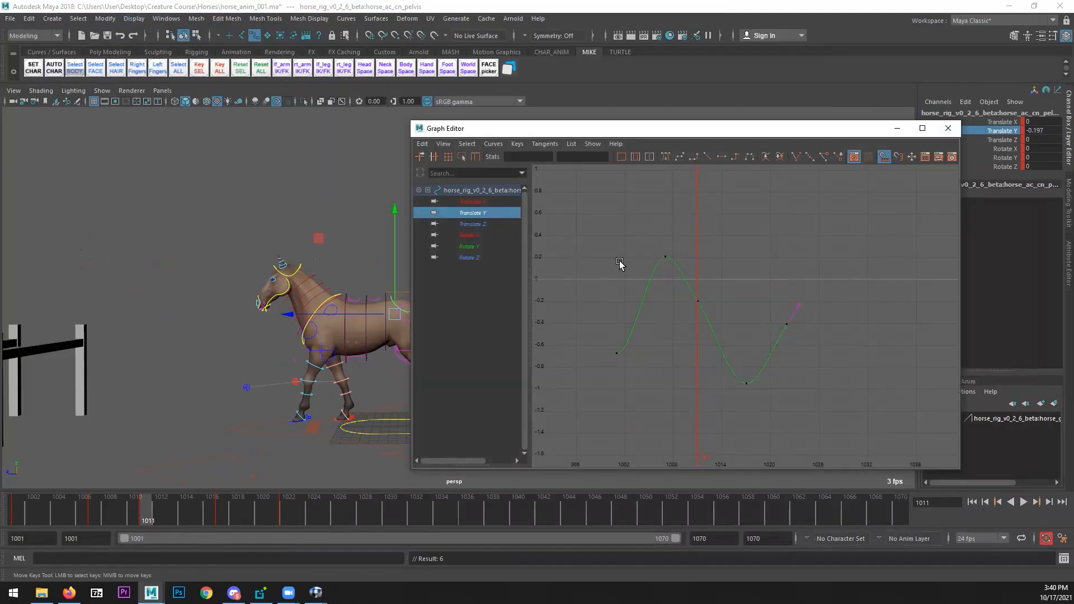
left_click_drag(615, 128, 403, 2)
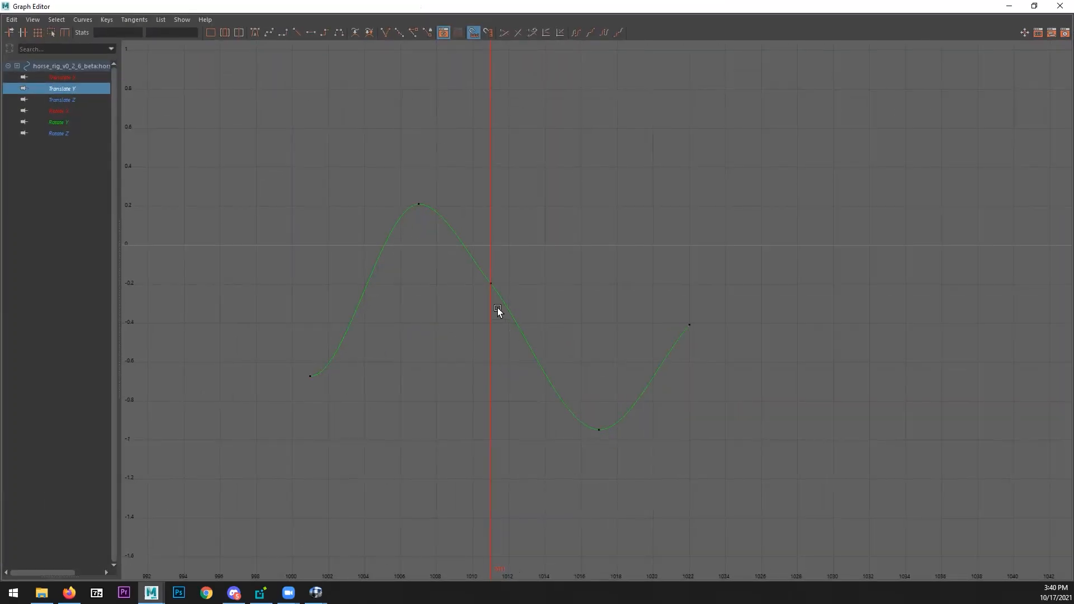
- Raise the Translate Y key at frame 1011 to about 0.05 and insert a key at frame 1009 at about 0.25
middle_click_drag(457, 364, 451, 300, "shift")
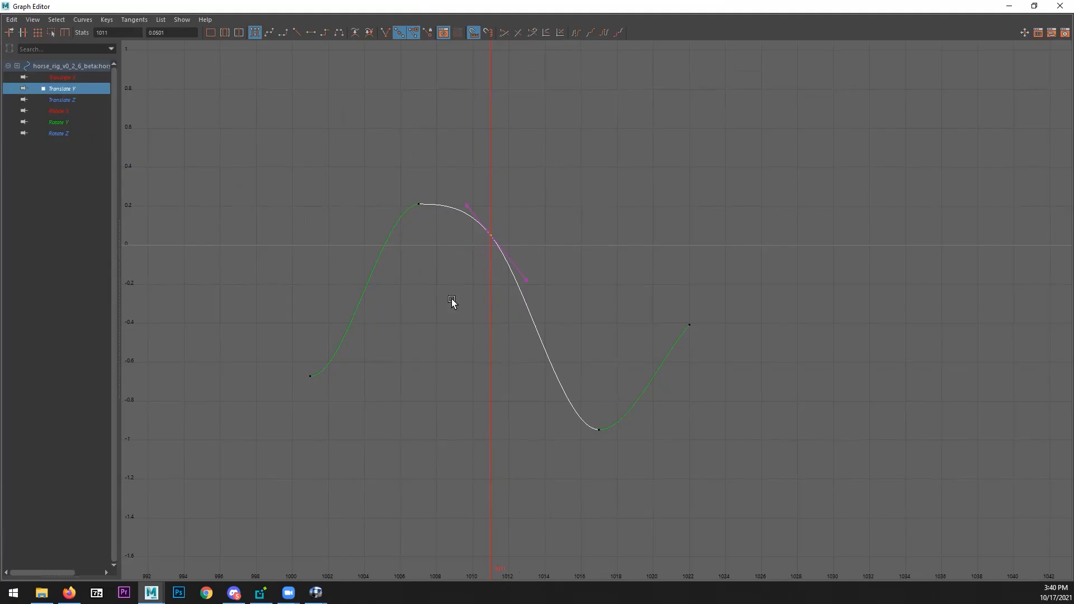
key("i")
middle_click(455, 233)
middle_click_drag(438, 282, 441, 266, "shift")
- Apply auto tangents to the keys at frames 1007 to 1011 and raise the frame 1011 key to about 0.06
left_click_drag(498, 259, 357, 187)
left_click(256, 34)
left_click(345, 66)
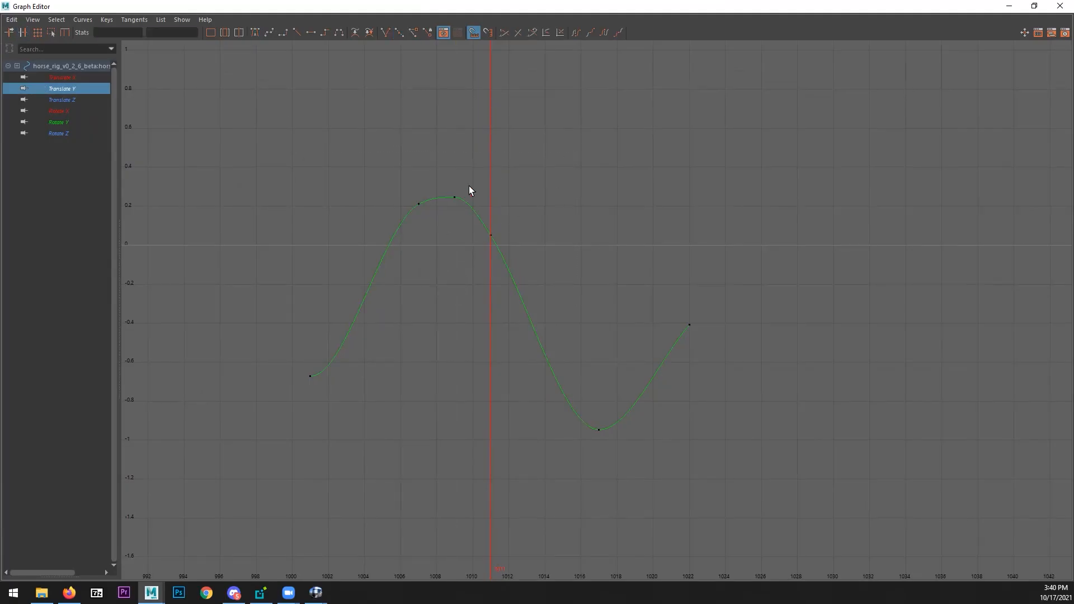
left_click_drag(465, 194, 468, 263)
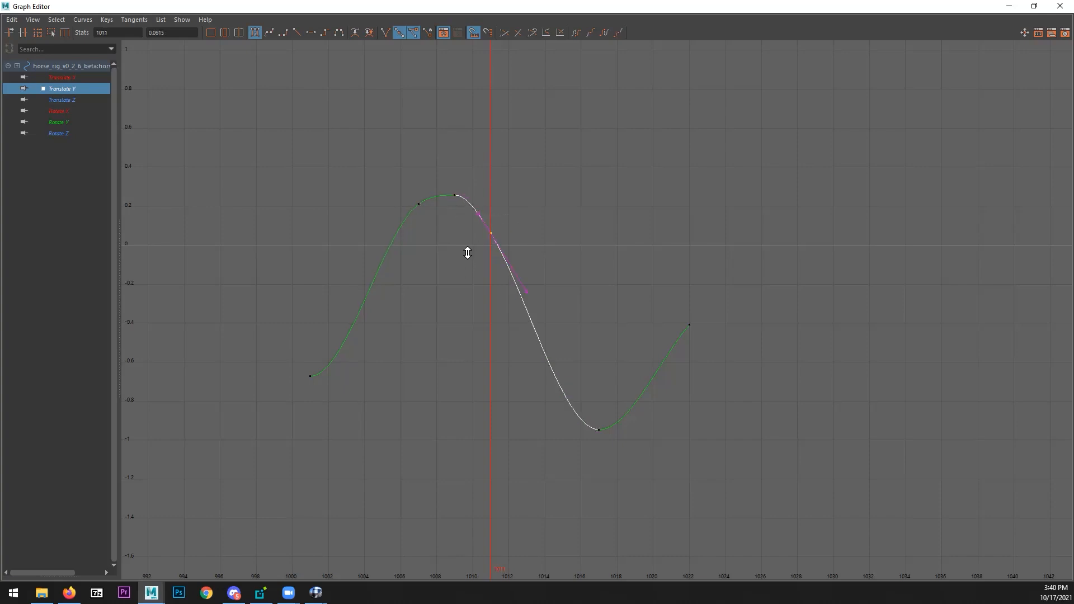
left_click(446, 294)
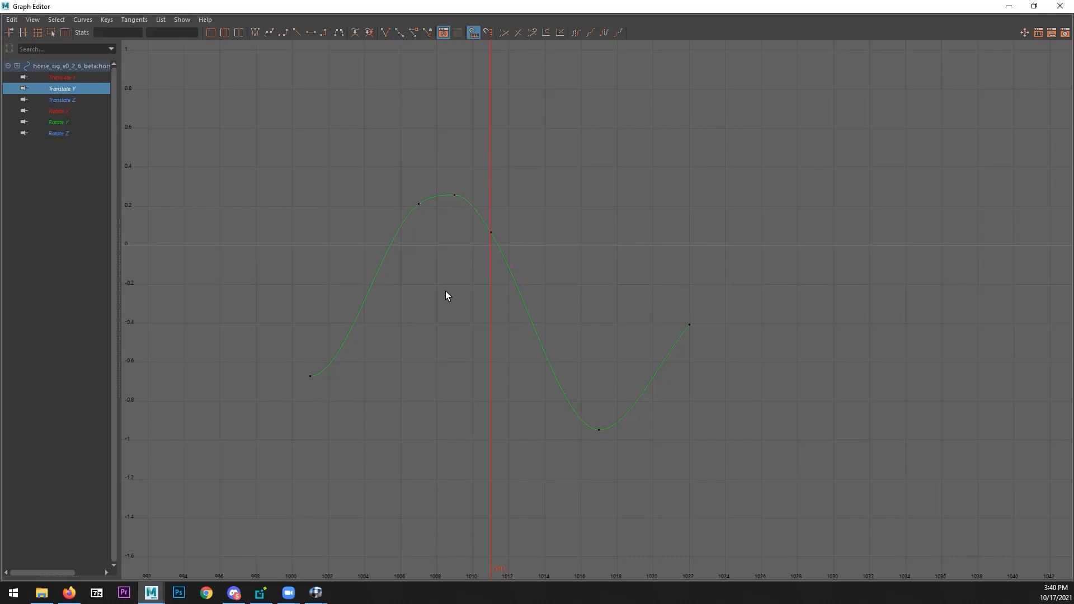
- Move the Graph Editor out of the way and play the animation from frame 1001 to check the pelvis motion
left_click(1033, 6)
left_click_drag(582, 92, 1073, 163)
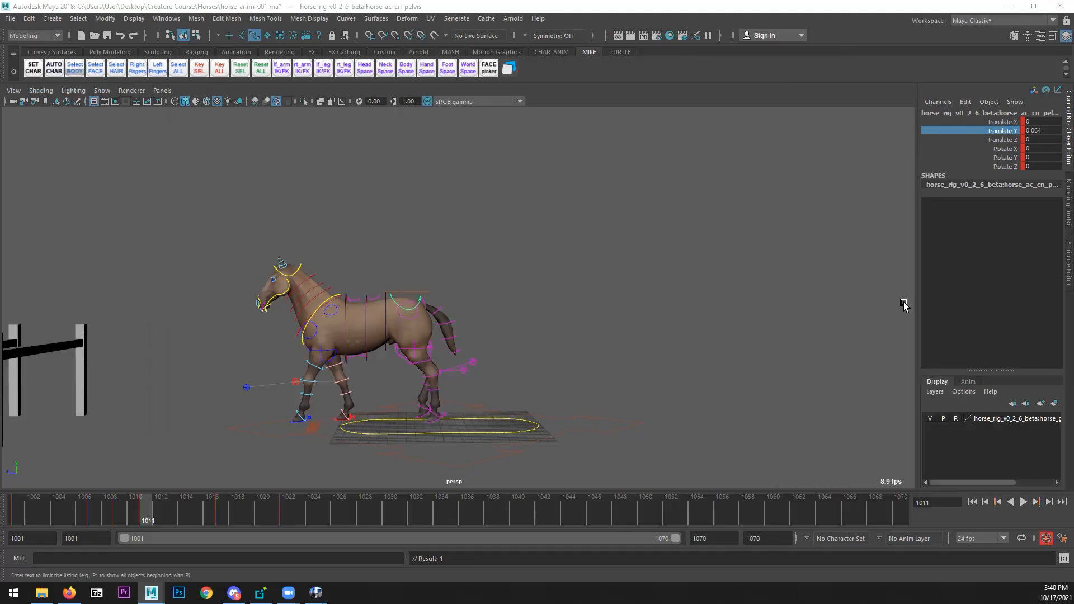
left_click_drag(128, 507, 14, 509)
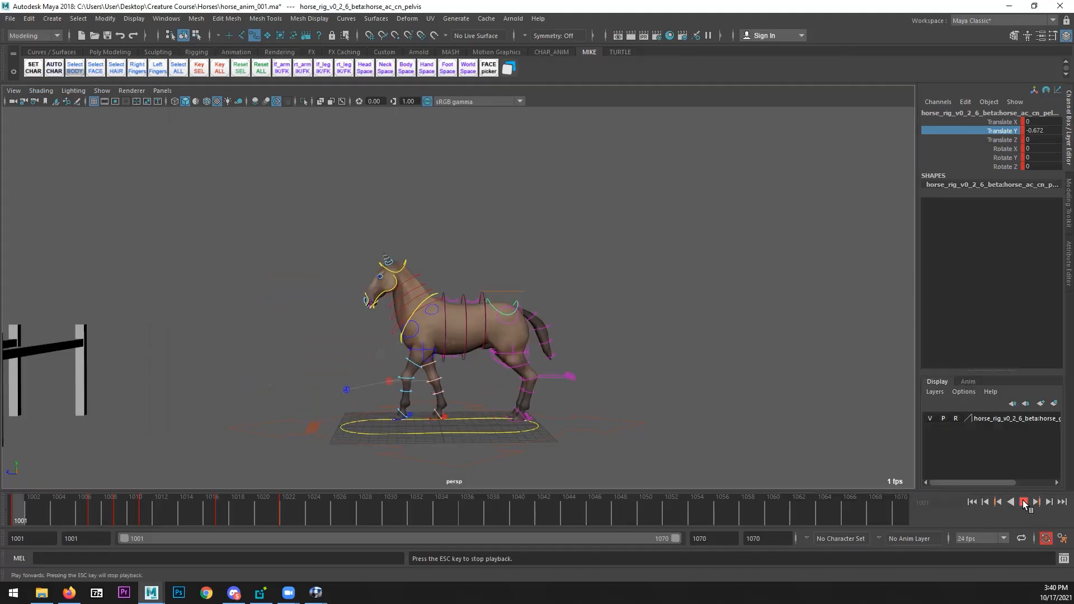
left_click(1023, 501)
left_click_drag(220, 524, 14, 519)
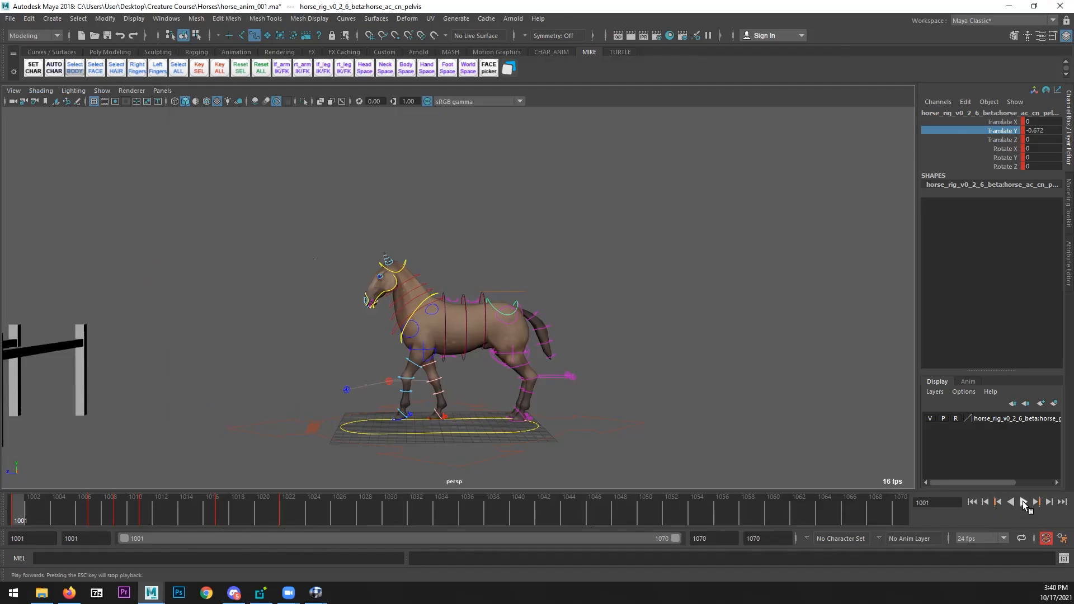
left_click(1024, 501)
- Save the scene and replay the animation from the first frame
left_click(10, 19)
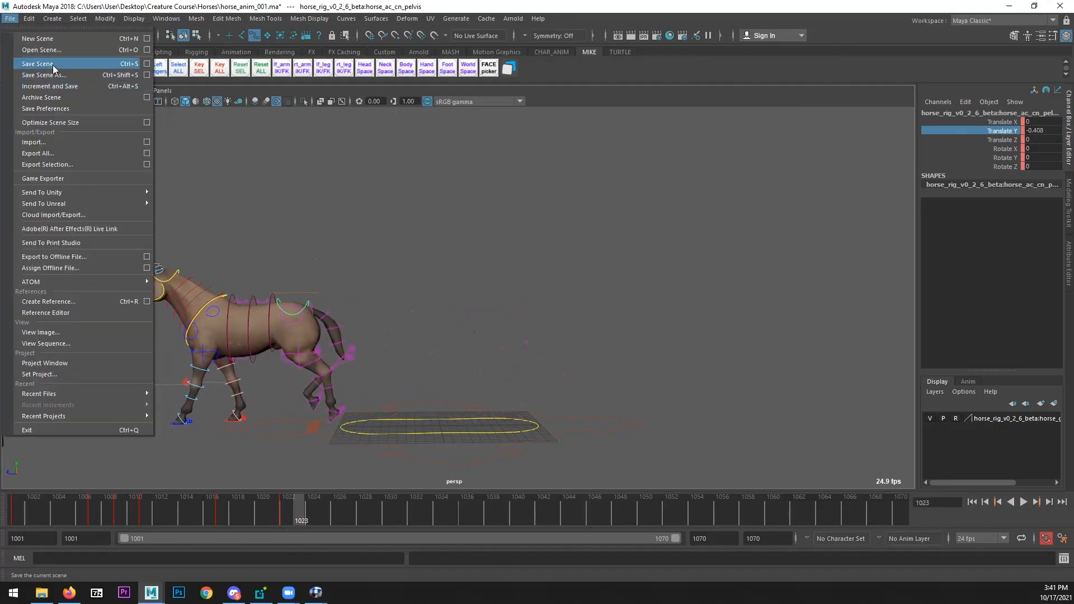
left_click(55, 66)
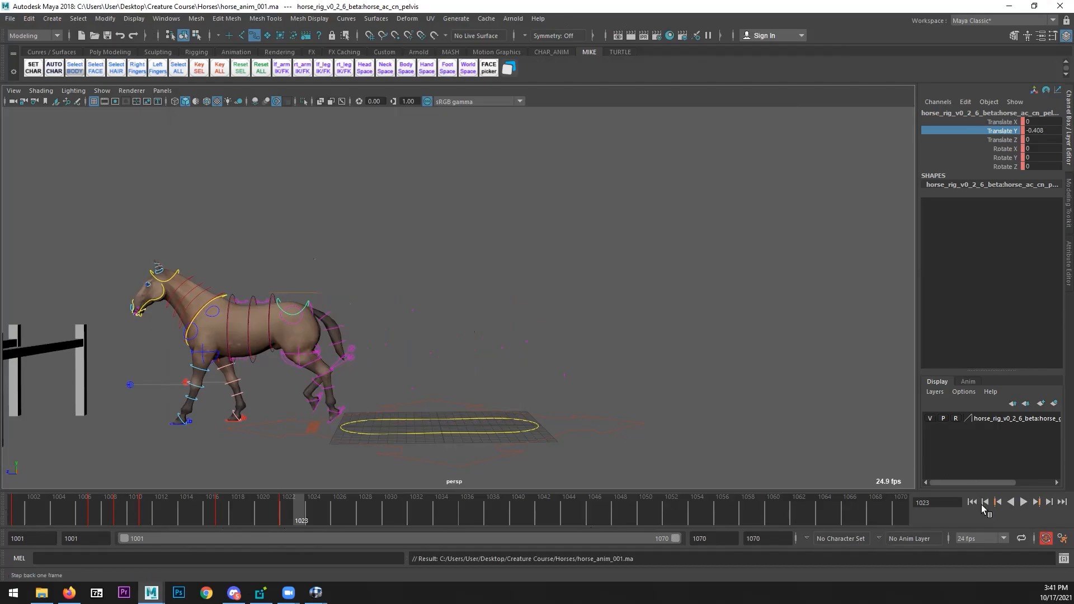
left_click(972, 501)
left_click(1024, 502)
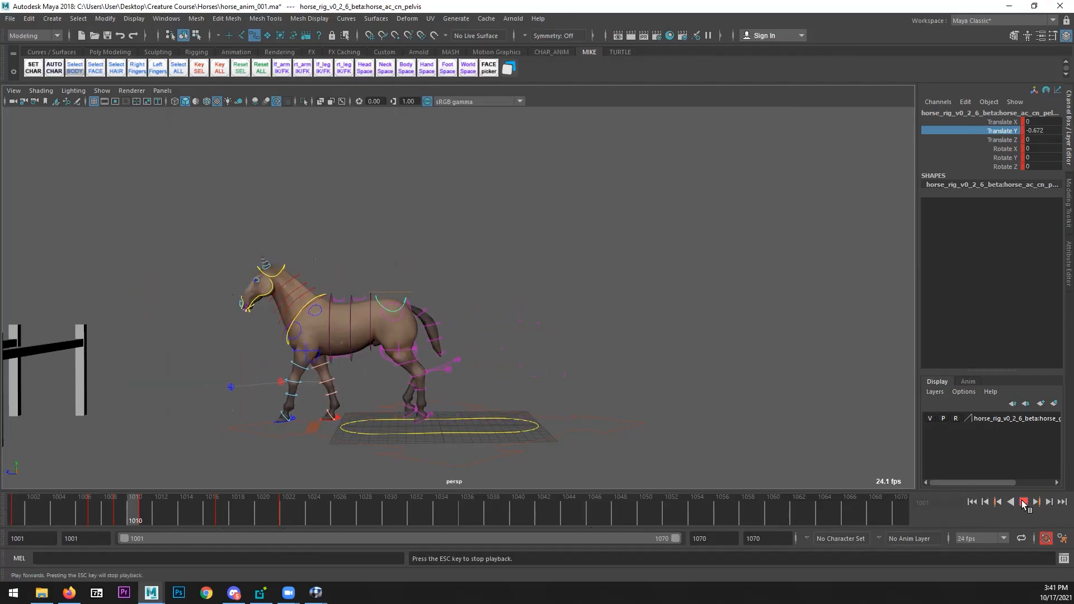
left_click_drag(234, 506, 13, 508)
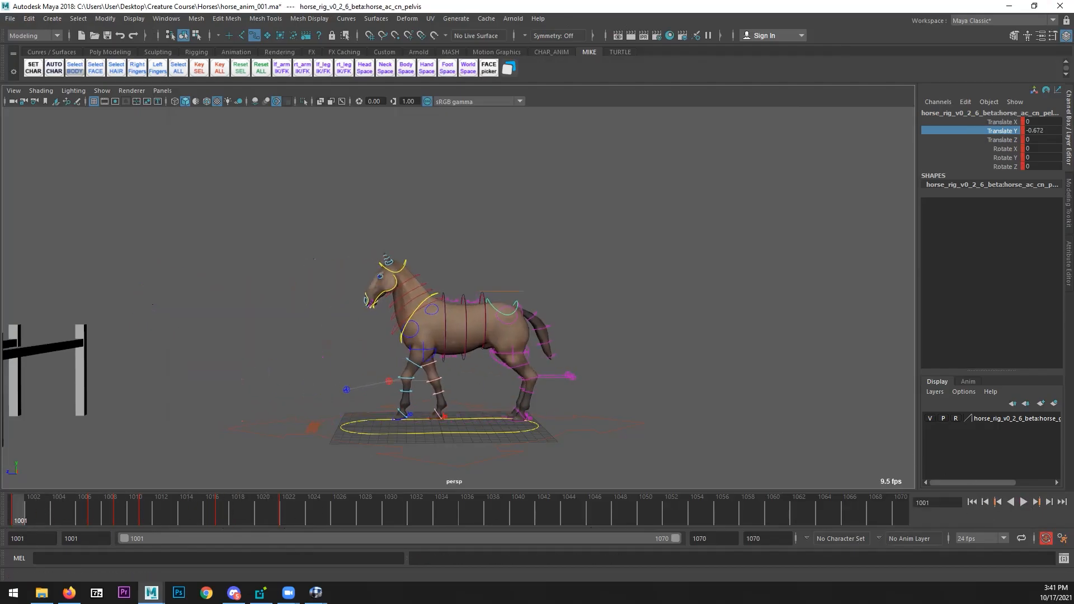
- Switch to RV and bring the horseJump_002.mov reference back to frame 1 to examine the horse's starting pose
key("alt+Tab")
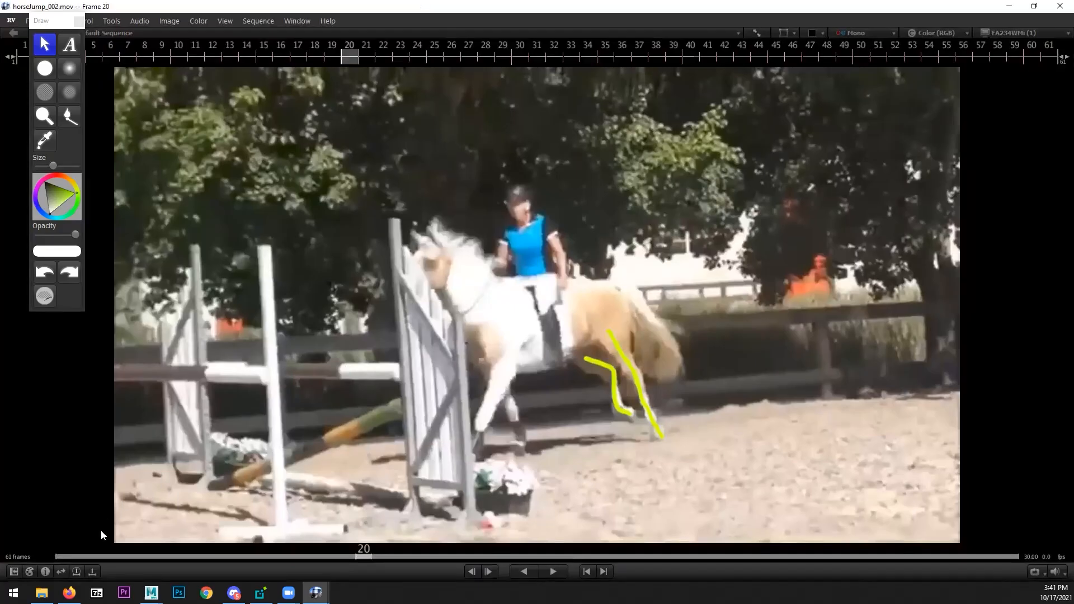
key("space")
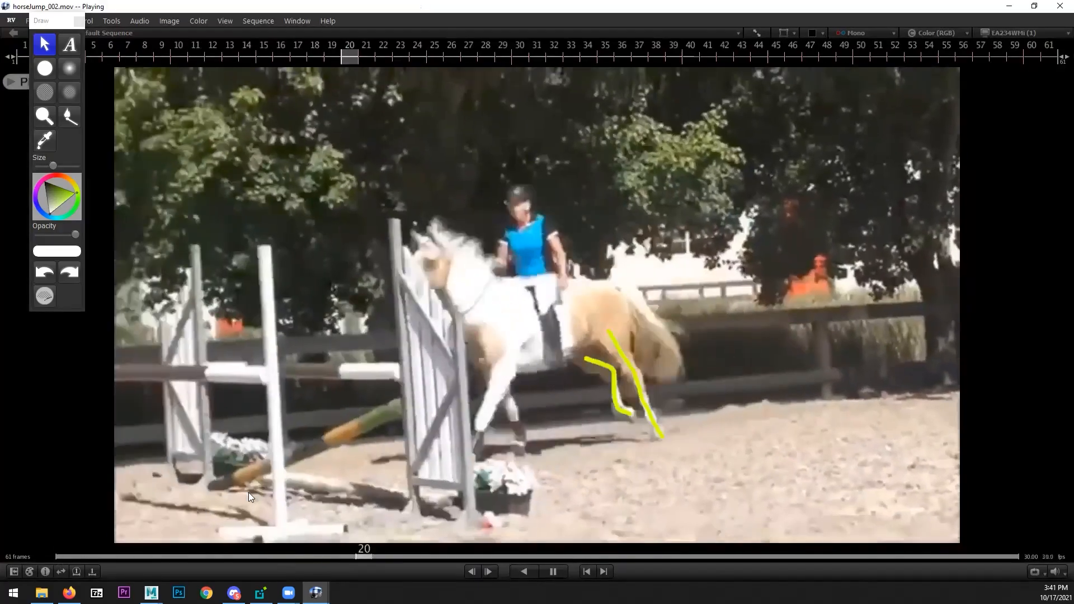
key("space")
left_click(67, 557)
key("Right")
key("Right")
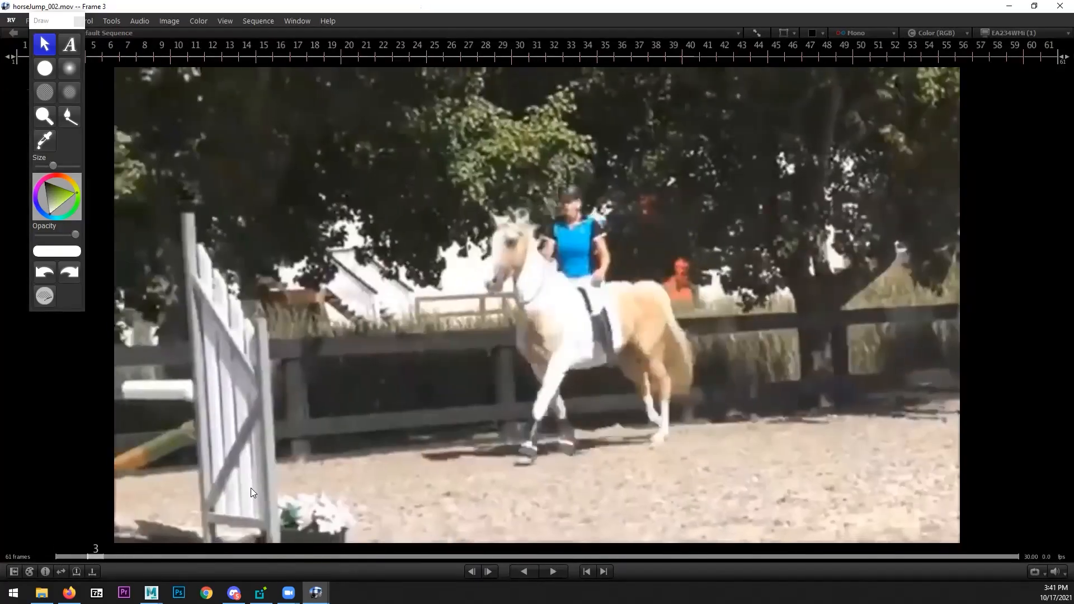
key("Left")
key("Left")
key("Left")
key("Left")
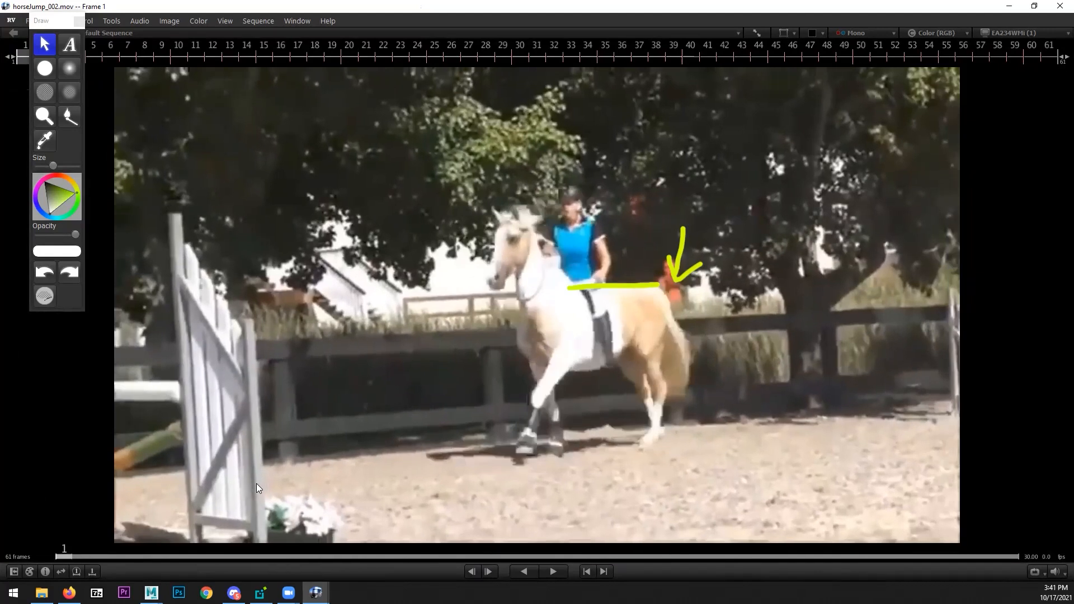
- Advance the reference from frame 1 past frame 6 to study how the horse's chest and hips move
key("Right")
key("Right")
key("Right")
key("Right")
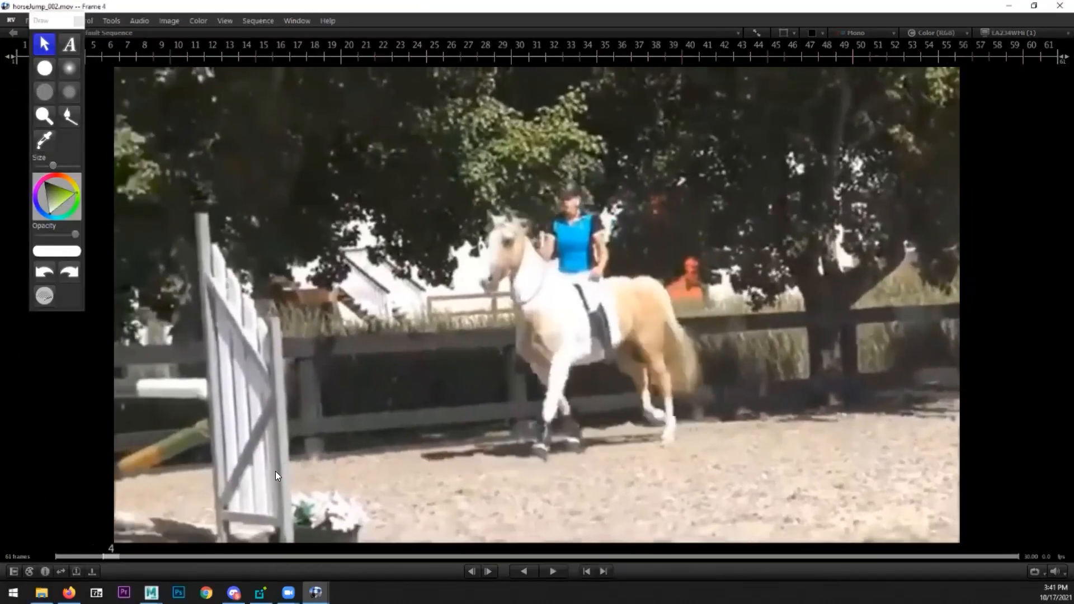
key("Right")
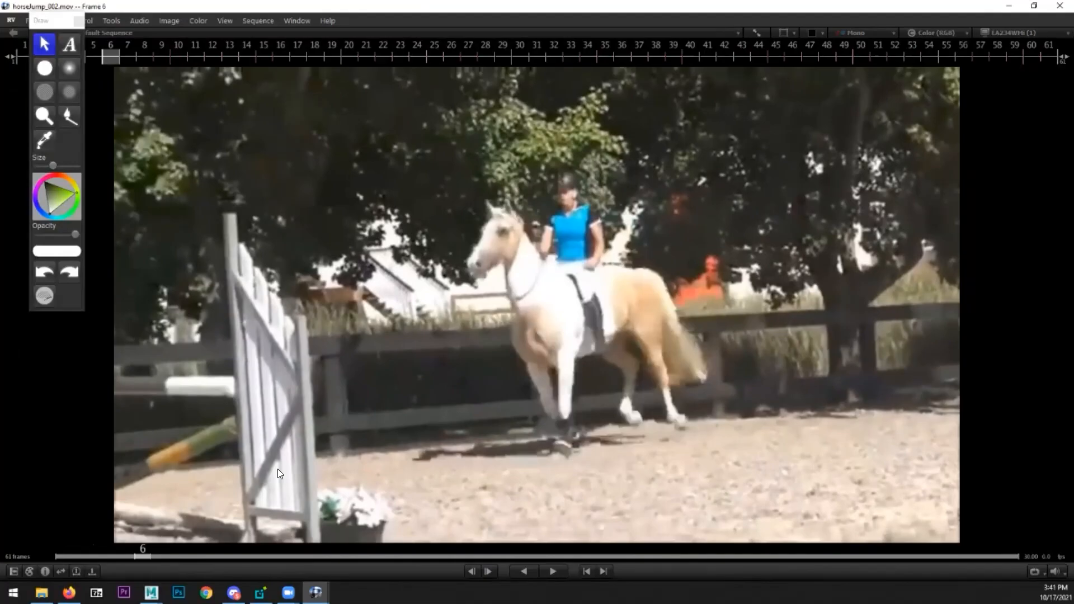
key("space")
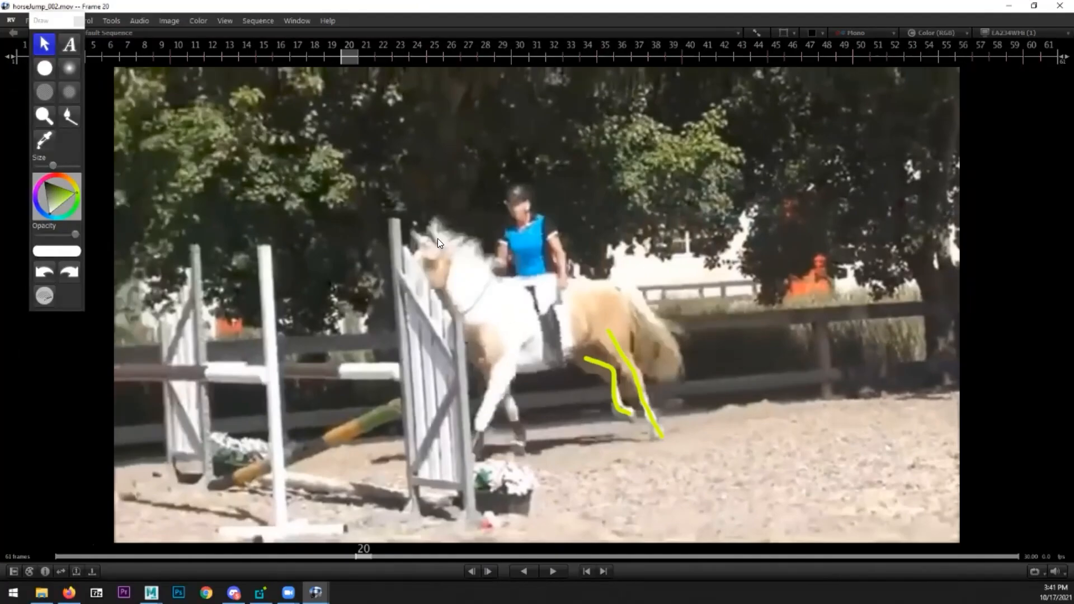
- Return to Maya, key the chest control at frame 1006 and lower its Translate Y to about -0.09 in the Graph Editor
double_click(358, 11)
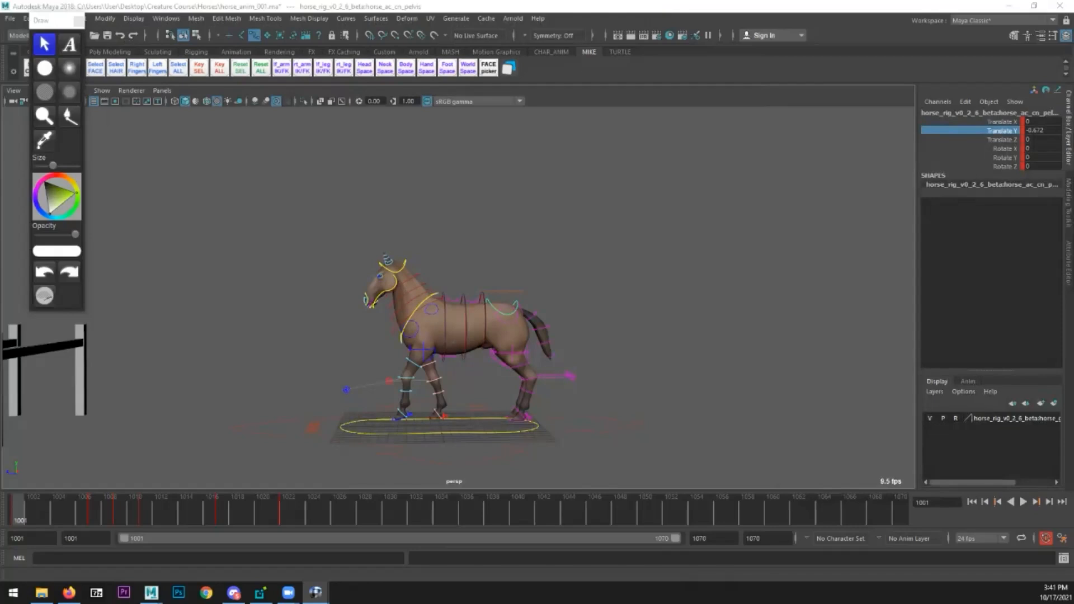
left_click(420, 307)
left_click_drag(29, 519, 79, 514)
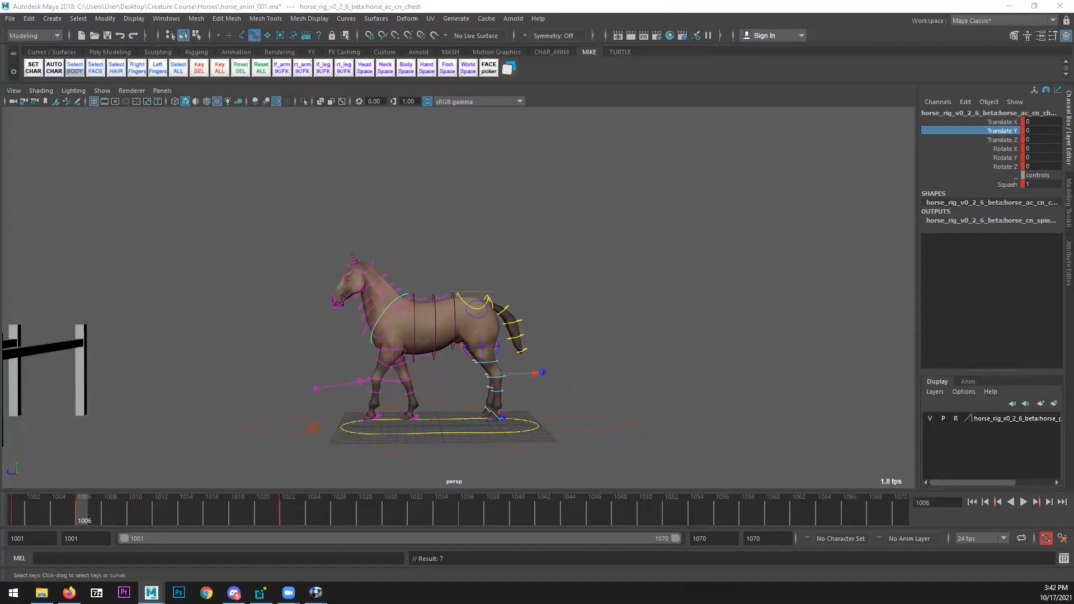
key("shift+g")
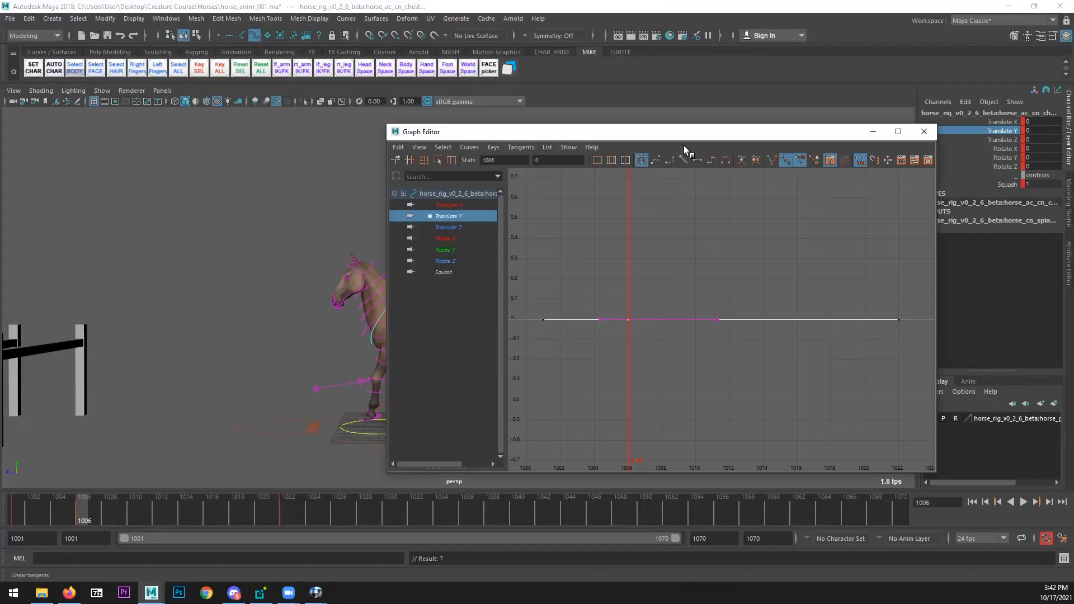
left_click_drag(687, 135, 746, 123)
middle_click_drag(730, 268, 728, 293)
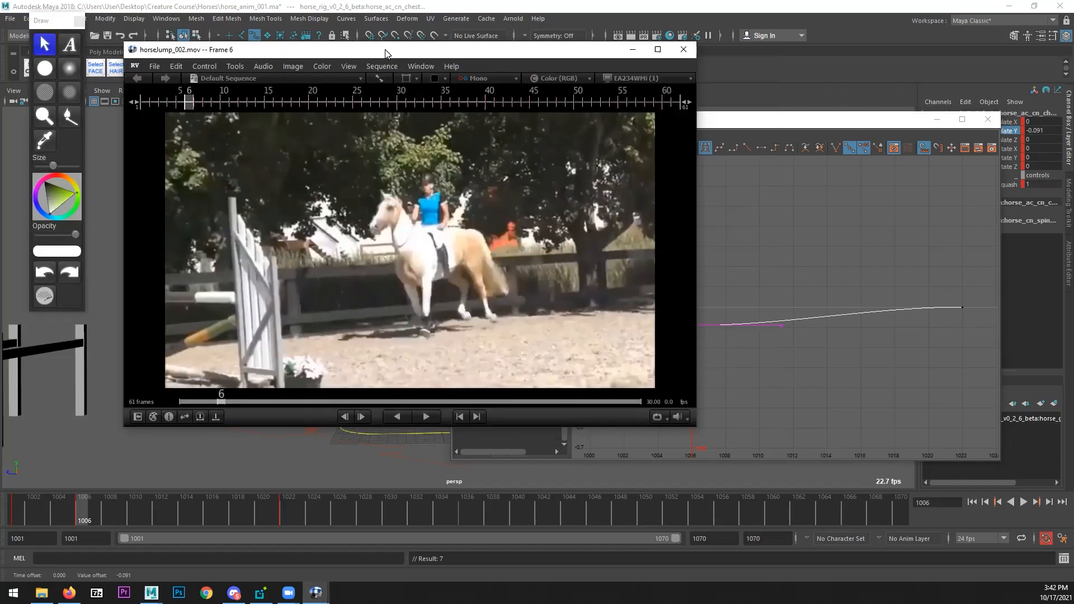
- Switch to RV, maximize the reference video window and go to frame 11
left_click_drag(405, 57, 379, 52)
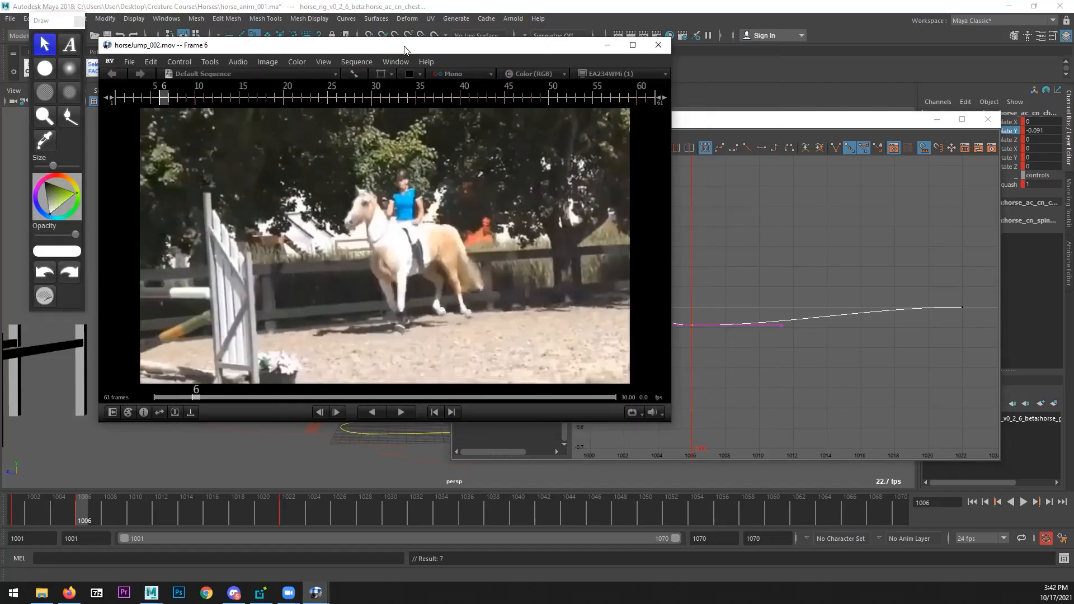
double_click(404, 49)
key("space")
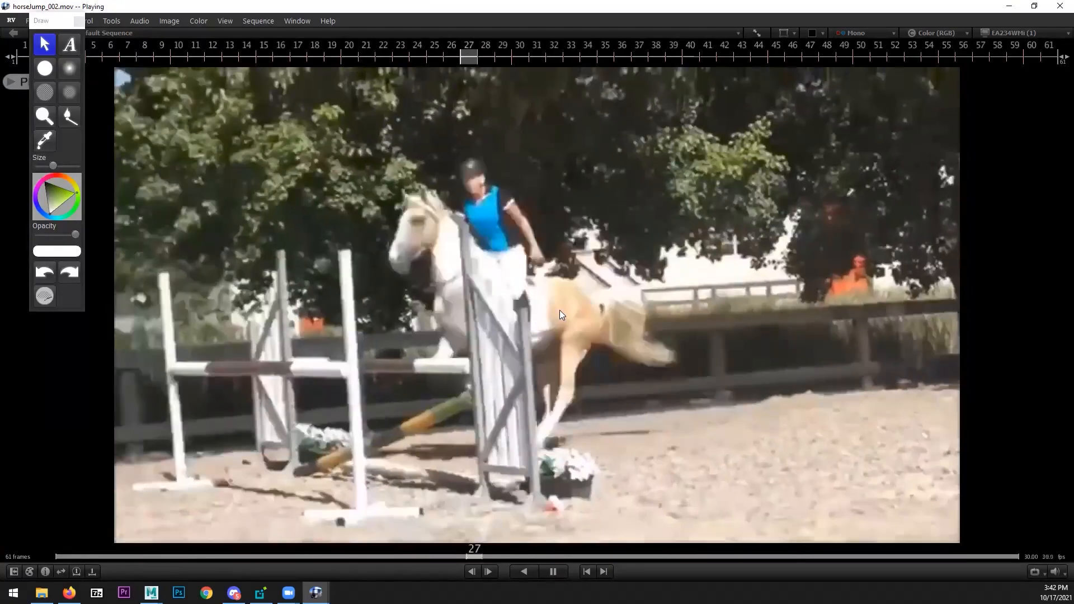
left_click_drag(559, 310, 258, 309)
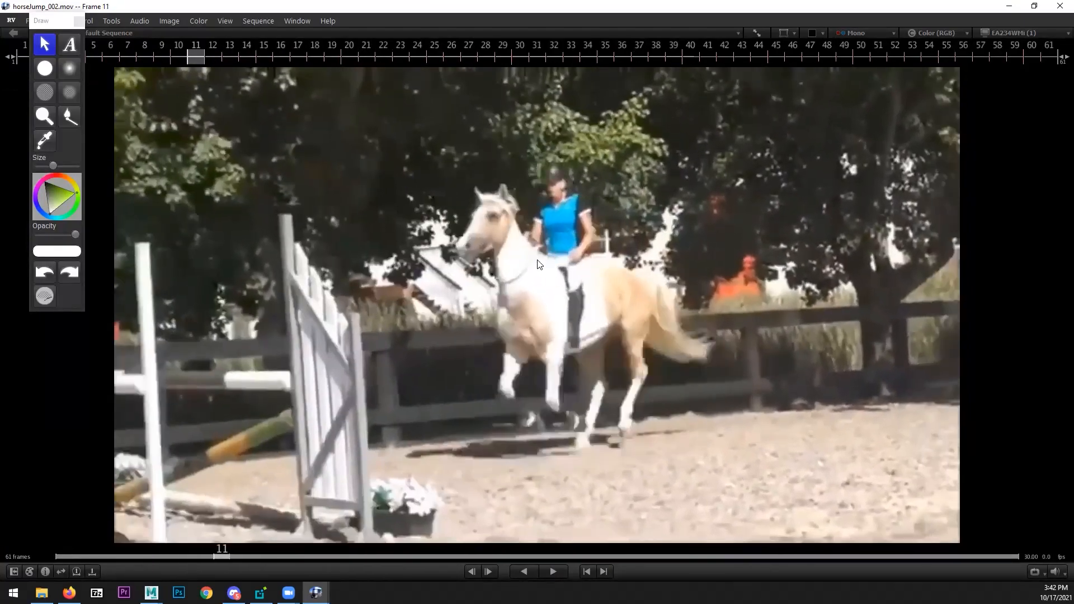
- Mark the horse's rump on the reference with a green arrow at frame 11 and a horizontal line at frame 17
left_click(45, 68)
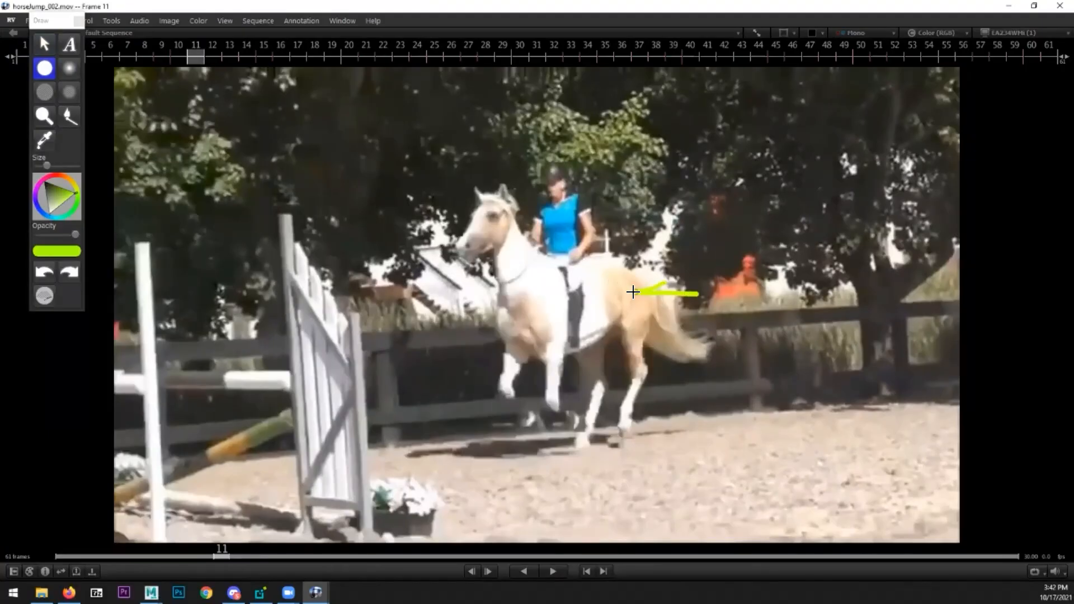
key("Right")
key("Right")
key("Right")
key("Right")
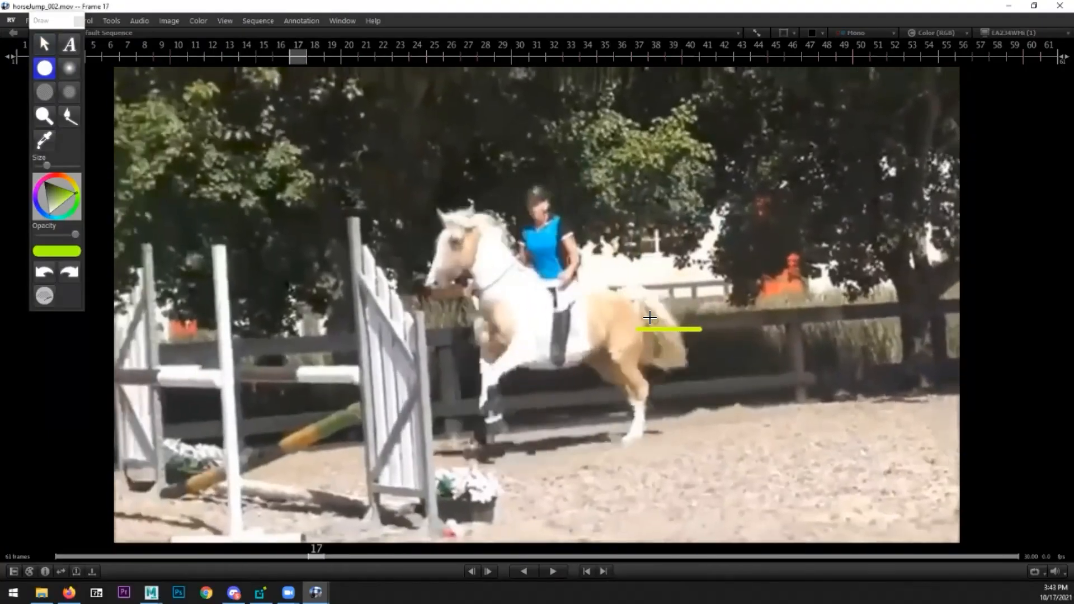
- Go back through the reference frames before frame 17 to compare the rump's height
key("Left")
key("Left")
key("Left")
key("Left")
key("Left")
key("Left")
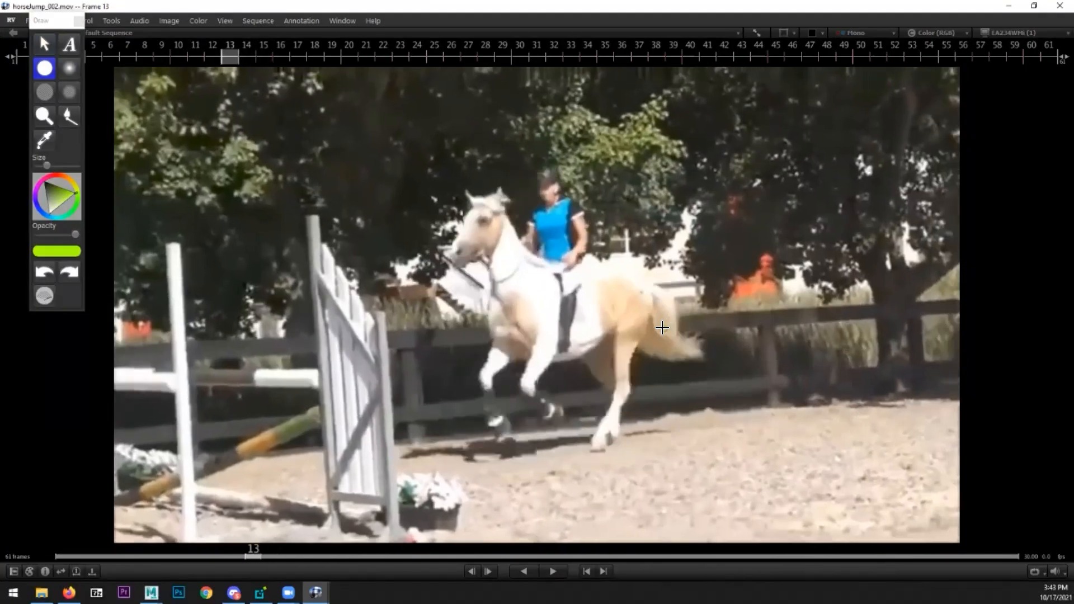
- Step back and forth through the reference between frames 11 and 19 to compare the horse's body height
key("Right")
key("Right")
key("Right")
key("Right")
key("Right")
key("Right")
key("Right")
key("Right")
key("Right")
key("Right")
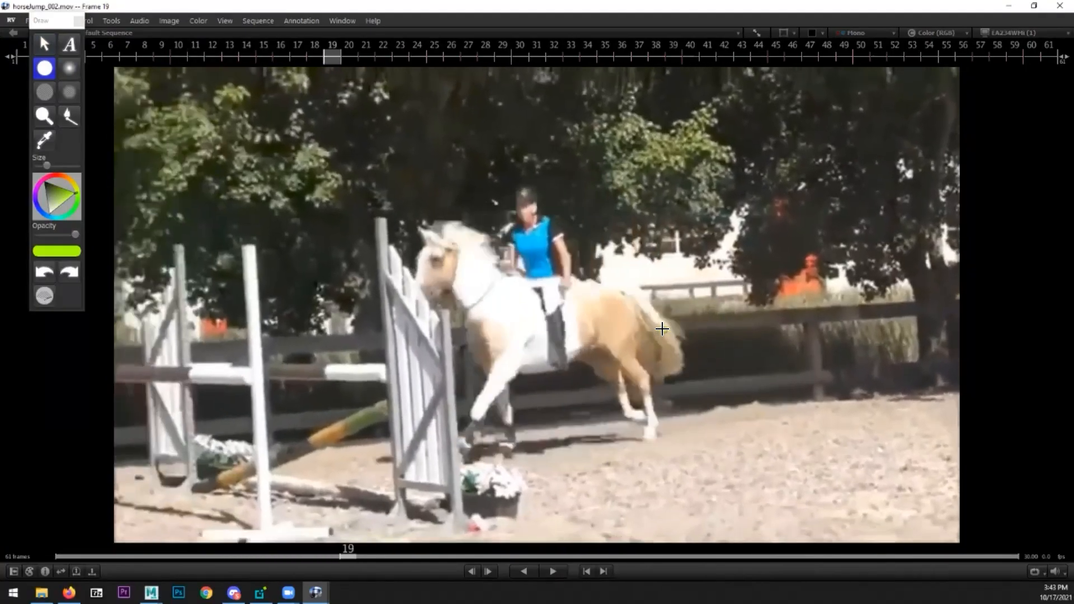
key("Left")
key("Left")
key("Left")
key("Left")
key("Left")
key("Left")
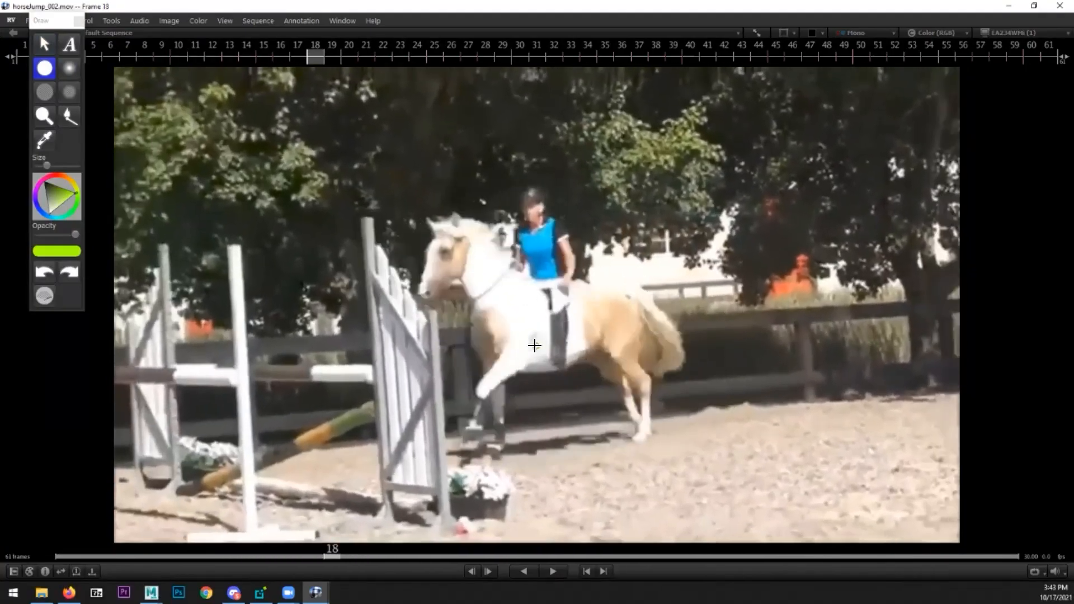
key("Left")
key("Left")
key("Left")
key("Left")
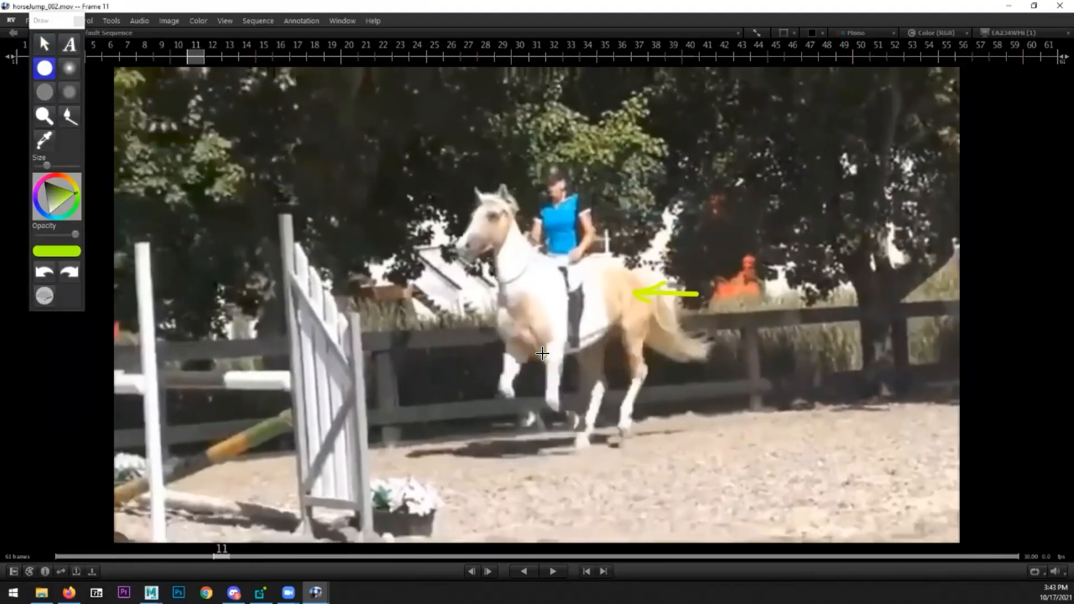
- Mark the horse's front leg at frame 21 of the reference and draw a green horizontal line across its chest at frame 23
key("Right")
key("Right")
key("Right")
key("Right")
key("Right")
key("Right")
key("Right")
key("Right")
key("Right")
key("Right")
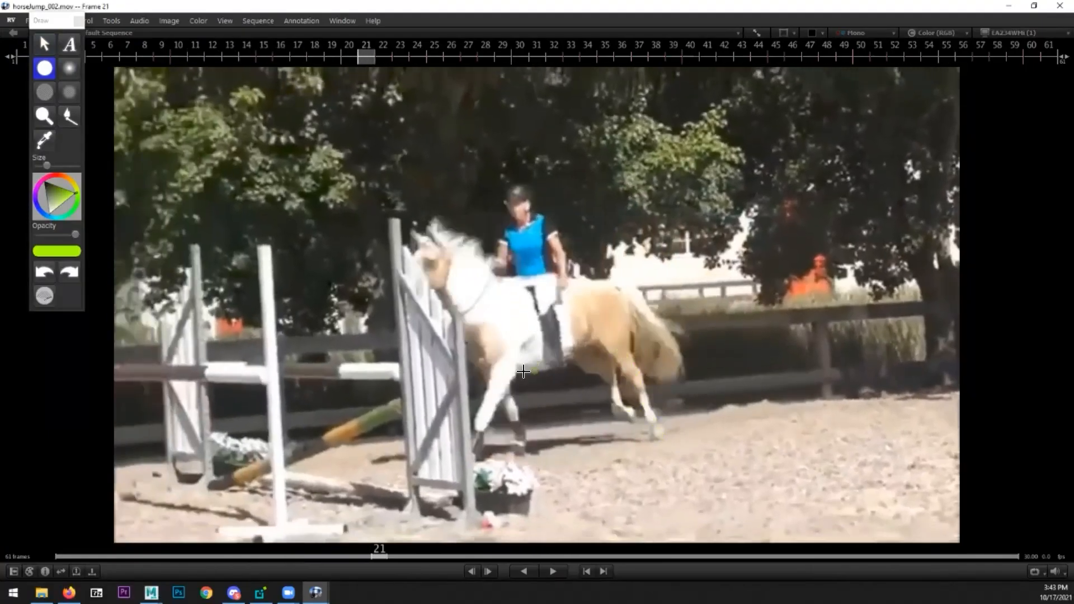
left_click_drag(513, 361, 473, 446)
key("Right")
key("Right")
left_click_drag(408, 366, 565, 366)
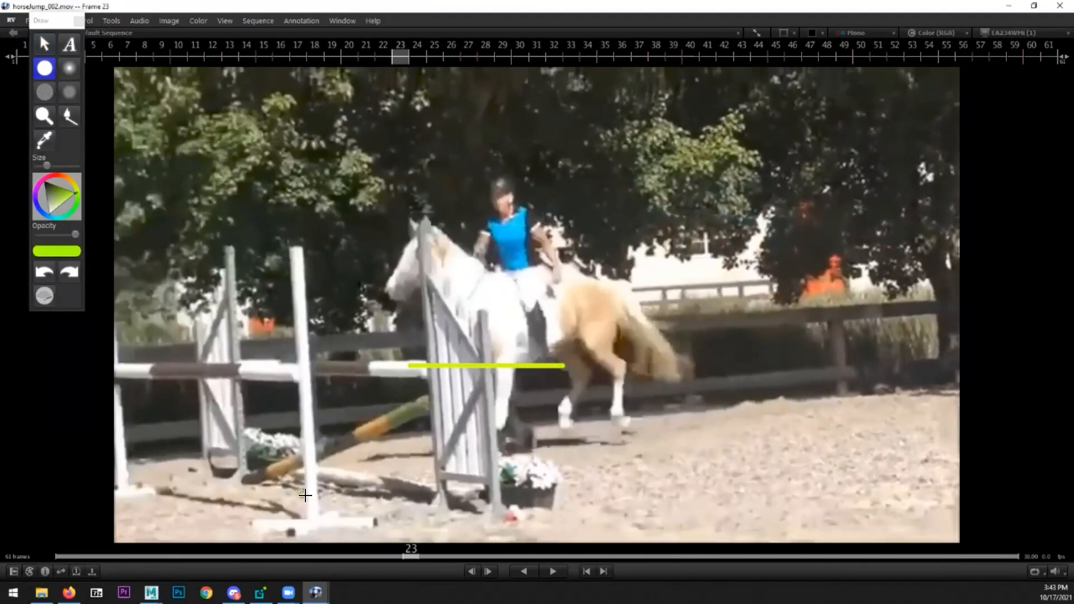
- Go back through the reference frames from 23 to 17 to compare the chest's height and leg positions
key("Left")
key("Left")
key("Right")
key("Left")
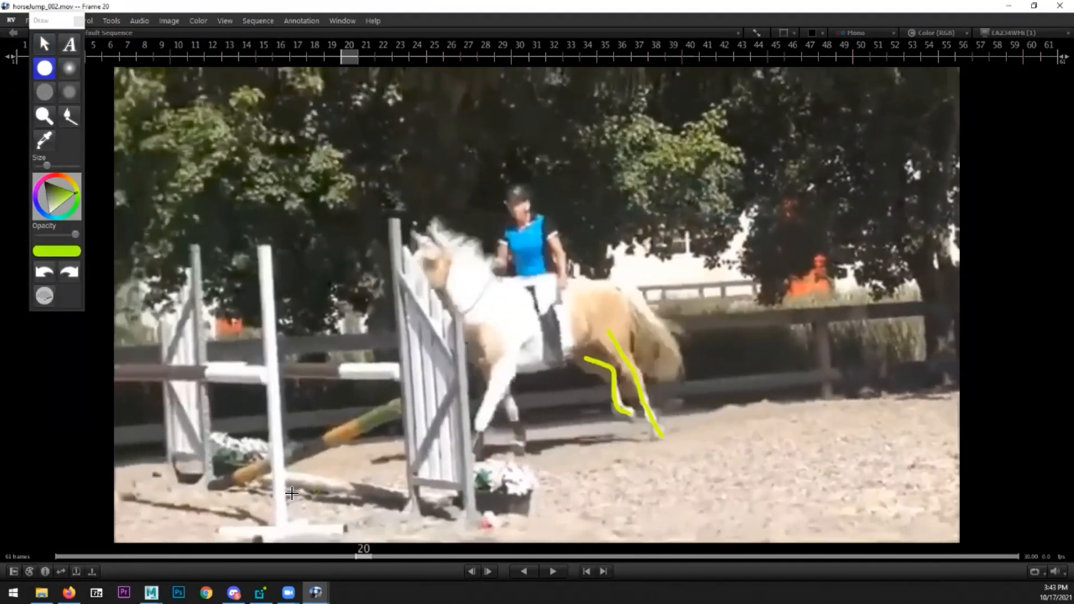
key("Right")
key("Left")
key("Left")
key("Left")
key("Left")
key("Left")
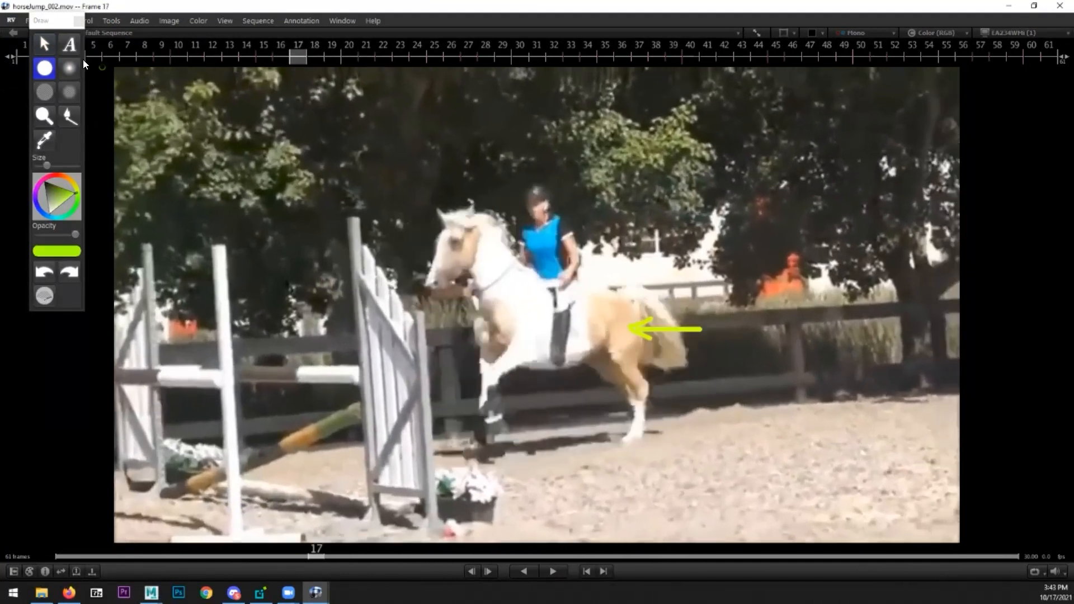
- Switch back to Maya, key the chest control at frame 1016 and raise its Translate Y to 0.143 in the Graph Editor
left_click(79, 21)
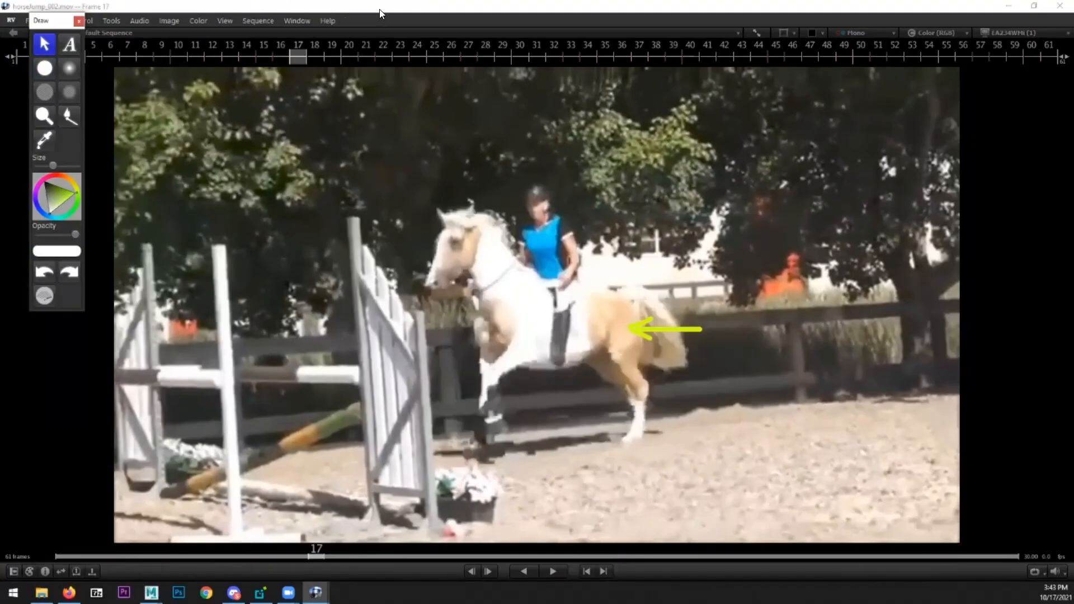
key("alt+Tab")
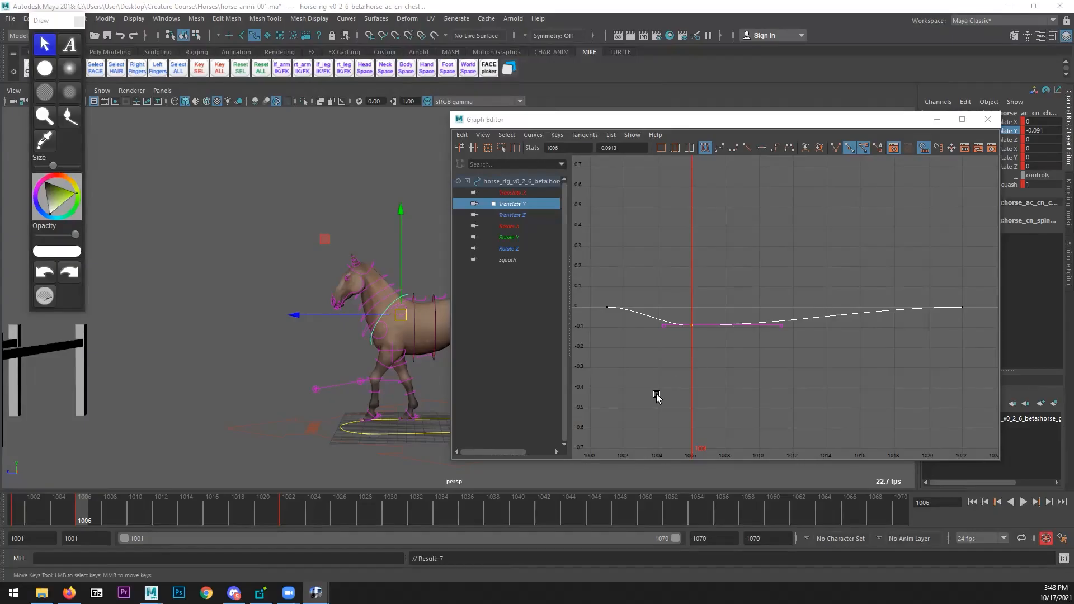
left_click_drag(17, 512, 82, 502)
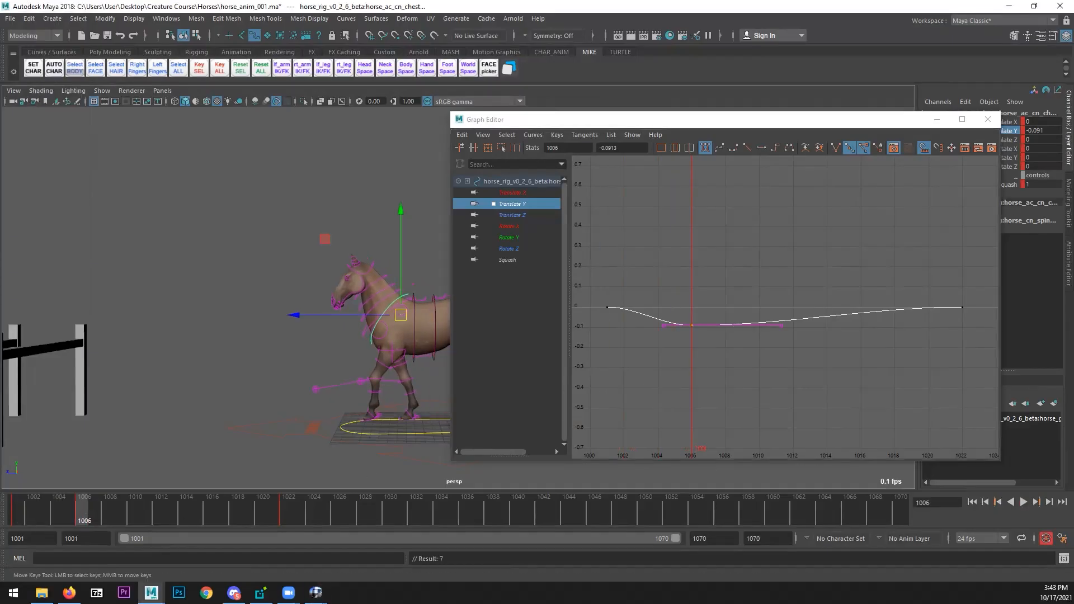
left_click(315, 593)
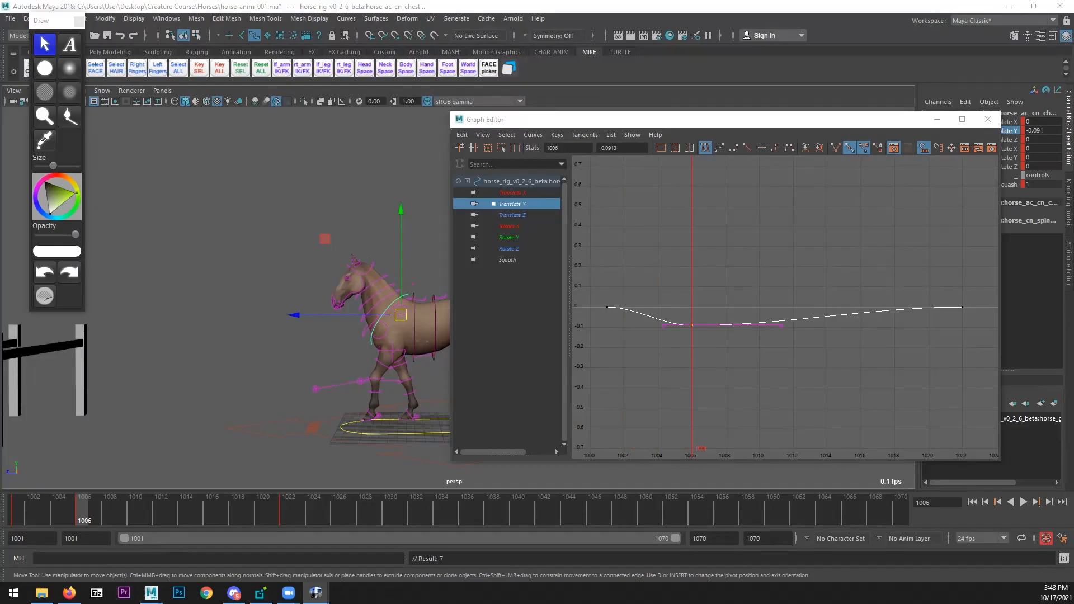
left_click_drag(94, 515, 197, 519)
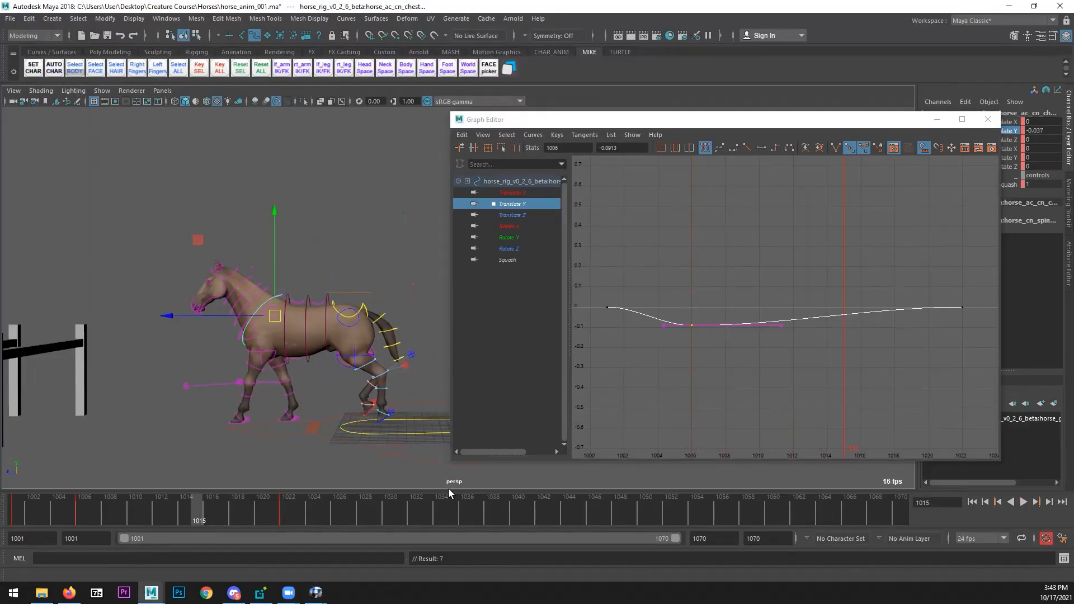
left_click(207, 508)
left_click(872, 303)
key("f")
left_click(836, 281)
middle_click_drag(811, 346, 805, 301, "shift")
scroll(803, 356, "down", 3)
mouse_move(769, 334)
right_mouse_down("alt")
mouse_move(775, 352)
mouse_move(778, 343)
right_mouse_up("alt")
- Key the chest control at frame 1020 and lower its Translate Y to 0.0143
left_click_drag(236, 513, 269, 513)
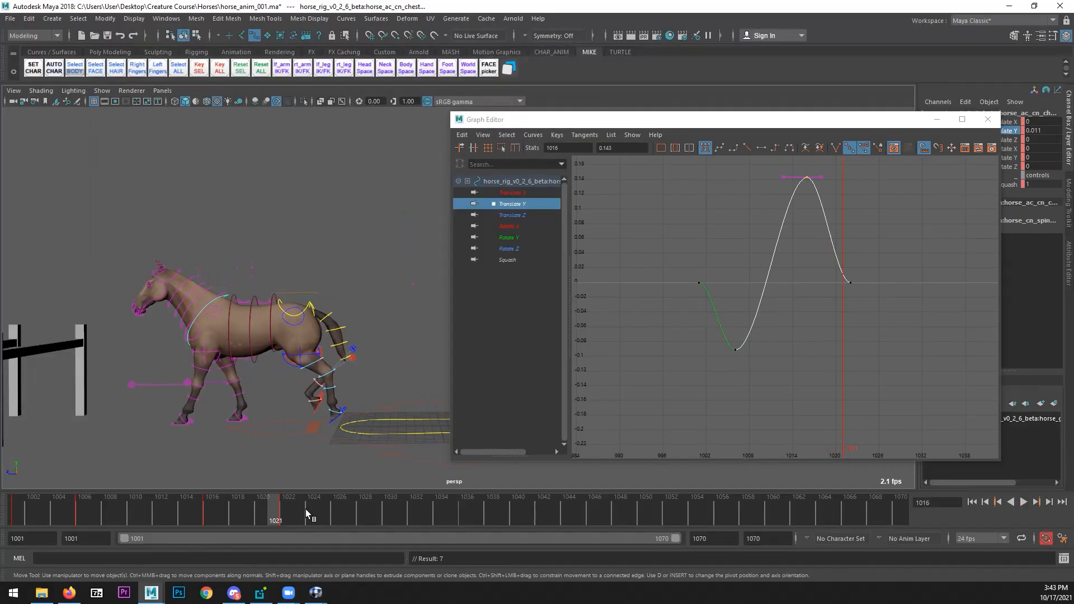
left_click(316, 592)
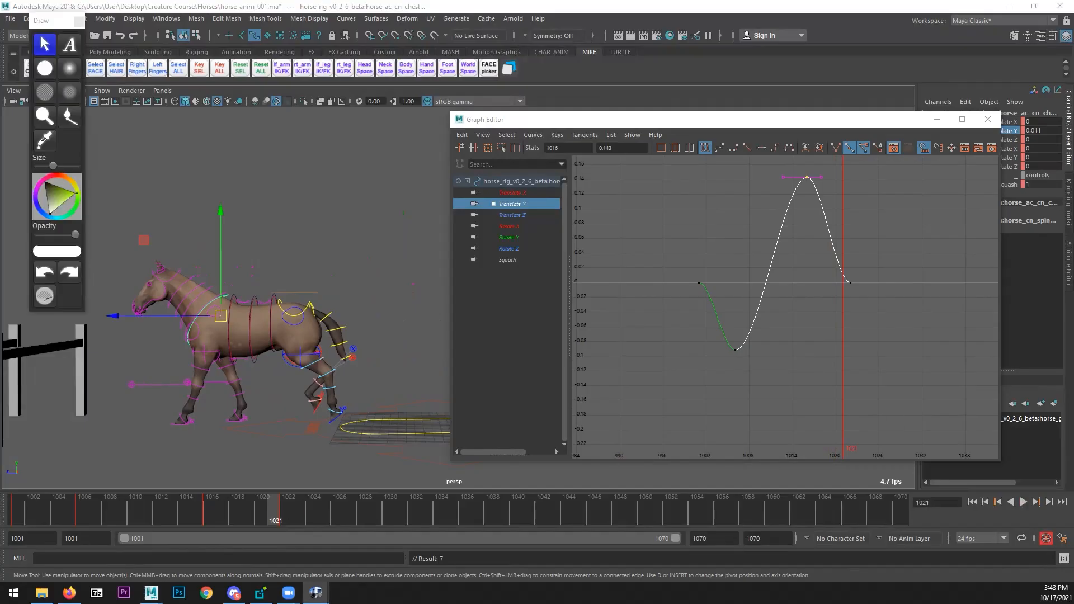
left_click_drag(223, 508, 262, 511)
left_click_drag(849, 242, 819, 274)
key("w")
middle_click_drag(818, 282, 818, 295, "shift")
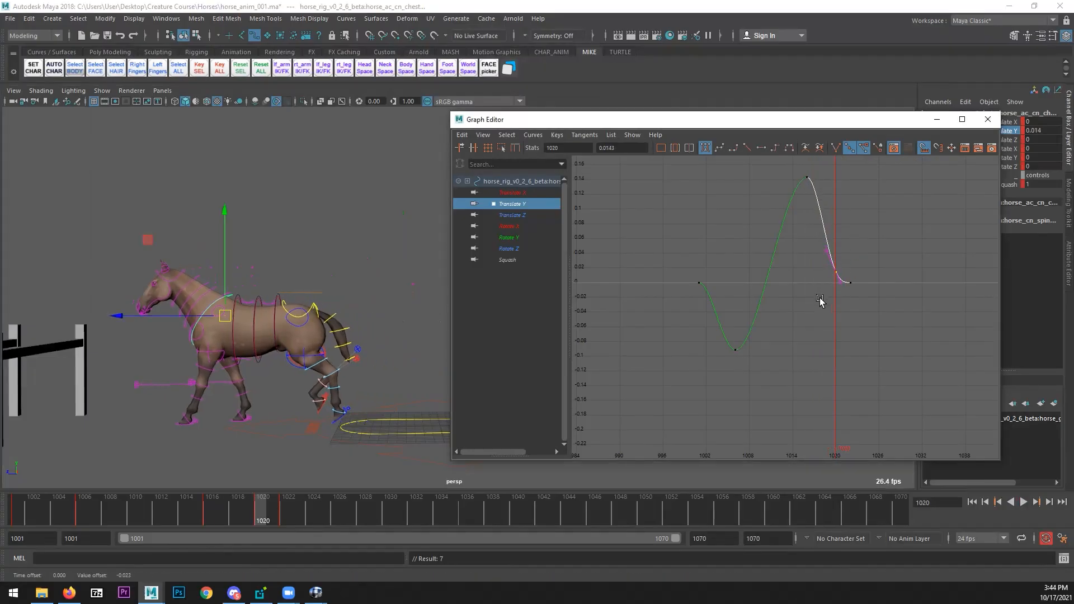
- Raise the chest's Translate Y keys at frames 1001 and 1006 to about 0.084 and -0.01, giving the first key spline tangents
left_click(35, 504)
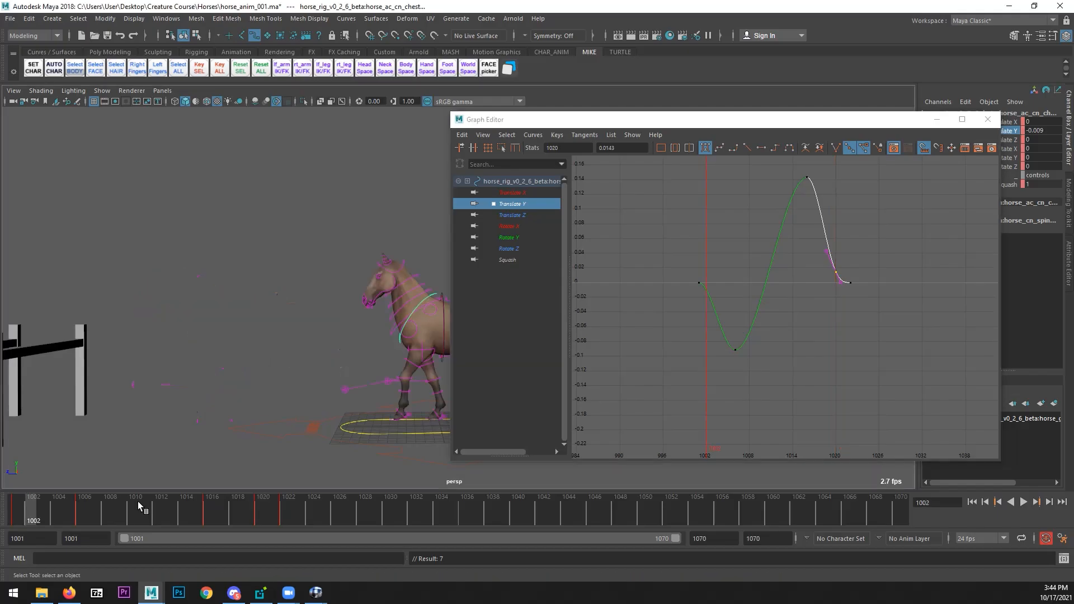
mouse_move(22, 515)
left_mouse_down()
mouse_move(49, 521)
mouse_move(22, 515)
left_mouse_up()
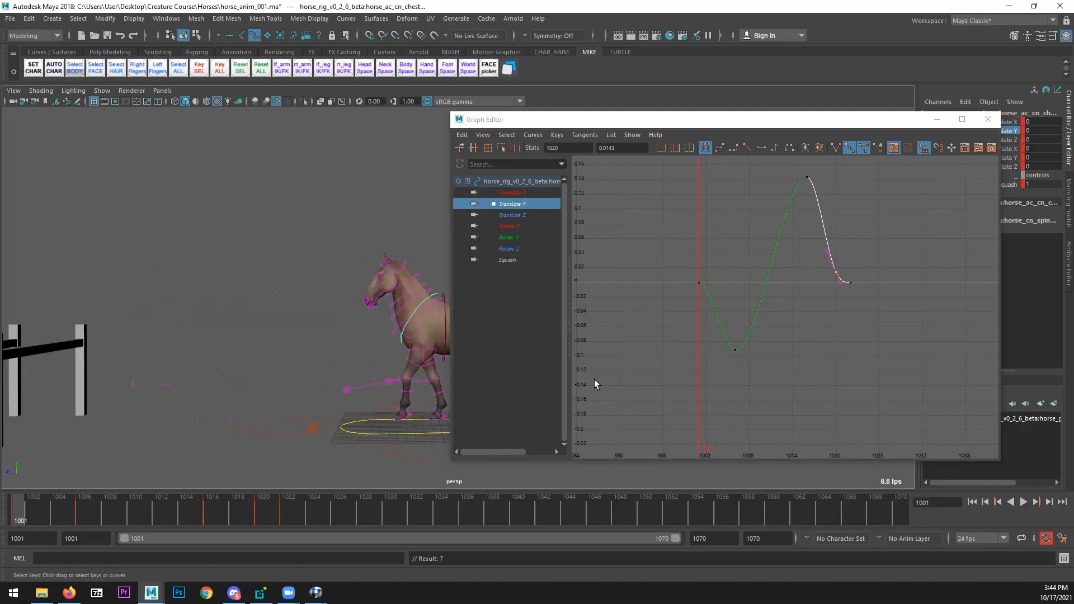
middle_click_drag(358, 331, 226, 359, "alt")
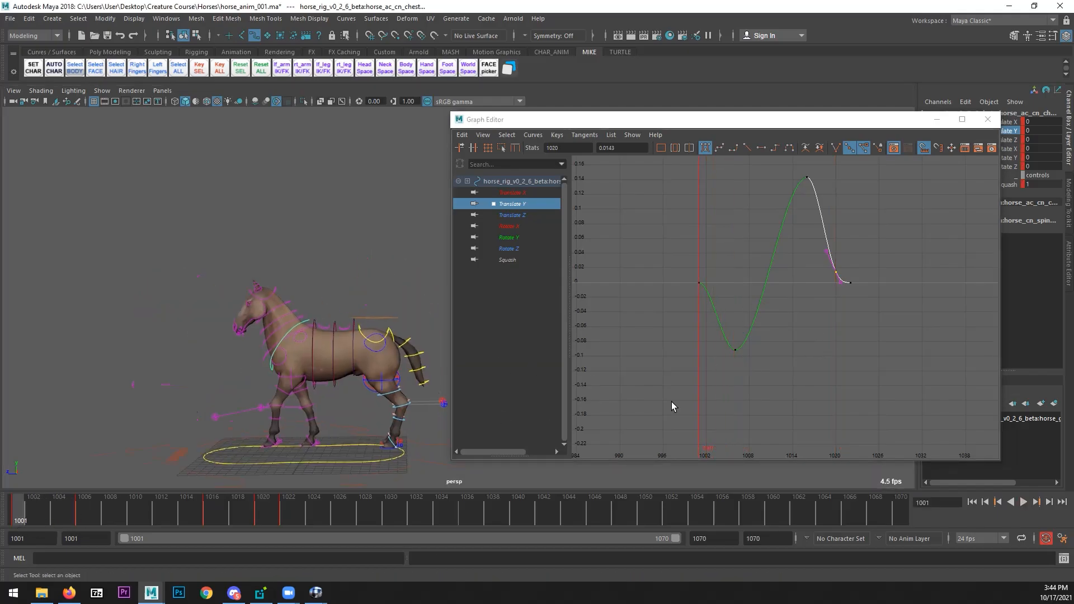
left_click(316, 593)
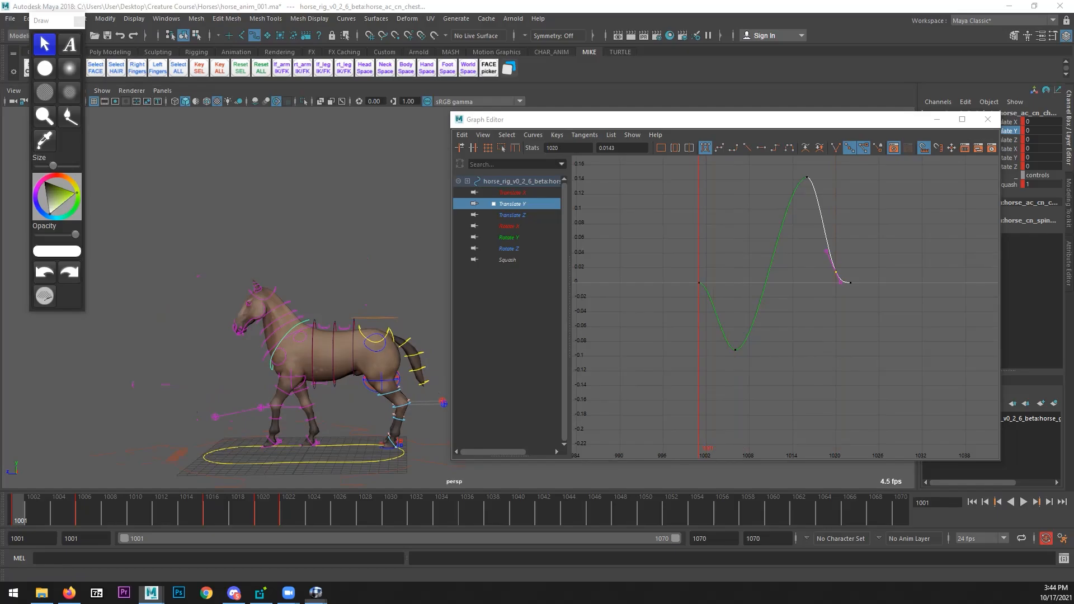
left_click(721, 354)
middle_click_drag(724, 393, 718, 330, "shift")
left_click(718, 148)
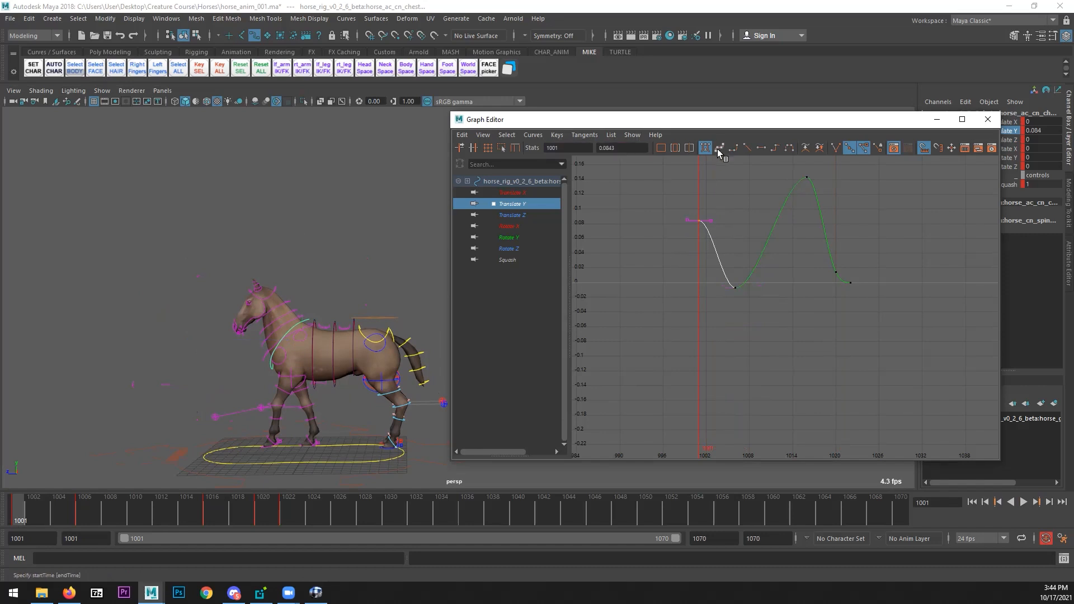
- Lower the chest's Translate Y keys at frames 1020 and 1022 to about 0.01 and -0.005, and play the animation back
left_click_drag(844, 296, 820, 264)
middle_click_drag(815, 281, 815, 281, "shift")
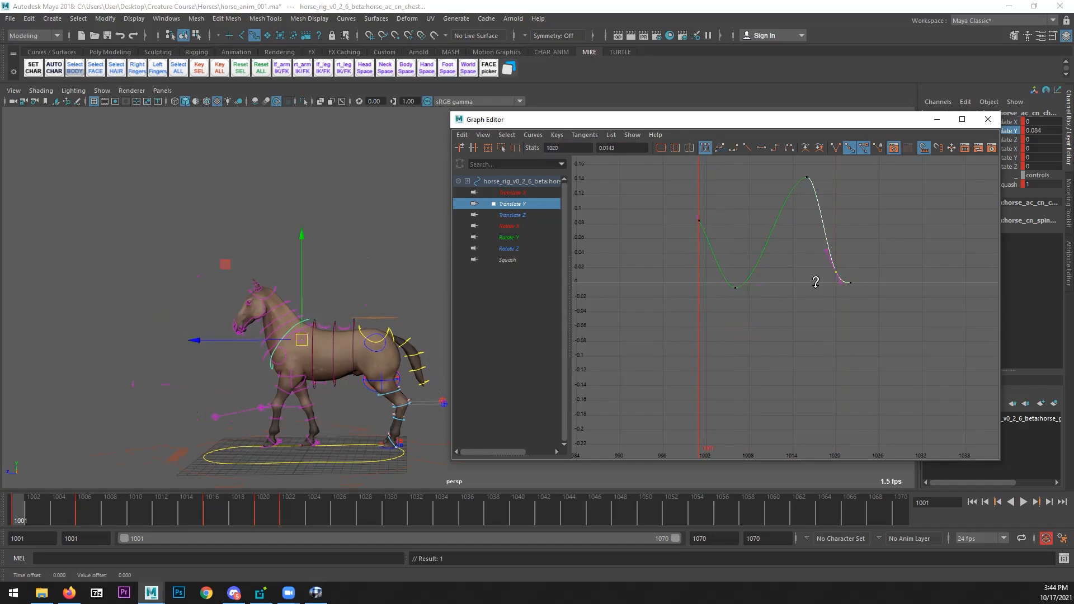
key("q")
left_click_drag(810, 255, 869, 301)
key("w")
middle_click_drag(871, 308, 870, 311, "shift")
key("q")
left_click(873, 314)
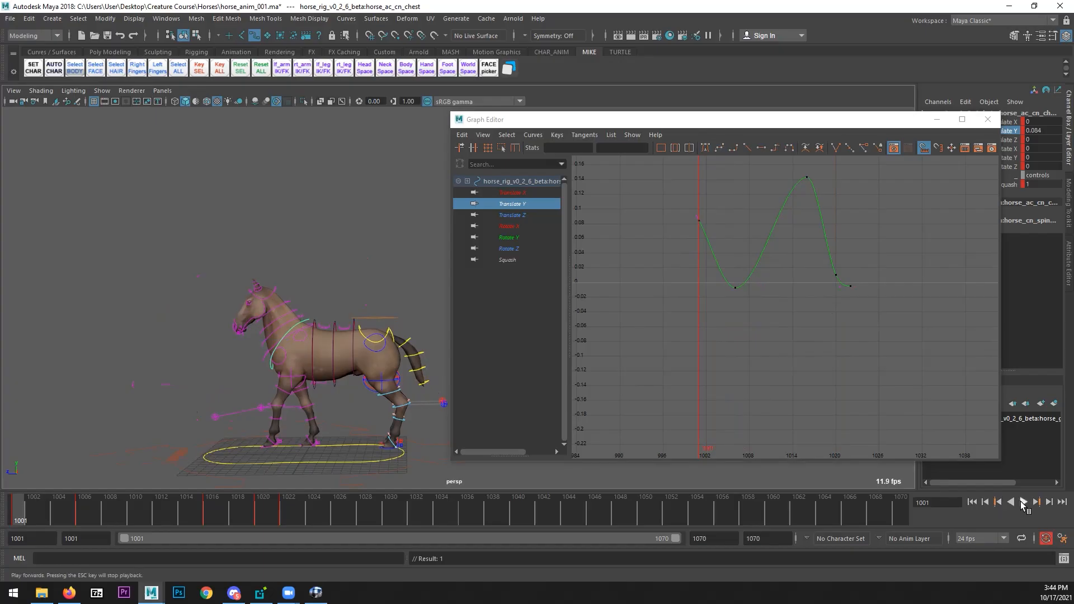
left_click(1023, 502)
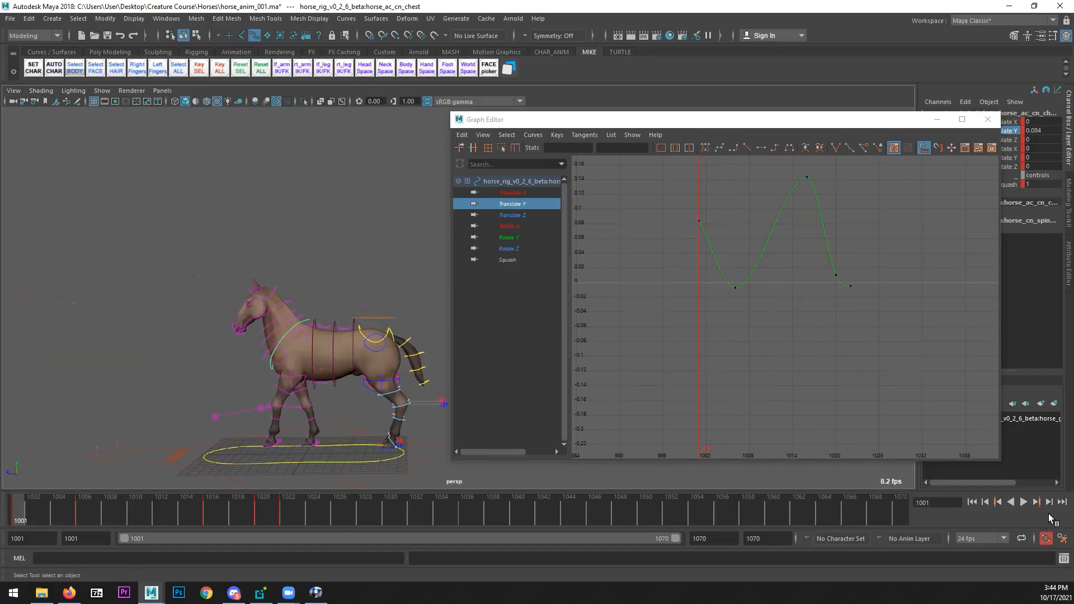
left_click(1022, 503)
left_click_drag(13, 516, 213, 497)
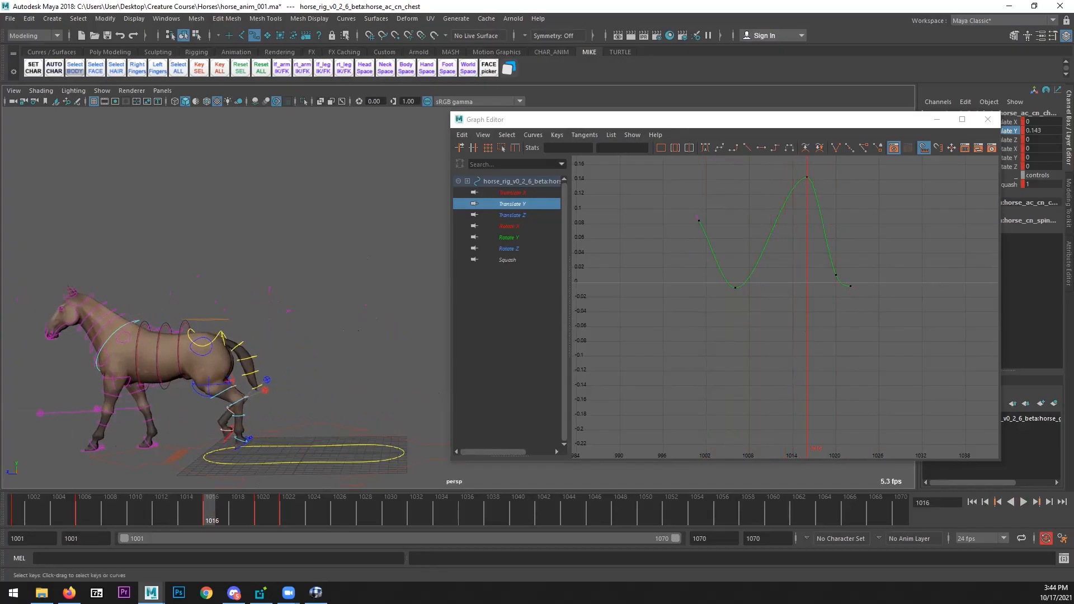
- Add a key to the chest's Translate Y curve at frame 1012 and raise it to about 0.1
middle_click_drag(705, 332, 667, 348, "alt")
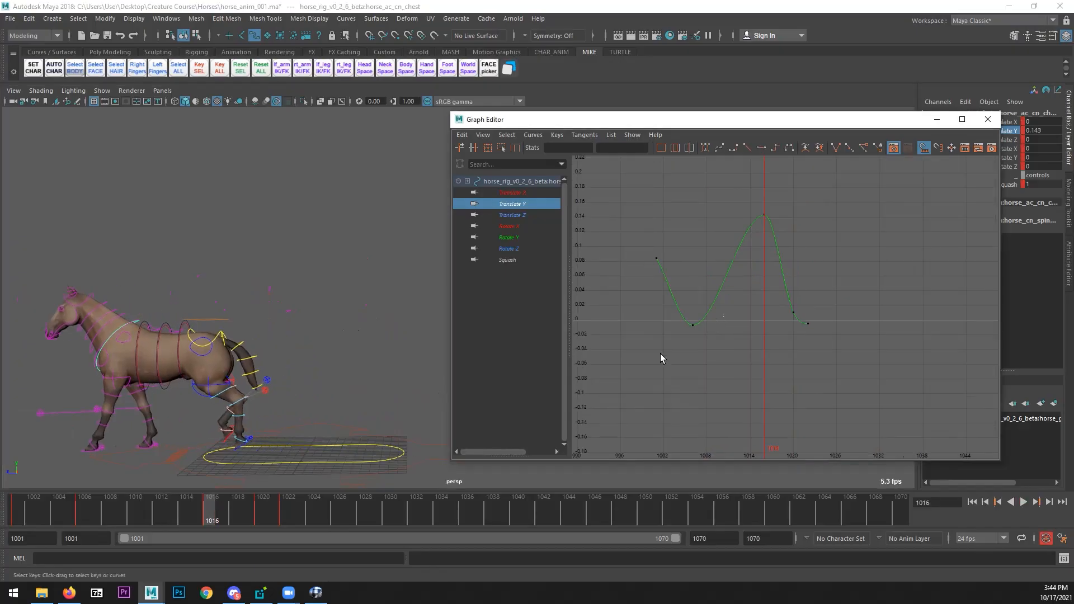
left_click_drag(660, 354, 756, 317)
middle_click(734, 302)
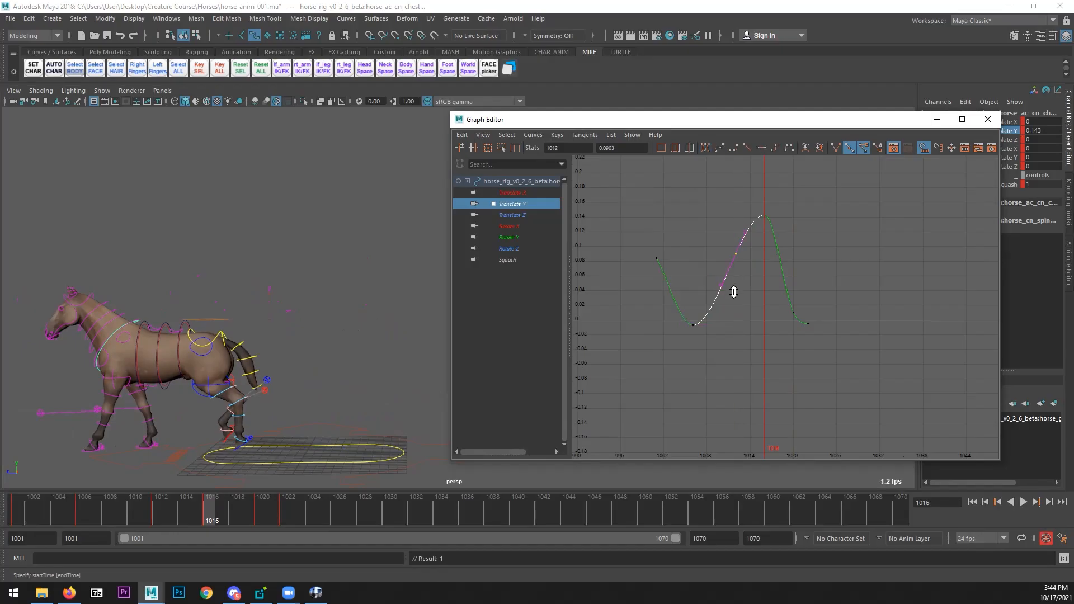
- Raise the chest's Translate Y keys at frames 1012 and 1016 to about 0.24 and 0.3
left_click_drag(787, 200, 700, 274)
left_click(41, 592)
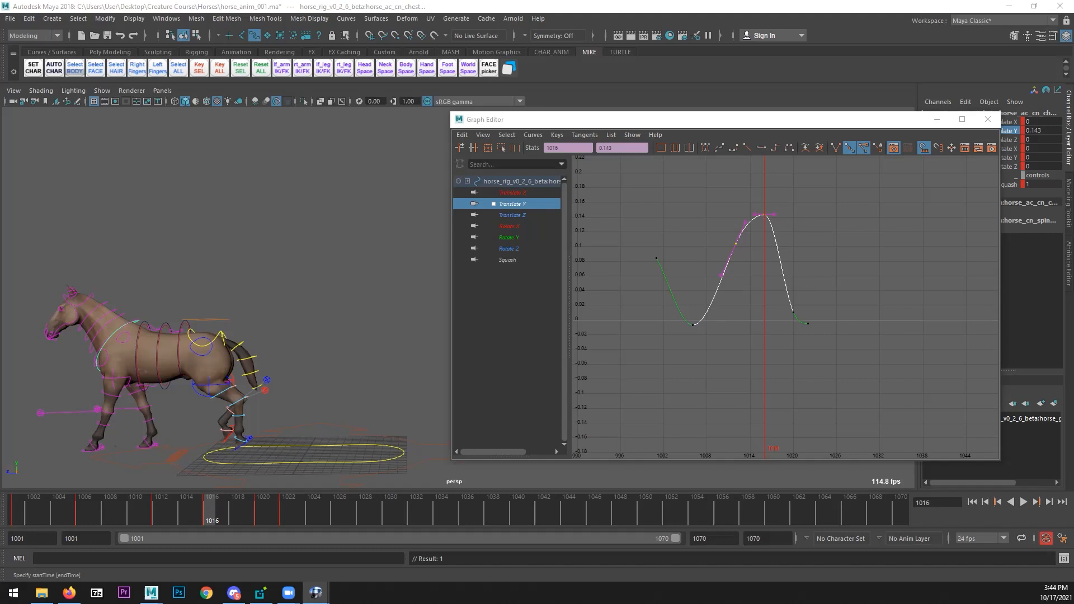
left_click_drag(36, 512, 191, 487)
left_click(772, 213)
key("w")
middle_click_drag(738, 310, 757, 328)
right_click_drag(729, 315, 741, 202, "alt")
- Raise the chest's Translate Y keys to about 0.045 at frame 1020 and 0.165 at frame 1001, and play the animation back
left_click(795, 309)
middle_click_drag(796, 309, 797, 295)
left_click(611, 279)
middle_click_drag(597, 285, 594, 274)
left_click(971, 501)
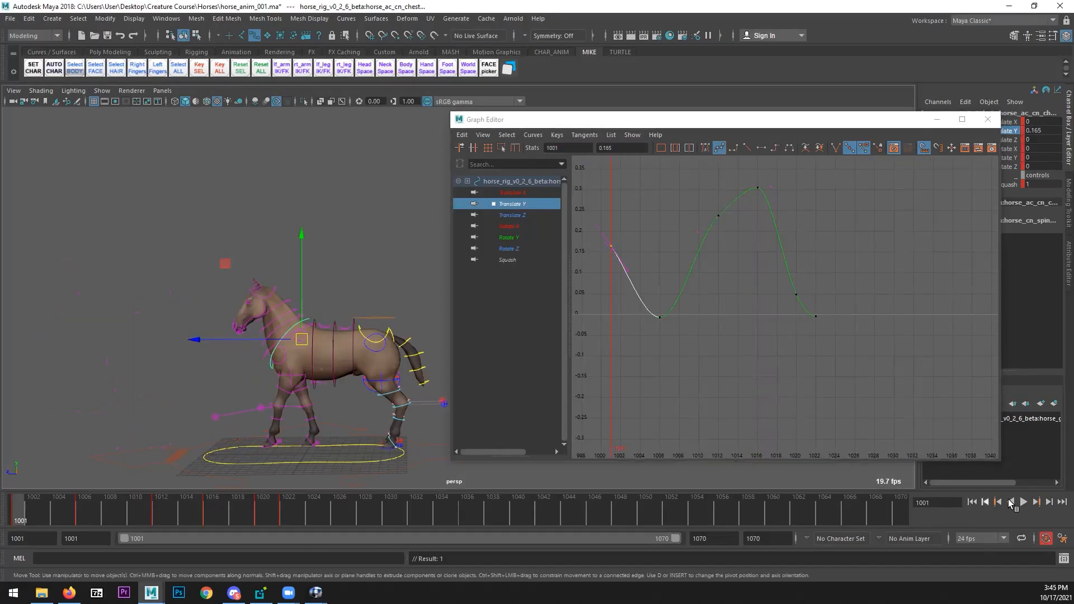
left_click(1023, 502)
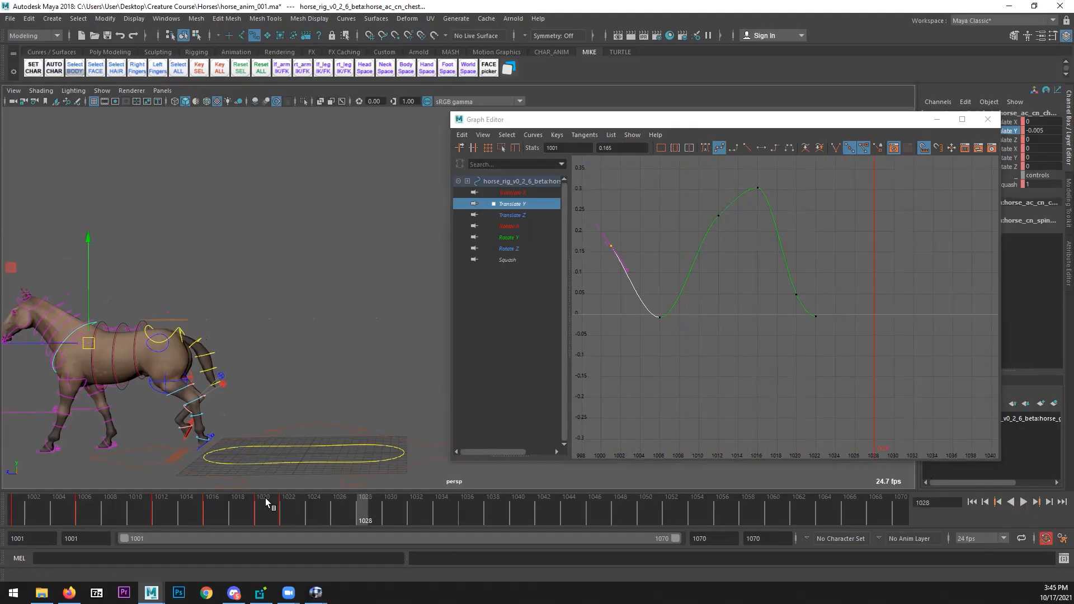
key("Escape")
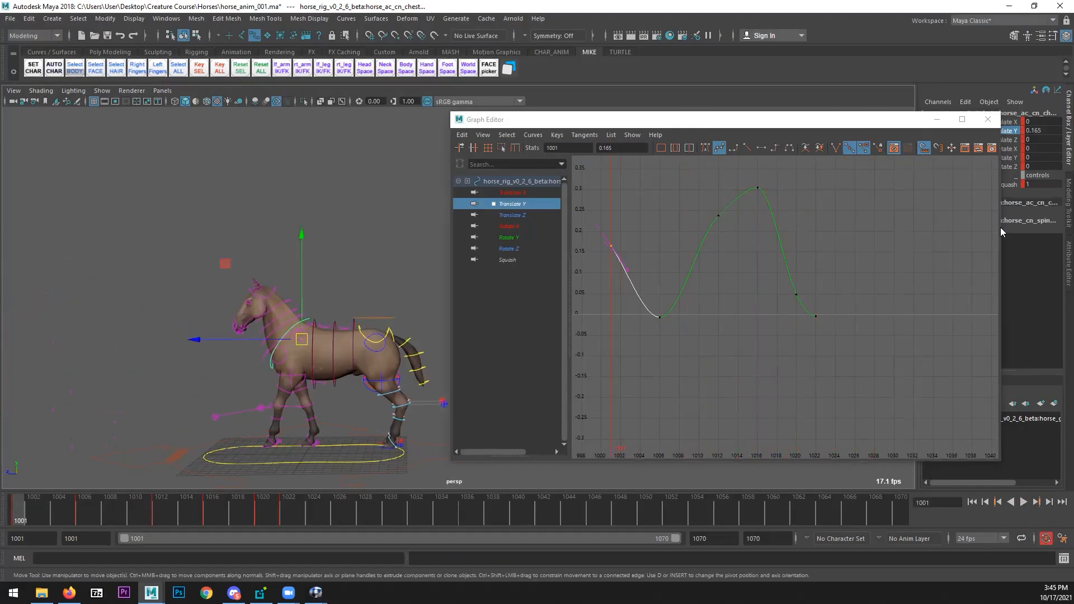
- Close the chest's curves, select the horse's root control and open the Graph Editor for it
left_click(987, 120)
left_click_drag(459, 268, 414, 268, "alt")
left_click(406, 270)
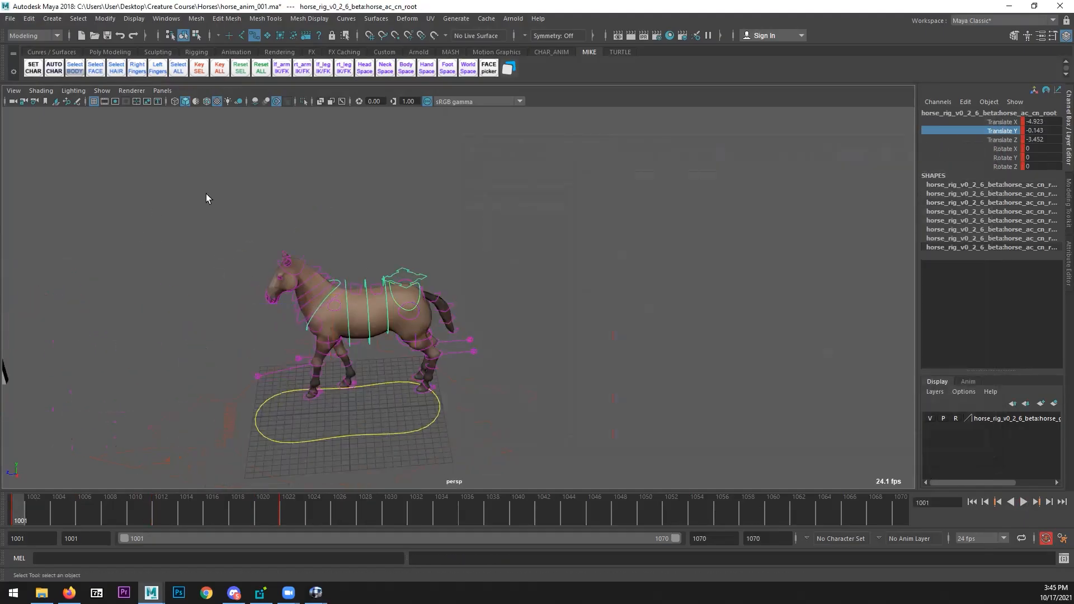
left_click(166, 19)
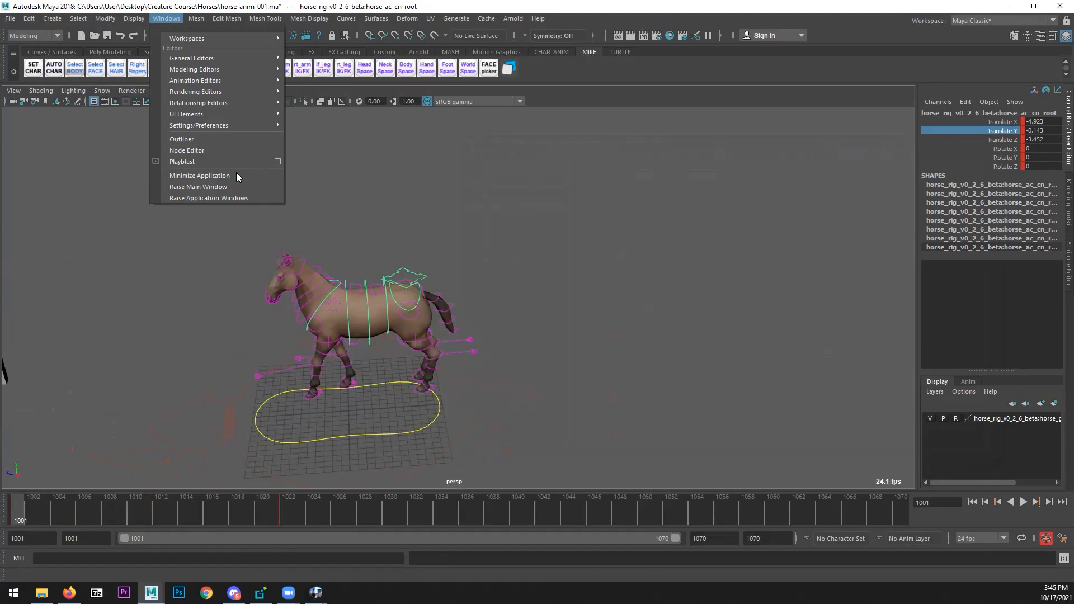
mouse_move(234, 81)
left_click(307, 82)
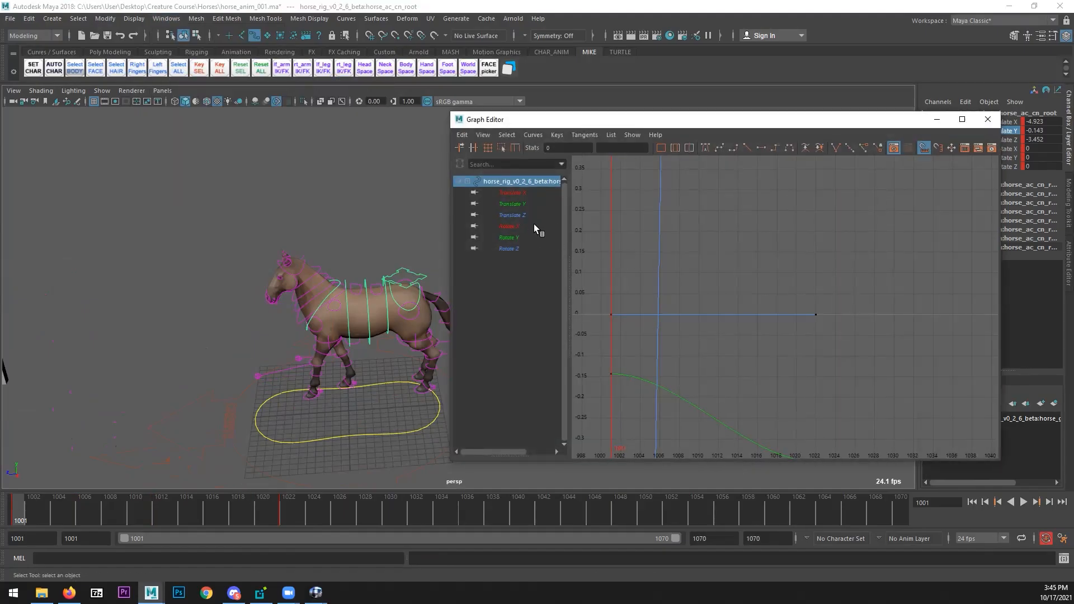
- Select all of the root control's Translate and Rotate channels to show their curves together
left_click(522, 215)
key("f")
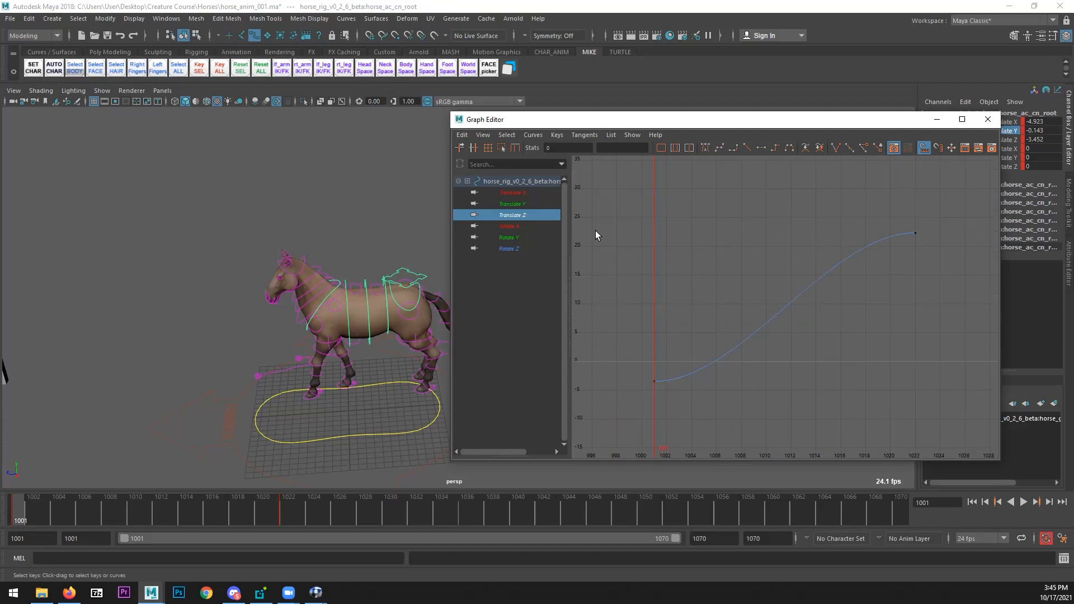
left_click(528, 193)
left_click(525, 248, "shift")
scroll(809, 289, "down", 5)
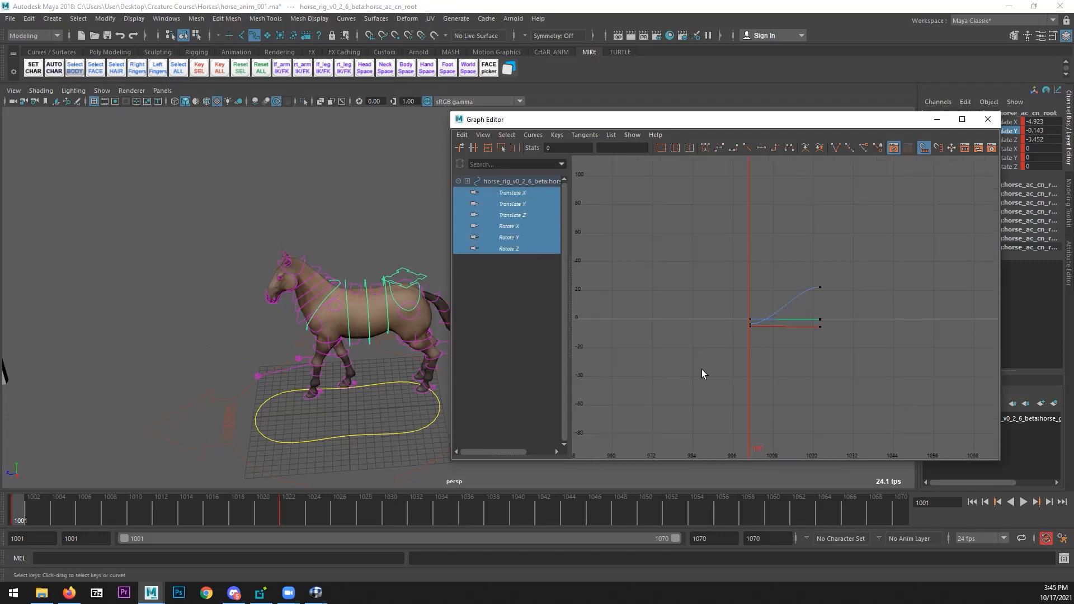
- Set all of the root control's keys to linear tangents, close the Graph Editor and play the animation back
left_click_drag(702, 371, 861, 274)
left_click(748, 147)
left_click(986, 121)
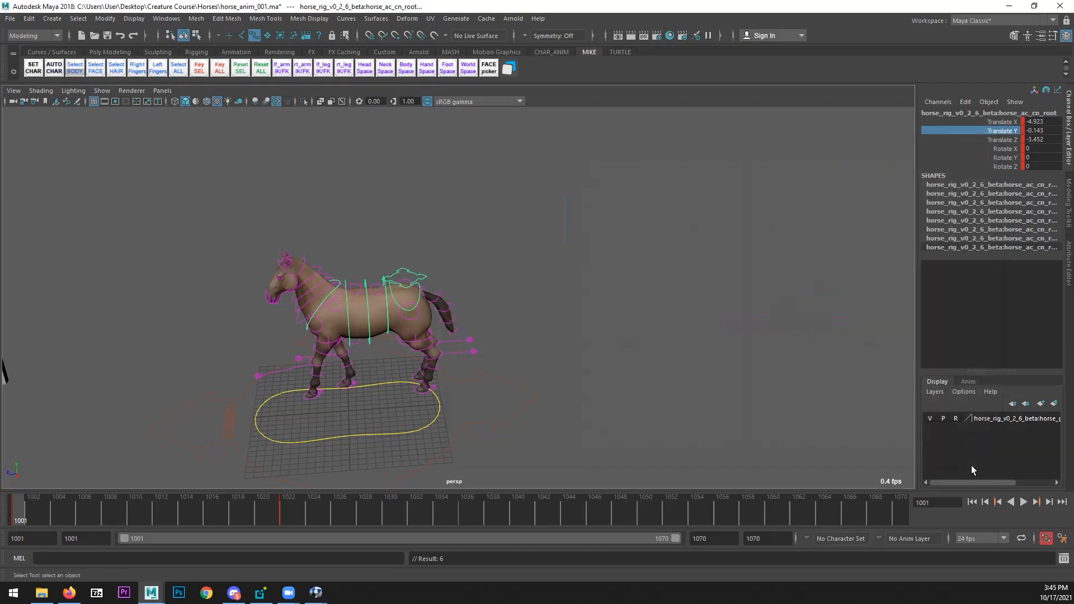
left_click(1024, 502)
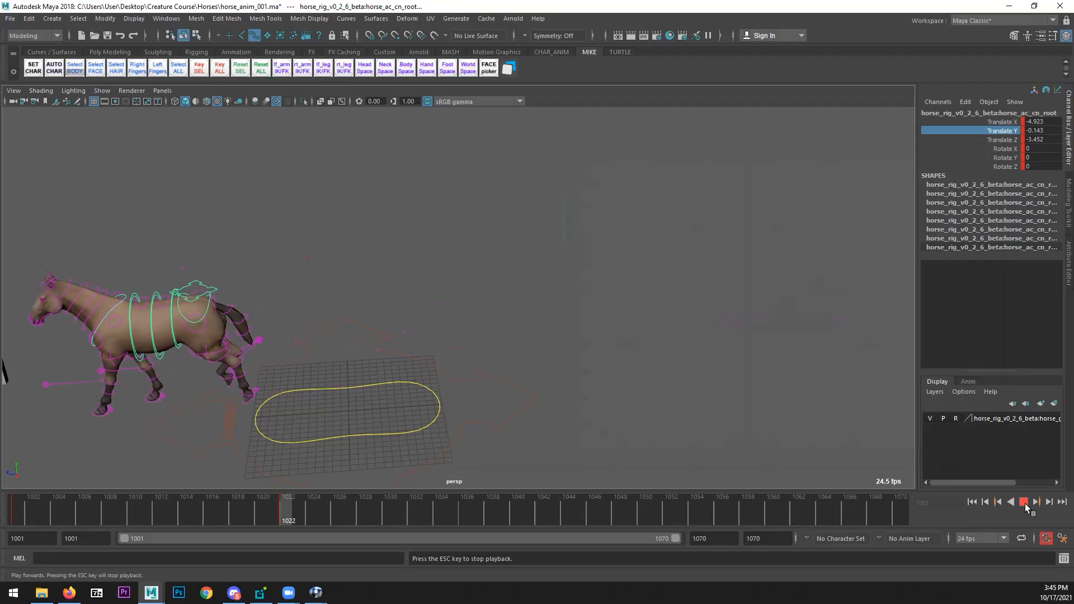
- Select the foot IK controls and set their keys between frames 1001 and 1024 to linear tangents
left_click(75, 511)
mouse_move(74, 511)
left_mouse_down()
mouse_move(281, 513)
mouse_move(83, 513)
left_mouse_up()
middle_click_drag(406, 400, 387, 349, "alt")
scroll(409, 322, "up", 5)
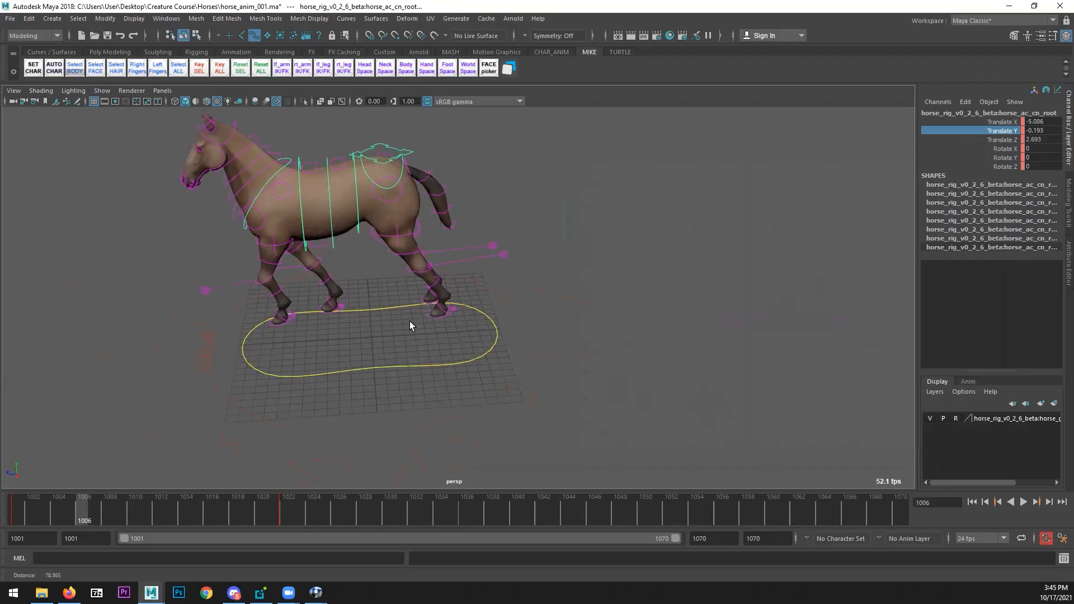
left_click(272, 326)
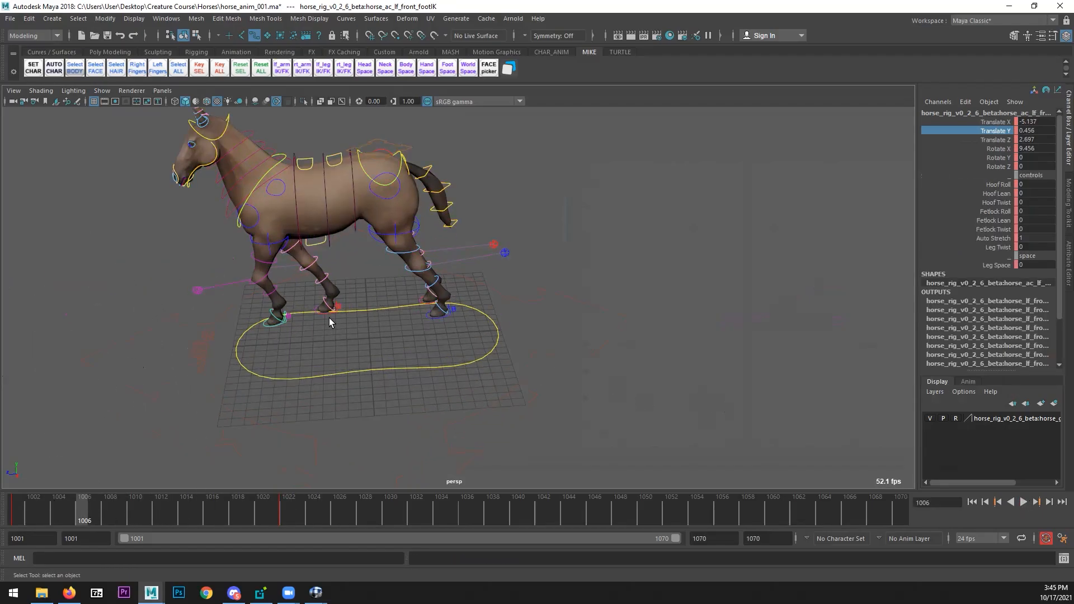
left_click(421, 304)
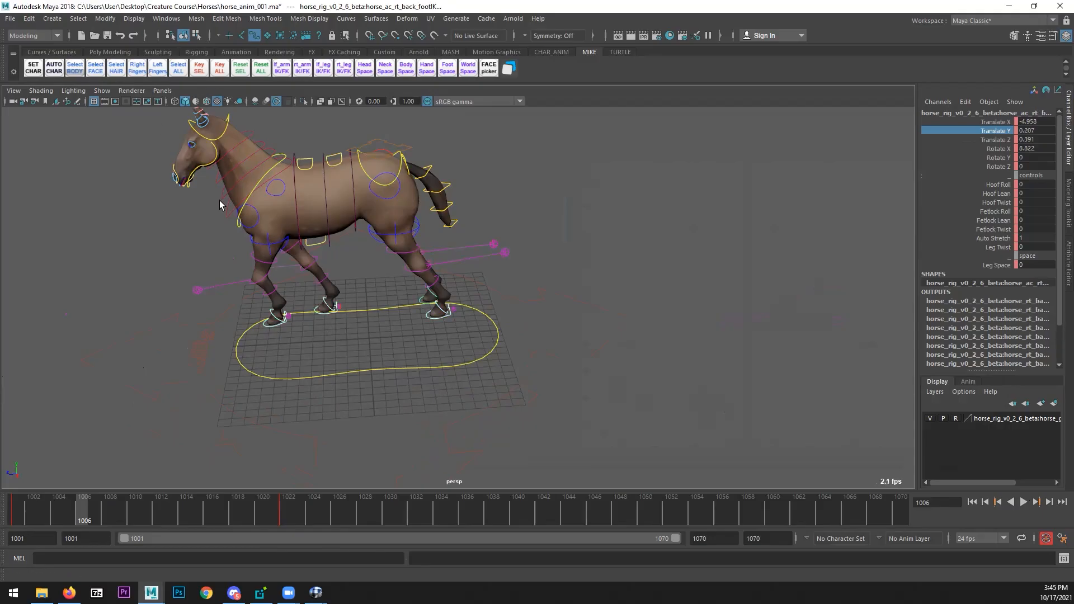
left_click(299, 514, "shift")
left_click_drag(234, 518, 12, 515, "shift")
right_click(49, 511)
mouse_move(111, 398)
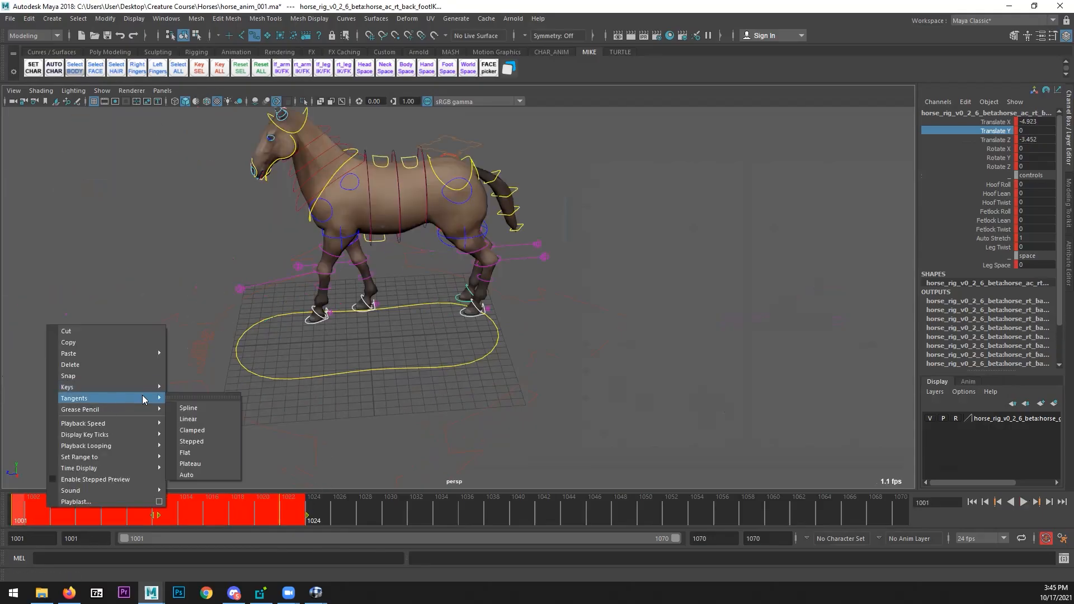
left_click(189, 418)
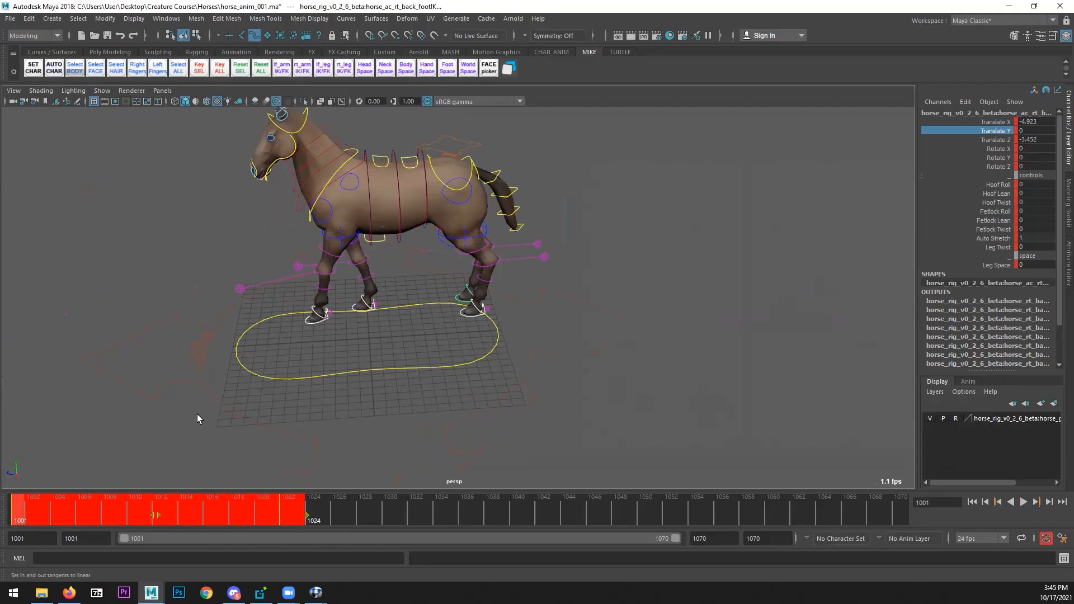
- Play back the horse's approach to the jump from the side and return to frame 1001
left_click(1024, 503)
left_click_drag(809, 436, 577, 420, "alt")
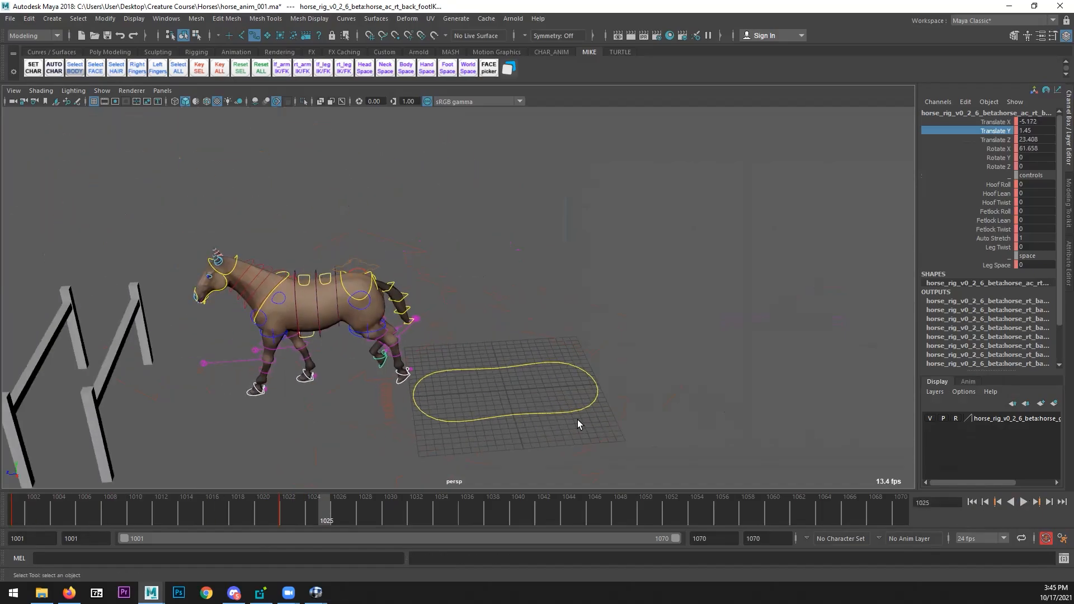
key("Escape")
left_click(1023, 503)
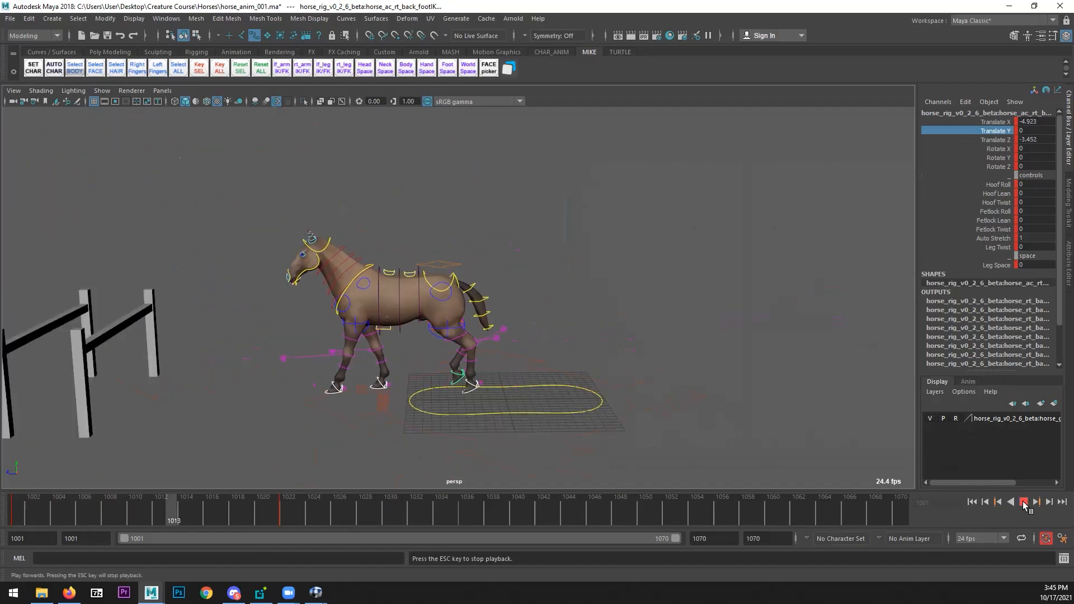
left_click_drag(153, 510, 16, 497)
middle_click_drag(356, 316, 307, 314, "alt")
right_click_drag(307, 313, 436, 338, "alt")
left_click_drag(436, 339, 443, 314, "alt")
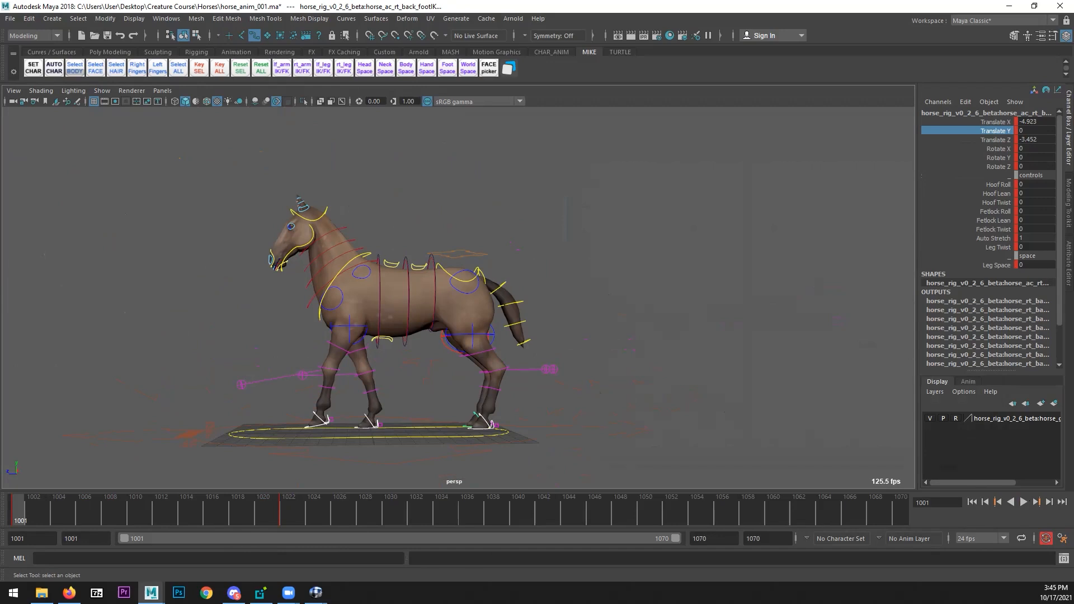
- Switch to RV, maximize the horseJump_002.mov reference video and go back to its opening frames
left_click_drag(1073, 81, 411, 67)
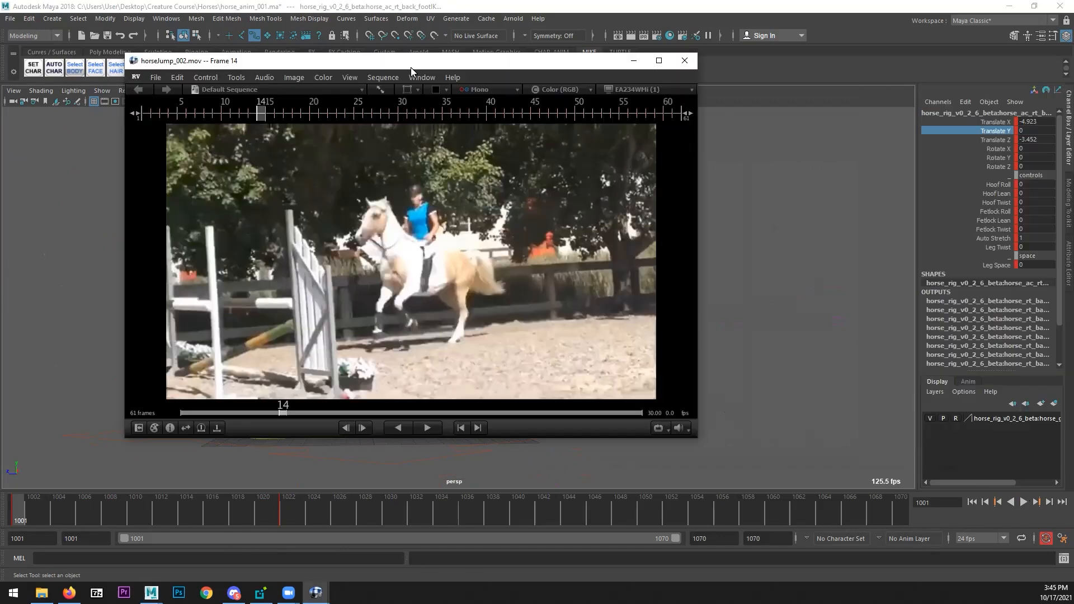
double_click(415, 64)
left_click_drag(600, 382, 263, 438)
key("space")
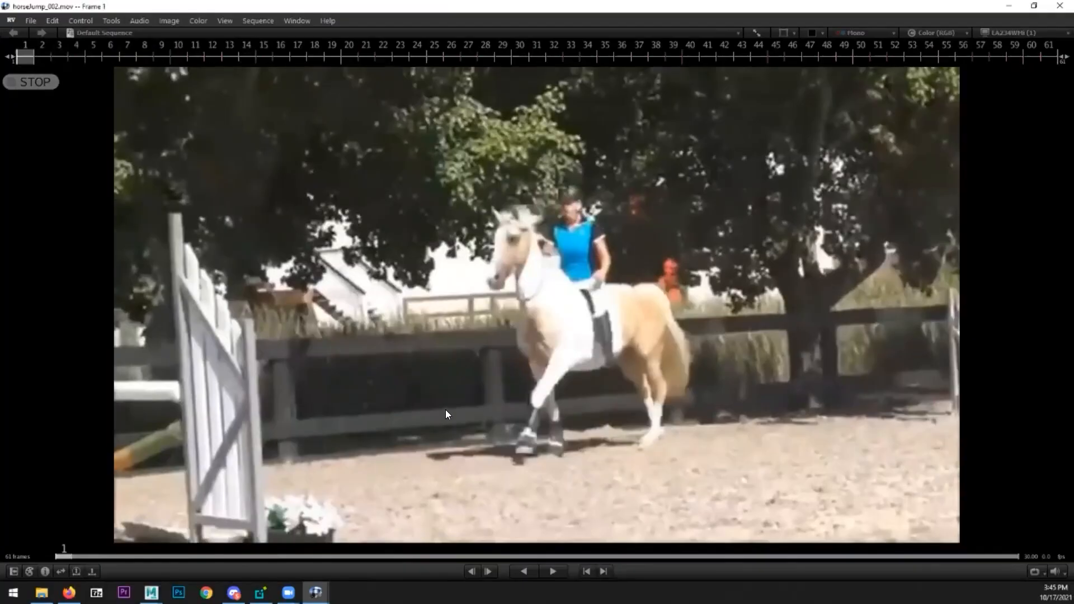
left_click_drag(455, 410, 496, 396)
key("Left")
key("Left")
key("Left")
key("Left")
key("Left")
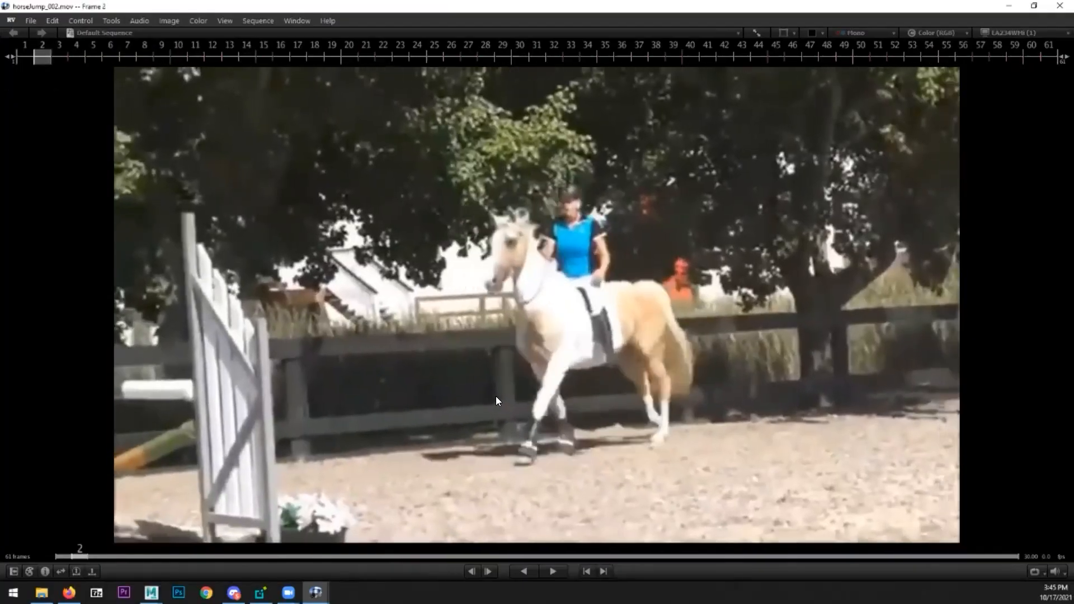
- Step through reference frames 2 to 8 to study the horse's head and neck as it approaches
key("Right")
key("Right")
key("Right")
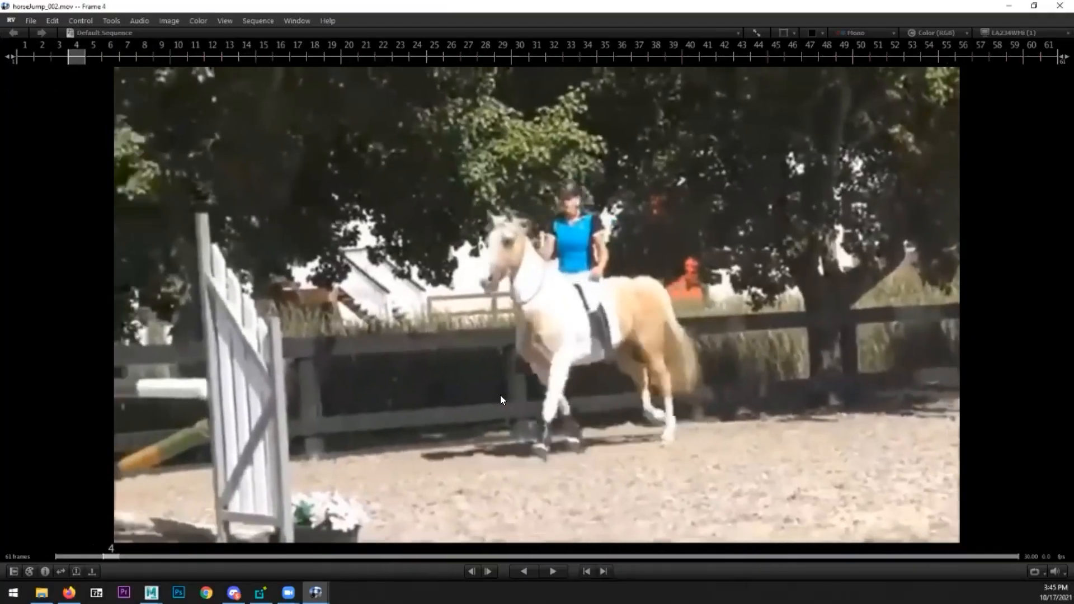
key("Right")
key("Right")
key("Right")
key("Right")
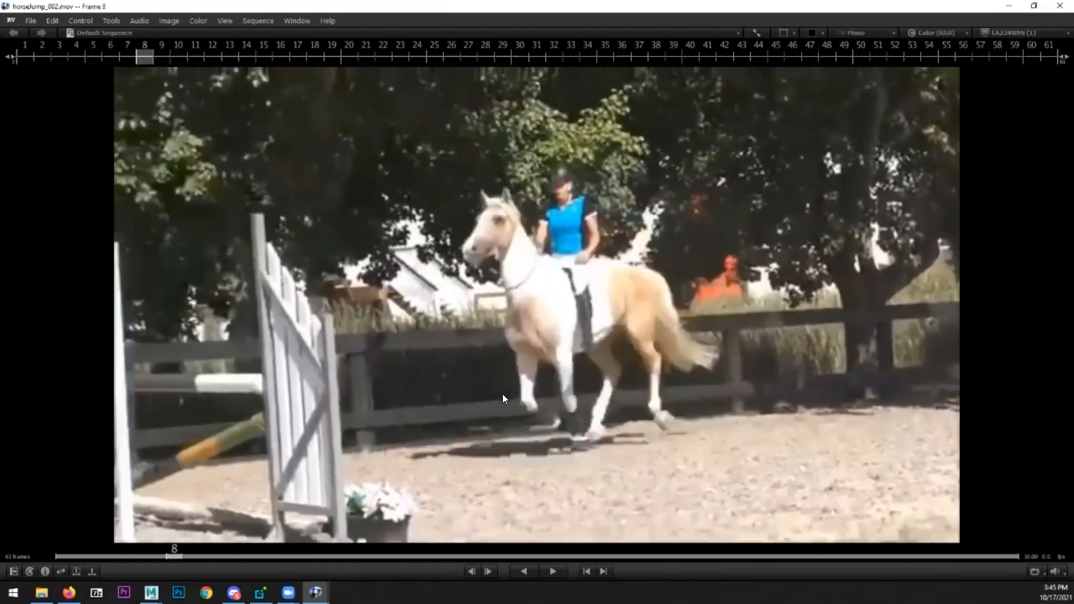
key("Left")
key("Left")
key("Left")
key("Right")
key("Right")
key("Right")
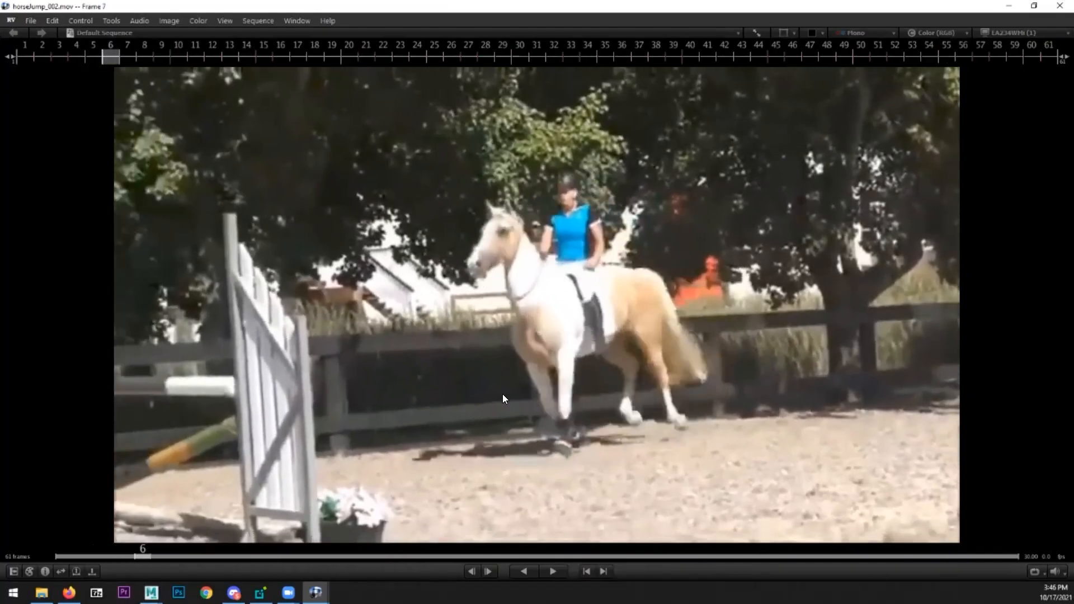
- Step back and forth around reference frame 4 to examine the head position early in the stride
key("Left")
key("Left")
key("Left")
key("Left")
key("Left")
key("Right")
key("Right")
key("Right")
key("Left")
key("Left")
key("Left")
key("Right")
key("Right")
key("Left")
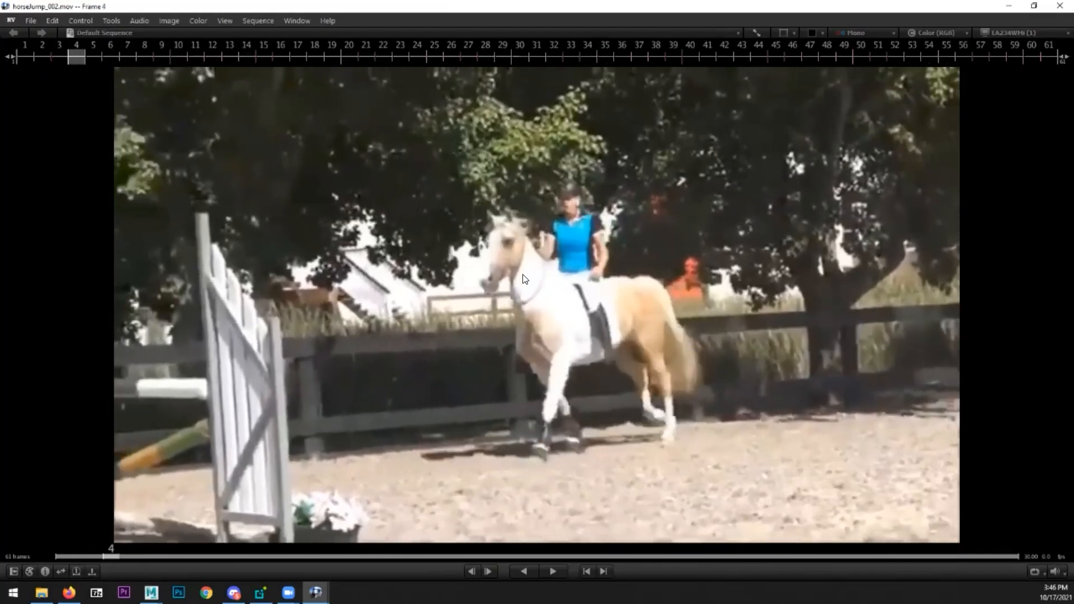
- Compare reference frames 4 to 11 to examine how the head and neck move as the front legs lift
key("Right")
key("Right")
key("Left")
key("Left")
key("Right")
key("Right")
key("Right")
key("Right")
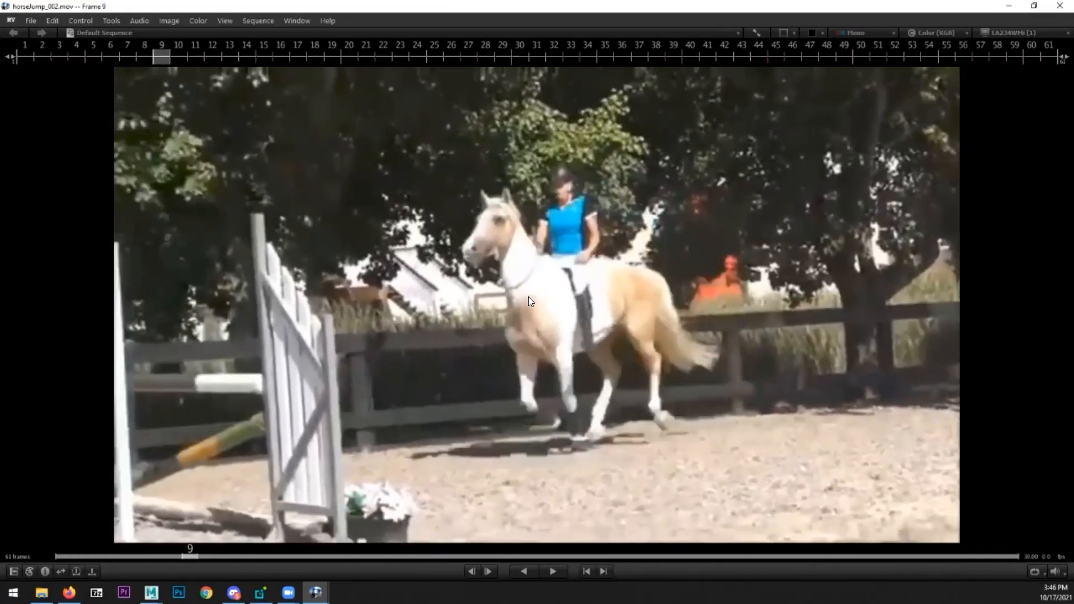
key("Right")
key("Right")
key("Right")
key("Left")
key("Left")
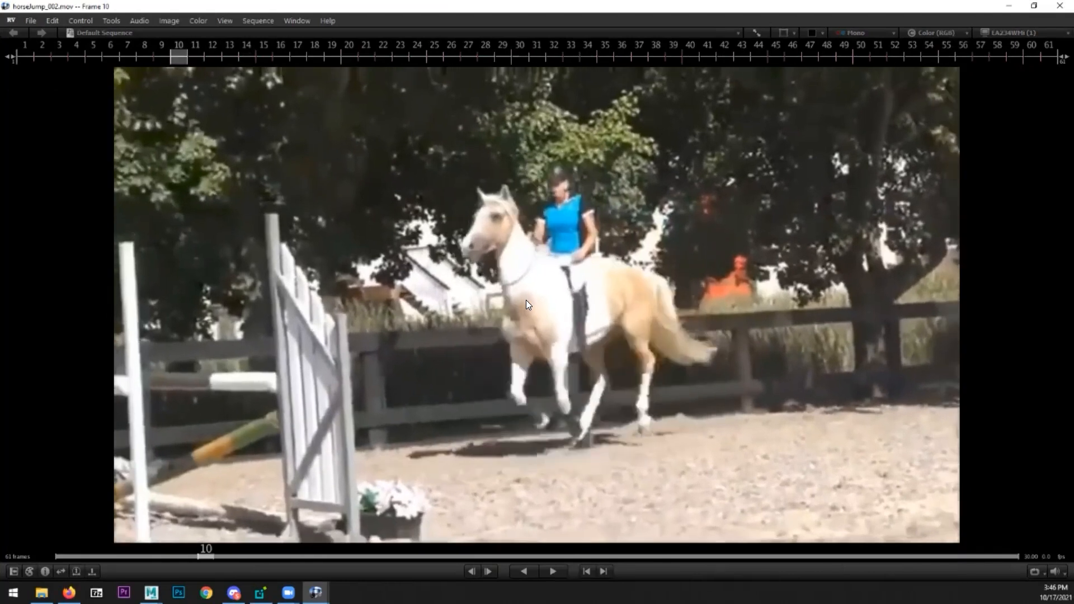
key("Left")
key("Left")
key("Left")
key("Right")
key("Right")
key("Right")
key("Right")
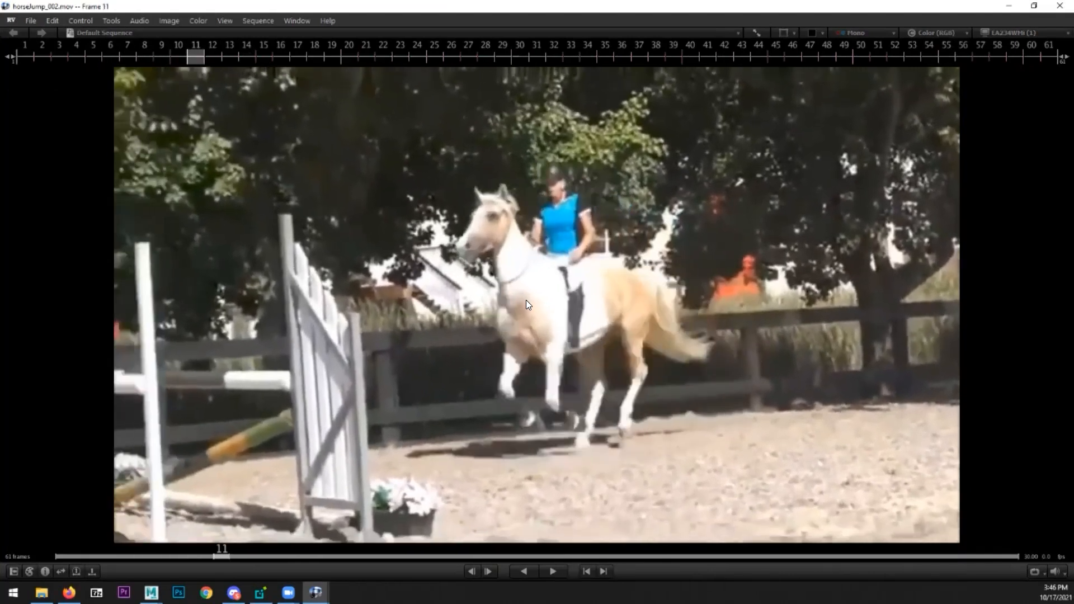
- Step forward through the reference to about frame 20 to examine the head and neck near the jump
key("Right")
key("Right")
key("Right")
key("Right")
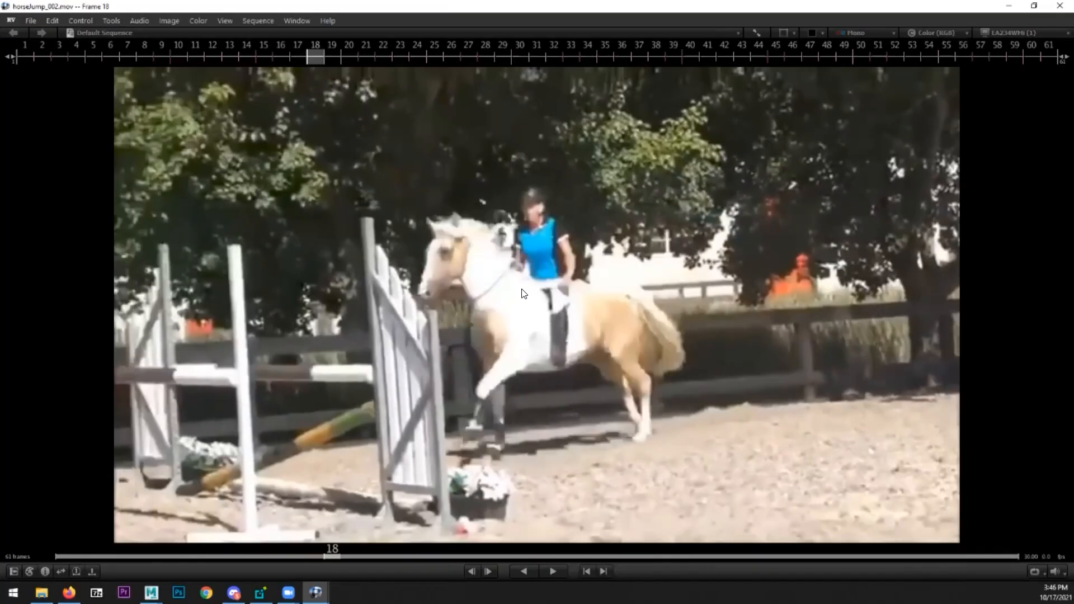
key("Right")
key("Right")
key("Right")
key("Right")
key("Right")
key("Right")
key("Right")
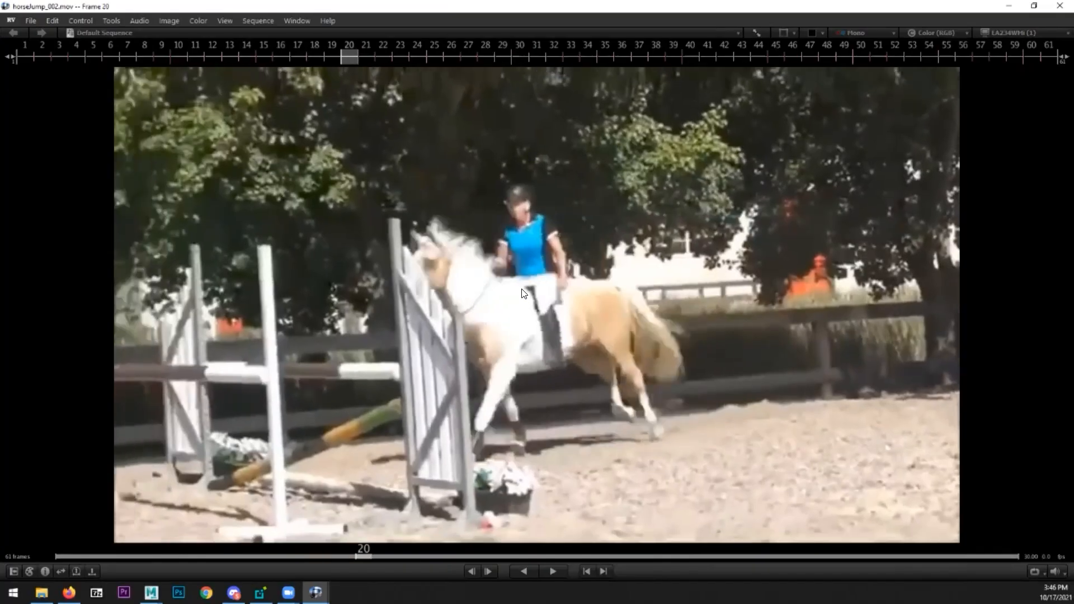
- Step the reference back to about frame 4, recheck the following frames and return to Maya
key("Left")
key("Left")
key("Left")
key("Left")
key("Left")
key("Left")
key("Left")
key("Left")
key("Left")
key("Left")
key("Left")
key("Left")
key("Left")
key("Left")
key("Left")
key("Left")
key("Left")
key("Left")
key("Left")
key("Left")
key("Left")
key("Left")
key("Left")
key("Left")
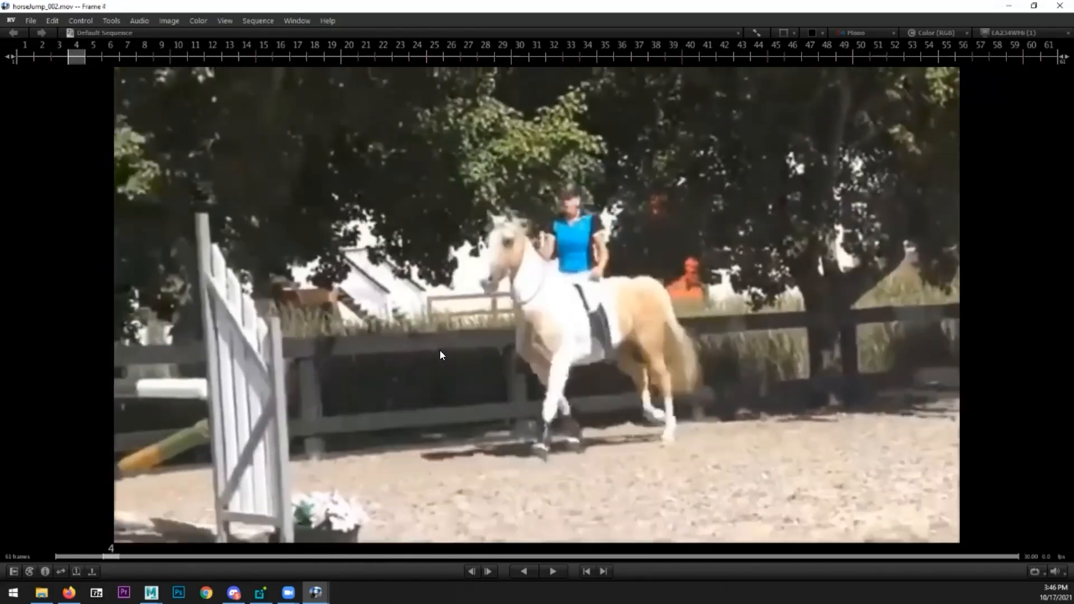
key("Right")
key("Right")
key("Right")
left_click_drag(653, 7, 1073, 84)
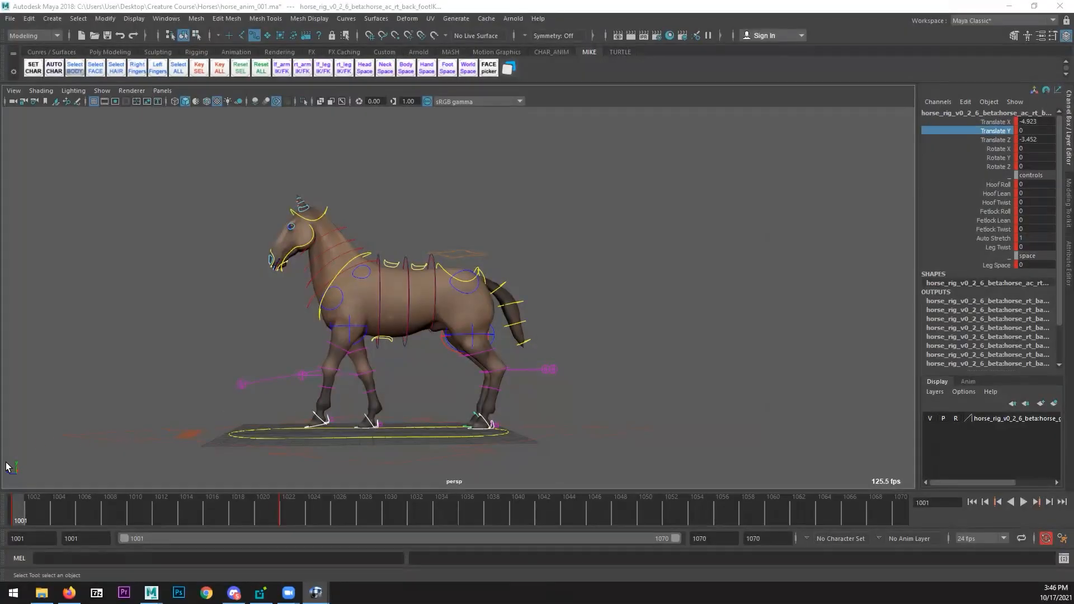
- Select the horse's head and neck controls and key them at frame 1004
left_click(420, 191)
middle_click_drag(346, 279, 353, 299, "alt")
right_click_drag(353, 299, 397, 298, "alt")
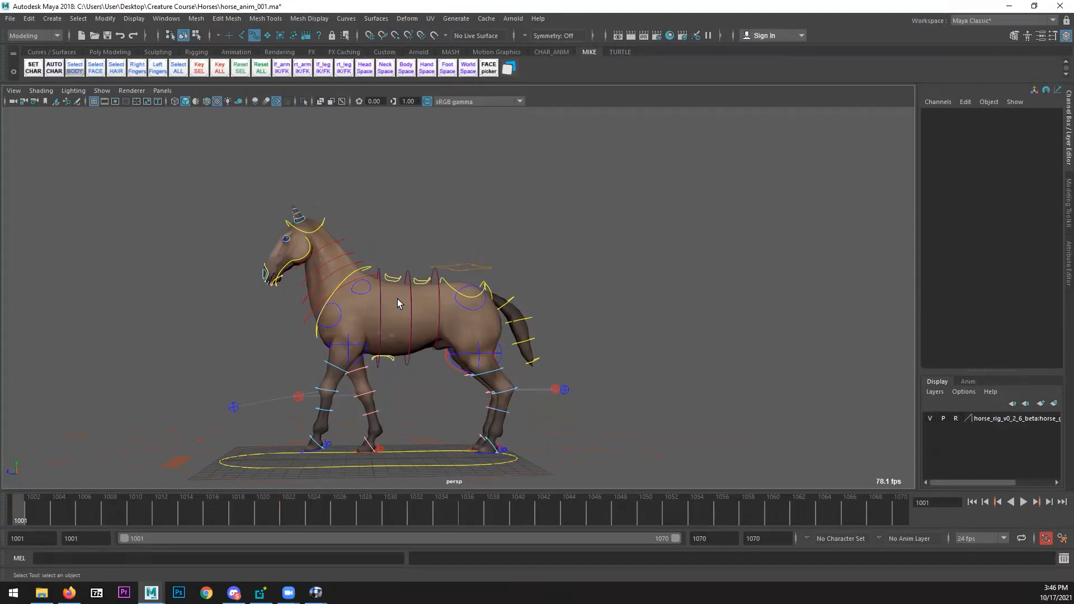
left_click(366, 261)
left_click(307, 316)
left_click_drag(45, 504, 56, 507)
left_click_drag(253, 244, 263, 235, "alt")
left_click(266, 230)
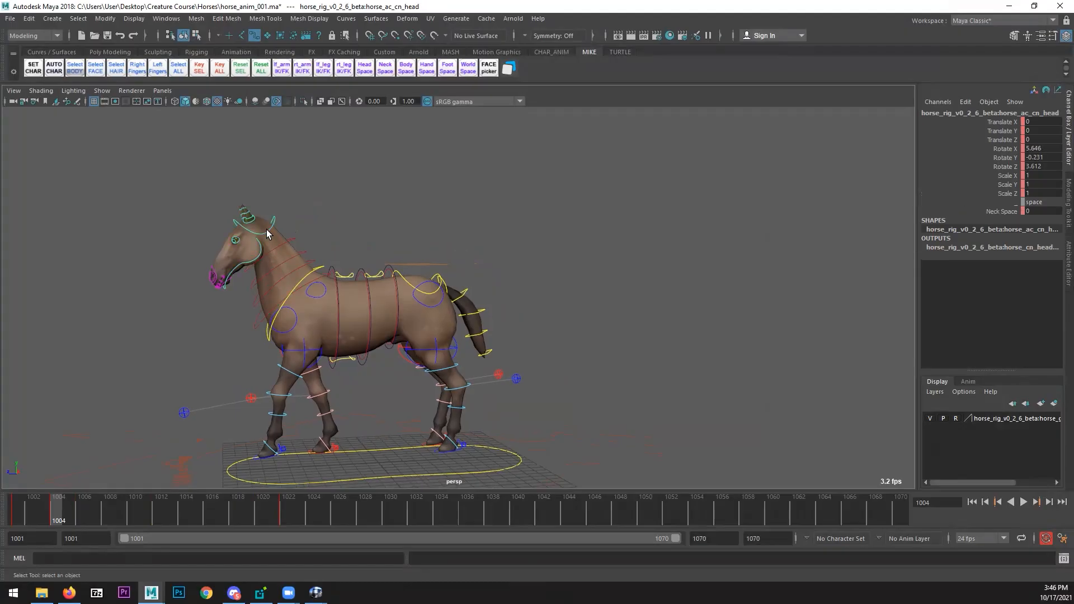
left_click(257, 322, "shift")
left_click_drag(211, 380, 237, 389, "alt")
left_click_drag(24, 507, 63, 505)
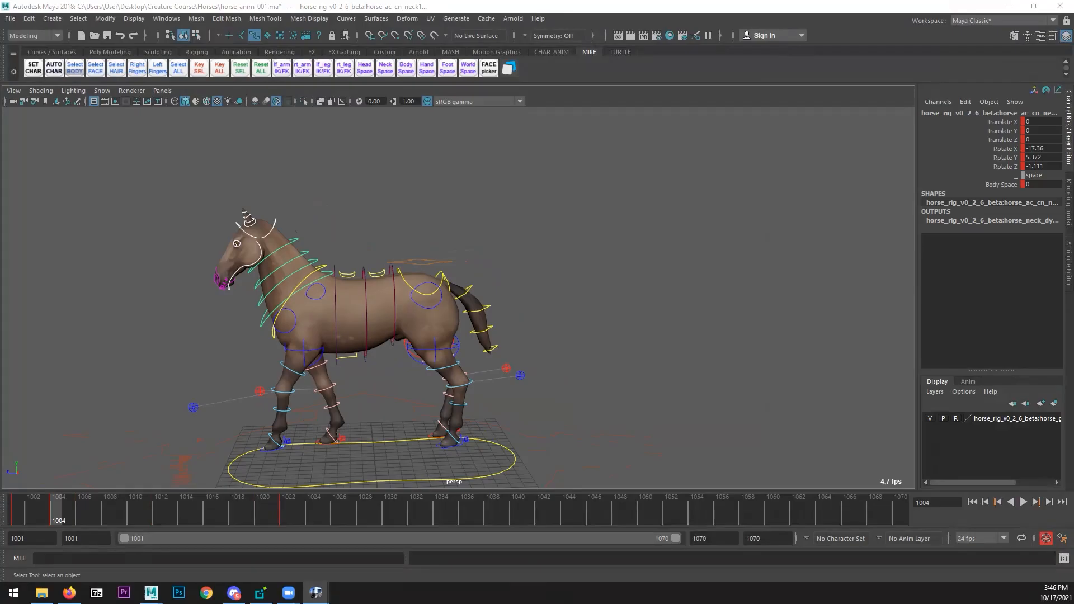
- At frame 1007, rotate the head control upward to a Rotate X of about -4.8
mouse_move(74, 506)
left_mouse_down()
mouse_move(96, 511)
mouse_move(55, 513)
mouse_move(94, 510)
left_mouse_up()
middle_click_drag(167, 367, 232, 378, "alt")
right_click_drag(231, 378, 313, 344, "alt")
left_click(252, 239)
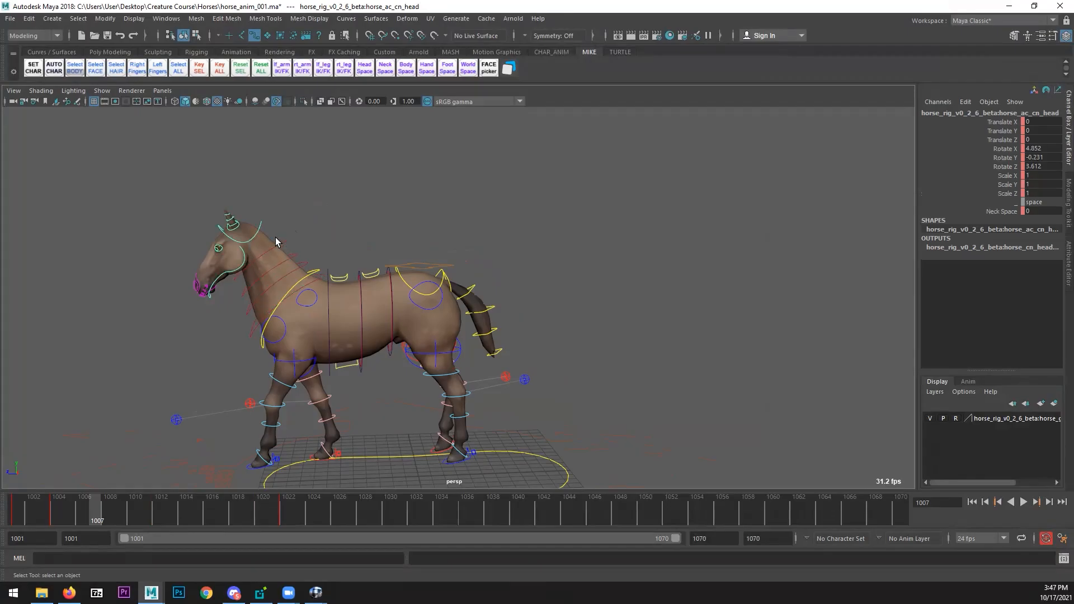
key("e")
left_click_drag(307, 156, 316, 173)
- Rotate the neck control to a Rotate X of about -15.5 at frame 1007 and check it in playback
left_click(248, 340)
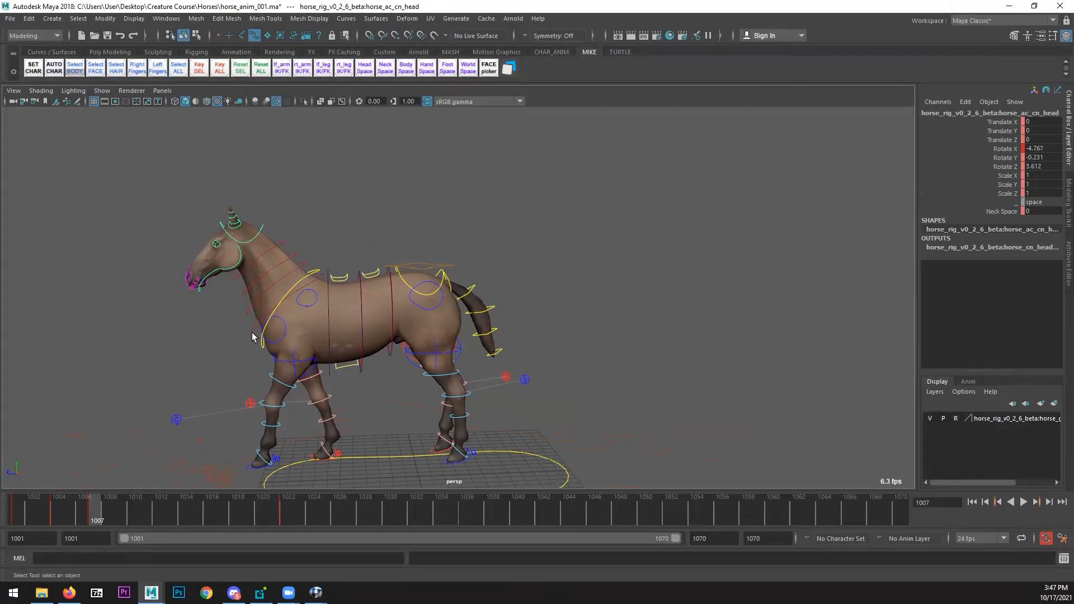
left_click(255, 335)
left_click_drag(328, 222, 328, 225)
key("alt+v")
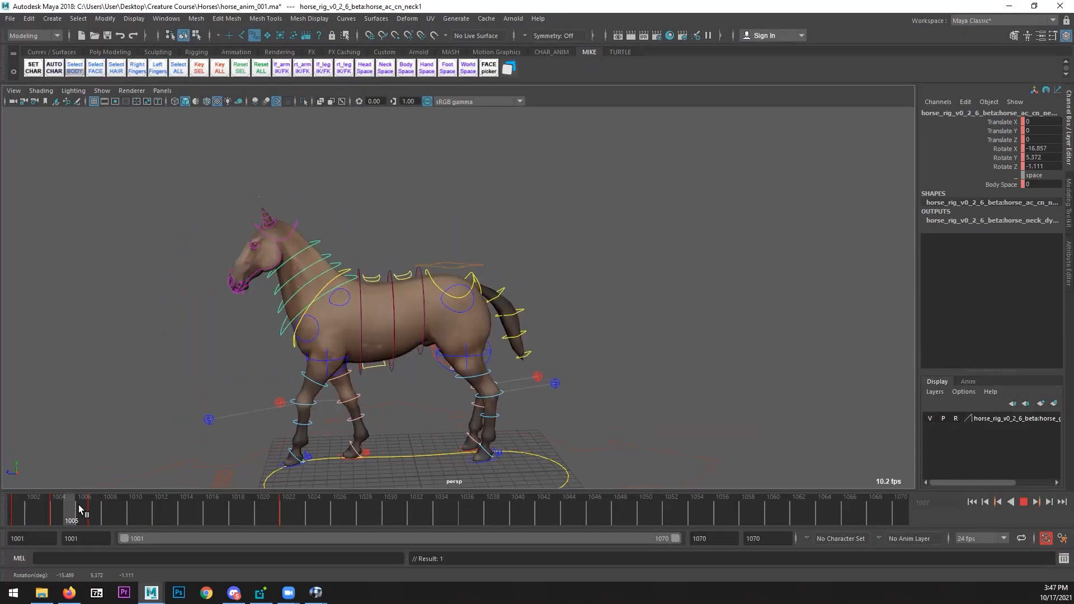
key("alt+v")
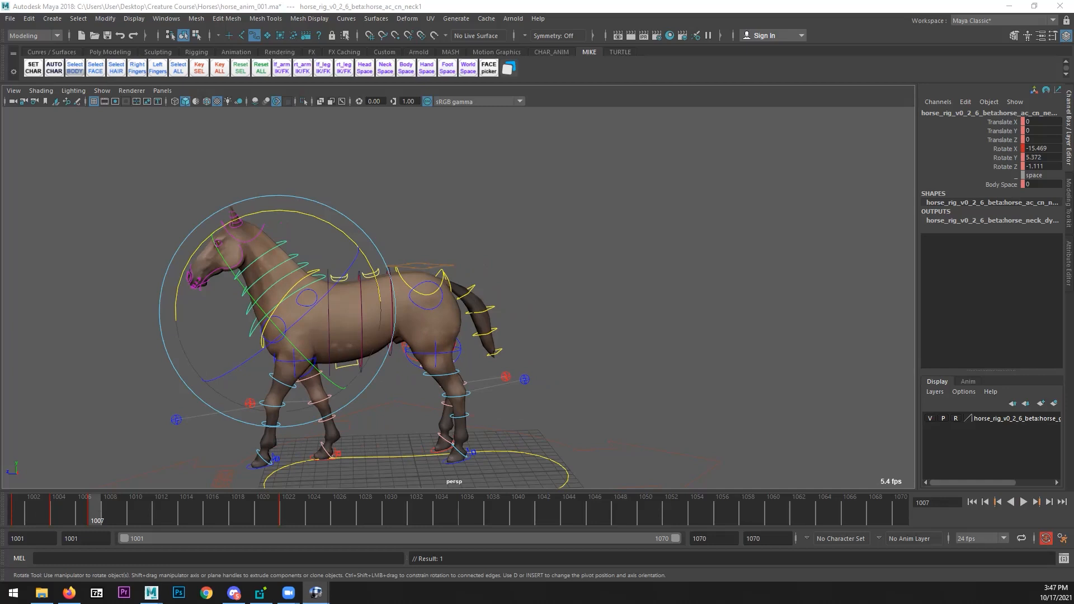
key("alt+v")
- Key the neck and head controls together at frame 1012
left_click_drag(115, 518, 160, 510)
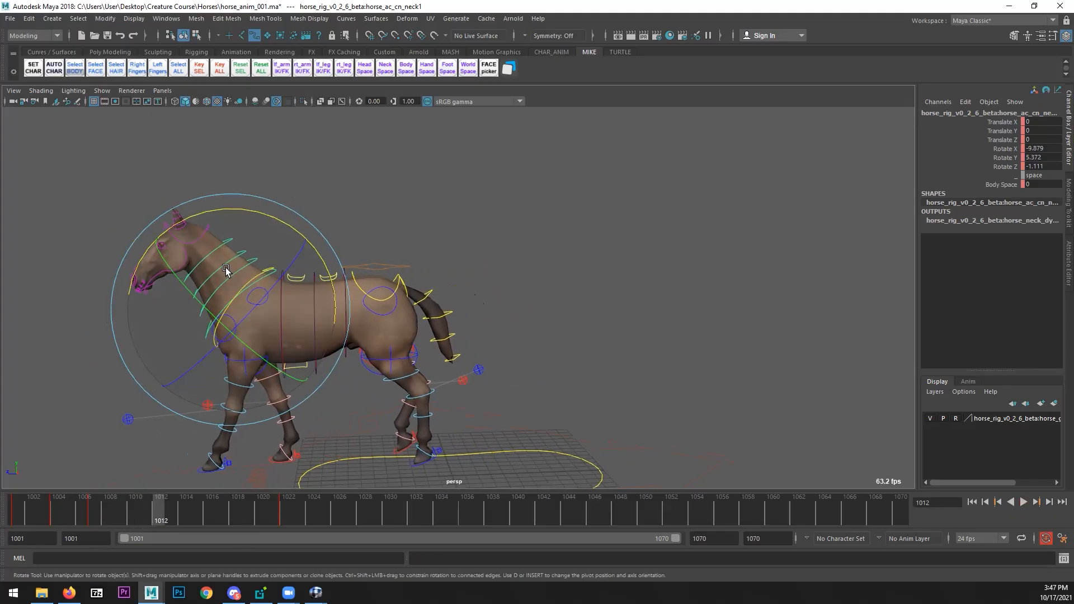
key("q")
left_click(199, 238)
key("s")
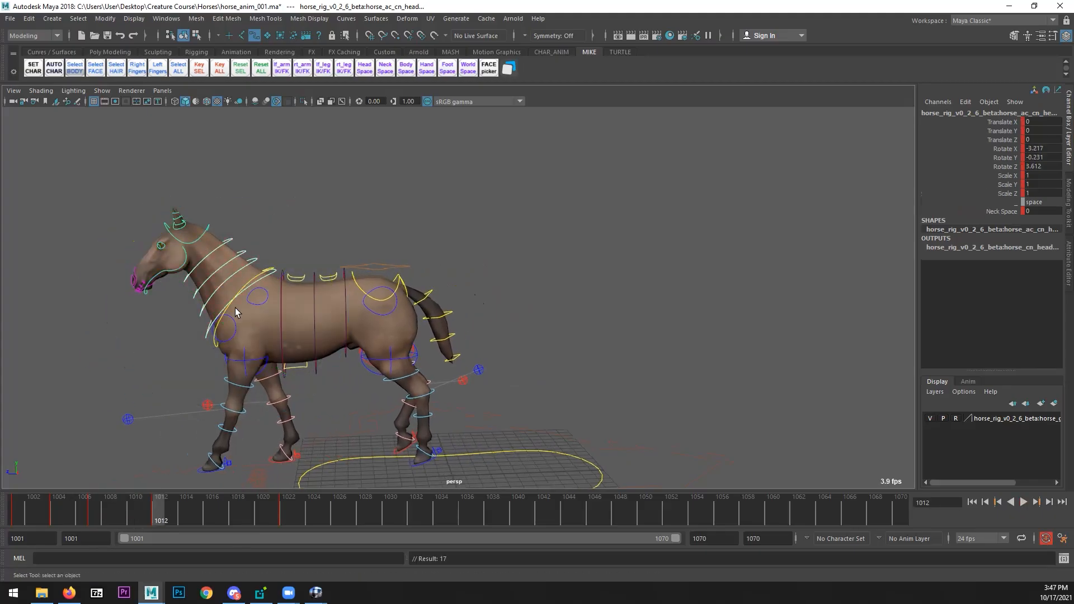
- Open the Graph Editor to show the head and neck curves
left_click(166, 18)
mouse_move(219, 80)
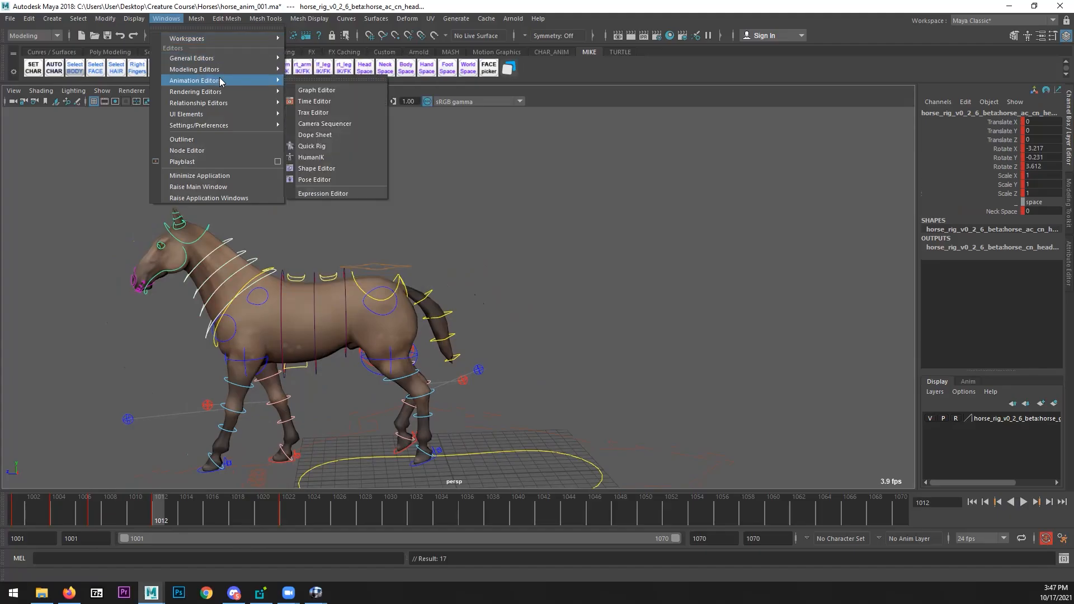
left_click(332, 90)
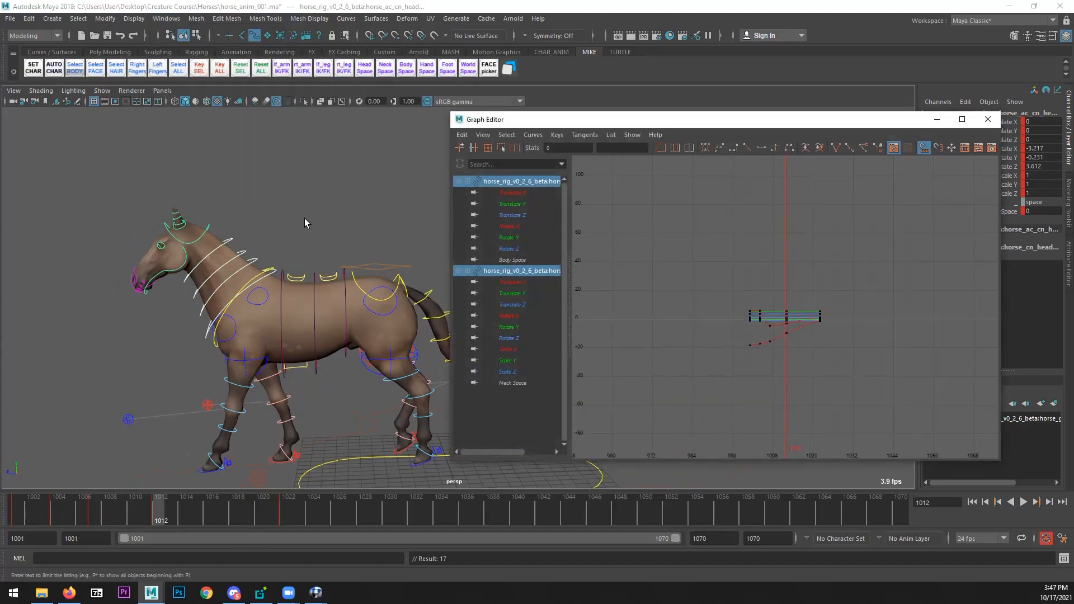
- Isolate the neck control's Rotate X curve and raise its key at frame 1004 to about -16.6
left_click(205, 341)
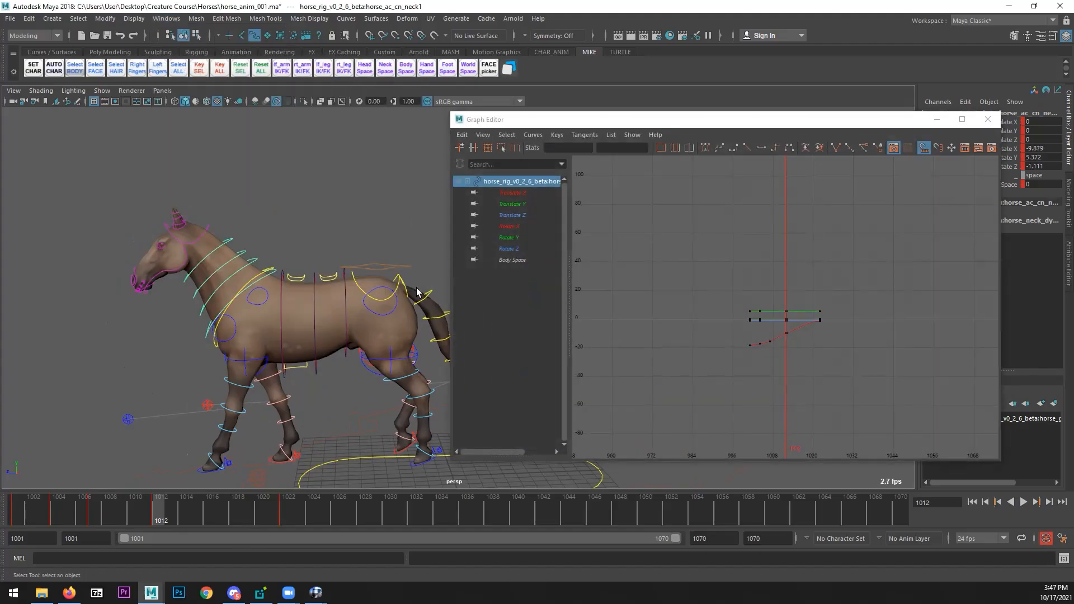
key("e")
left_click(519, 226)
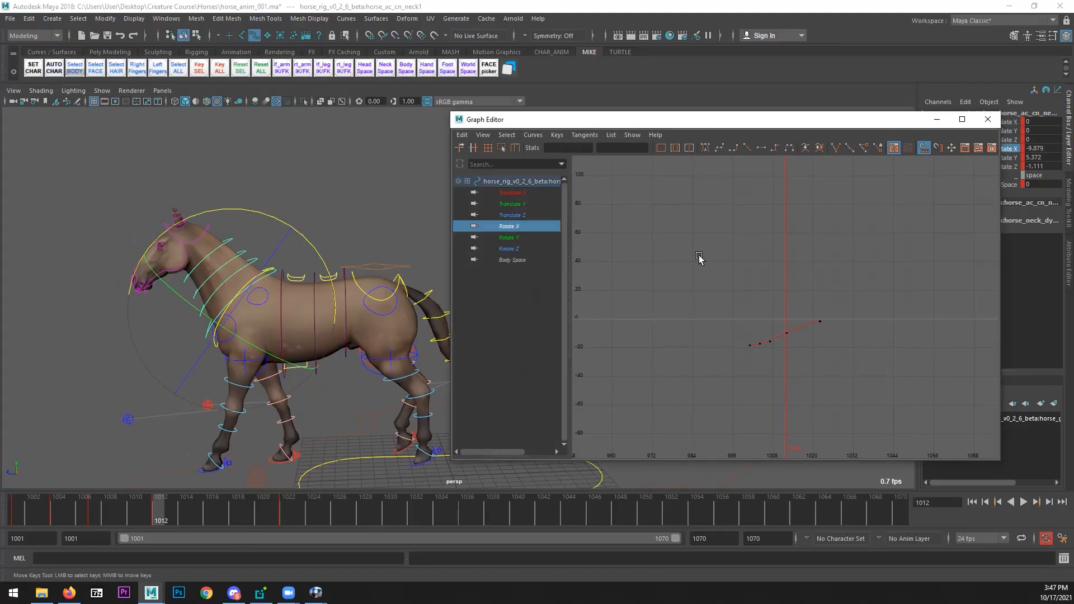
key("f")
left_click_drag(18, 506, 56, 505)
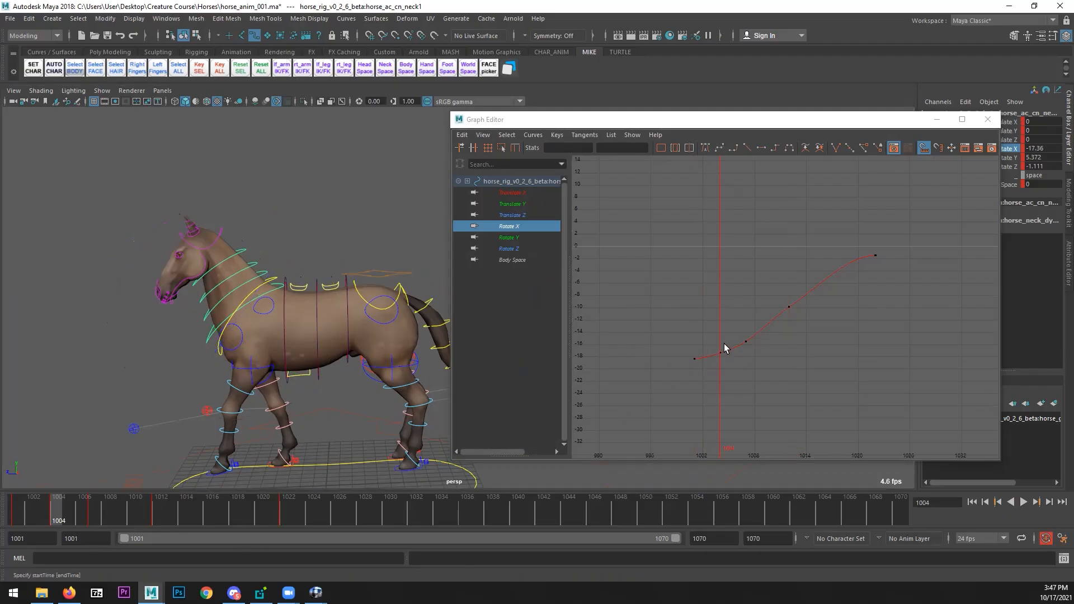
left_click_drag(724, 348, 714, 376)
middle_click_drag(714, 376, 714, 373, "shift")
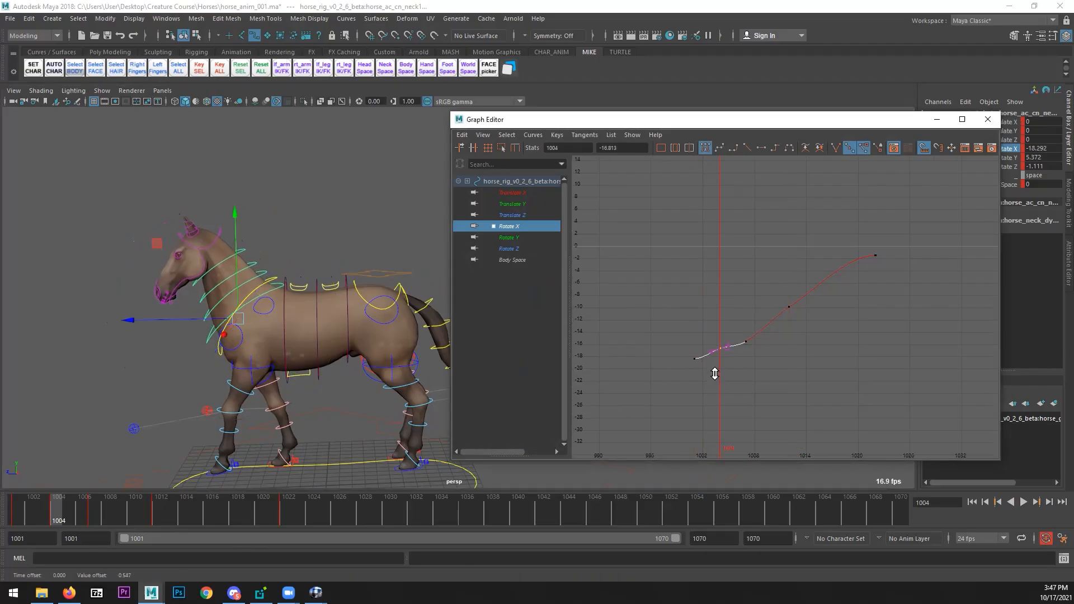
- Raise the neck's Rotate X key at frame 1007 to about -13.7 and check the surrounding frames
mouse_move(89, 522)
left_mouse_down()
mouse_move(70, 513)
mouse_move(97, 513)
left_mouse_up()
left_click_drag(740, 358, 754, 332)
middle_click_drag(740, 353, 739, 344, "shift")
left_click_drag(77, 517, 111, 509)
scroll(181, 454, "down", 1)
middle_click_drag(148, 465, 198, 475, "alt")
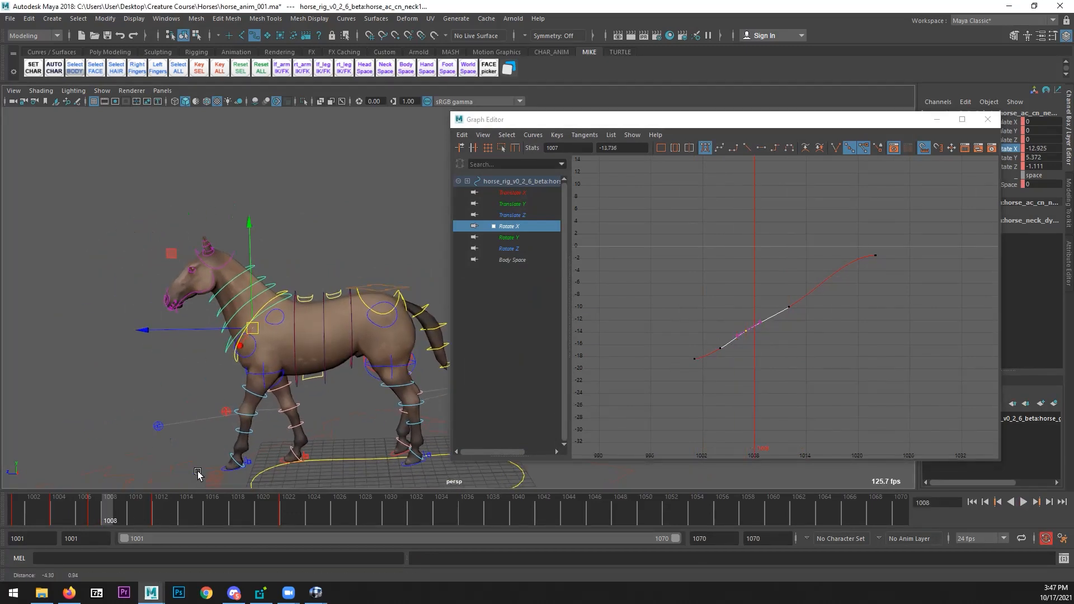
- Lower the neck's Rotate X key at frame 1012 to about -15.8 and scrub through the change
left_click_drag(55, 512, 155, 508)
left_click(788, 307)
middle_click_drag(805, 340, 806, 378, "shift")
left_click_drag(91, 513, 157, 505)
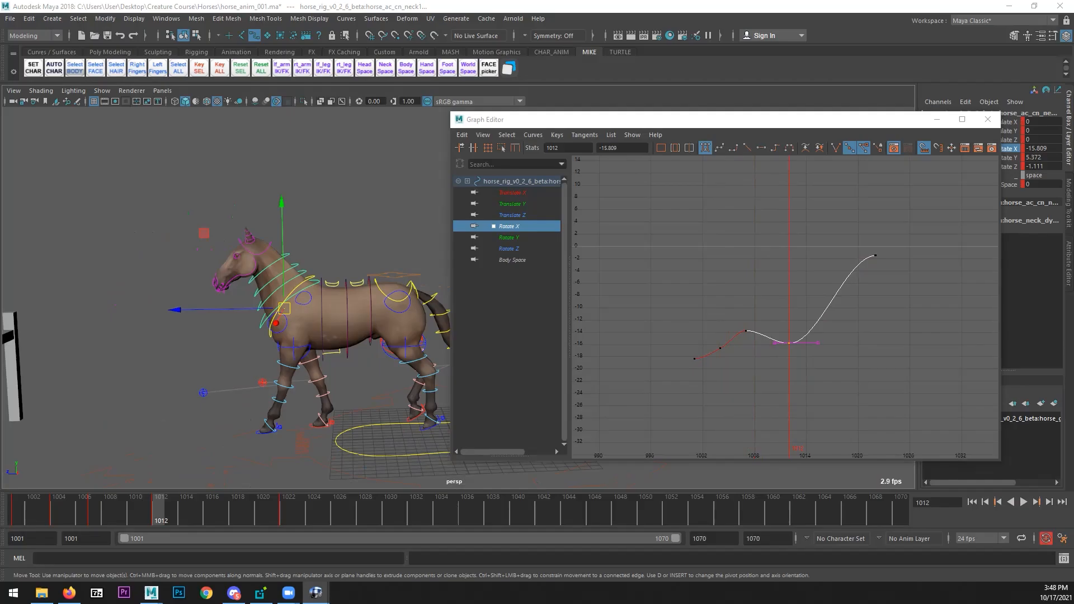
- Insert a neck Rotate X key at frame 1016, lower it to about -15.1, and give the whole curve auto tangents
left_click_drag(103, 513, 212, 505)
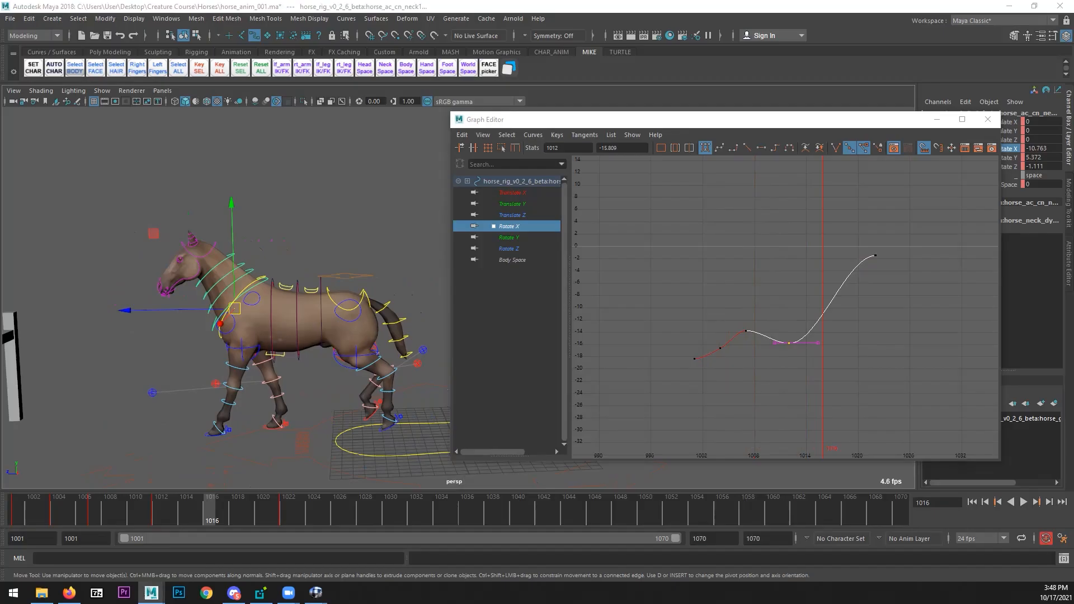
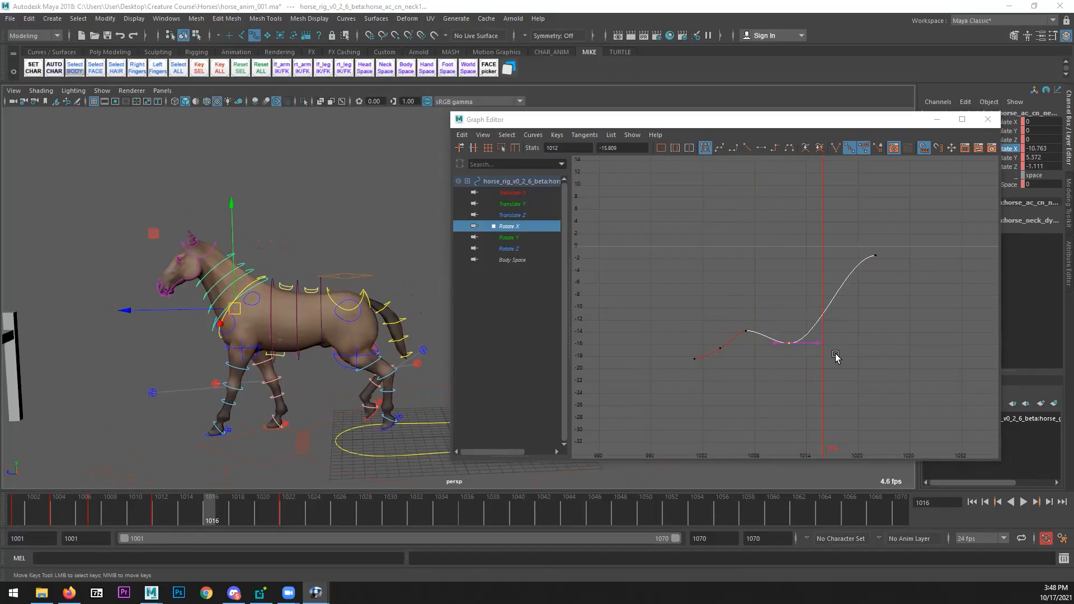
key("i")
left_click(813, 315)
left_click(818, 311)
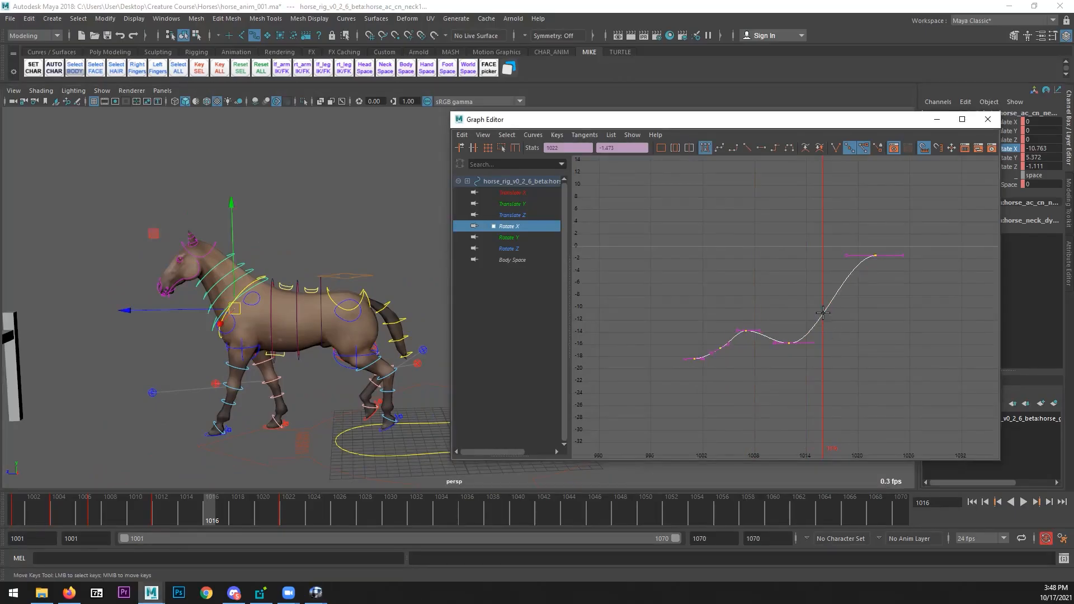
middle_click_drag(832, 333, 830, 364)
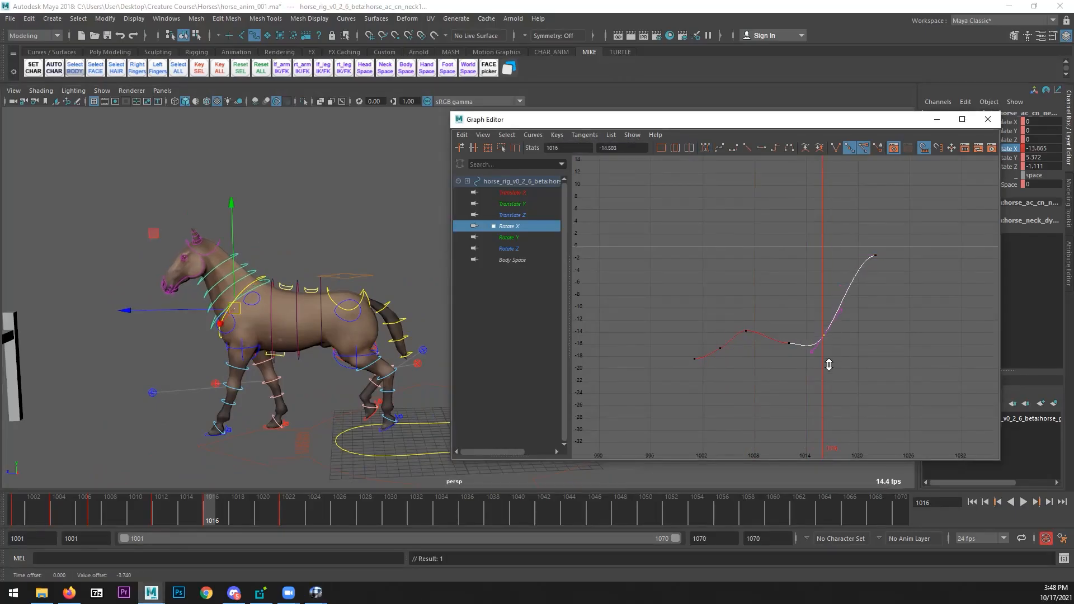
left_click_drag(902, 246, 589, 442)
left_click(705, 147)
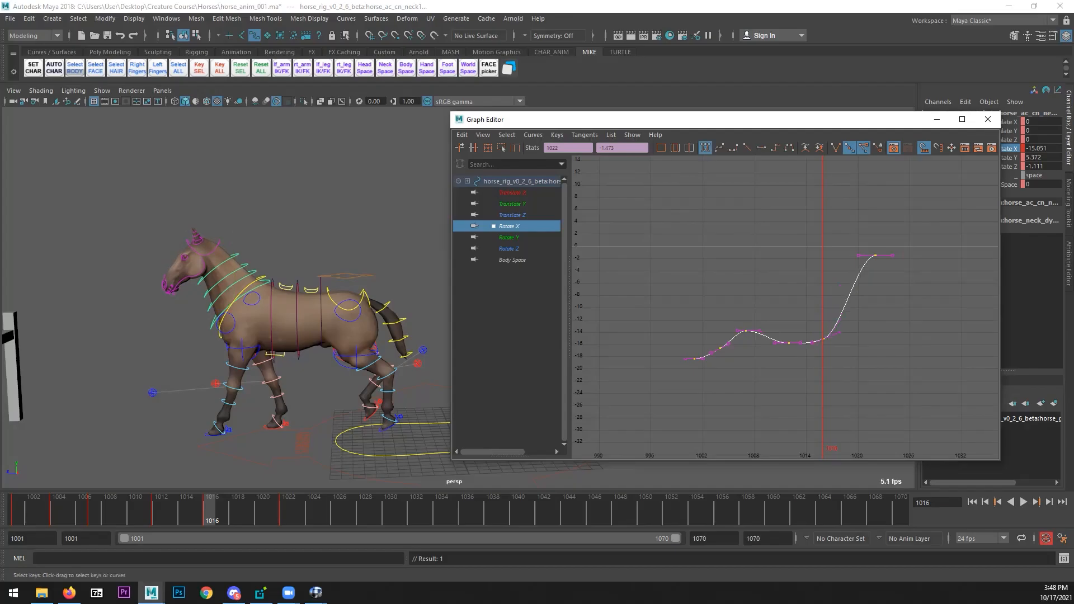
- Switch to RV, maximize horseJump_002.mov and loop frames 1 to 21 to study the horse's head and neck motion
left_click(316, 592)
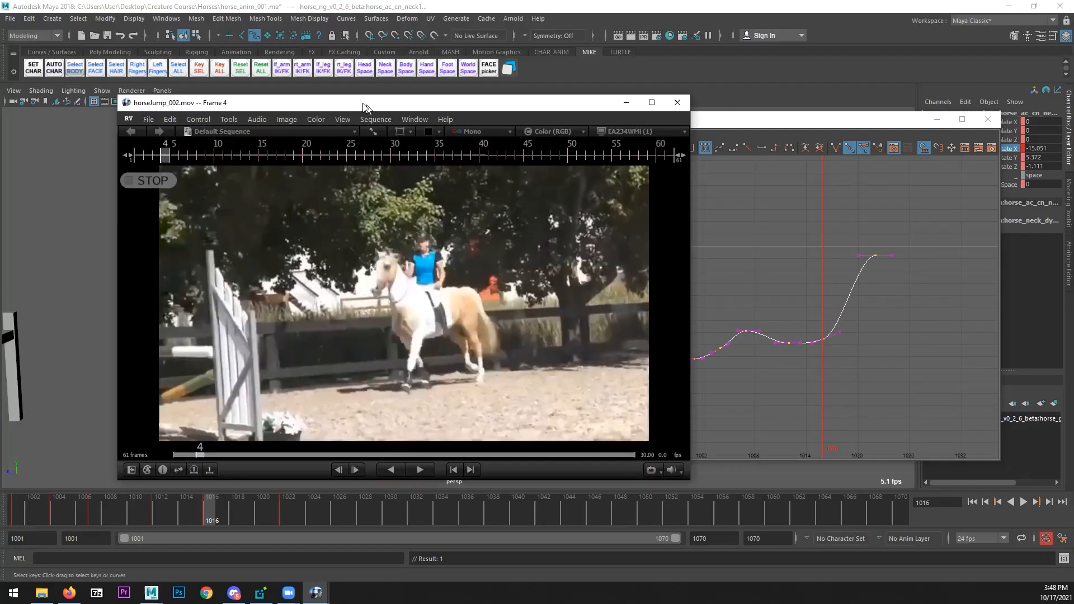
left_click_drag(364, 101, 324, 98)
double_click(324, 97)
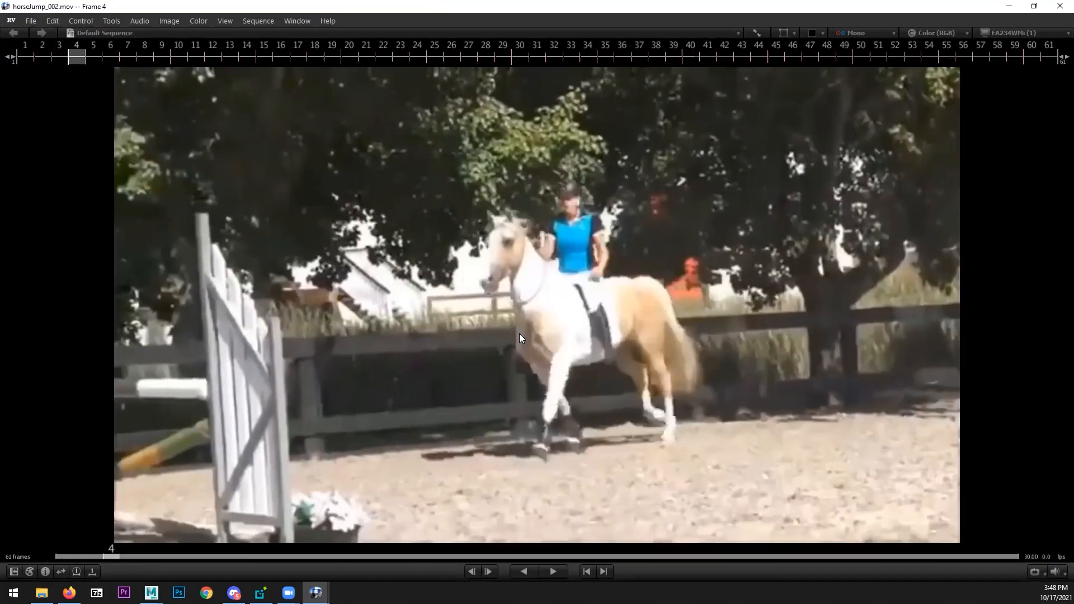
key("space")
key("space")
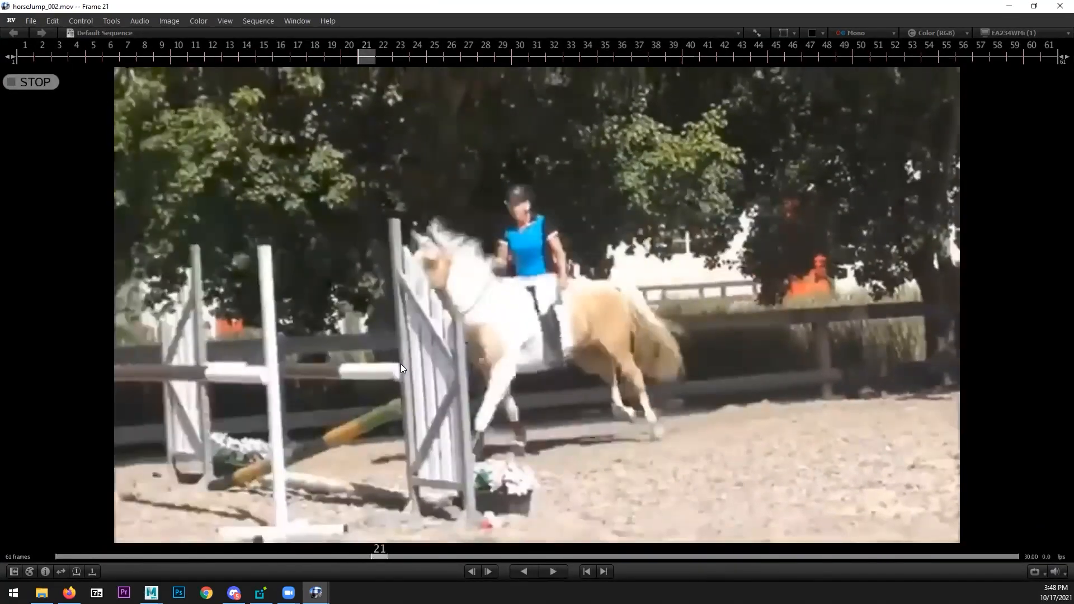
key("bracketright")
key("space")
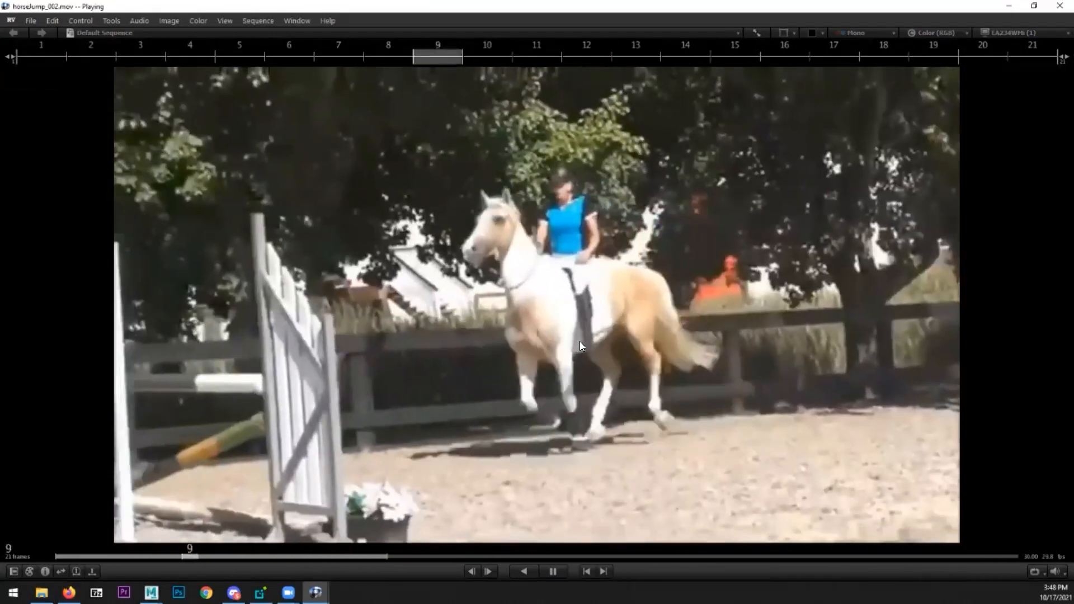
key("space")
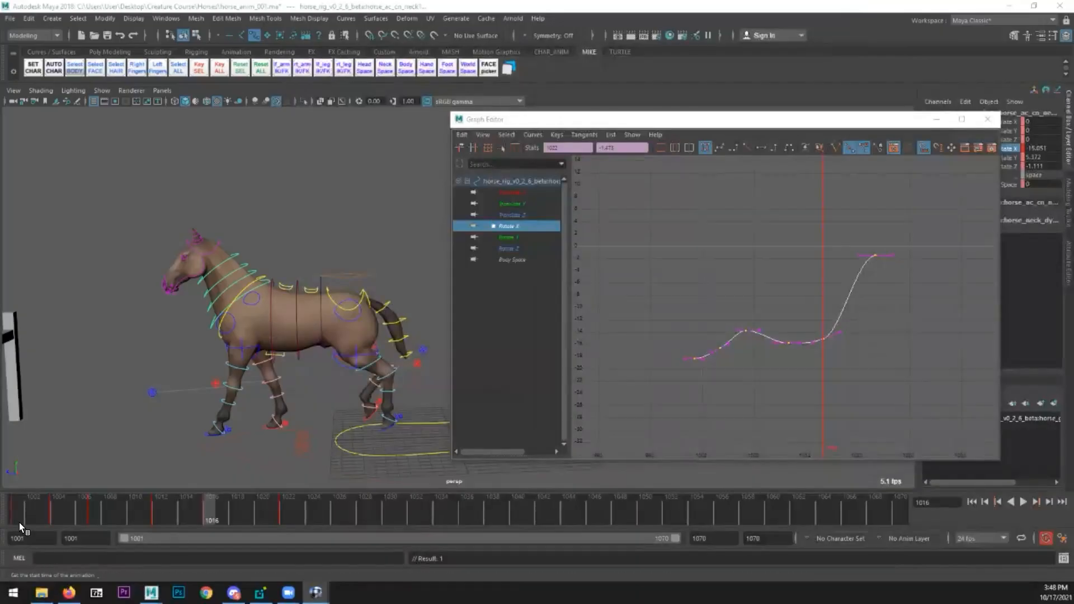
- Return to Maya, play the animation from frame 1001, and isolate the head control's Rotate X curve at frame 1004
left_click(20, 509)
left_click_drag(241, 397, 335, 386, "alt")
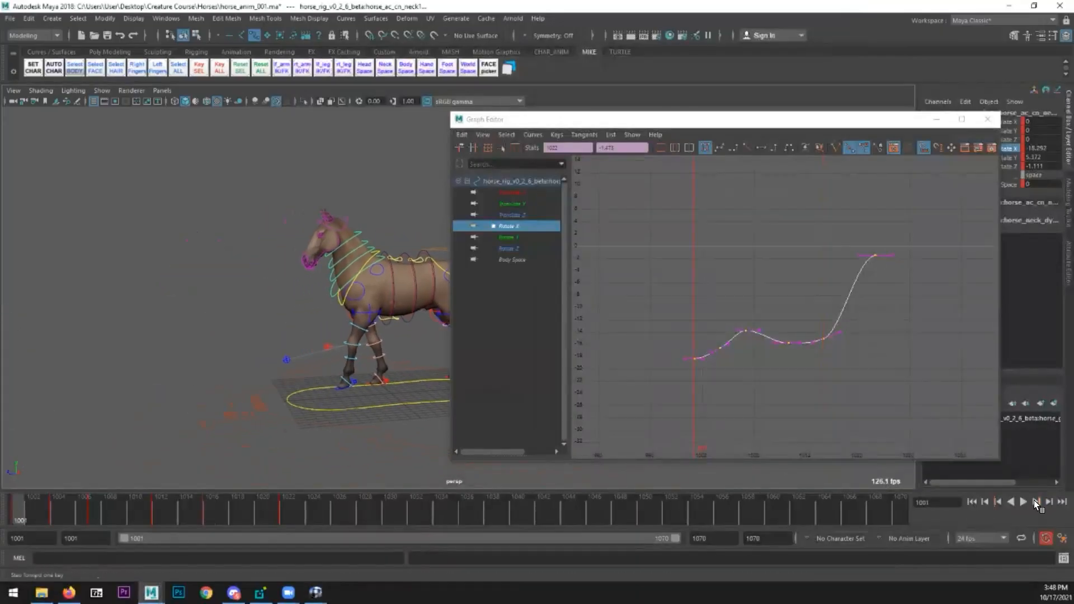
left_click(1024, 502)
left_click_drag(23, 518, 55, 509)
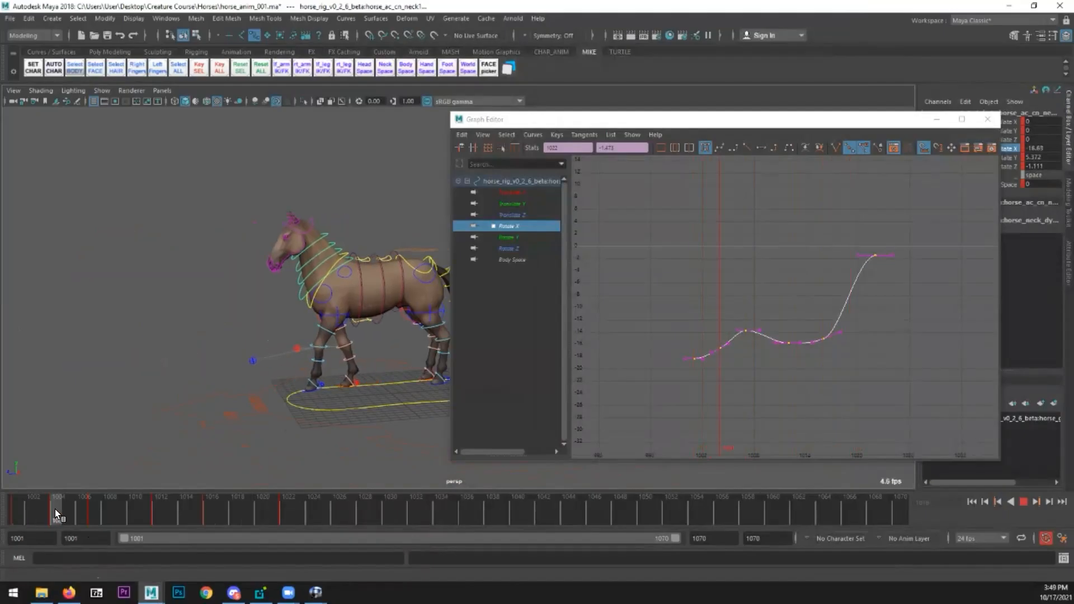
left_click(319, 224)
left_click(513, 226)
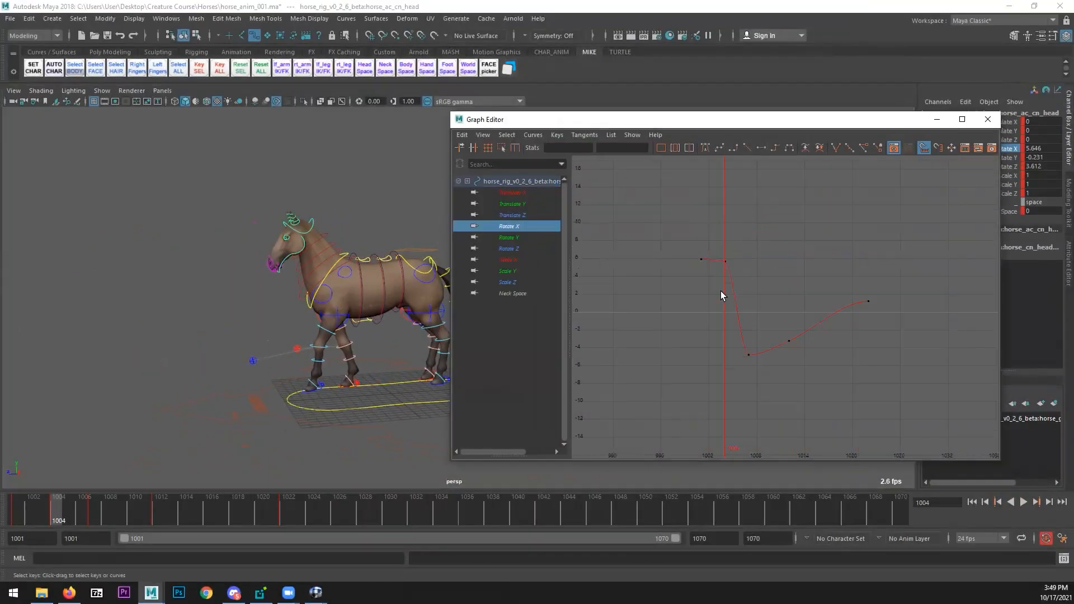
left_click(726, 265)
middle_click_drag(719, 292, 716, 278)
key("ctrl+z")
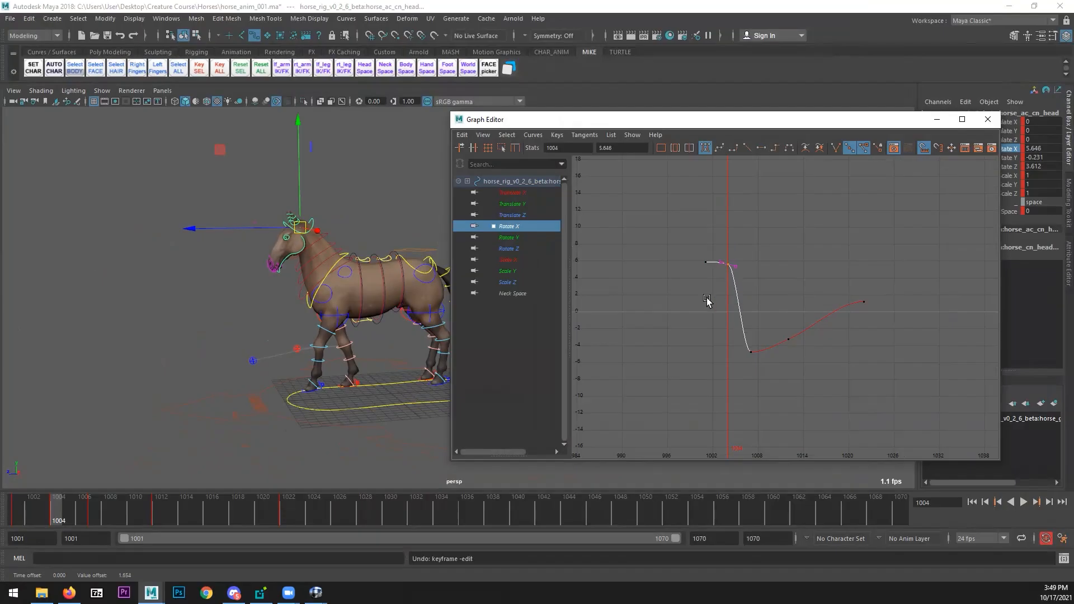
- Key the head at frame 1009 and lower the Rotate X keys at 1007 and 1009, the latter to about -13.3
left_click(71, 513)
left_click_drag(74, 510, 123, 510)
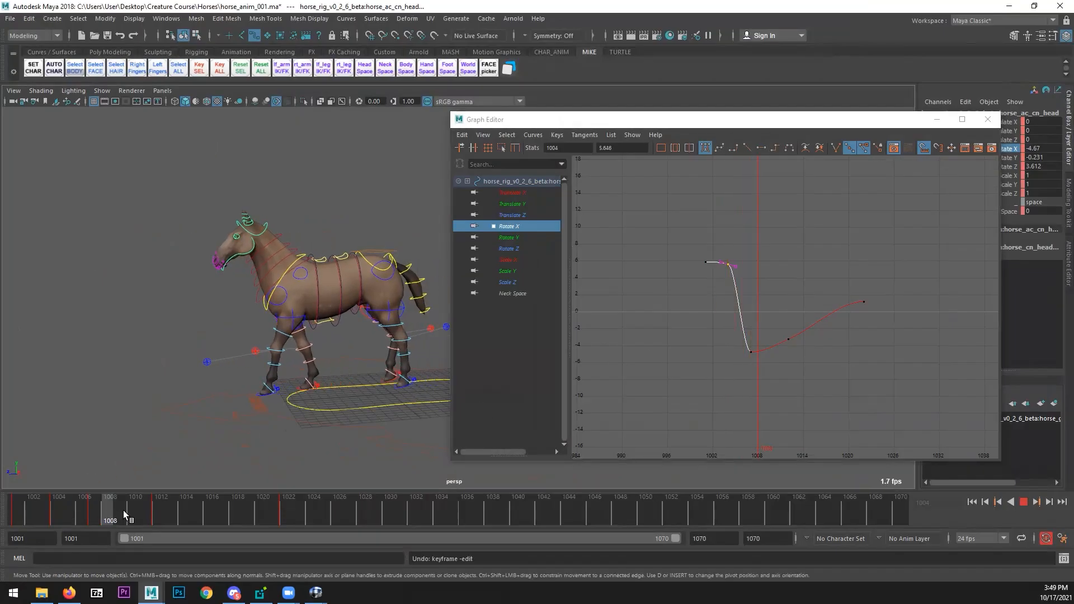
key("s")
left_click_drag(758, 376, 755, 393, "shift")
right_click_drag(756, 392, 732, 401, "alt")
middle_click_drag(755, 357, 749, 342, "alt")
key("k")
left_click_drag(775, 329, 775, 330)
key("w")
middle_click_drag(773, 354, 768, 375, "shift")
scroll(681, 326, "up", 3)
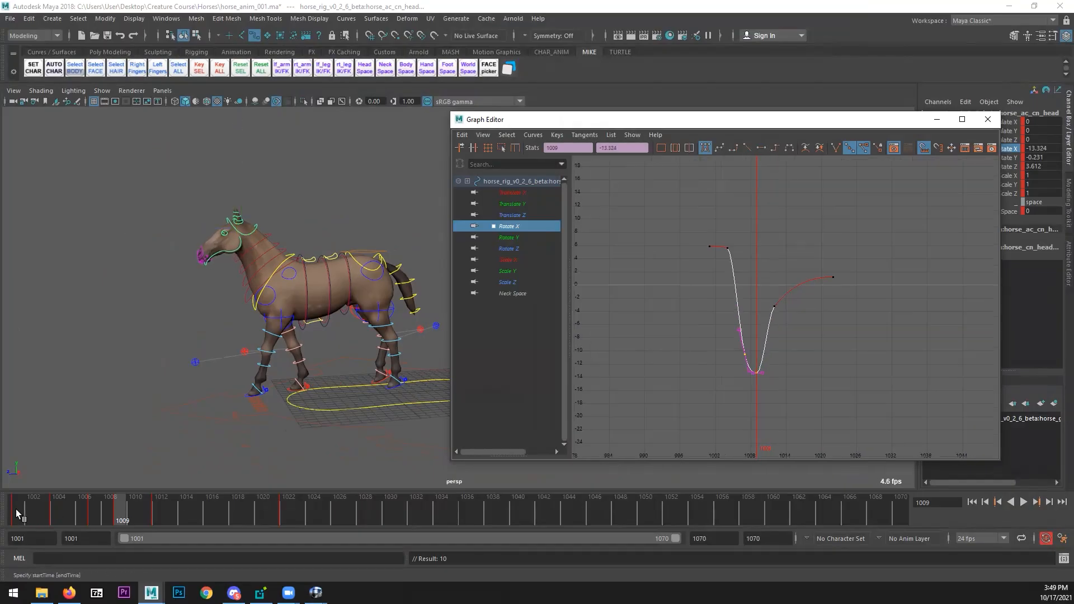
- Shift the head's Rotate X key at frame 1012 to frame 1013 and lower it to about -7.5
key("alt+v")
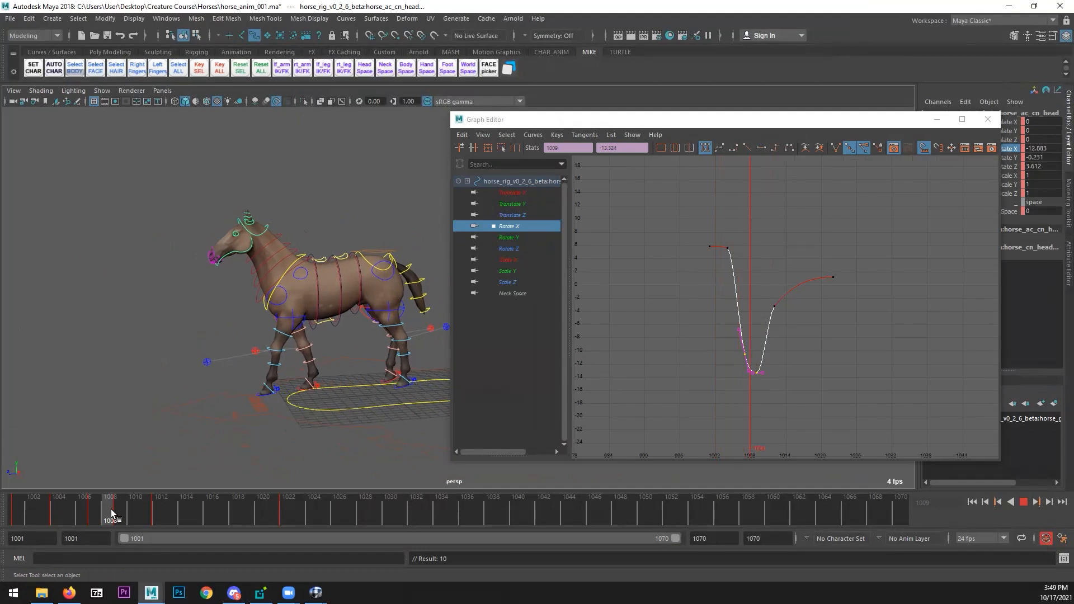
left_click_drag(123, 509, 148, 509)
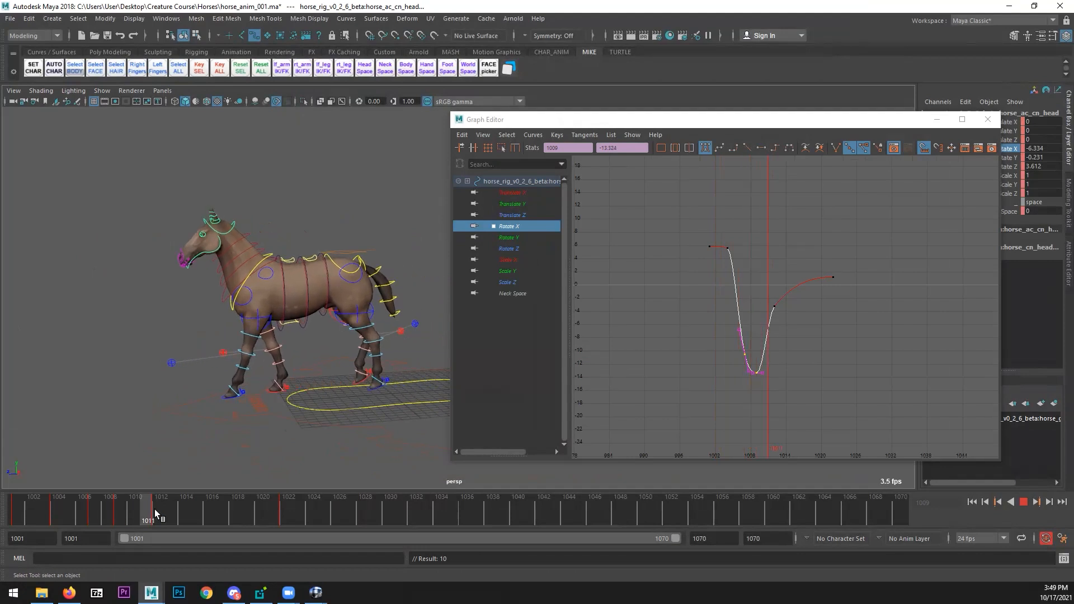
key("alt+v")
left_click(776, 305)
middle_click_drag(783, 328, 783, 354, "shift")
- Key the head at frame 1017, lower its Rotate X to about -6.6, and check the motion in playback
left_click_drag(179, 517, 221, 514)
key("s")
left_click(805, 301)
middle_click_drag(812, 307, 819, 359, "shift")
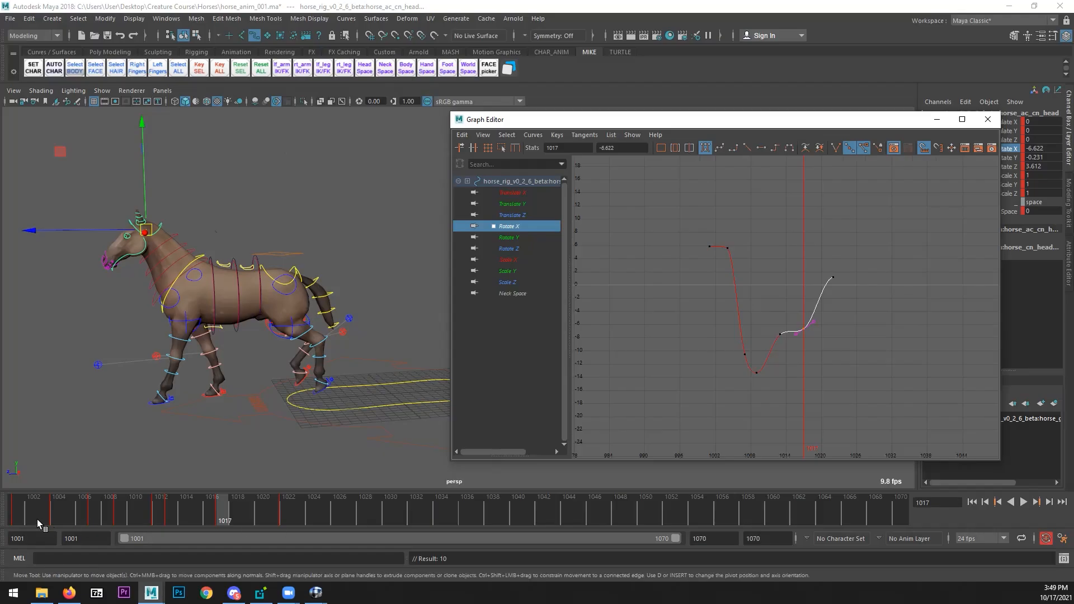
left_click(19, 517)
left_click(1023, 502)
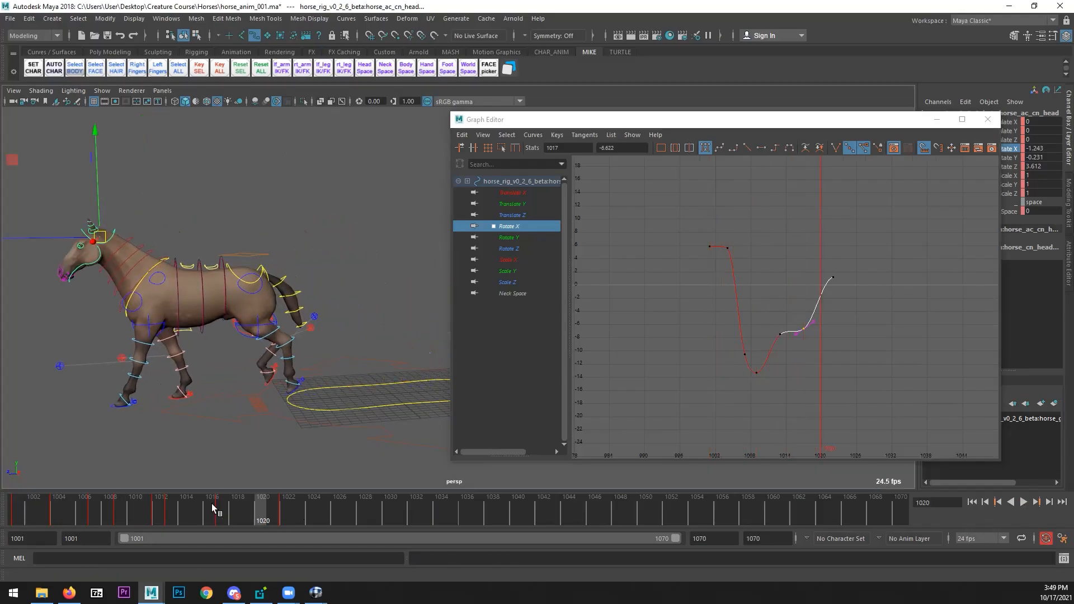
left_click_drag(156, 512, 70, 513)
middle_click_drag(282, 375, 244, 388, "alt")
key("q")
right_click_drag(245, 389, 260, 375, "alt")
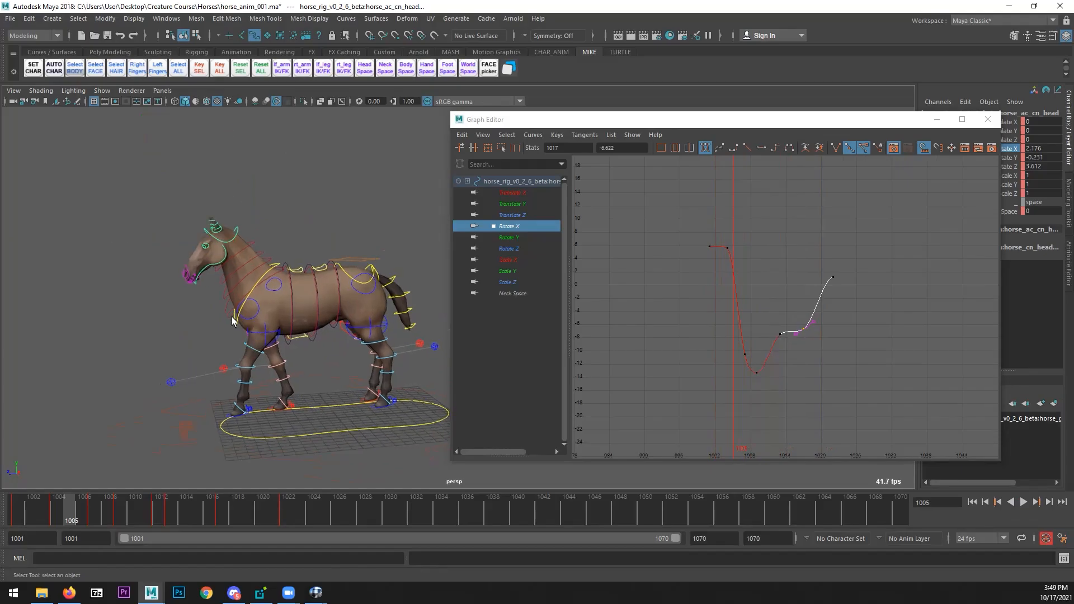
- Isolate the neck control's Rotate X curve and insert a key on it at frame 1006
left_click(228, 315)
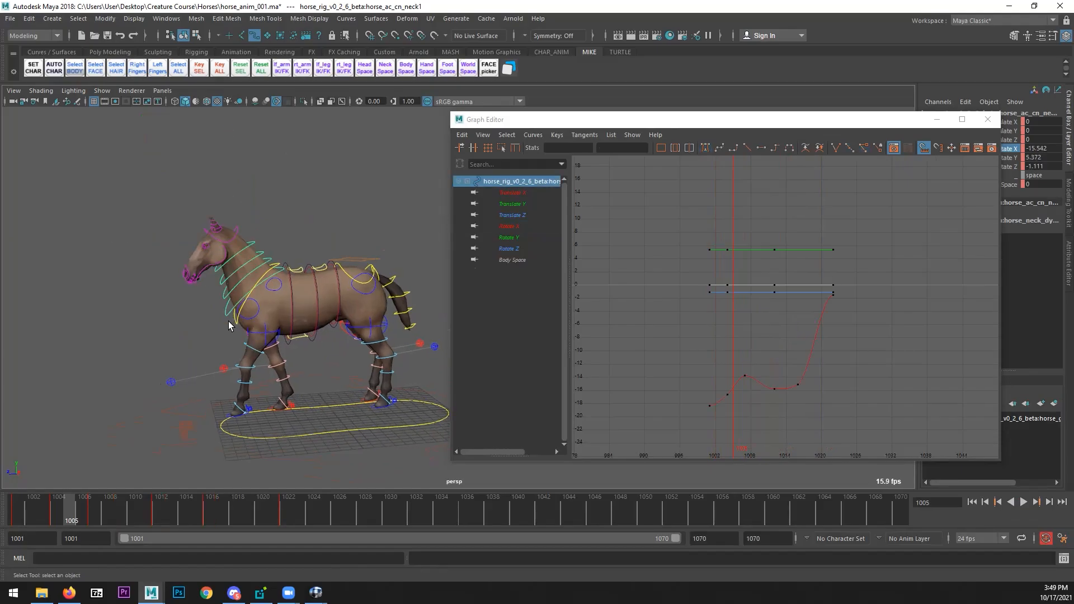
left_click(518, 227)
left_click_drag(33, 507, 16, 507)
left_click_drag(154, 458, 166, 417, "alt")
left_click_drag(301, 423, 120, 464, "alt")
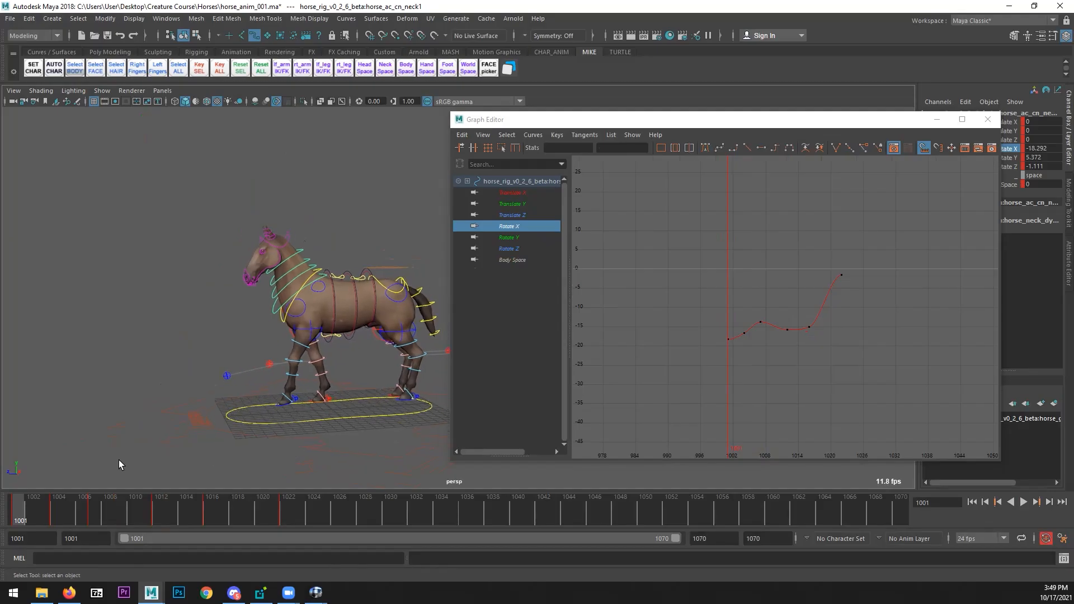
left_click_drag(29, 506, 72, 499)
middle_click_drag(663, 325, 675, 310, "alt")
right_click_drag(675, 310, 777, 275, "alt")
left_click_drag(749, 284, 785, 310)
key("i")
middle_click(808, 270)
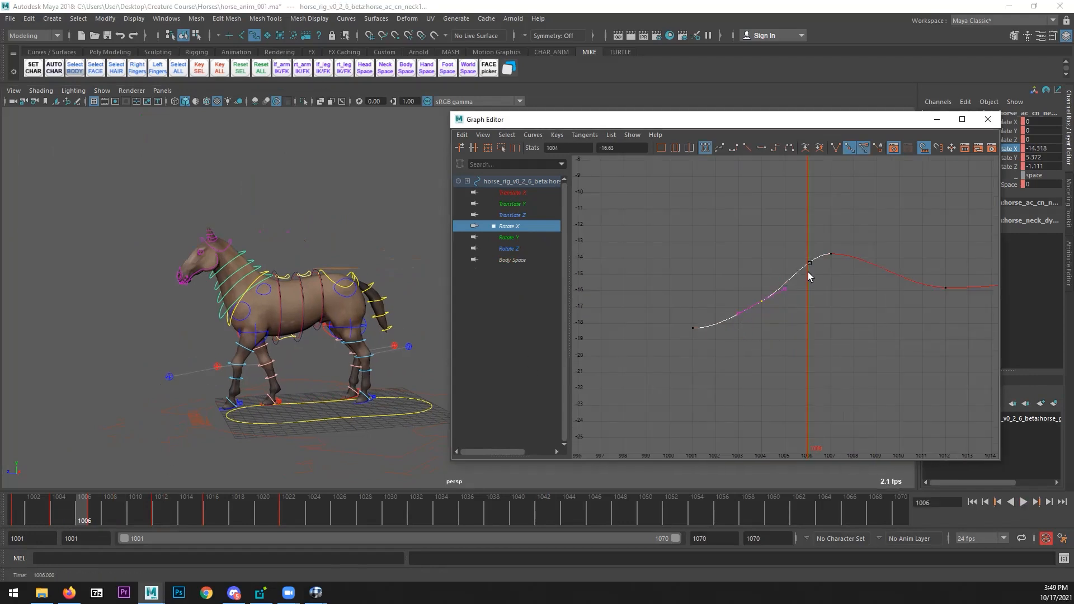
- Move the neck's Rotate X key from frame 1007 to frame 1010 and lower it to about -23.9
left_click_drag(85, 507, 130, 505)
middle_click_drag(841, 294, 903, 300)
right_click_drag(904, 300, 815, 338, "alt")
middle_click_drag(815, 338, 812, 368, "shift")
- Replace the neck's Rotate X keys at frames 1012 and 1016 with a single key at 1014, at about -25
left_click_drag(139, 519, 174, 514)
right_click_drag(784, 306, 880, 317, "alt")
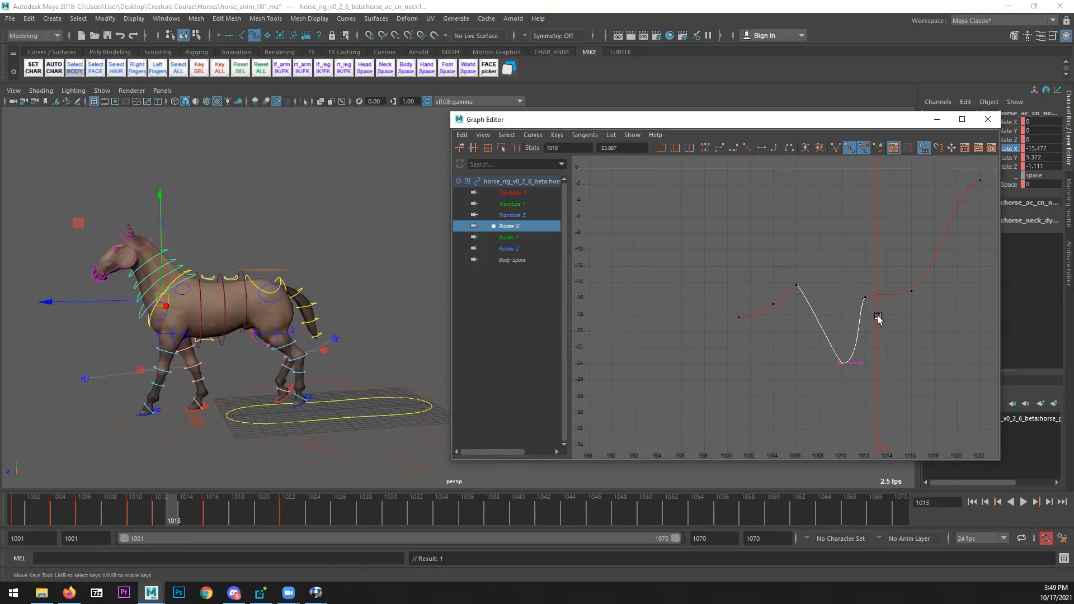
left_click(865, 295)
middle_click_drag(851, 318, 870, 399, "shift")
- Raise the neck's Rotate X key at frame 1010 to about -22.5 to ease the descent into the dip
key("q")
left_click_drag(858, 349, 810, 389)
key("w")
middle_click_drag(834, 374, 834, 363)
right_click_drag(834, 366, 779, 313, "alt")
left_click(776, 325)
left_click(652, 383)
left_click(682, 315)
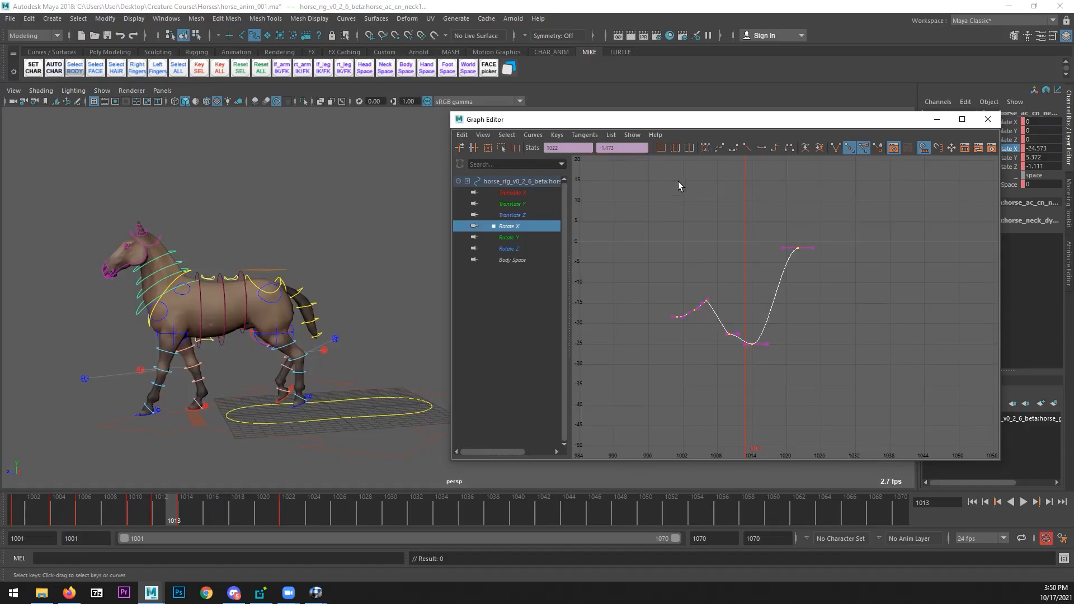
left_click(711, 175)
- Play the animation twice from frame 1001 to review the reworked neck and head motion
left_click(1023, 501)
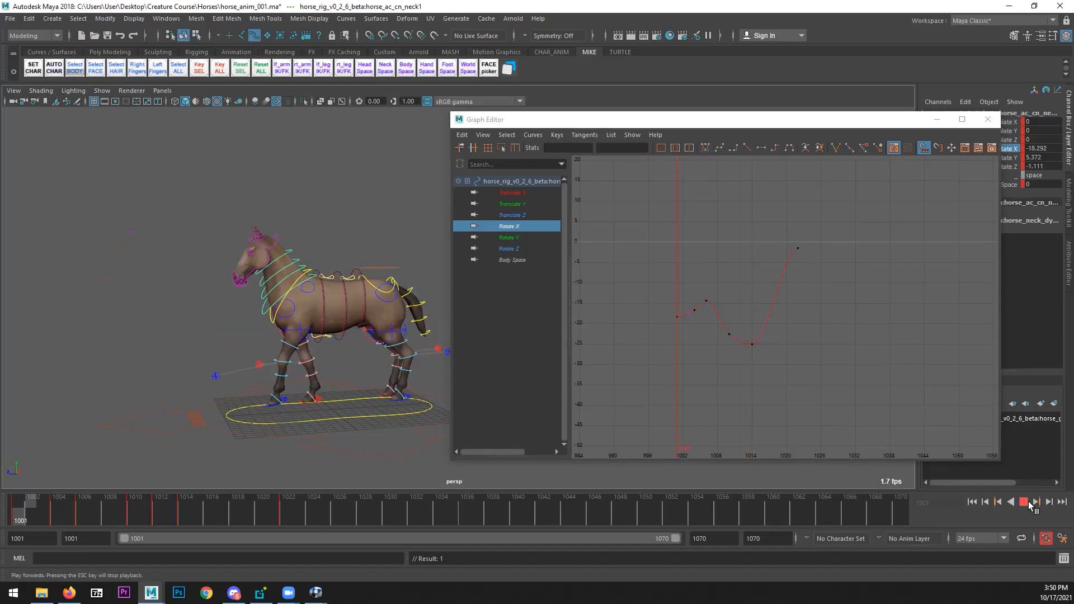
left_click(1028, 501)
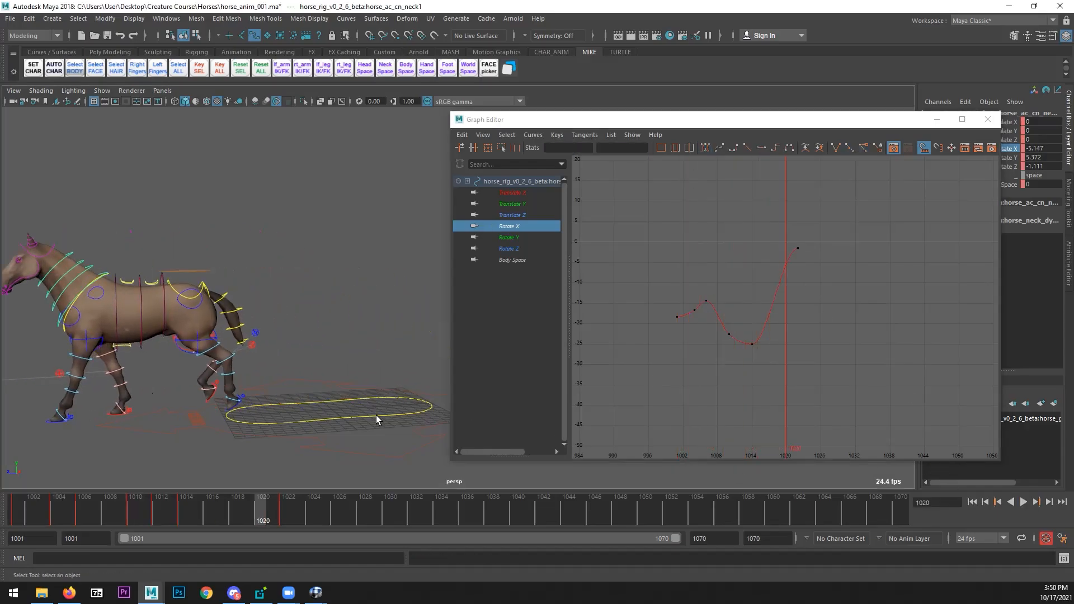
left_click(972, 501)
left_click(1023, 502)
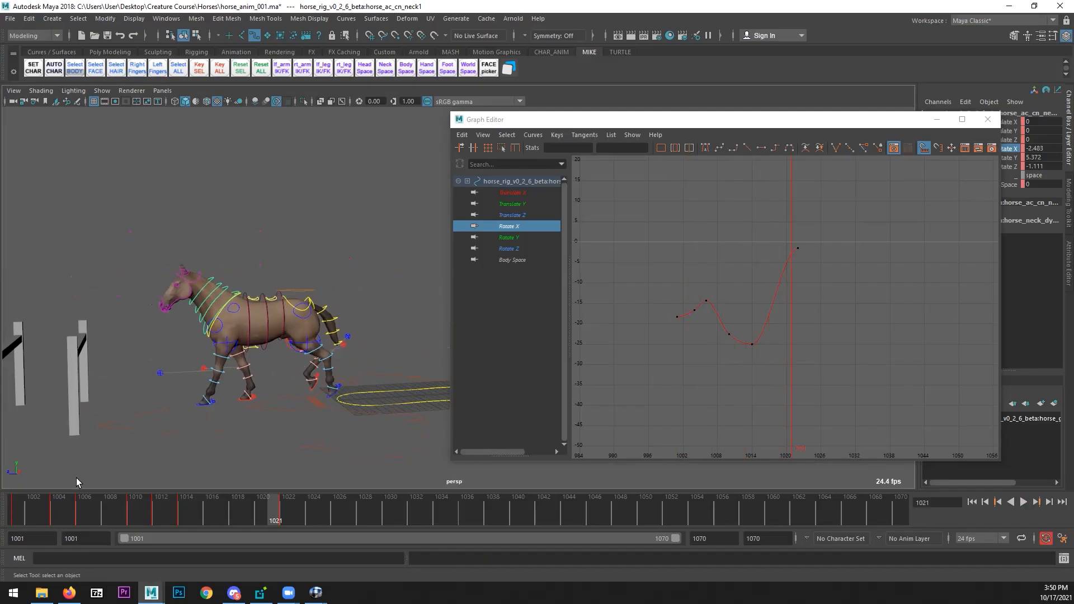
- Raise the neck's Rotate X key at frame 1006 to about -12.9
left_click_drag(58, 508, 84, 508)
middle_click_drag(665, 345, 702, 340, "alt")
right_click_drag(702, 340, 760, 336, "alt")
left_click_drag(693, 257, 662, 294)
key("w")
middle_click_drag(666, 324, 666, 307, "shift")
key("q")
- Move the neck's Rotate X key from frame 1004 to frame 1003, at about -15.7, and play back the change
left_click_drag(660, 293, 627, 320)
key("w")
middle_click_drag(647, 340, 635, 328, "shift")
key("q")
left_click_drag(568, 333, 607, 310)
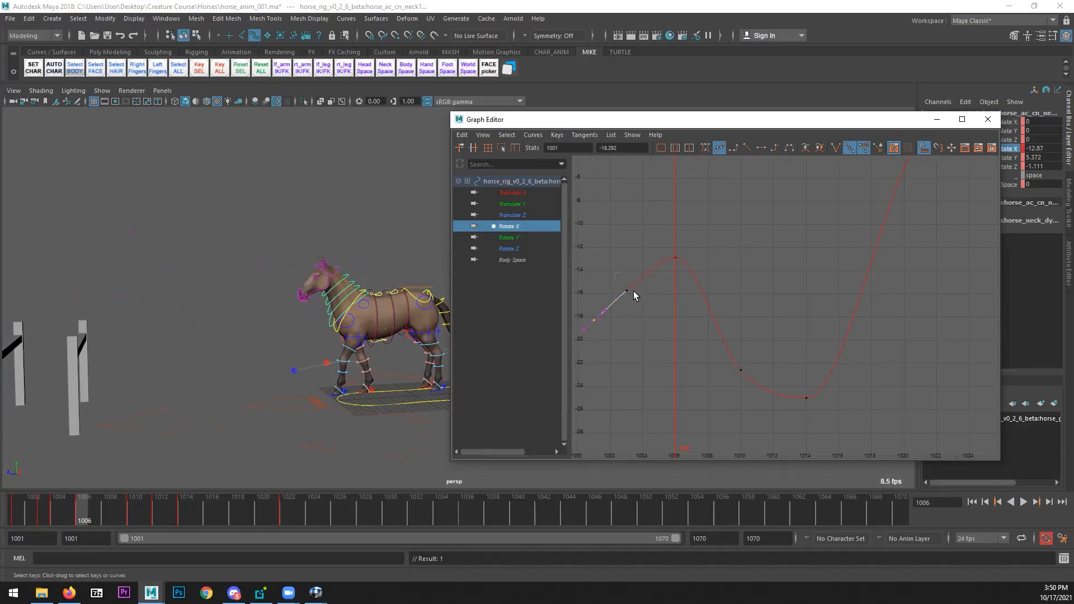
left_click(1023, 502)
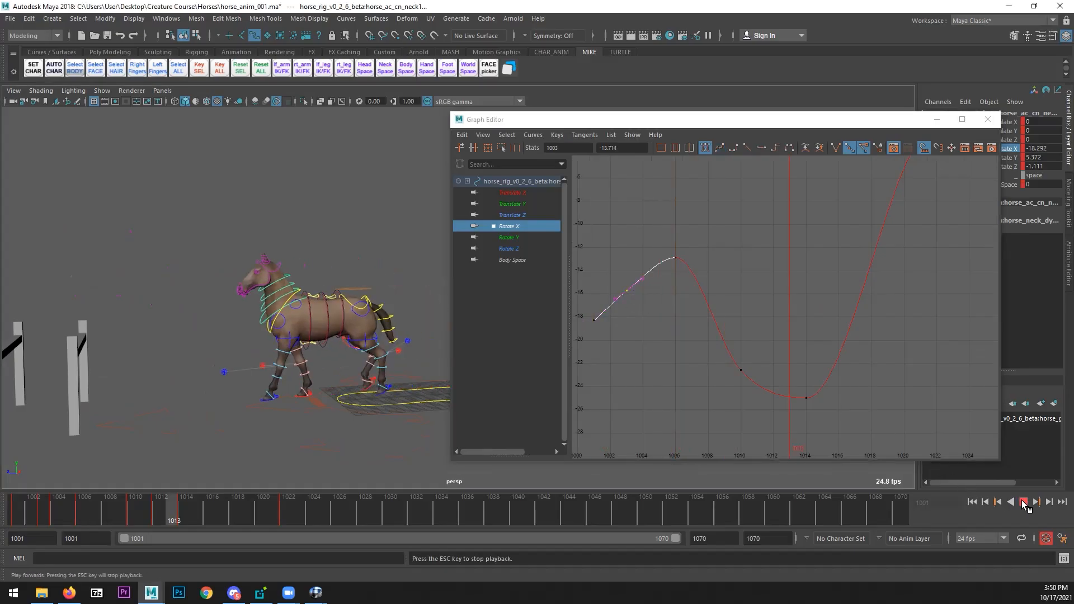
- Raise the head control's Rotate X key at frame 1007 to about -9.6
left_click_drag(35, 509, 107, 503)
left_click(326, 273)
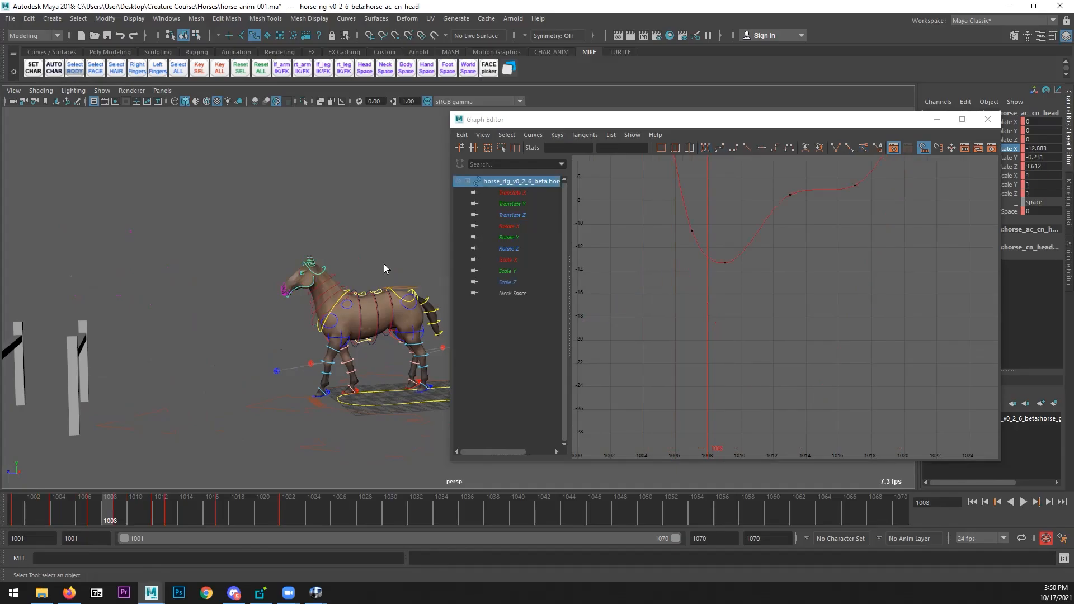
left_click(512, 225)
scroll(728, 357, "down", 3)
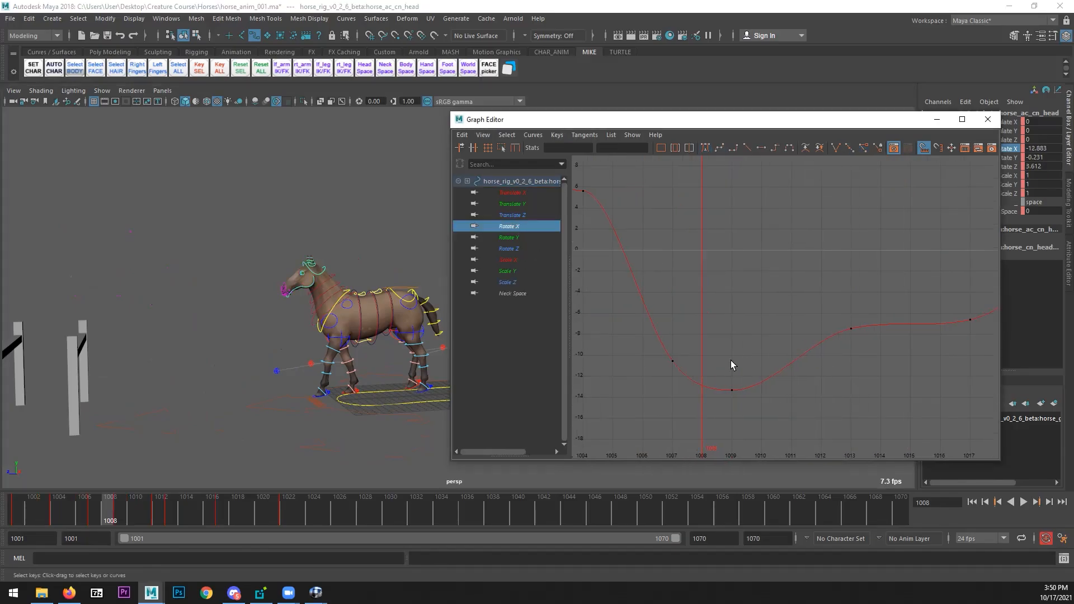
left_click_drag(744, 322, 716, 362)
key("w")
middle_click_drag(715, 363, 718, 357, "shift")
key("q")
- Shift the head's Rotate X keys one frame later, from 1009 to 1010 and from 1013 to 1014, with the latter at about -8.4
left_click_drag(779, 339, 741, 364)
key("w")
middle_click_drag(750, 380, 765, 381, "shift")
left_click_drag(832, 305, 808, 350)
middle_click_drag(807, 350, 830, 349, "shift")
- Play the animation repeatedly from frame 1001 to review the head and neck timing on the way to the jump
left_click(1023, 501)
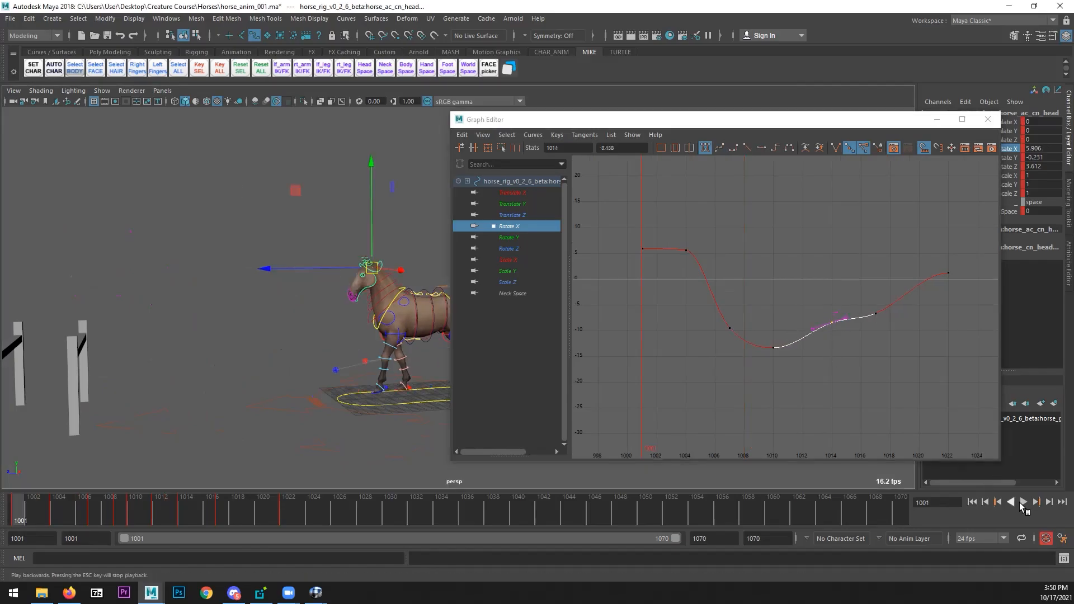
left_click(1023, 501)
mouse_move(44, 511)
left_mouse_down()
mouse_move(284, 499)
mouse_move(8, 520)
left_mouse_up()
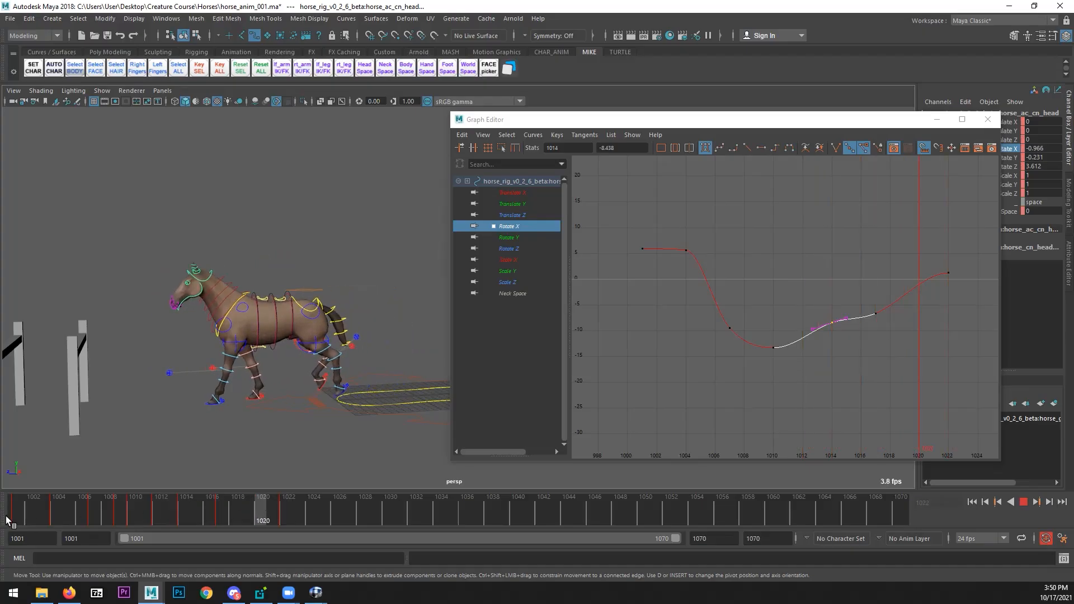
left_click(1024, 500)
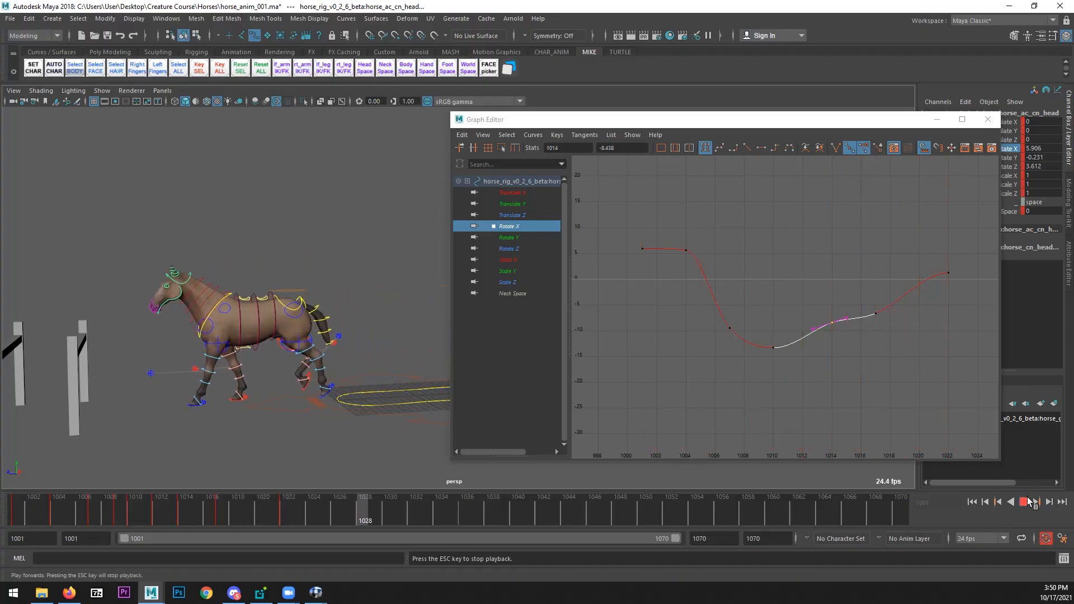
left_click(1026, 498)
left_click(976, 501)
left_click(1024, 502)
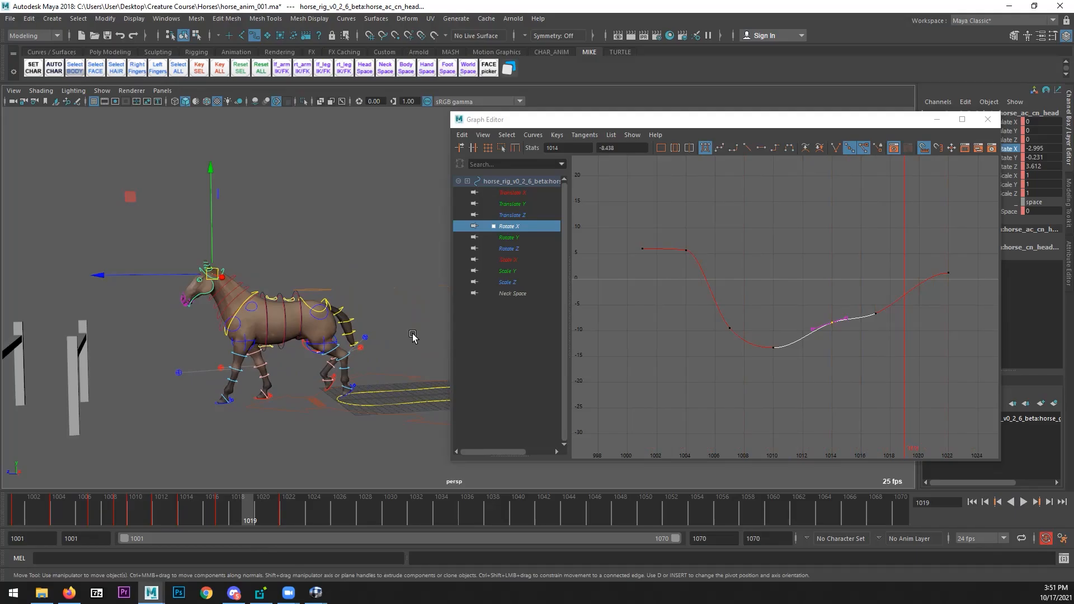
left_click_drag(333, 390, 289, 386, "alt")
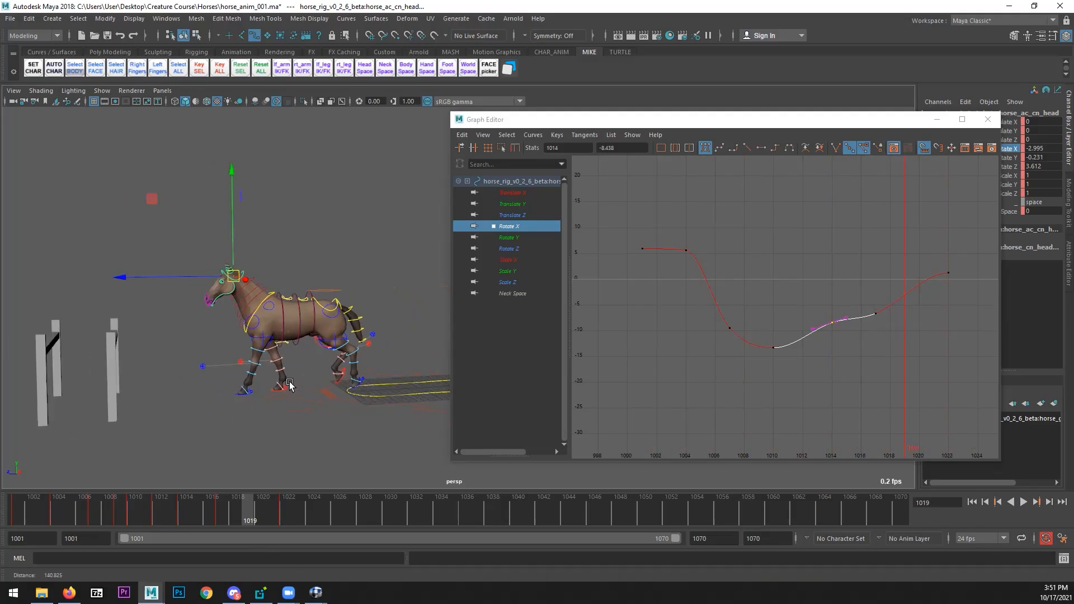
middle_click_drag(321, 386, 331, 386, "alt")
key("q")
left_click(972, 502)
left_click(1023, 501)
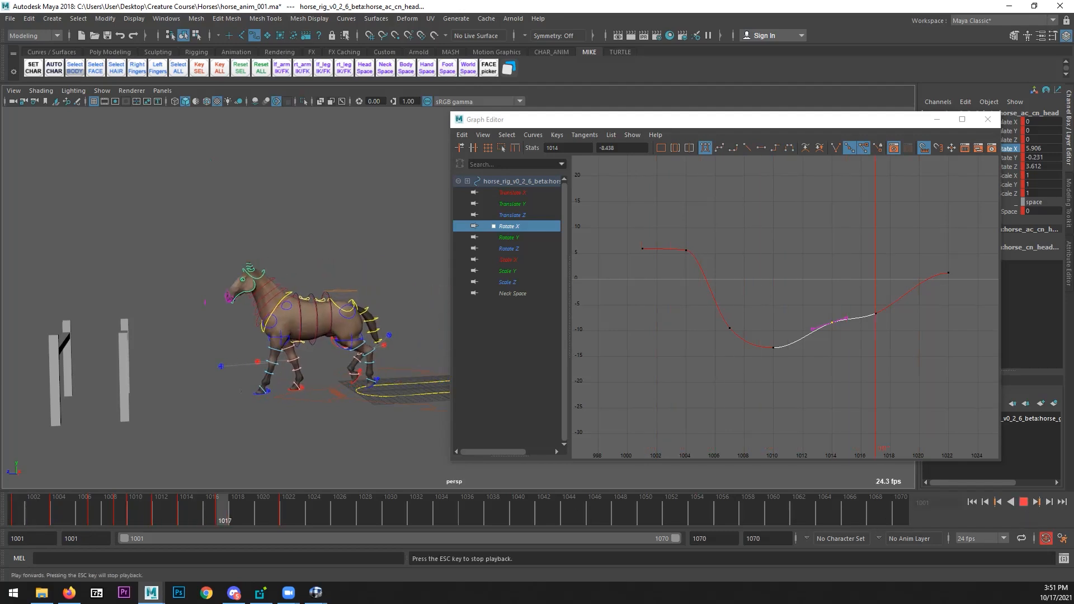
- Switch to the horseJump_002.mov reference in RV, extend its playback range to frame 30, and play the approach
key("alt+Tab")
left_click_drag(587, 79, 405, 65)
double_click(405, 65)
left_click_drag(459, 335, 132, 377)
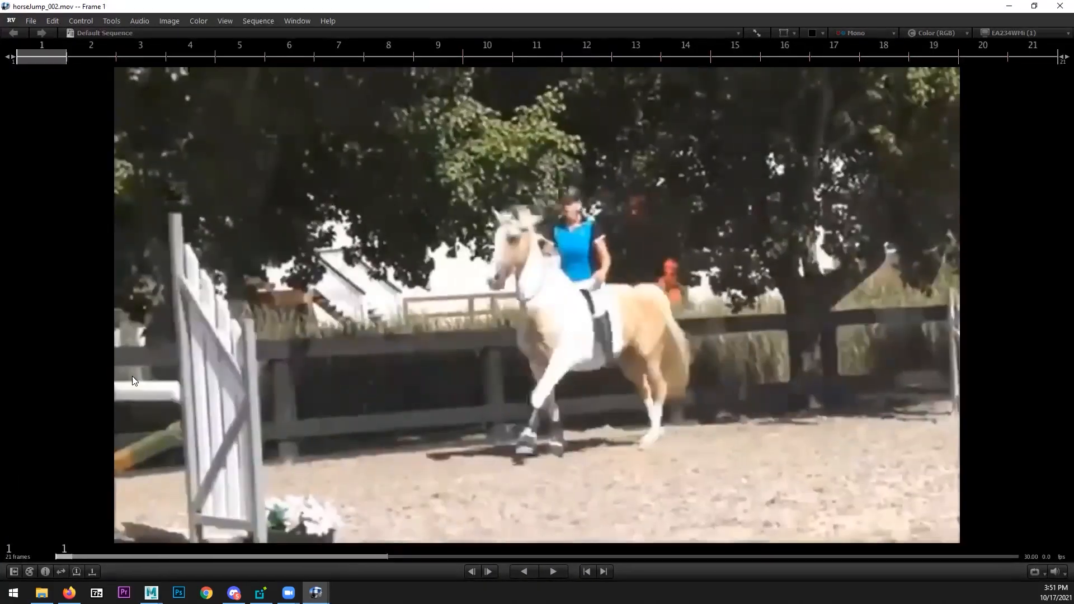
left_click(478, 364)
left_click(478, 364)
left_click_drag(478, 364, 666, 398)
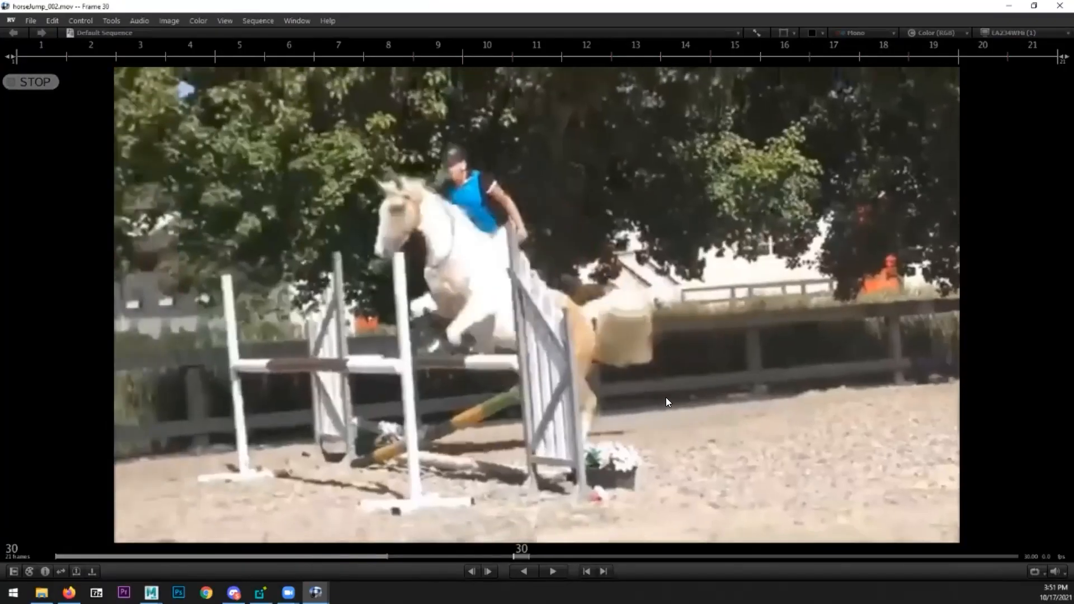
left_click(636, 374)
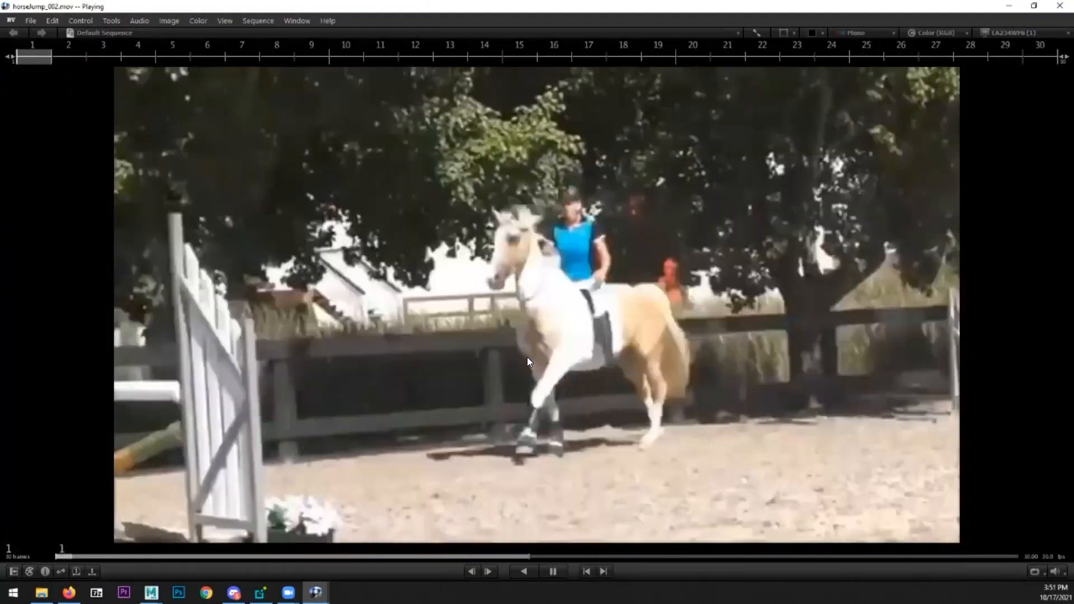
key("space")
double_click(673, 13)
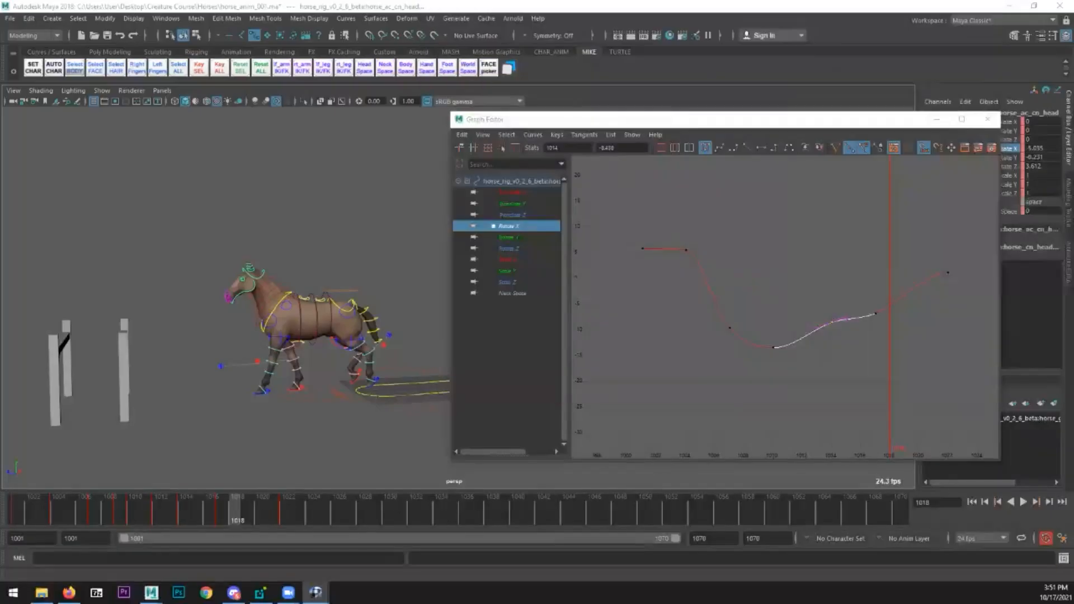
- Return to Maya, close the Graph Editor, and replay the animation from frame 1001 to compare it with the reference
left_click(17, 519)
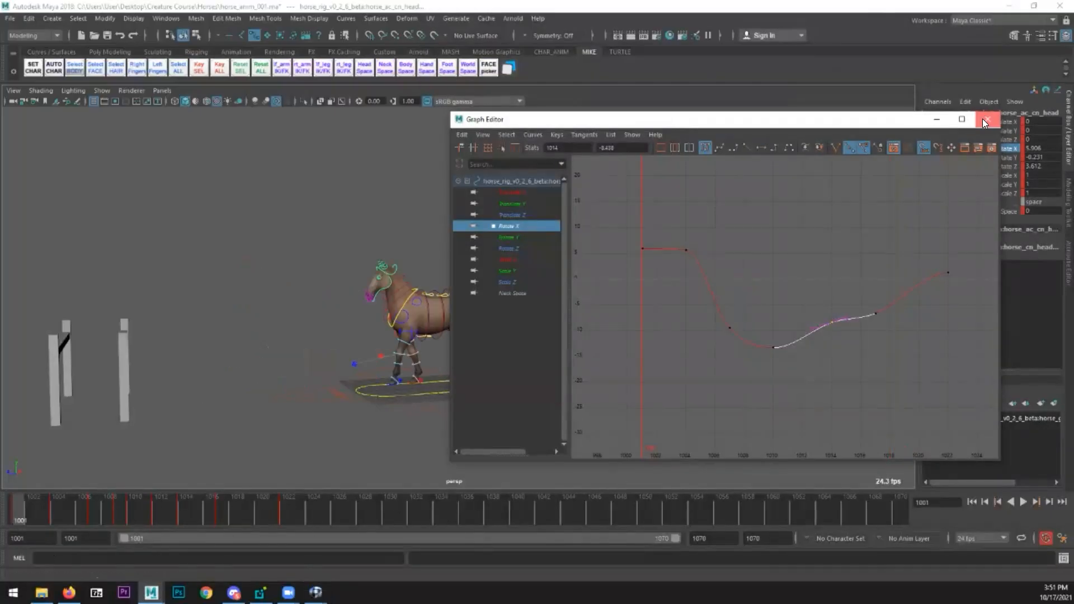
left_click(986, 119)
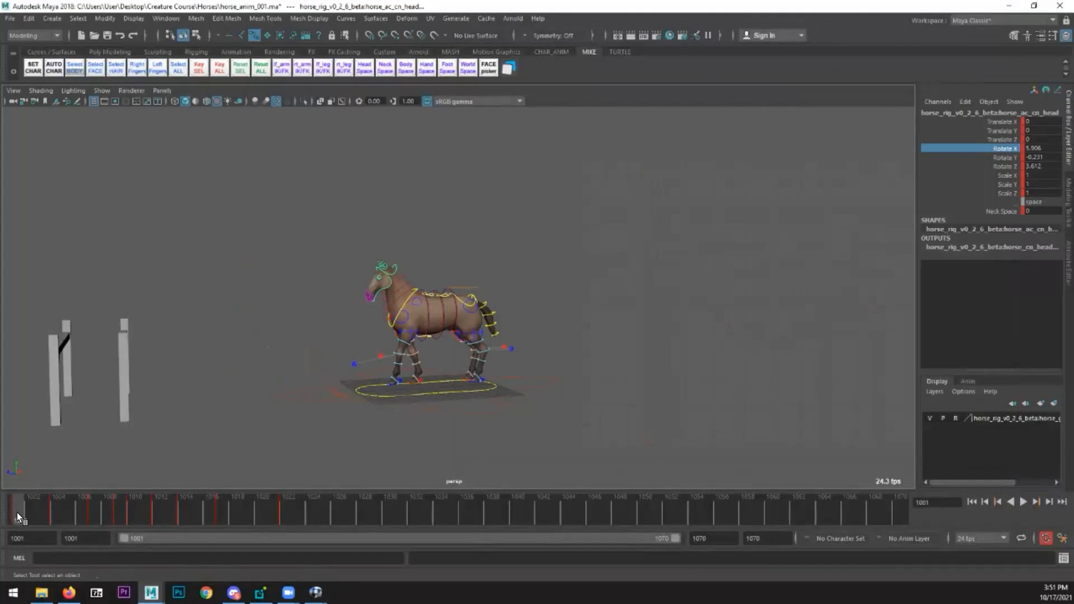
key("alt+v")
key("alt+v")
left_click(1023, 501)
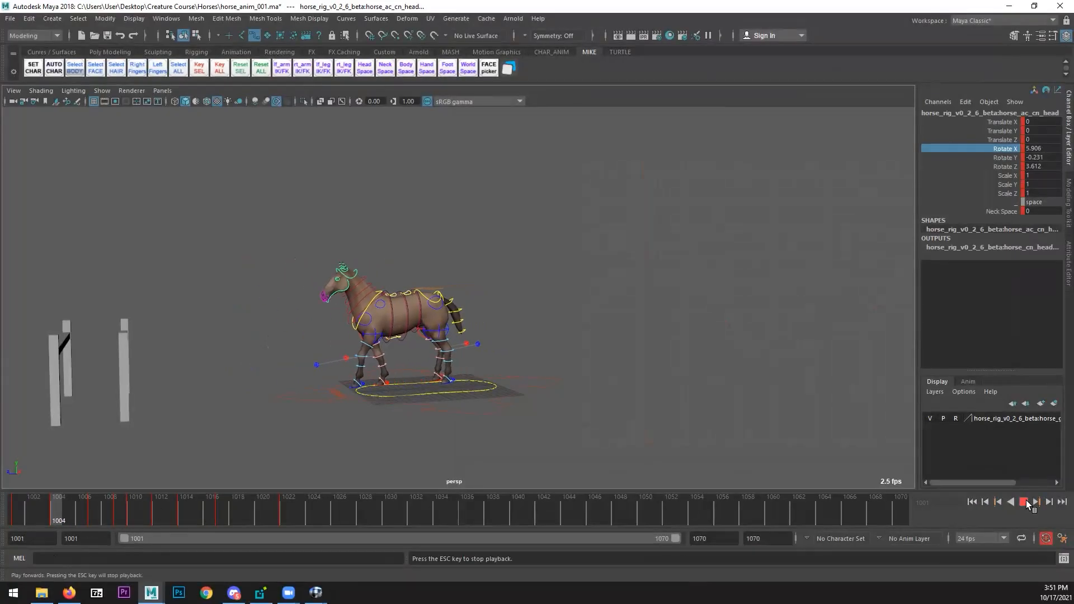
key("alt+v")
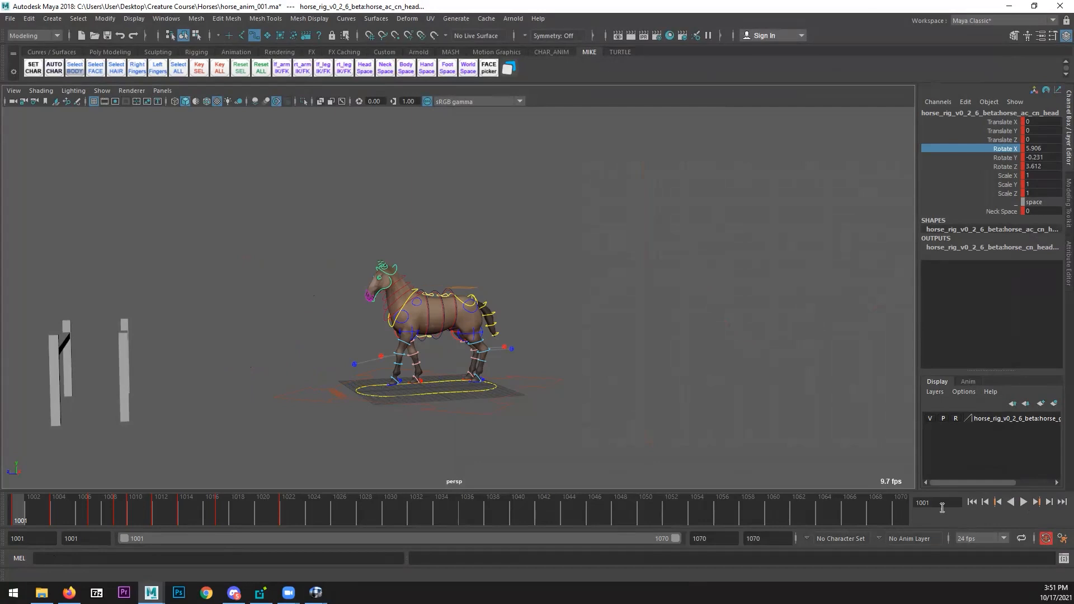
left_click(1023, 502)
key("alt+v")
- Open the Graph Editor for the pelvis control and isolate its Translate Y curve, framed to fit
scroll(366, 376, "up", 6)
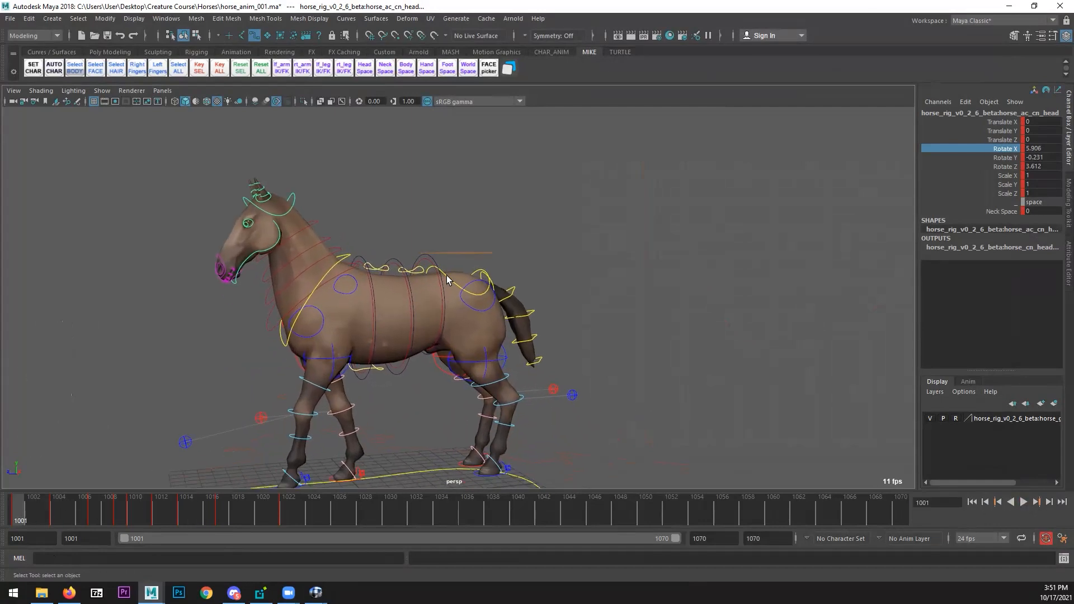
left_click(447, 277)
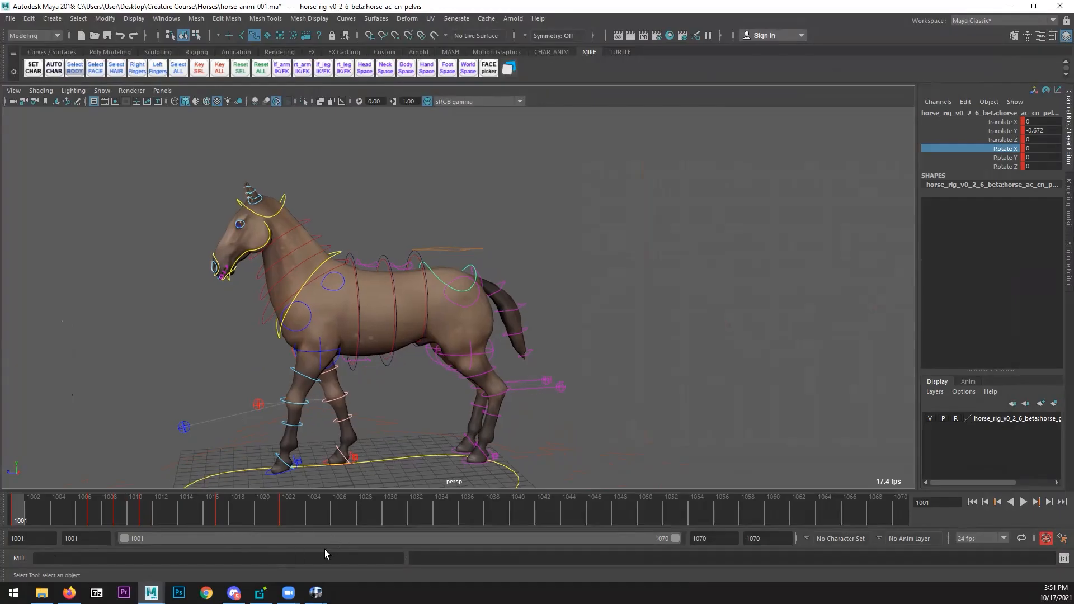
left_click(178, 18)
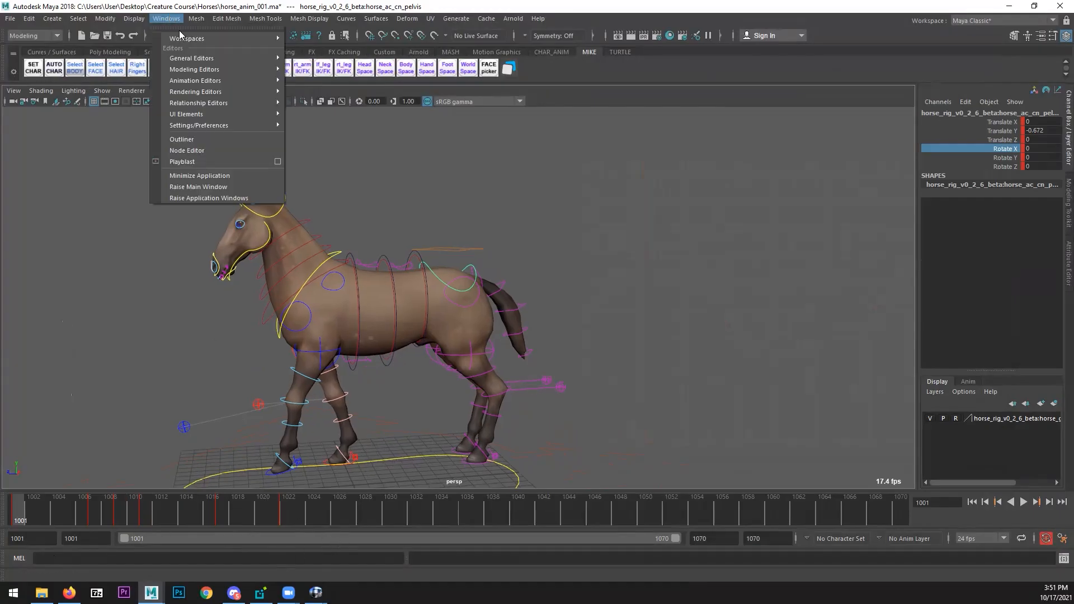
mouse_move(247, 83)
left_click(346, 89)
left_click(514, 204)
key("f")
key("alt+v")
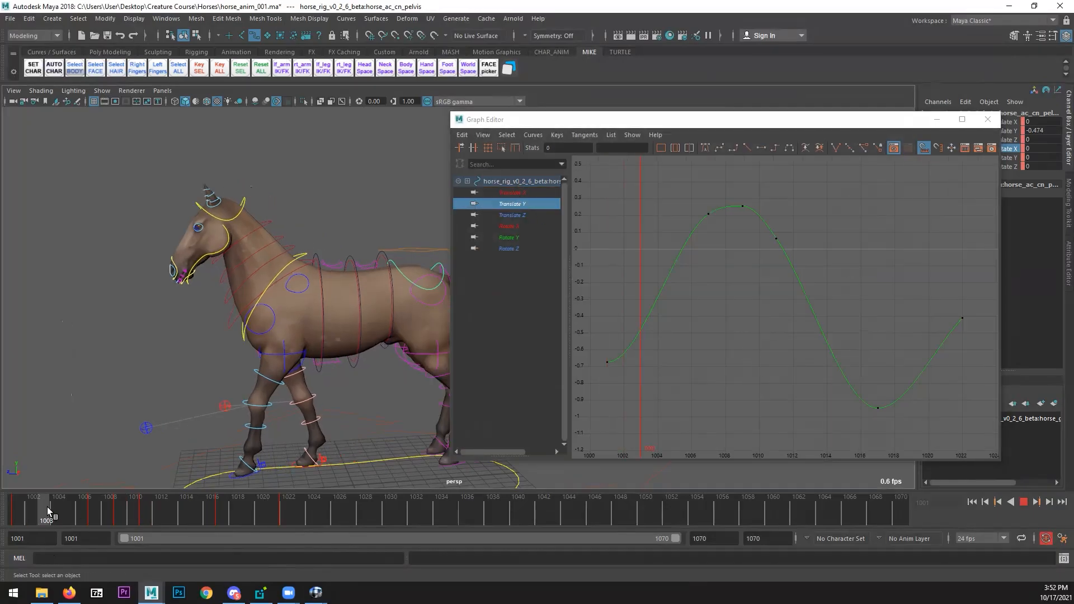
- Move the pelvis Translate Y key from frame 1007 to 1006 at about 0.13, and raise the frame 1011 key to about 0.12
left_click_drag(39, 514, 96, 507)
left_click(694, 229)
middle_click_drag(693, 230, 674, 301)
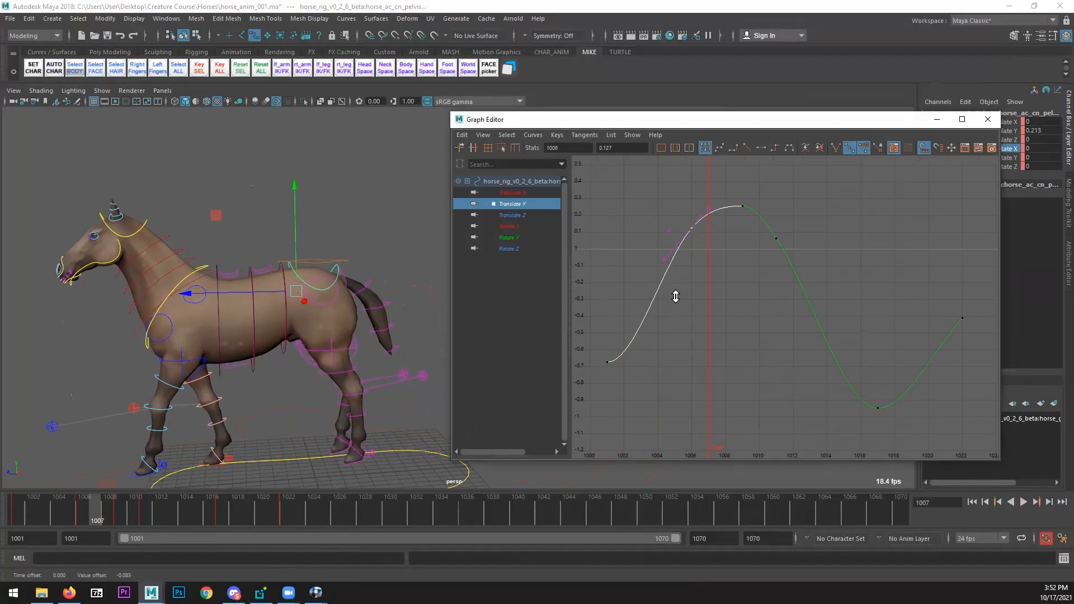
left_click(776, 239)
middle_click_drag(760, 276, 759, 266)
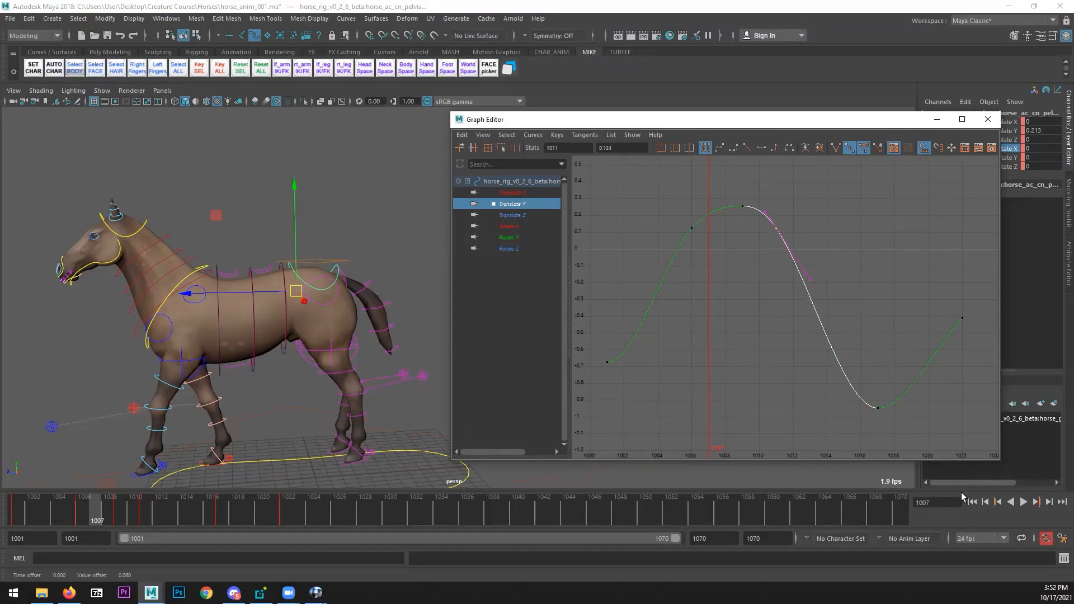
left_click(1023, 502)
mouse_move(184, 507)
left_mouse_down()
mouse_move(211, 507)
mouse_move(149, 504)
mouse_move(220, 502)
left_mouse_up()
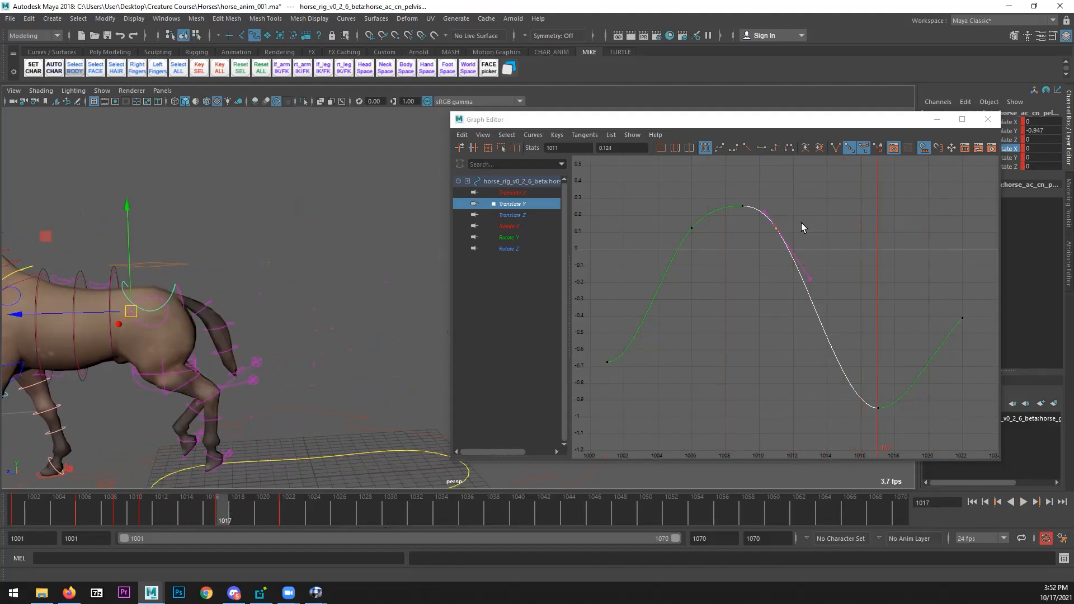
- Move the pelvis Translate Y key from frame 1011 to frame 1012, at about 0.03, and play back the result
middle_click_drag(764, 271, 779, 297)
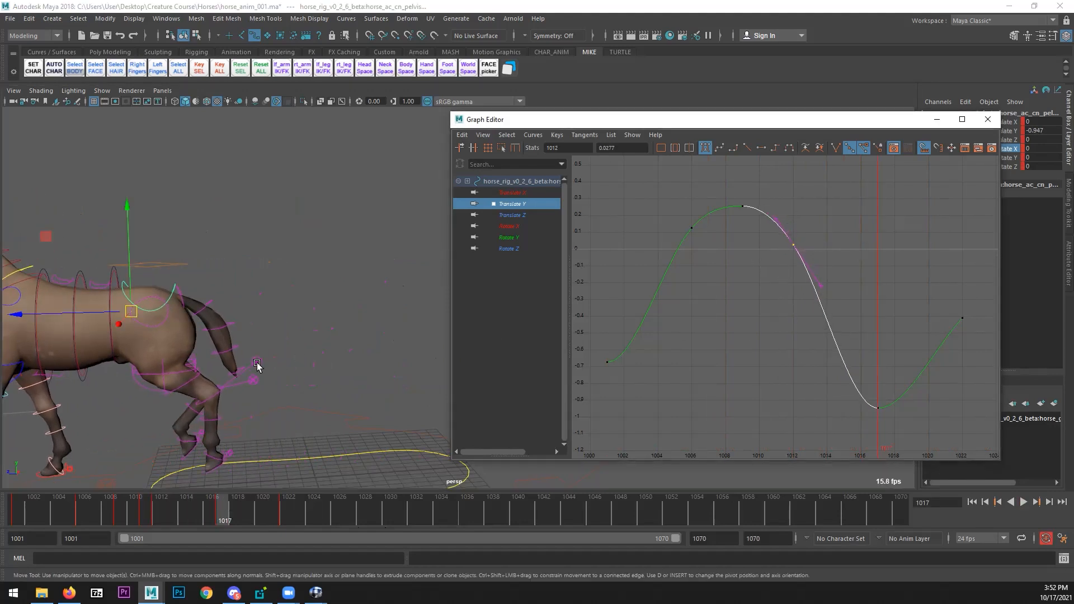
right_click_drag(258, 366, 213, 369, "alt")
left_click(1024, 501)
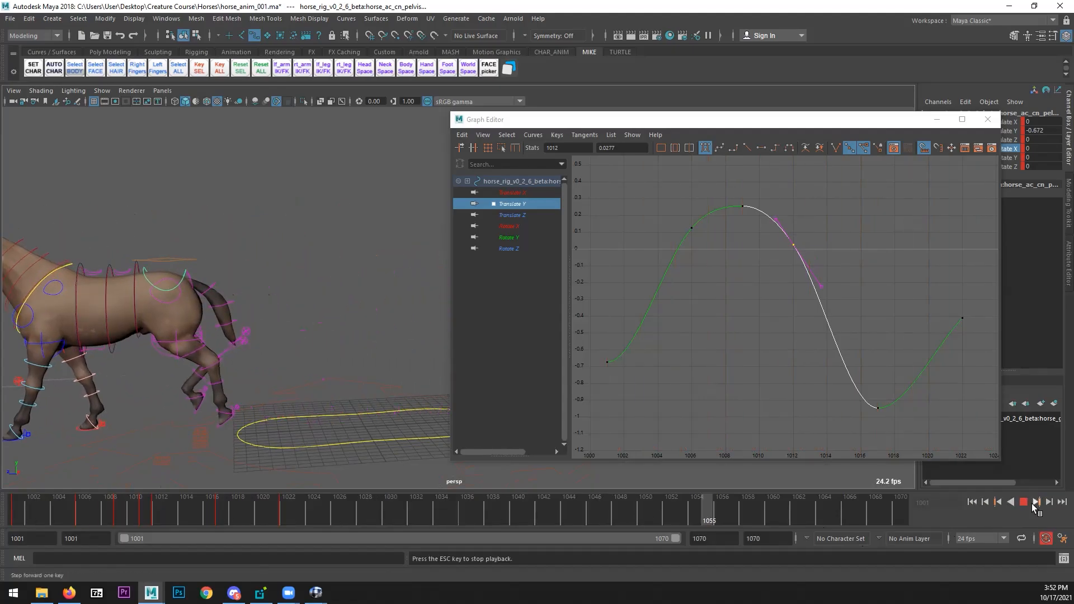
left_click(1023, 502)
- Nudge the pelvis Translate Y keys at frames 1012 and 1006 slightly lower, play back the motion, and close the Graph Editor
left_click_drag(74, 509, 158, 504)
middle_click_drag(739, 334, 740, 338, "shift")
left_click(691, 228)
middle_click_drag(669, 269, 676, 292, "shift")
left_click_drag(636, 280, 672, 263)
middle_click_drag(657, 294, 657, 296)
key("alt+v")
left_click(987, 119)
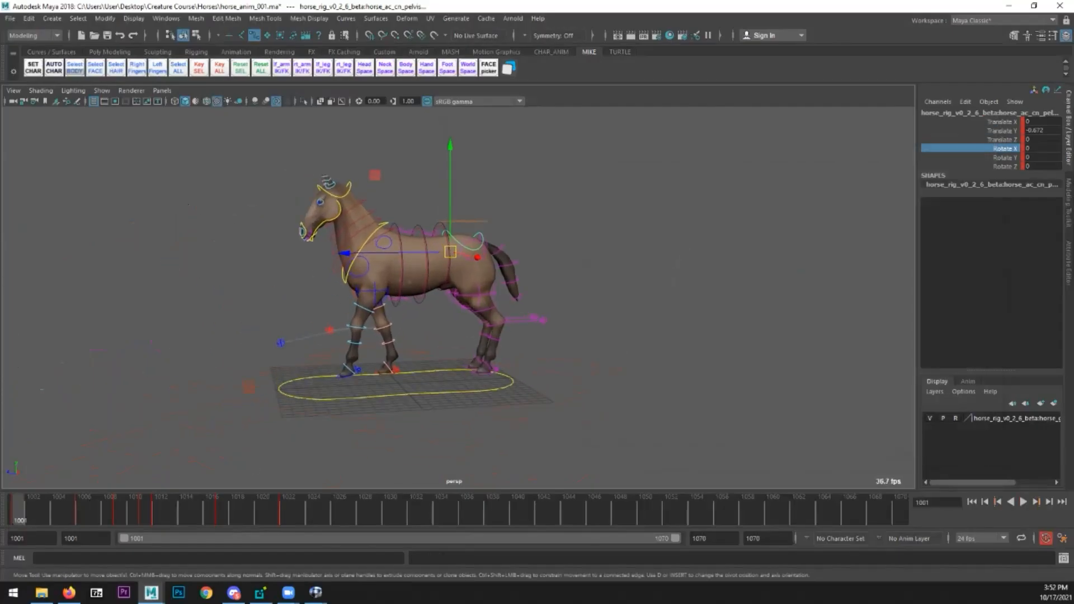
- Switch to the reference video in RV, show the Draw annotation tools, and ready the green pen at frame 1
key("alt+Tab")
key("super+Up")
left_click_drag(102, 552, 112, 533)
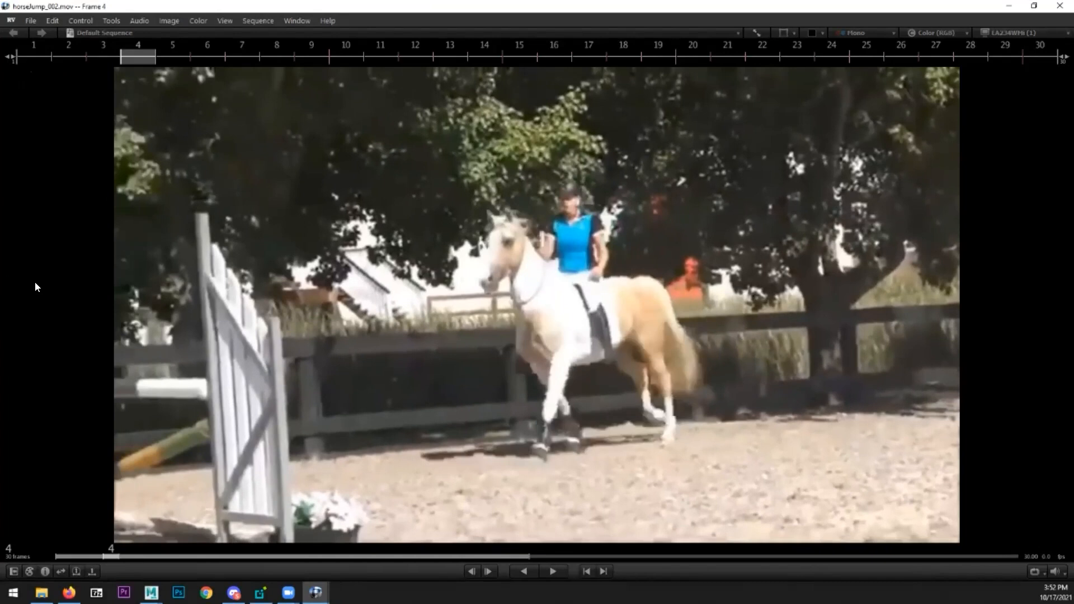
key("F10")
key("space")
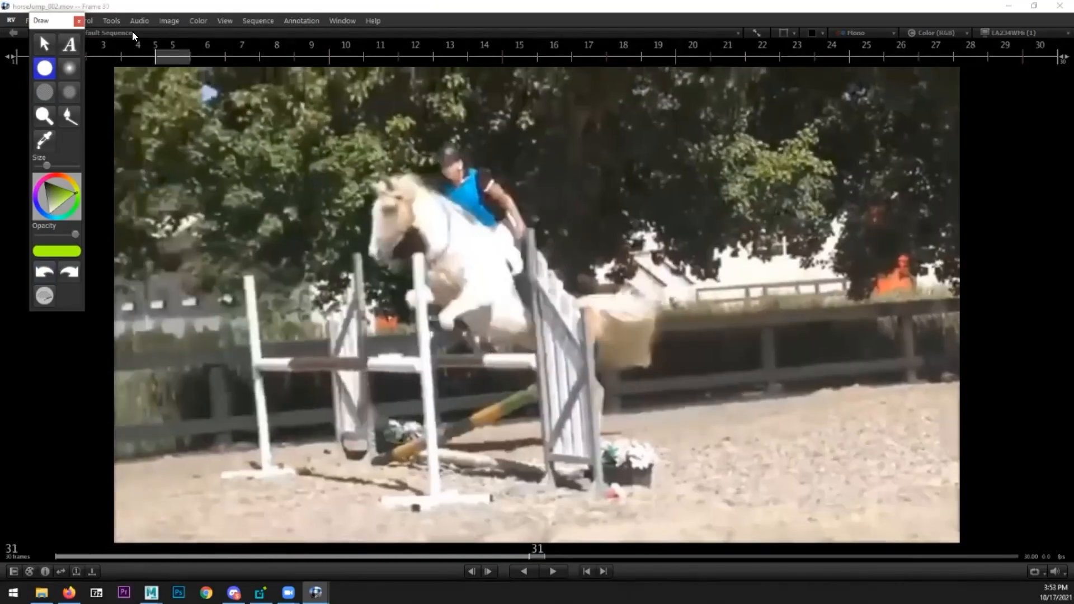
left_click(47, 45)
left_click_drag(470, 555, 61, 559)
left_click(45, 68)
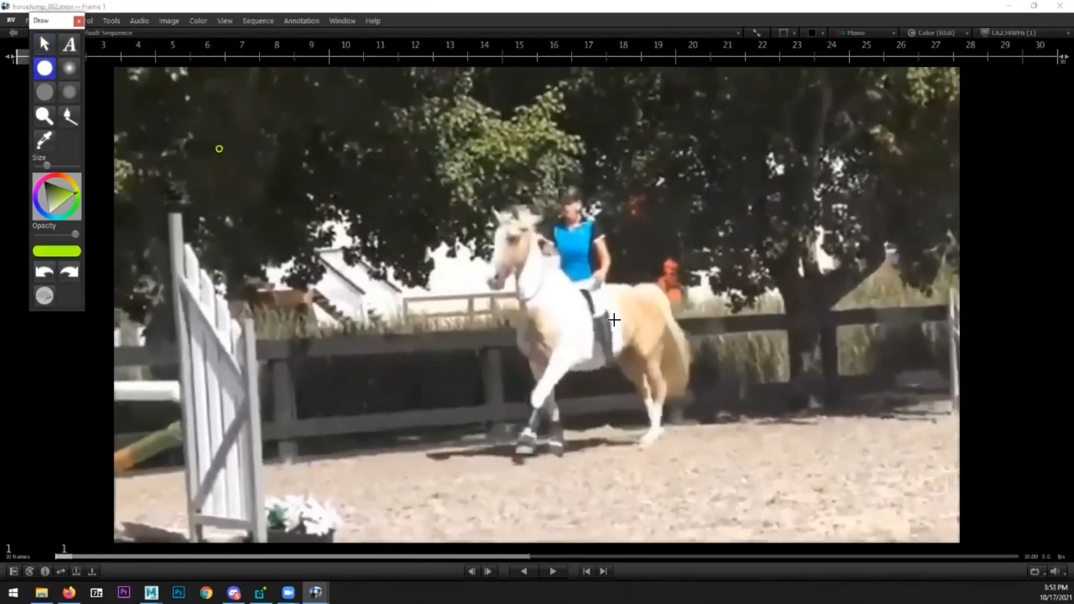
- Trace the left front leg's pose in green on frame 1 and compare the leg through frame 10 of the reference video
mouse_move(575, 347)
left_mouse_down()
mouse_move(546, 374)
mouse_move(529, 445)
left_mouse_up()
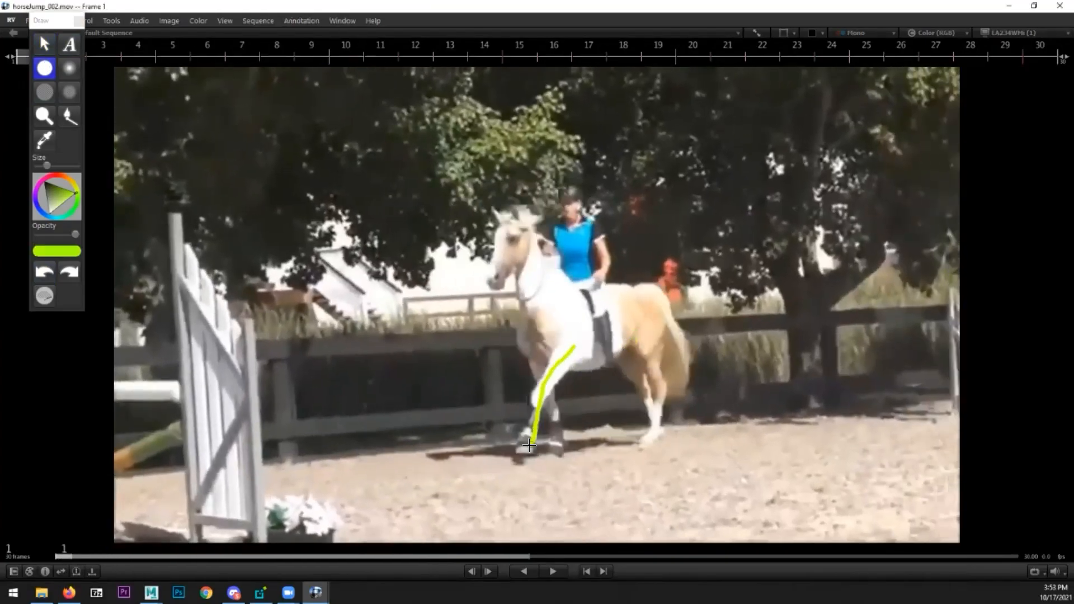
key("Right")
key("Right")
key("Right")
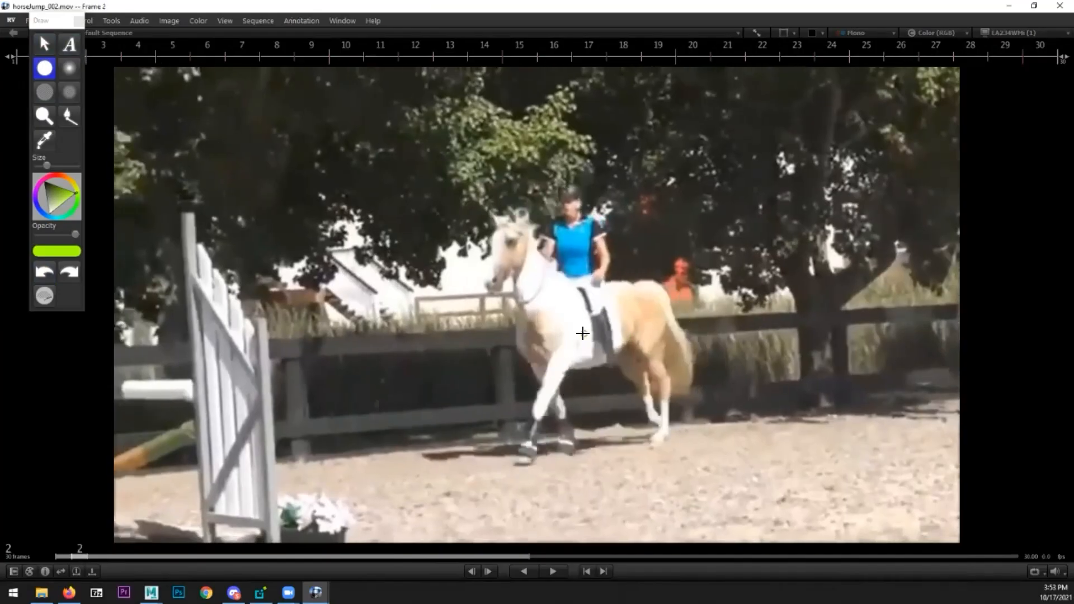
left_click_drag(569, 338, 531, 470)
key("Right")
key("Right")
key("Right")
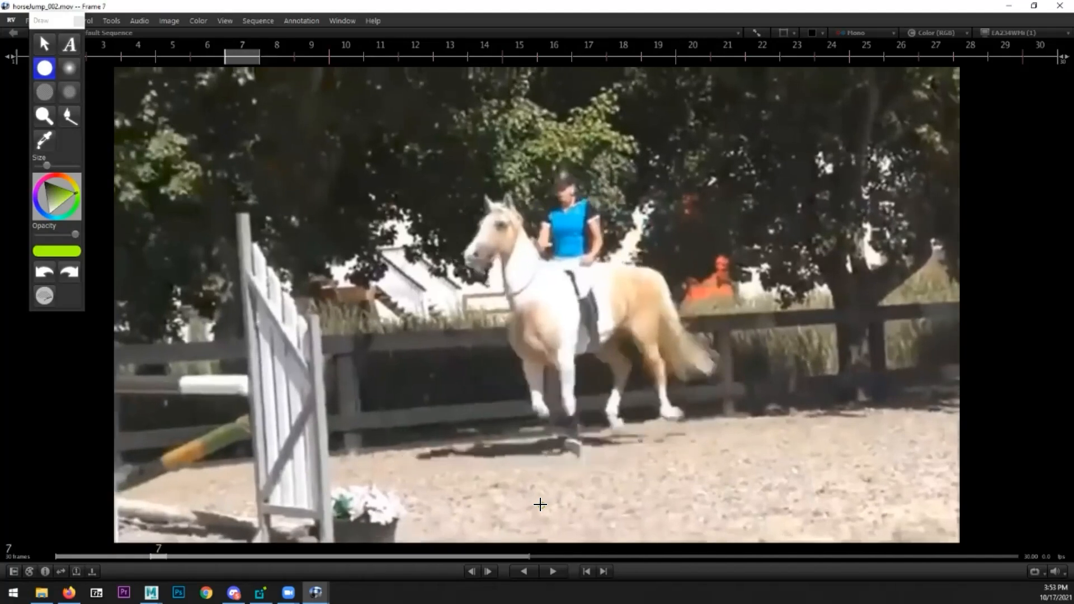
left_click_drag(562, 342, 570, 456)
key("Right")
key("Right")
key("Right")
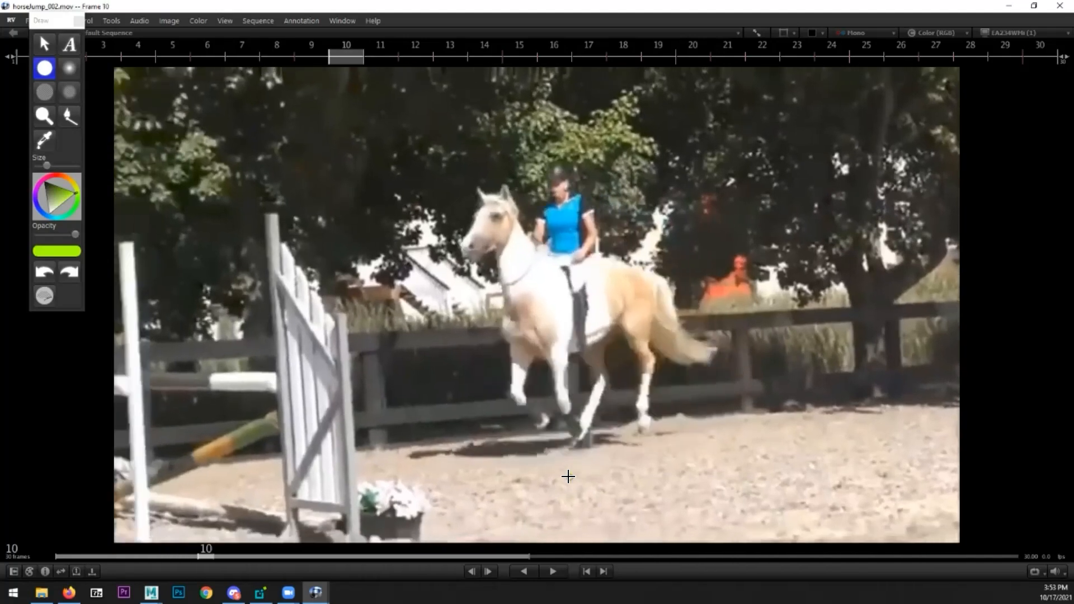
- Put away the pen, switch to Maya, and select the left front foot IK control at frame 1001
left_click(45, 44)
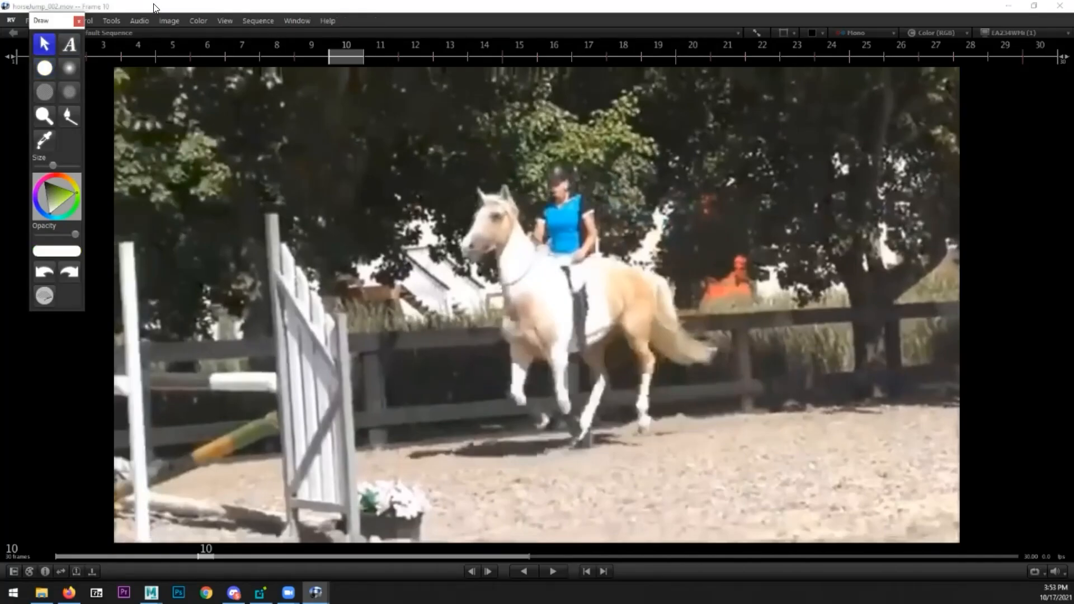
double_click(155, 7)
left_click_drag(959, 88, 1073, 88)
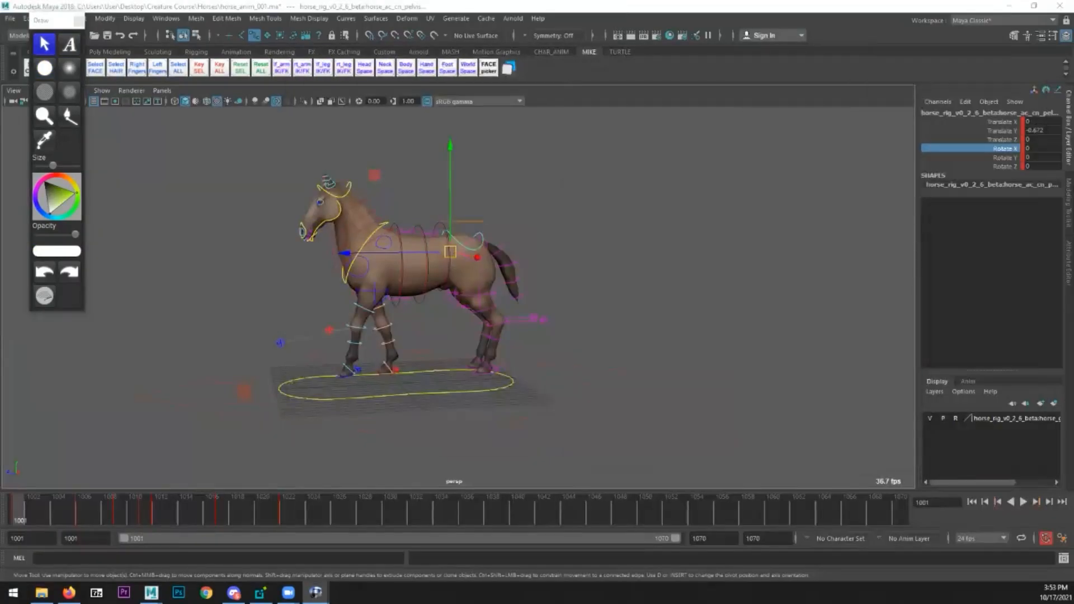
left_click(19, 511)
left_click(335, 378)
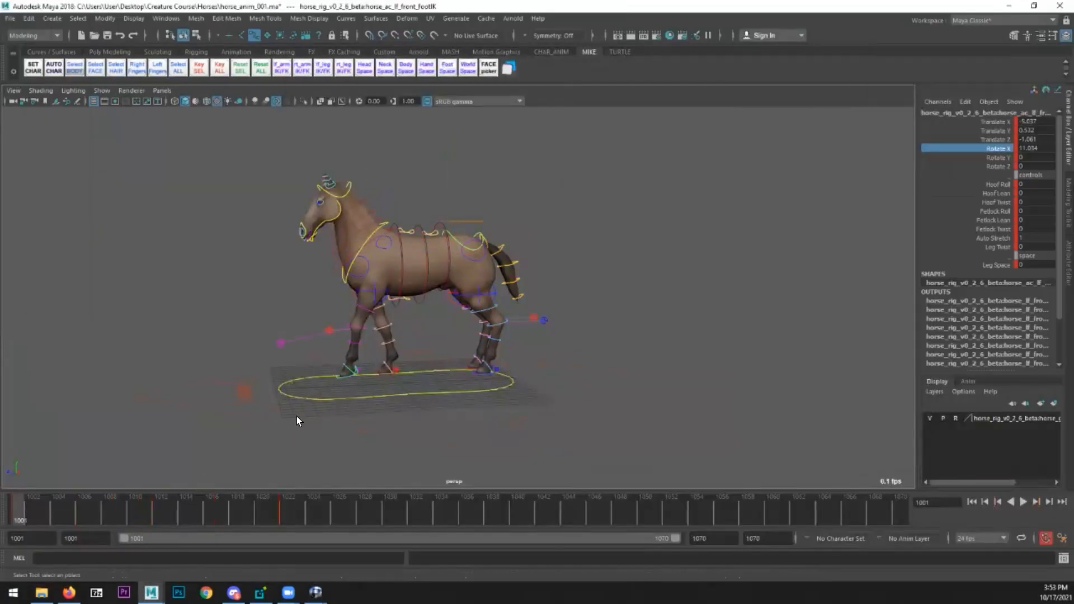
- Plant the left front foot at frame 1003 by keying it with Rotate X and Translate Y at 0
left_click_drag(23, 510, 41, 508)
middle_click_drag(188, 408, 294, 380, "alt")
right_click_drag(294, 380, 298, 427, "alt")
middle_click_drag(228, 456, 170, 498, "alt")
key("s")
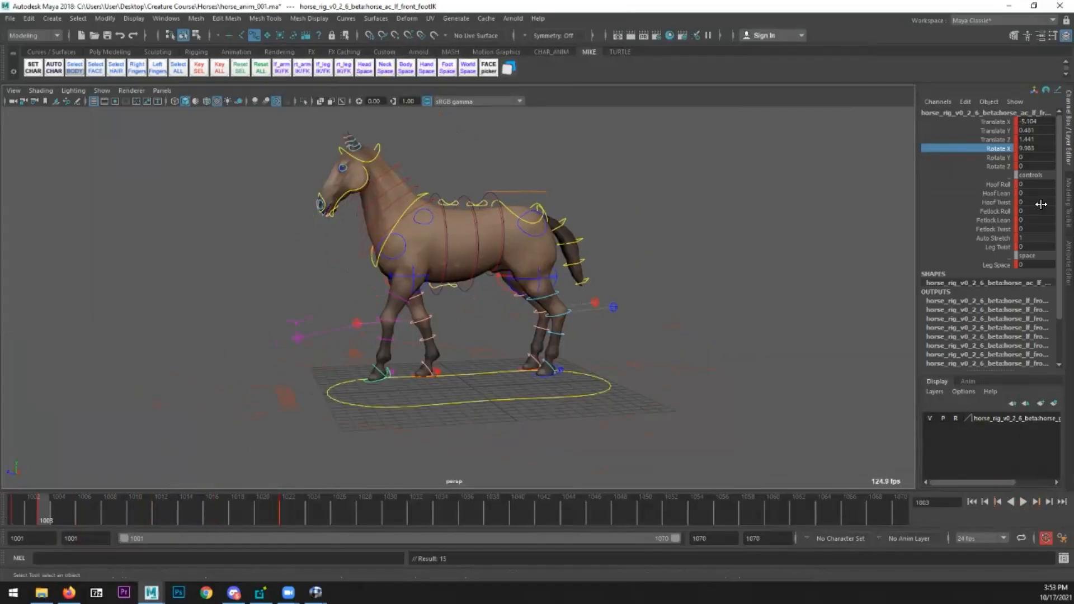
double_click(1034, 149)
type("0")
key("Return")
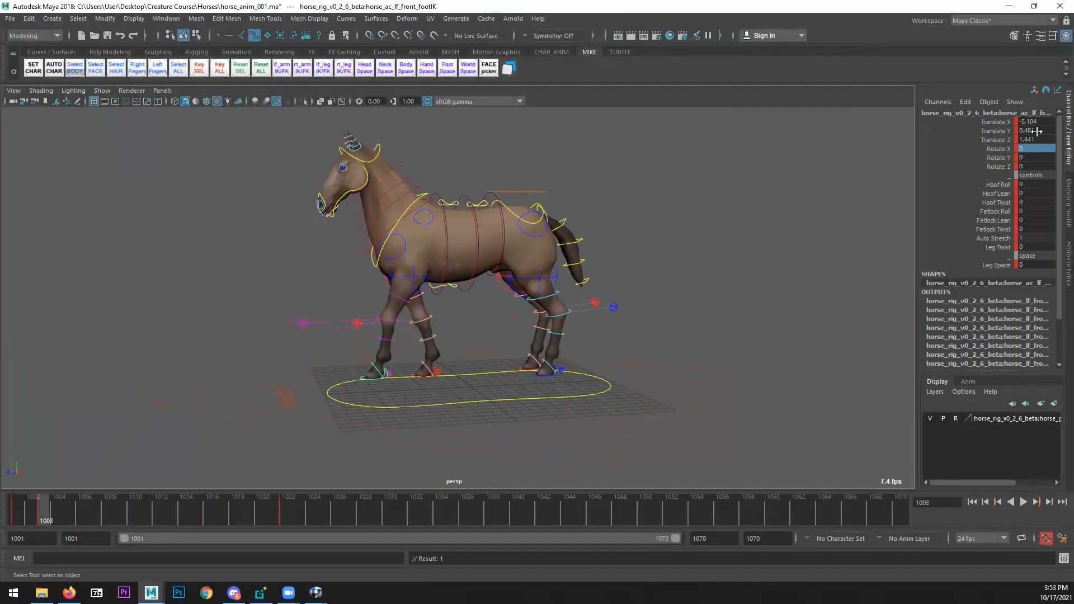
double_click(1036, 131)
type("0")
key("Return")
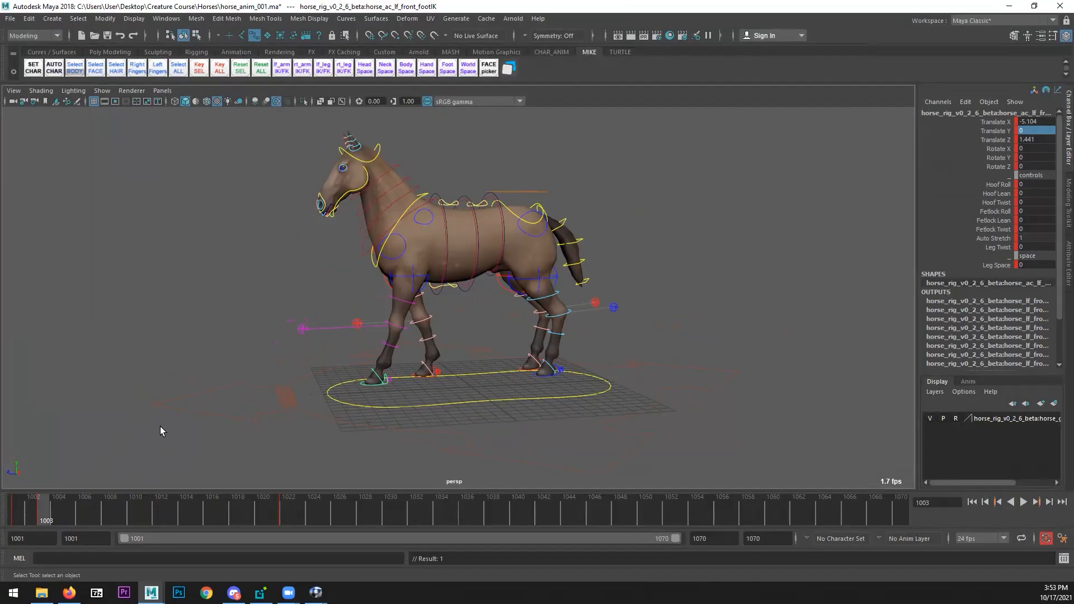
- Key the left front foot's frame 1003 pose again at frame 1006 to hold the contact, and play back the motion
left_click_drag(66, 512, 87, 510)
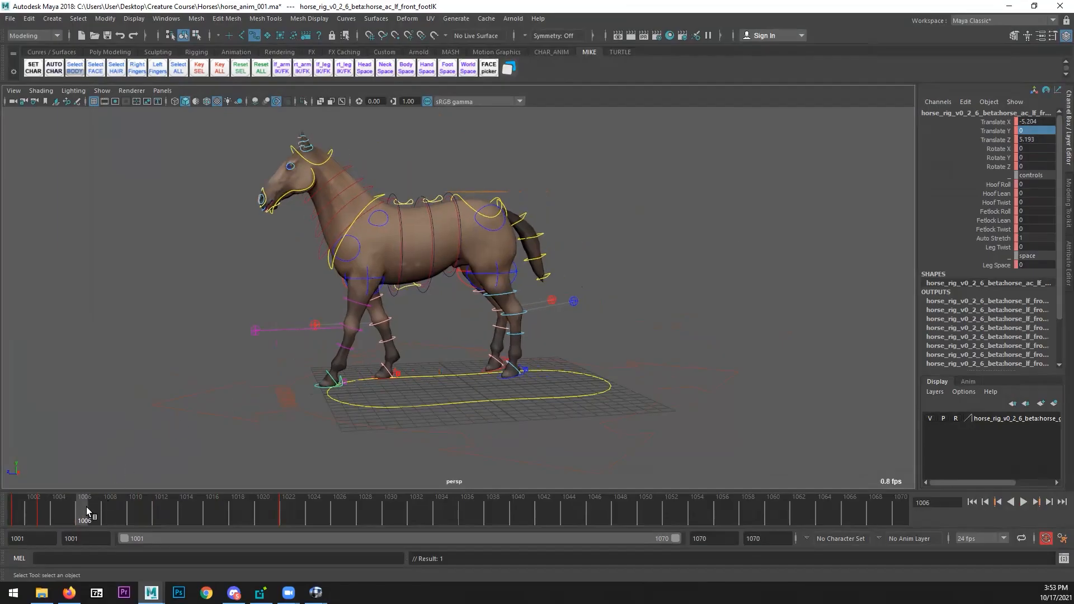
left_click(288, 456)
left_click(314, 384)
key("alt+v")
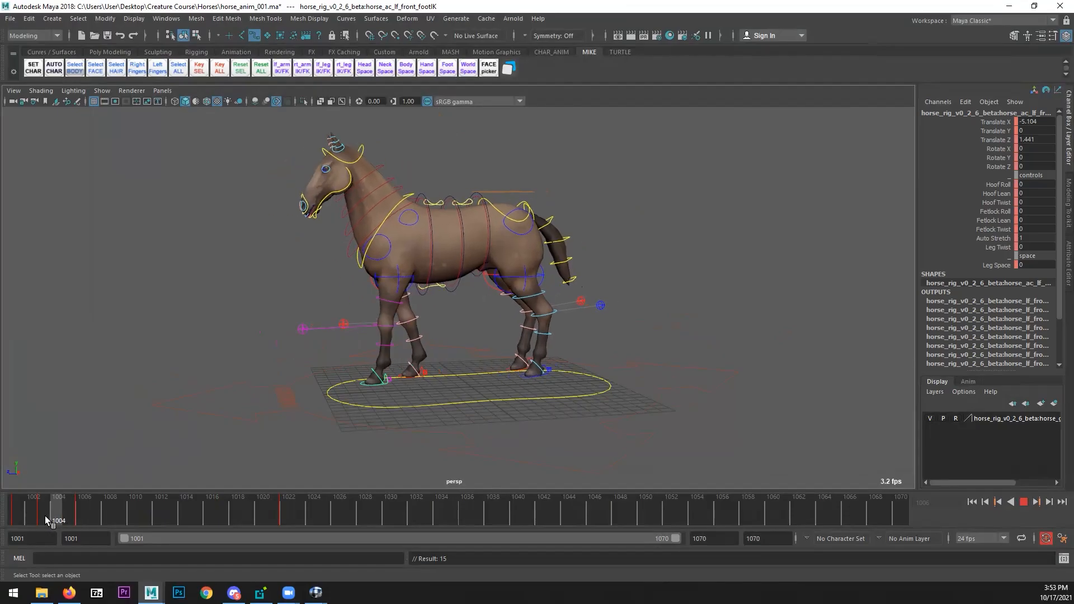
right_click_drag(224, 391, 392, 367, "alt")
middle_click_drag(395, 364, 415, 356, "alt")
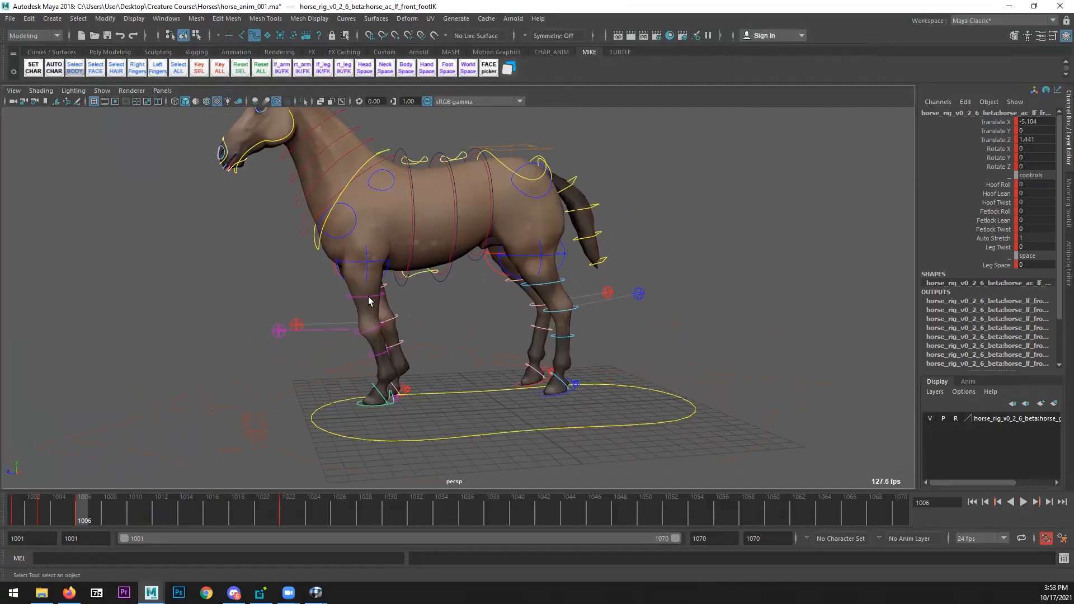
key("alt+v")
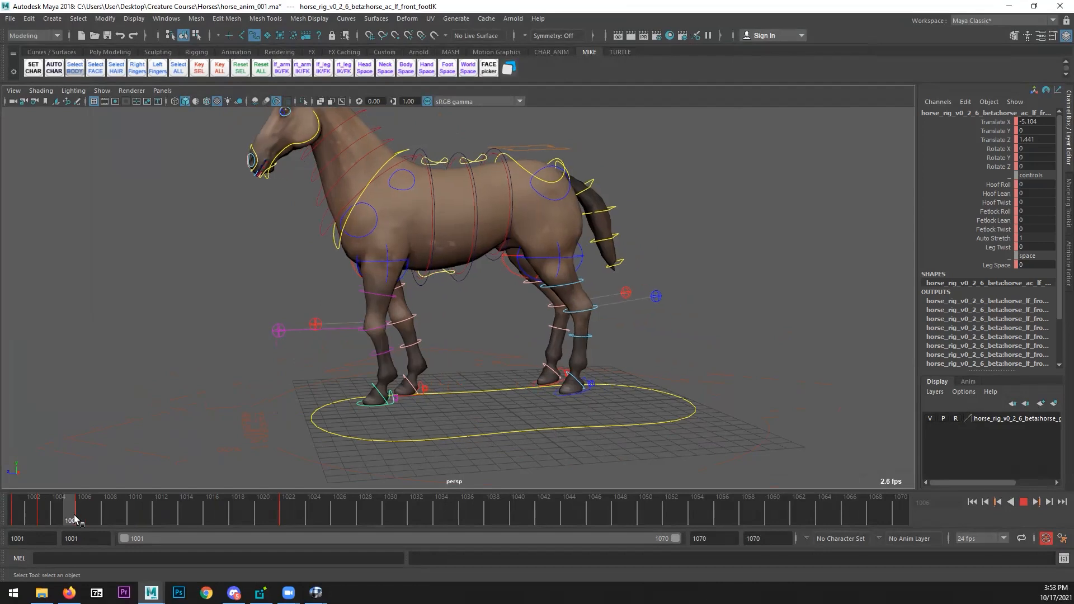
key("alt+v")
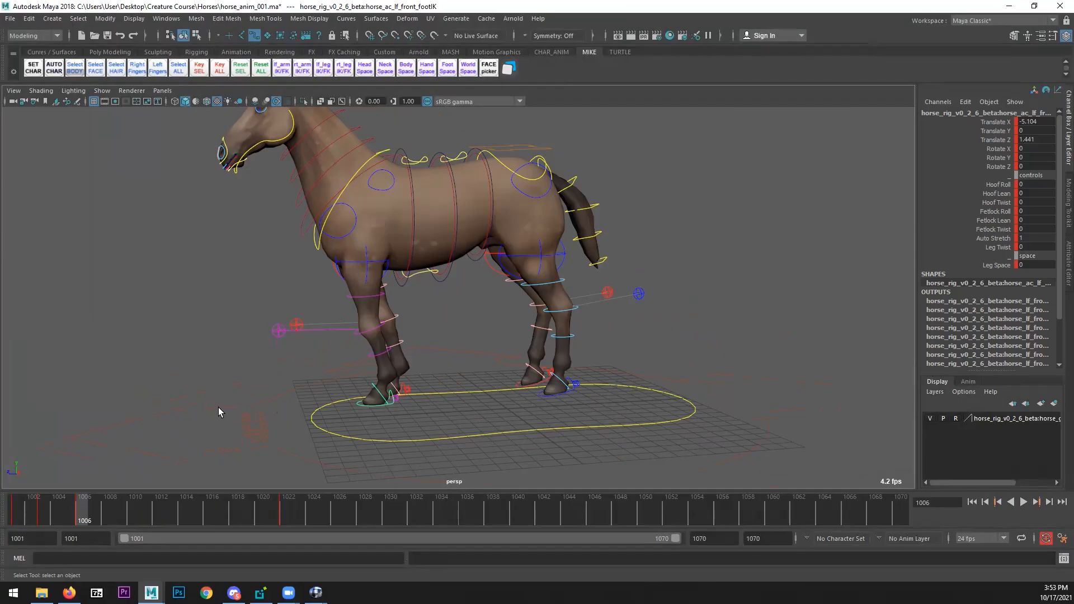
- Switch to RV and examine how the front leg lifts off between frames 1 and 12 of the reference video
left_click_drag(1073, 33, 444, 2)
left_click_drag(281, 374, 118, 450)
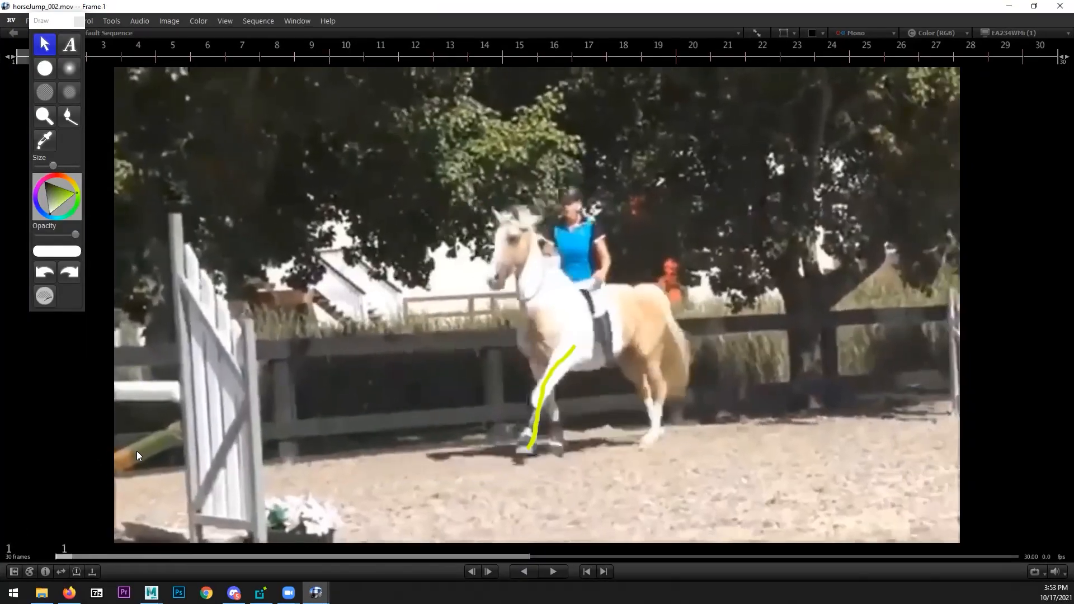
key("Right")
key("Right")
key("Right")
key("Right")
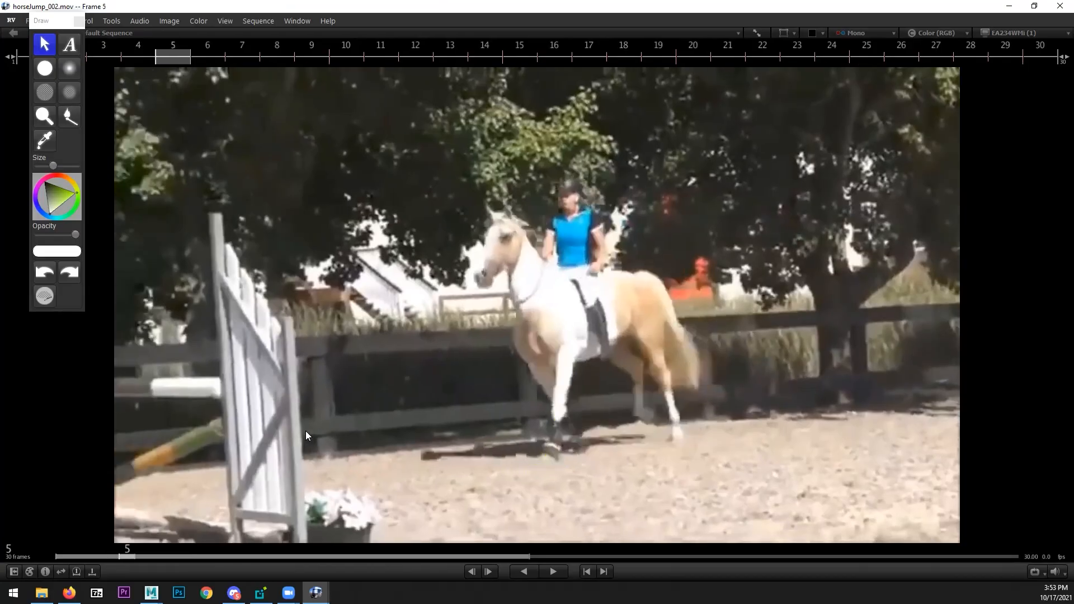
key("Right")
key("Right")
key("Right")
key("Right")
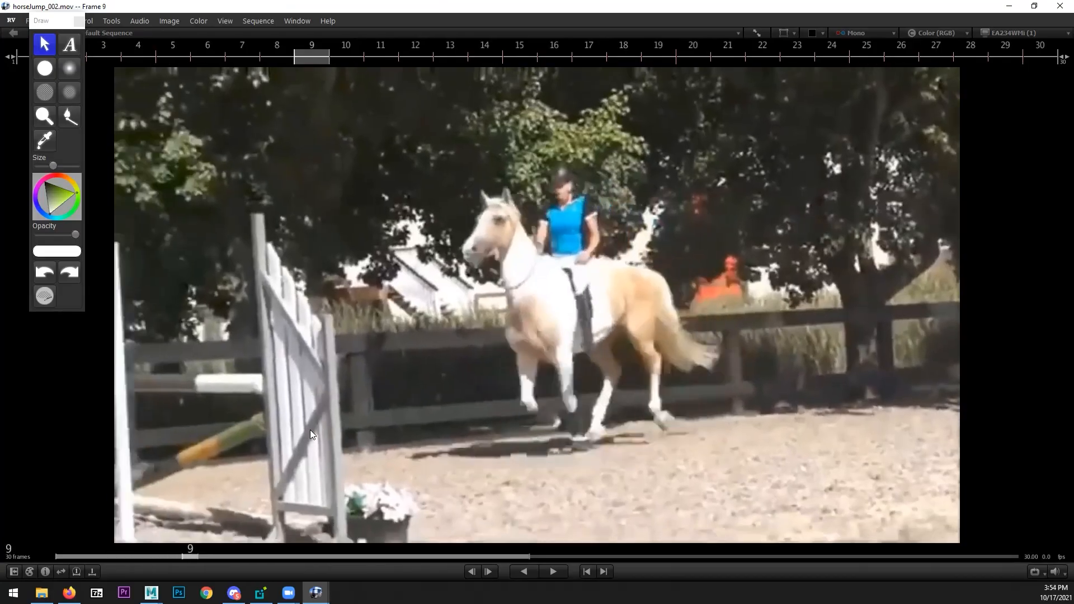
key("Right")
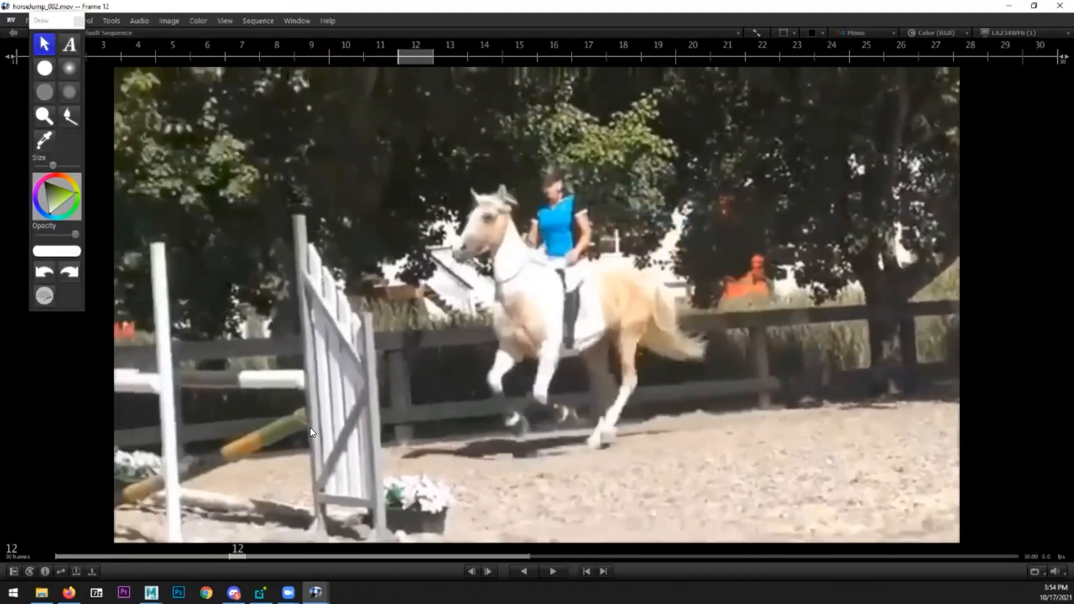
key("Left")
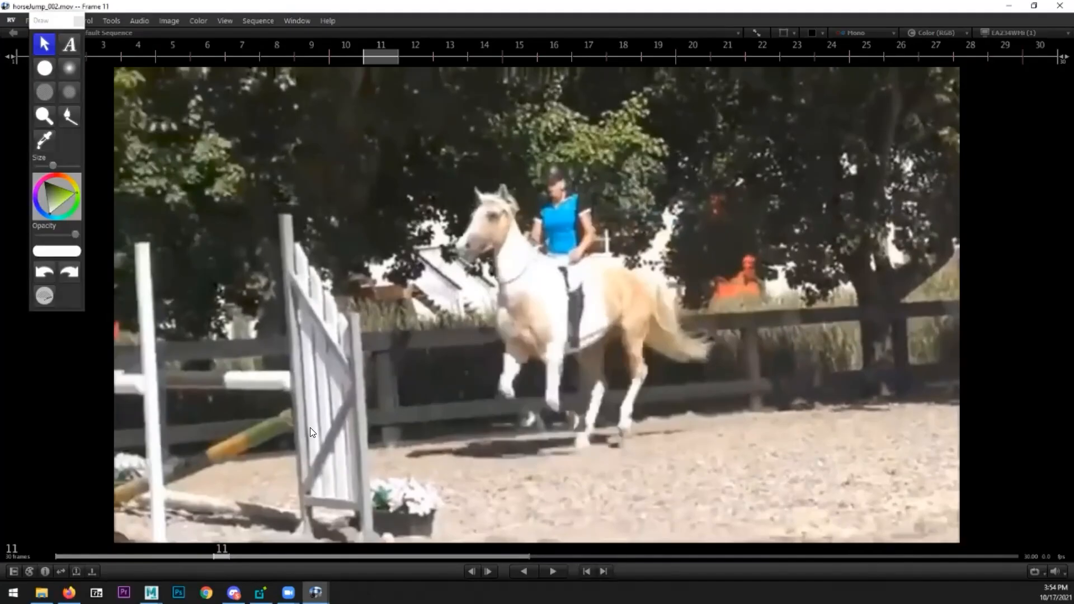
key("Left")
key("Left")
key("Left")
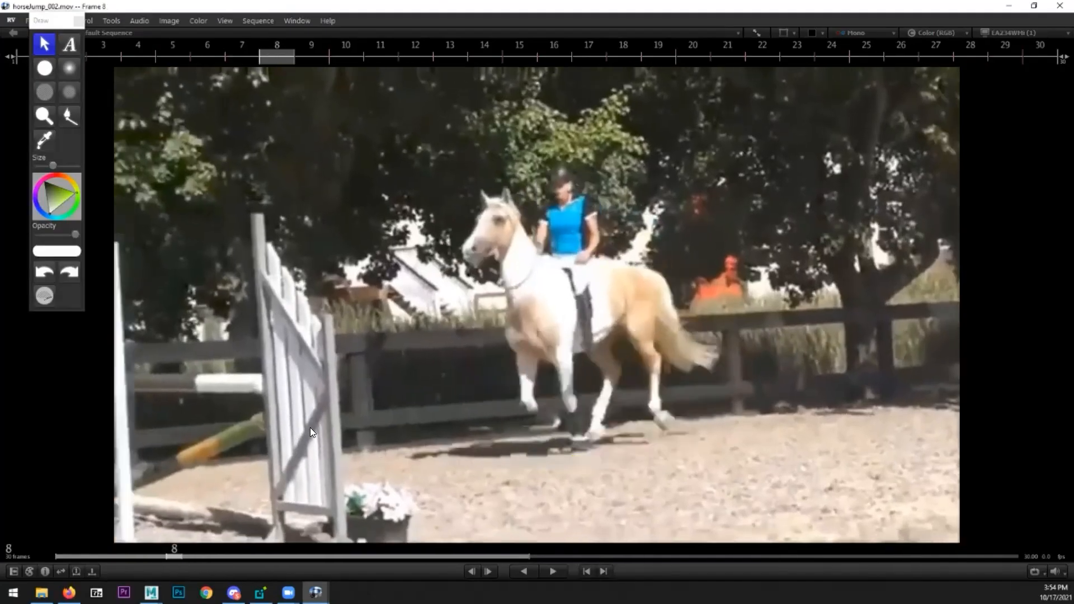
key("Right")
key("Right")
key("Right")
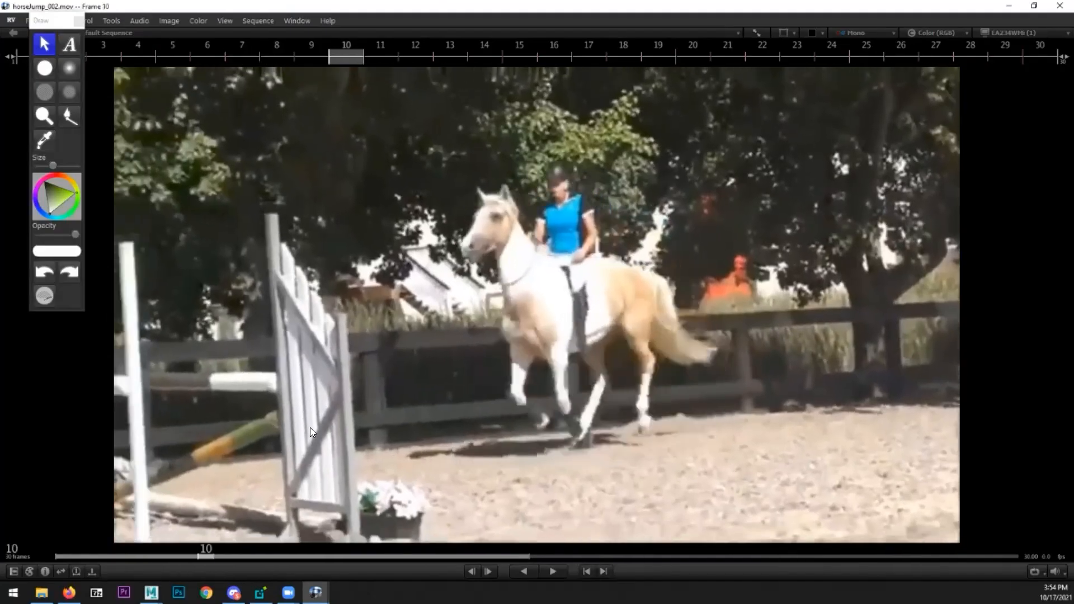
- Trace the bent left front leg in green on frame 11 of the reference video
left_click(45, 68)
mouse_move(533, 324)
left_mouse_down()
mouse_move(552, 355)
mouse_move(548, 402)
mouse_move(574, 420)
left_mouse_up()
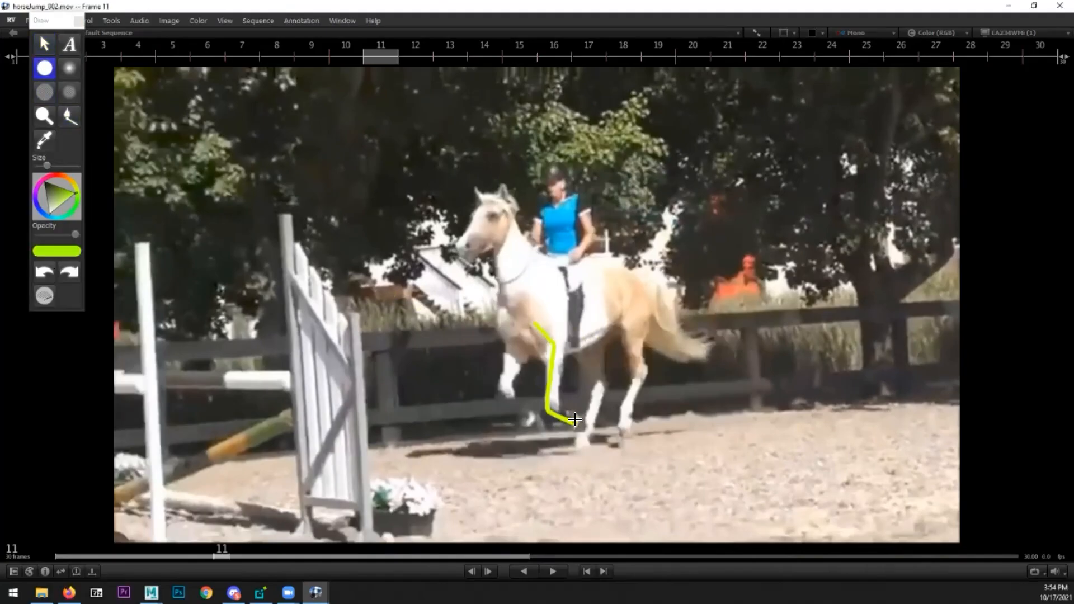
left_click(68, 44)
- Switch to Maya and, at frame 1010, lift the left front foot and fold it back to Rotate X about 101.6
left_click_drag(191, 9, 1072, 70)
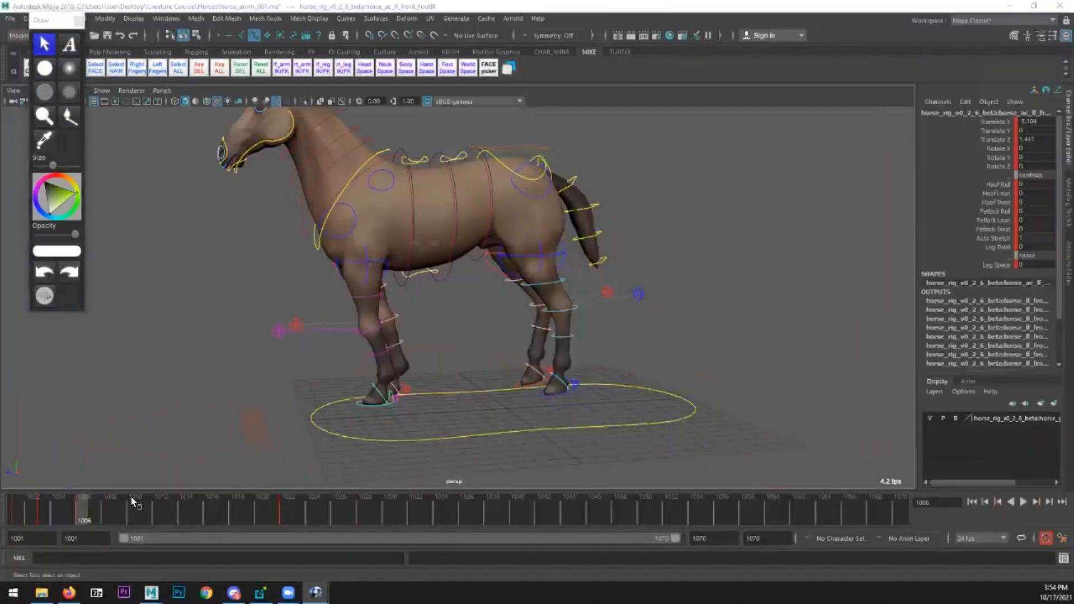
left_click_drag(87, 516, 133, 502)
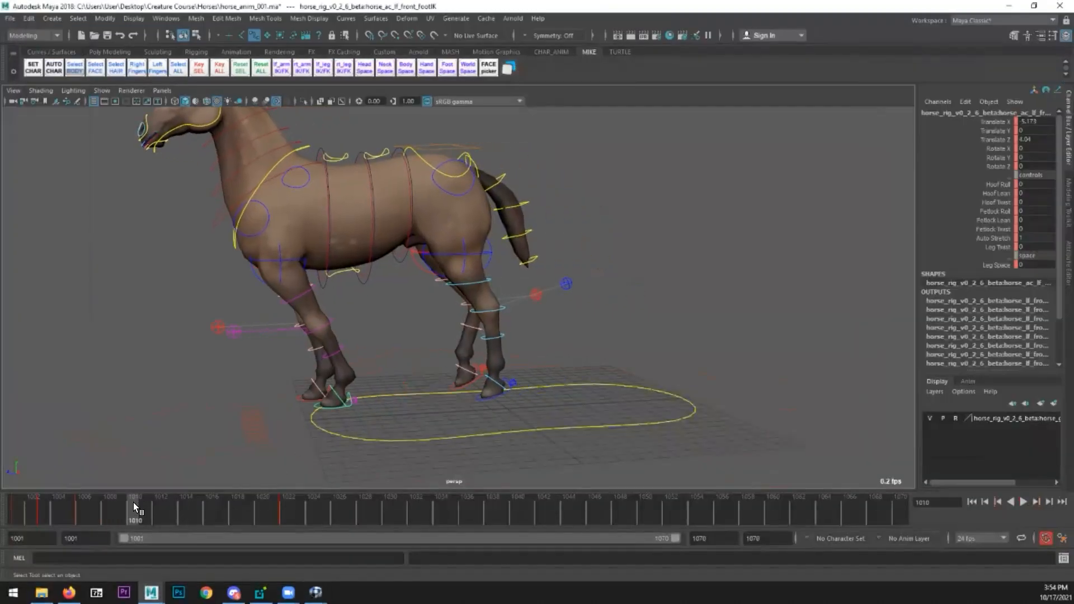
left_click(344, 357)
left_click(335, 415)
left_click_drag(416, 428, 378, 407, "alt")
key("w")
left_click_drag(367, 322, 366, 298)
key("e")
left_click_drag(340, 242, 233, 417)
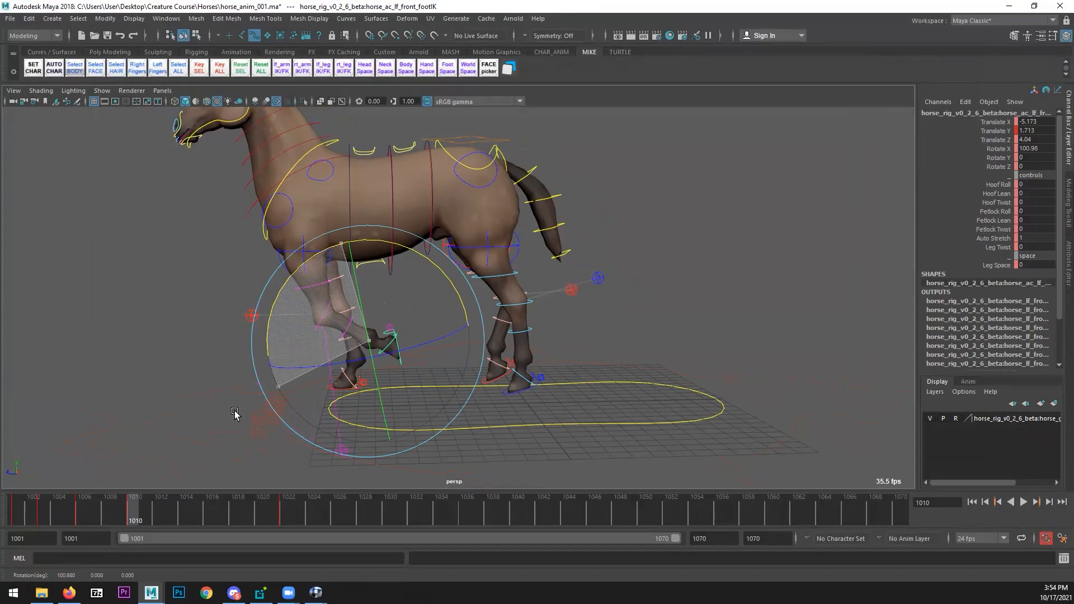
left_click_drag(234, 414, 246, 411)
- Move the left front foot forward to Translate Z about 5.1, play back the motion, and adjust Translate Y to about 1.42
key("w")
left_click_drag(372, 307, 369, 296)
left_click_drag(342, 331, 297, 351)
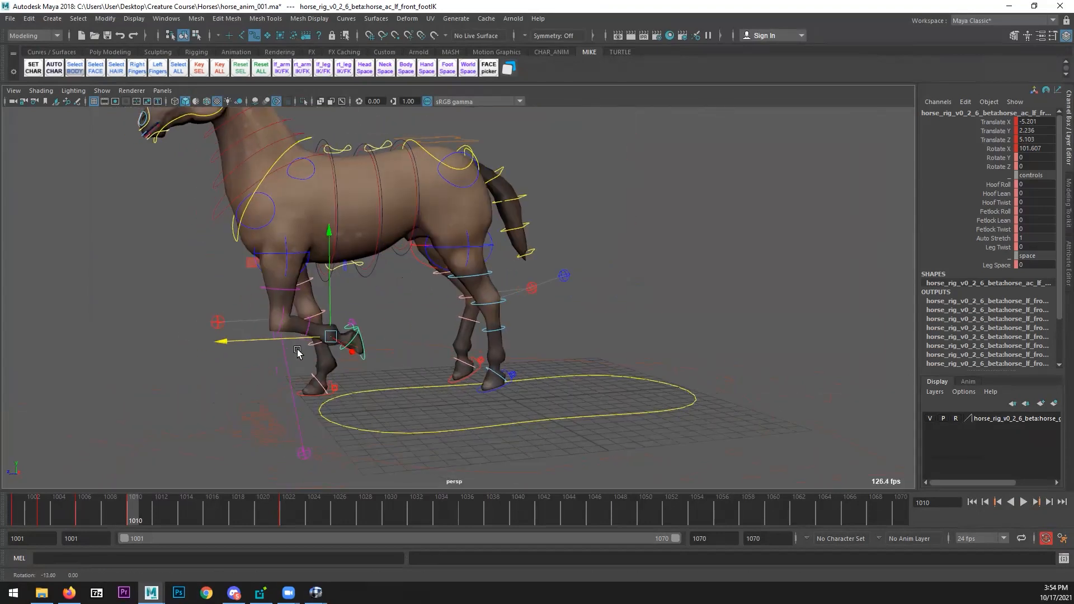
key("alt+v")
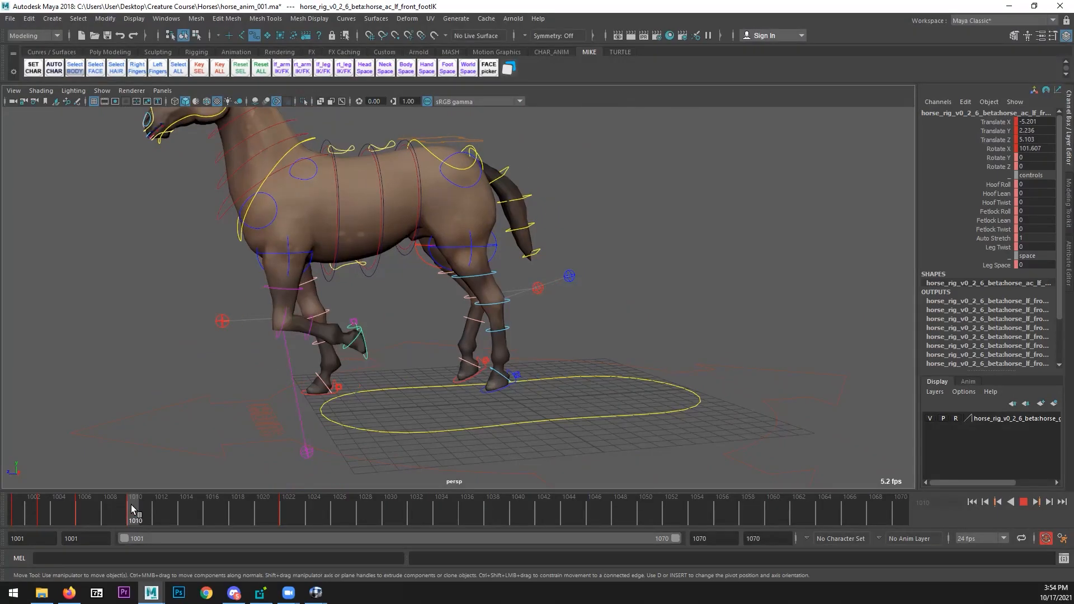
key("alt+v")
left_click_drag(330, 292, 312, 337)
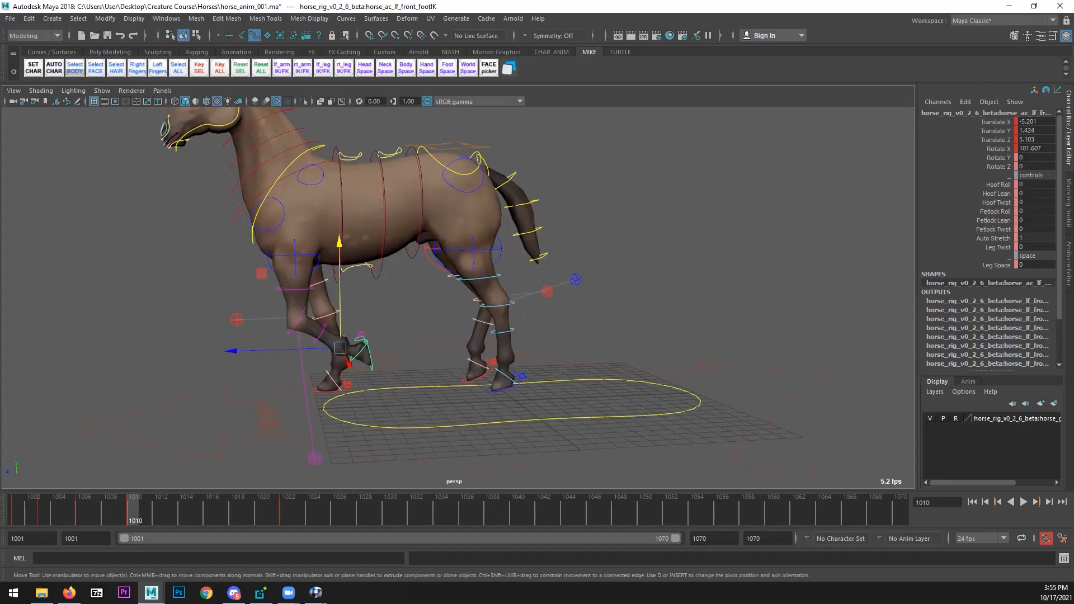
- Switch to RV, trace the raised left front leg in green on frame 16, and return to Maya
key("alt+Tab")
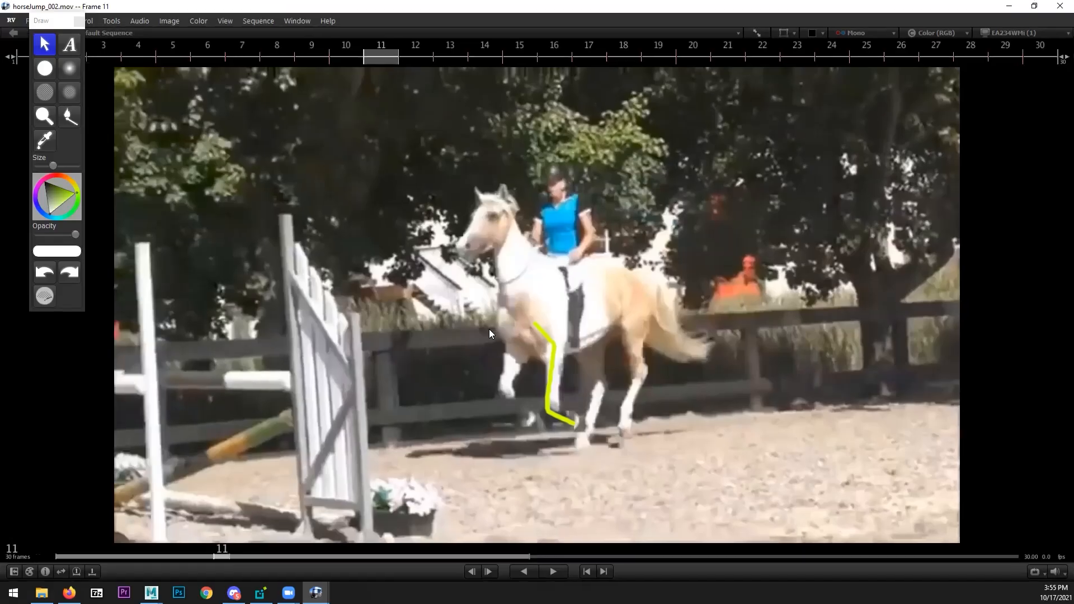
key("Right")
key("Right")
key("Right")
key("Right")
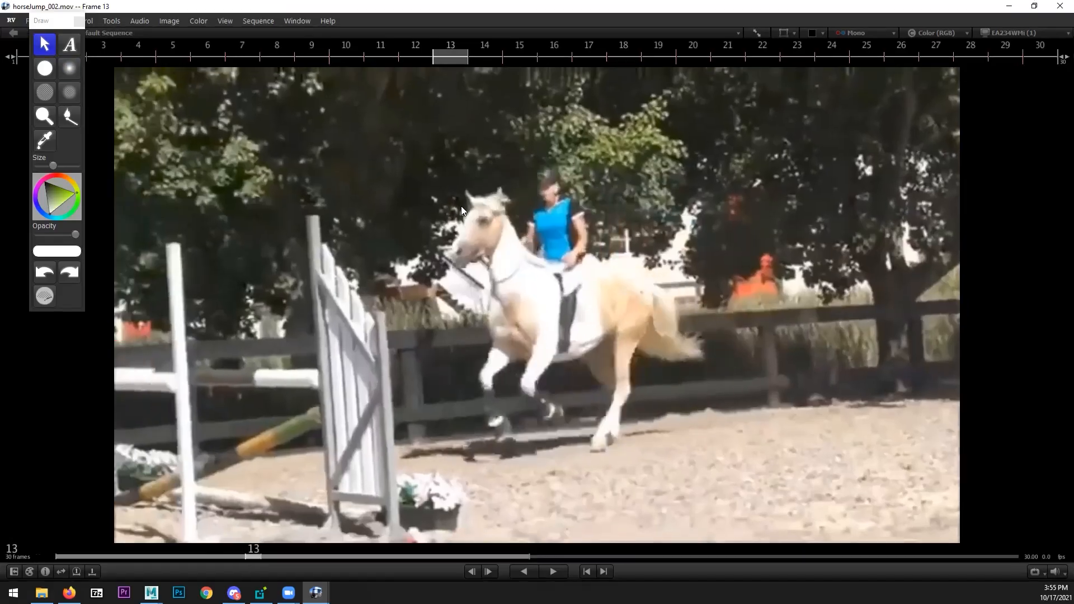
key("Right")
key("Right")
key("Left")
left_click(44, 68)
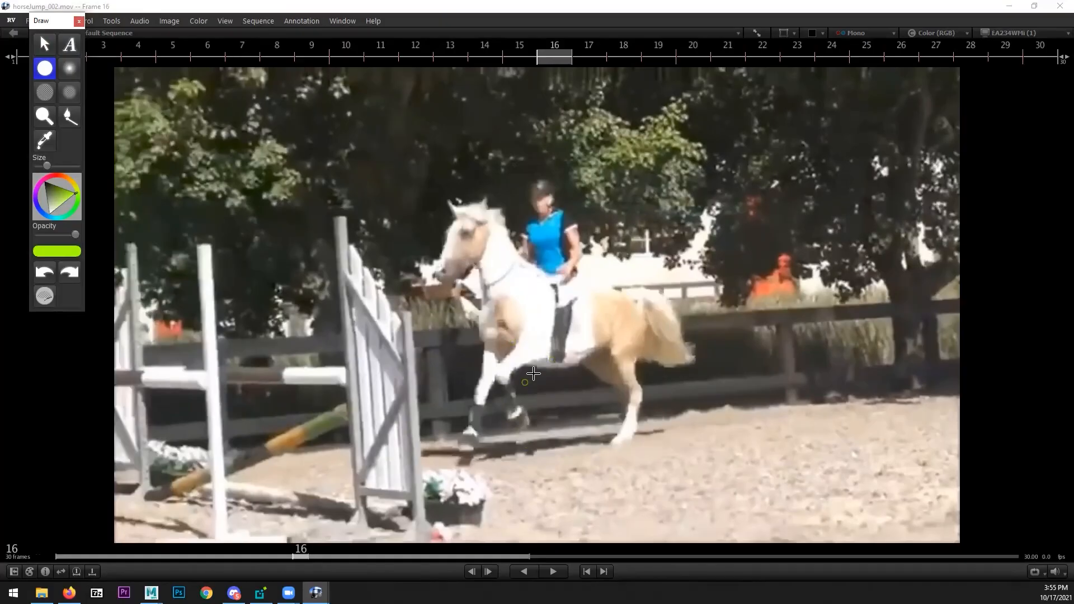
mouse_move(535, 351)
left_mouse_down()
mouse_move(496, 369)
mouse_move(513, 417)
left_mouse_up()
left_click_drag(535, 350, 542, 328)
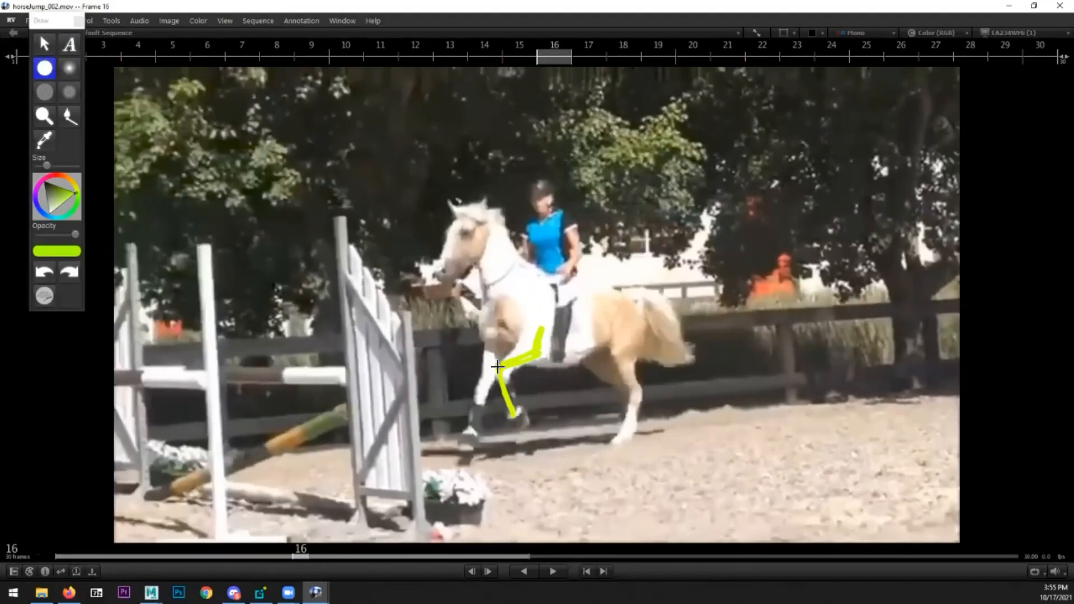
left_click(44, 44)
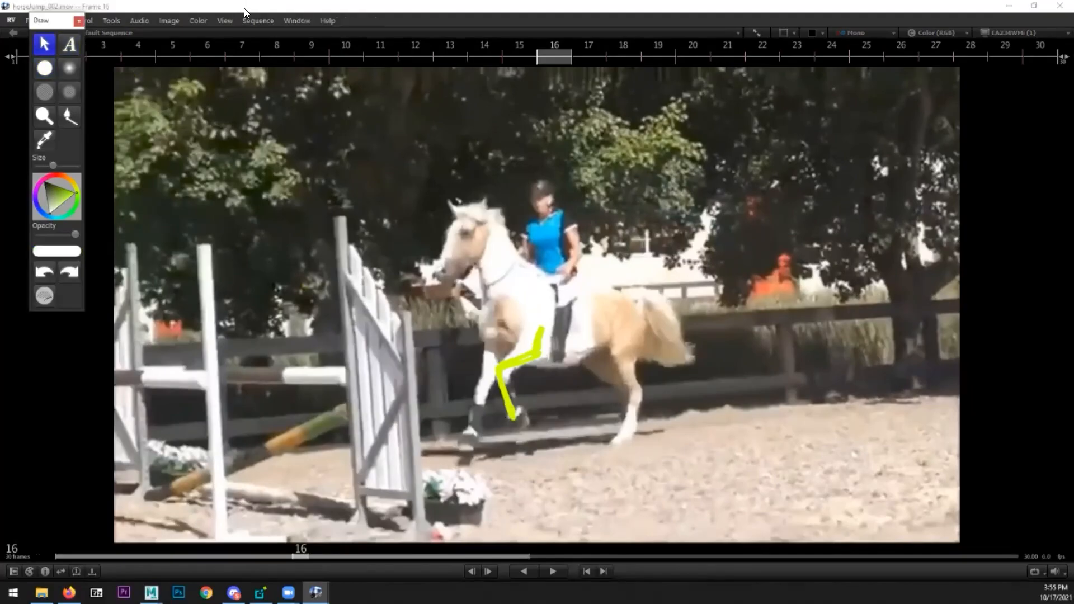
key("alt+Tab")
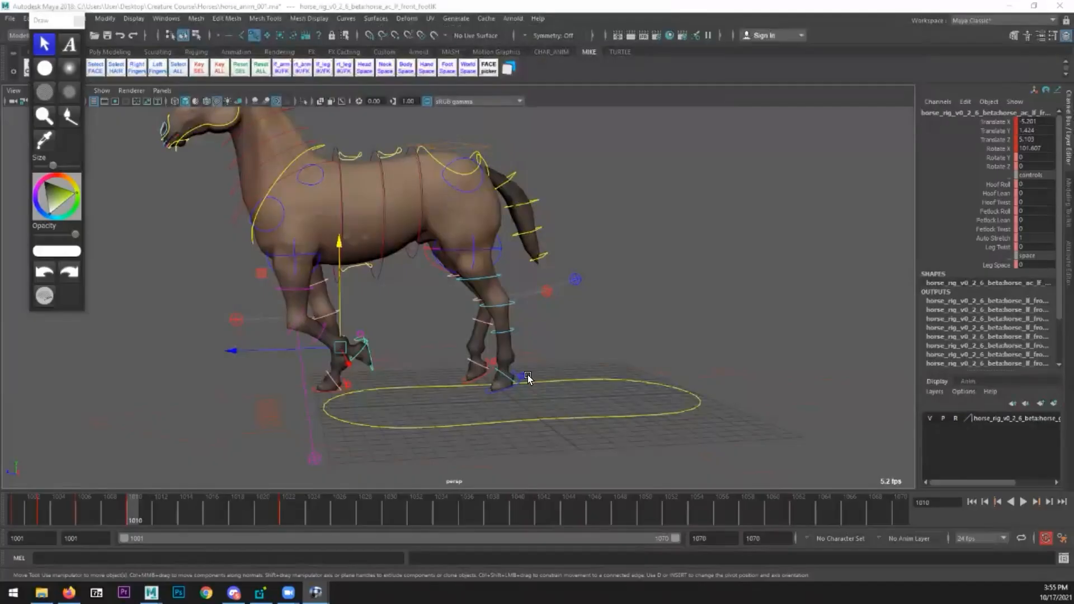
- On frame 1015, move the left front foot forward to Translate Z about 15.99
left_click_drag(144, 505, 195, 507)
middle_click_drag(217, 417, 304, 409, "alt")
key("q")
left_click(309, 402)
left_click(312, 387)
key("w")
left_click_drag(281, 354, 222, 351)
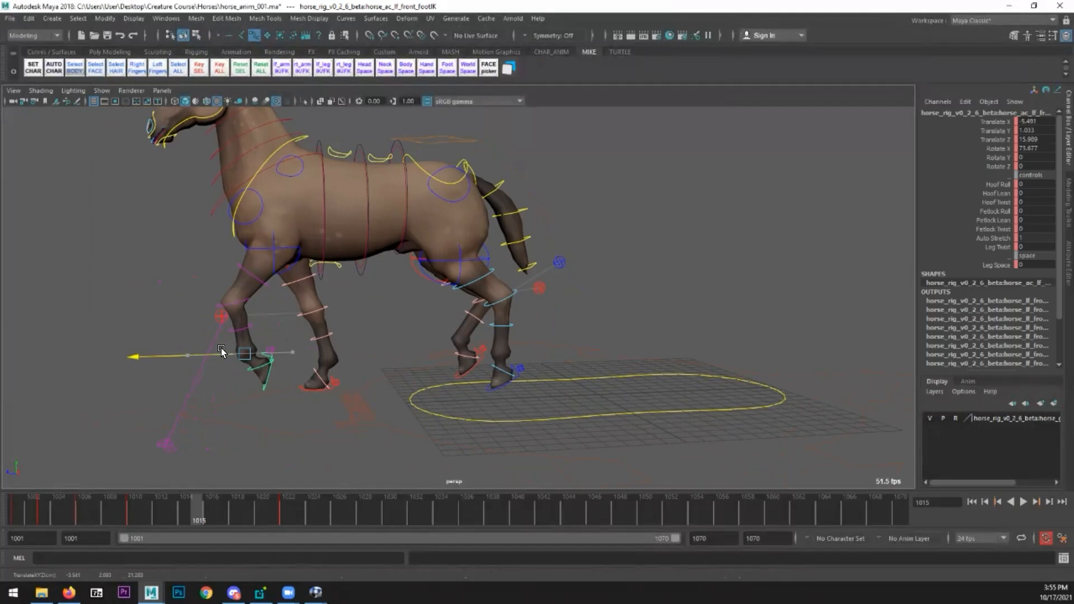
- Rotate the left front foot to Rotate X about 47.6, raise it to Translate Y about 2.35, key it, and play back
key("e")
left_click_drag(303, 283, 335, 326)
key("w")
left_click_drag(247, 305, 245, 280)
key("s")
key("alt+v")
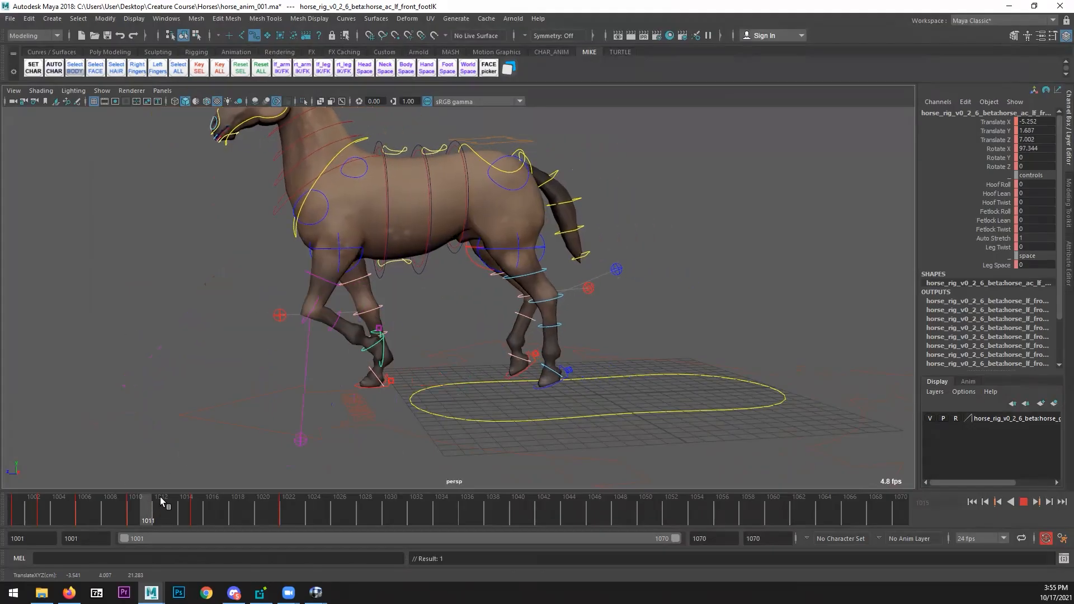
left_click(197, 491)
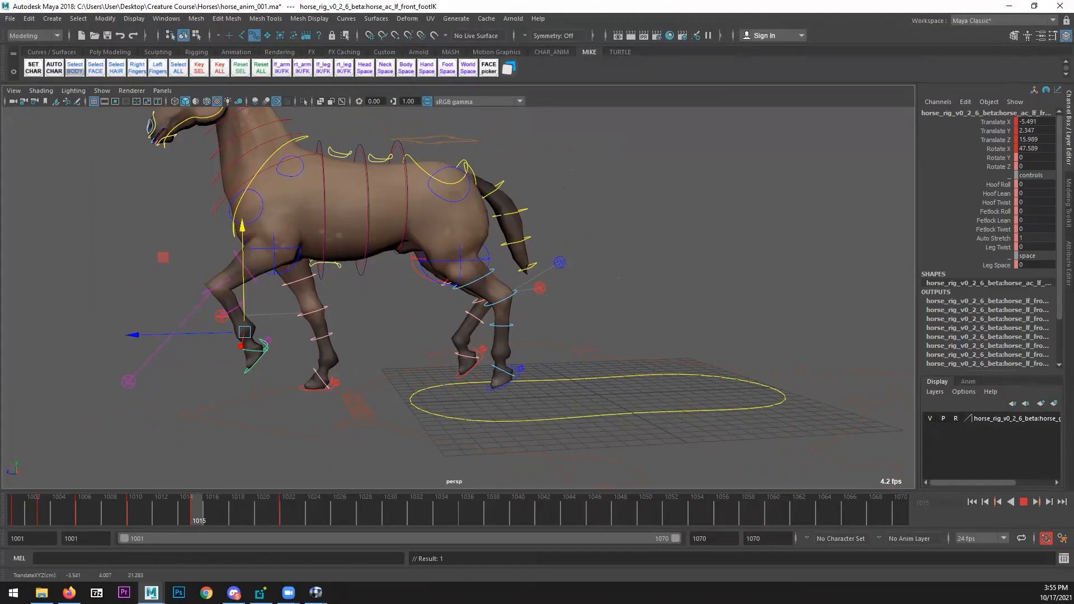
- Switch to RV, trace the planted left front leg in green on frame 20, and return to Maya
key("alt+Tab")
double_click(512, 152)
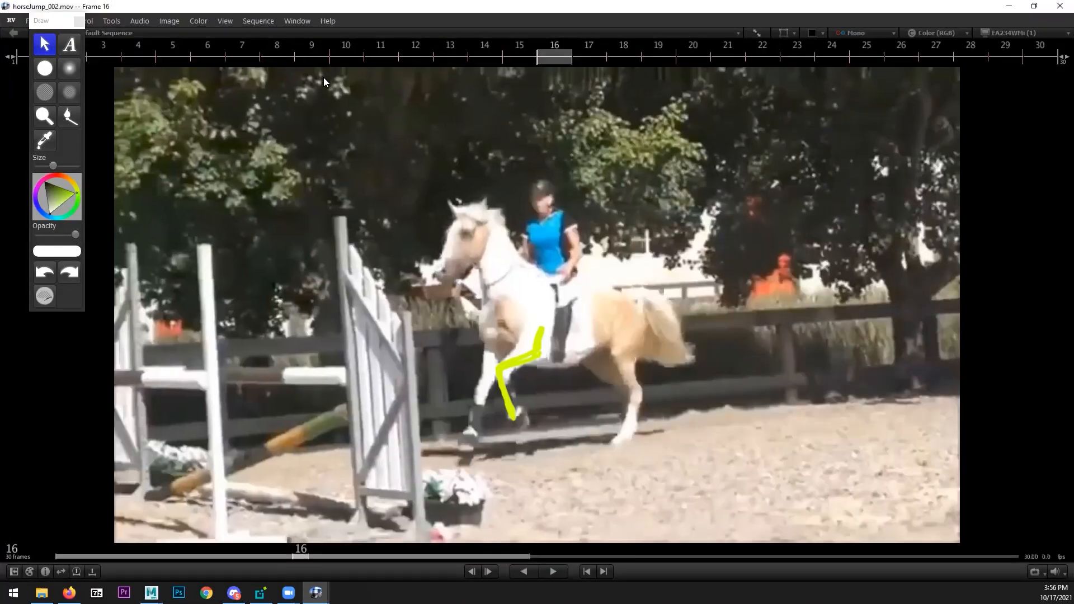
key("Right")
key("Right")
key("Right")
key("Right")
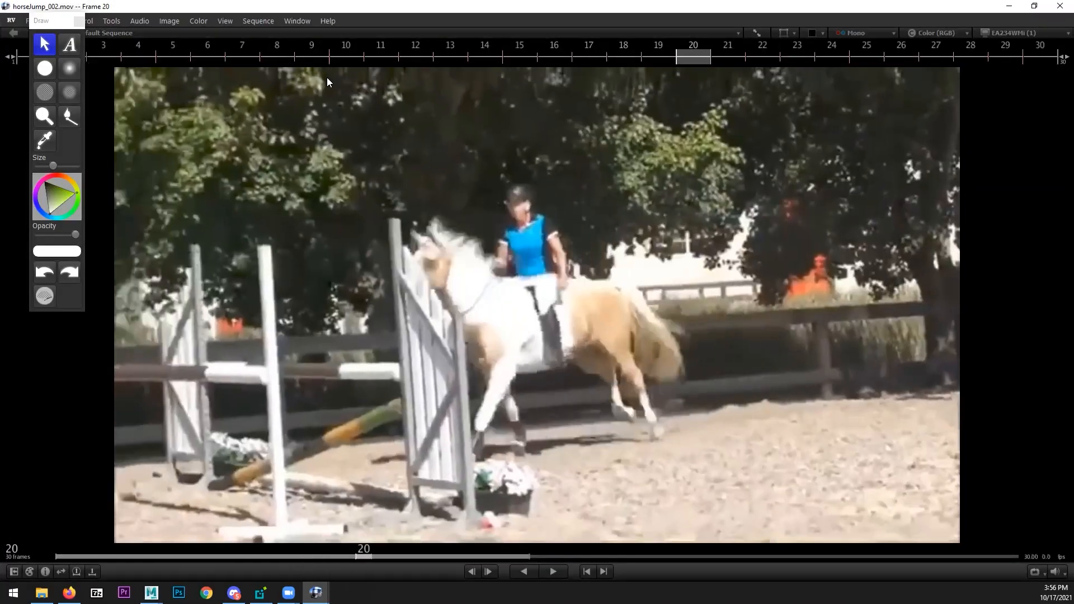
left_click(45, 68)
left_click_drag(516, 354, 457, 468)
left_click_drag(251, 10, 1073, 118)
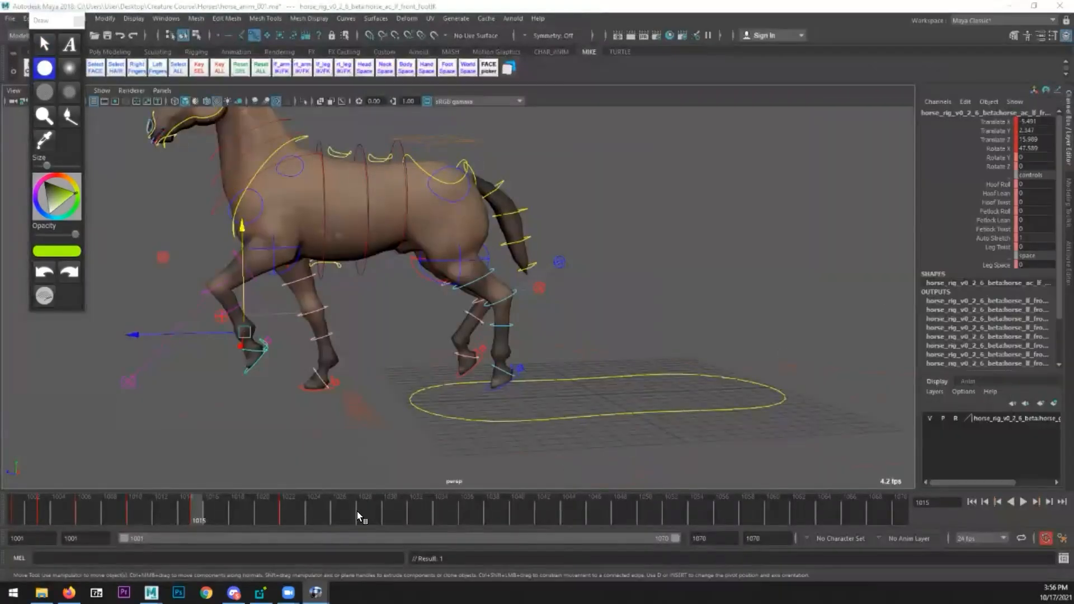
- On frame 1019, set the left front foot's Rotate X and Translate Y to 0
left_click_drag(213, 508, 250, 506)
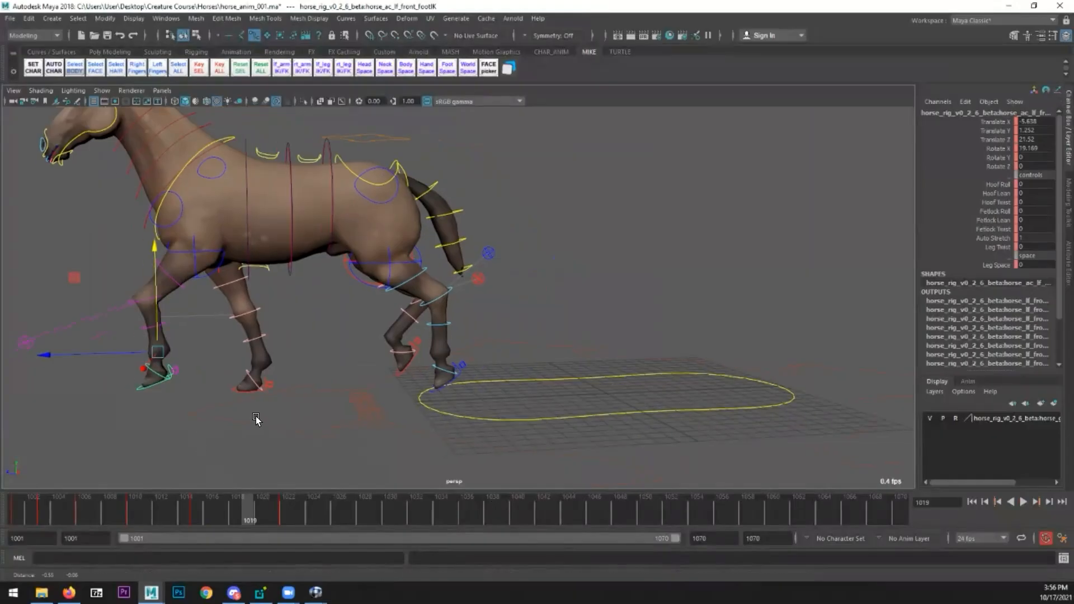
left_click(187, 397)
left_click(190, 378)
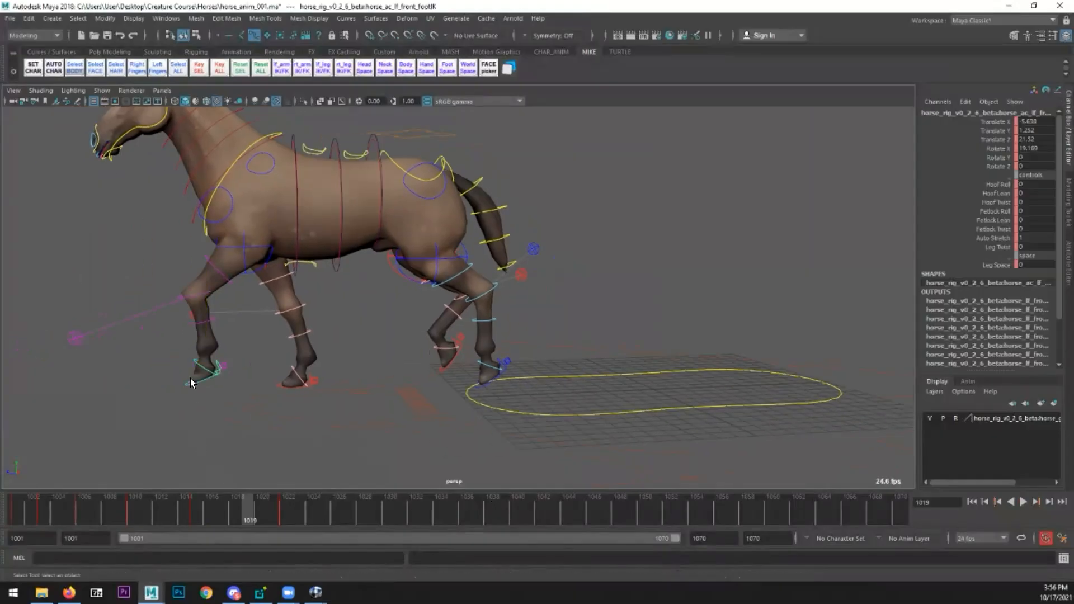
left_click(1035, 149)
type("0")
key("Return")
left_click(1035, 130)
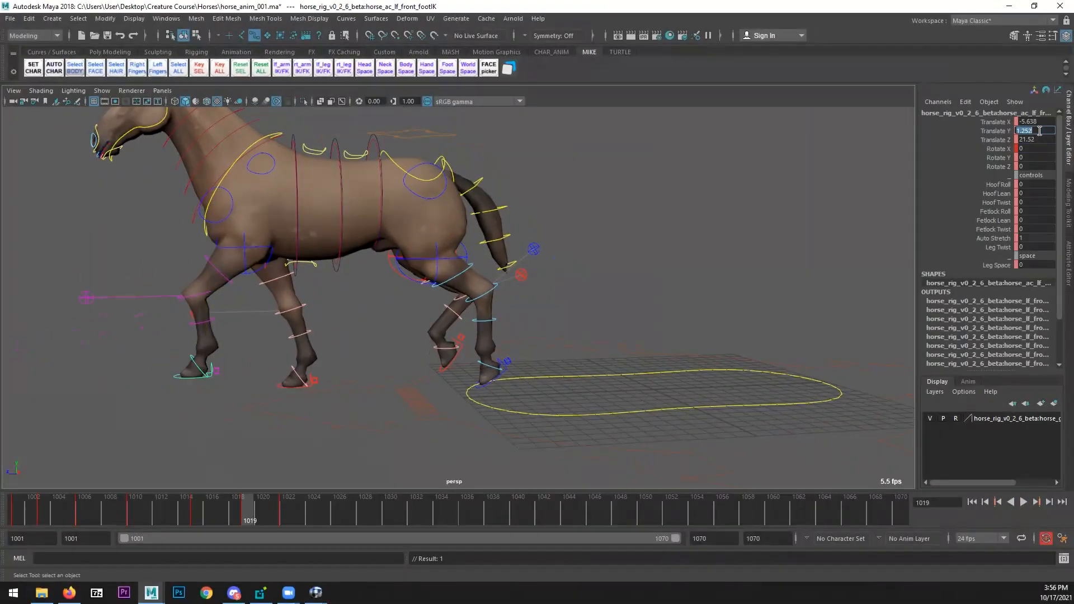
type("0")
key("Return")
- Move the left front foot forward to Translate Z about 22.19 and key it on frame 1019
left_click_drag(205, 398, 302, 387, "alt")
left_click_drag(237, 354, 225, 352)
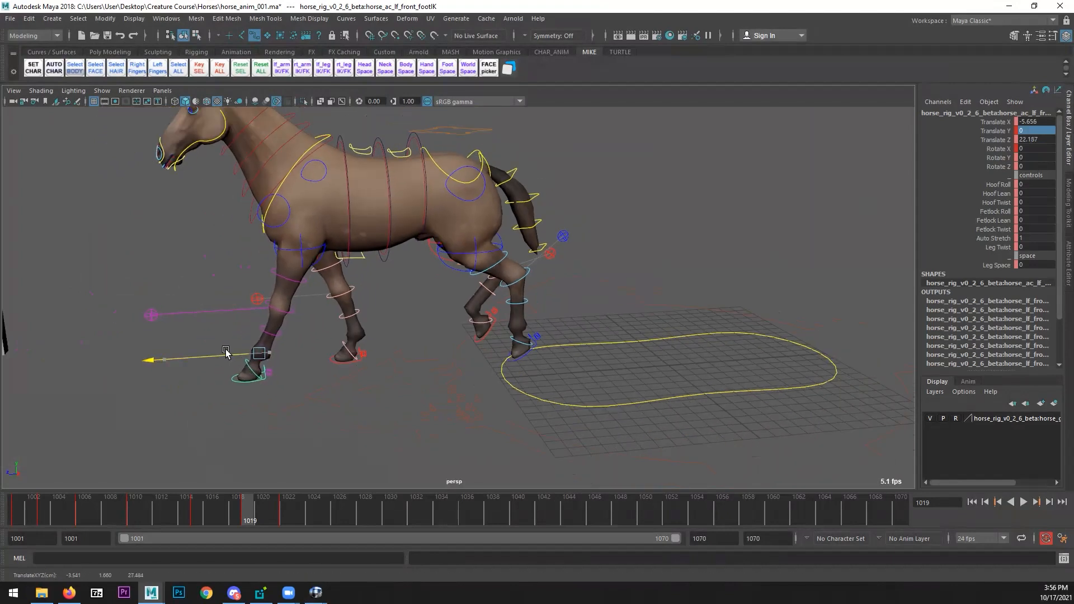
key("q")
key("s")
key("period")
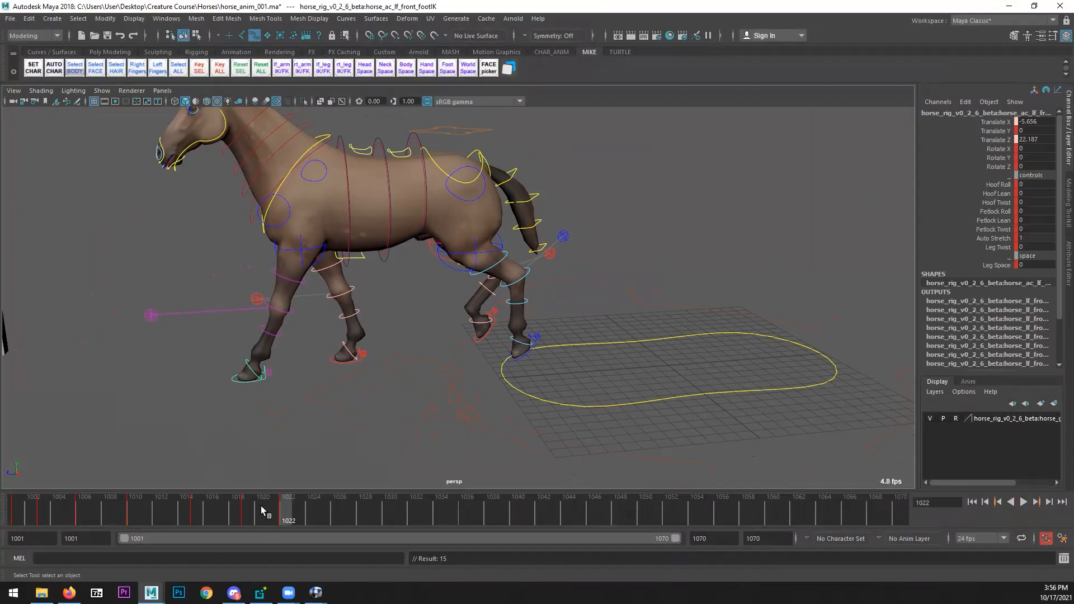
- On frame 1022, move the left shoulder control to Translate X about 0.76, Y about -0.55 and Z about -0.22
left_click(307, 178)
left_click_drag(306, 405, 358, 399, "alt")
key("w")
middle_click_drag(298, 182, 291, 179)
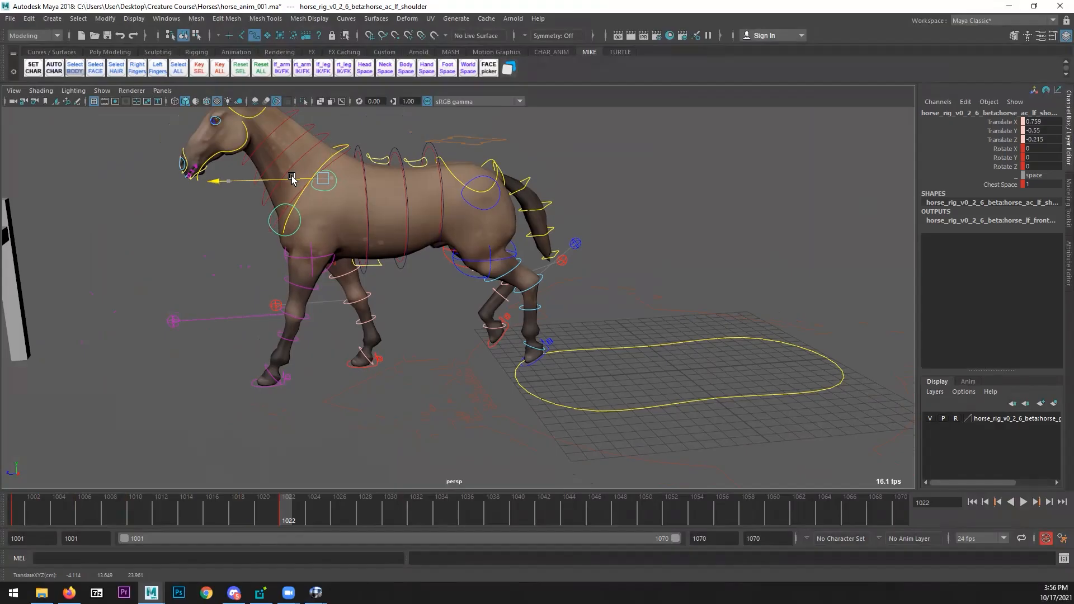
- Key the left front foot at Translate Z about 22.33 on frames 1022 and 1019, and key the shoulder's frame 1022 pose on 1019
left_click(258, 383)
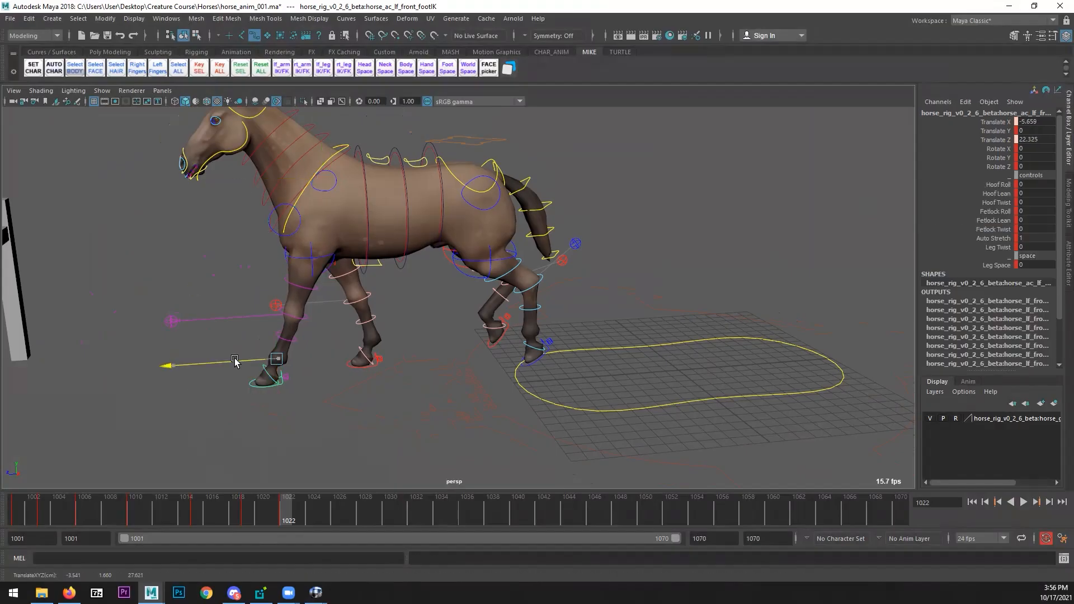
key("s")
middle_click_drag(287, 518, 247, 518)
key("s")
key("q")
left_click(327, 194)
key("s")
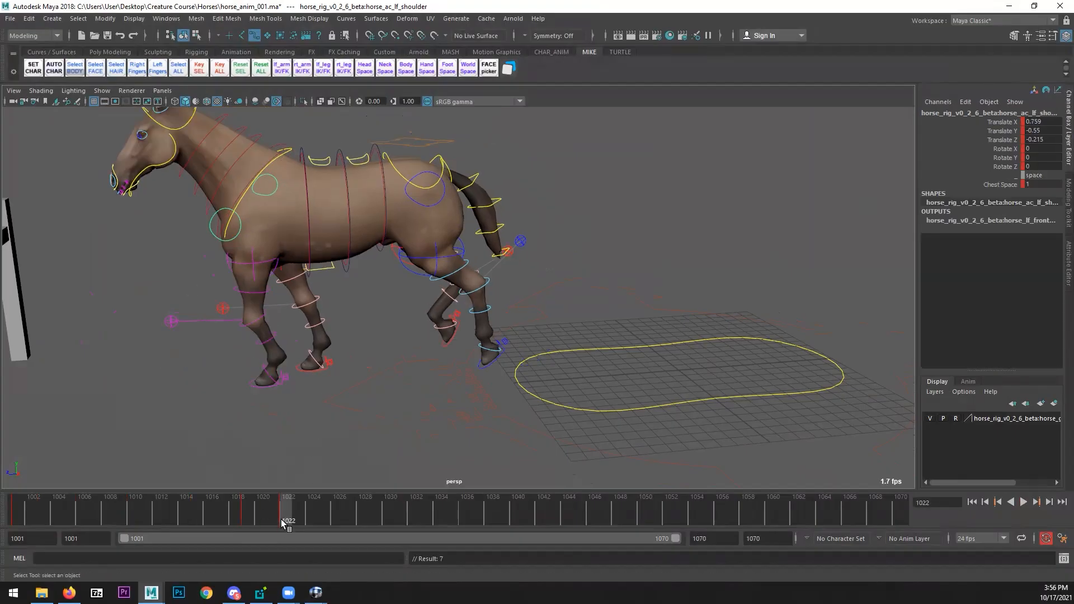
- Reposition the left shoulder control on frame 1003 and key its translation
left_click(20, 513)
left_click_drag(490, 399, 329, 391, "alt")
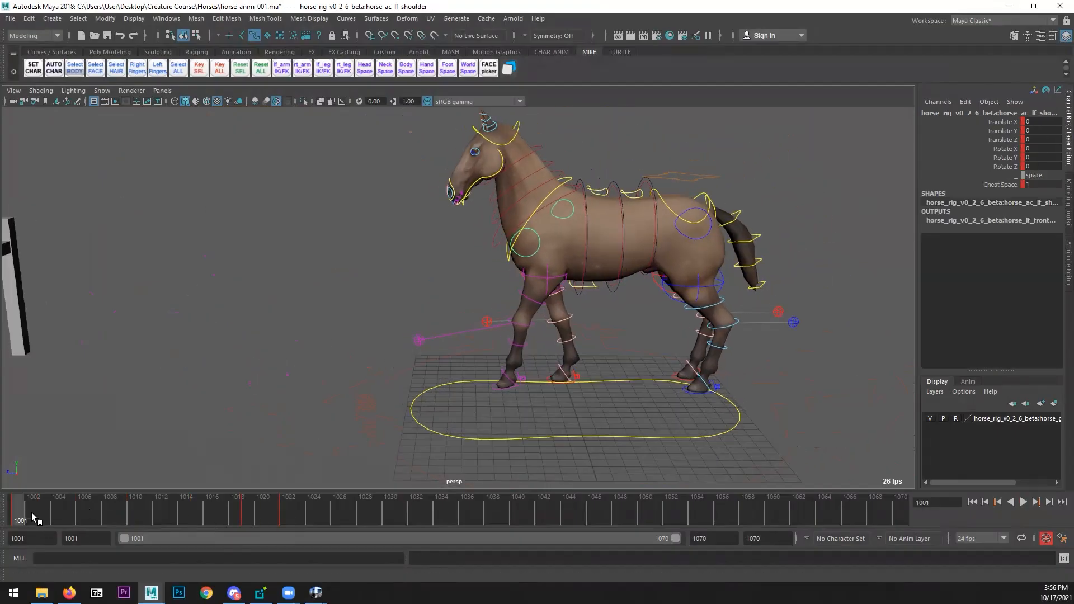
left_click_drag(32, 513, 48, 509)
key("alt+v")
right_click_drag(436, 354, 447, 263, "alt")
left_click_drag(476, 213, 471, 211)
key("shift+w")
- On frame 1005, adjust the left shoulder to Translate X about 0.06, Y about -0.27 and Z about -0.05, and play back
left_click_drag(19, 514, 72, 511)
left_click_drag(435, 215, 439, 216)
left_click_drag(478, 167, 477, 186)
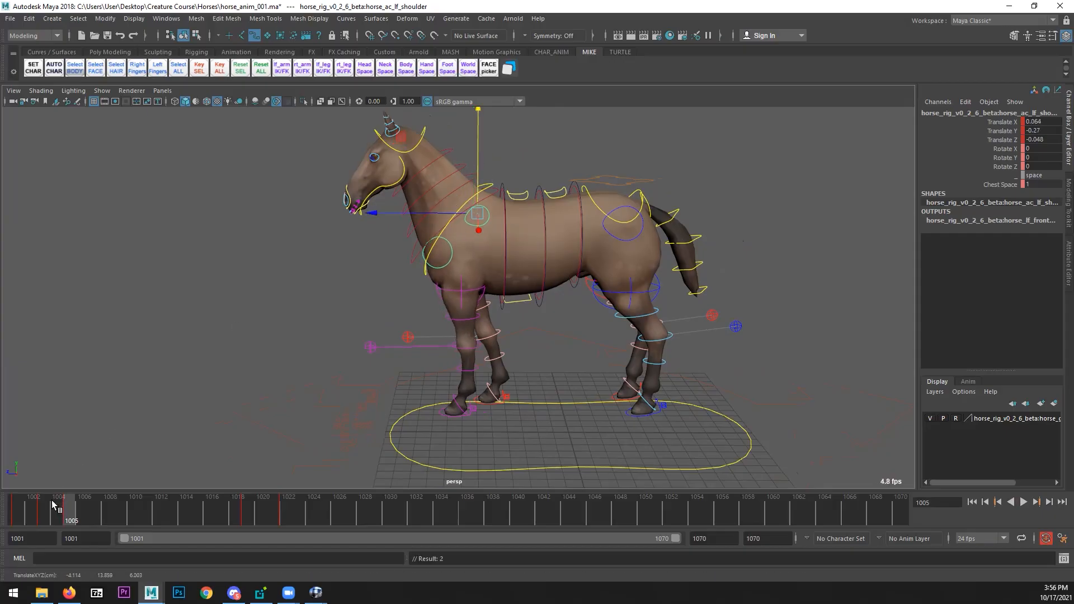
key("alt+v")
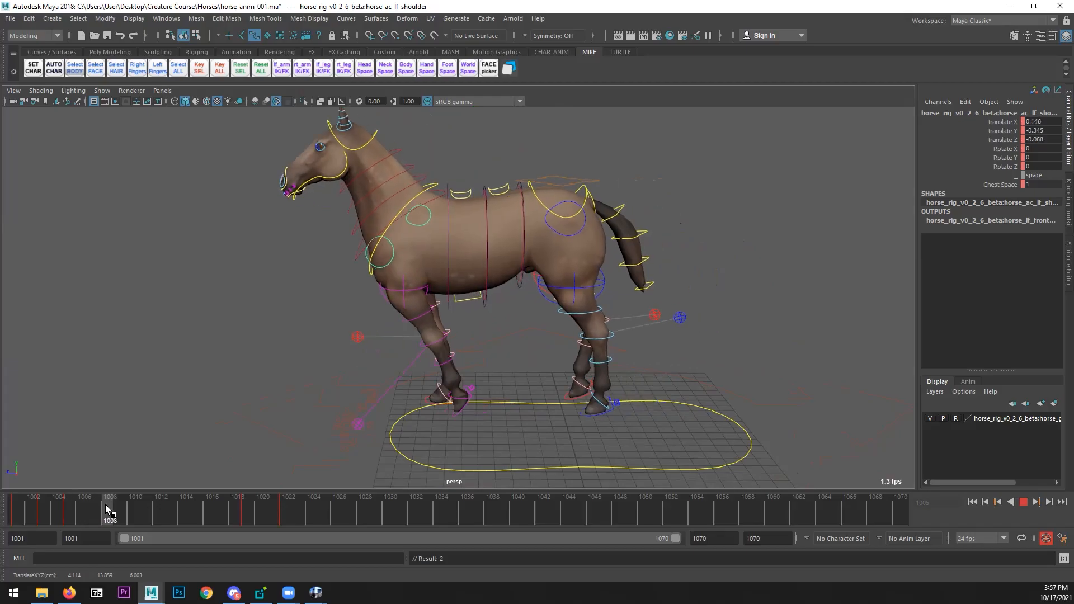
- On frame 1009, pose the left shoulder at Translate X about 0.40, Y about -0.11 and Z about -0.08
key("alt+v")
left_click_drag(401, 165, 401, 171)
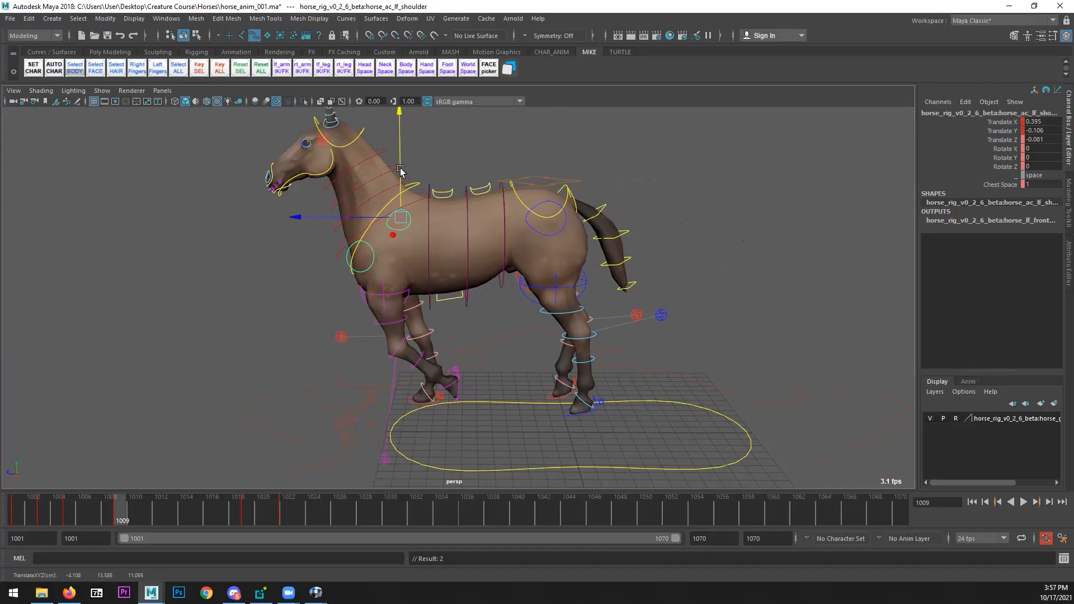
left_click_drag(88, 518, 118, 513)
- Isolate the shoulder's Translate X curve in the Graph Editor and, on frame 1009, shift the shoulder to Translate X about 0.22, Y about 0.02
left_click(166, 18)
mouse_move(235, 61)
mouse_move(224, 80)
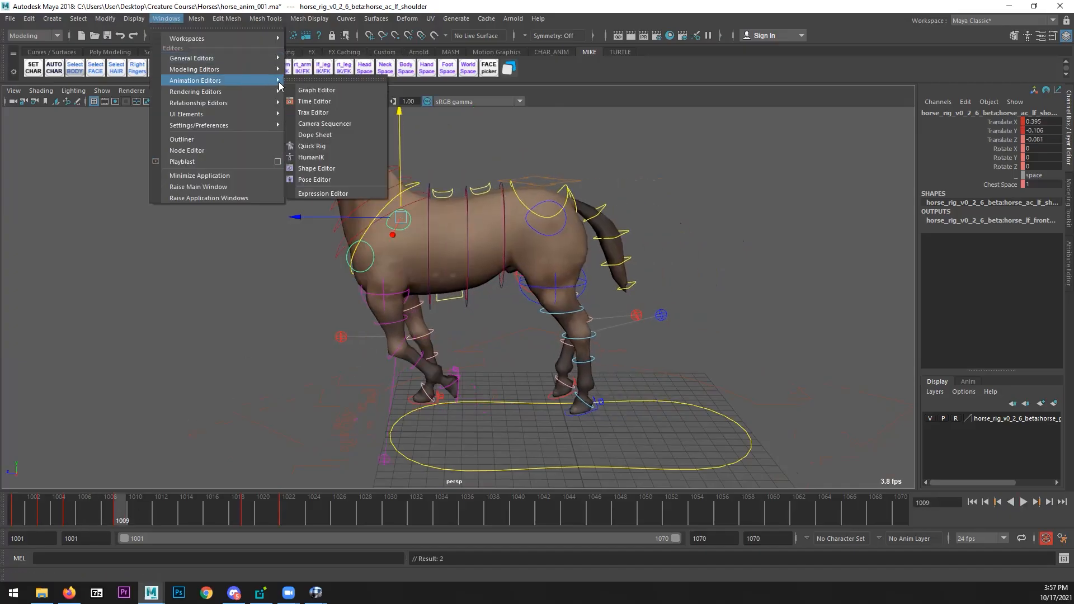
left_click(319, 89)
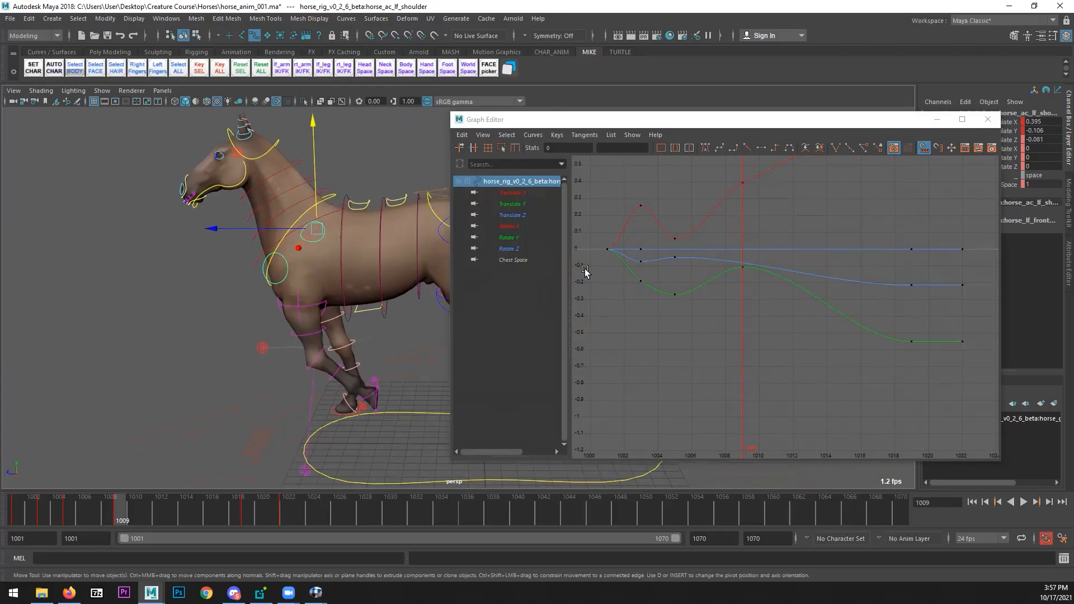
left_click_drag(314, 232, 280, 215)
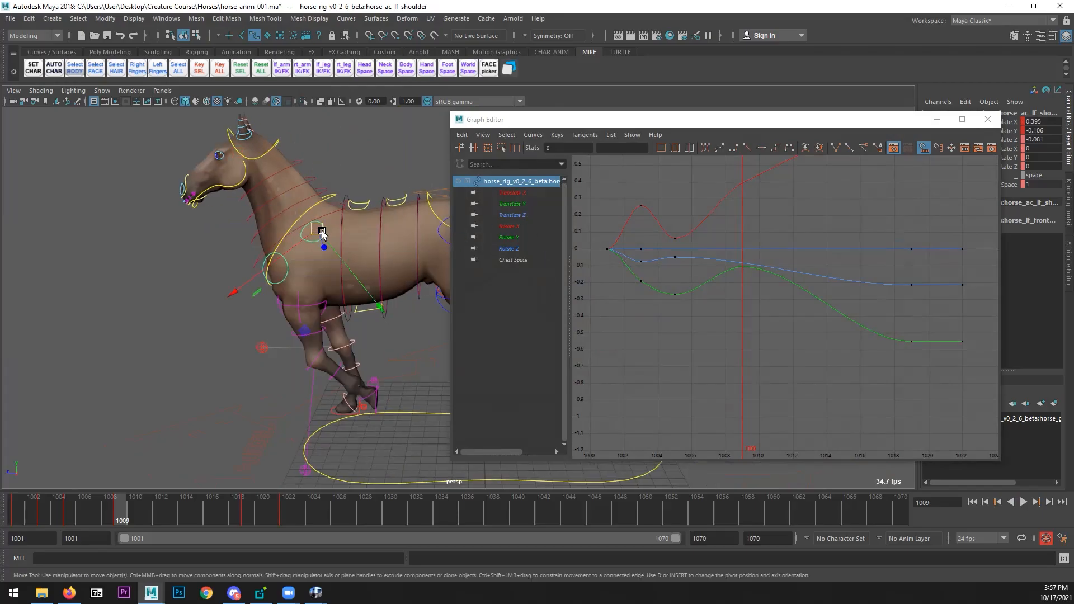
left_click(529, 193)
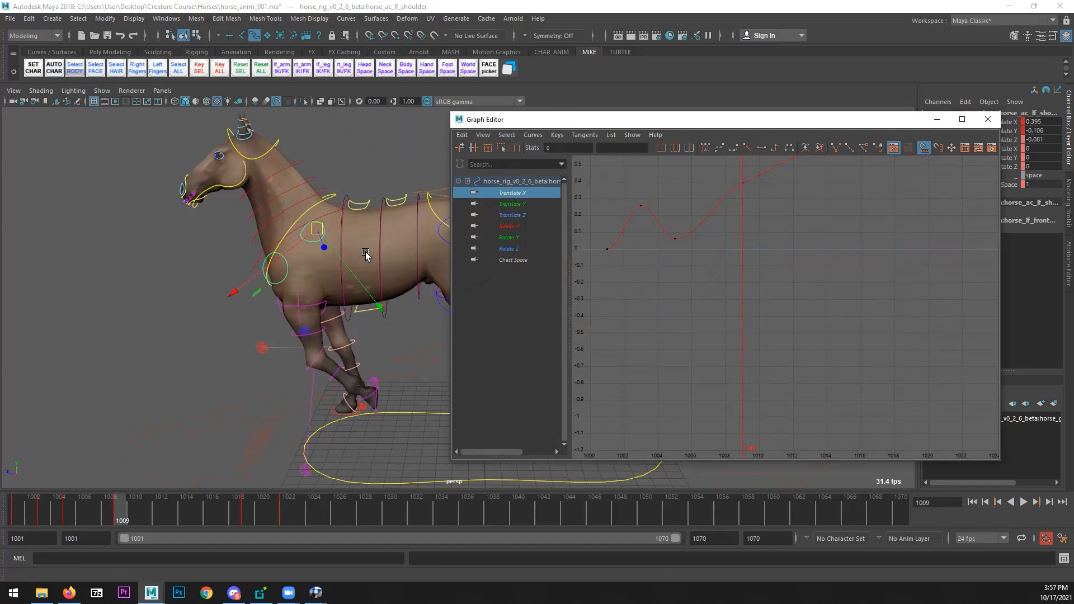
mouse_move(315, 231)
left_mouse_down()
mouse_move(275, 229)
mouse_move(319, 229)
left_mouse_up()
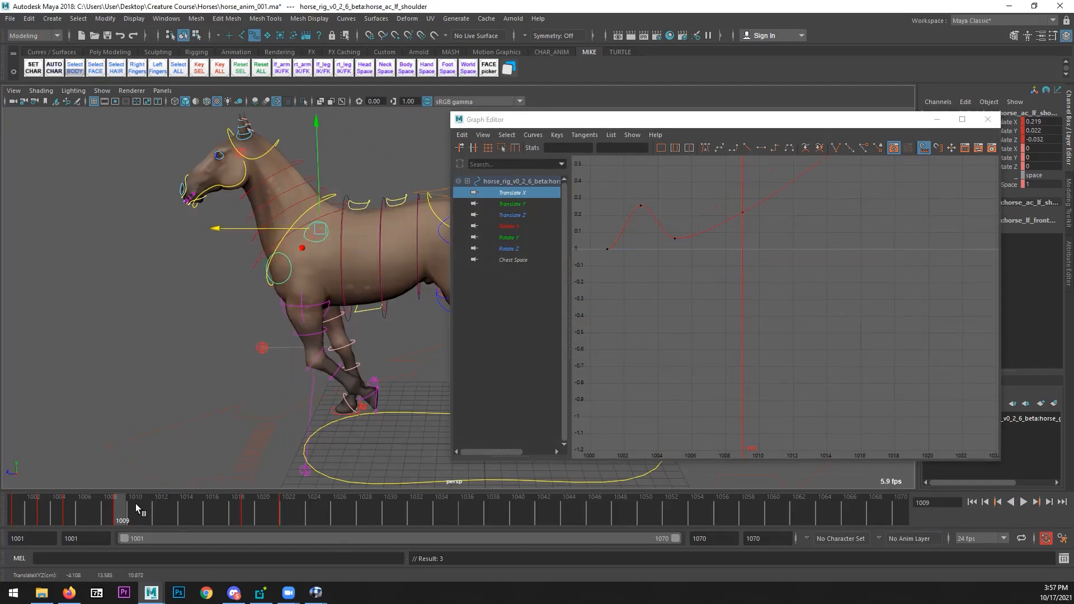
key("alt+v")
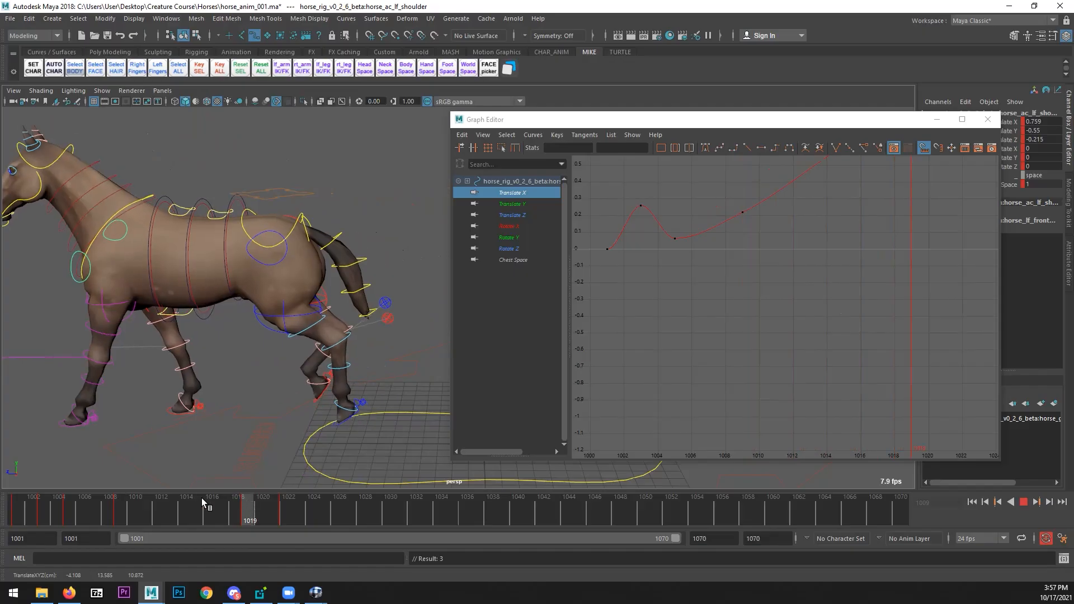
left_click(988, 119)
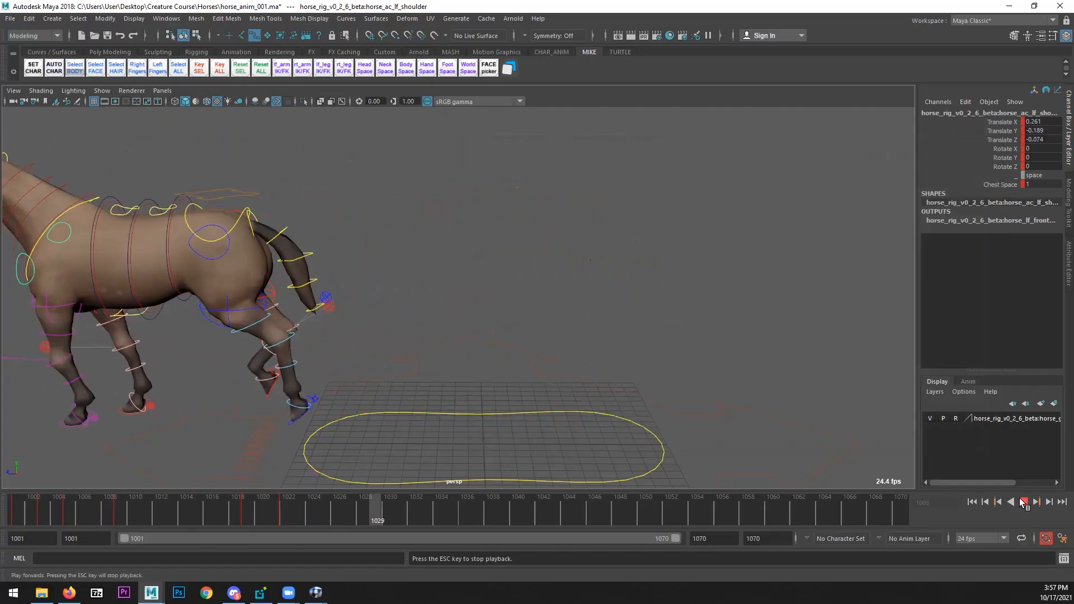
- Play back and scrub the approach from frame 1001, examining the left front foot and shoulder motion
left_click(1023, 503)
key("alt+shift+v")
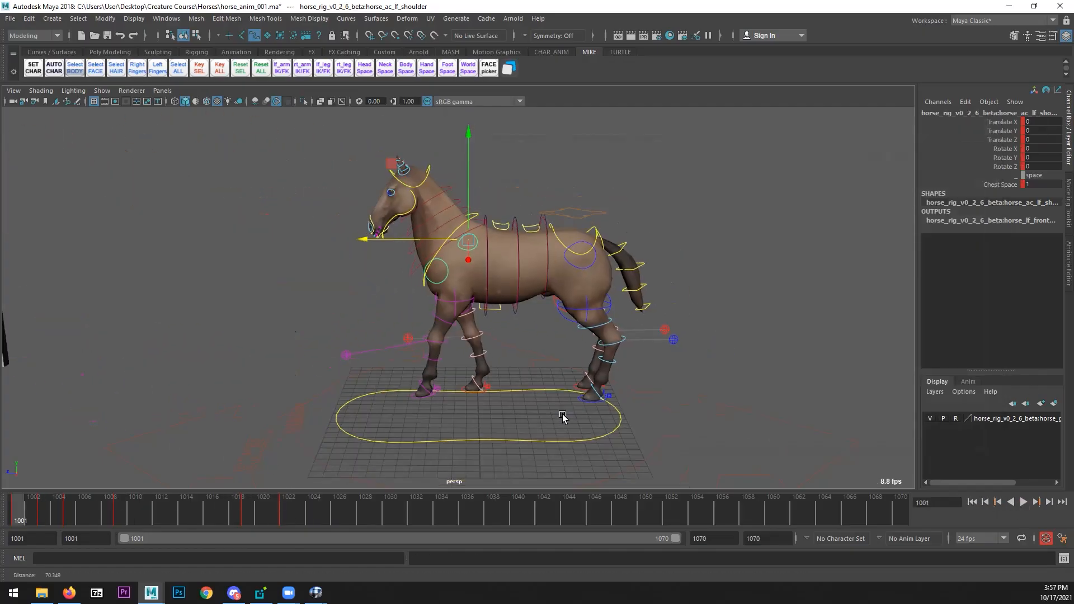
left_click_drag(43, 511, 71, 512)
key("q")
left_click(406, 407)
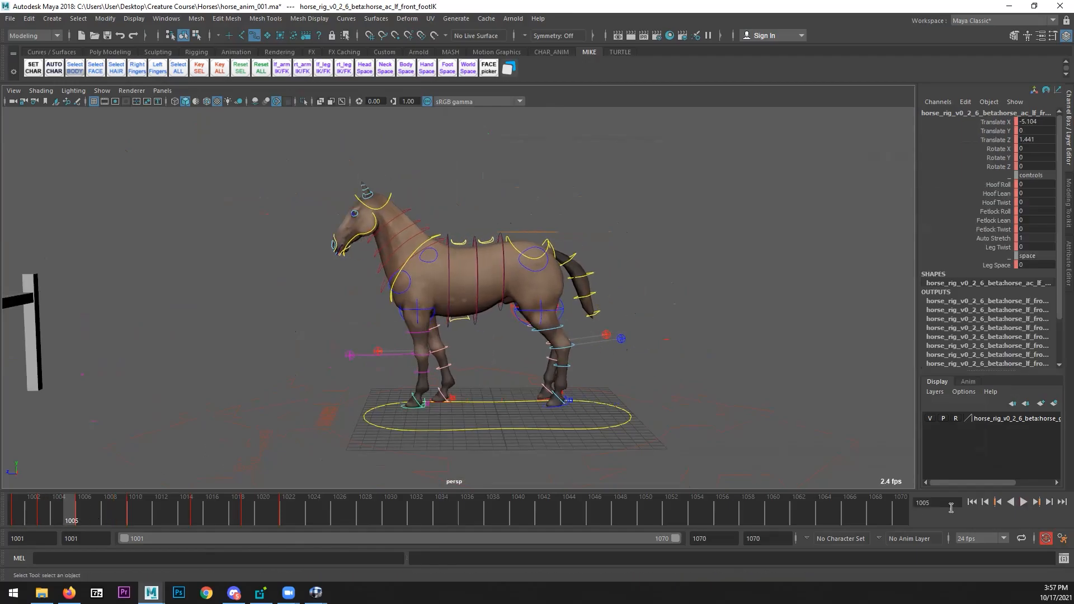
left_click(973, 502)
left_click(1023, 502)
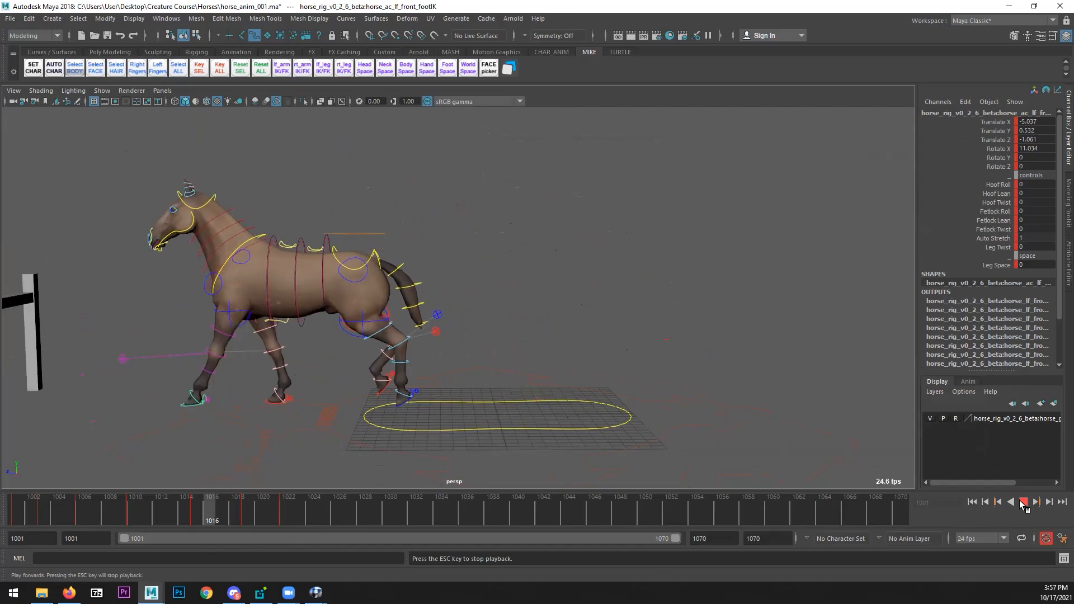
left_click(1023, 503)
mouse_move(140, 506)
left_mouse_down()
mouse_move(17, 510)
mouse_move(301, 524)
left_mouse_up()
- On frame 1022, reposition the left shoulder to Translate X about 0.33, Y about -0.70 and Z about -0.16
middle_click_drag(215, 363, 245, 358, "alt")
scroll(245, 357, "up", 2)
left_click(231, 238)
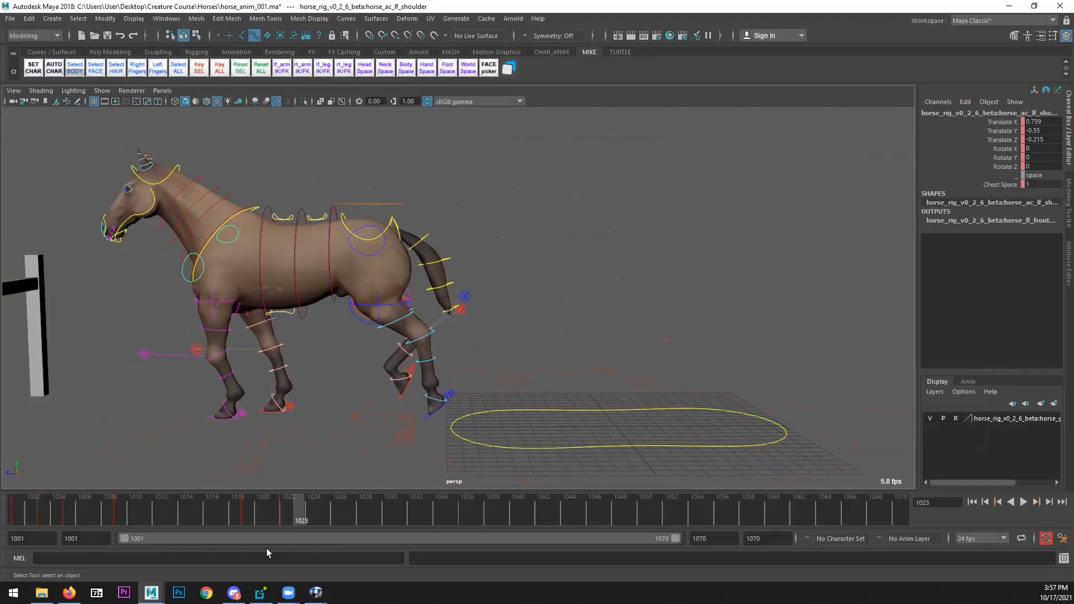
left_click(246, 516)
left_click_drag(246, 515, 289, 513)
key("w")
left_click_drag(235, 189, 229, 178)
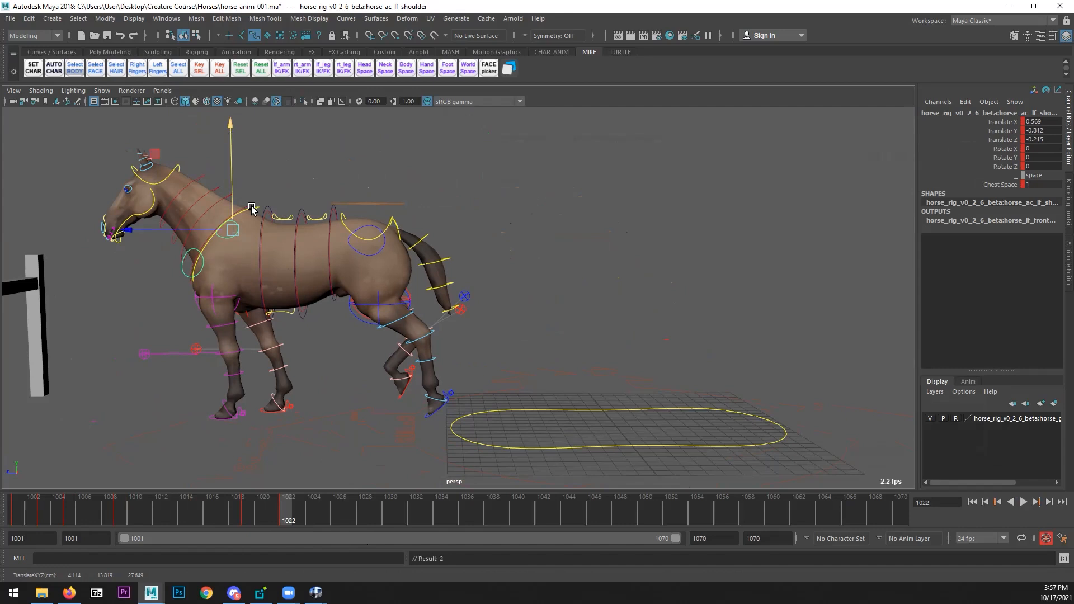
right_click_drag(211, 288, 298, 452, "alt")
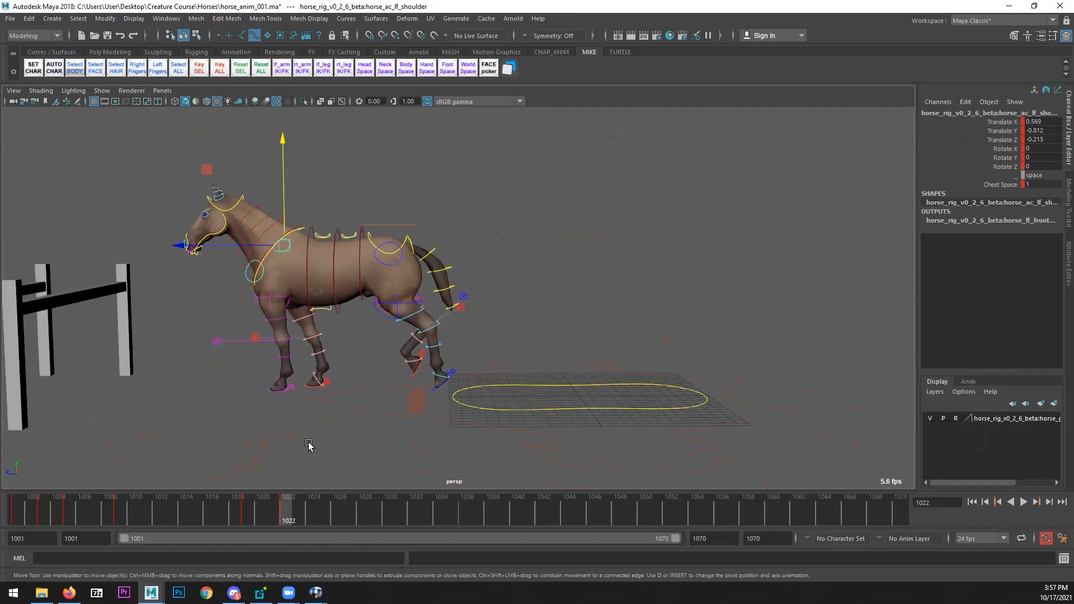
left_click_drag(250, 249, 286, 220)
left_click(285, 219)
right_click_drag(354, 280, 330, 317, "alt")
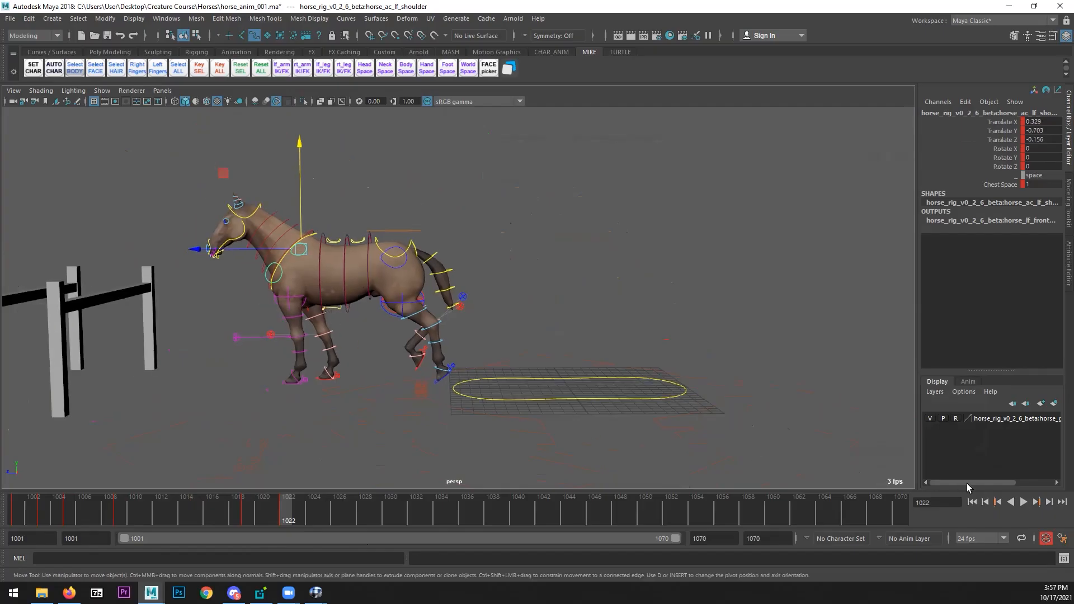
- Play the animation from frame 1001 and scrub through it to review the left front leg and shoulder
key("q")
left_click(972, 501)
left_click(1023, 502)
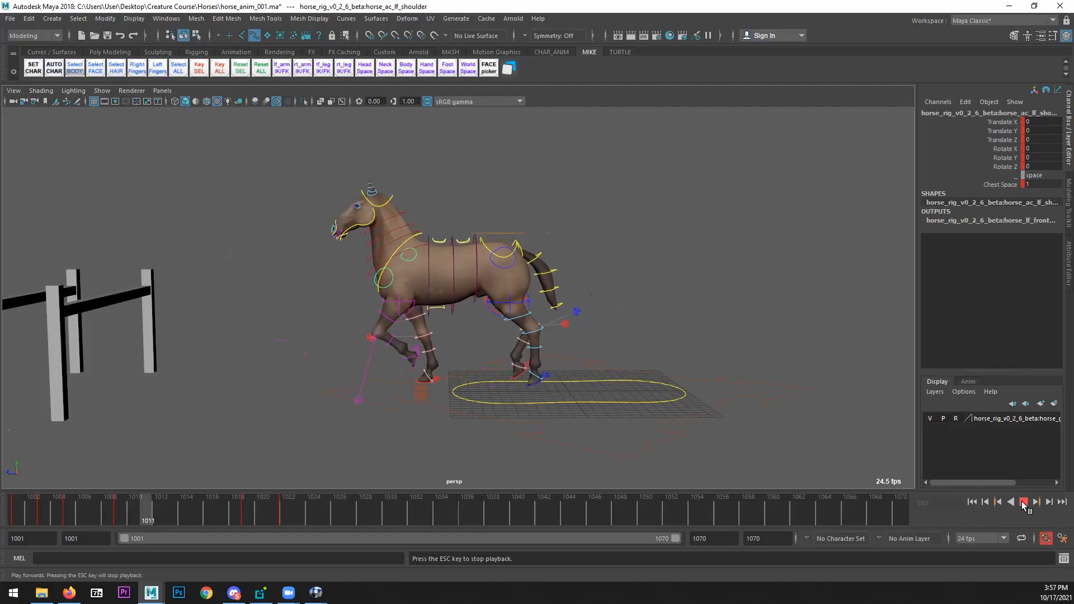
left_click(1023, 501)
left_click_drag(253, 515, 8, 515)
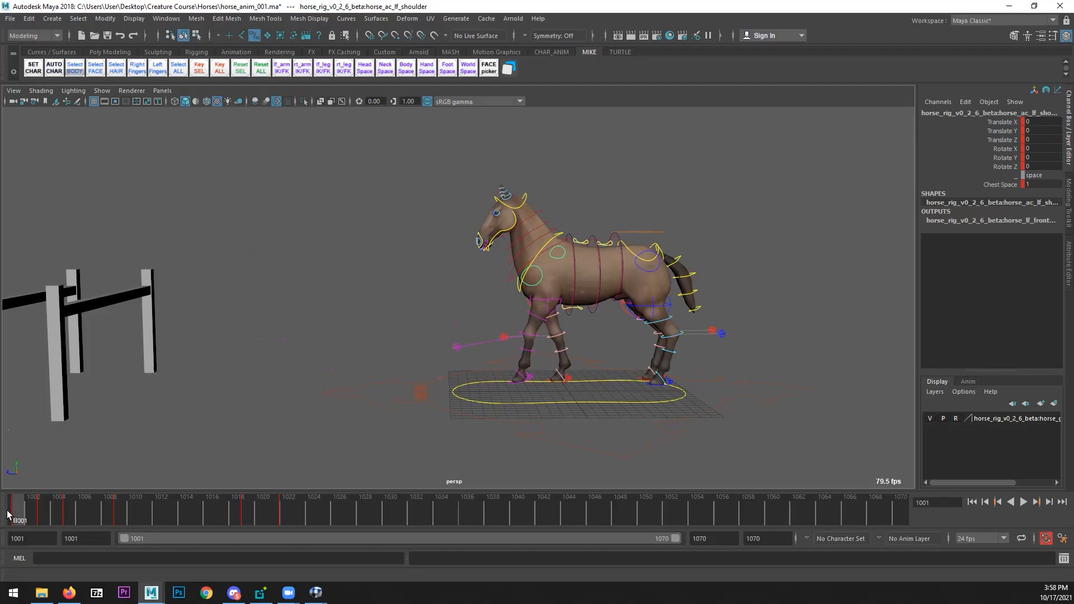
left_click(1025, 502)
left_click_drag(138, 507, 18, 507)
left_click_drag(306, 366, 353, 363, "alt")
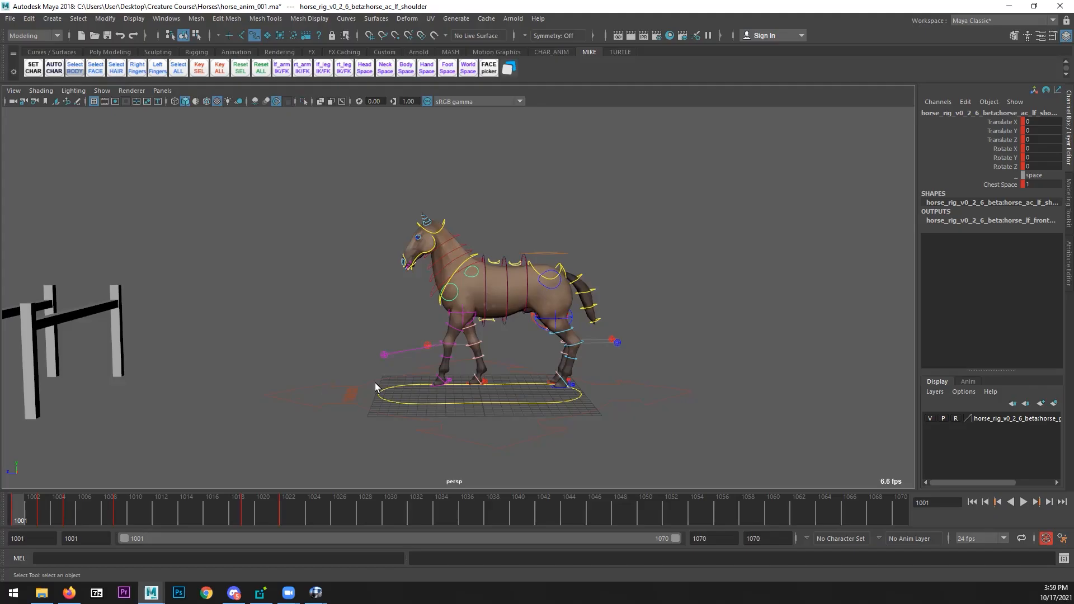
- Switch to RV and, on frame 1 of the horse jump reference, trace the right front leg in red
left_click_drag(1073, 106, 535, 106)
double_click(535, 105)
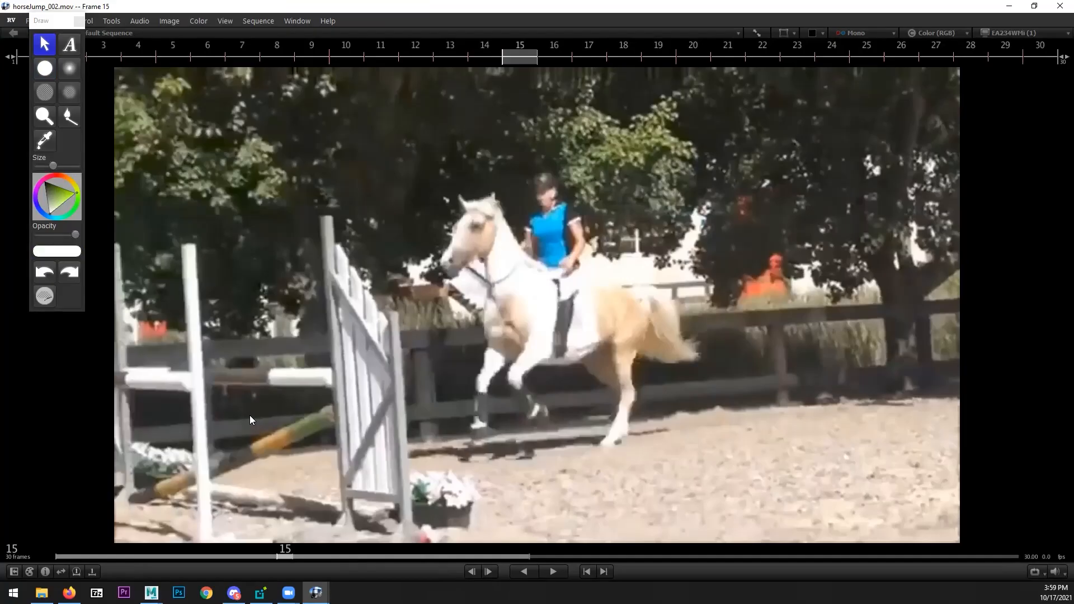
mouse_move(250, 415)
left_mouse_down()
mouse_move(218, 426)
mouse_move(68, 426)
left_mouse_up()
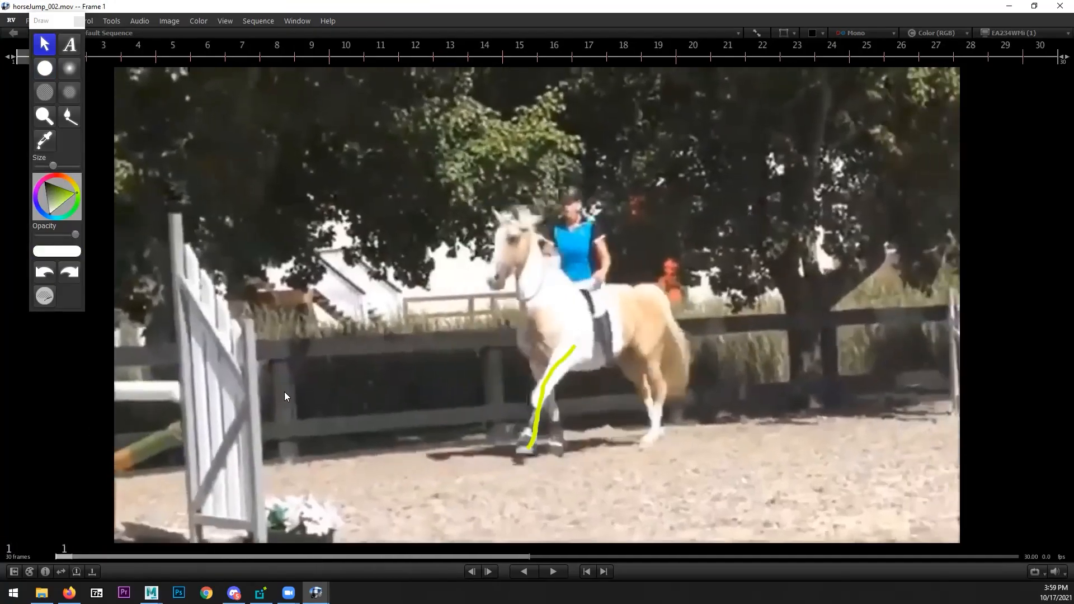
left_click(44, 69)
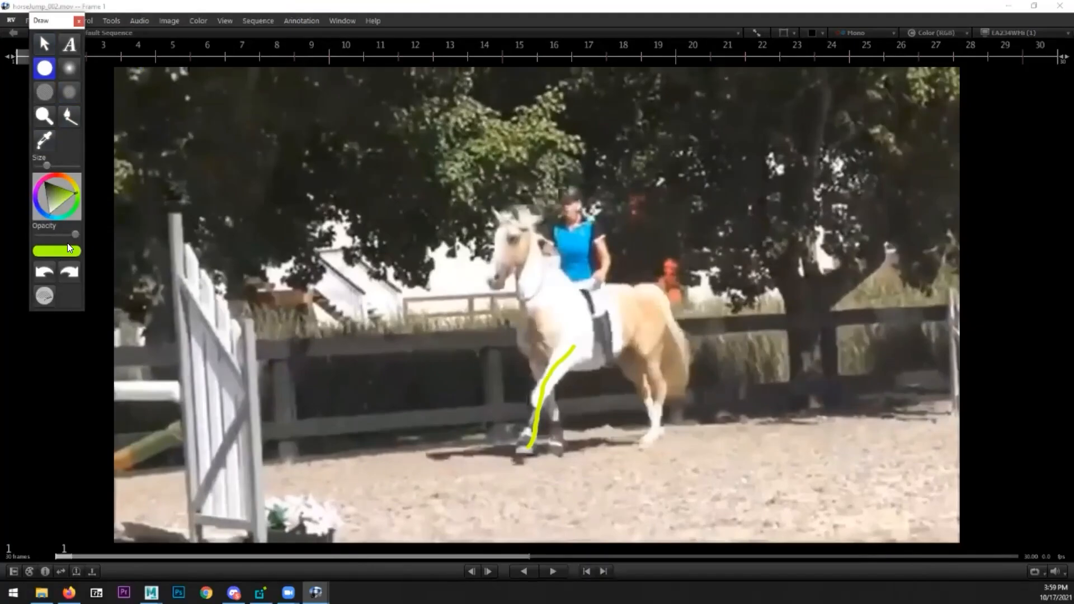
left_click(56, 178)
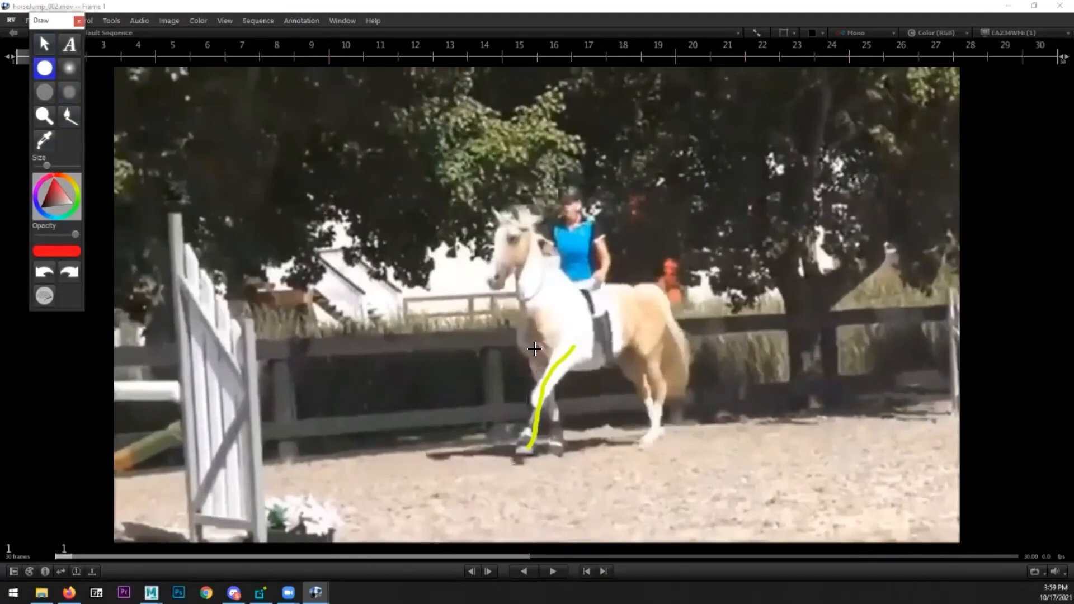
left_click_drag(529, 342, 557, 465)
- Advance the reference to frame 4 and trace the right front leg and hoof in red
key("Right")
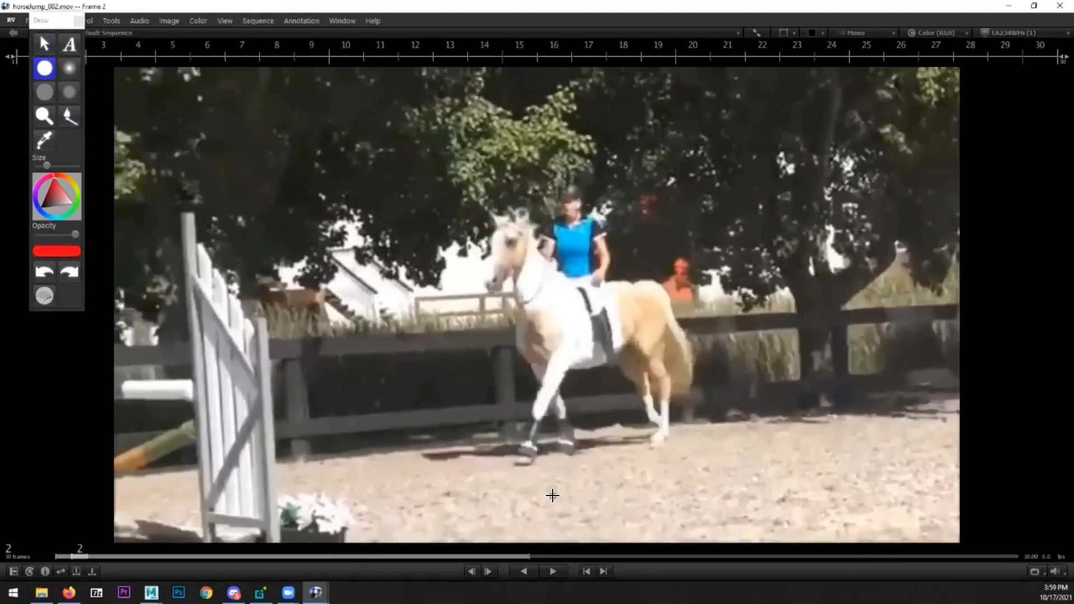
key("Right")
key("Right")
key("Left")
key("Right")
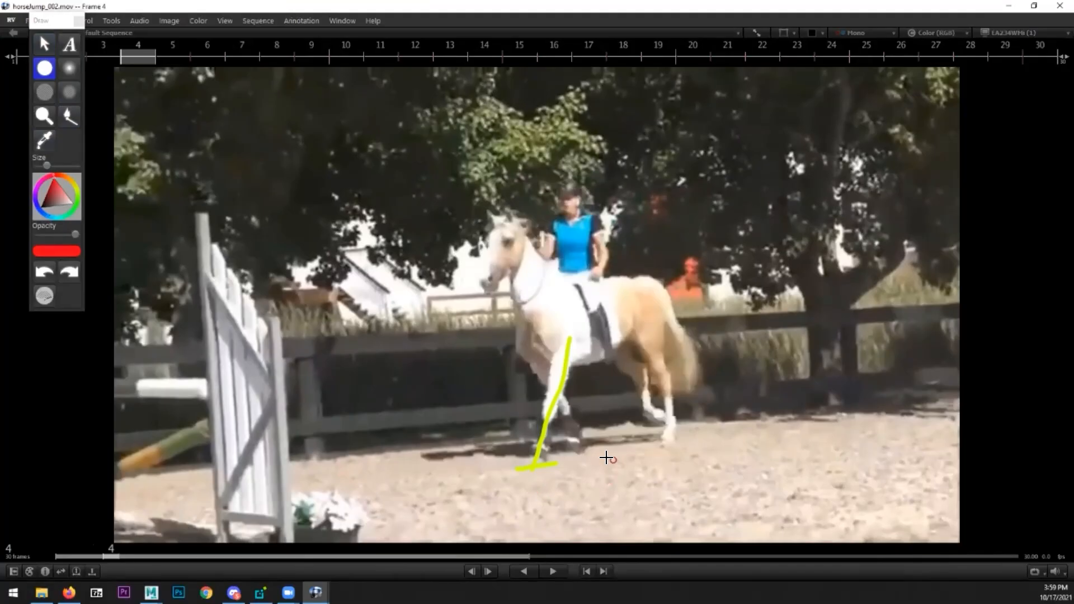
left_click_drag(566, 451, 575, 452)
mouse_move(527, 347)
left_mouse_down()
mouse_move(561, 406)
mouse_move(565, 454)
left_mouse_up()
- Advance the reference to frame 8 and trace the lifted right front leg in red
key("Right")
key("Right")
key("Right")
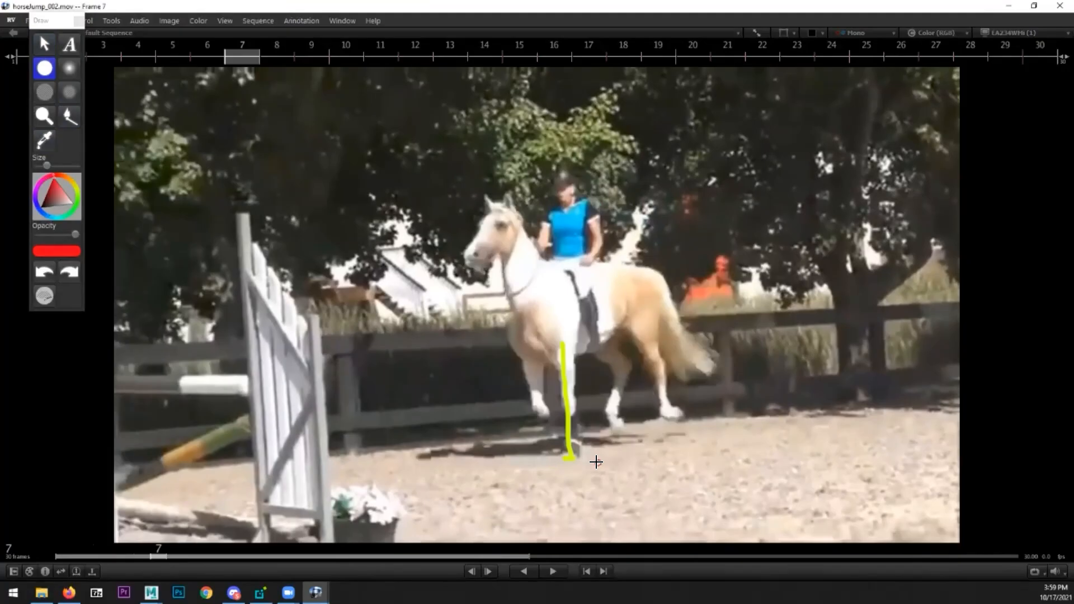
key("Right")
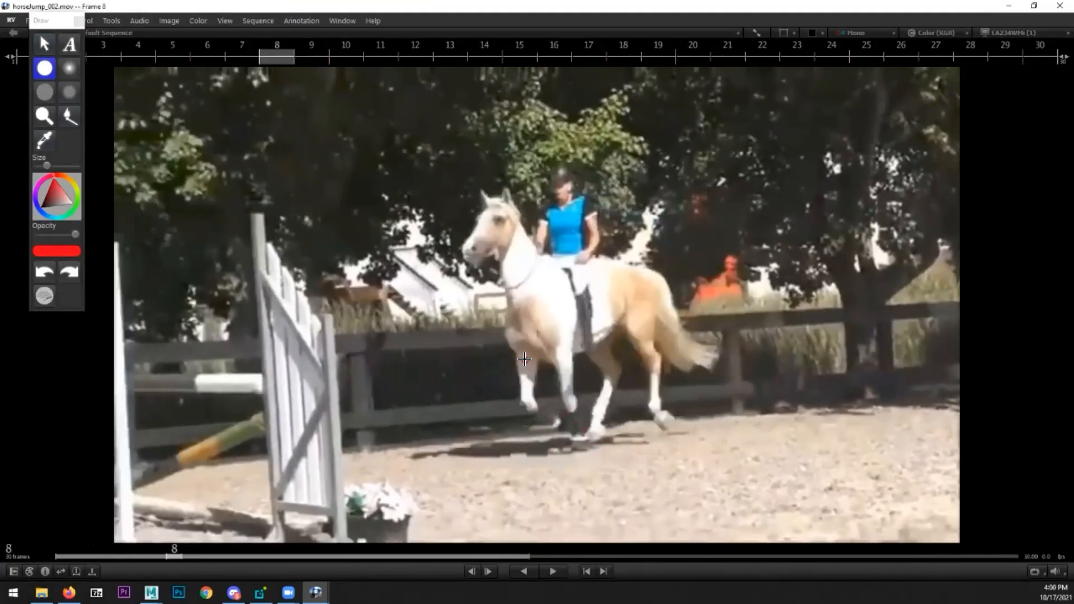
mouse_move(529, 353)
left_mouse_down()
mouse_move(524, 386)
mouse_move(556, 421)
left_mouse_up()
- Return to Maya at frame 1001, switching the reference's drawing tool back to selection
left_click(1033, 6)
left_click(981, 86)
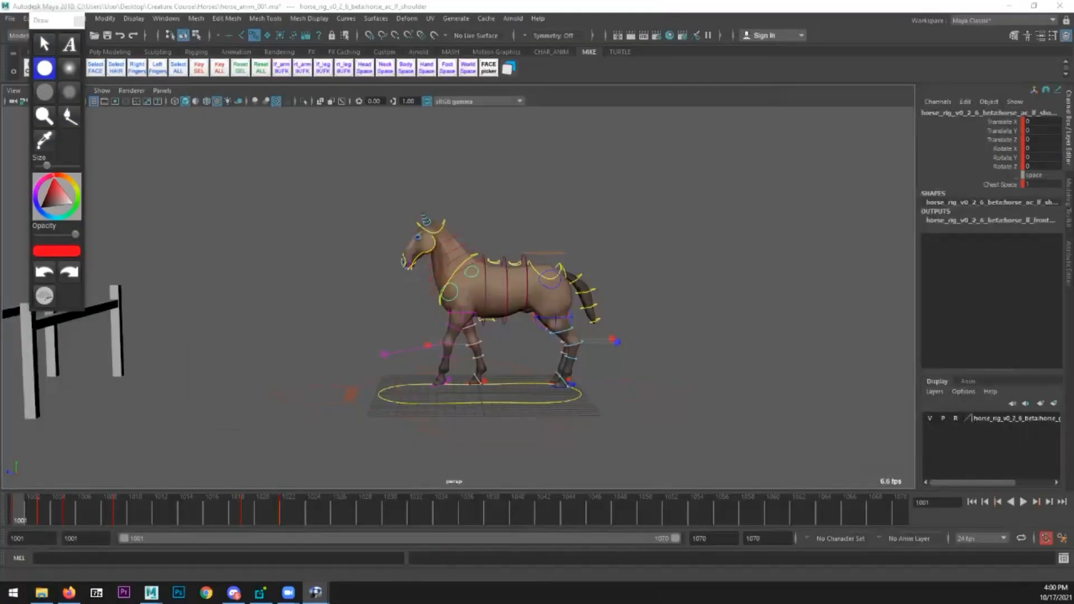
left_click(43, 45)
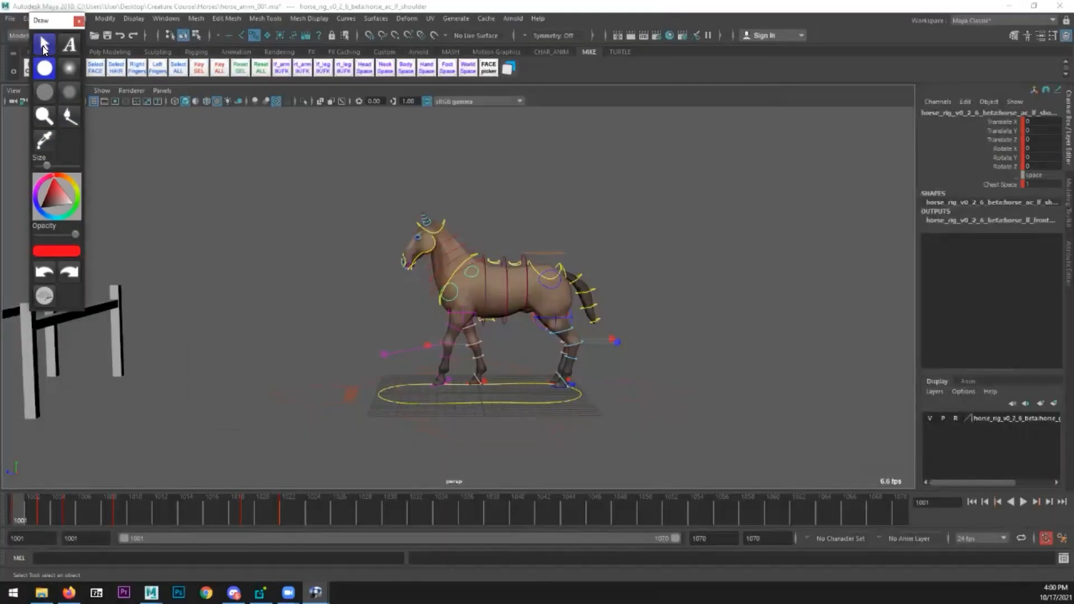
left_click(184, 11)
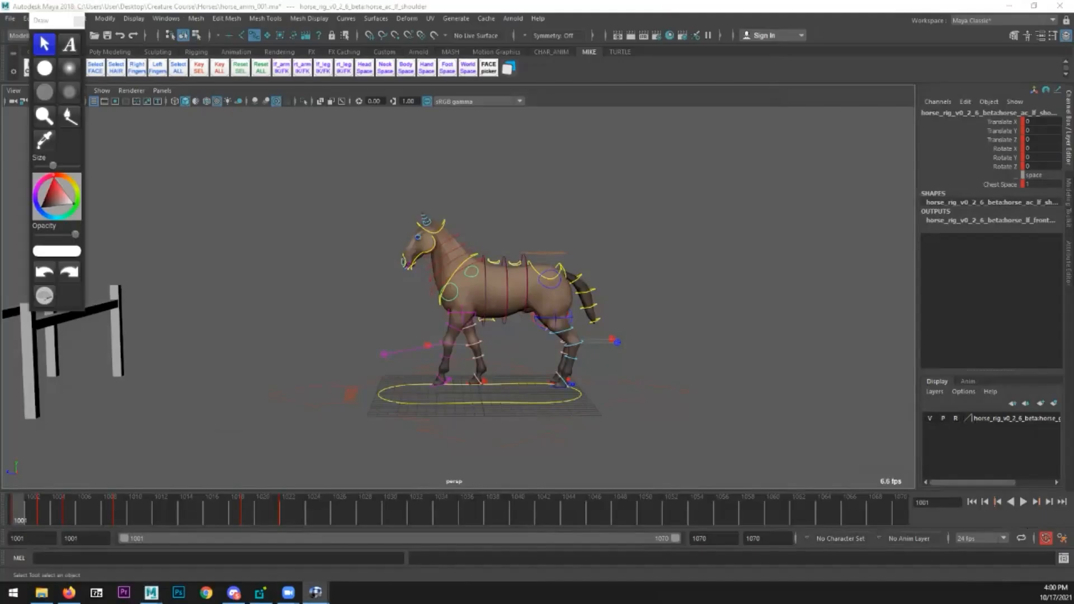
left_click(20, 522)
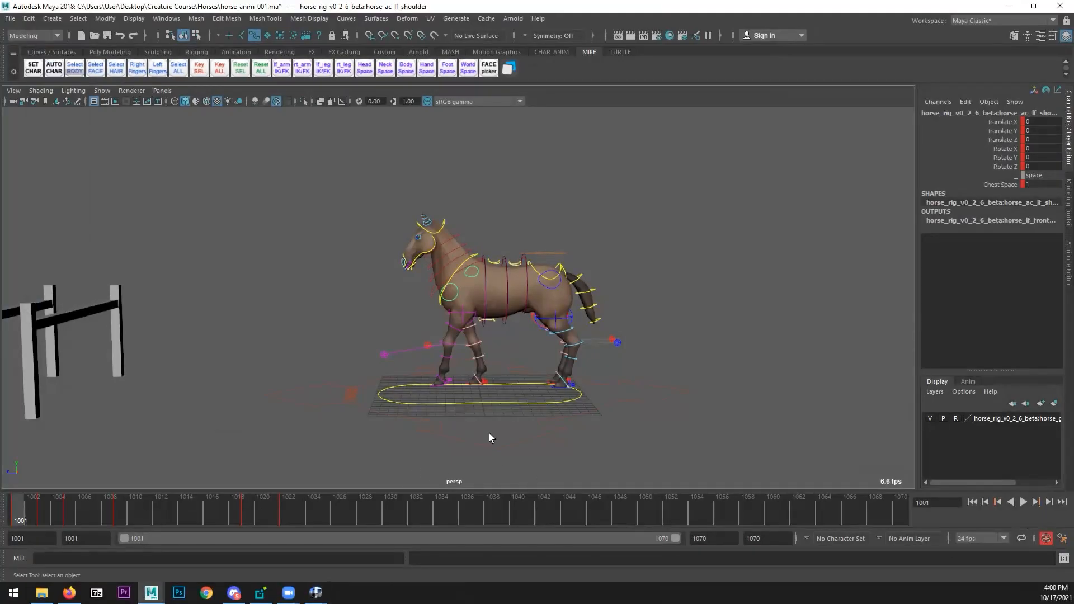
- On frame 1001, move the right front foot control to Translate X about -4.57 and Translate Z about -4.96
left_click_drag(361, 413, 405, 380, "alt")
left_click(404, 380)
left_click(402, 375)
left_click_drag(494, 410, 436, 392, "alt")
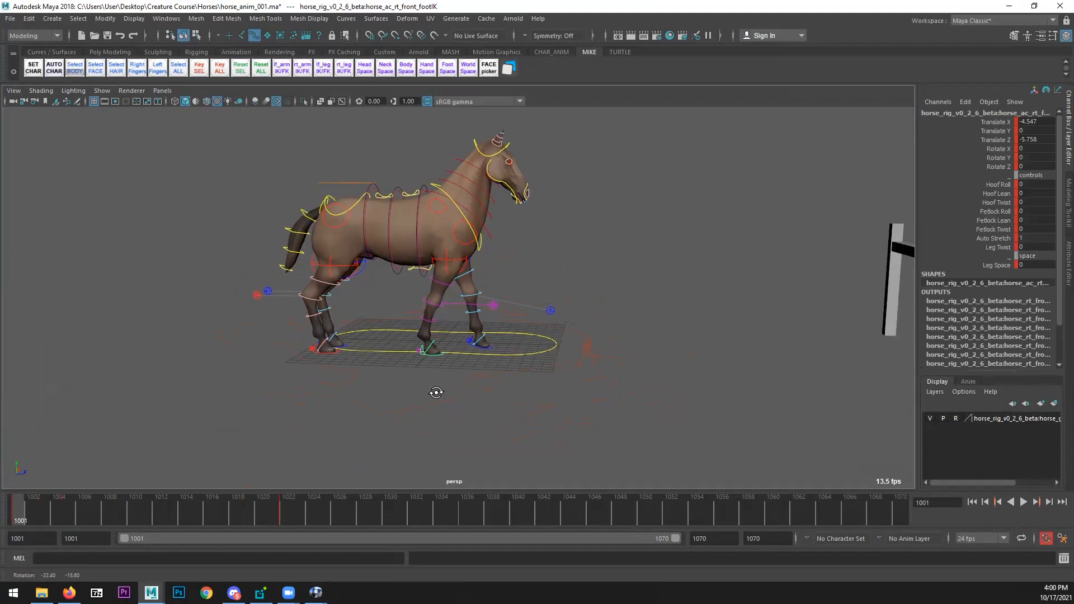
left_click_drag(432, 391, 446, 413, "alt")
key("w")
left_click_drag(462, 343, 470, 341)
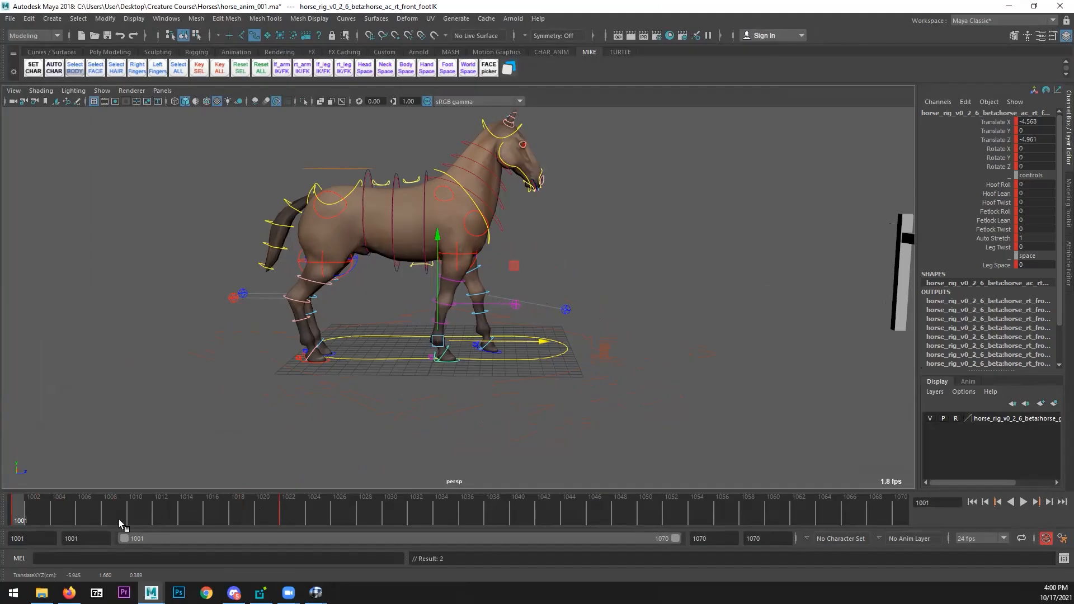
- Copy the right front foot's frame 1001 position to frame 1004 so the hoof stays planted, and play it back
mouse_move(40, 521)
left_mouse_down()
mouse_move(29, 518)
mouse_move(56, 511)
left_mouse_up()
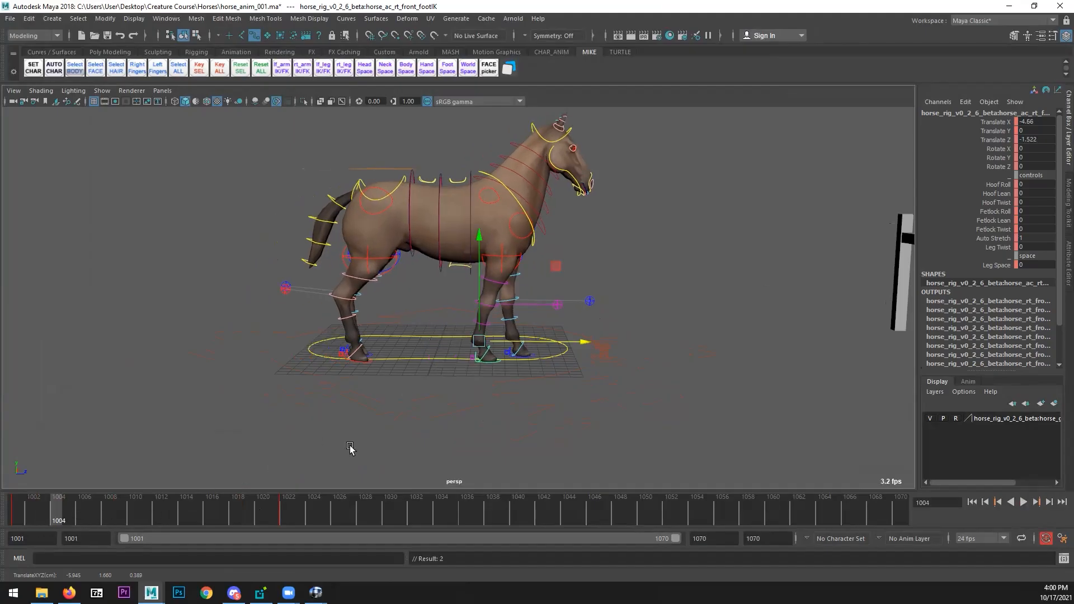
left_click(485, 372)
left_click(487, 358)
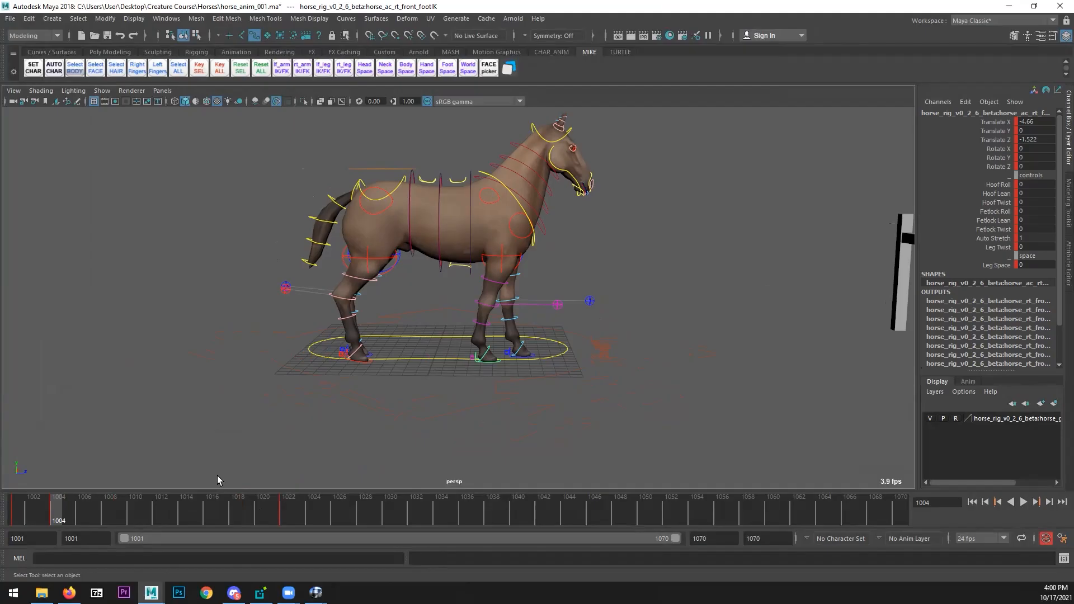
left_click(19, 515)
key("alt+v")
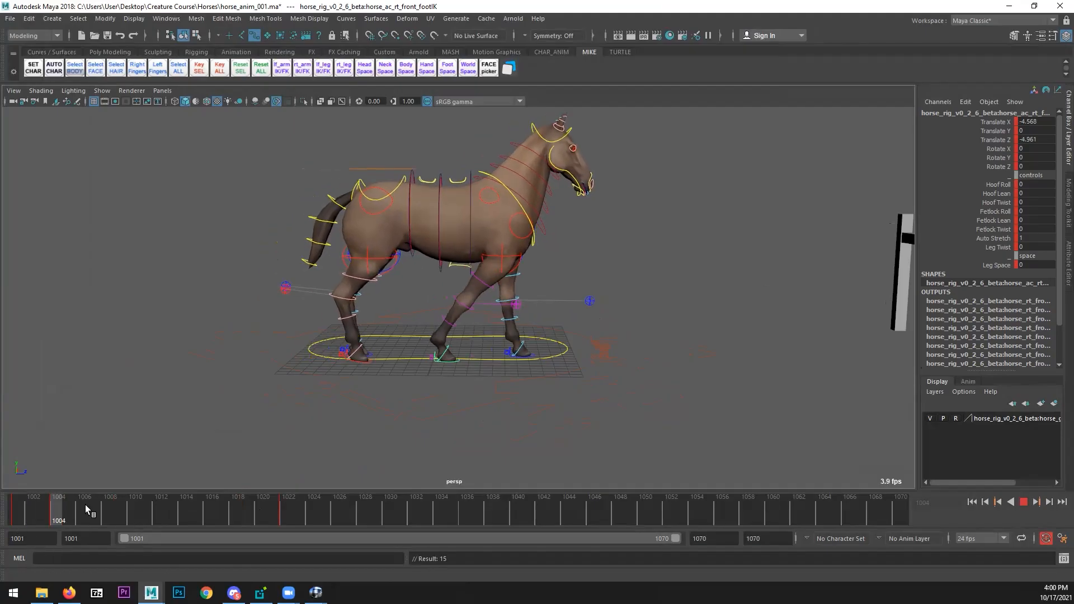
- On frame 1001, key the right shoulder at Translate X about -0.04, Y about 0.03 and Z about 0.01
key("ctrl+shift+d")
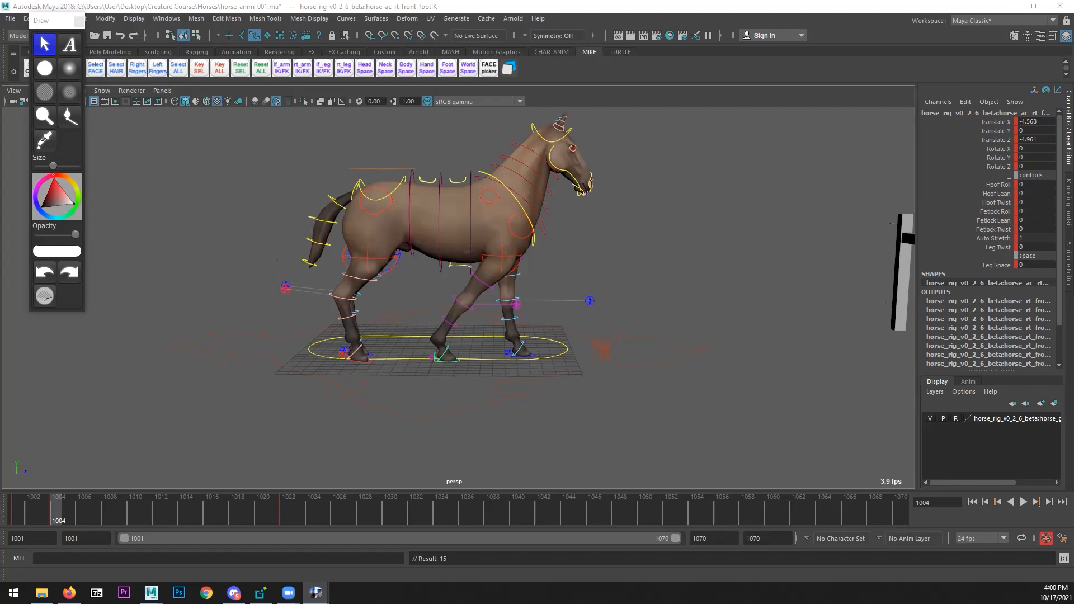
left_click(20, 511)
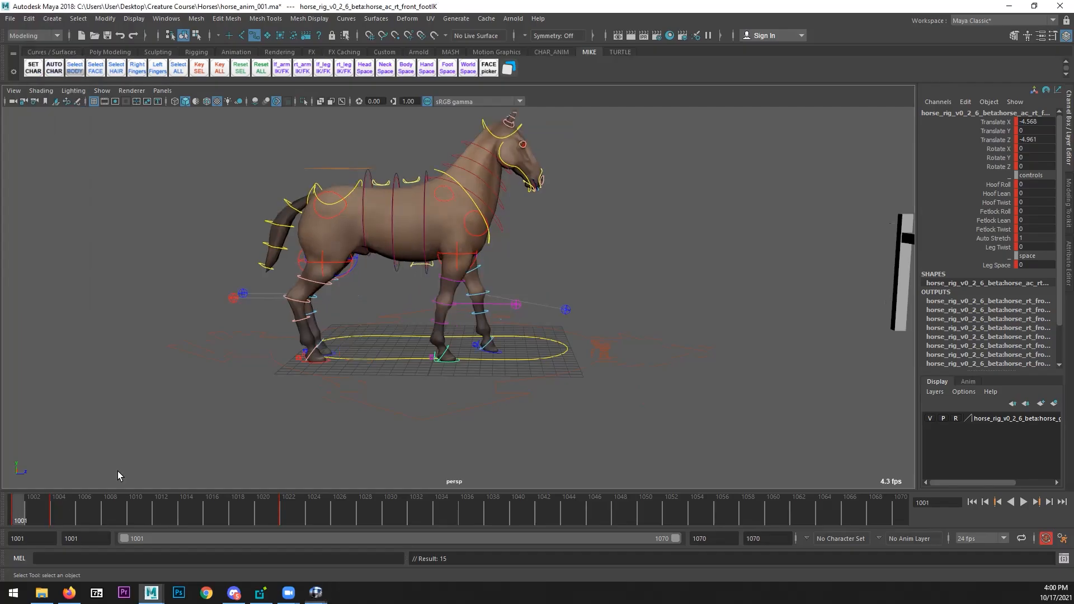
left_click(443, 202)
middle_click_drag(454, 262, 442, 285, "alt")
key("w")
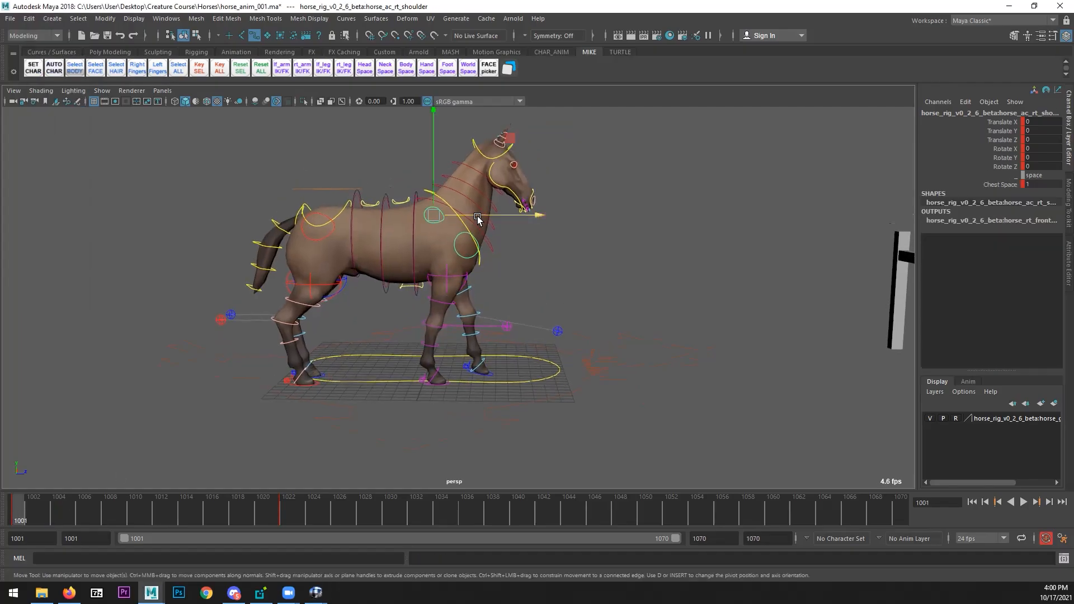
left_click_drag(478, 218, 482, 218)
key("shift+w")
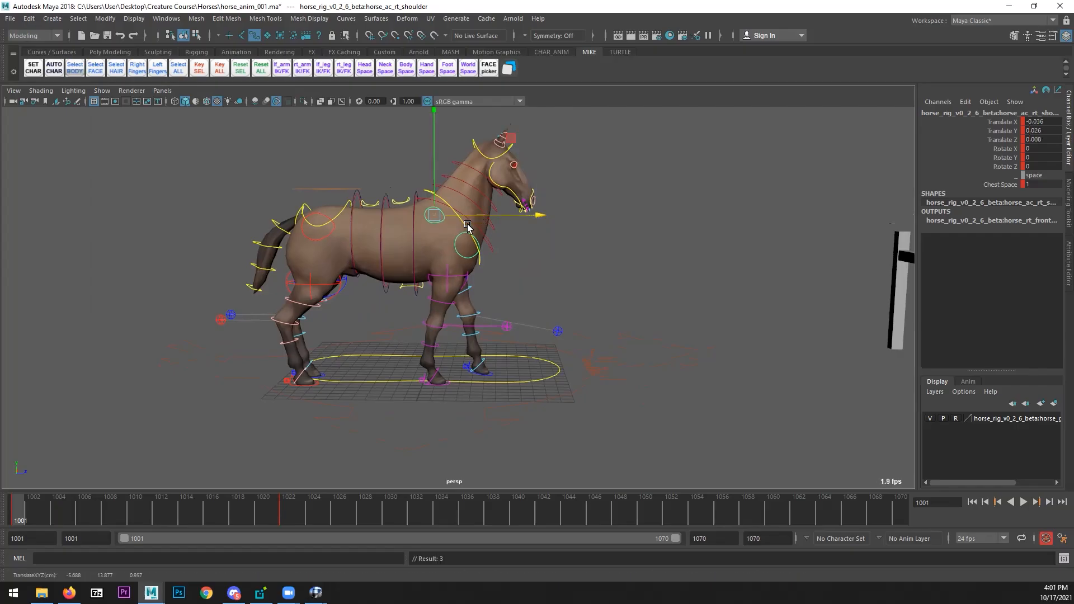
- On frame 1004, move the right shoulder to Translate X about 1.05, Y about -0.82 and Z about -0.23, and play it back
left_click_drag(24, 503, 71, 504)
left_click_drag(582, 218, 561, 218)
left_click_drag(462, 183, 460, 174)
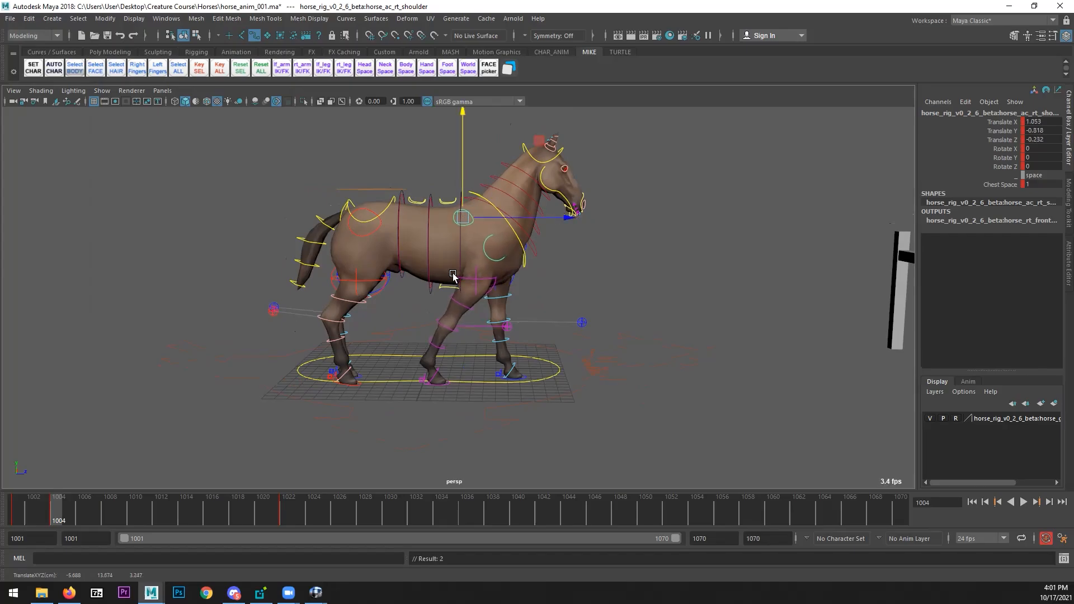
key("alt+v")
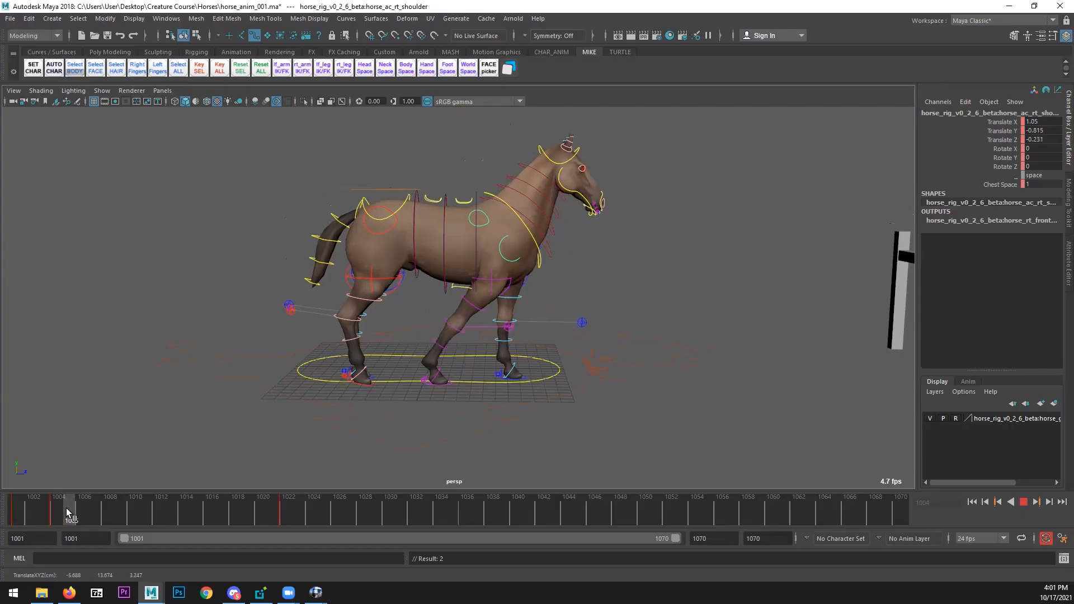
left_click(56, 513)
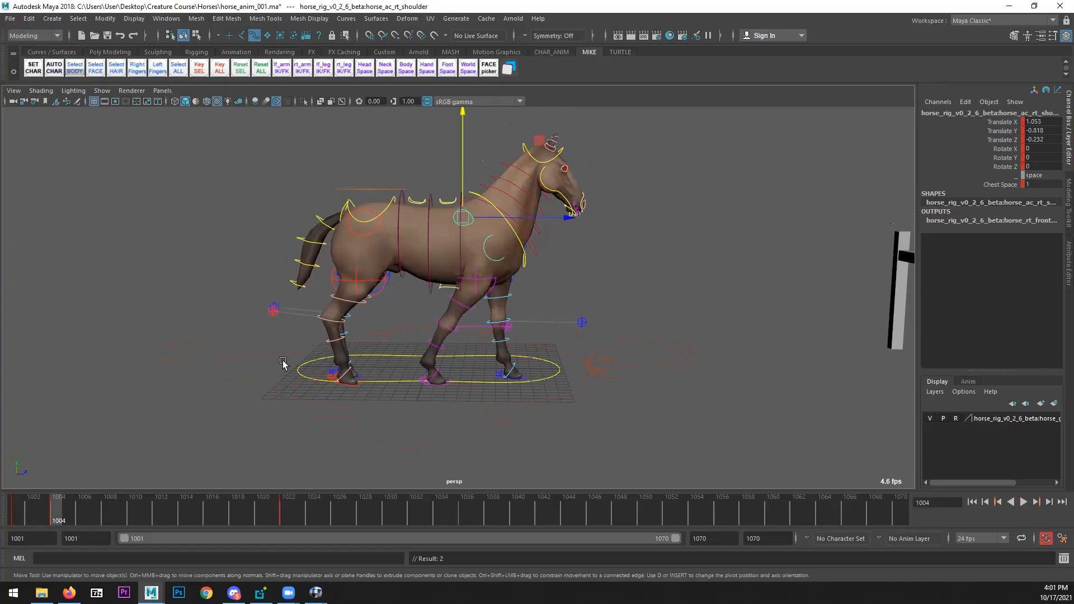
- Try rotating the right front hoof control to Rotate Z about 11.25 on frame 1004
middle_click_drag(529, 428, 538, 376, "alt")
scroll(538, 376, "up", 3)
key("q")
scroll(467, 385, "up", 5)
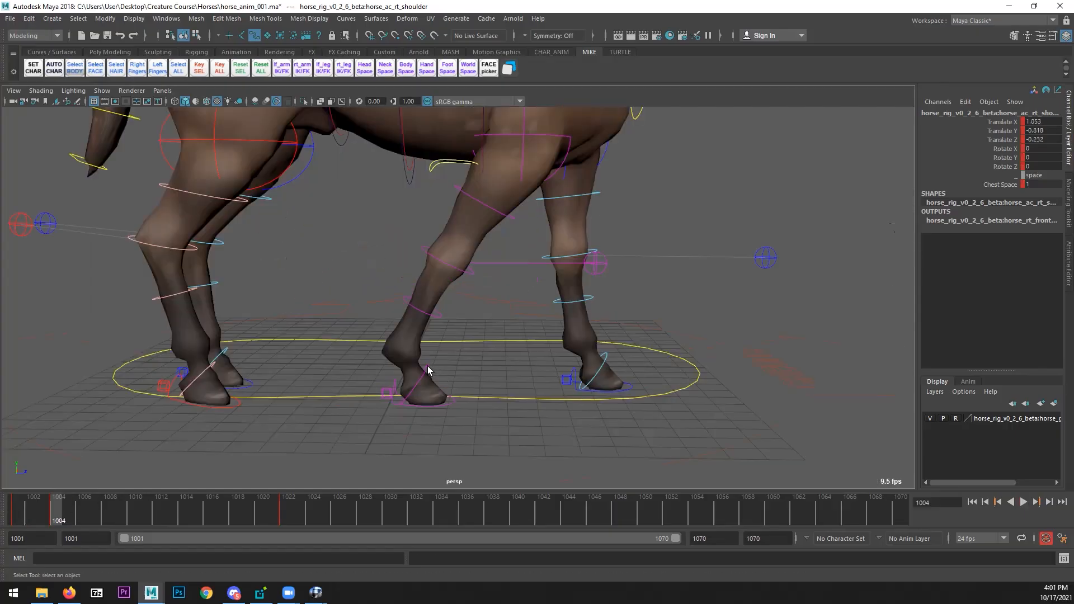
left_click(428, 371)
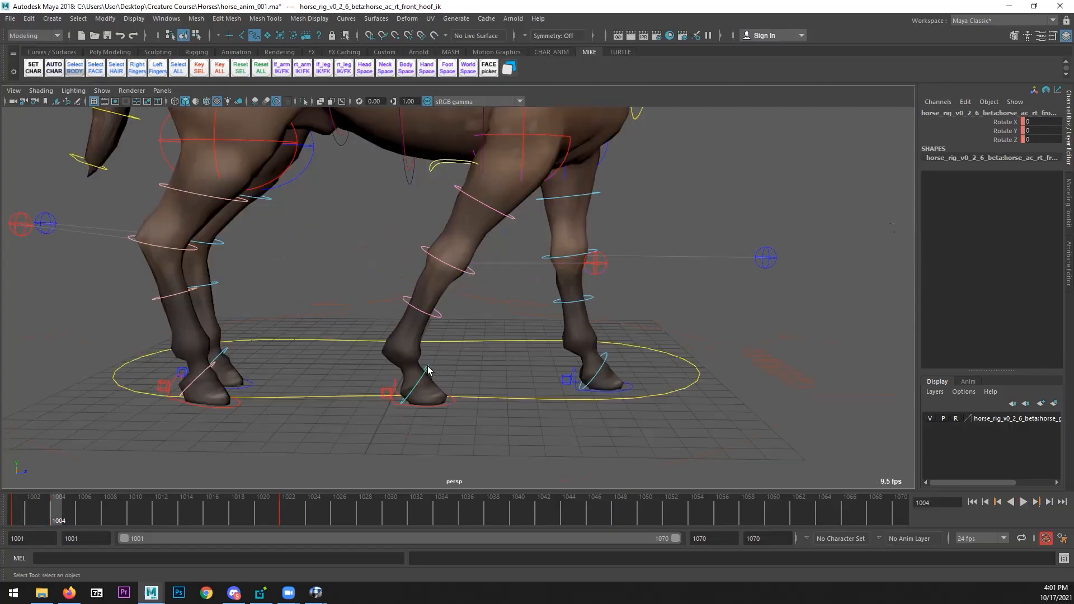
key("e")
left_click_drag(465, 295, 471, 304)
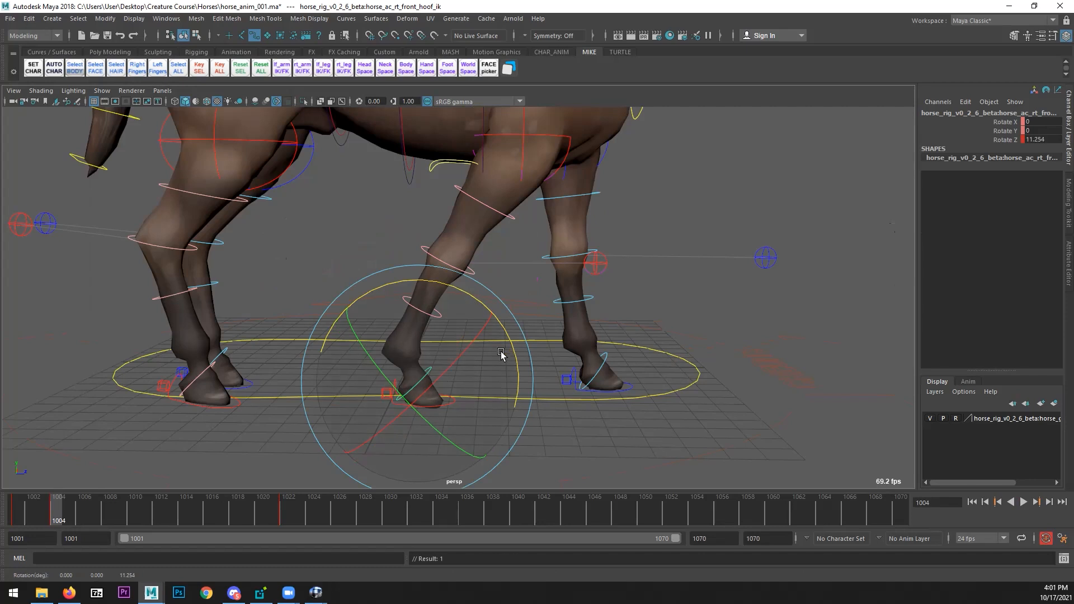
scroll(487, 364, "down", 1)
key("q")
- Inspect the right front leg settings and try moving the lower leg bend control
left_click(387, 391)
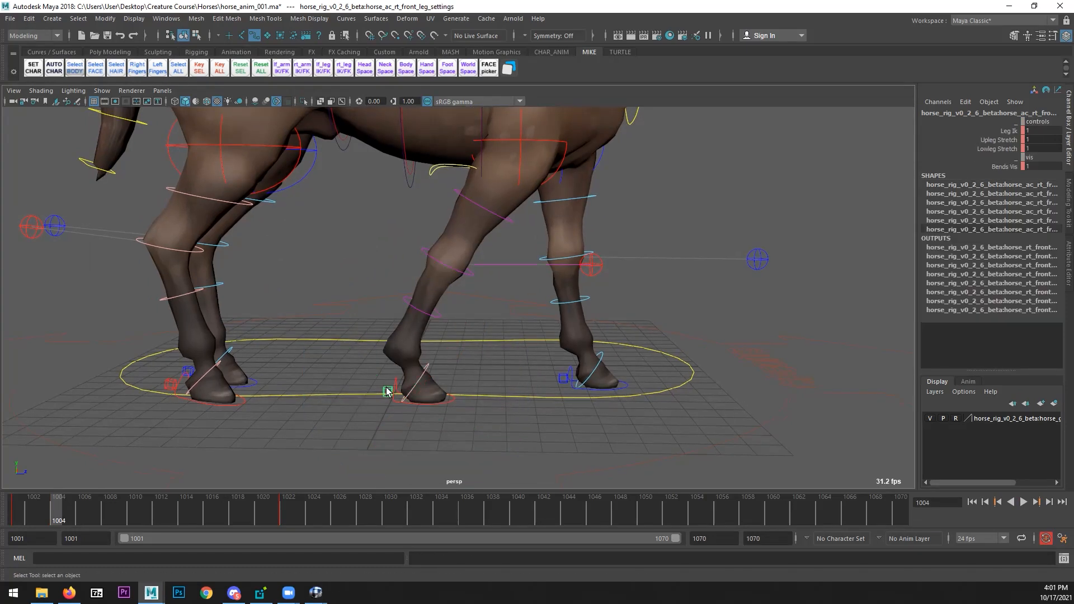
middle_click_drag(518, 342, 508, 382, "alt")
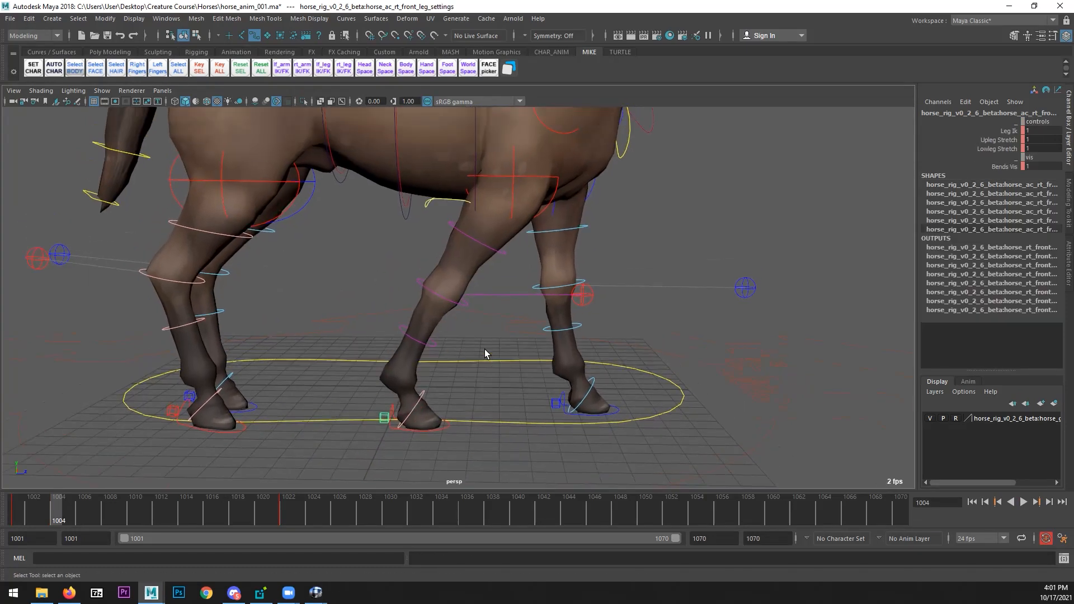
left_click(430, 349)
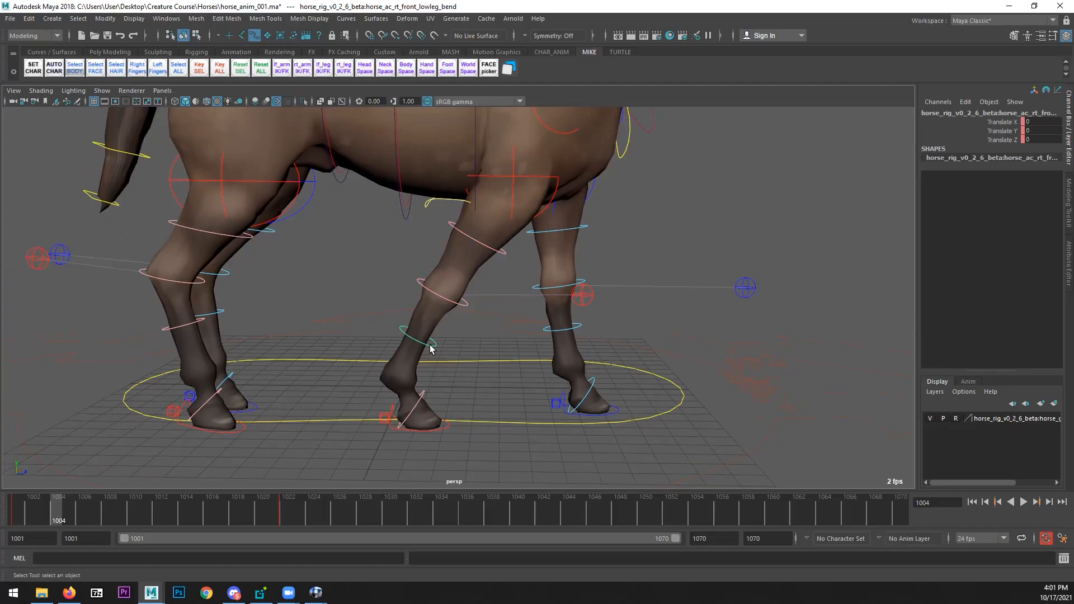
key("w")
left_click_drag(460, 340, 479, 374)
- Try out Fetlock Lean, Fetlock Twist and Hoof Twist on the right front foot, undoing each test
left_click(445, 427)
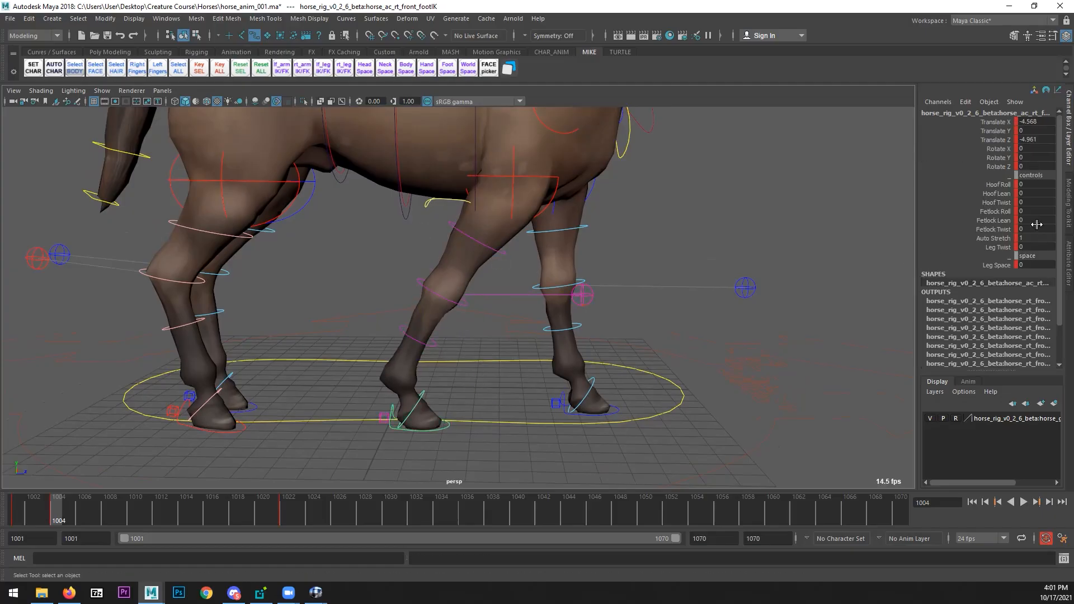
left_click(995, 221)
middle_click_drag(768, 272, 815, 306)
key("ctrl+z")
left_click(995, 229)
key("ctrl+z")
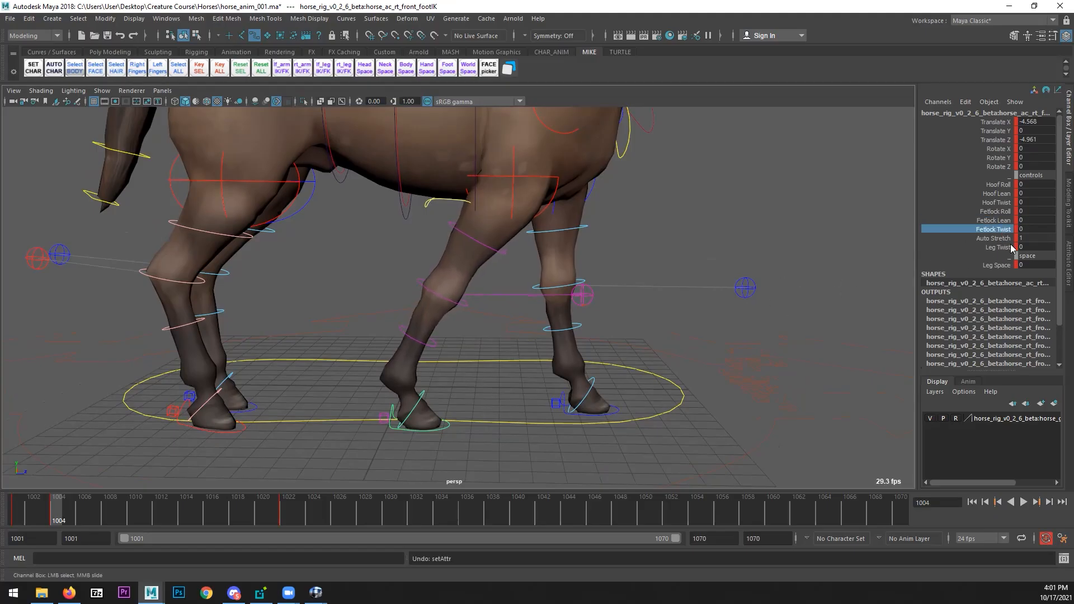
left_click(996, 202)
middle_click_drag(761, 271, 810, 271)
key("ctrl+z")
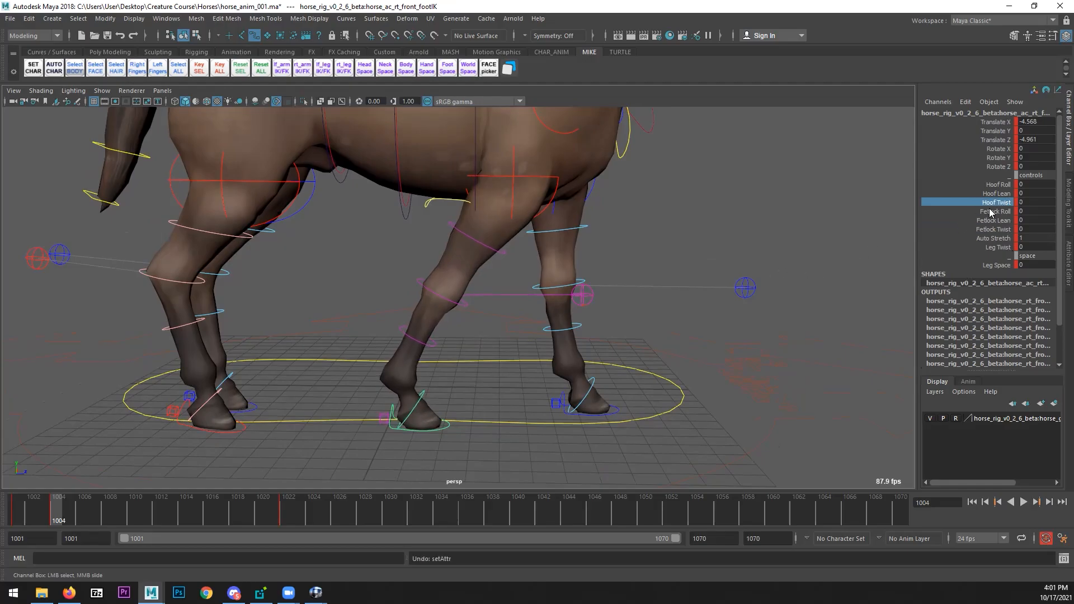
- Try out Leg Twist, Hoof Roll and Hoof Lean on the right front foot, undoing each test
left_click(998, 248)
middle_click_drag(698, 320, 830, 335)
key("ctrl+z")
left_click(998, 184)
key("ctrl+z")
left_click(998, 193)
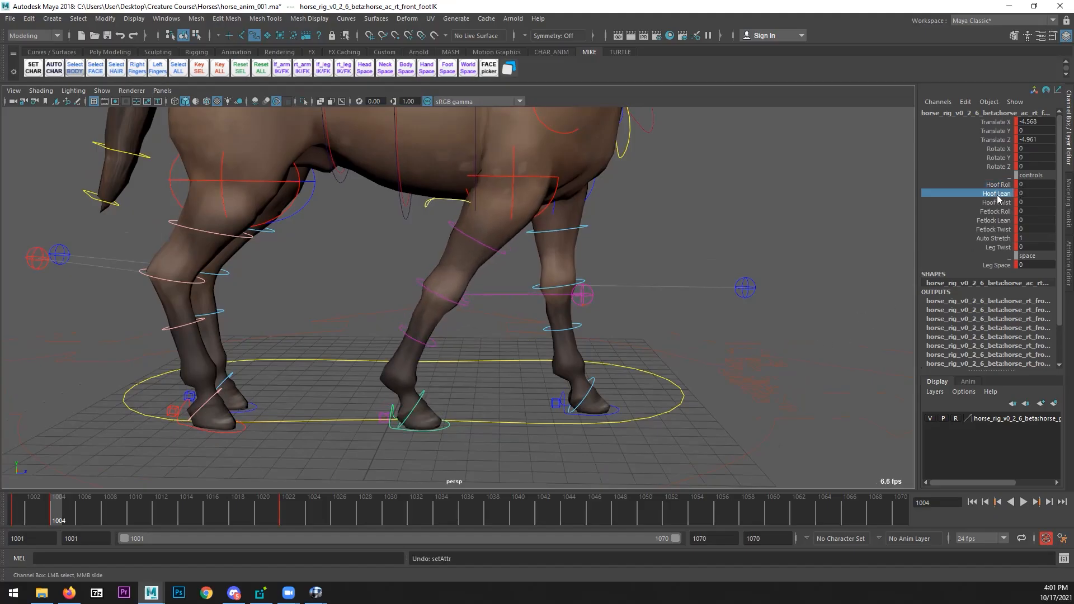
middle_click_drag(810, 290, 839, 303)
key("ctrl+z")
left_click(986, 212)
left_click(996, 202)
- Rotate the right front hoof control once more as a test and undo the rotation
middle_click_drag(481, 365, 506, 350, "alt")
left_click(453, 381)
key("e")
left_click_drag(495, 308, 515, 330)
key("ctrl+z")
middle_click_drag(489, 373, 501, 364, "alt")
key("q")
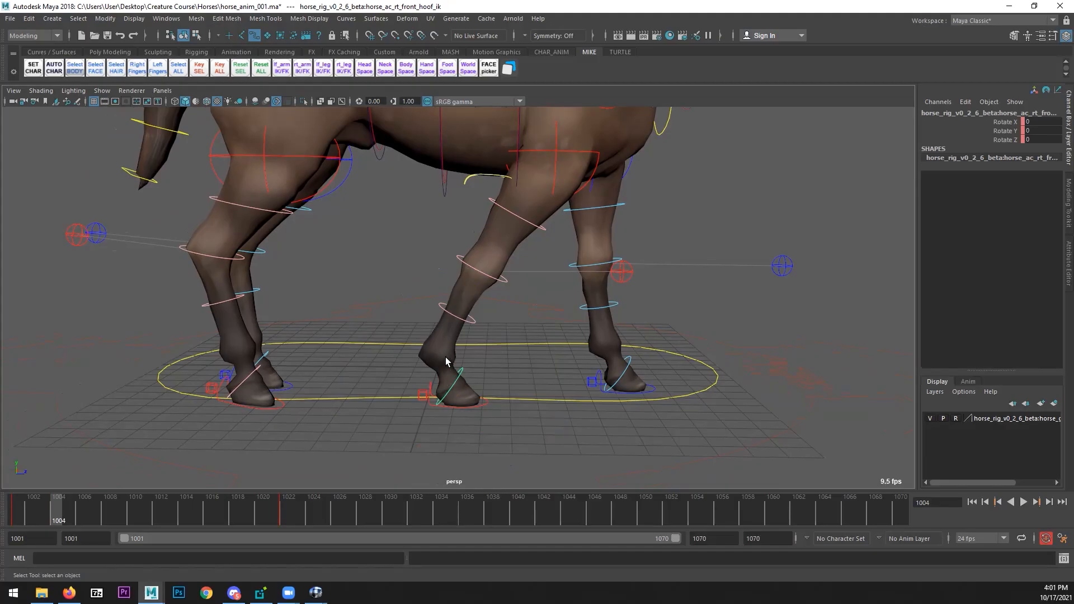
- Review the channels of the right front leg settings, hoof and foot IK controls
right_click_drag(508, 365, 532, 286, "alt")
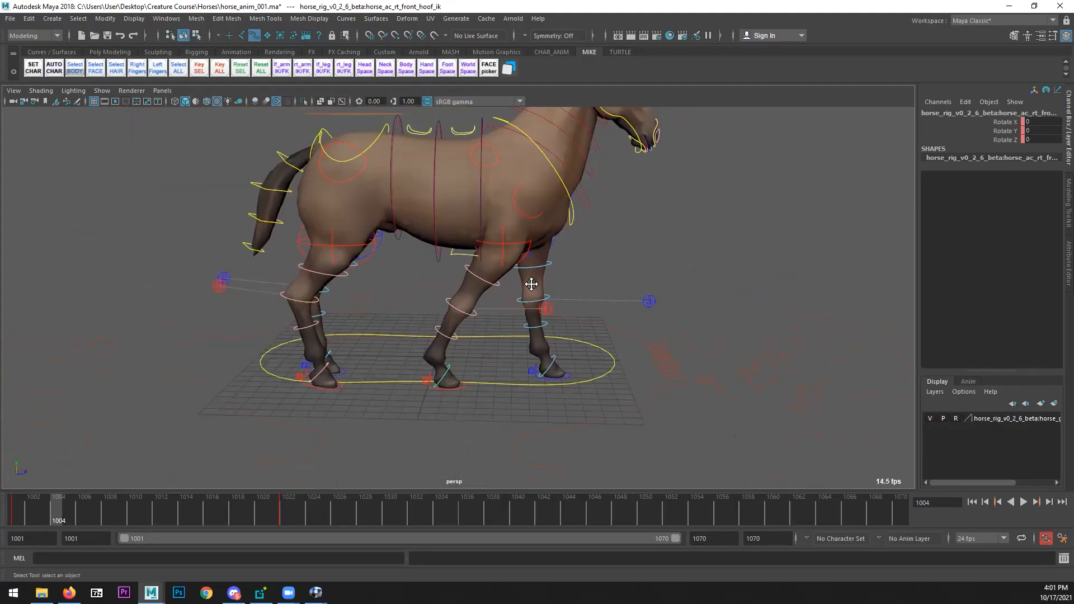
middle_click_drag(532, 285, 598, 340, "alt")
scroll(573, 406, "up", 6)
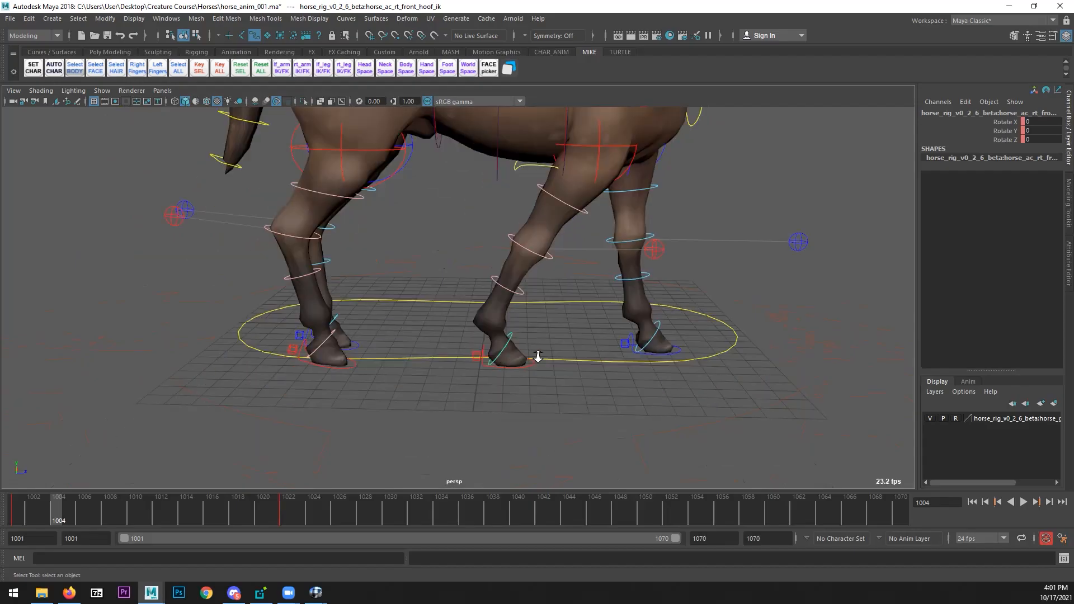
left_click(480, 364)
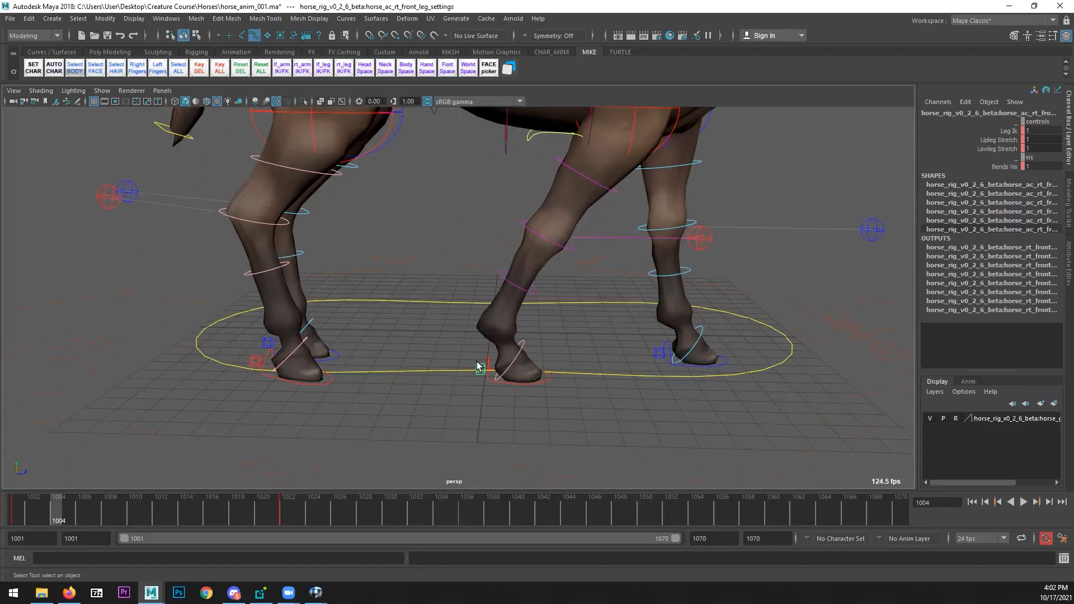
left_click(521, 349)
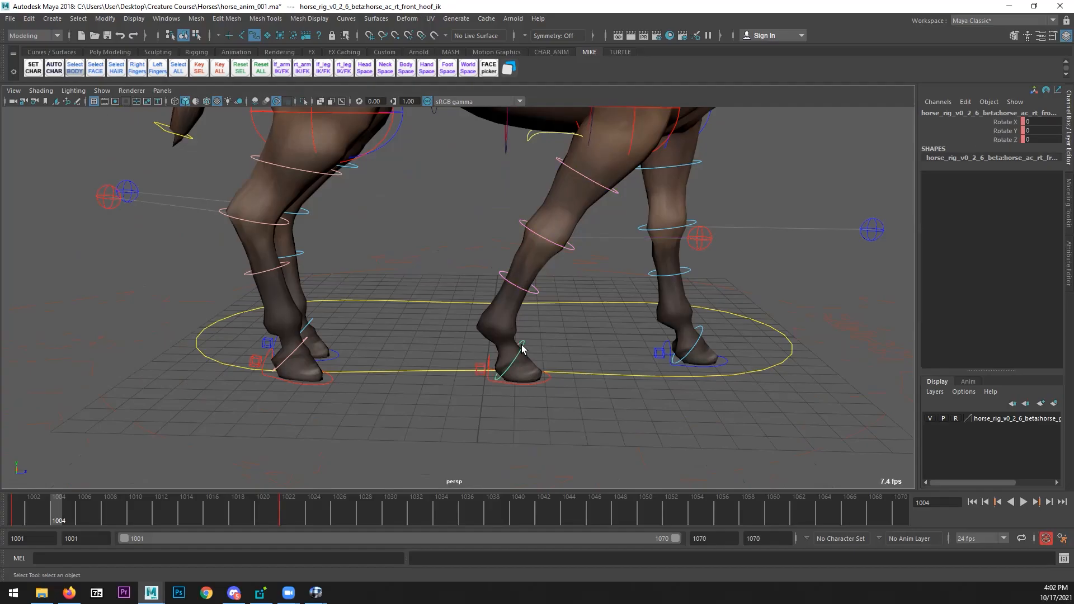
left_click(542, 382)
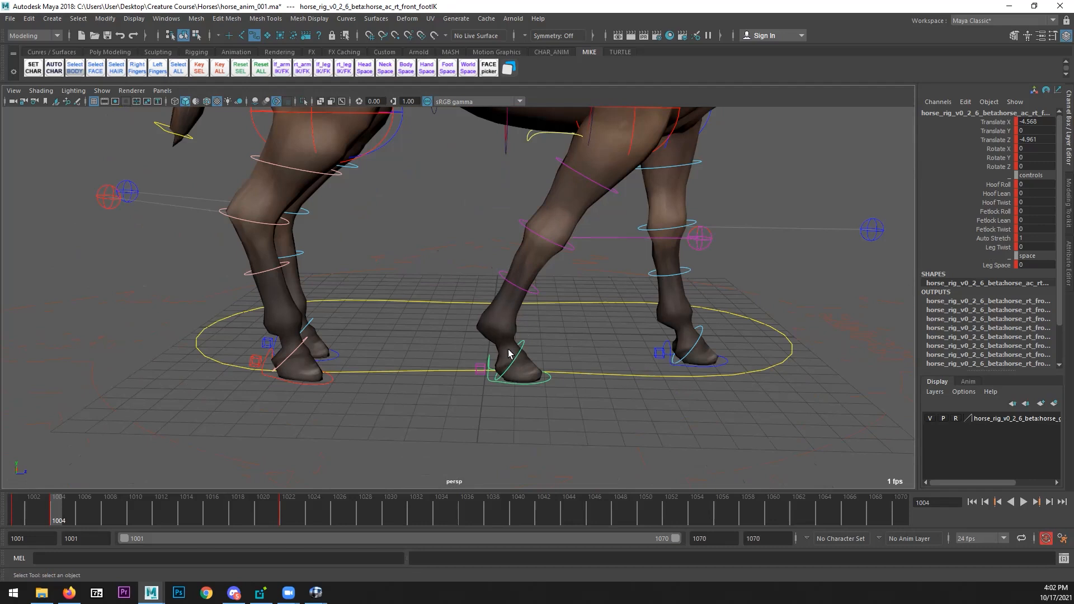
scroll(620, 339, "down", 3)
scroll(628, 330, "down", 5)
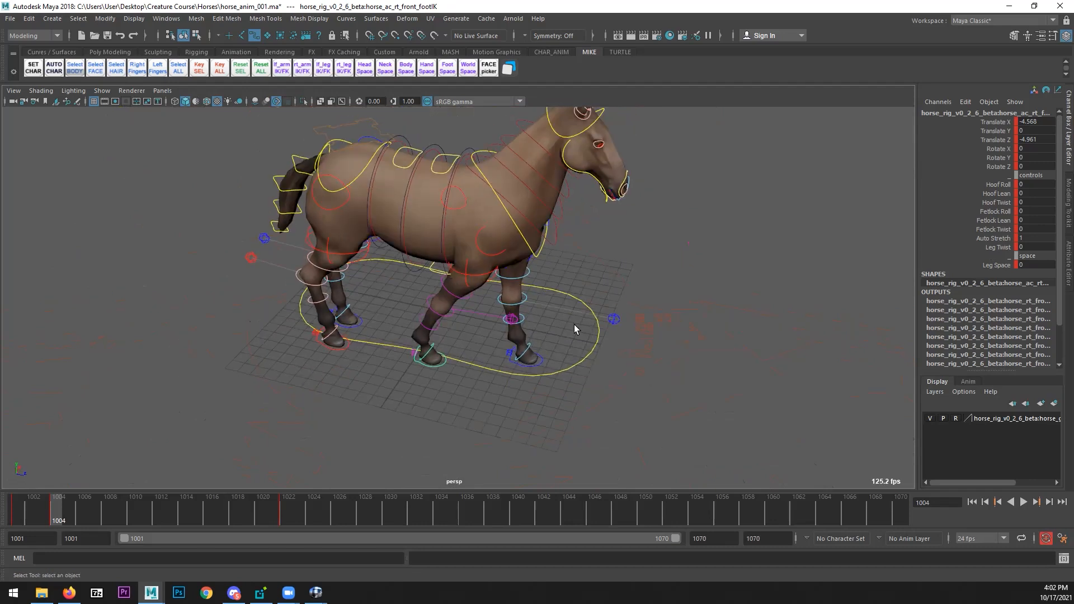
- Look at the whole rig and examine the base control and credits object attributes
middle_click_drag(531, 320, 552, 312, "alt")
left_click_drag(552, 341, 561, 361)
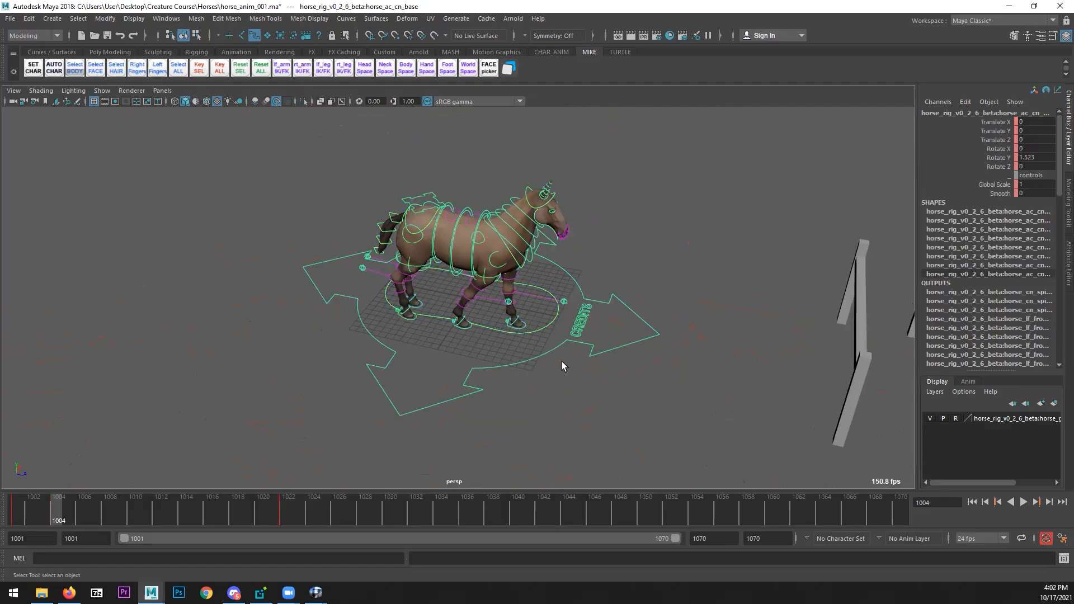
left_click(580, 321)
left_click_drag(531, 340, 460, 329, "alt")
right_click_drag(460, 329, 658, 356, "alt")
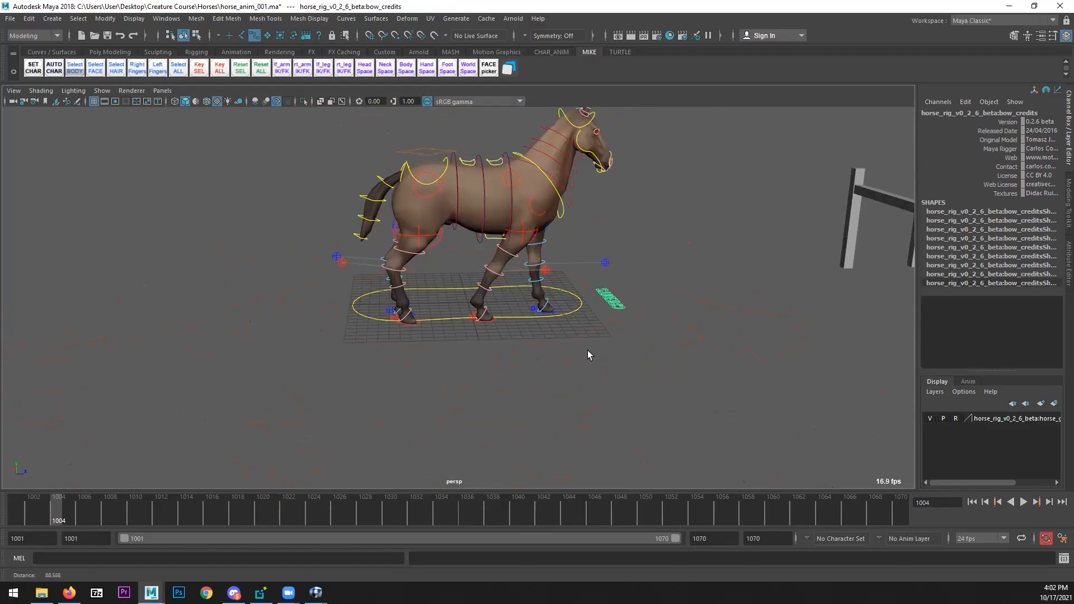
right_click_drag(522, 325, 616, 352, "alt")
middle_click_drag(616, 352, 602, 363, "alt")
- Examine the left front leg settings, the right front leg pole control and the right front foot IK attributes
left_click(582, 329)
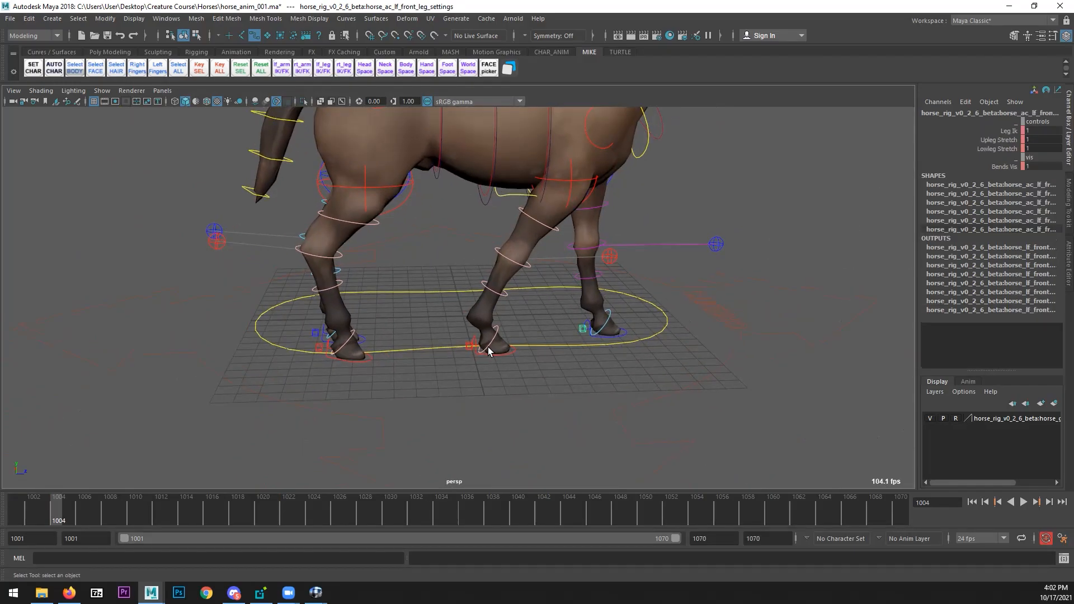
middle_click_drag(621, 258, 623, 271, "alt")
left_click(616, 271)
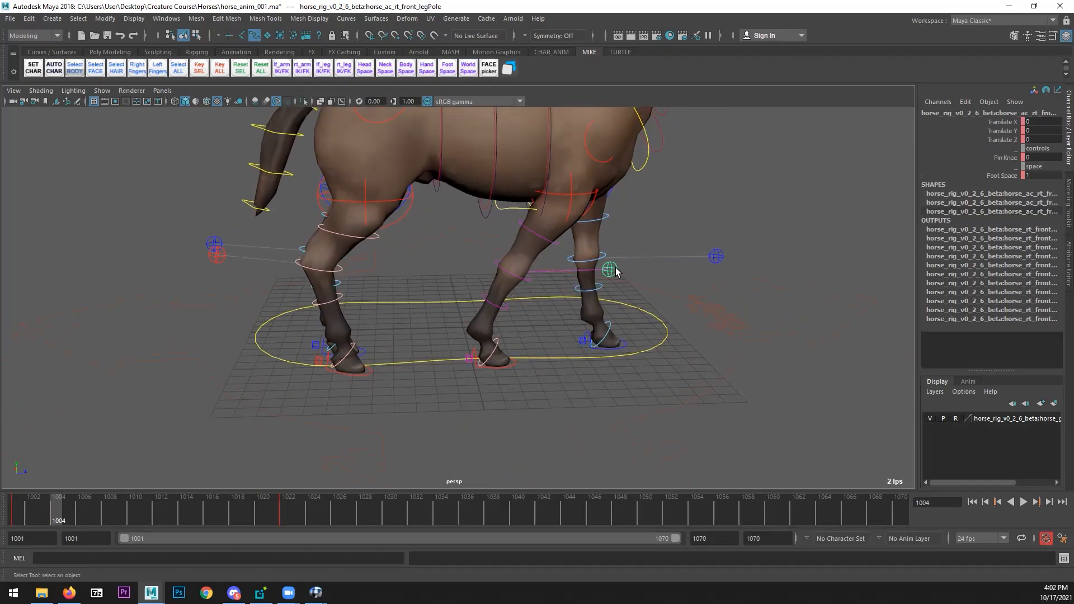
right_click_drag(461, 340, 650, 364, "alt")
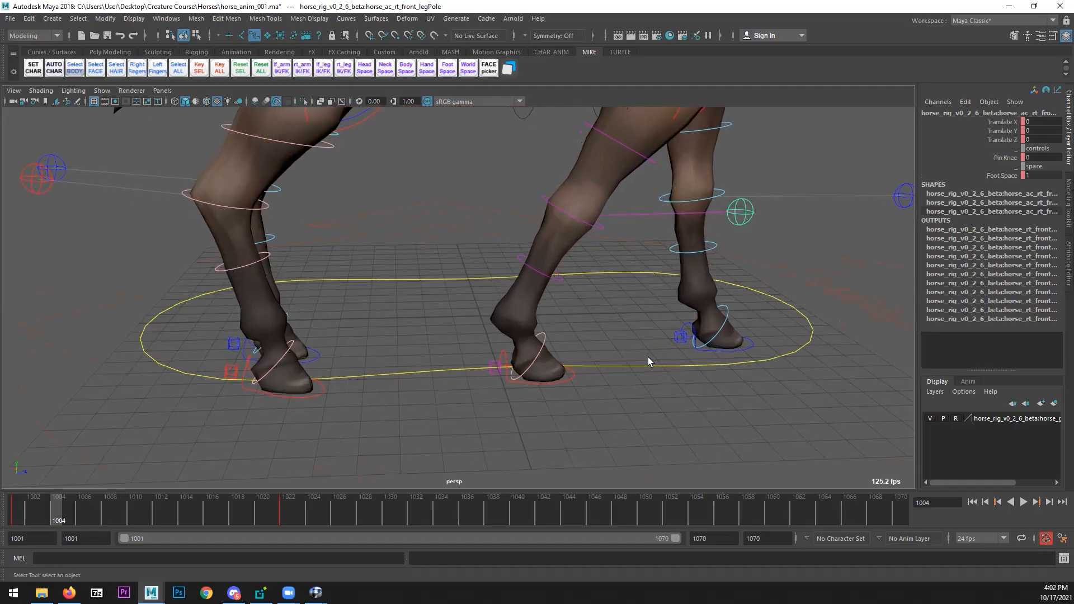
left_click_drag(649, 364, 531, 380, "alt")
left_click(532, 383)
right_click_drag(537, 385, 642, 302, "alt")
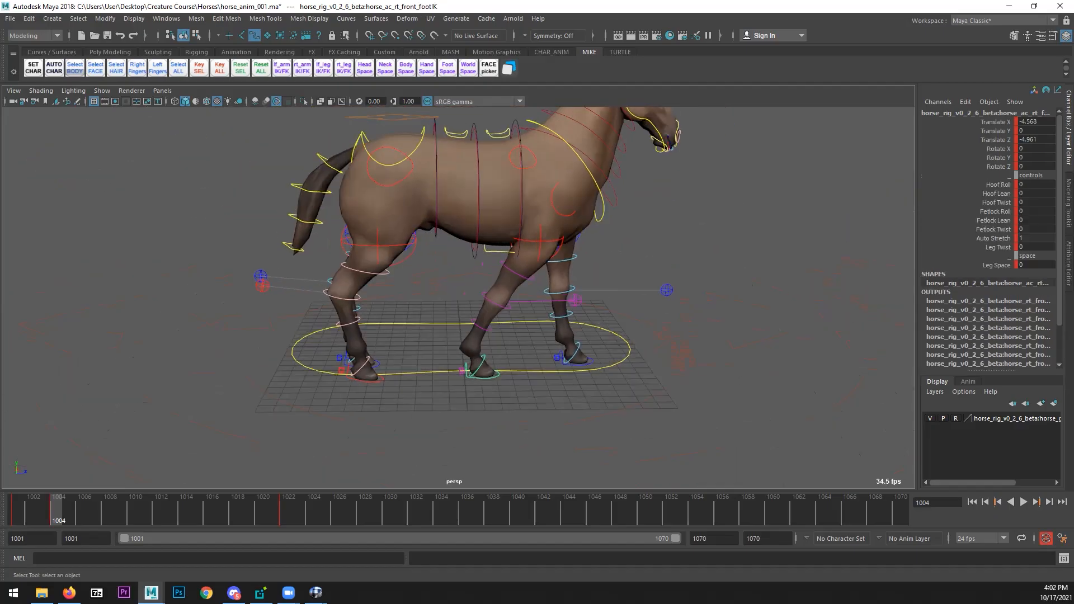
- Examine the right front upper leg control and the right shoulder control's attributes
key("ctrl+shift+d")
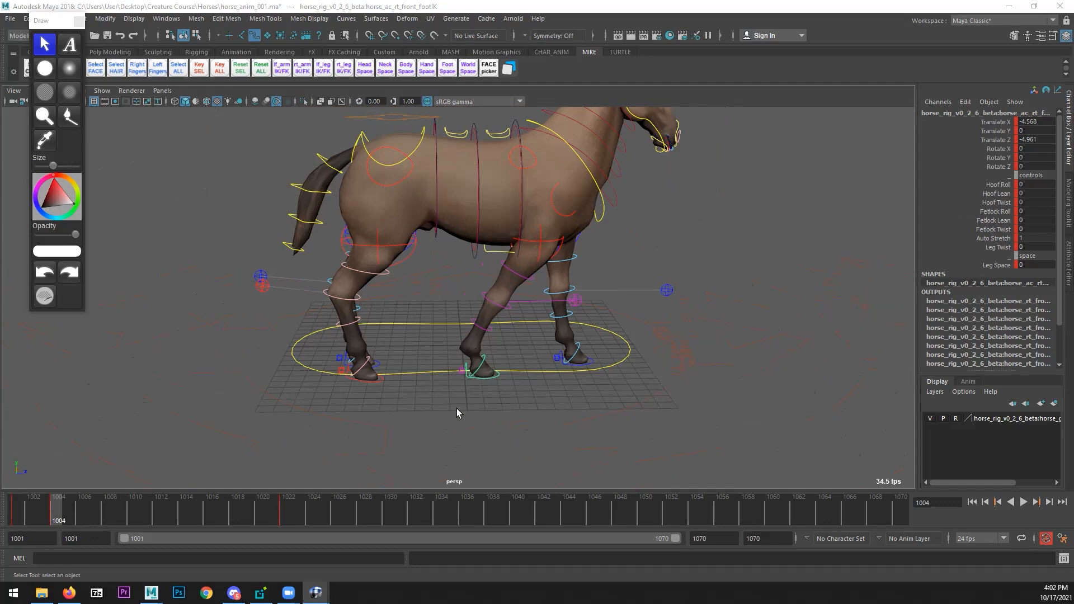
key("ctrl+shift+d")
scroll(555, 418, "up", 6)
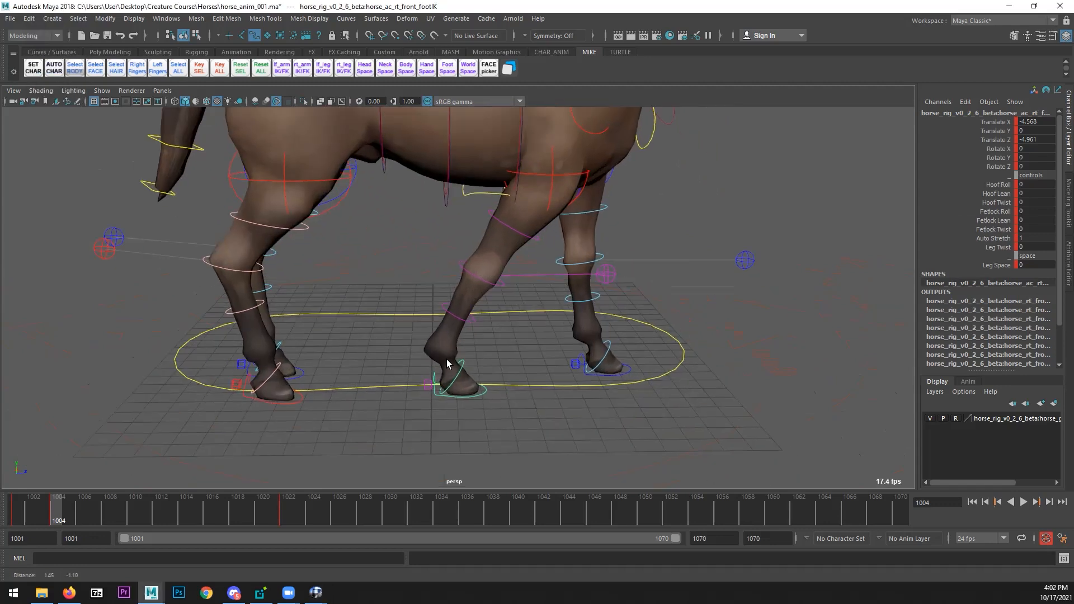
scroll(508, 351, "down", 4)
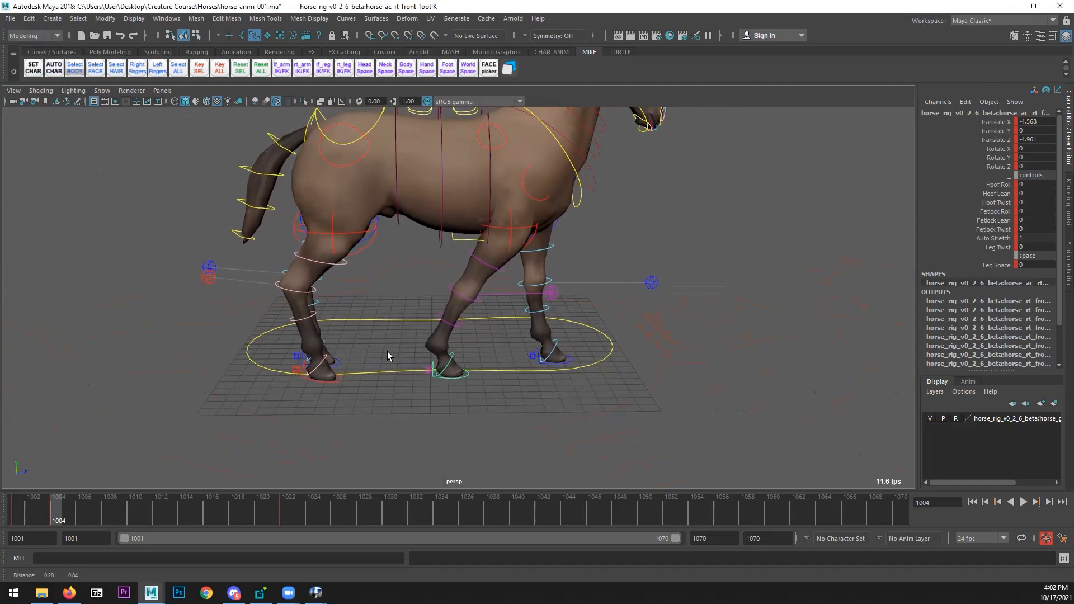
left_click(502, 246)
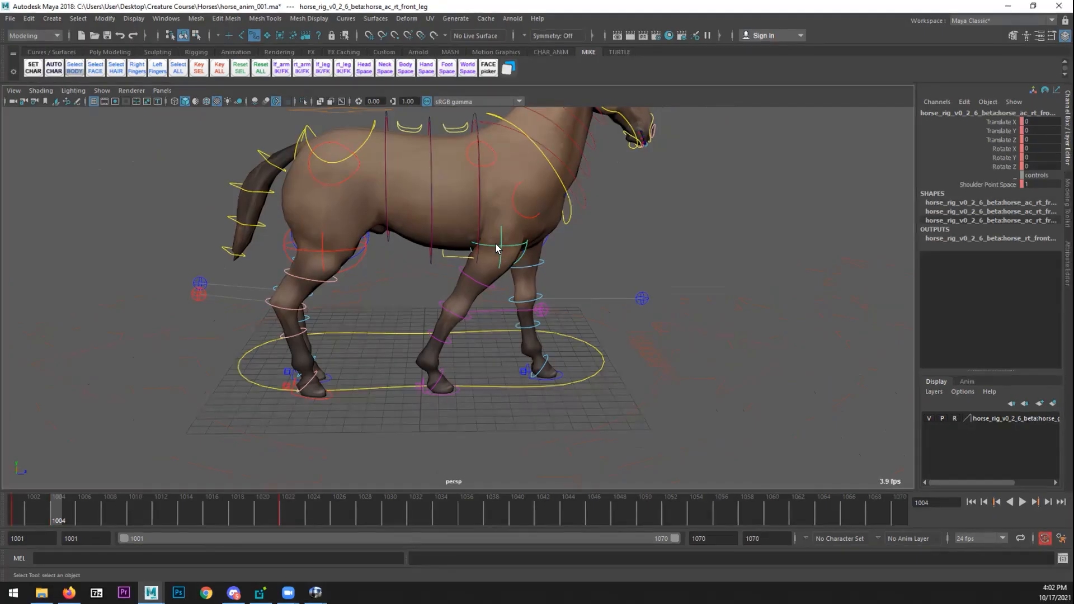
left_click(488, 161)
scroll(545, 285, "down", 2)
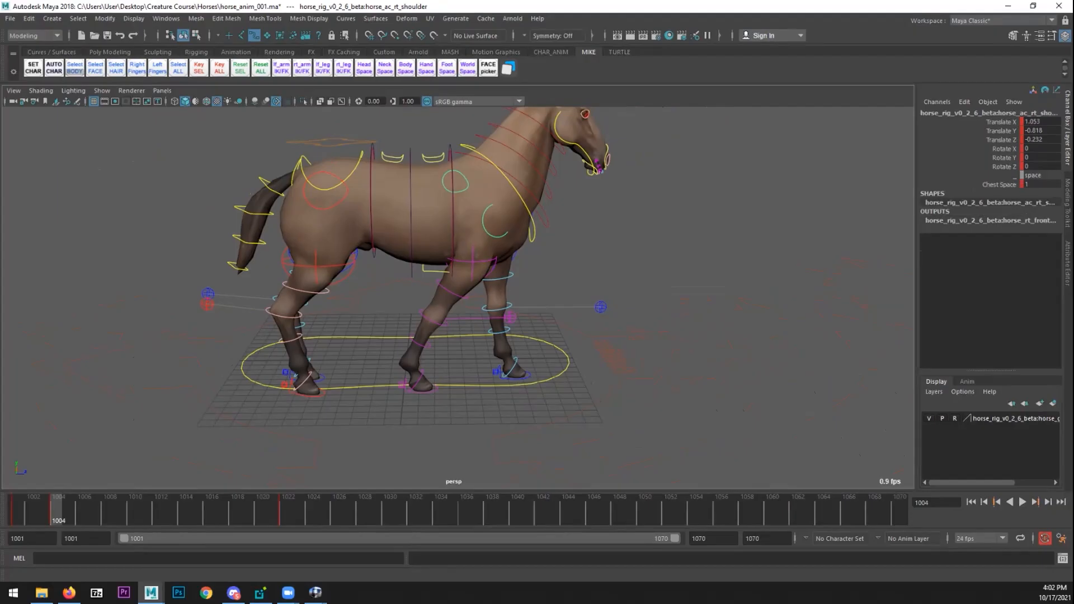
- Switch to horseJump_002.mov in RV, check the front leg pose at frame 8, and return to Maya
key("alt+Tab")
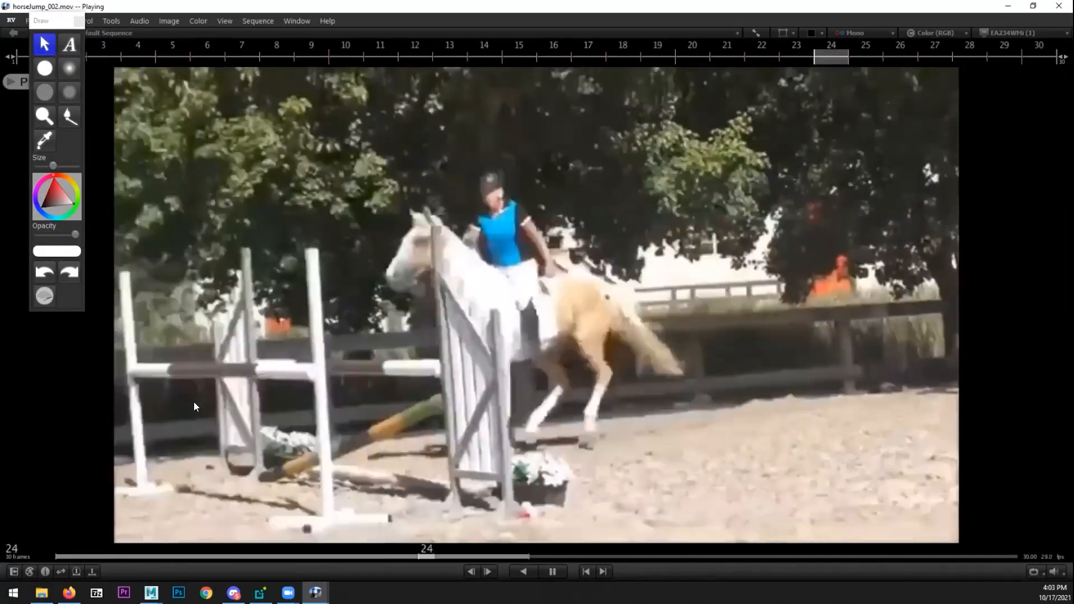
key("space")
key("Right")
key("Right")
key("Right")
key("Right")
key("Right")
key("Right")
key("Right")
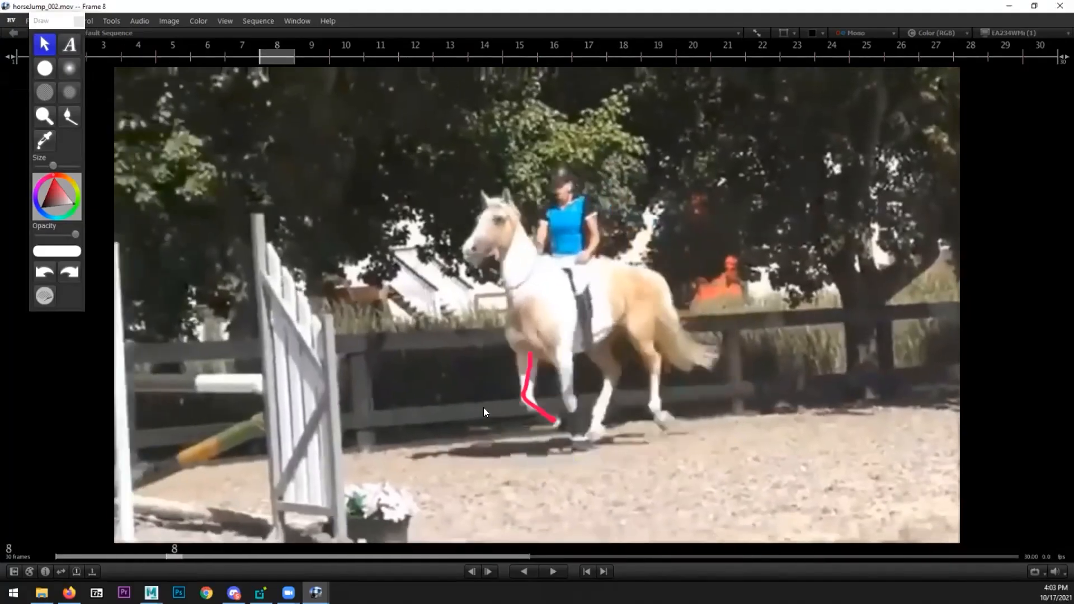
left_click_drag(469, 11, 471, 0)
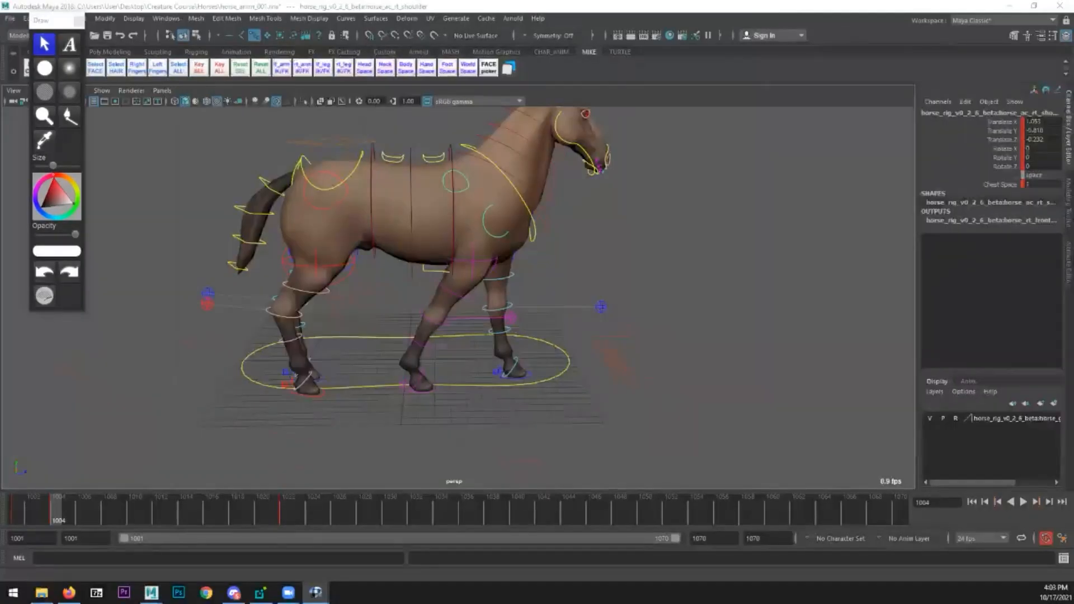
- At frame 1009, move the right front foot control forward to about Translate Z 3.36 and up to about Translate Y 0.83
left_click_drag(66, 515, 122, 509)
middle_click_drag(430, 373, 361, 395, "alt")
left_click(393, 438)
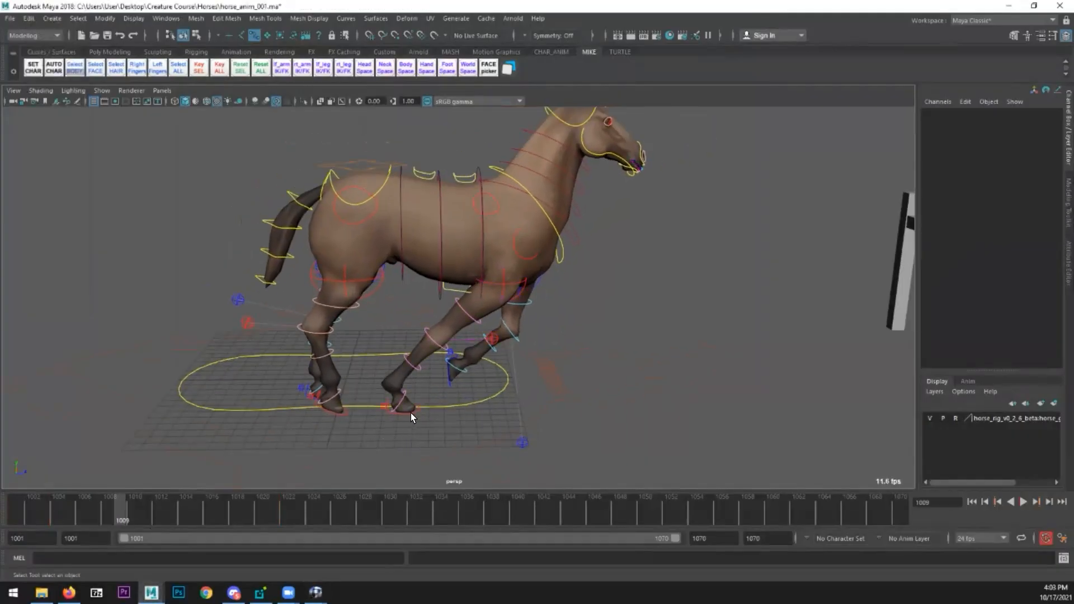
left_click(411, 412)
right_click_drag(467, 431, 422, 435, "alt")
key("w")
left_click_drag(424, 382, 499, 383)
left_click_drag(460, 339, 457, 323)
middle_click_drag(457, 361, 458, 334, "alt")
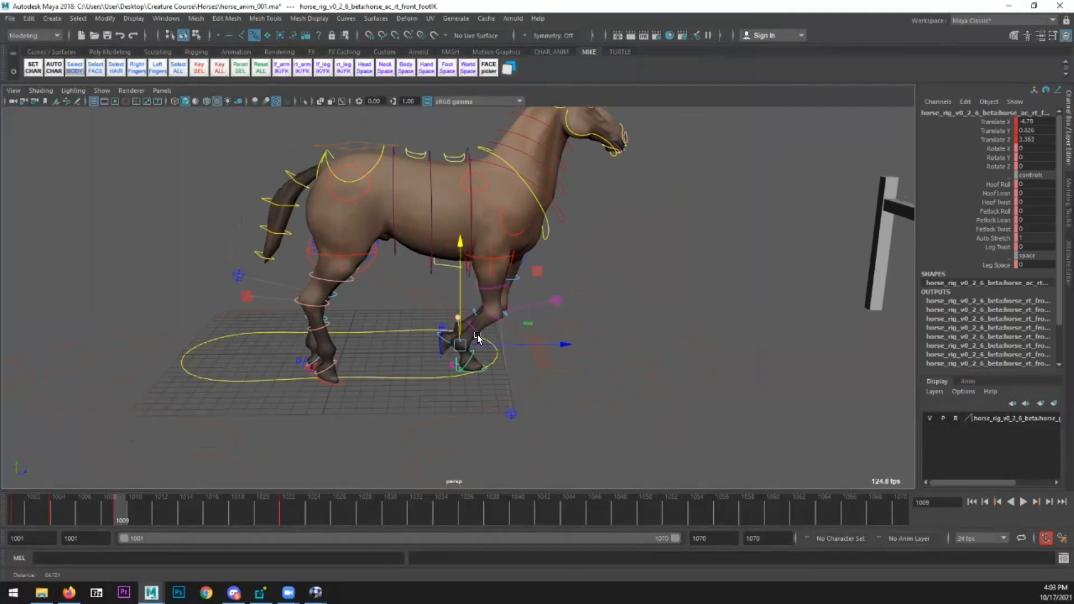
- Rotate the right front foot control to about 52.3 degrees in X and shift it back to about Translate Z 3.04
scroll(478, 333, "up", 1)
key("e")
left_click_drag(527, 273, 558, 361)
key("w")
left_click_drag(491, 352, 482, 345)
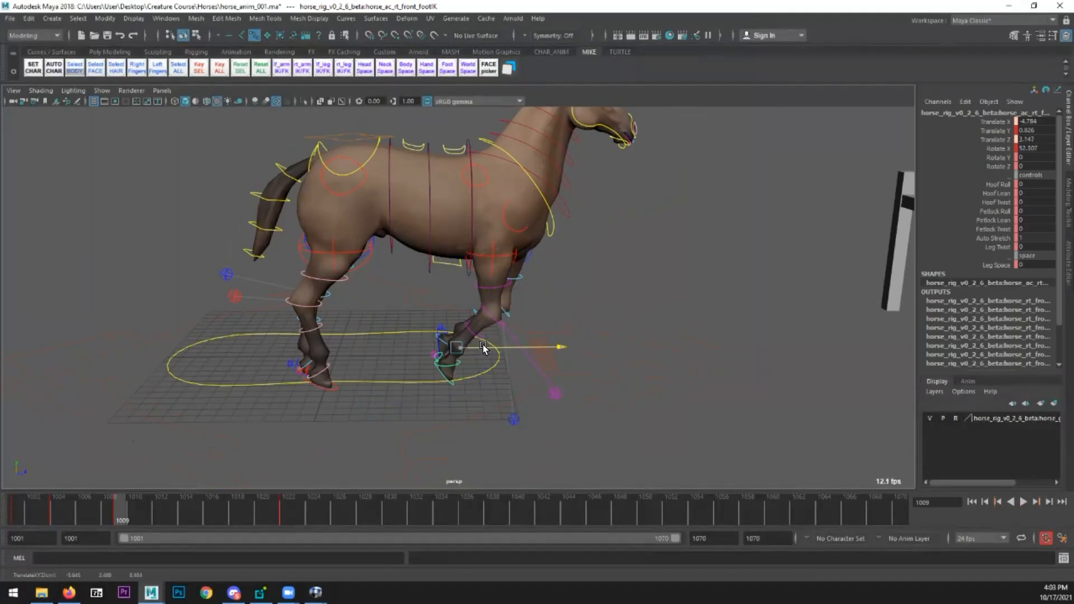
key("q")
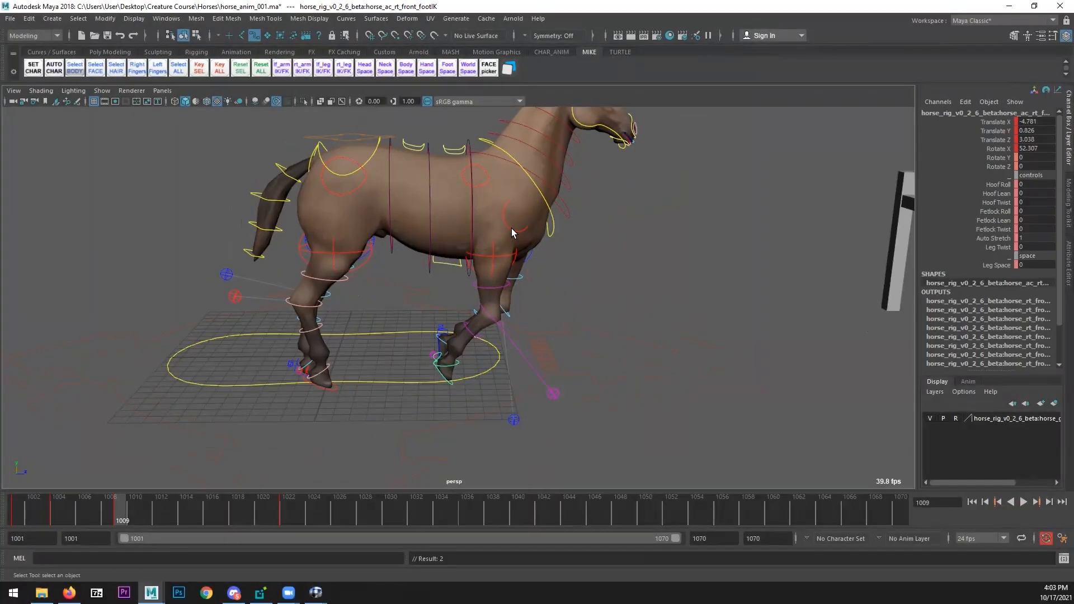
- Nudge the right shoulder control slightly forward at frame 1009
left_click(511, 227)
middle_click_drag(528, 280, 517, 299, "alt")
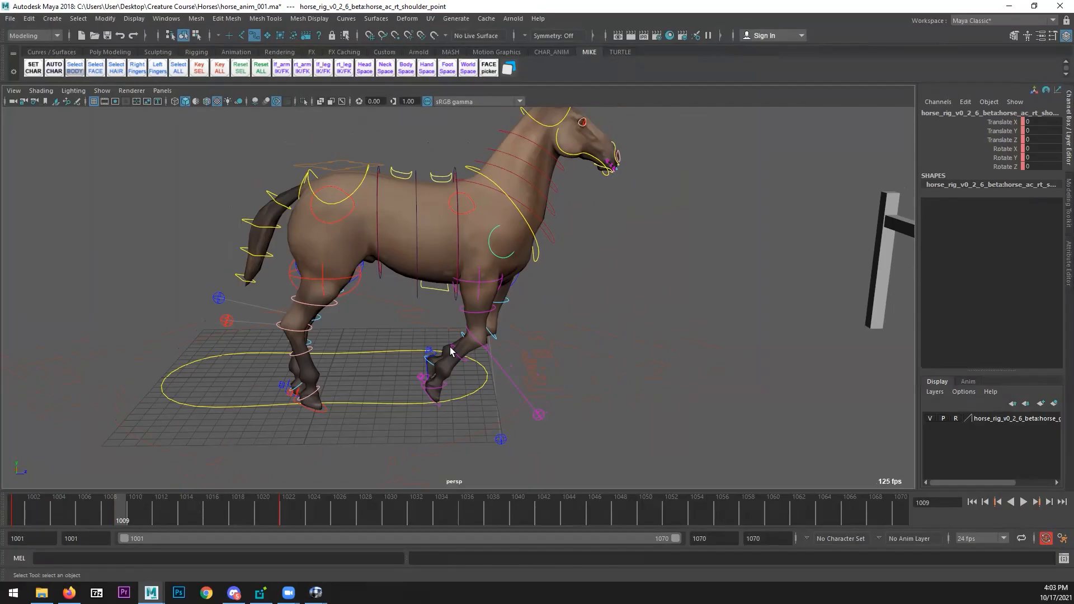
left_click(460, 215)
key("w")
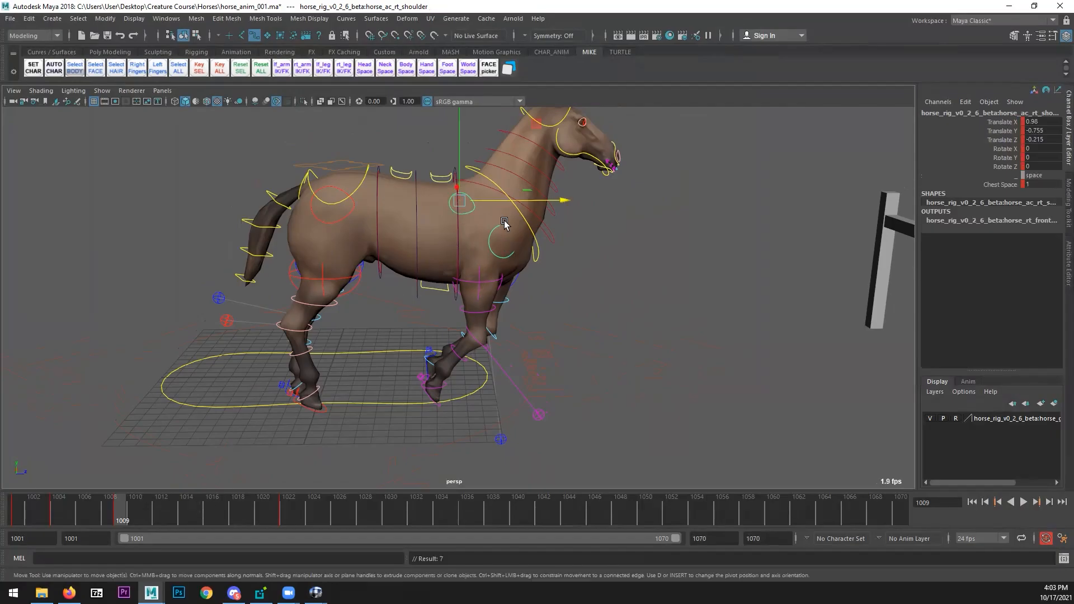
left_click_drag(496, 199, 499, 200)
- At frame 1006, lift the right front foot to about Translate Y 1.3 and rotate it to about 46.2 degrees in X
left_click_drag(26, 509, 90, 505)
key("q")
middle_click_drag(335, 380, 362, 351, "alt")
right_click_drag(362, 358, 402, 400, "alt")
left_click(406, 393)
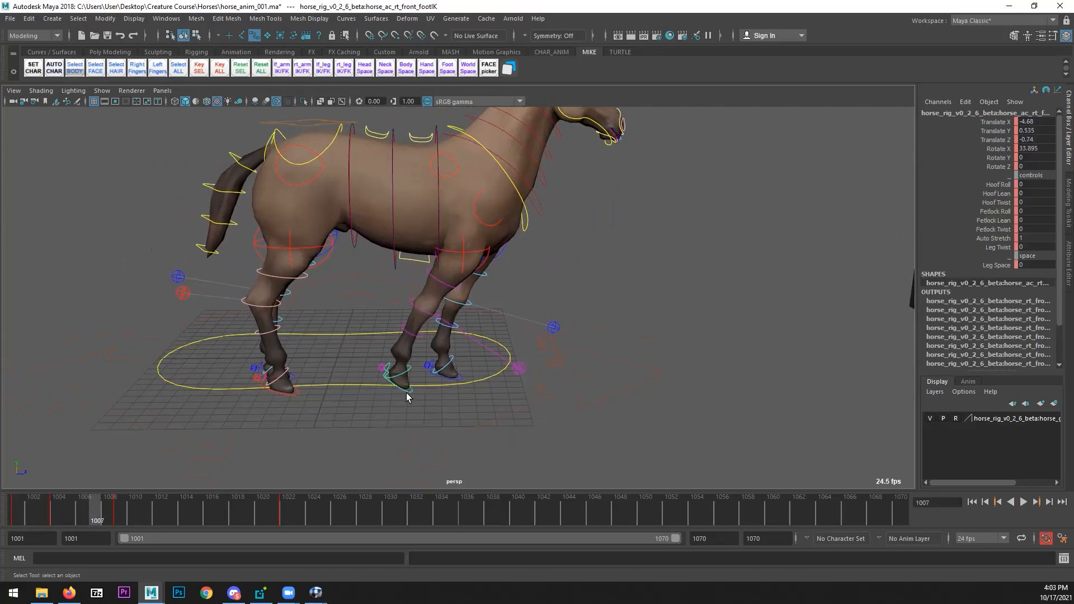
left_click(86, 508)
key("w")
left_click_drag(366, 288, 454, 316)
key("e")
key("alt+v")
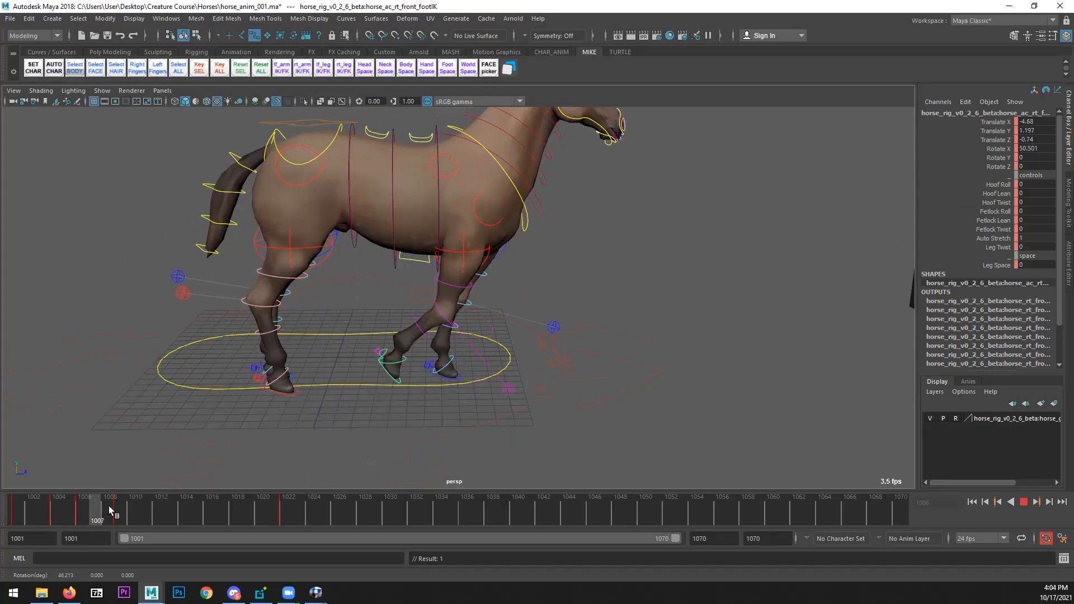
- At frame 1009, raise the right front foot to Translate Y 1.1 and rotate it to about 64.2 degrees in X
key("alt+v")
key("w")
left_click_drag(465, 302, 465, 287)
key("e")
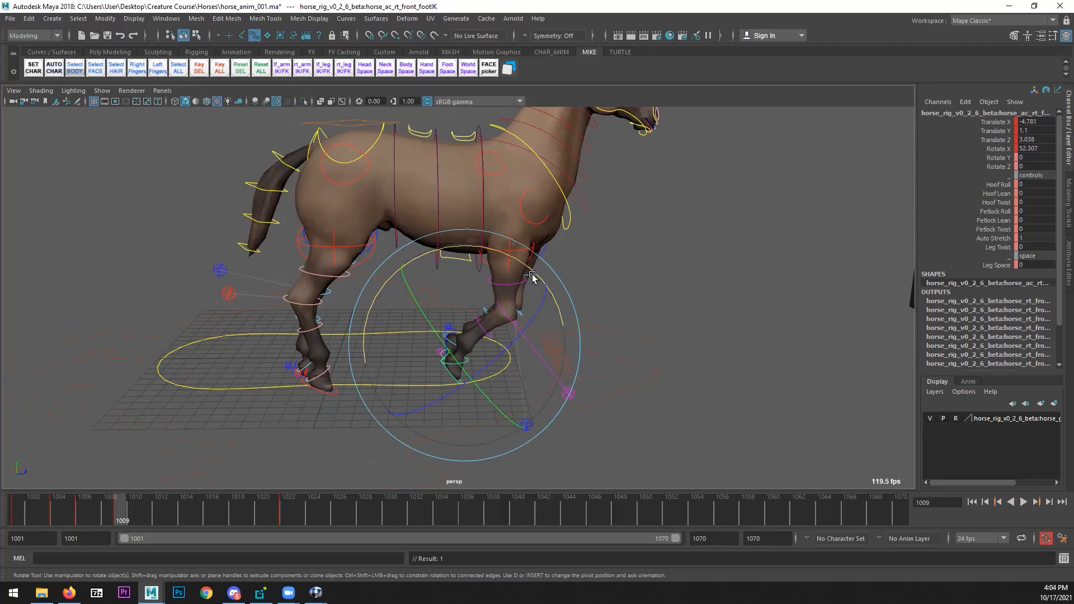
left_click_drag(552, 292, 686, 358)
- Compare the front leg poses at frames 1006, 1007 and 1009 from the horse's left side
key("ctrl+shift+d")
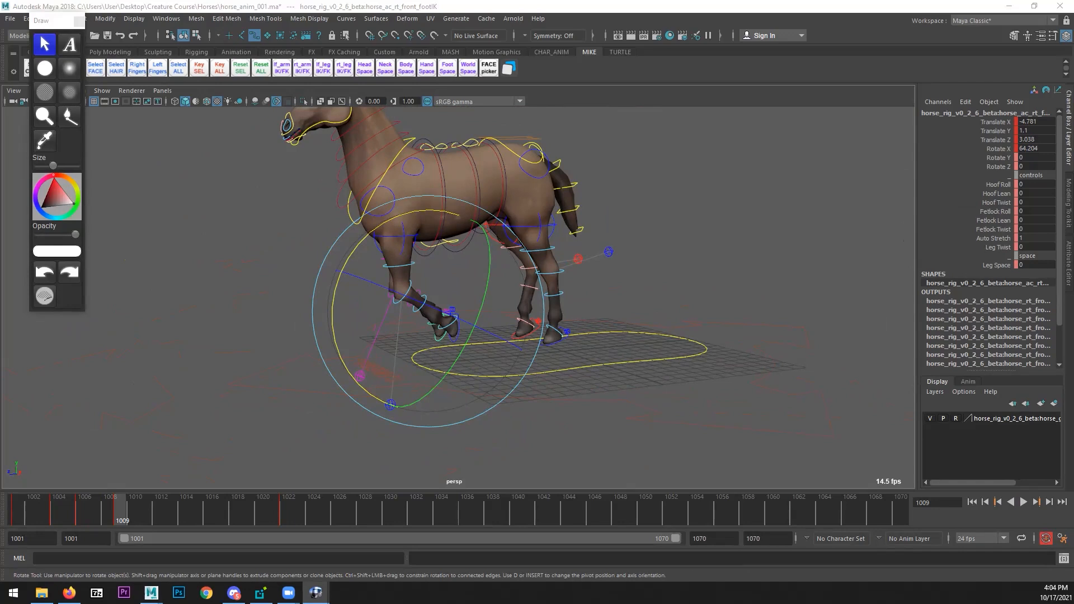
mouse_move(16, 511)
left_mouse_down()
mouse_move(122, 514)
mouse_move(27, 510)
mouse_move(85, 510)
left_mouse_up()
key("ctrl+2")
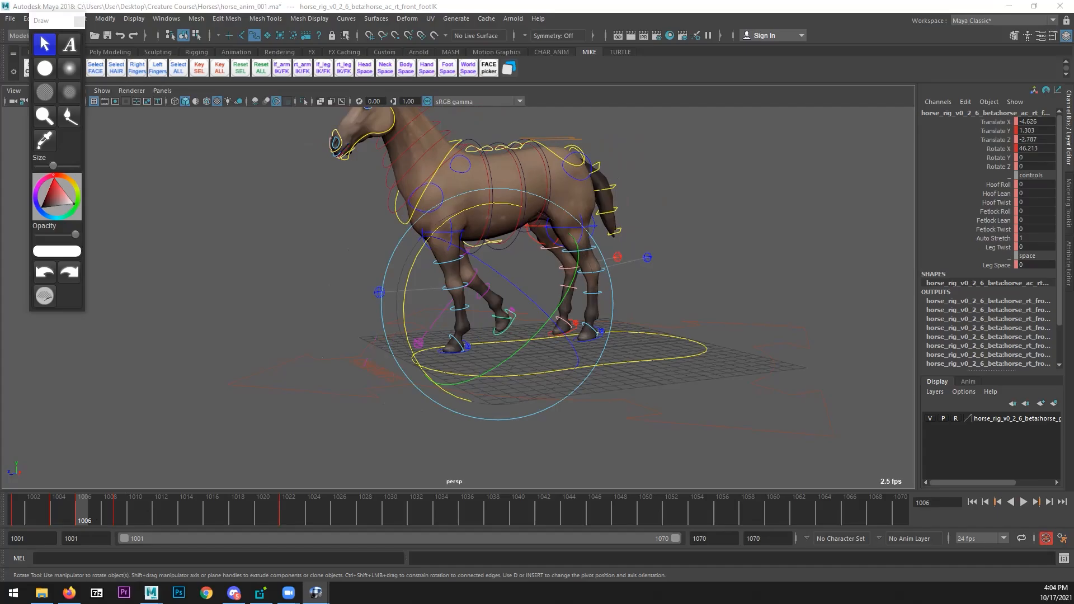
left_click(110, 512)
left_click(78, 506)
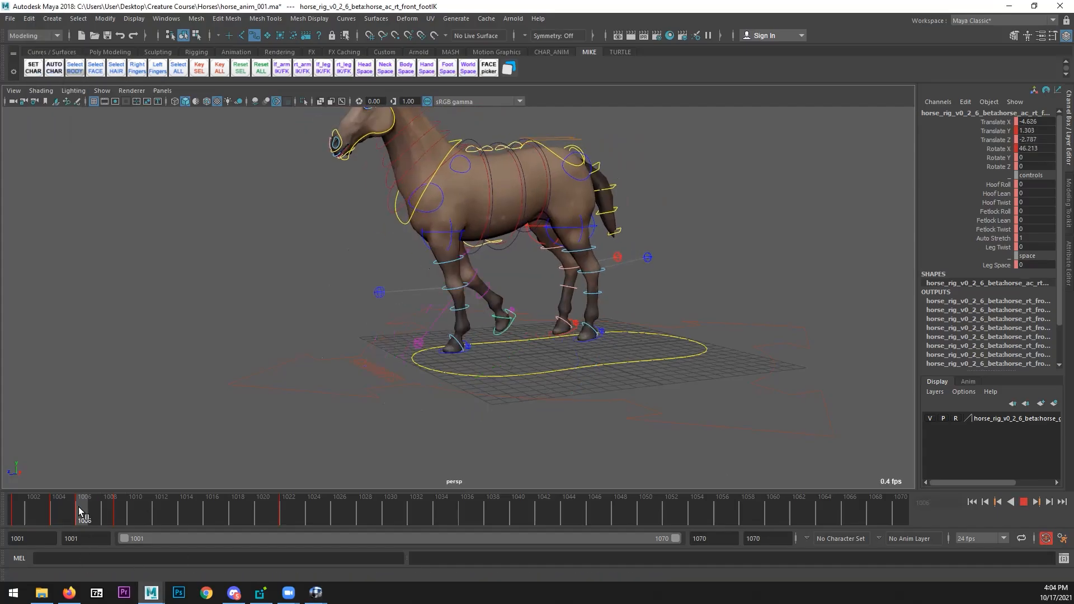
left_click(89, 503)
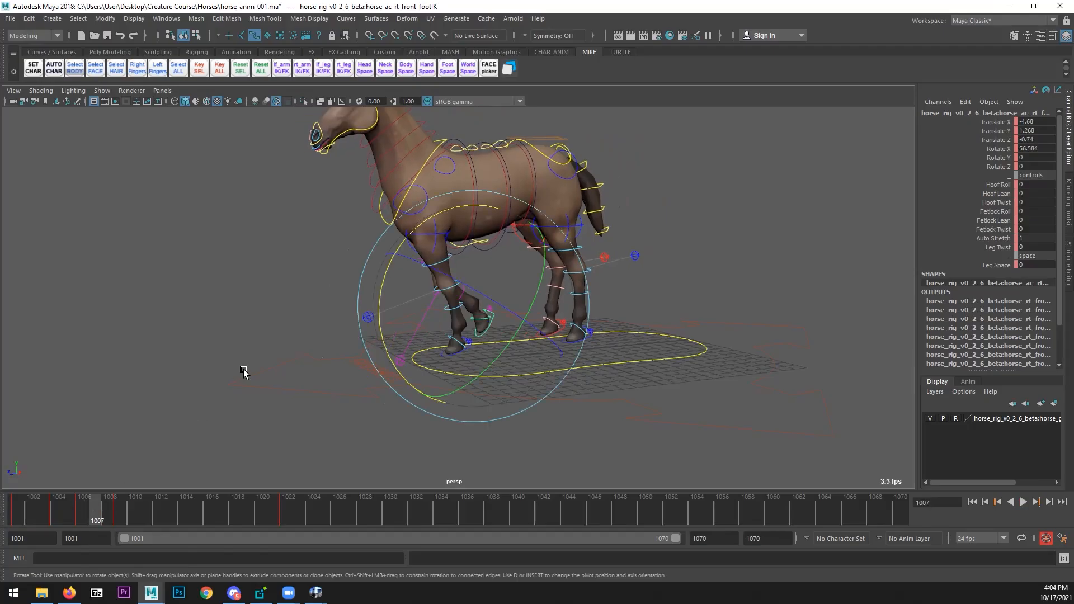
- Delete the right front foot's key at frame 1006
left_click_drag(243, 370, 543, 364, "alt")
left_click(420, 360)
left_click(420, 361)
left_click_drag(355, 395, 86, 519, "alt")
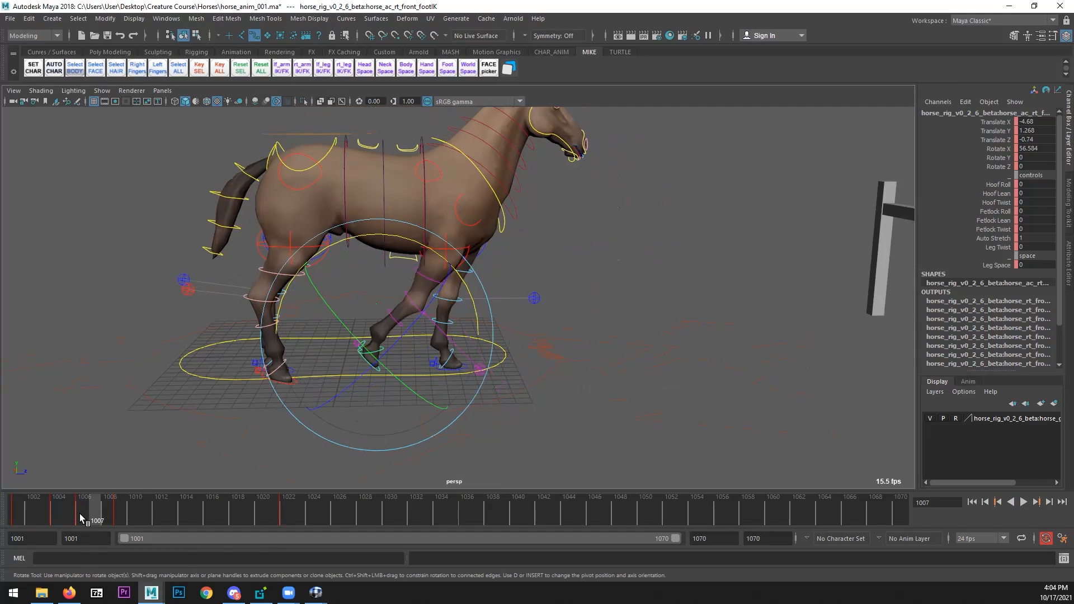
right_click(83, 510)
left_click(117, 370)
- Retime the right front foot's keys from frames 1004 and 1009 to frames 1003 and 1007
left_click(56, 512)
left_click_drag(56, 511, 92, 511, "shift")
left_click(157, 512)
- At frame 1007, shift the right front foot back to Translate Y 1.257 and Translate Z 0.923
left_click_drag(336, 402, 461, 384, "alt")
key("q")
key("w")
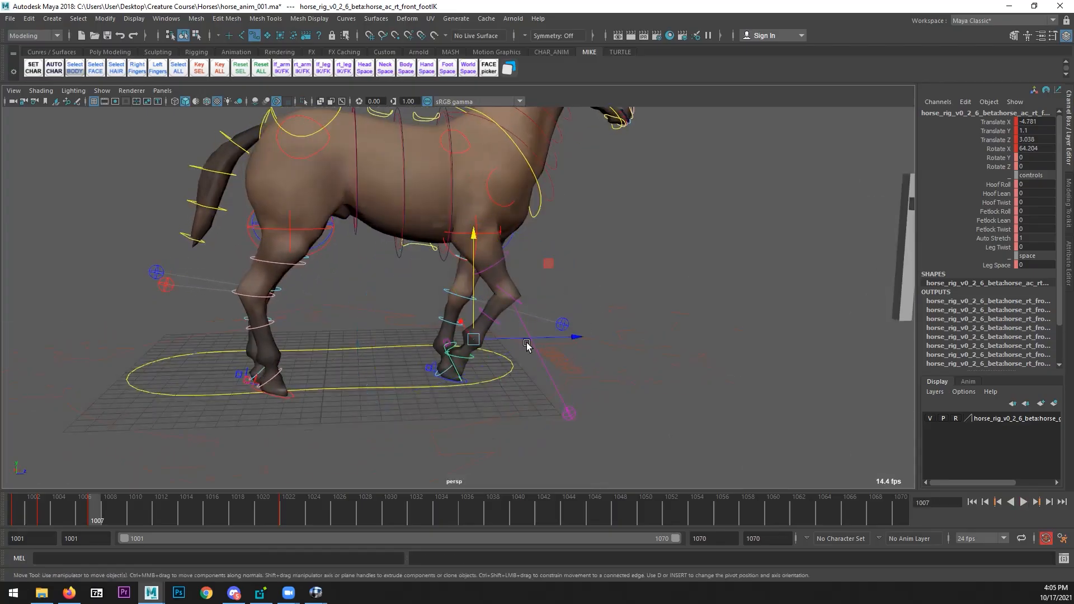
left_click_drag(523, 340, 485, 337)
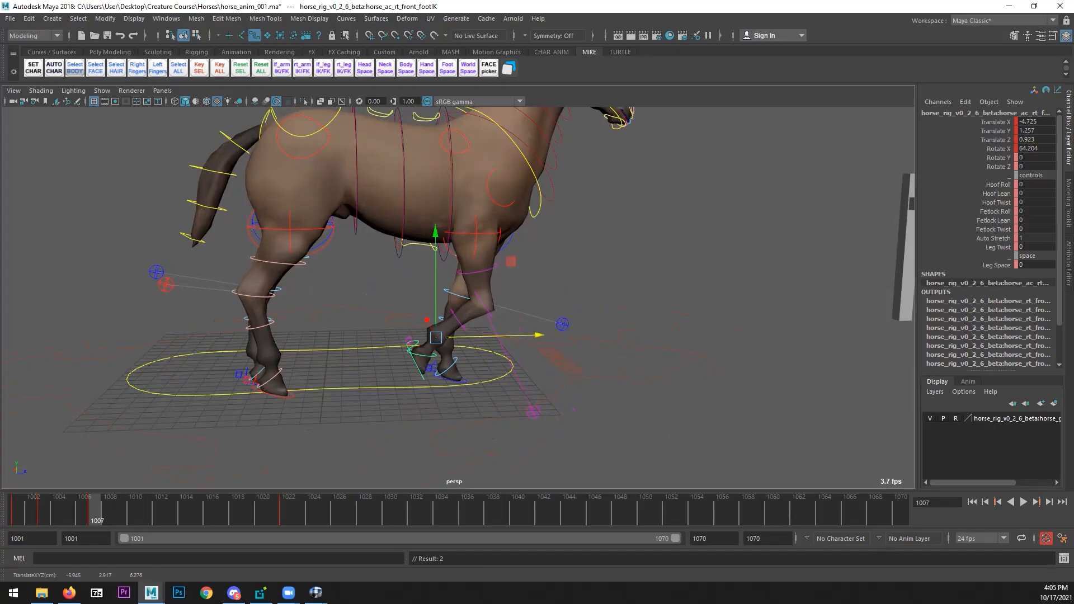
- Switch to the RV horse-jump reference and outline the chest, neck and raised front leg in red on frame 9
key("alt+Tab")
double_click(468, 99)
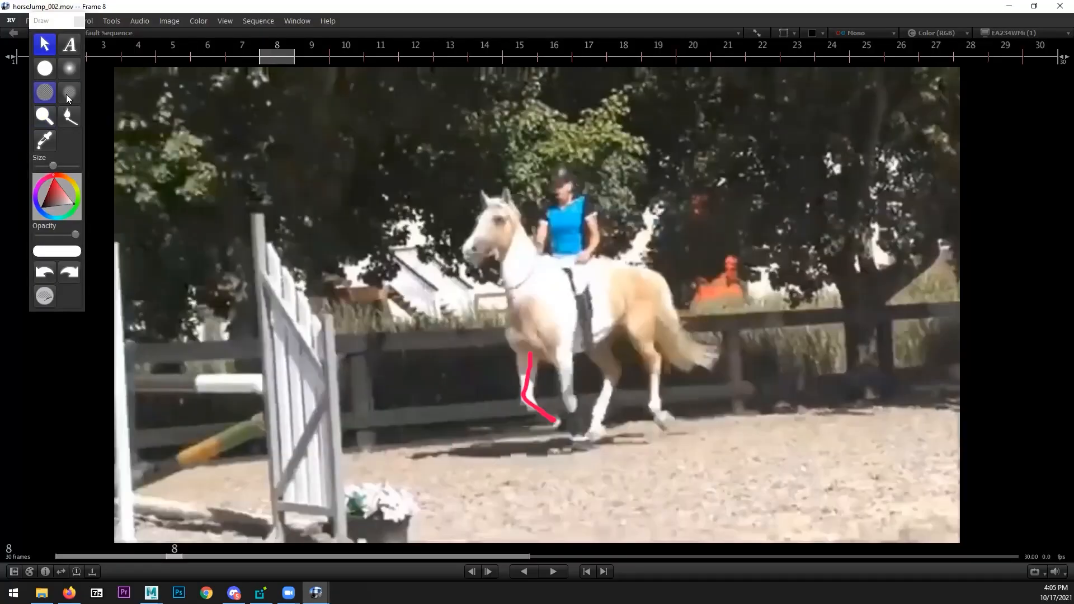
key("Right")
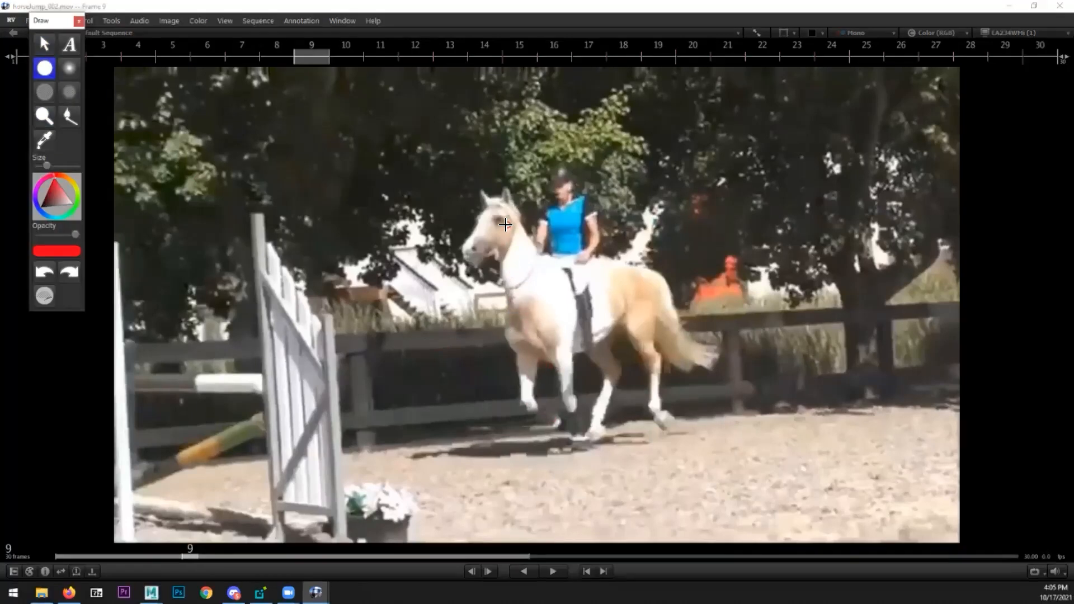
mouse_move(507, 297)
left_mouse_down()
mouse_move(509, 336)
mouse_move(588, 338)
mouse_move(546, 282)
mouse_move(502, 259)
left_mouse_up()
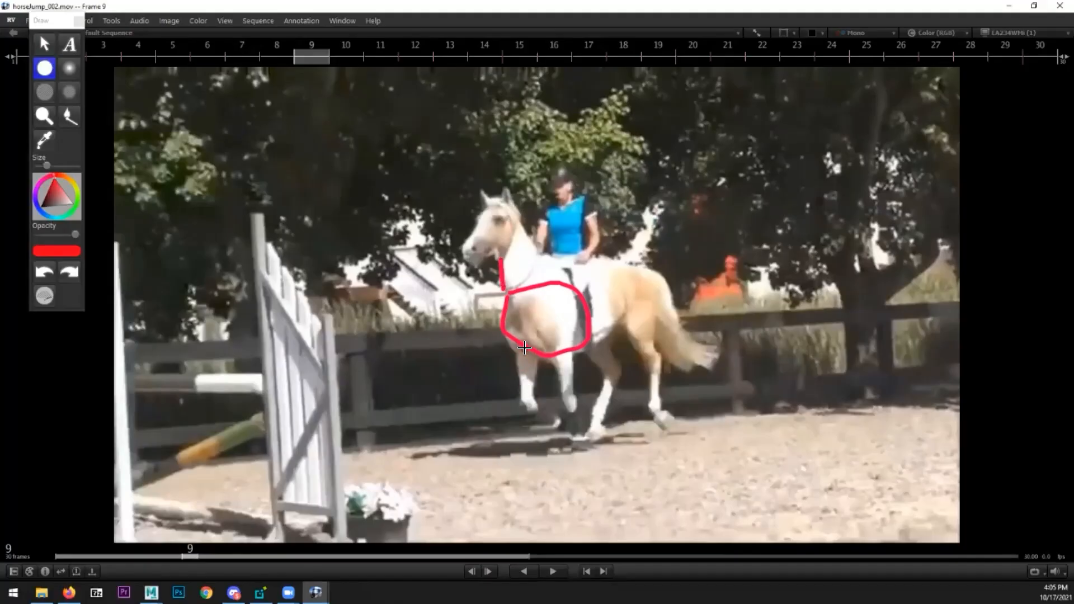
left_click_drag(525, 349, 524, 396)
mouse_move(524, 403)
left_mouse_down()
mouse_move(552, 422)
mouse_move(528, 376)
mouse_move(526, 340)
left_mouse_up()
- Switch to Maya and set the Smooth attribute of the horse rig's base control to 2
left_click_drag(360, 8, 1073, 73)
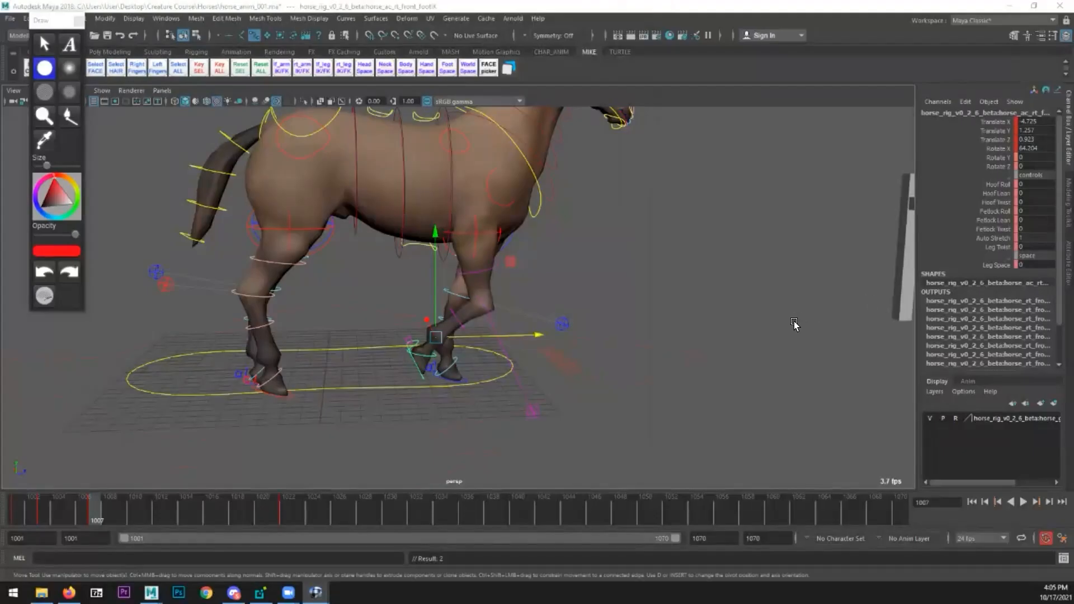
mouse_move(622, 316)
left_mouse_down("alt")
mouse_move(428, 303)
mouse_move(639, 303)
left_mouse_up("alt")
right_click_drag(639, 303, 454, 300, "alt")
left_click_drag(454, 300, 532, 334, "alt")
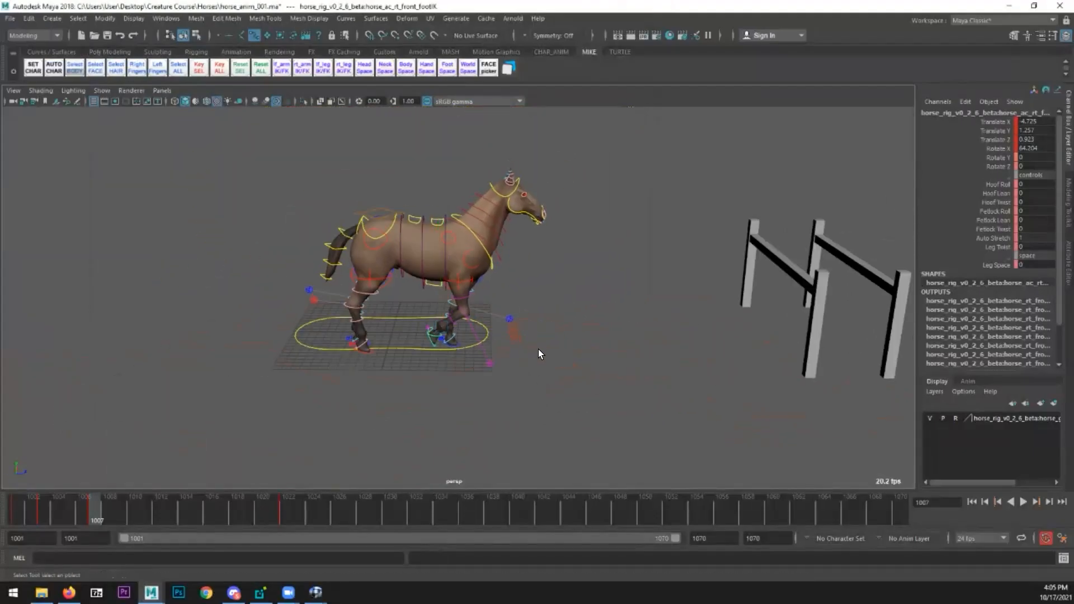
left_click(538, 350)
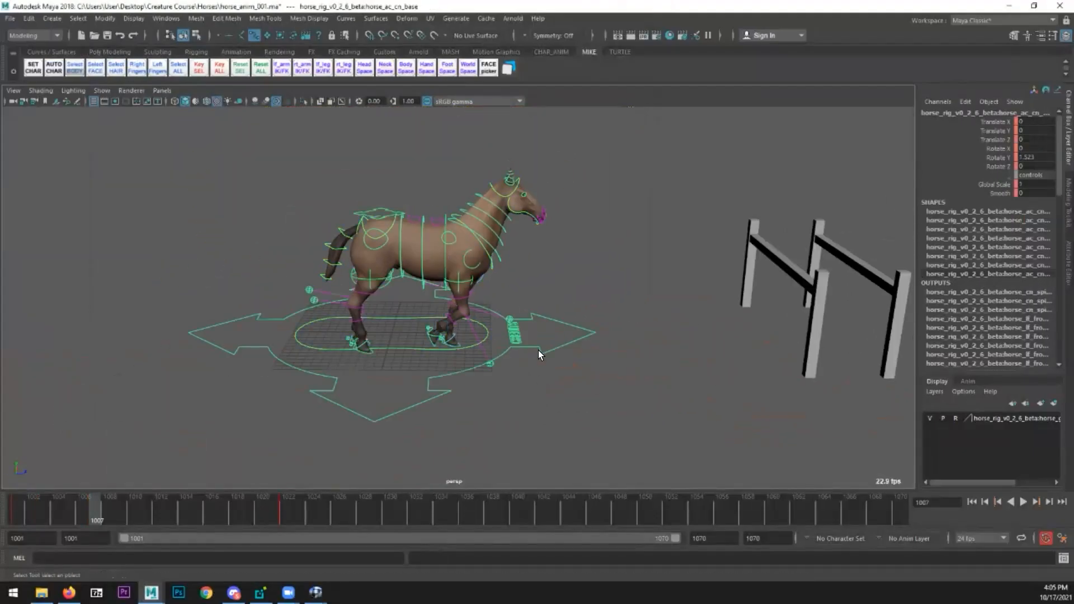
right_click(1013, 192)
left_click(993, 386)
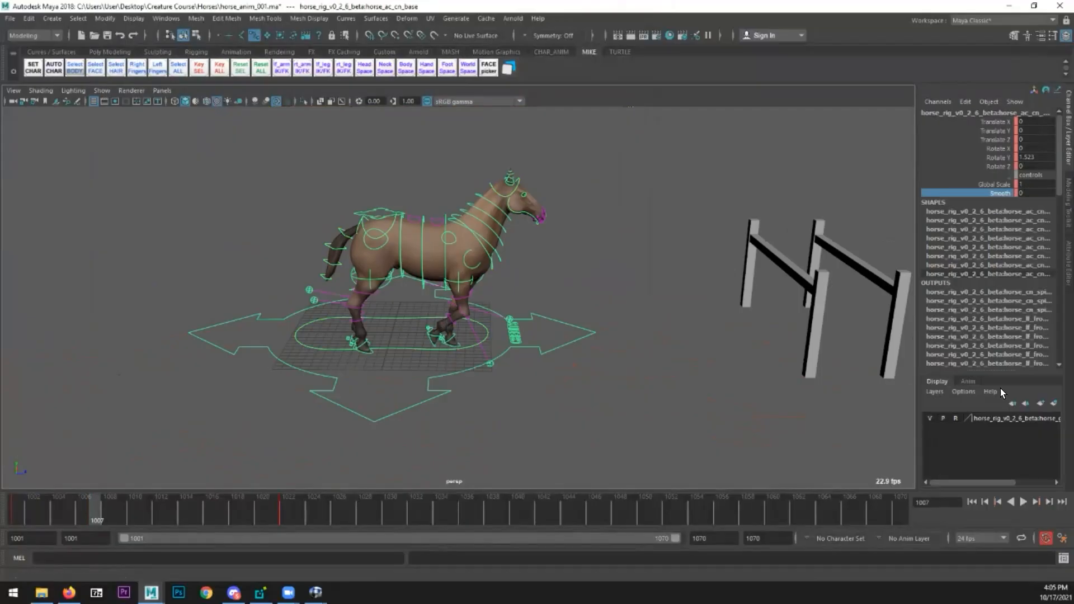
left_click(1033, 192)
type("2")
key("Return")
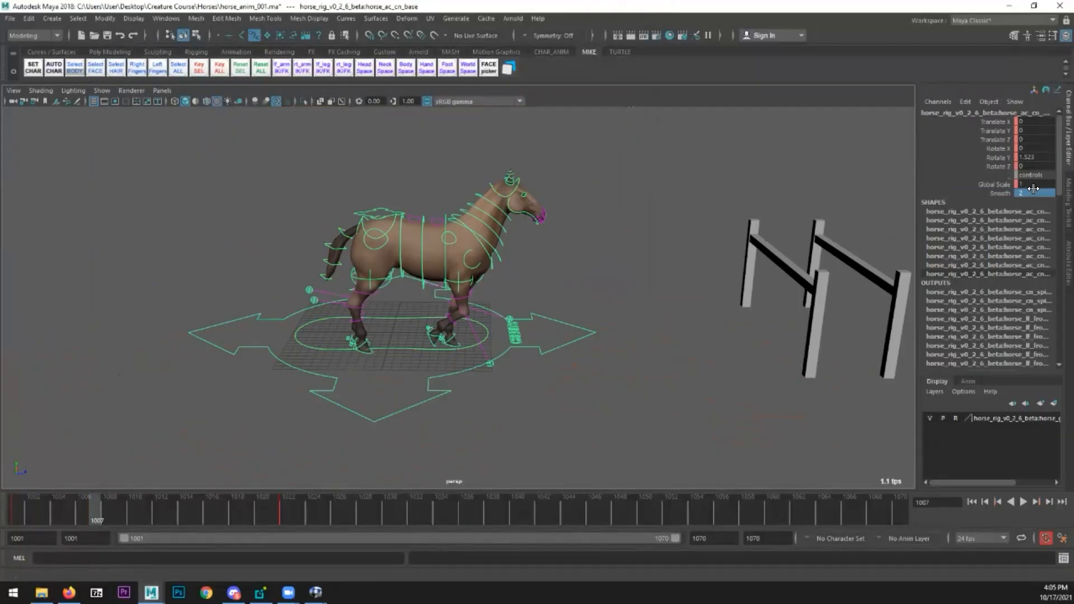
left_click(405, 390)
scroll(598, 483, "up", 2)
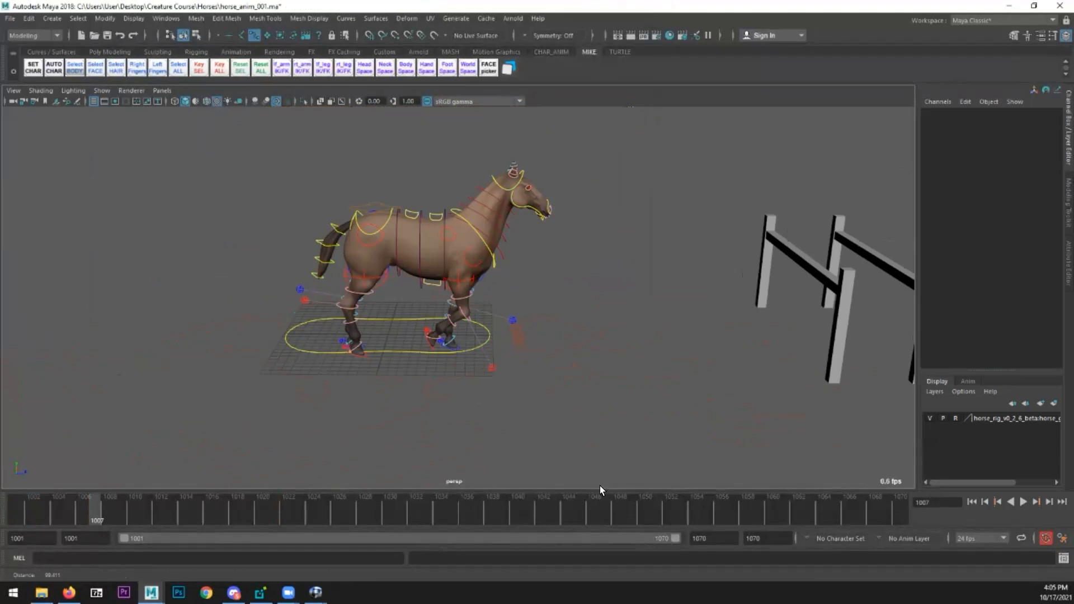
- Play the animation from the start, then return to frame 1001 and select the right front foot control
left_click(972, 501)
left_click(1022, 501)
left_click(1021, 502)
left_click_drag(371, 501, 20, 509)
scroll(700, 342, "up", 3)
left_click(463, 368)
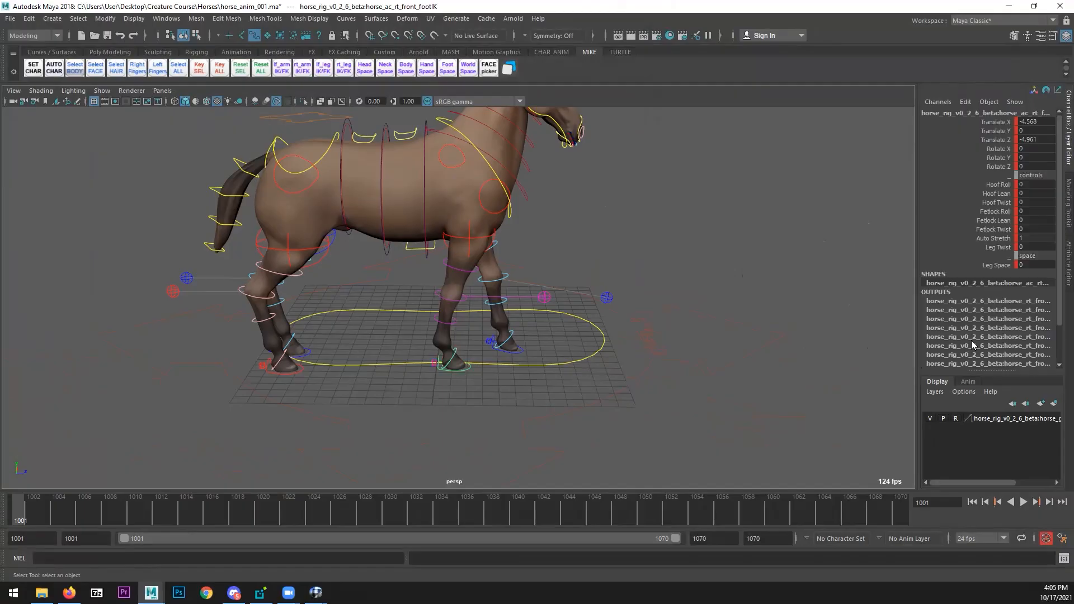
- Switch to the RV reference, advance to frame 13 and trace the bent leading front leg in red
key("alt+Tab")
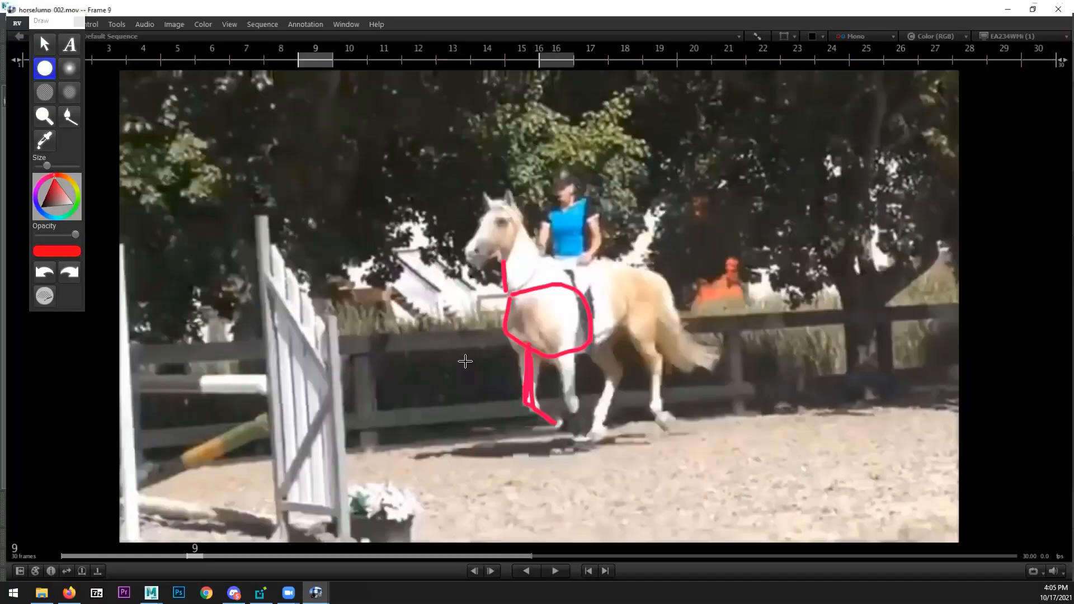
left_click(45, 44)
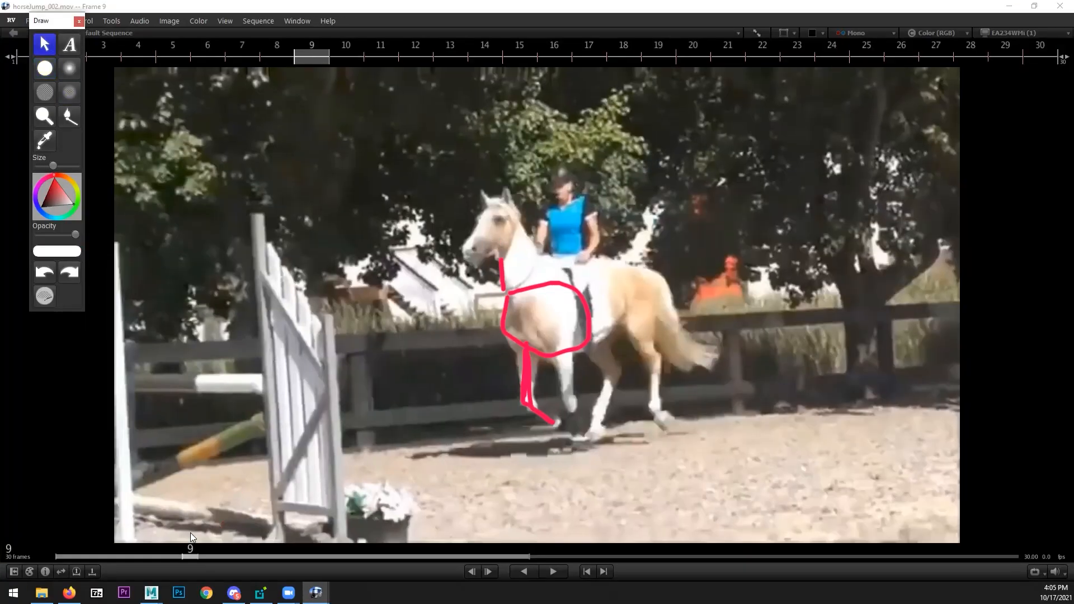
left_click(273, 452)
key("Right")
key("Right")
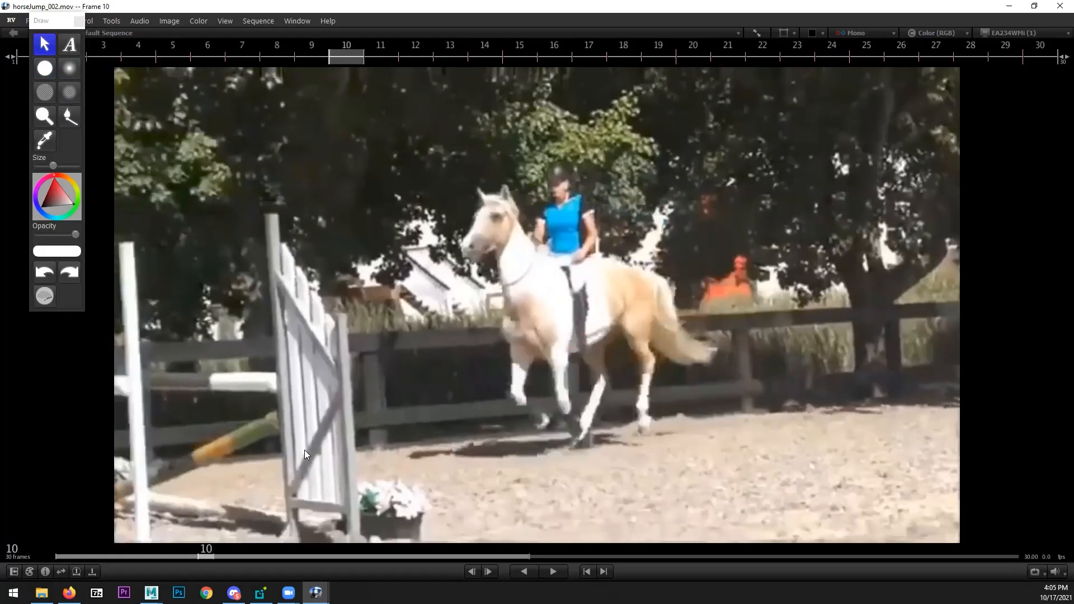
key("Right")
key("Right")
key("Right")
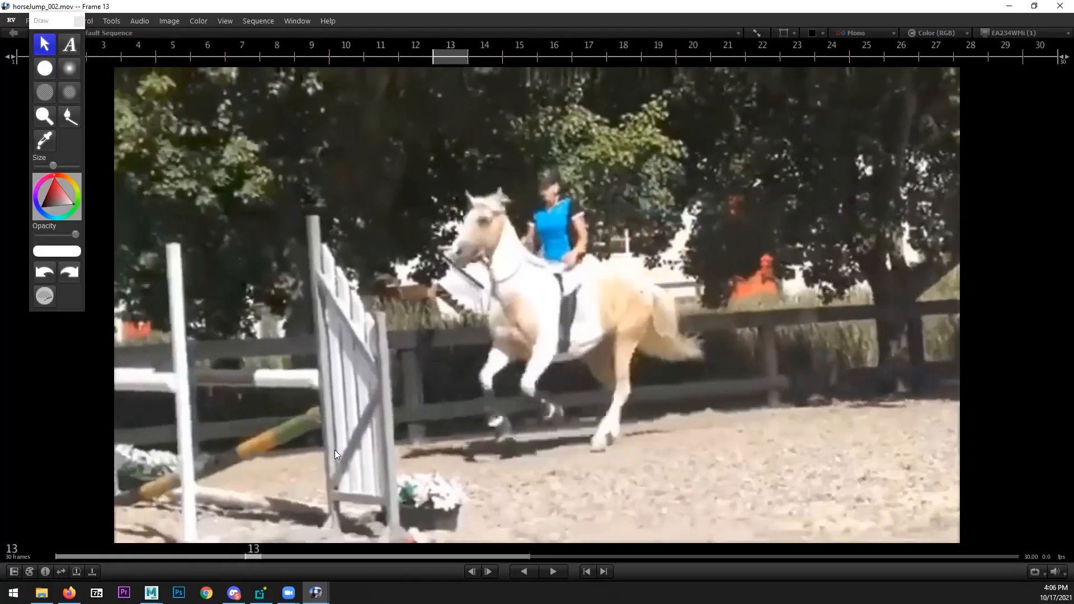
key("Left")
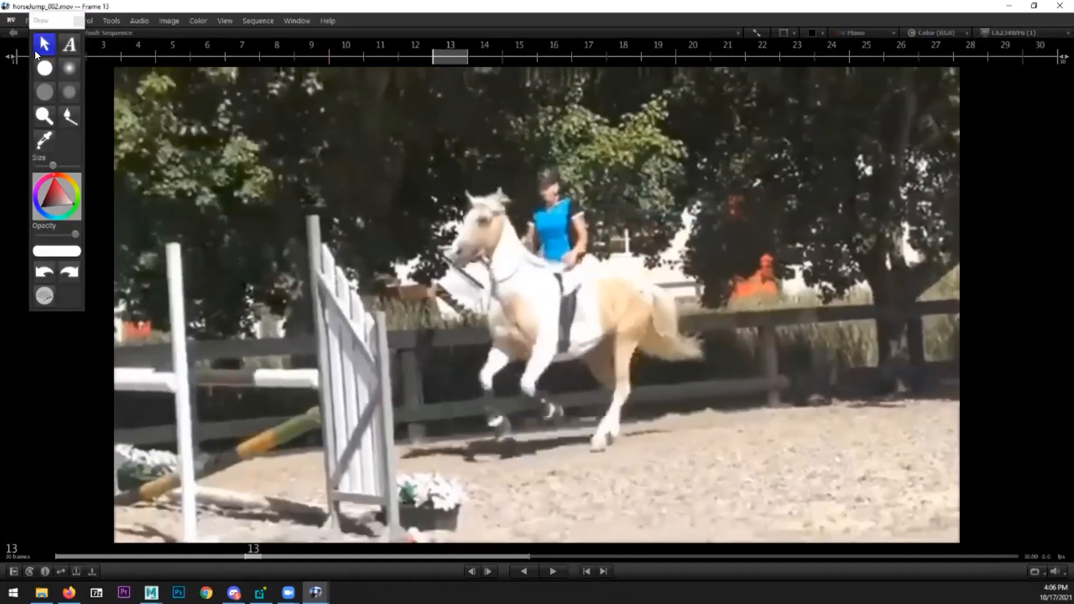
left_click(45, 69)
mouse_move(509, 348)
left_mouse_down()
mouse_move(485, 391)
mouse_move(500, 435)
left_mouse_up()
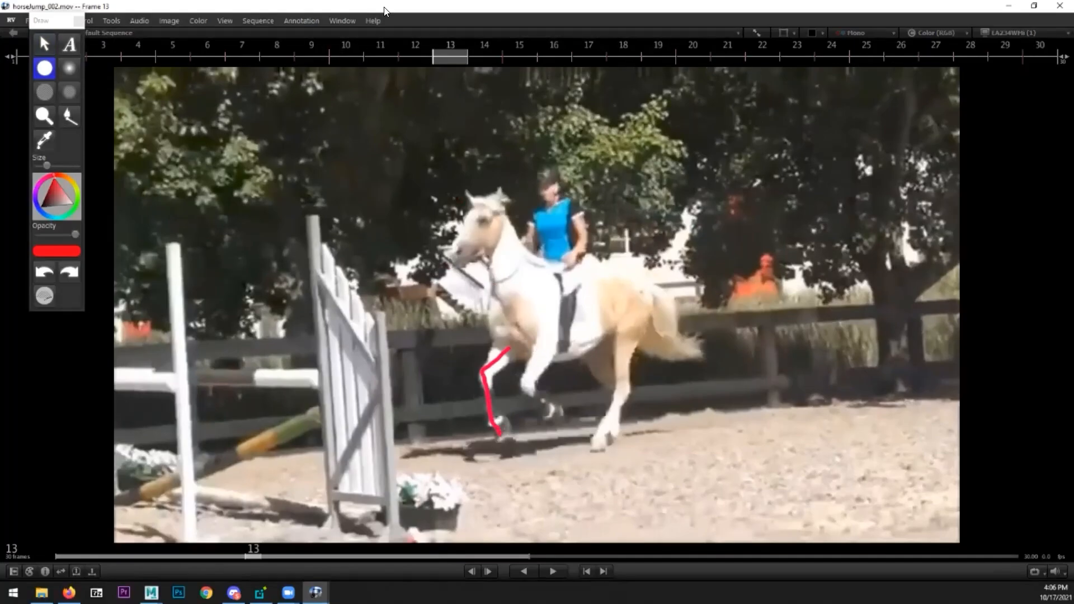
- Switch to Maya and, at frame 1011, move the right front foot forward and slightly up
key("alt+Tab")
left_click_drag(74, 514, 146, 506)
left_click_drag(556, 358, 443, 385, "alt")
left_click(426, 377)
left_click(426, 377)
key("w")
left_click_drag(440, 344, 501, 343)
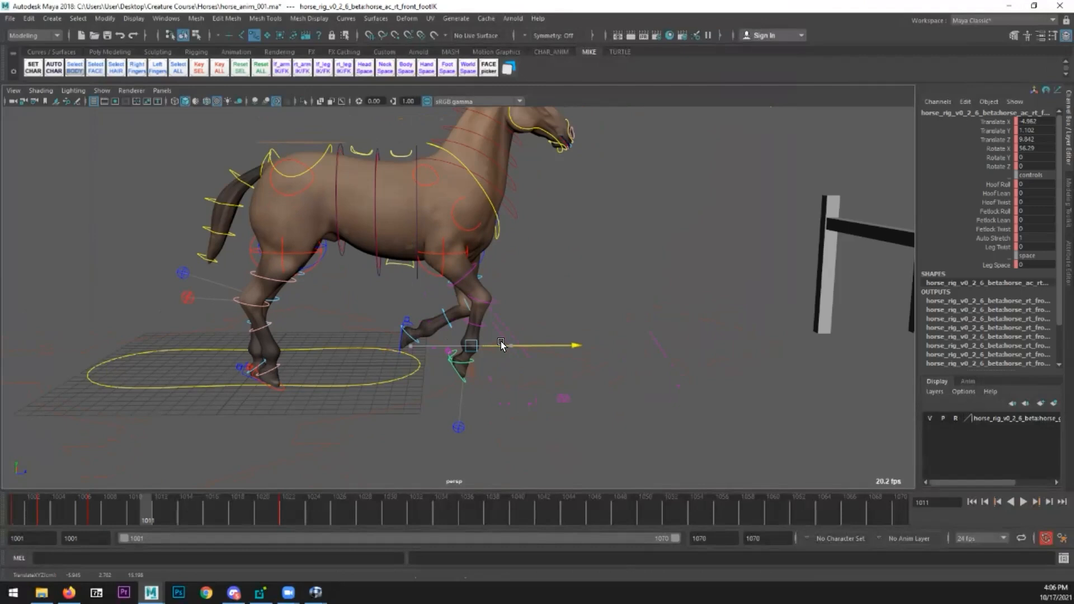
left_click_drag(509, 345, 510, 346)
left_click_drag(477, 293, 477, 282)
- Rotate the right front foot to 67.839 degrees in X and reposition it to Translate Y 1.761, Translate Z 11.124
key("e")
left_click_drag(541, 261, 557, 275)
key("w")
left_click_drag(526, 334, 496, 355)
left_click_drag(18, 511, 146, 503)
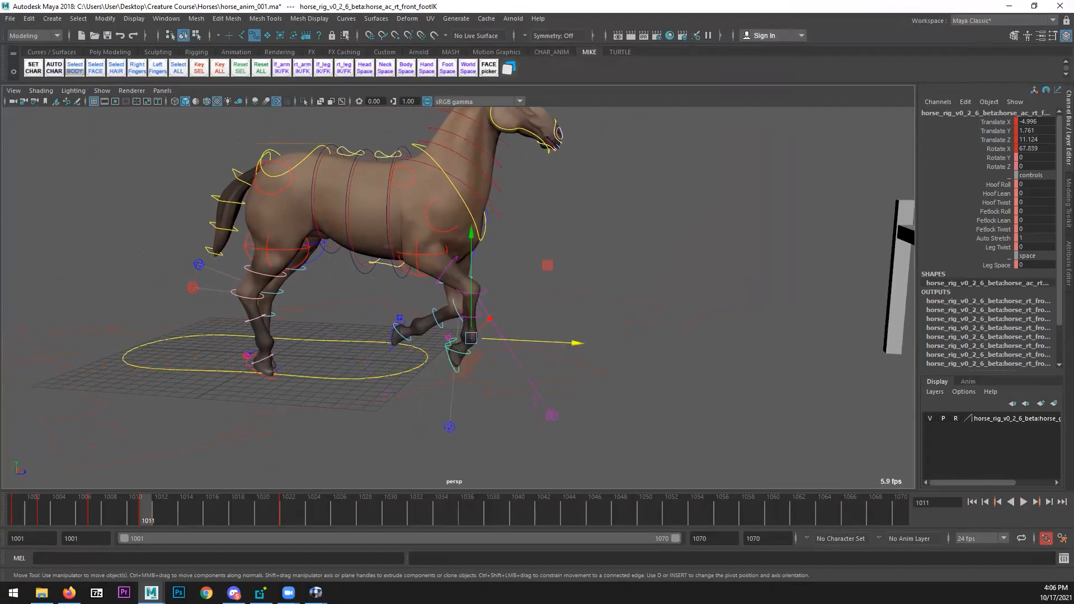
- Switch to the RV reference and examine the front leg positions from frame 13 to frame 16
key("alt+Tab")
left_click_drag(659, 105, 492, 1)
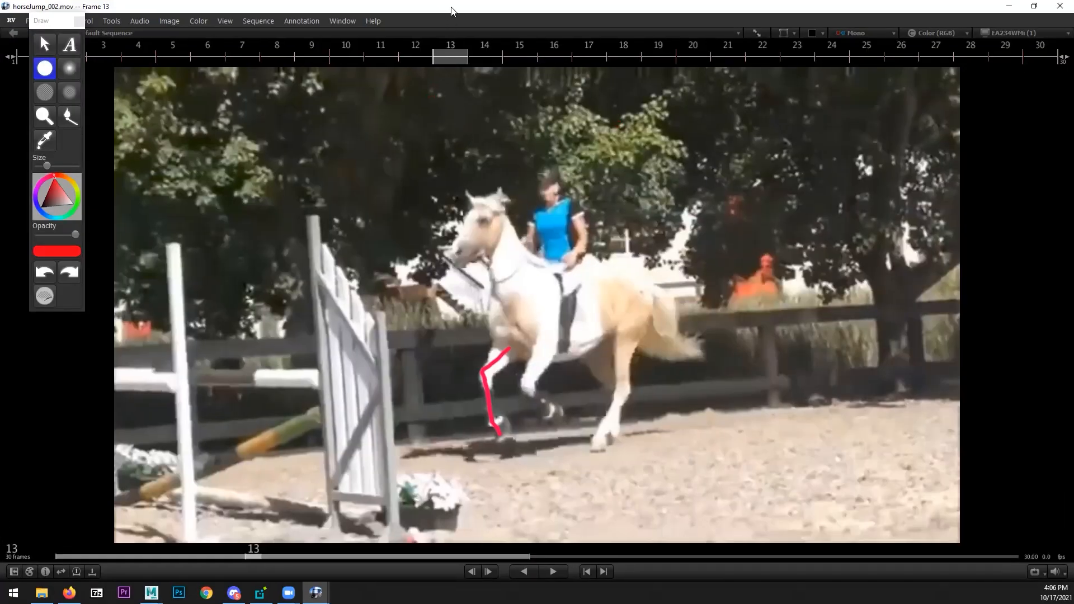
key("Right")
key("Right")
key("Right")
key("Right")
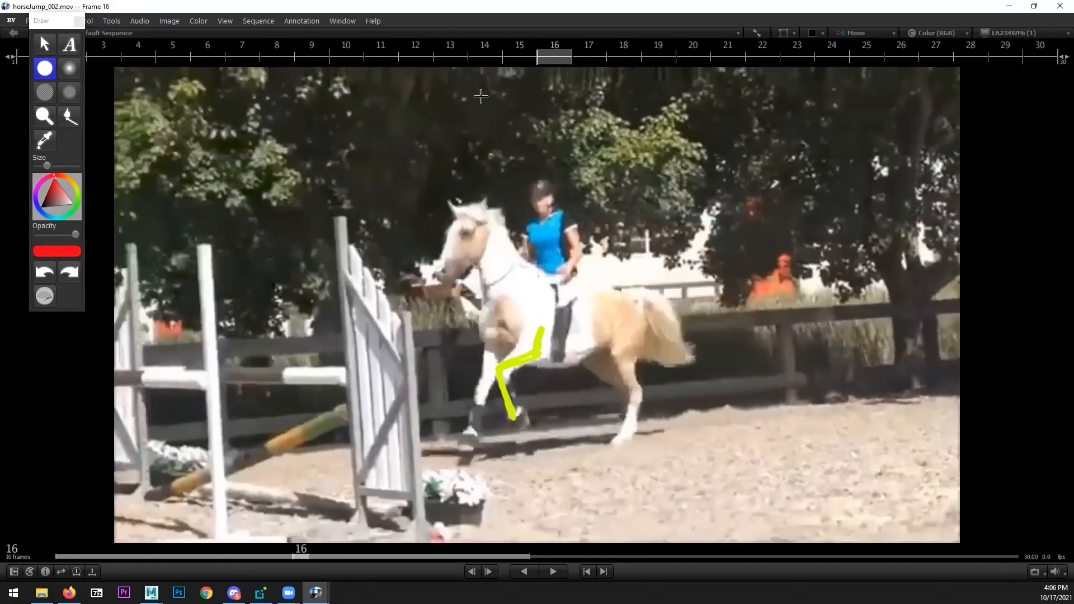
key("Left")
key("Left")
key("Left")
key("Left")
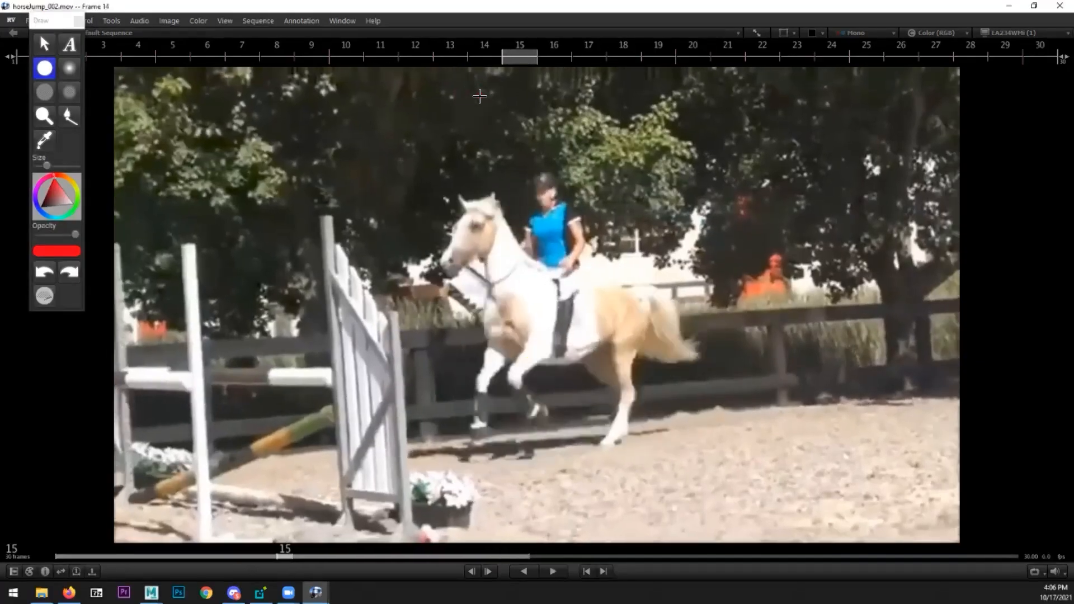
- Advance the reference to frame 17 and mark the planted front leg's upper part and hoof in red
key("Right")
key("Right")
key("Right")
key("Right")
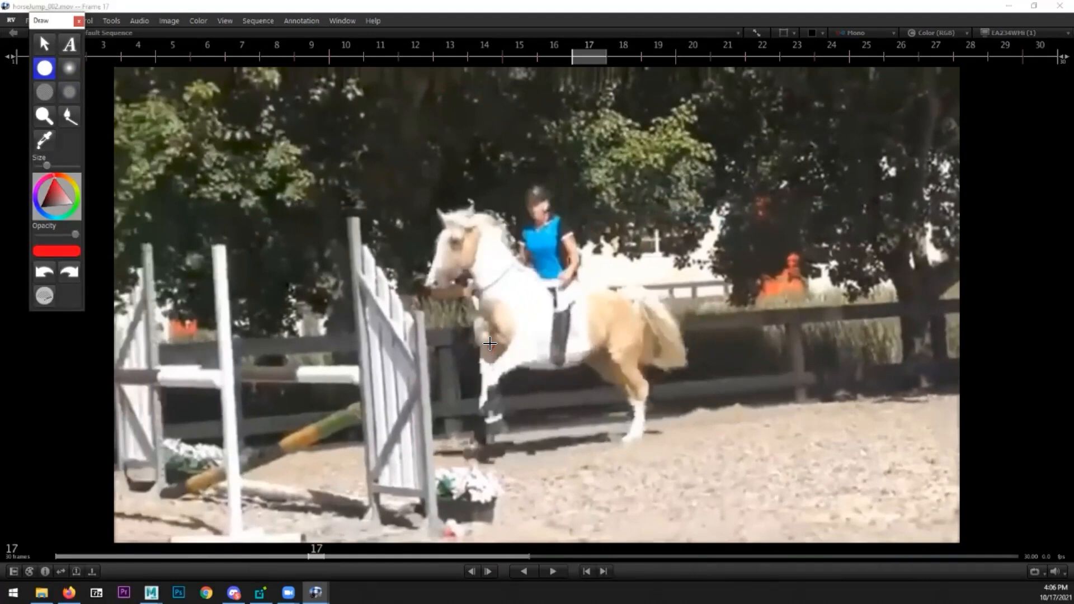
left_click_drag(490, 343, 489, 370)
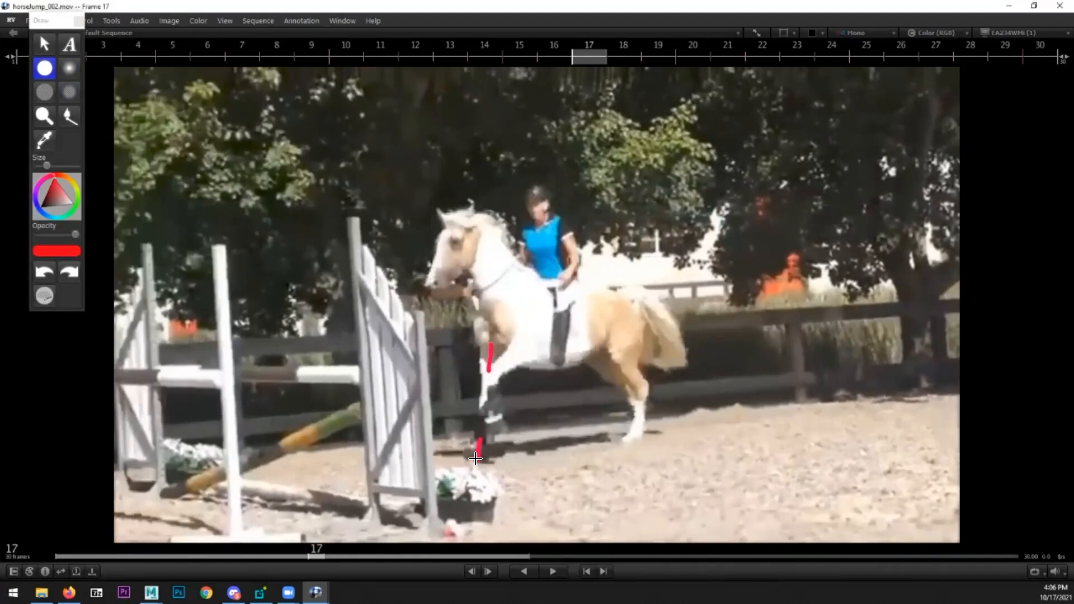
- Switch to Maya and key the right front foot control at frame 1015
mouse_move(167, 6)
left_mouse_down()
mouse_move(177, 19)
mouse_move(0, 33)
left_mouse_up()
mouse_move(190, 500)
left_mouse_down()
mouse_move(157, 501)
mouse_move(192, 501)
left_mouse_up()
key("q")
left_click(510, 444)
left_click(509, 372)
key("s")
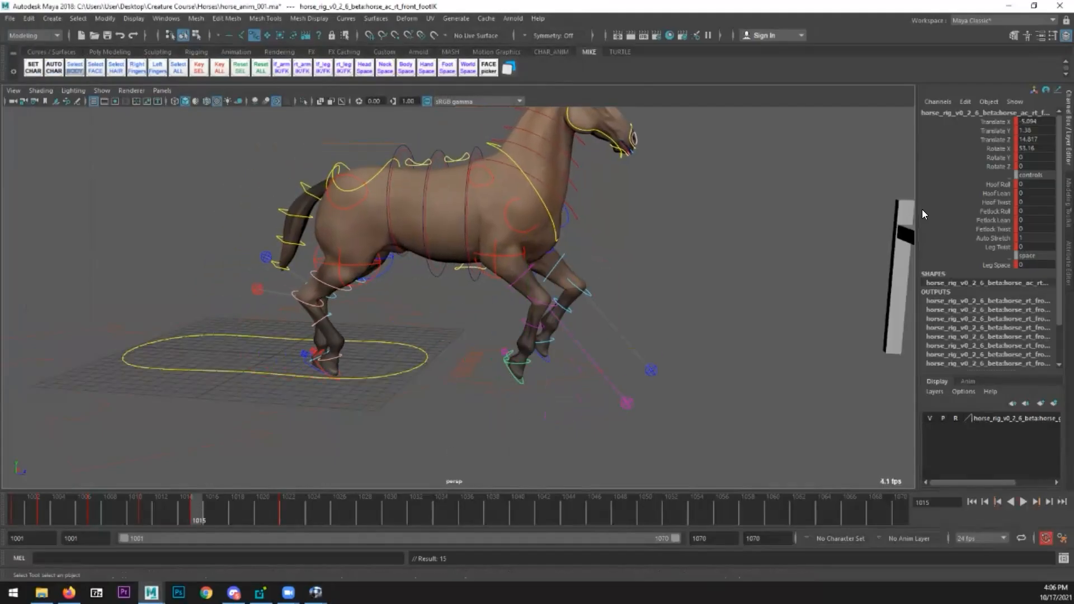
- Plant the right front foot flat at frame 1015 by setting its Rotate X and Translate Y to 0
left_click(1035, 149)
type("0")
key("Return")
left_click(1037, 131)
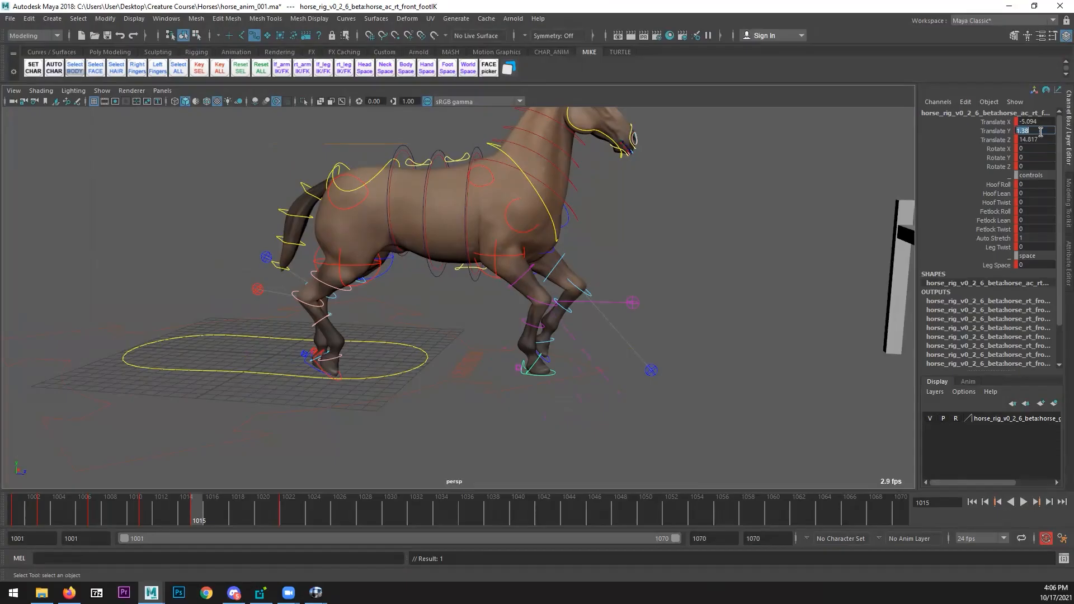
type("0")
key("Return")
left_click_drag(569, 369, 575, 370, "alt")
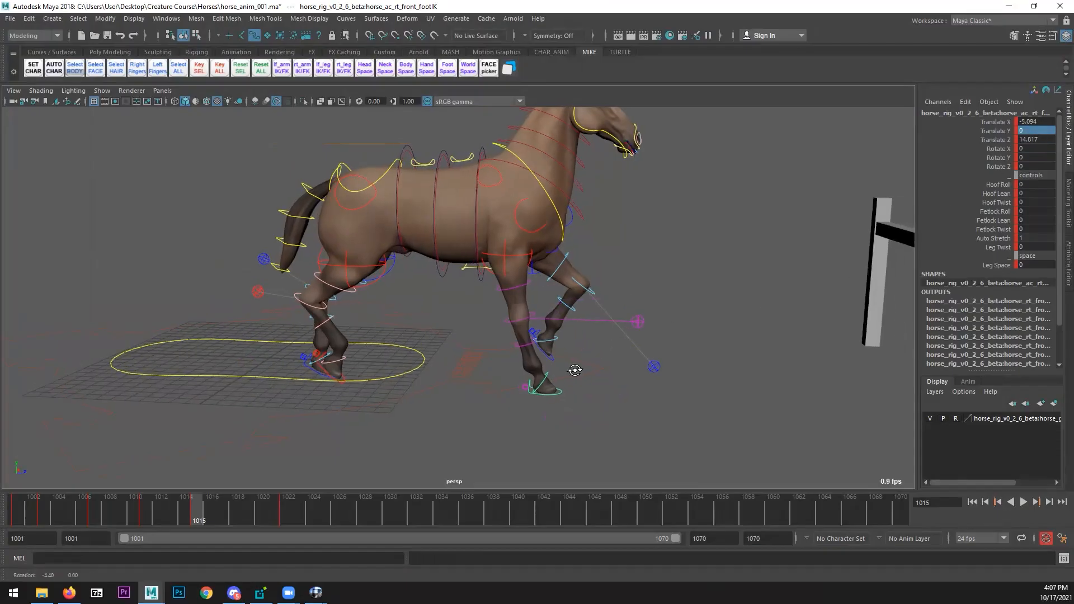
- Switch to the RV reference and compare the front leg's ground contact on frames 16 and 17
left_click_drag(797, 85, 478, 75)
double_click(478, 74)
left_click(47, 47)
left_click(163, 7)
key("Left")
key("space")
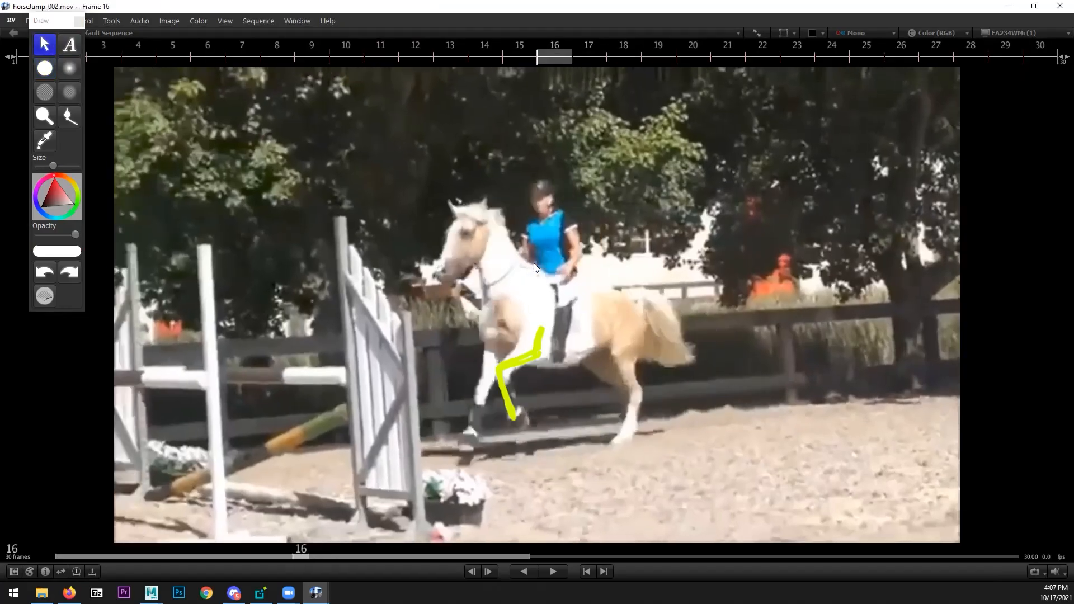
key("Right")
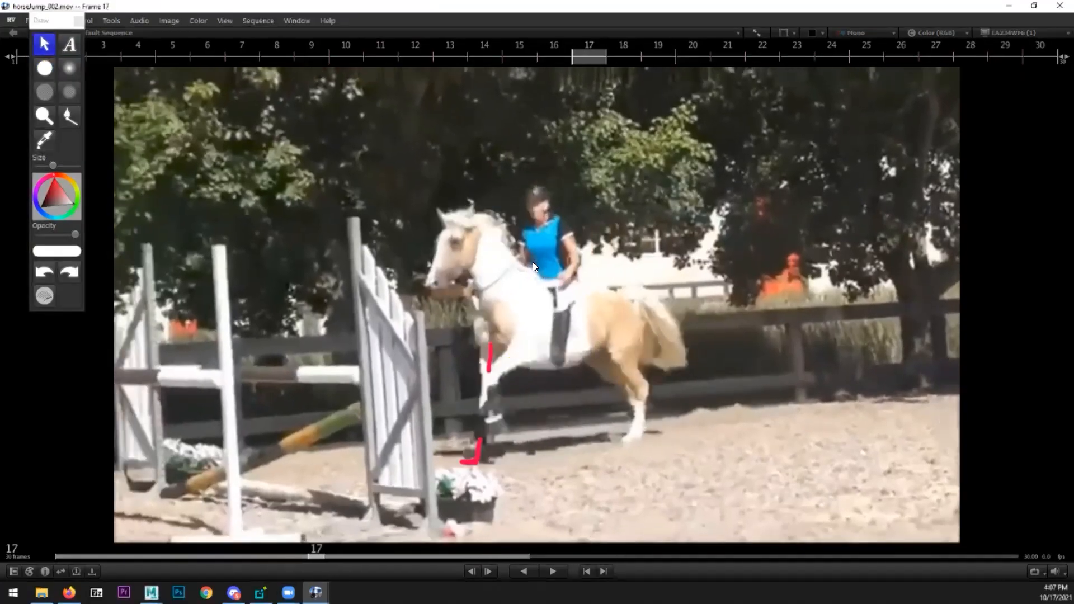
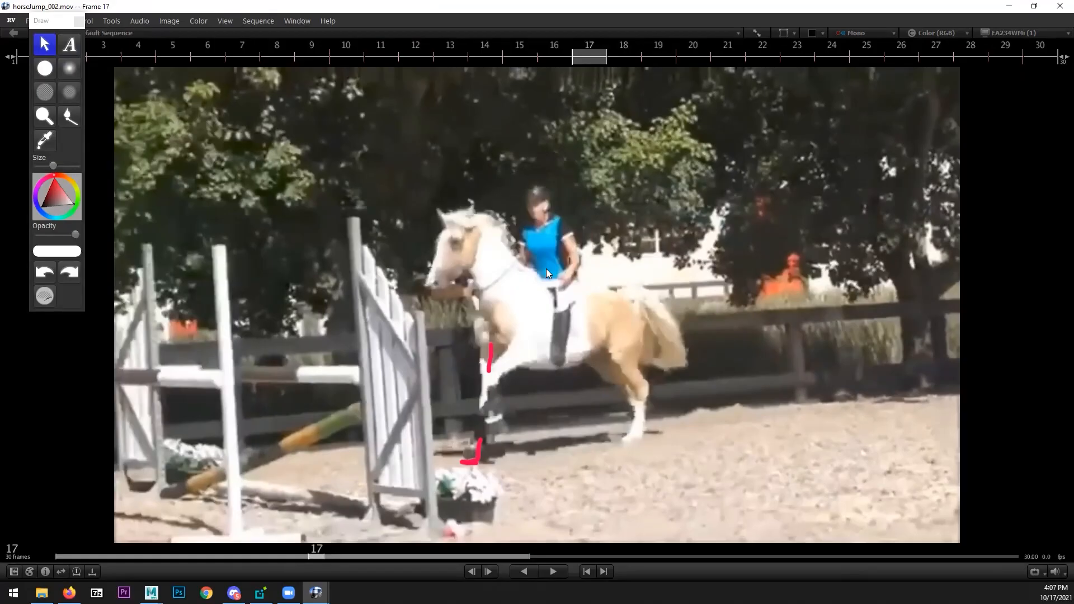
key("Left")
key("Right")
- Draw red guide marks under the horse's jaw and ahead of the front leg on reference frame 17
left_click(45, 68)
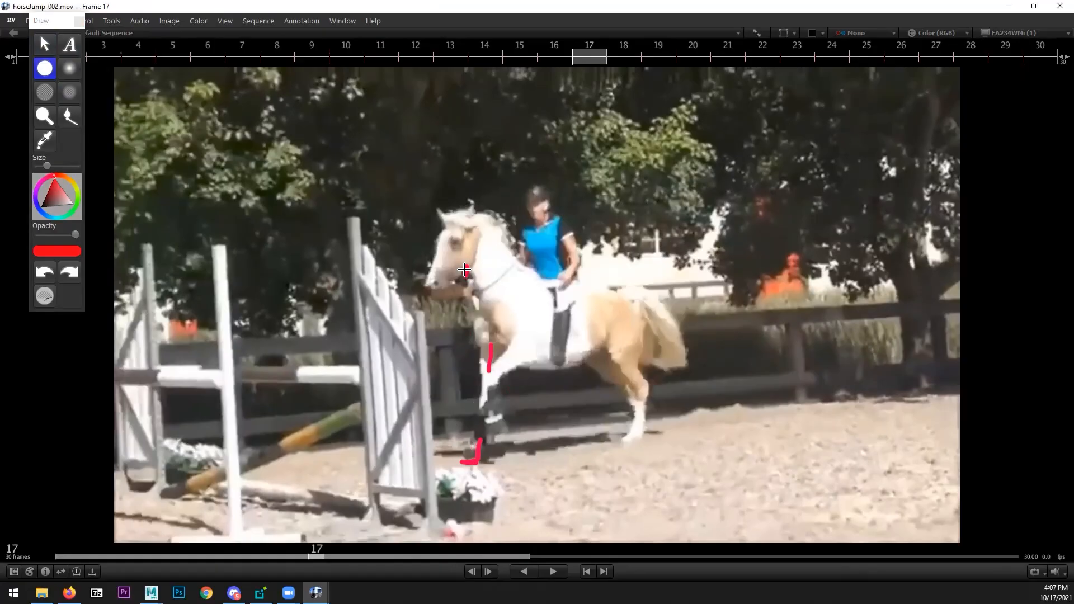
left_click_drag(473, 259, 454, 275)
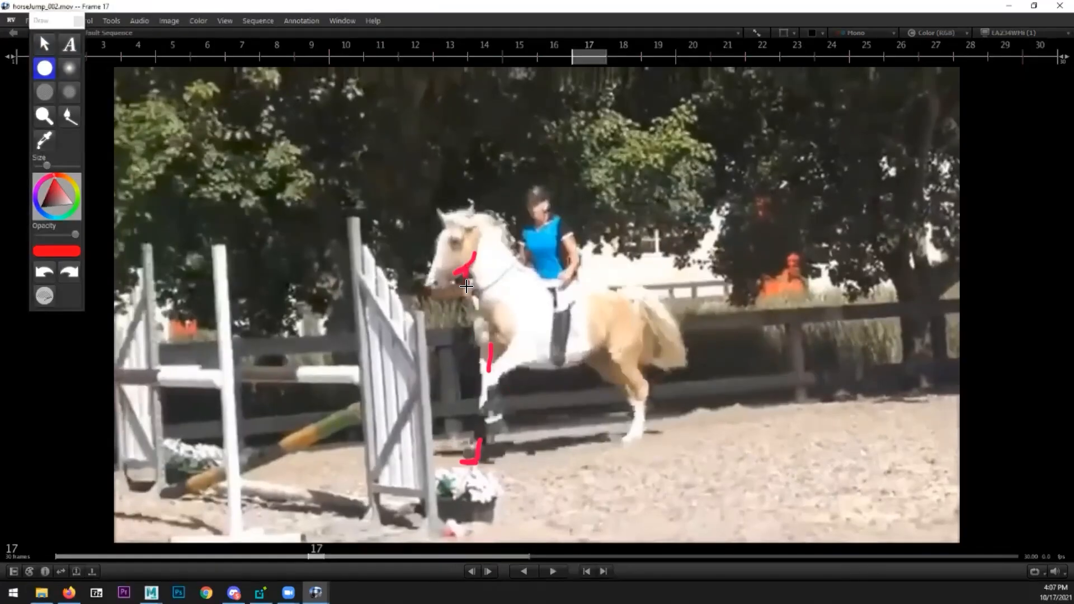
left_click_drag(461, 324, 455, 447)
- Switch to Maya and move the right shoulder control forward at frame 1015
mouse_move(304, 7)
left_mouse_down()
mouse_move(414, 20)
mouse_move(1073, 34)
left_mouse_up()
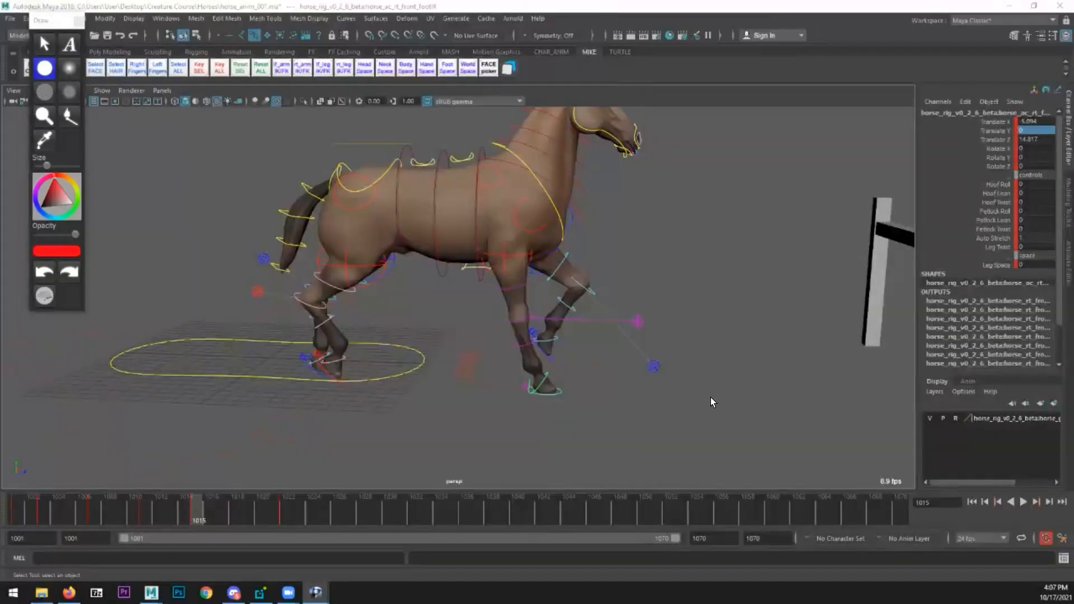
mouse_move(578, 392)
left_mouse_down("alt")
mouse_move(371, 412)
mouse_move(568, 401)
mouse_move(477, 409)
mouse_move(578, 425)
left_mouse_up("alt")
left_click(484, 257)
left_click(474, 226)
left_click_drag(473, 226, 476, 320, "alt")
key("w")
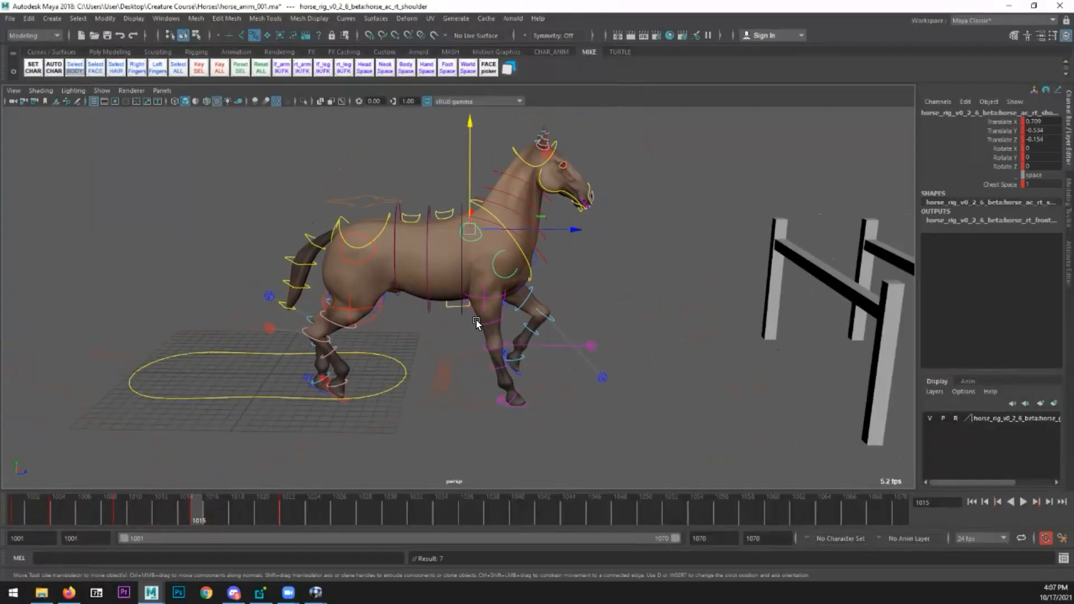
left_click_drag(516, 230, 535, 226)
- Nudge the right front foot forward to Translate Z 15.47 at frame 1015 and readjust the right shoulder to Translate X -0.224, Y 0.143, Z 0.046
left_click(541, 402)
left_click_drag(557, 385, 566, 386)
left_click(492, 241)
left_click_drag(522, 228, 474, 361)
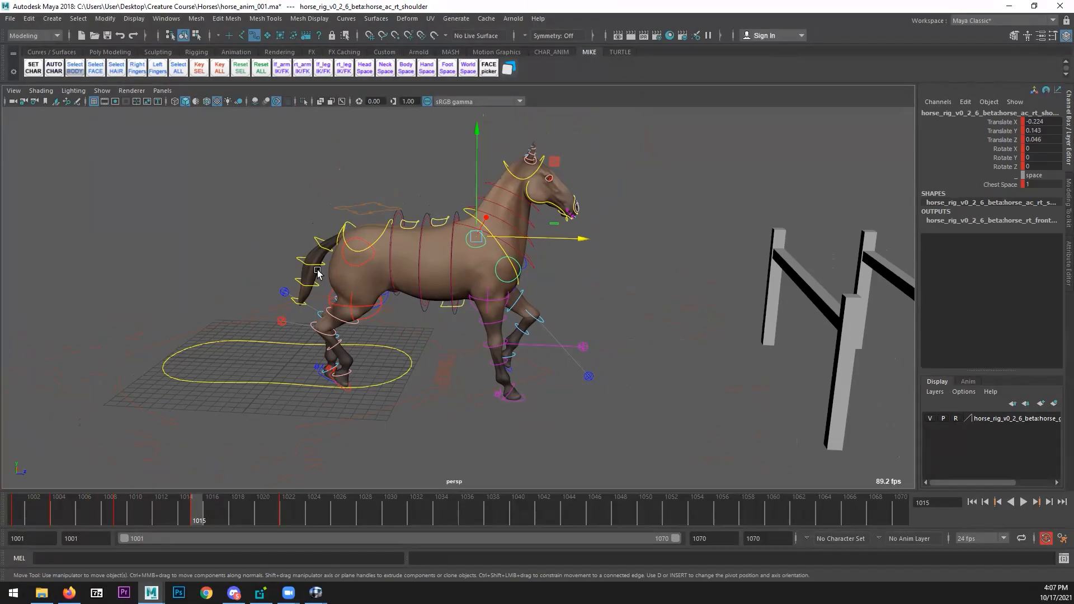
- Open the Graph Editor for the right shoulder control and examine its translation curves
left_click(166, 18)
mouse_move(224, 78)
left_click(307, 88)
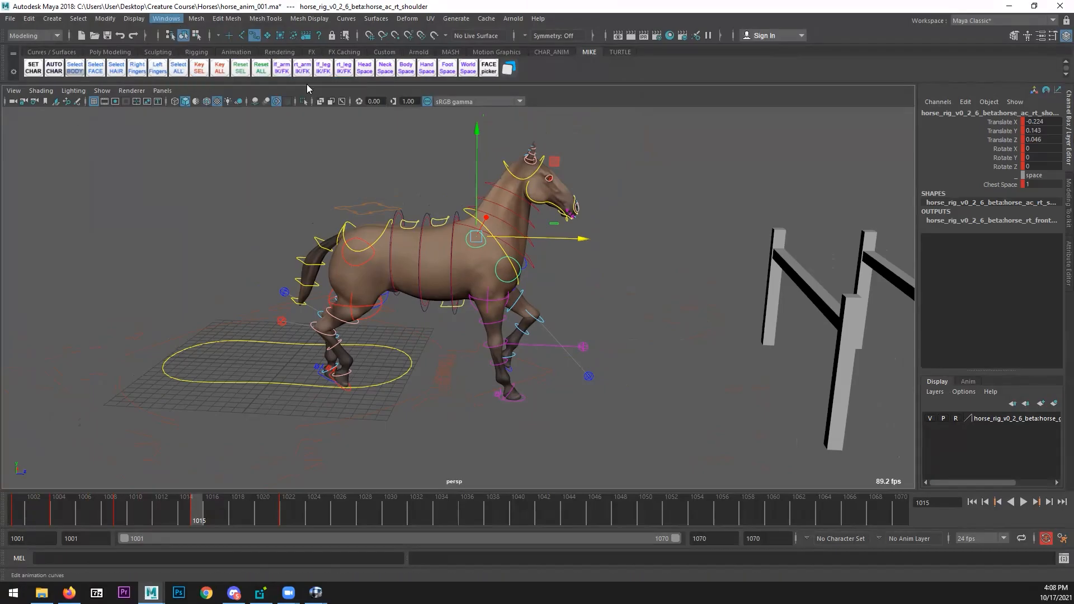
middle_click_drag(446, 283, 284, 299, "alt")
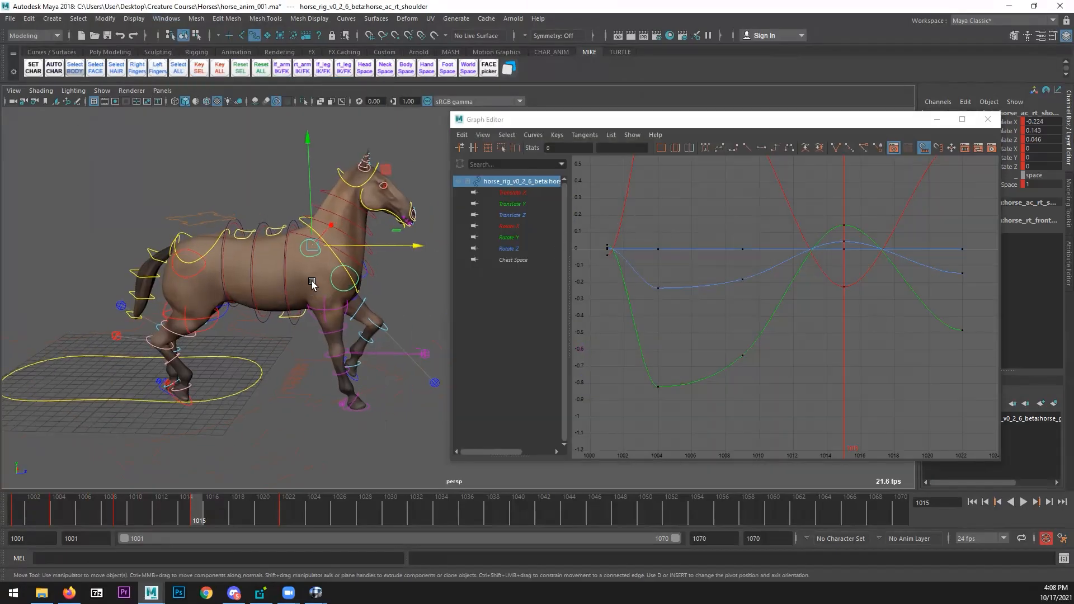
scroll(748, 278, "down", 5)
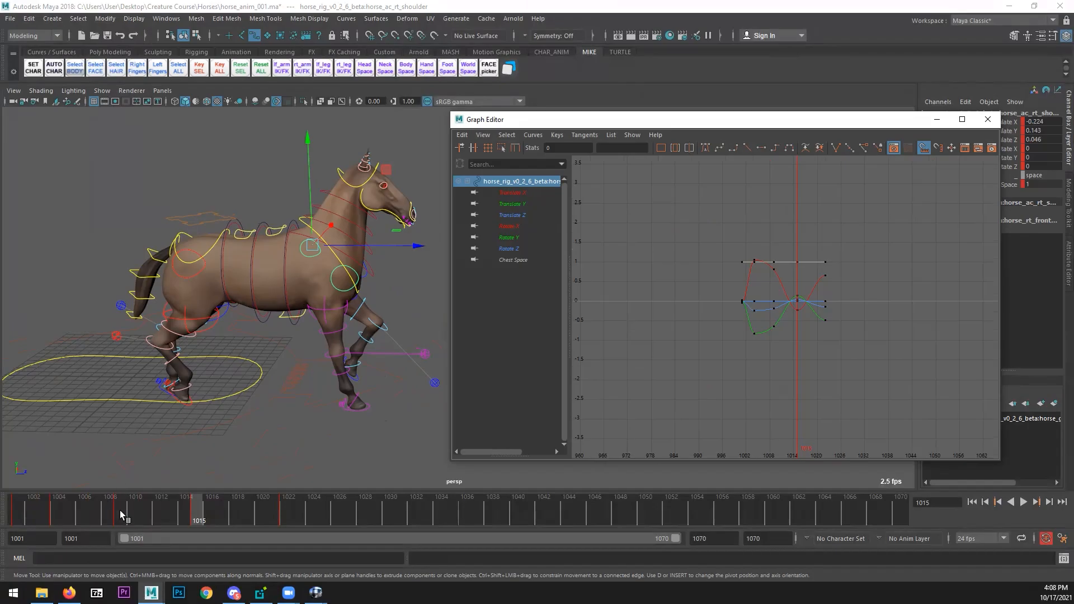
- Nudge the right shoulder control at frame 1004 to Translate X 1.085, Y -0.842, Z -0.239
key("alt+v")
mouse_move(68, 505)
left_mouse_down()
mouse_move(87, 503)
mouse_move(28, 501)
mouse_move(58, 497)
left_mouse_up()
left_click_drag(196, 398, 248, 376, "alt")
left_click_drag(285, 241, 288, 235)
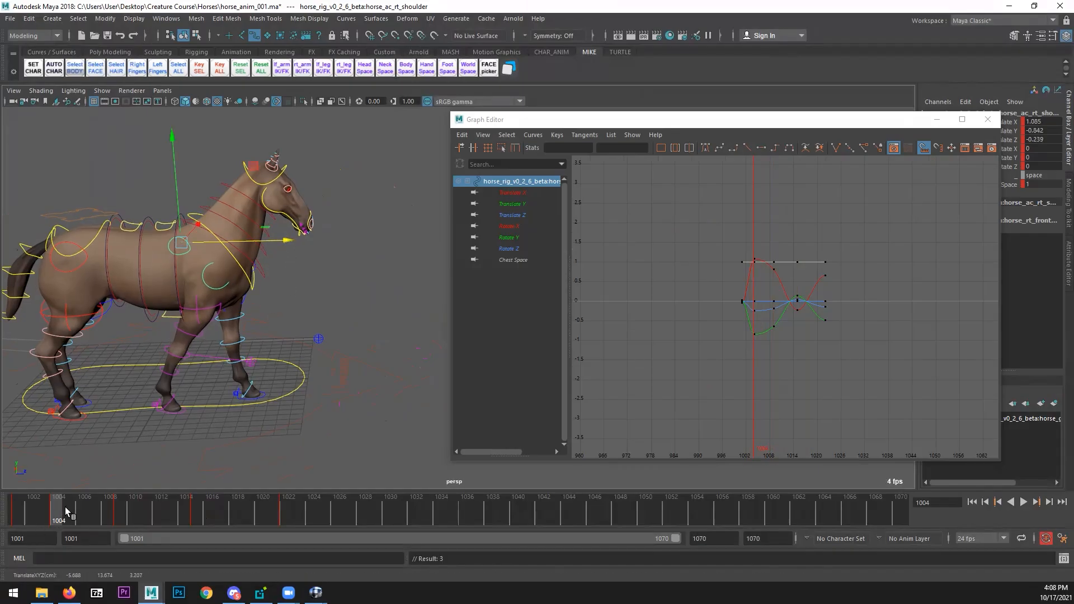
- Scrub from frame 1004 to 1023 to review the shoulder motion, and return to the first frame
key("alt+v")
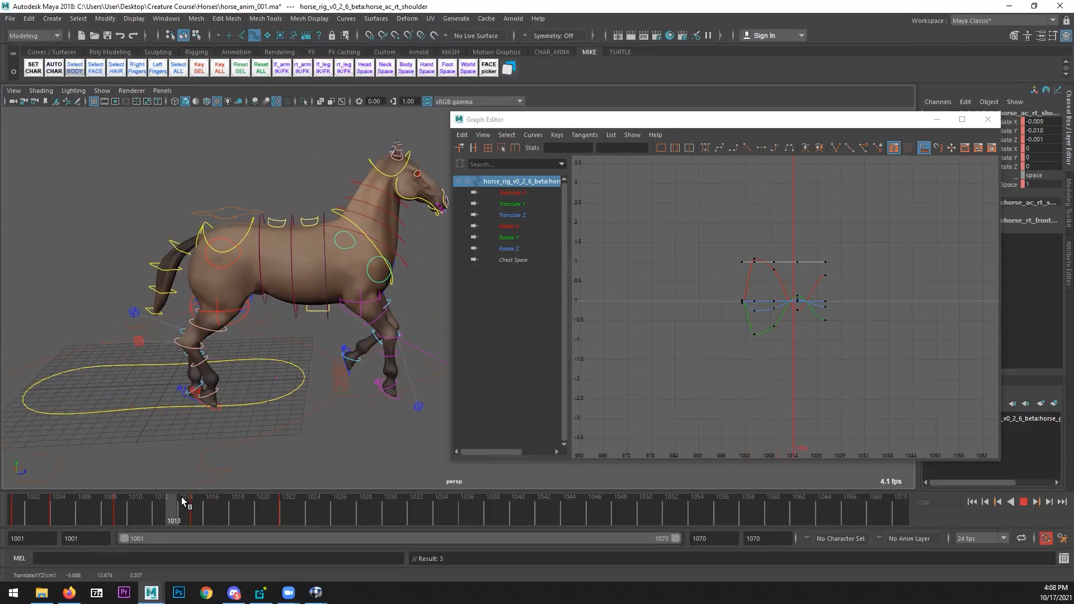
left_click_drag(191, 496, 193, 496)
middle_click_drag(304, 438, 175, 432, "alt")
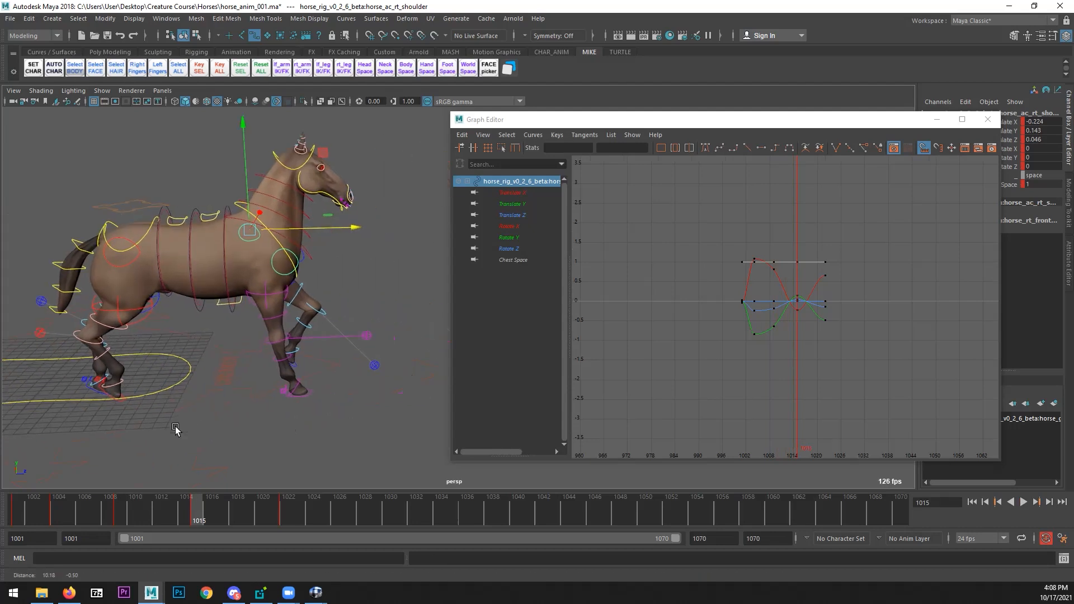
left_click_drag(215, 508, 296, 508)
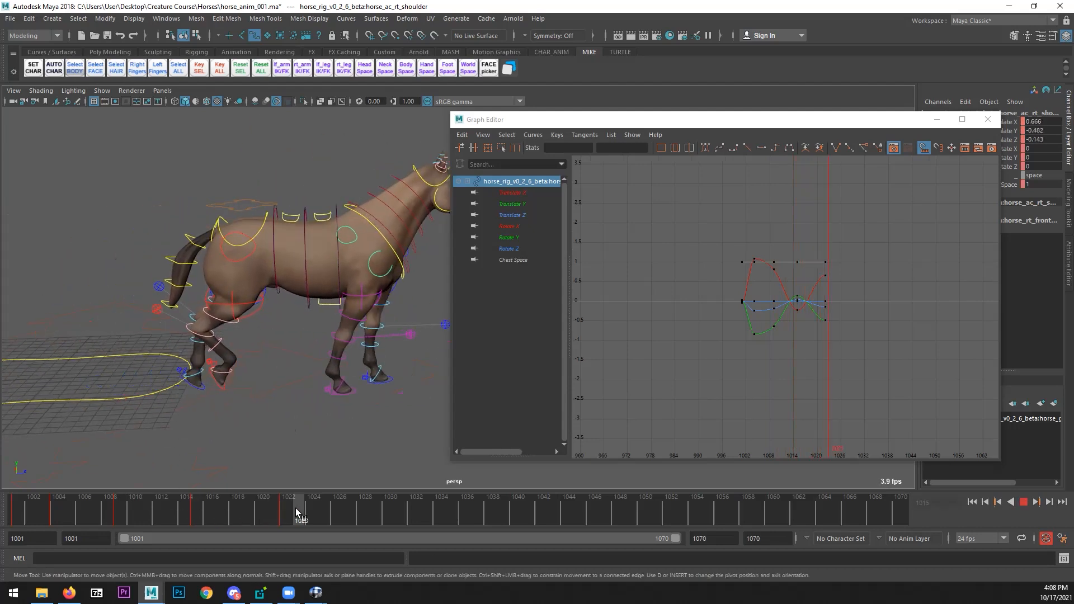
key("alt+shift+v")
- Close the Graph Editor, play back the walk, and save the scene
left_click(988, 119)
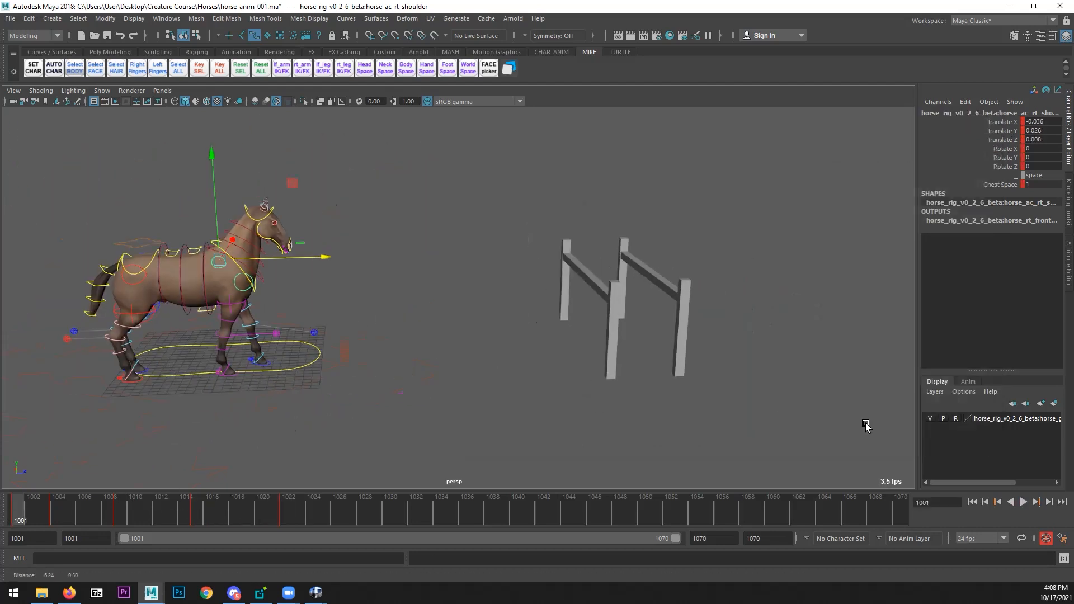
left_click(1023, 499)
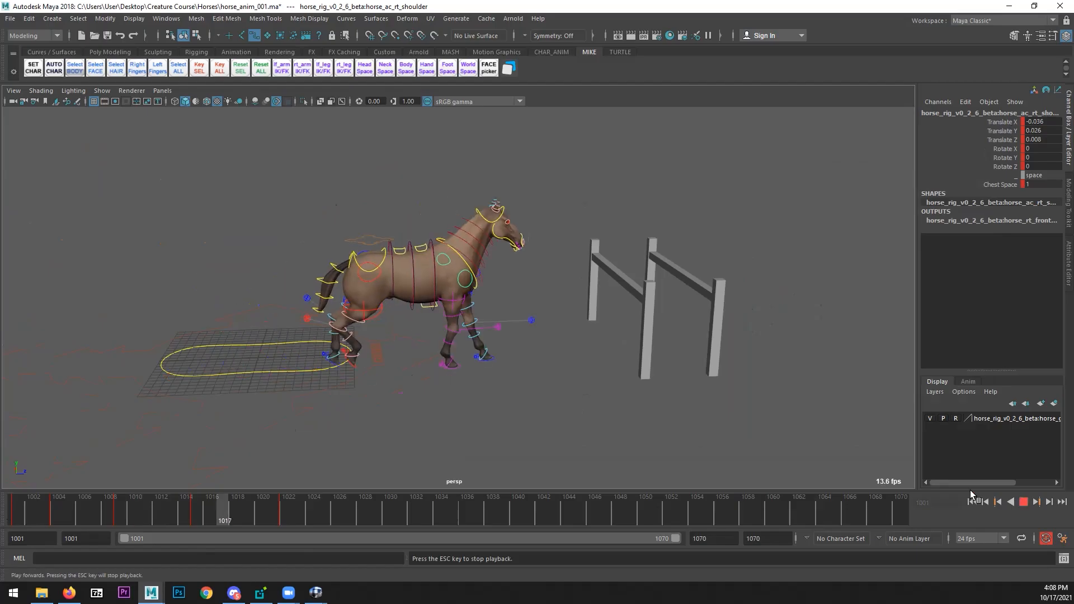
left_click(211, 508)
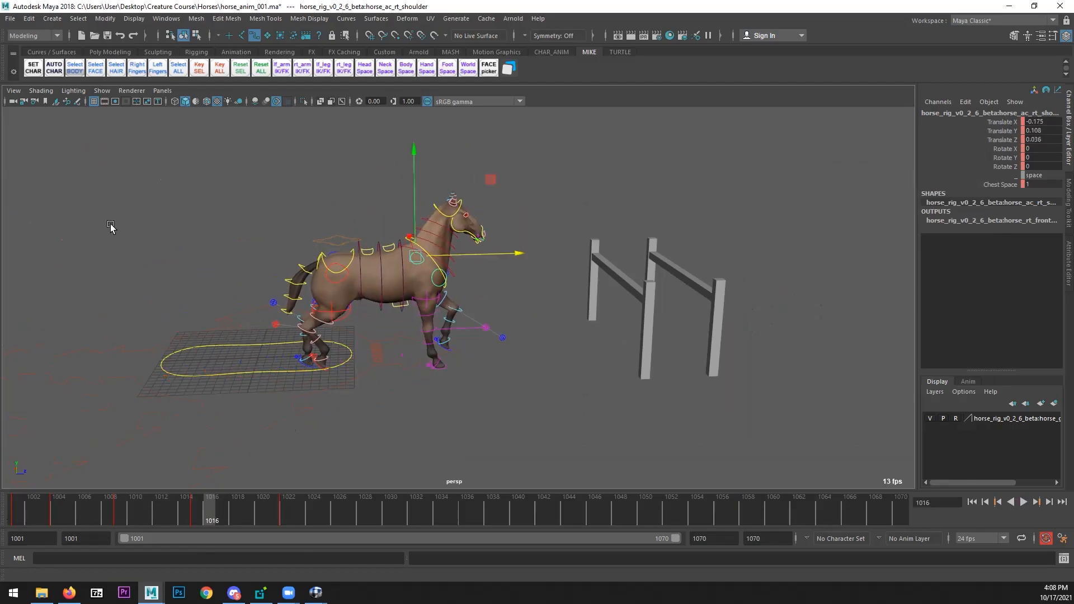
left_click(10, 18)
left_click(37, 63)
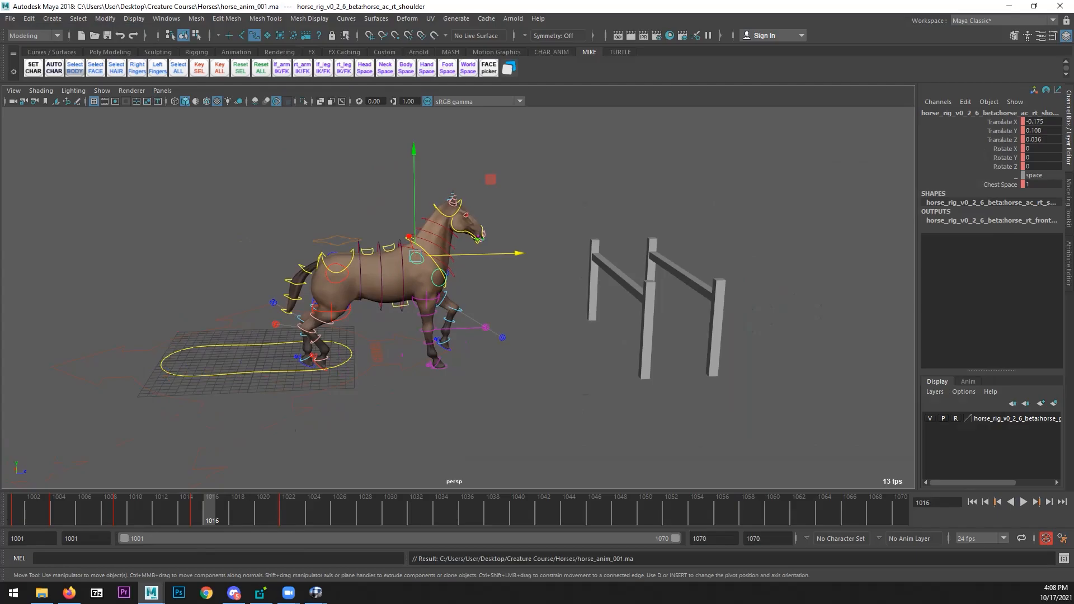
- Switch to the RV reference, maximize it, and step through the frames around 17 to 20 to study the front leg
key("ctrl+shift+d")
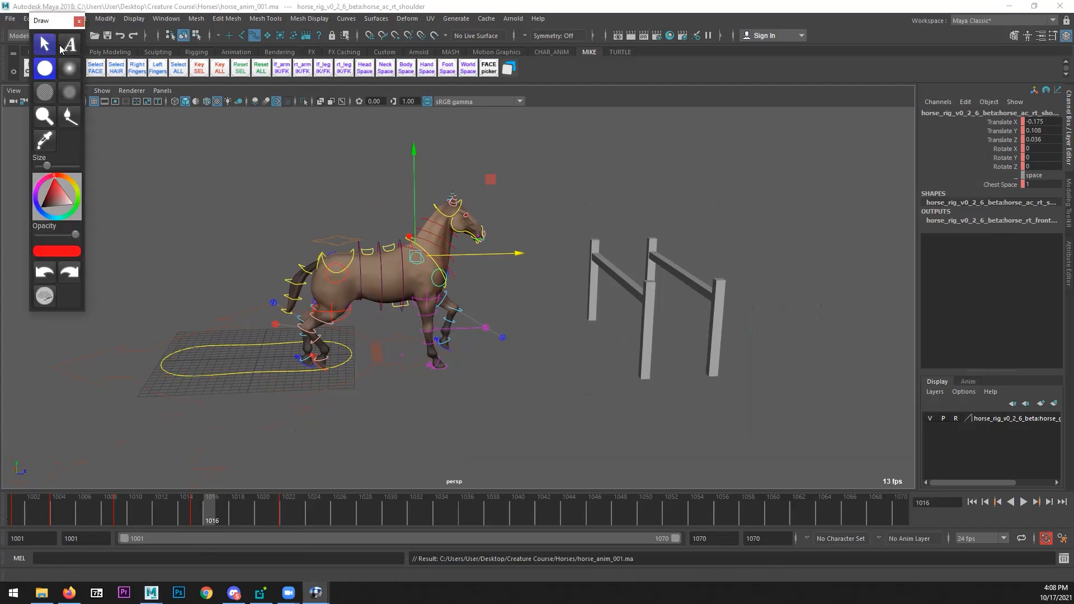
key("alt+Tab")
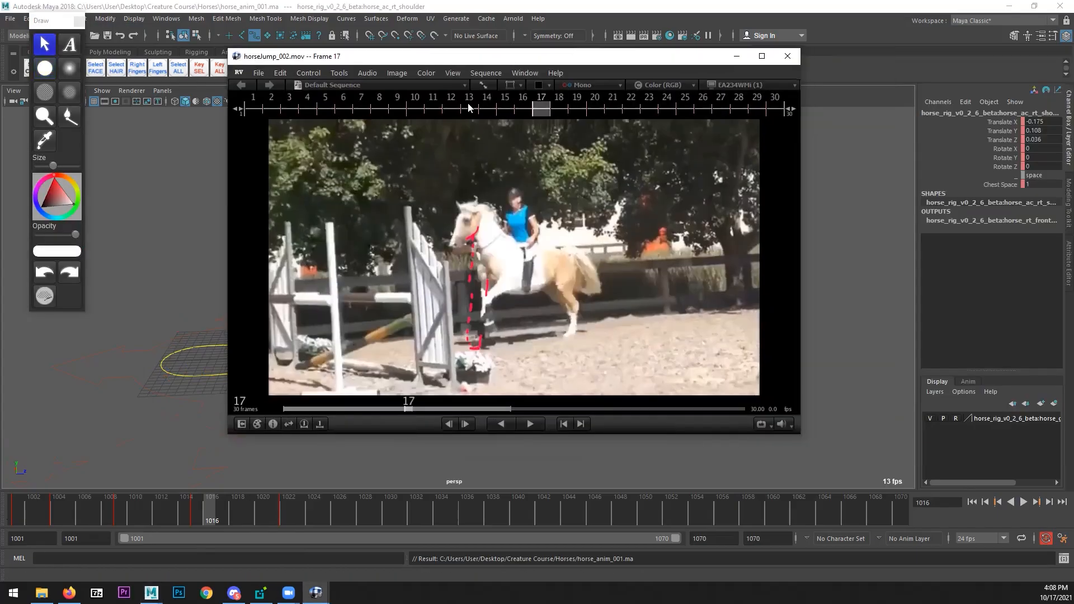
double_click(474, 56)
mouse_move(362, 318)
left_mouse_down()
mouse_move(316, 335)
mouse_move(368, 340)
left_mouse_up()
key("Left")
key("Left")
key("Left")
key("Left")
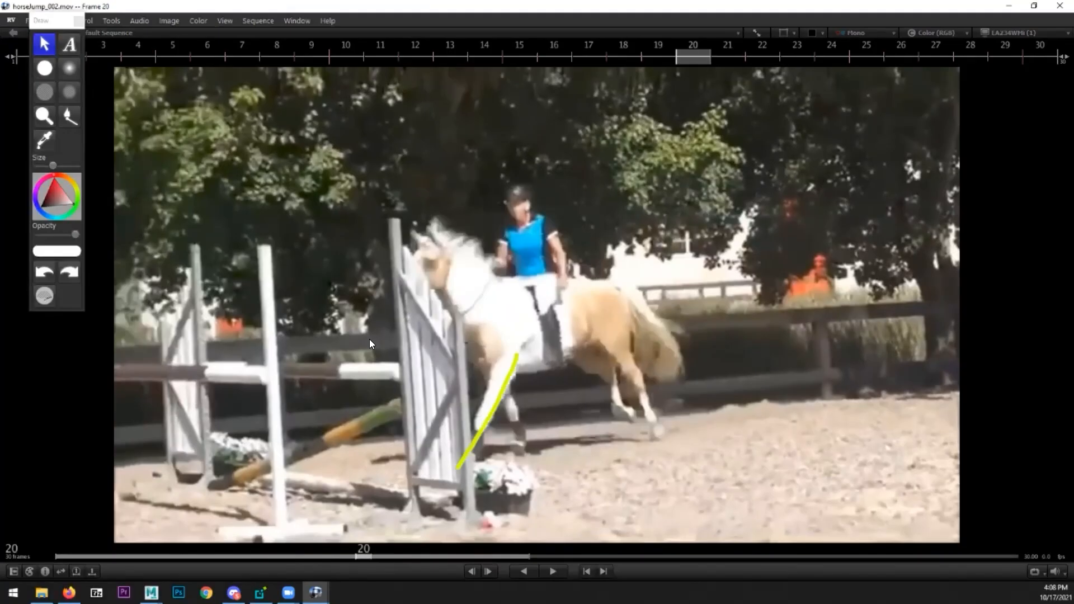
key("Right")
key("Right")
key("Right")
key("Right")
key("Right")
- Switch to Maya and hold the right front foot planted from frame 1015 by keying the same pose at 1018 and extending it to 1019
key("alt+Tab")
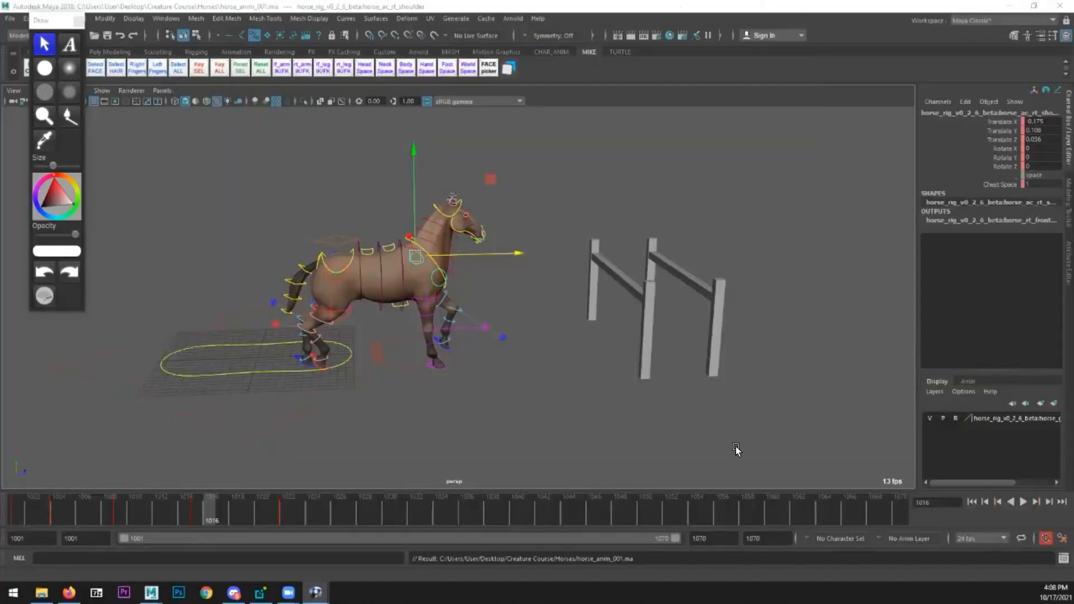
left_click(203, 509)
mouse_move(381, 390)
left_mouse_down("alt")
mouse_move(347, 396)
mouse_move(350, 364)
mouse_move(348, 437)
mouse_move(206, 502)
left_mouse_up("alt")
left_click(360, 394)
key("alt+v")
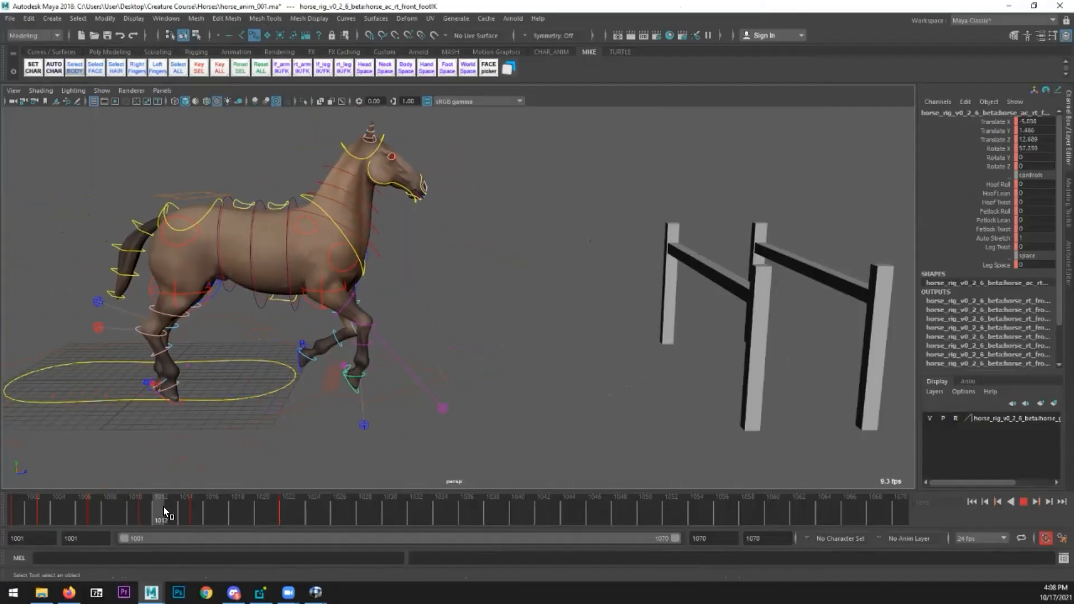
mouse_move(208, 519)
left_mouse_down()
mouse_move(199, 520)
mouse_move(228, 519)
left_mouse_up()
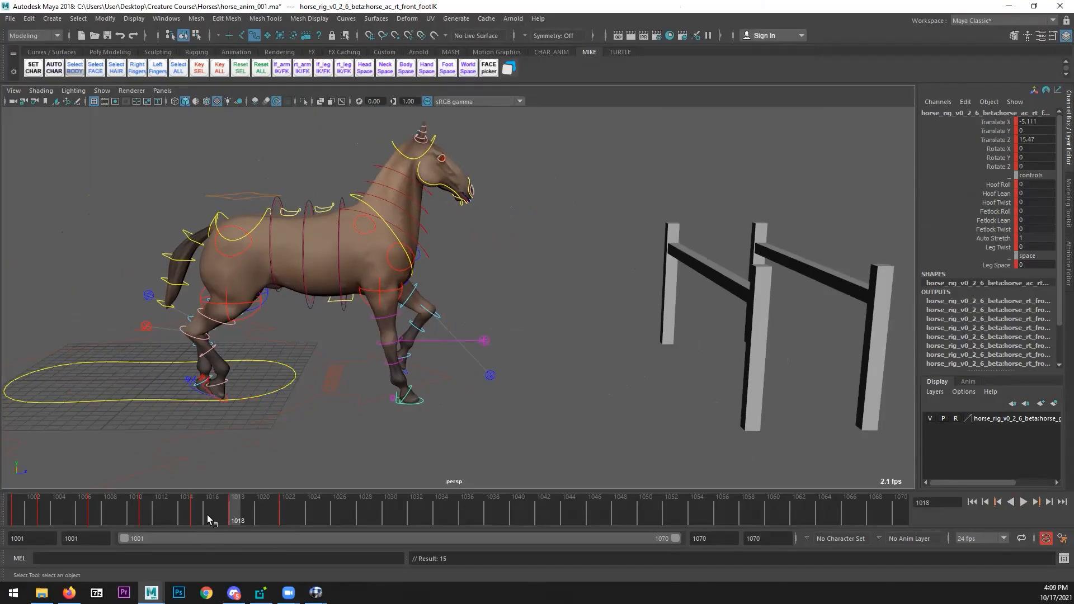
key("alt+v")
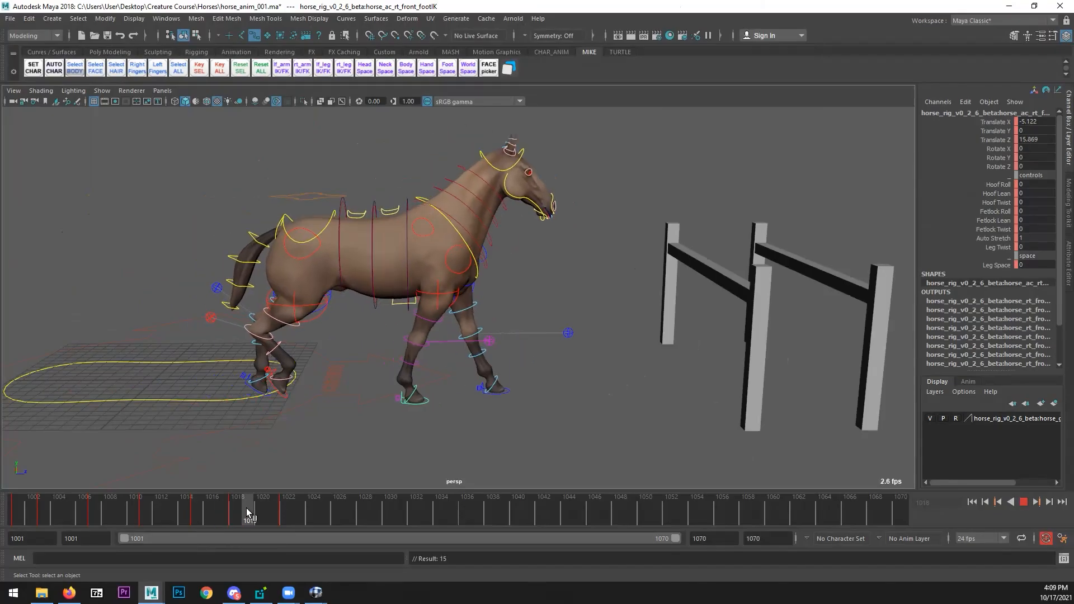
mouse_move(247, 512)
left_mouse_down()
mouse_move(202, 509)
mouse_move(247, 510)
left_mouse_up()
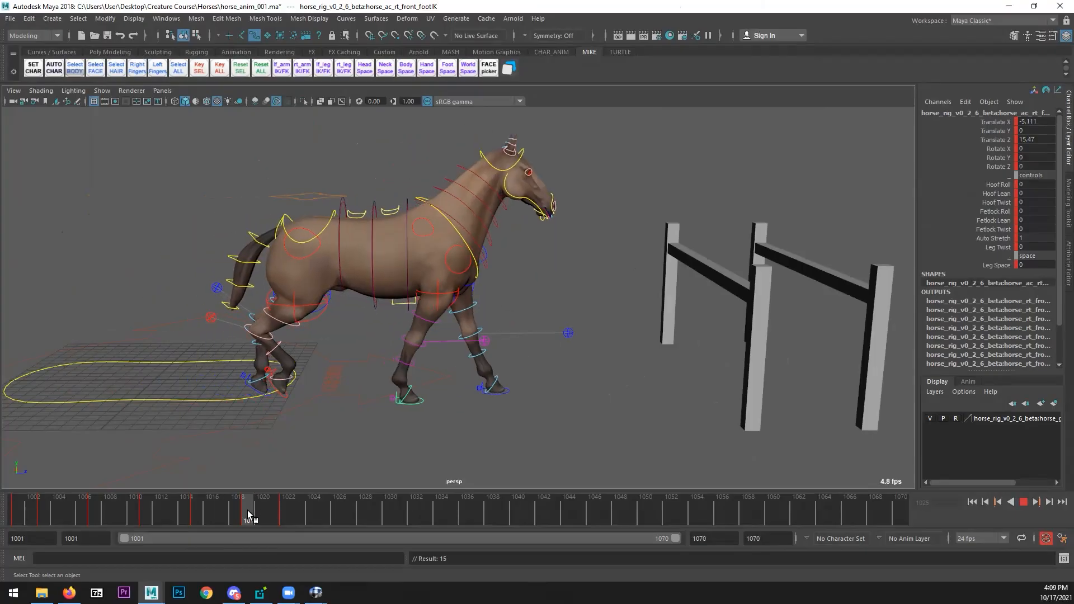
- Slide the right shoulder control slightly back at frame 1019
scroll(386, 337, "up", 1)
left_click(449, 266)
middle_click_drag(428, 321, 408, 345, "alt")
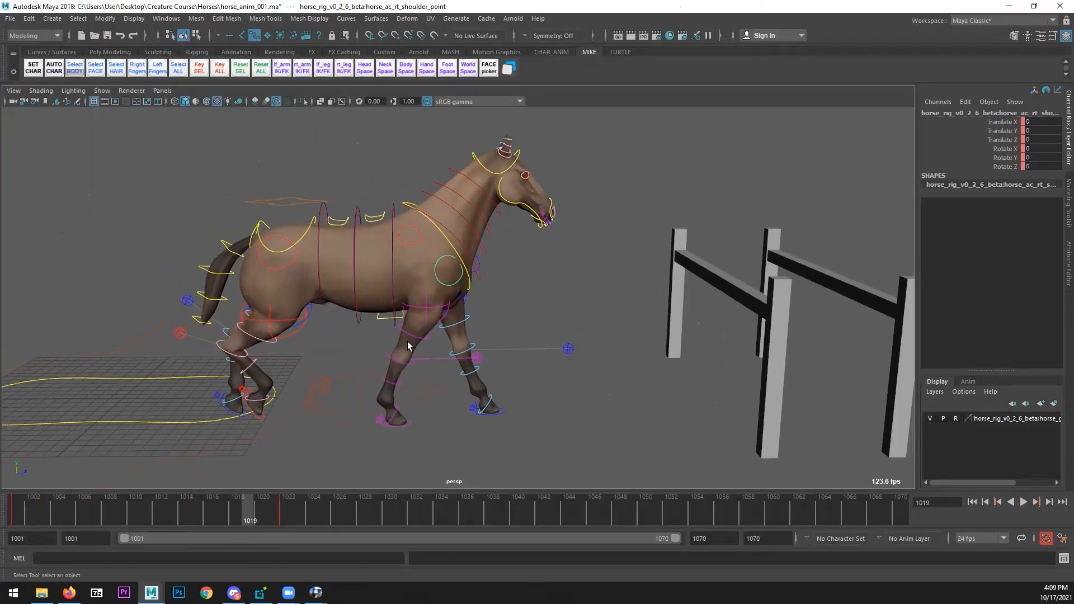
left_click(408, 252)
key("w")
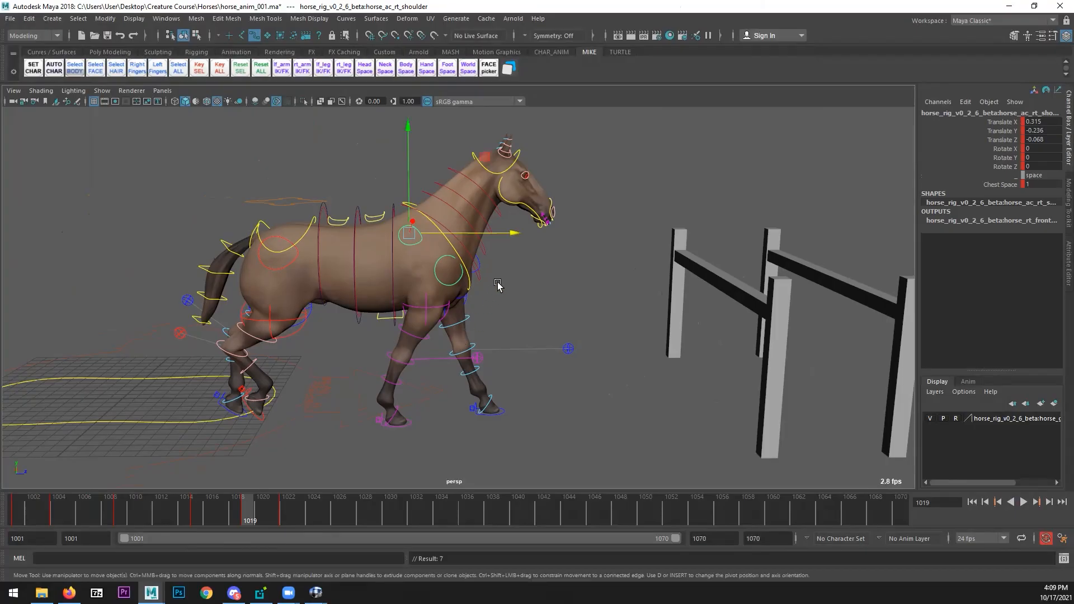
left_click_drag(512, 234, 506, 233)
right_click_drag(507, 234, 328, 452, "alt")
key("q")
- Play back the walk from frame 1001 and scrub to frame 1022 to check the front leg motion
key("alt+v")
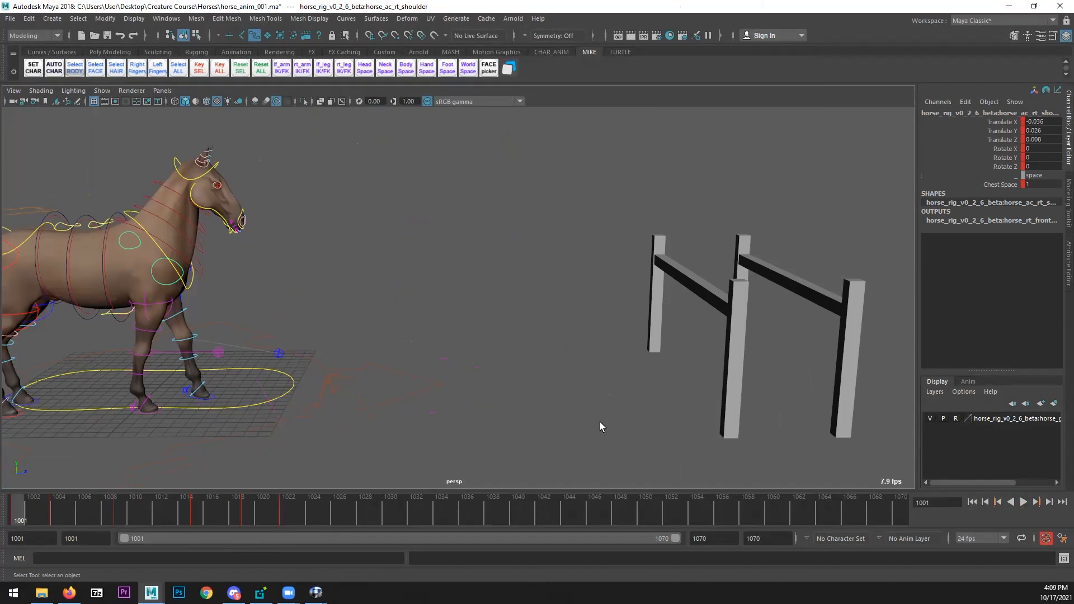
scroll(600, 421, "down", 5)
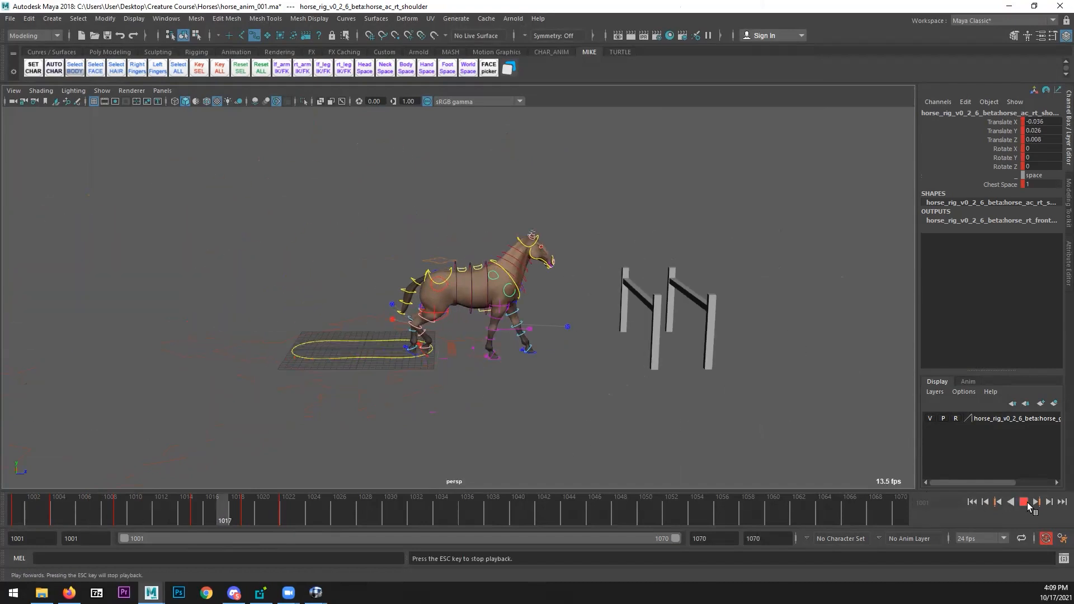
left_click(1024, 502)
left_click(971, 501)
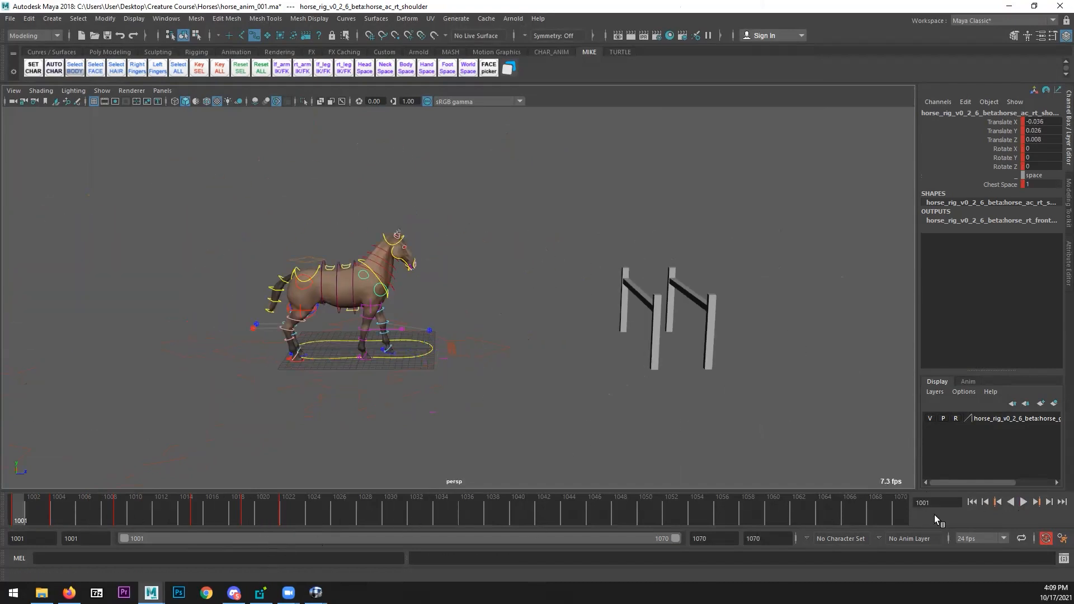
left_click(1023, 501)
left_click(1026, 499)
left_click_drag(149, 508, 286, 511)
scroll(392, 397, "down", 2)
scroll(538, 425, "up", 2)
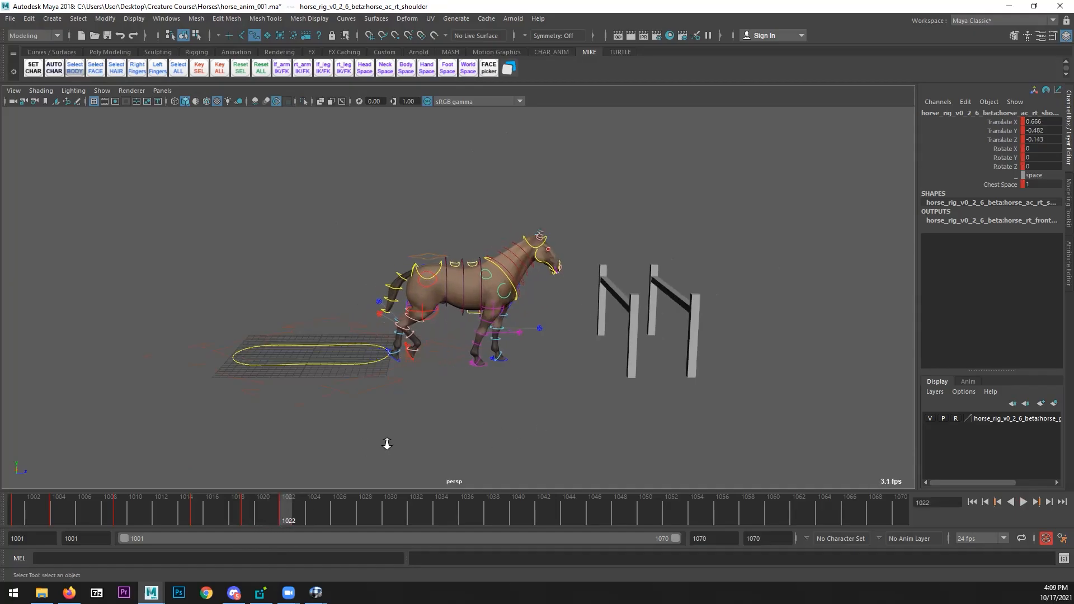
- Select all the horse rig controls and move their keys from frame 1022 to frame 1020
scroll(387, 444, "down", 1)
left_click(302, 207)
left_click_drag(204, 171, 687, 423)
left_click_drag(187, 504, 254, 499)
left_click_drag(259, 495, 287, 492)
left_click(286, 510, "shift")
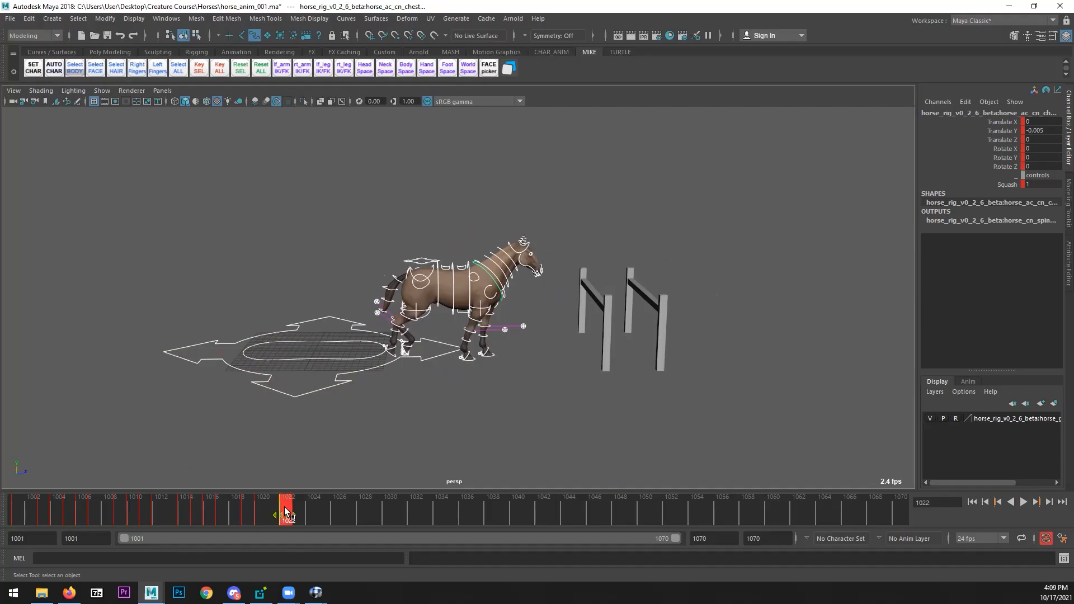
left_click_drag(275, 512, 263, 512)
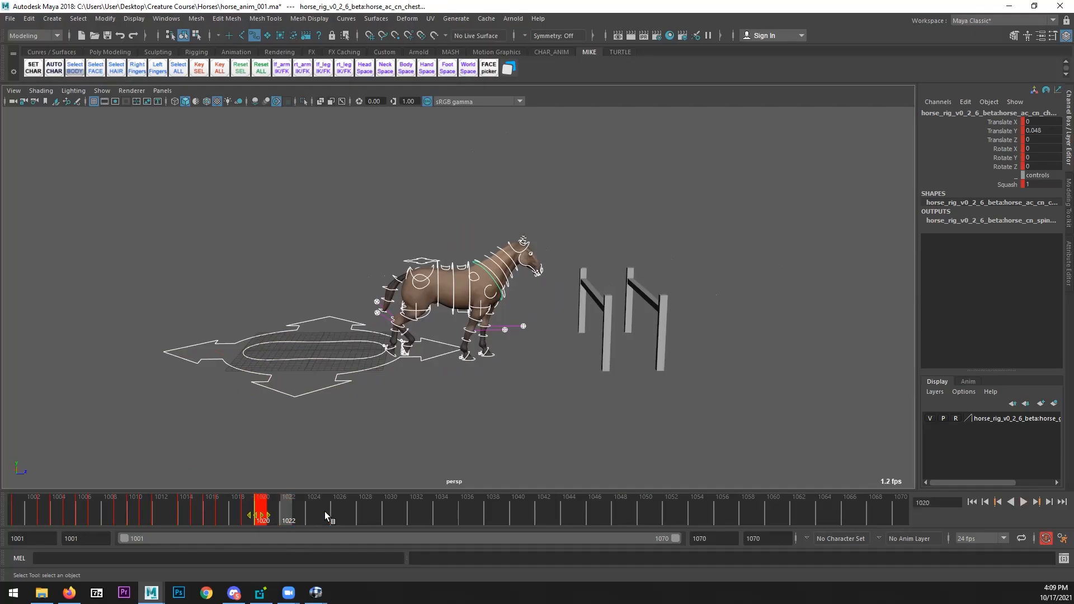
left_click(336, 513)
- Play back the retimed walk and scrub the frames around 1018, viewing the horse from both sides
key("alt+shift+v")
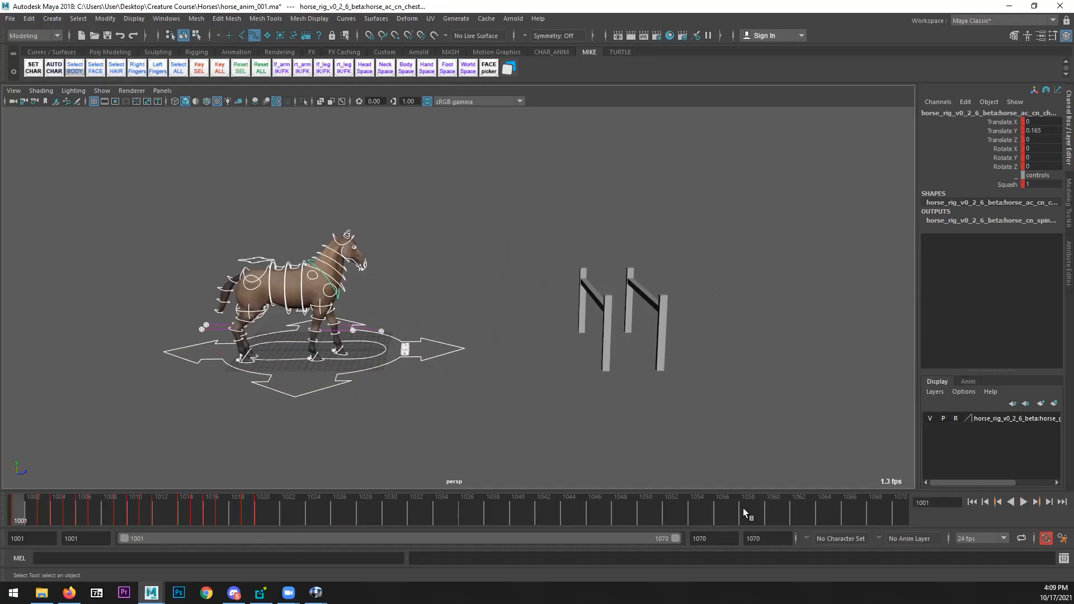
left_click(1023, 502)
left_click(1023, 501)
mouse_move(214, 521)
left_mouse_down()
mouse_move(275, 507)
mouse_move(218, 505)
mouse_move(275, 502)
left_mouse_up()
left_click_drag(255, 406, 520, 401, "alt")
left_click(972, 501)
left_click(1023, 502)
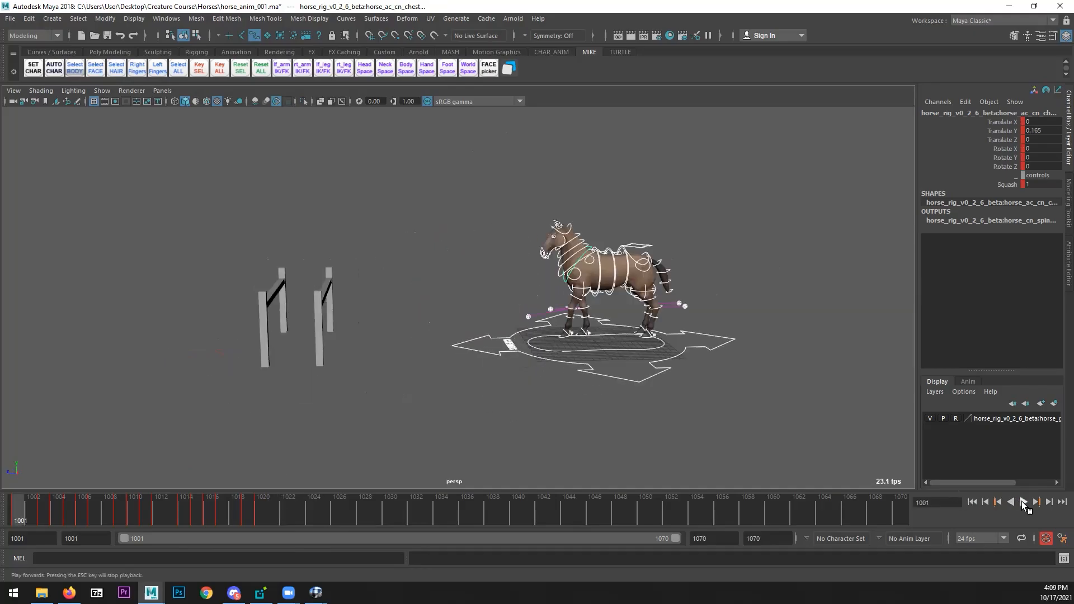
left_click(1022, 502)
left_click_drag(296, 500, 238, 503)
- Clear the control selection and save the scene
right_click_drag(249, 465, 419, 412, "alt")
left_click(418, 412)
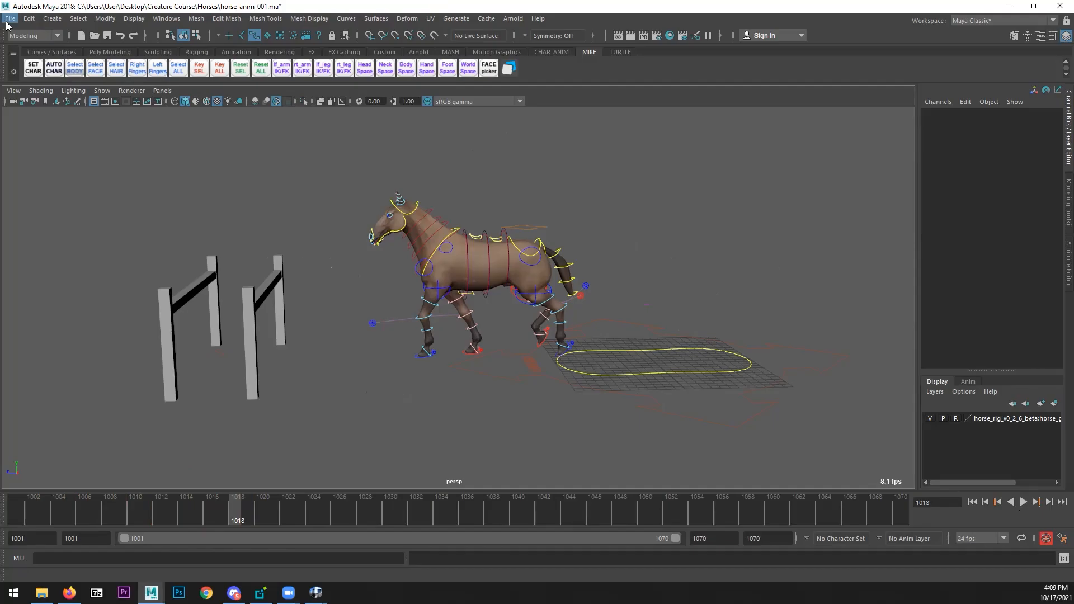
left_click(10, 19)
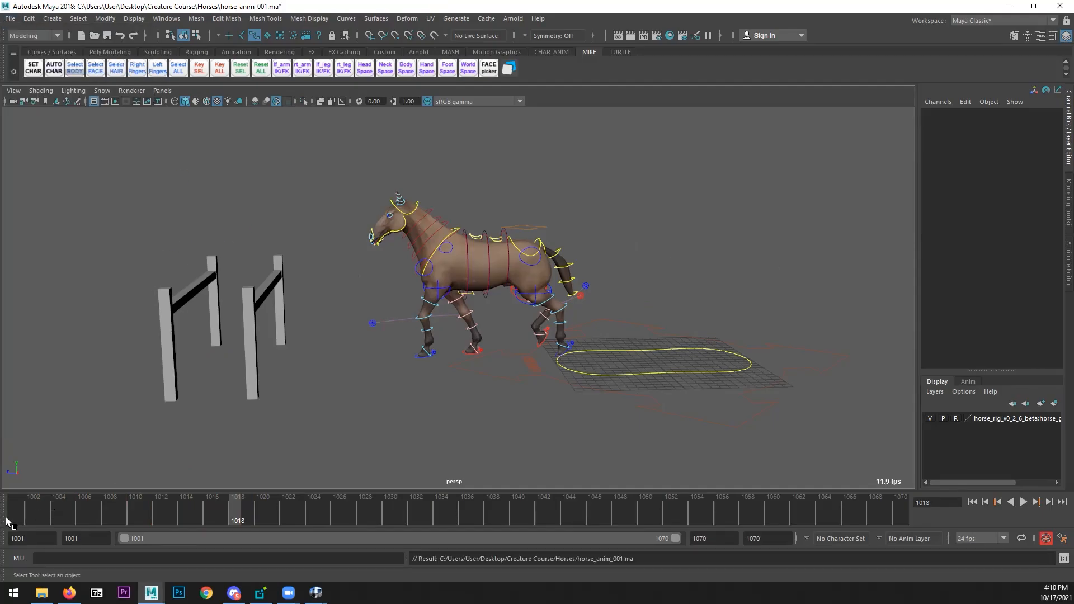
- Play back the walk from frame 1001, scrub to frame 1019 and select the left front foot control
left_click(9, 517)
left_click_drag(223, 430, 237, 429, "alt")
left_click(1024, 502)
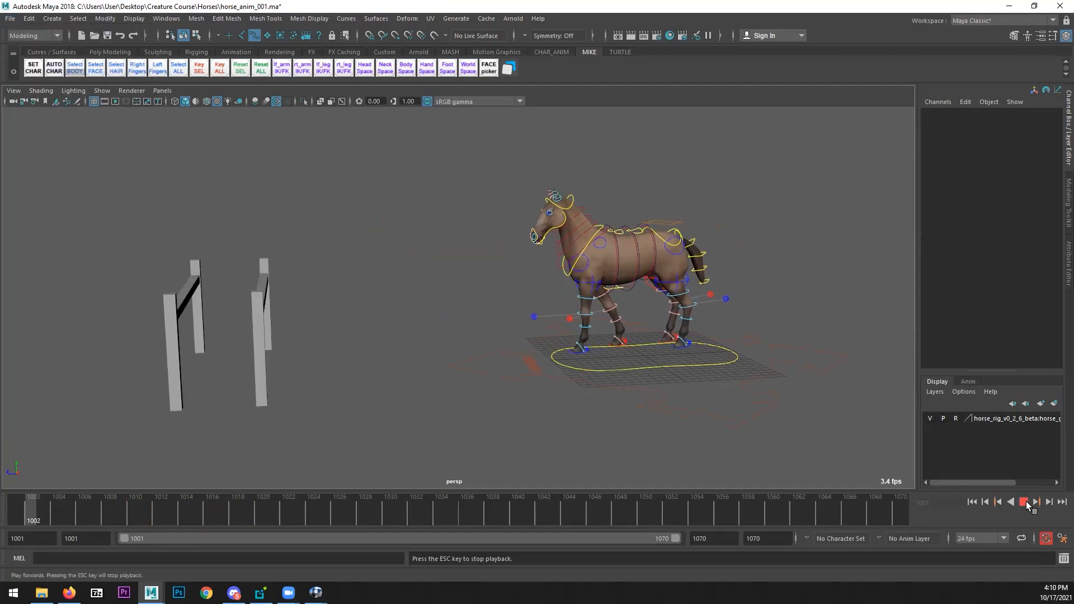
left_click_drag(63, 506, 247, 486)
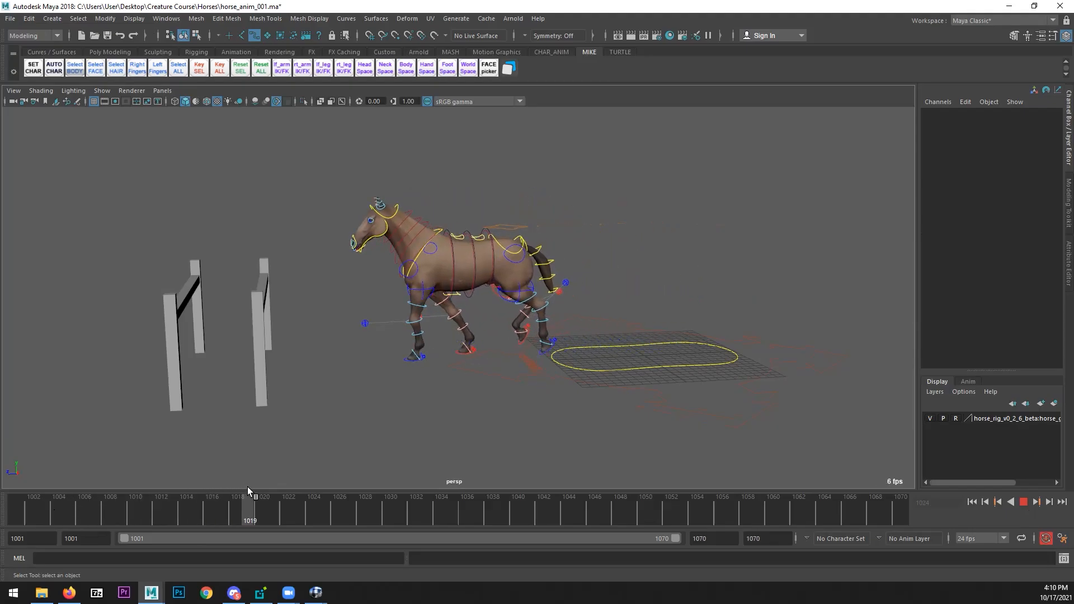
scroll(456, 401, "up", 3)
left_click(390, 382)
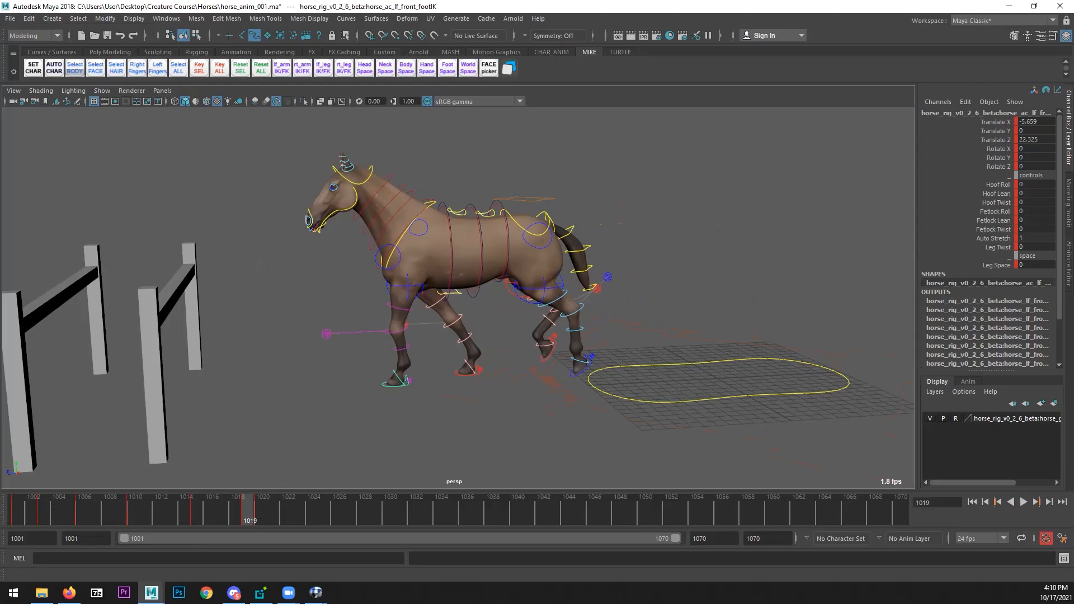
- Check the leg pose at frame 20 of the reference video and scrub the Maya animation back to frame 1016
left_click_drag(1073, 91, 663, 92)
double_click(662, 92)
mouse_move(485, 321)
left_mouse_down()
mouse_move(304, 329)
mouse_move(555, 316)
mouse_move(517, 317)
mouse_move(530, 316)
left_mouse_up()
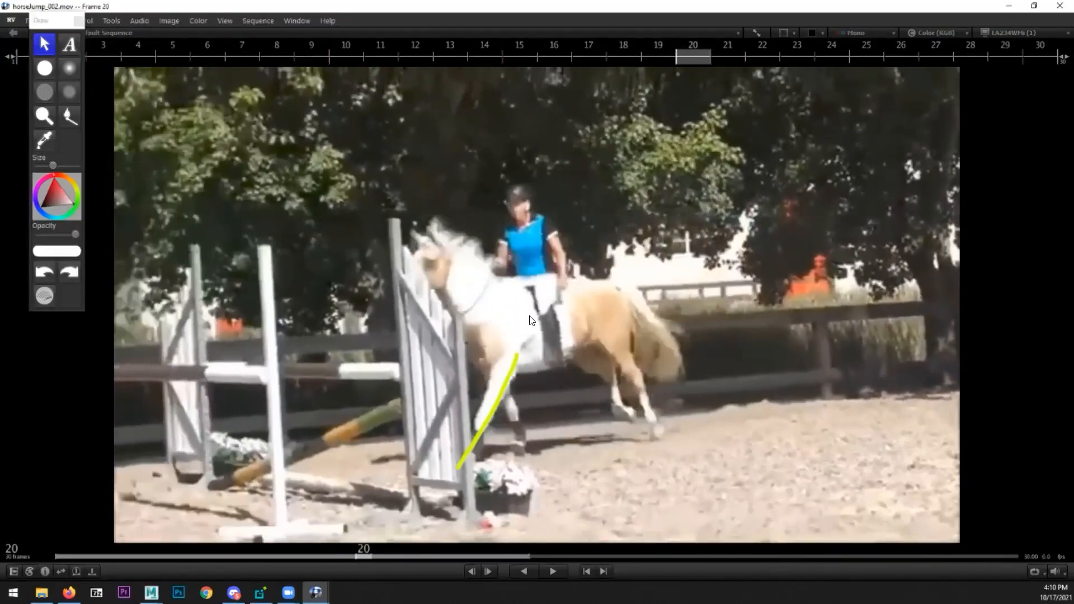
key("super+Down")
key("super+Down")
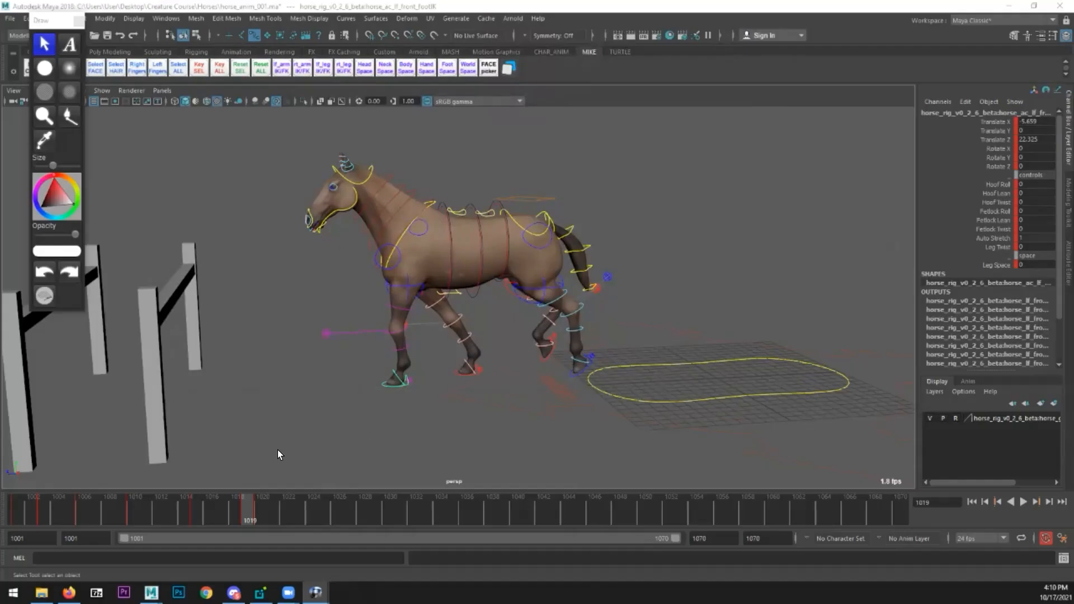
left_click_drag(106, 517, 205, 513)
- Switch to the horse jump reference video and step through frames 16 to 20 to examine when the front leg plants
key("alt+Tab")
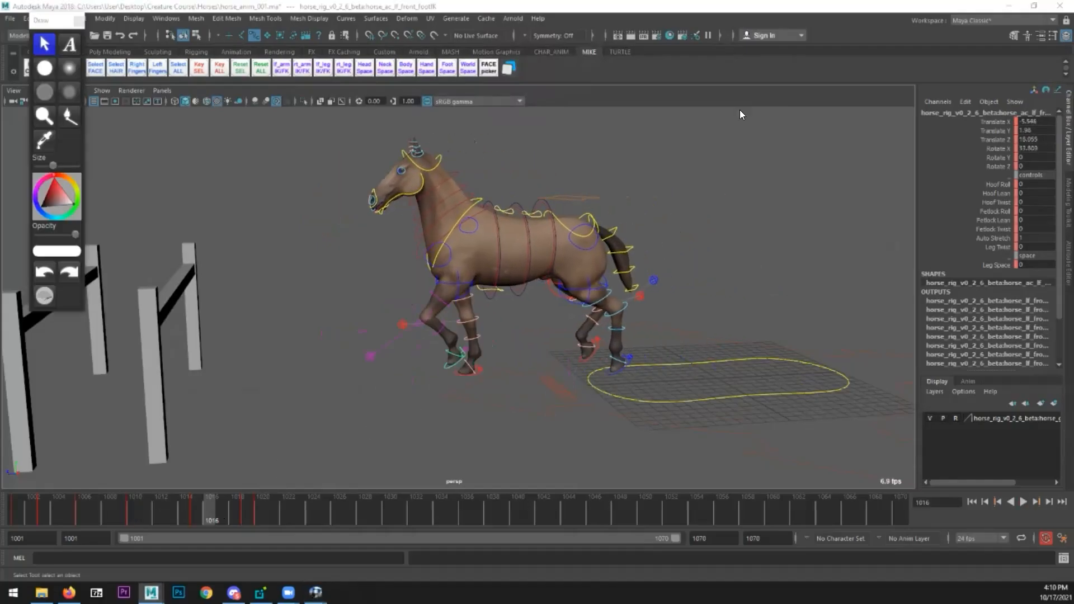
double_click(601, 111)
mouse_move(565, 364)
left_mouse_down()
mouse_move(409, 405)
mouse_move(482, 396)
mouse_move(587, 407)
left_mouse_up()
key("Right")
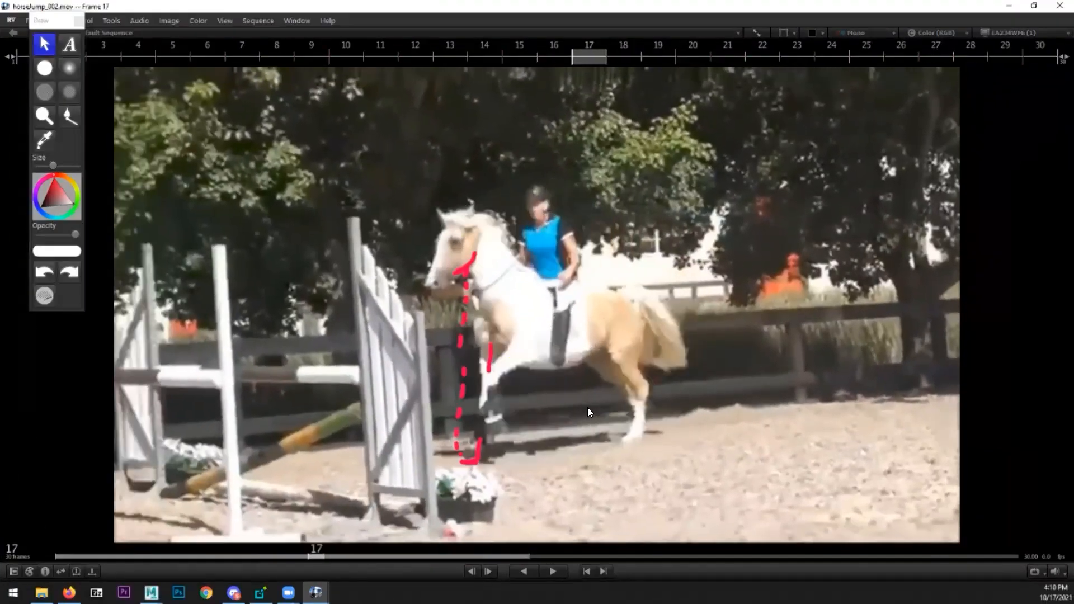
key("Left")
key("Right")
key("Left")
key("Right")
key("Left")
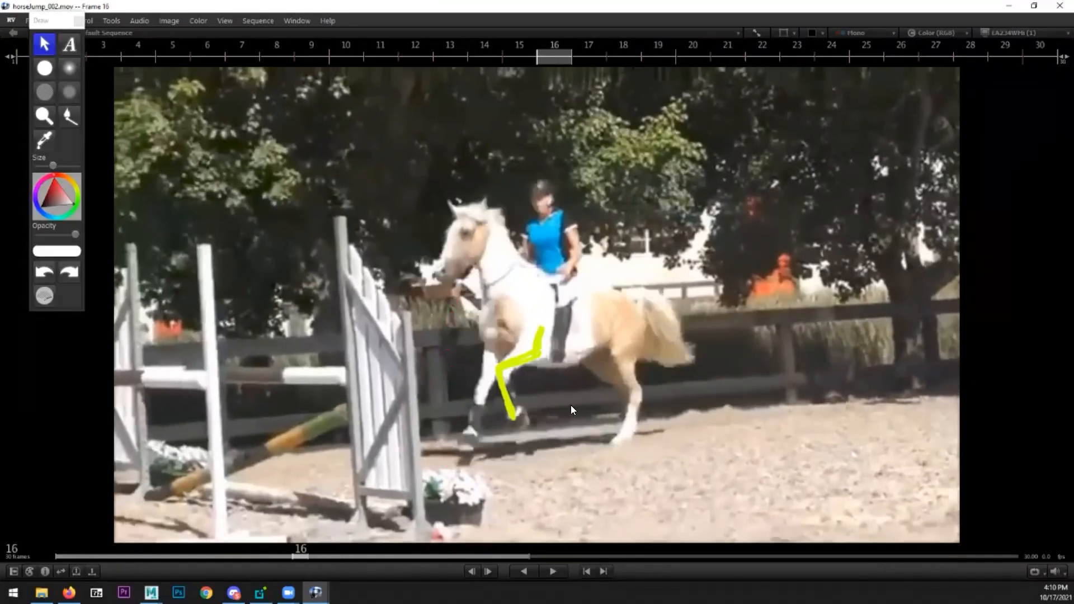
key("Right")
key("Right")
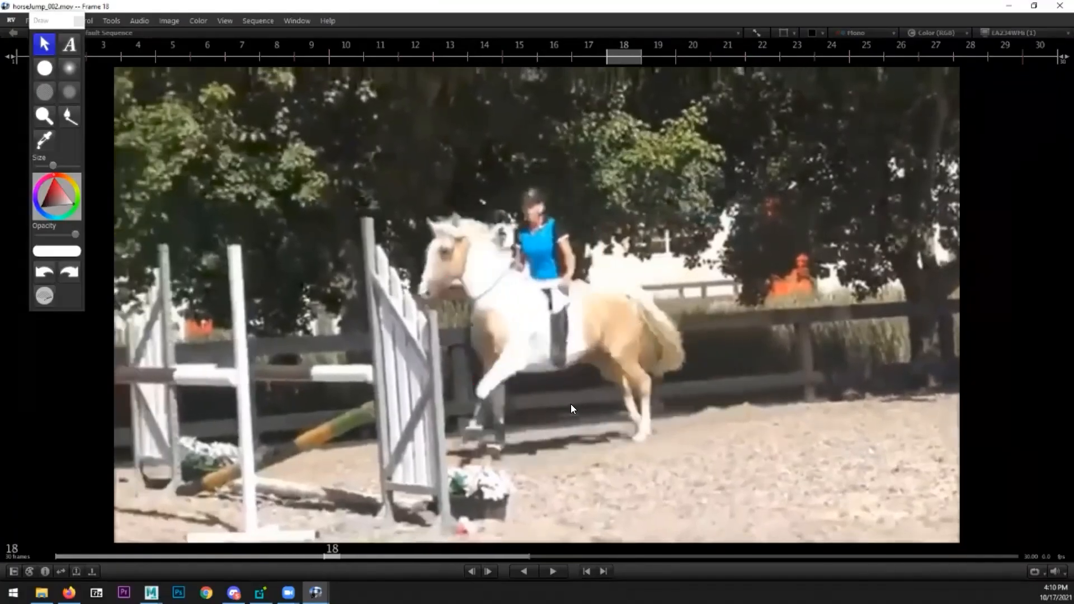
key("Right")
key("Right")
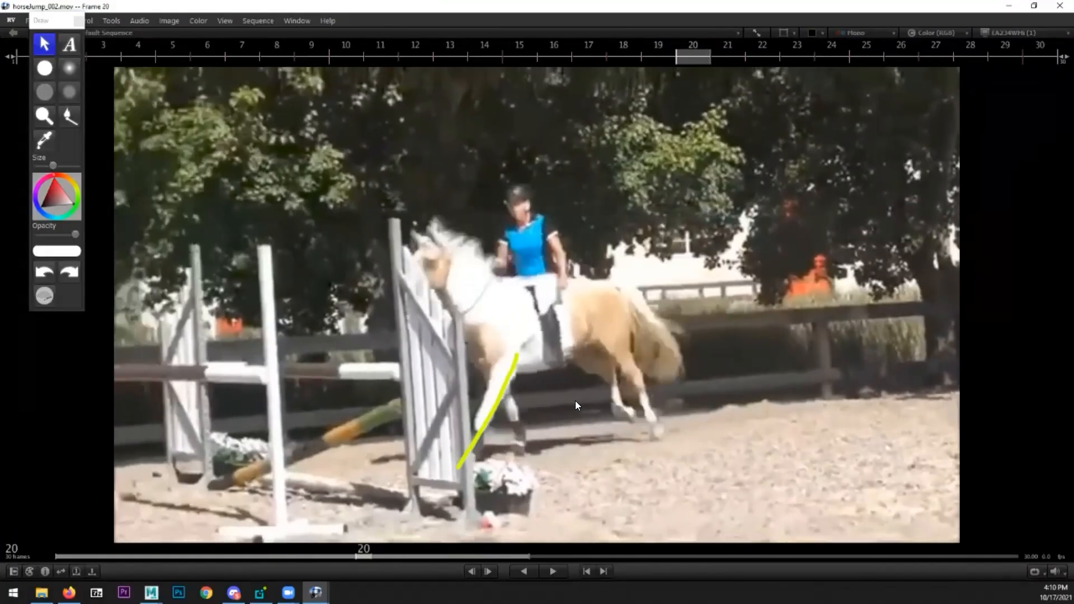
- Return to Maya and, at frame 1018, set the left front foot control's Rotate X and Translate Y to 0
key("alt+Tab")
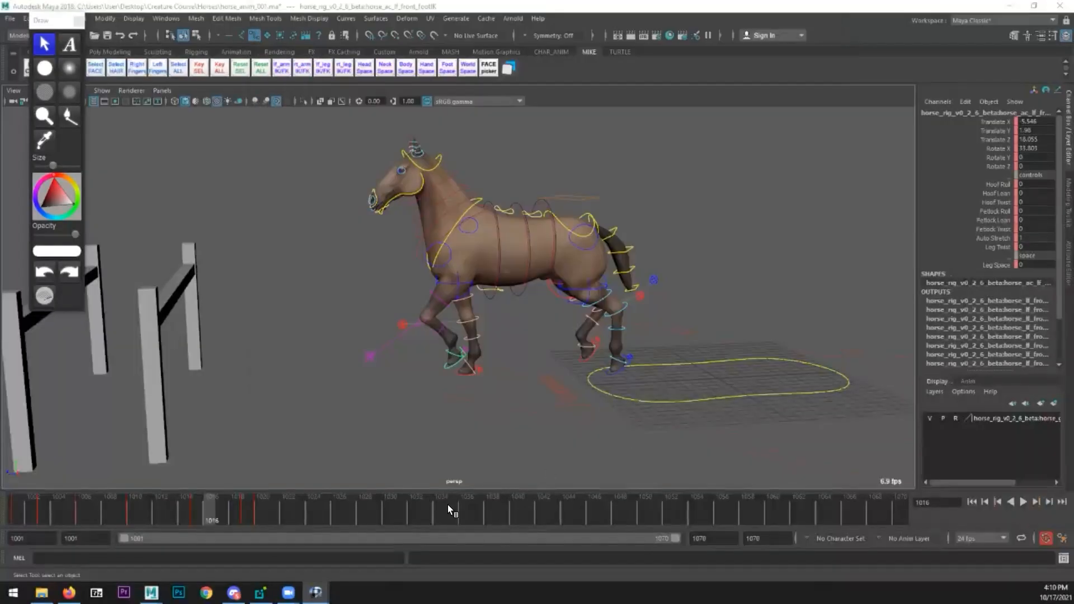
mouse_move(252, 524)
left_mouse_down()
mouse_move(174, 510)
mouse_move(238, 507)
left_mouse_up()
left_click(457, 370)
right_click_drag(320, 408, 407, 412, "alt")
left_click(384, 396)
left_click_drag(417, 434, 410, 436, "alt")
left_click(1032, 148)
type("0")
key("Return")
left_click(1035, 130)
type("0")
key("Return")
- Move the left front foot control slightly forward along the ground at frame 1018
key("w")
left_click_drag(368, 378, 351, 374)
left_click(375, 437)
key("q")
left_click(366, 405)
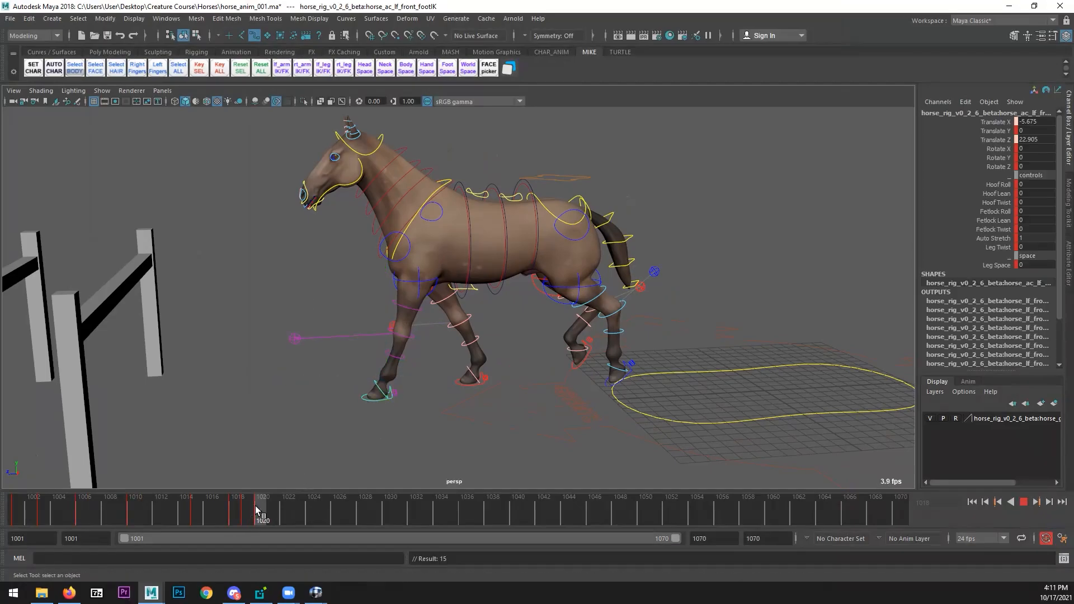
- Delete the left front foot control's key at frame 1019
left_click(250, 506)
right_click(250, 505)
left_click(273, 360)
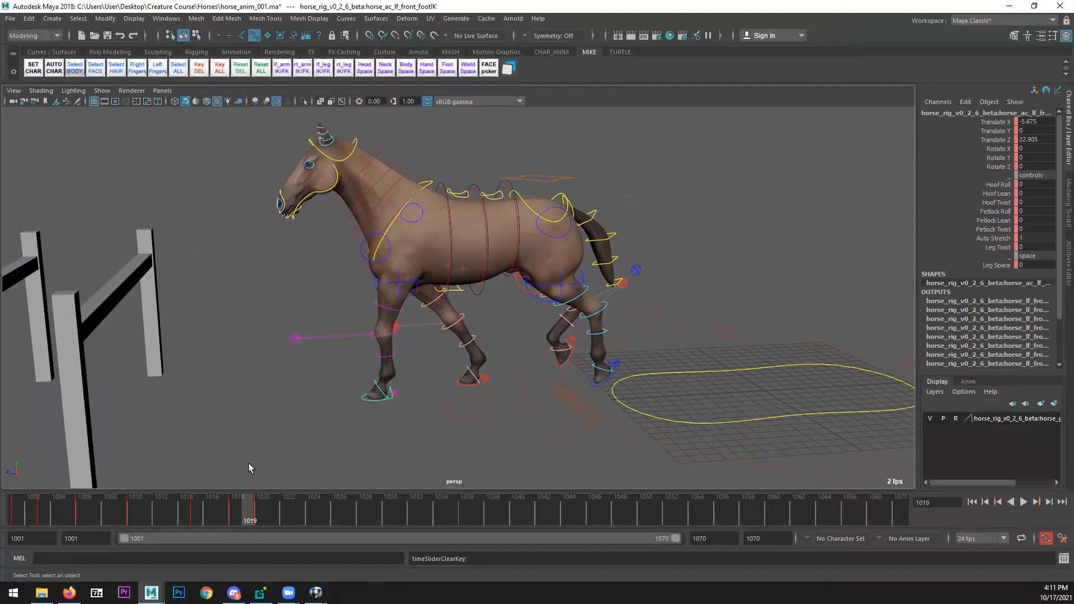
- At frame 1018, shift the left shoulder control to about Translate X 1.13, Y -0.61, Z -0.30 and key it
key("alt+comma")
left_click(432, 248)
key("s")
key("w")
left_click_drag(395, 209, 388, 209)
key("s")
left_click_drag(422, 174, 424, 176)
key("s")
key("q")
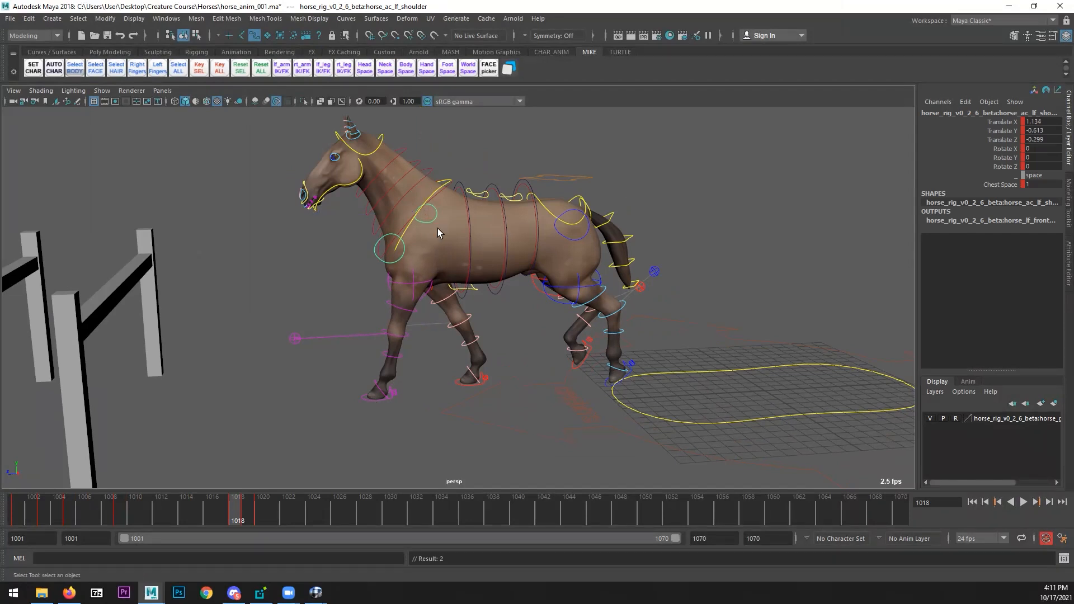
- Delete the left front shoulder control's key at frame 1019
left_click(246, 515)
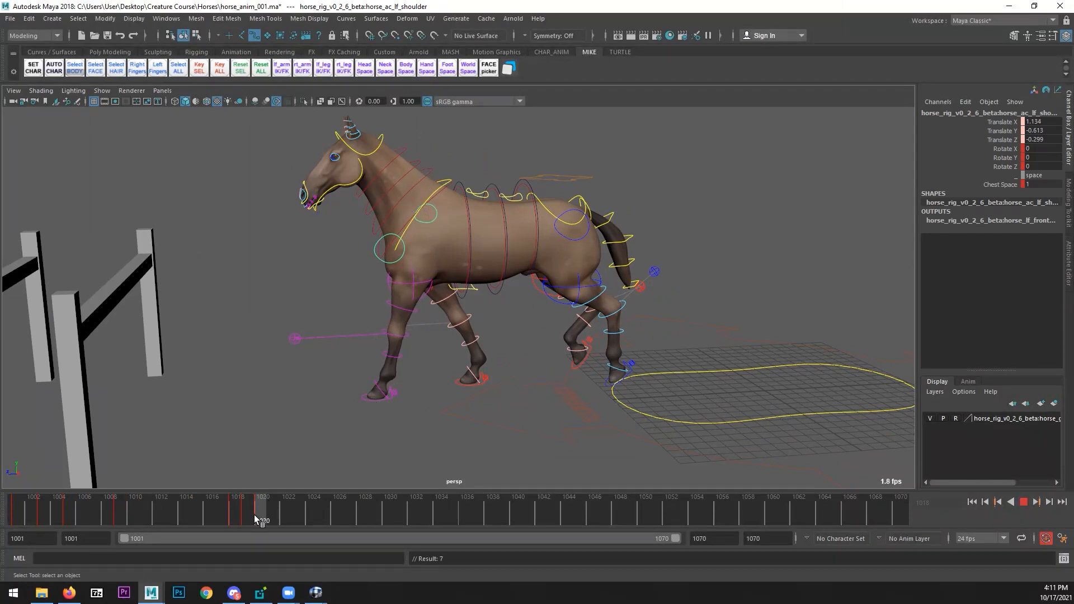
right_click(250, 510)
left_click(285, 364)
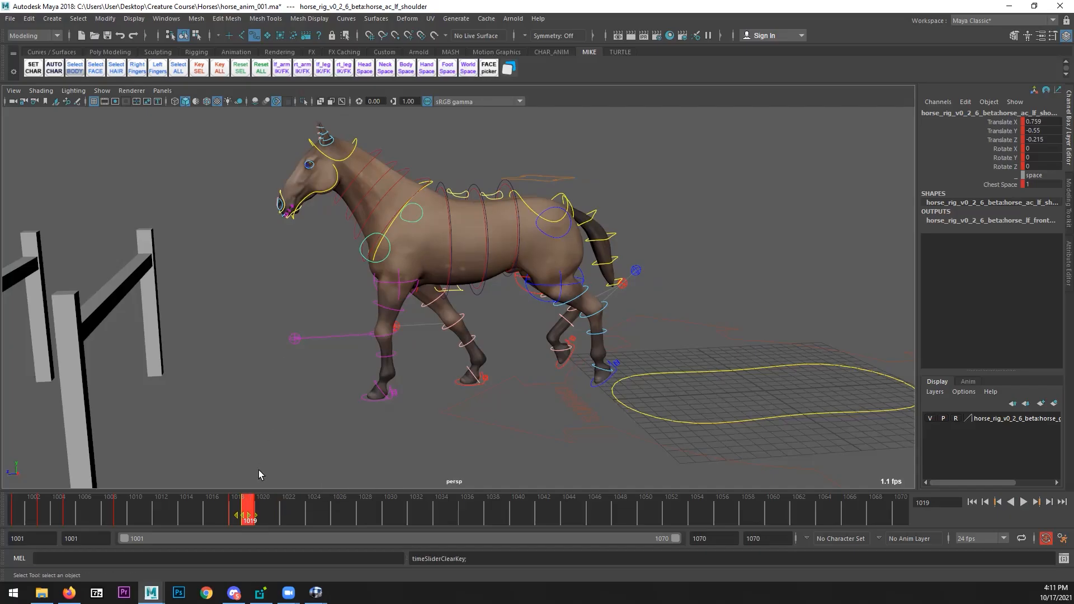
- Move the left front foot IK control slightly forward at frame 1018, to about 23.067 in Translate Z, and review the motion
left_click(362, 398)
key("w")
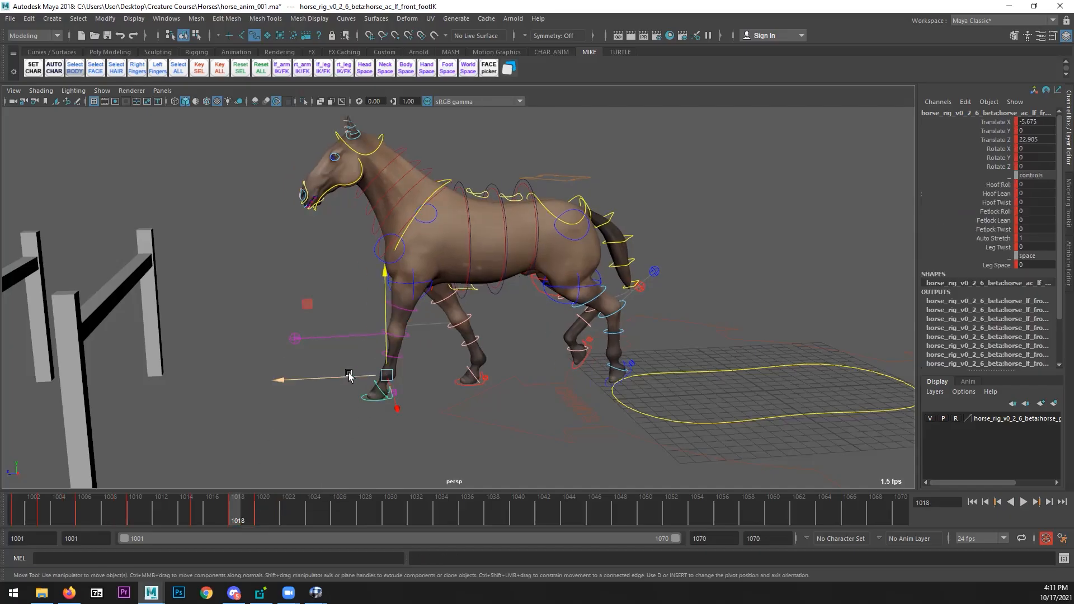
left_click_drag(346, 375, 345, 375)
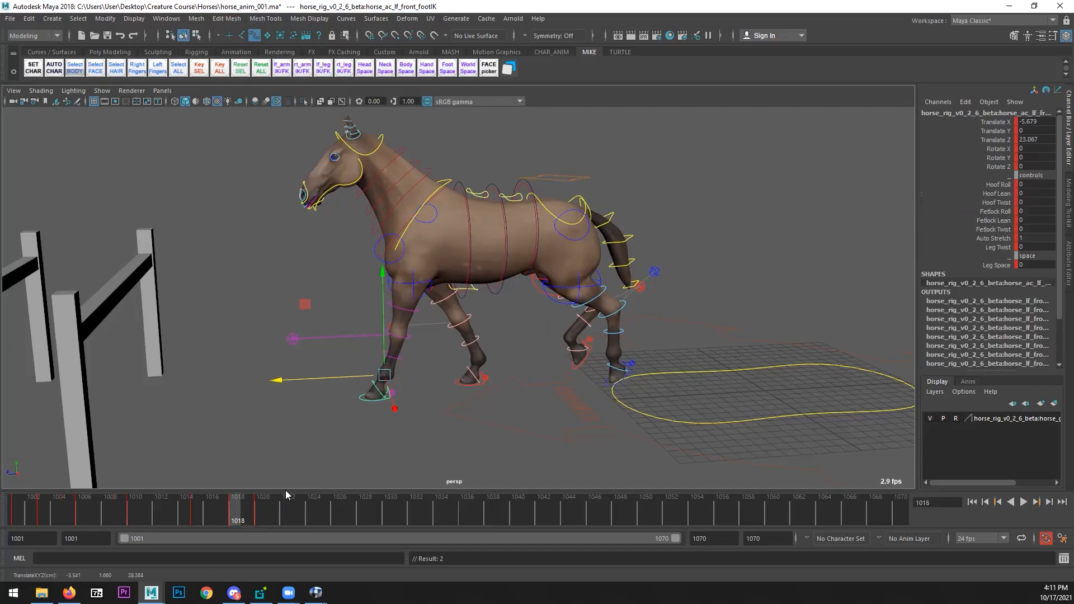
key("alt+v")
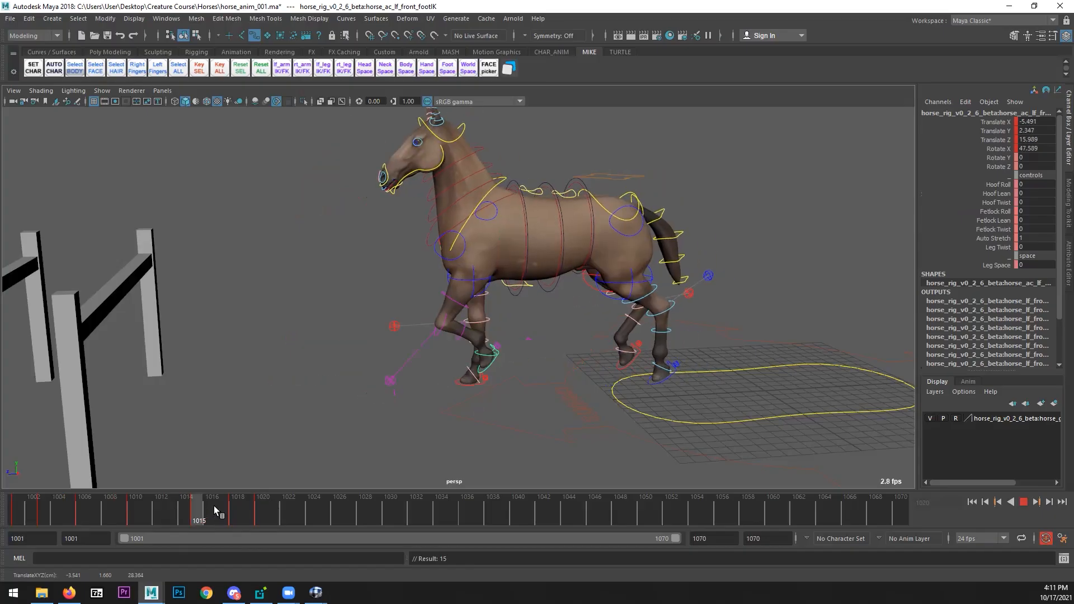
- At frame 1020, raise the left front shoulder control and shift it to about 0.701, -0.885, -0.255, and play back the motion
left_click(254, 505)
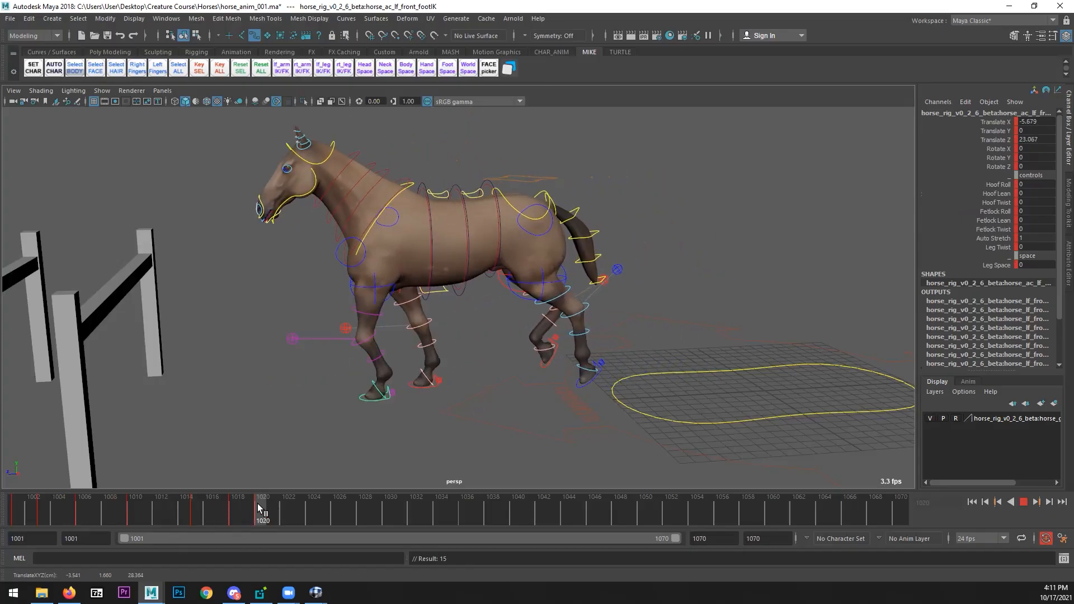
left_click(394, 224)
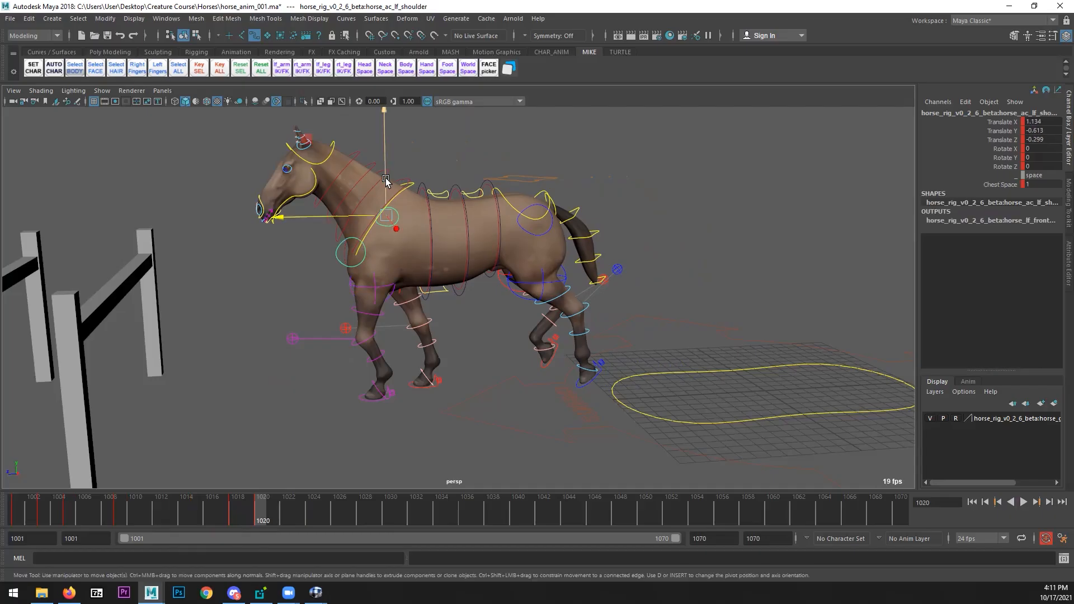
left_click_drag(385, 187, 383, 170)
left_click_drag(347, 210, 349, 211)
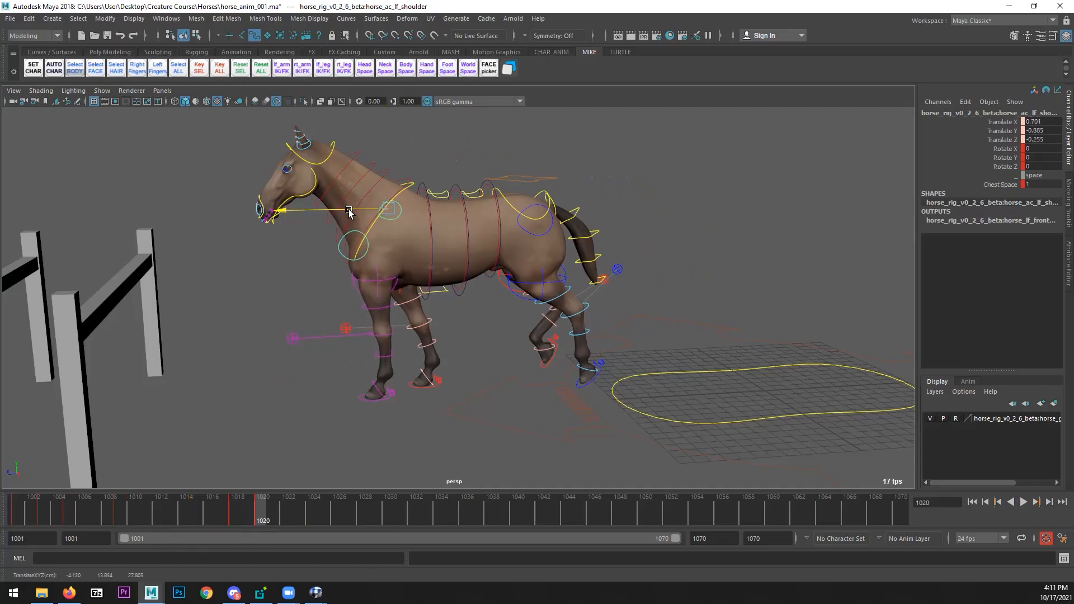
left_click(34, 506)
left_click(1022, 502)
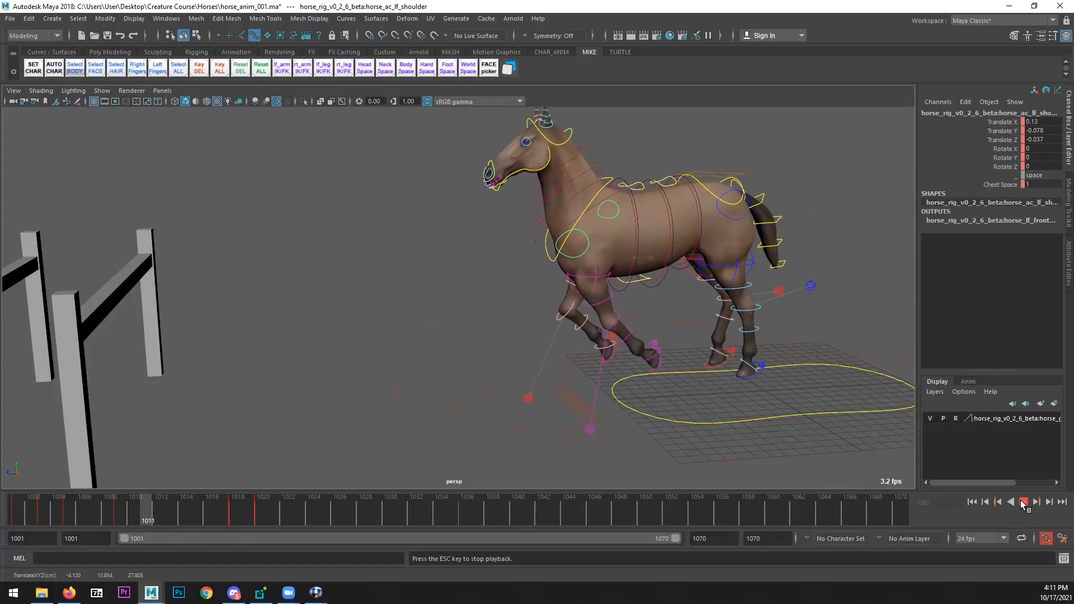
left_click_drag(473, 511, 267, 518)
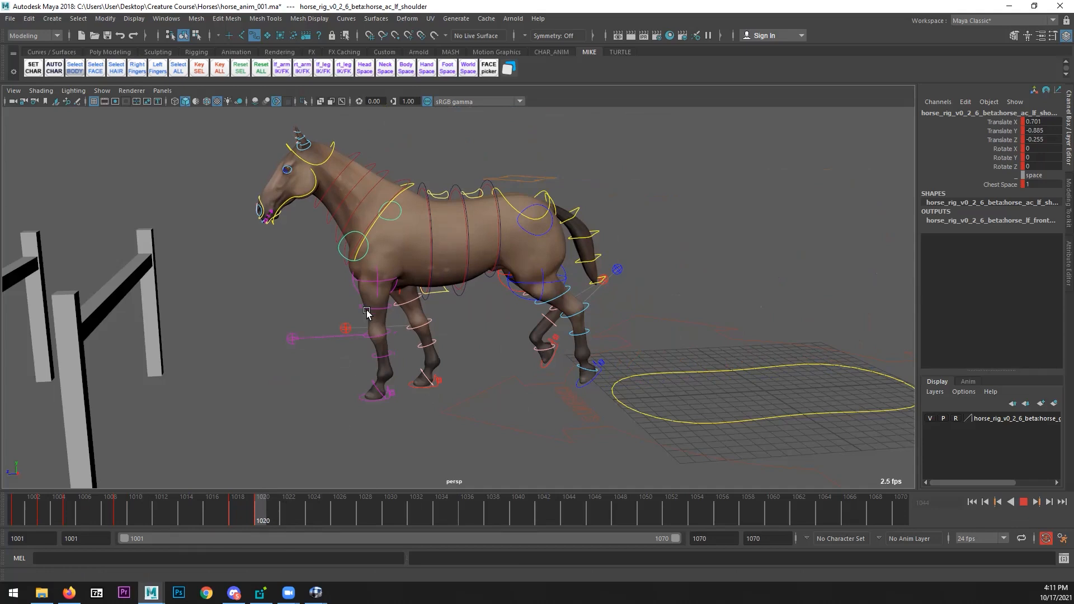
key("Escape")
- Show the chest control's Translate Y curve in the Graph Editor and delete the upper of the two overlapping keys at frame 1020
left_click(410, 187)
left_click(407, 190)
left_click(167, 18)
mouse_move(235, 80)
left_click(317, 89)
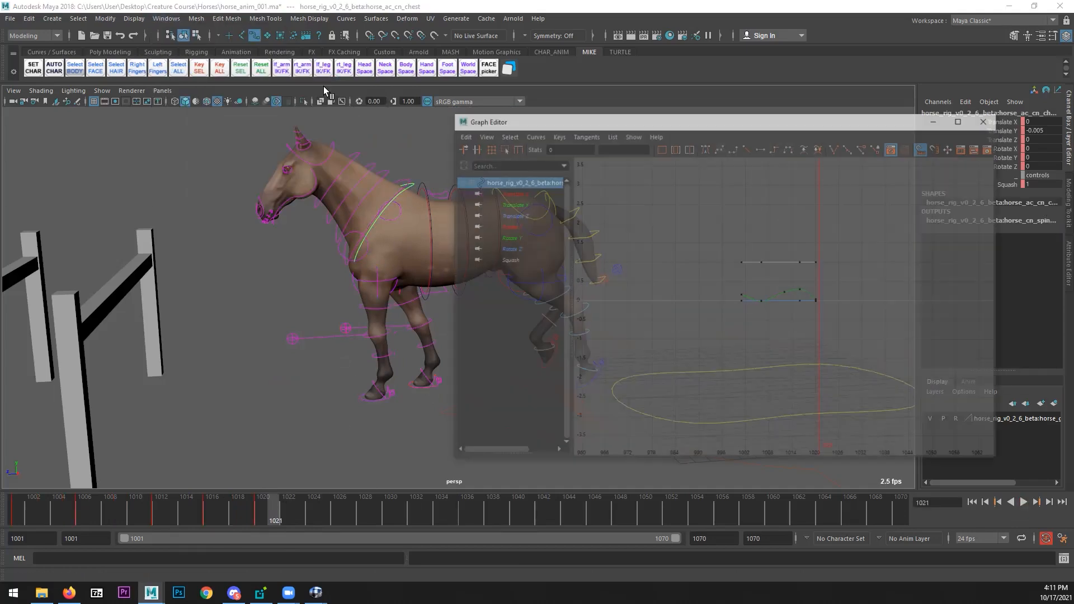
left_click(520, 204)
middle_click_drag(813, 332, 727, 346, "alt")
left_click(263, 509)
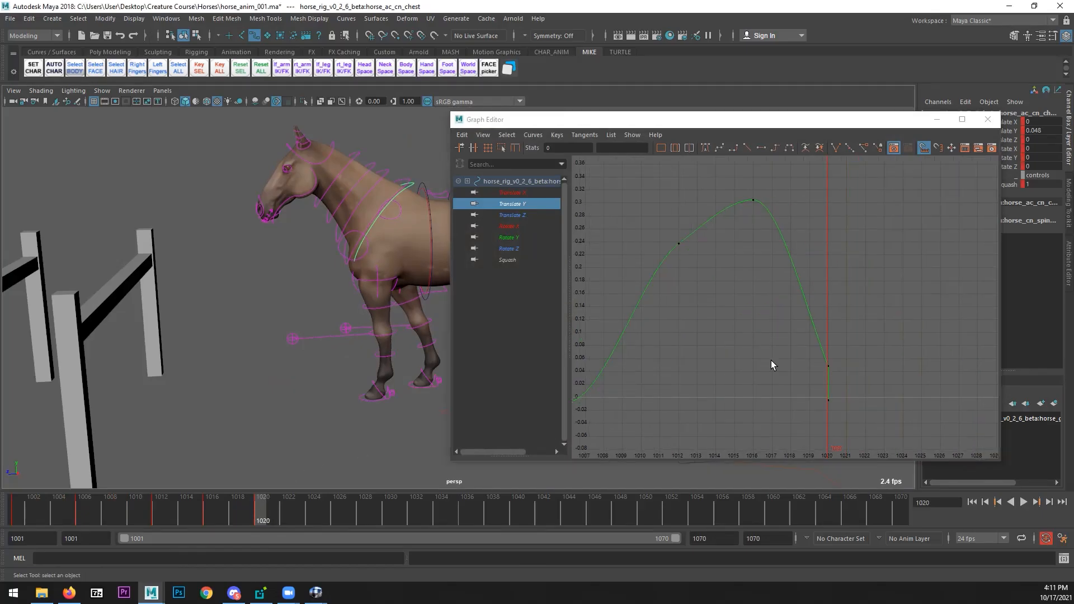
left_click_drag(837, 360, 799, 379)
key("Delete")
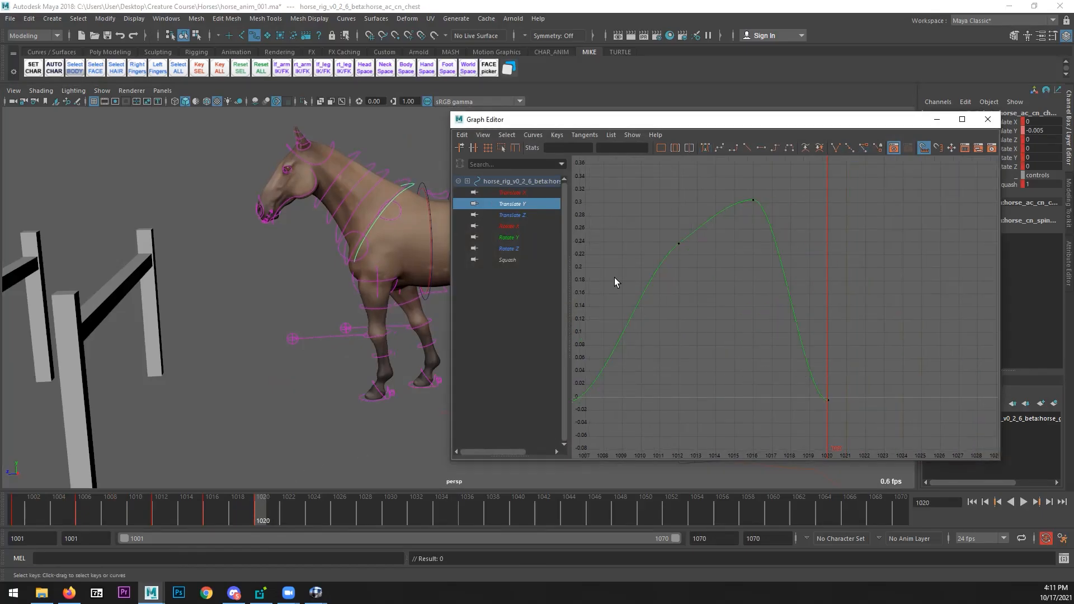
- Inspect the chest control's other translate and rotate curves for stray keys and close the Graph Editor
left_click(530, 193)
left_click(520, 215)
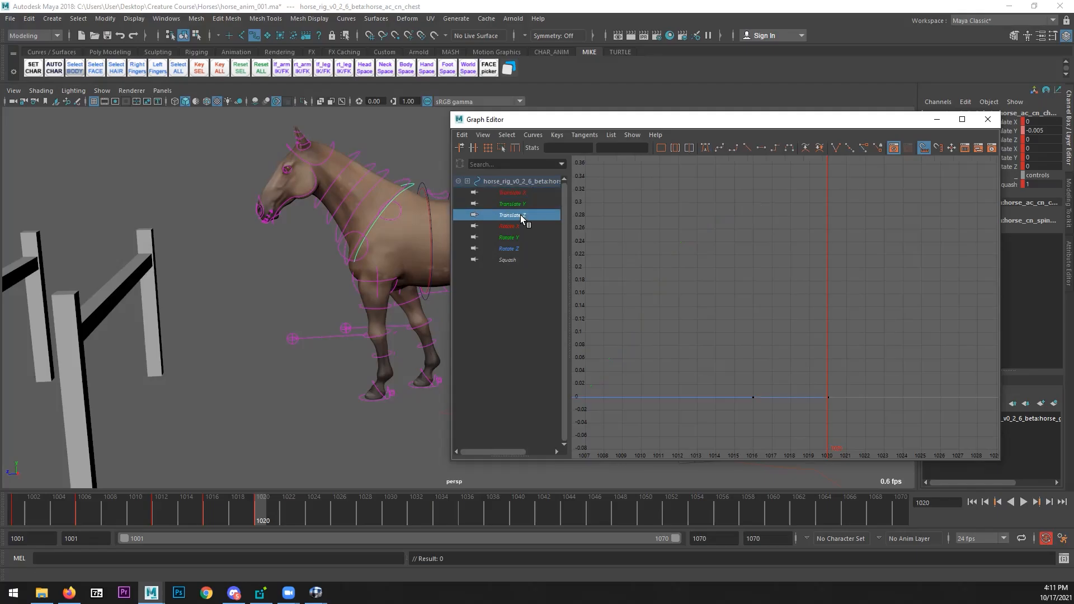
left_click(524, 222)
left_click(521, 237)
left_click(521, 248)
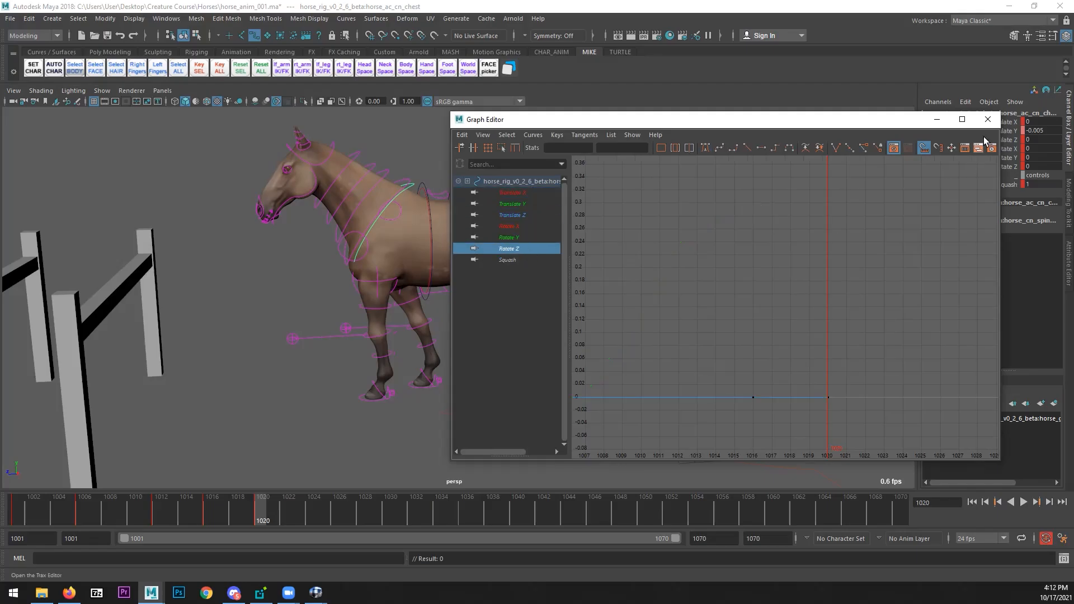
left_click(988, 119)
- Play back the horse animation, return to frame 1001 and save the scene
left_click(1023, 501)
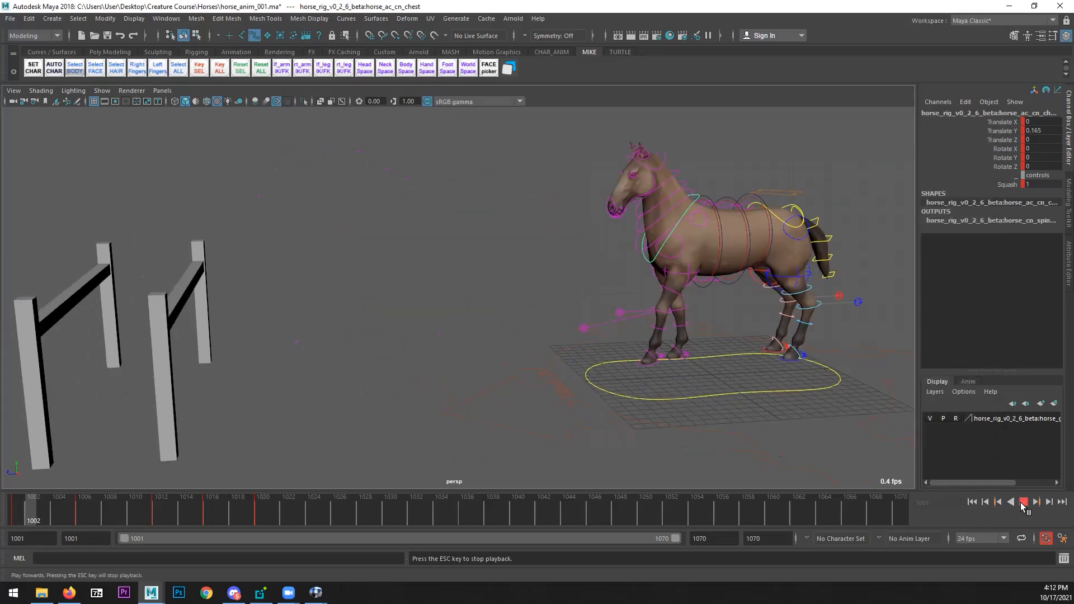
left_click(1023, 502)
left_click(1022, 501)
left_click(1022, 502)
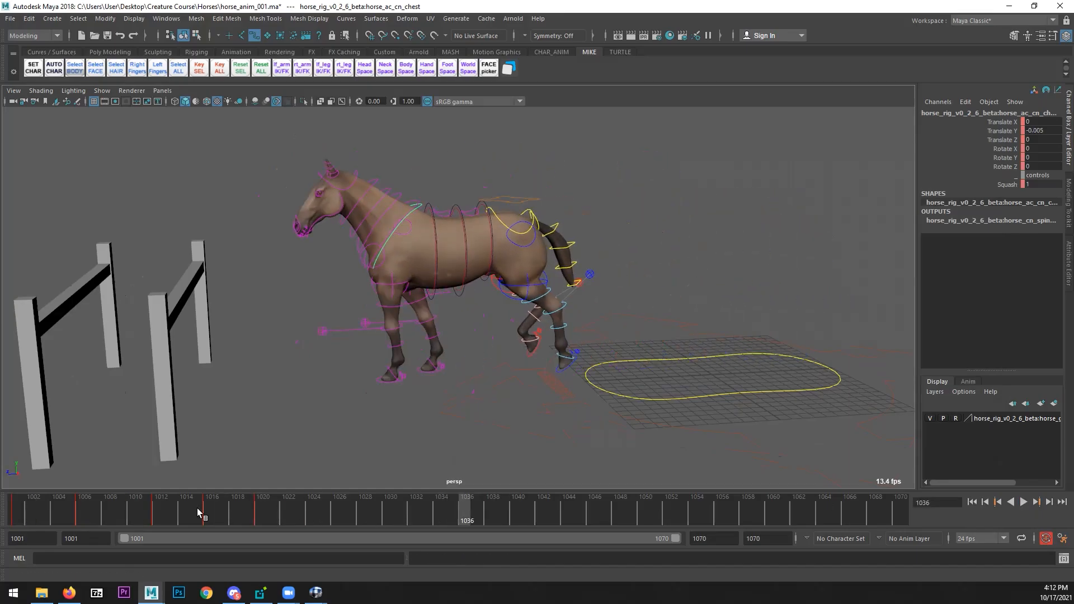
key("alt+shift+v")
left_click(10, 19)
left_click(33, 63)
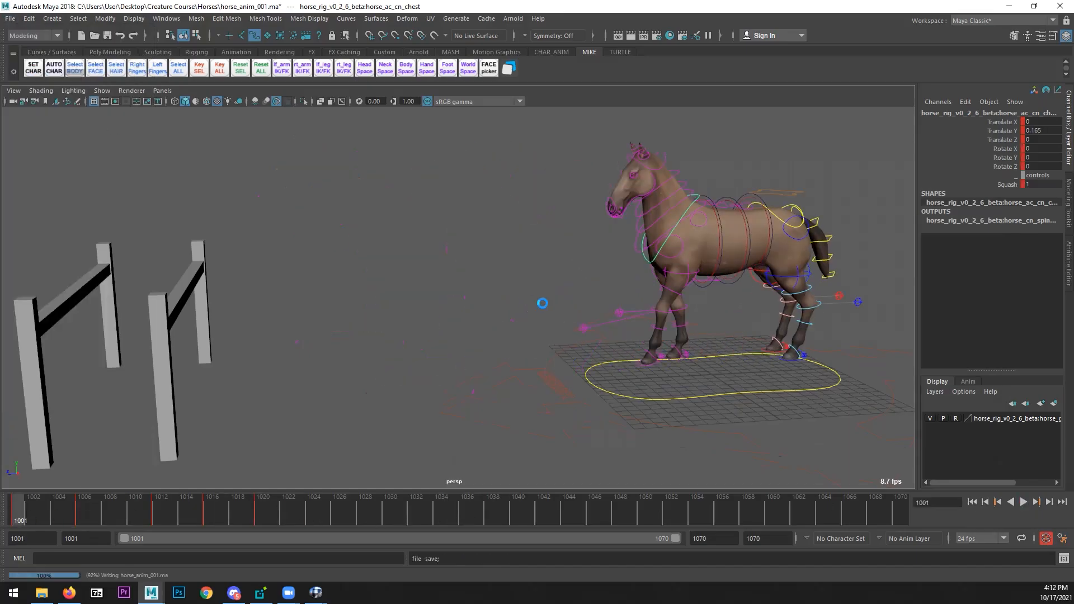
- Select the left hind foot IK control at frame 1001
left_click_drag(580, 307, 425, 386, "alt")
right_click_drag(487, 396, 670, 432, "alt")
left_click(577, 404)
right_click_drag(668, 298, 460, 321, "alt")
- Switch to the horsejump_002.mov reference in RV and extend the playback range to the full 61-frame clip
key("alt+Tab")
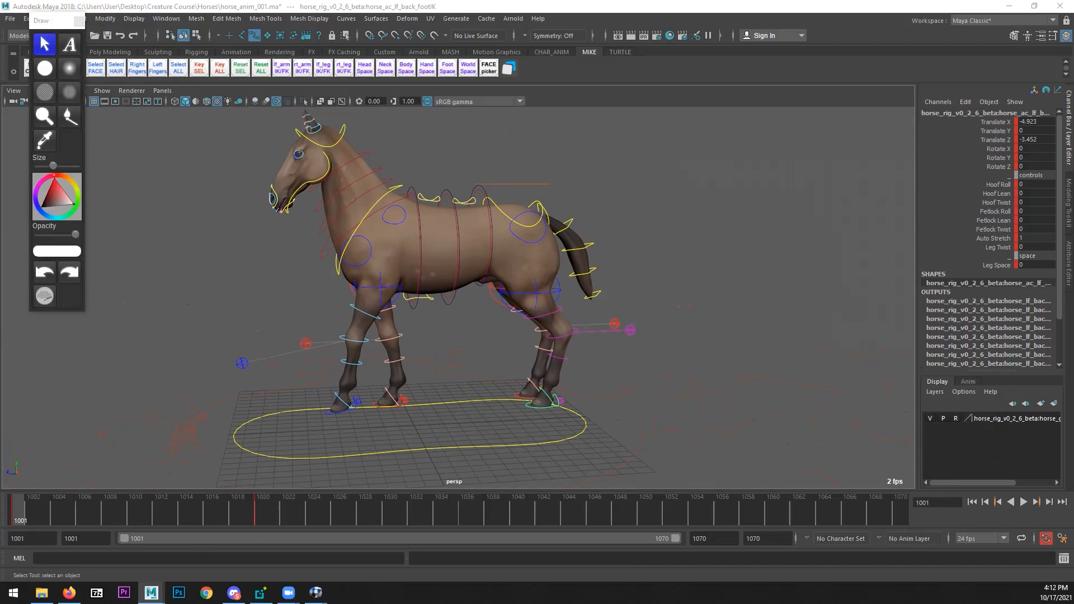
double_click(440, 79)
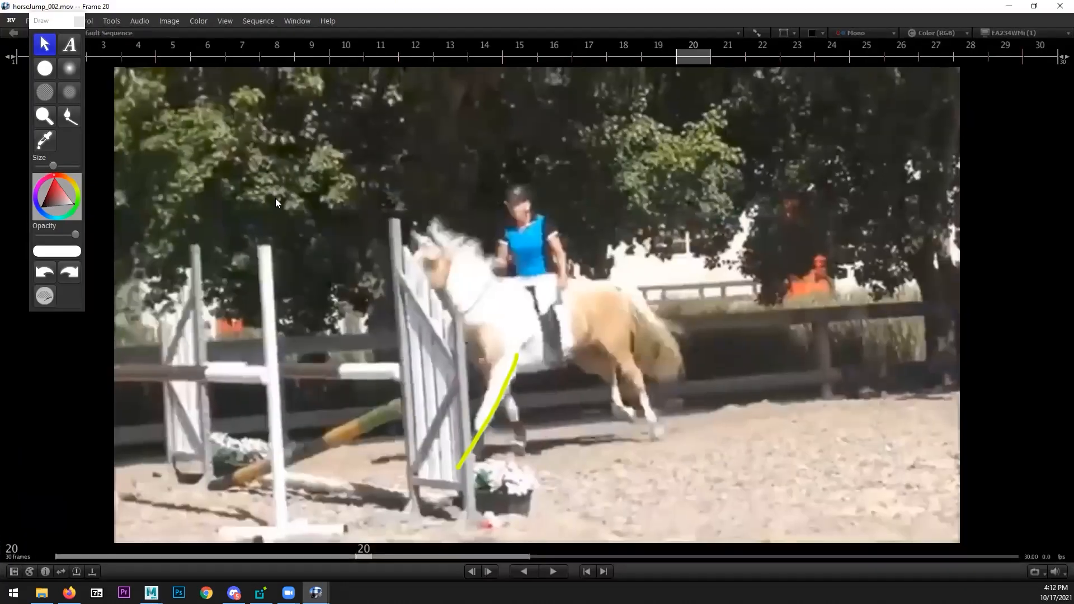
left_click_drag(82, 553, 113, 551)
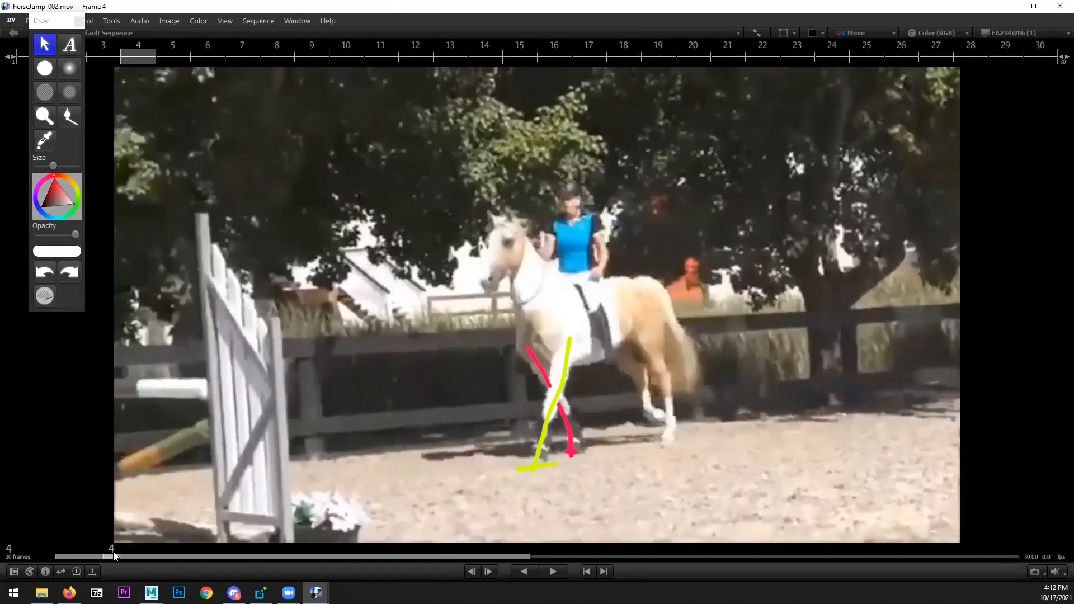
left_click(1008, 554)
key("space")
left_click_drag(695, 398, 370, 378)
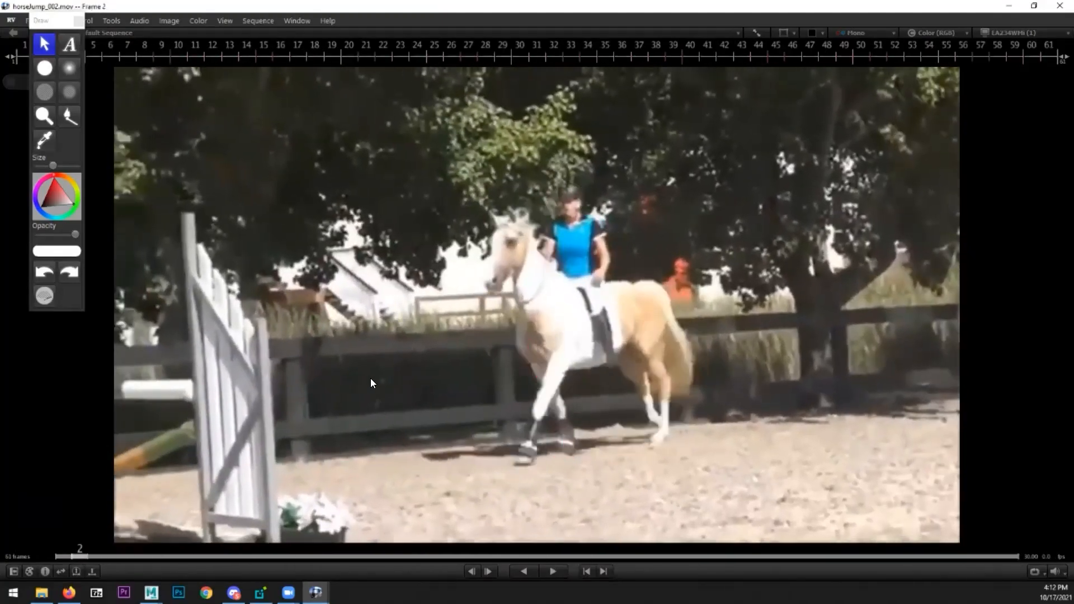
- Trace the horse's near hind leg with a red pen line on frame 1 of the reference clip
key("Left")
left_click(45, 68)
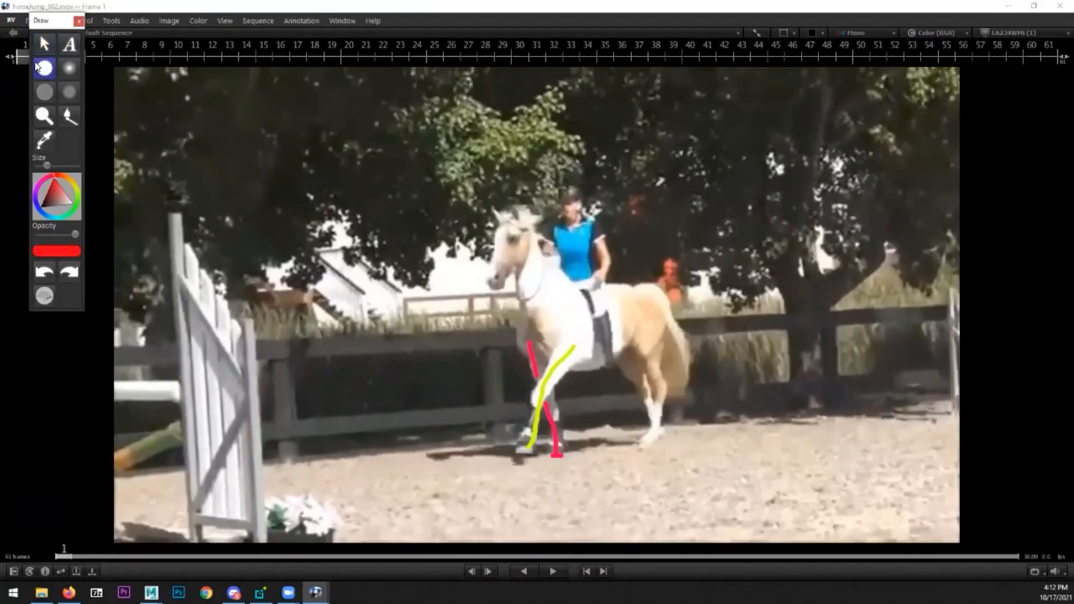
mouse_move(657, 323)
left_mouse_down()
mouse_move(643, 346)
mouse_move(661, 386)
mouse_move(660, 426)
mouse_move(643, 442)
left_mouse_up()
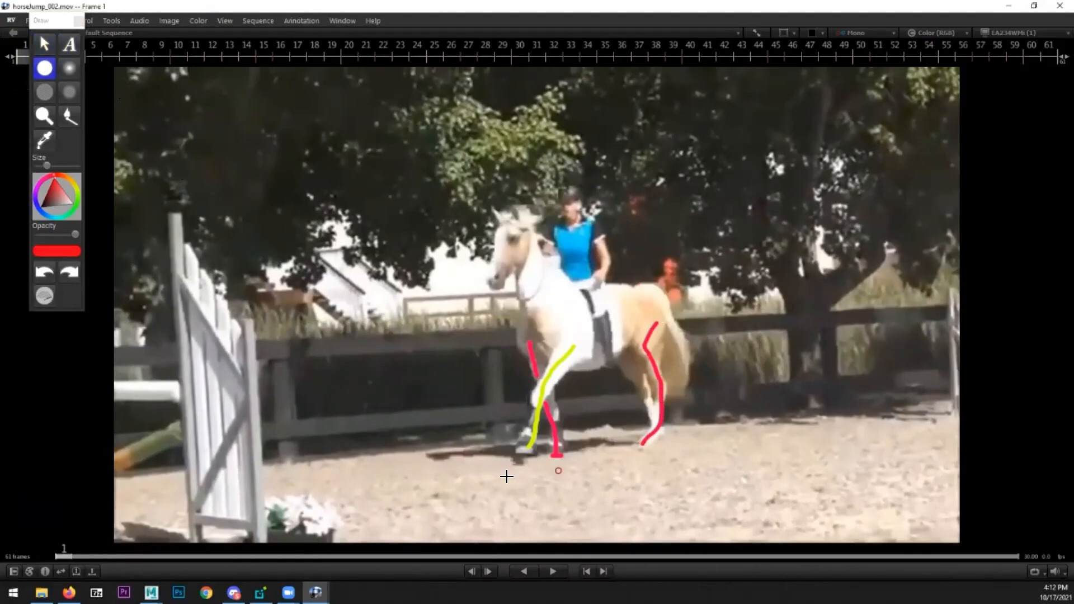
- Trace the planted hind leg with a red line from thigh to hoof on frame 5 of the reference clip
key("Right")
key("Right")
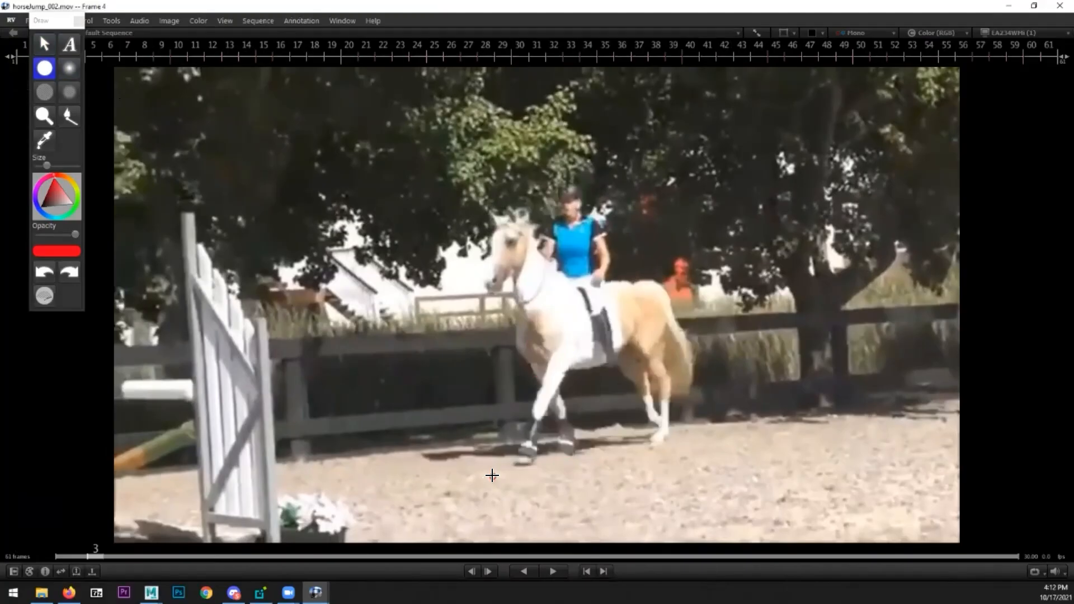
key("Left")
key("Right")
key("Right")
key("Right")
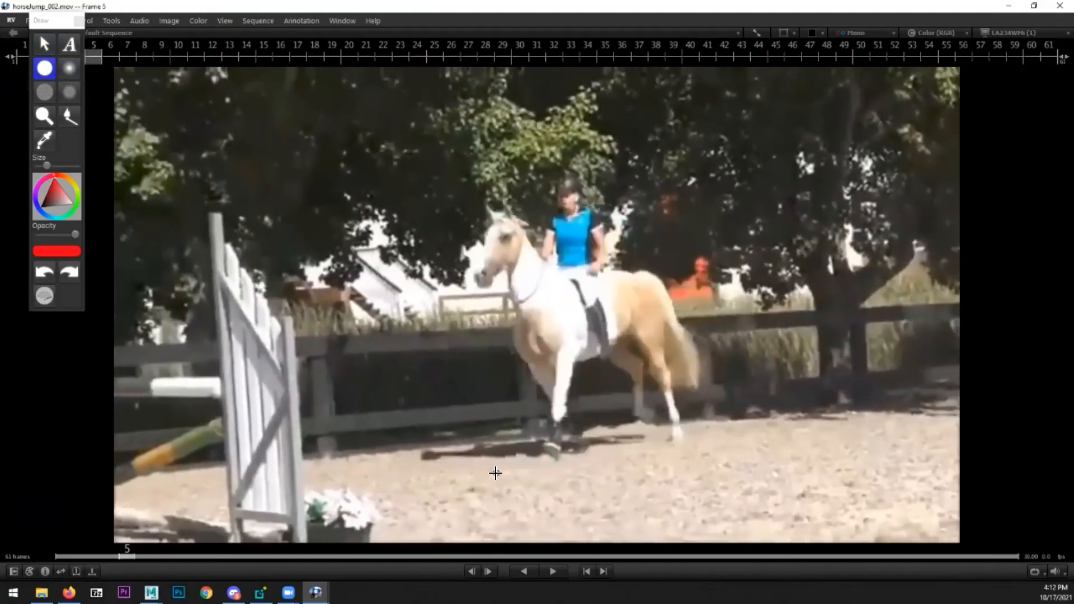
left_click_drag(648, 327, 677, 434)
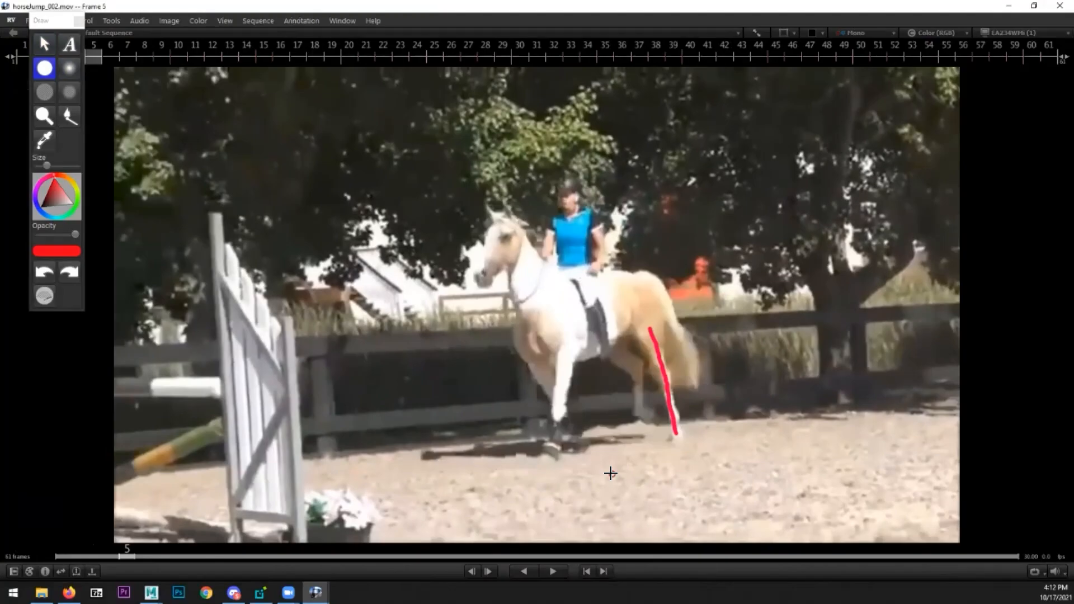
- Step through reference frames 5 to 8 to examine the hind leg motion
key("Right")
key("Right")
key("Right")
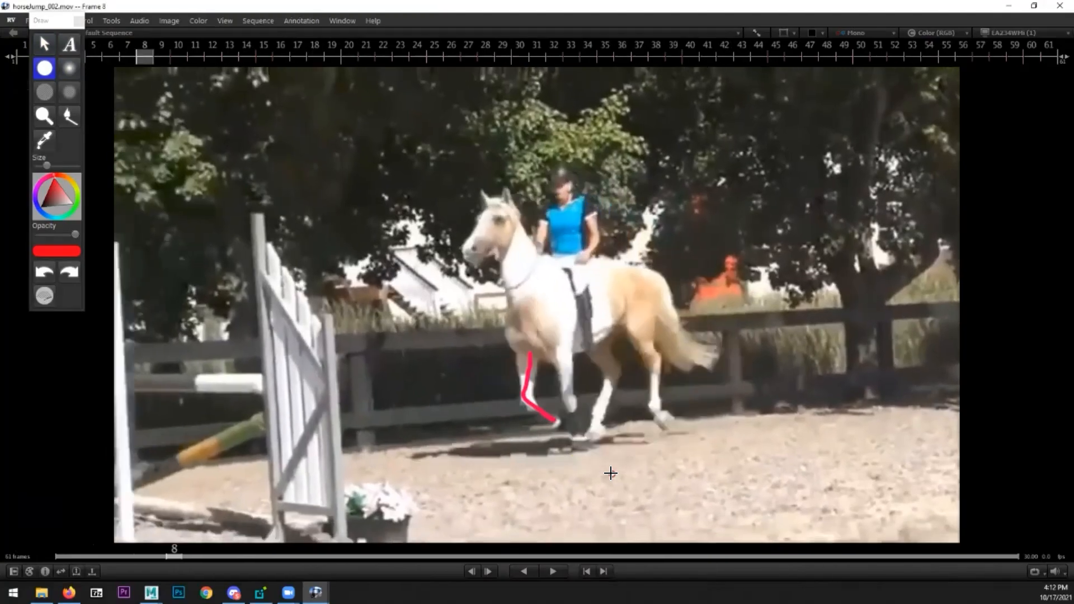
key("Left")
key("Left")
key("Left")
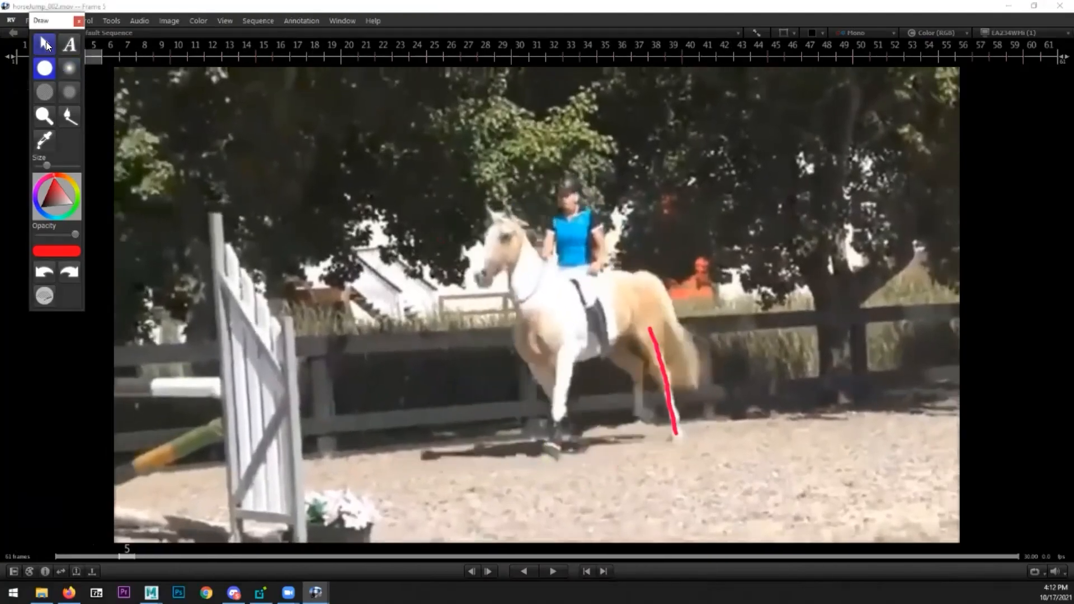
- Restore RV's selection tool, switch back to Maya at frame 1001 and move the floating Draw window off the scene
left_click(44, 43)
double_click(255, 6)
left_click(588, 76)
mouse_move(35, 518)
left_mouse_down()
mouse_move(70, 512)
mouse_move(7, 513)
left_mouse_up()
middle_click_drag(475, 388, 431, 337, "alt")
mouse_move(431, 338)
left_mouse_down("alt")
mouse_move(494, 344)
mouse_move(488, 325)
left_mouse_up("alt")
key("alt+Tab")
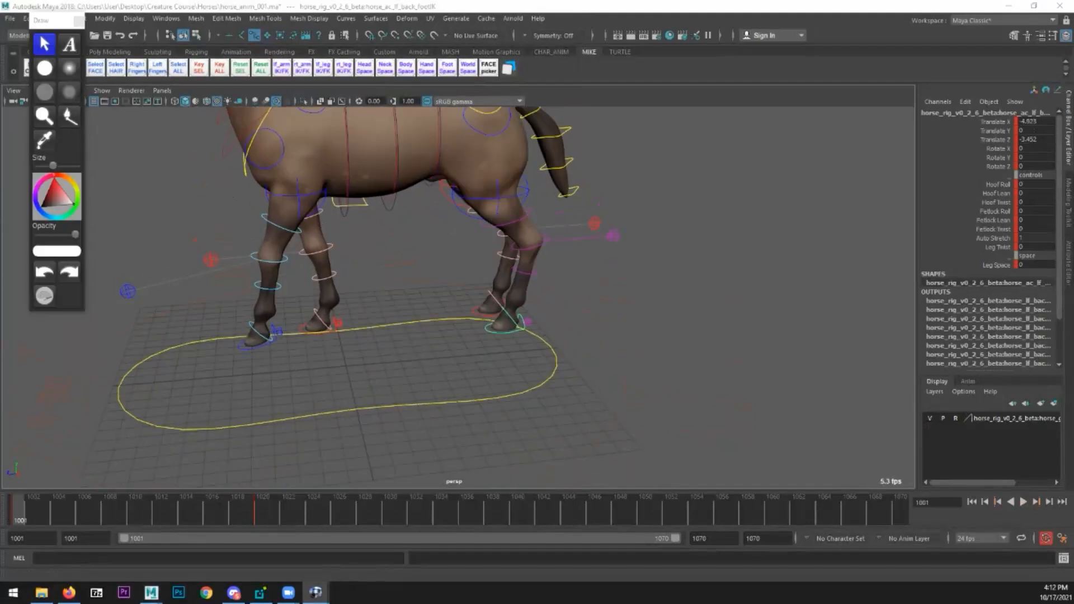
left_click(46, 273)
left_click_drag(44, 26, 1073, 110)
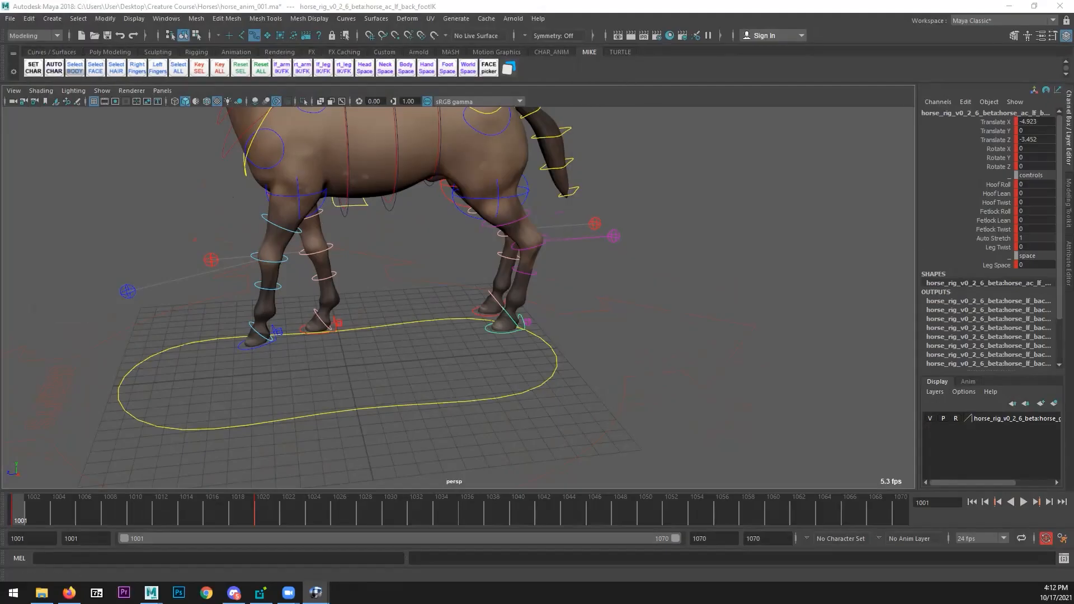
- Move the left hind foot IK control forward at frame 1001 to about -4.99 in Translate X and -0.928 in Translate Z
middle_click_drag(506, 342, 491, 367, "alt")
scroll(489, 362, "down", 3)
left_click(488, 362)
left_click(479, 352)
scroll(510, 368, "down", 1)
left_click_drag(510, 368, 417, 369, "alt")
key("w")
scroll(376, 354, "up", 5)
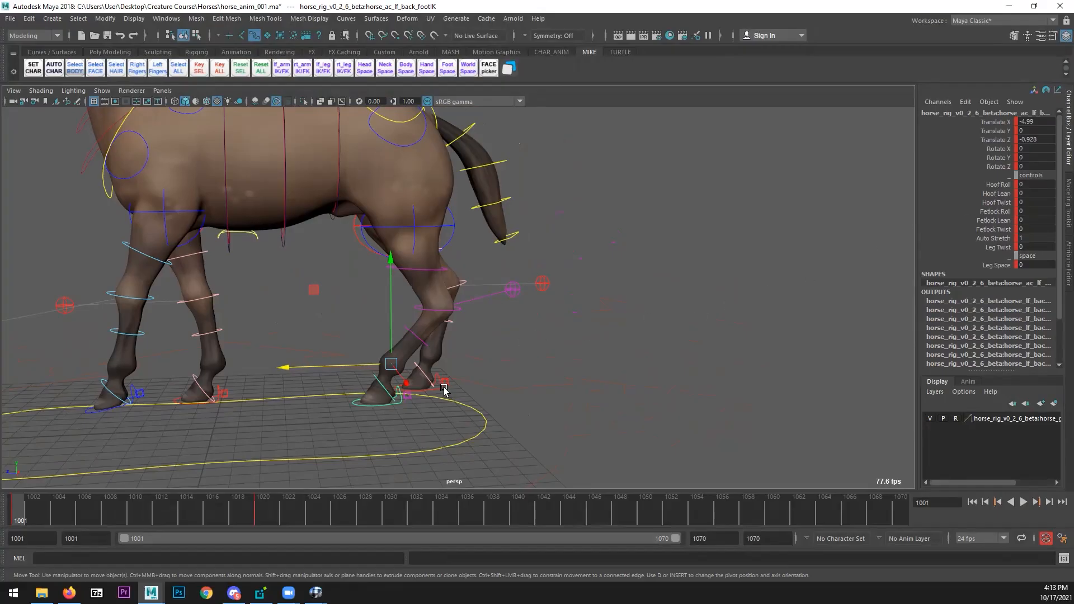
key("q")
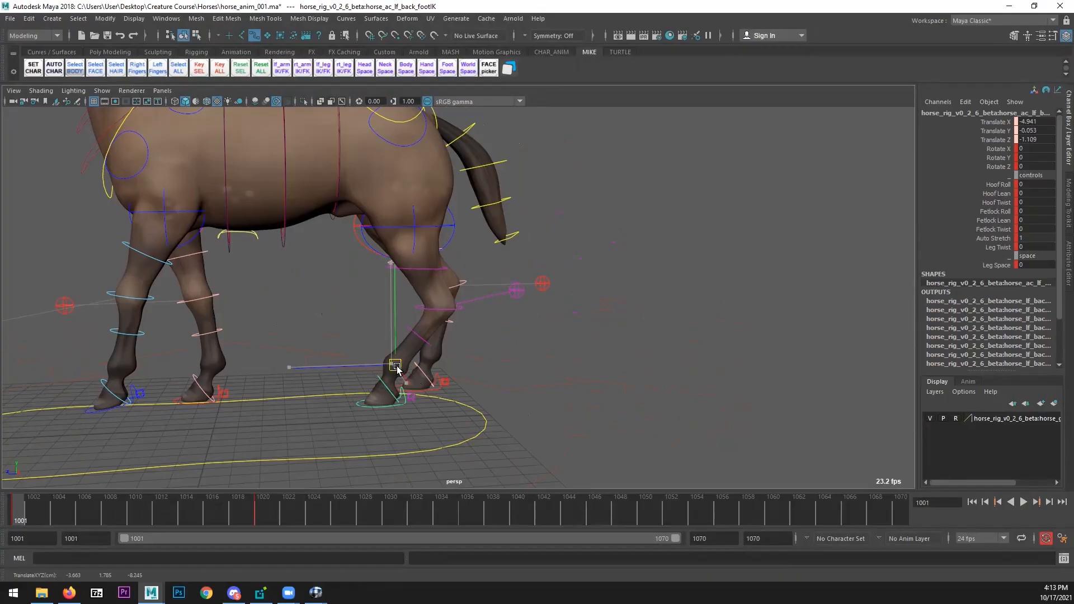
key("ctrl+z")
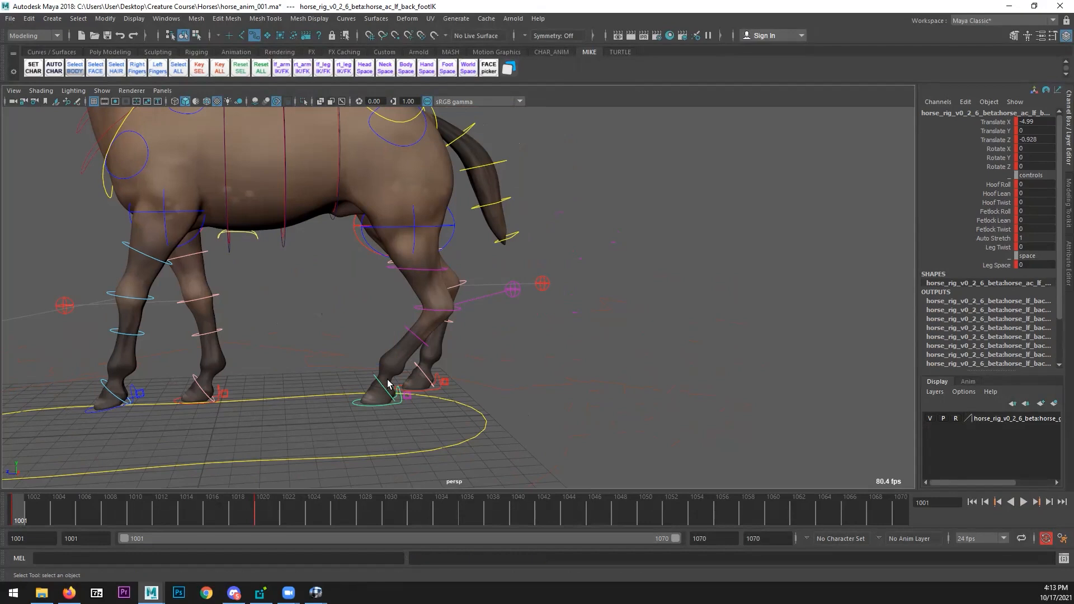
- Rotate the left hind fetlock control slightly at frame 1001 and reselect the left hind foot IK control
left_click(381, 386)
key("e")
left_click_drag(398, 284, 414, 289)
key("q")
left_click(377, 403)
right_click_drag(347, 394, 162, 475, "alt")
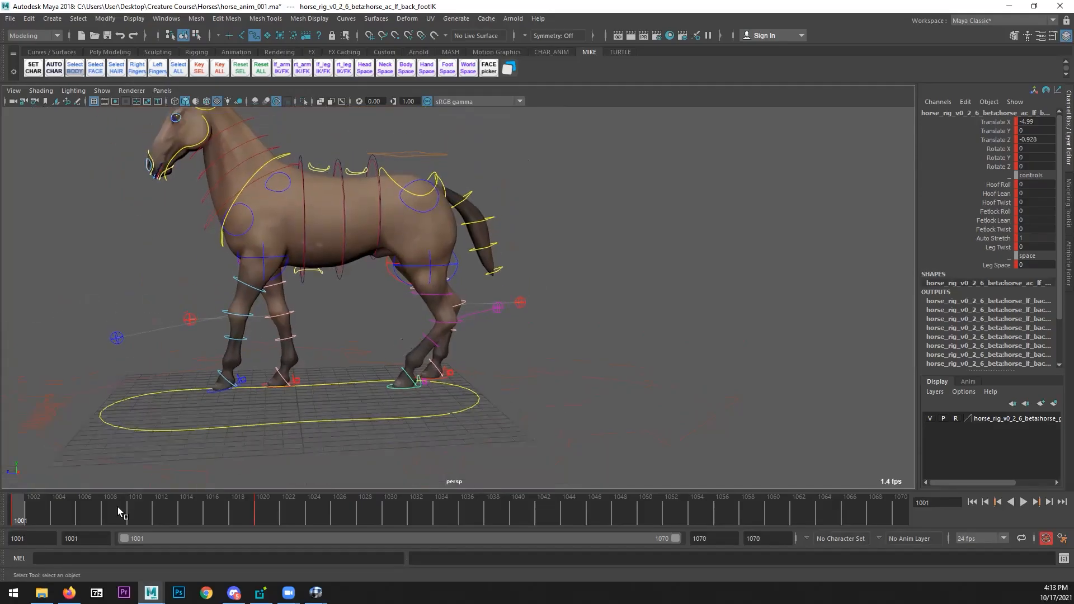
- Key the left hind foot control at frame 1001 and hold the same planted pose with a key at frame 1005
key("s")
left_click_drag(23, 518, 47, 516)
middle_click_drag(64, 512, 66, 512)
key("s")
left_click_drag(47, 513, 10, 516)
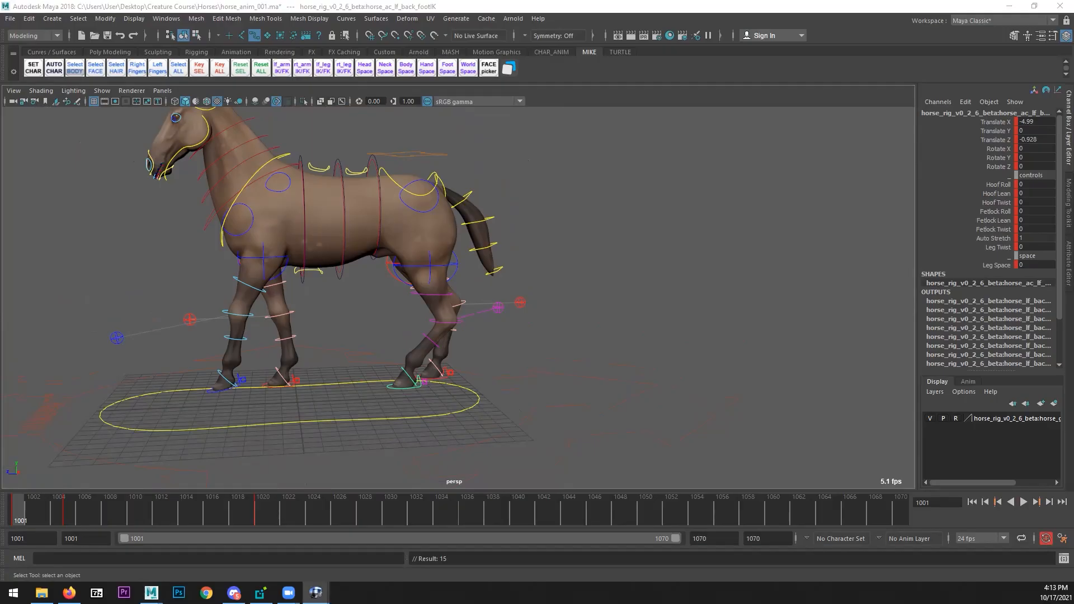
left_click(70, 511)
right_click_drag(396, 377, 380, 357, "alt")
left_click_drag(12, 506, 70, 513)
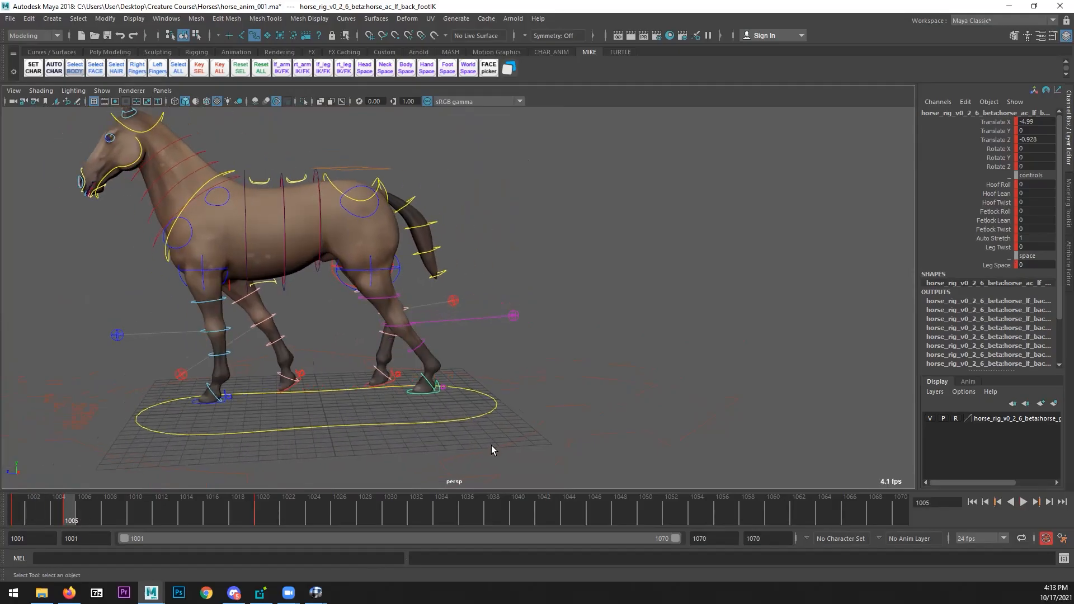
scroll(415, 433, "up", 5)
key("e")
left_click_drag(377, 303, 338, 312)
key("ctrl+z")
- At frame 1005, rotate the left hind foot control to 16.823 in Rotate X and raise it to 0.503 in Translate Y, checking the lift-off
left_click_drag(23, 513, 71, 518)
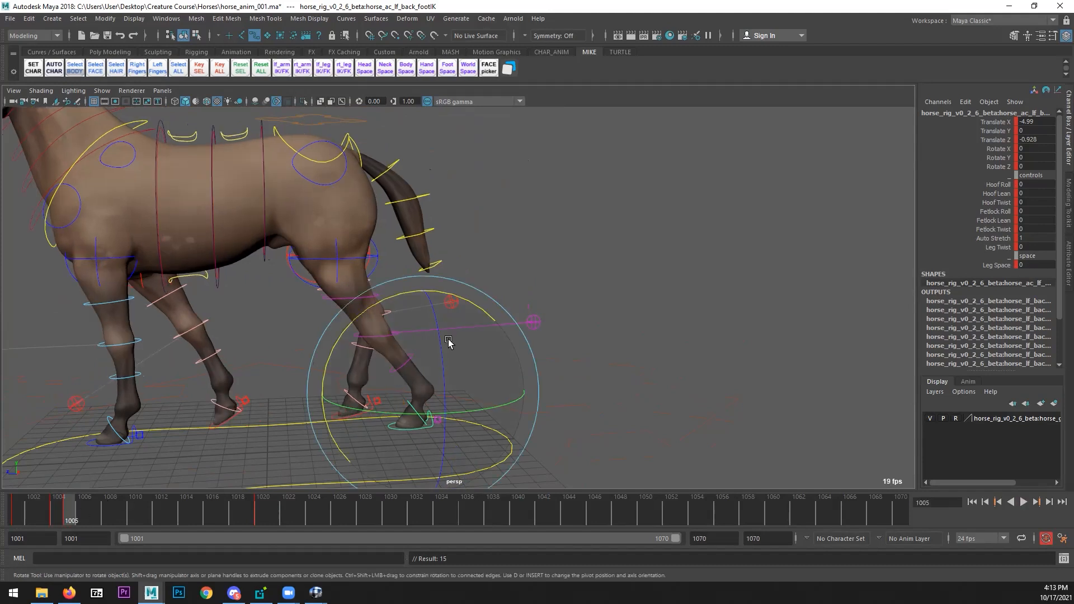
left_click_drag(354, 306, 420, 337)
key("w")
mouse_move(382, 384)
left_mouse_down()
mouse_move(418, 356)
mouse_move(381, 381)
left_mouse_up()
left_click_drag(67, 510, 68, 510)
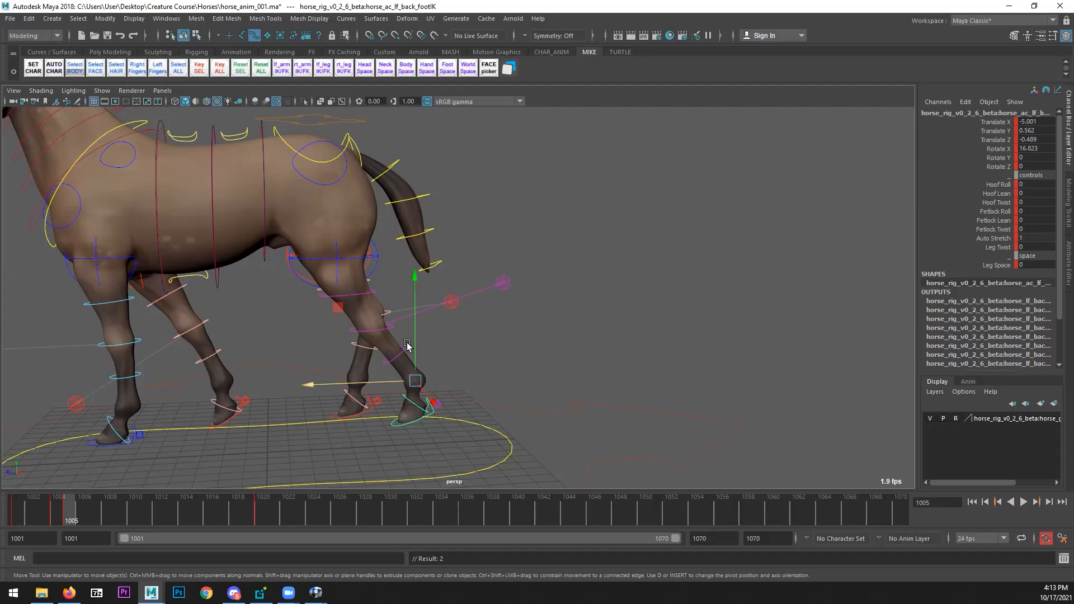
key("alt+comma")
key("alt+comma")
key("alt+comma")
key("alt+comma")
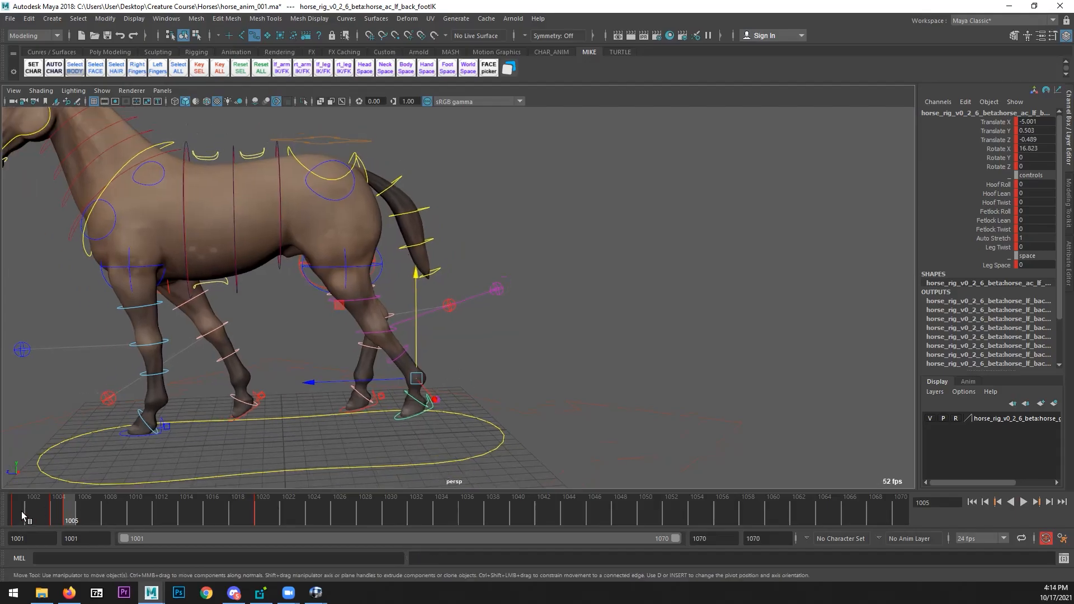
middle_click_drag(419, 320, 385, 355, "alt")
left_click_drag(26, 510, 68, 510)
scroll(285, 423, "down", 2)
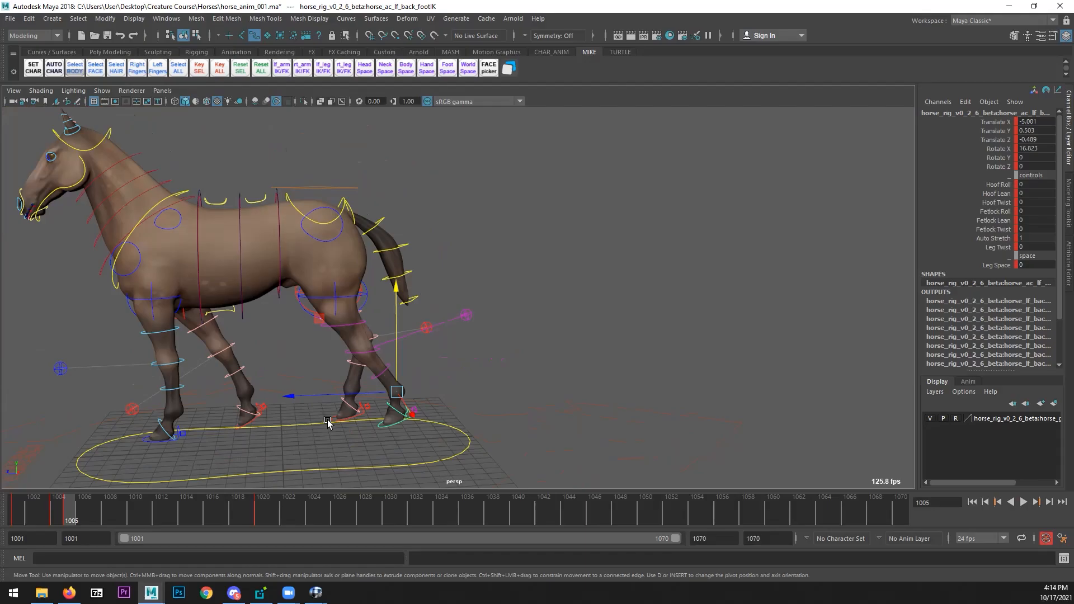
middle_click_drag(327, 419, 342, 419, "alt")
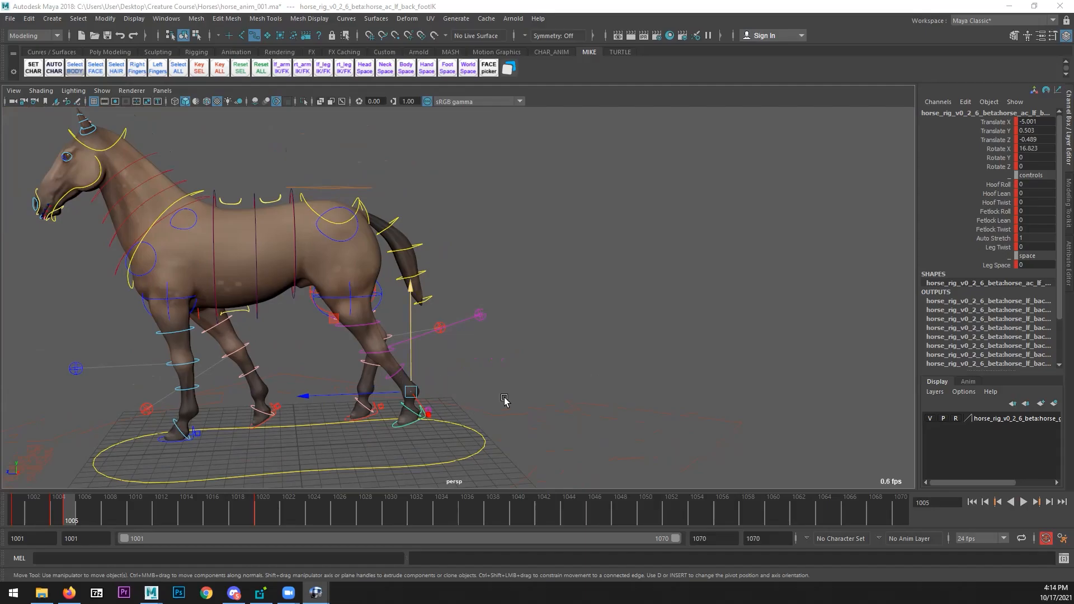
- Switch to the RV reference video, maximise it and step back to frame 5 to examine the hind leg lift-off
left_click_drag(1073, 137, 217, 97)
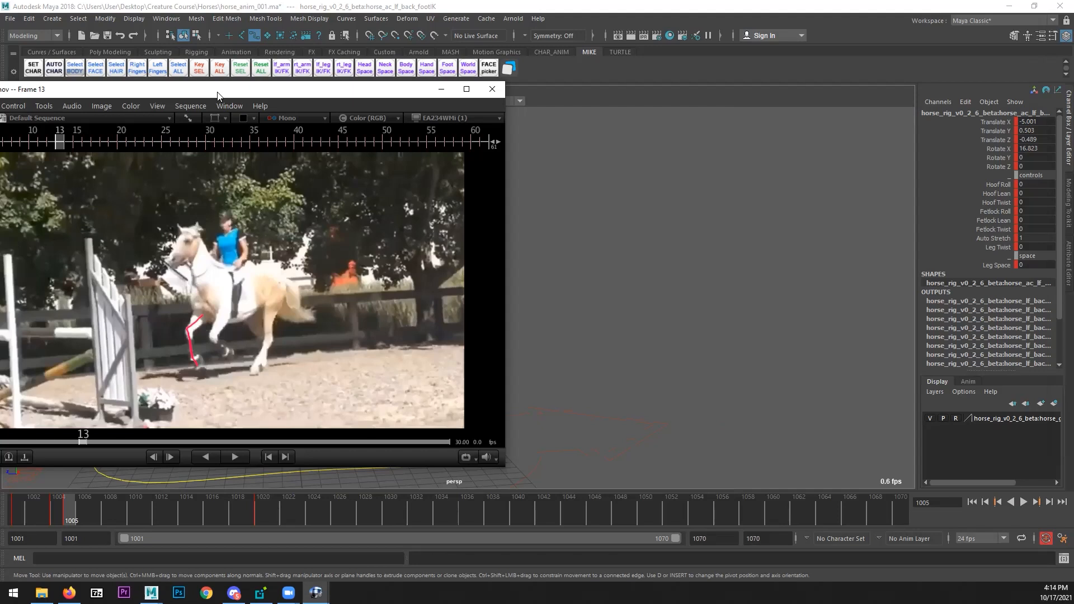
double_click(217, 92)
key("Left")
key("Left")
key("Left")
key("Left")
key("Left")
key("Left")
key("Left")
key("Left")
key("Left")
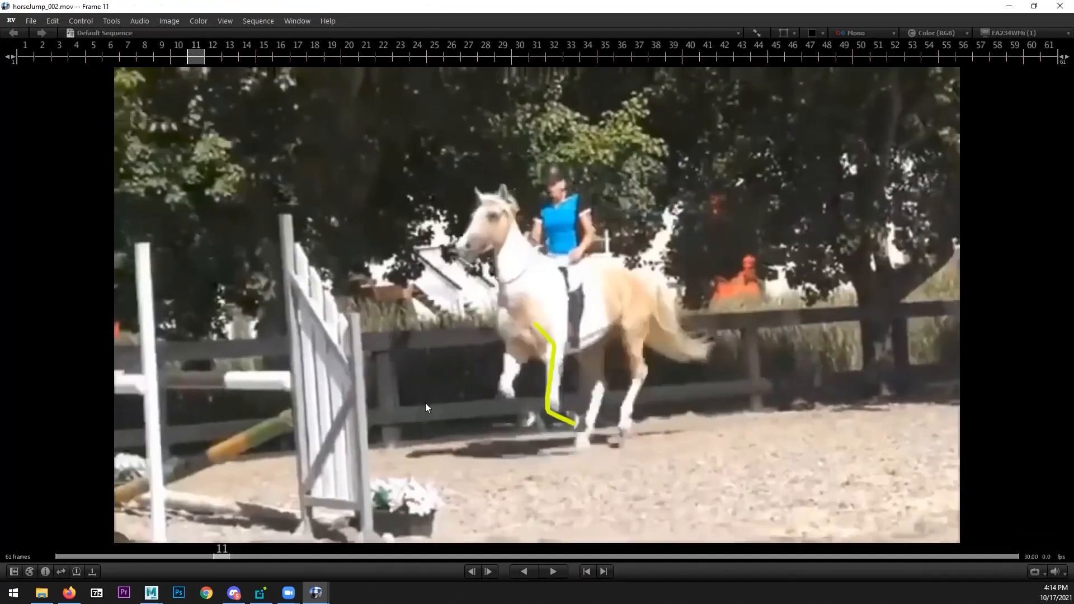
key("Right")
key("Right")
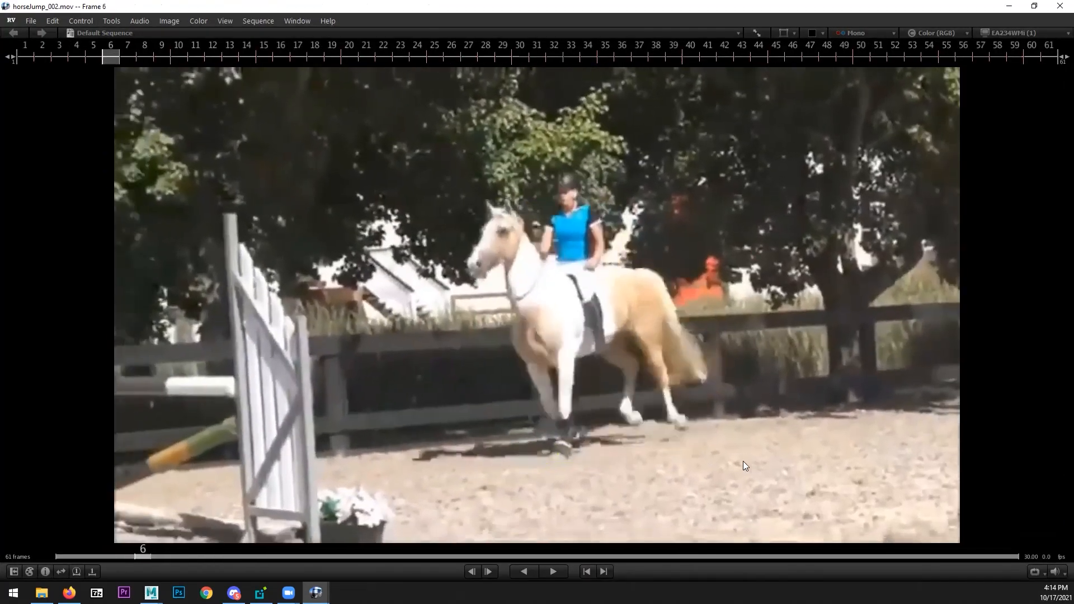
key("Left")
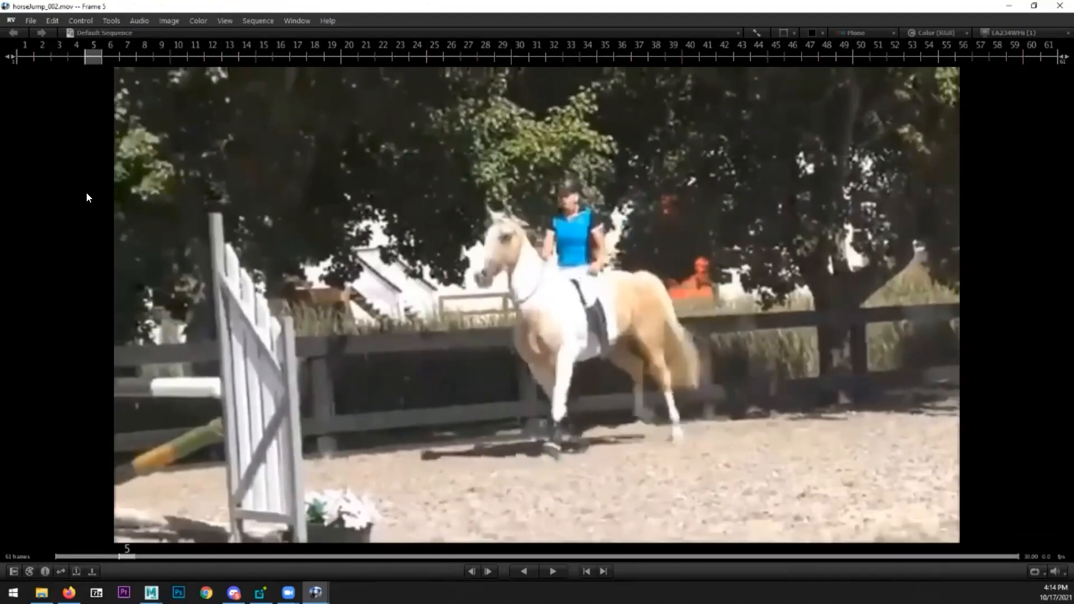
- Open RV's Draw tools and trace the hind leg with the solid brush on reference frames 5 and 6
key("F10")
mouse_move(928, 143)
left_mouse_down()
mouse_move(43, 157)
mouse_move(99, 143)
left_mouse_up()
left_click(102, 194)
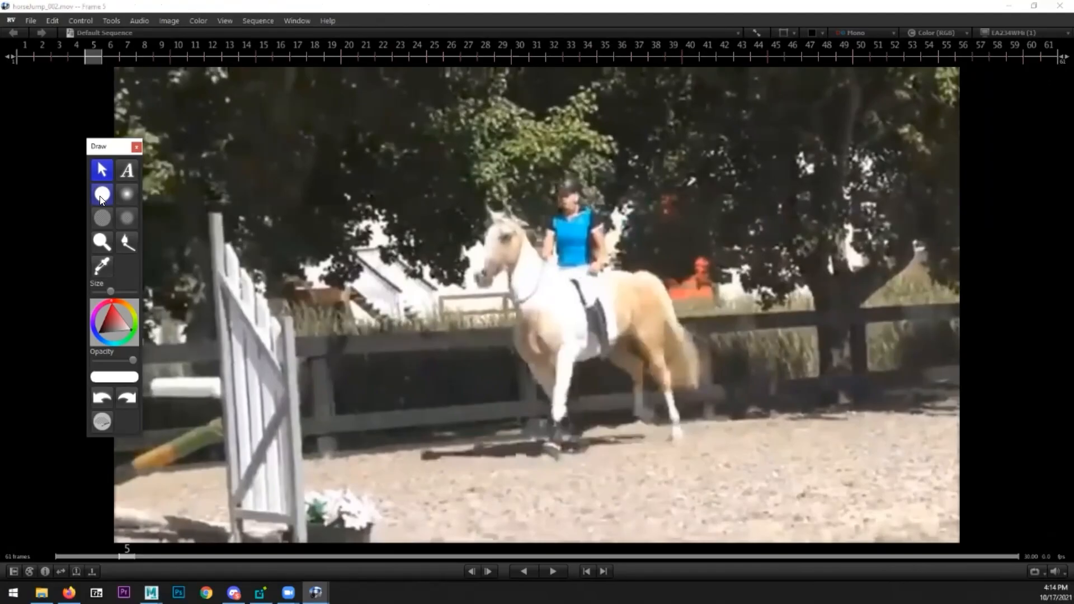
left_click_drag(668, 323, 704, 458)
key("Right")
mouse_move(674, 334)
left_mouse_down()
mouse_move(688, 397)
mouse_move(703, 410)
left_mouse_up()
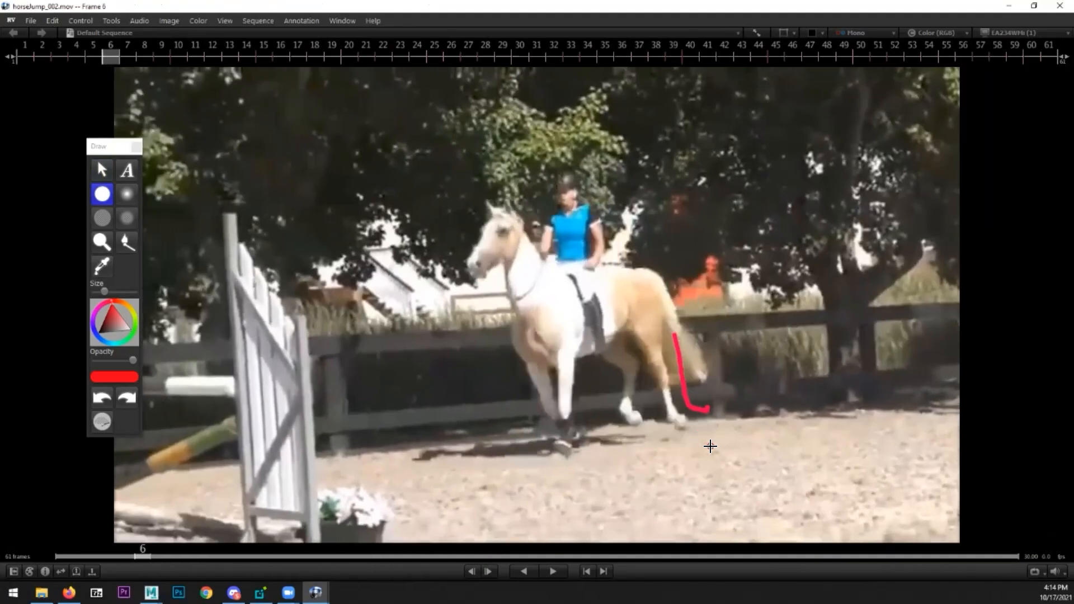
- Move the RV and Draw windows off the Maya scene and go to frame 1013
key("space")
left_click_drag(223, 8, 1073, 78)
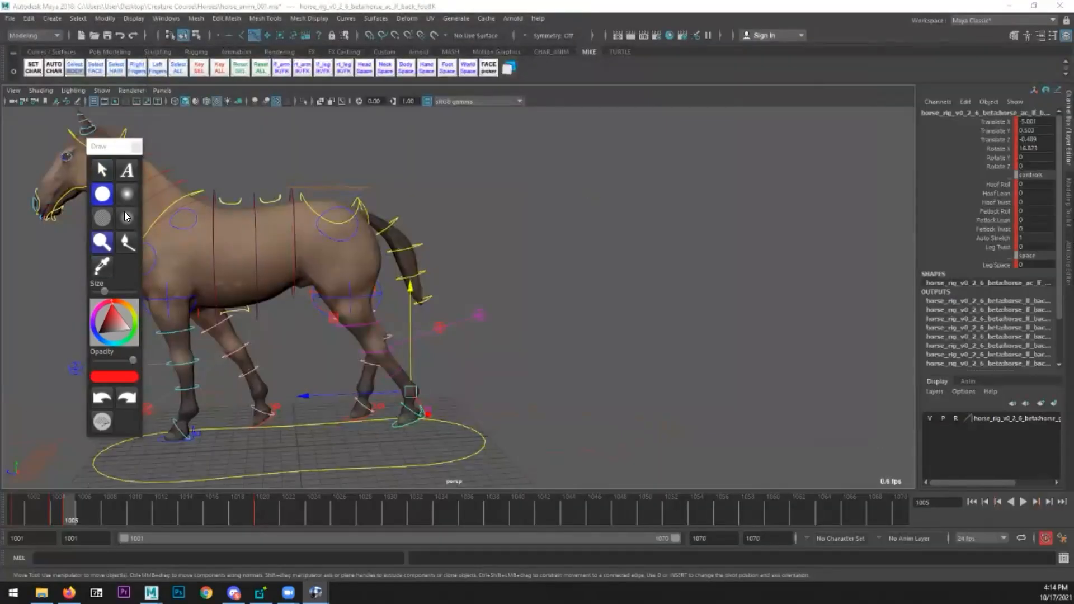
left_click_drag(116, 148, 1073, 179)
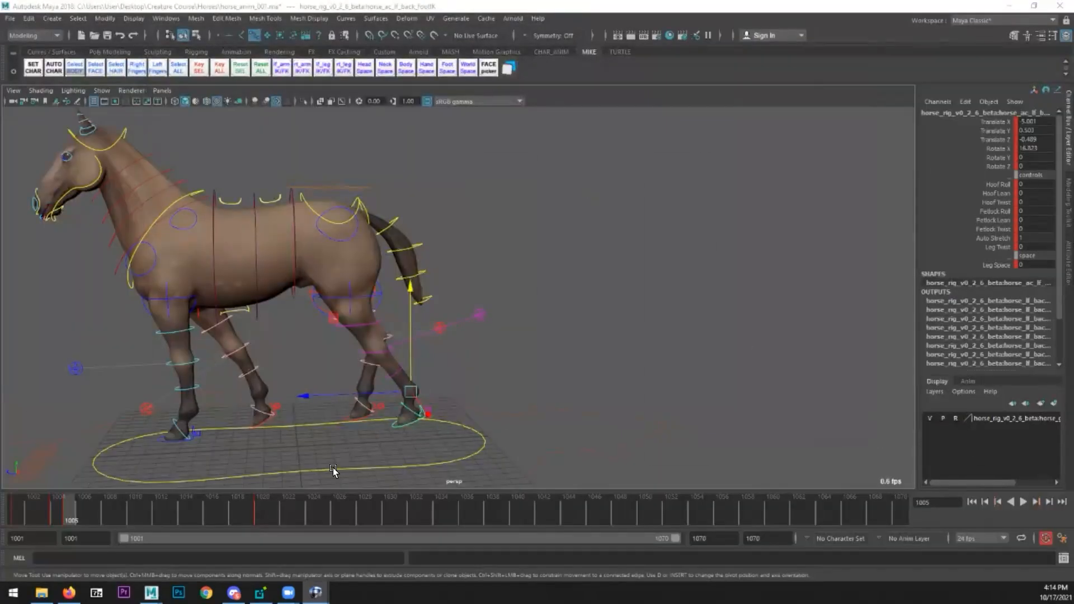
left_click_drag(75, 508, 173, 510)
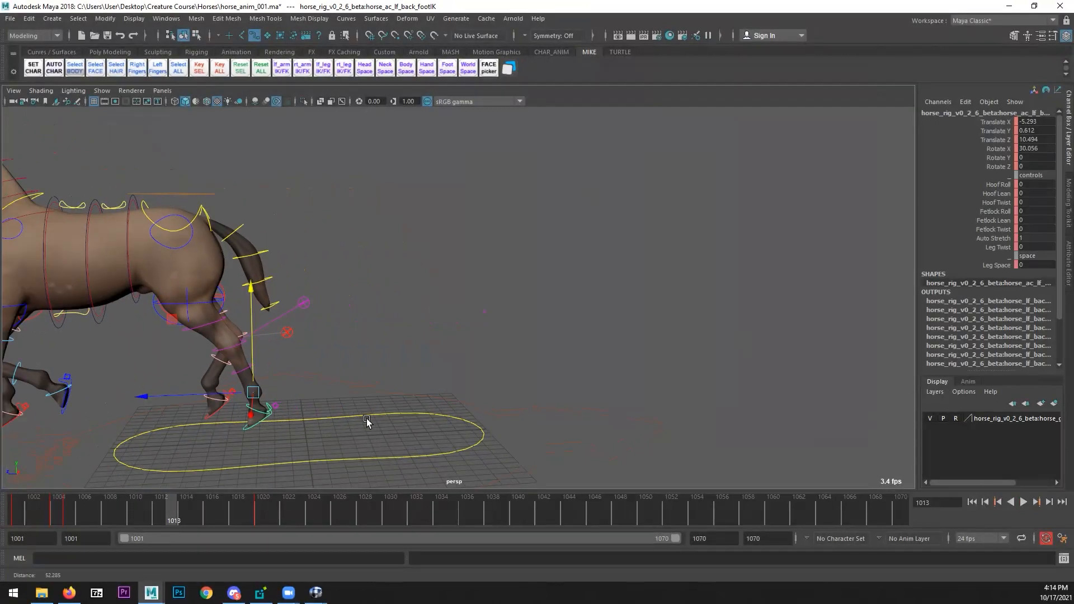
middle_click_drag(367, 422, 478, 403, "alt")
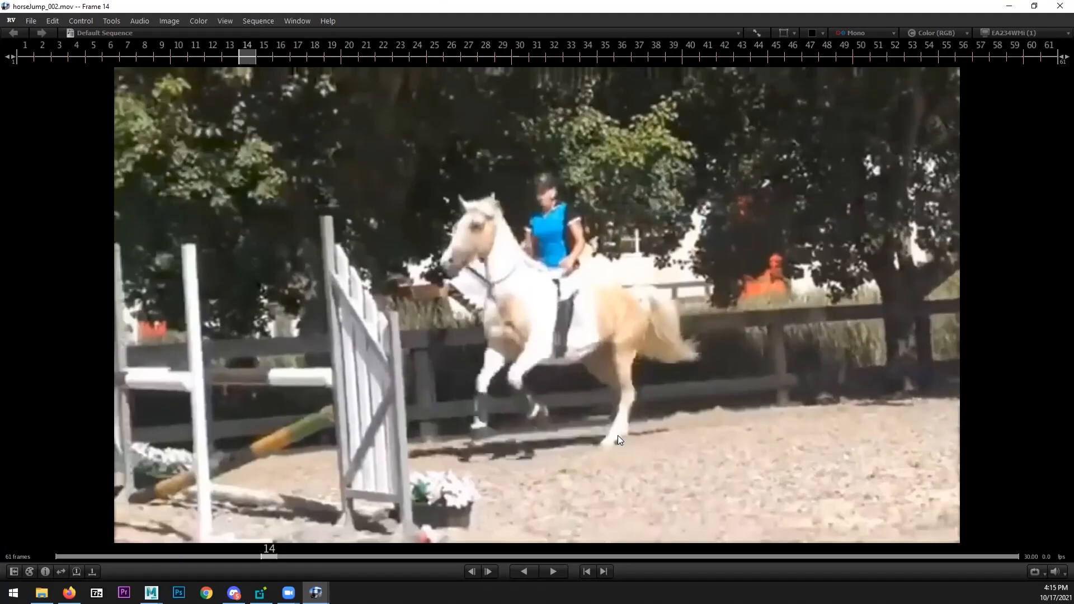
- On RV reference frame 14, trace the near hind leg, outline the hip and mark a dashed line for the far leg
key("F10")
mouse_move(638, 315)
left_mouse_down()
mouse_move(619, 340)
mouse_move(626, 384)
mouse_move(606, 446)
left_mouse_up()
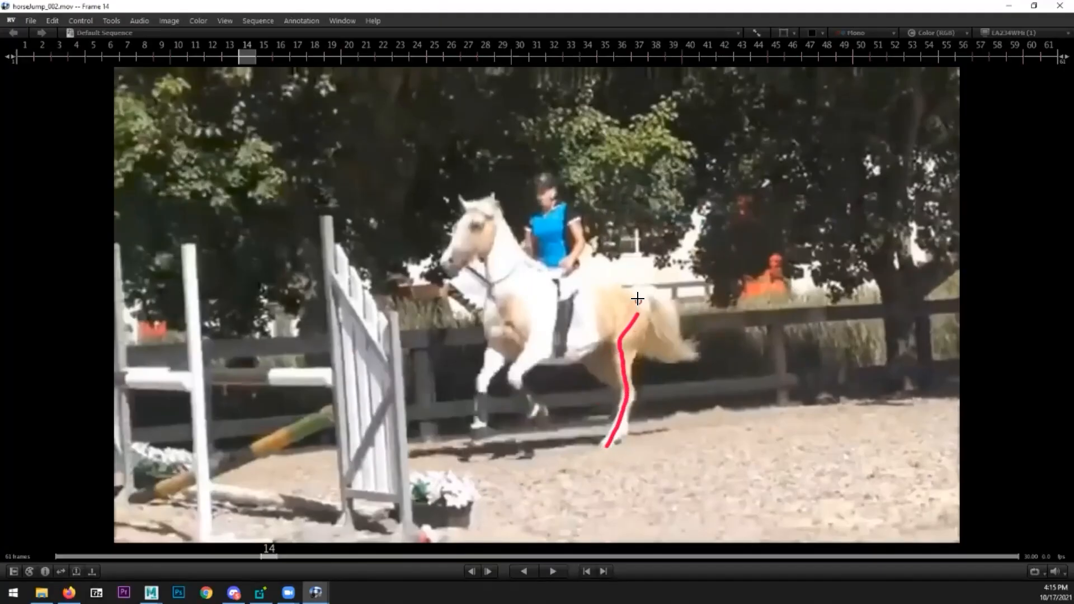
mouse_move(647, 290)
left_mouse_down()
mouse_move(618, 352)
mouse_move(586, 323)
mouse_move(647, 283)
mouse_move(657, 289)
left_mouse_up()
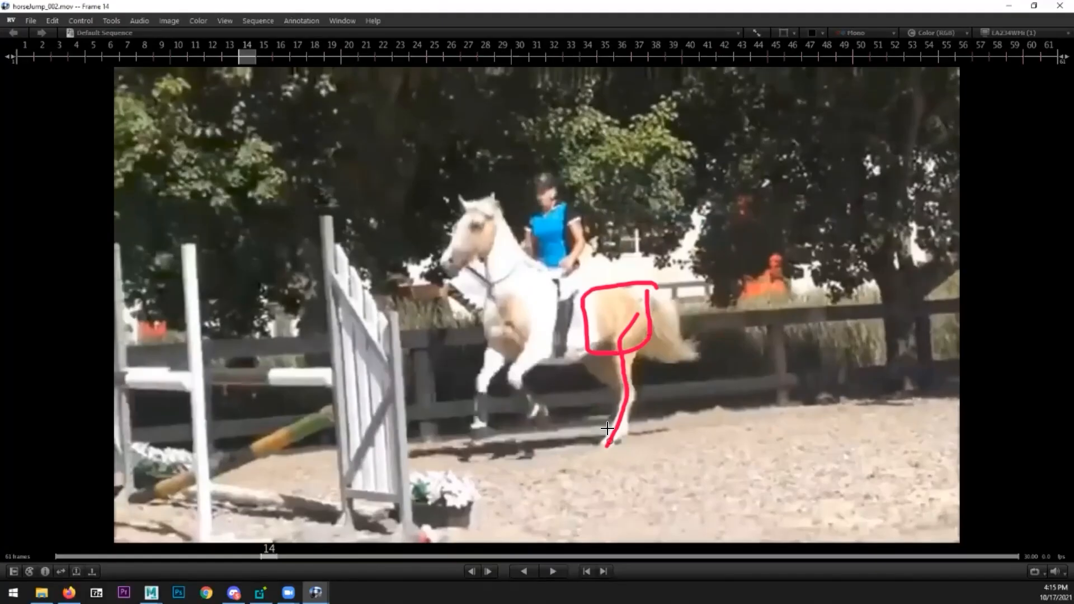
left_click_drag(604, 417, 602, 436)
- Back in Maya at frame 1013, zero the left hind foot's Rotate X and Translate Y and move it forward to about 17.483 in Translate Z
key("alt+Tab")
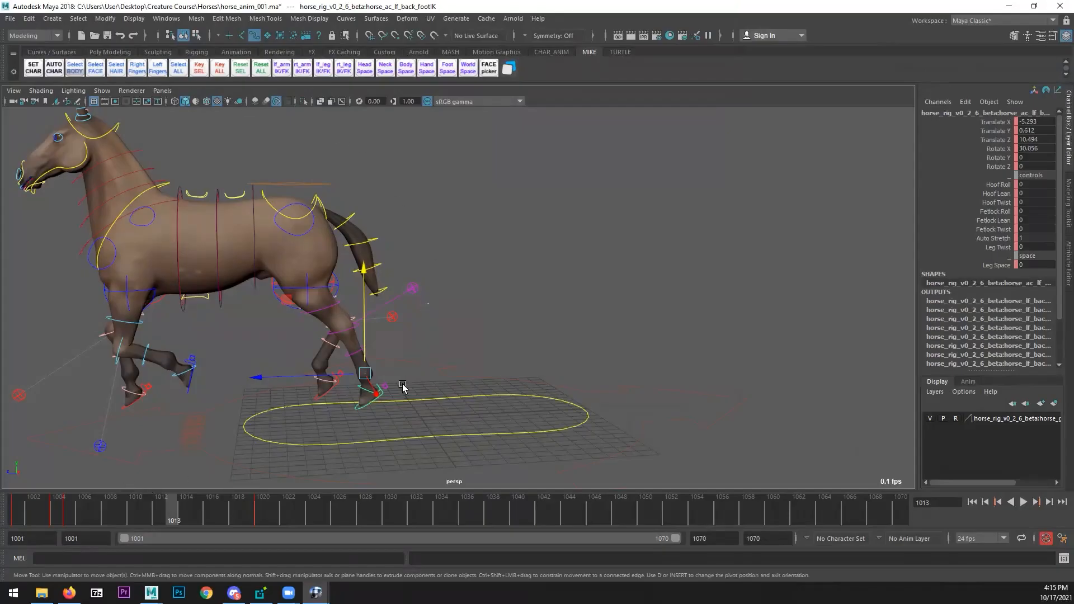
key("q")
left_click_drag(408, 413, 408, 420, "alt")
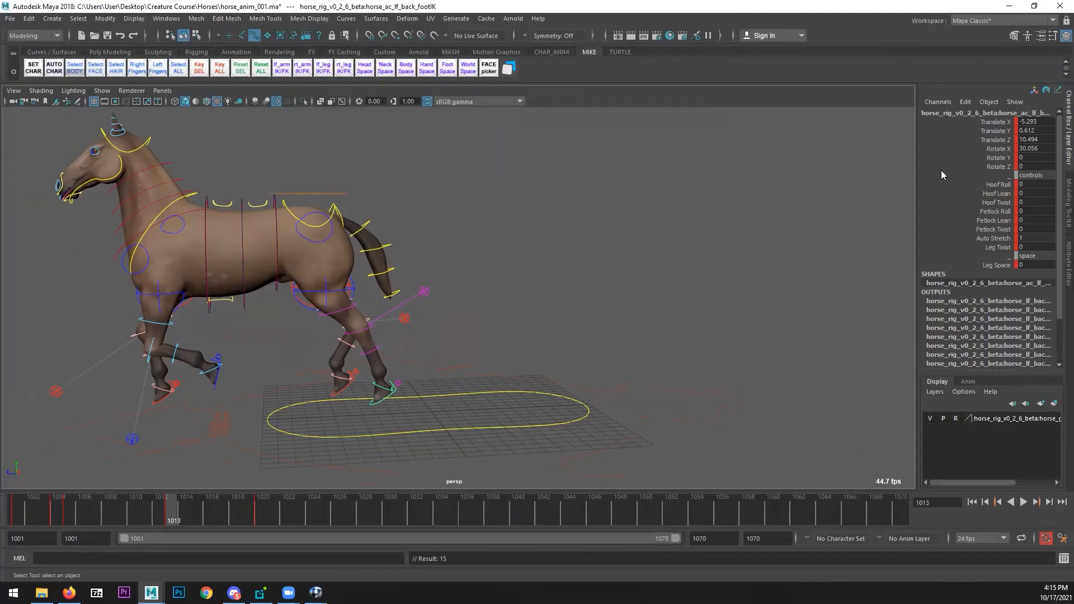
double_click(1035, 149)
type("0")
key("Return")
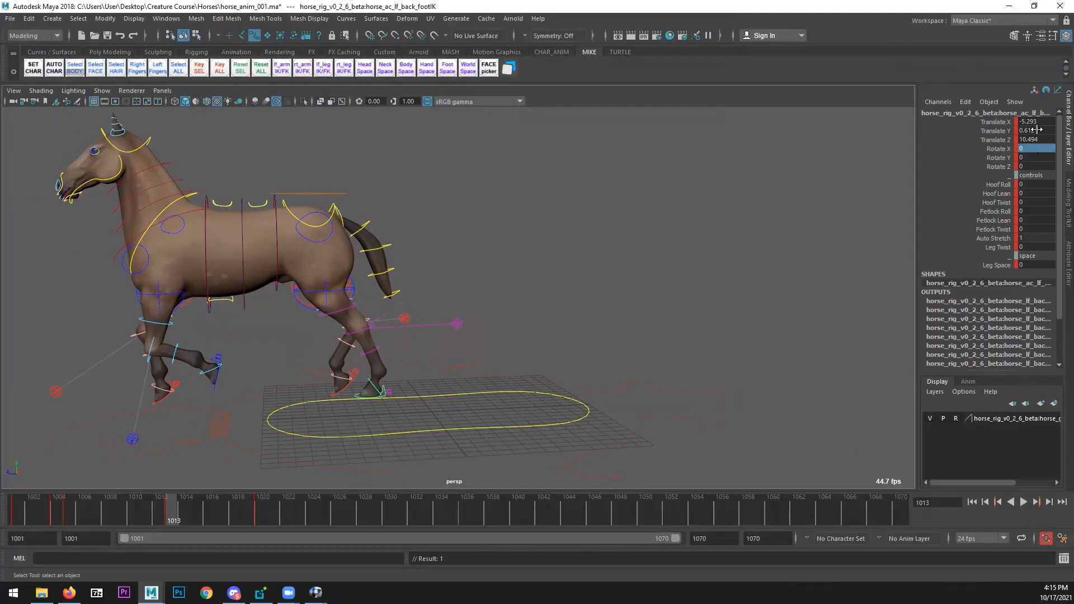
double_click(1036, 129)
type("0")
key("Return")
key("w")
left_click_drag(343, 383, 250, 371)
left_click_drag(58, 525, 119, 499)
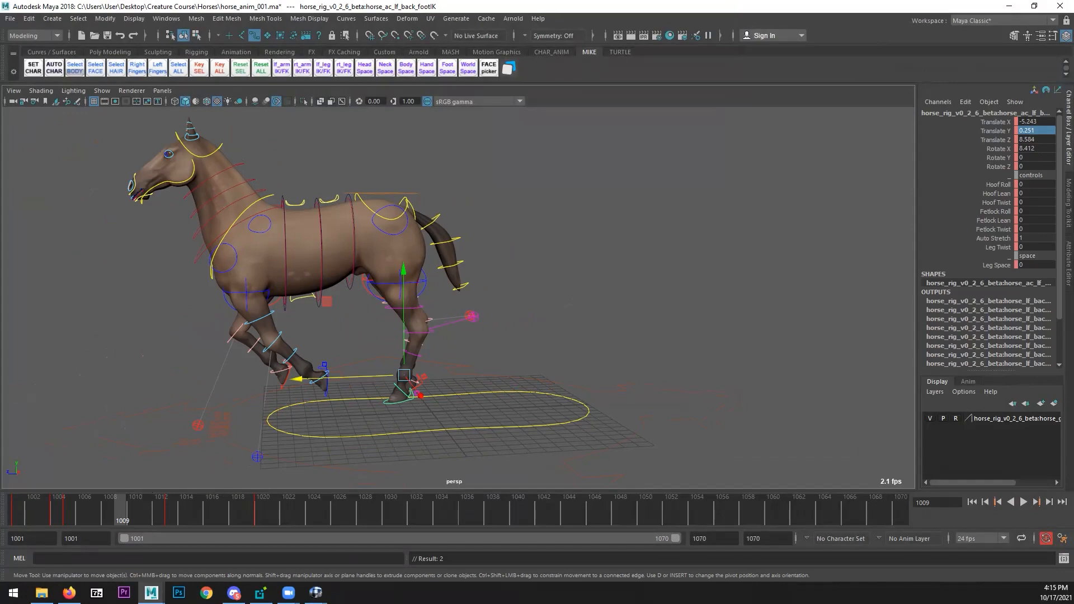
- Switch to RV, go to reference frame 9 and trace the bent near hind leg in red
key("alt+Tab")
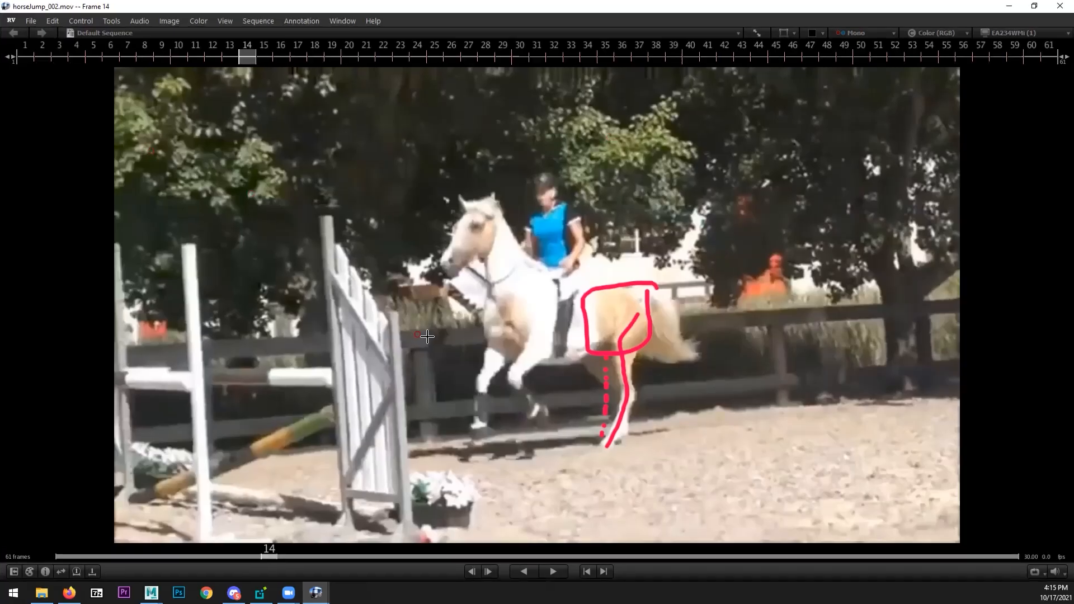
mouse_move(263, 557)
left_mouse_down()
mouse_move(167, 556)
mouse_move(133, 544)
mouse_move(205, 536)
mouse_move(191, 535)
left_mouse_up()
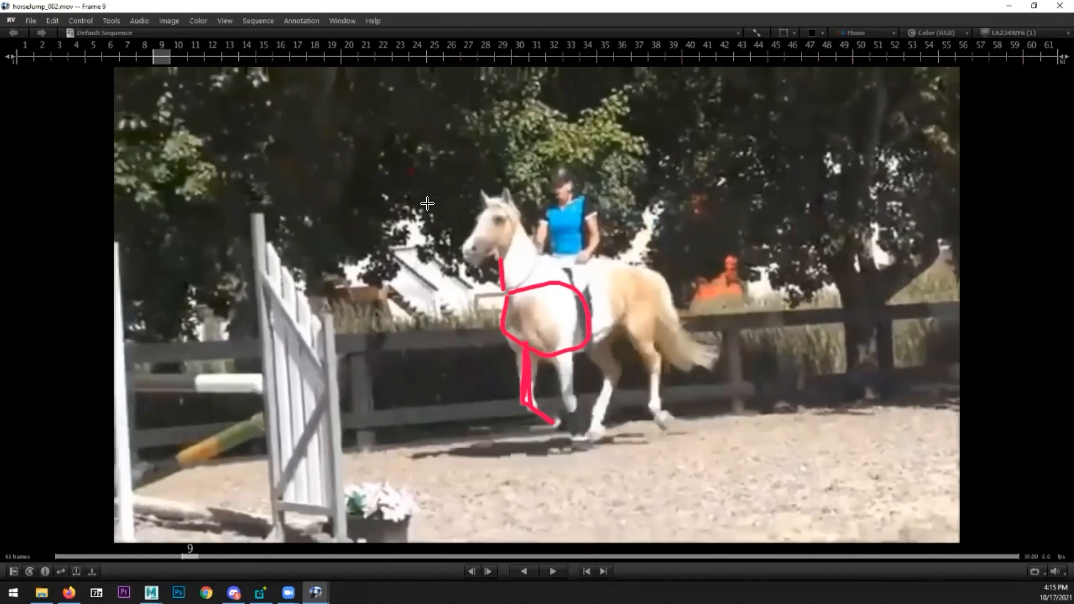
left_click_drag(649, 305, 665, 424)
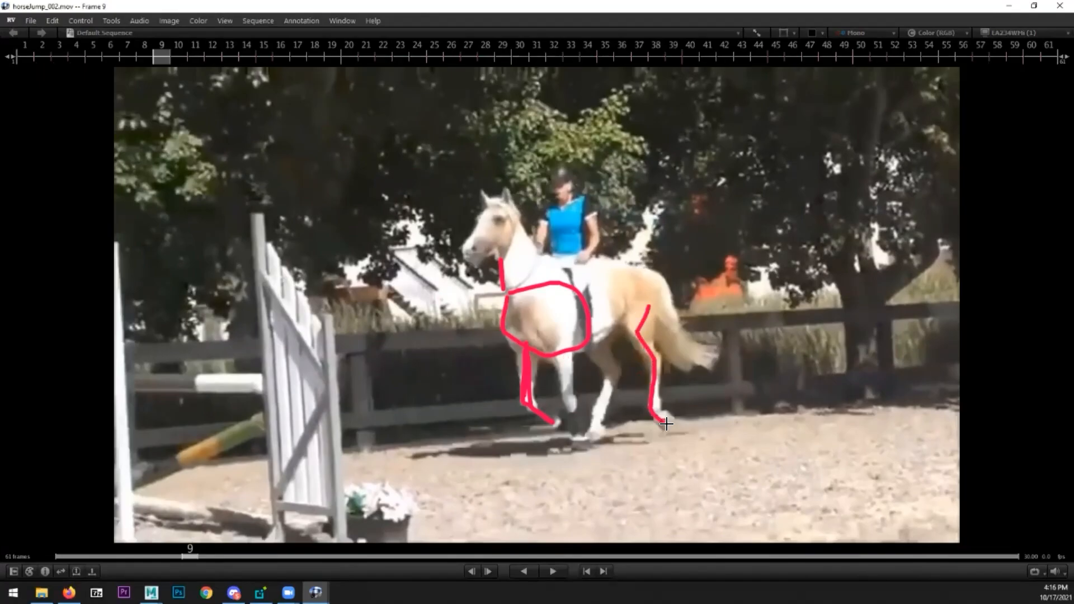
- Back in Maya at frame 1009, lift and rotate the left hind foot control into its swing pose, matching reference frame 9
key("alt+Tab")
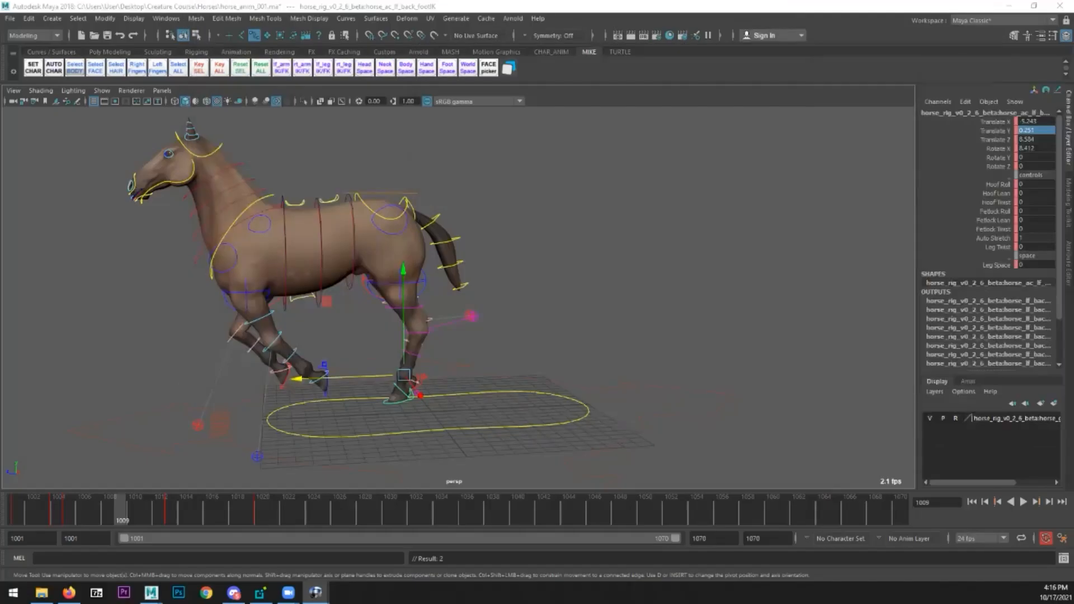
left_click(471, 357)
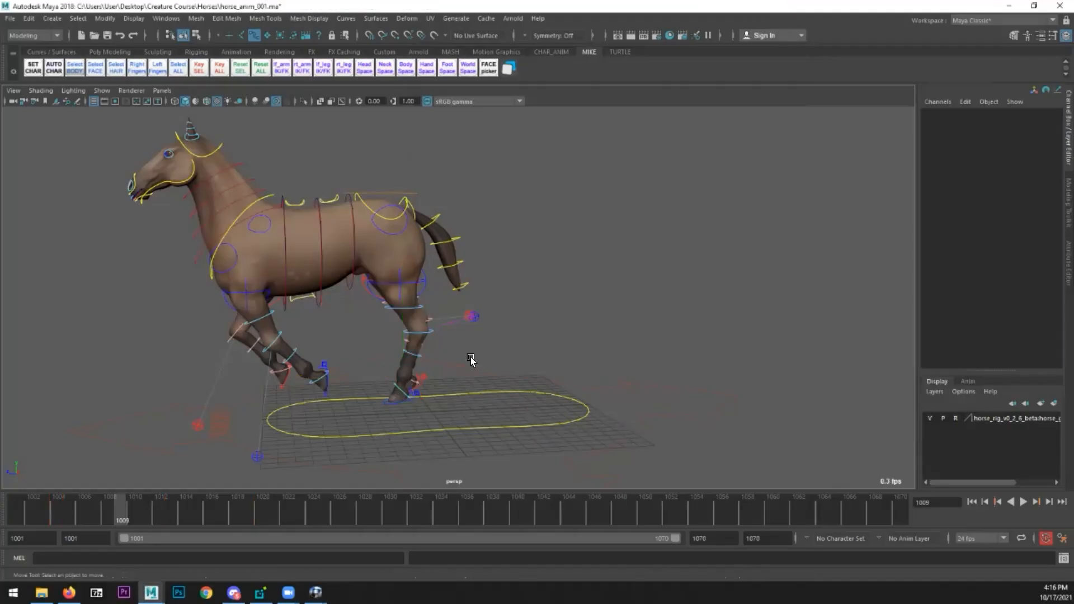
left_click(392, 400)
key("w")
left_click_drag(400, 353, 404, 344)
key("e")
left_click_drag(352, 283, 386, 403)
key("w")
left_click_drag(368, 356, 382, 358)
key("e")
left_click_drag(384, 270, 367, 273)
left_click_drag(58, 510, 139, 509)
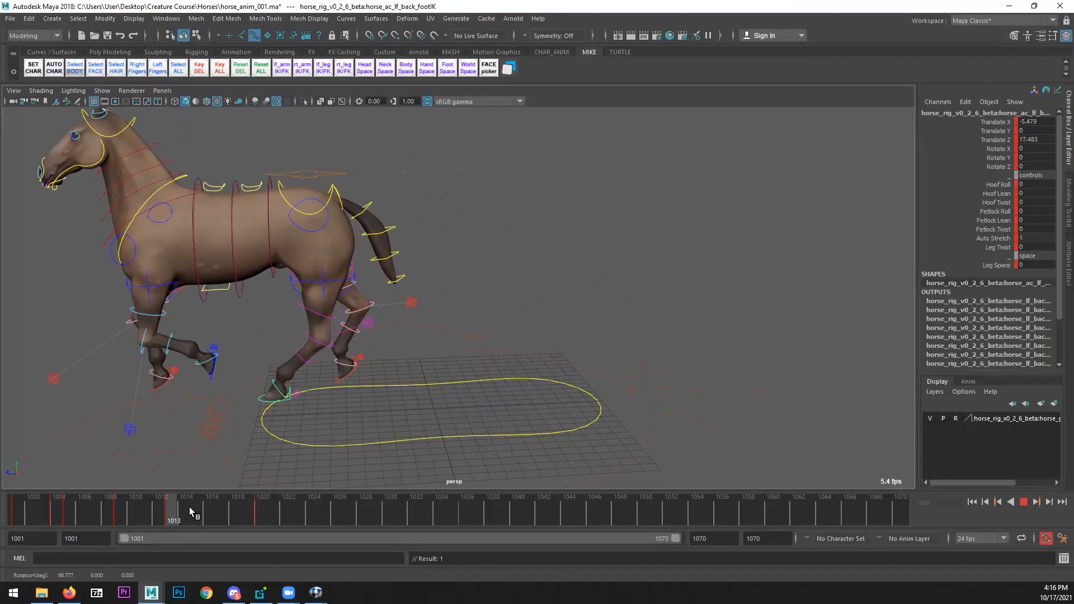
- Review the hind leg swing, then rotate and reposition the left hind foot control at frame 1006 and recheck the motion
left_click(1023, 502)
left_click_drag(22, 504, 238, 504)
mouse_move(74, 503)
left_mouse_down()
mouse_move(56, 514)
mouse_move(81, 509)
left_mouse_up()
scroll(565, 350, "up", 6)
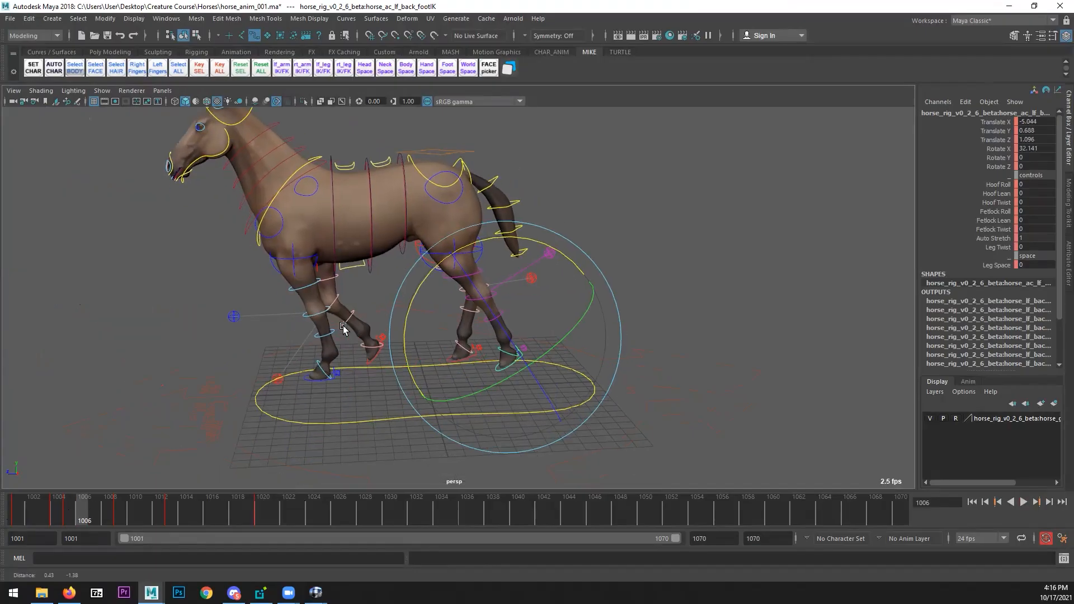
left_click_drag(502, 269, 414, 292)
key("w")
left_click_drag(484, 364, 472, 365)
left_click_drag(71, 511, 174, 510)
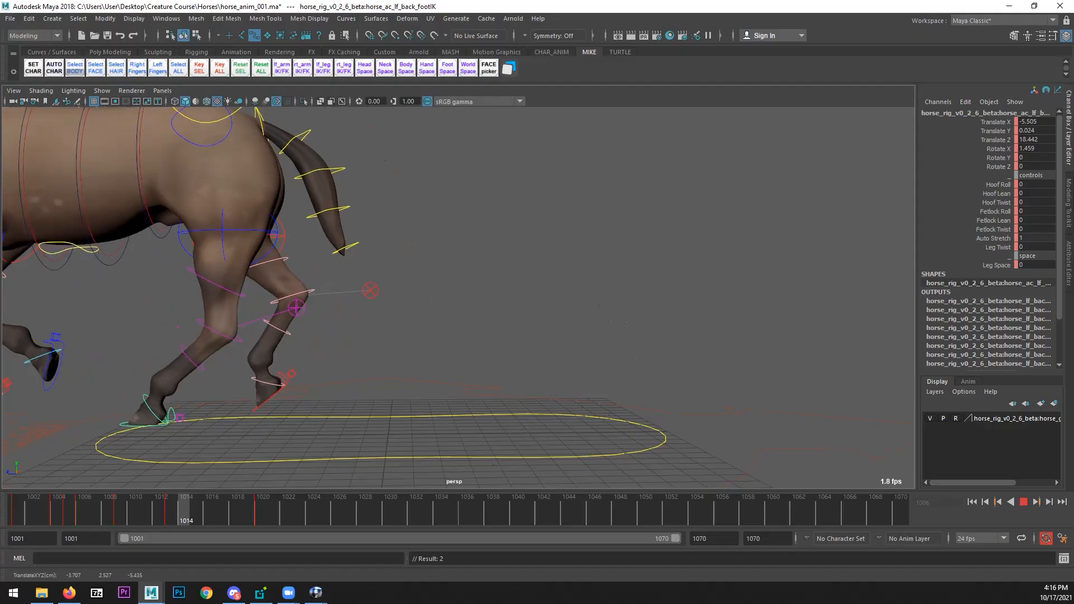
- Bring the RV reference video back over Maya, maximise it and leave drawing mode
left_click_drag(1073, 74, 448, 80)
double_click(449, 80)
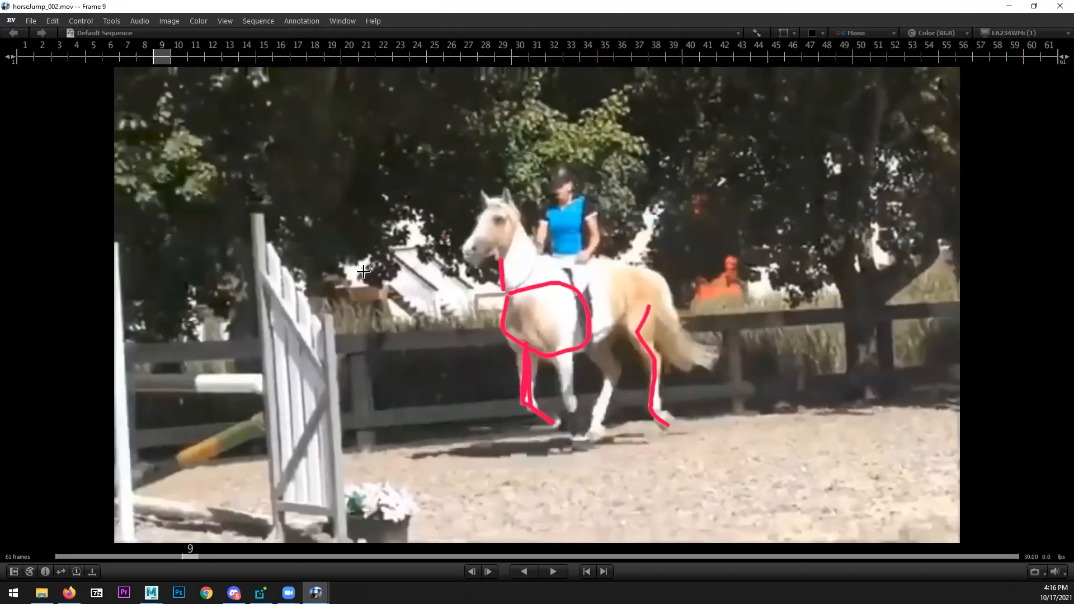
left_click(1073, 219)
mouse_move(503, 447)
left_mouse_down()
mouse_move(298, 459)
mouse_move(525, 453)
left_mouse_up()
left_click(467, 452)
- Step back and forth through reference frames 7 to 12 to examine how the hind legs swing forward and plant
key("Left")
key("Left")
key("Right")
key("Right")
key("Right")
key("Right")
key("Right")
key("Left")
key("Left")
key("Left")
key("Right")
key("Right")
key("Right")
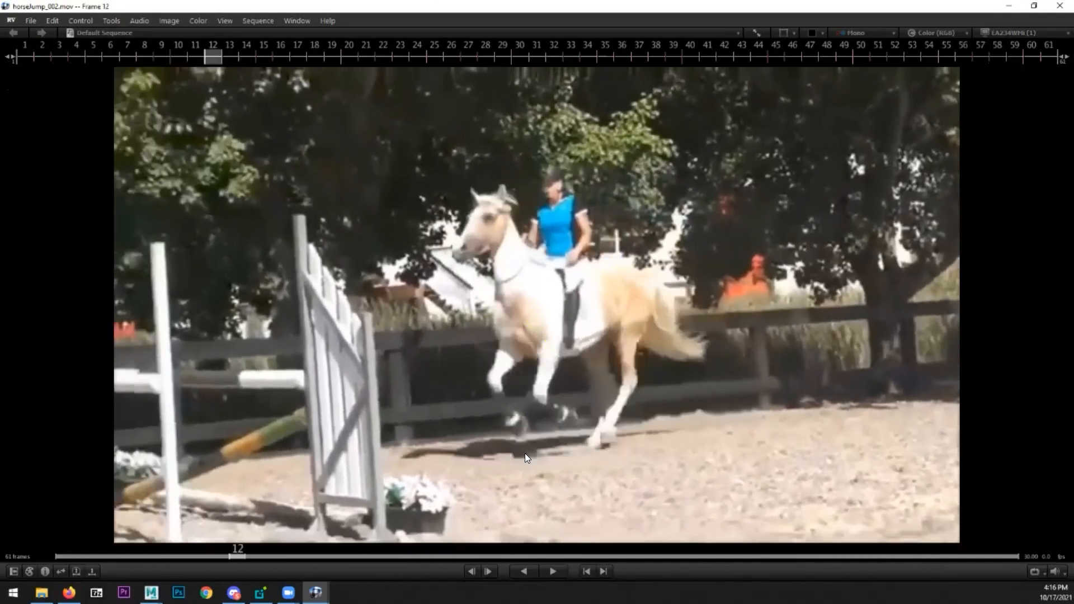
key("Left")
key("Left")
key("Left")
key("Right")
key("Right")
key("Right")
key("Left")
key("Left")
key("Left")
key("Left")
key("Right")
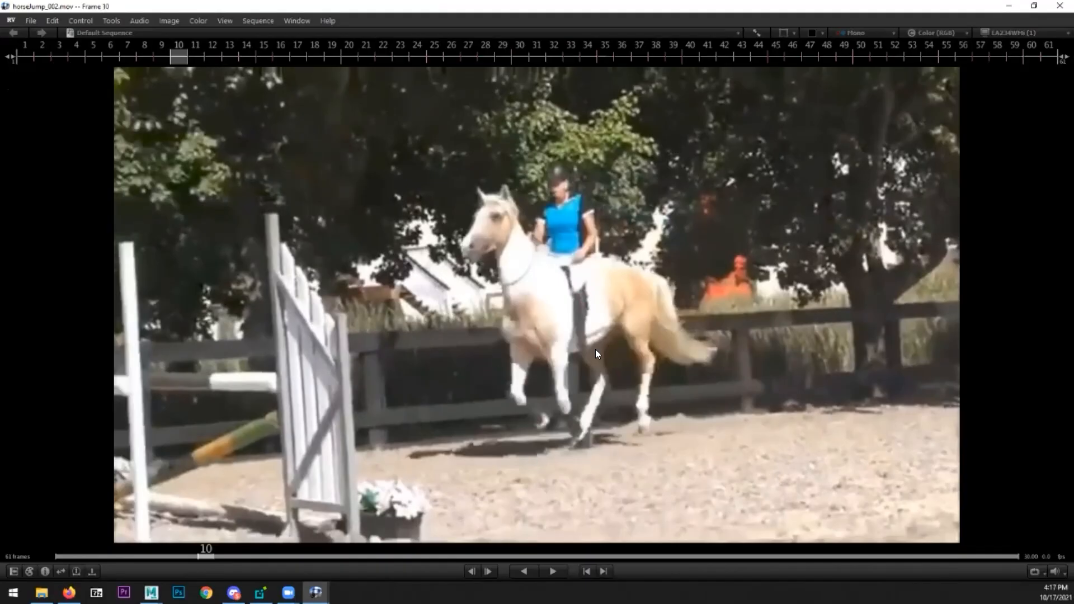
- Enable annotation drawing and trace the extended hind leg with an arrow at its hoof on reference frame 7
key("F10")
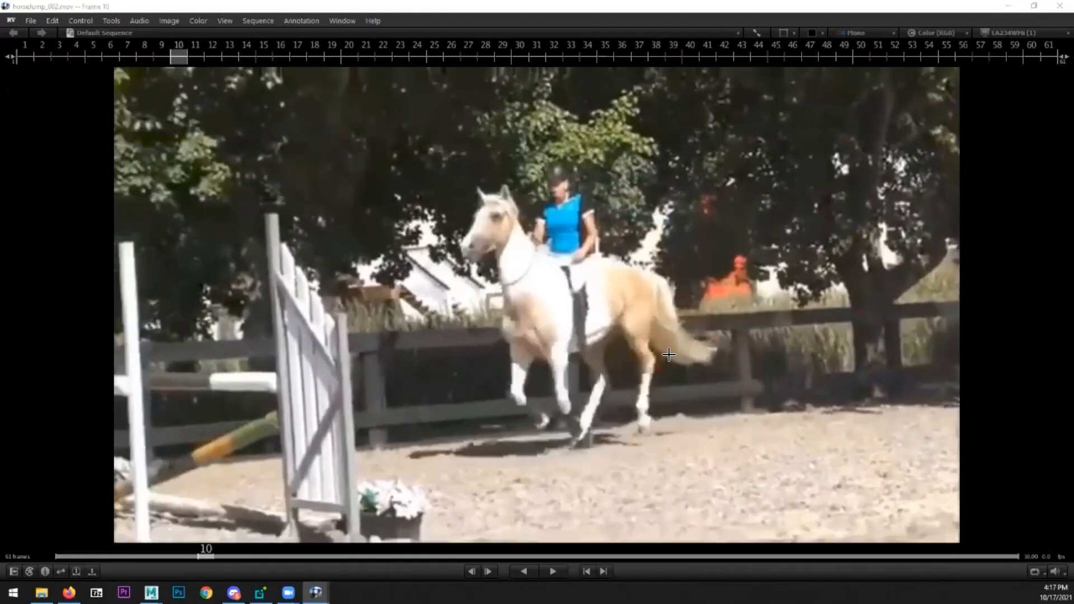
key("Left")
key("Left")
key("Left")
key("Left")
key("Left")
key("Left")
key("Right")
key("Right")
key("Right")
key("Right")
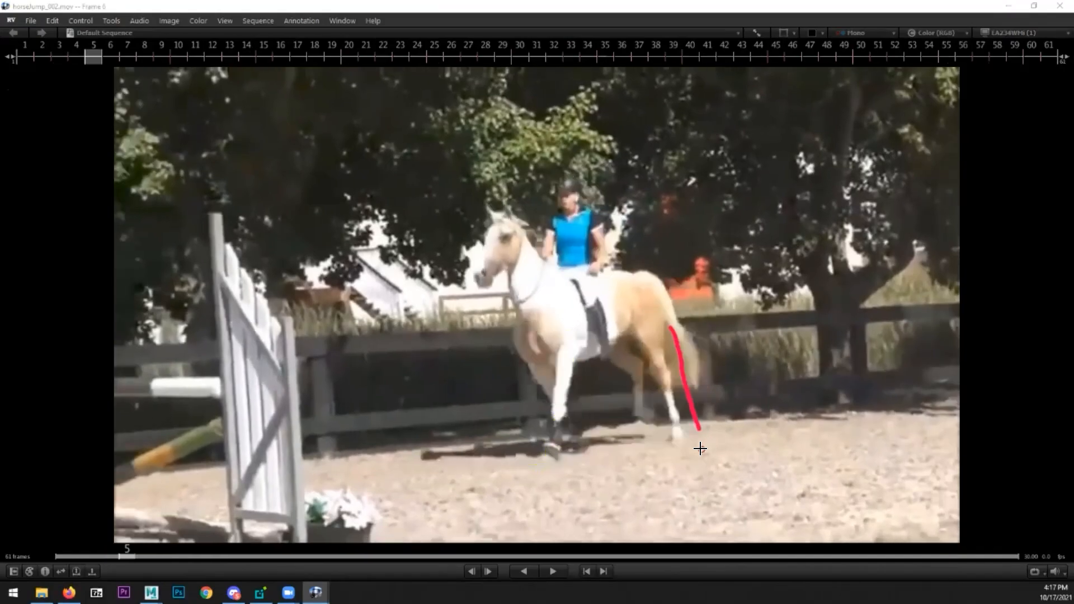
key("Left")
mouse_move(676, 454)
left_mouse_down()
mouse_move(670, 436)
mouse_move(681, 442)
left_mouse_up()
left_click_drag(639, 336, 677, 414)
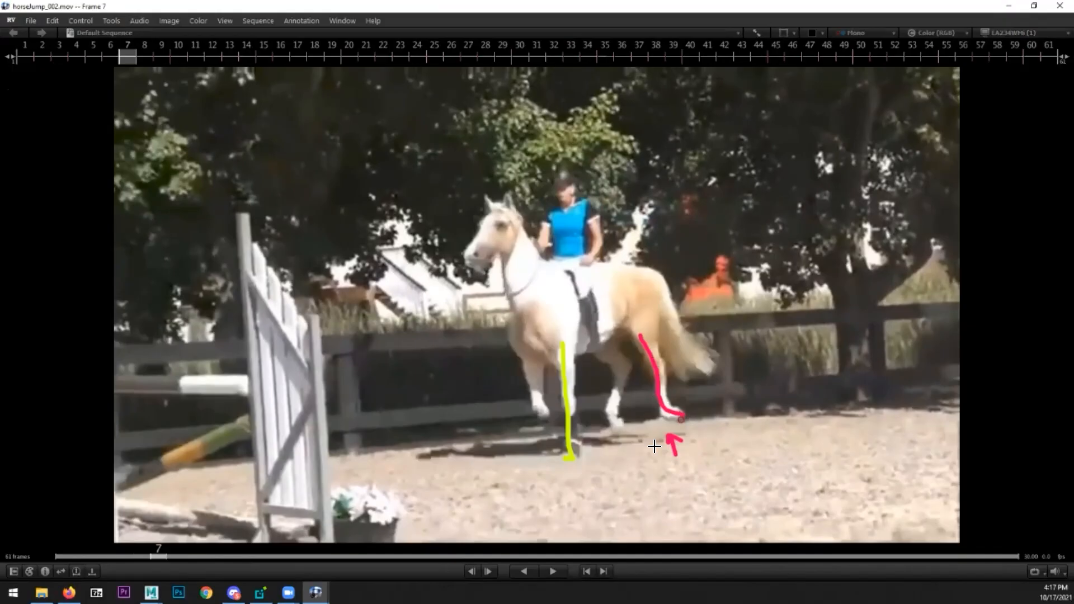
- Compare reference frames 8 to 12 and sketch a line over the hind leg as it swings forward
key("Right")
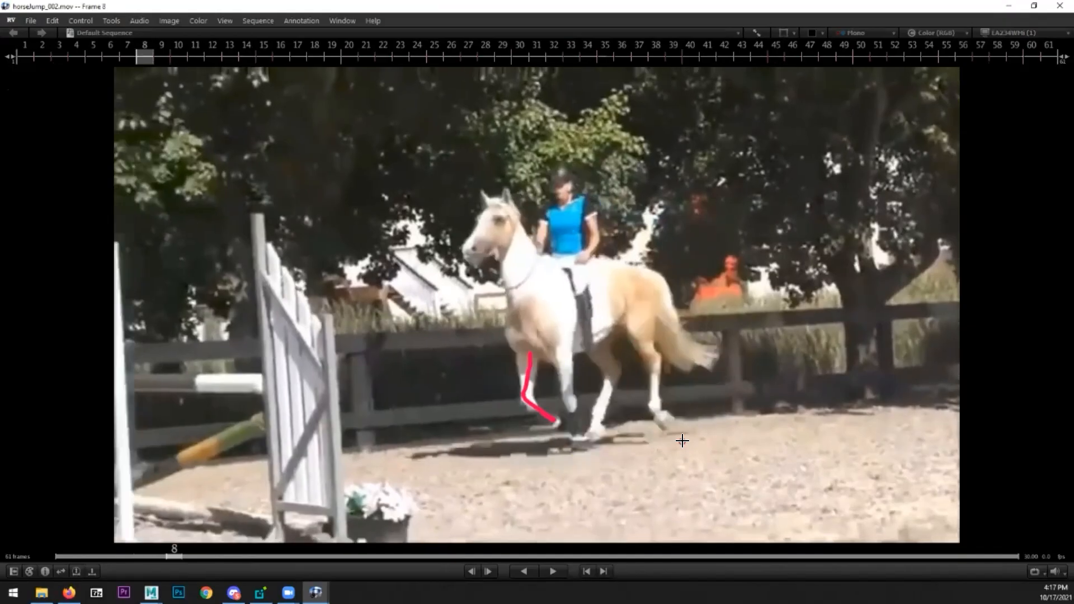
key("Right")
key("Right")
key("Right")
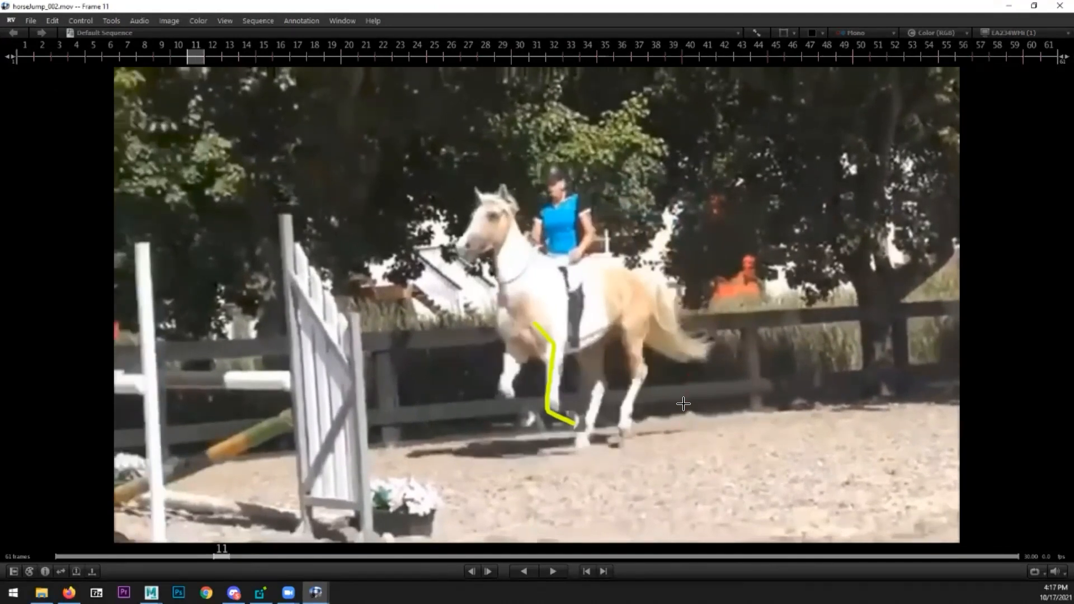
key("Right")
key("Left")
key("Left")
key("Right")
mouse_move(631, 329)
left_mouse_down()
mouse_move(634, 435)
mouse_move(621, 449)
mouse_move(650, 442)
left_mouse_up()
- Compare reference frames 9 to 13 and trace the planting hind leg on frame 12
key("Left")
key("Left")
key("Right")
key("Right")
key("Right")
key("Right")
key("Left")
key("Left")
key("Left")
key("Right")
key("Right")
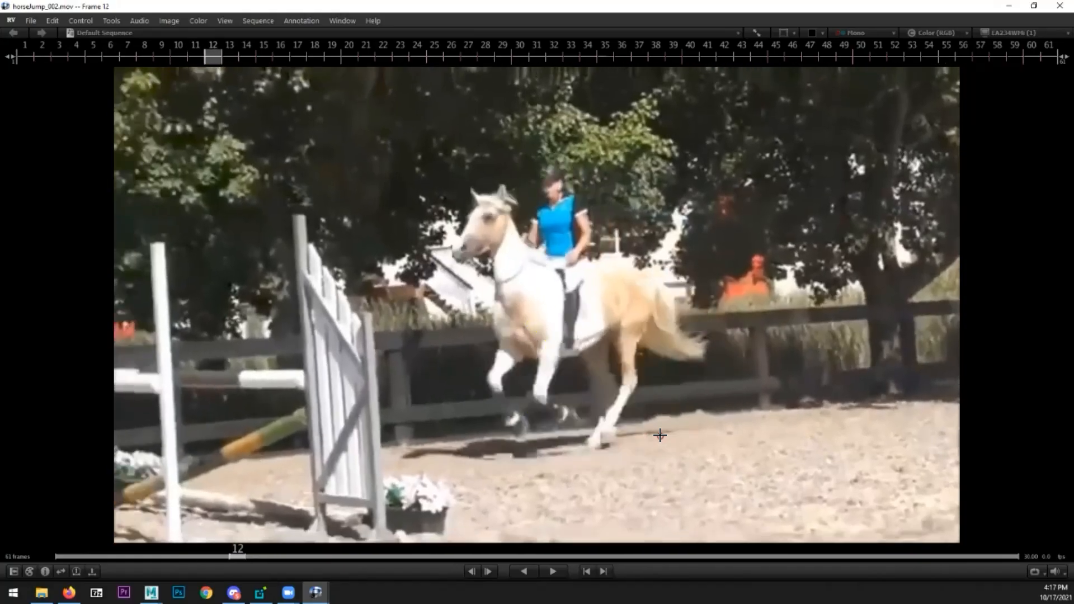
key("Right")
key("Left")
mouse_move(623, 341)
left_mouse_down()
mouse_move(633, 389)
mouse_move(605, 412)
left_mouse_up()
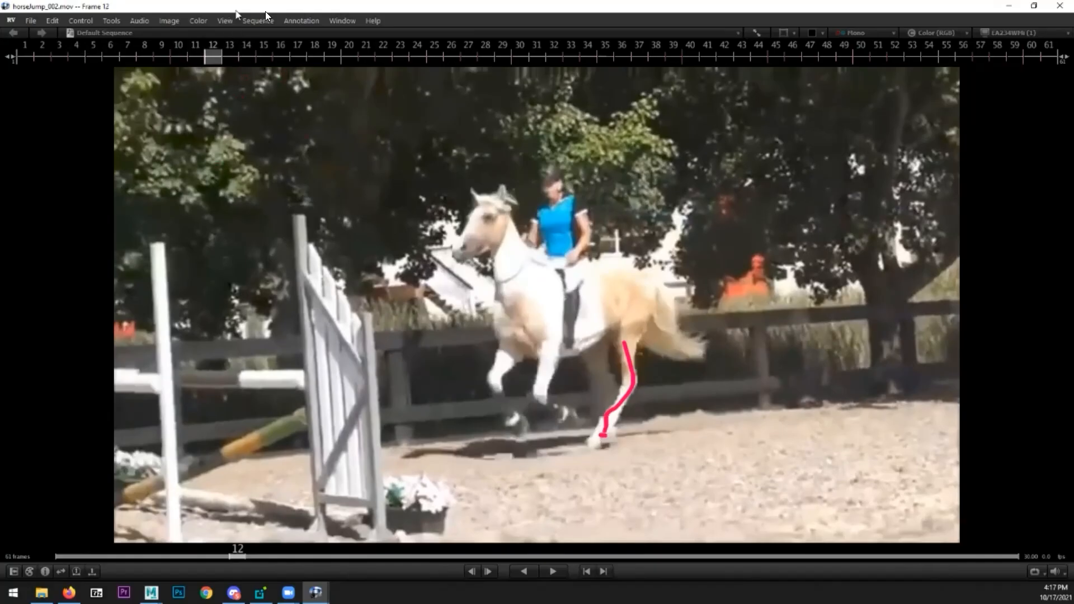
- Switch back to Maya, select the left hind foot control and review its motion, stopping at frame 1009
key("alt+Tab")
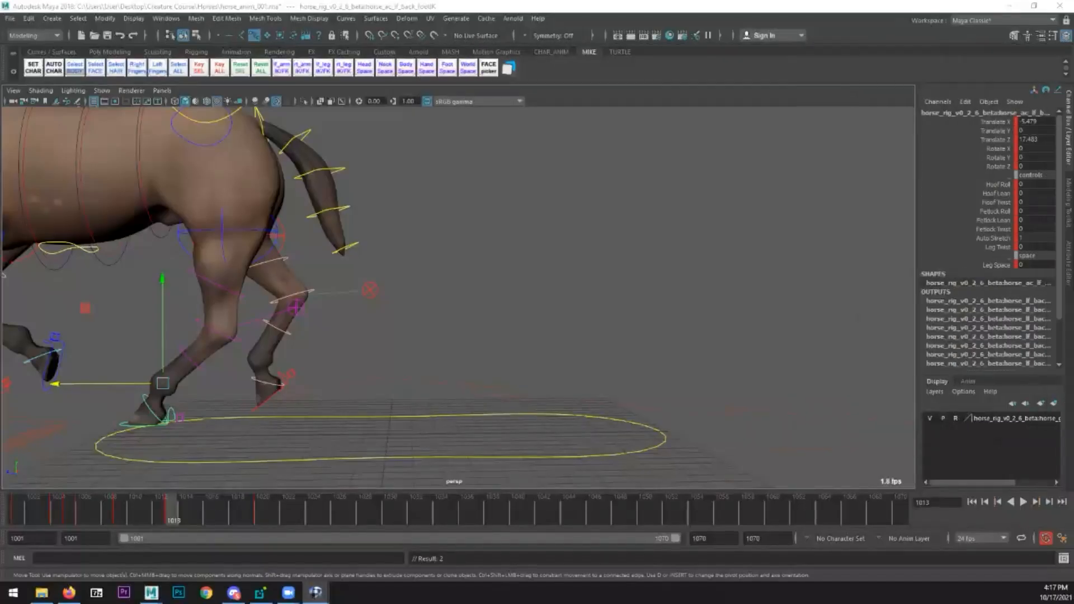
left_click_drag(202, 402, 289, 329, "alt")
left_click(285, 325)
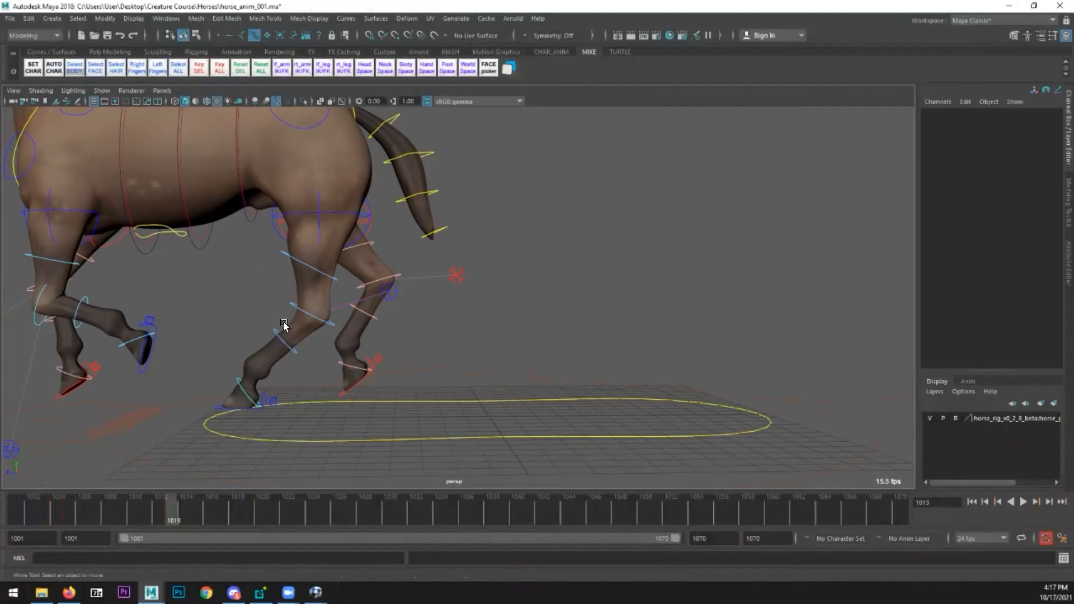
left_click(216, 400)
key("alt+v")
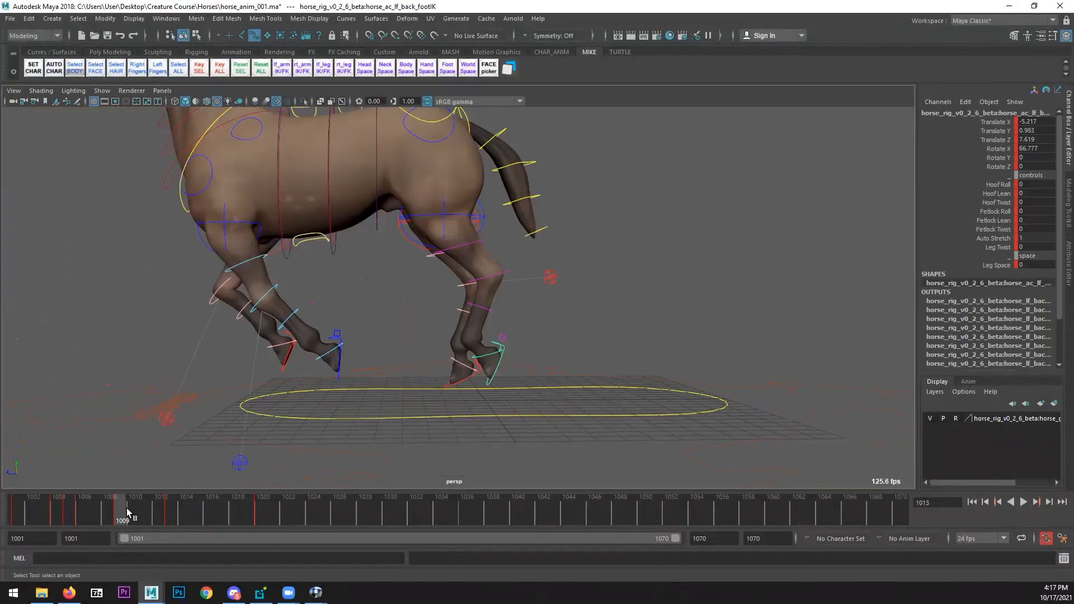
left_click_drag(144, 508, 120, 508)
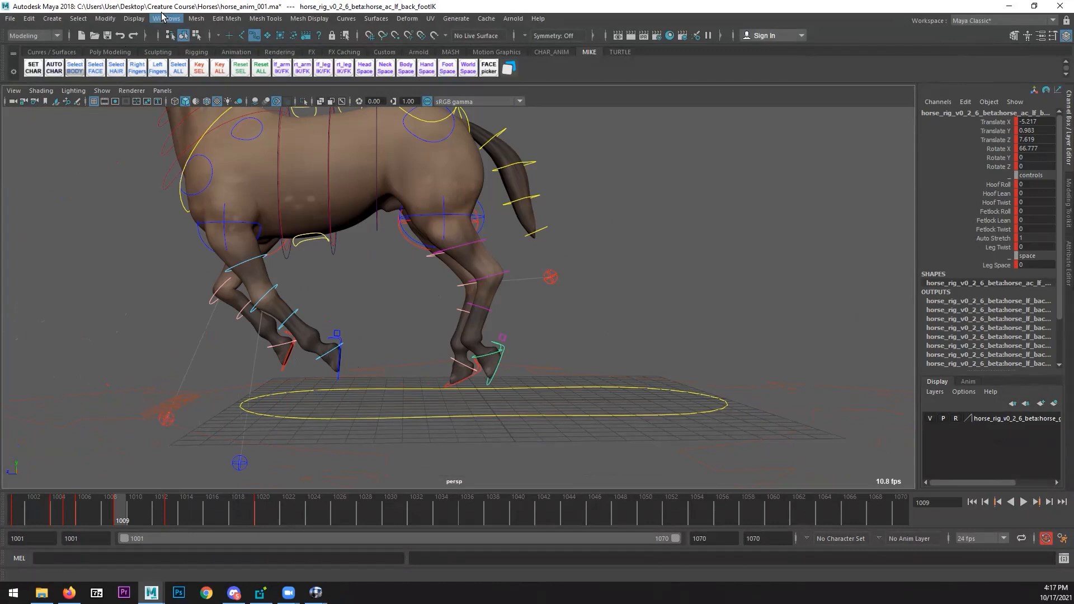
- Display the left hind foot's Translate Y curve in the Graph Editor and review the foot's lift and plant around frames 1004 to 1012
left_click(166, 18)
mouse_move(195, 80)
left_click(317, 90)
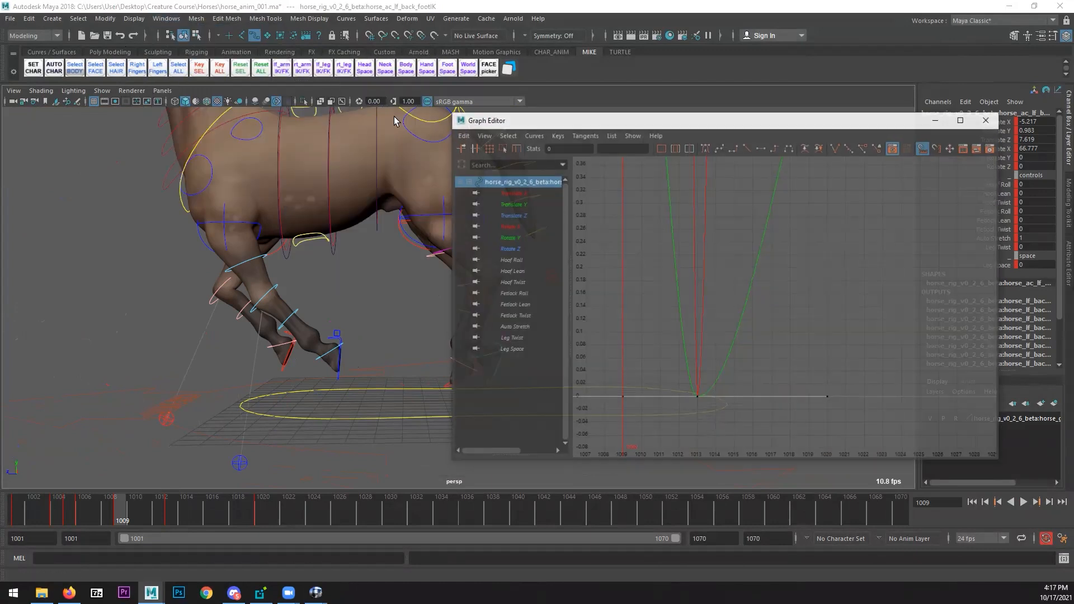
left_click(525, 204)
key("f")
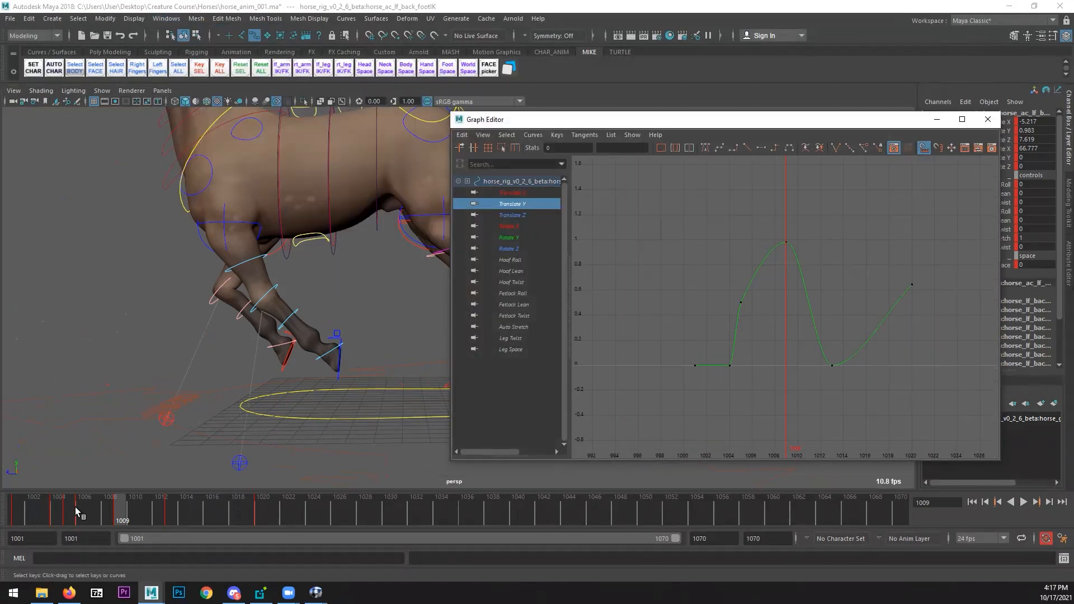
left_click_drag(75, 507, 64, 507)
left_click_drag(247, 383, 111, 480, "alt")
left_click_drag(60, 511, 156, 496)
middle_click_drag(310, 403, 461, 392, "alt")
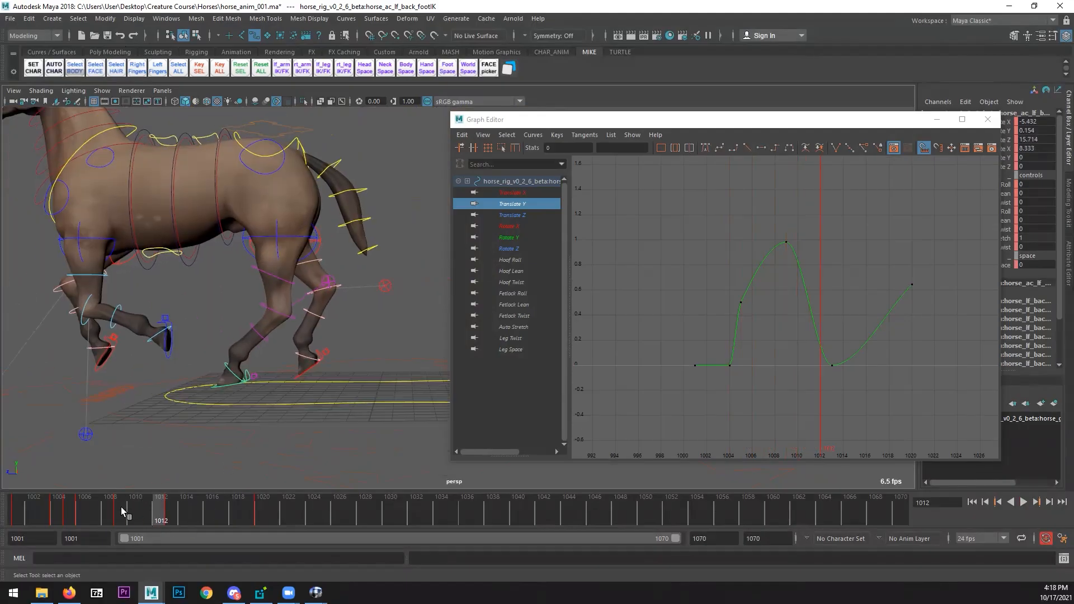
key("alt+v")
key("alt+v")
- Try to insert a Translate Y key at frame 1011 and lower it so the foot drops sooner
left_click(786, 243)
key("i")
middle_click_drag(809, 303, 797, 376)
mouse_move(159, 508)
left_mouse_down()
mouse_move(187, 515)
mouse_move(134, 511)
left_mouse_up()
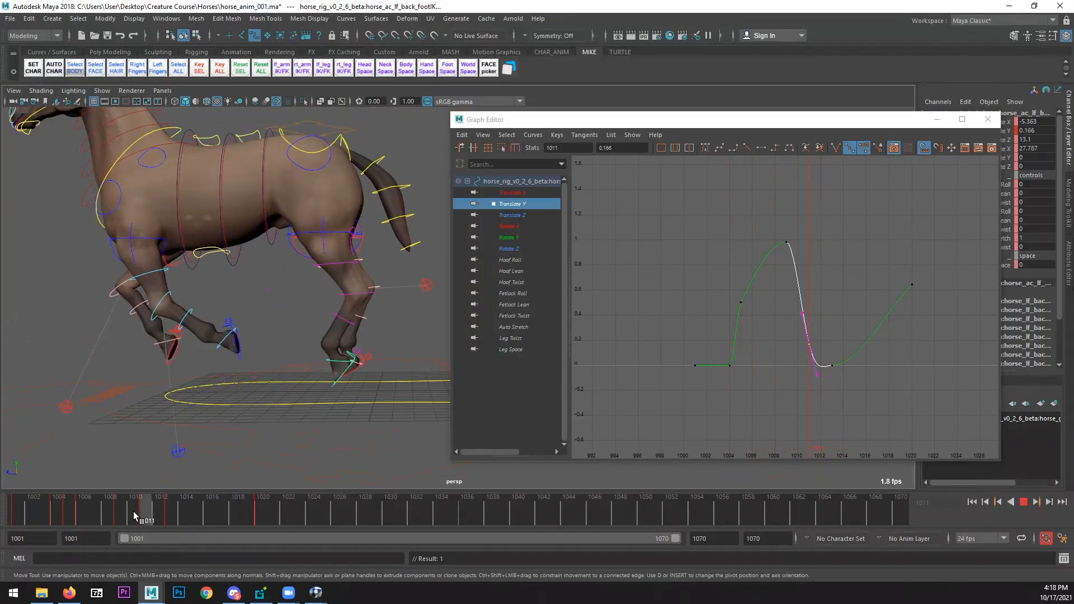
key("ctrl+z")
- Close the Graph Editor, replay the animation from the start and select the left hind foot control at frame 1013
key("f")
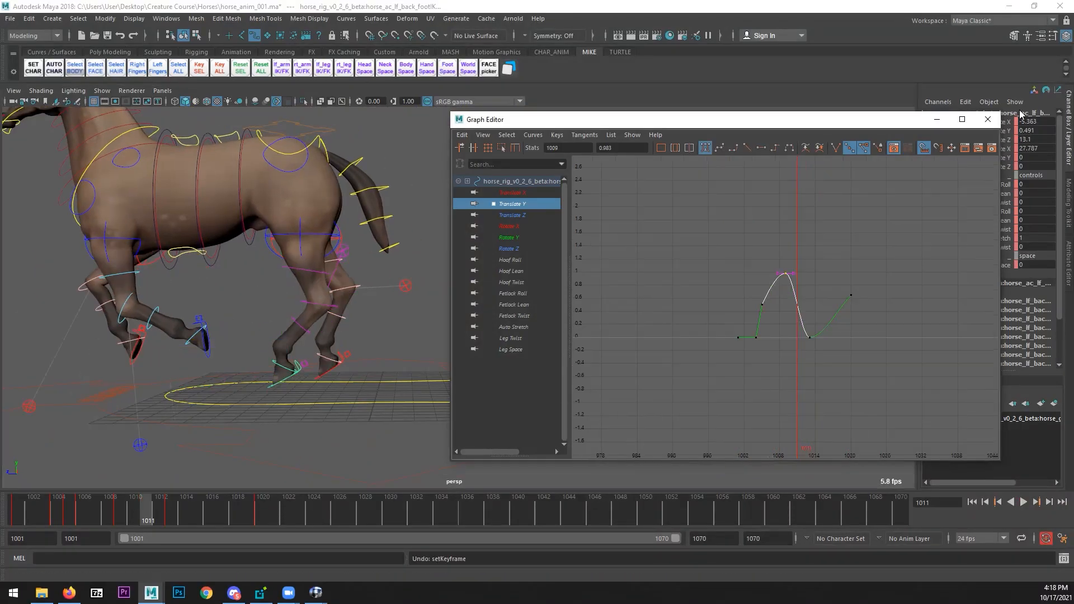
left_click(975, 122)
left_click(612, 256)
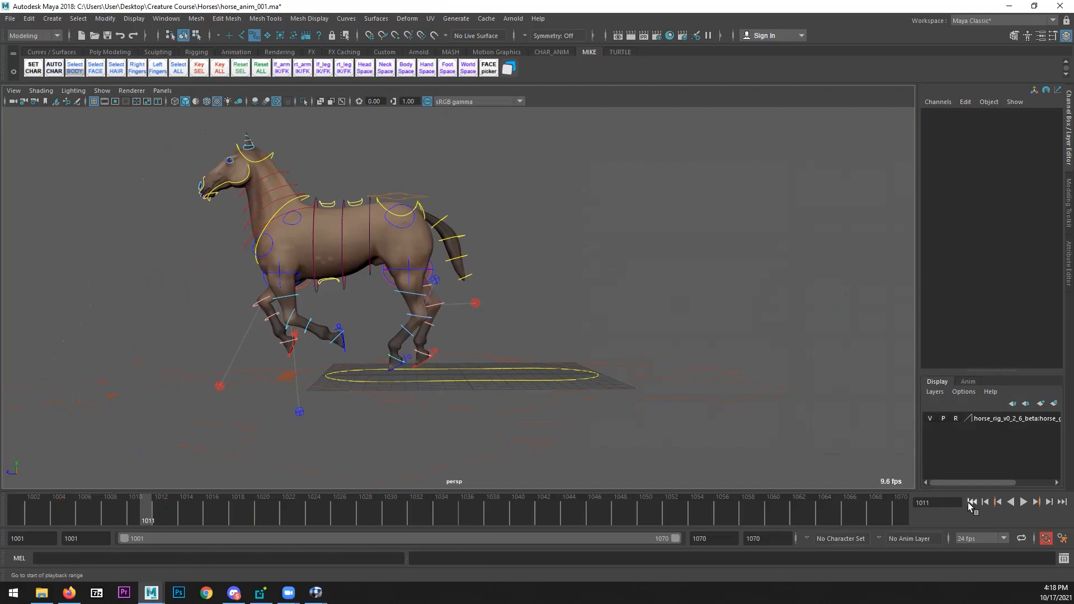
left_click(972, 502)
left_click(1023, 501)
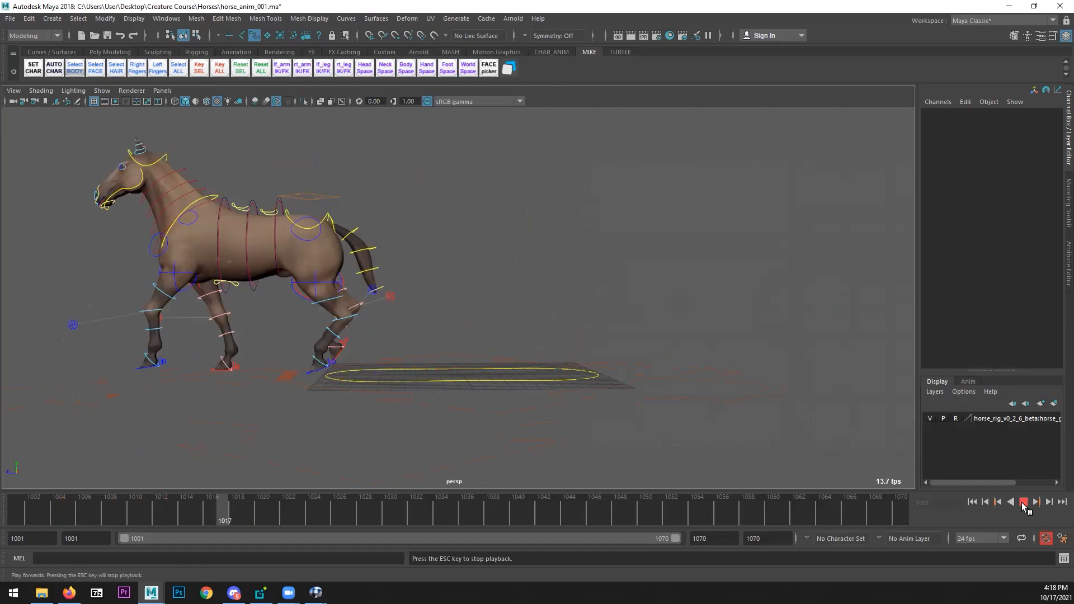
left_click_drag(129, 515, 174, 516)
scroll(358, 419, "up", 3)
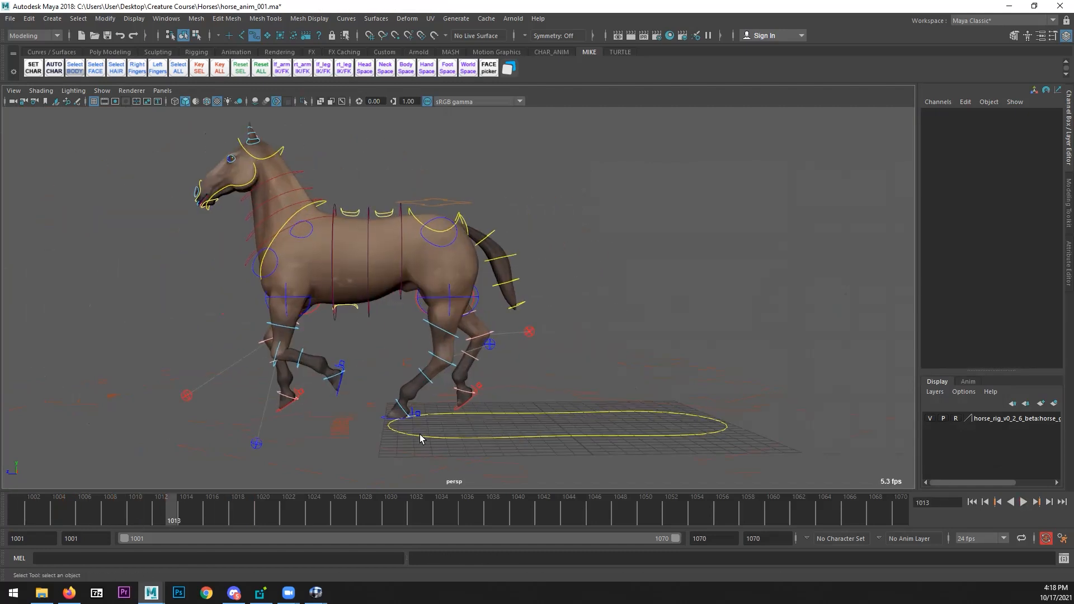
left_click(382, 421)
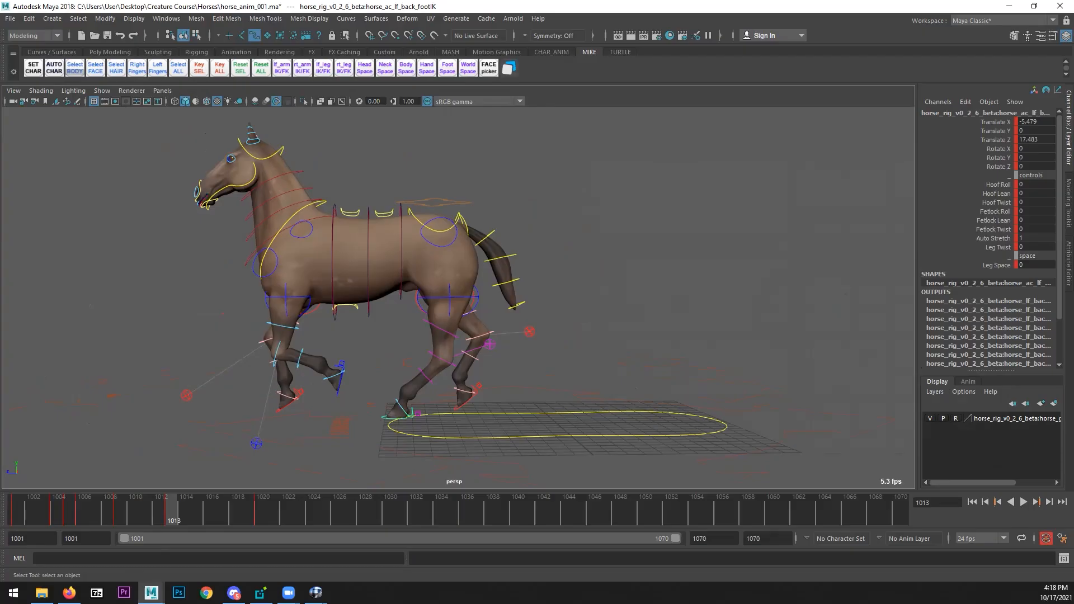
- Bring up the RV reference and step through frames 12 to 20 to examine how long the hind foot stays planted
key("alt+Tab")
double_click(685, 65)
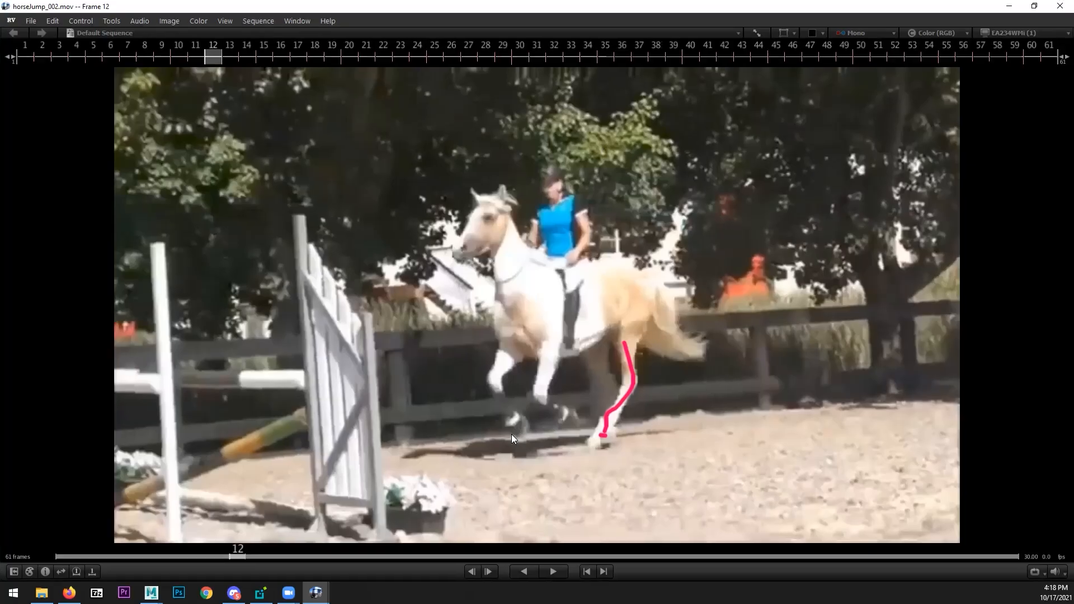
key("Right")
key("Right")
key("Left")
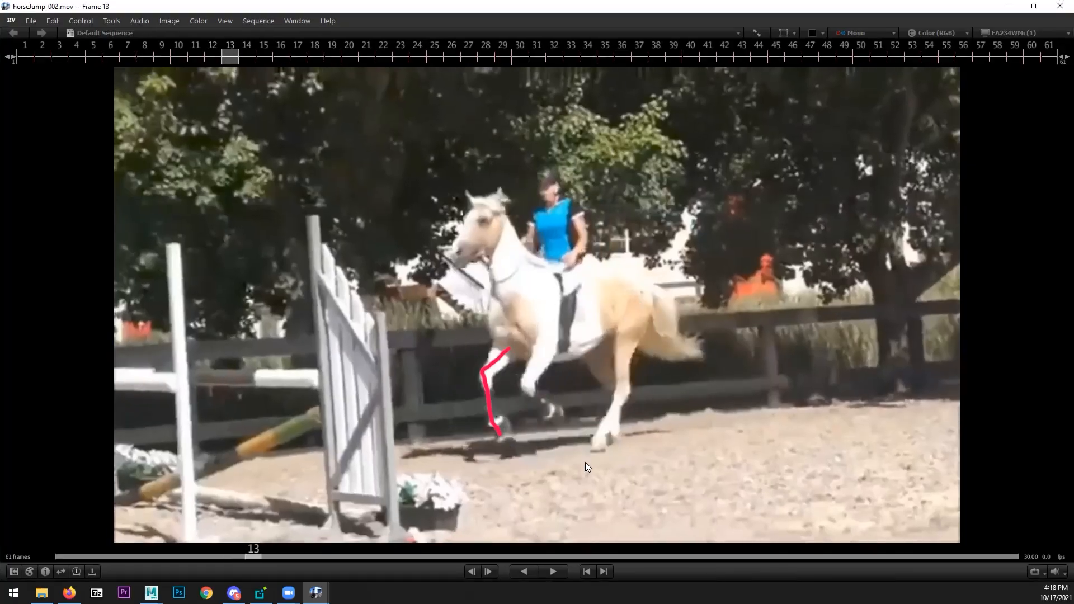
key("Right")
key("Right")
key("Right")
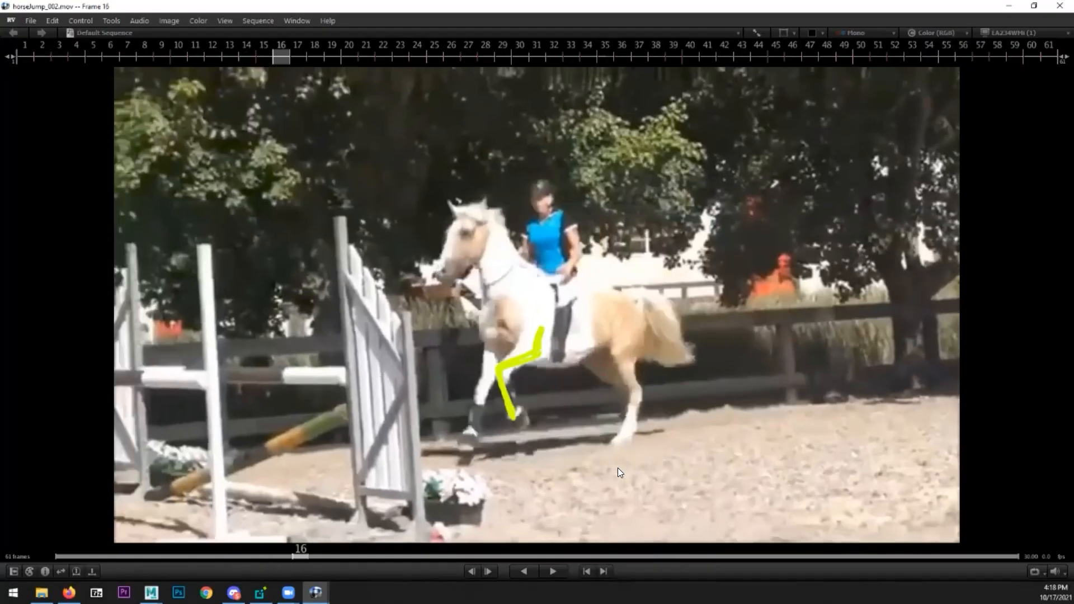
key("Right")
key("Right")
key("Right")
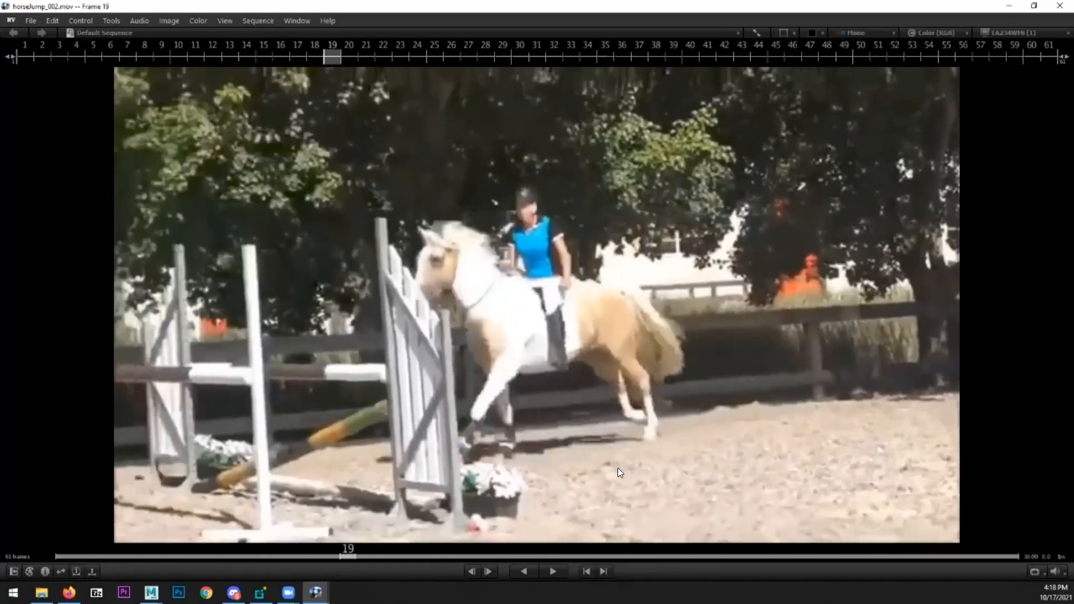
key("Right")
key("Left")
- Back in Maya, hold the left hind foot's planted pose from frame 1013 through frame 1020 and check it
key("alt+Tab")
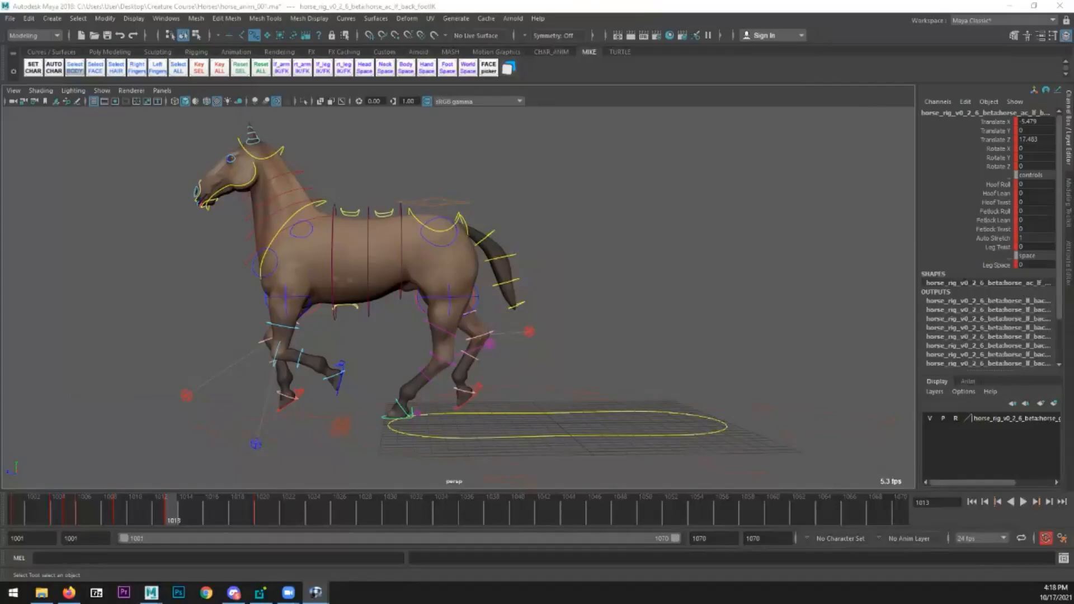
mouse_move(158, 515)
left_mouse_down()
mouse_move(173, 508)
mouse_move(175, 520)
left_mouse_up()
key("alt+v")
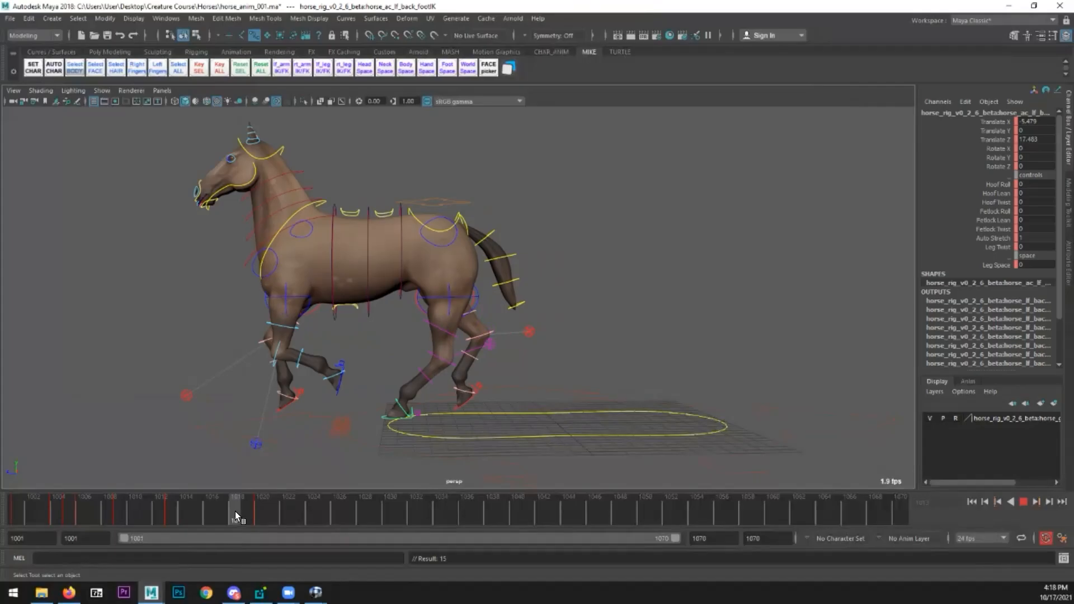
left_click(185, 514)
left_click_drag(210, 512, 259, 513)
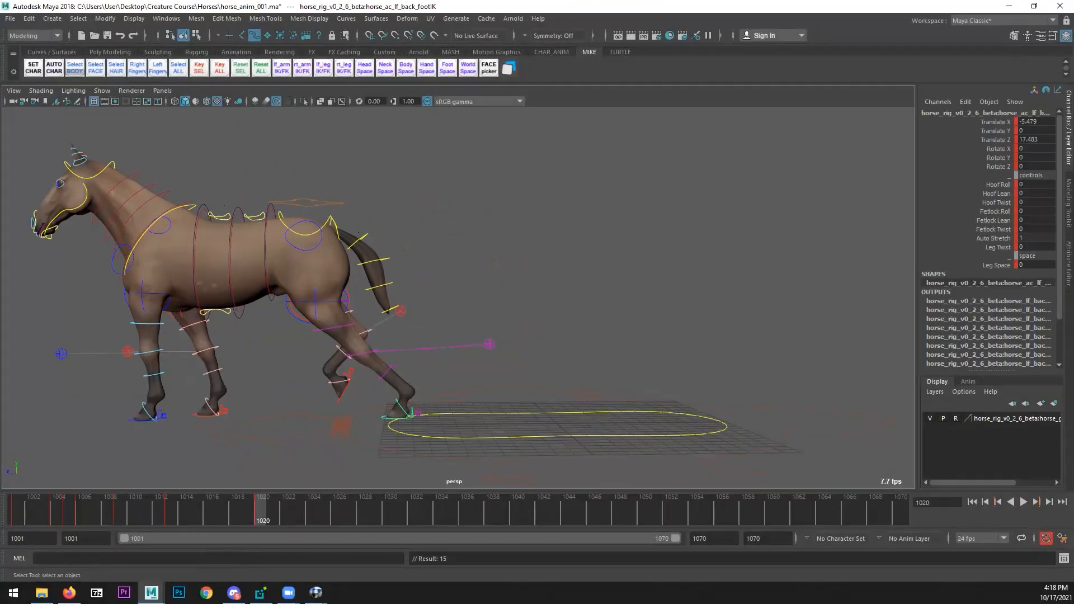
- Check the planted left hind leg's stretch between frames 1013 and 1020 from several view angles
left_click(316, 593)
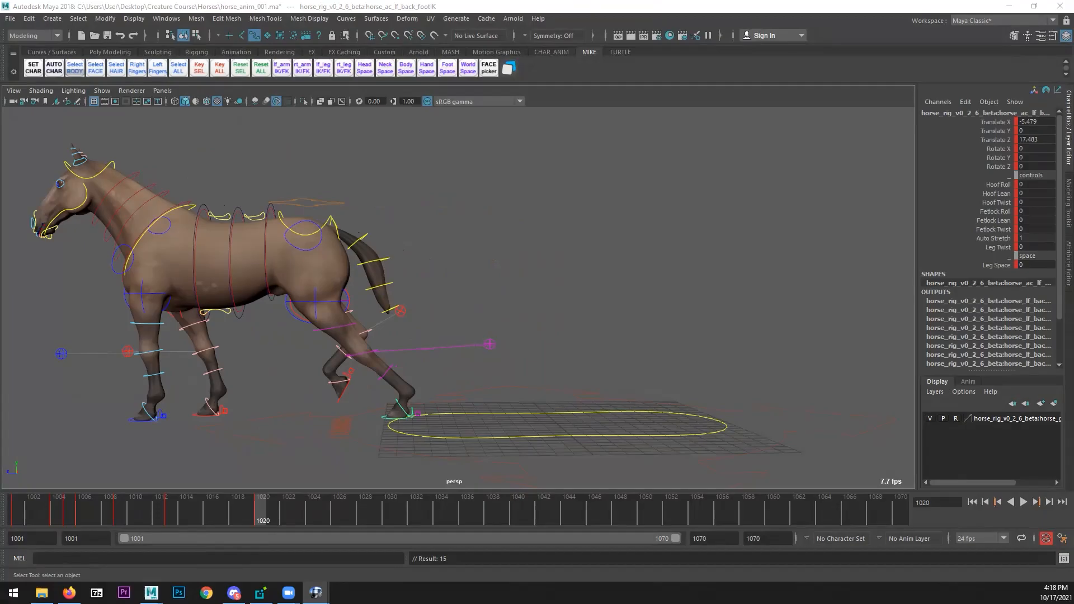
mouse_move(252, 501)
left_mouse_down()
mouse_move(172, 513)
mouse_move(258, 517)
left_mouse_up()
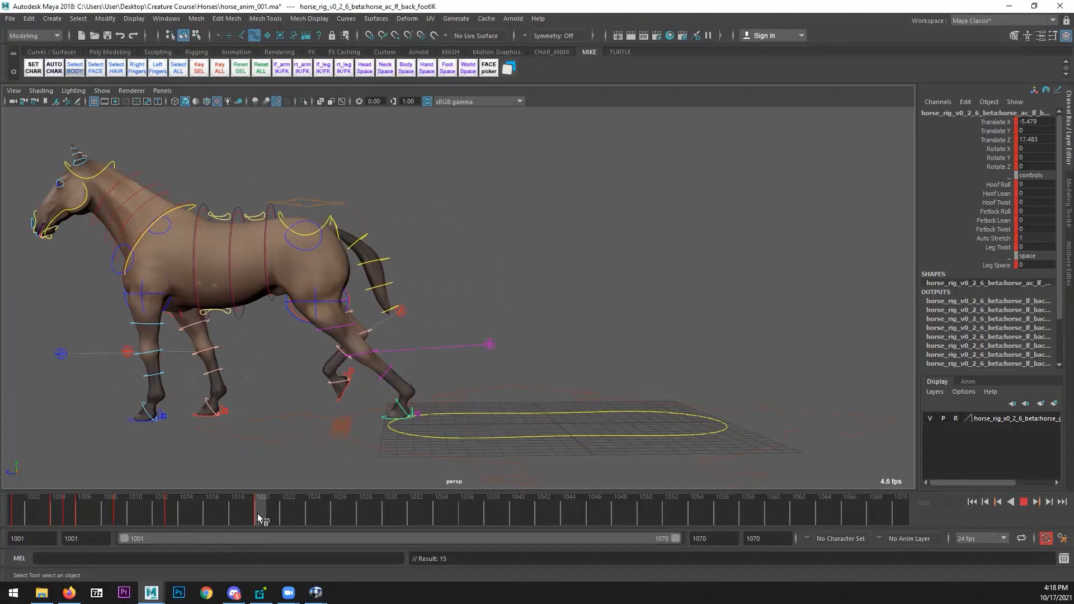
left_click_drag(437, 393, 390, 404, "alt")
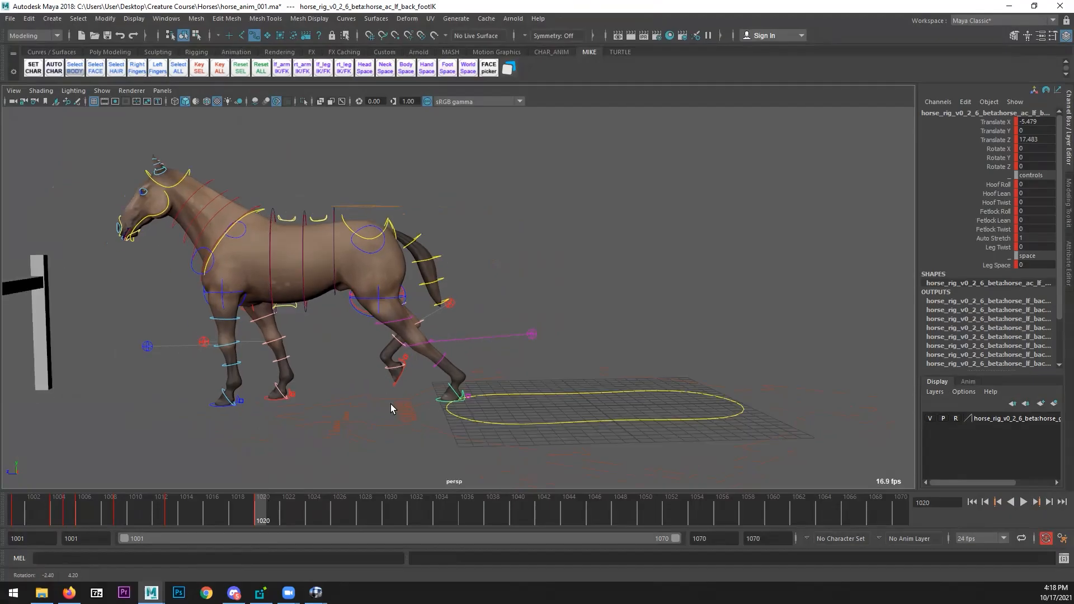
left_click(170, 513)
left_click_drag(258, 485, 439, 386, "alt")
left_click_drag(217, 501, 264, 503)
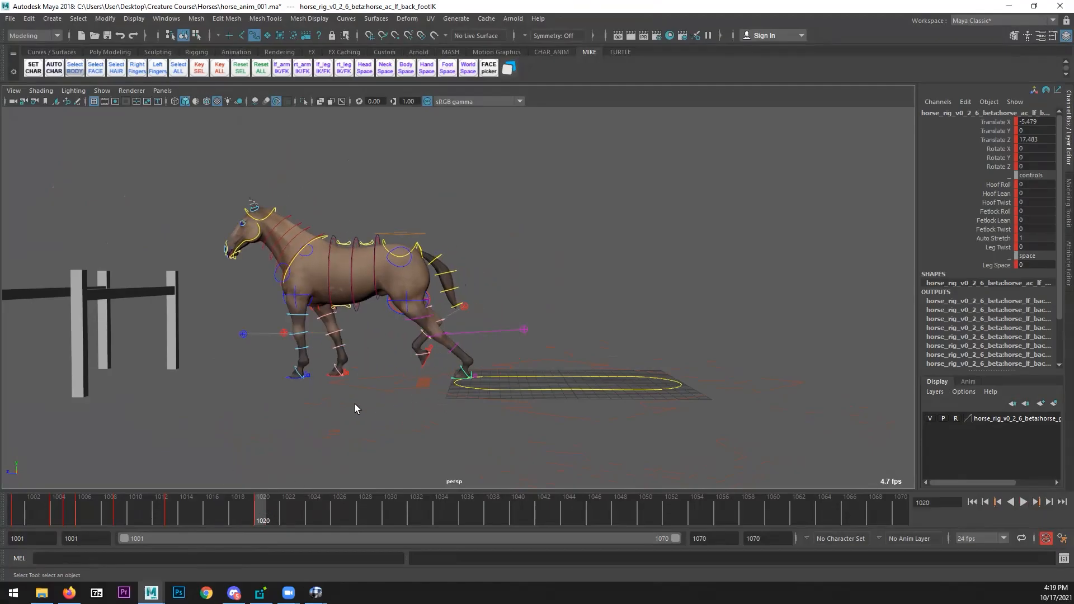
- Key the left hind foot control's planted pose at frame 1018
right_click_drag(355, 405, 514, 436, "alt")
middle_click_drag(513, 436, 513, 413, "alt")
left_click_drag(264, 515, 236, 515)
left_click(444, 423)
left_click(446, 419)
key("s")
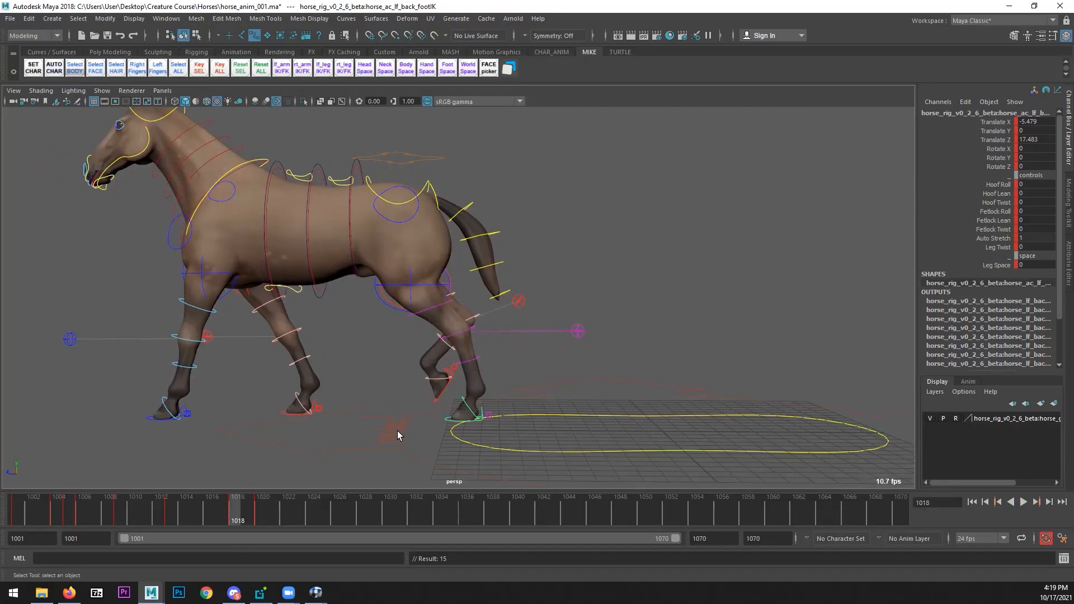
- At frame 1020, rotate the left hind foot about 38 degrees in X and raise it to about 0.8 in Translate Y
left_click(262, 506)
key("e")
left_click(516, 297)
left_click_drag(515, 297, 451, 297)
key("w")
left_click_drag(476, 398, 450, 384)
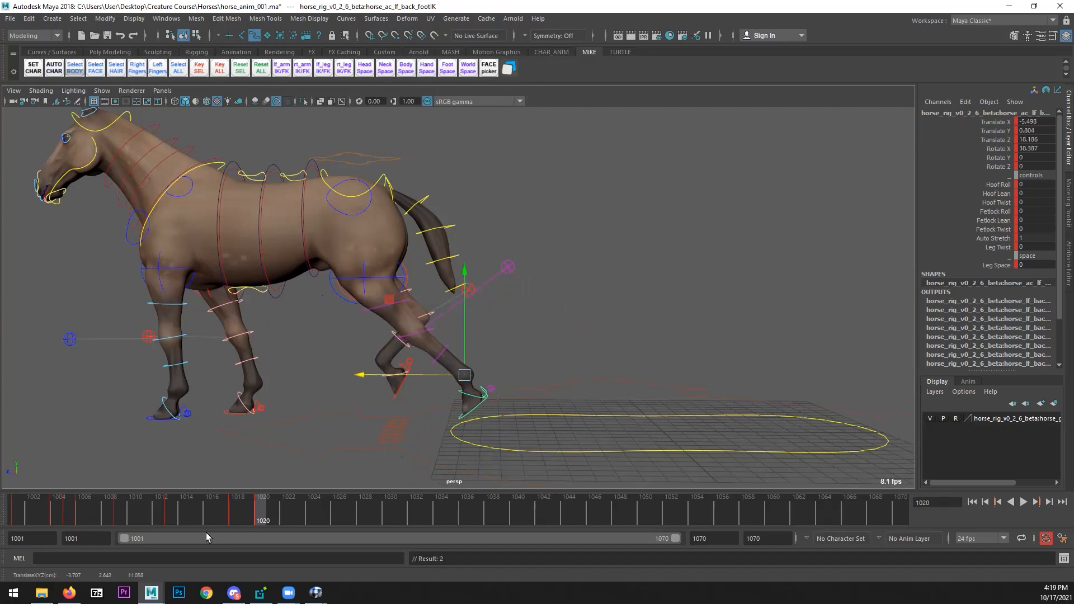
- Review the push-off between frames 1018 and 1020 and adjust the left hind foot's position at frame 1020
left_click(234, 508)
left_click_drag(234, 508, 261, 508)
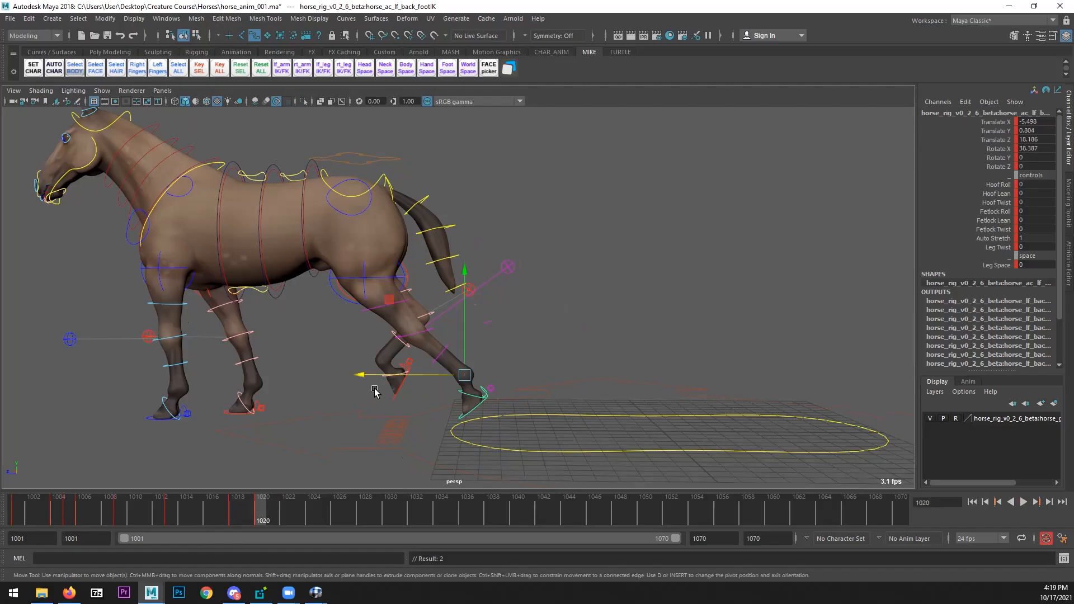
left_click_drag(440, 375, 452, 382)
left_click_drag(256, 510, 235, 520)
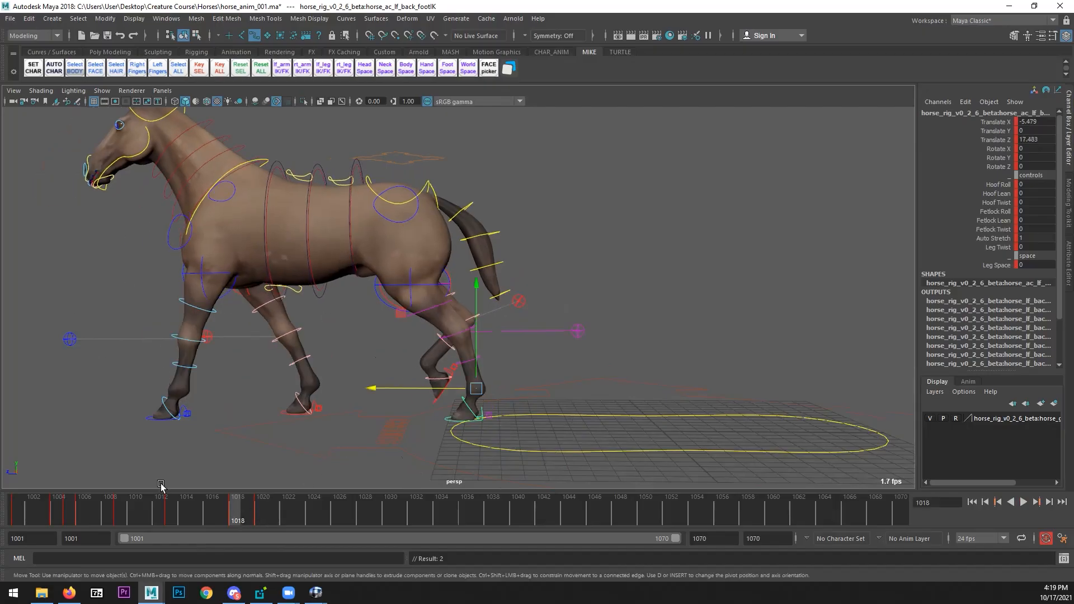
- Open the Graph Editor and select the left hind foot's Translate Z keys from frame 1013 to 1020
left_click(170, 512)
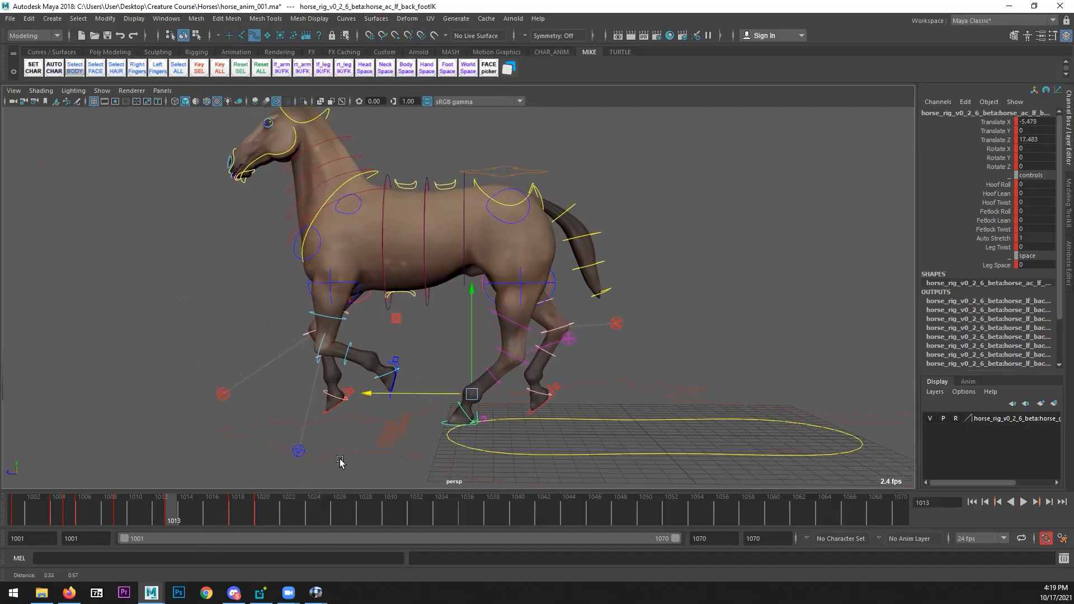
left_click(166, 18)
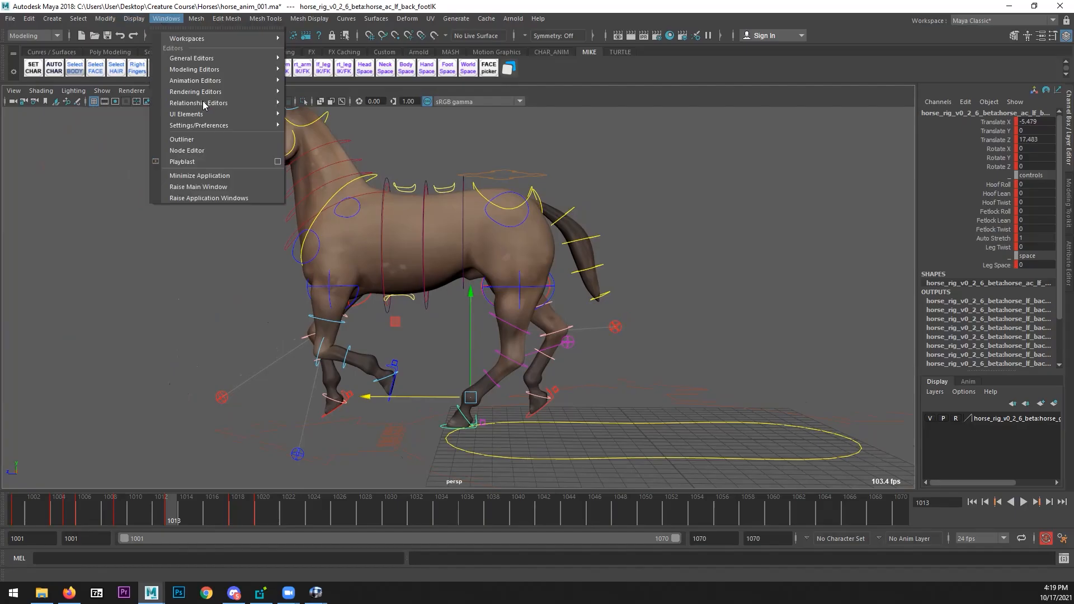
mouse_move(237, 84)
left_click(316, 90)
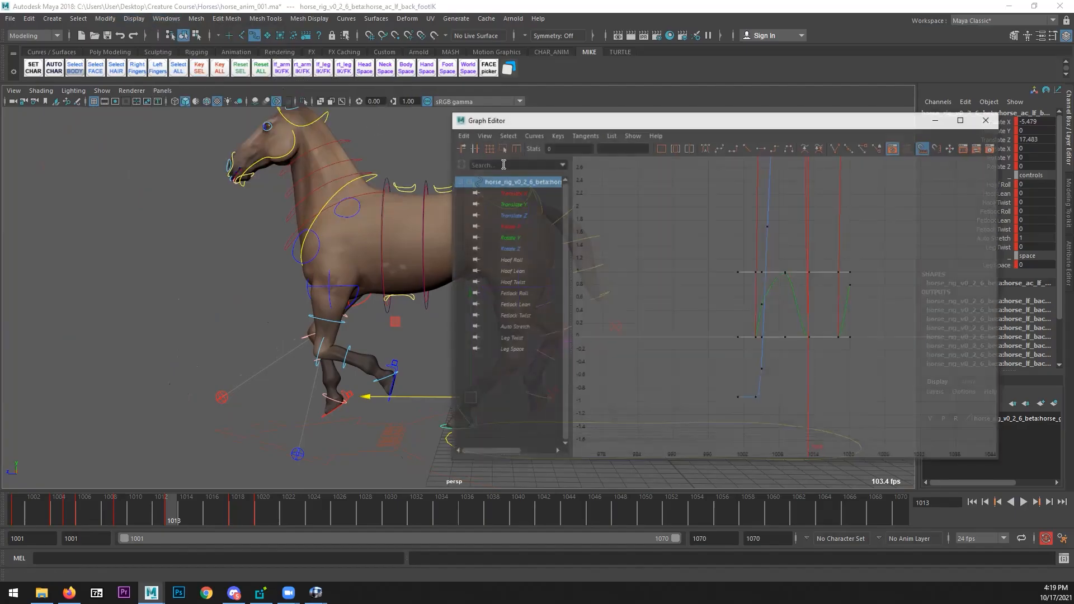
left_click(532, 215)
middle_click_drag(306, 315, 224, 336, "alt")
key("q")
left_click_drag(990, 180, 803, 250)
middle_click_drag(340, 410, 196, 410, "alt")
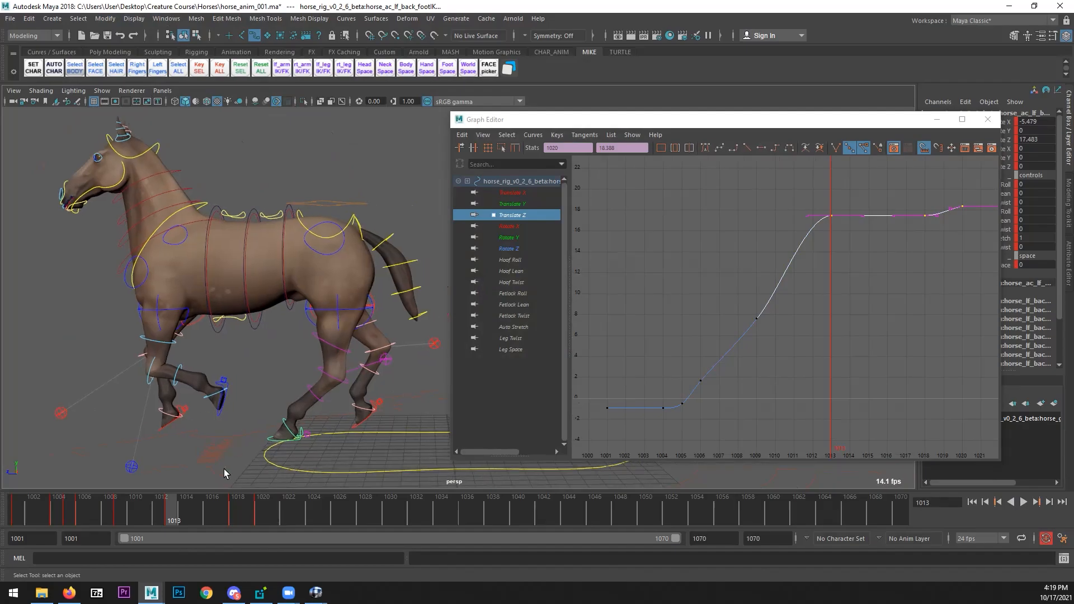
- Raise the selected Translate Z keys so the frame 1020 key reaches about 19.03, and review the swing
left_click(255, 509)
key("w")
middle_click_drag(818, 282, 817, 270, "shift")
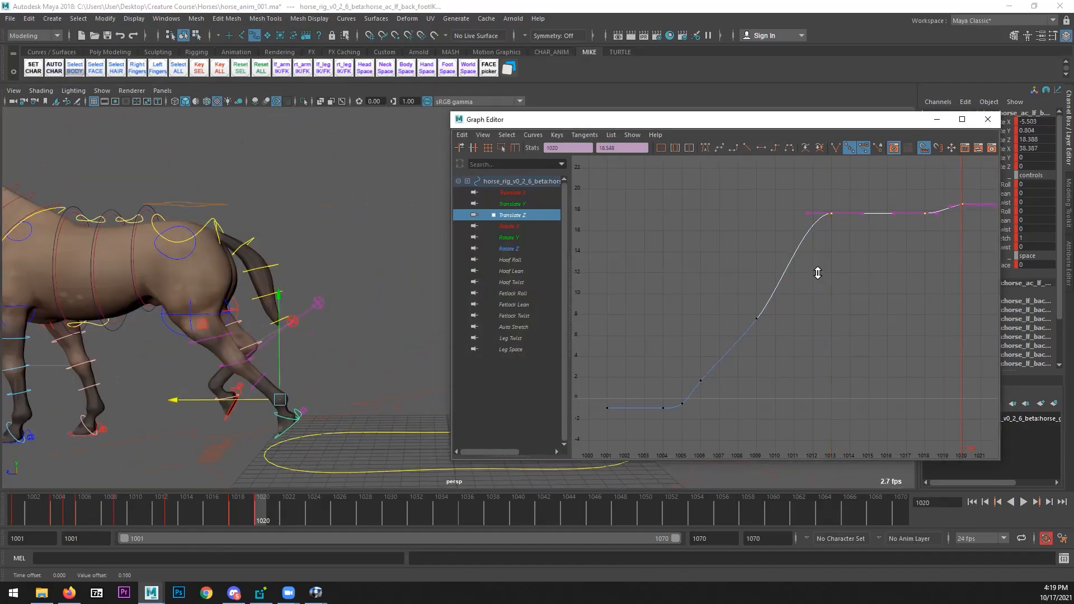
left_click_drag(91, 519, 59, 515)
right_click_drag(236, 439, 84, 388, "alt")
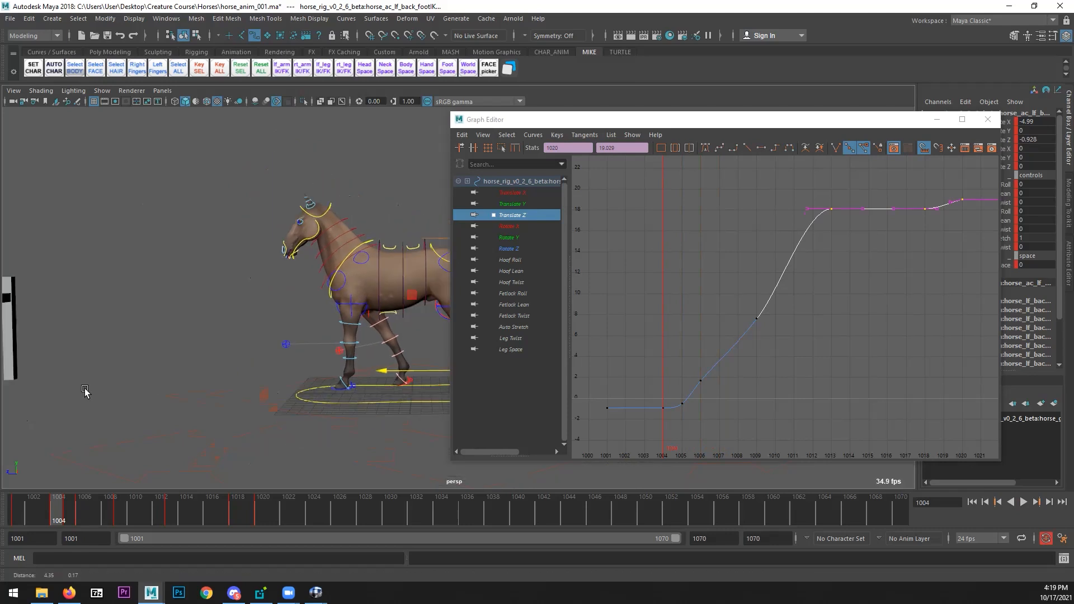
key("alt+v")
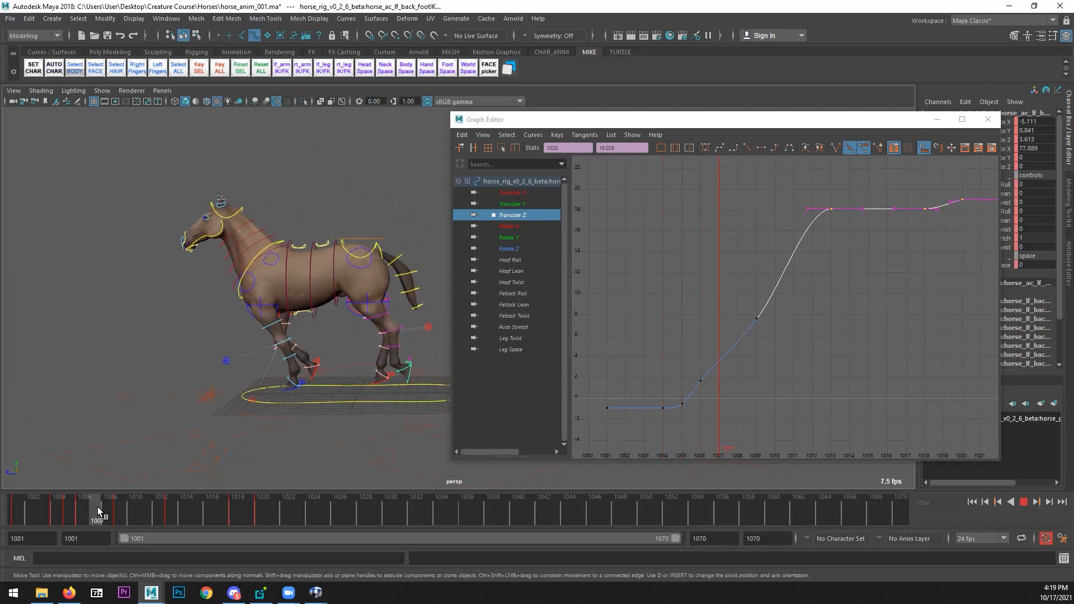
key("alt+v")
- Raise the foot's Translate Z key at frame 1009 to about 8.74, review the early frames and close the Graph Editor
left_click(756, 318)
middle_click_drag(762, 353, 774, 332)
key("z")
mouse_move(143, 506)
left_mouse_down()
mouse_move(210, 511)
mouse_move(47, 512)
left_mouse_up()
left_click(987, 119)
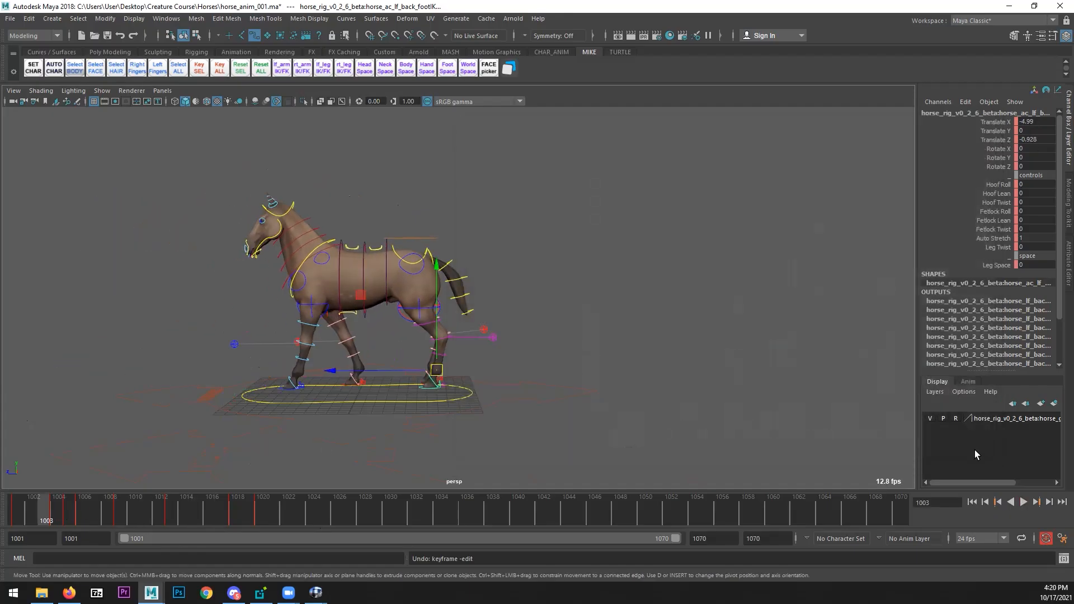
- Play the stride, shorten the playback range to end at frame 1042, and review the swing up to frame 1009
left_click(1023, 502)
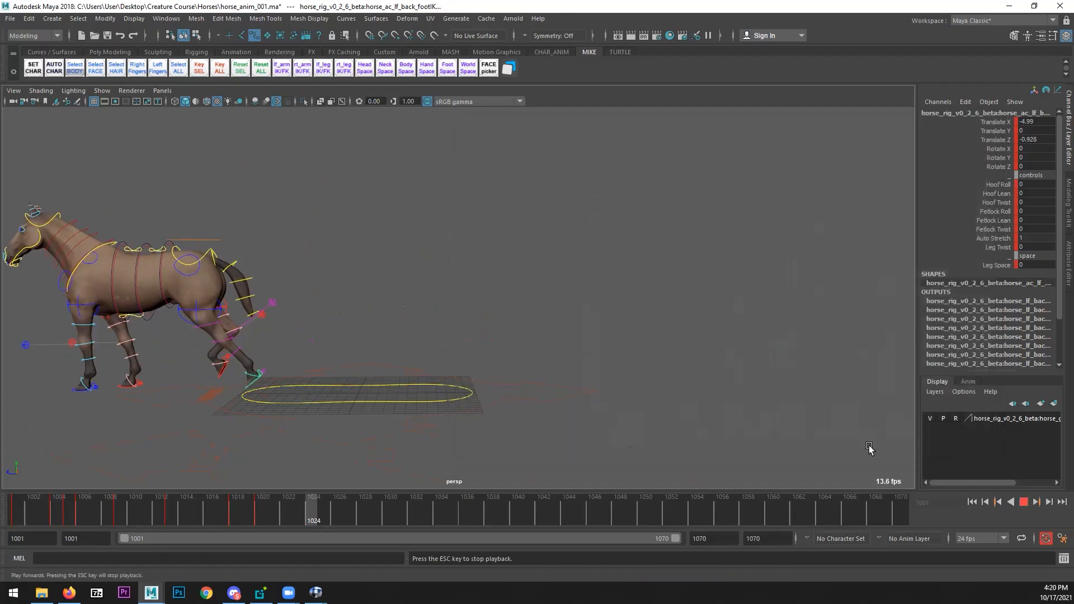
left_click(1023, 502)
left_click_drag(677, 539, 423, 537)
left_click(1022, 502)
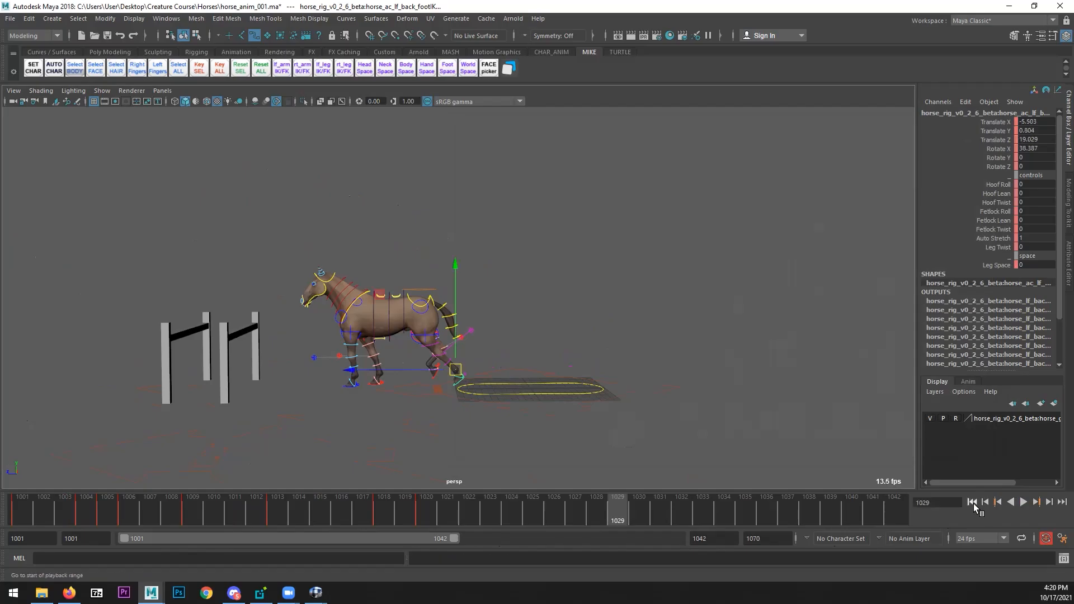
left_click(1023, 502)
left_click_drag(84, 513, 193, 513)
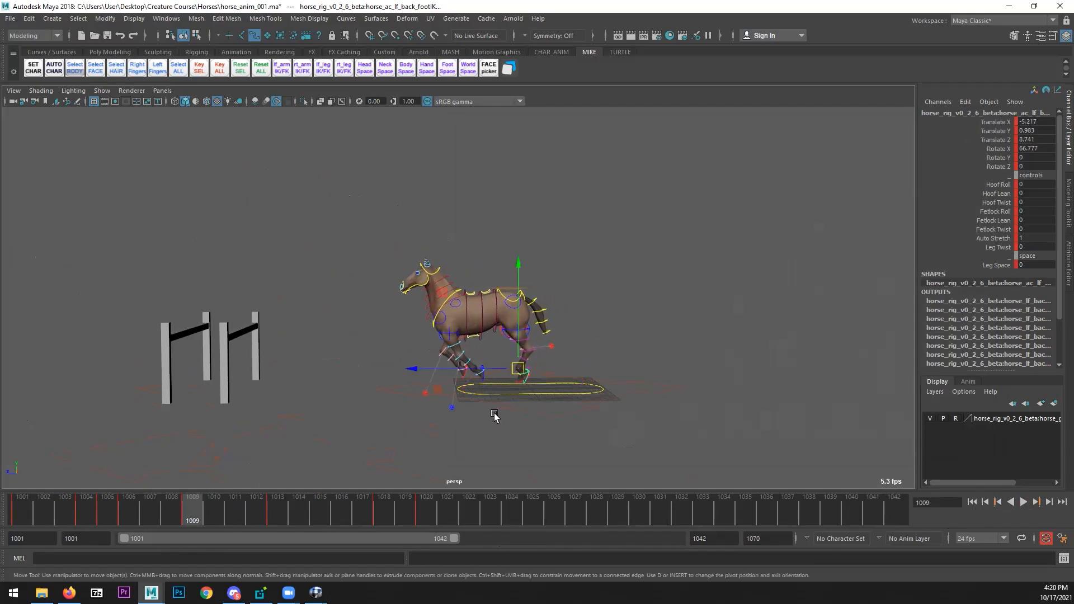
- Switch to RV and examine the reference horse's hind leg plant at frame 13
left_click_drag(1073, 95, 503, 0)
left_click_drag(257, 377, 11, 391)
left_click(382, 396)
left_click_drag(382, 396, 510, 415)
key("Right")
key("Right")
key("Right")
key("Right")
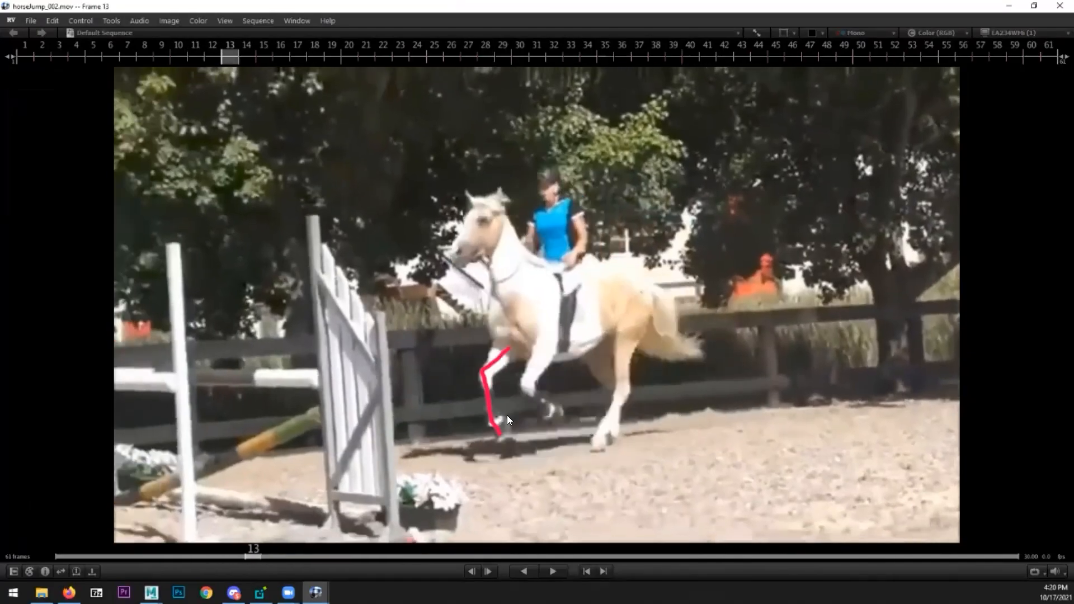
- On frame 13, outline the pelvis, draw a dashed vertical above the hind hoof and a sloped line with ticks, and return to Maya
key("F10")
mouse_move(595, 271)
left_mouse_down()
mouse_move(613, 322)
mouse_move(615, 267)
mouse_move(586, 273)
left_mouse_up()
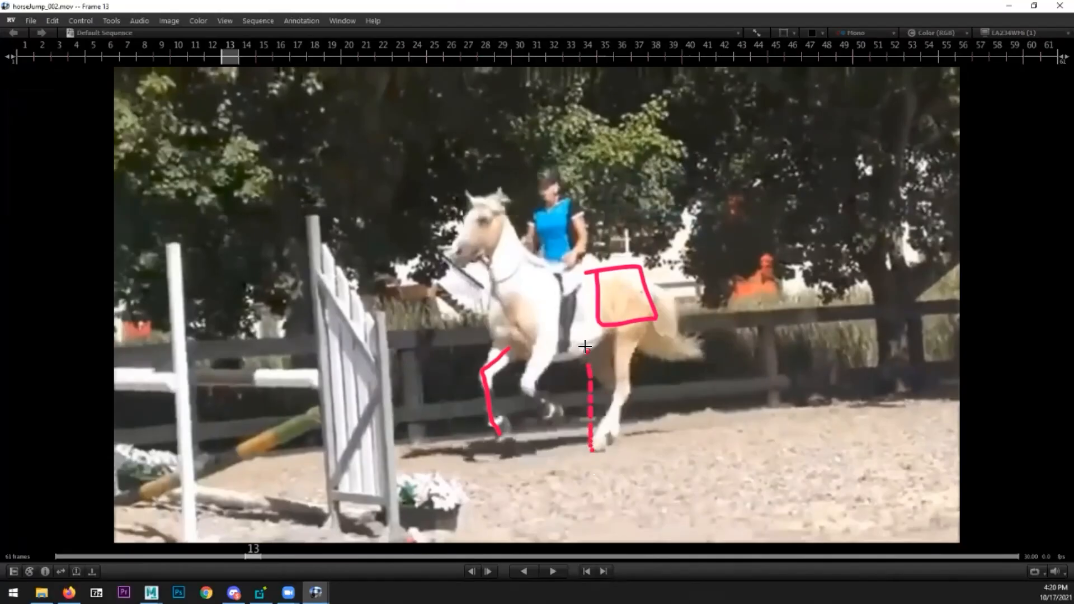
left_click_drag(614, 327, 614, 340)
left_click_drag(587, 334, 587, 358)
left_click_drag(553, 346, 553, 364)
left_click_drag(615, 329, 542, 360)
double_click(499, 12)
left_click(1006, 70)
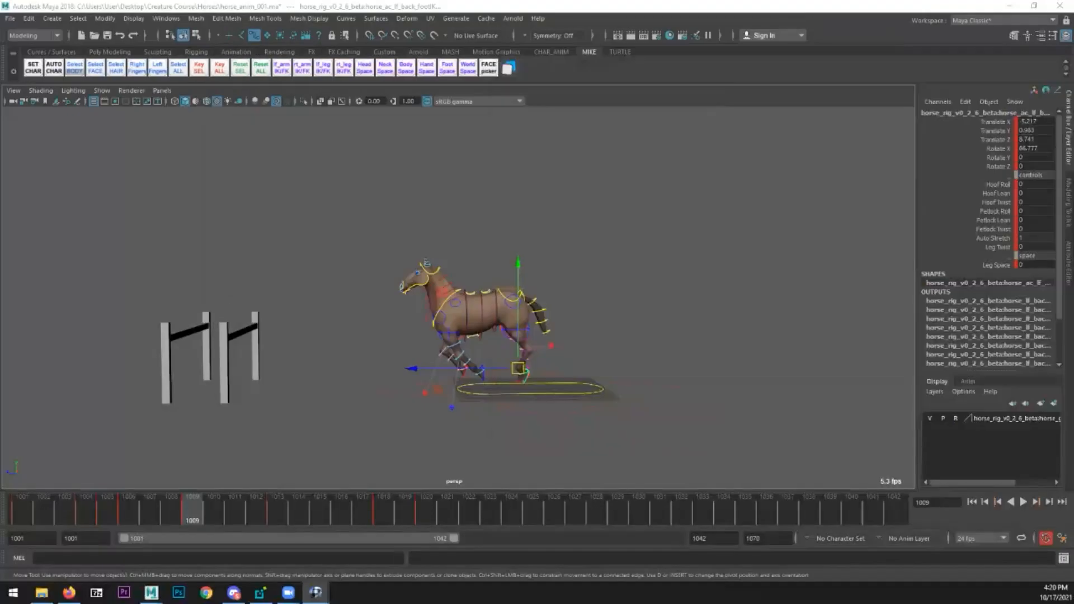
- At frame 1013, move the left hind foot control forward to about 18.8 in Translate Z
left_click(593, 269)
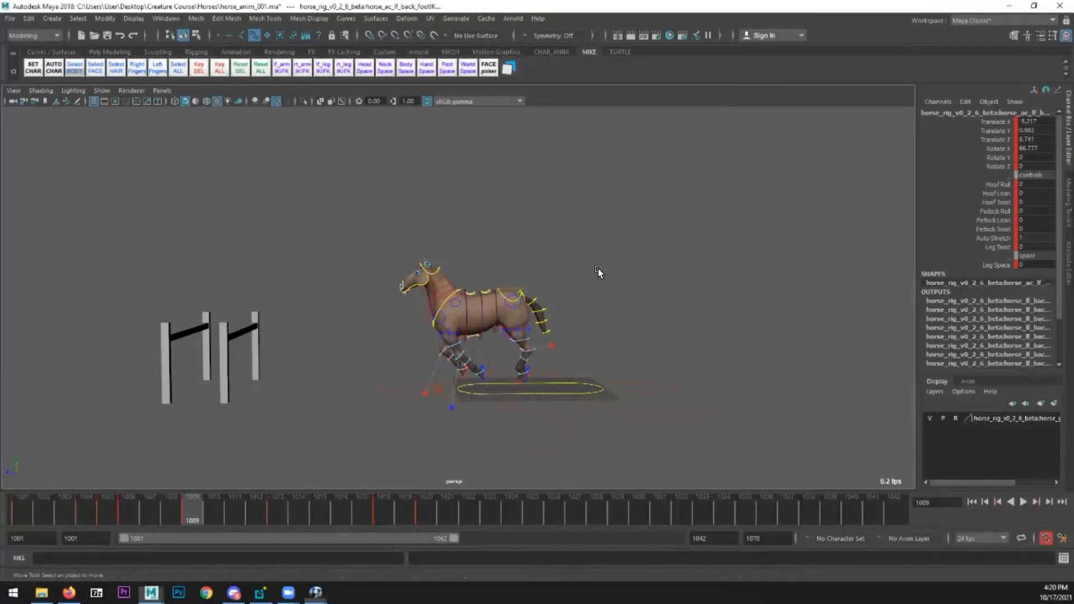
left_click_drag(120, 501, 275, 512)
scroll(411, 399, "up", 6)
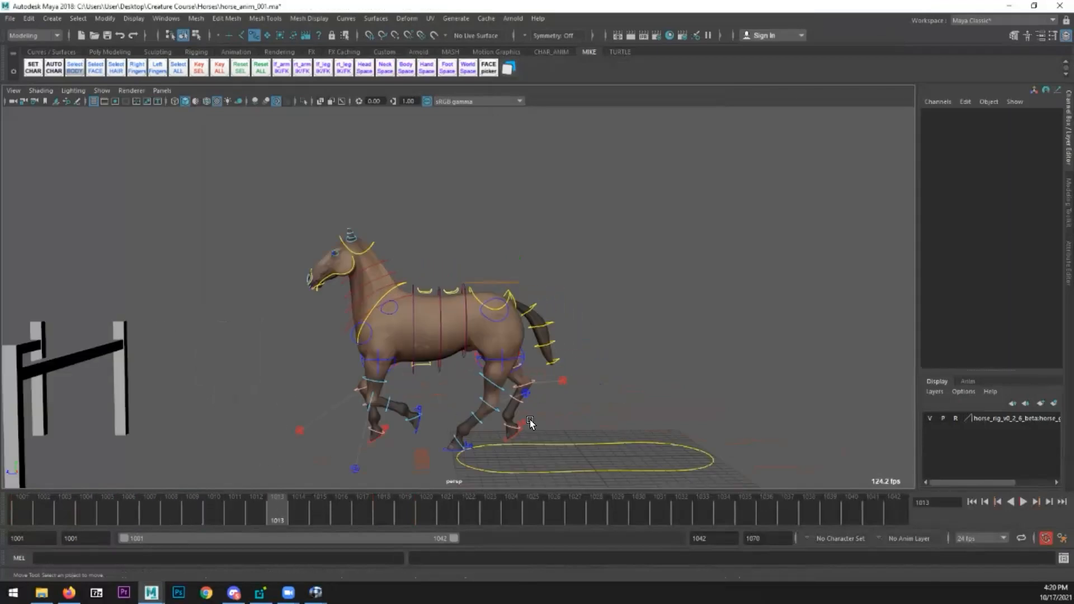
left_click(413, 399)
left_click_drag(478, 439, 411, 471, "alt")
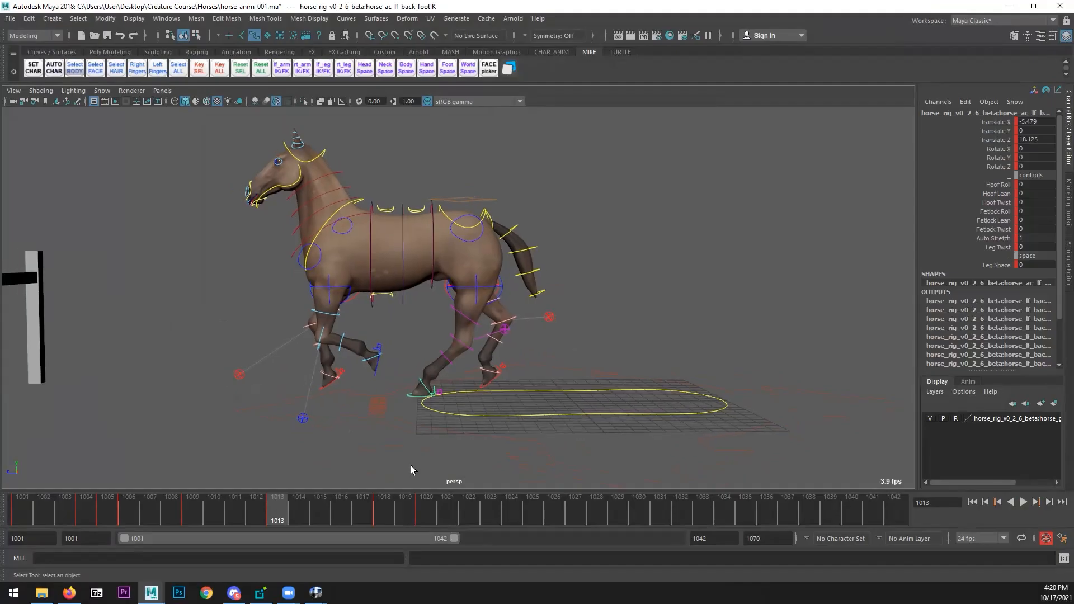
key("w")
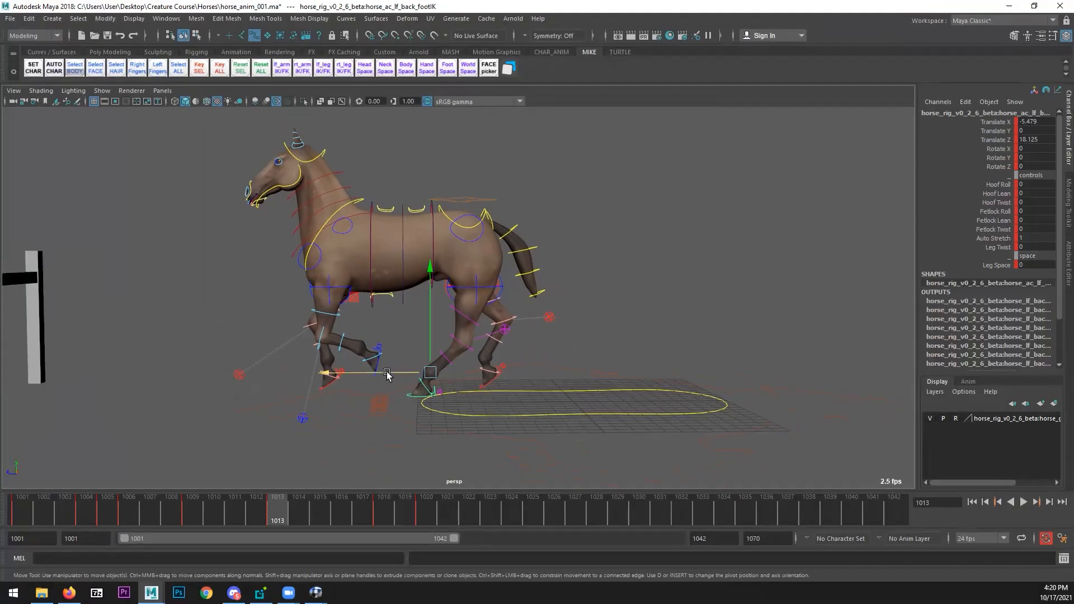
left_click_drag(385, 372, 378, 375)
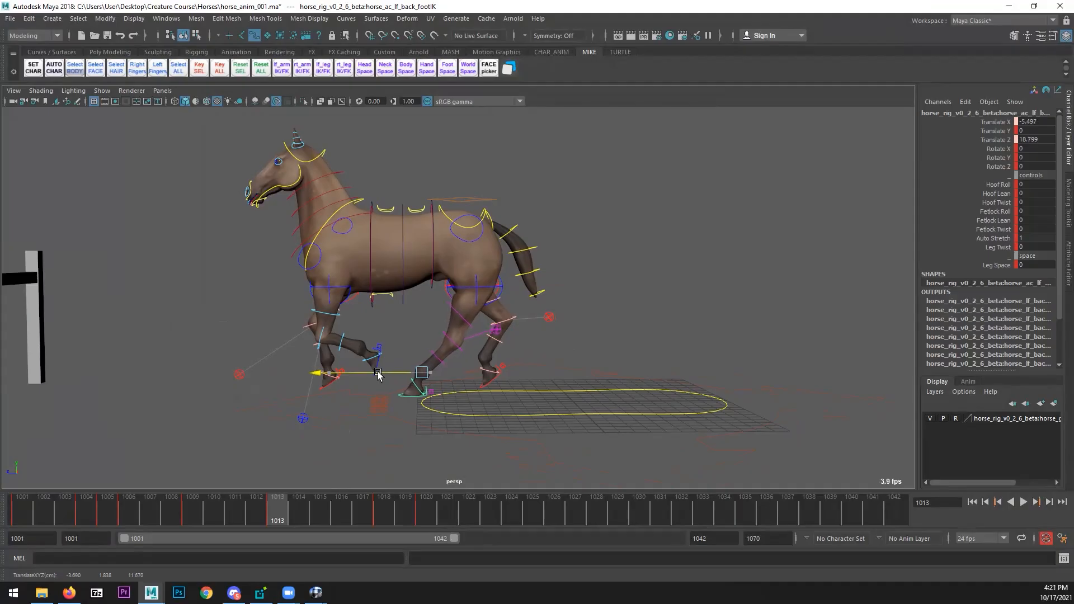
scroll(451, 398, "up", 5)
left_click(484, 287)
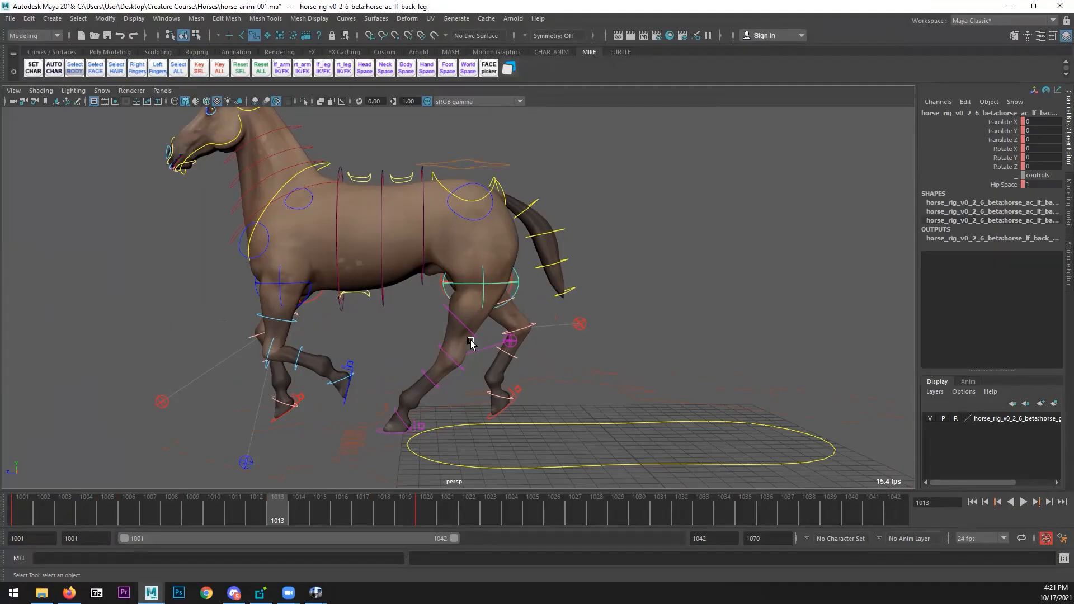
left_click_drag(429, 289, 466, 245)
key("ctrl+z")
key("ctrl+z")
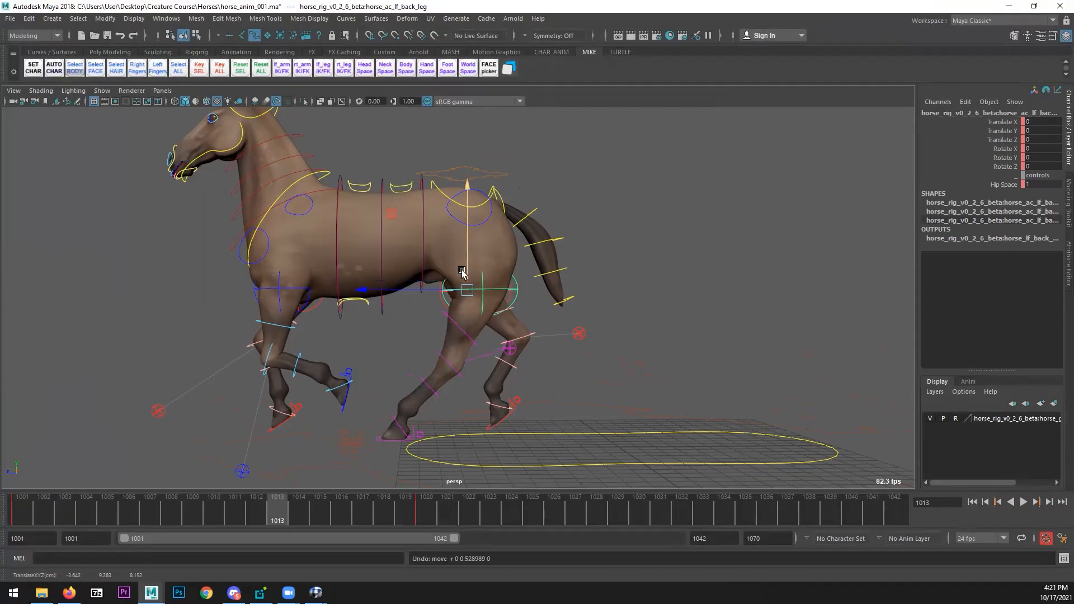
left_click_drag(460, 309, 453, 315, "alt")
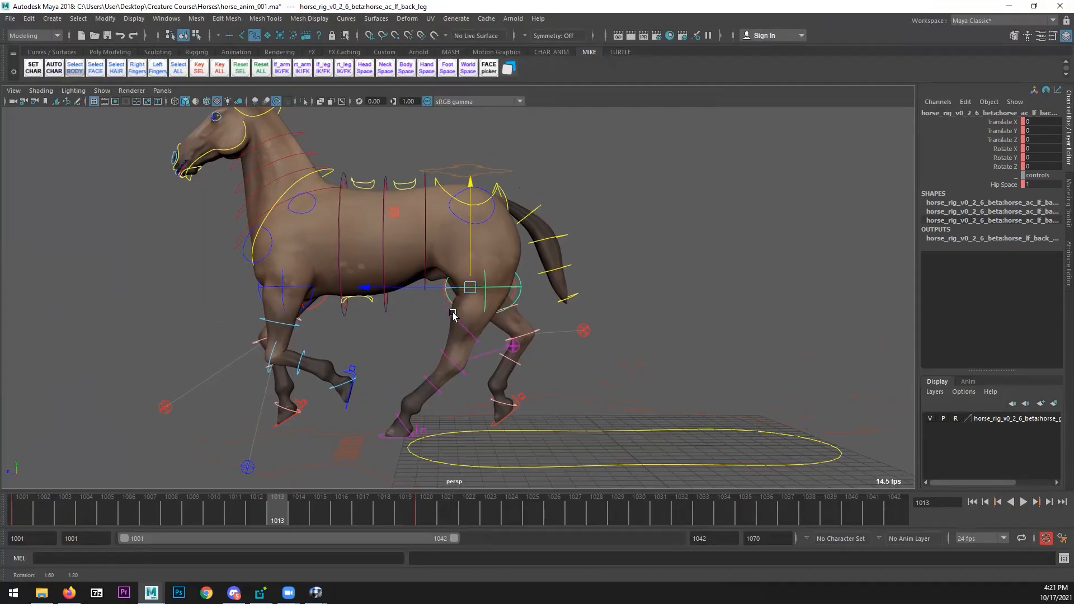
left_click_drag(453, 315, 461, 309, "alt")
- At frame 1013, try offsets on the left hip control and lower it to about -1.09 in Translate Y
key("q")
left_click(479, 223)
key("w")
left_click_drag(428, 205, 372, 260)
key("ctrl+z")
left_click_drag(491, 203, 548, 175, "alt")
left_click_drag(427, 183, 438, 355)
key("ctrl+z")
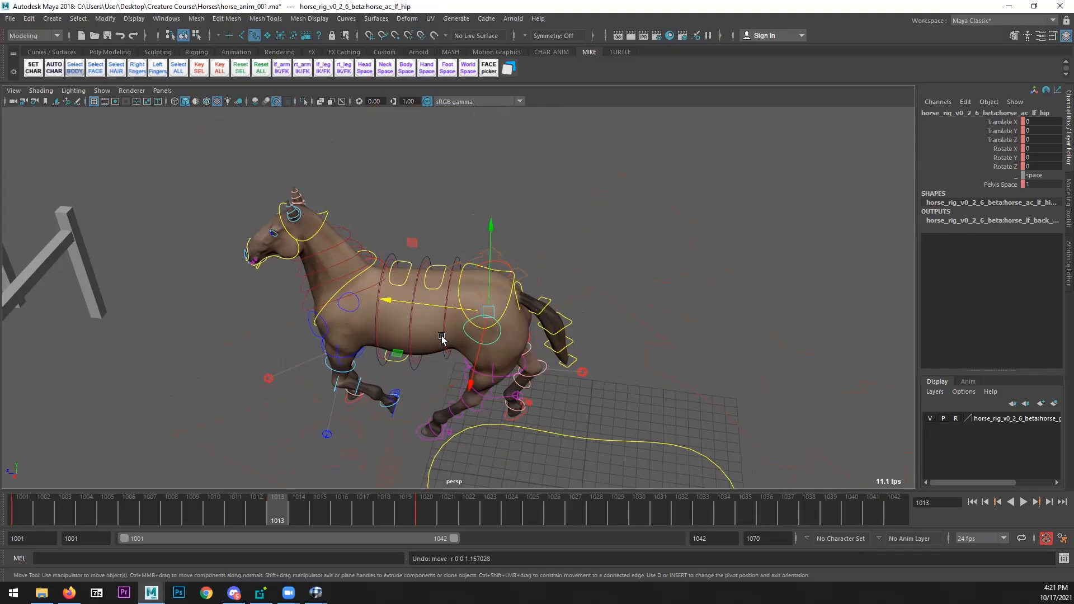
left_click_drag(452, 307, 466, 353)
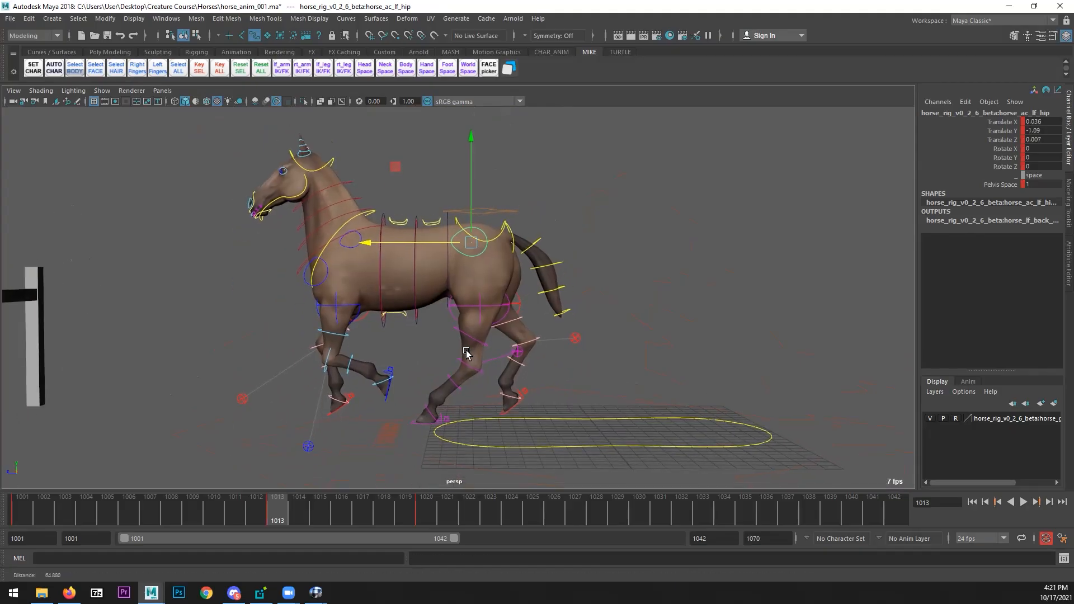
- At frame 1005, raise the left hip control to about 0.29 in Translate X and 0.02 in Translate Y
left_click(28, 514)
key("f")
left_click_drag(33, 519, 101, 515)
left_click_drag(545, 223, 554, 221)
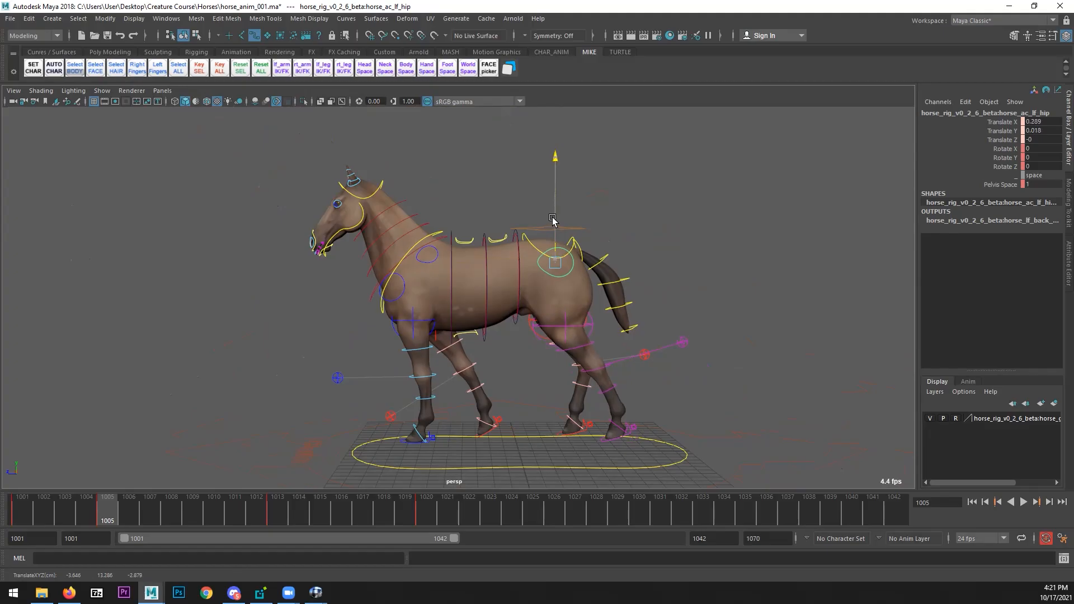
- Review the hip motion up to frame 1020 and reset the left hip control's translation and Rotate X to 0 there
left_click_drag(46, 513, 418, 511)
left_click_drag(283, 515, 419, 509)
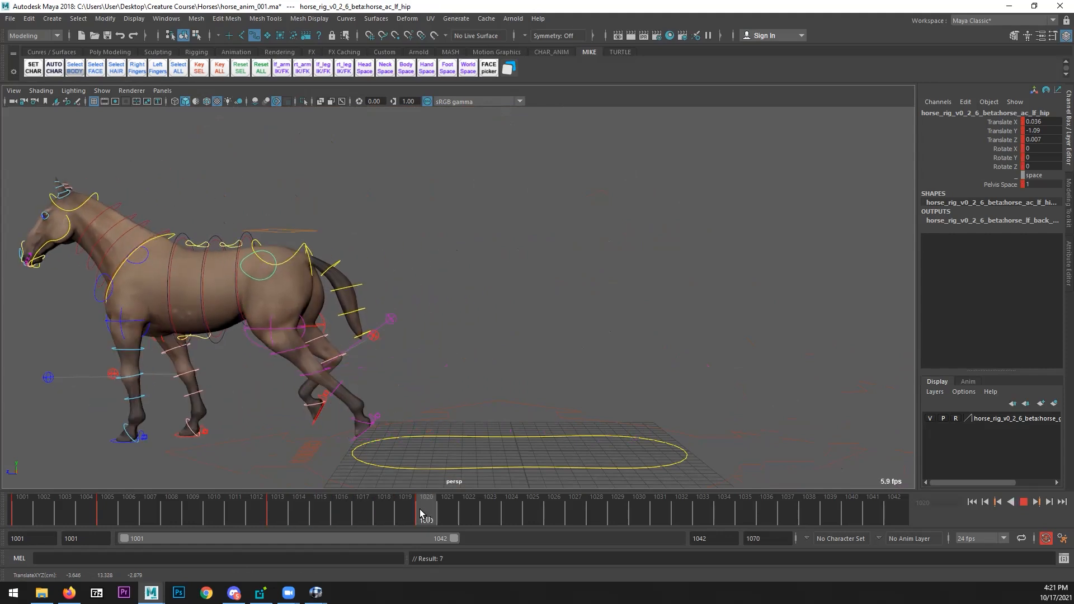
left_click_drag(1044, 148, 1046, 122)
type("0")
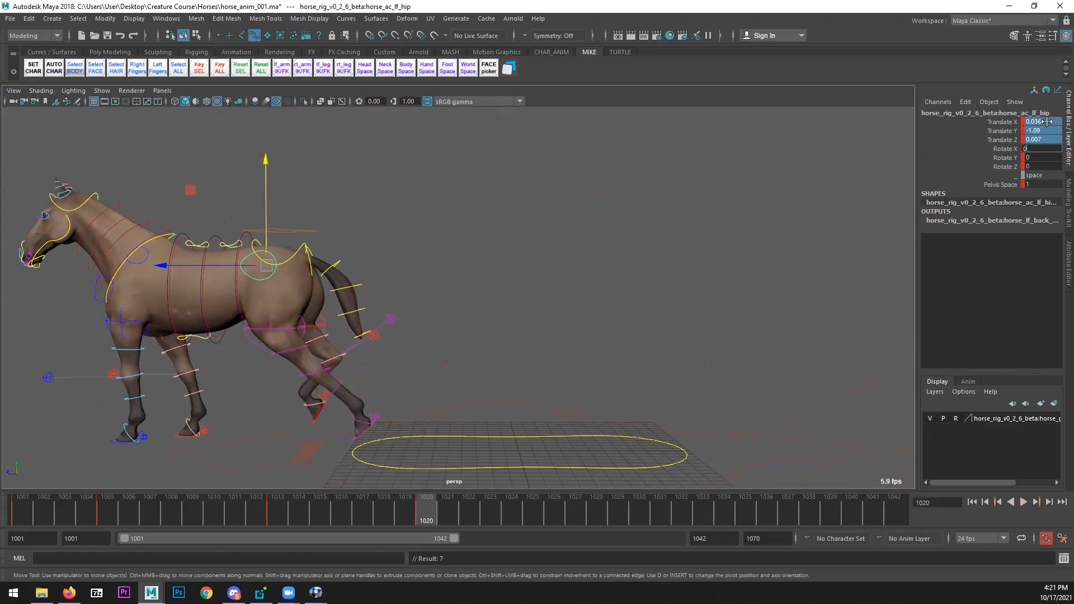
key("Return")
- At frame 1020, shift the left hip control to about 0.36 in Translate X and 0.22 in Translate Y
middle_click_drag(333, 326, 360, 326, "alt")
left_click_drag(270, 265, 272, 265)
left_click_drag(308, 233, 279, 267)
scroll(302, 358, "up", 5)
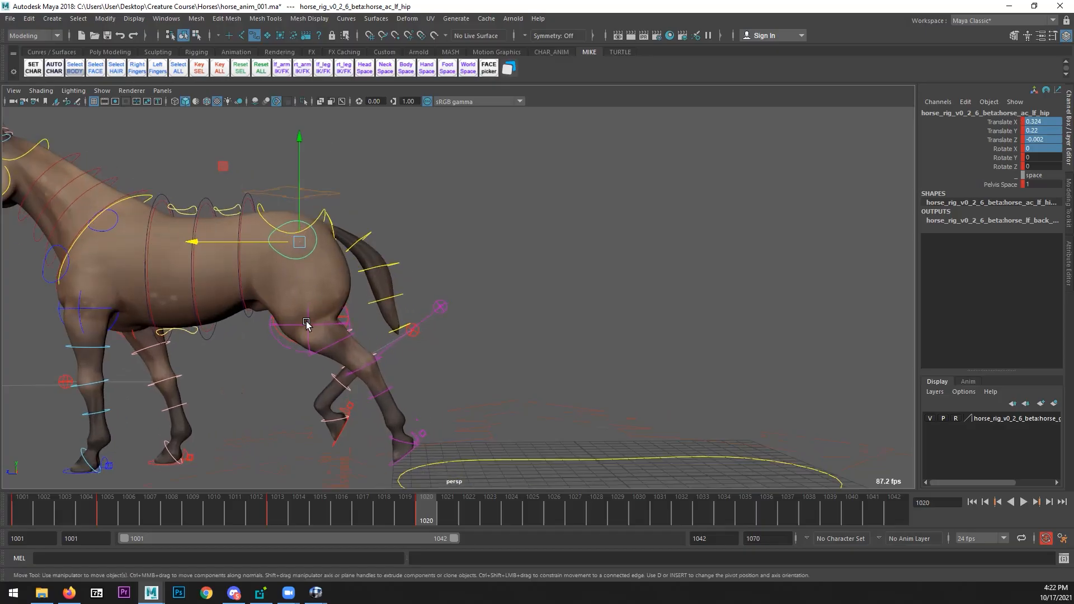
left_click(300, 218)
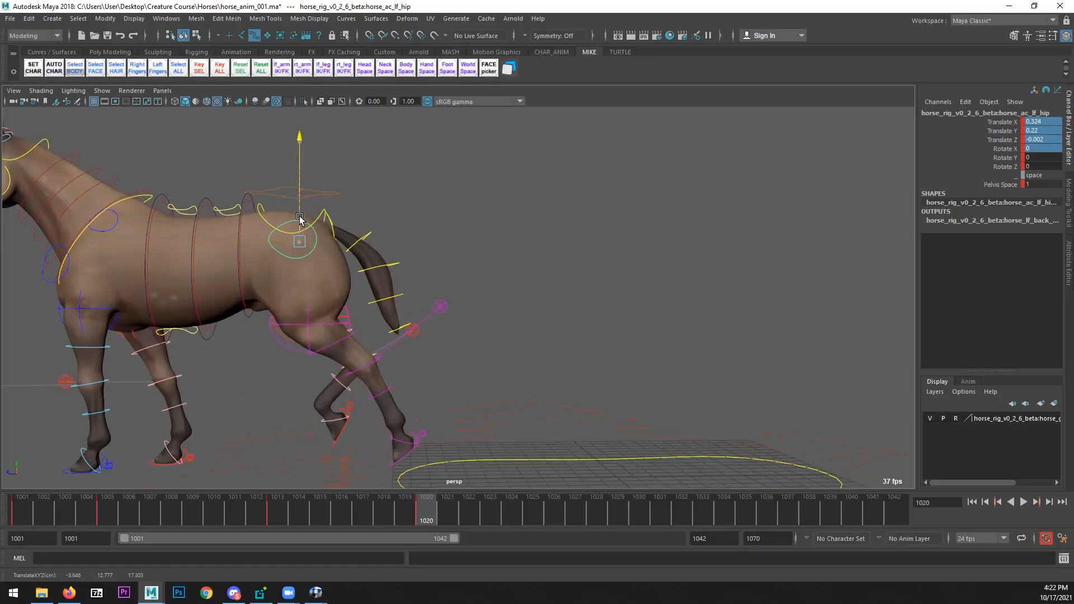
left_click_drag(300, 218, 300, 221)
left_click_drag(299, 223, 299, 222)
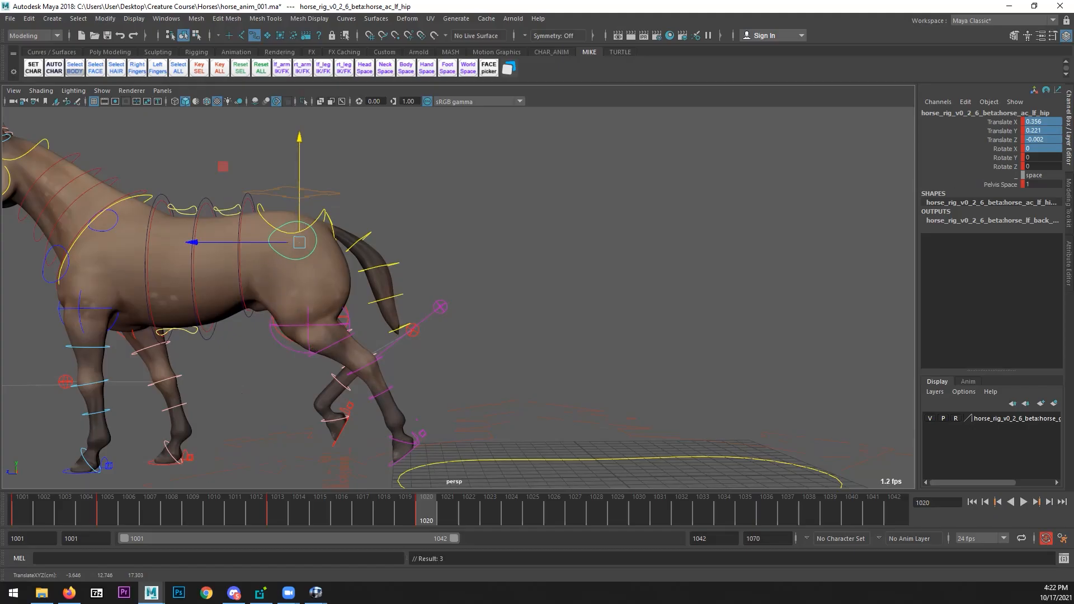
- Switch to RV, go to frame 24 of the reference and mark the front of the upper hind leg
left_click_drag(1073, 84, 325, 1)
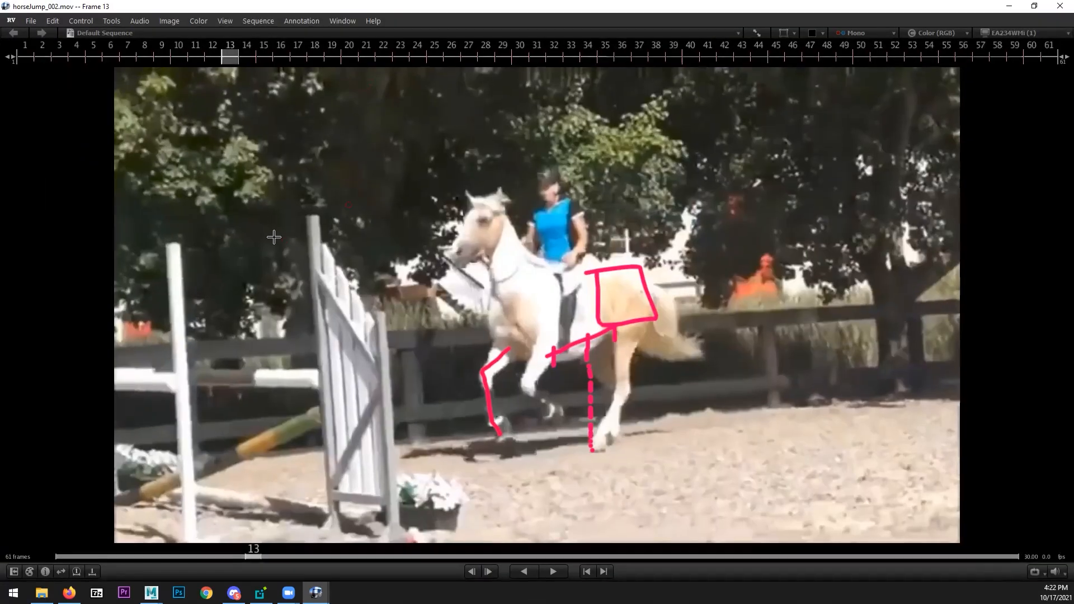
left_click_drag(253, 556, 432, 546)
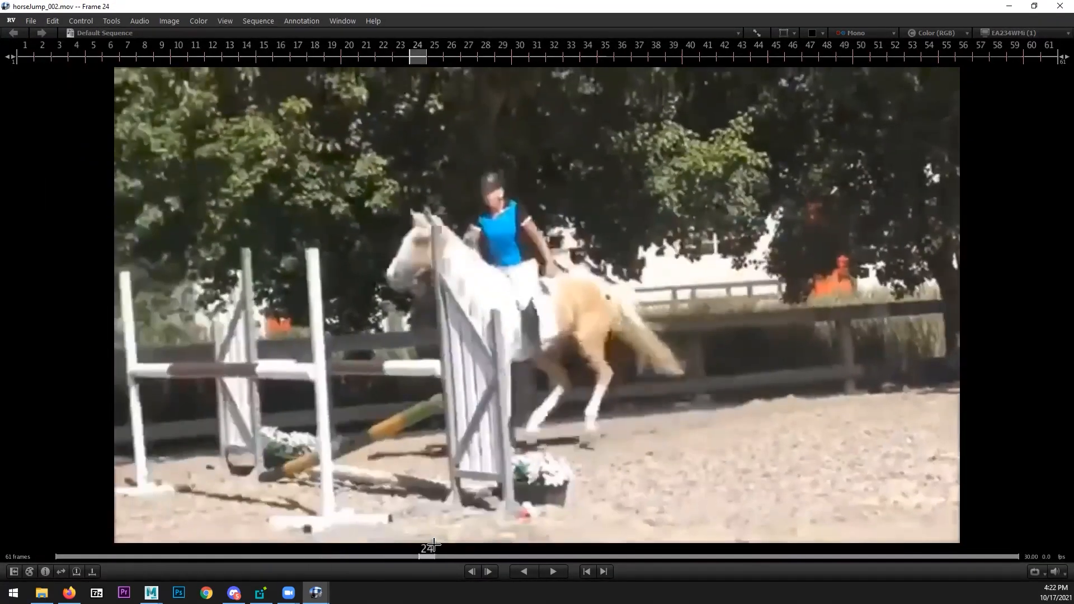
left_click_drag(577, 339, 576, 347)
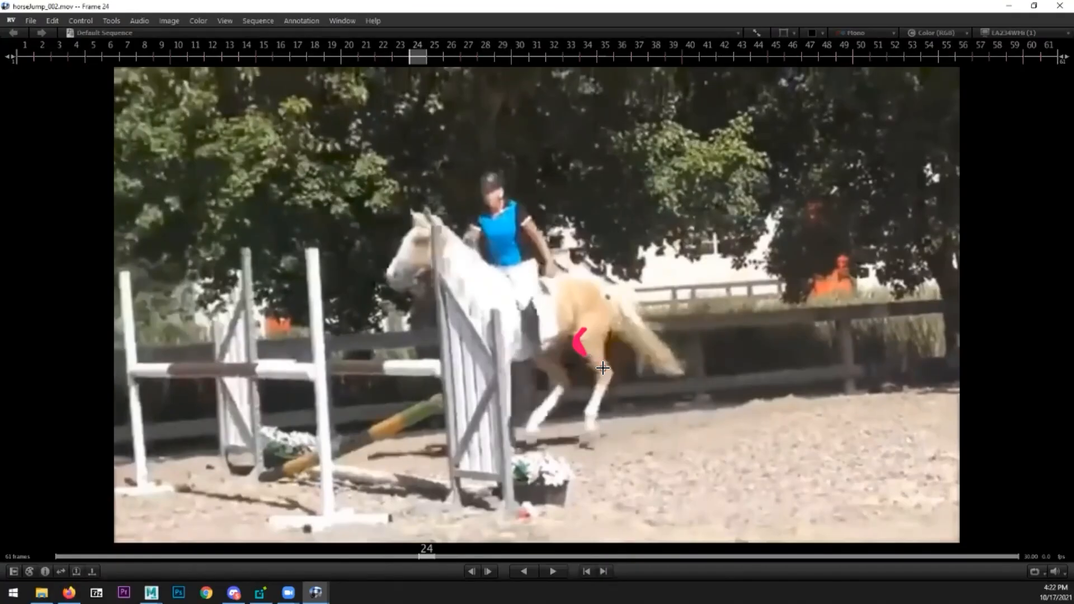
key("Left")
key("Right")
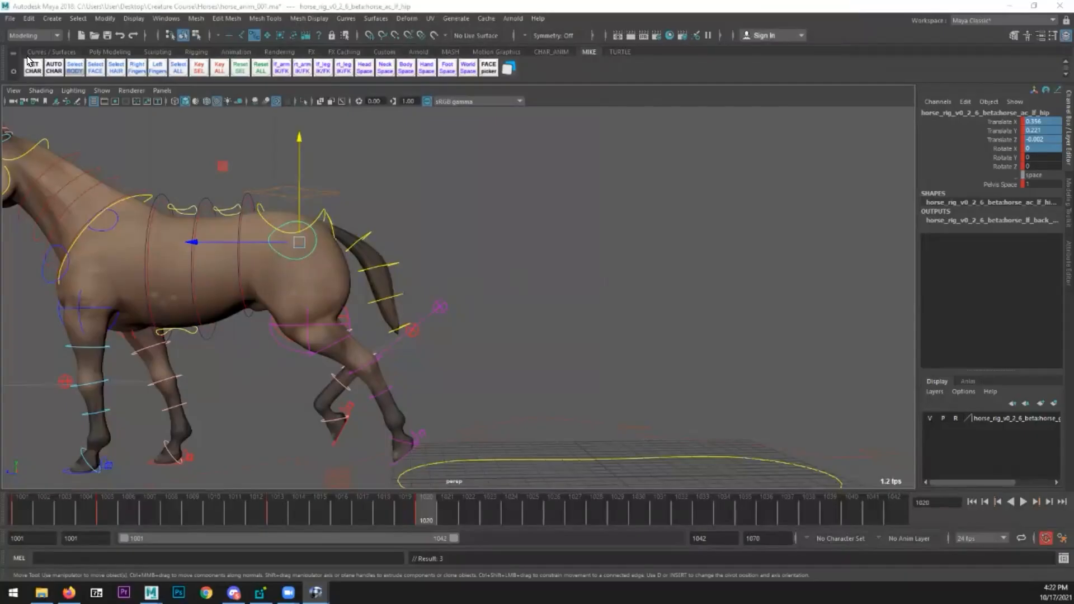
- Raise the left hind foot's Translate Z keys at frames 1018 and 1020, making the curve hold level from 1013 and end at about 19.7
left_click_drag(190, 515, 256, 528)
middle_click_drag(376, 390, 378, 297, "alt")
left_click_drag(378, 296, 282, 510, "alt")
key("q")
left_click(391, 374)
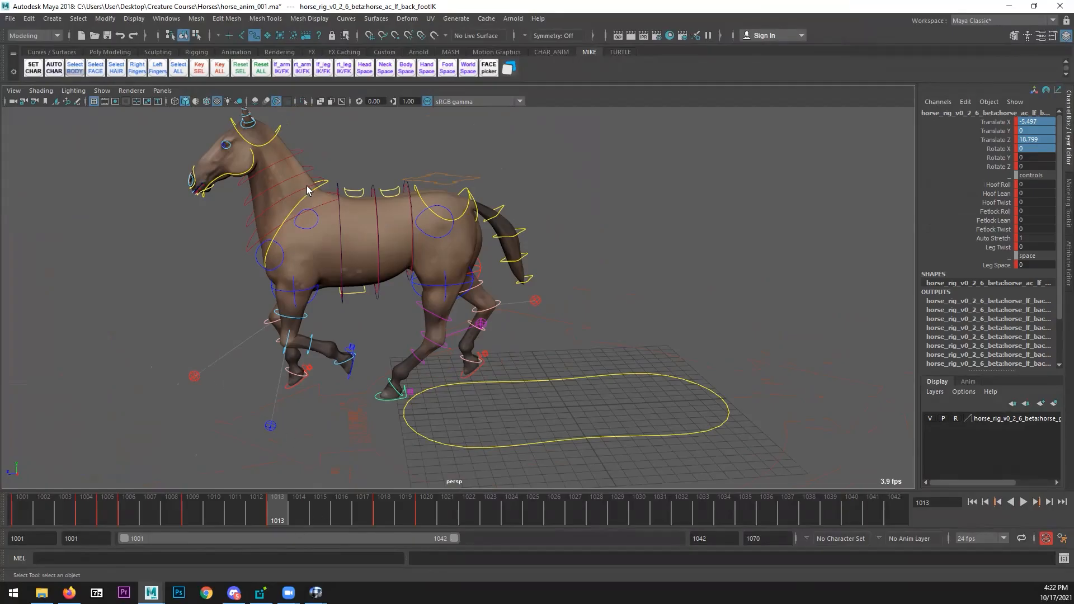
left_click(166, 18)
mouse_move(240, 81)
left_click(319, 86)
left_click(534, 218)
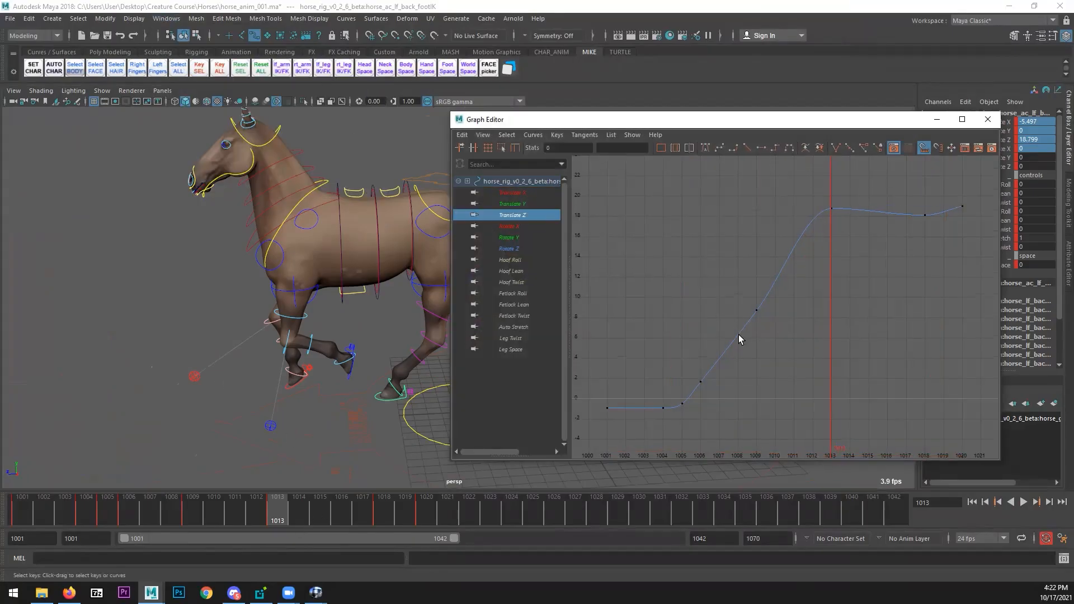
left_click(880, 239)
middle_click_drag(827, 305, 825, 301, "shift")
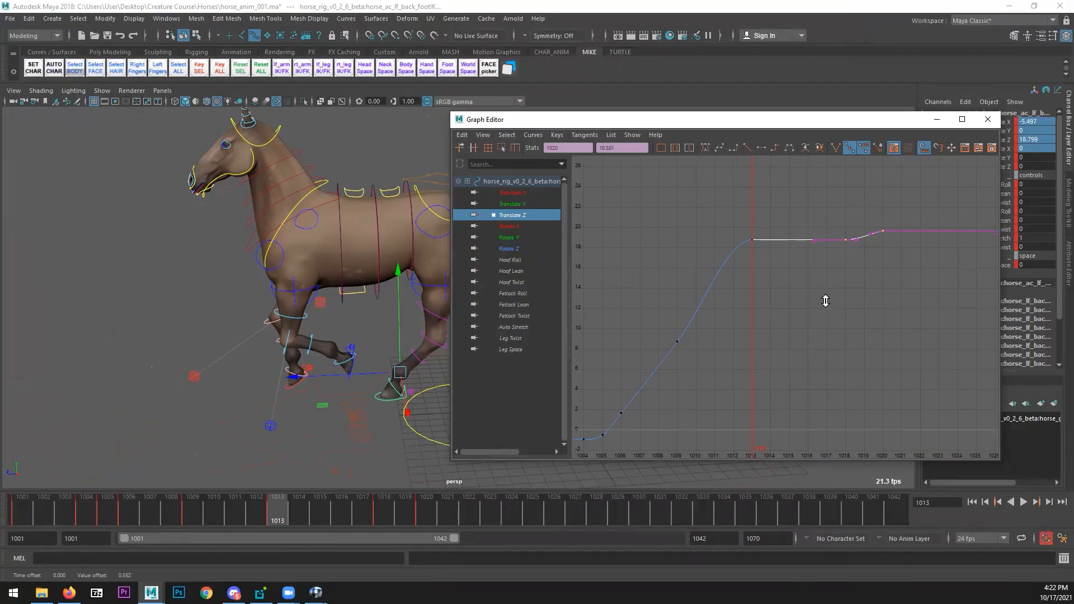
left_click(987, 119)
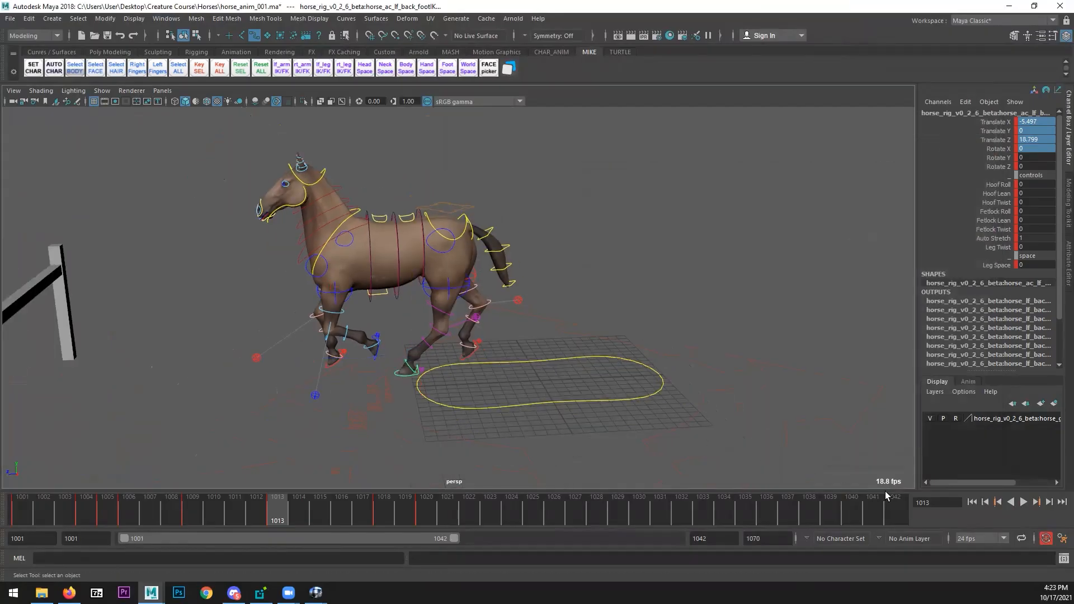
- Play back the approach and scrub frames 1006 to 1011 to examine the left hind foot's swing and landing
left_click(998, 502)
left_click(1023, 502)
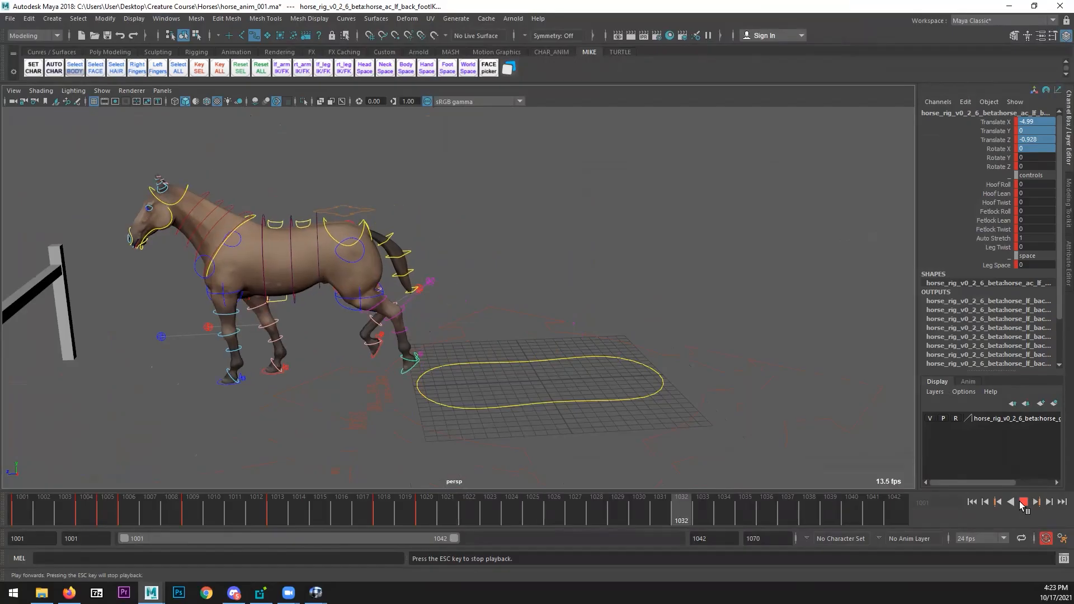
left_click(1023, 502)
left_click(502, 504)
left_click_drag(115, 510, 235, 512)
left_click_drag(282, 475, 463, 397, "alt")
- Isolate the left hind foot's Translate Y curve in the Graph Editor and key the foot at frame 1008
left_click(166, 18)
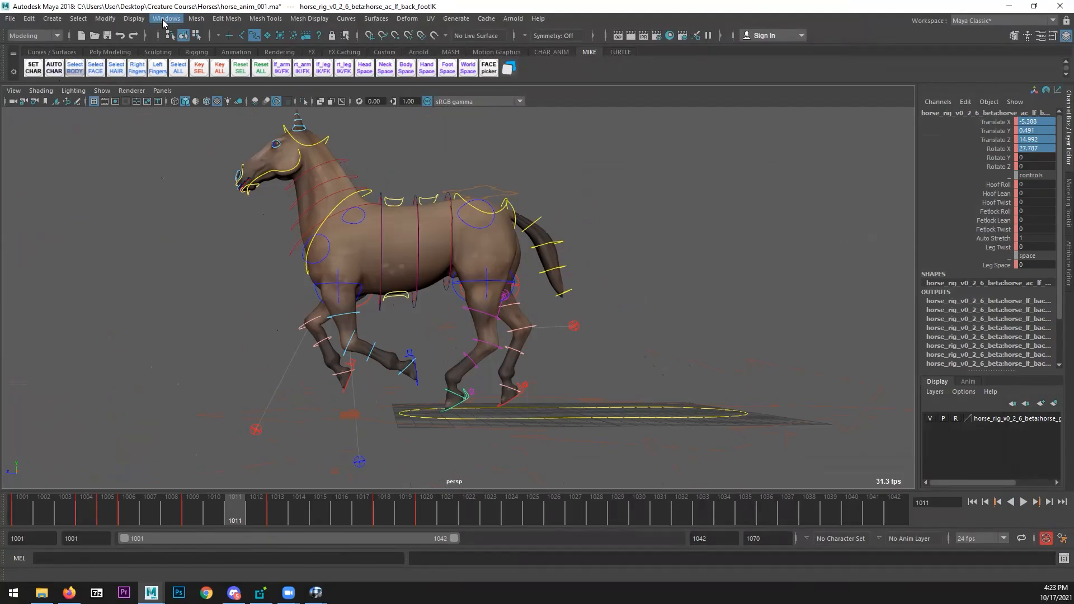
mouse_move(193, 80)
left_click(310, 87)
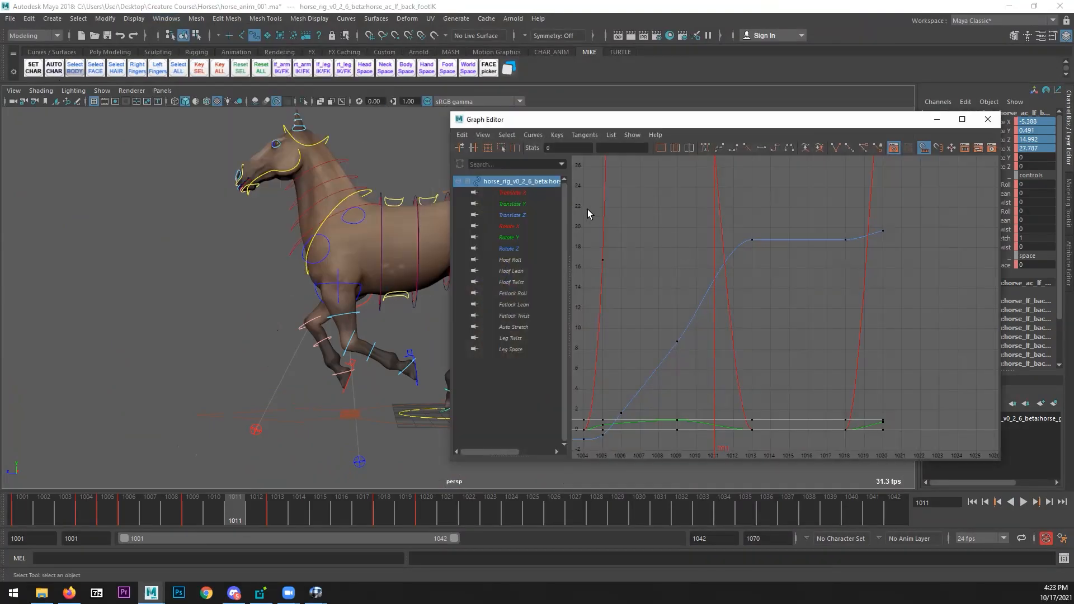
left_click(536, 203)
left_click_drag(277, 293, 221, 440, "alt")
left_click_drag(91, 511, 171, 510)
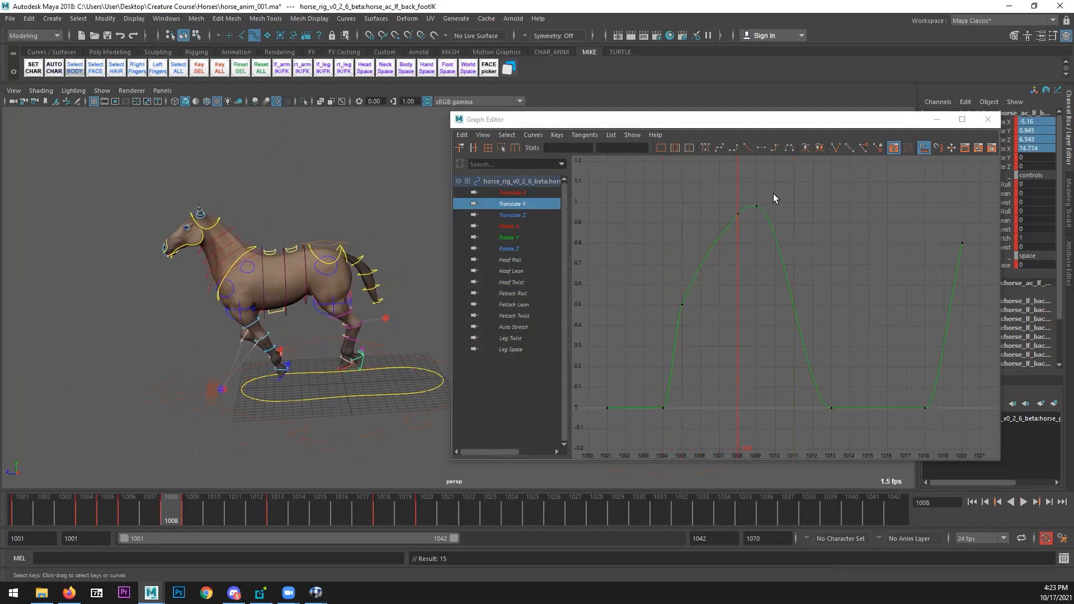
- Raise the left hind foot's Translate Y keys to about 1.7 at frame 1008 and about 1.75 at frame 1009
left_click(757, 206)
left_click_drag(721, 248, 721, 251)
key("w")
middle_click_drag(723, 275, 727, 240, "shift")
right_click_drag(745, 289, 755, 355, "alt")
middle_click_drag(754, 333, 744, 255, "shift")
key("a")
key("q")
left_click(751, 262)
key("w")
- Key the left hind foot at frame 1010 and raise its Translate Y there to about 1.67
left_click_drag(182, 499, 212, 503)
key("s")
middle_click_drag(757, 297, 756, 271, "shift")
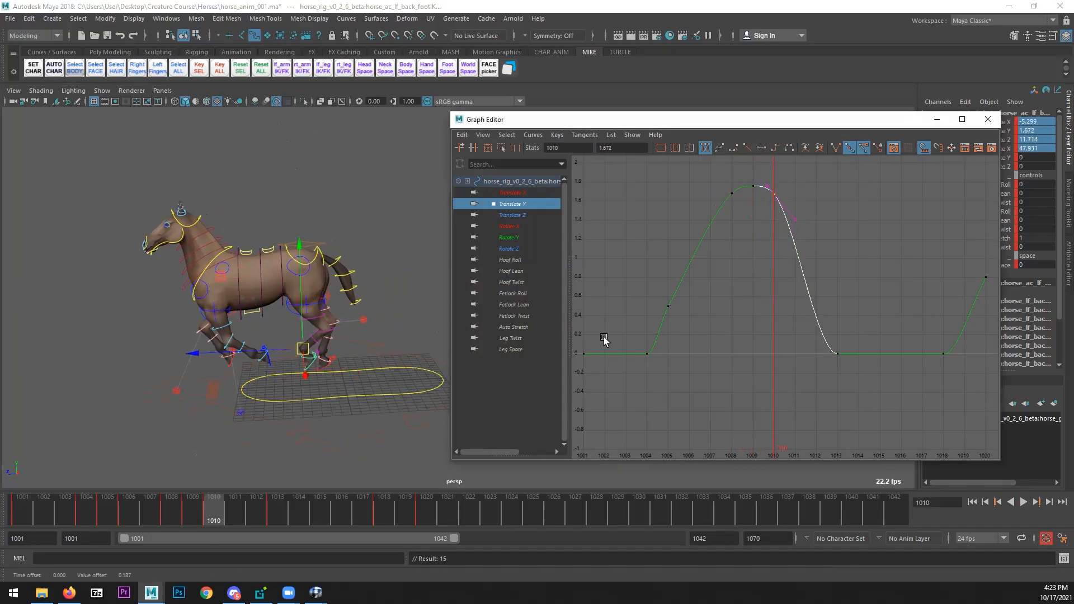
left_click_drag(224, 502, 284, 498)
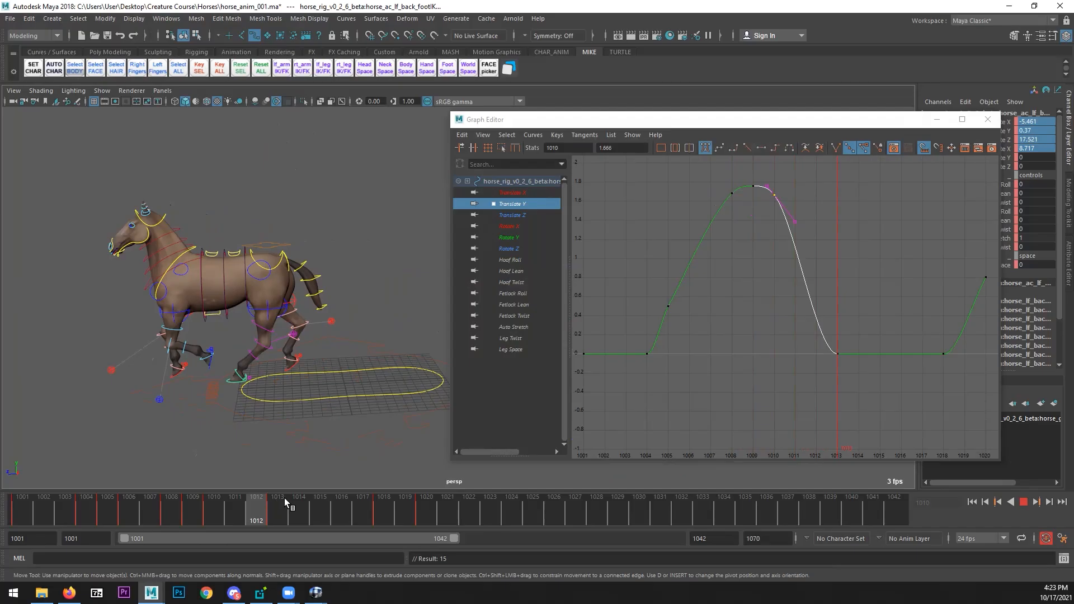
- Break the tangents of the left hind foot's Translate Y key at frame 1013 and steepen the incoming one for a sharper landing
left_click_drag(848, 341, 825, 364)
key("f")
scroll(806, 244, "down", 5)
left_click(835, 149)
scroll(791, 278, "up", 5)
scroll(675, 405, "down", 5)
middle_click_drag(686, 393, 691, 384)
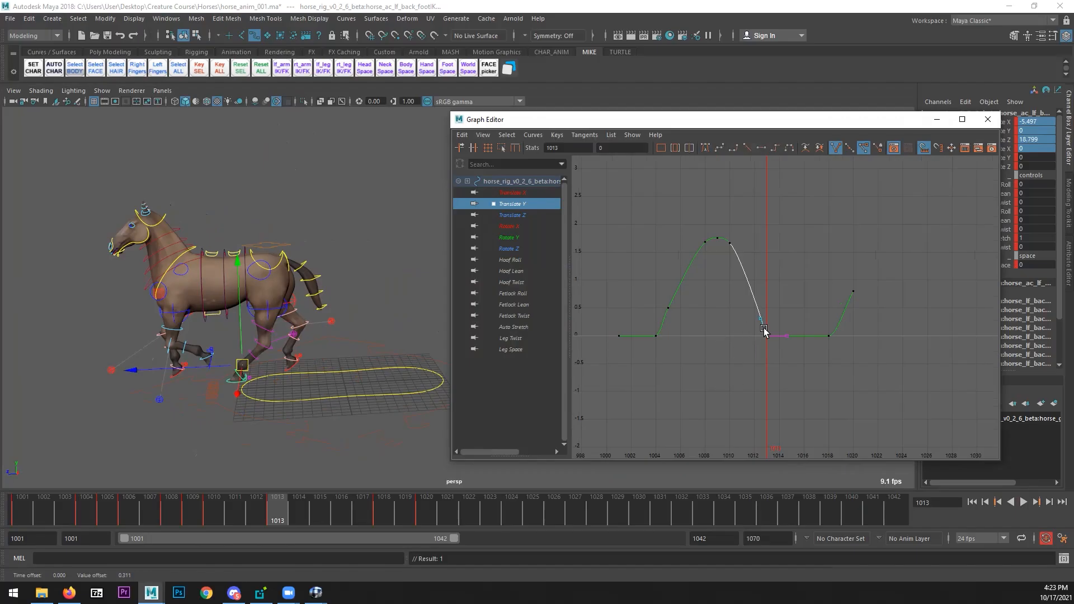
- Close the Graph Editor and review the left hind foot's lift, landing and plant through repeated playback and scrubbing
left_click(26, 511)
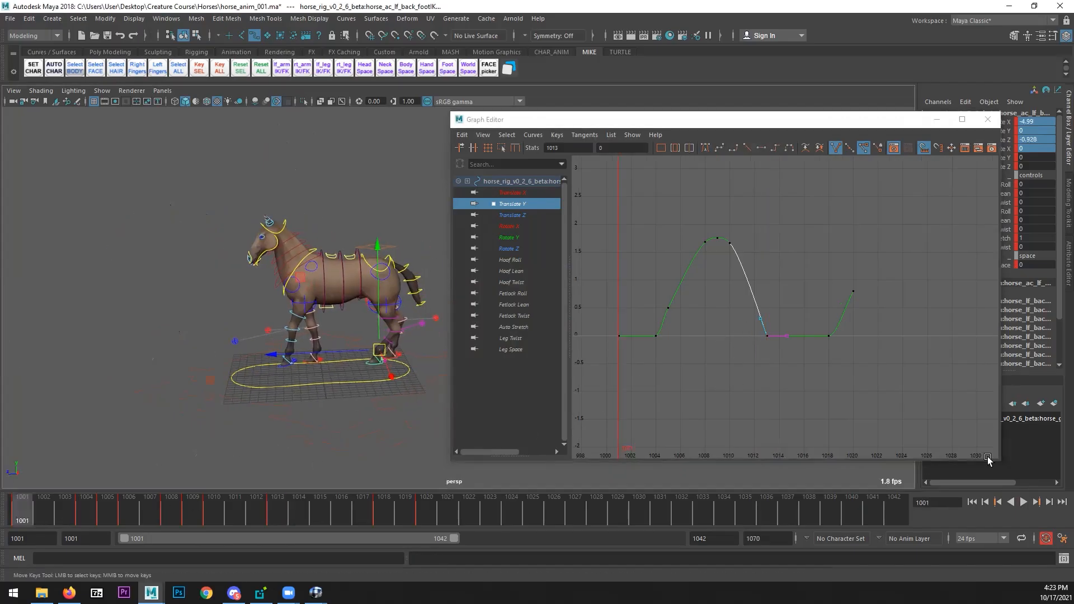
left_click(1022, 502)
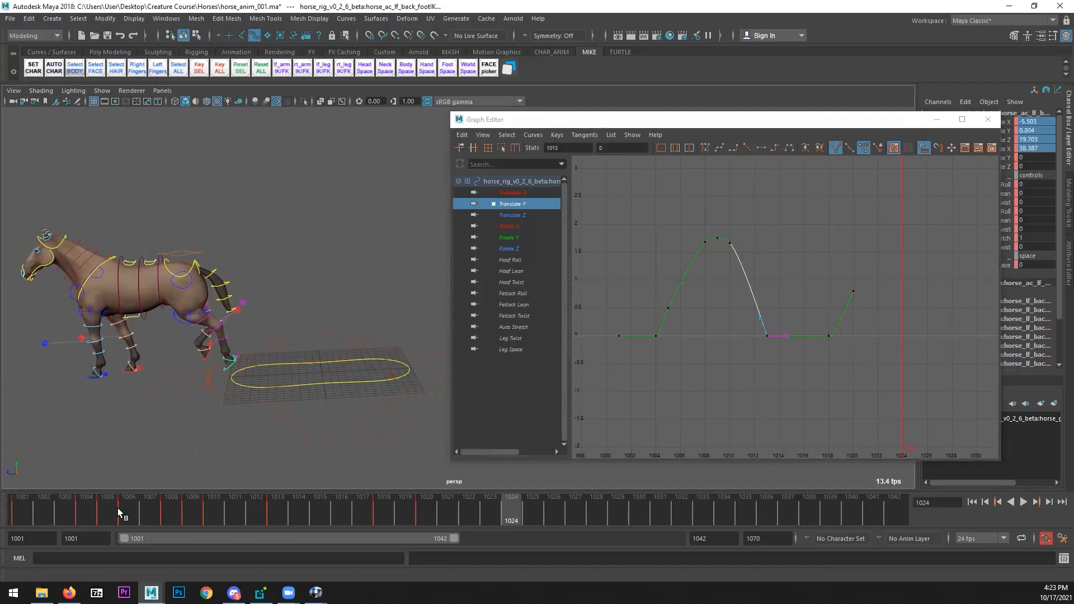
left_click(132, 509)
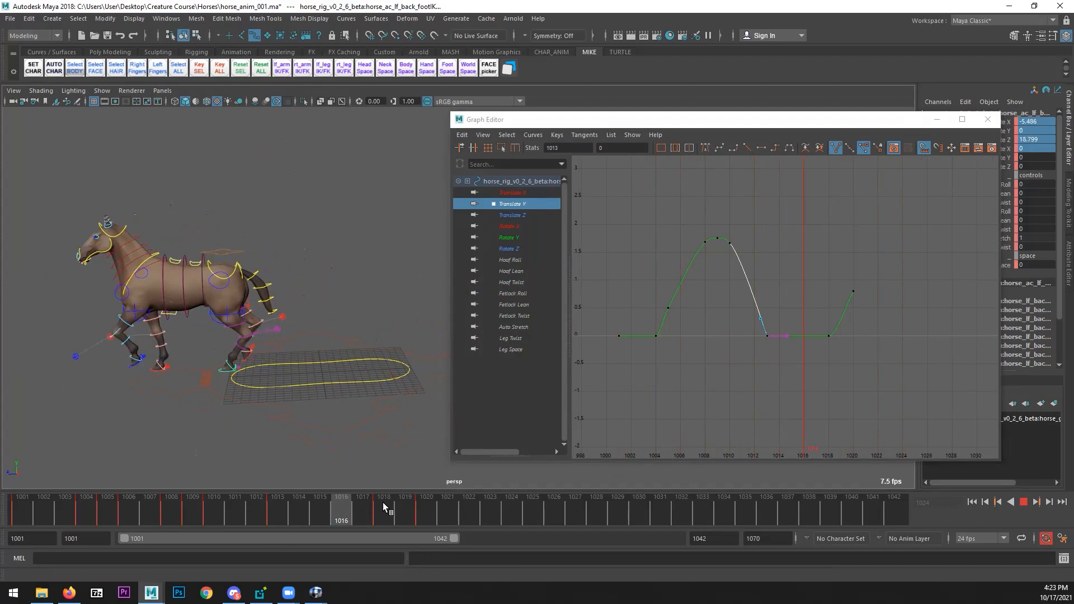
left_click(172, 502)
key("Escape")
left_click(988, 119)
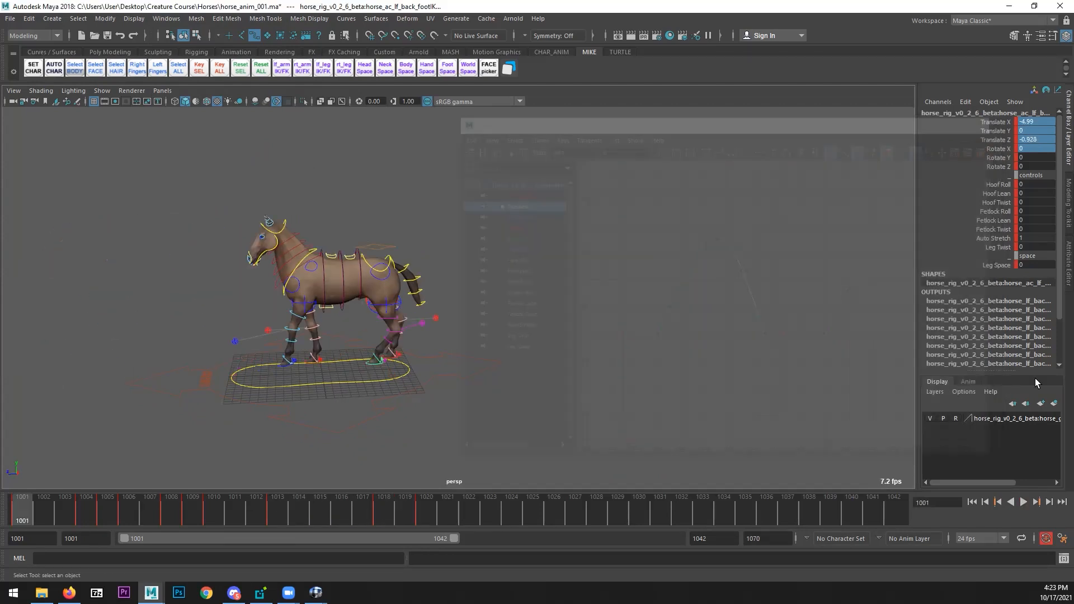
left_click(1025, 502)
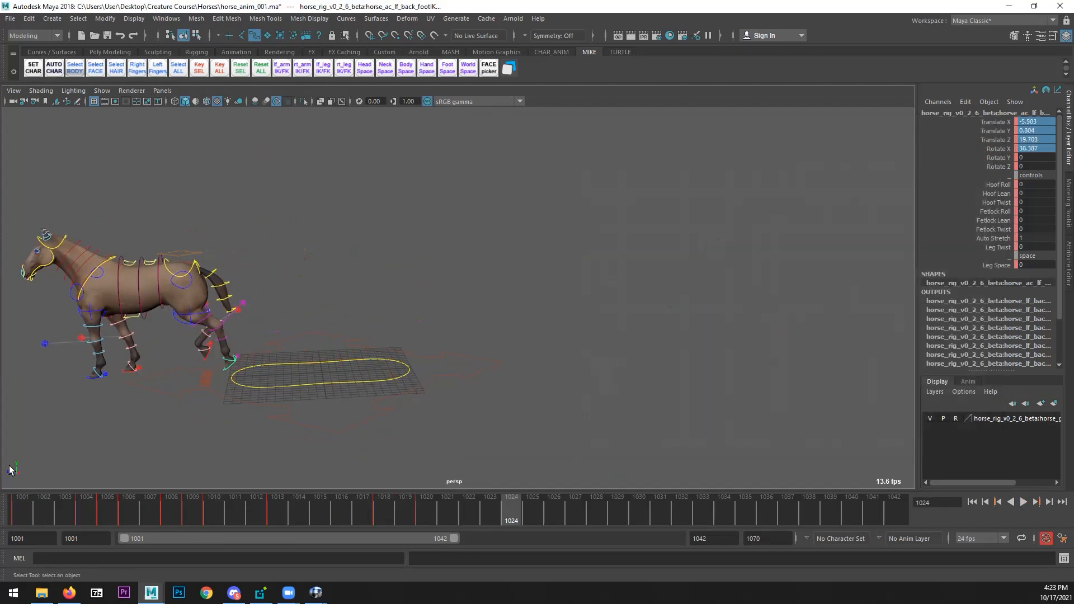
left_click(99, 517)
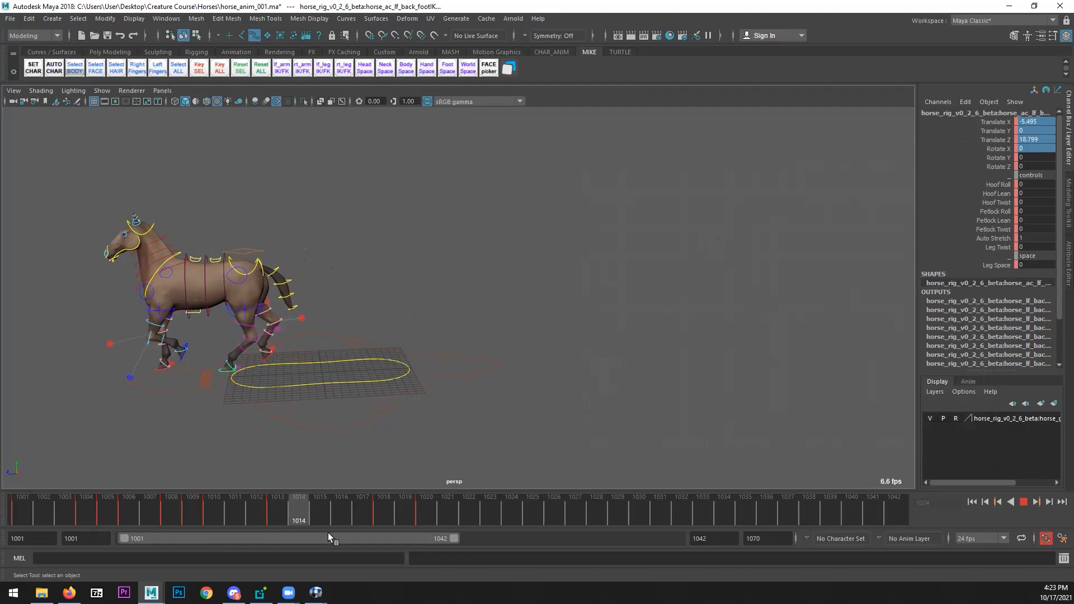
left_click_drag(297, 520, 362, 525)
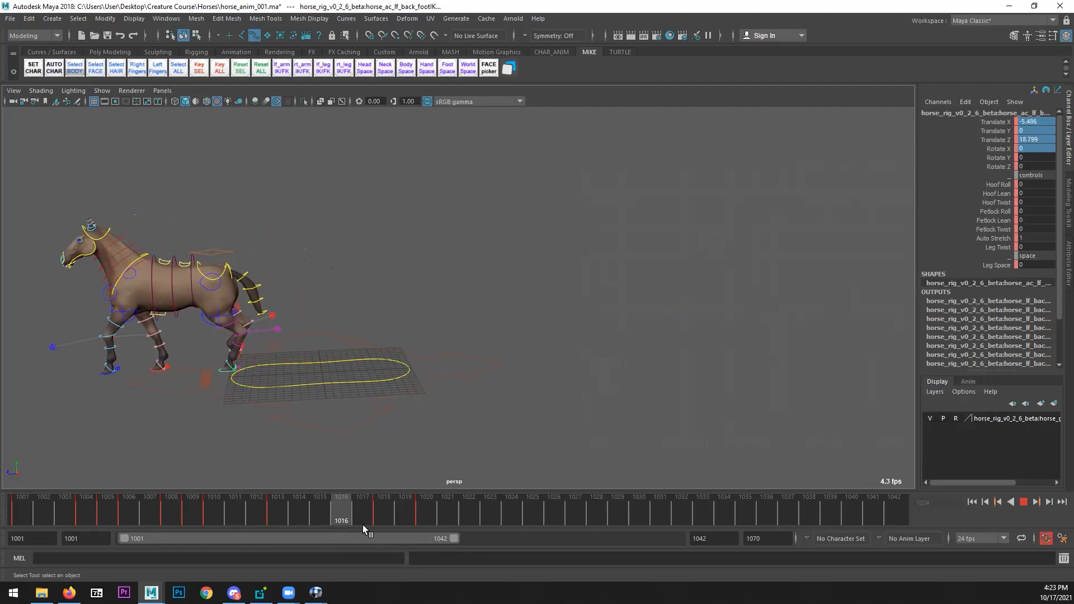
- Save the scene and play back the approach viewed from the horse's right side, returning to frame 1001
left_click(10, 19)
left_click(114, 64)
left_click_drag(359, 272, 492, 332, "alt")
right_click_drag(491, 332, 567, 289, "alt")
right_click_drag(603, 320, 492, 329, "alt")
left_click_drag(491, 329, 539, 342, "alt")
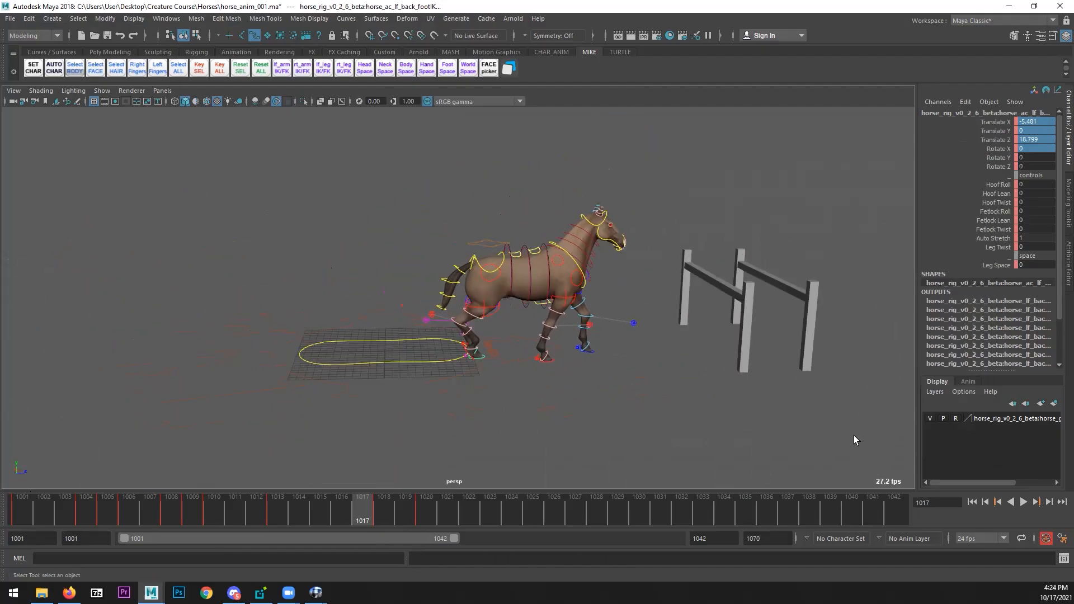
left_click(1023, 502)
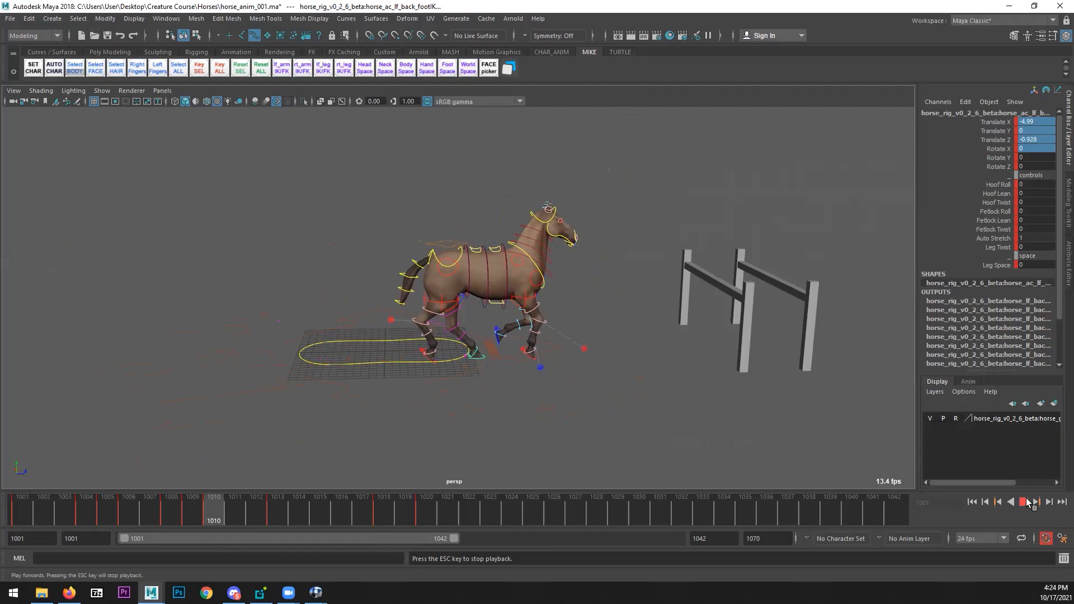
left_click(20, 515)
scroll(315, 406, "up", 2)
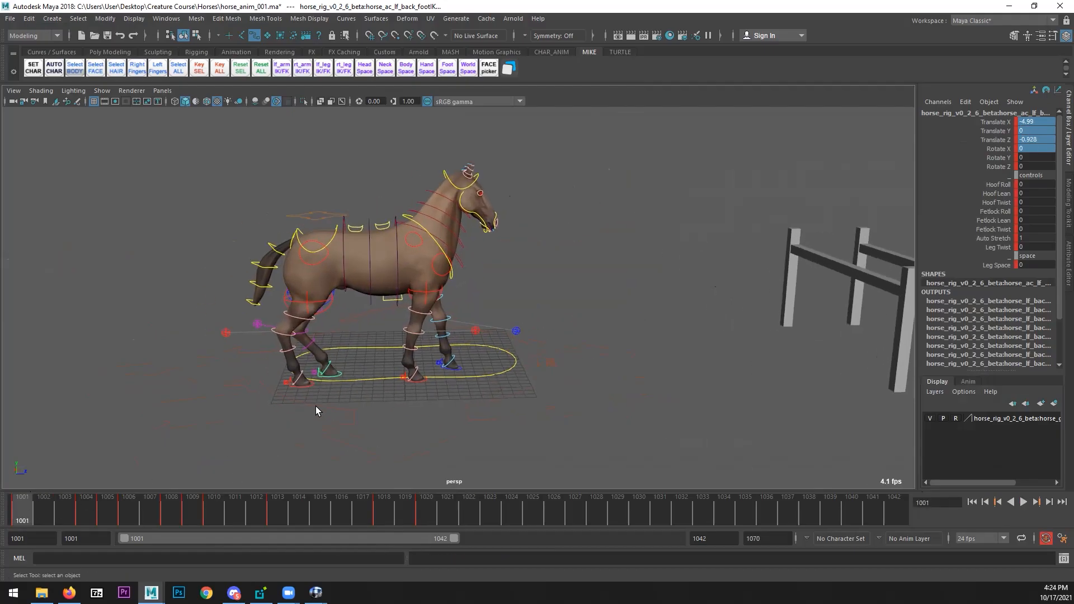
- Select the right hind foot control, switch to RV and trace the right hind leg on reference frame 1
left_click(315, 383)
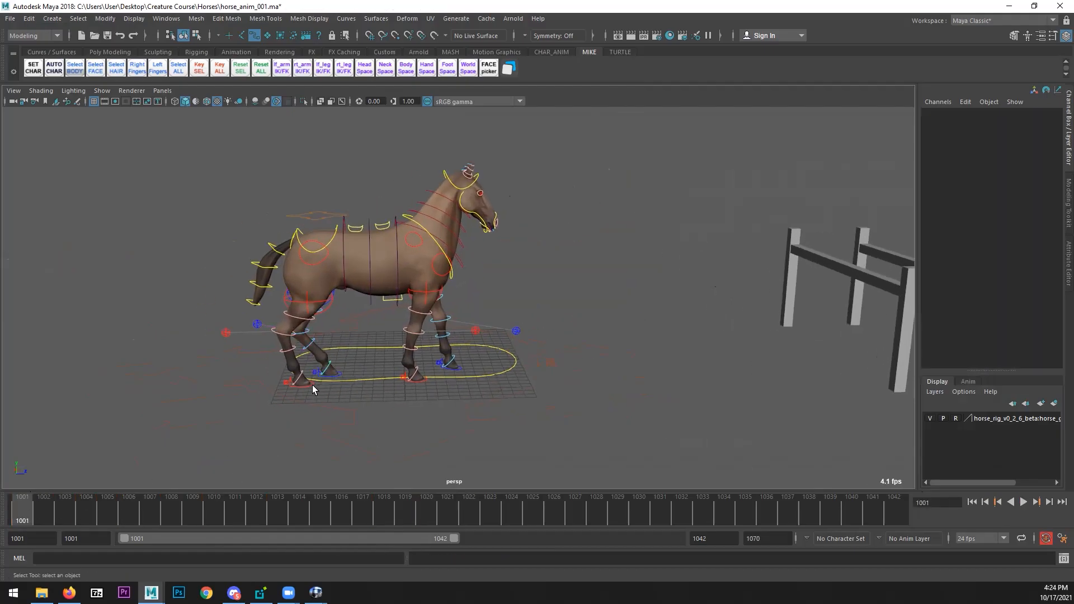
left_click(312, 385)
left_click(316, 592)
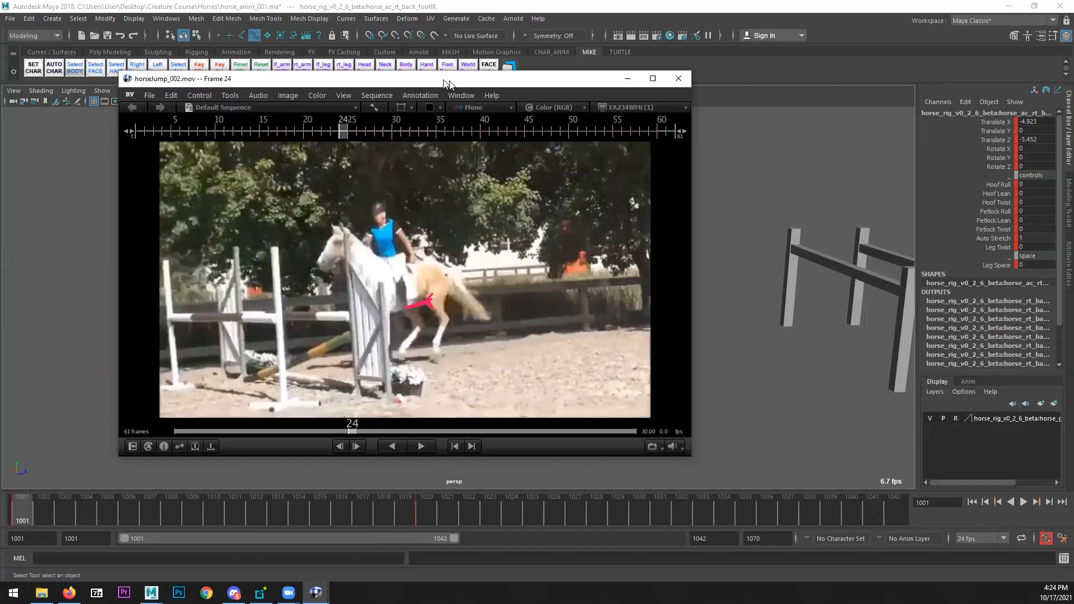
left_click_drag(474, 81, 441, 79)
double_click(442, 79)
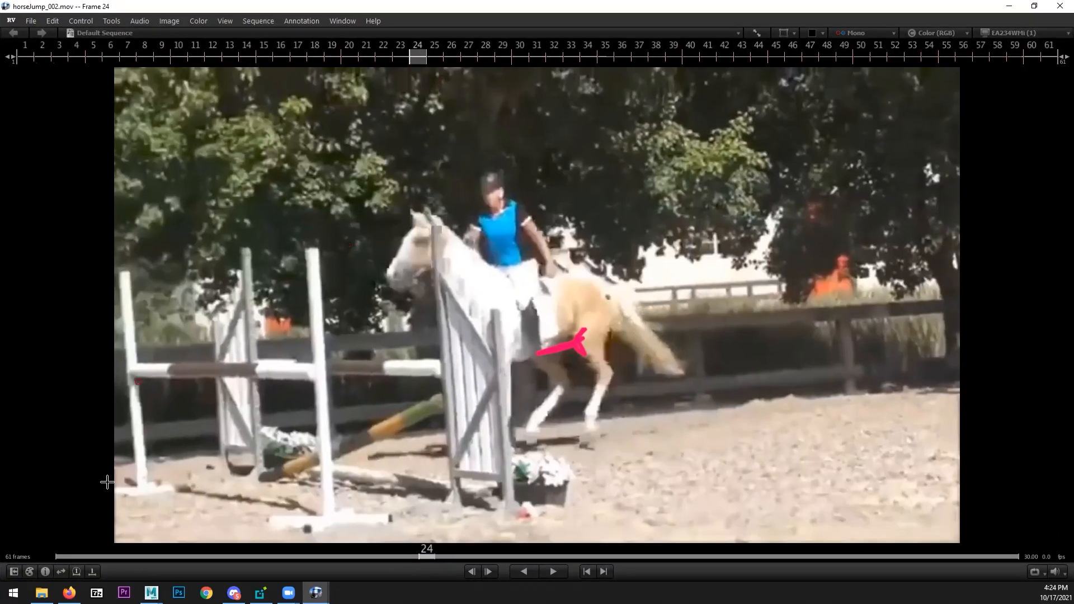
key("F10")
mouse_move(67, 557)
left_mouse_down()
mouse_move(106, 554)
mouse_move(68, 547)
left_mouse_up()
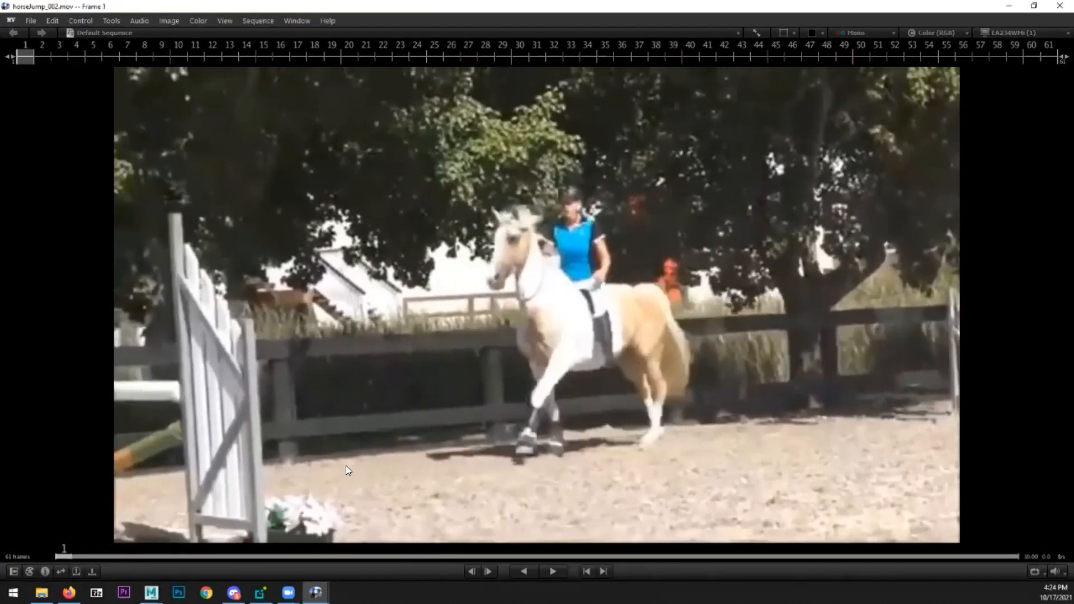
key("F10")
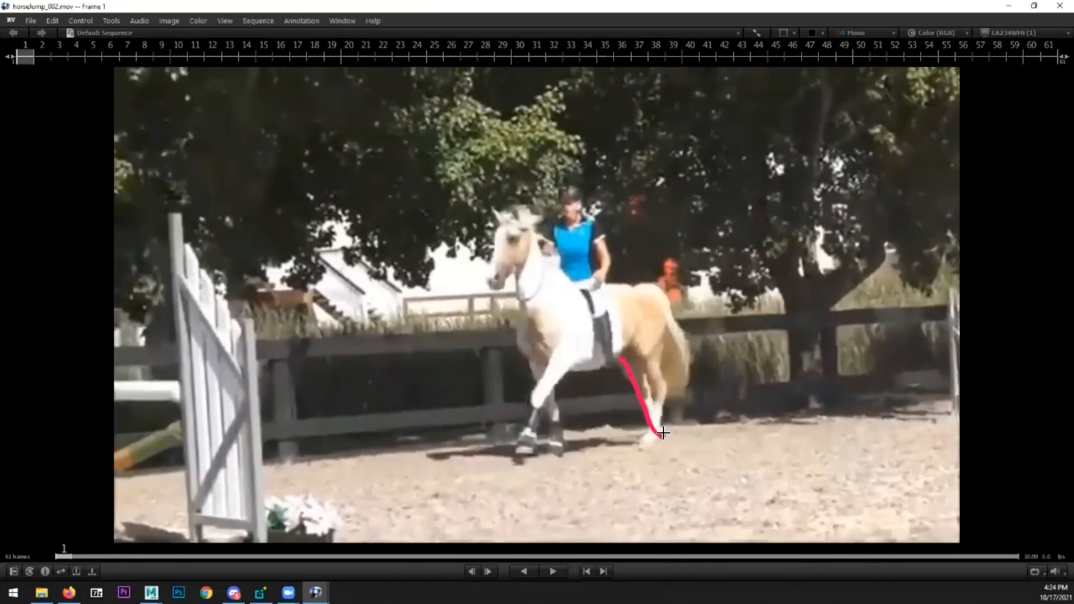
left_click_drag(661, 440, 665, 428)
- Step through the reference to frame 10 and trace the forward hind leg down to its hoof
key("Right")
key("Right")
key("Right")
key("Right")
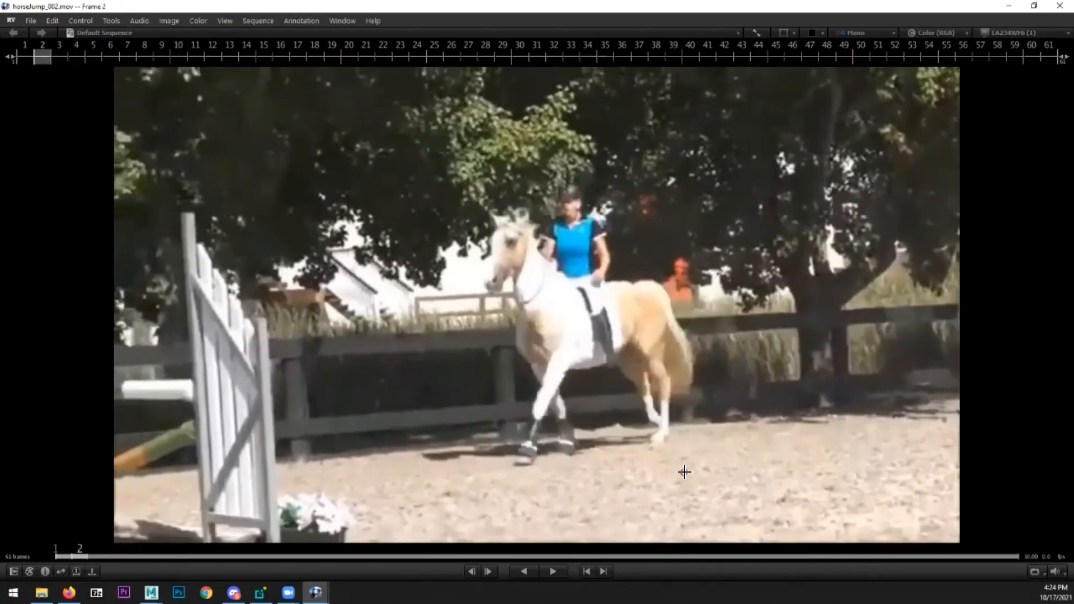
key("Right")
key("Right")
key("Right")
key("Right")
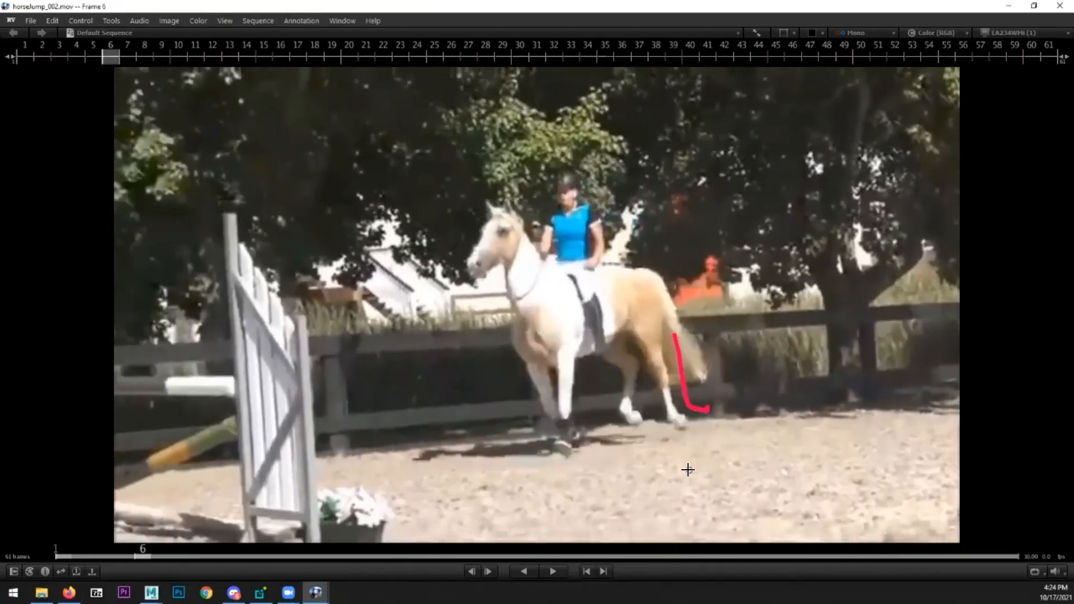
key("Right")
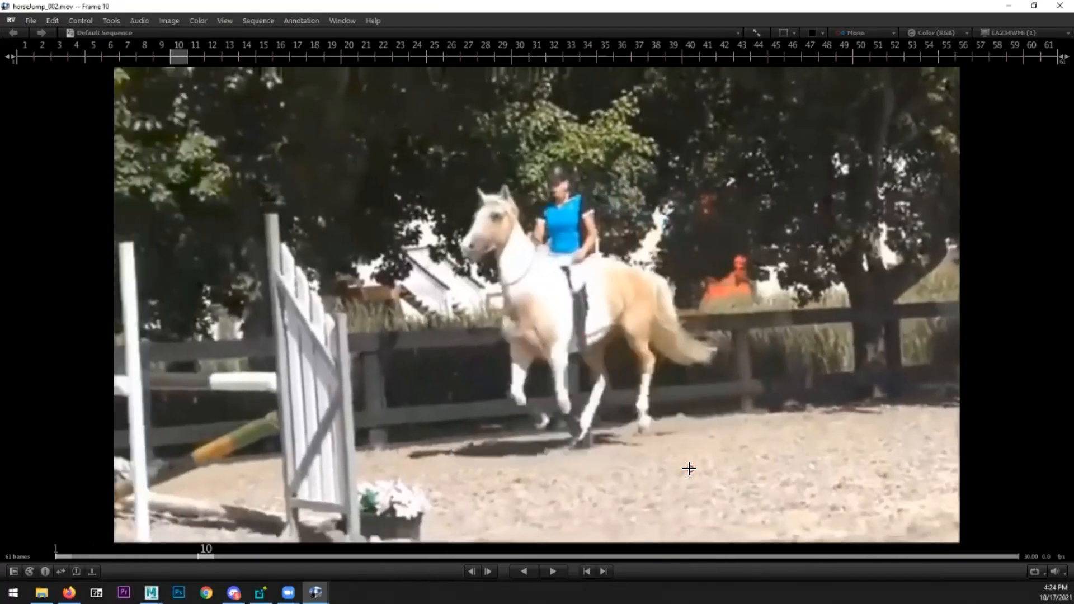
key("Right")
key("Left")
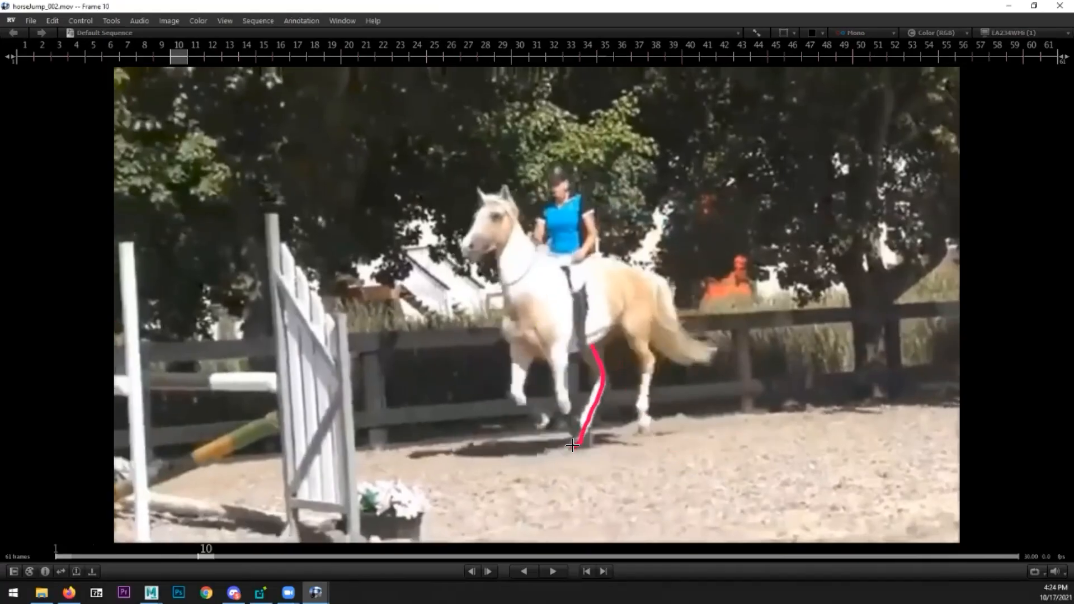
- Step back through the reference to frame 1 to examine the right hind leg's swing, and return to Maya
key("Left")
key("Left")
key("Left")
key("Left")
key("Left")
key("Left")
key("Left")
key("Left")
key("Left")
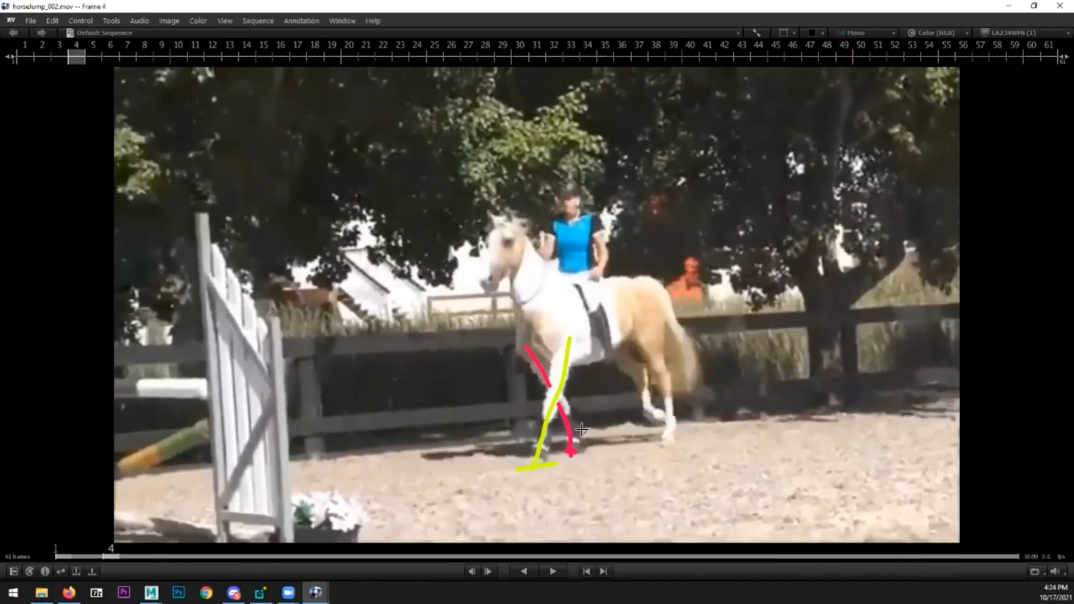
key("Right")
key("Left")
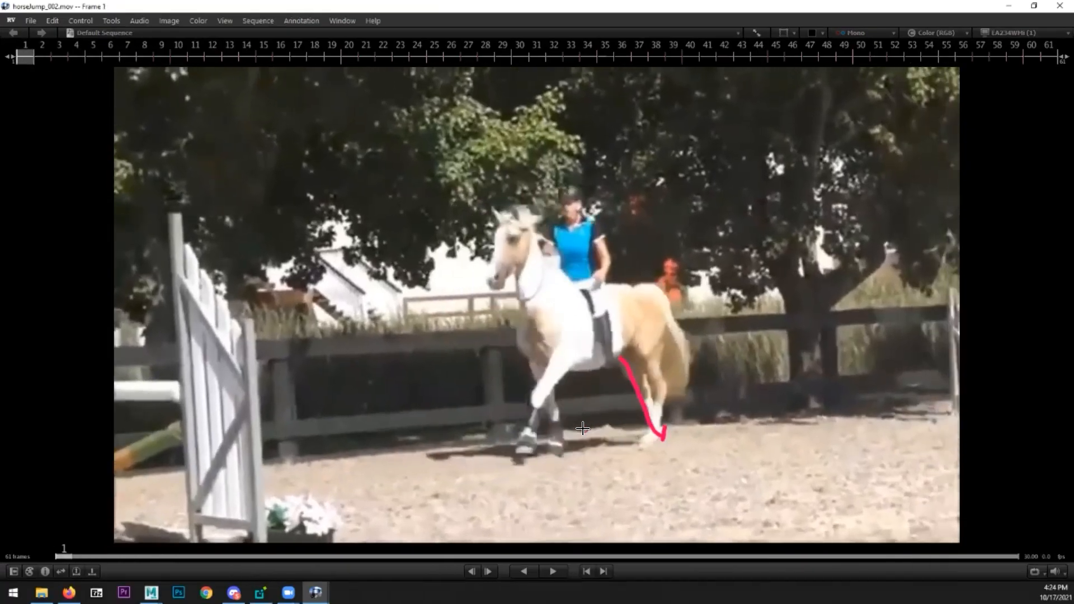
left_click(1008, 6)
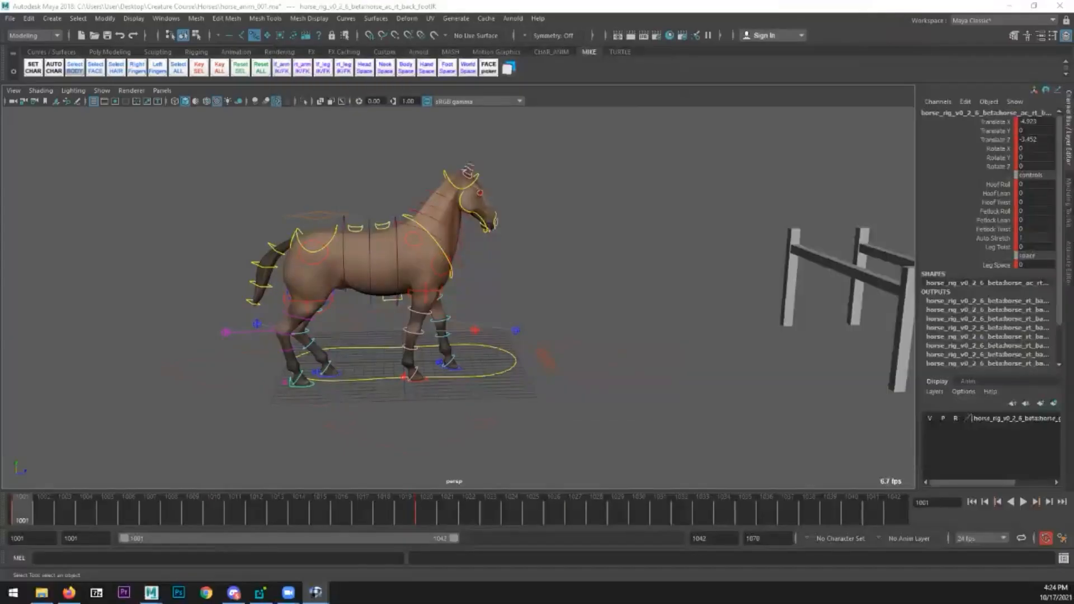
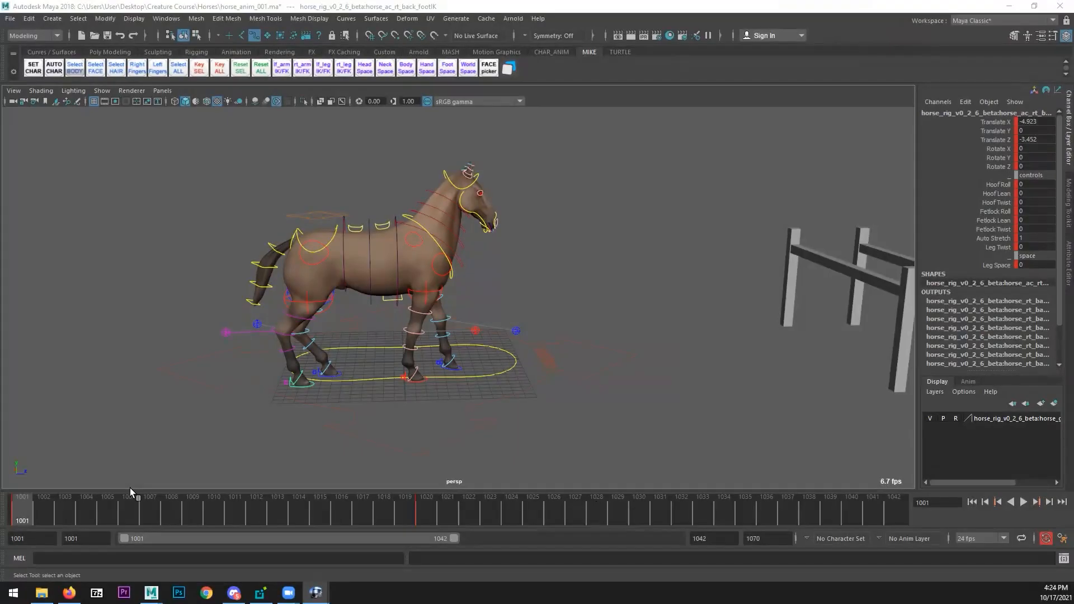
- At frame 1001, slide the right hind foot control back to Translate Z about -5.3 and key it
left_click(309, 400)
left_click(311, 387)
left_click_drag(322, 400, 350, 351, "alt")
key("w")
key("s")
- At frame 1010, set the right hind foot control's Rotate X and Translate Y to 0
left_click_drag(72, 503, 211, 507)
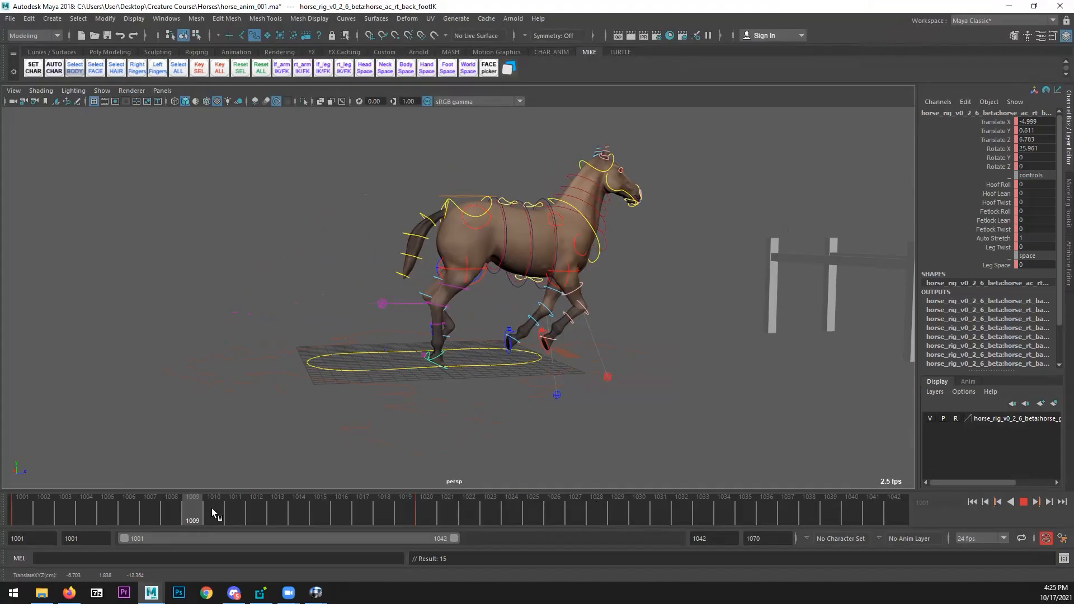
scroll(373, 419, "up", 3)
scroll(362, 394, "up", 2)
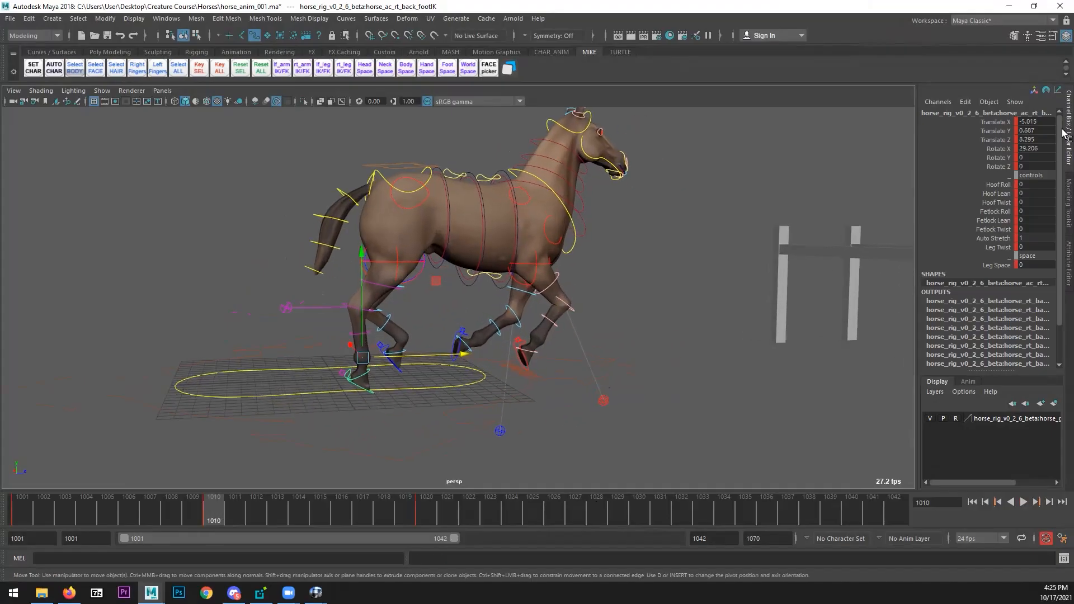
double_click(1036, 148)
type("0")
key("Return")
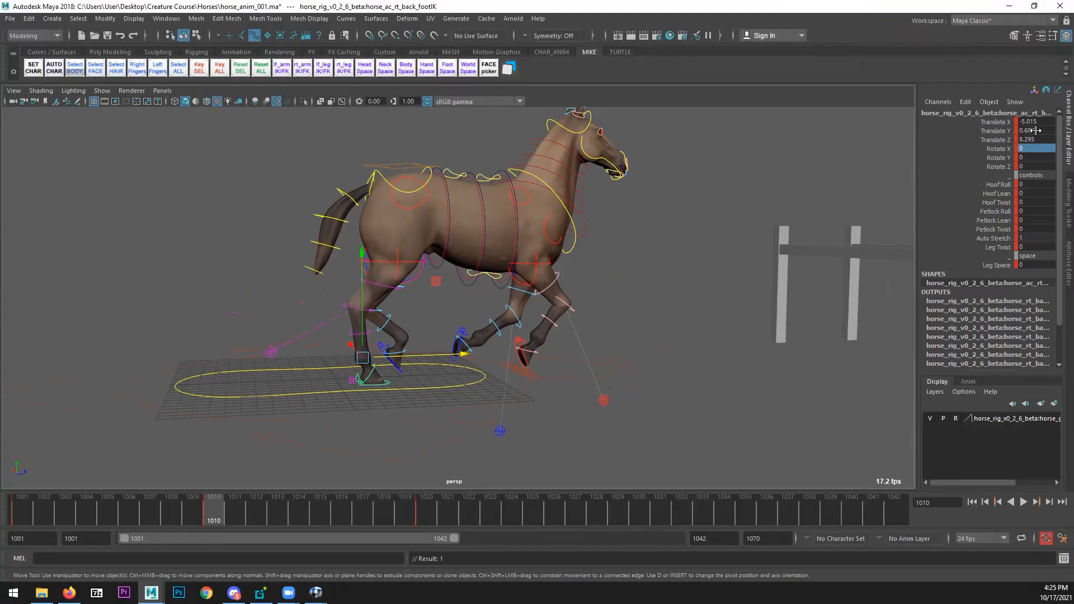
double_click(1035, 130)
type("0")
key("Return")
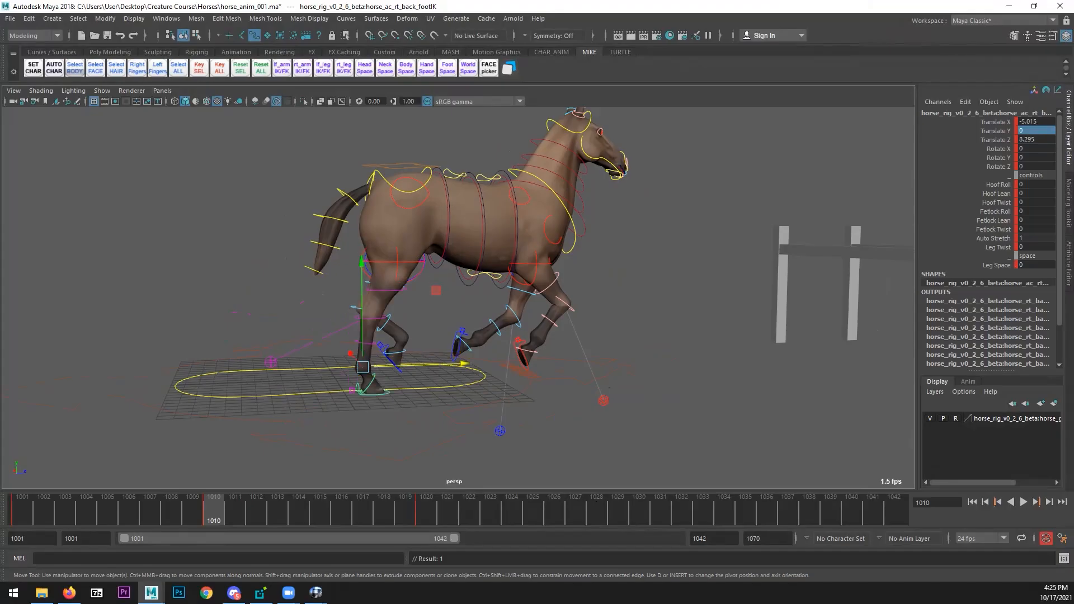
- Check the RV reference and move the right hind foot forward at frame 1010 to Translate Z about 14.3
left_click(316, 592)
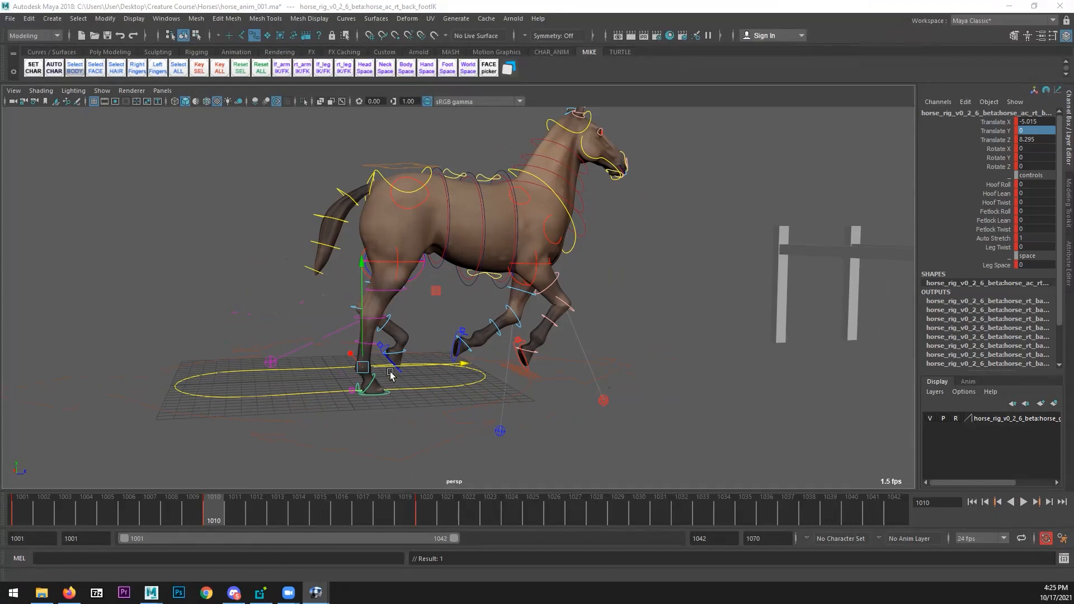
left_click_drag(392, 370, 460, 351)
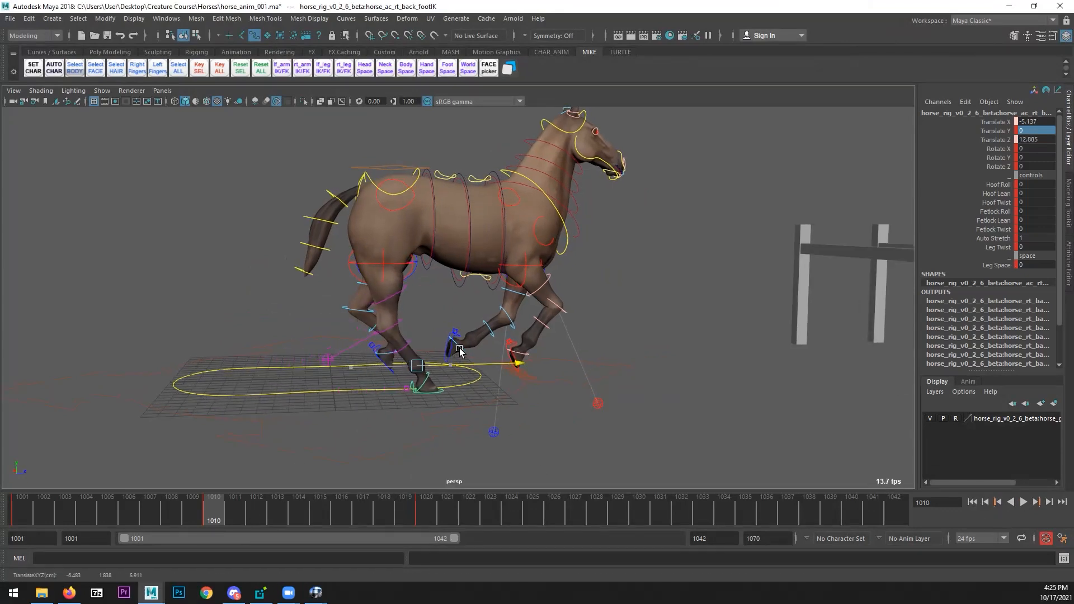
middle_click_drag(460, 351, 415, 357, "alt")
mouse_move(420, 362)
left_mouse_down()
mouse_move(444, 376)
mouse_move(439, 367)
mouse_move(424, 376)
left_mouse_up()
key("q")
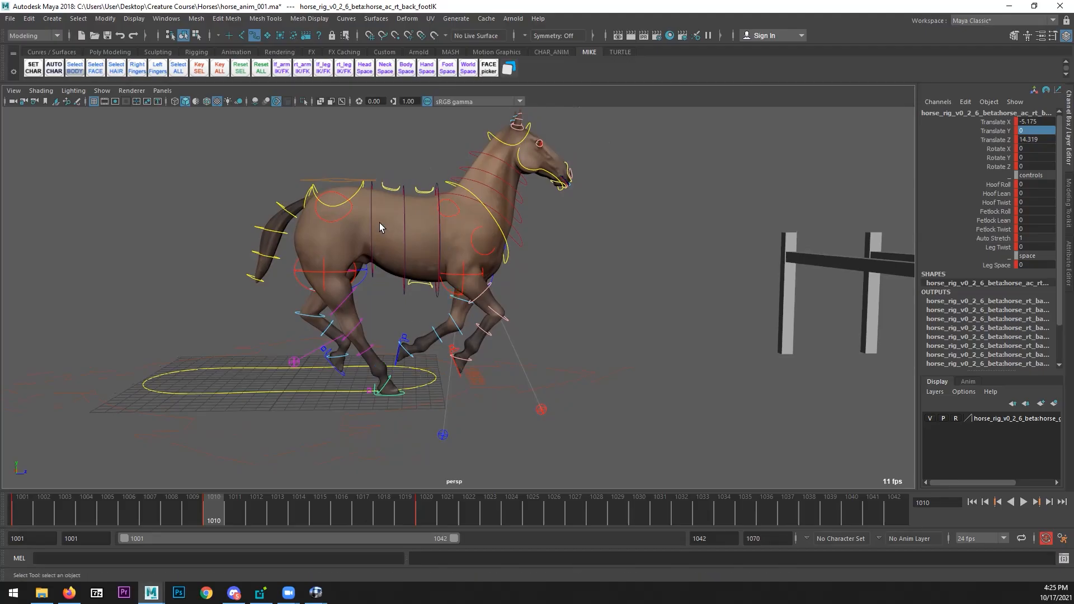
- Key the right hip control at frames 1001 and 1010, placing it at Translate Y about -0.1 and 1.0 respectively
left_click(350, 209)
key("s")
left_click(19, 510)
left_click_drag(65, 481, 344, 219, "alt")
key("w")
left_click(220, 508)
left_click_drag(252, 472, 488, 234, "alt")
left_click_drag(418, 234, 456, 329)
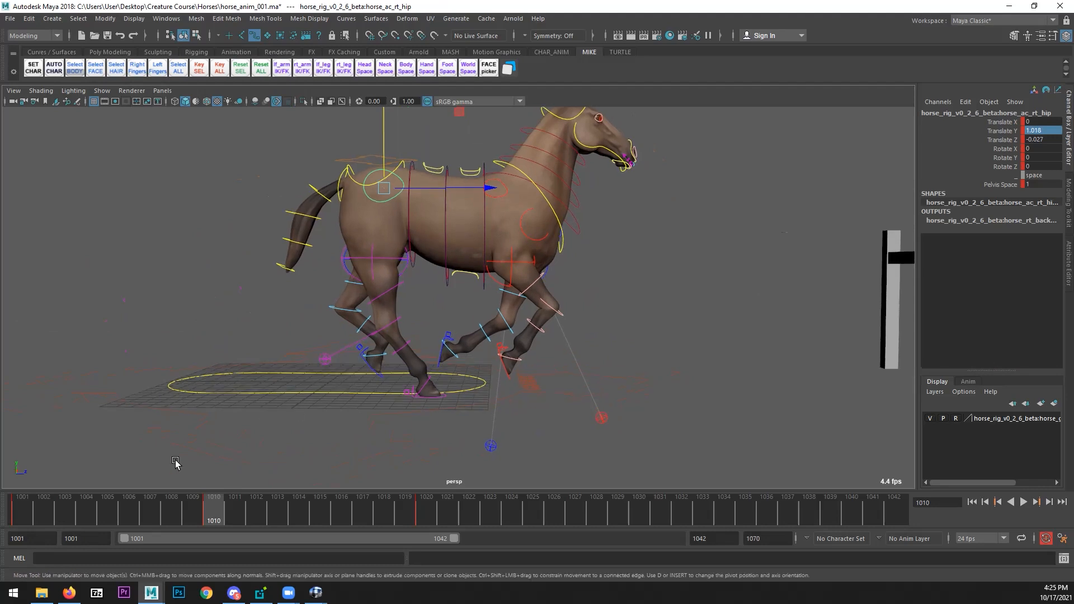
- Play back the approach from frame 1001 to check the right hind leg's step, and return to frame 1001
left_click(25, 517)
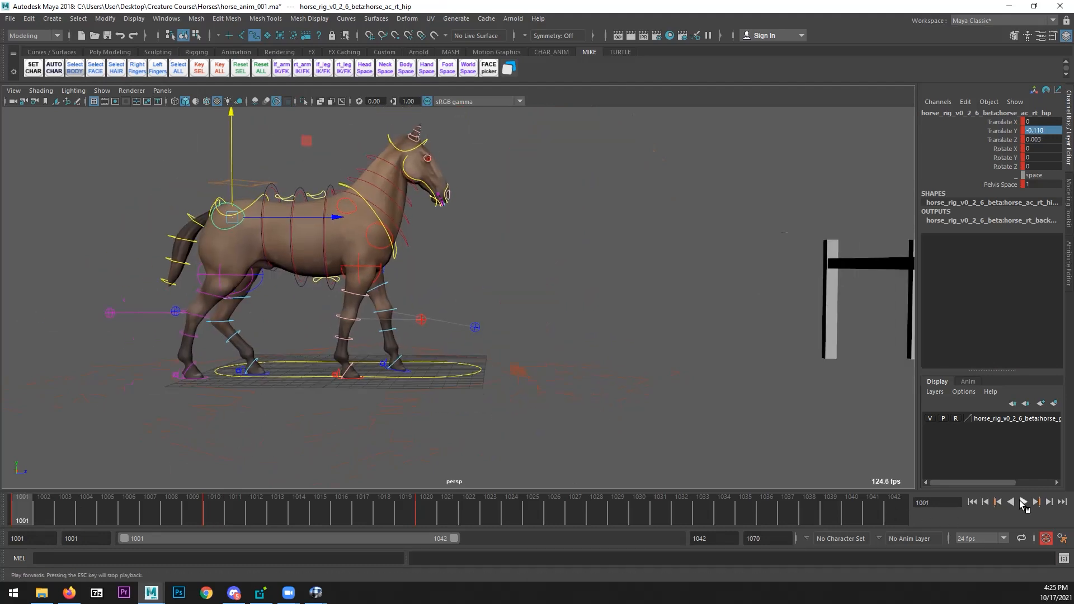
left_click(1024, 502)
key("Escape")
left_click(22, 517)
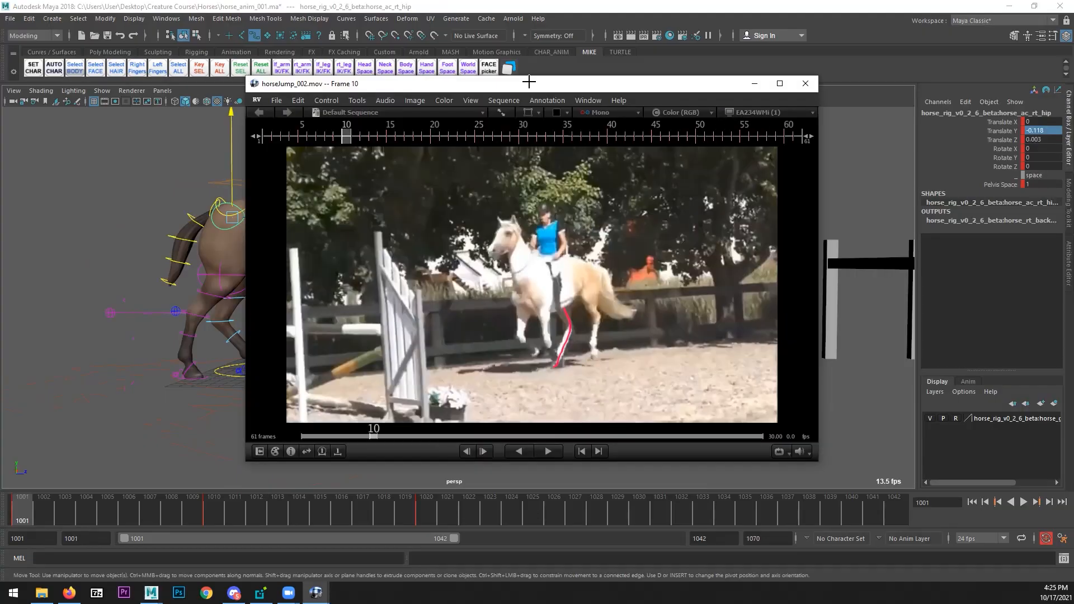
- Scrub the RV reference back to frame 6 to study the right hind leg, and move its window off the viewport
double_click(530, 84)
left_click_drag(67, 555, 139, 555)
double_click(409, 6)
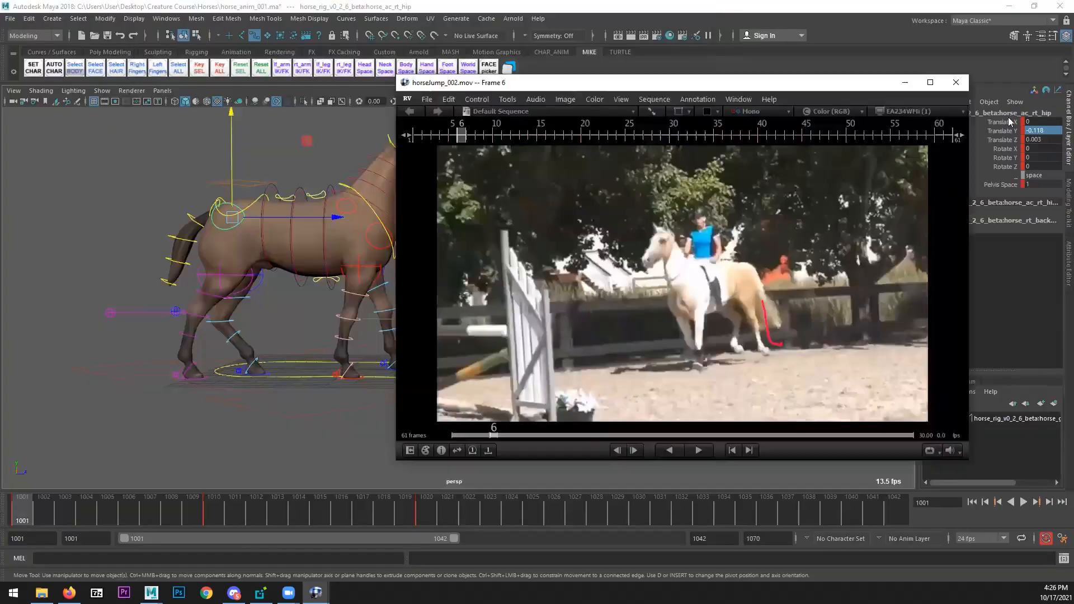
left_click_drag(425, 82, 1012, 83)
left_click(877, 340)
- At frame 1005, lift the right hind foot to Translate Y about 1.7, advance it to Translate Z about 5.1 and rotate it about 54.9 in X
left_click_drag(76, 501, 101, 508)
mouse_move(333, 399)
left_mouse_down("alt")
mouse_move(371, 373)
mouse_move(351, 380)
mouse_move(344, 416)
left_mouse_up("alt")
key("q")
left_click(345, 416)
left_click(331, 398)
key("w")
left_click_drag(317, 349, 308, 309)
key("e")
left_click_drag(374, 273, 394, 359)
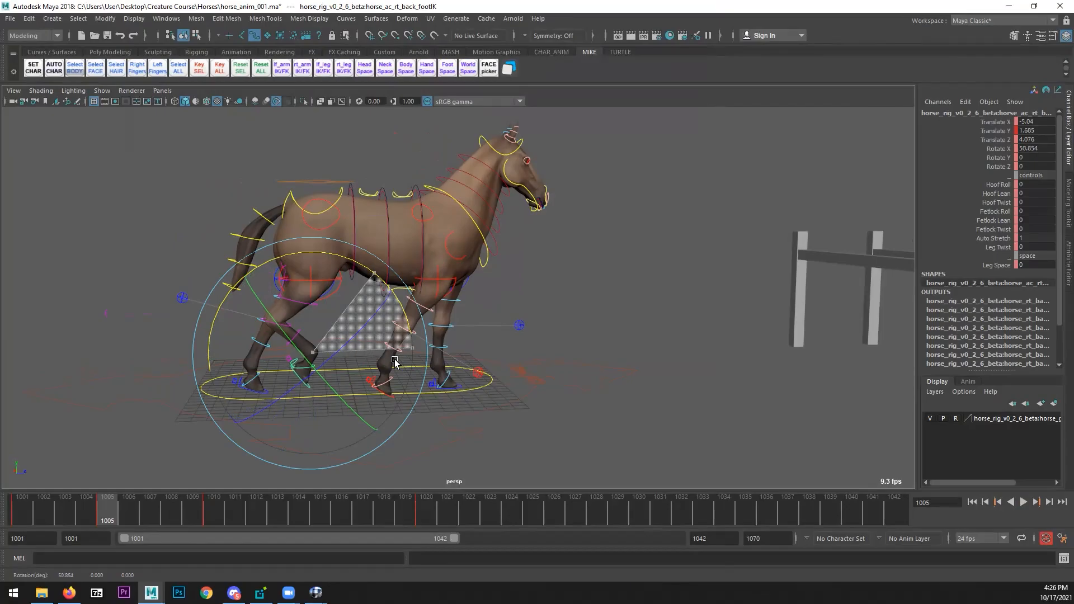
left_click_drag(394, 359, 341, 352)
key("w")
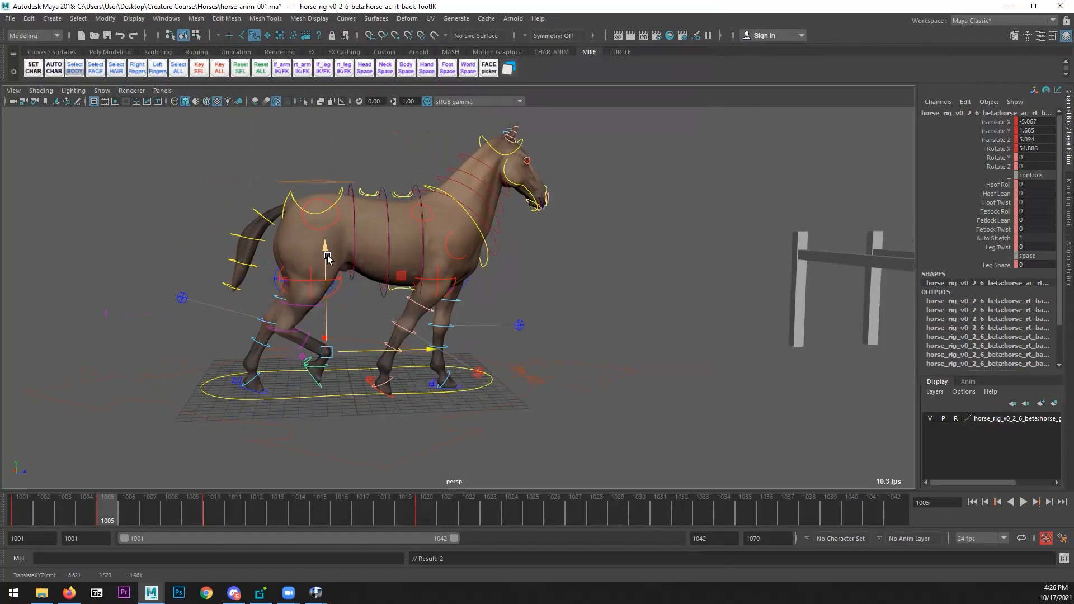
- Raise the right hip control at frame 1005 to Translate Y about 0.44 and play the motion from frame 1001
left_click(318, 226)
left_click_drag(317, 184, 316, 183)
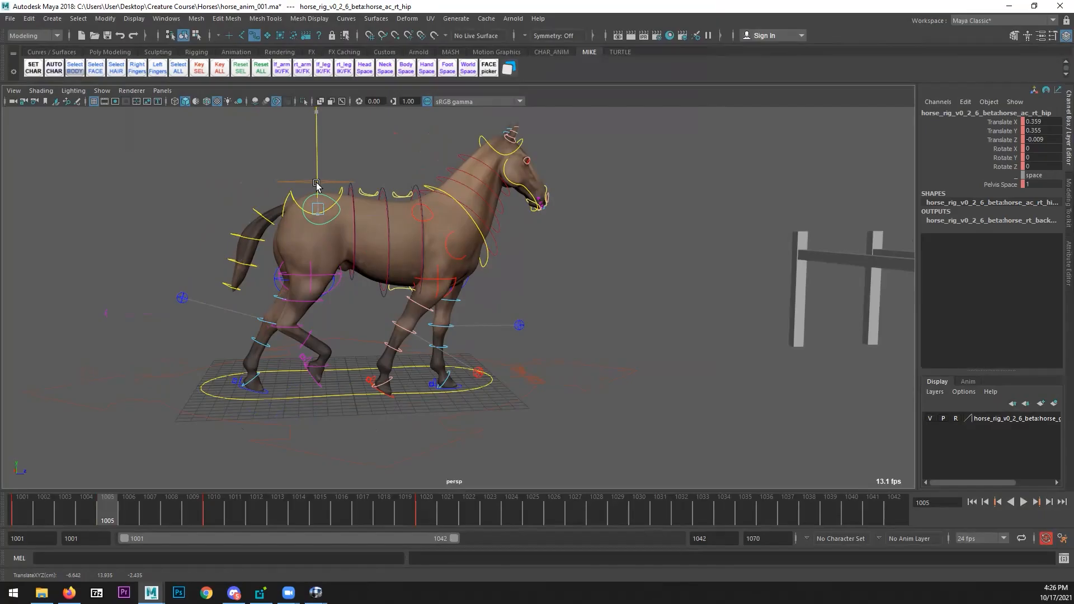
left_click_drag(317, 186, 344, 212)
mouse_move(23, 508)
left_mouse_down()
mouse_move(156, 505)
mouse_move(22, 510)
left_mouse_up()
left_click(1027, 503)
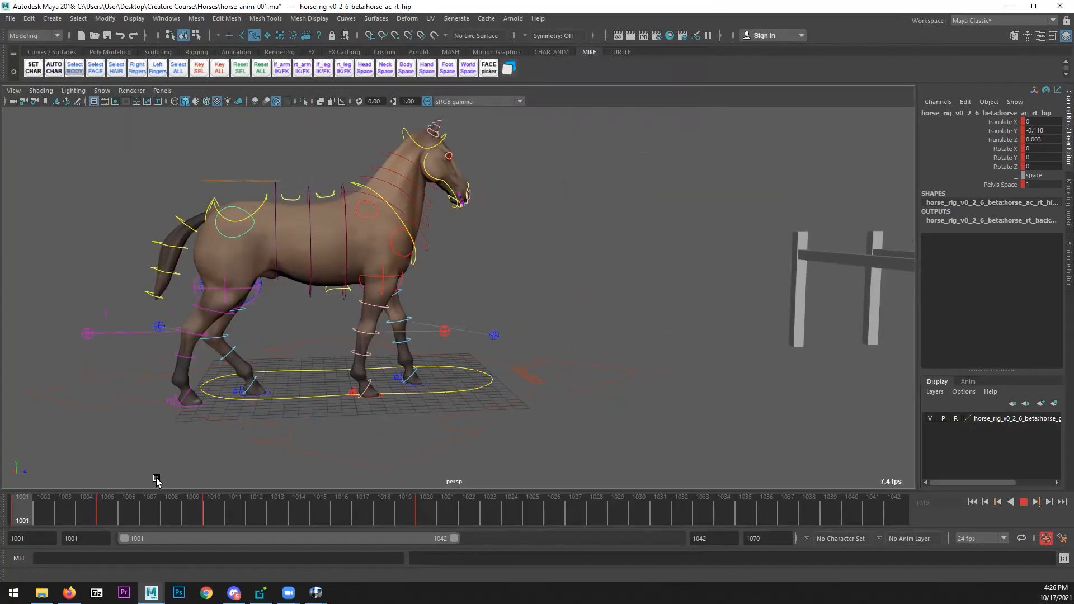
- Shift the right hind foot and hip keys from frame 1005 to frame 1006 and review the swing
key("q")
left_click(203, 407)
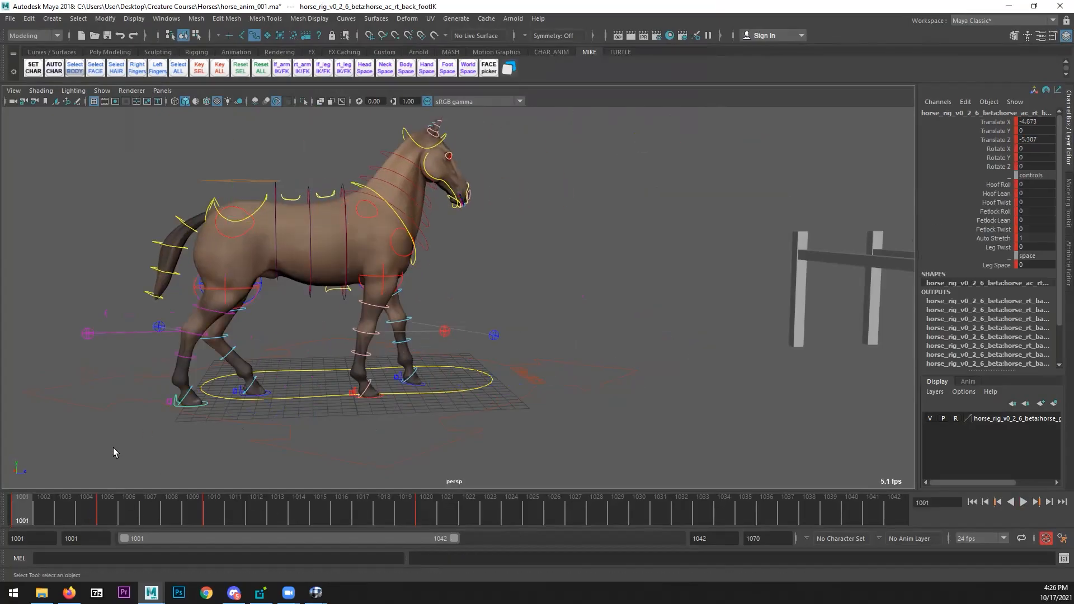
left_click(106, 513)
left_click(323, 226)
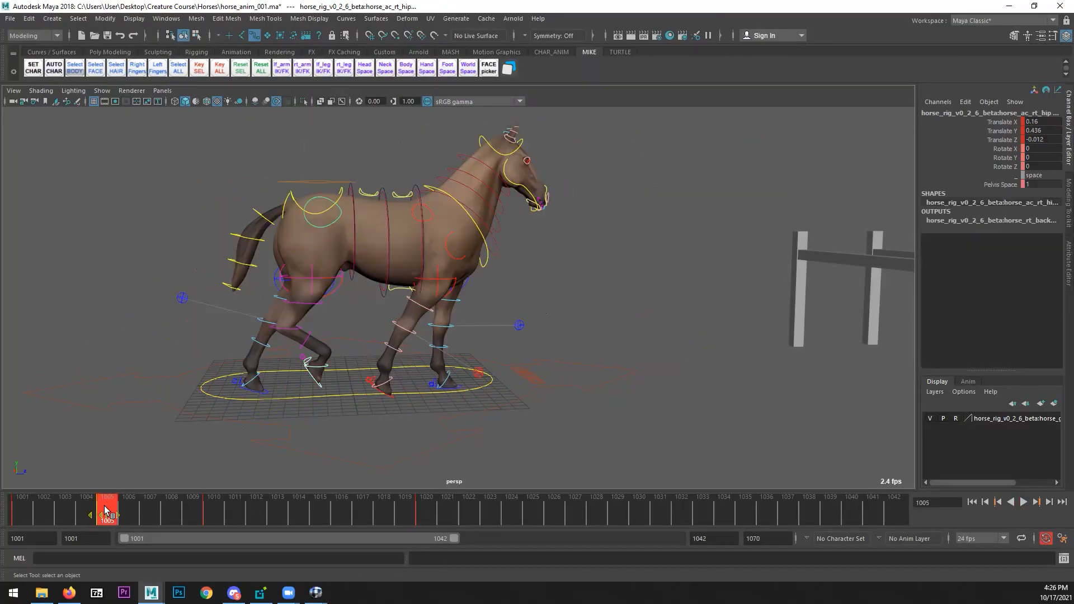
key("alt+v")
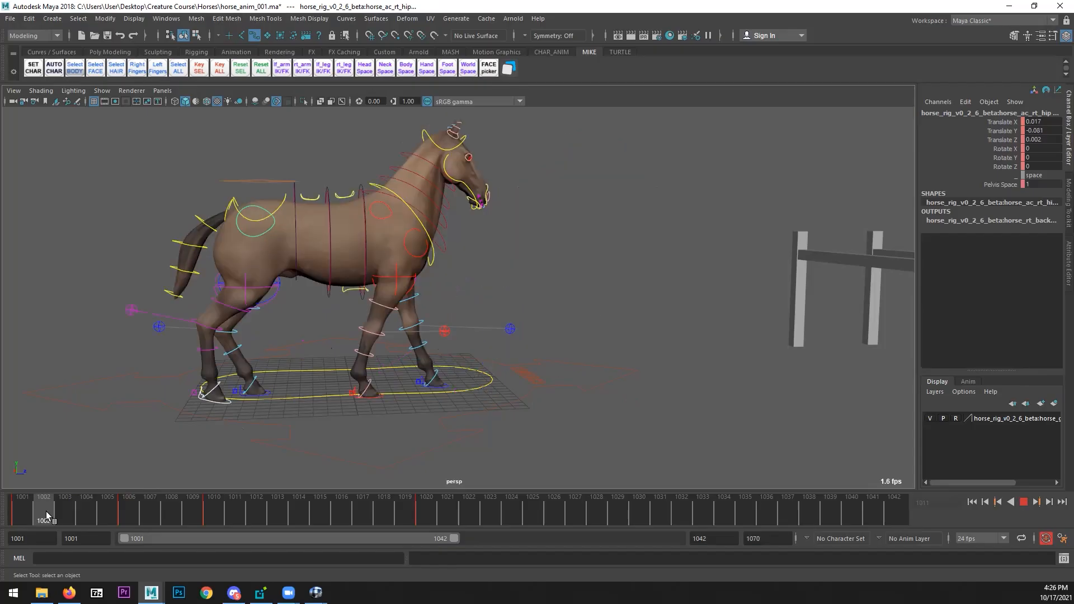
key("alt+v")
scroll(274, 464, "up", 5)
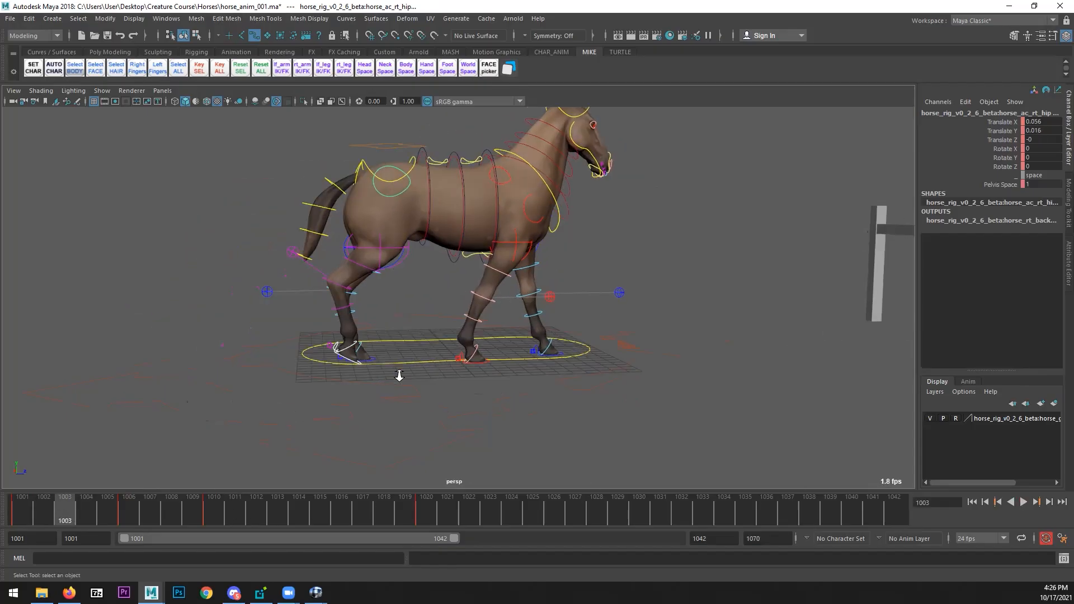
- Select the right hind foot control and step the RV reference between frames 4 and 1 to examine the hoof's lift-off
left_click(331, 427)
left_click(323, 388)
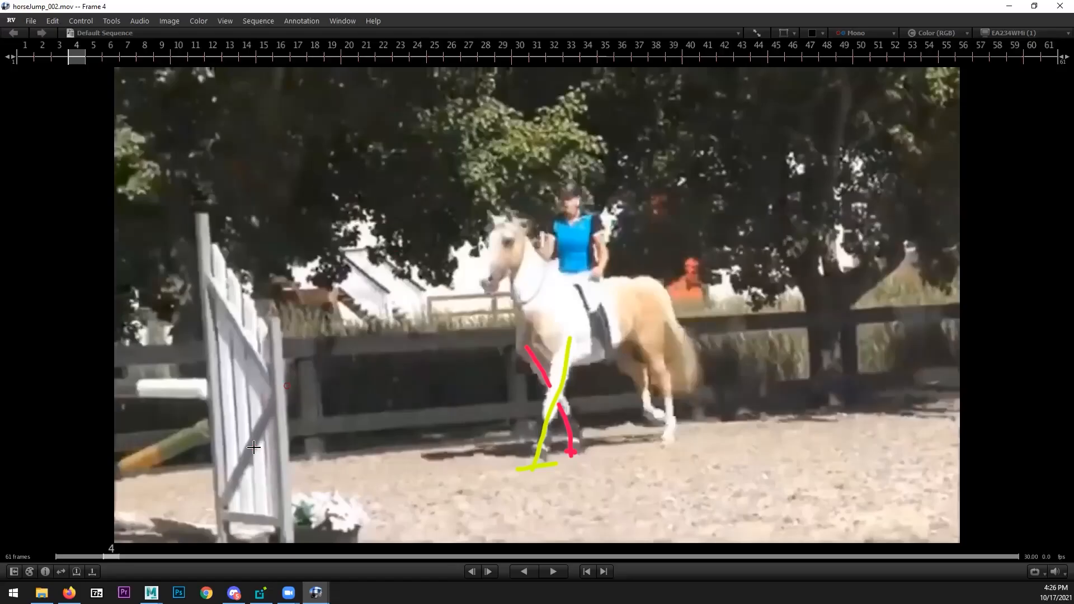
key("Left")
key("Left")
key("Left")
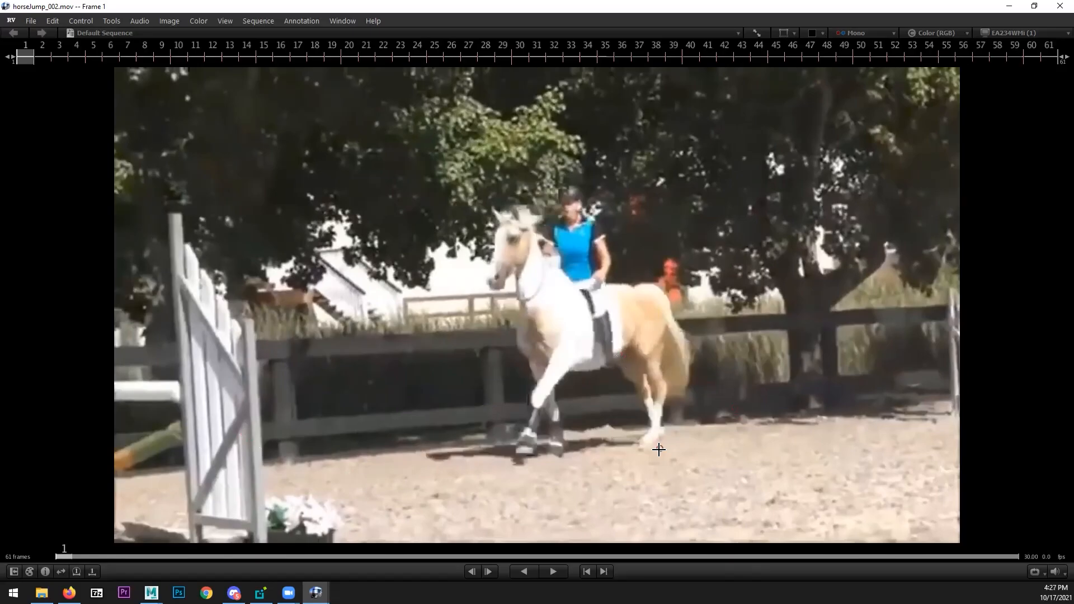
key("Right")
key("Right")
key("Right")
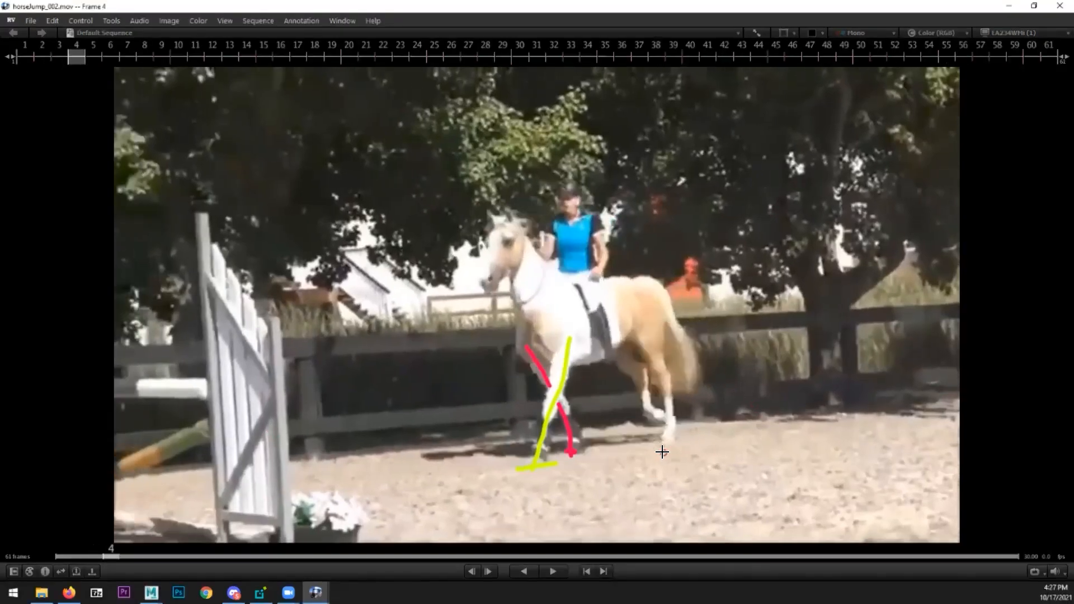
- Trace the right hind leg and a two-headed ground arrow on reference frame 4, and mark the hoof three frames on
mouse_move(618, 353)
left_mouse_down()
mouse_move(640, 365)
mouse_move(665, 417)
left_mouse_up()
mouse_move(717, 440)
left_mouse_down()
mouse_move(749, 439)
mouse_move(563, 481)
mouse_move(543, 498)
left_mouse_up()
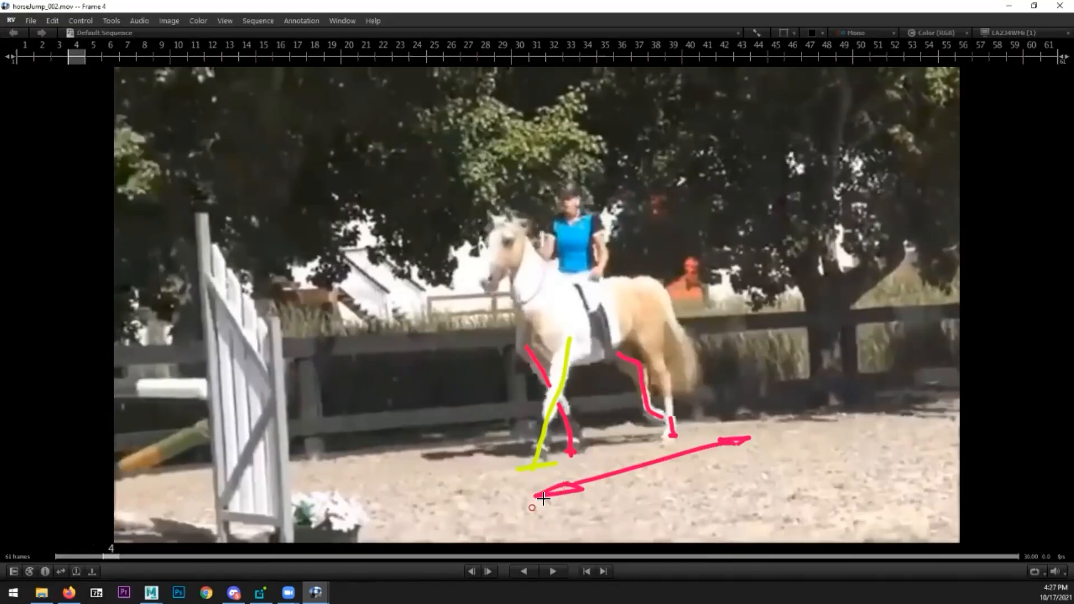
key("Right")
key("Right")
key("Right")
left_click_drag(652, 410, 603, 413)
left_click_drag(602, 414, 627, 425)
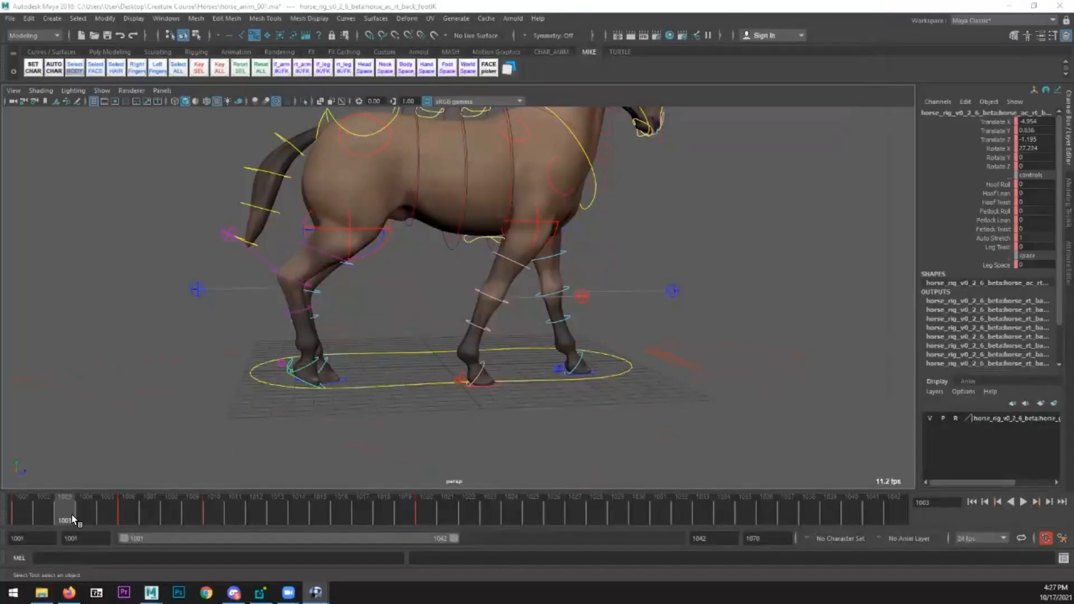
- At frame 1003, slide the right hind foot back to Translate Z about -2.1 and rotate it to roll the hoof further onto its toe
left_click_drag(72, 515, 22, 518)
left_click(283, 403)
left_click(283, 383)
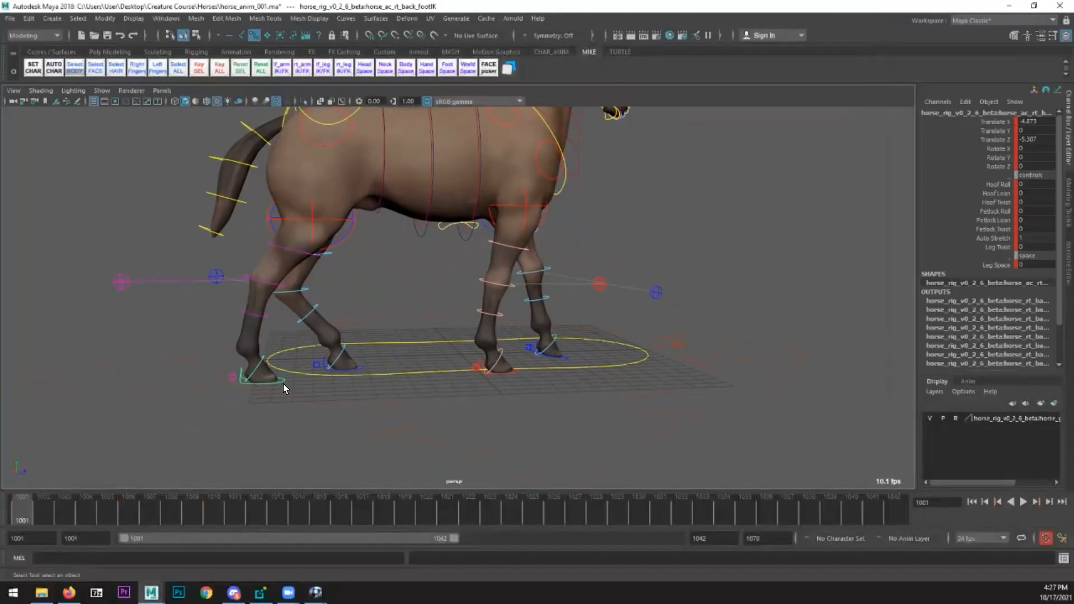
left_click(42, 512)
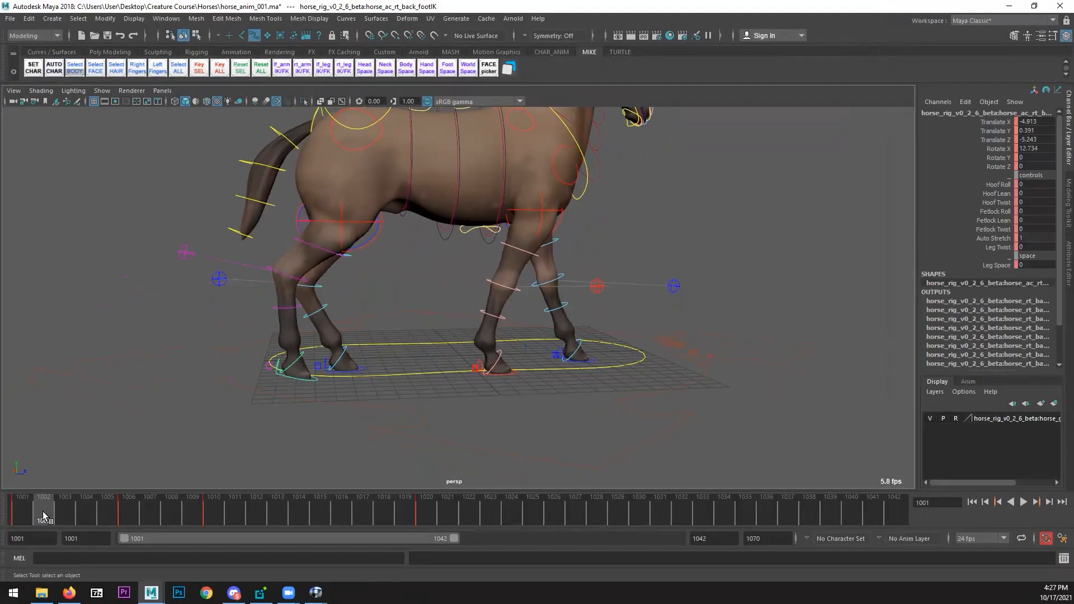
left_click_drag(42, 511, 54, 511)
right_click_drag(133, 394, 263, 389, "alt")
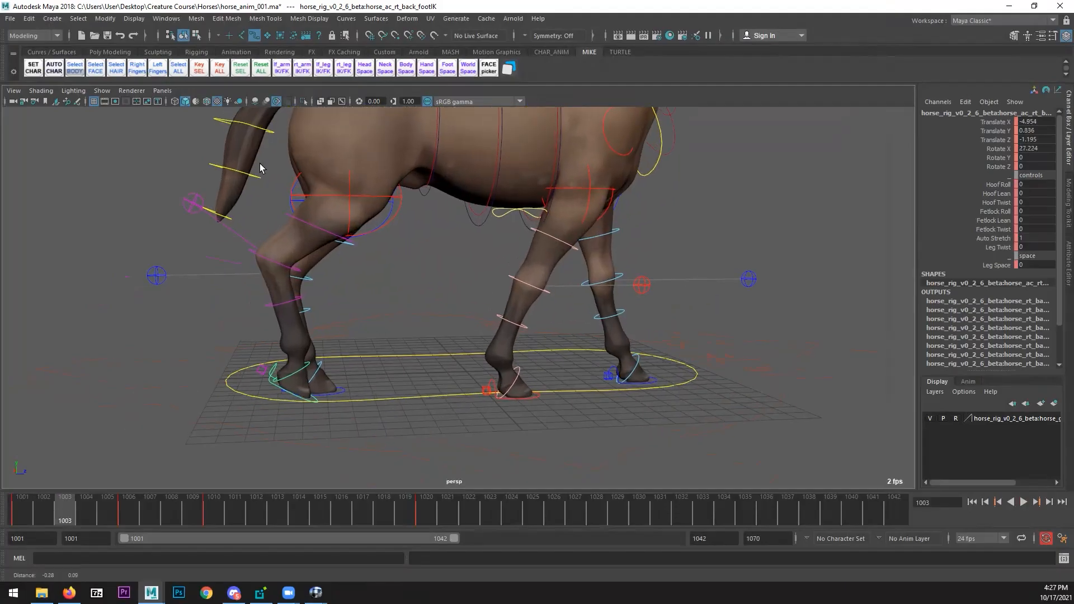
middle_click_drag(263, 165, 333, 218, "alt")
key("w")
left_click_drag(364, 342, 331, 345)
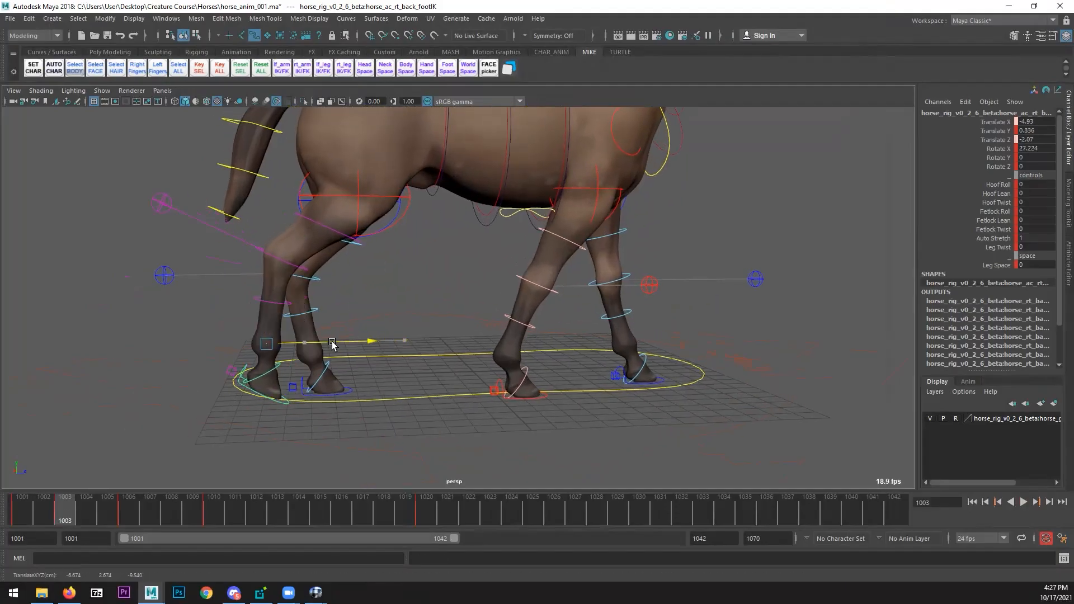
key("e")
left_click_drag(340, 275, 367, 342)
- Check the reference and copy the right hind foot's planted pose at frame 1010 to frame 1018 to hold the contact
left_click(45, 505)
left_click_drag(46, 505, 207, 491)
middle_click_drag(589, 280, 457, 283, "alt")
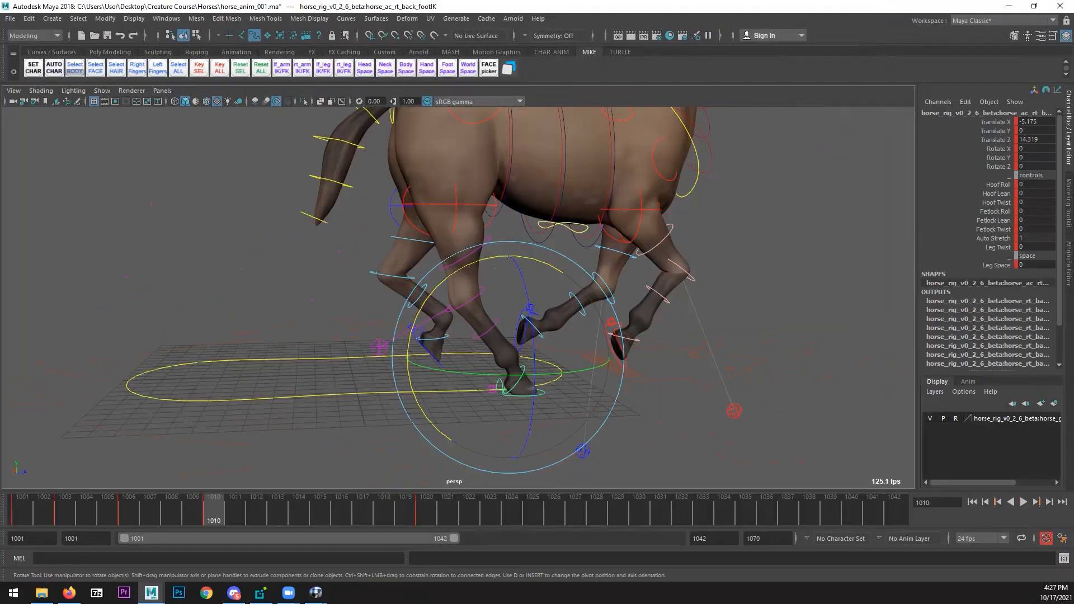
key("alt+Tab")
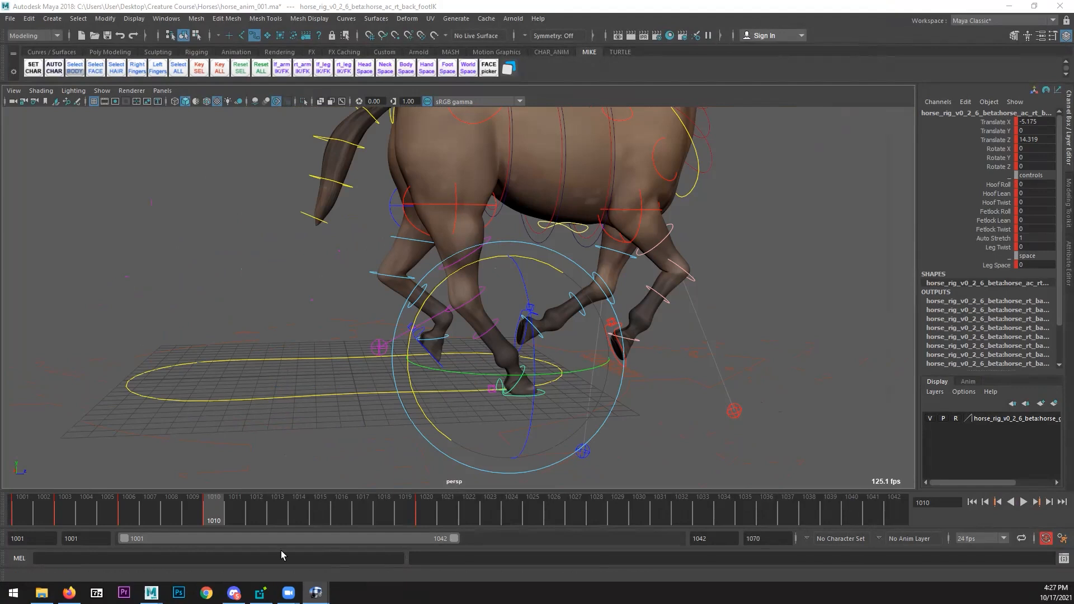
left_click(217, 509)
key("alt+v")
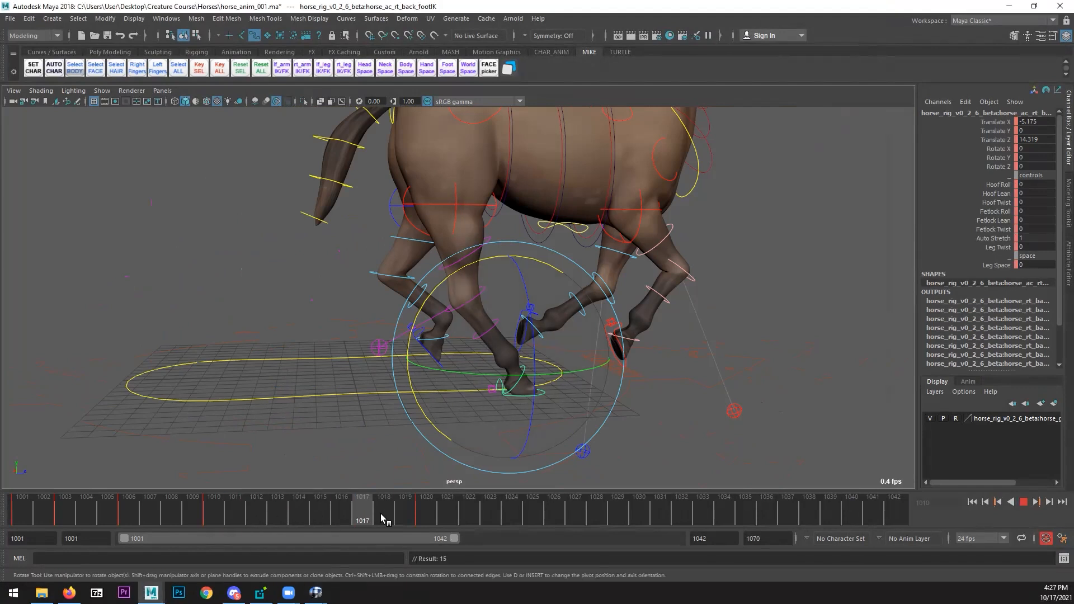
left_click(226, 516)
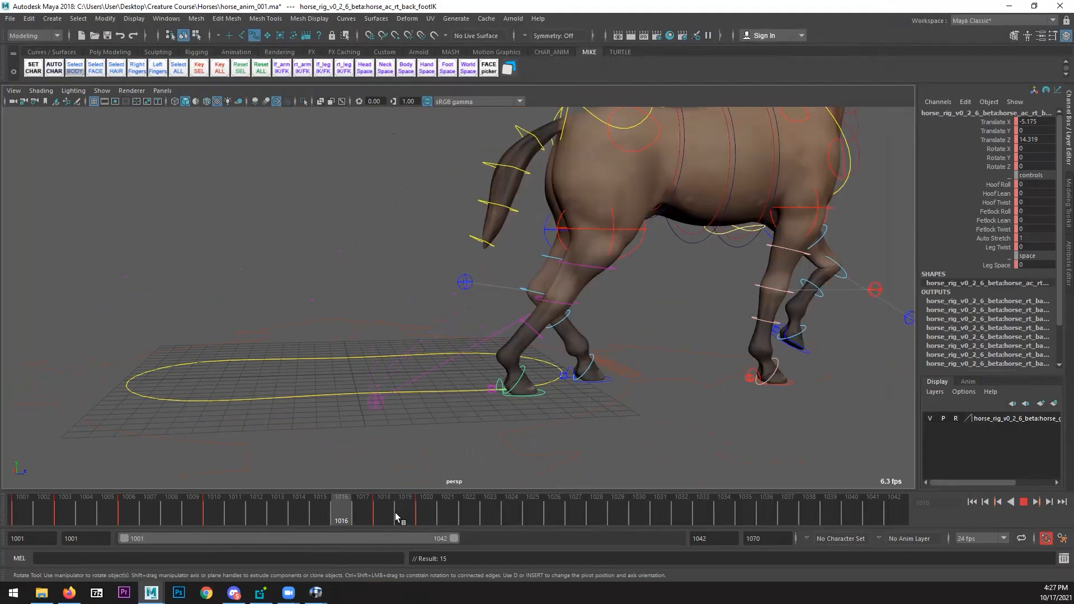
- Scrub through the swing to frame 1008 and rotate the right hind foot to Rotate X about 22.6
left_click(56, 512)
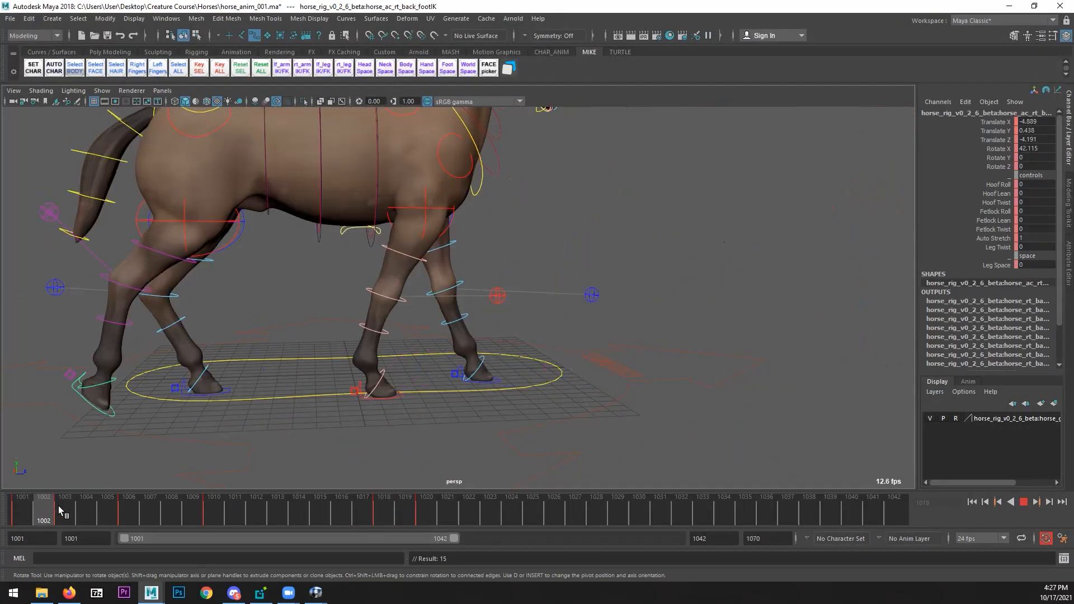
left_click_drag(124, 503, 171, 502)
left_click_drag(403, 372, 405, 372)
key("q")
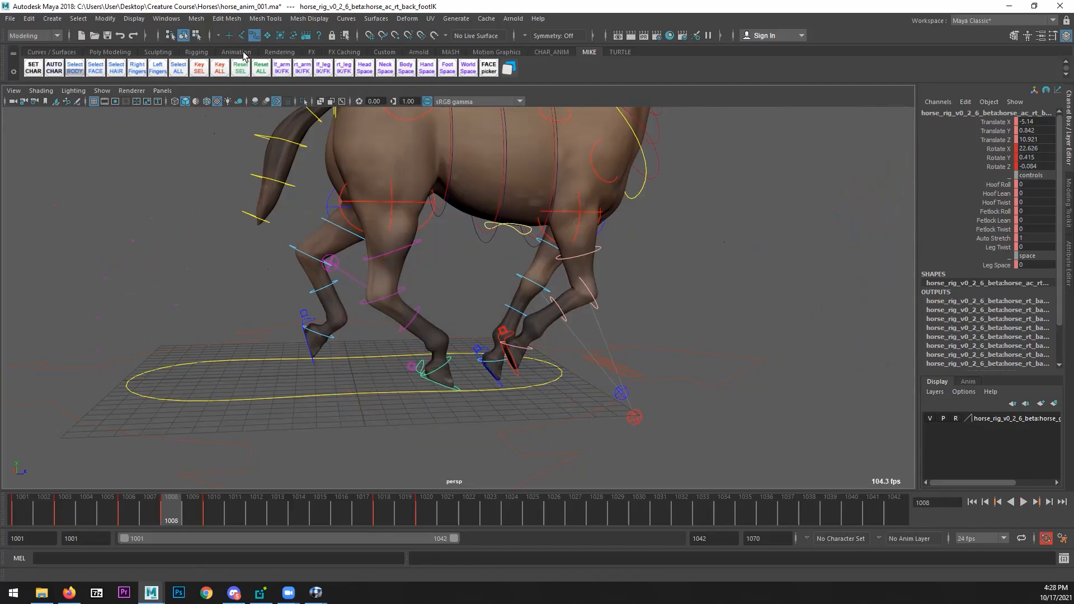
- Raise the right hind foot's Translate Y key at frame 1008 to about 1.318 in the Graph Editor
left_click(166, 18)
mouse_move(235, 82)
left_click(303, 87)
left_click(526, 204)
key("f")
left_click_drag(764, 292, 718, 323)
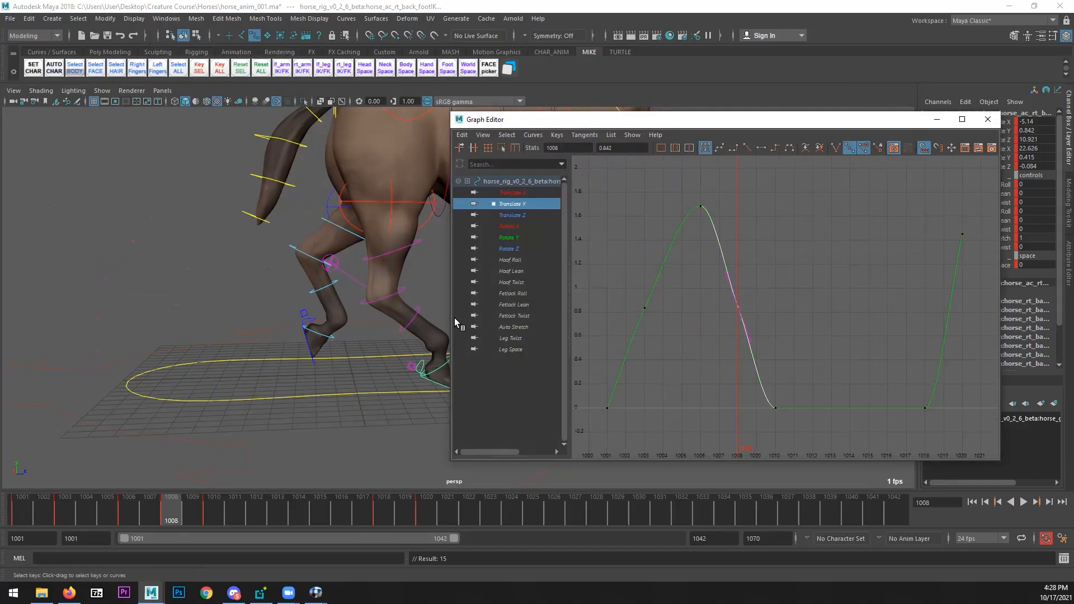
middle_click_drag(425, 322, 268, 330, "alt")
key("w")
middle_click_drag(722, 337, 733, 301, "shift")
- Break the tangents of the foot's Translate Y key at frame 1010 and steepen its incoming slope for a sharper landing
left_click_drag(796, 363, 774, 397)
left_click(834, 149)
key("w")
middle_click_drag(766, 397, 734, 364, "shift")
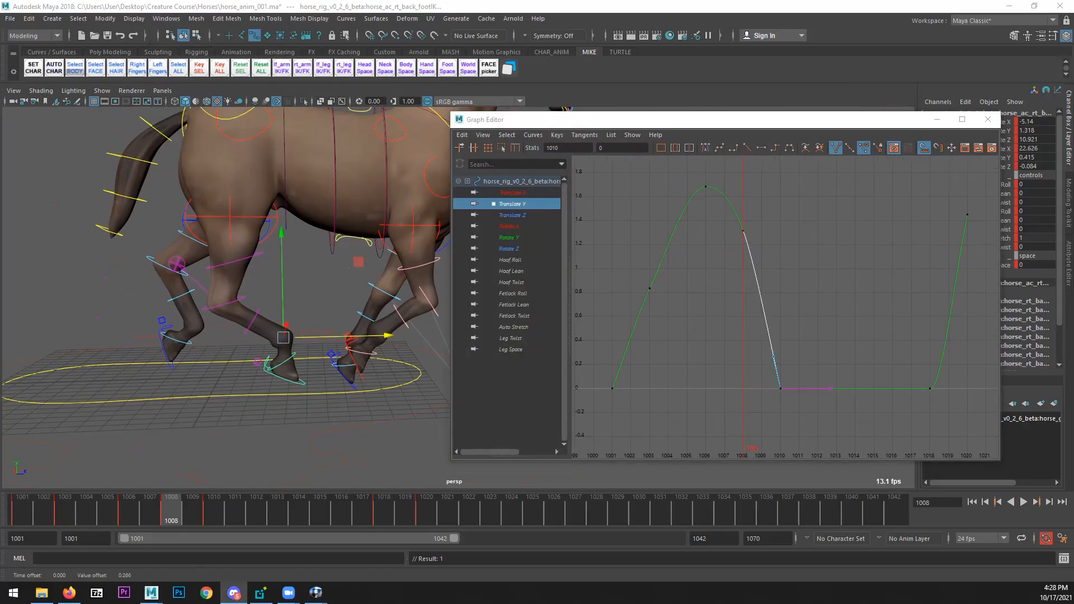
mouse_move(261, 496)
left_mouse_down()
mouse_move(71, 511)
mouse_move(314, 512)
left_mouse_up()
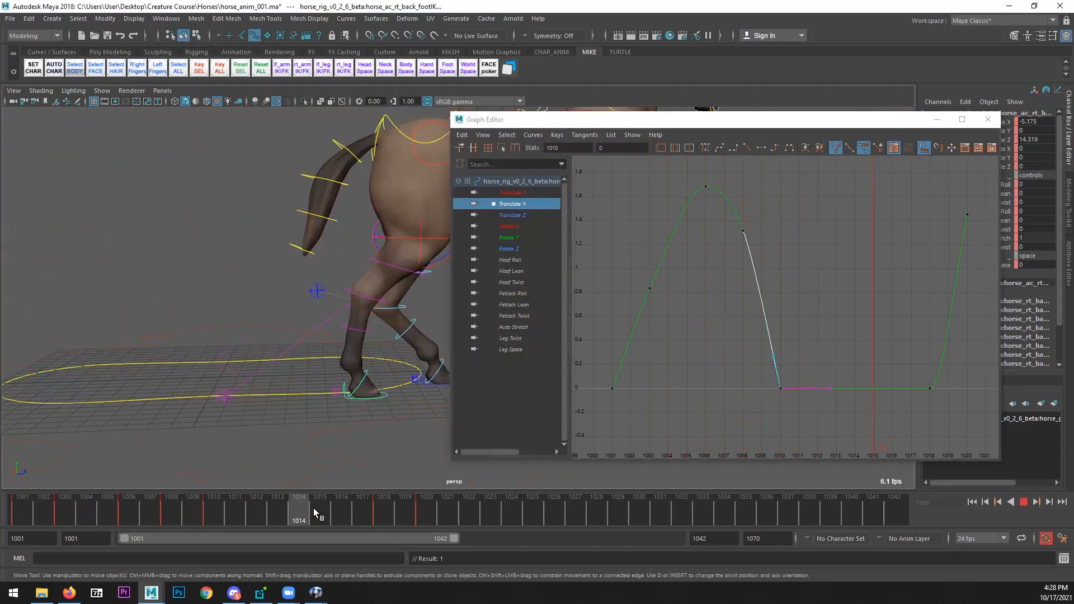
- Close the Graph Editor, play the animation from frame 1001, and examine the hind leg contact up to frame 1018 from both sides
key("alt+shift+v")
left_click(988, 120)
scroll(379, 393, "down", 3)
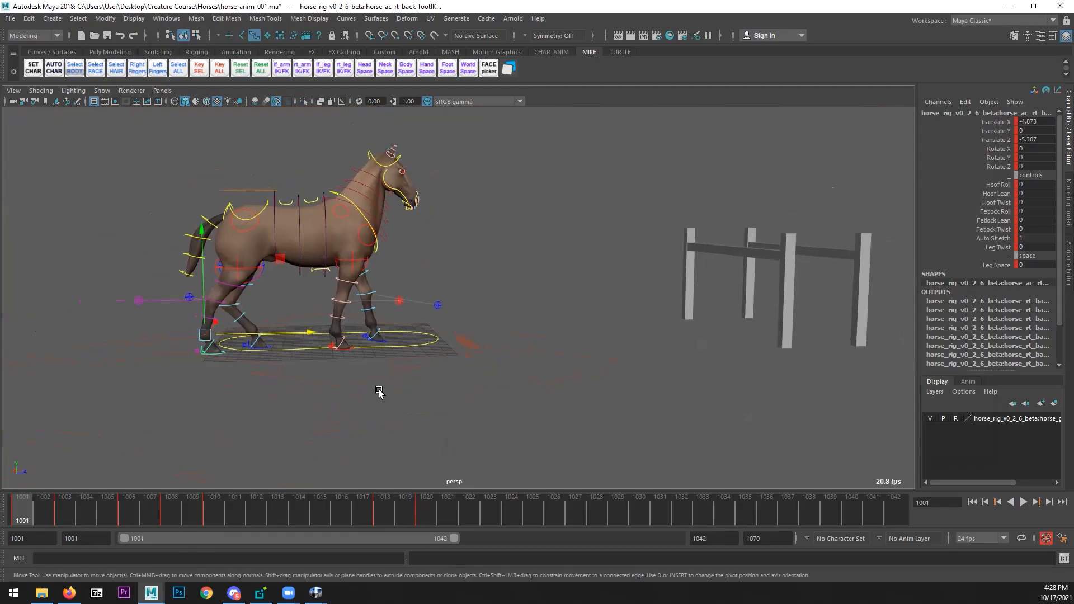
left_click(1023, 502)
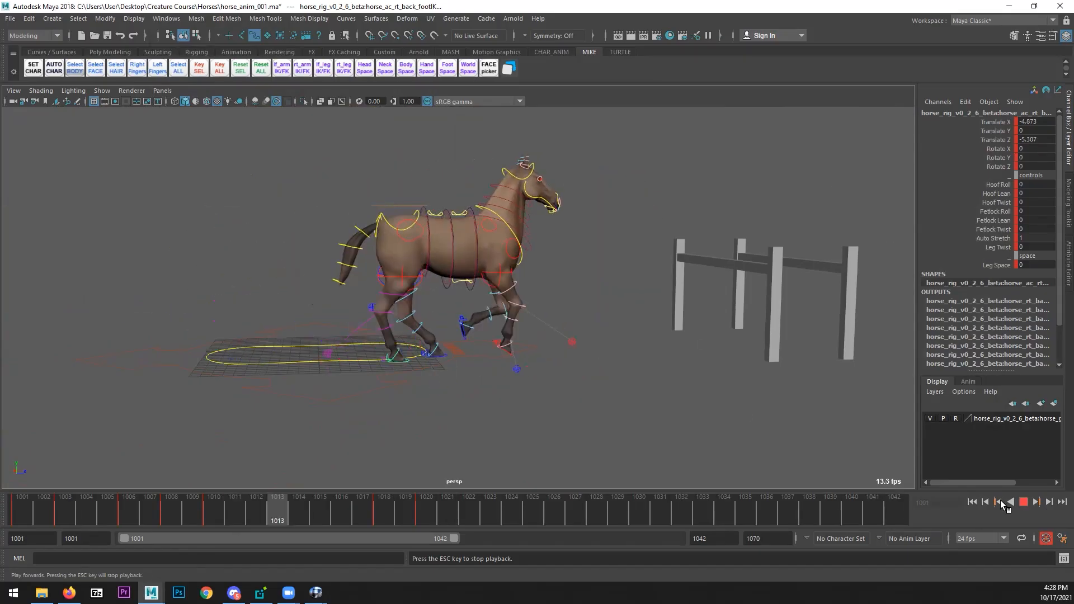
key("Escape")
mouse_move(17, 519)
left_mouse_down()
mouse_move(368, 462)
mouse_move(193, 470)
mouse_move(431, 474)
mouse_move(243, 460)
mouse_move(419, 467)
mouse_move(386, 469)
mouse_move(364, 427)
mouse_move(184, 421)
mouse_move(378, 413)
left_mouse_up()
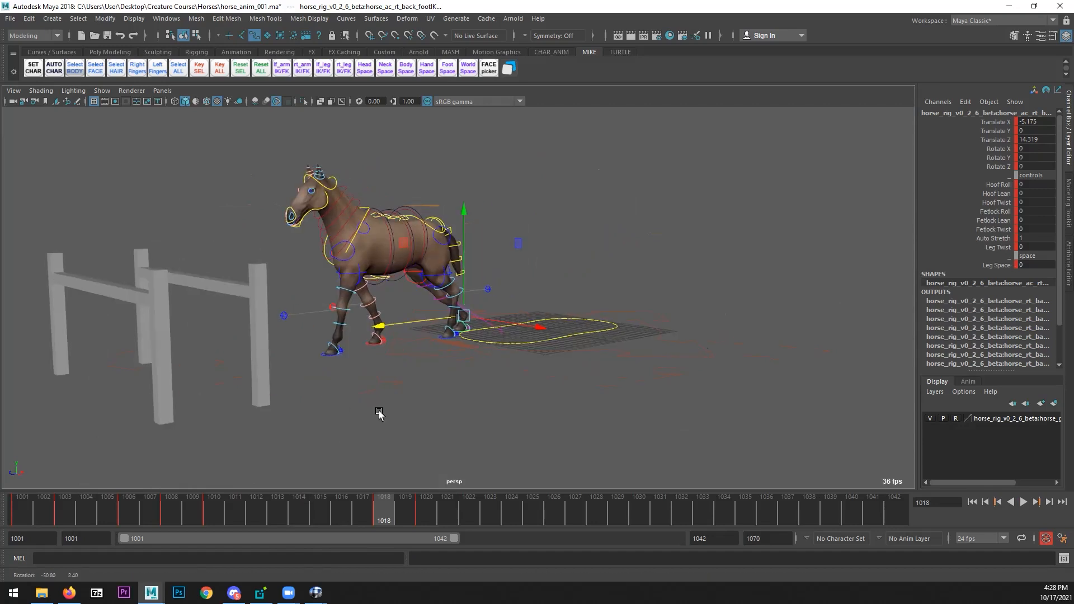
left_click_drag(417, 506, 391, 504)
left_click_drag(289, 408, 393, 426, "alt")
left_click_drag(300, 505, 395, 491)
left_click_drag(335, 424, 402, 399, "alt")
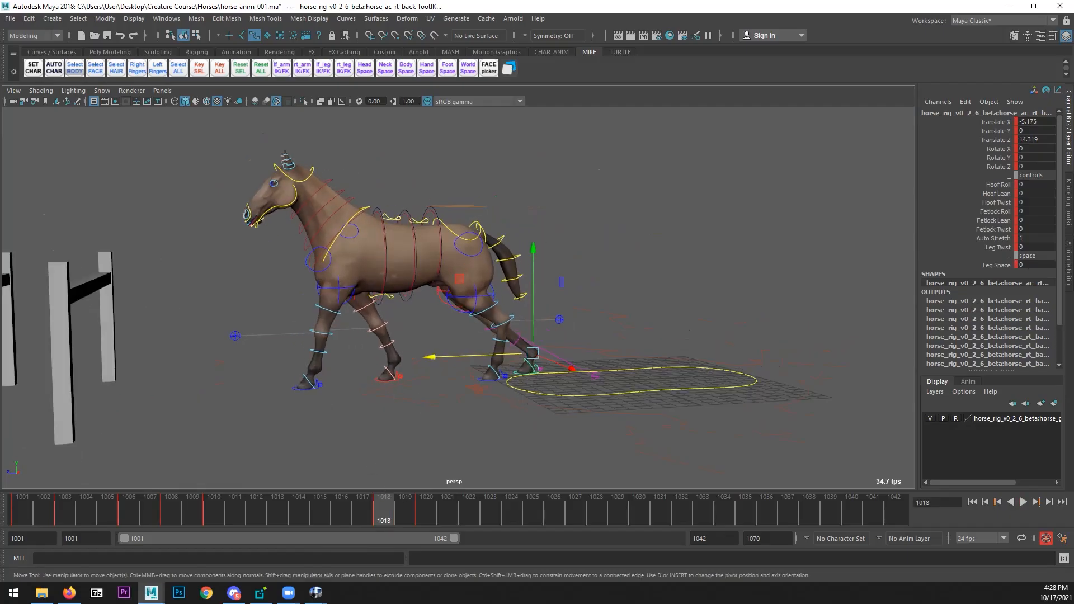
- Switch to RV and examine the jump reference around frame 19 against the rig's pose at frame 1018
key("alt+Tab")
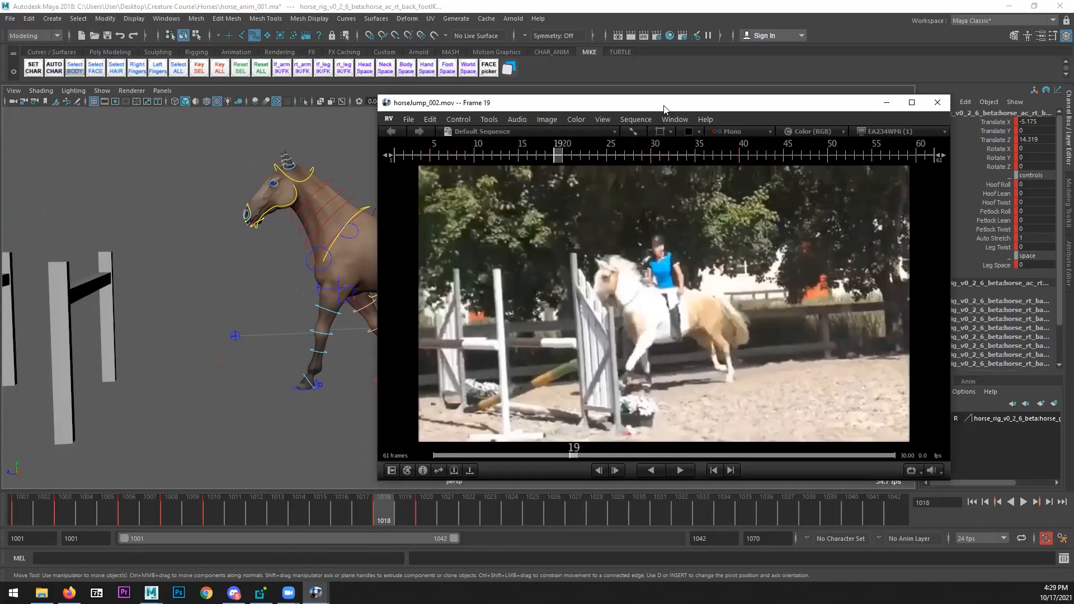
double_click(664, 103)
mouse_move(351, 556)
left_mouse_down()
mouse_move(369, 551)
mouse_move(331, 553)
mouse_move(395, 538)
mouse_move(353, 545)
mouse_move(365, 544)
left_mouse_up()
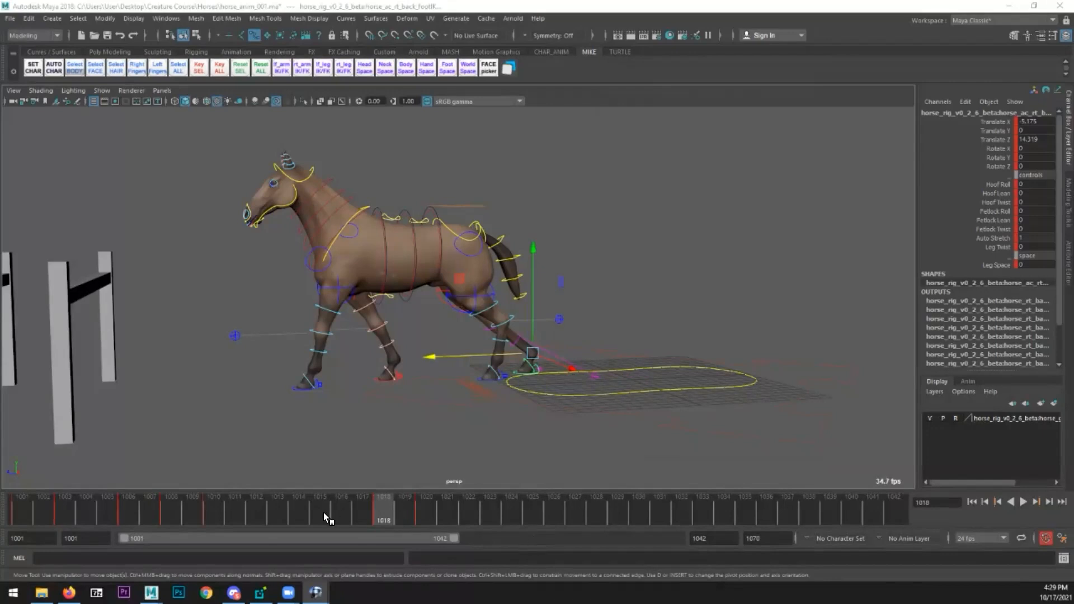
left_click_drag(369, 509, 387, 498)
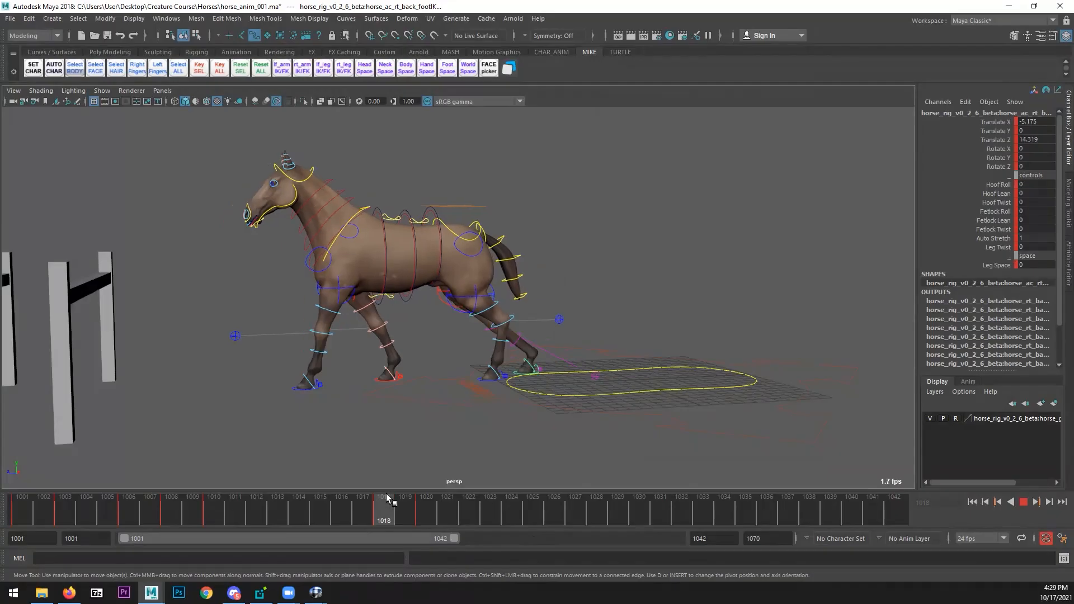
- Select all of the horse rig's controls and key them at frame 1018
right_click_drag(440, 419, 347, 424, "alt")
left_click_drag(390, 433, 306, 426, "alt")
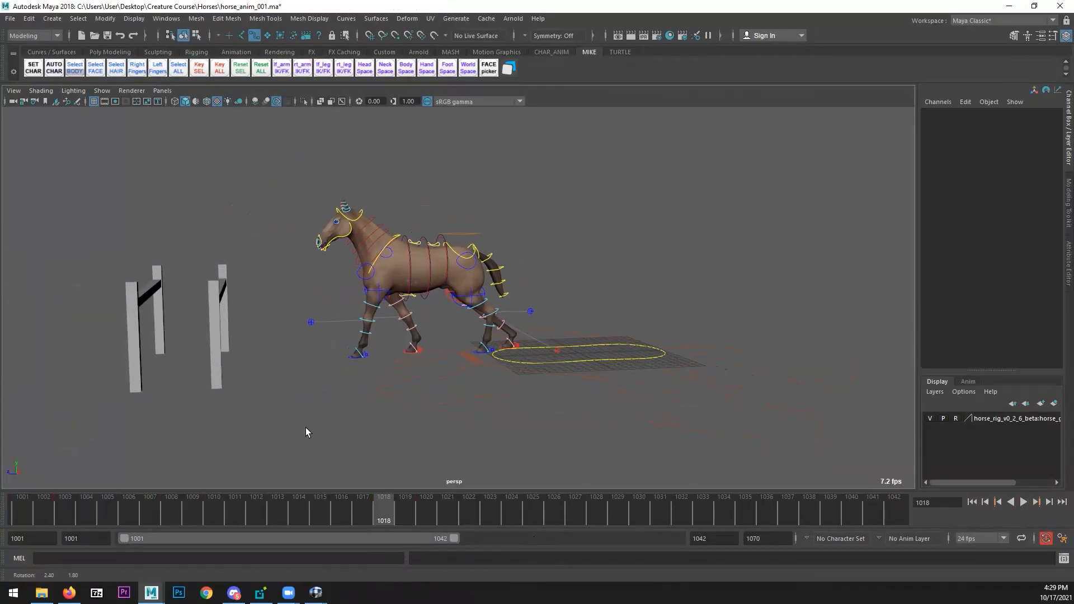
left_click_drag(289, 180, 760, 445)
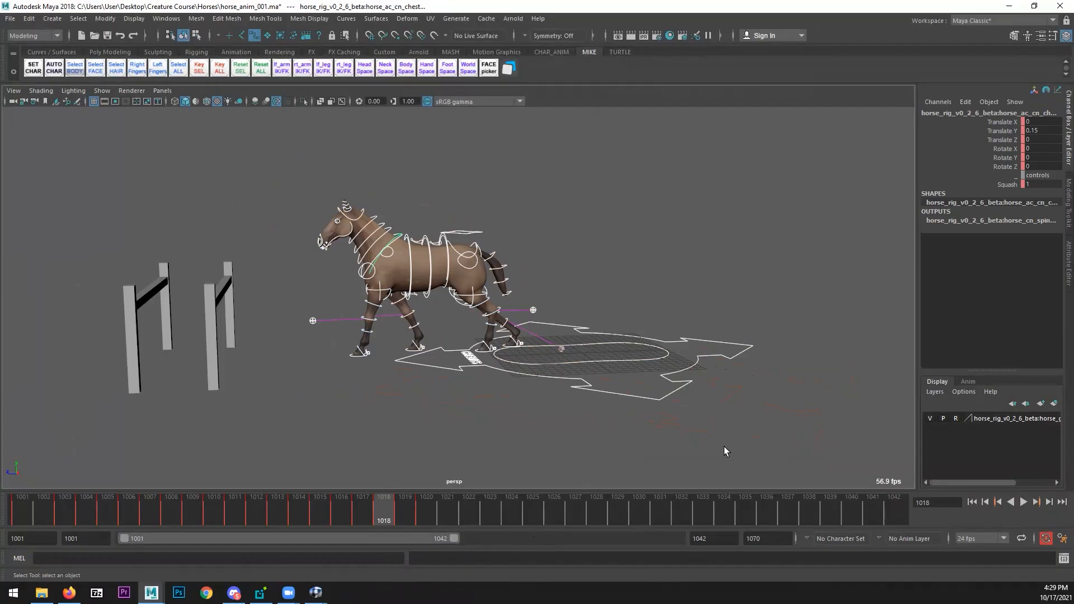
left_click_drag(426, 514, 409, 515)
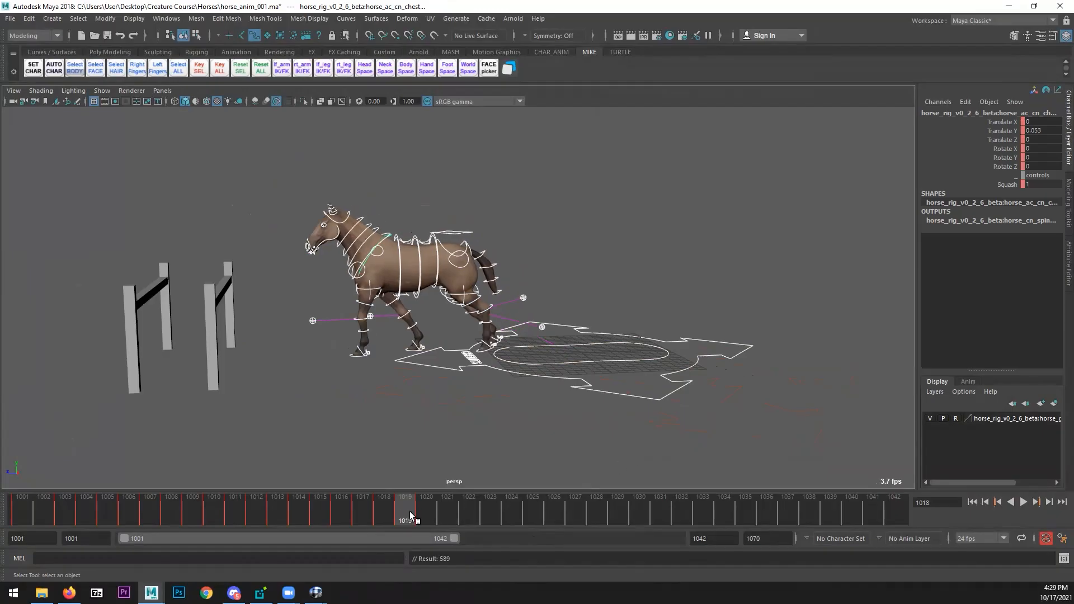
- Lower the root control's Translate Z key at frame 1020 to about 21.43 in the Graph Editor
left_click_drag(416, 342, 428, 364, "alt")
left_click(470, 210)
left_click(463, 220)
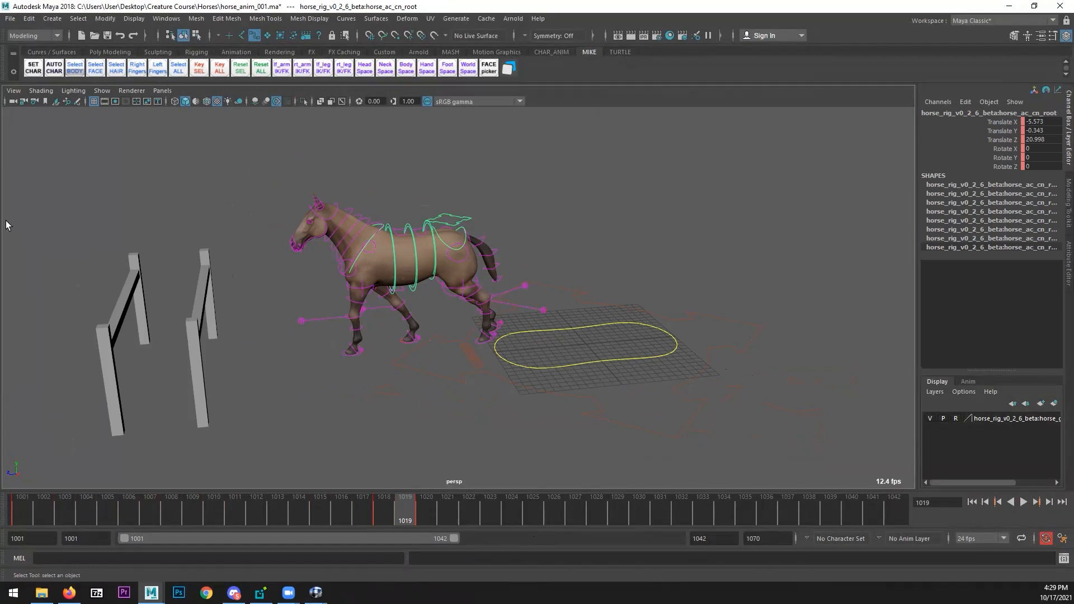
left_click(166, 18)
mouse_move(224, 81)
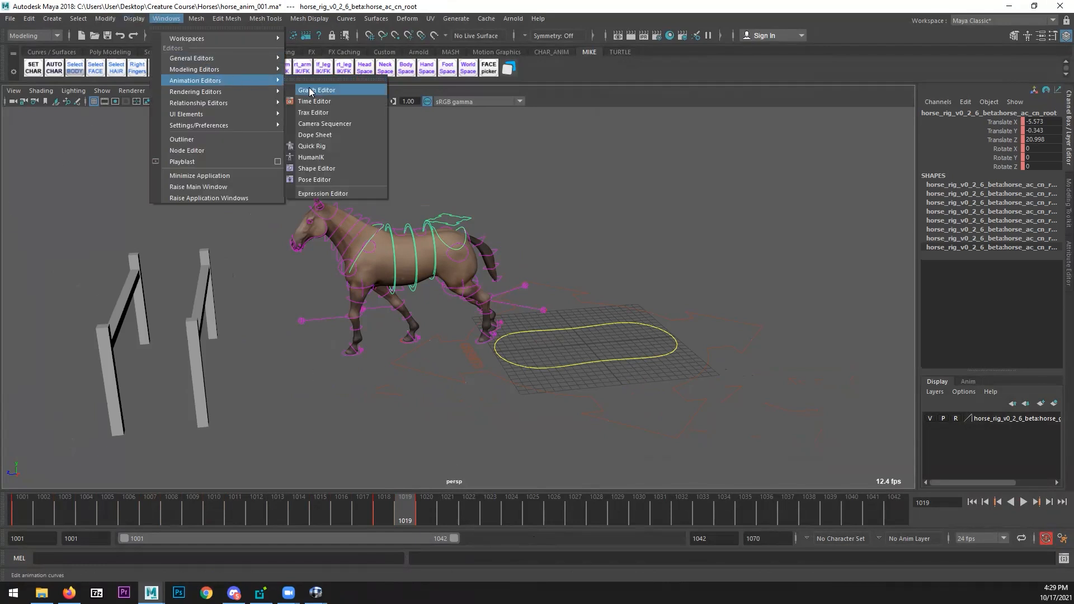
left_click(309, 83)
left_click(529, 214)
key("f")
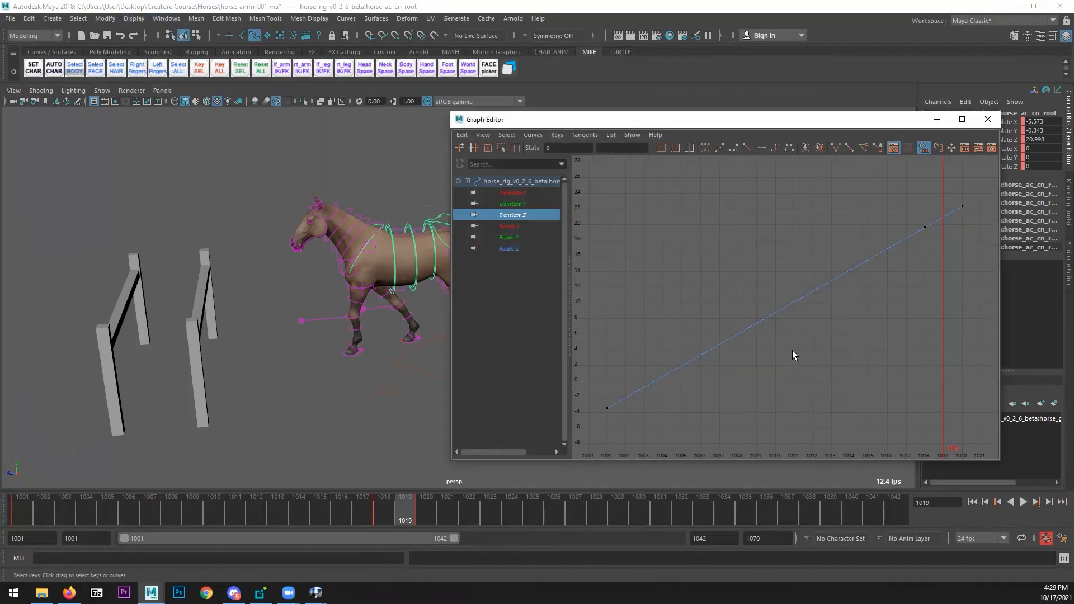
middle_click_drag(789, 349, 723, 361, "alt")
left_click(429, 506)
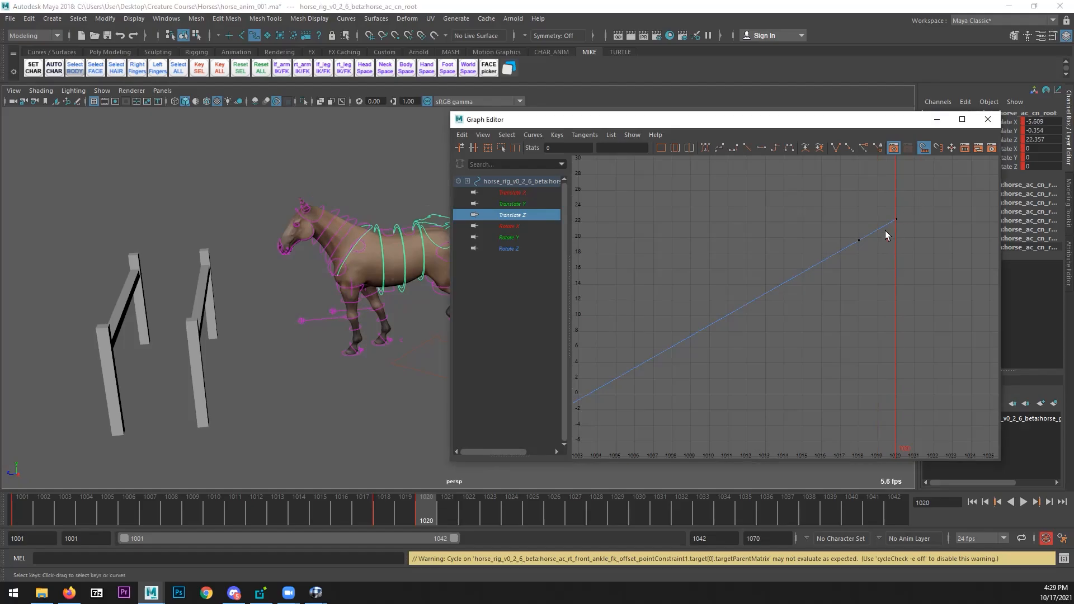
left_click_drag(885, 231, 906, 210)
key("w")
middle_click_drag(890, 248, 891, 263)
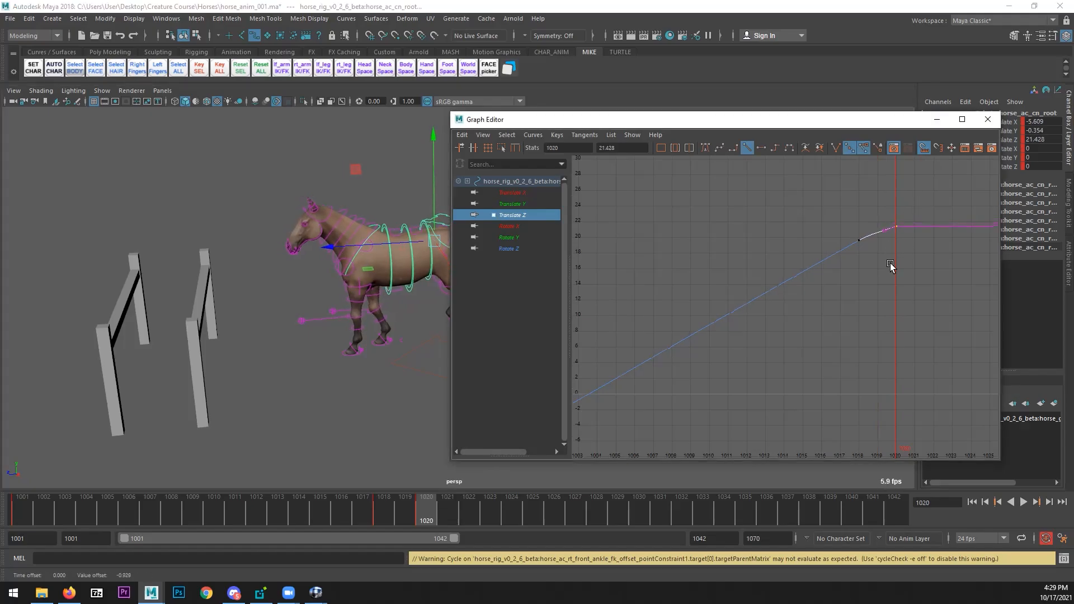
- Apply spline tangents to the root's Translate Z keys at frames 1018 and 1020, and adjust the handle leading into frame 1020
left_click(705, 147)
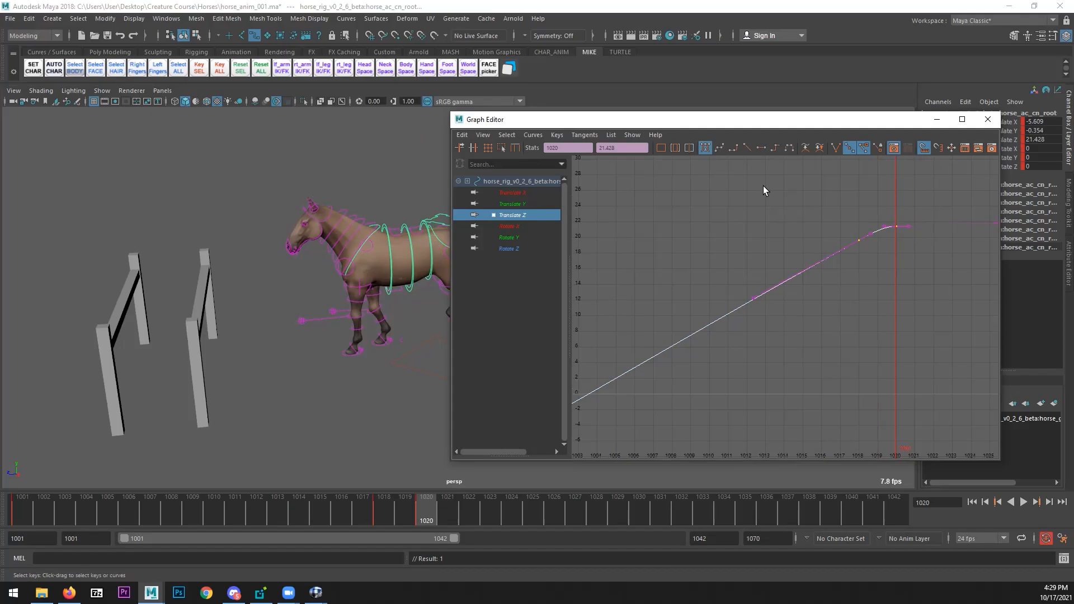
left_click(718, 148)
middle_click_drag(865, 233, 784, 297, "alt")
right_click_drag(784, 297, 847, 274, "alt")
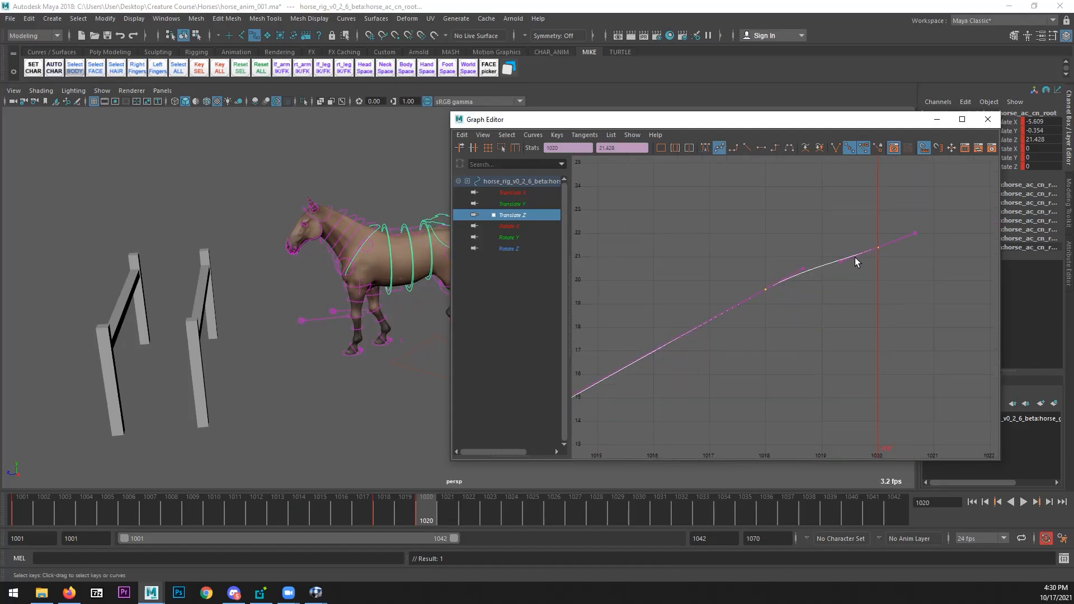
left_click_drag(854, 256, 824, 273)
key("w")
middle_click_drag(823, 273, 824, 271)
left_click(988, 119)
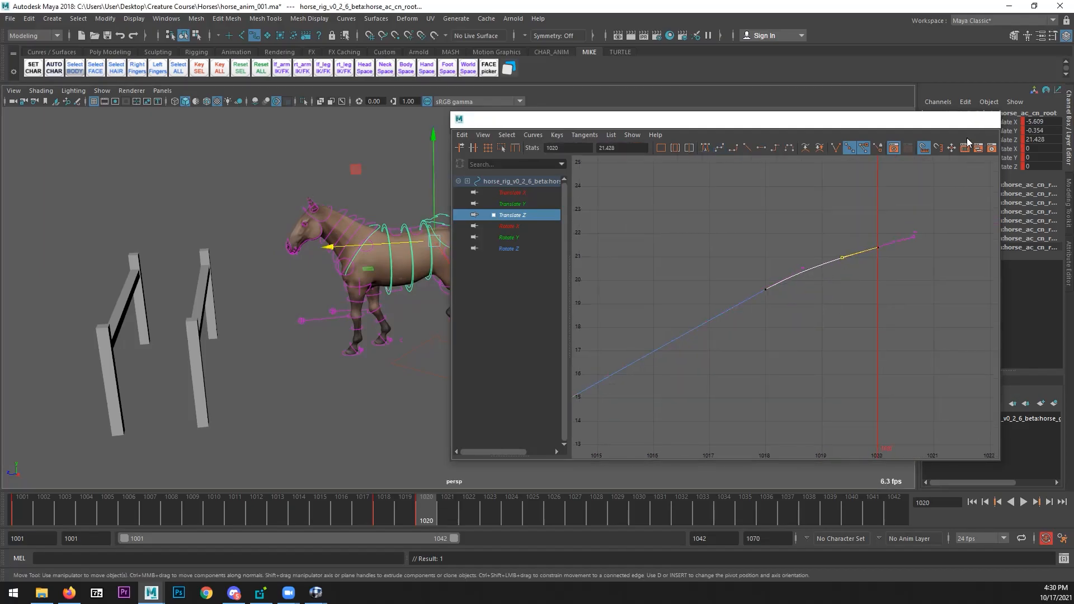
- Play the animation from frame 1001 and scrub towards frame 1018 to check the body's forward motion
right_click_drag(688, 279, 585, 327, "alt")
left_click(972, 502)
left_click(1023, 502)
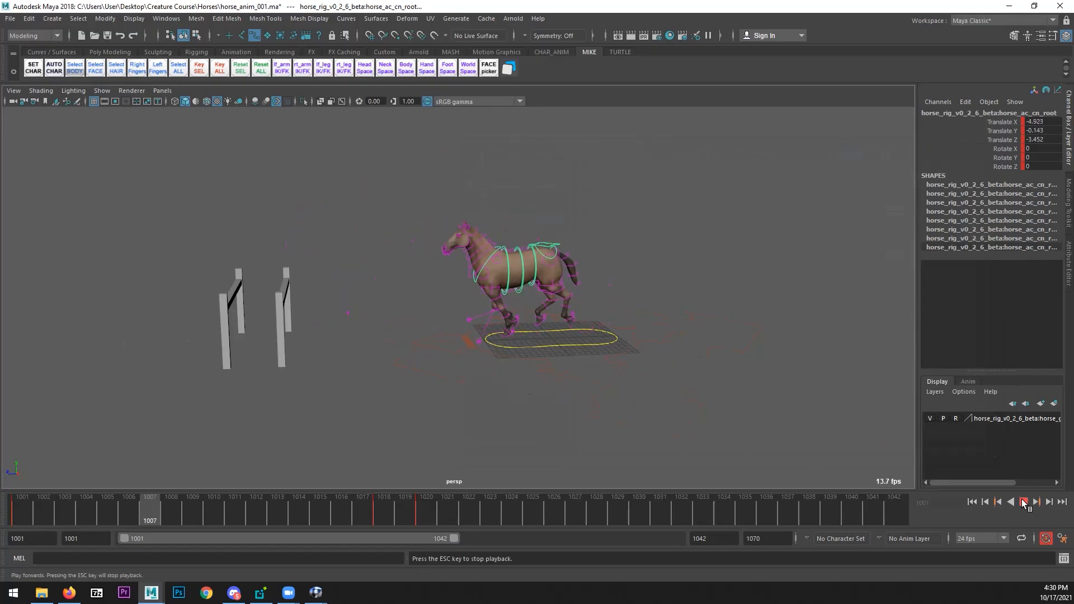
left_click(1023, 501)
left_click_drag(183, 513, 372, 507)
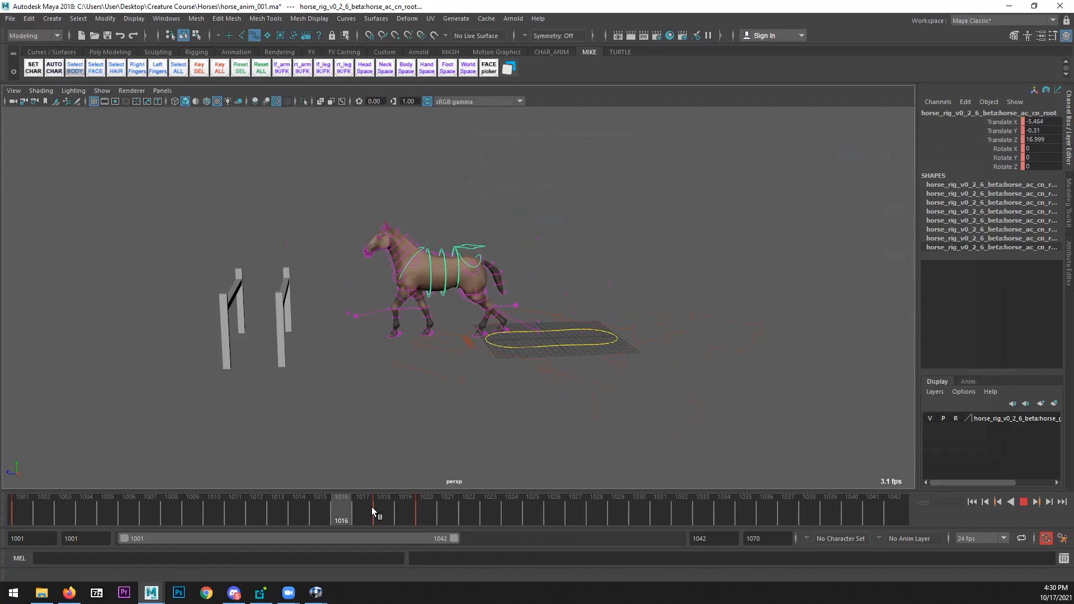
- At frame 1018, shift the right hip control backward along the horse's body
left_click_drag(379, 402, 323, 406, "alt")
right_click_drag(324, 406, 453, 346, "alt")
left_click(430, 280)
left_click_drag(429, 280, 384, 507, "alt")
left_click_drag(439, 398, 489, 348, "alt")
key("w")
left_click_drag(548, 257, 460, 245)
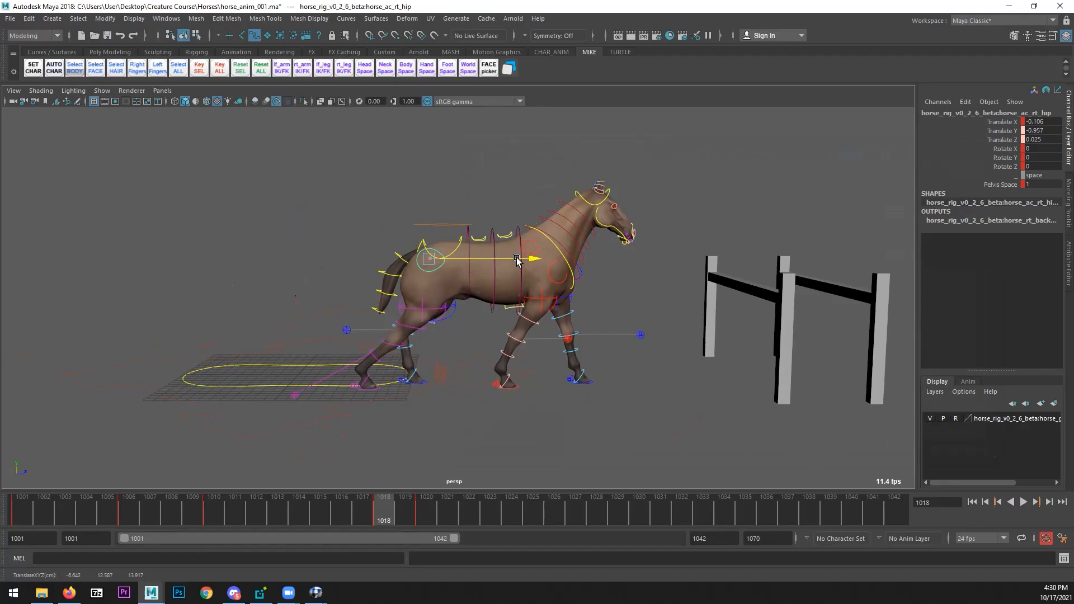
left_click_drag(516, 258, 514, 259)
scroll(412, 327, "up", 1)
- At frame 1018, move the right back leg control to Translate Y about 0.286 and Translate Z about -0.363
key("q")
left_click(420, 313)
key("w")
key("ctrl+z")
left_click_drag(425, 291, 426, 281)
scroll(486, 309, "up", 1)
left_click_drag(483, 306, 472, 307)
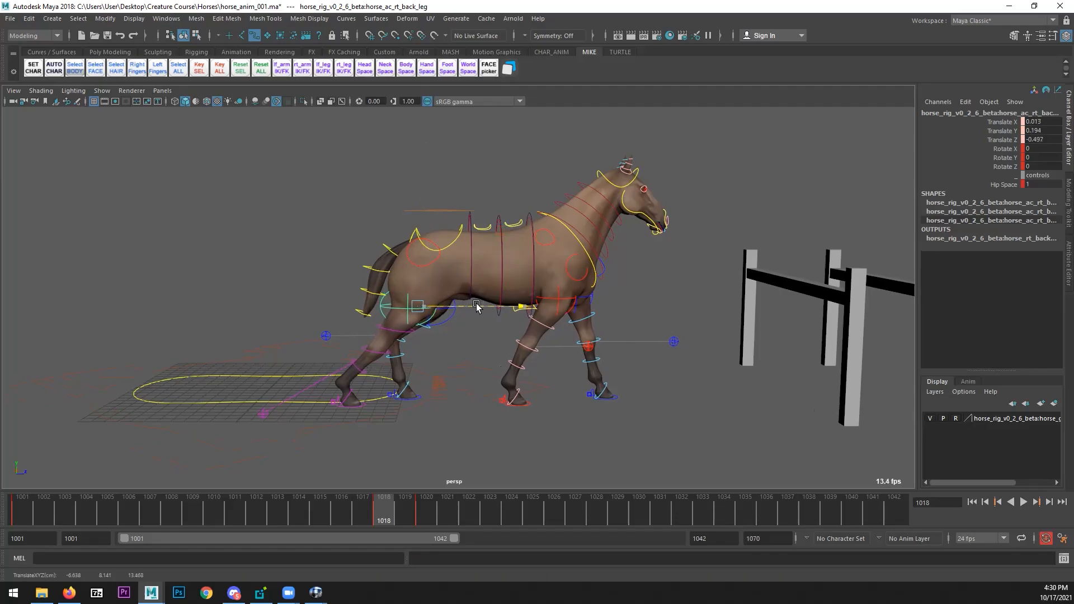
key("ctrl+z")
left_click_drag(467, 304, 420, 282)
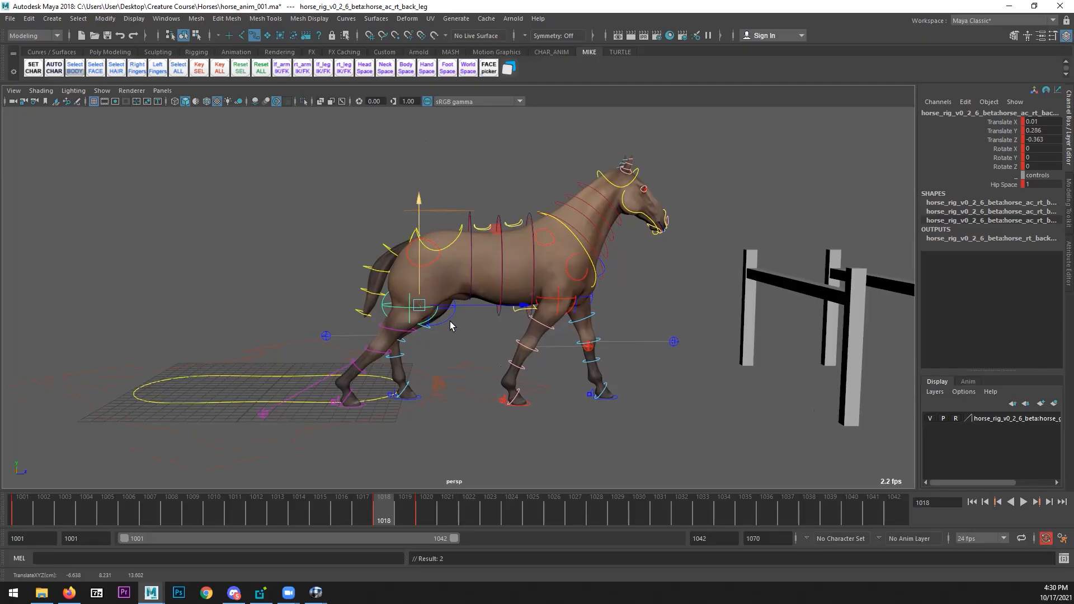
- Offset the right hind foot's Translate Z keys from frame 1006 through 1020 forward by about 1.27
left_click_drag(450, 321, 412, 327, "alt")
left_click(358, 398)
left_click_drag(362, 402, 465, 368, "alt")
mouse_move(210, 509)
left_mouse_down()
mouse_move(163, 511)
mouse_move(215, 505)
left_mouse_up()
left_click_drag(308, 512, 383, 510)
left_click(167, 18)
mouse_move(224, 84)
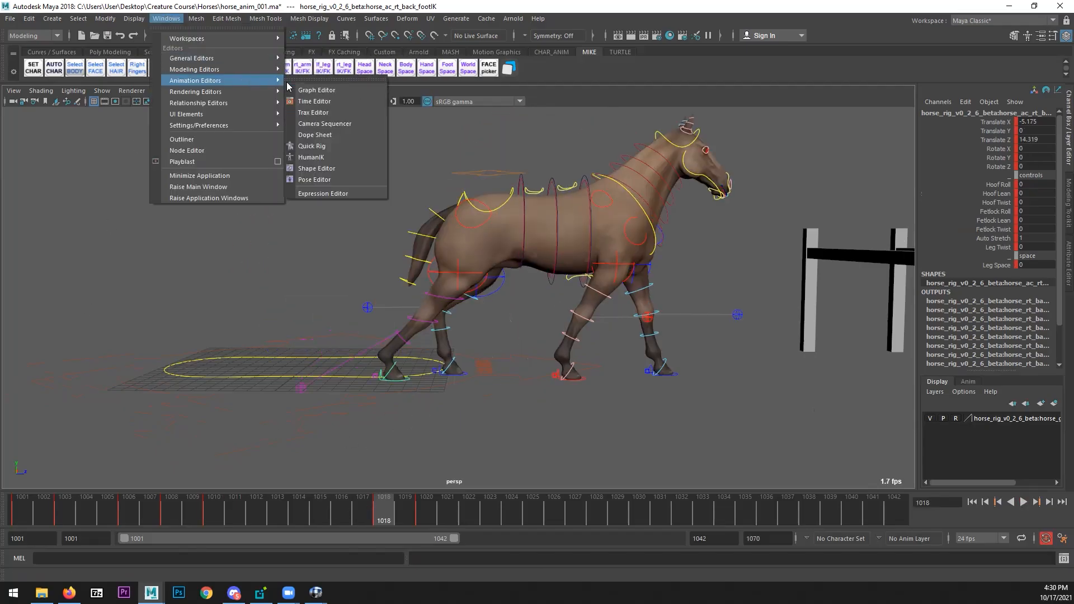
left_click(349, 89)
middle_click_drag(372, 316, 173, 308, "alt")
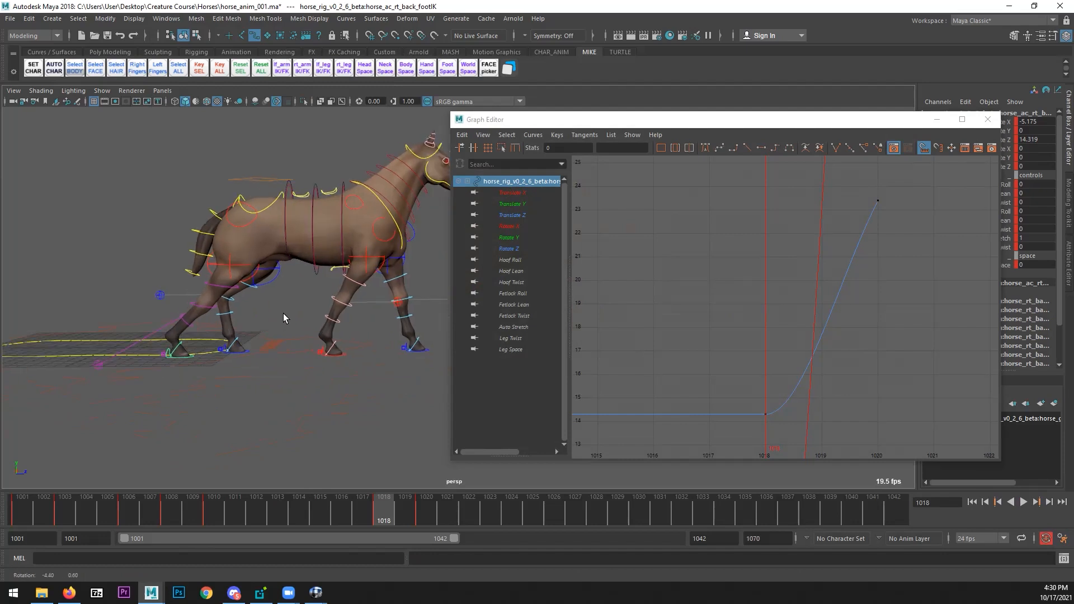
left_click(529, 216)
scroll(839, 291, "down", 5)
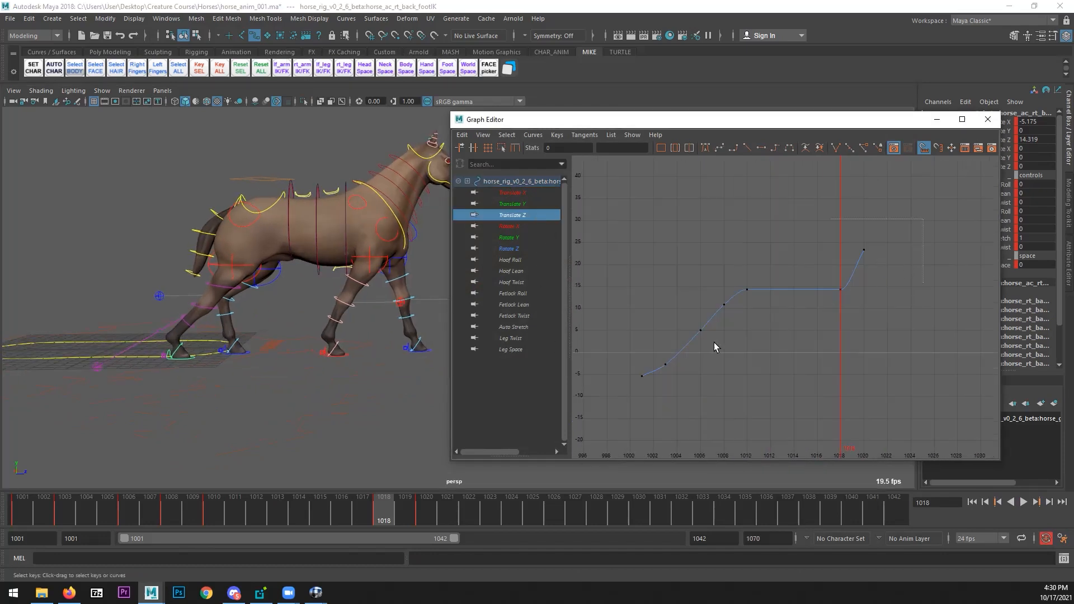
left_click_drag(688, 348, 689, 348)
key("w")
middle_click_drag(749, 338, 750, 334, "shift")
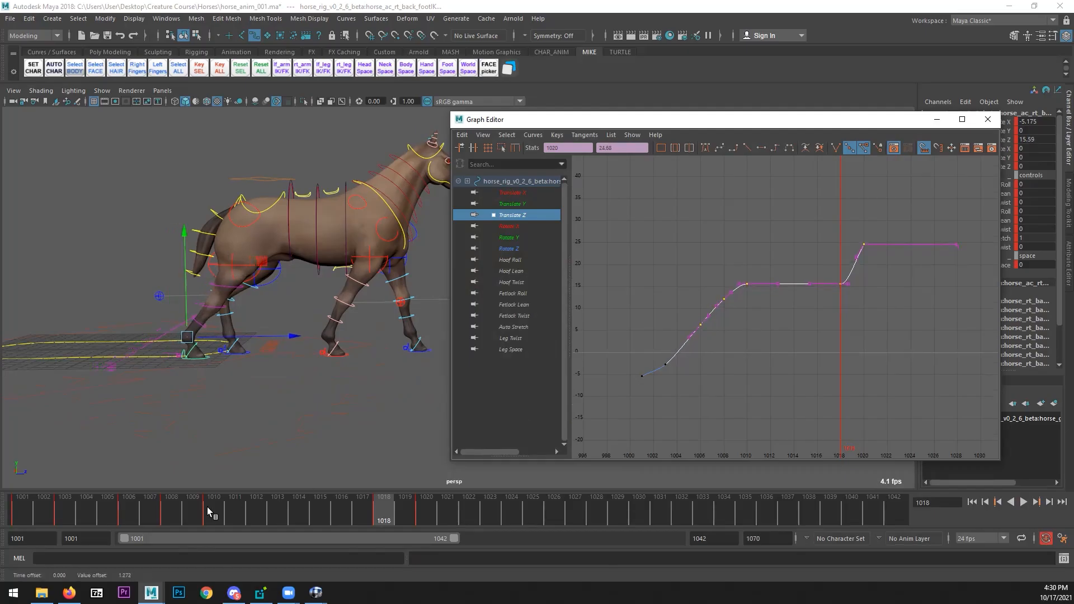
- At frame 1010, nudge the right hip control slightly forward to follow the shifted foot
left_click(208, 511)
left_click_drag(193, 366, 196, 391, "alt")
right_click_drag(196, 391, 291, 344, "alt")
key("q")
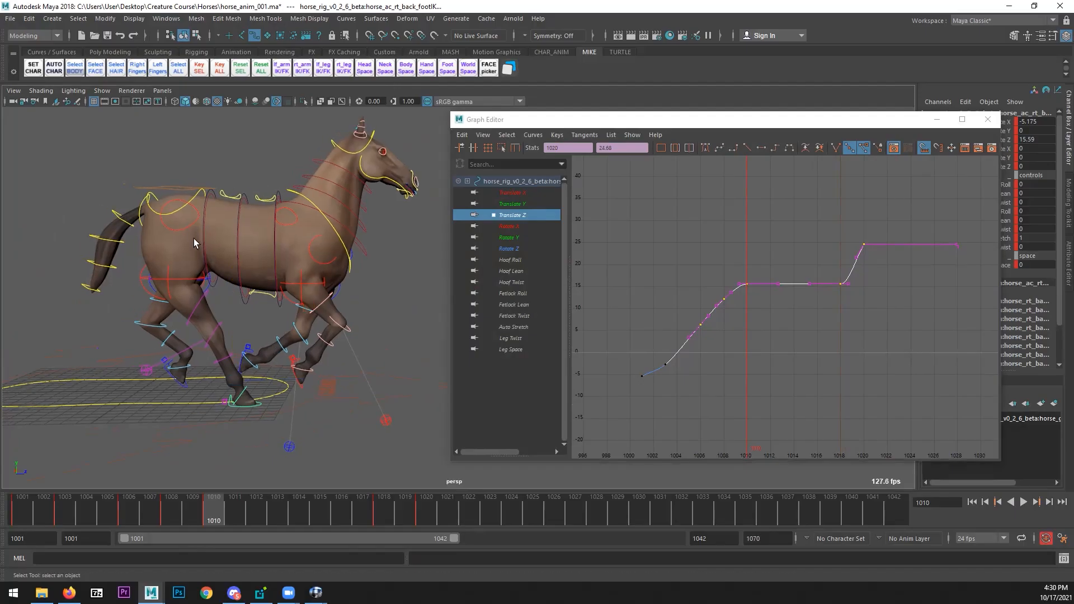
left_click(192, 229)
right_click_drag(264, 294, 246, 299, "alt")
middle_click_drag(246, 299, 255, 310, "alt")
key("w")
left_click_drag(238, 229, 242, 229)
- At frame 1010, move the right back leg control to Translate Y about 0.121 and Translate Z about 0.385
left_click(222, 285)
left_click_drag(235, 290, 215, 268)
key("s")
key("ctrl+z")
left_click_drag(336, 330, 320, 359, "alt")
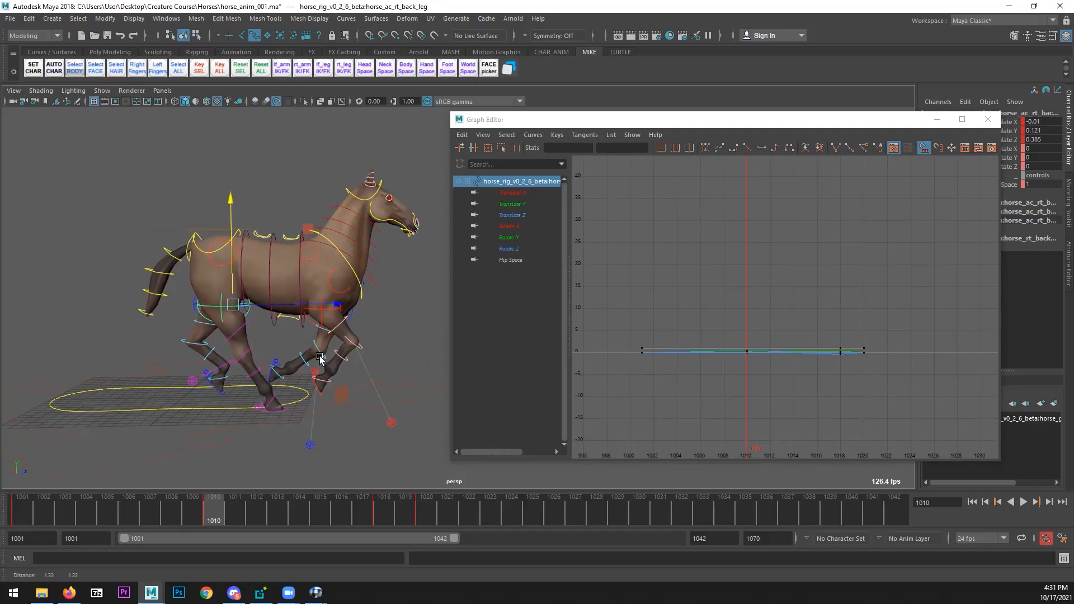
- Close the Graph Editor, deselect the rig controls, and play the animation from frame 1001 to review the approach
scroll(347, 379, "down", 3)
left_click(987, 119)
scroll(431, 317, "down", 3)
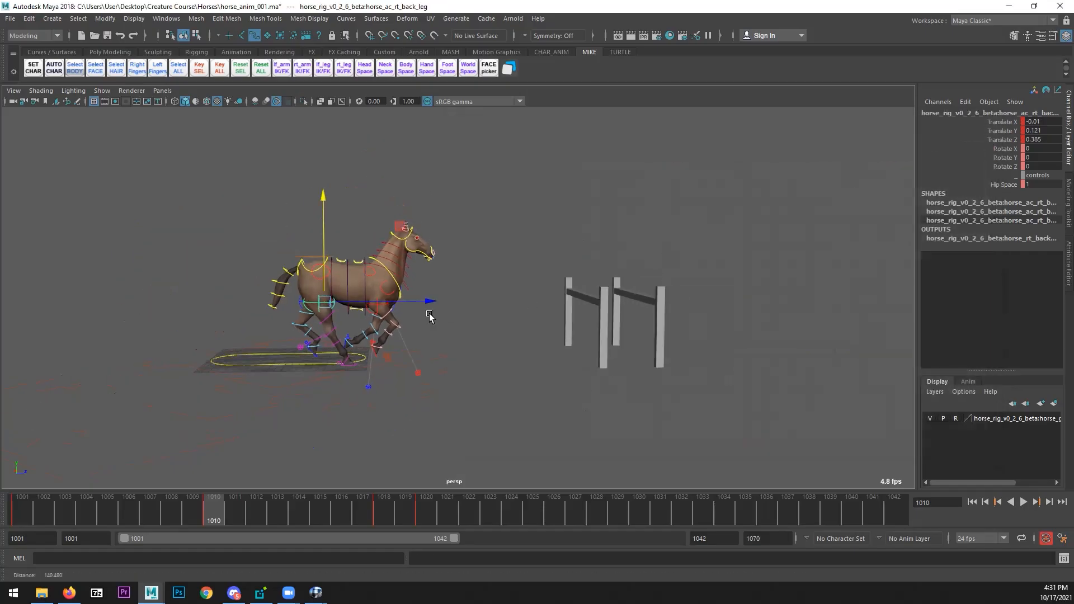
middle_click_drag(431, 317, 409, 324, "alt")
key("q")
left_click(470, 342)
left_click(972, 503)
left_click(1023, 502)
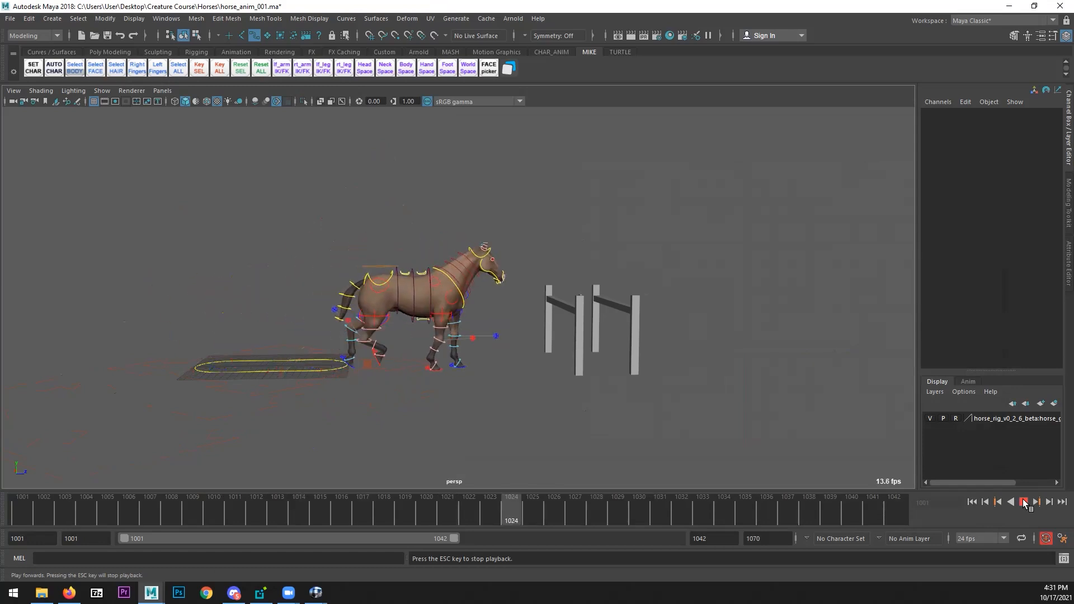
key("Escape")
- Save the current horse animation scene
left_click_drag(458, 442, 386, 392, "alt")
left_click(10, 18)
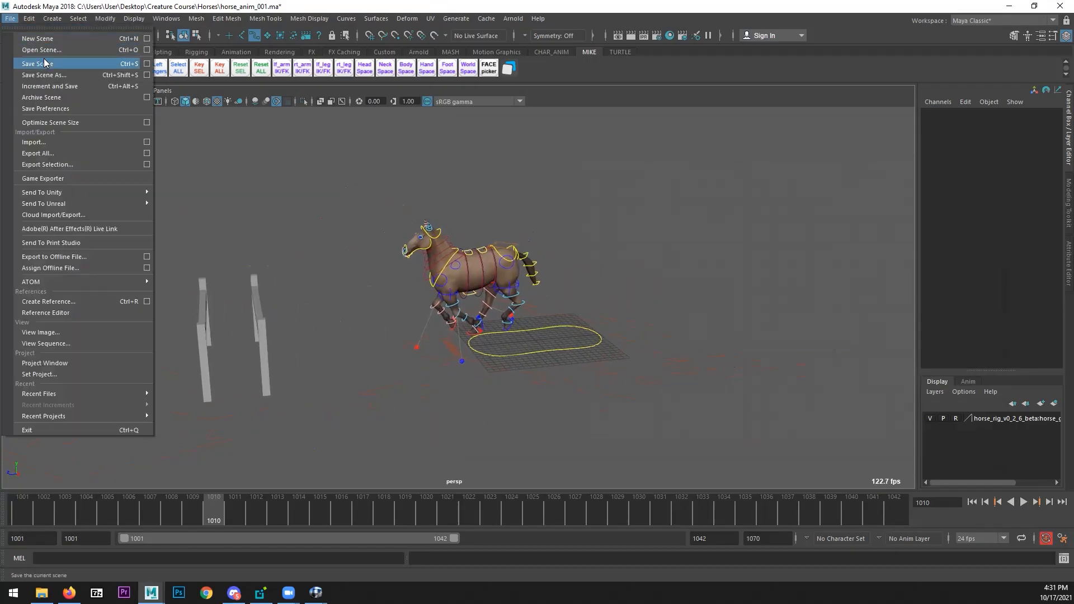
left_click(22, 62)
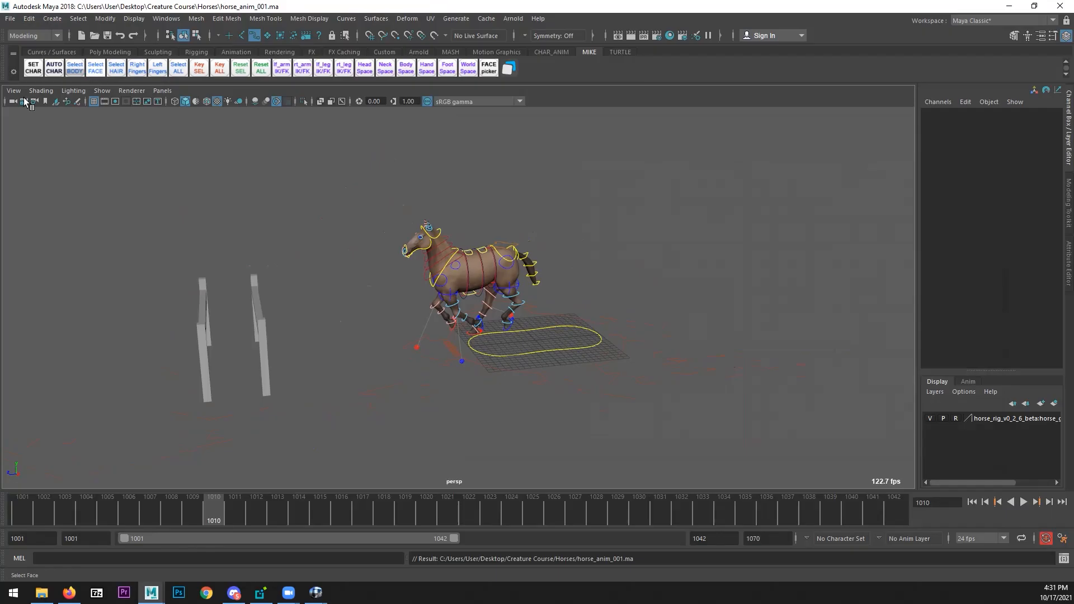
- Adjust the left front foot control's rotation through its swing, around frames 1012 to 1015
left_click_drag(25, 511, 128, 509)
left_click_drag(323, 410, 485, 386, "alt")
scroll(484, 386, "up", 2)
left_click_drag(35, 512, 292, 491)
scroll(507, 412, "up", 5)
left_click(368, 358)
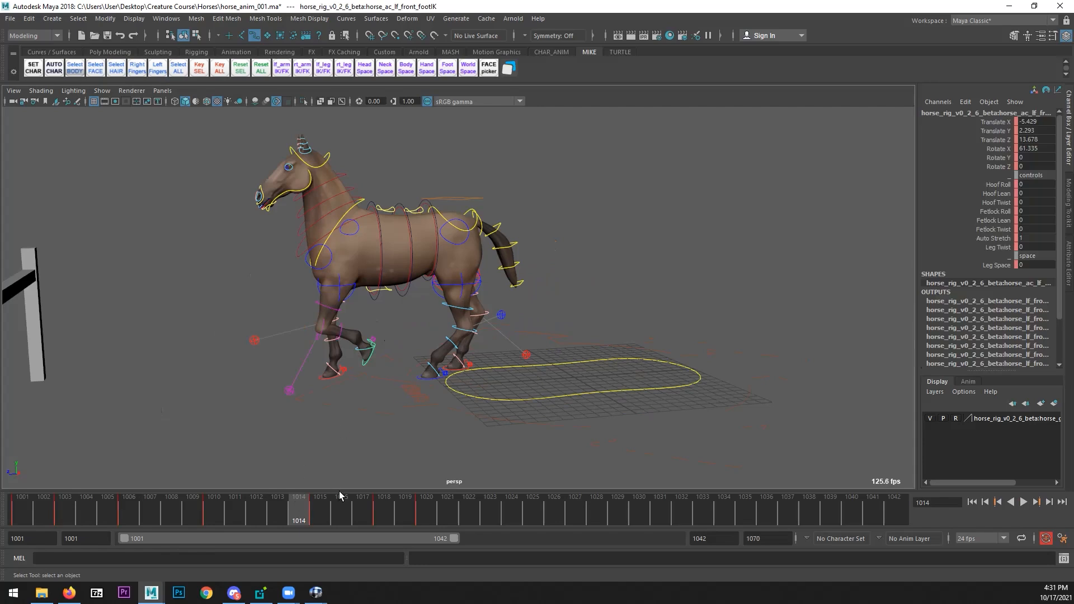
left_click_drag(201, 509, 250, 509)
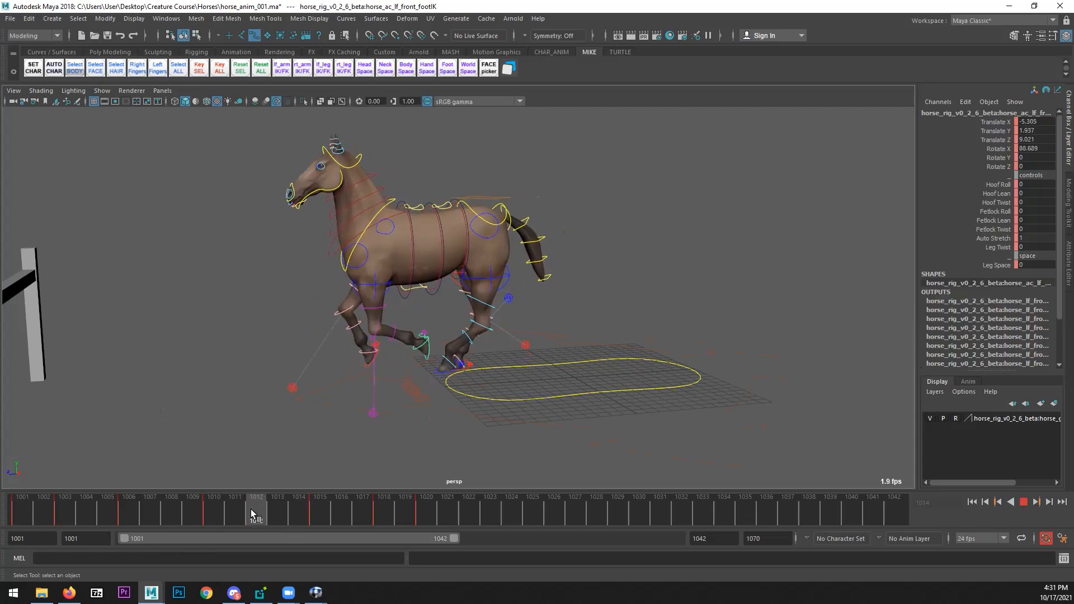
key("e")
left_click_drag(379, 258, 317, 284)
left_click_drag(216, 513, 319, 510)
left_click_drag(243, 300, 224, 415)
left_click_drag(307, 504, 214, 508)
- At frame 1005, rotate the right front foot control to Rotate X about 69.8 and raise it to Translate Y about 0.617
left_click_drag(313, 436, 464, 442, "alt")
key("q")
left_click(431, 414)
left_click_drag(150, 508, 102, 506)
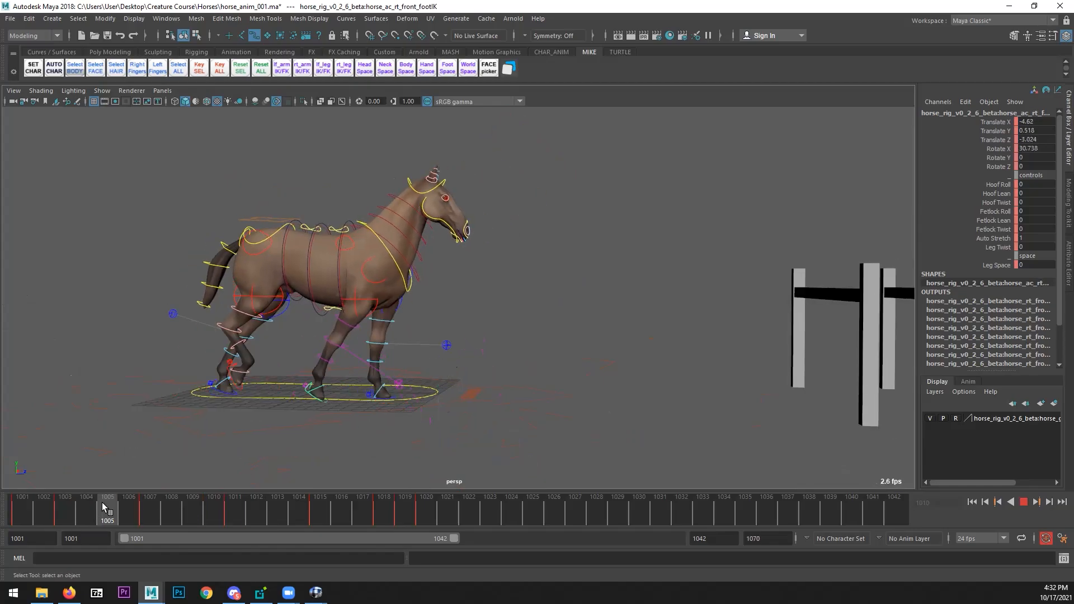
key("e")
left_click_drag(402, 313, 317, 346)
key("w")
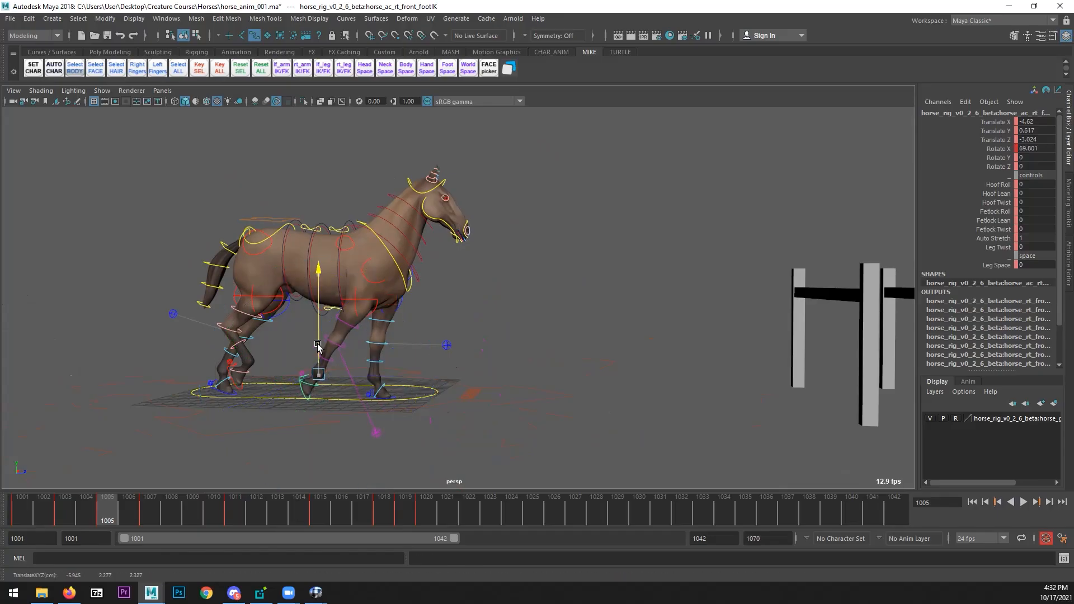
- Rotate the right front foot to Rotate X about 95.4 at frame 1007 and adjust its rotation at frame 1009
left_click_drag(72, 510, 147, 509)
key("e")
left_click_drag(394, 308, 453, 332)
left_click_drag(65, 507, 191, 510)
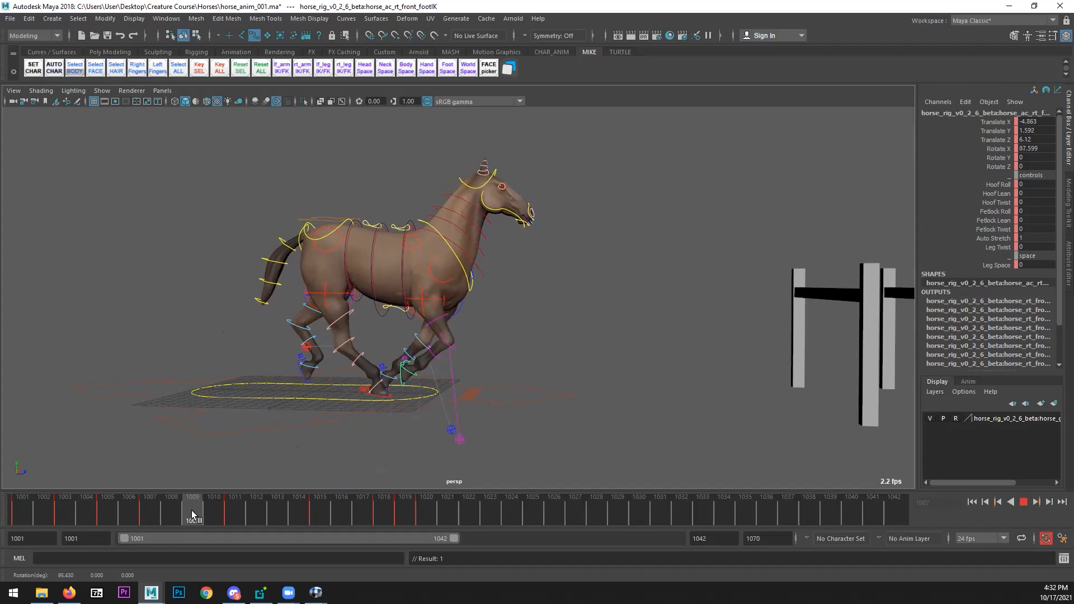
left_click_drag(500, 315, 512, 338)
- Set the right front foot's Rotate X to about 88.3 at frame 1011 and about 60.1 at frame 1013
left_click(214, 514)
left_click_drag(214, 513, 235, 511)
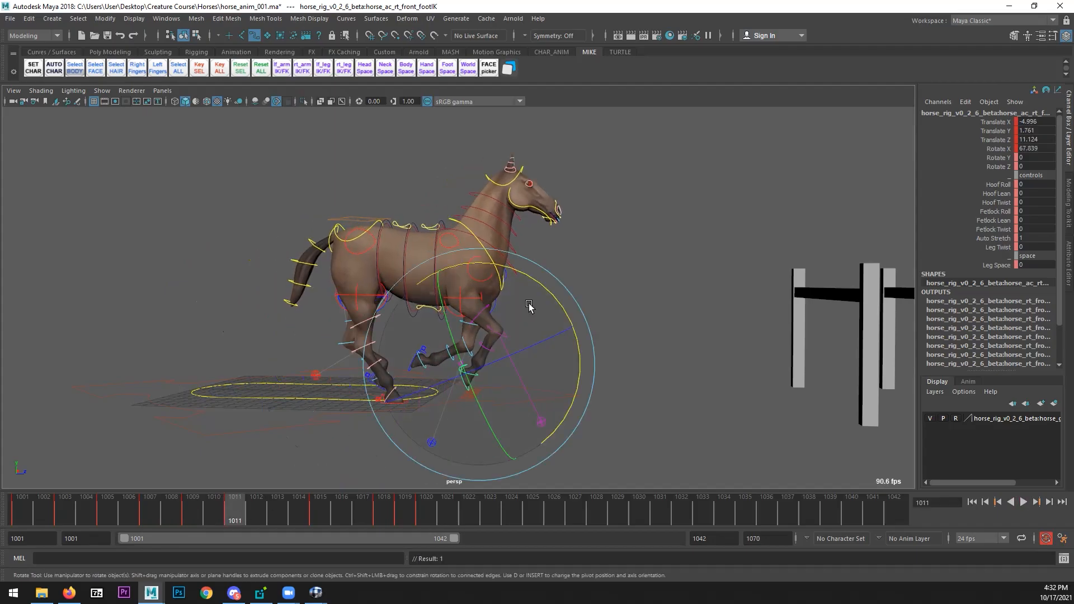
left_click_drag(553, 297, 562, 321)
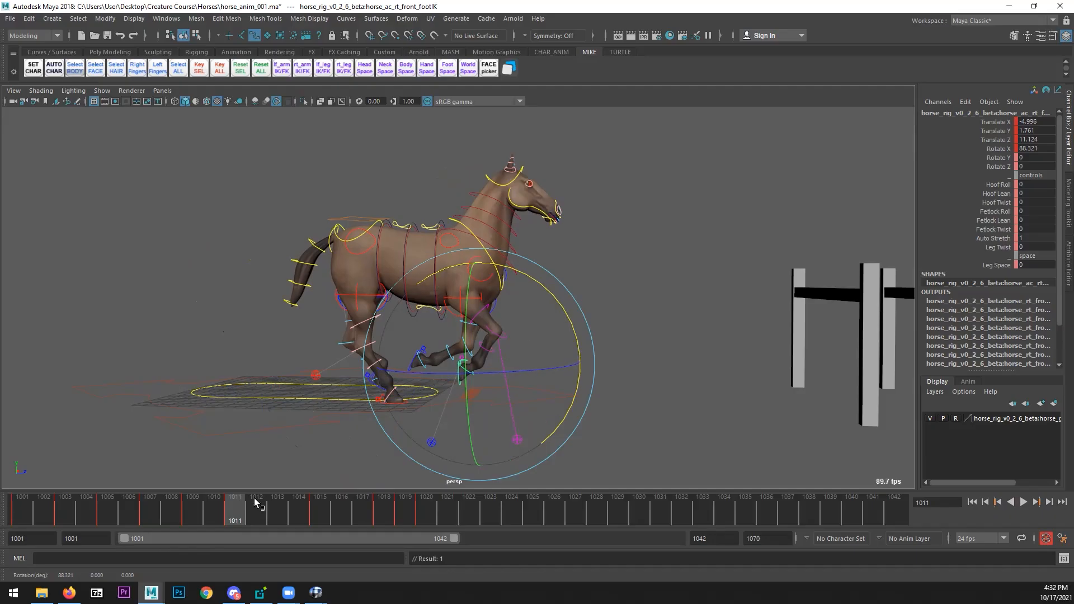
left_click(253, 505)
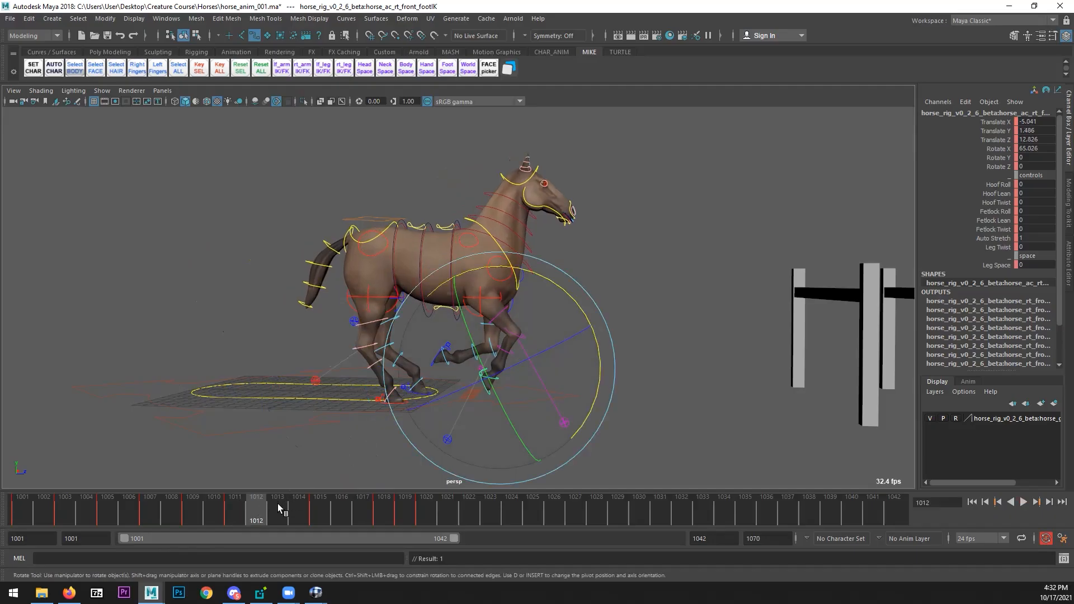
left_click(277, 506)
left_click_drag(586, 310, 603, 344)
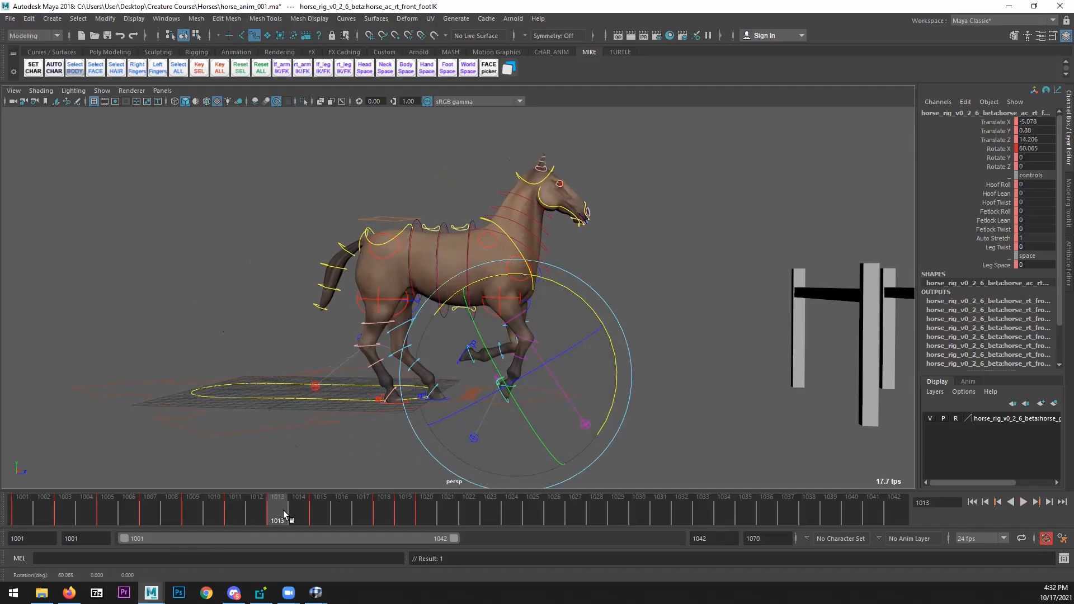
- Play the animation from frame 1001 and scrub through to frame 1019 to review the right front foot's swing
left_click(42, 518)
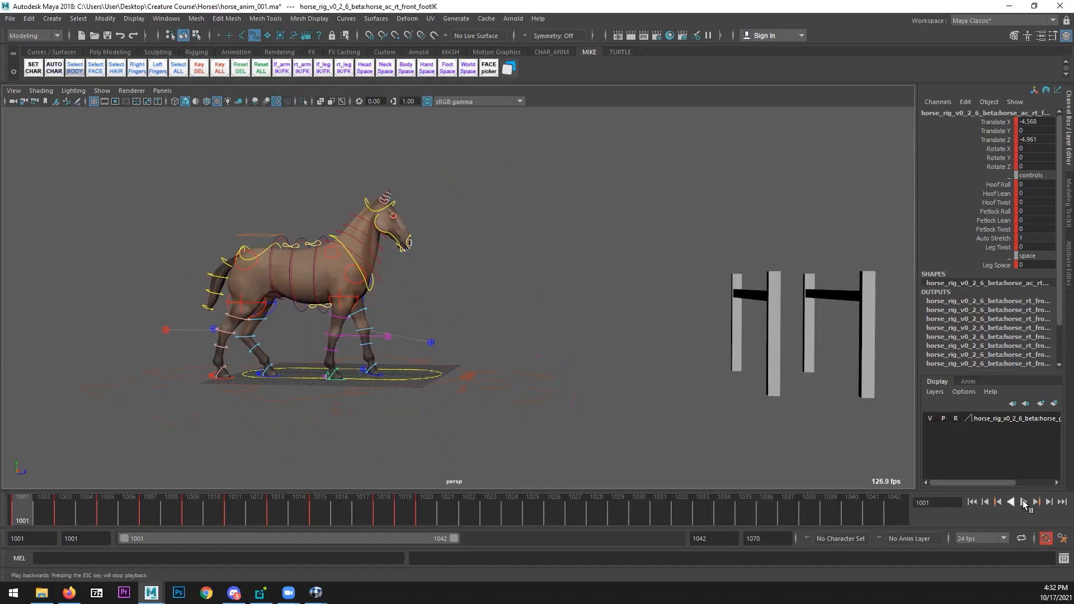
left_click(1024, 502)
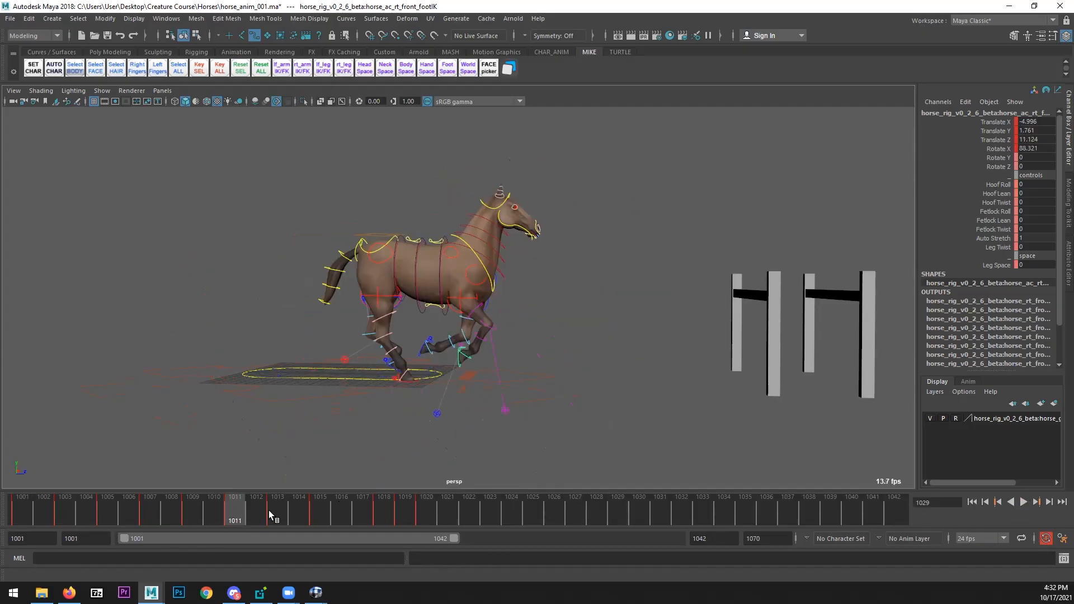
mouse_move(346, 506)
left_mouse_down()
mouse_move(425, 495)
mouse_move(400, 498)
left_mouse_up()
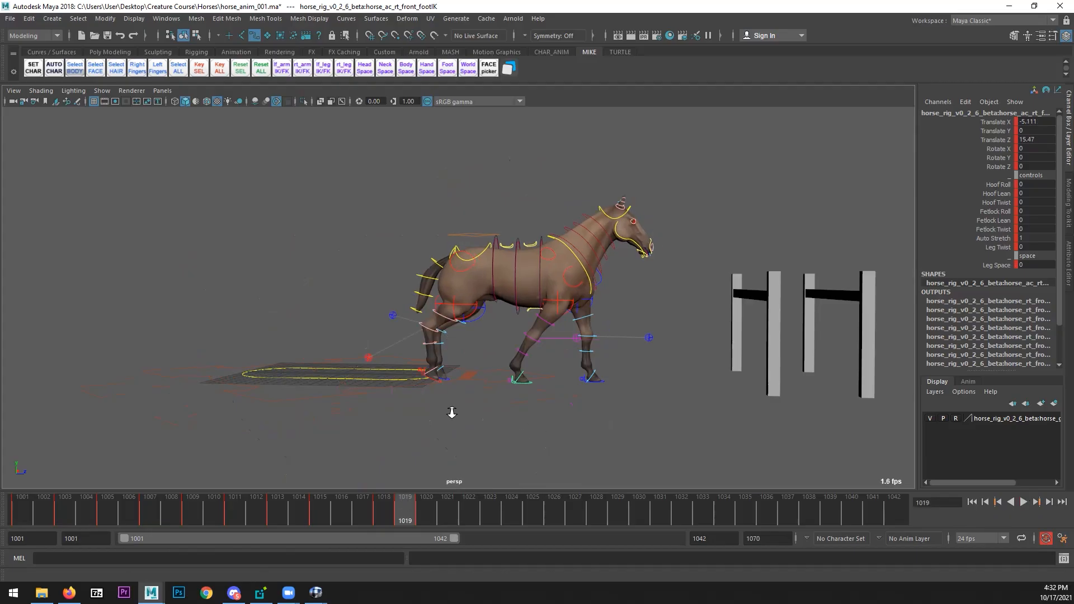
- Delete the right front foot control's key at frame 1020
left_click_drag(448, 408, 413, 422, "alt")
left_click(316, 337)
left_click_drag(271, 223, 643, 459)
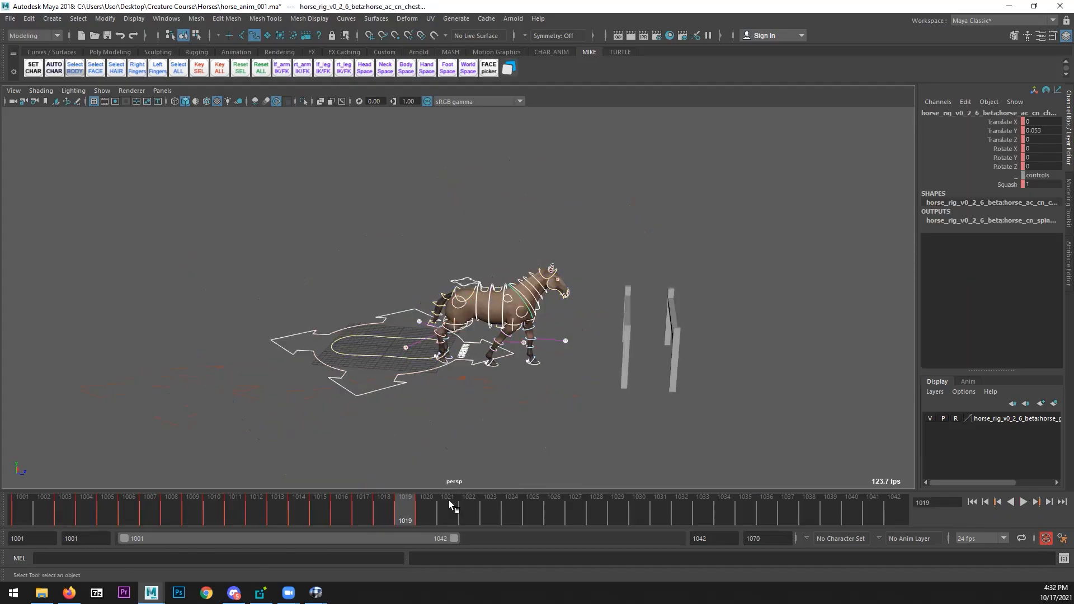
key("alt+v")
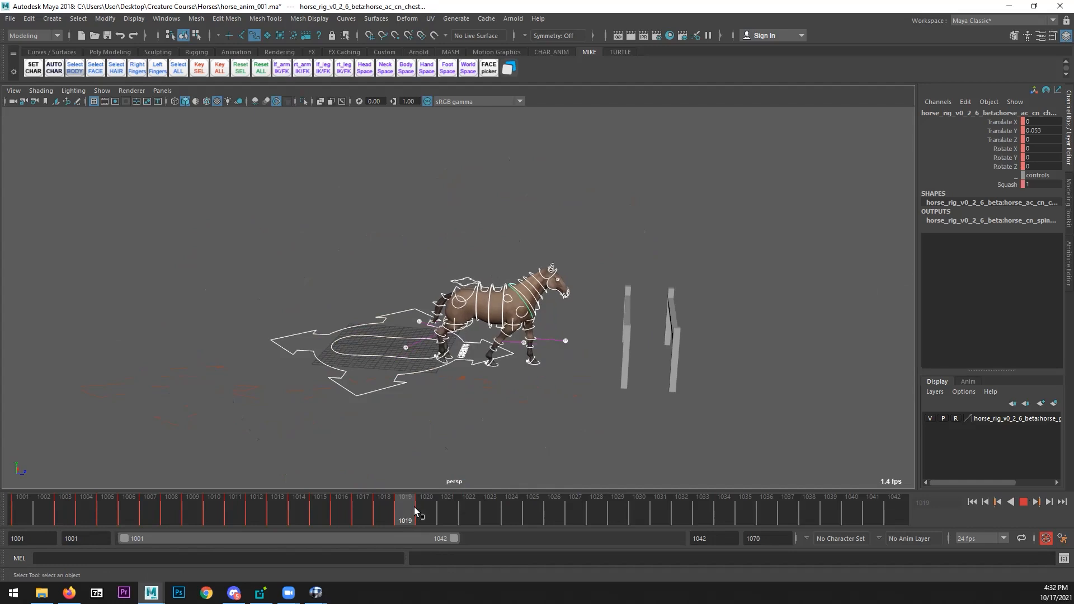
mouse_move(401, 508)
left_mouse_down()
mouse_move(384, 507)
mouse_move(428, 505)
left_mouse_up()
scroll(535, 446, "up", 3)
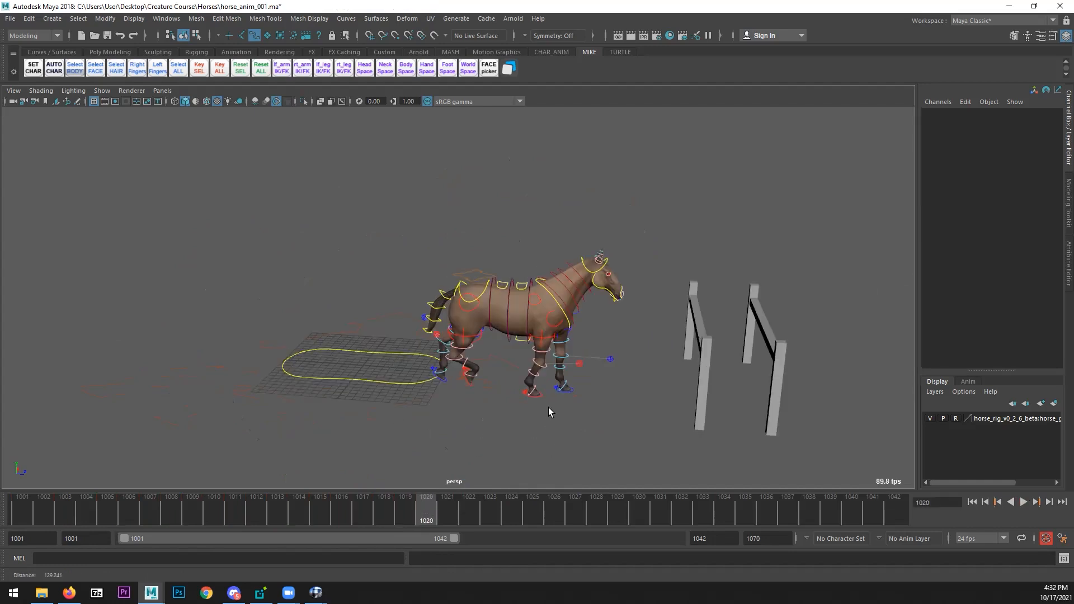
left_click(548, 407)
mouse_move(410, 513)
left_mouse_down()
mouse_move(378, 514)
mouse_move(426, 506)
left_mouse_up()
right_click_drag(429, 505, 463, 368)
- Play the animation from frame 1001 again and inspect the end of the approach from the opposite side
left_click_drag(356, 506, 23, 509)
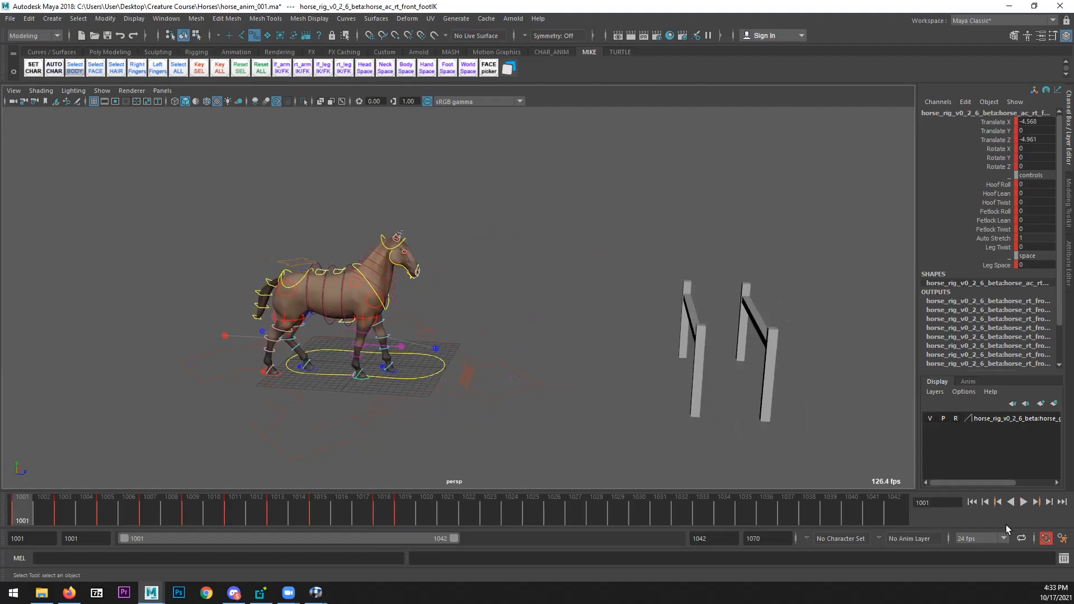
left_click(1023, 502)
left_click(1023, 502)
left_click_drag(520, 408, 492, 411, "alt")
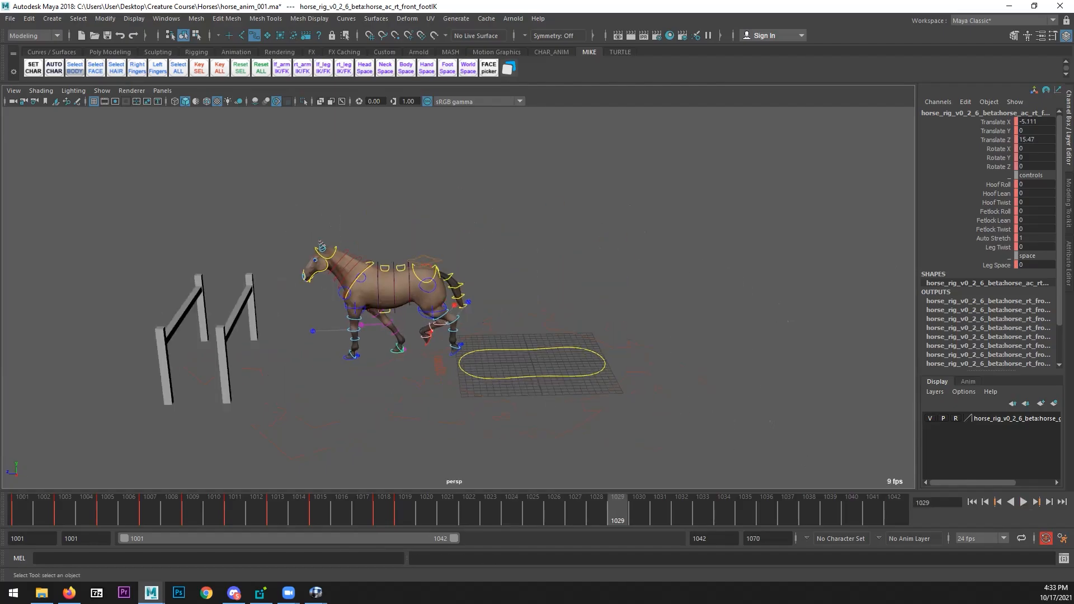
- Switch to the horse jump reference in RV and step back and forth between frames 20 and 29 to study the take-off
key("alt+Tab")
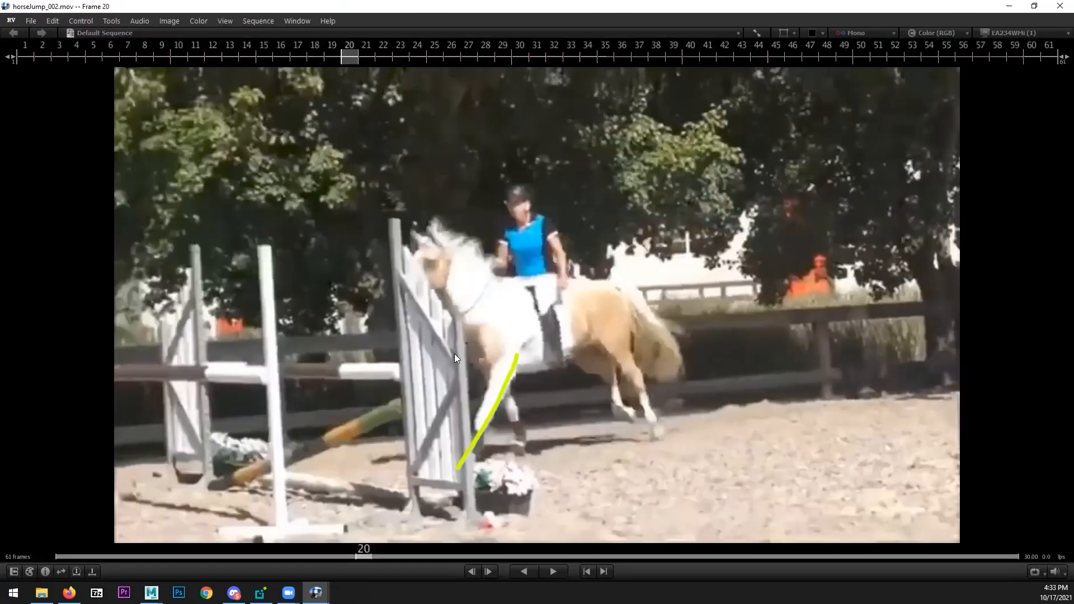
mouse_move(514, 395)
left_mouse_down()
mouse_move(224, 389)
mouse_move(521, 376)
left_mouse_up()
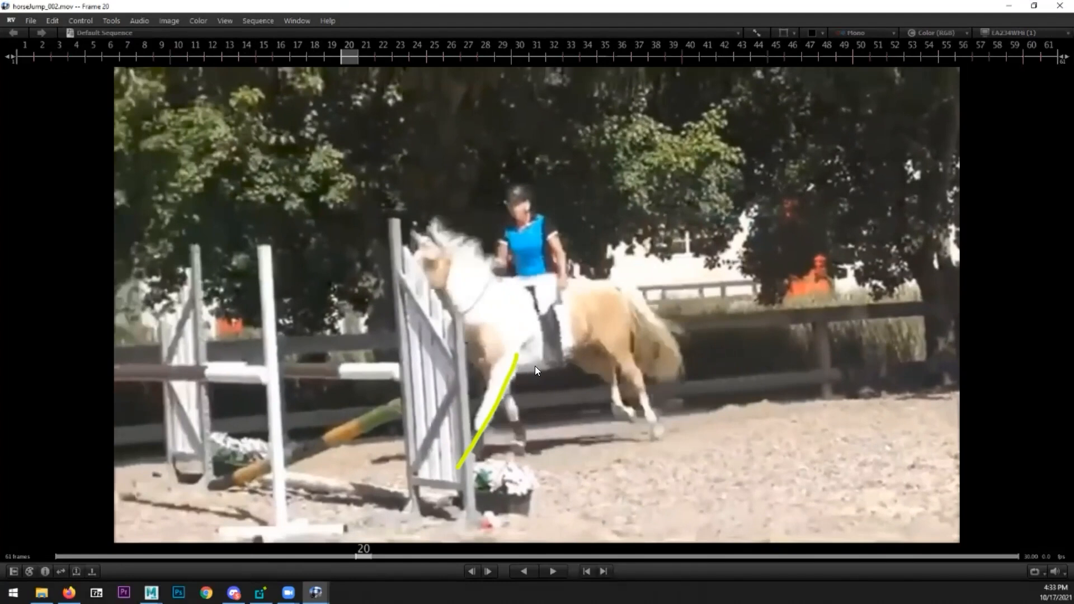
key("Right")
key("Right")
key("Right")
key("Right")
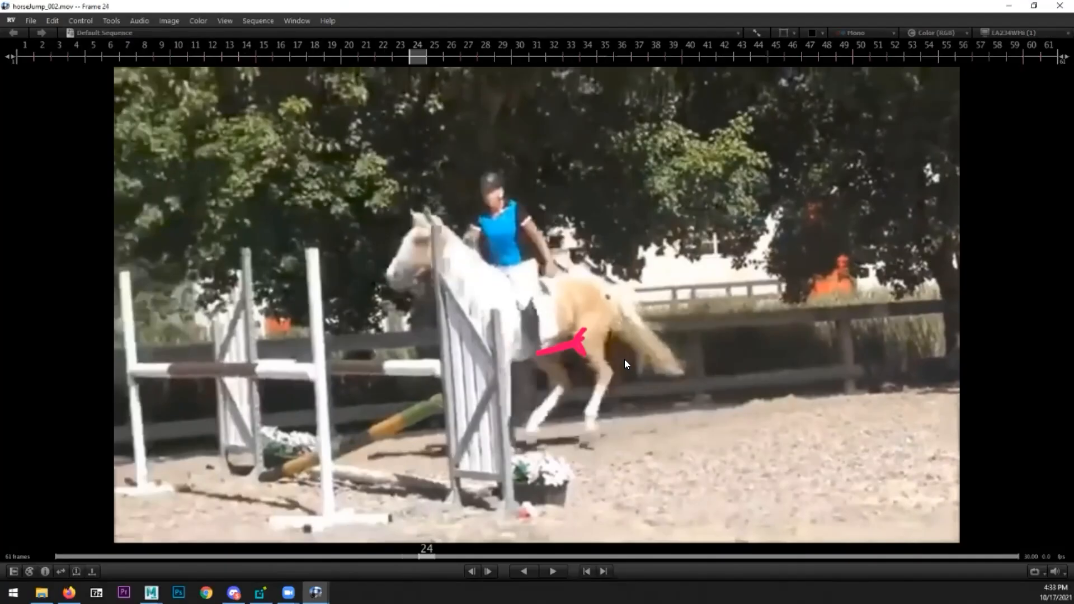
key("Right")
key("Right")
key("Right")
key("Right")
key("Left")
key("Left")
key("Left")
key("Left")
key("Right")
key("Right")
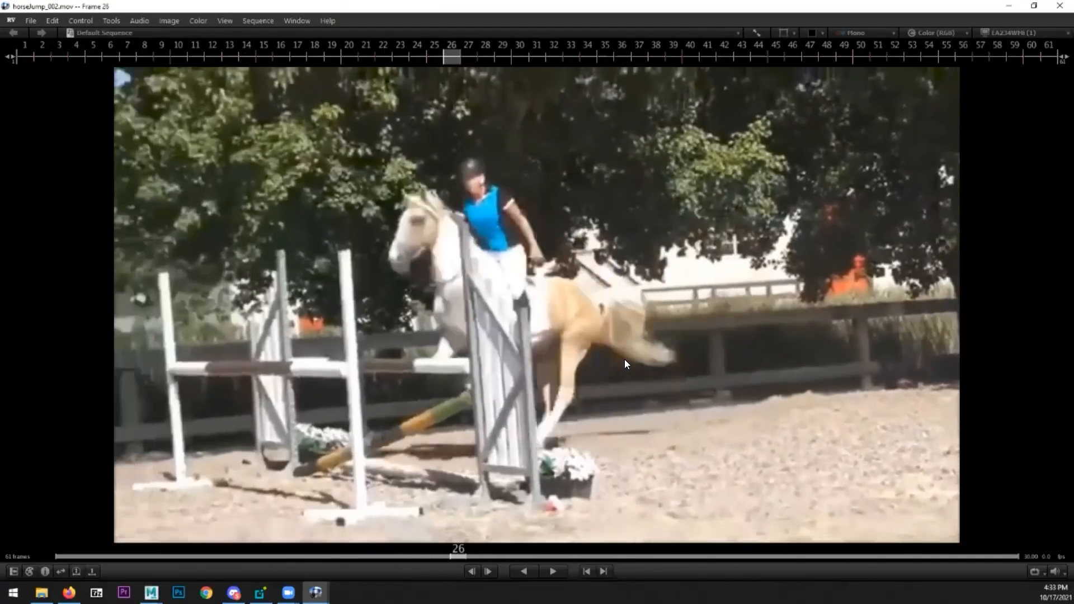
key("Right")
key("Right")
key("Right")
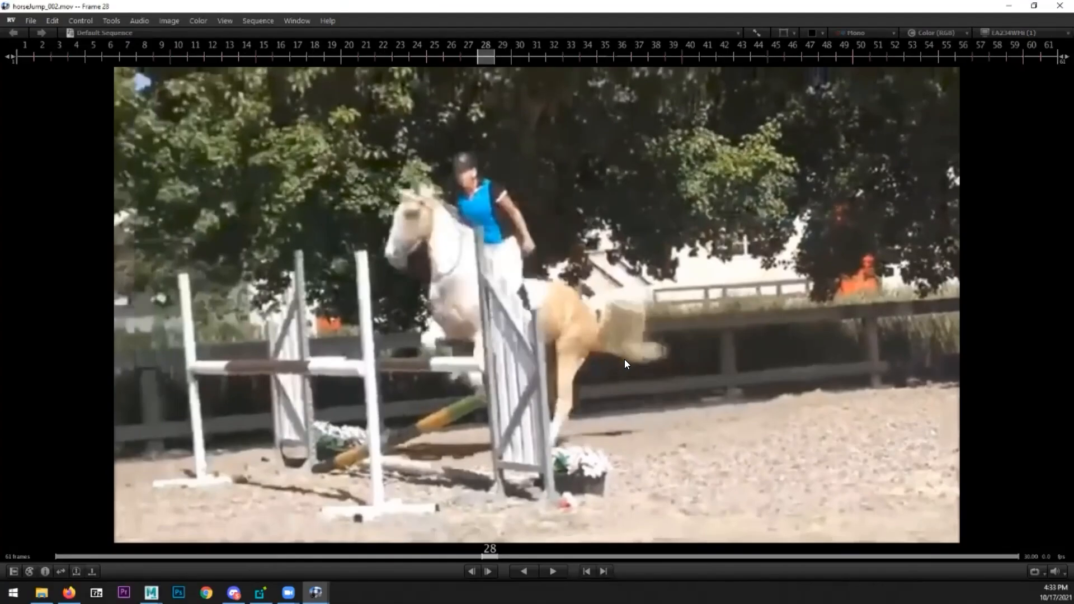
key("Left")
key("Right")
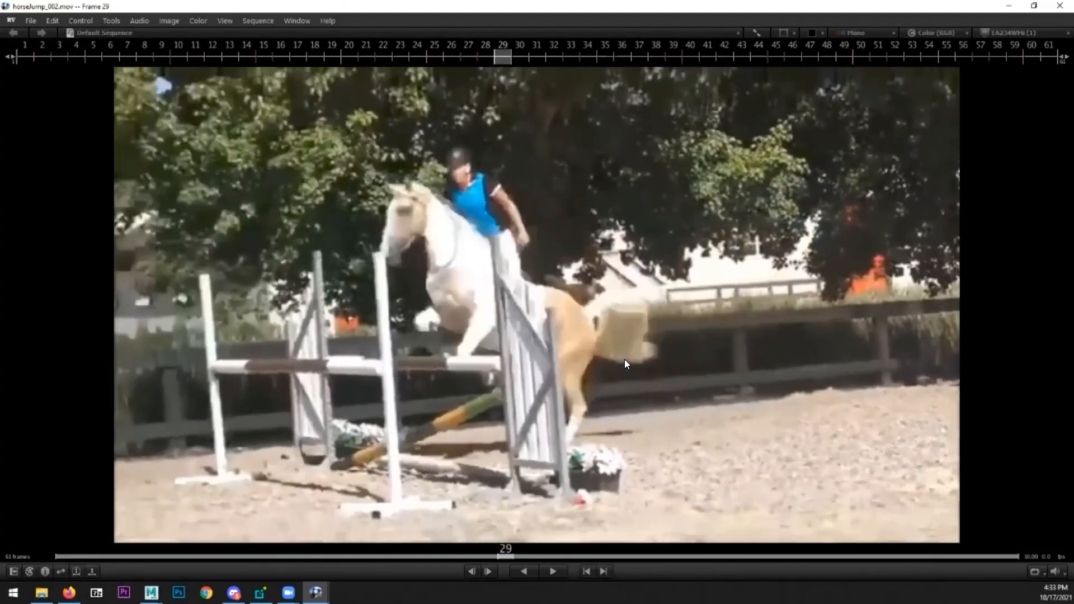
key("Left")
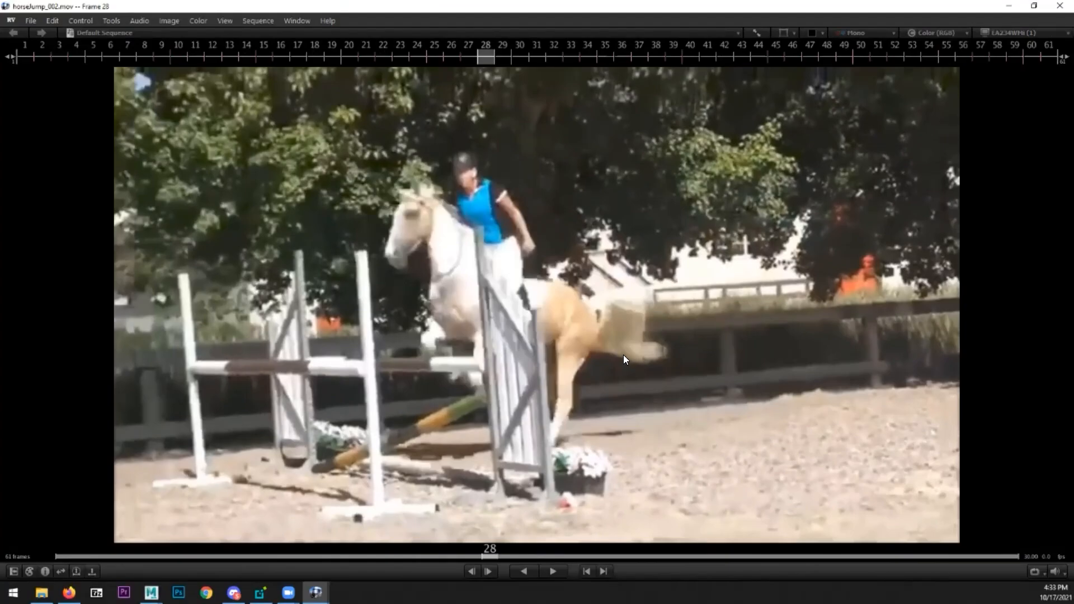
- Annotate the hind legs with pink lines on reference frame 28, comparing their push-off against the neighbouring frames
key("F10")
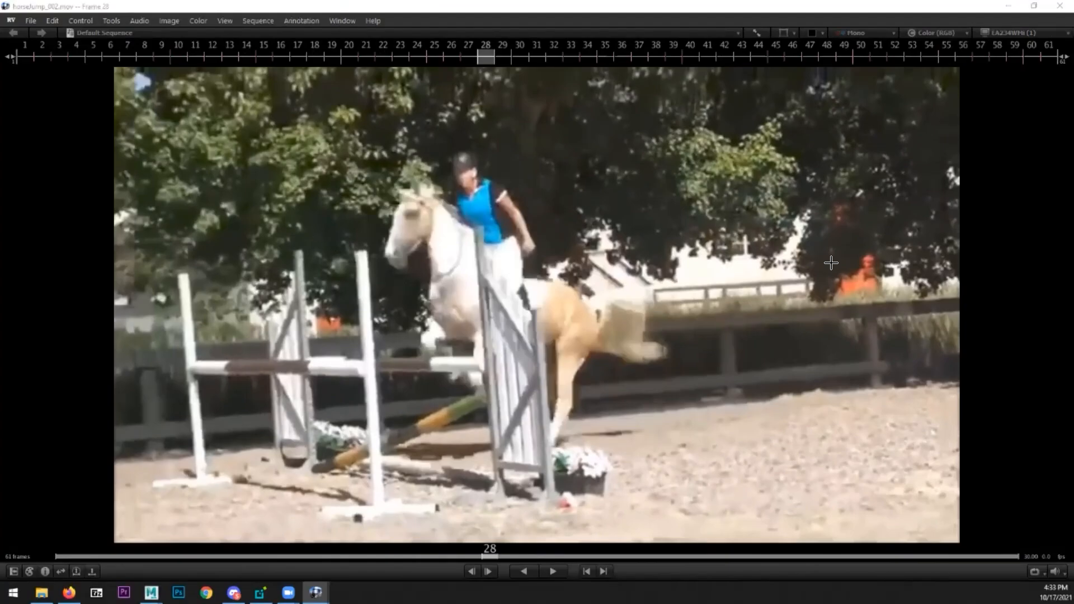
left_click_drag(584, 327, 548, 446)
key("Left")
key("Left")
key("Left")
key("Left")
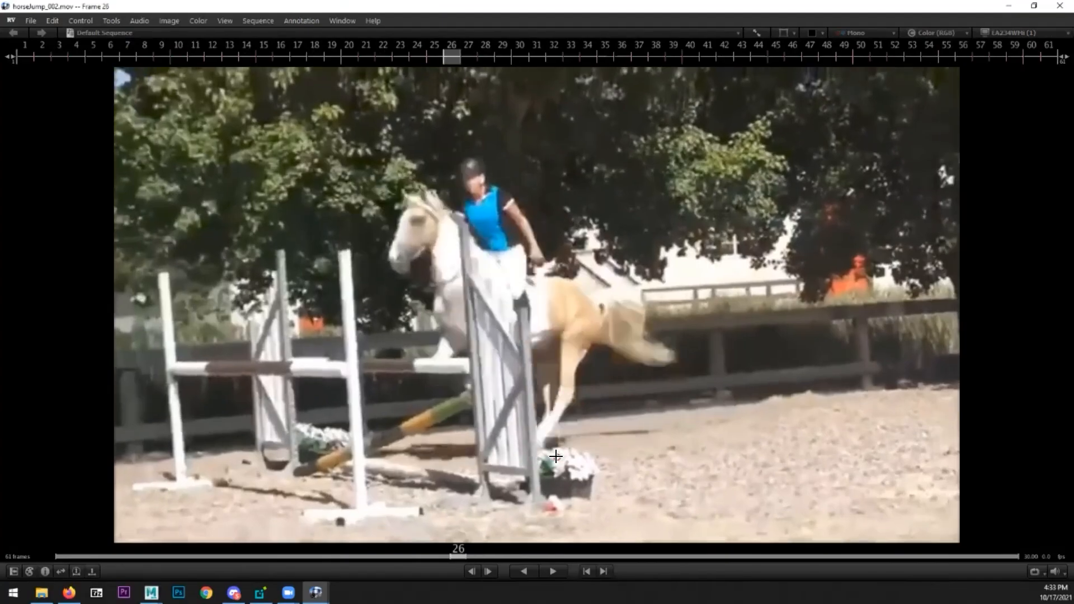
key("Right")
key("Right")
key("Right")
key("Left")
key("Left")
key("Left")
key("Right")
key("Right")
key("Right")
key("Right")
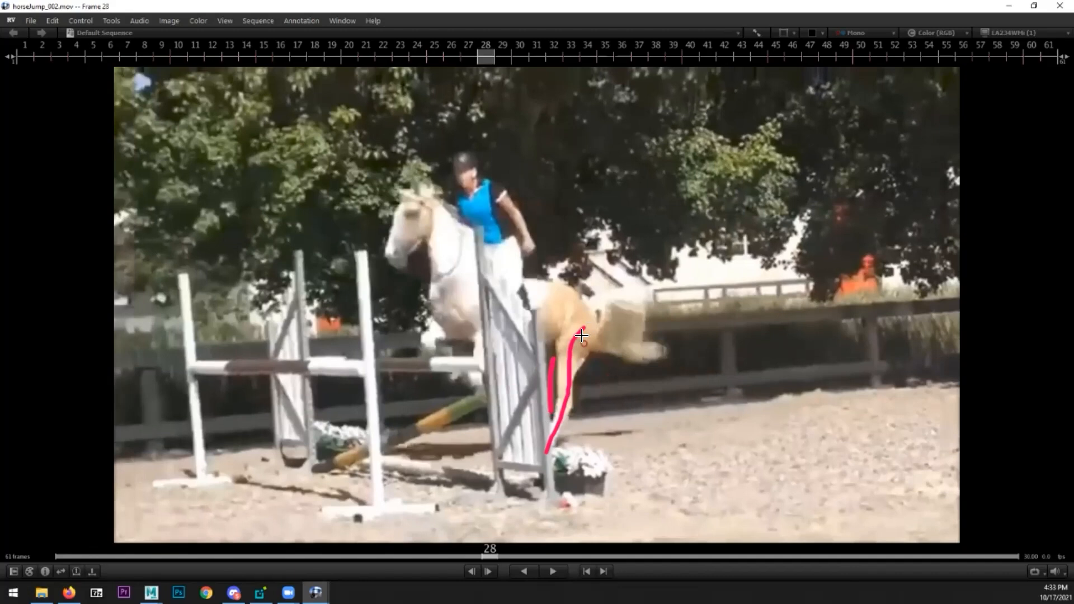
- On reference frame 28, draw the torso's tilt line, an upward arrow ahead of the chest, and the two bent front legs
mouse_move(451, 287)
left_mouse_down()
mouse_move(590, 311)
mouse_move(453, 288)
left_mouse_up()
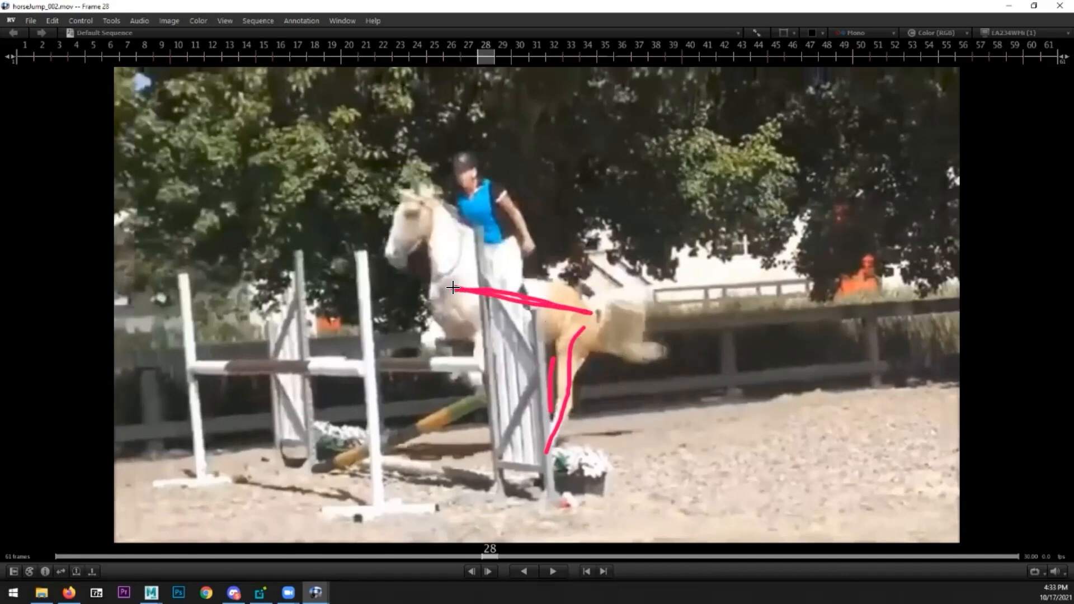
mouse_move(415, 401)
left_mouse_down()
mouse_move(401, 323)
mouse_move(410, 341)
left_mouse_up()
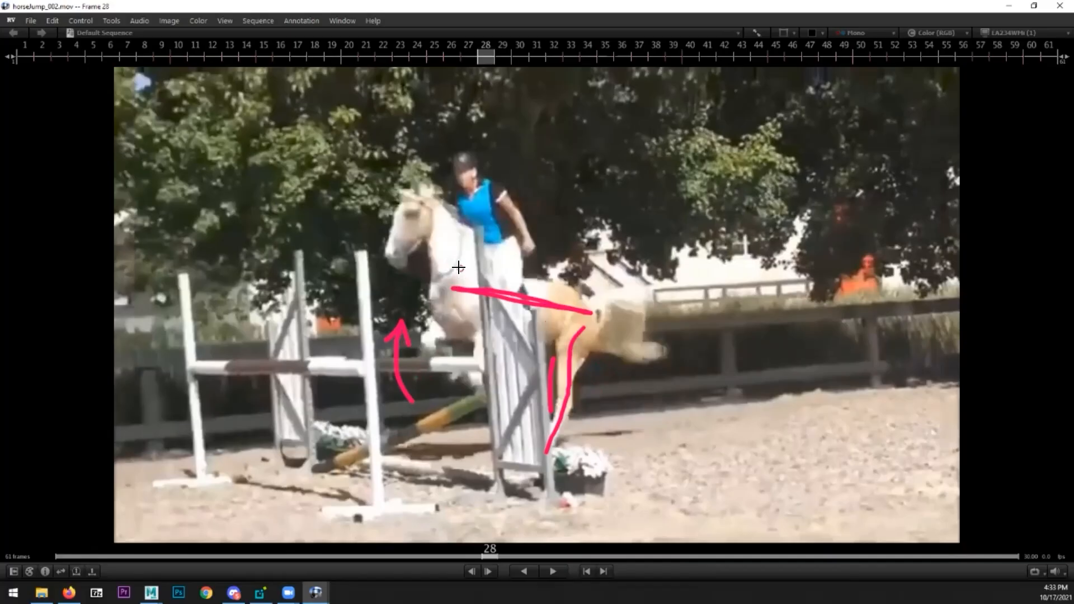
mouse_move(443, 320)
left_mouse_down()
mouse_move(425, 335)
mouse_move(451, 381)
left_mouse_up()
mouse_move(482, 323)
left_mouse_down()
mouse_move(476, 368)
mouse_move(502, 396)
left_mouse_up()
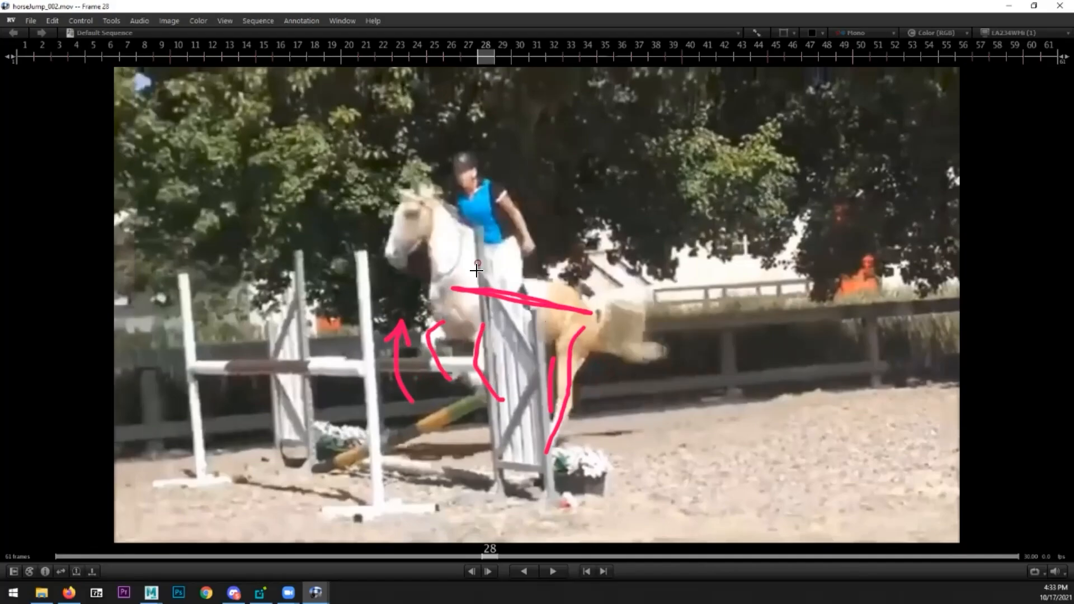
- Step the reference back from frame 28 to frame 20 to examine how the body and legs move into the take-off
key("Left")
key("Left")
key("Left")
key("Left")
key("Left")
key("Left")
key("Left")
key("Left")
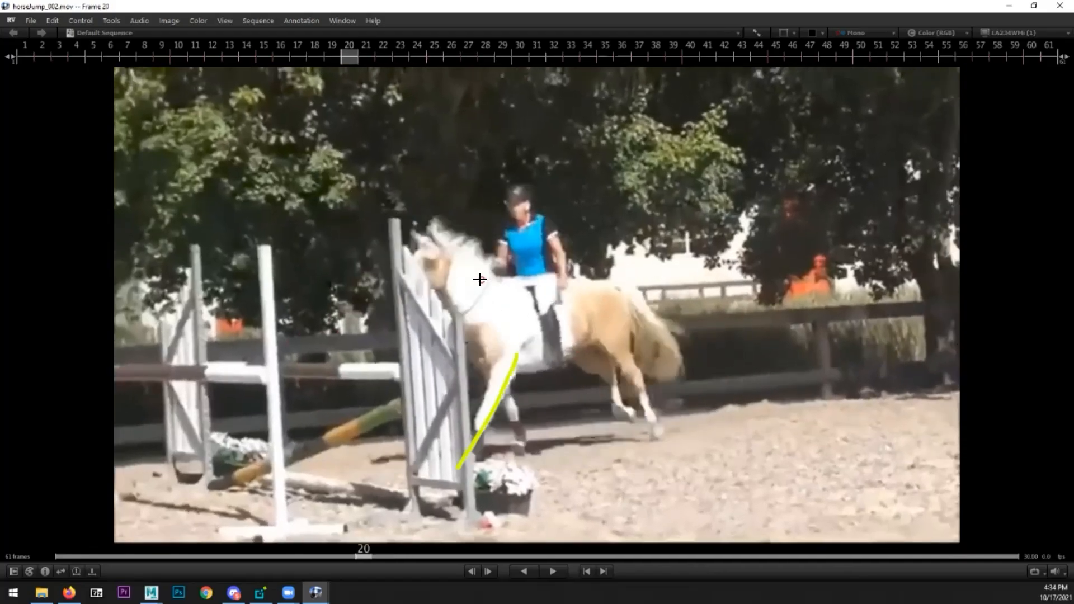
- Return to reference frame 28 and draw a tilted box around the horse's torso
key("Right")
key("Right")
key("Right")
key("Right")
key("Right")
key("Right")
key("Right")
key("Right")
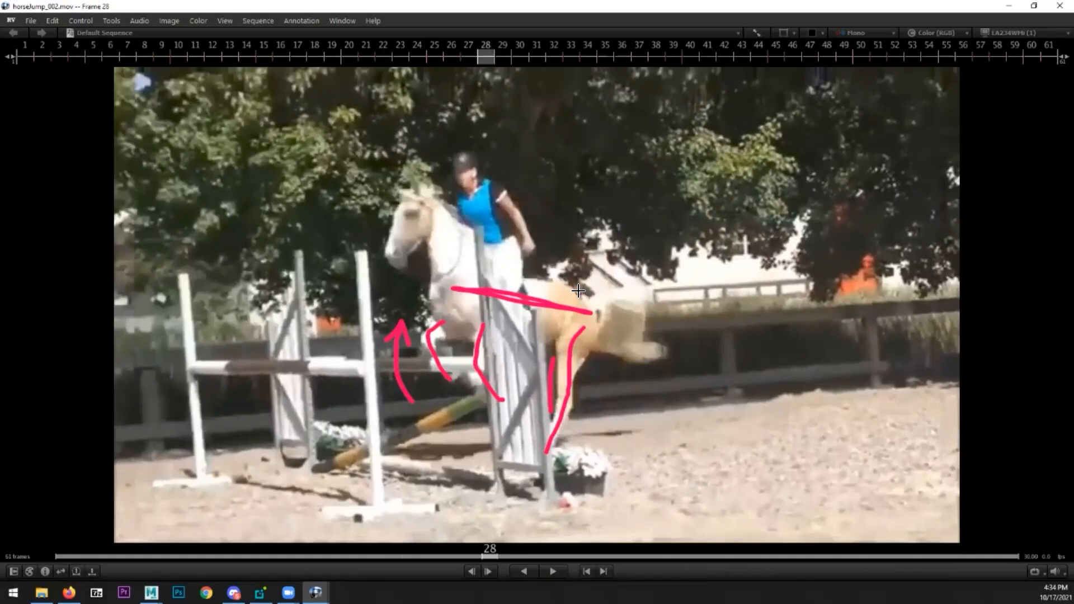
mouse_move(581, 291)
left_mouse_down()
mouse_move(457, 268)
mouse_move(435, 300)
mouse_move(531, 336)
mouse_move(583, 294)
left_mouse_up()
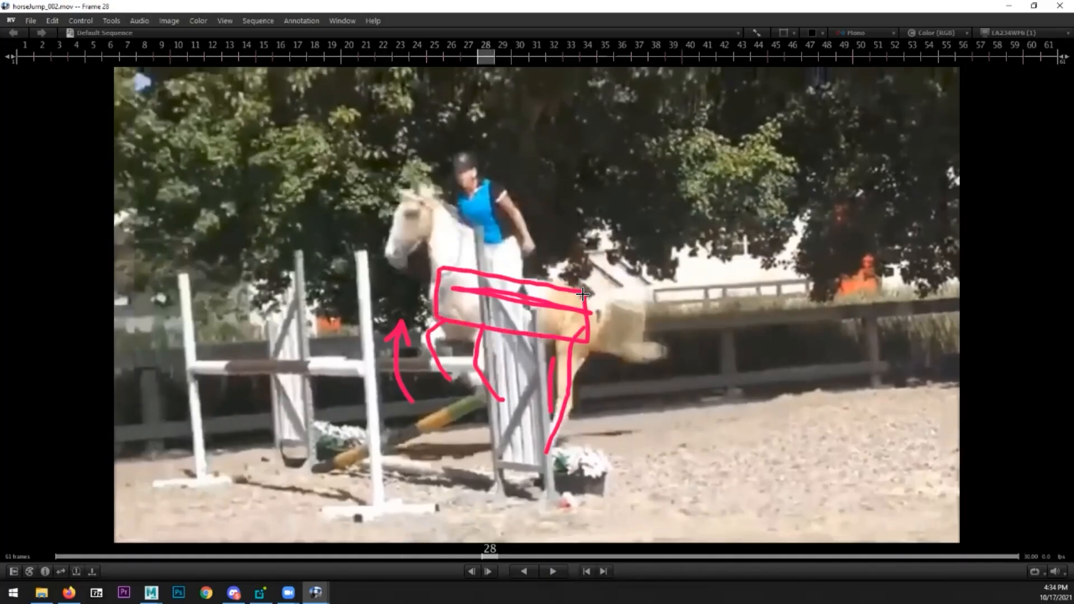
- On reference frame 28, outline the horse's neck and head ahead of the torso box
mouse_move(434, 269)
left_mouse_down()
mouse_move(436, 206)
mouse_move(467, 227)
mouse_move(472, 268)
mouse_move(435, 267)
mouse_move(430, 208)
mouse_move(404, 196)
mouse_move(390, 247)
left_mouse_up()
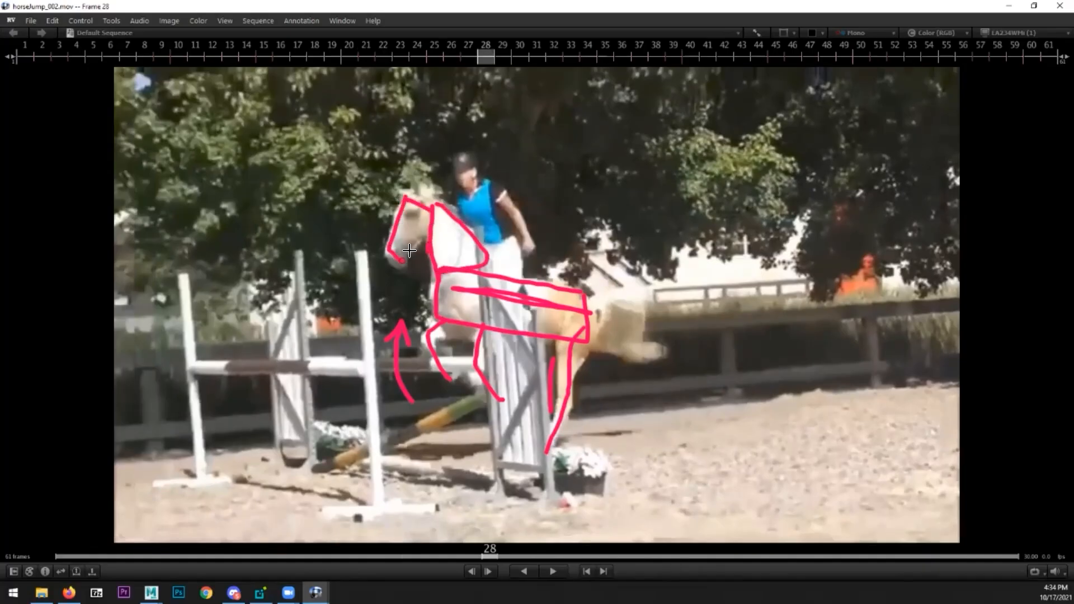
mouse_move(434, 206)
left_mouse_down()
mouse_move(435, 279)
mouse_move(505, 286)
left_mouse_up()
left_click_drag(409, 194, 448, 232)
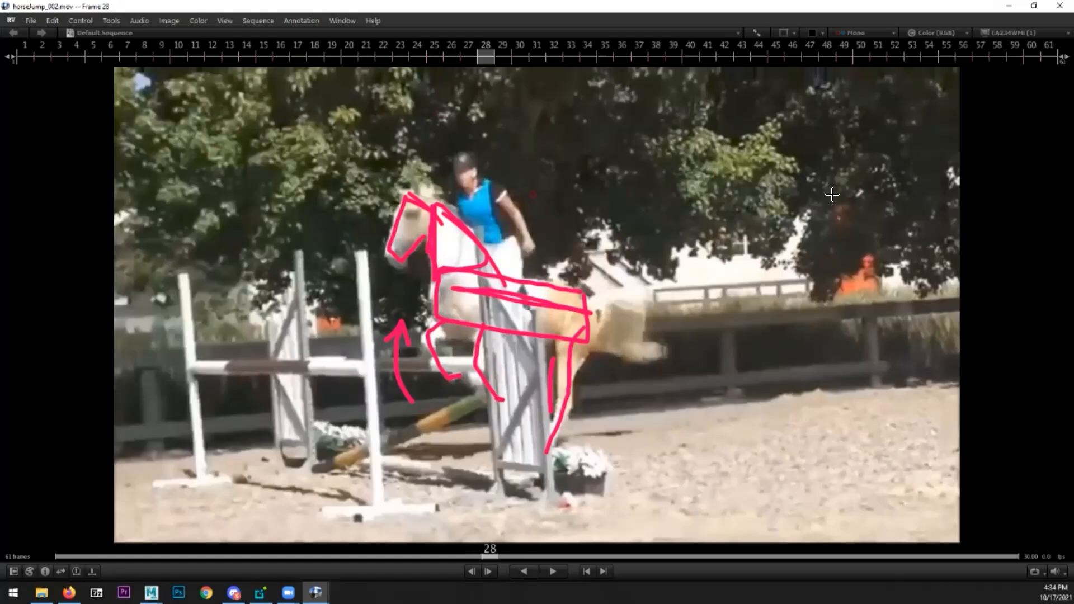
- Step the reference forward from frame 28 to examine how the body moves after the push-off
key("F10")
mouse_move(556, 386)
left_mouse_down()
mouse_move(423, 395)
mouse_move(701, 372)
left_mouse_up()
key("Right")
key("Right")
key("Right")
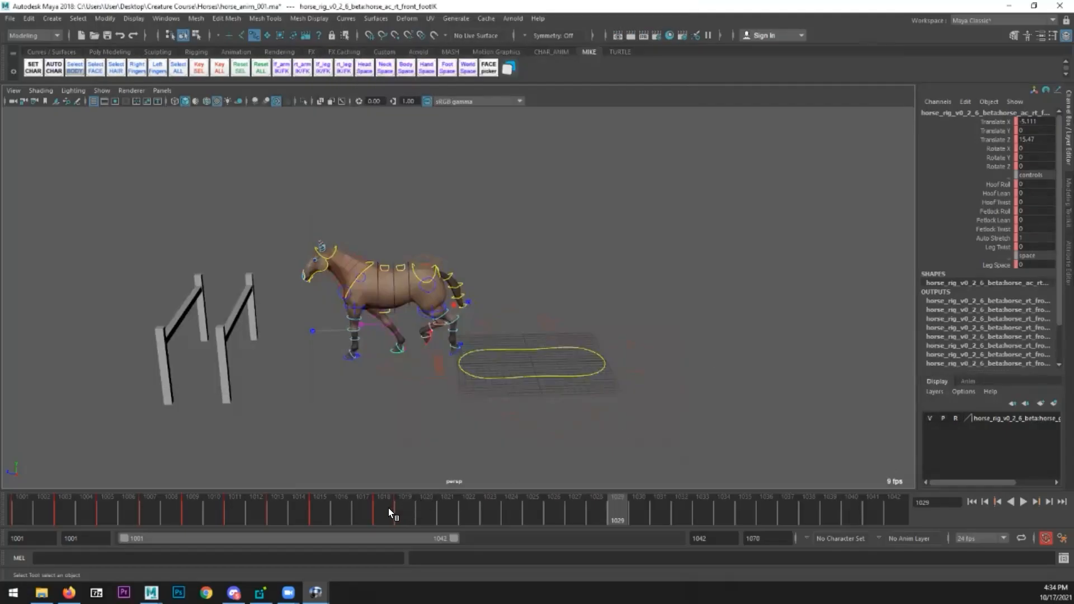
- Switch to Maya and key the horse rig's controls at frame 1025
left_click(383, 507)
left_click_drag(386, 504, 522, 487)
left_click_drag(491, 454, 604, 367, "alt")
left_click(604, 367)
left_click_drag(690, 165, 283, 415)
key("s")
- Move the root control forward toward the fences at frame 1025, to Translate Z 33.283
right_click_drag(514, 397, 536, 384, "alt")
left_click_drag(451, 283, 445, 265, "alt")
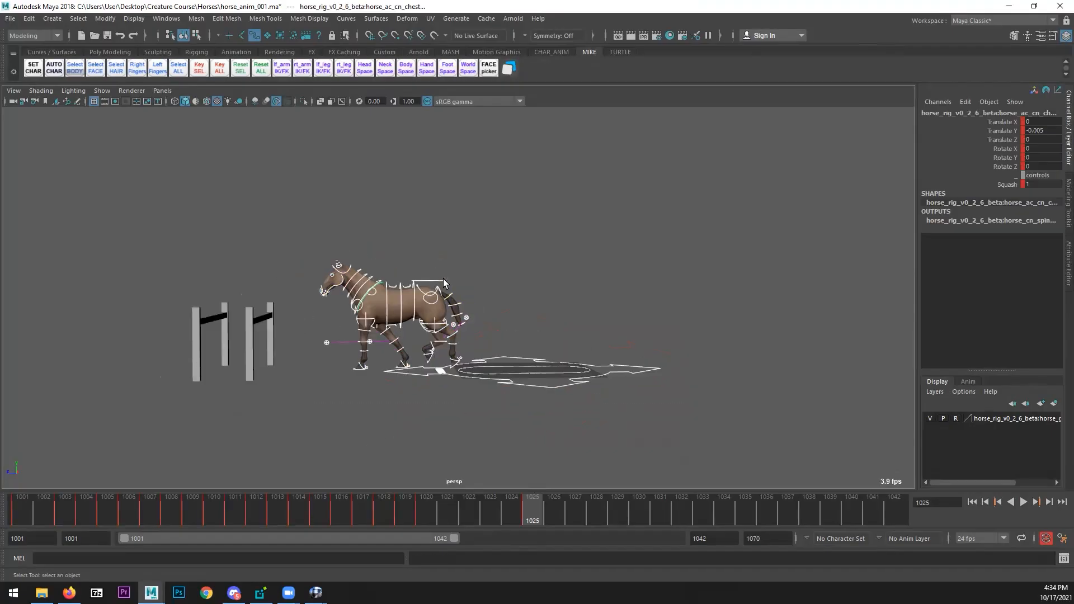
left_click(445, 282)
right_click_drag(486, 302, 512, 308, "alt")
left_click_drag(401, 328, 394, 383, "alt")
right_click_drag(393, 383, 429, 364, "alt")
left_click_drag(429, 365, 422, 308, "alt")
key("w")
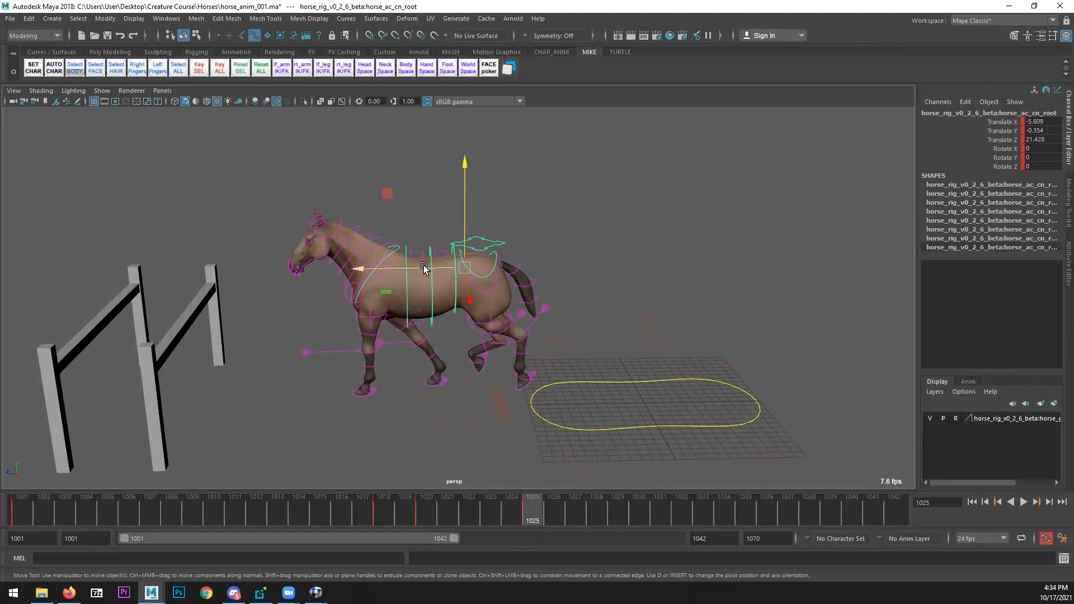
left_click_drag(424, 269, 334, 307)
- Open the root's animation curves in the Graph Editor and isolate Translate Z
left_click(166, 18)
mouse_move(221, 80)
left_click(304, 89)
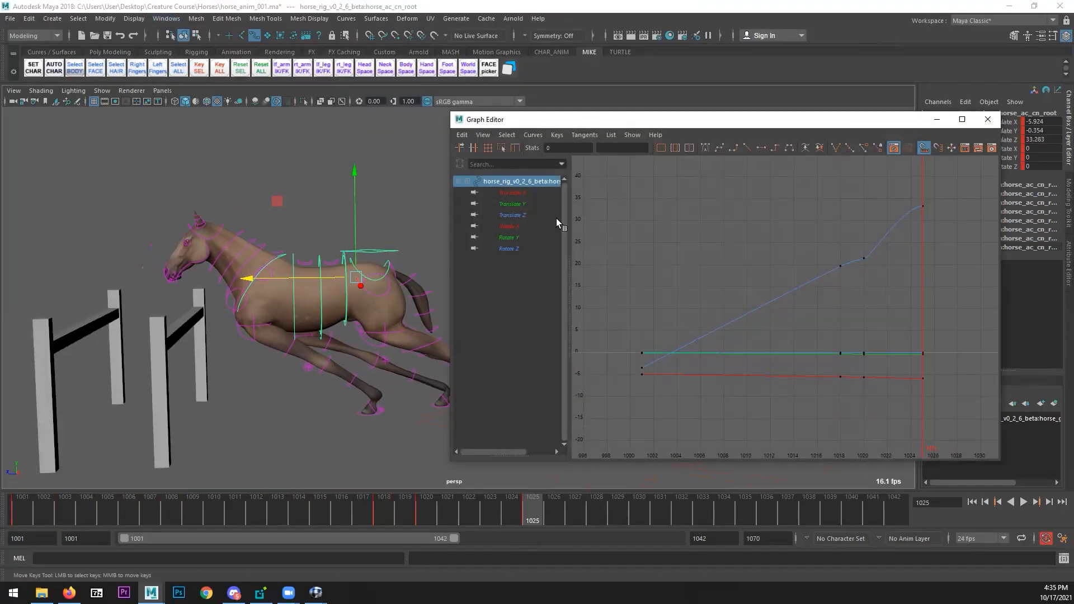
left_click(512, 215)
key("q")
left_click_drag(364, 508, 523, 498)
right_click_drag(620, 372, 652, 371, "alt")
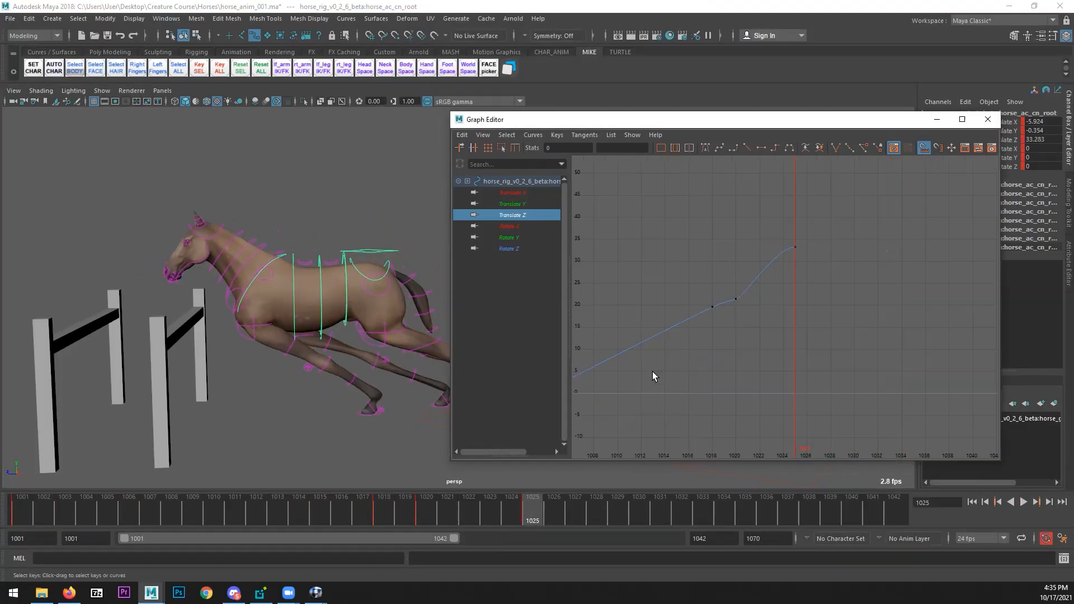
- Lower the root's Translate Z key at frame 1025 to about 27.17, straightening the curve's final segment
right_click_drag(743, 263, 813, 200, "alt")
left_click_drag(720, 178, 810, 220)
left_click(748, 147)
key("w")
middle_click_drag(793, 249, 797, 312, "shift")
right_click_drag(797, 312, 813, 300, "alt")
mouse_move(813, 300)
middle_mouse_down("shift")
mouse_move(812, 313)
mouse_move(798, 309)
middle_mouse_up("shift")
left_click(727, 297)
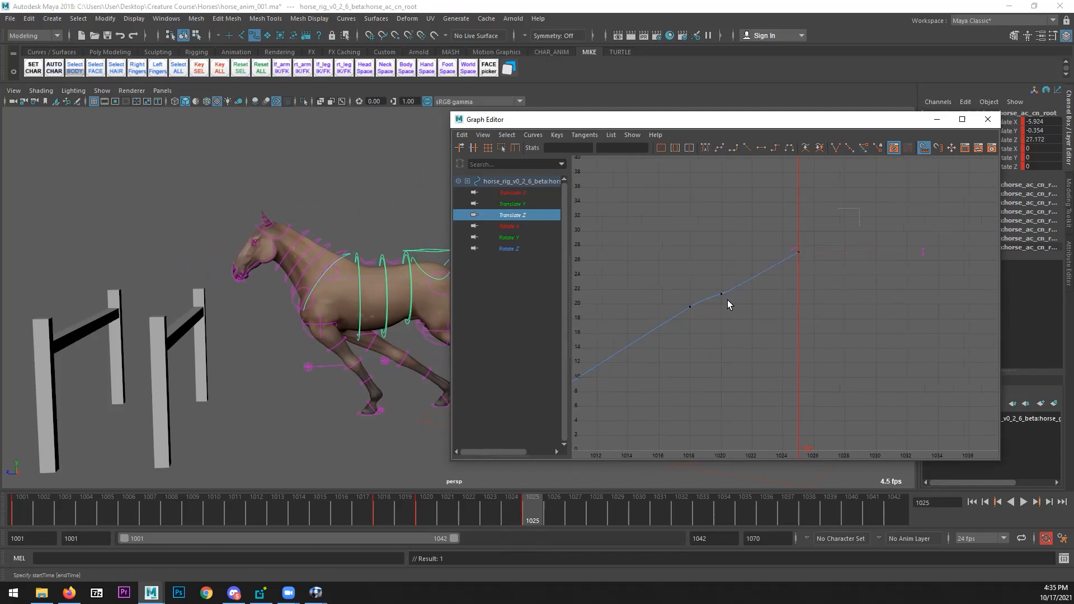
- Fine-tune the root's Translate Z key at frame 1025 to 27.714 and close the Graph Editor
left_click(748, 225)
left_click(716, 313)
key("f")
middle_click_drag(743, 314, 737, 297, "shift")
scroll(750, 343, "down", 5)
left_click(750, 343)
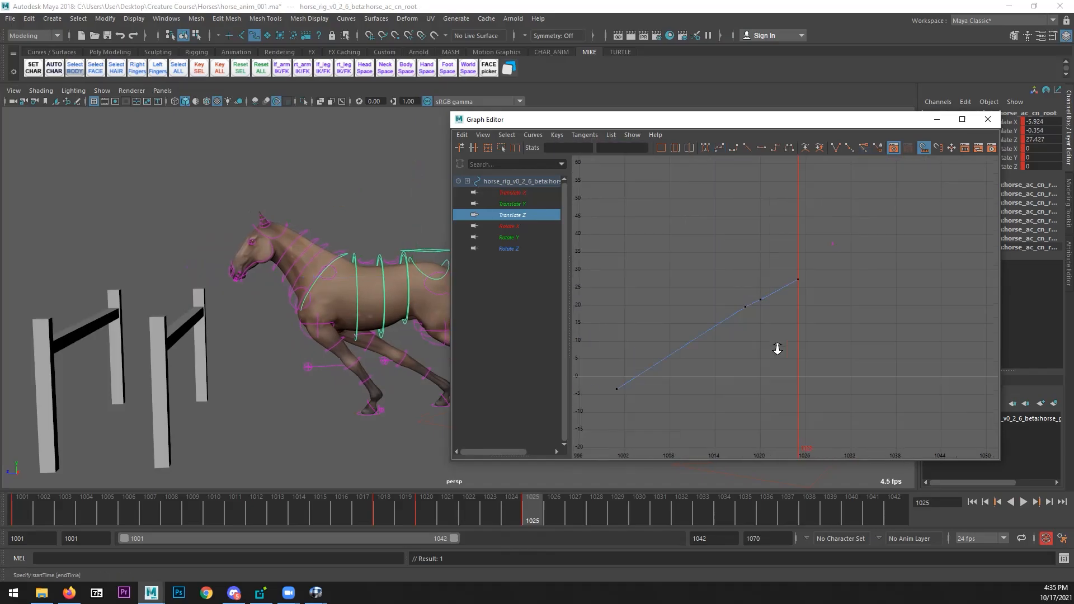
scroll(784, 335, "up", 3)
left_click_drag(846, 211, 798, 293)
middle_click_drag(798, 293, 797, 282, "shift")
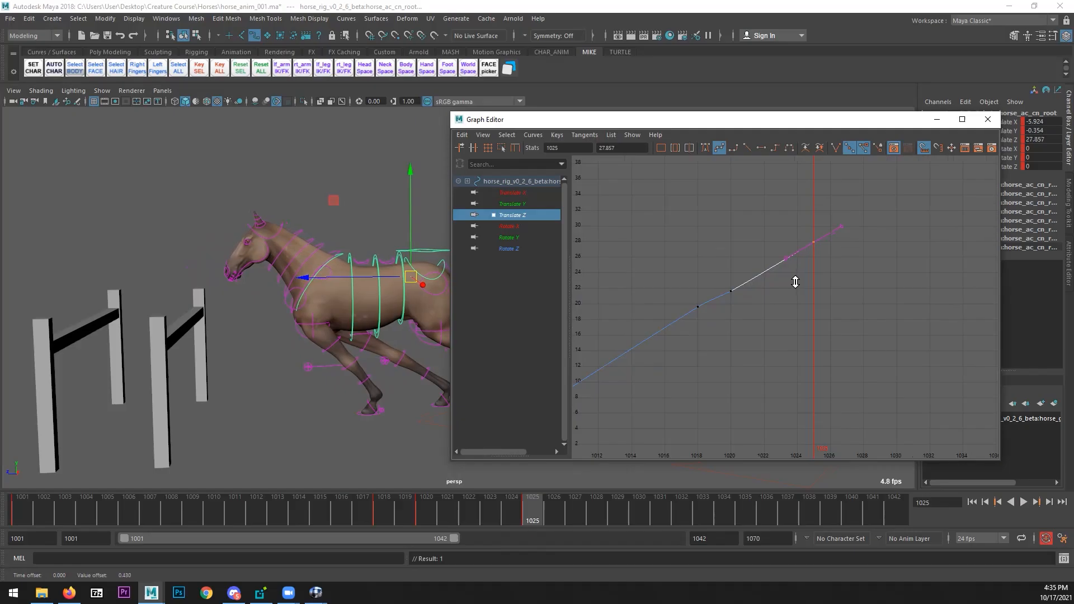
scroll(803, 304, "down", 5)
left_click(757, 364)
scroll(756, 363, "up", 4)
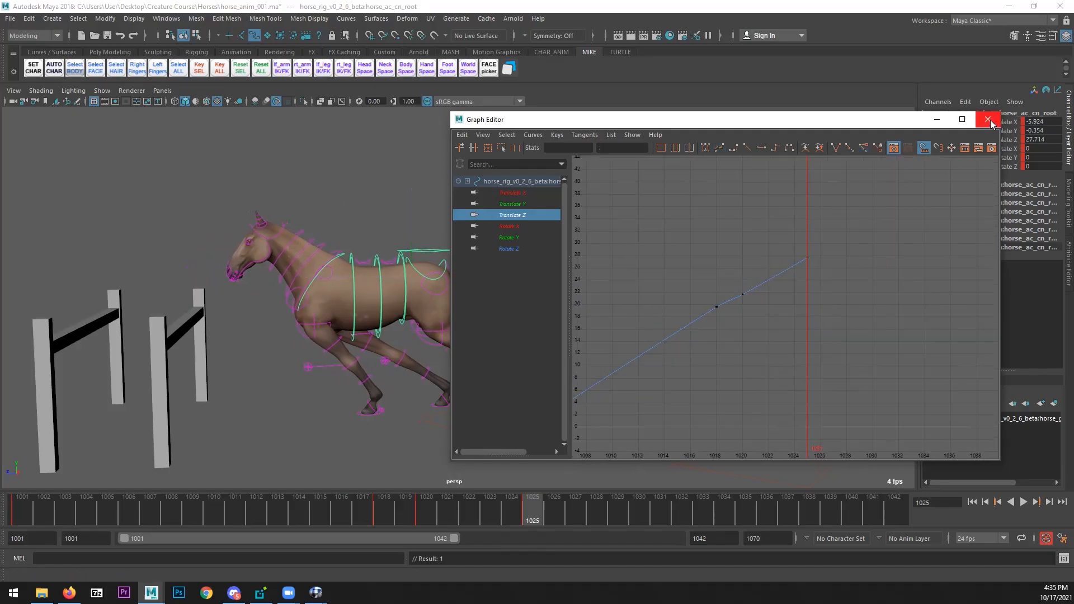
left_click(987, 119)
- Add all four foot IK controls to the selection alongside the root control
left_click_drag(657, 300, 368, 337, "alt")
scroll(417, 341, "up", 5)
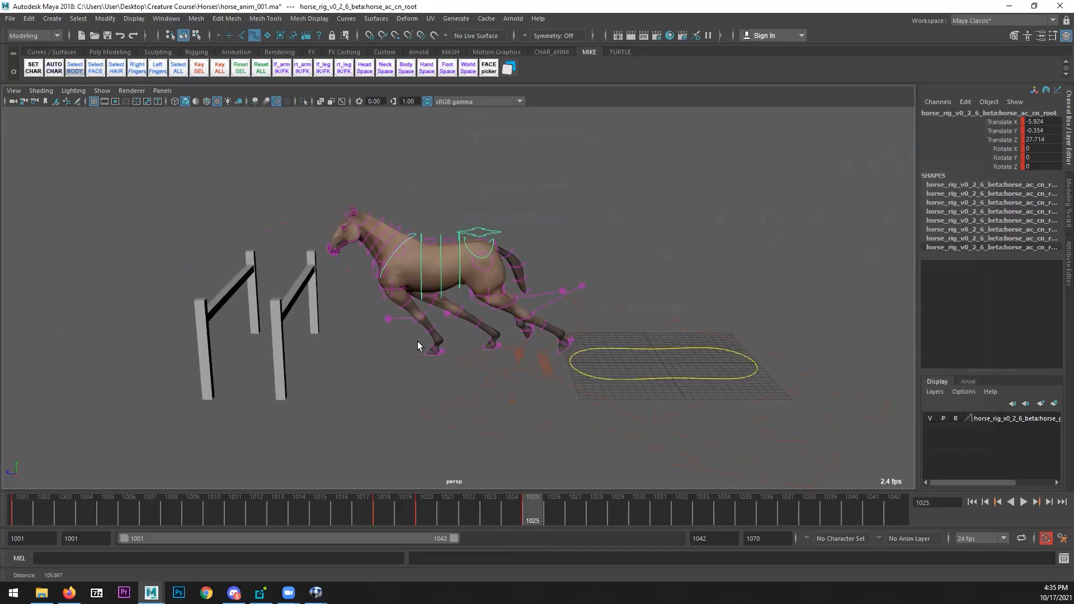
left_click(528, 206)
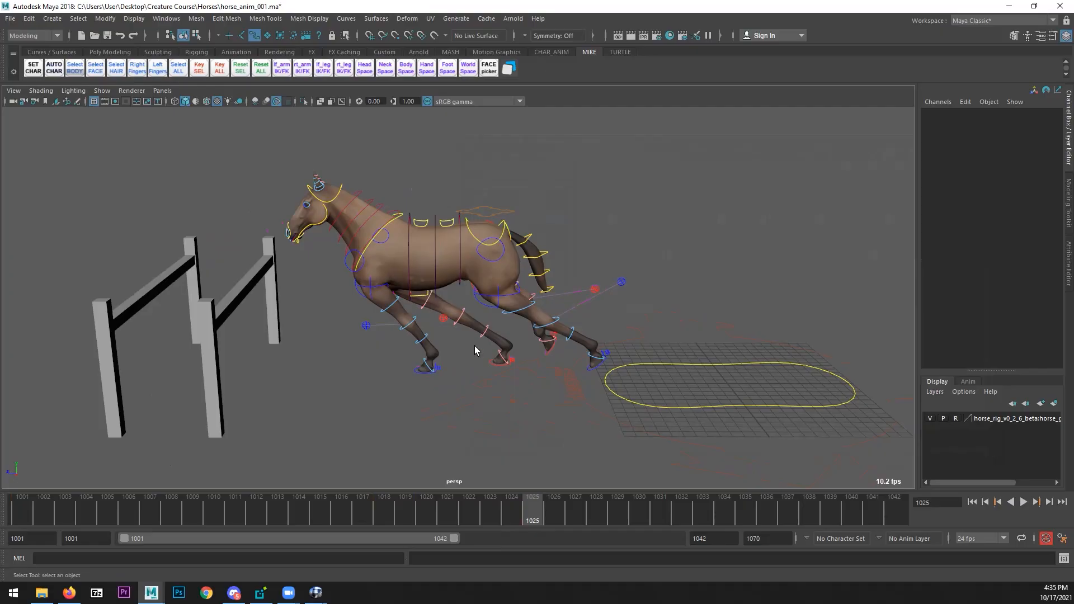
key("ctrl+z")
left_click_drag(406, 379, 405, 389, "alt")
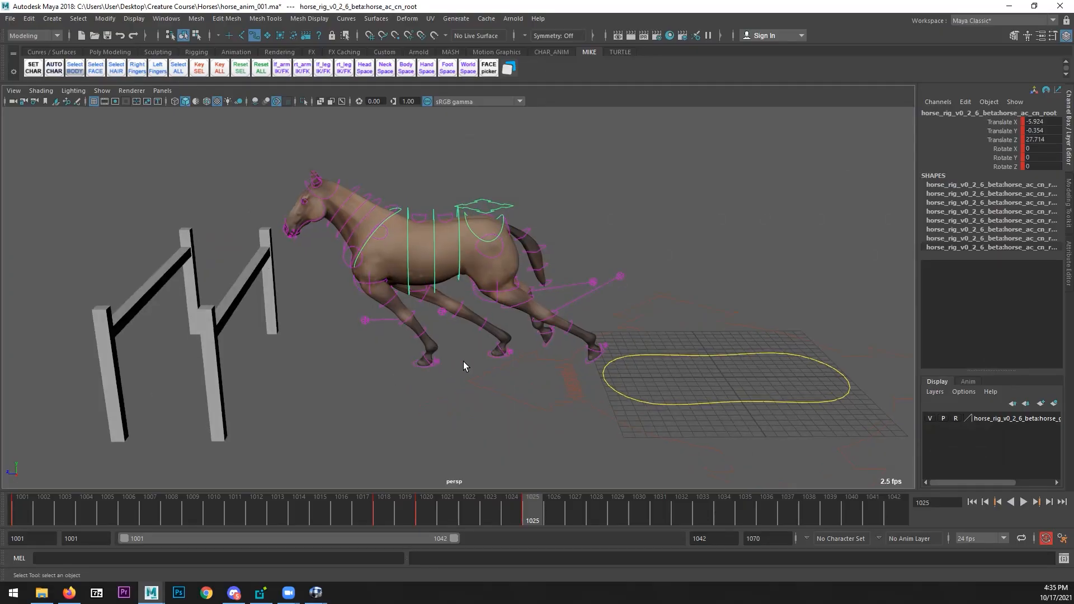
left_click(413, 364, "shift")
left_click(487, 354, "shift")
left_click(545, 342, "shift")
left_click(584, 359, "shift")
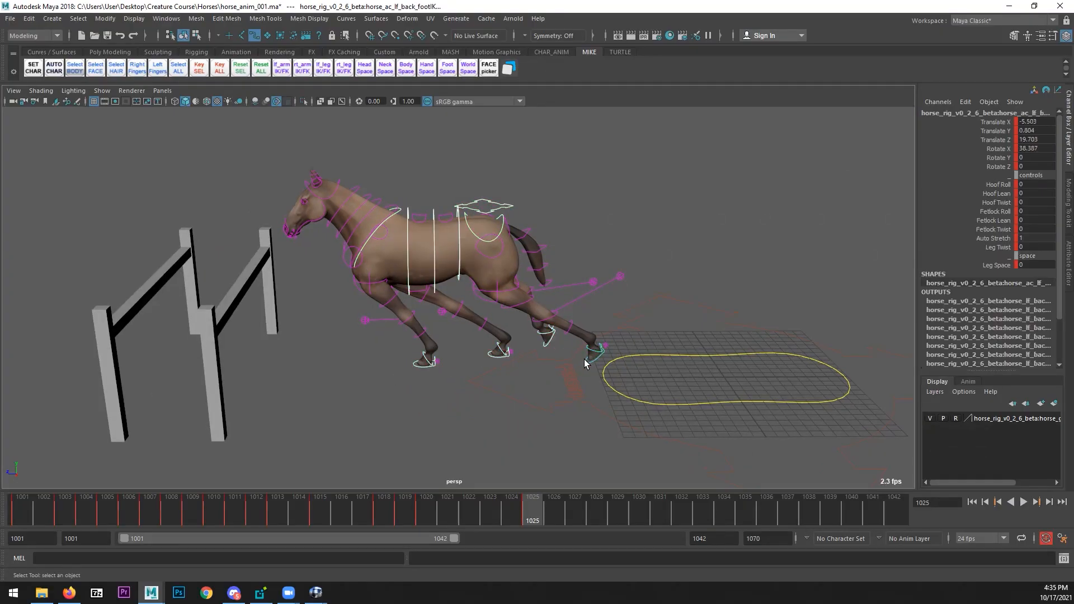
- Open the Graph Editor and isolate the Translate Z curves of the root and the four feet
left_click(166, 19)
mouse_move(268, 84)
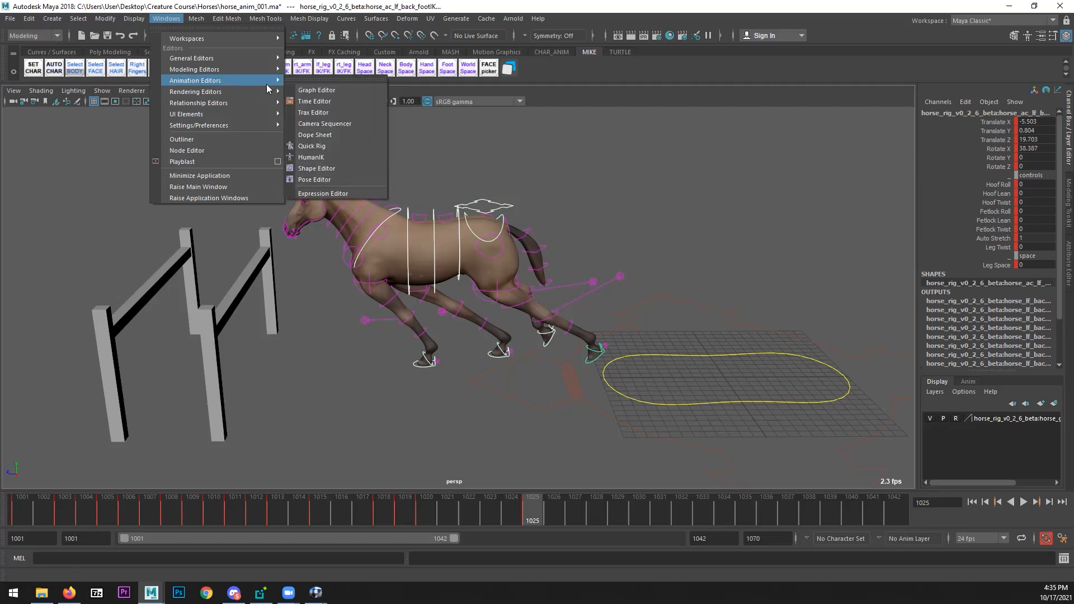
left_click(312, 89)
left_click(515, 216)
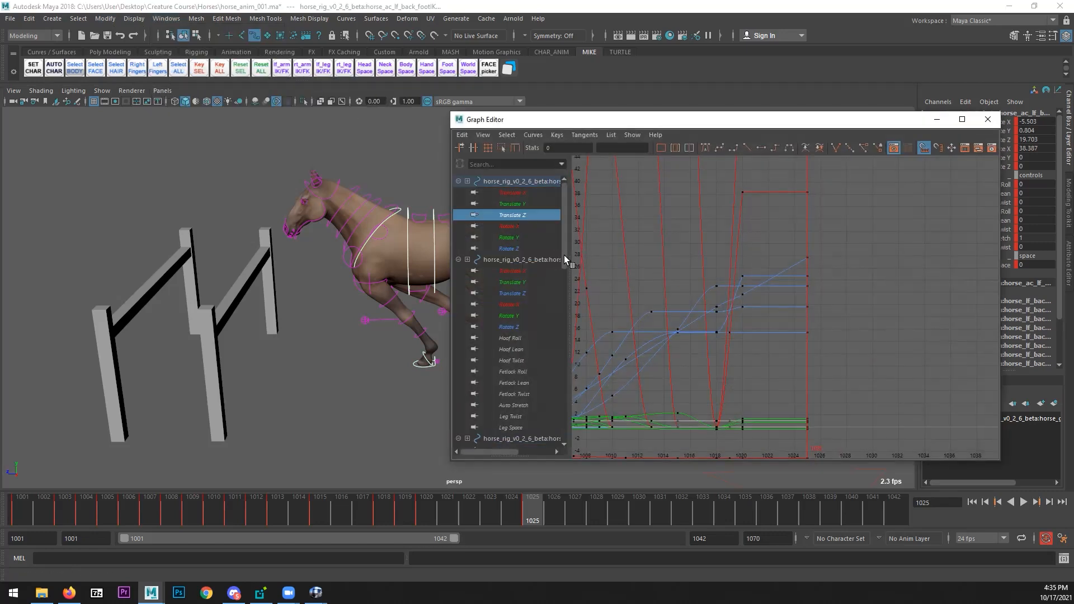
left_click(534, 293, "ctrl")
scroll(563, 269, "down", 5)
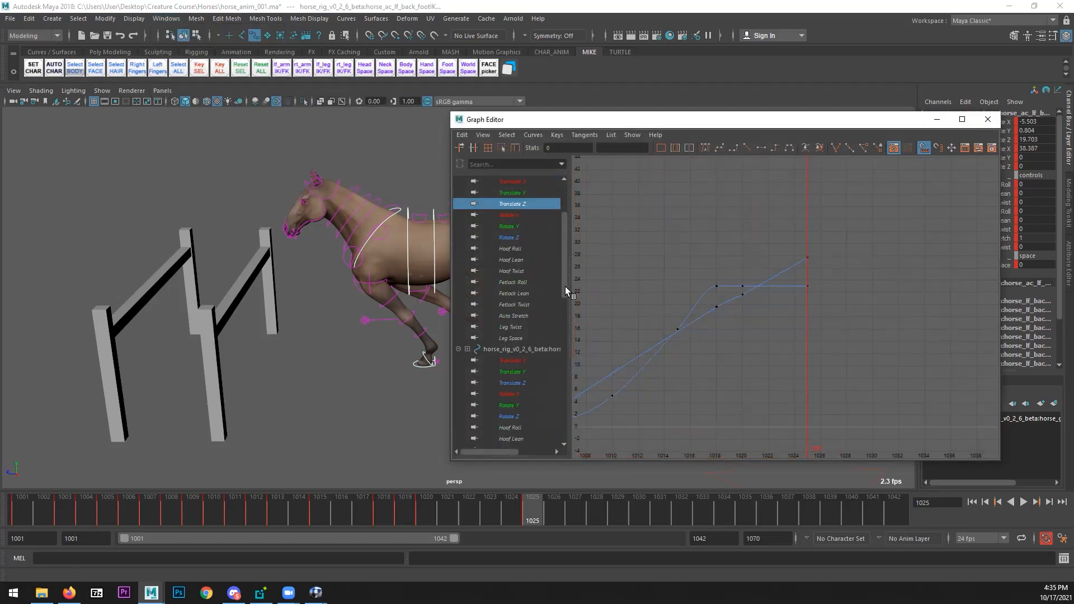
left_click_drag(563, 283, 563, 371)
left_click(538, 317, "ctrl")
left_click(528, 327, "ctrl")
scroll(783, 285, "down", 3)
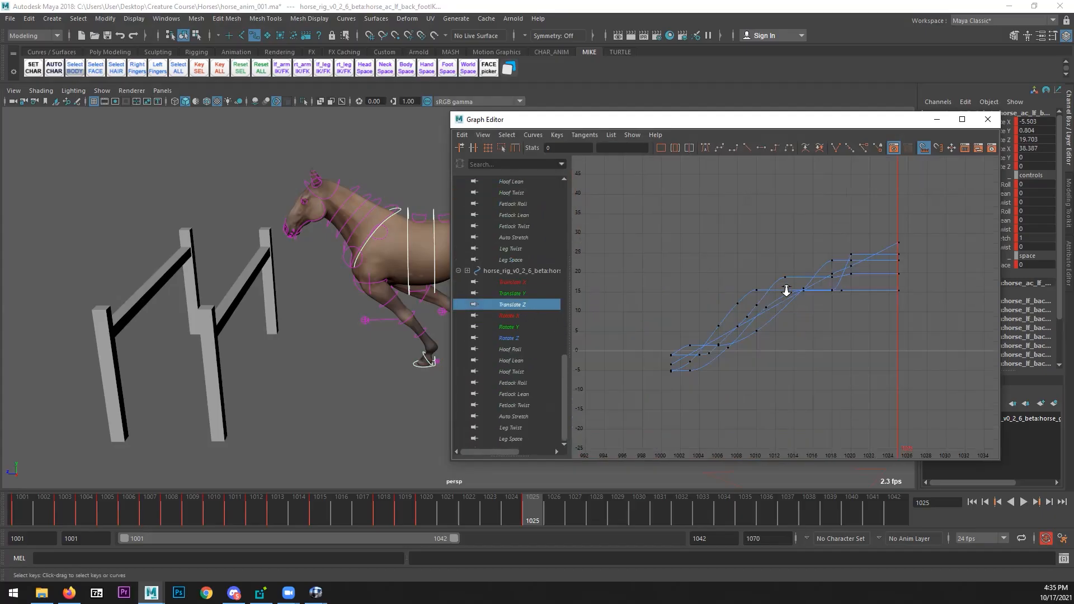
- Raise the root's and feet's entire Translate Z curves together, bringing the left back foot to 26.74 at frame 1025, and close the Graph Editor
left_click_drag(880, 265, 681, 399)
mouse_move(335, 358)
left_mouse_down("alt")
mouse_move(319, 353)
mouse_move(350, 364)
mouse_move(325, 341)
left_mouse_up("alt")
middle_click_drag(726, 376, 730, 353, "shift")
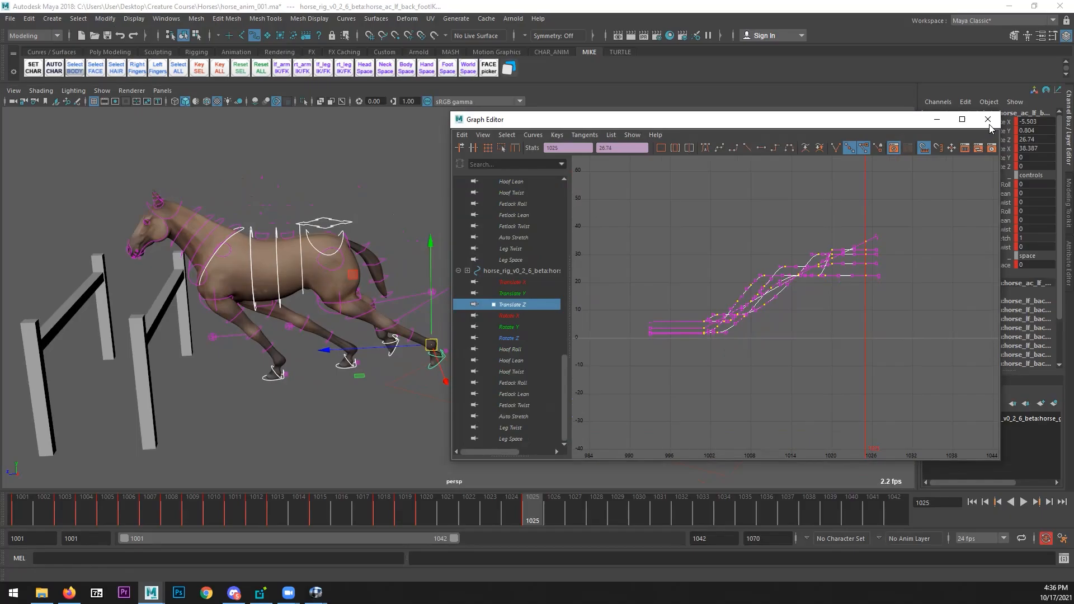
left_click(987, 119)
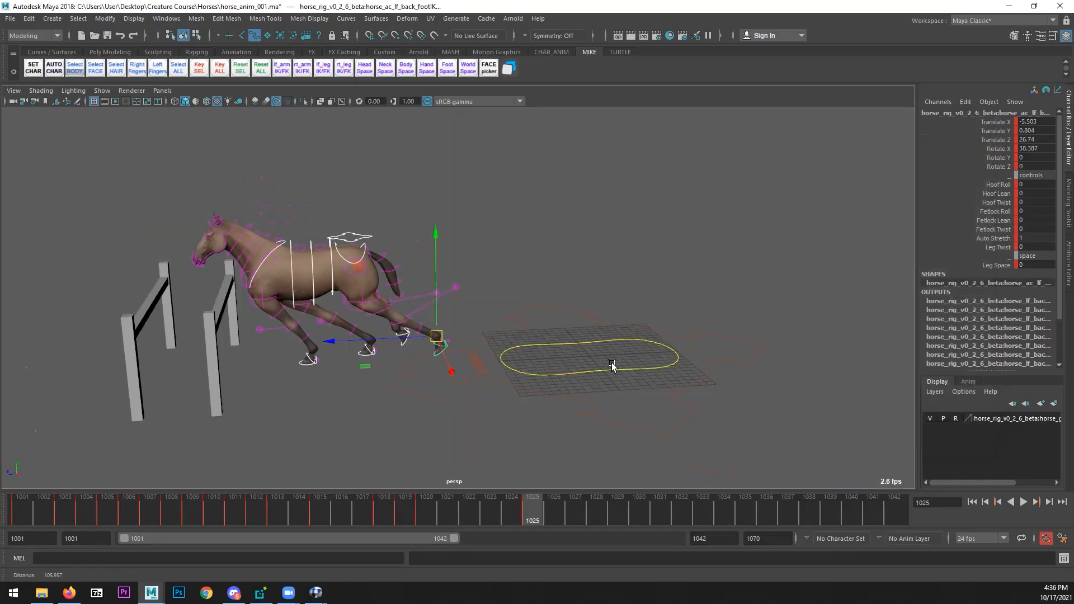
- Play the approach from frame 1001 and stop back at frame 1025
key("alt+v")
left_click(13, 515)
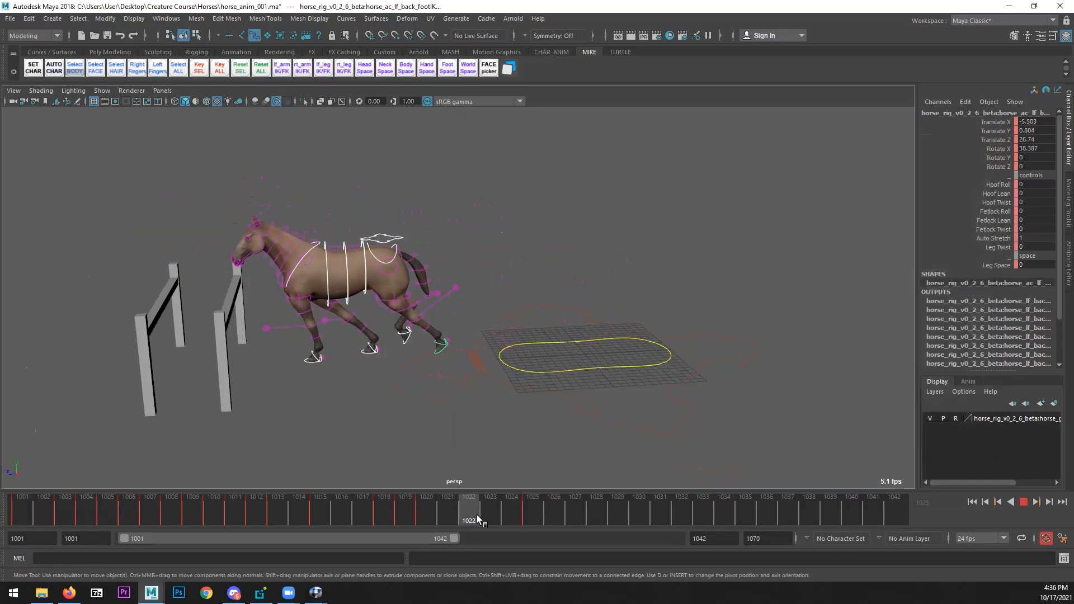
left_click_drag(525, 512, 527, 506)
- Open the pelvis control's Translate Y curve in the Graph Editor and select its key at frame 1025
left_click_drag(567, 370, 573, 340, "alt")
middle_click_drag(390, 309, 488, 343, "alt")
left_click(353, 248)
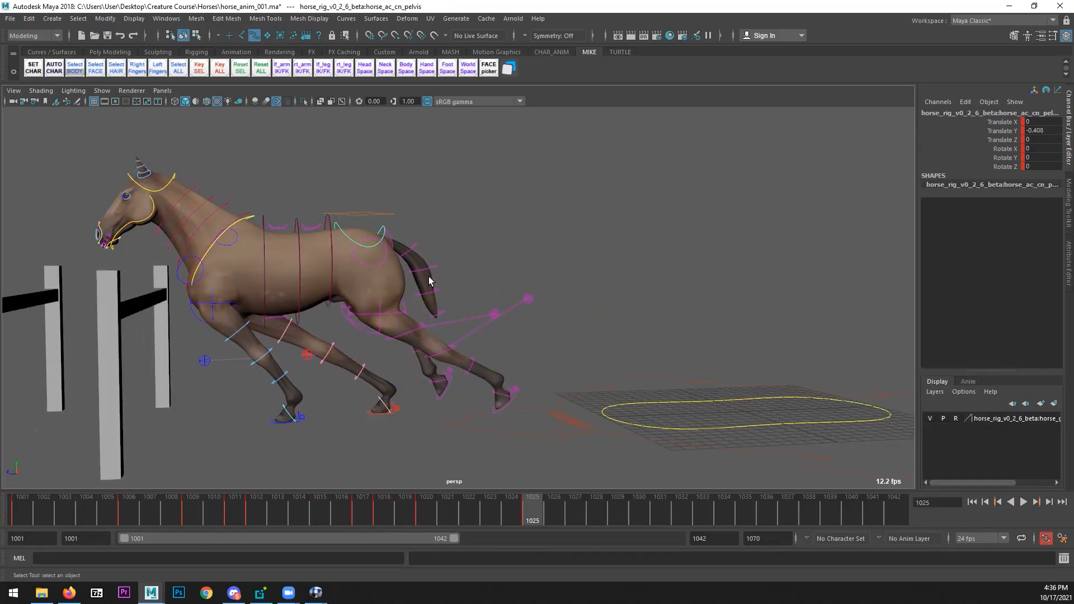
left_click_drag(352, 248, 467, 324, "alt")
key("w")
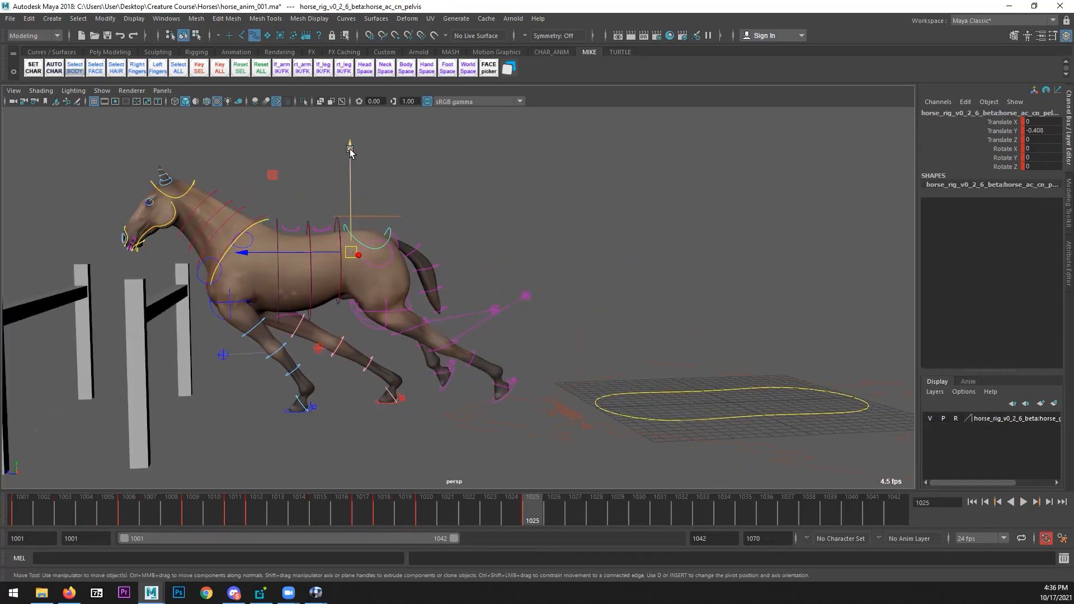
key("alt+Tab")
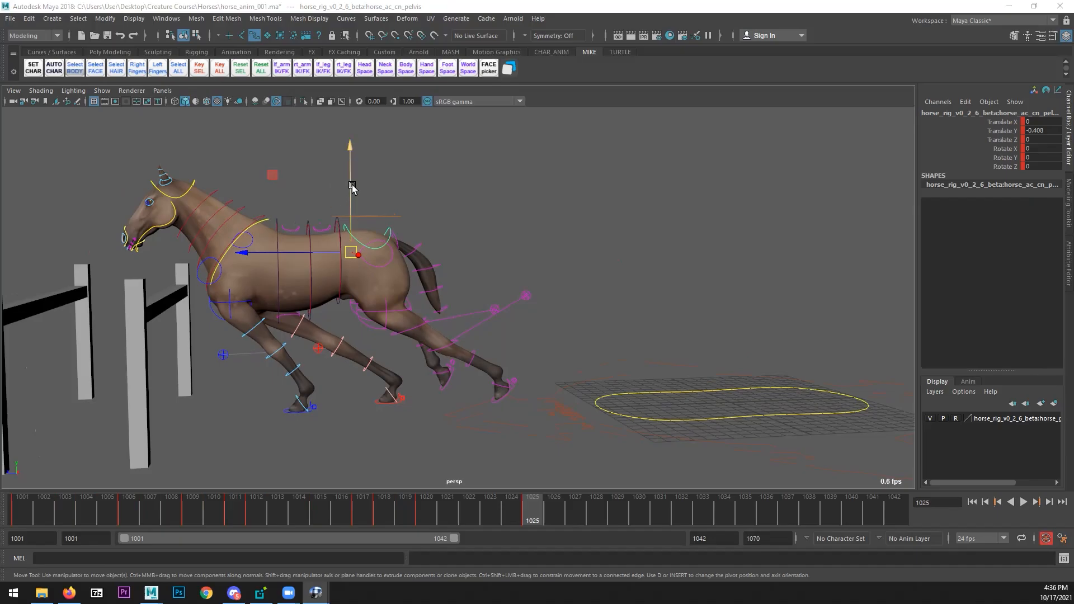
left_click(168, 19)
mouse_move(211, 84)
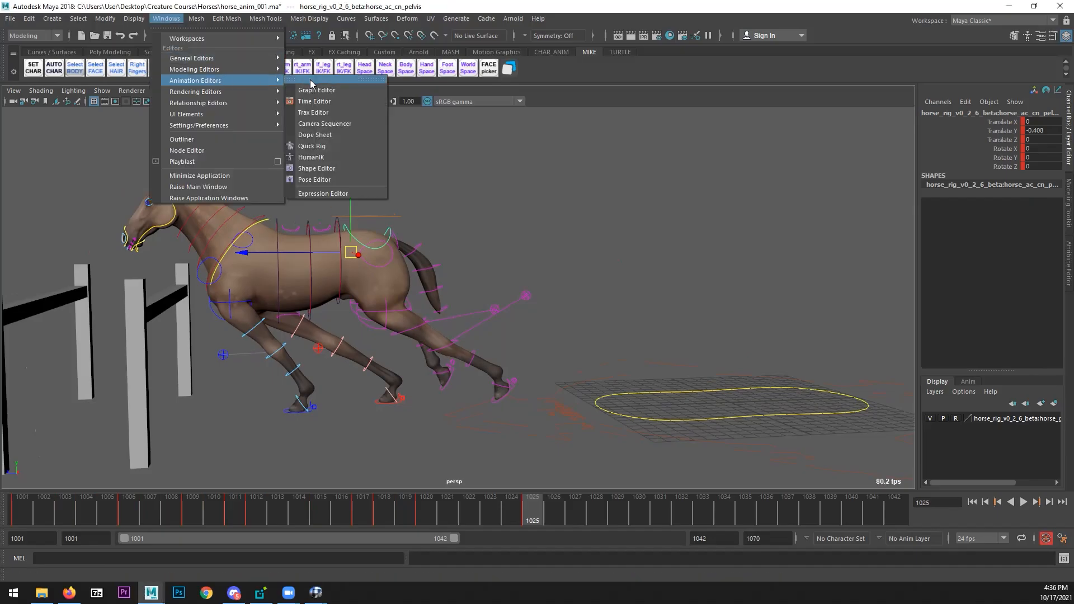
left_click(324, 81)
key("f")
left_click_drag(963, 308, 928, 348)
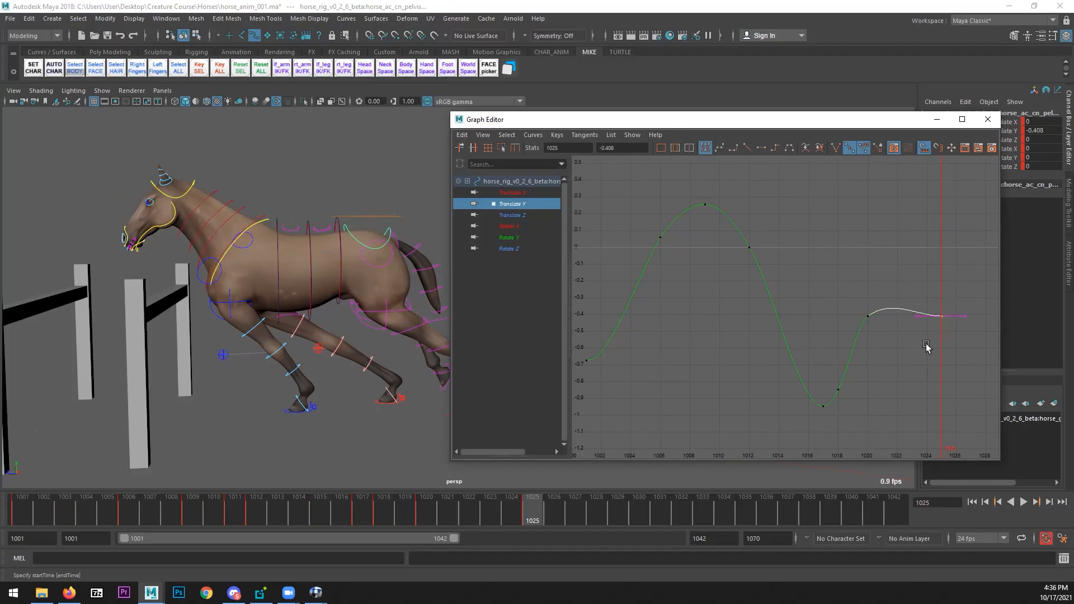
- Key the pelvis at frame 1022, raise that Translate Y key to 0.217 and shift it to frame 1023
key("w")
left_click_drag(355, 507, 460, 499)
key("s")
left_click_drag(909, 295, 883, 327)
right_click_drag(298, 371, 210, 355, "alt")
middle_click_drag(210, 355, 186, 361, "alt")
key("w")
middle_click_drag(892, 355, 891, 242, "shift")
middle_click_drag(815, 335, 839, 331, "shift")
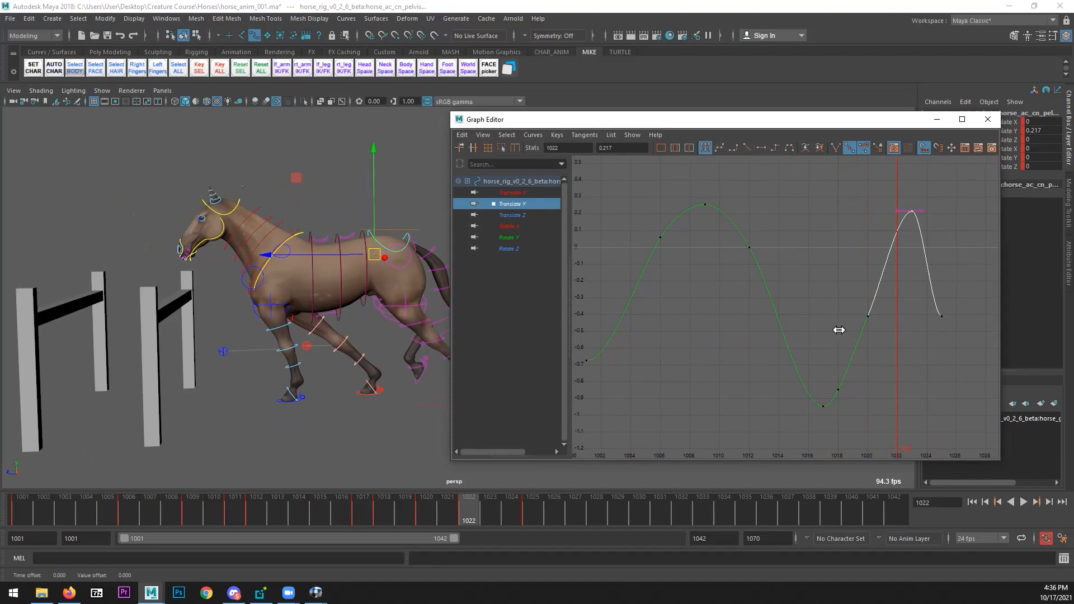
- Raise the pelvis's Translate Y key at frame 1025 to about -0.005 and give it spline tangents
left_click(539, 492)
left_click_drag(954, 297, 896, 367)
middle_click_drag(896, 367, 871, 304, "shift")
left_click(720, 147)
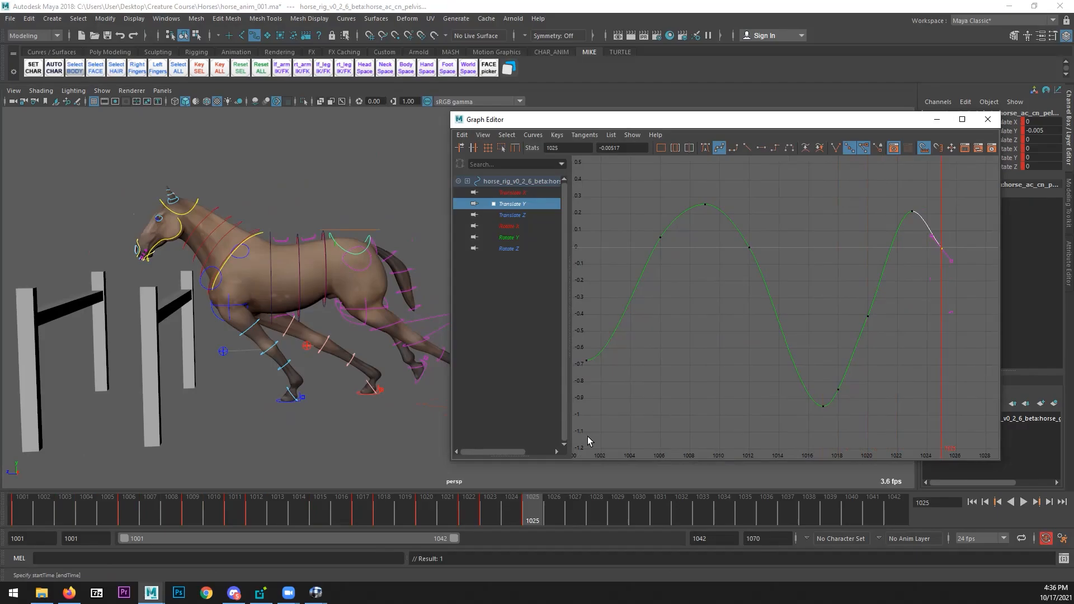
- Play back the pelvis motion, lower its Translate Y key at frame 1025 to -0.071, and close the Graph Editor
left_click(349, 510)
key("alt+v")
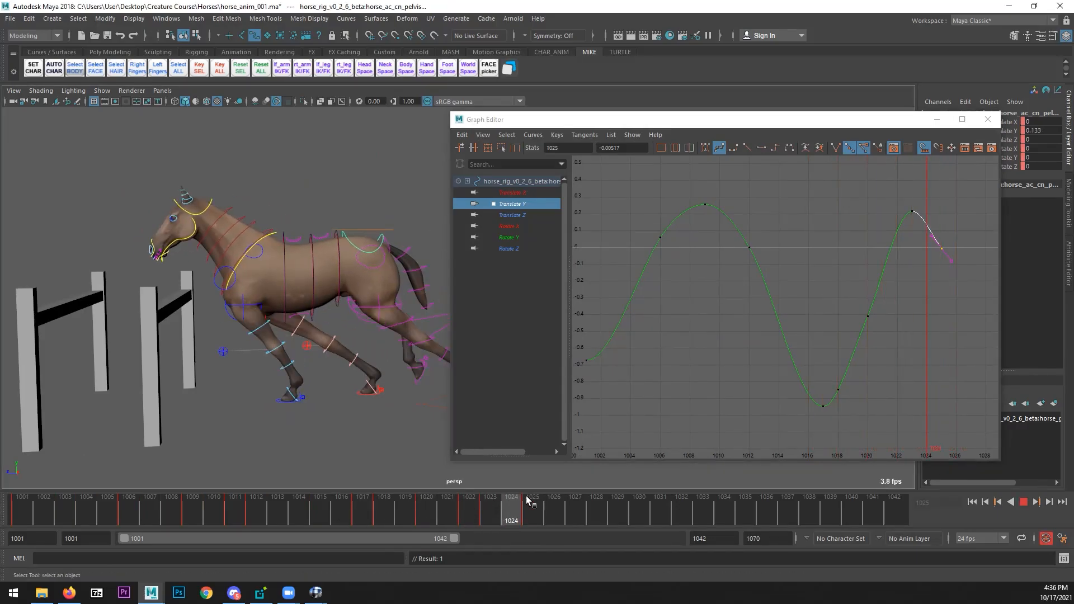
left_click(529, 498)
key("a")
middle_click_drag(900, 271, 898, 295)
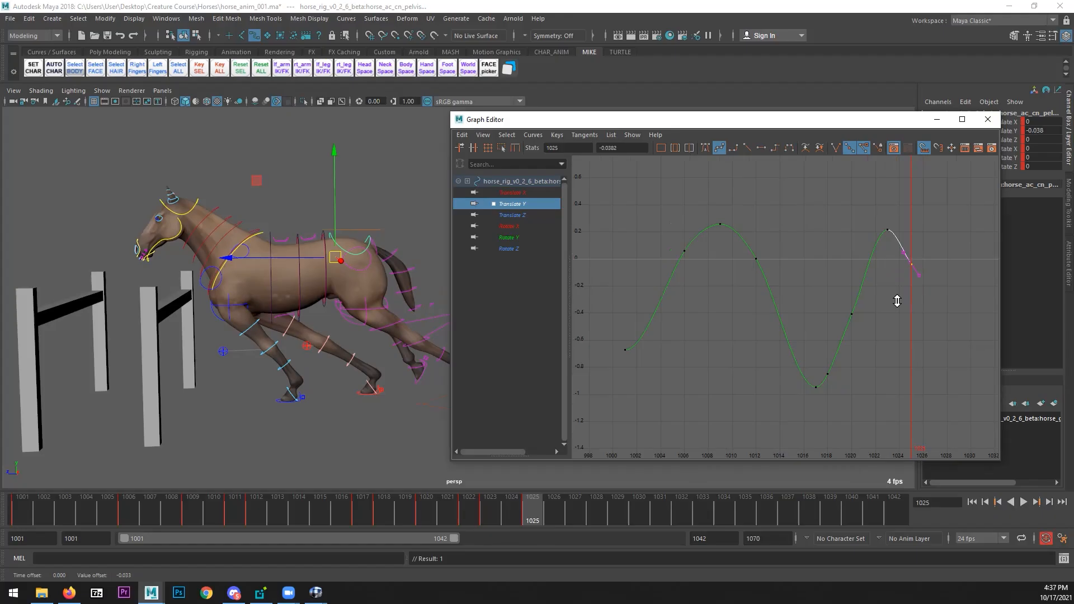
left_click(987, 119)
- At frame 1025, set the left back foot's Rotate X and Translate Y to 0 and move it forward to Translate Z 38.271
left_click_drag(517, 317, 459, 331, "alt")
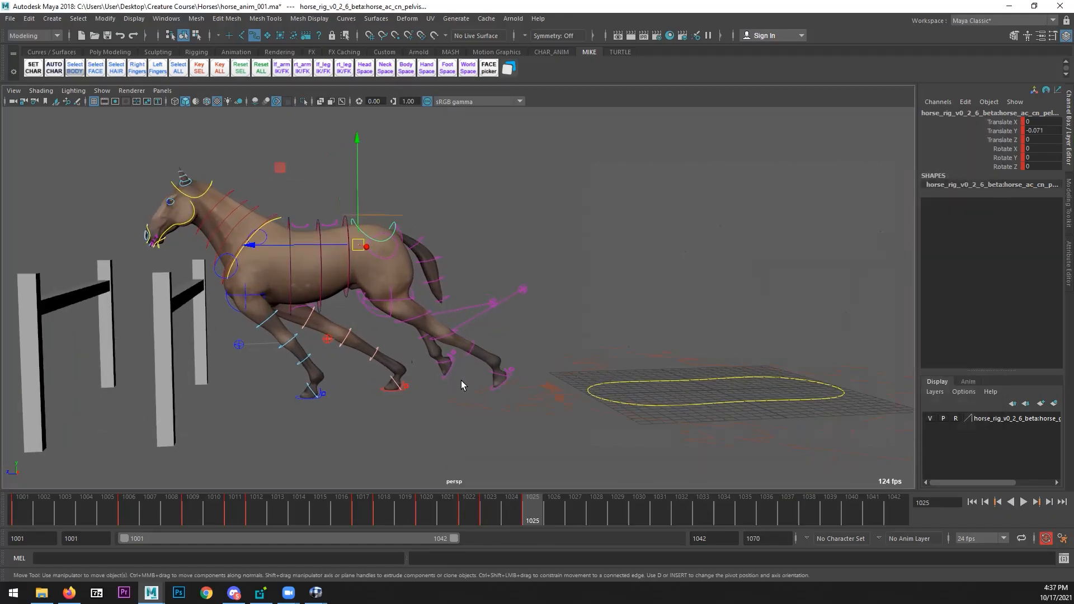
left_click(496, 388)
middle_click_drag(555, 406, 522, 423, "alt")
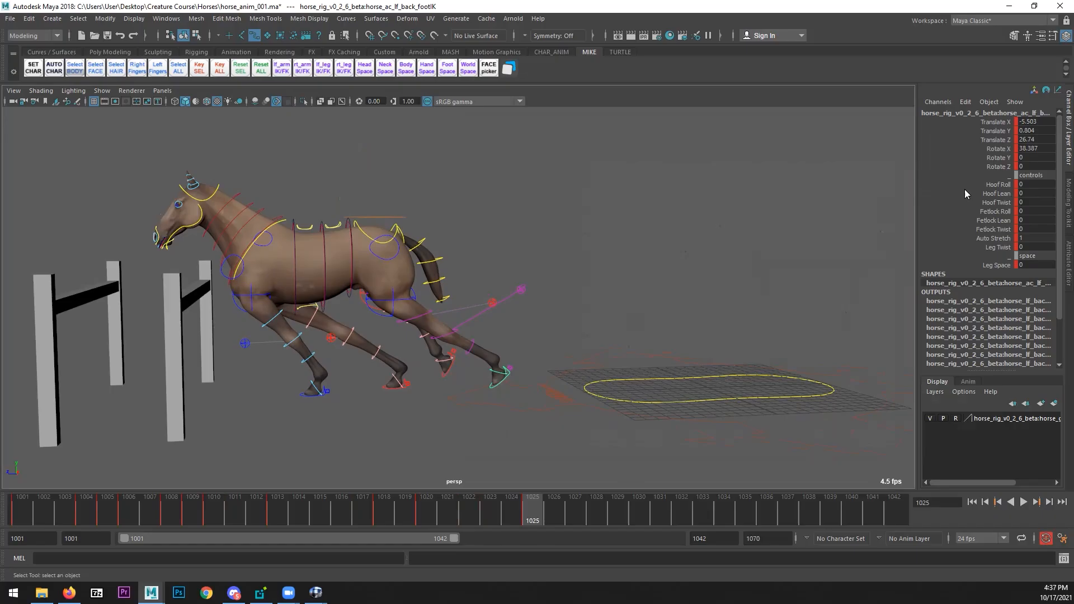
left_click(1031, 147)
type("0")
key("Return")
left_click(1035, 131)
type("0")
key("Return")
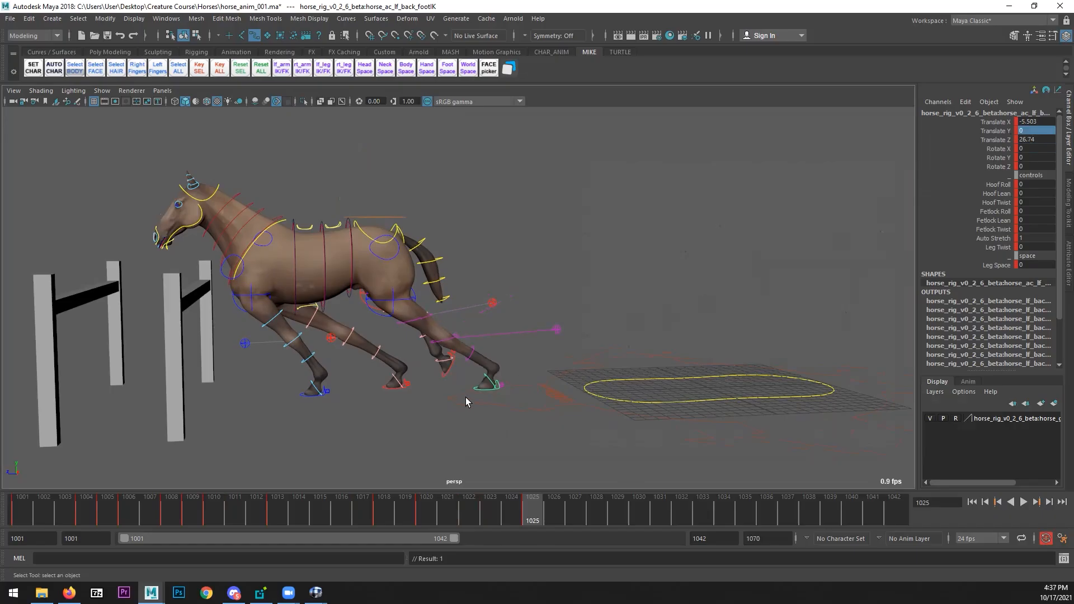
left_click_drag(427, 369, 325, 358)
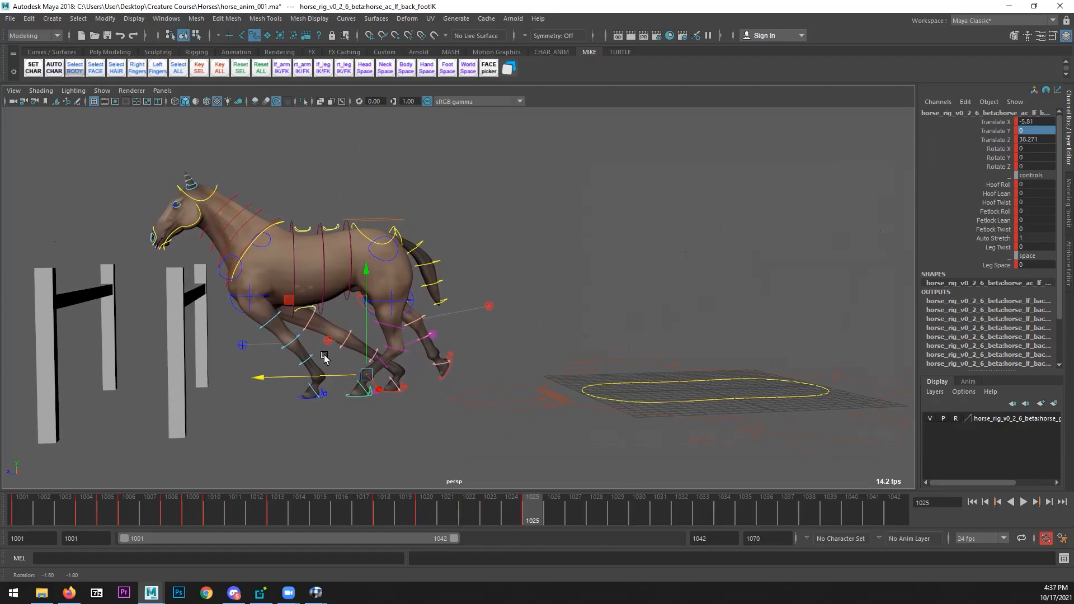
- Key the left back leg control at frame 1025, clear the left hip's translation and Rotate X, and shift the hip forward
right_click_drag(326, 358, 386, 336, "alt")
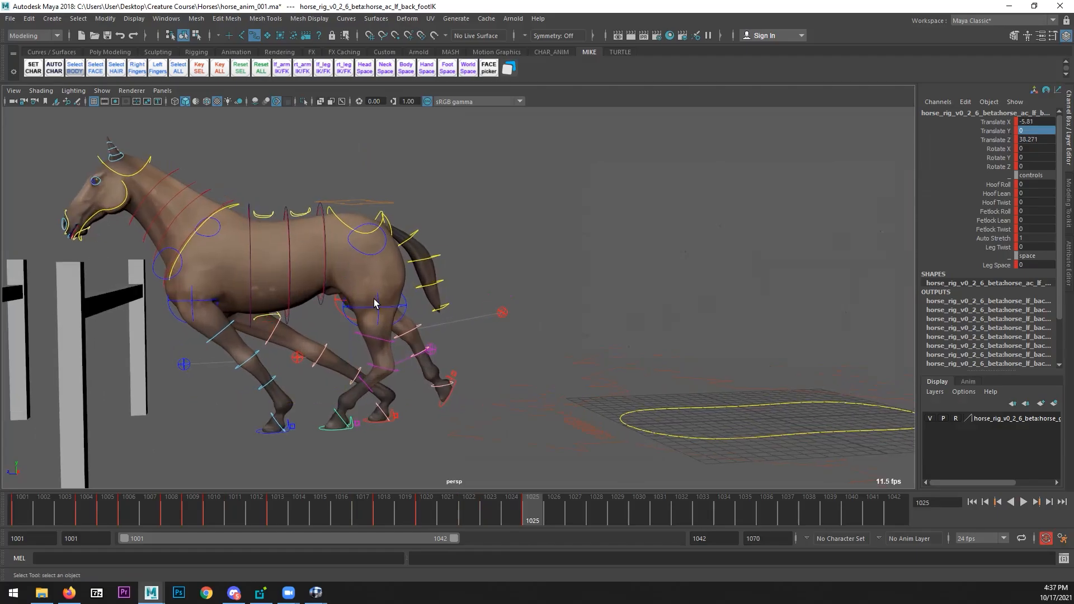
left_click(378, 304)
key("s")
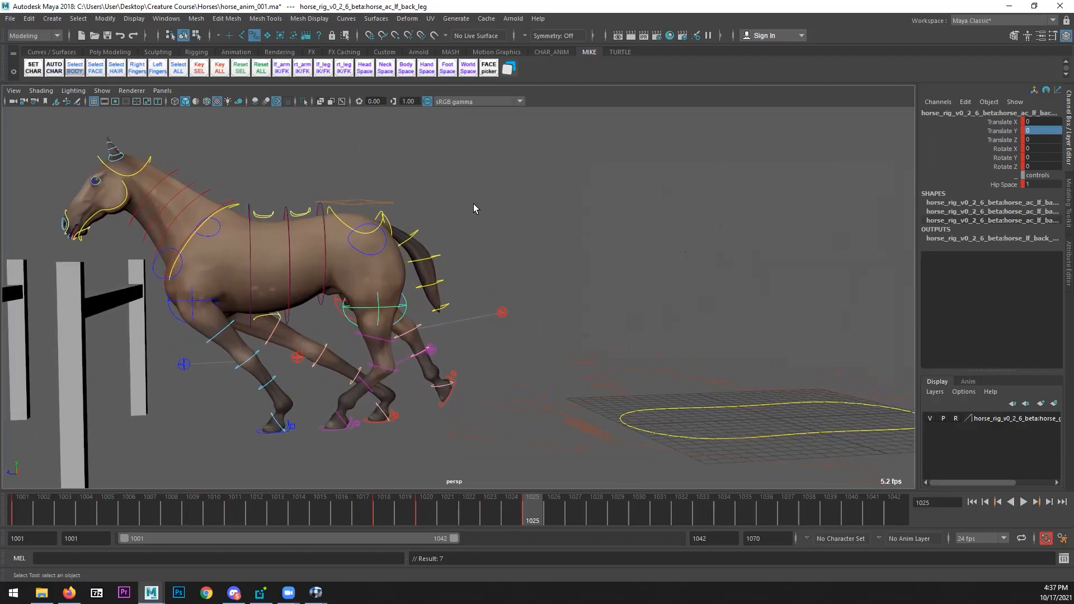
left_click(384, 244)
left_click_drag(1033, 148, 1043, 122)
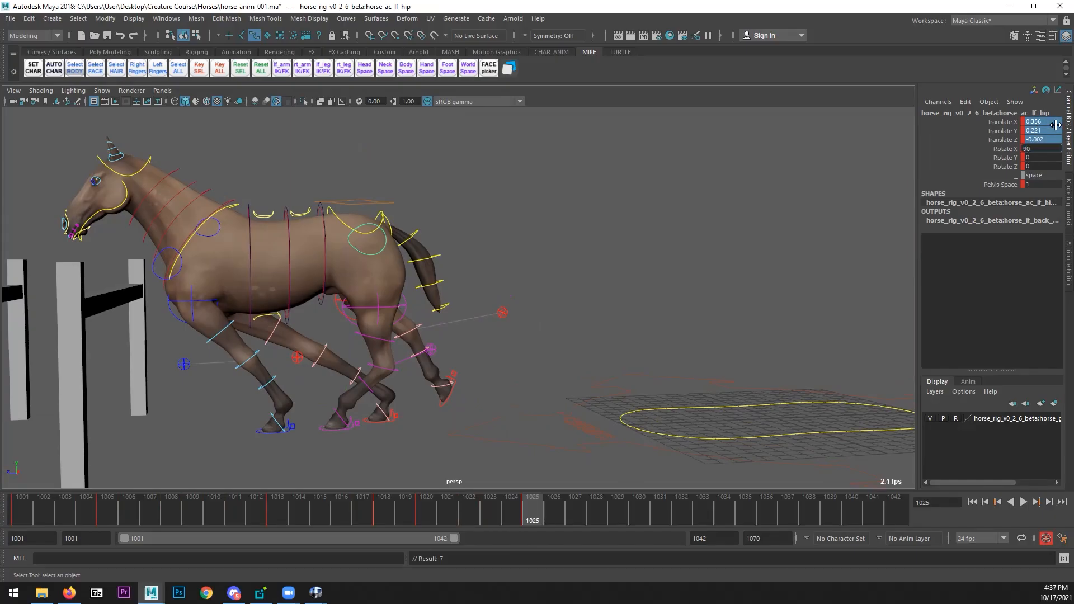
key("w")
left_click_drag(336, 235, 326, 234)
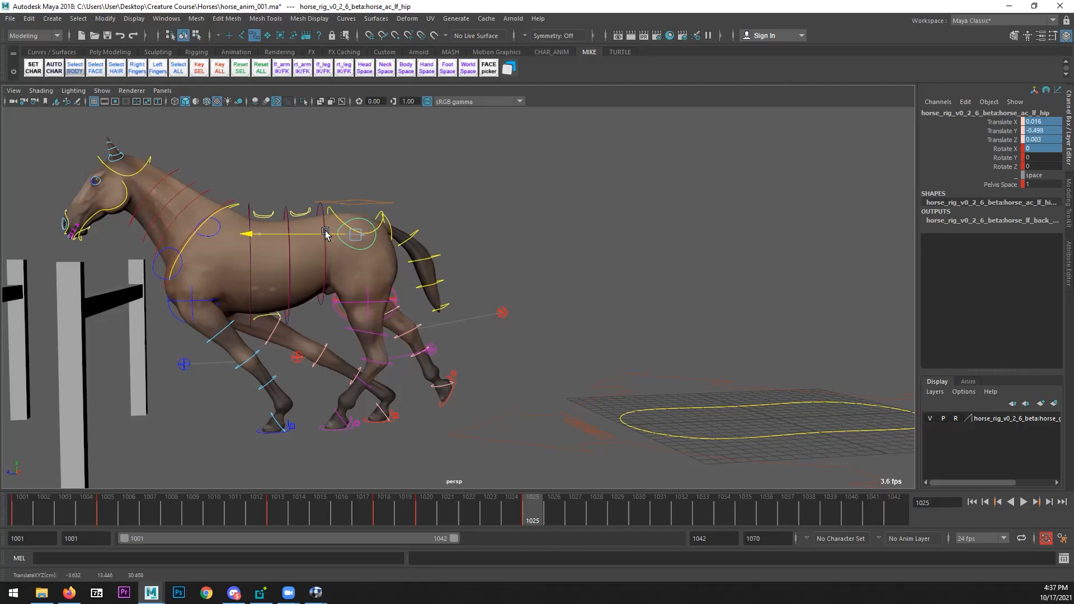
- Nudge the left back foot along its travel direction to about Translate Z 38.46 and select the right back foot
left_click(336, 428)
left_click_drag(310, 402, 317, 403)
key("q")
left_click_drag(330, 210, 386, 411, "alt")
left_click(572, 401)
left_click_drag(565, 400, 336, 404, "alt")
right_click_drag(519, 404, 525, 403, "alt")
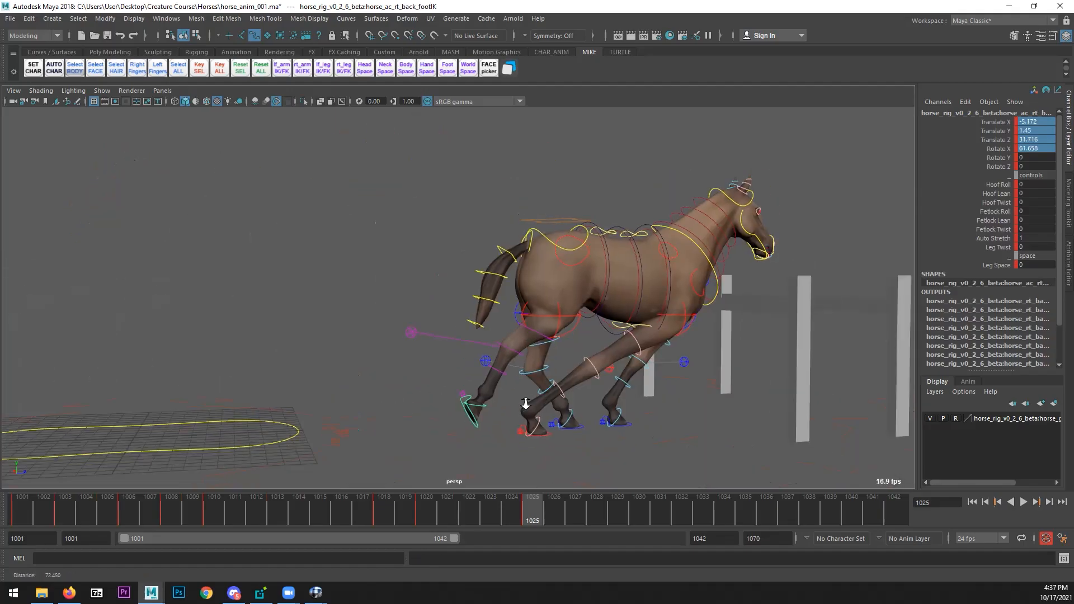
middle_click_drag(526, 404, 502, 388, "alt")
- Switch to the RV jump reference and step back and forth around frames 25 to 28 to examine the hind legs' push-off
key("alt+Tab")
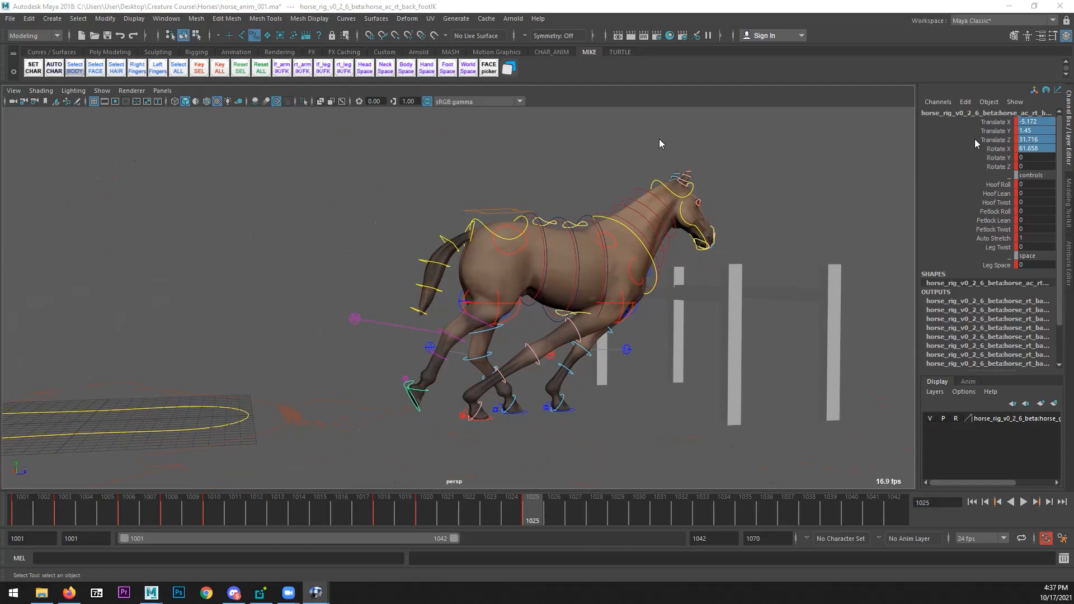
double_click(523, 135)
key("Left")
key("Left")
key("Left")
key("Right")
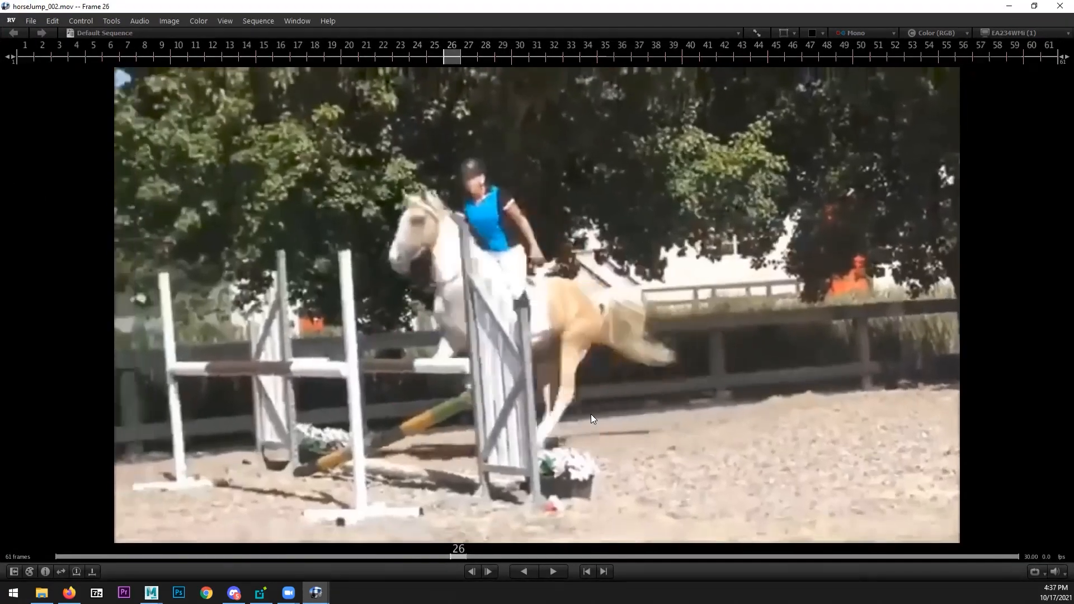
key("Right")
key("Left")
key("Left")
key("Right")
key("Right")
key("Left")
key("Right")
key("Right")
key("Left")
key("Left")
key("Left")
key("Right")
key("Left")
key("Right")
key("Right")
key("Left")
key("Left")
key("Right")
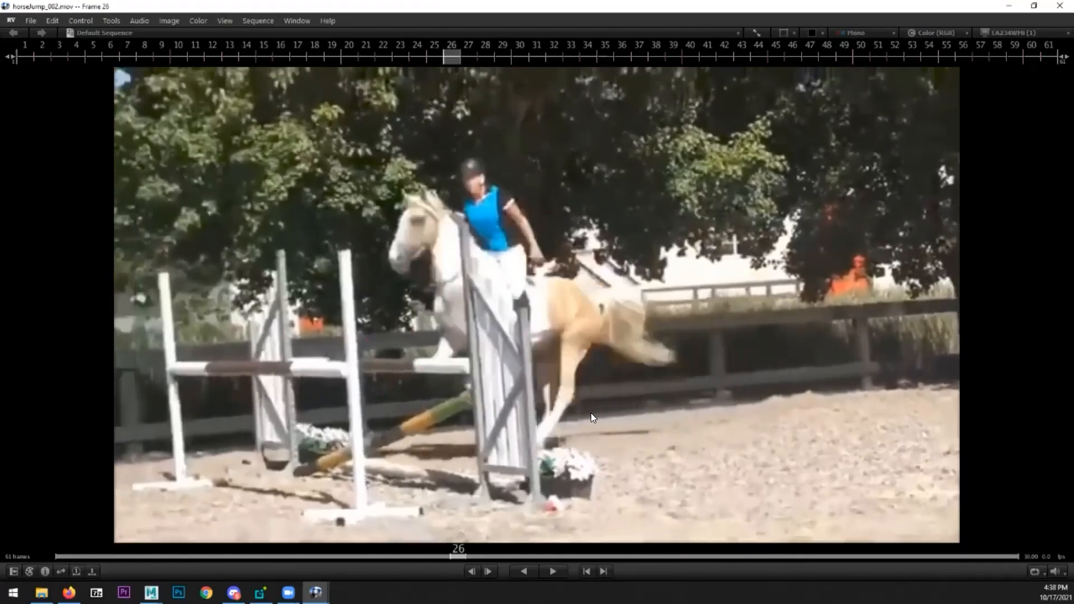
key("Right")
key("Right")
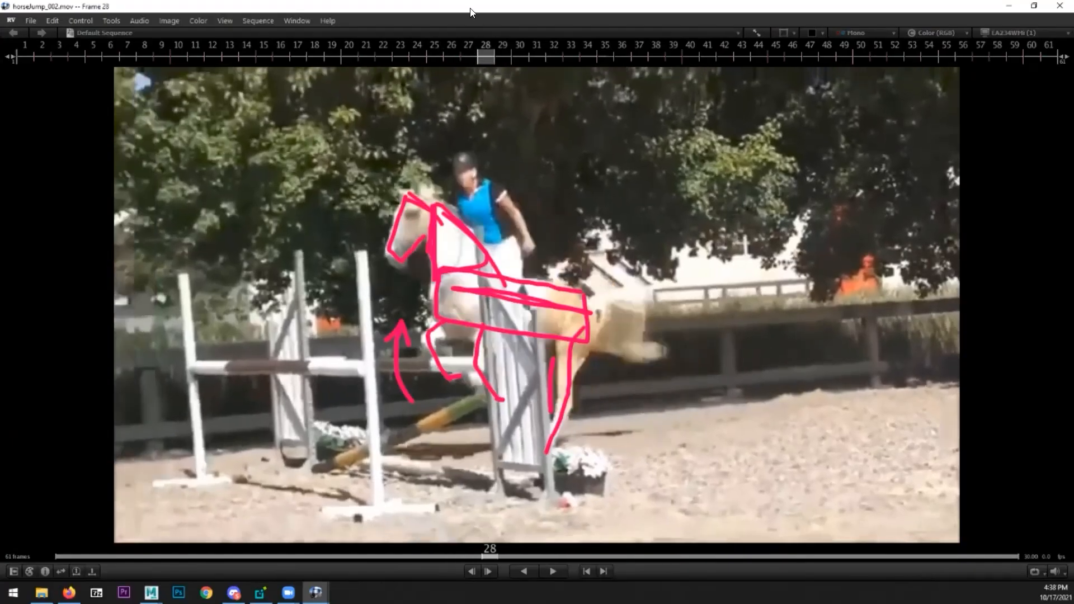
key("Left")
key("Left")
key("Left")
key("Left")
key("Left")
key("Right")
key("Right")
key("Right")
key("Right")
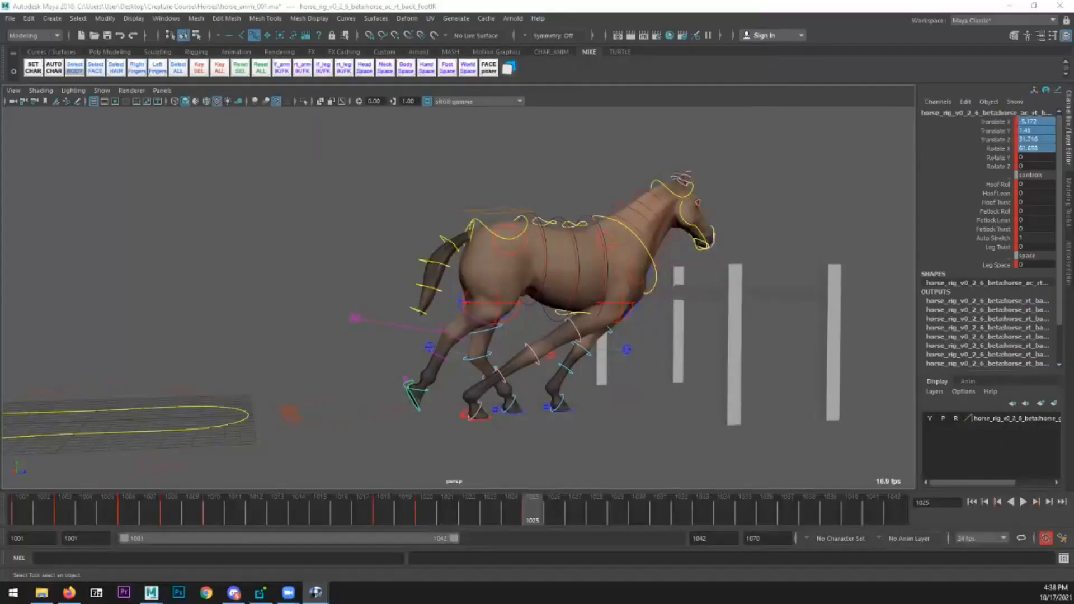
- Set the right back foot's Rotate X and Translate Y to 0 and move it forward to about Translate Z 36.29
left_click(1034, 148)
type("0")
key("Return")
left_click(1035, 130)
type("0")
key("Return")
left_click_drag(634, 302, 501, 388, "alt")
key("w")
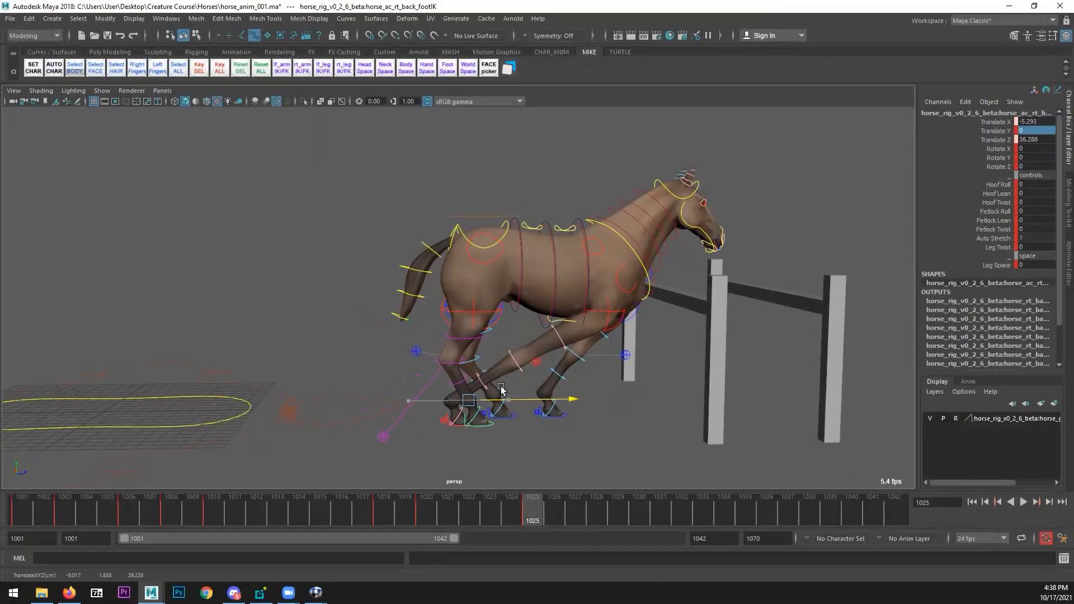
key("q")
left_click(487, 261)
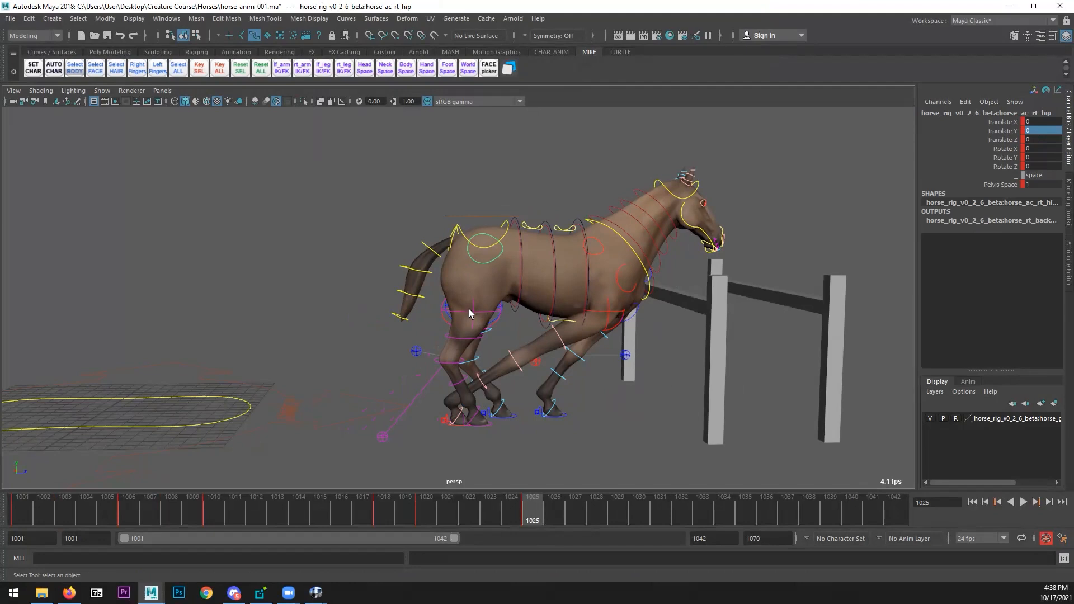
left_click(471, 313)
- Space the back feet sideways, with the right at about Translate X -6.23 and the left at -5.714, and scrub up to frame 1025
left_click_drag(433, 449, 495, 447, "alt")
left_click(493, 429)
left_click(510, 430)
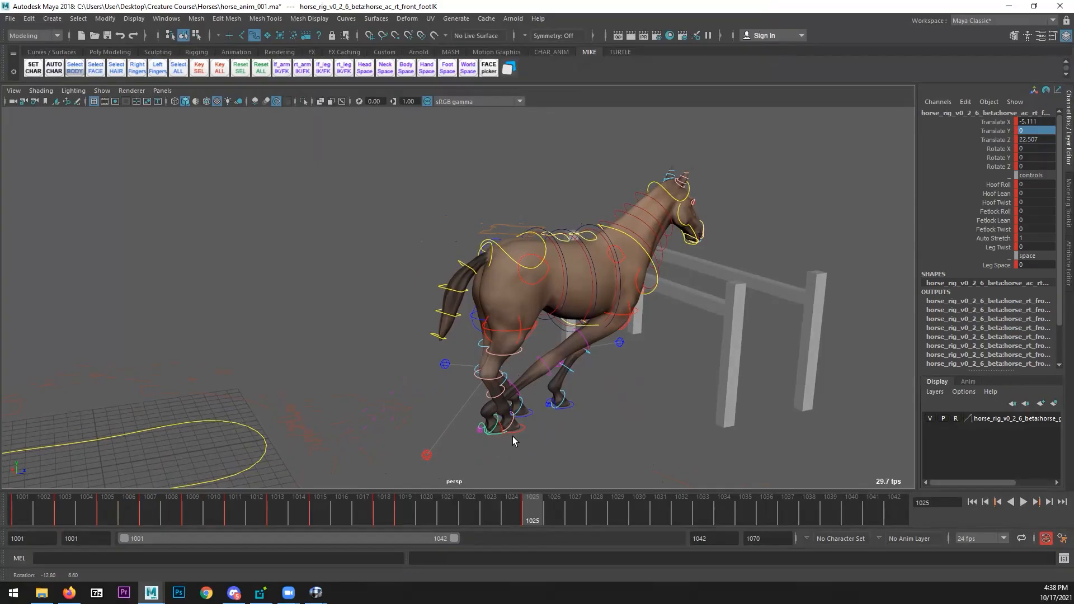
left_click_drag(569, 432, 626, 413, "alt")
key("w")
left_click_drag(528, 378, 500, 378)
left_click(524, 385)
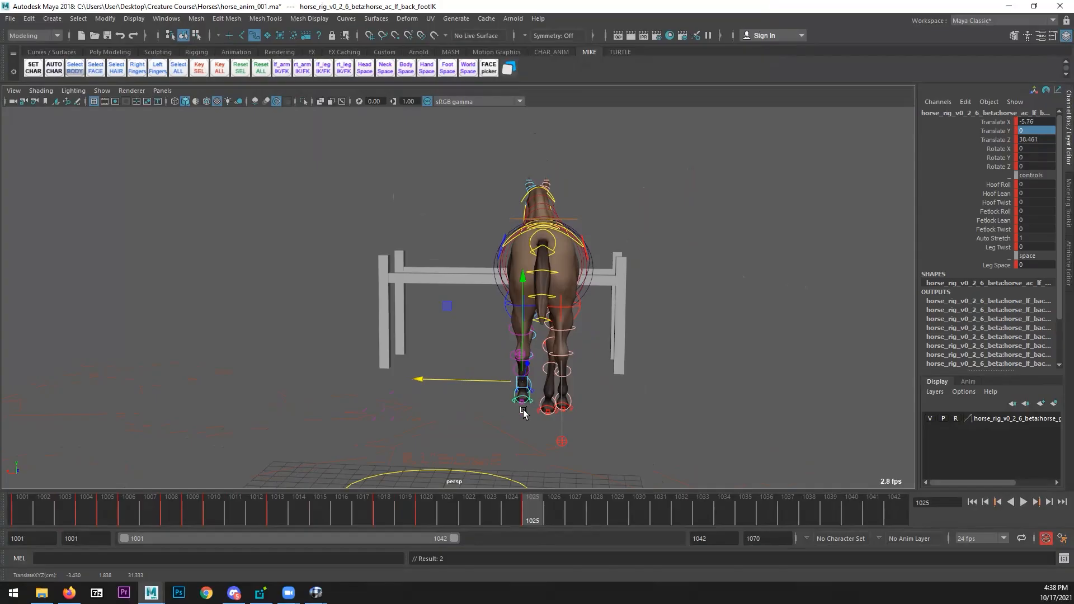
right_click_drag(564, 426, 584, 421, "alt")
left_click(581, 417)
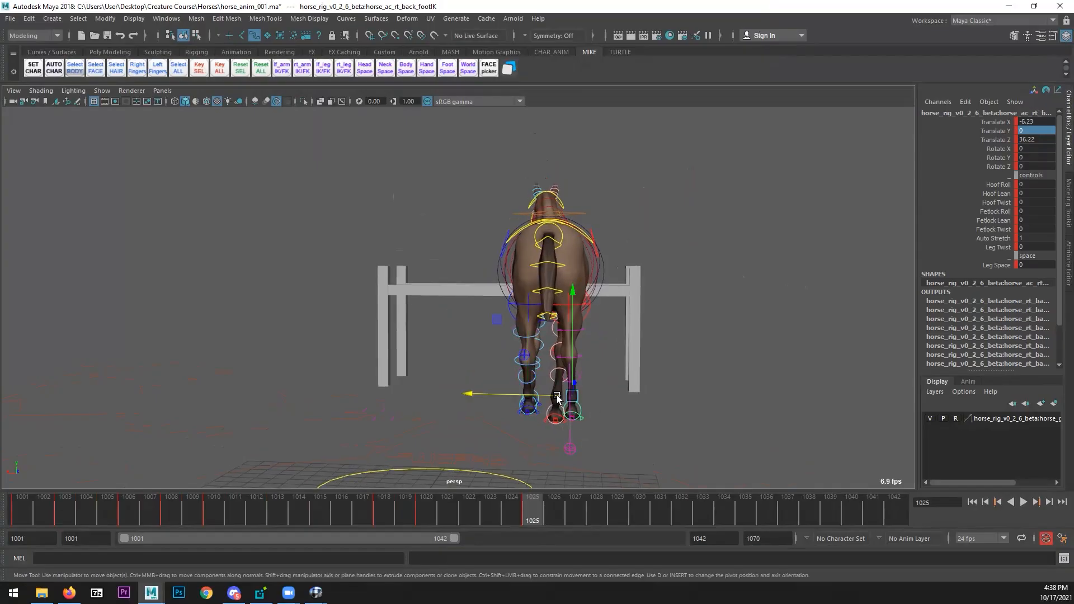
left_click_drag(530, 395, 487, 382)
left_click(527, 406)
left_click_drag(487, 382, 486, 375, "alt")
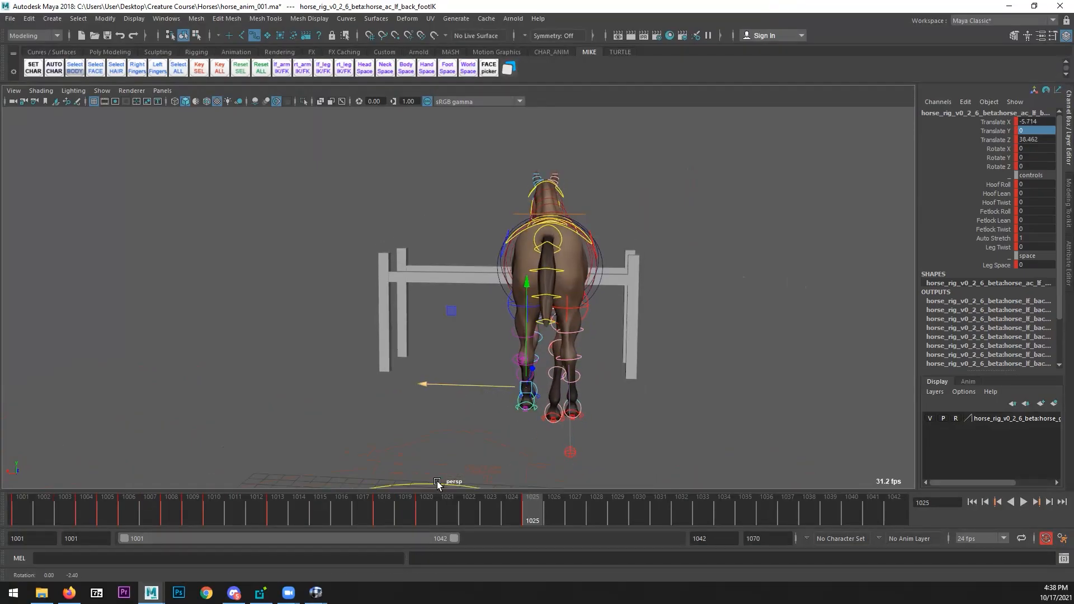
key("q")
left_click(507, 412)
left_click(537, 409)
left_click_drag(386, 502, 534, 495)
left_click_drag(565, 401, 494, 401, "alt")
- Check the RV reference and raise the chest control at frame 1025 to about Translate Y 1.693
left_click(316, 593)
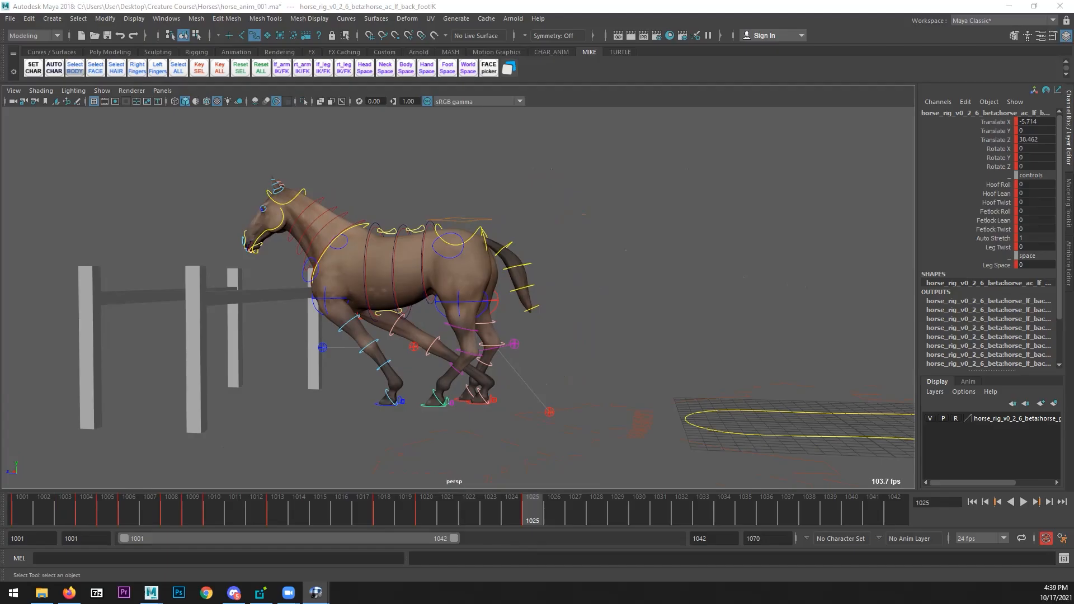
left_click_drag(628, 383, 513, 356, "alt")
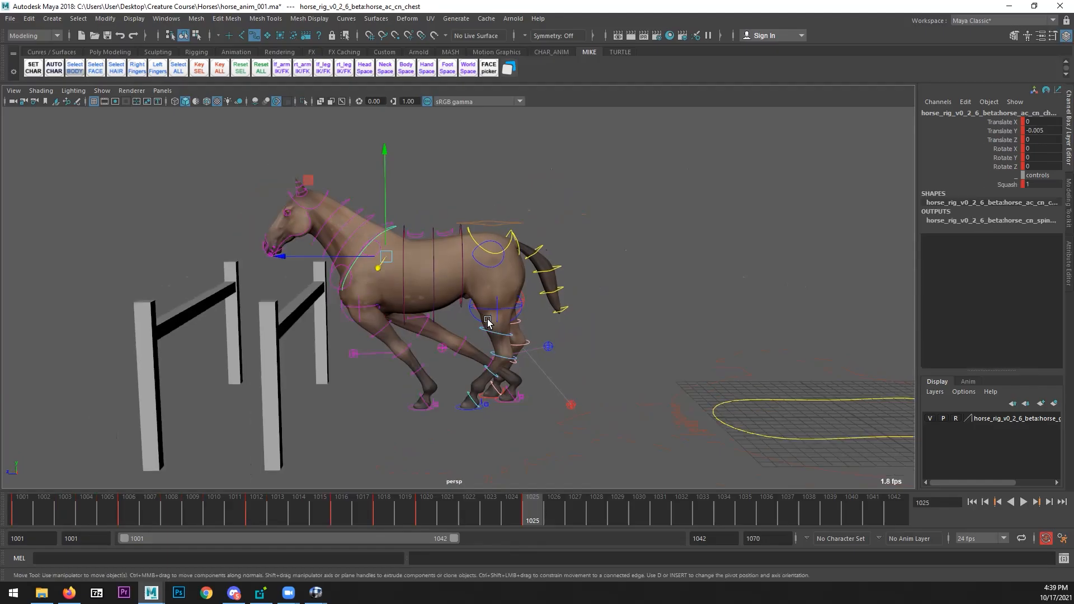
left_click_drag(385, 206, 397, 186)
key("q")
left_click_drag(371, 242, 506, 397, "alt")
- Lift the left front foot off the ground, move it forward and rotate the hoof back so the leg folds
left_click(452, 393)
key("w")
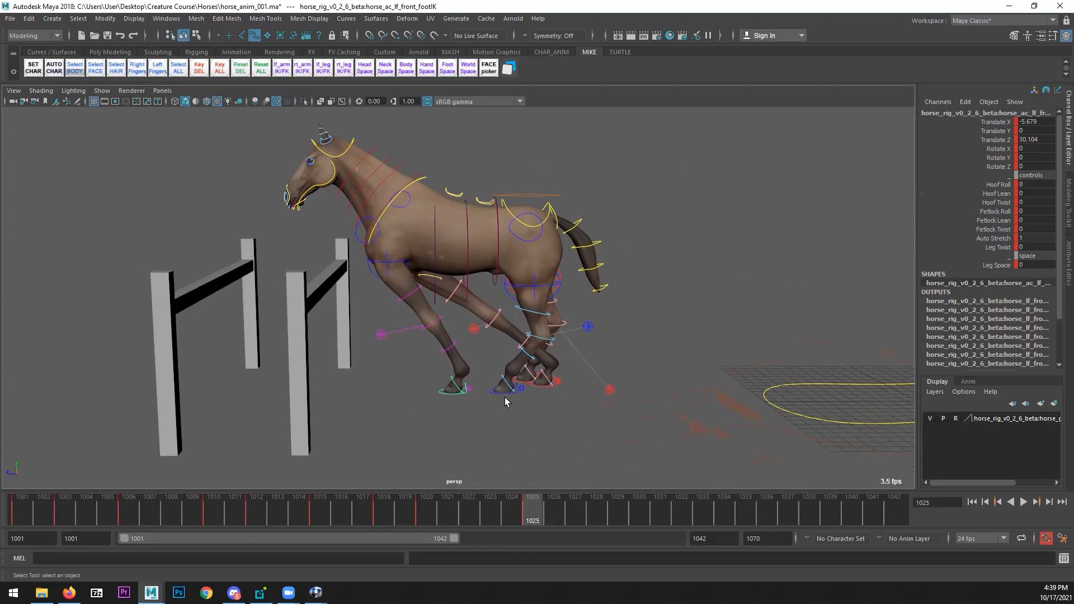
left_click_drag(448, 376, 366, 364)
left_click_drag(399, 330, 395, 300)
key("e")
left_click_drag(371, 246, 207, 358)
key("w")
key("e")
key("w")
left_click_drag(389, 260, 364, 335)
left_click_drag(393, 291, 394, 296)
left_click_drag(614, 398, 445, 413, "alt")
middle_click_drag(446, 411, 431, 351, "alt")
key("q")
- Lift the right front foot to Translate Y 2.28 and Translate Z 33.724, rotated to about Rotate X 93.118
left_click(397, 375)
left_click_drag(395, 385, 439, 370, "alt")
middle_click_drag(492, 345, 444, 373, "alt")
key("w")
left_click_drag(444, 374, 520, 341, "alt")
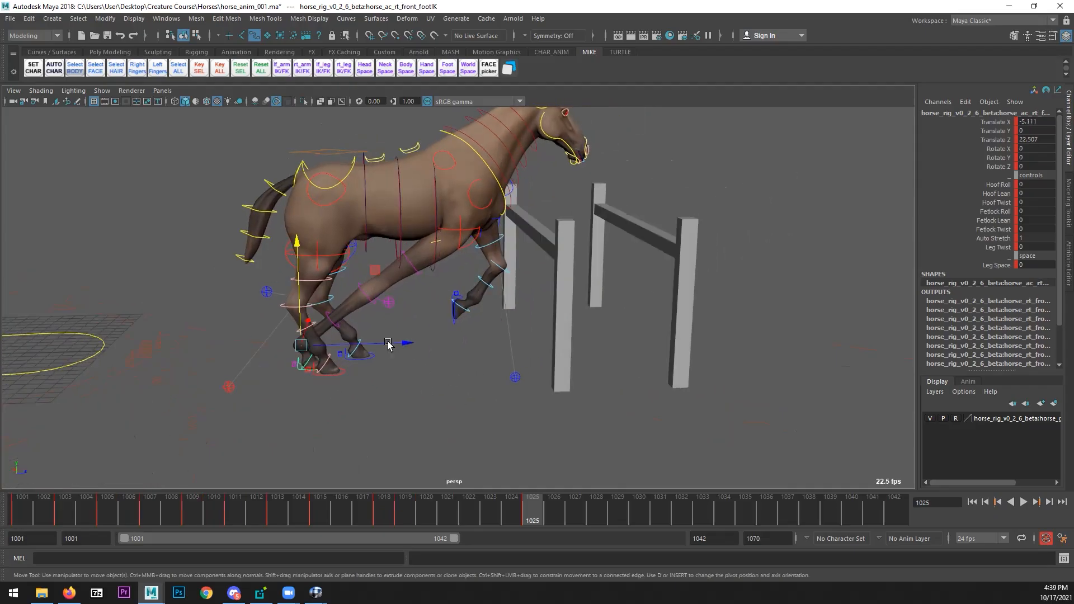
left_click_drag(441, 269, 441, 240)
key("e")
left_click_drag(491, 225, 552, 390)
left_click_drag(553, 390, 485, 362, "alt")
key("w")
left_click_drag(468, 304, 485, 305)
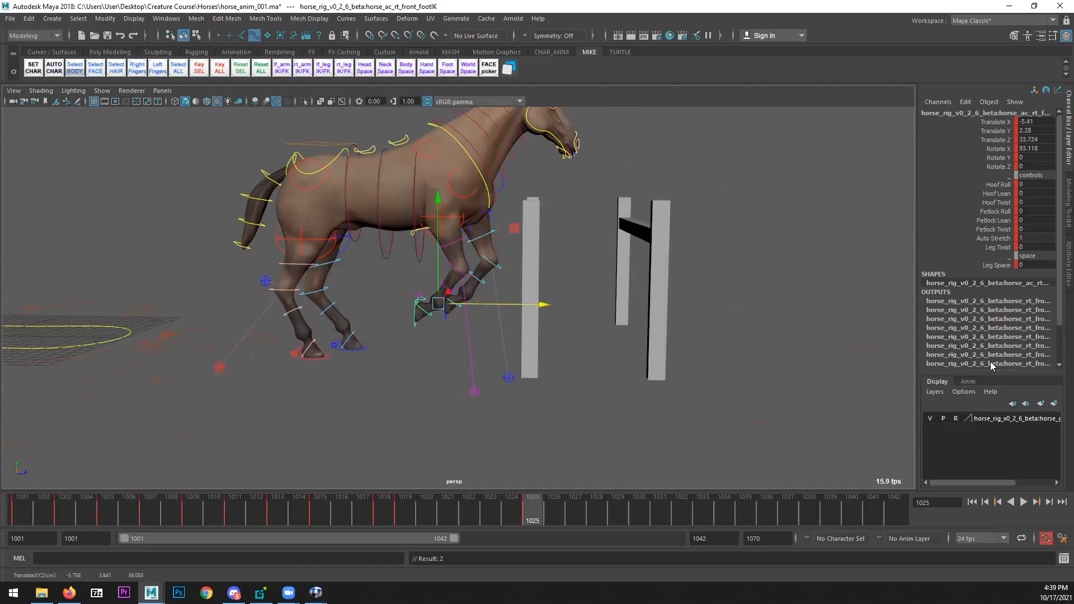
- Compare with the RV reference and move the right front leg's pole control up and forward, to about Translate Y 5.693
left_click_drag(1073, 71, 452, 0)
mouse_move(500, 555)
left_mouse_down()
mouse_move(349, 529)
mouse_move(440, 525)
mouse_move(414, 515)
mouse_move(512, 520)
mouse_move(486, 515)
left_mouse_up()
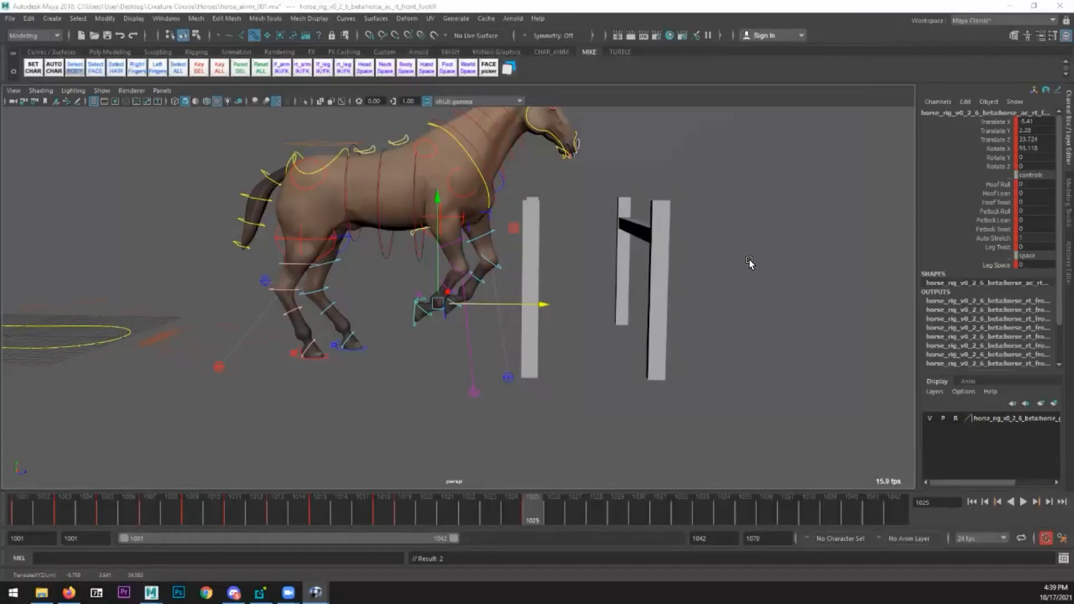
mouse_move(499, 302)
left_mouse_down()
mouse_move(515, 292)
mouse_move(481, 274)
mouse_move(461, 230)
mouse_move(501, 290)
left_mouse_up()
left_click(506, 380)
left_click_drag(515, 390, 494, 403, "alt")
left_click_drag(490, 330, 449, 441)
left_click_drag(475, 382, 485, 363)
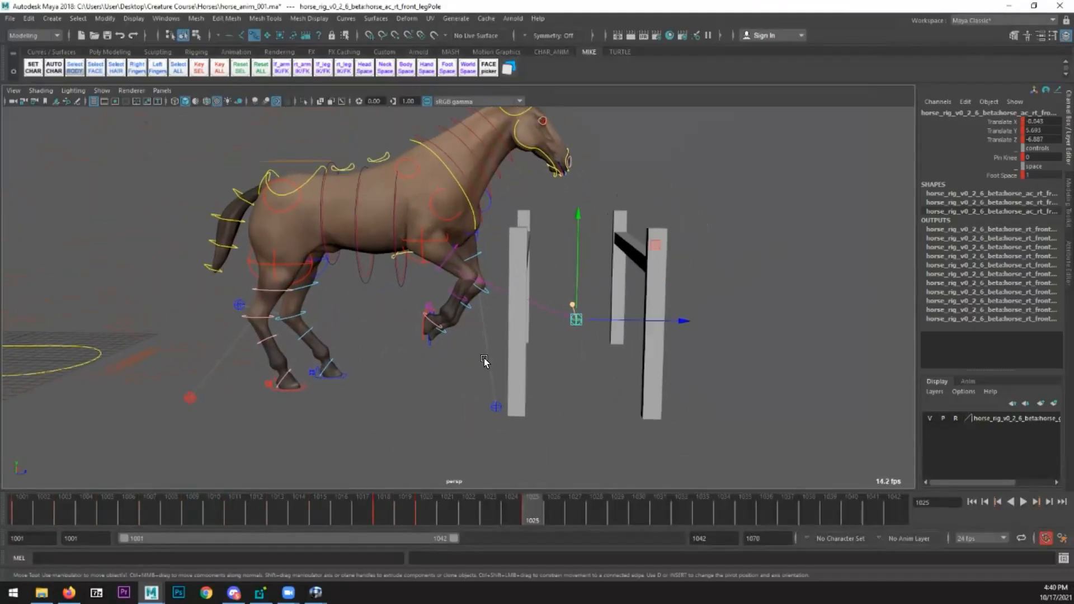
- Move the right front foot up and forward to Translate Y 4.138 and Translate Z 36.245
left_click(422, 334)
key("w")
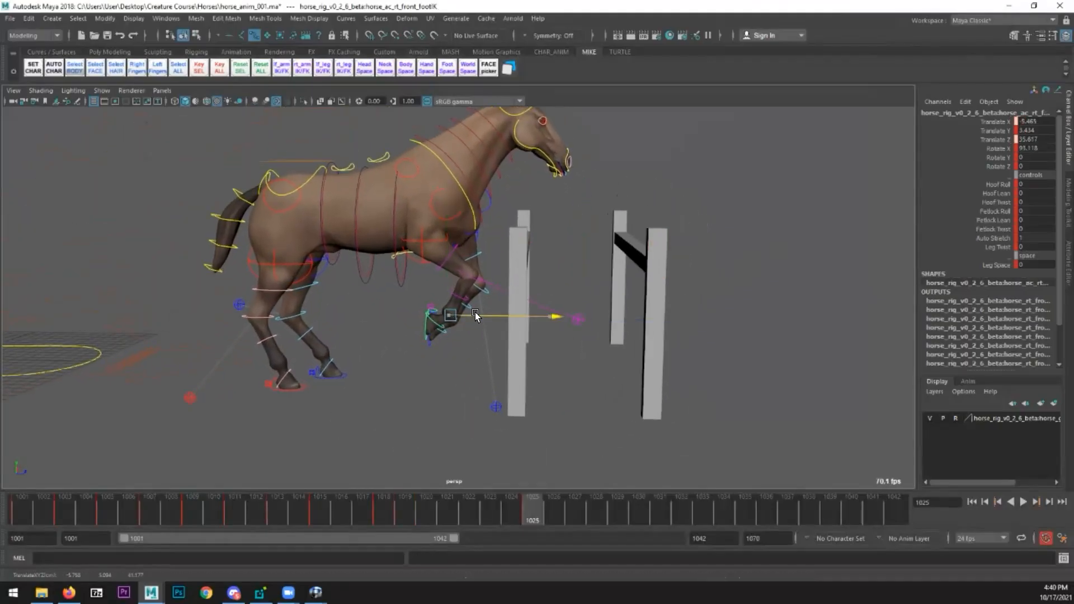
left_click_drag(457, 292, 454, 270)
left_click_drag(455, 271, 451, 303, "alt")
right_click_drag(451, 303, 475, 304, "alt")
middle_click_drag(477, 309, 478, 326, "alt")
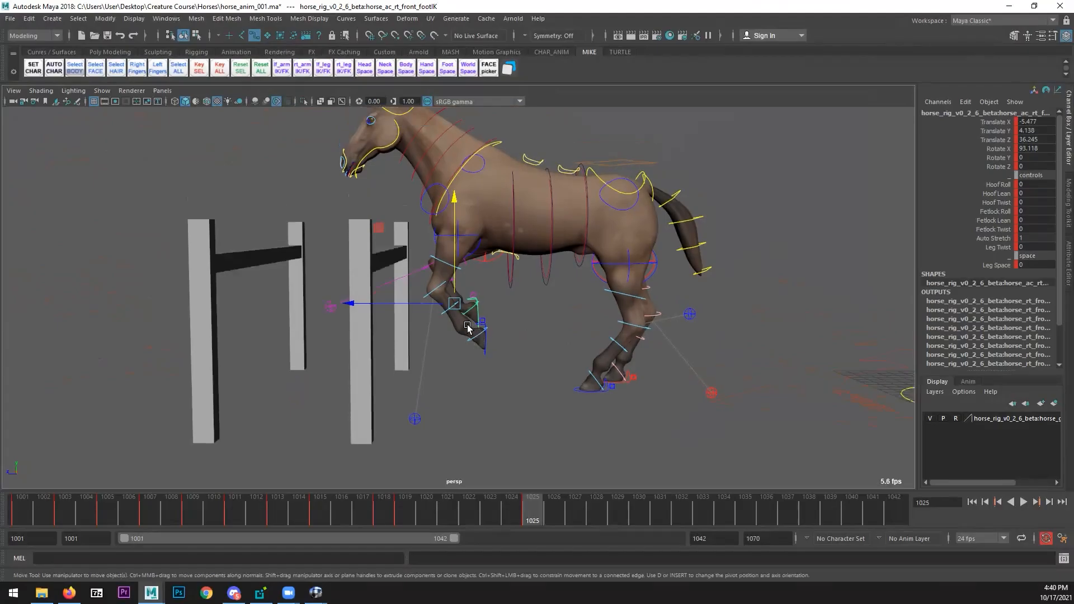
key("q")
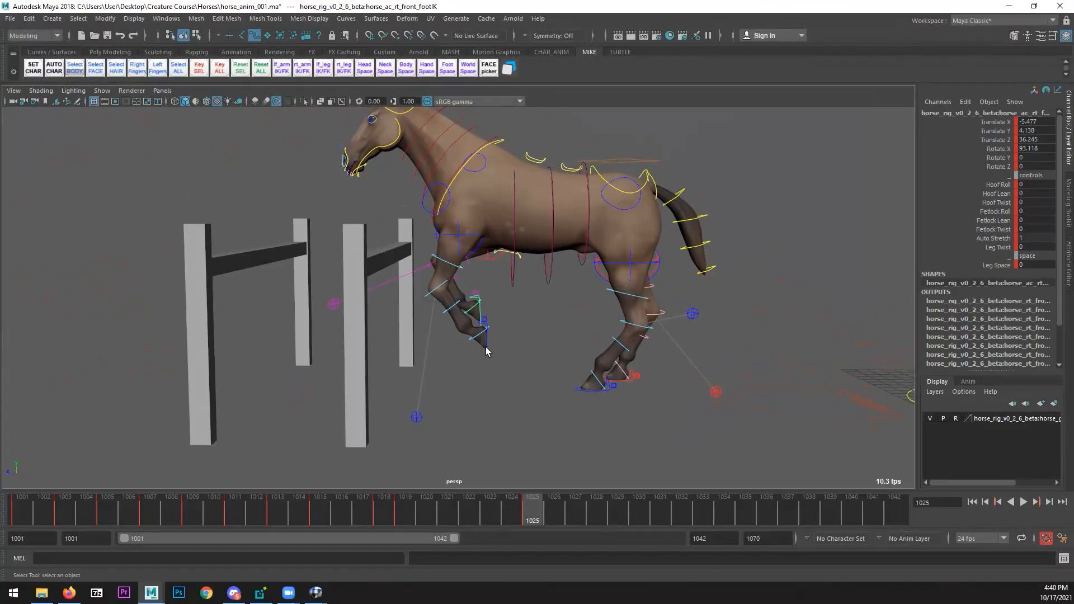
- Raise the left front foot further and rotate its hoof back to about Rotate X 100.296
left_click(480, 335)
key("w")
left_click_drag(427, 324, 480, 284)
key("e")
left_click_drag(544, 268, 440, 353)
key("q")
- Reset the right shoulder's translation to 0 and move the right front foot forward to Translate Z 37.245
left_click(378, 234)
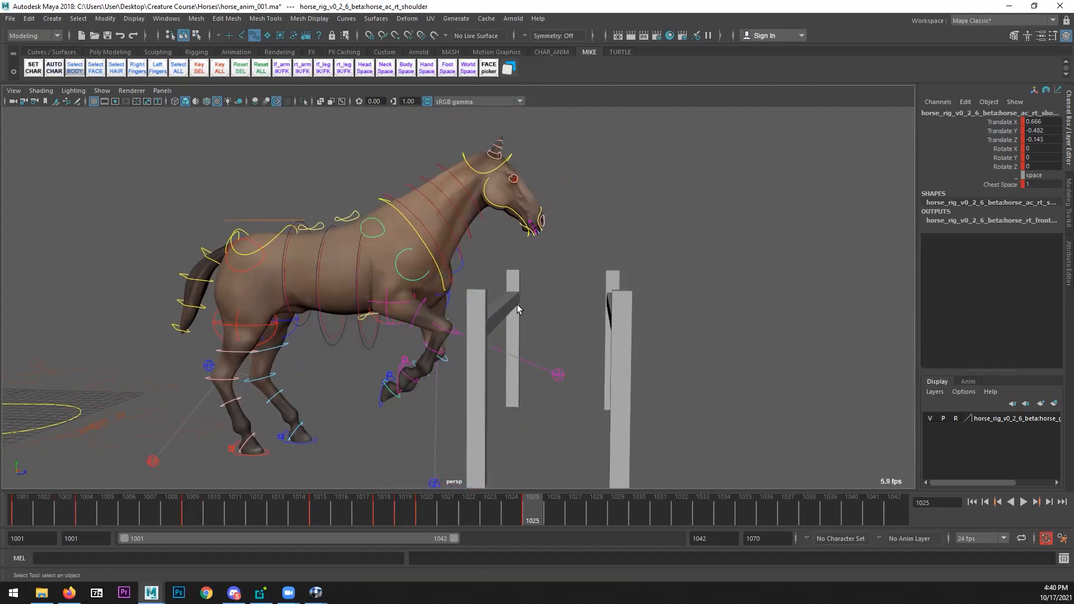
left_click_drag(516, 304, 506, 307, "alt")
left_click_drag(1038, 139, 1042, 122)
type("0")
key("Return")
left_click_drag(540, 335, 473, 359, "alt")
key("w")
left_click(438, 378)
left_click_drag(453, 279, 453, 277)
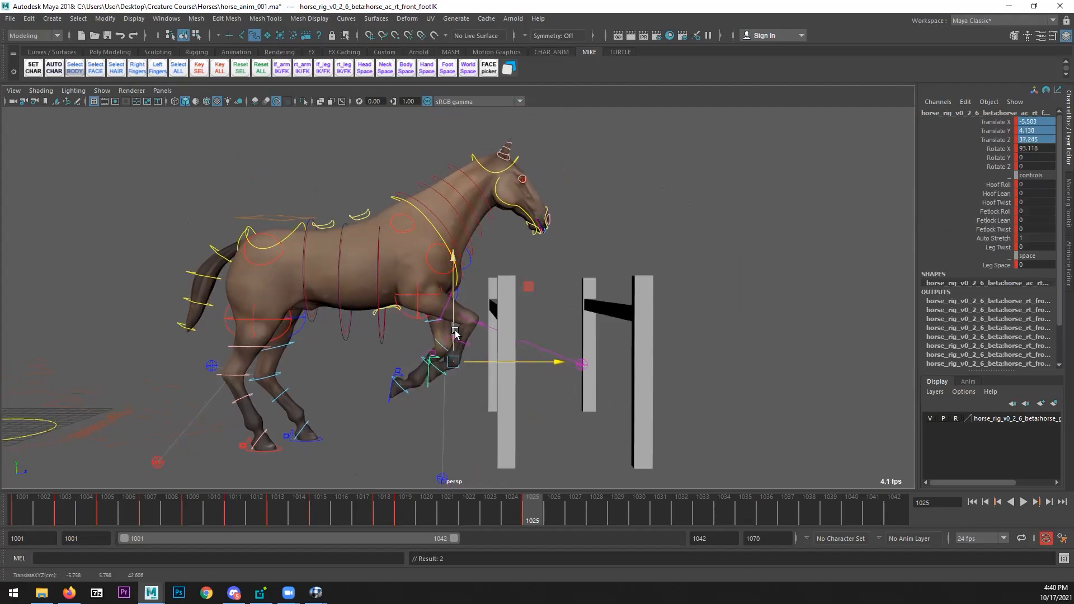
- Raise the right shoulder control slightly at frame 1025
left_click(413, 230)
left_click_drag(402, 178, 496, 239)
key("q")
- Reset the left shoulder's translation, Rotate X and Rotate Y to 0 and raise it to about Translate Y 0.117
left_click(496, 239)
left_click_drag(1041, 157, 1045, 122)
type("0")
key("Return")
left_click_drag(513, 261, 610, 305, "alt")
key("w")
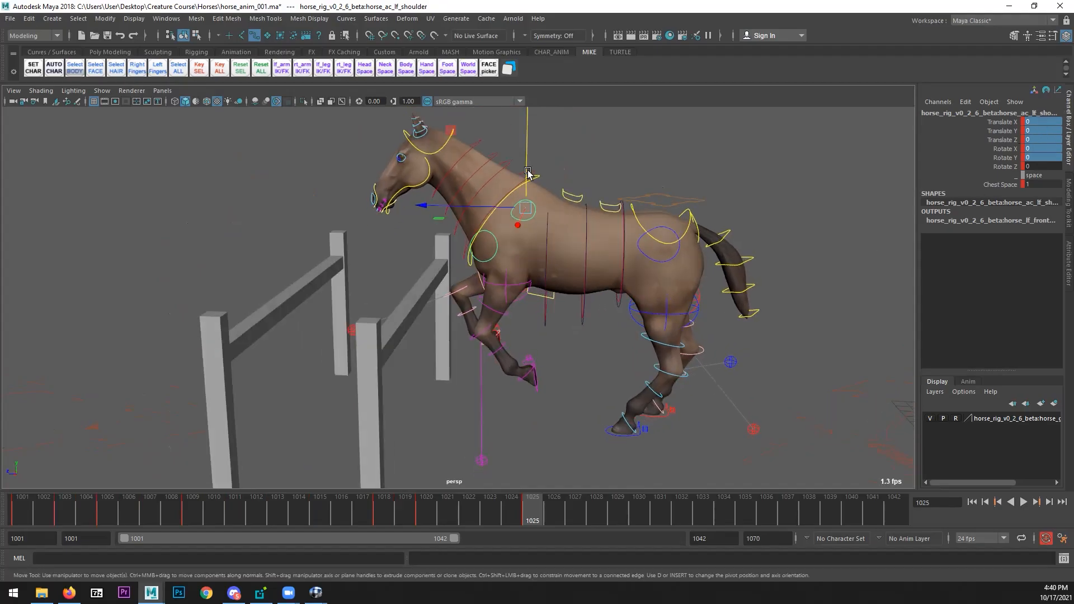
left_click_drag(525, 151, 525, 148)
left_click_drag(509, 267, 523, 324, "alt")
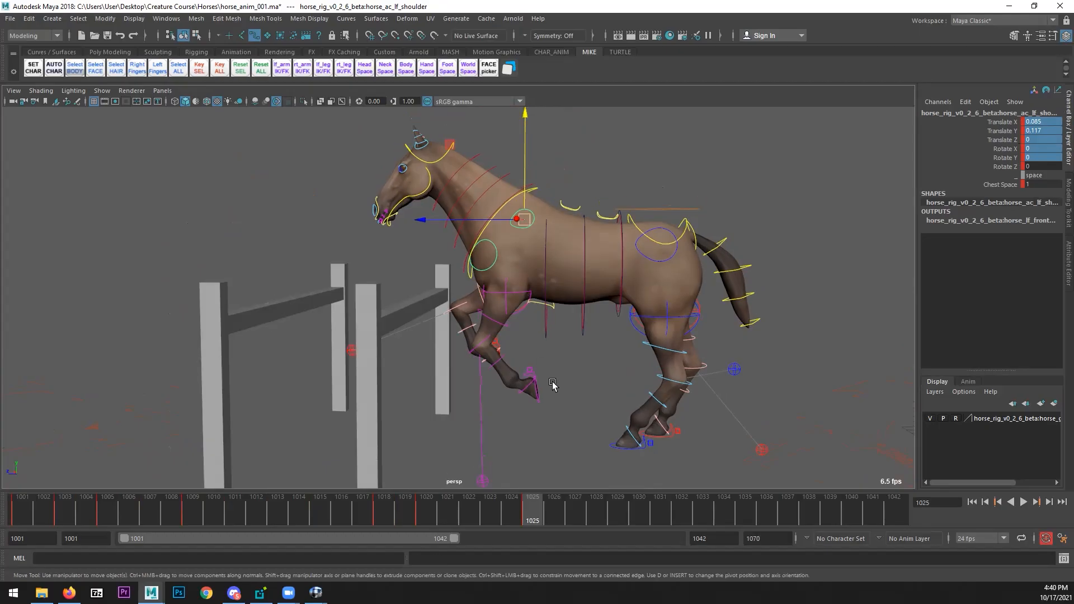
- Nudge the left front foot to about Translate Y 2.526 and scrub between frames 1021 and 1025 to review the lift
left_click(538, 405)
left_click_drag(538, 405, 512, 341, "alt")
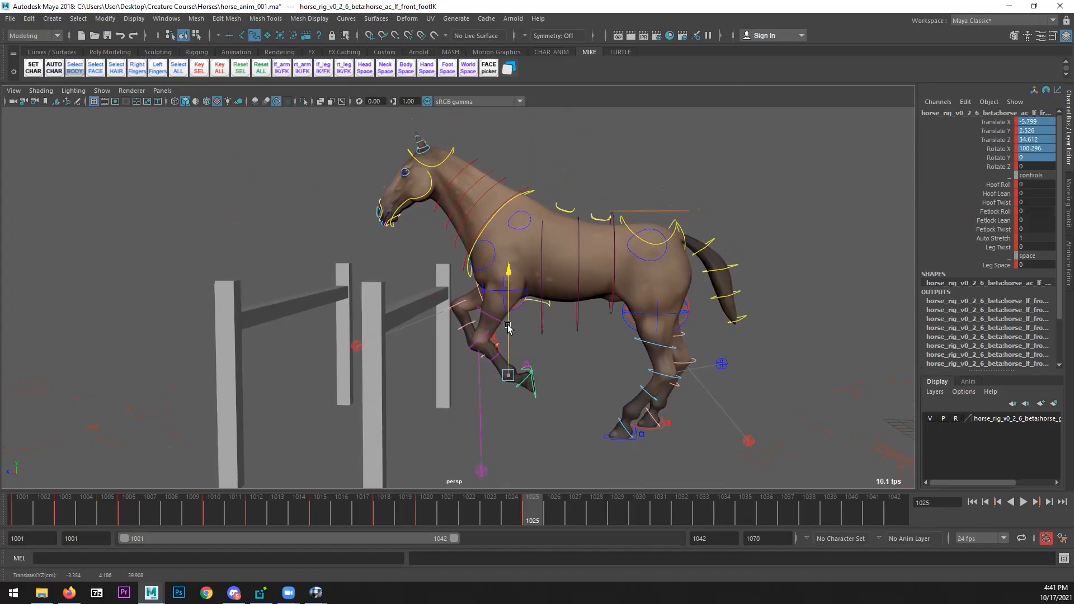
mouse_move(472, 499)
left_mouse_down()
mouse_move(427, 504)
mouse_move(527, 506)
mouse_move(447, 504)
left_mouse_up()
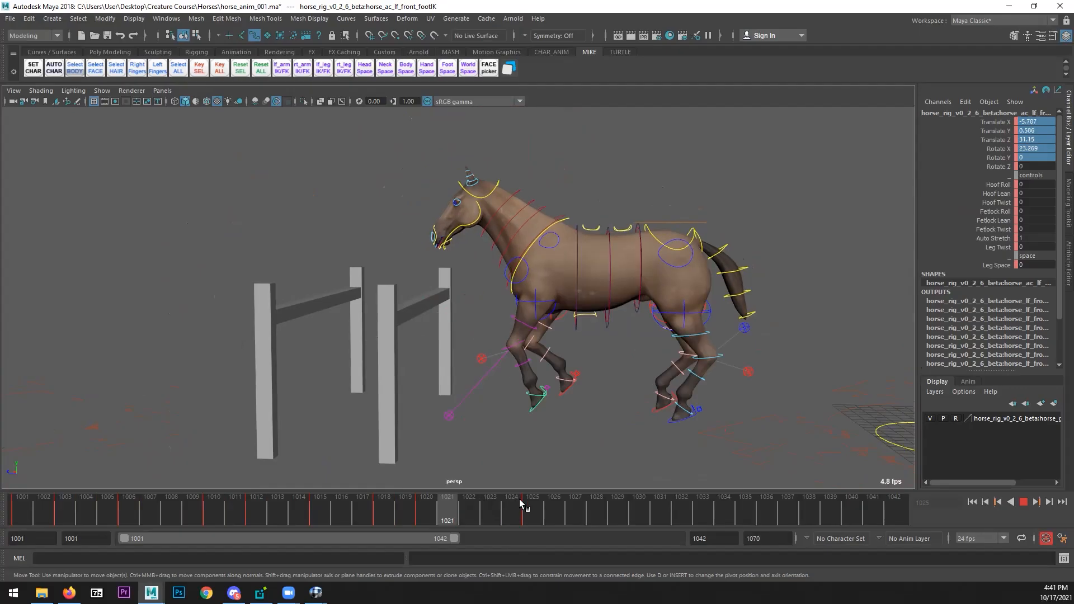
left_click_drag(519, 499, 526, 498)
left_click_drag(492, 313, 509, 244, "alt")
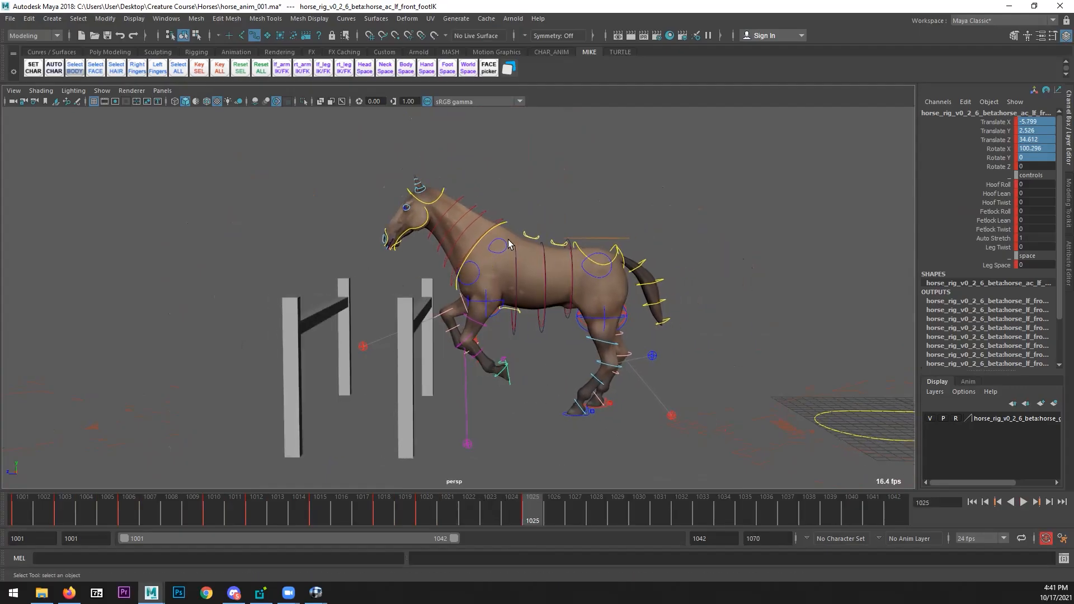
- Select the chest control and compare the frame 1025 pose with frame 28 of the reference in RV
left_click(507, 223)
left_click_drag(595, 271, 515, 320, "alt")
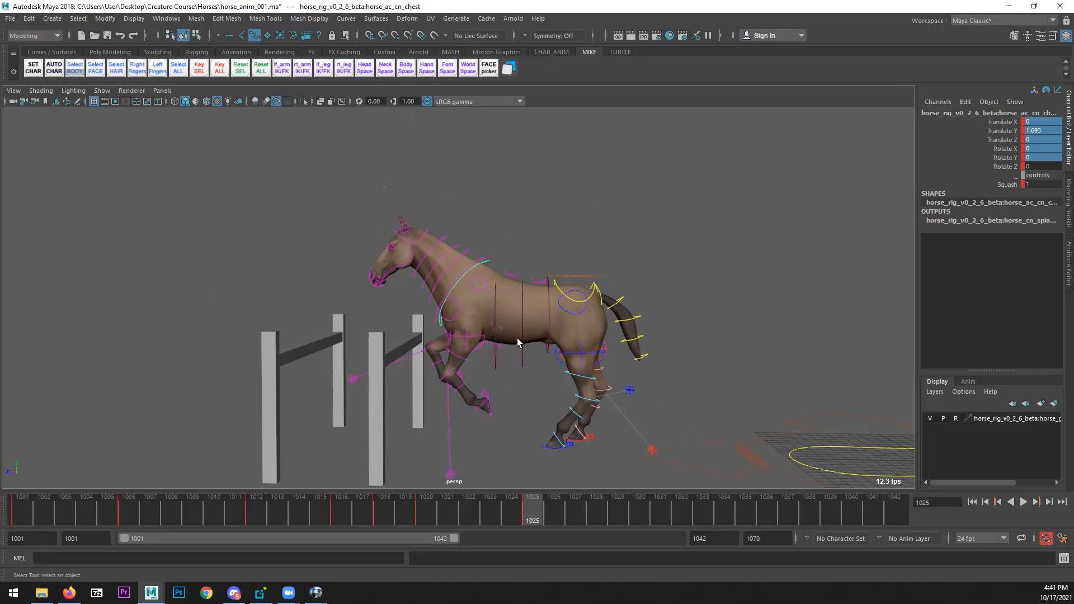
key("alt+Tab")
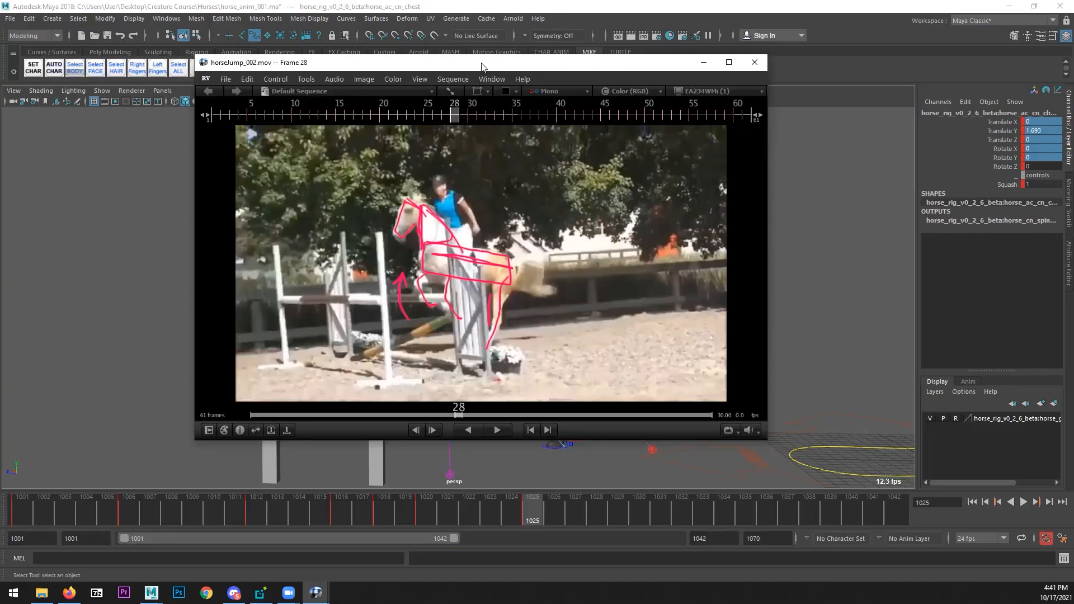
double_click(484, 64)
key("Escape")
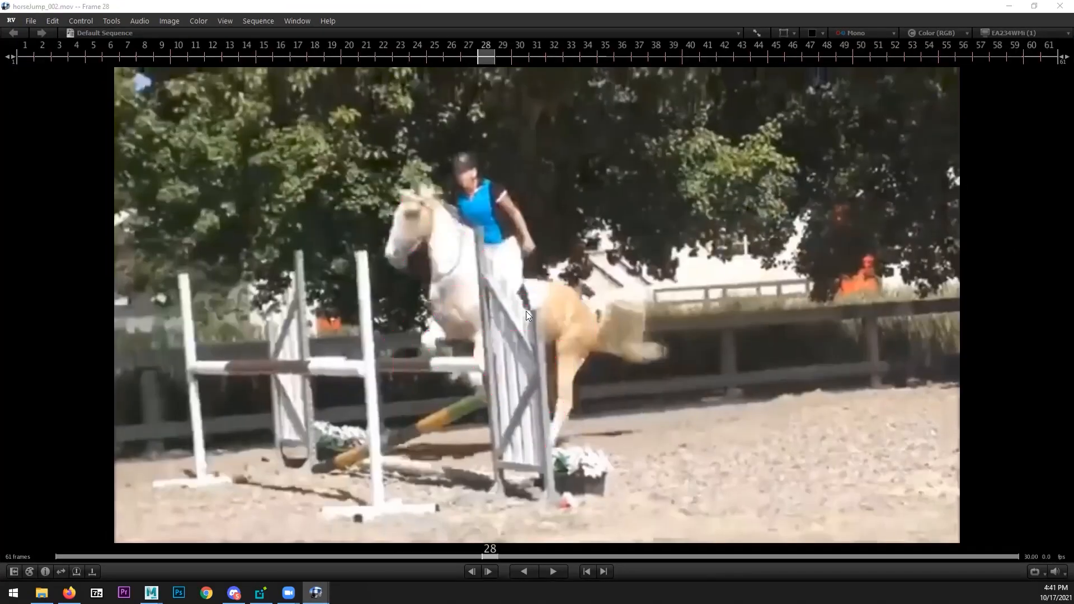
double_click(495, 14)
left_click_drag(1046, 68, 1073, 68)
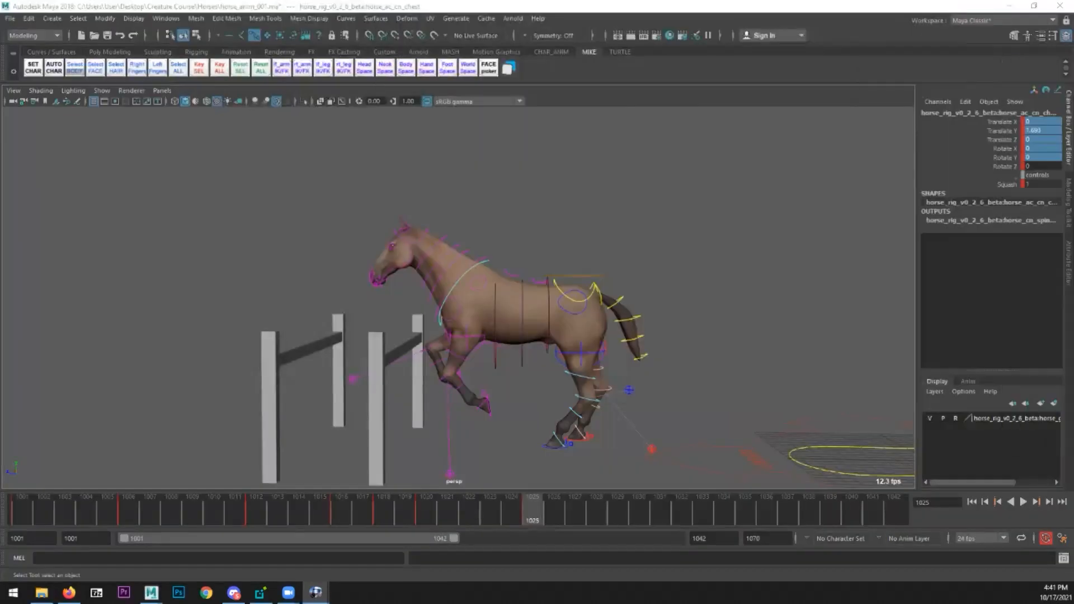
- Return to Maya and raise the chest control together with the left front foot, bringing the chest to about Translate Y 2.253
left_click(543, 234)
scroll(523, 336, "up", 3)
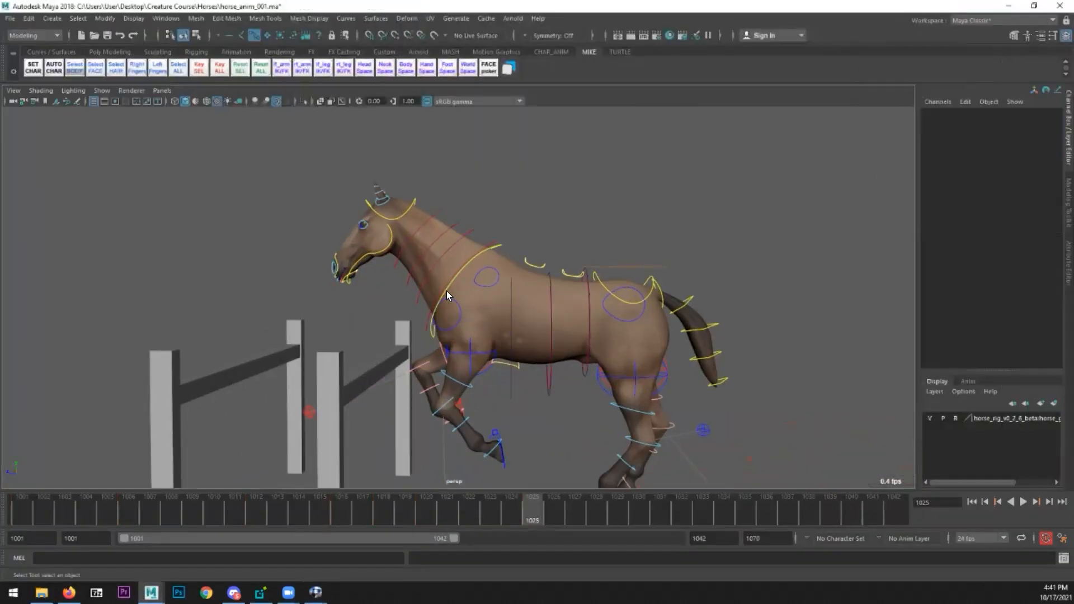
left_click(453, 302)
left_click_drag(453, 302, 488, 386, "alt")
left_click(524, 384)
key("w")
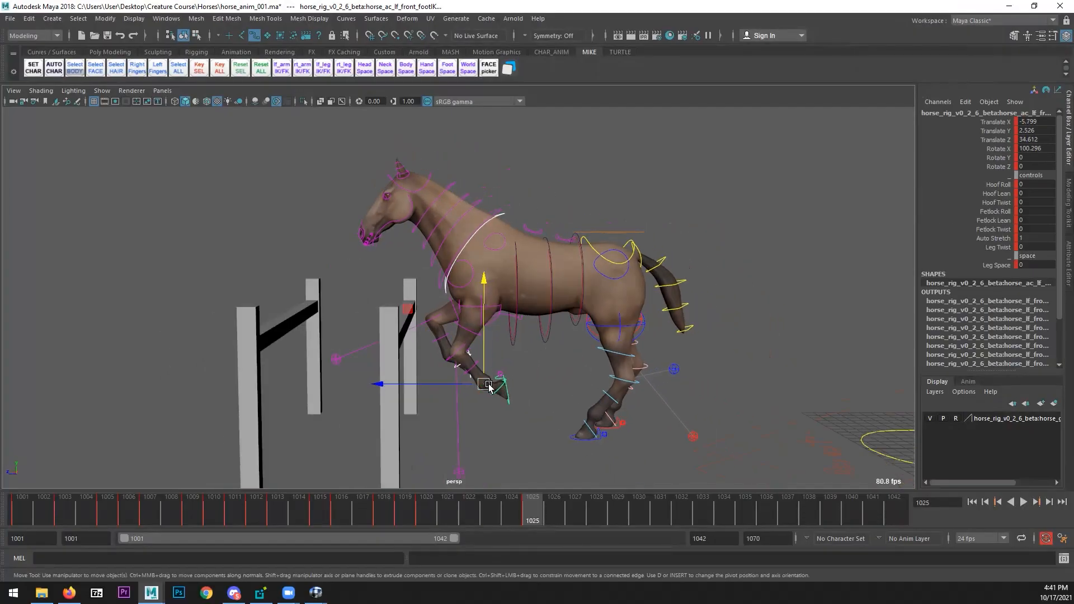
left_click_drag(485, 347, 505, 213)
- Rotate the neck base control at frame 1025 to about Rotate X -22.143, arching the neck upright
left_click(490, 219)
left_click(496, 229)
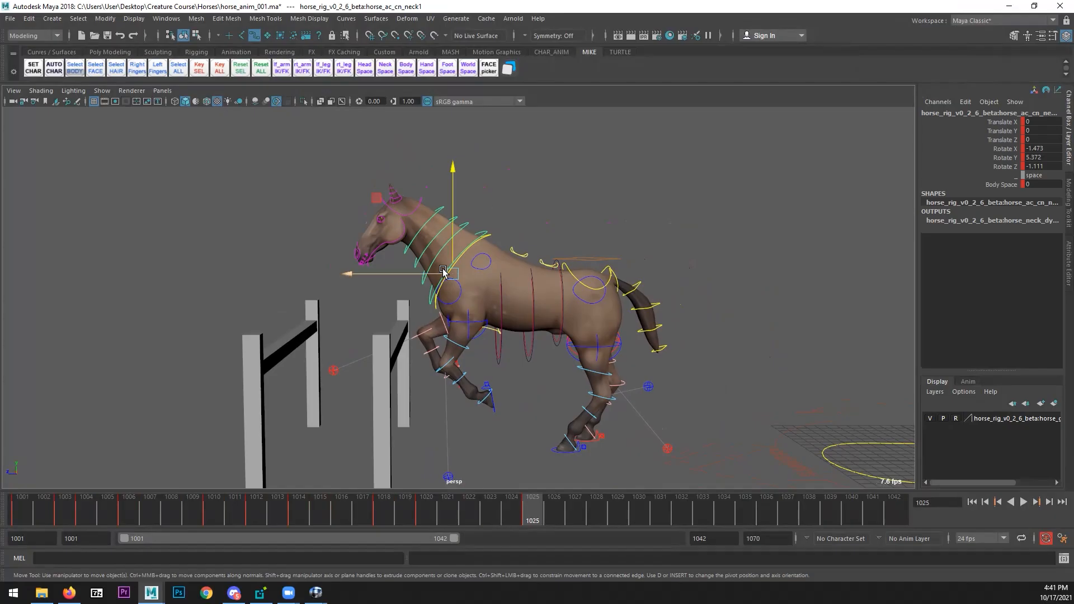
key("e")
left_click_drag(468, 178, 503, 185)
left_click_drag(459, 279, 381, 258, "alt")
- Nudge the uppermost neck control along its local axis to about Translate Y 0.031
key("q")
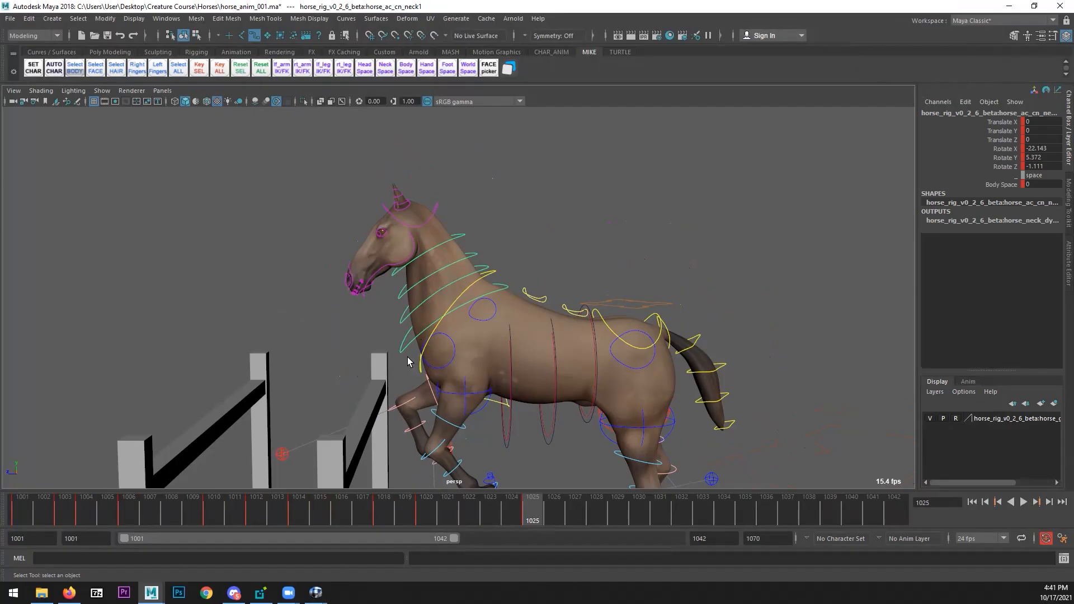
left_click(407, 283)
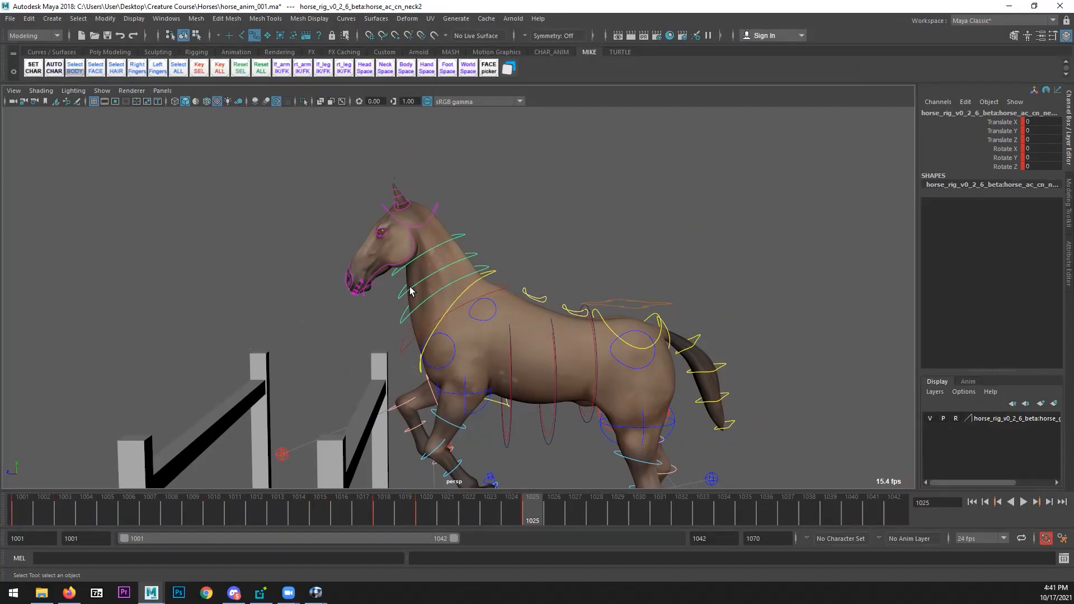
key("w")
left_click_drag(425, 251, 371, 246)
left_click_drag(461, 236, 463, 234)
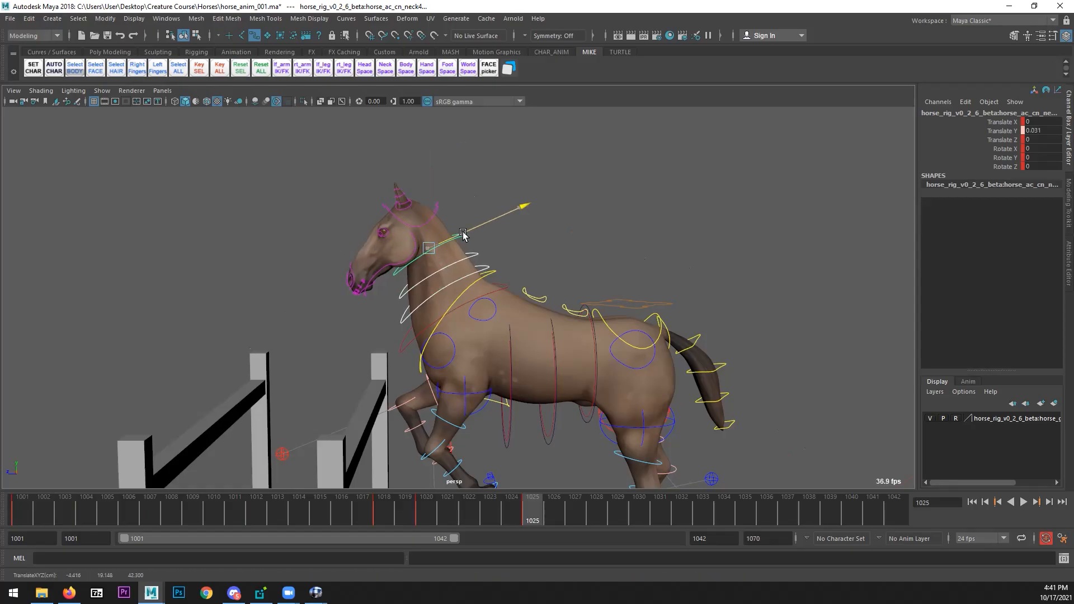
- Shift the third neck control to about Translate Y 0.139 and undo the trial move of the second neck control
left_click(457, 286)
left_click_drag(453, 303, 456, 305)
key("ctrl+z")
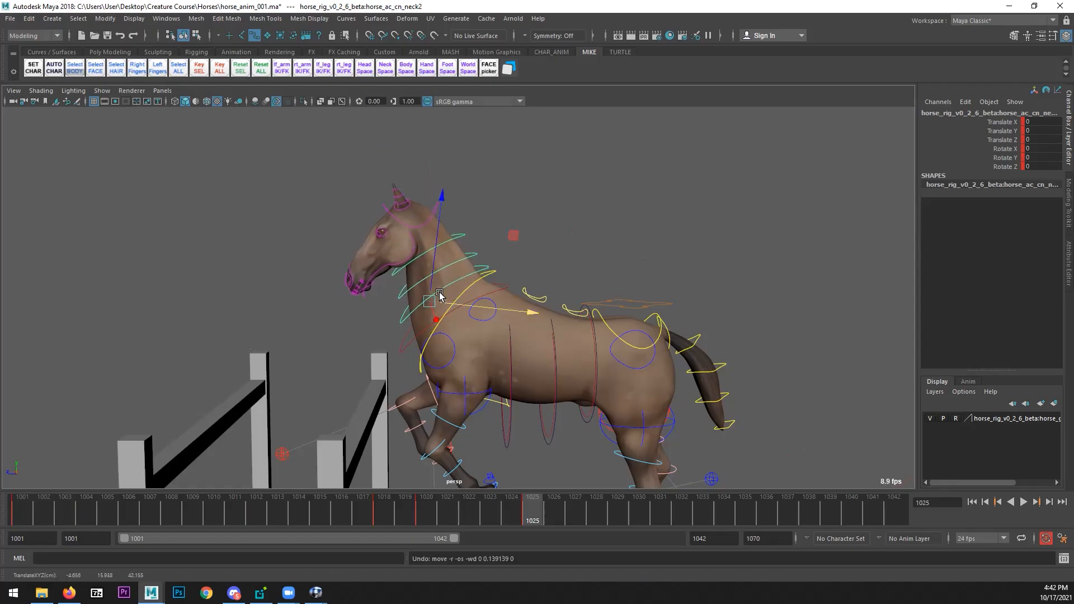
left_click(431, 283)
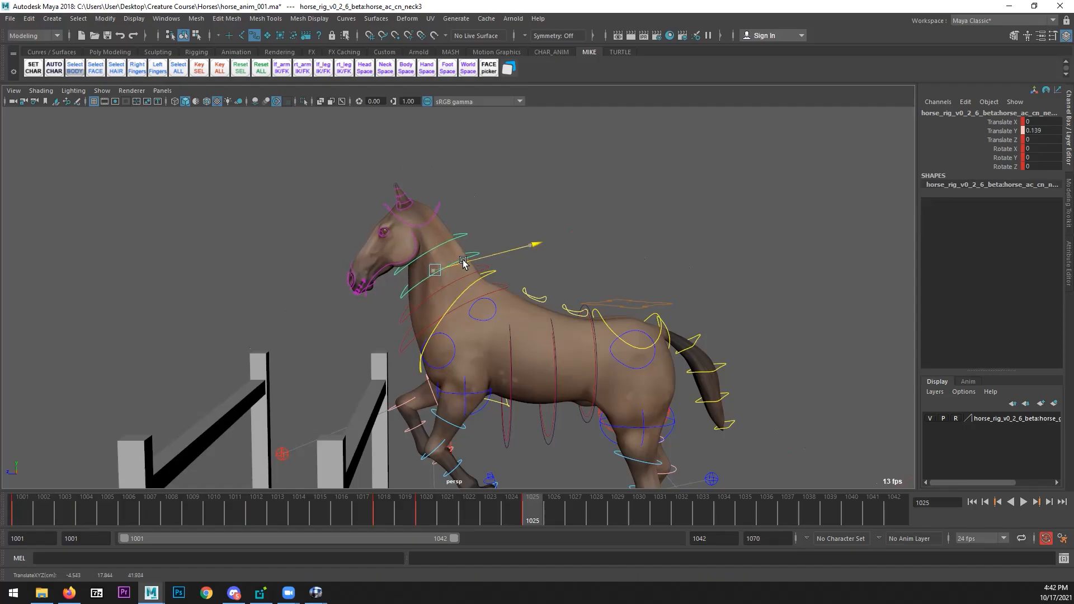
left_click(442, 291)
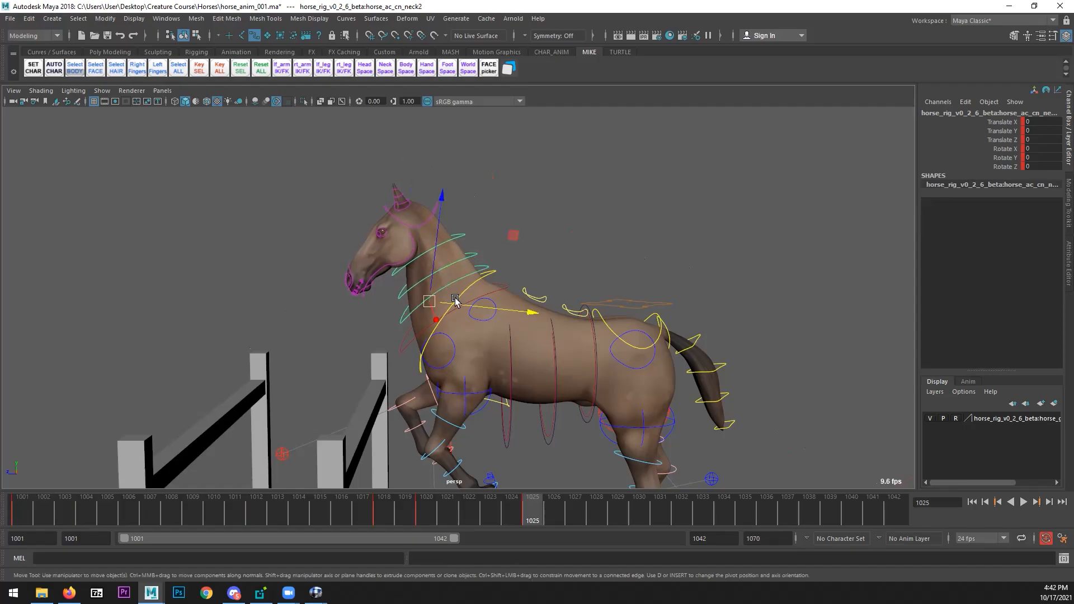
left_click_drag(456, 306, 559, 278)
key("ctrl+z")
- Scrub between frames 1019 and 1025 to review the horse's take-off in side view
key("q")
scroll(500, 306, "down", 4)
middle_click_drag(500, 306, 480, 272, "alt")
left_click_drag(435, 506, 405, 481)
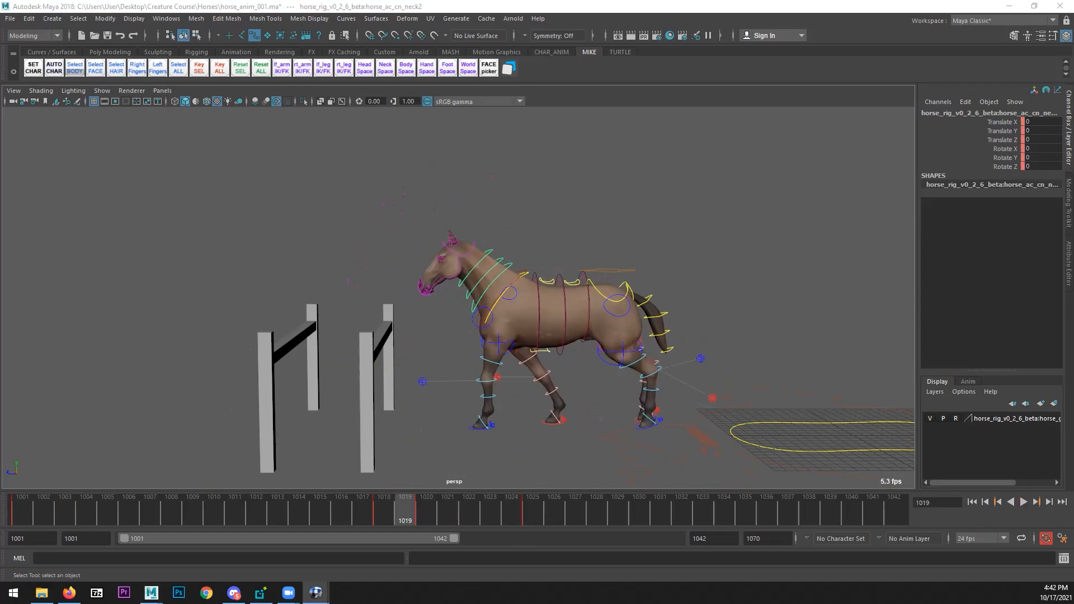
left_click_drag(481, 506, 530, 508)
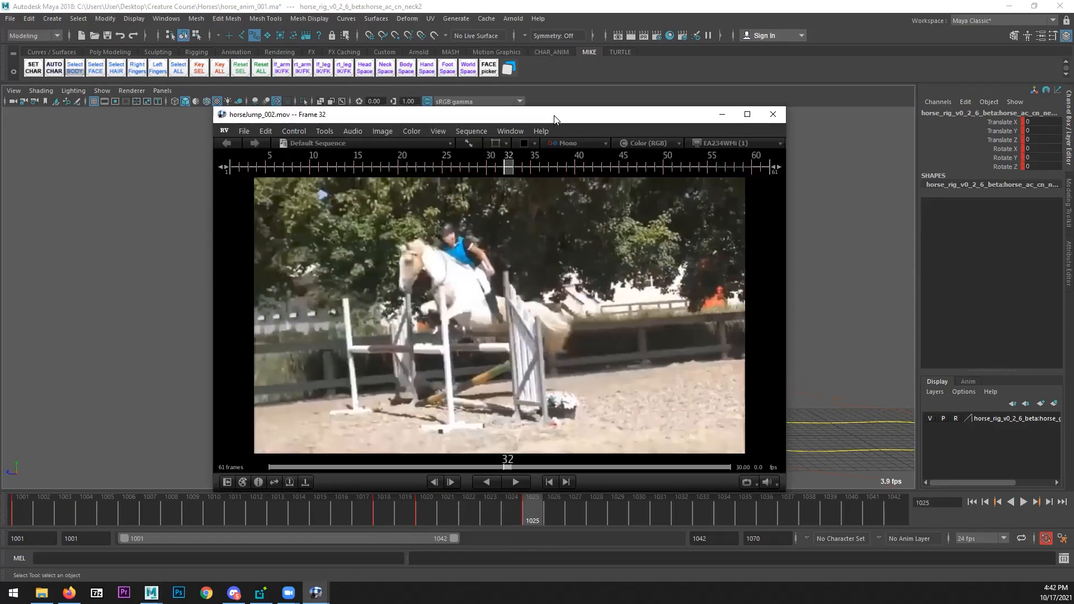
- Switch to RV and scrub the jump reference from the approach through to the push-off at frame 29
double_click(554, 116)
left_click_drag(81, 553, 228, 554)
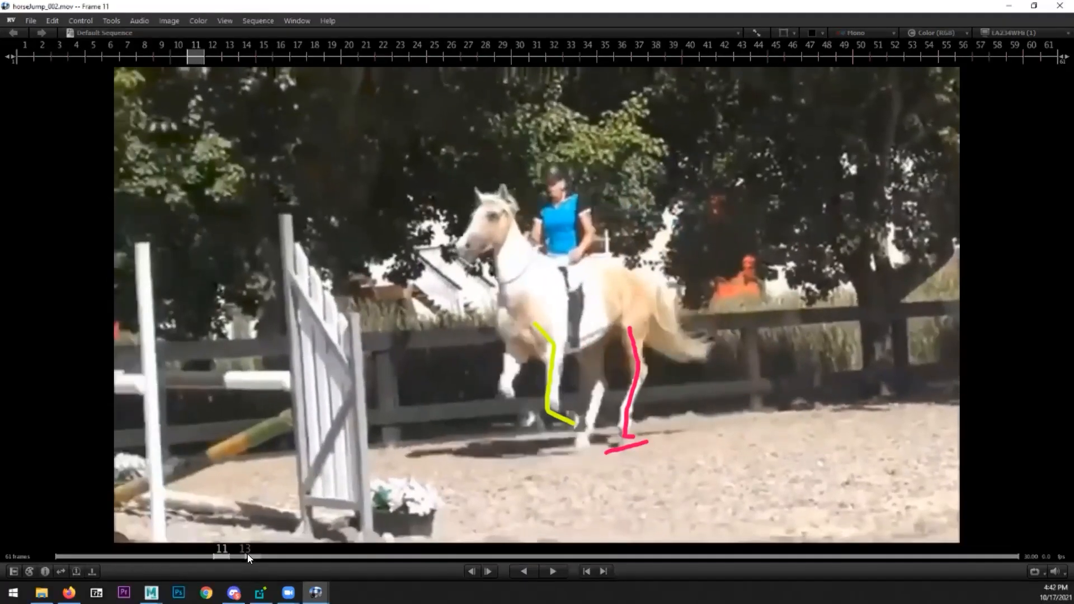
mouse_move(80, 554)
left_mouse_down()
mouse_move(334, 553)
mouse_move(179, 545)
mouse_move(193, 544)
mouse_move(521, 551)
left_mouse_up()
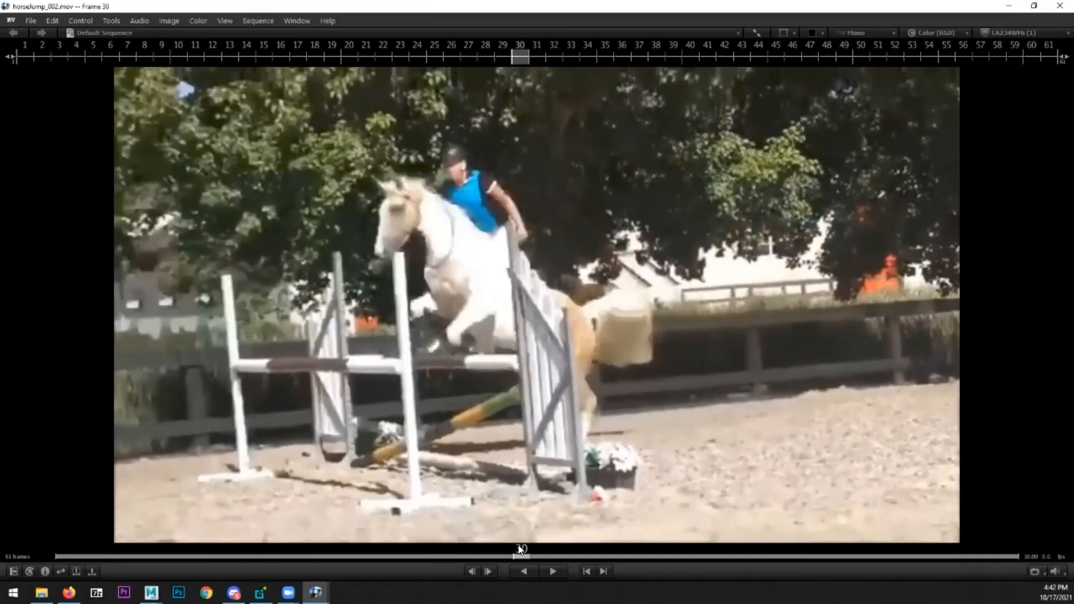
key("Left")
key("Left")
key("Right")
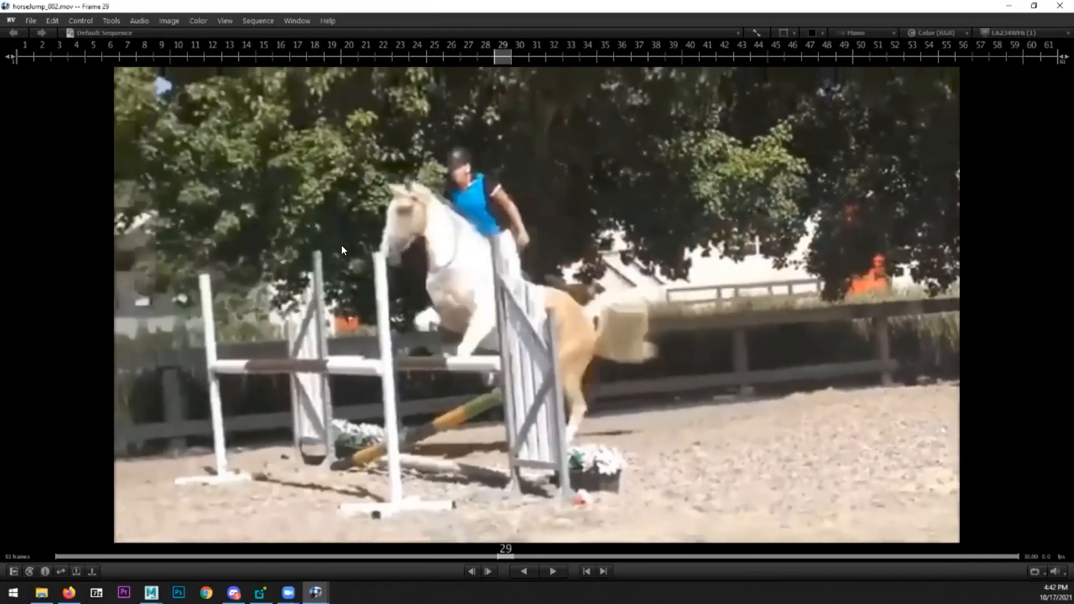
- Annotate reference frame 29 with arrows for the front-leg lift and outlines over the chest and hindquarters
key("F10")
left_click_drag(457, 343, 458, 420)
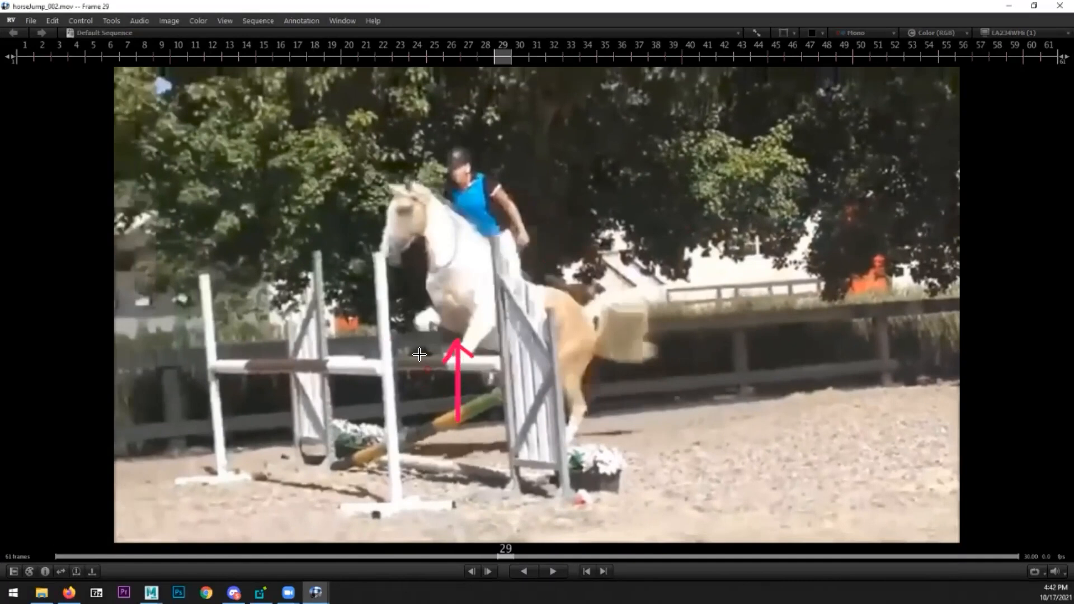
mouse_move(413, 366)
left_mouse_down()
mouse_move(402, 331)
mouse_move(412, 340)
left_mouse_up()
mouse_move(467, 240)
left_mouse_down()
mouse_move(433, 301)
mouse_move(469, 244)
left_mouse_up()
mouse_move(470, 239)
left_mouse_down()
mouse_move(510, 282)
mouse_move(478, 340)
mouse_move(437, 301)
left_mouse_up()
mouse_move(468, 238)
left_mouse_down()
mouse_move(442, 250)
mouse_move(419, 285)
mouse_move(438, 294)
mouse_move(439, 323)
mouse_move(471, 338)
left_mouse_up()
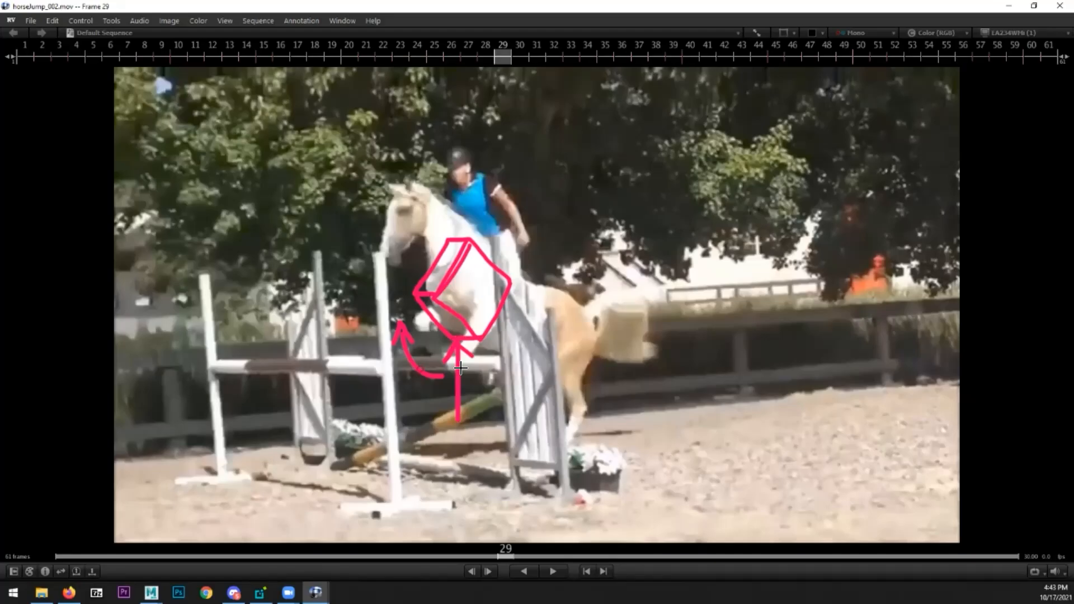
mouse_move(520, 286)
left_mouse_down()
mouse_move(561, 291)
mouse_move(591, 344)
mouse_move(569, 358)
mouse_move(532, 312)
mouse_move(565, 291)
mouse_move(538, 347)
mouse_move(592, 362)
left_mouse_up()
mouse_move(581, 270)
left_mouse_down()
mouse_move(484, 210)
mouse_move(577, 269)
left_mouse_up()
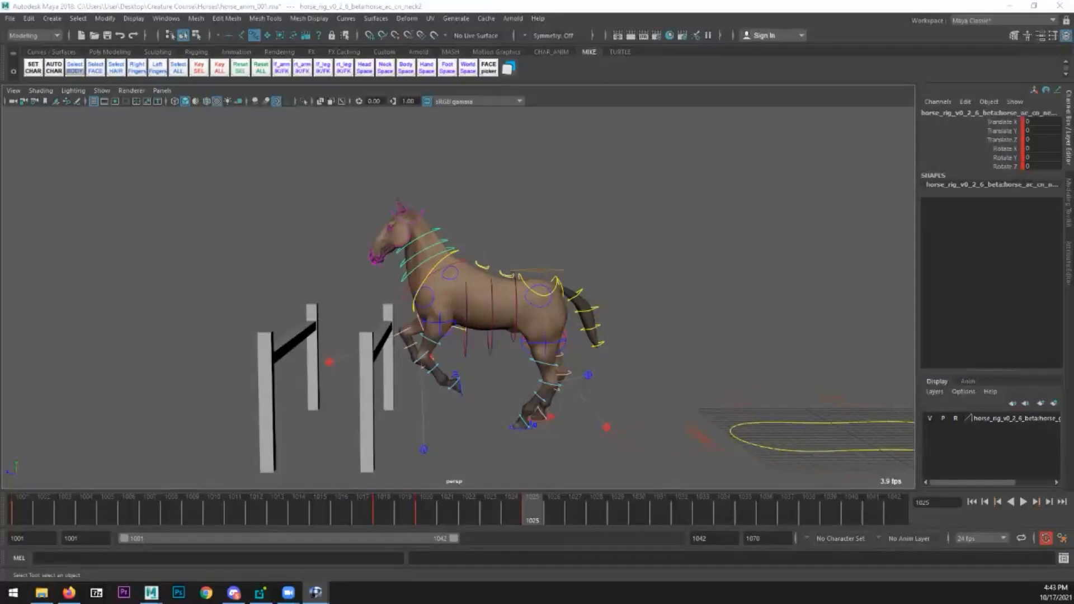
- Return to Maya and rotate the chest control at frame 1025 to about Rotate X -10.294
left_click(596, 253)
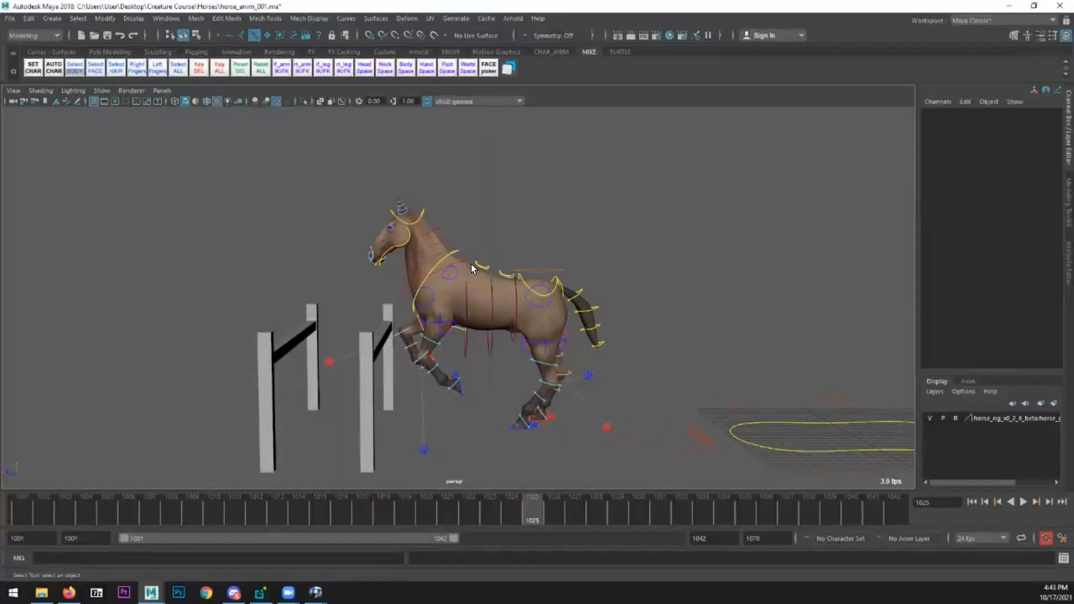
left_click(443, 256)
left_click_drag(602, 324, 546, 319, "alt")
key("e")
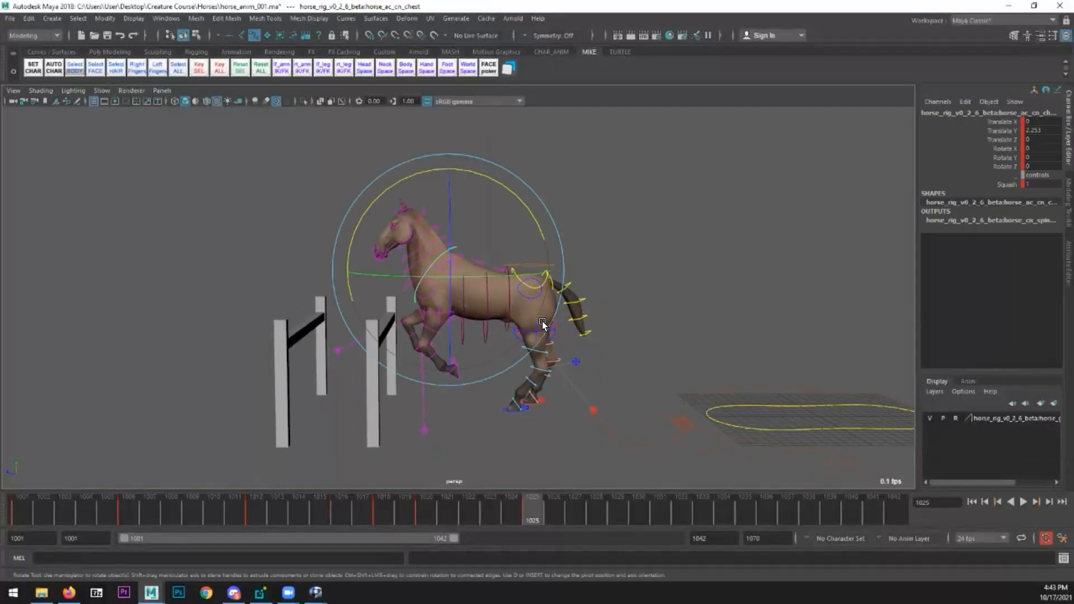
left_click_drag(516, 199, 524, 216)
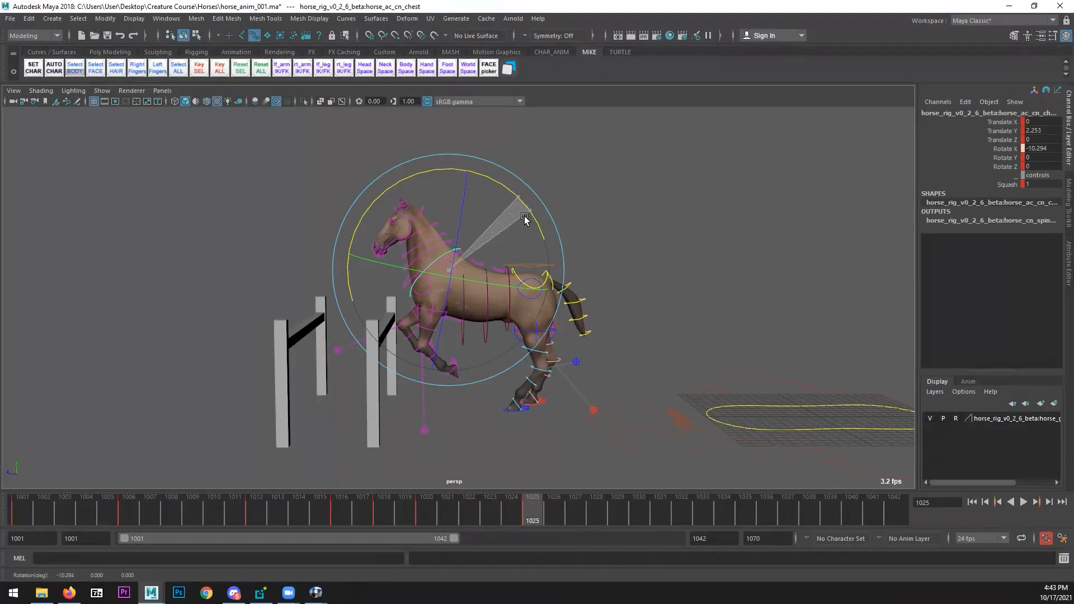
- Rotate the pelvis control at frame 1025 to about Rotate X 2.042
middle_click_drag(513, 259, 471, 243, "alt")
right_click_drag(471, 244, 484, 268, "alt")
key("q")
left_click(477, 254)
left_click_drag(608, 285, 549, 286, "alt")
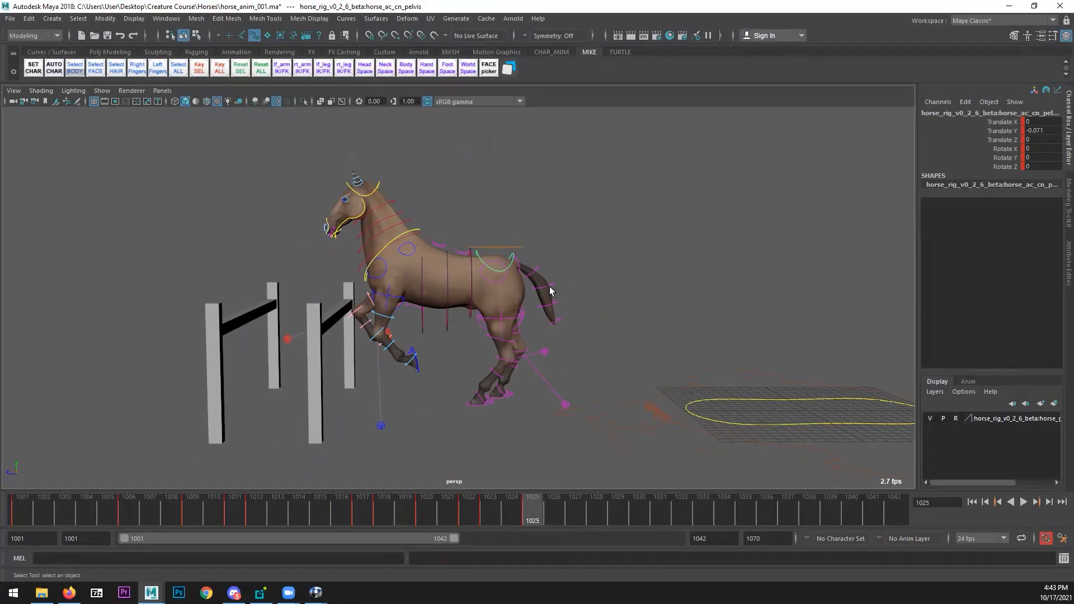
key("e")
left_click_drag(443, 175, 438, 178)
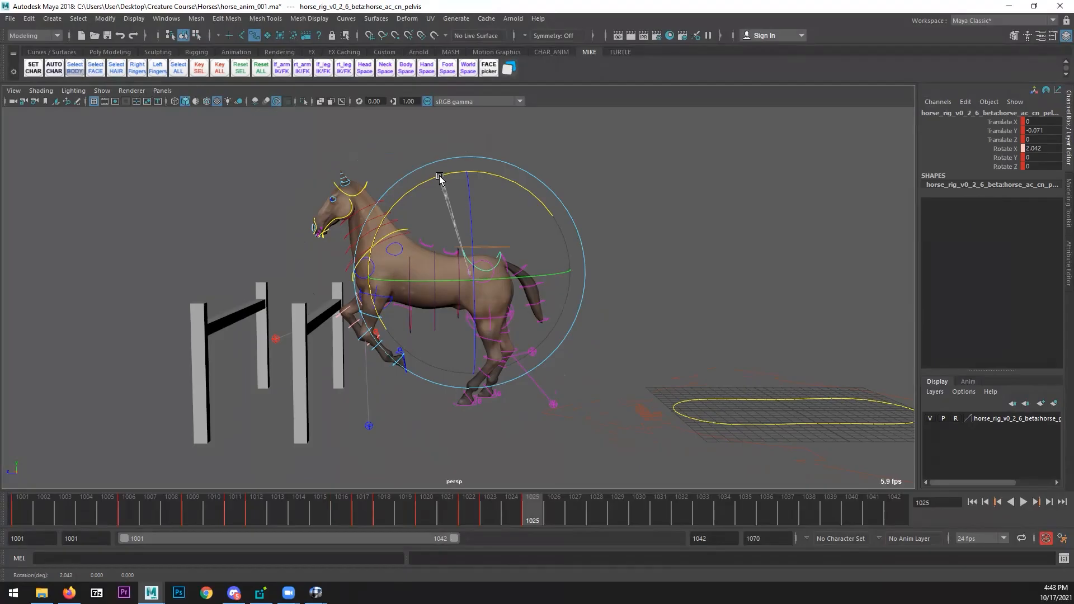
key("q")
- Select the chest control and review the approach from frame 1001 to 1006 alongside the reference
left_click(410, 227)
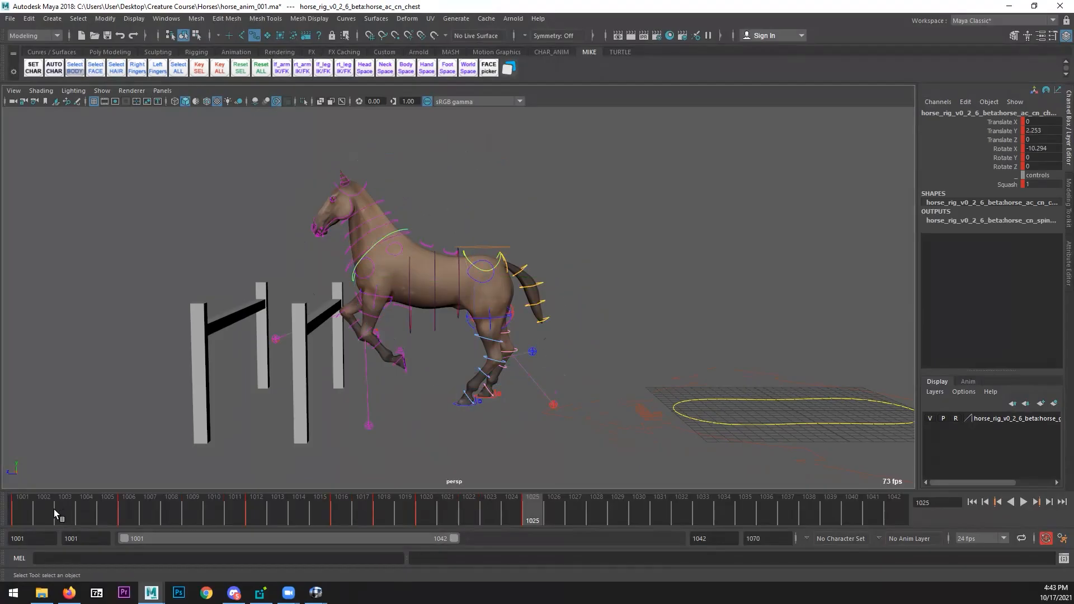
left_click_drag(42, 513, 24, 517)
middle_click_drag(586, 378, 397, 387, "alt")
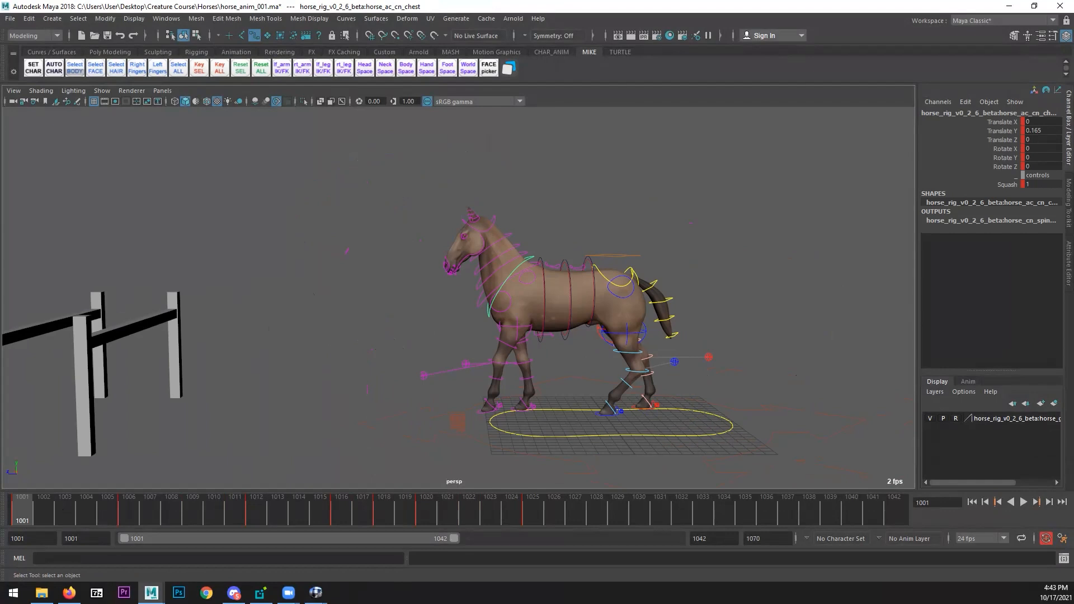
left_click(316, 592)
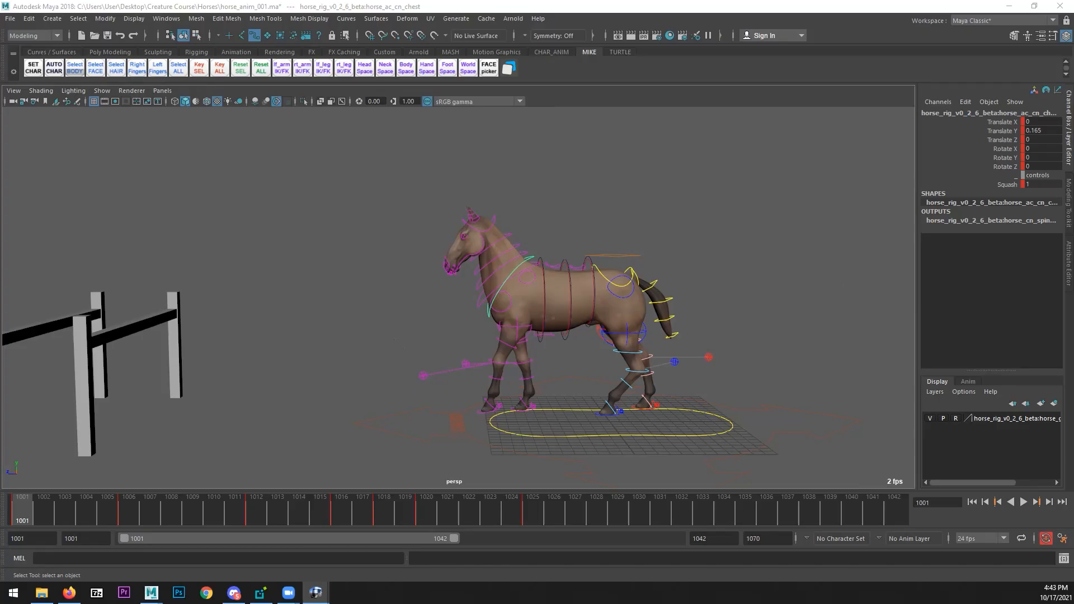
left_click_drag(45, 512, 134, 513)
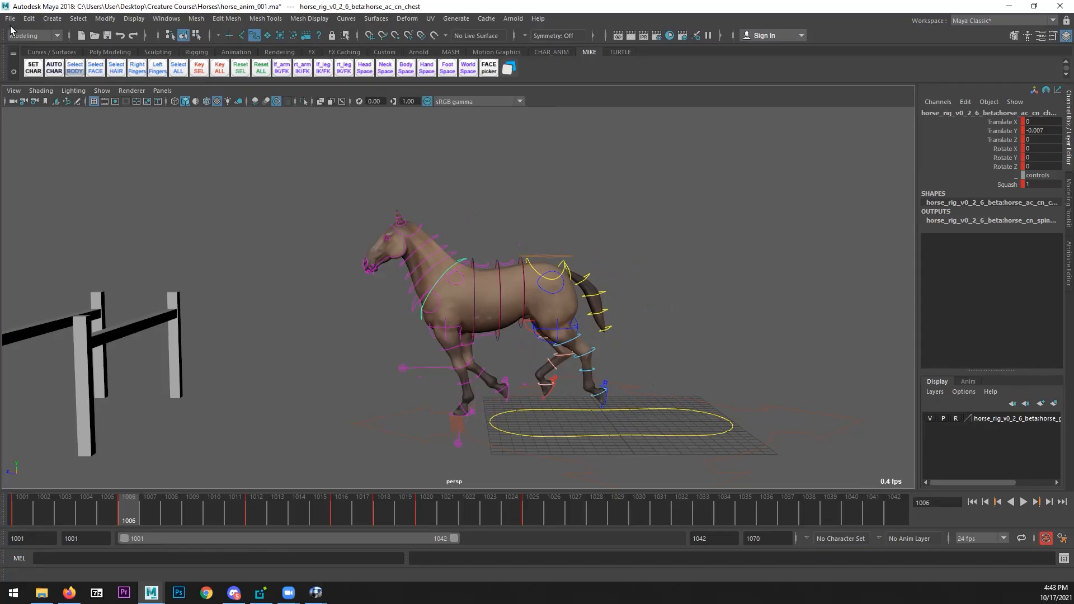
- Open the Graph Editor and isolate the chest control's Rotate X curve
left_click(175, 16)
mouse_move(230, 79)
left_click(326, 86)
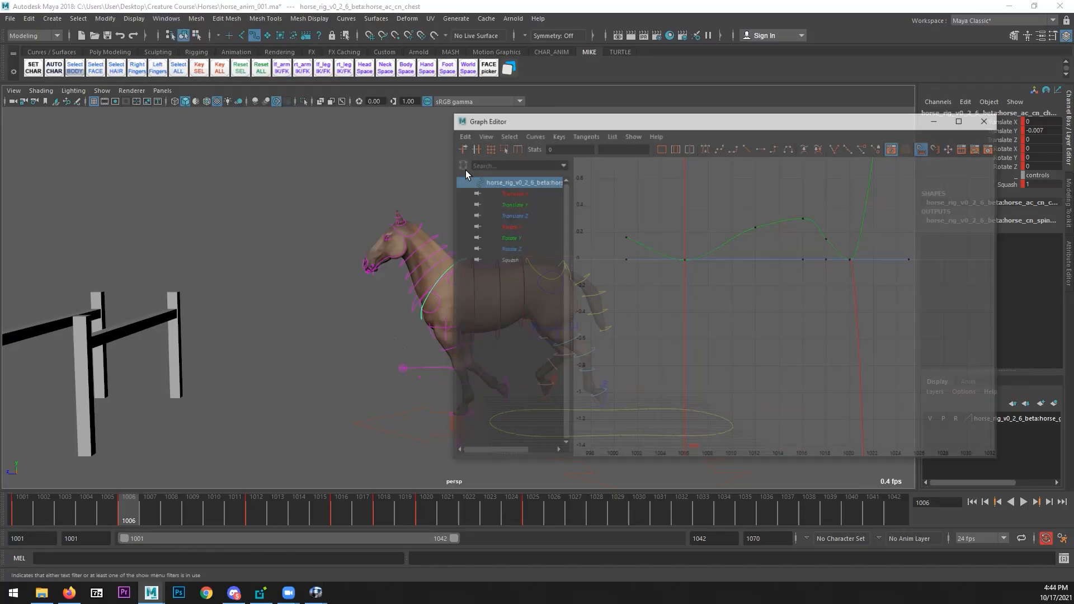
left_click(512, 226)
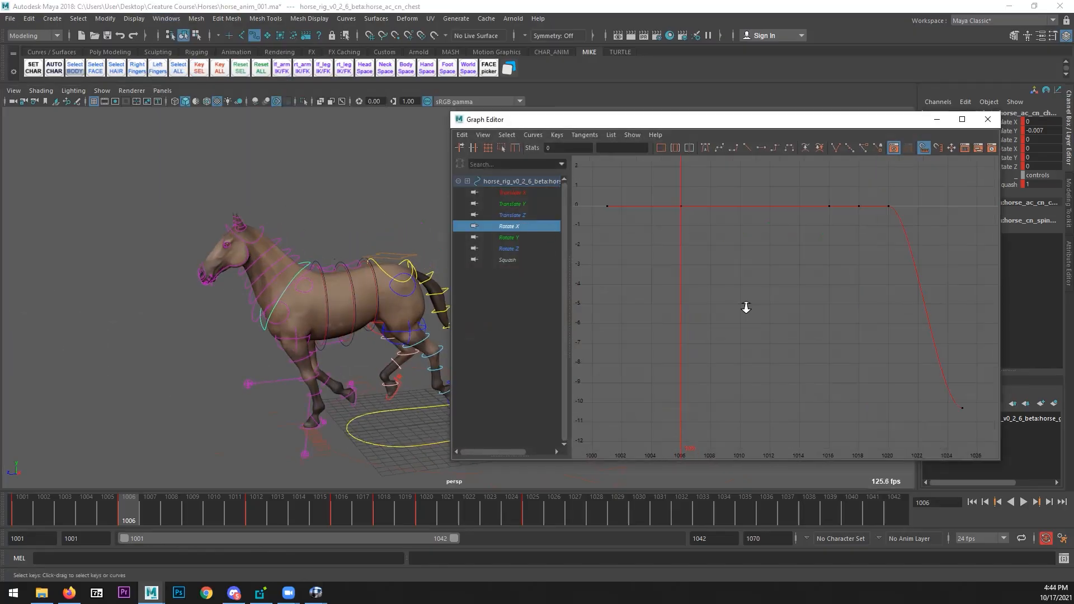
- Raise the chest's Rotate X key at frame 1006 to about 4.553 and check reference frames 9 to 16 in RV
left_click(681, 206)
middle_click_drag(664, 297, 709, 318)
key("ctrl+z")
scroll(696, 338, "down", 3)
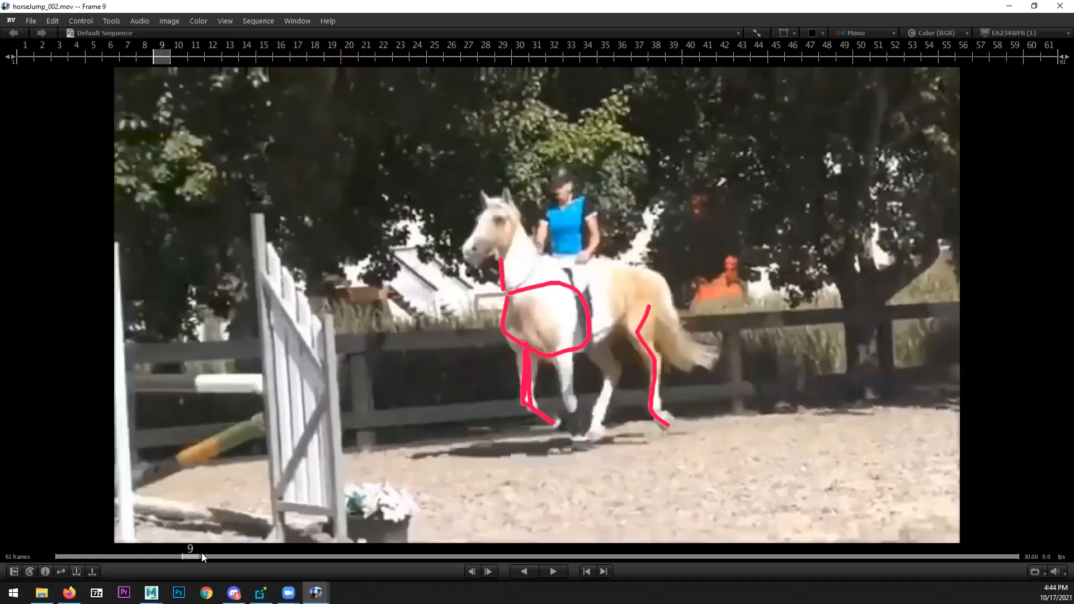
mouse_move(201, 553)
left_mouse_down()
mouse_move(351, 548)
mouse_move(223, 557)
mouse_move(318, 551)
mouse_move(302, 552)
left_mouse_up()
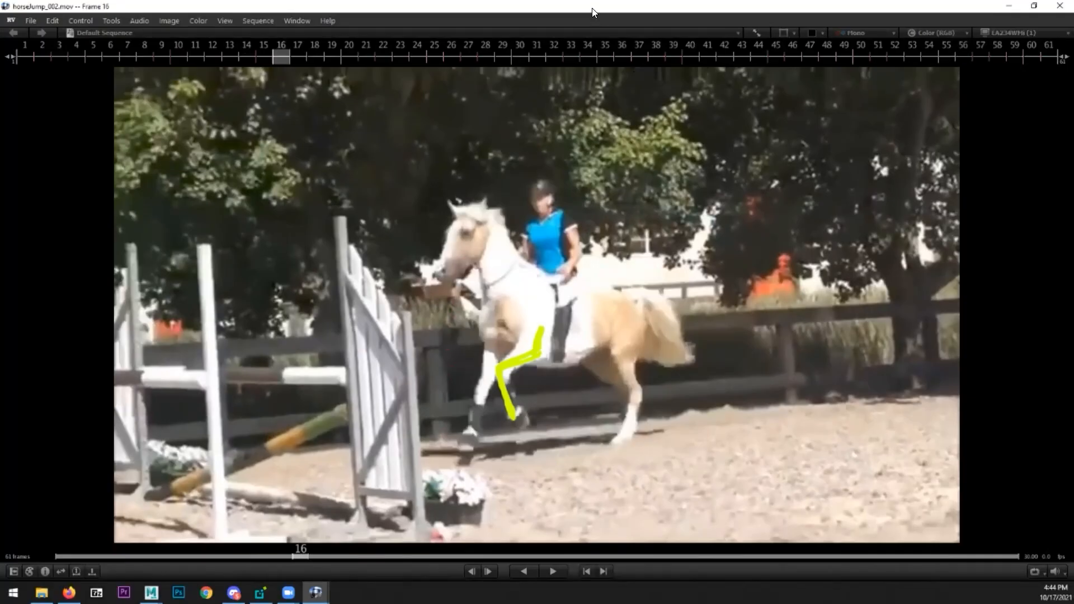
left_click_drag(598, 9, 1073, 12)
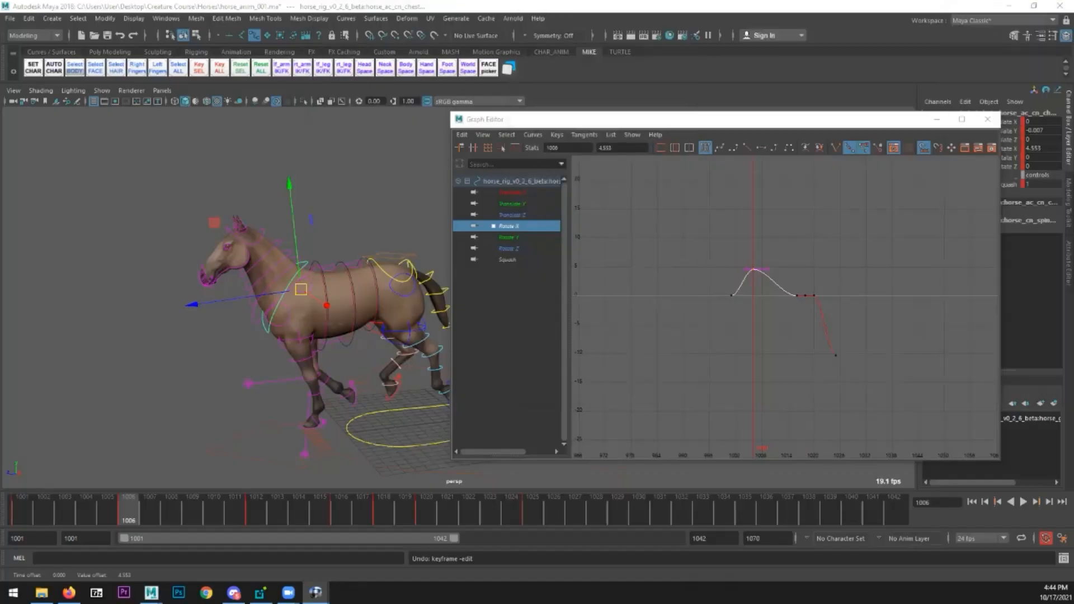
- Retime the chest's Rotate X key from frame 1016 to 1014, lower it to about -2.431, and check the pose around frame 1015
left_click(289, 509)
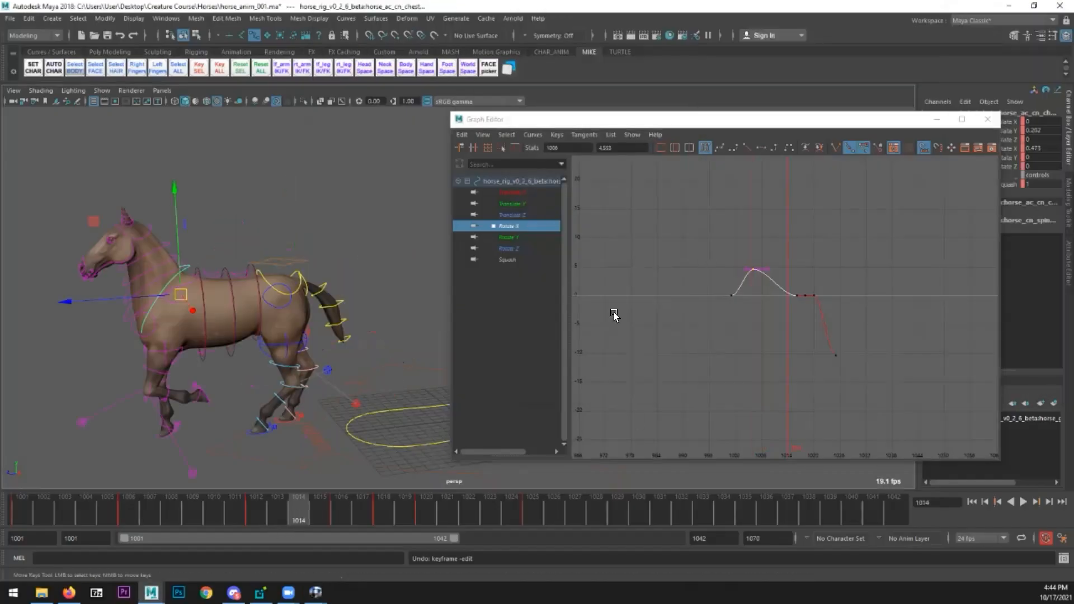
right_click_drag(773, 312, 799, 308, "alt")
left_click_drag(822, 278, 798, 299)
middle_click_drag(794, 314, 765, 313, "shift")
right_click_drag(765, 313, 754, 317, "alt")
middle_click_drag(755, 320, 760, 346, "shift")
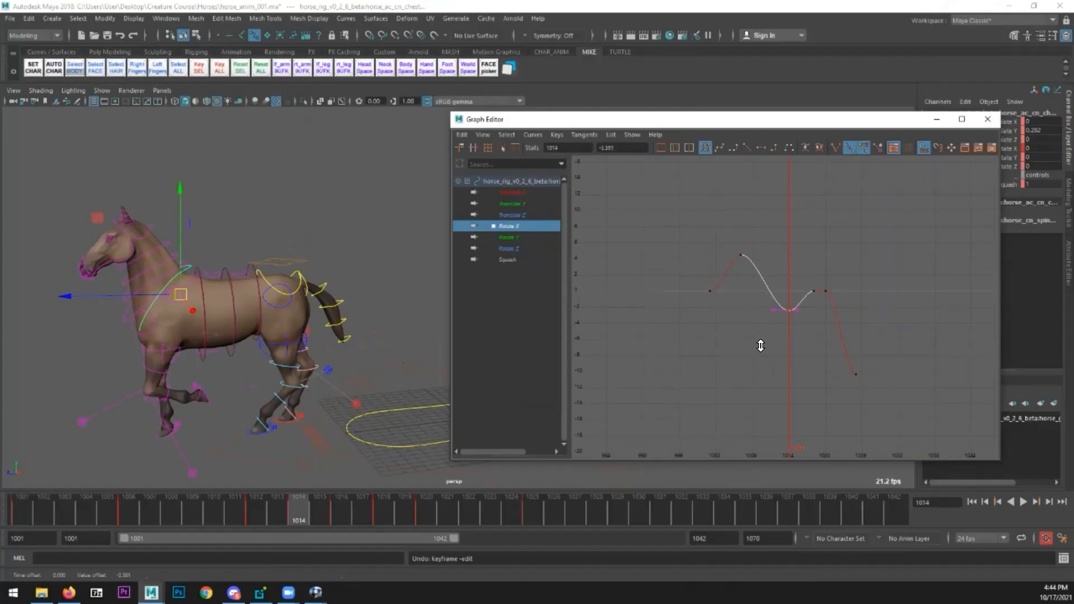
left_click_drag(301, 525, 312, 474)
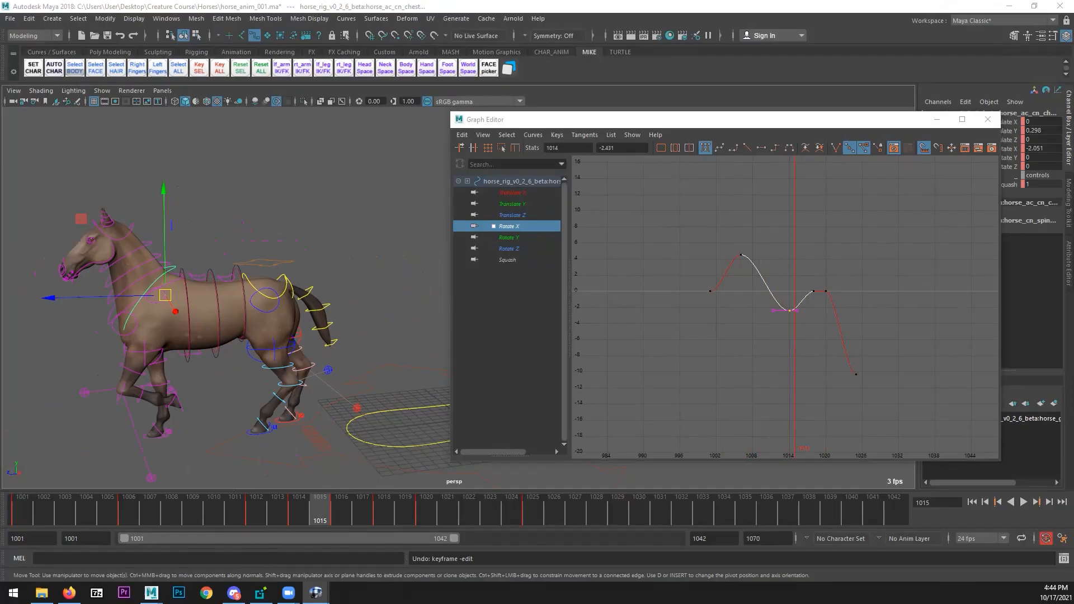
- Select the right front foot IK control and isolate its Translate Z curve in the Graph Editor
left_click_drag(448, 342, 300, 367, "alt")
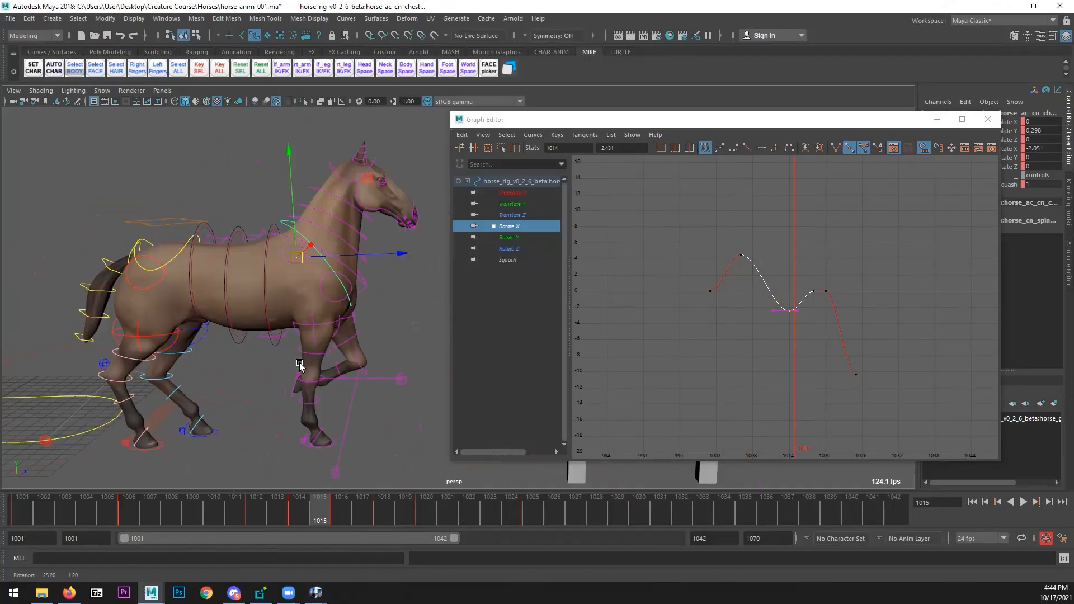
left_click(328, 446)
left_click_drag(329, 446, 269, 400, "alt")
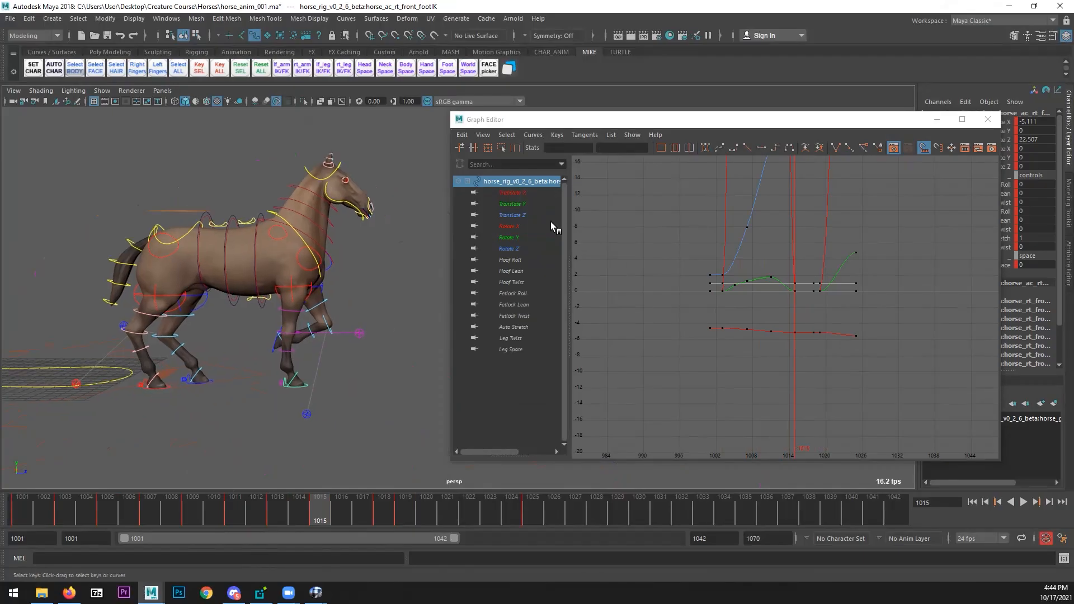
left_click(511, 214)
key("f")
scroll(810, 285, "down", 3)
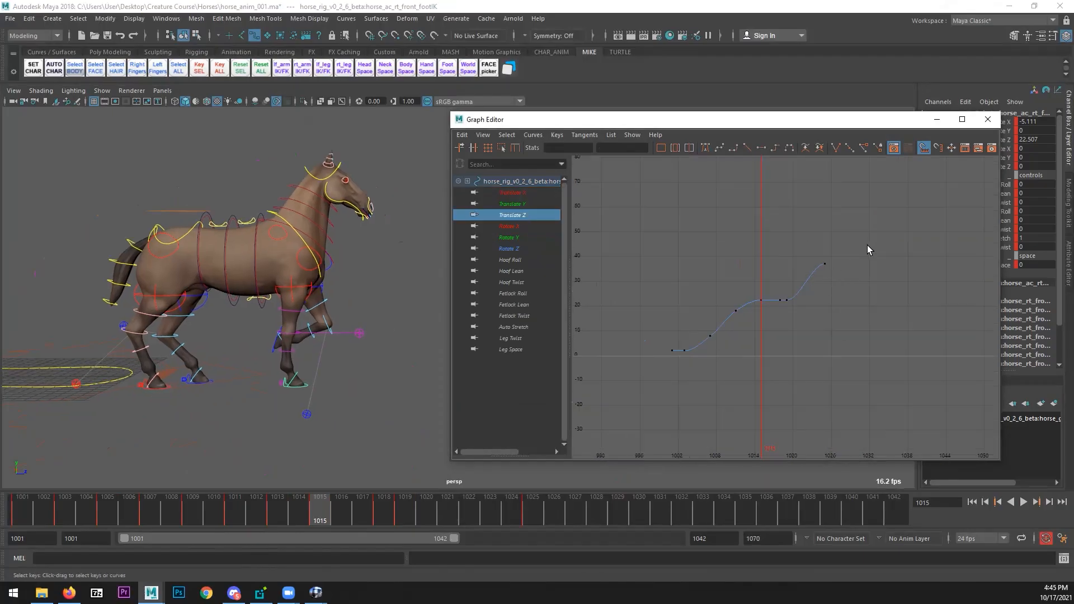
- Raise the right front foot's planted Translate Z keys from frames 1015 to 1019 to about 24.454 and review the stride
left_click_drag(737, 330, 740, 329)
key("f")
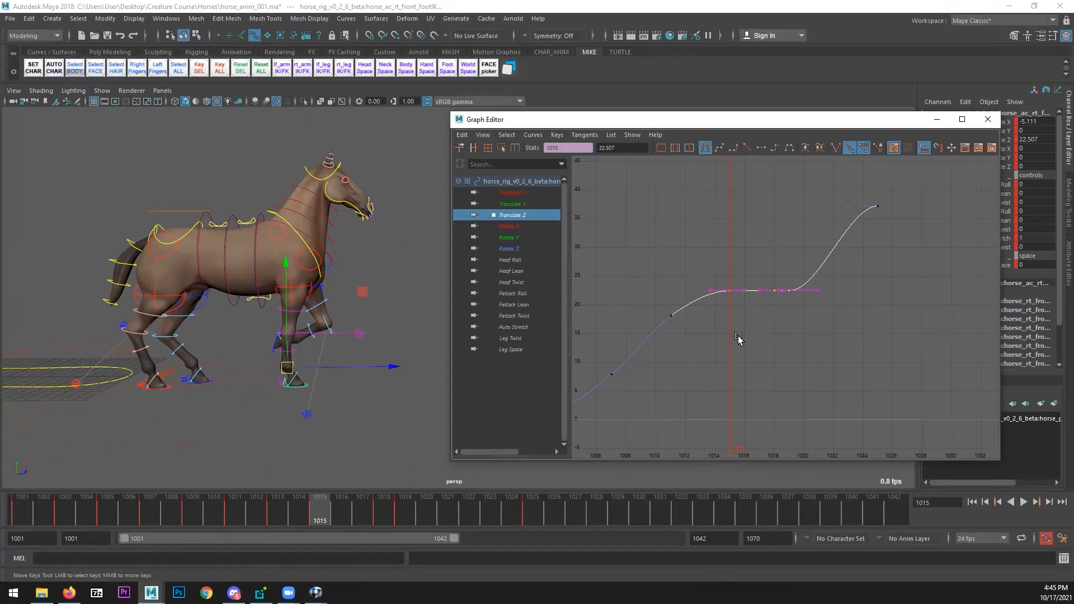
middle_click_drag(738, 326, 735, 323, "shift")
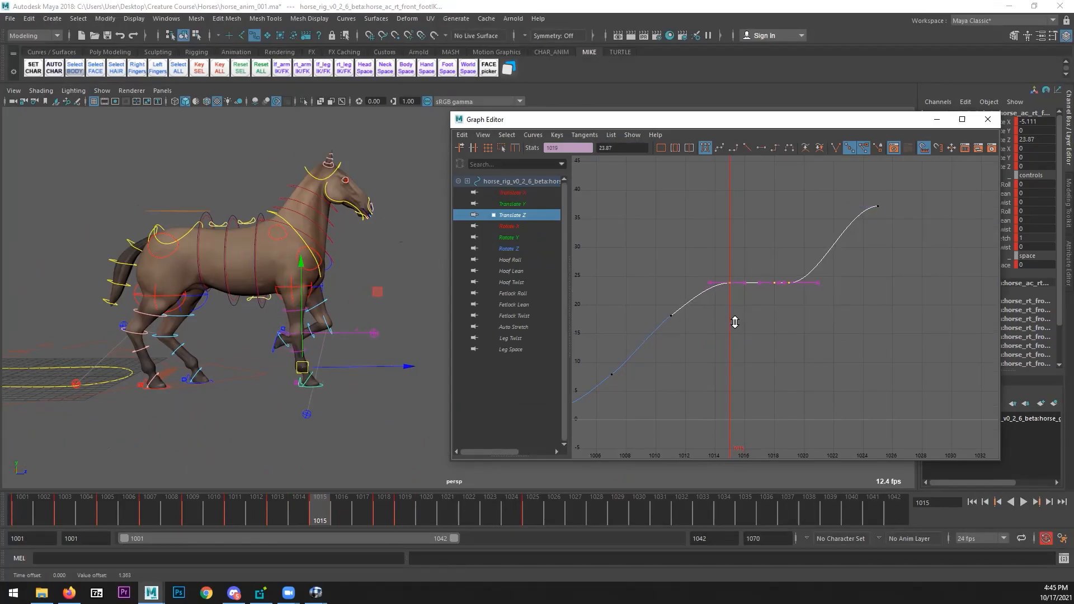
left_click_drag(164, 511, 316, 500)
left_click(324, 497)
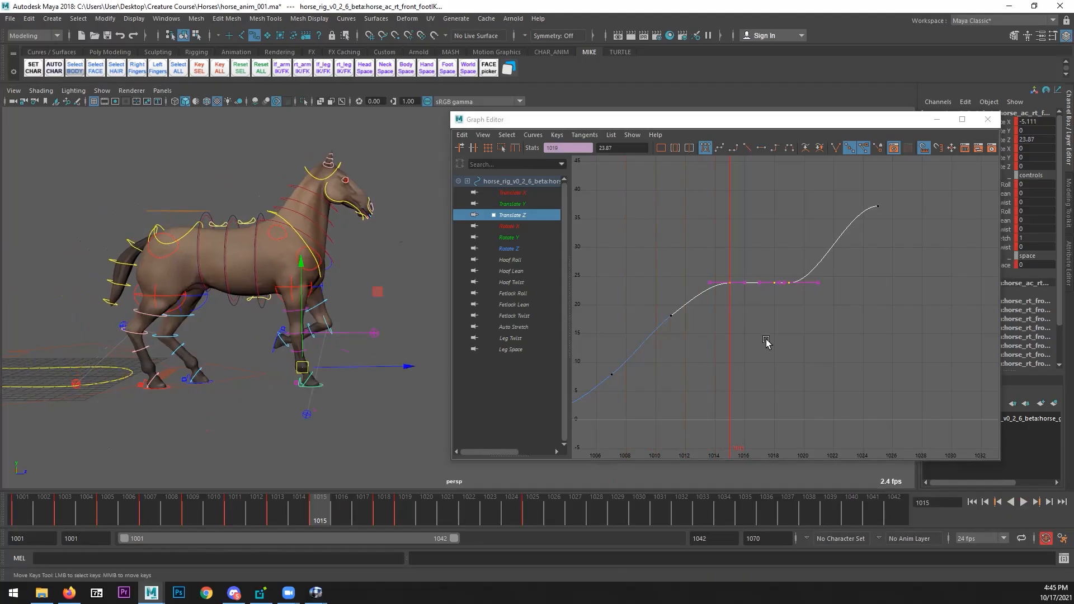
middle_click_drag(767, 330, 766, 331, "shift")
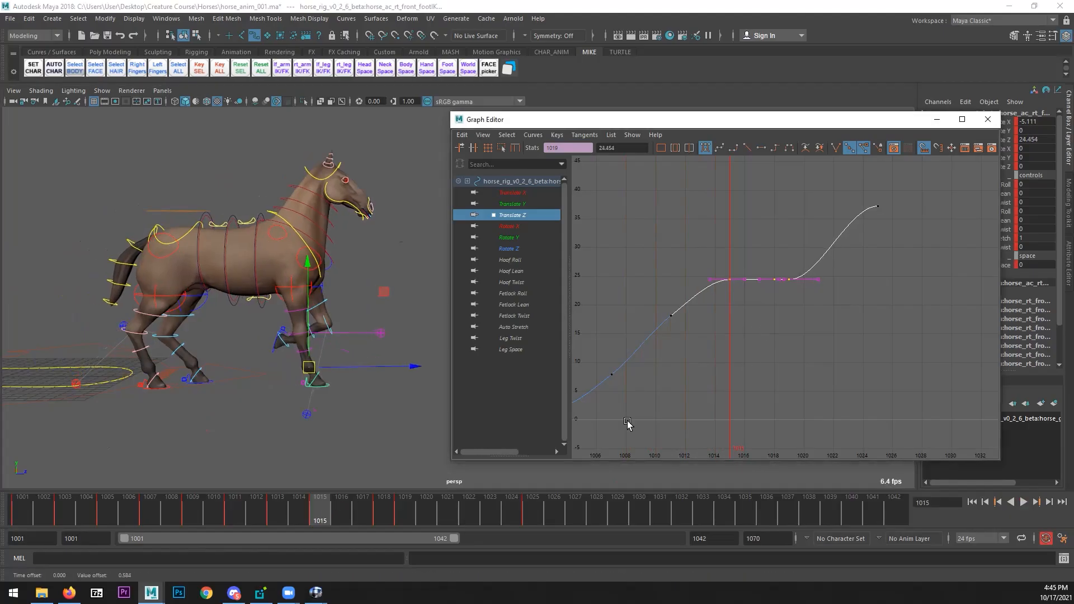
left_click_drag(224, 515, 387, 503)
- Select the left front foot IK control and delete its Translate Z key at frame 1015
left_click_drag(313, 441, 179, 336, "alt")
left_click(177, 333)
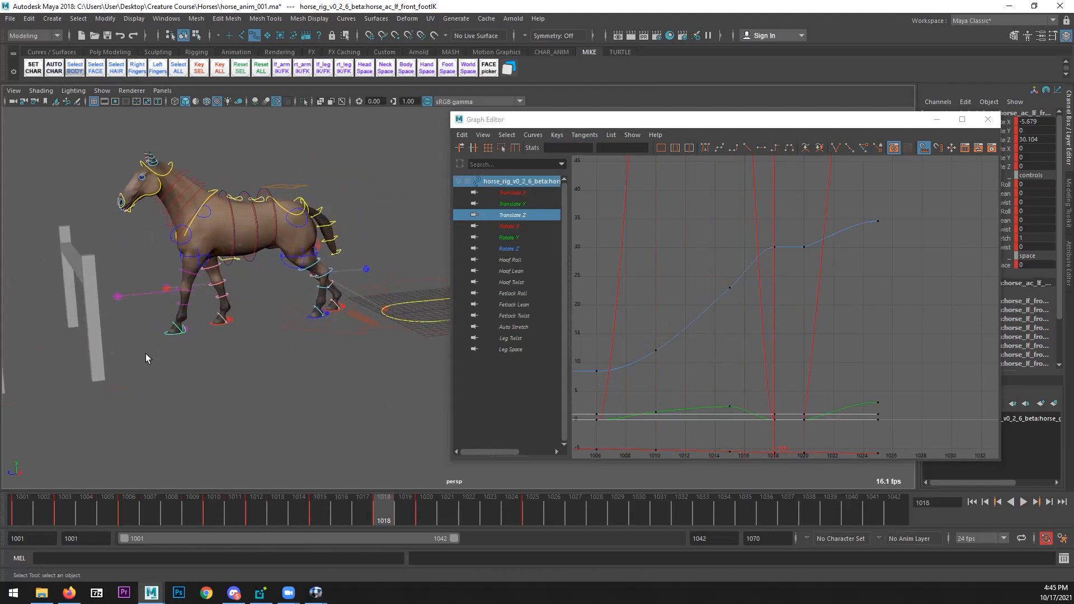
left_click(530, 217)
left_click(730, 287)
key("Delete")
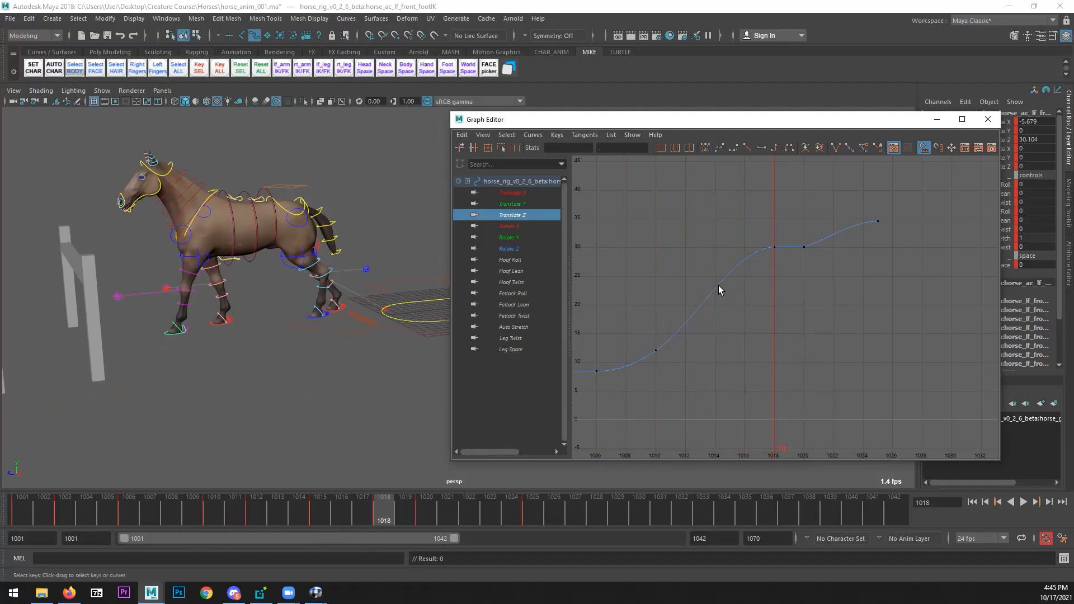
- Raise the front left foot's Translate Z keys at frames 1018 and 1020 to about 31.08 and scrub back to check the motion
left_click_drag(823, 232, 774, 300)
mouse_move(774, 300)
middle_mouse_down("alt")
mouse_move(773, 336)
mouse_move(782, 305)
middle_mouse_up("alt")
key("w")
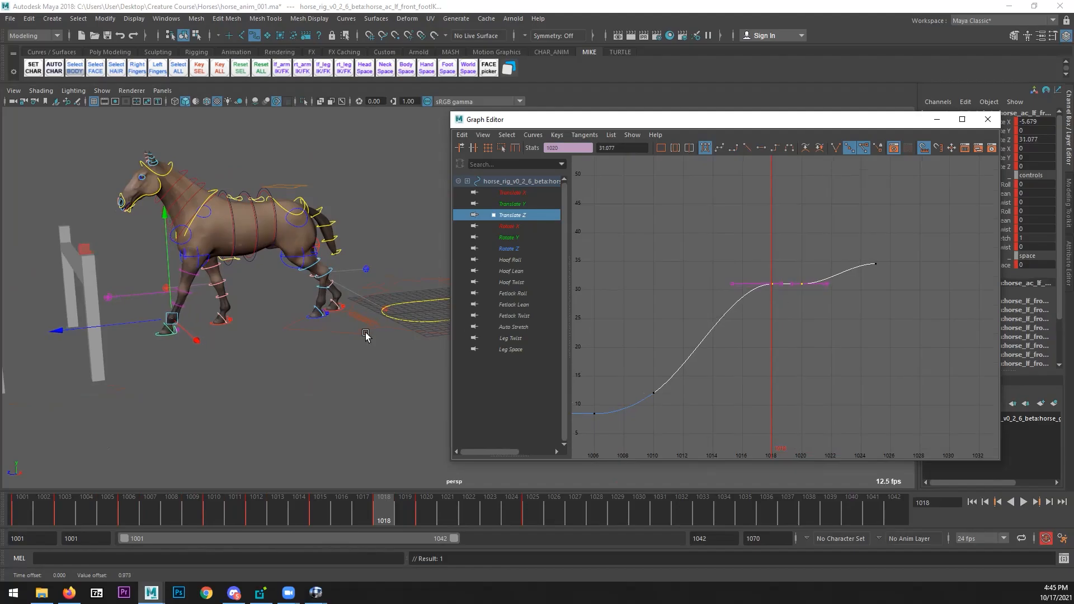
mouse_move(251, 523)
left_mouse_down()
mouse_move(368, 509)
mouse_move(257, 511)
left_mouse_up()
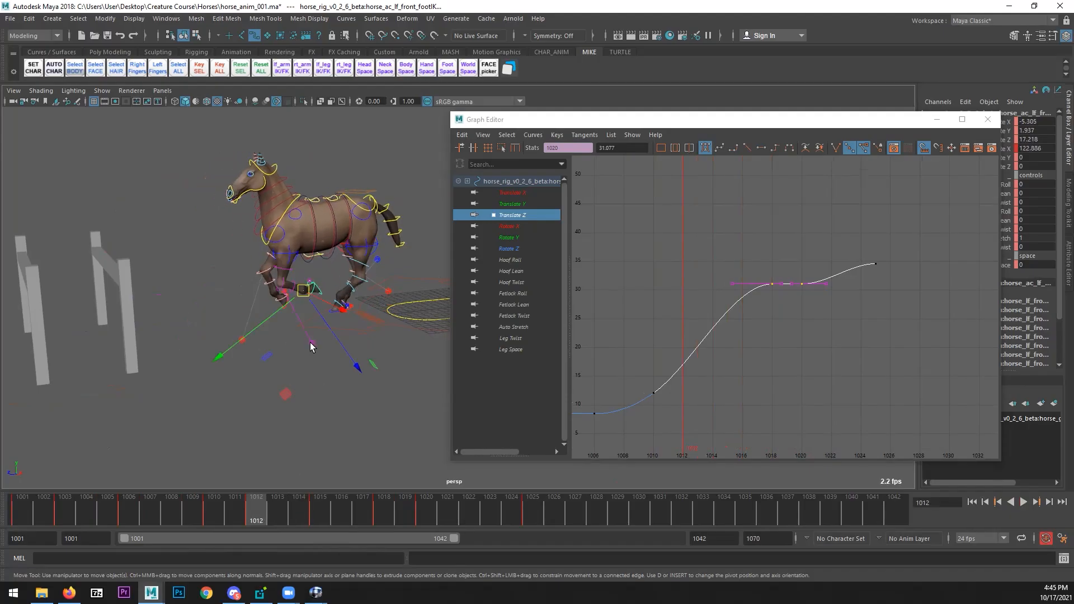
- Move the front left leg's pole control forward, away from the leg, at frames 1010 and 1013
left_click(310, 343)
mouse_move(238, 512)
left_mouse_down()
mouse_move(160, 513)
mouse_move(217, 507)
left_mouse_up()
key("w")
left_click_drag(329, 343, 222, 399)
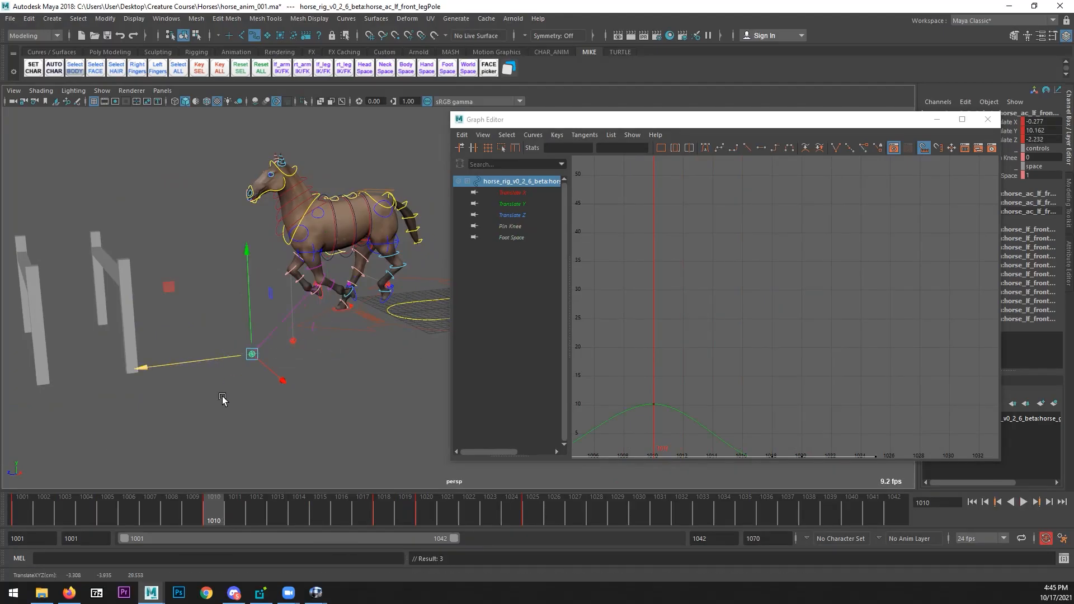
left_click_drag(238, 508, 277, 509)
left_click_drag(205, 373, 161, 375)
- Examine the front left pole control's placement relative to the leg from the front, above and side
left_click_drag(208, 374, 242, 374, "alt")
key("f")
right_click_drag(282, 395, 241, 339, "alt")
middle_click_drag(240, 339, 42, 345, "alt")
key("ctrl+z")
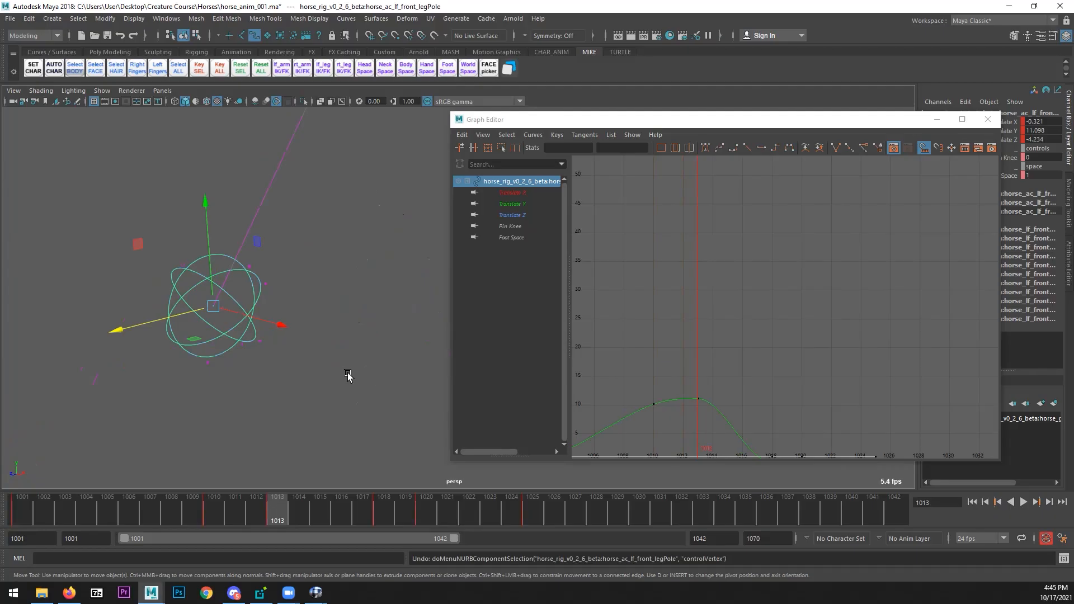
right_click_drag(348, 374, 162, 352, "alt")
middle_click_drag(442, 341, 254, 364, "alt")
right_click_drag(254, 364, 52, 352, "alt")
right_click_drag(425, 348, 271, 343, "alt")
left_click_drag(271, 343, 326, 347, "alt")
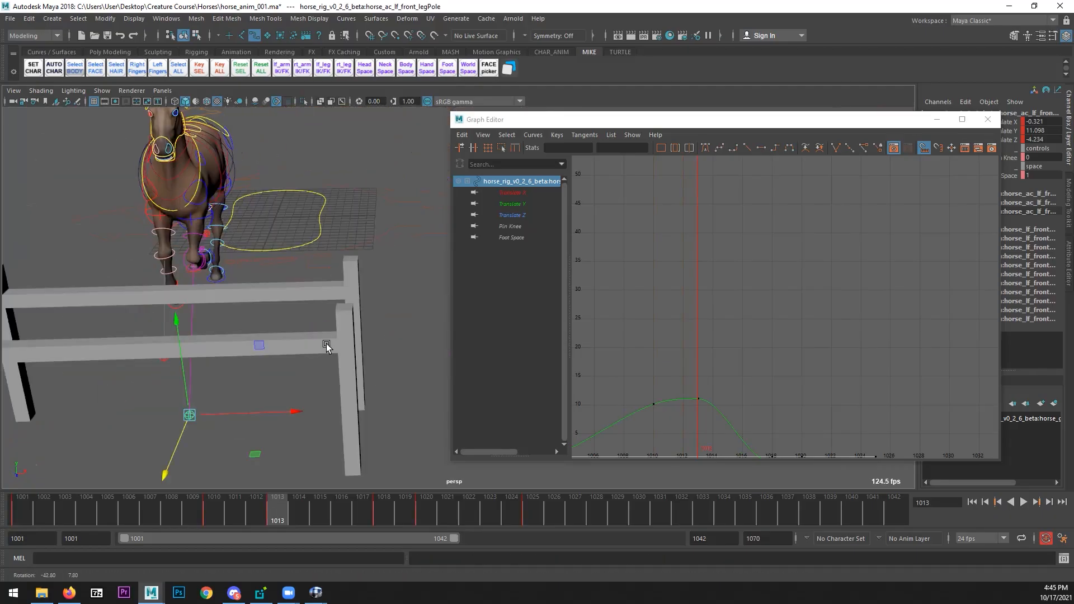
left_click_drag(232, 409, 264, 375, "alt")
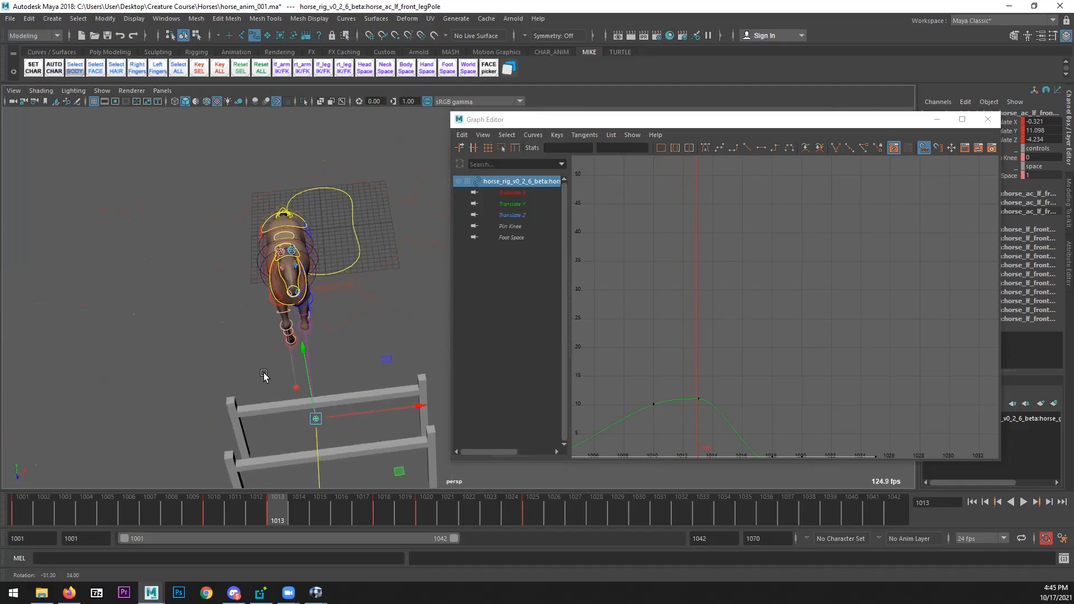
left_click(319, 510)
left_click_drag(354, 482, 341, 425, "alt")
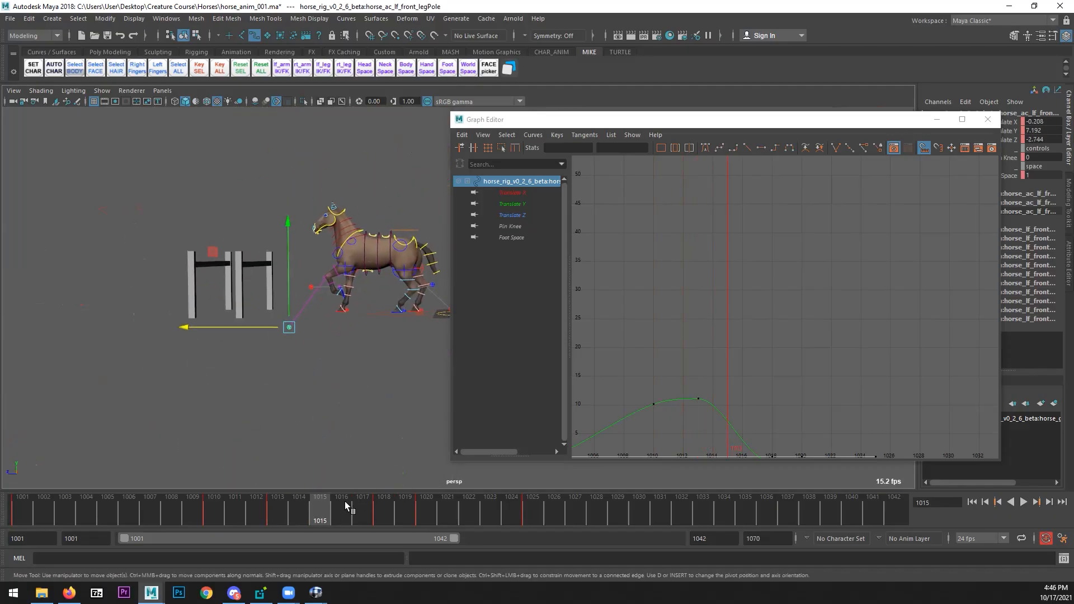
- Close the Graph Editor, then play and scrub the animation from frame 1001 to review the approach and takeoff up to frame 1025
key("alt+v")
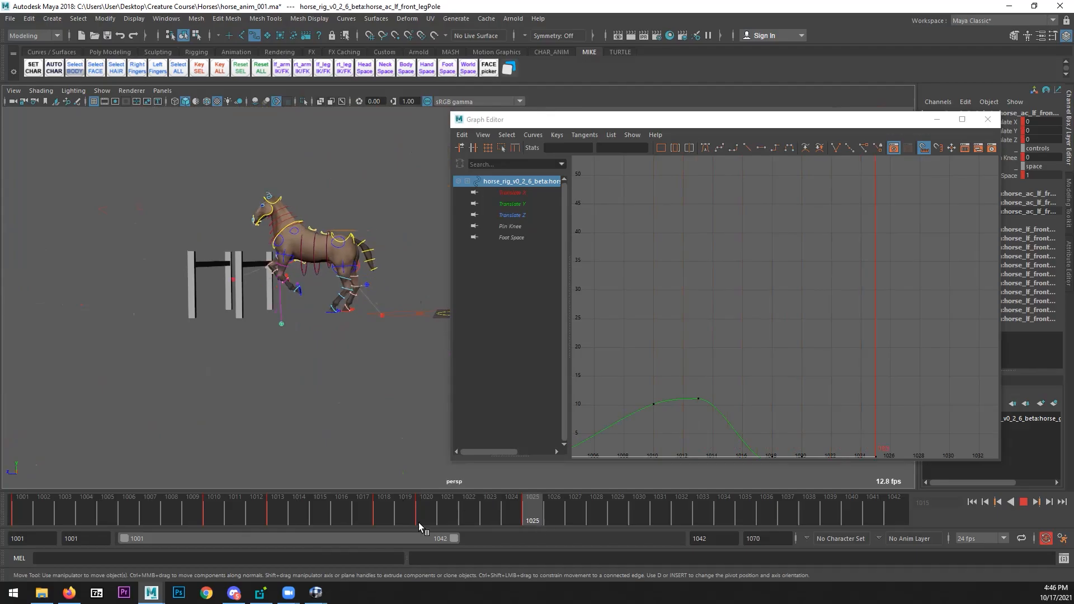
left_click(384, 518)
left_click(988, 120)
scroll(593, 330, "down", 2)
middle_click_drag(593, 336, 627, 353, "alt")
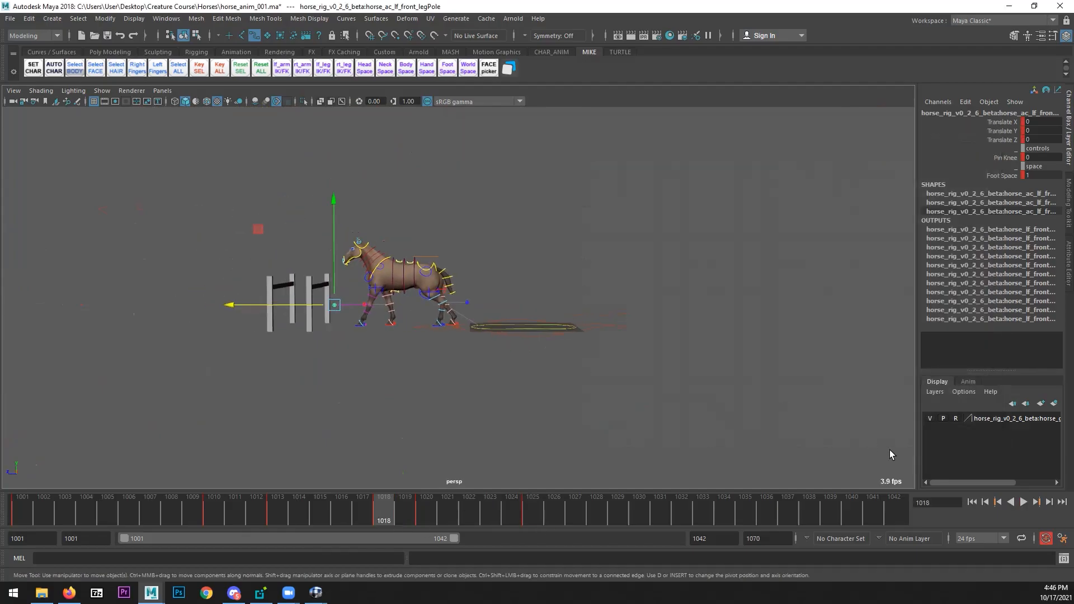
left_click(971, 502)
left_click(1022, 502)
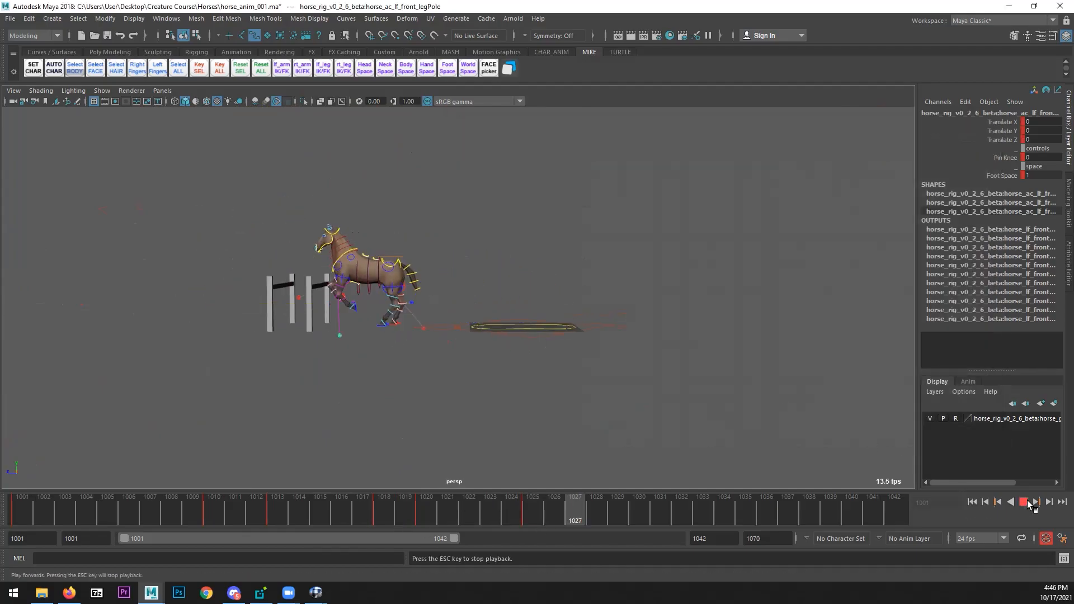
left_click_drag(456, 504, 391, 516)
left_click_drag(458, 515, 20, 516)
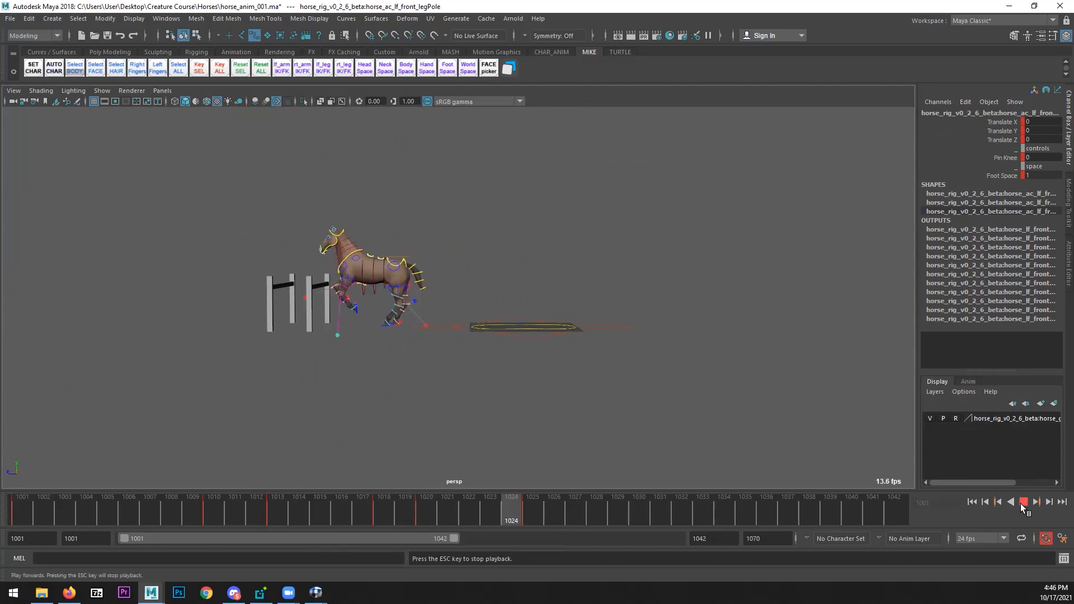
left_click(1023, 502)
left_click(1023, 502)
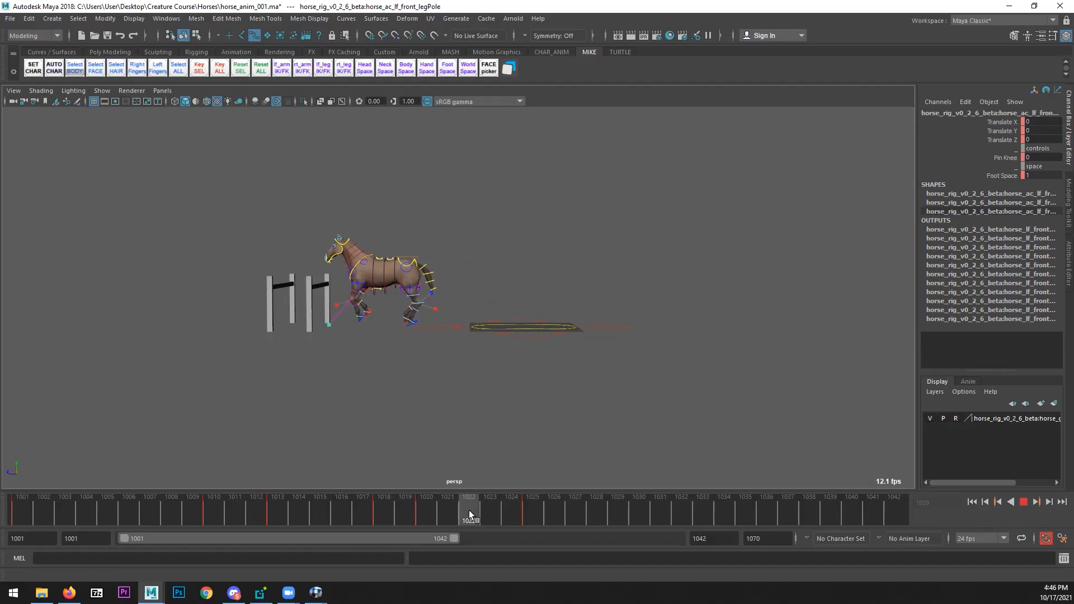
left_click(524, 511)
- Select the horse's chest control and save the scene
scroll(336, 358, "up", 5)
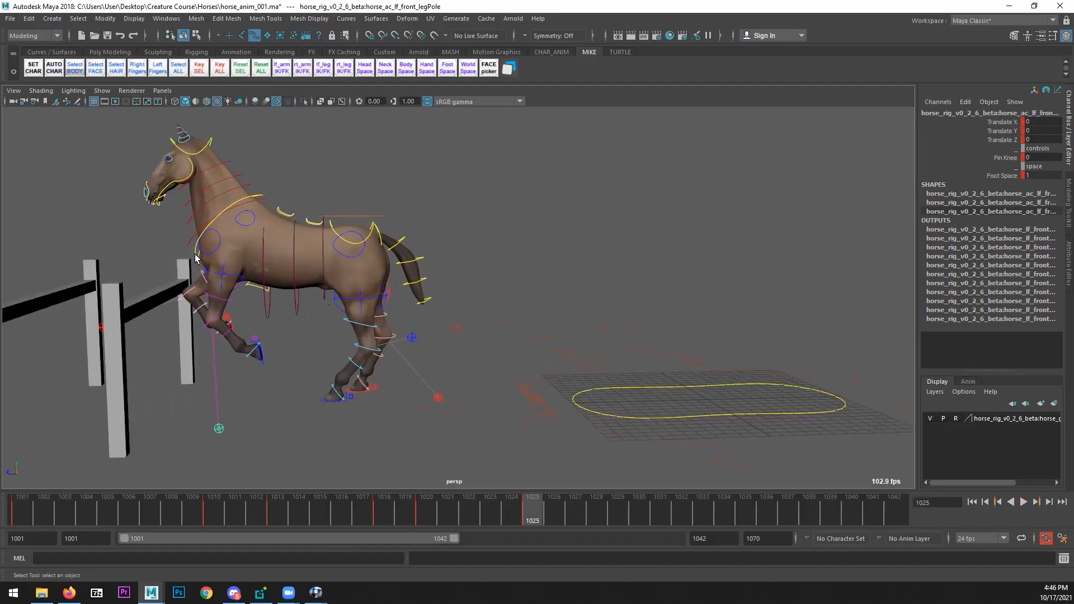
left_click(195, 259)
left_click(166, 18)
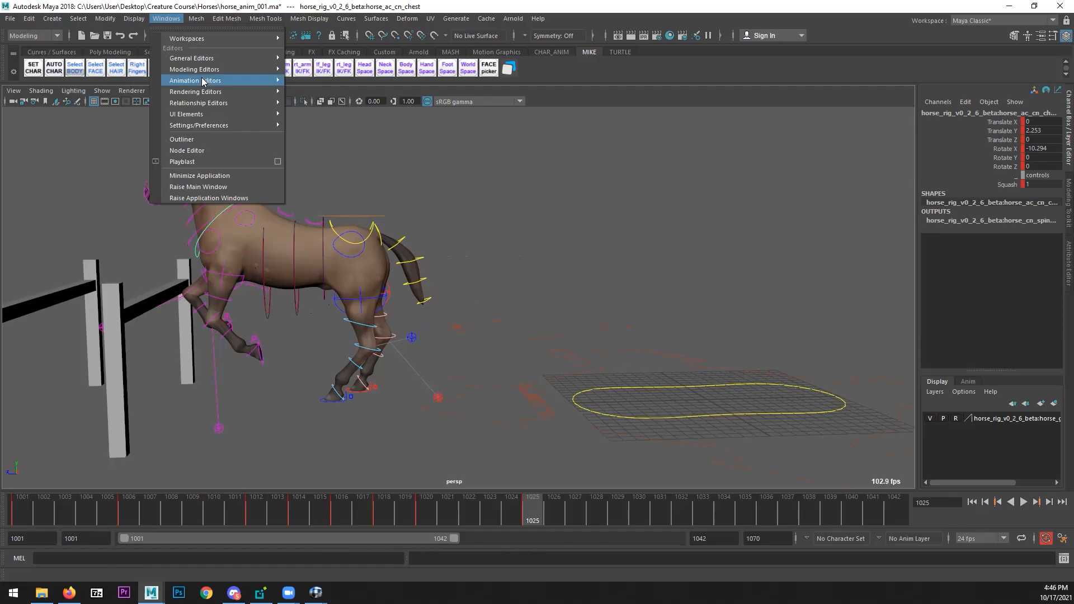
left_click(10, 18)
left_click(34, 64)
- Open the Graph Editor and isolate the chest control's Rotate X curve
left_click(166, 21)
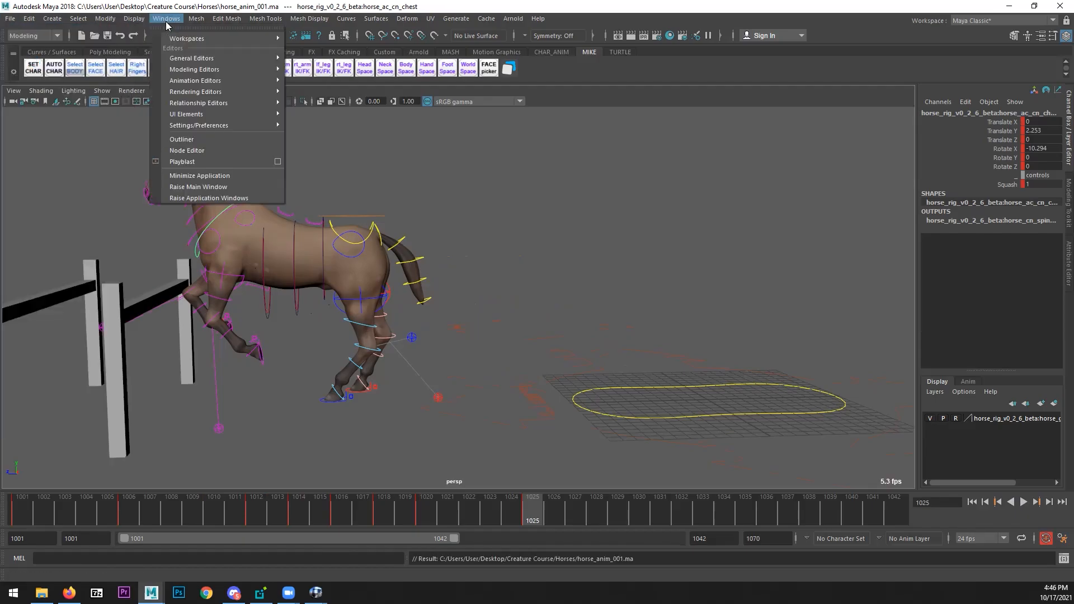
mouse_move(228, 83)
left_click(317, 90)
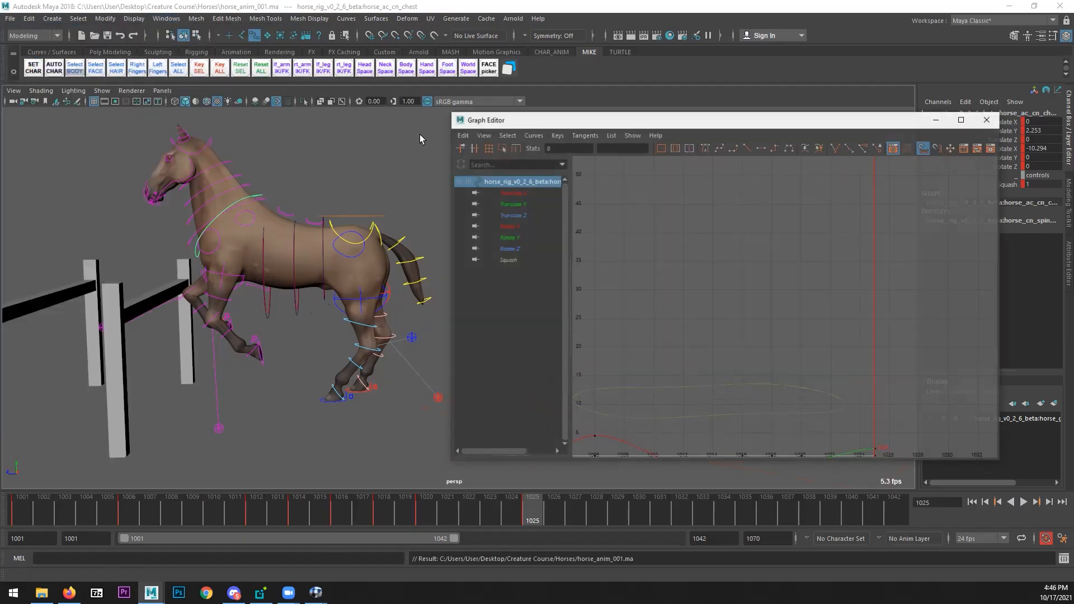
left_click(509, 226)
right_click_drag(319, 367, 277, 408, "alt")
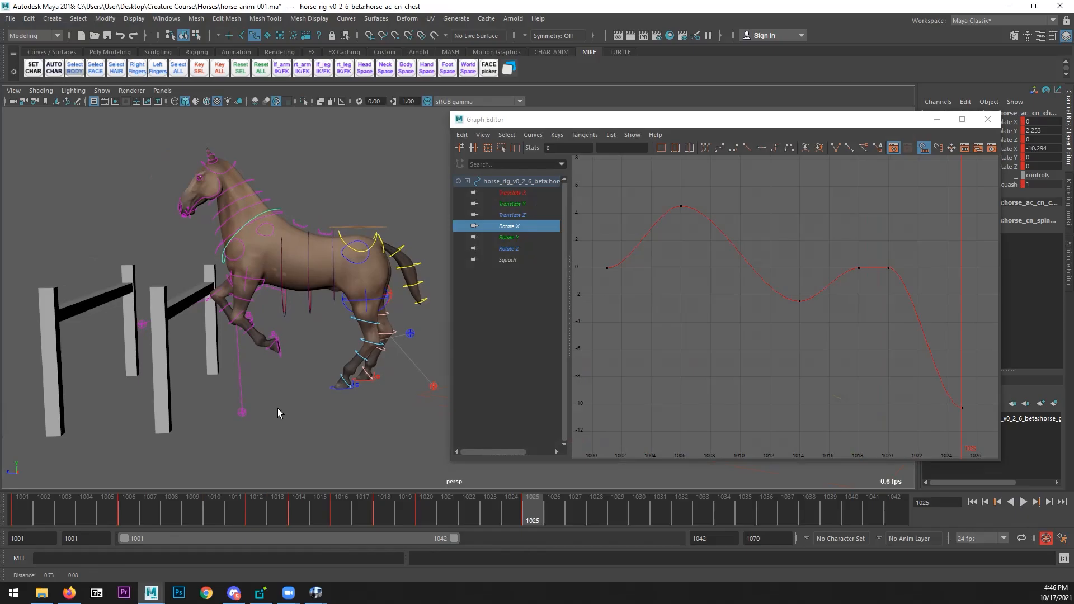
- Raise the chest's Rotate X key at frame 1006 to about 4.88 and play back the result
left_click(28, 514)
right_click_drag(243, 371, 151, 369, "alt")
left_click_drag(151, 369, 305, 361, "alt")
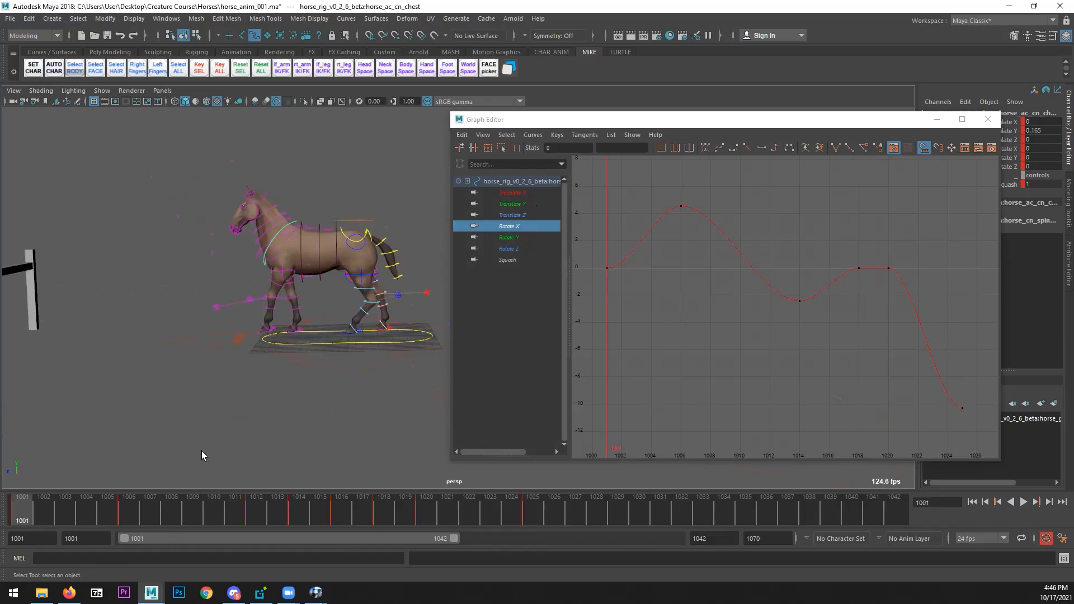
left_click_drag(46, 509, 128, 509)
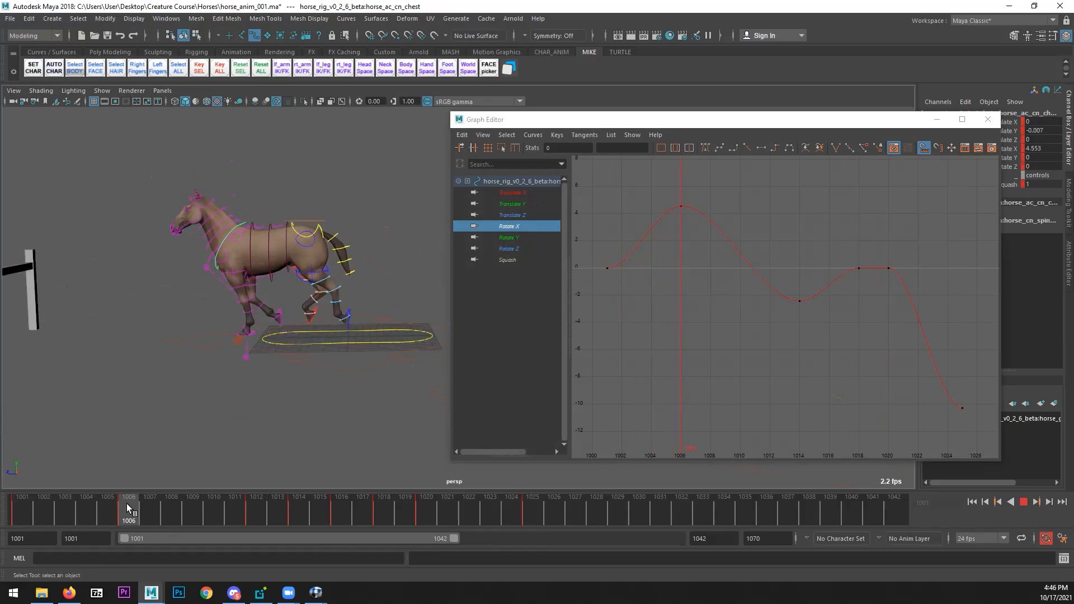
left_click_drag(694, 194, 664, 224)
key("w")
middle_click_drag(664, 225, 664, 221, "shift")
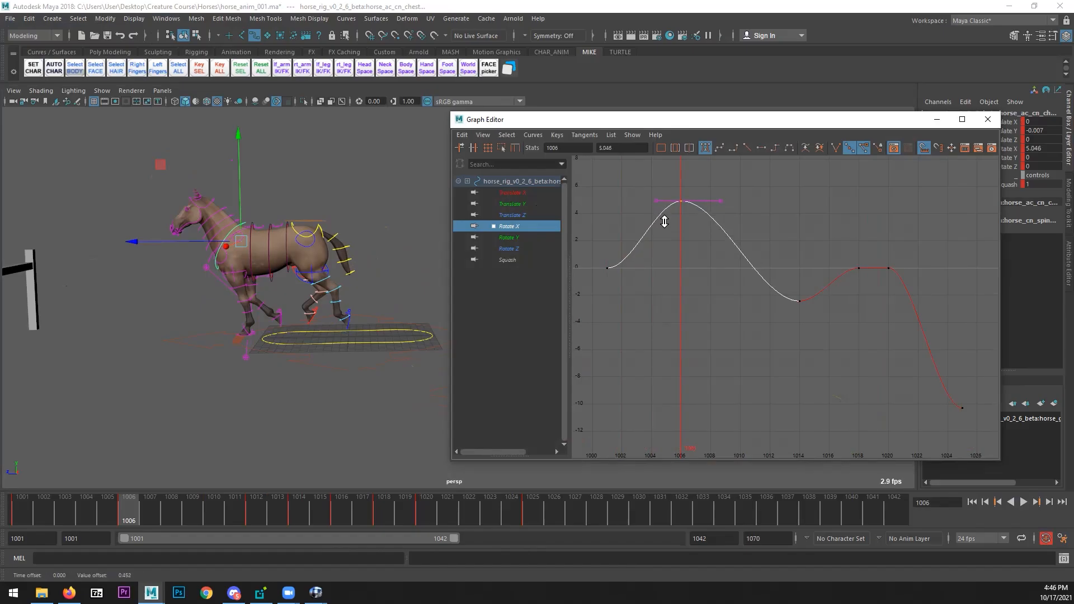
key("alt+v")
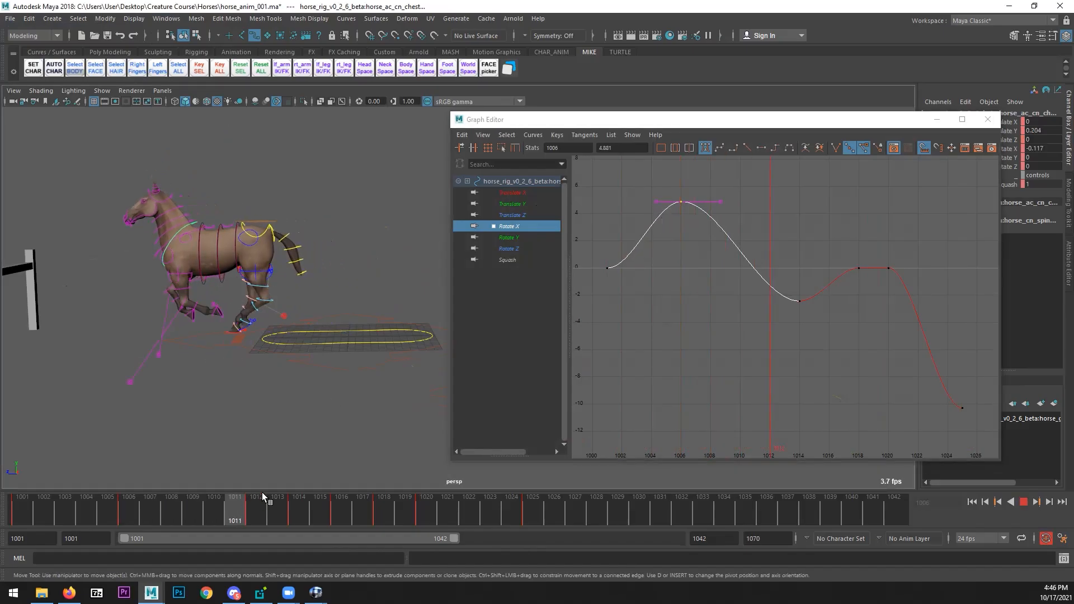
- Lower the chest's Rotate X key at frame 1014 to about -4.77
left_click_drag(285, 490, 294, 488)
middle_click_drag(313, 387, 402, 384, "alt")
left_click_drag(819, 283, 780, 322)
middle_click_drag(781, 325, 778, 363, "shift")
- Compare the chest motion before the jump with the horseJump_002.mov reference in RV around frame 22, then return to Maya
left_click_drag(276, 510, 328, 501)
left_click_drag(1073, 75, 515, 102)
double_click(514, 101)
mouse_move(323, 555)
left_mouse_down()
mouse_move(149, 557)
mouse_move(410, 534)
mouse_move(399, 530)
left_mouse_up()
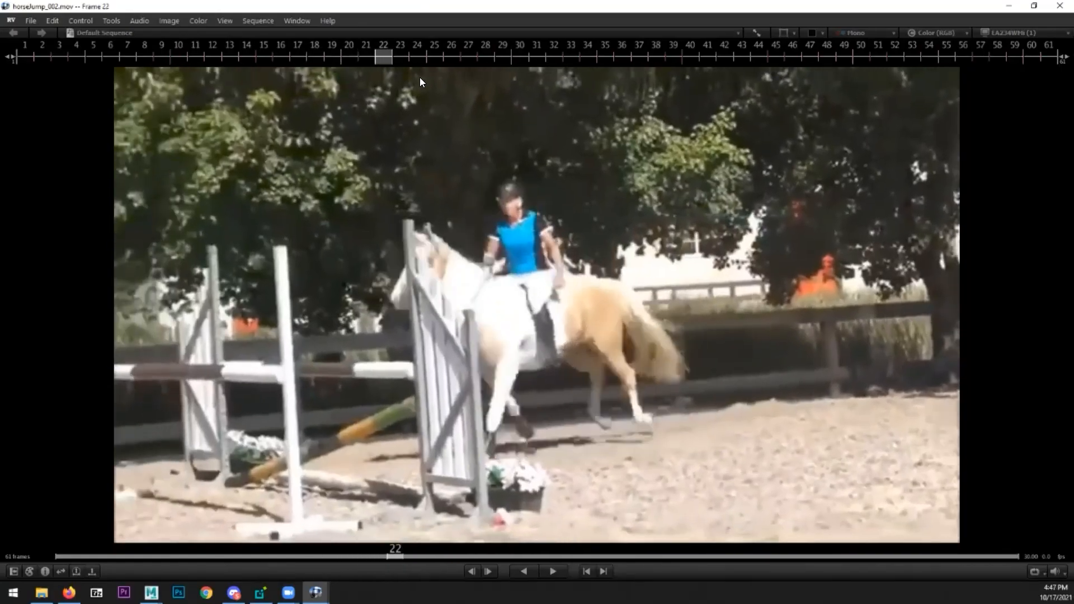
left_click_drag(443, 7, 0, 7)
left_click_drag(337, 512, 400, 506)
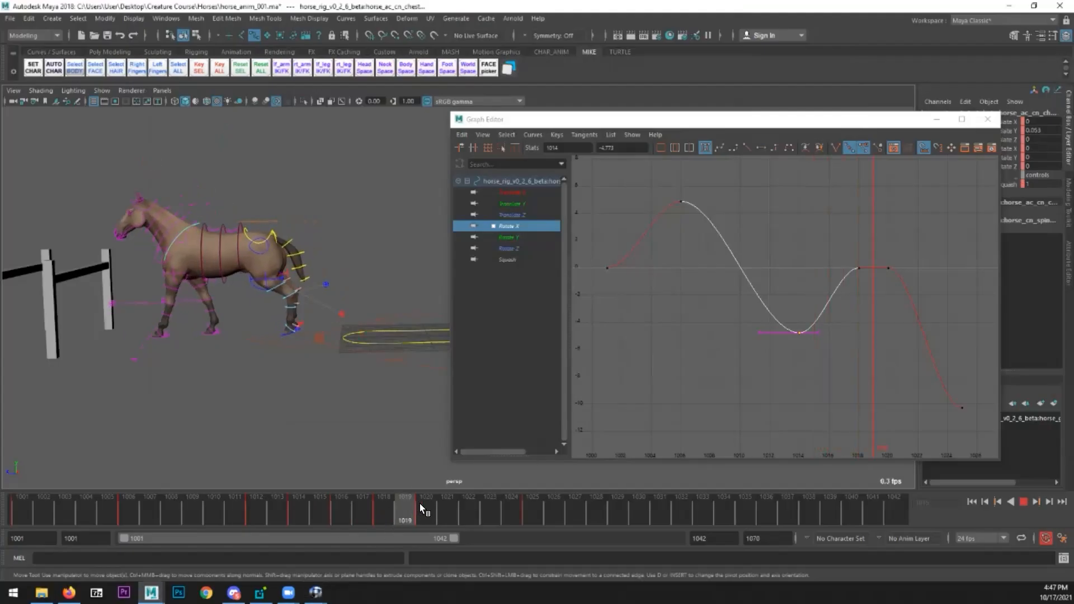
- Raise the chest's Rotate X key at frame 1020 to about 4.89 and delete the key at frame 1018
left_click_drag(421, 508, 421, 508)
left_click_drag(902, 259, 874, 291)
middle_click_drag(873, 329, 867, 268, "shift")
left_click(858, 268)
left_click(830, 291)
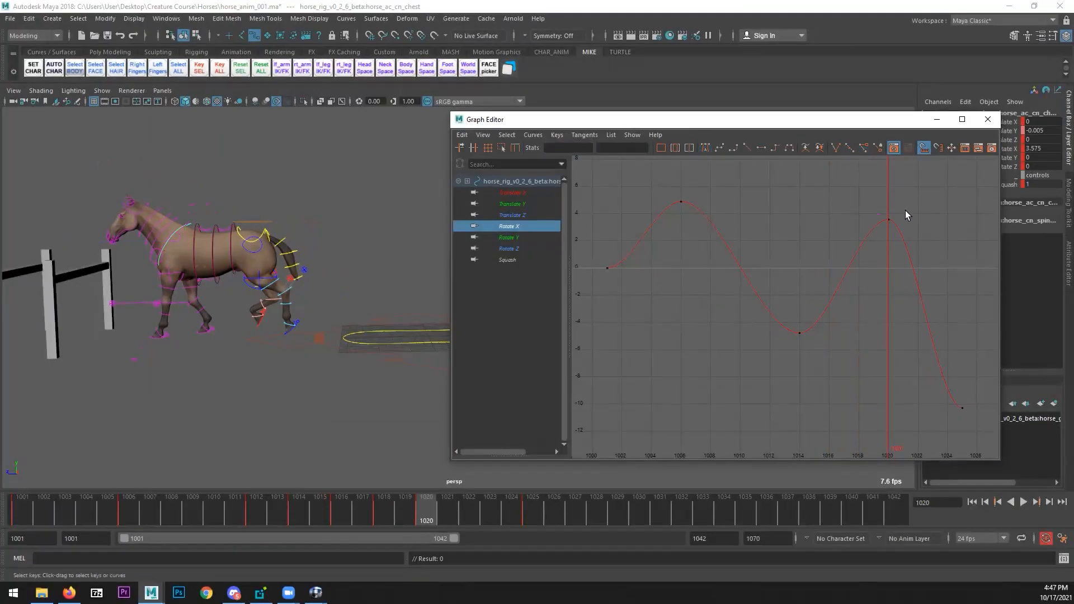
left_click_drag(906, 214, 853, 246)
middle_click_drag(854, 247, 854, 229, "shift")
- Switch to RV, check the takeoff pose at frame 28 of the reference video, and return to Maya
left_click_drag(542, 107, 480, 98)
double_click(480, 98)
left_click_drag(396, 555, 490, 555)
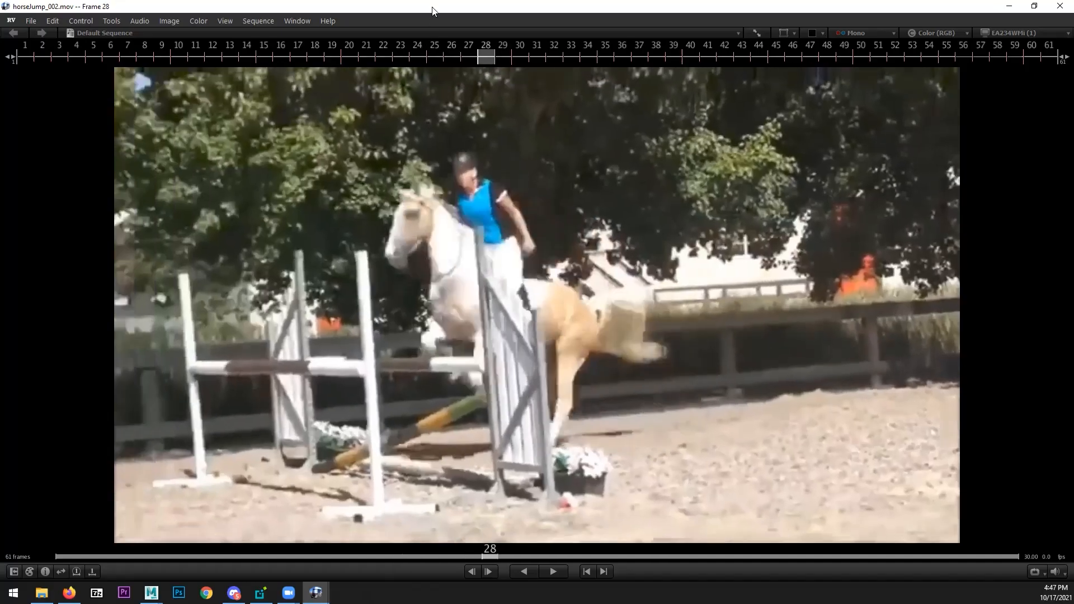
key("alt+Tab")
- Apply a spline tangent to the chest's last Rotate X key at frame 1025 and scrub the animation to check it
middle_click_drag(860, 354, 777, 344, "alt")
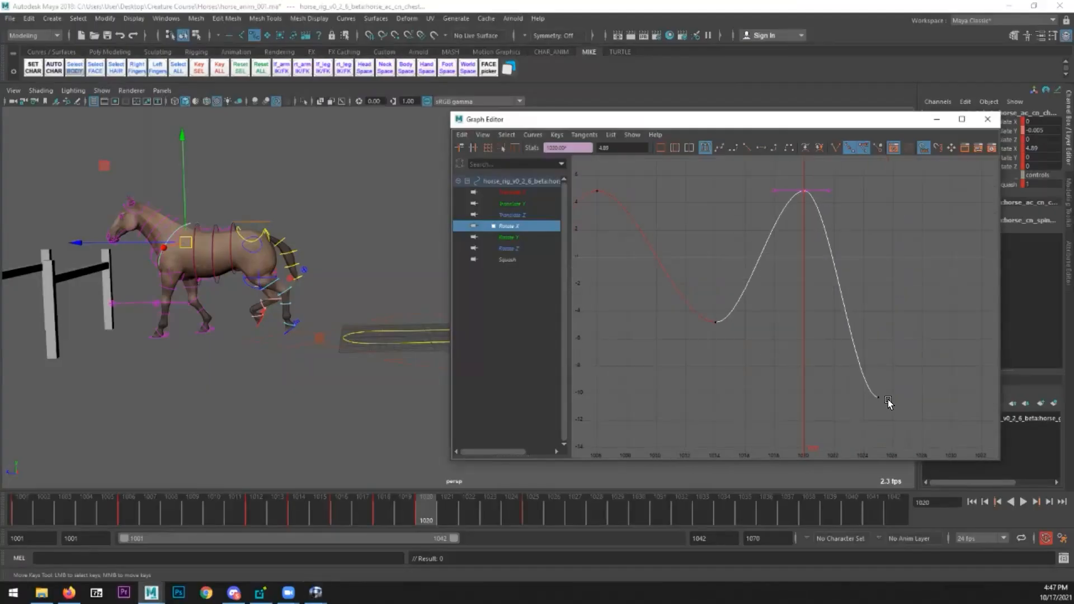
left_click_drag(893, 375, 866, 409)
left_click(720, 148)
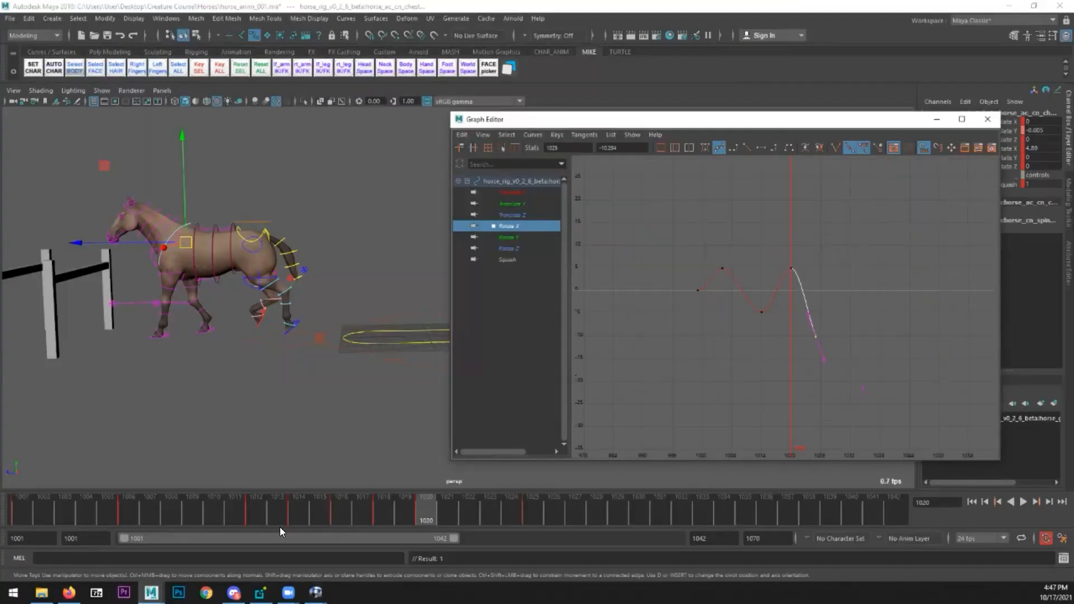
key("alt+v")
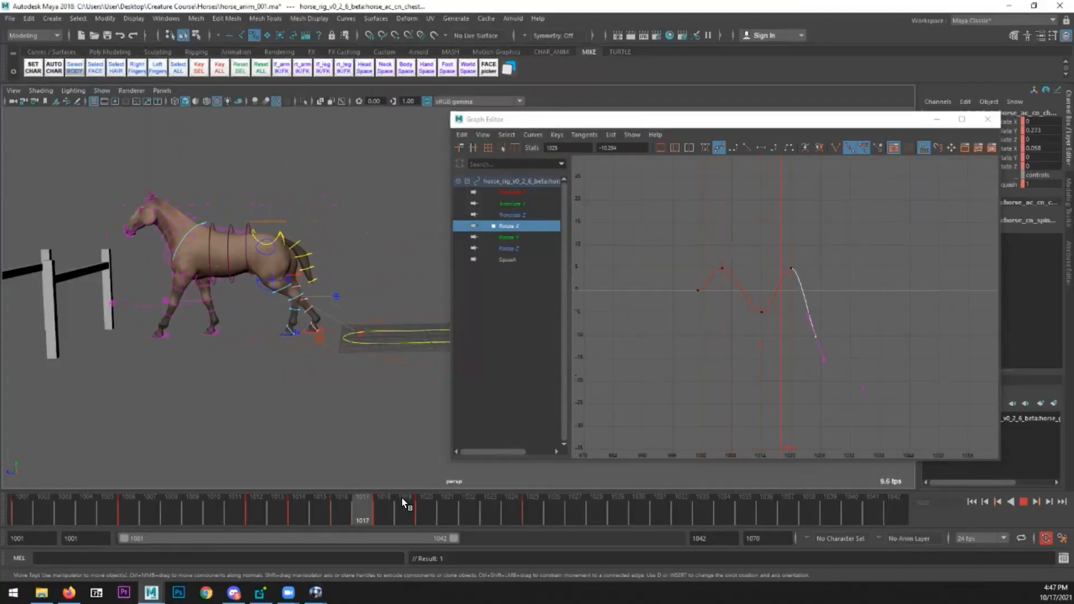
left_click(151, 506)
left_click_drag(151, 506, 44, 510)
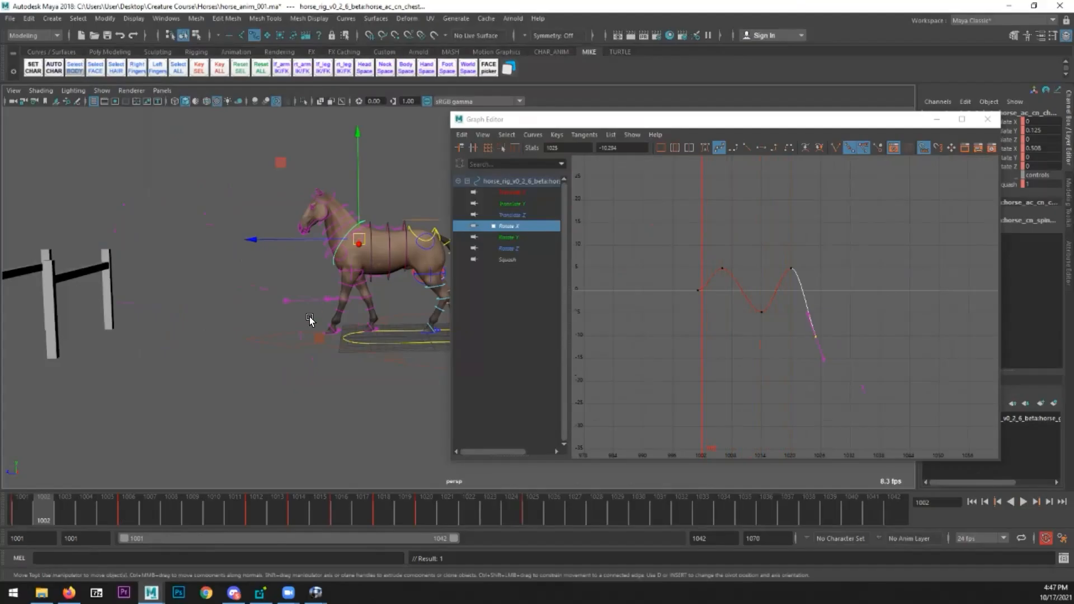
- Select the pelvis control and frame its Rotate X curve in the Graph Editor
middle_click_drag(309, 320, 201, 336, "alt")
right_click_drag(201, 335, 441, 364, "alt")
key("q")
left_click(235, 244)
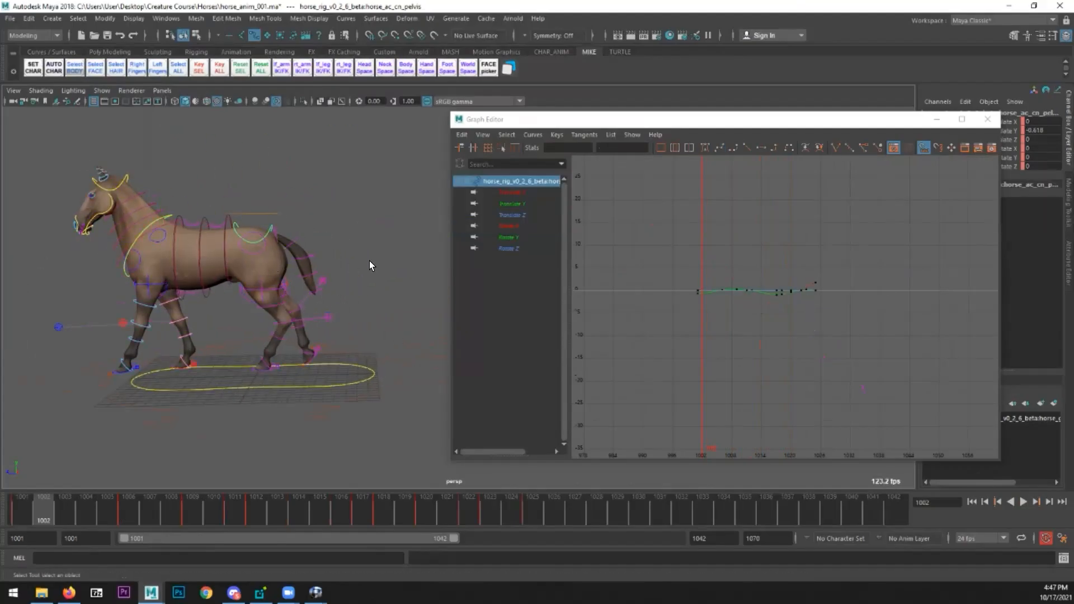
left_click(525, 226)
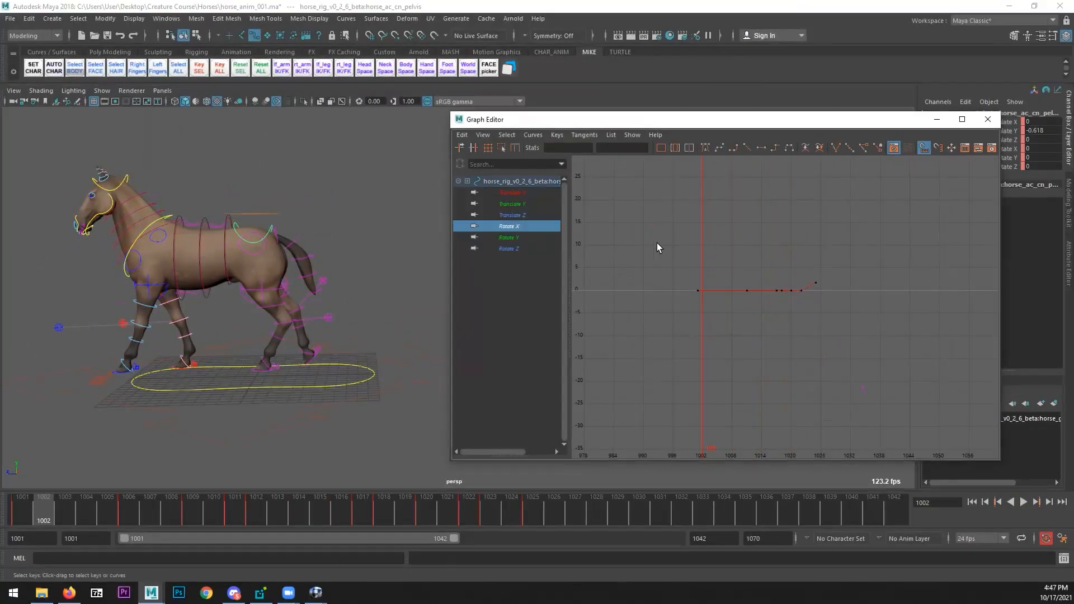
key("f")
- Switch to RV and examine the horse's hind leg and pelvis poses frame by frame around frames 5 to 7 of the reference video
left_click_drag(1073, 106, 409, 110)
double_click(408, 109)
mouse_move(61, 555)
left_mouse_down()
mouse_move(170, 538)
mouse_move(69, 550)
mouse_move(119, 544)
left_mouse_up()
key("Right")
key("Left")
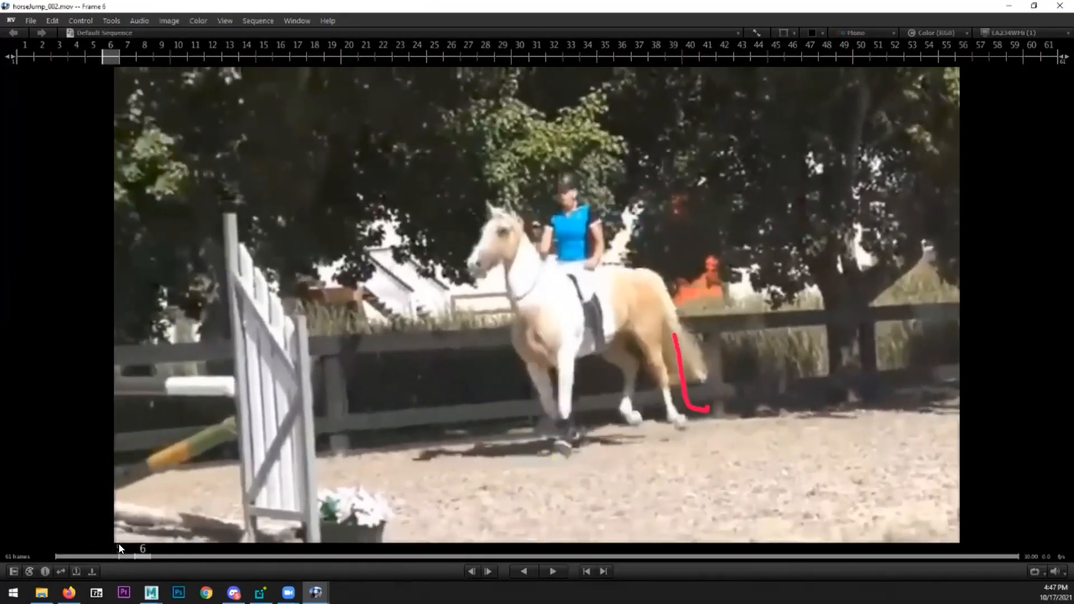
key("Left")
key("Left")
key("Right")
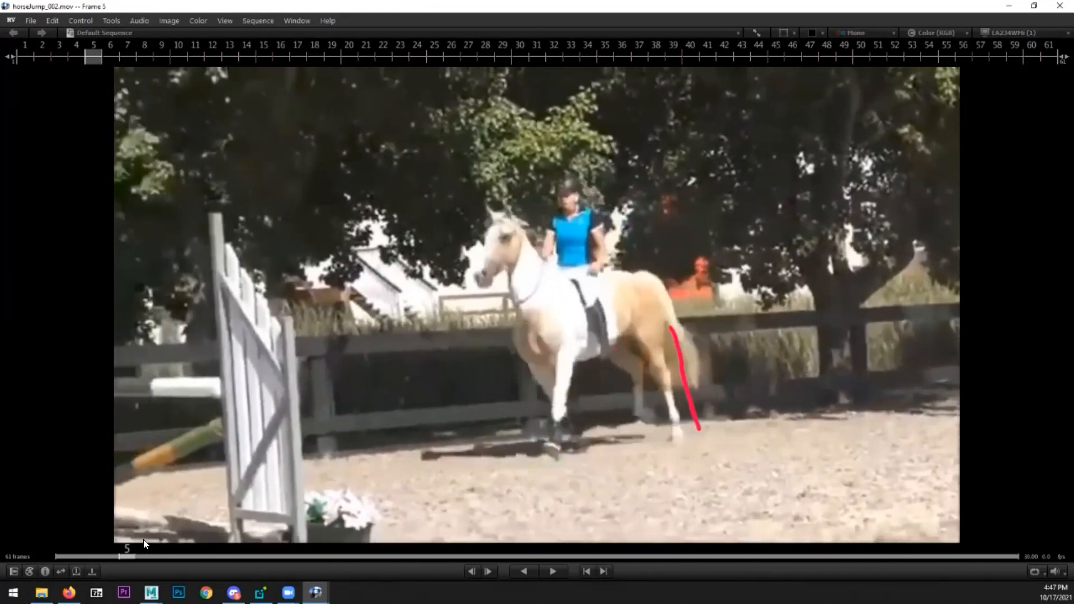
key("Right")
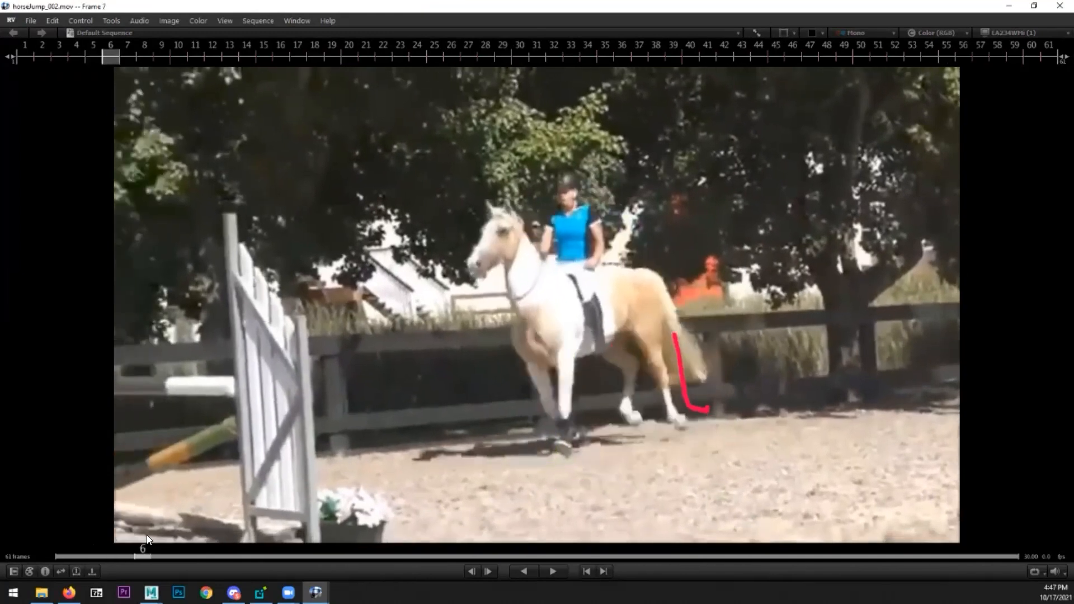
key("Right")
key("Right")
key("Left")
key("Left")
key("Left")
key("Left")
key("Left")
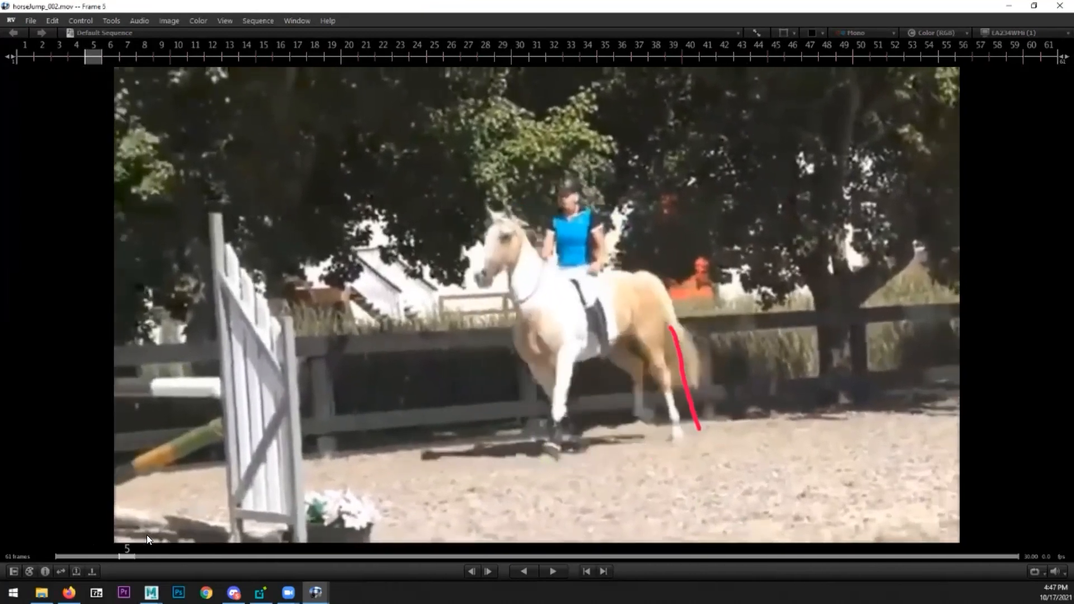
- Examine the horse's hind leg and pelvis poses in frames 3 to 7 of the reference video
key("Right")
key("Right")
key("Left")
key("Left")
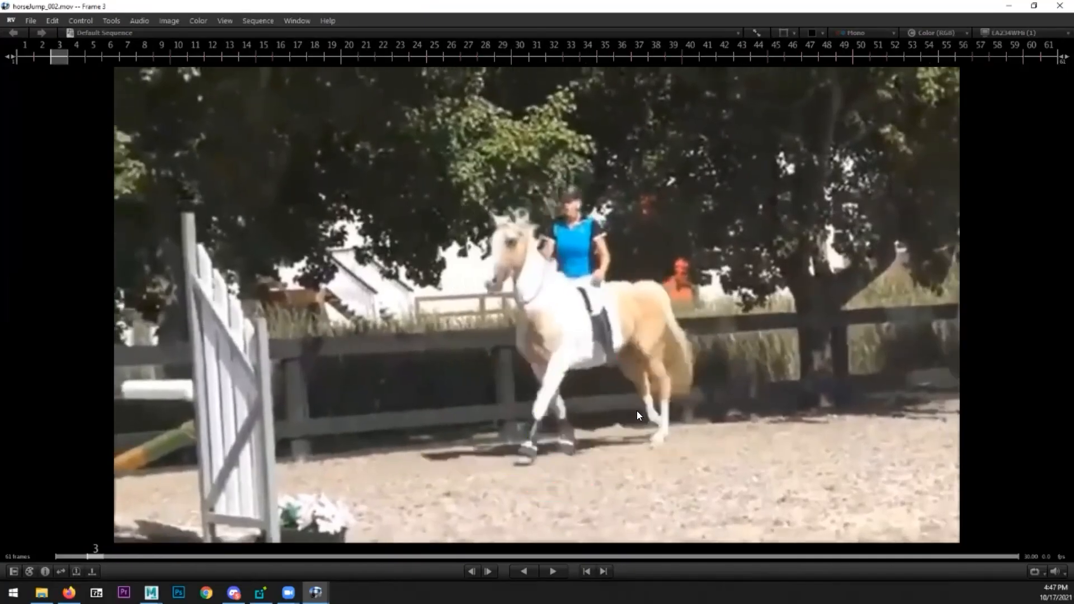
key("Right")
key("Right")
key("Right")
key("Left")
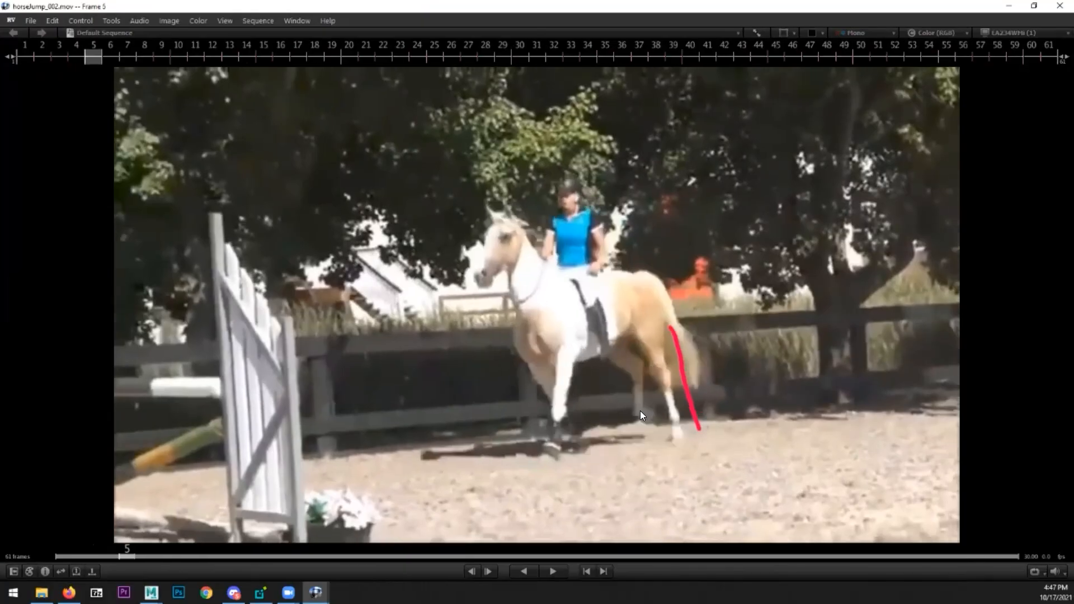
- Step through frames 5 to 14 of the reference video and compare the pelvis tilt around frames 11 to 14
key("Right")
key("Right")
key("Right")
key("Right")
key("Right")
key("Right")
key("Right")
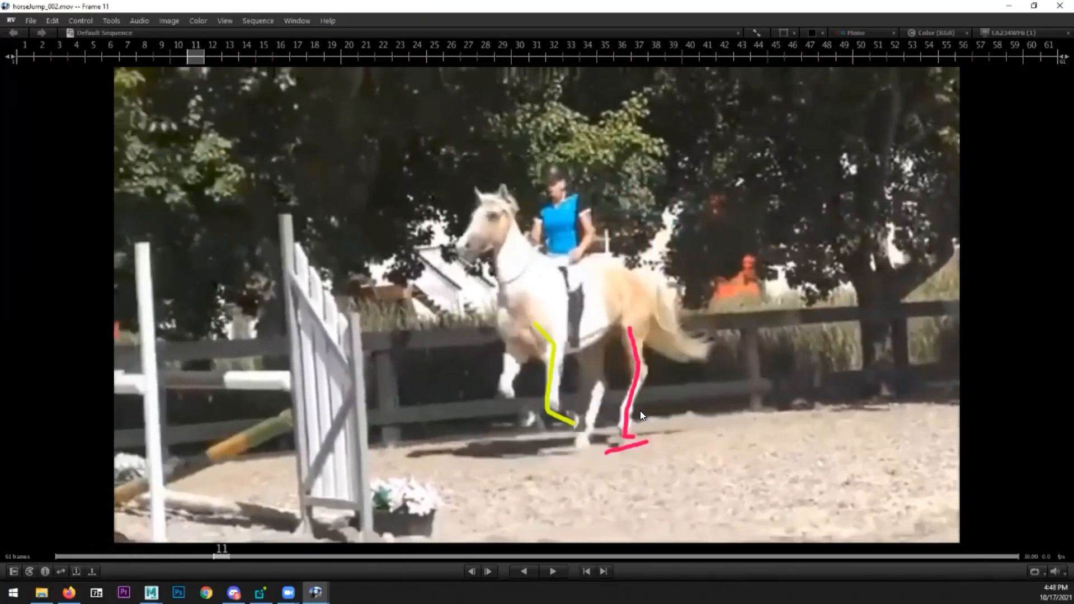
key("Right")
key("Right")
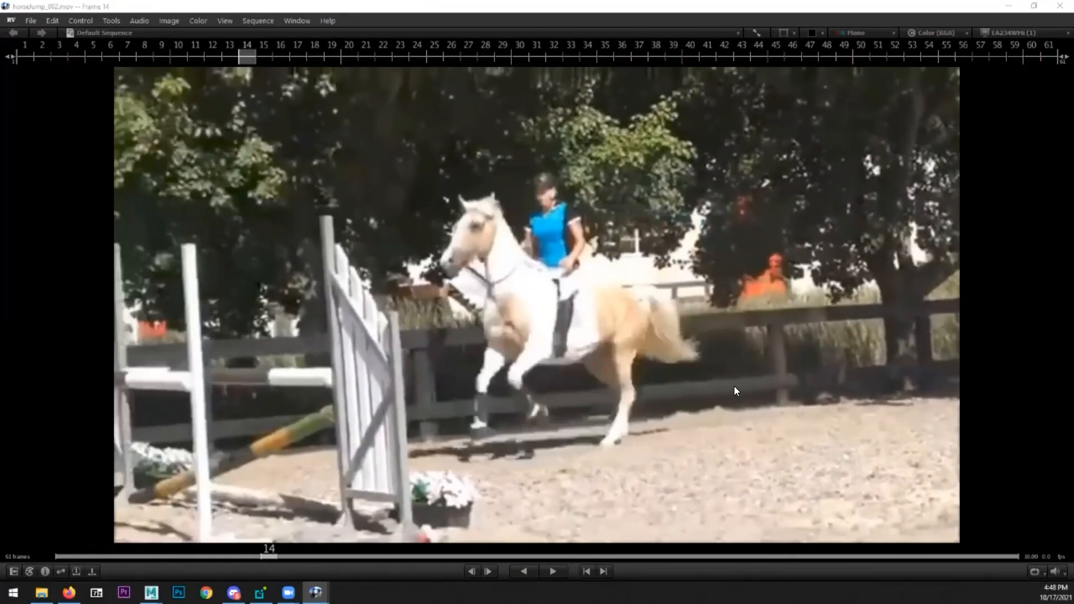
left_click(712, 384)
key("Left")
key("Left")
key("Left")
key("Right")
key("Right")
key("Left")
key("Left")
key("Left")
key("Right")
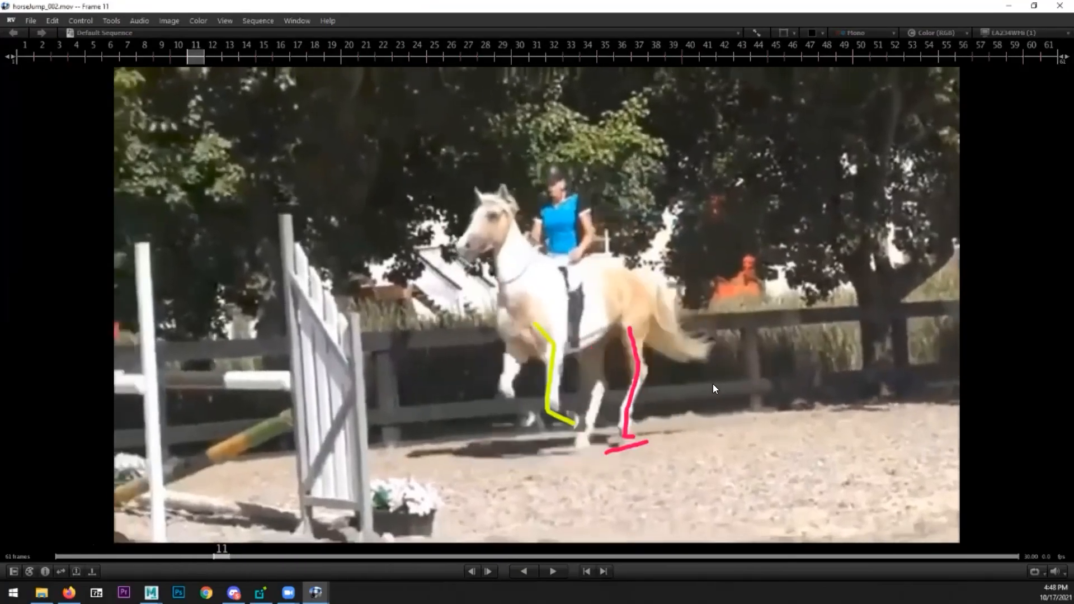
key("Right")
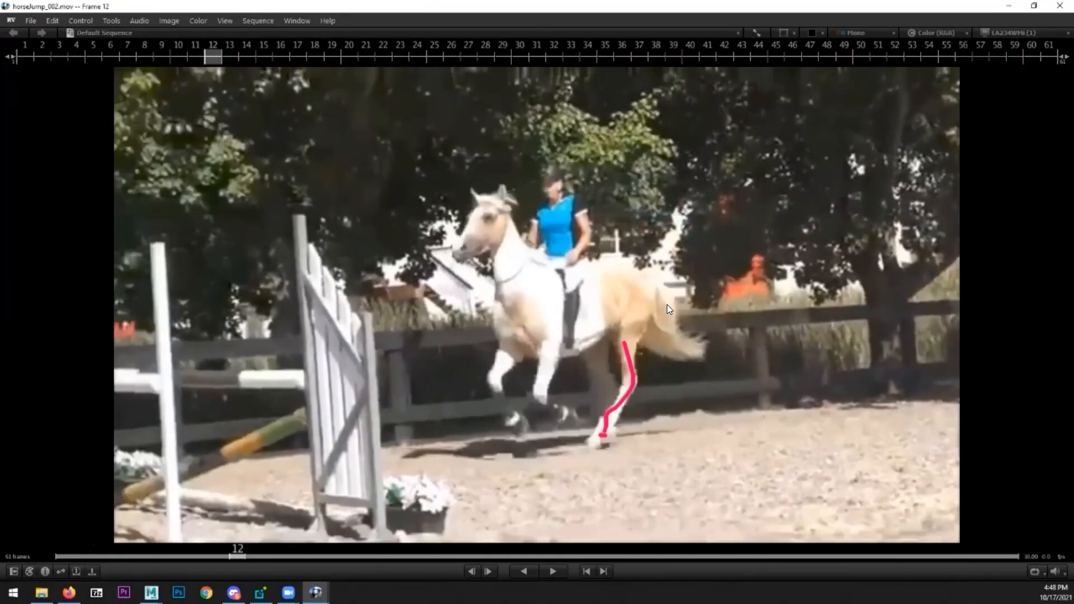
- Annotate frame 12 with a downward curved arrow behind the rump and a tilted box around the pelvis
key("F10")
mouse_move(692, 274)
left_mouse_down()
mouse_move(683, 323)
mouse_move(693, 326)
left_mouse_up()
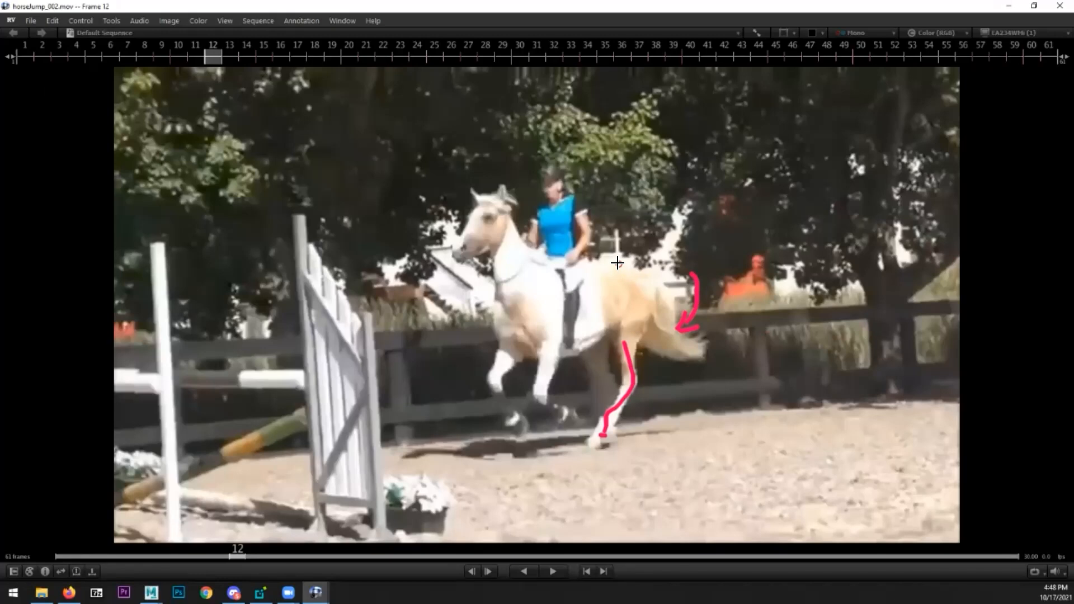
mouse_move(623, 263)
left_mouse_down()
mouse_move(648, 279)
mouse_move(653, 305)
mouse_move(639, 330)
mouse_move(608, 320)
mouse_move(610, 269)
left_mouse_up()
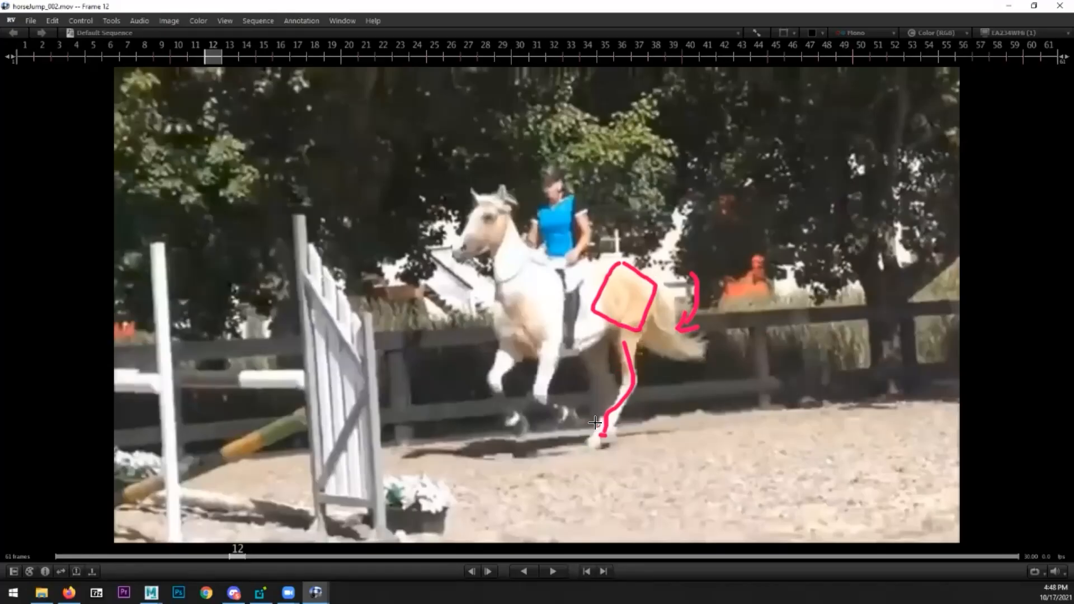
- Annotate frame 21 with a curved arrow under the pelvis, a box around the pelvis, and lines along both hind legs
key("Right")
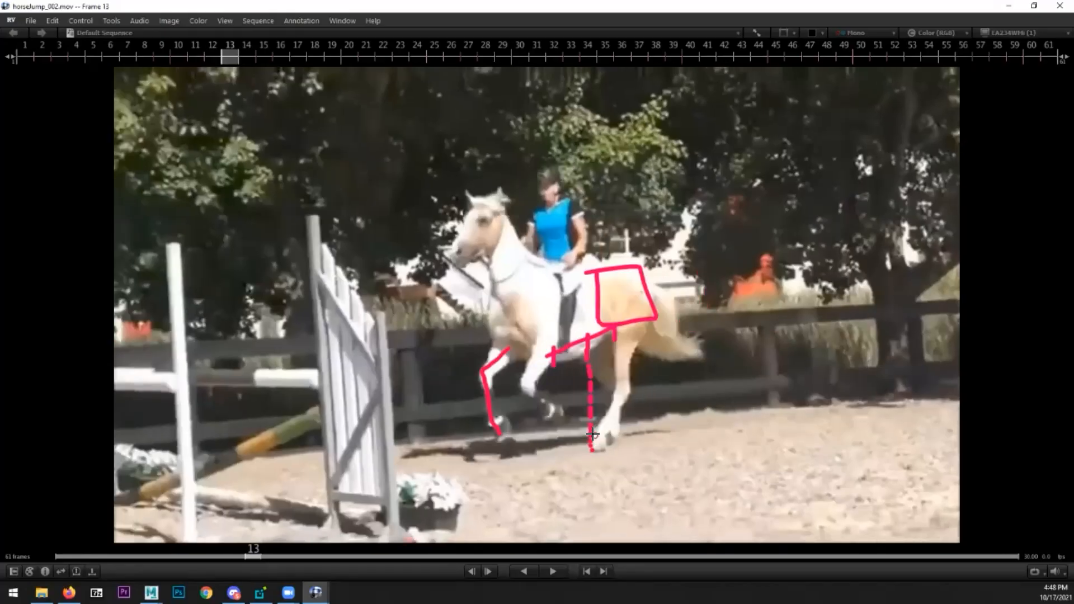
key("Right")
key("Right")
key("Right")
key("Right")
key("Right")
key("Right")
key("Right")
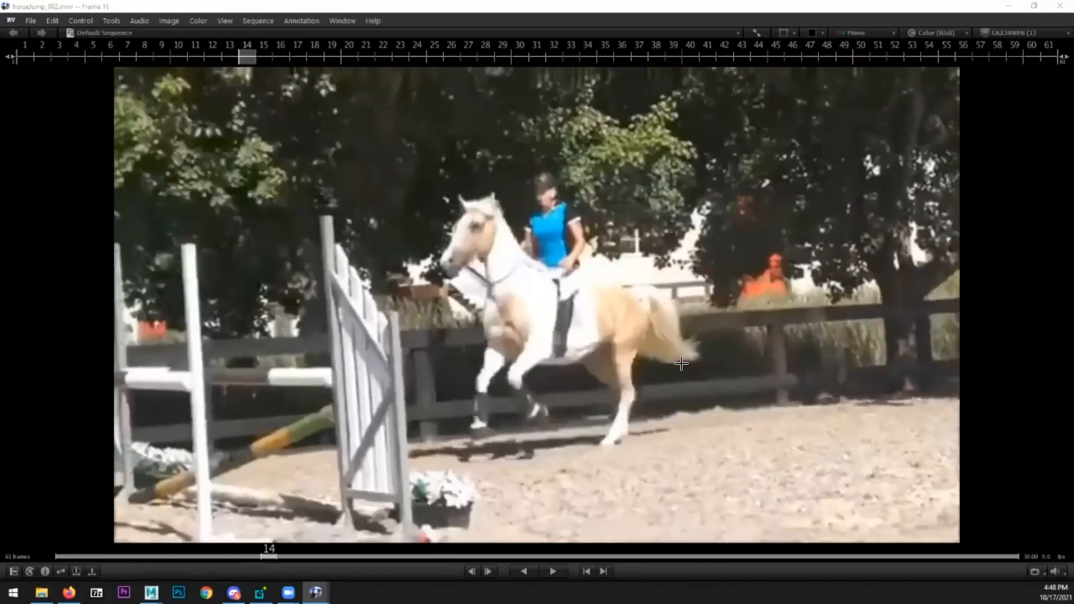
key("Right")
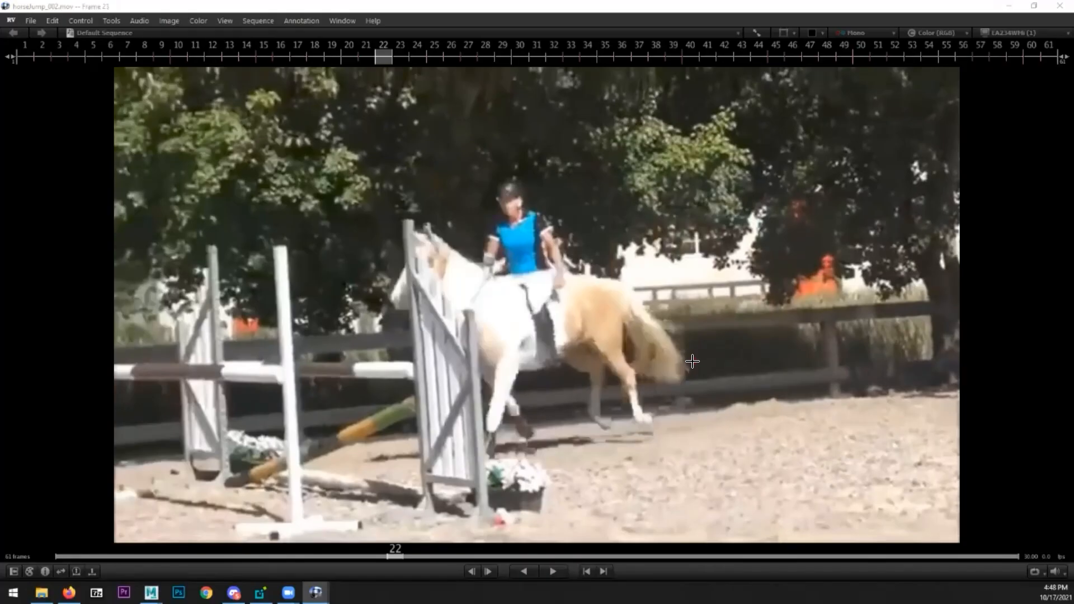
mouse_move(579, 385)
left_mouse_down()
mouse_move(615, 355)
mouse_move(623, 364)
left_mouse_up()
mouse_move(576, 286)
left_mouse_down()
mouse_move(615, 285)
mouse_move(629, 341)
mouse_move(569, 340)
mouse_move(574, 287)
left_mouse_up()
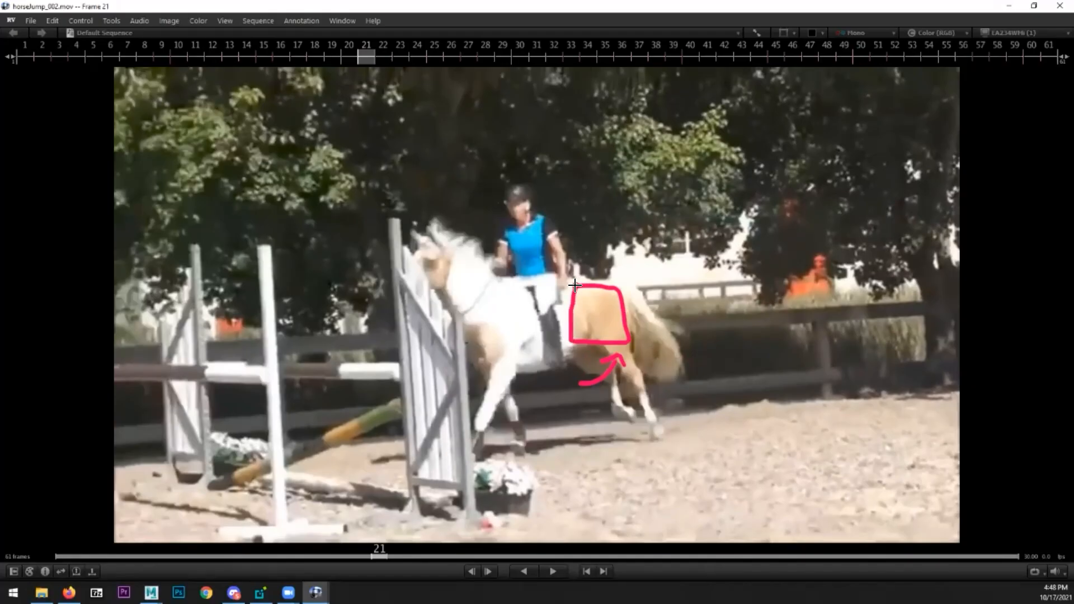
left_click_drag(615, 339, 675, 428)
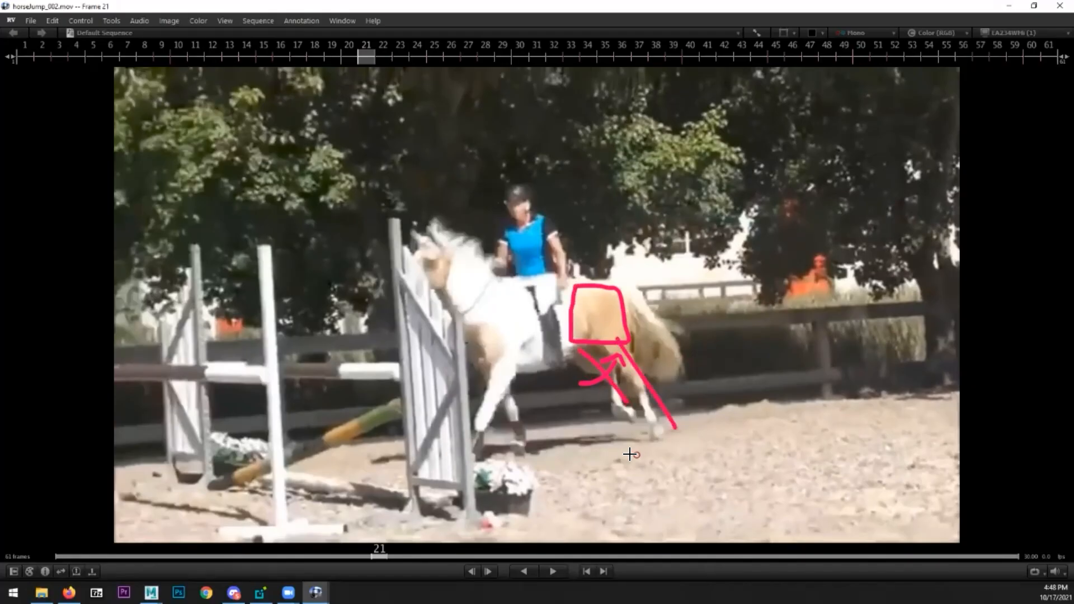
- Step back through the reference video to compare the pelvis poses down to frame 4, and return to Maya
key("Left")
key("Left")
key("Left")
key("Left")
key("Left")
key("Left")
key("Left")
key("Left")
key("Left")
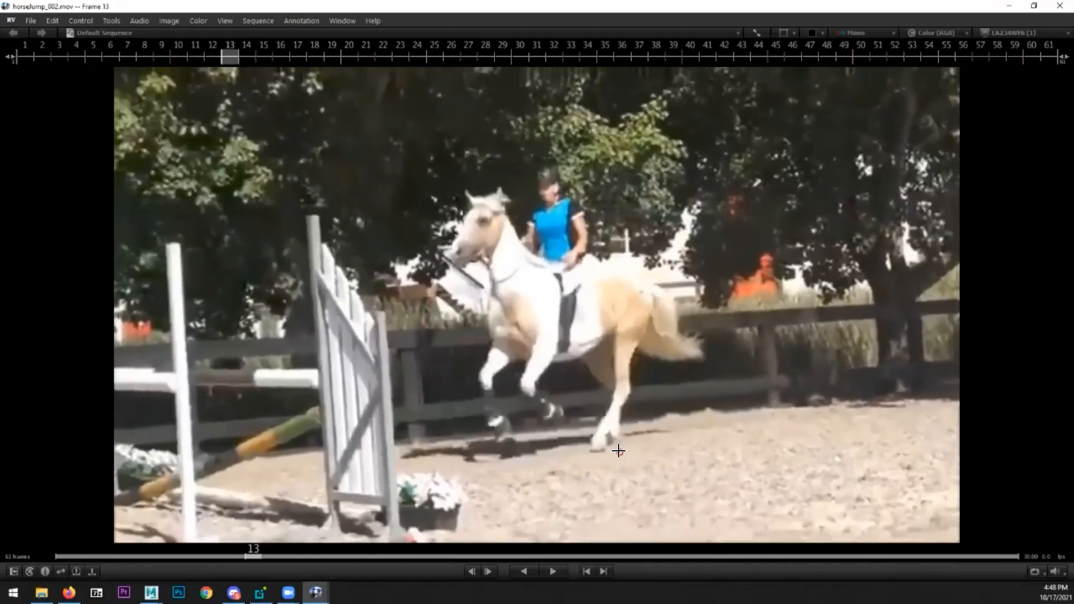
key("Left")
key("Left")
key("Left")
key("Left")
key("Left")
key("Left")
key("Left")
key("Left")
key("Left")
key("Left")
key("Left")
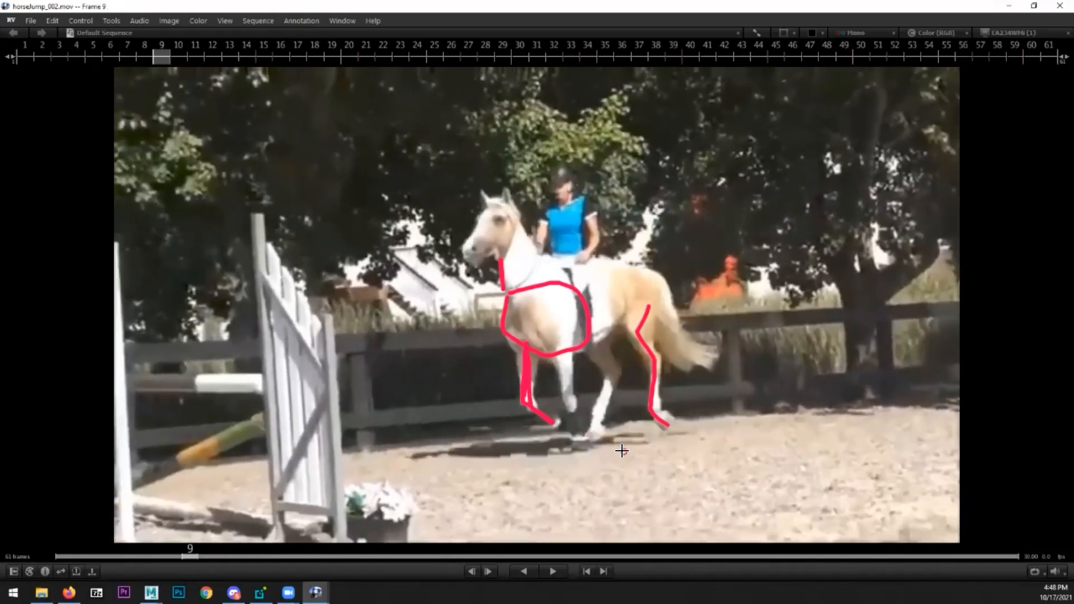
key("Right")
key("Right")
key("Right")
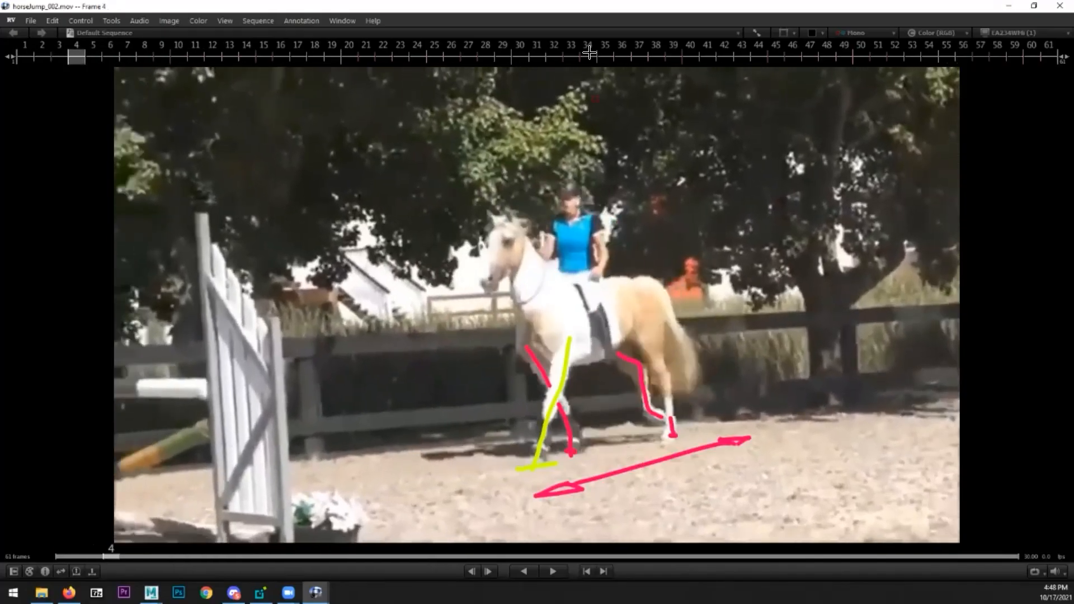
key("alt+Tab")
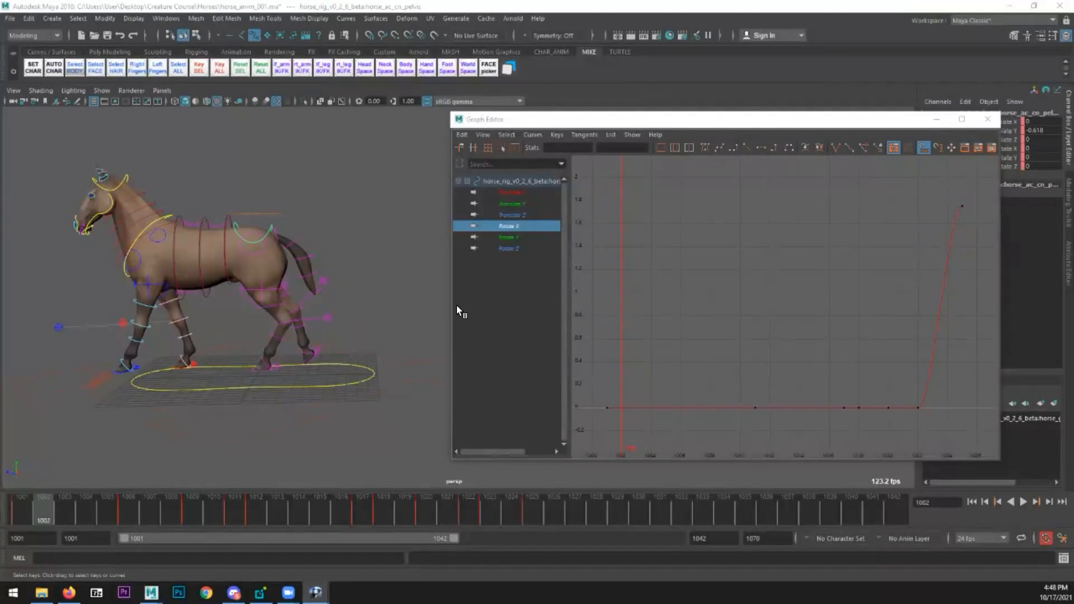
- Move the pelvis's second Rotate X key to frame 1004 and raise it to 2.601
left_click_drag(20, 510, 86, 510)
middle_click_drag(556, 381, 616, 324, "alt")
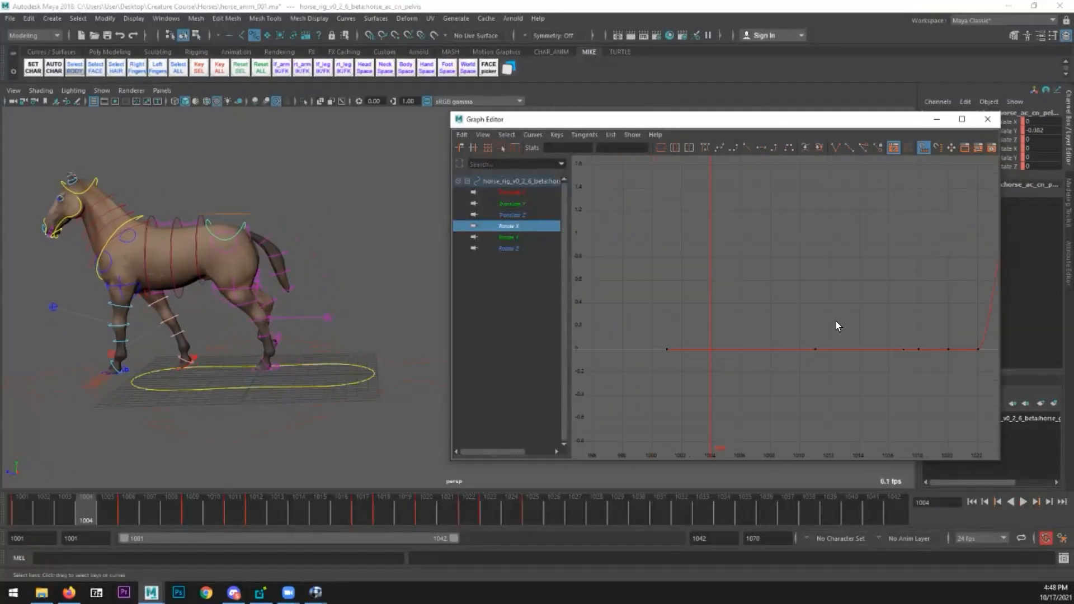
left_click_drag(834, 324, 794, 369)
key("w")
middle_click_drag(731, 374, 635, 377)
key("a")
middle_click_drag(702, 354, 682, 244, "shift")
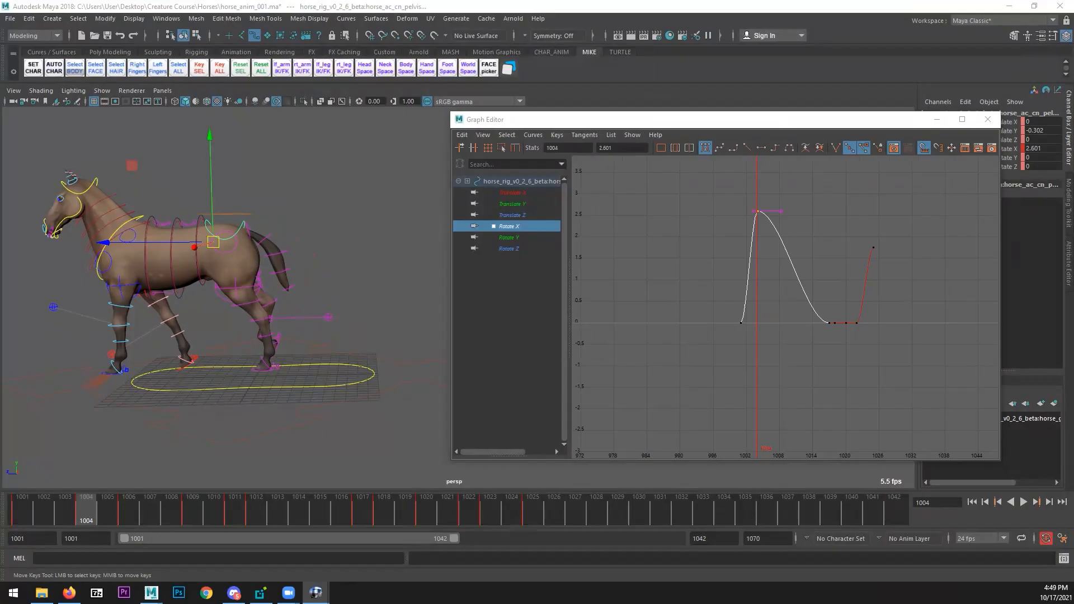
- Move the pelvis's third Rotate X key to frame 1012, lower it to -11.226, and scrub the motion
left_click_drag(93, 515, 253, 494)
scroll(273, 436, "down", 2)
middle_click_drag(273, 437, 301, 439, "alt")
left_click_drag(832, 315, 818, 330)
key("w")
middle_click_drag(768, 364, 742, 364, "shift")
right_click_drag(781, 370, 721, 376, "alt")
middle_click_drag(760, 349, 753, 443, "shift")
middle_click_drag(224, 364, 257, 381, "alt")
left_click_drag(266, 512, 342, 512)
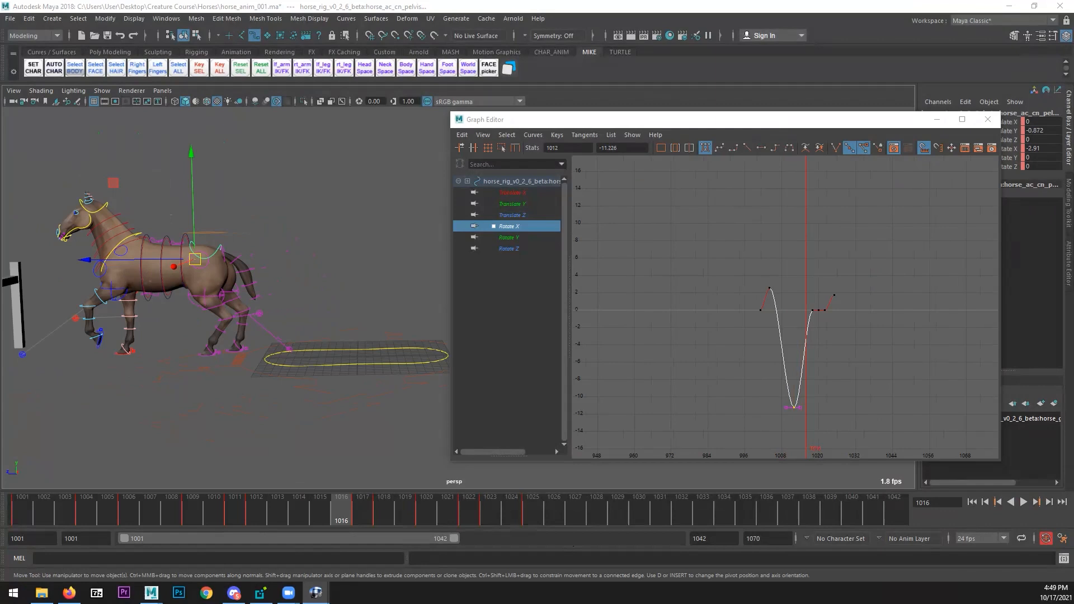
- Raise the pelvis's Rotate X key at frame 1020 to 6.516 and remove the key just before it
key("alt+v")
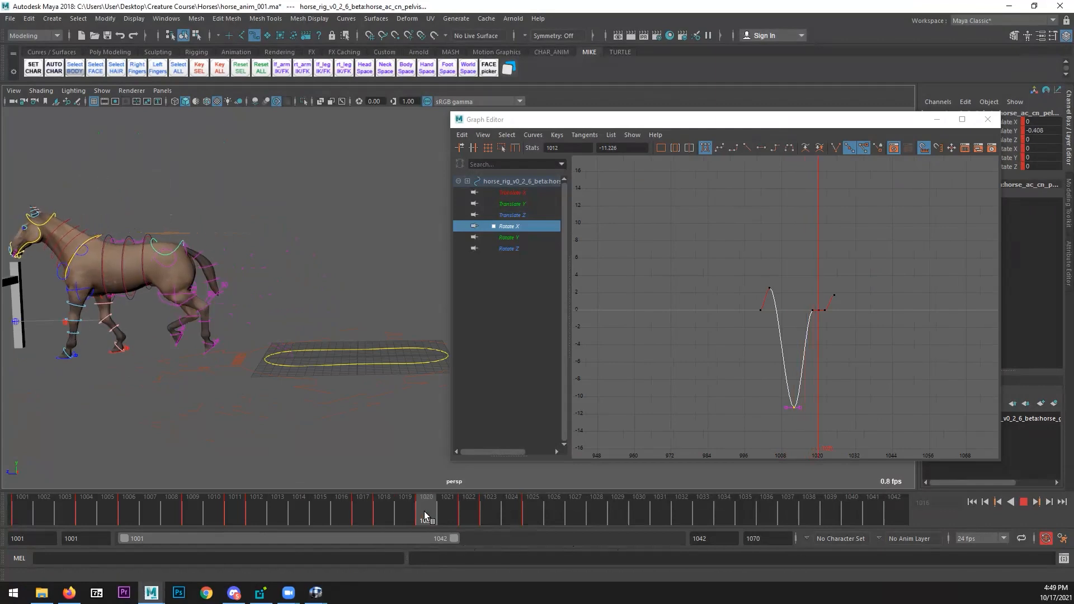
mouse_move(424, 511)
left_mouse_down()
mouse_move(379, 511)
mouse_move(422, 511)
left_mouse_up()
right_click_drag(834, 397, 743, 358, "alt")
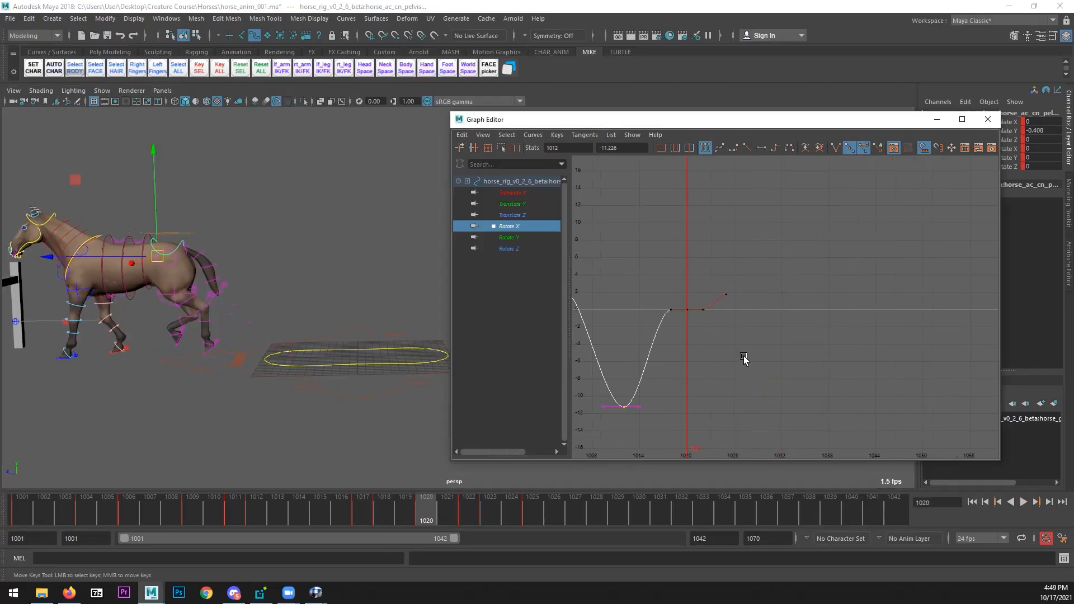
left_click(687, 310)
left_click_drag(185, 369, 241, 372, "alt")
middle_click_drag(723, 344, 712, 300)
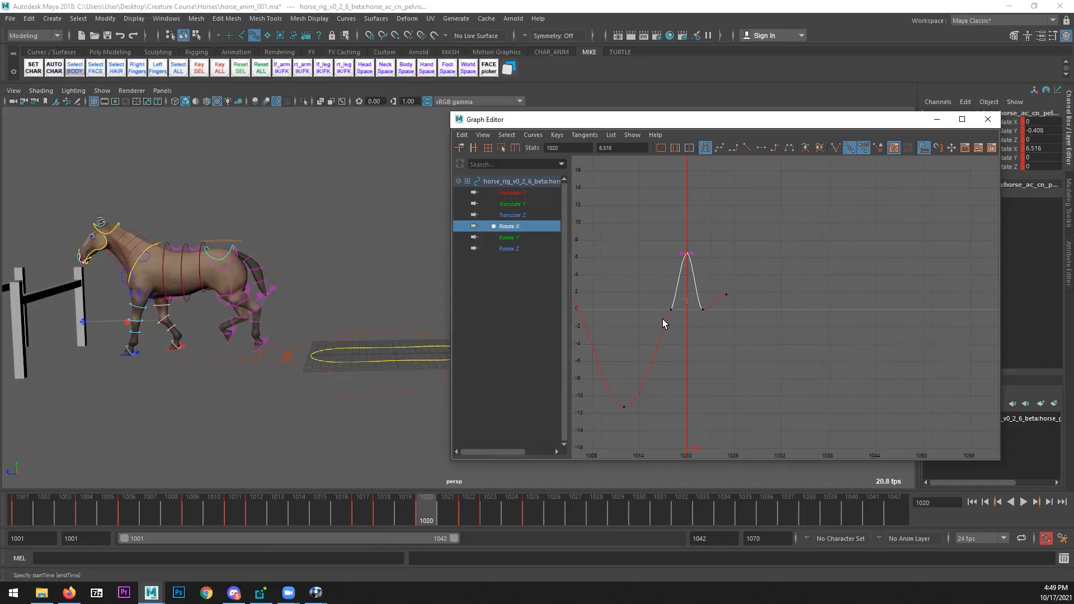
left_click(663, 346)
left_click(316, 592)
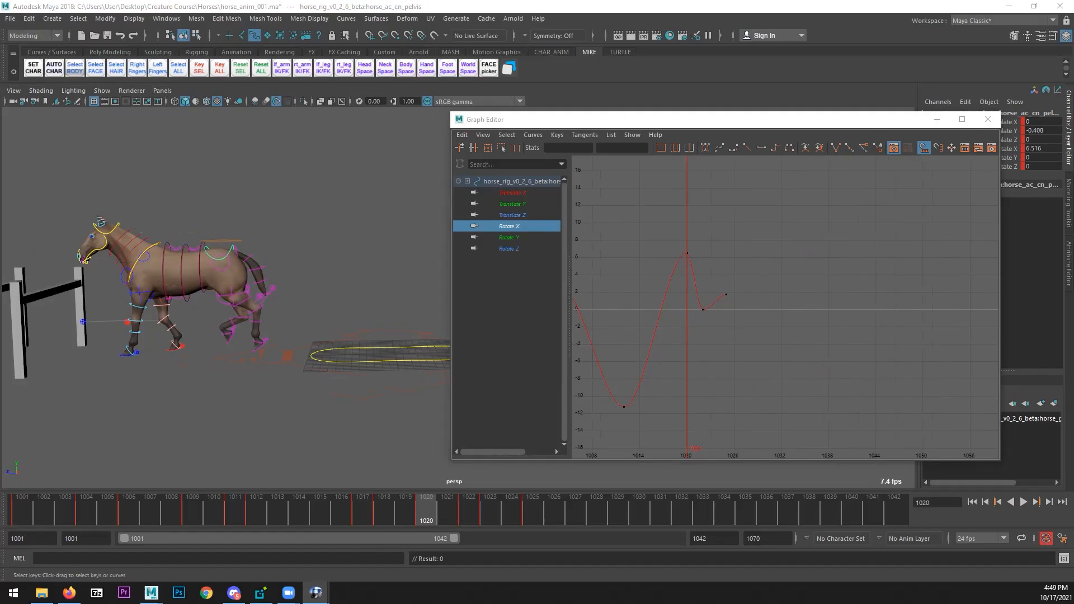
- Lower the pelvis's last Rotate X key at frame 1025 and delete the key between it and frame 1020
left_click_drag(465, 515, 539, 510)
left_click(521, 510)
left_click(723, 296)
middle_click_drag(724, 341, 726, 395)
key("q")
left_click_drag(712, 300, 693, 324)
key("Delete")
- Set the pelvis's last Rotate X key at frame 1025 to -4.806
scroll(781, 340, "down", 5)
middle_click_drag(781, 336, 821, 320, "alt")
left_click_drag(817, 309, 784, 350)
key("w")
middle_click_drag(784, 346, 782, 340)
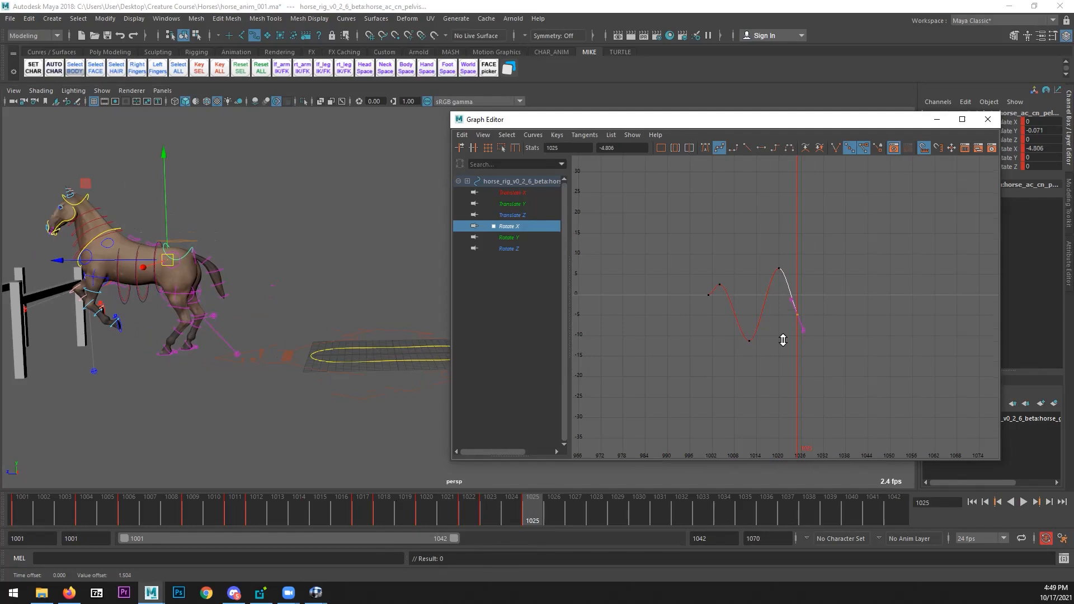
- Play the animation from frame 1001 and scrub toward frame 1025 to check the pelvis rotation
left_click(27, 515)
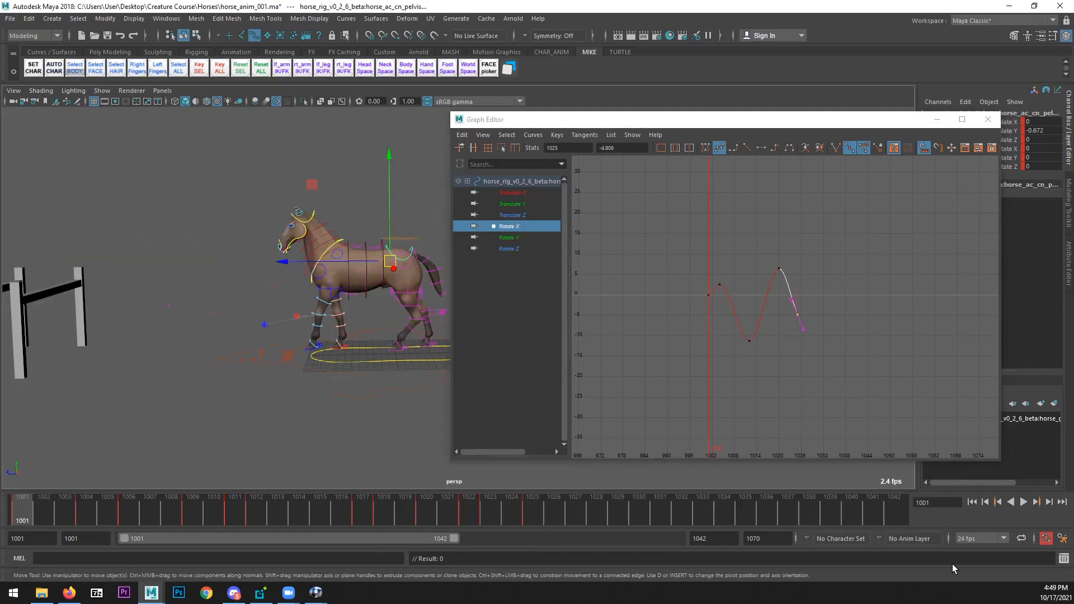
left_click(1023, 502)
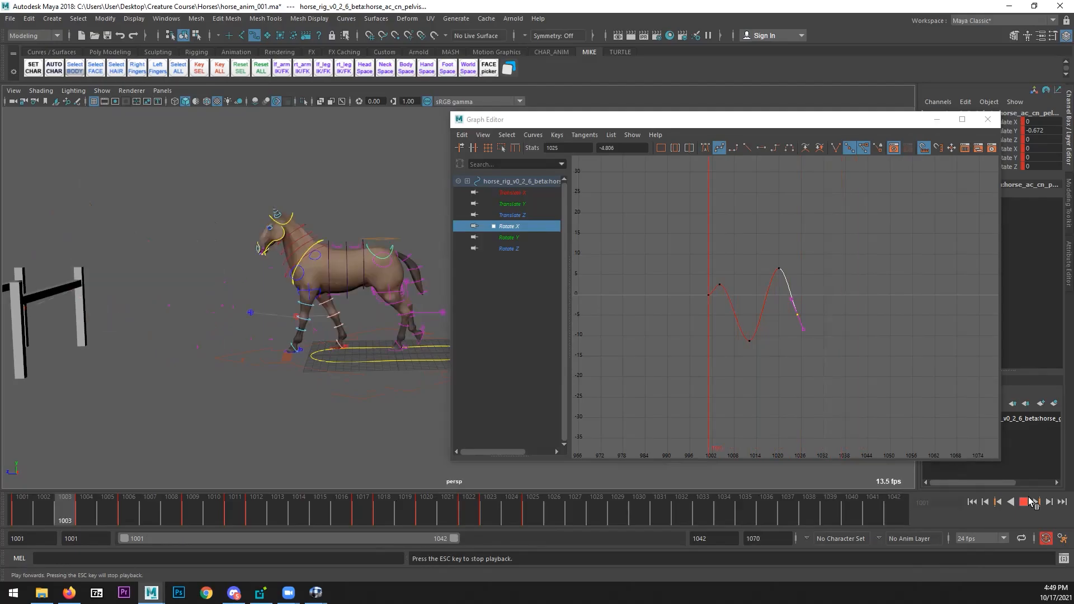
left_click(1026, 499)
mouse_move(393, 518)
left_mouse_down()
mouse_move(535, 506)
mouse_move(397, 504)
mouse_move(558, 502)
mouse_move(527, 505)
left_mouse_up()
key("alt+v")
- Close the Graph Editor and play the whole jump approach from a wider side view
left_click(987, 120)
right_click_drag(481, 358, 313, 400, "alt")
middle_click_drag(827, 457, 868, 463, "alt")
left_click(972, 503)
left_click(1024, 502)
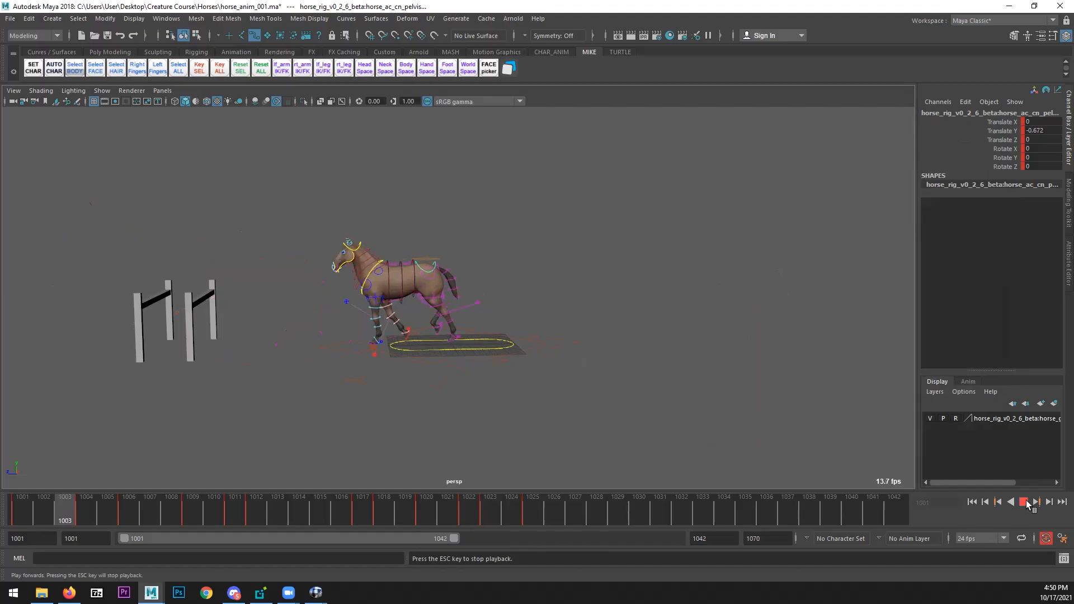
left_click_drag(336, 524, 539, 508)
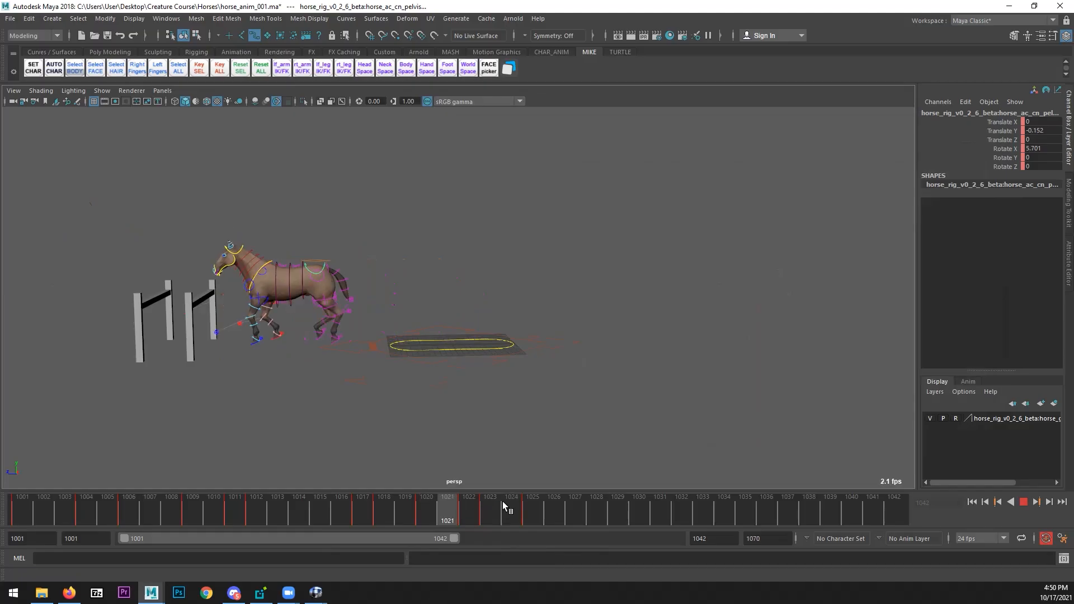
left_click(972, 502)
left_click(1023, 502)
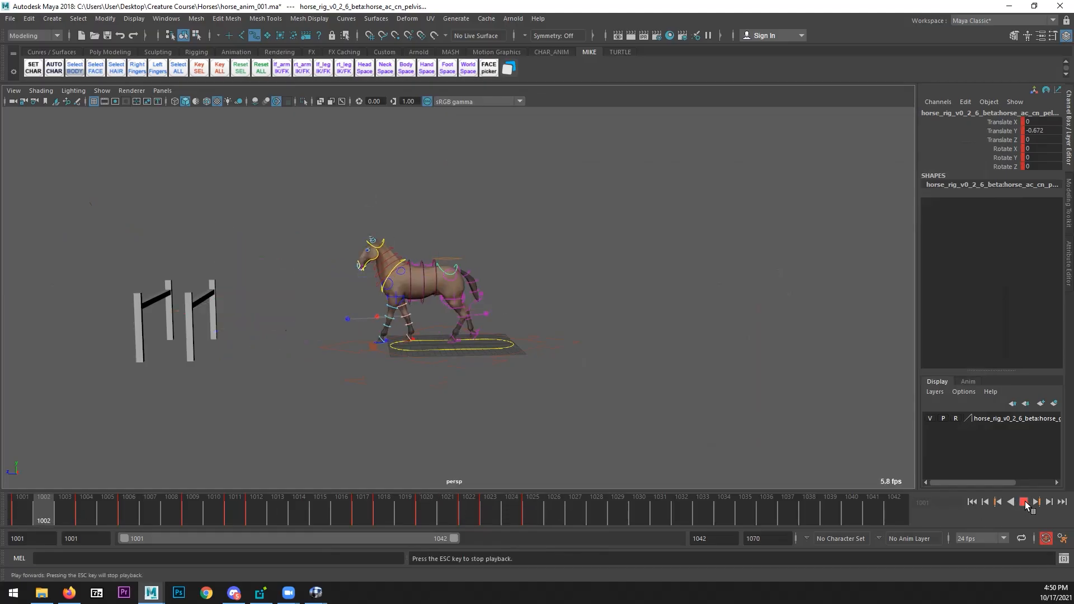
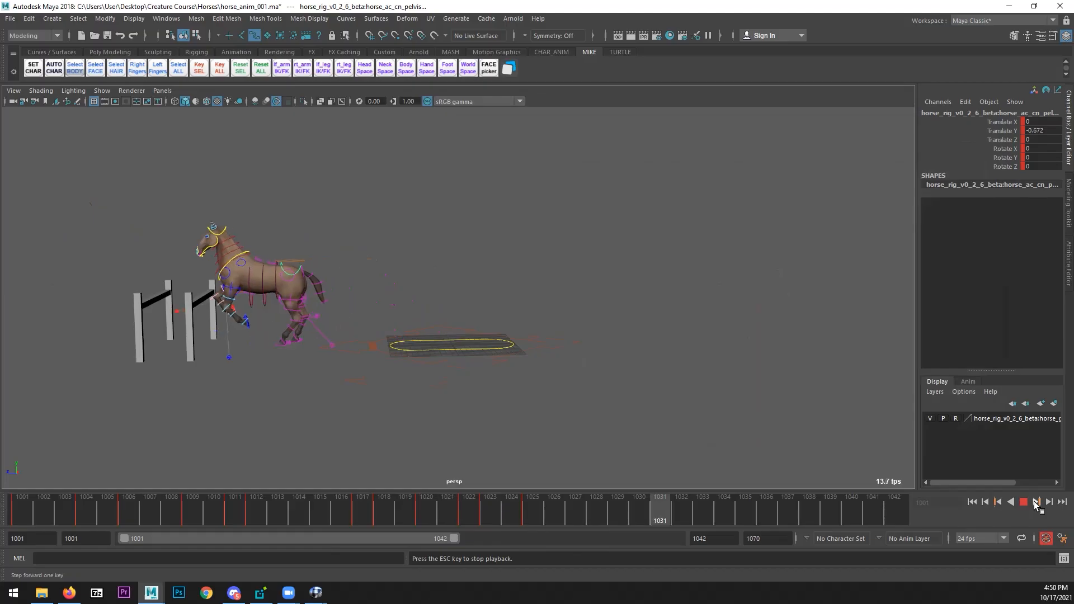
left_click(1030, 502)
- Play the animation from behind and from the opposite side, and return to the original side view
left_click_drag(531, 380, 827, 448, "alt")
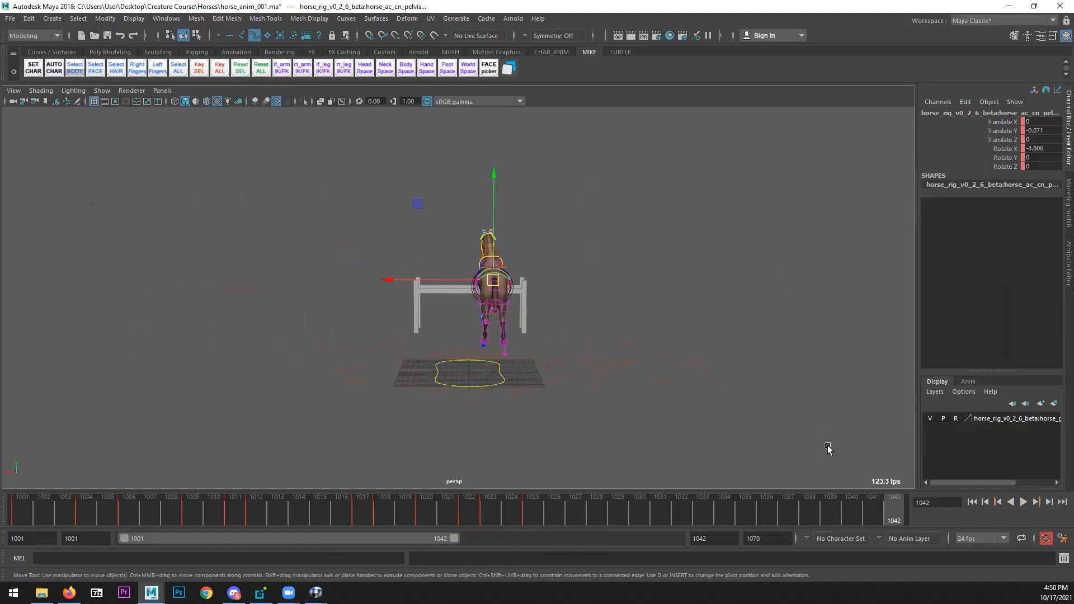
left_click(971, 502)
left_click(1023, 502)
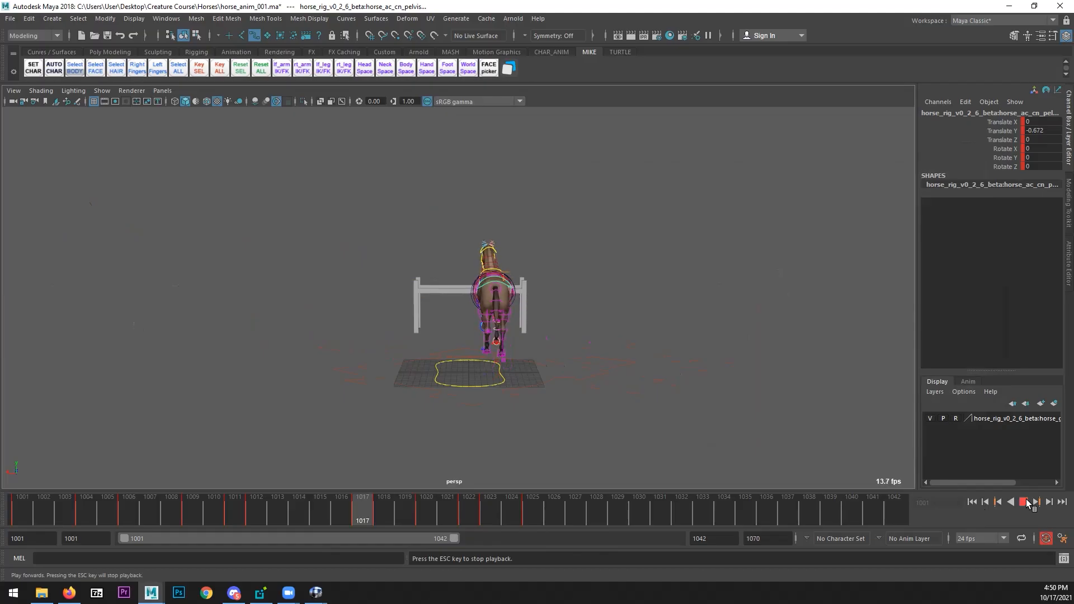
left_click_drag(741, 424, 984, 481, "alt")
left_click(972, 502)
left_click(1022, 502)
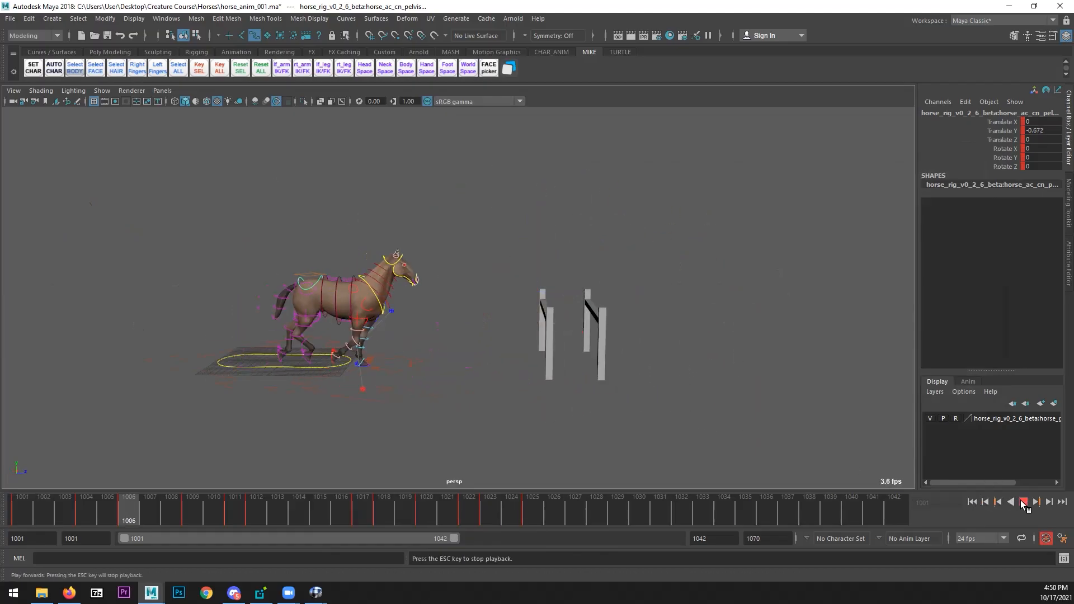
left_click(1021, 501)
left_click_drag(330, 403, 587, 396, "alt")
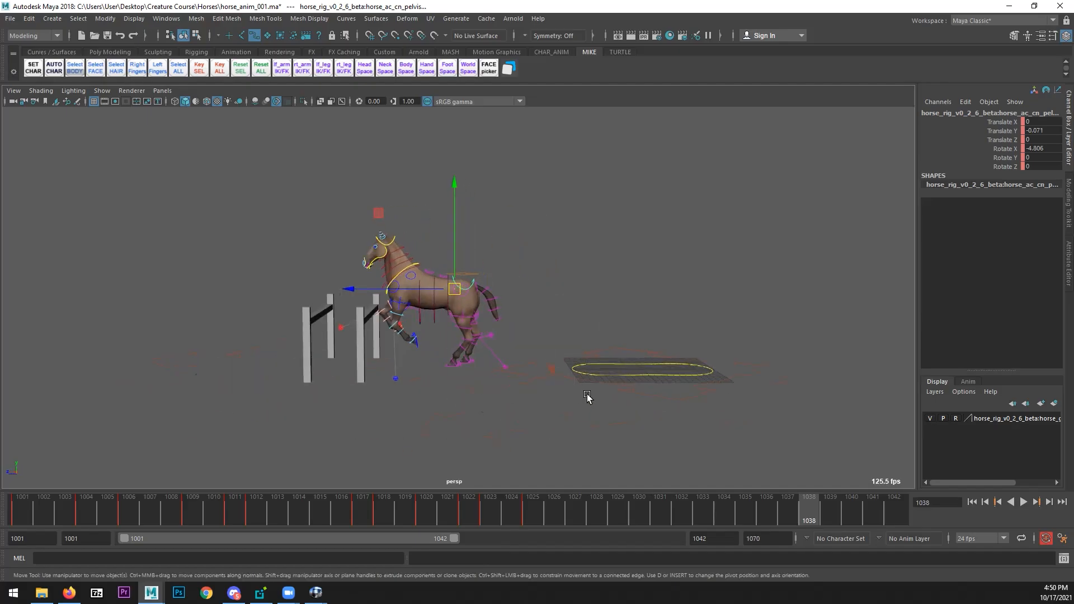
- Save the scene, switch to the horseJump_002.mov reference in RV, and show frame 33 at full size
left_click(9, 19)
left_click(33, 49)
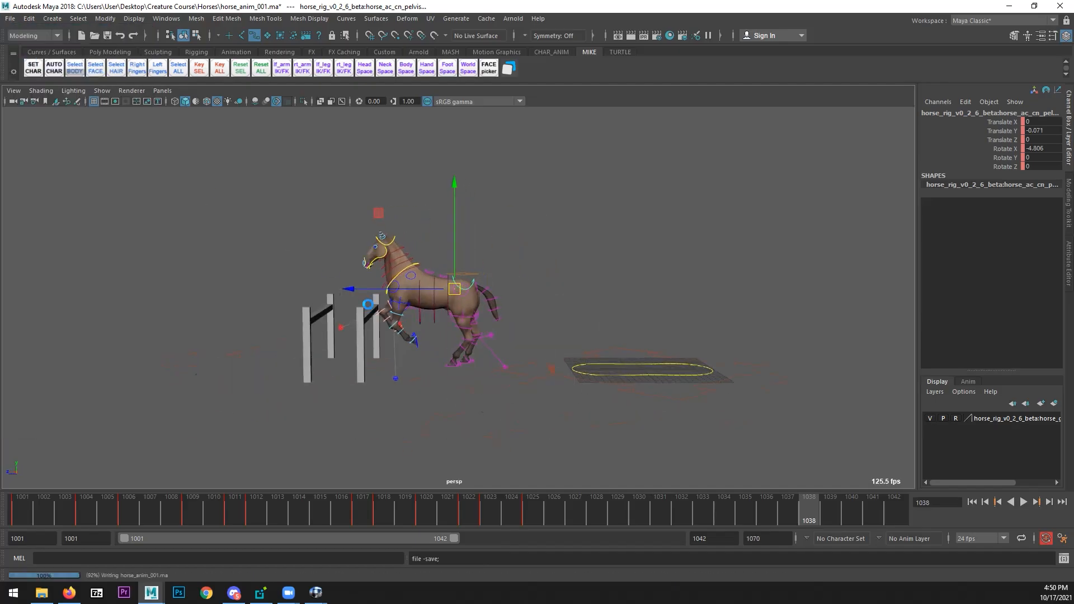
left_click(316, 592)
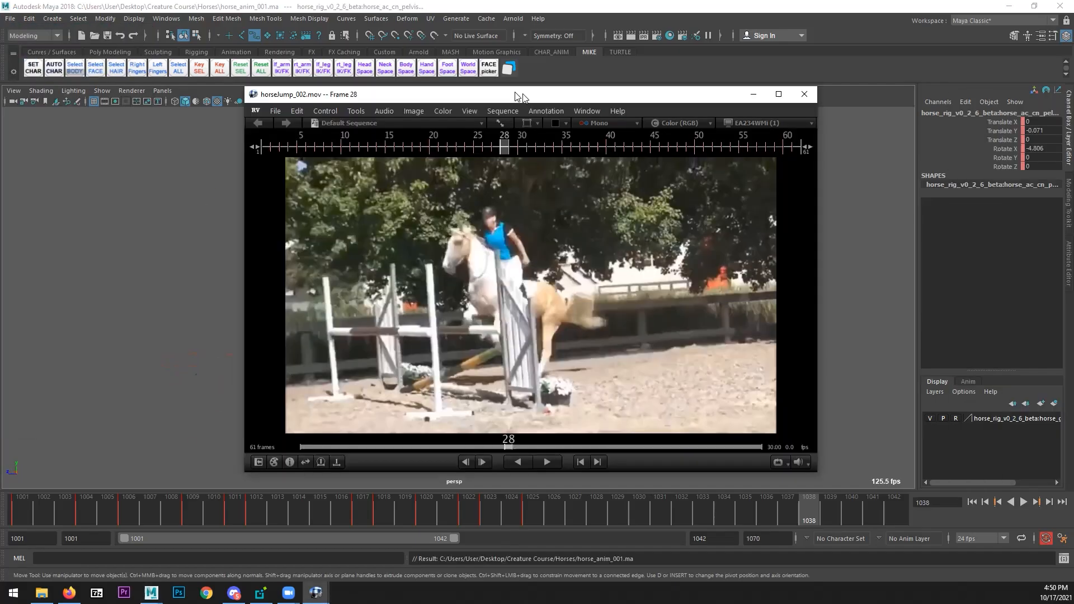
left_click_drag(521, 96, 492, 1)
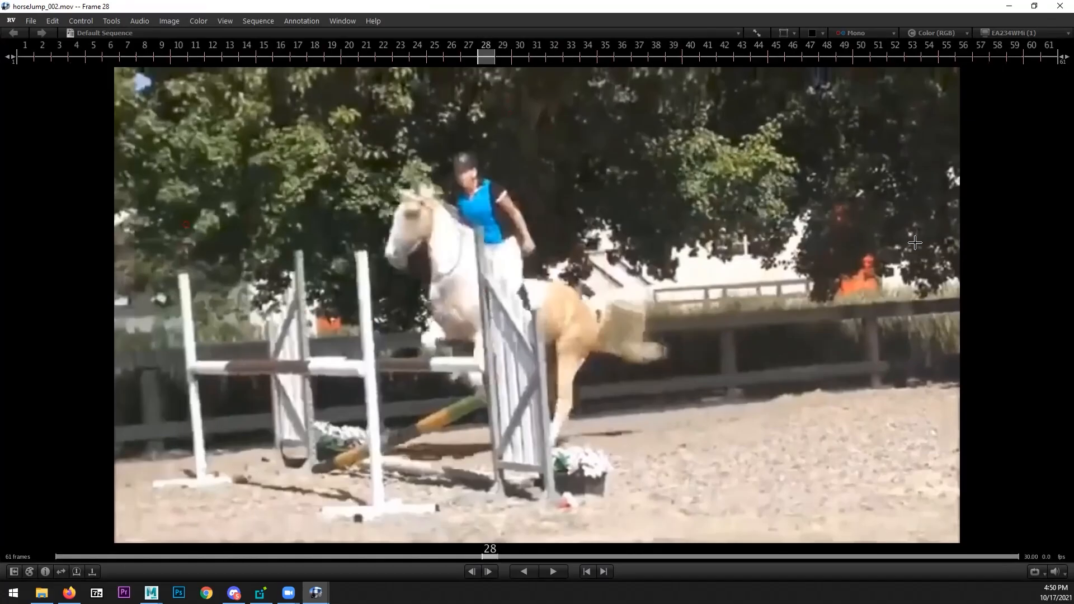
left_click_drag(489, 554, 565, 489)
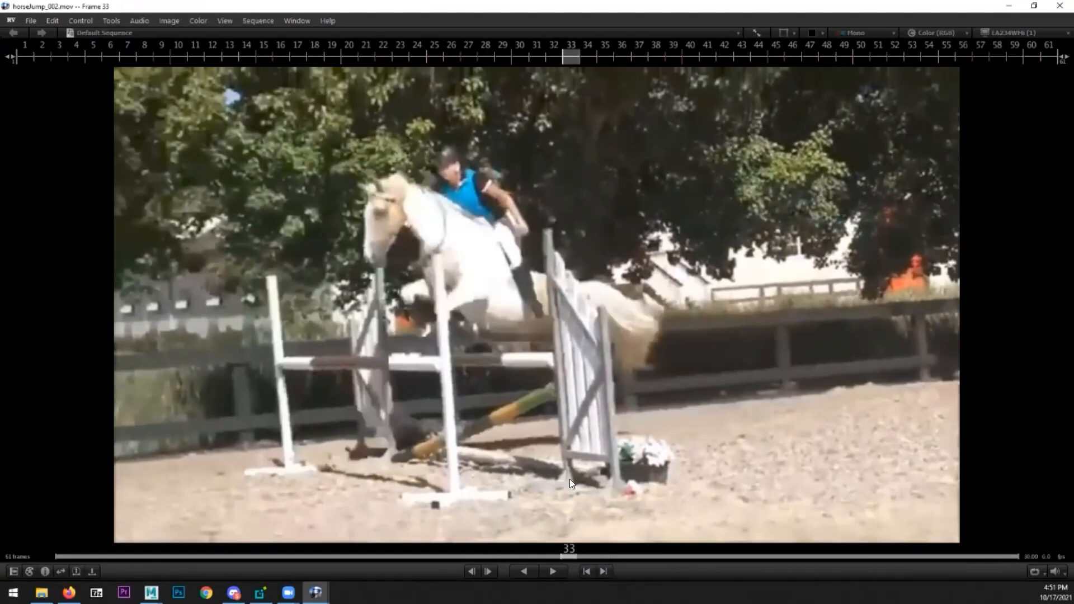
- Draw over reference frame 33 the outline of the horse's body and its hind legs trailing toward the ground
key("F10")
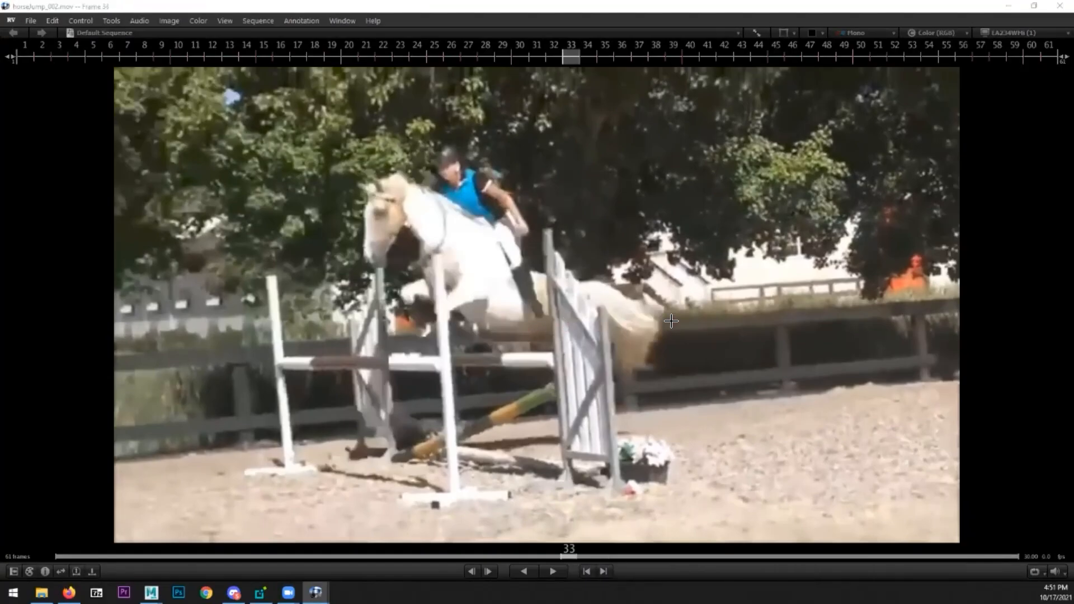
key("Right")
key("Left")
left_click_drag(516, 269, 593, 279)
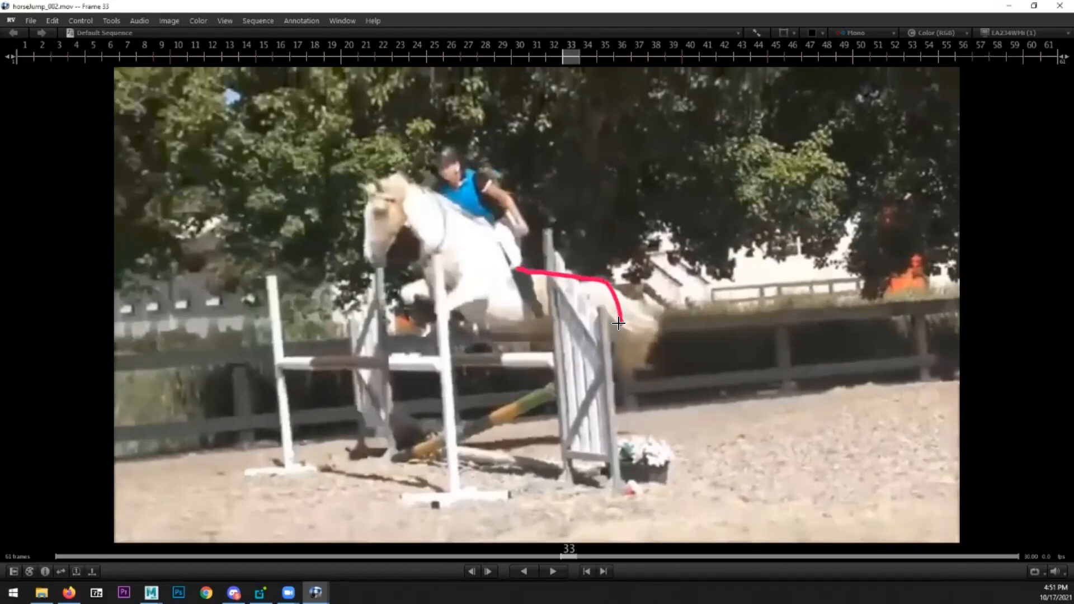
left_click_drag(603, 339, 509, 338)
mouse_move(459, 313)
left_mouse_down()
mouse_move(468, 269)
mouse_move(516, 265)
left_mouse_up()
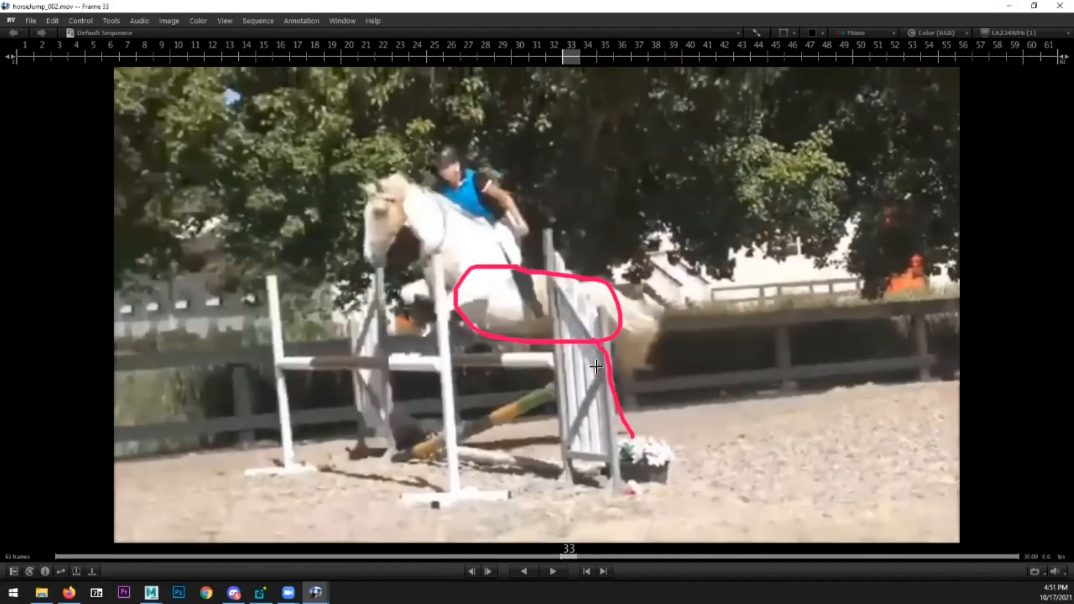
mouse_move(594, 343)
left_mouse_down()
mouse_move(624, 453)
mouse_move(604, 441)
mouse_move(569, 347)
left_mouse_up()
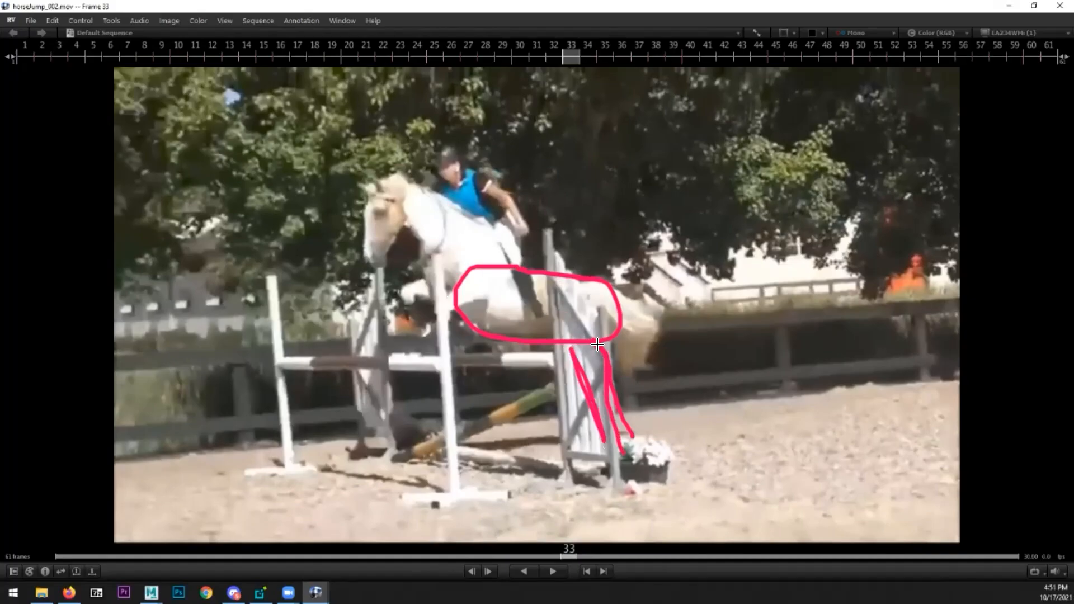
- Compare reference frames 33 and 34, and sketch the folded front legs, back line, neck and head on frame 33
key("Right")
key("Left")
key("Right")
key("Left")
mouse_move(472, 252)
left_mouse_down()
mouse_move(520, 263)
mouse_move(612, 313)
mouse_move(456, 280)
mouse_move(460, 334)
left_mouse_up()
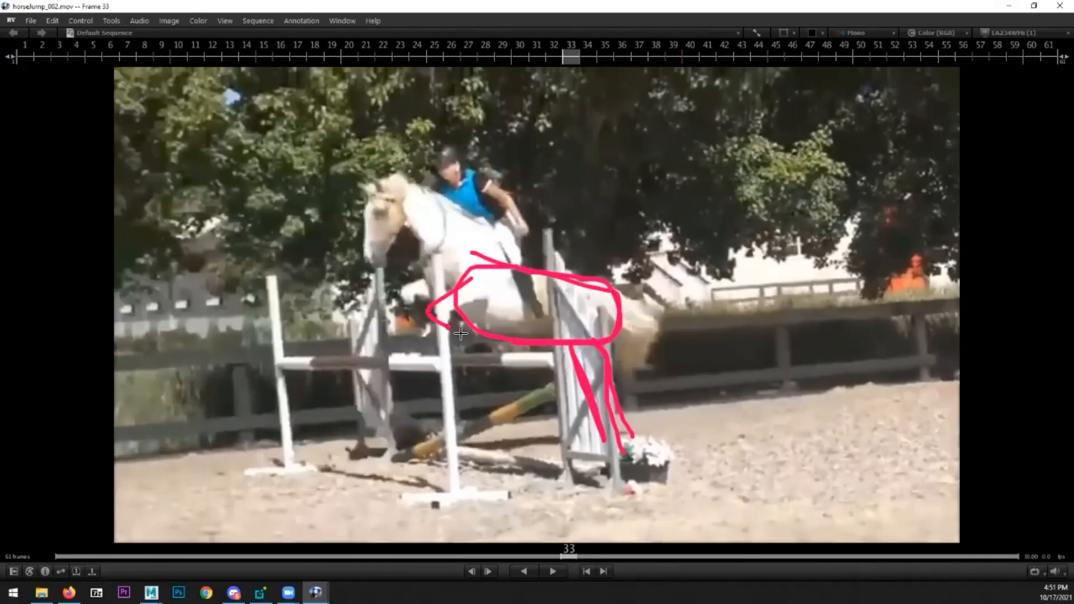
mouse_move(441, 282)
left_mouse_down()
mouse_move(391, 295)
mouse_move(420, 333)
left_mouse_up()
left_click_drag(391, 295, 442, 281)
mouse_move(589, 286)
left_mouse_down()
mouse_move(403, 183)
mouse_move(364, 260)
mouse_move(394, 218)
mouse_move(400, 230)
left_mouse_up()
mouse_move(334, 160)
left_mouse_down()
mouse_move(335, 214)
mouse_move(340, 201)
left_mouse_up()
left_click_drag(398, 218, 445, 257)
mouse_move(398, 188)
left_mouse_down()
mouse_move(446, 256)
mouse_move(509, 257)
left_mouse_up()
left_click_drag(421, 245, 427, 285)
- Step backward through the reference from frame 33 to about frame 23 to examine the poses leading into the jump
key("Left")
key("Left")
key("Left")
key("Left")
key("Left")
key("Right")
key("Right")
key("Right")
key("Right")
key("Right")
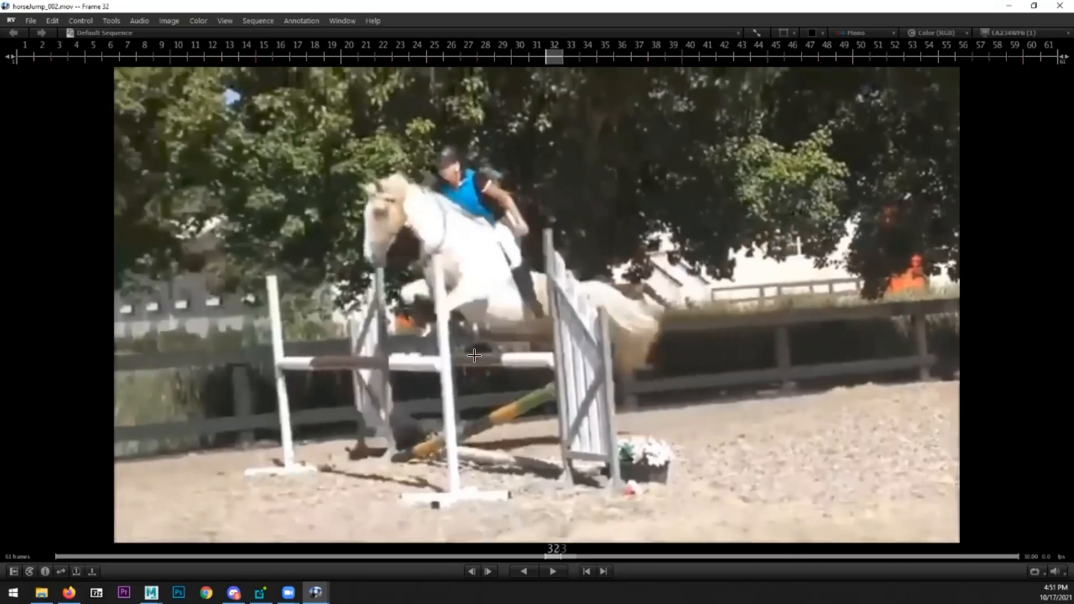
key("Left")
key("Left")
key("Left")
key("Left")
key("Left")
key("Left")
key("Left")
key("Left")
key("Left")
key("Left")
- Step back and forth between reference frames 23 and 33 to study the hind leg push-off and front leg lift
key("Right")
key("Right")
key("Right")
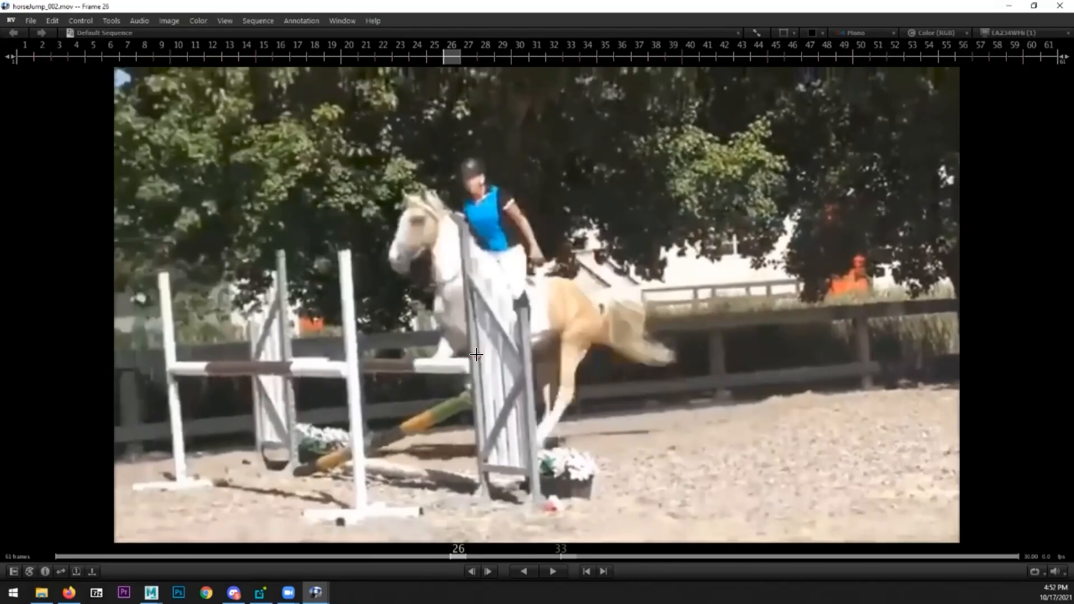
key("Right")
key("Right")
key("Right")
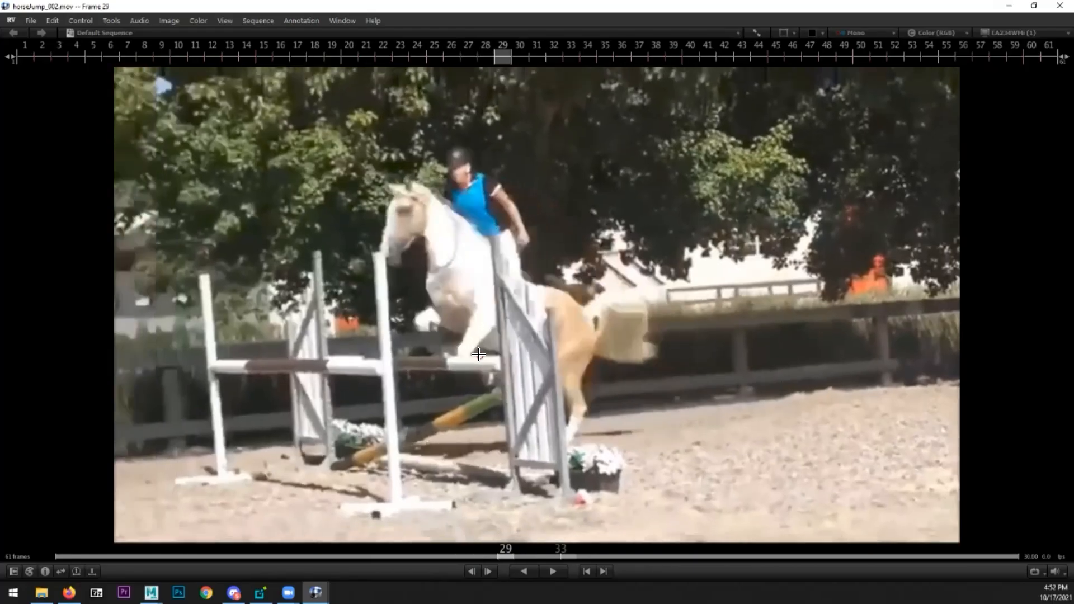
key("Left")
key("Left")
key("Left")
key("Left")
key("Left")
key("Right")
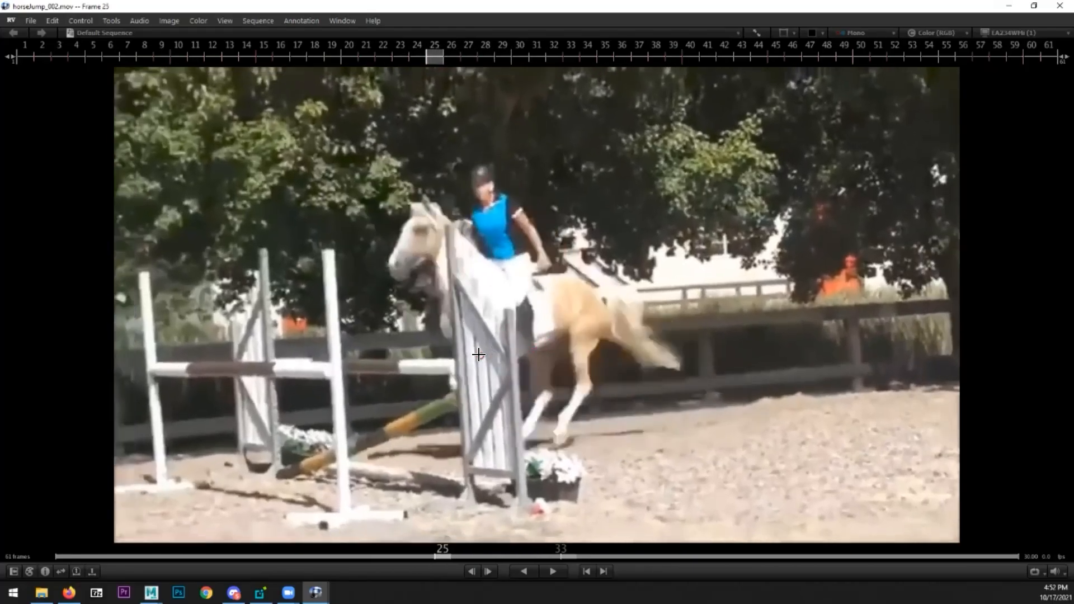
key("Right")
key("Right")
key("Right")
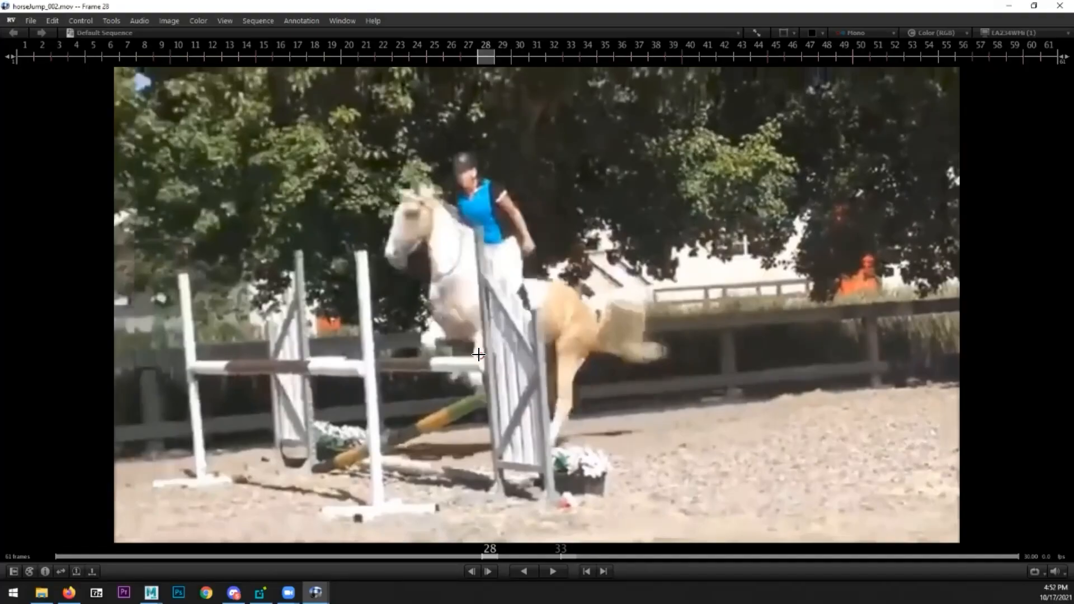
key("Left")
key("Left")
key("Right")
key("Right")
key("Right")
key("Right")
key("Right")
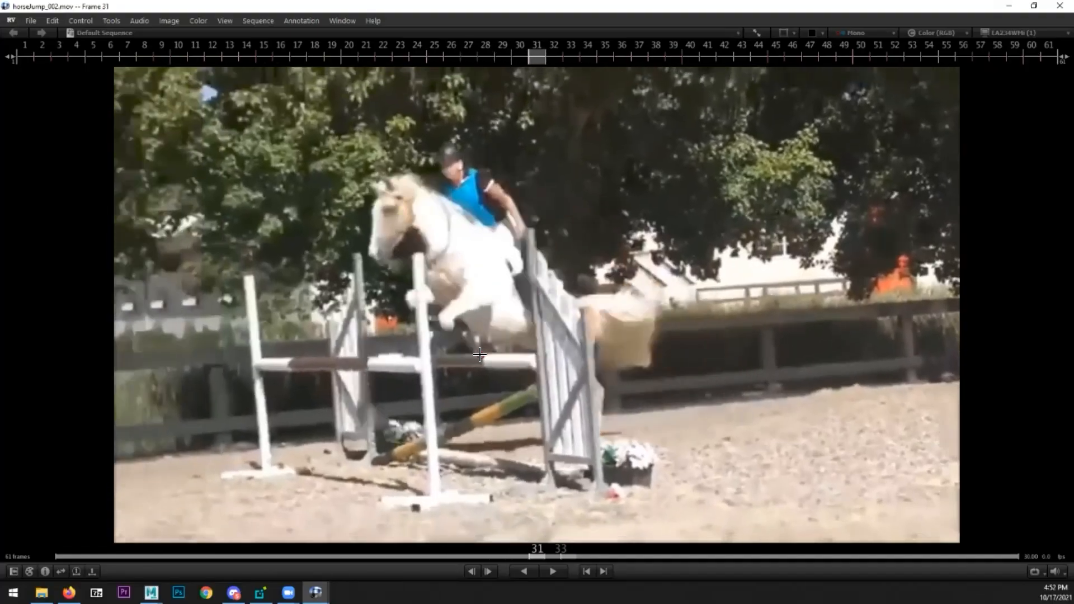
key("Right")
key("Right")
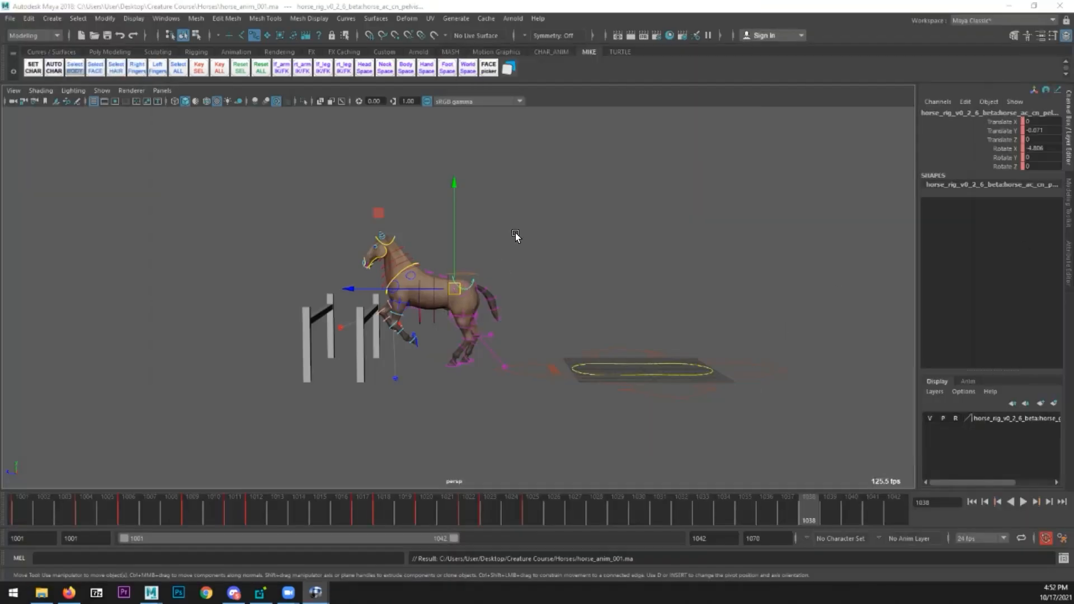
- Return to Maya, select all the horse controls and copy their frame 1025 pose to frame 1030
left_click(636, 311)
scroll(513, 416, "down", 2)
key("q")
left_click_drag(250, 221, 750, 485)
mouse_move(524, 513)
left_mouse_down()
mouse_move(527, 523)
mouse_move(426, 512)
mouse_move(511, 523)
mouse_move(635, 514)
left_mouse_up()
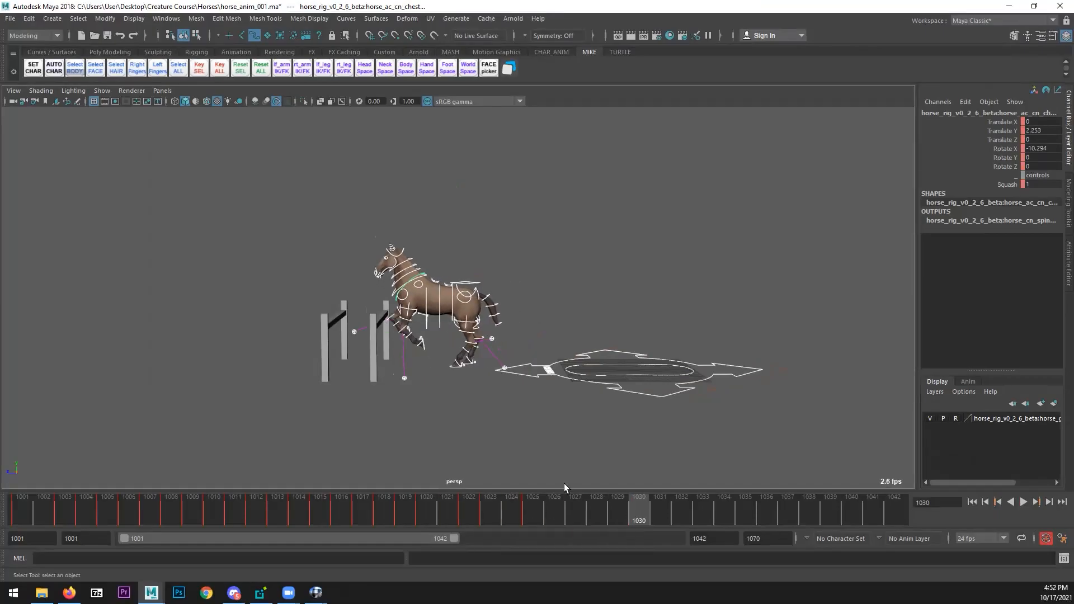
- Move the root and both front foot controls together toward the jump at frame 1030, bringing the root's Translate Z to 40.539
scroll(532, 380, "up", 3)
left_click(530, 341)
left_click(482, 285)
scroll(547, 302, "down", 1)
key("w")
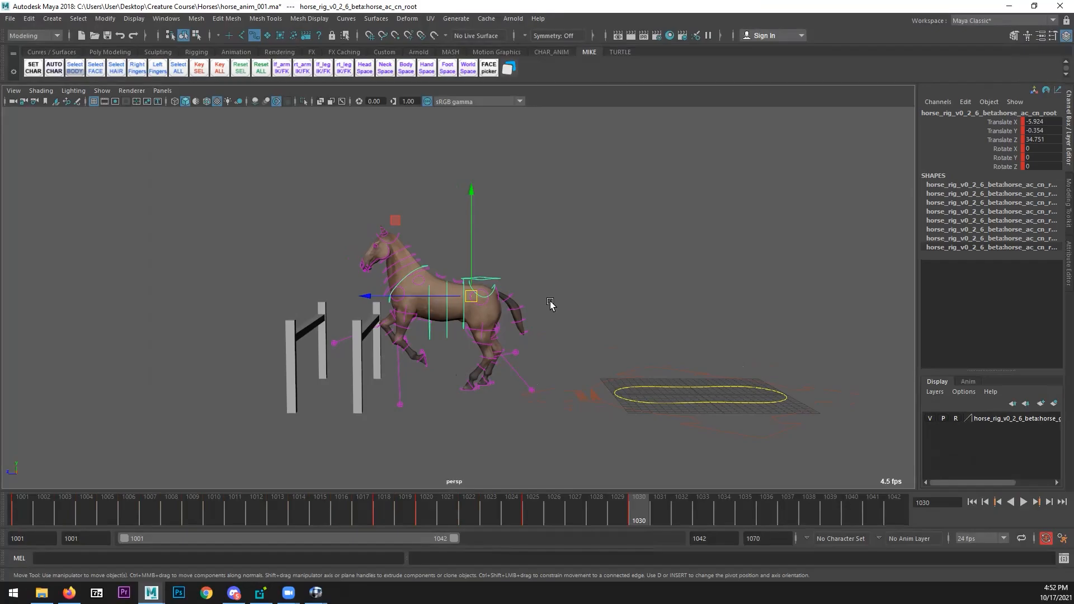
left_click_drag(325, 343, 412, 295, "alt")
scroll(451, 412, "up", 3)
left_click_drag(451, 413, 404, 371, "alt")
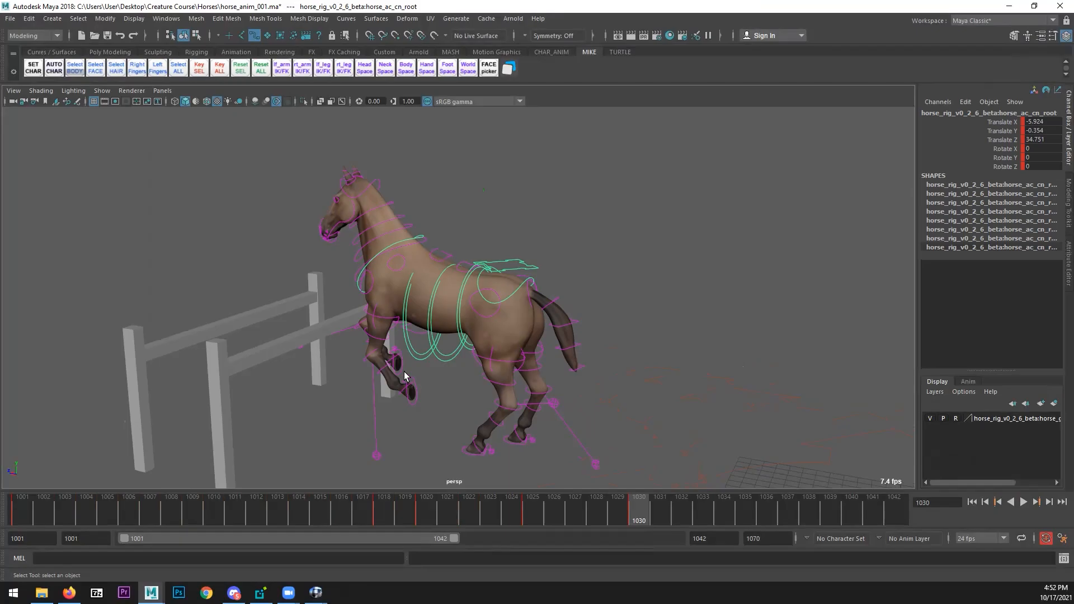
left_click(414, 403)
left_click_drag(463, 419, 458, 321, "alt")
key("w")
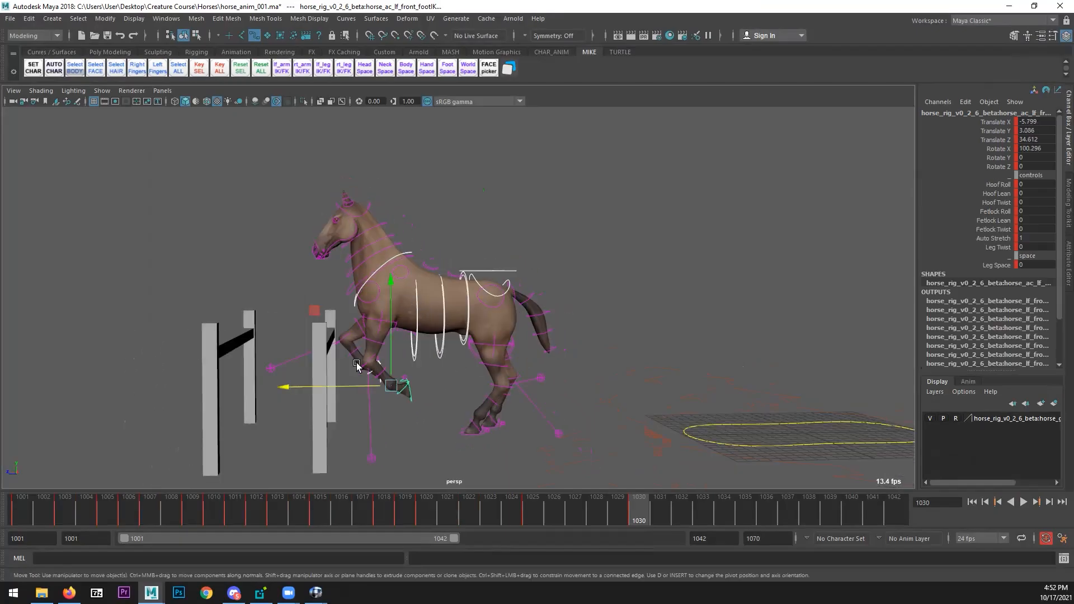
left_click_drag(348, 384, 284, 374)
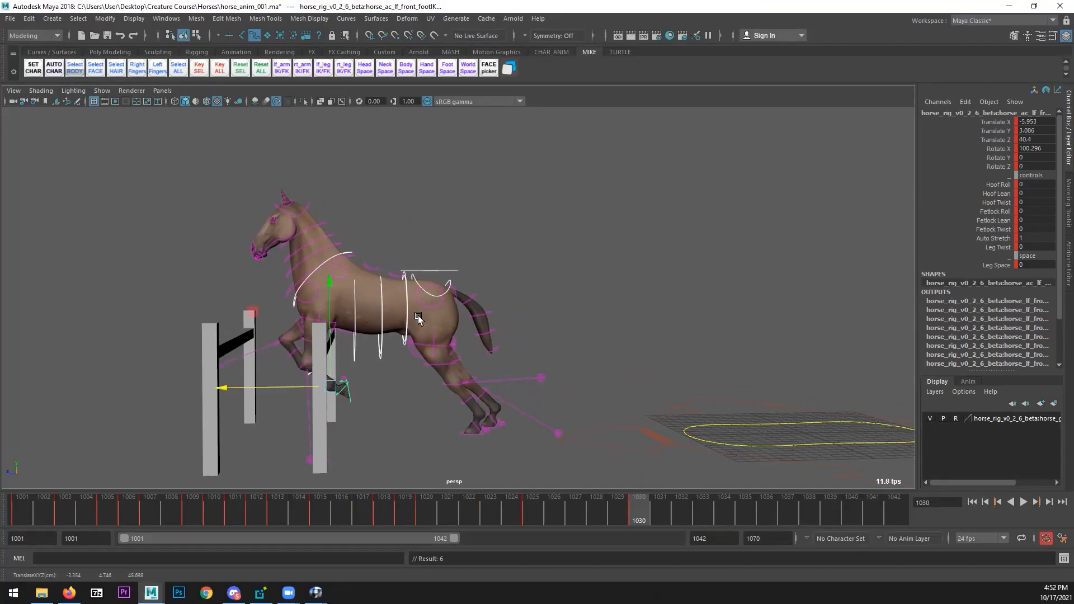
- Open the Graph Editor for the root control and isolate its Translate Z curve
key("q")
left_click(448, 261)
left_click(456, 272)
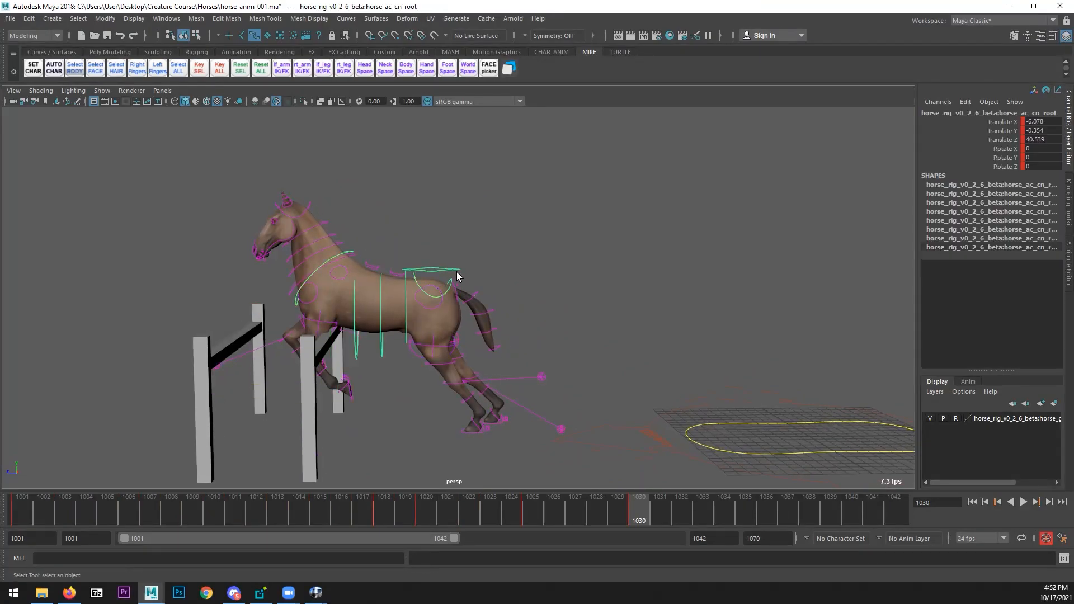
mouse_move(219, 84)
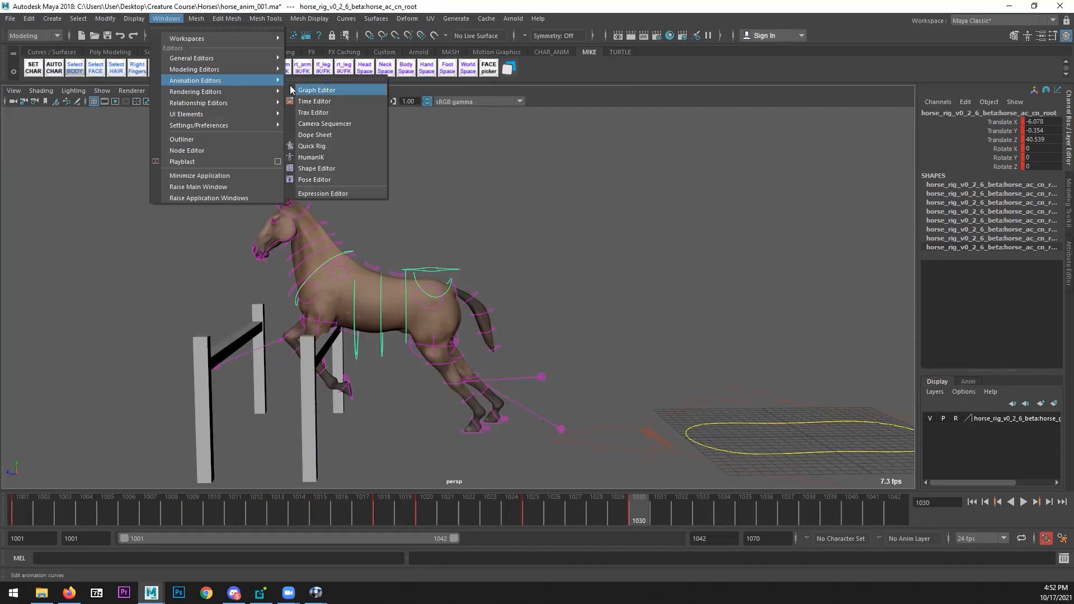
left_click(313, 82)
left_click(523, 214)
key("f")
middle_click_drag(909, 228, 832, 257, "alt")
- Give the root's Translate Z key at frame 1030 a spline tangent, set it to 40.608, and scrub frames 1025 to 1030
left_click_drag(907, 253, 868, 216)
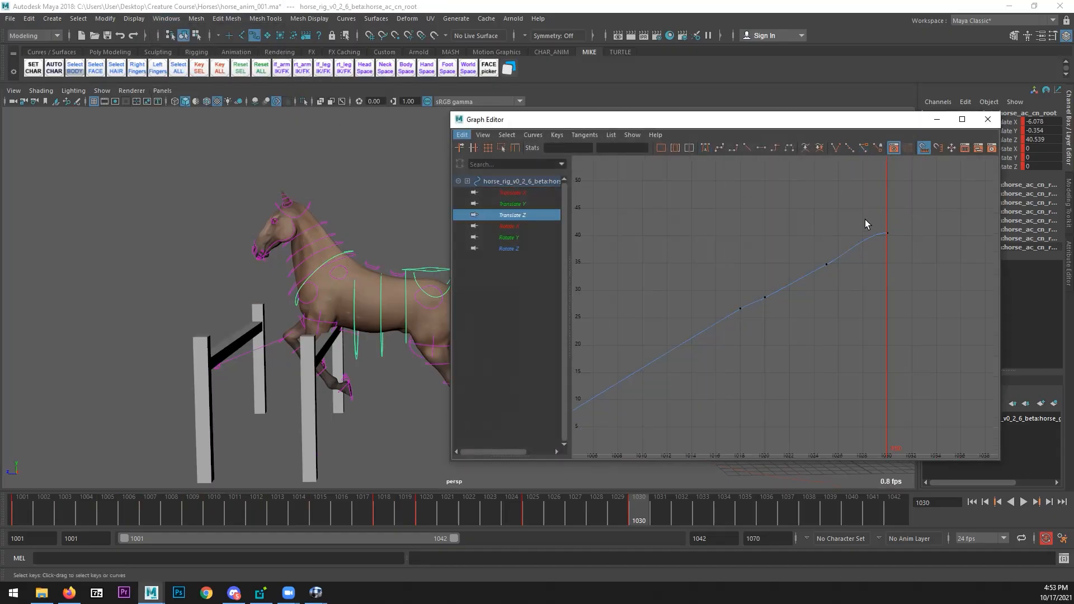
middle_click_drag(926, 236, 876, 272, "alt")
right_click_drag(827, 296, 854, 291, "alt")
key("w")
middle_click_drag(851, 285, 851, 283, "shift")
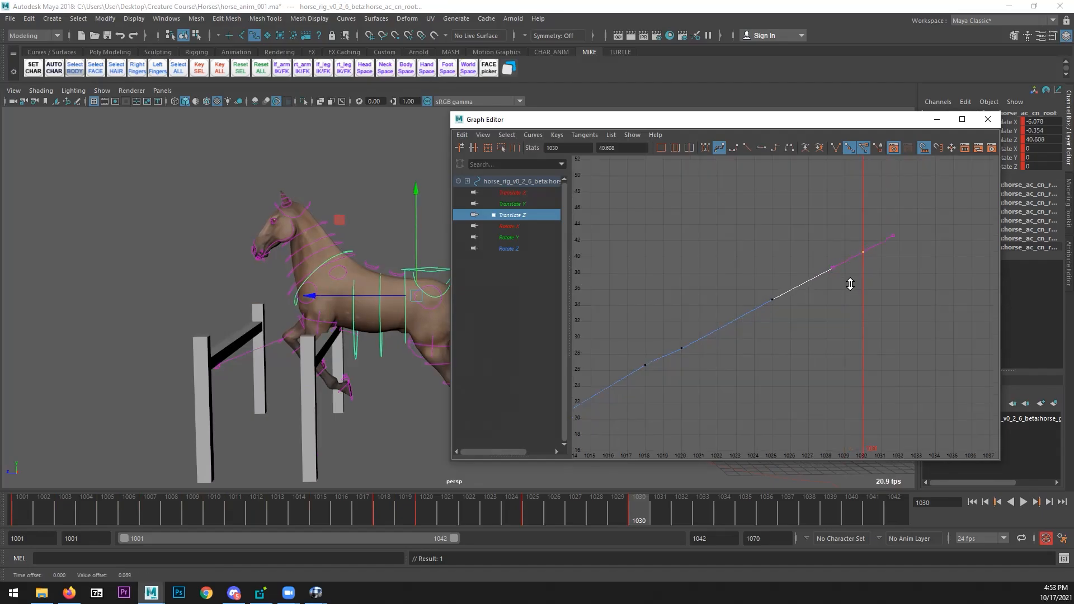
right_click_drag(817, 316, 727, 358, "alt")
left_click_drag(525, 506, 637, 508)
left_click_drag(370, 402, 238, 327, "alt")
- Raise the chest control's Translate Y key at frame 1030 in the Graph Editor and close the editor
key("q")
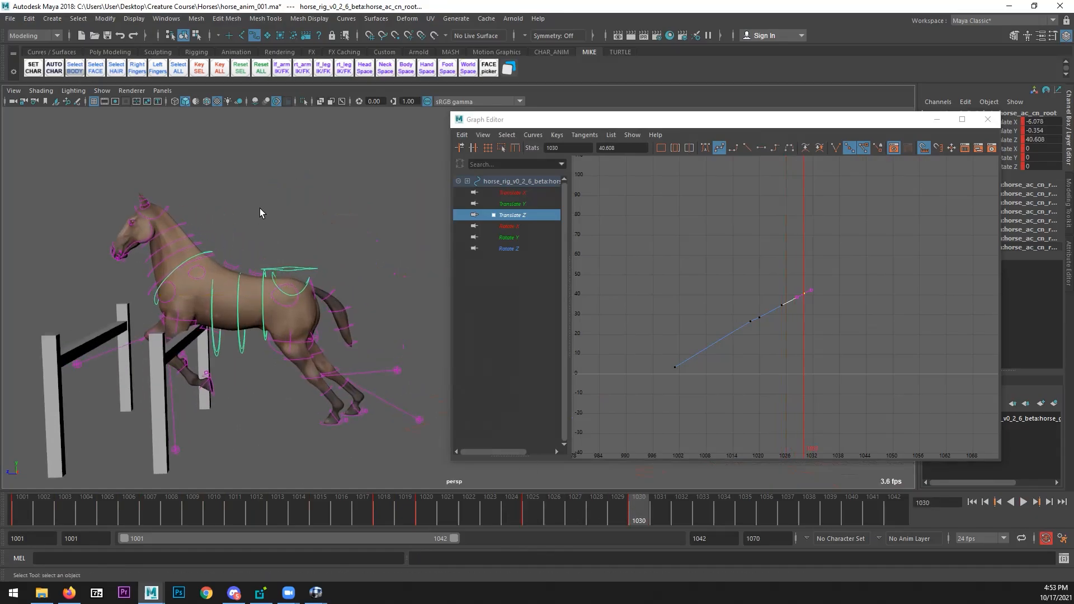
left_click(259, 208)
left_click_drag(259, 208, 243, 255, "alt")
left_click(189, 296)
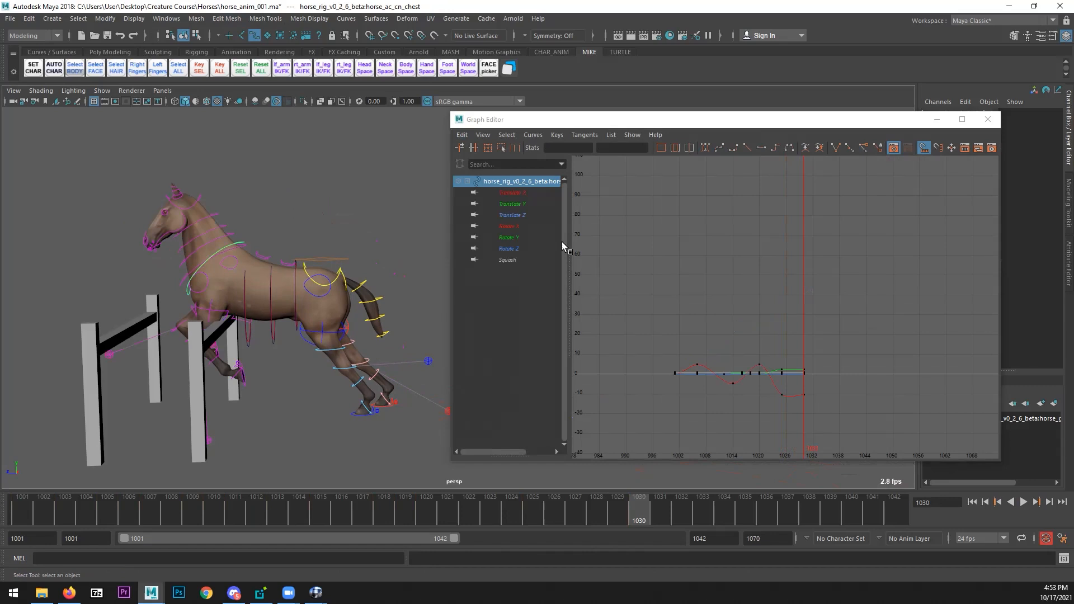
left_click(519, 205)
key("f")
scroll(285, 331, "up", 5)
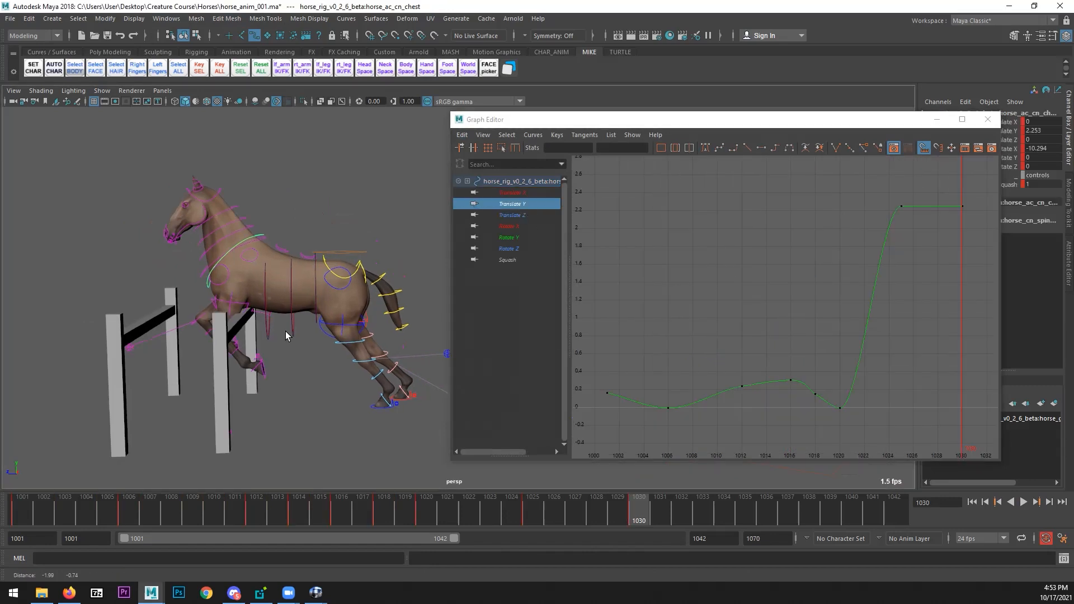
scroll(757, 335, "down", 6)
left_click(782, 295)
key("w")
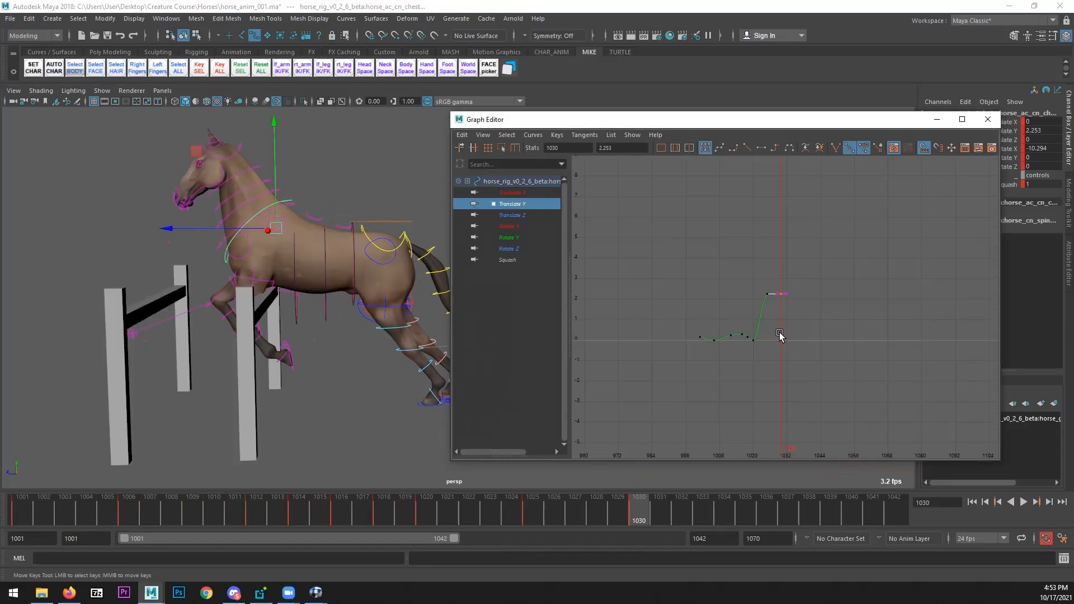
middle_click_drag(781, 319, 784, 305)
left_click(988, 119)
- Rotate the base neck control forward and down at frame 1030
left_click_drag(313, 242, 313, 264, "alt")
key("q")
left_click(264, 249)
key("e")
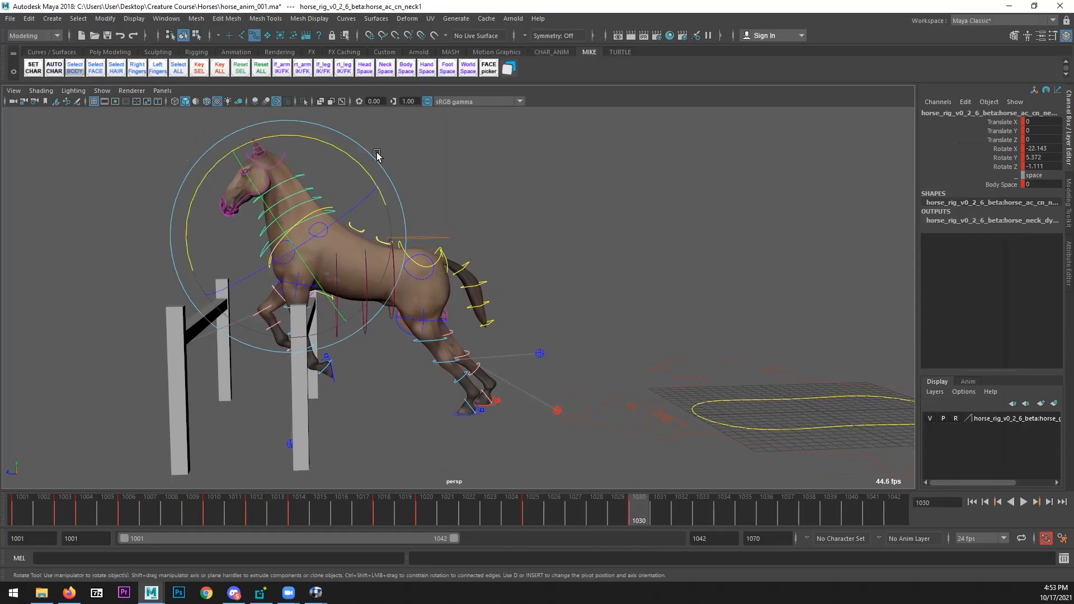
left_click_drag(311, 137, 271, 138)
middle_click_drag(237, 152, 273, 152, "alt")
- Rotate the head control to Rotate X 18.438 at frame 1030 and check the pose against the reference video
key("q")
left_click(291, 171)
key("e")
left_click_drag(247, 174, 411, 272)
left_click(316, 592)
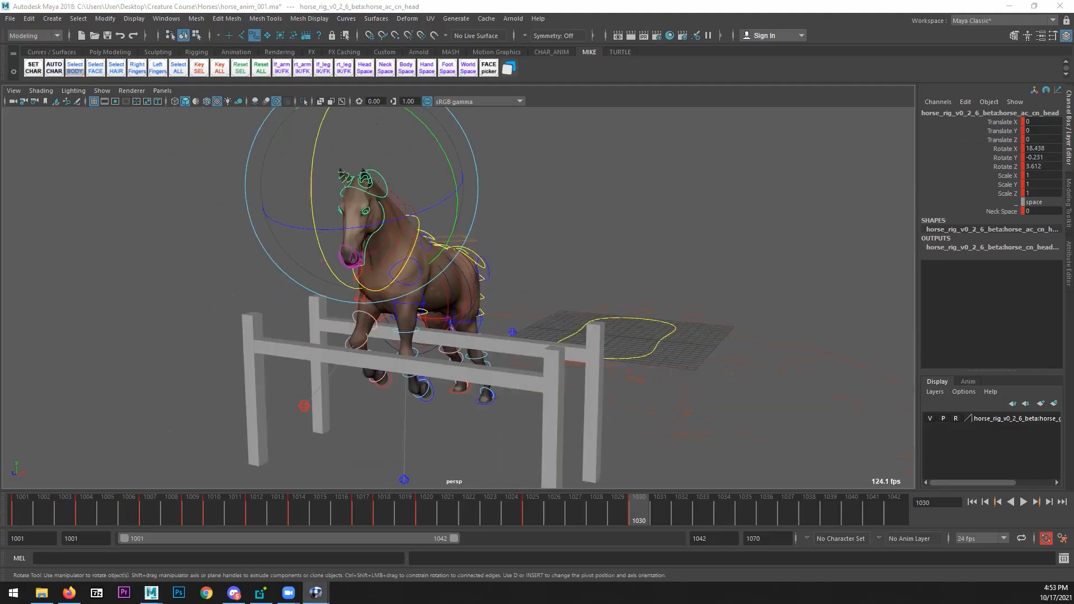
- Raise the right front foot control to Translate Y 7.817 at frame 1030
left_click_drag(372, 382, 477, 370, "alt")
right_click_drag(478, 369, 525, 379, "alt")
key("q")
left_click_drag(526, 378, 550, 349, "alt")
left_click(496, 366)
key("w")
left_click_drag(519, 309, 519, 275)
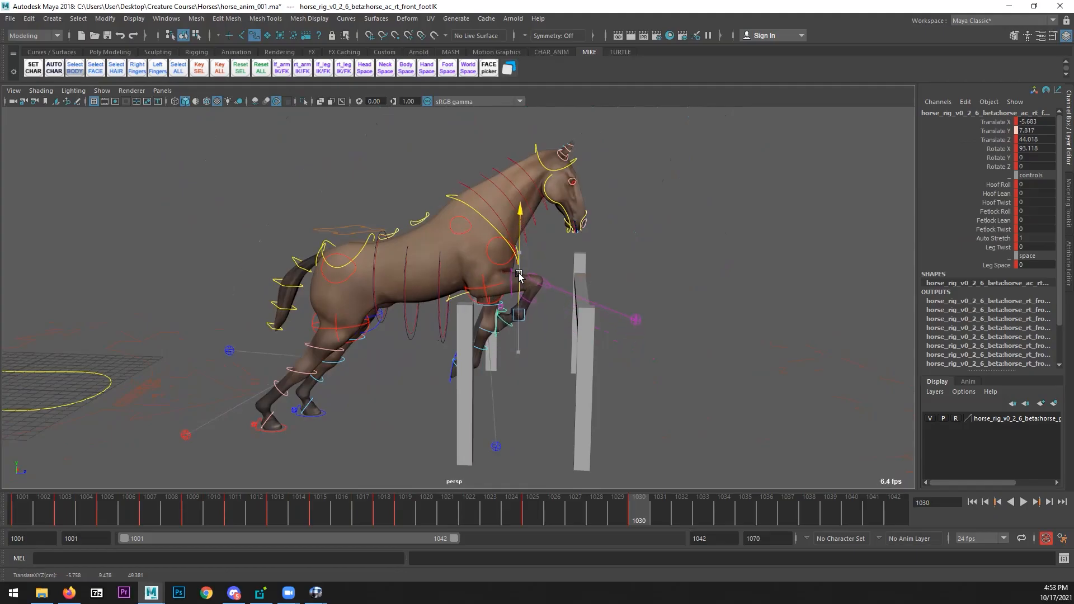
- Set the right front foot's Rotate X to 104.561 and shift it to Translate Z 44.611
left_click_drag(559, 311, 557, 341)
key("e")
left_click_drag(606, 251, 614, 272)
key("w")
left_click_drag(594, 316, 578, 315)
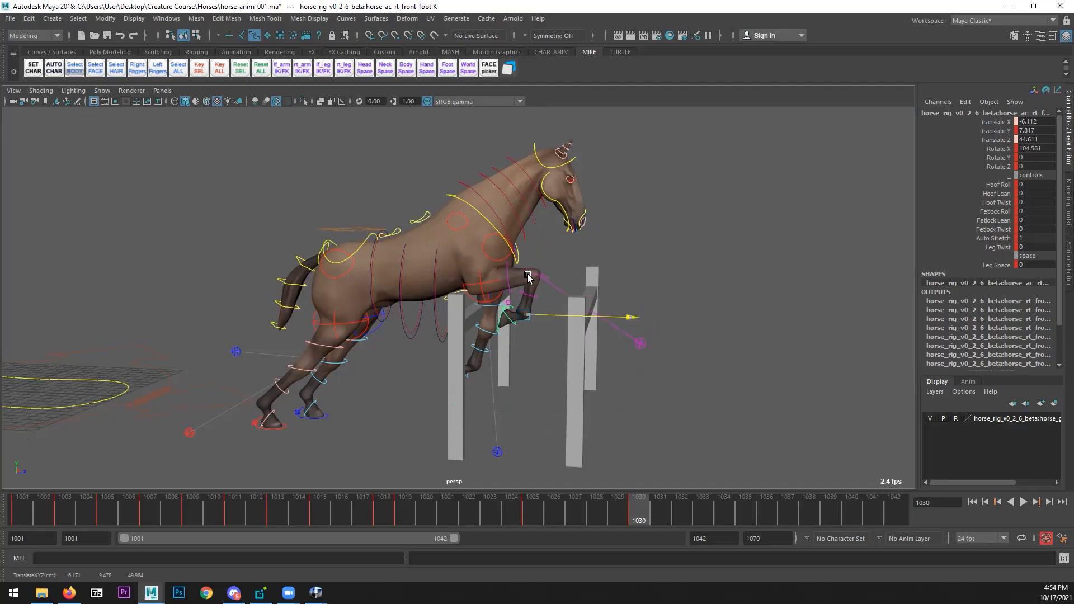
- Shift the right shoulder control slightly forward toward the jump at frame 1030
left_click(460, 226)
left_click_drag(525, 225, 532, 224)
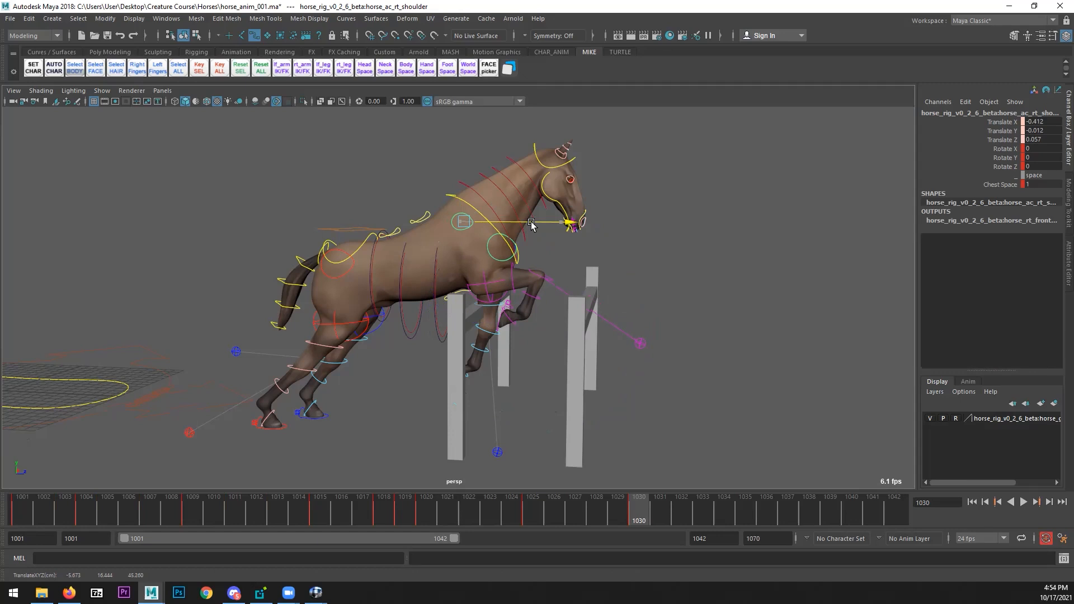
- Move the left front foot control to Translate Y 6.715 and Translate Z 41.821 at frame 1030
left_click_drag(548, 338, 435, 293, "alt")
key("q")
left_click(460, 384)
key("w")
left_click_drag(421, 332, 403, 331)
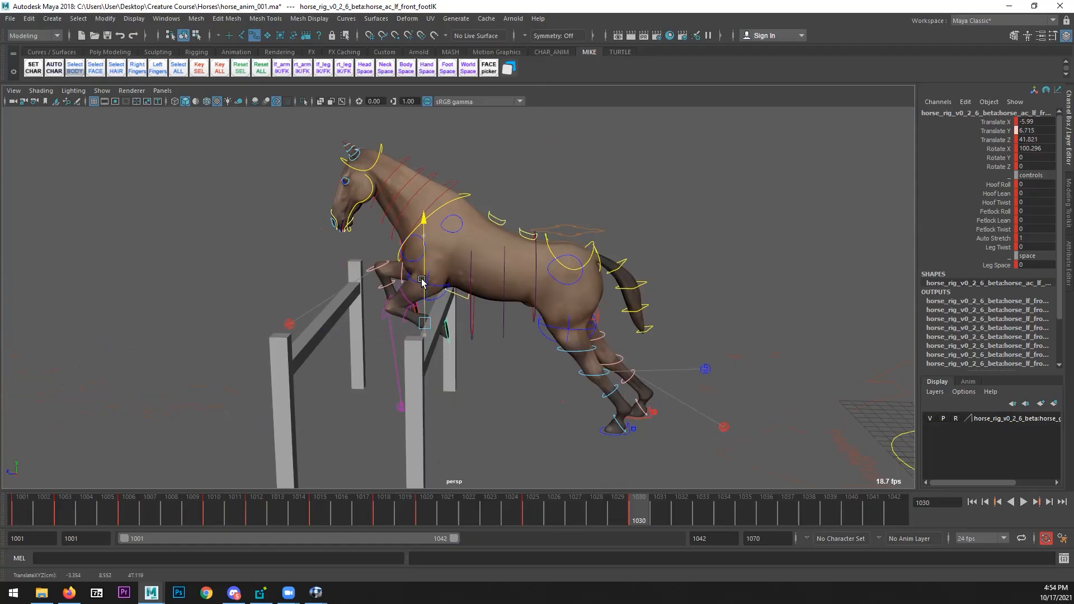
- Shift the left shoulder point control slightly toward the fence at frame 1030
left_click(423, 258)
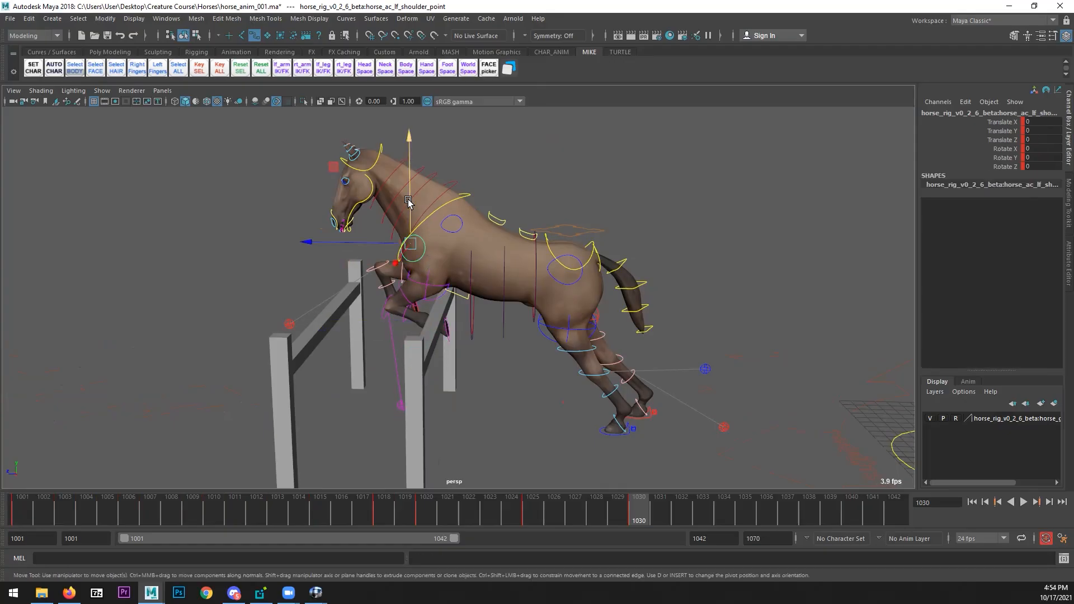
key("ctrl+z")
key("ctrl+z")
left_click_drag(392, 244, 388, 245)
- Raise the left front foot control to Translate Y 7.377 and pull it back to Translate Z 40.834
mouse_move(439, 314)
left_mouse_down("alt")
mouse_move(417, 321)
mouse_move(442, 327)
left_mouse_up("alt")
key("q")
left_click(443, 338)
key("w")
left_click_drag(424, 278, 424, 271)
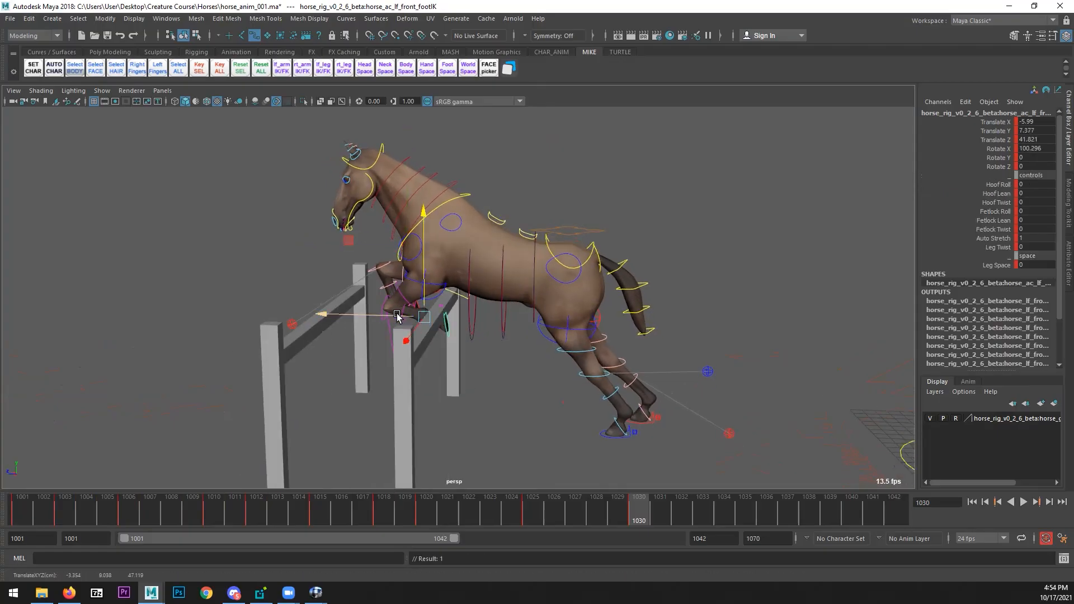
left_click_drag(397, 316, 411, 316)
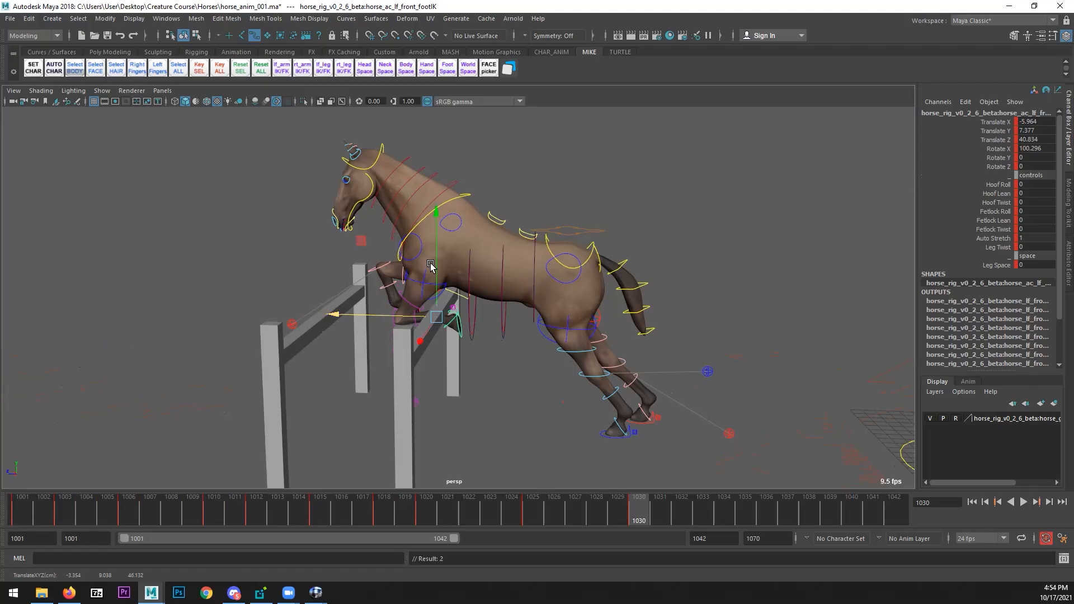
- Try rotating the left front foot control to Rotate X 128.194 at frame 1030
left_click_drag(435, 256, 454, 242)
key("e")
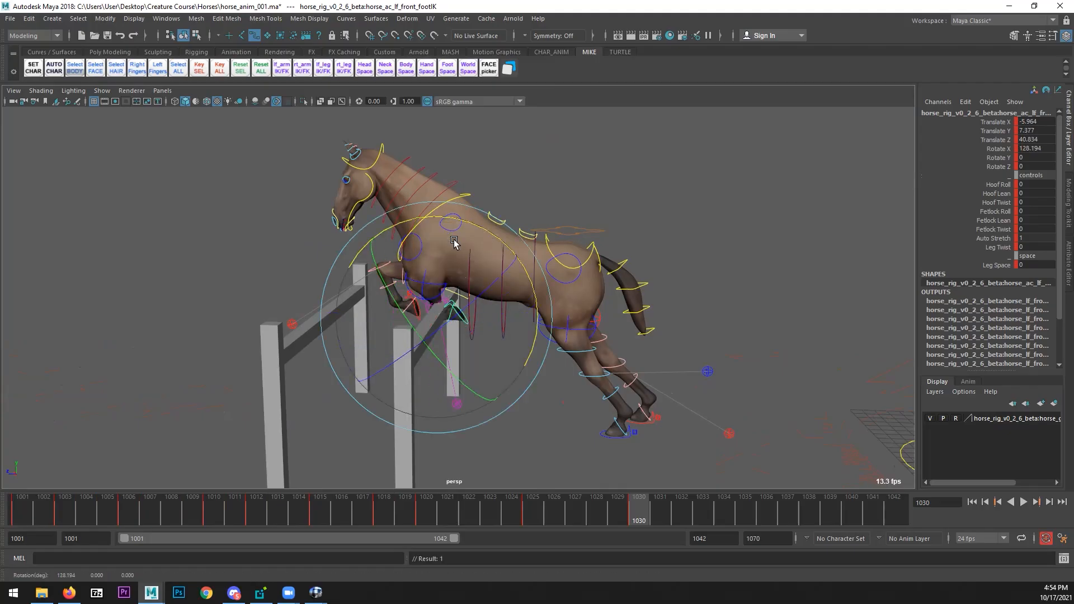
key("ctrl+z")
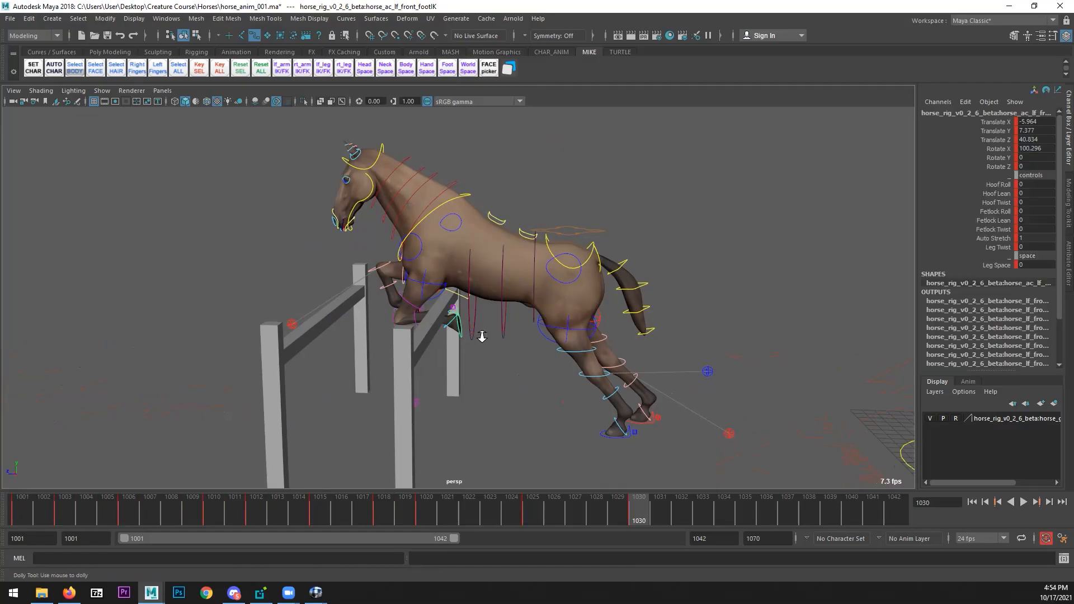
- Rotate the left front foot control to fold the hoof back under the leg at frame 1030
right_click_drag(482, 336, 471, 272, "alt")
key("w")
key("e")
left_click_drag(518, 268, 479, 232)
- Move the left front leg pole control forward to Translate X 0.27, Y 10.328, Z -8.333 and review frames 1025 to 1030
key("q")
left_click(457, 400)
right_click_drag(532, 411, 515, 407, "alt")
key("w")
left_click_drag(424, 390, 393, 403)
middle_click_drag(393, 403, 398, 390)
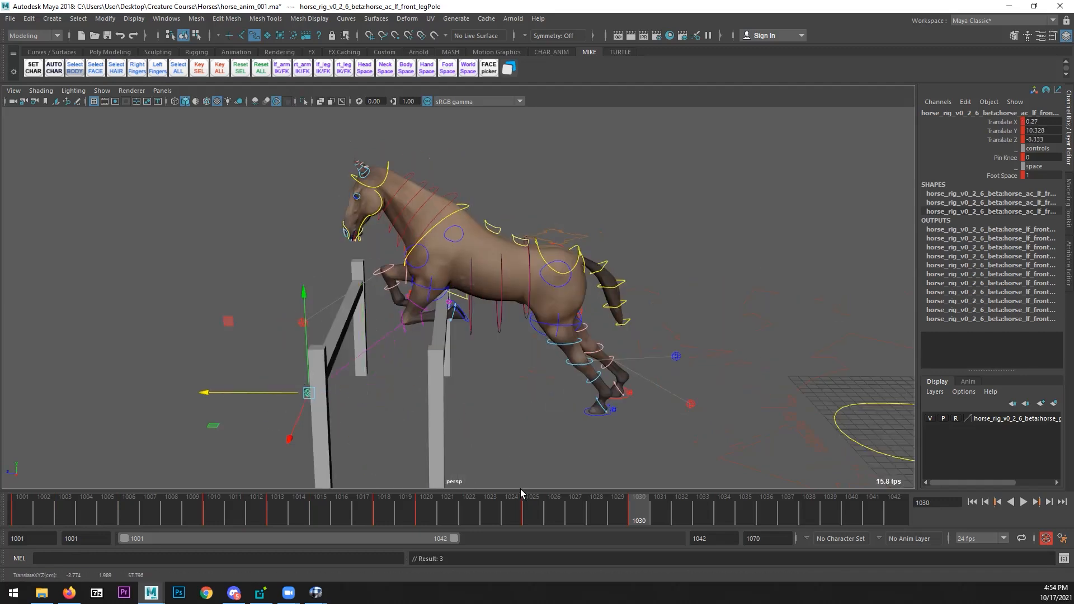
left_click(525, 507)
left_click_drag(544, 506, 636, 498)
- Reset the left shoulder point control's Translate X, Y and Z to 0 at frame 1030
left_click_drag(551, 394, 429, 263, "alt")
key("q")
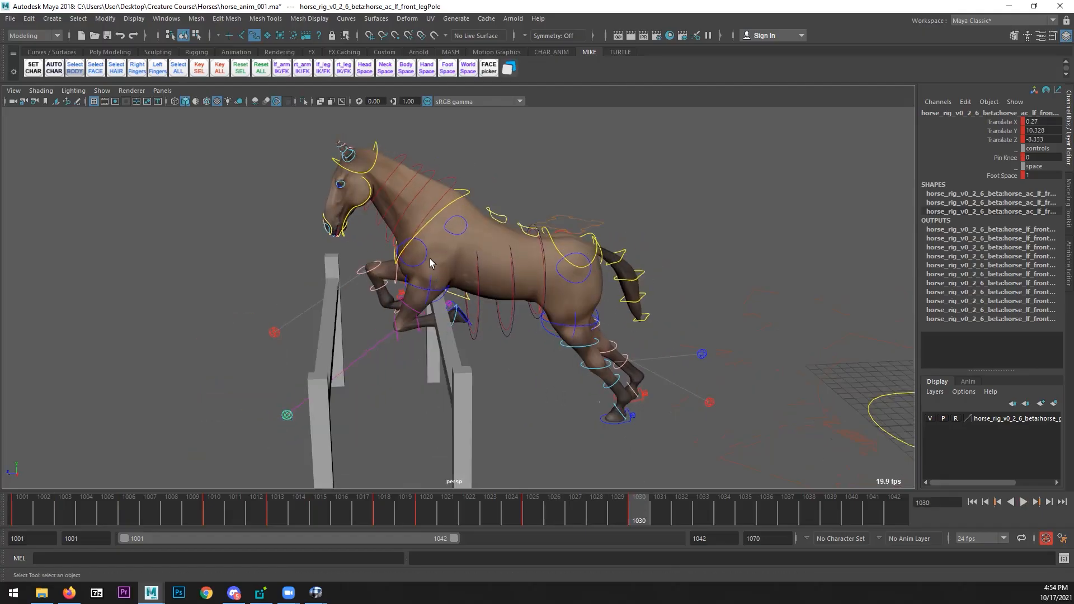
left_click(426, 260)
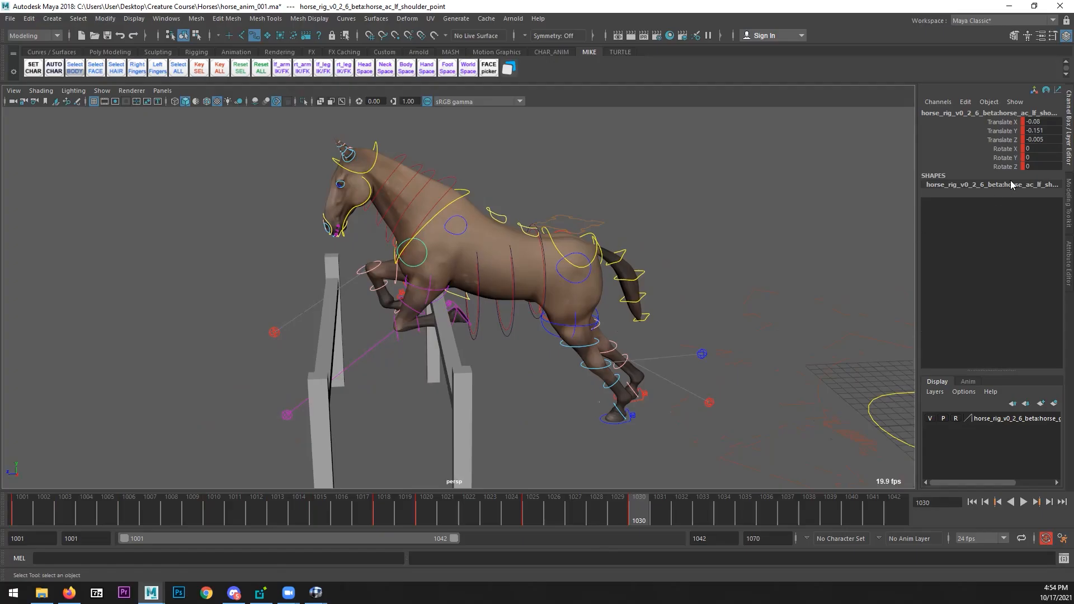
left_click_drag(1040, 139, 1041, 121)
key("Return")
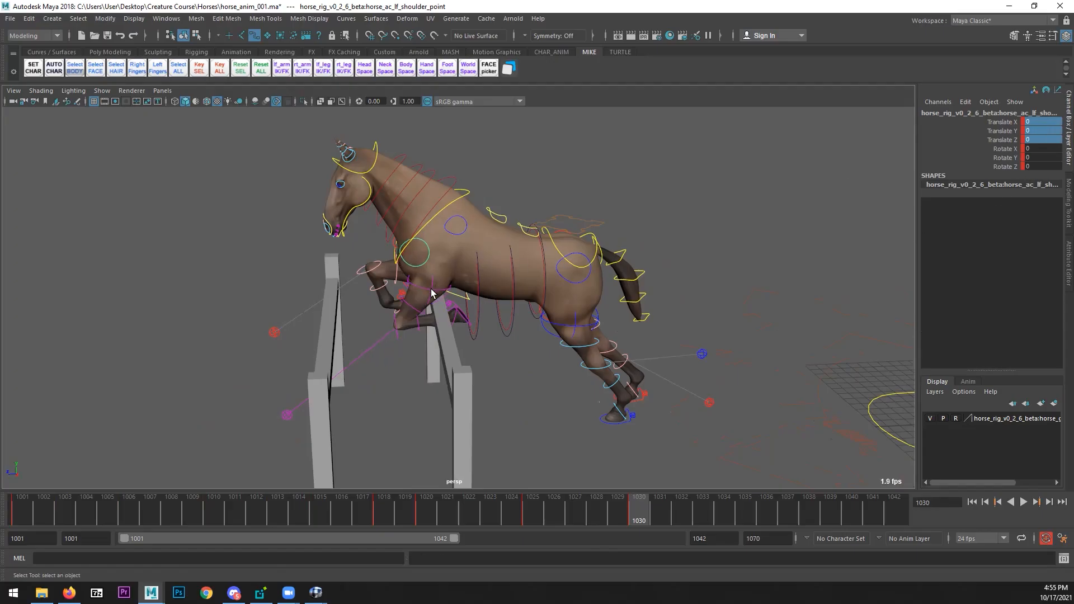
- Raise the left front leg control slightly at frame 1030 and select the left shoulder control
left_click(431, 292)
key("w")
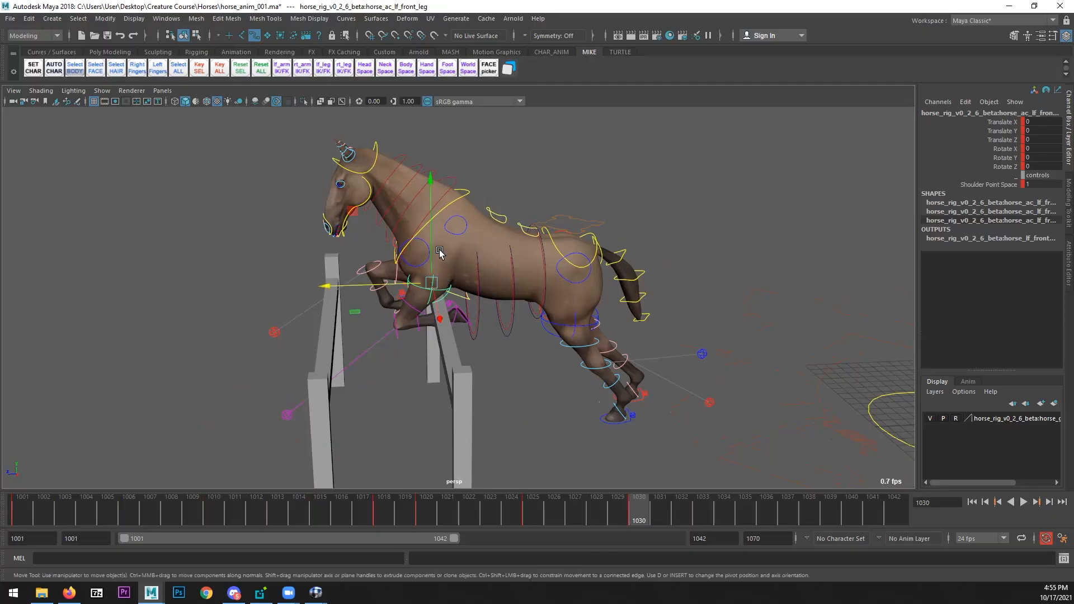
left_click_drag(432, 242, 432, 229)
key("q")
left_click(457, 235)
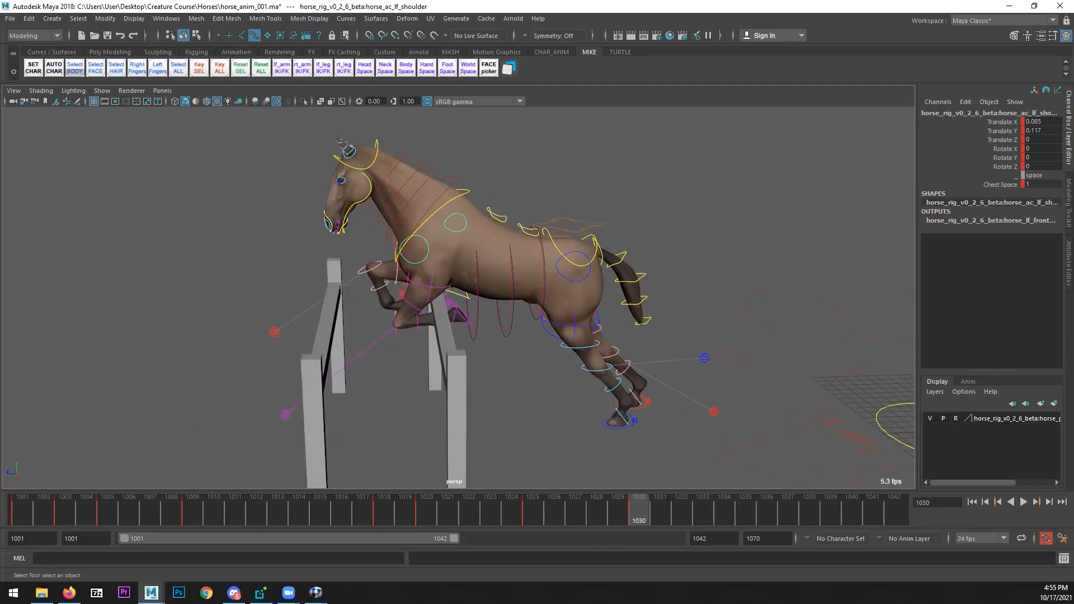
- Switch to the RV reference video and examine the horse's front legs around frames 33 and 32
key("alt+Tab")
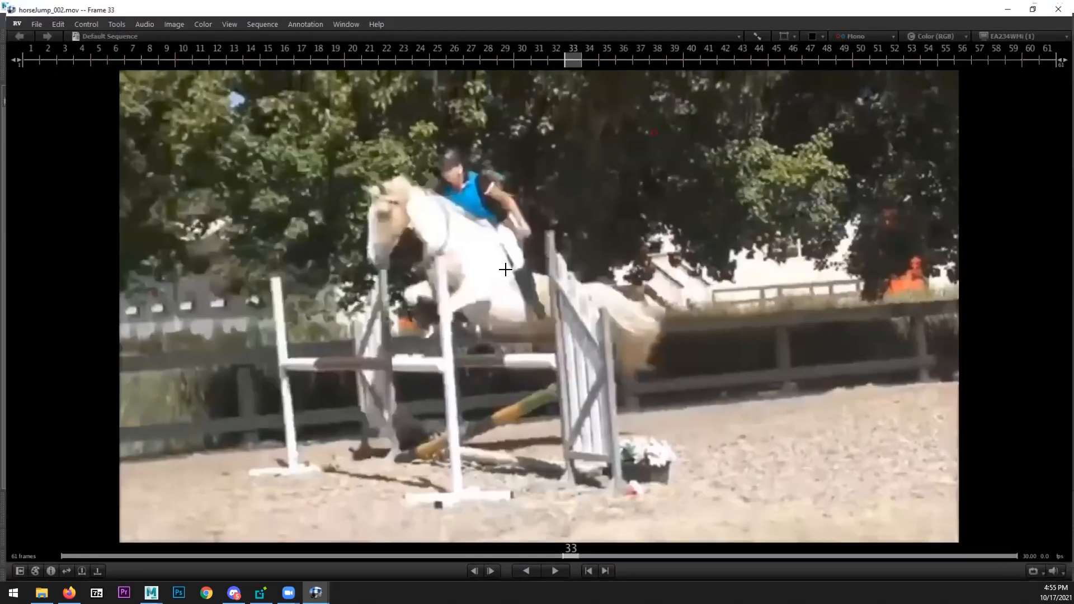
left_click_drag(562, 553, 554, 502)
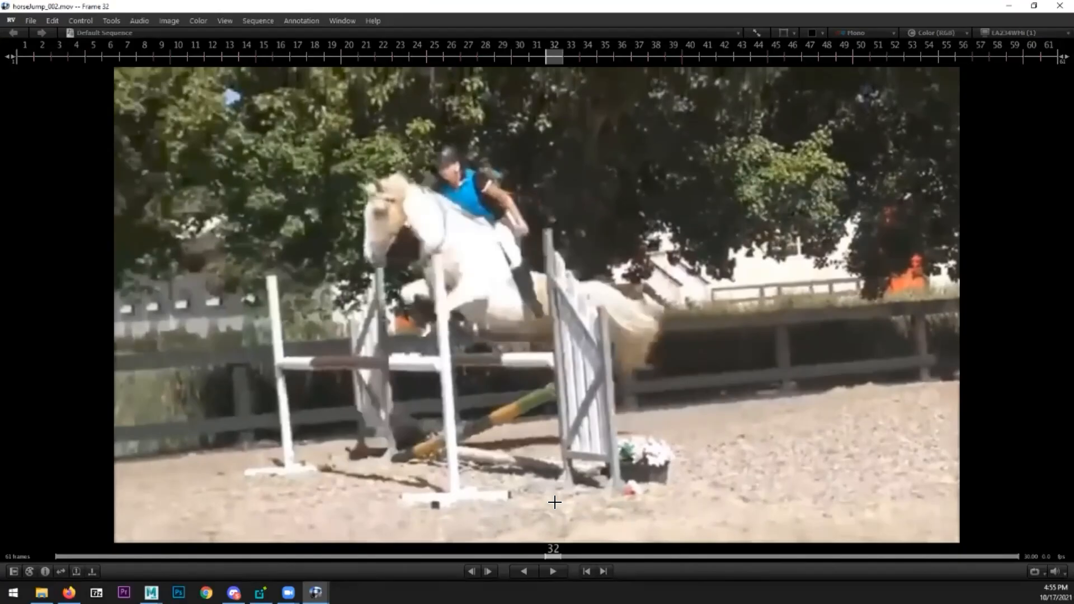
left_click_drag(477, 288, 498, 296)
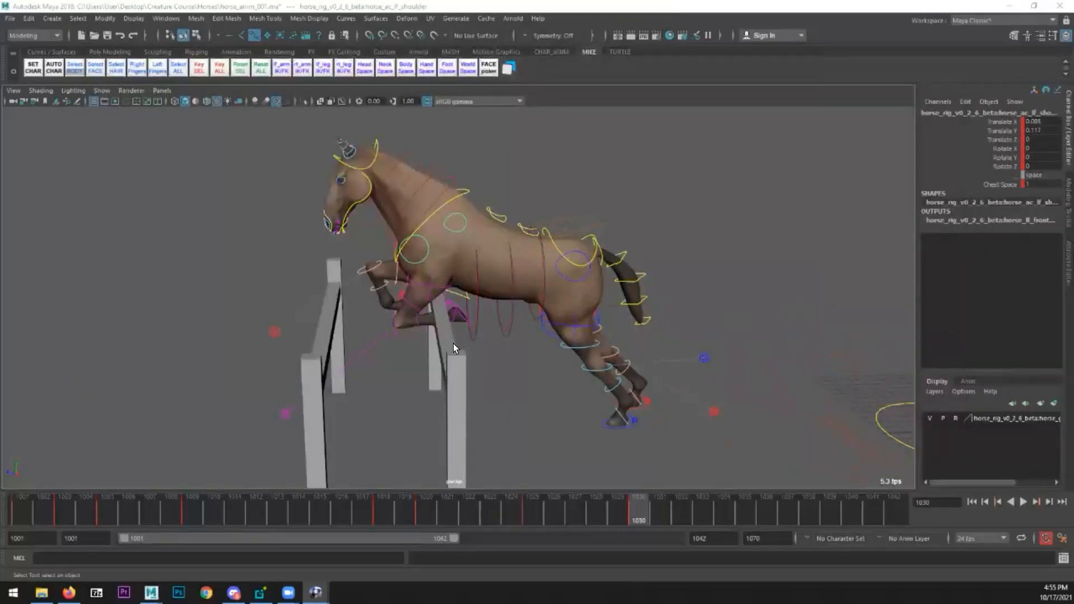
- Switch back to Maya and shift the left front foot control slightly forward and up at frame 1030
left_click(467, 331)
key("w")
left_click_drag(411, 317, 391, 315)
left_click_drag(424, 274, 423, 271)
left_click_drag(404, 318, 418, 282)
left_click_drag(403, 318, 410, 317)
- Nudge the left front leg control and place the left shoulder point at Translate X -0.29 and Translate Y 0.153
key("q")
left_click(426, 295)
key("w")
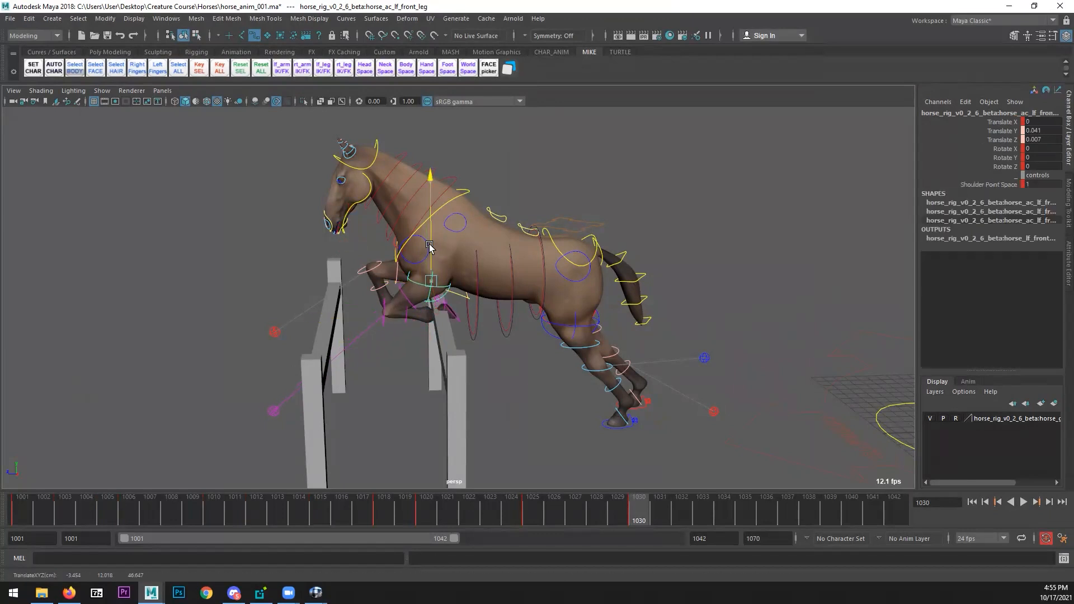
left_click_drag(429, 243, 359, 318)
left_click(414, 236)
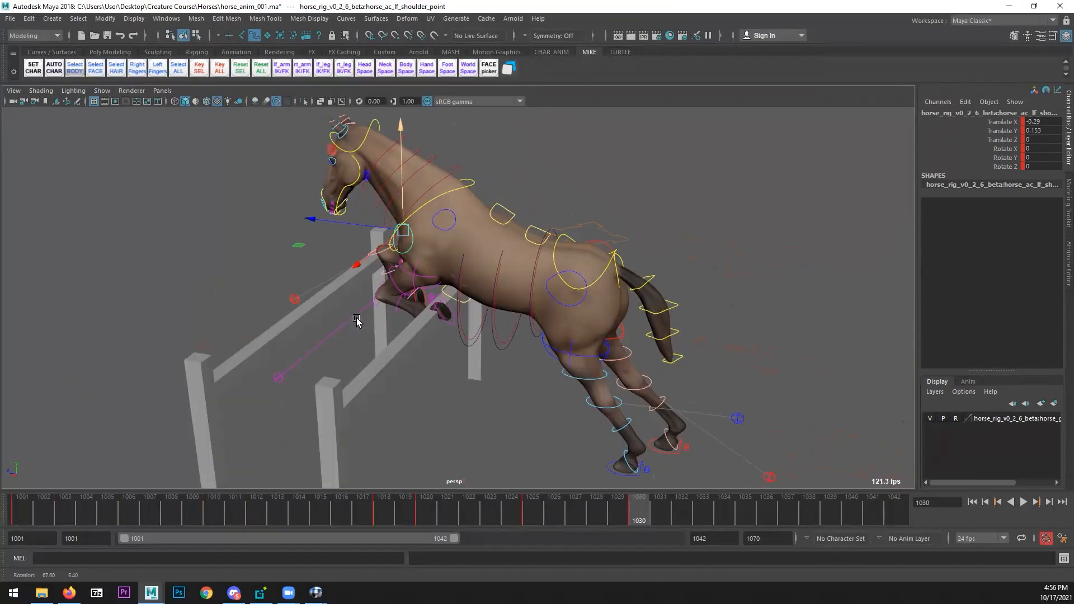
- Scrub and play the takeoff between frames 1025 and 1030 to examine the front leg motion and back foot placement
left_click_drag(441, 323, 546, 341, "alt")
left_click_drag(524, 510, 618, 511)
key("alt+v")
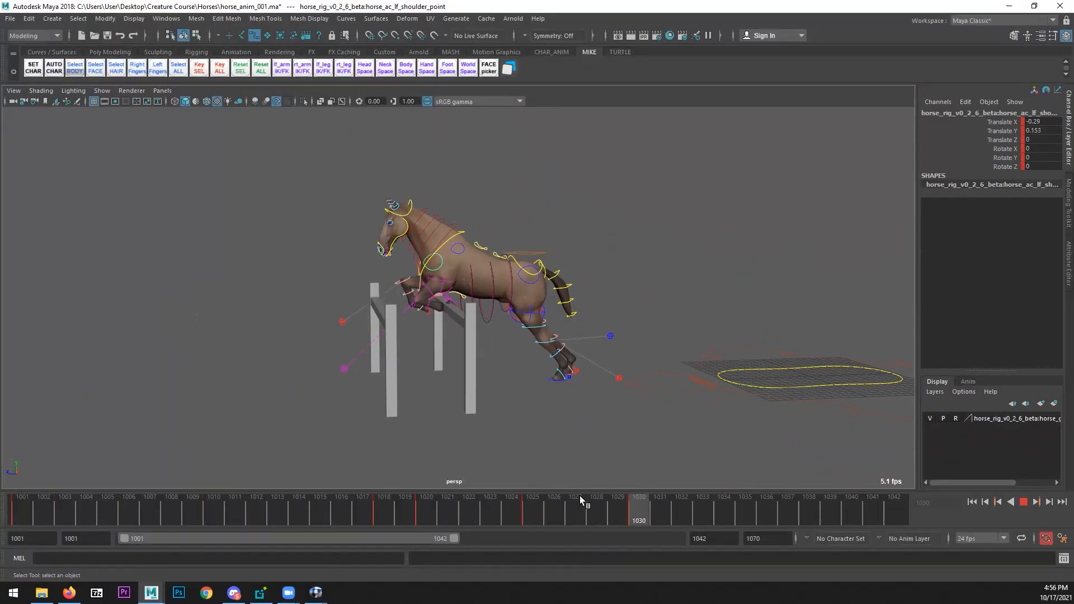
left_click(630, 497)
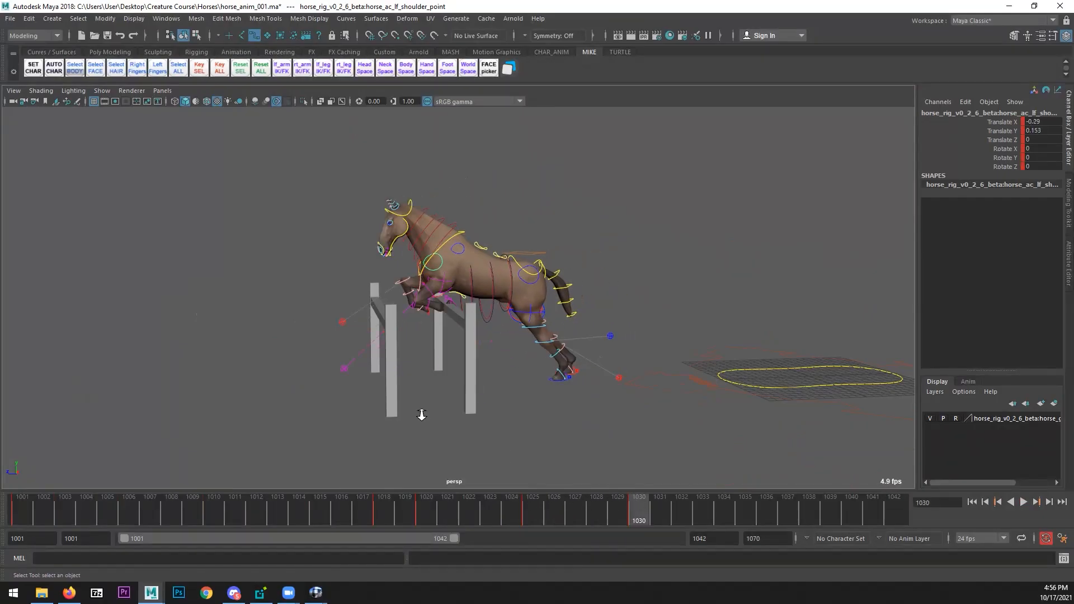
right_click_drag(422, 415, 542, 431, "alt")
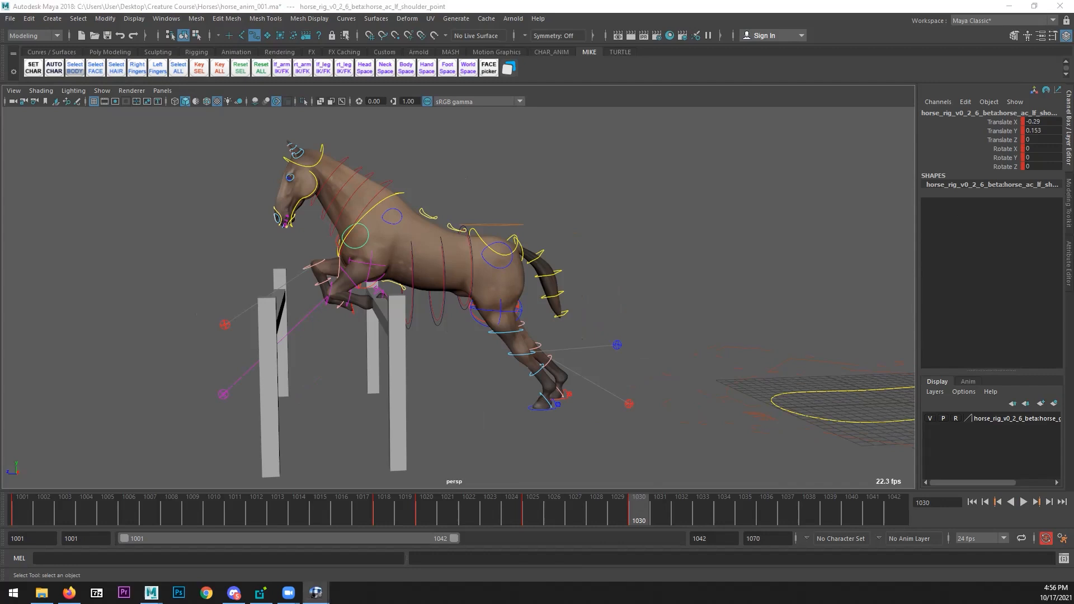
left_click_drag(600, 512, 565, 499)
middle_click_drag(568, 395, 551, 391, "alt")
scroll(574, 421, "up", 2)
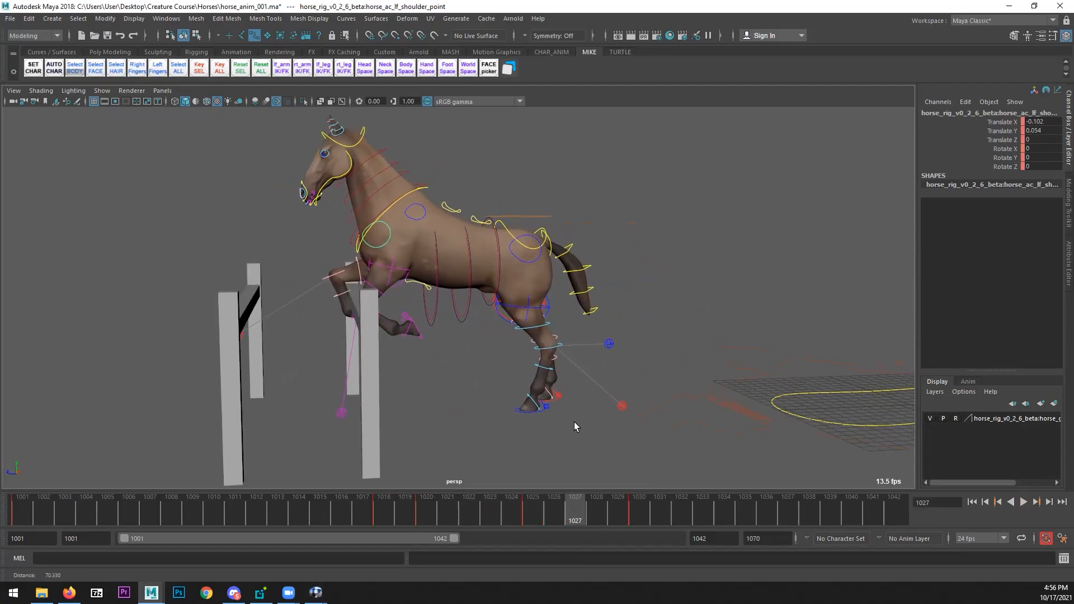
- Select both back foot controls at frame 1025 and open the Graph Editor
left_click(552, 420)
left_click(559, 410)
scroll(670, 428, "down", 2)
left_click_drag(568, 495, 529, 505)
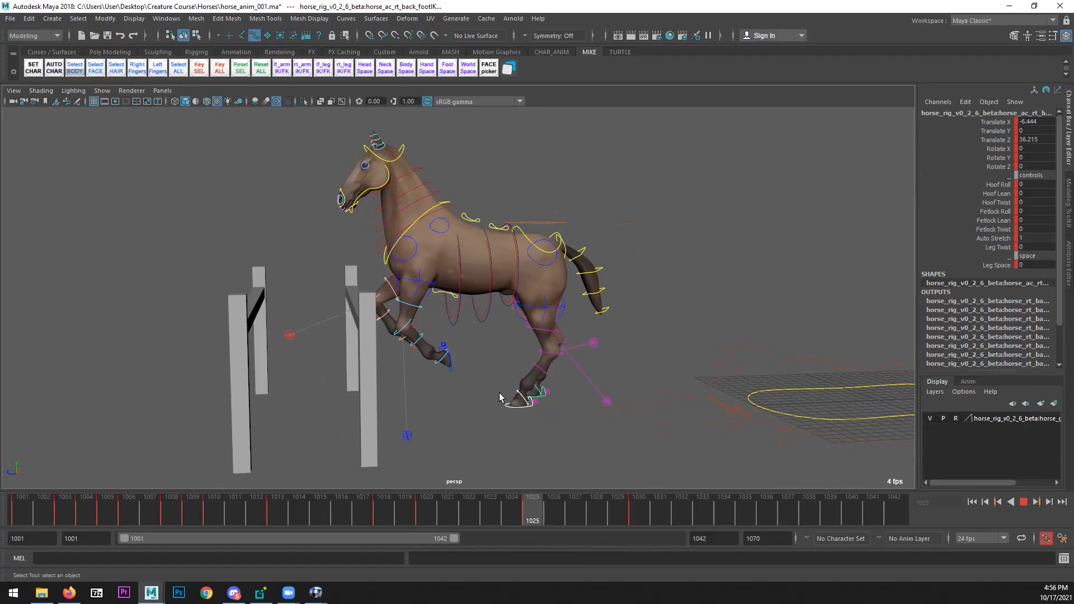
scroll(500, 397, "down", 1)
left_click(166, 18)
mouse_move(221, 68)
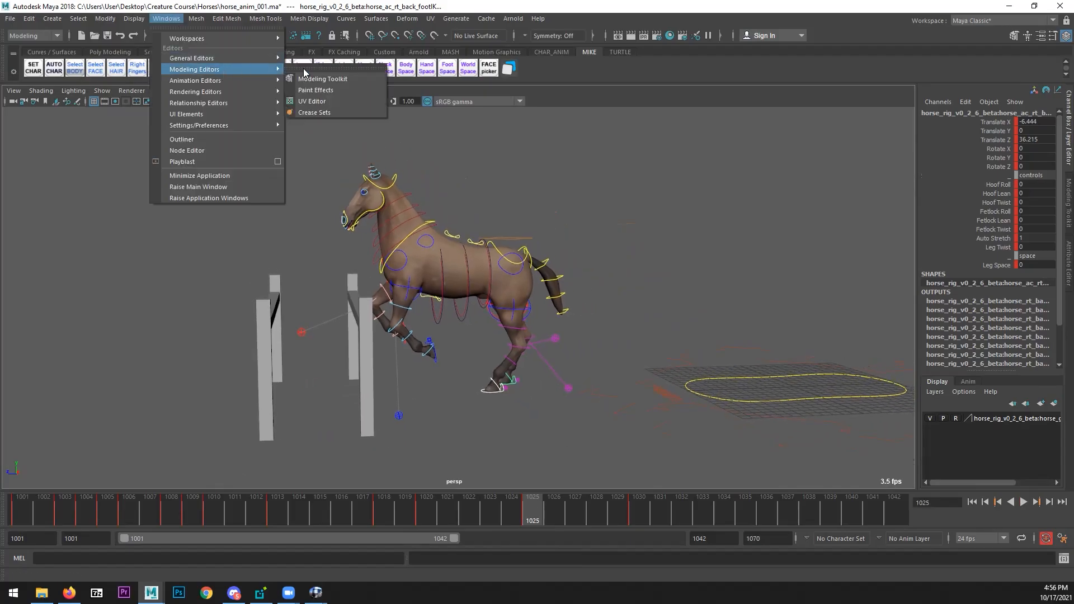
mouse_move(263, 80)
left_click(306, 84)
- Isolate the Translate Z curves of both back feet and frame their last keys in the Graph Editor
left_click(523, 215)
left_click(517, 394, "ctrl")
key("a")
scroll(317, 381, "down", 2)
middle_click_drag(318, 381, 155, 374, "alt")
middle_click_drag(822, 287, 691, 336, "alt")
- Apply auto tangents to the back feet's Translate Z keys and raise the 1025 and 1030 keys, the right foot's to 38.553
left_click_drag(740, 295, 674, 351)
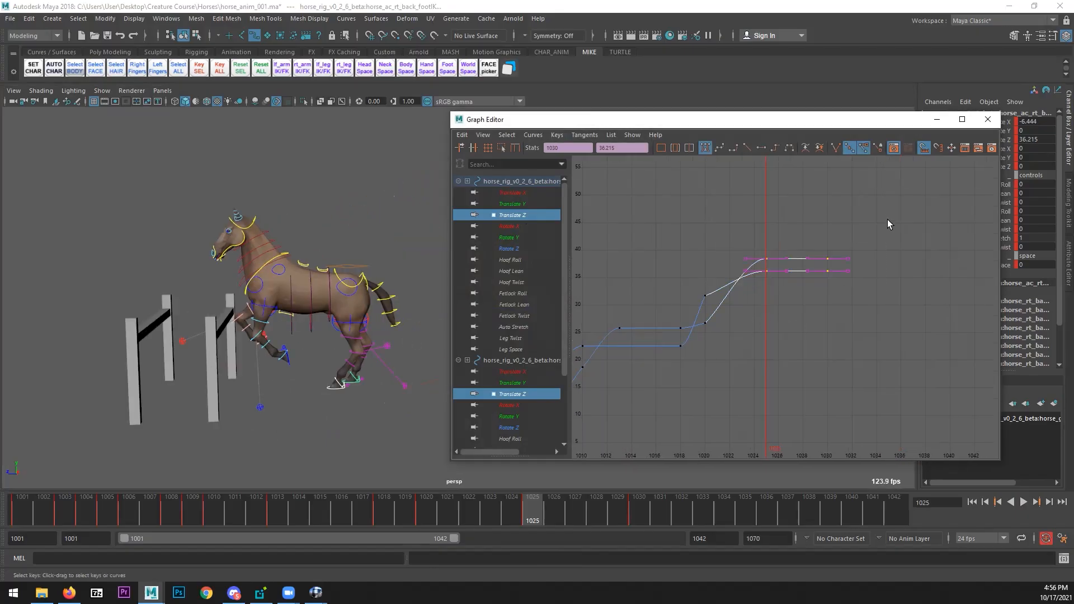
left_click(703, 152)
left_click(856, 201)
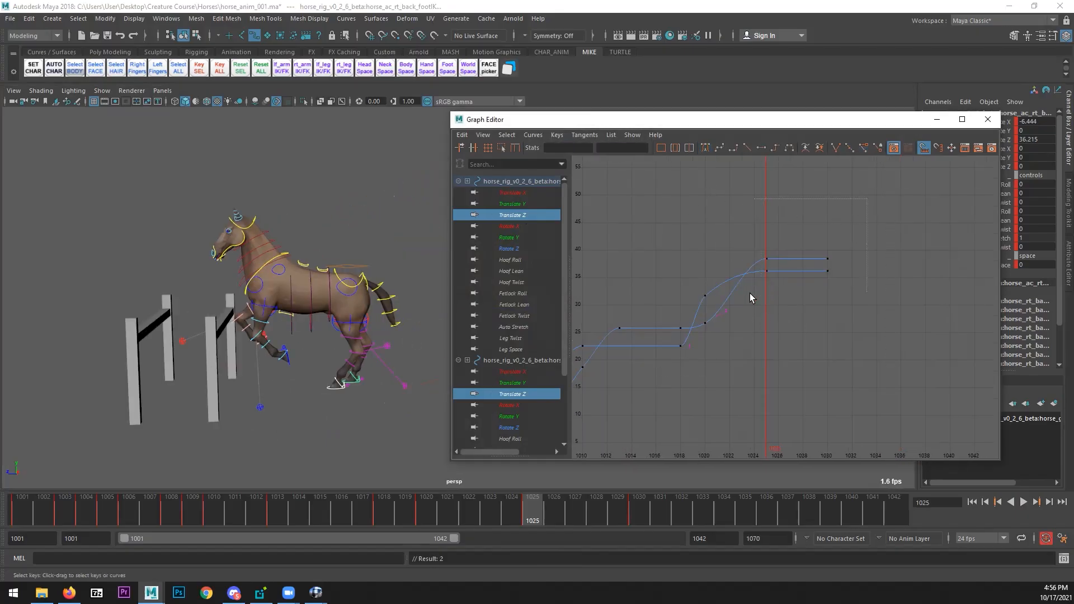
left_click_drag(750, 293, 751, 295)
middle_click_drag(767, 307, 763, 286)
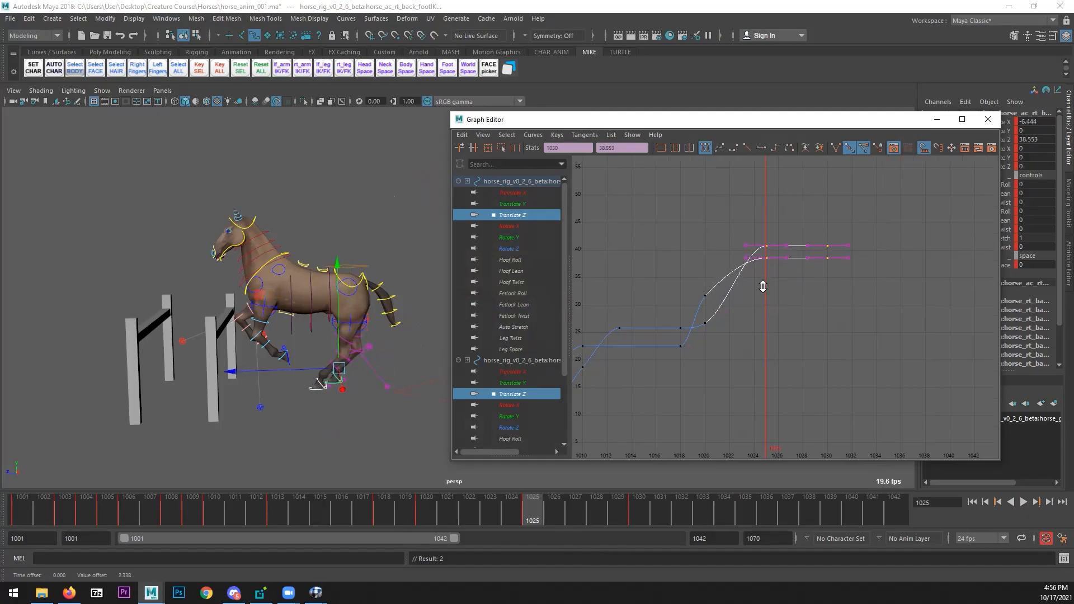
- Check the frame 1030 pose and raise both back feet's final Translate Z keys further, the right foot's to 39.569
left_click(555, 509)
key("alt+v")
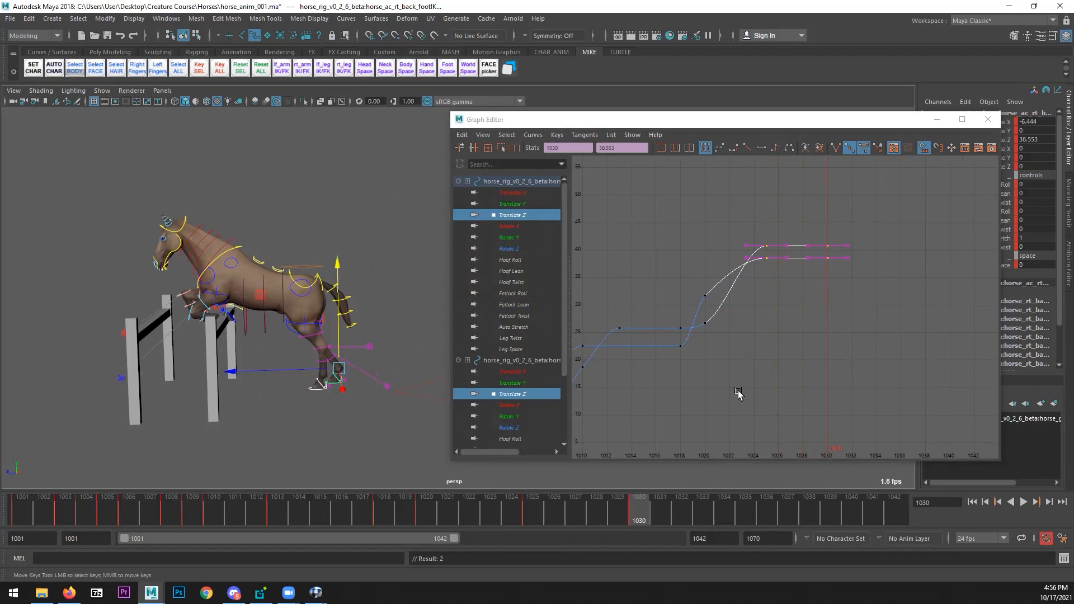
key("alt+v")
middle_click_drag(760, 325, 759, 322)
left_click_drag(417, 360, 321, 374, "alt")
middle_click_drag(322, 373, 74, 384, "alt")
left_click_drag(311, 343, 280, 358, "alt")
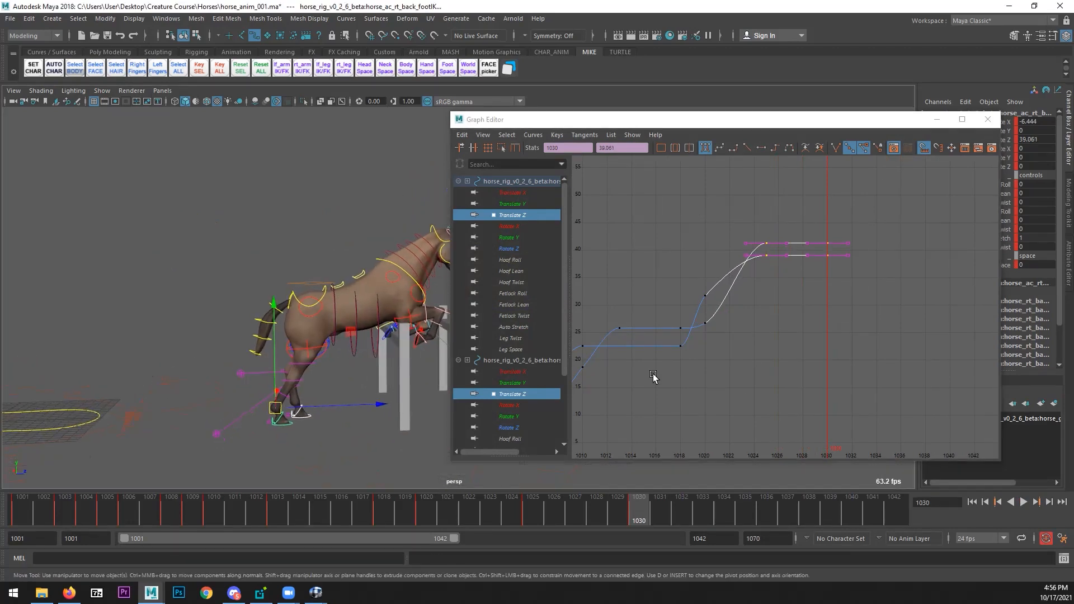
middle_click_drag(743, 353, 741, 341)
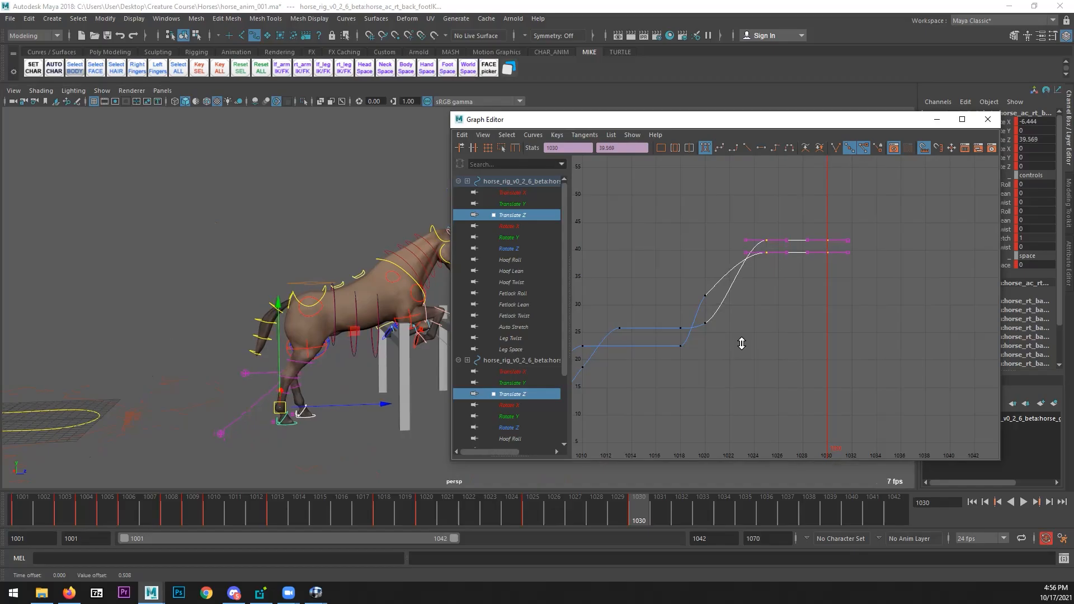
- Delete the Translate Z keys at frame 1020 on both back foot curves
left_click_drag(442, 357, 300, 381, "alt")
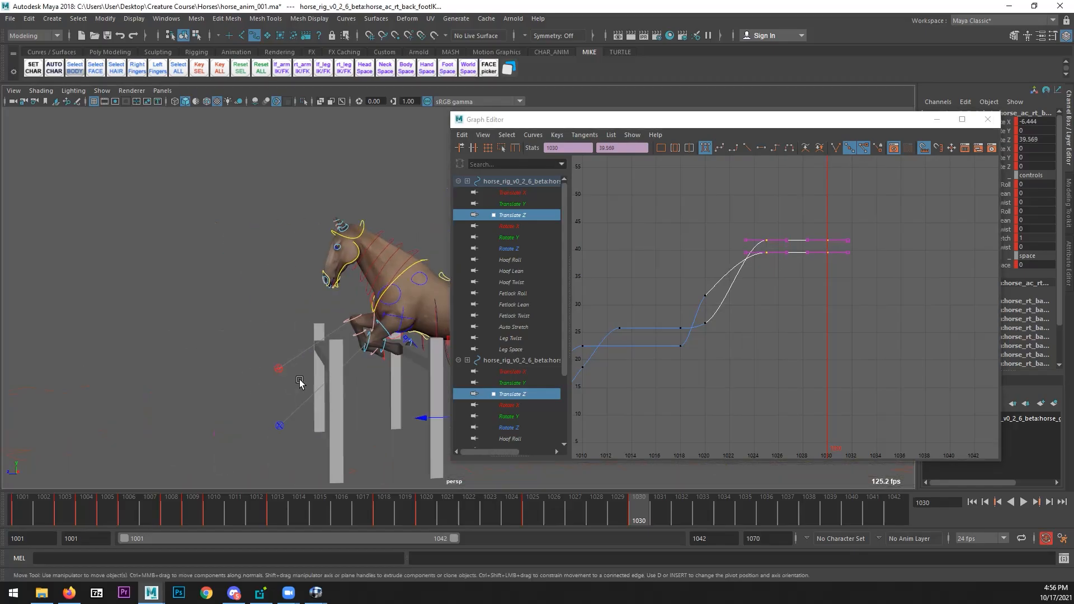
middle_click_drag(300, 381, 80, 380, "alt")
left_click_drag(203, 391, 168, 391, "alt")
mouse_move(470, 513)
left_mouse_down()
mouse_move(532, 511)
mouse_move(374, 512)
mouse_move(427, 515)
left_mouse_up()
left_click_drag(696, 286, 719, 337)
key("Delete")
- Try lowering both back feet's Translate Z keys at frames 1025 and 1030, the right foot's to 39.061
left_click_drag(386, 513, 532, 502)
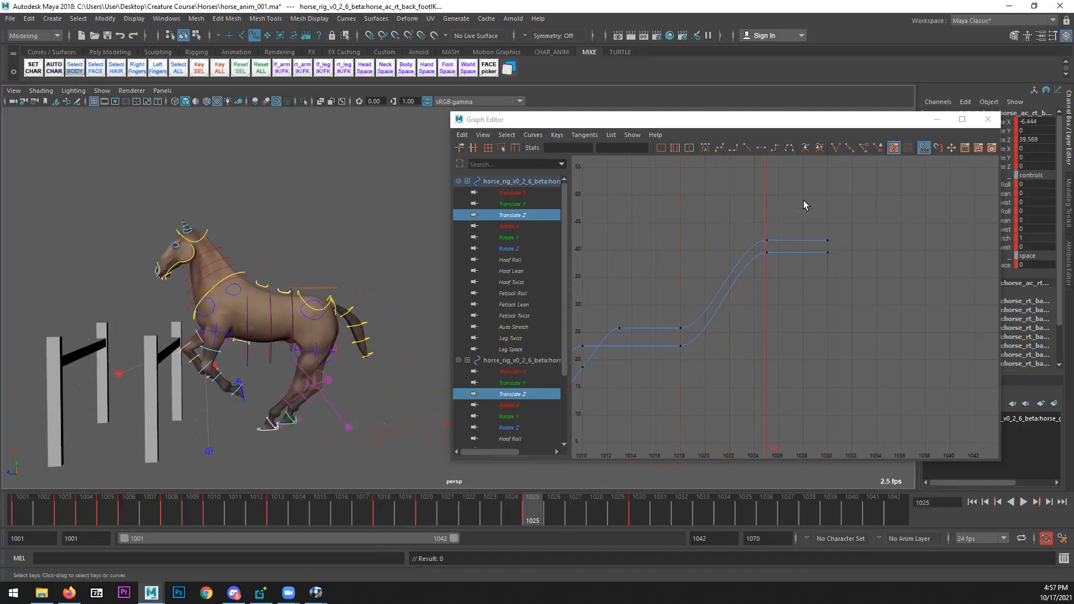
left_click_drag(839, 269, 760, 283)
middle_click_drag(760, 283, 757, 292, "shift")
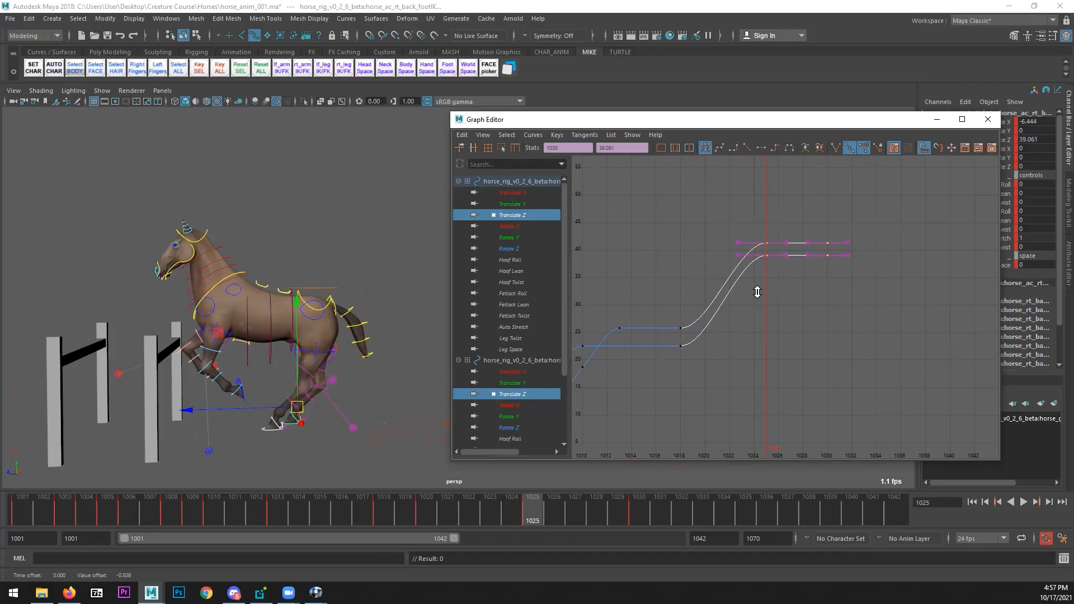
key("ctrl+z")
- Undo the last lowering of the back feet's keys and try moving the left back leg control forward at frame 1025
key("q")
middle_click_drag(228, 387, 255, 360, "alt")
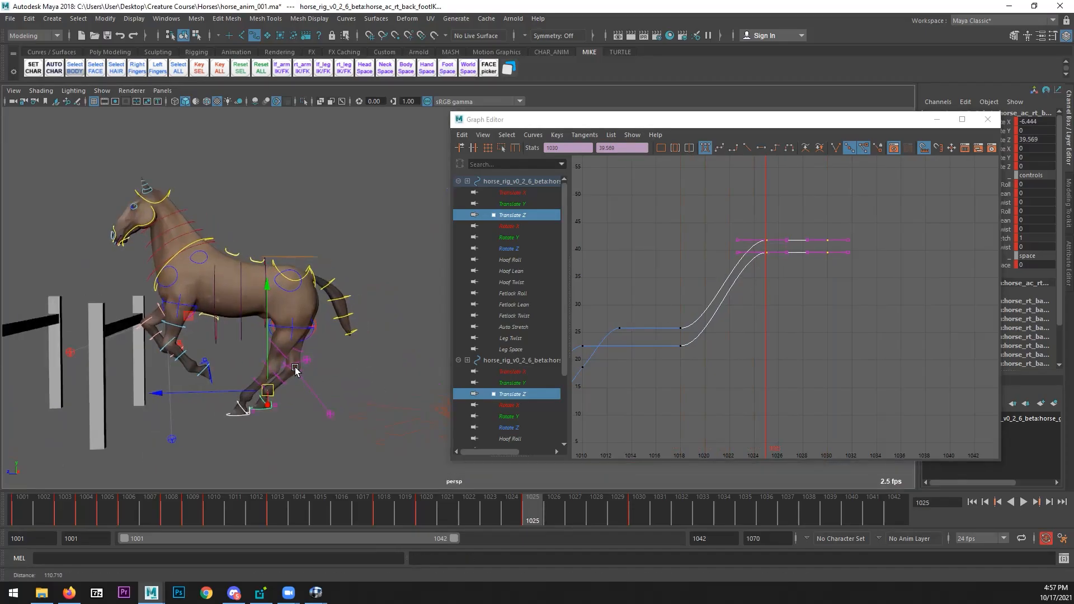
right_click_drag(255, 361, 285, 313, "alt")
left_click(309, 289)
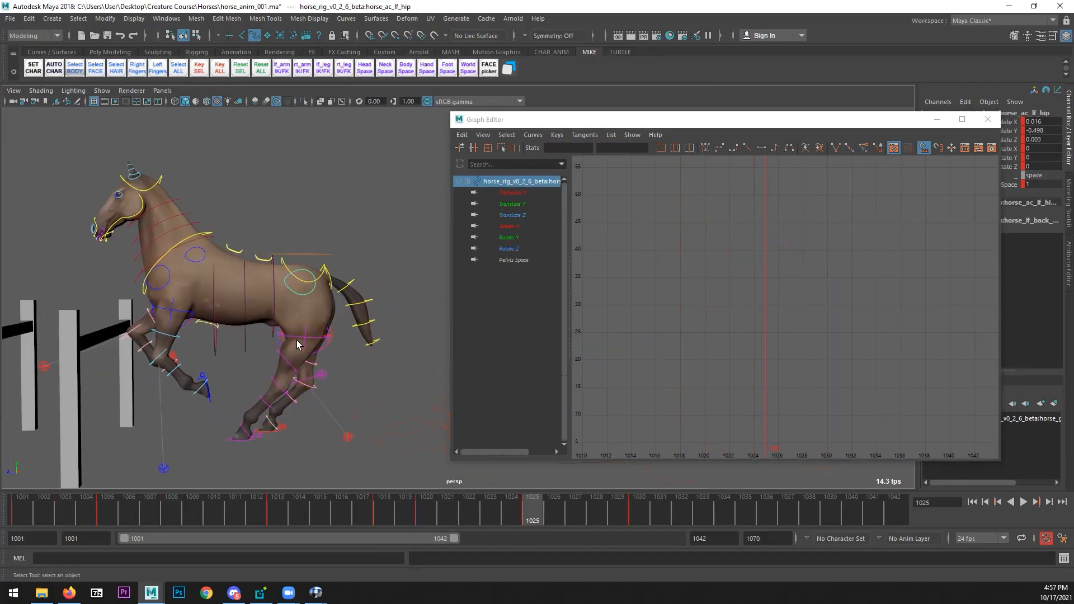
right_click_drag(336, 349, 319, 345, "alt")
left_click(317, 344)
key("w")
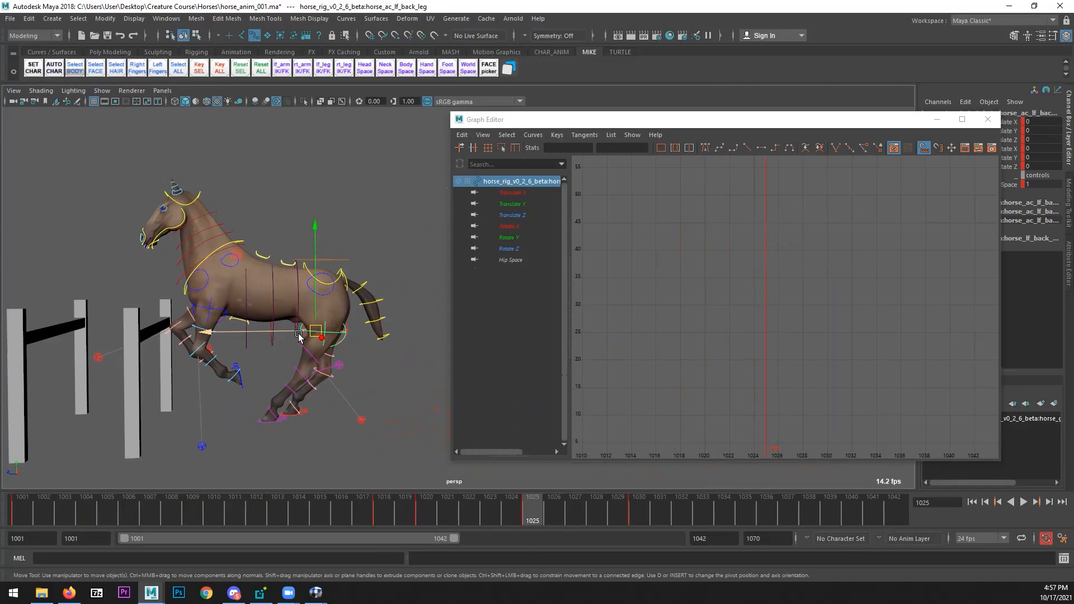
left_click_drag(279, 332, 268, 333)
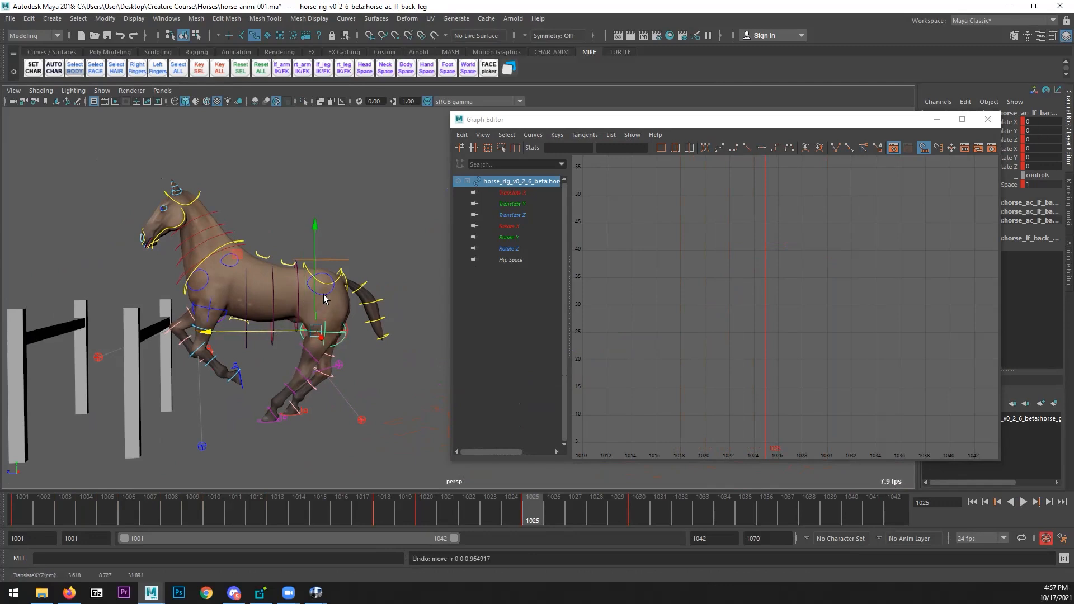
- Try nudging the left hip control at frame 1025
left_click(324, 295)
left_click_drag(274, 284, 274, 282)
left_click_drag(284, 328, 289, 352, "alt")
key("q")
left_click(244, 342)
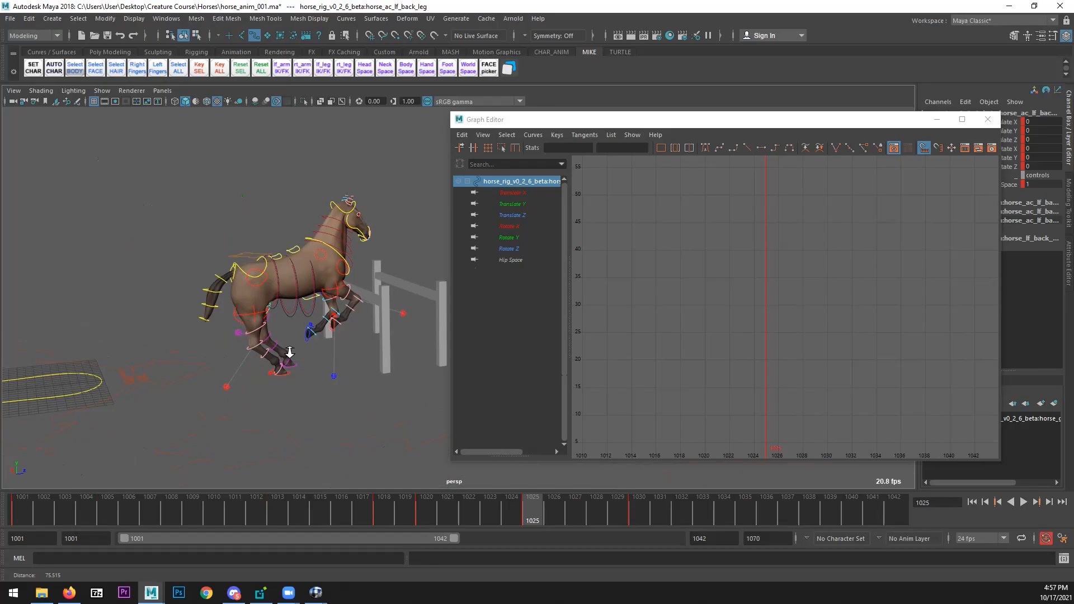
- Nudge the right hip and right back leg controls forward at frame 1025
left_click(235, 284)
key("f")
right_click_drag(128, 365, 48, 344, "alt")
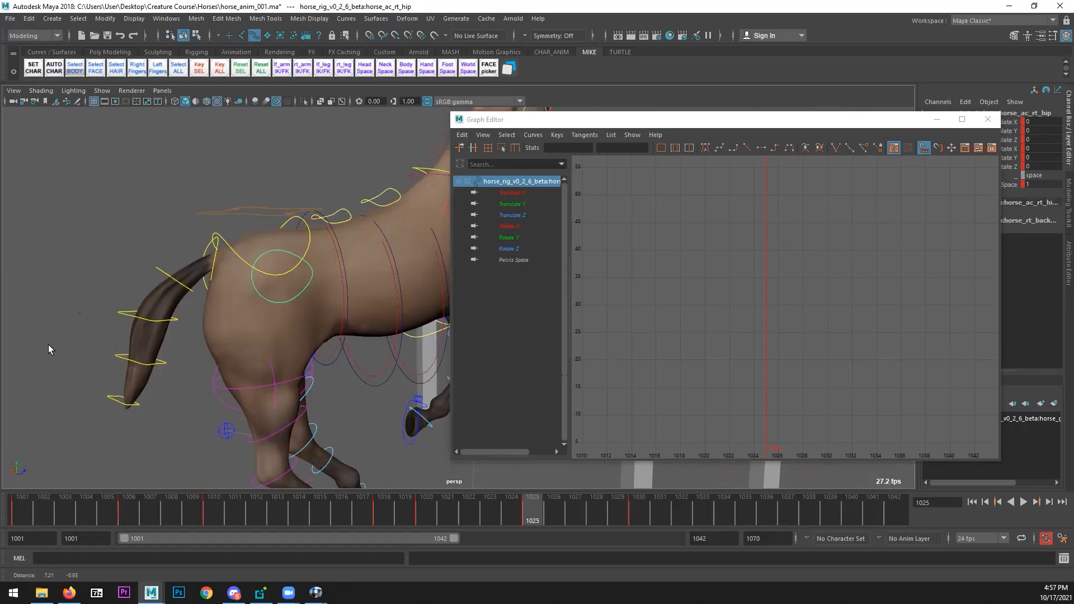
right_click_drag(313, 353, 256, 359, "alt")
left_click_drag(256, 359, 263, 333, "alt")
key("w")
left_click_drag(315, 272, 322, 271)
key("shift+w")
key("q")
left_click(292, 318)
left_click(289, 317)
key("w")
left_click_drag(313, 319, 412, 348)
- Lower the pelvis control's Rotate X keys at frames 1025 and 1030 to -8.165
middle_click_drag(412, 347, 233, 328, "alt")
left_click_drag(233, 329, 338, 289, "alt")
left_click(340, 286)
left_click(509, 226)
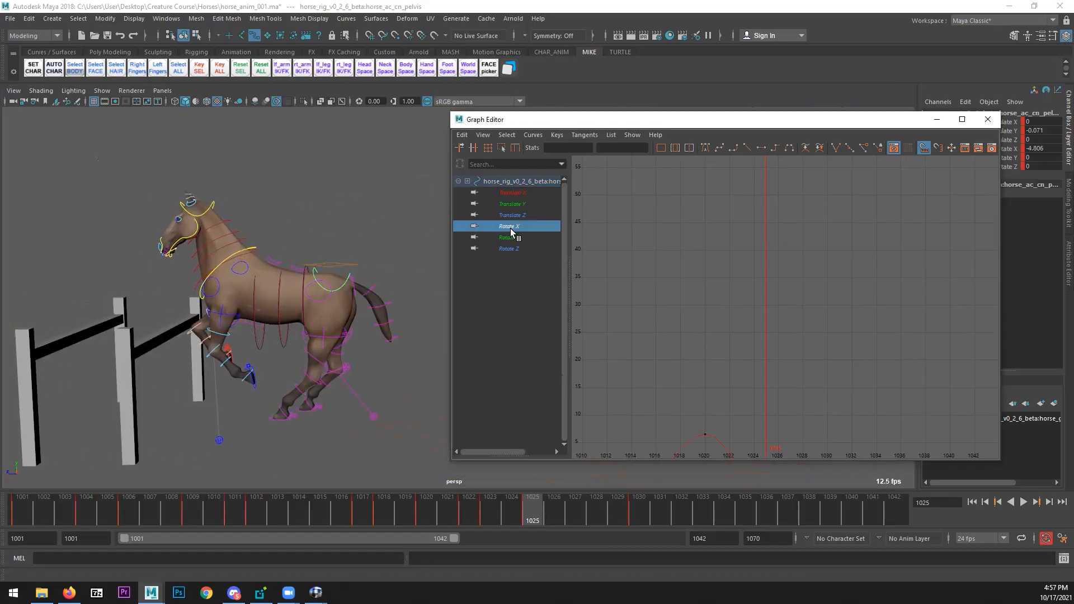
key("f")
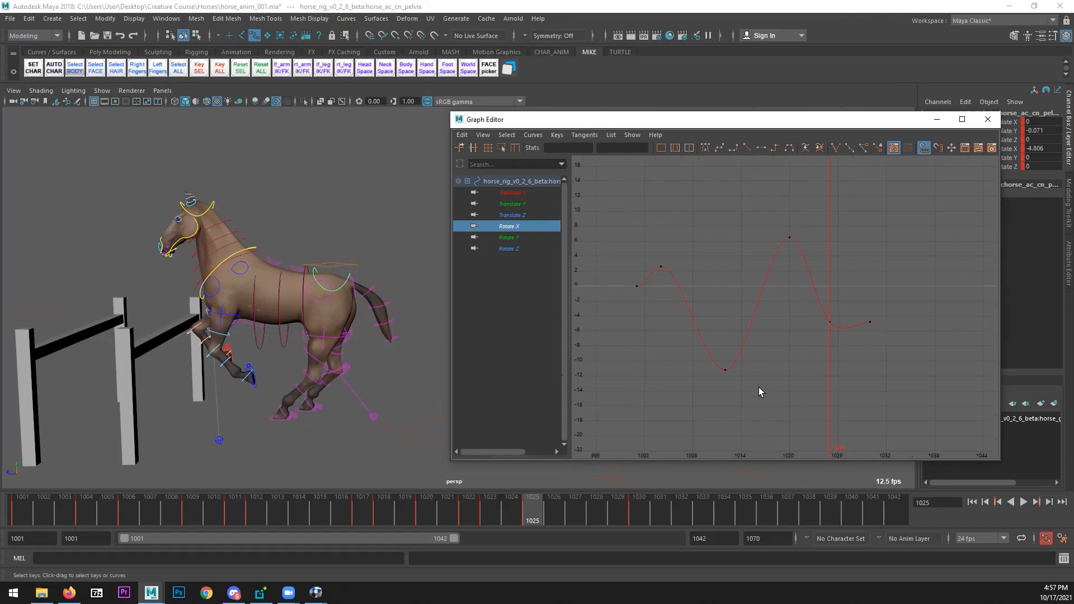
left_click_drag(812, 351, 881, 315)
middle_click_drag(822, 358, 816, 386)
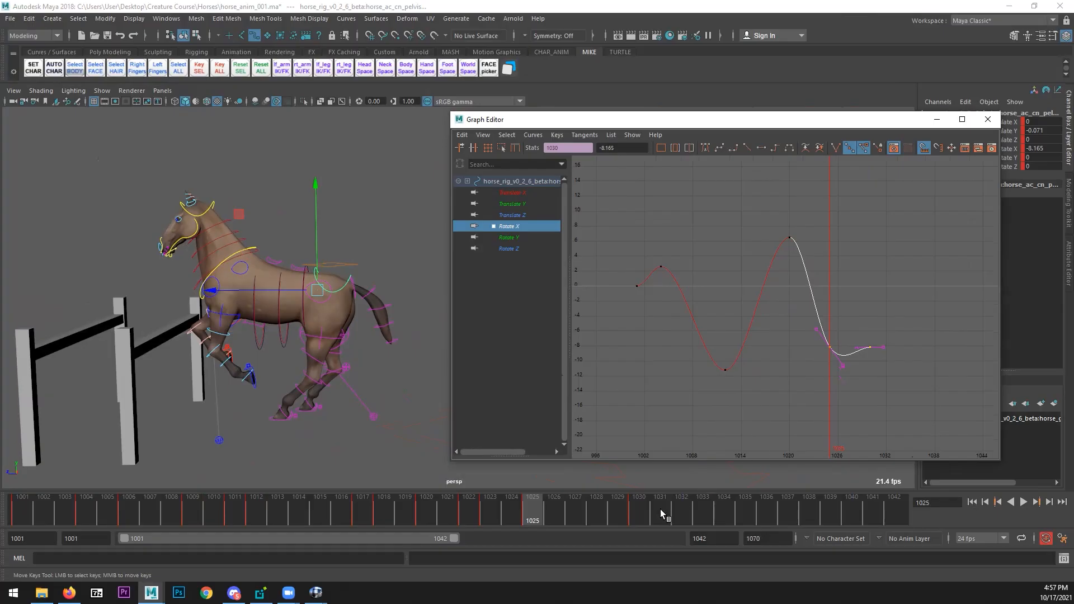
- Raise the pelvis Rotate X key at frame 1030 to -4.732, apply auto tangents and scrub through the takeoff
left_click(634, 510)
left_click_drag(855, 364, 883, 339)
middle_click_drag(868, 372, 866, 346)
left_click_drag(913, 293, 810, 366)
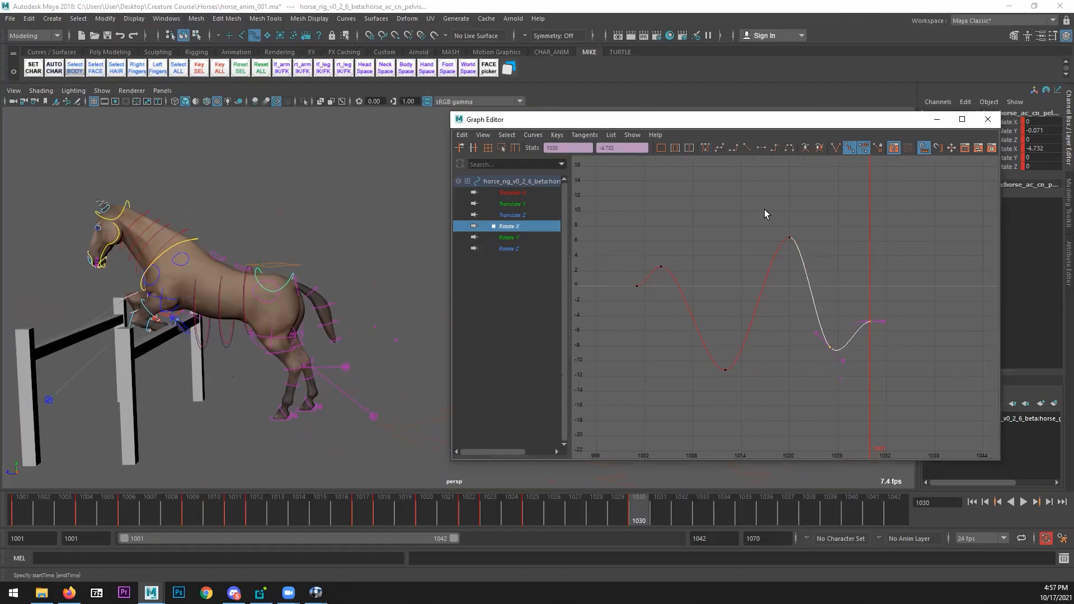
left_click(705, 148)
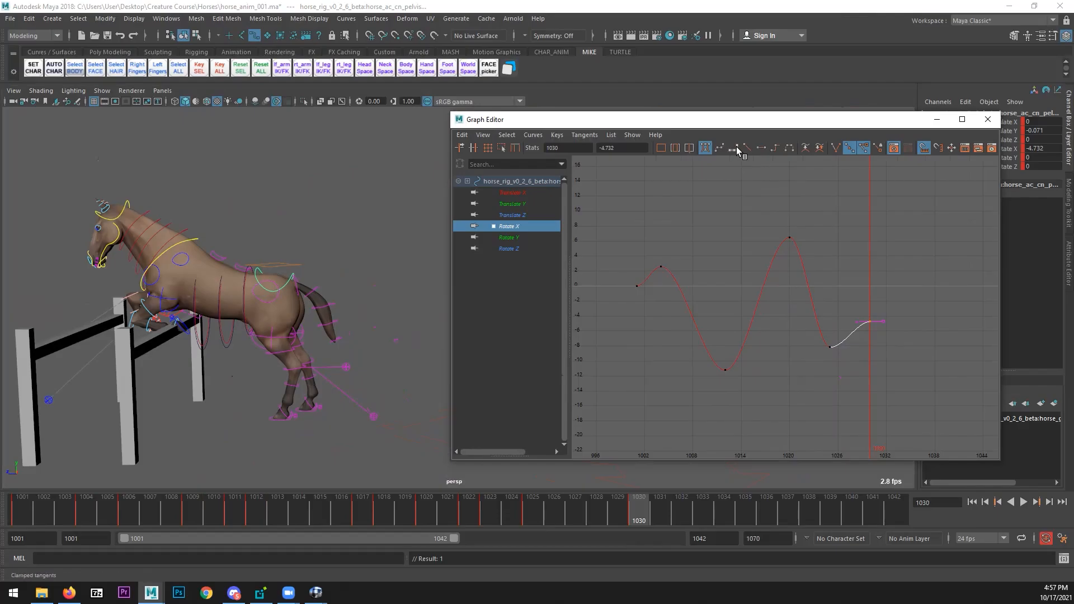
left_click_drag(295, 422, 510, 495, "alt")
mouse_move(407, 519)
left_mouse_down()
mouse_move(656, 520)
mouse_move(434, 513)
mouse_move(644, 514)
left_mouse_up()
- Raise the chest control's Translate Y key at frame 1030 to 3.468
left_click(289, 238)
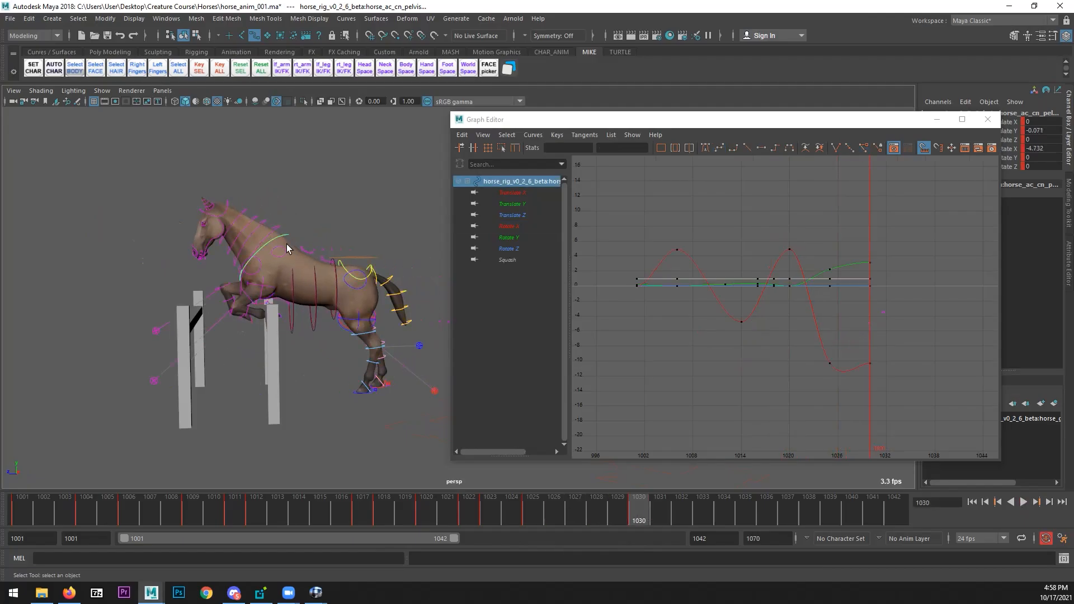
left_click(520, 204)
key("f")
left_click_drag(933, 204, 865, 286)
key("w")
middle_click_drag(870, 297, 871, 285, "shift")
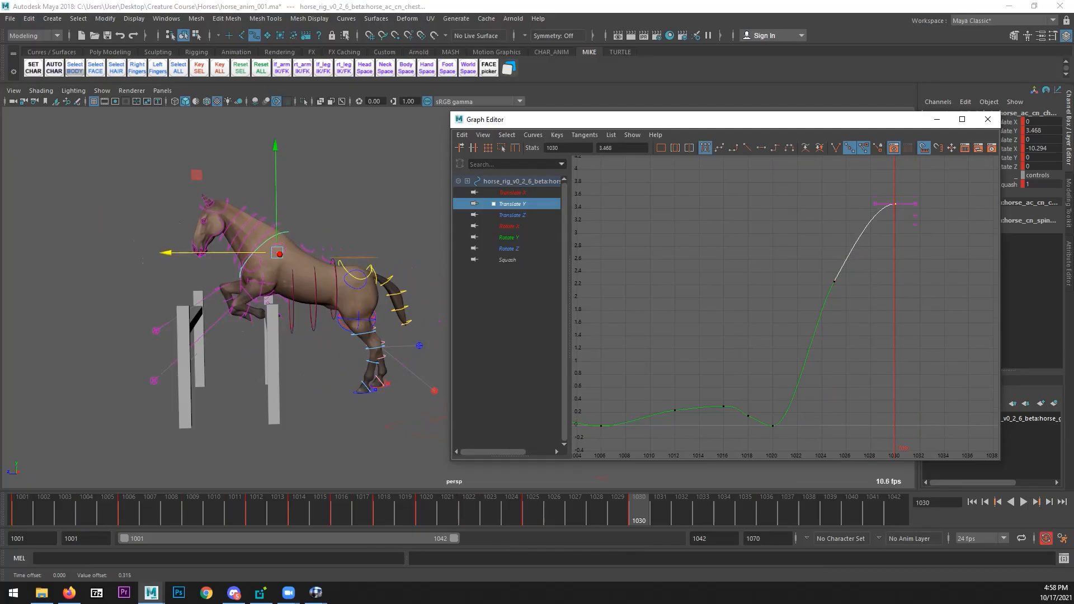
key("alt+Tab")
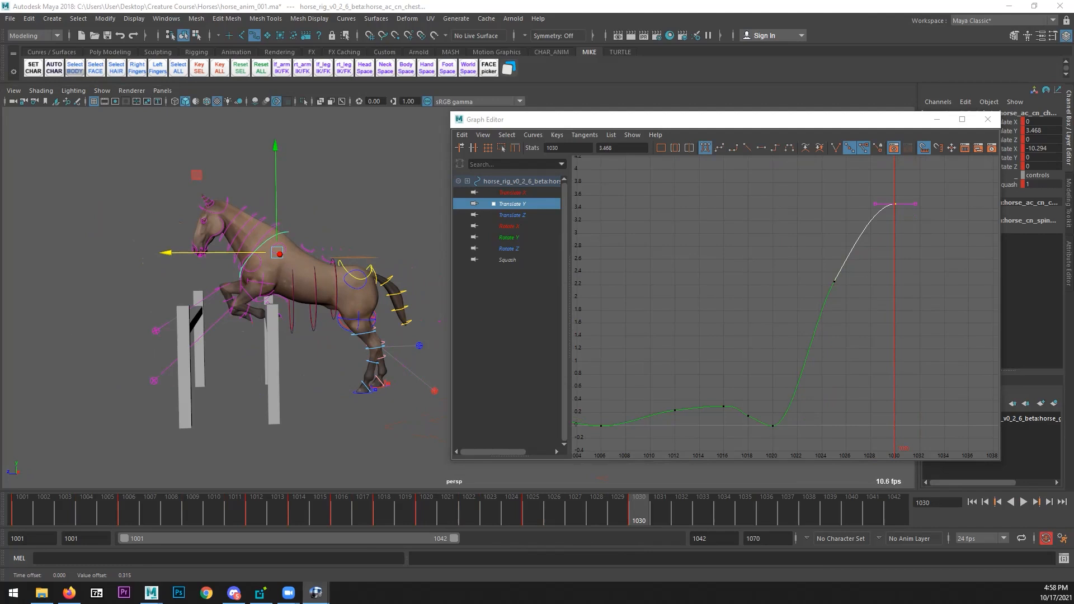
key("alt+Tab")
- Raise the chest control's Translate Y key at frame 1025 and scrub from the approach to frame 1030
left_click_drag(865, 273, 808, 312)
middle_click_drag(816, 352, 816, 331, "shift")
mouse_move(386, 511)
left_mouse_down()
mouse_move(635, 507)
mouse_move(497, 504)
mouse_move(489, 494)
mouse_move(639, 504)
left_mouse_up()
- Close the curve editor, play the whole animation and scrub the takeoff up to frame 1023
left_click(987, 119)
scroll(303, 406, "down", 3)
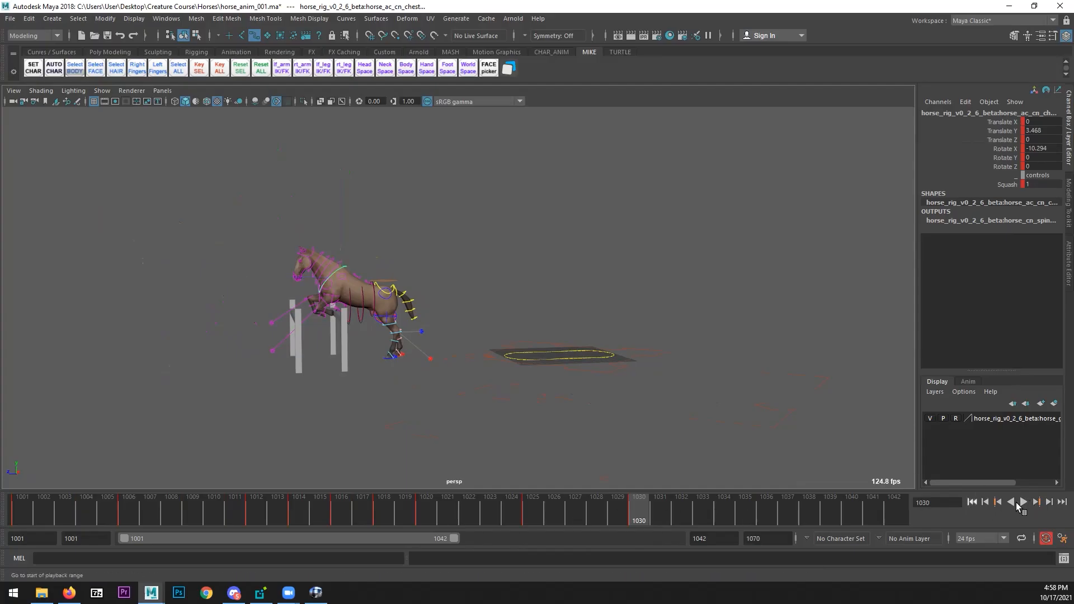
left_click(1022, 502)
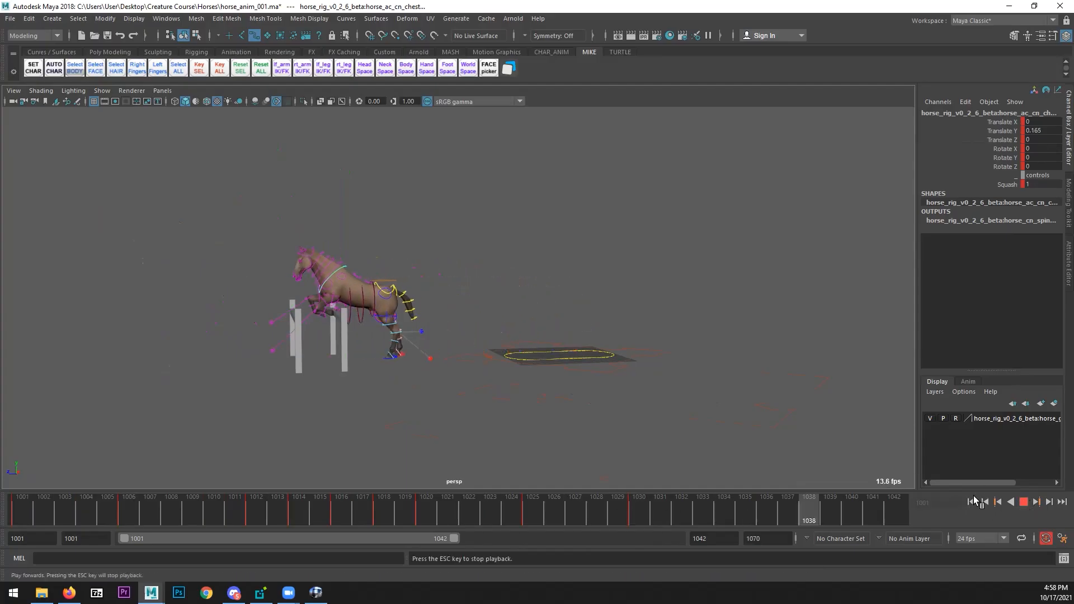
left_click(342, 520)
right_click_drag(186, 391, 374, 425, "alt")
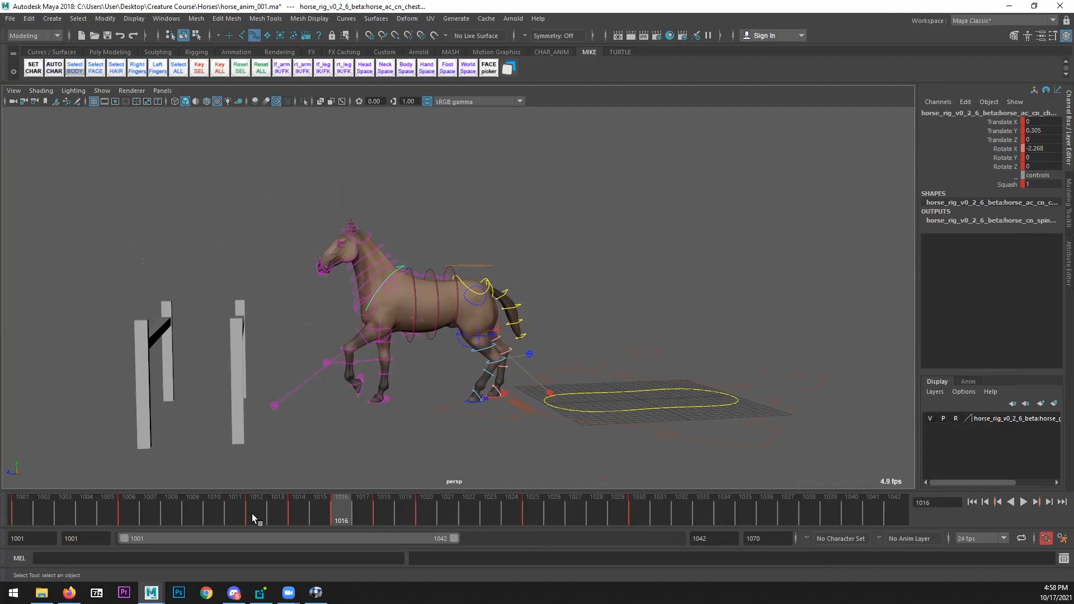
key("alt+v")
left_click_drag(417, 496, 496, 497)
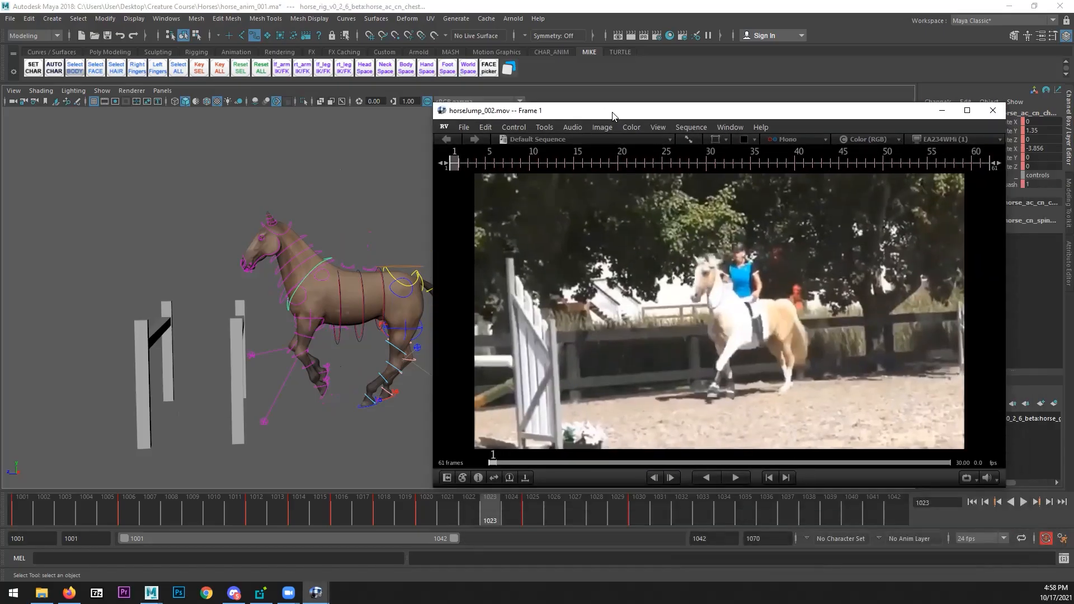
- Examine the horse's takeoff in the horseJump_002.mov reference around frame 26
double_click(612, 115)
left_click_drag(402, 405, 757, 383)
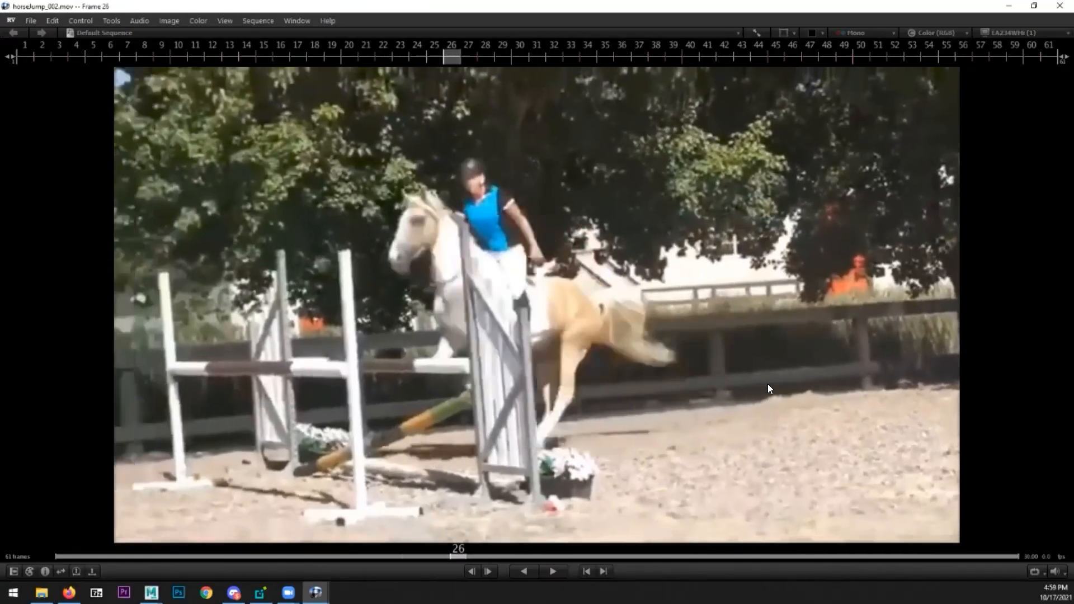
left_click_drag(492, 8, 1073, 65)
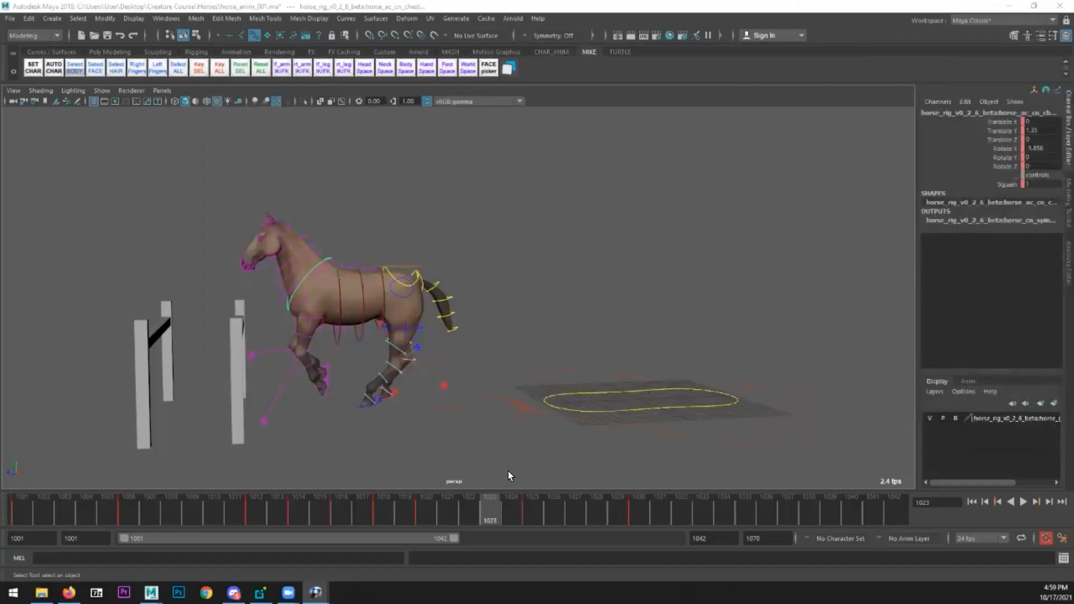
- Key the left front foot control's pose at frame 1023 and scrub back to frame 1019
left_click(321, 398)
left_click_drag(310, 505, 485, 502)
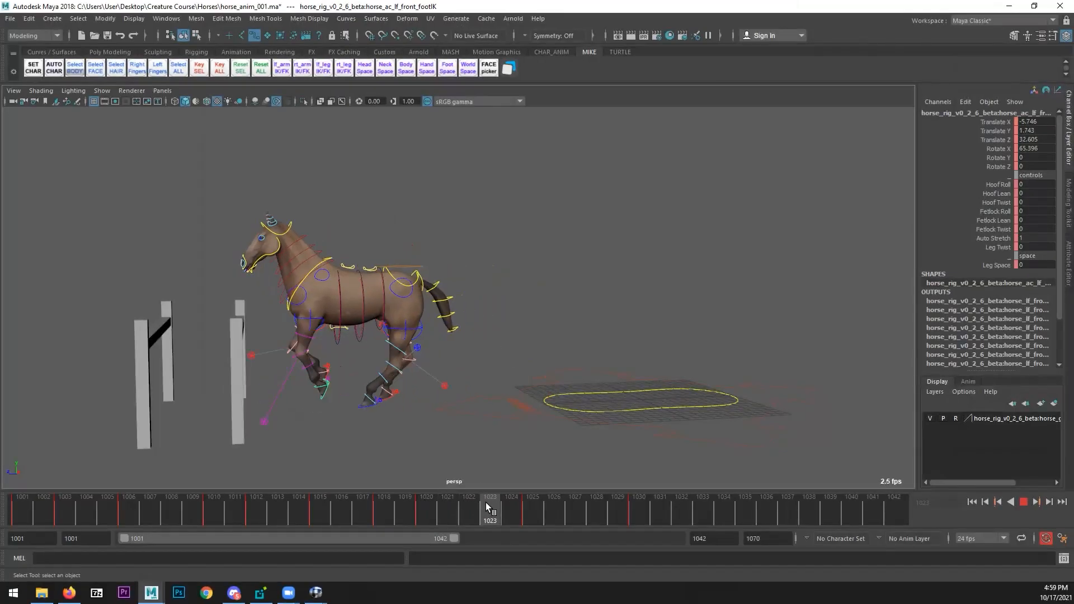
left_click_drag(486, 502, 407, 524)
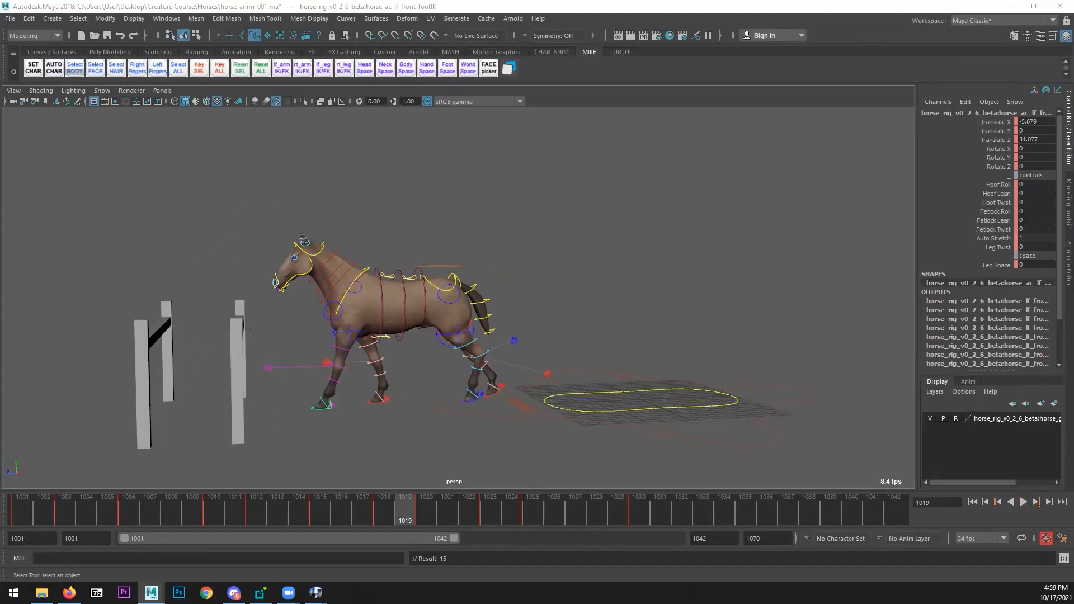
- Step through the reference video between frames 22 and 27 to study how the front legs leave the ground
left_click_drag(1073, 101, 716, 100)
double_click(716, 100)
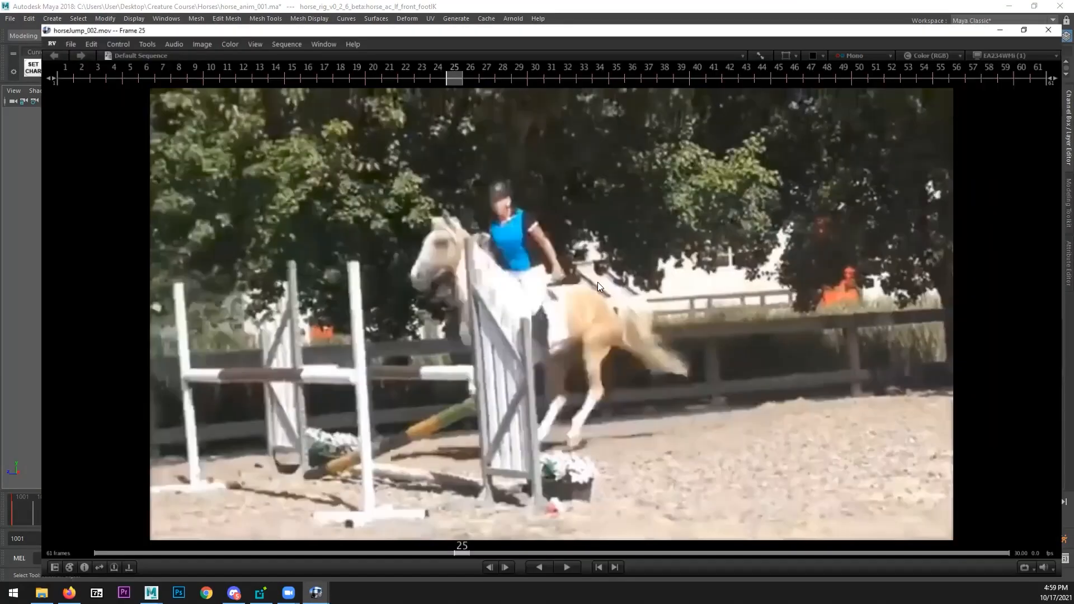
key("Right")
key("Right")
key("Left")
key("Left")
key("Left")
key("Left")
key("Left")
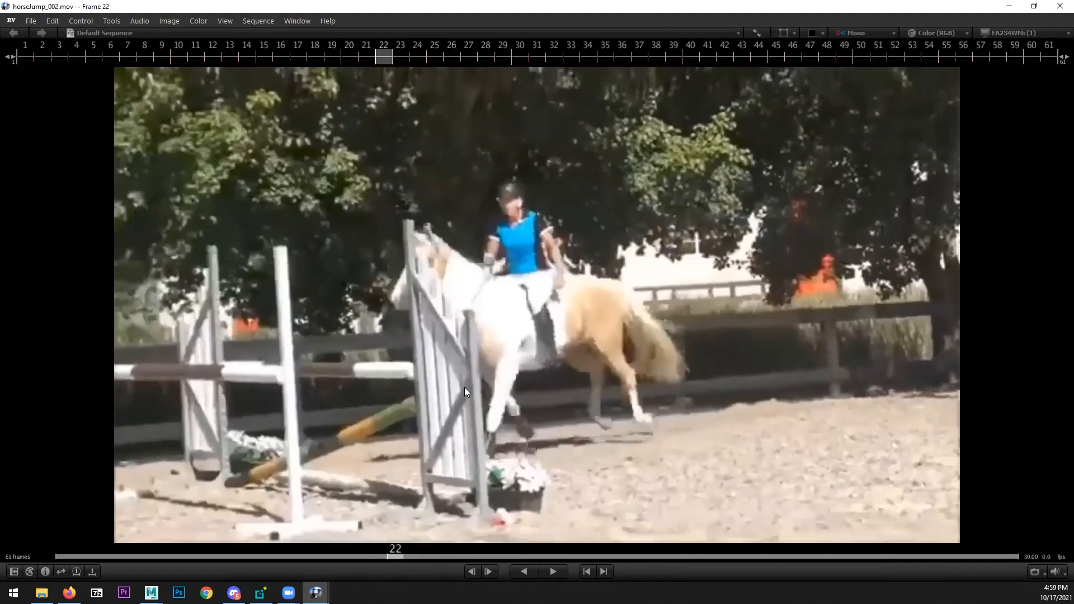
mouse_move(464, 387)
left_mouse_down()
mouse_move(583, 387)
mouse_move(427, 388)
mouse_move(485, 385)
left_mouse_up()
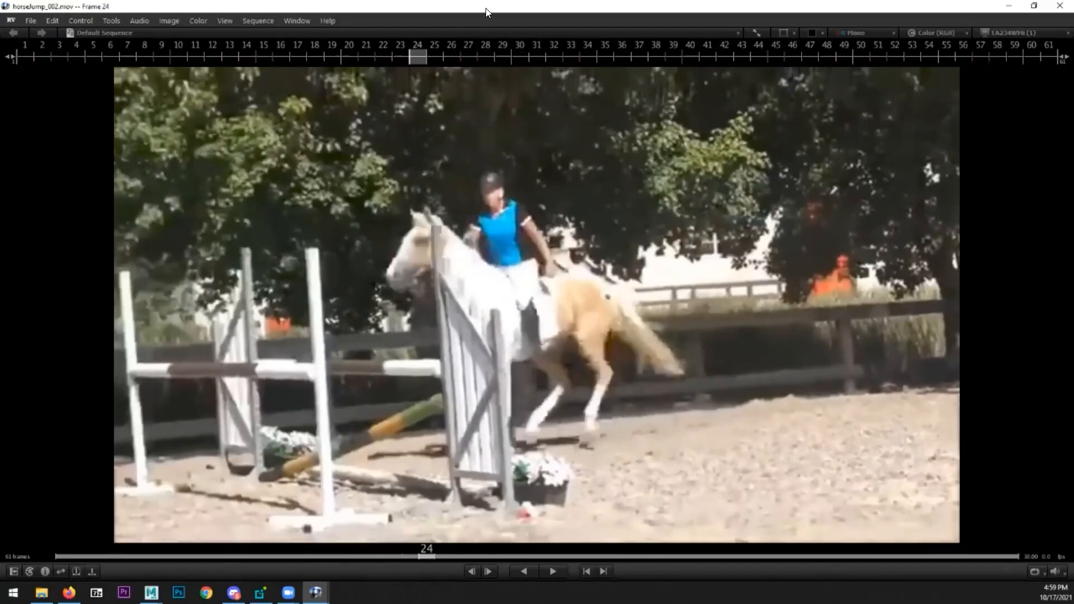
left_click_drag(486, 8, 1073, 113)
- Key the right front foot control's pose at frame 1022
left_click_drag(399, 510, 460, 509)
left_click(337, 391)
key("alt+v")
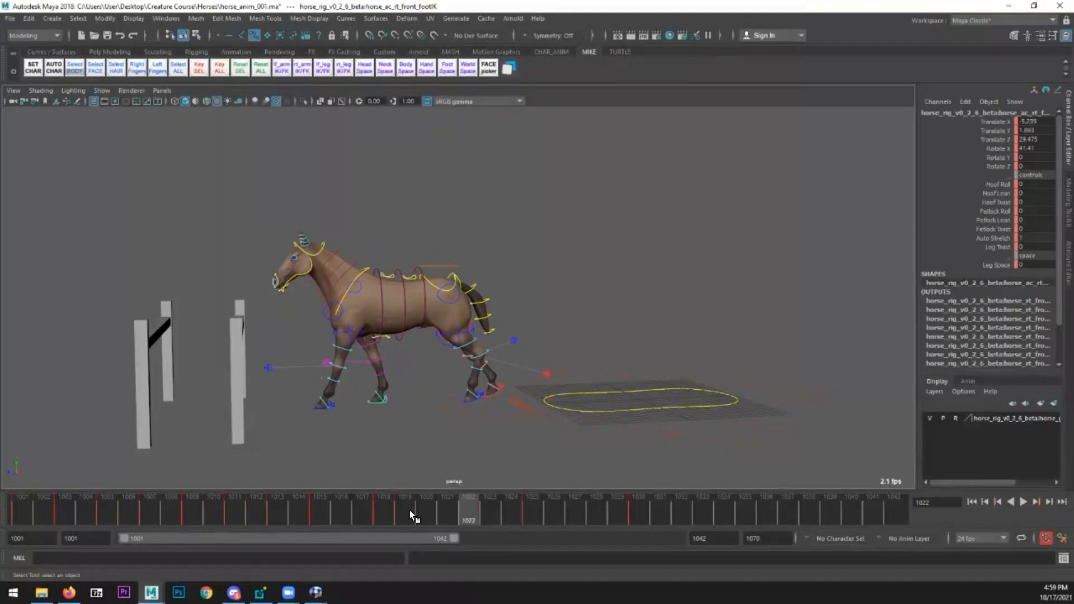
left_click_drag(499, 514, 462, 514)
key("alt+v")
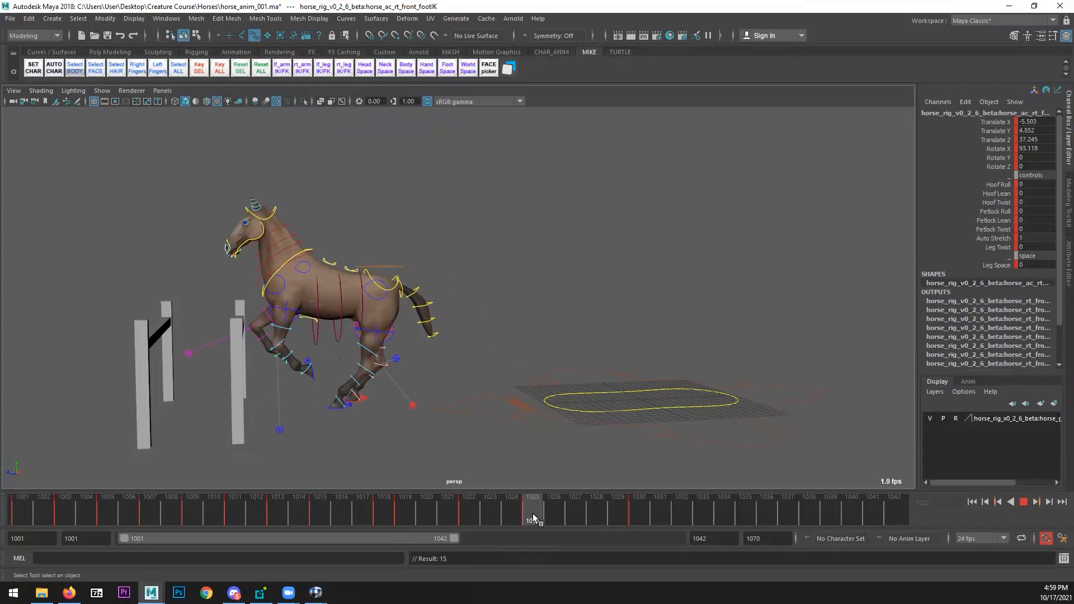
- Move the right front foot's key from frame 1022 to frame 1021 and scrub the result
left_click(472, 514)
left_click(471, 514, "shift")
left_click_drag(471, 513, 455, 514)
key("alt+v")
left_click_drag(384, 512, 502, 525)
- Play the animation from a wider view and check the approach stride up to frame 1019
left_click(1023, 502)
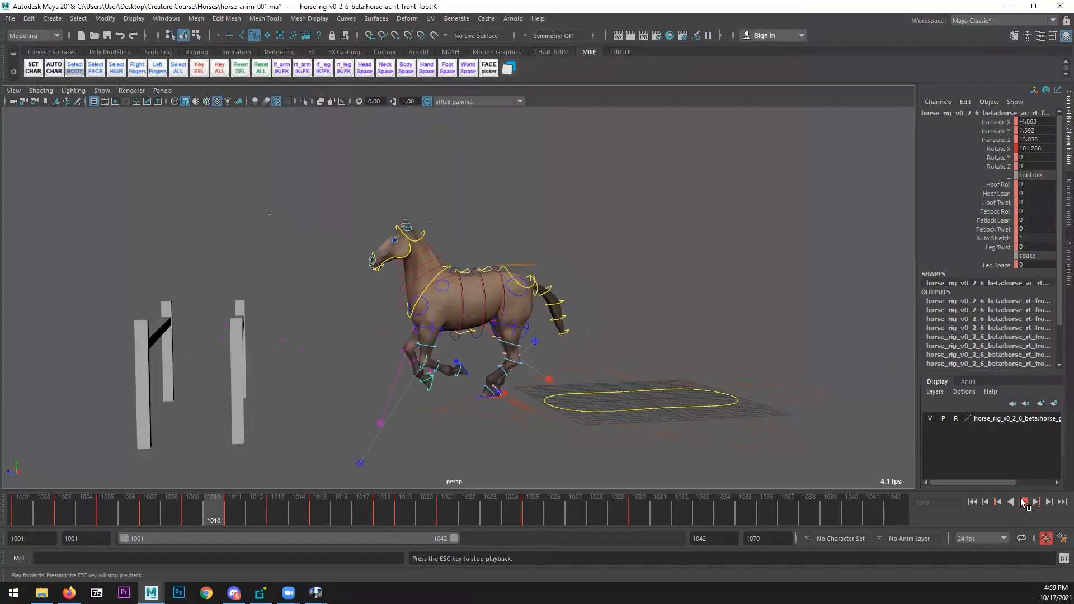
scroll(596, 416, "down", 4)
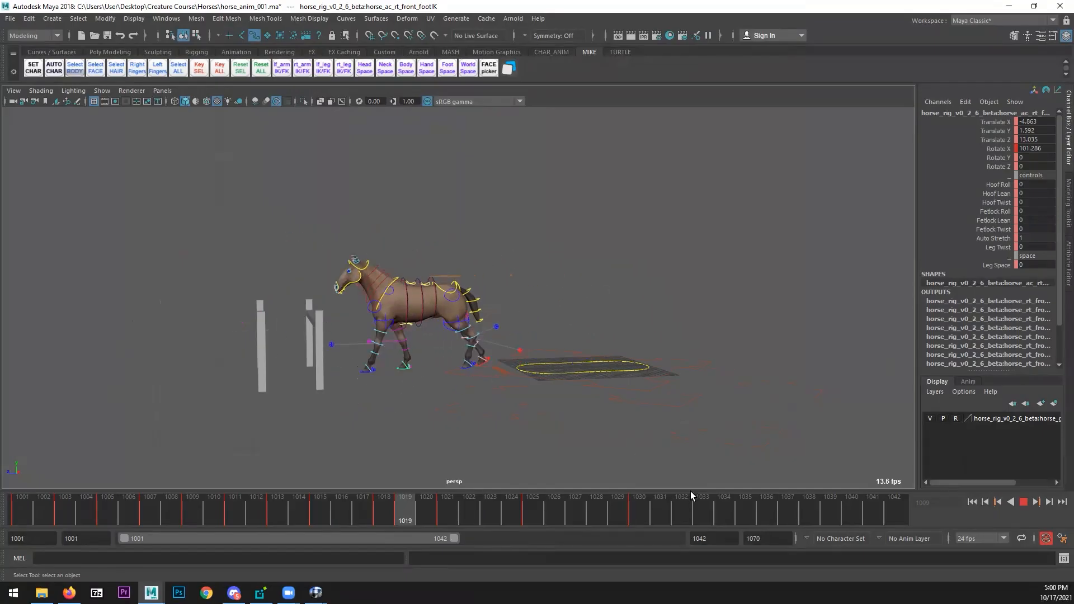
left_click(1023, 502)
left_click_drag(286, 515, 107, 515)
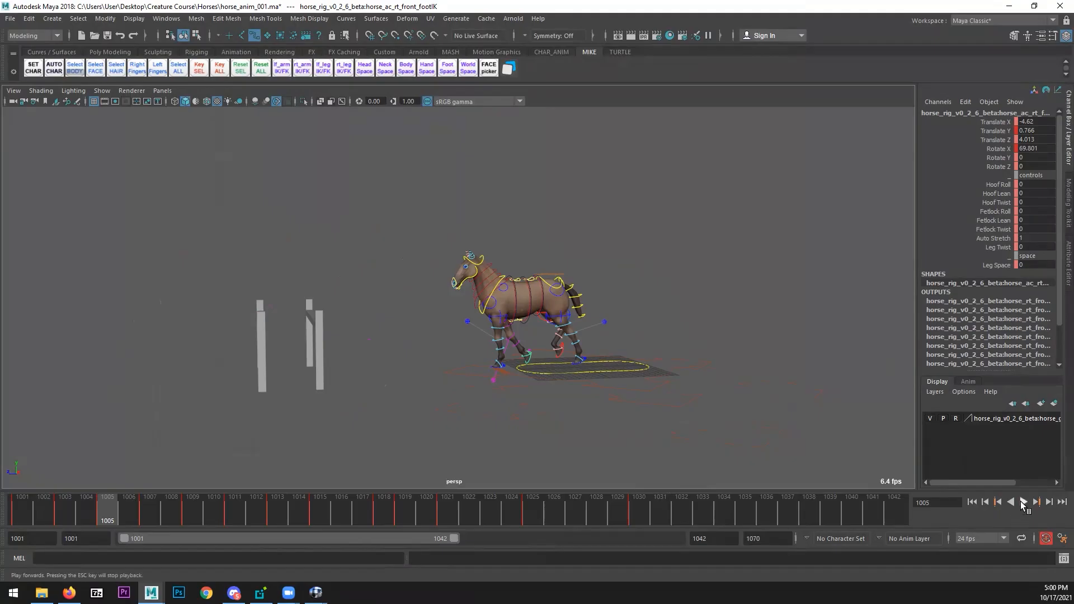
left_click(1023, 502)
left_click(346, 511)
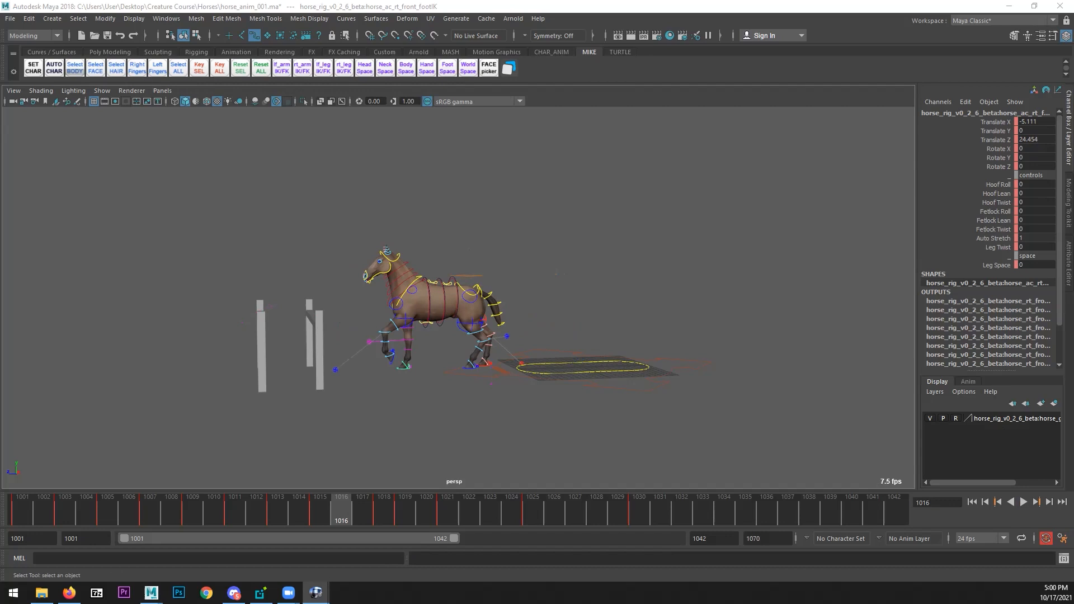
key("alt+v")
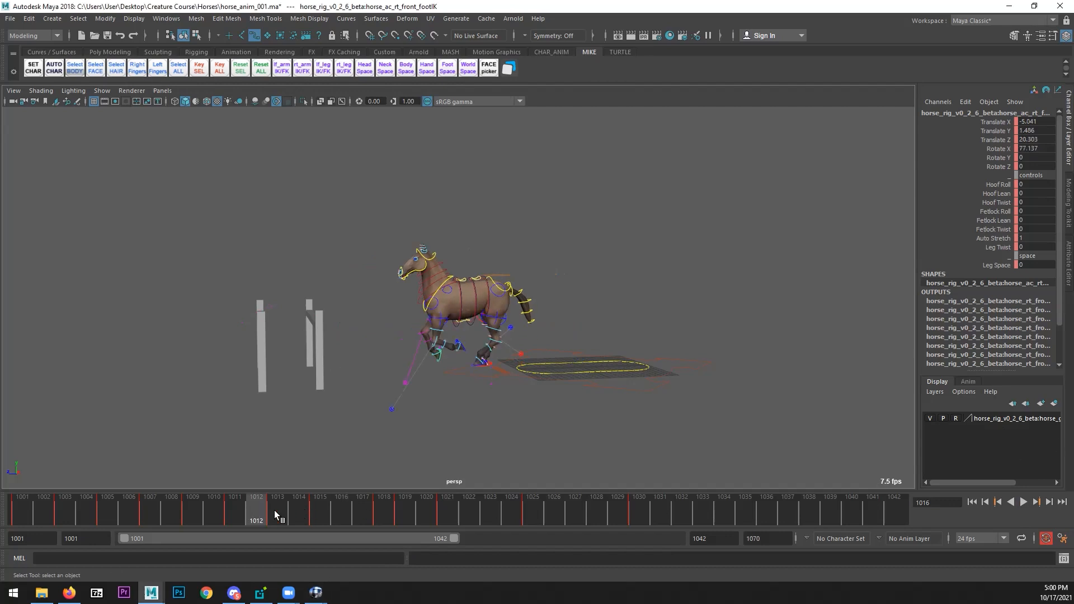
left_click(397, 513)
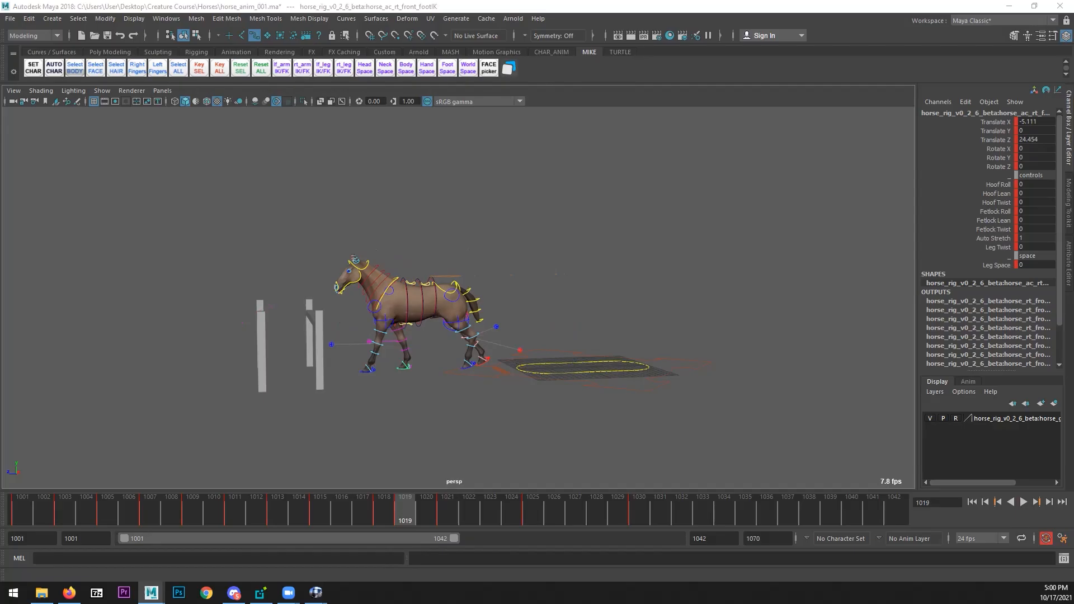
- Switch to the horseJump_002.mov reference and mark the line of the extended back leg at frame 20
left_click(316, 592)
mouse_move(390, 364)
left_mouse_down()
mouse_move(425, 366)
mouse_move(171, 372)
mouse_move(293, 366)
left_mouse_up()
key("Left")
key("Left")
key("Left")
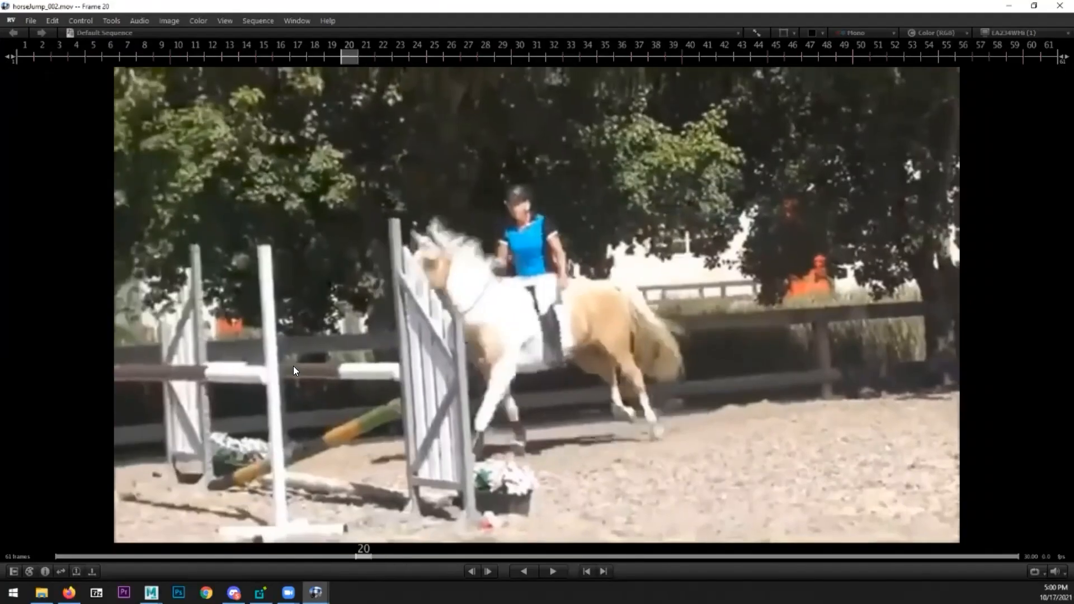
key("Right")
key("F10")
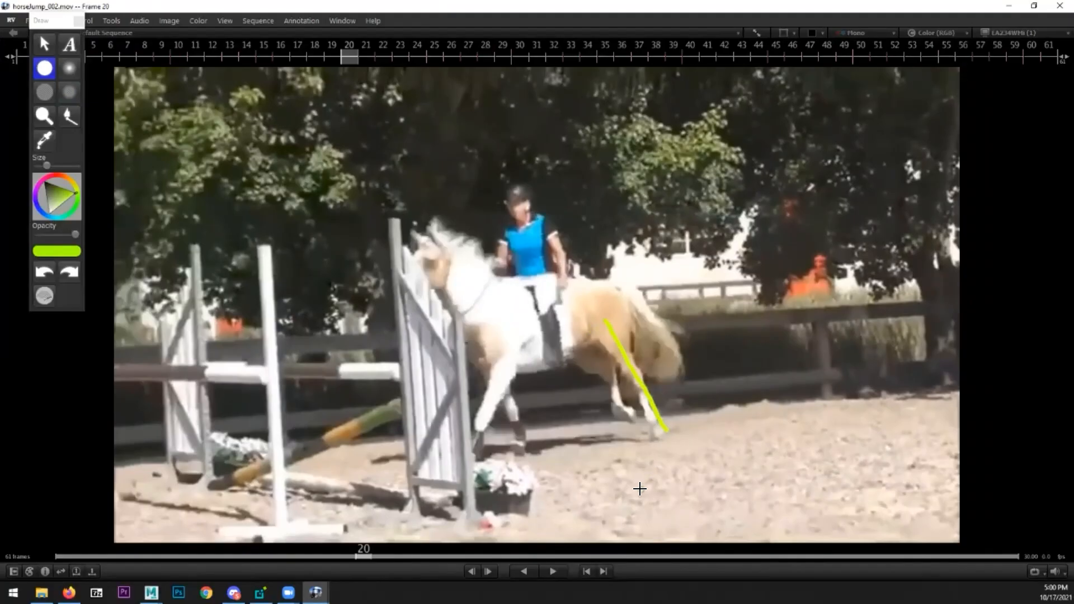
- Step through the reference from frame 20 to 28 to study how the back legs travel and plant before takeoff
key("Right")
key("Right")
key("Right")
key("Right")
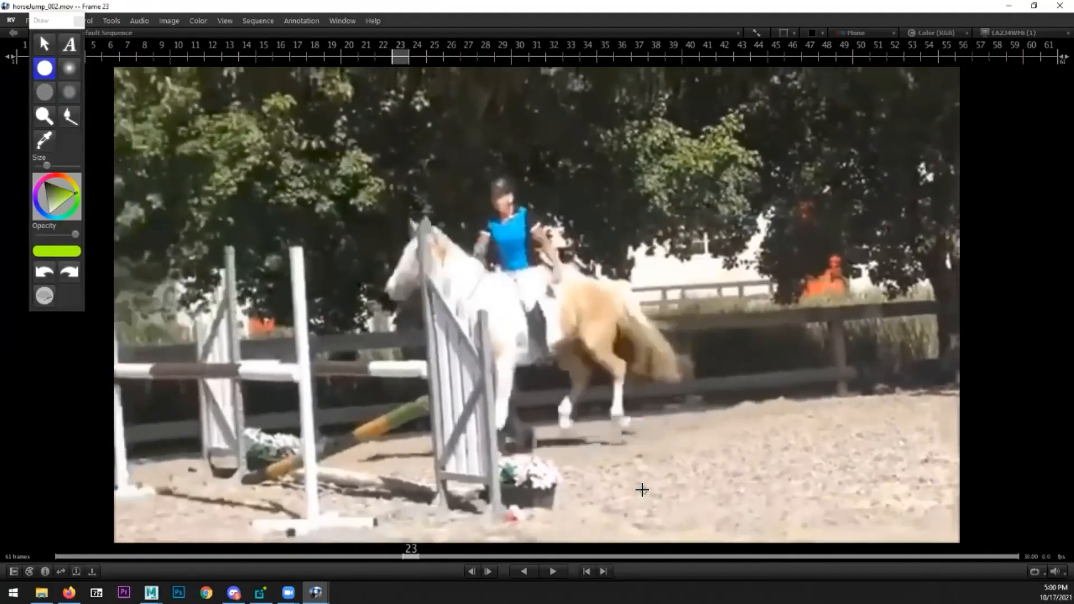
key("Right")
key("Right")
key("Right")
key("Right")
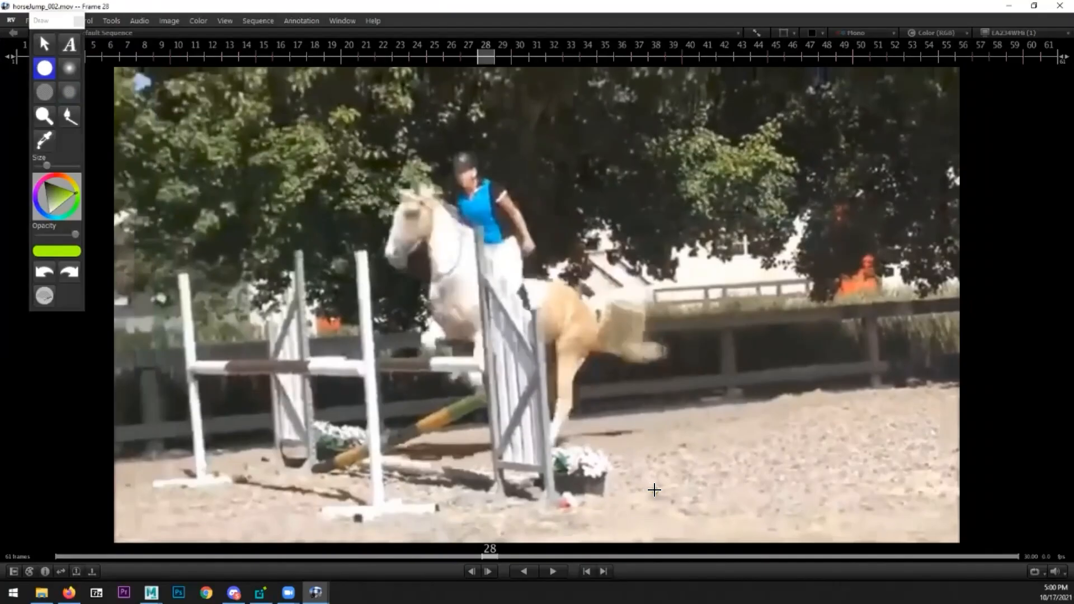
- Return to Maya, review the approach, and move the left back foot control's key from frame 1025 to frame 1027
left_click_drag(467, 12, 467, 0)
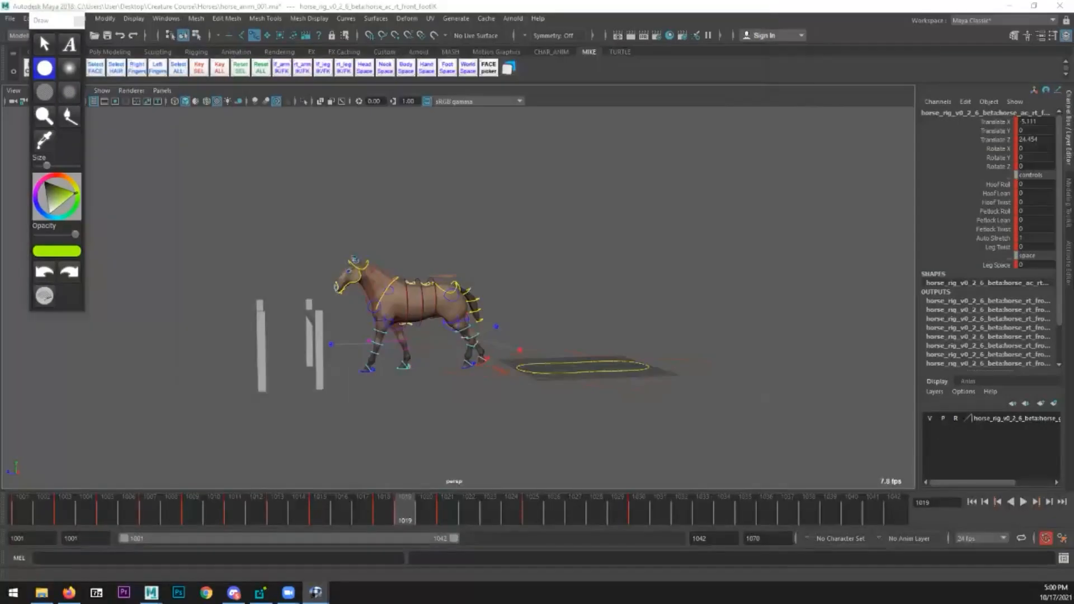
left_click_drag(235, 516, 271, 510)
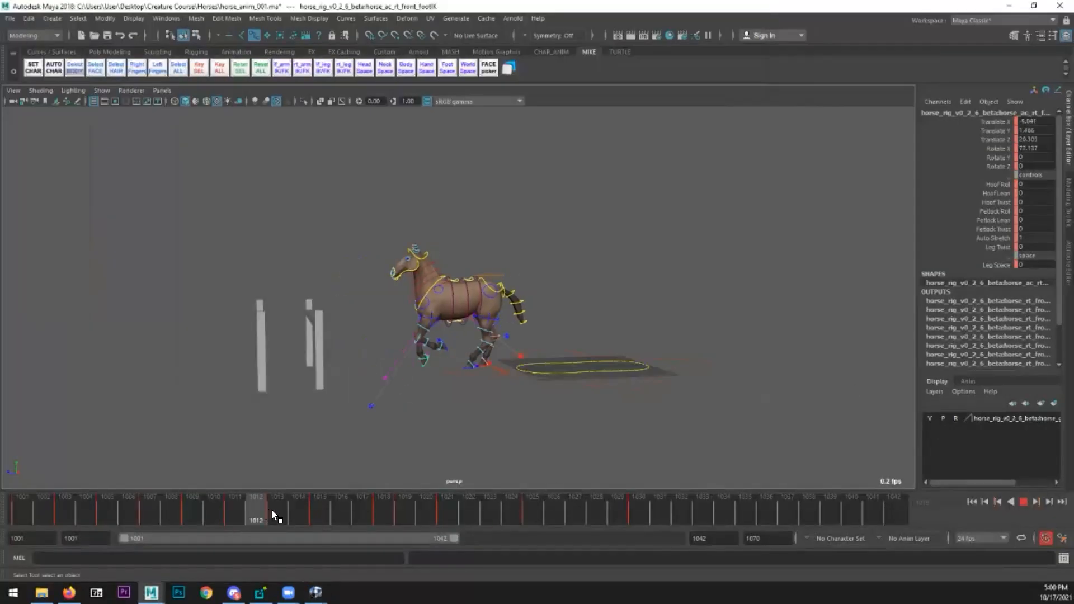
mouse_move(121, 516)
left_mouse_down()
mouse_move(86, 516)
mouse_move(497, 510)
mouse_move(352, 504)
mouse_move(421, 496)
mouse_move(384, 507)
left_mouse_up()
scroll(467, 431, "up", 6)
left_click(450, 378)
key("alt+v")
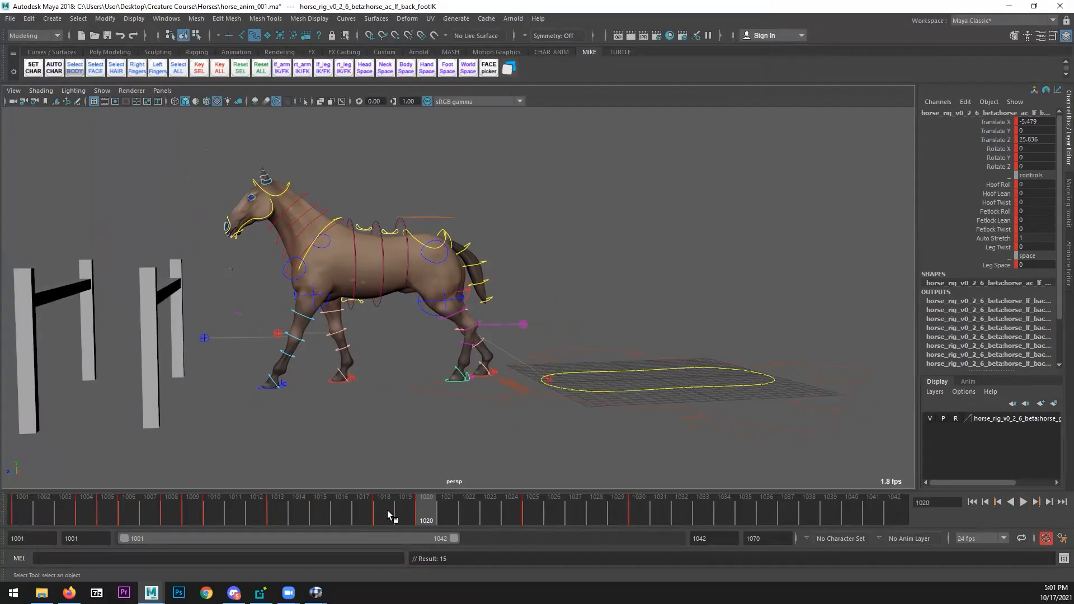
left_click_drag(428, 511, 567, 508)
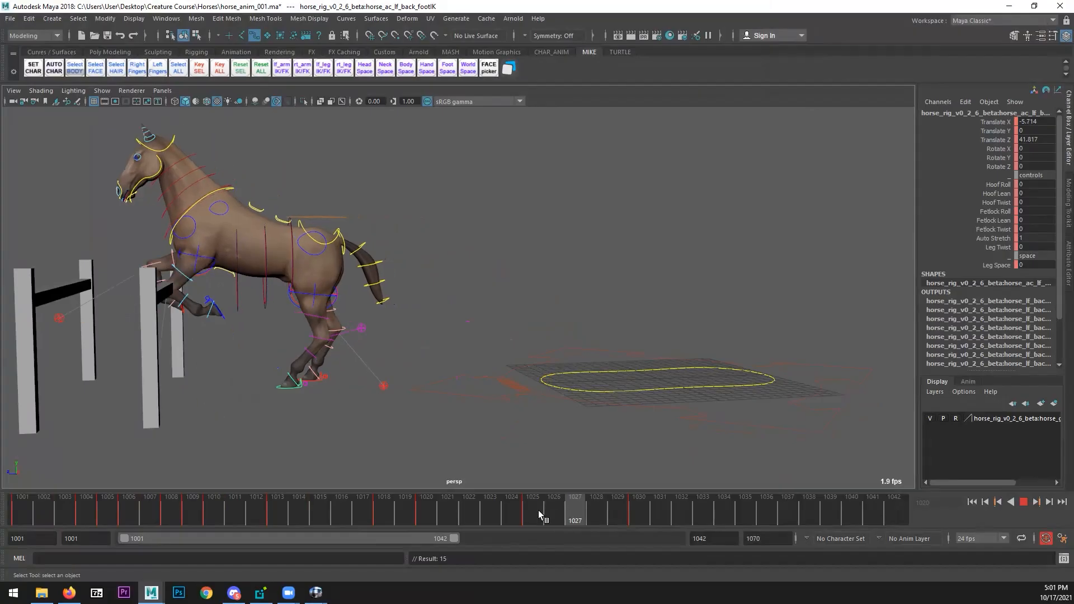
left_click(537, 510)
left_click(534, 511, "shift")
left_click_drag(536, 515, 567, 514)
- At frame 1023, raise the left back foot control to 1.772 in Translate Y and rotate it so the hoof tips during the step
left_click_drag(453, 514, 490, 509)
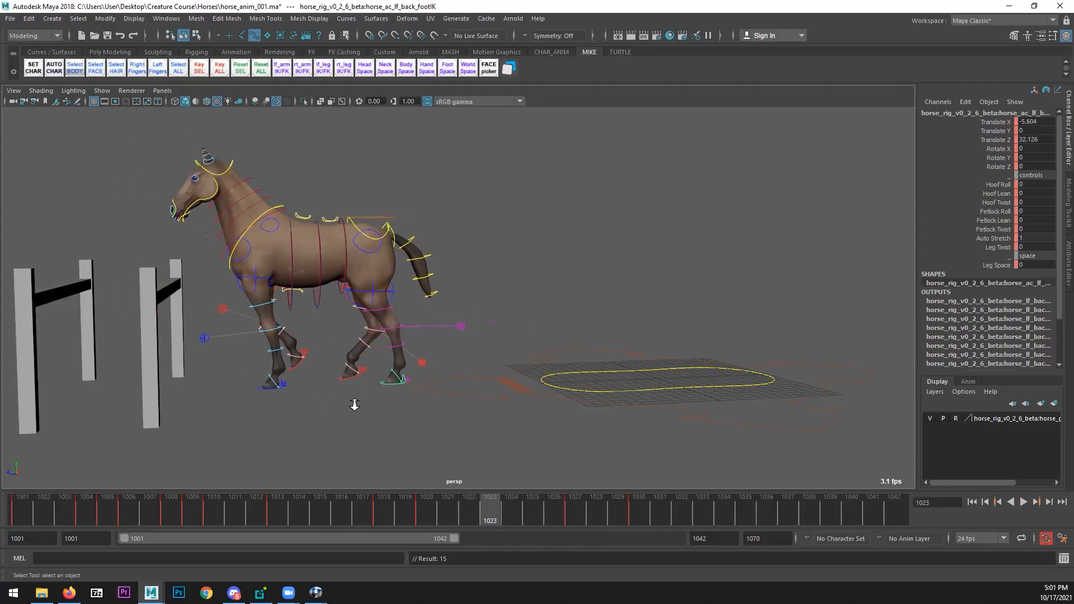
scroll(335, 364, "up", 3)
key("w")
left_click_drag(404, 323, 399, 298)
key("e")
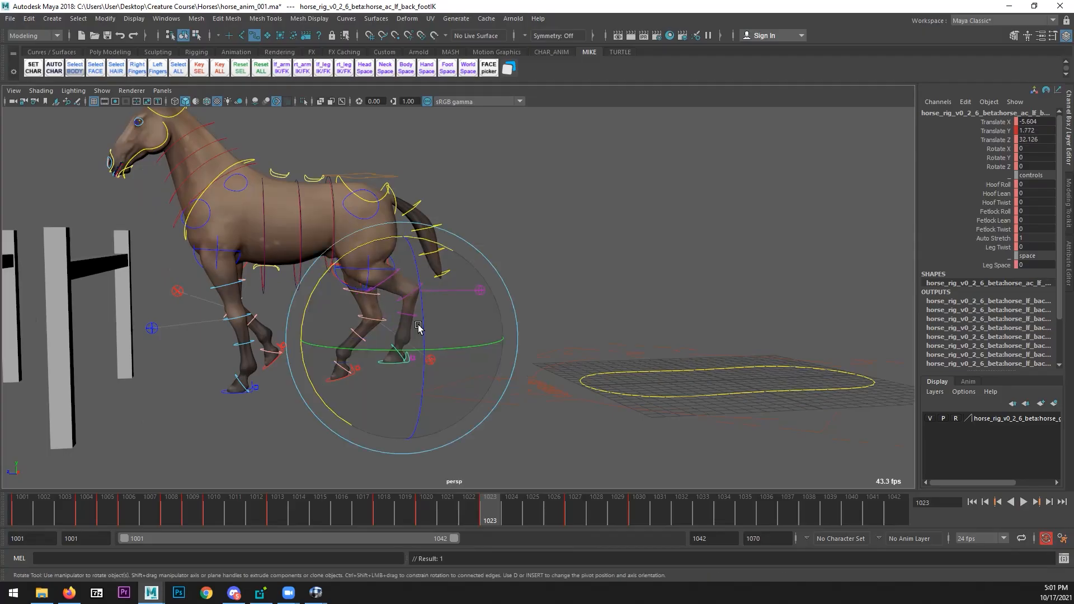
left_click_drag(360, 256, 358, 407)
left_click_drag(422, 509, 487, 509)
left_click_drag(351, 260, 416, 428)
left_click(426, 509)
left_click_drag(444, 510, 319, 518)
key("q")
- Play the animation from the start and scrub the approach from the horse's opposite side to check the back feet
scroll(559, 408, "down", 4)
left_click(977, 505)
left_click(1023, 503)
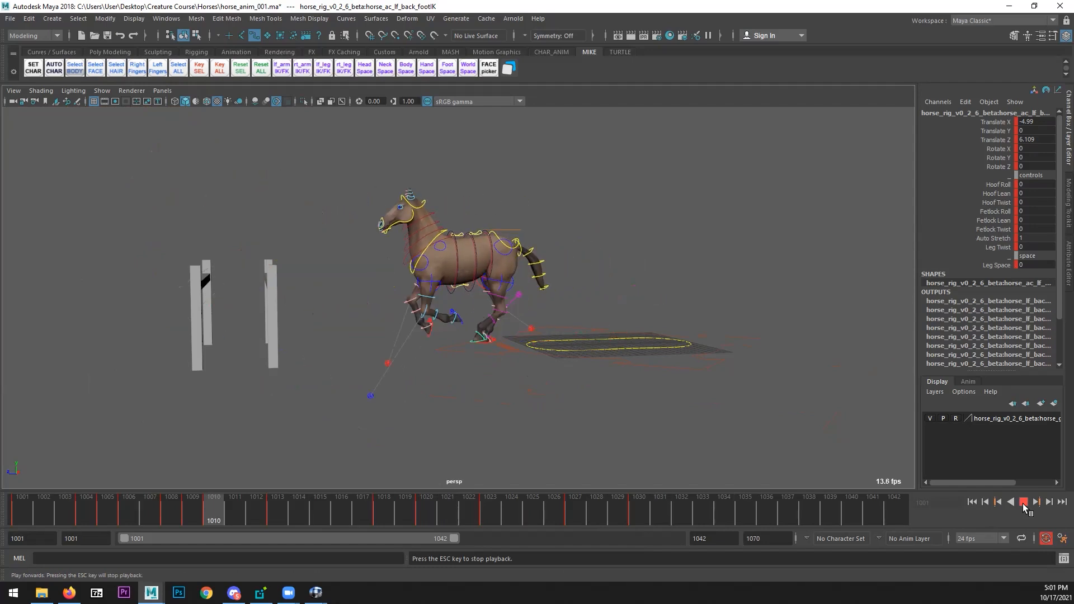
left_click(1025, 503)
left_click_drag(410, 393, 329, 396, "alt")
key("alt+v")
right_click_drag(329, 396, 508, 375, "alt")
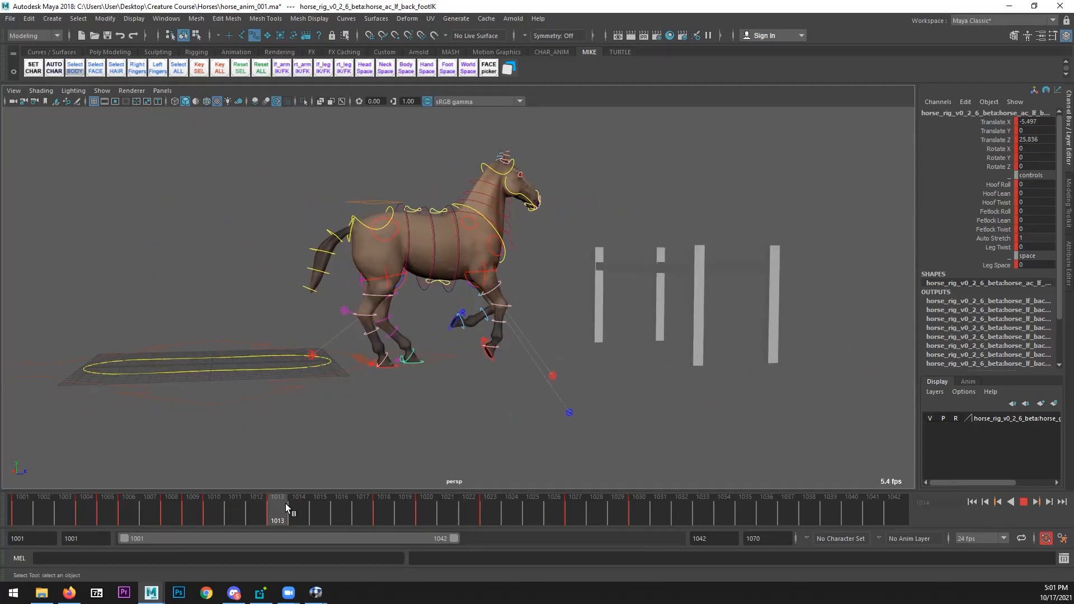
left_click_drag(396, 489, 422, 483)
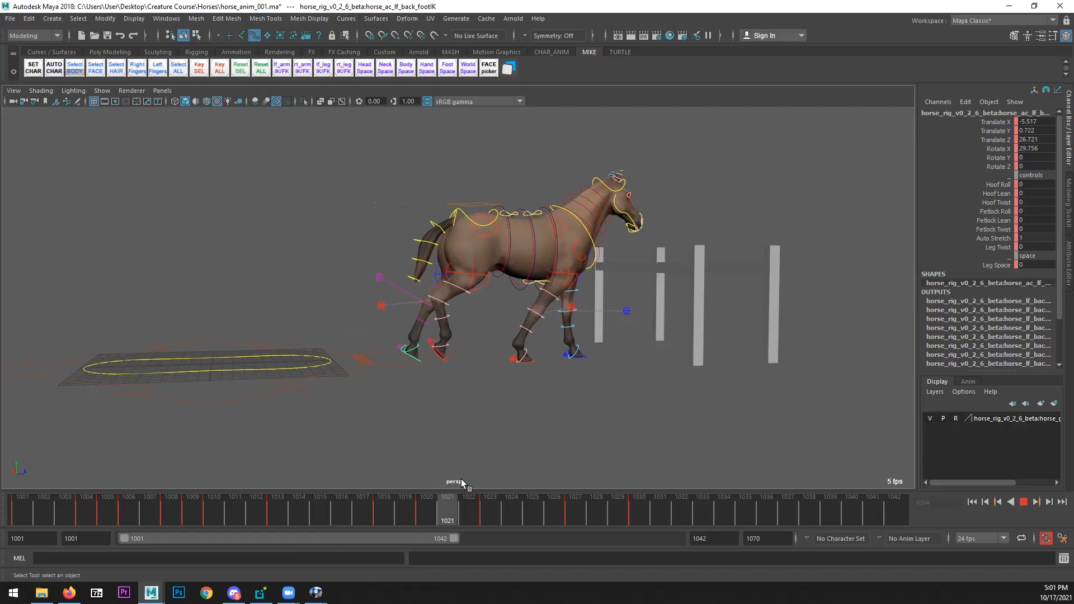
- Open the Graph Editor for the right back foot and apply auto tangents to the Translate Y keys around its last step
left_click_drag(553, 471, 525, 359)
left_click(526, 360)
left_click_drag(493, 425, 487, 505)
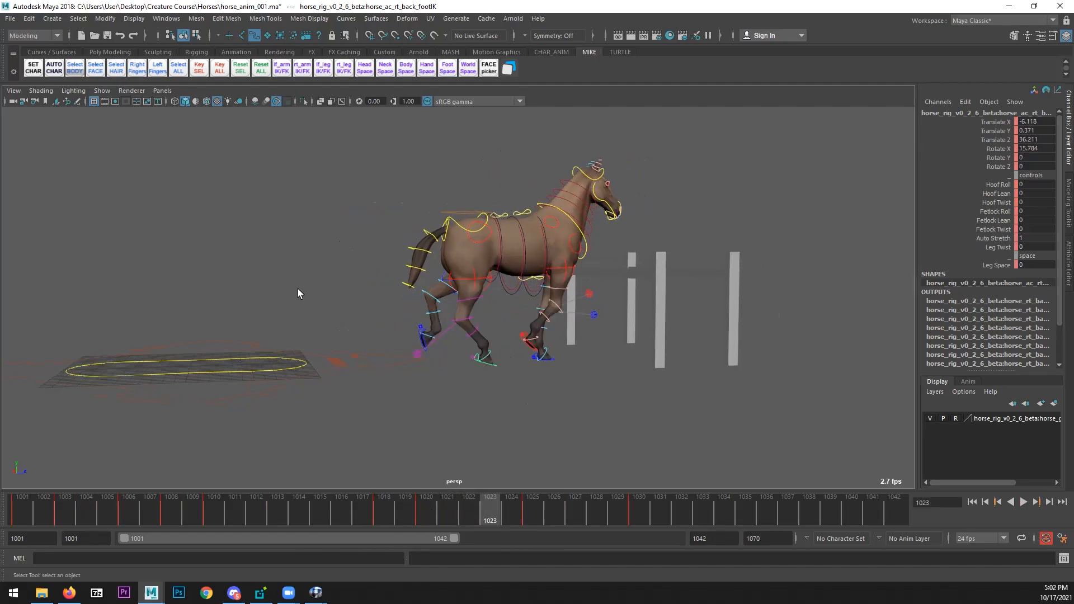
left_click(166, 19)
mouse_move(255, 81)
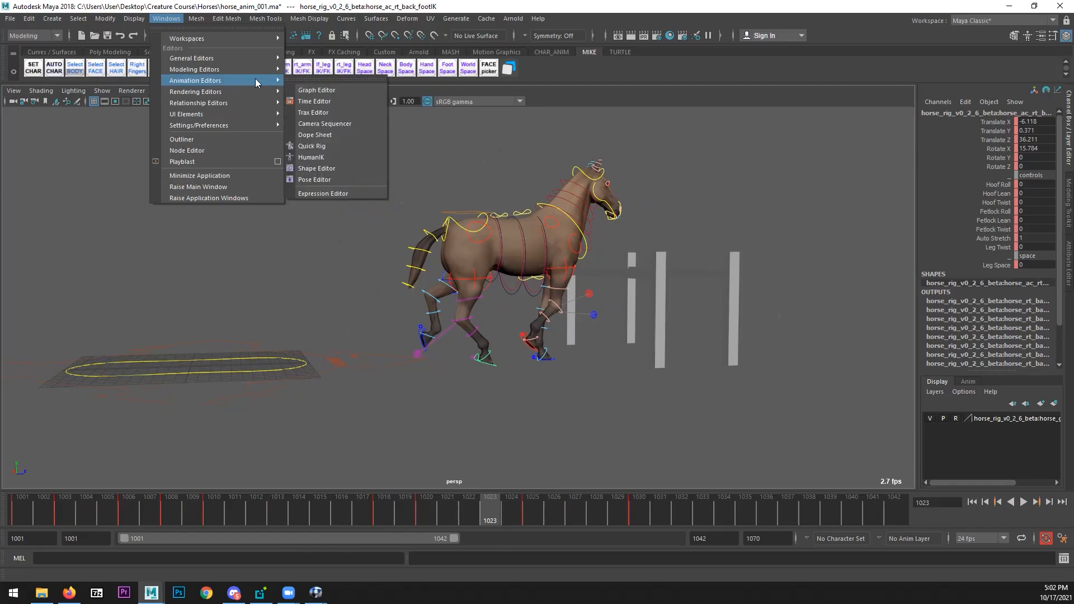
left_click(317, 85)
left_click(544, 205)
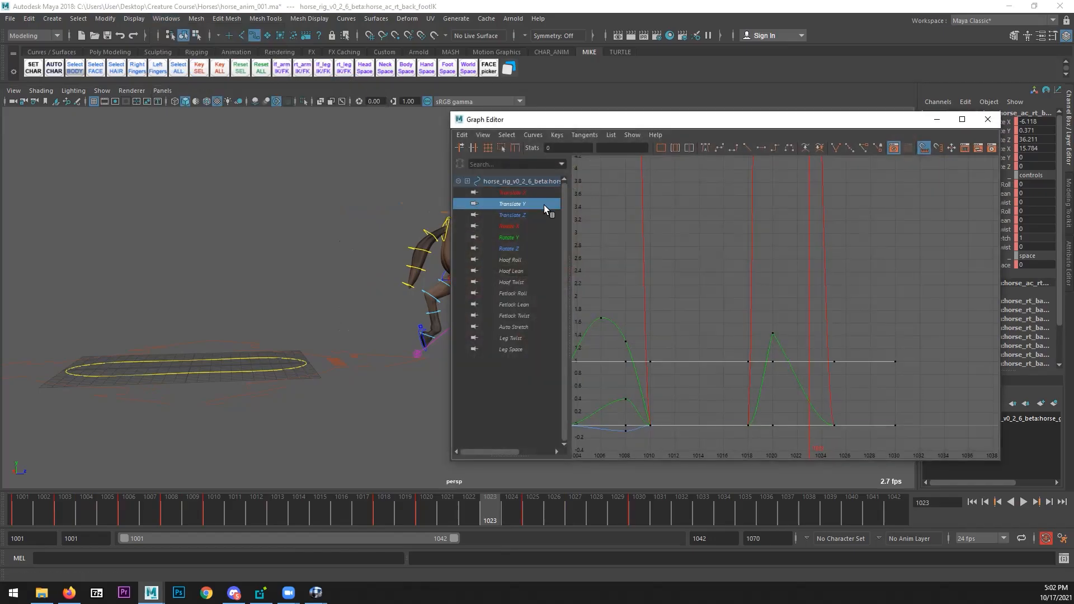
middle_click_drag(369, 319, 235, 317, "alt")
key("a")
left_click_drag(859, 205, 707, 380)
left_click(706, 149)
- Key the right back foot at frame 1022 and raise its Translate Y key to 1.708
left_click_drag(350, 350, 370, 374, "alt")
left_click_drag(413, 507, 457, 493)
left_click(468, 494)
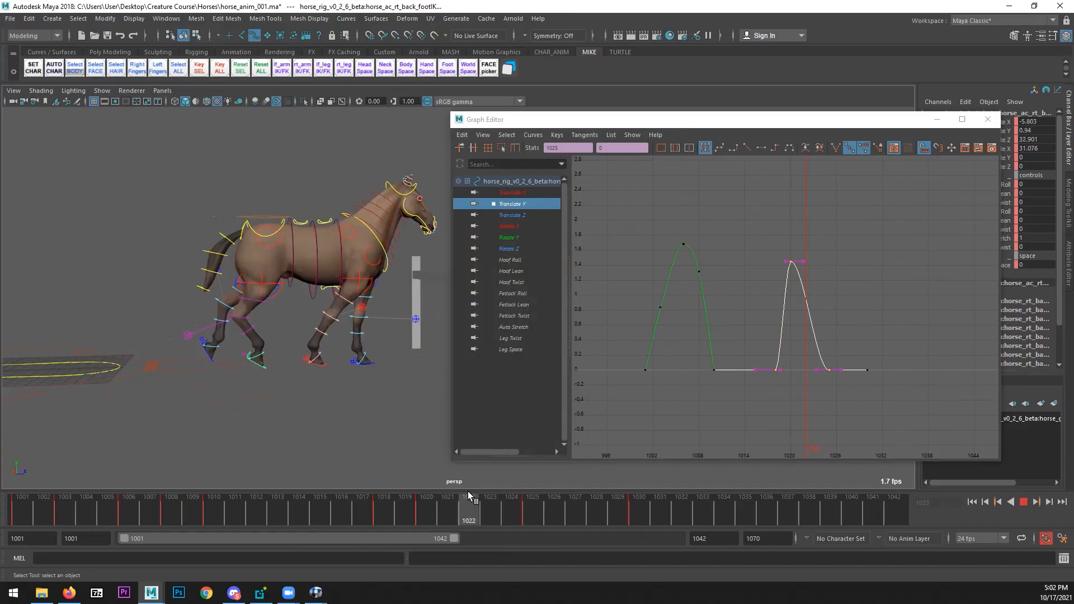
key("s")
key("w")
middle_click_drag(787, 361, 785, 297, "shift")
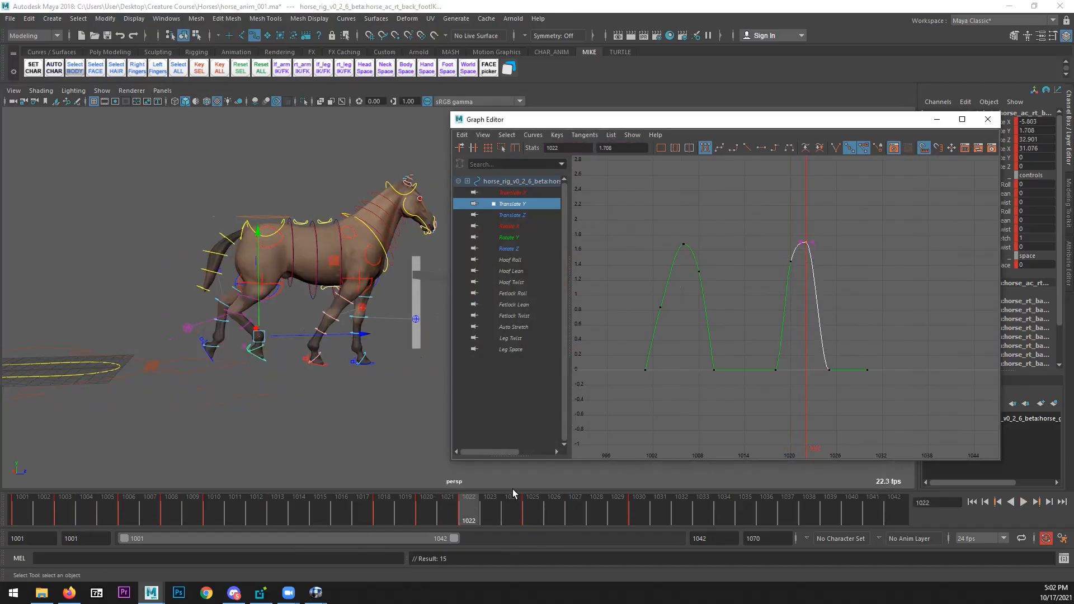
left_click(506, 507)
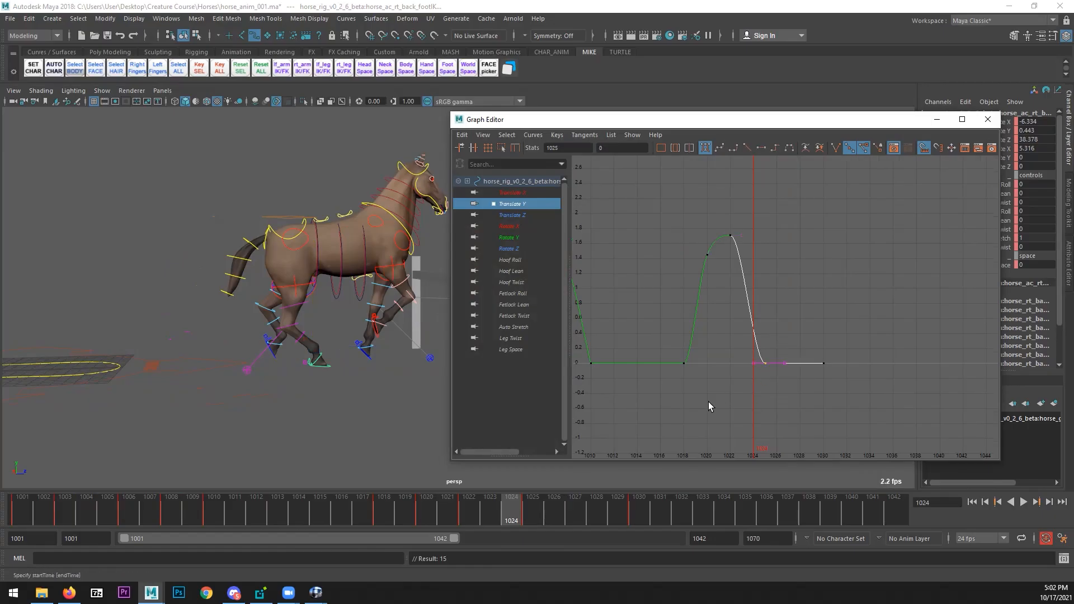
- Break the tangents of the Translate Y key at frame 1025 and steepen its incoming handle for a sharper foot plant
left_click(849, 154)
left_click_drag(753, 374, 750, 377)
middle_click_drag(719, 369, 722, 356)
left_click_drag(363, 510, 445, 507)
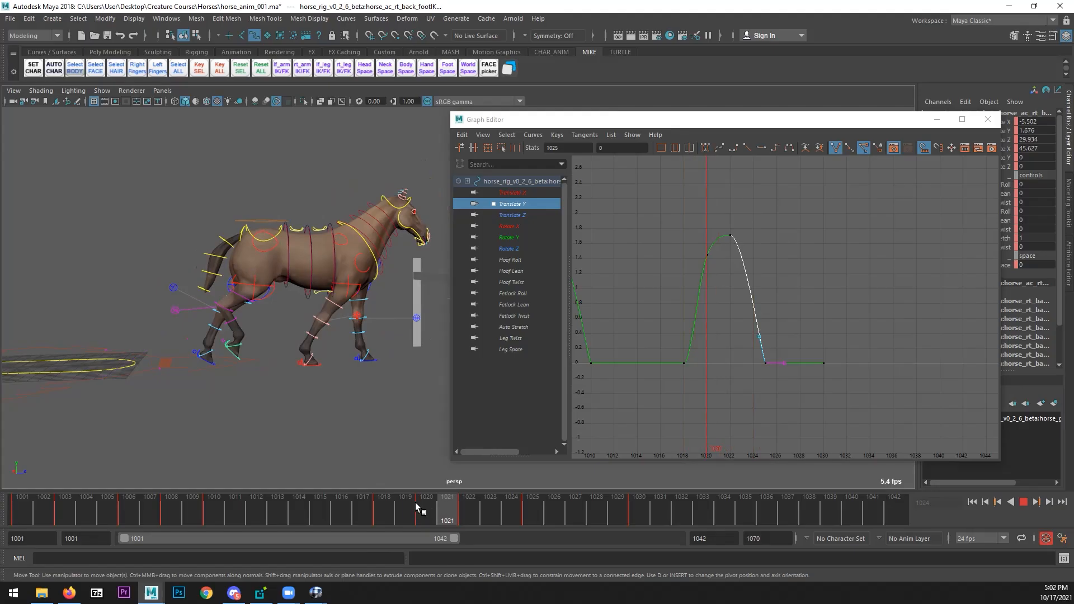
- Key the right back foot's Translate Z at frame 1020 and lower it to 25.716 for a slower start to the step
left_click(523, 216)
key("f")
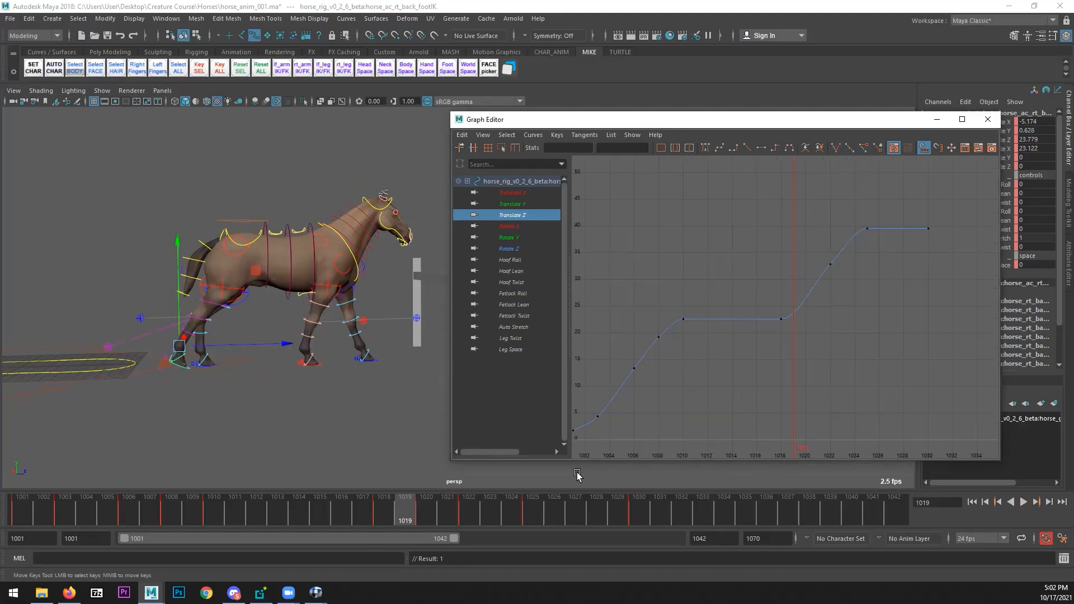
mouse_move(383, 507)
left_mouse_down()
mouse_move(442, 510)
mouse_move(390, 517)
left_mouse_up()
left_click(803, 296)
key("s")
mouse_move(803, 301)
middle_mouse_down()
mouse_move(814, 332)
mouse_move(794, 315)
middle_mouse_up()
scroll(794, 315, "up", 3)
left_click(826, 277)
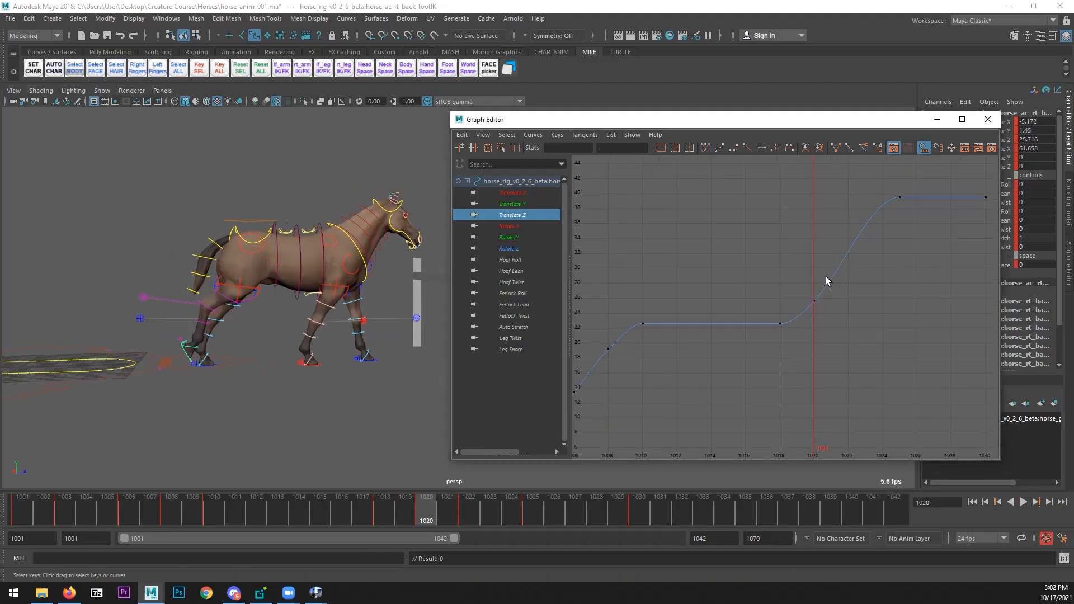
- Apply auto tangents to the right back foot's latest Rotate X keys and raise the frame 1020 key to 68.506
left_click(513, 224)
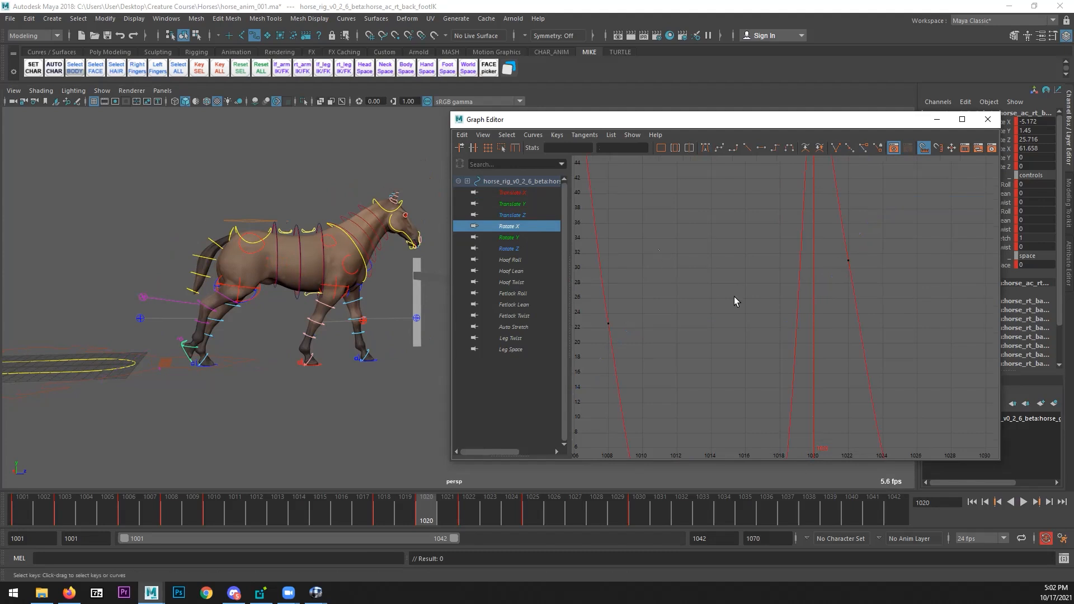
key("f")
left_click_drag(773, 361, 844, 276)
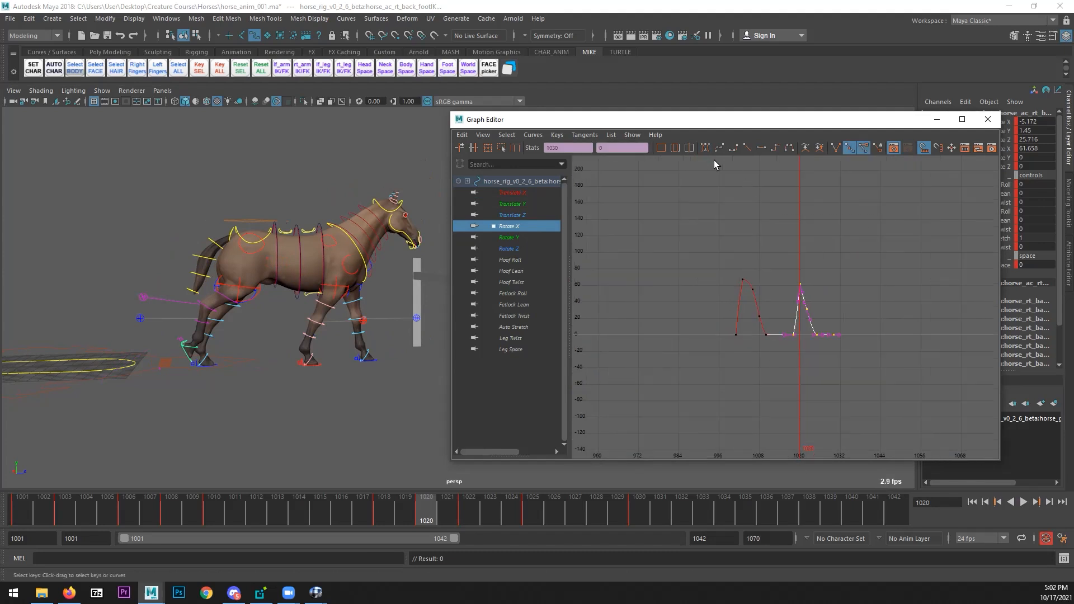
left_click_drag(386, 500, 432, 502)
key("a")
left_click(820, 253)
middle_click_drag(793, 272, 793, 259)
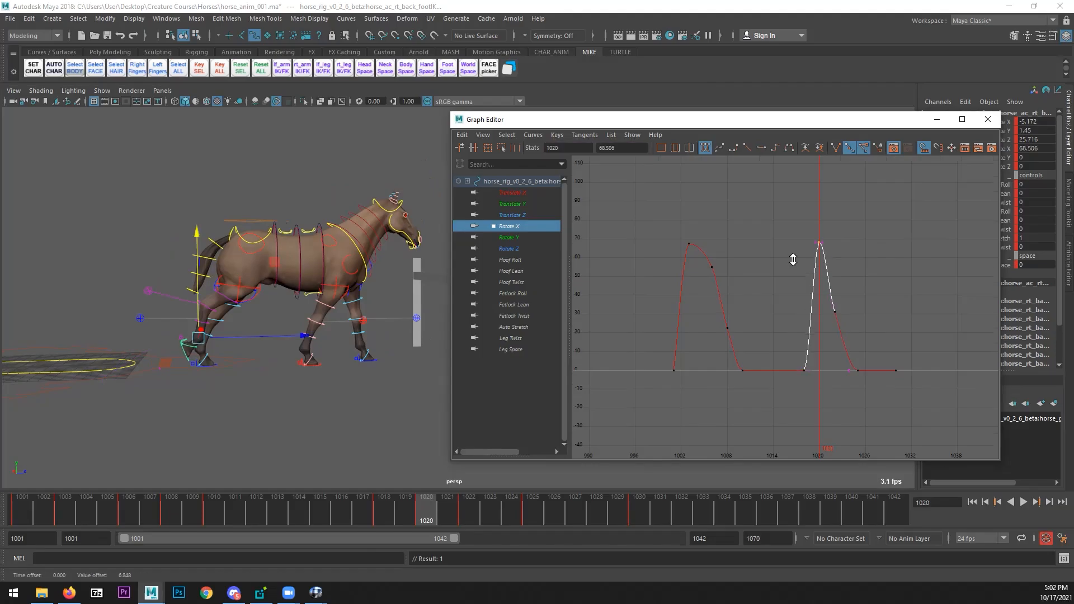
- Raise the right back foot's Rotate X key at frame 1022 to about 77 and close the Graph Editor
left_click_drag(440, 505, 463, 508)
left_click(834, 311)
middle_click_drag(808, 305, 806, 277)
left_click_drag(482, 507, 341, 521)
left_click(997, 120)
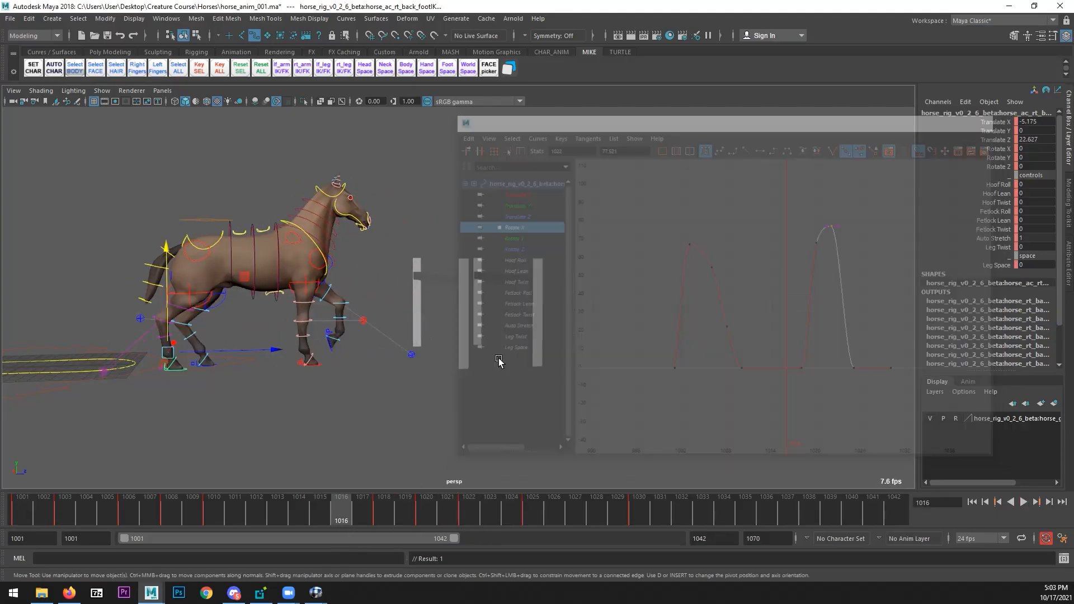
- Play the animation from the start and check the revised back leg steps from both sides of the horse
scroll(588, 368, "down", 2)
left_click(1000, 502)
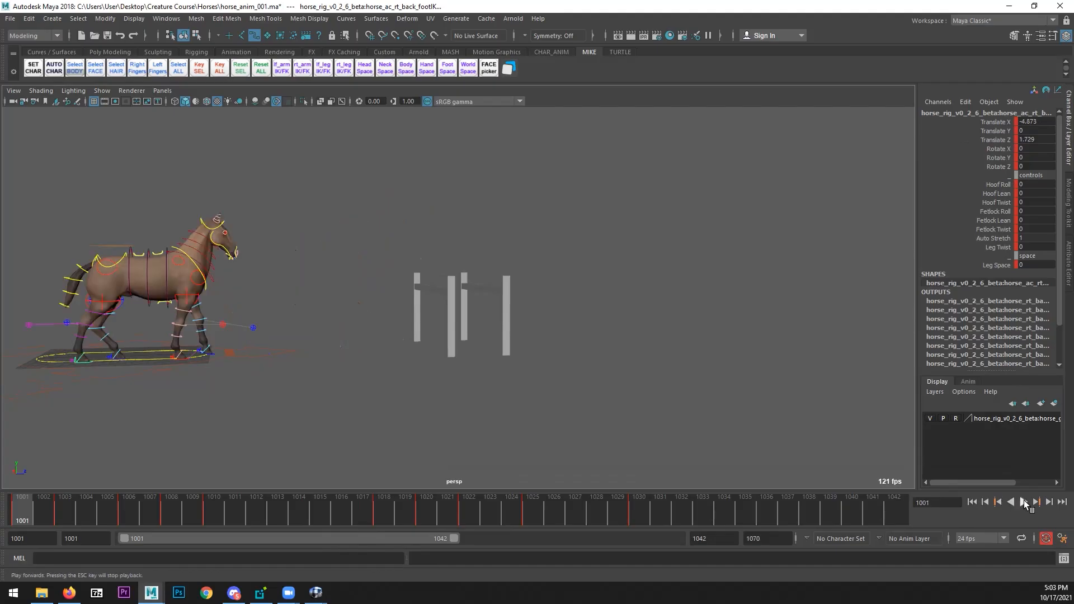
left_click(1024, 501)
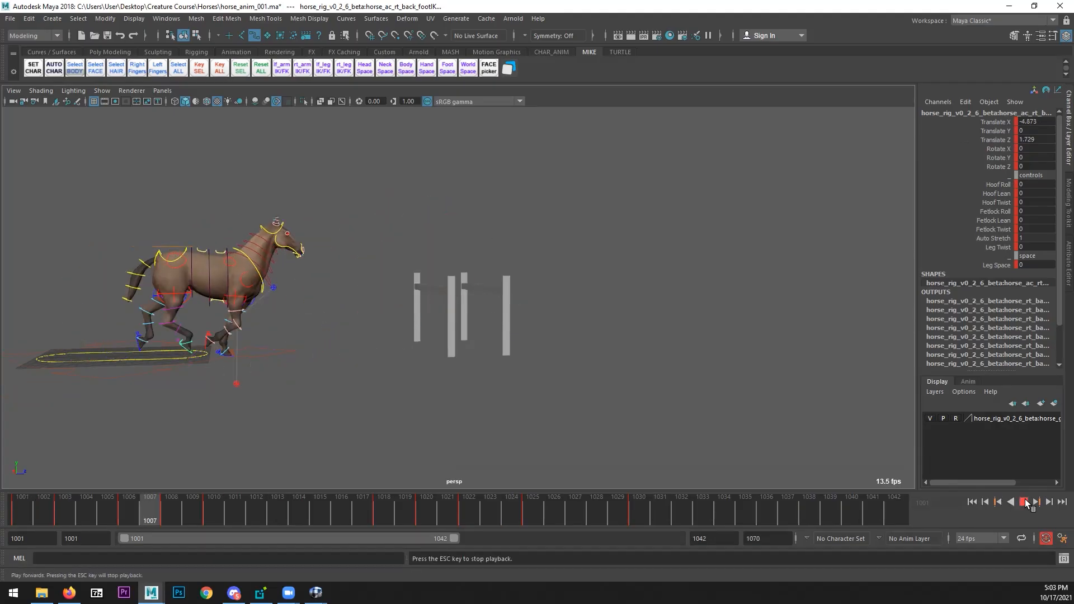
left_click_drag(465, 364, 602, 371, "alt")
scroll(626, 387, "down", 2)
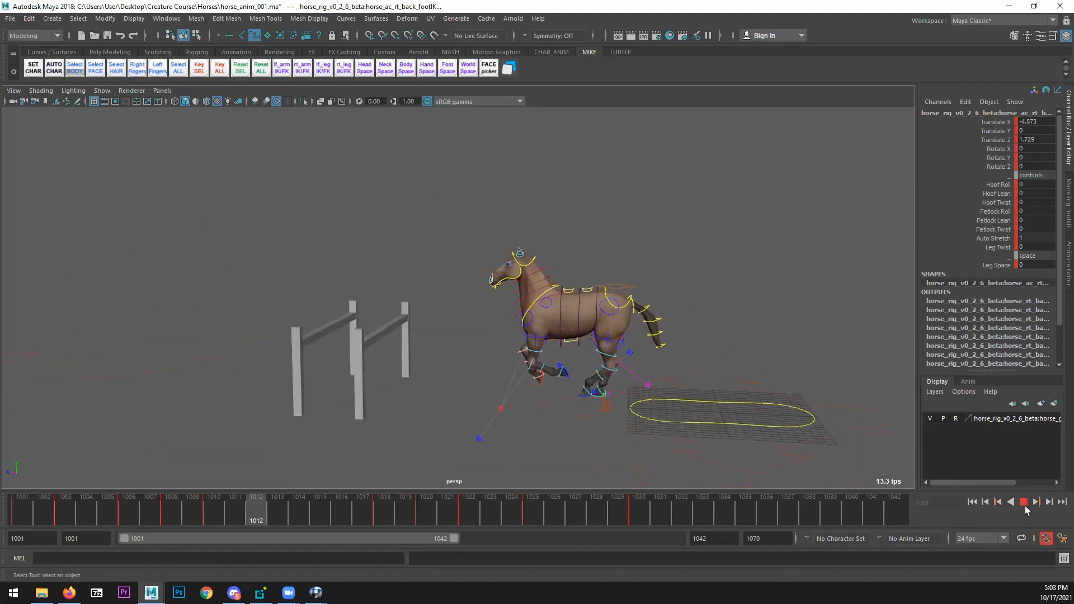
left_click(1023, 502)
left_click_drag(676, 429, 607, 401, "alt")
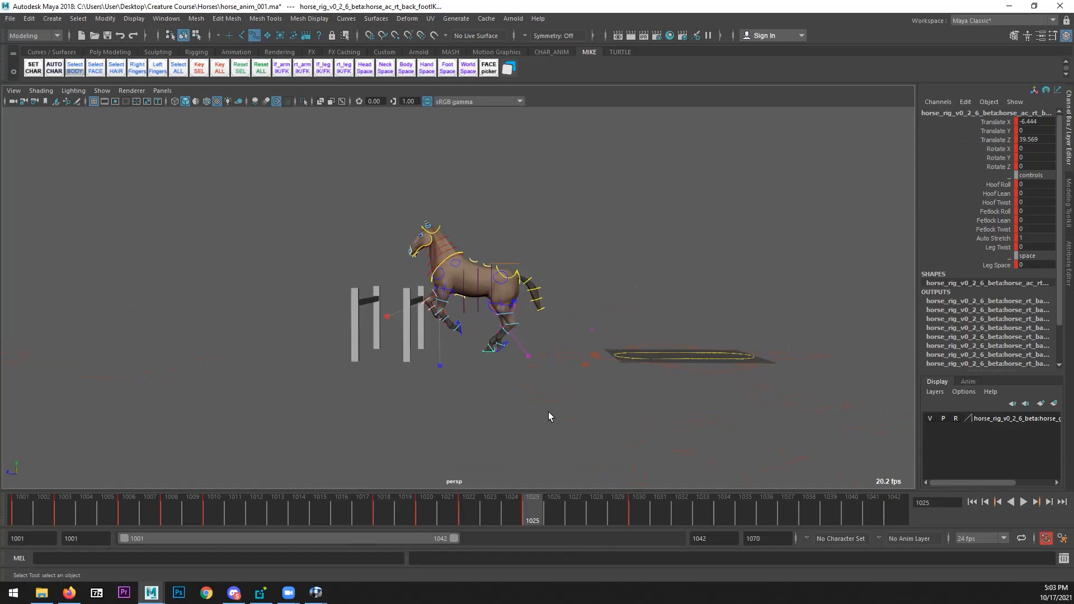
key("Escape")
- Replay the jump from the first frame and scrub the takeoff between frames 1020 and 1028 up close
left_click(972, 502)
left_click(1023, 502)
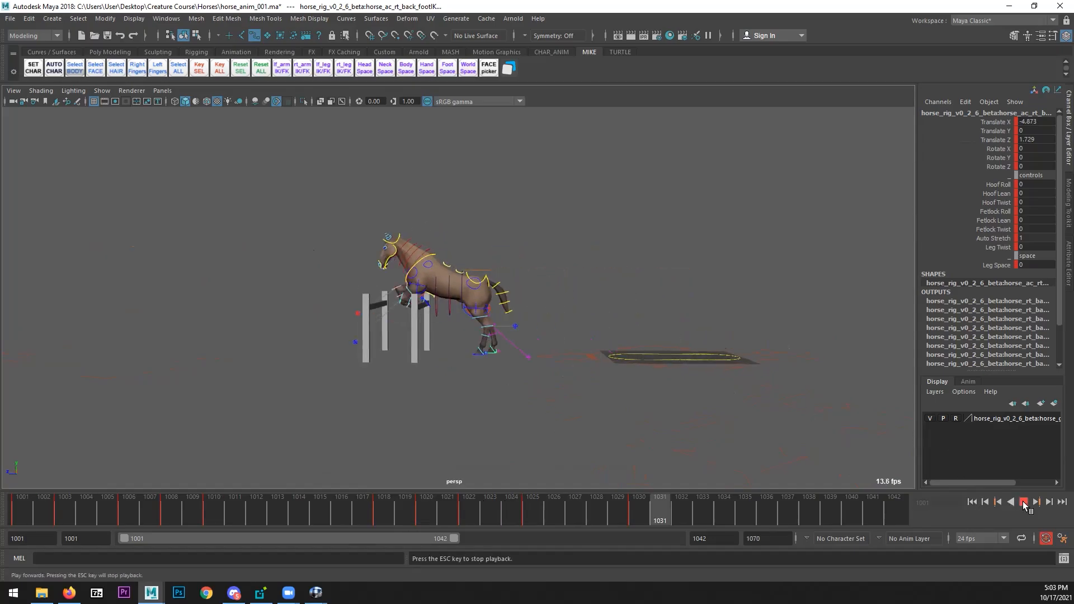
left_click(1023, 501)
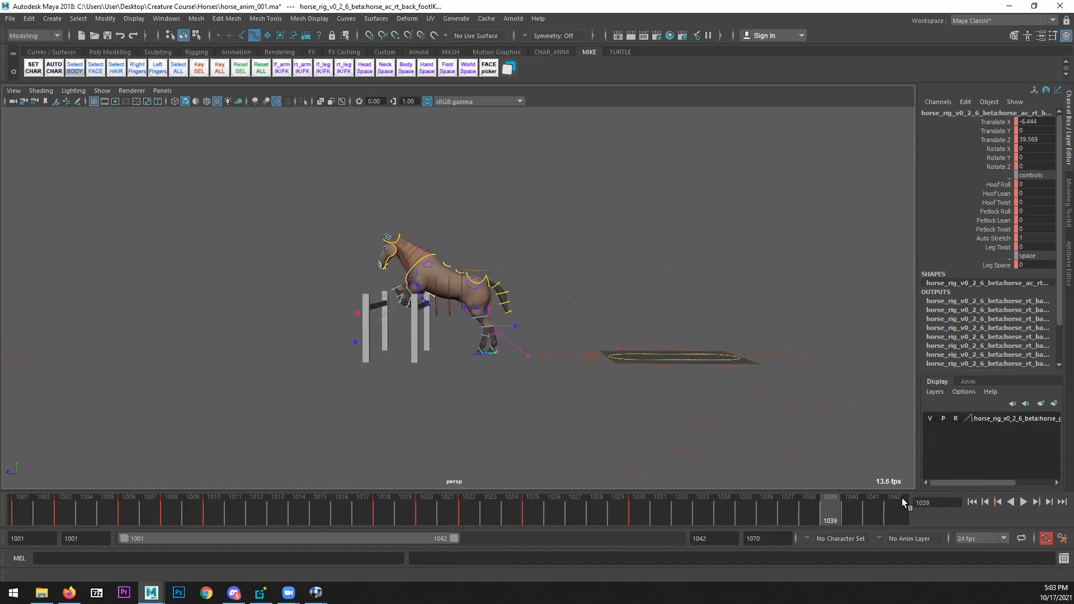
key("alt+v")
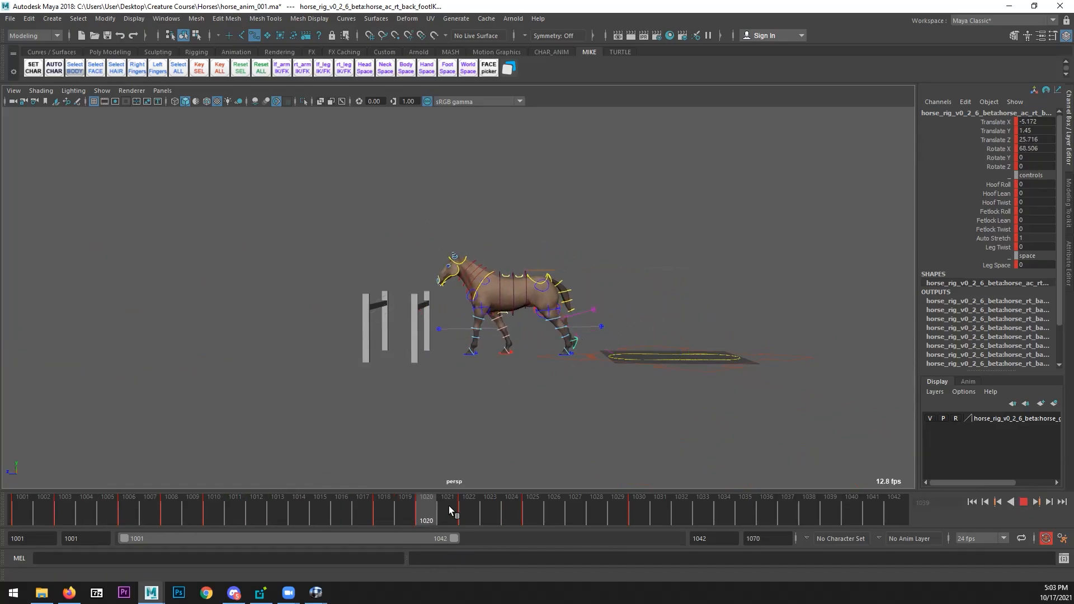
scroll(497, 431, "up", 5)
left_click_drag(548, 506, 583, 486)
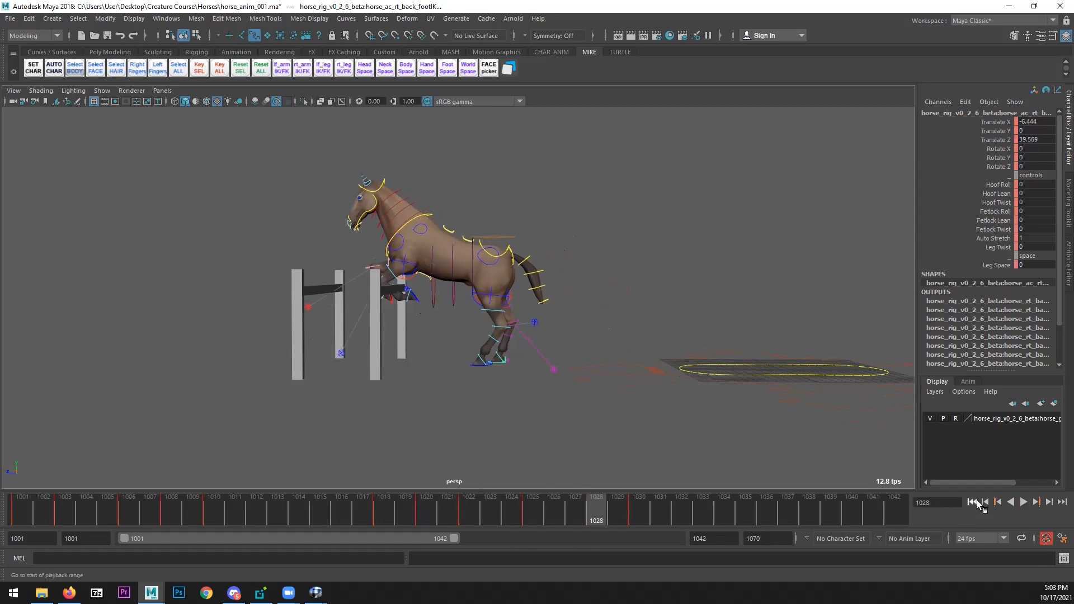
left_click(971, 501)
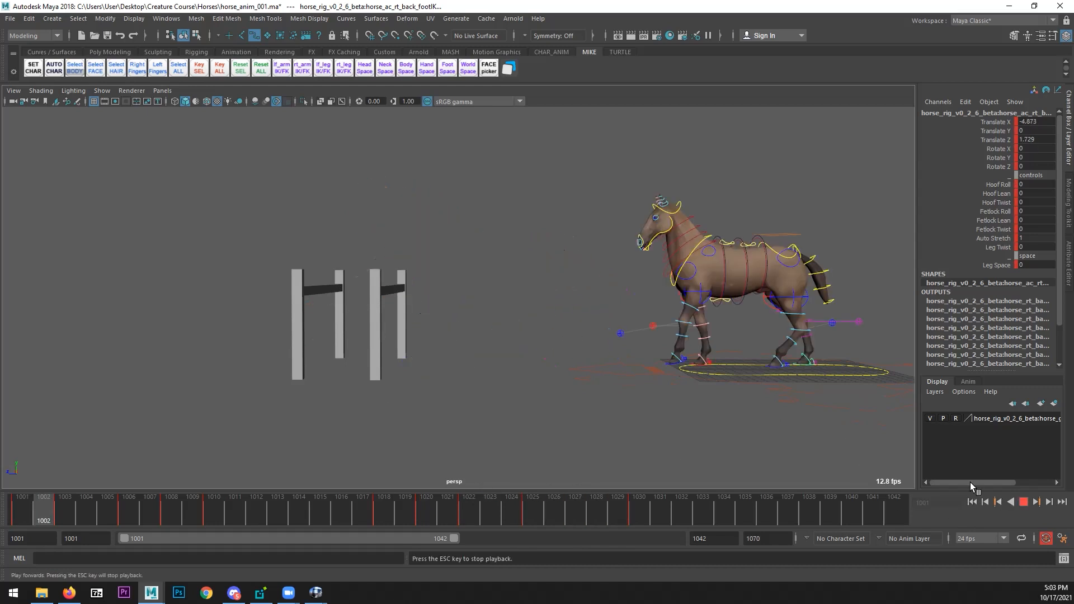
- Scrub to the left front foot's landing near frame 1019 and show that foot control's Translate Y curve in the Graph Editor
scroll(691, 430, "down", 3)
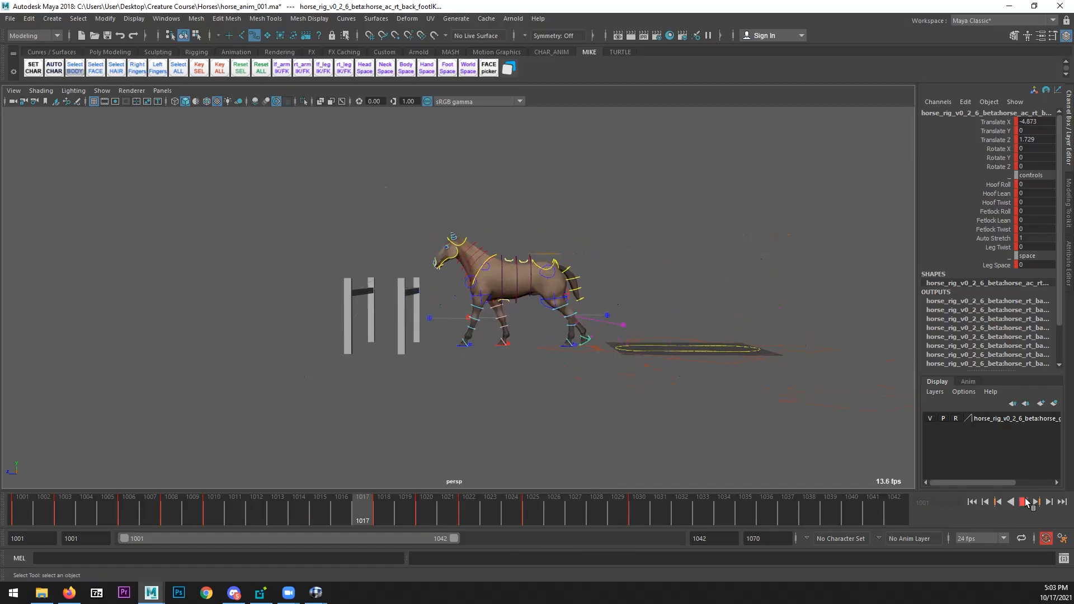
left_click(334, 506)
left_click_drag(333, 507, 410, 497)
left_click(462, 344)
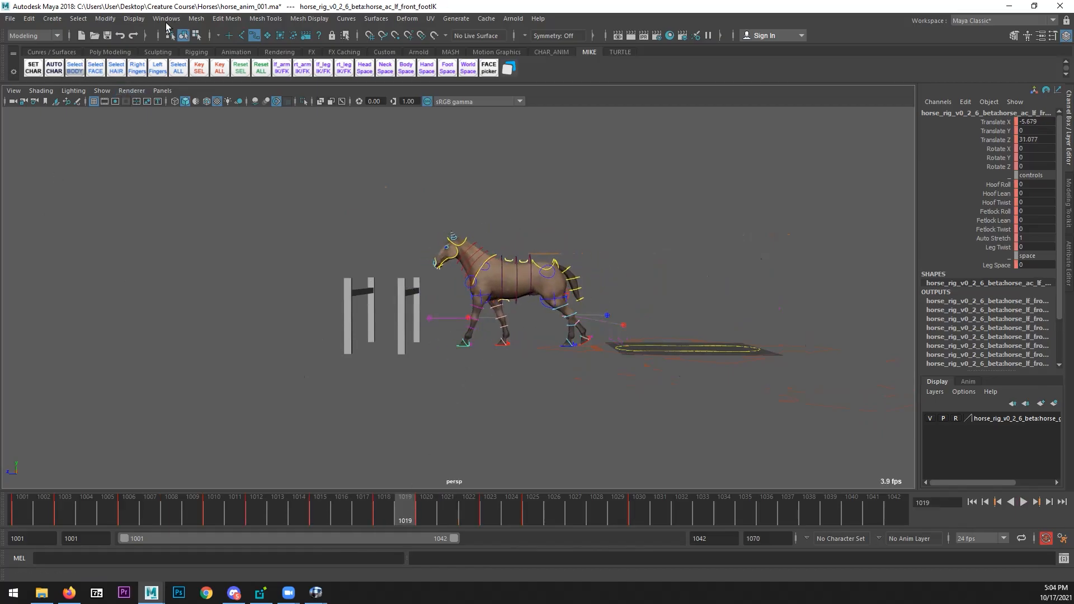
left_click(166, 19)
mouse_move(224, 80)
left_click(316, 90)
left_click(547, 204)
- Break the tangents of the left front foot's Translate Y key at frame 1018 and steepen the incoming handle for a harder landing
middle_click_drag(371, 330, 273, 334, "alt")
left_click_drag(273, 334, 283, 337, "alt")
left_click_drag(299, 502, 359, 500)
left_click(374, 504)
scroll(813, 366, "up", 2)
left_click_drag(826, 373, 794, 398)
left_click(835, 148)
key("w")
middle_click_drag(738, 387, 742, 364)
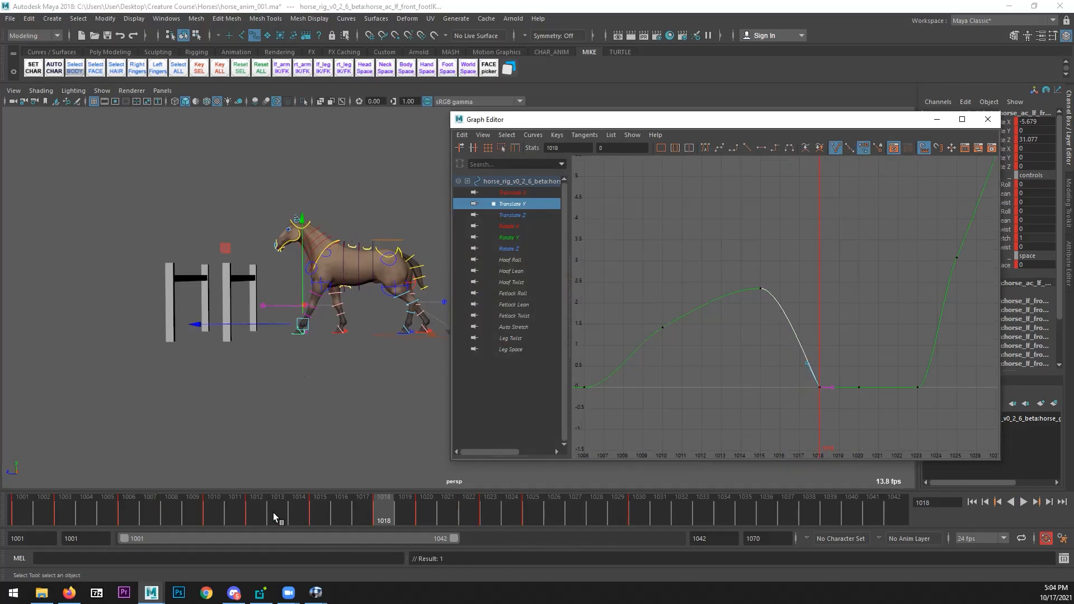
- Scrub and play frames 1012 to 1018 to review how the left front foot comes down
left_click(299, 512)
mouse_move(328, 510)
left_mouse_down()
mouse_move(386, 499)
mouse_move(314, 505)
left_mouse_up()
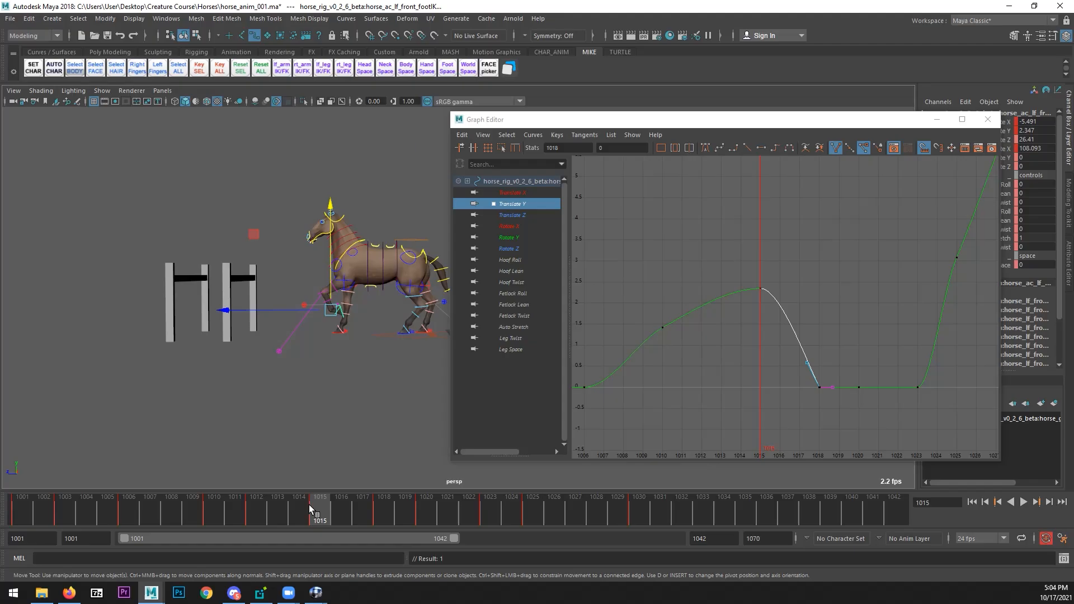
left_click(304, 509)
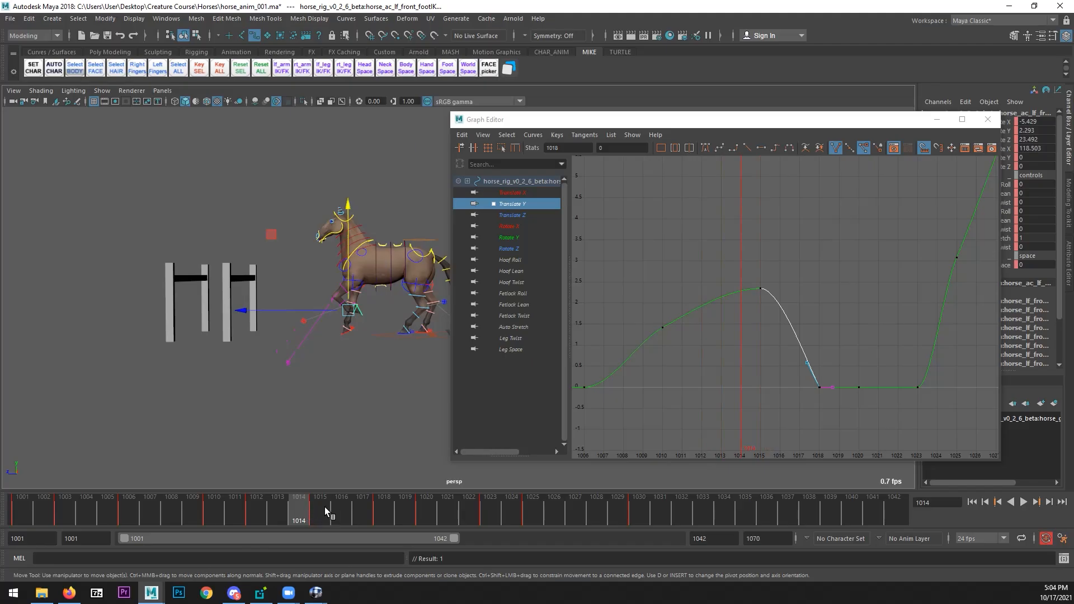
key("alt+v")
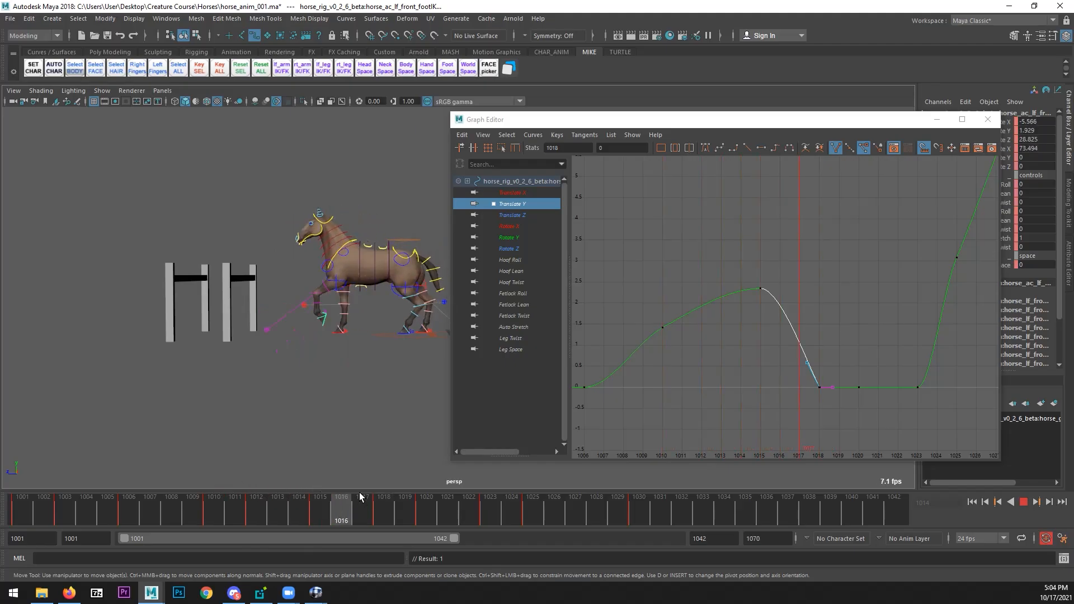
left_click(376, 511)
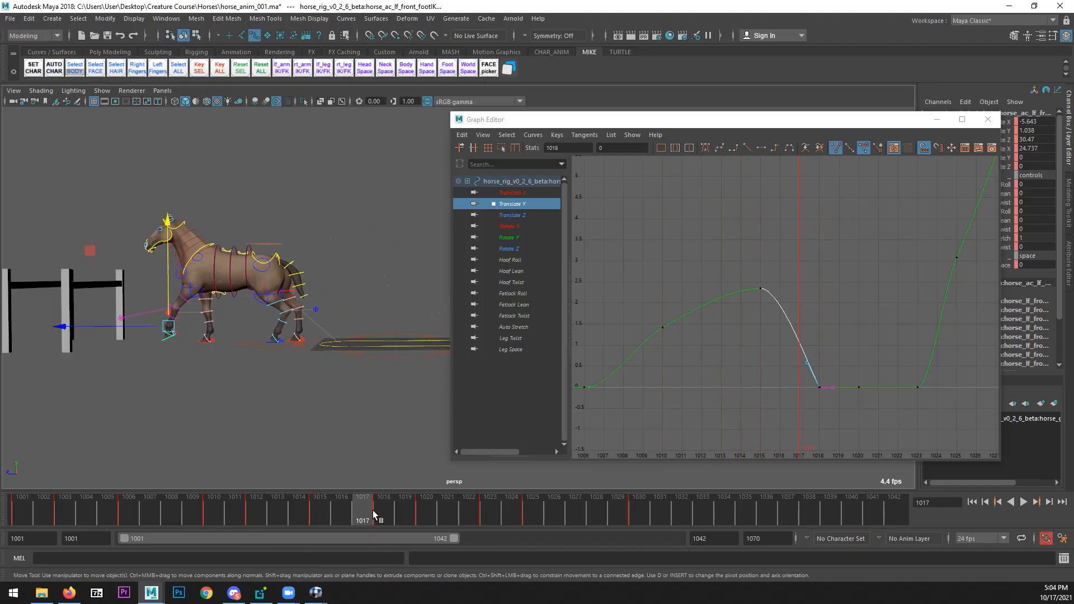
key("alt+v")
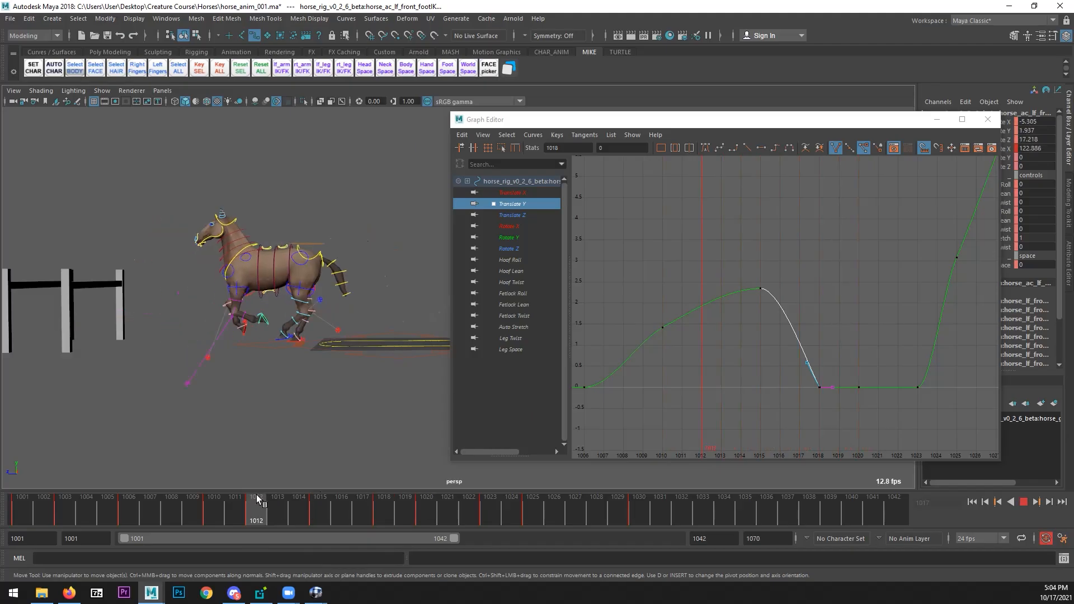
key("alt+v")
- Move the peak key of the right front foot's Translate Y curve to frame 1012
key("q")
left_click(228, 335)
left_click(526, 204)
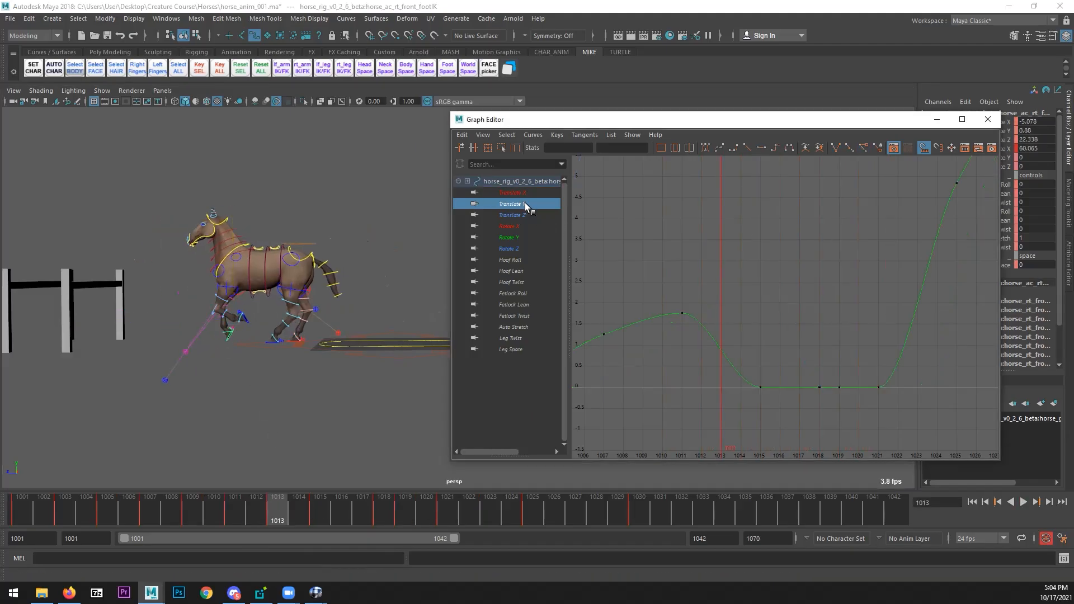
middle_click_drag(793, 352, 783, 358, "alt")
scroll(771, 357, "down", 3)
scroll(769, 361, "up", 2)
left_click(751, 389)
left_click_drag(287, 509, 258, 499)
middle_click_drag(691, 329, 712, 304, "alt")
left_click_drag(727, 255, 695, 330)
middle_click_drag(695, 330, 741, 359)
- Break the tangents of the right front foot's Translate Y key at frame 1015, steepen the incoming side and check the landing
left_click_drag(792, 374, 744, 413)
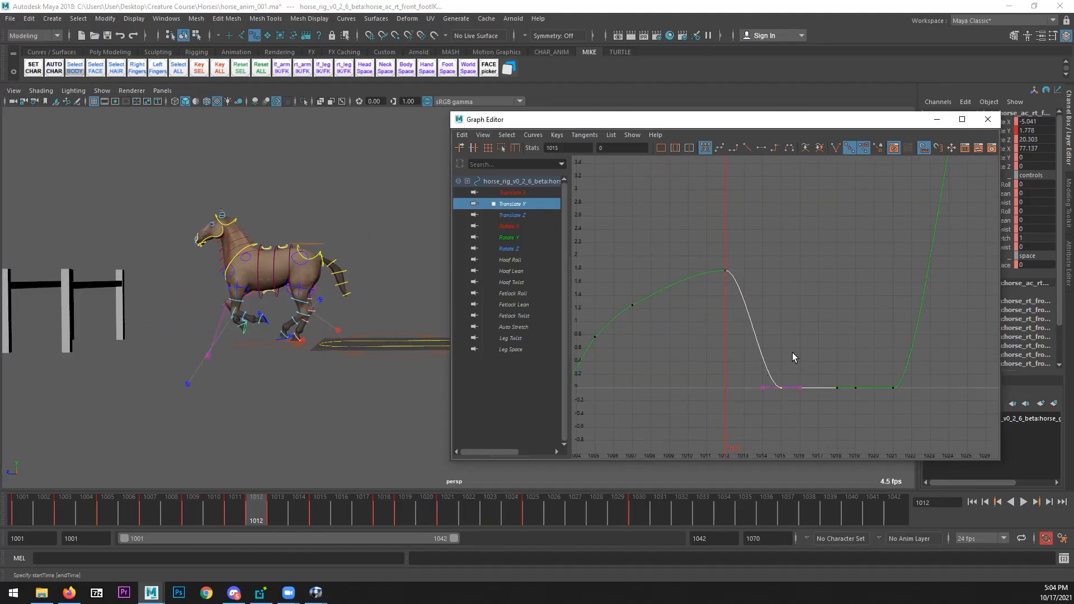
left_click(837, 147)
key("w")
middle_click_drag(764, 402, 726, 383)
left_click_drag(267, 519, 352, 502)
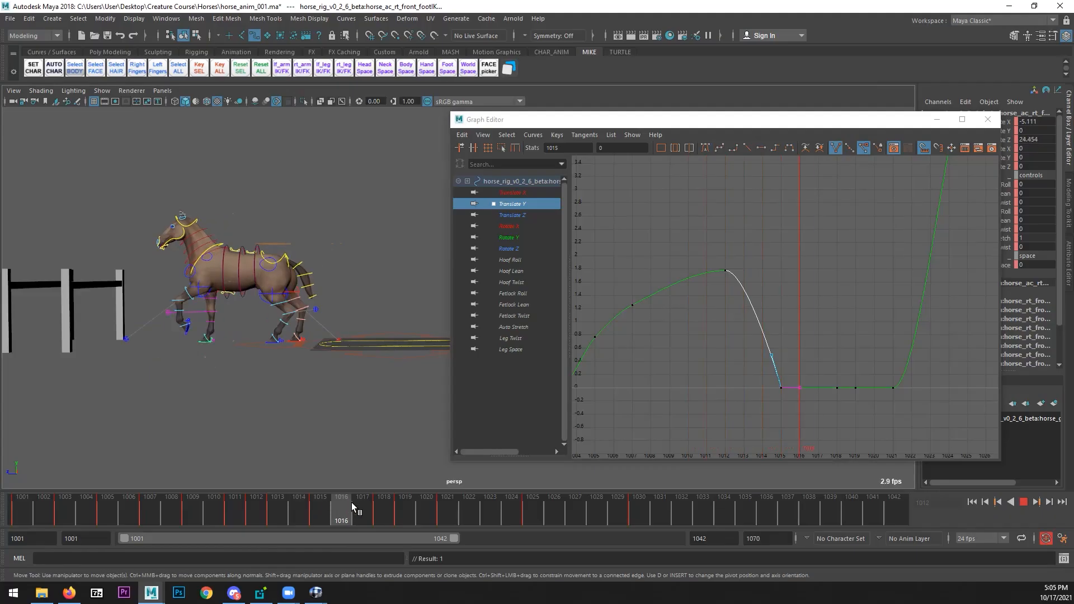
- Break the tangents of the left back foot's Translate Y key at frame 1027 and steepen its incoming handle
left_click_drag(225, 503, 579, 499)
key("q")
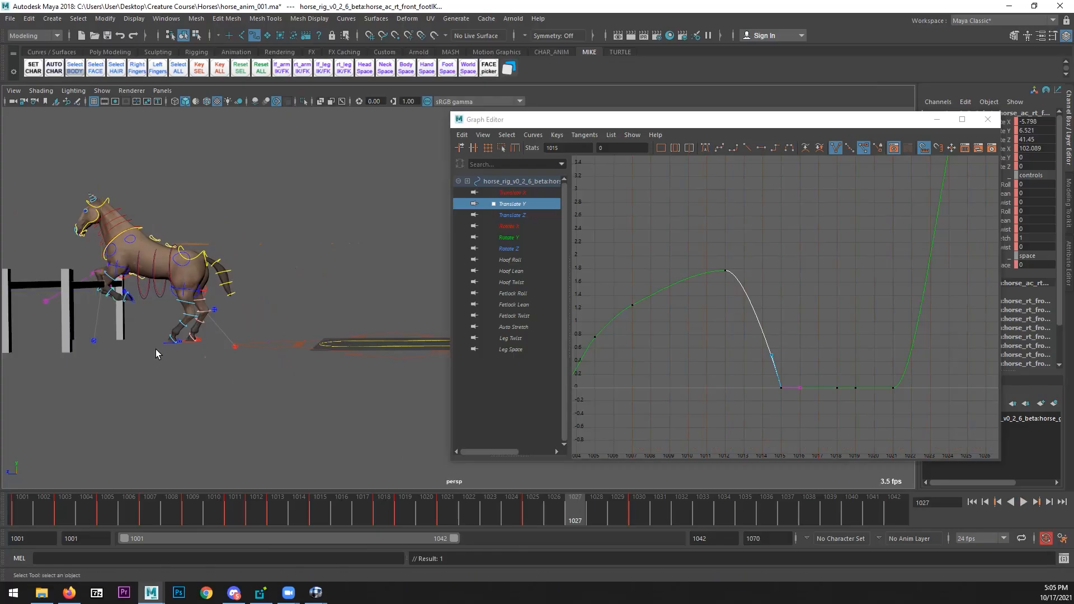
left_click(158, 349)
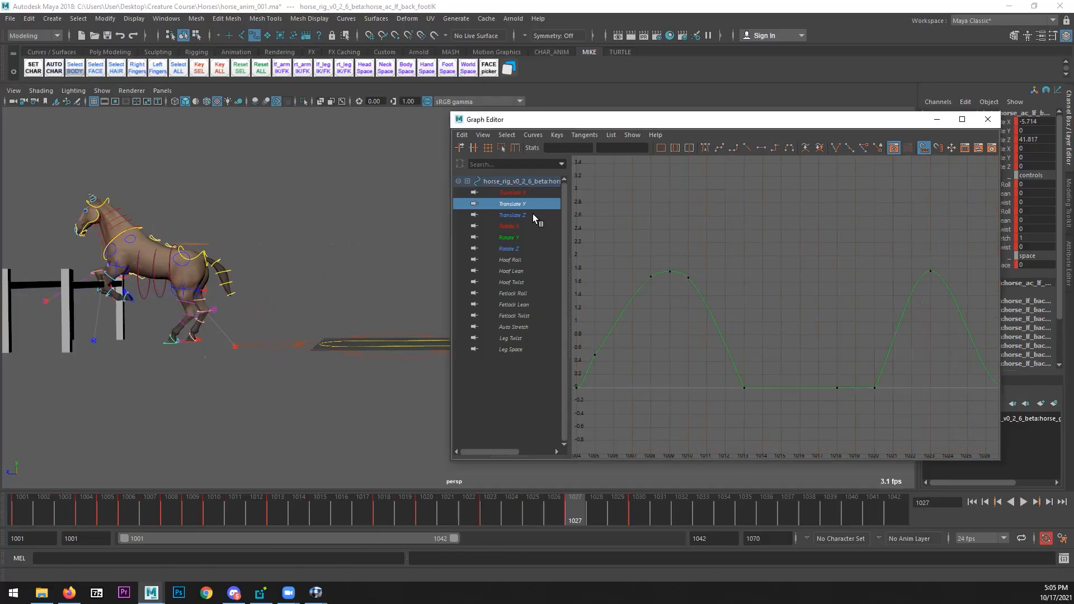
middle_click_drag(811, 330, 816, 345, "alt")
left_click_drag(815, 344, 725, 382)
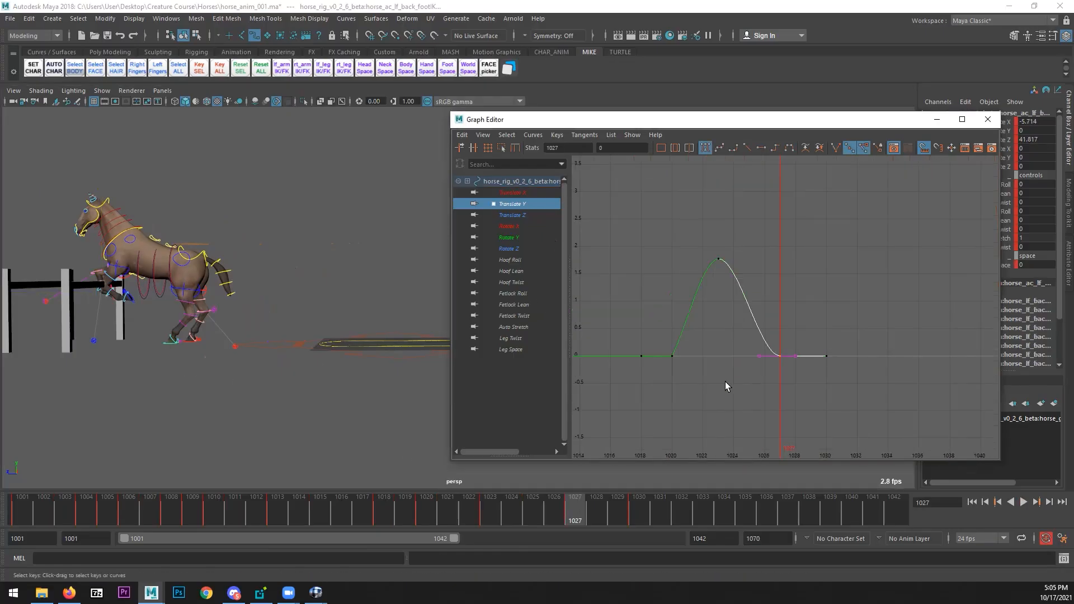
left_click(835, 148)
left_click(772, 338)
middle_click_drag(722, 336, 726, 326)
- Key the left back foot at frame 1025 and raise its Translate Y there to 1.557
left_click(485, 503)
key("alt+v")
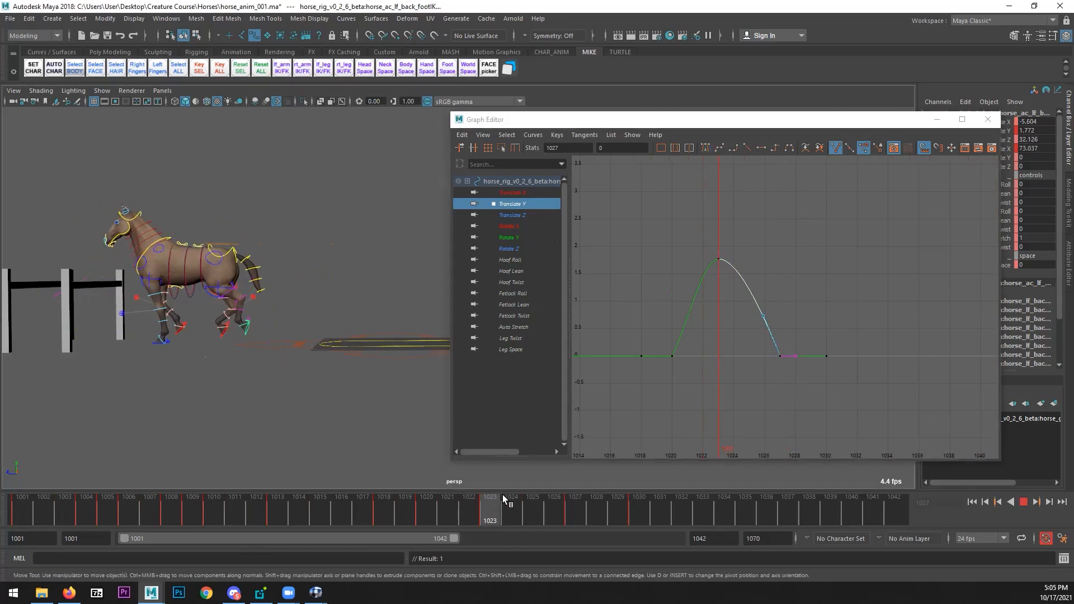
key("alt+v")
key("s")
middle_click_drag(726, 321, 726, 302)
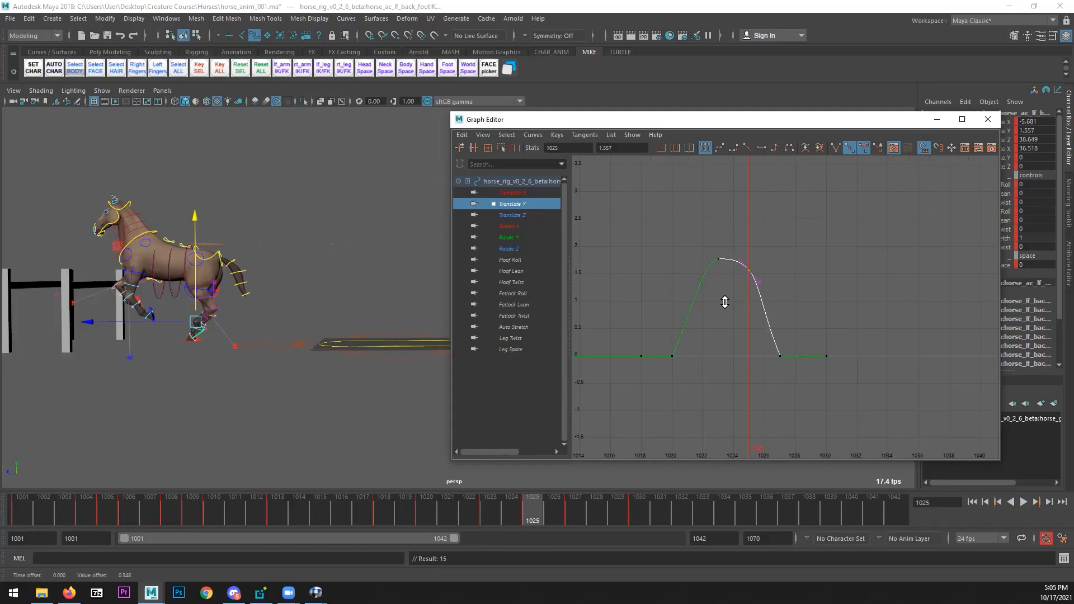
- Close the Graph Editor, replay the jump from the first frame and scrub the takeoff up to frame 1025
key("alt+v")
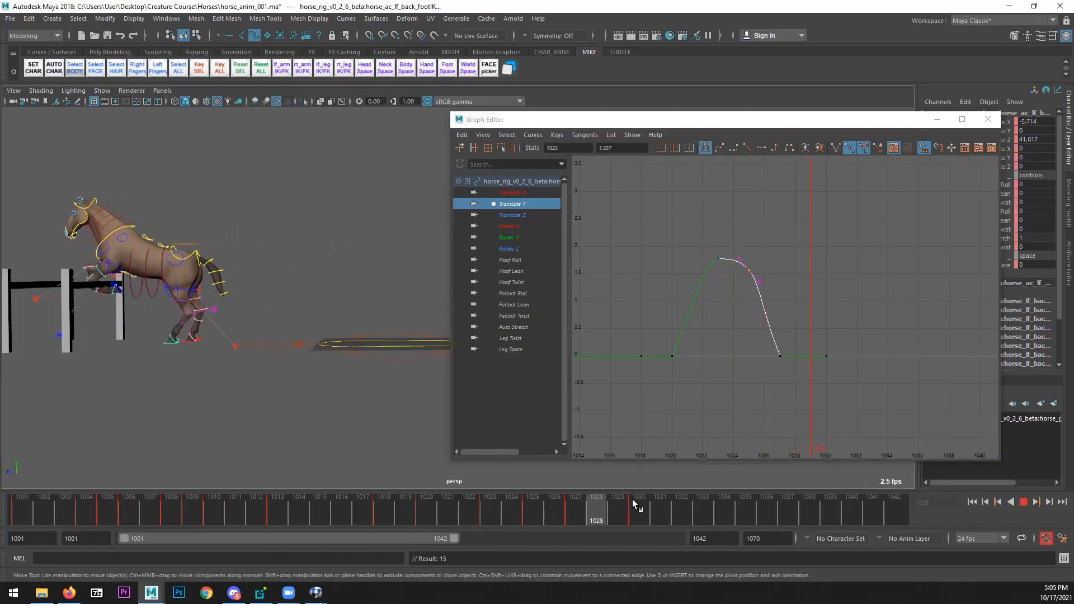
left_click(430, 499)
left_click(987, 119)
scroll(622, 383, "down", 5)
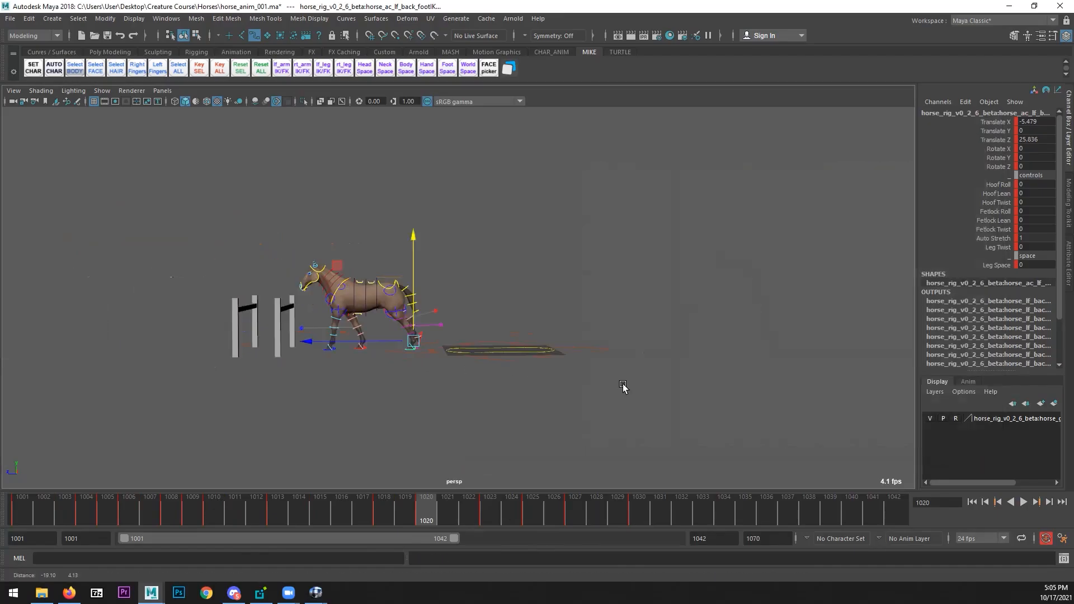
left_click(973, 501)
left_click(1023, 502)
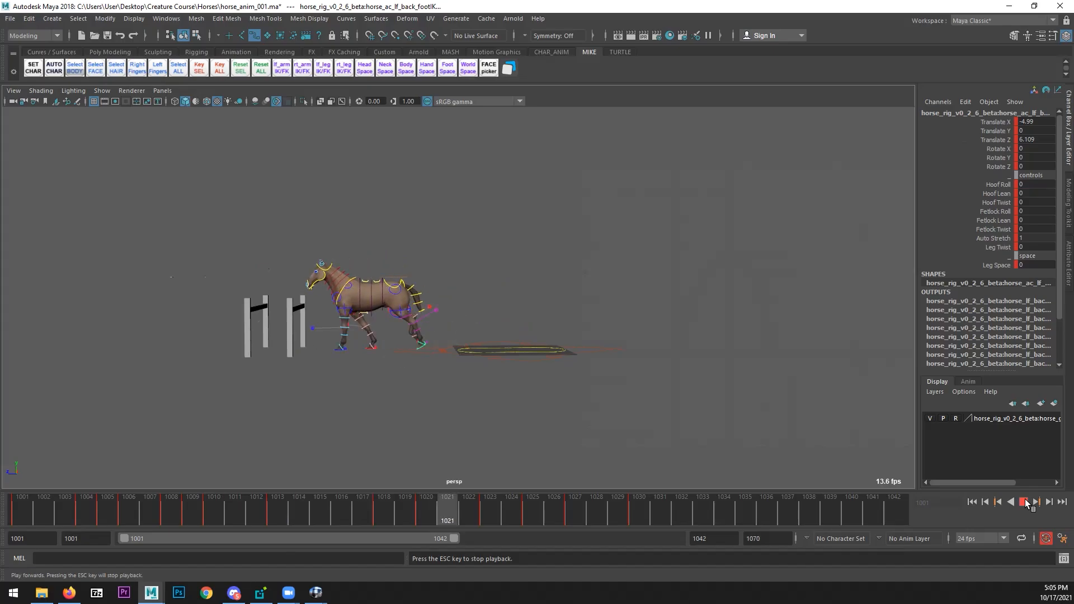
left_click(1024, 501)
left_click_drag(404, 511, 532, 514)
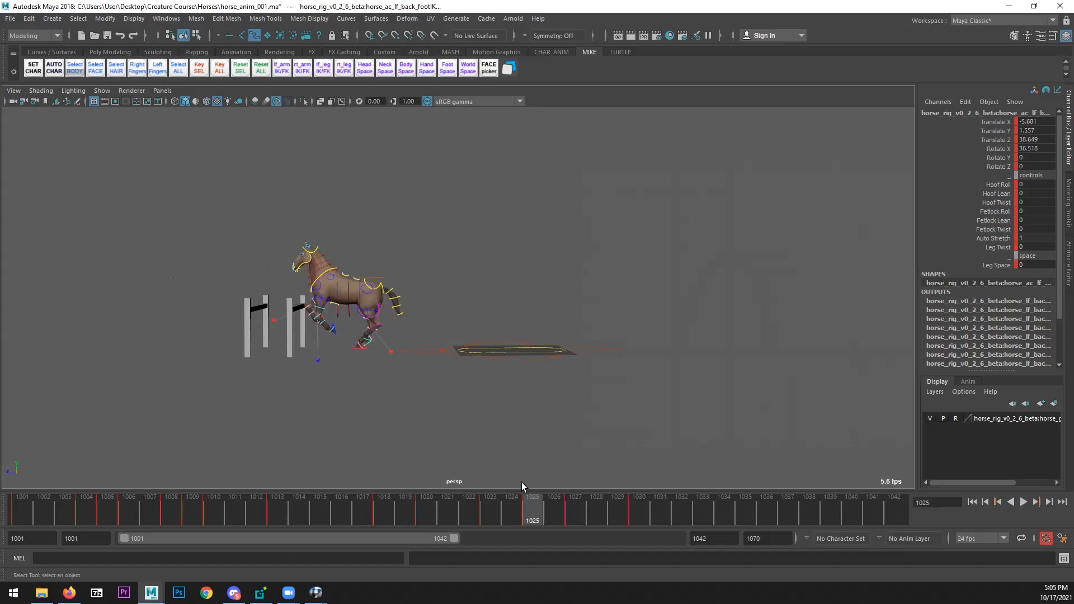
- Extend and shift the visible playback range to frames 1005 to 1062
left_click_drag(455, 538, 580, 538)
left_click_drag(497, 543, 507, 540)
left_click_drag(453, 470, 435, 382, "alt")
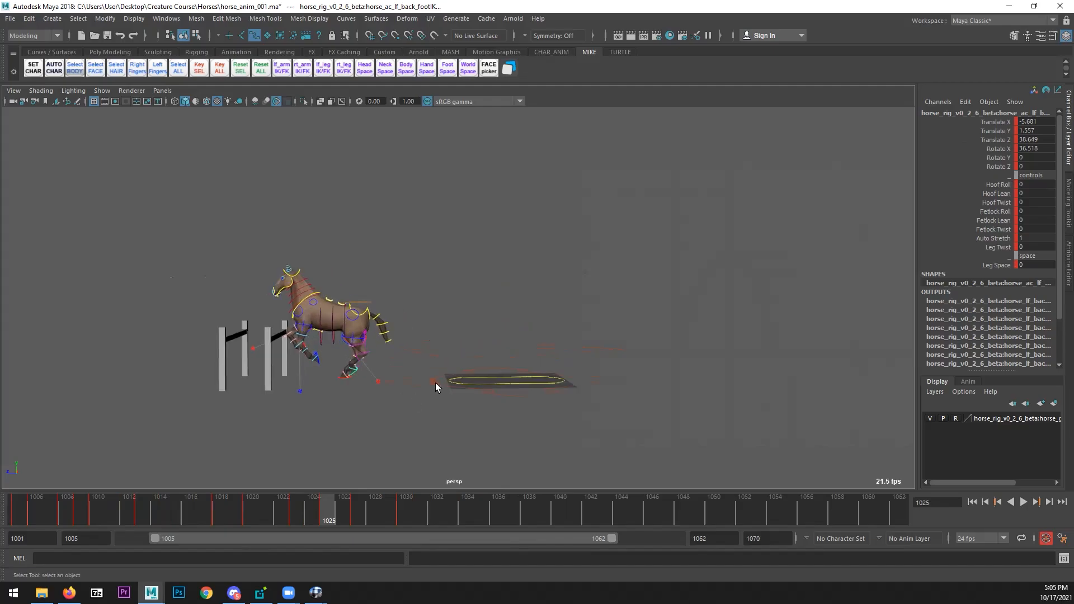
- Save an incremented version of the scene as horse_anim_002.ma
left_click(10, 18)
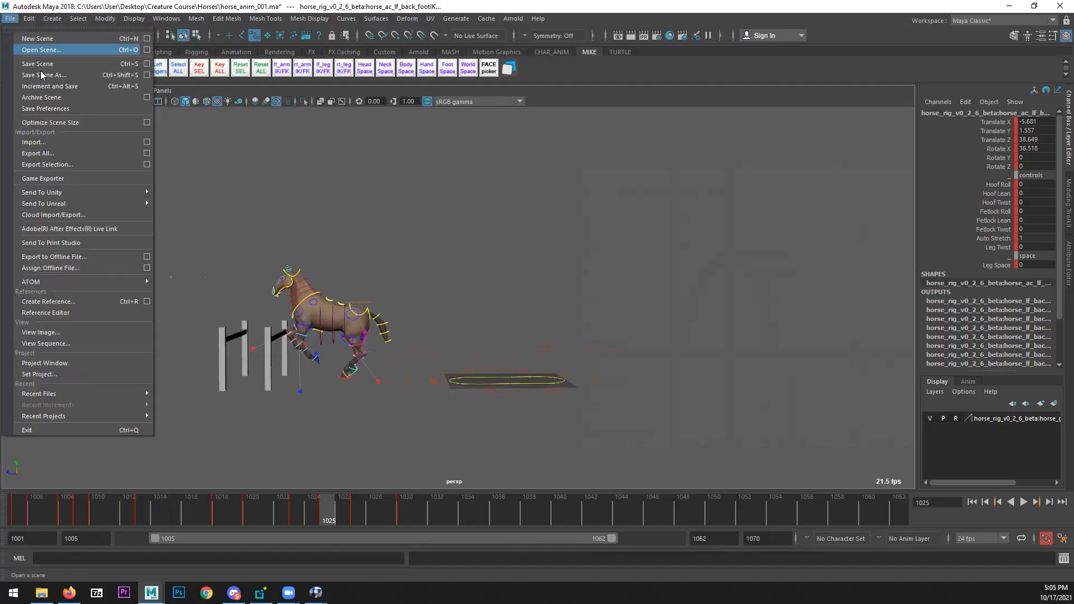
left_click(460, 186)
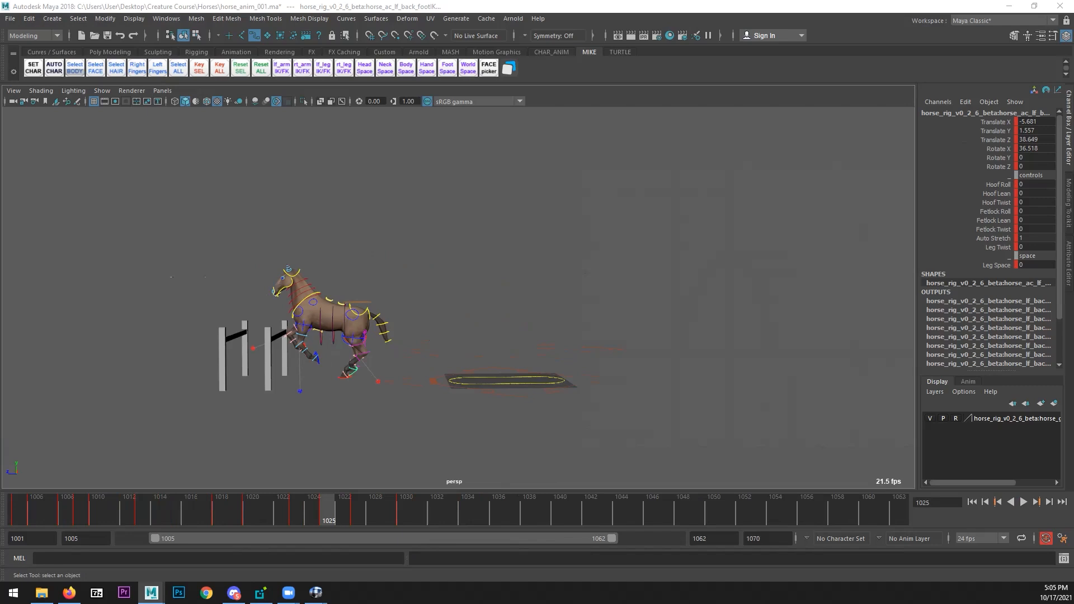
key("ctrl+alt+s")
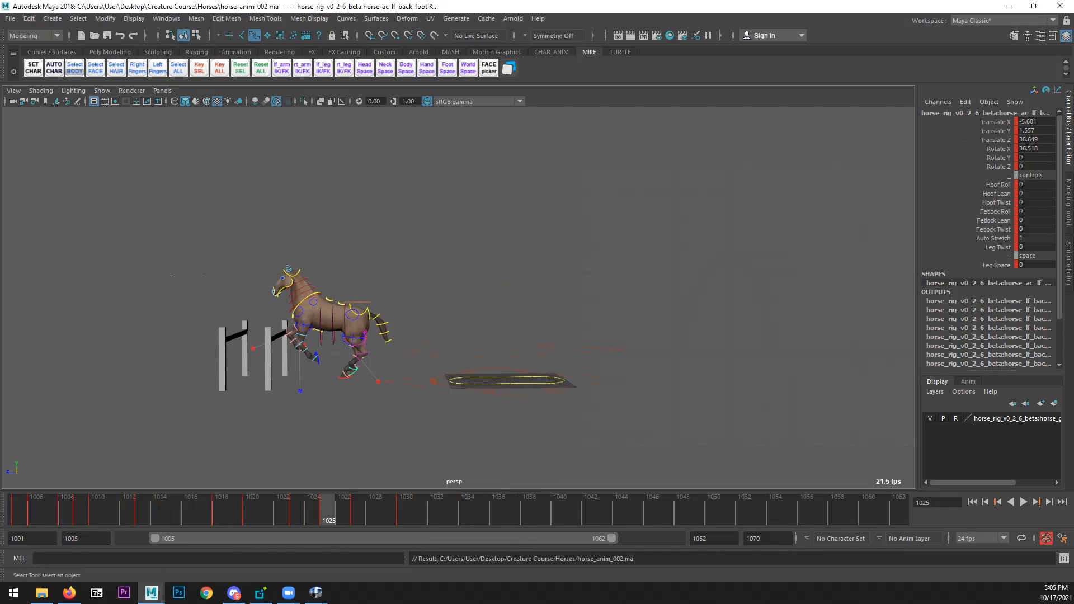
- Switch to the horseJump_002.mov reference in RV and draw a green line along the horse's body on frame 37
left_click(316, 592)
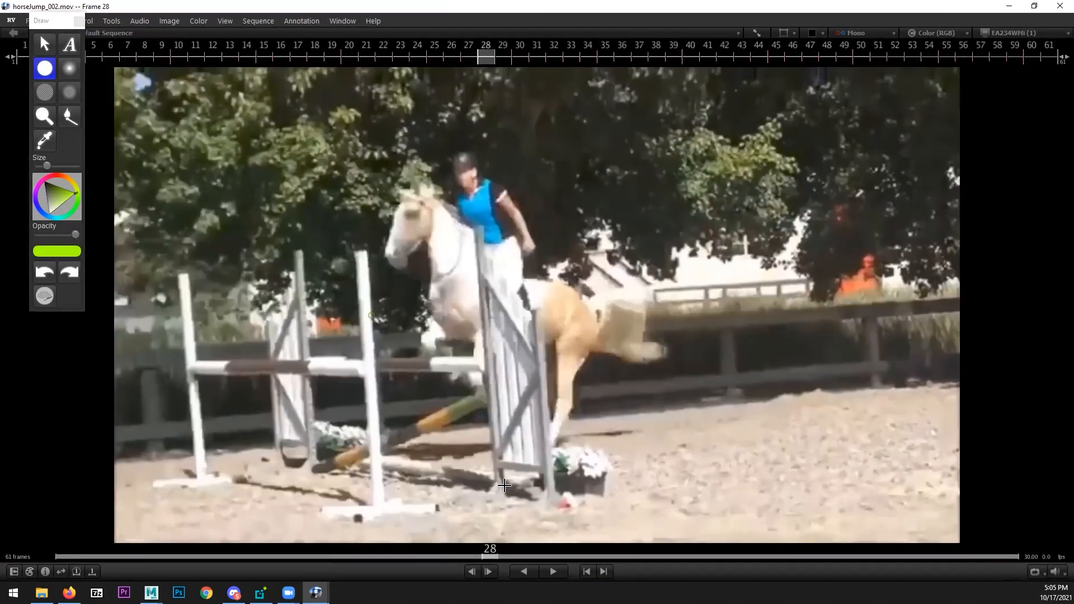
left_click(45, 45)
mouse_move(496, 555)
left_mouse_down()
mouse_move(646, 515)
mouse_move(556, 502)
mouse_move(636, 491)
left_mouse_up()
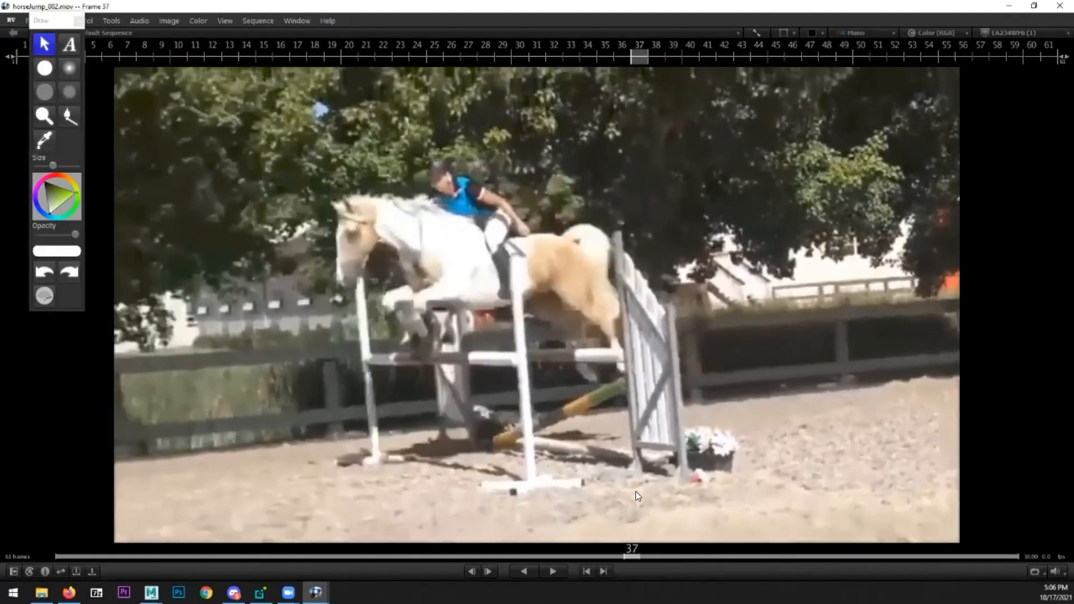
left_click(47, 71)
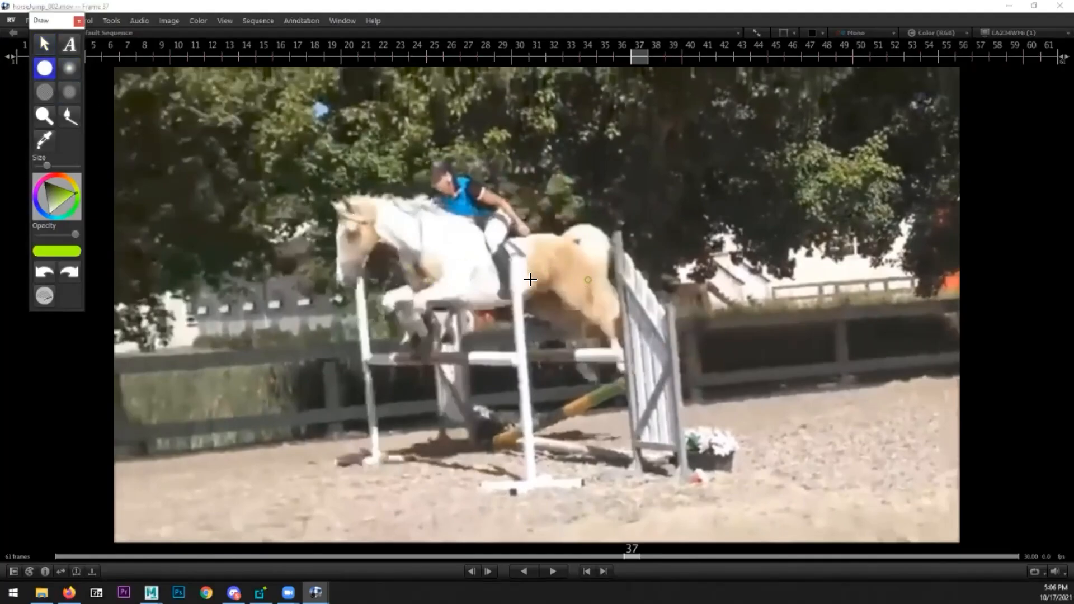
left_click_drag(420, 276, 596, 271)
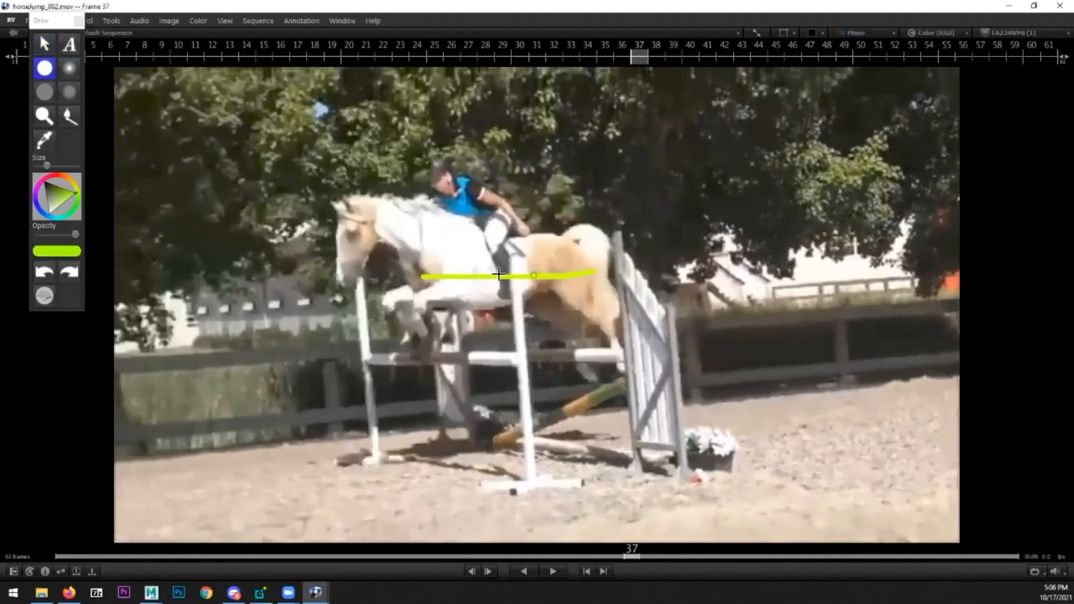
- Step through reference frames 31 to 45 to compare the body's angle before, at and after the top of the jump
key("Left")
key("Left")
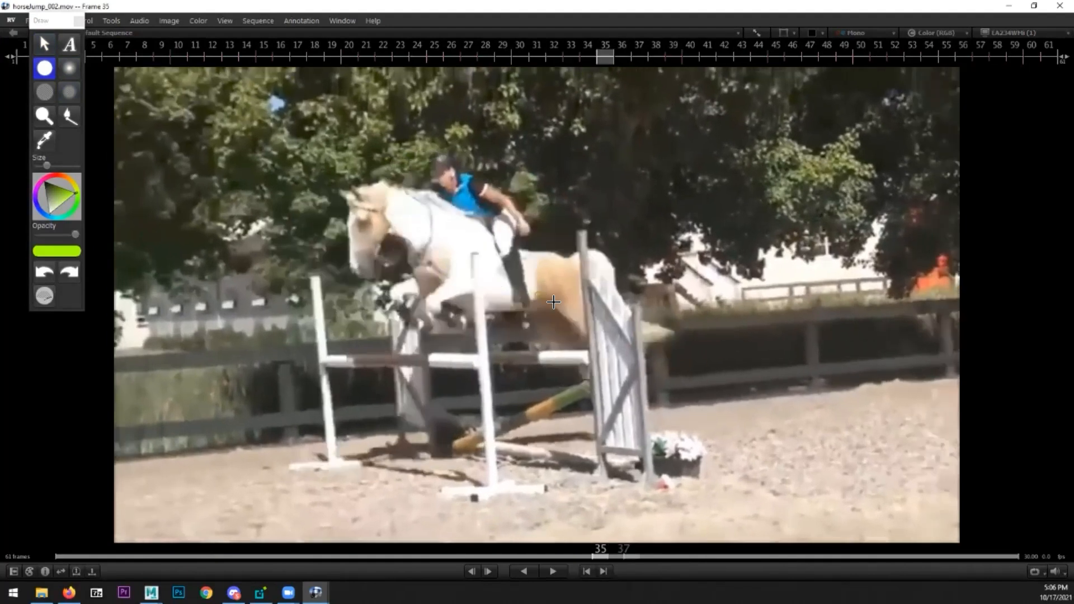
key("Left")
key("Left")
key("Left")
key("Left")
mouse_move(447, 264)
left_mouse_down()
mouse_move(584, 332)
mouse_move(446, 263)
left_mouse_up()
key("Right")
key("Right")
key("Right")
key("Right")
key("Right")
key("Right")
key("Right")
key("Right")
key("Right")
key("Right")
key("Right")
key("Right")
key("Right")
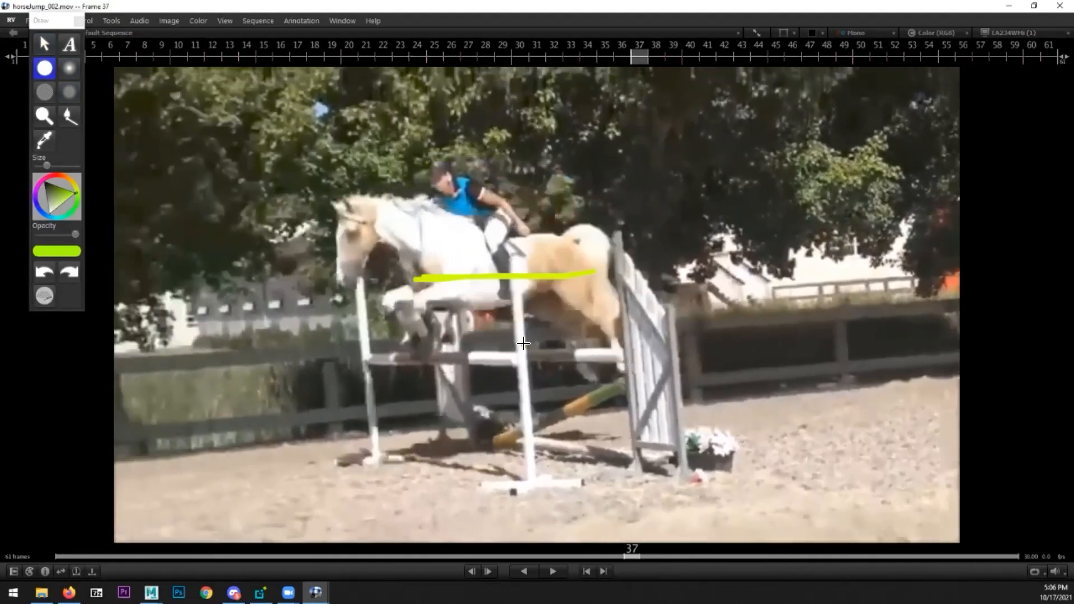
key("Right")
key("Right")
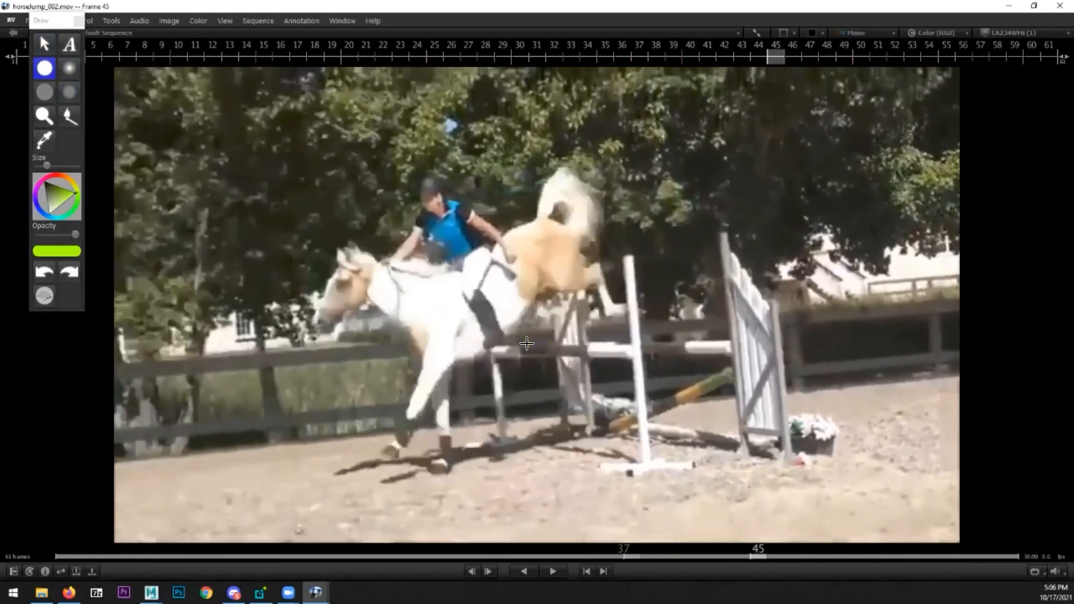
- Trace the downward body angle on reference frame 45, then step back frame by frame toward frame 37
left_click_drag(552, 244, 493, 293)
left_click_drag(453, 323, 547, 240)
key("Left")
key("Left")
key("Left")
key("Left")
key("Left")
key("Left")
key("Left")
key("Left")
key("Left")
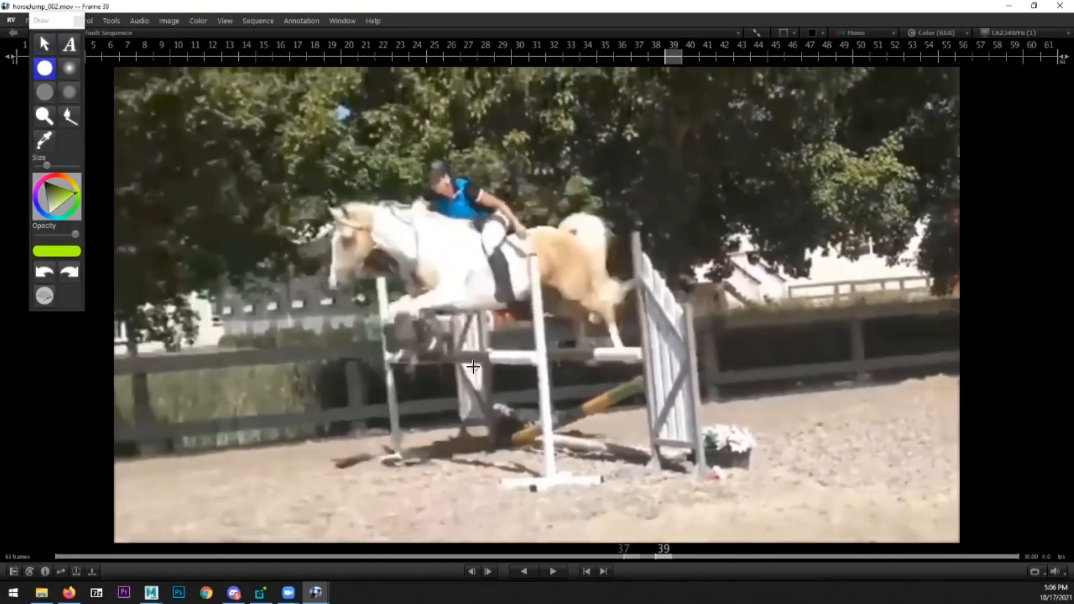
key("Right")
key("Left")
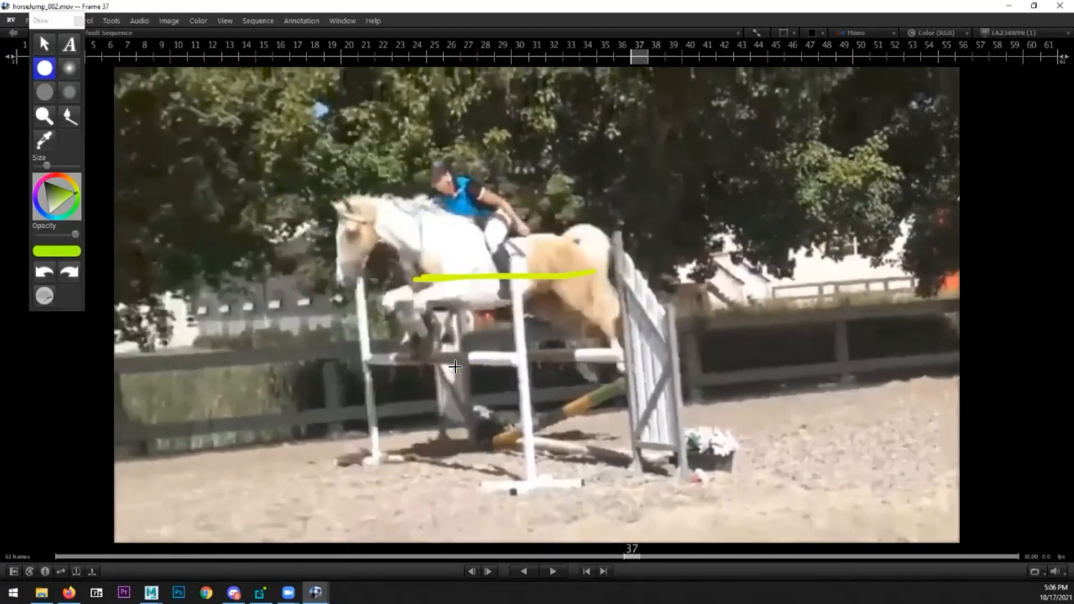
- Return to reference frame 37 and sketch the tucked front leg's bend with a black brush
key("Left")
key("Left")
key("Left")
key("Right")
key("Right")
key("Right")
left_click(49, 184)
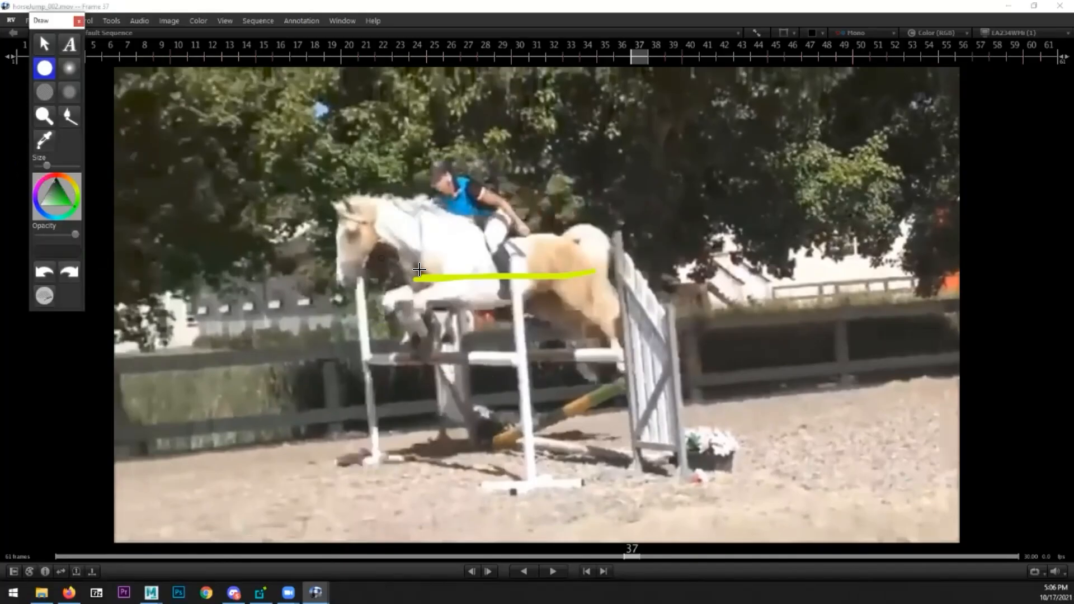
mouse_move(471, 285)
left_mouse_down()
mouse_move(418, 292)
mouse_move(429, 336)
left_mouse_up()
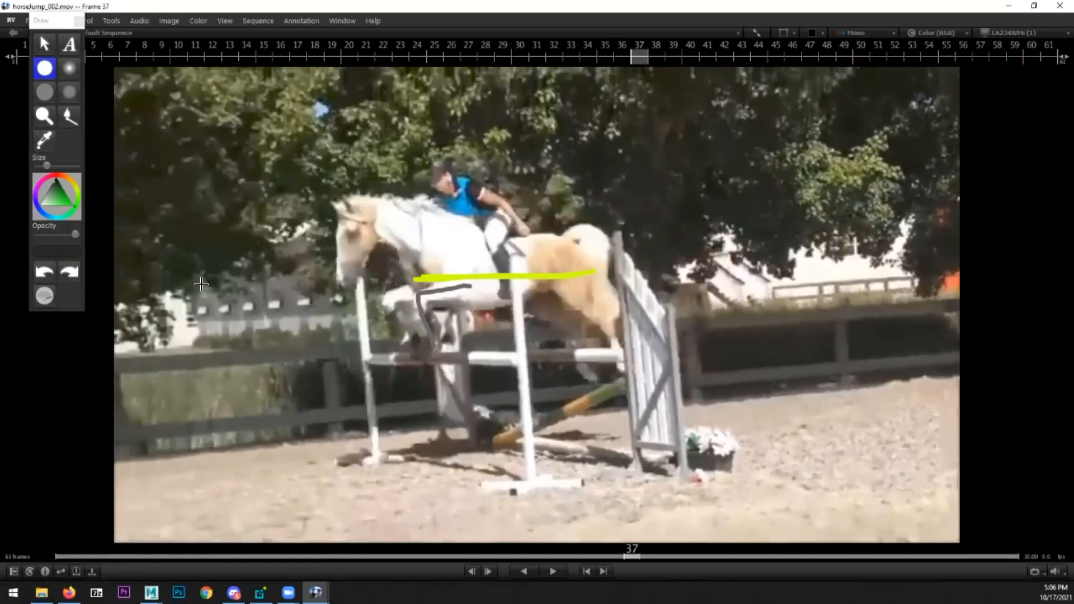
- Switch the brush to green and trace the bends of both tucked front legs on reference frame 37
mouse_move(58, 211)
left_mouse_down()
mouse_move(65, 188)
mouse_move(86, 207)
left_mouse_up()
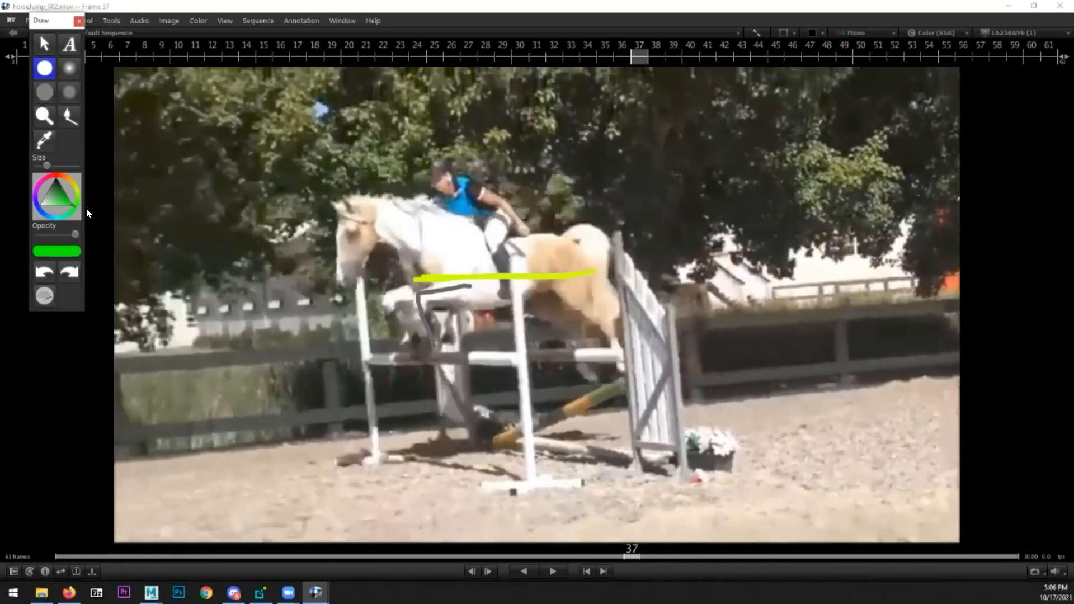
mouse_move(484, 288)
left_mouse_down()
mouse_move(420, 296)
mouse_move(442, 351)
left_mouse_up()
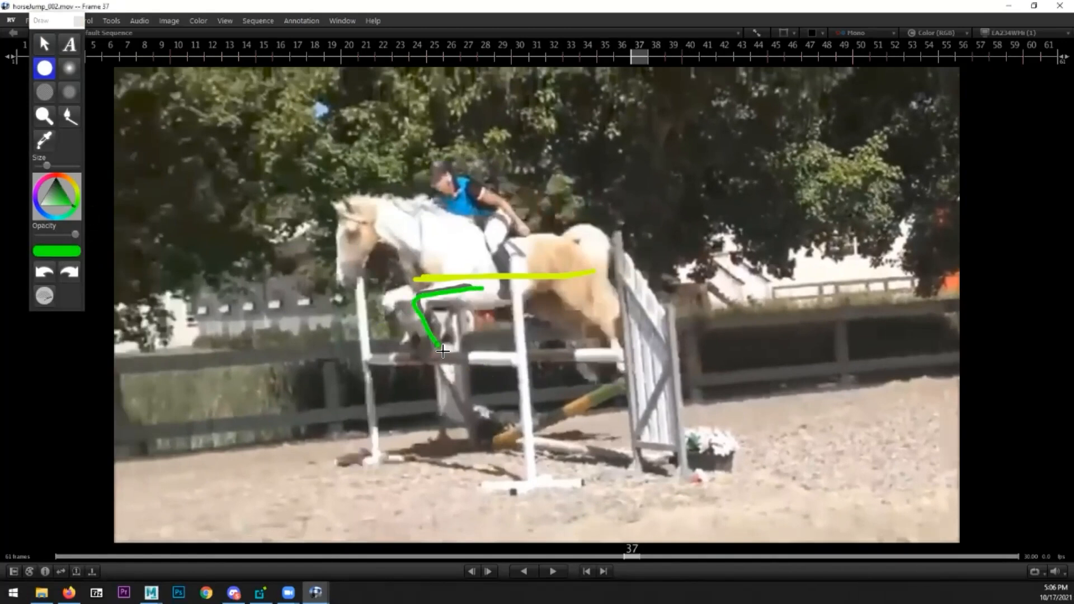
mouse_move(405, 292)
left_mouse_down()
mouse_move(393, 335)
mouse_move(452, 348)
left_mouse_up()
- Step back and forth through the reference around frames 36 to 40 to examine how the legs move near the jump's peak
key("Left")
key("Left")
key("Left")
key("Left")
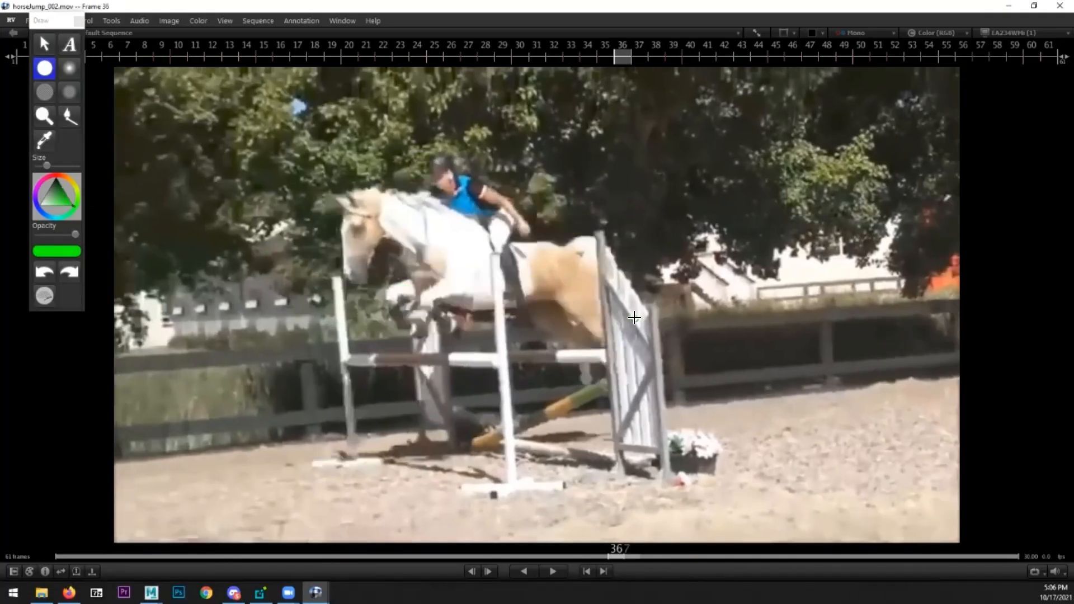
key("Right")
key("Right")
key("Right")
key("Right")
key("Right")
key("Right")
key("Left")
key("Left")
key("Right")
key("Right")
key("Right")
key("Left")
key("Left")
key("Left")
key("Right")
key("Right")
key("Right")
key("Right")
key("Right")
key("Left")
key("Left")
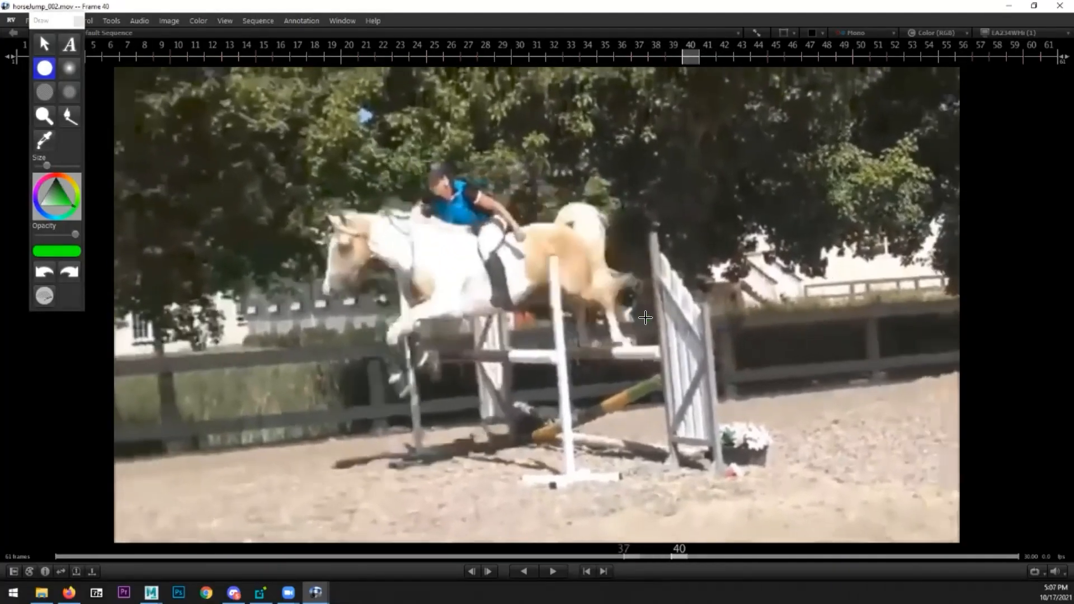
key("Left")
key("Left")
key("Left")
- Trace both trailing hind legs in green and outline the hip and ribcage masses on reference frame 37
left_click_drag(576, 285, 631, 366)
mouse_move(553, 304)
left_mouse_down()
mouse_move(589, 379)
mouse_move(576, 336)
left_mouse_up()
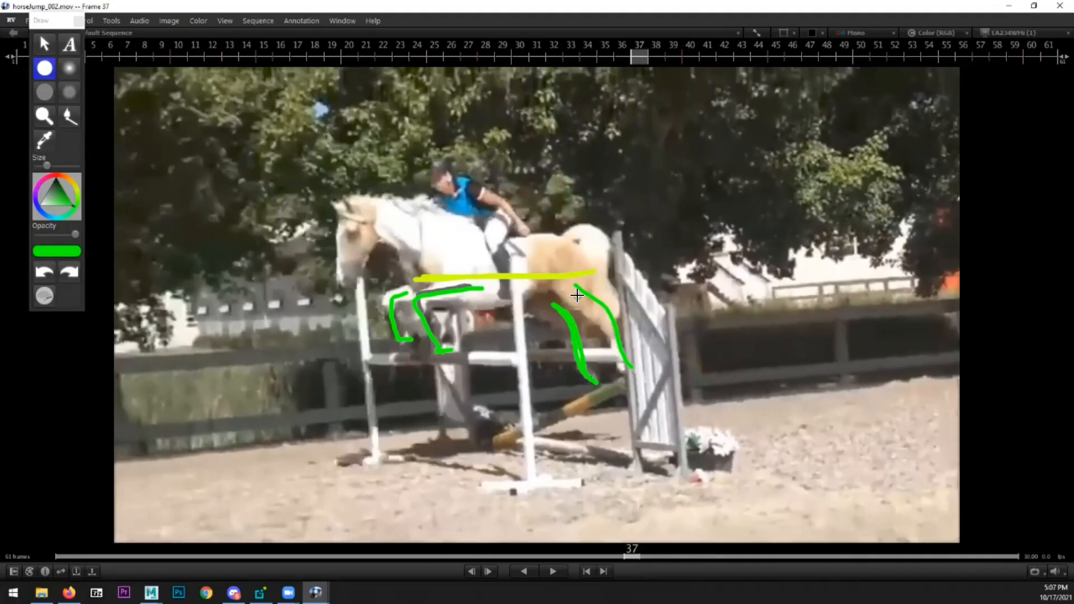
mouse_move(533, 236)
left_mouse_down()
mouse_move(559, 237)
mouse_move(584, 293)
mouse_move(529, 240)
left_mouse_up()
mouse_move(421, 242)
left_mouse_down()
mouse_move(456, 238)
mouse_move(493, 290)
mouse_move(423, 275)
mouse_move(419, 247)
left_mouse_up()
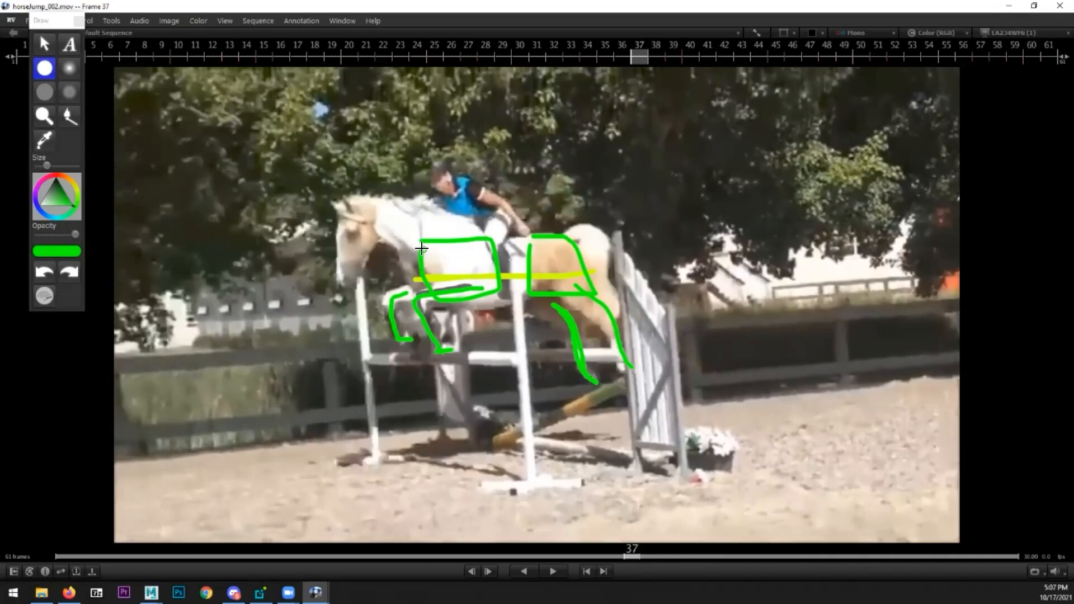
- Step between reference frames 33 and 37 to compare how the chest and hips level out approaching the peak
key("Left")
key("Left")
key("Left")
key("Left")
key("Left")
key("Right")
key("Right")
key("Right")
key("Right")
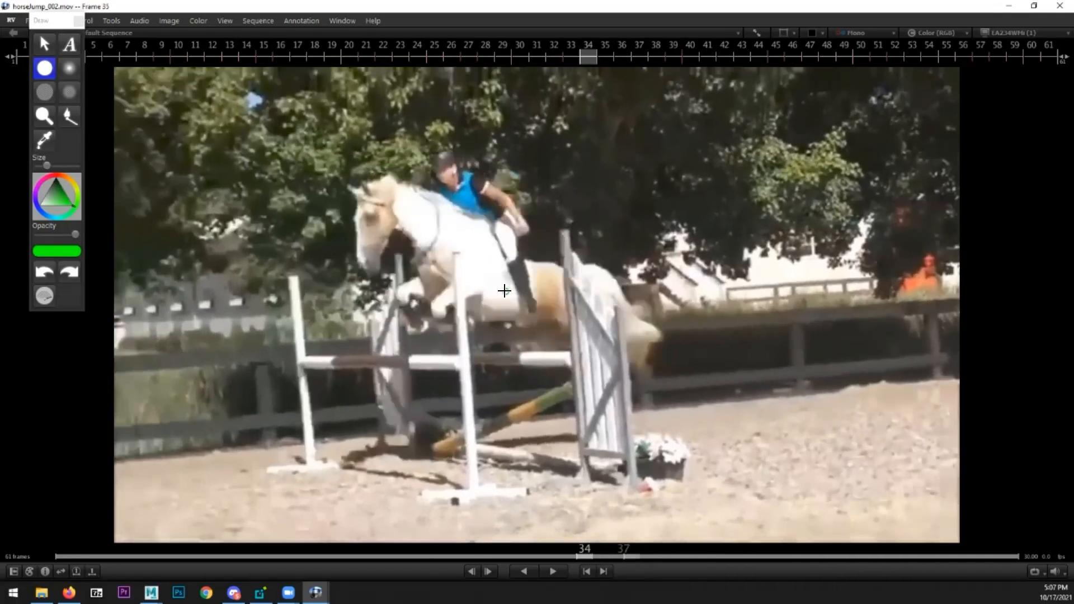
key("Right")
key("Left")
key("Left")
key("Left")
key("Left")
key("Right")
key("Right")
key("Right")
key("Right")
key("Right")
key("Left")
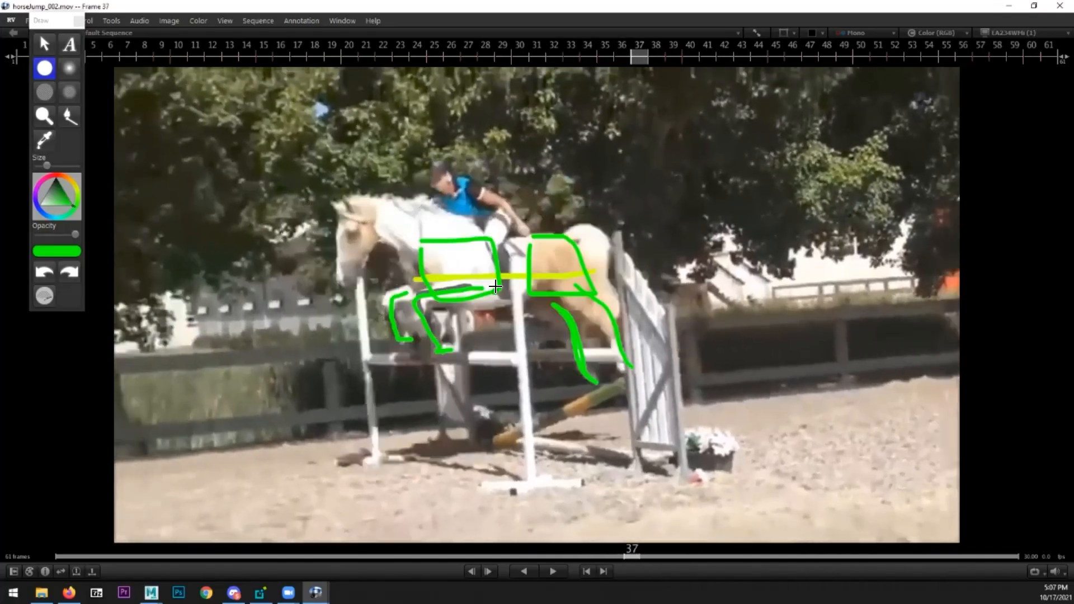
left_click(498, 234)
key("Left")
key("Left")
key("Left")
key("Left")
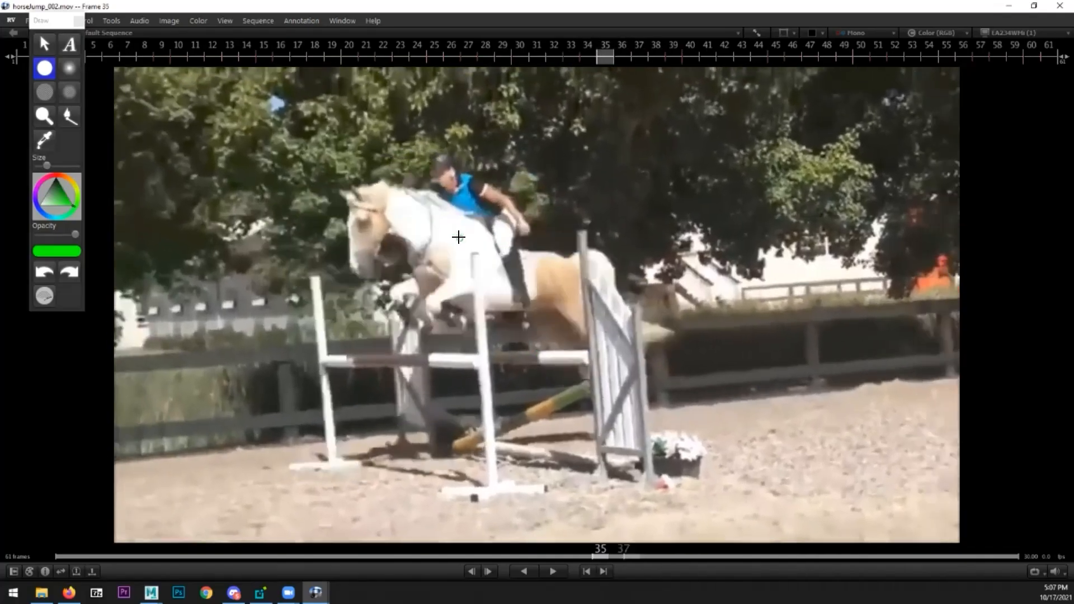
key("Left")
key("Right")
key("Right")
key("Right")
key("Right")
key("Right")
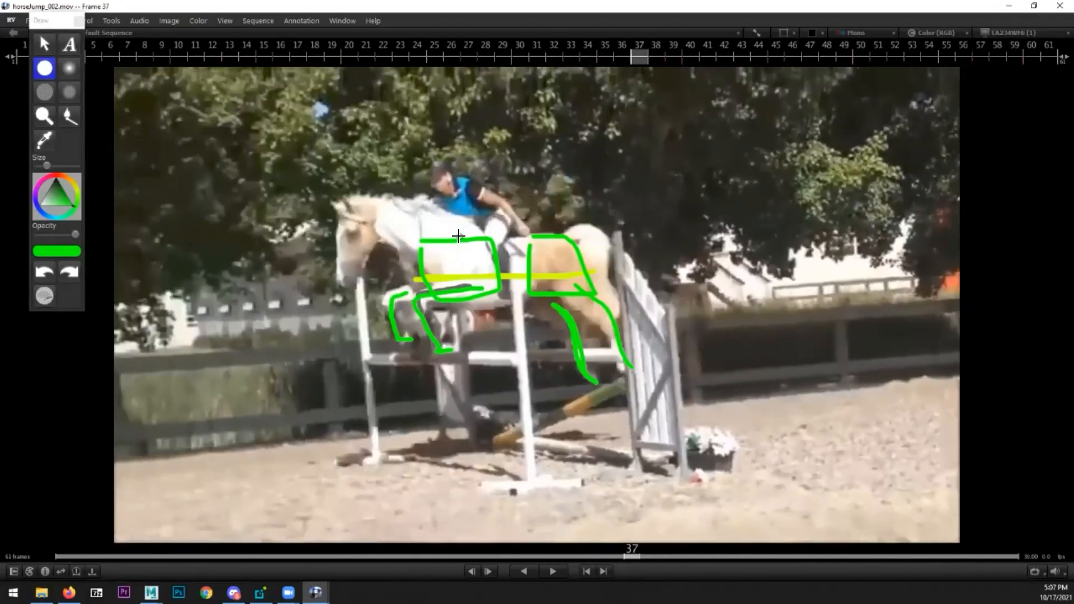
- Draw a small arrow above the horse's head and outline its neck and head in green on reference frame 37
left_click_drag(392, 138, 370, 167)
mouse_move(366, 157)
left_mouse_down()
mouse_move(369, 168)
mouse_move(381, 164)
left_mouse_up()
mouse_move(454, 216)
left_mouse_down()
mouse_move(346, 200)
mouse_move(369, 238)
mouse_move(426, 253)
mouse_move(451, 215)
left_mouse_up()
mouse_move(347, 213)
left_mouse_down()
mouse_move(376, 249)
mouse_move(368, 287)
mouse_move(343, 283)
mouse_move(339, 214)
left_mouse_up()
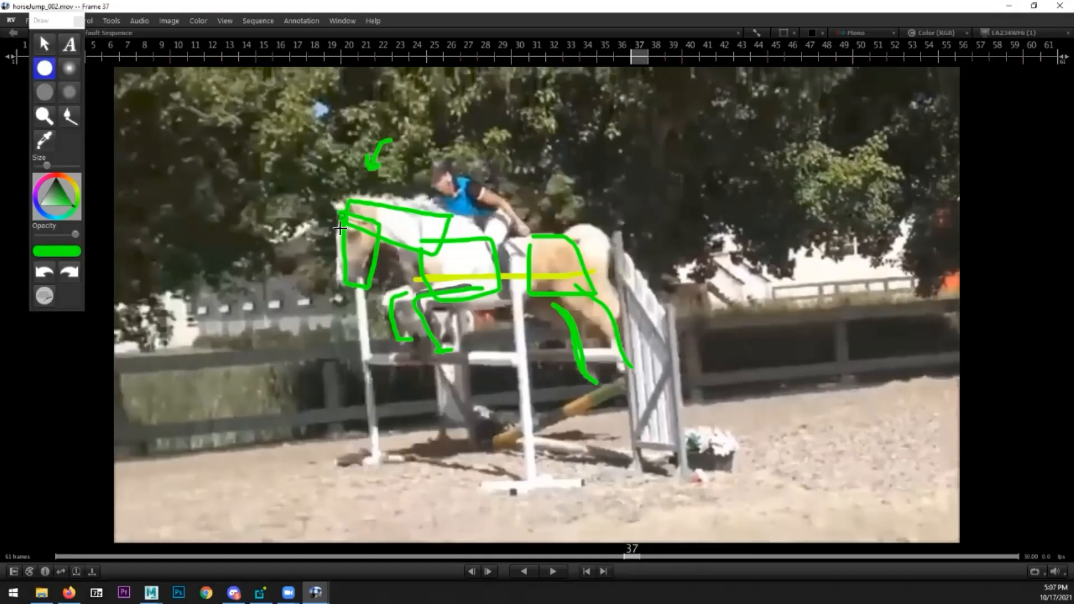
- Flip between frame 37 and the preceding reference frames to examine the change in the head and neck angle
key("Left")
key("Left")
key("Left")
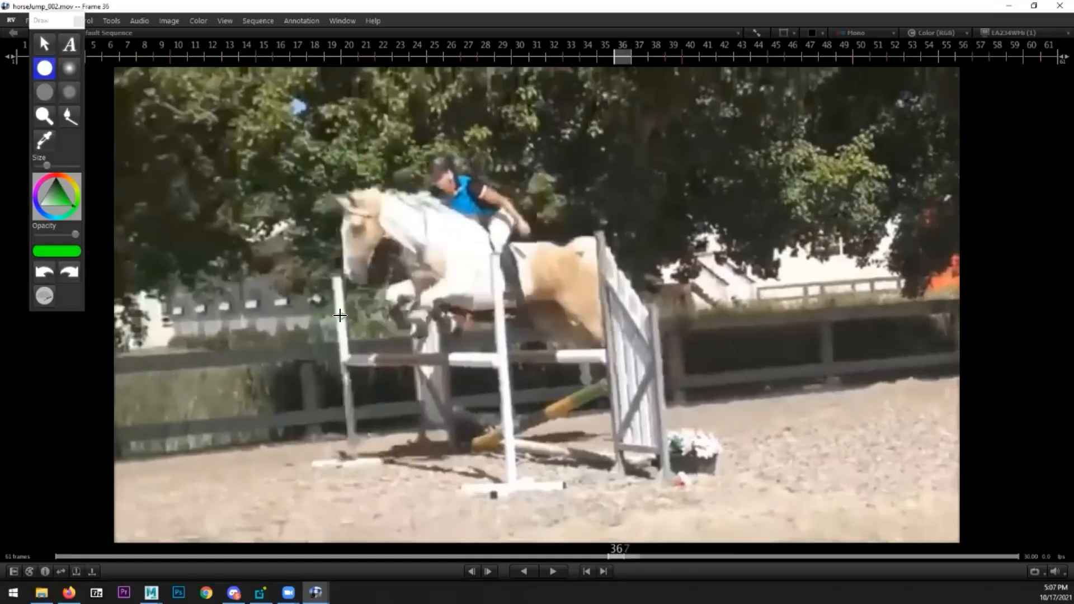
key("Right")
key("Right")
key("Right")
key("Left")
key("Left")
key("Left")
key("Right")
key("Right")
key("Right")
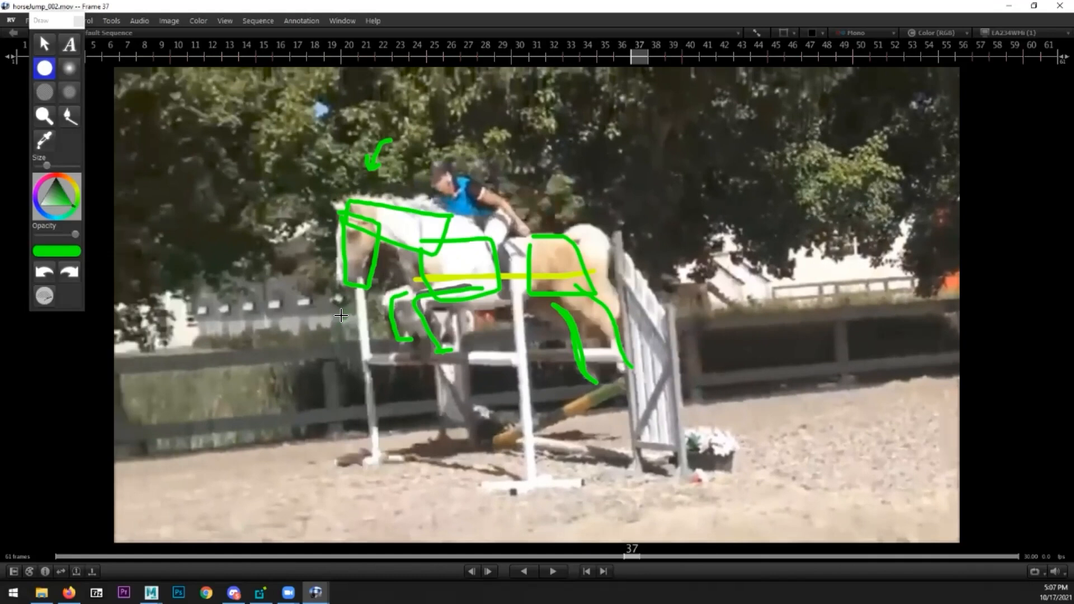
- Shrink the reference window, switch back to Maya and close the drawing palette
double_click(575, 10)
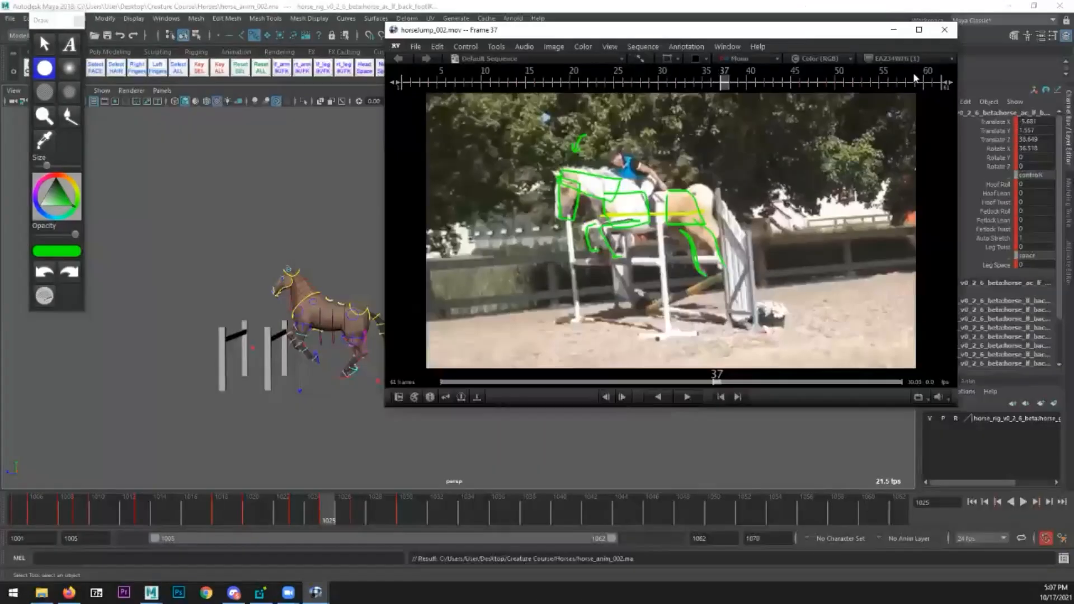
left_click(575, 10)
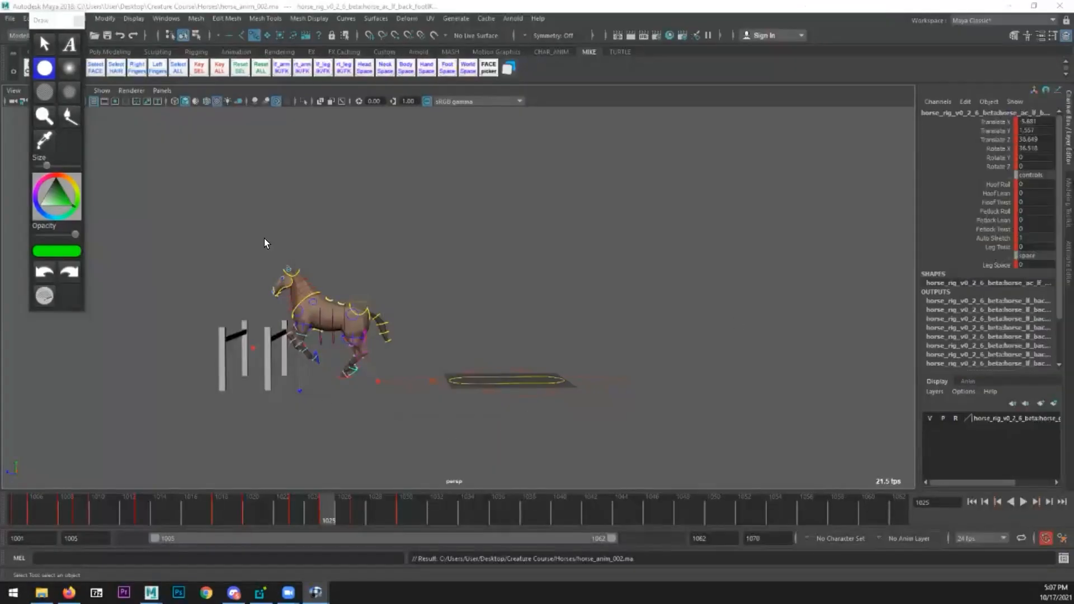
left_click(79, 20)
- Select all of the horse's controls and key a copy of the frame 1030 pose at frame 1035
left_click_drag(380, 418, 344, 426, "alt")
left_click(342, 426)
left_click_drag(210, 246, 584, 445)
left_click_drag(349, 510, 477, 512)
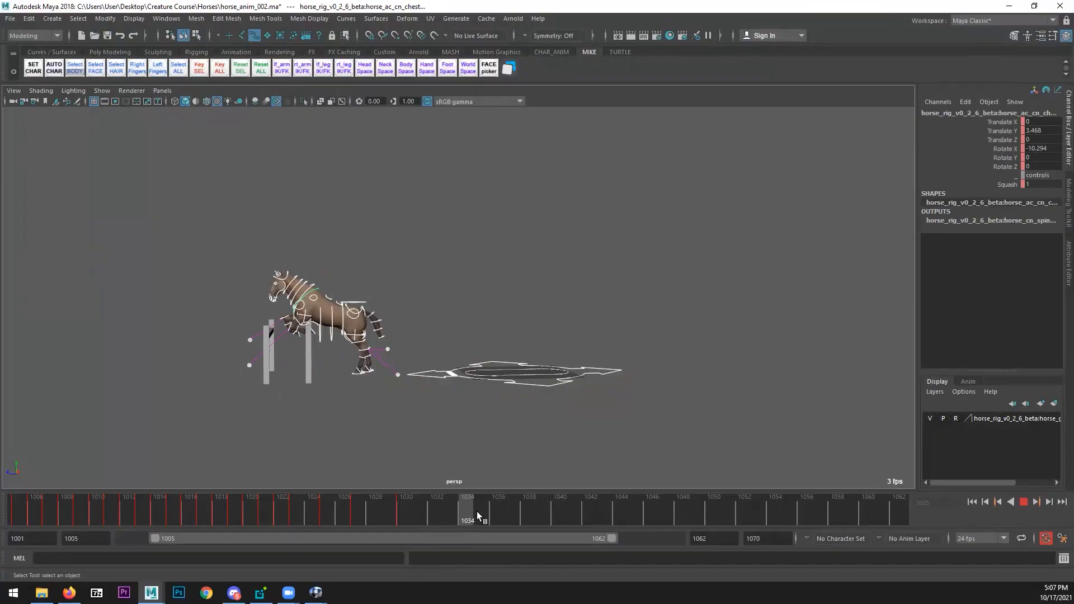
- Move the root and both front foot controls forward over the fence at frame 1035, to a root Translate Z of about 45.3
scroll(355, 417, "up", 3)
left_click_drag(385, 400, 365, 259, "alt")
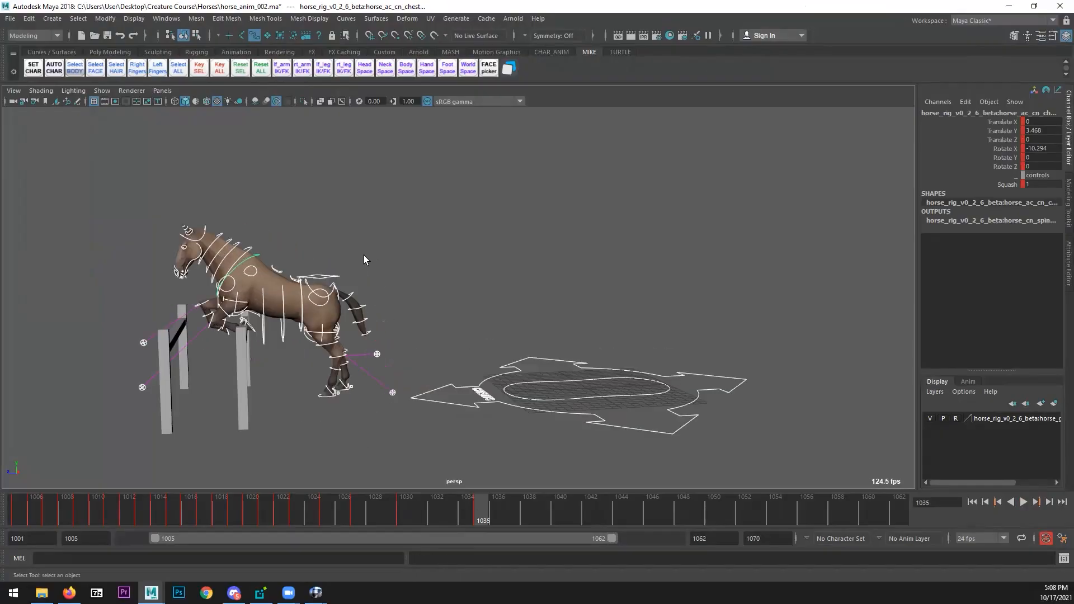
left_click(336, 281)
scroll(490, 344, "down", 2)
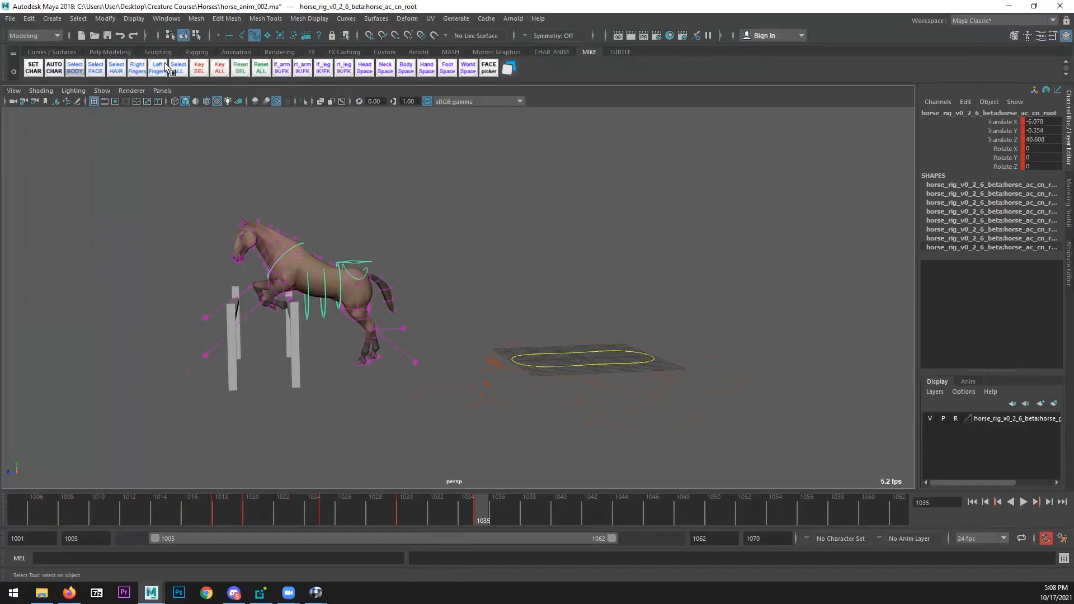
scroll(225, 307, "up", 4)
middle_click_drag(224, 306, 338, 328, "alt")
mouse_move(337, 328)
left_mouse_down("alt")
mouse_move(351, 346)
mouse_move(356, 335)
left_mouse_up("alt")
left_click(388, 343)
left_click(361, 271)
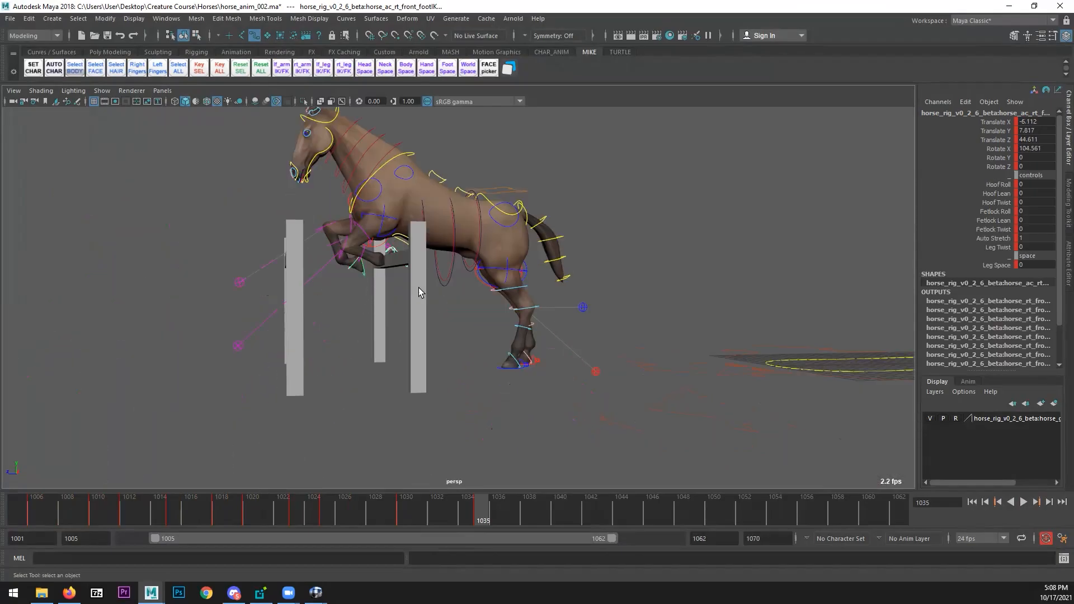
left_click_drag(460, 295, 464, 319, "alt")
middle_click_drag(464, 319, 454, 339, "alt")
right_click_drag(454, 339, 421, 394, "alt")
left_click_drag(486, 388, 389, 352, "alt")
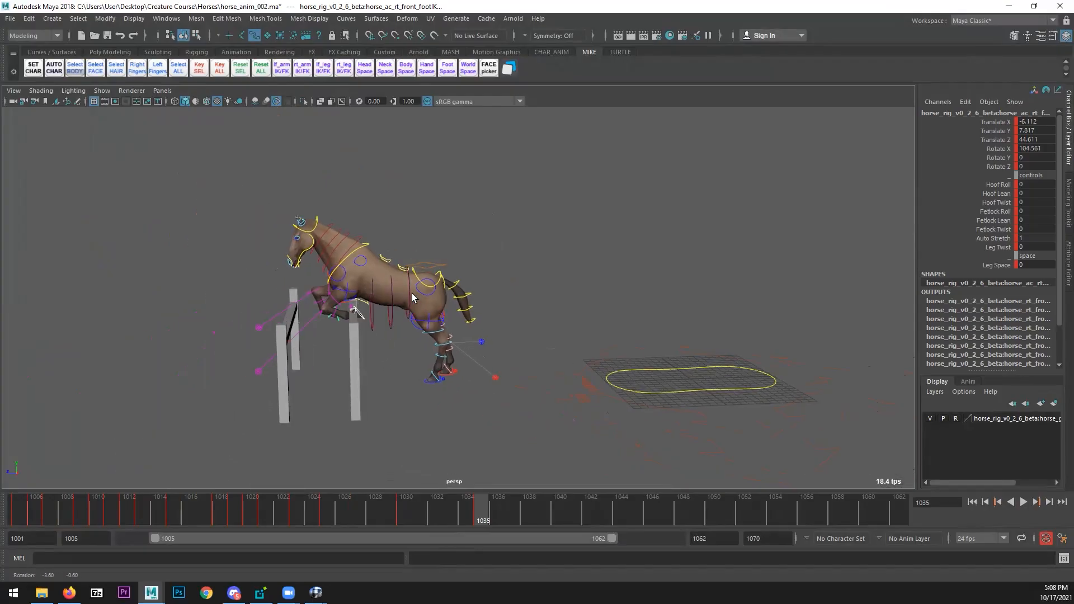
left_click_drag(412, 297, 403, 291, "alt")
left_click(435, 269)
key("w")
left_click(425, 281)
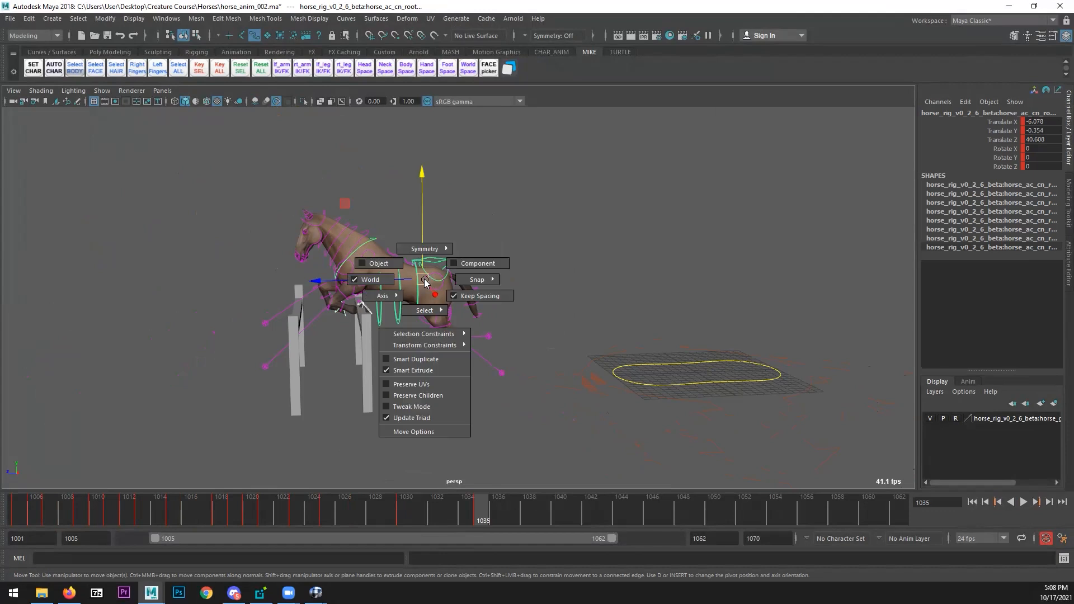
left_click_drag(391, 280, 357, 279)
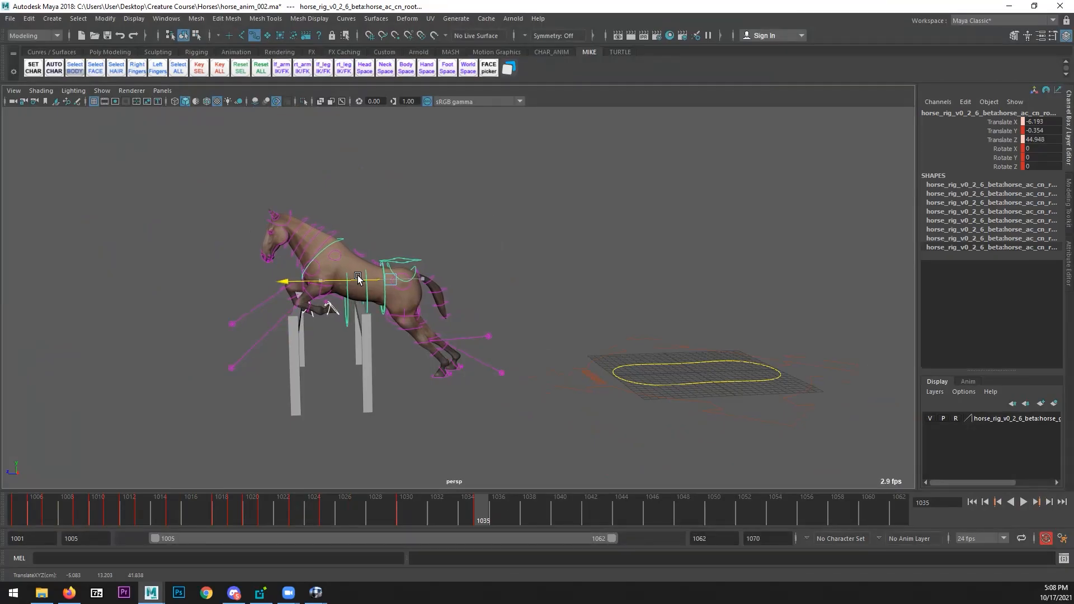
left_click_drag(356, 278, 354, 279)
key("q")
- Select the root control and open its Translate Z curve in the Graph Editor
left_click(416, 246)
left_click(412, 259)
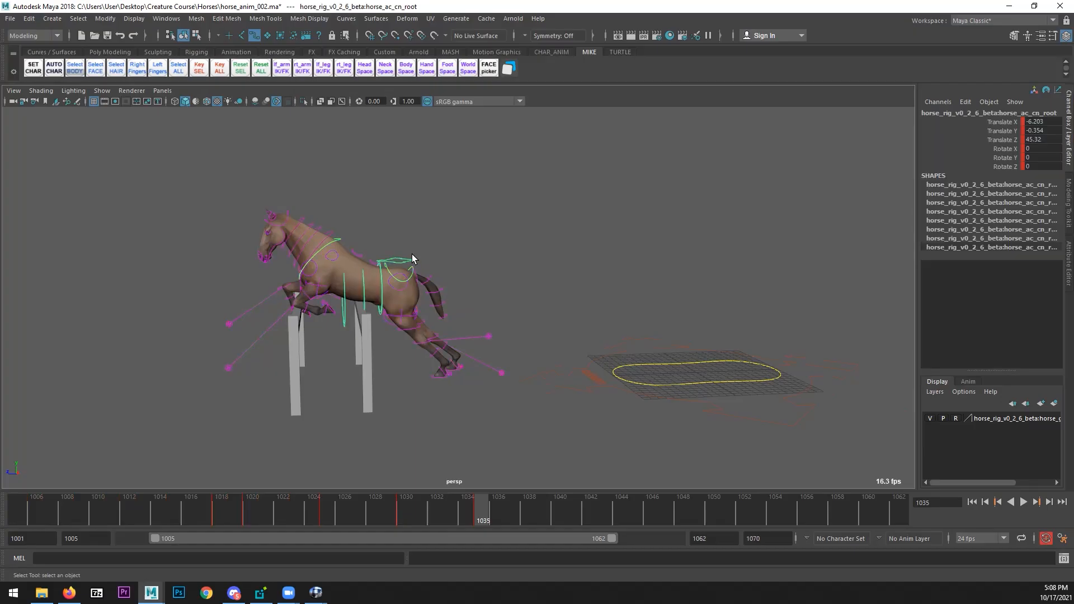
left_click(167, 19)
mouse_move(229, 79)
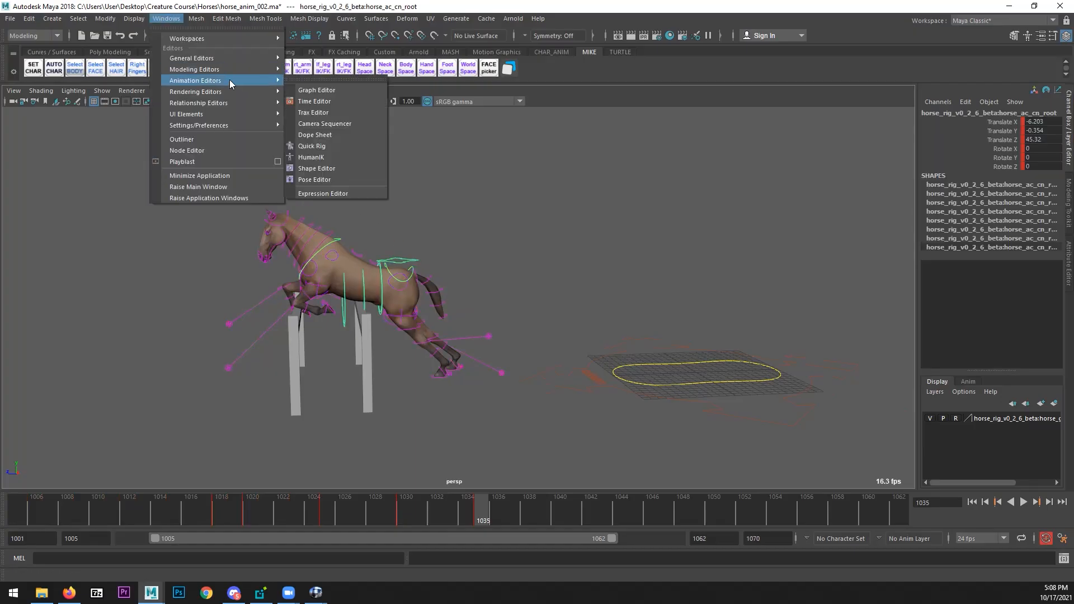
left_click(343, 91)
left_click(518, 212)
scroll(723, 311, "down", 8)
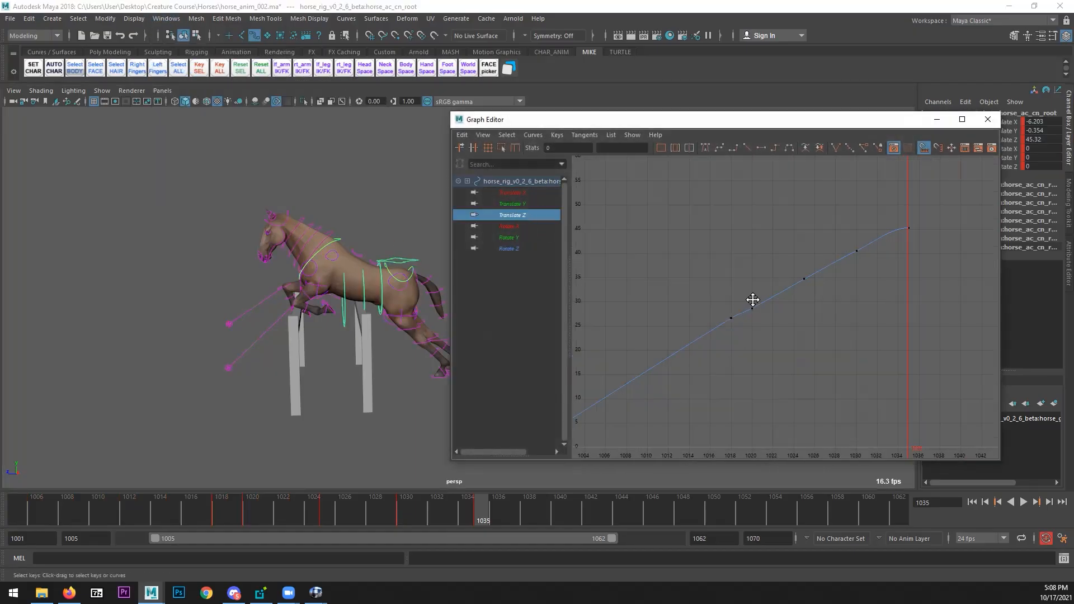
- Give the root's Translate Z key at frame 1035 a spline tangent, raise it by about 1.2 and close the Graph Editor
left_click(854, 250)
left_click(718, 147)
scroll(775, 295, "up", 2)
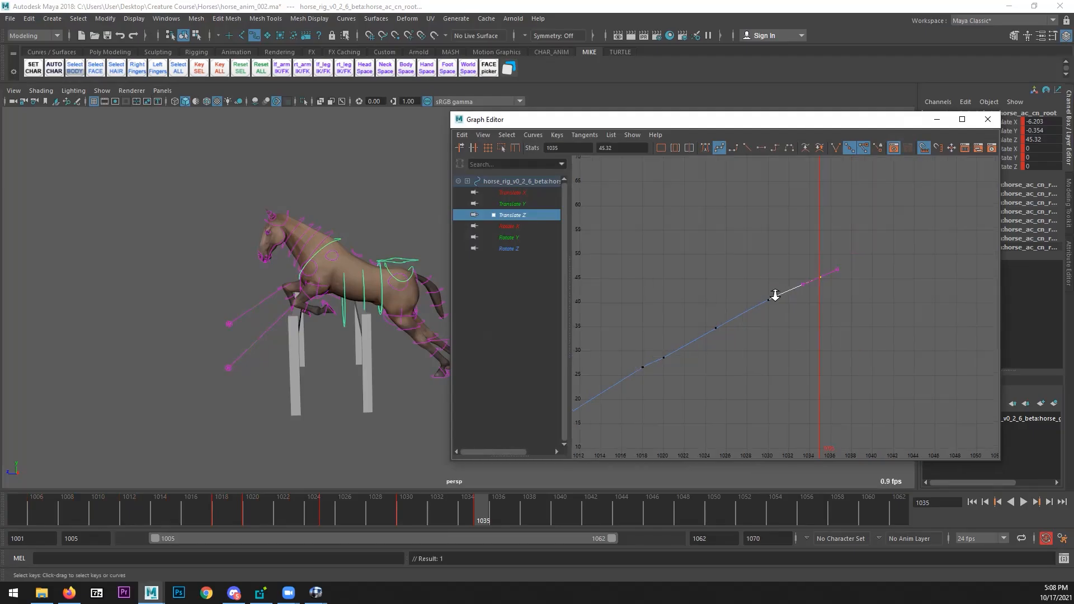
key("w")
middle_click_drag(824, 295, 822, 294)
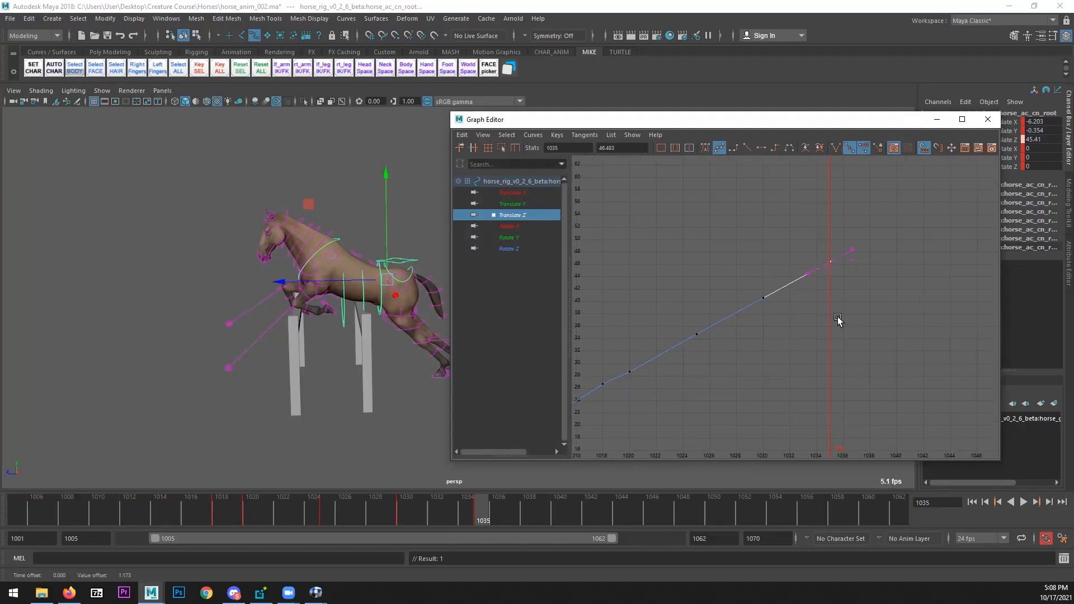
left_click(804, 368)
key("a")
left_click(987, 119)
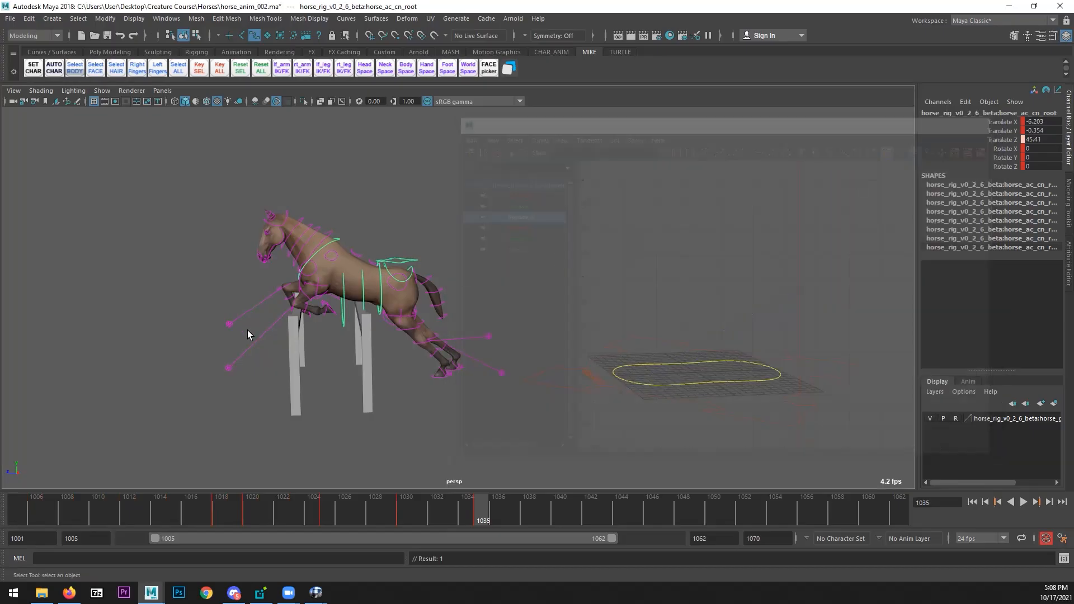
- Select the chest control and open its Translate Y curve in the Graph Editor
scroll(371, 343, "up", 5)
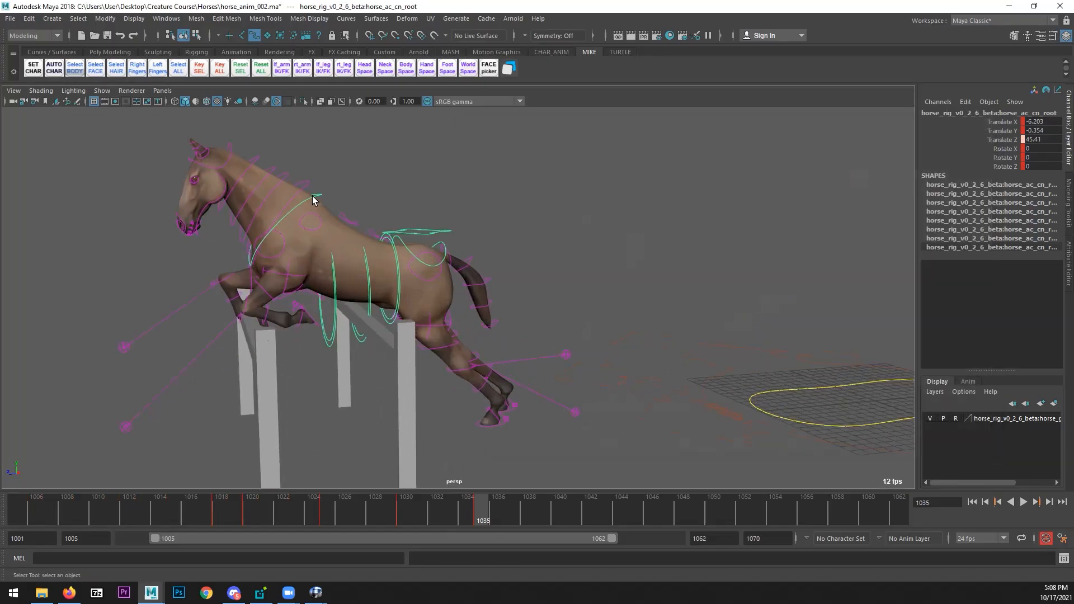
left_click(342, 205)
middle_click_drag(342, 205, 458, 278, "alt")
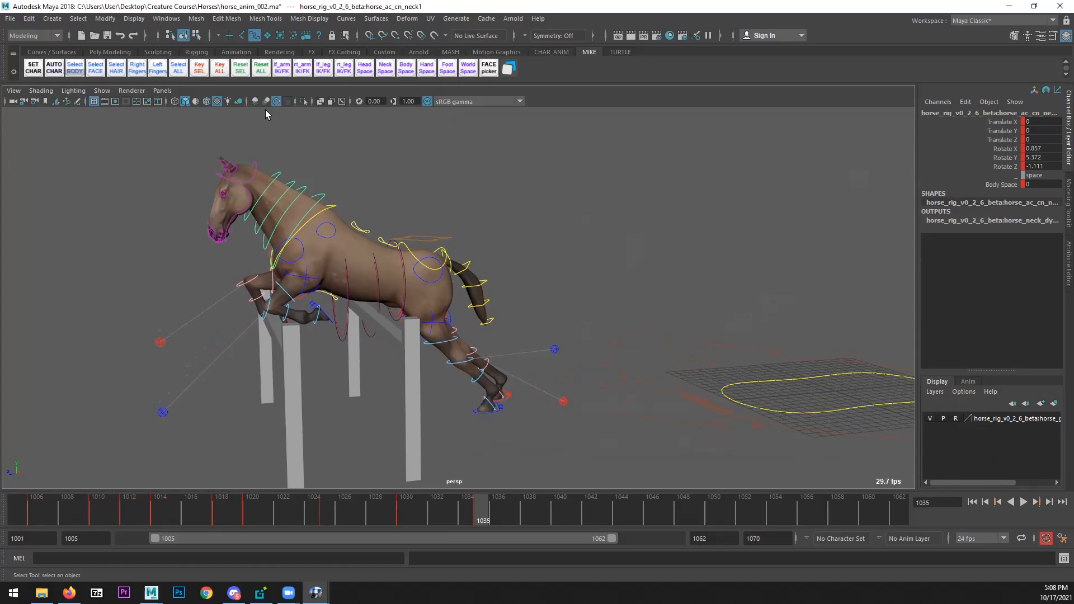
key("Up")
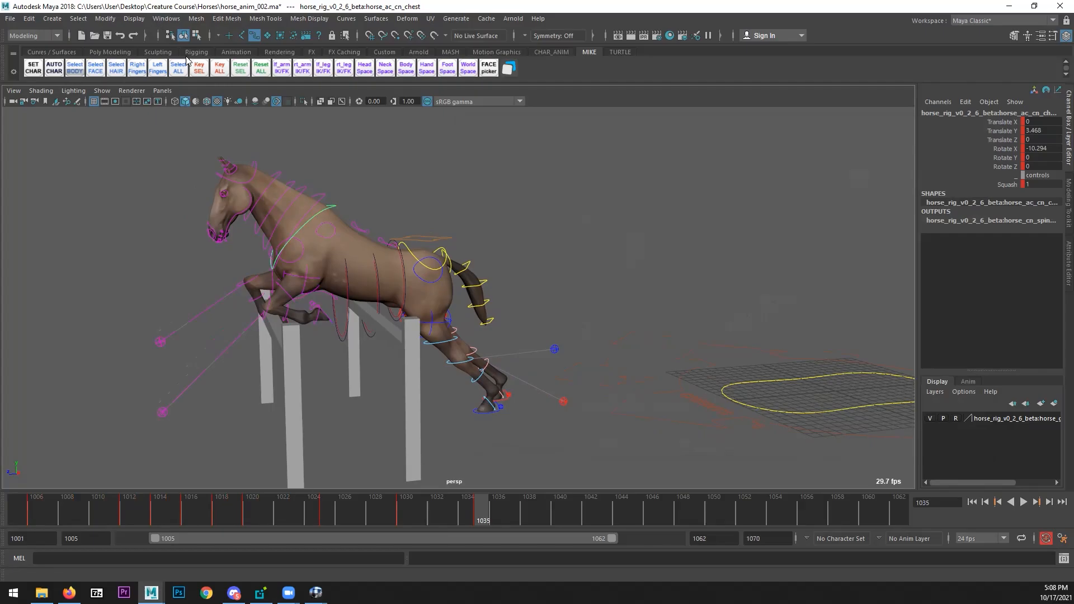
left_click(167, 18)
mouse_move(218, 89)
left_click(309, 91)
left_click(534, 204)
key("f")
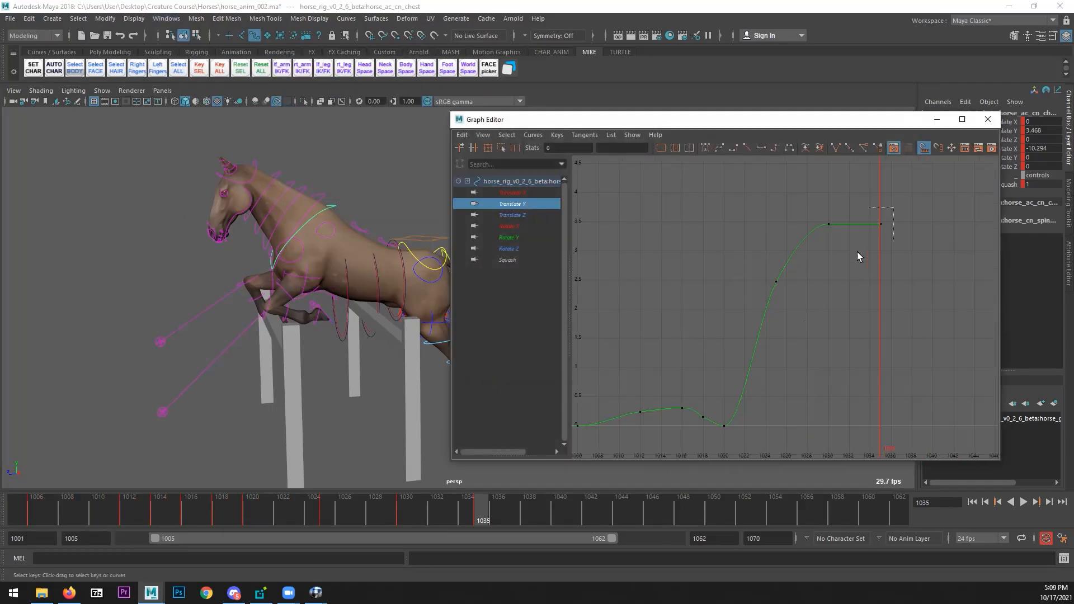
- Lower the chest's Translate Y key at frame 1035 to about 3.31 and give it a spline tangent
left_click_drag(858, 255, 850, 268)
key("w")
middle_click_drag(791, 360, 793, 372)
left_click(719, 149)
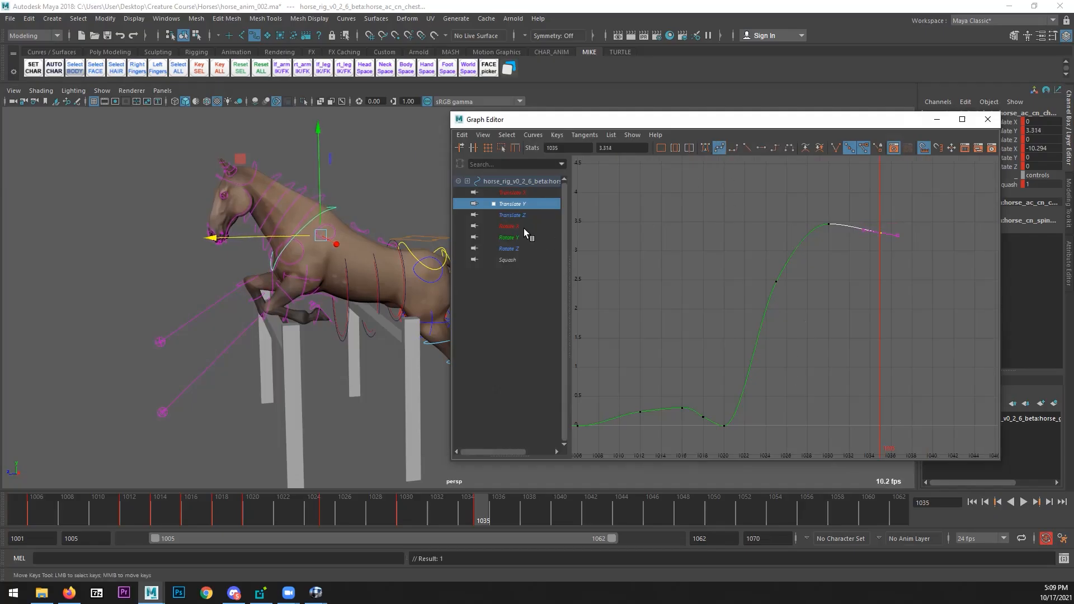
- Raise the chest's Rotate X key at frame 1035 to about -2.1
left_click(509, 226)
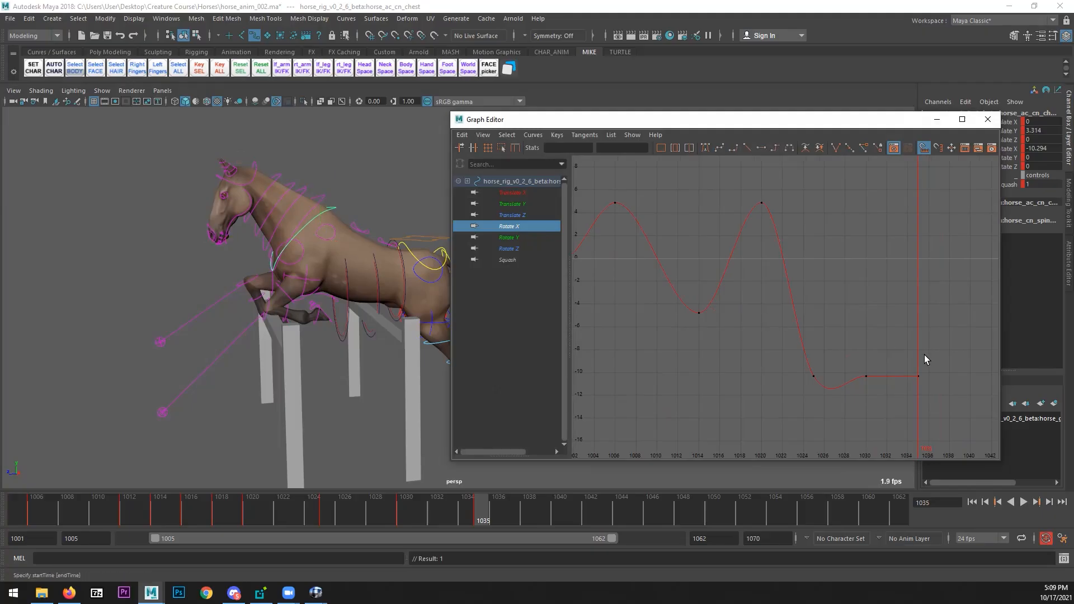
left_click_drag(924, 355, 904, 401)
middle_click_drag(905, 401, 883, 296)
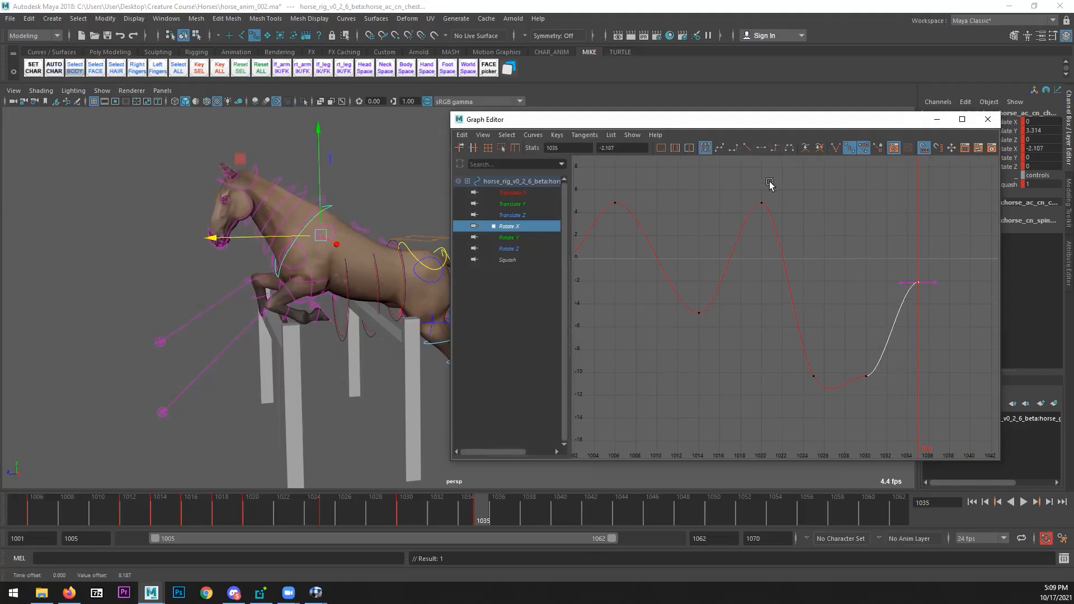
- Set the chest's Rotate X key at frame 1035 to about -2.65 with a spline tangent and lower the auto-tangent key at 1030 to about -11
left_click(719, 148)
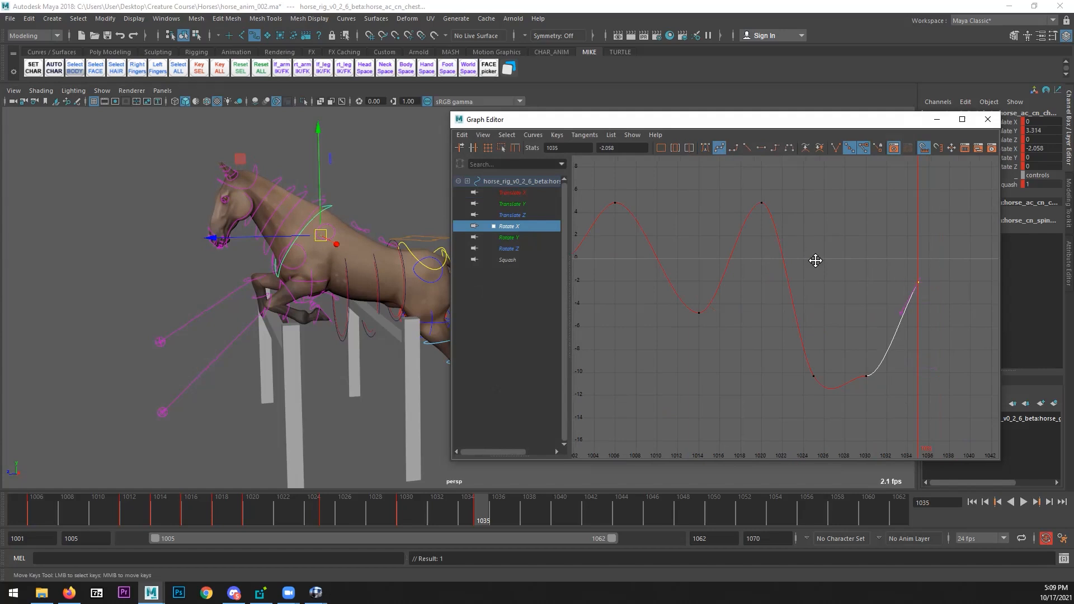
left_click_drag(903, 335, 756, 430)
left_click(705, 147)
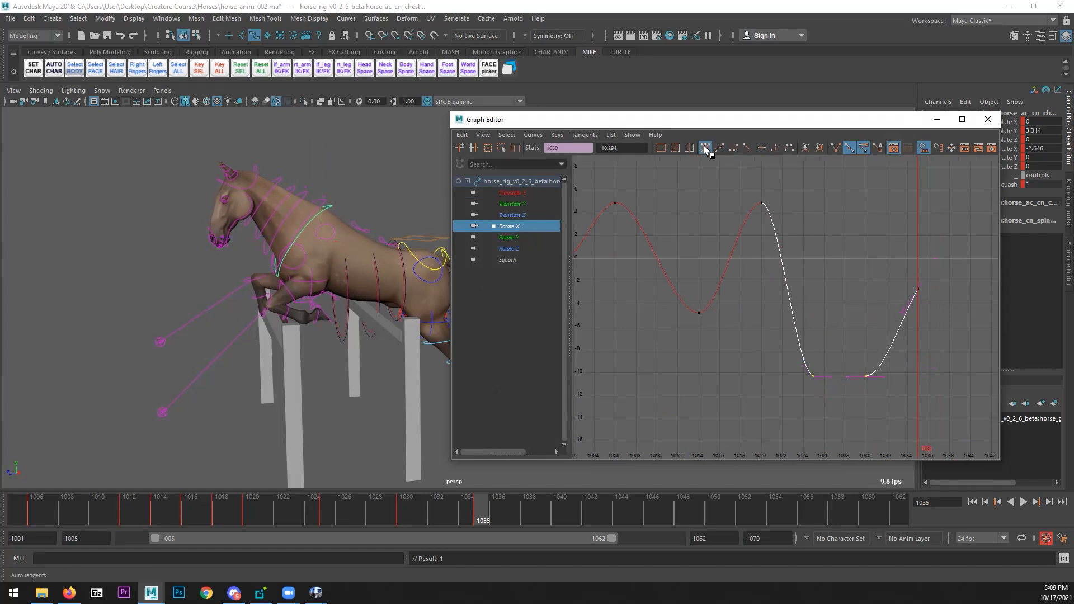
left_click(866, 376)
middle_click_drag(870, 403, 844, 416)
left_click_drag(325, 512, 481, 514)
- Raise the base neck control's last Rotate X key to about 17.9 and give it a spline tangent
left_click(300, 198)
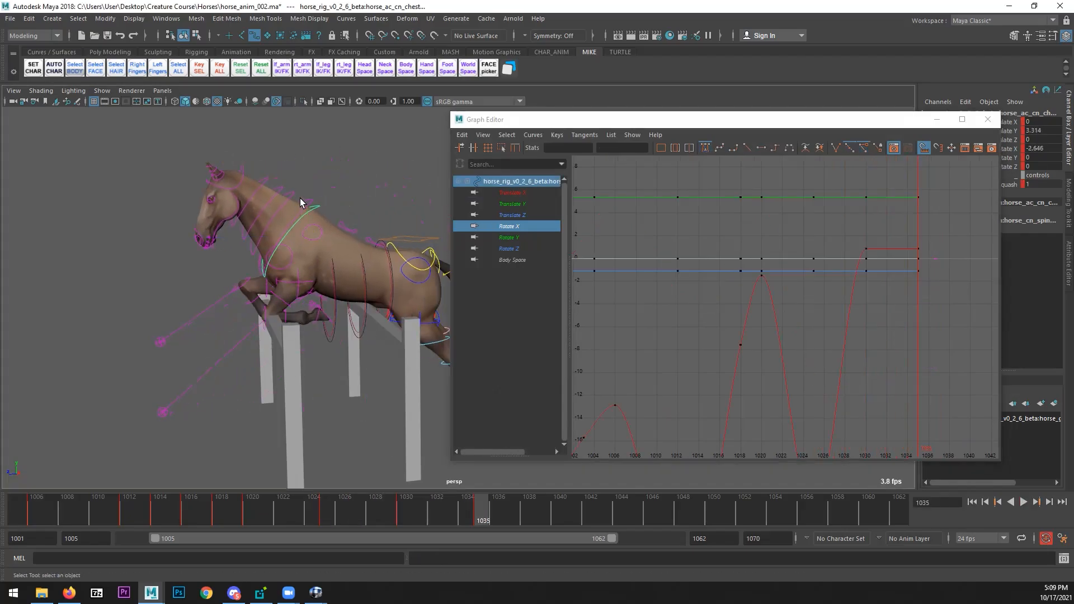
key("f")
middle_click_drag(748, 286, 727, 280, "alt")
left_click_drag(855, 249, 833, 284)
key("w")
mouse_move(834, 294)
middle_mouse_down("shift")
mouse_move(839, 327)
mouse_move(839, 290)
middle_mouse_up("shift")
key("ctrl+z")
scroll(845, 343, "down", 3)
left_click(720, 150)
middle_click_drag(761, 246, 727, 254, "alt")
right_click_drag(727, 254, 793, 314, "alt")
middle_click_drag(794, 314, 786, 297, "shift")
- Select the head control and raise its Rotate X key at frame 1035 to about 31
key("q")
left_click(226, 202)
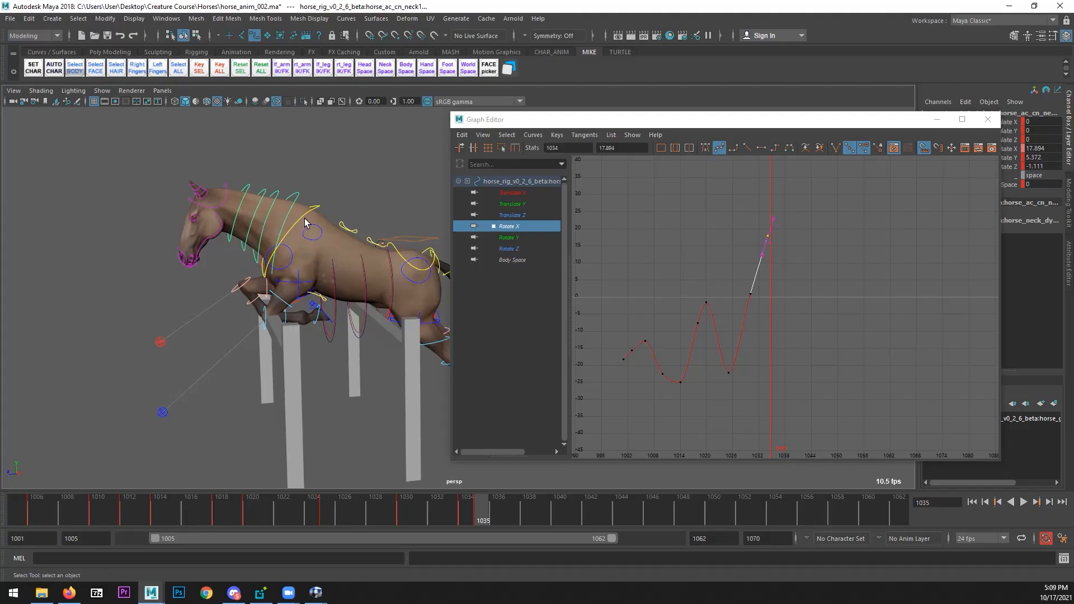
left_click(510, 227)
left_click_drag(777, 214, 765, 248)
key("w")
middle_click_drag(758, 263, 749, 214, "shift")
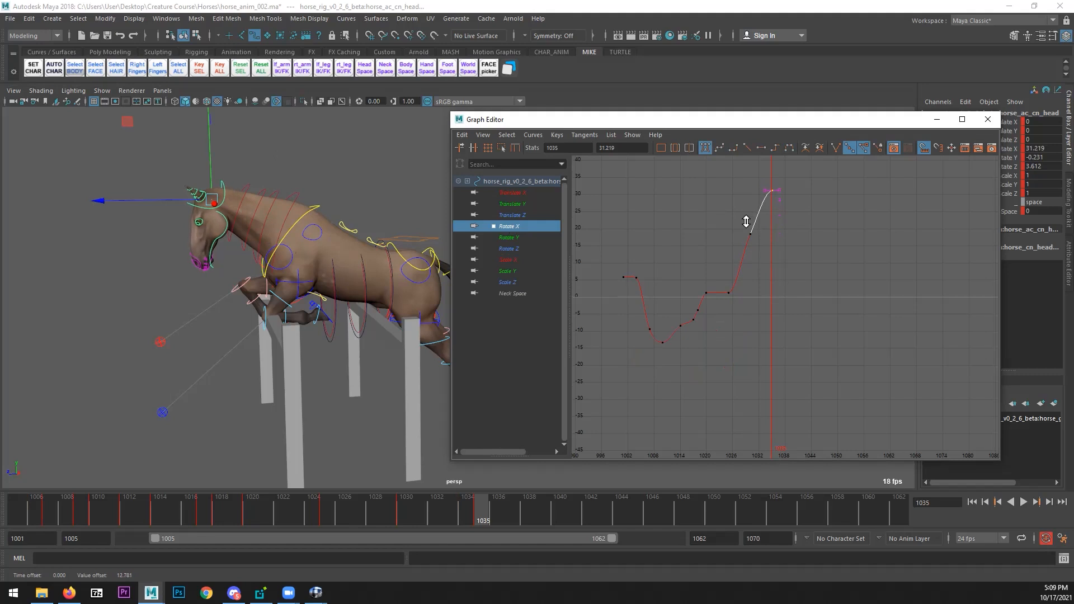
- Raise the head's Rotate X key at frame 1025 to about 6.5 and smooth the curve's tangents around it
mouse_move(331, 486)
left_mouse_down()
mouse_move(214, 507)
mouse_move(329, 505)
left_mouse_up()
left_click(729, 292)
middle_click_drag(723, 318, 721, 295, "shift")
right_click_drag(722, 295, 744, 306, "alt")
middle_click_drag(695, 294, 730, 333, "alt")
left_click_drag(704, 285, 643, 337)
middle_click_drag(642, 337, 641, 330)
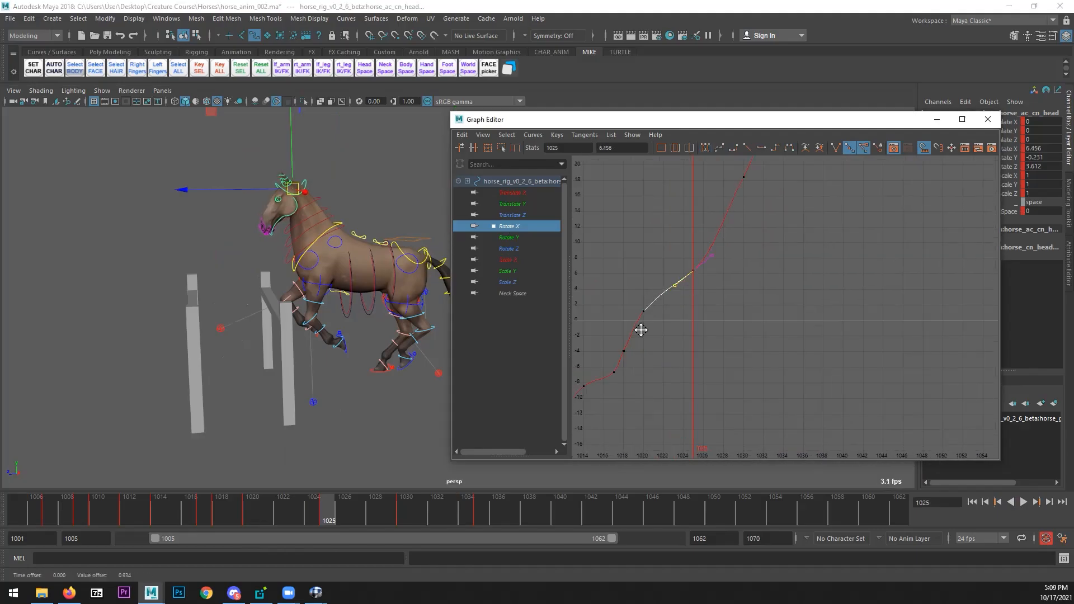
right_click_drag(719, 350, 715, 358, "alt")
left_click(715, 357)
key("q")
- Try lowering the head's Rotate X key at frame 1025 to about 1.2 with auto tangents on the 1020 and 1025 keys
left_click_drag(366, 514, 263, 497)
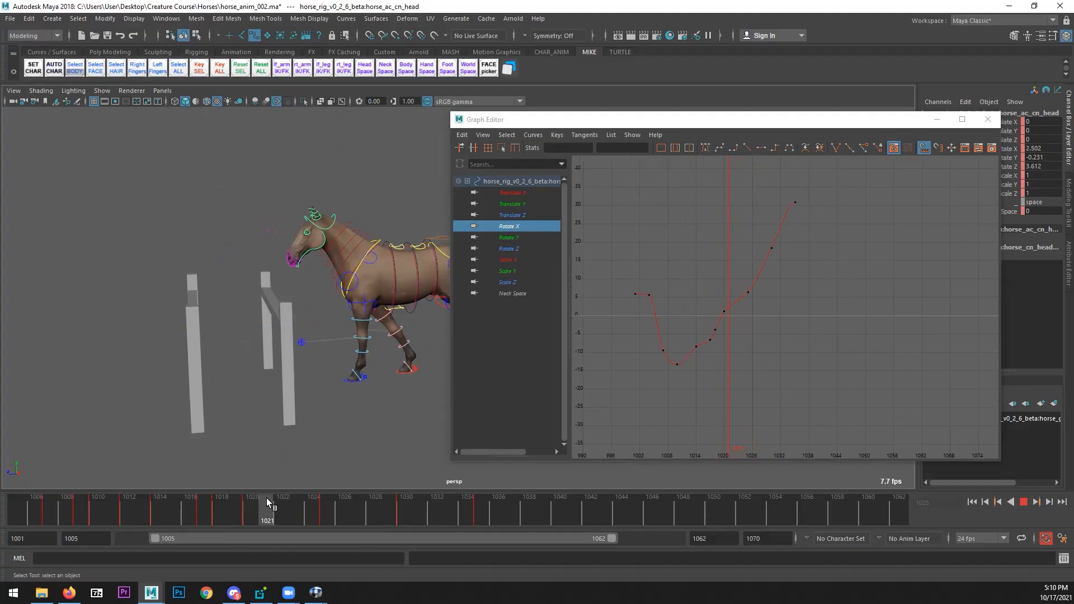
left_click_drag(301, 497, 323, 498)
scroll(704, 334, "up", 3)
middle_click_drag(734, 316, 733, 343, "shift")
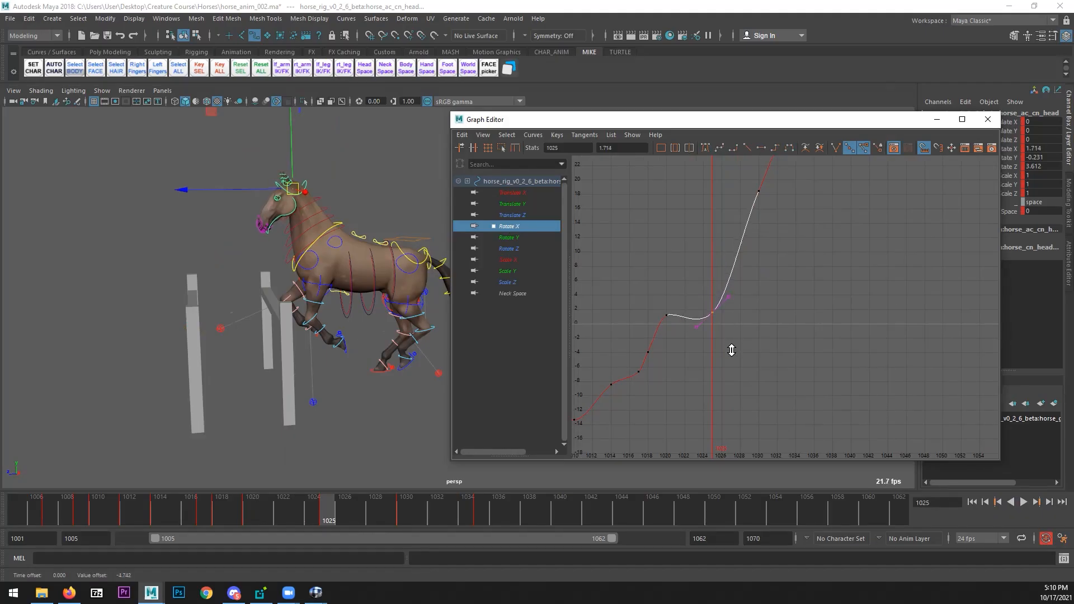
left_click_drag(734, 324, 654, 305)
left_click(705, 148)
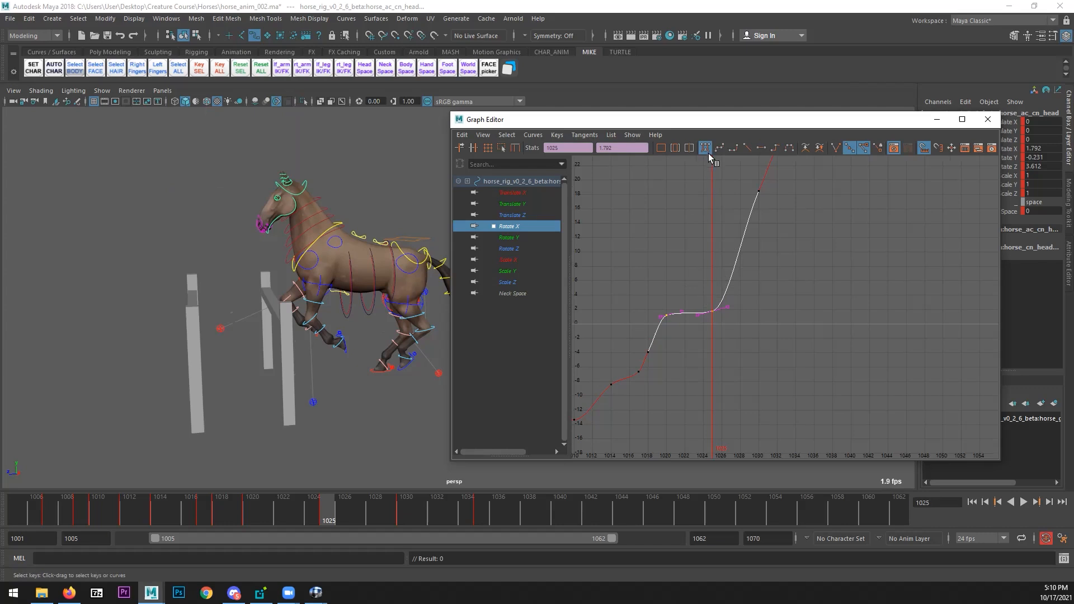
left_click(710, 312)
key("w")
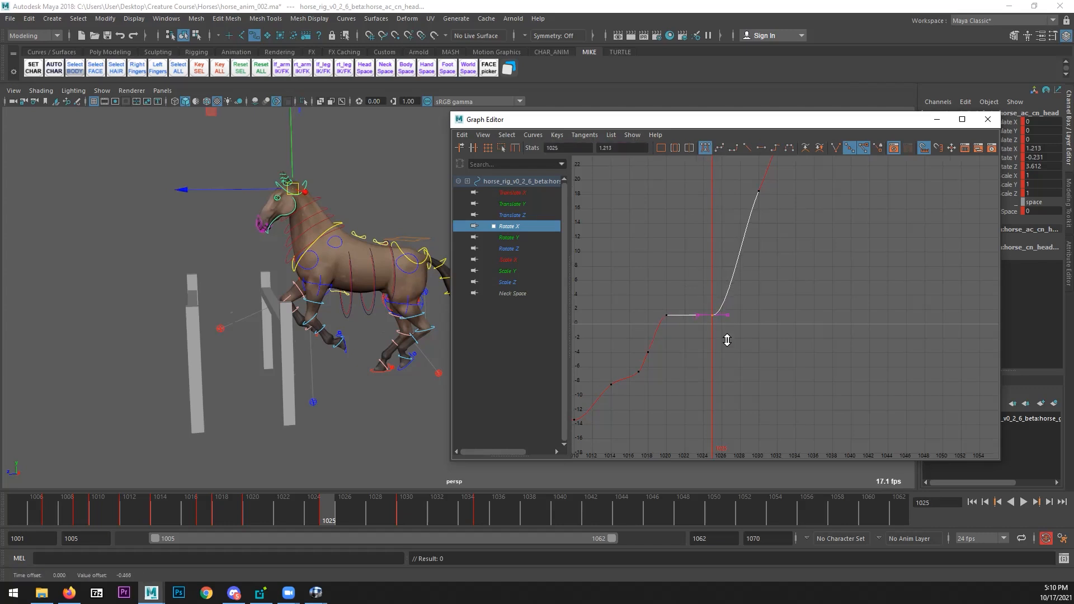
- Set the head's Rotate X key at frame 1025 to about 5.96, adjust the curve tangents and close the Graph Editor
middle_click_drag(732, 332, 732, 308)
left_click_drag(713, 290, 682, 323)
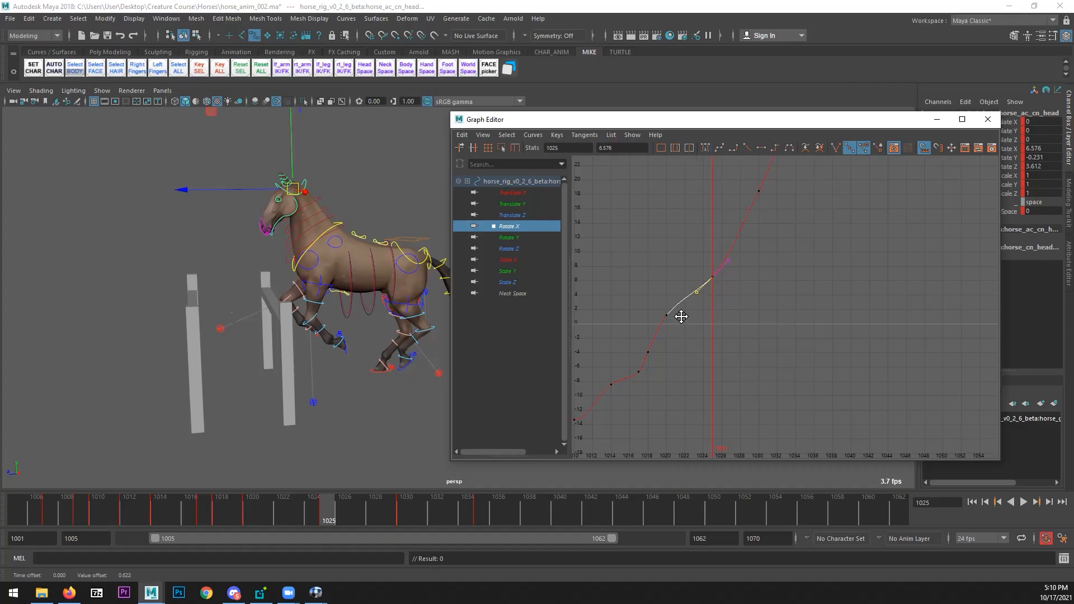
middle_click_drag(682, 315, 738, 312)
key("q")
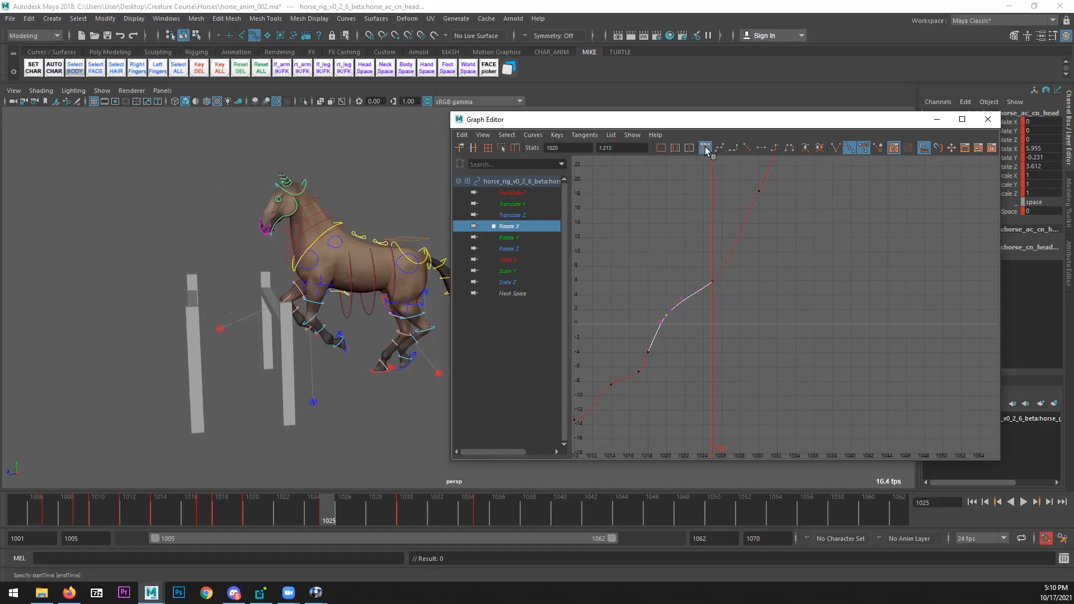
left_click_drag(406, 344, 348, 367, "alt")
left_click(987, 122)
- Raise the pelvis control at frame 1035 to a Translate Y of about 3.22
left_click_drag(246, 515, 474, 490)
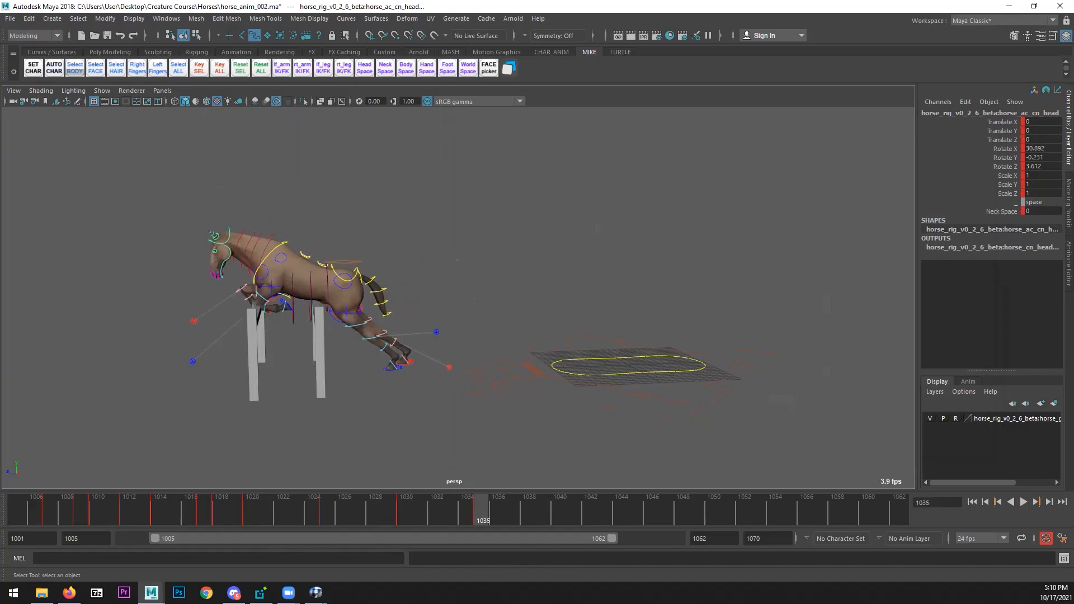
left_click(563, 255)
scroll(396, 322, "up", 6)
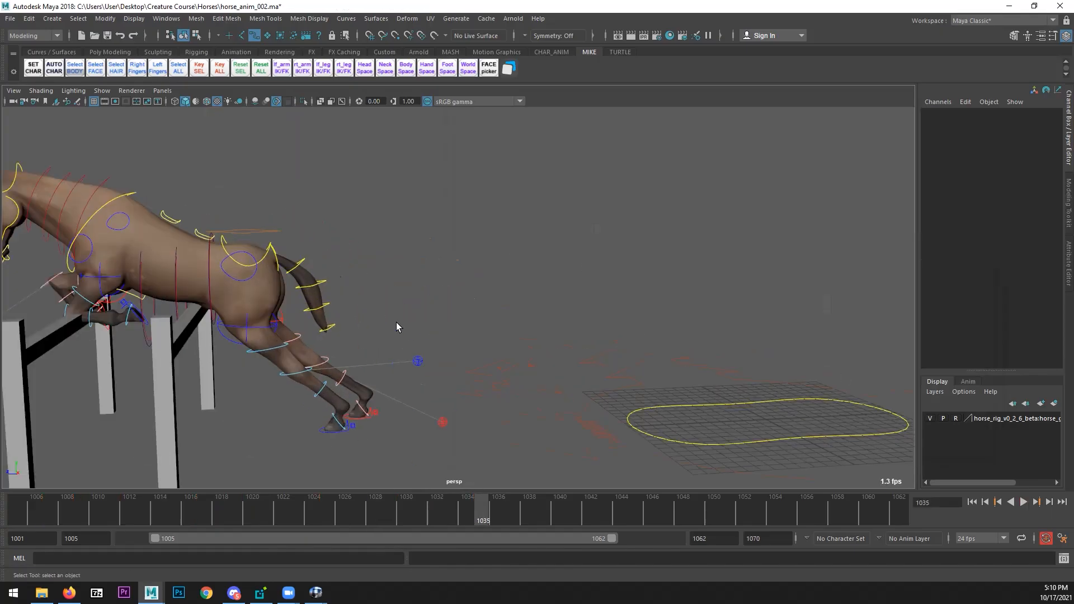
left_click(352, 247)
left_click_drag(515, 312, 453, 300, "alt")
key("w")
left_click_drag(344, 212, 342, 187)
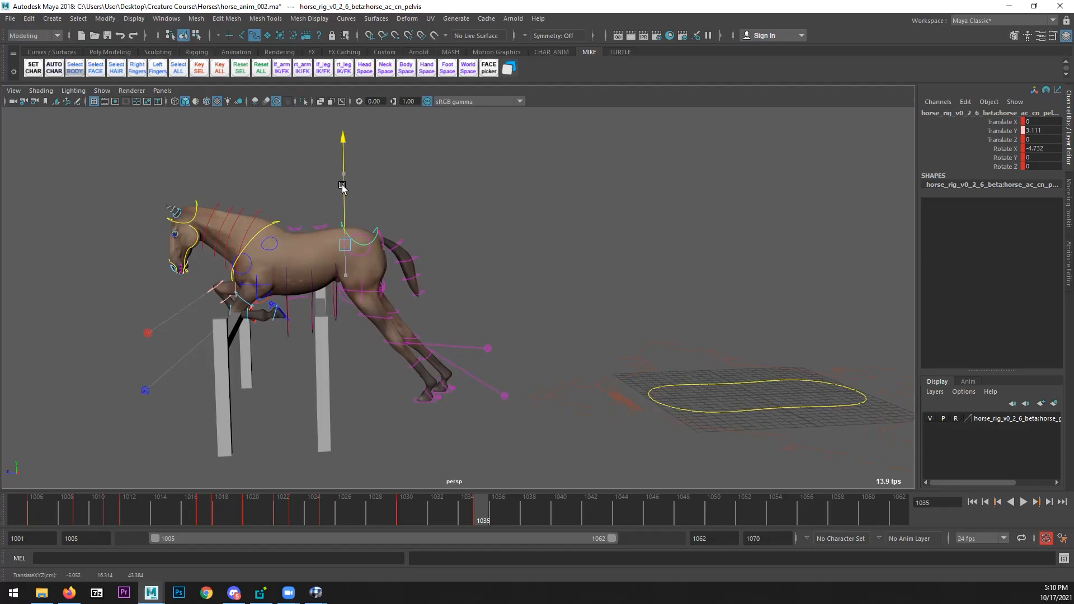
left_click_drag(343, 187, 342, 185)
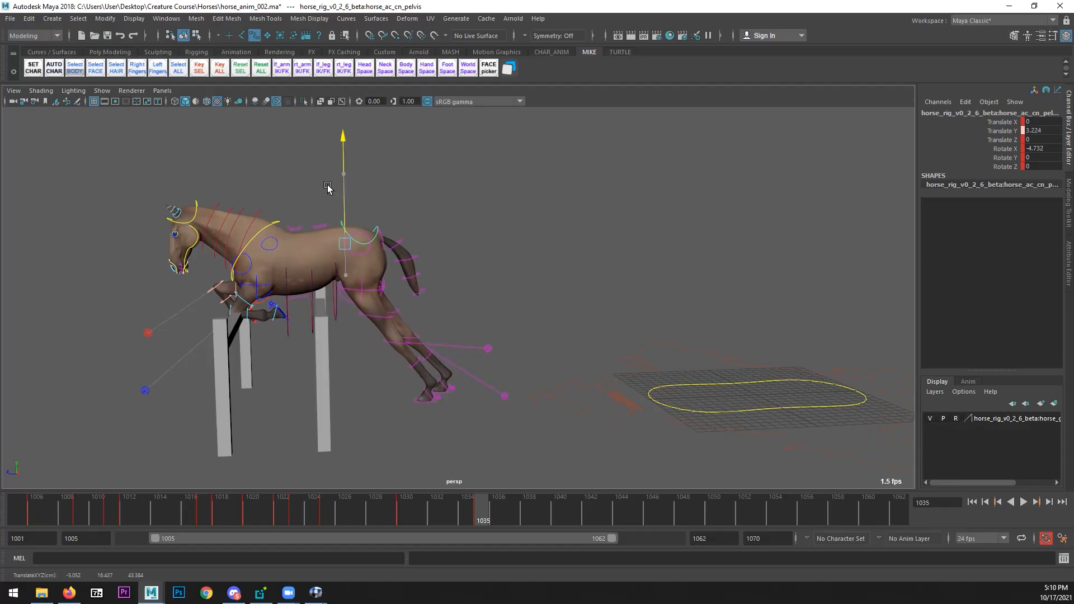
- Raise the chest's Rotate X key at frame 1035 to about -0.86 in the Graph Editor
key("q")
left_click(275, 225)
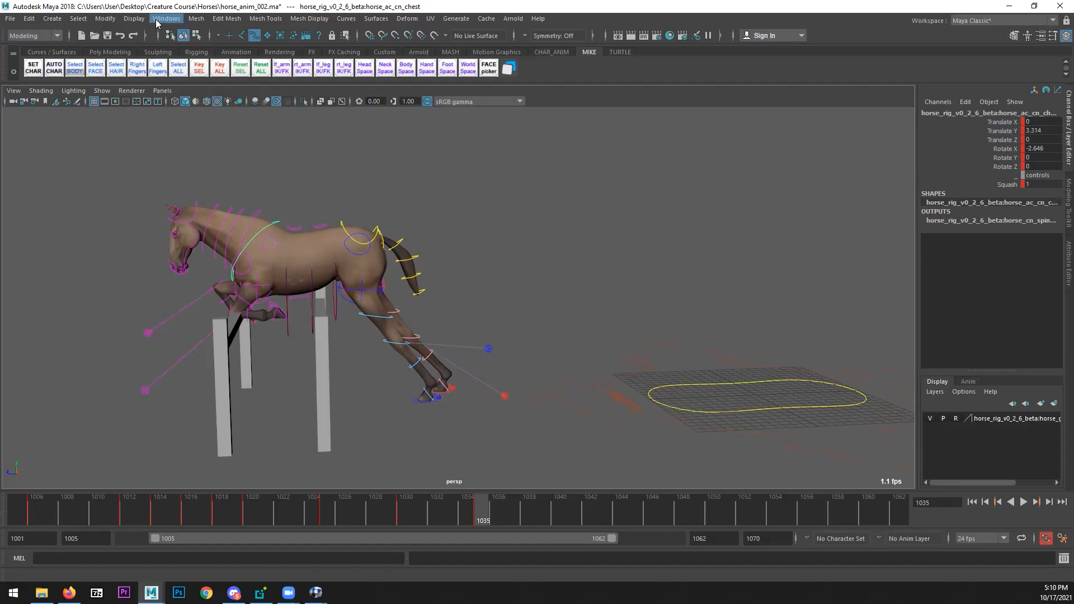
left_click(157, 22)
mouse_move(235, 84)
left_click(291, 83)
left_click(513, 227)
left_click_drag(789, 326, 831, 363)
key("w")
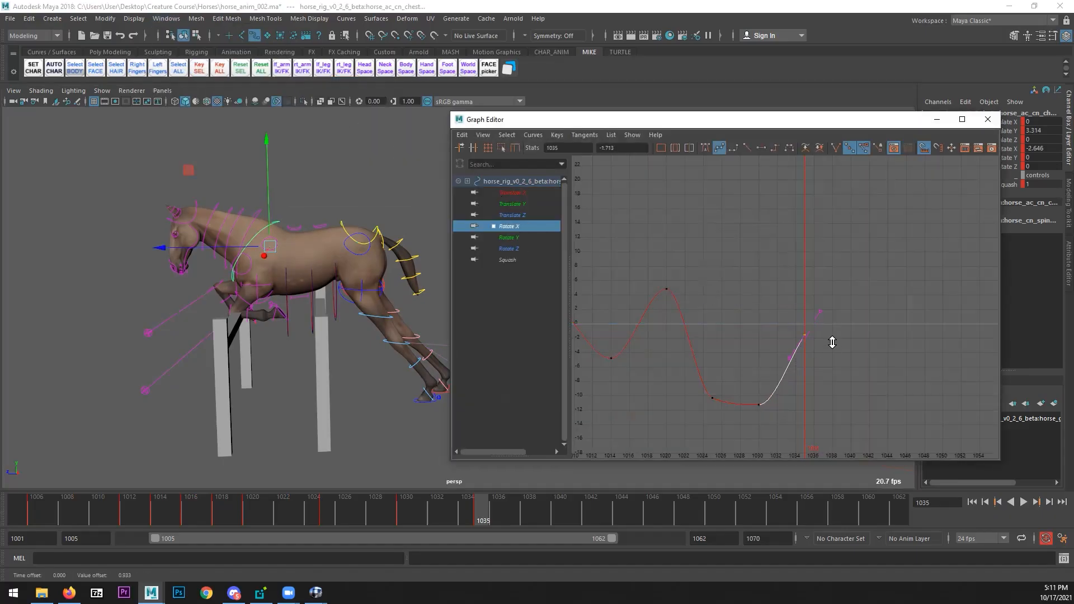
key("q")
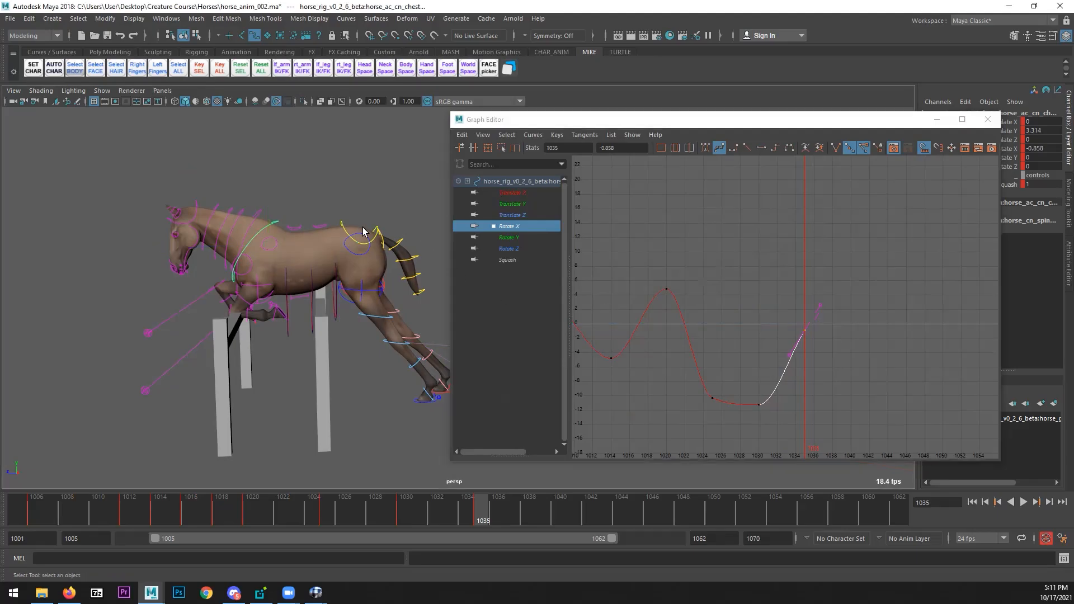
- Set the pelvis's Rotate X key at frame 1035 to about 5.84 with a spline tangent and close the Graph Editor
left_click(339, 226)
left_click_drag(339, 225, 334, 288, "alt")
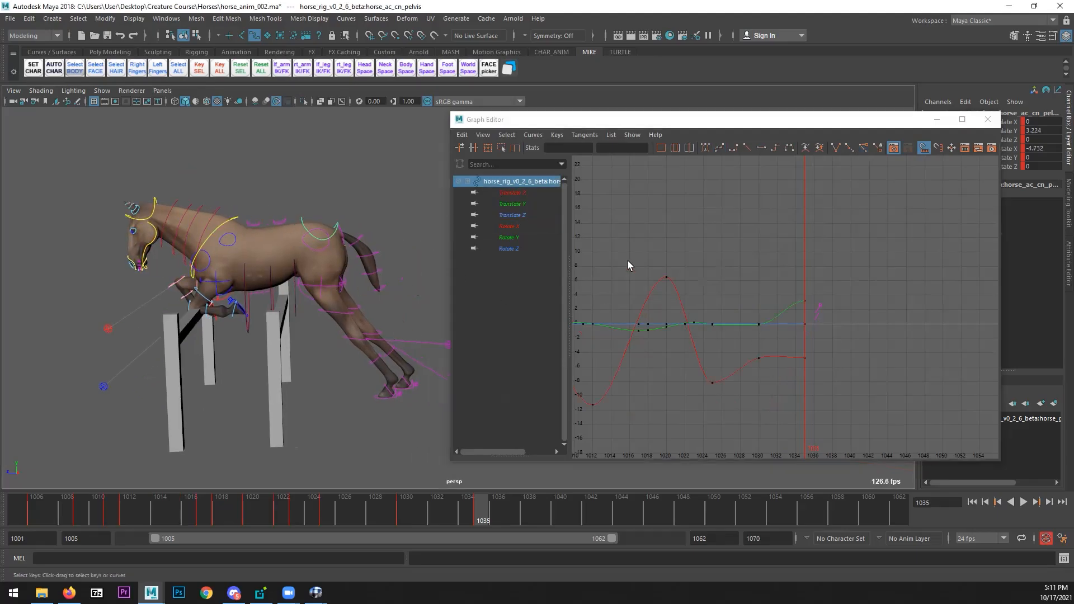
left_click(518, 227)
left_click_drag(803, 380, 800, 360)
middle_click_drag(801, 360, 786, 319, "shift")
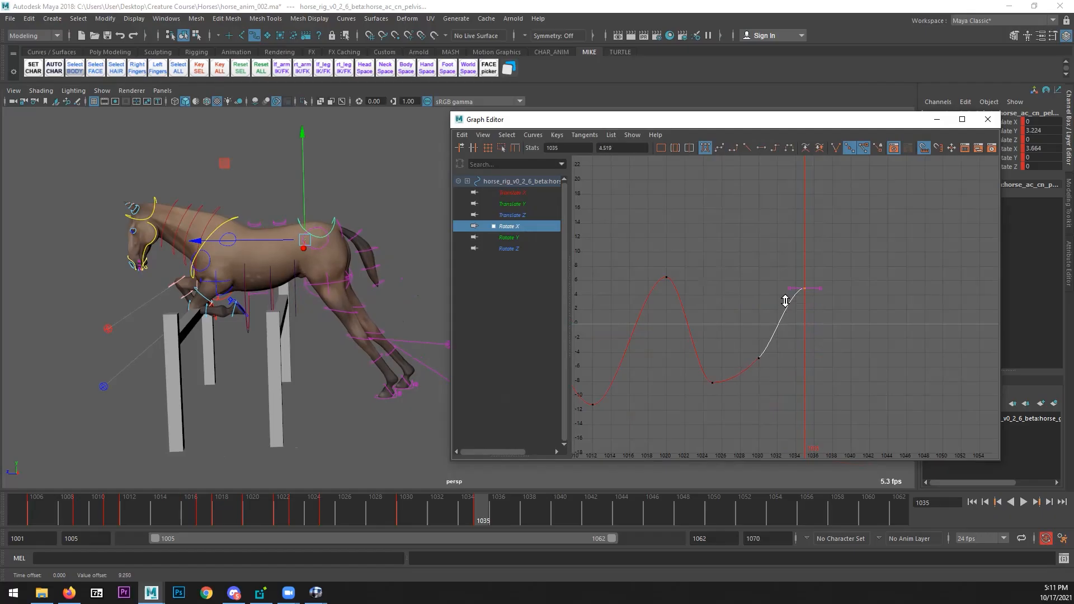
left_click(719, 148)
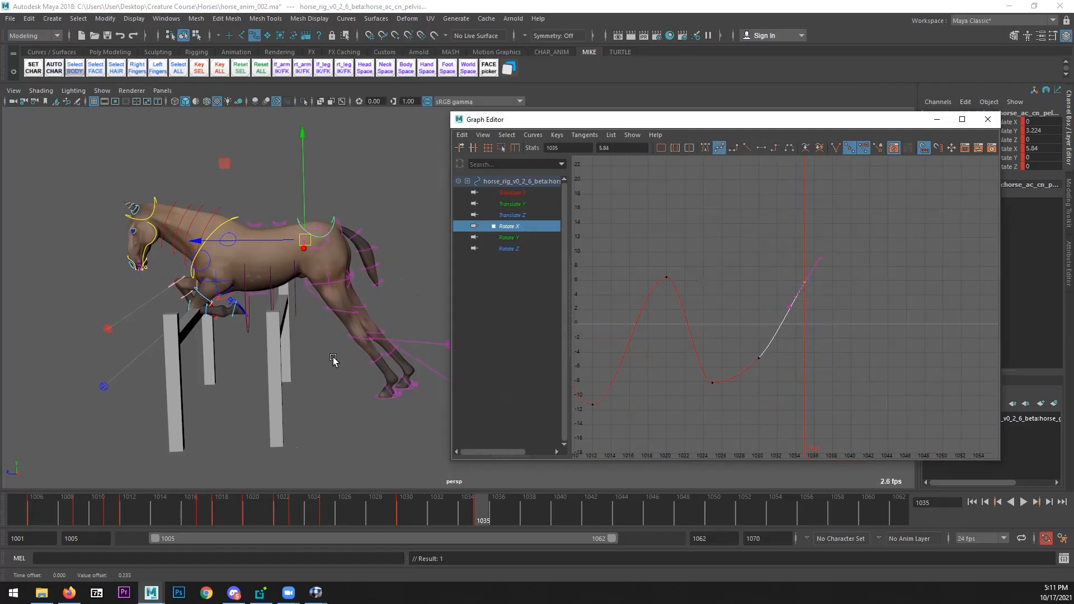
middle_click_drag(333, 360, 288, 360, "alt")
left_click(986, 118)
- Select both hind foot IK controls and move them up and forward toward the jump at frame 1035
left_click_drag(419, 335, 344, 362, "alt")
left_click(369, 362)
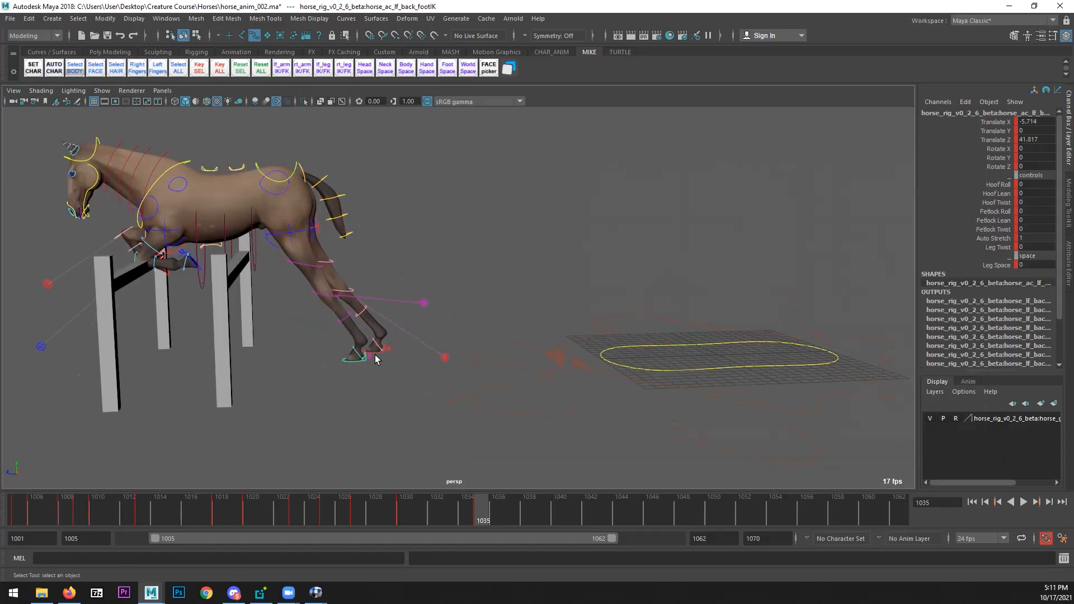
left_click(375, 353)
key("w")
left_click_drag(360, 328, 337, 309)
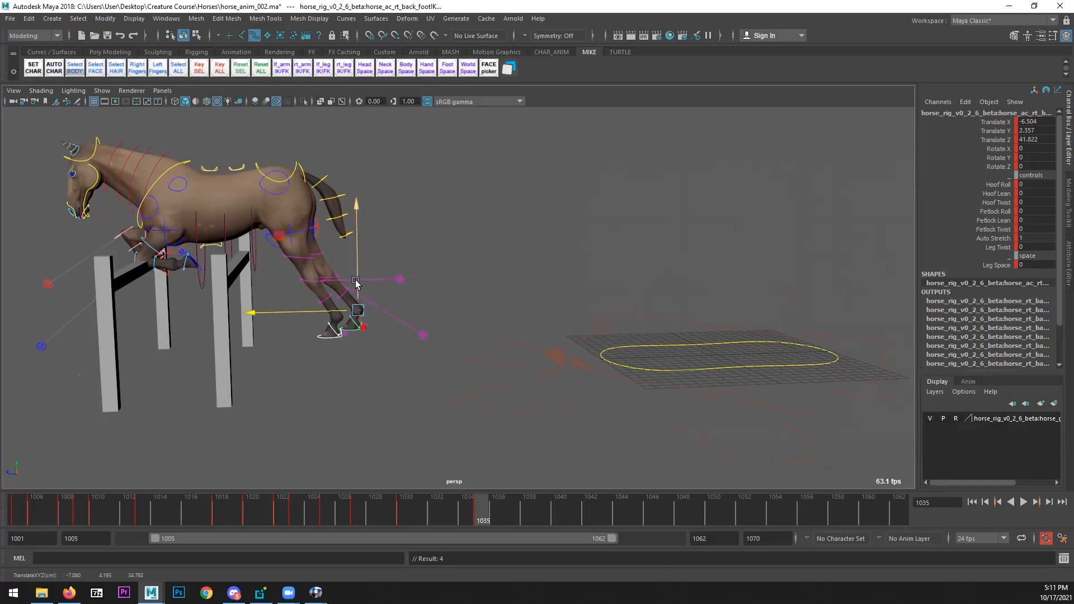
left_click_drag(359, 274, 358, 268)
left_click_drag(330, 303, 258, 336)
- Offset the two hind foot IK controls from each other by adjusting their positions individually
key("f")
scroll(480, 376, "down", 3)
left_click_drag(417, 364, 412, 342, "alt")
left_click(419, 329)
left_click_drag(365, 303, 369, 303)
left_click(461, 334)
left_click_drag(451, 303, 499, 356)
- Rotate the left hind foot so its hoof points downward, reposition it under the body and clear the selection
key("e")
left_click(427, 333)
left_click_drag(428, 334, 506, 398, "alt")
left_click_drag(550, 288, 561, 338)
key("w")
left_click_drag(436, 333, 494, 393)
left_click(532, 403)
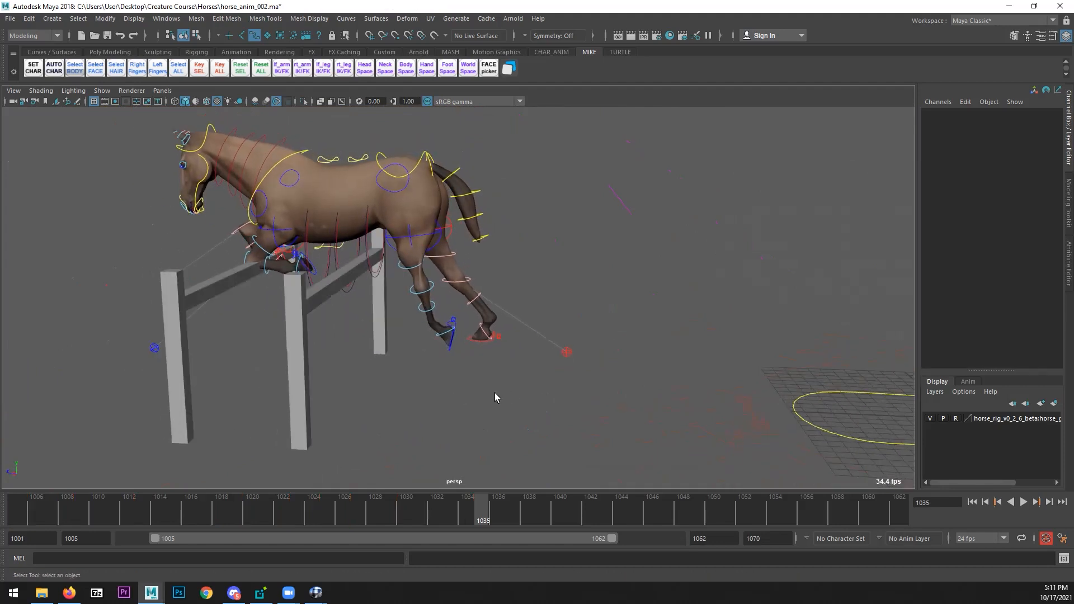
- Move the left hind leg's pole control to about Translate Y -12.19 and Z -2.91, using wireframe display to select it, and restore textured shading
key("4")
left_click_drag(450, 349, 433, 322, "alt")
left_click(491, 318)
left_click_drag(492, 337, 486, 303, "alt")
key("e")
key("w")
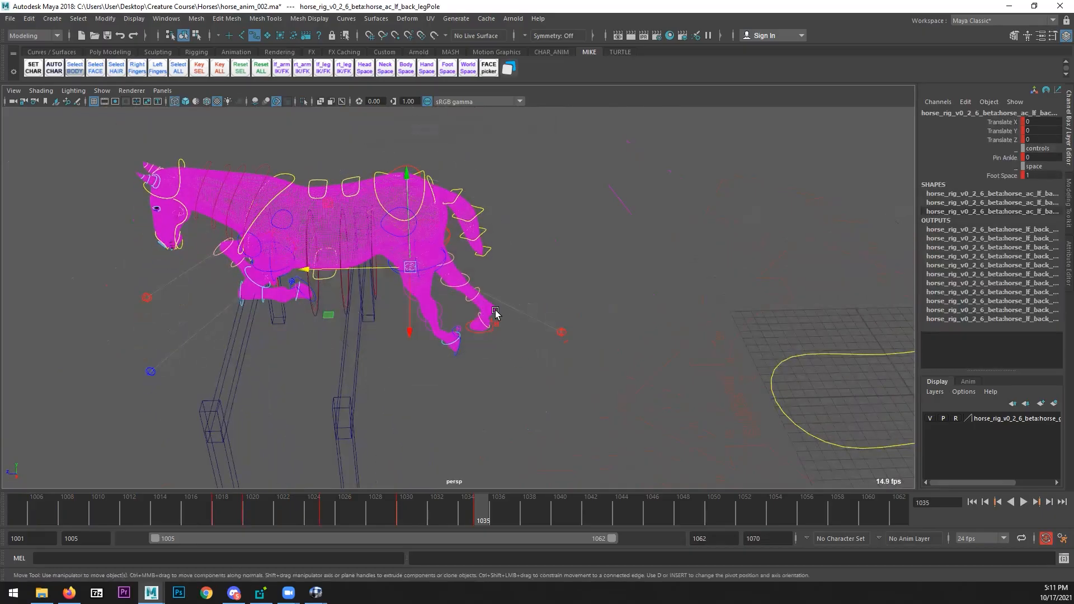
mouse_move(350, 267)
left_mouse_down()
mouse_move(511, 280)
mouse_move(425, 282)
mouse_move(556, 318)
mouse_move(520, 307)
mouse_move(455, 347)
left_mouse_up()
key("6")
scroll(521, 308, "up", 3)
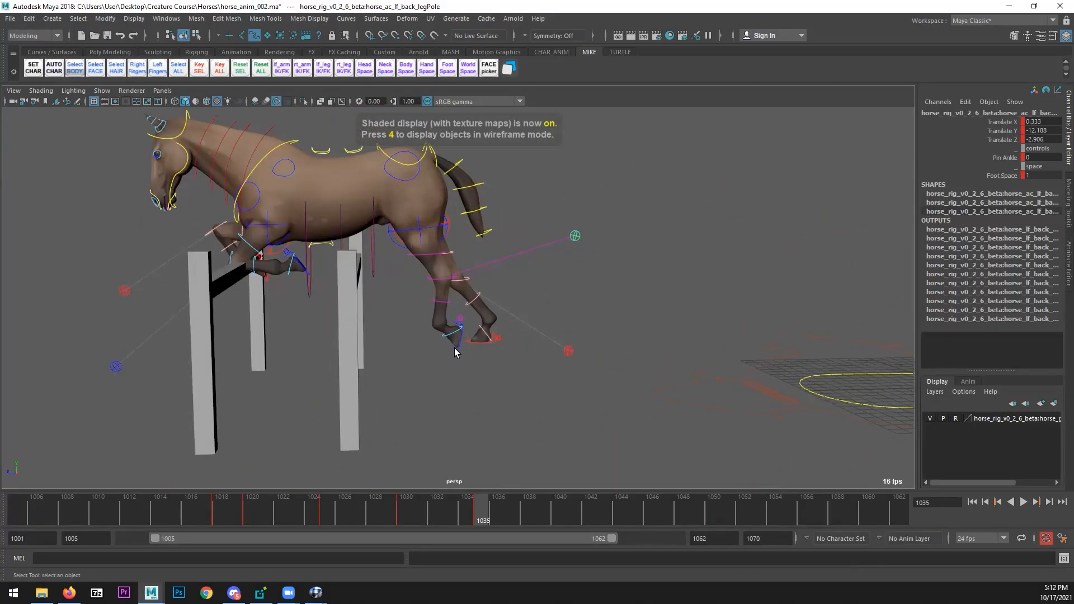
- Rotate the left hind foot to about 62 in Rotate X and move it forward to a Translate Z of about 46.1
left_click(455, 347)
key("e")
left_click_drag(491, 242, 438, 288)
key("w")
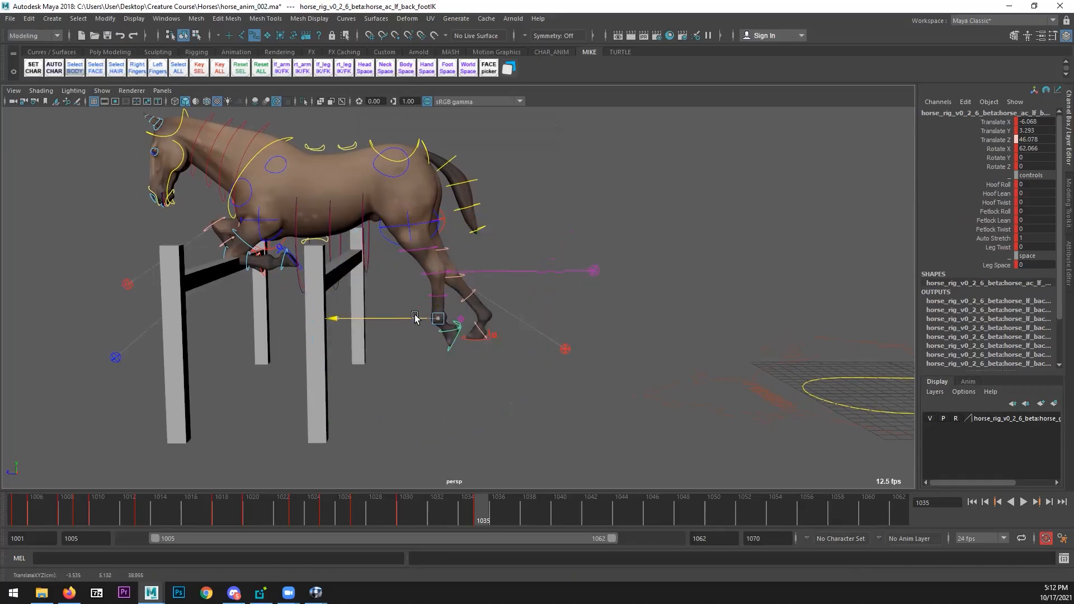
- Rotate the right hind foot to about 87 in Rotate X and move its leg pole control to a Translate Y of about -14.7
left_click_drag(504, 324, 470, 333, "alt")
left_click(474, 335)
key("e")
left_click_drag(571, 260, 630, 218)
key("q")
left_click(523, 238)
key("w")
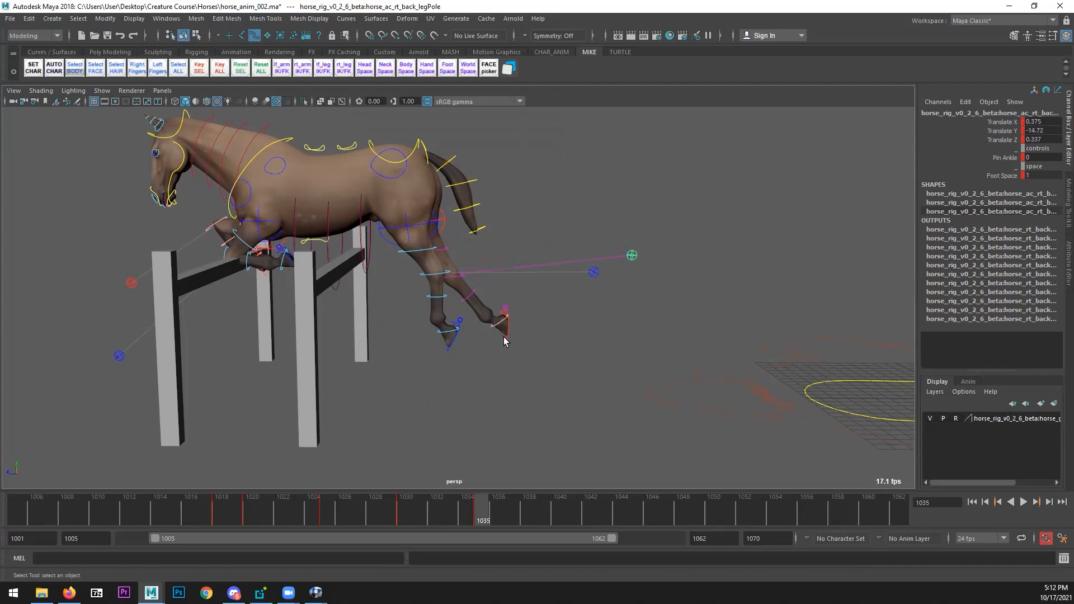
- Move the right hind foot forward to a Translate Z of about 45.6 and set its Rotate X to about 71
left_click(503, 339)
left_click(506, 331)
left_click_drag(463, 318, 508, 312)
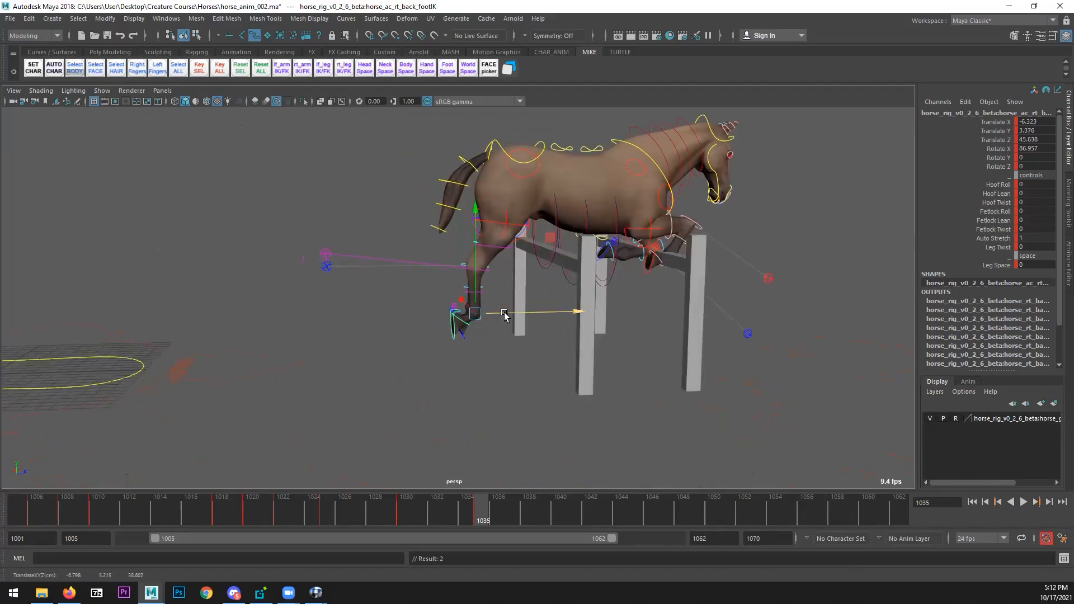
left_click_drag(409, 351, 470, 356, "alt")
key("e")
left_click_drag(415, 233, 401, 256)
left_click_drag(401, 256, 476, 315, "alt")
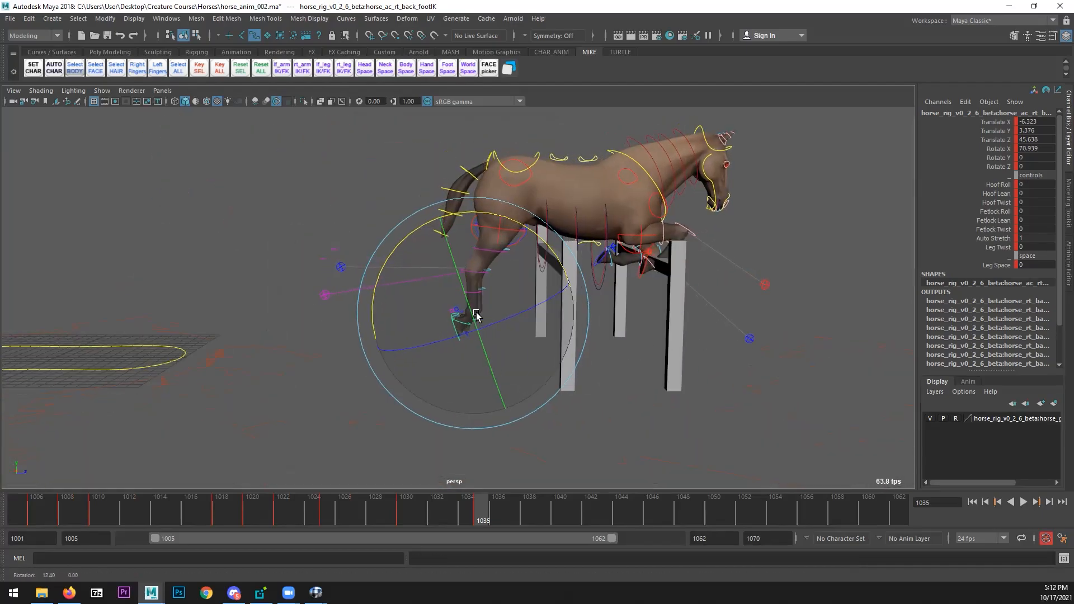
- Scrub and play back the animation to check the takeoff and the hind legs' motion into frame 1035
left_click_drag(400, 506, 475, 501)
left_click_drag(504, 448, 519, 396, "alt")
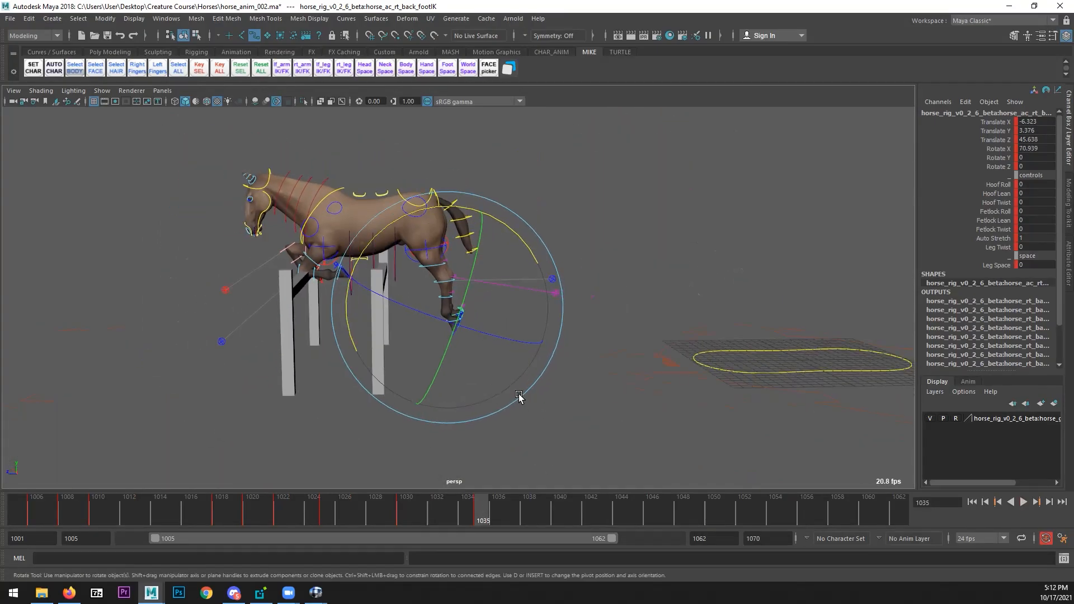
left_click_drag(353, 507, 222, 506)
left_click(1021, 502)
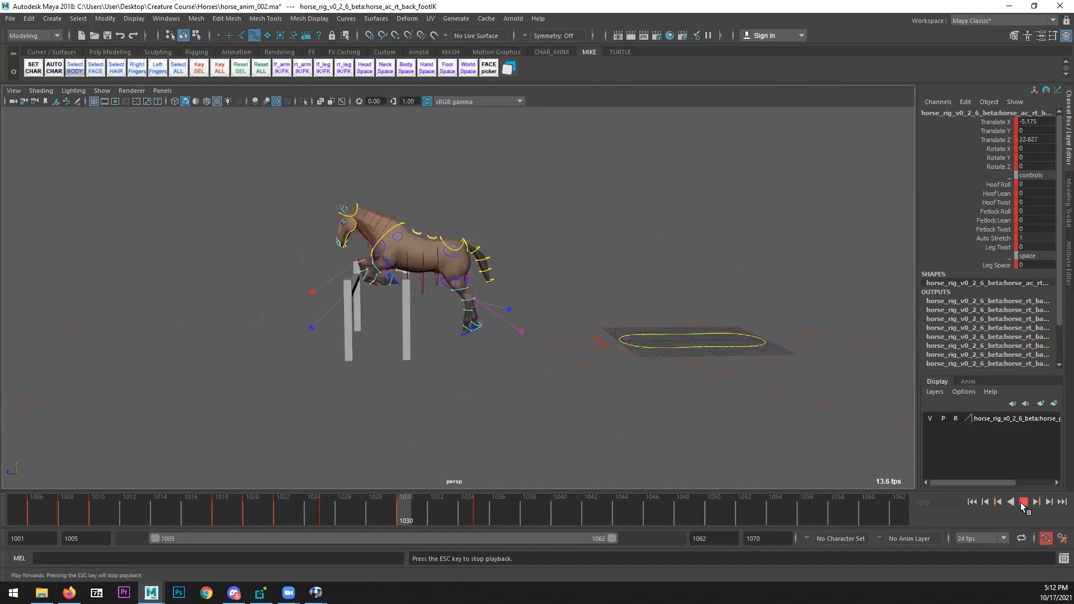
left_click(1020, 502)
- Scrub back through the takeoff, open the chest control's curves in the Graph Editor and go to frame 1035
mouse_move(427, 502)
left_mouse_down()
mouse_move(457, 508)
mouse_move(313, 496)
mouse_move(339, 495)
left_mouse_up()
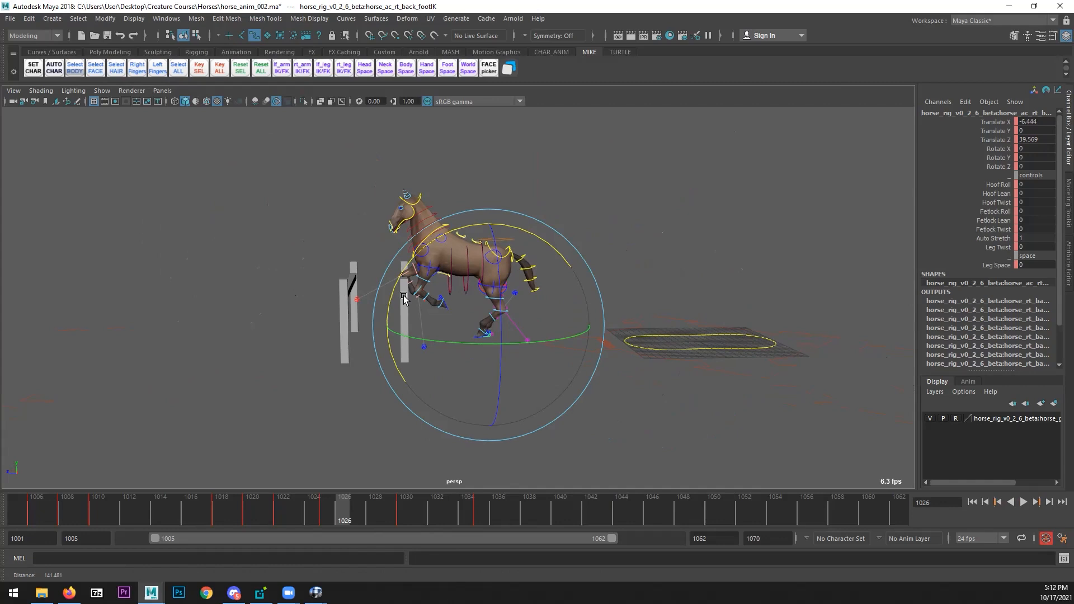
left_click(410, 262)
left_click(166, 19)
mouse_move(208, 79)
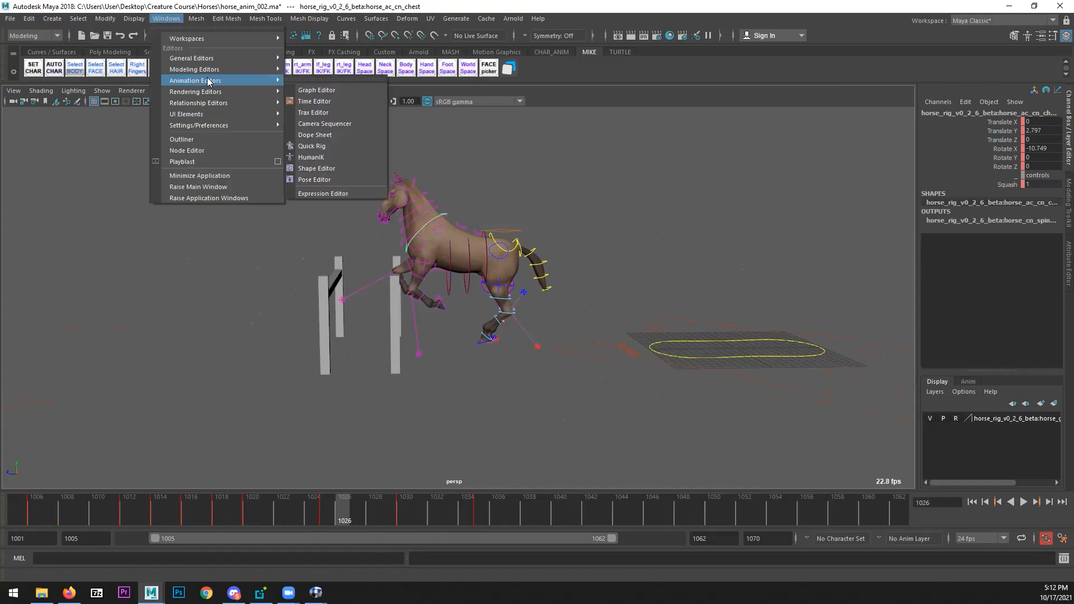
left_click(305, 89)
left_click_drag(356, 165, 214, 279, "alt")
key("alt+v")
left_click_drag(438, 506, 481, 501)
key("alt+Tab")
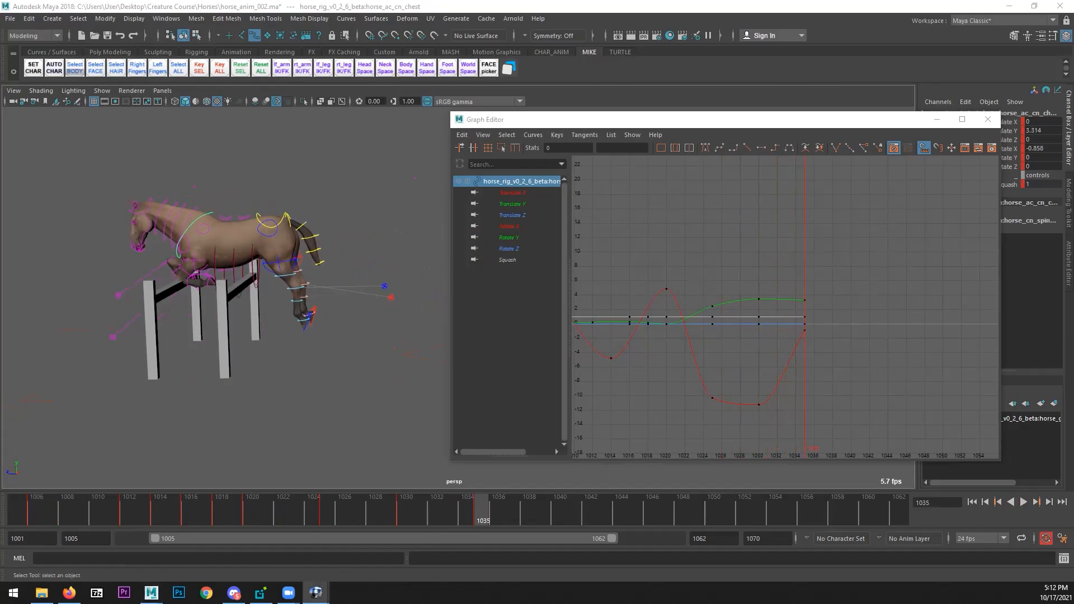
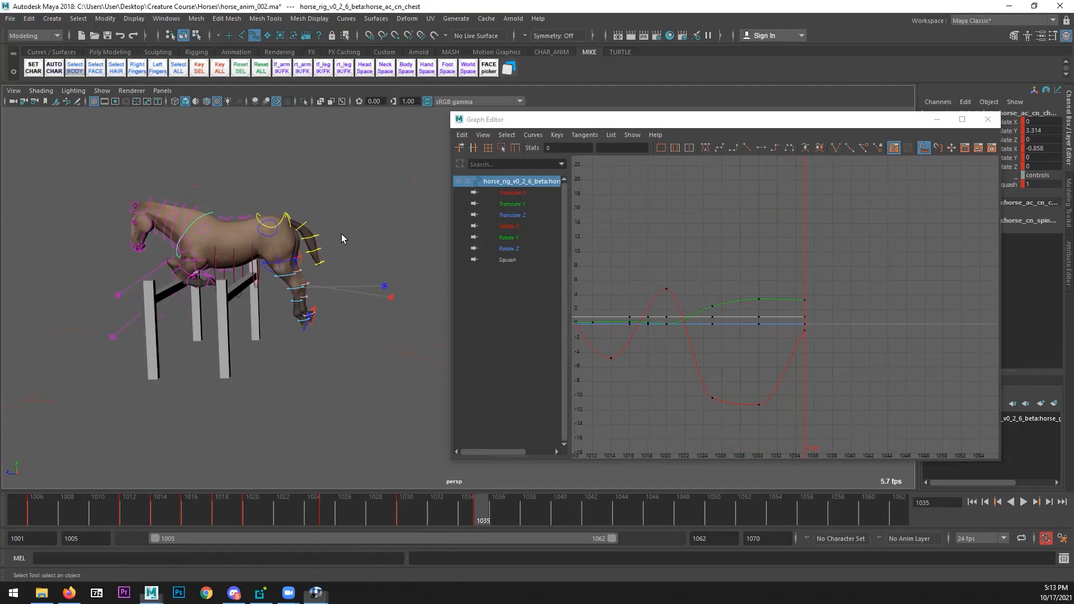
- Lower the pelvis control's Translate Y key at frame 1035 to about 2.04 and give it spline tangents
left_click(521, 205)
key("a")
middle_click_drag(980, 219, 886, 217, "alt")
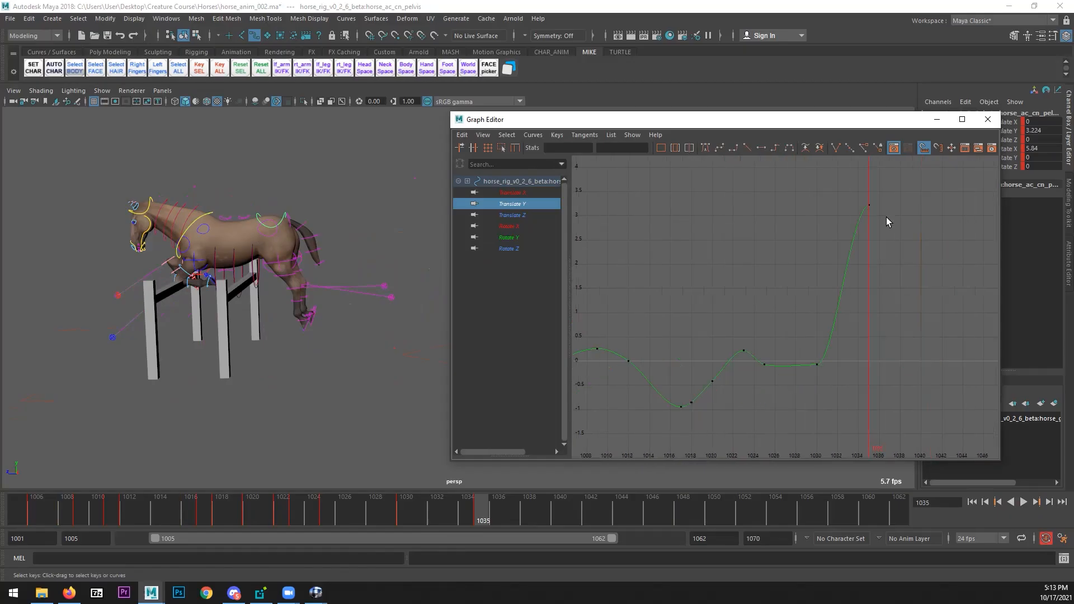
left_click_drag(893, 189, 823, 246)
key("w")
middle_click_drag(806, 260, 791, 286, "shift")
left_click(719, 148)
left_click_drag(225, 320, 234, 319, "alt")
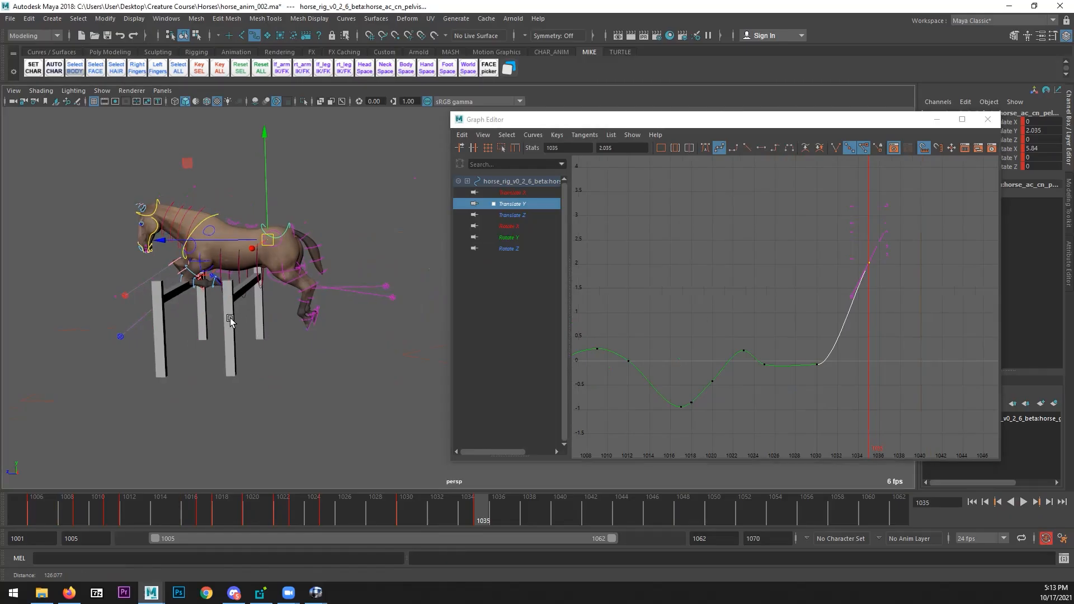
middle_click_drag(233, 319, 264, 304, "alt")
- Insert a key at frame 1032 on the chest control's Translate Y curve and raise it to about 3.67
key("q")
left_click(241, 208)
left_click(532, 205)
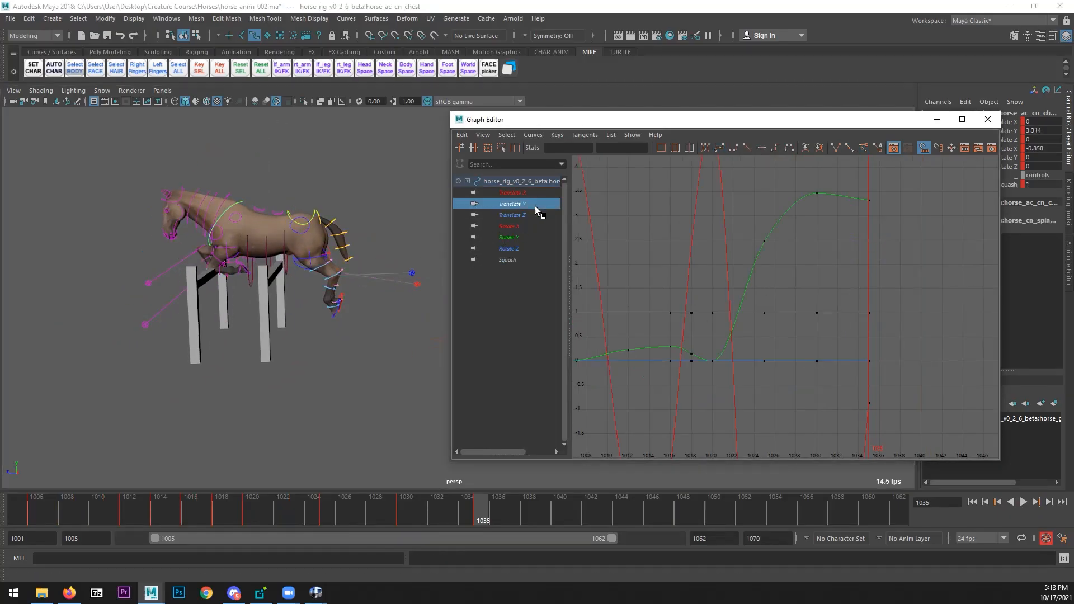
mouse_move(369, 495)
left_mouse_down()
mouse_move(371, 507)
mouse_move(401, 509)
mouse_move(452, 507)
mouse_move(409, 503)
mouse_move(445, 498)
left_mouse_up()
left_click(830, 272)
scroll(789, 236, "up", 2)
left_click(790, 236)
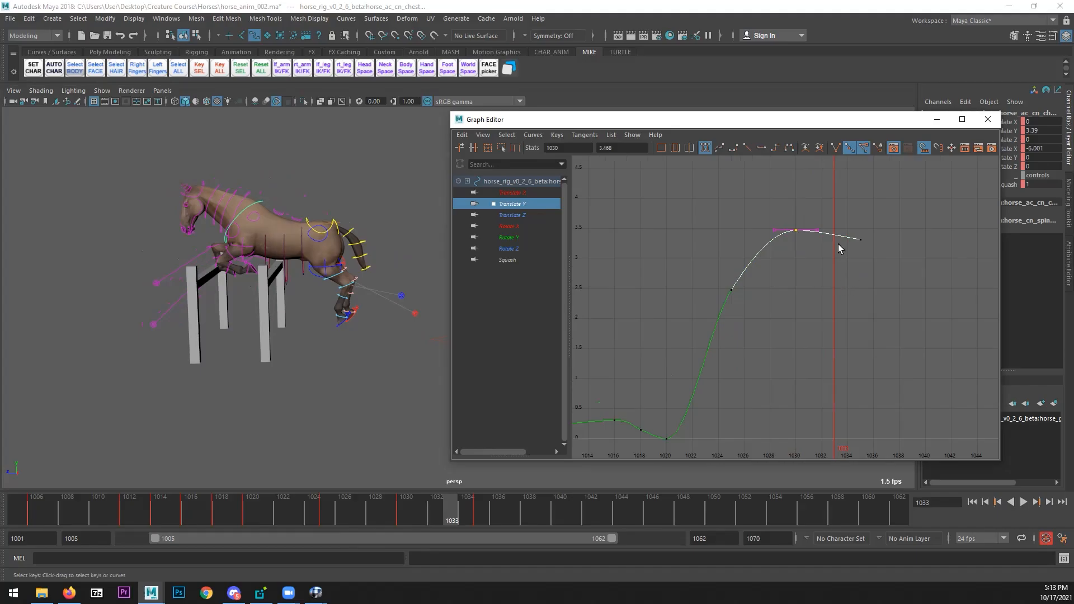
left_click(441, 509)
key("i")
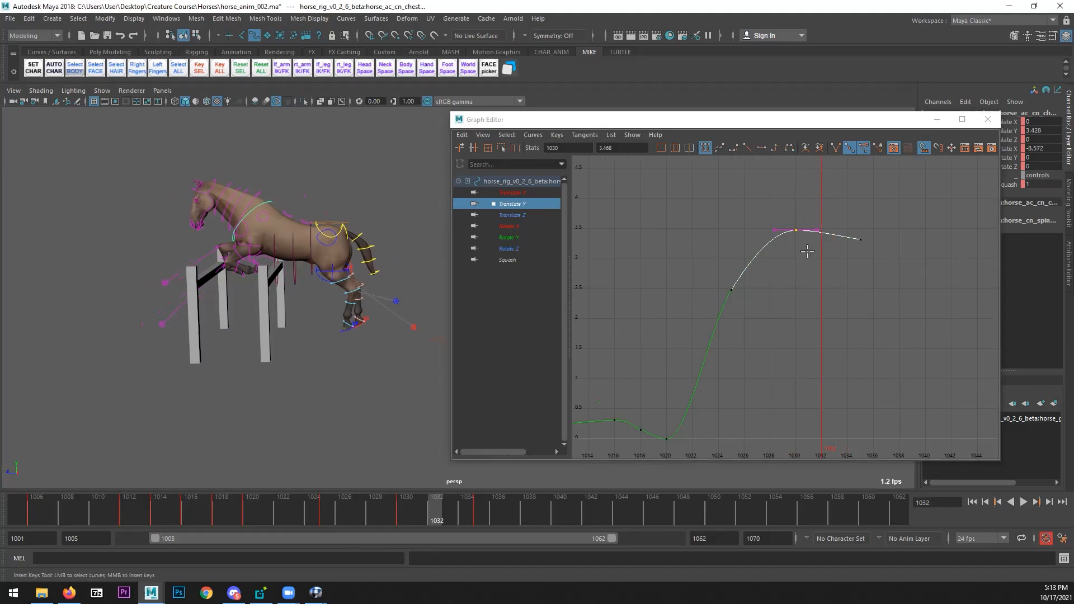
middle_click(821, 232)
key("w")
middle_click_drag(807, 284, 807, 275, "shift")
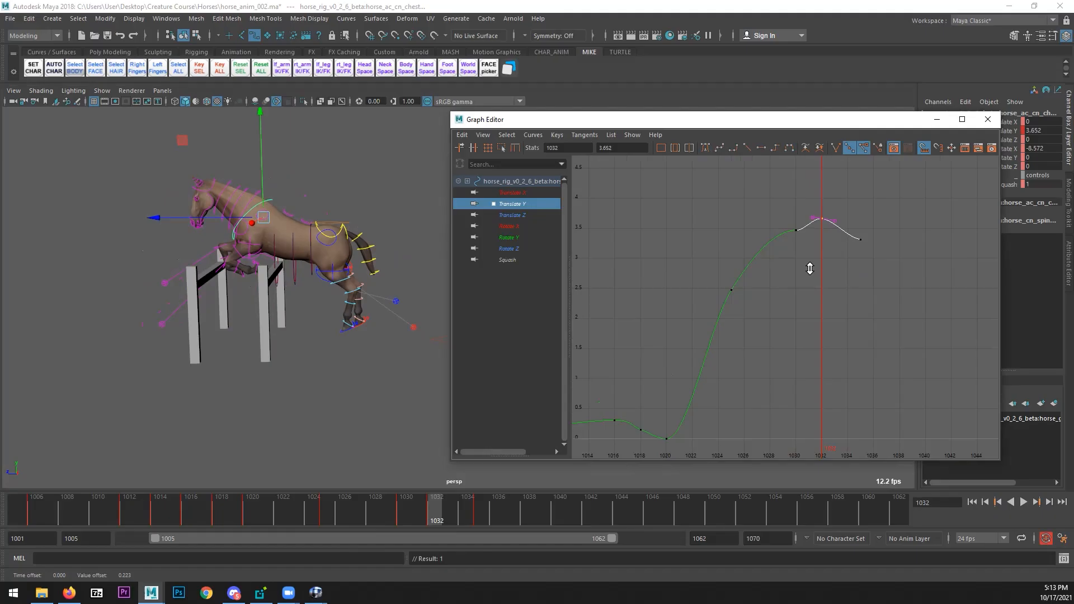
- Give the chest's Translate Y keys from frame 1030 to 1035 auto tangents and move the frame 1030 key to 1029
left_click_drag(906, 180, 696, 272)
left_click(706, 150)
left_click_drag(805, 217, 766, 247)
key("w")
middle_click_drag(792, 285, 770, 284, "shift")
key("q")
- Give the chest's Translate Y key at frame 1035 spline tangents and raise it to about 3.36
left_click_drag(884, 226, 804, 269)
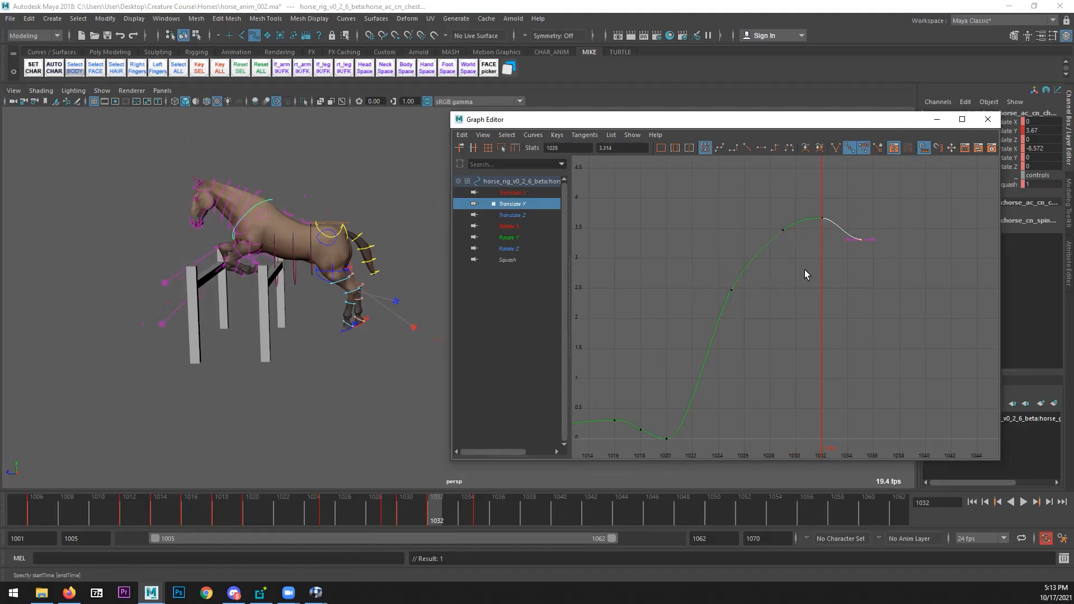
left_click(721, 147)
key("w")
middle_click_drag(825, 290, 823, 284, "shift")
- Move the chest's Translate Y key from frame 1029 to 1028 and lower it to about 3.34
key("q")
left_click_drag(796, 219, 769, 247)
key("w")
middle_click_drag(781, 292, 775, 313, "shift")
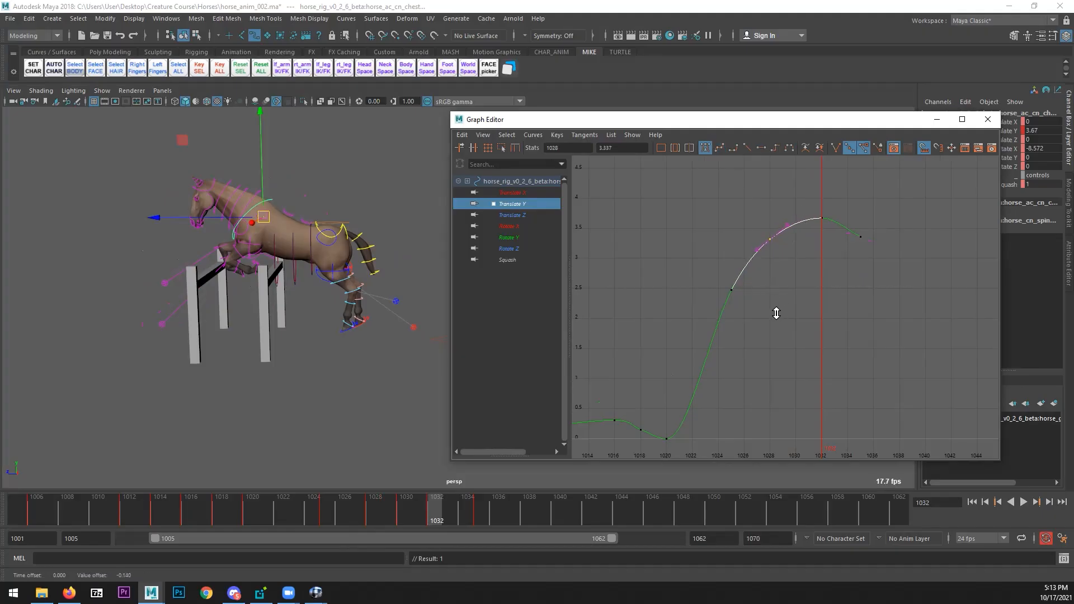
- Play back and scrub the jump up to frame 1035 to check the chest's rise over the fence
scroll(797, 342, "down", 8)
left_click(628, 385)
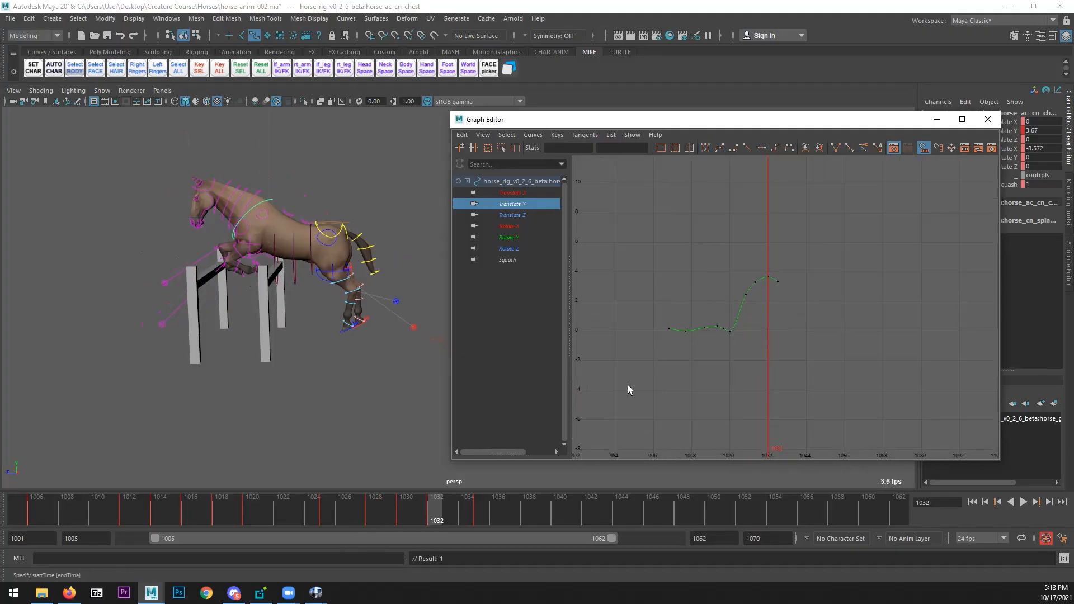
left_click(252, 511)
left_click(1023, 502)
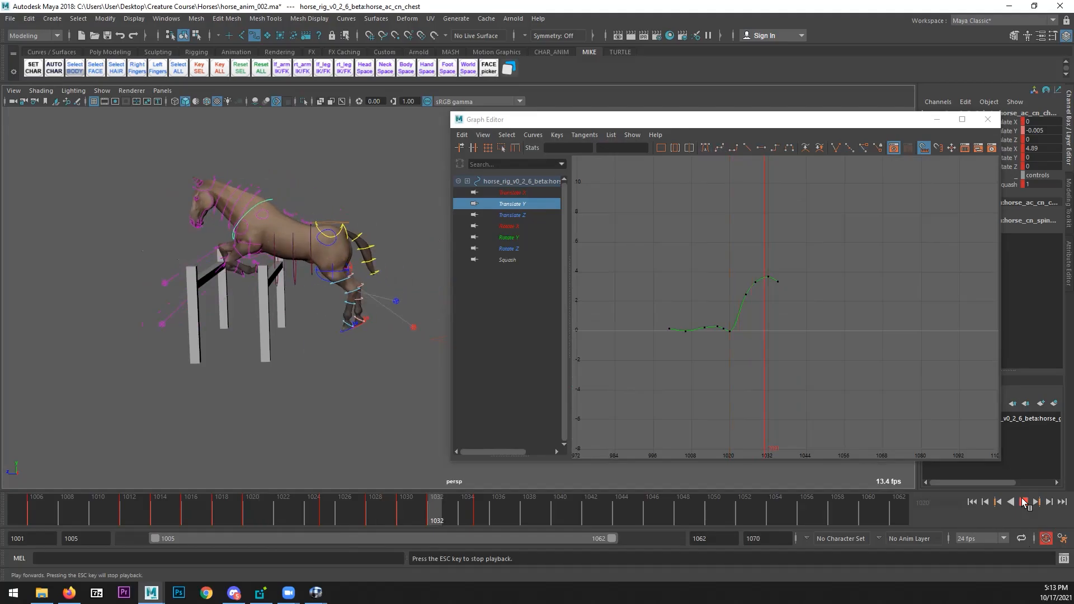
left_click(344, 520)
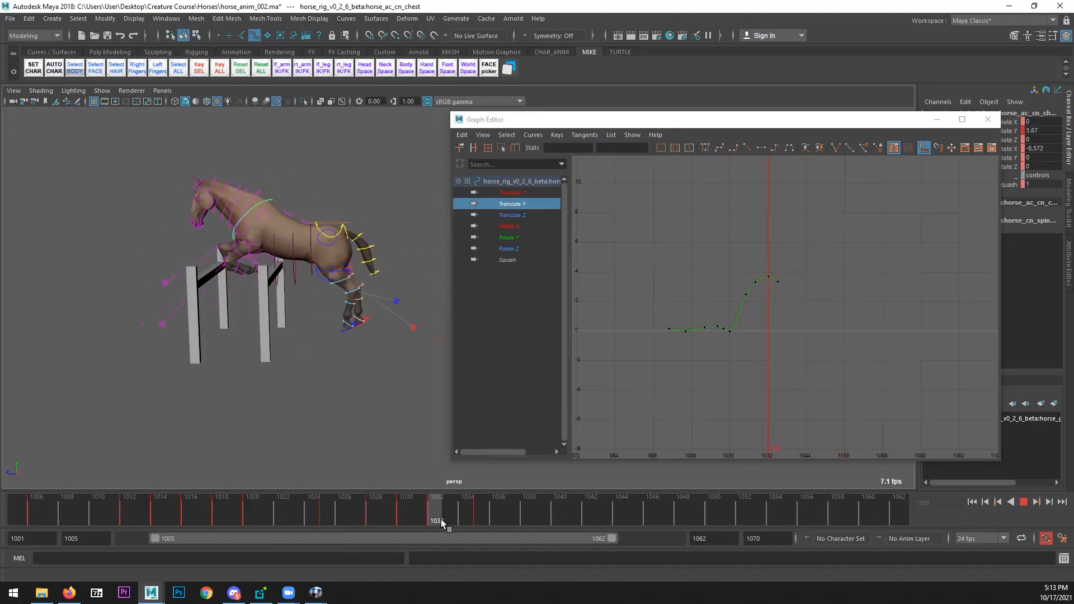
mouse_move(490, 519)
left_mouse_down()
mouse_move(405, 519)
mouse_move(497, 524)
mouse_move(390, 510)
mouse_move(482, 505)
left_mouse_up()
- Close the Graph Editor, switch to RV to examine the horse jump reference around frame 37, and return to Maya
left_click(987, 119)
left_click(316, 593)
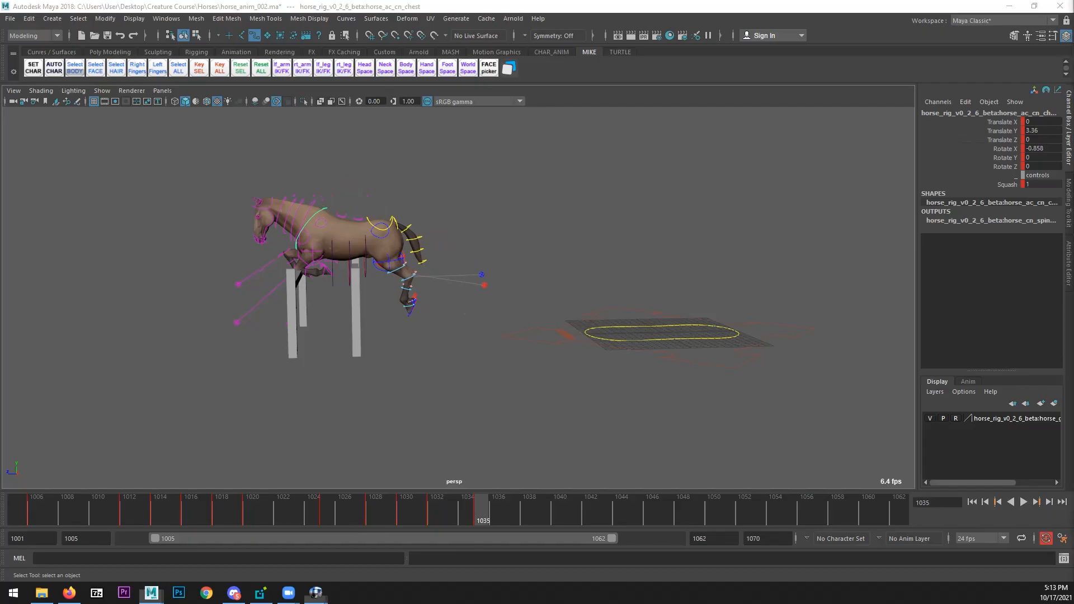
double_click(533, 92)
left_click_drag(532, 277, 485, 305)
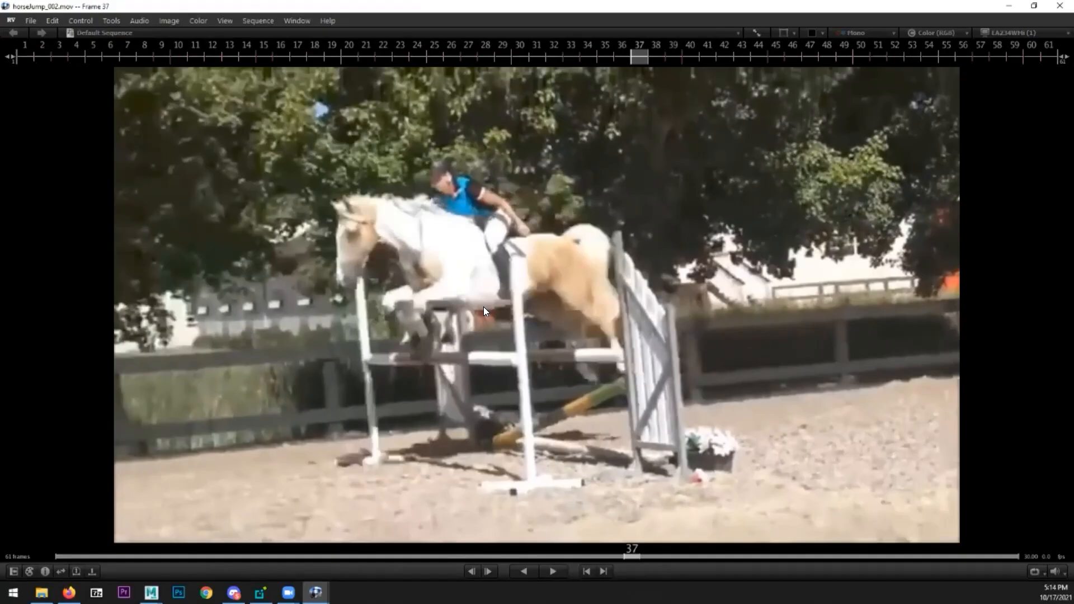
left_click_drag(369, 11, 1073, 23)
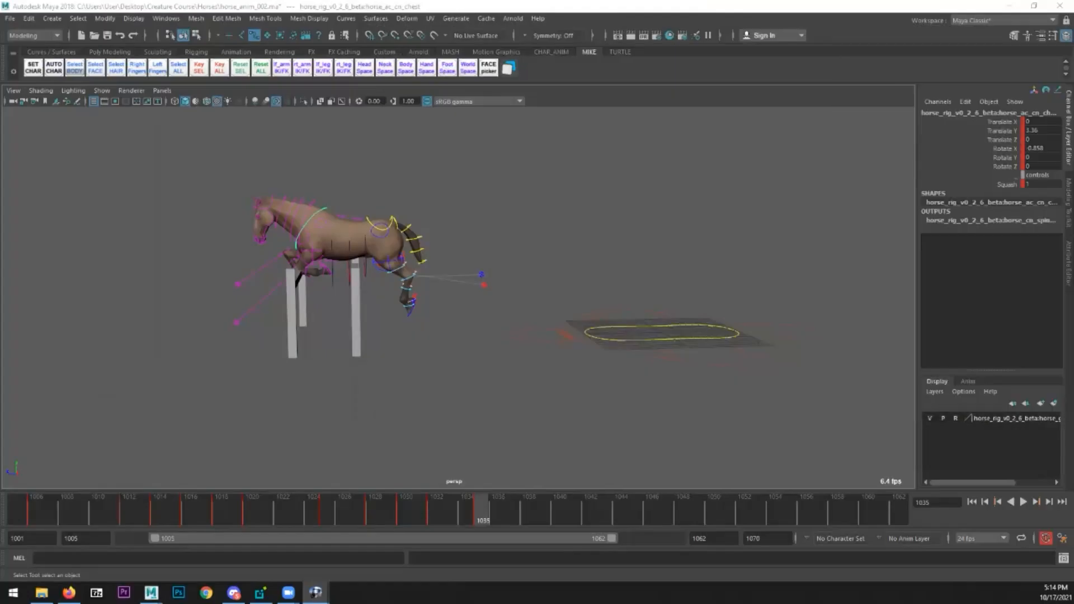
left_click(421, 355)
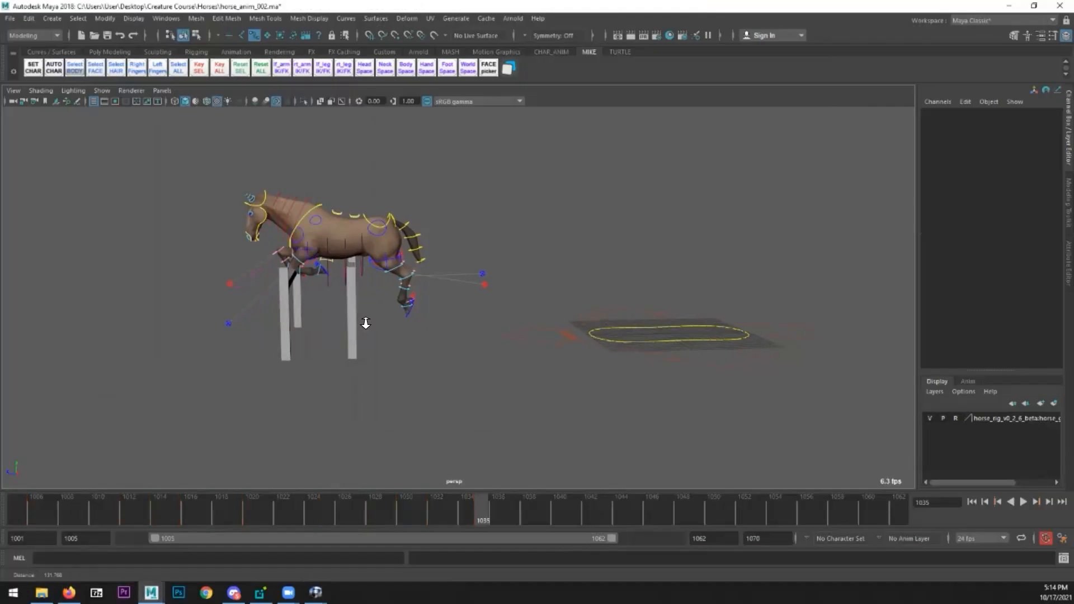
- Raise the chest, pelvis and all four foot controls together at frame 1035, bringing the right hind foot to a Translate Y of about 4.84
scroll(421, 355, "up", 5)
left_click(304, 153)
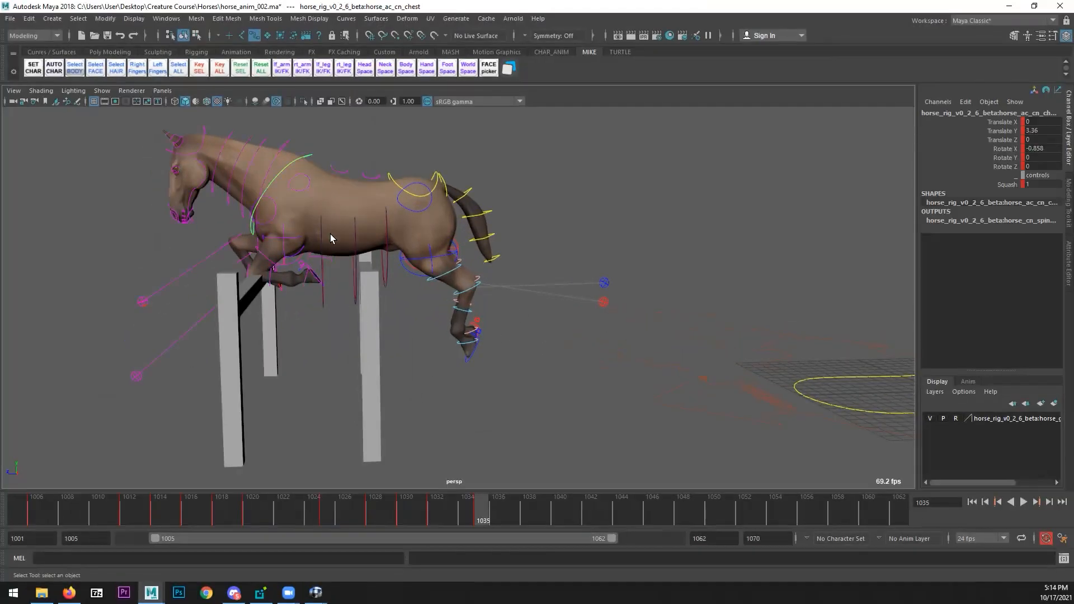
left_click(389, 181, "shift")
left_click_drag(319, 302, 289, 258, "alt")
left_click(287, 273, "shift")
left_click(267, 285, "shift")
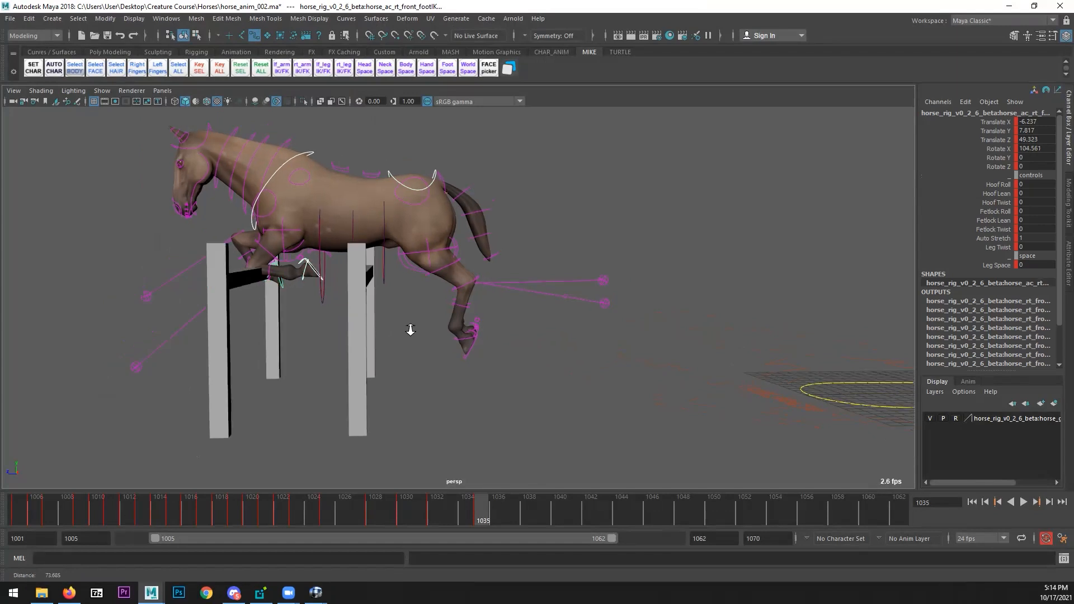
scroll(407, 331, "down", 5)
mouse_move(435, 509)
left_mouse_down()
mouse_move(304, 505)
mouse_move(474, 485)
left_mouse_up()
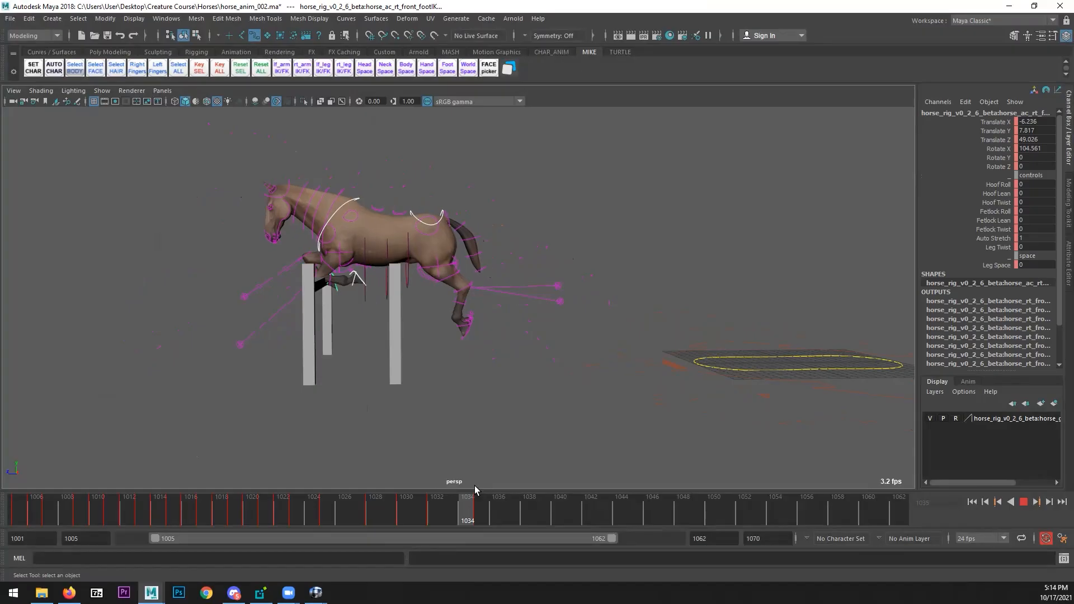
scroll(532, 396, "up", 5)
left_click(465, 353)
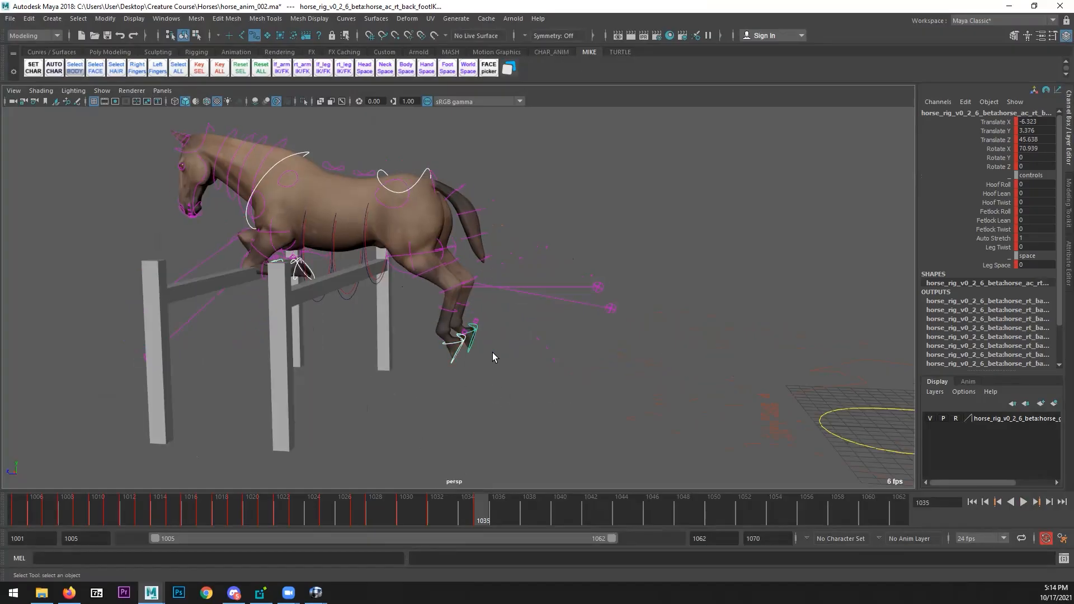
scroll(482, 351, "down", 6)
key("w")
left_click_drag(390, 303, 483, 284, "alt")
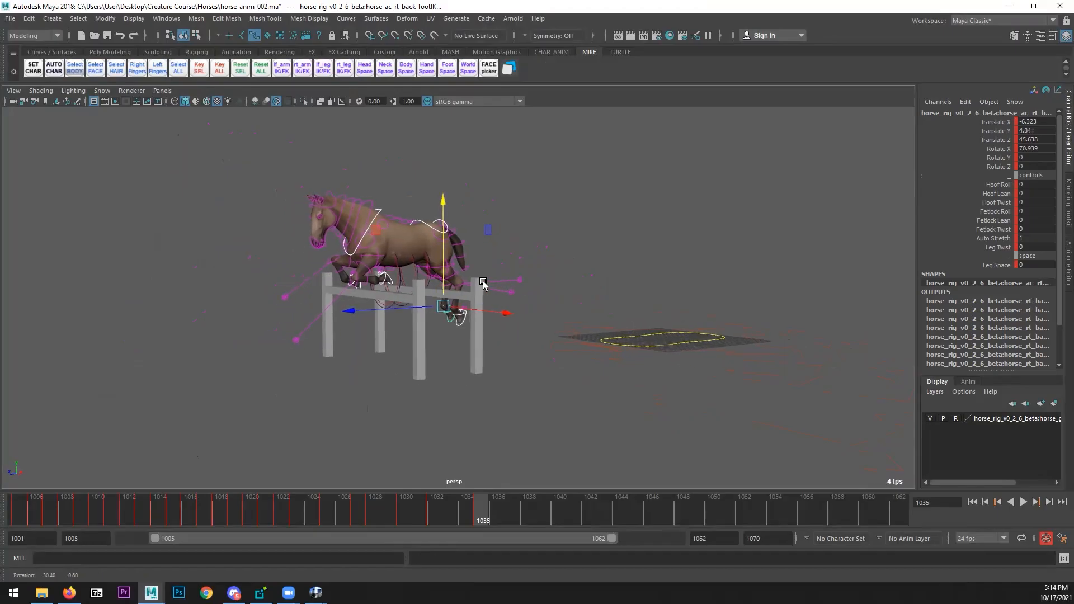
left_click_drag(483, 285, 443, 273, "alt")
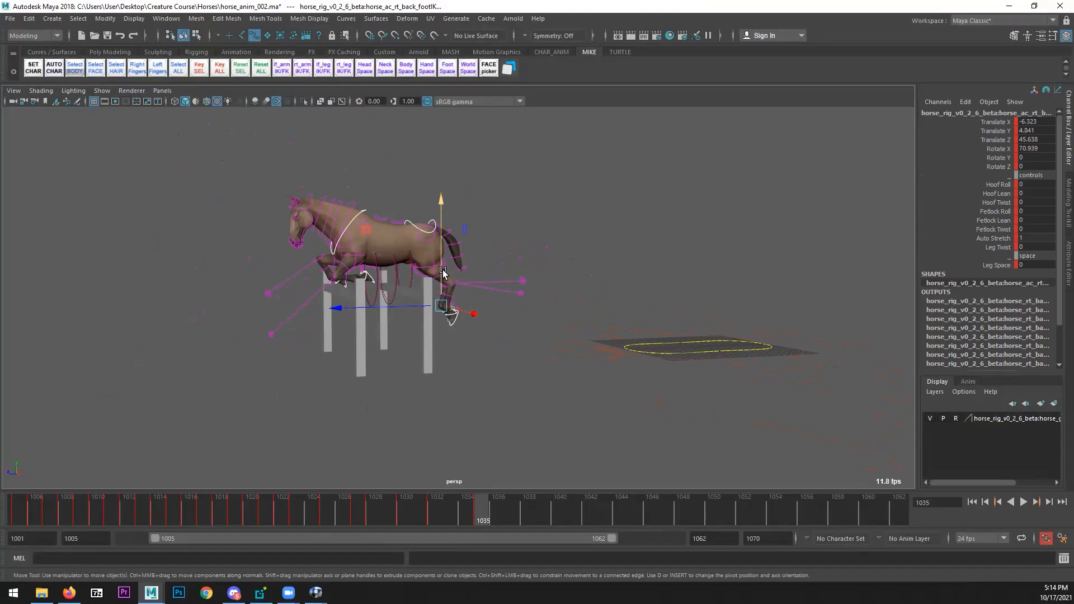
right_click_drag(400, 270, 475, 338, "alt")
key("q")
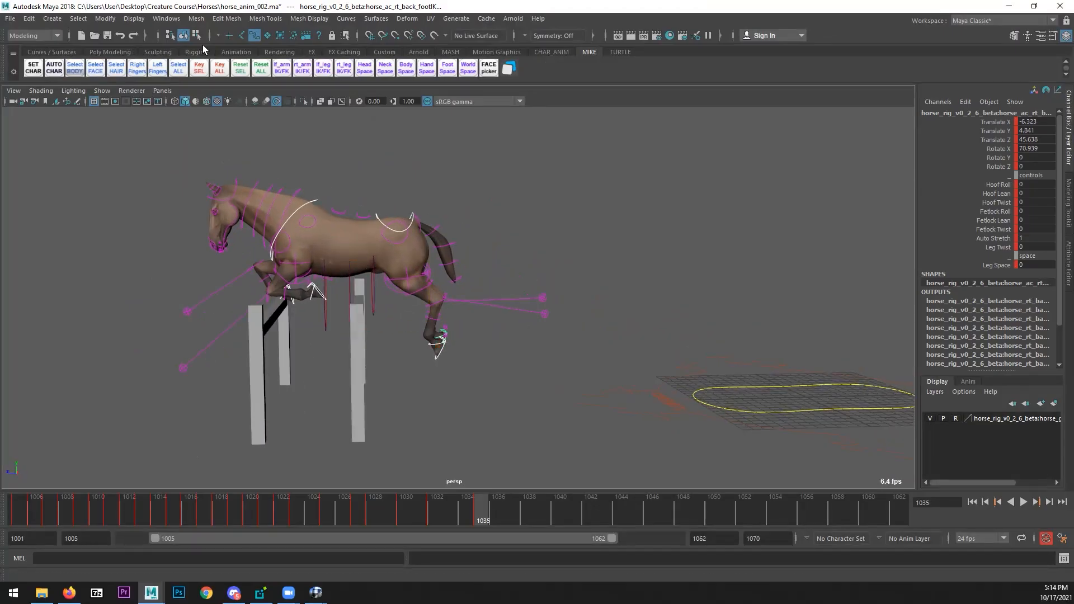
- Open the chest control's Translate Y curve in the Graph Editor and check the pose around frame 1028
left_click(314, 199)
left_click(166, 19)
mouse_move(204, 81)
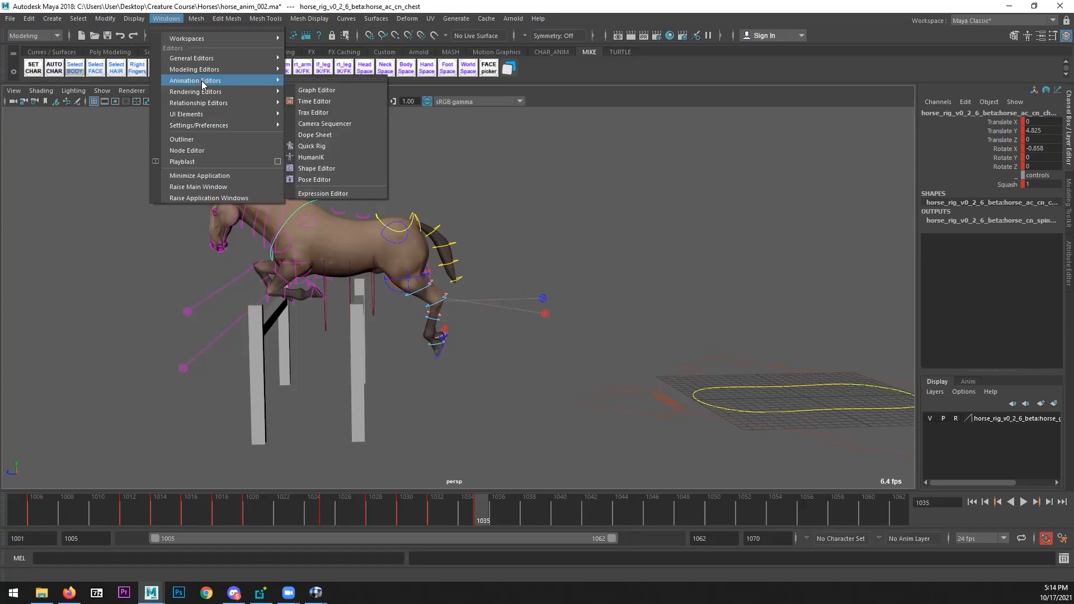
left_click(316, 90)
left_click(545, 203)
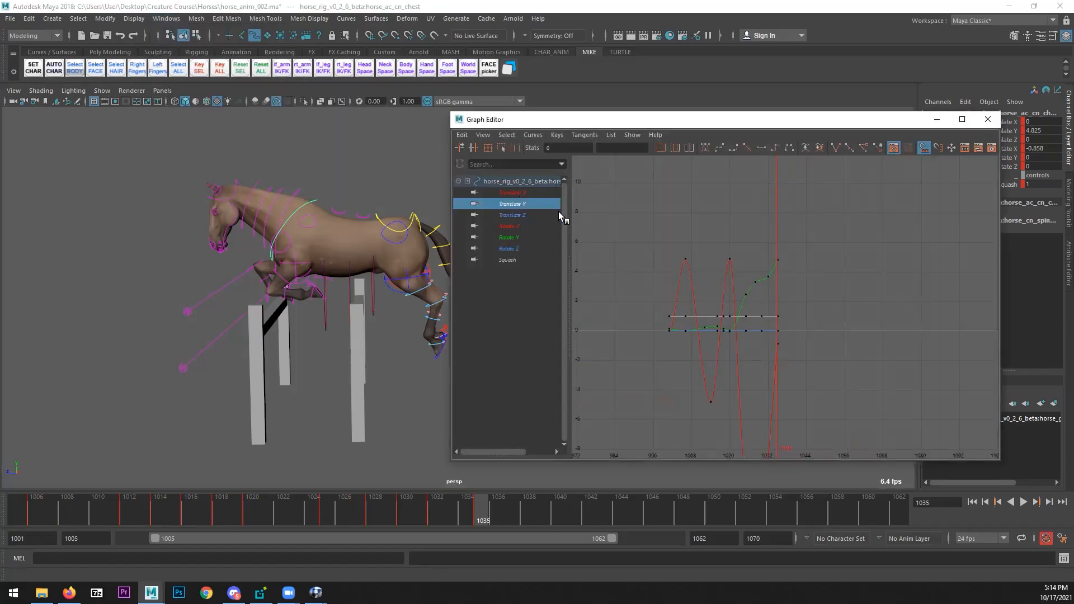
key("f")
mouse_move(353, 505)
left_mouse_down()
mouse_move(454, 506)
mouse_move(278, 492)
mouse_move(374, 491)
left_mouse_up()
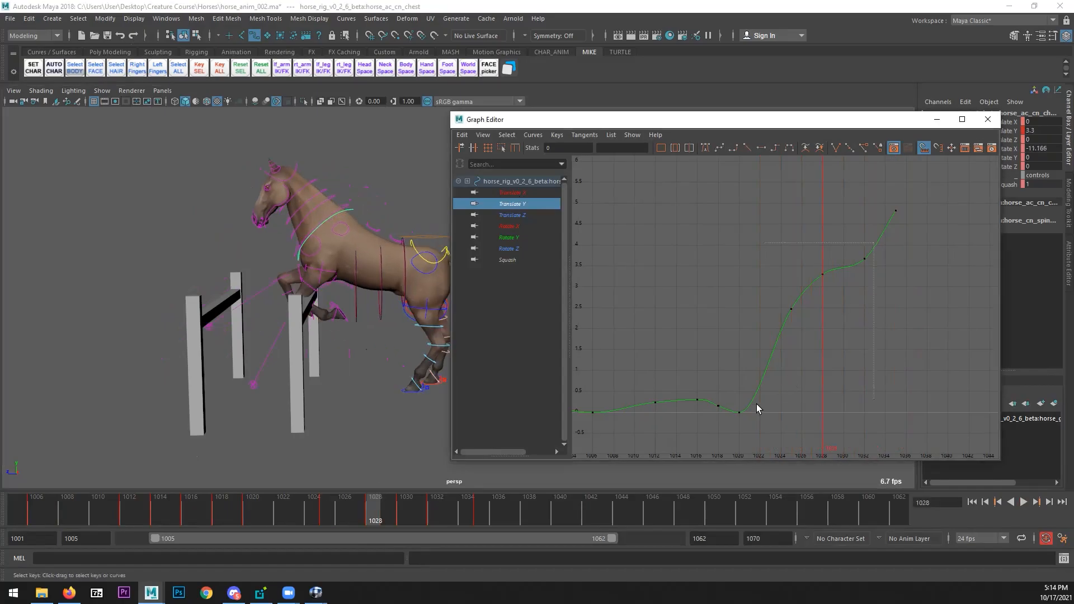
- Scale the chest's Translate Y keys from frame 1020 to 1032 upward with the Region tool, peaking at about 5 on frame 1032
left_click_drag(757, 409, 733, 417)
left_click(501, 148)
left_click_drag(803, 247, 806, 228)
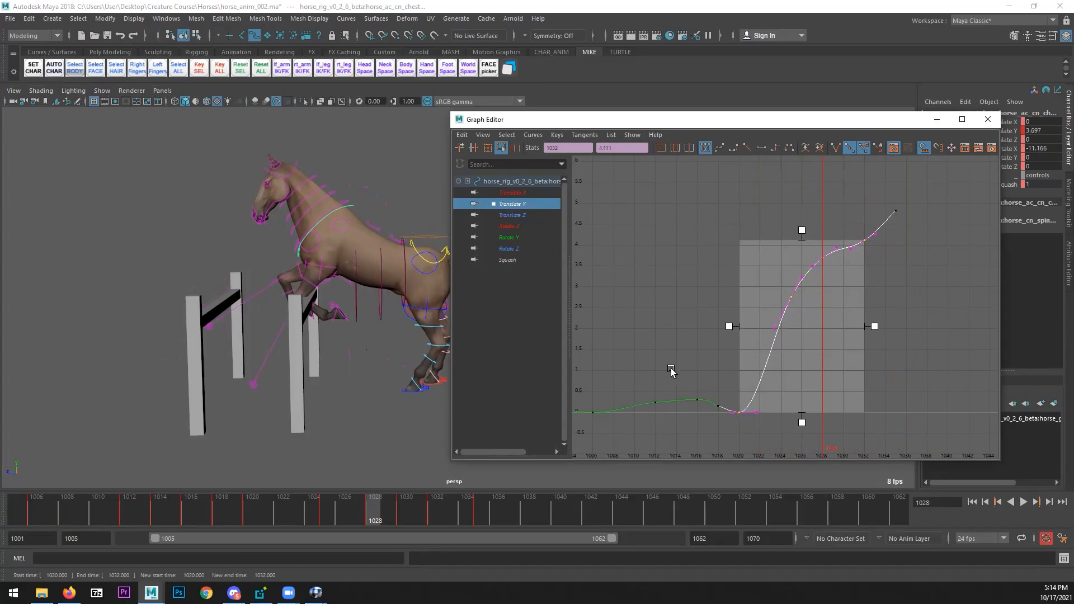
key("alt+v")
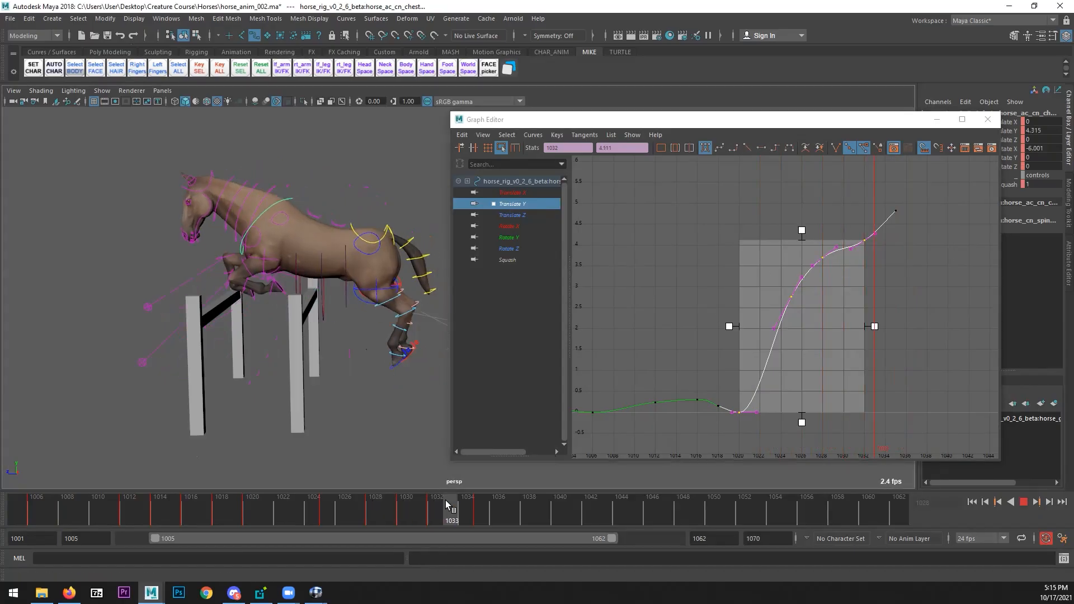
key("alt+v")
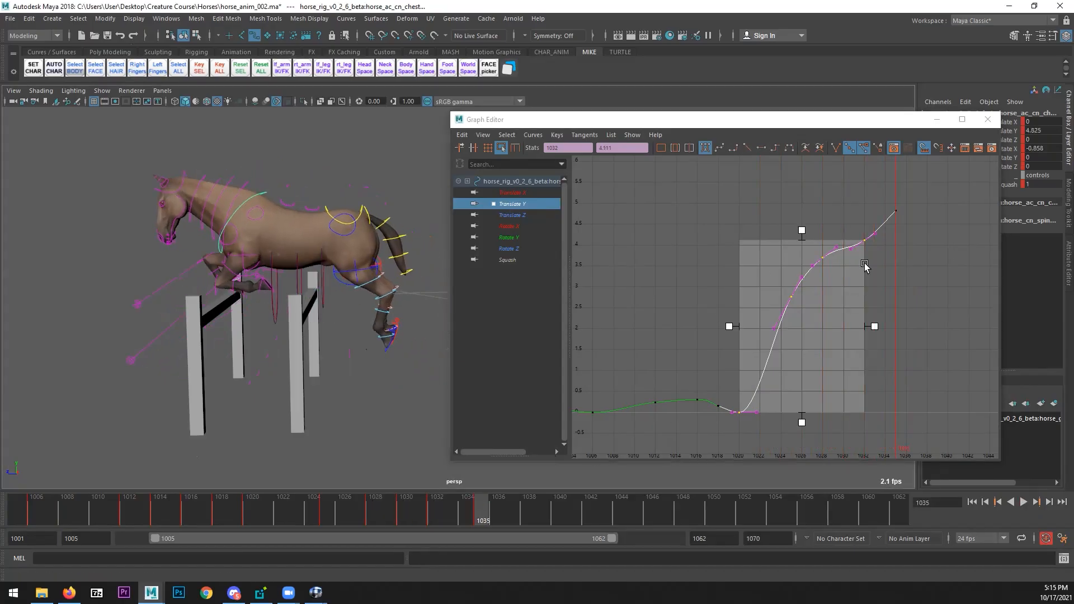
left_click_drag(802, 228, 805, 187)
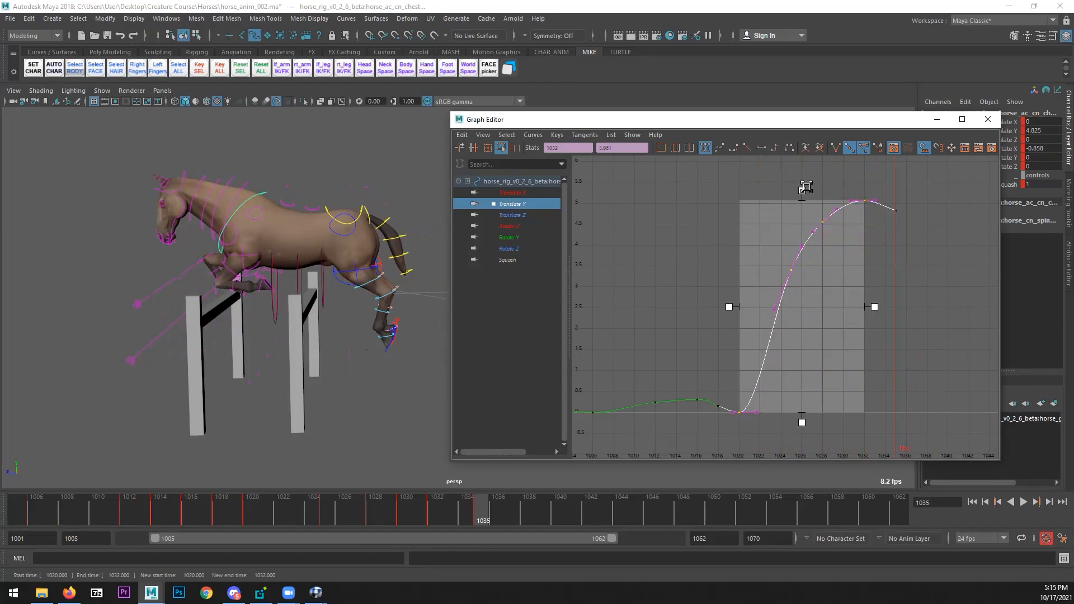
mouse_move(480, 501)
left_mouse_down()
mouse_move(381, 500)
mouse_move(484, 501)
left_mouse_up()
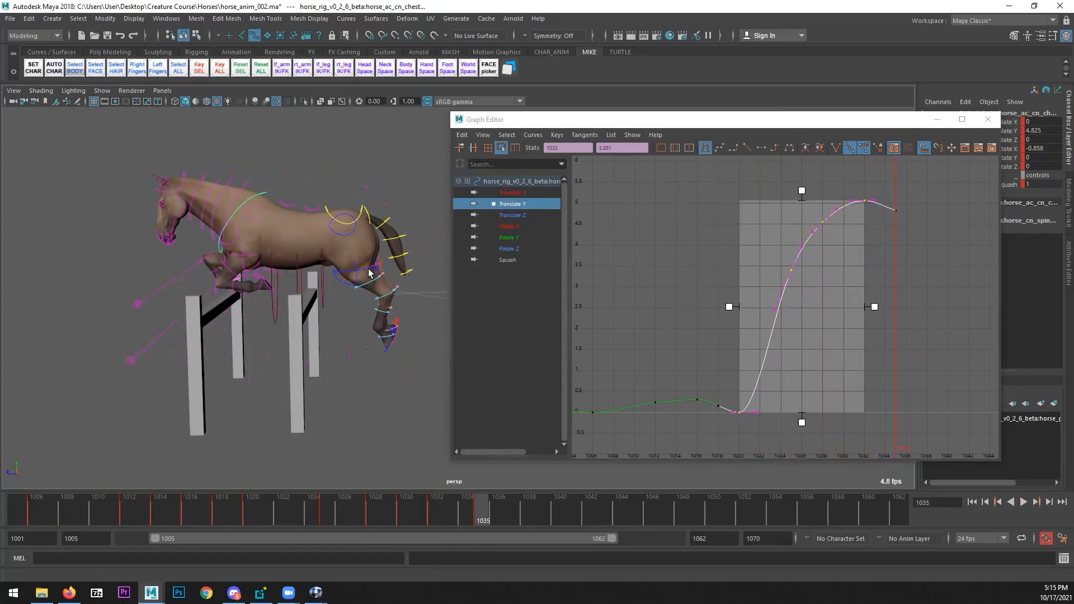
- Open the pelvis control's Translate Y curve and examine the jump pose around frames 1030 and 1031
left_click(326, 205)
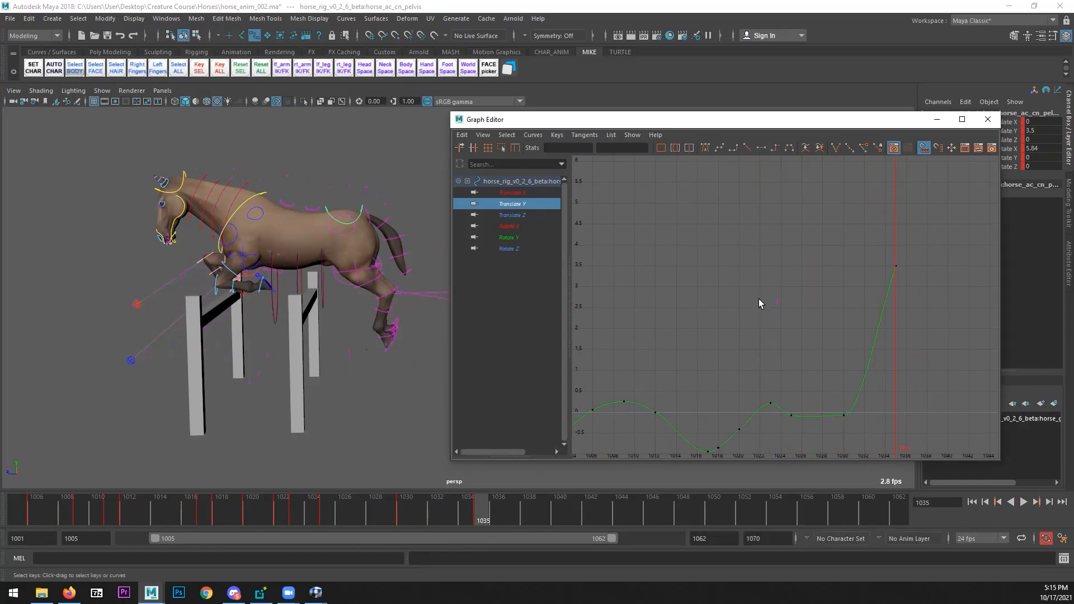
mouse_move(423, 505)
left_mouse_down()
mouse_move(378, 507)
mouse_move(407, 509)
left_mouse_up()
key("alt+v")
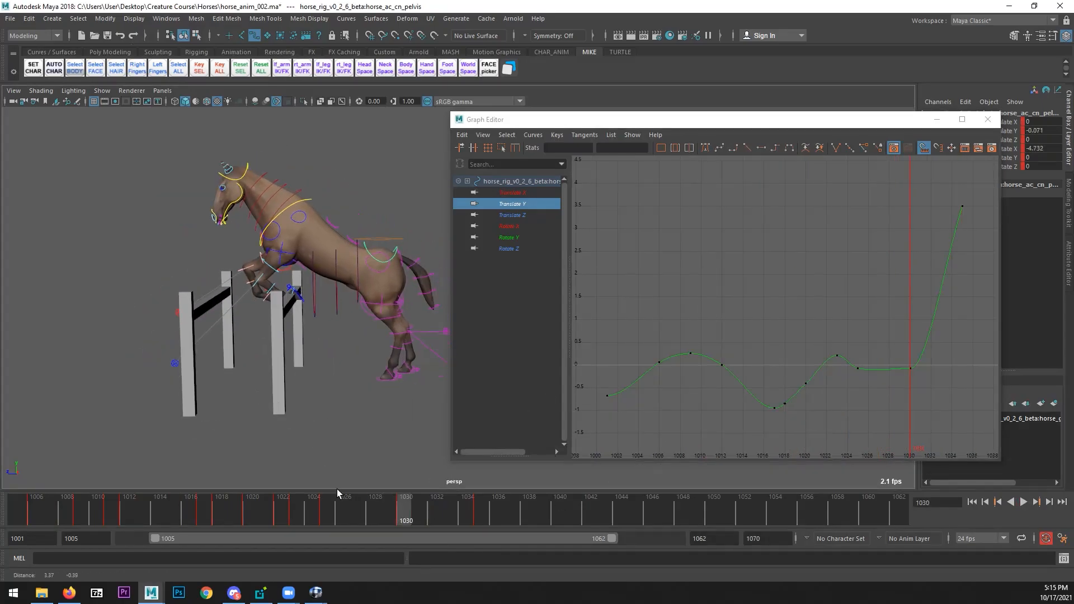
left_click_drag(372, 509, 410, 509)
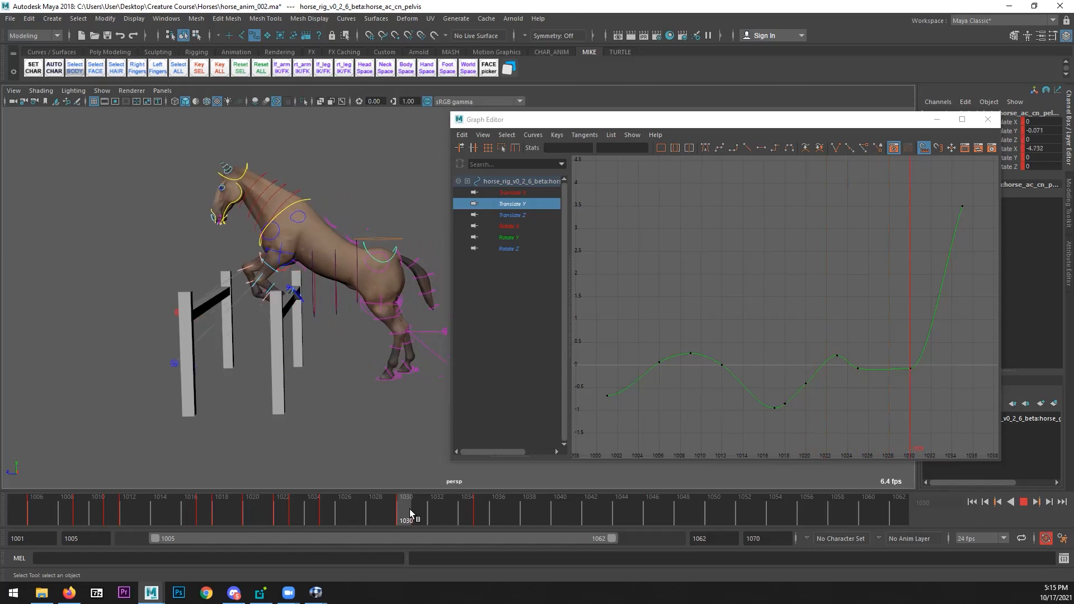
key("alt+v")
- Undo the scaling of the chest's Translate Y keys and the raising of the body and foot controls at frame 1035
key("ctrl+z")
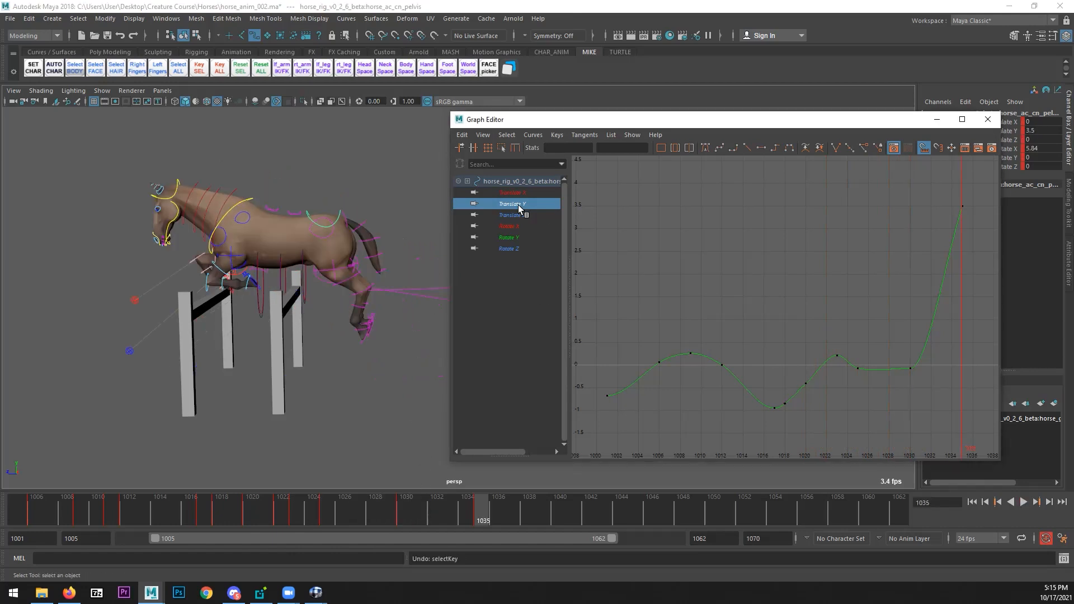
left_click(252, 204)
key("a")
key("ctrl+z")
key("ctrl+z")
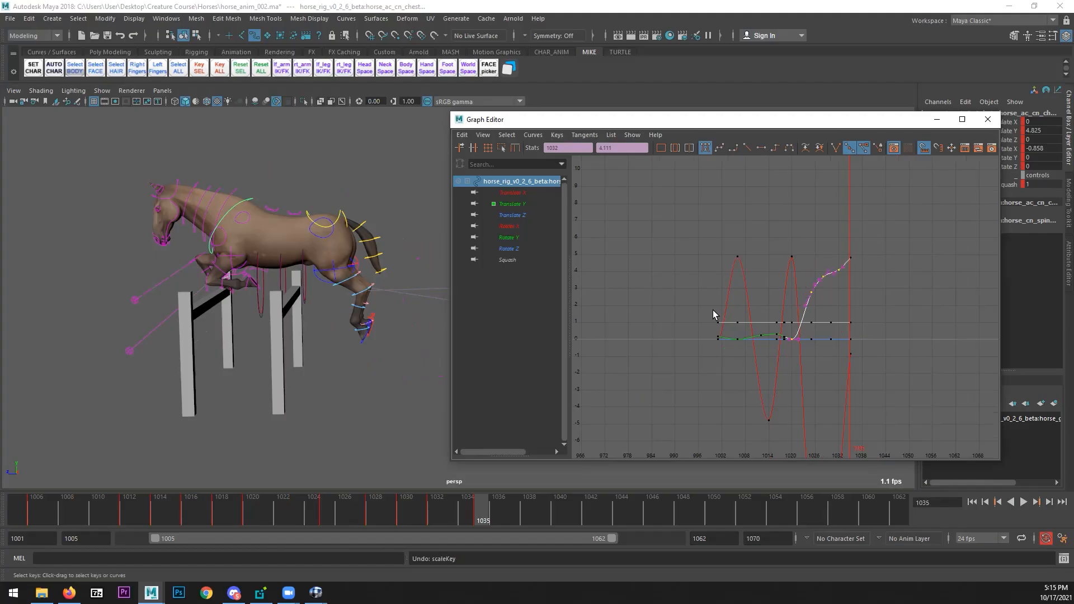
key("ctrl+z")
key("ctrl+z")
key("ctrl+z")
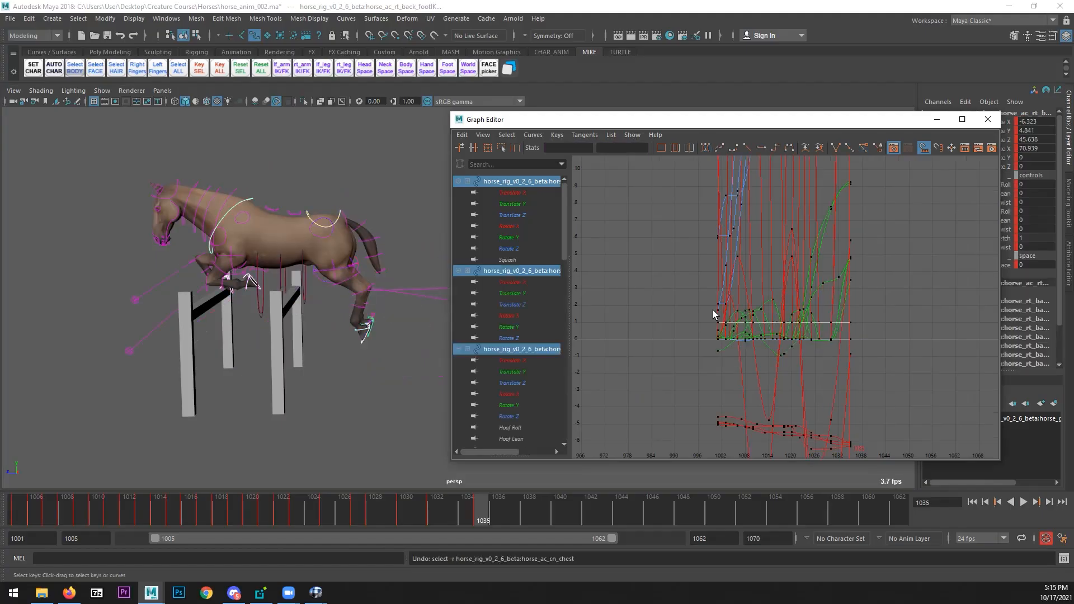
key("ctrl+z")
- Go to frame 1028, select the pelvis control and reopen the Graph Editor on its Translate Y curve
mouse_move(386, 516)
left_mouse_down()
mouse_move(366, 518)
mouse_move(475, 511)
mouse_move(334, 508)
mouse_move(376, 511)
left_mouse_up()
left_click(988, 120)
left_click(244, 163)
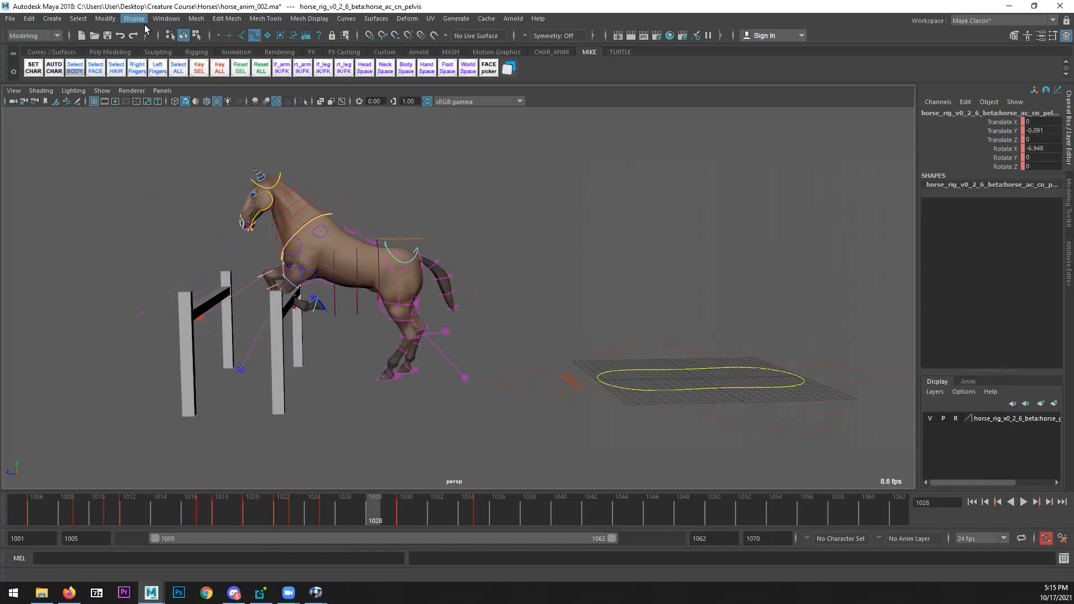
left_click(166, 18)
mouse_move(281, 83)
left_click(316, 90)
left_click(511, 204)
middle_click_drag(849, 351, 806, 345, "alt")
- Switch to RV, maximize the horse jump reference and step back and forth through the take-off around frame 28
key("alt+Tab")
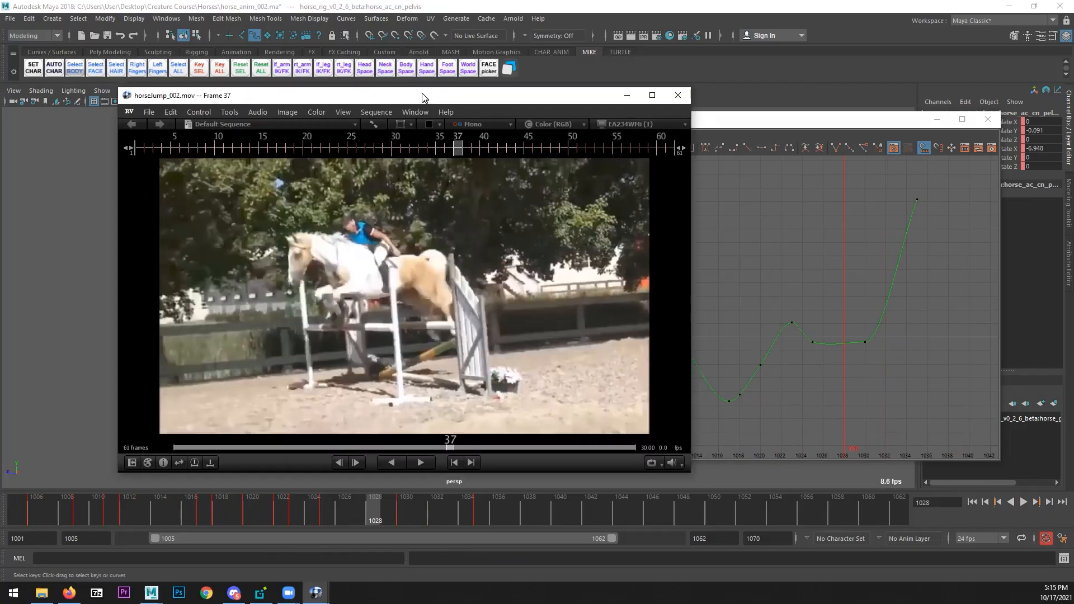
double_click(458, 93)
mouse_move(343, 355)
left_mouse_down()
mouse_move(241, 354)
mouse_move(321, 334)
left_mouse_up()
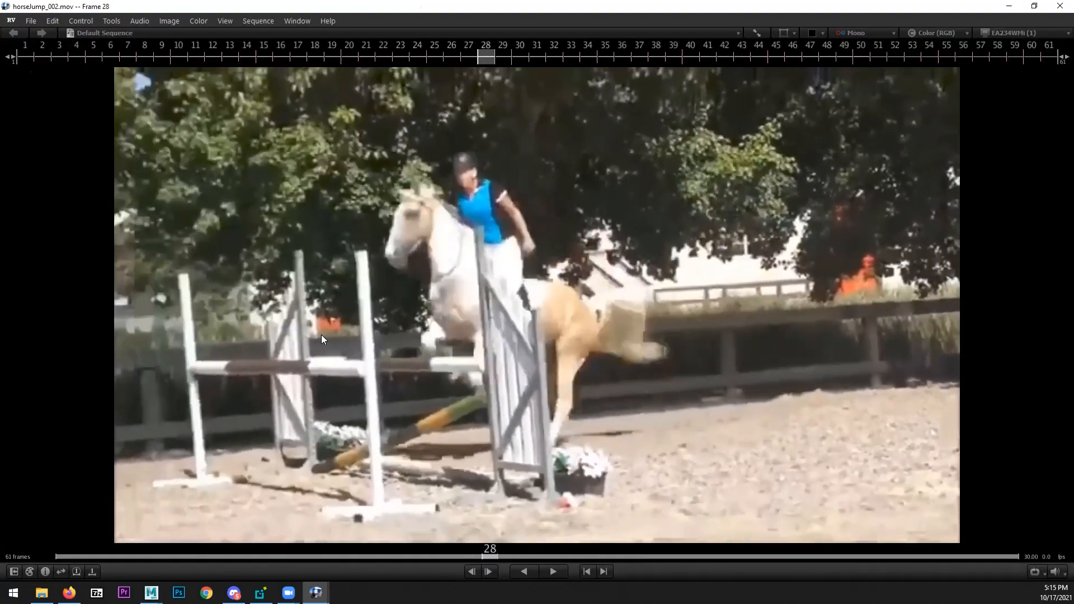
key("Left")
key("Right")
key("Left")
key("Left")
key("Left")
key("Right")
key("Right")
key("Right")
key("Left")
key("Left")
key("Left")
key("Right")
key("Right")
key("Right")
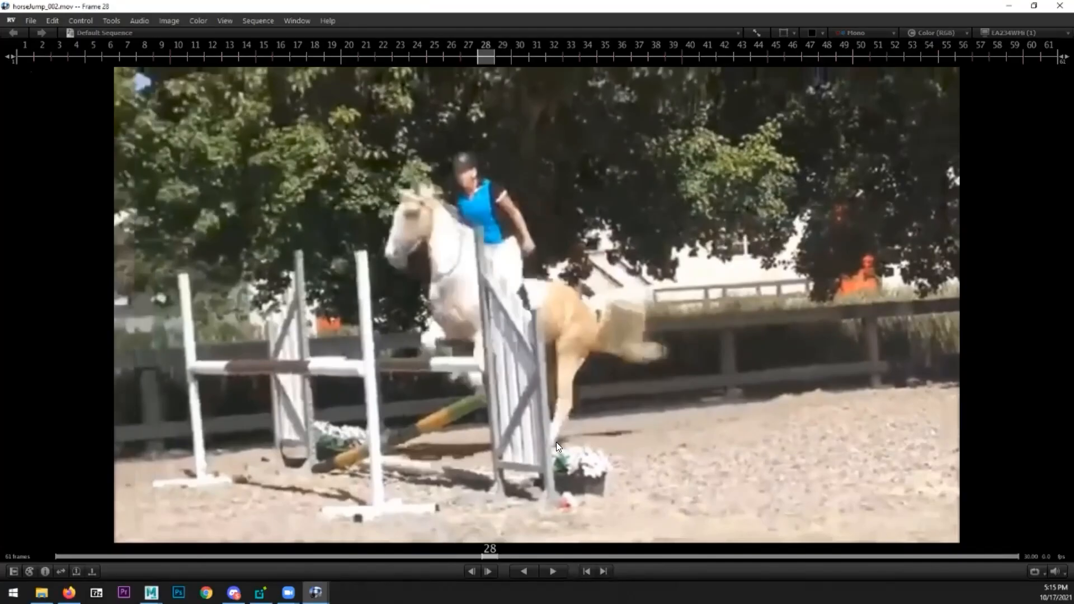
- Advance the reference clip to frame 31 to examine the horse's body angle as it leaves the ground, and return to Maya
key("Right")
key("Right")
key("Right")
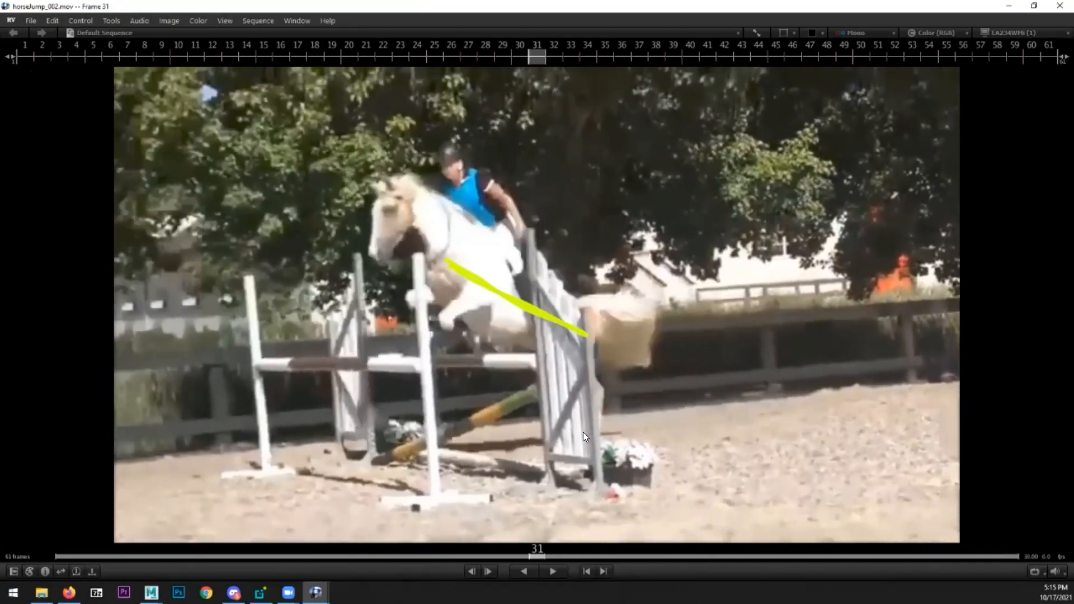
key("Right")
key("Left")
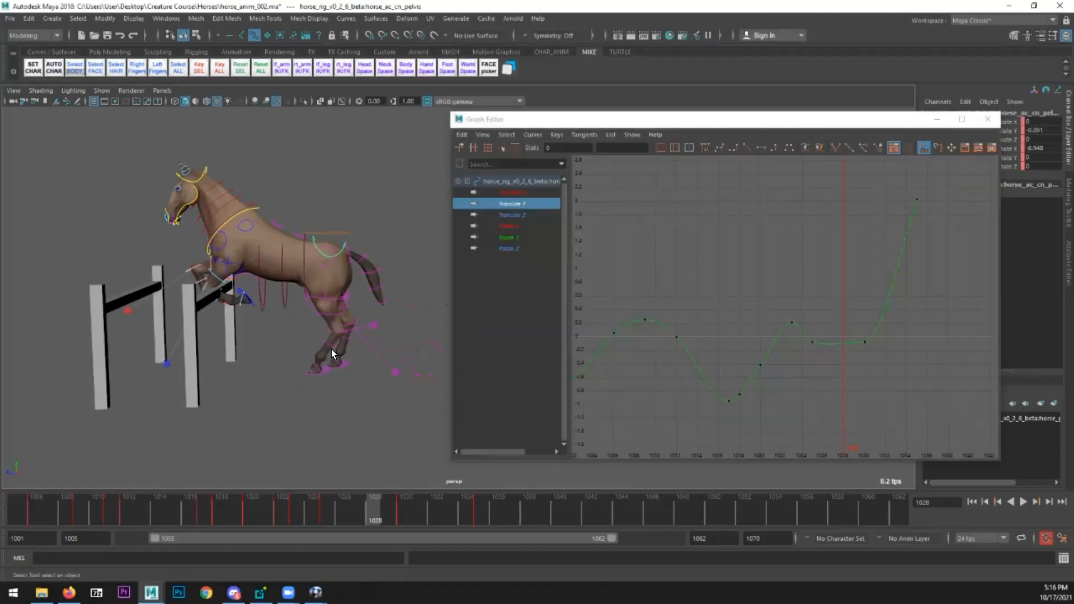
- Insert a pelvis Translate Y key at frame 1028, lower it to about -0.776 and give the surrounding keys auto tangents
left_click_drag(264, 503, 375, 493)
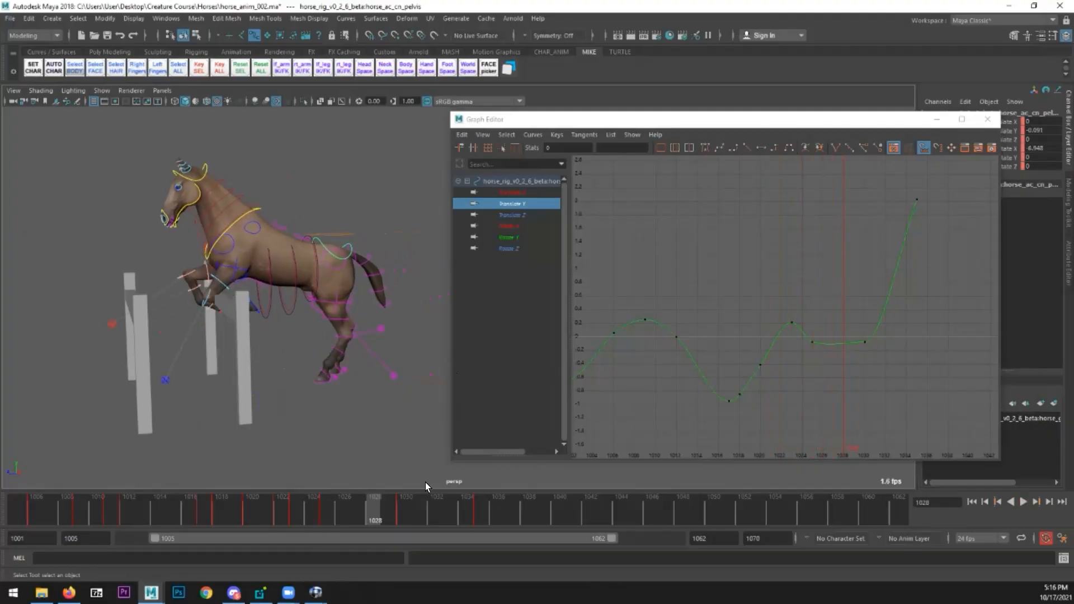
left_click_drag(782, 356, 783, 356)
key("i")
middle_click(808, 330)
key("w")
middle_click_drag(786, 286, 782, 331, "shift")
key("q")
left_click_drag(743, 390, 854, 256)
left_click(705, 148)
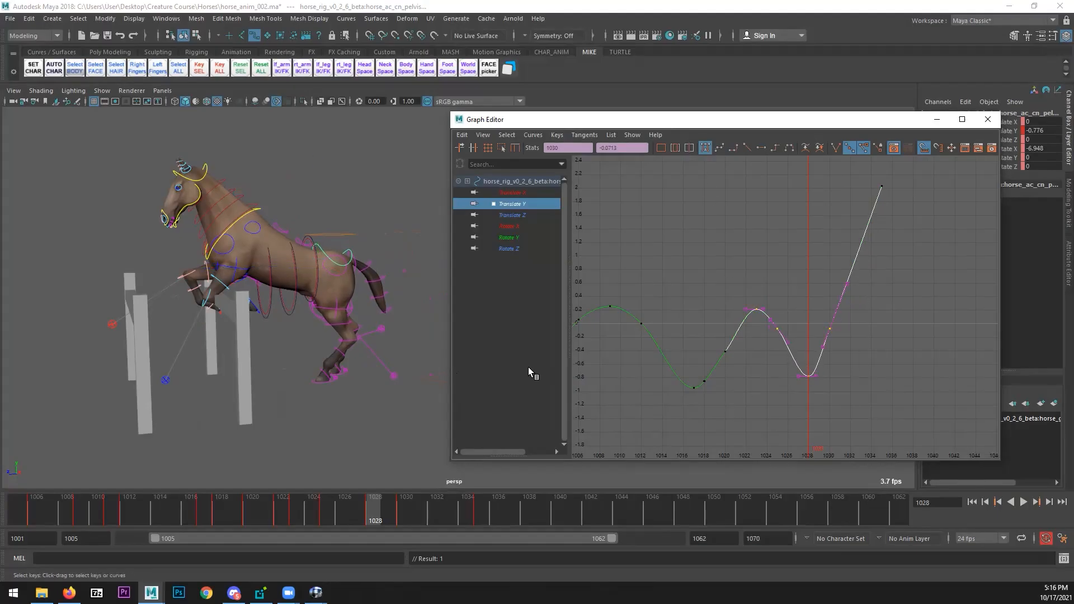
- Lower the pelvis Translate Y key at frame 1030 to about -0.253
left_click(401, 502)
left_click_drag(816, 313, 844, 348)
key("w")
middle_click_drag(843, 360, 842, 372, "shift")
middle_click_drag(839, 382, 807, 351)
- Delete the pelvis Translate Y keys at frames 1018, 1020 and 1025 to smooth the curve
left_click(433, 513)
left_click(349, 508)
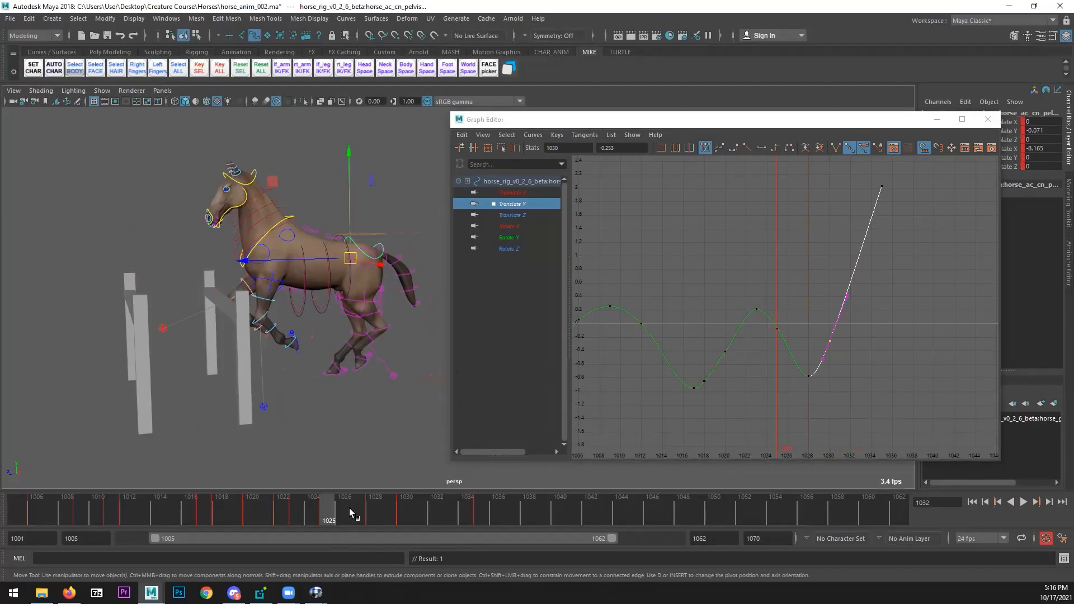
left_click(778, 329)
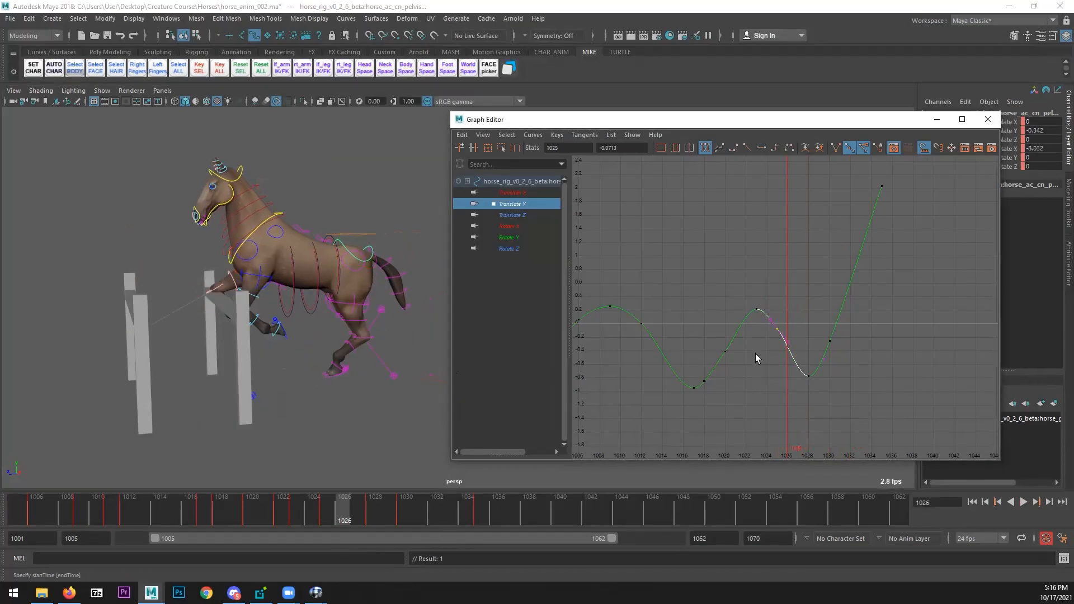
left_click_drag(744, 340, 716, 366)
key("a")
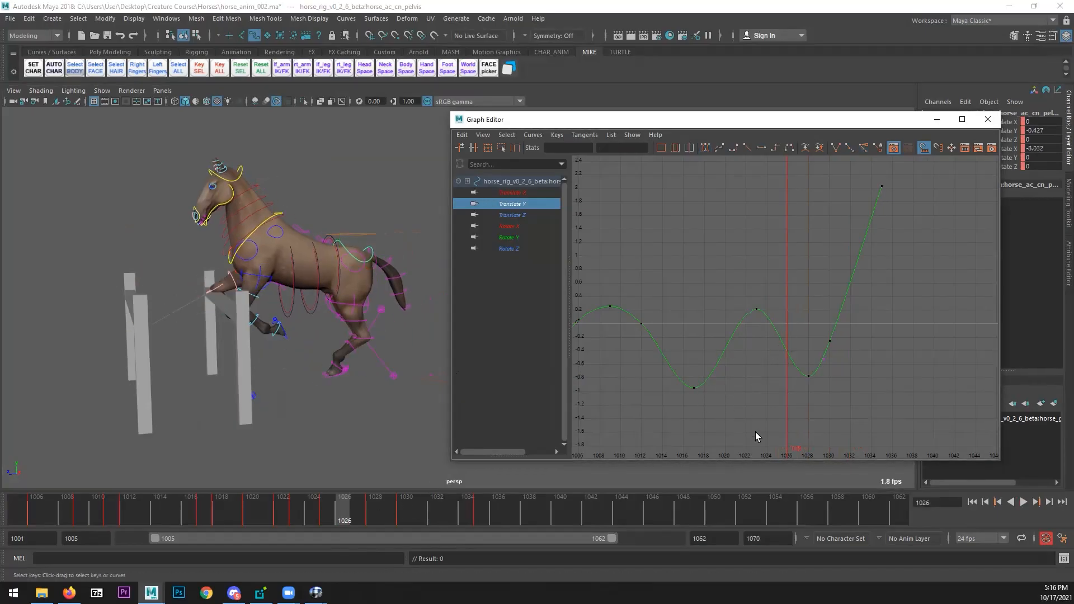
- Play back the horse animation and scrub through the take-off up to frame 1031
left_click(1023, 502)
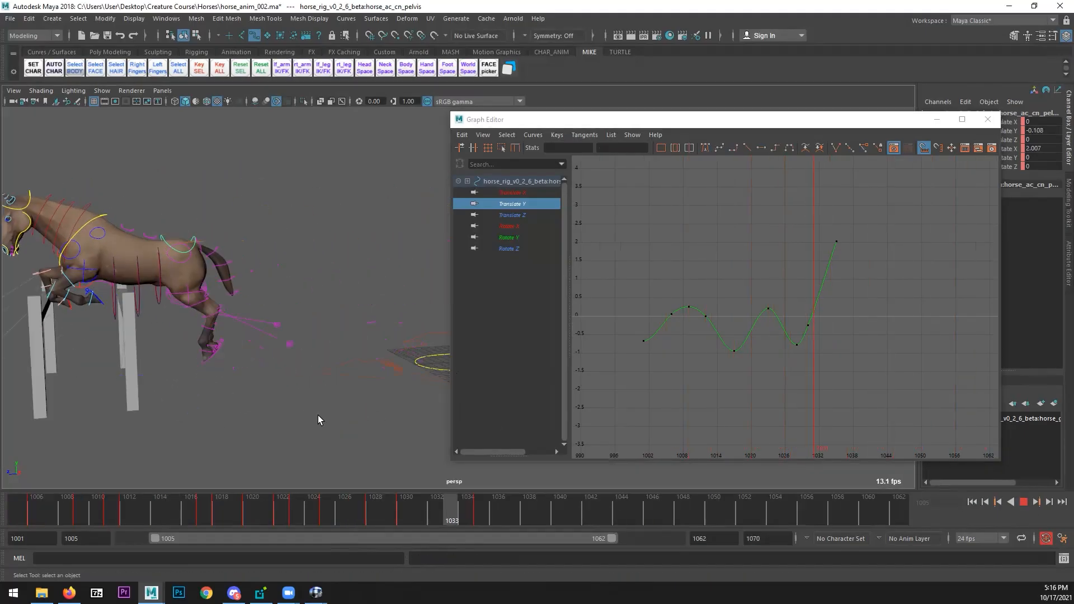
left_click(1023, 501)
left_click_drag(248, 499, 421, 509)
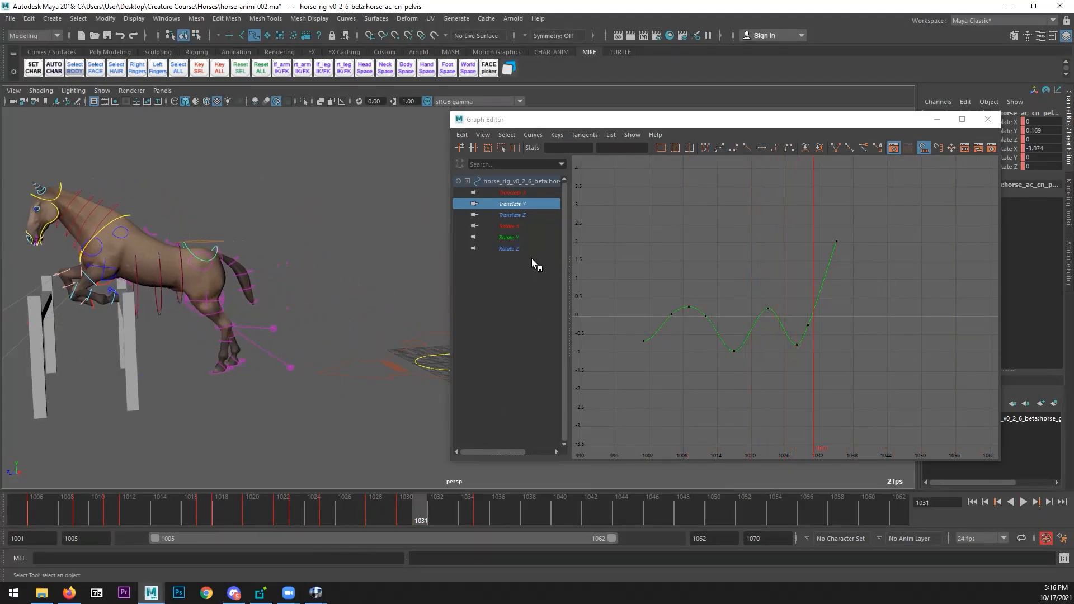
- Open the pelvis control's Rotate X curve and check the poses leading up to frame 1028
left_click(509, 226)
key("f")
key("alt+v")
left_click(255, 516)
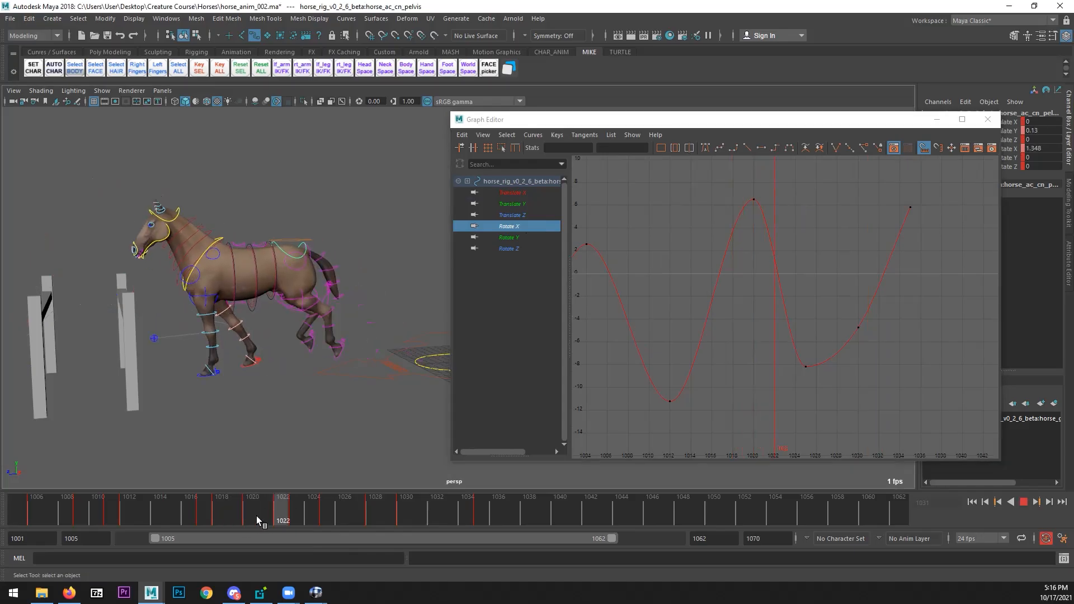
left_click(192, 516)
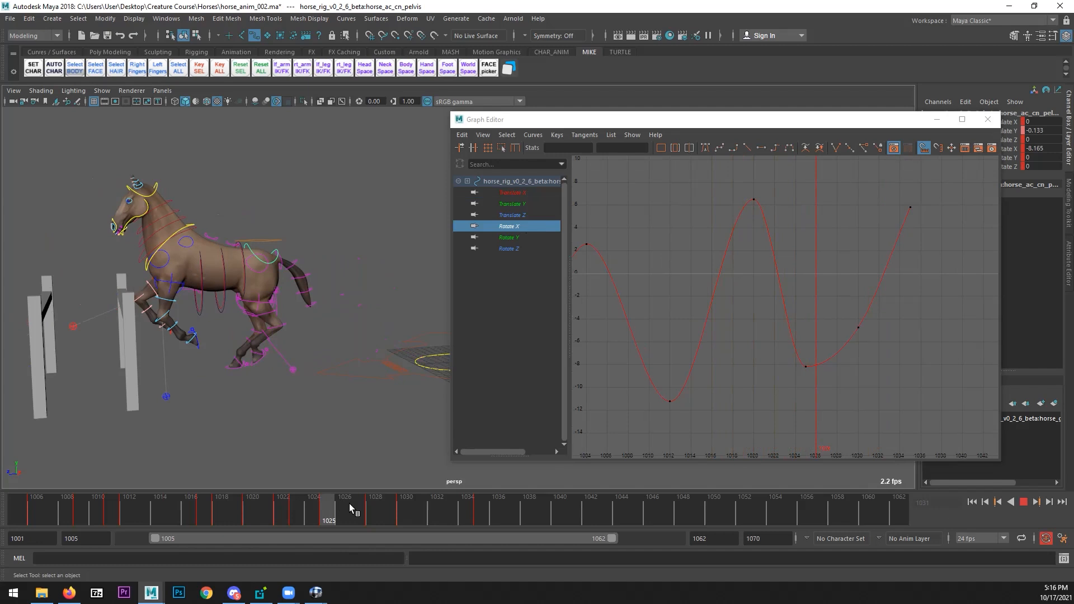
left_click(374, 503)
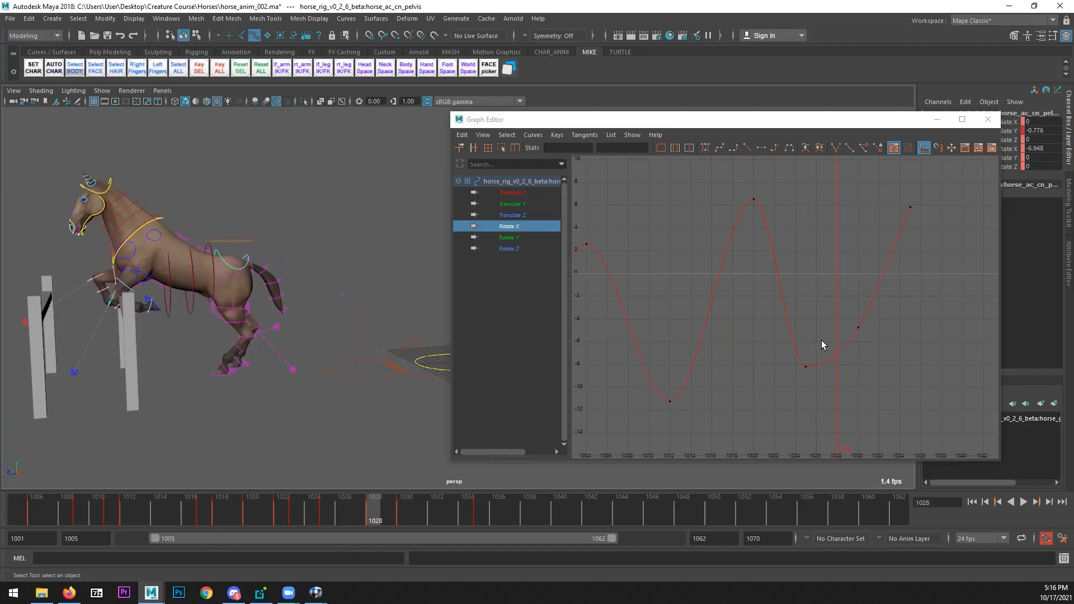
- Insert a pelvis Rotate X key of about -9.55 at frame 1028, apply auto tangents and delete the key at frame 1030
left_click_drag(821, 340, 854, 395)
key("i")
middle_click(840, 358)
key("w")
middle_click_drag(842, 385, 842, 409)
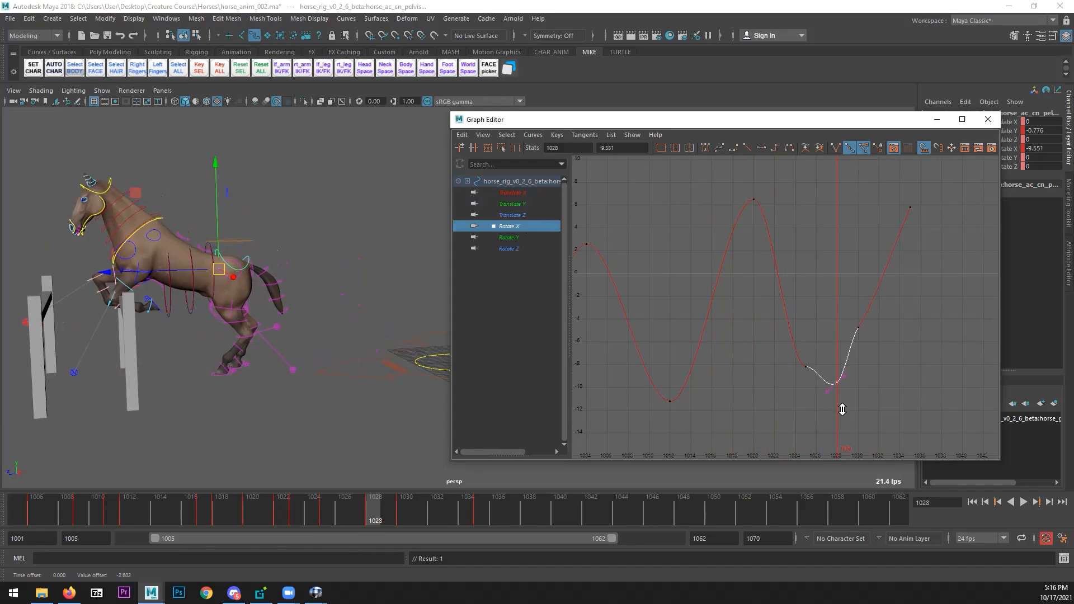
key("q")
left_click_drag(870, 316, 796, 396)
left_click(705, 148)
left_click_drag(820, 297, 884, 350)
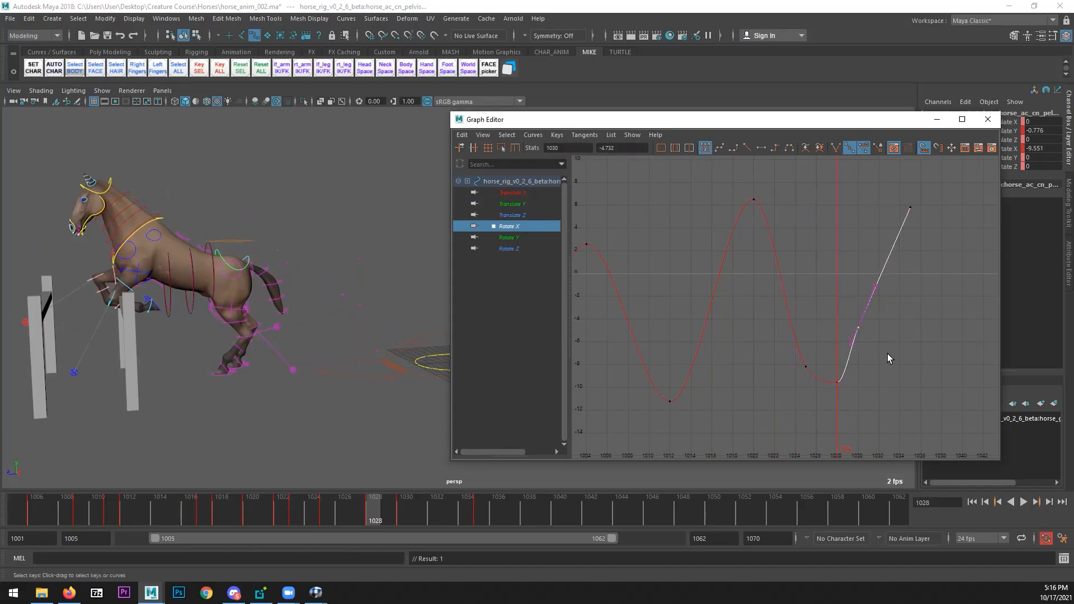
left_click(887, 353)
- Play back the revised pelvis motion and check its Translate Y curve against the poses from frame 1031 to 1039
left_click(972, 502)
left_click(1026, 502)
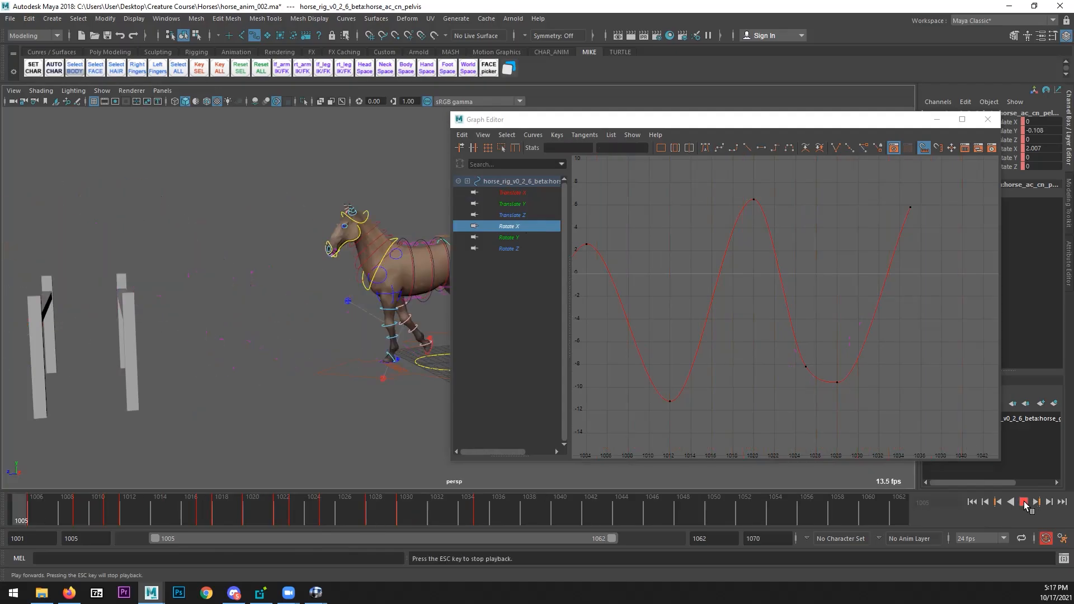
mouse_move(422, 508)
left_mouse_down()
mouse_move(386, 518)
mouse_move(421, 512)
left_mouse_up()
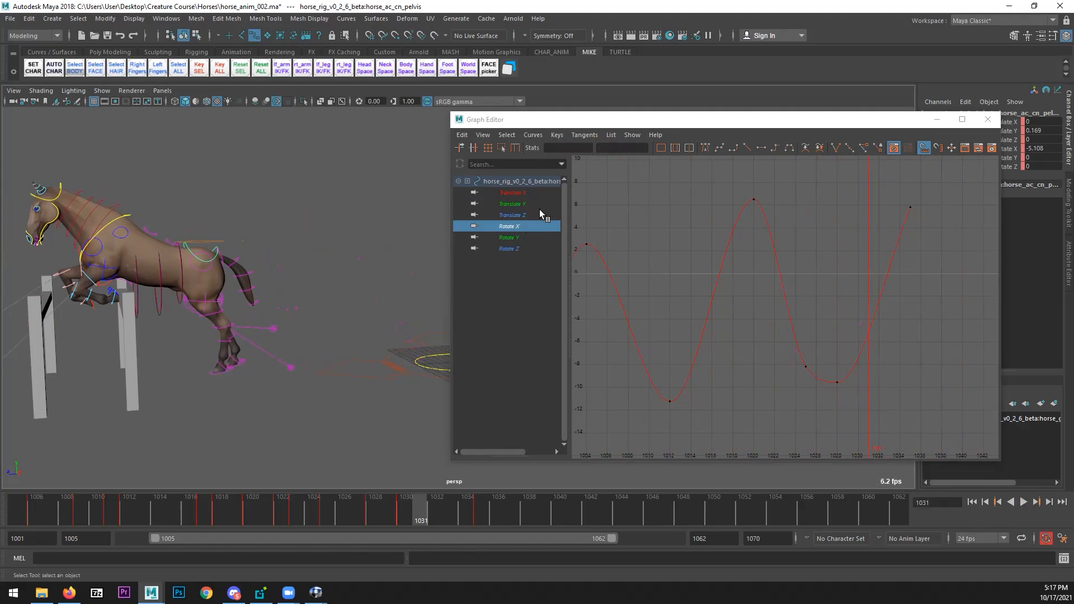
left_click(532, 205)
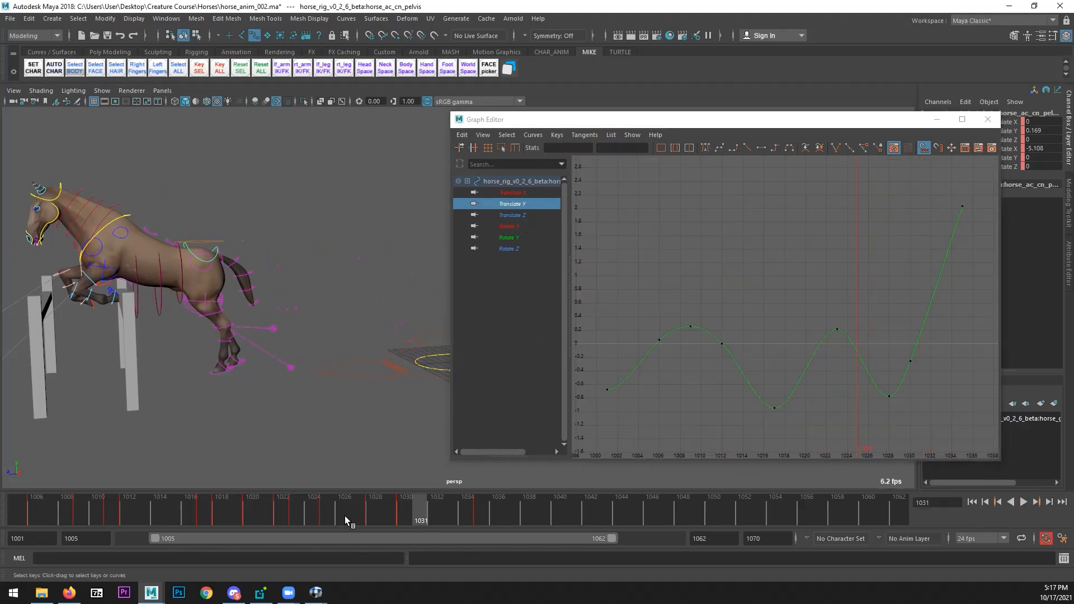
key("alt+v")
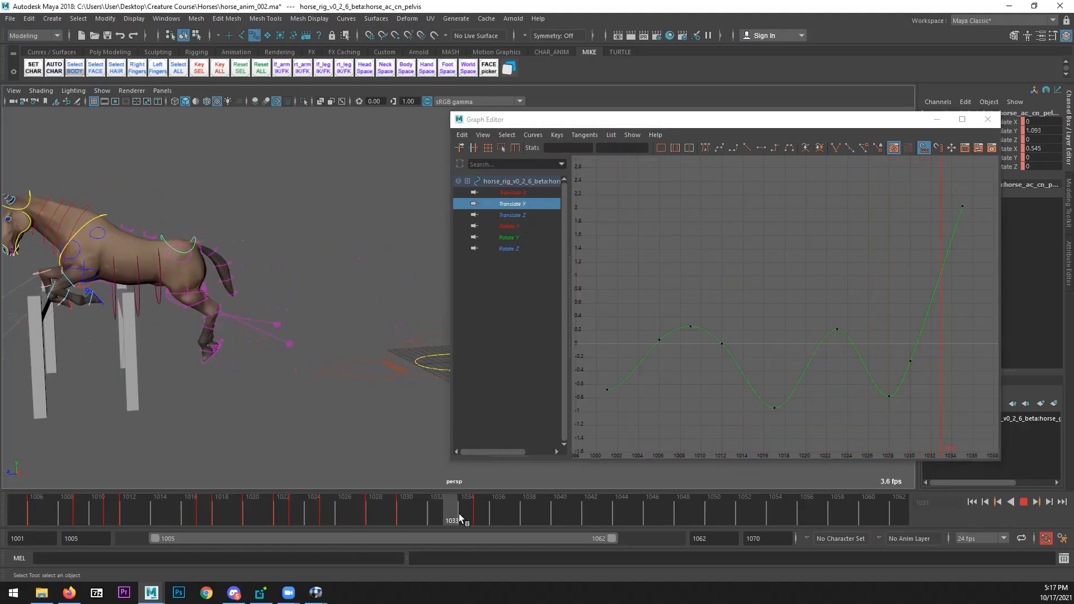
left_click(474, 514)
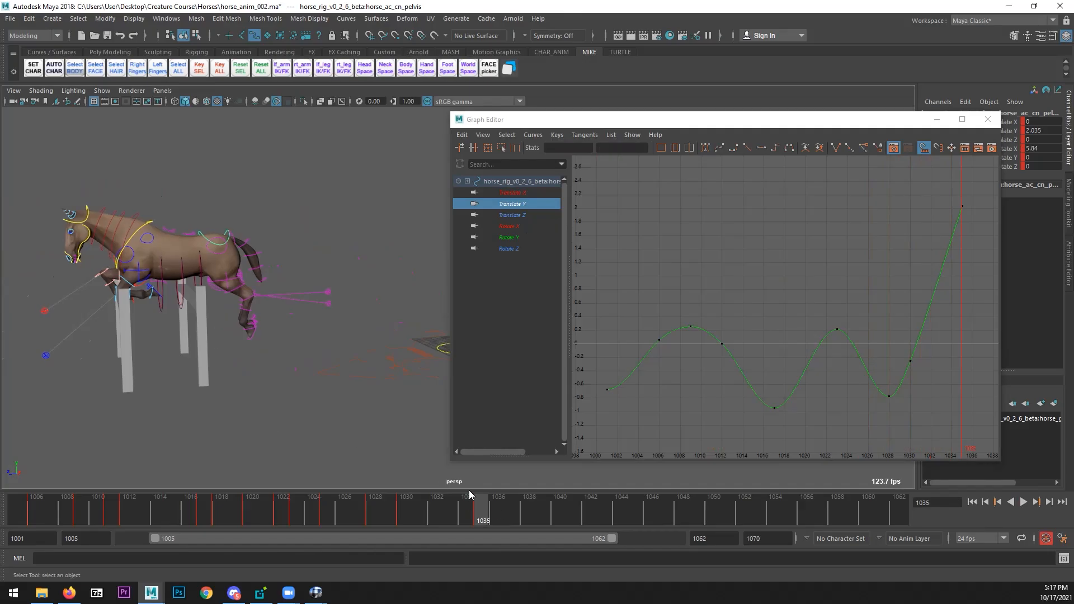
left_click_drag(495, 500, 543, 507)
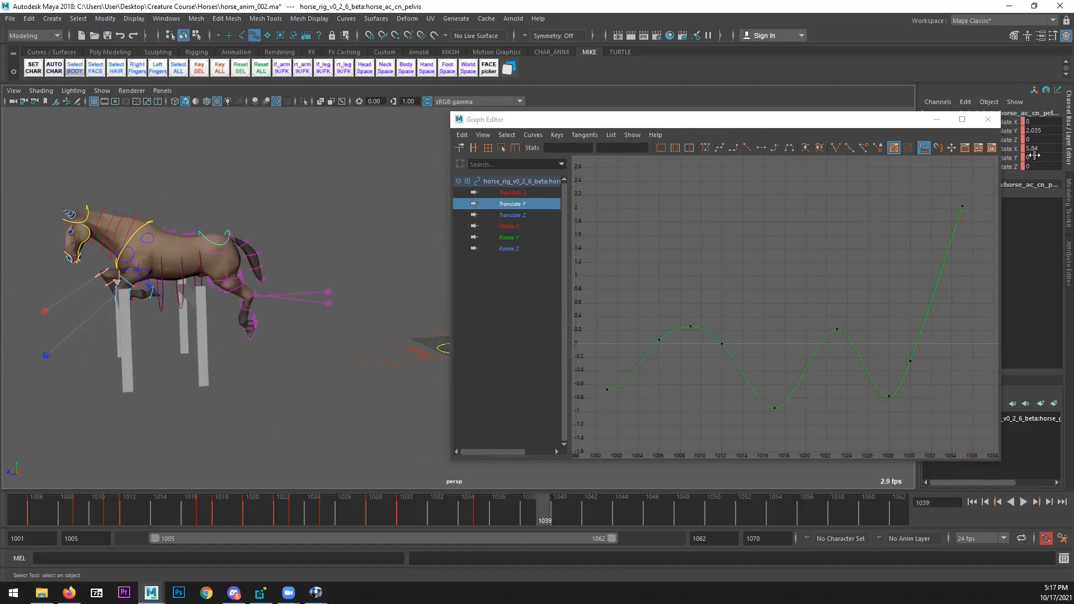
- Close the Graph Editor and play back the whole jump in the unobstructed viewport
left_click(988, 119)
middle_click_drag(425, 371, 486, 373, "alt")
left_click(1023, 502)
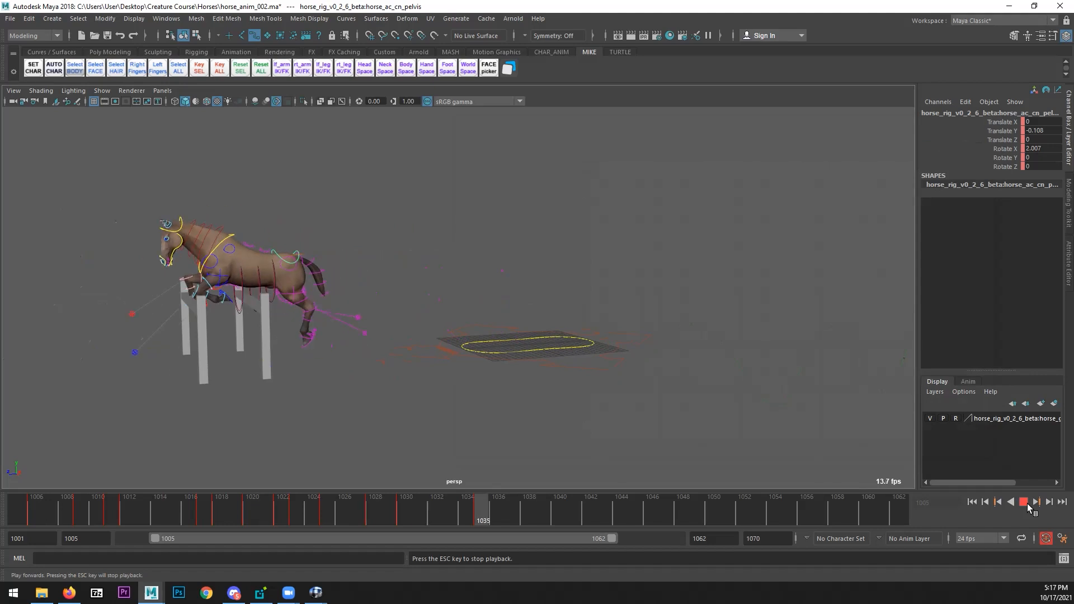
left_click_drag(581, 391, 561, 385, "alt")
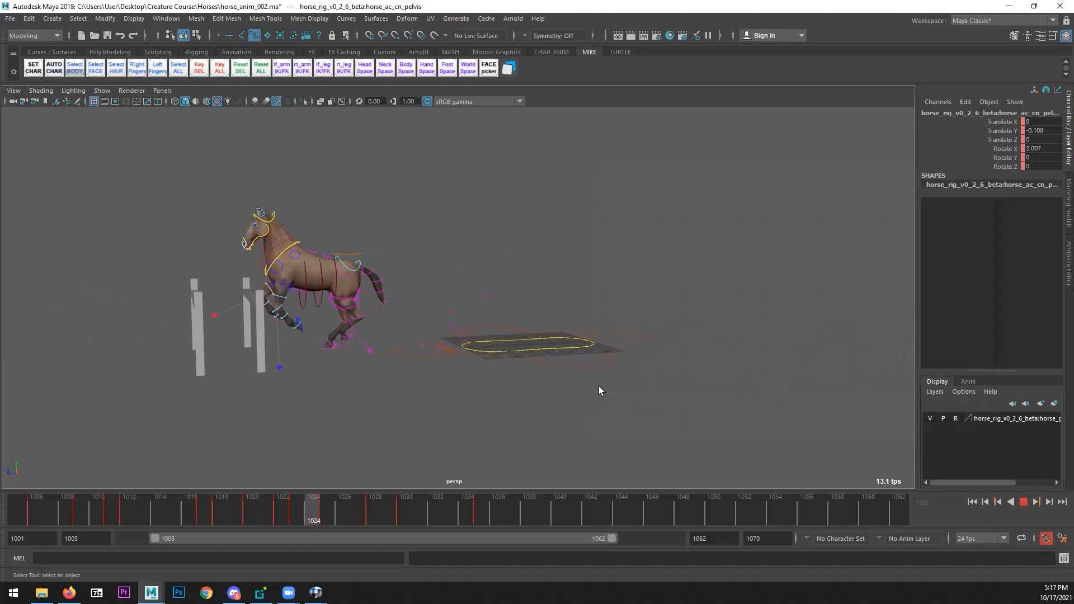
left_click(1028, 501)
- Scrub through the take-off from frame 1023 to frame 1035 to examine the horse's poses up close
left_click_drag(149, 503, 294, 502)
right_click_drag(205, 390, 516, 416, "alt")
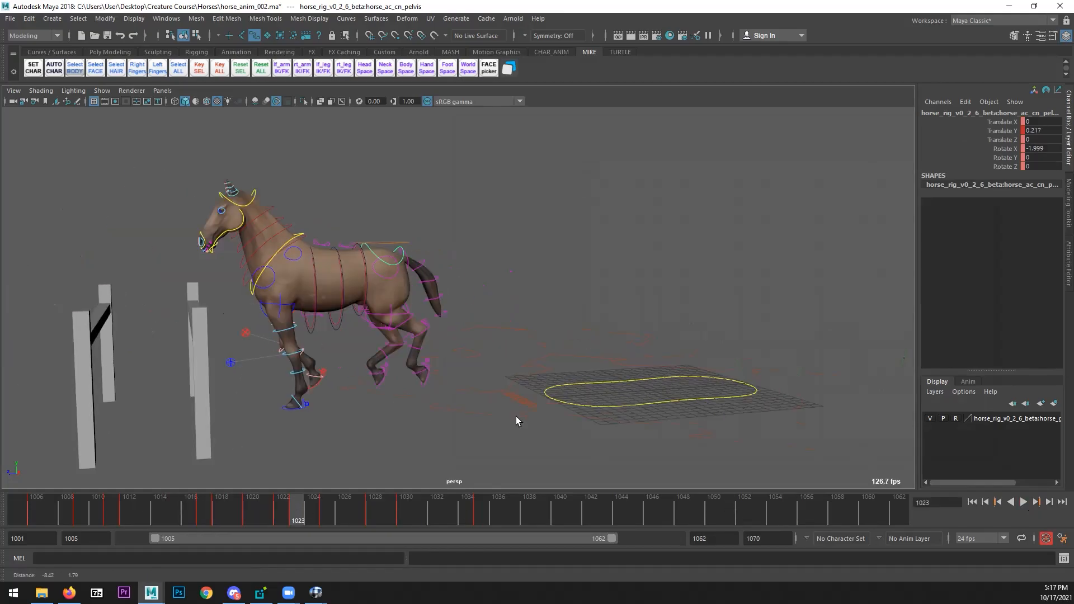
left_click(319, 506)
left_click_drag(369, 503, 499, 510)
right_click_drag(447, 428, 415, 423, "alt")
middle_click_drag(415, 423, 423, 421, "alt")
left_click_drag(414, 513, 482, 509)
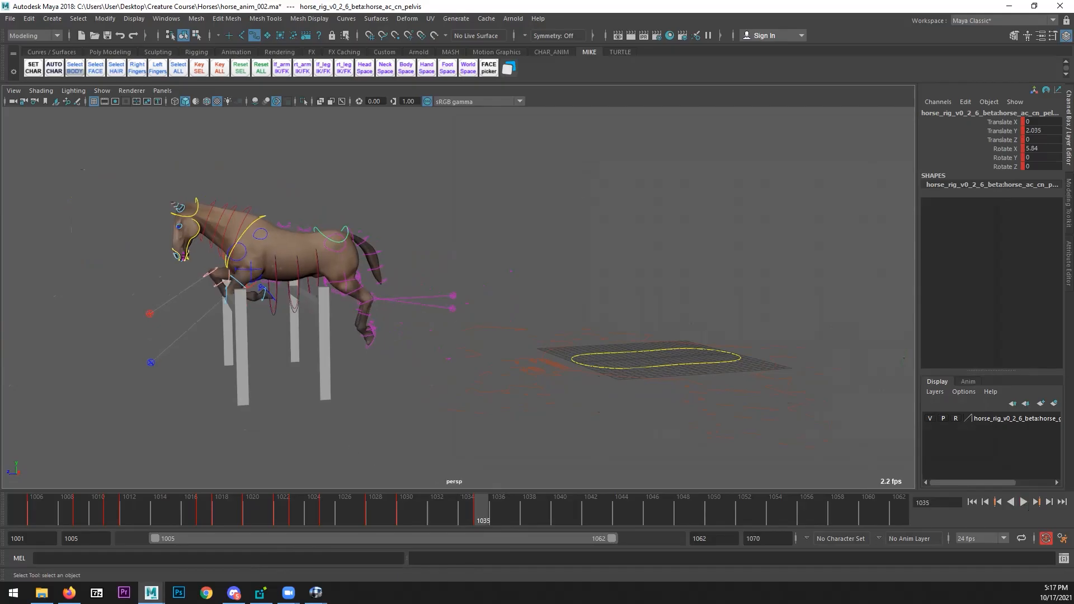
- Switch to RV, maximize the horse jump reference and examine it at frame 37
left_click_drag(838, 98, 727, 1)
left_click_drag(429, 357, 538, 356)
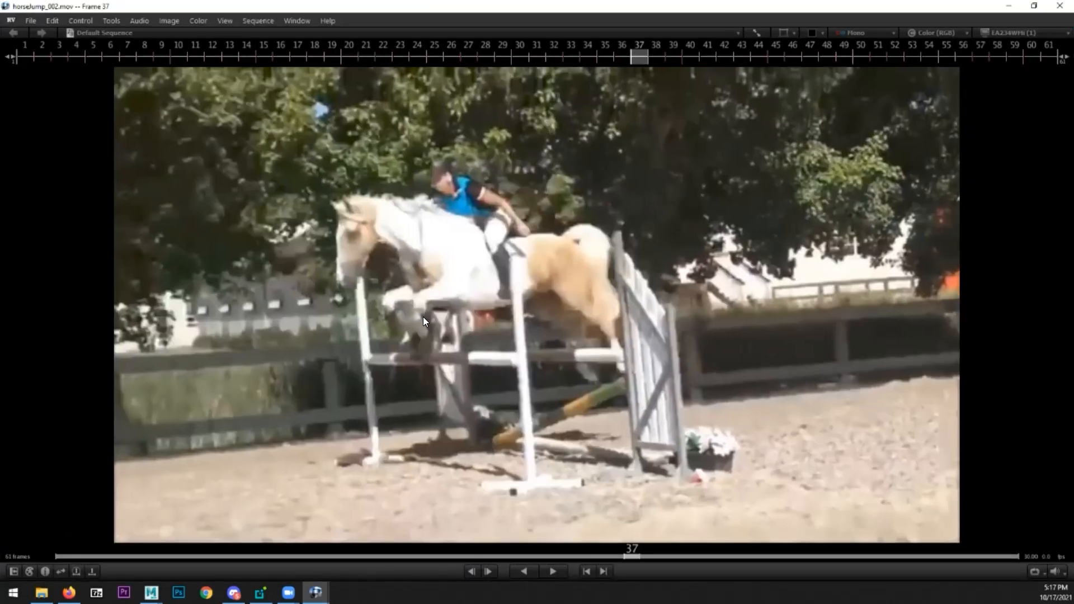
- Mark the angles of the horse's front legs and the ground slope with strokes on reference frame 37
key("F10")
left_click_drag(458, 292, 419, 294)
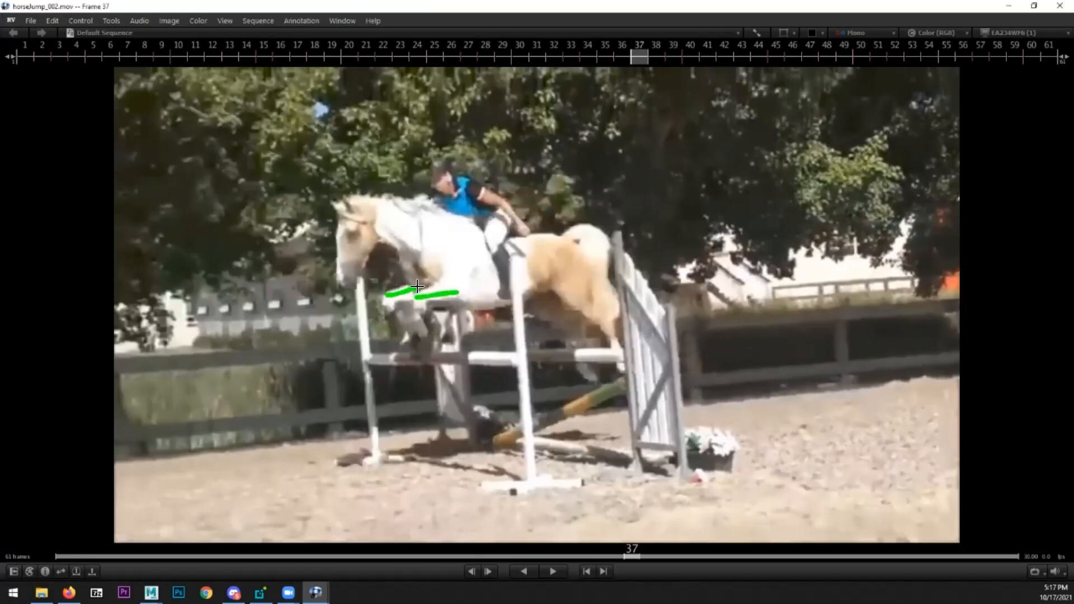
left_click_drag(378, 487, 414, 460)
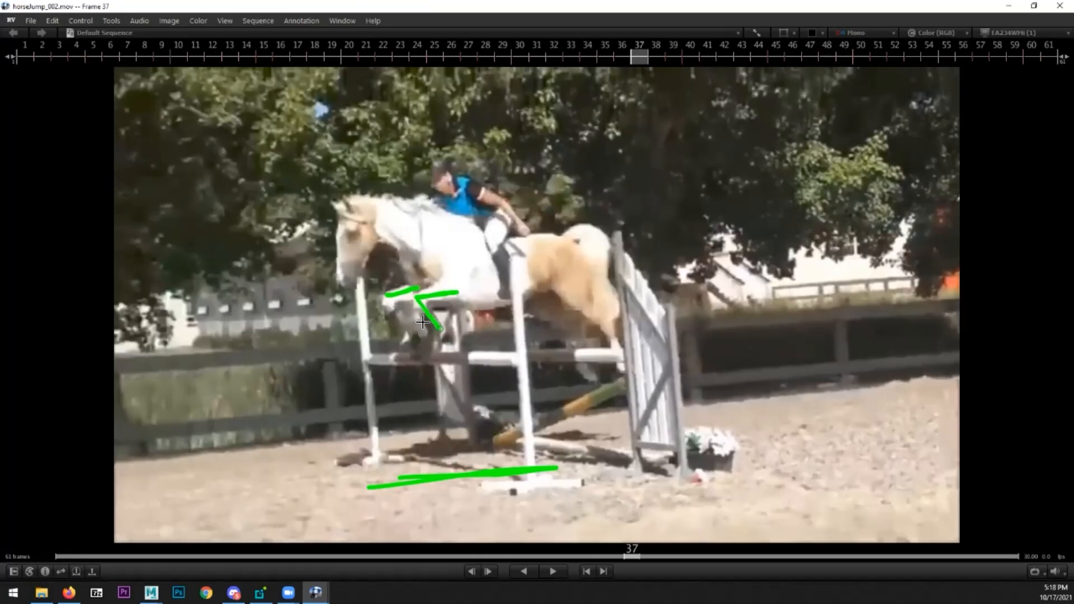
left_click_drag(388, 293, 387, 323)
- Step back and forth through the reference between frames 36 and 44 to examine how the front legs unfold over the jump
key("Left")
key("Right")
key("Right")
key("Right")
key("Left")
key("Left")
key("Left")
key("Right")
key("Right")
key("Right")
key("Right")
key("Right")
key("Right")
key("Right")
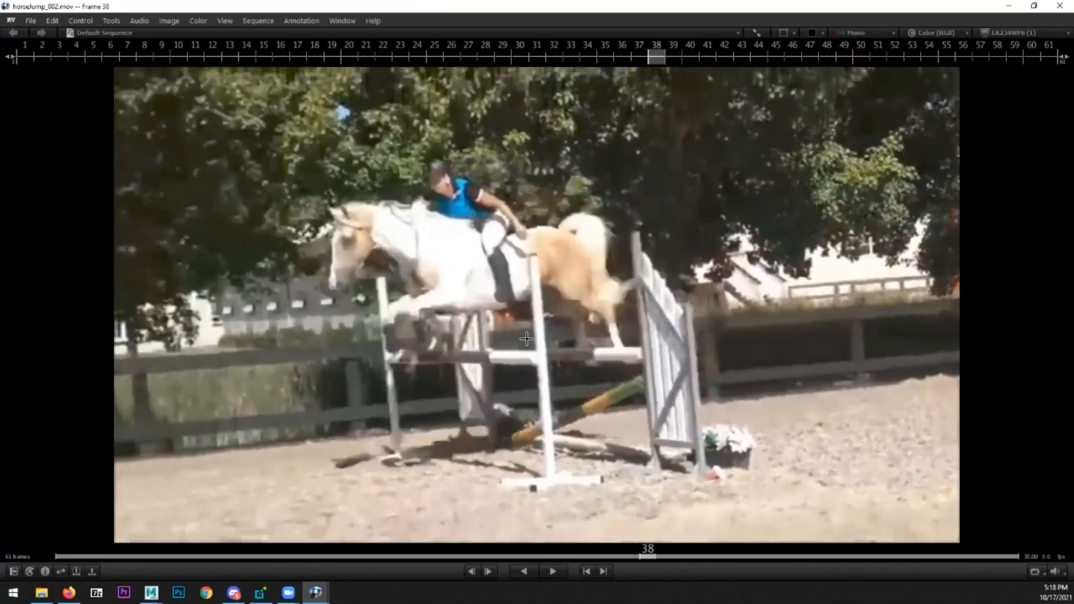
key("Right")
key("Right")
key("Right")
key("Right")
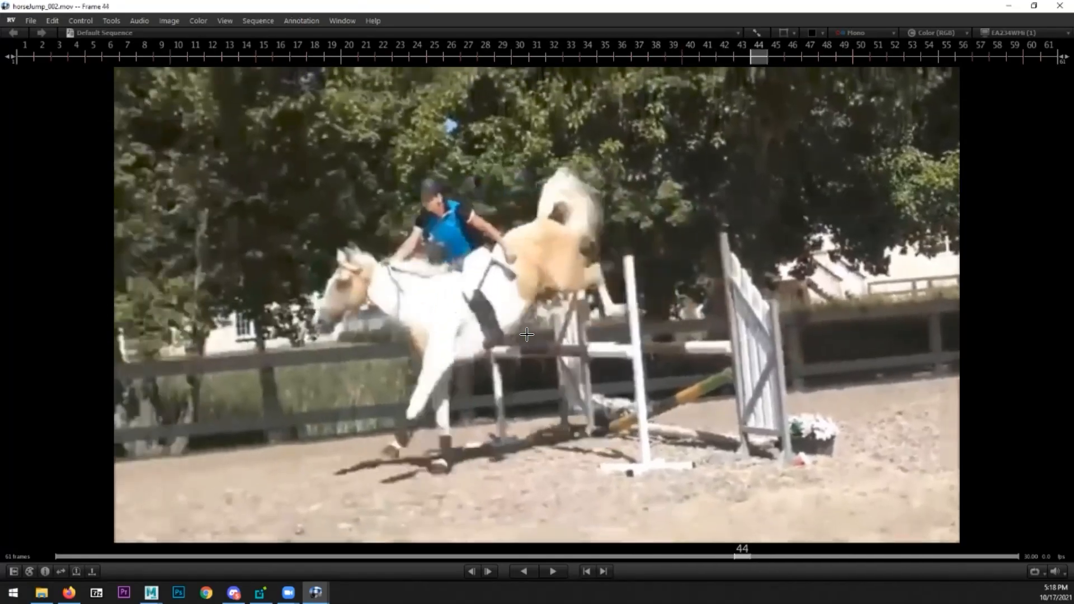
key("Left")
key("Left")
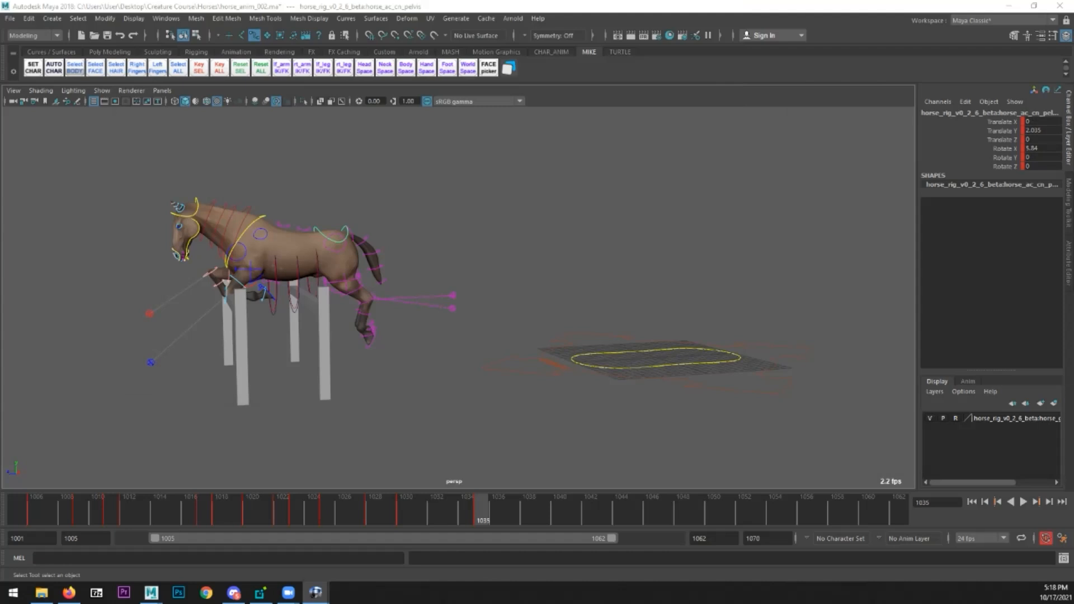
- Switch to Maya and reposition the right front foot control at frame 1035 to tuck that leg higher
left_click_drag(265, 375, 444, 342, "alt")
left_click(437, 317)
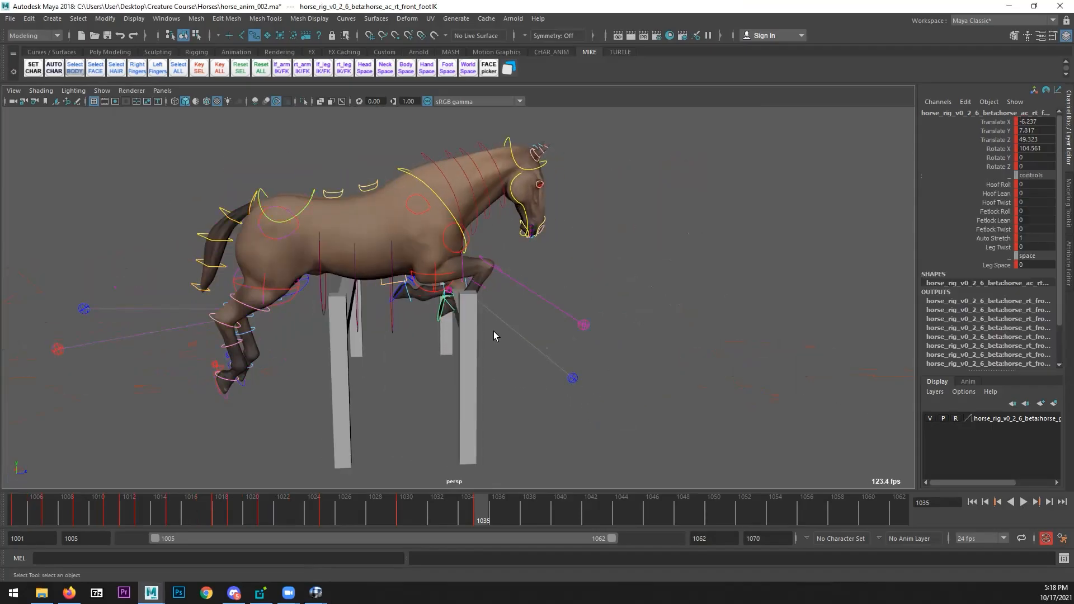
left_click_drag(515, 326, 491, 303, "alt")
key("w")
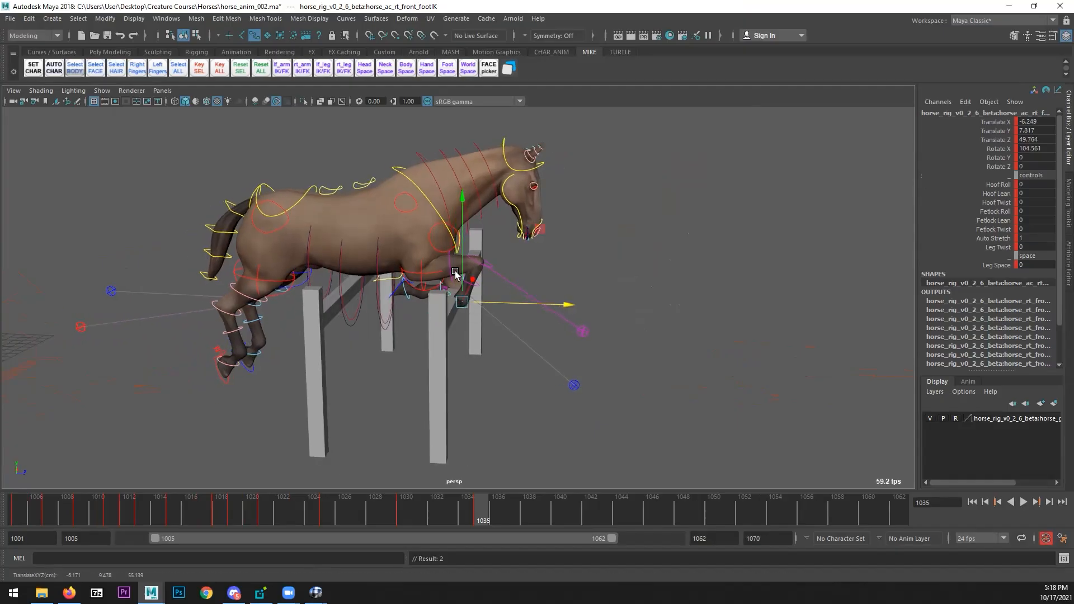
left_click_drag(459, 265, 481, 274)
key("q")
- Raise the left front foot control at frame 1035 to tuck the leg under the chest
left_click(523, 305)
key("w")
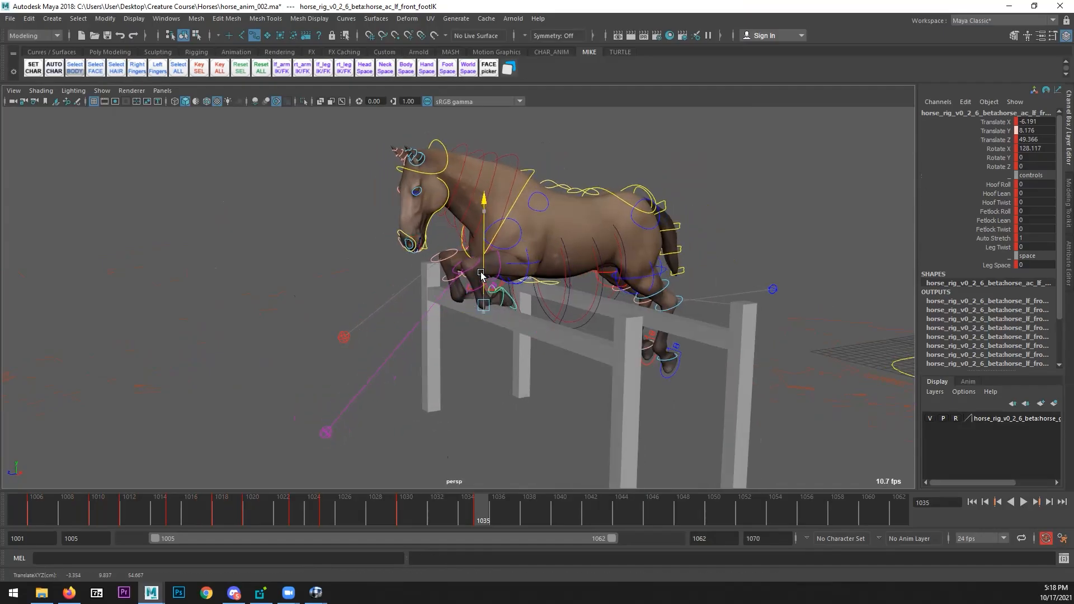
mouse_move(481, 274)
left_mouse_down()
mouse_move(543, 296)
mouse_move(528, 296)
mouse_move(598, 288)
mouse_move(442, 268)
mouse_move(483, 253)
left_mouse_up()
key("q")
- Select both front foot controls and raise them together slightly
left_click(443, 284)
left_click(447, 274, "shift")
key("w")
left_click_drag(431, 216, 431, 210)
key("q")
- Reselect both front foot controls and shift them slightly forward in the side view at frame 1035
left_click(442, 250)
left_click_drag(442, 250, 467, 421, "alt")
left_click(518, 252)
key("w")
left_click(495, 306)
left_click(443, 307, "shift")
key("w")
left_click_drag(406, 508, 435, 508)
left_click_drag(474, 435, 480, 512, "alt")
left_click_drag(415, 296, 412, 296)
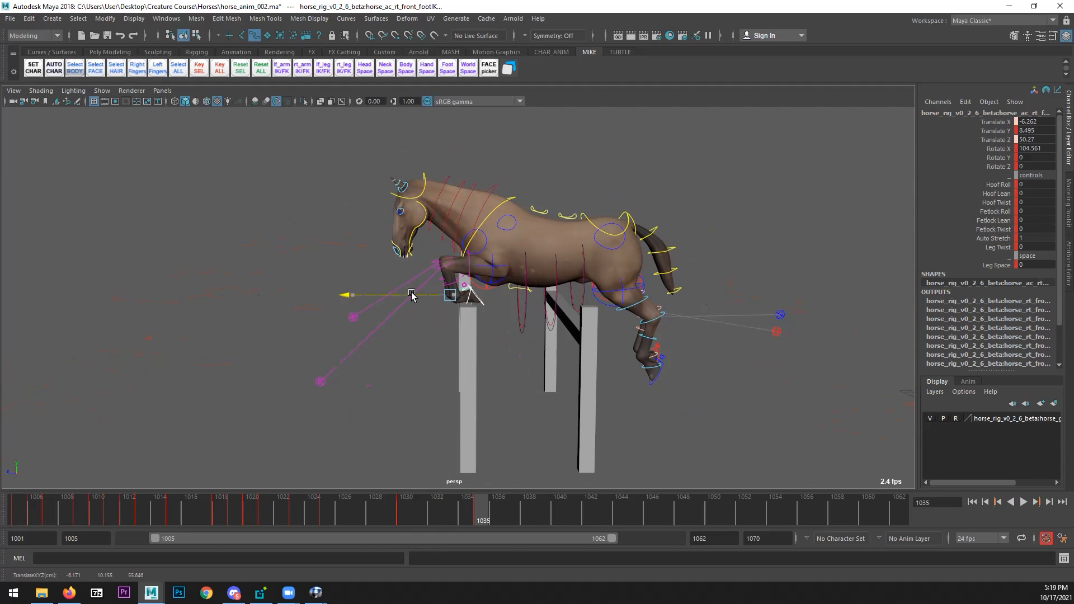
- Scrub the jump up to frame 1035 to check the front legs, and save the scene
scroll(413, 425, "down", 3)
left_click_drag(371, 521, 475, 501)
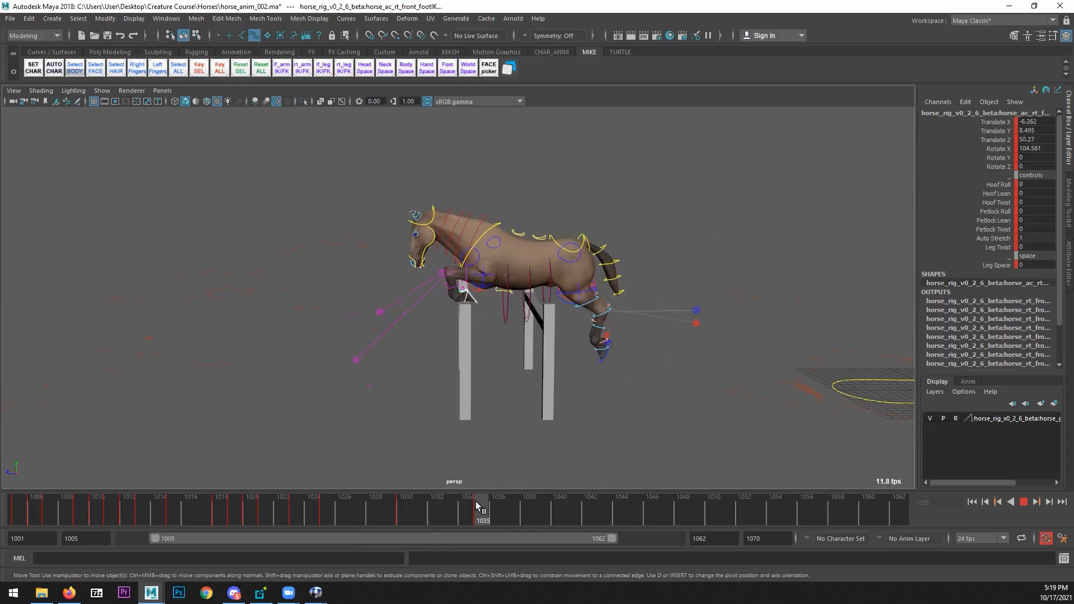
left_click(10, 18)
left_click(34, 64)
- Switch to RV, maximize the horse jump reference and step from frame 37 to 46 to examine the descent and landing
key("alt+Tab")
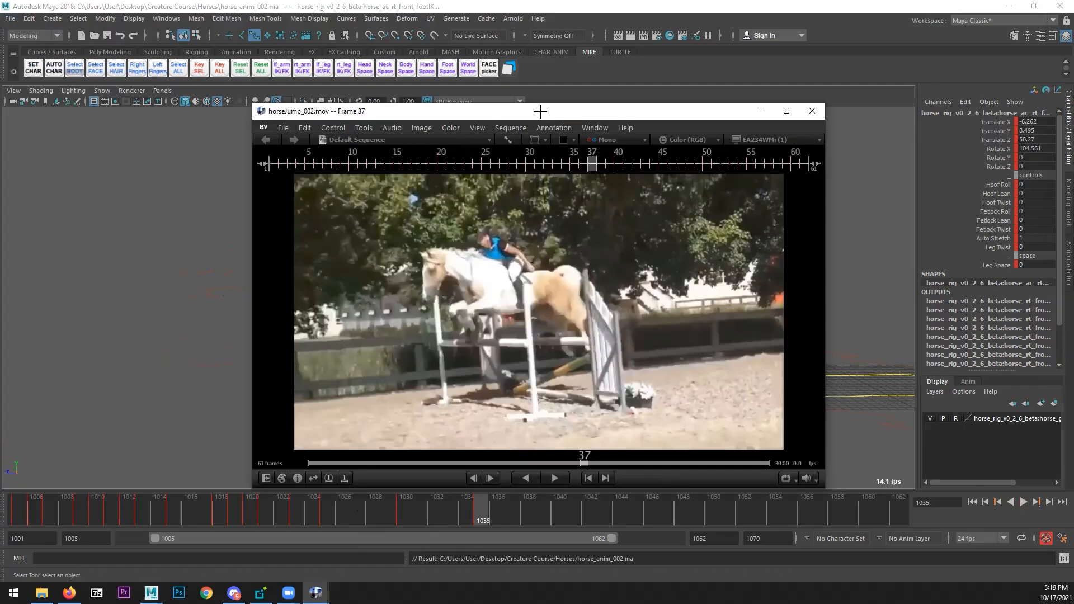
double_click(539, 109)
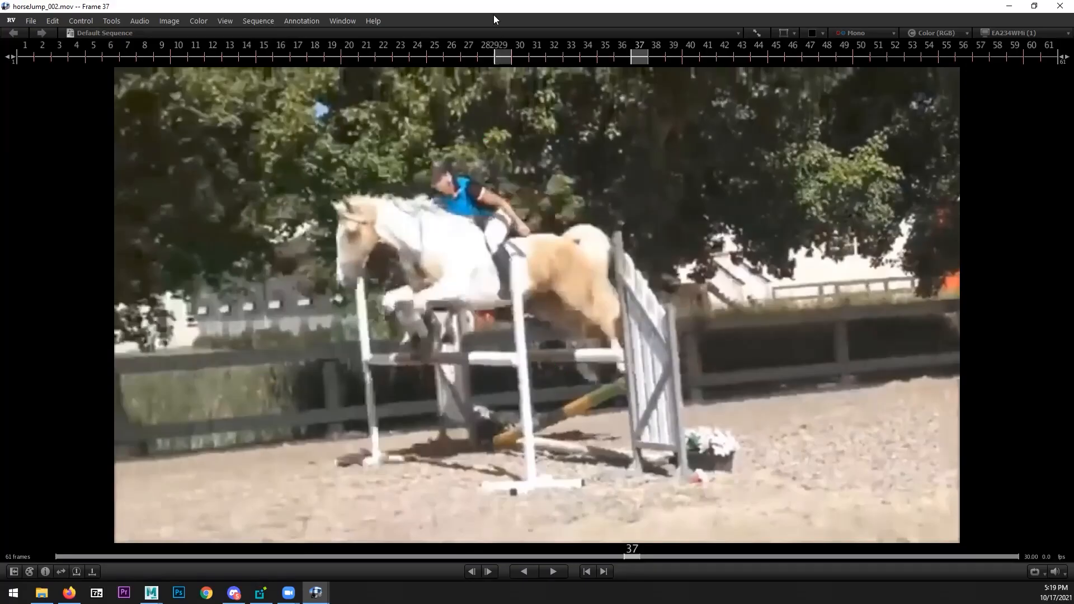
key("Right")
key("Right")
key("Right")
key("Right")
key("Right")
key("Right")
key("Right")
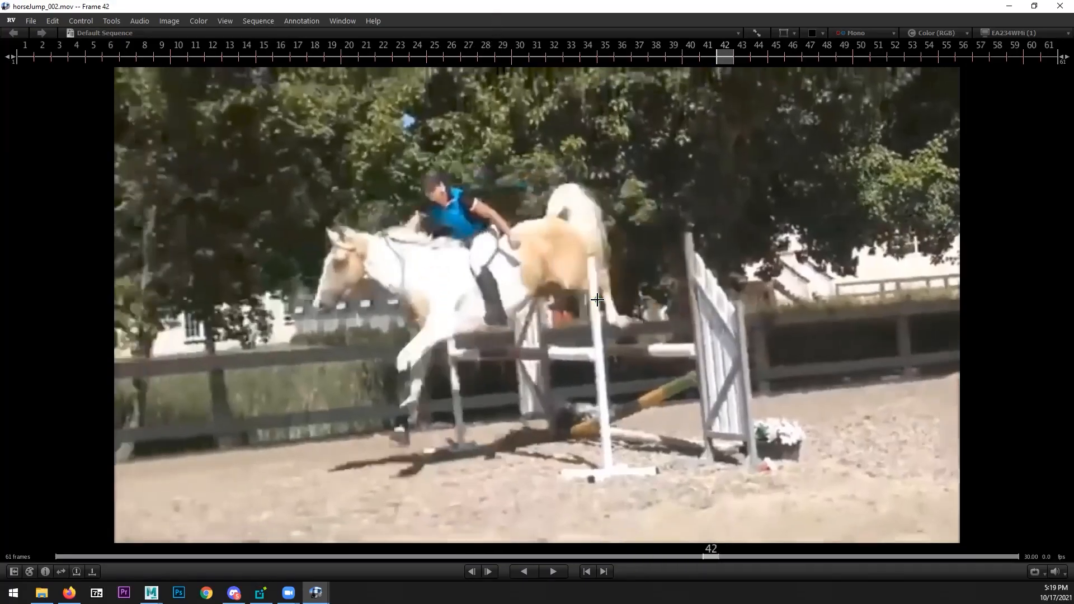
key("Right")
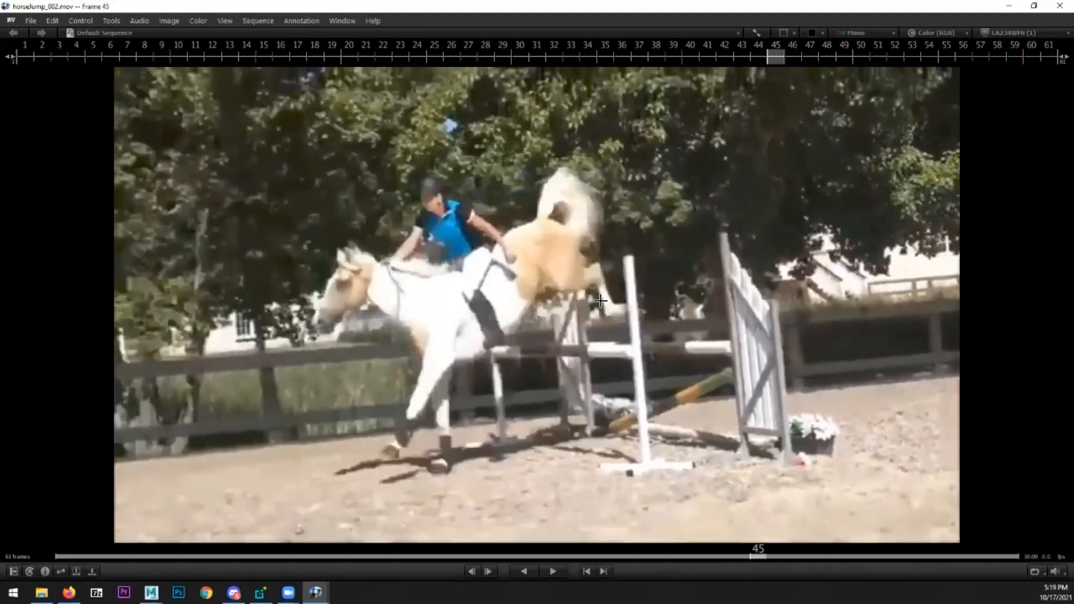
key("Right")
key("Left")
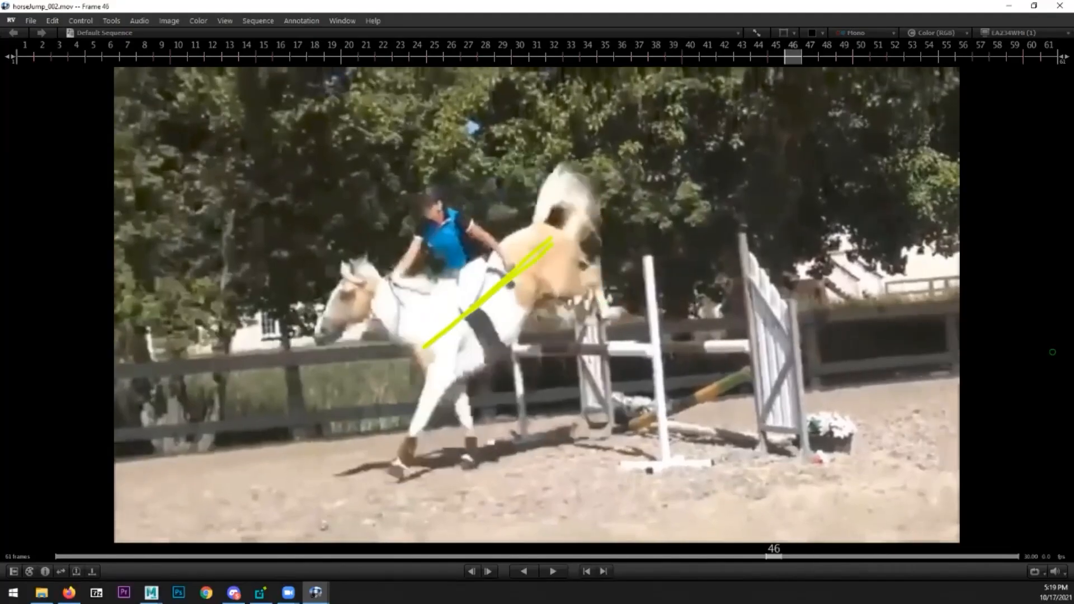
- Clear the yellow line from the horse on frame 46 and draw green stick lines over its hind and front legs
key("ctrl+z")
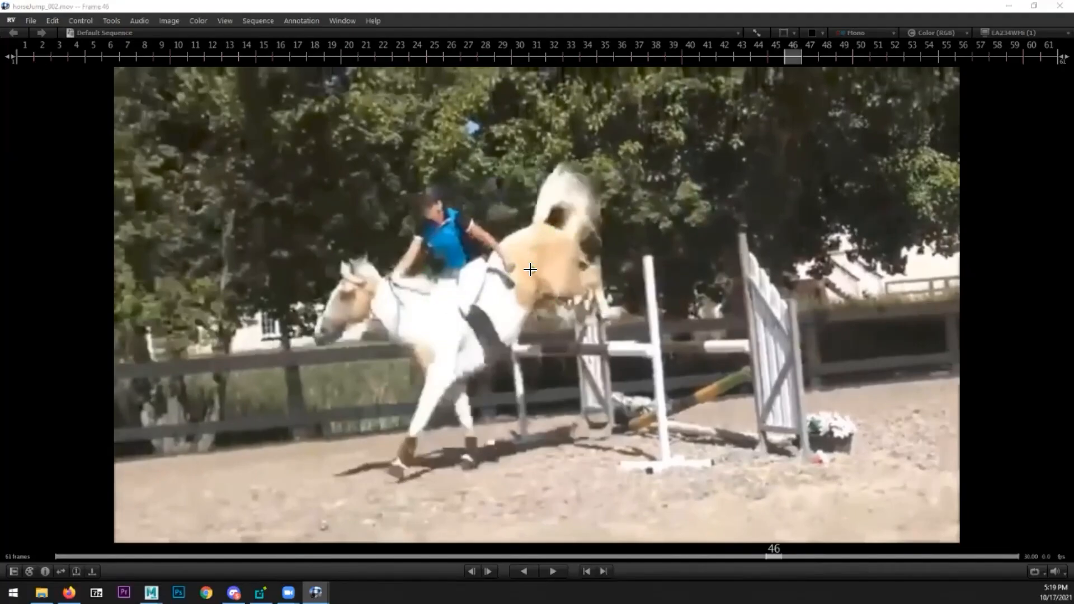
mouse_move(593, 229)
left_mouse_down()
mouse_move(585, 279)
mouse_move(604, 287)
left_mouse_up()
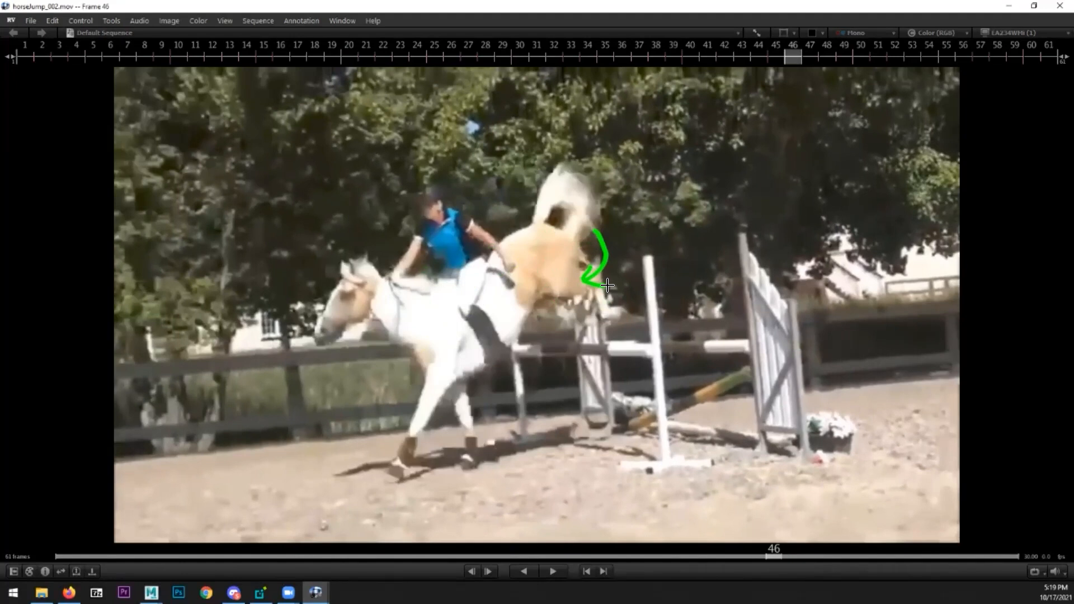
key("ctrl+z")
mouse_move(563, 255)
left_mouse_down()
mouse_move(560, 281)
mouse_move(598, 270)
mouse_move(615, 307)
left_mouse_up()
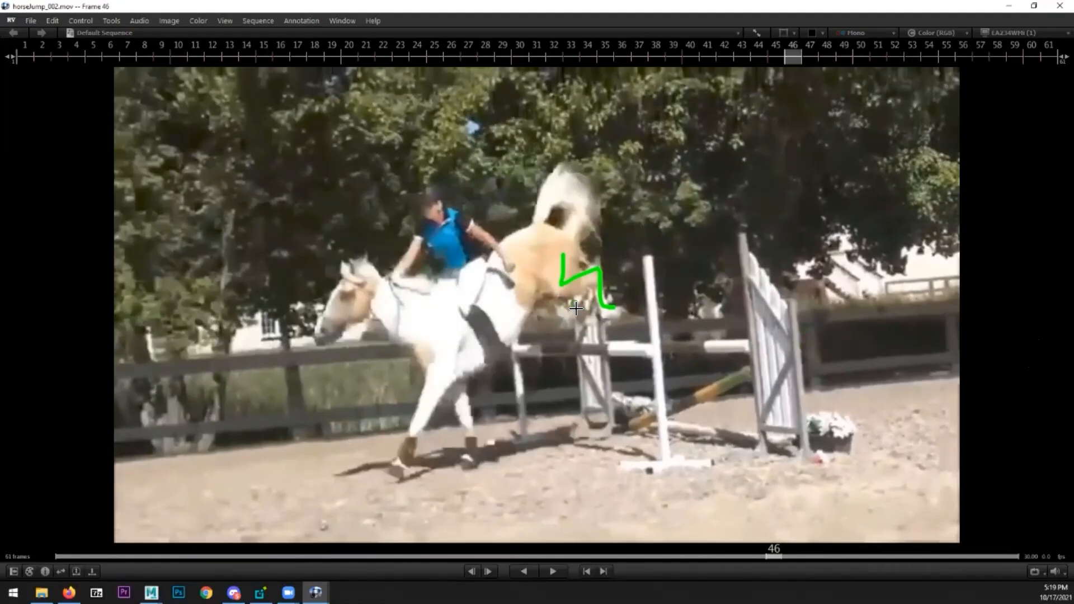
left_click_drag(571, 301, 580, 316)
left_click_drag(451, 358, 393, 481)
left_click_drag(459, 378, 475, 458)
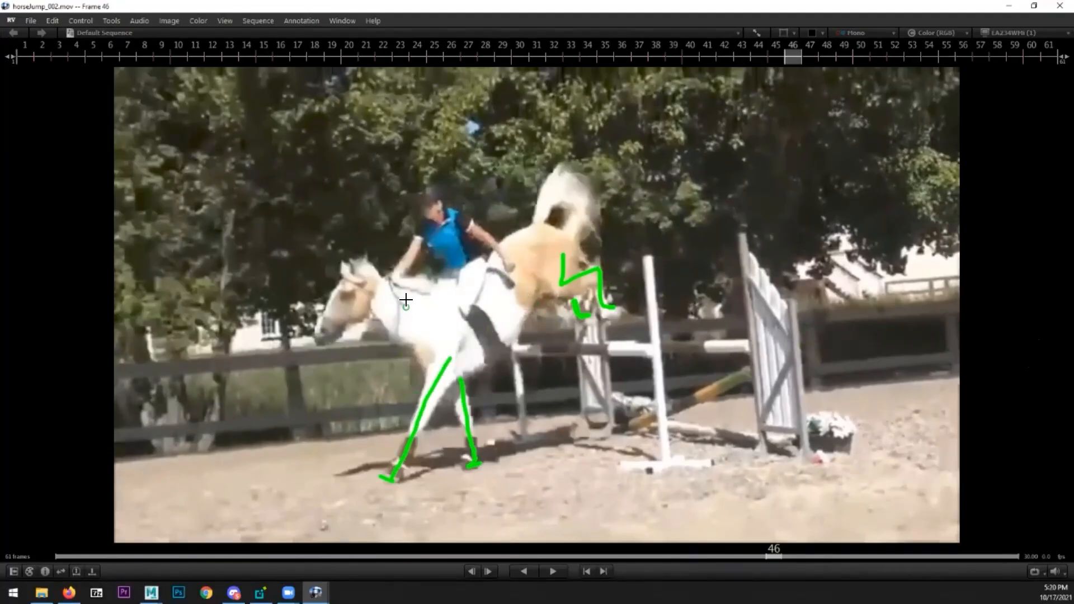
- Draw green boxes over the horse's hips and chest and connect them with lines along the back and belly
mouse_move(545, 226)
left_mouse_down()
mouse_move(579, 263)
mouse_move(502, 259)
mouse_move(541, 226)
left_mouse_up()
mouse_move(467, 278)
left_mouse_down()
mouse_move(444, 368)
mouse_move(468, 281)
left_mouse_up()
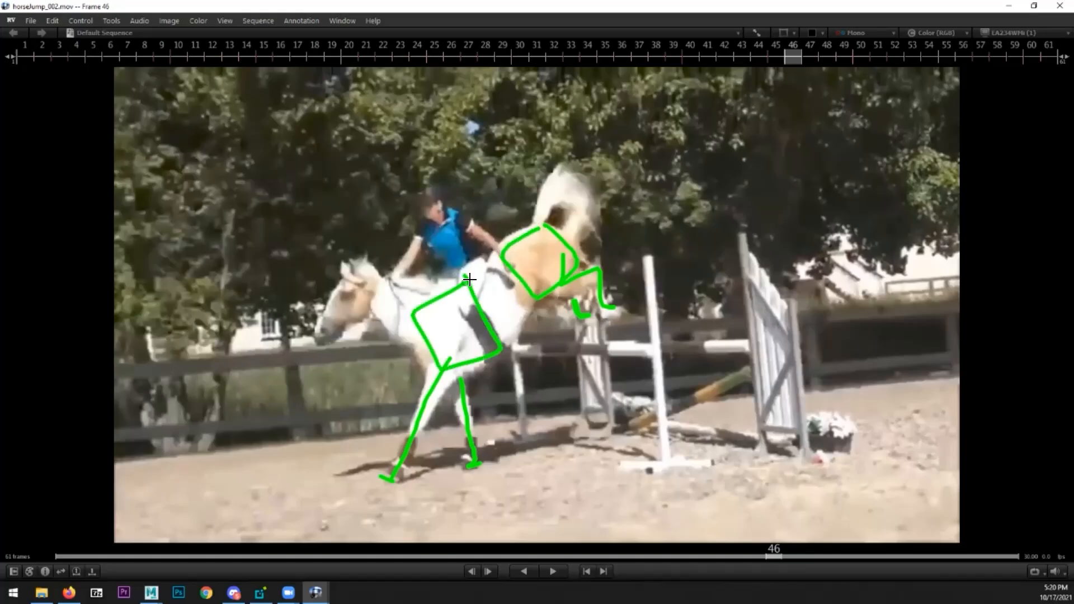
left_click_drag(556, 214, 403, 300)
left_click_drag(556, 263, 442, 369)
- Draw green lines along the top and underside of the horse's neck and sketch in the head
left_click_drag(442, 289, 380, 274)
left_click_drag(425, 360, 371, 314)
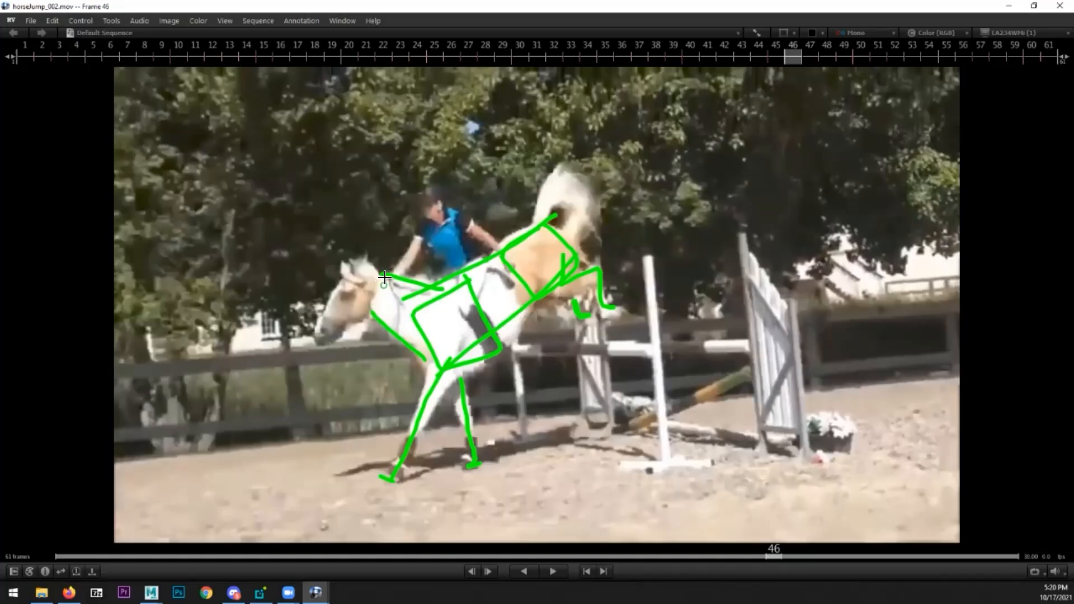
mouse_move(382, 272)
left_mouse_down()
mouse_move(364, 293)
mouse_move(372, 312)
left_mouse_up()
mouse_move(370, 264)
left_mouse_down()
mouse_move(315, 330)
mouse_move(389, 297)
left_mouse_up()
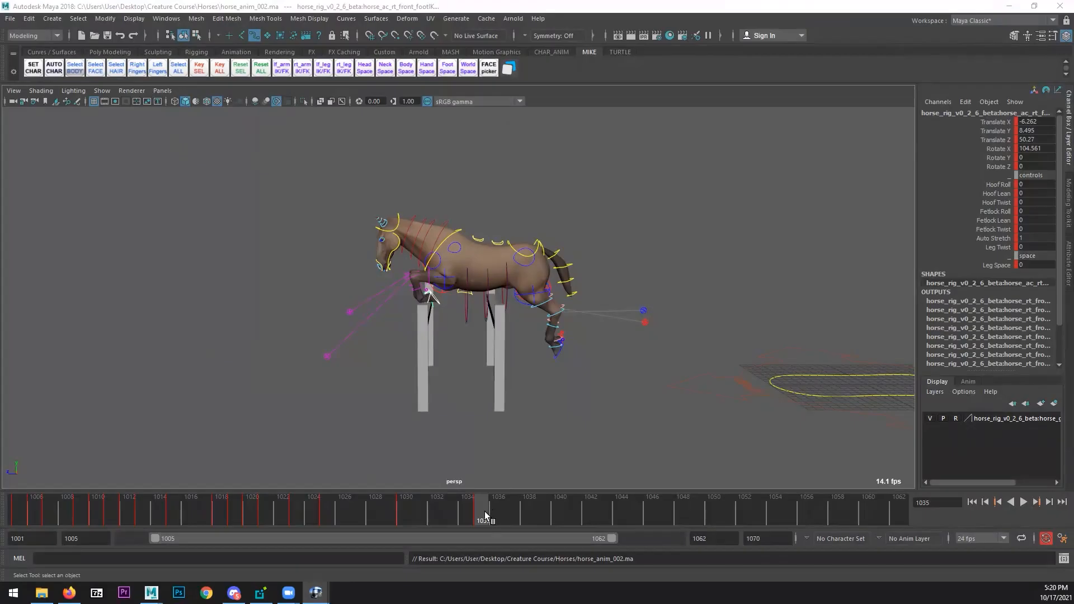
- Select all of the horse's rig controls and copy the whole pose from frame 1035 to frame 1043
left_click(481, 453)
scroll(556, 387, "down", 2)
left_click_drag(618, 221, 342, 407)
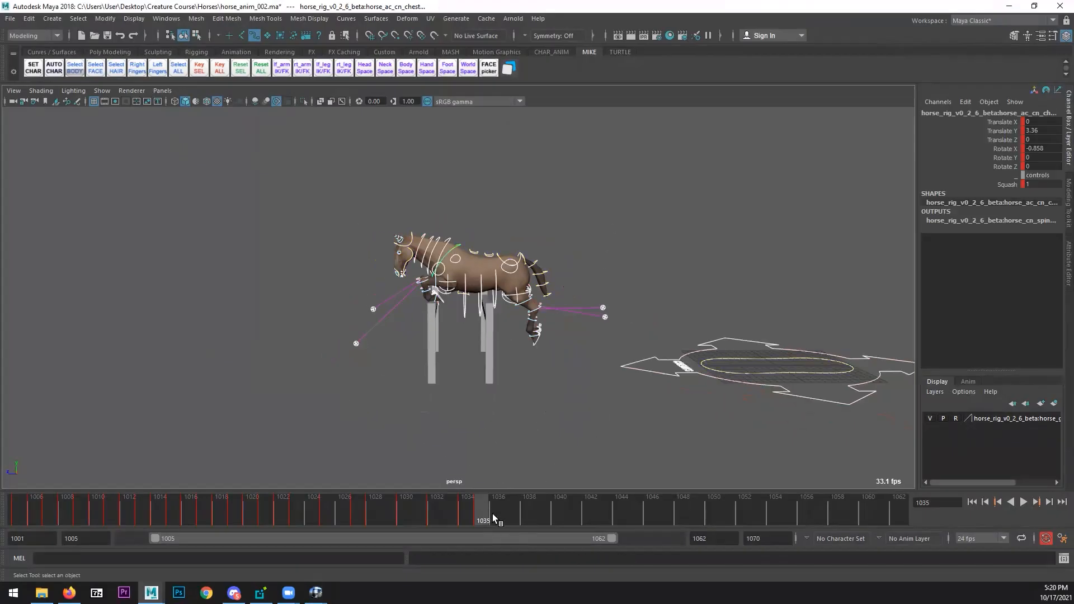
left_click_drag(493, 513, 511, 514)
left_click_drag(578, 509, 606, 509)
- At frame 1043, move the root and all four foot IK controls together forward past the fence, bringing the root's Translate Z to 59.183
scroll(545, 171, "up", 3)
left_click(545, 171)
left_click_drag(545, 171, 329, 509, "alt")
left_click(684, 274)
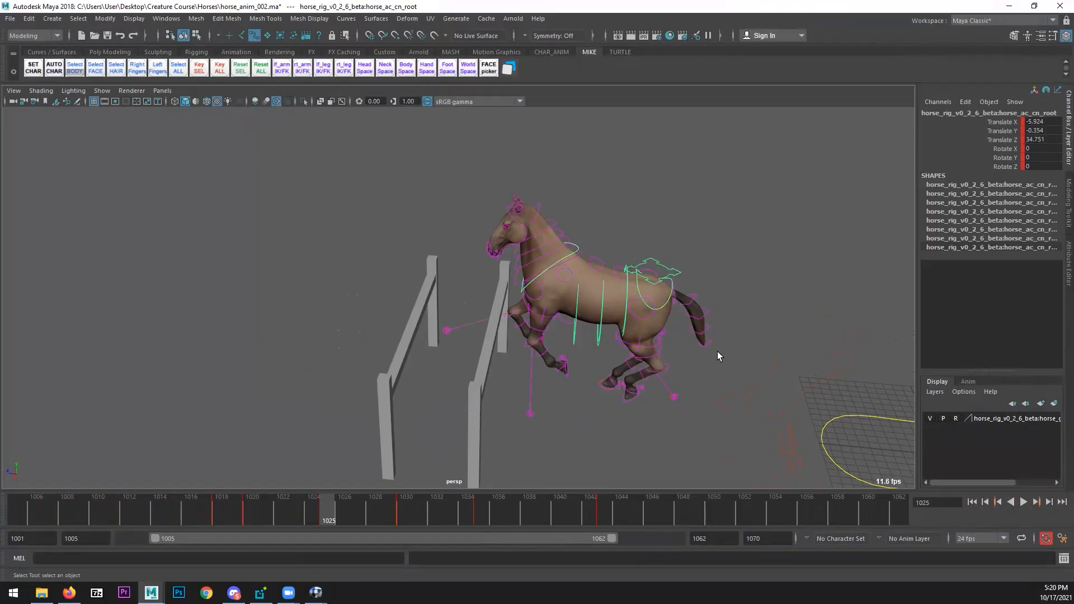
left_click(602, 514)
left_click_drag(501, 386, 511, 334, "alt")
scroll(483, 354, "up", 3)
left_click(422, 317, "shift")
left_click(431, 319, "shift")
left_click_drag(445, 323, 539, 320, "alt")
scroll(540, 322, "up", 3)
left_click(516, 313)
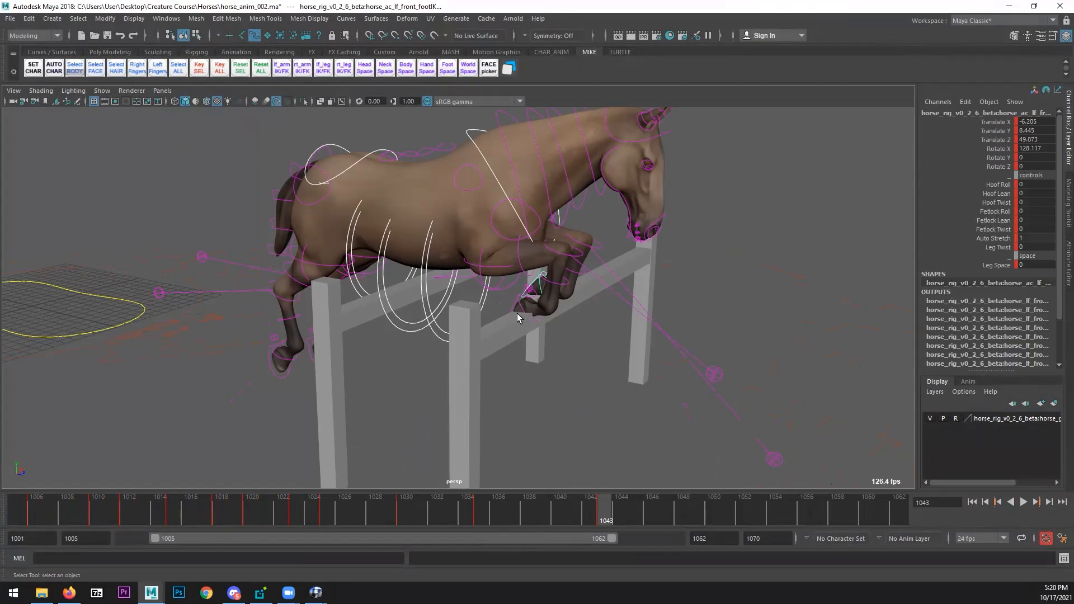
left_click_drag(314, 328, 317, 379, "alt")
left_click(249, 403)
scroll(355, 365, "down", 4)
key("w")
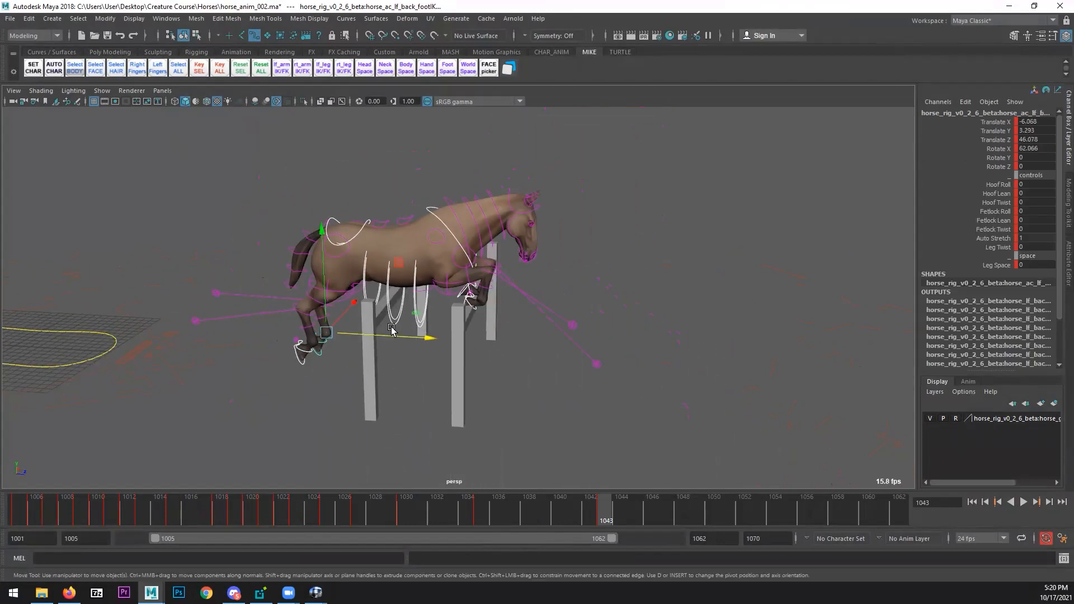
left_click_drag(330, 332, 500, 290)
left_click(548, 379)
- Open the root control's Translate Z curve in the Graph Editor and give its key at frame 1043 spline tangents
left_click(479, 283)
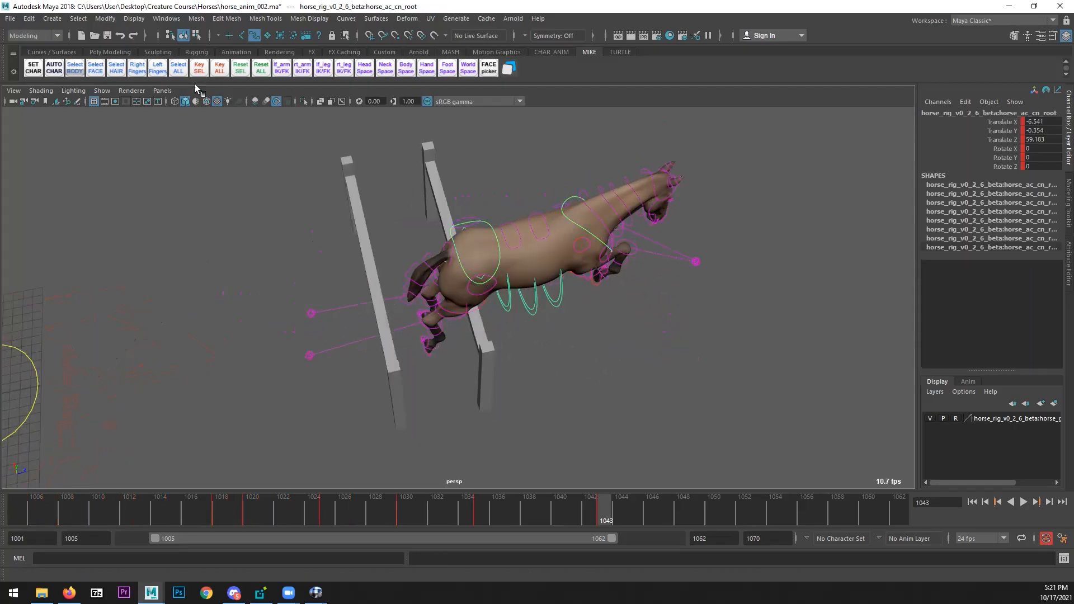
left_click(166, 18)
mouse_move(208, 82)
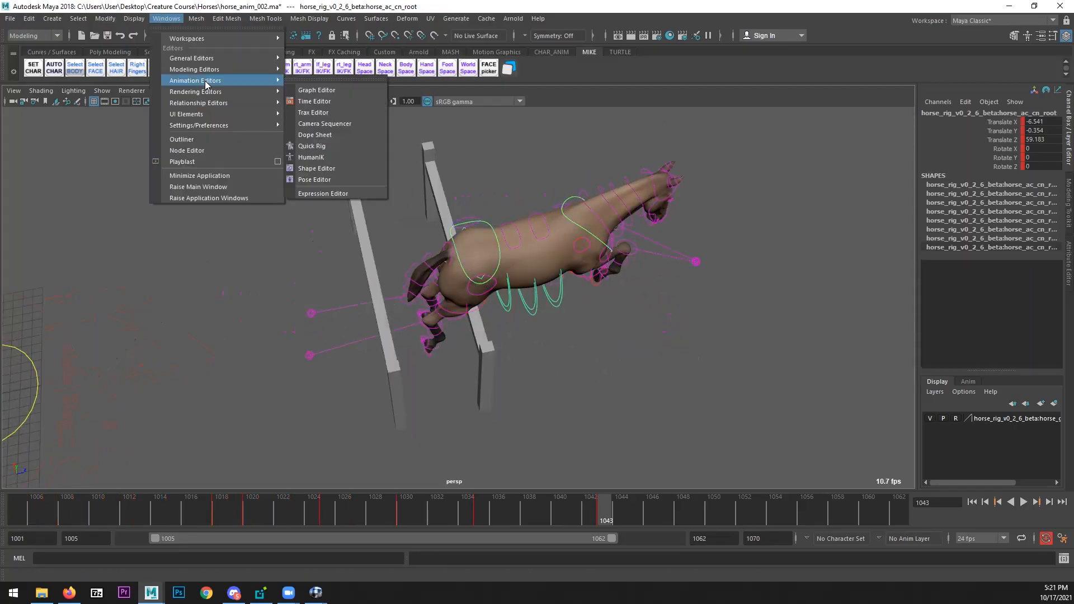
left_click(307, 91)
left_click(526, 215)
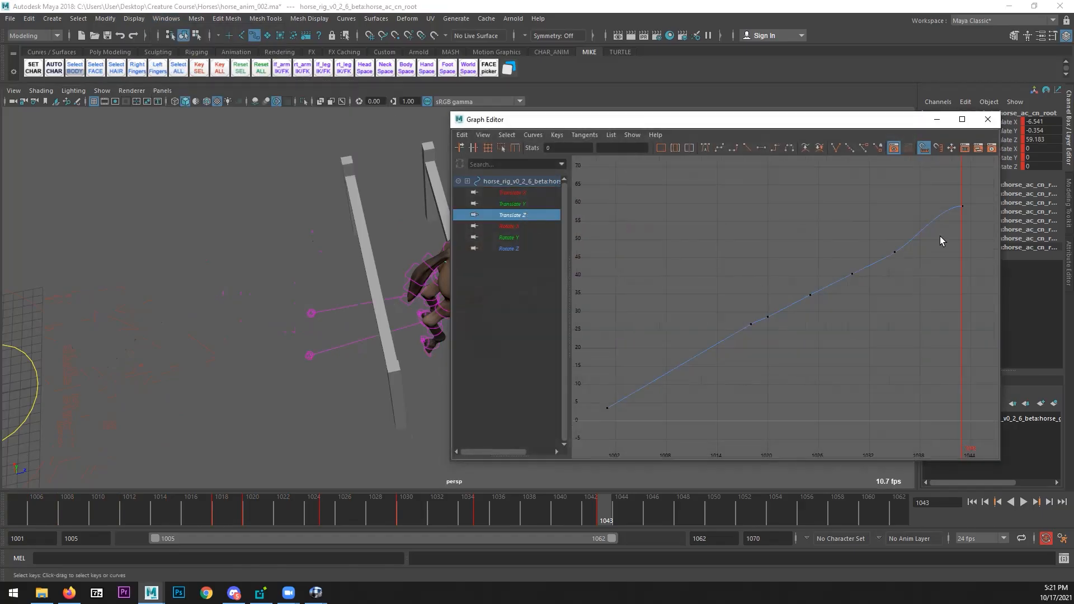
left_click_drag(940, 240, 971, 199)
left_click(720, 148)
left_click_drag(311, 292, 281, 389, "alt")
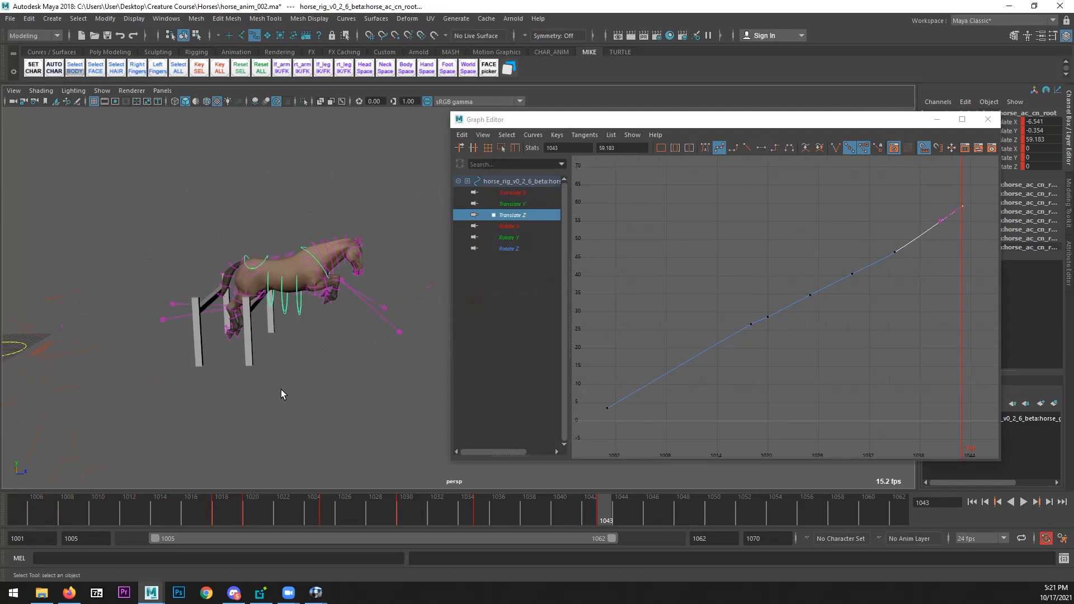
- Select all of the horse's rig controls and shift their keys from frame 1043 to frame 1044
left_click(281, 391)
left_click_drag(416, 198, 176, 398)
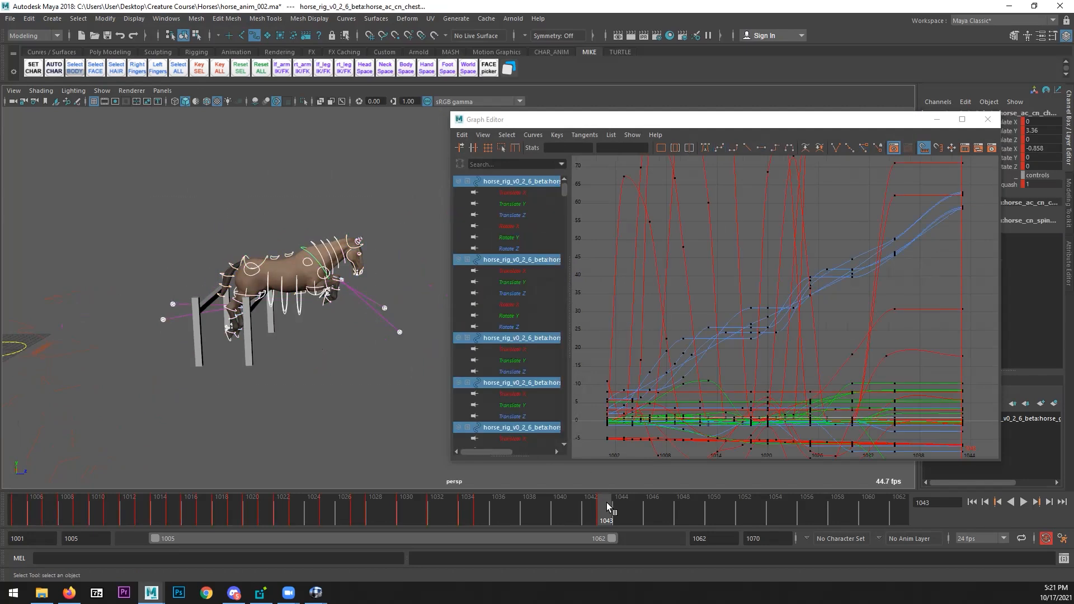
left_click_drag(608, 506, 621, 507)
left_click(276, 324)
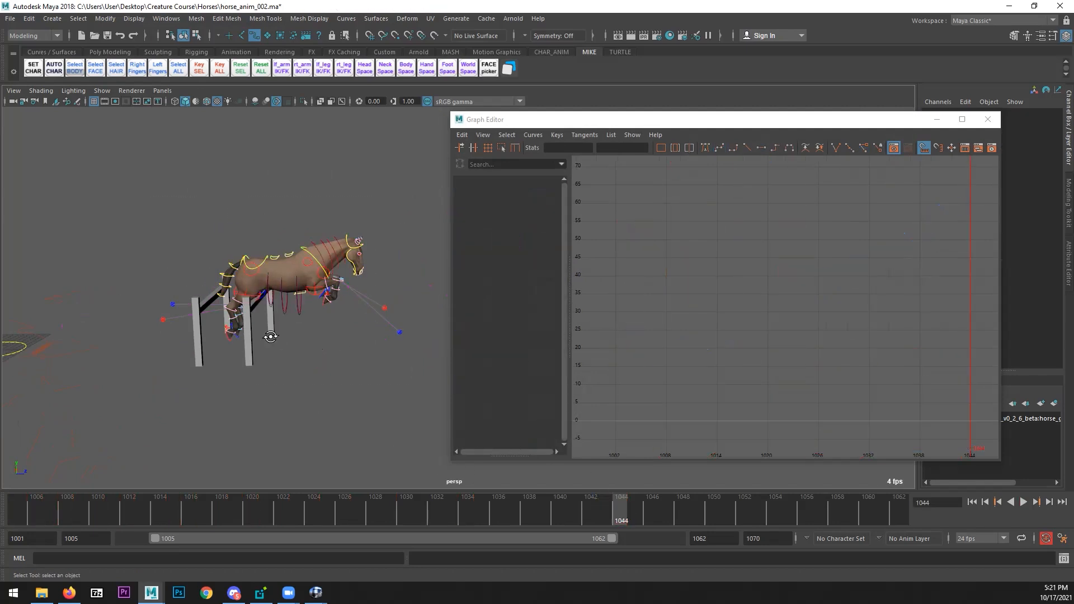
- Select the root control and slightly lower its Translate Z key at frame 1044
left_click_drag(270, 336, 211, 353, "alt")
right_click_drag(211, 352, 406, 339, "alt")
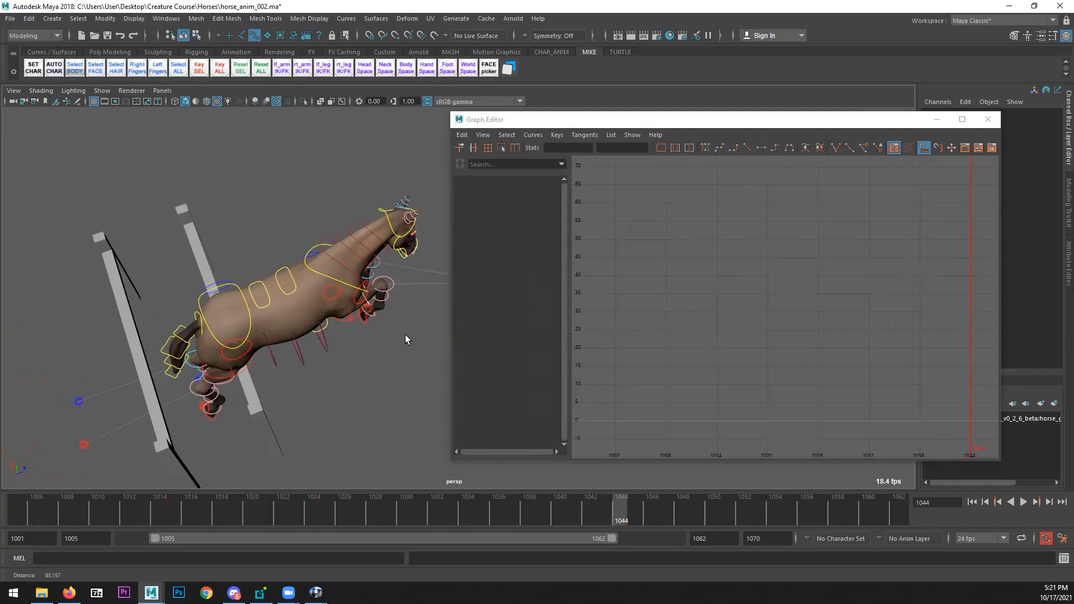
left_click(236, 352)
left_click(525, 216)
middle_click_drag(818, 245, 769, 260, "alt")
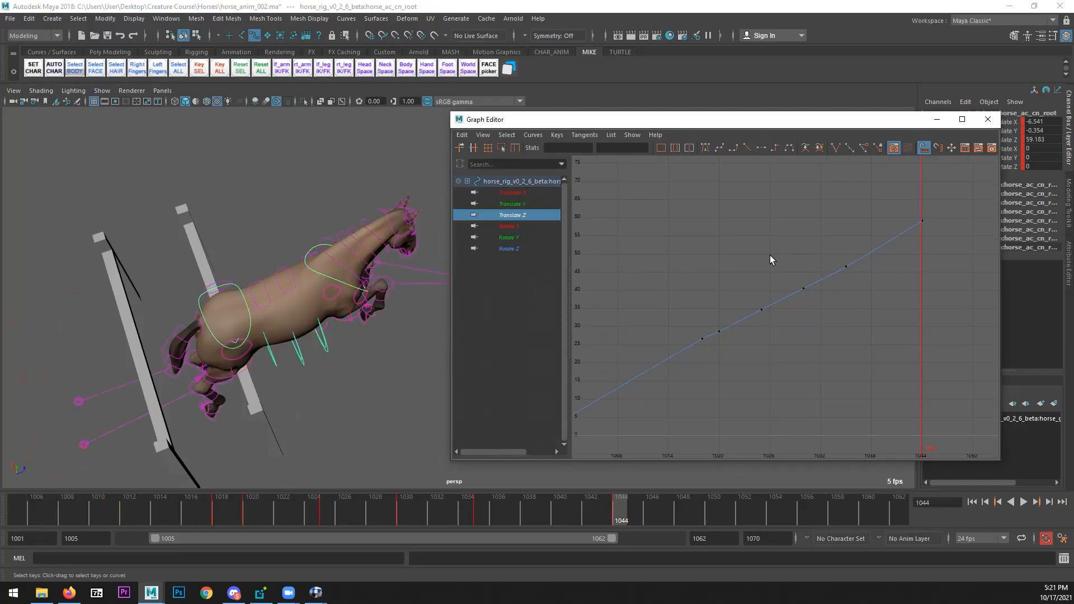
left_click_drag(244, 376, 223, 334, "alt")
scroll(763, 304, "up", 3)
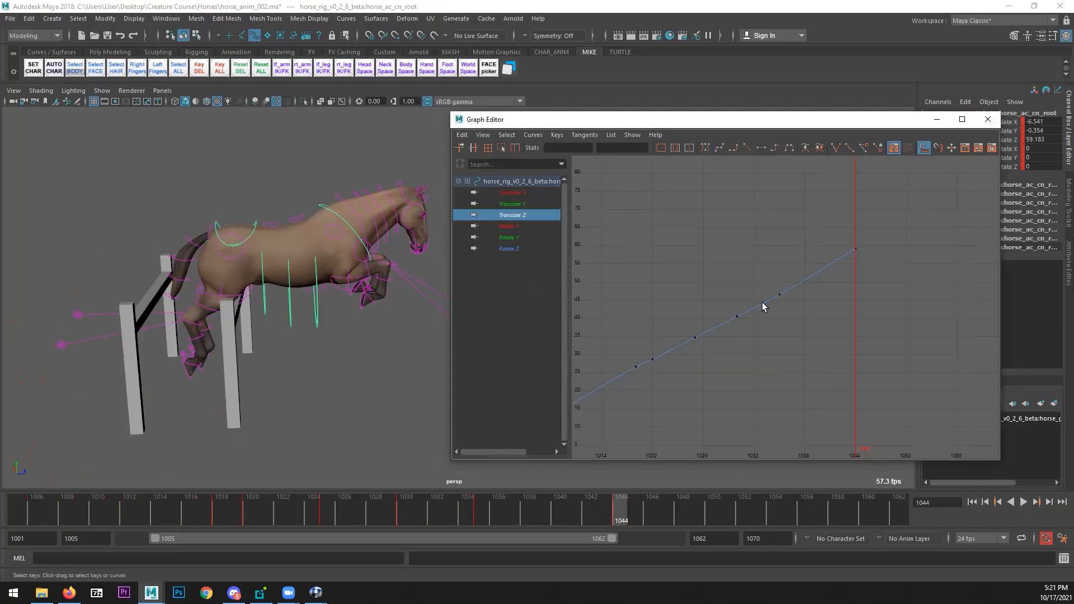
left_click_drag(874, 207, 805, 276)
middle_click_drag(810, 303, 810, 308, "shift")
scroll(820, 335, "down", 2)
scroll(808, 347, "up", 2)
- Scrub through the jump and lower the root's Translate Z key at frame 1044 to 57.659
left_click_drag(373, 510, 621, 500)
scroll(757, 376, "down", 2)
right_click_drag(766, 347, 768, 344, "alt")
middle_click_drag(770, 352, 771, 357, "shift")
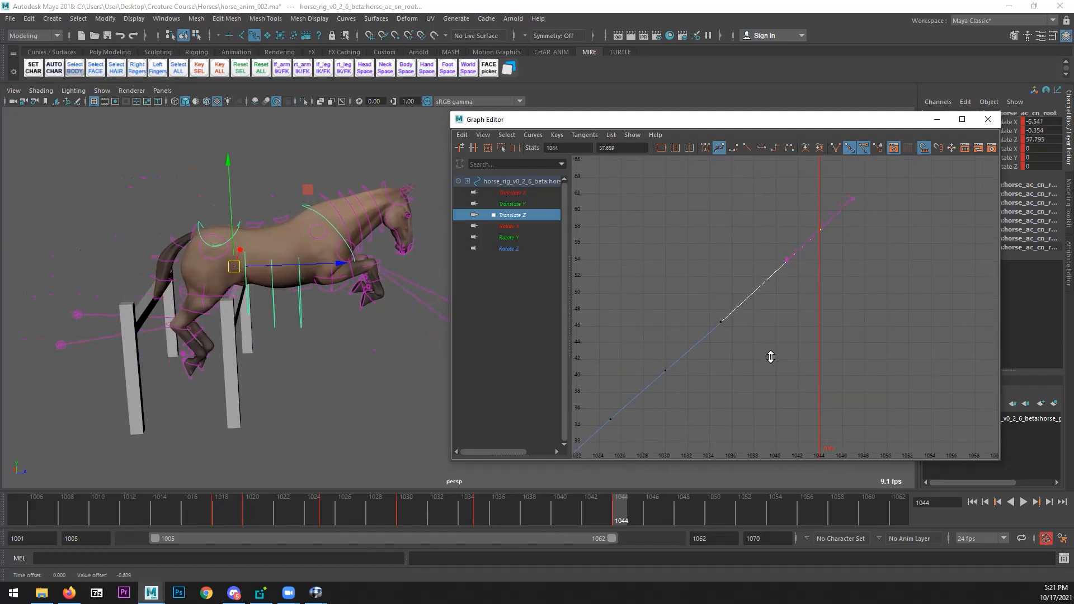
left_click(807, 363)
key("a")
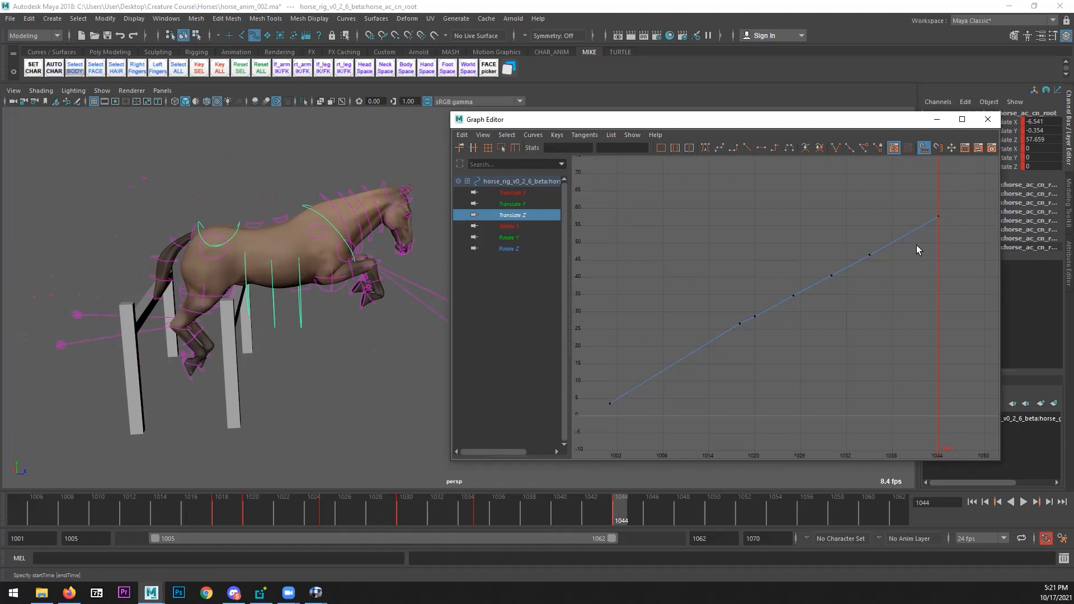
- Close the Graph Editor, play back the jump and return to frame 1044
left_click(987, 119)
left_click(1023, 501)
left_click(682, 525)
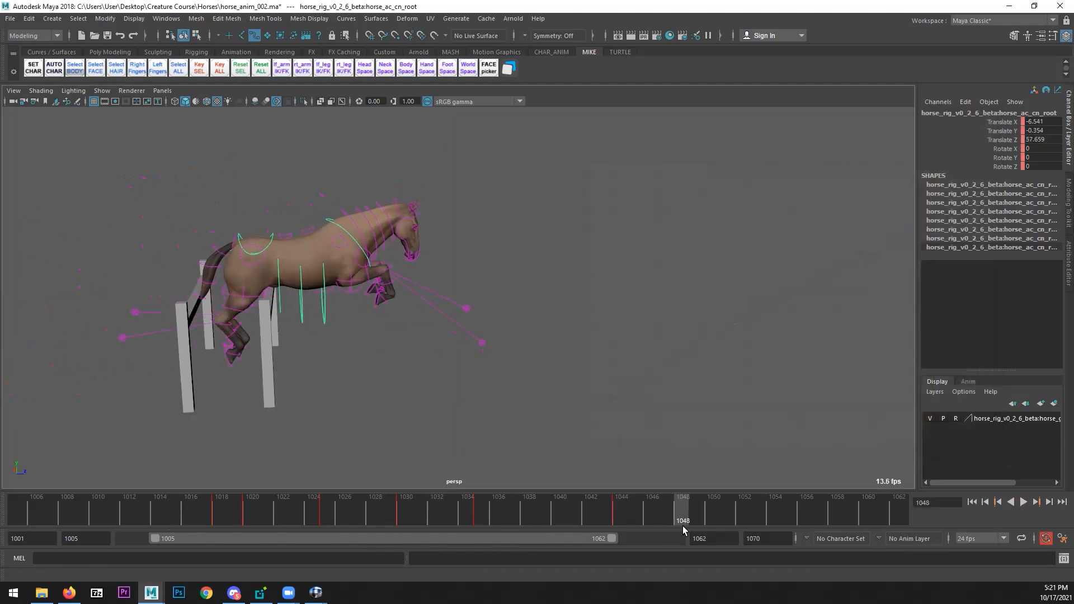
left_click_drag(683, 525, 621, 511)
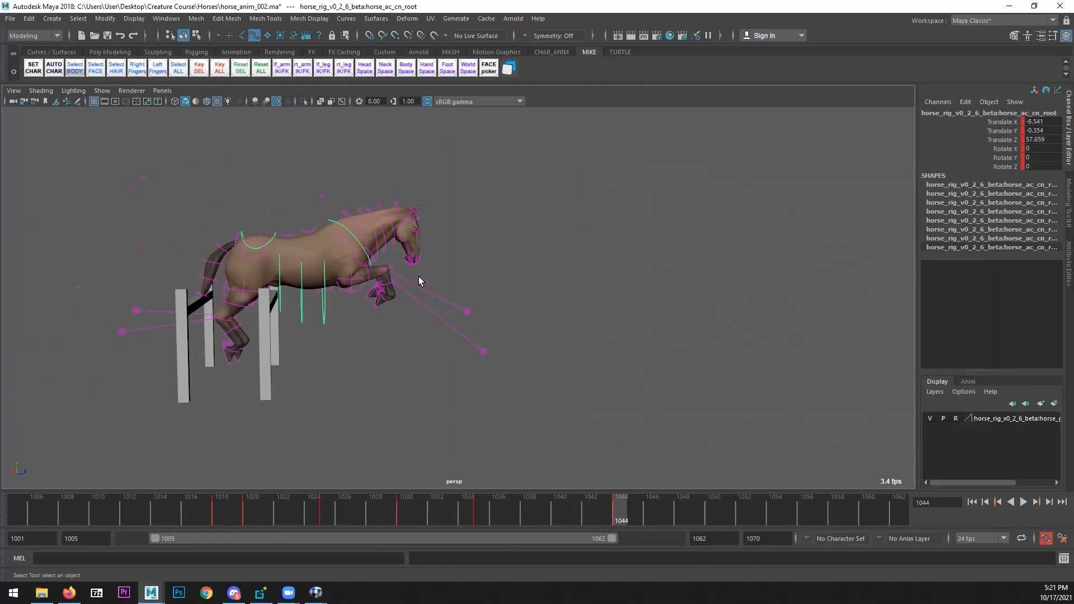
- Select the horse's chest control and open its animation curves in the Graph Editor
left_click_drag(419, 276, 328, 274, "alt")
left_click_drag(326, 235, 332, 223, "alt")
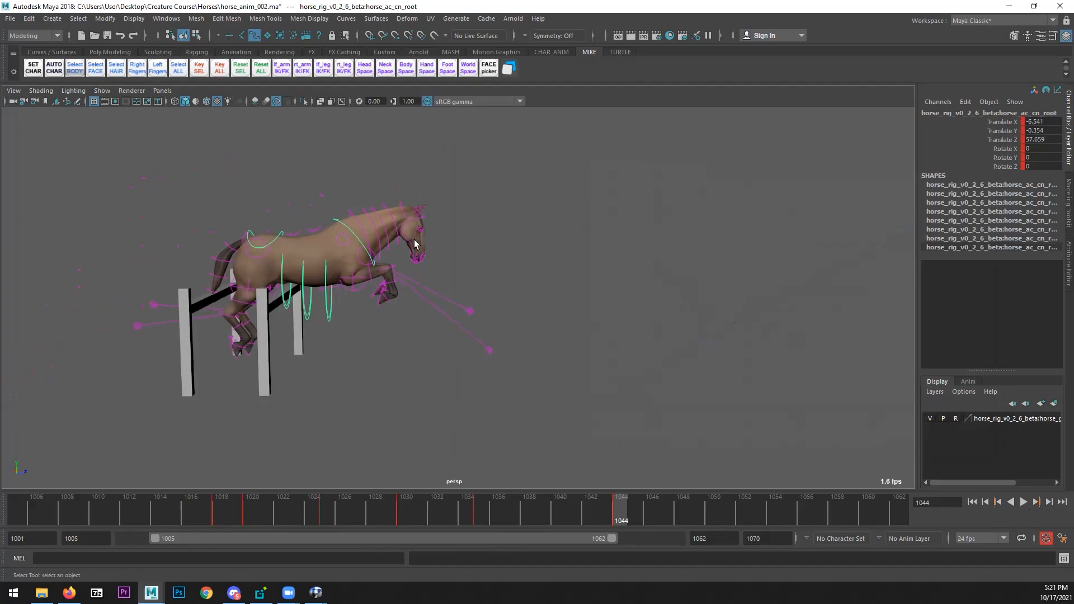
key("Down")
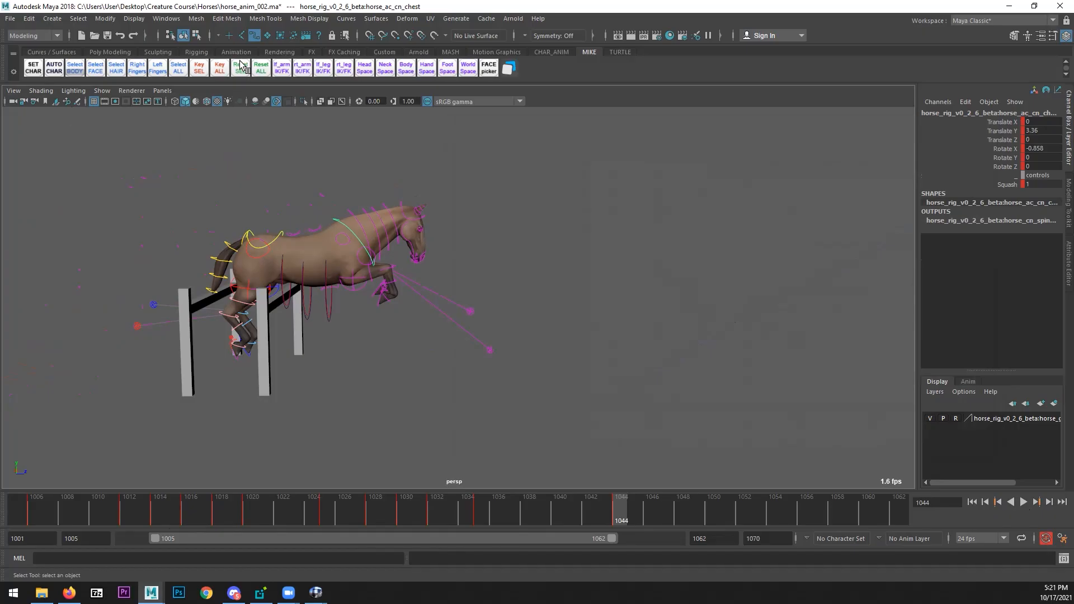
left_click(166, 19)
mouse_move(224, 80)
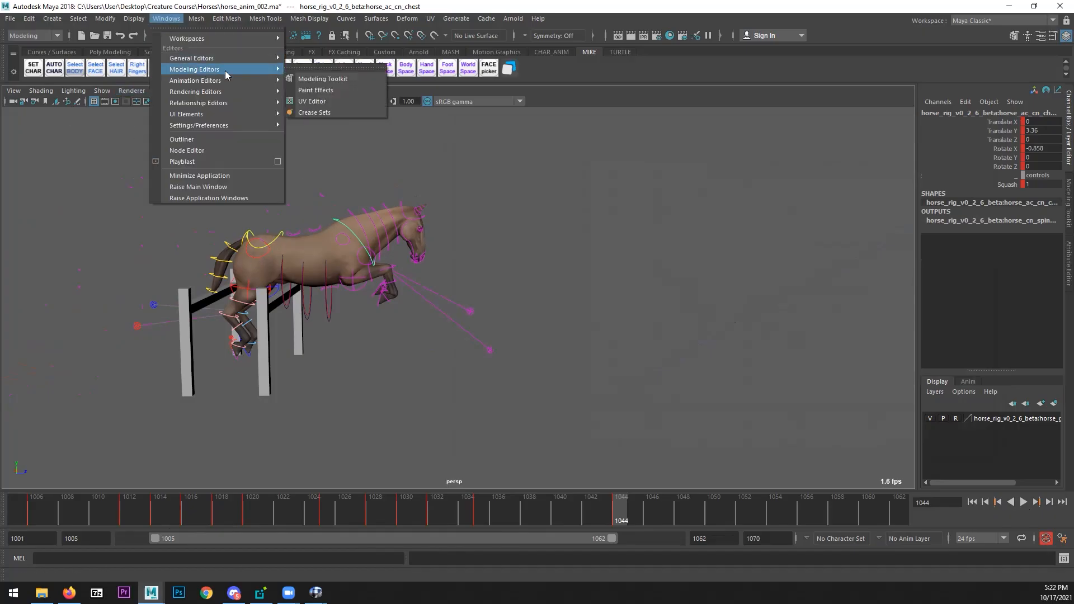
left_click(311, 90)
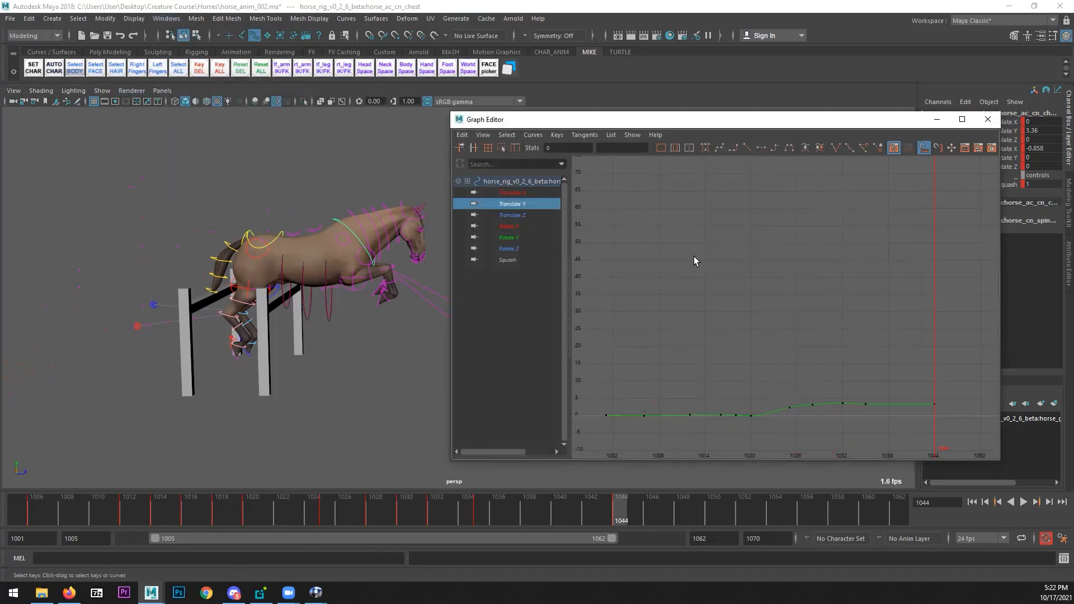
- Lower the chest control's Translate Y key at frame 1044 to about 0.04
left_click_drag(877, 270, 948, 198)
key("w")
middle_click_drag(864, 276, 836, 353, "shift")
right_click_drag(837, 352, 809, 325, "alt")
middle_click_drag(809, 325, 808, 363, "shift")
scroll(783, 358, "up", 6)
middle_click_drag(848, 282, 820, 280, "alt")
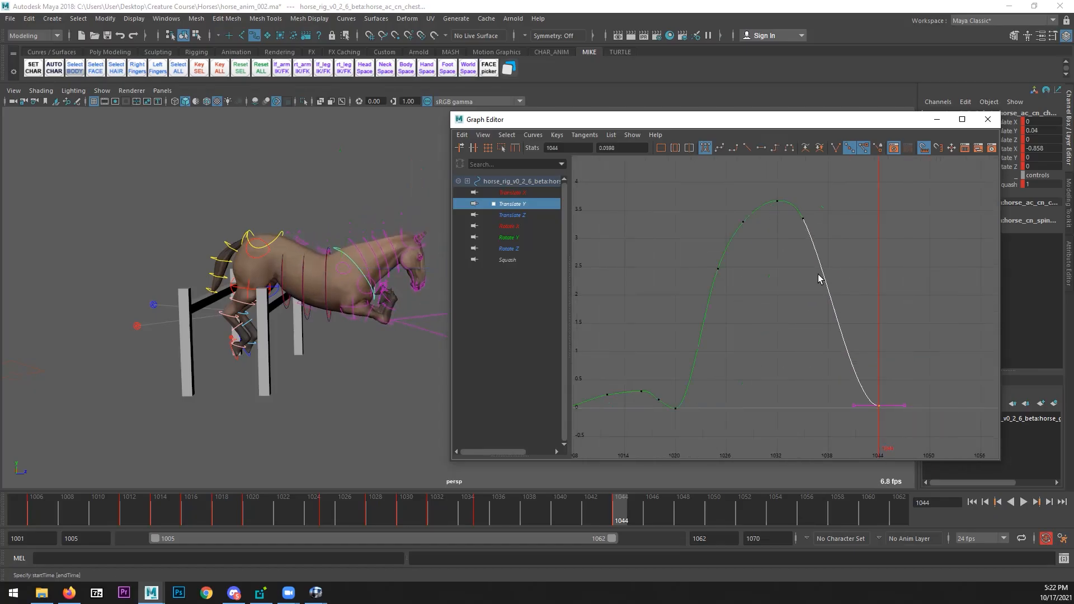
key("q")
left_click(822, 280)
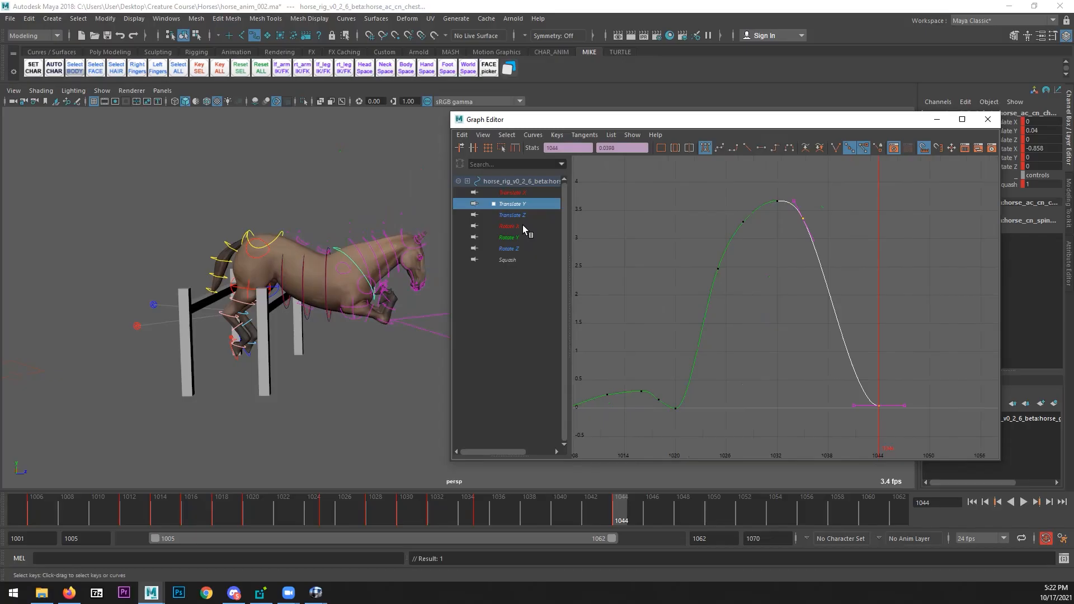
- Set the chest control's Rotate X key at frame 1044 to -7.923 and give it spline tangents
left_click(492, 226)
key("f")
scroll(812, 347, "down", 3)
key("w")
middle_click_drag(837, 335, 764, 358, "shift")
scroll(765, 359, "up", 3)
key("q")
left_click_drag(637, 389, 780, 241)
left_click(819, 285)
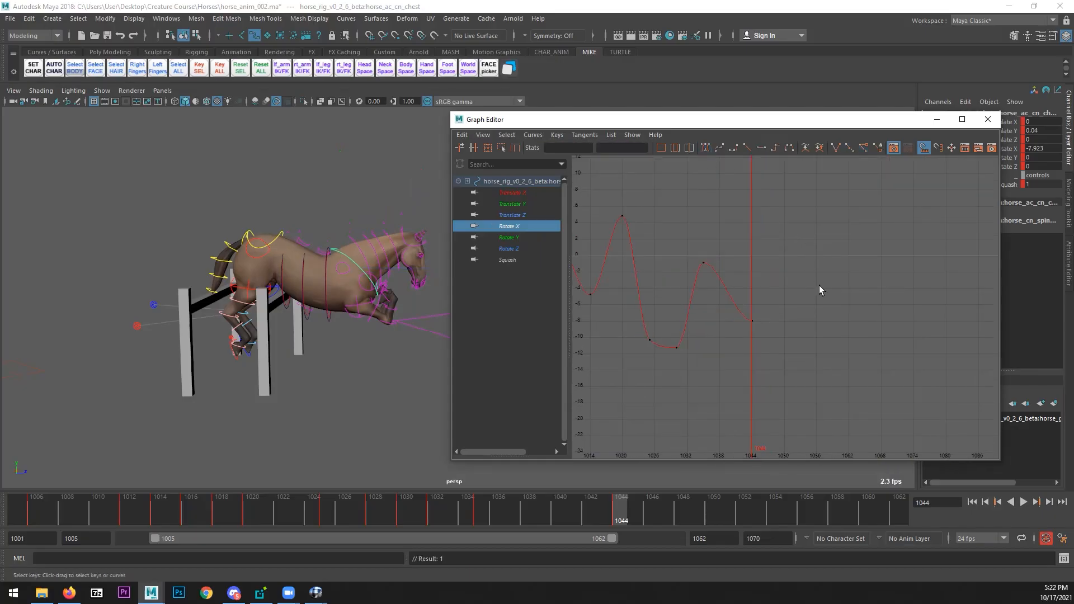
left_click_drag(771, 306, 738, 334)
left_click(719, 148)
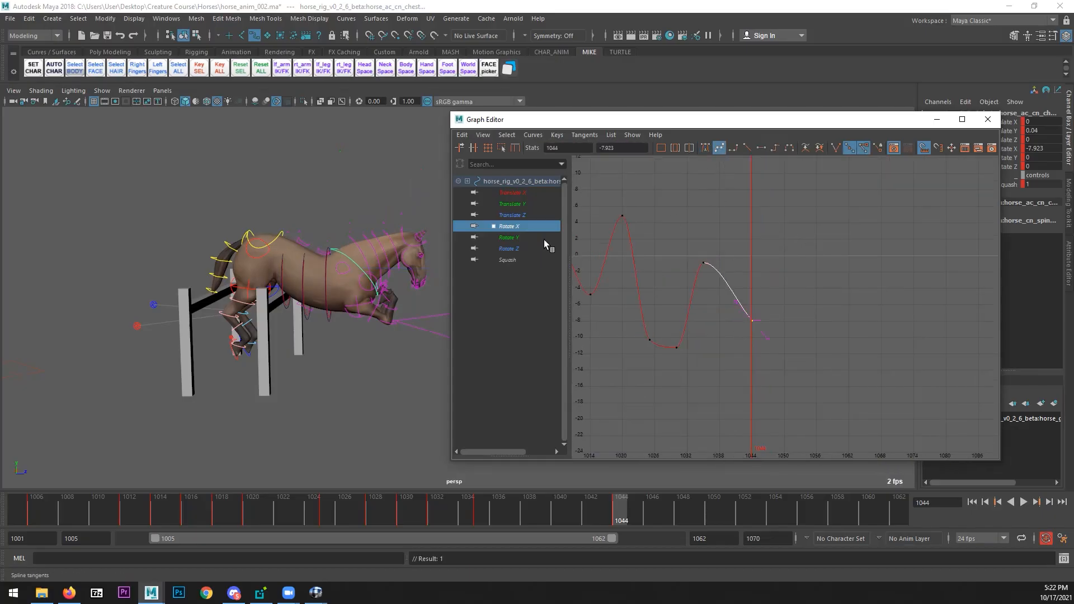
- Review the chest's Translate Y curve around its frame 1044 key and close the Graph Editor
left_click(517, 202)
key("f")
left_click_drag(909, 363, 856, 421)
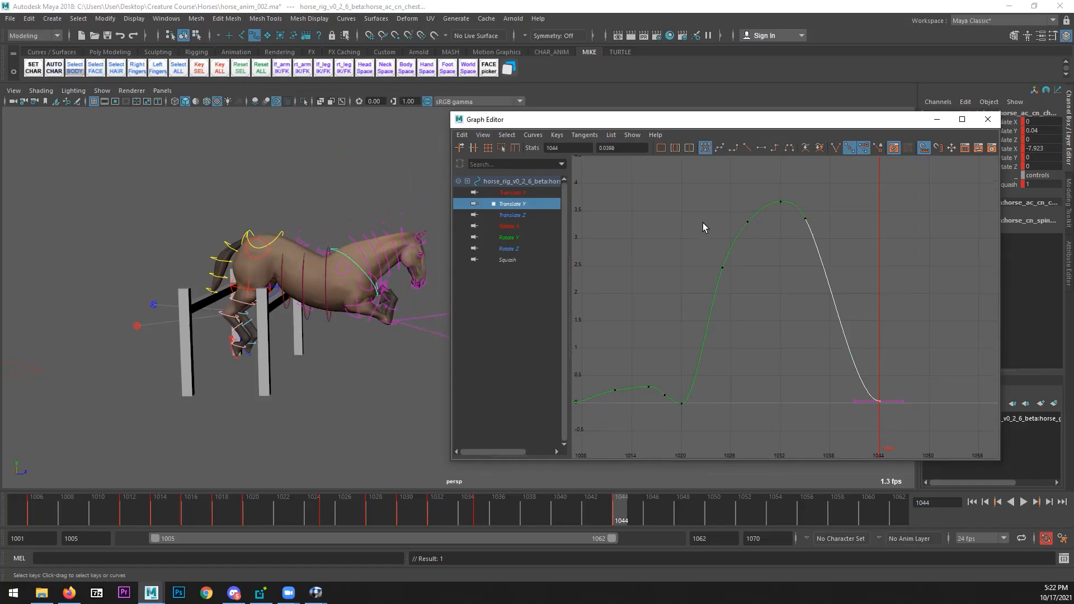
left_click(852, 294)
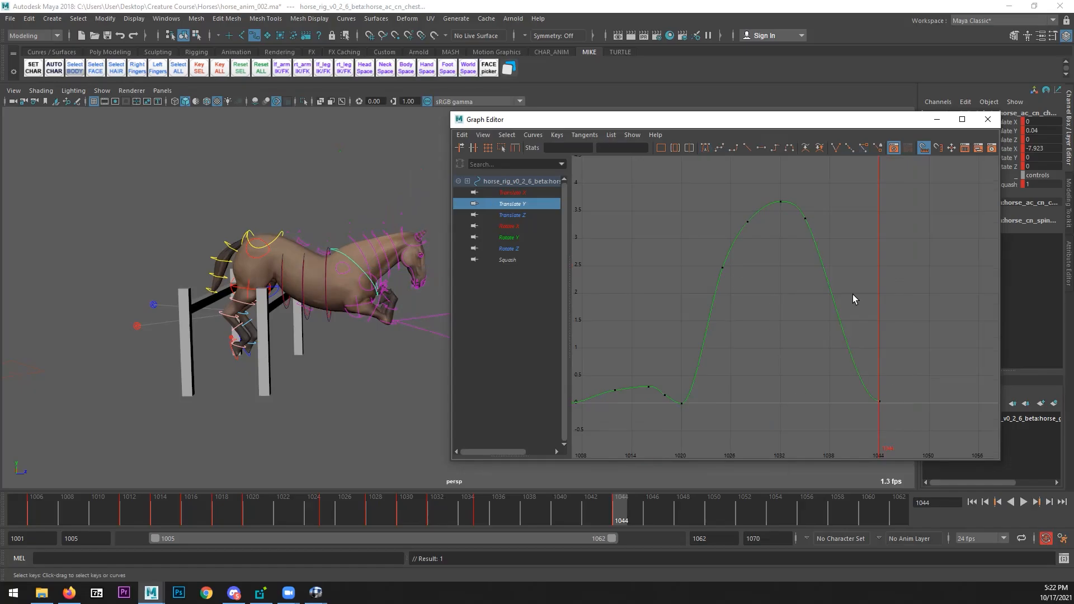
left_click(988, 120)
scroll(325, 349, "up", 3)
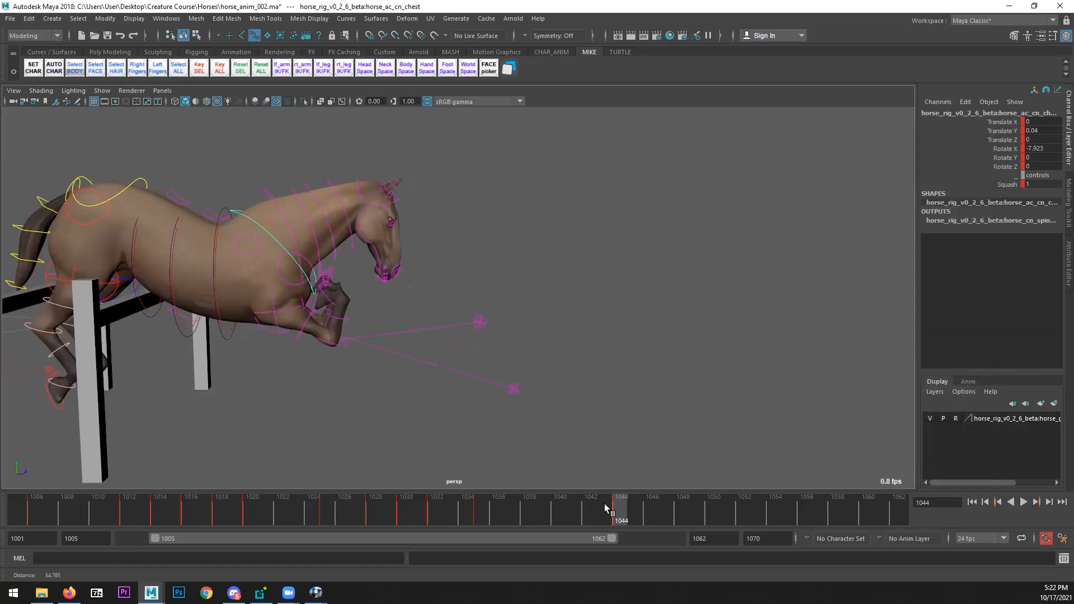
- Select both front foot IK controls at frame 1036, where the horse is above the fence
left_click_drag(604, 503, 494, 514)
left_click(108, 318)
left_click_drag(116, 313, 181, 316, "alt")
left_click(188, 320)
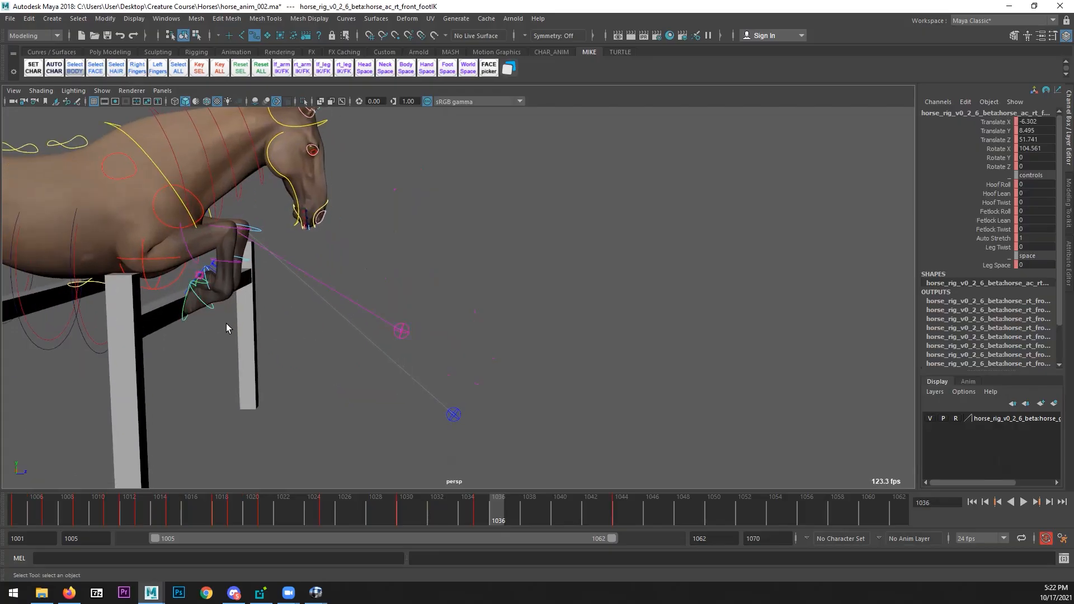
key("f")
left_click(359, 246, "shift")
scroll(593, 307, "down", 5)
left_click_drag(593, 307, 462, 384, "alt")
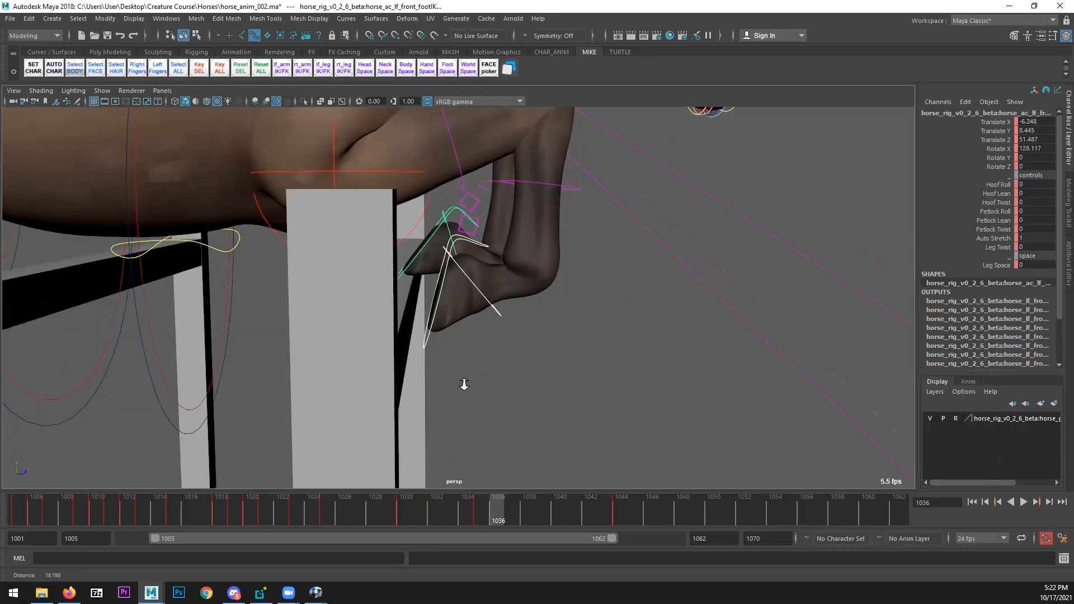
scroll(462, 384, "down", 5)
- Set Rotate X and Translate Y to 0 on both front foot IK controls at frame 1044
left_click(618, 511)
scroll(467, 404, "down", 3)
middle_click_drag(467, 404, 425, 414, "alt")
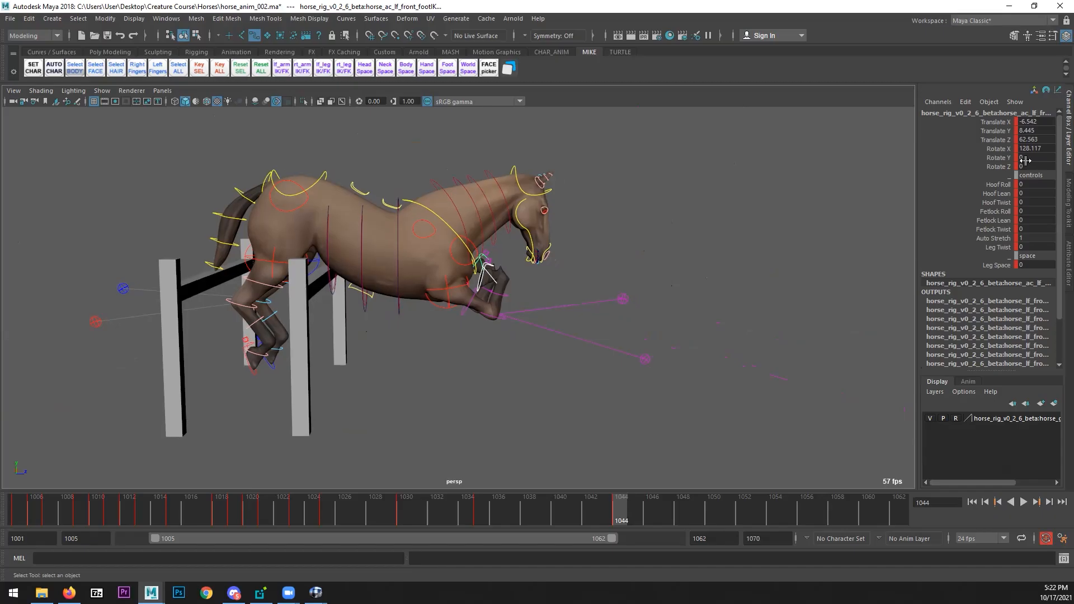
double_click(1035, 148)
type("0")
key("Return")
double_click(1034, 131)
type("0")
key("Return")
left_click_drag(615, 361, 484, 386, "alt")
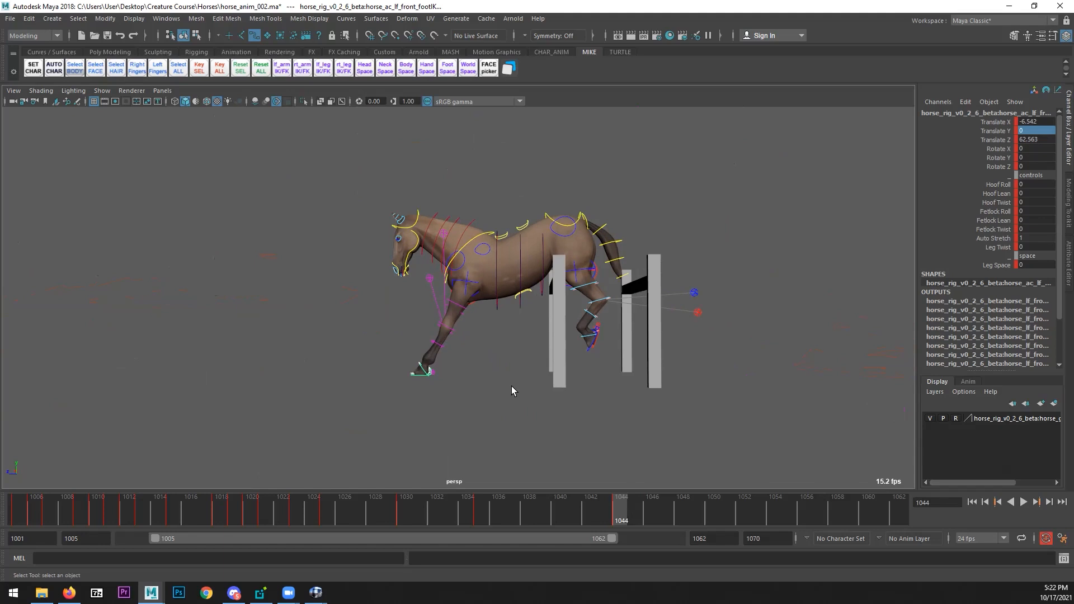
- Move the right front foot IK control back behind the left foot to about Translate Z 57.6
left_click_drag(1073, 116, 415, 117)
double_click(415, 117)
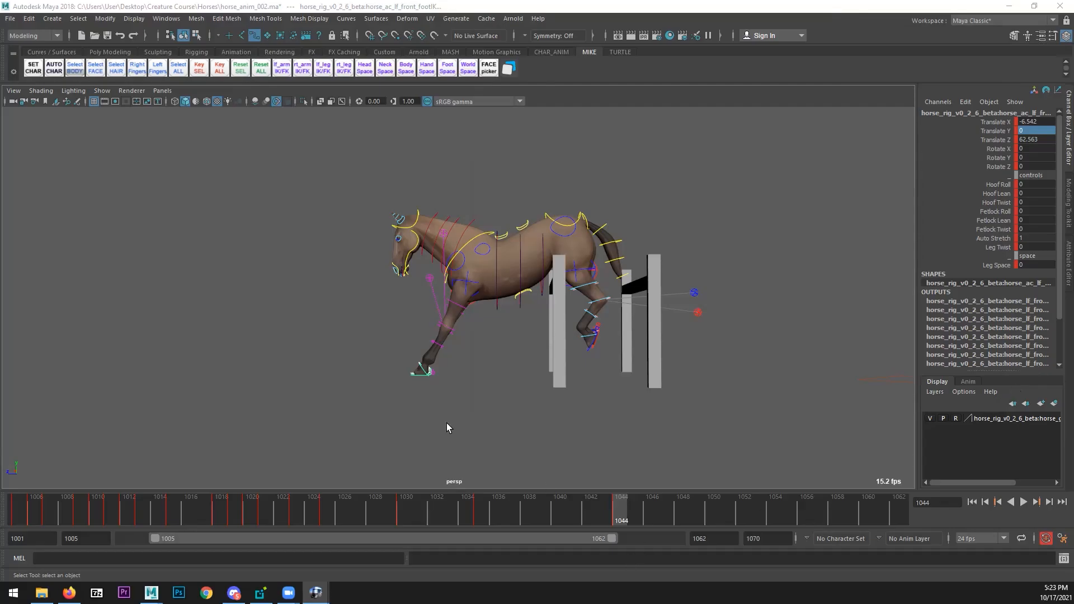
left_click_drag(391, 412, 390, 410, "alt")
left_click_drag(513, 391, 572, 421, "alt")
left_click(504, 374)
key("w")
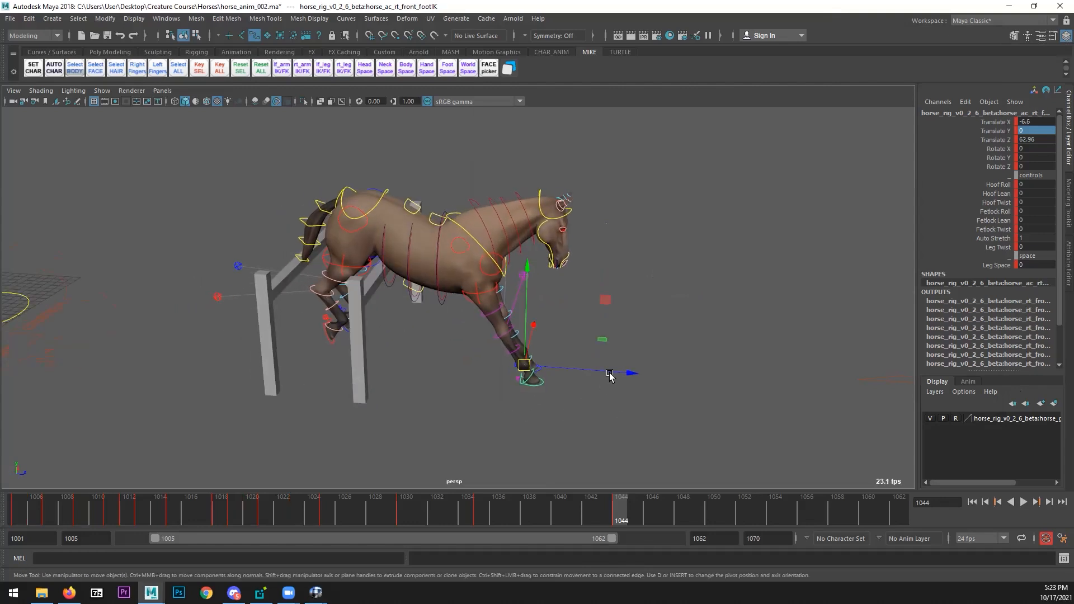
left_click_drag(609, 374, 551, 371)
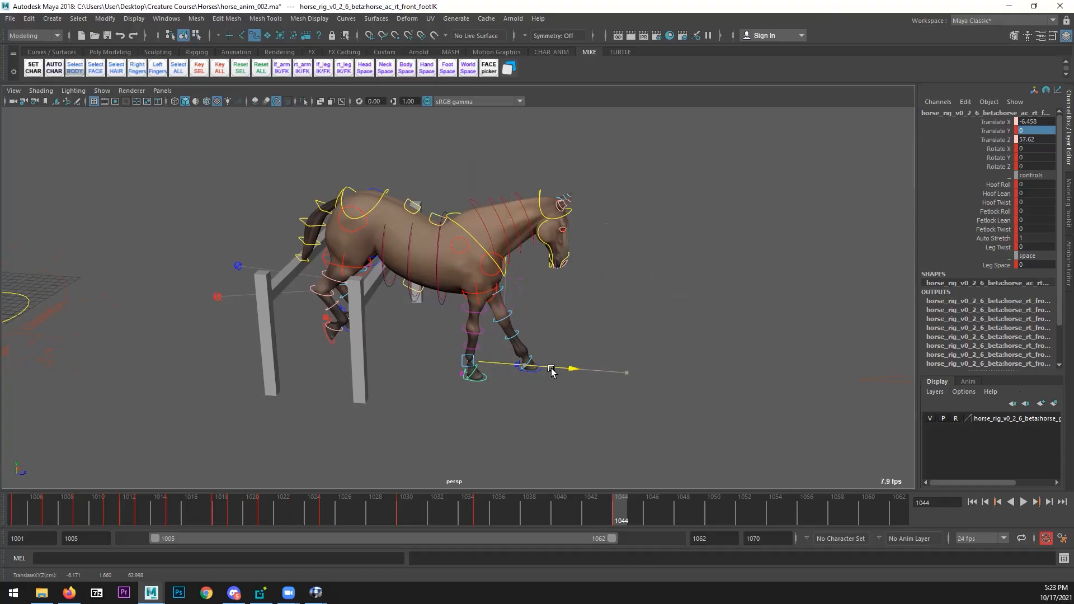
- Move the right front leg's pole control out in front of the leg, to about Translate Y -0.347 and Translate Z 6.423
key("4")
left_click(592, 417)
left_click_drag(458, 284, 488, 279, "alt")
right_click_drag(487, 280, 585, 316, "alt")
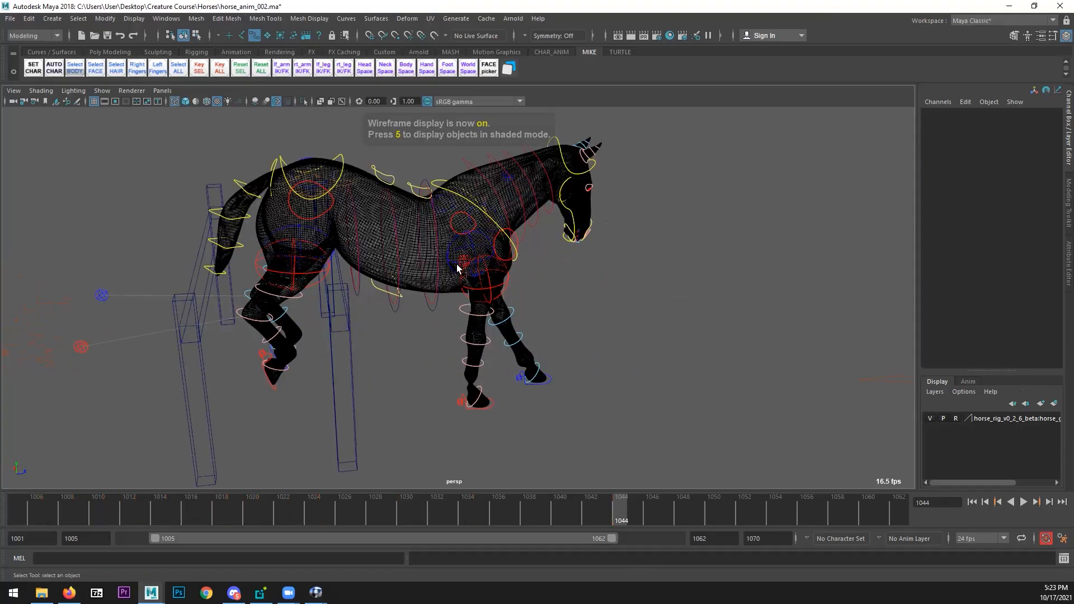
left_click(457, 266)
key("6")
mouse_move(580, 359)
left_mouse_down("alt")
mouse_move(619, 370)
mouse_move(578, 309)
left_mouse_up("alt")
key("w")
left_click_drag(538, 271, 460, 262)
left_click_drag(386, 211, 383, 289)
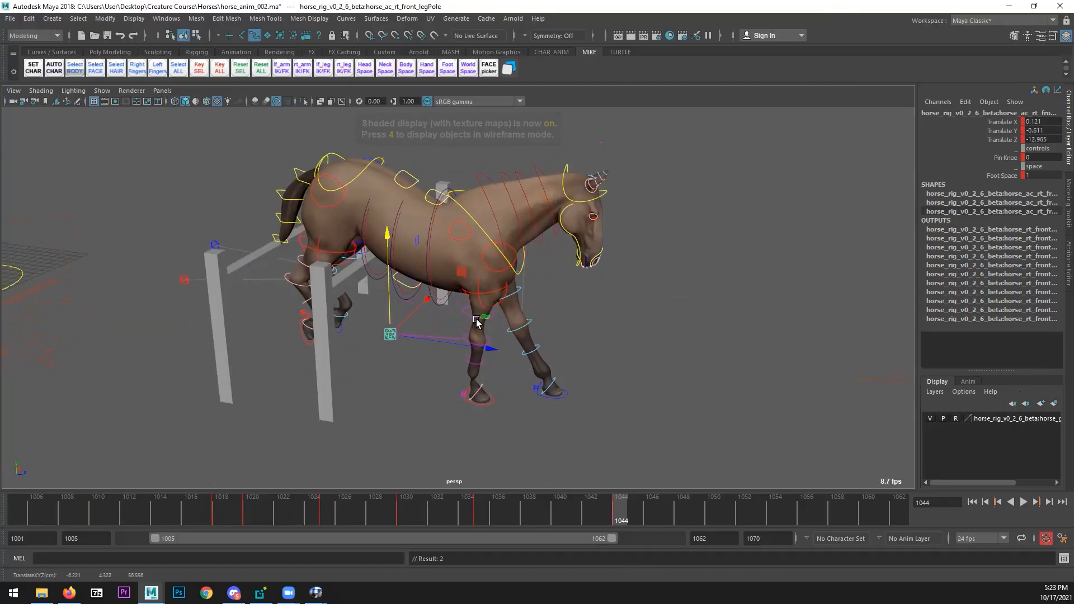
left_click_drag(484, 345, 765, 392)
left_click_drag(765, 391, 482, 404, "alt")
key("q")
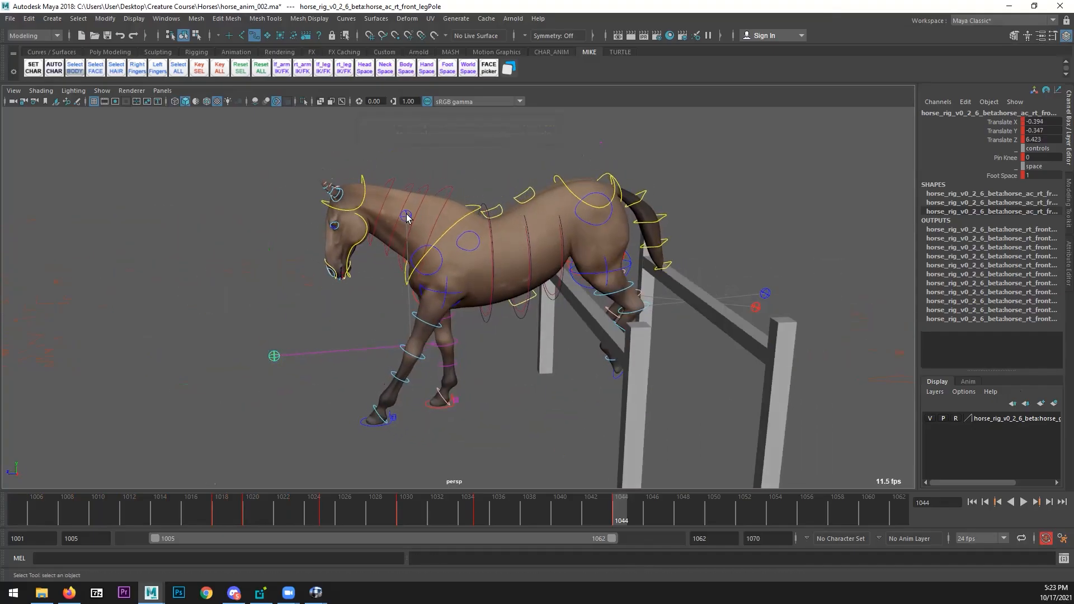
- Move the left front leg's pole control ahead of the leg, to about Translate Y -0.249 and Translate Z 1.87
left_click(408, 217)
left_click_drag(407, 250, 391, 273, "alt")
key("w")
left_click_drag(305, 223, 237, 337)
left_click_drag(267, 347, 494, 331, "alt")
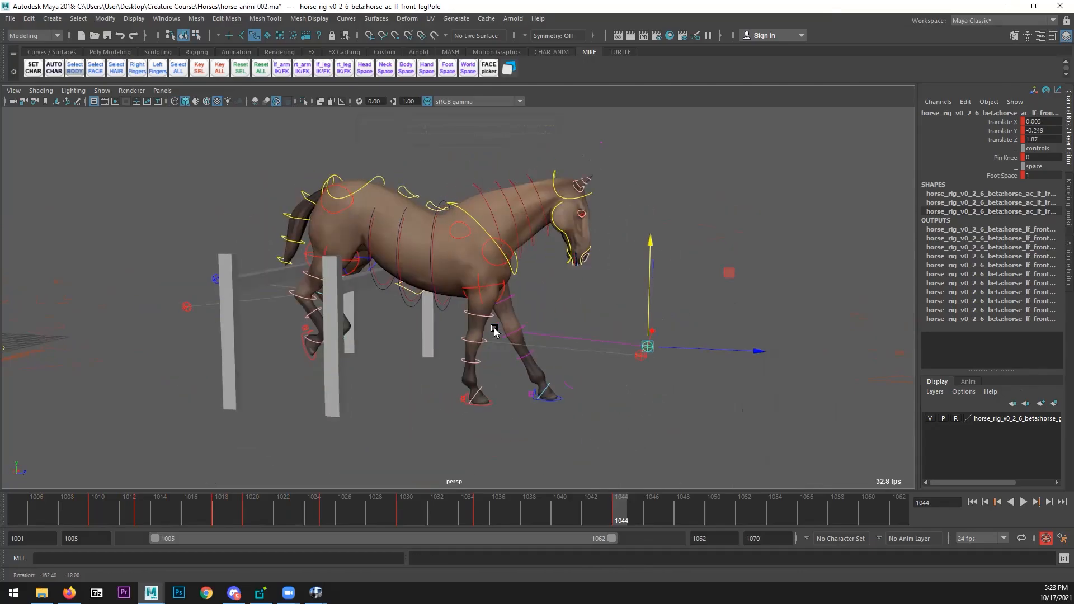
- Shift the right front foot IK control slightly farther back to Translate Z 56.643
left_click(497, 403)
left_click_drag(566, 385, 554, 385)
left_click_drag(486, 265, 499, 268, "alt")
key("q")
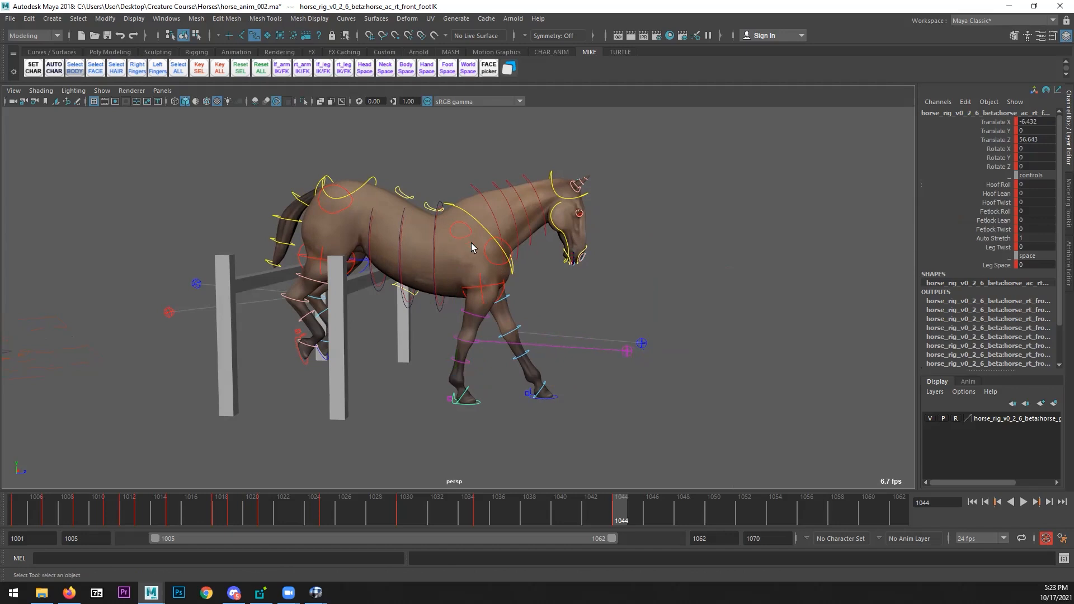
- Zero the translation of the right shoulder point and right shoulder controls, and nudge the right front foot
left_click(481, 288)
left_click(494, 269)
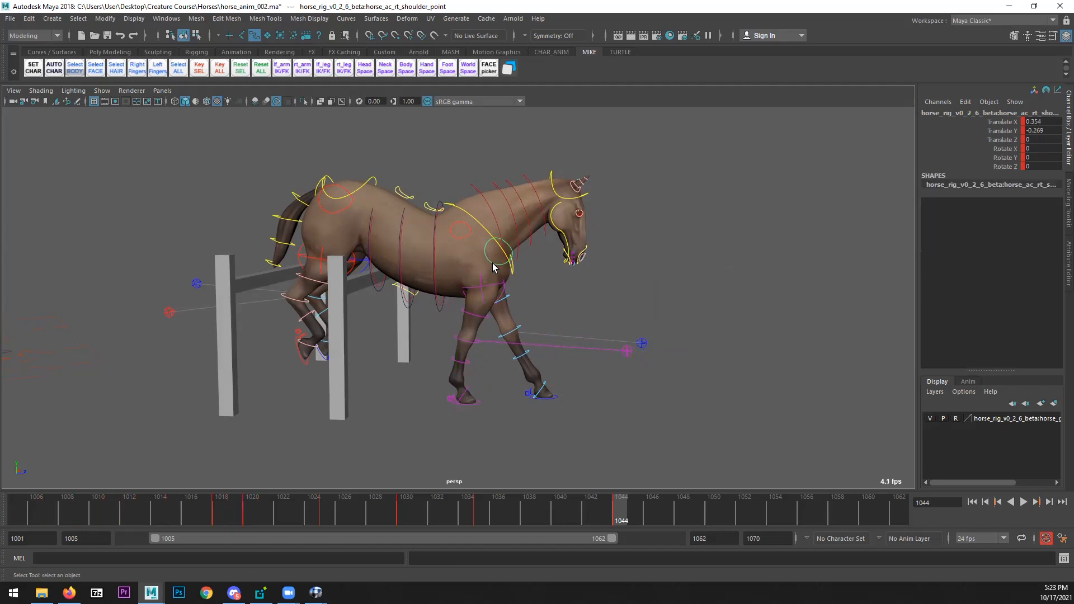
left_click_drag(1048, 139, 1046, 122)
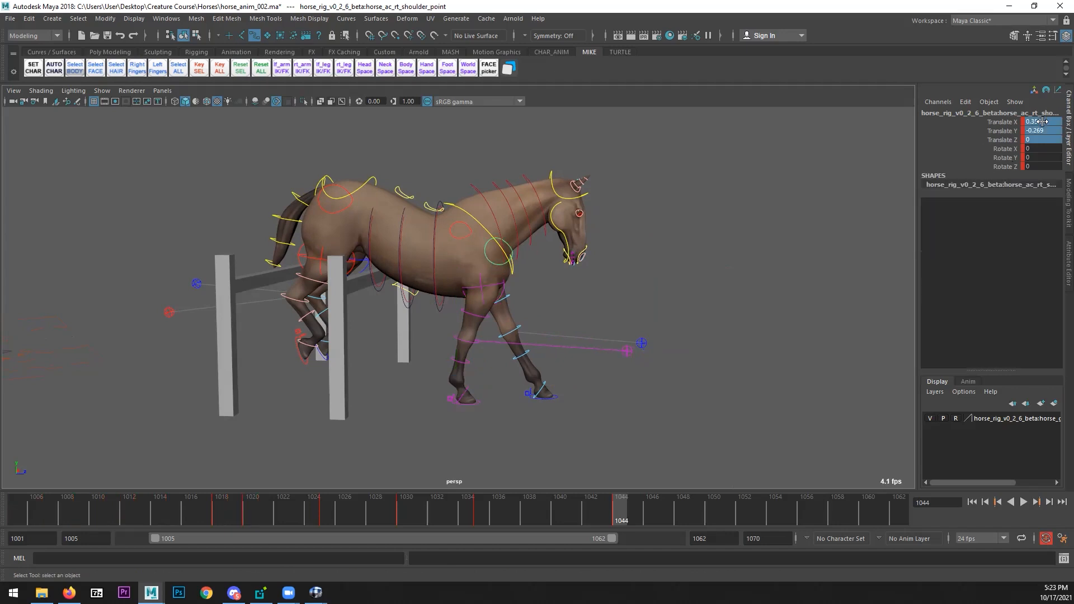
type("0")
key("Return")
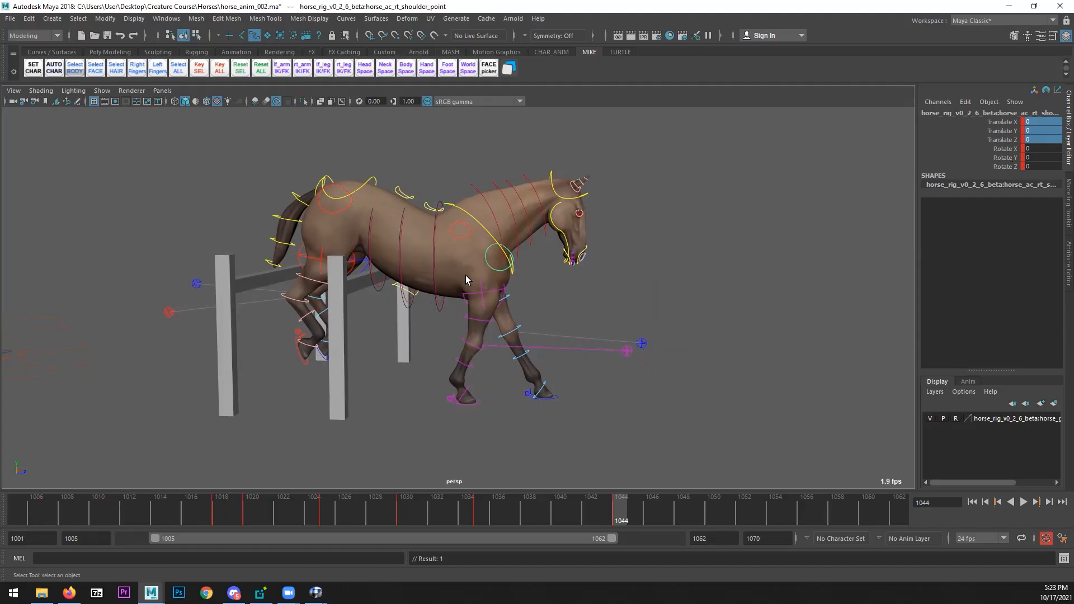
left_click(458, 241)
type("0")
key("Return")
left_click(475, 403)
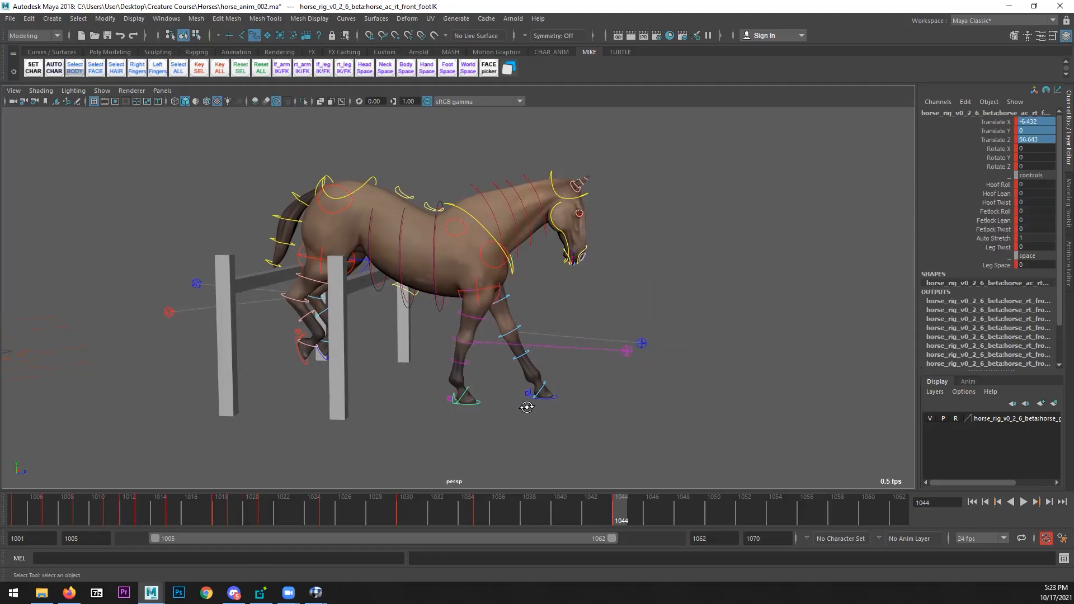
left_click_drag(519, 374, 520, 374)
- Zero Translate X, Y, Z and Rotate X on the left shoulder and left front leg controls
left_click_drag(573, 352, 448, 315, "alt")
key("q")
left_click(429, 258)
left_click(1038, 149)
left_click(468, 240)
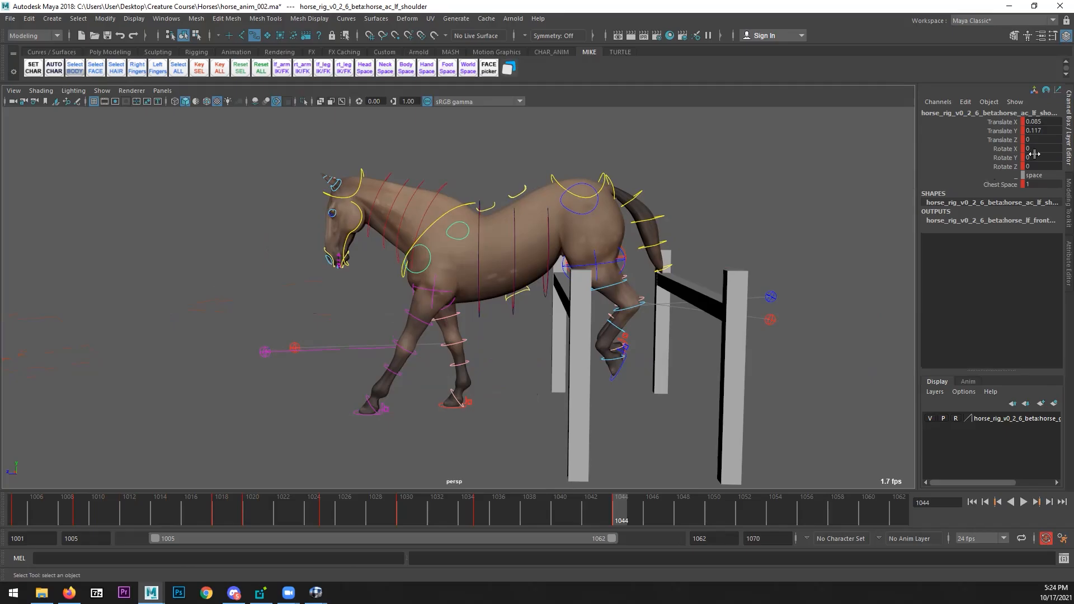
left_click_drag(1034, 149, 1041, 122)
type("0")
key("Return")
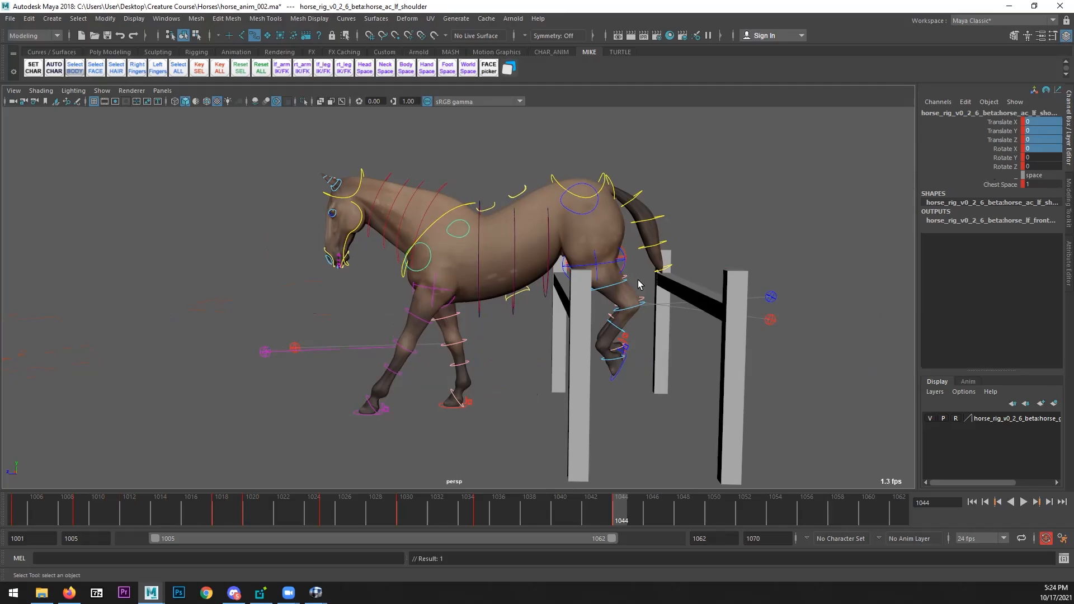
left_click(435, 302)
type("0")
key("Return")
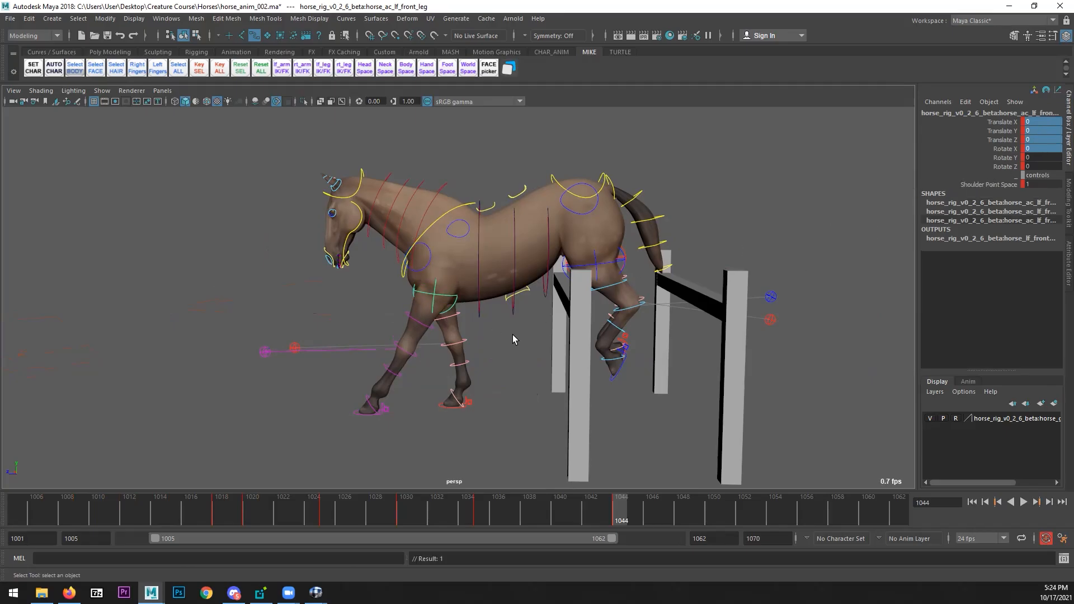
- Move the left front foot to Translate Z 62.648 and offset the left shoulder control to translation 0.35, -0.185, -0.09
left_click(367, 417)
key("w")
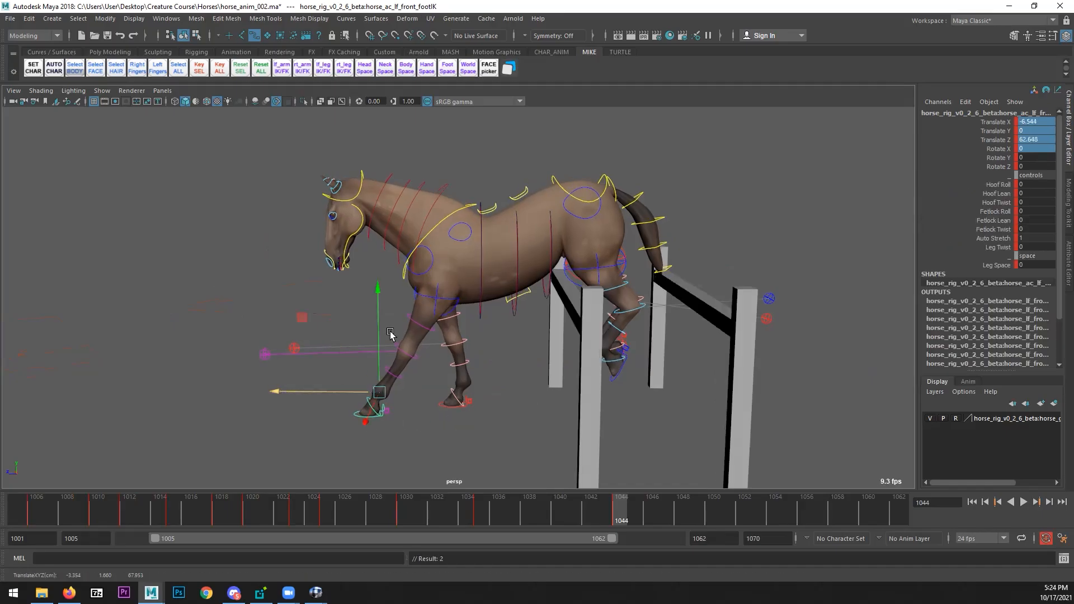
left_click(468, 241)
left_click_drag(436, 229, 432, 229)
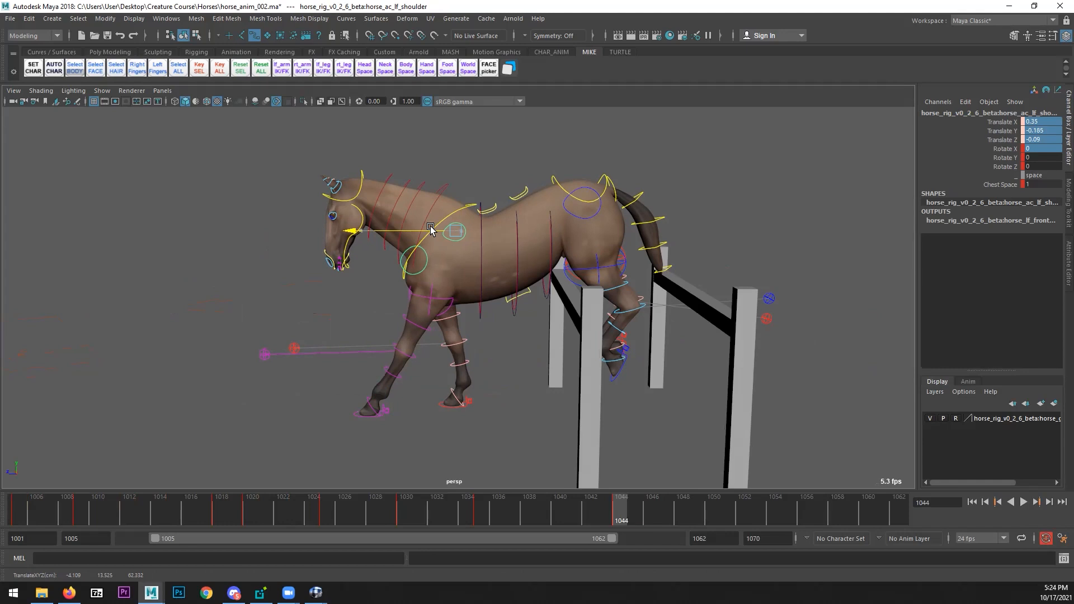
right_click_drag(470, 343, 422, 344, "alt")
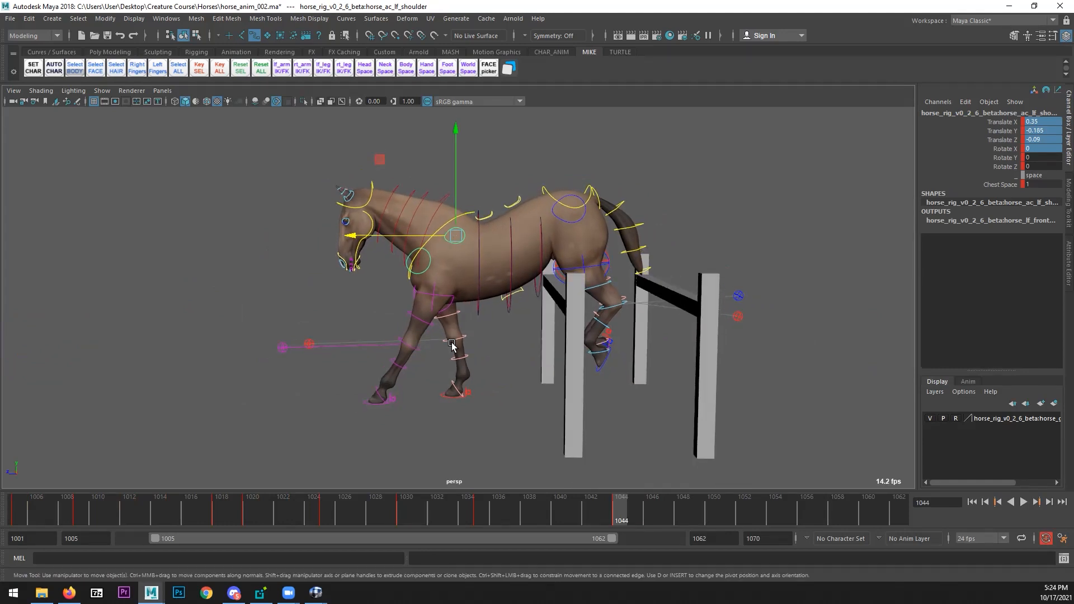
- Lower the chest control slightly to Translate Y -0.005 at frame 1044
left_click(475, 212)
left_click_drag(459, 156, 458, 159)
key("q")
left_click(440, 397)
left_click(364, 404, "shift")
left_click_drag(365, 404, 386, 305, "alt")
key("w")
- Rotate the chest control to about Rotate X 9.44 at frame 1044
left_click(434, 195)
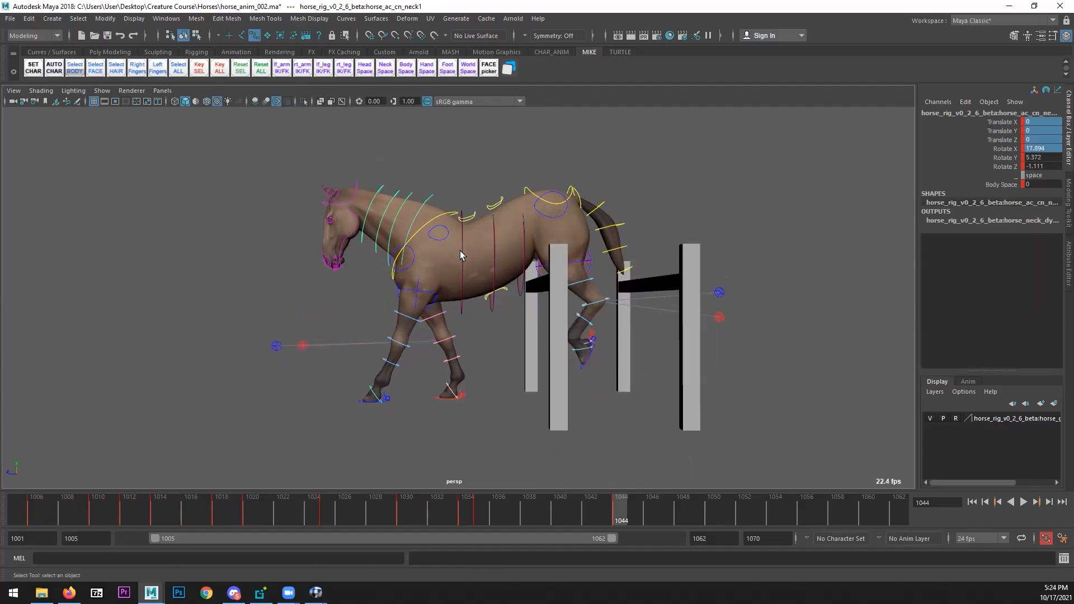
left_click(443, 219)
key("e")
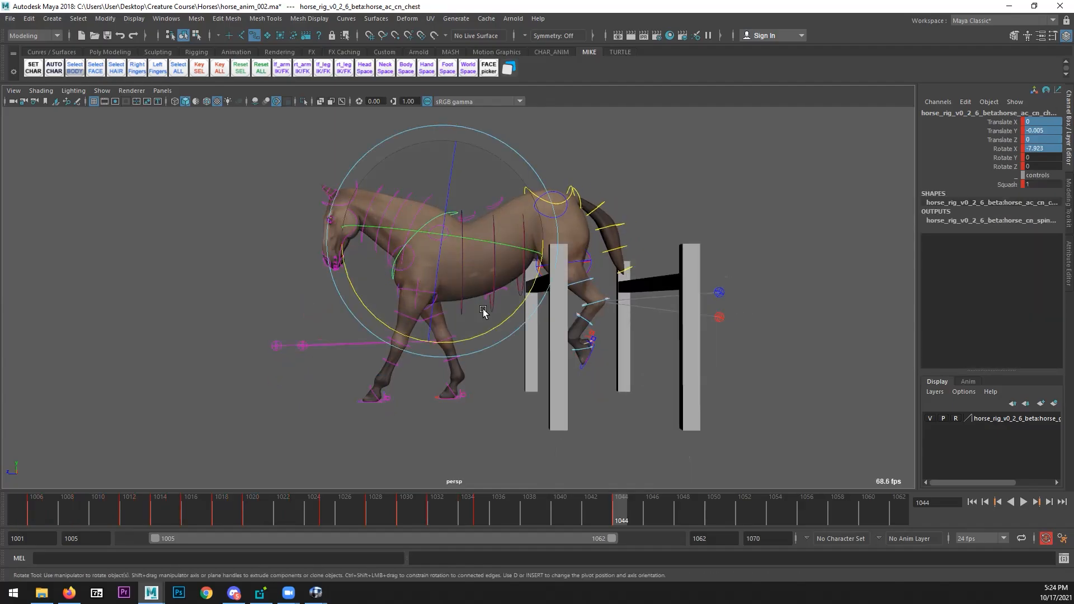
left_click_drag(480, 334, 513, 328)
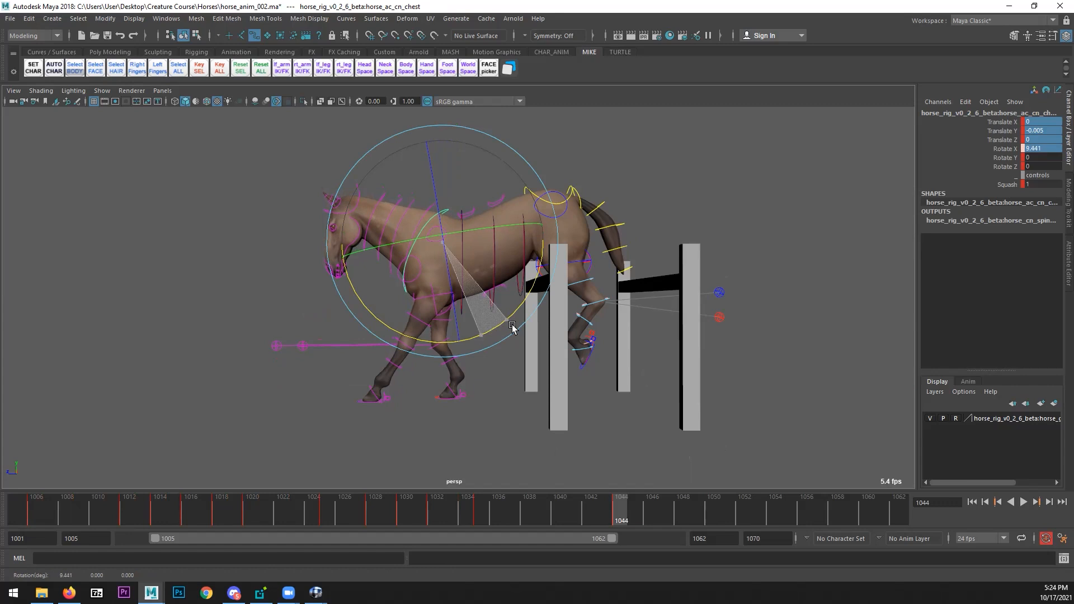
key("q")
- Rotate the base neck control down to Rotate X 30.011 and tilt the head so the nose points forward
left_click(434, 205)
key("e")
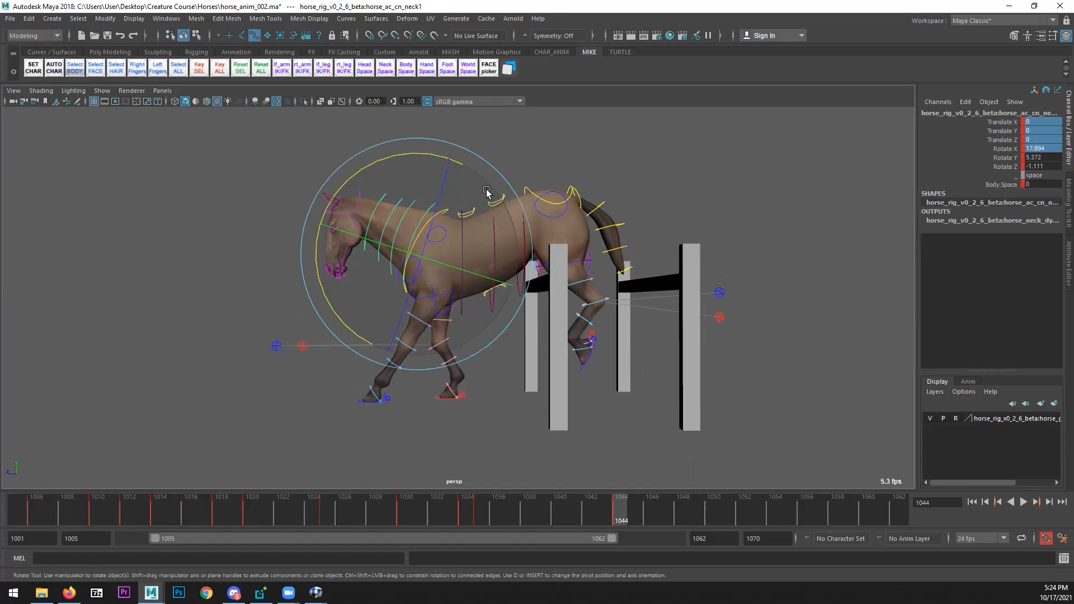
left_click_drag(424, 152, 405, 150)
key("q")
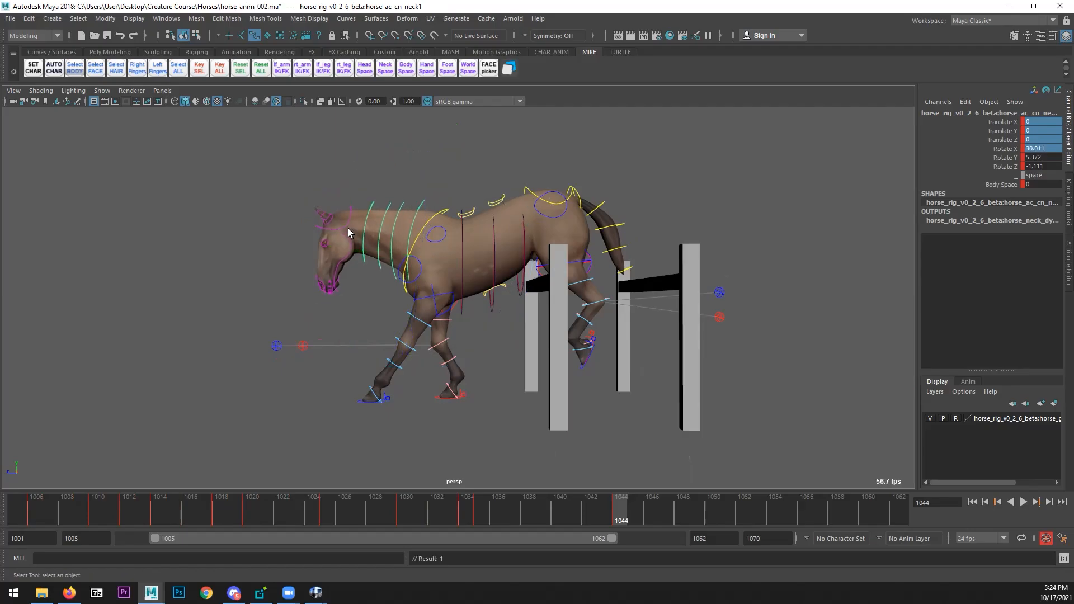
left_click(348, 228)
key("e")
left_click_drag(419, 288, 331, 319, "alt")
key("q")
- Raise the neck slightly by rotating the base neck control to Rotate X 23.946
left_click(424, 208)
key("e")
left_click_drag(492, 233, 438, 196, "alt")
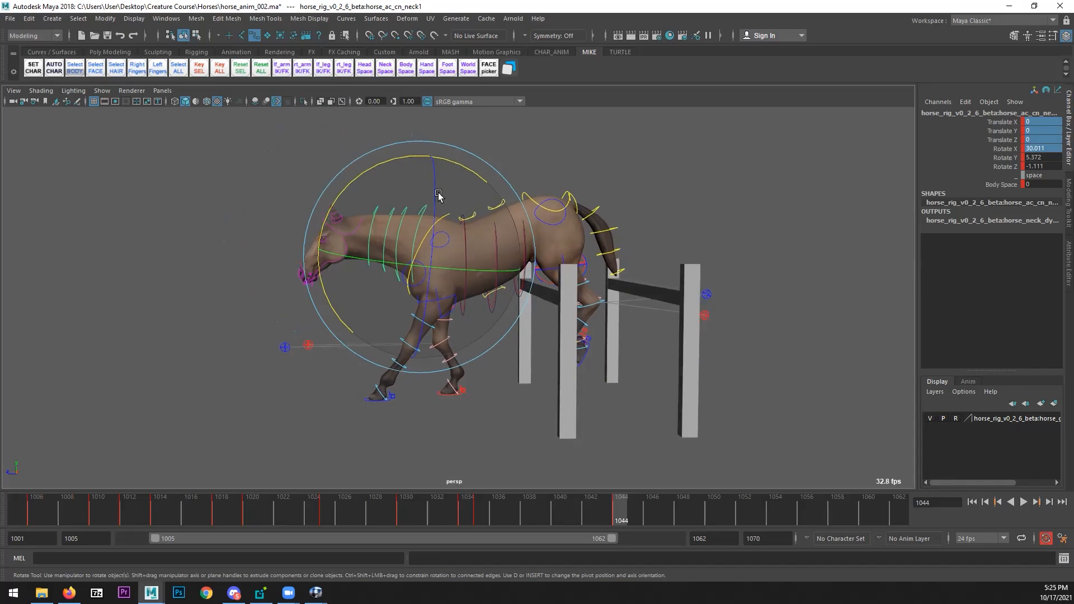
left_click_drag(408, 153, 414, 154)
left_click_drag(416, 249, 521, 273, "alt")
left_click_drag(443, 299, 505, 451, "alt")
key("q")
left_click_drag(555, 404, 431, 325, "alt")
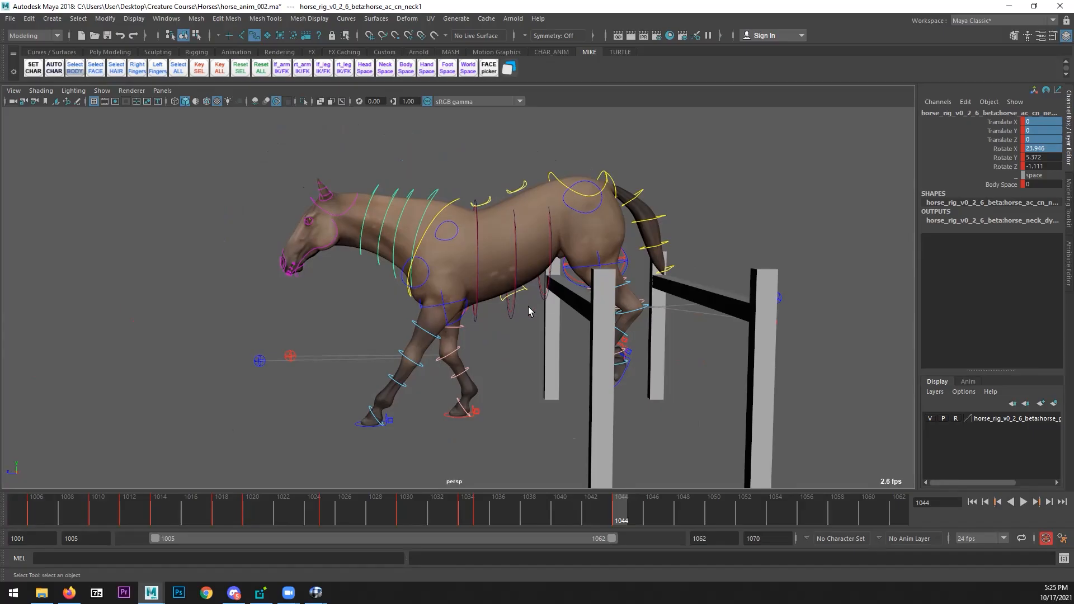
left_click_drag(475, 314, 448, 310, "alt")
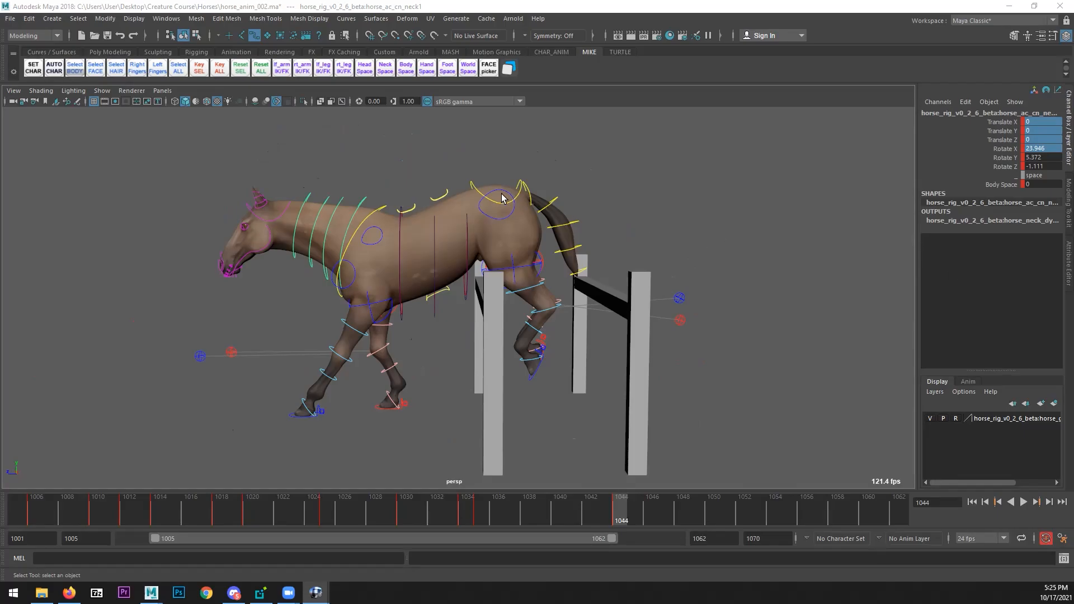
- Undo the last change, and compare the descent at frame 1041 with the reference video in RV around frame 45
key("ctrl+z")
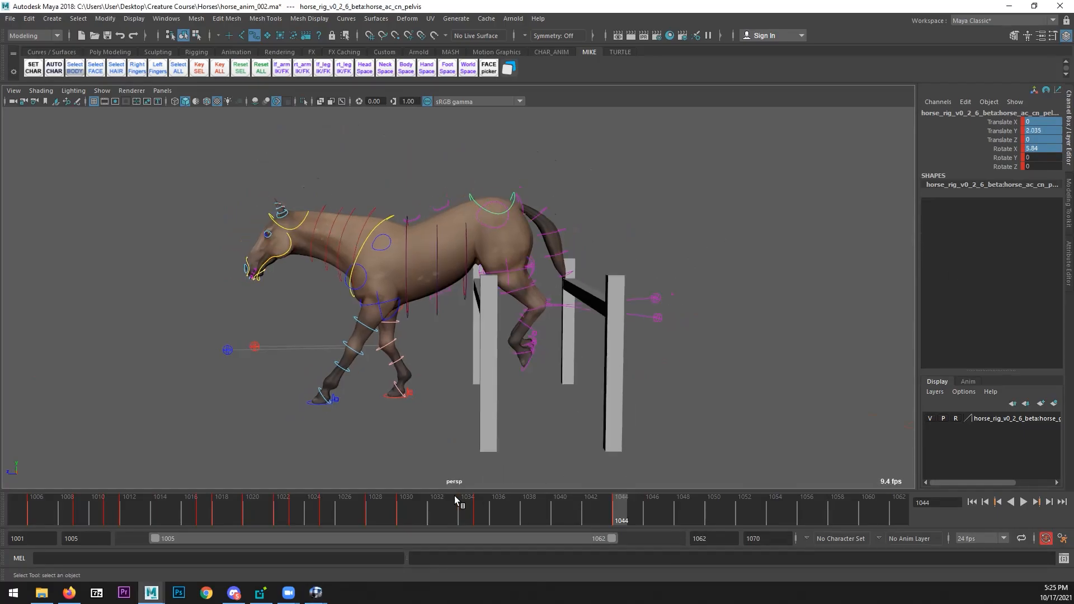
left_click_drag(453, 510, 577, 505)
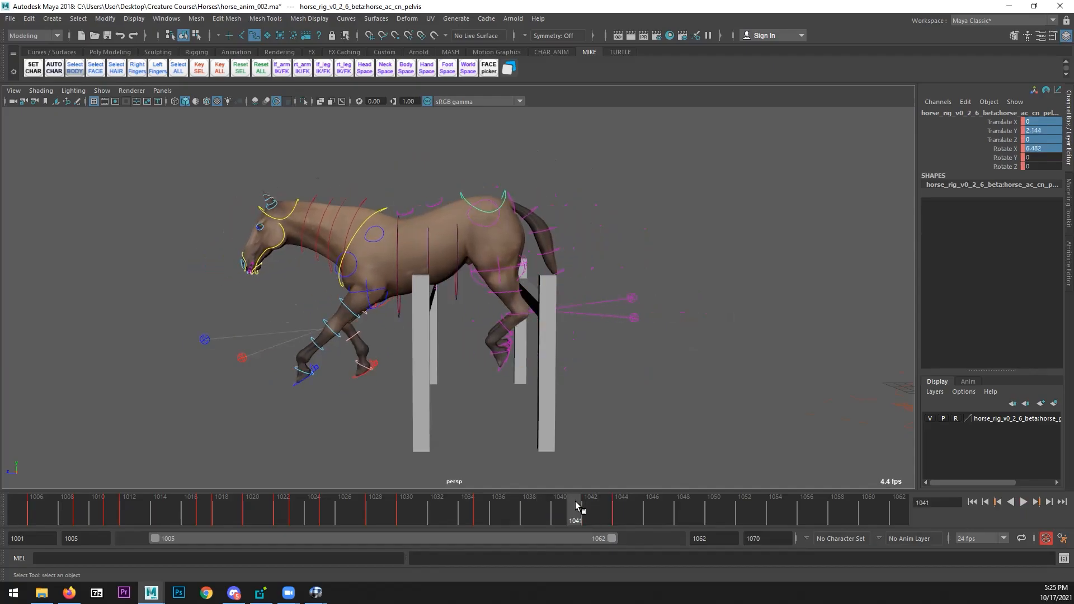
key("alt+Tab")
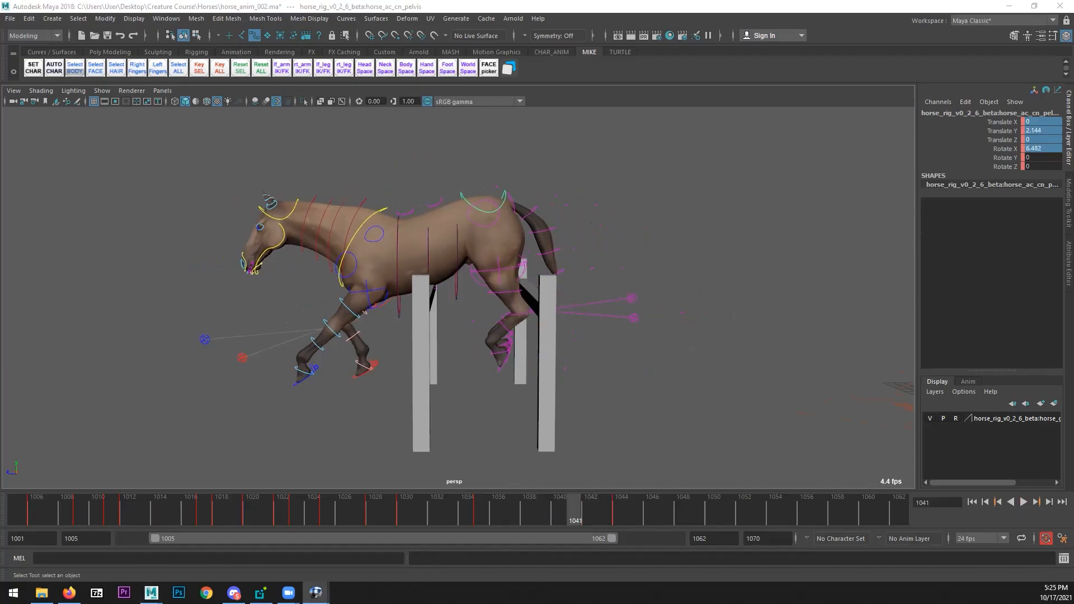
key("Right")
key("Right")
key("Left")
key("Left")
key("Left")
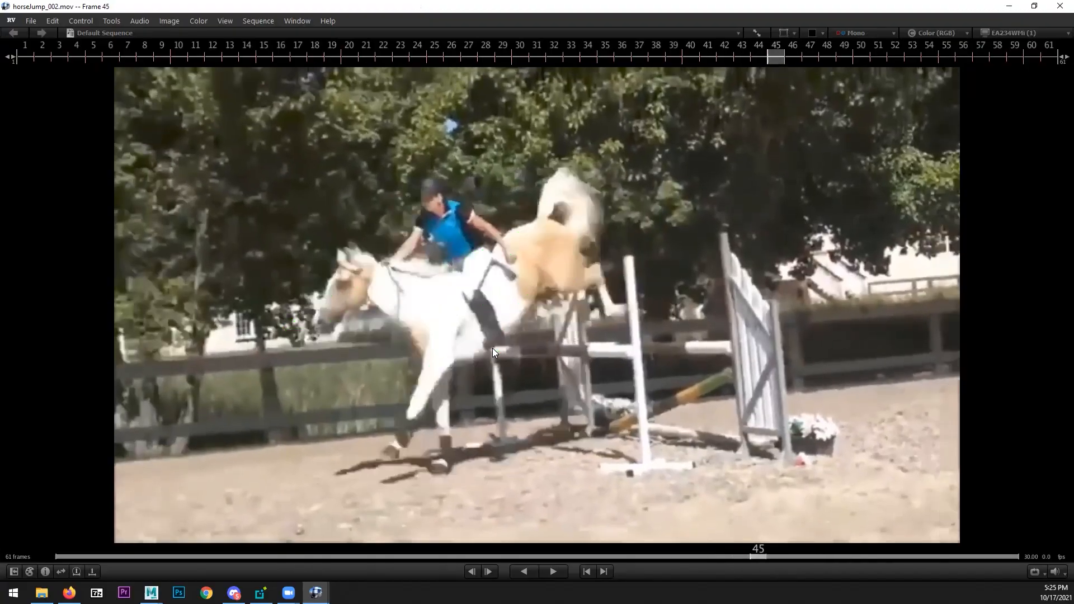
left_click_drag(465, 7, 1073, 25)
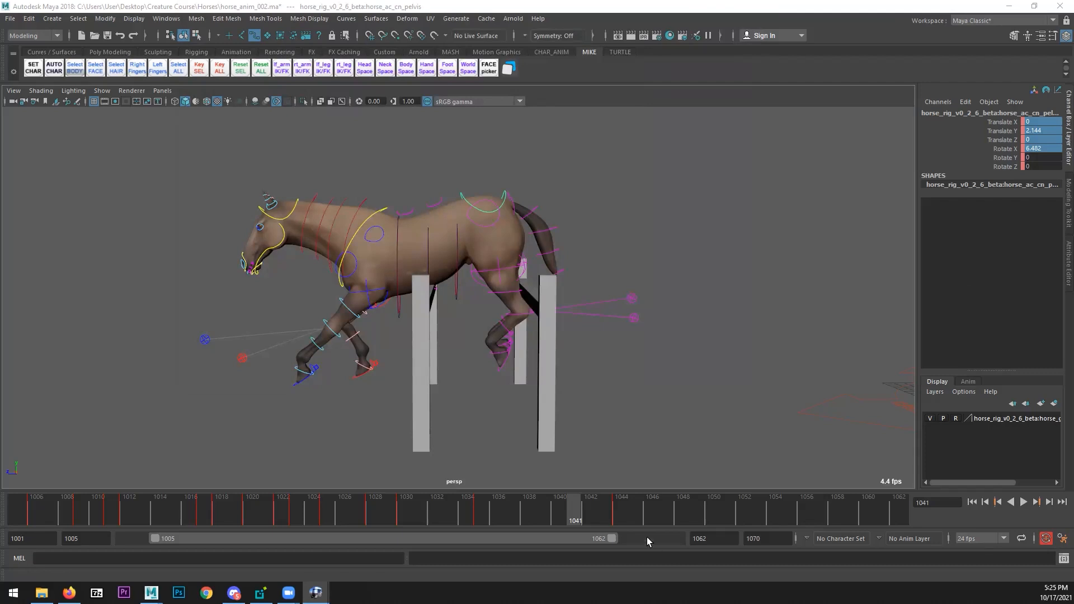
- Open the Graph Editor for the pelvis control and show its Translate Y curve
left_click(605, 200)
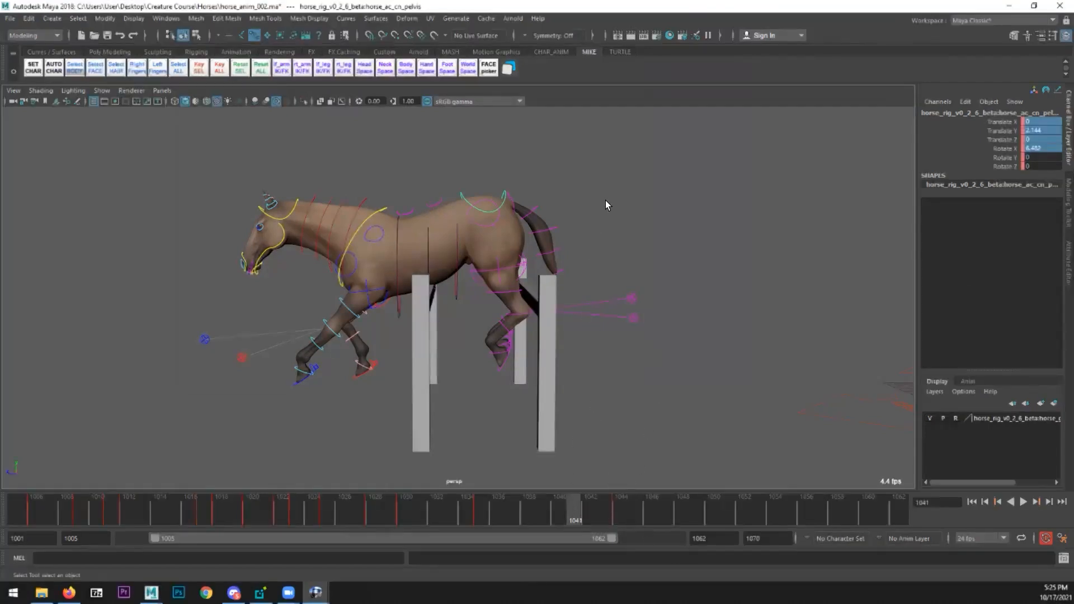
left_click(463, 196)
left_click(166, 18)
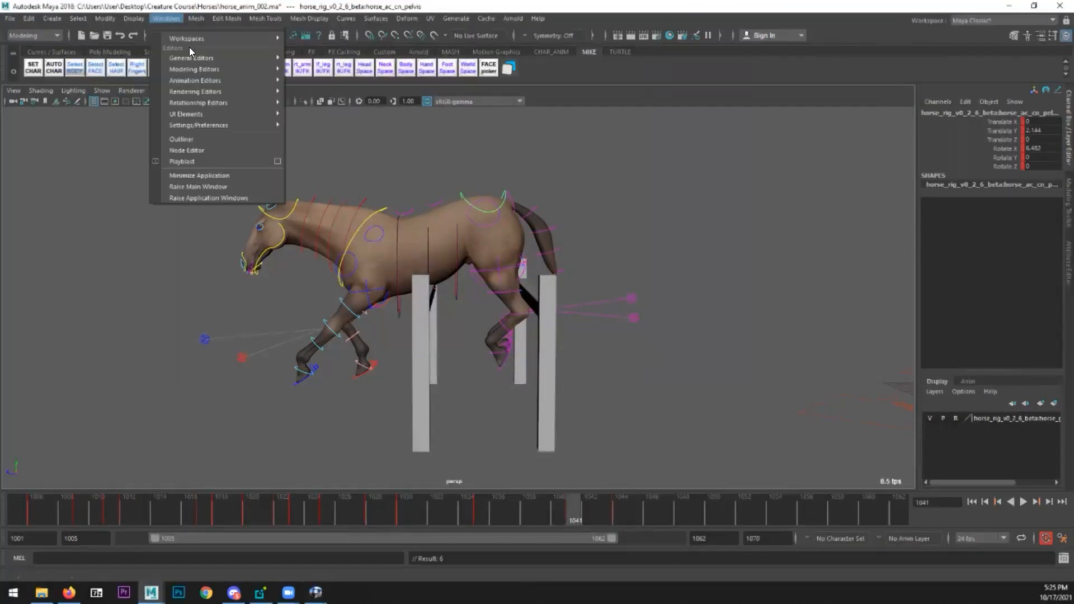
mouse_move(263, 81)
left_click(313, 90)
left_click(540, 201)
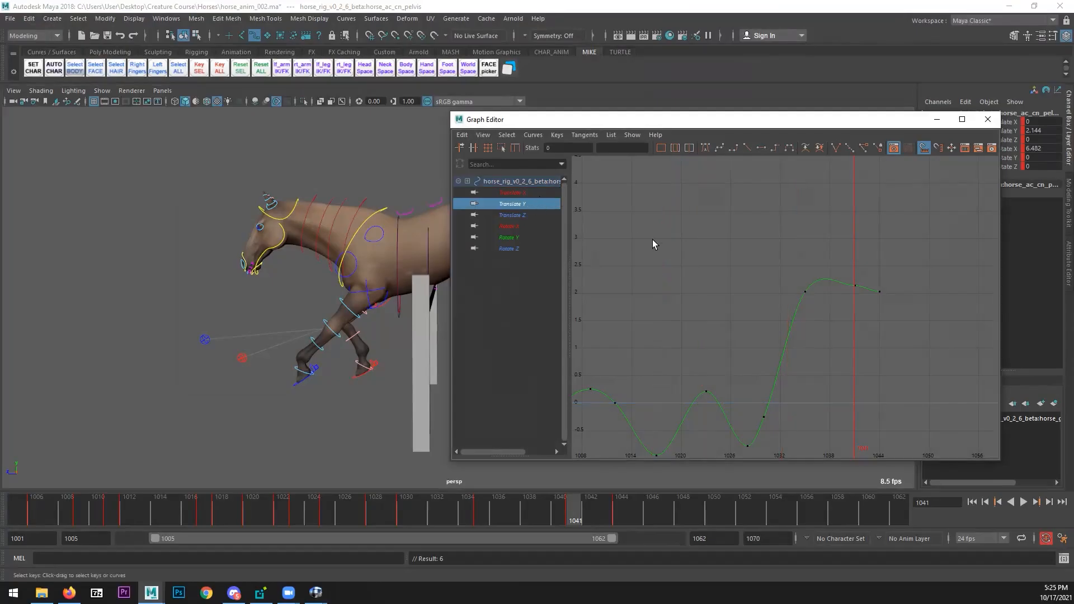
- Raise the pelvis Translate Y keys at frames 1041 and 1044, bringing 1041 to 2.806, and apply auto tangents
left_click_drag(863, 220, 846, 245)
middle_click_drag(367, 308, 210, 313, "alt")
middle_click_drag(870, 260, 871, 224, "shift")
left_click(880, 240)
middle_click_drag(843, 268, 844, 241, "shift")
left_click(854, 195)
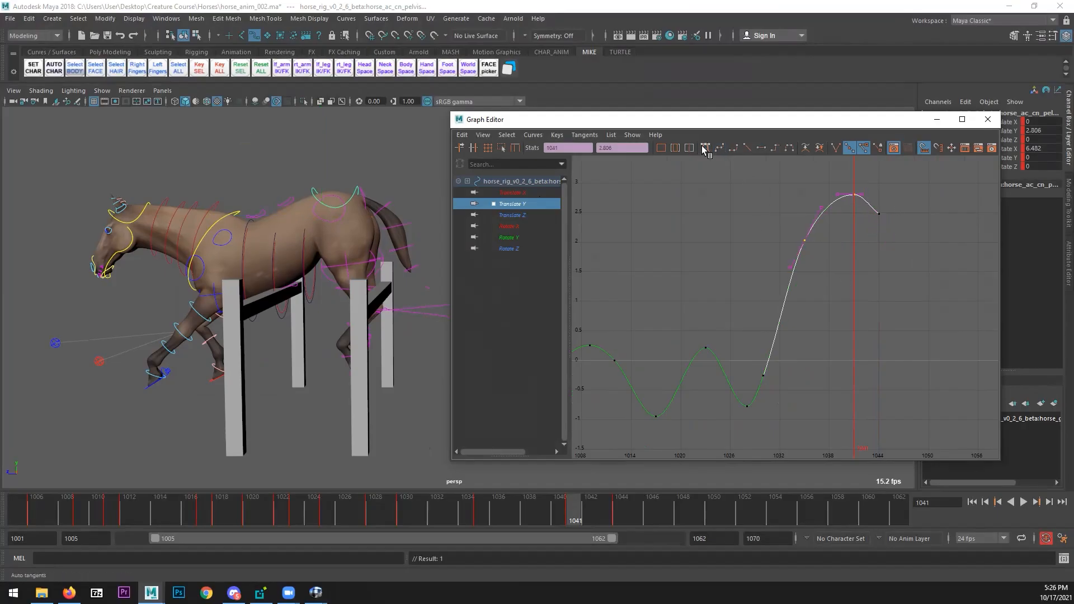
- Scrub the descent to frame 1044 and raise the last pelvis Translate Y keys slightly, with 1044 at 2.555
key("alt+v")
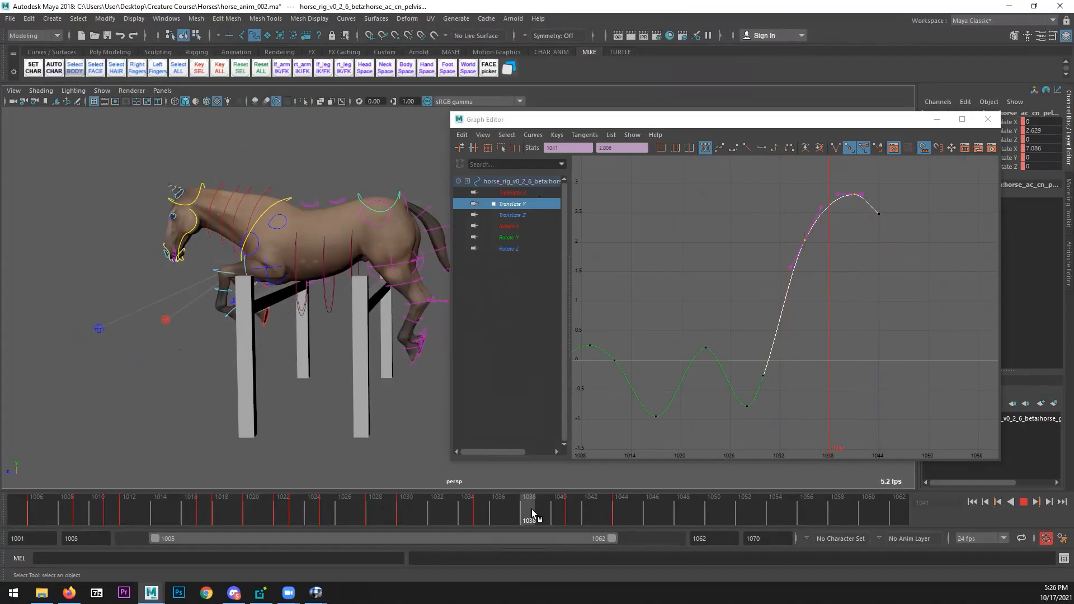
left_click(623, 508)
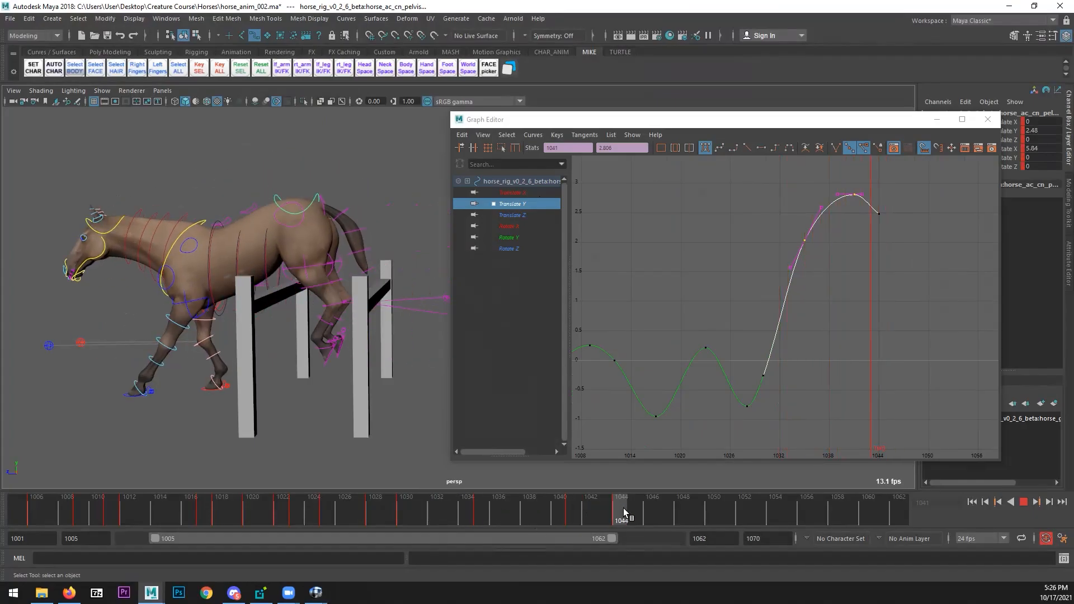
left_click(852, 246)
left_click_drag(854, 238, 852, 244)
middle_click_drag(830, 319, 824, 307)
middle_click_drag(224, 341, 238, 380, "alt")
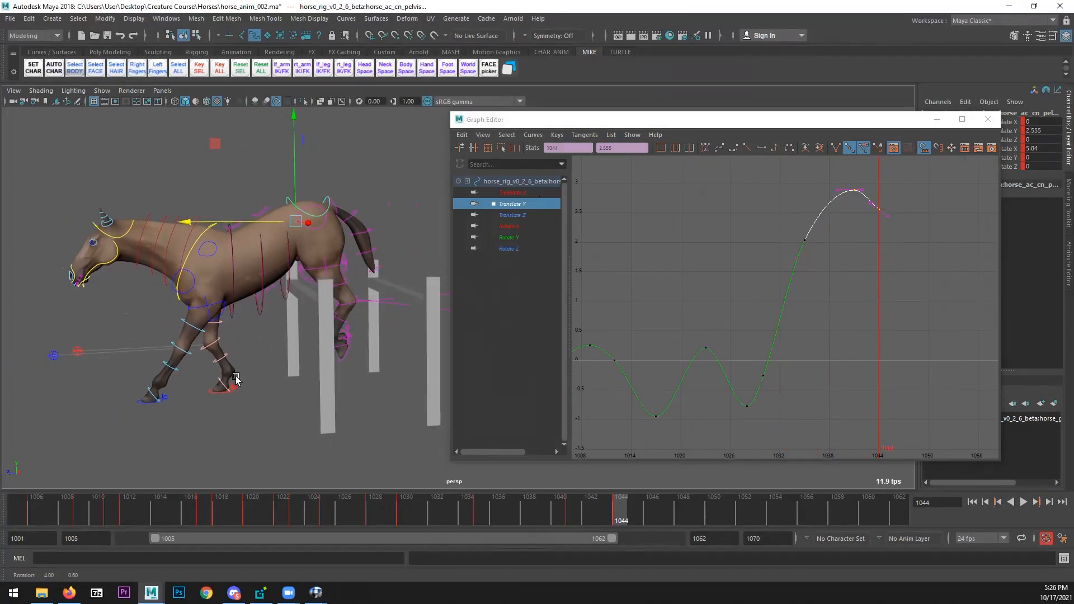
- Raise the pelvis Rotate X key at frame 1044 to about 24.4 on its curve
left_click(289, 201)
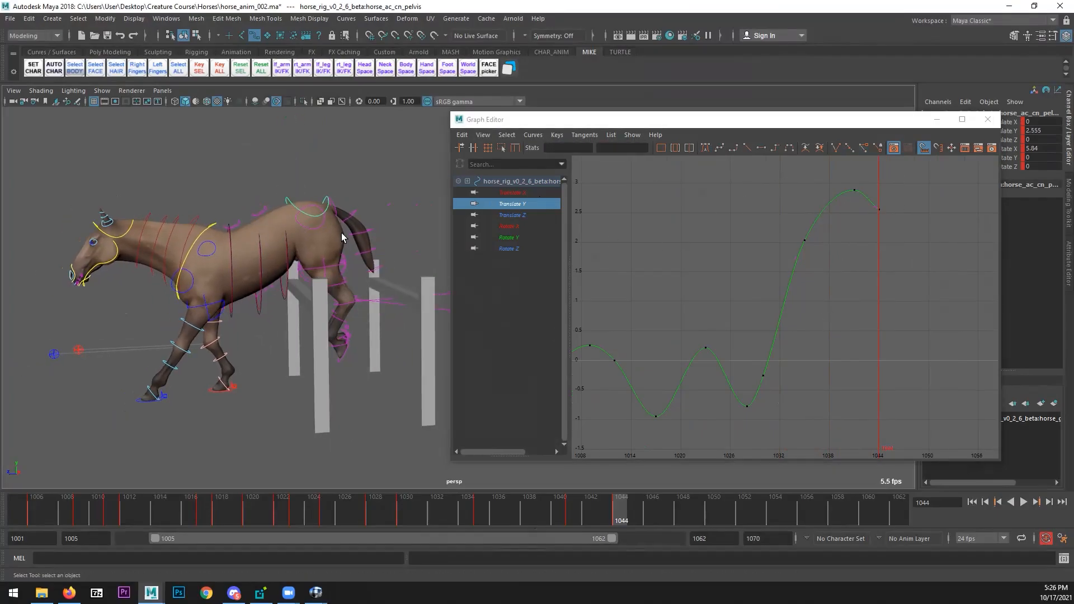
left_click(508, 227)
key("f")
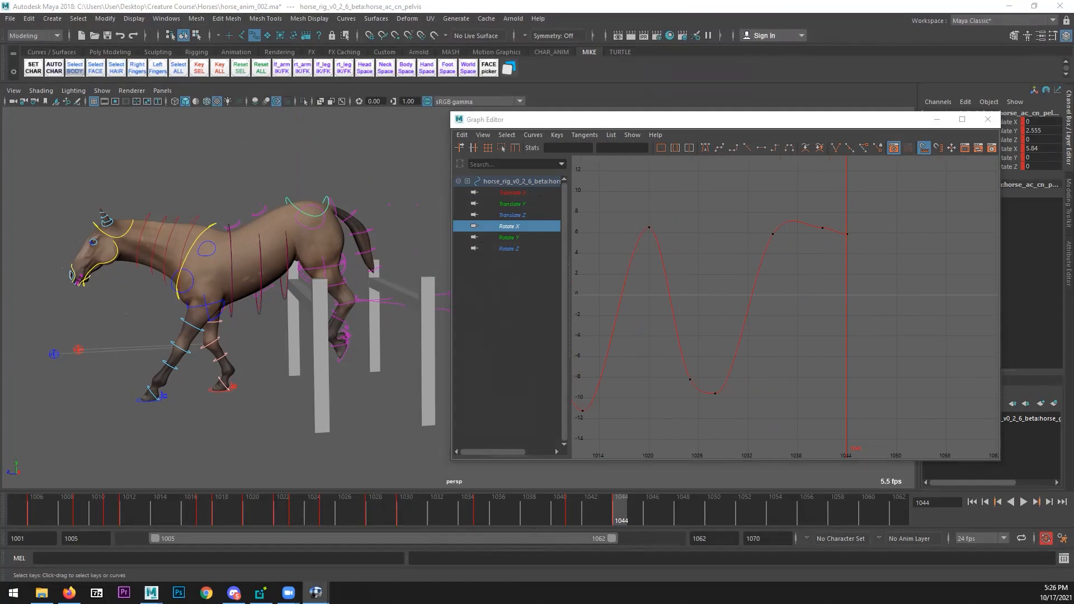
middle_click_drag(265, 323, 236, 321, "alt")
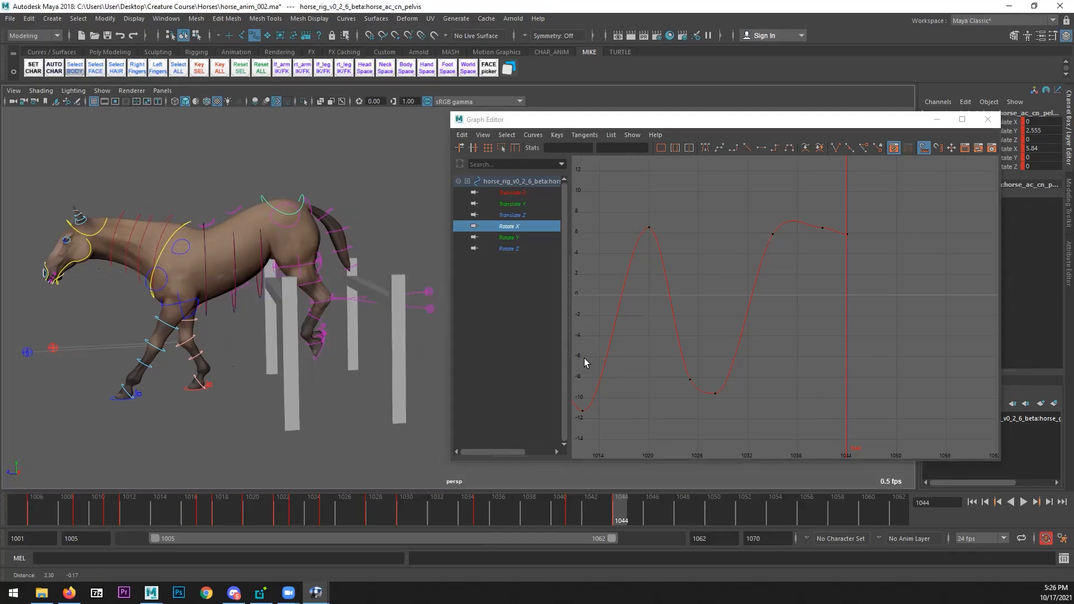
left_click_drag(861, 223, 838, 246)
key("w")
scroll(841, 286, "down", 5)
middle_click_drag(830, 305, 834, 248)
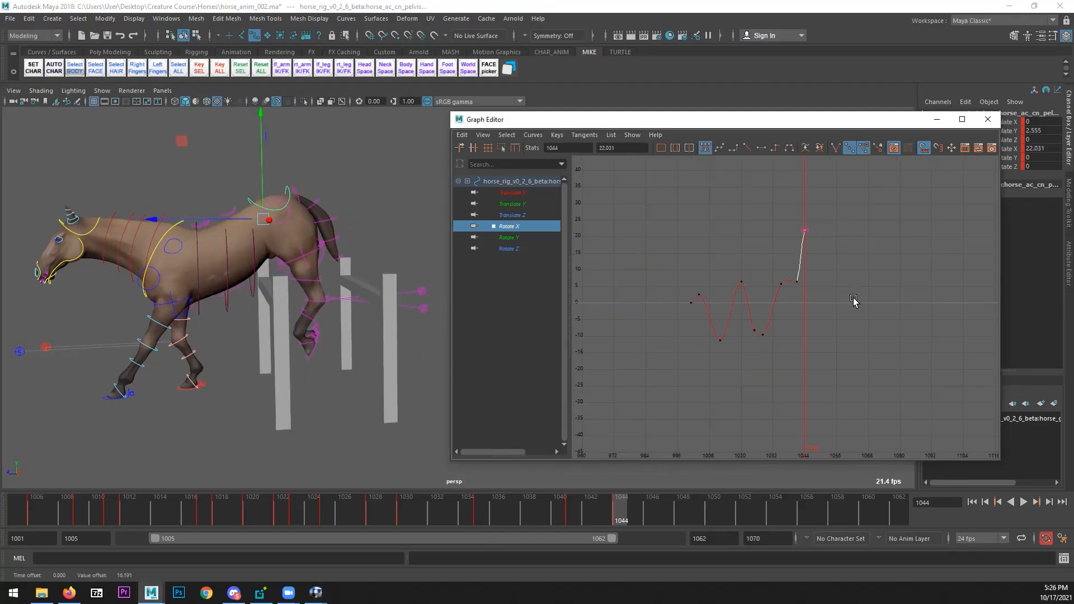
- Delete the pelvis Rotate X key at frame 1041
mouse_move(475, 503)
left_mouse_down()
mouse_move(438, 505)
mouse_move(481, 500)
left_mouse_up()
right_click_drag(776, 339, 850, 296, "alt")
key("q")
left_click_drag(798, 274, 819, 245)
key("Delete")
right_click_drag(893, 298, 810, 302, "alt")
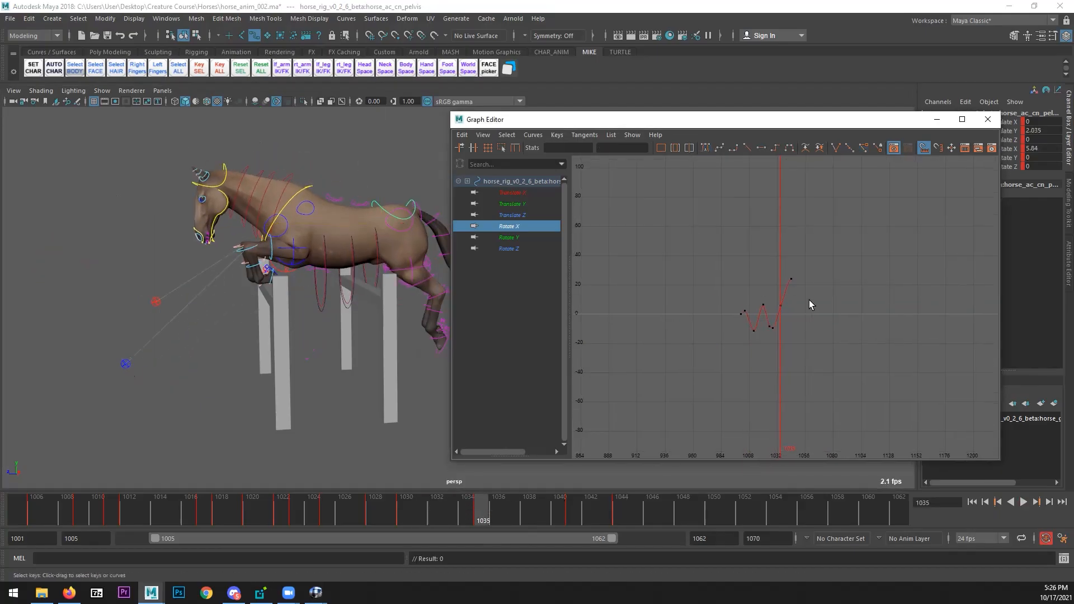
- Apply auto tangents to the pelvis Rotate X curve, give the frame 1044 key a spline tangent, and scrub to frame 1041
left_click(751, 317)
left_click(705, 147)
right_click_drag(734, 258, 796, 268, "alt")
left_click_drag(828, 216, 791, 244)
left_click(719, 148)
right_click_drag(383, 372, 275, 364, "alt")
key("q")
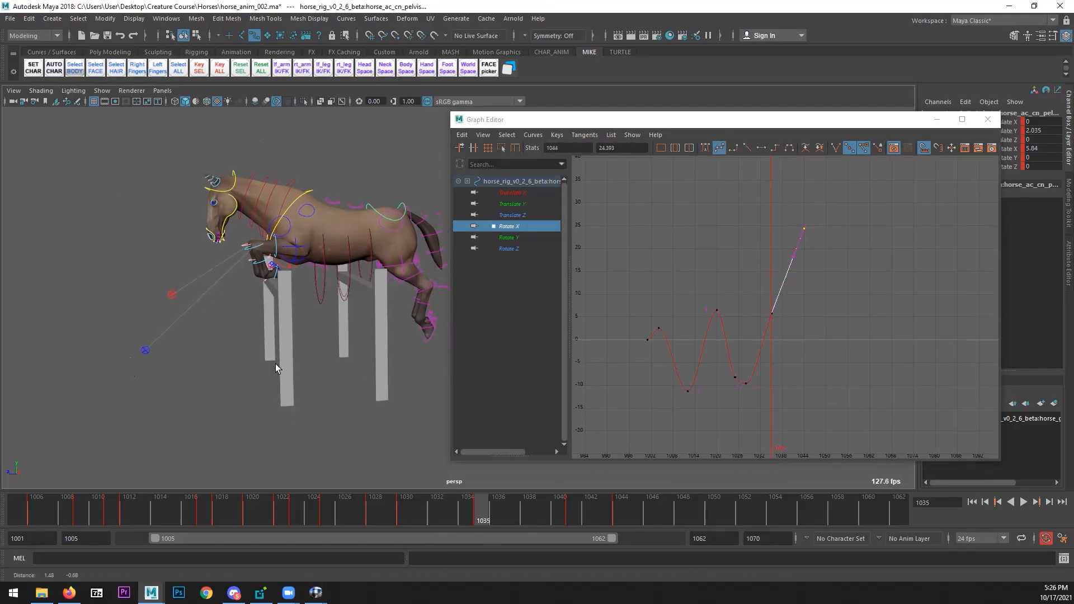
middle_click_drag(275, 363, 269, 360, "alt")
left_click_drag(500, 503, 574, 480)
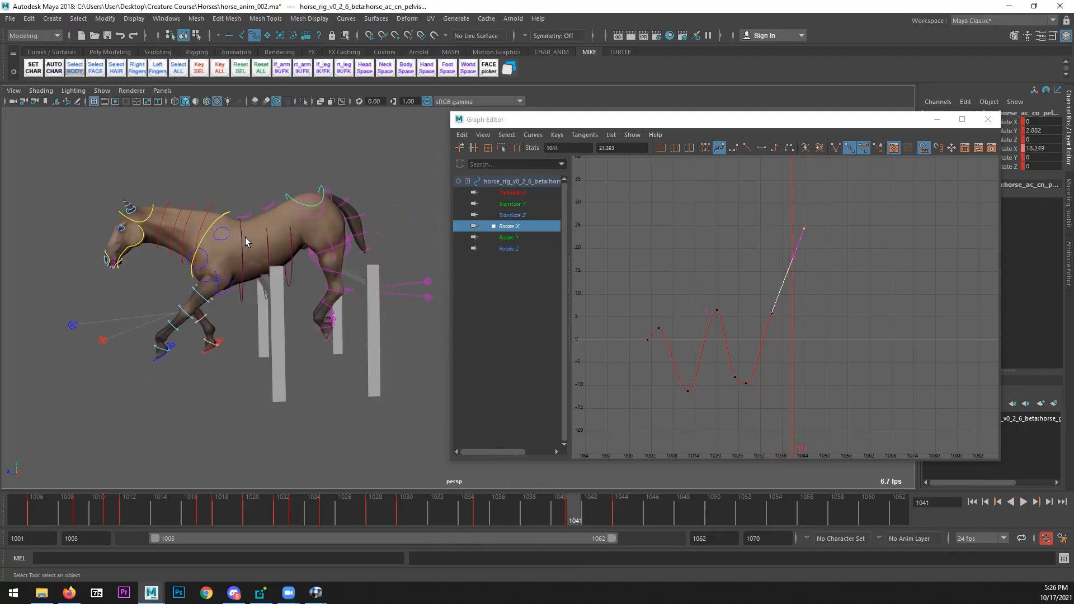
- Key the chest control at frame 1038 and raise its Translate Y on the curve to 2.649
left_click(245, 237)
left_click(544, 206)
key("f")
middle_click_drag(839, 295, 762, 283, "alt")
left_click_drag(919, 363, 867, 415)
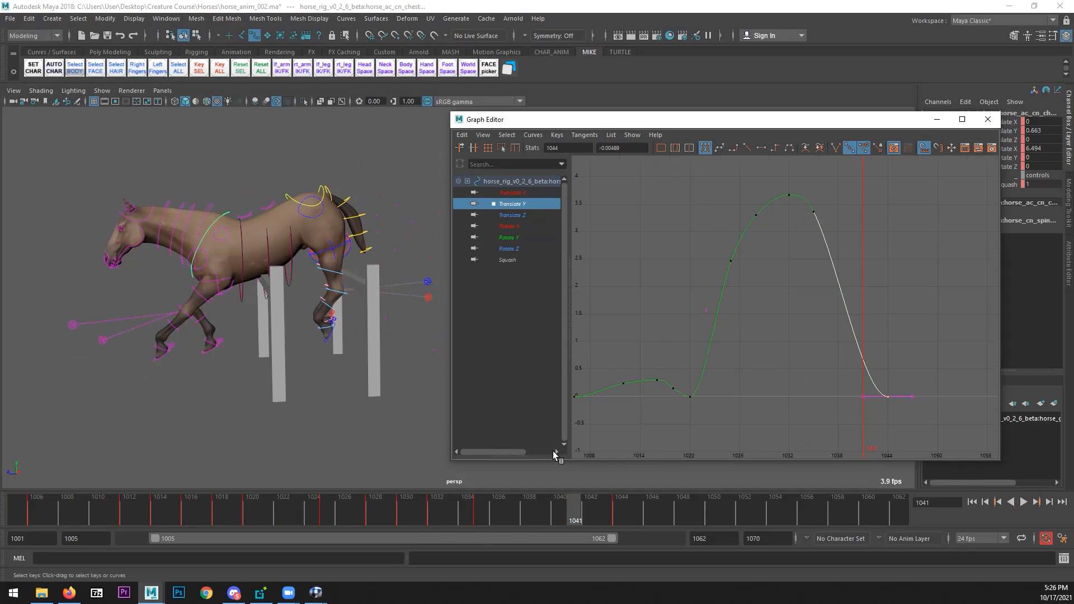
left_click_drag(439, 512, 528, 514)
key("s")
key("w")
middle_click_drag(818, 327, 821, 204)
- Apply auto tangents to the chest Translate Y keys that form the arc of the jump
left_click(813, 212)
key("q")
left_click_drag(926, 353, 870, 415)
left_click_drag(700, 304, 696, 308)
left_click(702, 150)
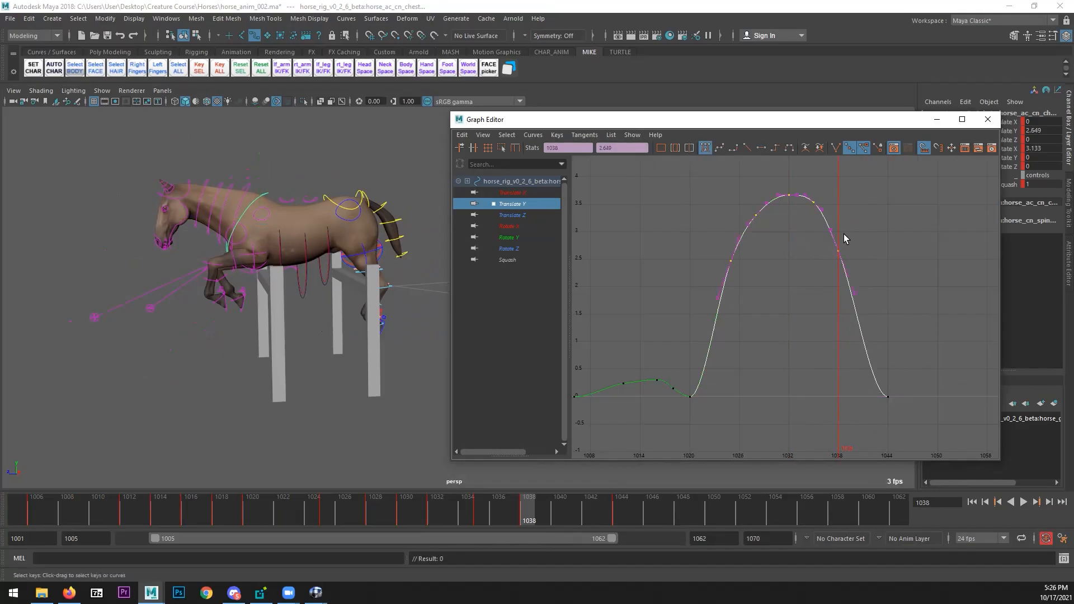
- Give the chest Translate Y key at frame 1044 a spline tangent and close the Graph Editor
left_click_drag(867, 366, 904, 403)
middle_click_drag(916, 348, 877, 320, "alt")
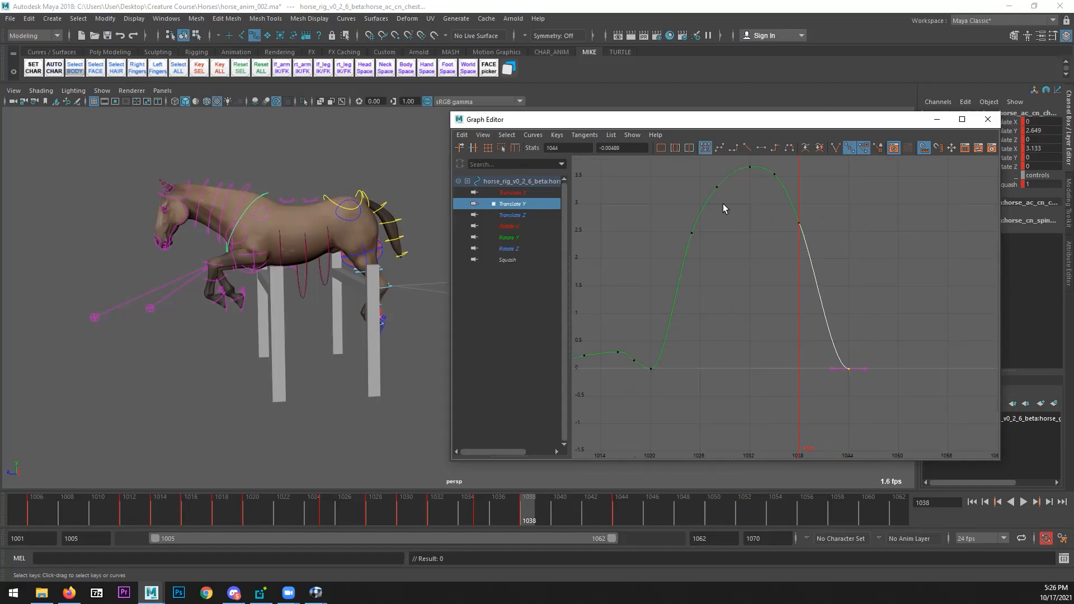
left_click(721, 145)
left_click(833, 322)
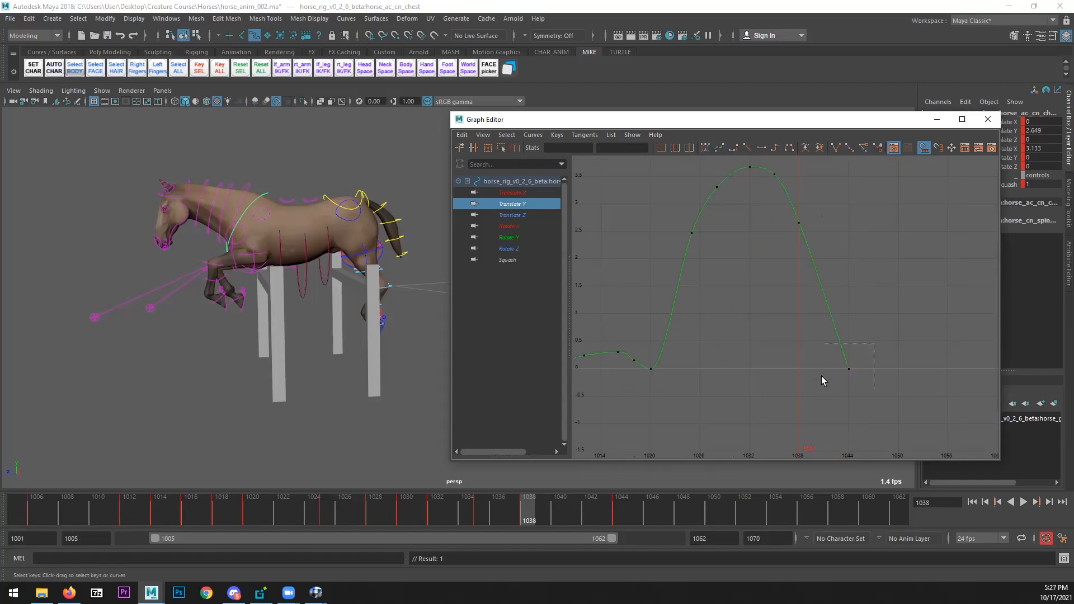
key("w")
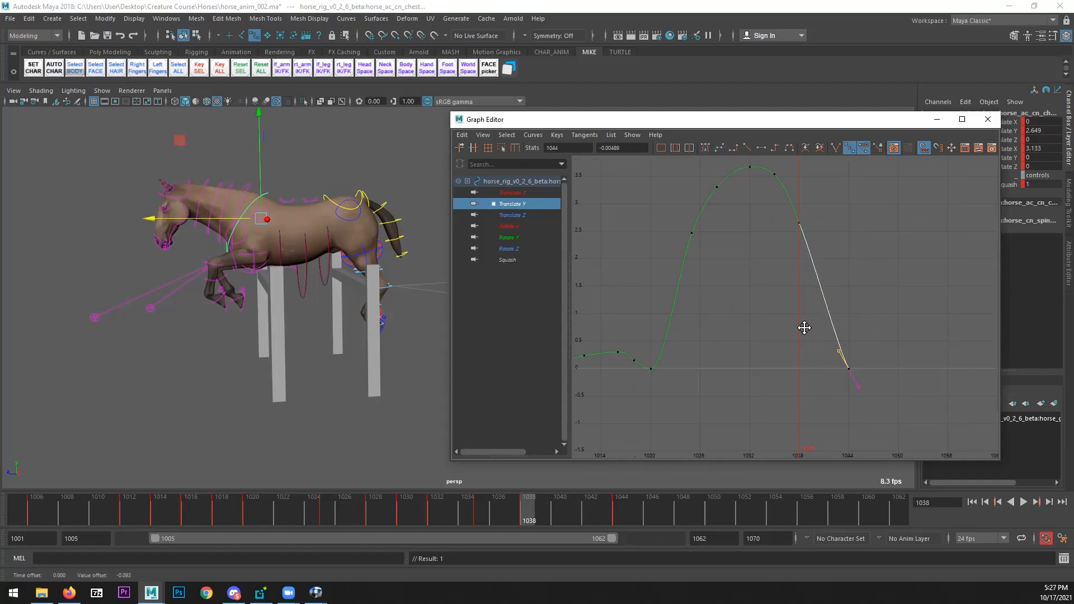
left_click_drag(361, 325, 313, 318, "alt")
left_click(988, 119)
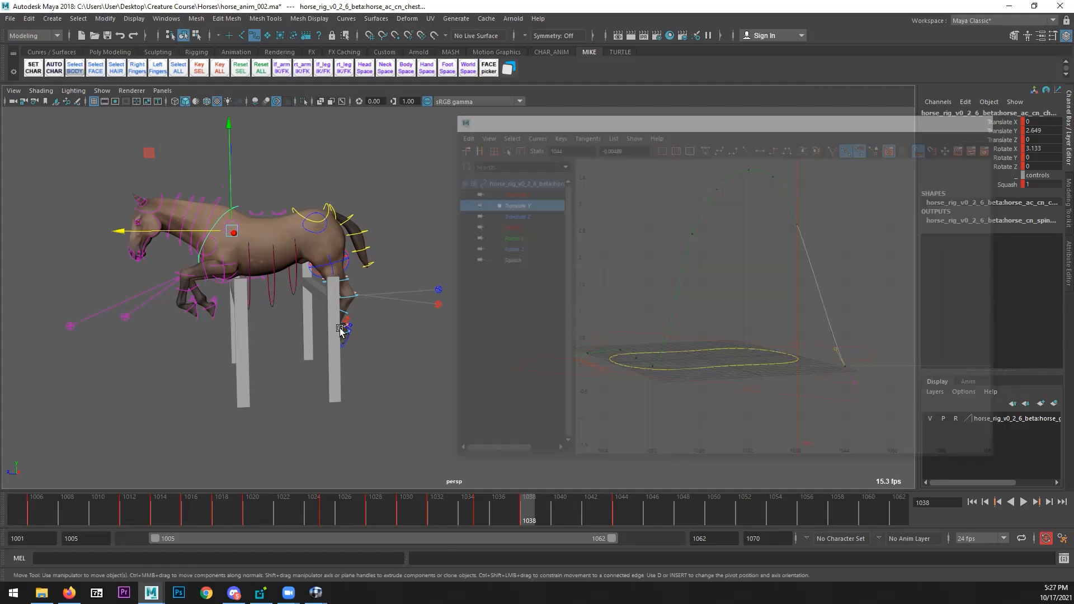
- Play back the jump and nudge the control near the shoulder slightly upward at frame 1044
left_click(1024, 502)
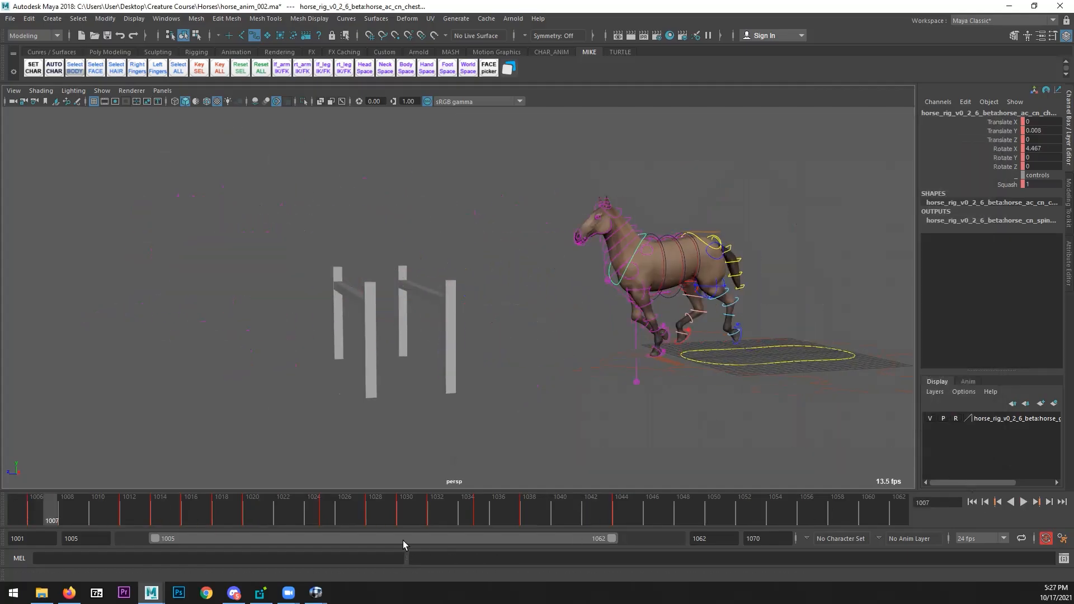
mouse_move(569, 512)
left_mouse_down()
mouse_move(621, 511)
mouse_move(580, 512)
mouse_move(618, 509)
mouse_move(470, 396)
mouse_move(612, 371)
left_mouse_up()
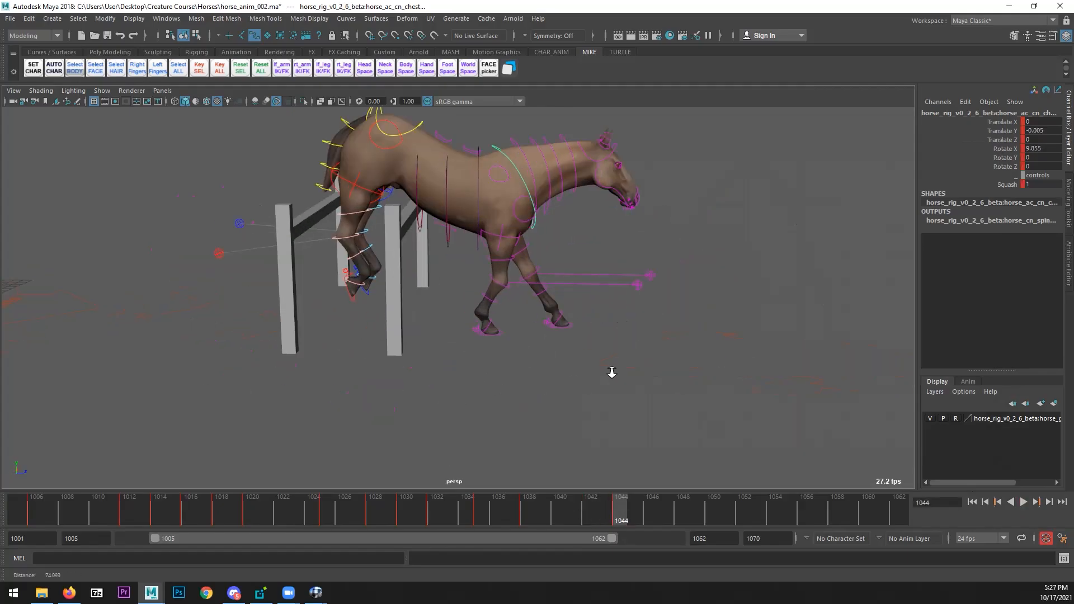
scroll(612, 371, "up", 5)
left_click_drag(502, 339, 510, 318, "alt")
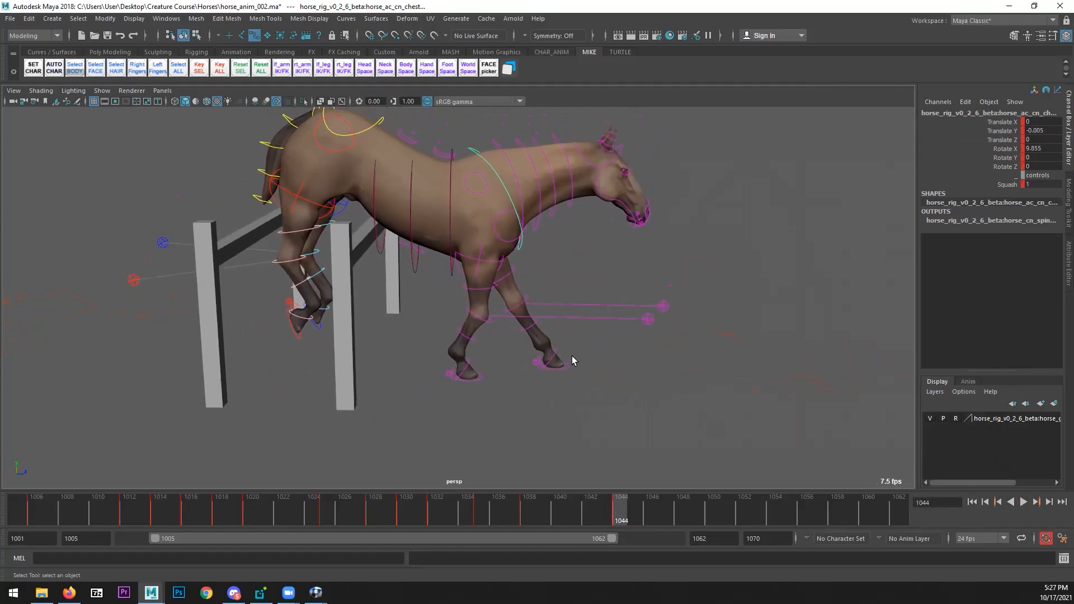
left_click_drag(572, 356, 518, 351, "alt")
left_click(484, 199)
key("w")
left_click_drag(475, 146, 474, 142)
- Select the left back foot control, compare the hind legs with the RV reference at frame 46, and clear its green annotation
left_click_drag(642, 273, 616, 347, "alt")
left_click(541, 385)
left_click_drag(733, 395, 462, 337, "alt")
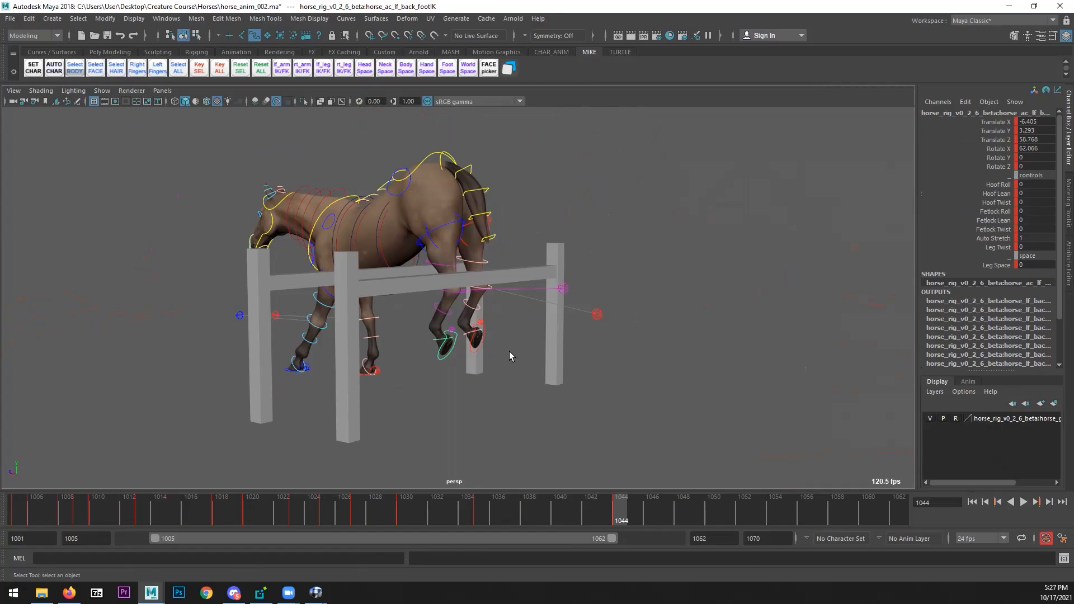
key("alt+Tab")
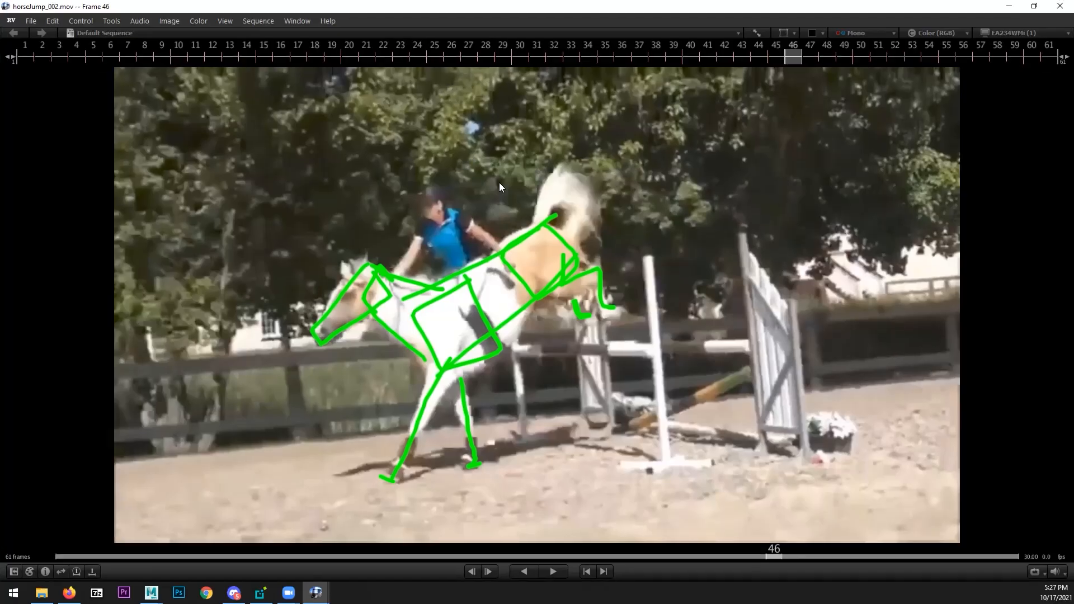
key("alt+Tab")
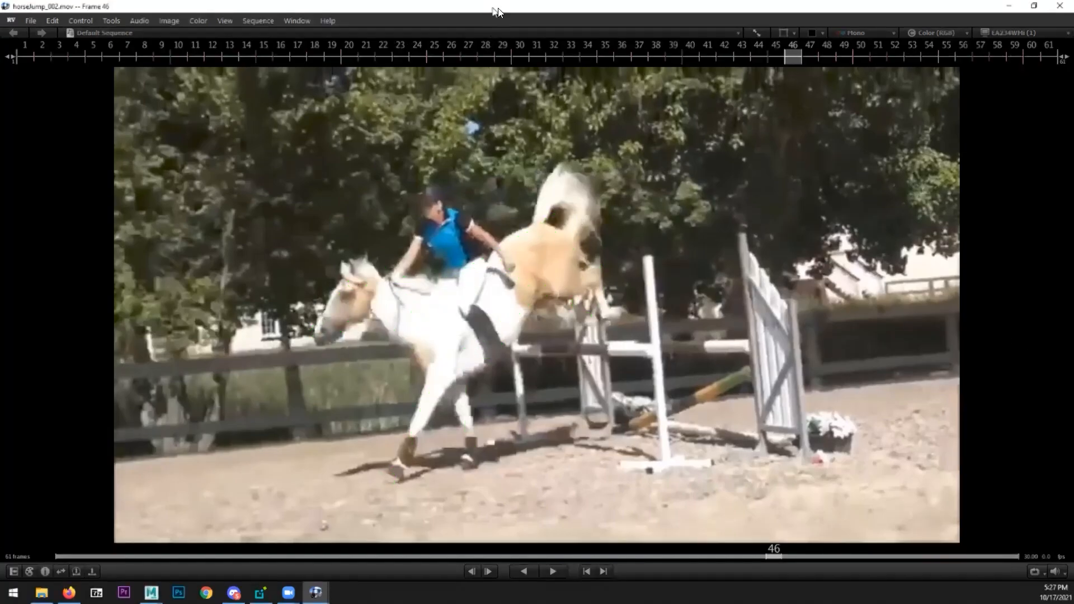
key("alt+Tab")
- Lift both back foot IK controls up and backward toward the fence rail at frame 1044, and rotate the hooves to fold the legs
left_click_drag(660, 245, 540, 334, "alt")
left_click(476, 348)
key("w")
left_click_drag(462, 287, 462, 260)
left_click_drag(441, 293, 474, 277)
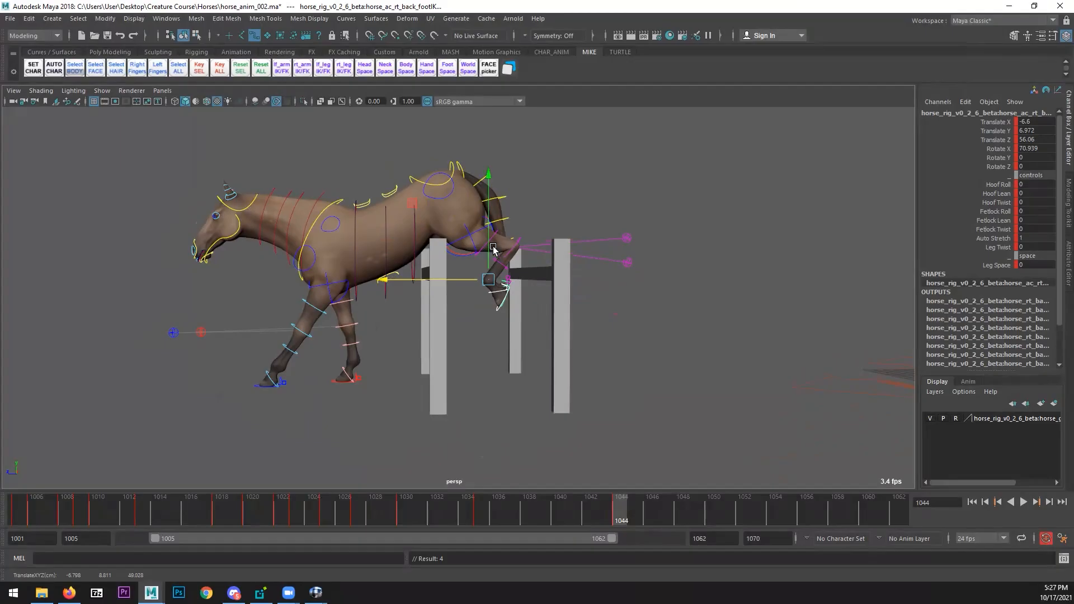
left_click_drag(488, 240, 488, 229)
left_click_drag(465, 269, 522, 246)
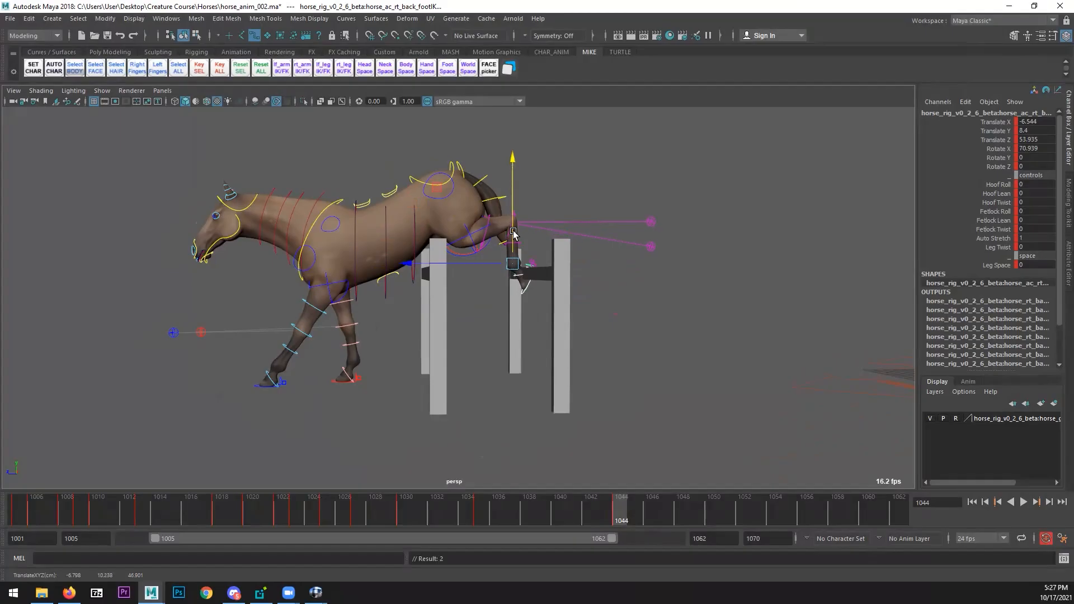
key("e")
left_click_drag(415, 272, 441, 339)
- Shift the left hip control to about Translate X -0.184 and Translate Y -0.694, and key it at frame 1044
left_click_drag(529, 282, 453, 203, "alt")
key("q")
left_click(501, 237)
key("w")
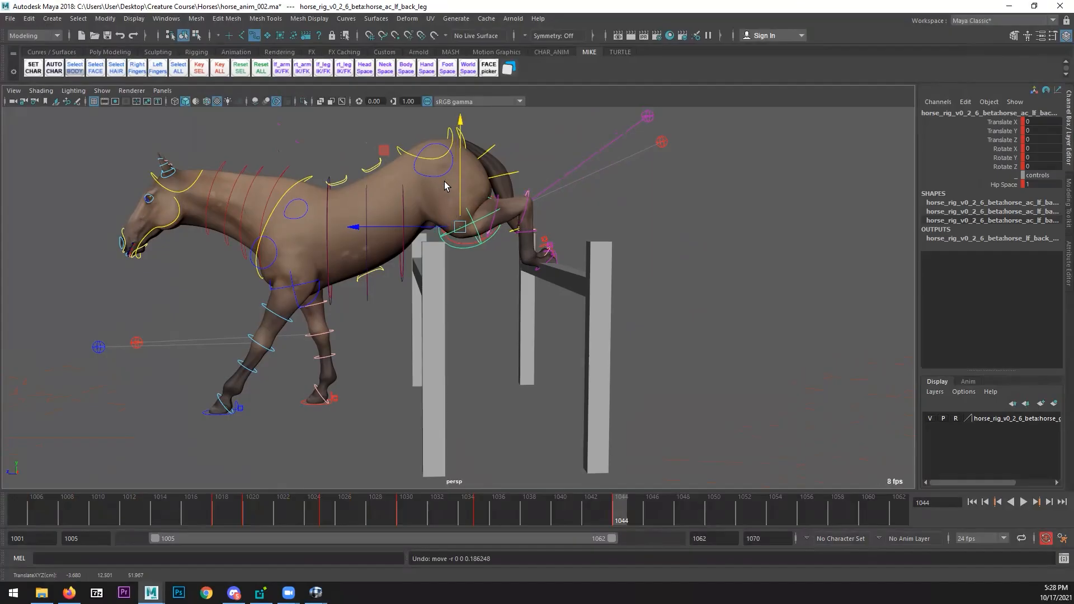
key("Up")
left_click_drag(411, 165, 406, 162)
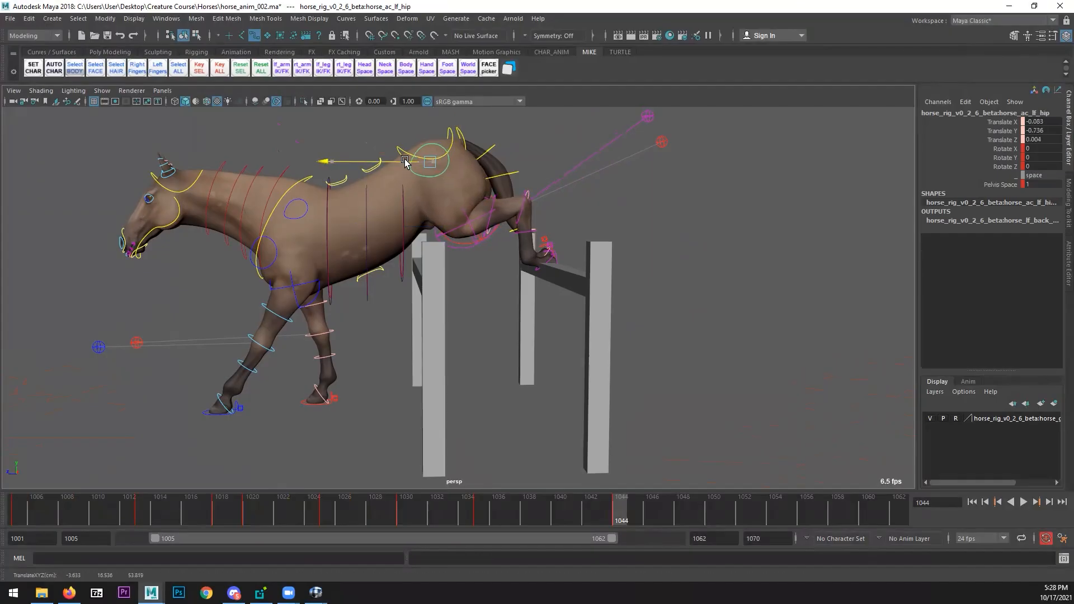
left_click_drag(430, 142, 429, 139)
key("s")
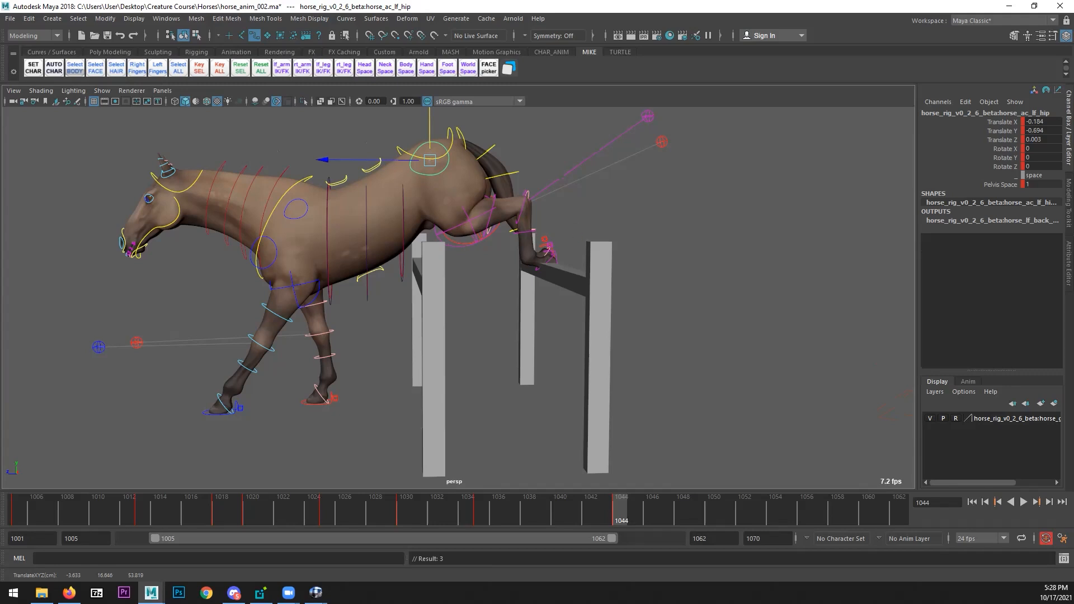
- Switch to the RV reference, mark the hind leg's bend in green on frame 46, check frame 47, and return to Maya
left_click(316, 592)
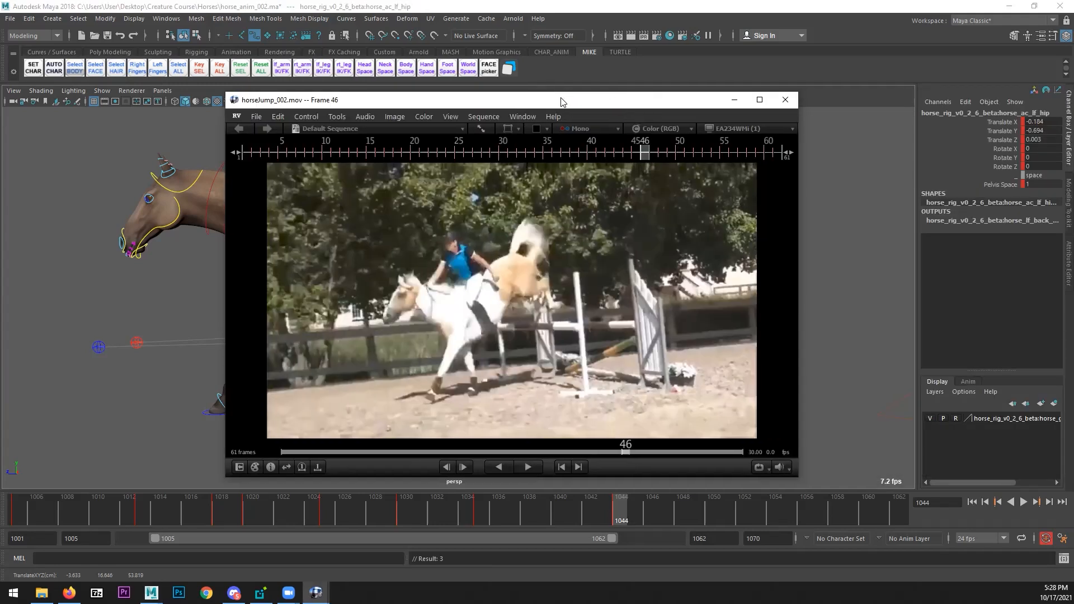
double_click(559, 98)
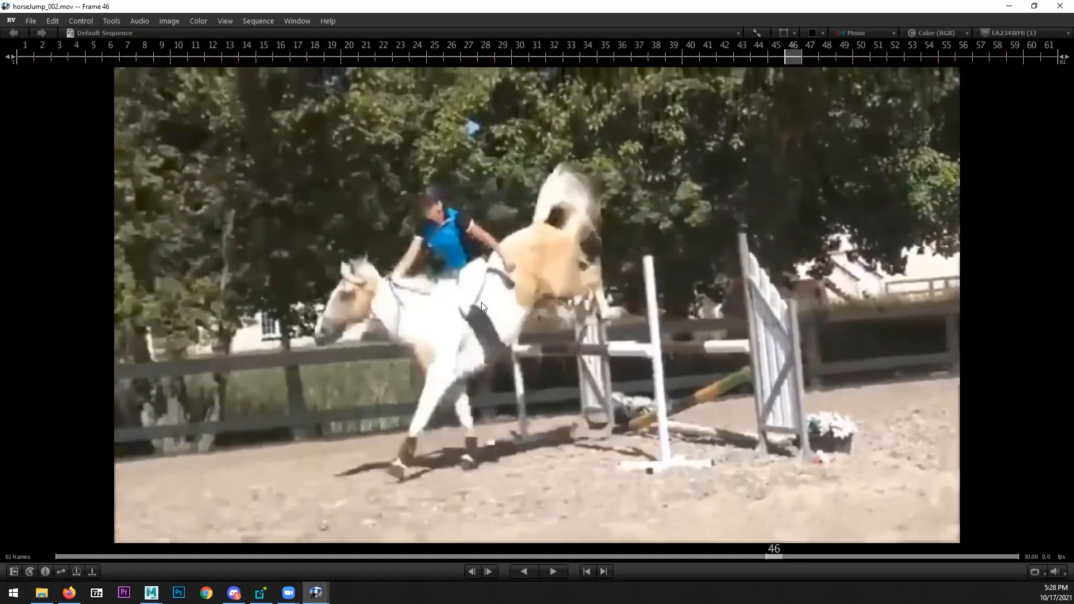
key("F10")
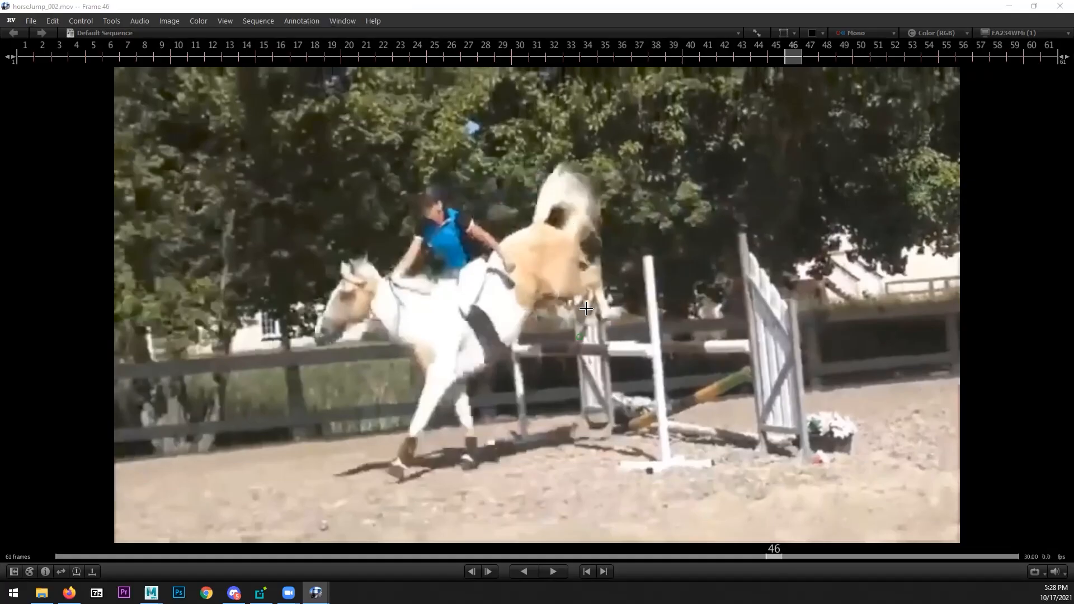
left_click_drag(537, 327, 553, 300)
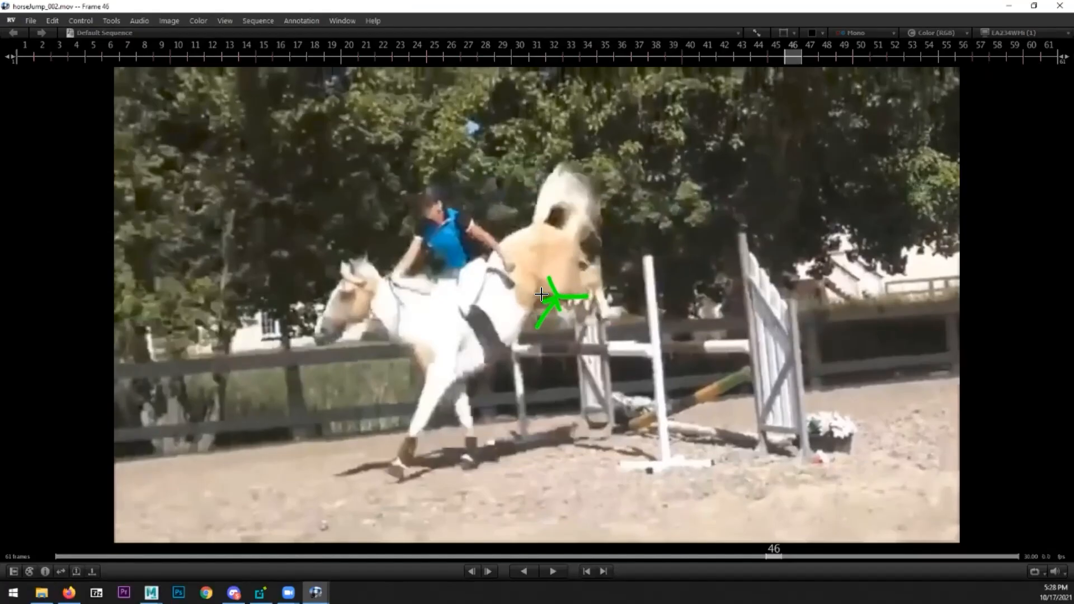
key("Right")
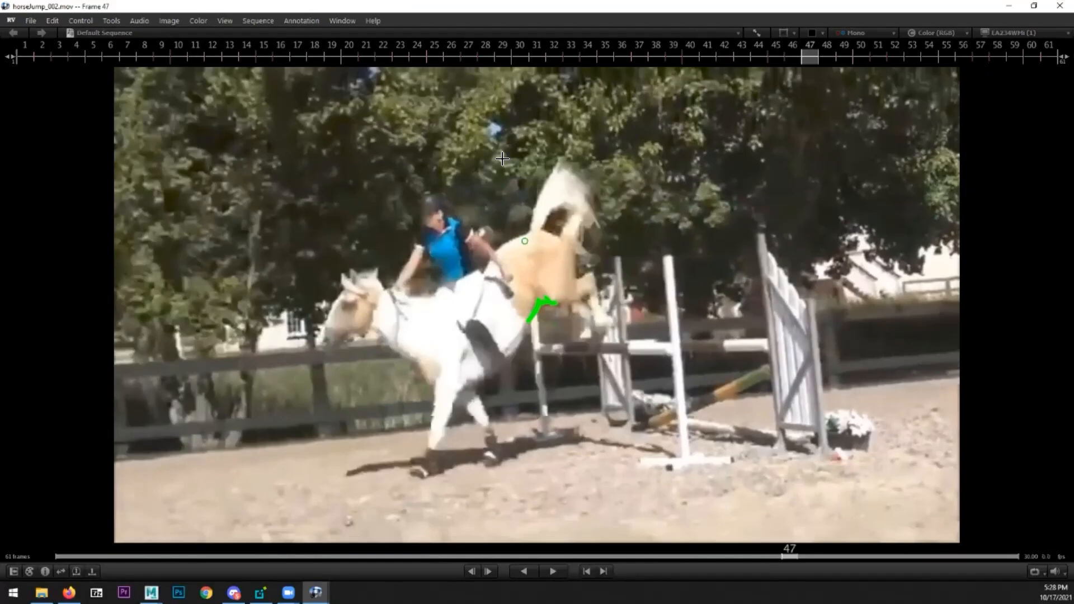
left_click_drag(485, 6, 1073, 56)
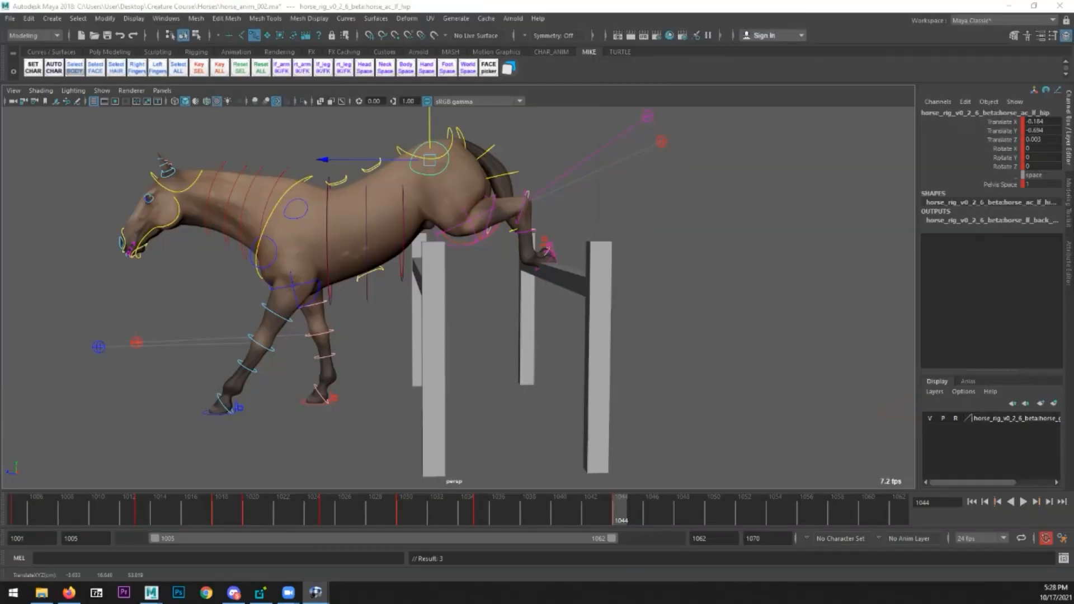
- Select the right hip control and nudge it slightly upward and forward at frame 1044
mouse_move(583, 329)
left_mouse_down("alt")
mouse_move(631, 312)
mouse_move(581, 329)
left_mouse_up("alt")
scroll(611, 334, "up", 3)
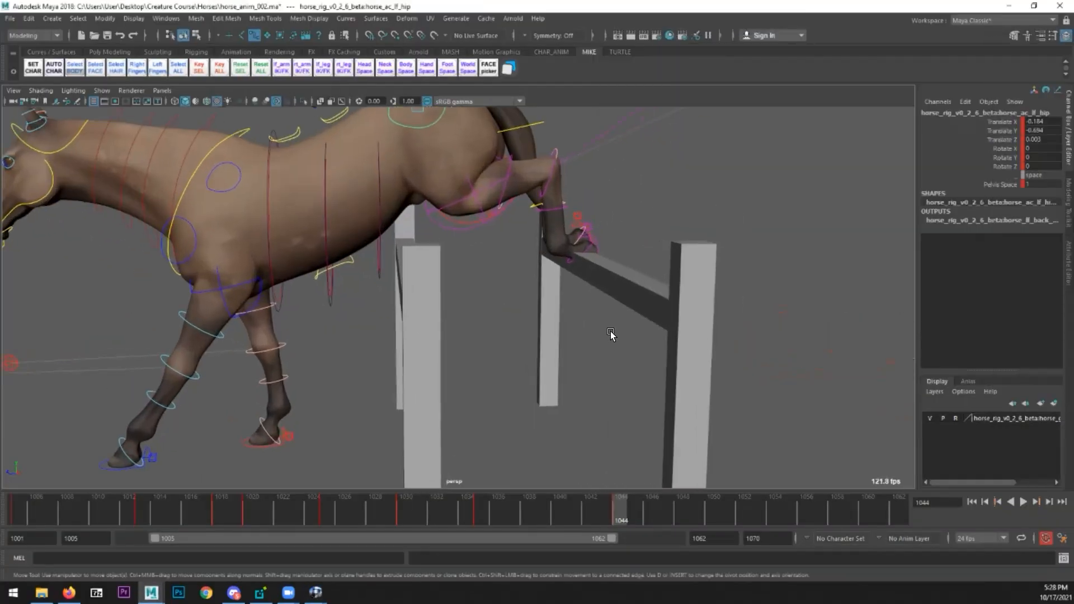
scroll(611, 334, "down", 5)
left_click_drag(505, 258, 388, 279, "alt")
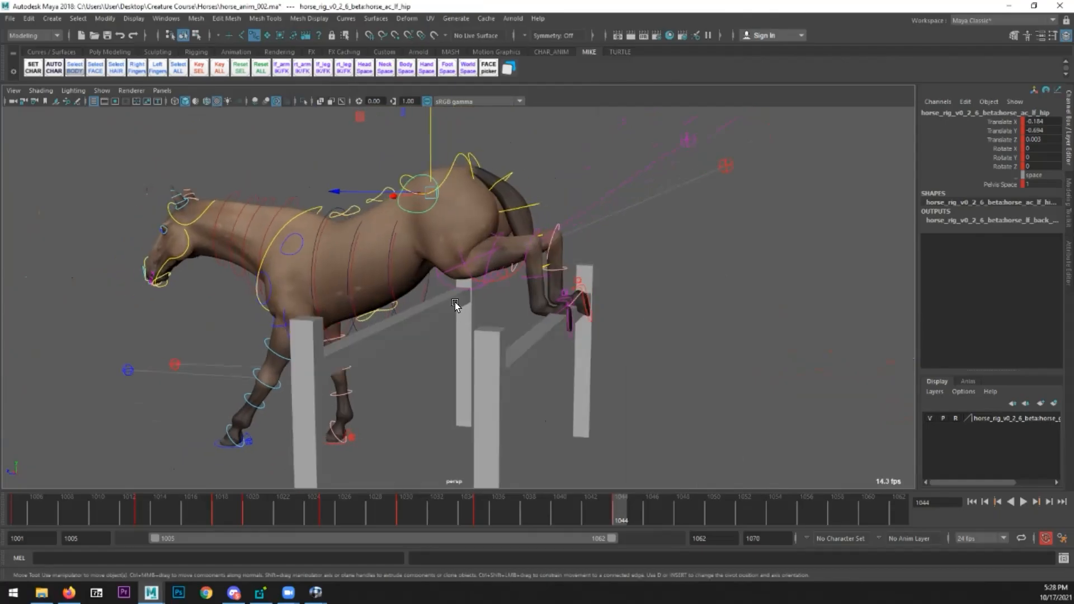
key("q")
left_click(564, 174)
left_click(484, 230)
left_click(462, 240)
left_click_drag(462, 241, 583, 316, "alt")
left_click_drag(496, 317, 485, 250, "alt")
key("w")
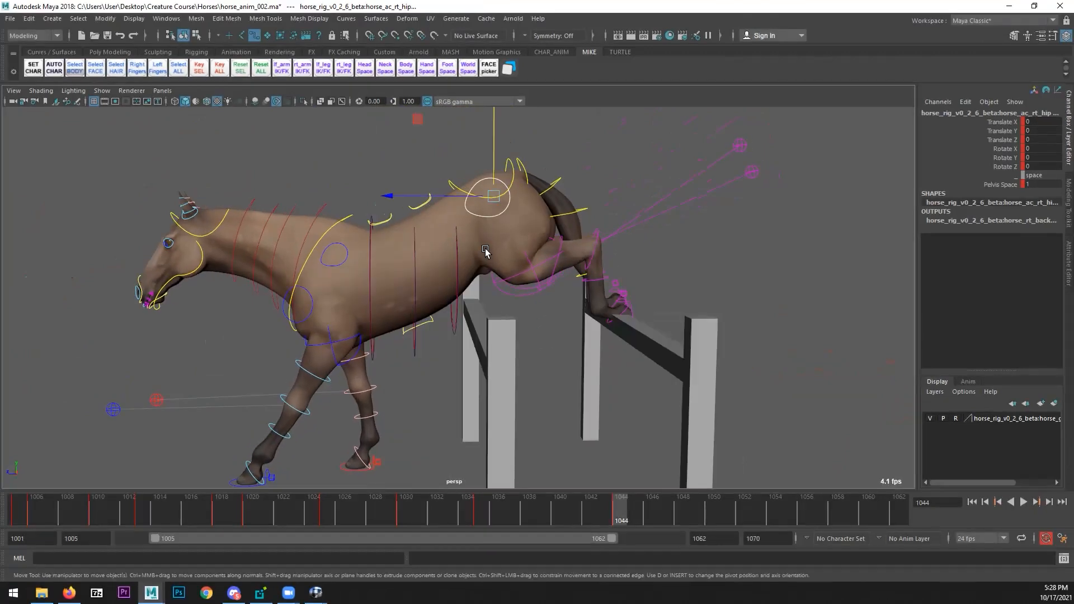
mouse_move(494, 167)
left_mouse_down()
mouse_move(456, 191)
mouse_move(494, 159)
left_mouse_up()
left_click_drag(459, 191, 457, 191)
- Refine the hind-leg pose around the fence rail at frame 1044 and reselect the right hip control
left_click_drag(629, 301, 600, 361, "alt")
left_click(595, 343)
right_click_drag(618, 349, 540, 369, "alt")
left_click_drag(540, 365, 391, 376, "alt")
key("w")
left_click_drag(465, 259, 577, 212)
key("e")
key("q")
left_click(546, 230)
key("w")
left_click_drag(578, 213, 556, 331, "alt")
- Compare the hind legs at frame 1039 with frame 41 of the RV reference, and move to frame 1040 in Maya
mouse_move(559, 510)
left_mouse_down()
mouse_move(422, 511)
mouse_move(621, 510)
mouse_move(488, 509)
mouse_move(557, 510)
mouse_move(545, 510)
left_mouse_up()
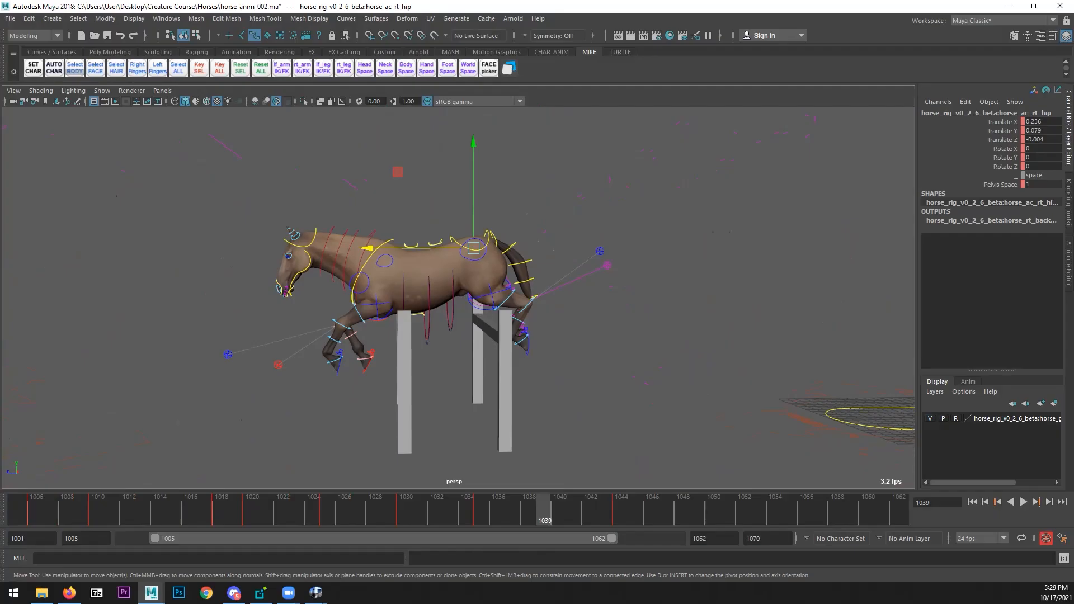
left_click(316, 593)
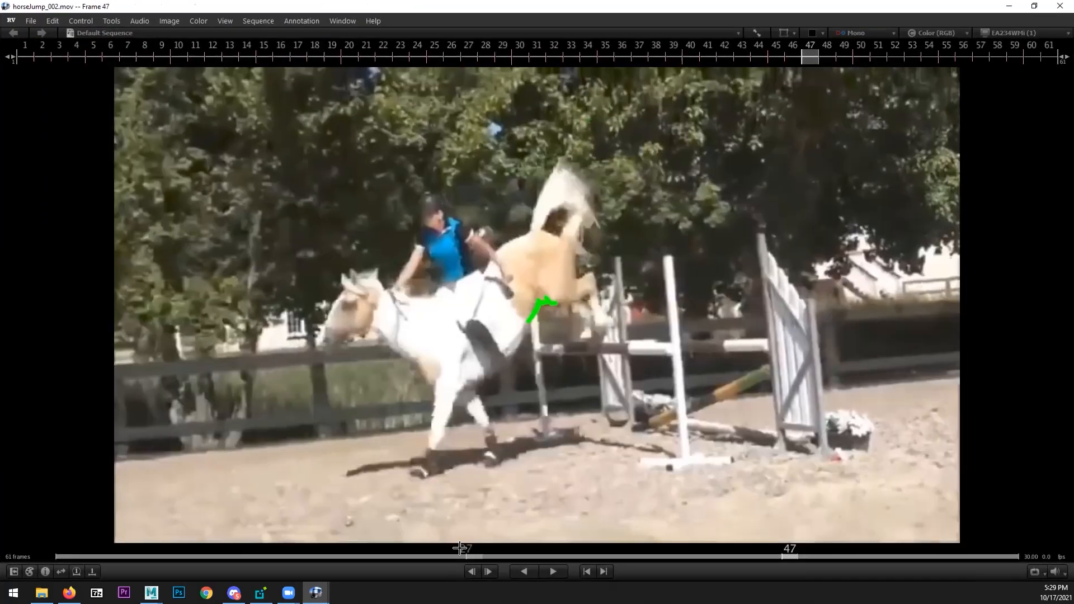
left_click_drag(500, 554, 696, 540)
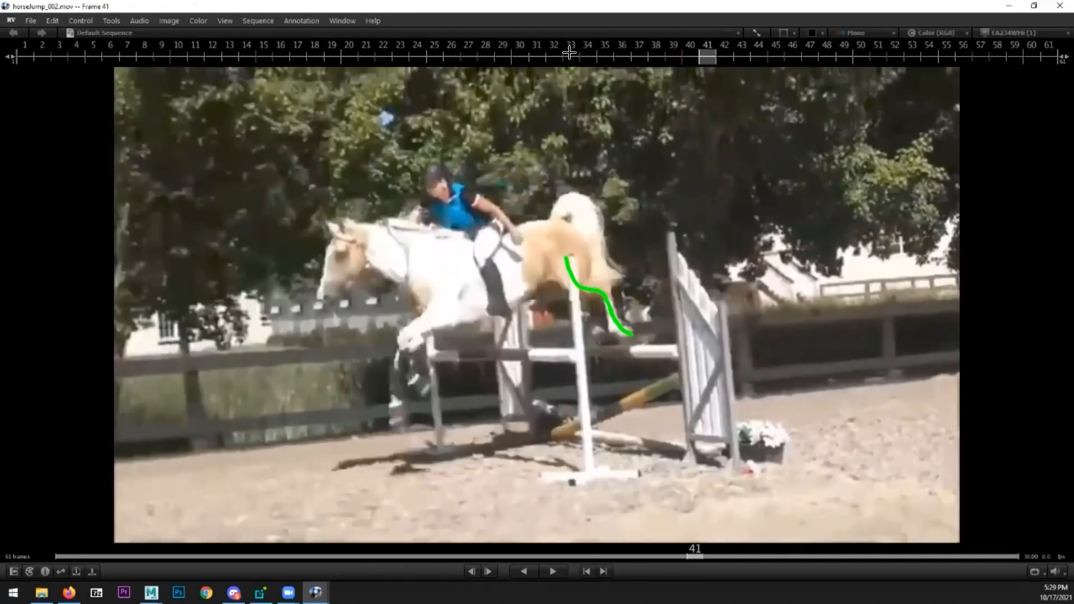
double_click(567, 10)
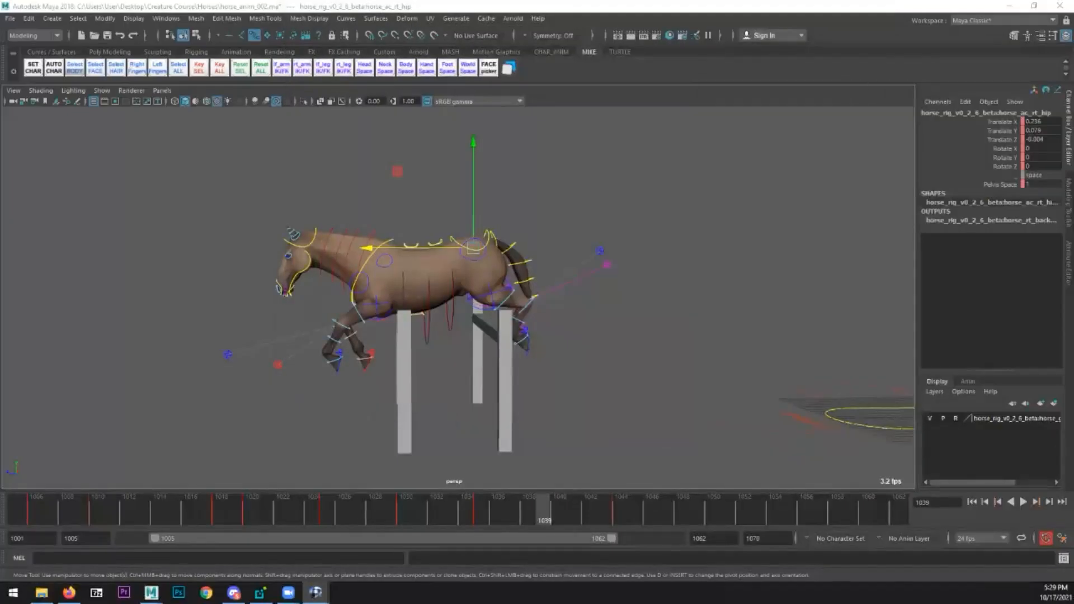
key("alt+v")
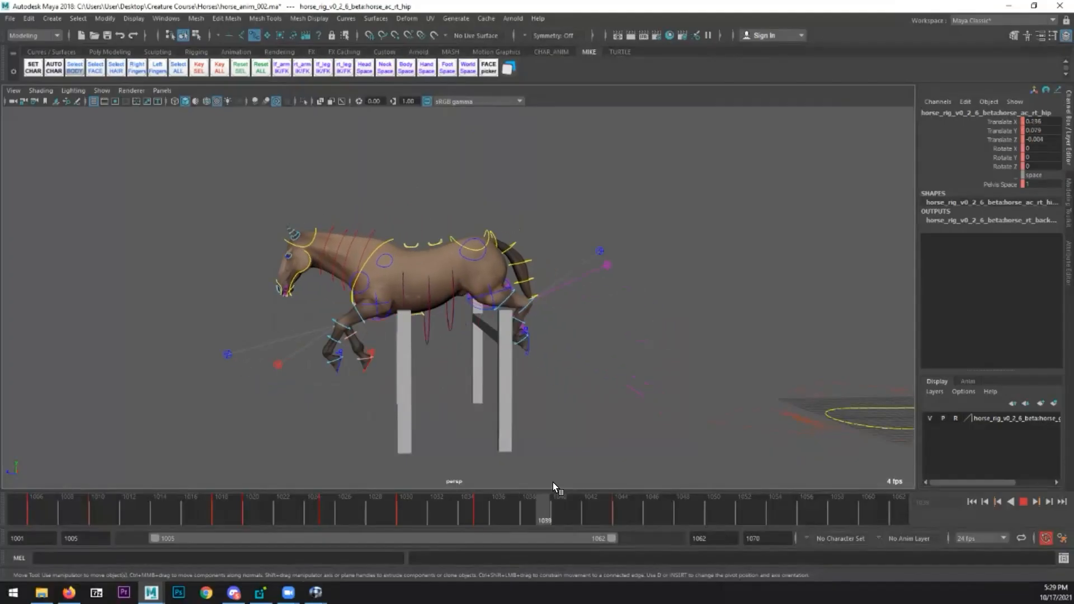
key("alt+v")
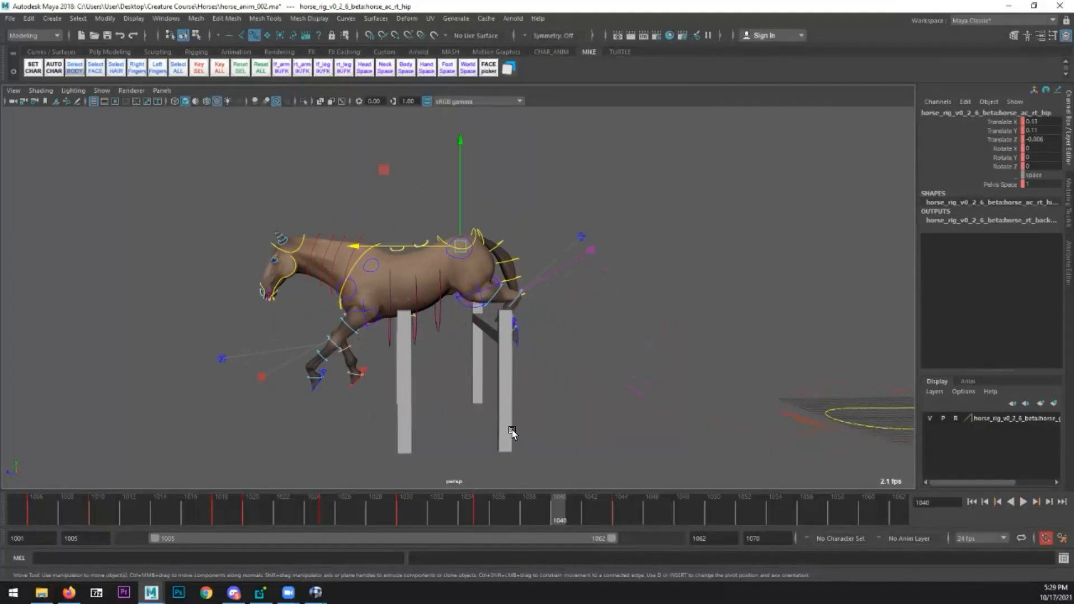
- Move both back foot IK controls backward and down at frame 1040, bringing the right one to about Translate Y 6.106 and Translate Z 49.354
left_click_drag(513, 361, 481, 358, "alt")
left_click(510, 351)
left_click(551, 358, "shift")
left_click_drag(550, 359, 559, 382, "alt")
left_click_drag(464, 328, 487, 329)
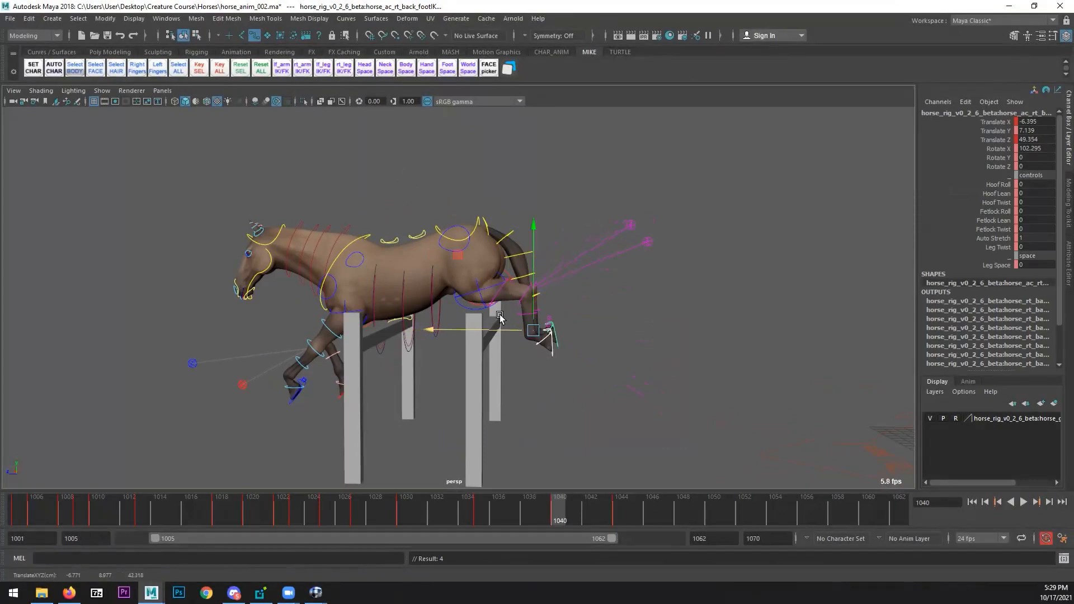
left_click_drag(534, 276, 532, 284)
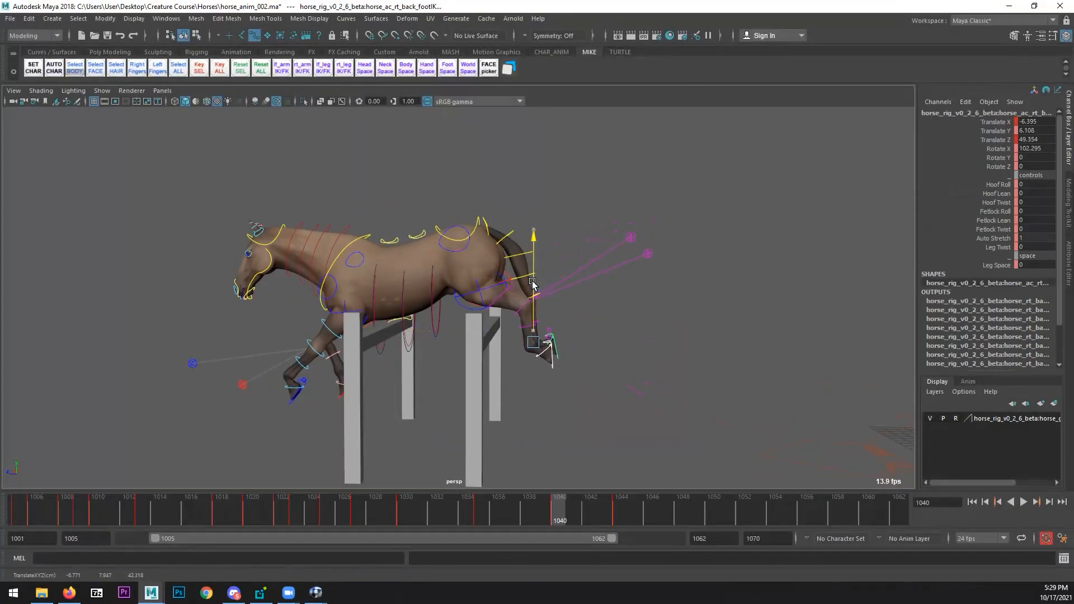
- Scrub to frame 1044 and play back the whole jump from the horse's opposite side to check the hind legs
mouse_move(482, 509)
left_mouse_down()
mouse_move(618, 510)
mouse_move(450, 510)
mouse_move(615, 512)
left_mouse_up()
left_click_drag(447, 392, 546, 374, "alt")
right_click_drag(545, 373, 496, 385, "alt")
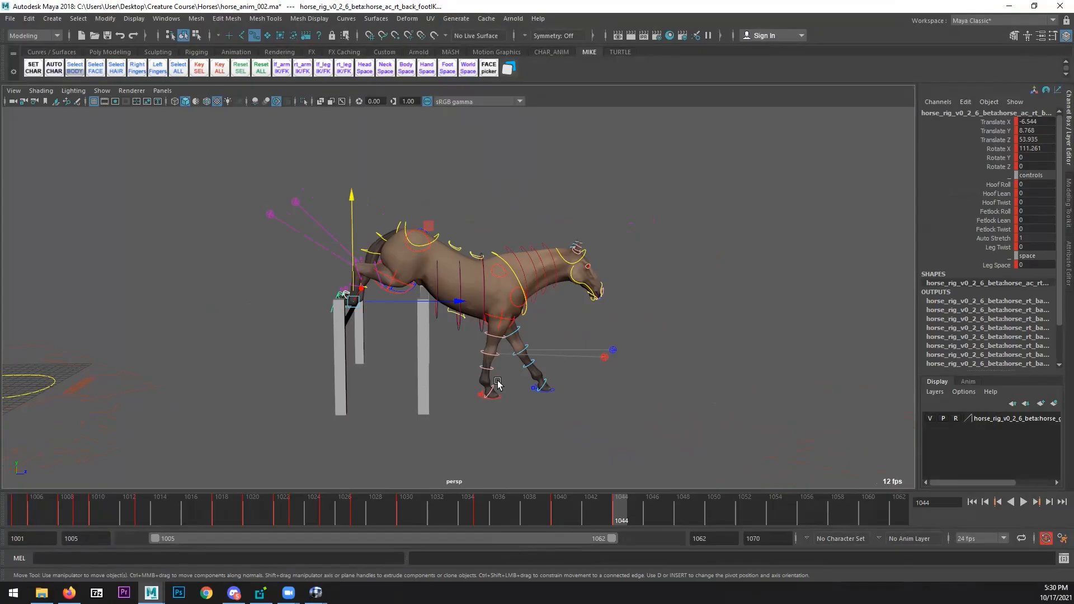
left_click(389, 509)
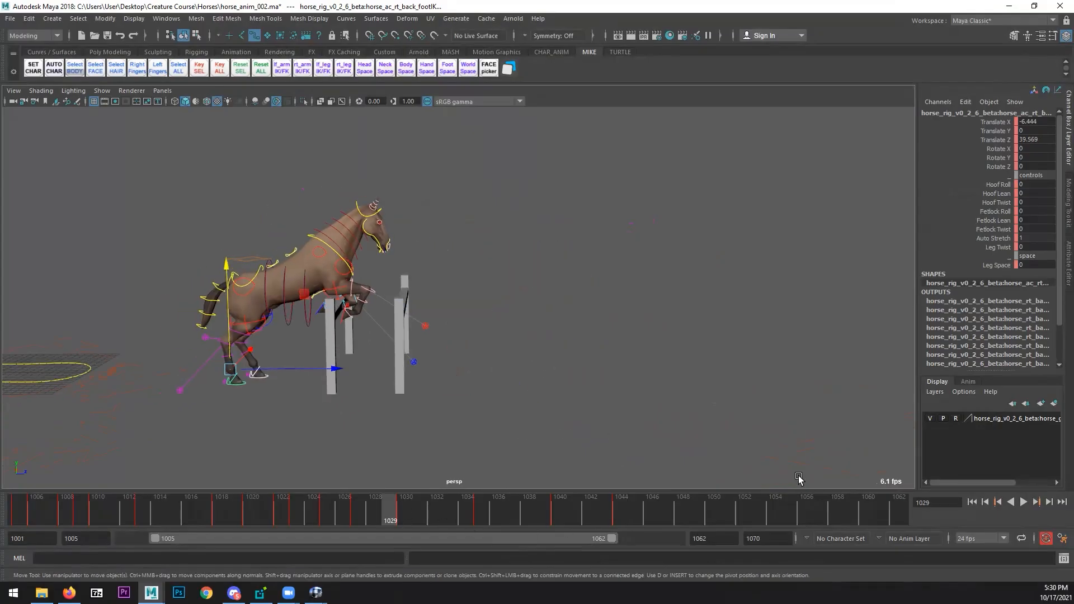
left_click(1000, 504)
left_click(1027, 504)
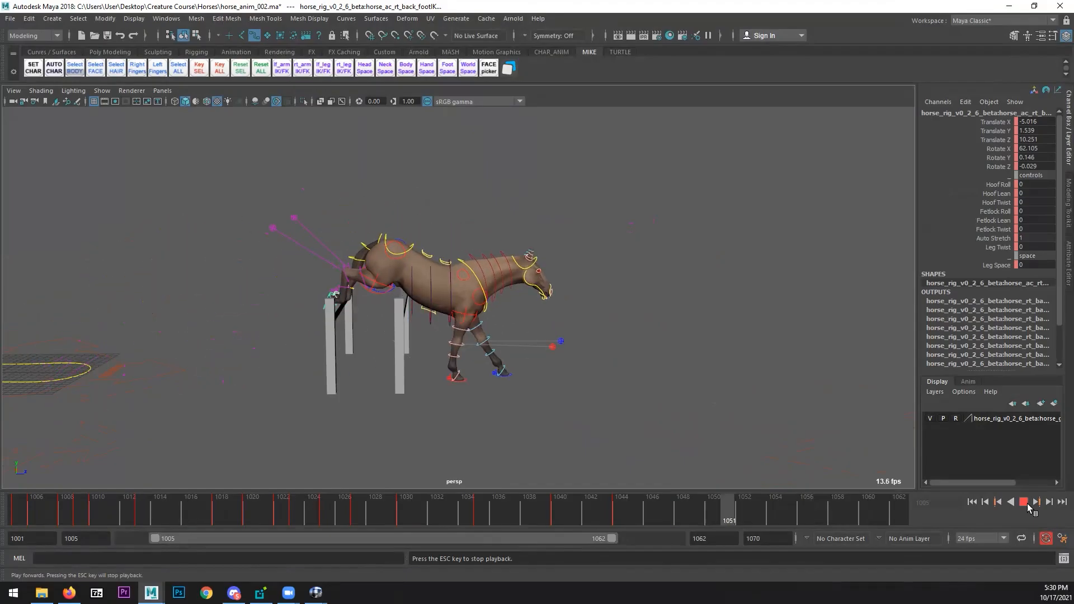
scroll(578, 420, "down", 5)
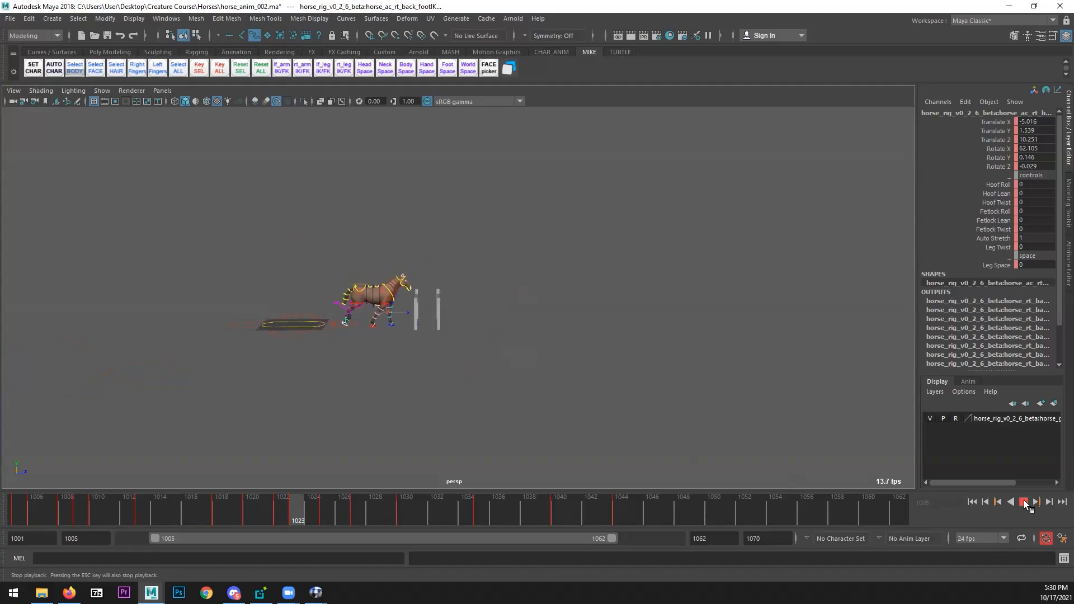
left_click(1023, 502)
- Select the rig's base control, break the connections on its Smooth attribute, and set Smooth to 0
left_click(287, 338)
left_click(289, 336)
left_click(1003, 193)
right_click(1002, 194)
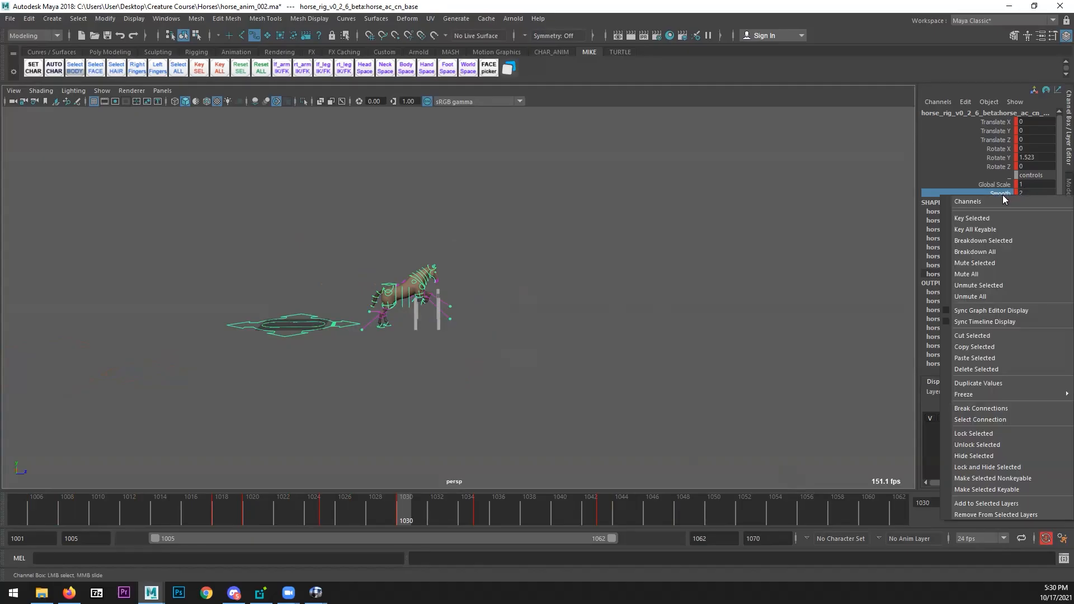
left_click(1000, 408)
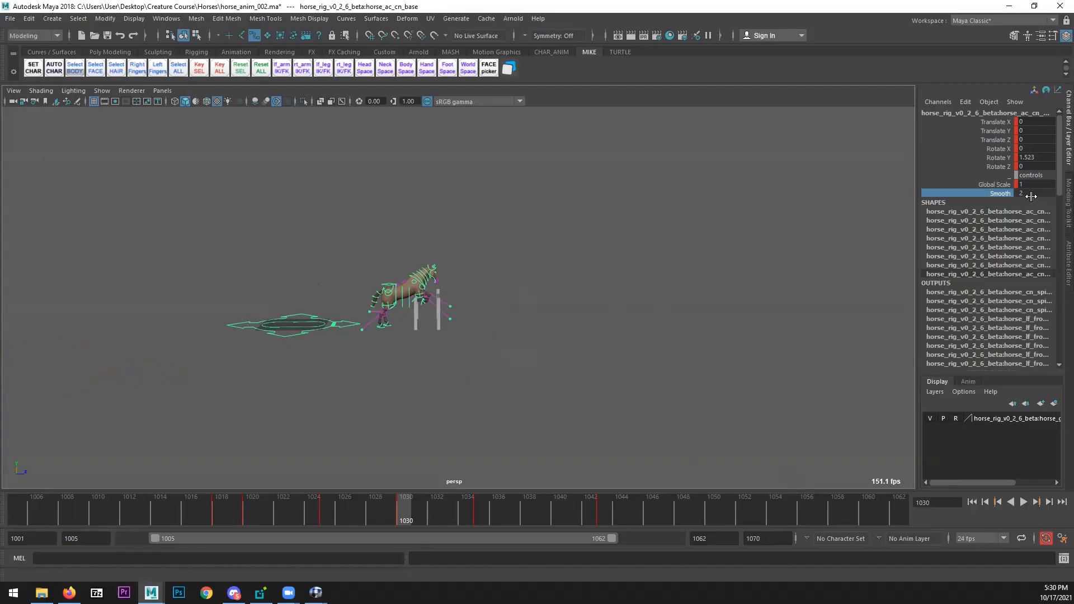
left_click(1031, 193)
type("0")
key("Return")
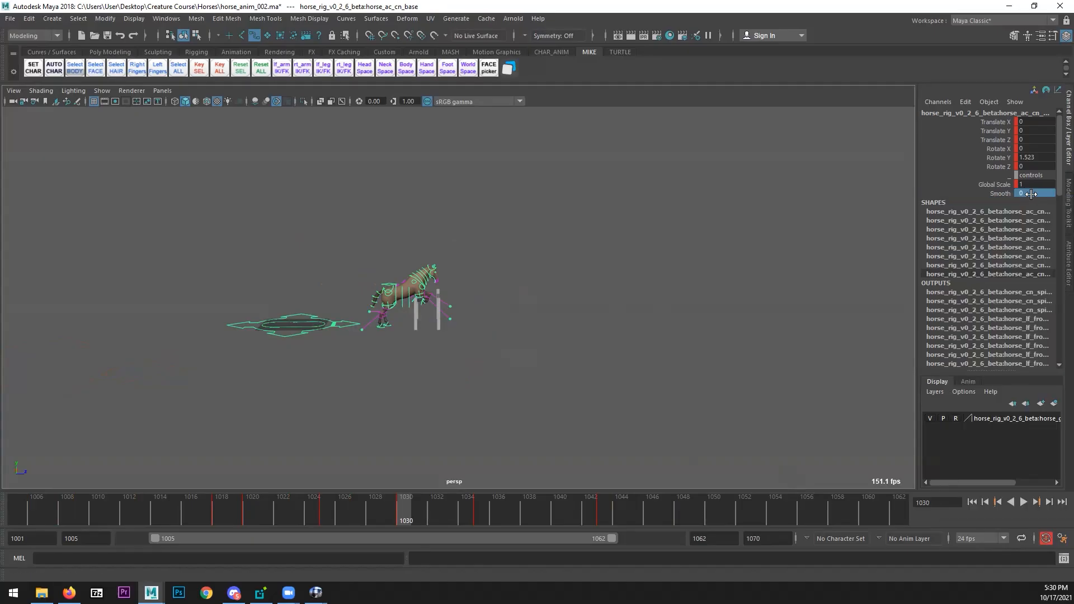
- Play back the jump with smoothing off, viewing it from the original side, and clear the selection
left_click(985, 501)
left_click(1022, 502)
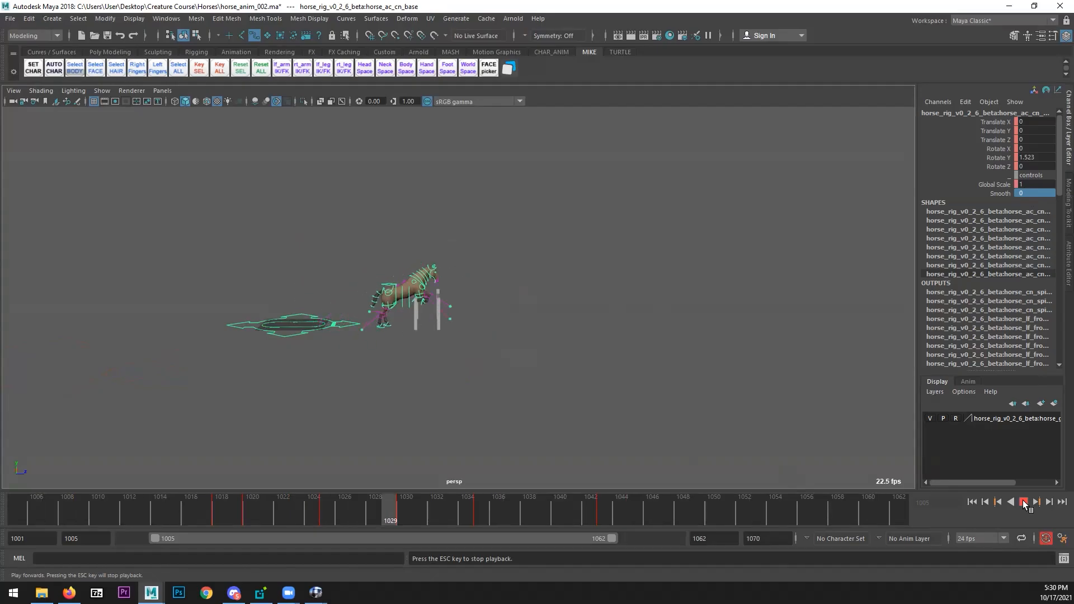
left_click_drag(393, 398, 499, 391, "alt")
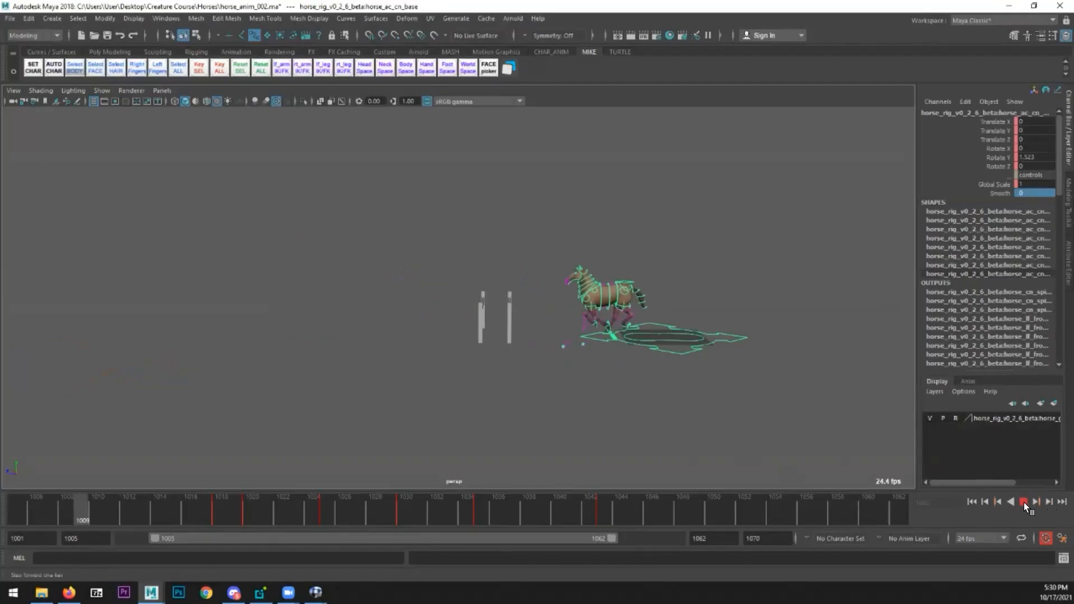
left_click(1023, 502)
left_click(516, 401)
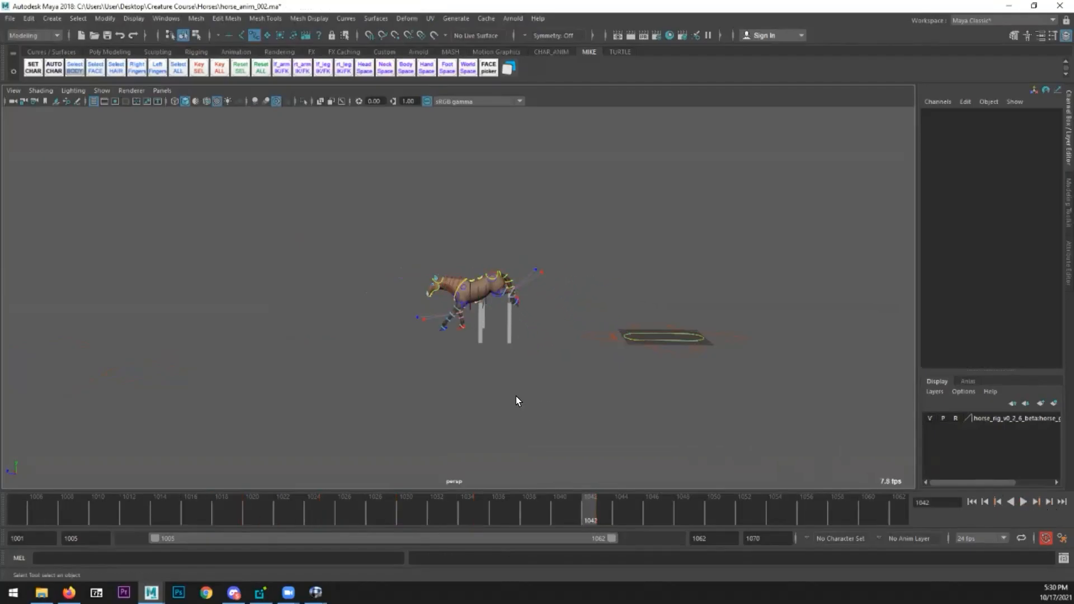
- Select all the horse's body and limb controls and replay the jump from frame 1005 to judge its timing
left_click_drag(378, 256, 557, 375)
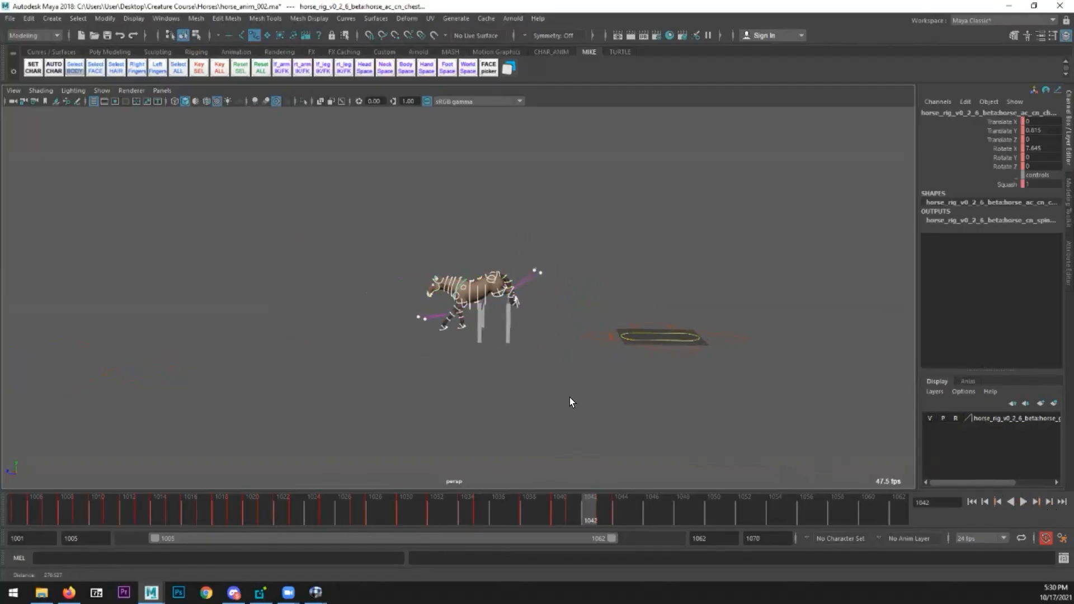
left_click(996, 503)
left_click(1022, 501)
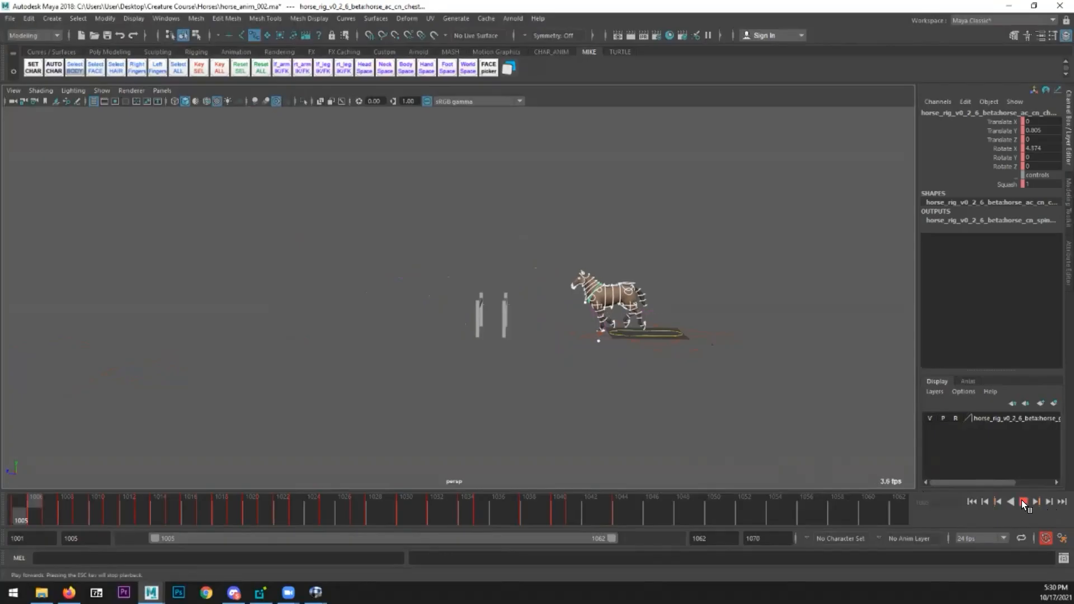
left_click(8, 514)
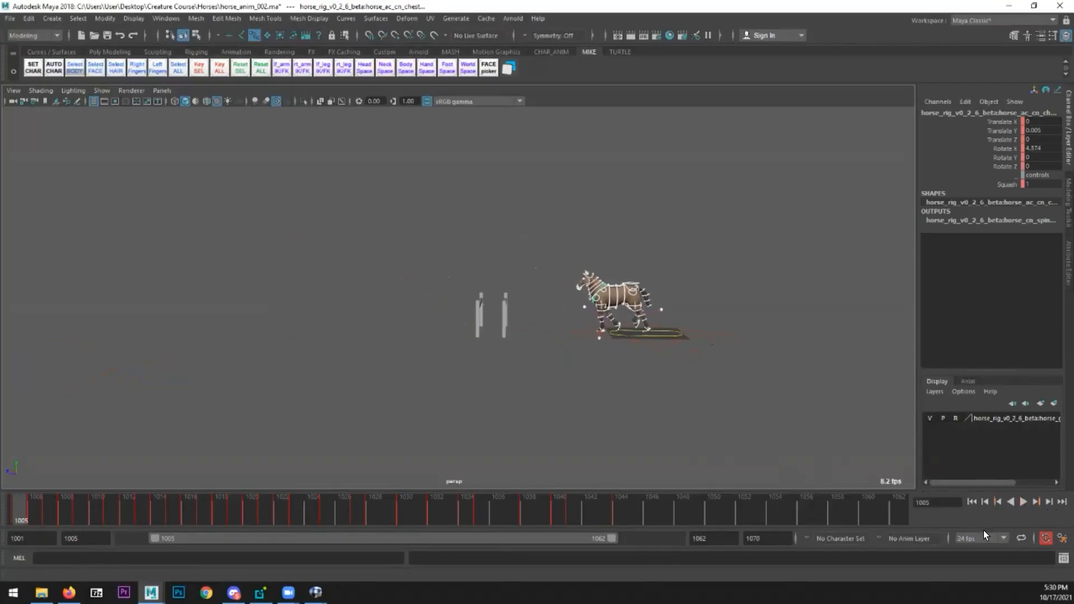
left_click(1022, 502)
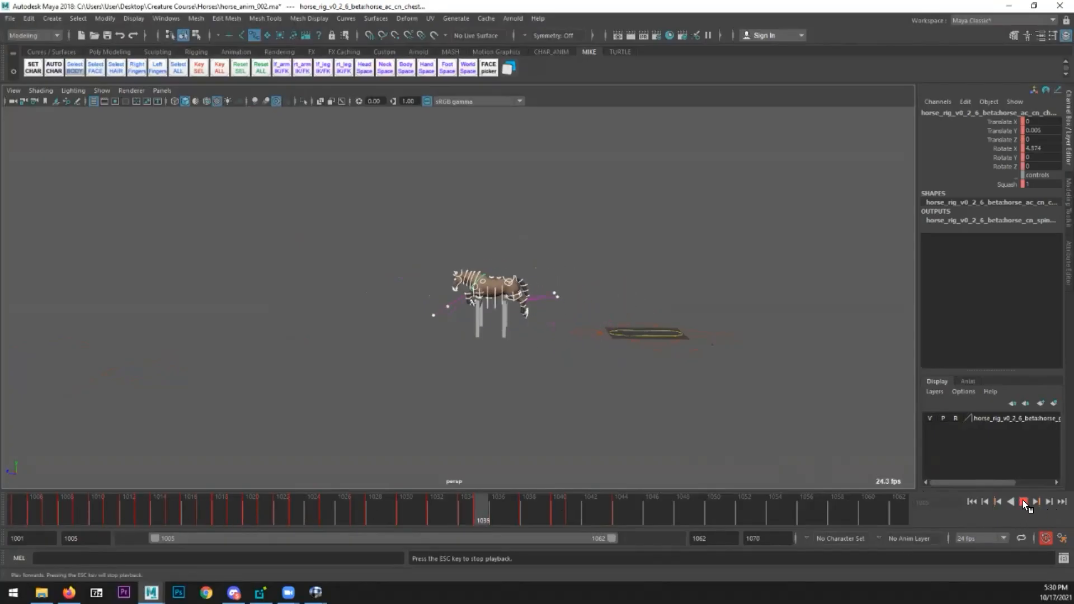
mouse_move(448, 501)
left_mouse_down()
mouse_move(338, 517)
mouse_move(616, 511)
mouse_move(260, 511)
mouse_move(298, 504)
mouse_move(22, 476)
left_mouse_up()
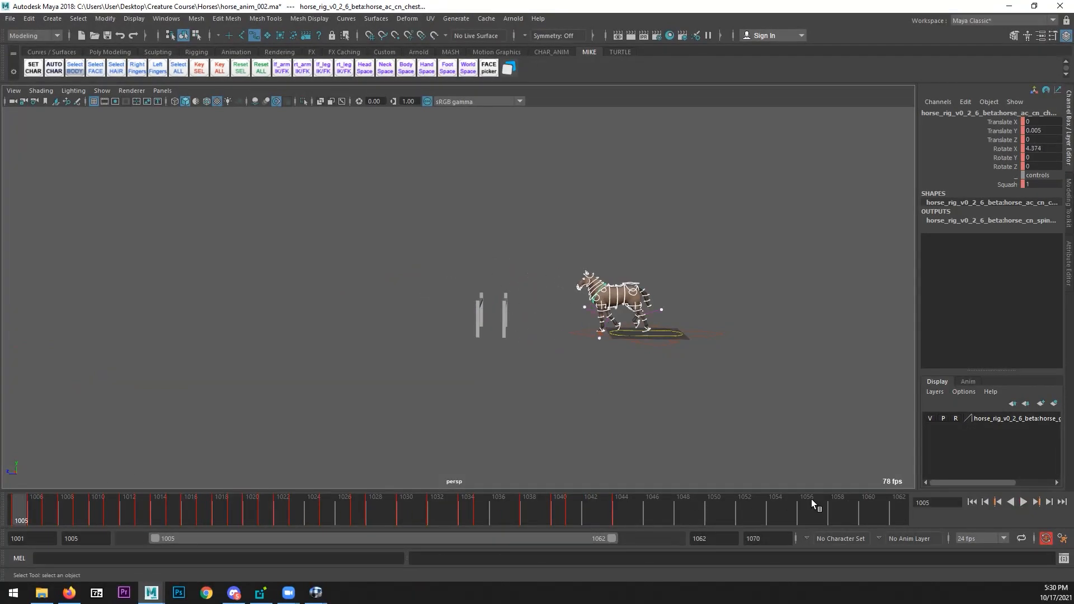
left_click(1022, 502)
- Compress the horse controls' keys from frame 1028 to 1044 so the last one lands on frame 1041, and replay the jump
mouse_move(283, 516)
left_mouse_down()
mouse_move(249, 510)
mouse_move(356, 505)
left_mouse_up()
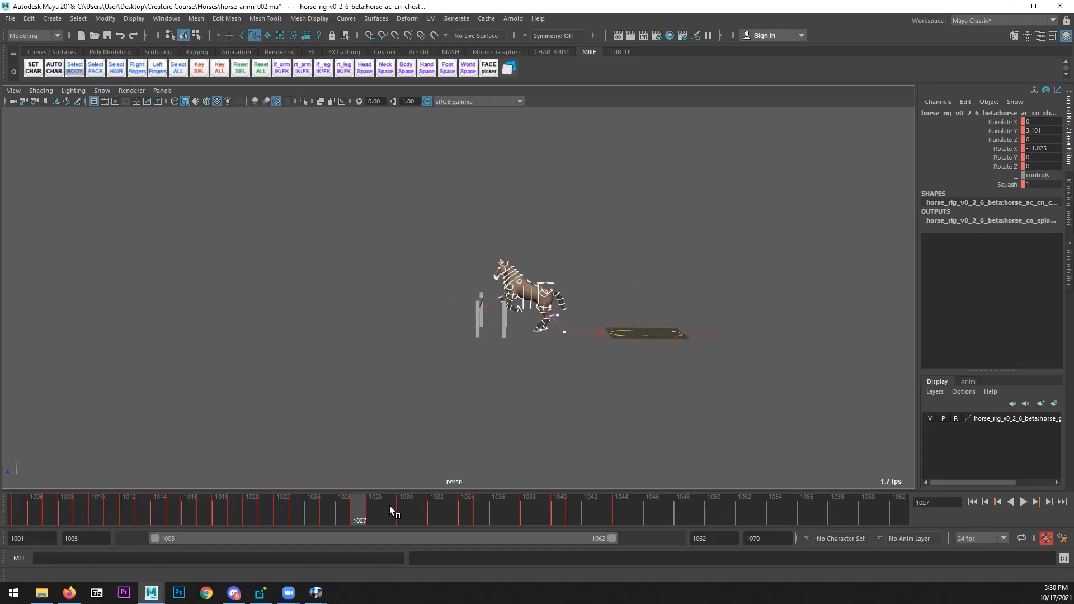
left_click(376, 509)
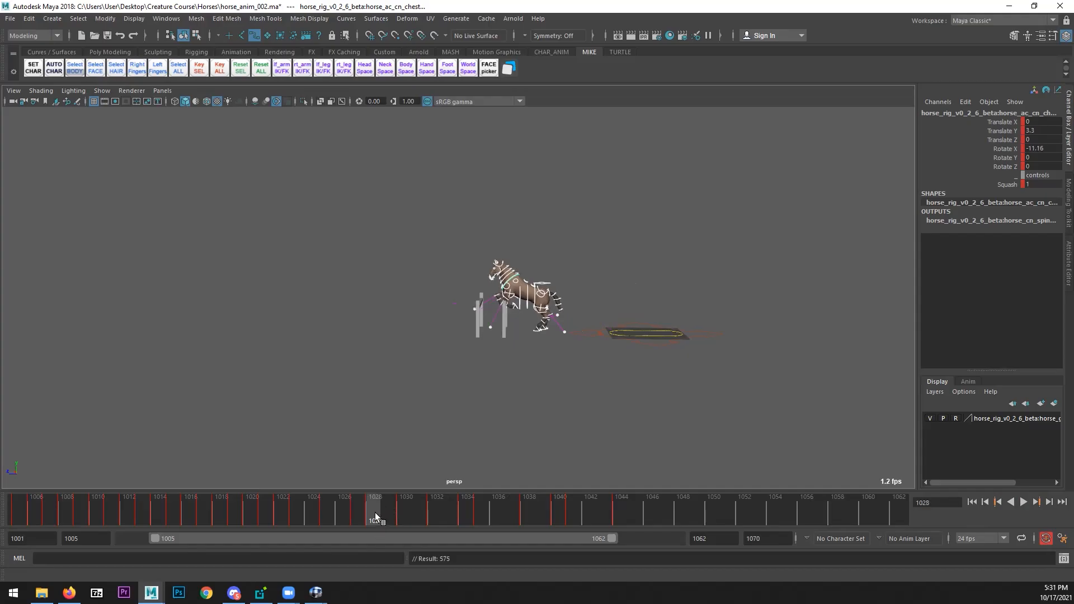
left_click_drag(373, 511, 620, 508, "shift")
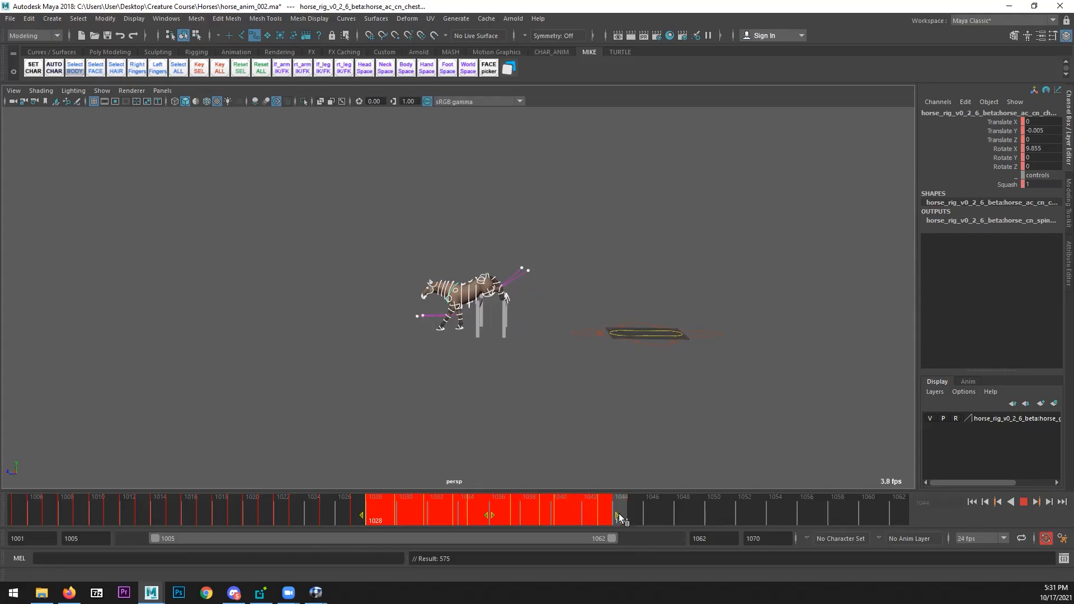
left_click(668, 512)
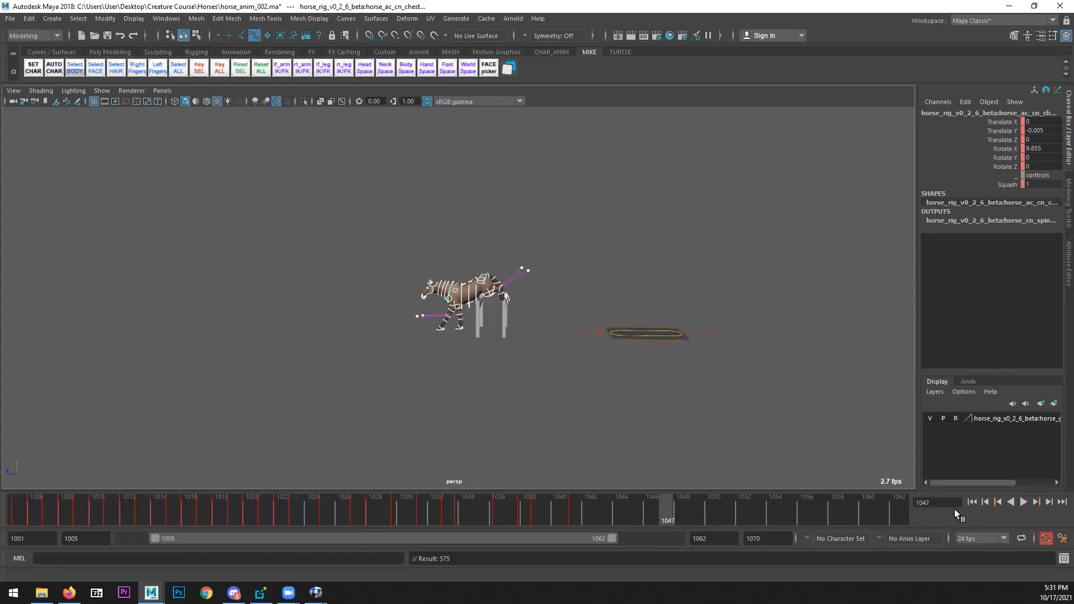
left_click(1024, 502)
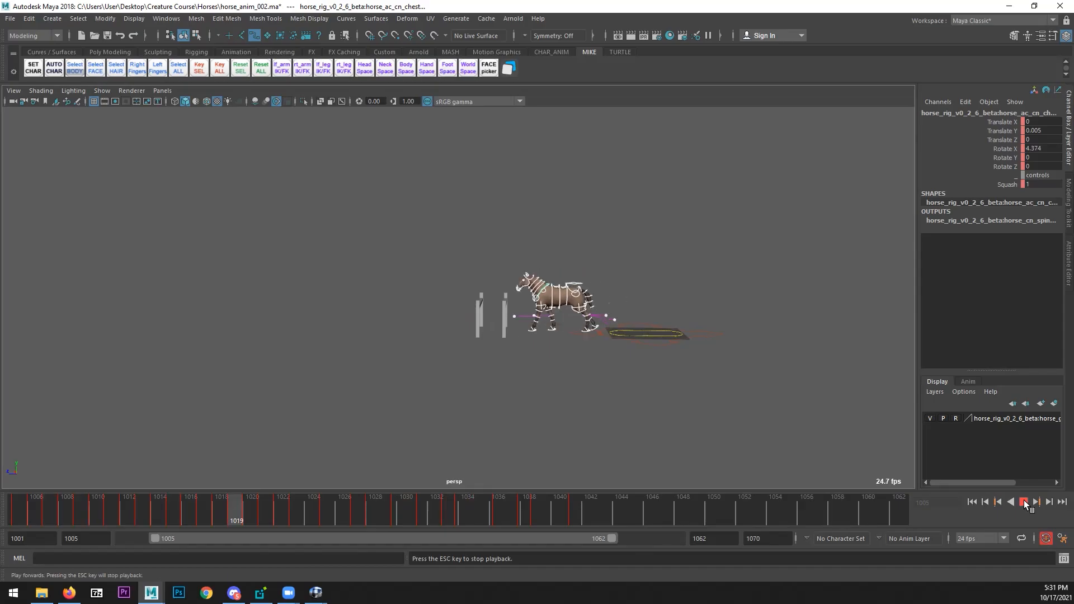
left_click_drag(418, 520, 362, 519)
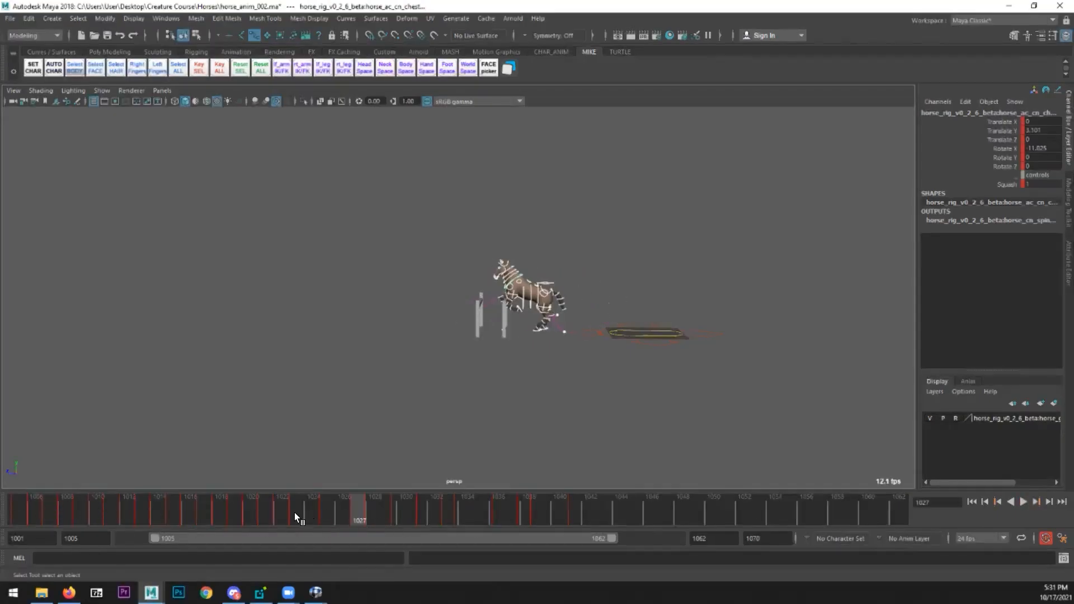
- Scale the run-up keys between frames 1005 and 1028 to end at 1026, and shift the remaining keys two frames earlier
mouse_move(23, 510)
left_mouse_down()
mouse_move(357, 522)
mouse_move(15, 514)
left_mouse_up()
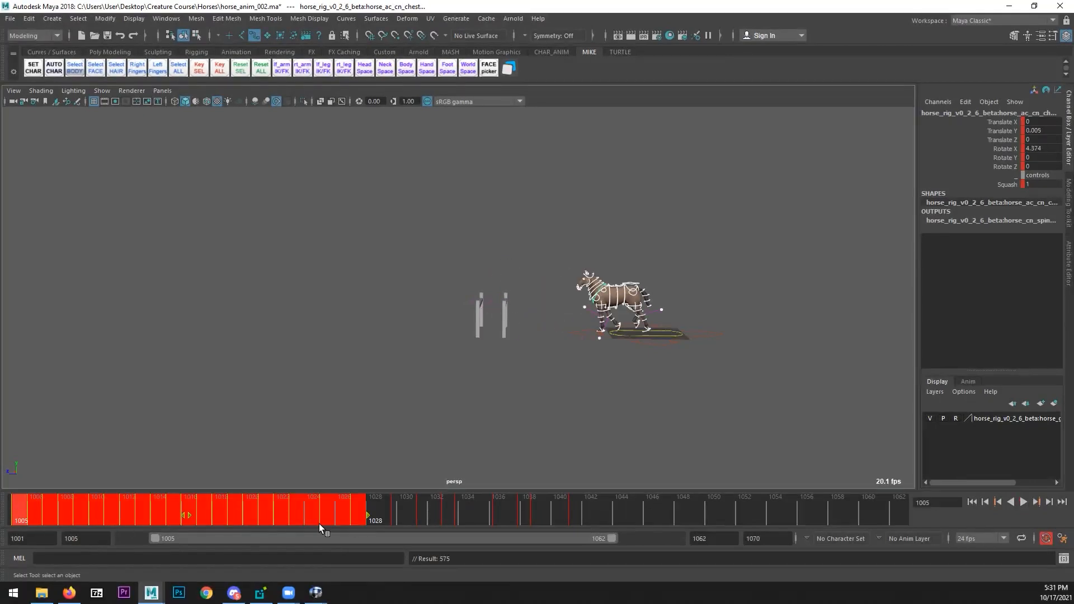
left_click_drag(365, 512, 345, 513)
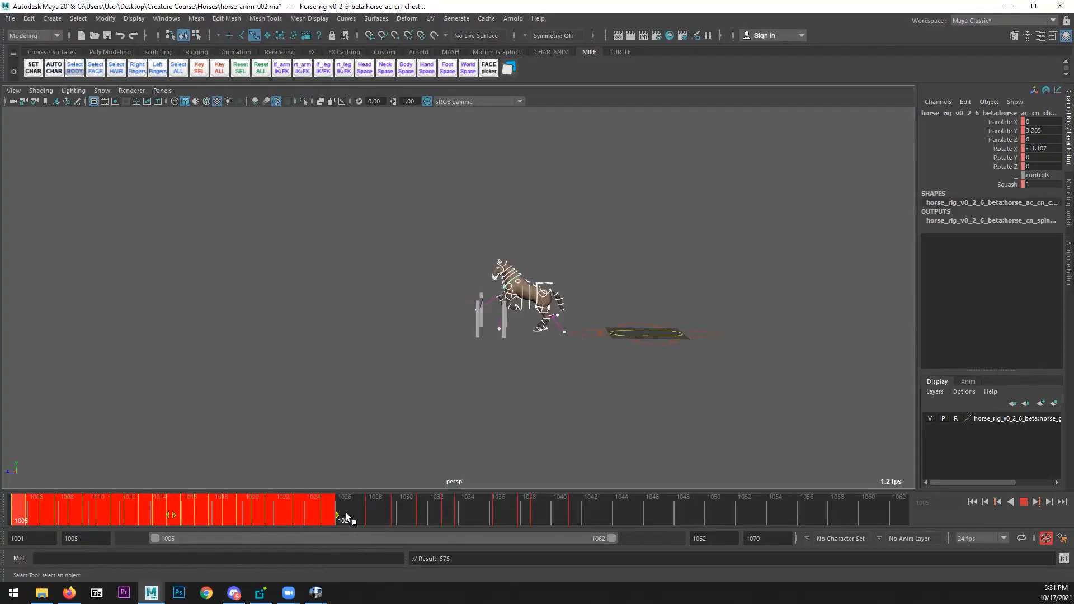
left_click_drag(582, 509, 374, 511, "shift")
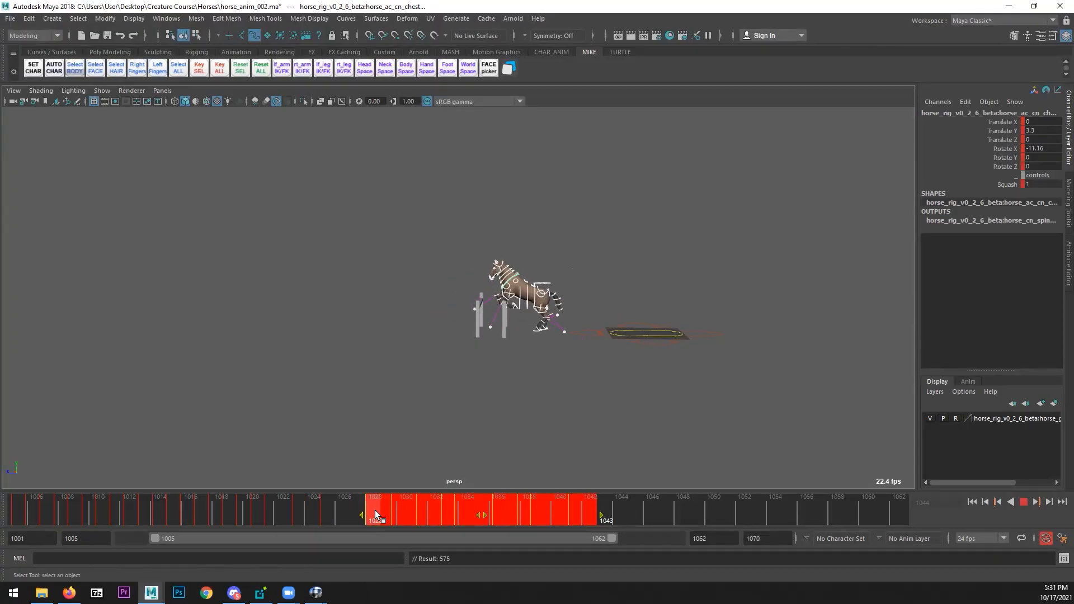
left_click_drag(477, 511, 446, 512)
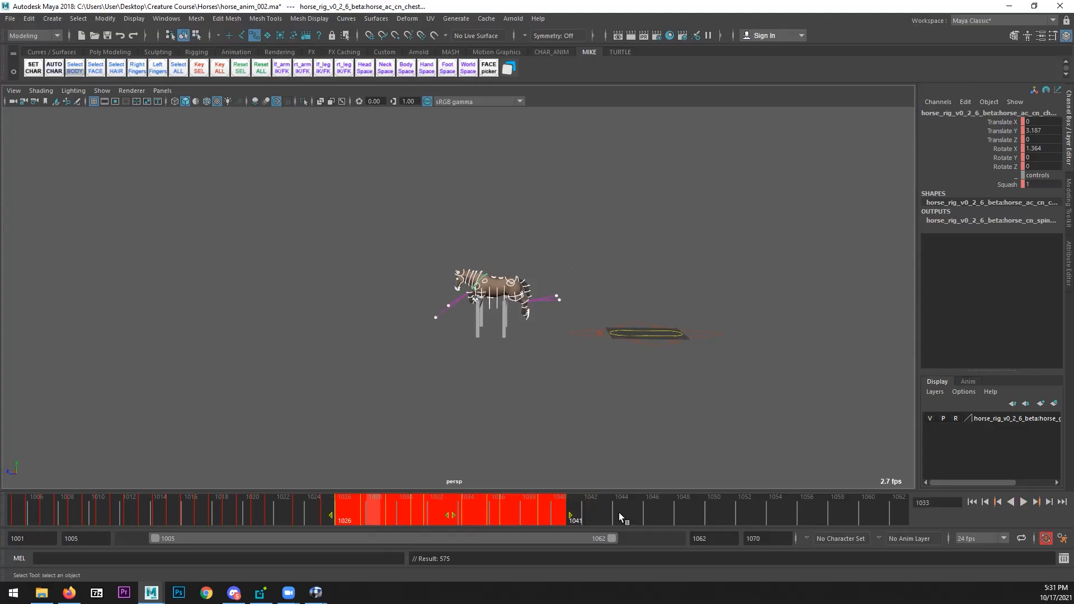
left_click(668, 512)
- Play back the retimed jump from frame 1005 to judge the pace of the whole action
left_click(971, 502)
left_click(1022, 502)
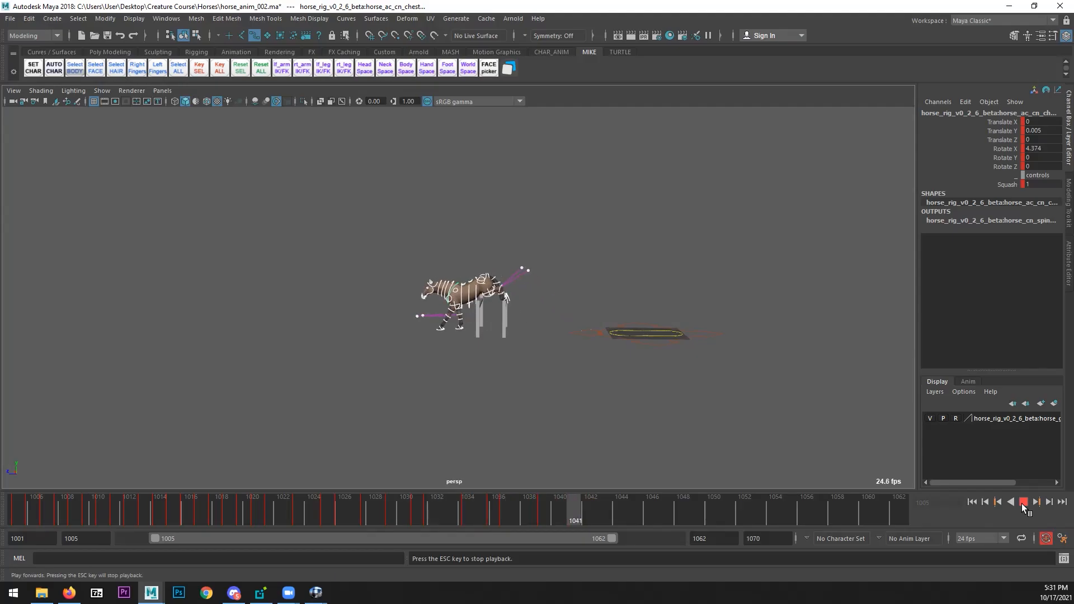
left_click(1023, 502)
scroll(545, 403, "up", 1)
scroll(545, 403, "up", 5)
left_click(974, 501)
left_click(1023, 501)
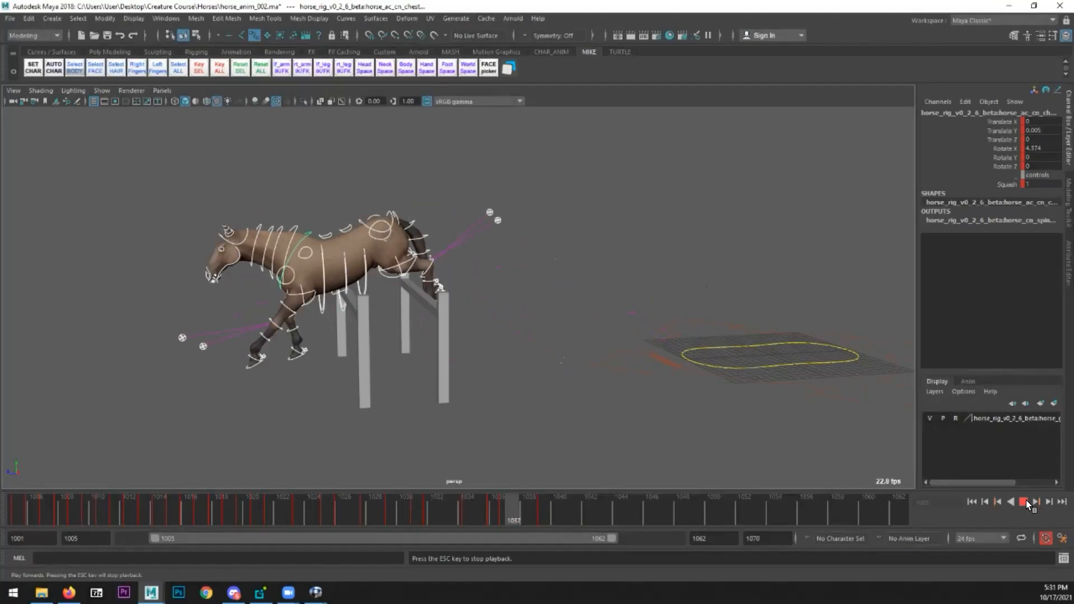
left_click(1026, 500)
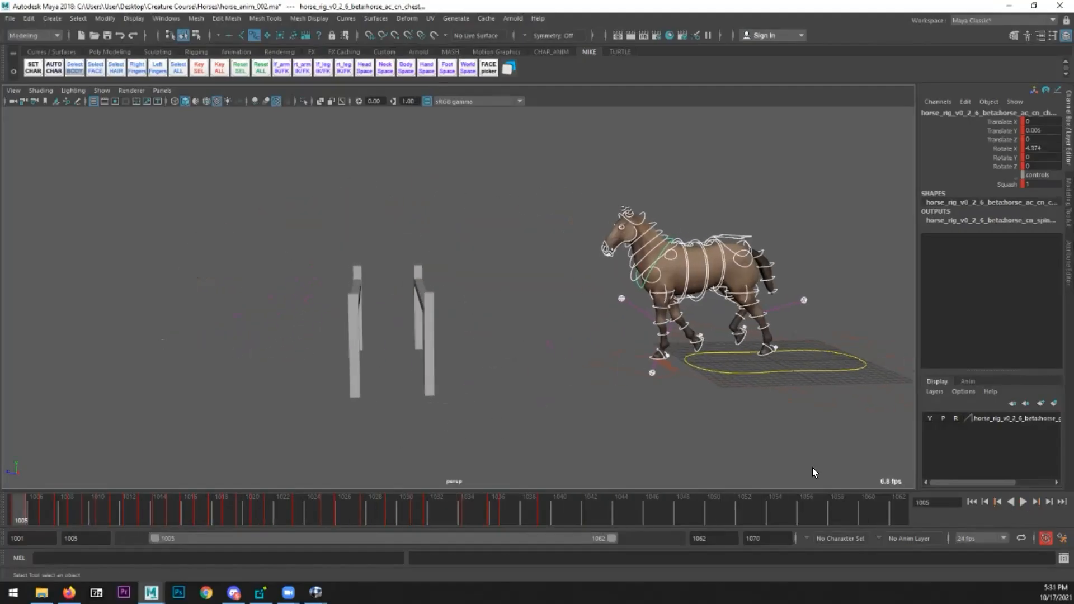
left_click(1022, 500)
left_click(1021, 501)
- Replay the run-up from frame 1005 several times, stopping at the take-off around frame 1023
left_click_drag(71, 506, 22, 509)
left_click(1022, 502)
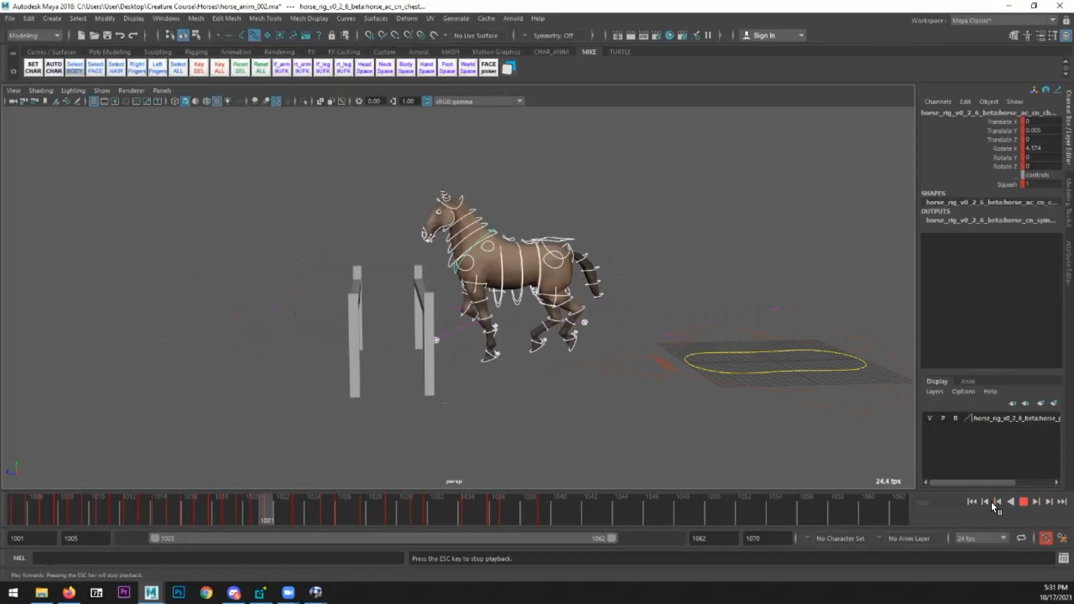
left_click(1023, 502)
left_click(1020, 500)
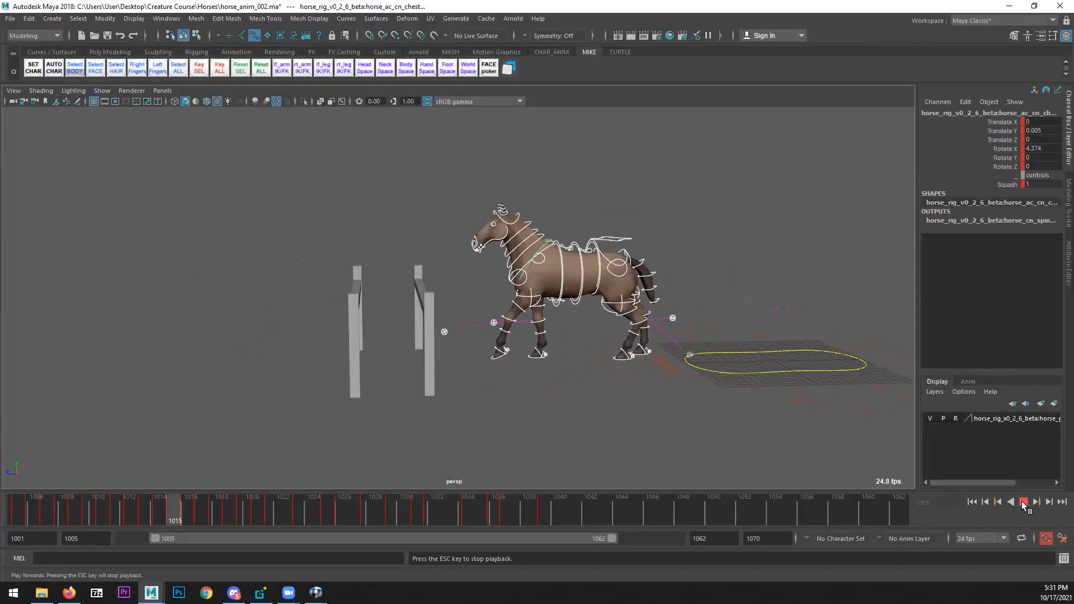
left_click(1022, 502)
left_click(971, 502)
left_click(1024, 504)
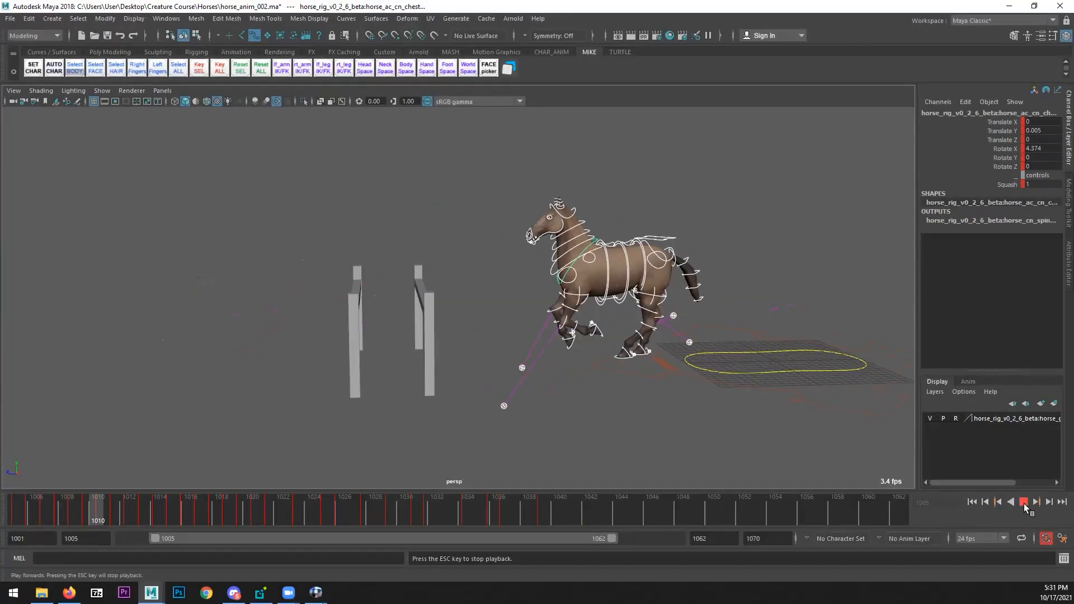
left_click(1023, 503)
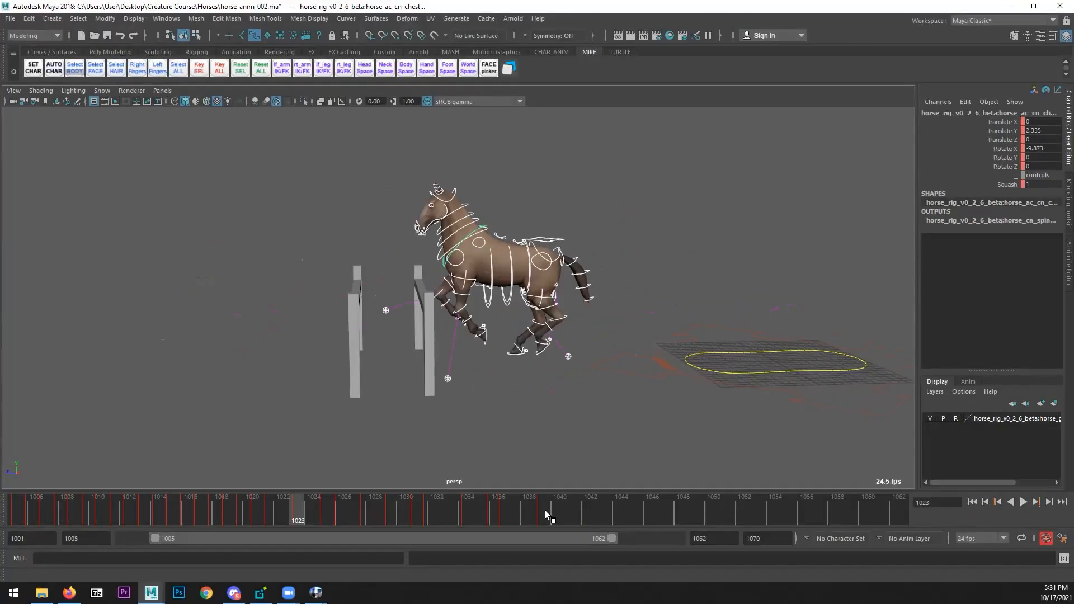
- Restart playback from frame 1005 repeatedly, and scrub through the approach to the take-off pose at frame 1023
left_click(972, 503)
left_click(1024, 503)
left_click(971, 503)
left_click(1023, 504)
left_click(1024, 503)
left_click_drag(104, 517, 128, 520)
left_click(971, 502)
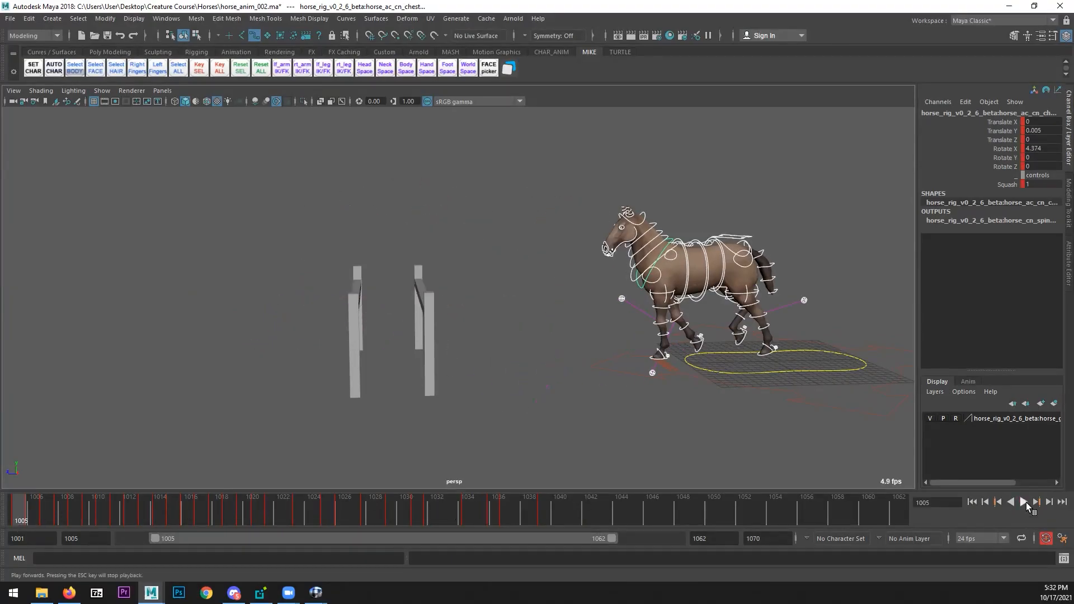
left_click(1023, 502)
left_click(194, 514)
mouse_move(194, 512)
left_mouse_down()
mouse_move(340, 511)
mouse_move(270, 502)
mouse_move(298, 506)
left_mouse_up()
- Clear the selection, inspect the horse's pose over the fence at frame 1029, and reselect all the body and limb controls
right_click_drag(451, 378, 541, 371, "alt")
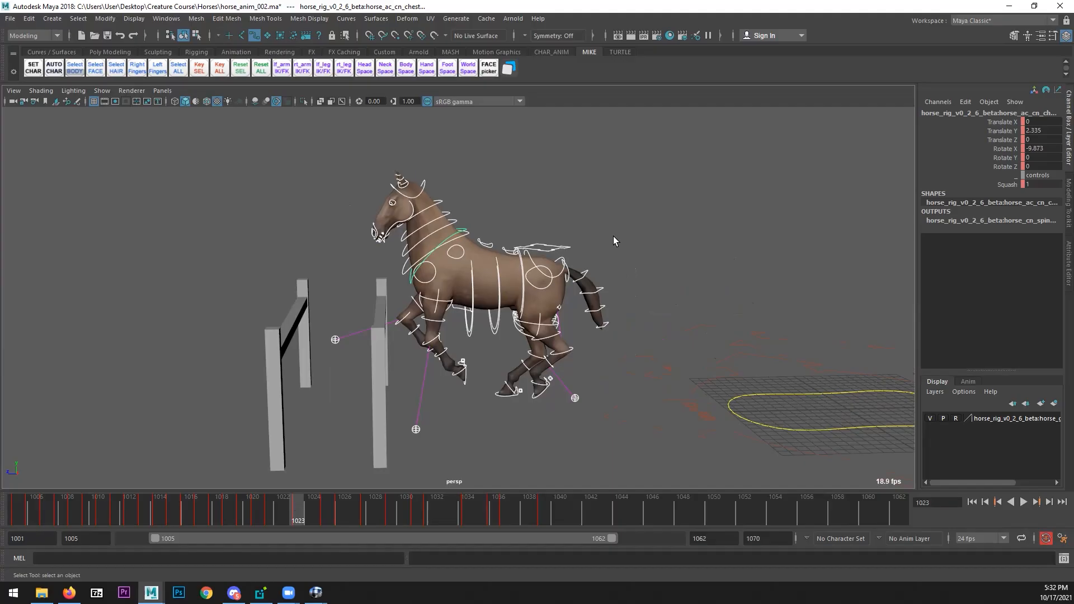
left_click(624, 250)
right_click_drag(655, 249, 503, 358, "alt")
left_click_drag(329, 505, 390, 504)
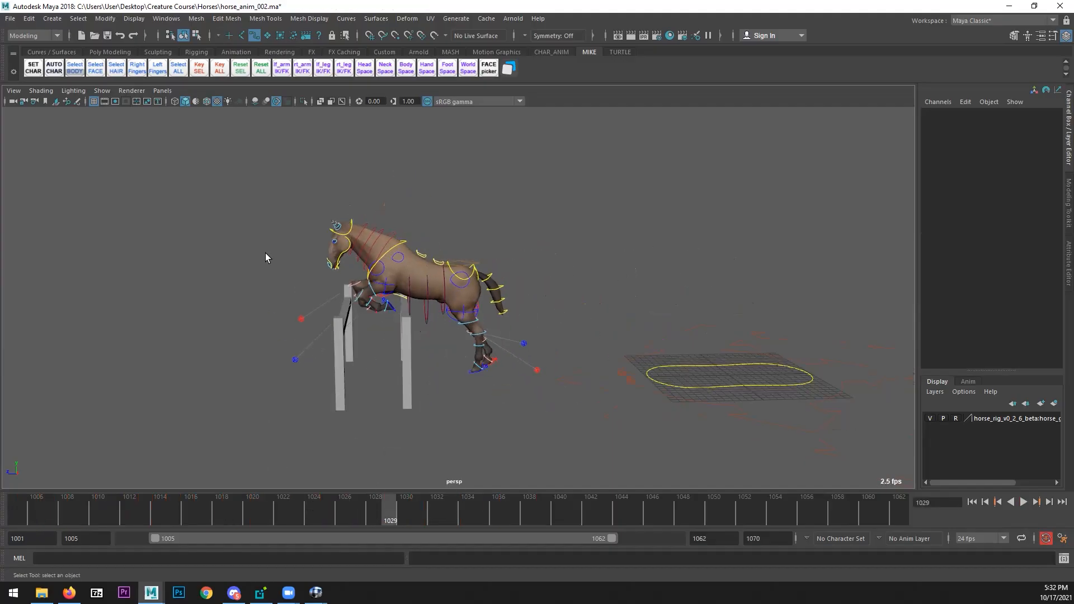
left_click_drag(464, 354, 541, 404)
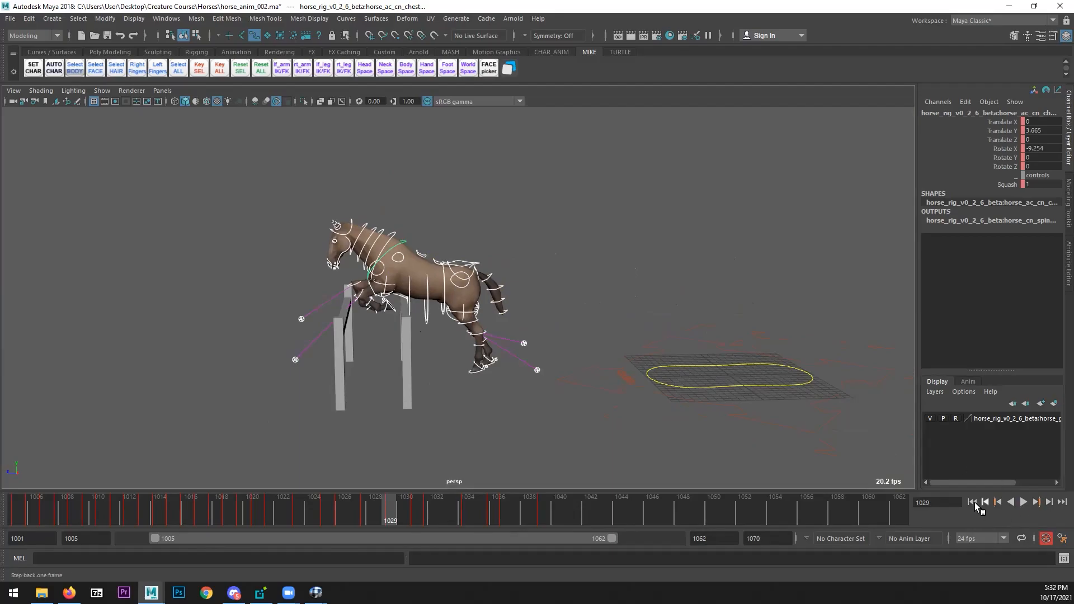
- Alternate playing and scrubbing the run-up from frame 1005 to assess its timing into the jump
left_click(1023, 502)
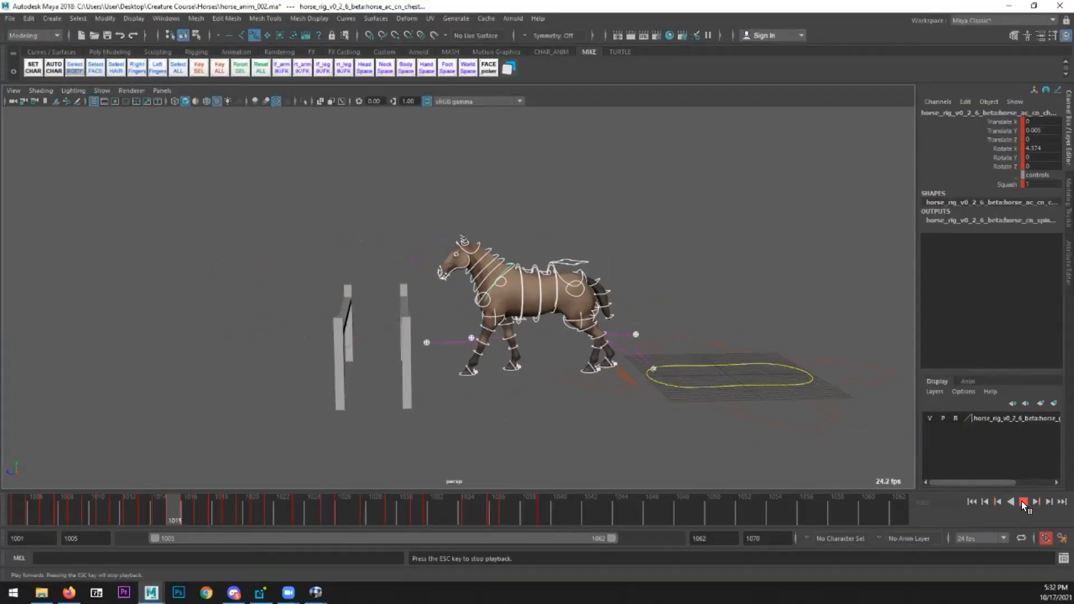
left_click(1023, 502)
left_click_drag(104, 514, 211, 502)
key("alt+shift+v")
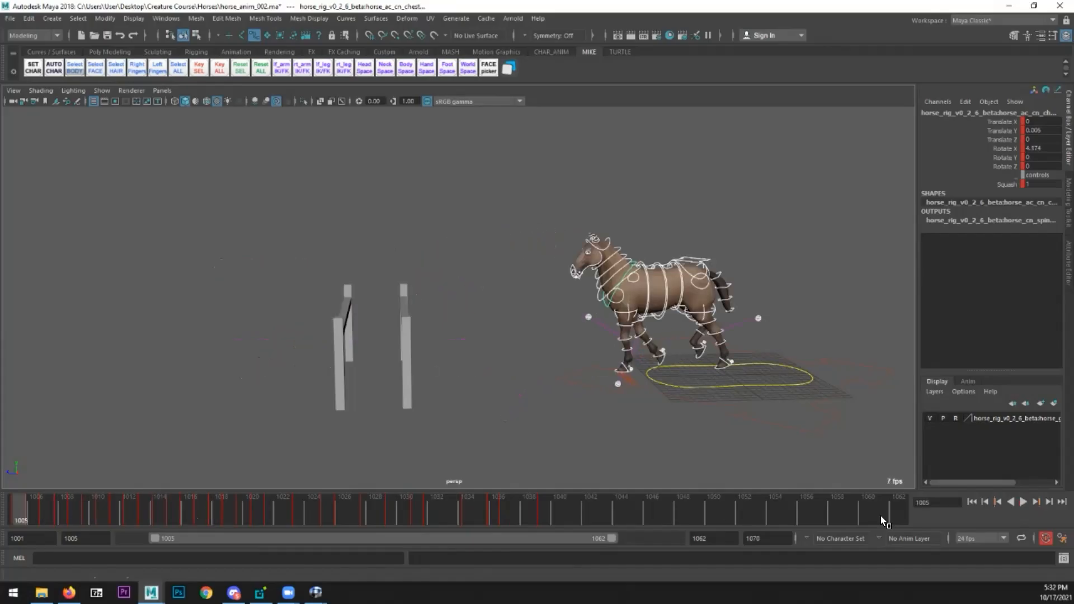
left_click(1024, 501)
left_click(1025, 502)
left_click_drag(28, 505, 124, 507)
left_click(1024, 500)
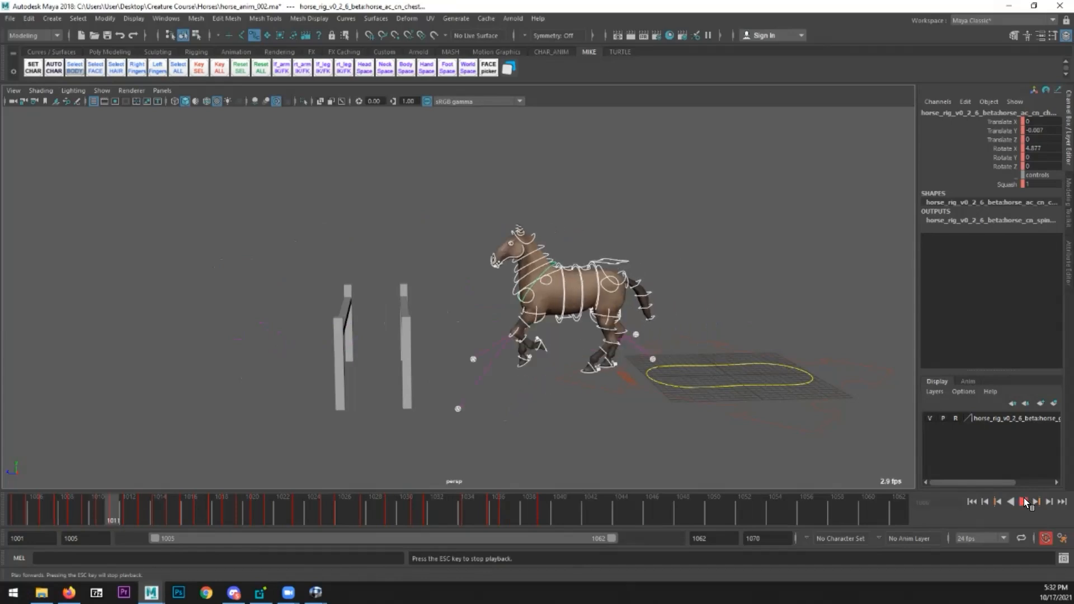
left_click(1025, 499)
- Tighten the keys over the fence between frames 1026 and 1033, and move the remaining landing keys one frame earlier
mouse_move(202, 516)
left_mouse_down()
mouse_move(395, 509)
mouse_move(346, 515)
left_mouse_up()
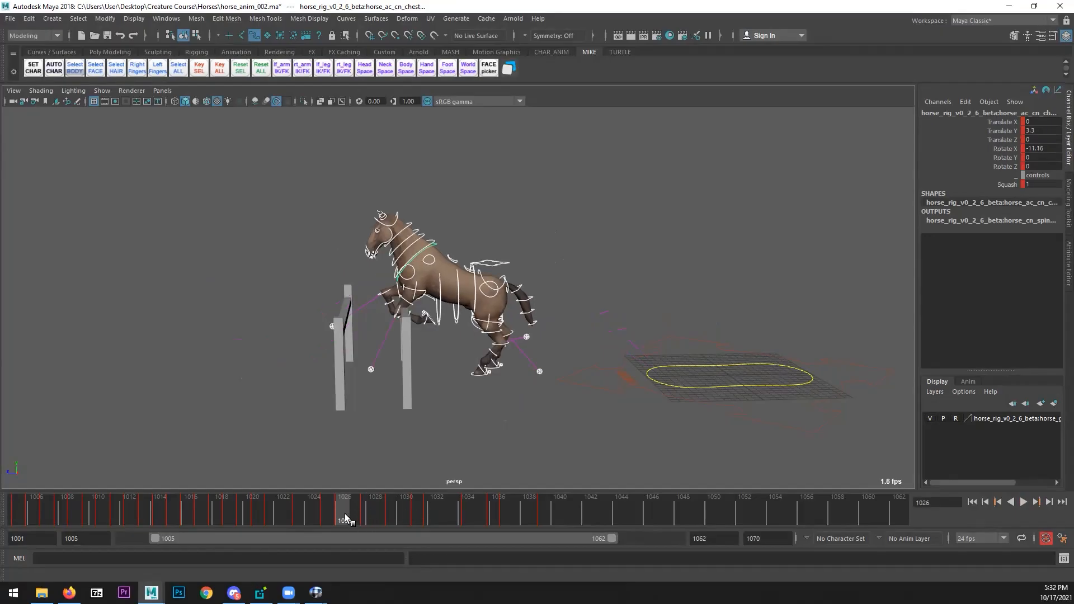
key("alt+v")
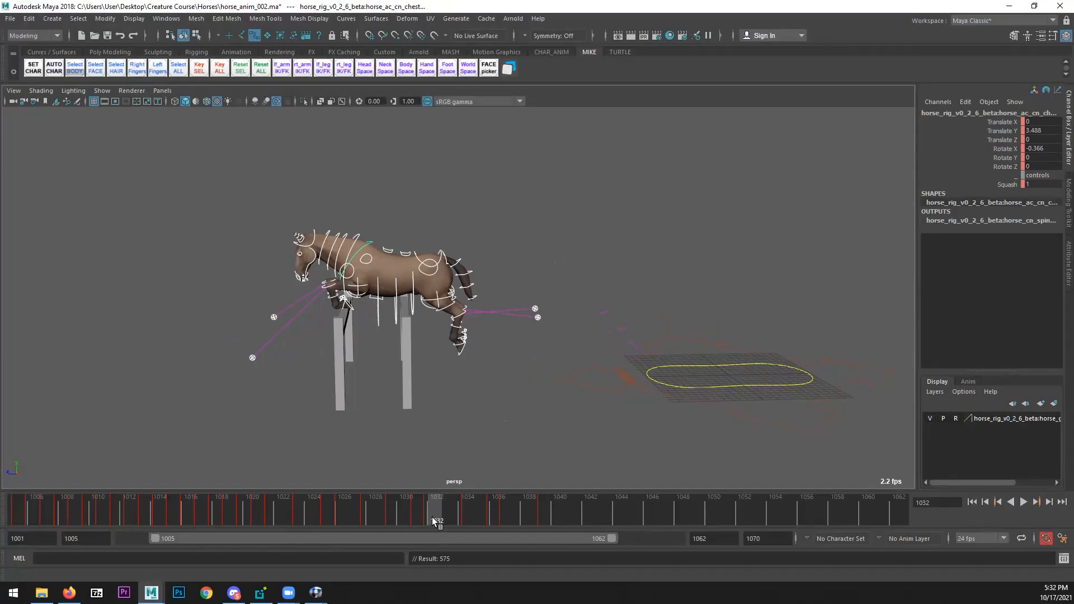
left_click_drag(434, 520, 338, 521, "shift")
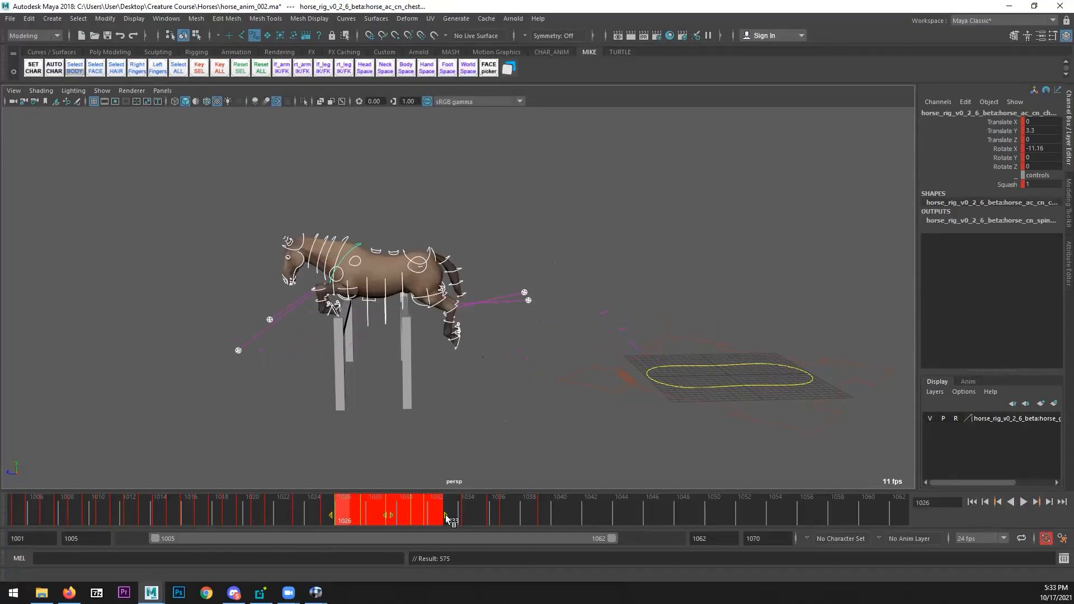
left_click(595, 509)
left_click_drag(564, 510, 485, 513, "shift")
left_click(618, 511)
- Play back the tightened jump from frame 1005 and scrub to the landing pose at frame 1038
left_click(972, 503)
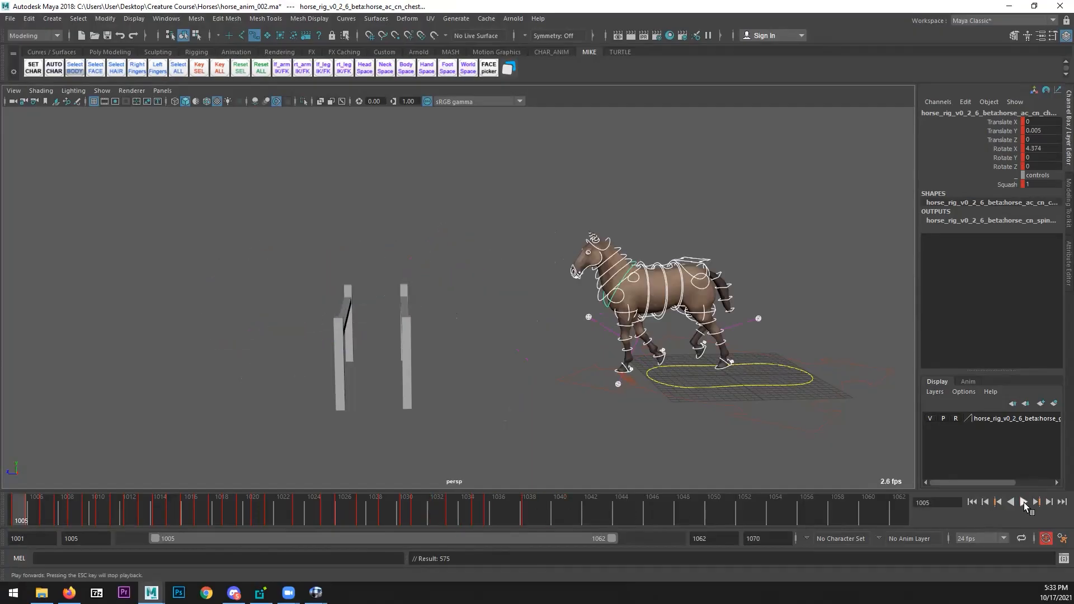
left_click(1023, 502)
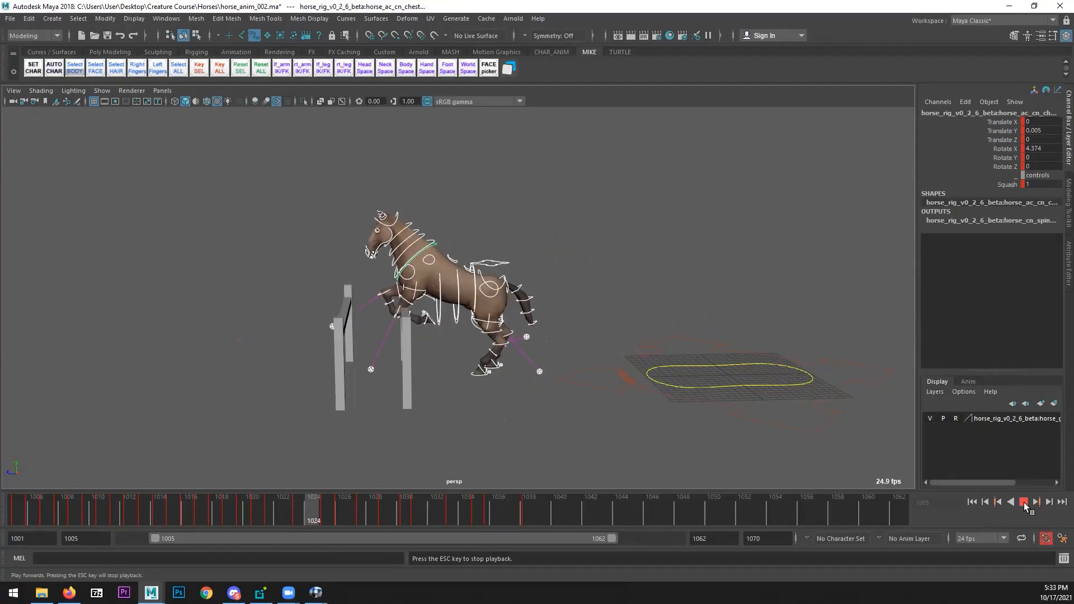
scroll(345, 376, "down", 5)
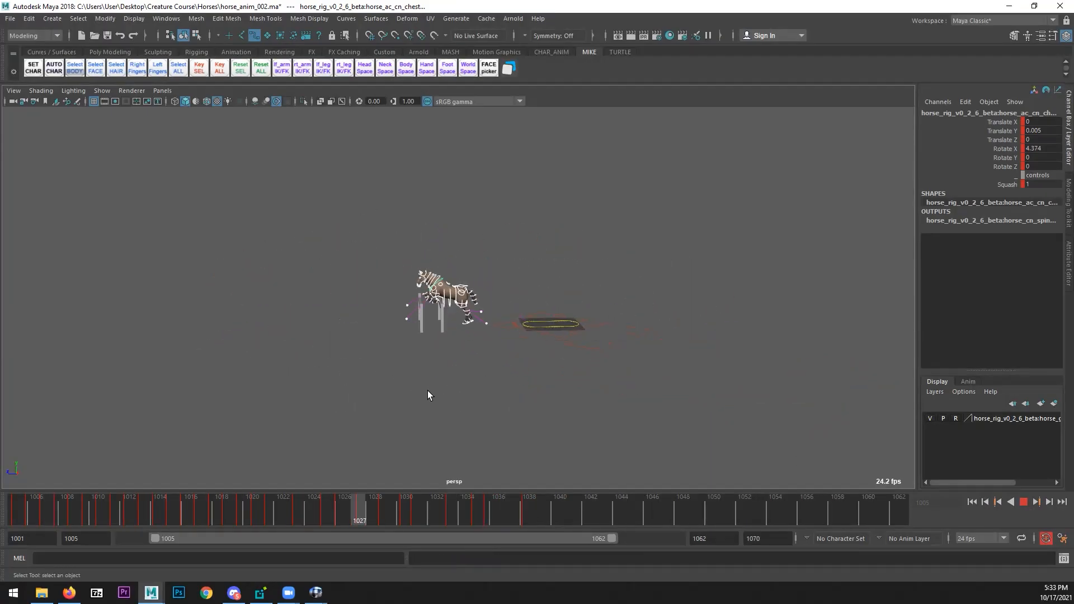
left_click_drag(504, 508, 525, 512)
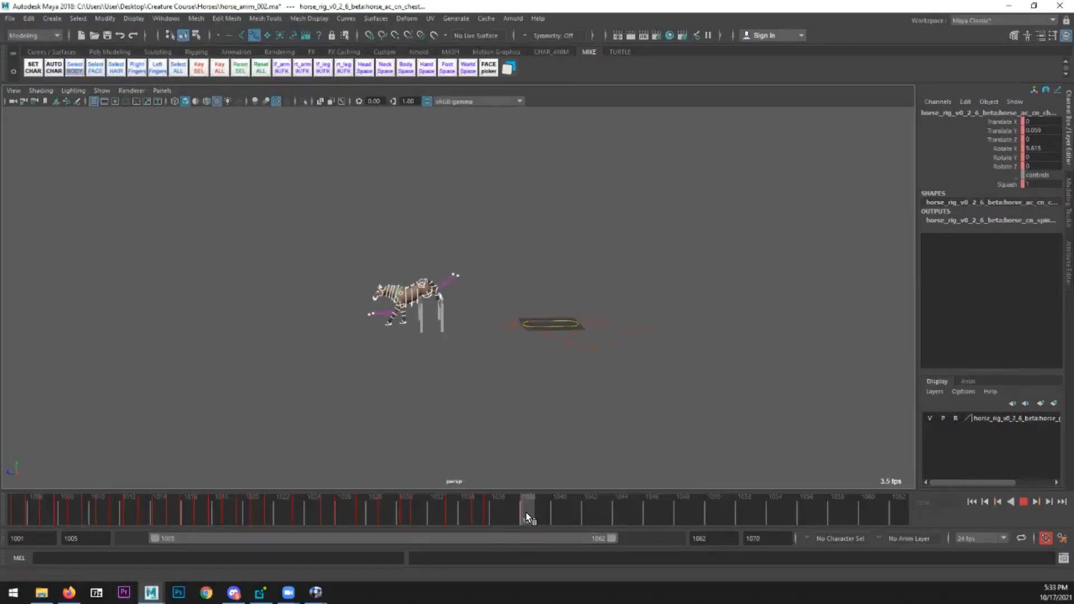
scroll(582, 436, "up", 3)
- Replay the jump from the horse's opposite side, and return to frame 1005
left_click(973, 501)
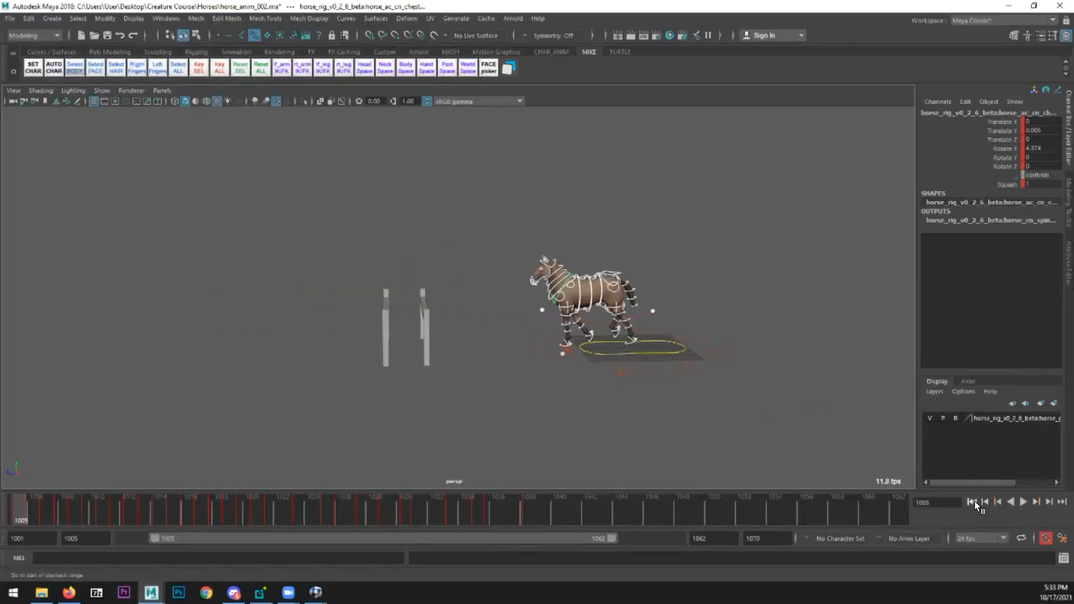
left_click(1021, 501)
left_click_drag(627, 400, 433, 385, "alt")
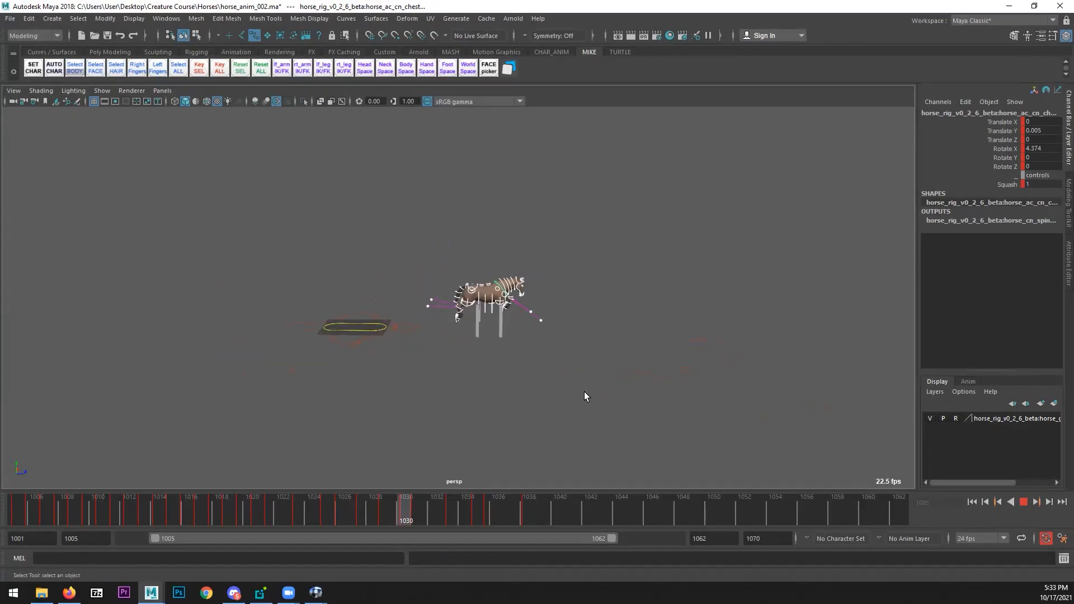
right_click_drag(844, 463, 430, 407, "alt")
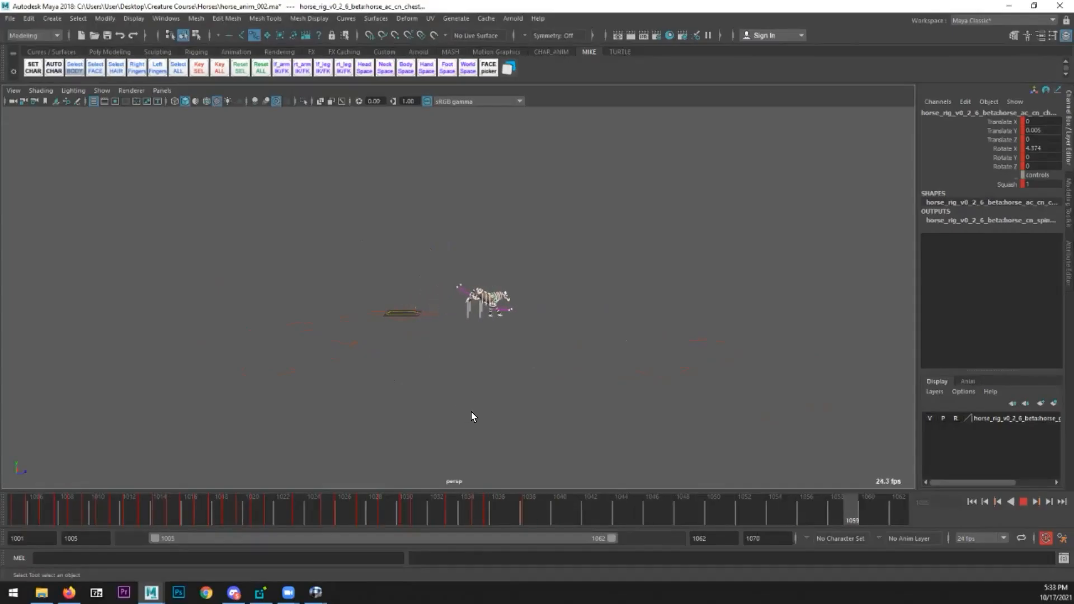
left_click(1023, 502)
left_click_drag(35, 511, 8, 512)
right_click_drag(562, 366, 588, 347, "alt")
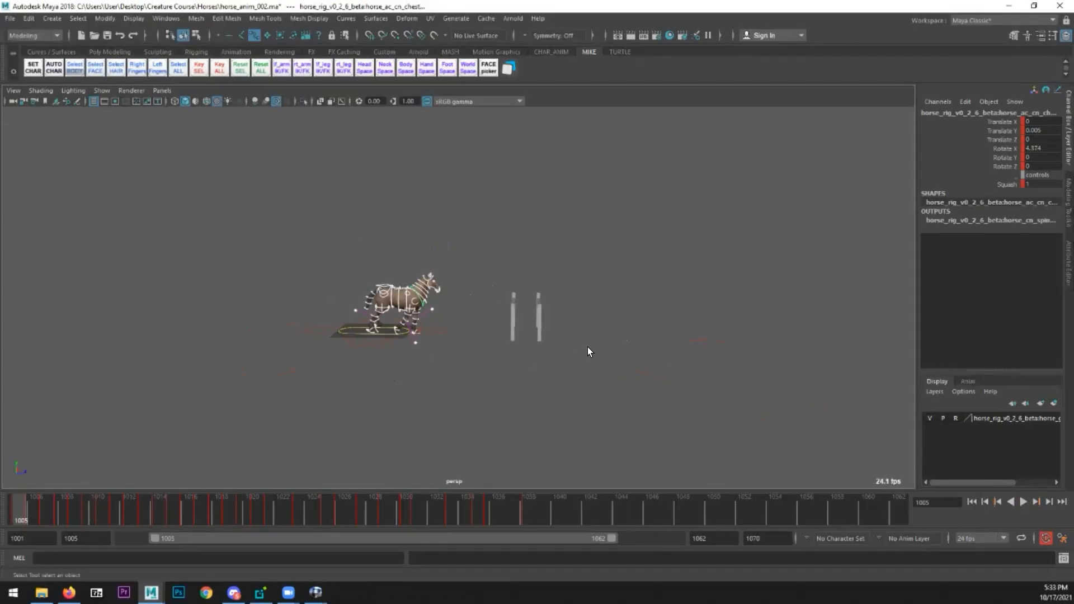
- Switch to the horseJump_002.mov reference in RV, maximize it, and go back to frame 1
mouse_move(39, 506)
left_mouse_down()
mouse_move(207, 505)
mouse_move(36, 506)
left_mouse_up()
key("alt+Tab")
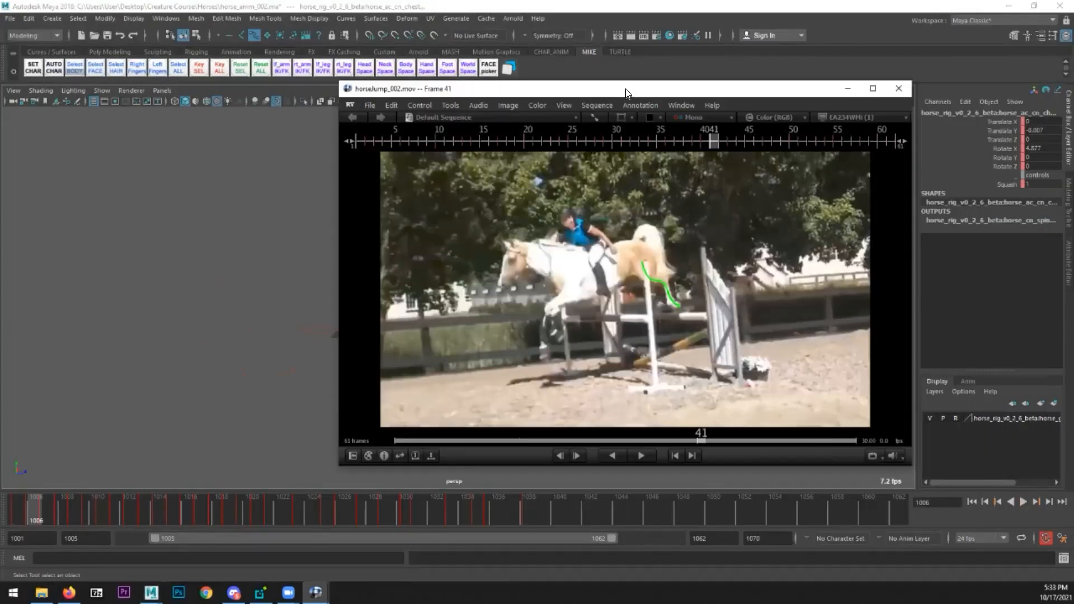
double_click(626, 89)
left_click(58, 557)
mouse_move(58, 558)
left_mouse_down()
mouse_move(308, 539)
mouse_move(358, 545)
mouse_move(53, 549)
mouse_move(323, 520)
mouse_move(391, 535)
mouse_move(554, 525)
mouse_move(57, 544)
left_mouse_up()
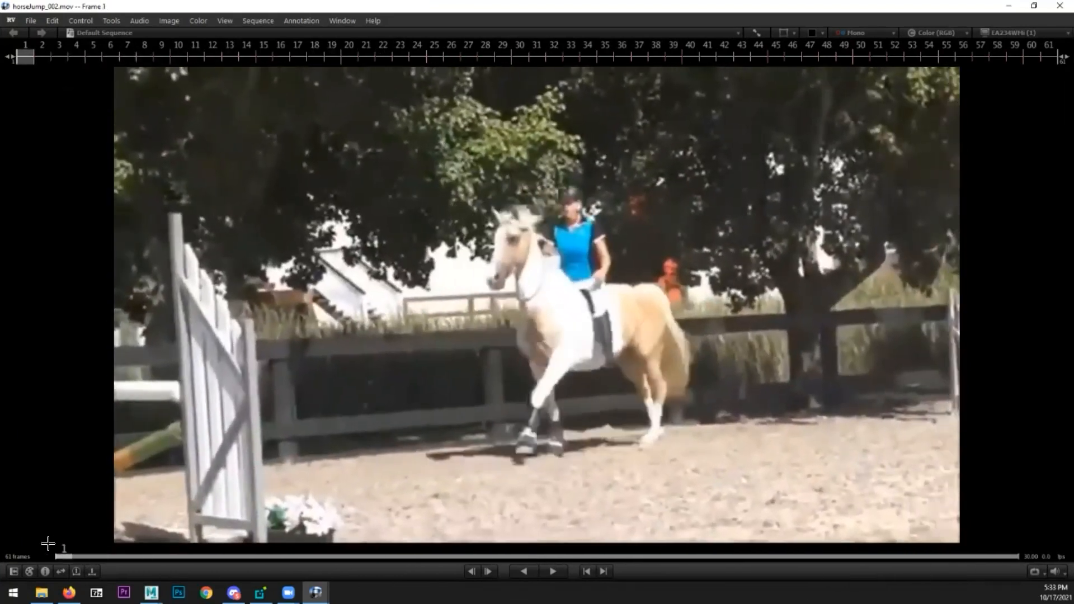
left_click_drag(60, 544, 34, 549)
- Draw a double-headed green arrow along the ground from the hind hooves to the jump stand, marking the run-up distance
mouse_move(654, 441)
left_mouse_down()
mouse_move(167, 509)
mouse_move(191, 513)
mouse_move(168, 507)
left_mouse_up()
left_click_drag(667, 435, 637, 440)
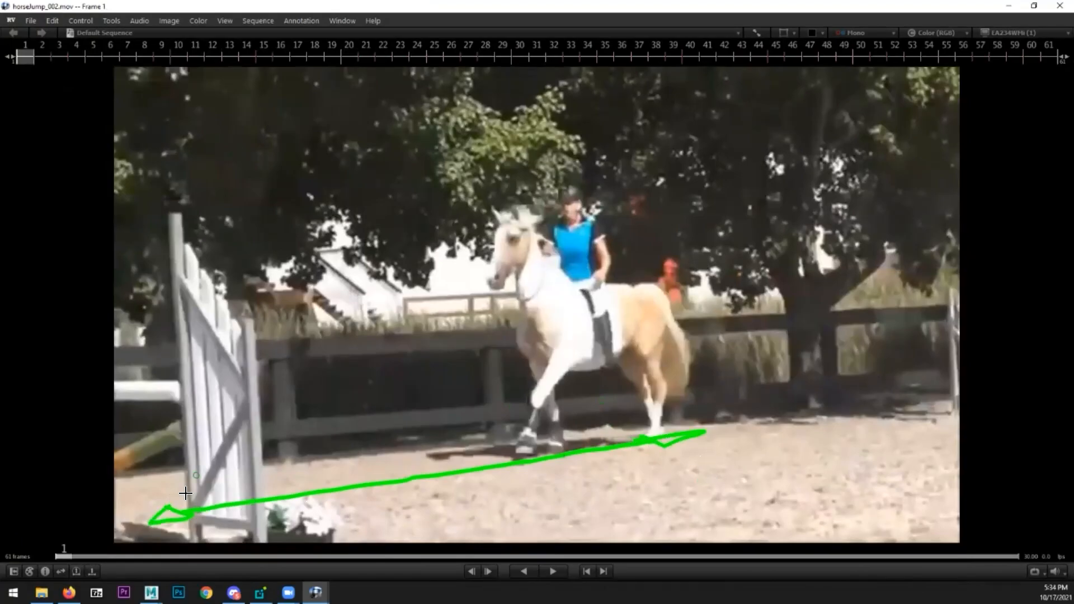
left_click_drag(642, 445, 686, 441)
mouse_move(552, 457)
left_mouse_down()
mouse_move(530, 449)
mouse_move(568, 463)
left_mouse_up()
left_click_drag(336, 483, 363, 495)
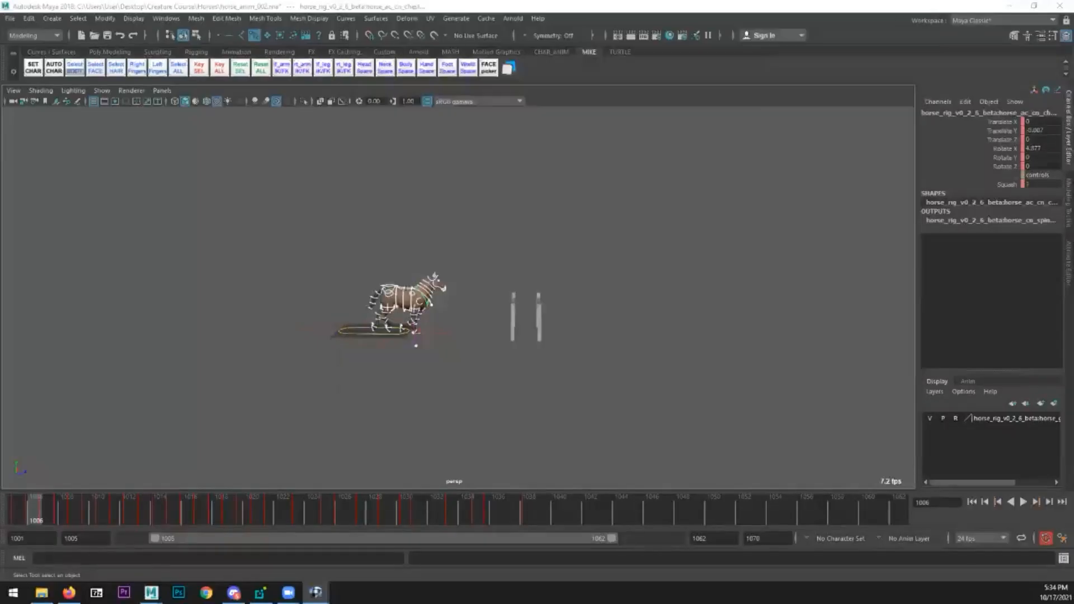
- Return to Maya at frame 1005 and select the root and torso controls together with all four hoof controls
left_click(15, 507)
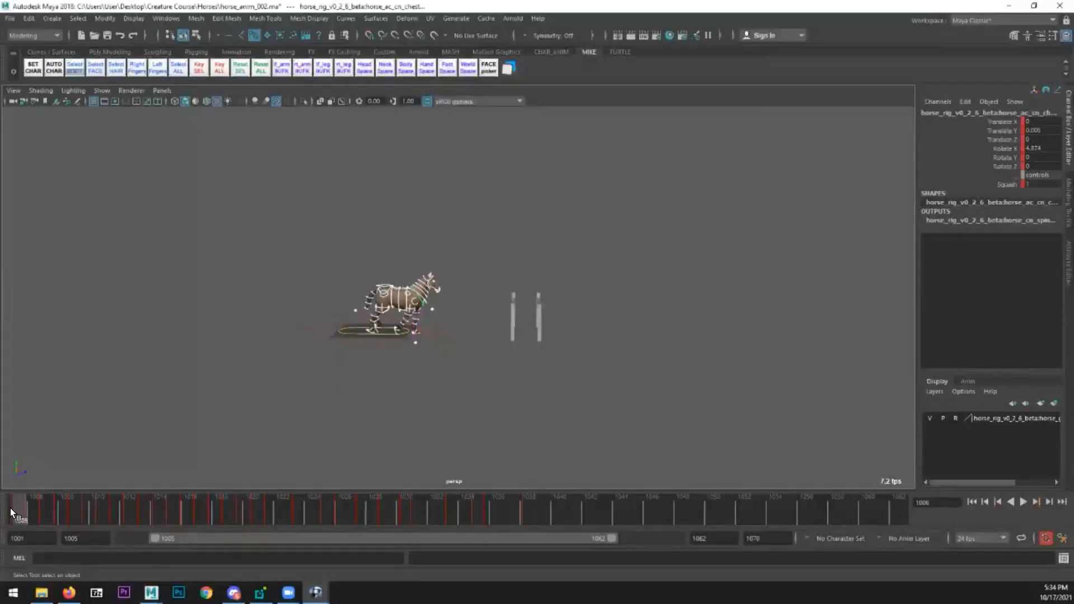
mouse_move(12, 508)
left_mouse_down()
mouse_move(304, 501)
mouse_move(316, 503)
mouse_move(8, 513)
mouse_move(355, 511)
mouse_move(17, 511)
left_mouse_up()
right_click_drag(252, 420, 446, 332, "alt")
left_click(409, 206)
left_click(409, 206)
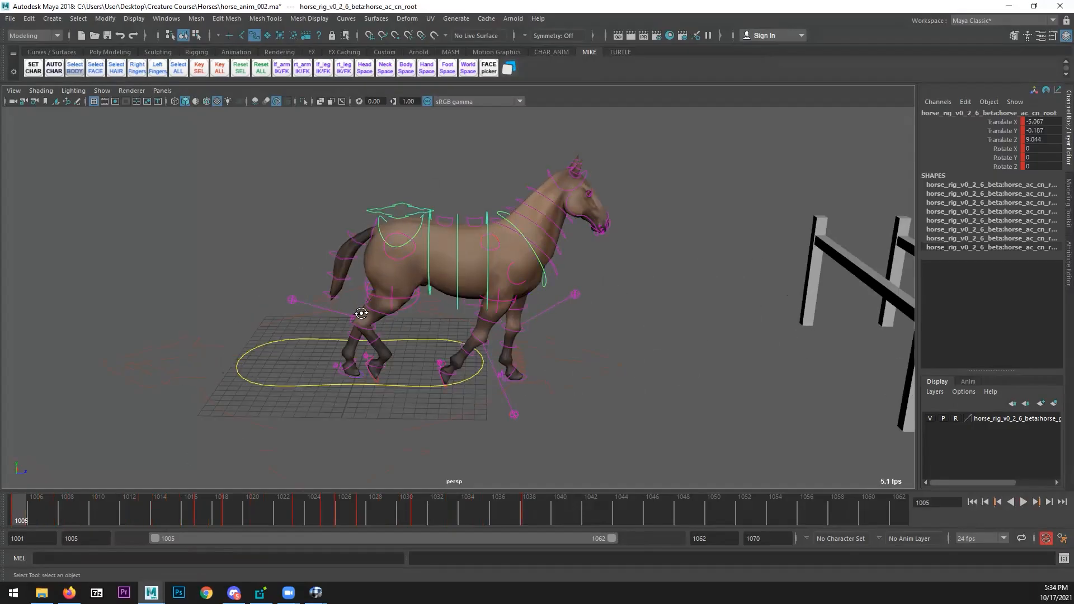
left_click(362, 379, "shift")
left_click(375, 370, "shift")
left_click(445, 374, "shift")
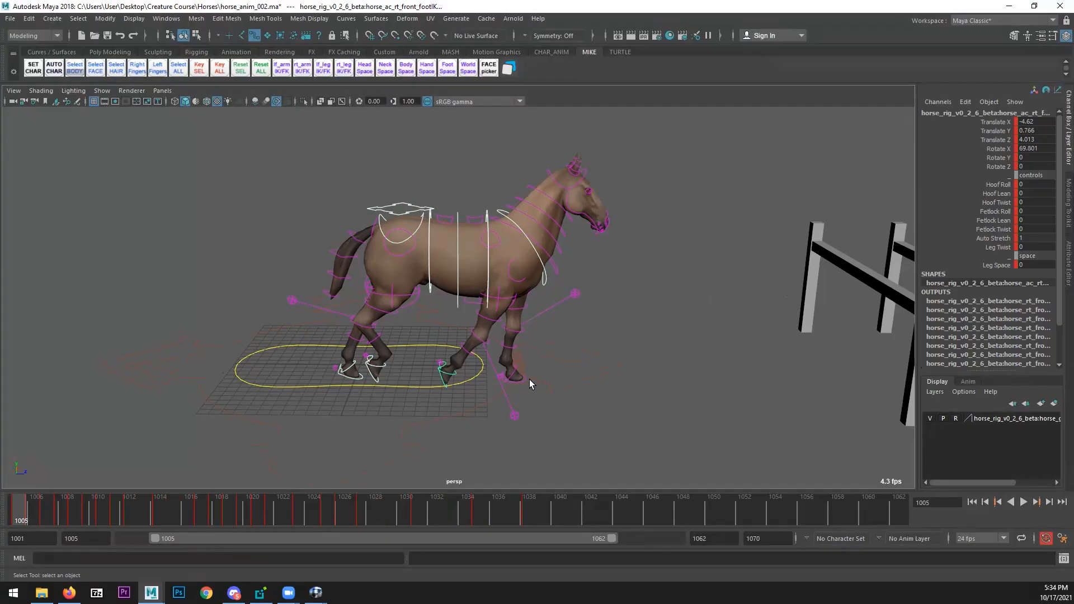
left_click(528, 379, "shift")
- Open the Graph Editor, isolate the Translate Z curves of the root and hoof controls, and frame them
left_click(166, 18)
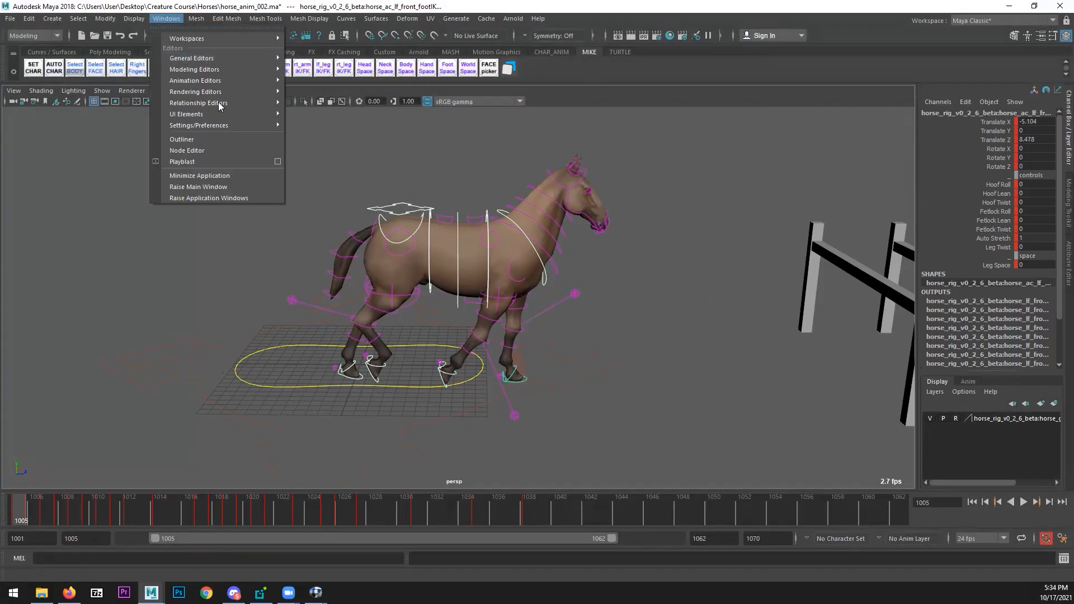
mouse_move(206, 80)
left_click(312, 86)
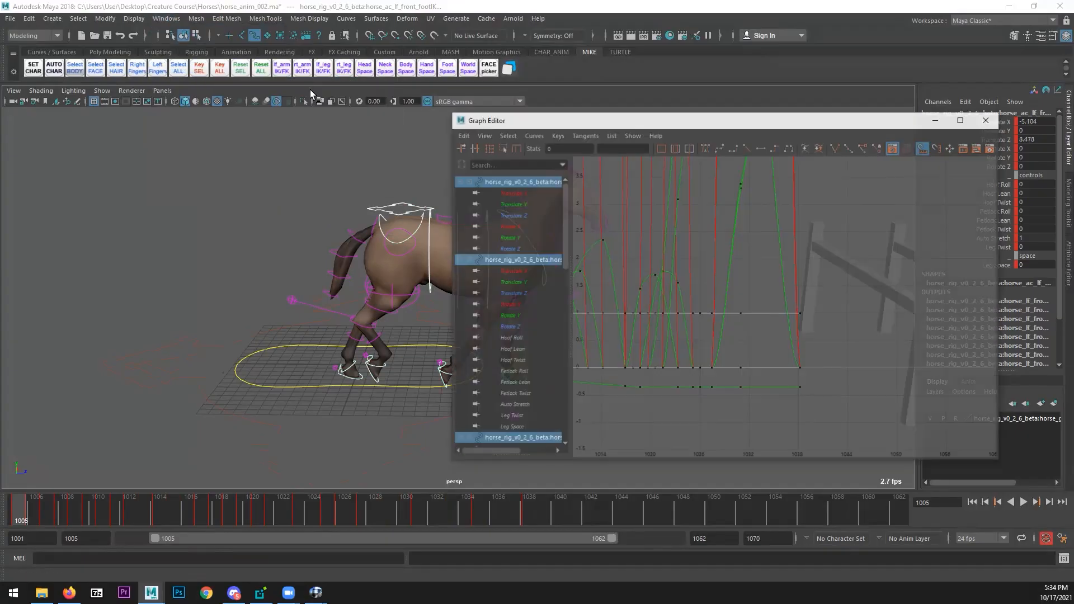
left_click(521, 215)
left_click(529, 293, "ctrl")
left_click_drag(563, 247, 571, 399)
left_click(530, 325, "ctrl")
left_click(525, 359, "ctrl")
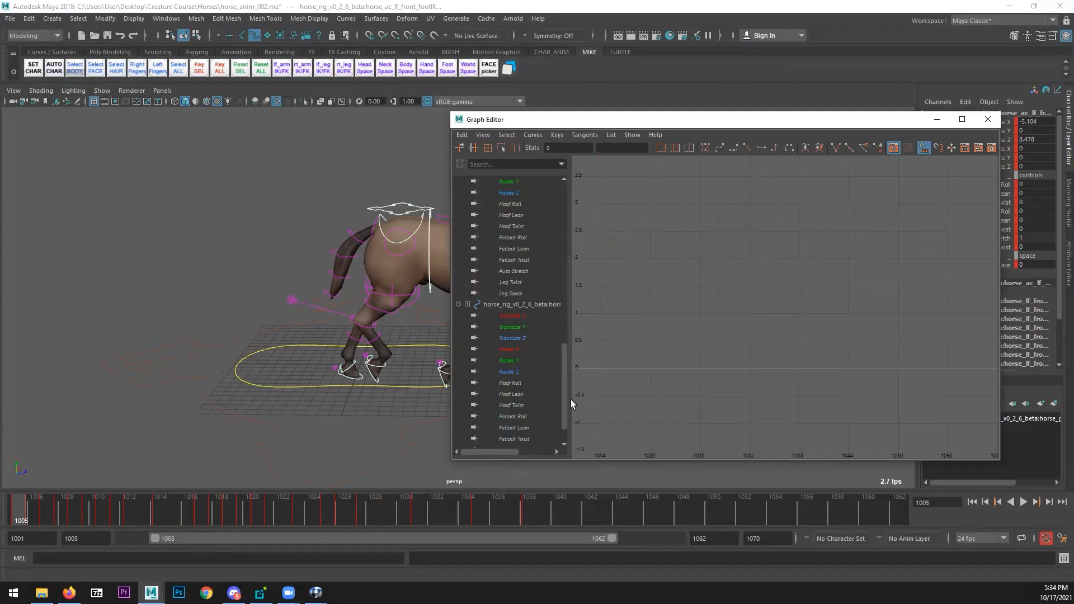
scroll(533, 326, "down", 1)
left_click(523, 315, "ctrl")
key("f")
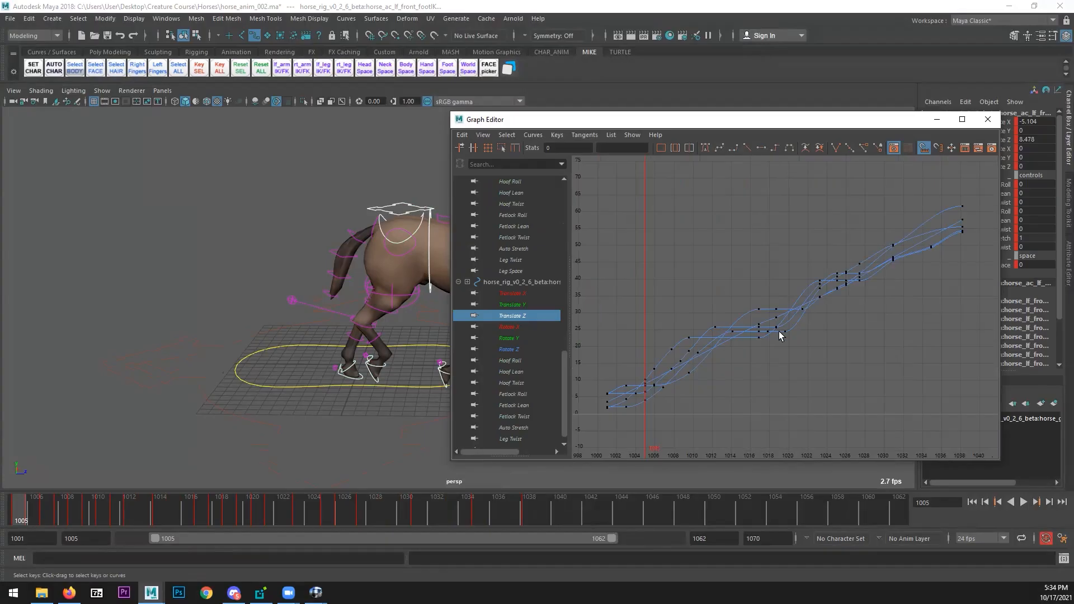
- Region-scale the Translate Z keys up to frame 1027 downward so the horse starts farther from the fence, and close the Graph Editor
left_click(314, 510)
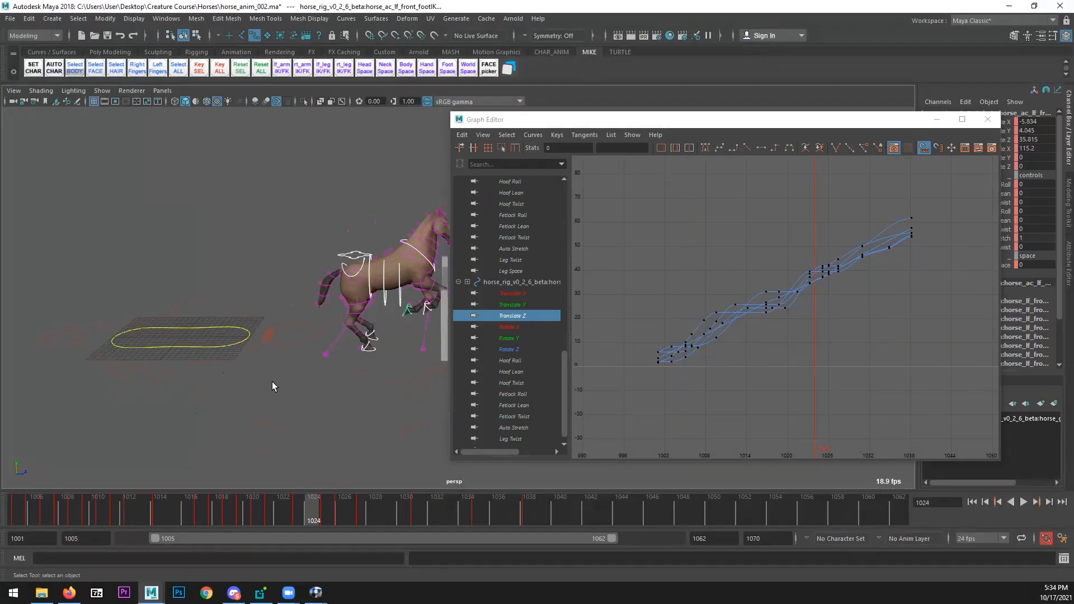
left_click(361, 509)
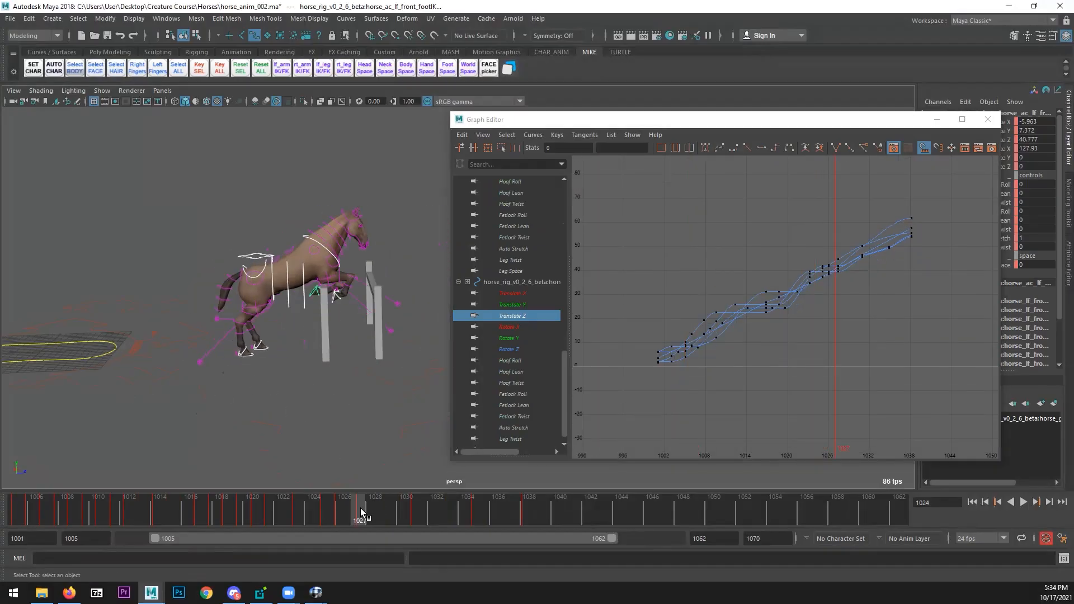
left_click_drag(834, 256, 646, 399)
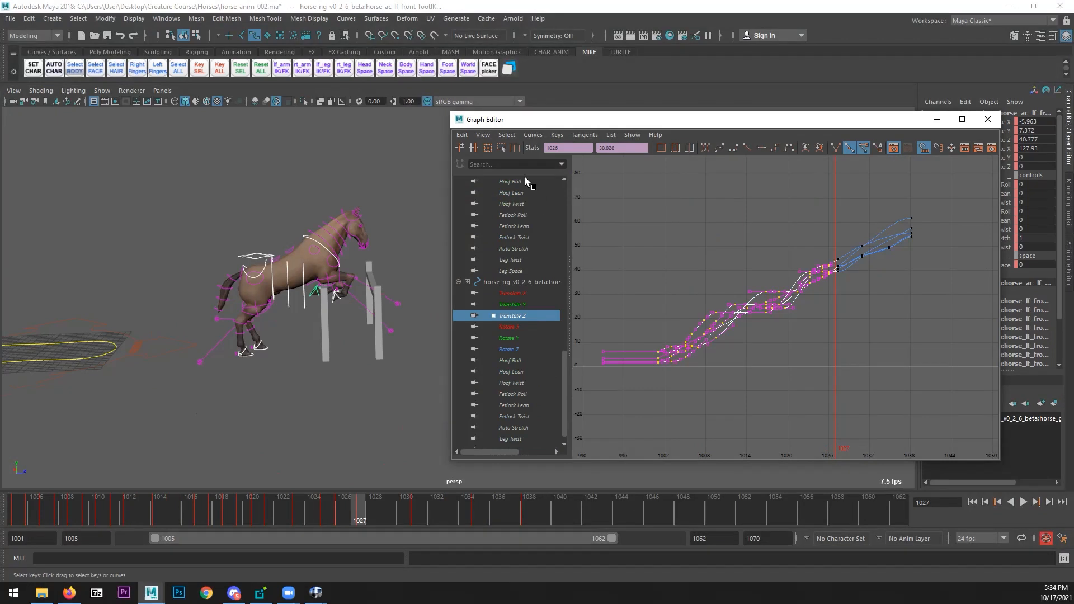
left_click(502, 148)
left_click(12, 512)
key("alt+v")
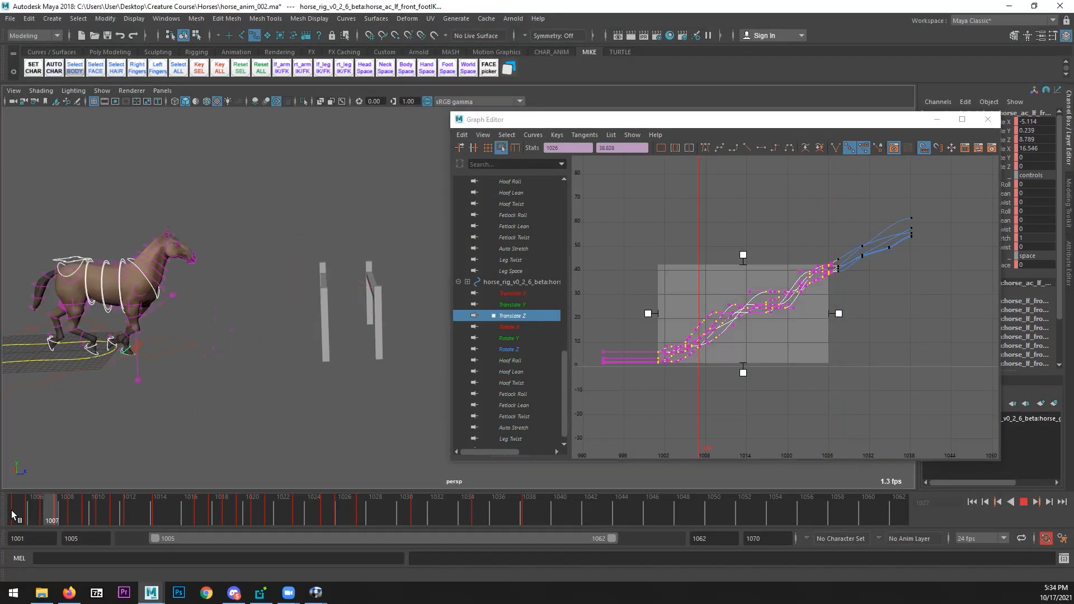
left_click(12, 514)
middle_click_drag(743, 372, 763, 357, "alt")
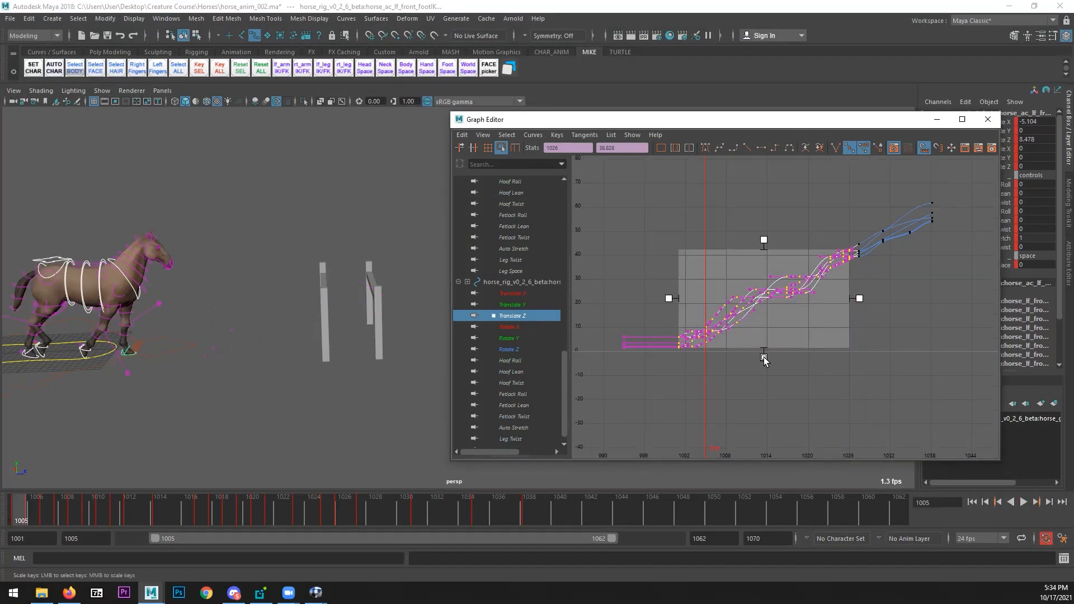
left_click_drag(764, 356, 709, 400)
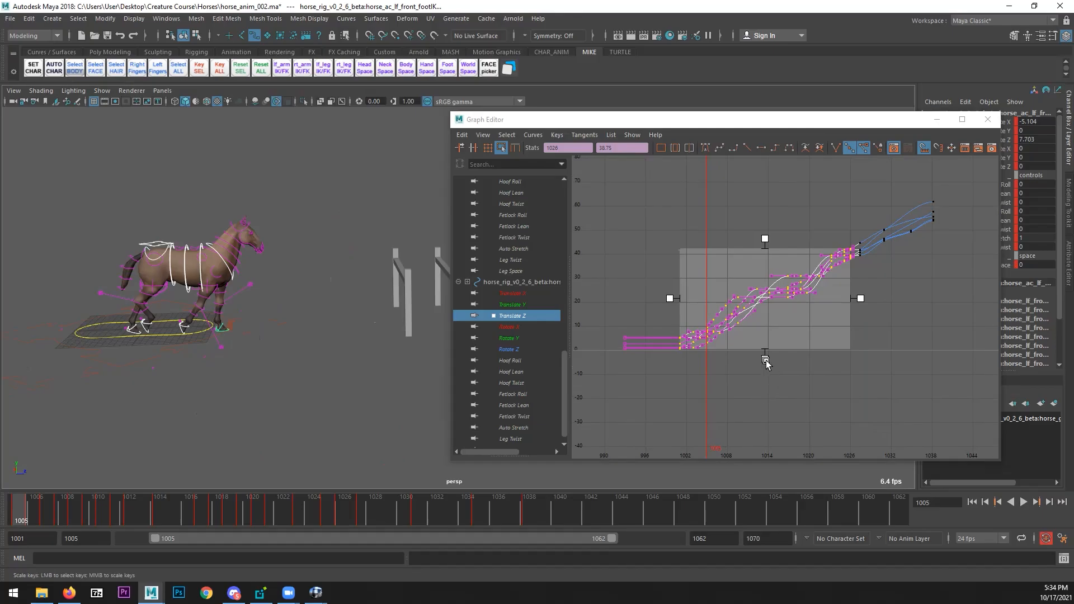
left_click_drag(766, 359, 771, 367)
left_click(987, 119)
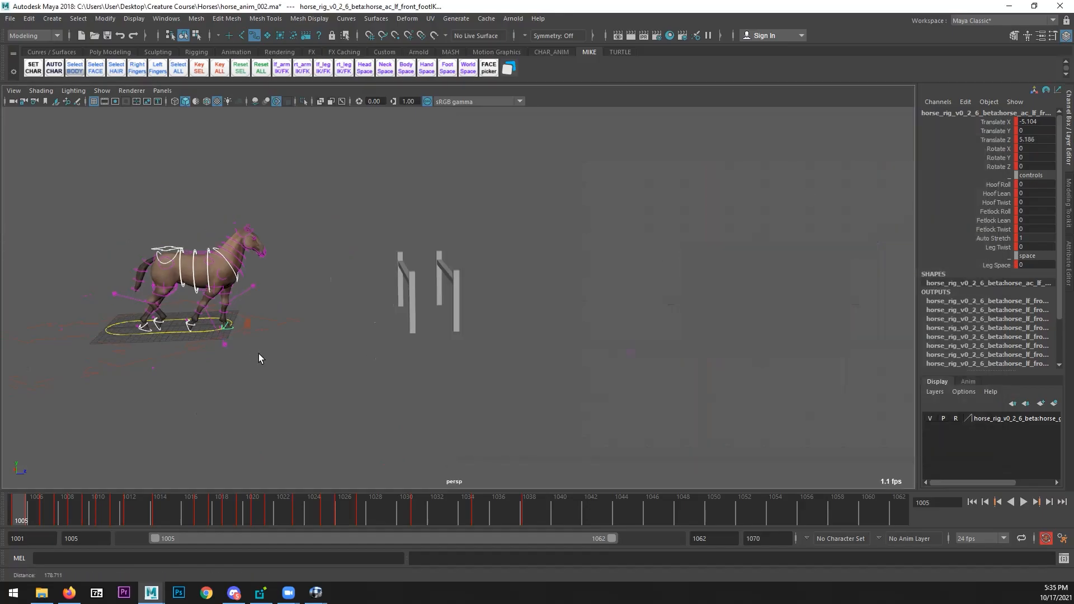
- Play back the lengthened run-up and scrub to the approach pose at frame 1022
left_click(1021, 502)
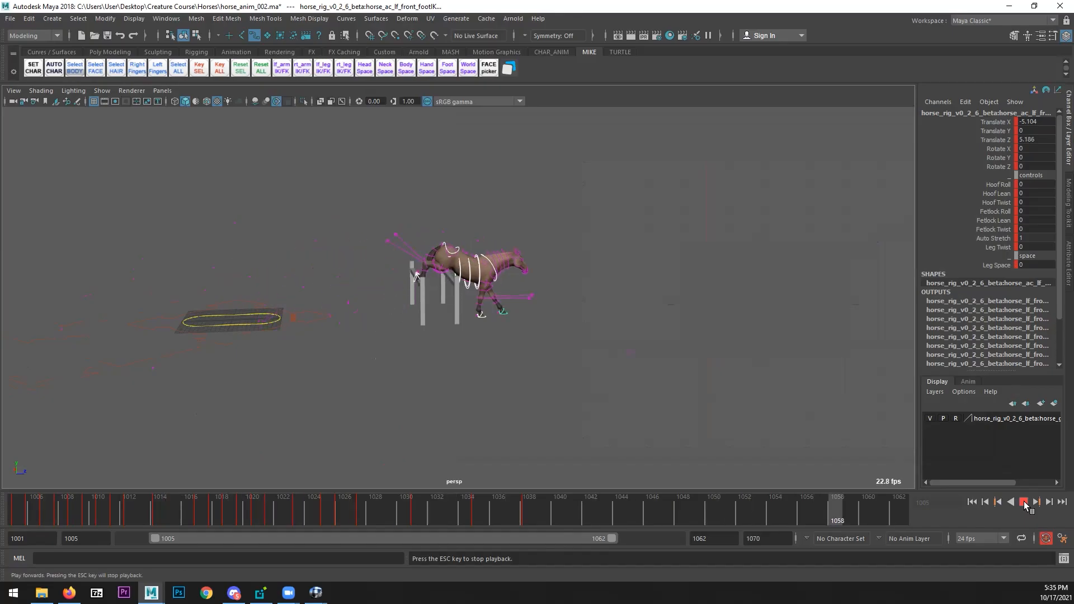
left_click(1023, 502)
left_click_drag(330, 509, 282, 512)
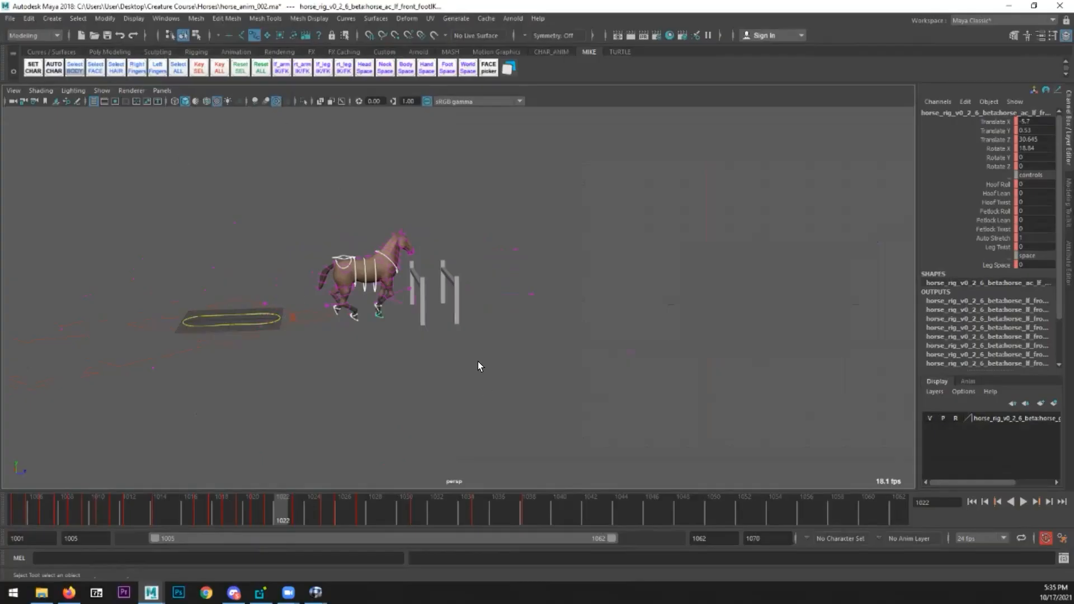
- Reopen the Graph Editor, position it clear of the Channel Box, and select the front hoof's Translate Z channel
left_click(166, 18)
mouse_move(246, 91)
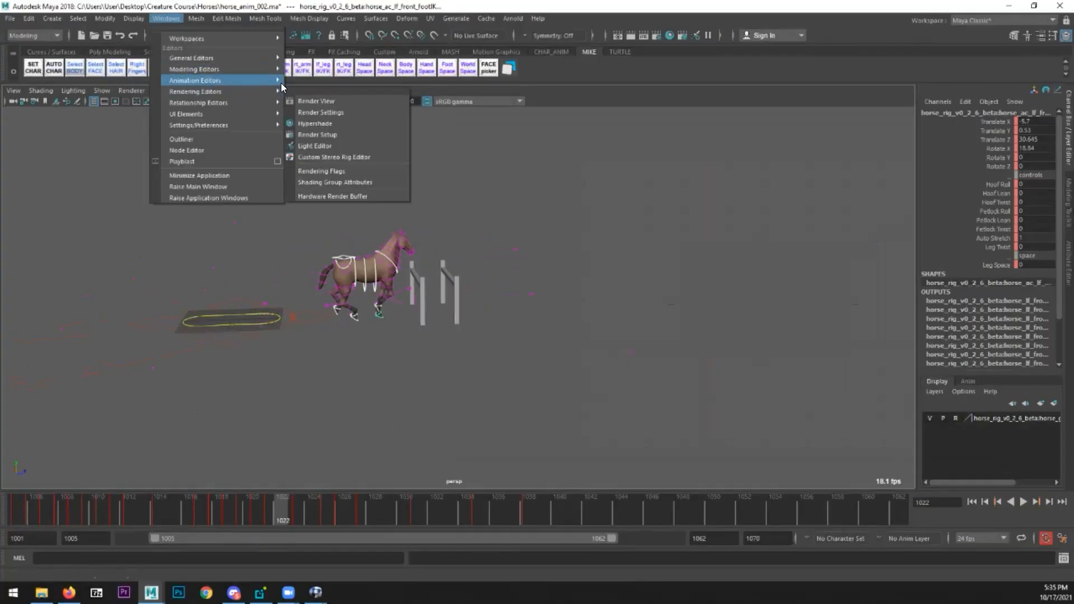
left_click(303, 88)
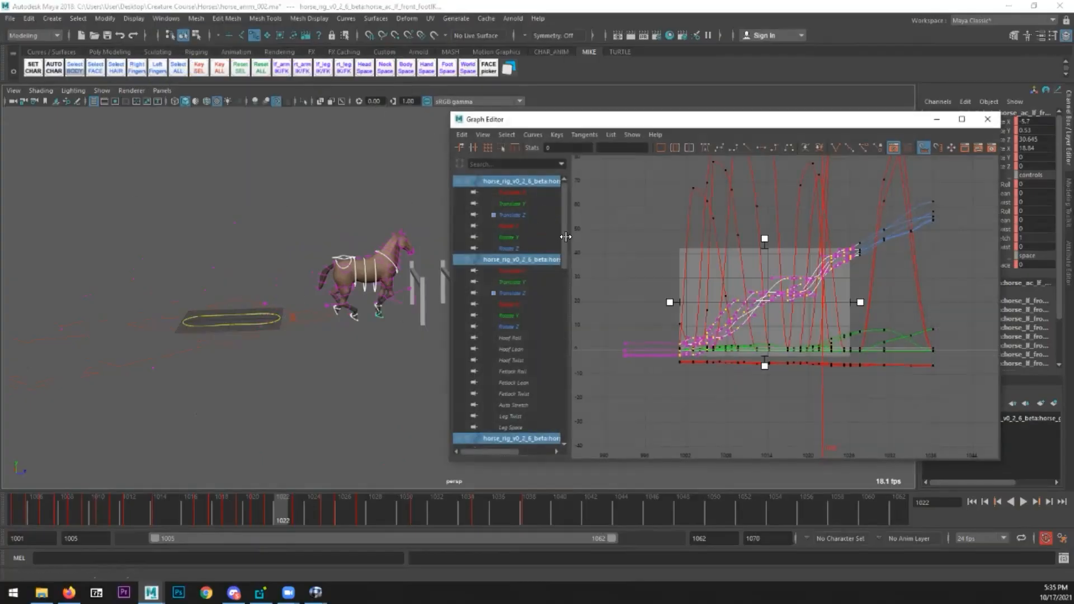
left_click_drag(930, 124, 859, 128)
left_click(991, 139)
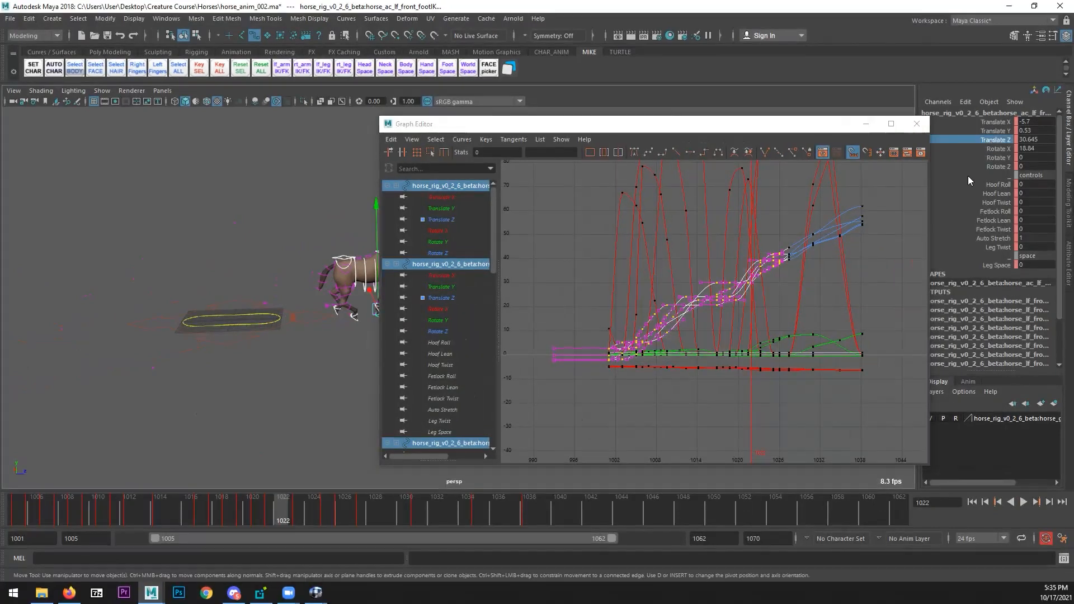
- Show only the Translate Z curves of the root and hoof controls, keeping the horse and fence in view
left_click(452, 219)
left_click(452, 298, "ctrl")
scroll(493, 277, "down", 4)
scroll(495, 295, "down", 1)
left_click(482, 309)
left_click_drag(493, 297, 493, 347)
left_click(452, 331)
scroll(492, 365, "up", 1)
left_click(449, 357)
scroll(491, 384, "down", 2)
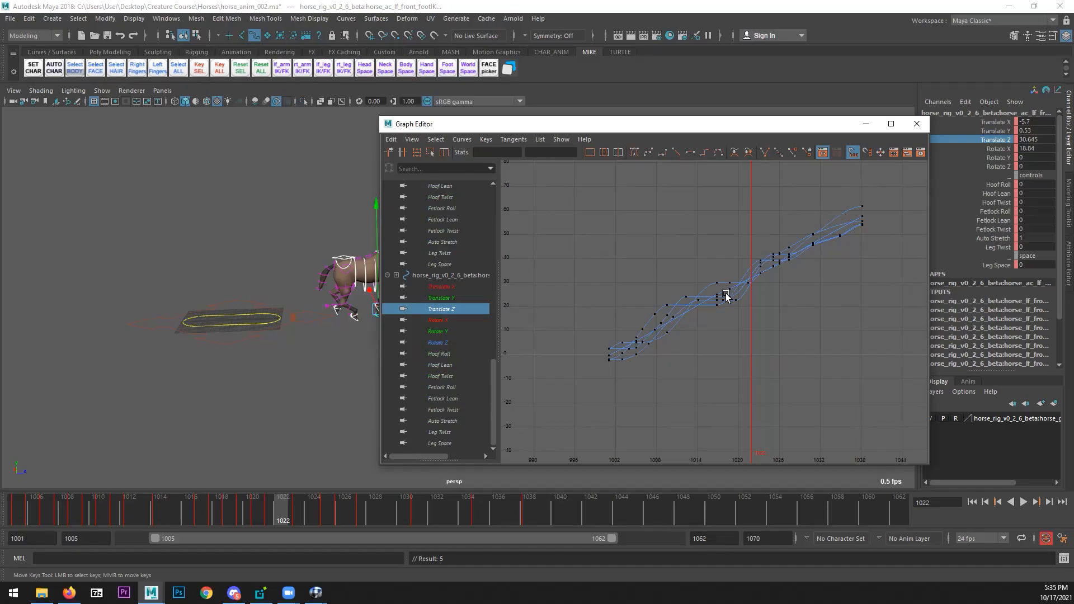
middle_click_drag(312, 405, 238, 413, "alt")
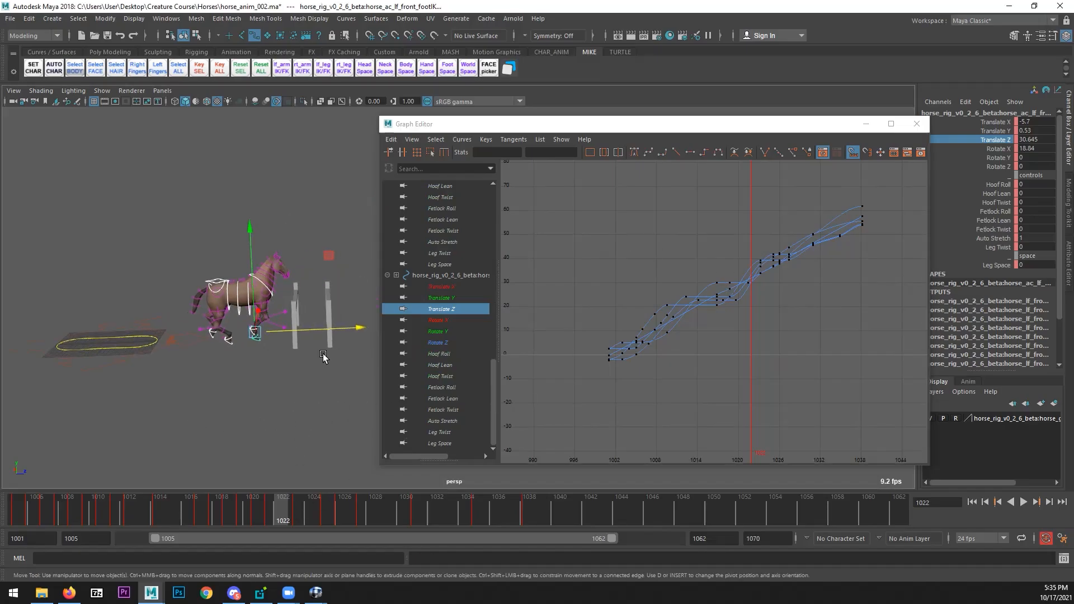
- Alternate the channel selection between Rotate X and Translate Z to check whether the Graph Editor follows it
left_click(565, 131)
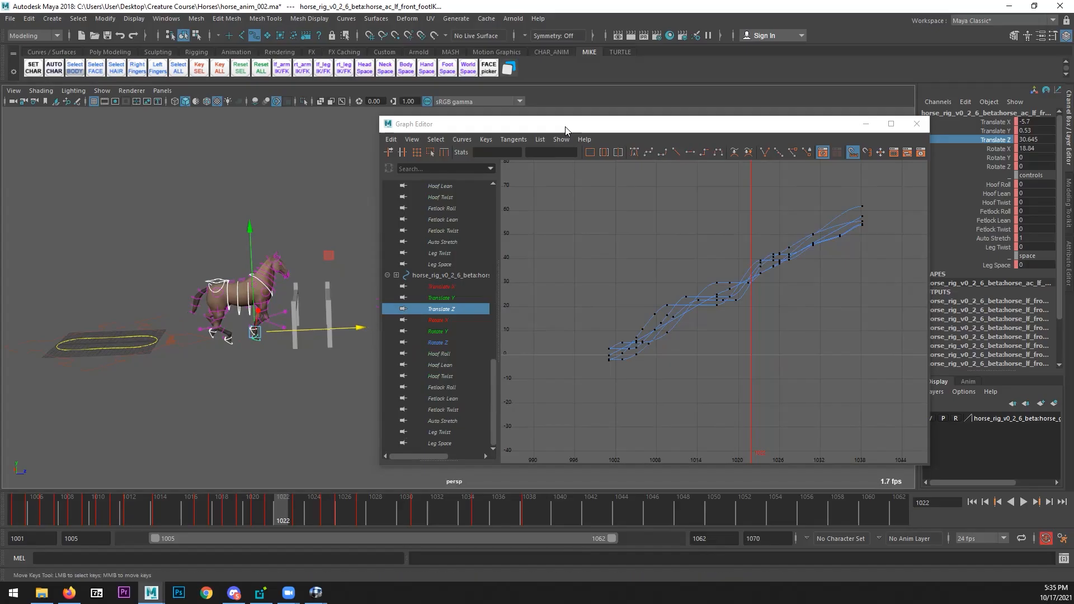
left_click(1001, 149)
key("e")
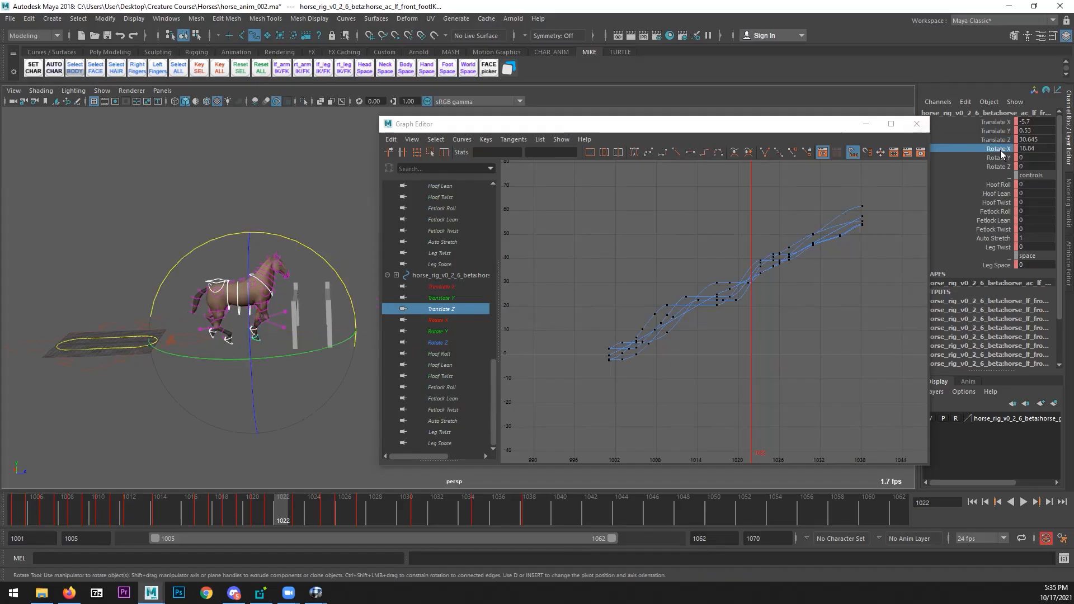
left_click(1002, 140)
left_click(1001, 148)
left_click(1001, 139)
scroll(632, 309, "down", 4)
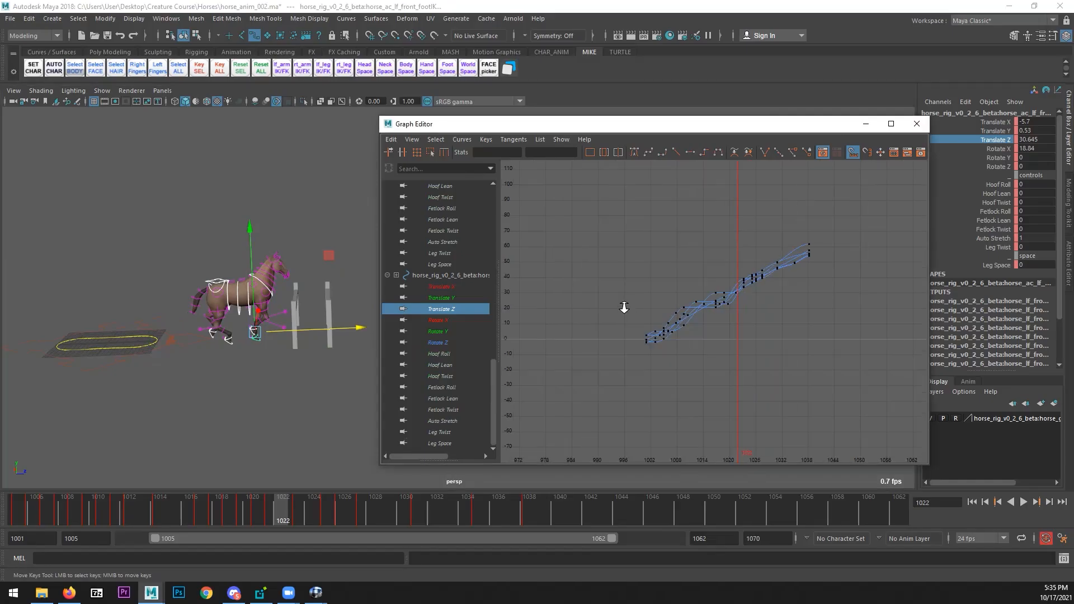
scroll(643, 316, "up", 3)
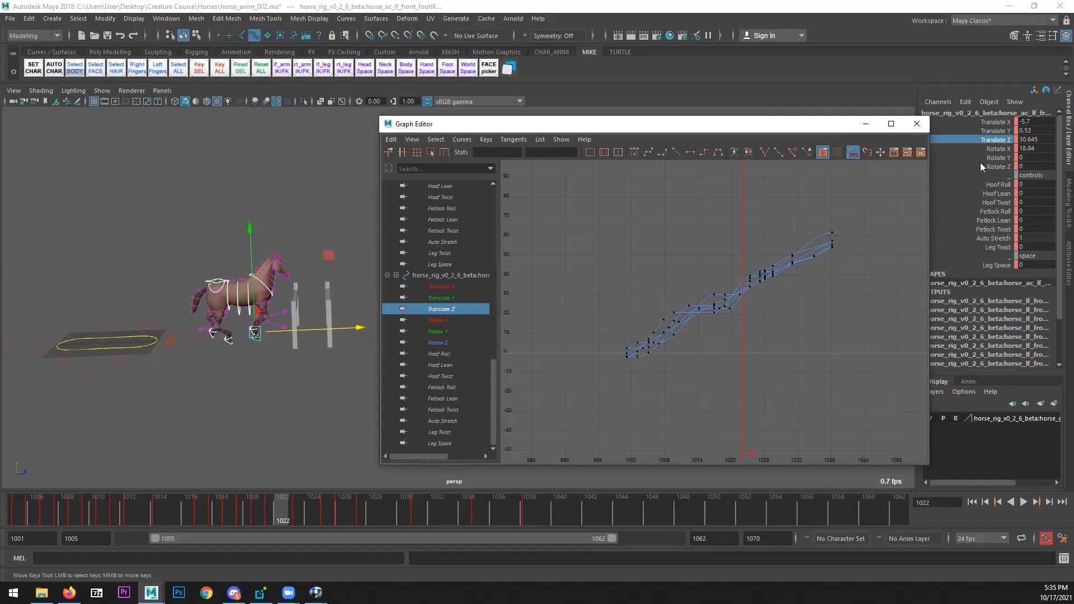
left_click(1003, 150)
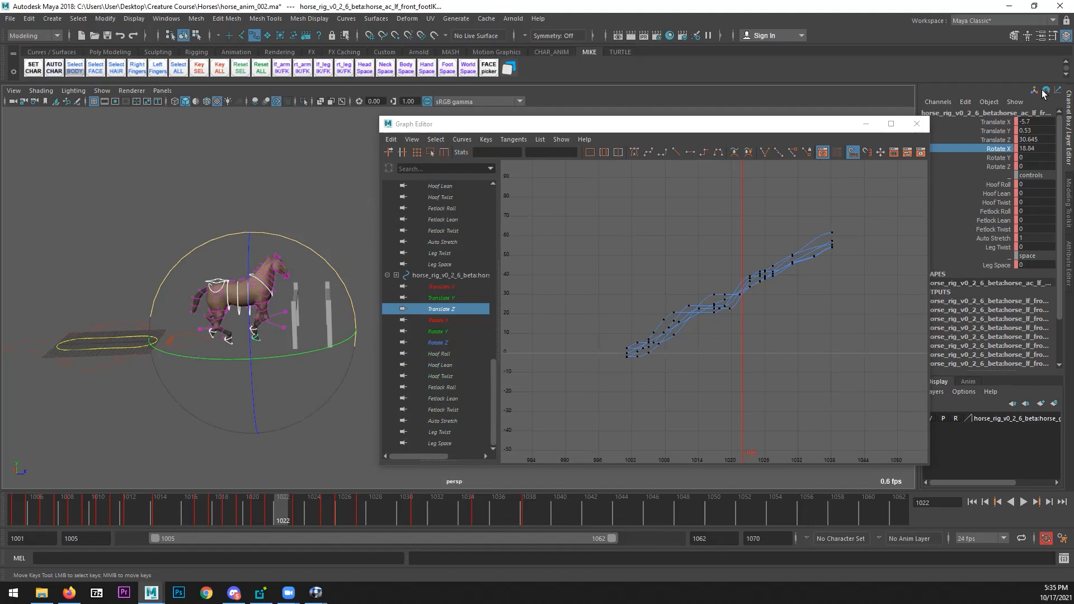
right_click(998, 149)
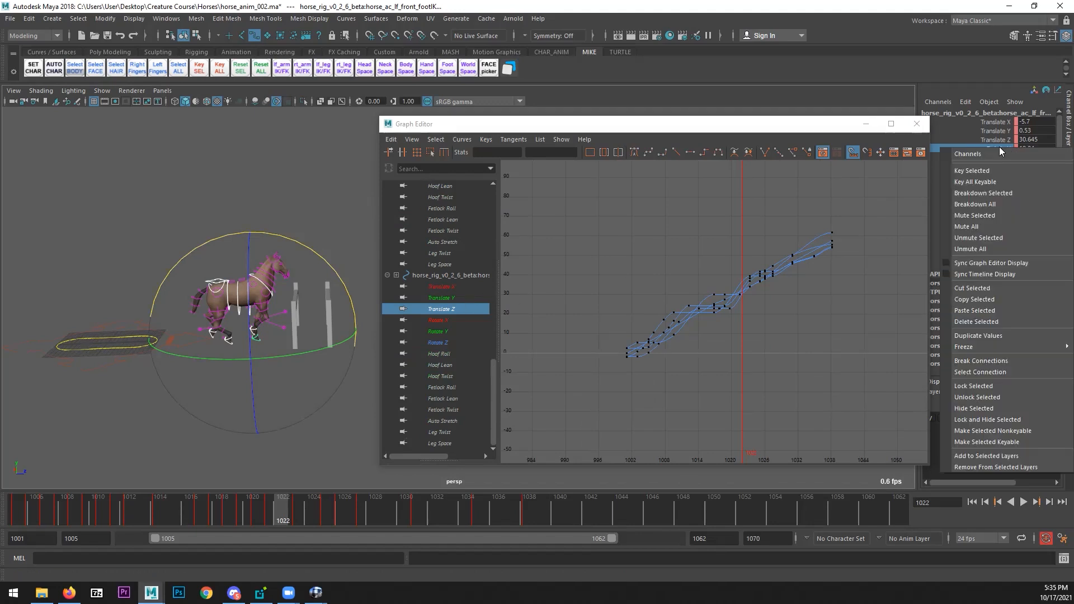
left_click(787, 130)
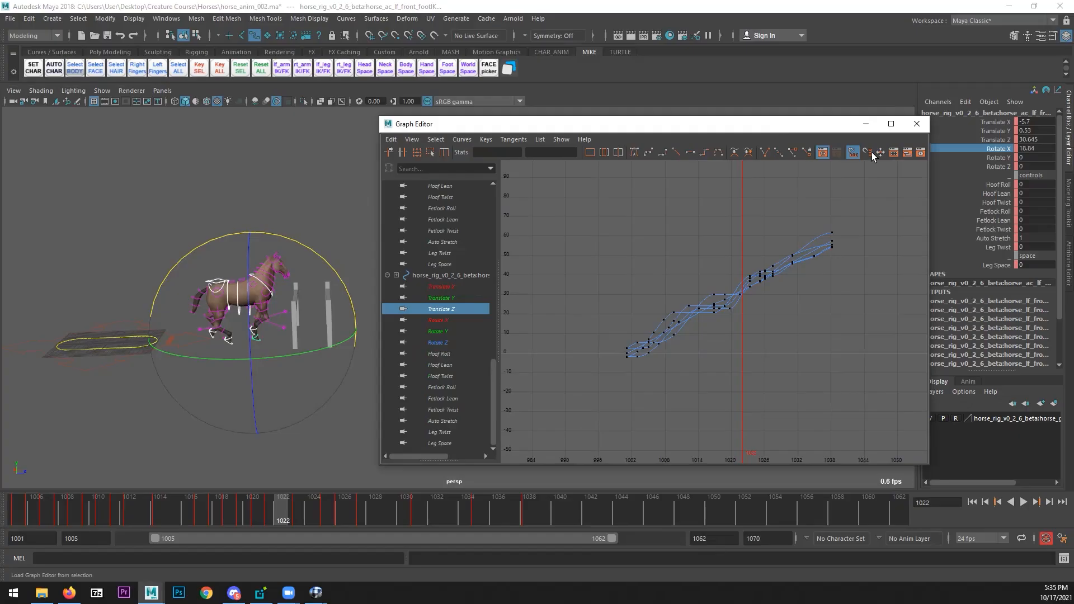
- Select the Translate Z channel and toggle Sync Graph Editor Display for the Channel Box
left_click(995, 140)
left_click(1001, 149)
left_click(1000, 142)
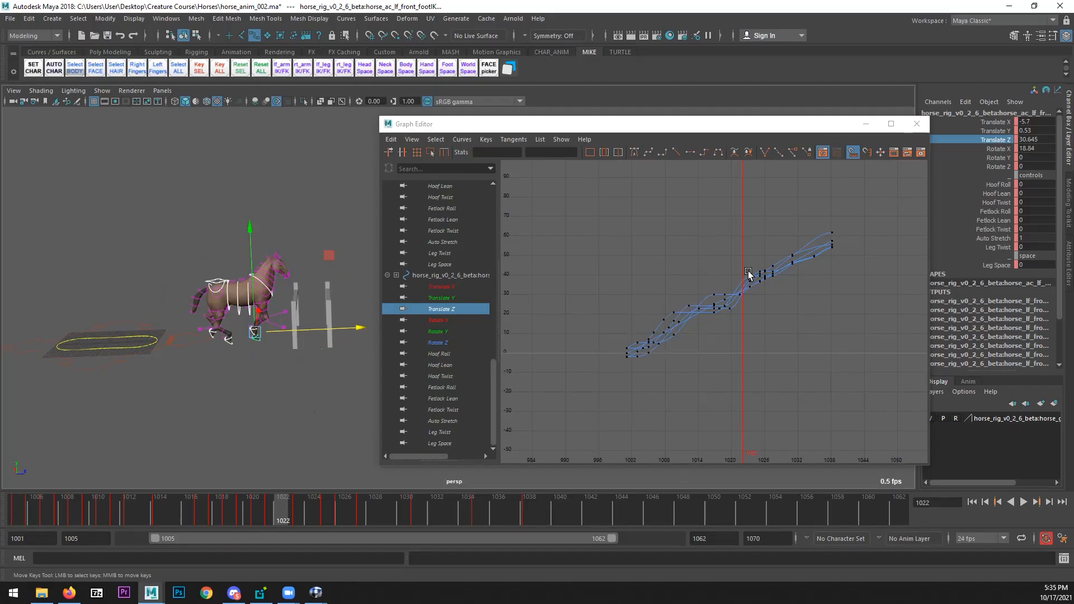
right_click(990, 144)
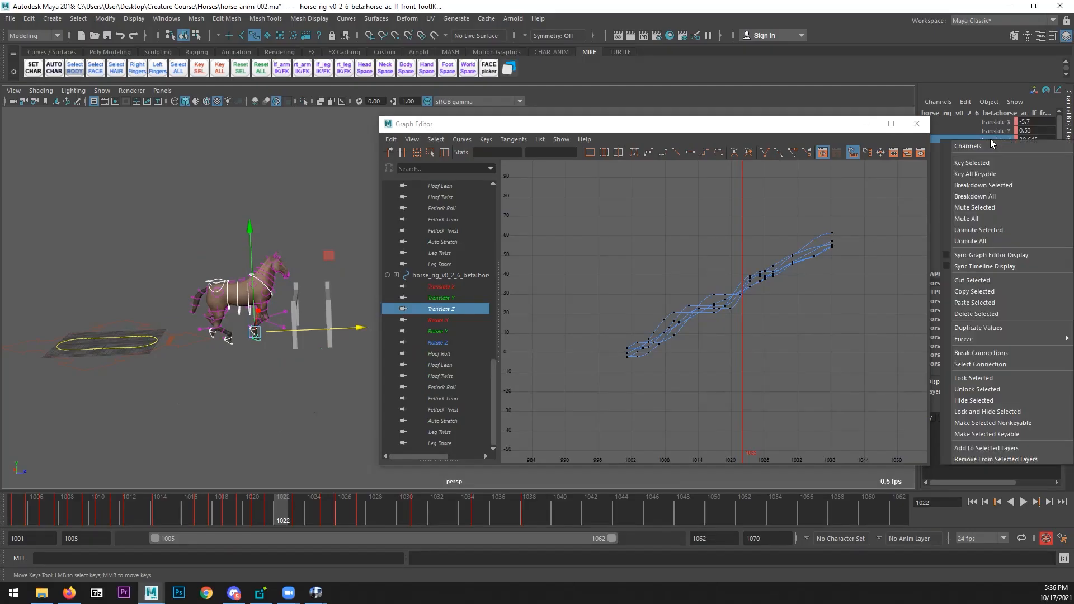
left_click(1016, 255)
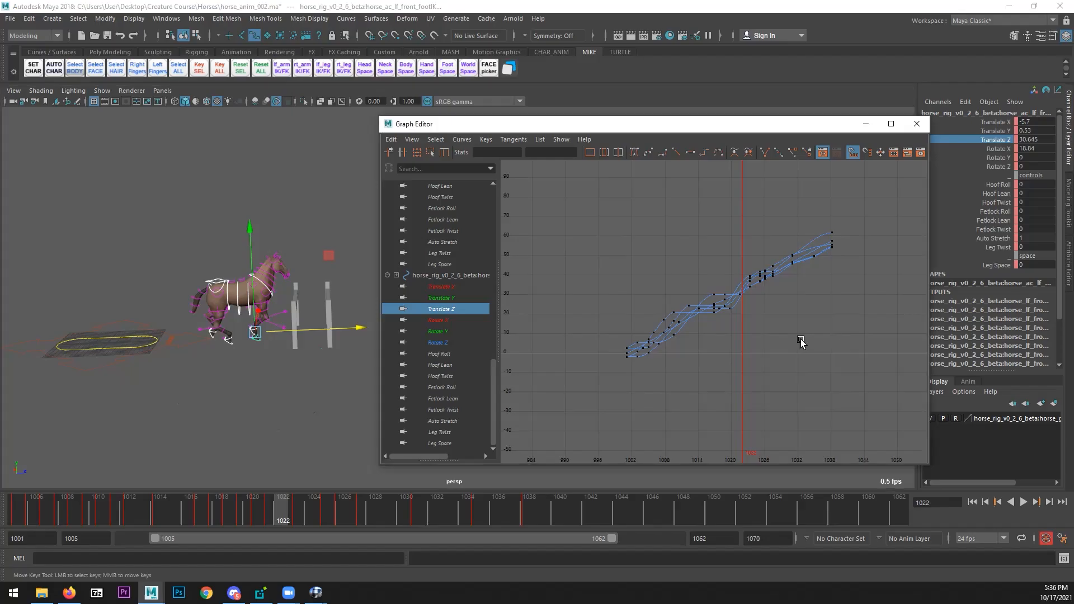
- Check the Rotate X and Translate Z curves, then frame Translate Z and examine the take-off pose at frames 1023 and 1024
left_click(996, 149)
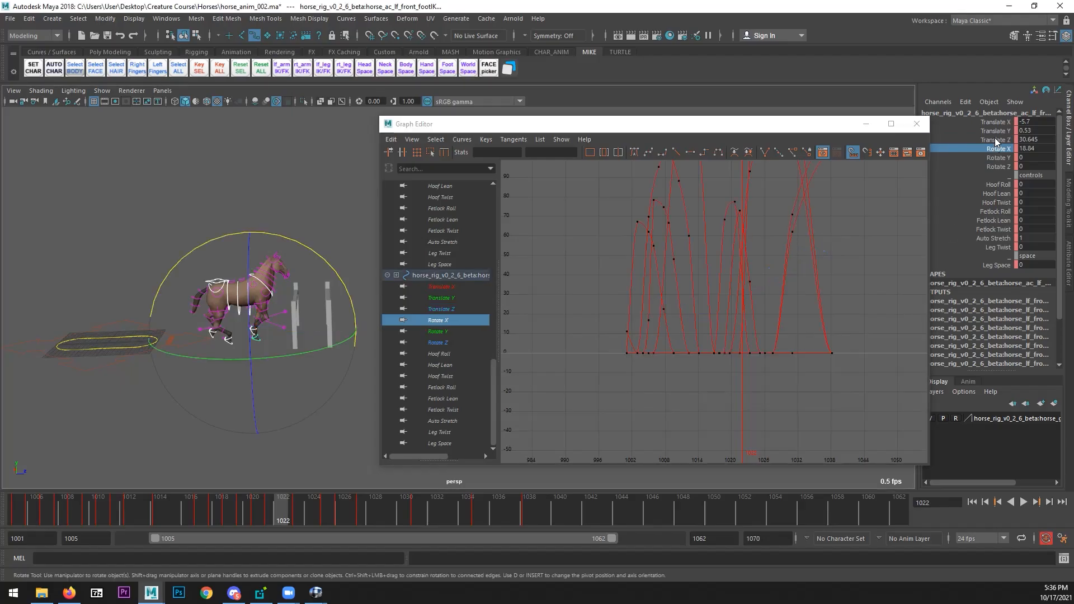
left_click(996, 140)
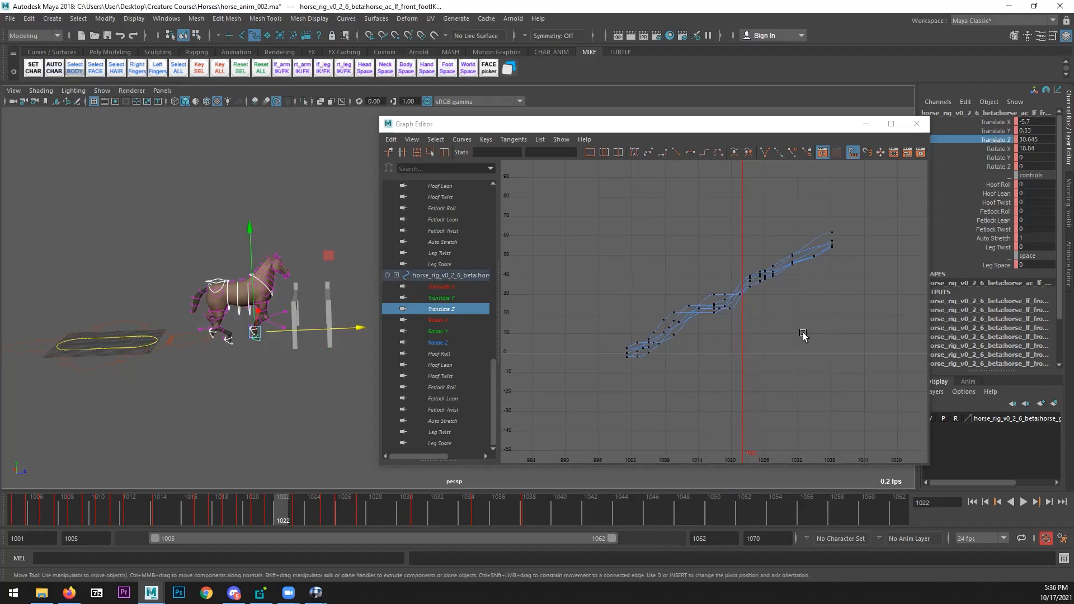
key("f")
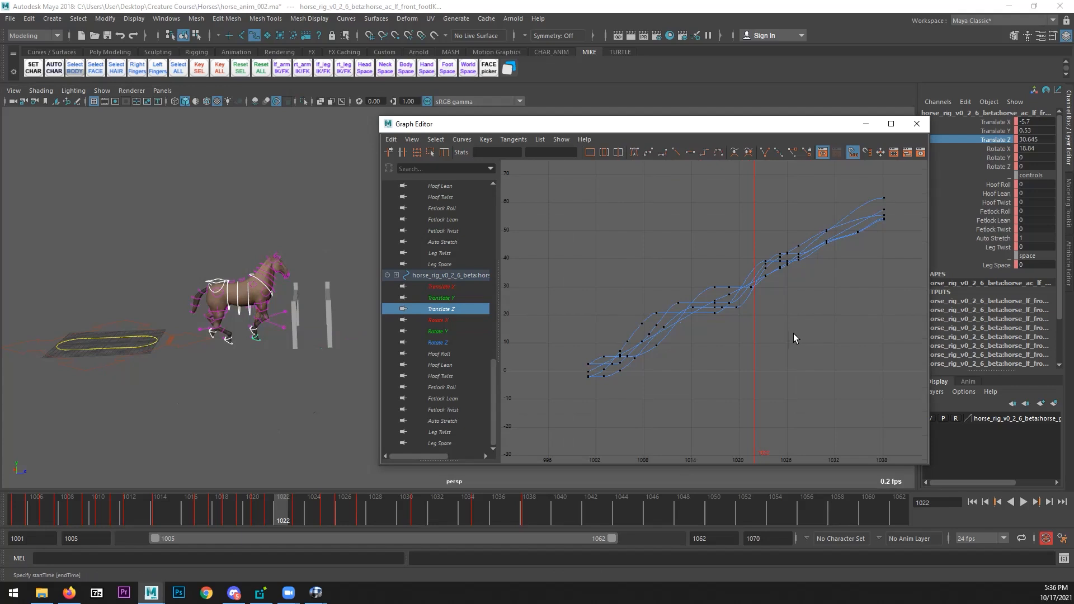
left_click_drag(297, 515, 311, 514)
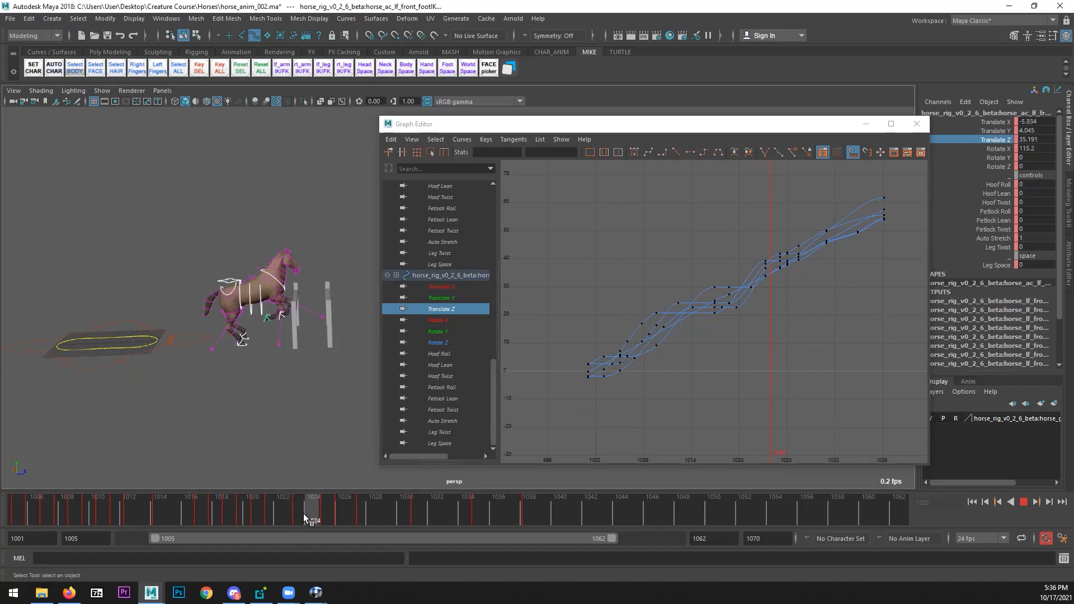
middle_click_drag(729, 335, 701, 349, "alt")
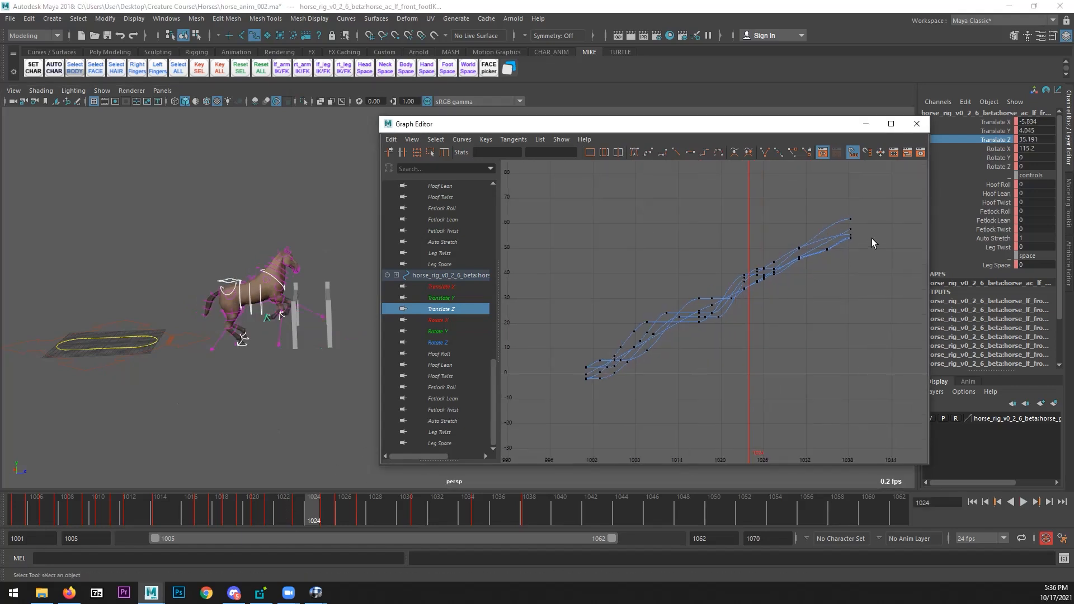
left_click_drag(293, 515, 300, 489)
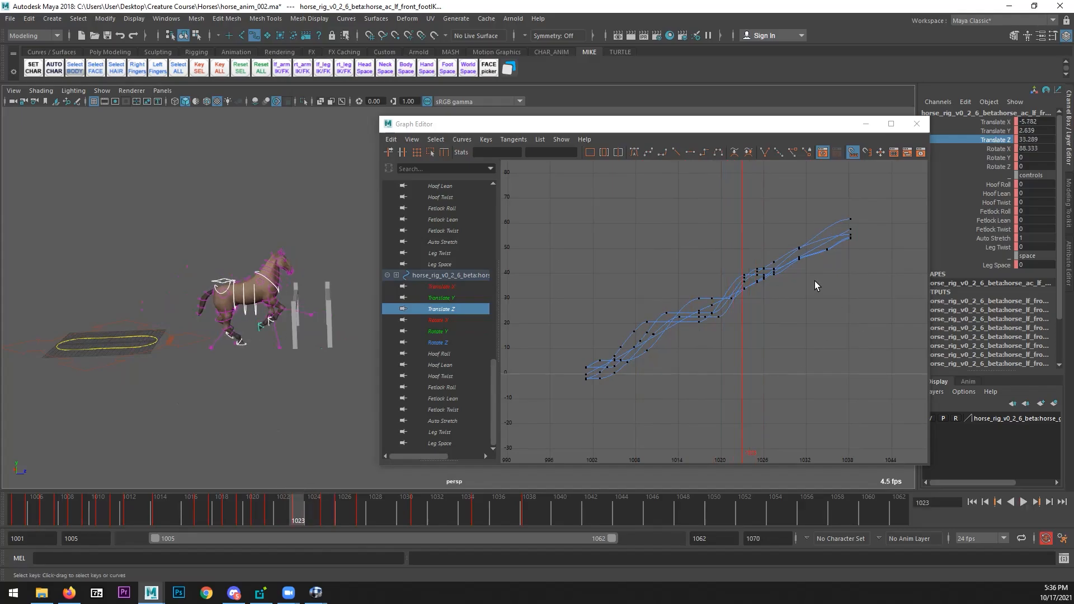
- Stretch the Translate Z keys after frame 1023 upward, bringing the left front hoof to 66.597 at frame 1038
left_click_drag(874, 199, 751, 297)
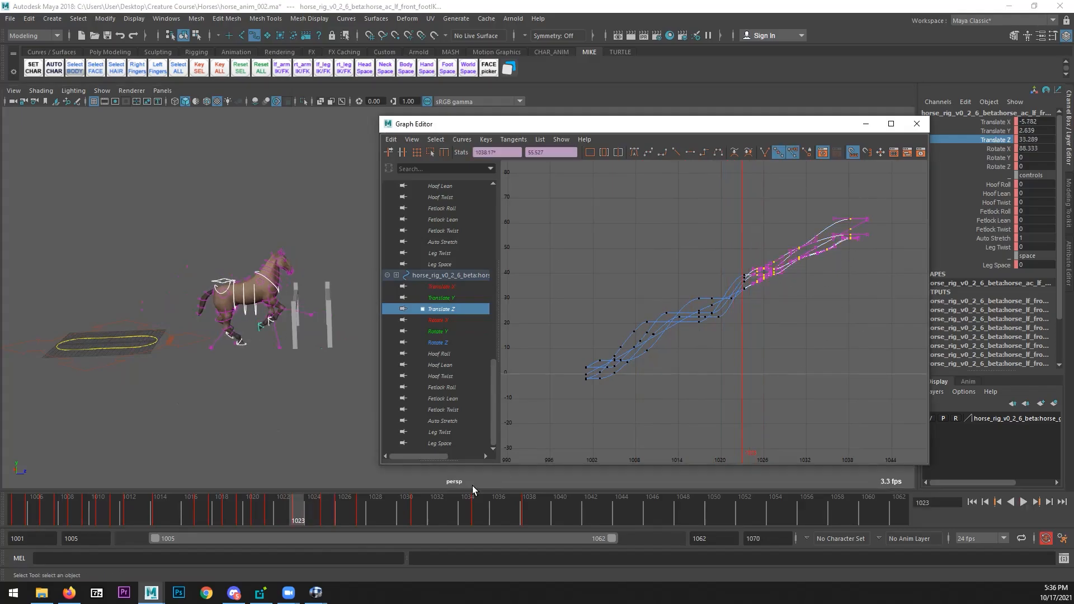
key("alt+v")
left_click_drag(447, 515, 525, 516)
middle_click_drag(268, 373, 173, 380, "alt")
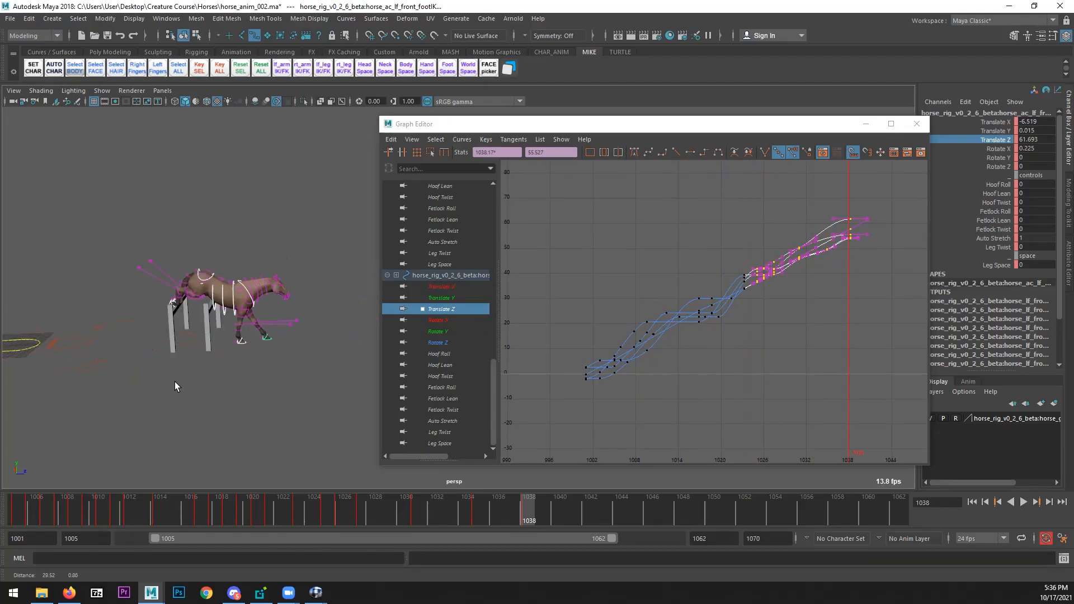
left_click(430, 153)
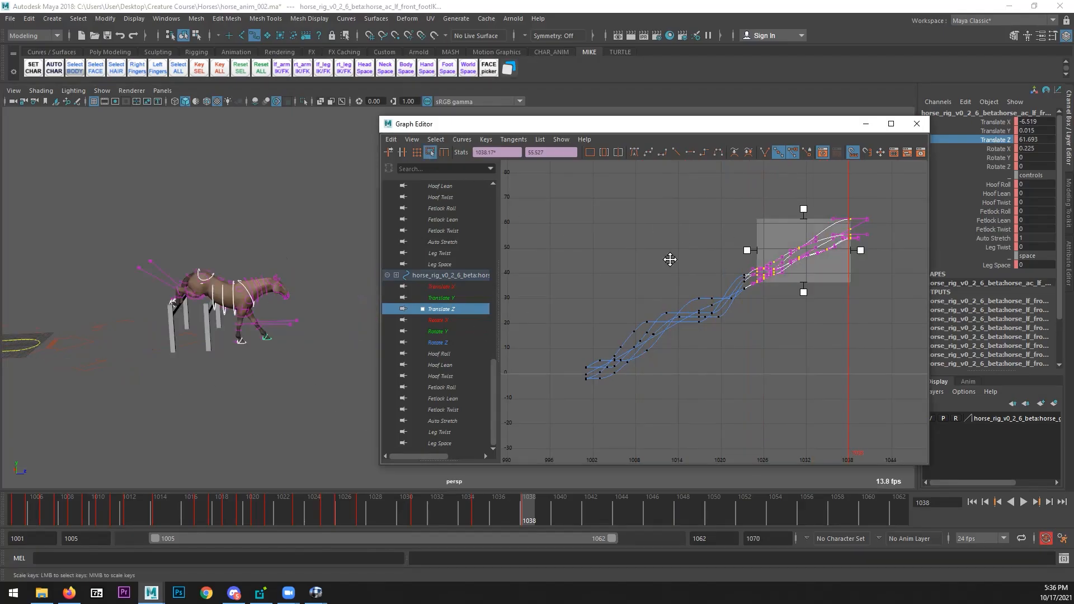
middle_click_drag(671, 256, 643, 291, "alt")
left_click_drag(774, 246, 785, 232)
- Set the final Translate Z keys at frame 1038 to spline tangents and play the animation back
left_click(854, 227)
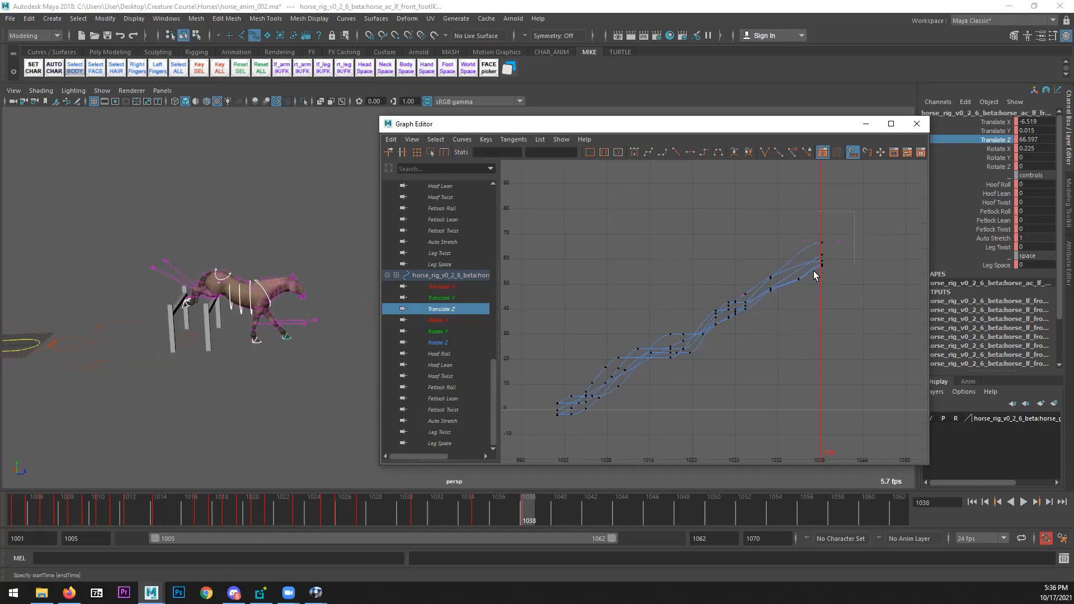
left_click_drag(813, 274, 814, 275)
left_click(649, 152)
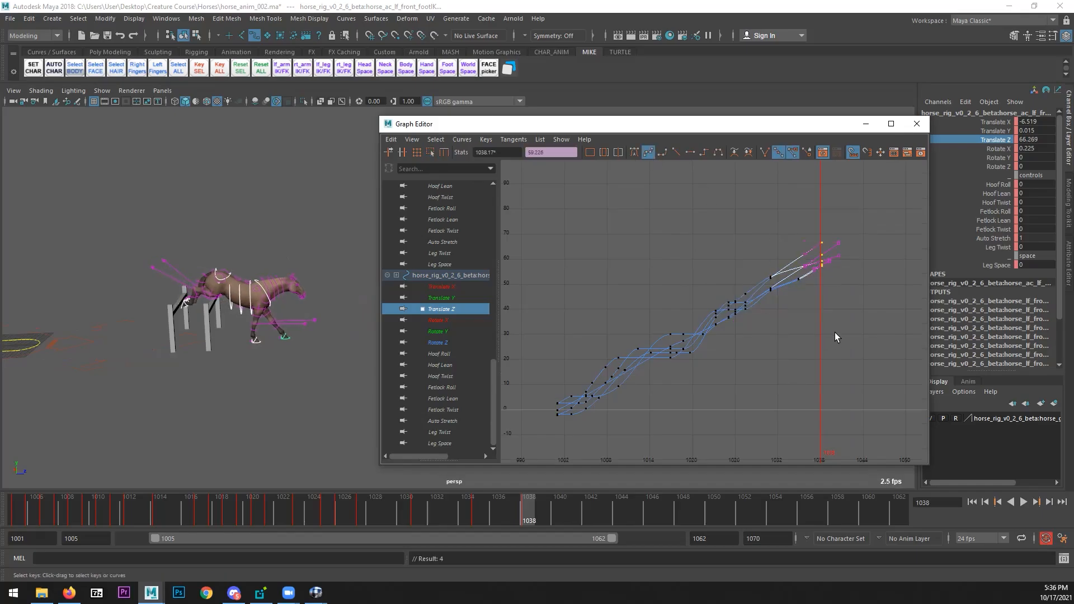
left_click(817, 351)
key("a")
left_click(1023, 501)
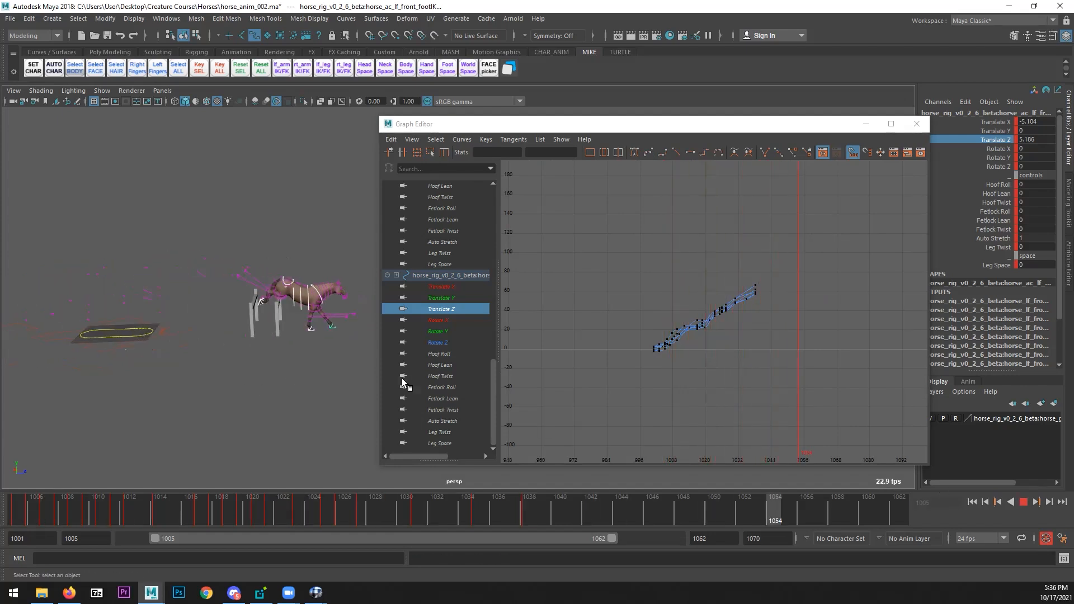
left_click(1023, 502)
- Scale all Translate Z keys downward, putting the left front hoof at 3.41 on frame 1005, and play the result
left_click_drag(129, 512, 20, 510)
left_click_drag(797, 242, 610, 386)
left_click(430, 152)
scroll(654, 317, "up", 4)
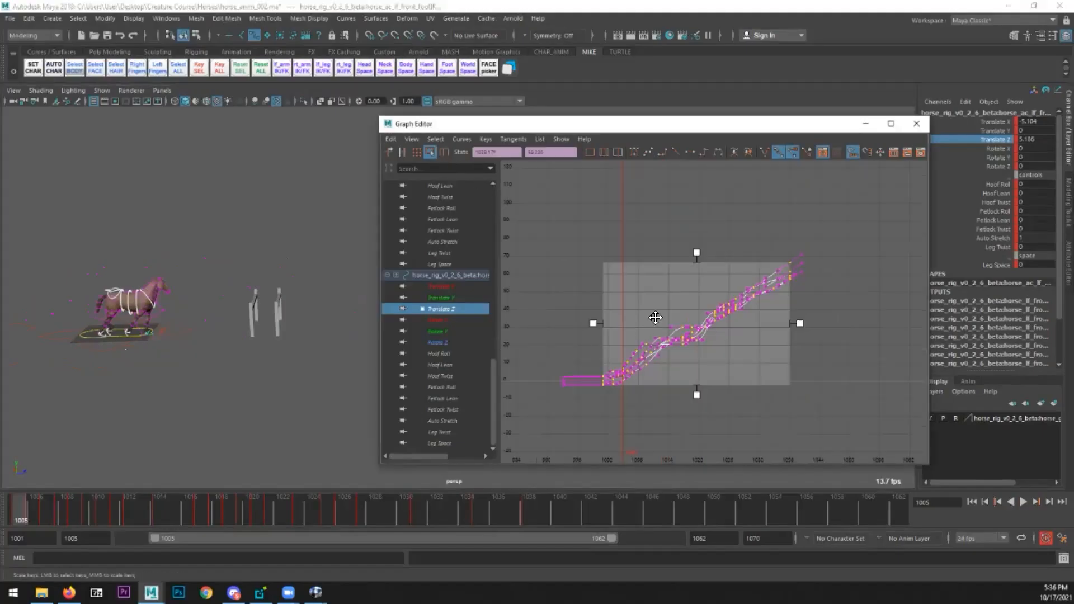
left_click_drag(712, 381, 712, 387)
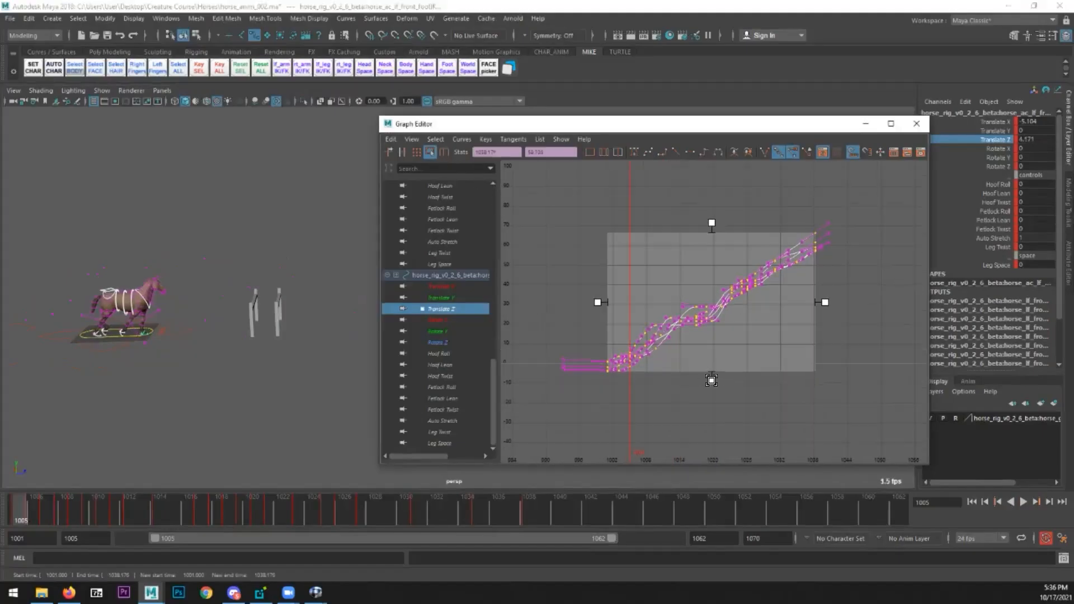
left_click(1023, 500)
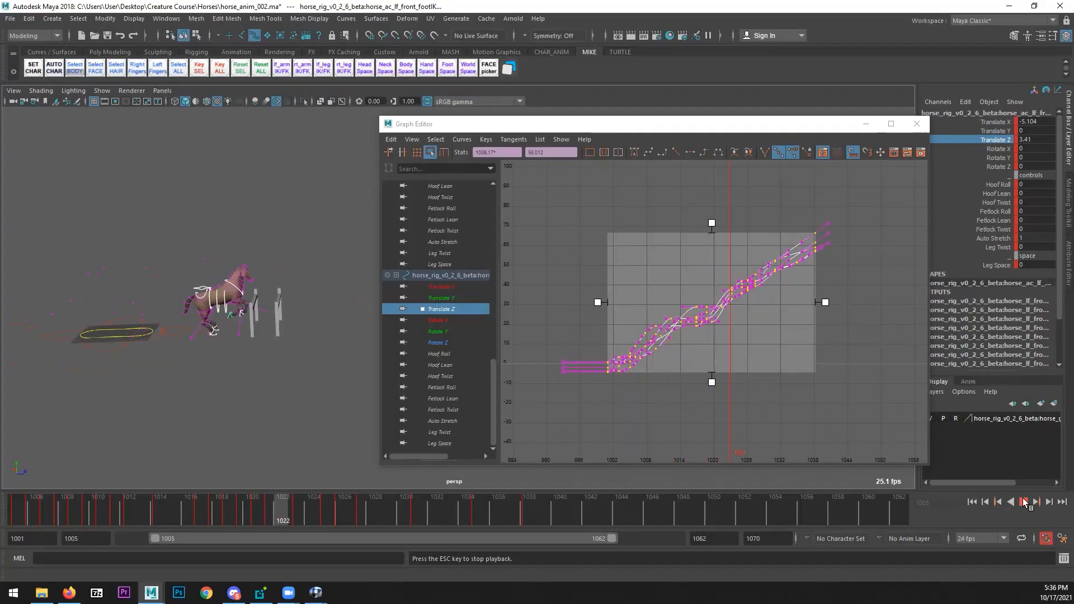
- Delete the root control's Translate Z keys between about frames 1018 and 1028
mouse_move(342, 513)
left_mouse_down()
mouse_move(125, 516)
mouse_move(303, 512)
left_mouse_up()
scroll(128, 359, "up", 3)
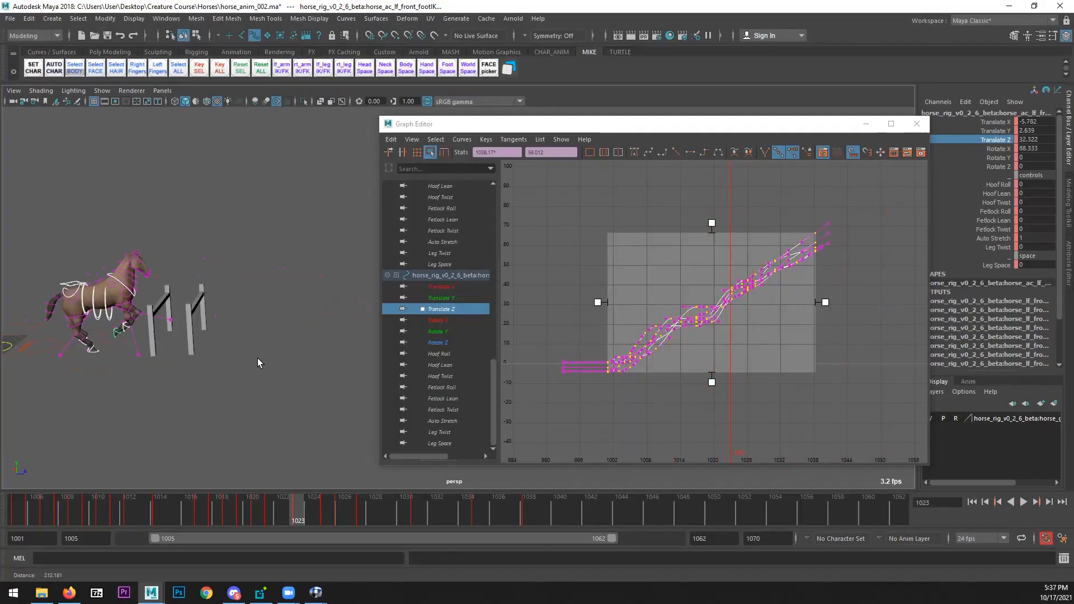
left_click(73, 283)
key("f")
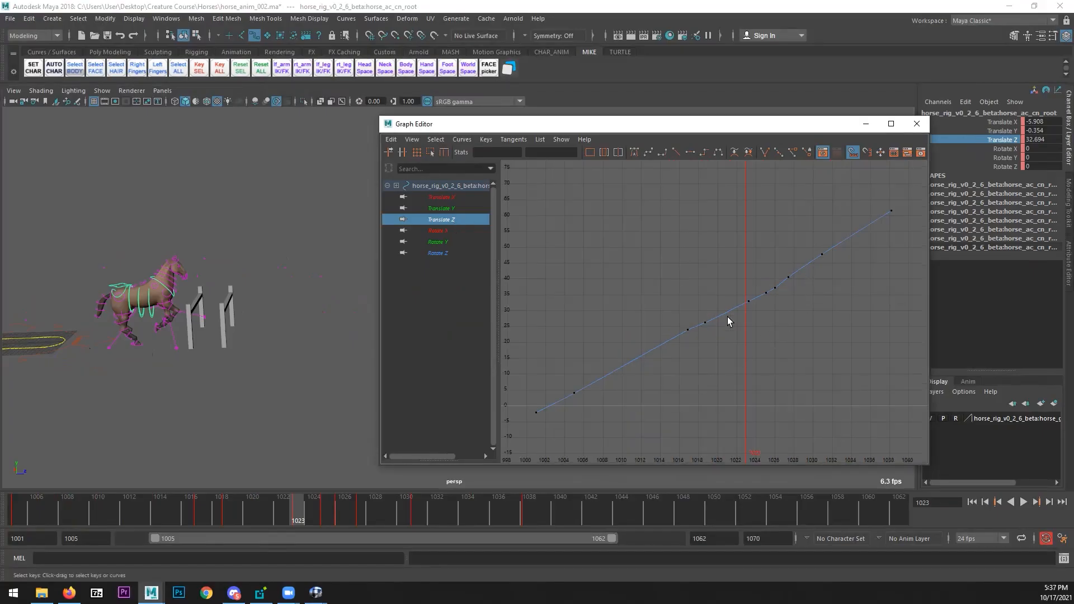
left_click_drag(801, 264, 696, 334)
key("Delete")
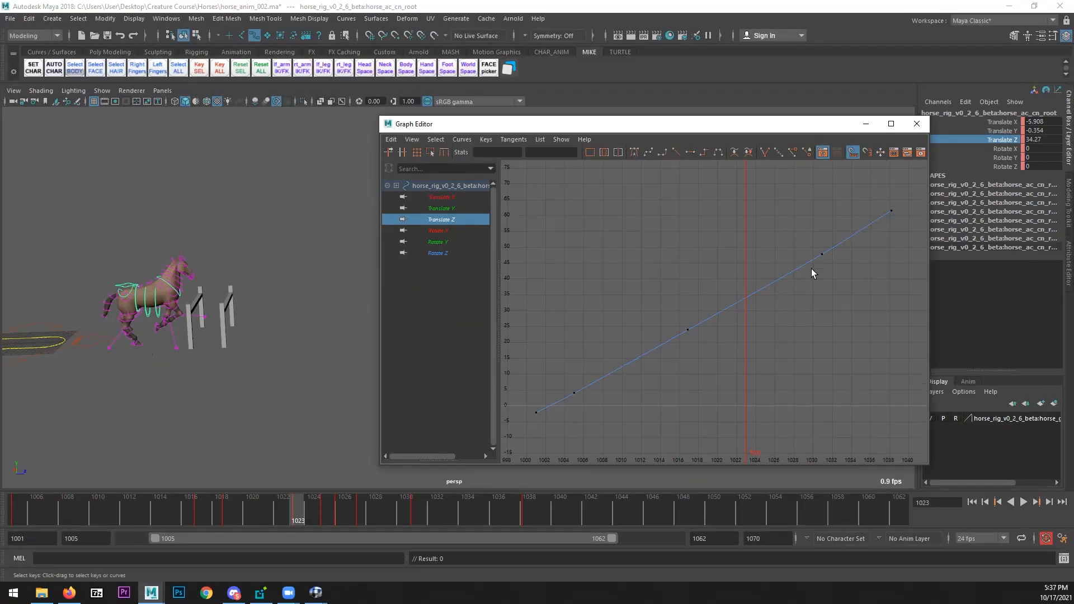
- Set the root's remaining inner Translate Z keys to spline tangents and close the Graph Editor
left_click_drag(604, 392, 559, 405)
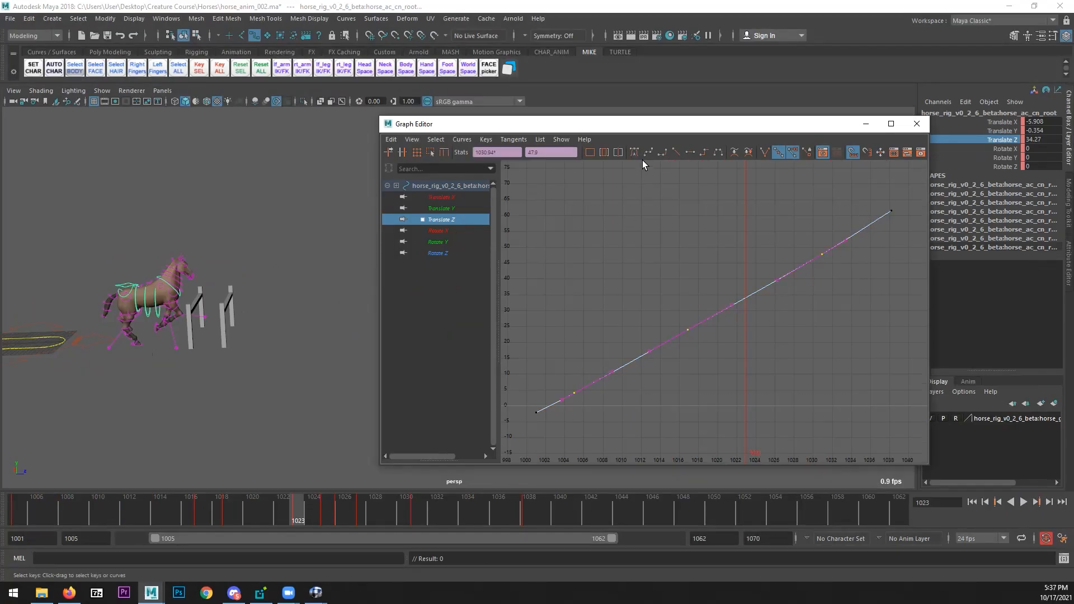
scroll(267, 382, "down", 1)
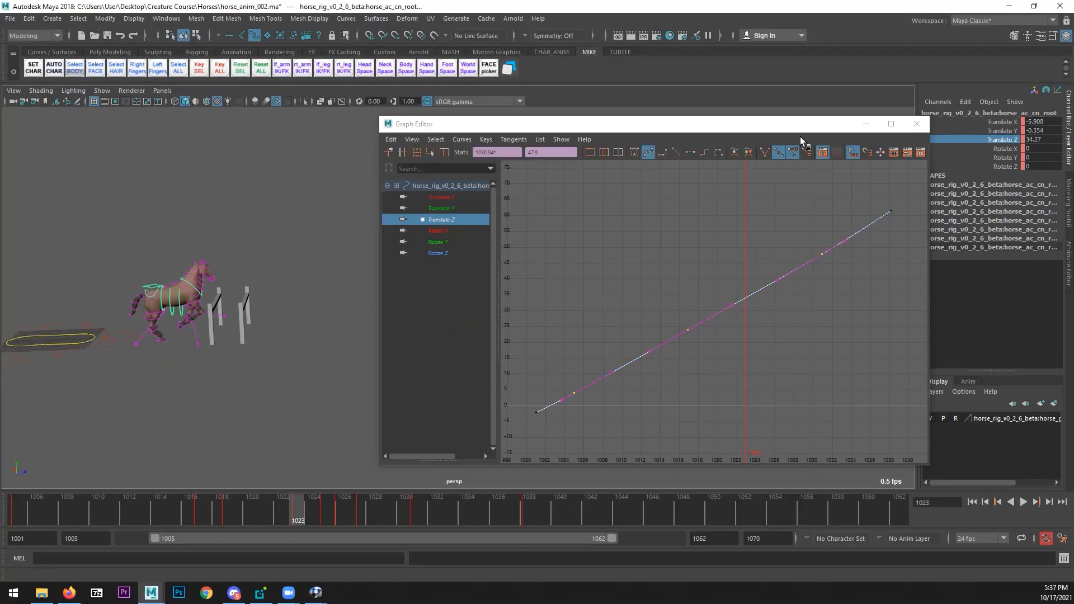
left_click(917, 125)
- Play the jump from both sides of the horse to review its forward motion over the fence
left_click(1023, 502)
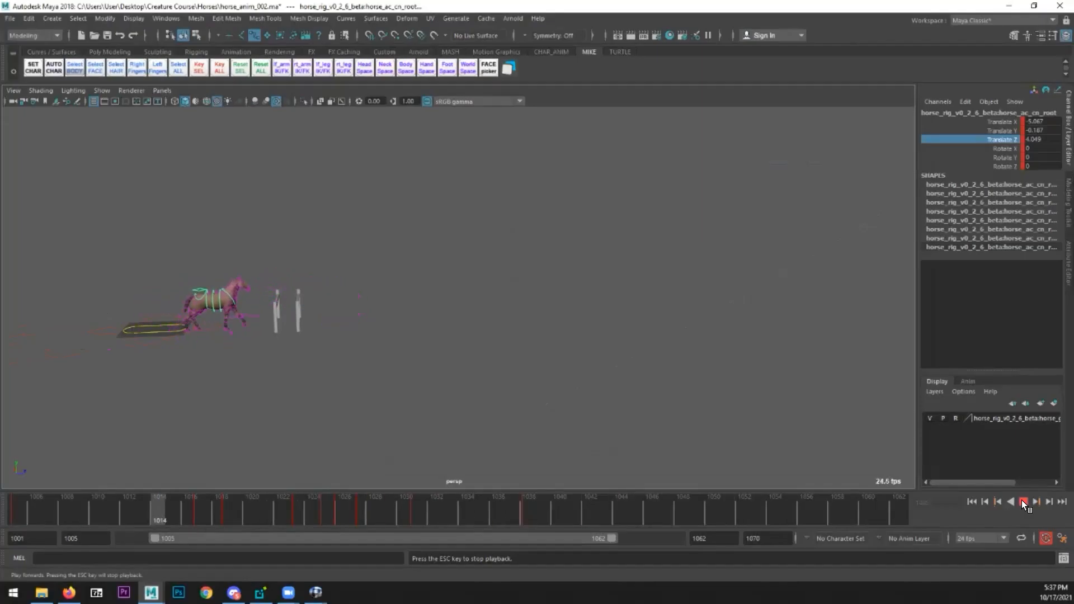
left_click(1021, 499)
left_click_drag(291, 375, 448, 404, "alt")
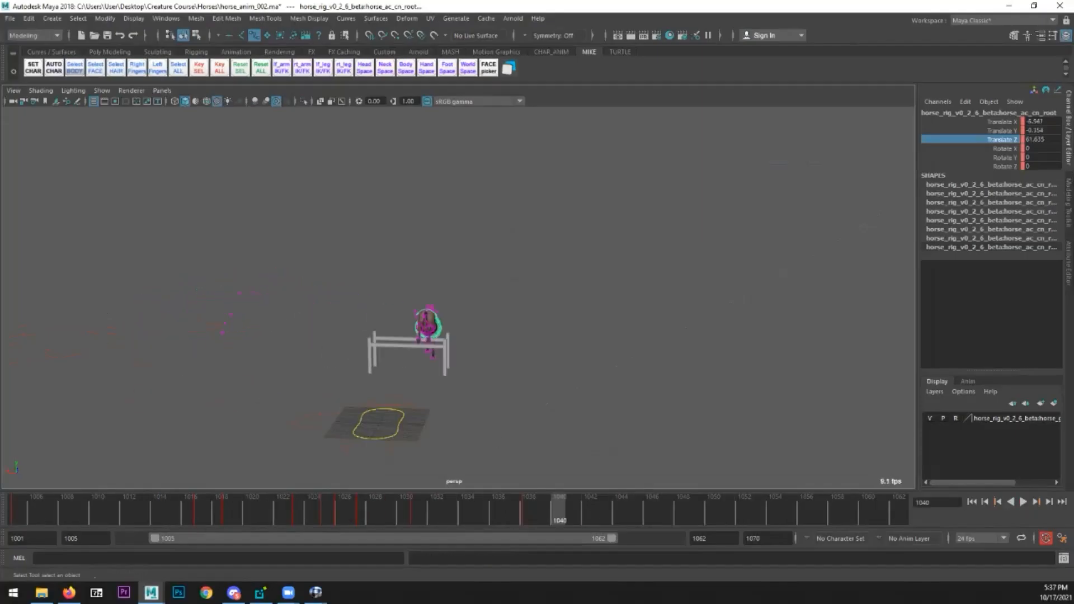
key("alt+Tab")
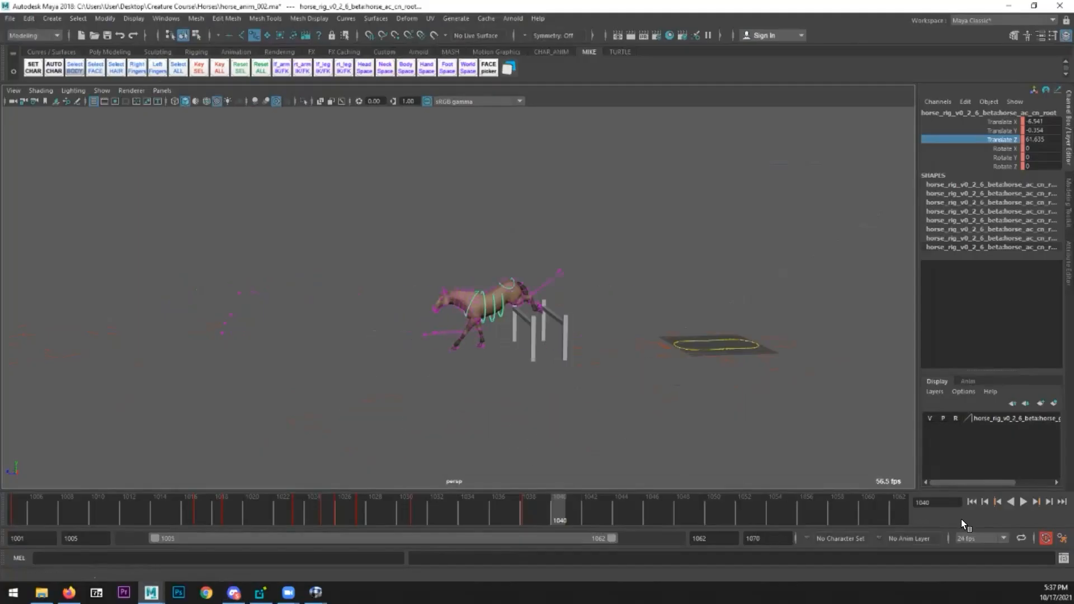
left_click(1026, 502)
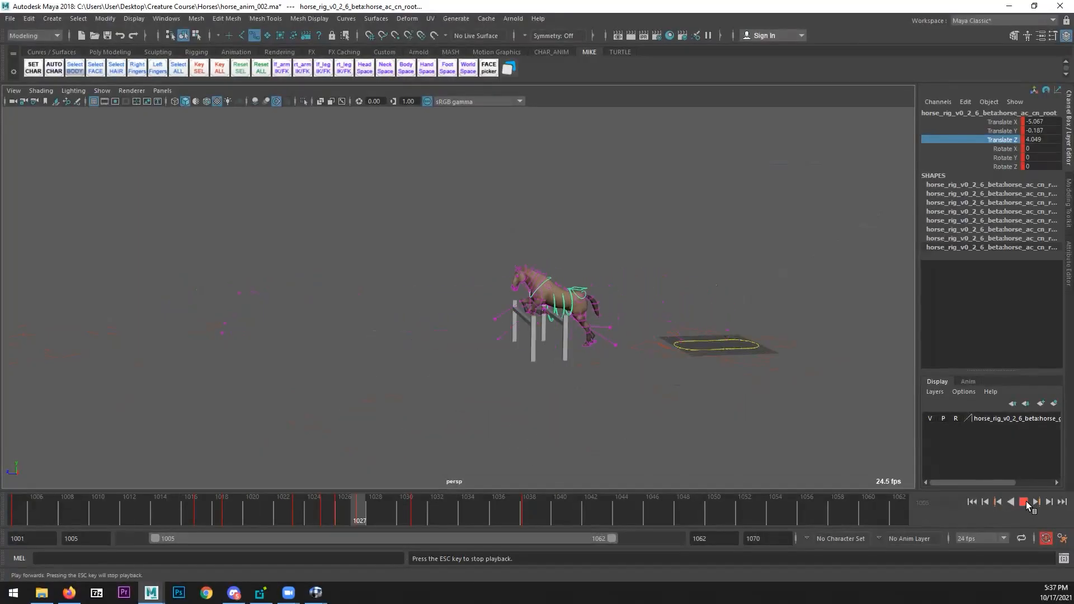
left_click(1025, 501)
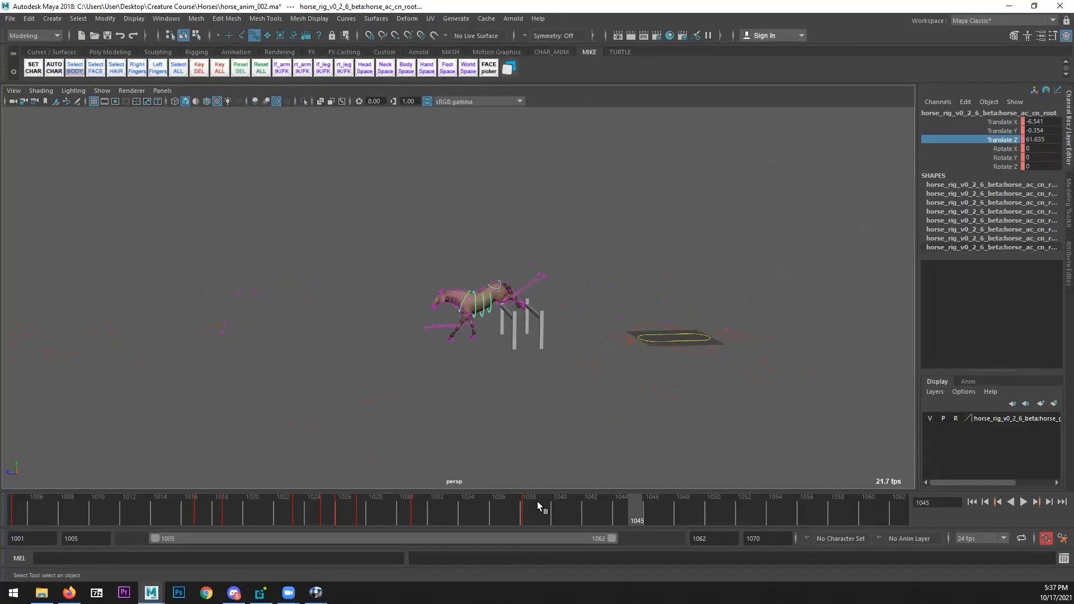
- Switch to the horseJump_002.mov reference, go to frame 54, and trace the horse's hind legs, body and front legs
mouse_move(315, 593)
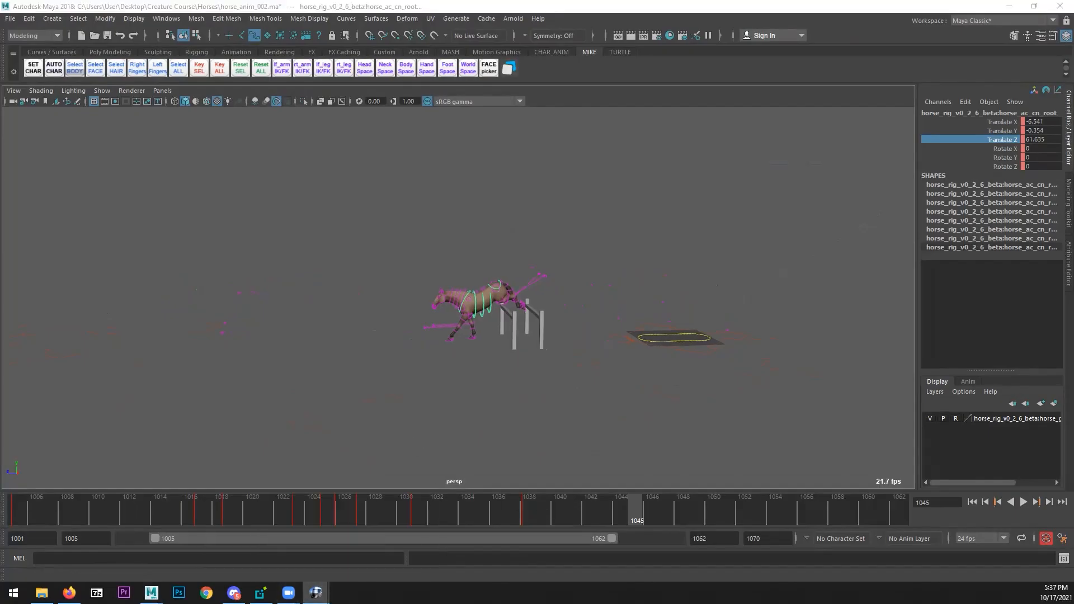
left_click_drag(1073, 151, 638, 101)
left_click_drag(464, 442, 810, 412)
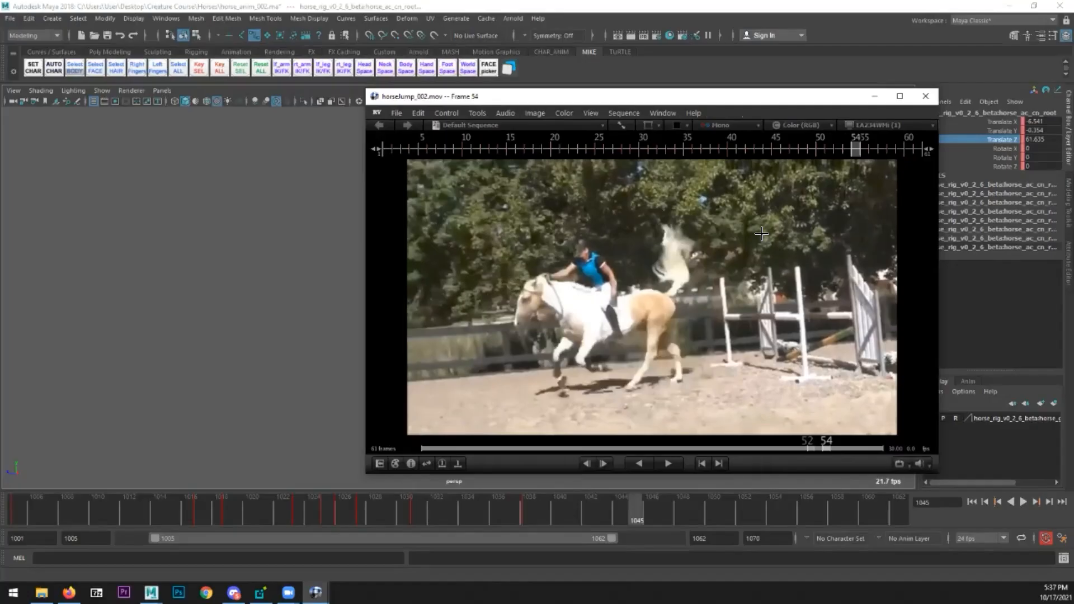
mouse_move(656, 317)
left_mouse_down()
mouse_move(632, 387)
mouse_move(669, 340)
mouse_move(677, 381)
left_mouse_up()
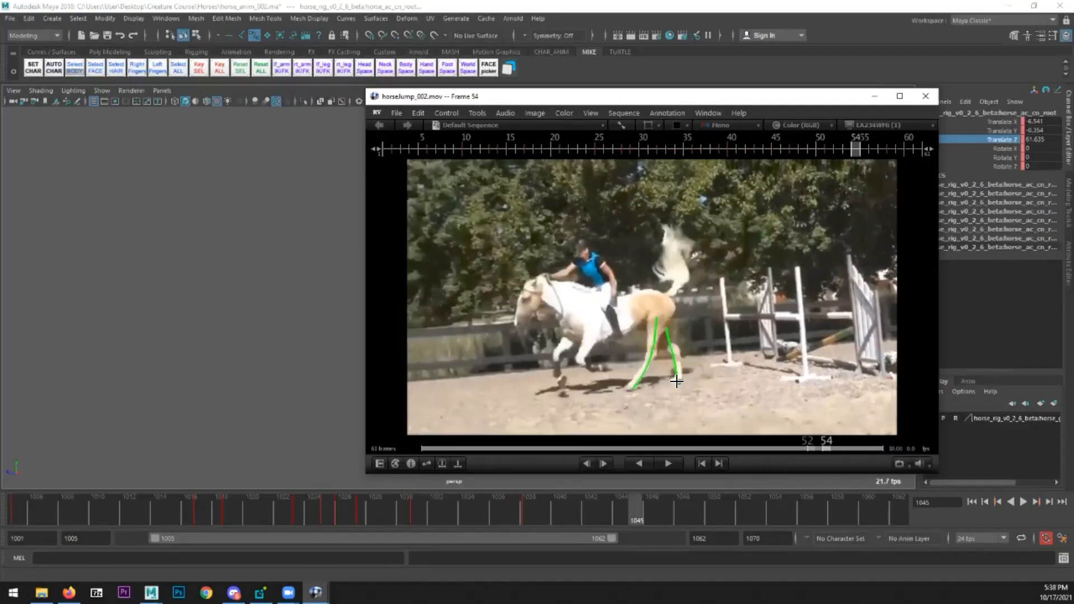
mouse_move(656, 292)
left_mouse_down()
mouse_move(562, 304)
mouse_move(579, 329)
mouse_move(669, 322)
left_mouse_up()
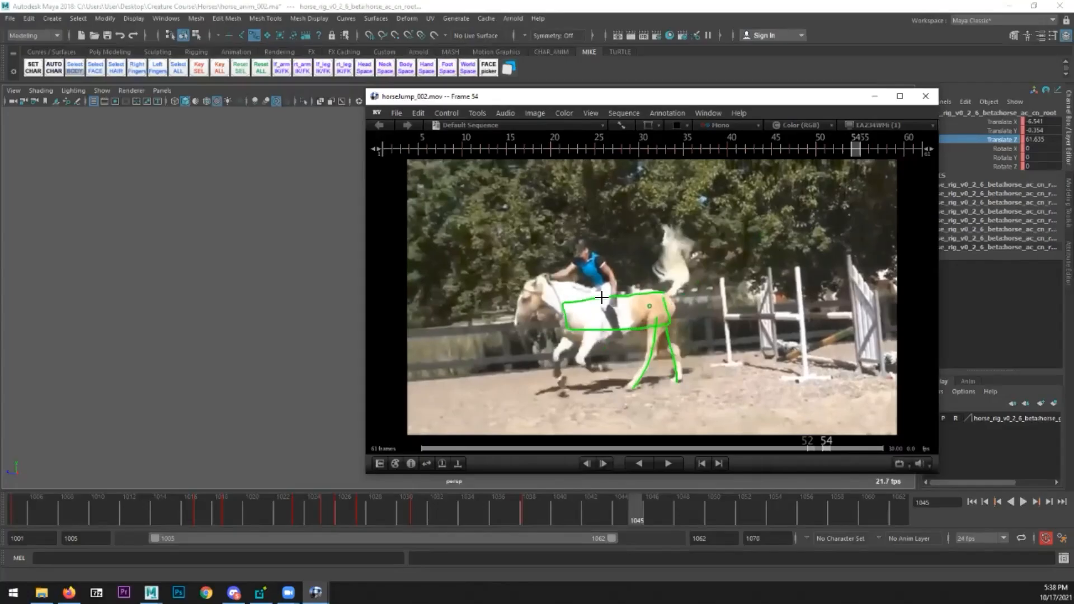
left_click_drag(591, 331, 613, 369)
left_click_drag(566, 335, 561, 386)
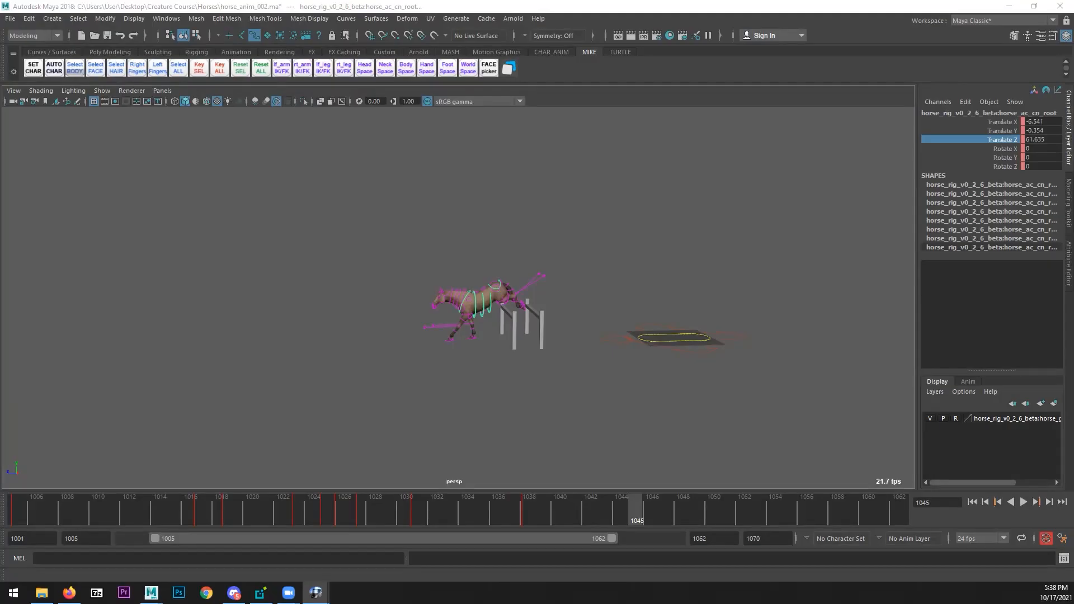
- Select all of the horse's controls and key the landing pose from frame 1038 at frame 1047
scroll(538, 415, "up", 2)
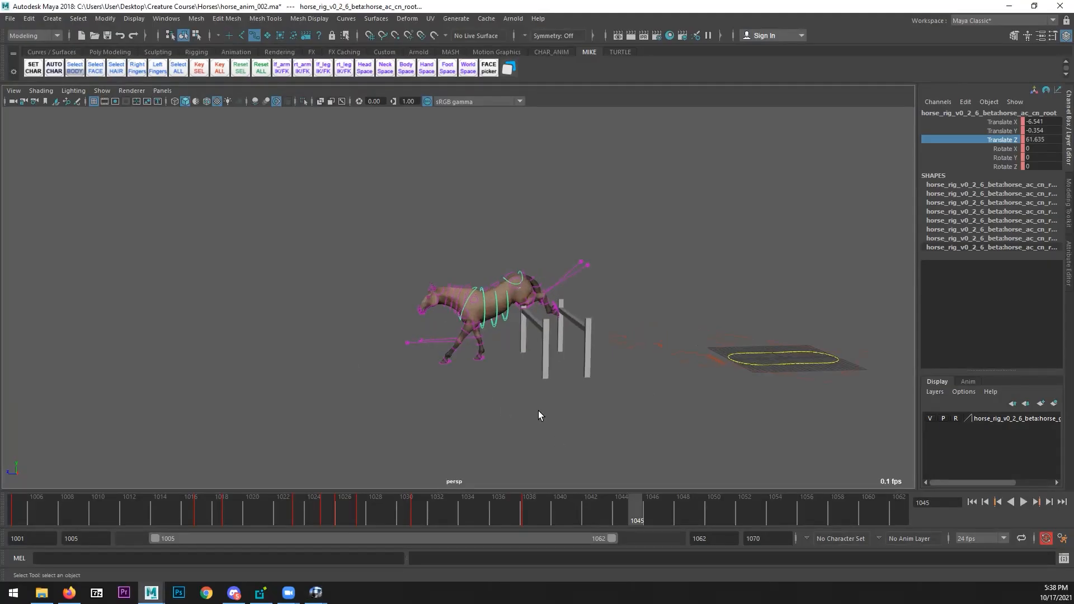
left_click_drag(622, 209, 357, 426)
left_click(529, 514)
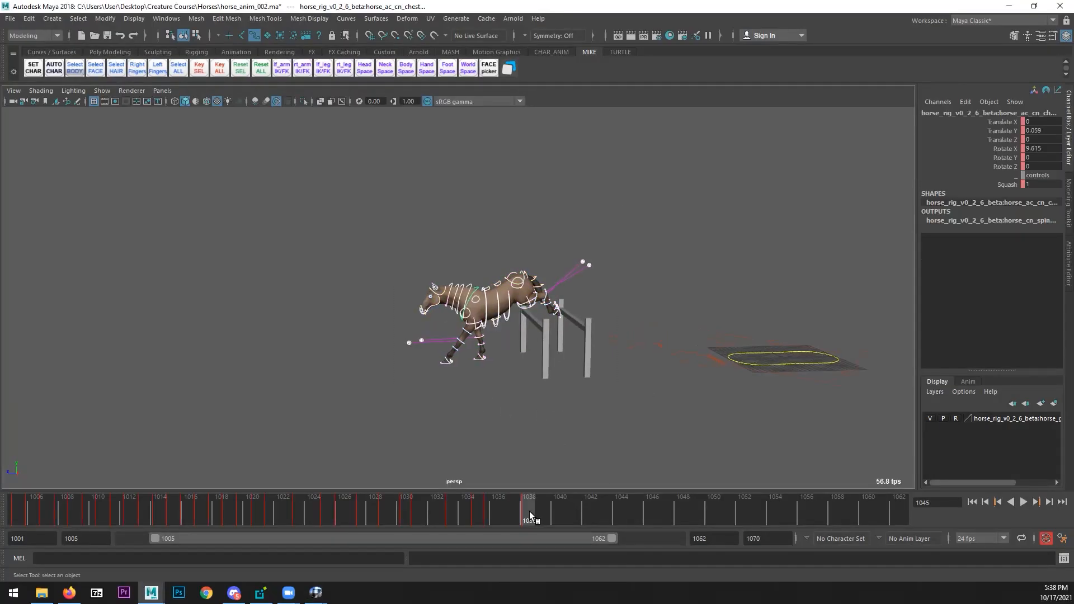
left_click_drag(529, 515, 579, 516)
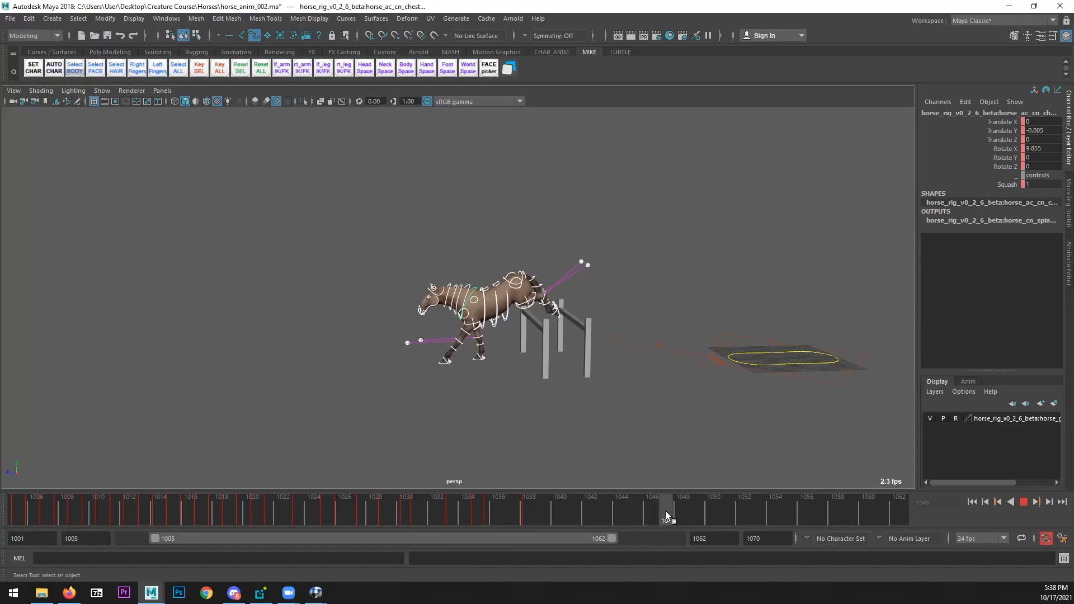
- At frame 1047, set Translate Y, Translate Z and Rotate X to 0 on the pelvis and chest controls
left_click(583, 454)
scroll(522, 331, "up", 4)
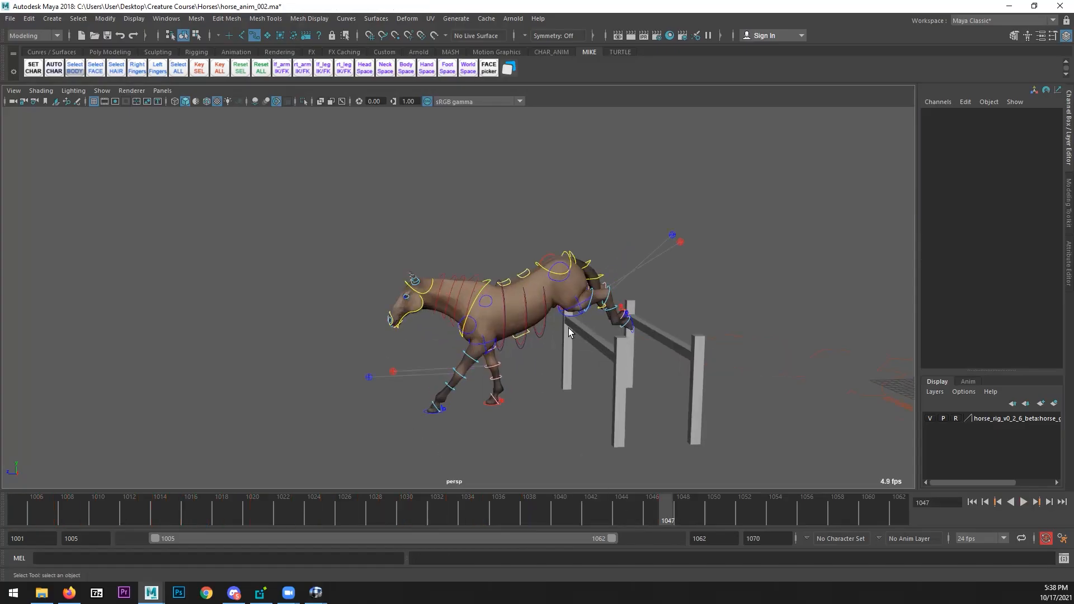
middle_click_drag(568, 331, 549, 351, "alt")
middle_click_drag(511, 291, 502, 293, "alt")
left_click(502, 293)
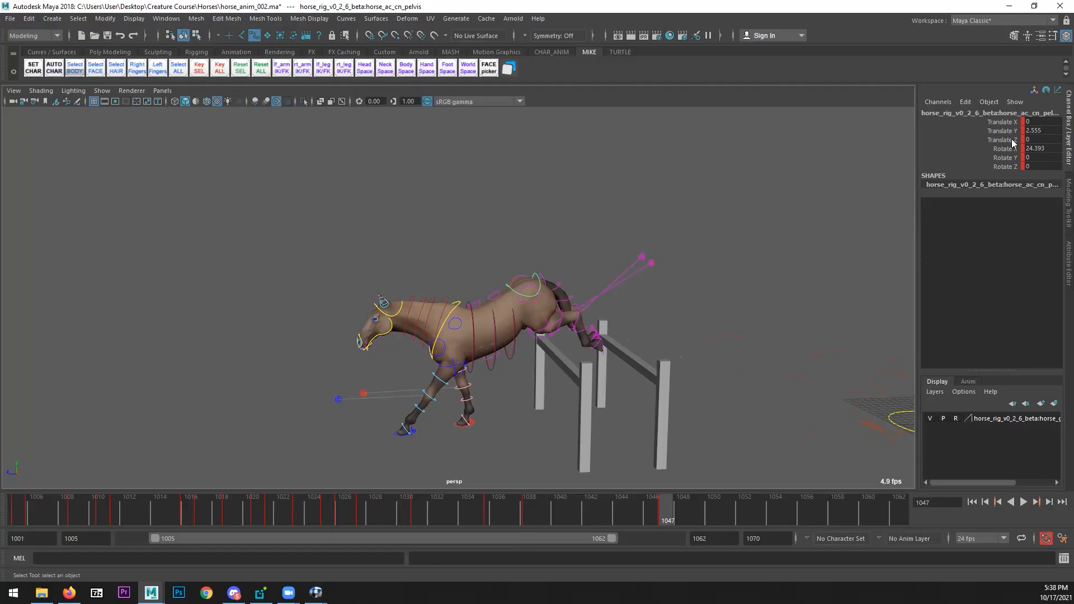
left_click_drag(1036, 130, 1036, 148)
type("0")
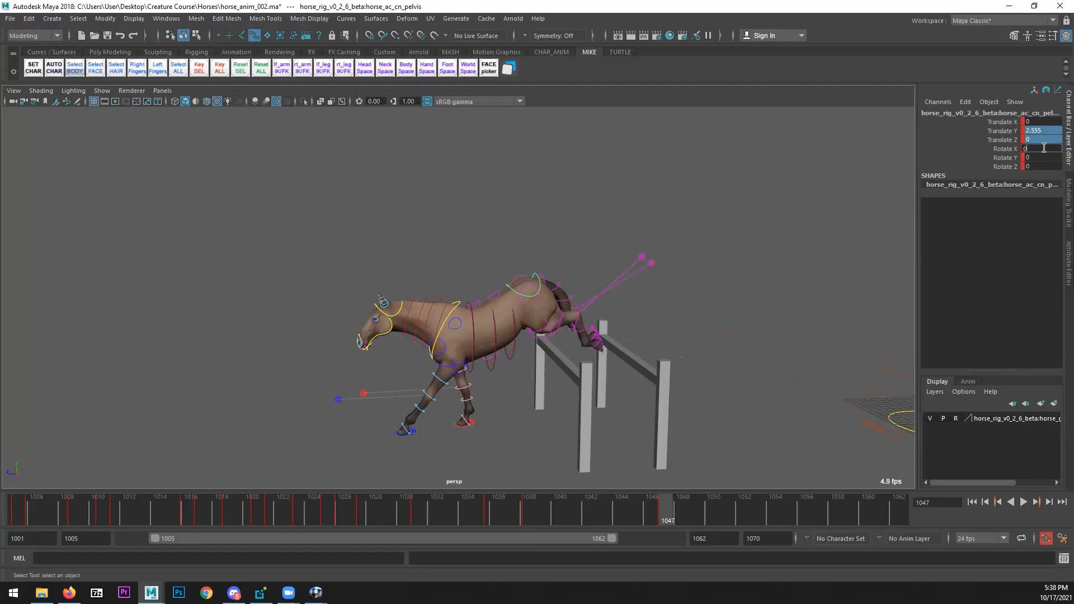
key("Return")
left_click(459, 308)
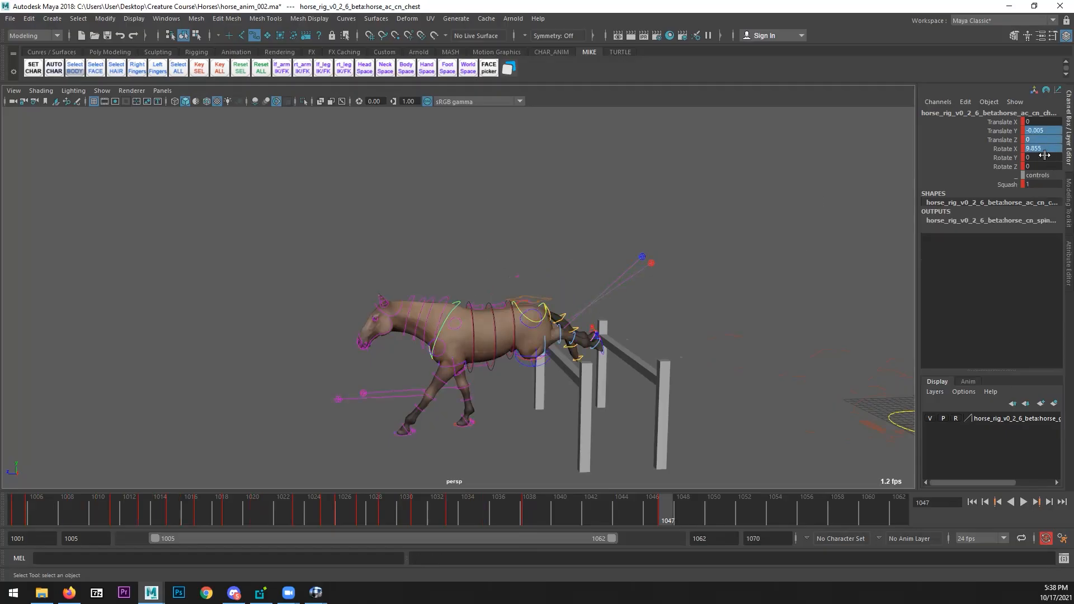
type("0")
key("Return")
- Set both hind feet's Translate Y and Rotate X to 0 and move them forward to Translate Z about 64
left_click_drag(594, 320, 620, 358, "alt")
left_click(547, 355)
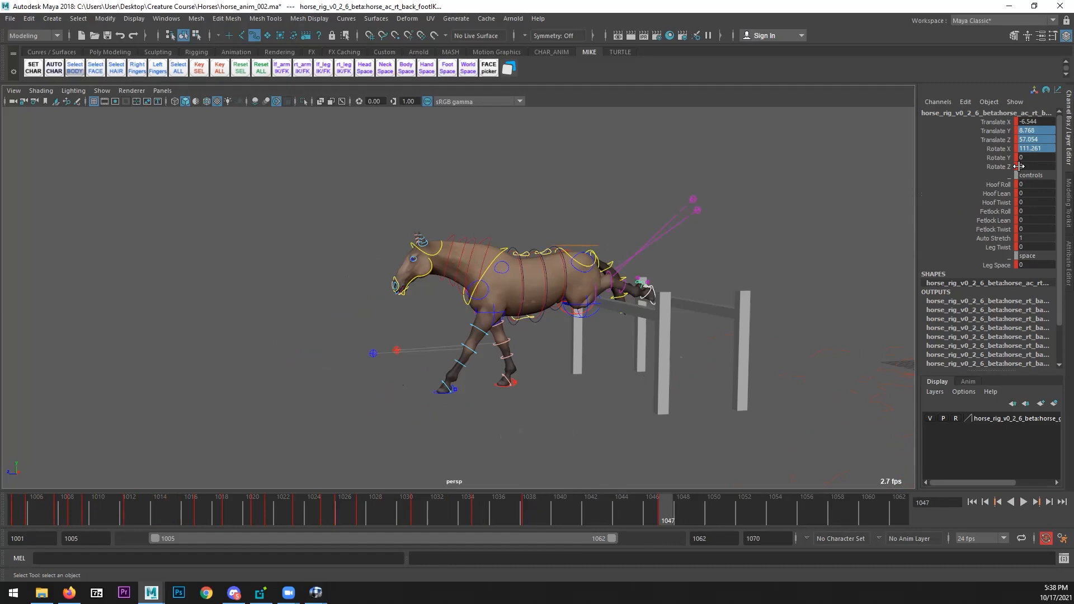
double_click(1032, 131)
type("0")
key("Return")
double_click(1036, 148)
type("0")
key("Return")
left_click_drag(720, 374, 644, 393, "alt")
key("w")
left_click_drag(553, 391, 514, 387)
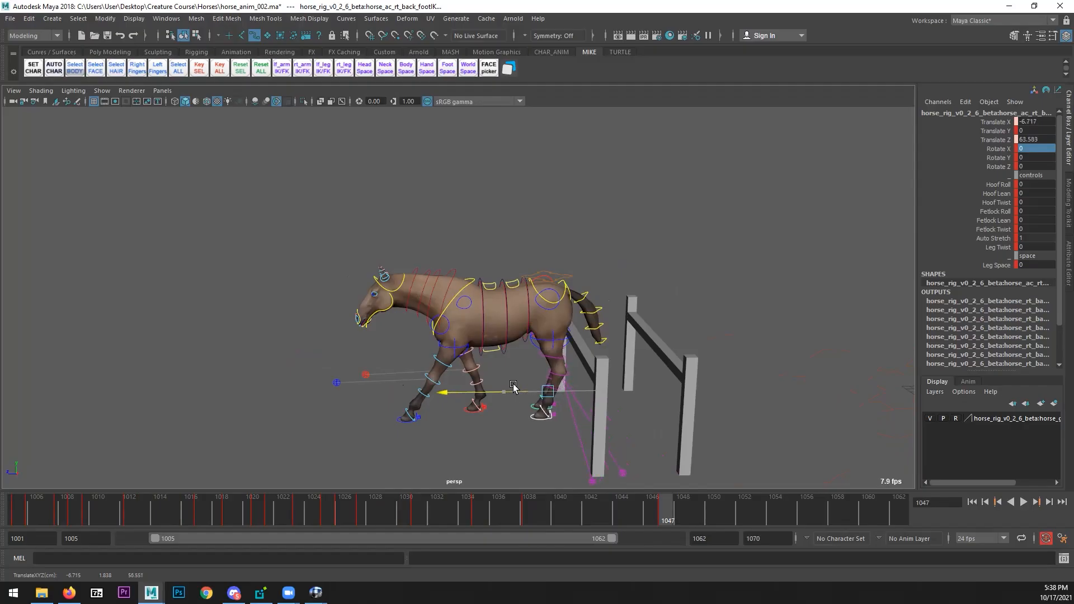
- Move the root and all four feet forward together, away from the fence, bringing the root's Translate Z to about 73.2
left_click(543, 268)
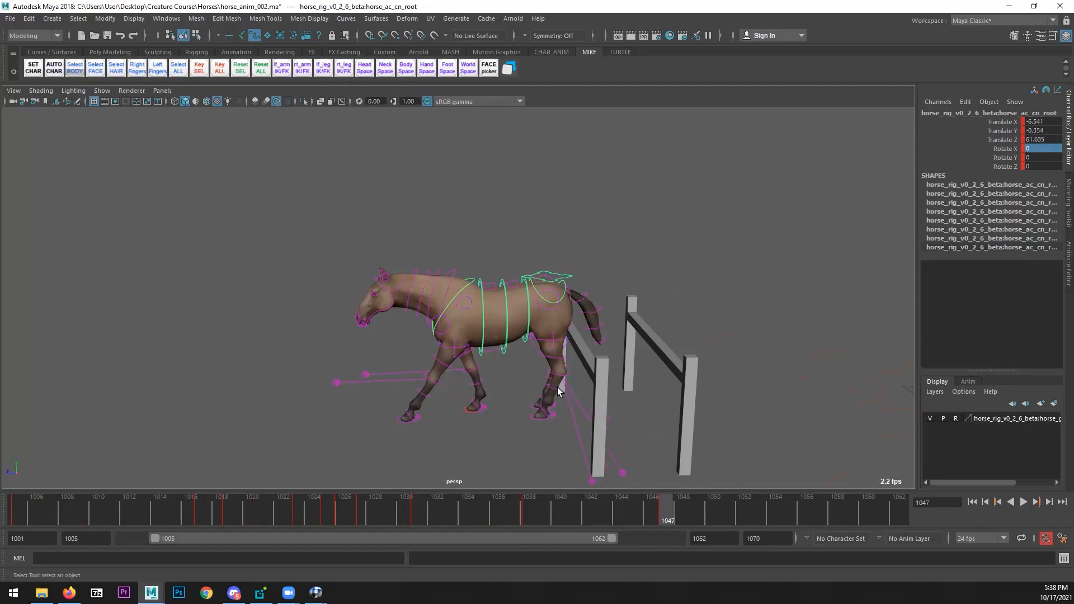
left_click_drag(557, 387, 550, 378, "alt")
left_click(532, 385)
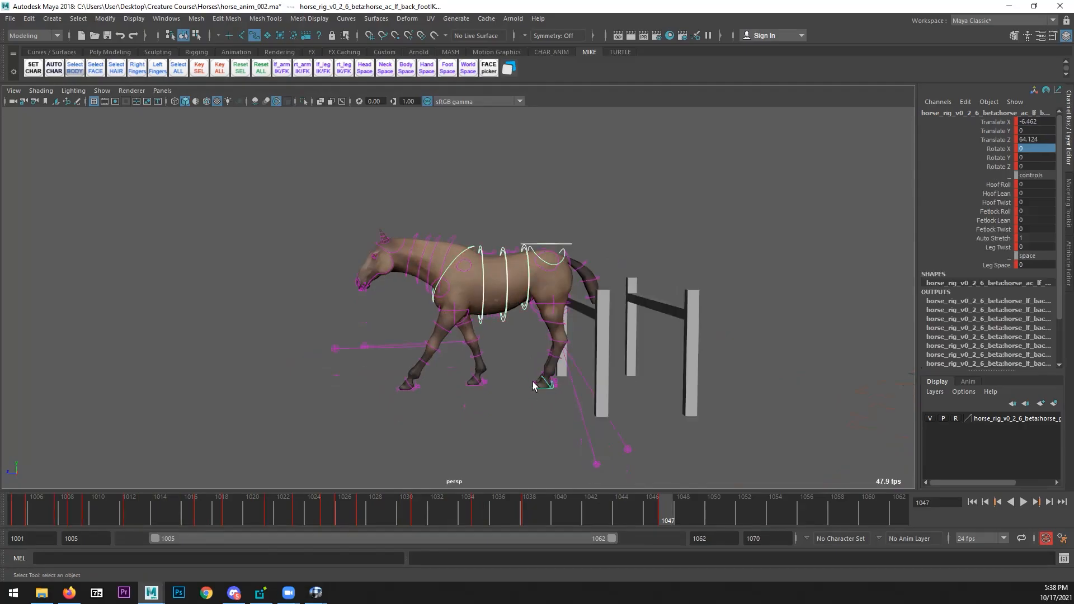
left_click(469, 385, "shift")
left_click(399, 390, "shift")
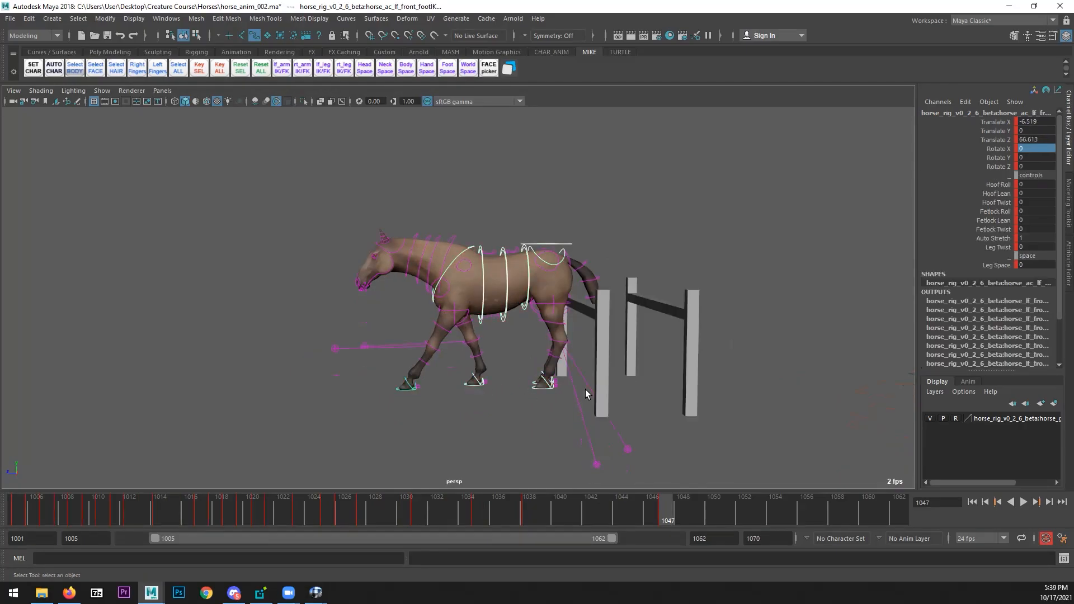
right_click_drag(585, 390, 546, 383, "alt")
key("w")
left_click_drag(370, 352, 296, 355)
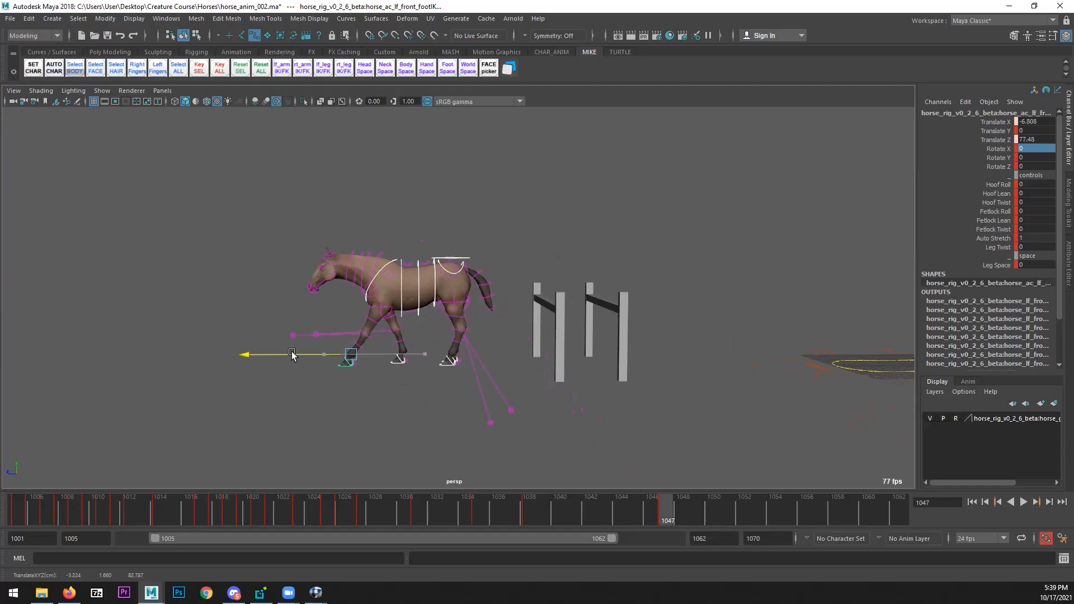
- Open the Graph Editor for the root and set its last Translate Z key at frame 1047 to spline tangents
left_click(392, 224)
left_click(450, 261)
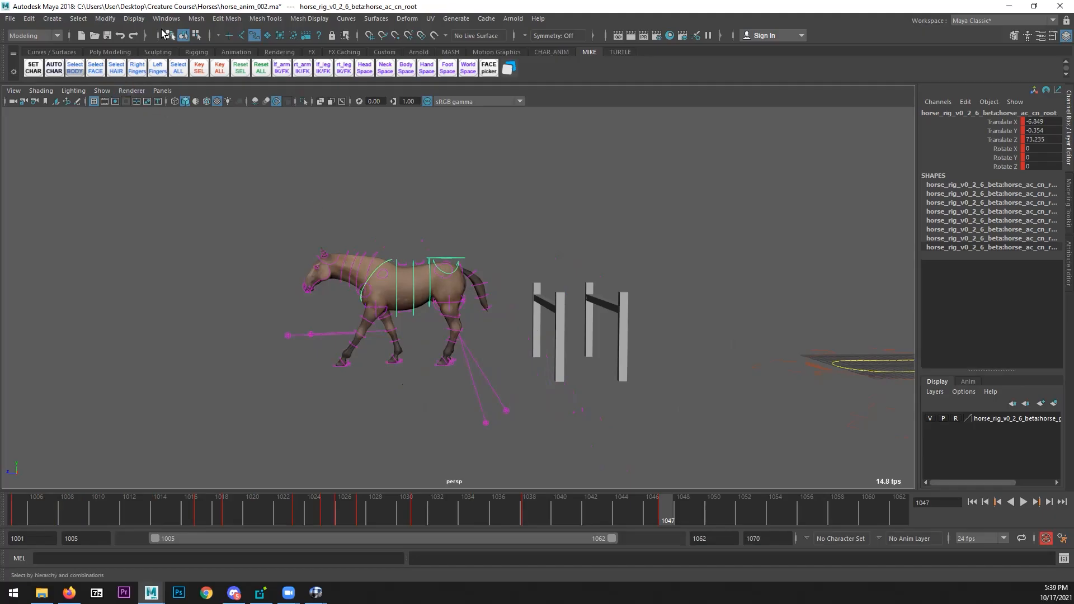
left_click(166, 18)
mouse_move(202, 70)
left_click(325, 79)
left_click(468, 219)
left_click_drag(902, 191, 877, 225)
left_click(648, 153)
middle_click_drag(779, 230, 705, 286, "alt")
middle_click_drag(372, 322, 193, 334, "alt")
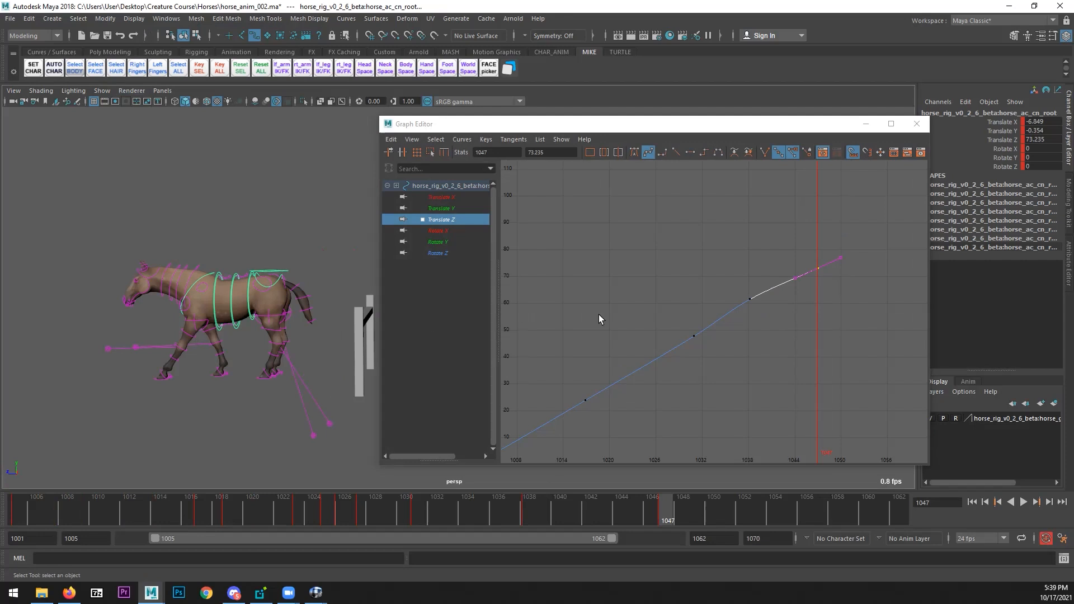
scroll(173, 379, "up", 1)
scroll(233, 340, "up", 2)
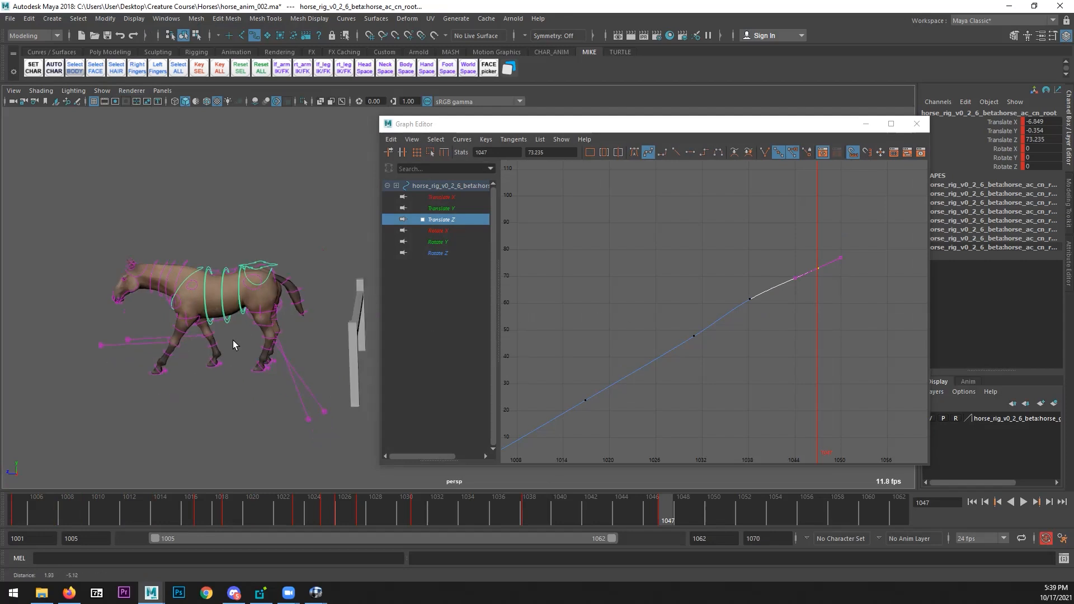
middle_click_drag(217, 366, 326, 354, "alt")
scroll(262, 370, "up", 2)
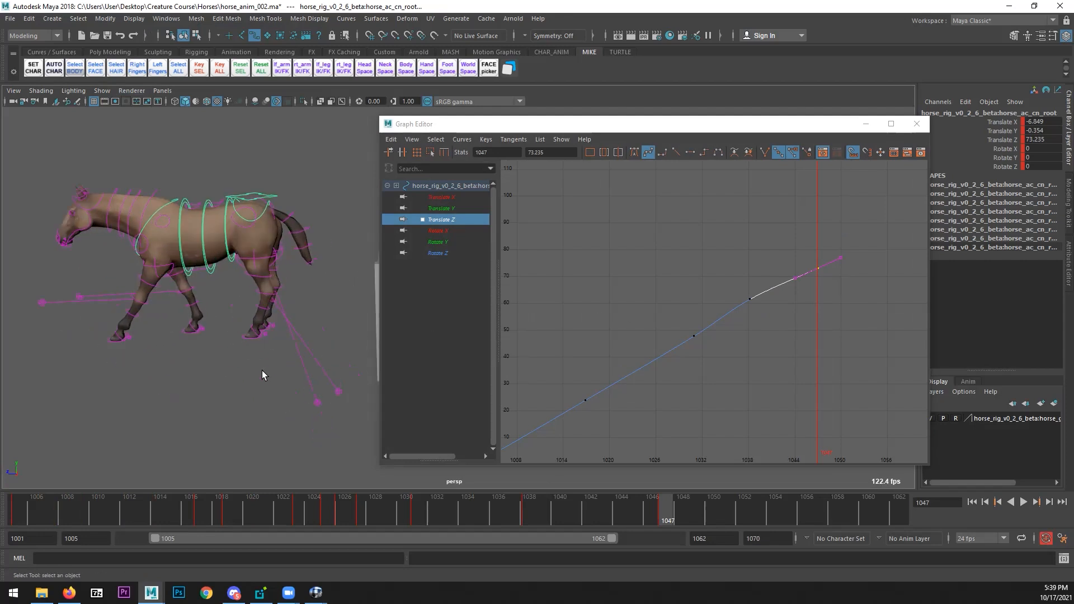
- Set the frame 1047 Translate Z keys of the root and all four feet to spline tangents and raise them about 3.75 units
left_click(275, 196)
key("ctrl+z")
middle_click_drag(267, 340, 230, 342, "alt")
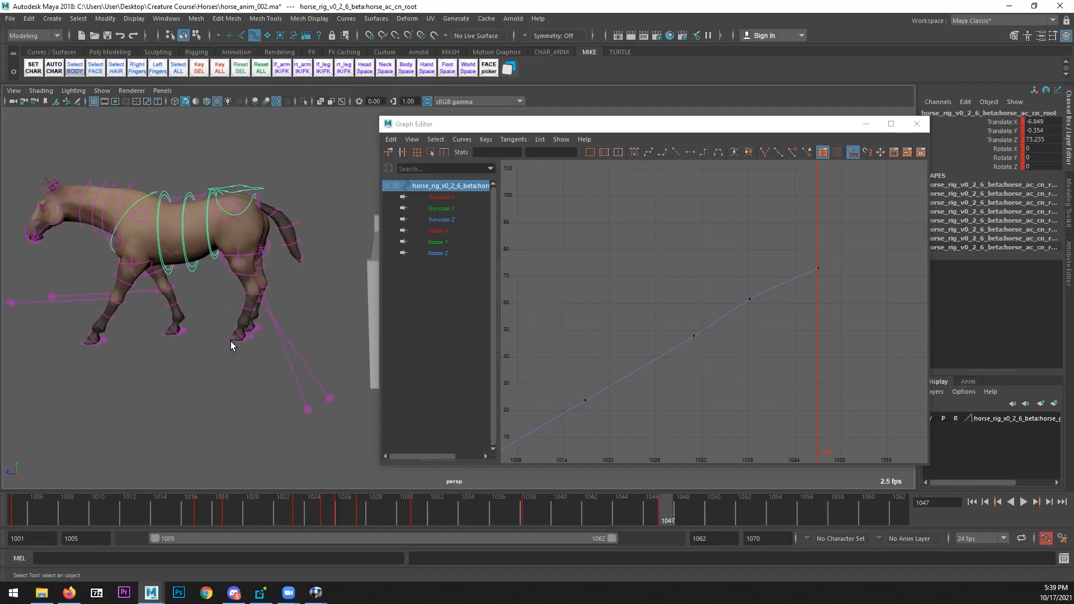
left_click(234, 337, "shift")
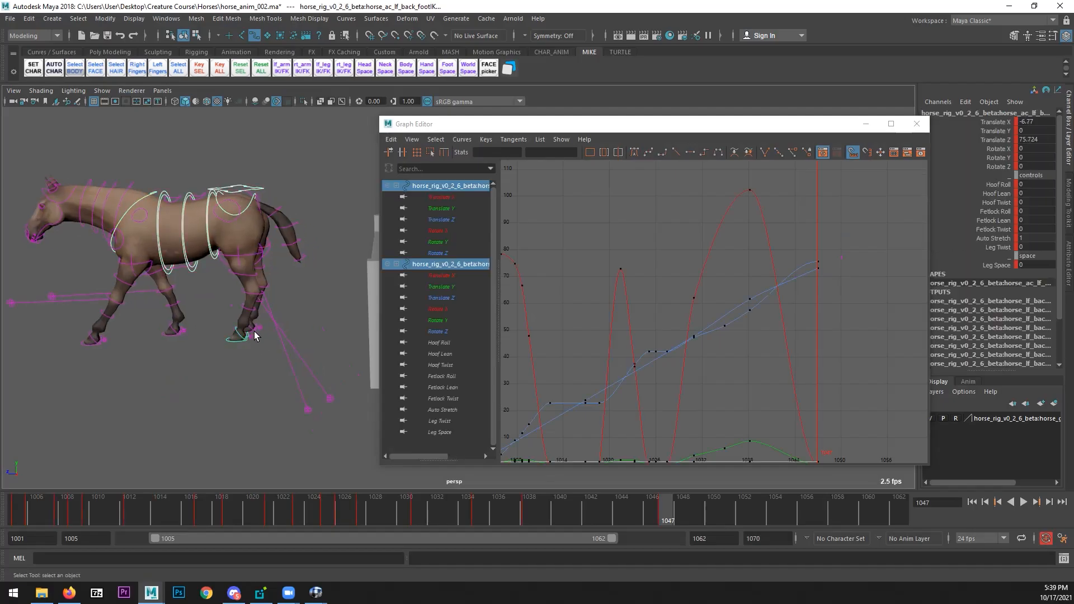
left_click(256, 325, "shift")
left_click(80, 343, "shift")
left_click_drag(223, 357, 195, 382, "alt")
middle_click_drag(266, 336, 276, 356, "alt")
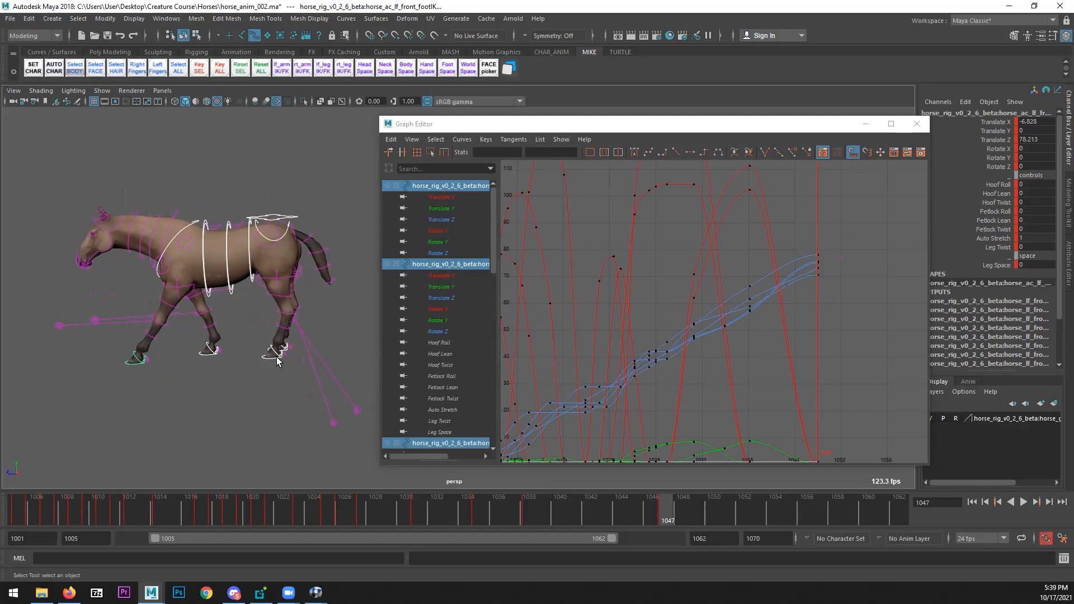
left_click(995, 140)
key("w")
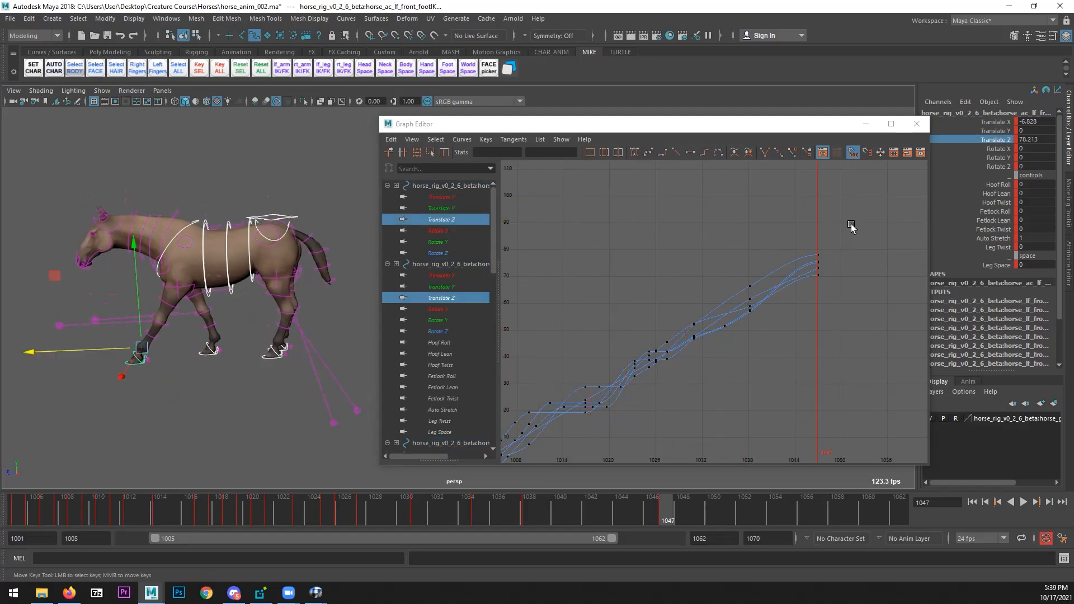
left_click_drag(851, 225, 800, 285)
left_click(648, 152)
middle_click_drag(845, 300, 844, 282, "shift")
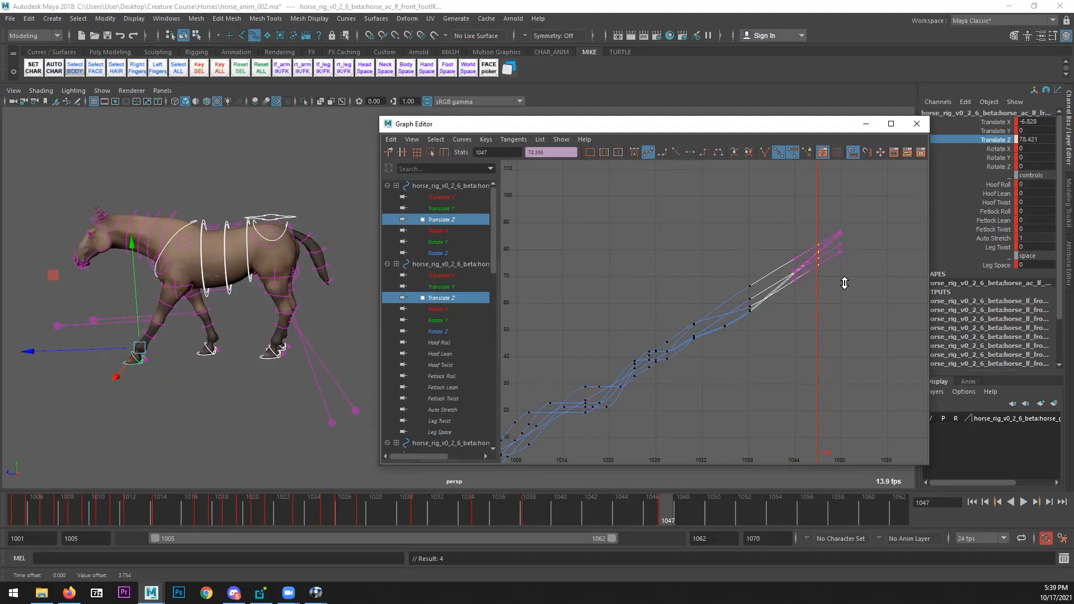
- Review the root's Translate Z curve, close the Graph Editor, and play the jump through the landing
left_click(295, 214)
key("a")
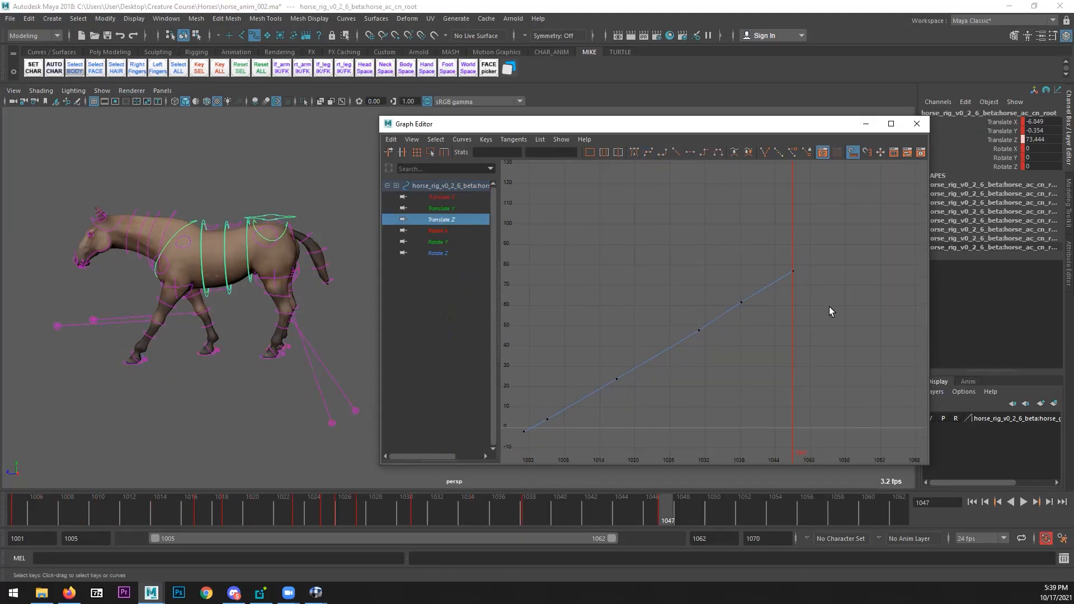
left_click(915, 128)
left_click_drag(786, 510, 391, 511)
left_click(1023, 502)
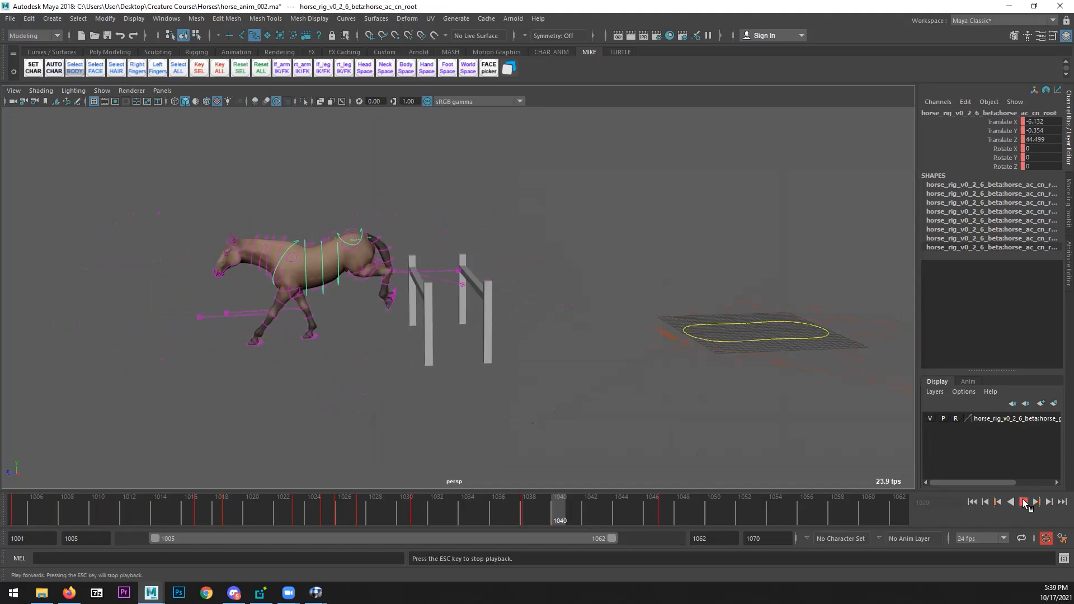
left_click(528, 515)
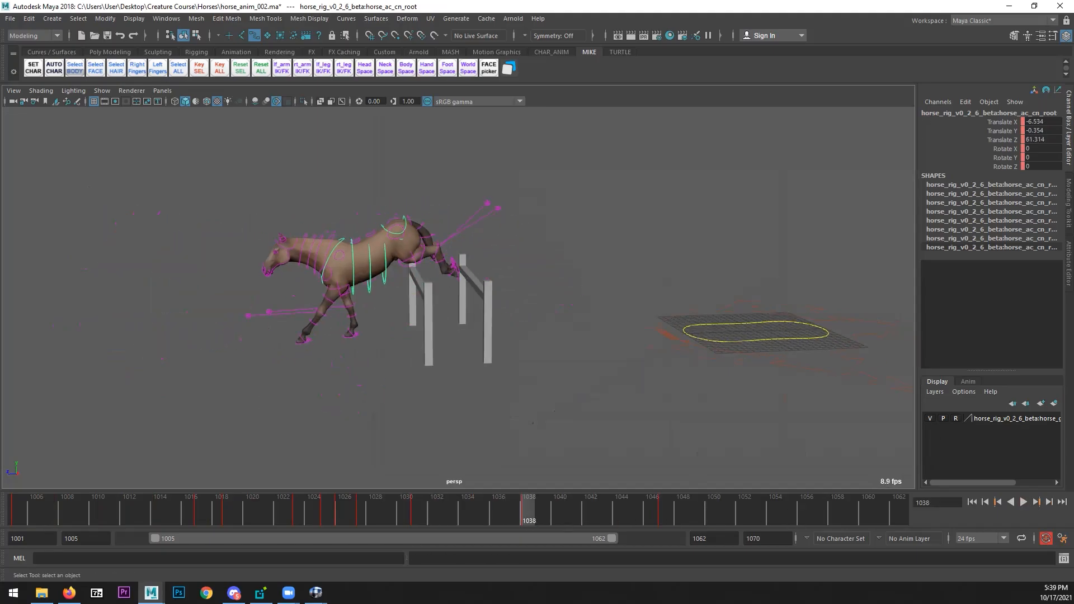
- Switch to the horseJump_002.mov reference and step through frames 47 to 50 to examine the front-foot contact after landing
left_click(316, 592)
left_click_drag(531, 510, 556, 510)
key("alt+Tab")
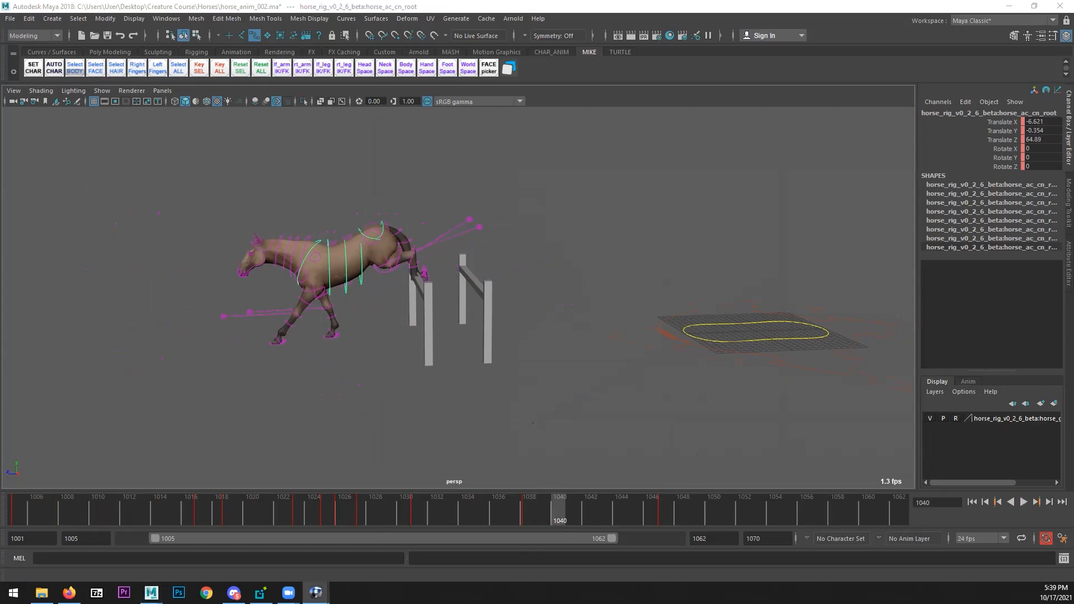
left_click_drag(1073, 120, 582, 0)
key("Right")
key("Right")
key("Left")
key("Right")
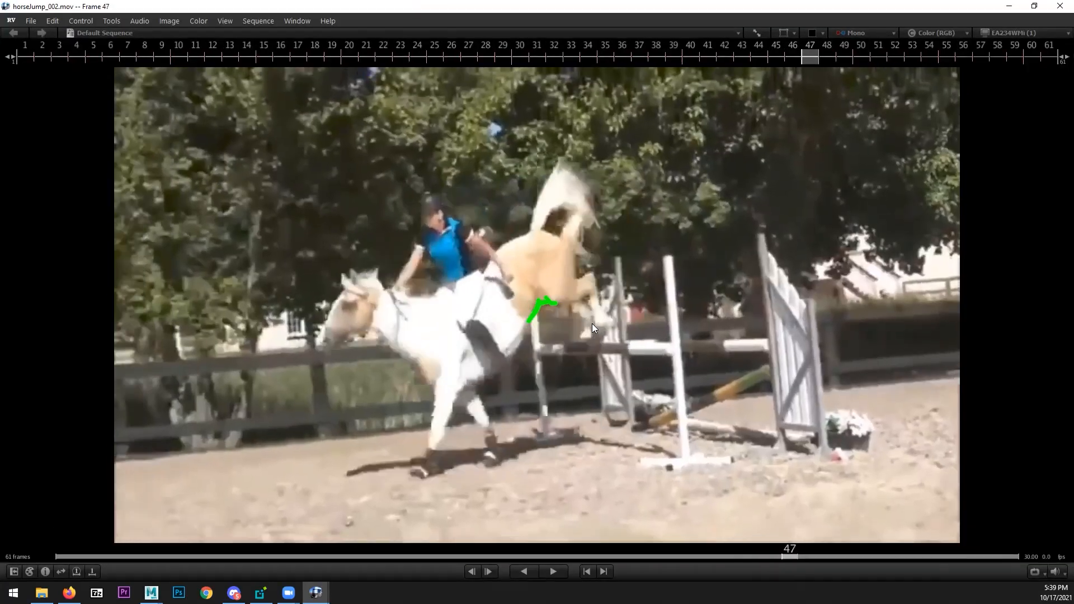
key("Left")
key("Right")
key("Right")
key("Right")
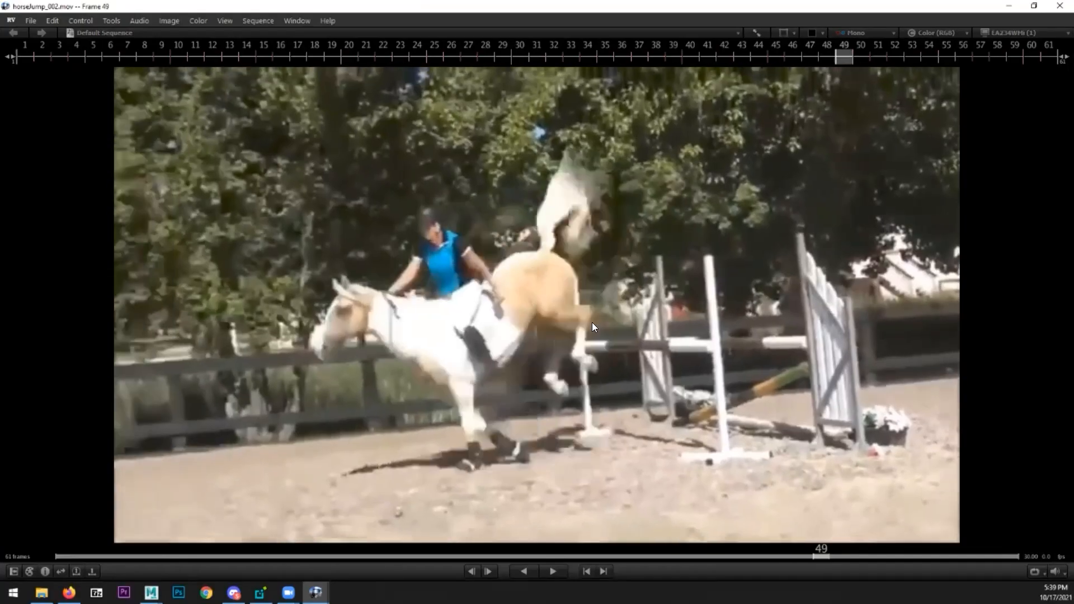
key("Right")
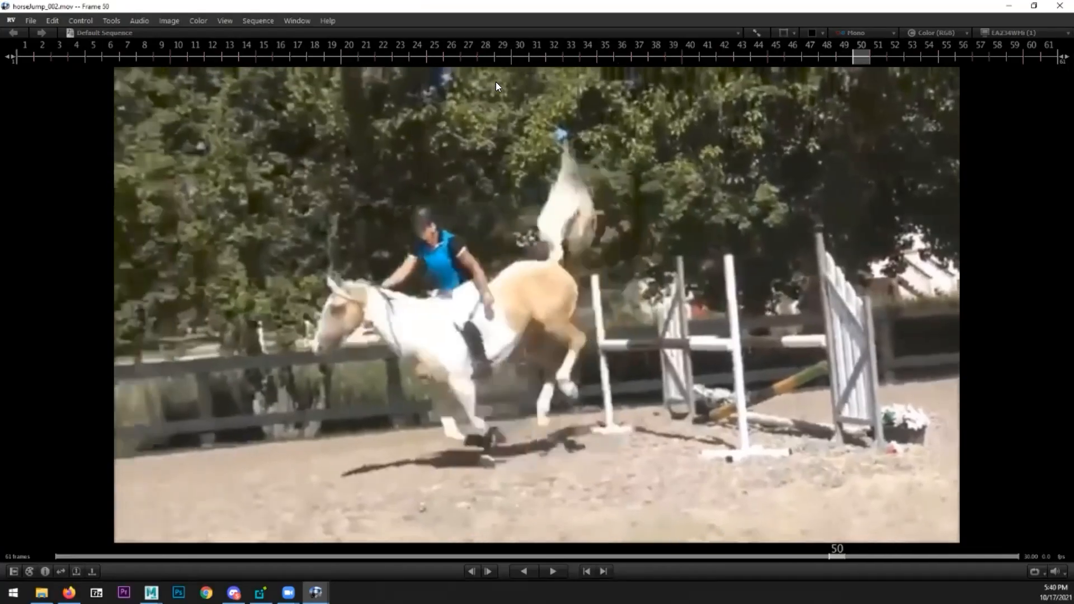
- Switch back to Maya and compare the landing pose around frame 1037 with the video reference
key("alt+Tab")
left_click_drag(437, 494, 513, 517)
right_click_drag(362, 415, 498, 430, "alt")
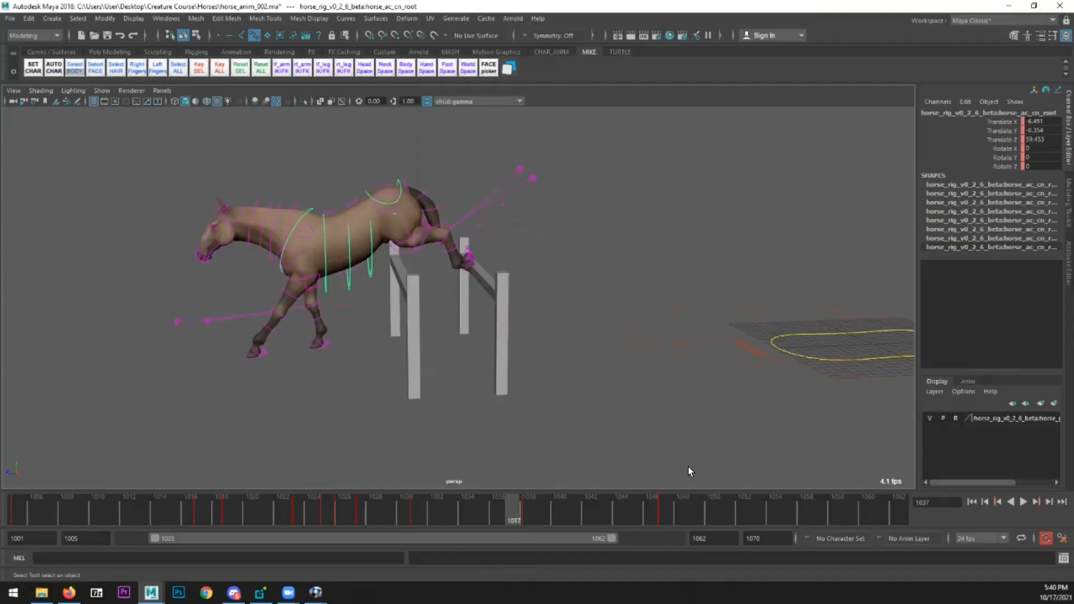
middle_click_drag(688, 466, 769, 463, "alt")
key("alt+Tab")
key("alt+Tab")
- Key both front feet at frame 1041 and set their keys between frames 1036 and 1042 to auto tangents
mouse_move(529, 506)
left_mouse_down()
mouse_move(552, 507)
mouse_move(510, 516)
mouse_move(570, 515)
mouse_move(500, 519)
left_mouse_up()
left_click(274, 354)
left_click(349, 342)
right_click(546, 511)
mouse_move(609, 402)
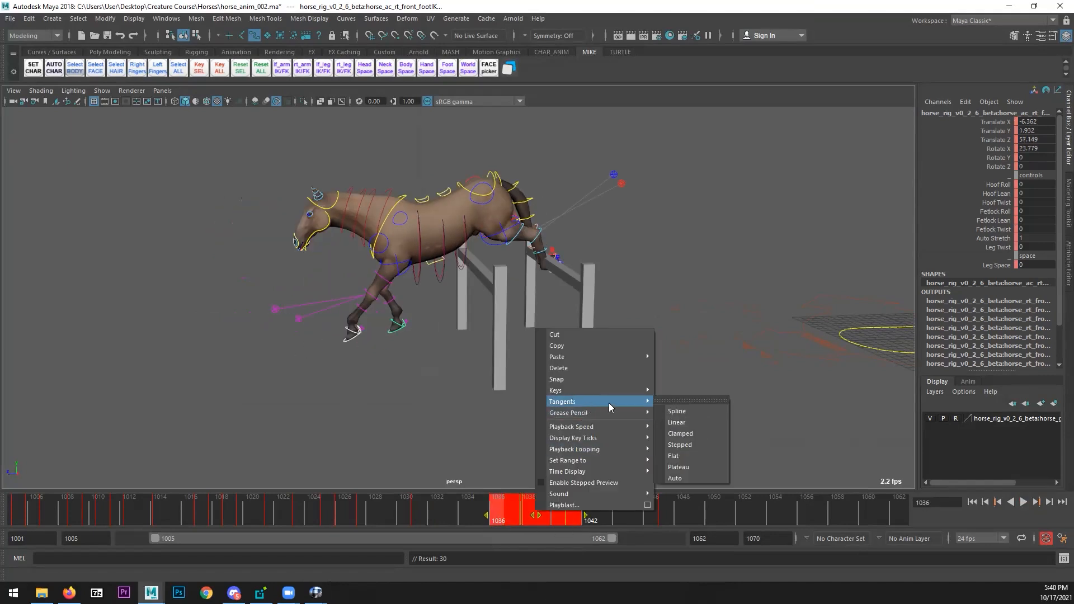
left_click(684, 477)
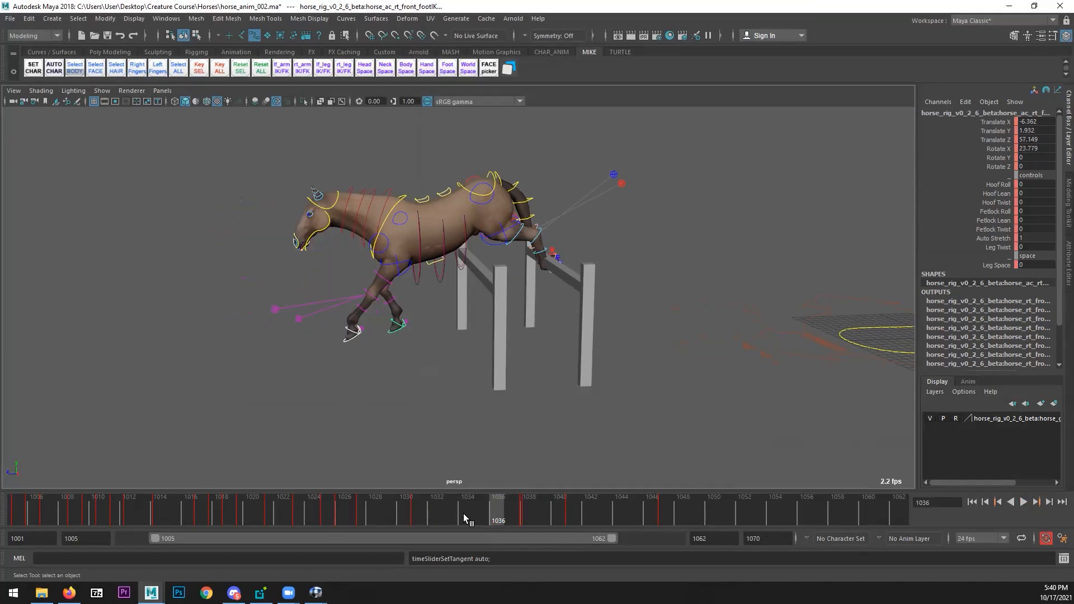
- Play the landing, go to frame 1047, and check the pose against the video reference
key("alt+v")
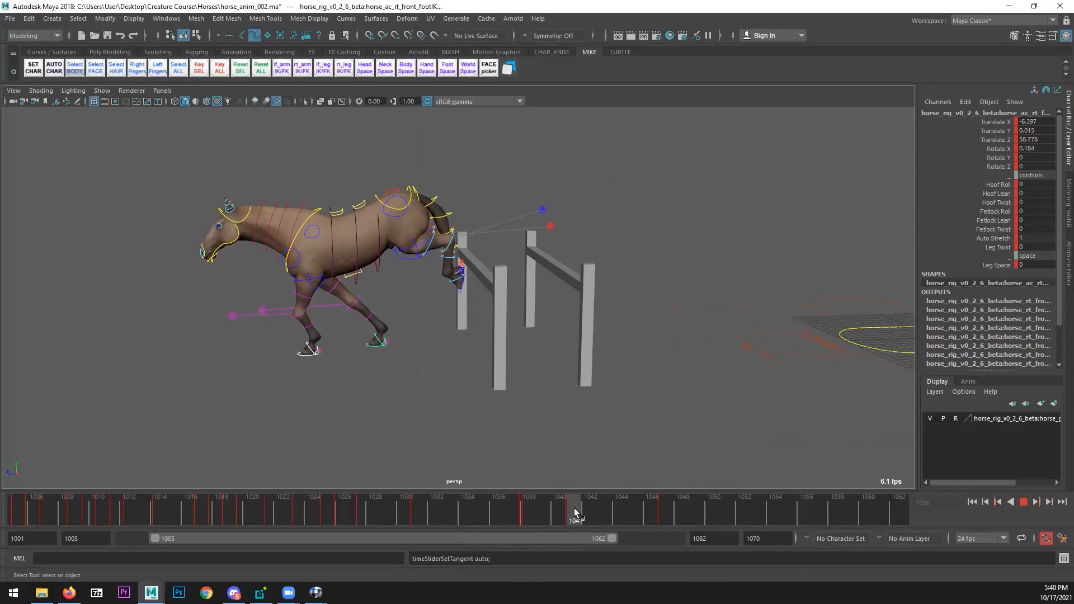
left_click_drag(574, 508, 666, 508)
middle_click_drag(217, 351, 392, 331, "alt")
right_click_drag(391, 332, 542, 346, "alt")
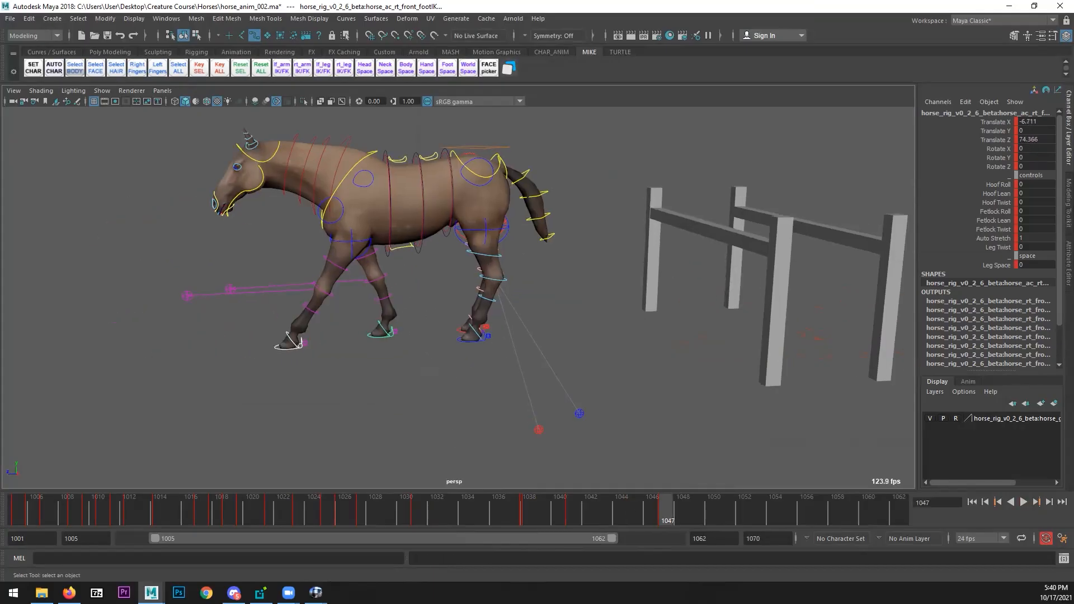
left_click(316, 592)
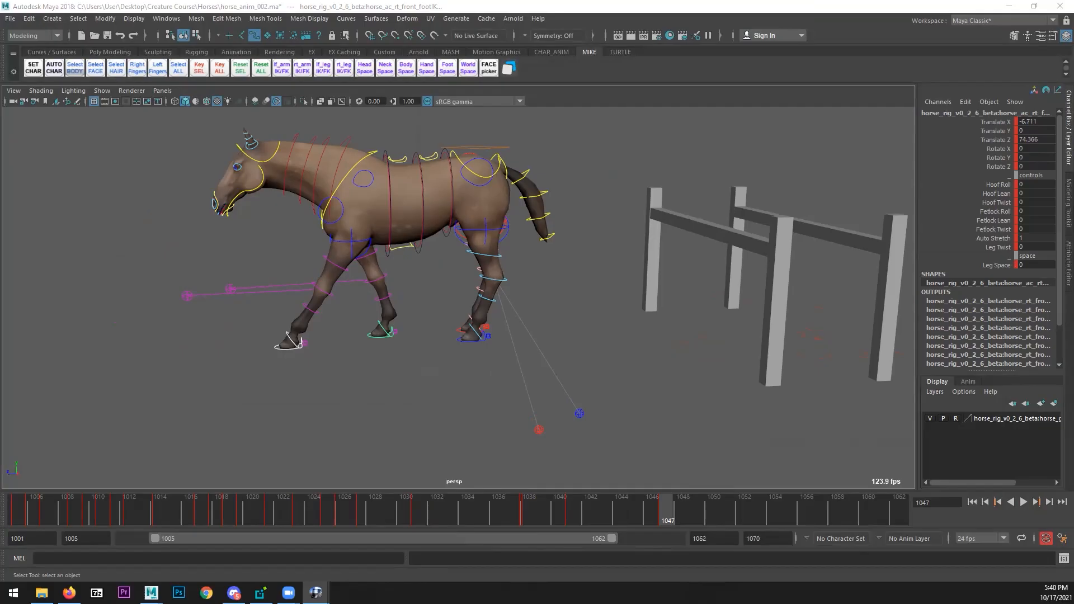
left_click(345, 364)
- At frame 1047, lift the left front foot back under the chest and rotate it to Rotate X about 104.5
right_click_drag(347, 364, 319, 358, "alt")
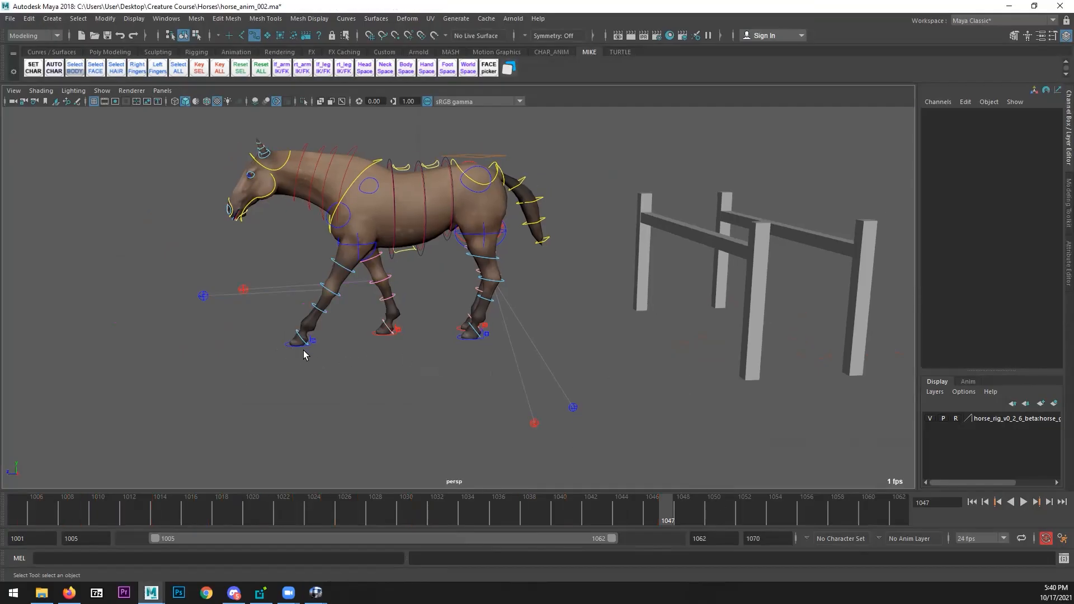
left_click(304, 355)
left_click_drag(301, 334, 346, 272)
key("e")
left_click_drag(418, 228, 235, 211)
key("w")
left_click_drag(324, 297, 356, 304)
key("e")
left_click_drag(431, 230, 372, 232)
key("w")
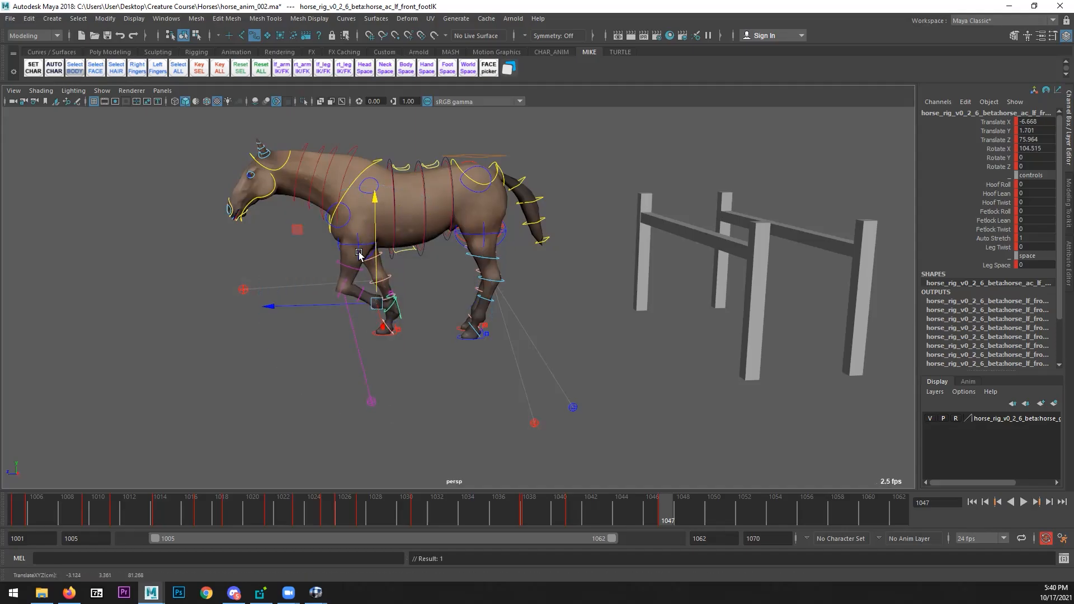
left_click_drag(320, 305, 412, 258)
- At frame 1047, lift the right front foot off the ground, rotate it back, and place it under the chest
left_click(413, 258)
middle_click_drag(426, 295, 436, 344, "alt")
left_click(423, 303)
key("f")
right_click_drag(502, 330, 160, 280, "alt")
left_click_drag(161, 281, 521, 308, "alt")
left_click_drag(471, 280, 506, 244)
key("e")
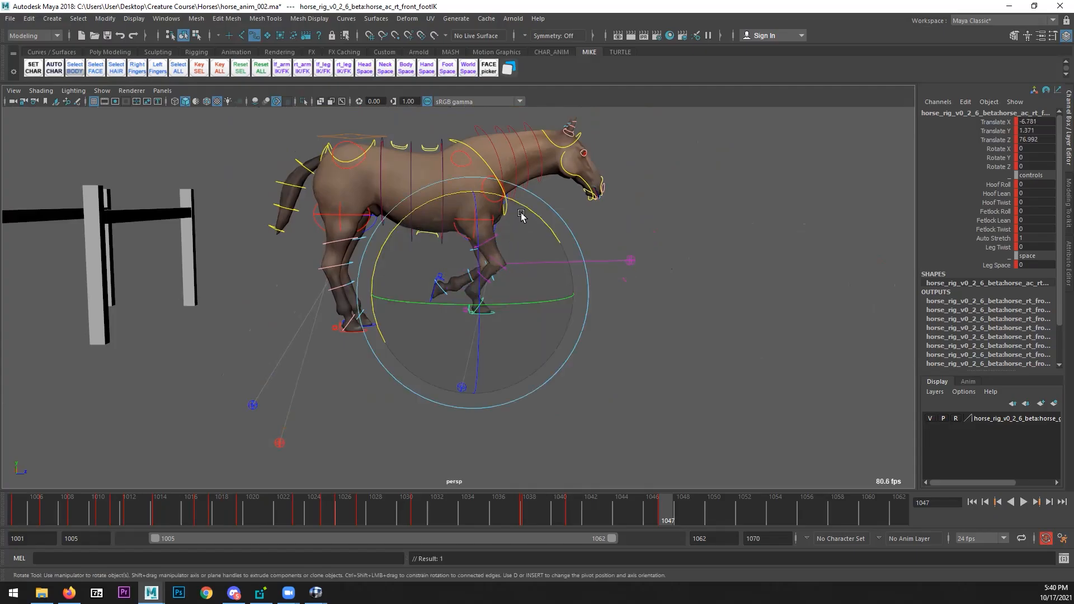
left_click_drag(527, 209, 547, 293)
key("w")
left_click_drag(500, 236, 448, 360)
- Move the left hind foot forward along the ground, ahead of the right hind foot, at frame 1047
left_click(442, 337)
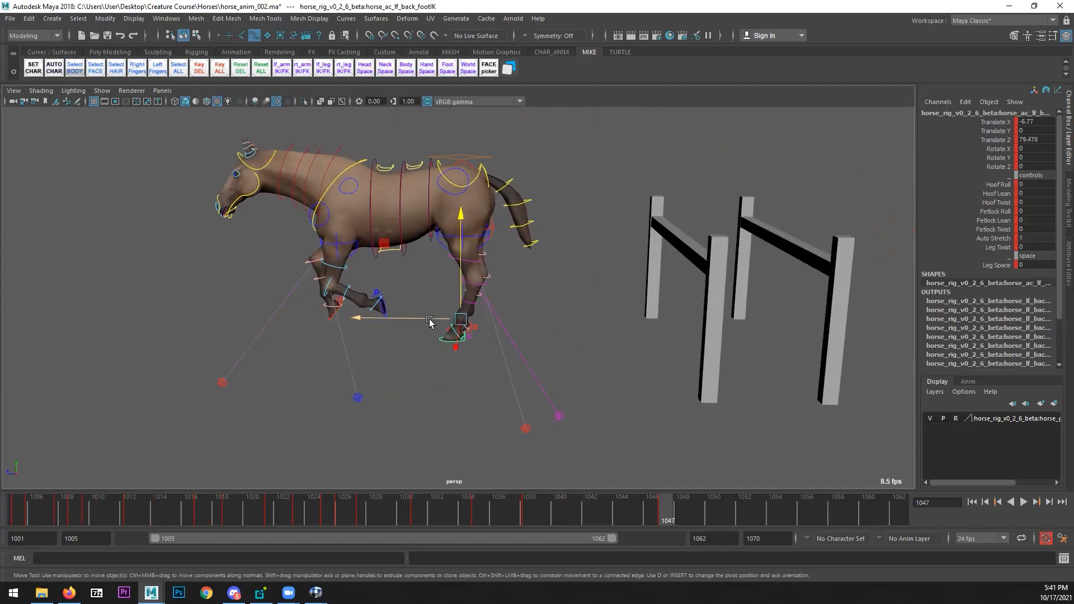
left_click_drag(429, 320, 317, 421)
left_click(458, 330)
left_click(470, 372)
key("q")
- Raise both hind leg pole controls at frame 1047 and scrub through the landing to frame 1043
left_click(363, 420)
key("w")
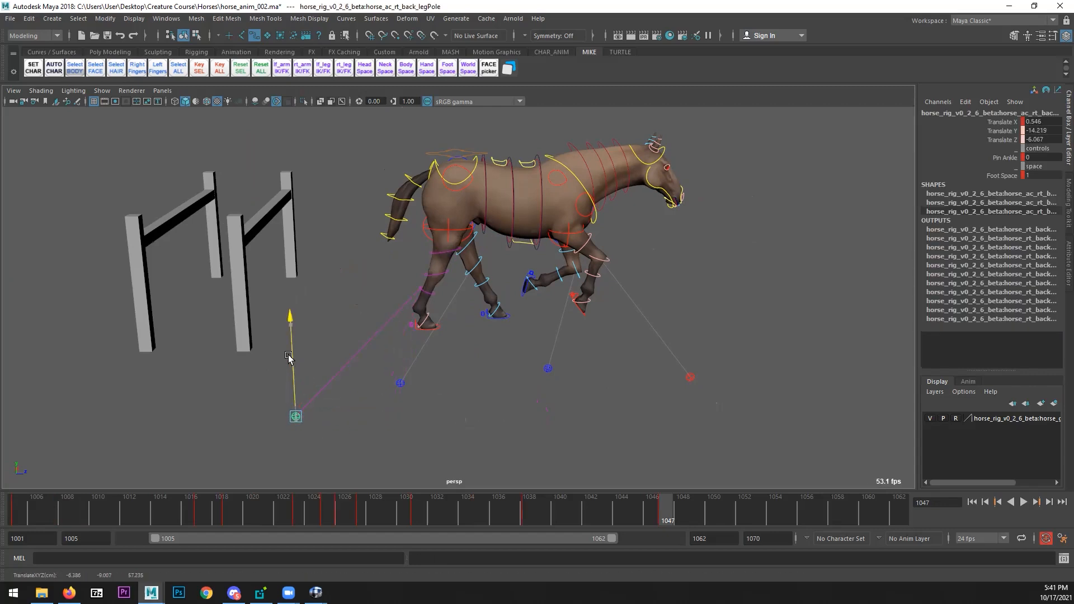
left_click_drag(347, 360, 419, 371, "alt")
left_click(350, 384)
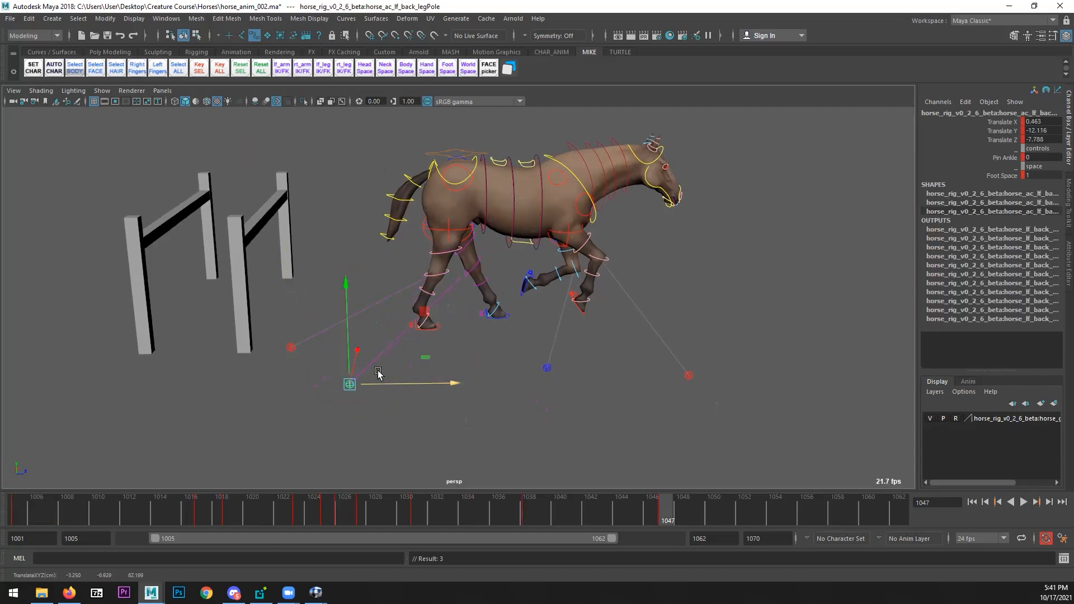
left_click_drag(347, 323, 481, 392)
mouse_move(472, 510)
left_mouse_down()
mouse_move(658, 515)
mouse_move(600, 514)
left_mouse_up()
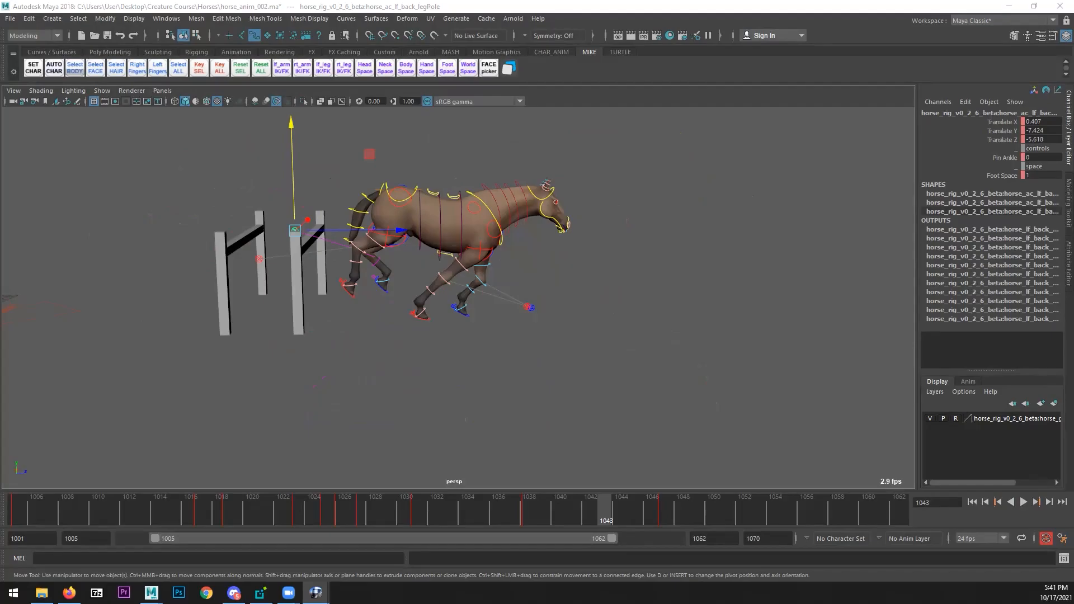
- In the Graph Editor, place the pelvis's last Translate Y key at frame 1049 and lower it to about -0.763
middle_click_drag(395, 197, 398, 230, "alt")
key("q")
left_click(401, 229)
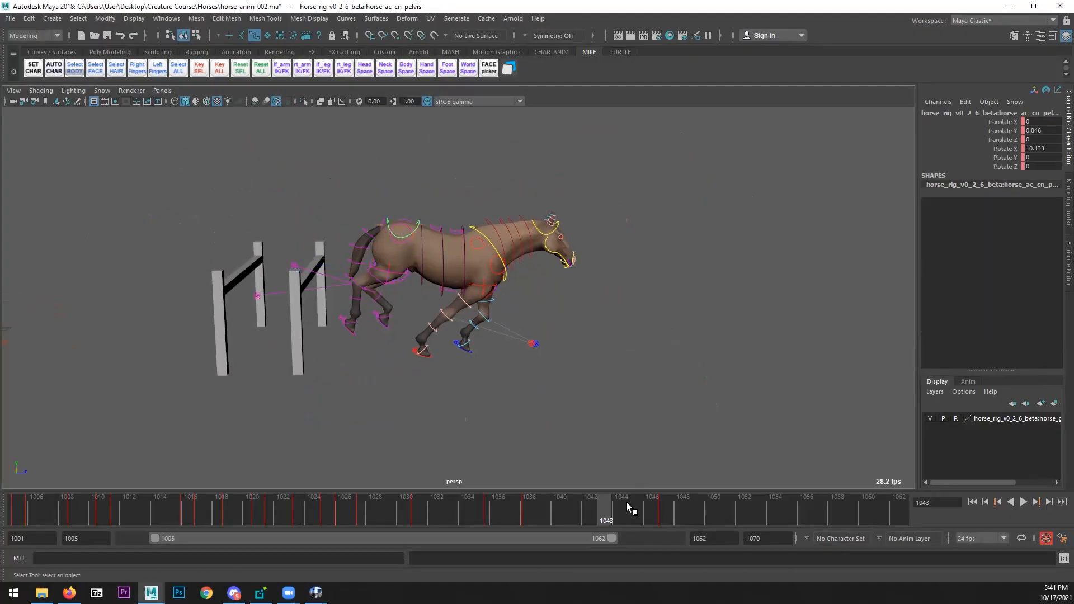
left_click_drag(448, 510, 652, 516)
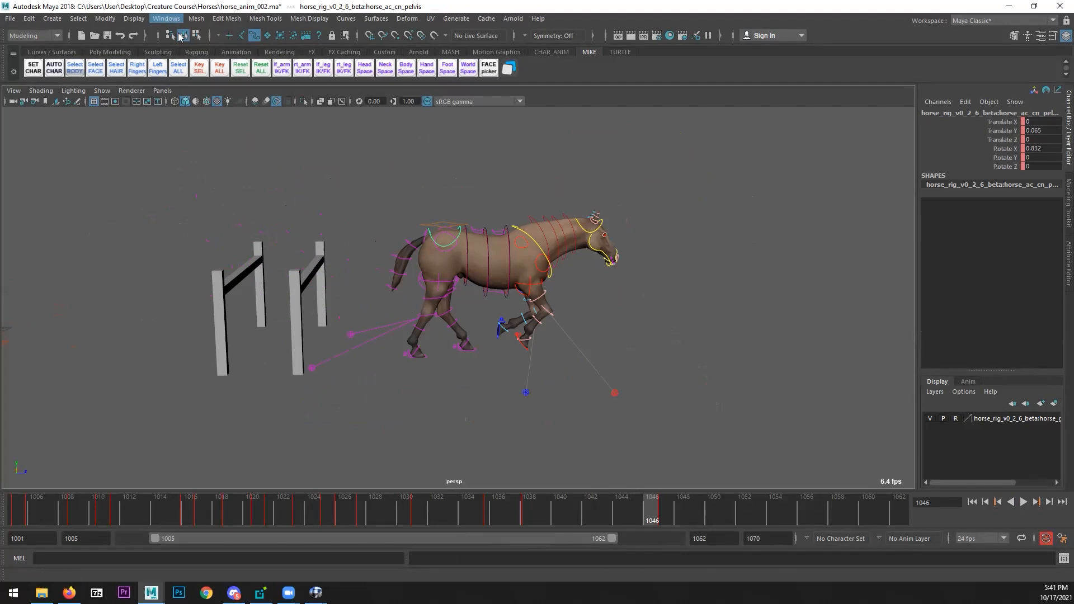
mouse_move(262, 80)
left_click(305, 88)
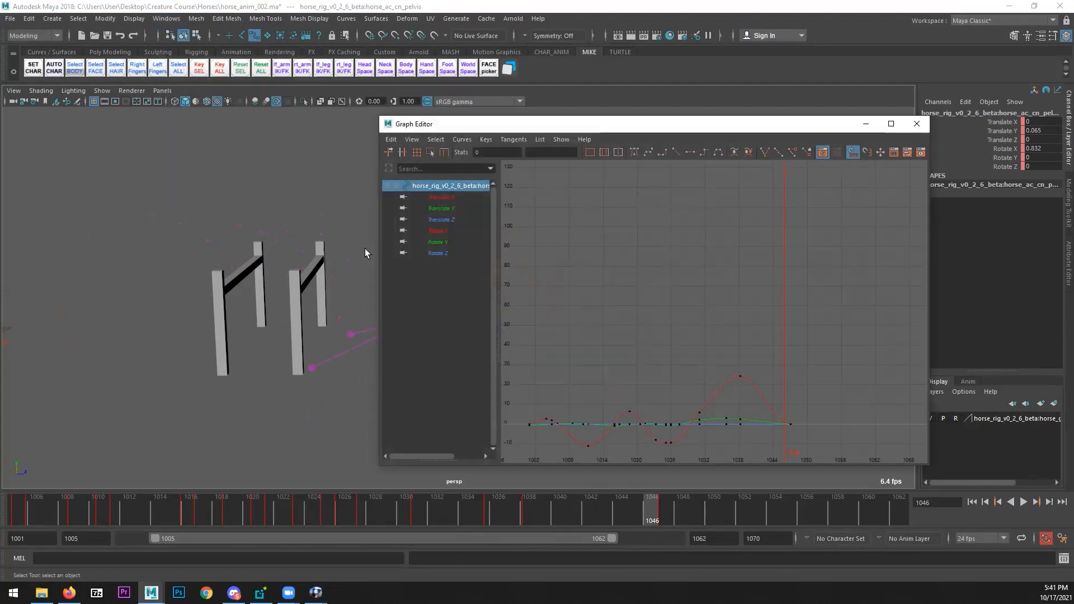
left_click(485, 209)
key("f")
left_click_drag(660, 512, 692, 515)
left_click(890, 362)
key("w")
middle_click_drag(859, 398, 834, 384, "shift")
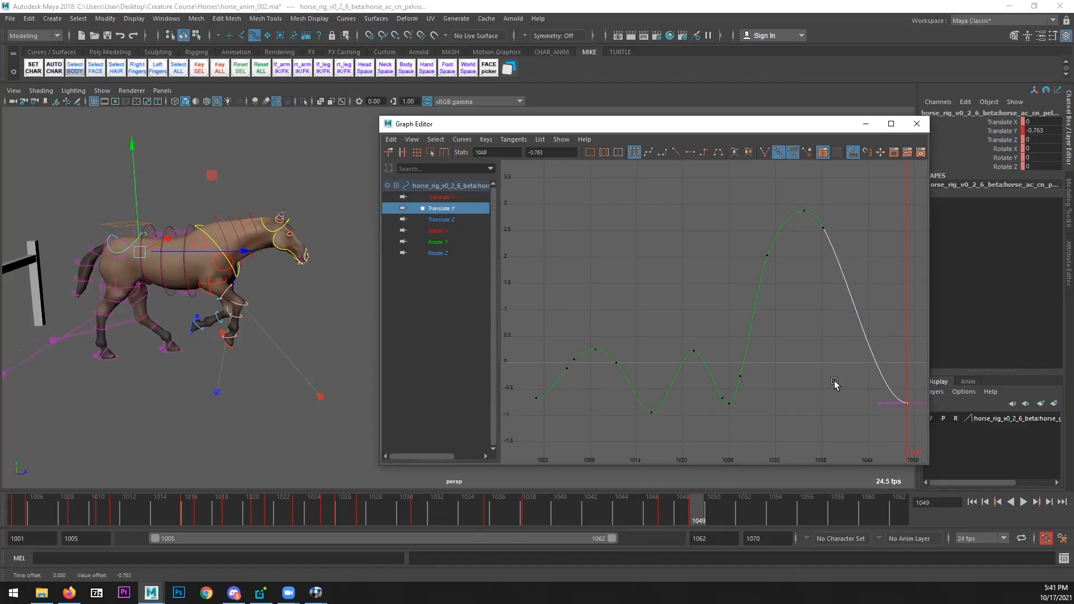
- Move the pelvis Translate Y key after the peak to frame 1040 at about 2.396 and smooth the peak keys with auto tangents
left_click_drag(491, 504, 574, 502)
left_click(822, 228)
middle_click_drag(823, 228, 832, 290, "shift")
left_click_drag(706, 306, 875, 201)
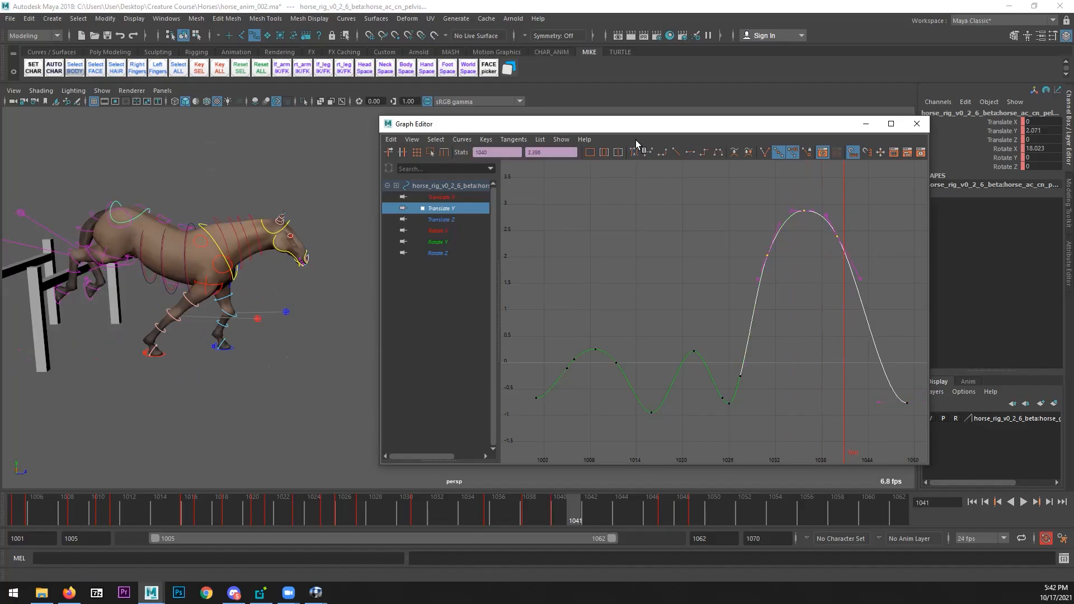
- Close the Graph Editor and review the jump and landing from both sides by playing and scrubbing to frame 1036
left_click_drag(197, 355, 472, 538, "alt")
left_click(359, 510)
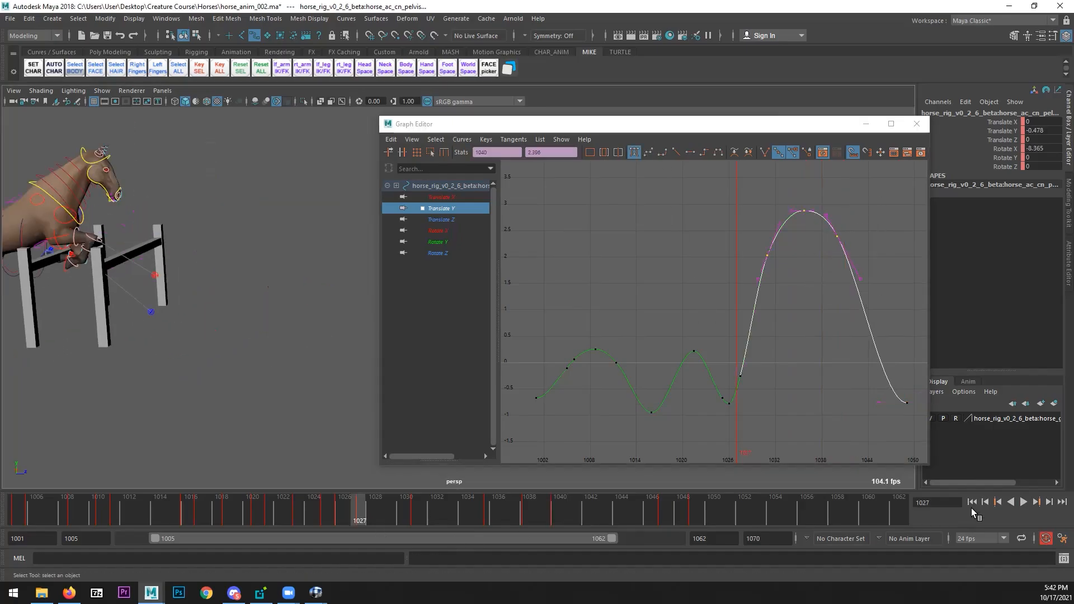
left_click(1024, 503)
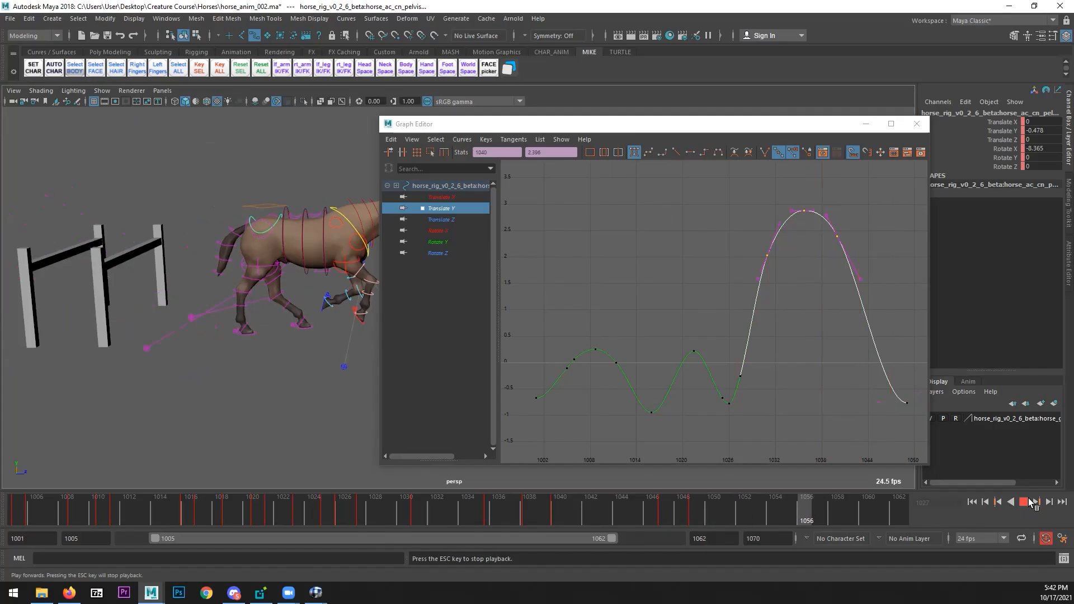
left_click(916, 124)
scroll(429, 376, "down", 8)
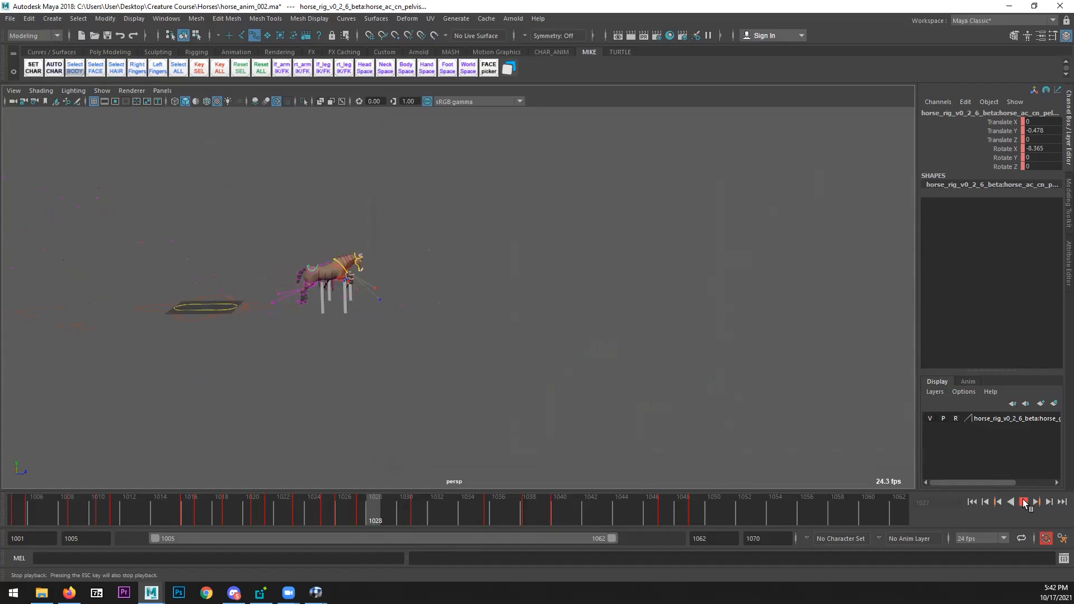
scroll(368, 377, "up", 3)
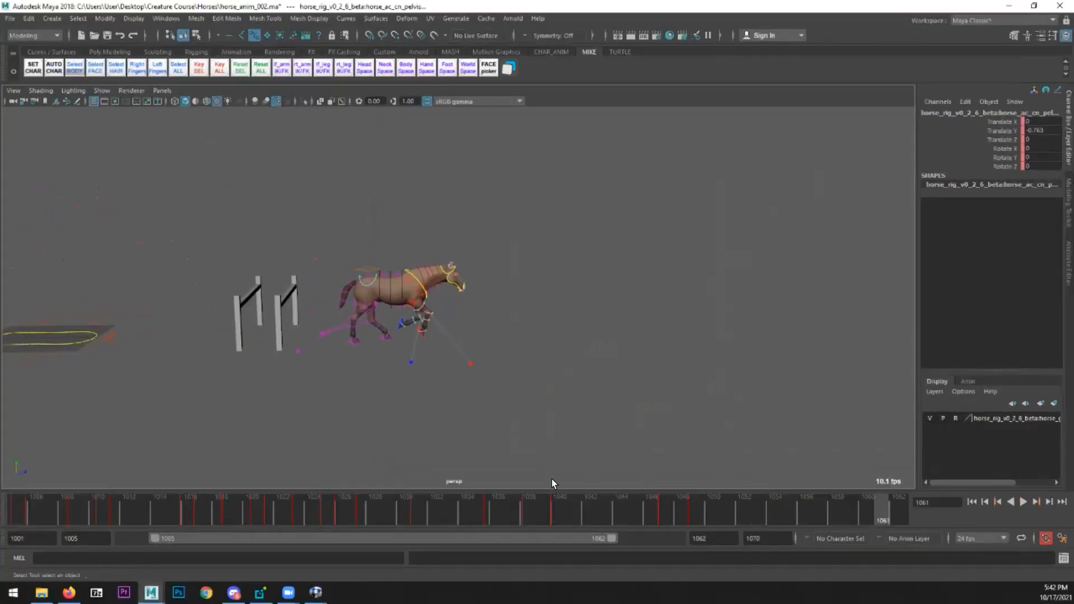
left_click(502, 507)
scroll(360, 391, "up", 3)
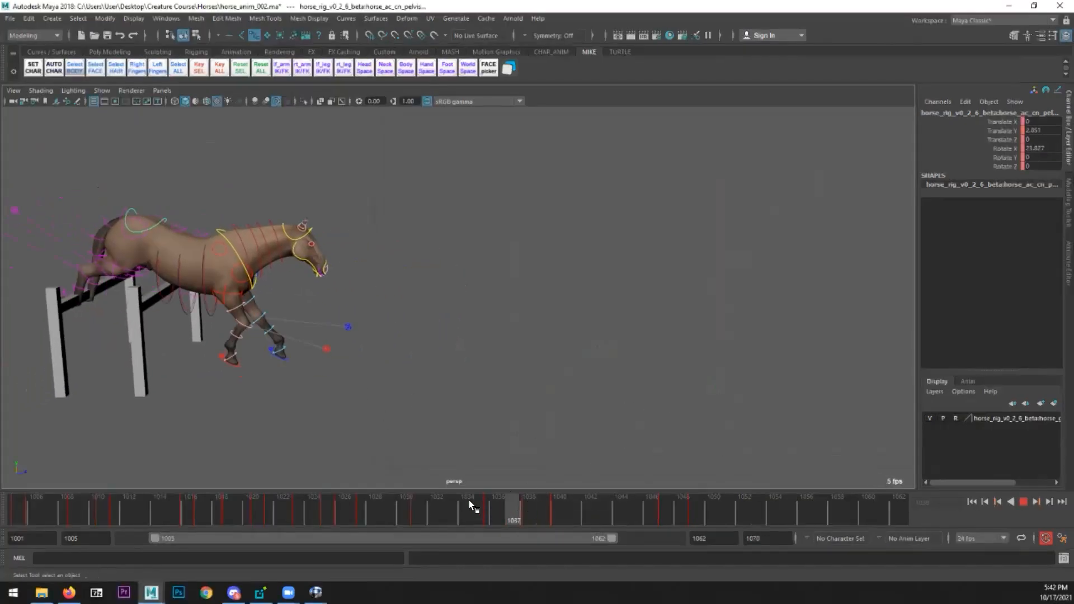
key("Escape")
left_click_drag(365, 372, 497, 365, "alt")
key("alt+v")
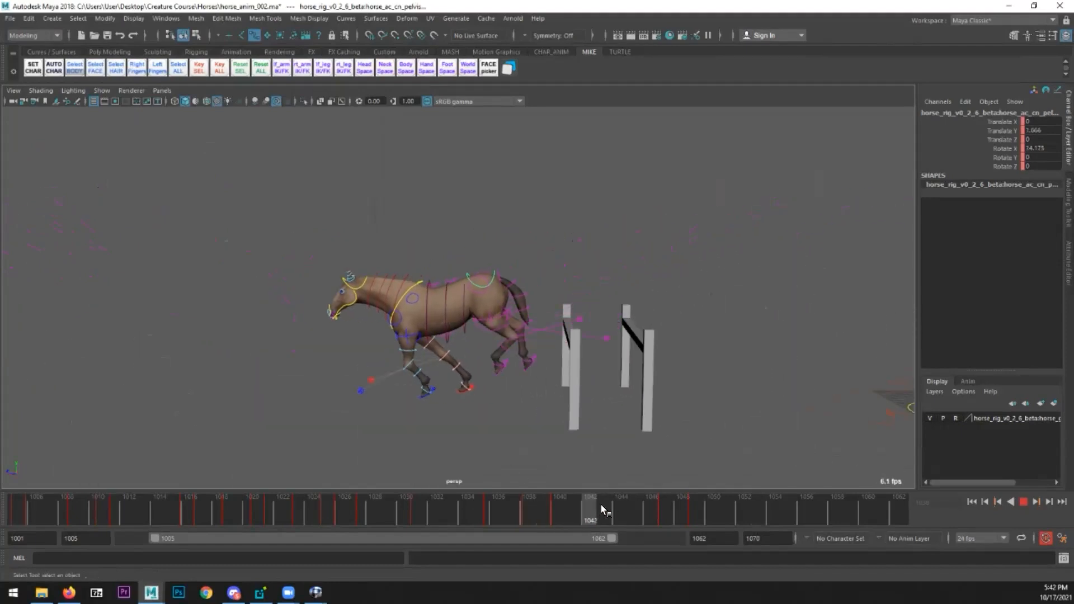
mouse_move(654, 510)
left_mouse_down()
mouse_move(712, 512)
mouse_move(498, 511)
left_mouse_up()
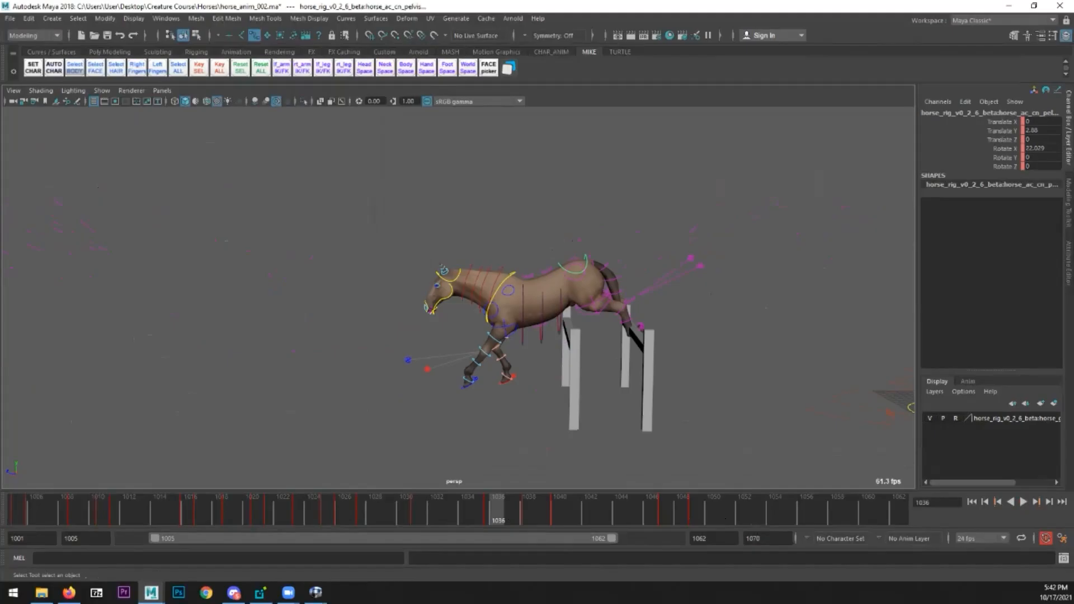
- Switch to the horseJump_002.mov reference in RV, maximize it, and study the landing frame by frame around frames 43 to 53
left_click(316, 592)
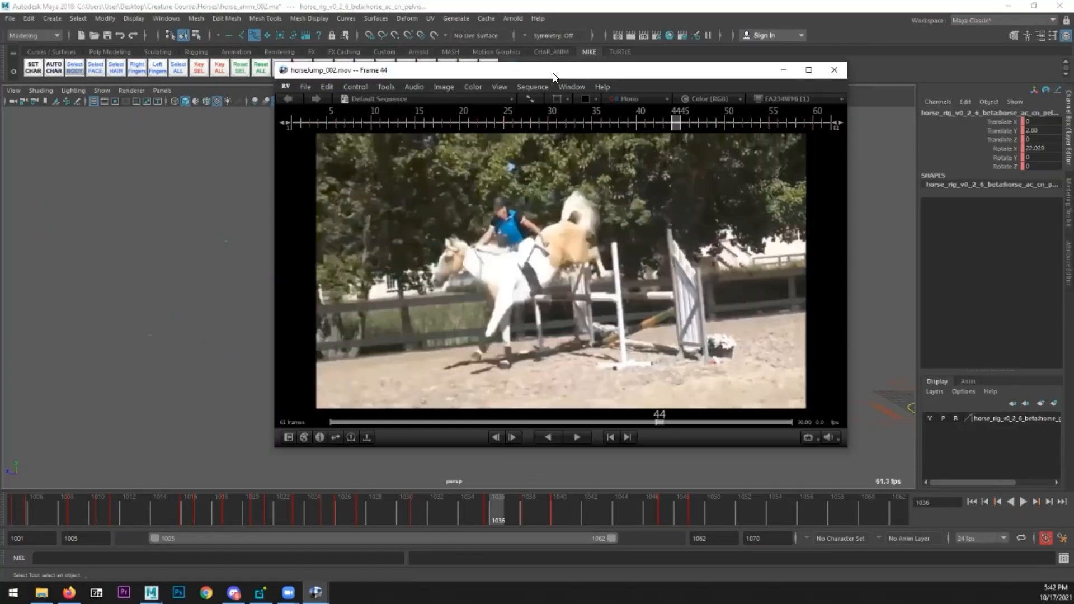
double_click(554, 73)
left_click_drag(564, 325, 520, 330)
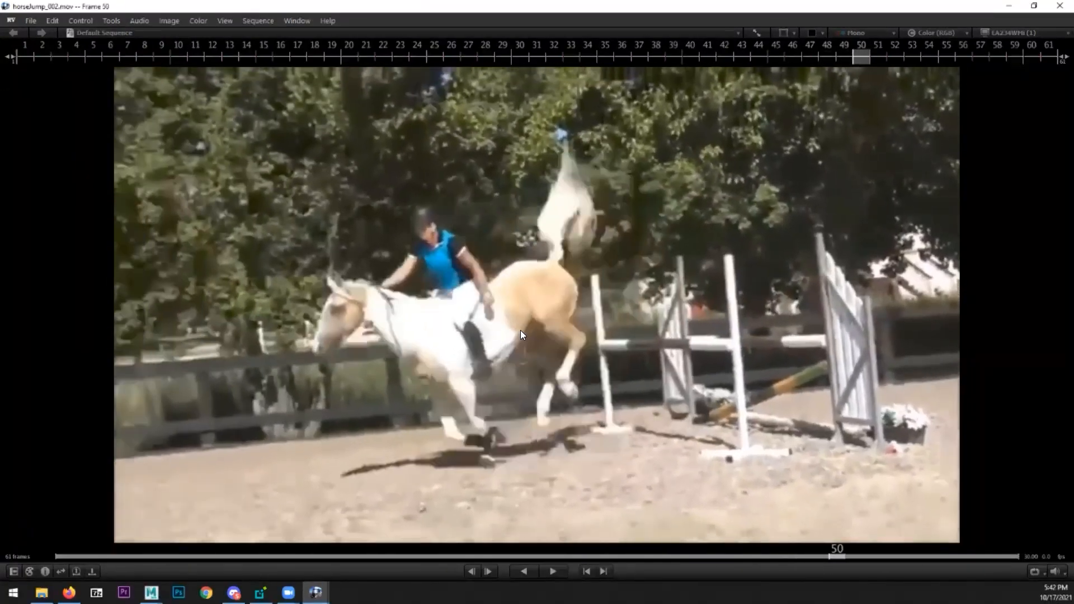
key("Right")
key("Right")
key("Right")
key("Left")
key("Left")
key("Left")
key("Left")
key("Left")
key("Left")
key("Left")
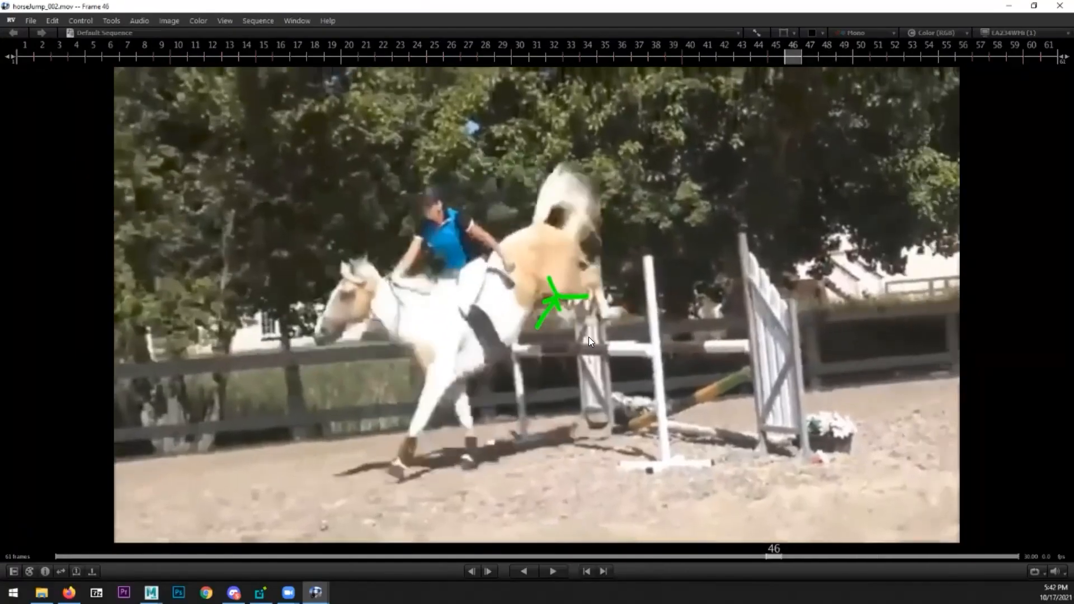
key("Right")
key("Right")
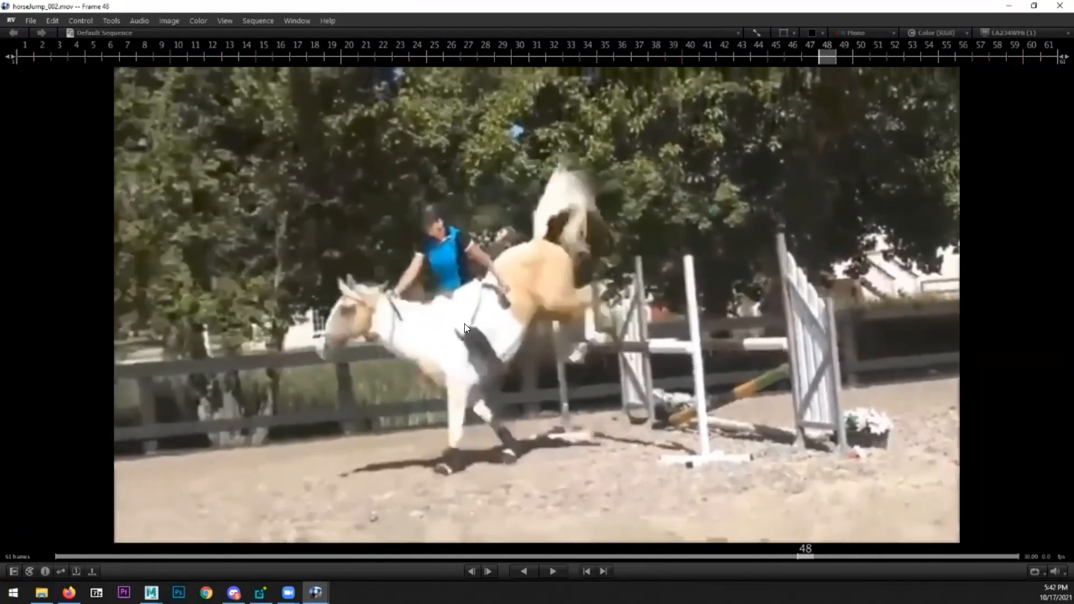
key("Left")
key("Left")
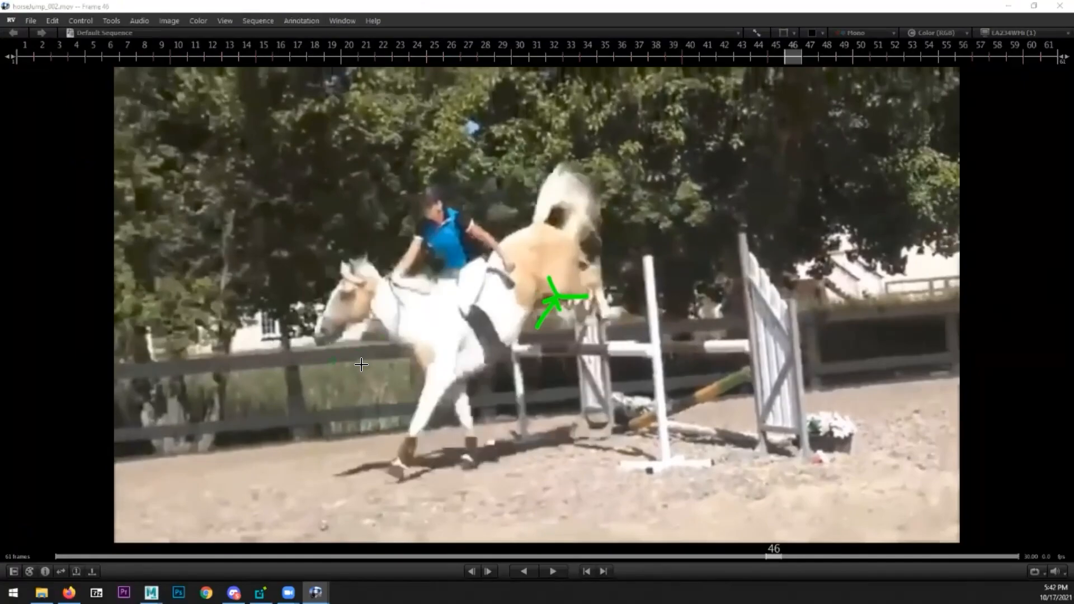
- Advance the reference video to frame 49 and draw an arrow from the neck pointing down and forward past the head
key("Right")
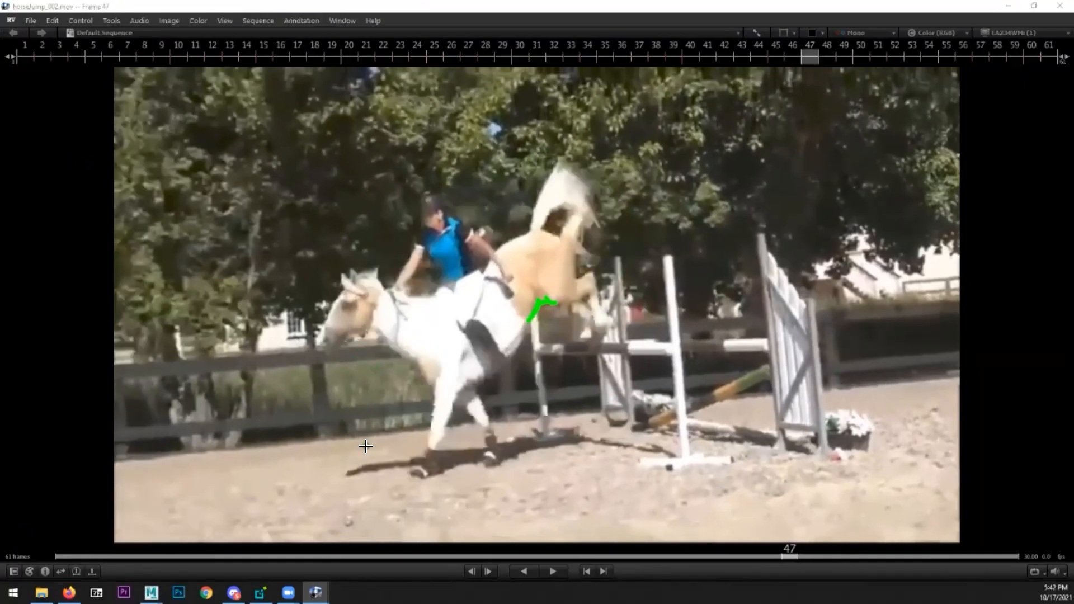
key("Right")
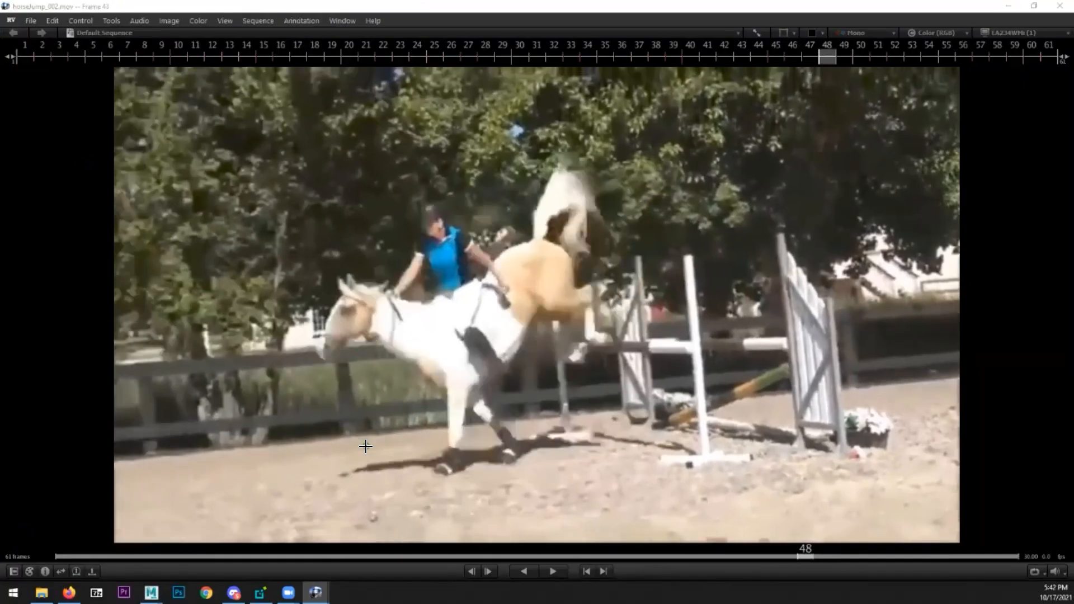
key("Right")
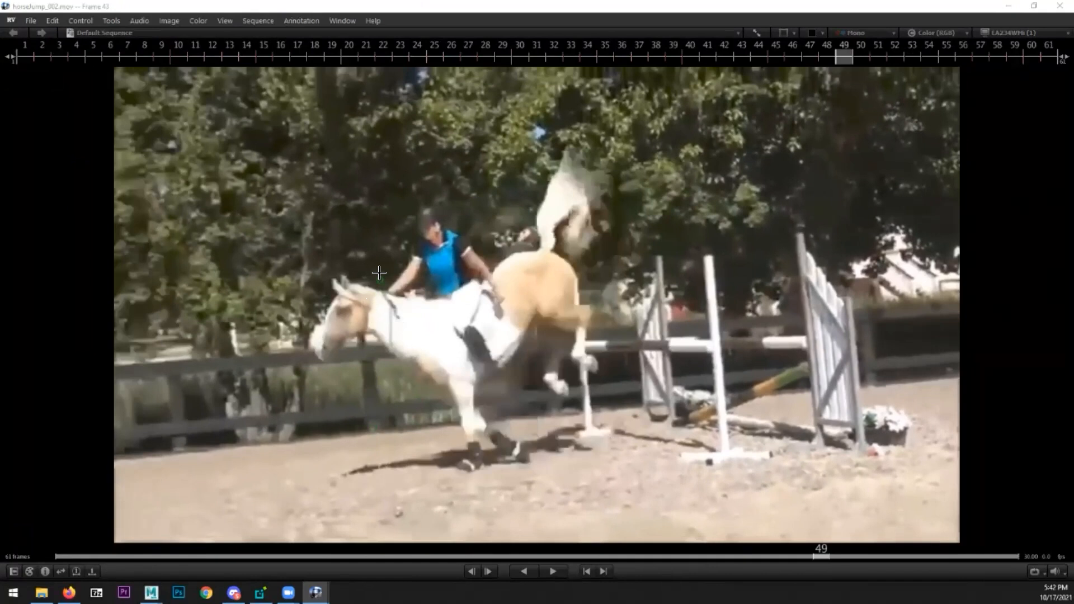
mouse_move(393, 253)
left_mouse_down()
mouse_move(373, 297)
mouse_move(240, 289)
left_mouse_up()
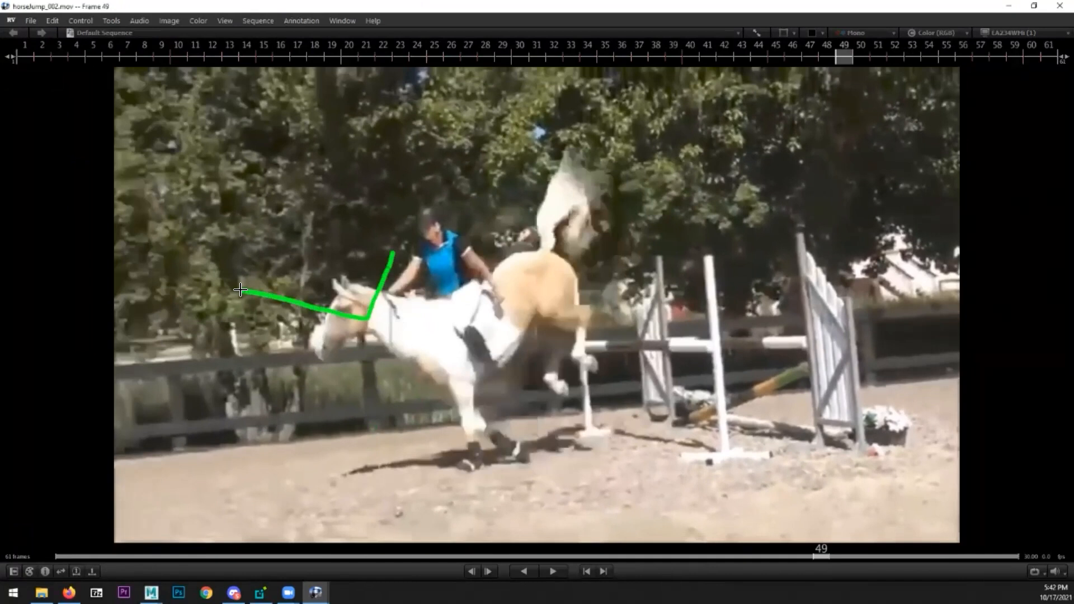
- Compare reference frames 47 to 53, mark the planted front leg on frame 47, and return to frame 49
key("Right")
key("Right")
key("Right")
key("Right")
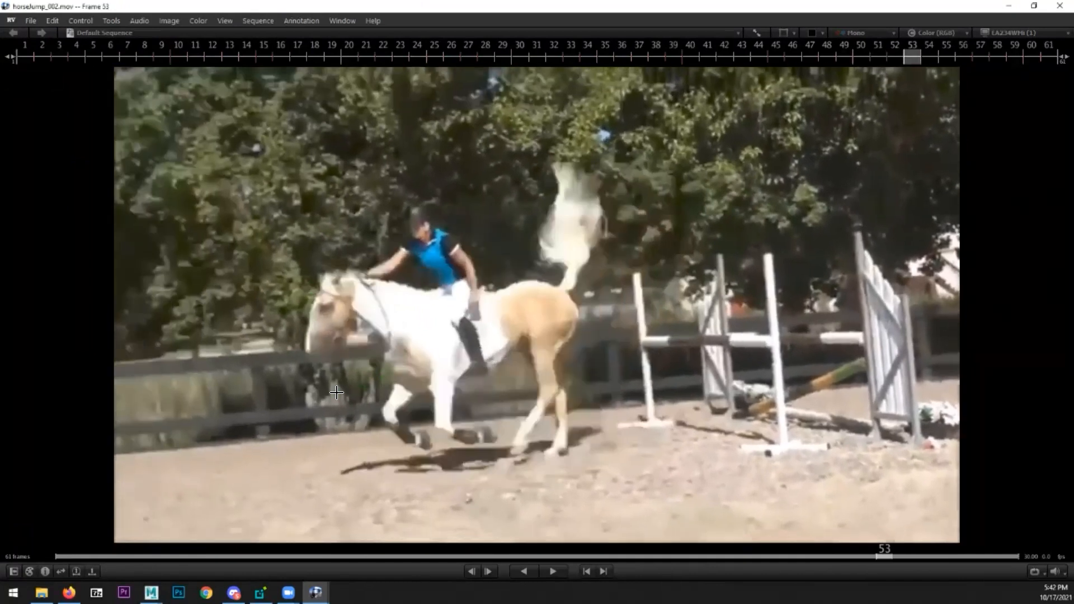
key("Left")
key("Left")
key("Left")
key("Left")
key("Left")
key("Left")
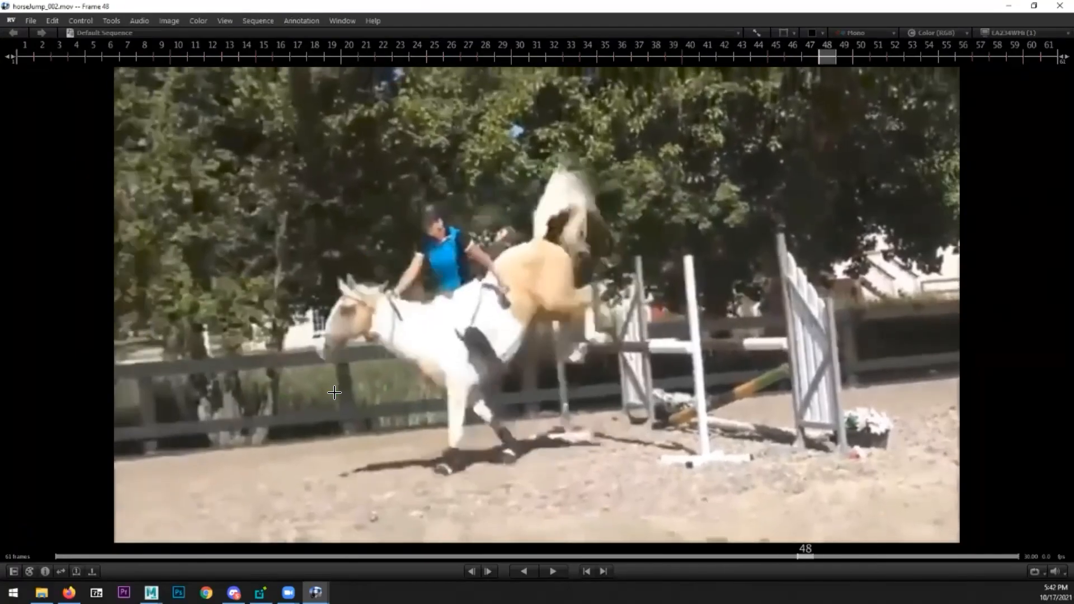
key("Left")
left_click_drag(423, 416, 392, 478)
key("Right")
key("Right")
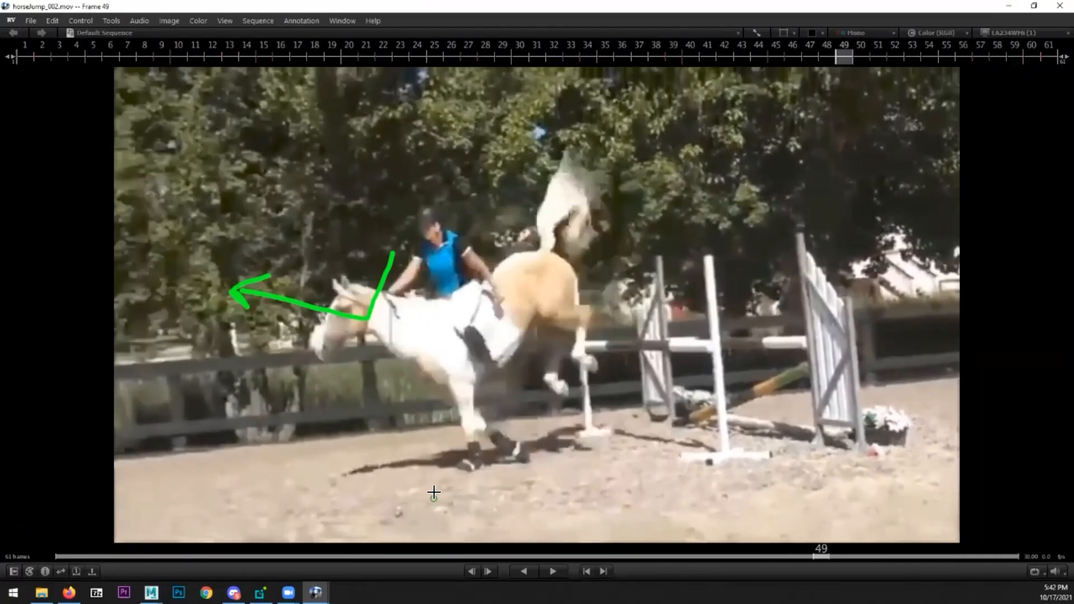
- Switch back to Maya, select the neck controls, and scrub the landing to frame 1039
left_click_drag(429, 7, 1073, 98)
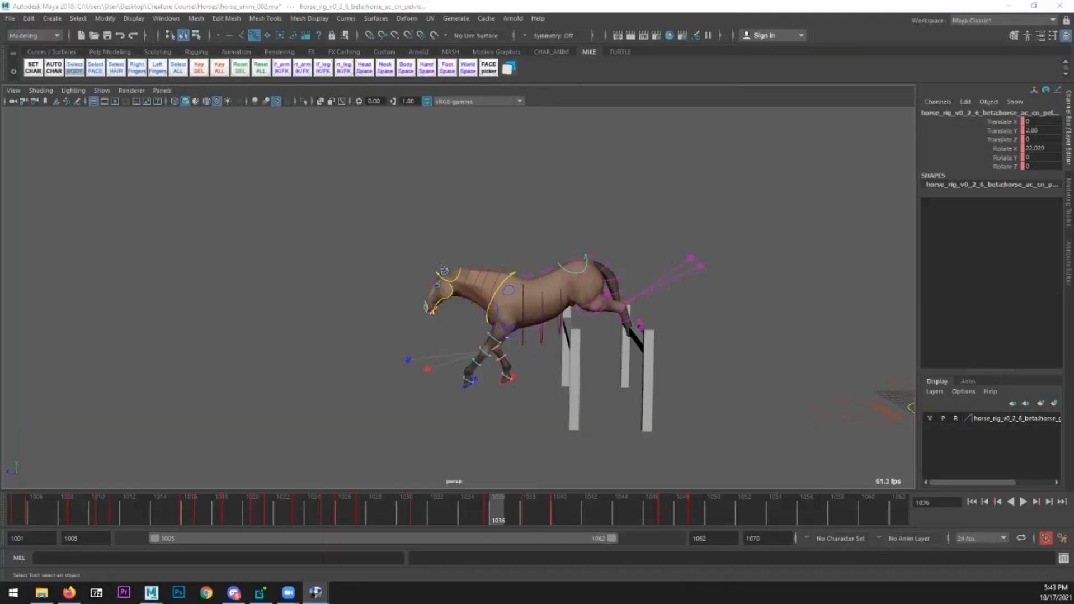
left_click_drag(312, 331, 531, 241, "alt")
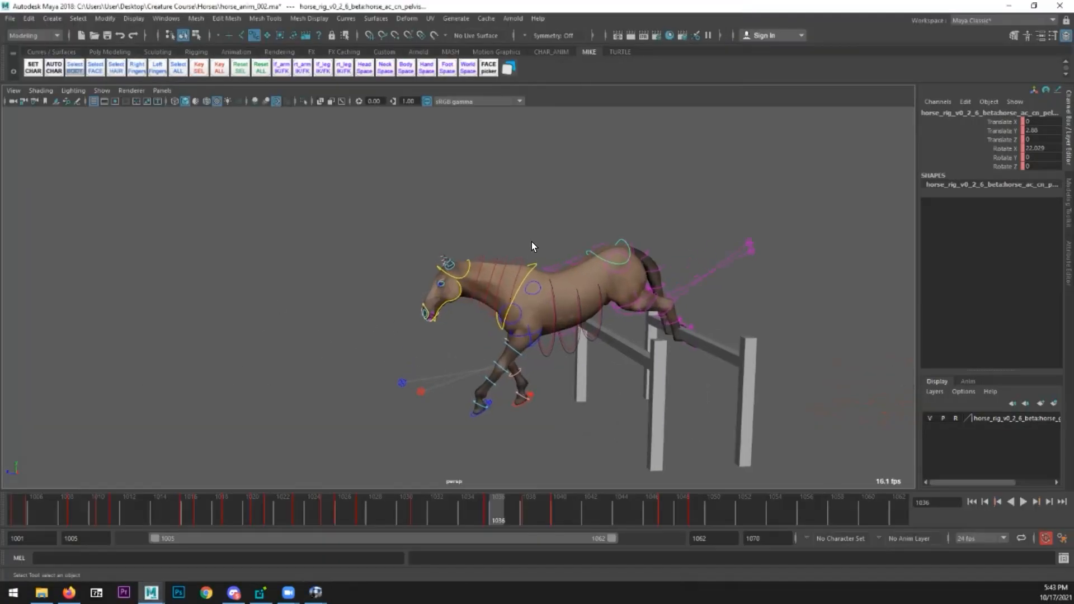
left_click(522, 255)
left_click_drag(277, 502, 539, 476)
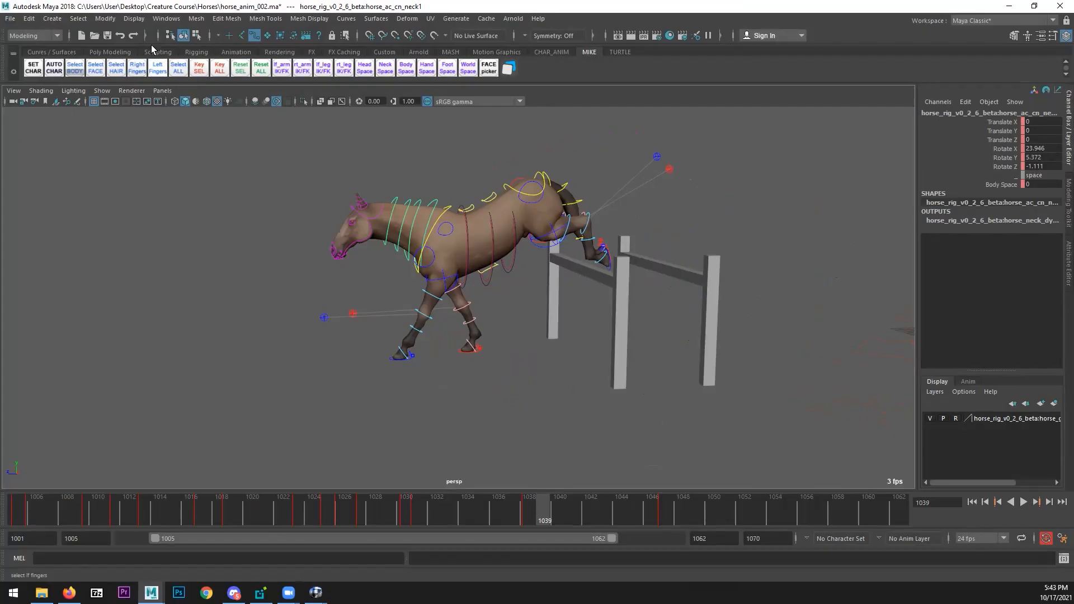
- In the Graph Editor, move the neck controls' Rotate X peak key to frame 1039 and set it to about 30
left_click(166, 18)
mouse_move(219, 77)
left_click(316, 88)
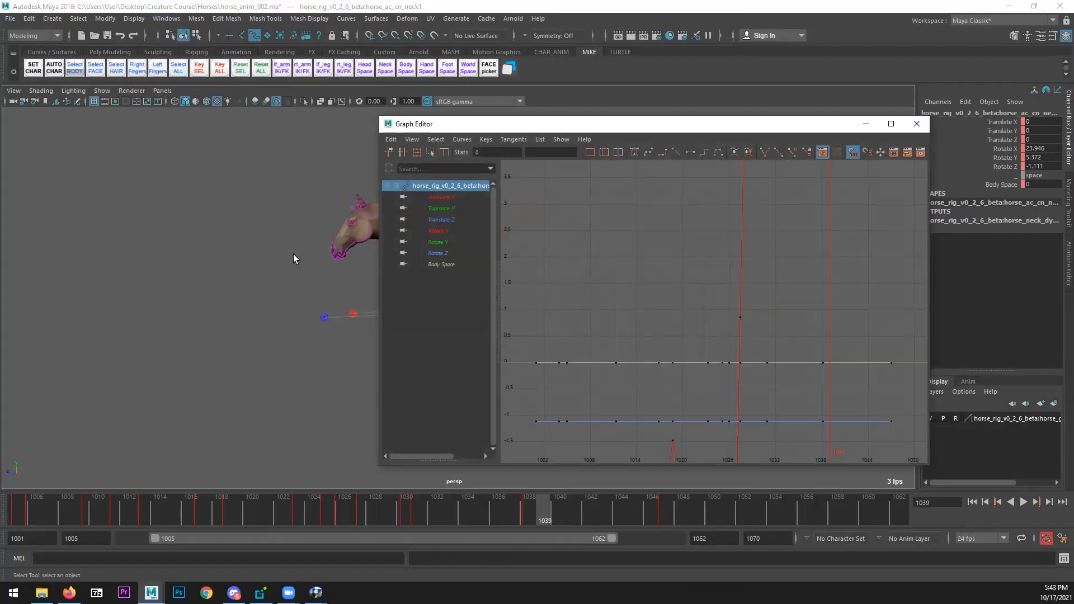
left_click(453, 230)
key("f")
left_click_drag(795, 234, 795, 235)
key("w")
middle_click_drag(802, 248, 815, 250, "shift")
middle_click_drag(811, 258, 814, 235, "shift")
- Lower the neck controls' Rotate X to about 17.04 at frame 1043 and 1.468 at frame 1047, then scrub to check
left_click_drag(571, 497, 605, 513)
left_click_drag(864, 192, 901, 243)
middle_click_drag(870, 285, 870, 328, "shift")
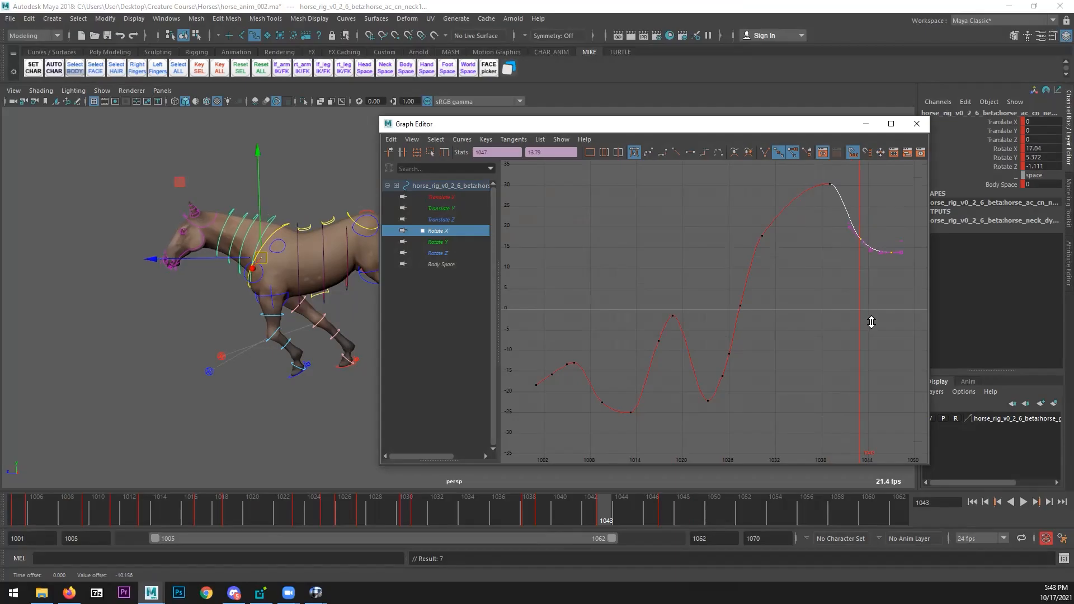
left_click_drag(902, 240, 882, 280)
middle_click_drag(883, 280, 884, 333, "shift")
scroll(657, 358, "down", 3)
middle_click_drag(657, 355, 651, 357, "alt")
mouse_move(452, 510)
left_mouse_down()
mouse_move(576, 488)
mouse_move(390, 490)
left_mouse_up()
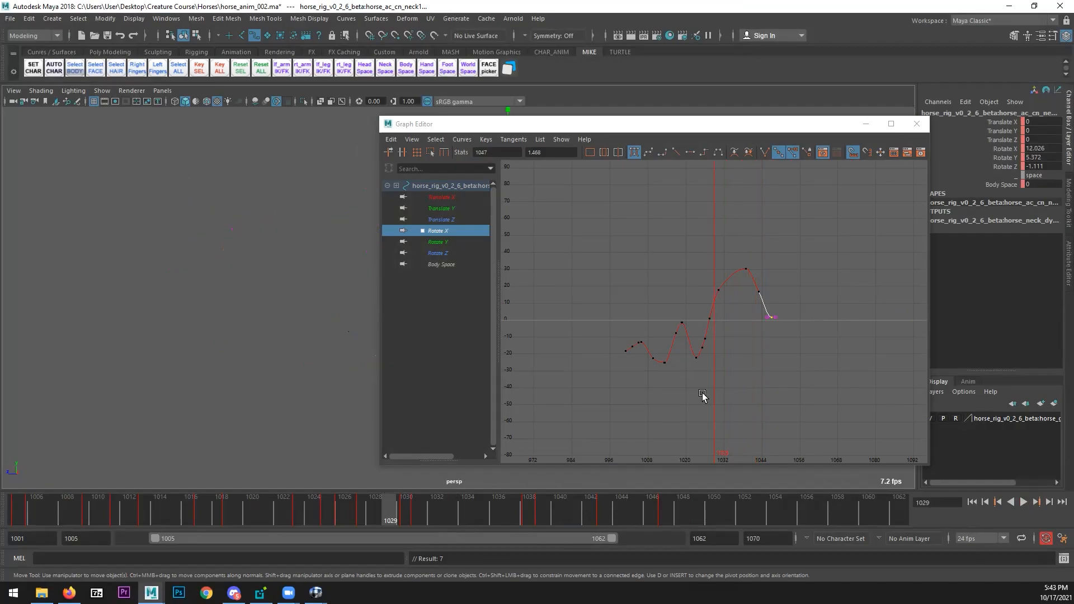
- Close the Graph Editor, play the jump from frame 1005, and scrub to frame 1038 to review the neck's landing motion
left_click(916, 123)
left_click(973, 502)
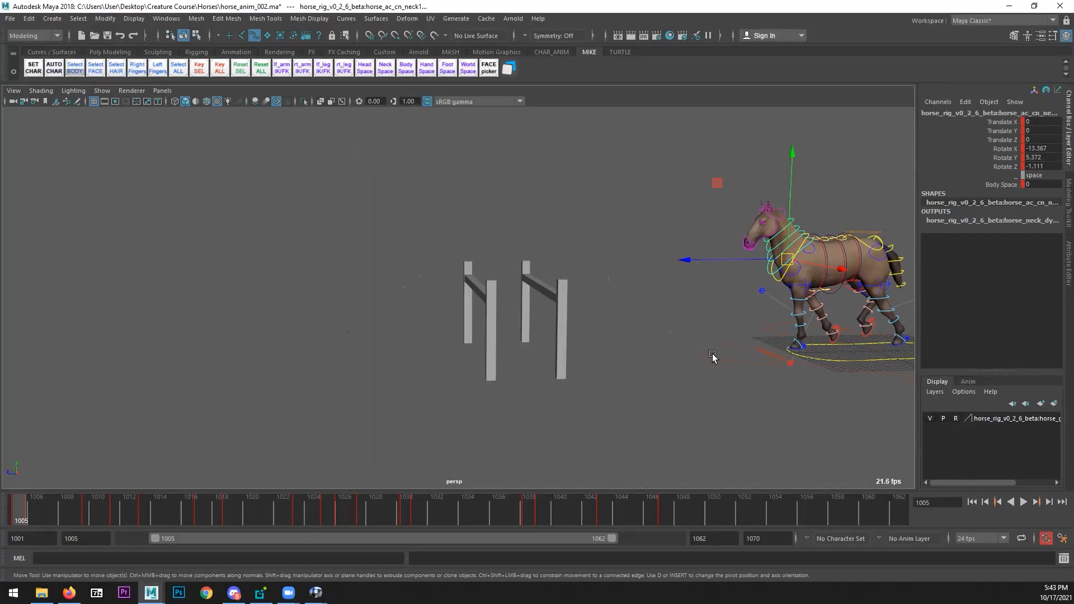
left_click(1024, 502)
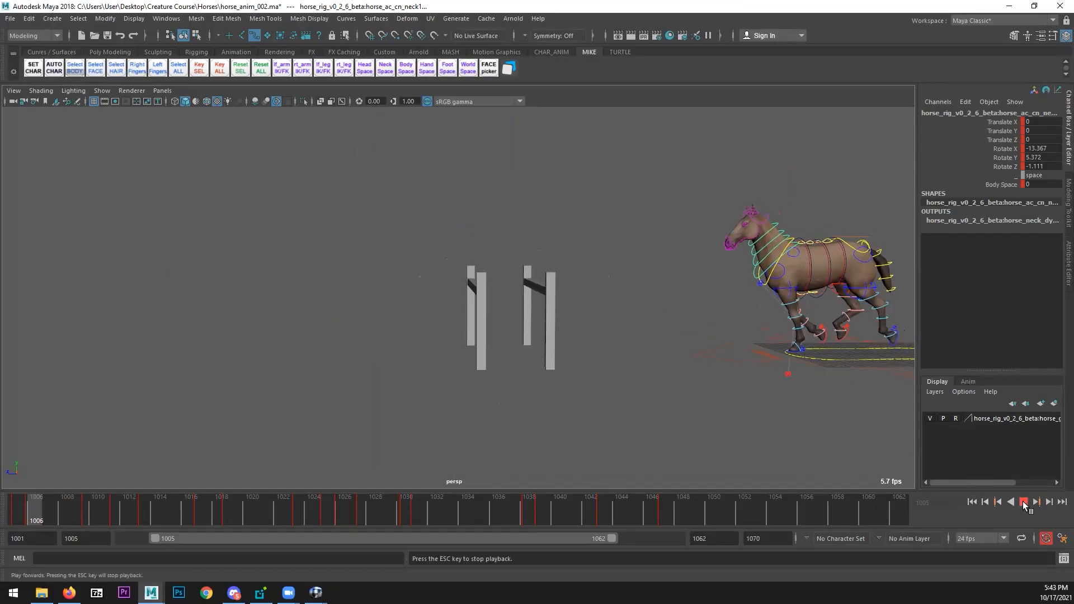
key("Escape")
mouse_move(479, 505)
left_mouse_down()
mouse_move(457, 508)
mouse_move(500, 508)
mouse_move(442, 503)
mouse_move(590, 495)
mouse_move(361, 488)
left_mouse_up()
left_click(1027, 505)
key("Escape")
left_click_drag(495, 519, 523, 510)
right_click_drag(382, 434, 359, 354, "alt")
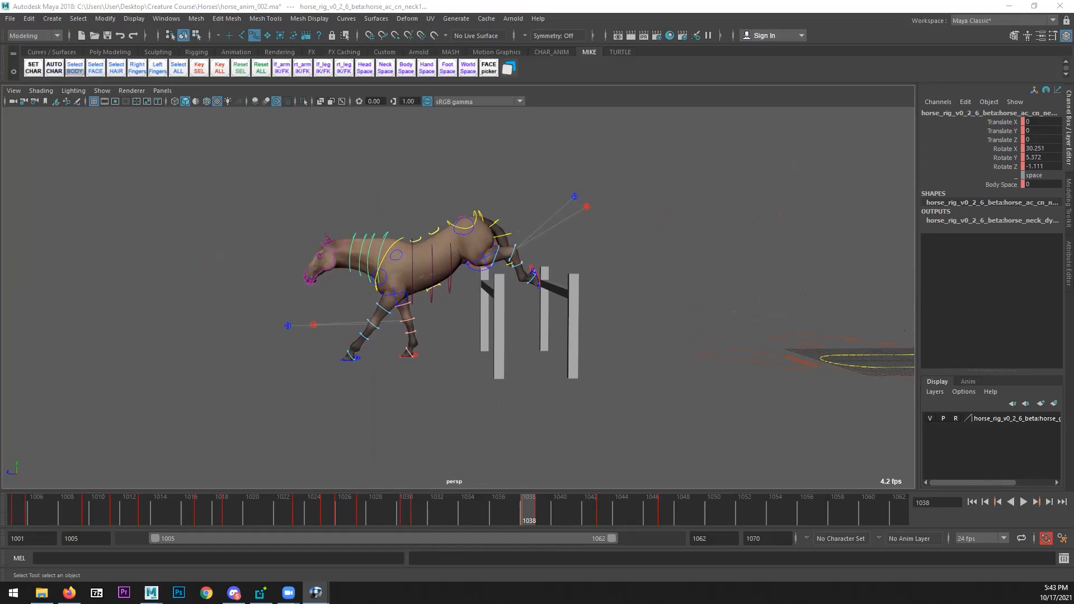
- Select the head control, switch to the RV reference video, and draw an upward-curving arrow below the horse's muzzle on frame 44
left_click(337, 265)
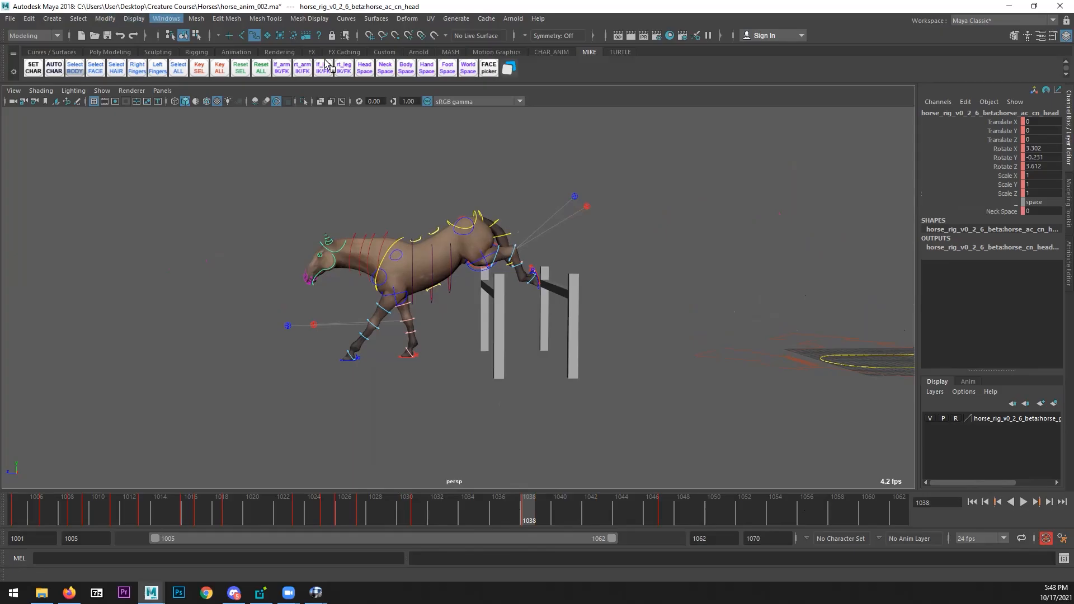
left_click(316, 592)
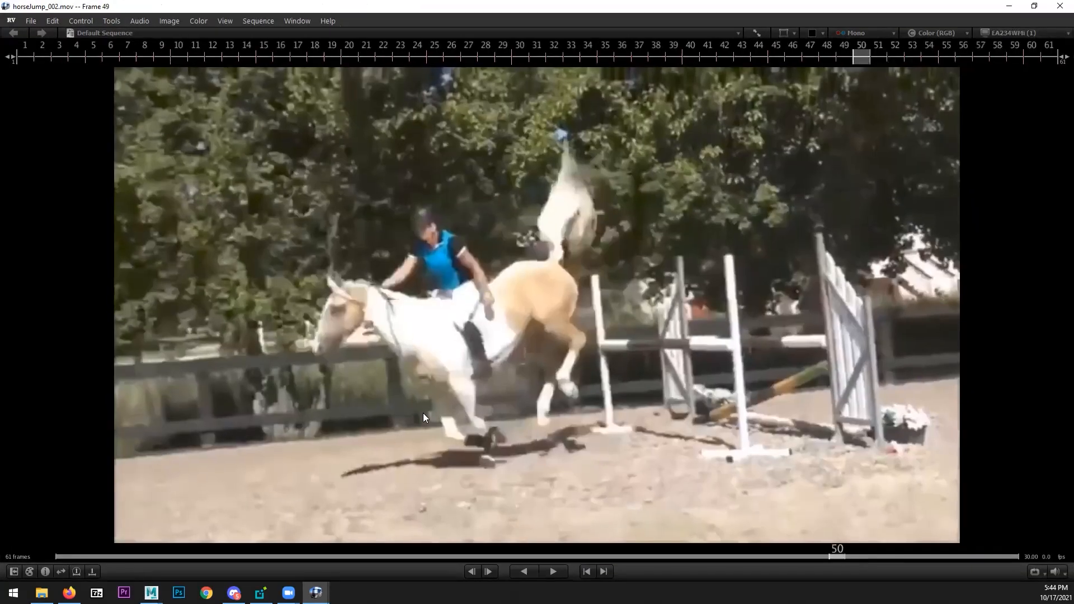
mouse_move(423, 413)
left_mouse_down()
mouse_move(234, 398)
mouse_move(351, 367)
left_mouse_up()
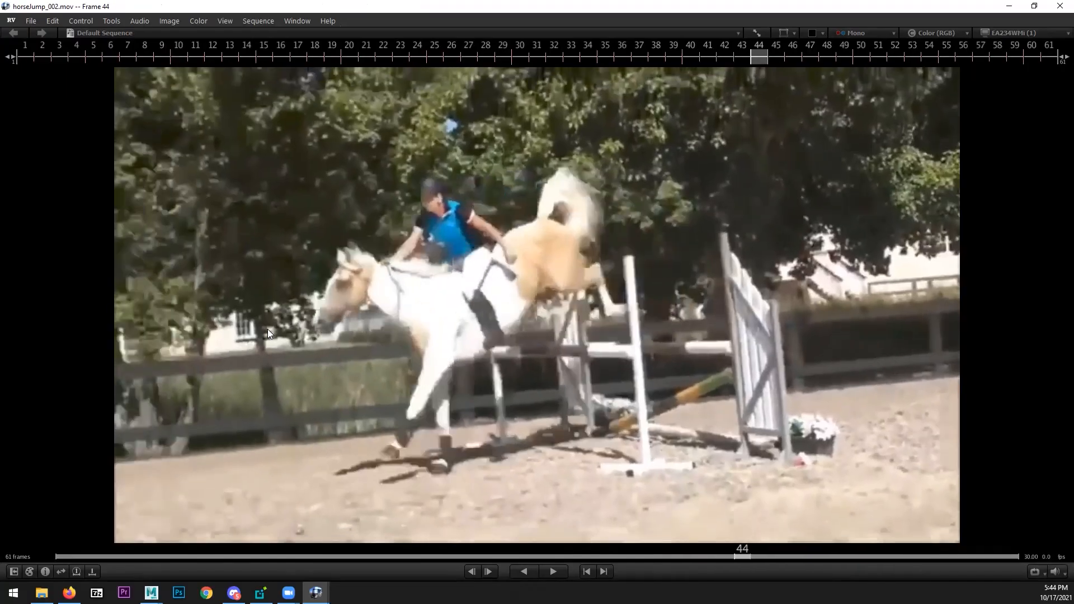
key("F10")
left_click_drag(348, 383, 297, 337)
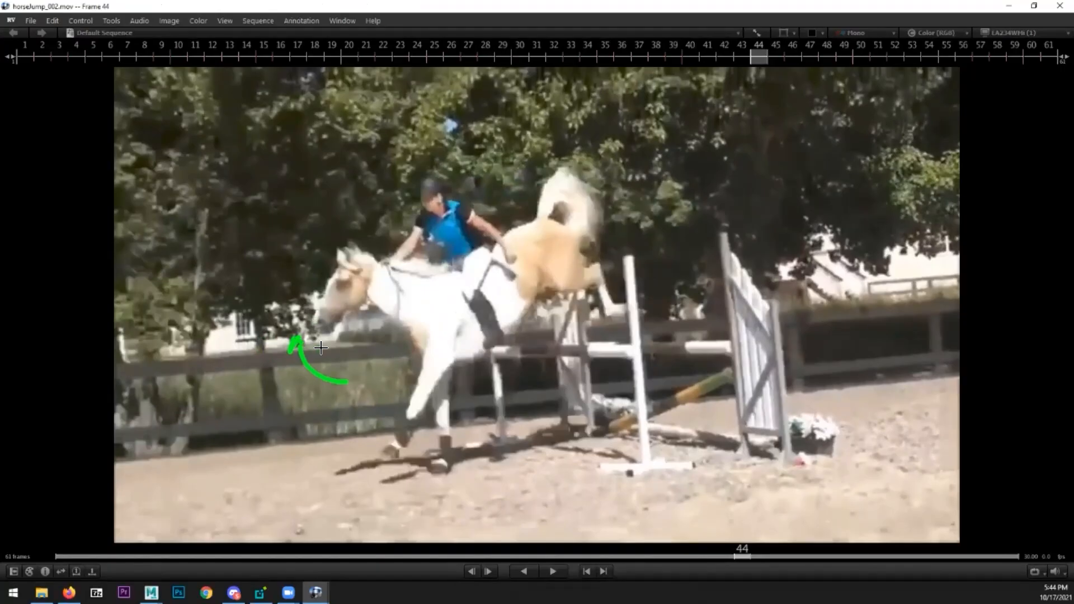
- Step back to reference frame 39 and trace the downward tilt of the horse's head
key("Left")
key("Left")
key("Left")
key("Left")
key("Left")
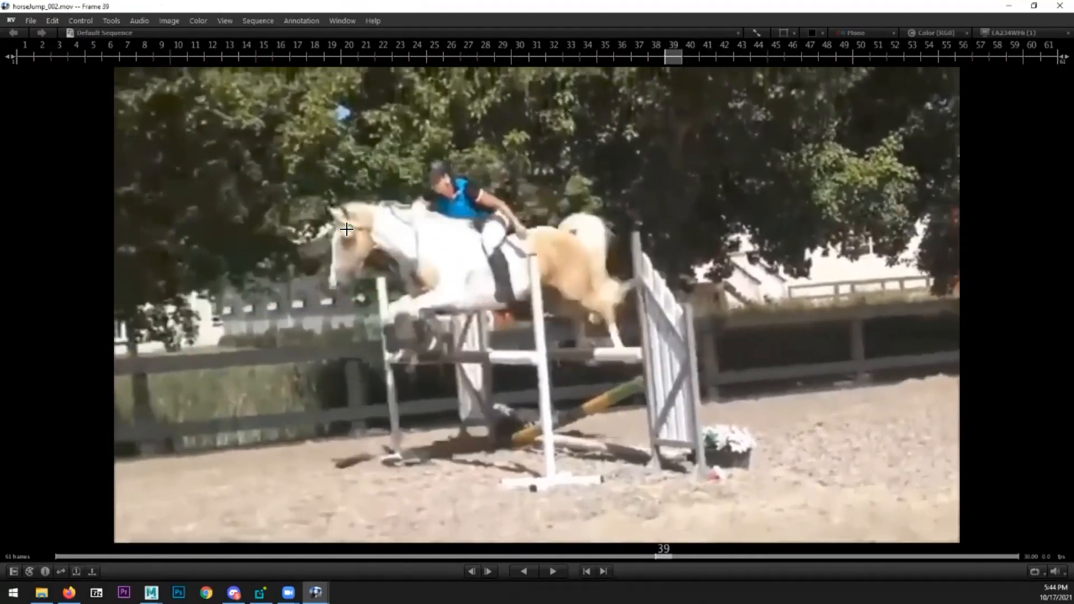
left_click_drag(349, 215, 342, 264)
- Trace the head's tilt on reference frame 44 and its forward swing on frame 45
key("Right")
key("Right")
key("Right")
key("Right")
key("Right")
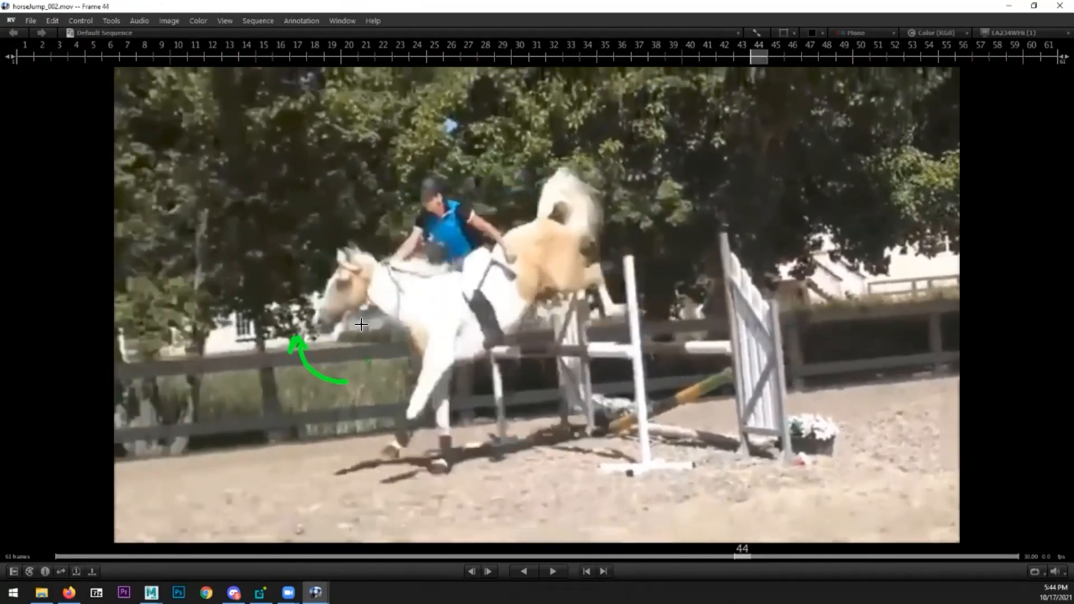
left_click_drag(362, 280, 319, 322)
key("Right")
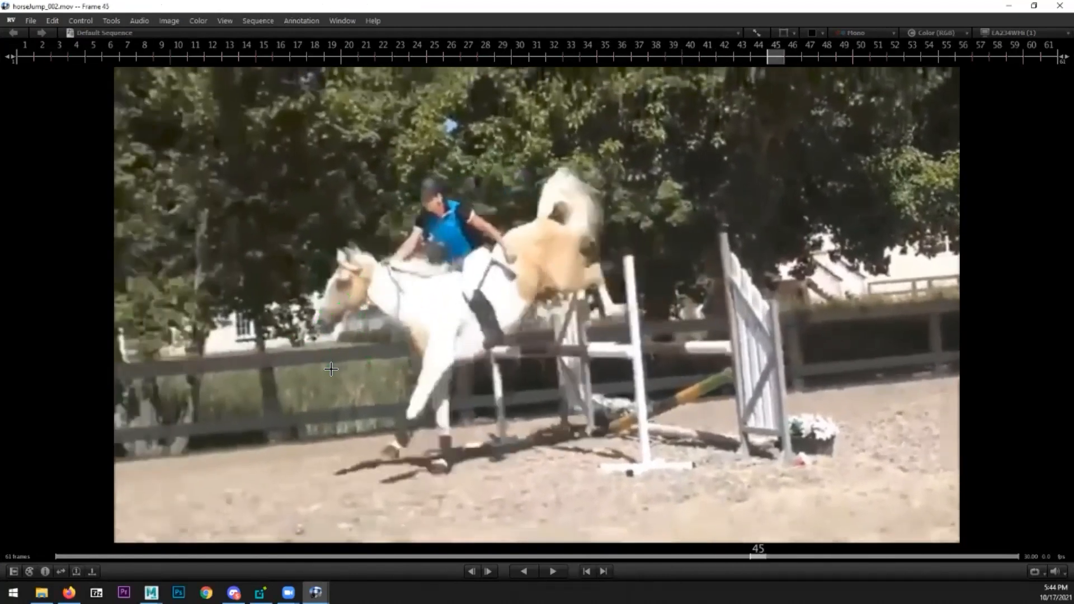
left_click_drag(350, 377, 324, 350)
- Trace the head angle on reference frame 47 and draw a downward arrow in front of the muzzle on frame 52
key("Right")
key("Right")
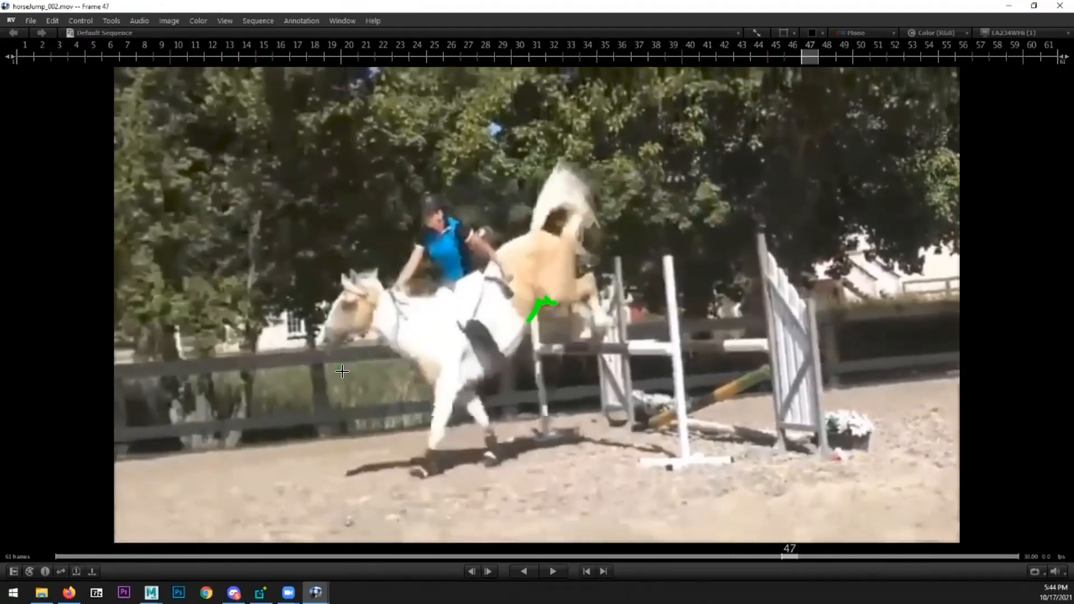
left_click_drag(366, 297, 325, 342)
key("Right")
key("Right")
key("Right")
key("Right")
key("Right")
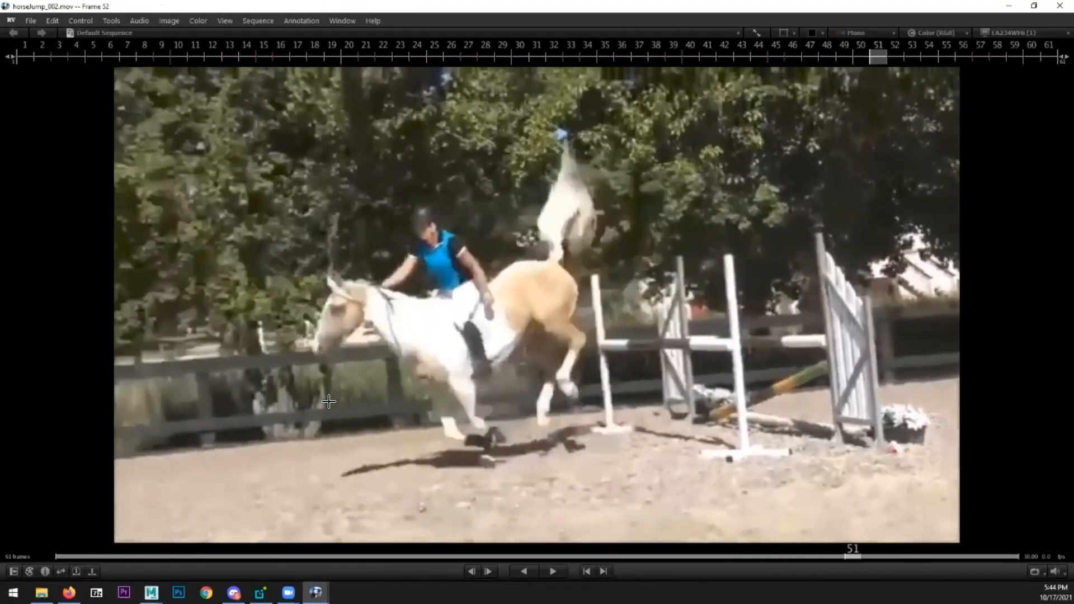
left_click_drag(288, 337, 293, 346)
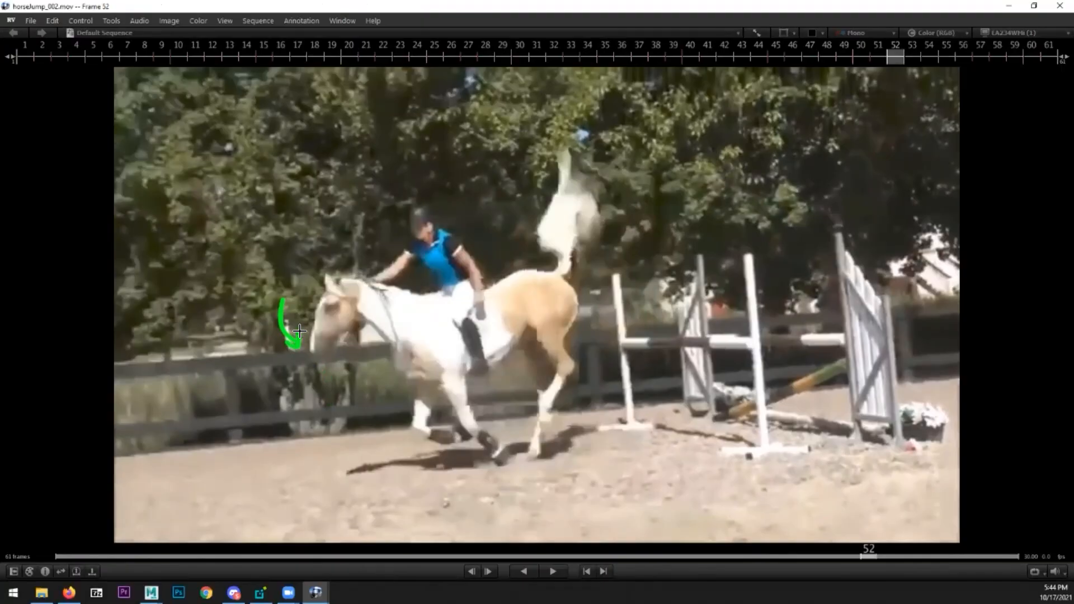
- Step through reference frames 48 to 58 to examine how the head settles after the landing
key("Left")
key("Left")
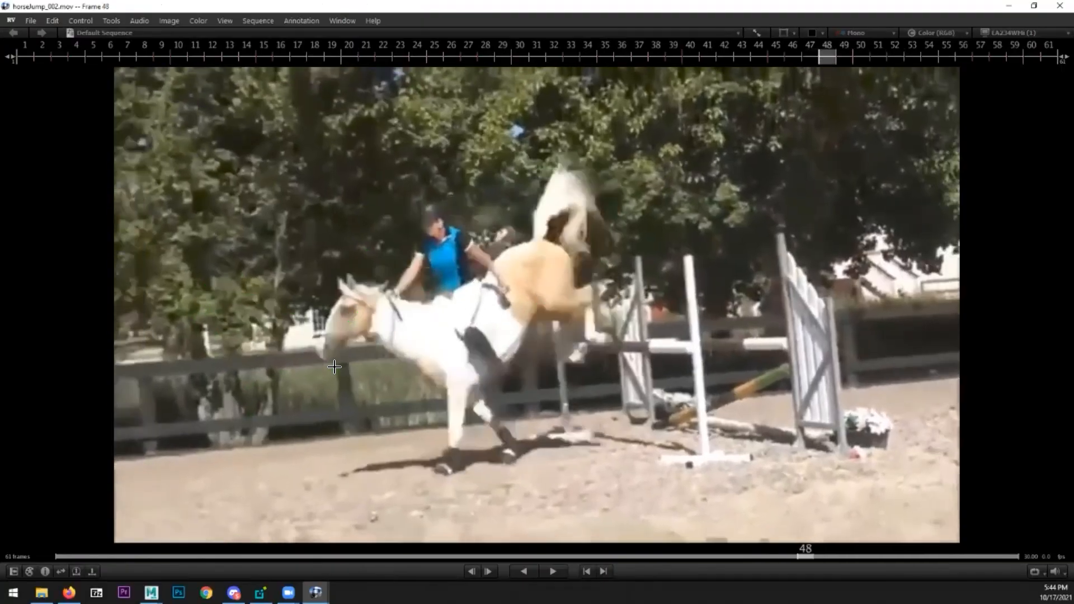
key("Right")
key("Right")
key("Right")
key("Right")
key("Right")
key("Right")
key("Right")
key("Right")
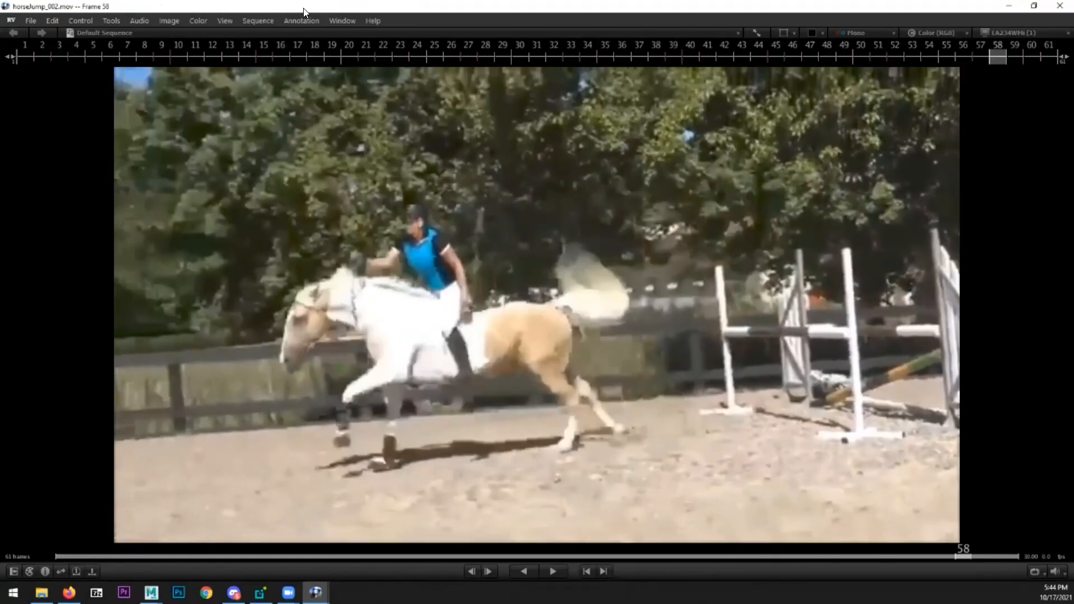
- Move the reference viewer aside, return to Maya, and show the head control's Rotate X curve in the Graph Editor
left_click_drag(304, 10, 1073, 59)
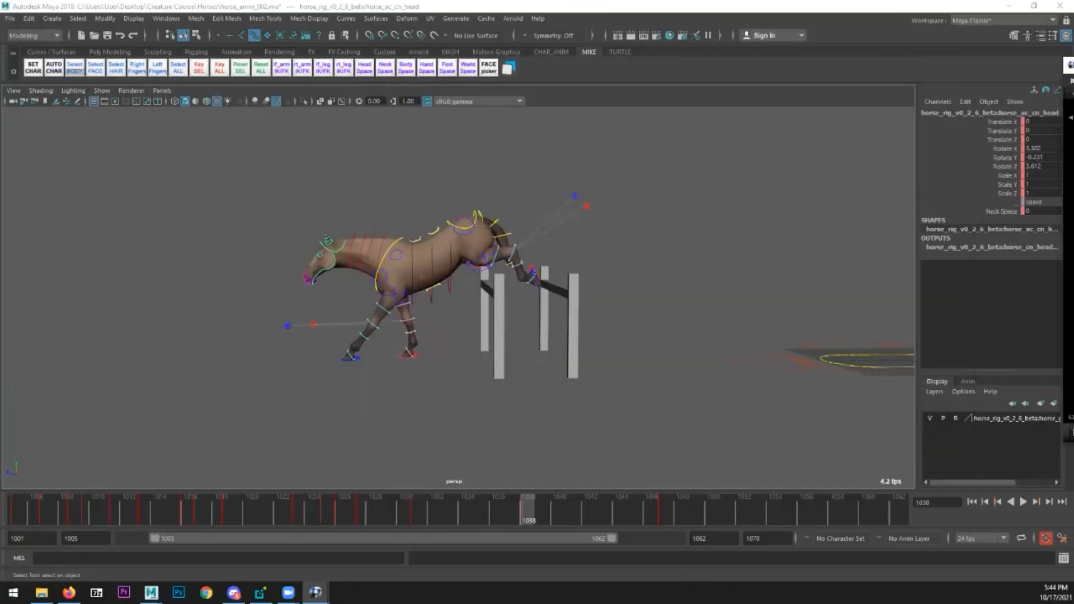
left_click(183, 355)
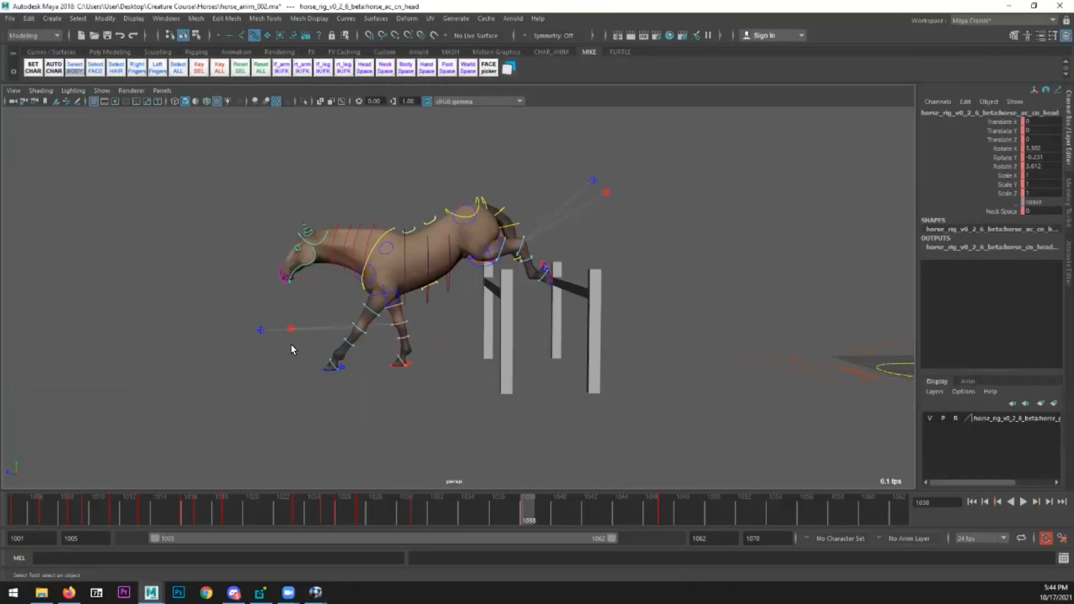
left_click(313, 246)
left_click(178, 17)
mouse_move(241, 83)
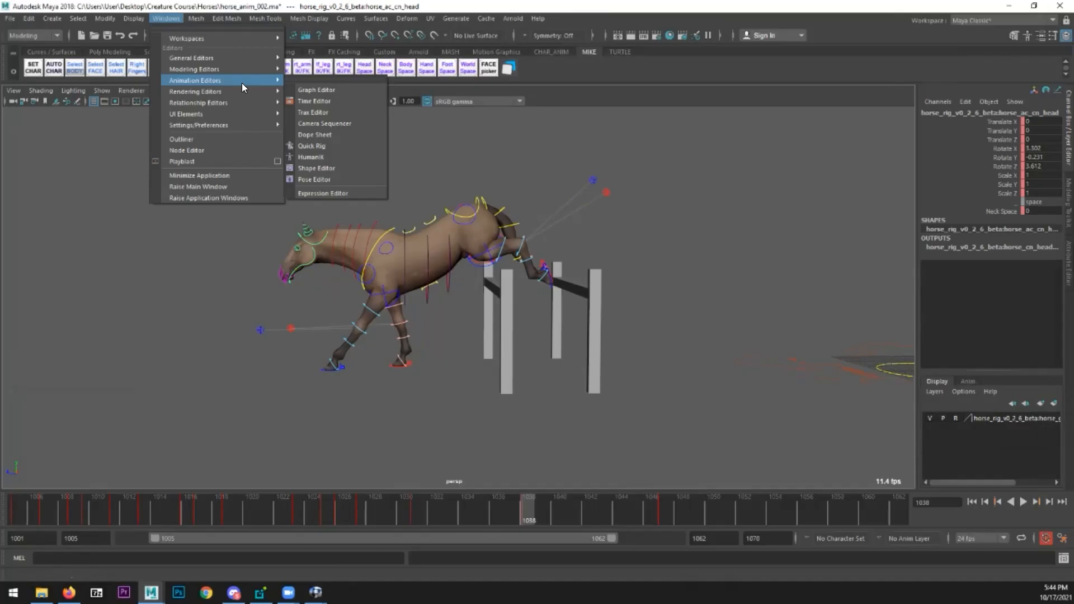
left_click(291, 87)
left_click(452, 229)
key("f")
middle_click_drag(274, 345, 186, 348, "alt")
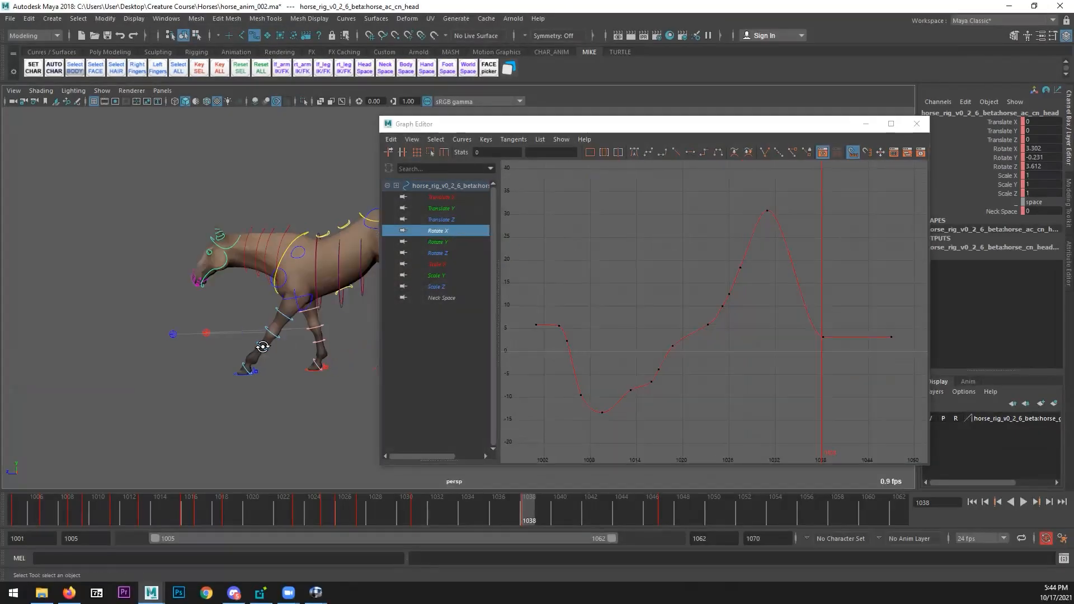
- Key the head's Rotate X at frame 1033 and raise it to about 32.5
mouse_move(288, 519)
left_mouse_down()
mouse_move(317, 400)
mouse_move(98, 391)
mouse_move(220, 400)
mouse_move(307, 513)
mouse_move(442, 506)
mouse_move(443, 497)
left_mouse_up()
key("s")
left_click_drag(799, 223, 764, 263)
key("w")
middle_click_drag(770, 280, 768, 244, "shift")
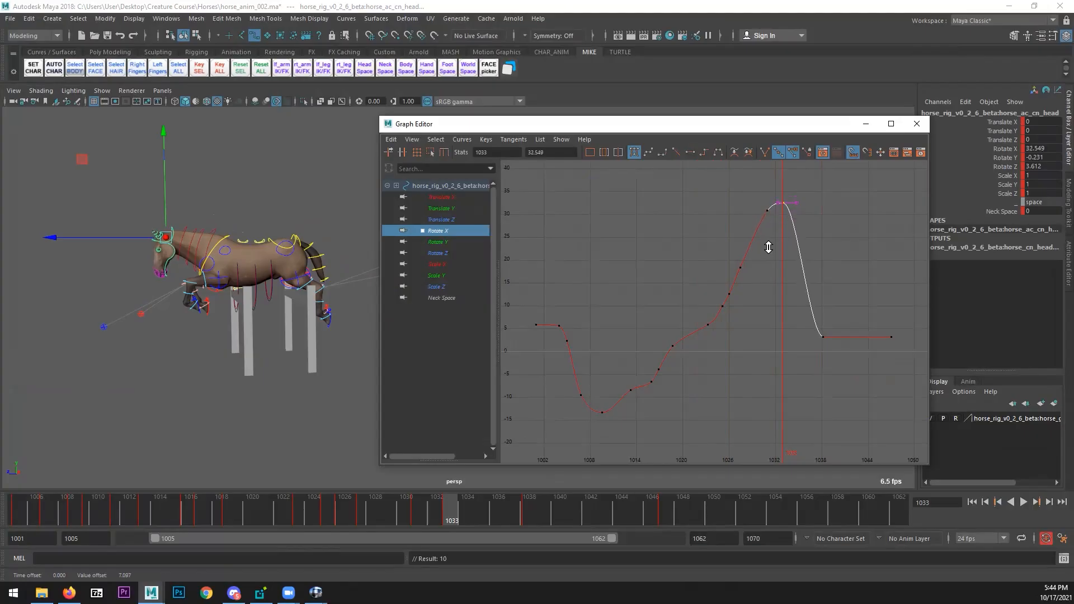
- Lower the head's Rotate X key at frame 1038 to about 2.76
left_click_drag(451, 507, 534, 498)
left_click_drag(826, 331, 814, 348)
right_click_drag(805, 366, 817, 375, "alt+shift")
middle_click_drag(805, 372, 738, 367, "alt")
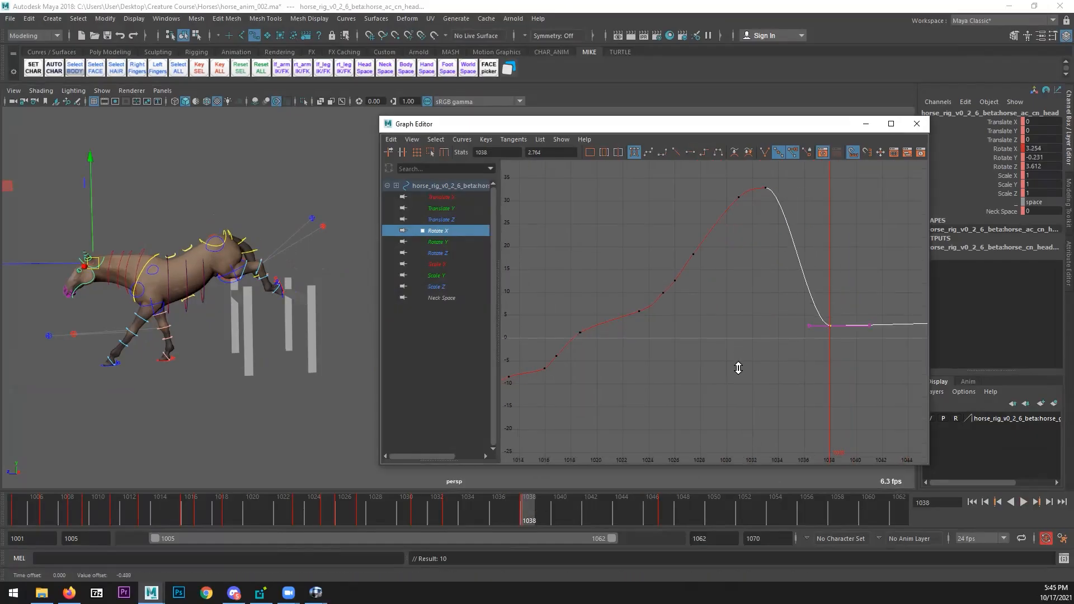
- Key the head's Rotate X at frame 1041, raise it to about 11, and set the frame 1047 key to 8.638
left_click_drag(525, 503, 575, 506)
middle_click_drag(861, 320, 777, 293, "alt")
key("s")
middle_click_drag(766, 362, 764, 308, "shift")
left_click_drag(480, 508, 667, 499)
left_click(855, 297)
middle_click_drag(830, 347, 830, 310, "shift")
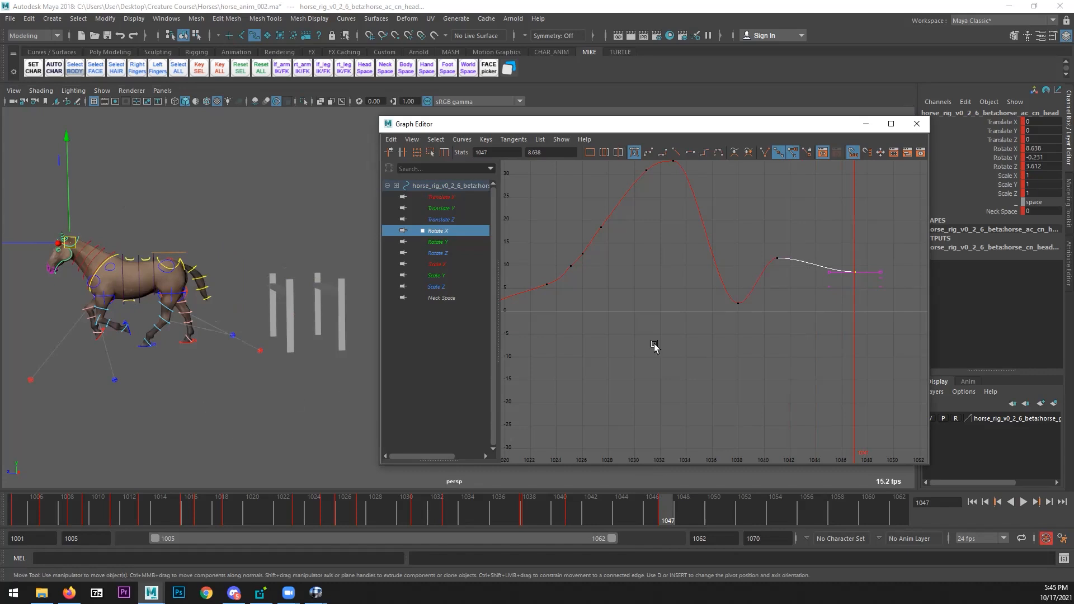
- Insert a head Rotate X key at frame 1043, raise it to about 13.5, and give it auto tangents
key("i")
middle_click(786, 285)
middle_click_drag(787, 308, 786, 287)
left_click(636, 151)
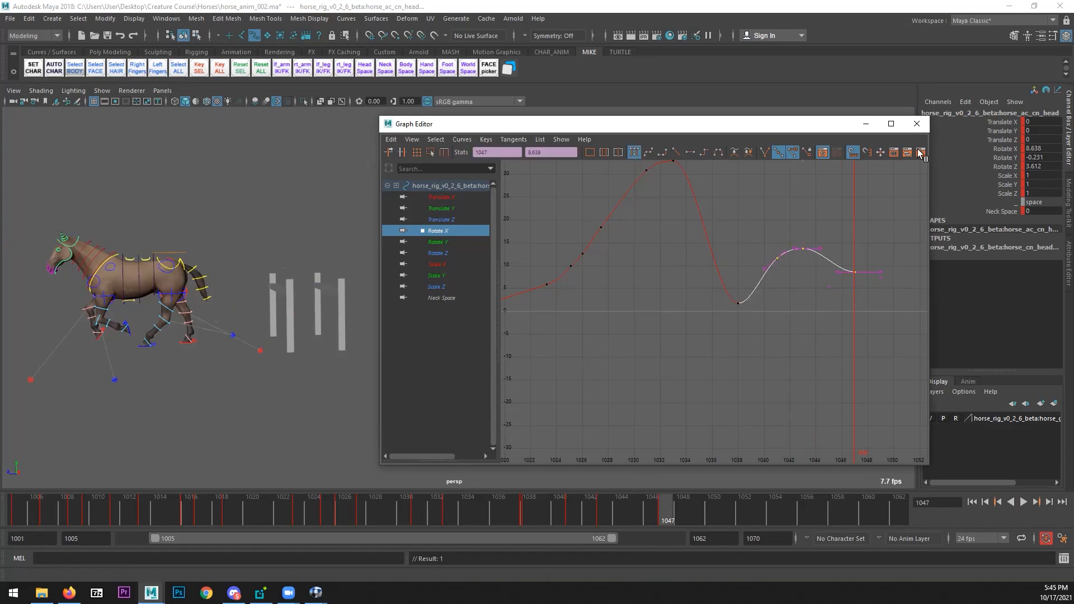
- Close the Graph Editor, play the jump from the start, and scrub to the takeoff at frame 1024
key("ctrl+w")
left_click(976, 503)
left_click(1022, 501)
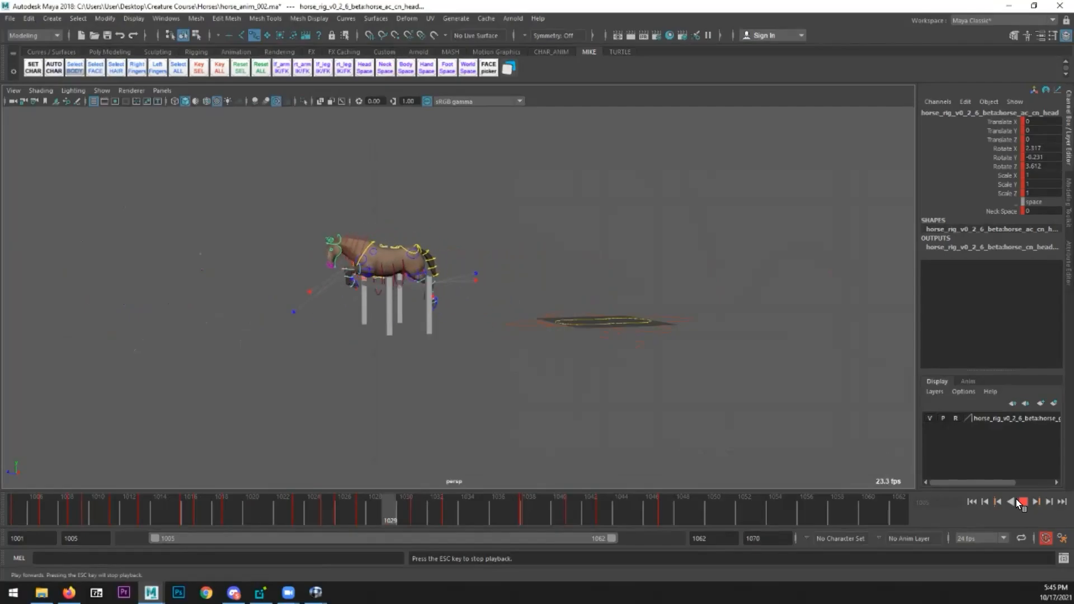
left_click(304, 501)
left_click_drag(303, 501, 312, 501)
- Select the neck controls, display their Rotate X curve, and delete the extra key near frame 1027
scroll(558, 353, "up", 3)
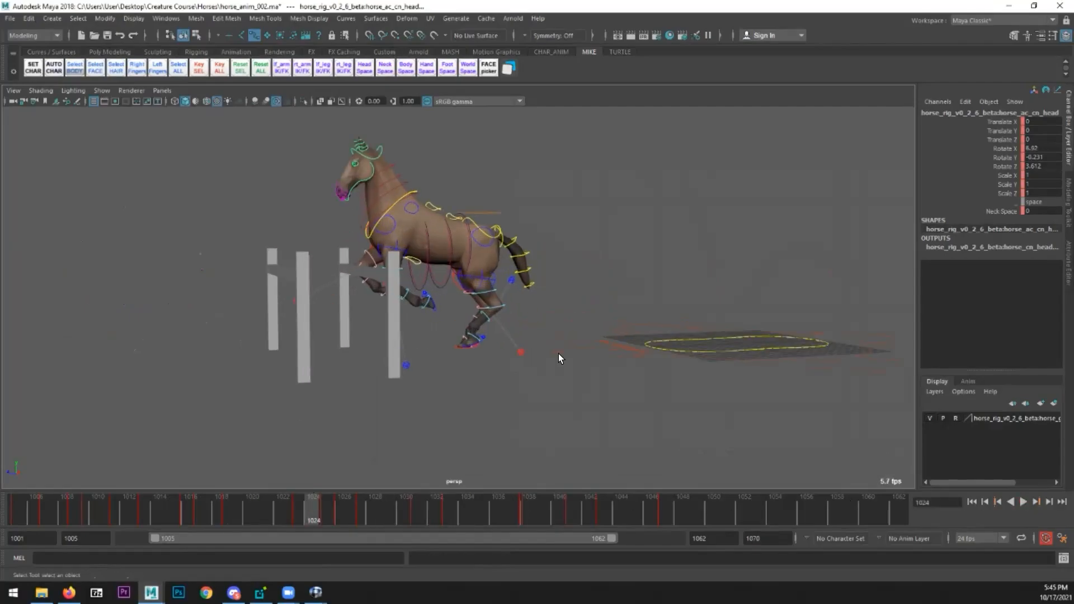
left_click(360, 226)
left_click(166, 18)
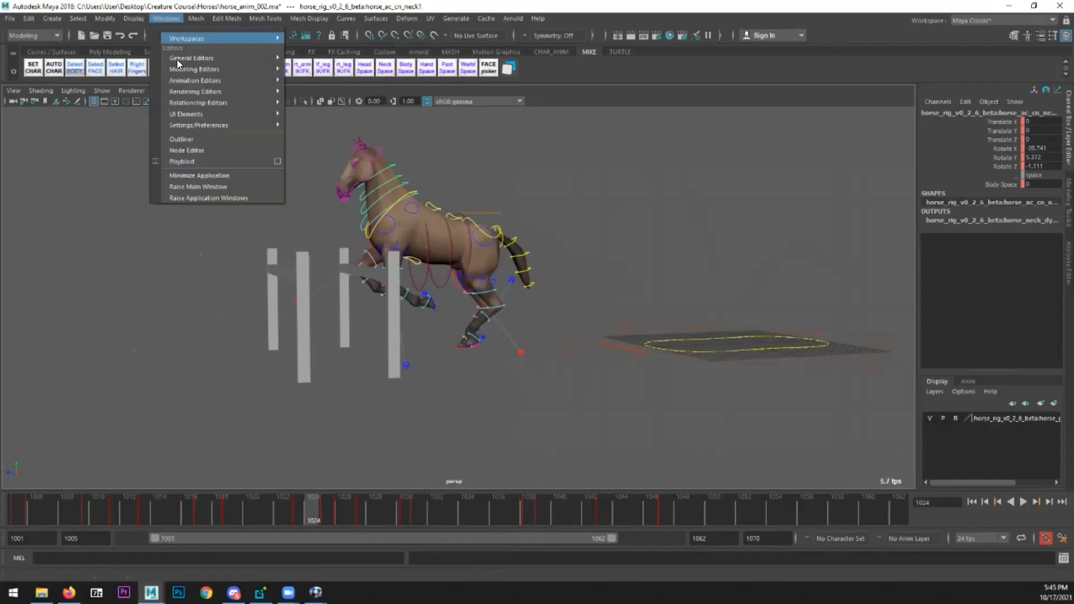
left_click(303, 87)
left_click(442, 230)
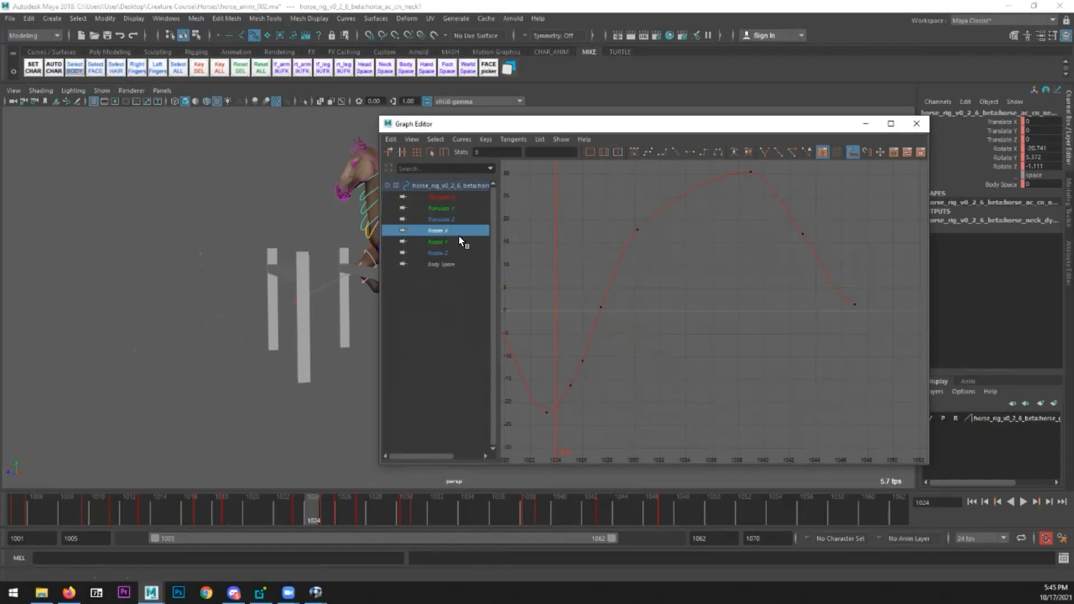
scroll(201, 329, "down", 5)
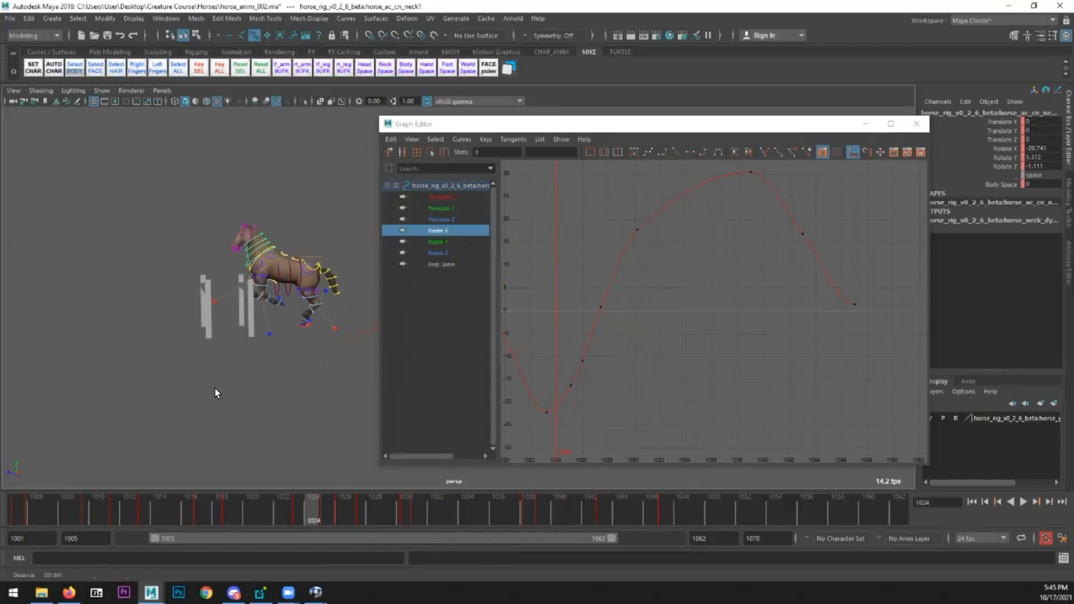
left_click_drag(204, 501, 330, 496)
left_click(609, 318)
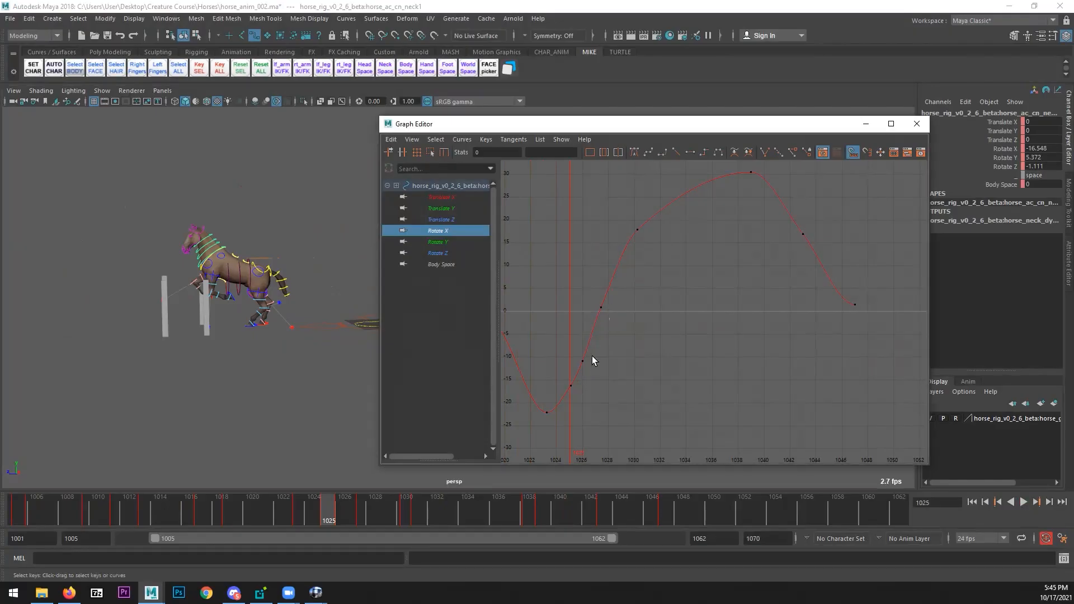
key("Delete")
- Key the neck's Rotate X at frame 1031 and delete the remaining keys between frames 1025 and 1030
left_click_drag(336, 504, 417, 491)
key("s")
left_click_drag(641, 225, 586, 350)
key("Delete")
- Play back the jump and compare the smoothed neck motion with the reference video
left_click(251, 514)
key("alt+v")
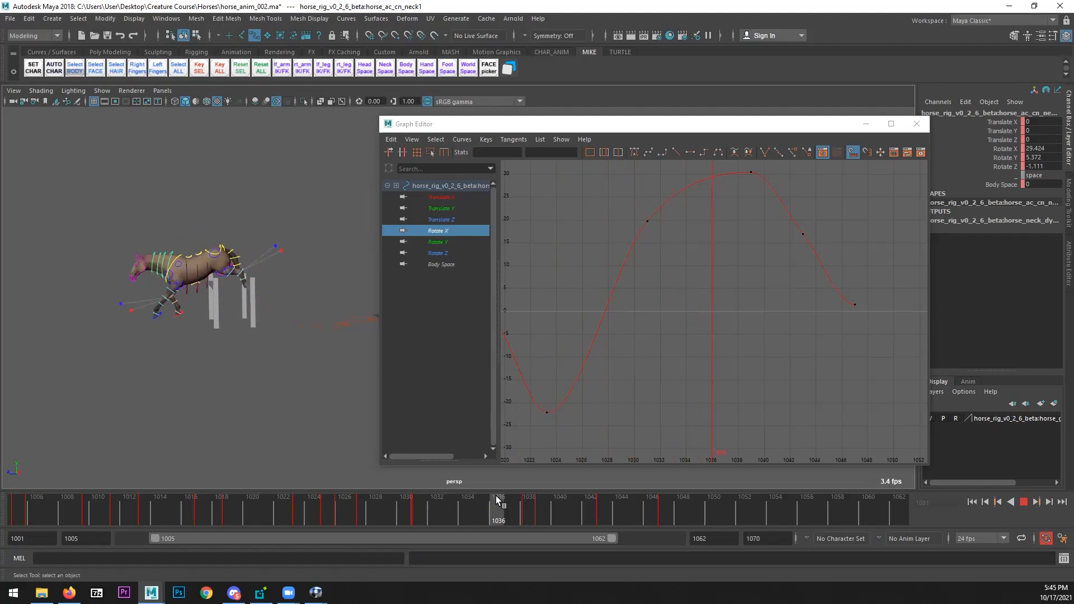
key("Escape")
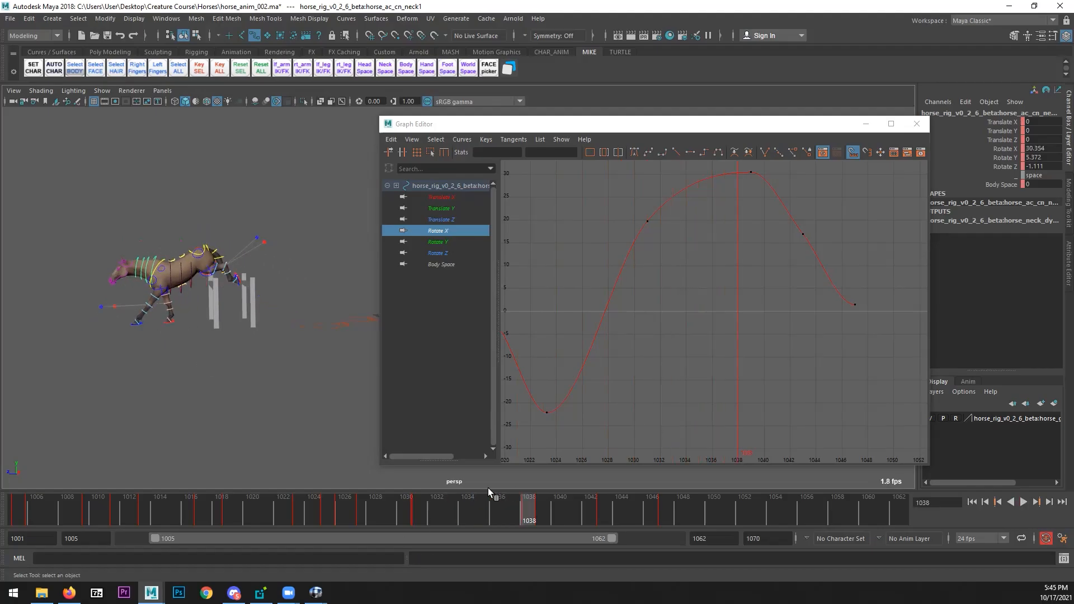
key("alt+Tab")
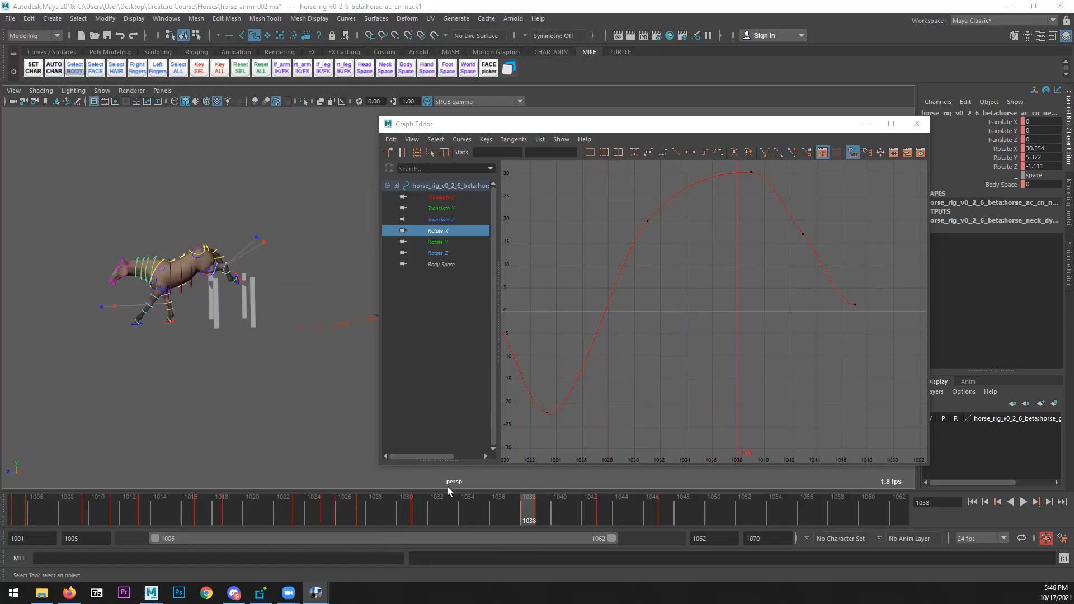
left_click(385, 517)
key("alt+v")
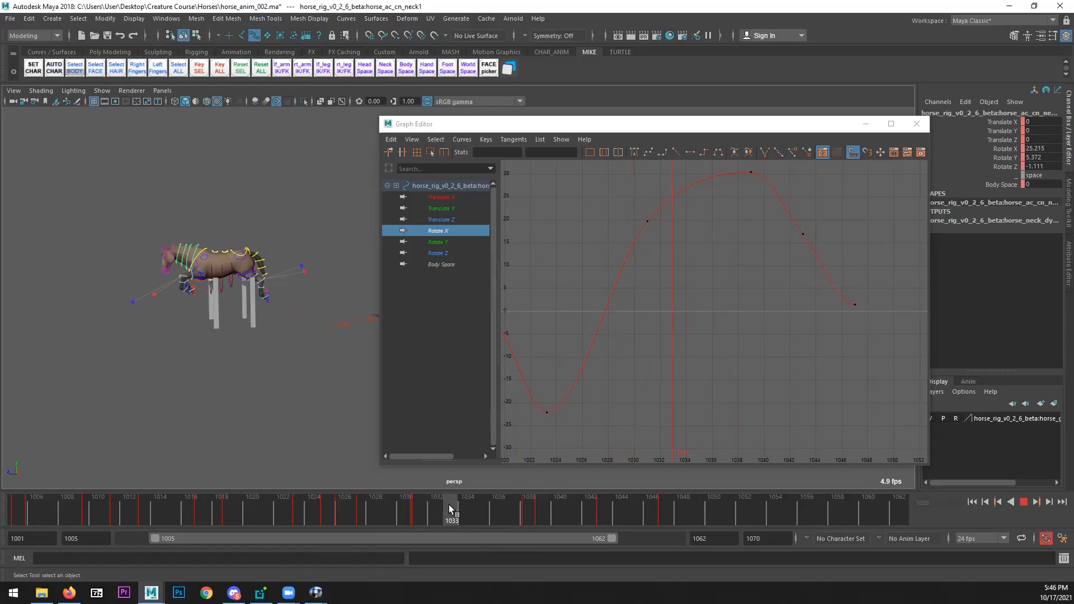
- Raise the neck's Rotate X to 27.133 at frame 1031, then key frame 1036 and lower it to about 13.93
left_click(417, 505)
middle_click_drag(677, 278, 674, 237, "shift")
left_click_drag(428, 497, 495, 492)
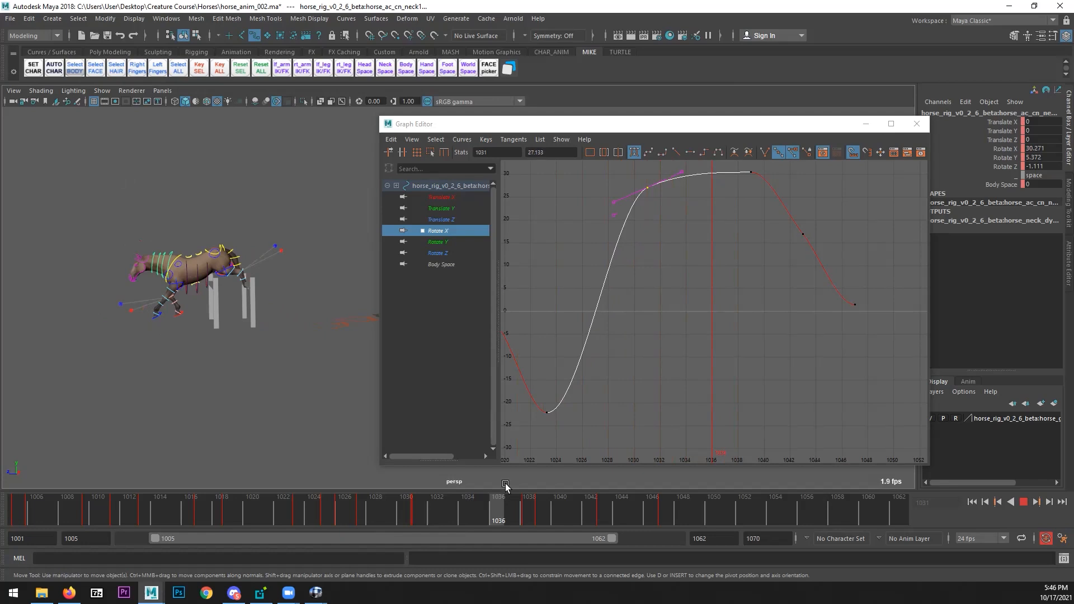
key("s")
middle_click_drag(679, 288, 677, 304, "shift")
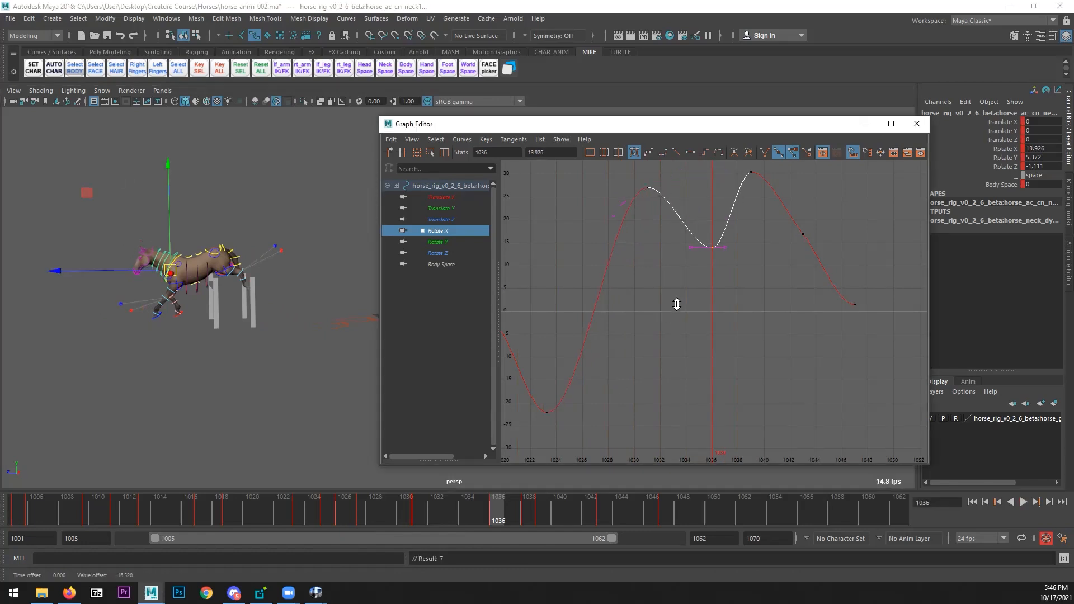
- Delete the neck's Rotate X key at frame 1043 and smooth the curve between frames 1036 and 1047 with auto tangents
mouse_move(563, 493)
left_mouse_down()
mouse_move(393, 511)
mouse_move(521, 485)
left_mouse_up()
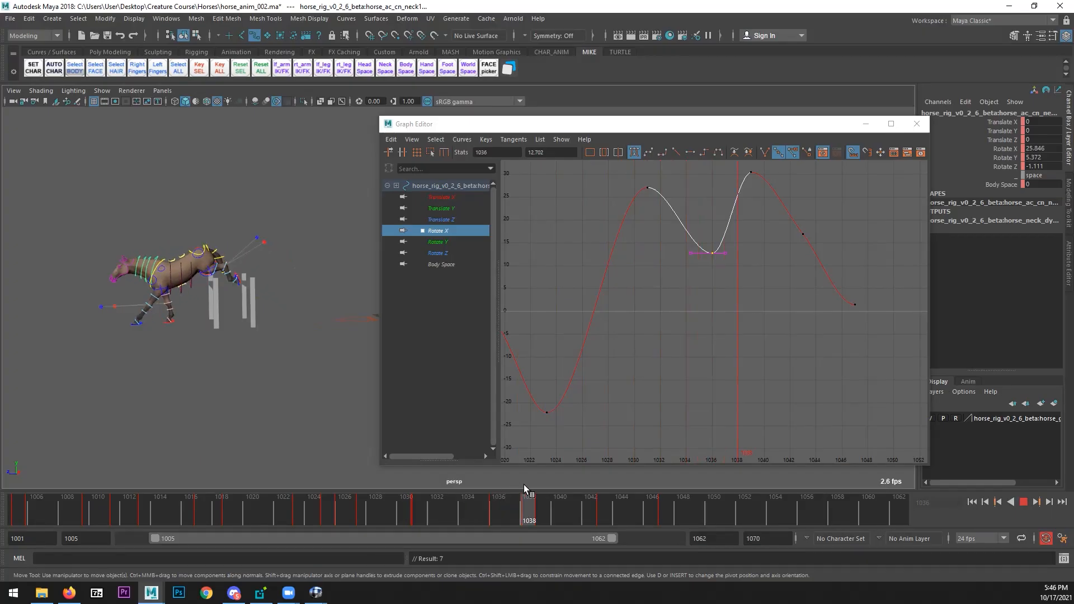
middle_click_drag(727, 249, 714, 273, "alt")
middle_click_drag(733, 201, 725, 214, "alt")
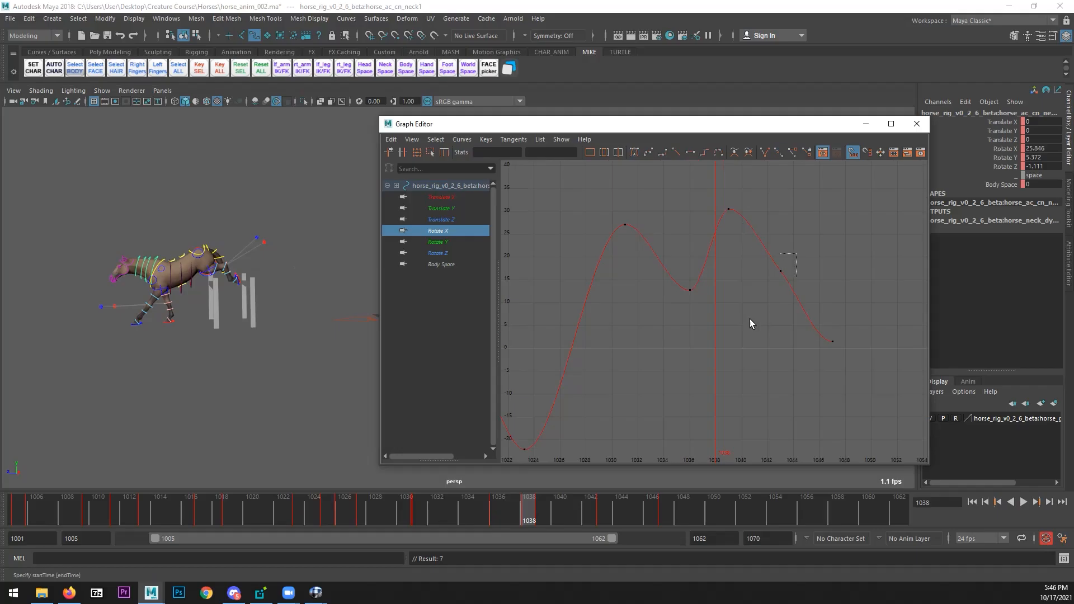
left_click_drag(753, 202, 670, 351)
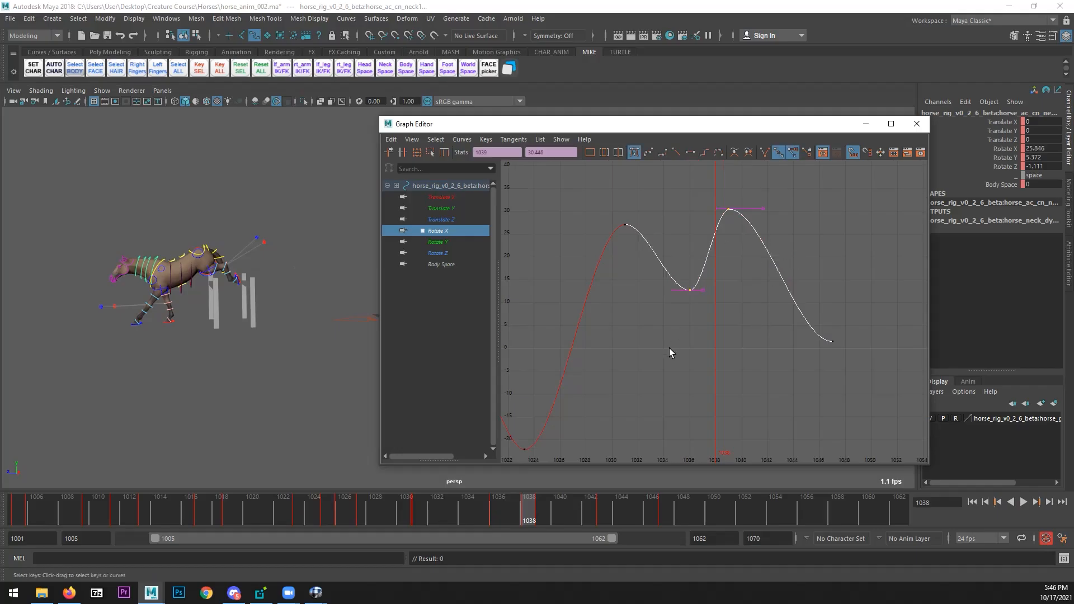
- Try a neck Rotate X key of 11.162 at frame 1038 with auto tangents, and delete it again
middle_click(714, 231)
middle_click_drag(709, 289, 704, 356, "shift")
left_click_drag(737, 271, 669, 326)
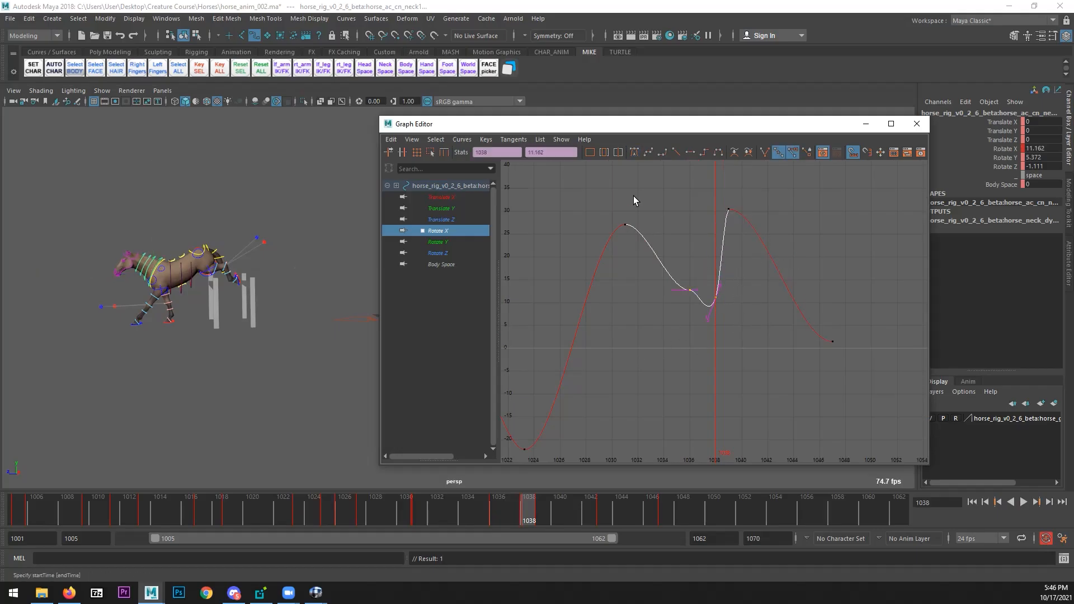
left_click(636, 154)
left_click(545, 514)
mouse_move(544, 512)
left_mouse_down()
mouse_move(556, 511)
mouse_move(517, 511)
mouse_move(537, 508)
left_mouse_up()
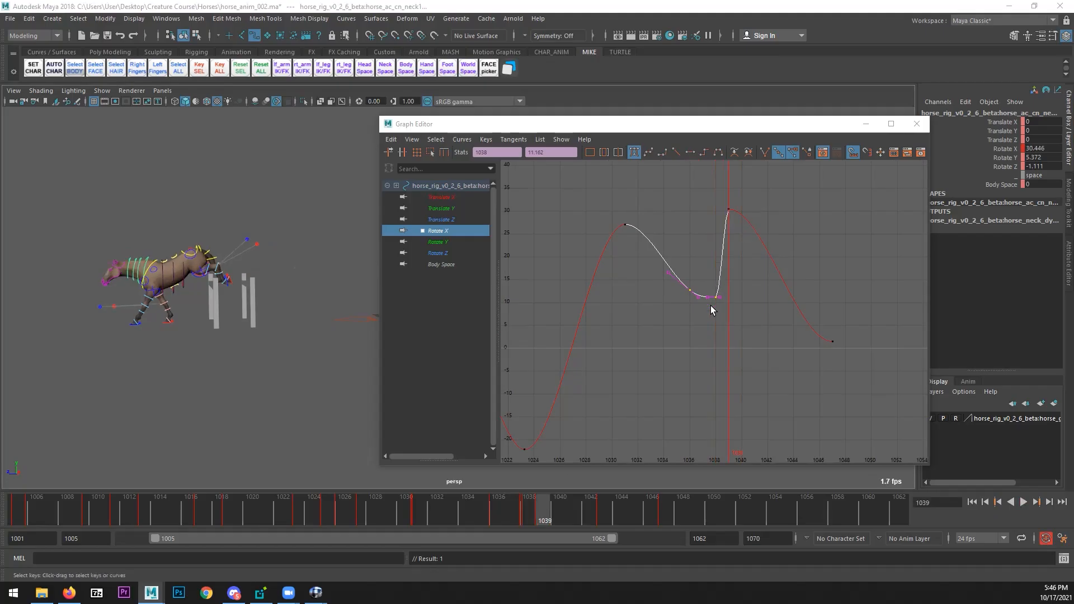
key("Delete")
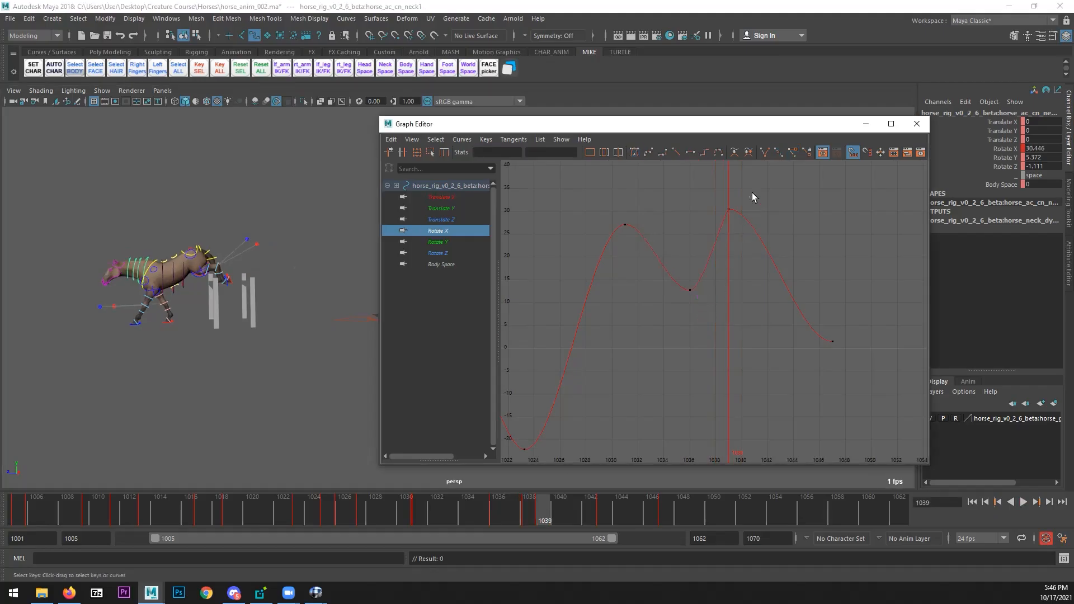
- Review the neck motion, insert a Rotate X key at frame 1030, delete the one at frame 1031, and apply auto tangents
left_click(1023, 502)
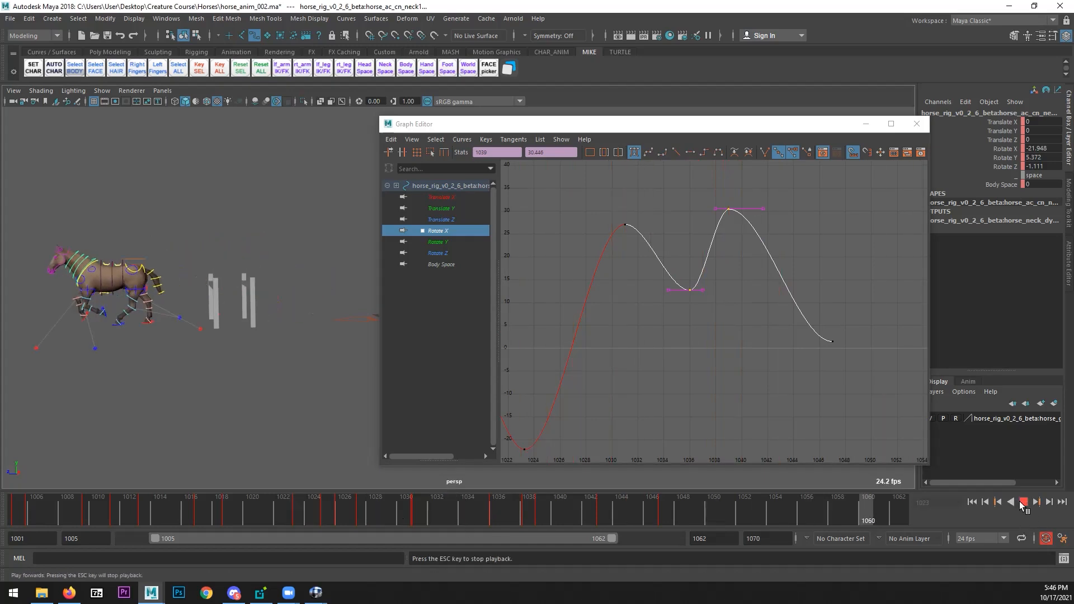
left_click_drag(492, 508, 420, 498)
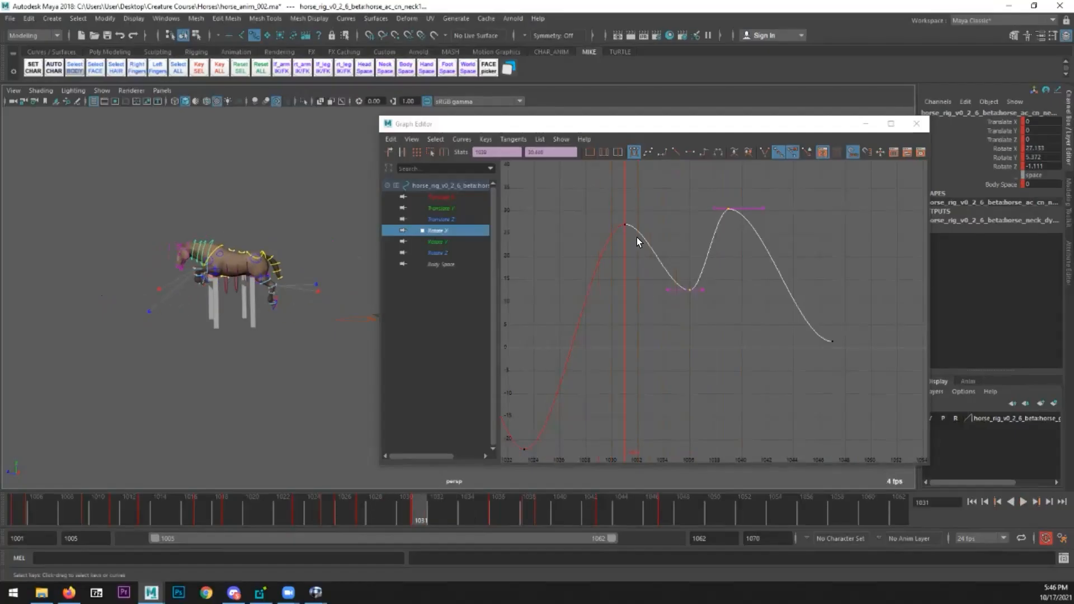
left_click(404, 507)
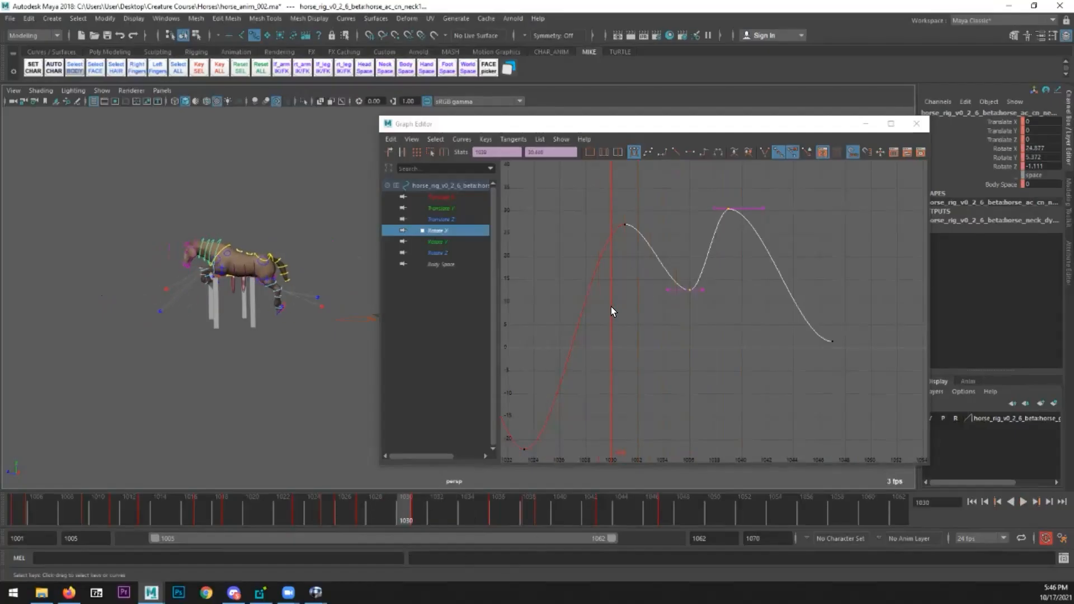
left_click(610, 239)
key("i")
middle_click(612, 235)
left_click_drag(637, 250, 636, 251)
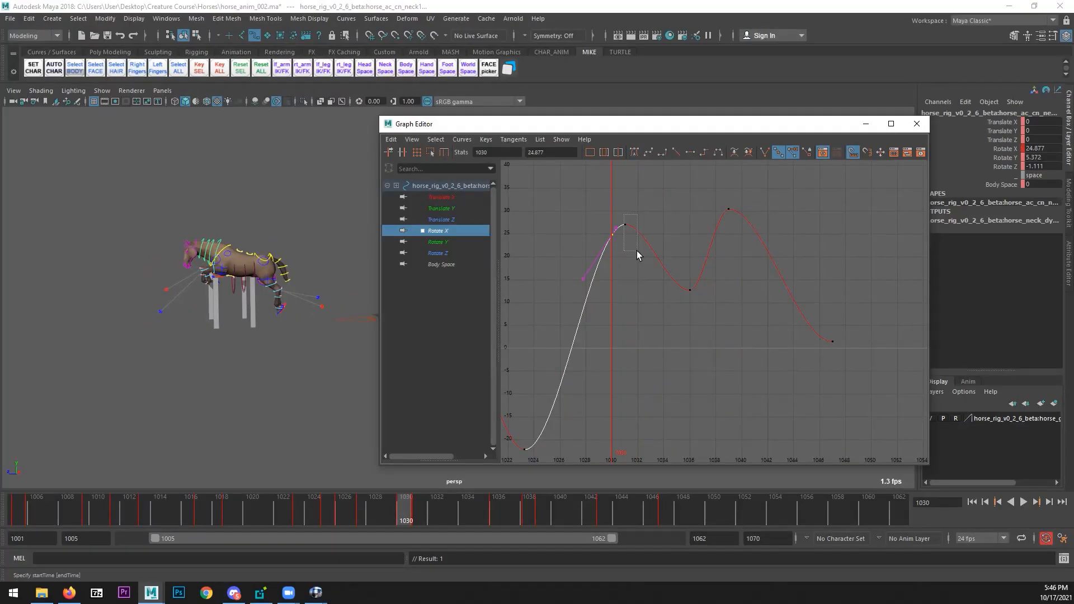
key("Delete")
left_click(633, 152)
- Key the neck at frame 1044, lower its Rotate X to about 5.13, and apply auto tangents to the landing keys
left_click_drag(411, 516, 618, 489)
key("s")
left_click_drag(812, 284, 769, 328)
middle_click_drag(765, 340, 764, 365, "shift")
key("a")
left_click_drag(794, 342, 645, 225)
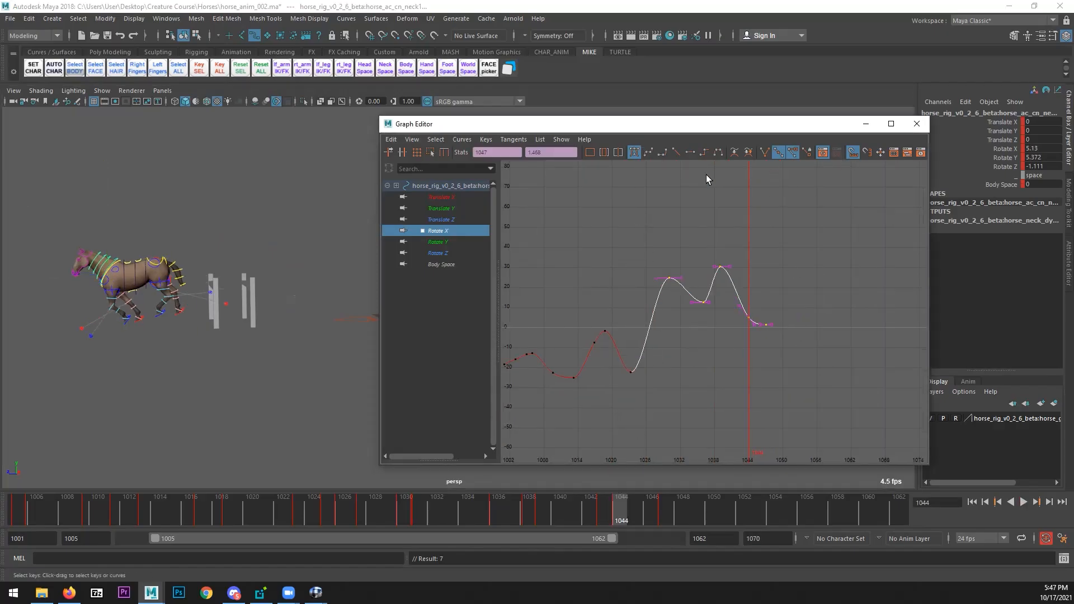
left_click(643, 153)
- Play back the jump with the viewport unobstructed and scrub to the takeoff pose at frame 1024
left_click(917, 124)
scroll(573, 379, "down", 2)
middle_click_drag(573, 380, 648, 386, "alt")
left_click(1023, 501)
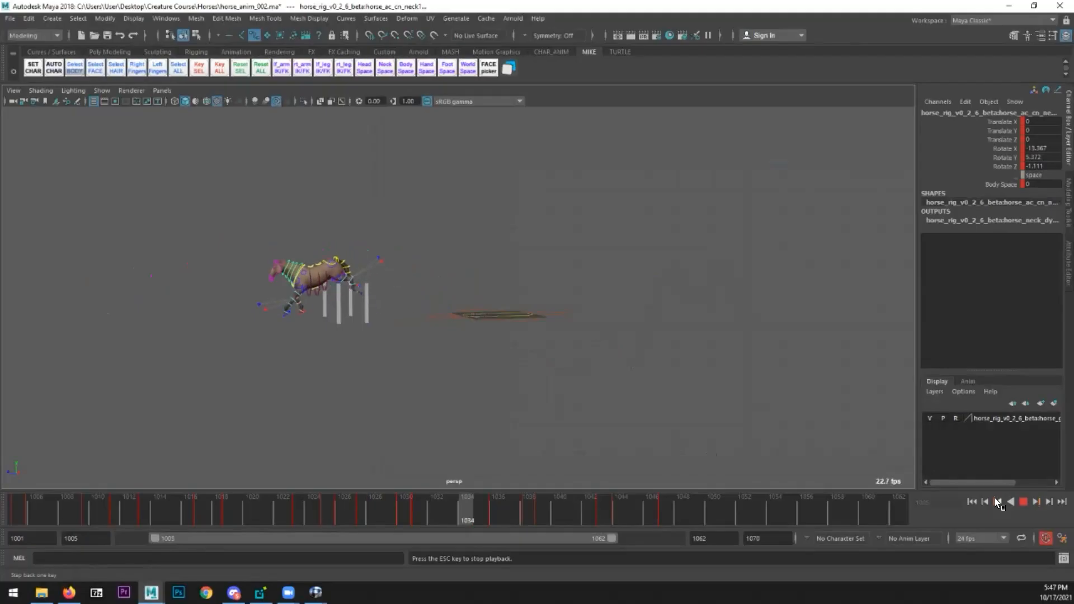
left_click(255, 513)
left_click_drag(255, 513, 314, 506)
key("a")
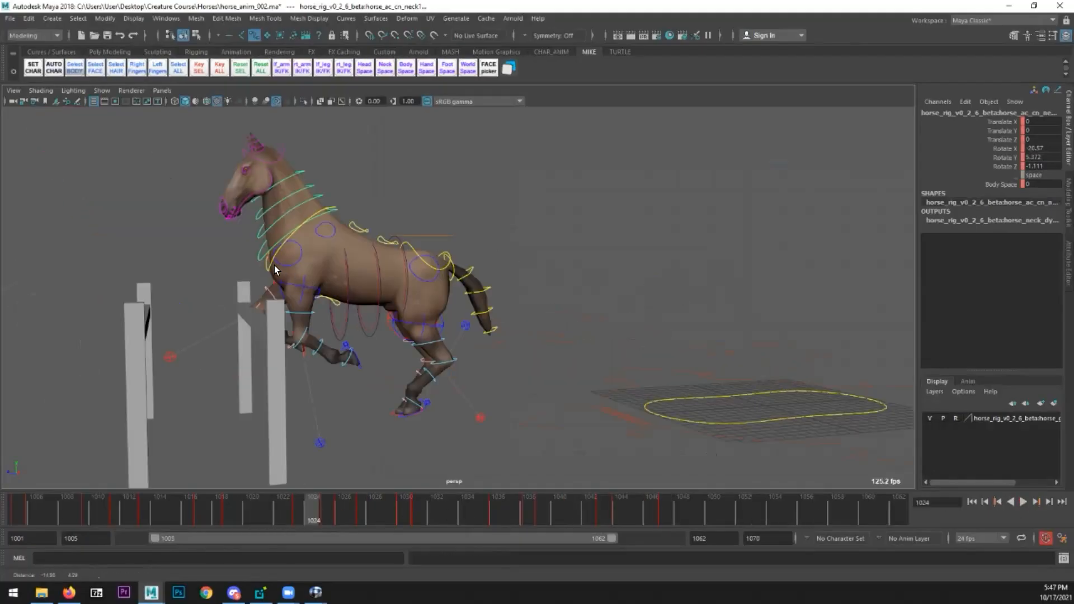
- Display the neck's Rotate X curve and move its takeoff low-point key from frame 1023 to frame 1024 at about -16.28
left_click(165, 18)
mouse_move(195, 81)
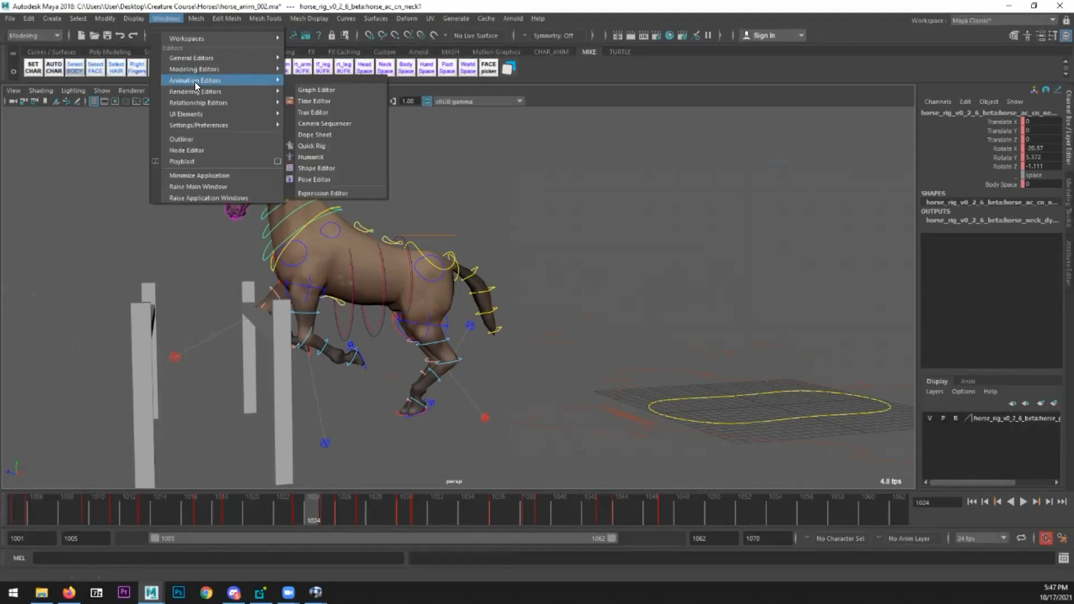
left_click(318, 90)
left_click(442, 230)
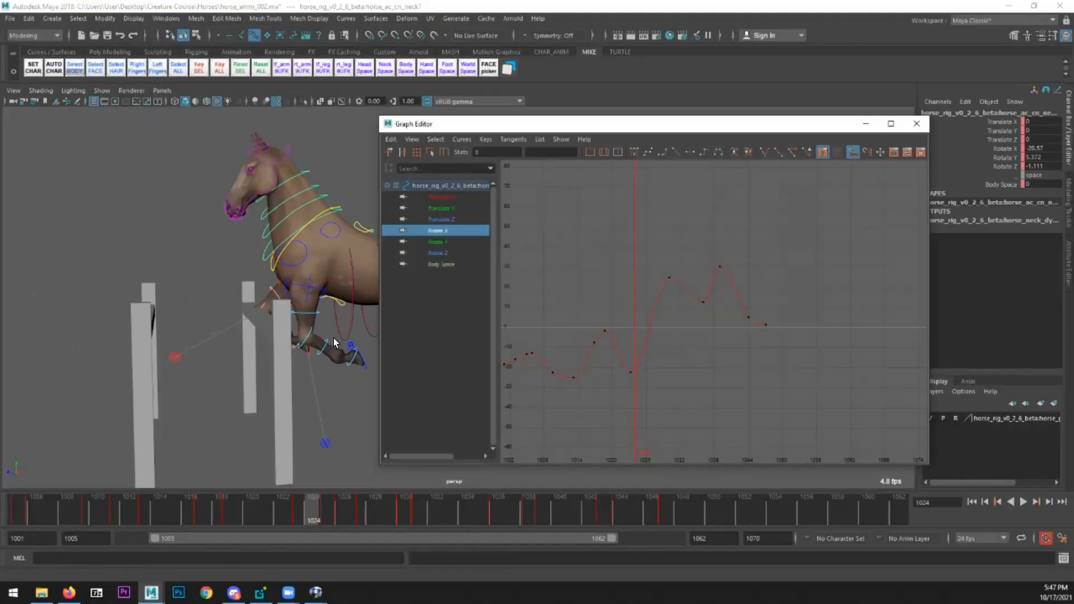
scroll(189, 379, "up", 3)
scroll(189, 376, "down", 4)
middle_click_drag(189, 376, 45, 358, "alt")
left_click_drag(222, 506, 295, 509)
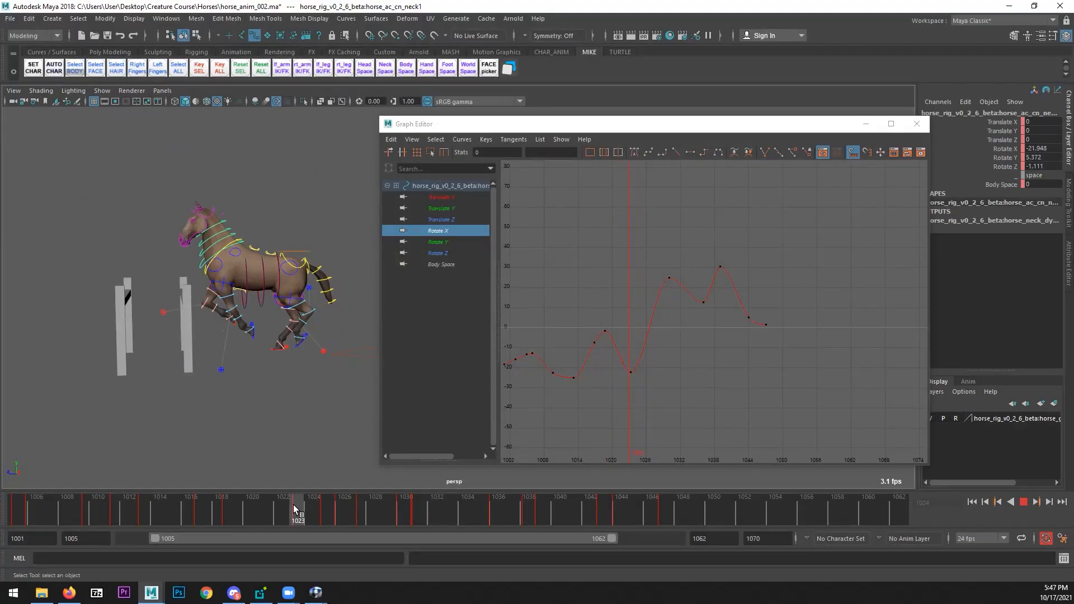
left_click_drag(644, 368, 616, 398)
middle_click_drag(617, 396, 619, 383, "shift")
- Lower the neck's Rotate X keys at frames 1030 and 1036, then move the peak to frame 1031 at about 19.3
left_click_drag(238, 500, 396, 512)
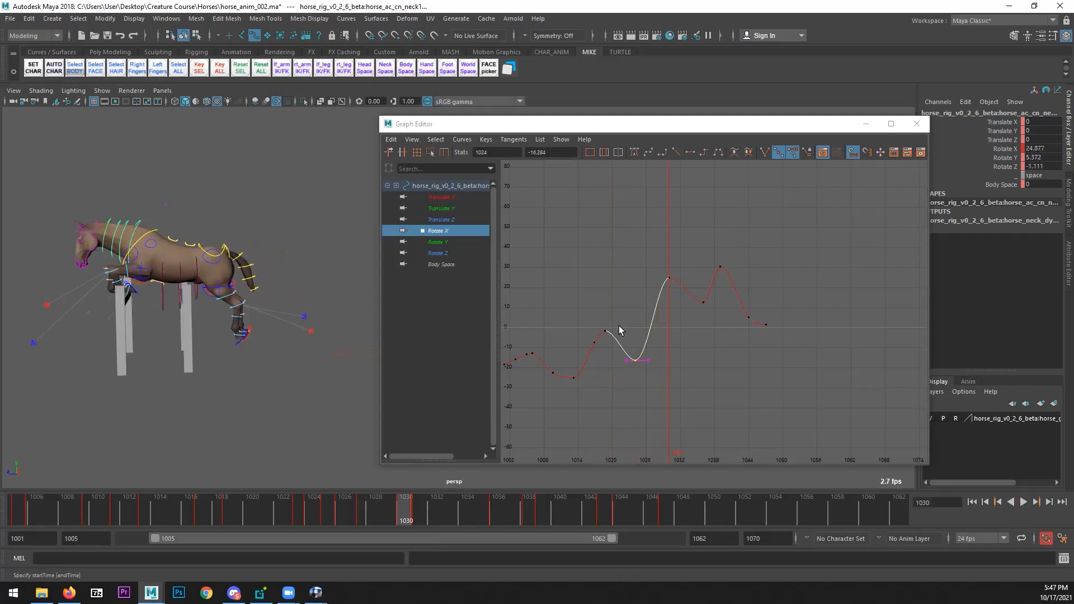
left_click_drag(656, 262, 710, 331)
middle_click_drag(706, 350, 703, 361, "shift")
key("alt+v")
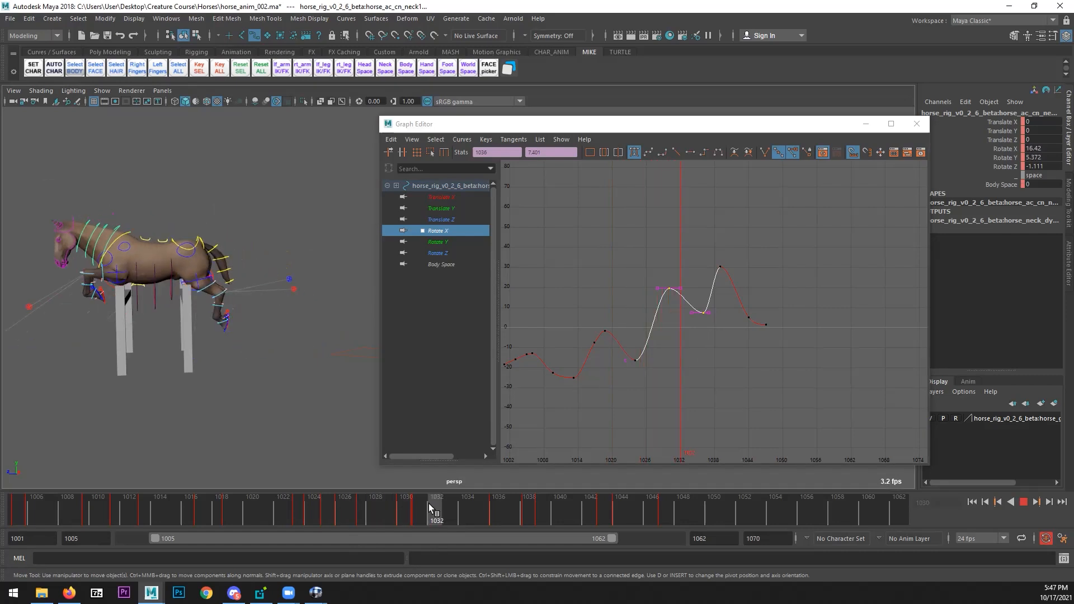
key("alt+v")
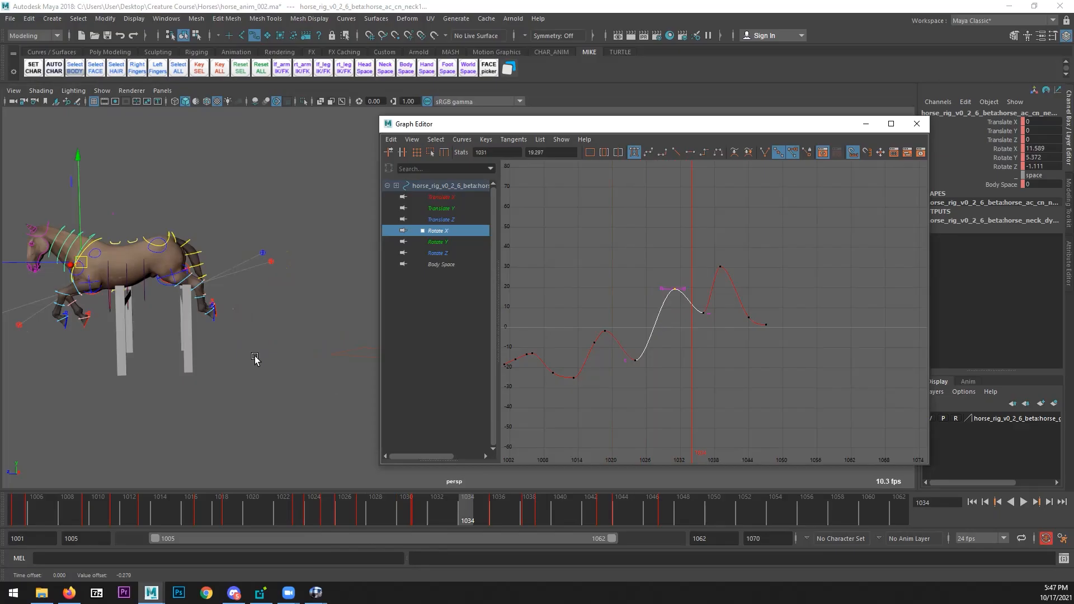
- Play back the jump to review the revised neck motion and scrub to frame 1034
right_click_drag(255, 359, 223, 363, "alt")
left_click(916, 125)
right_click_drag(427, 384, 366, 387, "alt")
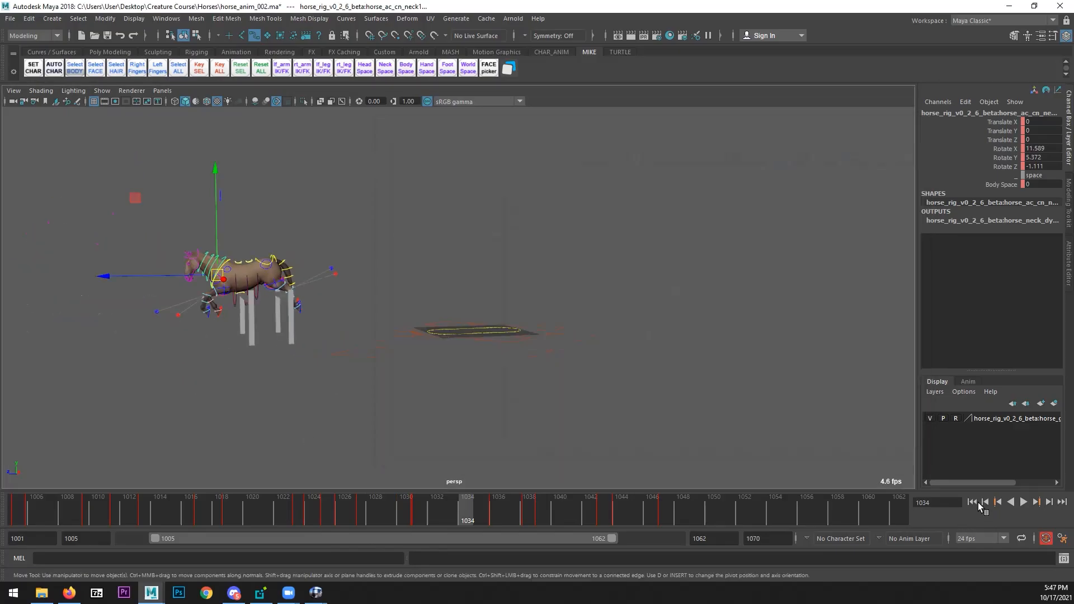
left_click(1023, 502)
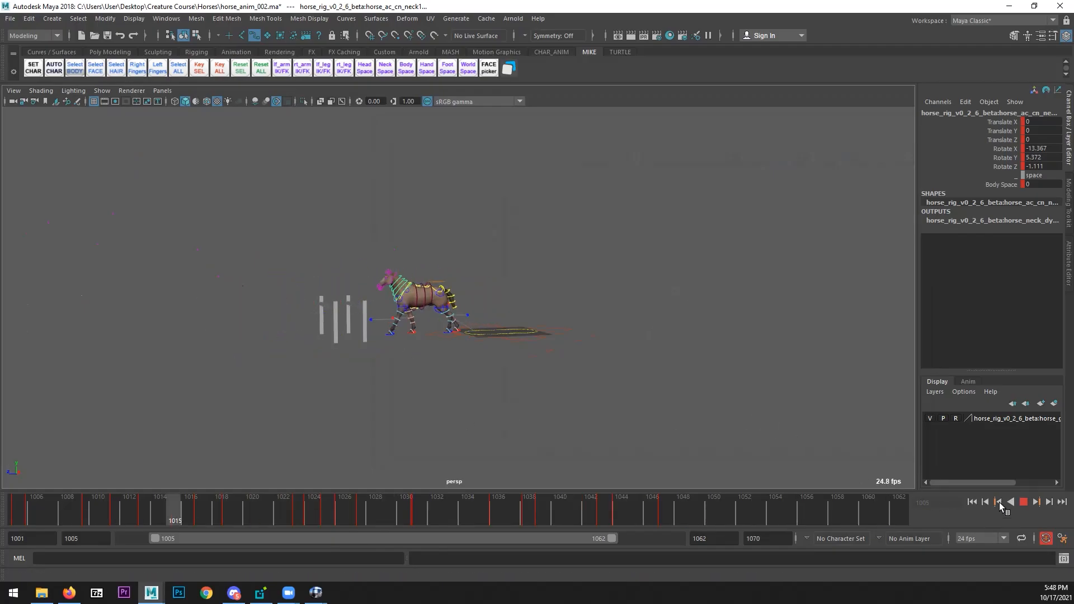
left_click(336, 506)
mouse_move(335, 505)
left_mouse_down()
mouse_move(516, 506)
mouse_move(466, 506)
left_mouse_up()
- Select the horse's head control and display its Rotate X curve in the Graph Editor
middle_click_drag(216, 358, 285, 353, "alt")
right_click_drag(286, 354, 432, 279, "alt")
key("q")
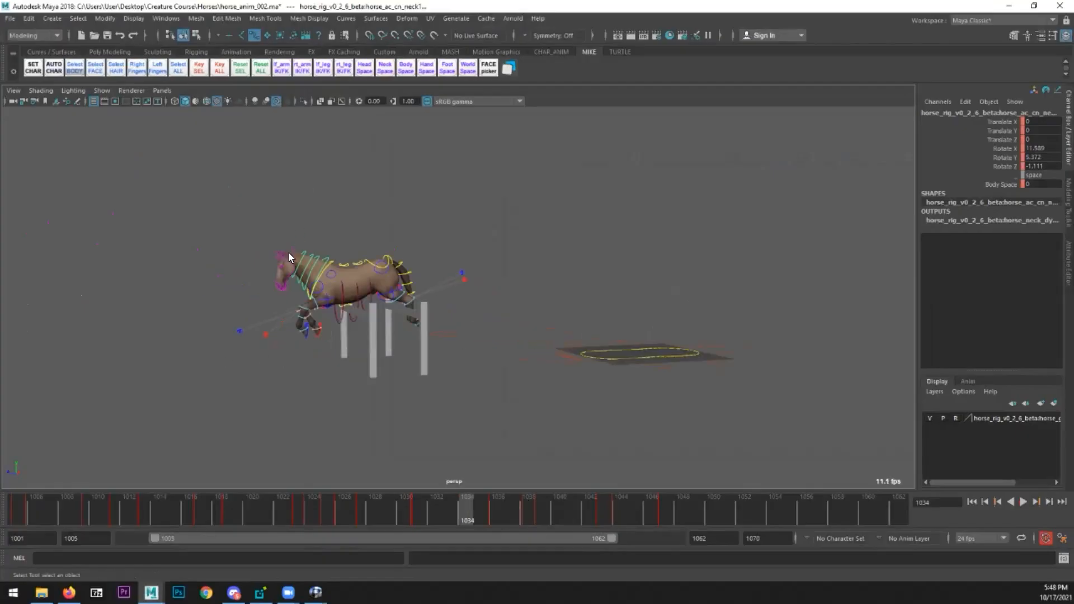
left_click(288, 253)
left_click(166, 18)
mouse_move(200, 81)
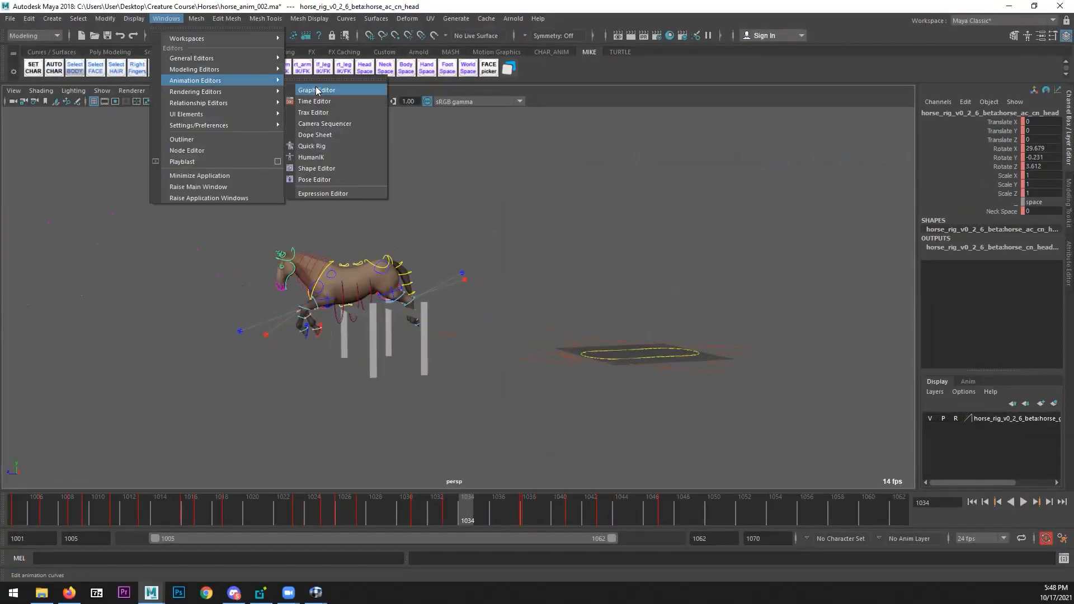
left_click(315, 87)
left_click_drag(230, 356, 279, 358, "alt")
- Shift the head's Rotate X keys from frame 1038 through 1047 one frame earlier and scrub through the landing
mouse_move(444, 514)
left_mouse_down()
mouse_move(313, 505)
mouse_move(446, 486)
left_mouse_up()
left_click(685, 262)
left_click_drag(767, 295, 693, 369)
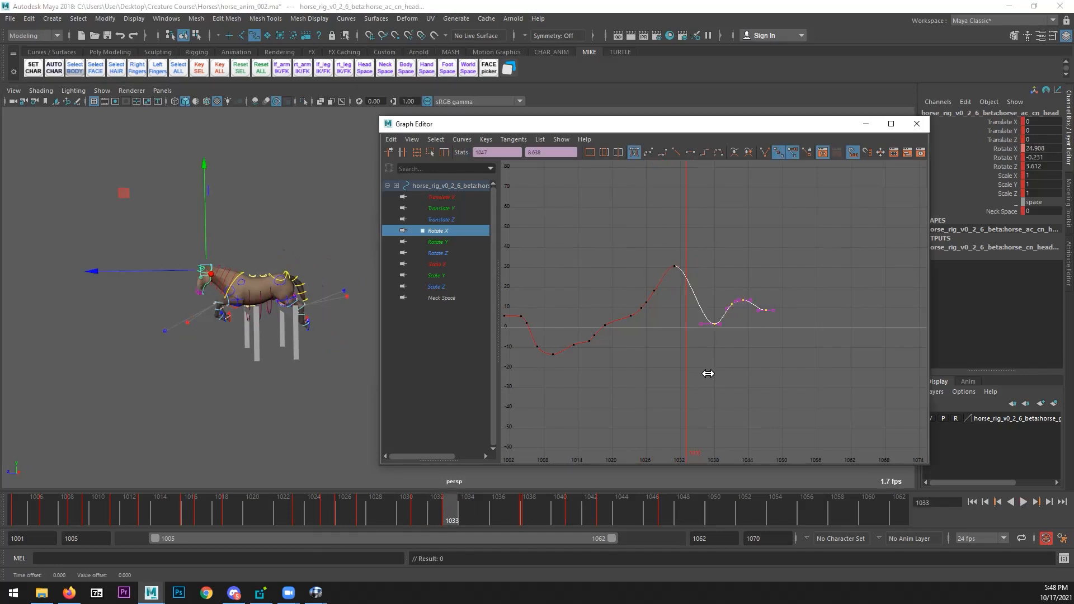
left_click_drag(373, 498, 553, 467)
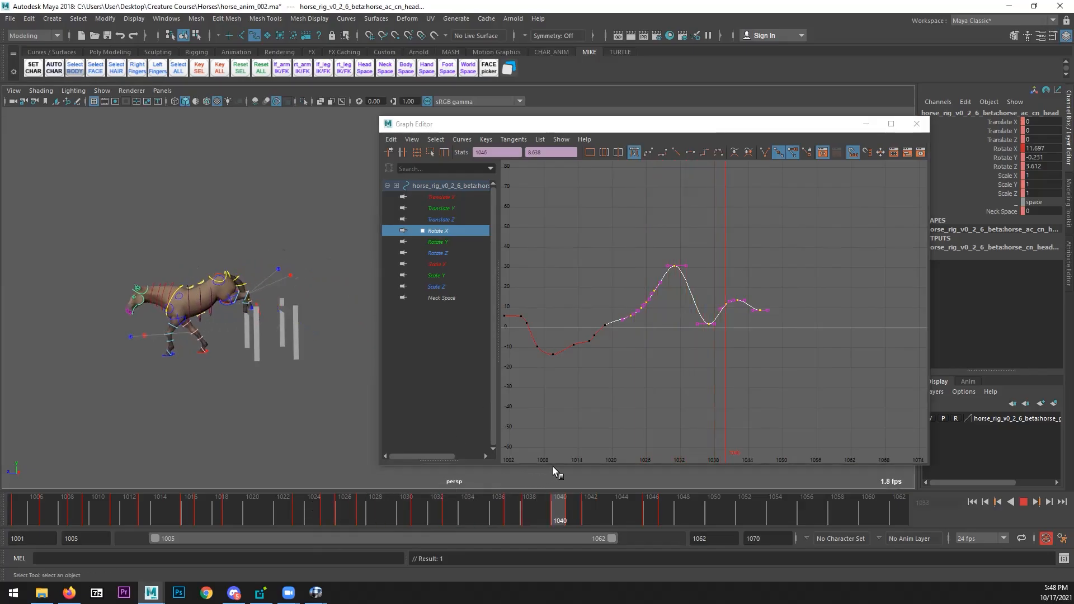
- Play back the jump from the start to check the head follow-through and scrub to frame 1036
left_click(974, 505)
left_click(1024, 501)
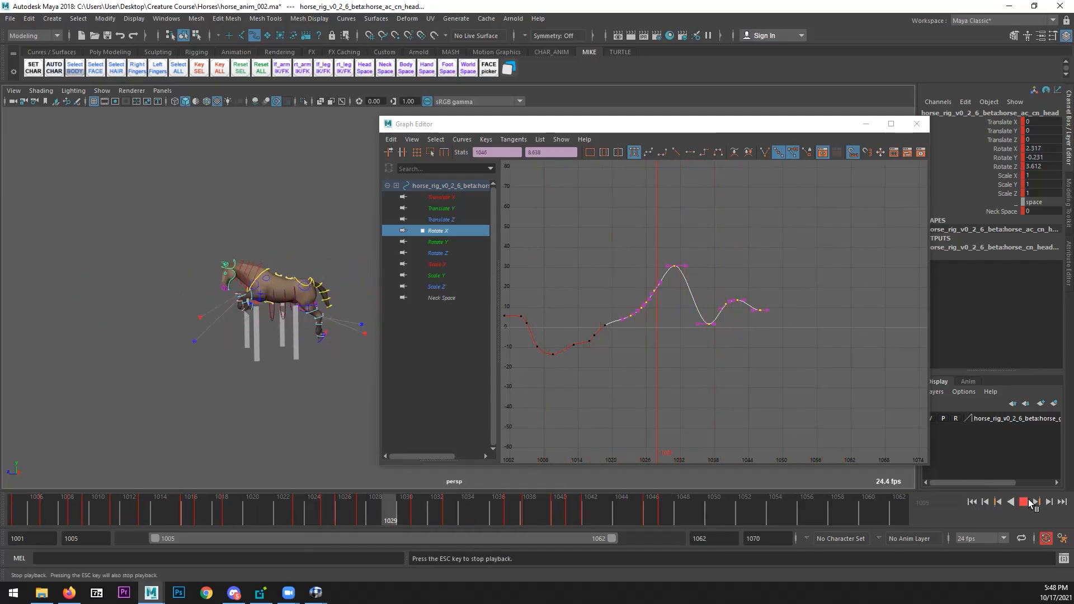
left_click_drag(381, 502, 500, 491)
- Raise the head's Rotate X low-point key at frame 1037, bringing the value at frame 1036 to about 13.3
left_click(631, 355)
key("f")
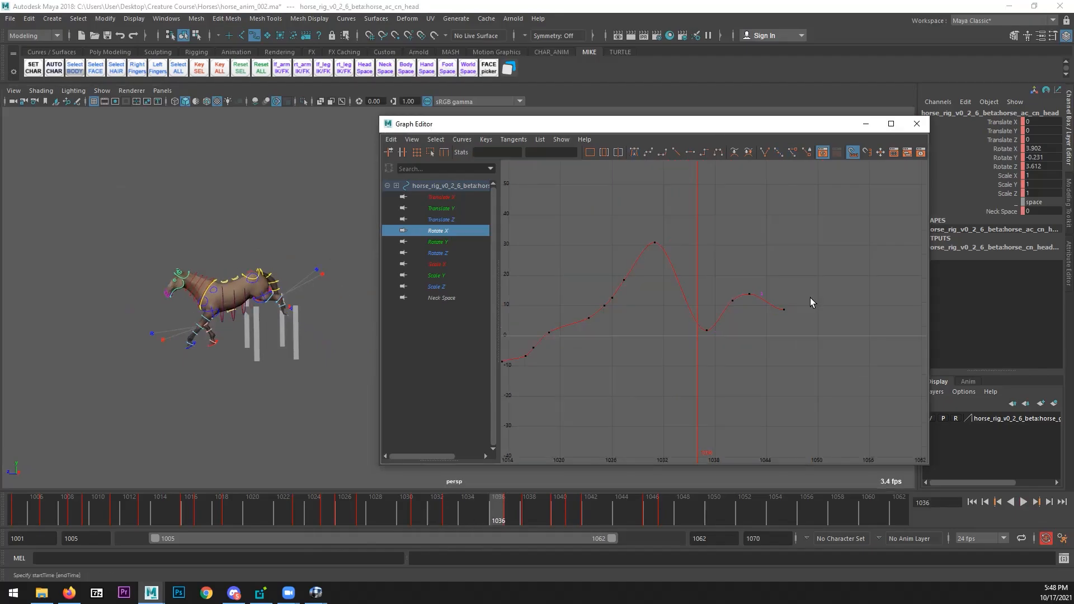
left_click_drag(736, 335, 686, 363)
middle_click_drag(687, 363, 682, 333, "shift")
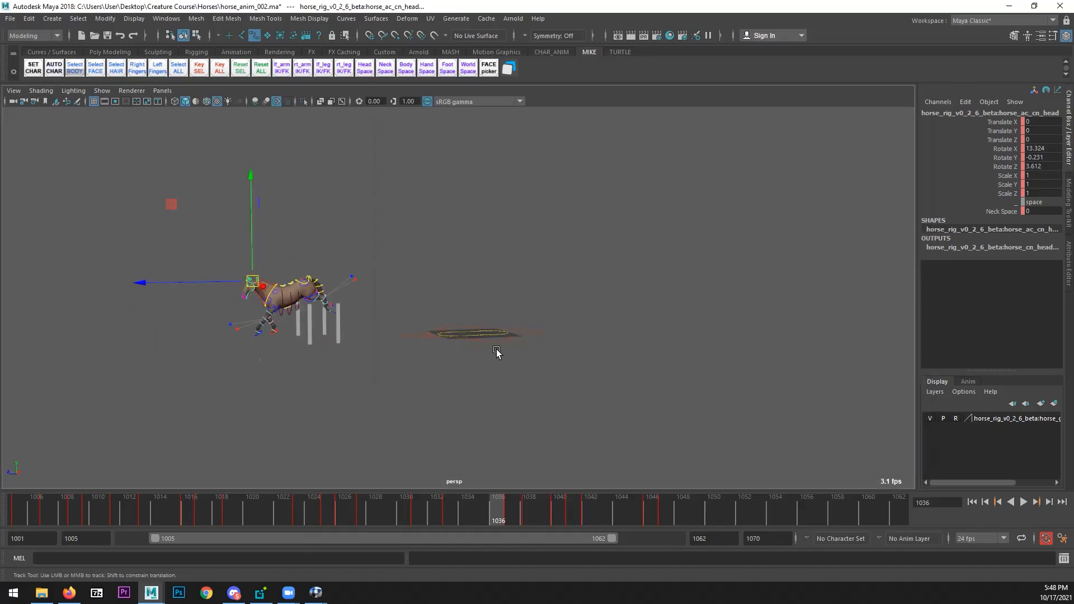
- Deselect the rig controls and play back the whole jump to review the neck and head motion
left_click(496, 354)
left_click(971, 502)
left_click(1023, 502)
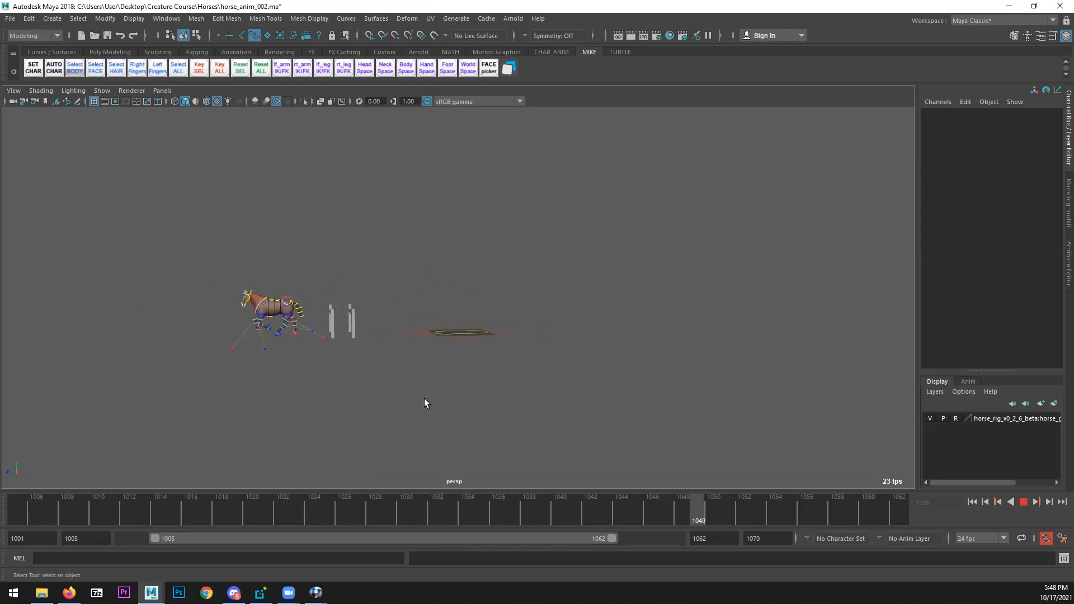
left_click(1023, 502)
- Select the root control, examine its Translate Z curve, and play back the jump from the opposite side
left_click_drag(353, 364, 558, 352, "alt")
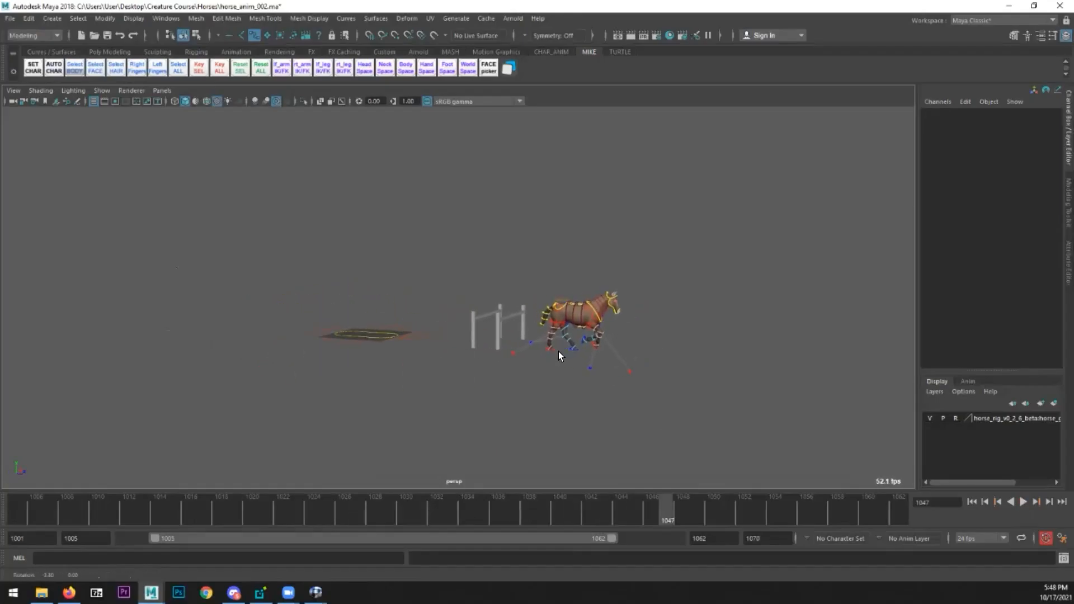
scroll(620, 318, "up", 3)
left_click(637, 294)
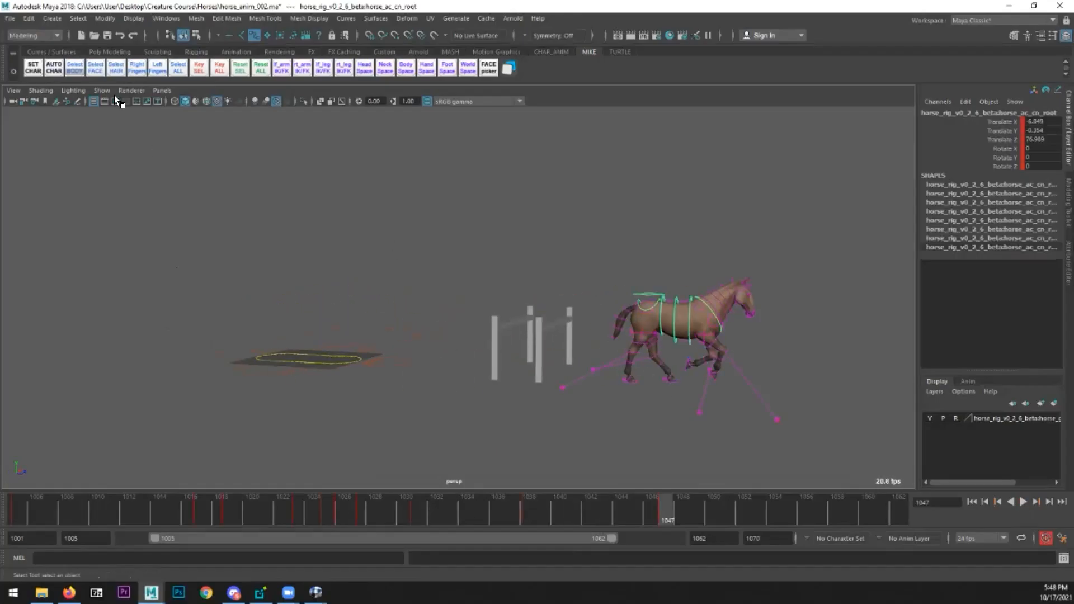
left_click(159, 18)
mouse_move(225, 84)
left_click(309, 90)
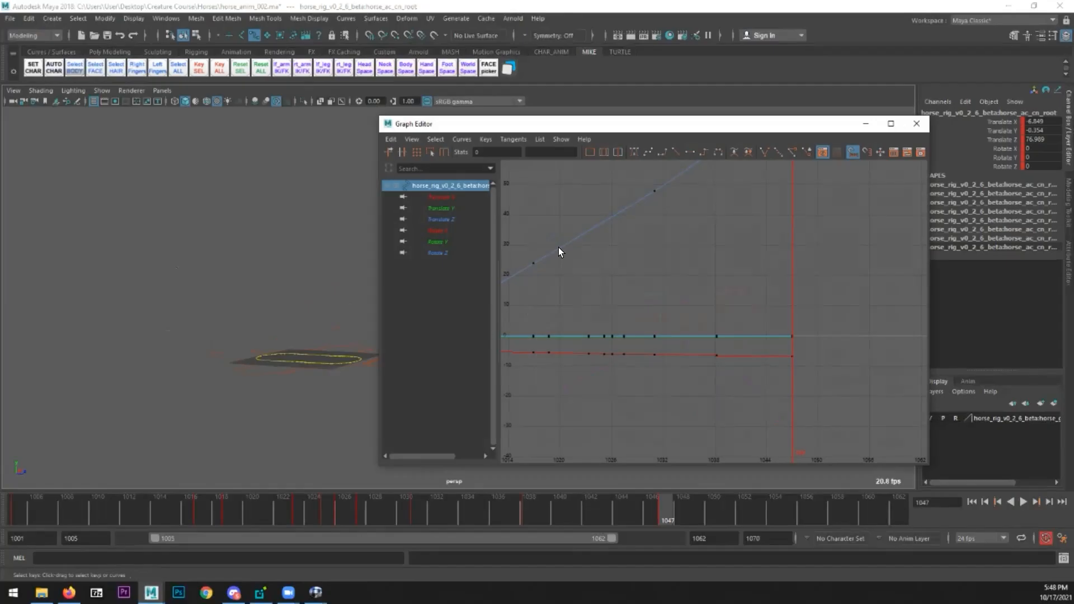
left_click(442, 219)
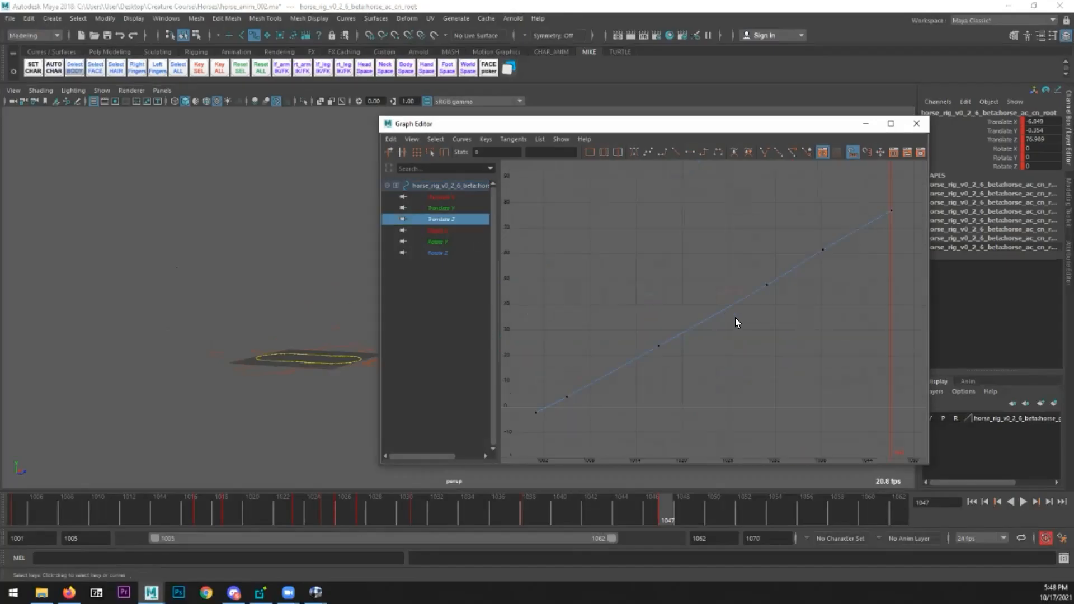
left_click(917, 124)
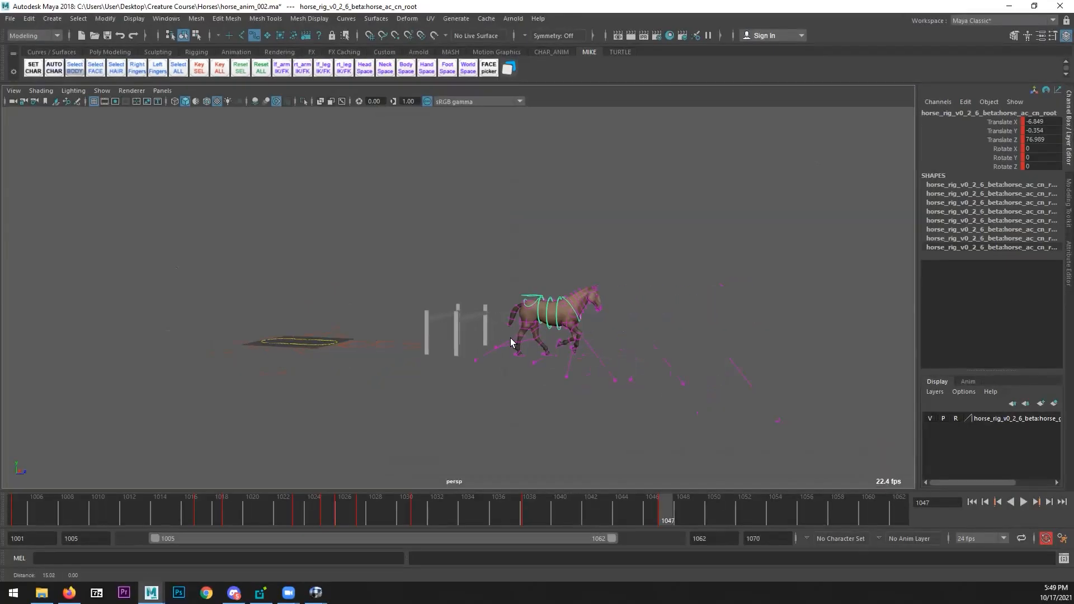
left_click(1023, 501)
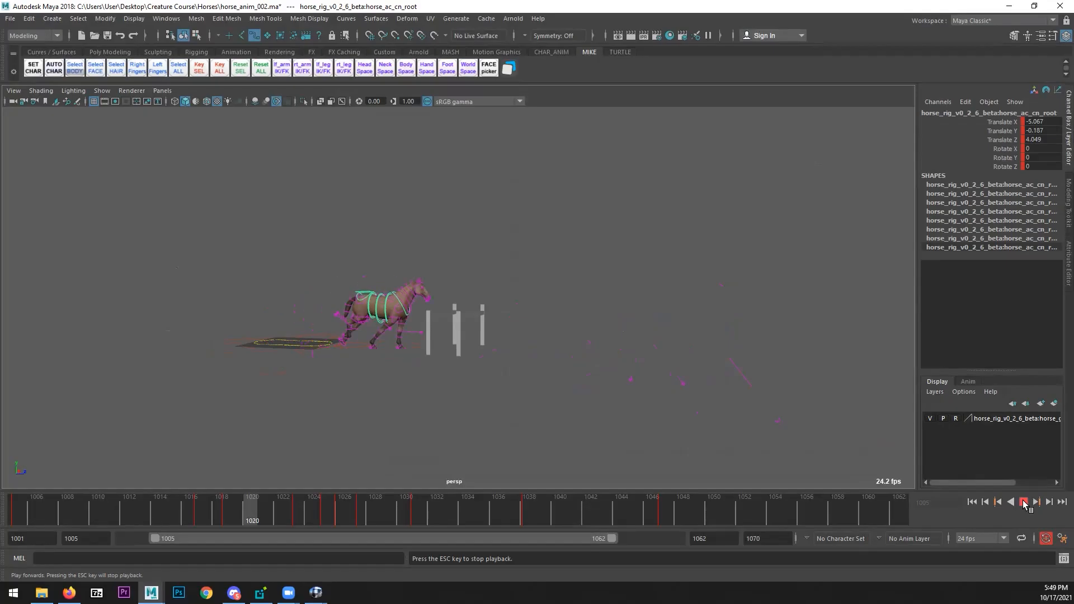
- Play and scrub the jump to frame 1033, comparing it with the horse jump reference video in RV
left_click(1026, 503)
left_click_drag(257, 341, 278, 349, "alt")
middle_click_drag(278, 351, 283, 356, "alt")
key("alt+v")
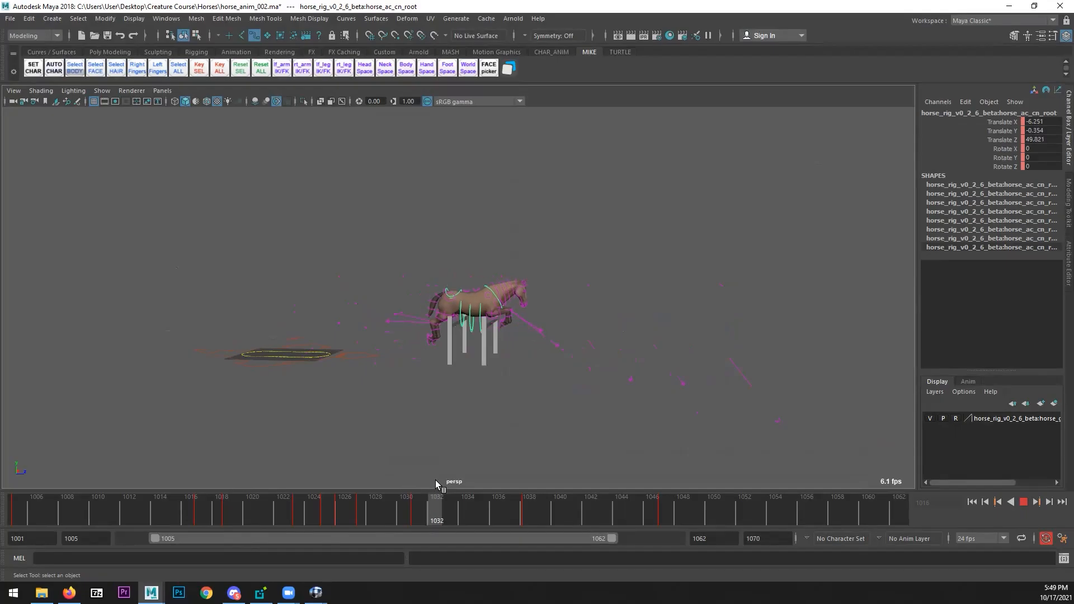
left_click_drag(392, 466, 423, 427)
key("alt+Tab")
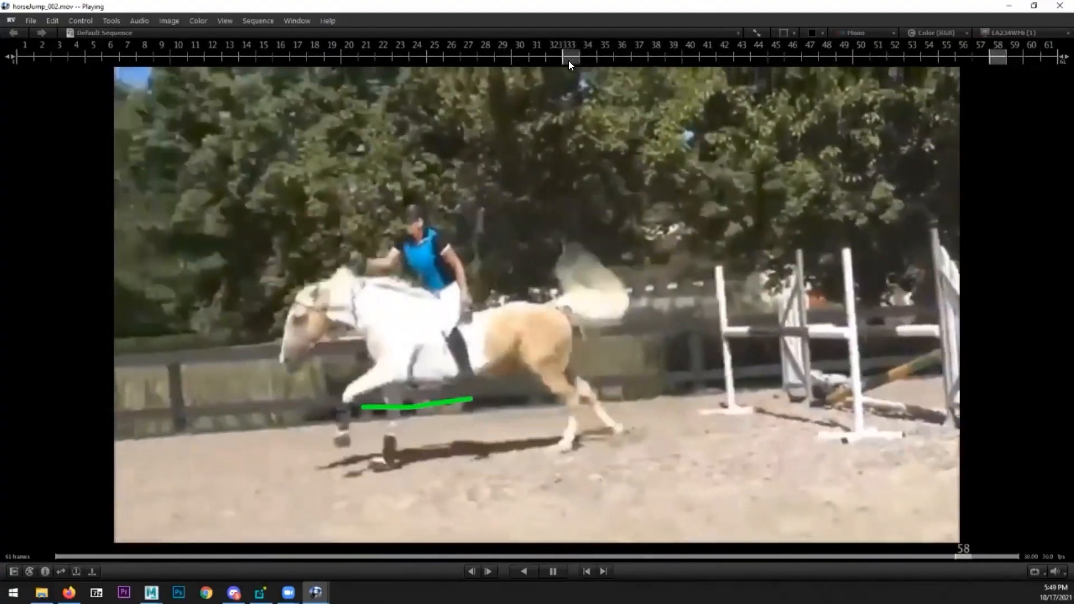
key("space")
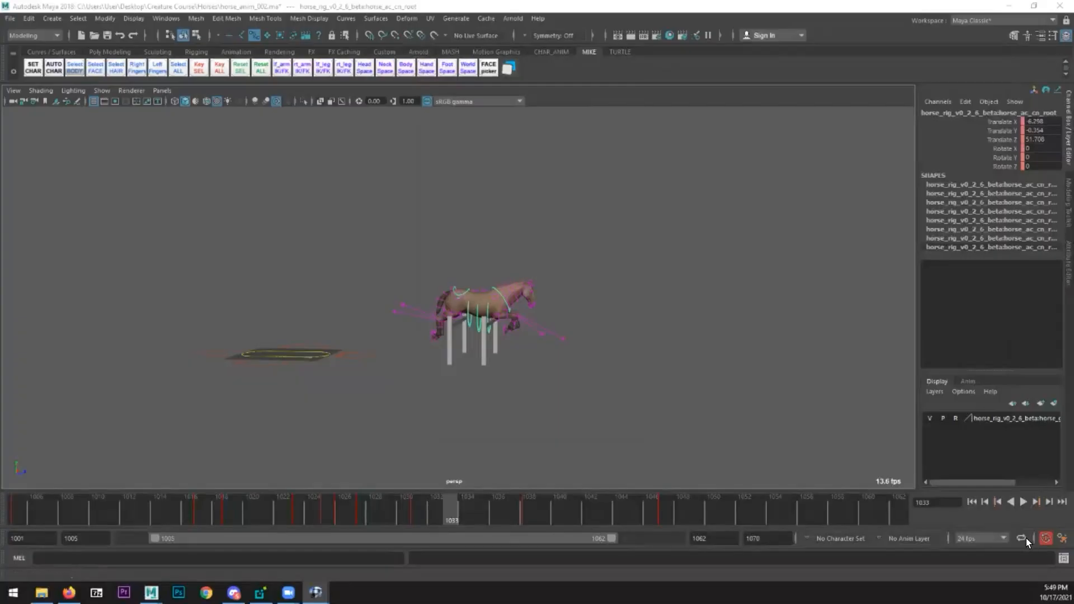
- Play back the jump from the side, scrub back to frame 1005, and replay it to check the forward travel
left_click(1023, 501)
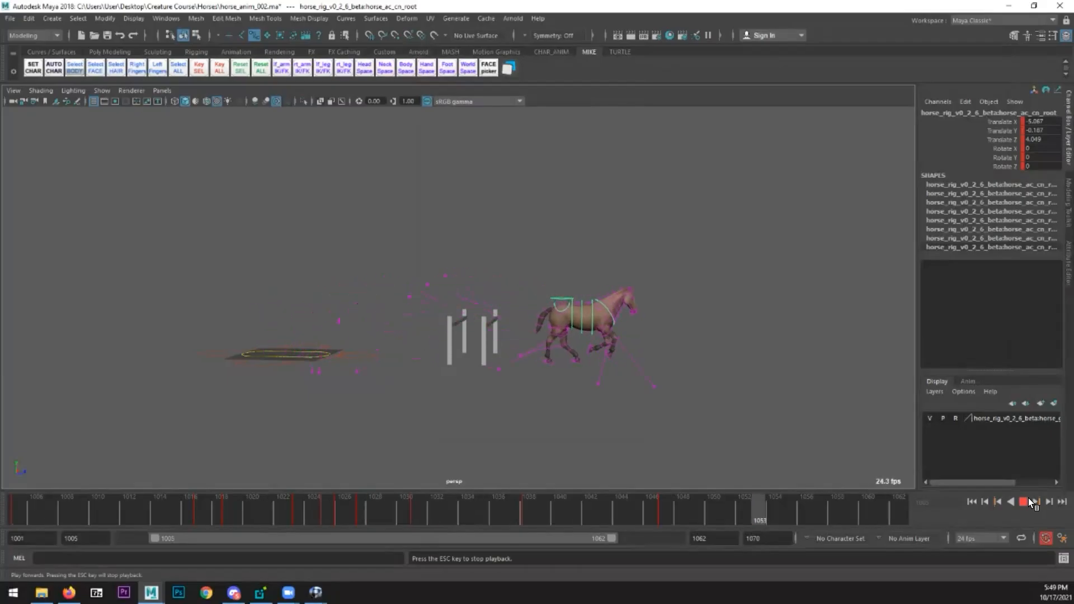
left_click(1022, 502)
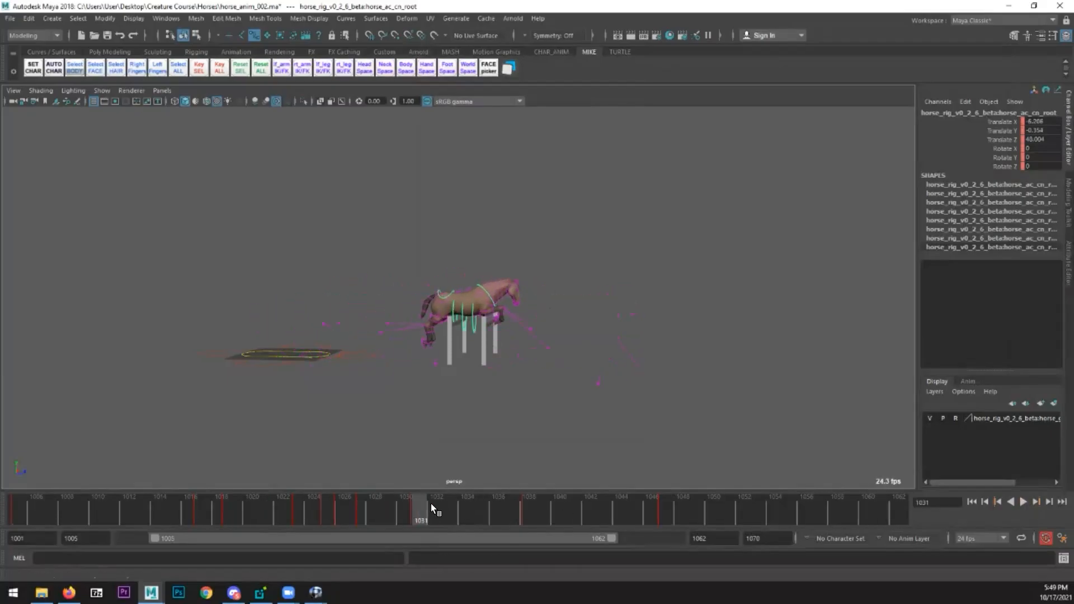
mouse_move(586, 498)
left_mouse_down()
mouse_move(697, 507)
mouse_move(532, 506)
mouse_move(654, 513)
mouse_move(558, 514)
mouse_move(661, 512)
mouse_move(7, 456)
left_mouse_up()
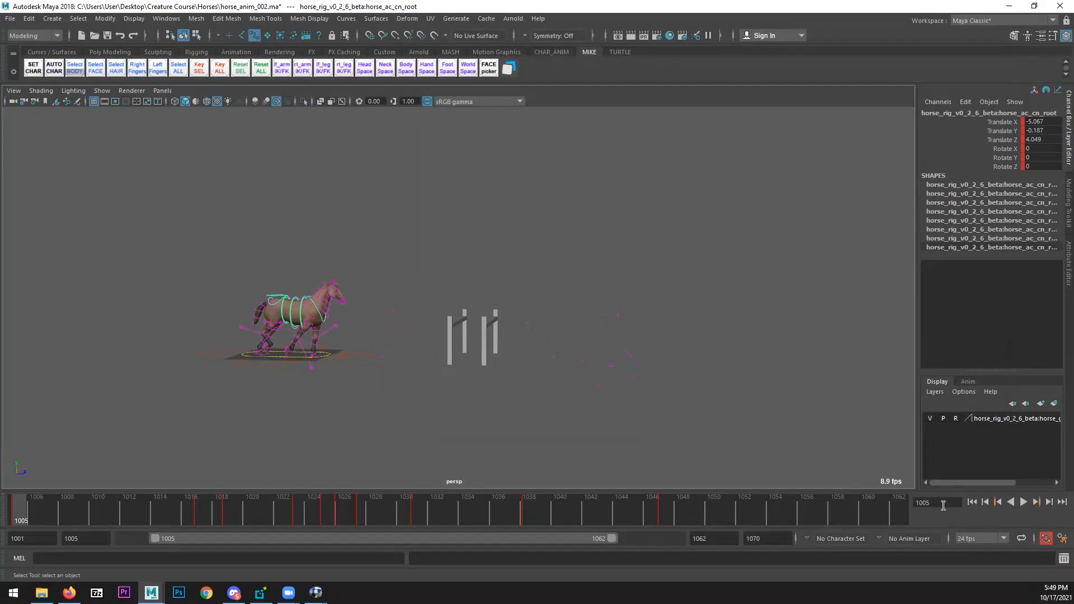
left_click(1023, 501)
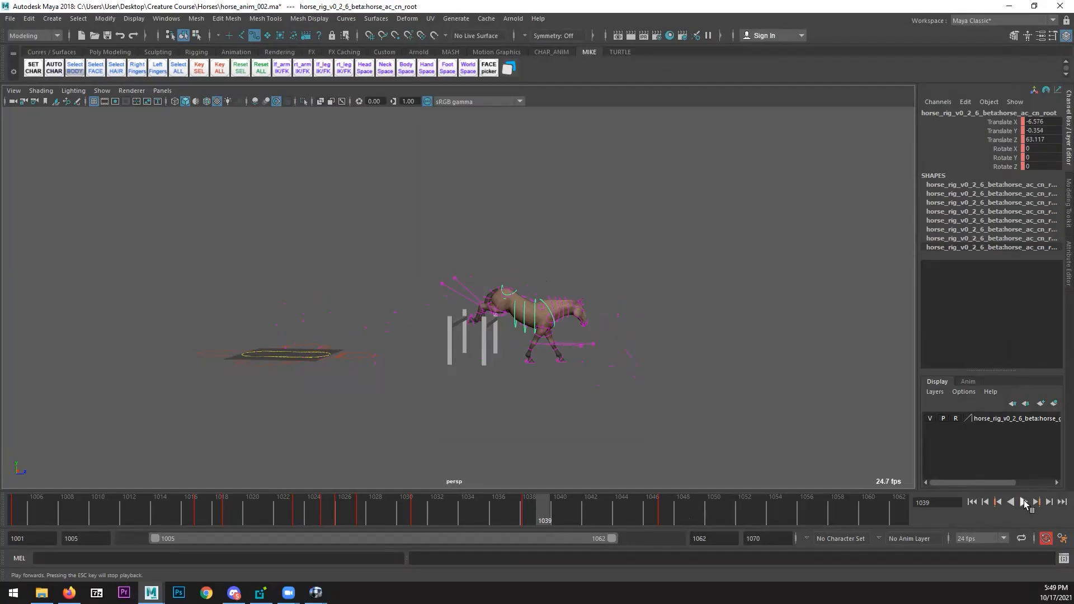
- Select the pelvis control with the Rotate tool and scrub through the landing to examine the hindquarters, ending on frame 1041
left_click_drag(439, 338, 748, 405, "alt")
scroll(419, 333, "up", 5)
left_click(407, 316)
key("e")
left_click_drag(337, 373, 526, 278)
left_click_drag(430, 383, 512, 363, "alt")
left_click_drag(165, 493, 561, 369)
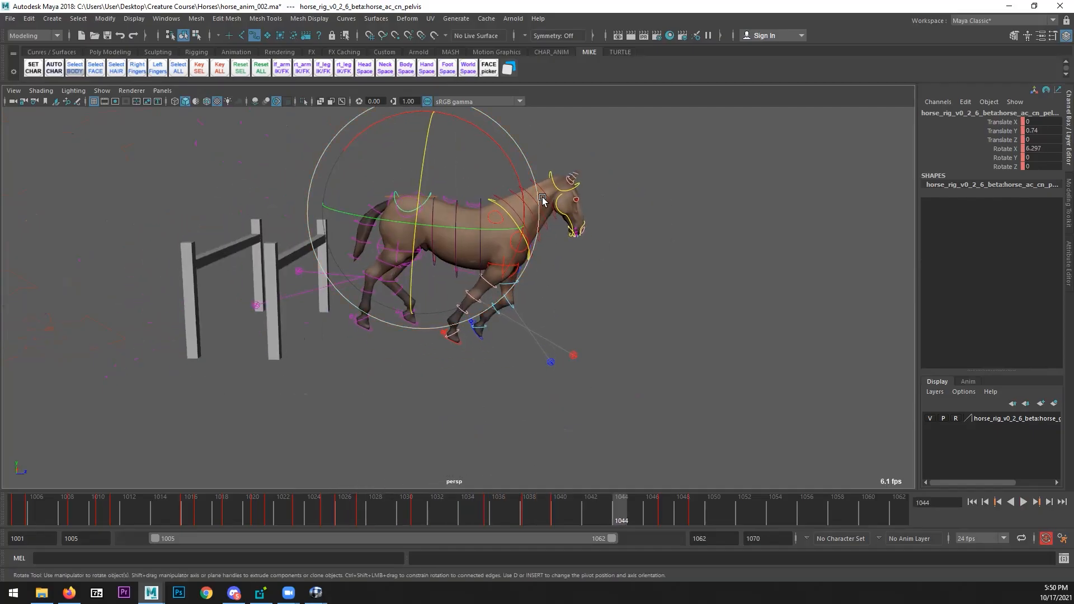
right_click_drag(573, 394, 569, 395, "alt")
left_click_drag(283, 511, 575, 511)
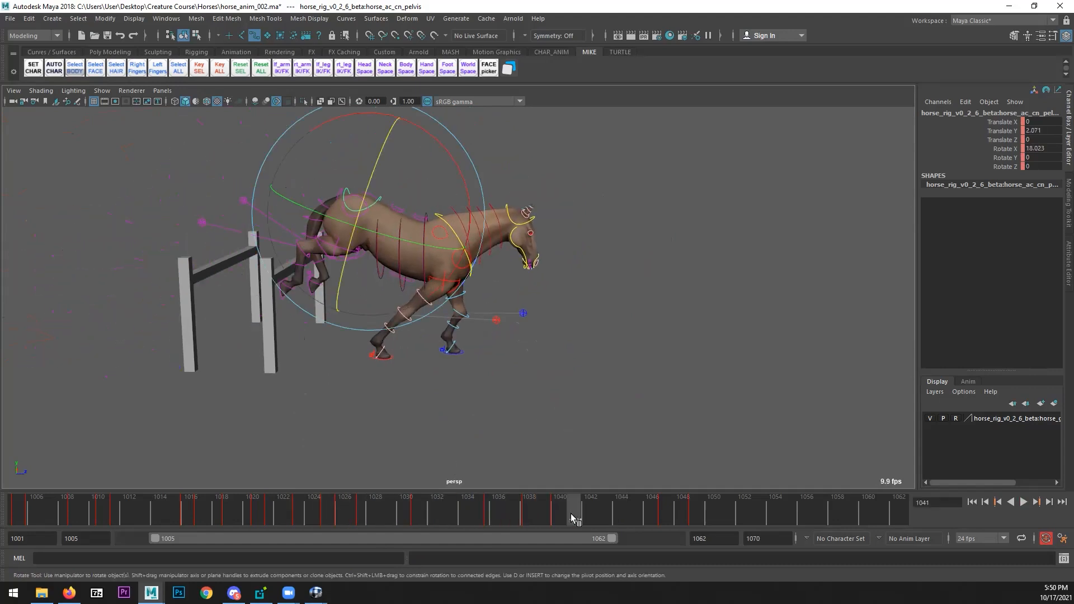
- Select the right hip control, examine the frame 1041 landing pose from both sides, and switch to the reference video in RV
middle_click_drag(415, 365, 440, 398, "alt")
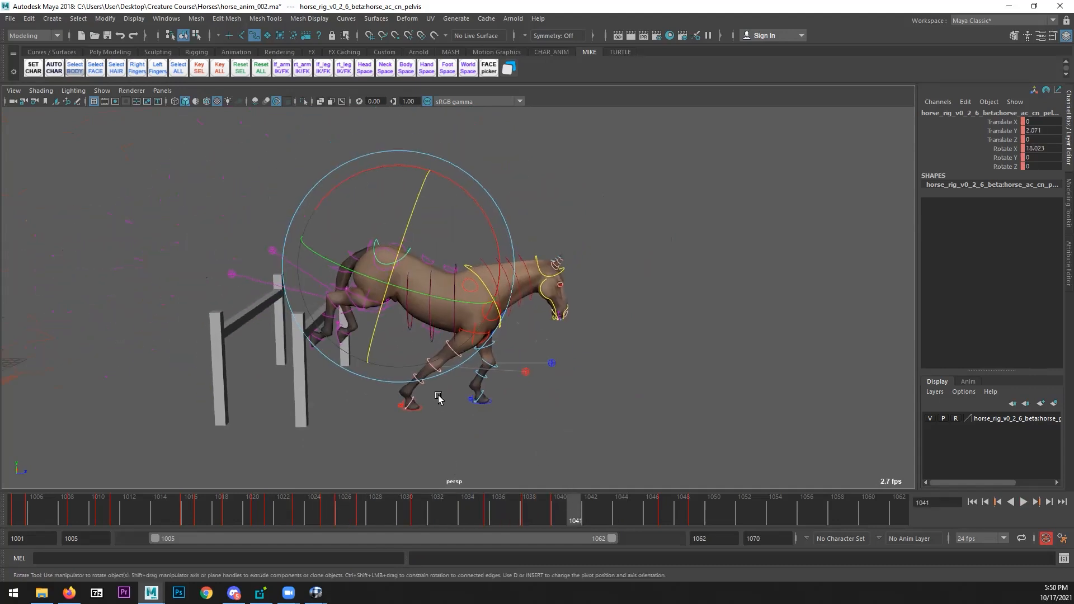
right_click_drag(438, 399, 468, 392, "alt")
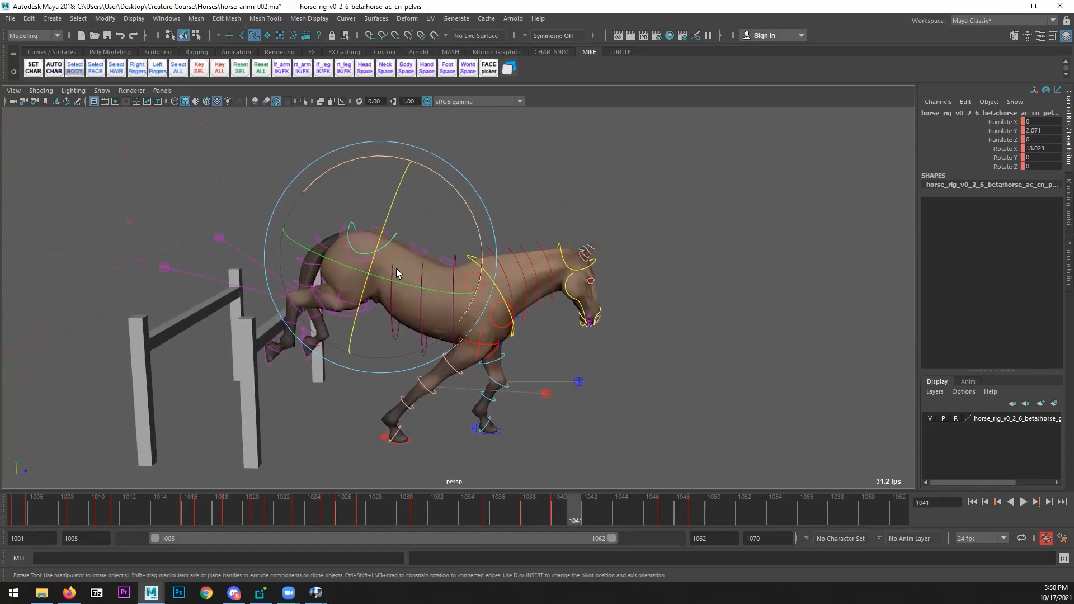
left_click(363, 262)
middle_click_drag(417, 301, 426, 305, "alt")
right_click_drag(427, 305, 429, 302, "alt")
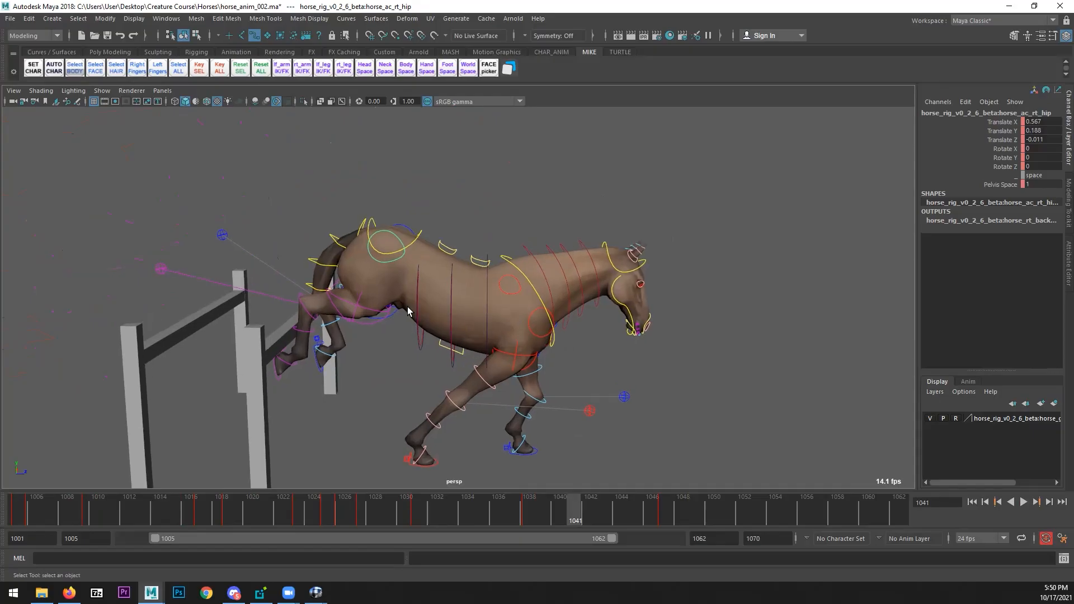
mouse_move(427, 311)
left_mouse_down("alt")
mouse_move(422, 298)
mouse_move(453, 307)
mouse_move(444, 314)
left_mouse_up("alt")
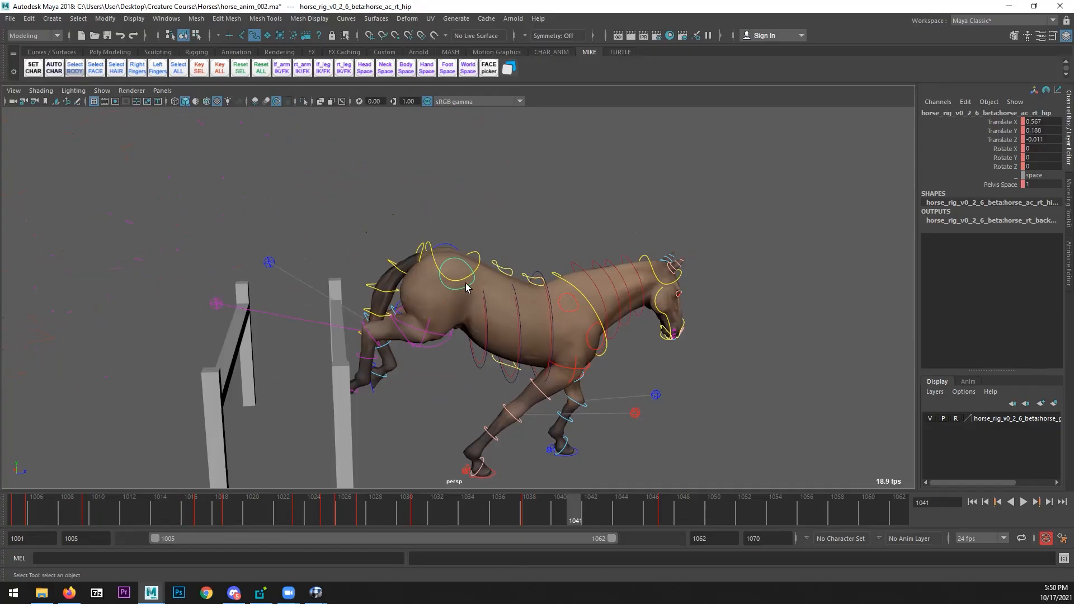
left_click_drag(453, 338, 394, 370, "alt")
right_click_drag(394, 370, 384, 381, "alt")
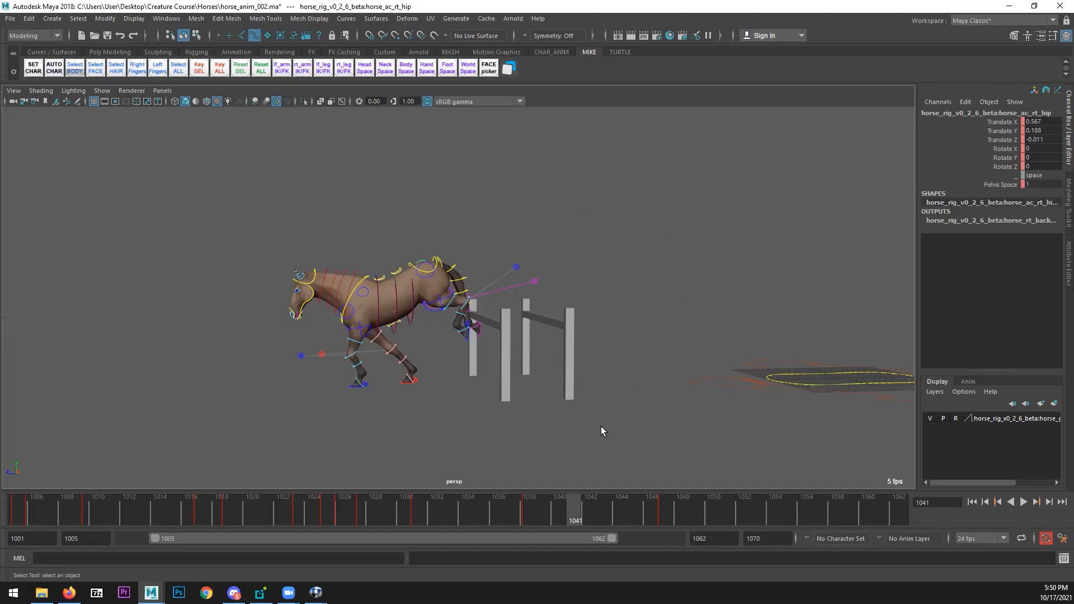
right_click_drag(601, 431, 484, 410, "alt")
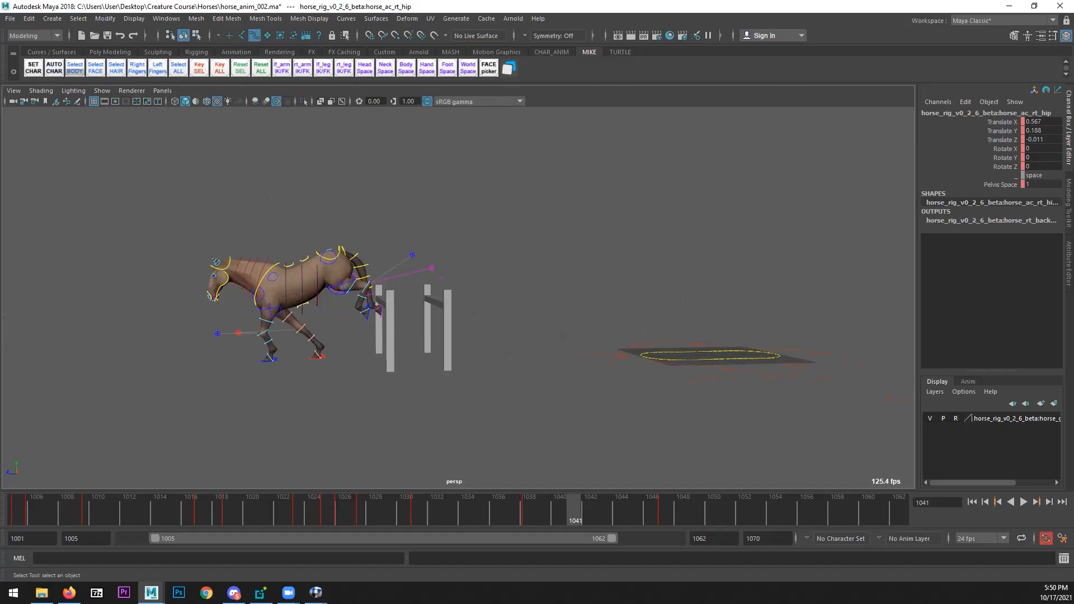
left_click(316, 592)
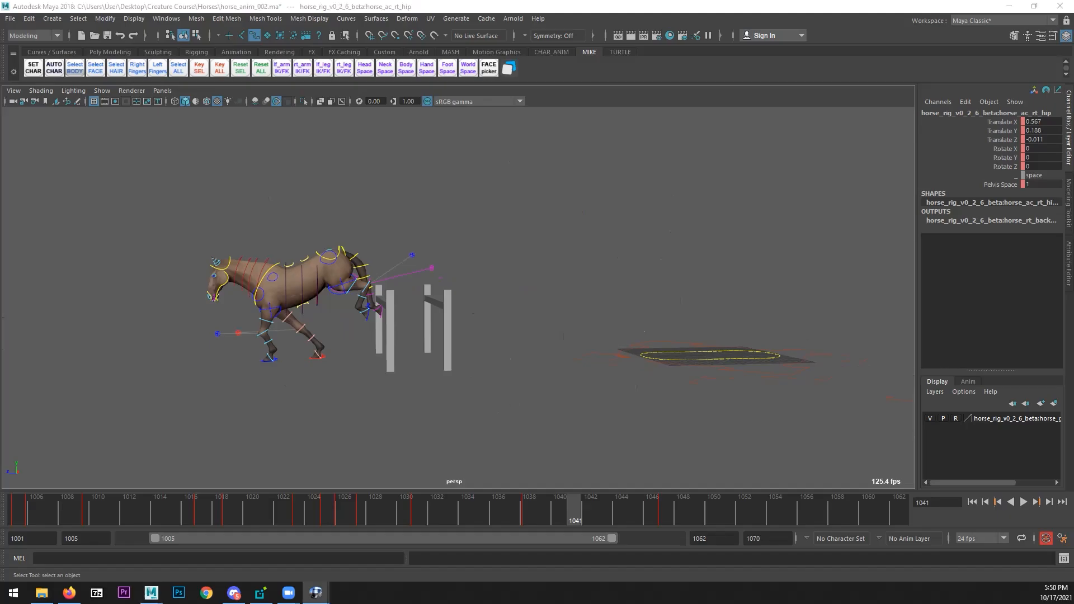